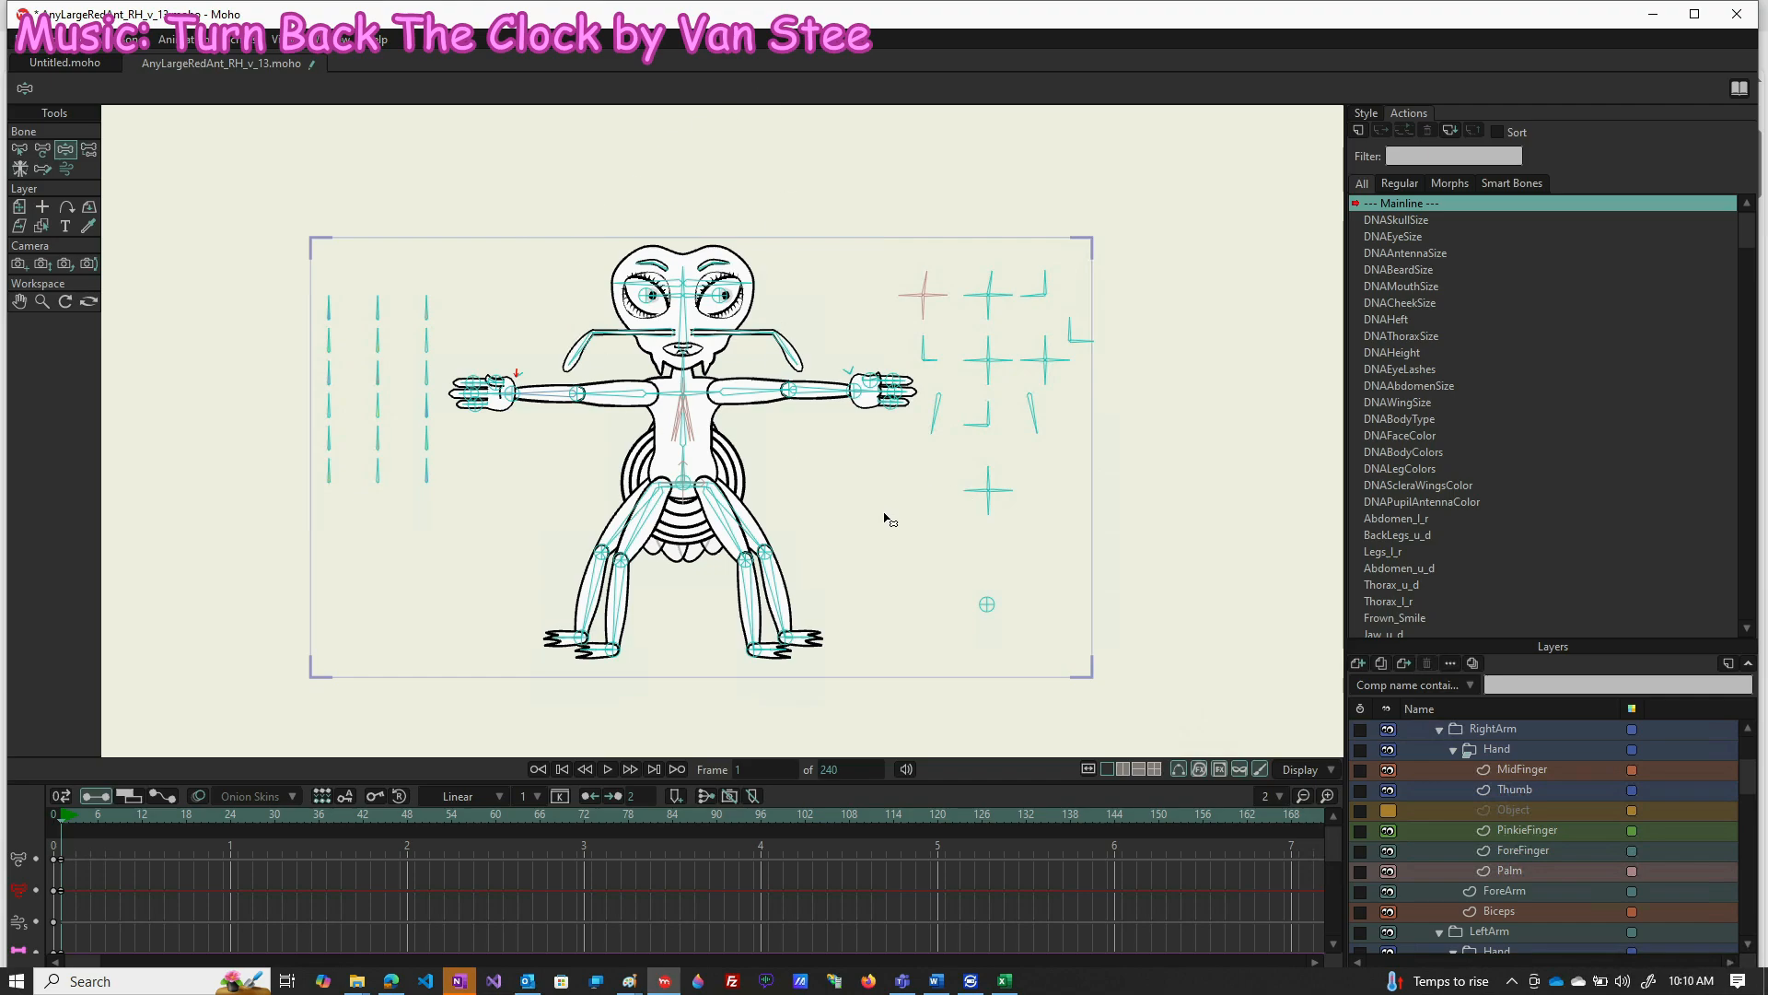
Examine the ant rig's head, arms and surrounding control bones
scroll(1510, 769, up, 2)
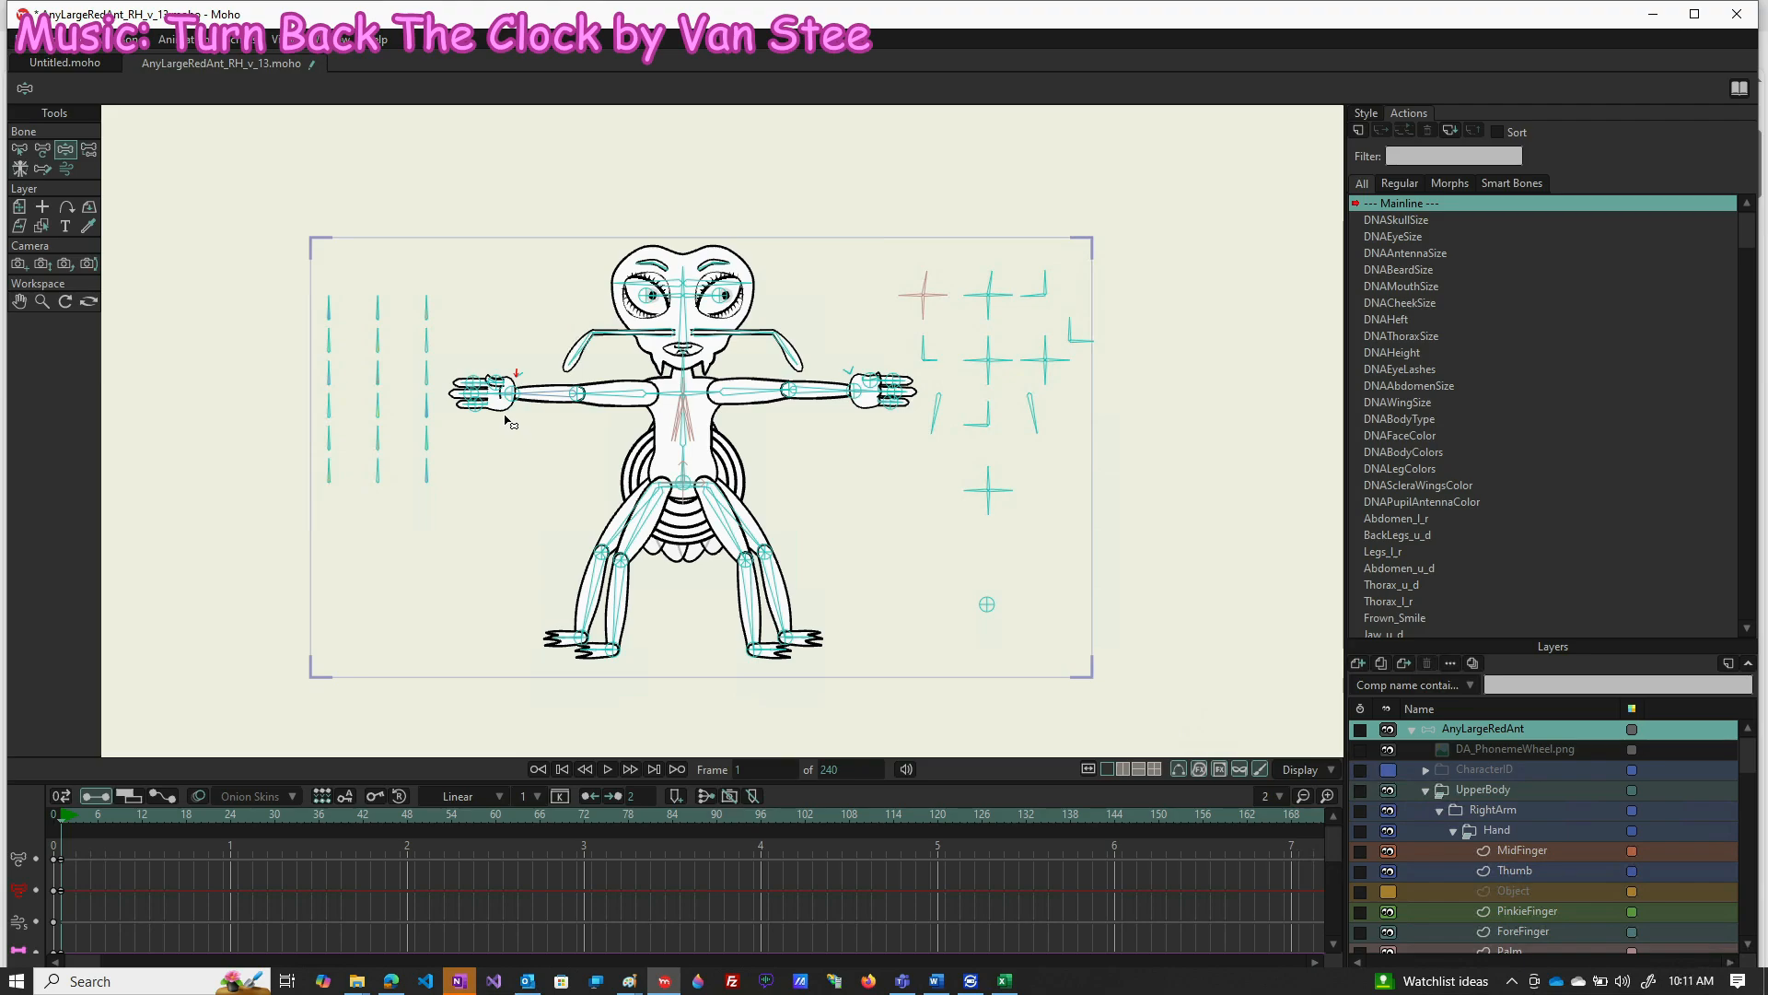
scroll(730, 292, up, 3)
scroll(552, 309, up, 3)
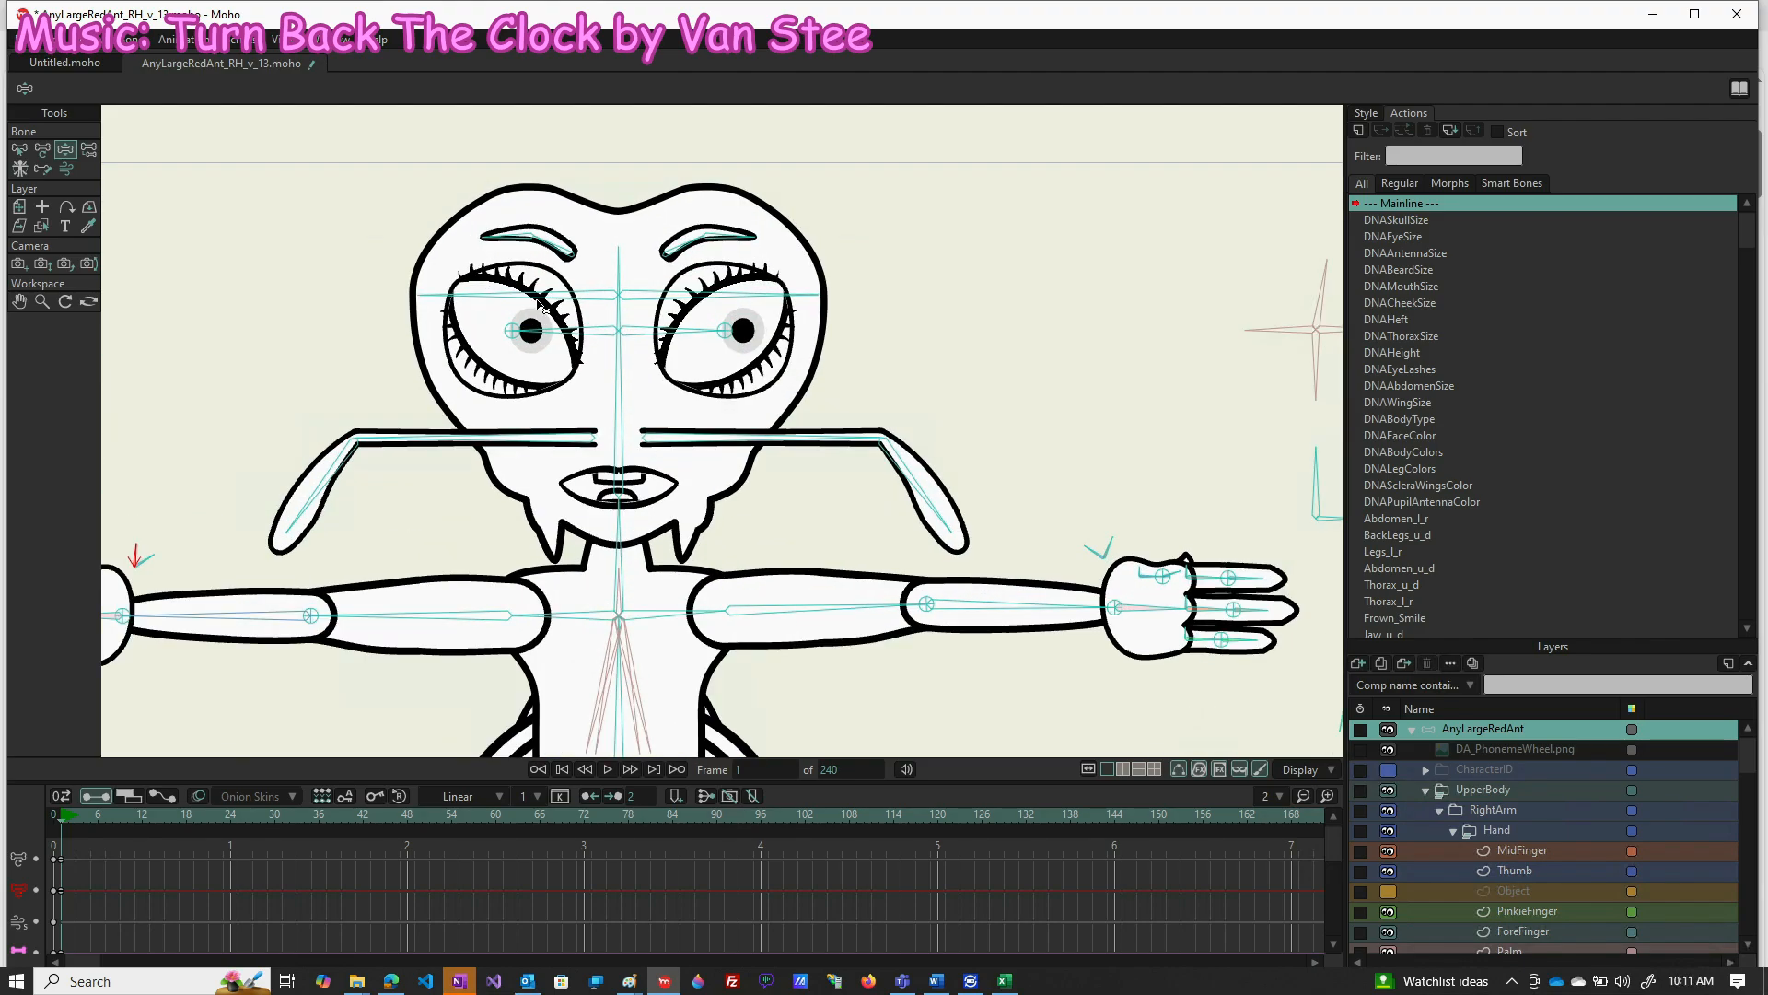
scroll(1040, 329, down, 6)
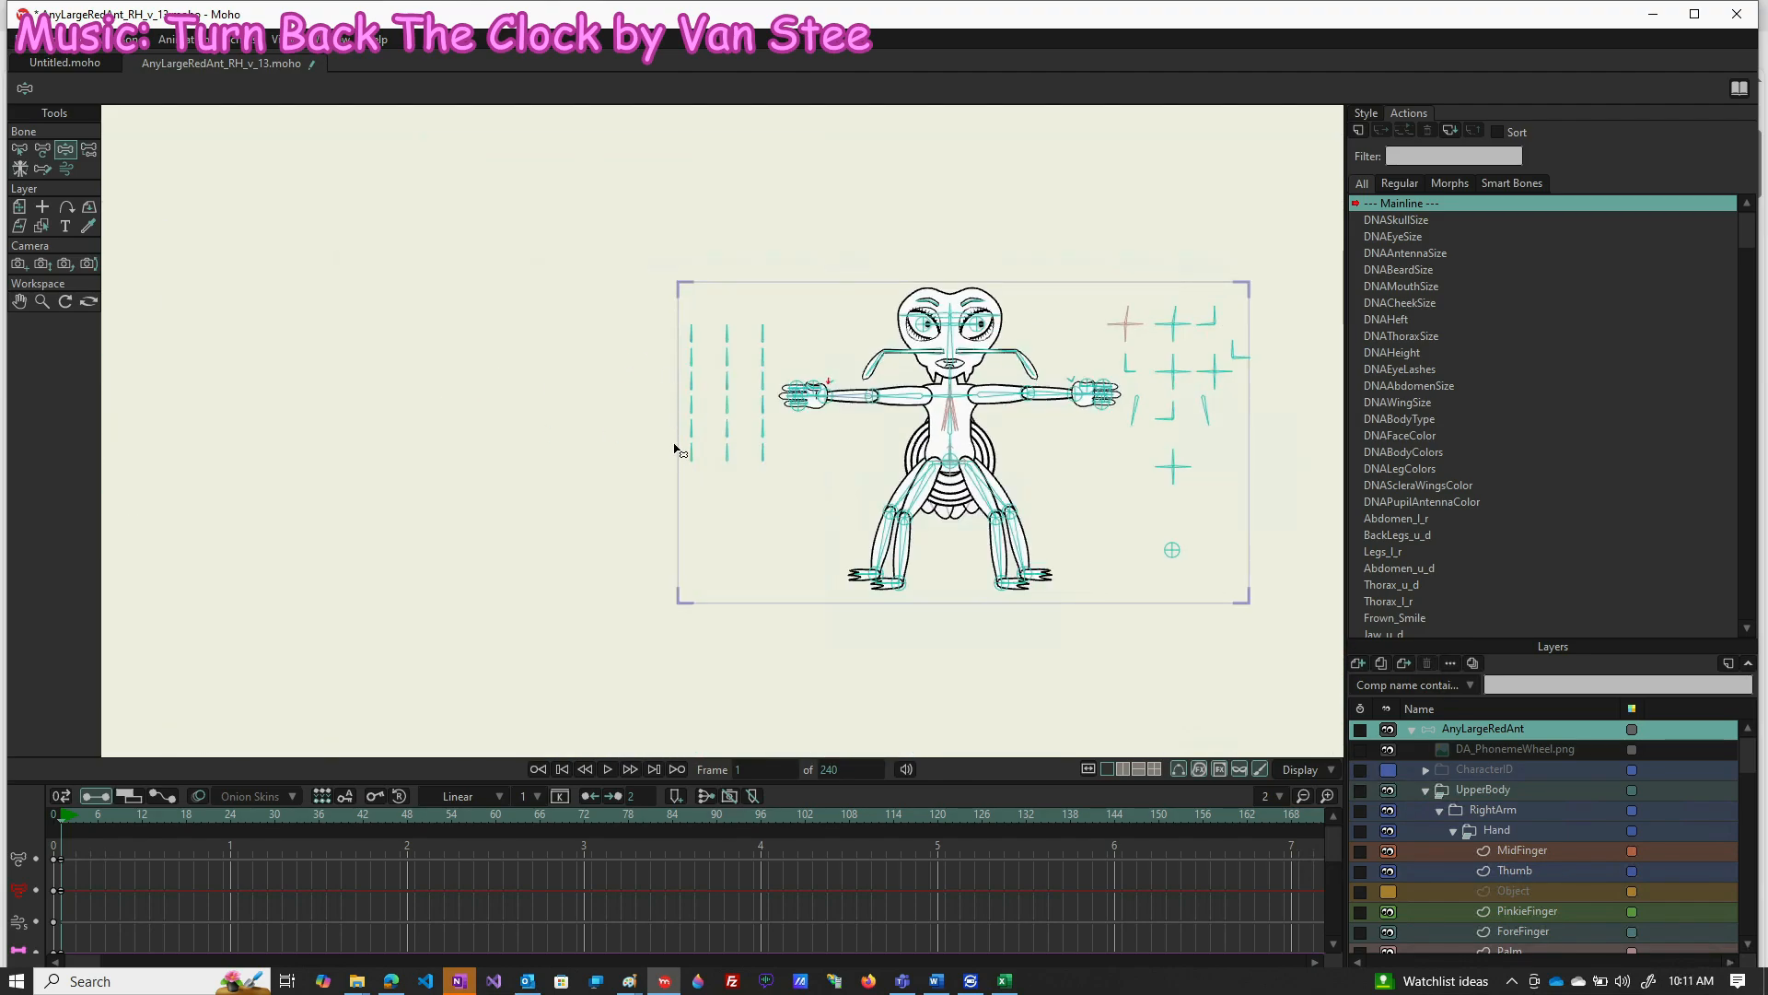
scroll(932, 377, up, 3)
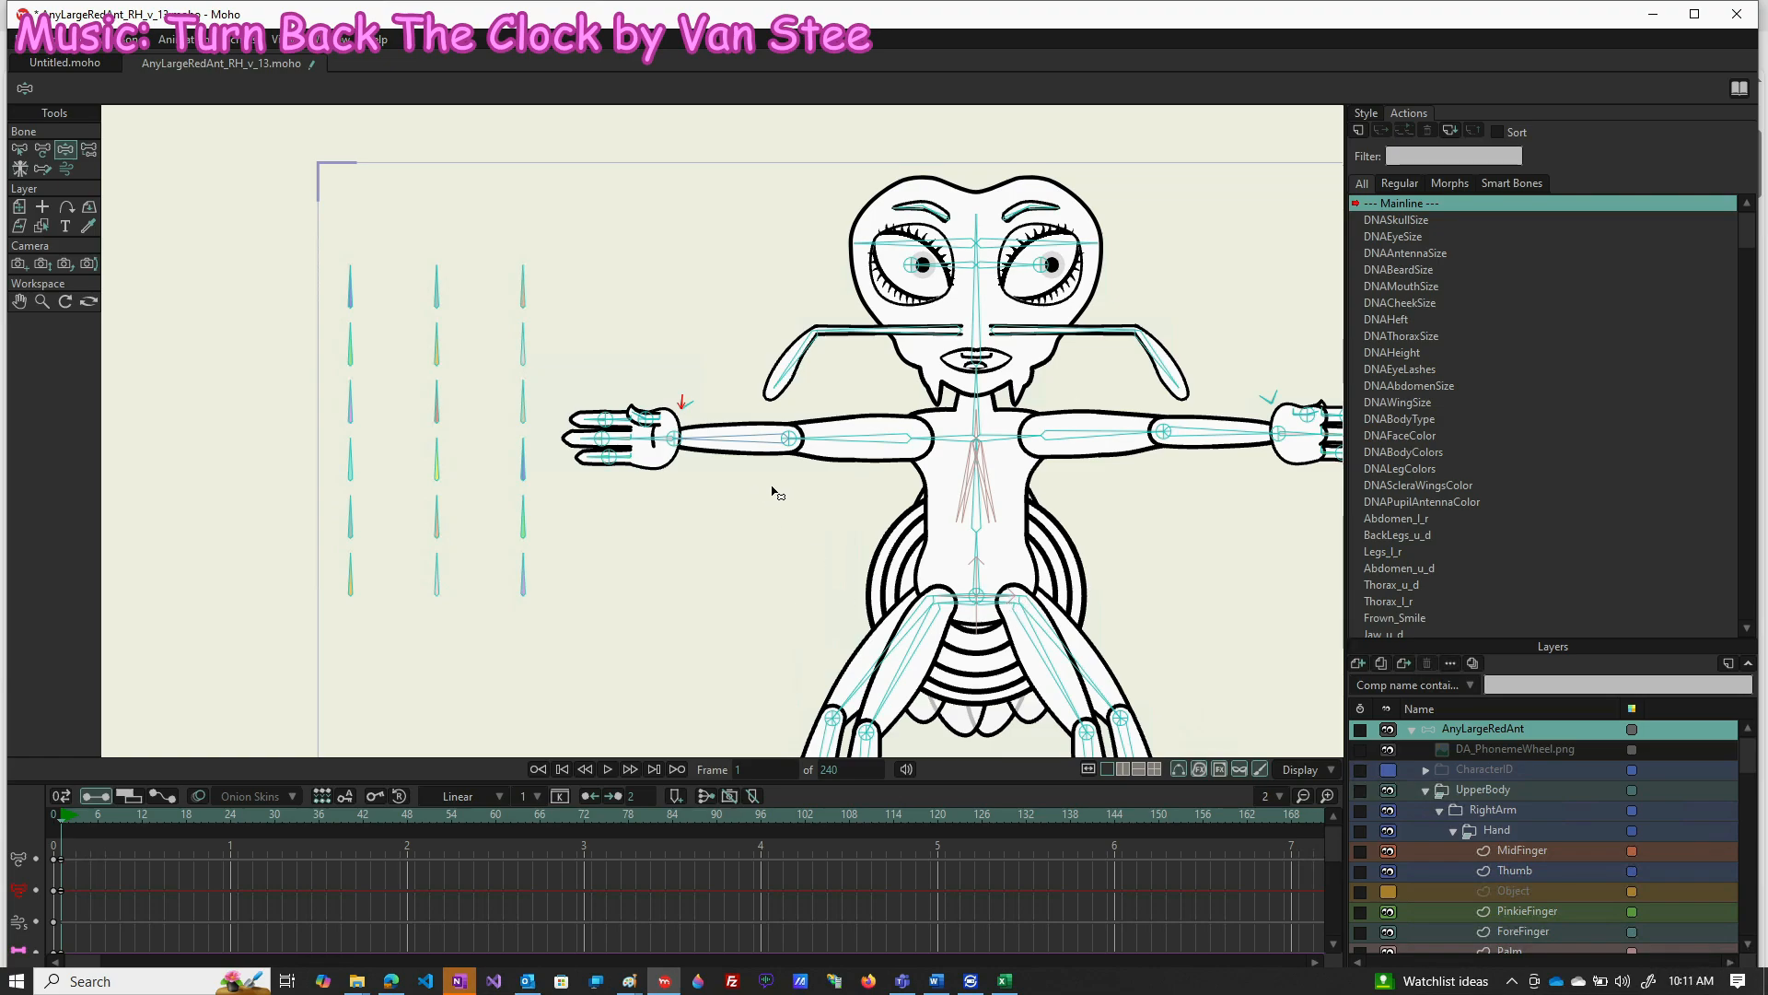
scroll(787, 485, down, 2)
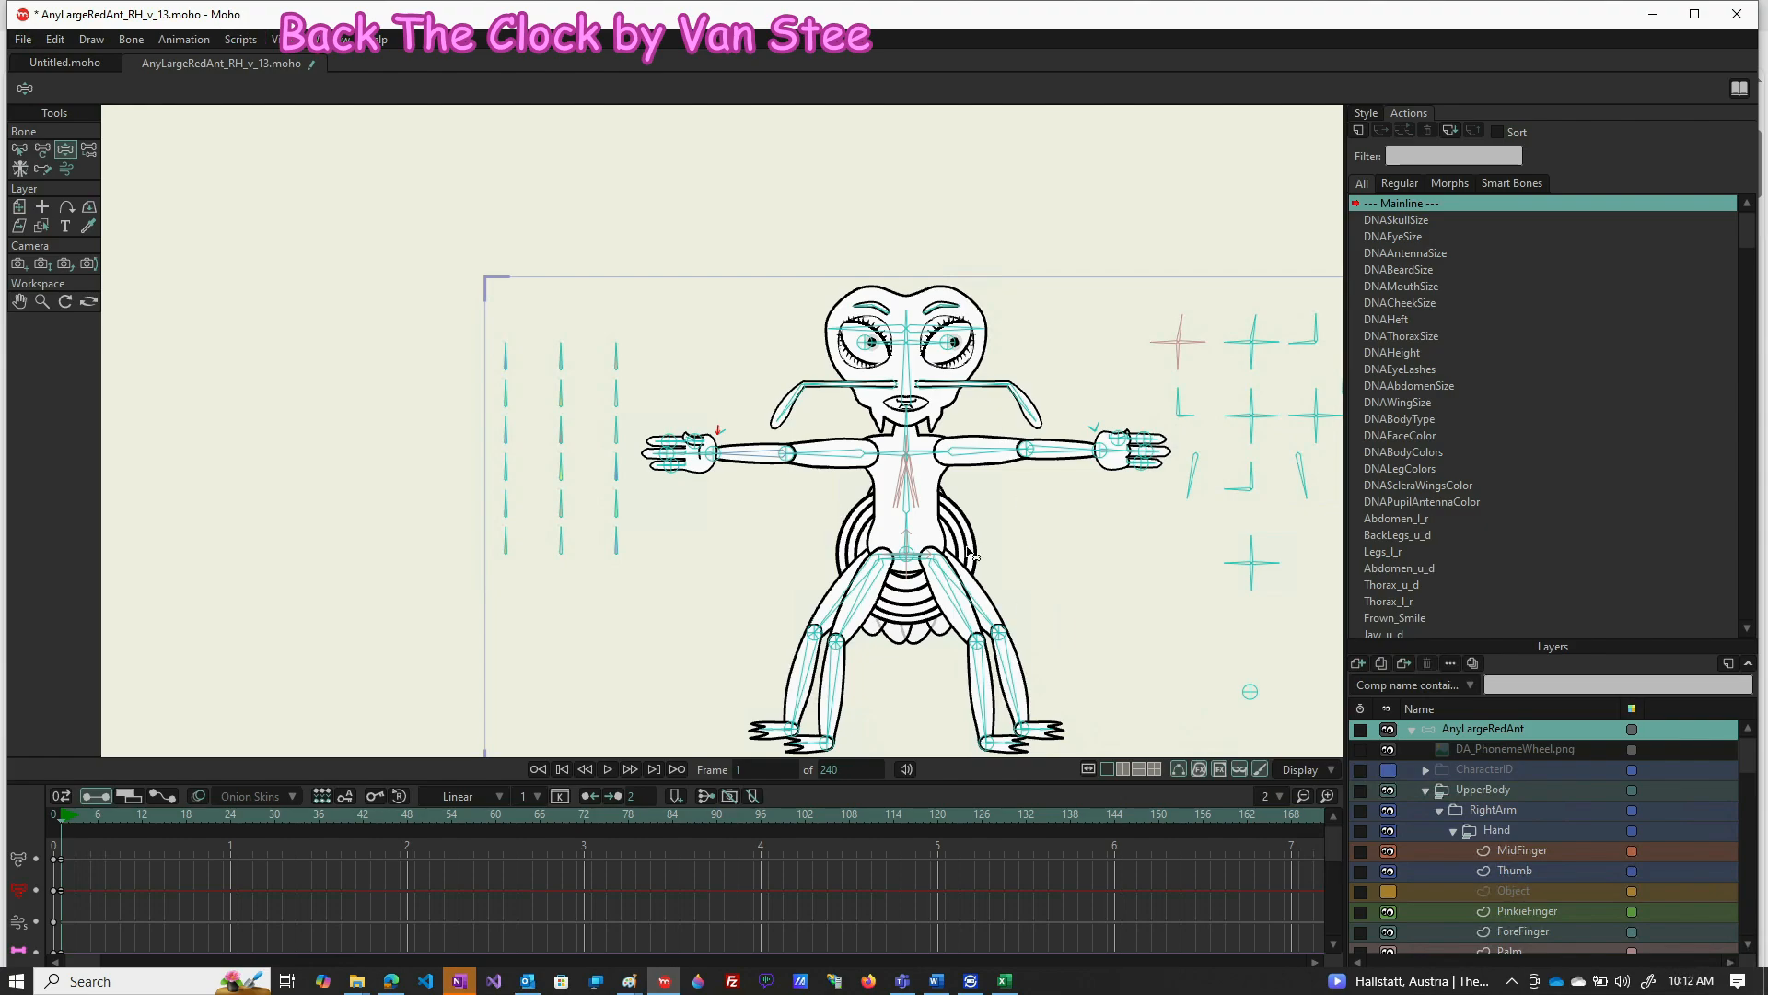
scroll(806, 444, down, 2)
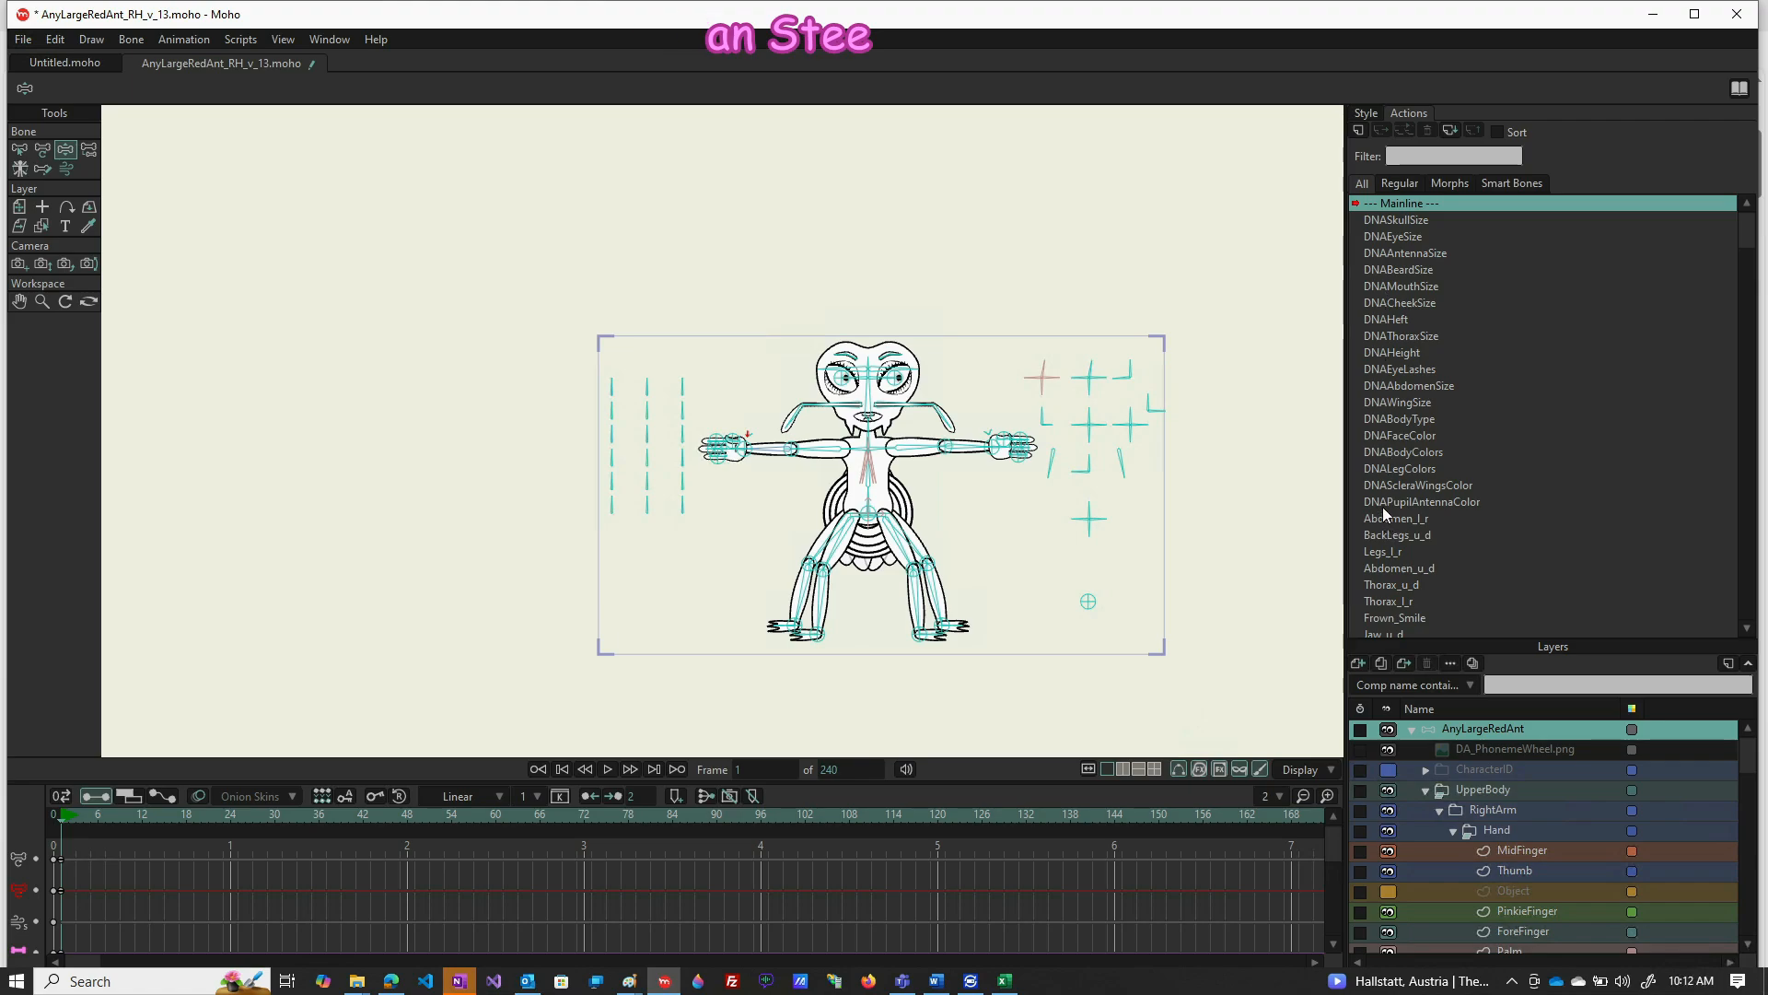
Make the CharacterID layer group visible and select the DNASkullSize bone
click(1391, 771)
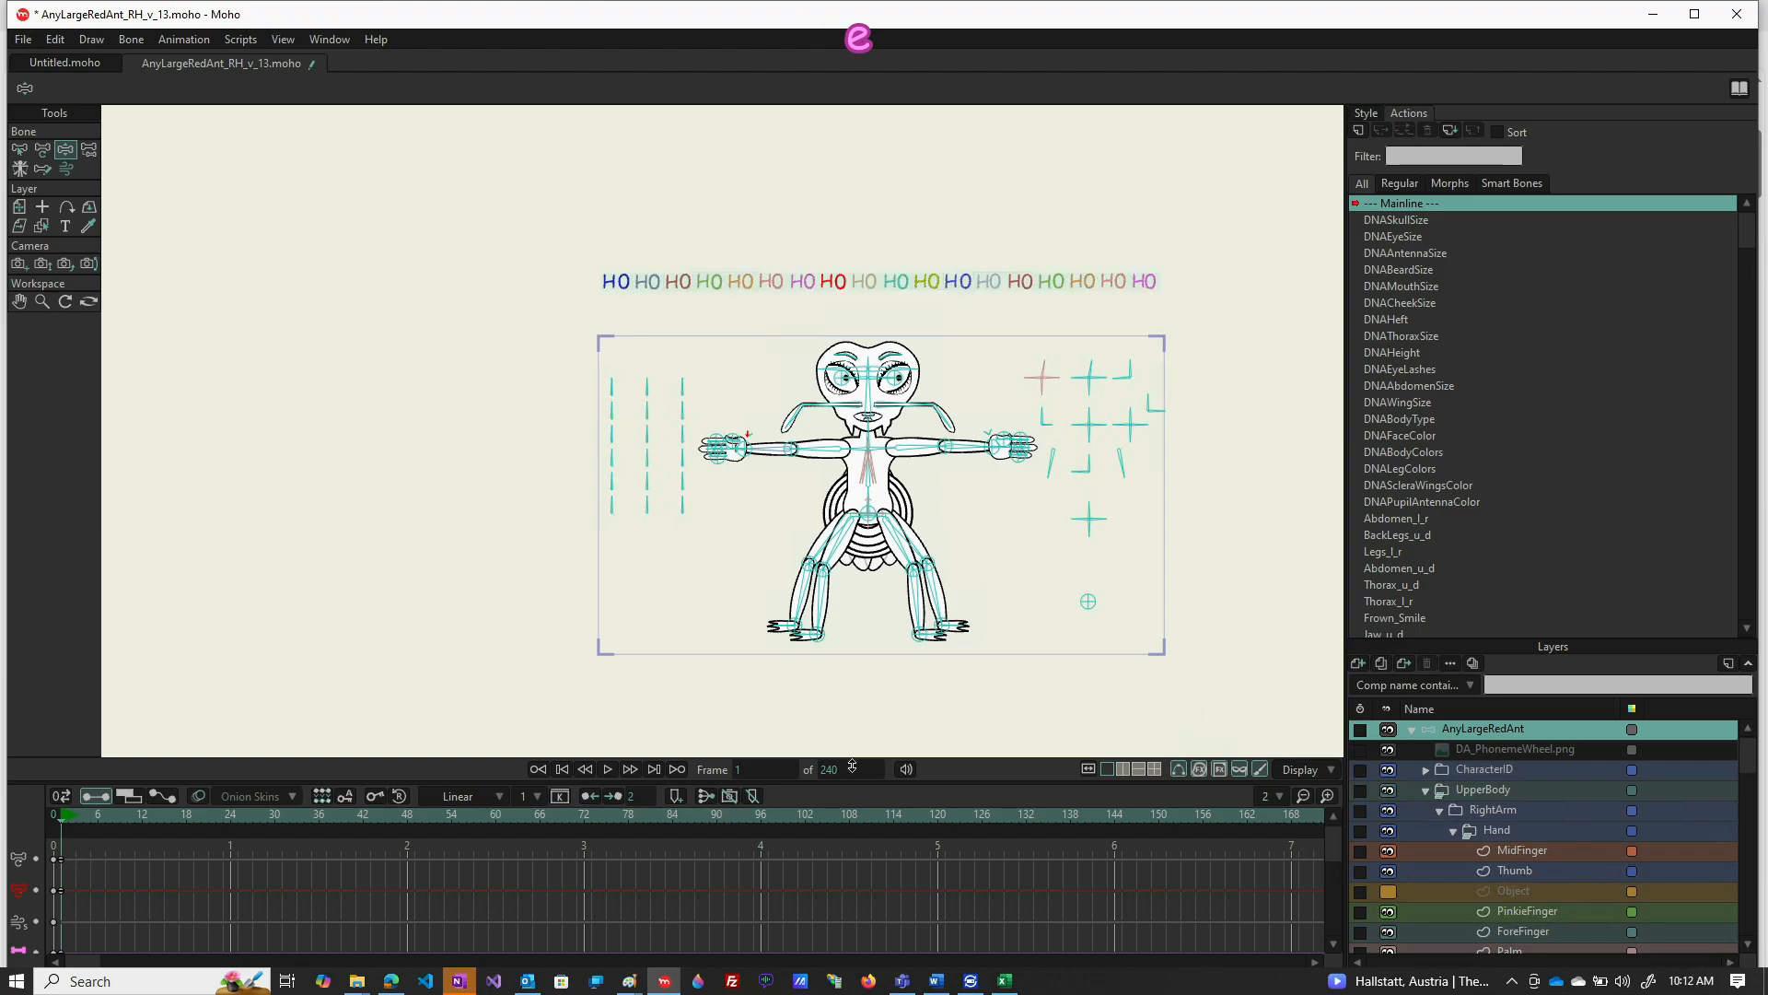
click(19, 149)
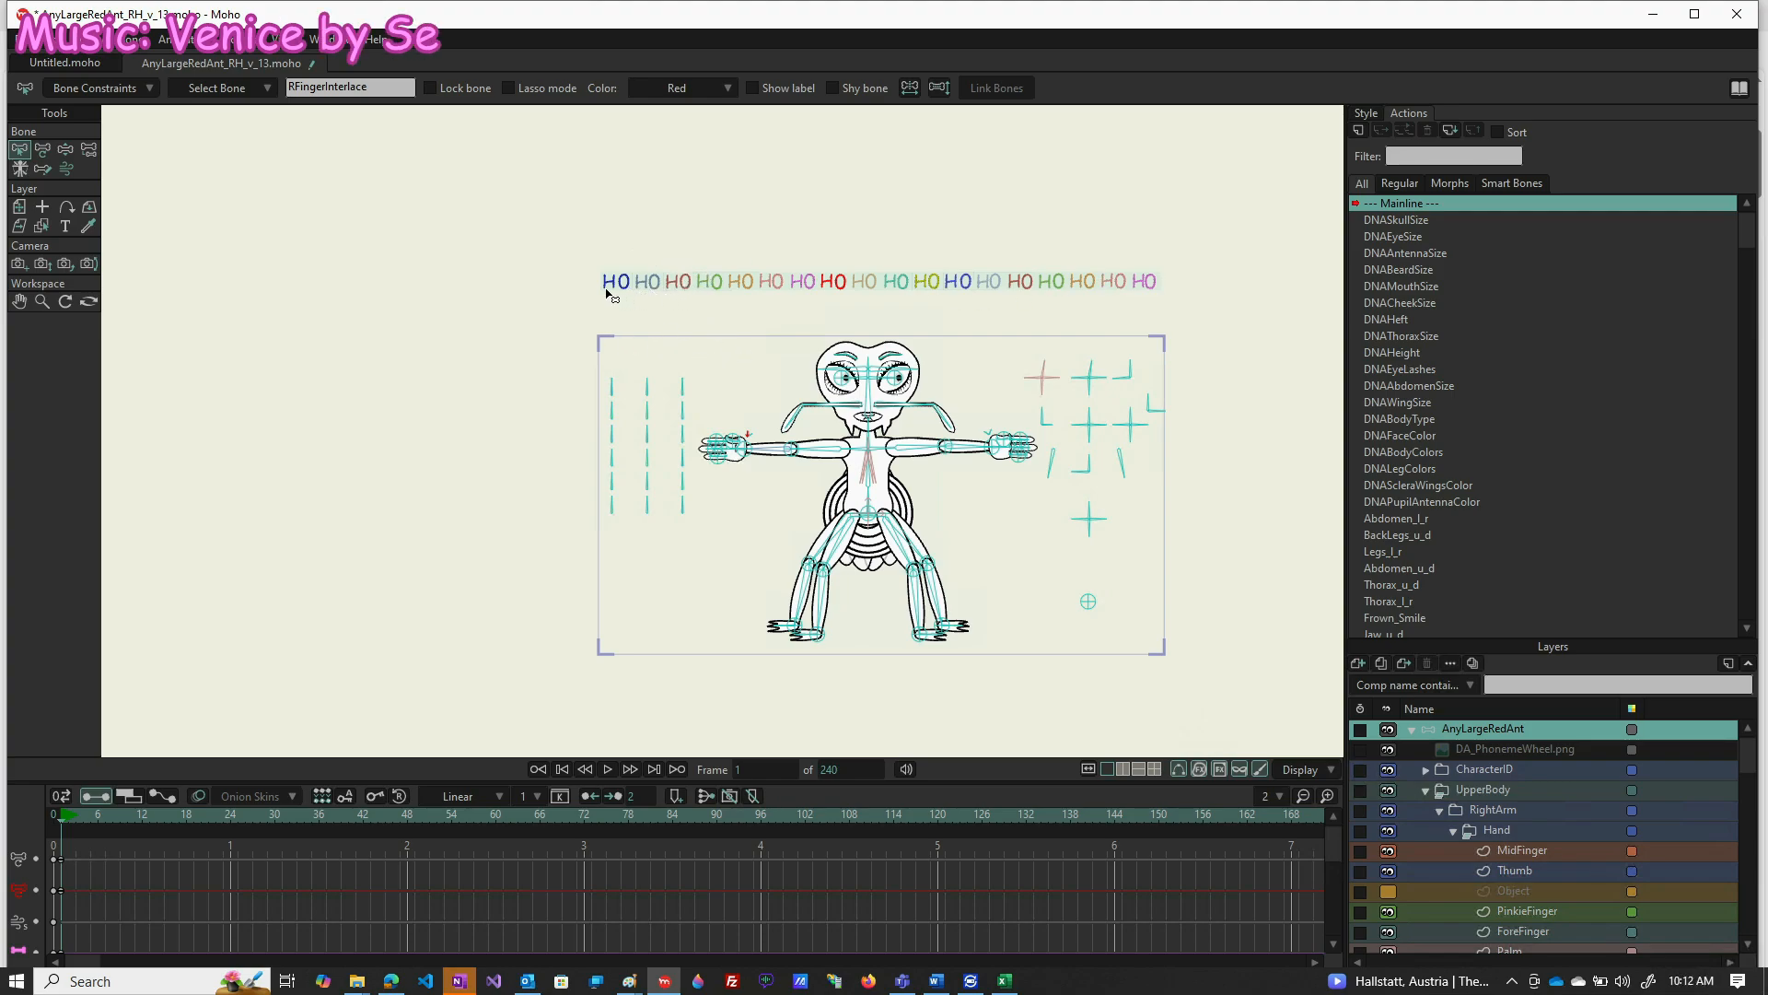
click(612, 395)
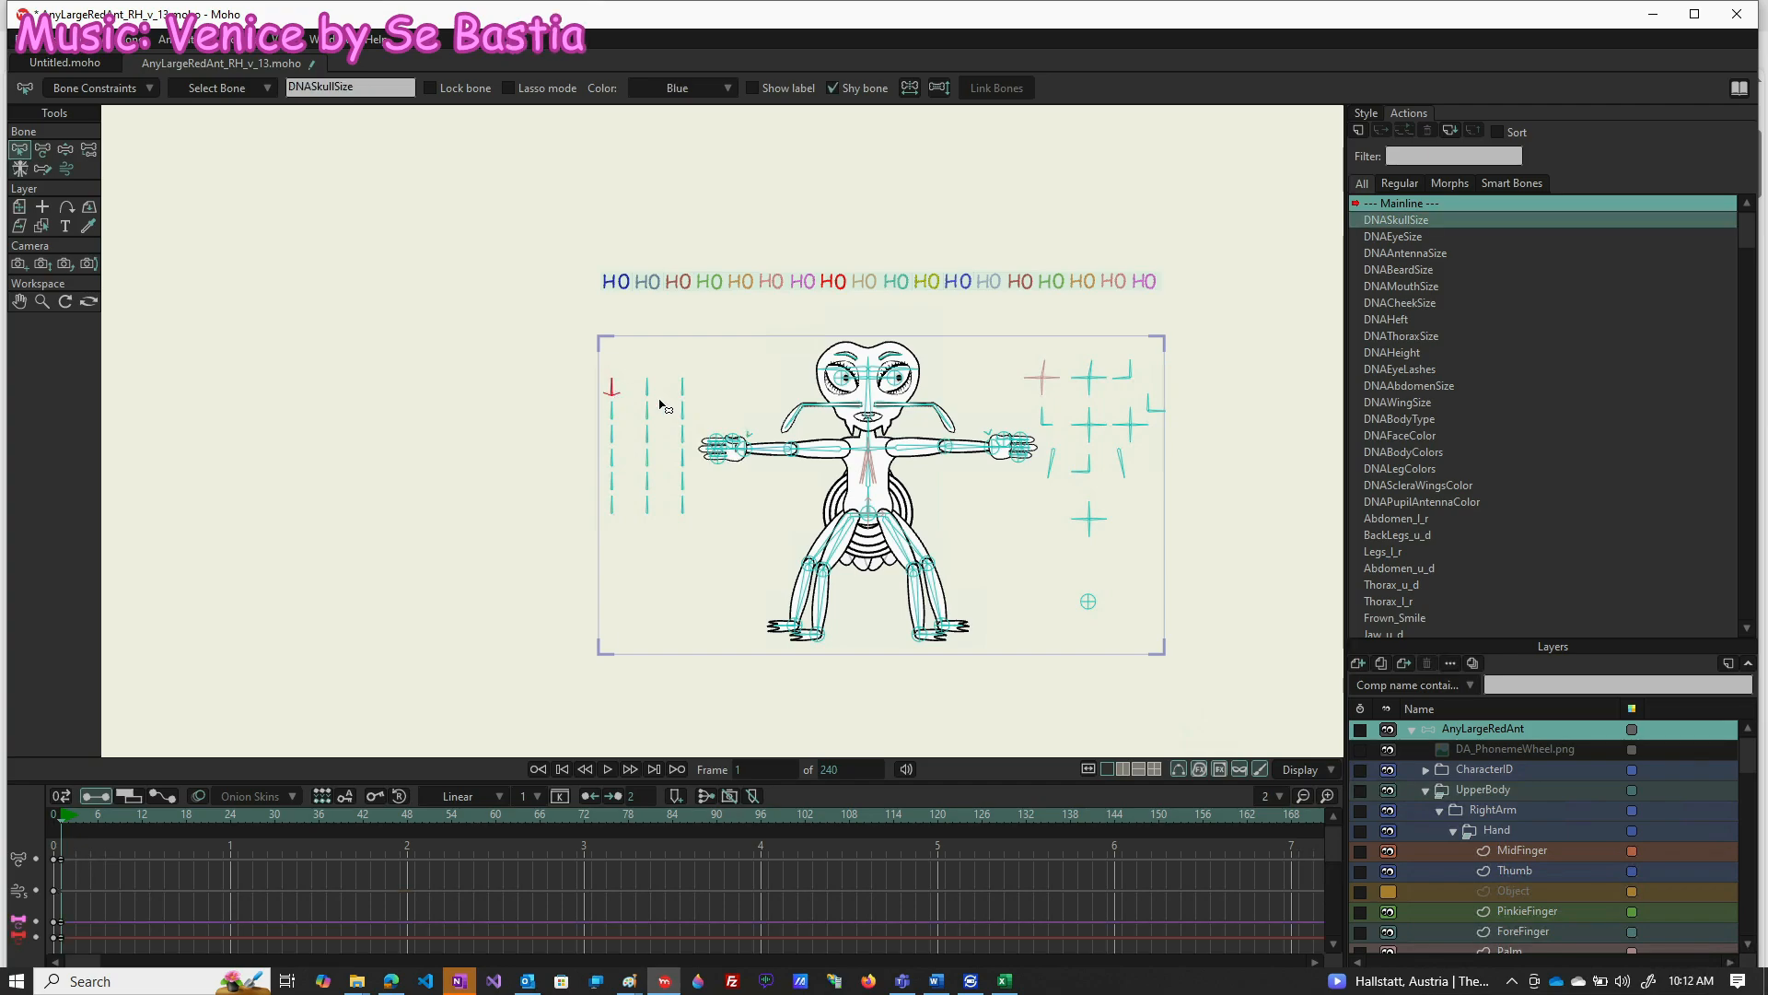
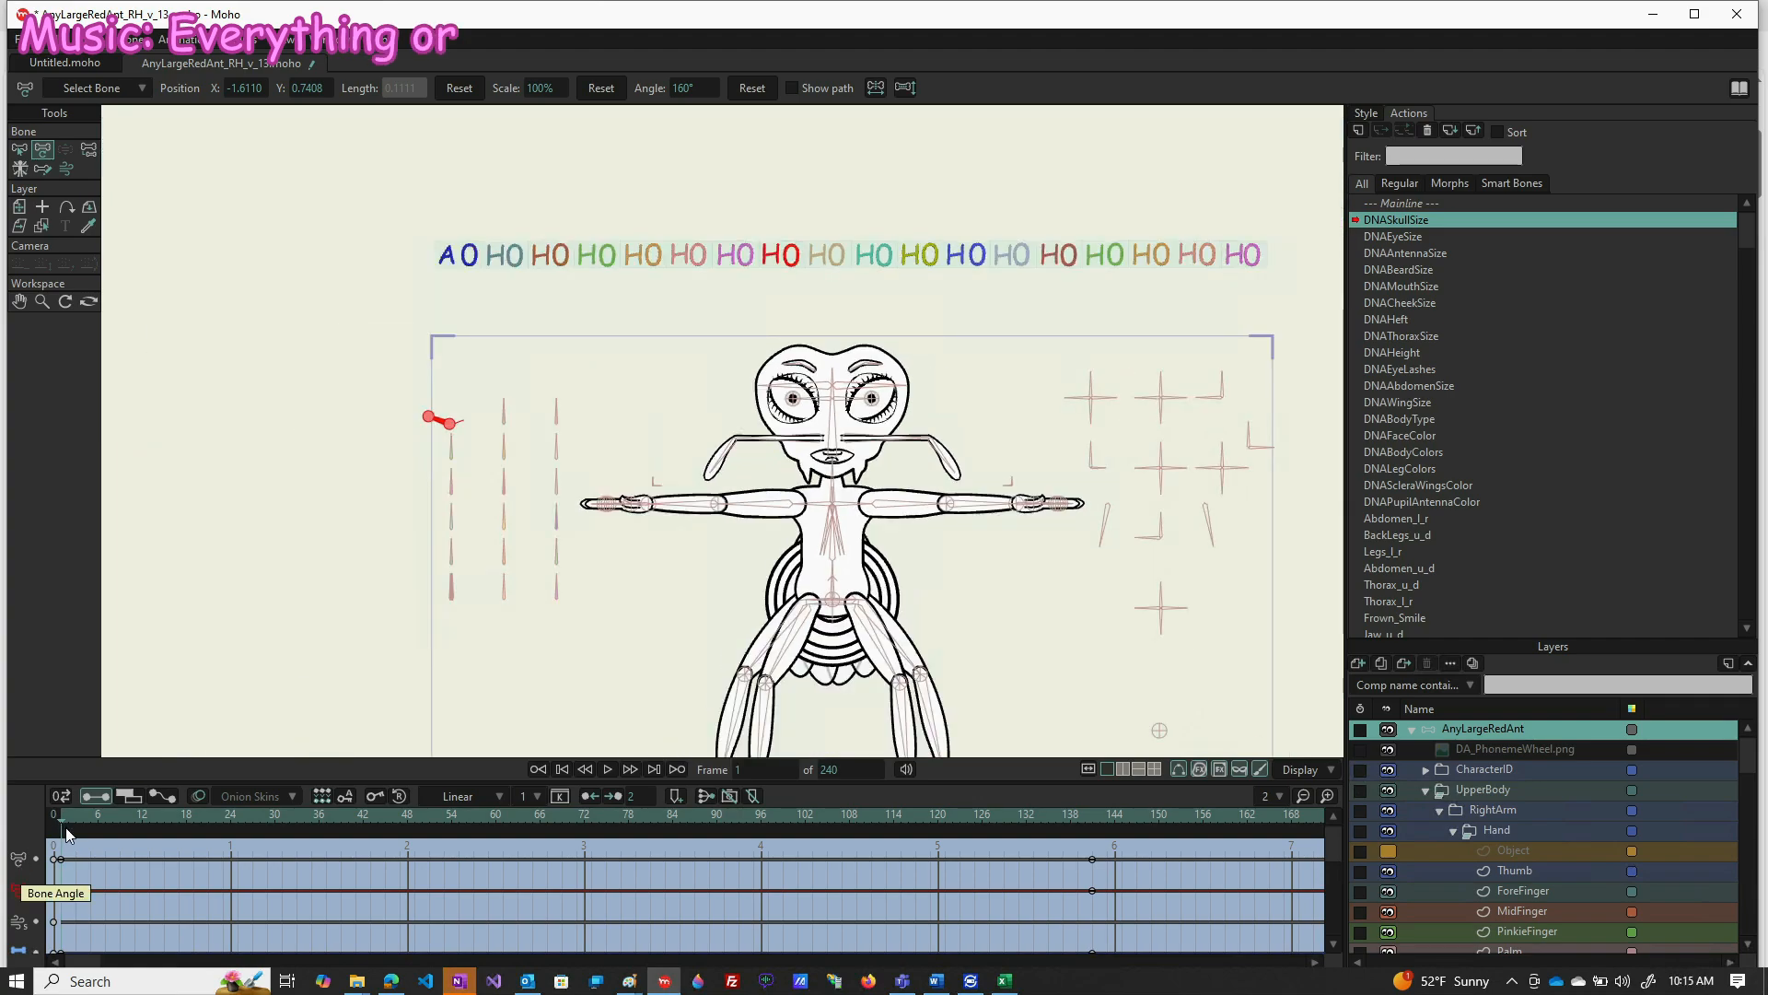
Select the RForehead and LForehead bones together for transforming at frame 1 of the DNASkullSize action
scroll(848, 402, up, 4)
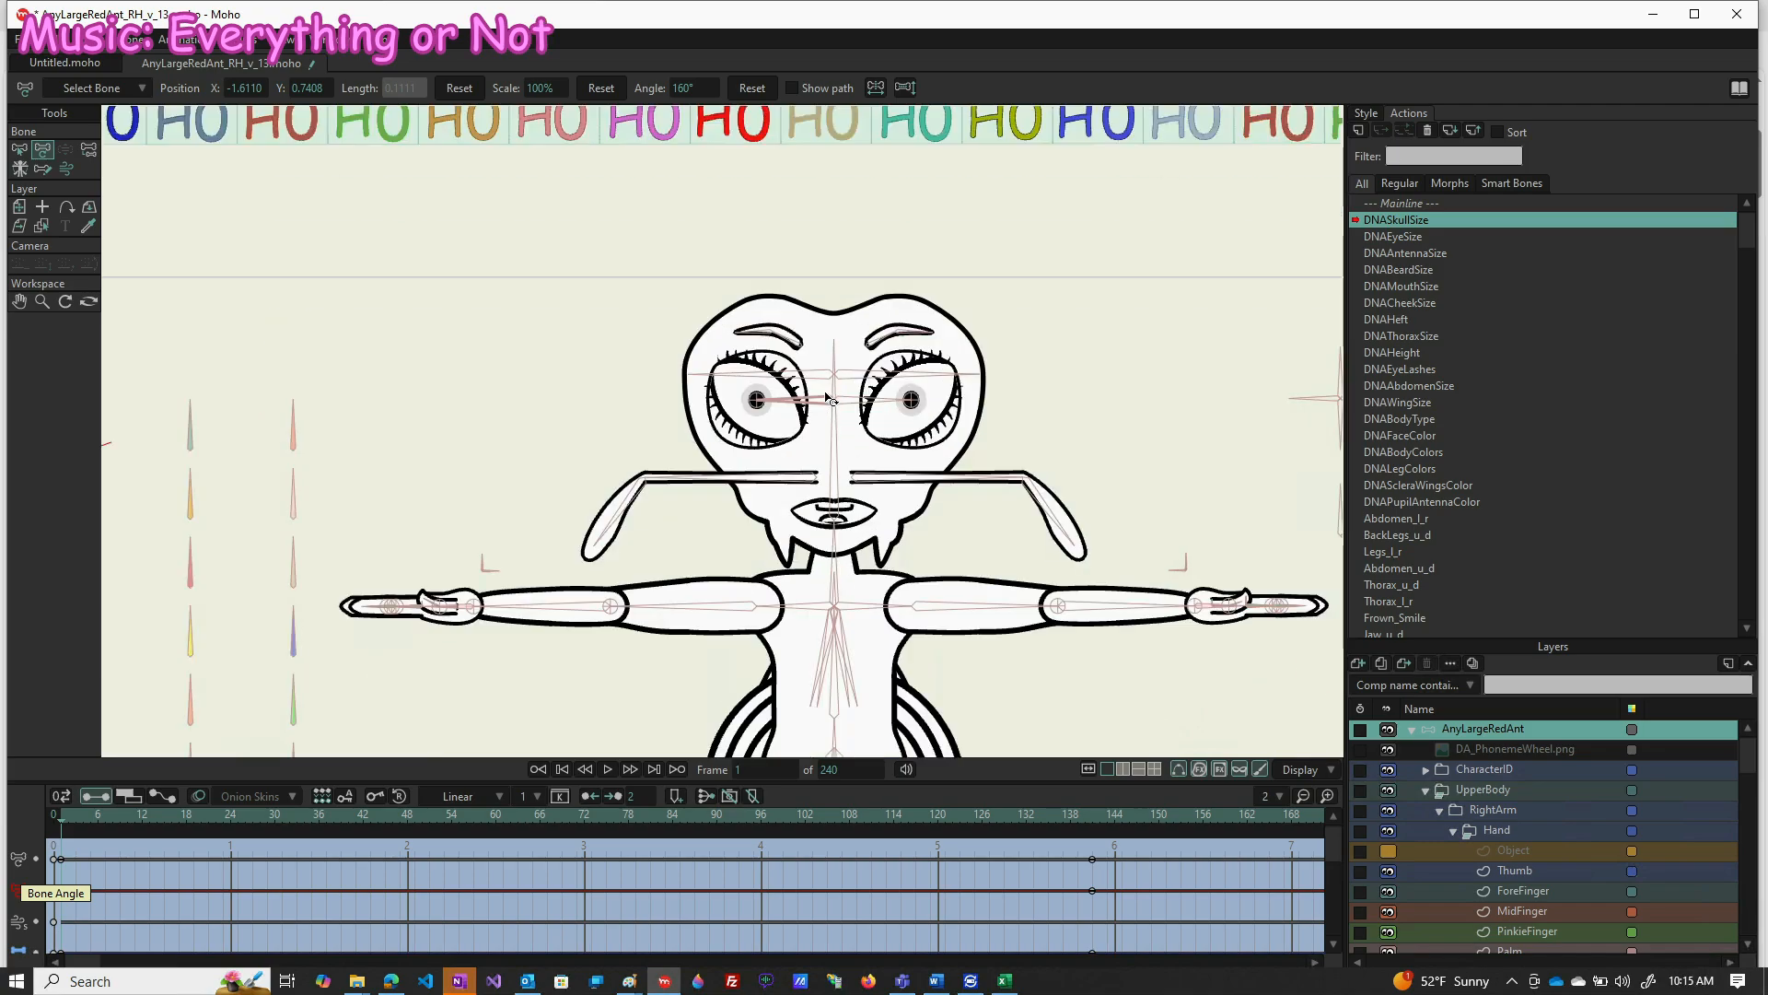
click(1027, 367)
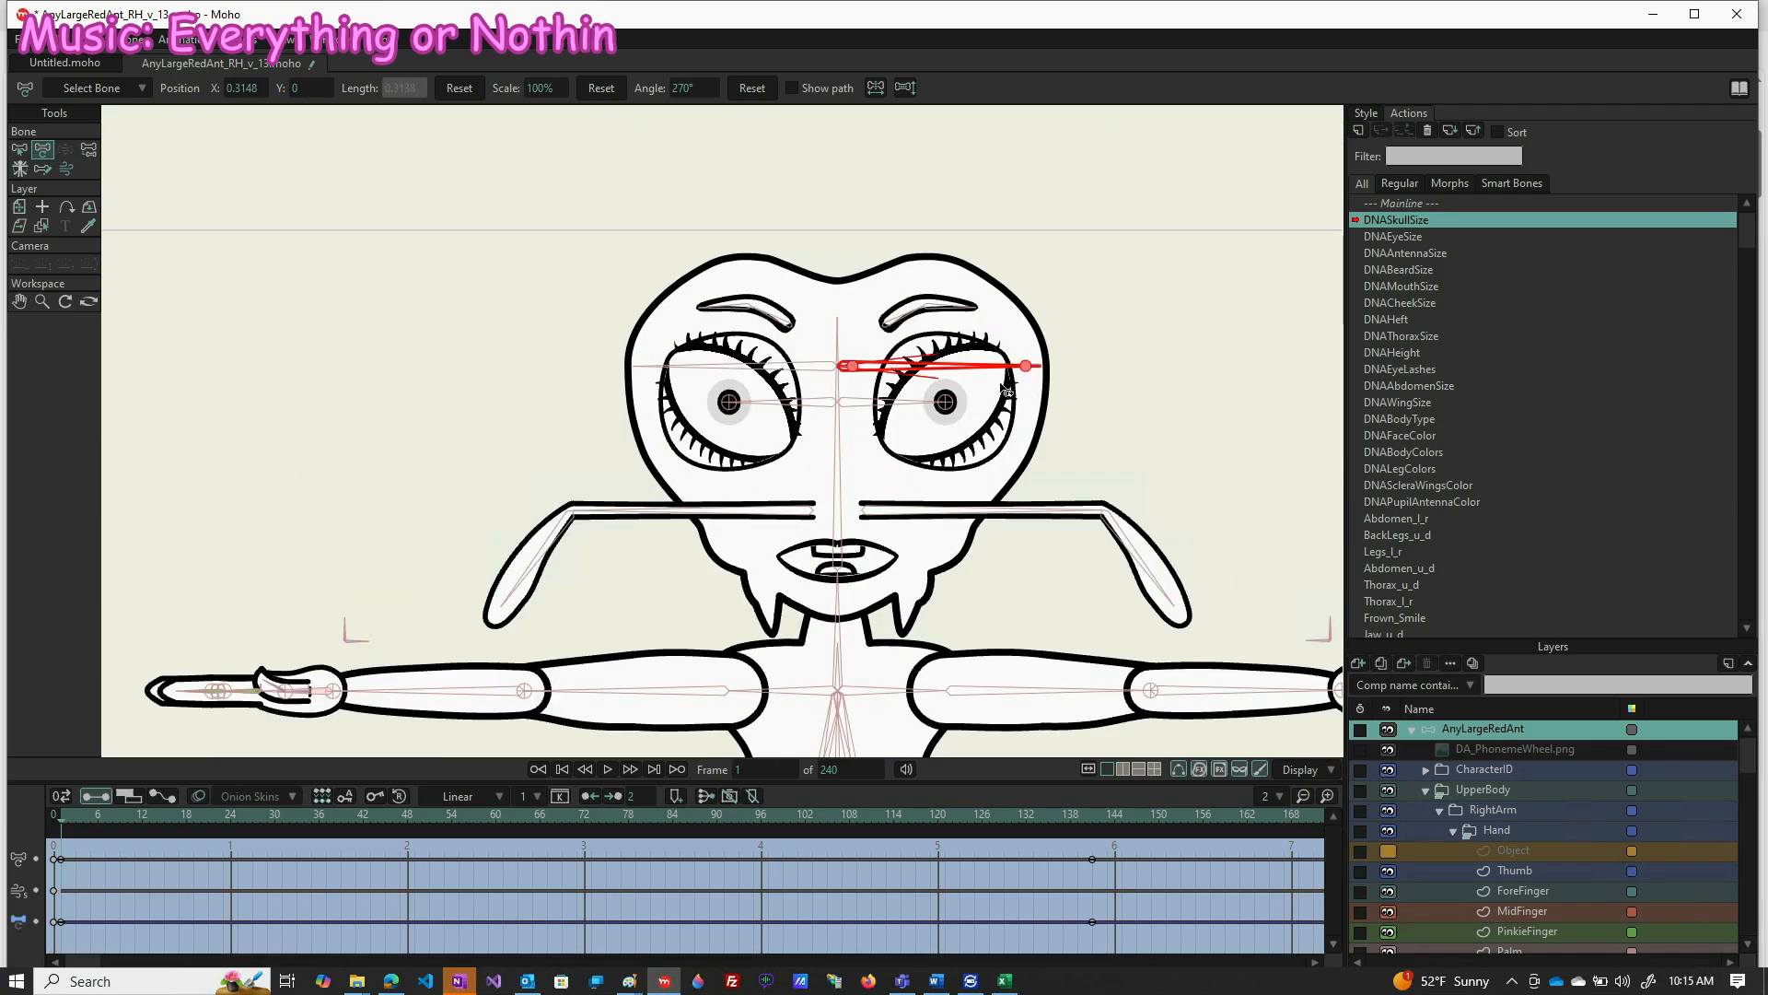
click(794, 371)
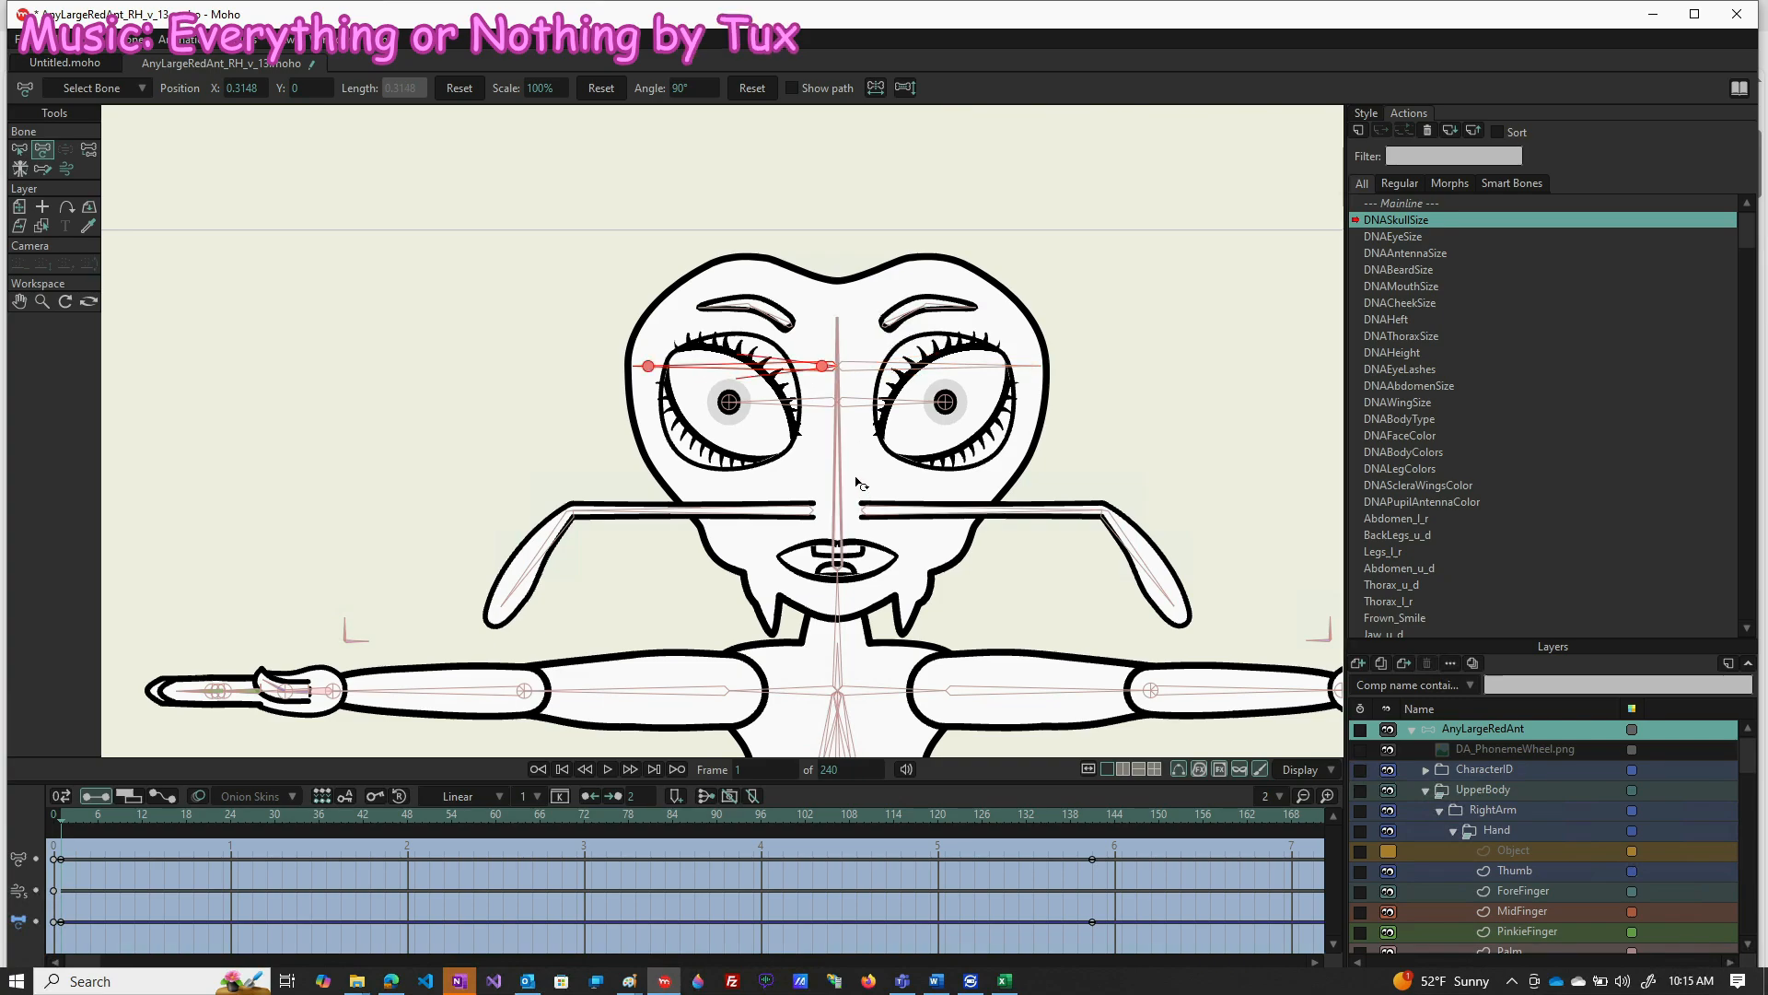
key(z)
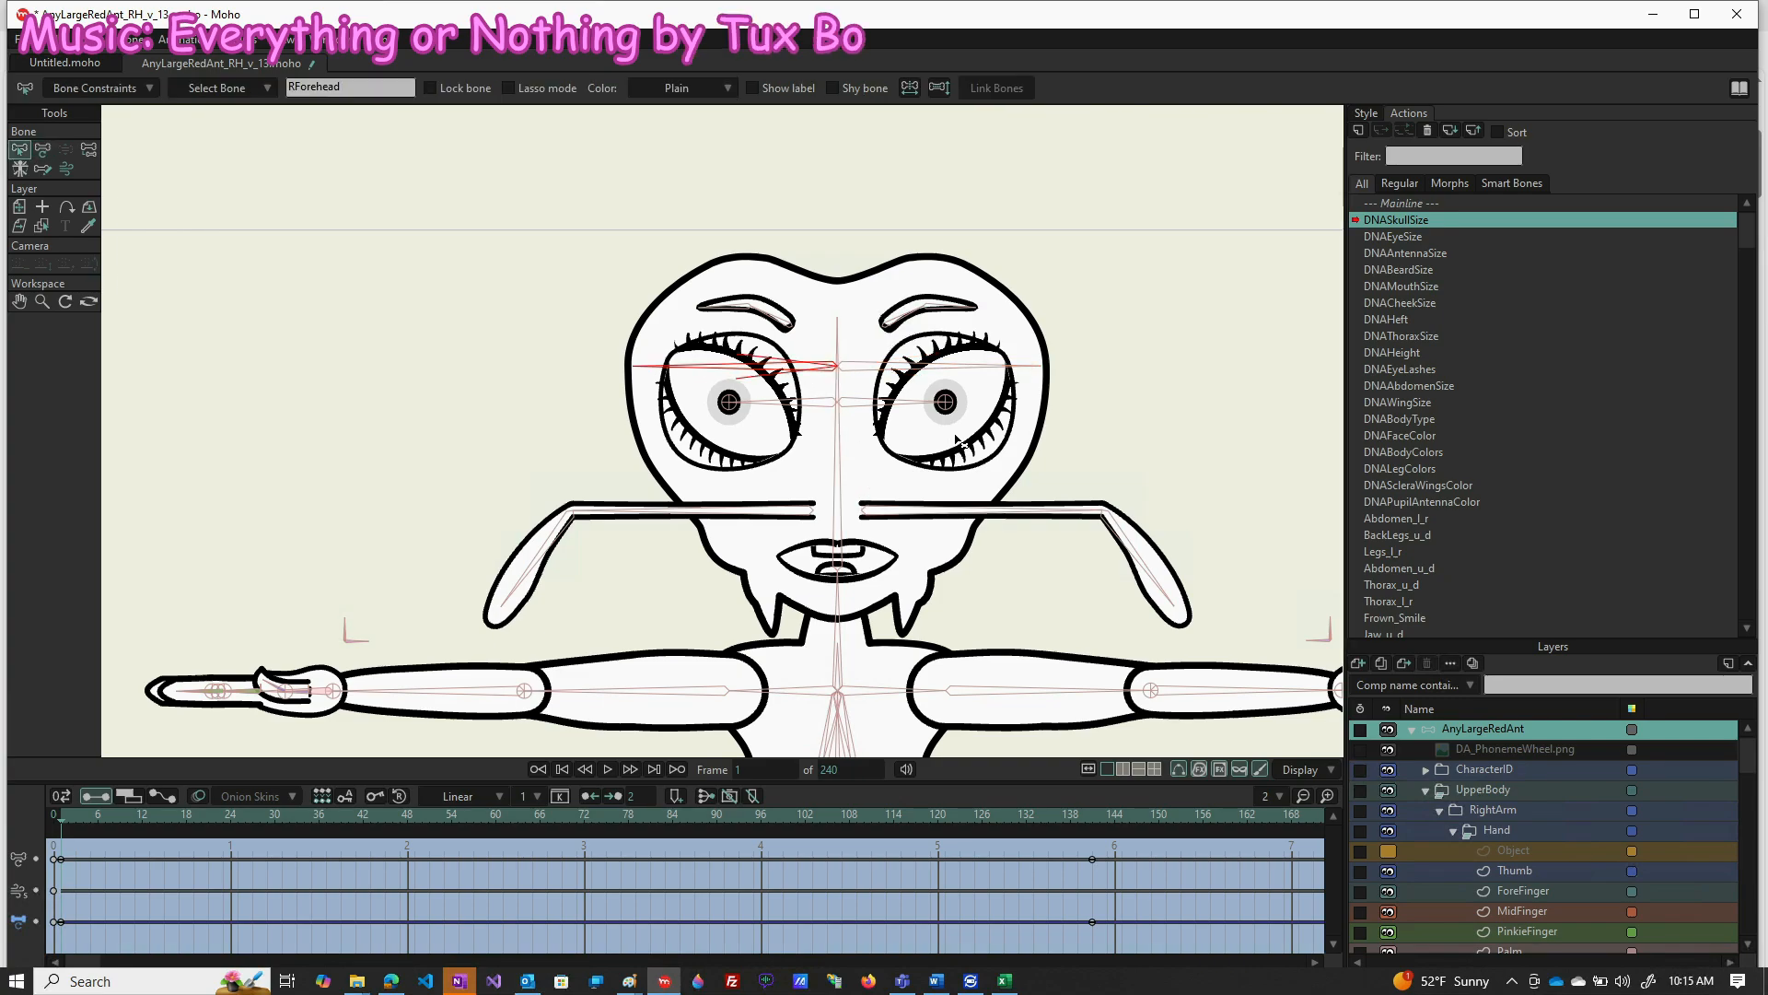
click(957, 372)
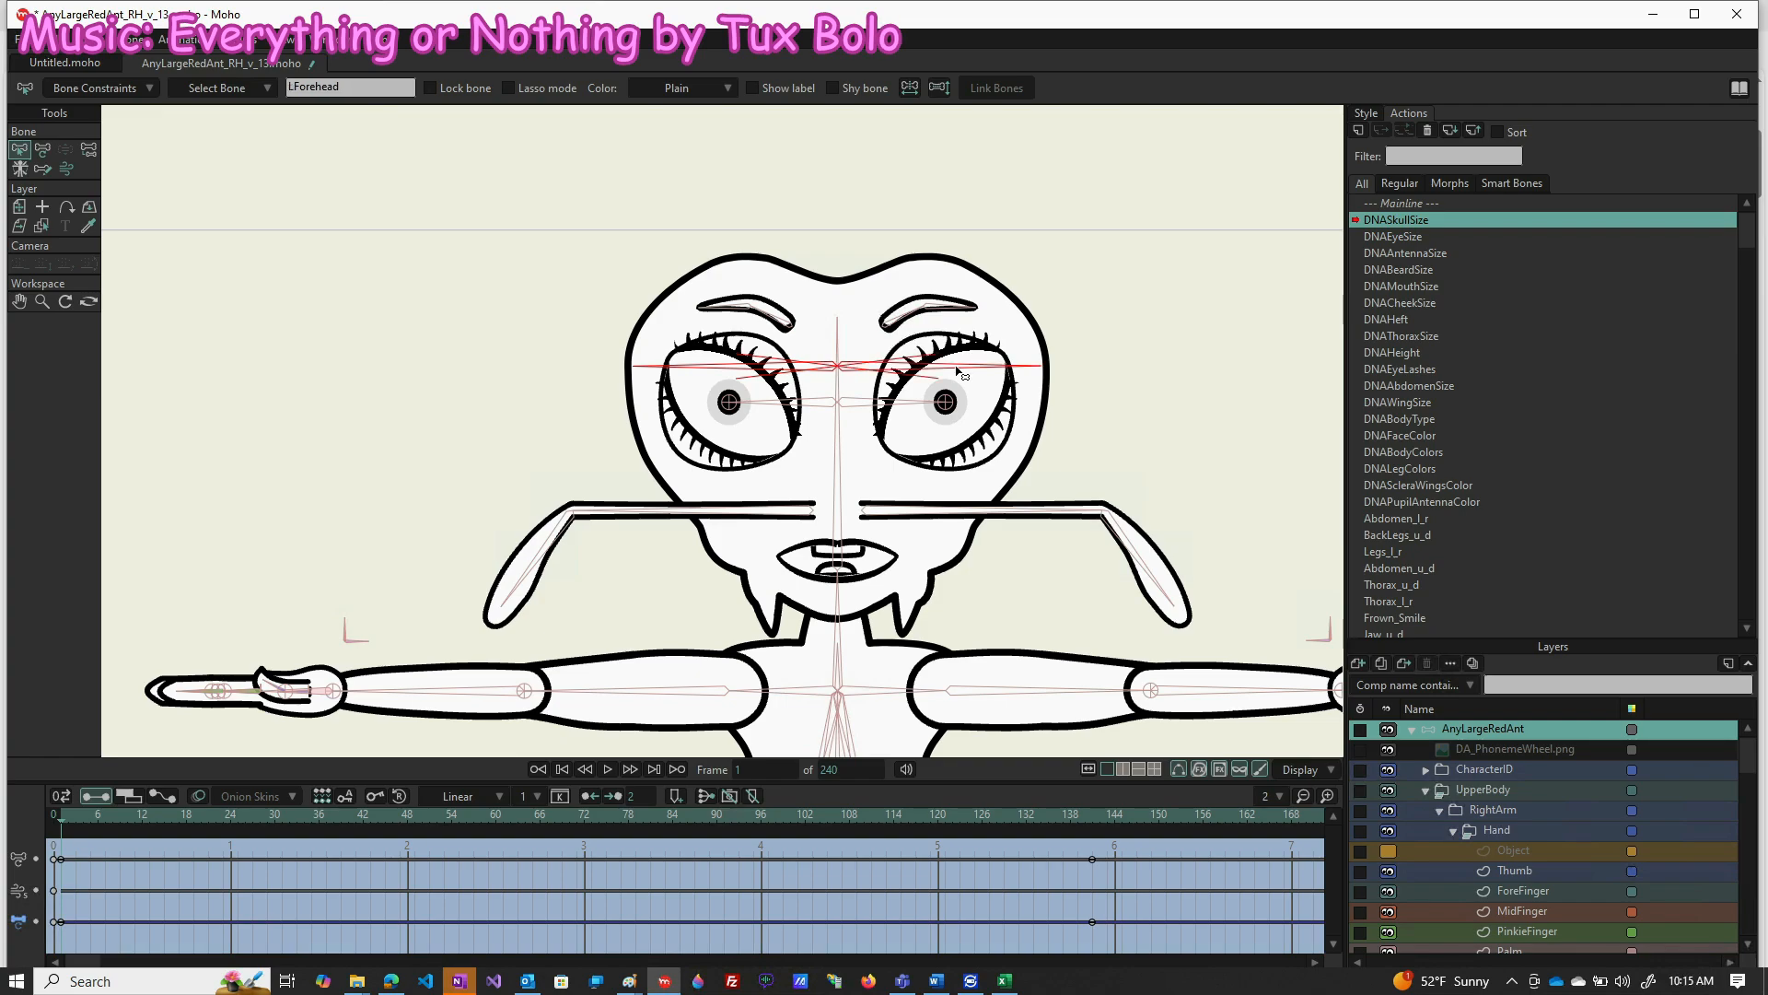
click(48, 150)
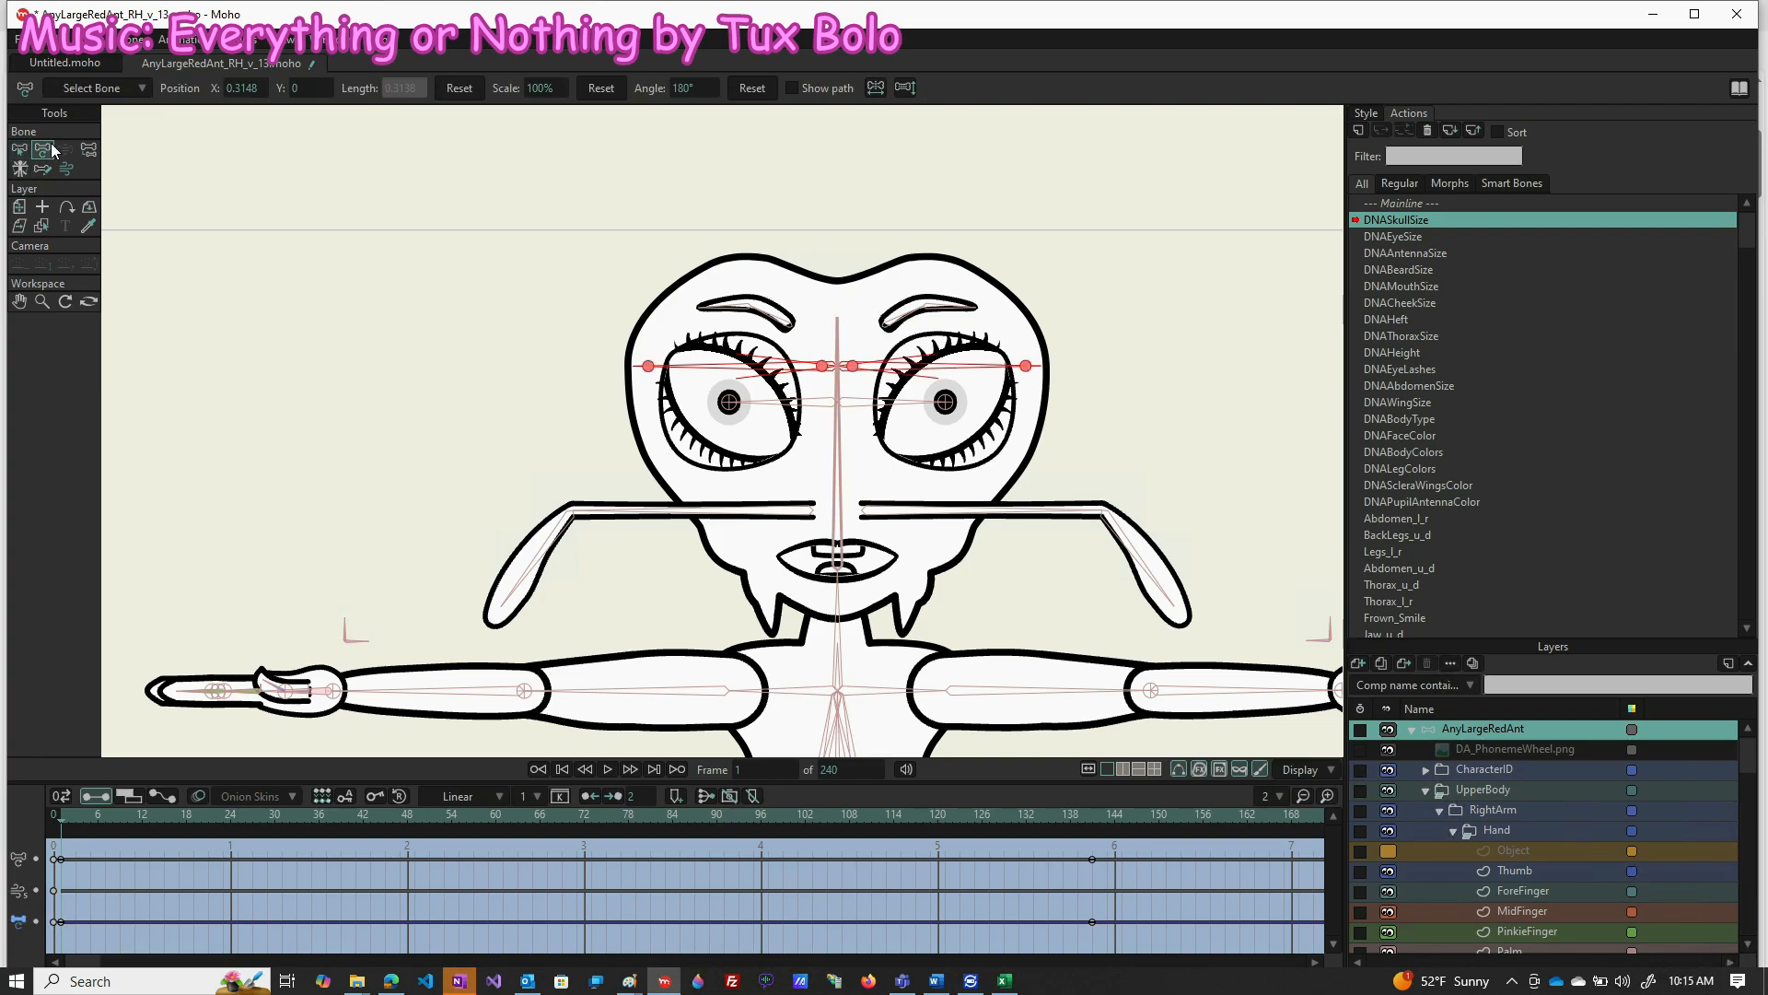
Try scaling both forehead bones to 550%, 50% and 60% at frame 1
click(538, 87)
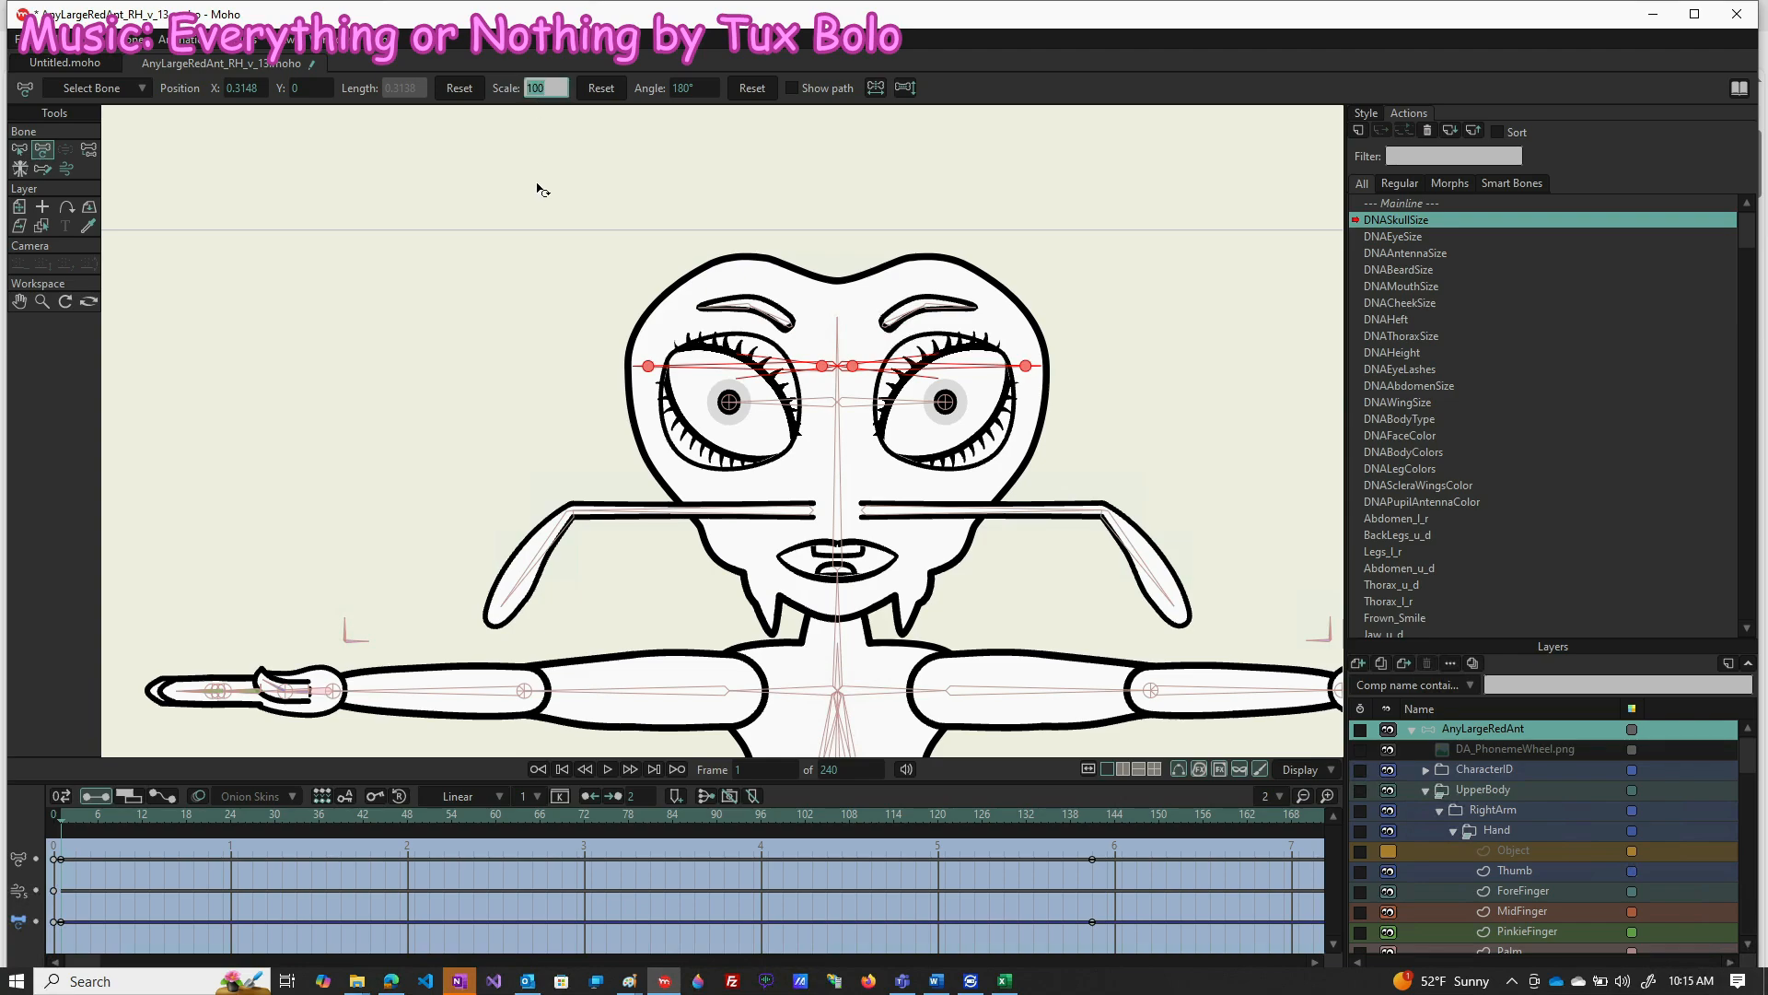
text(550)
key(Return)
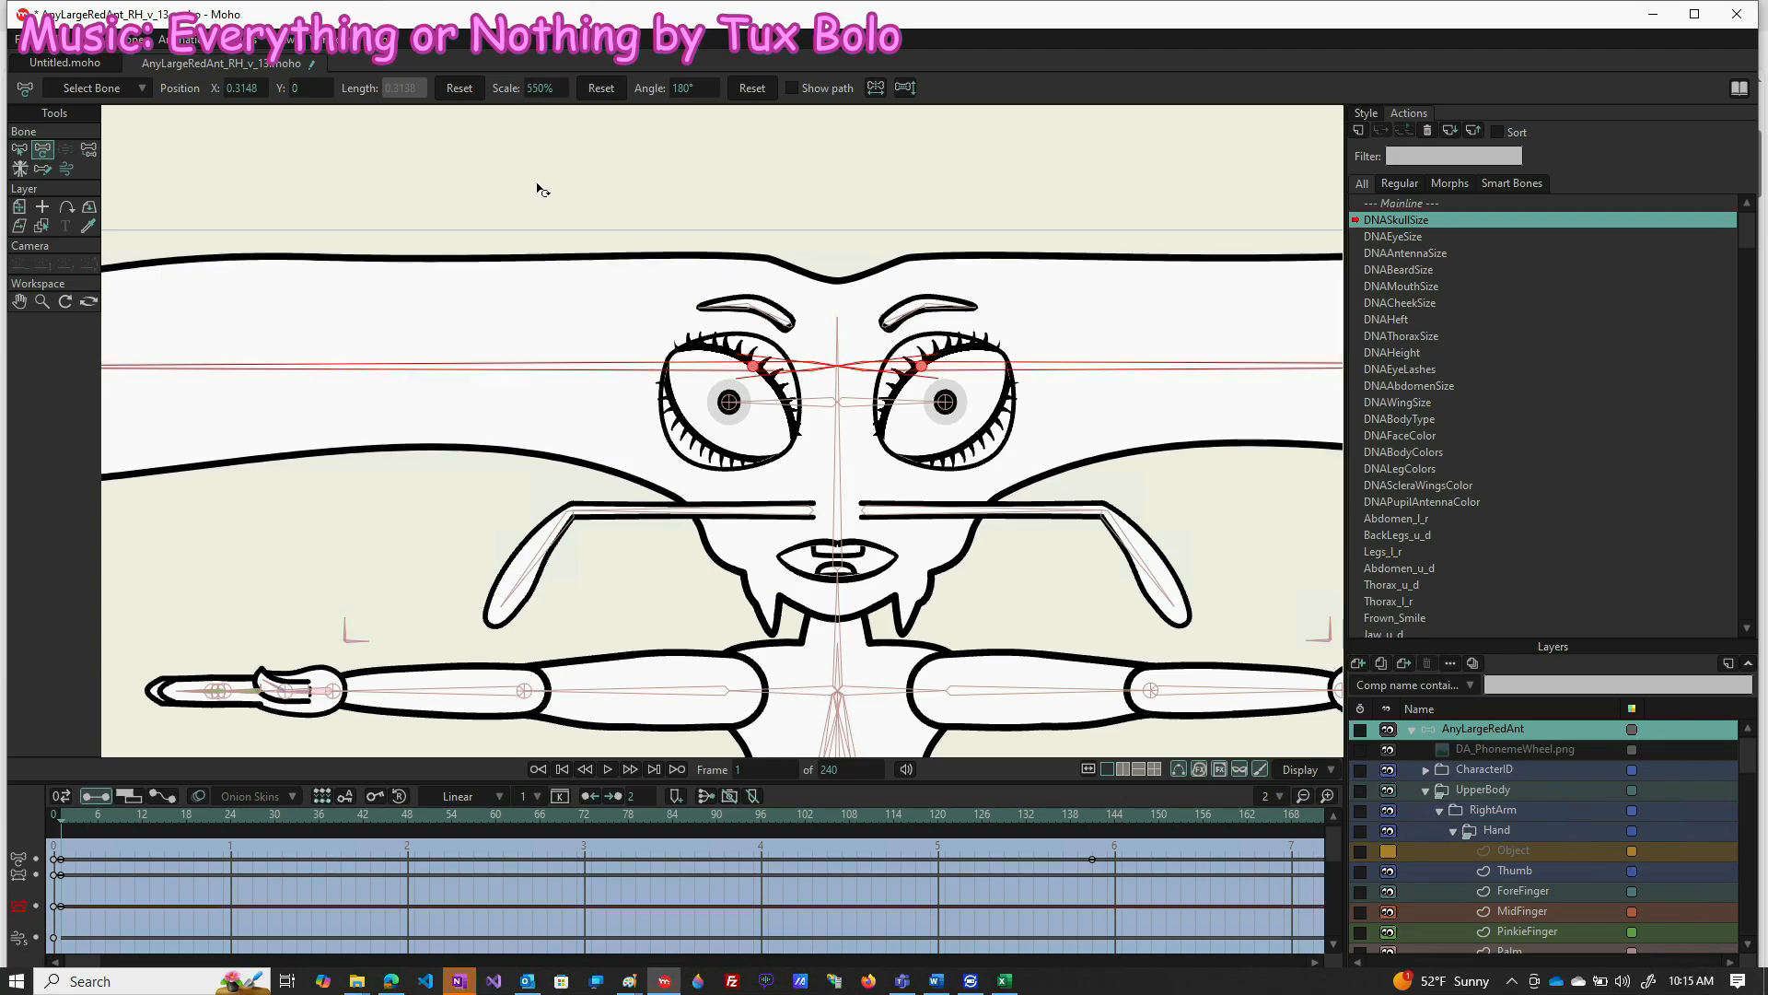
click(537, 87)
text(50)
key(Return)
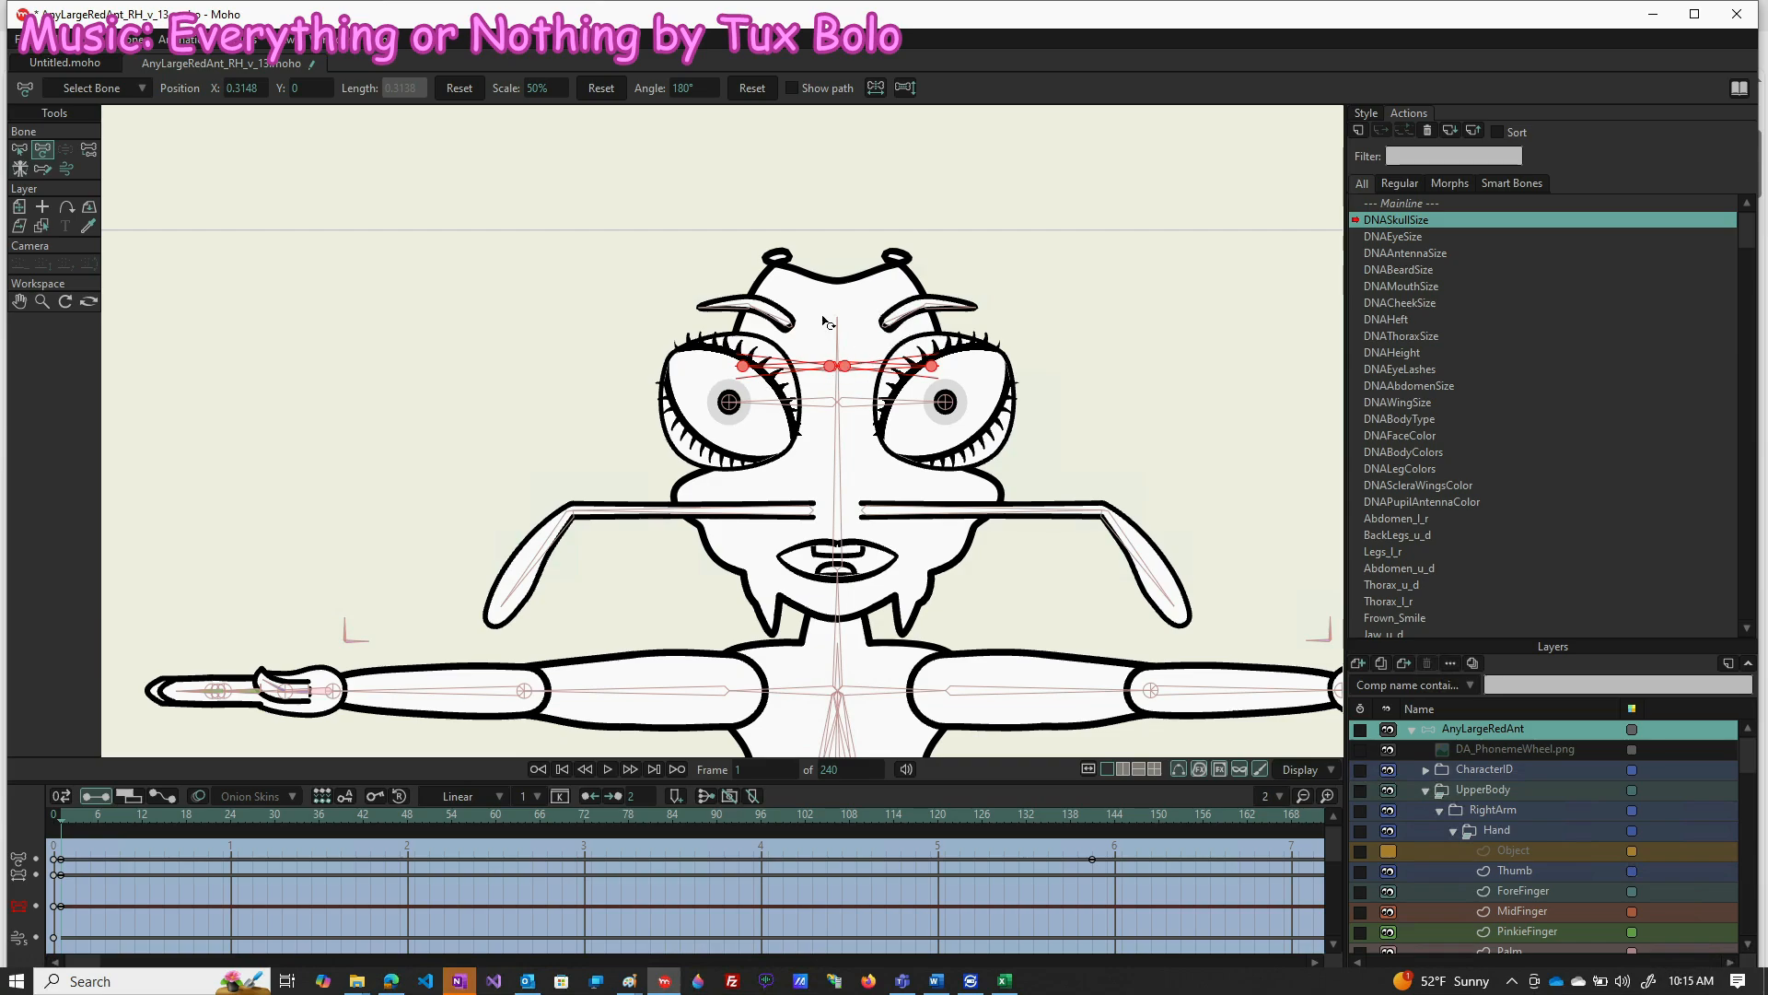
click(536, 87)
text(60)
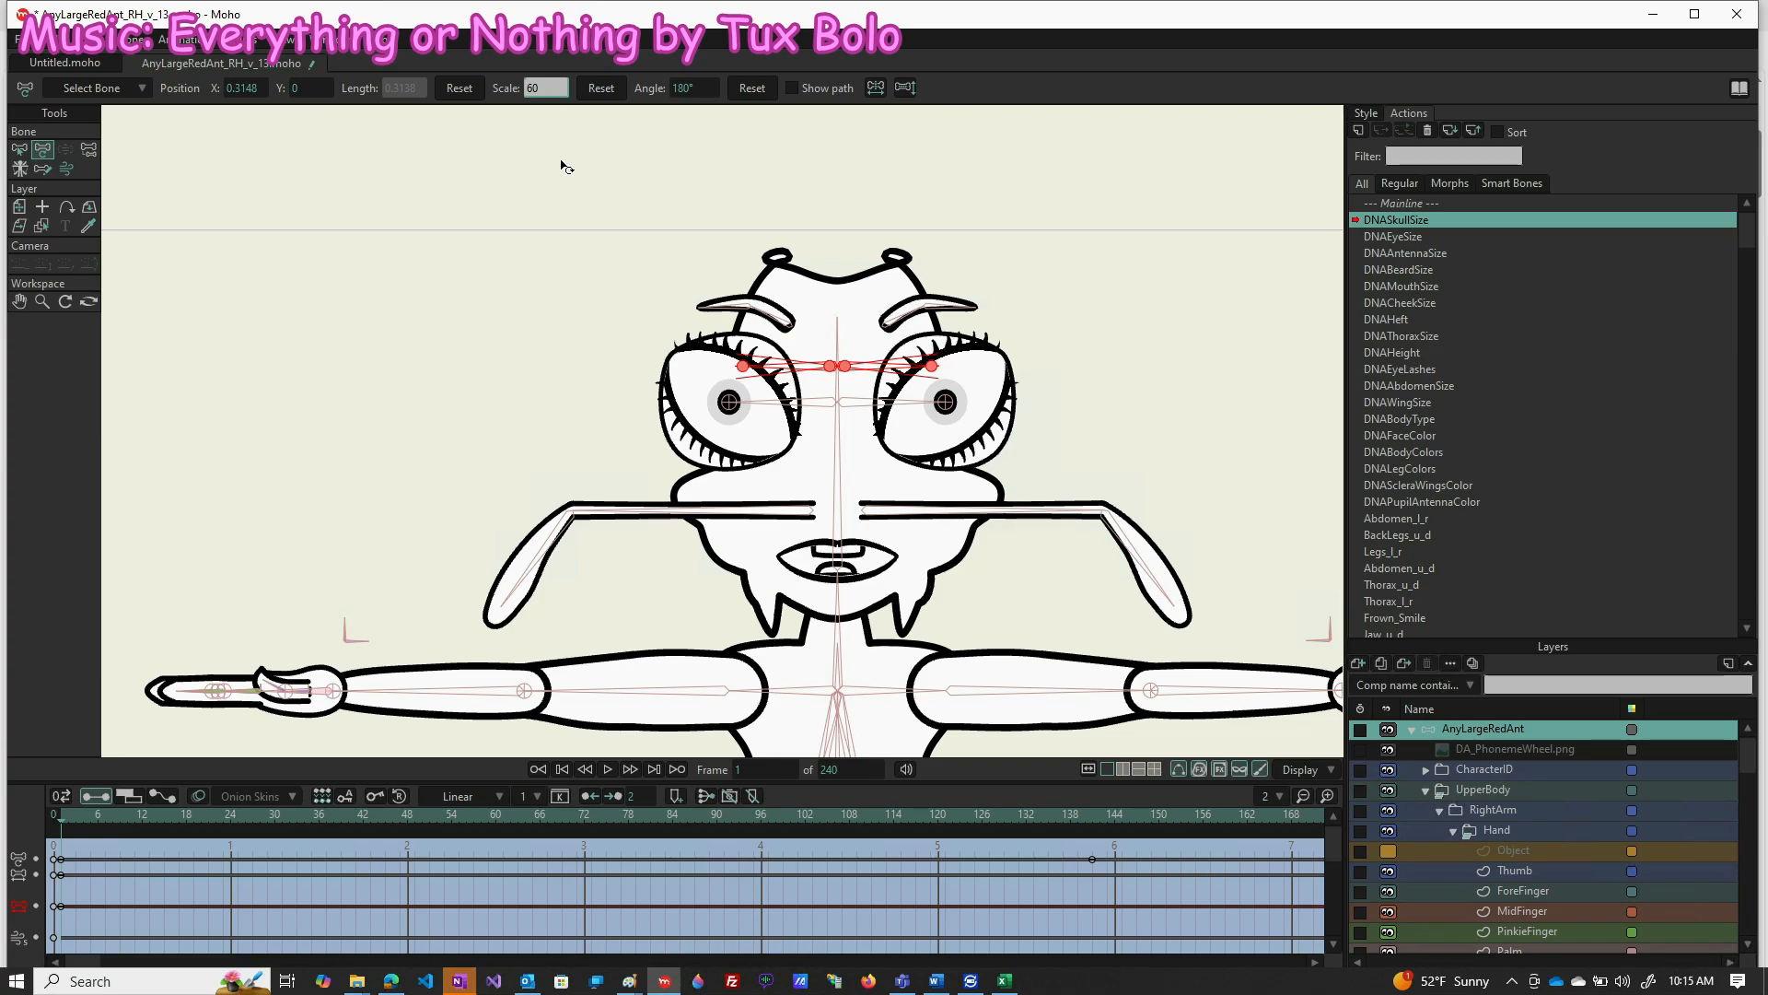
key(Return)
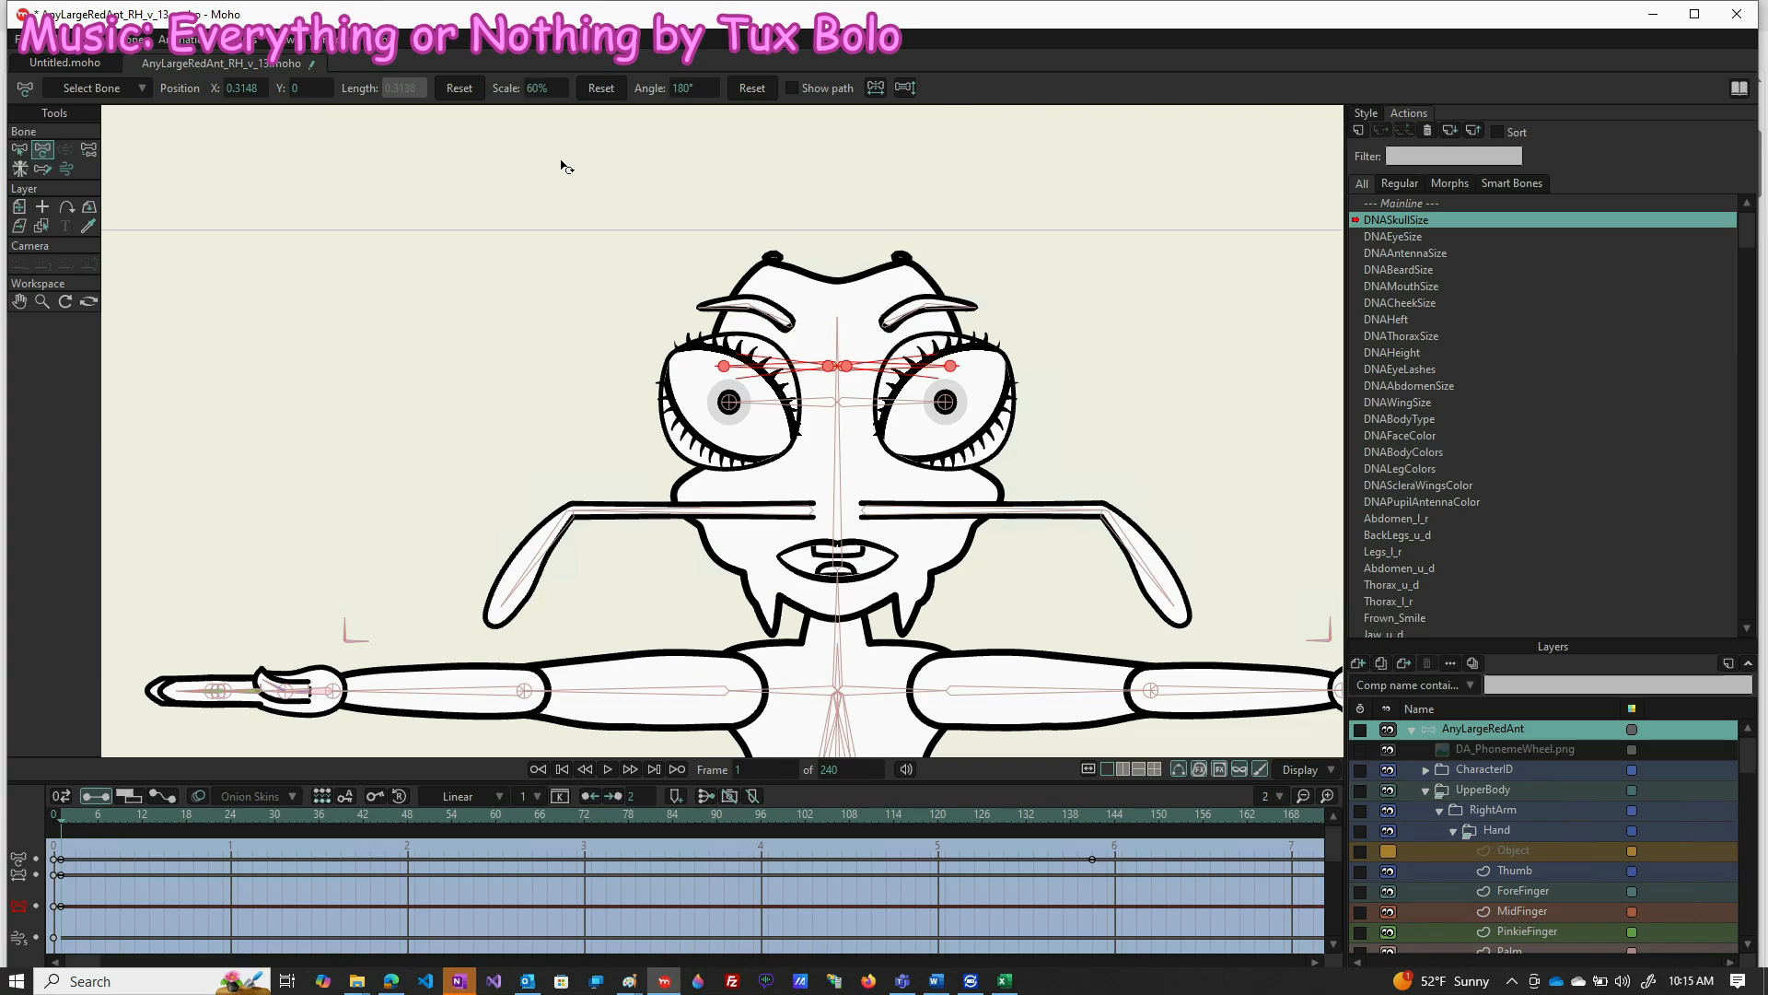
Set the scale of both forehead bones to 75% at frame 1
click(551, 89)
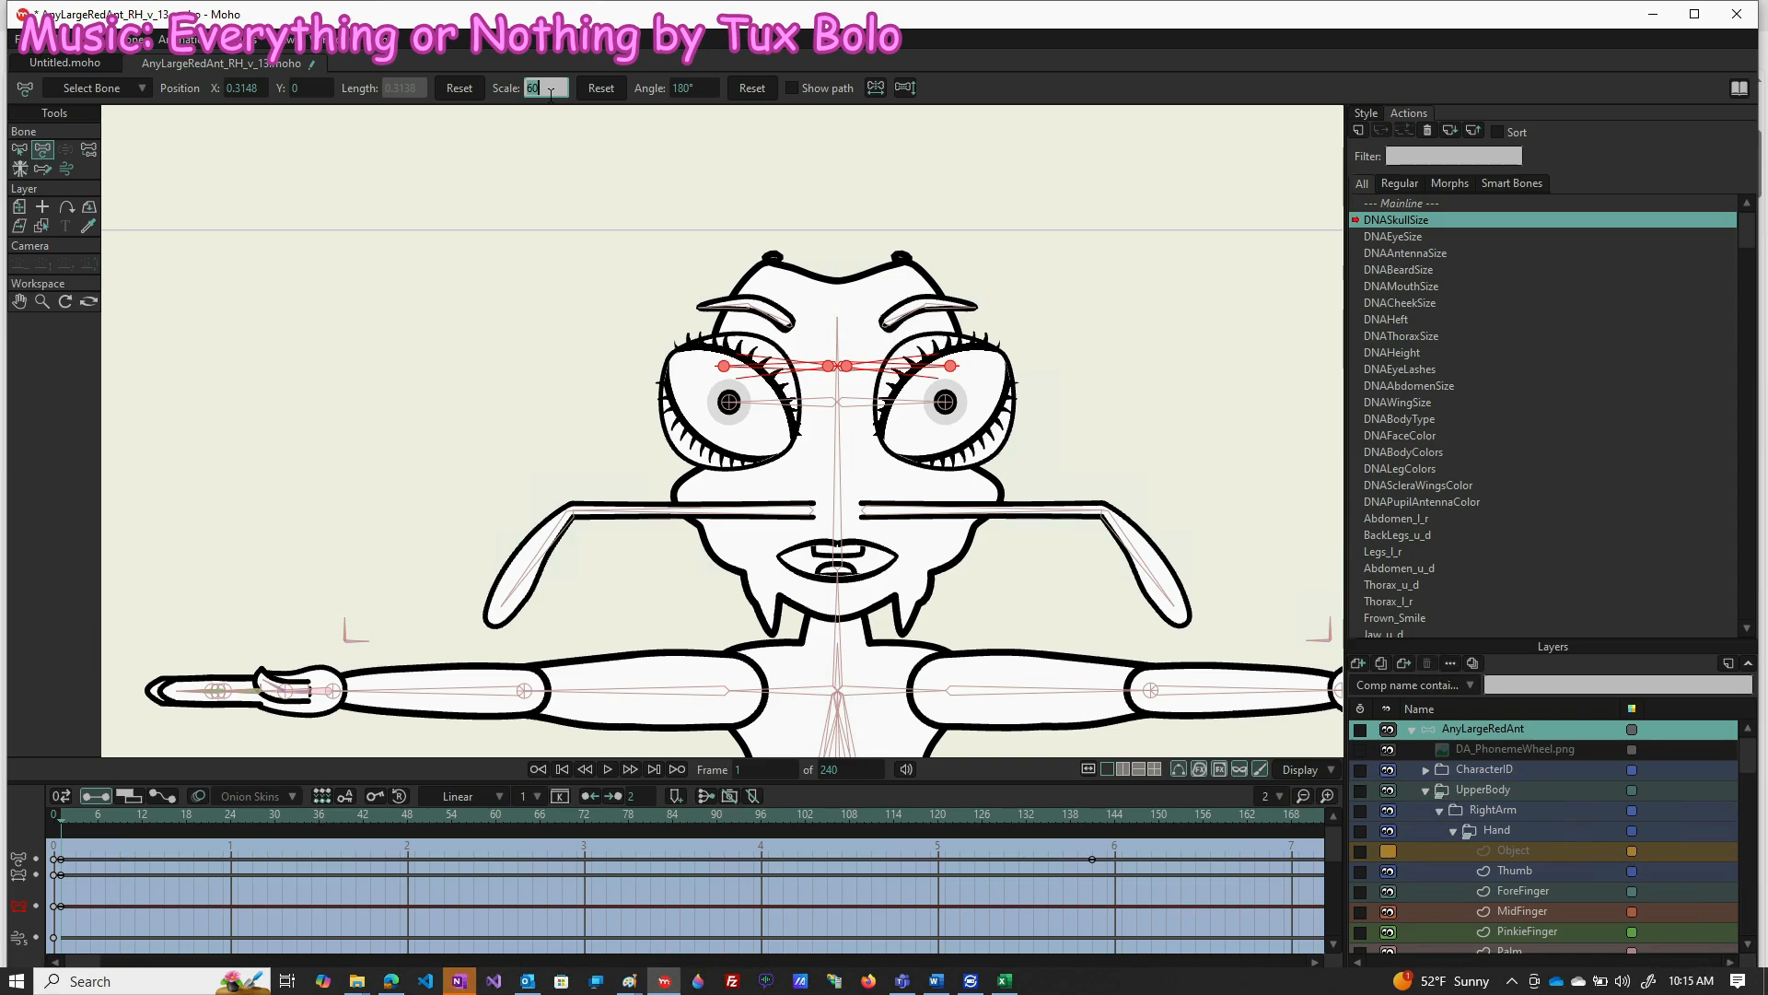
text(75)
key(Return)
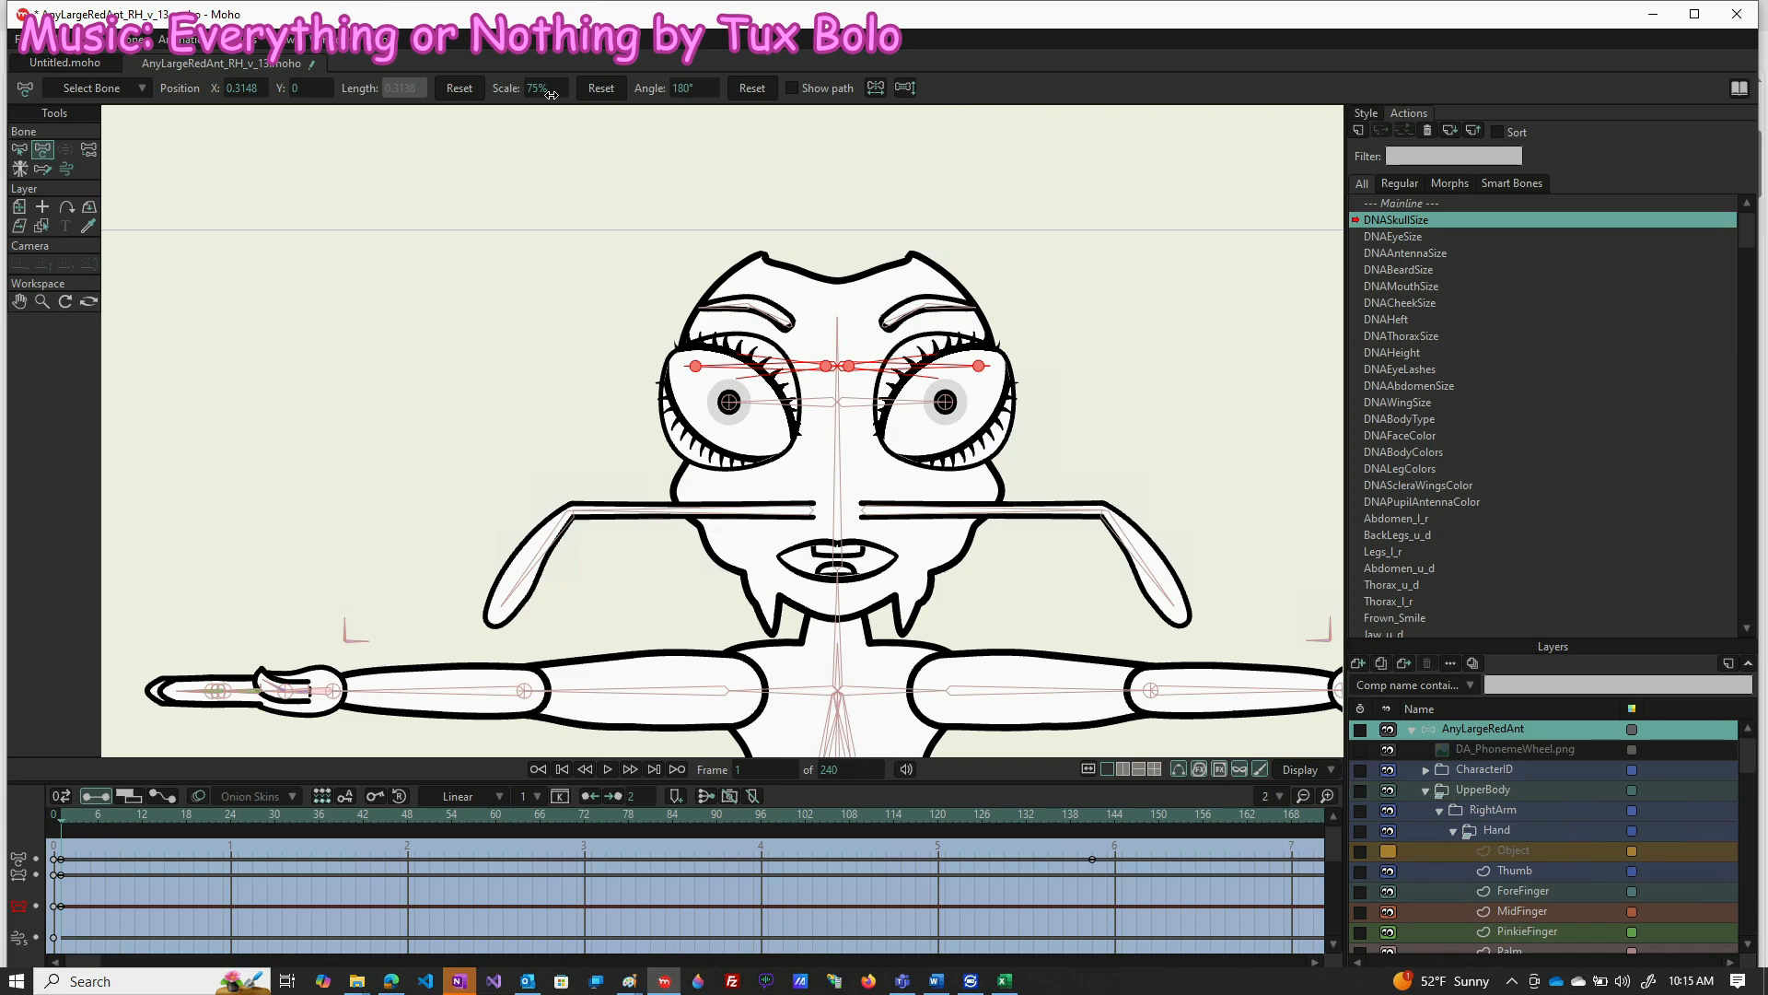
At frame 141 of the DNASkullSize action, set the scale of both forehead bones to 125%
scroll(889, 590, down, 3)
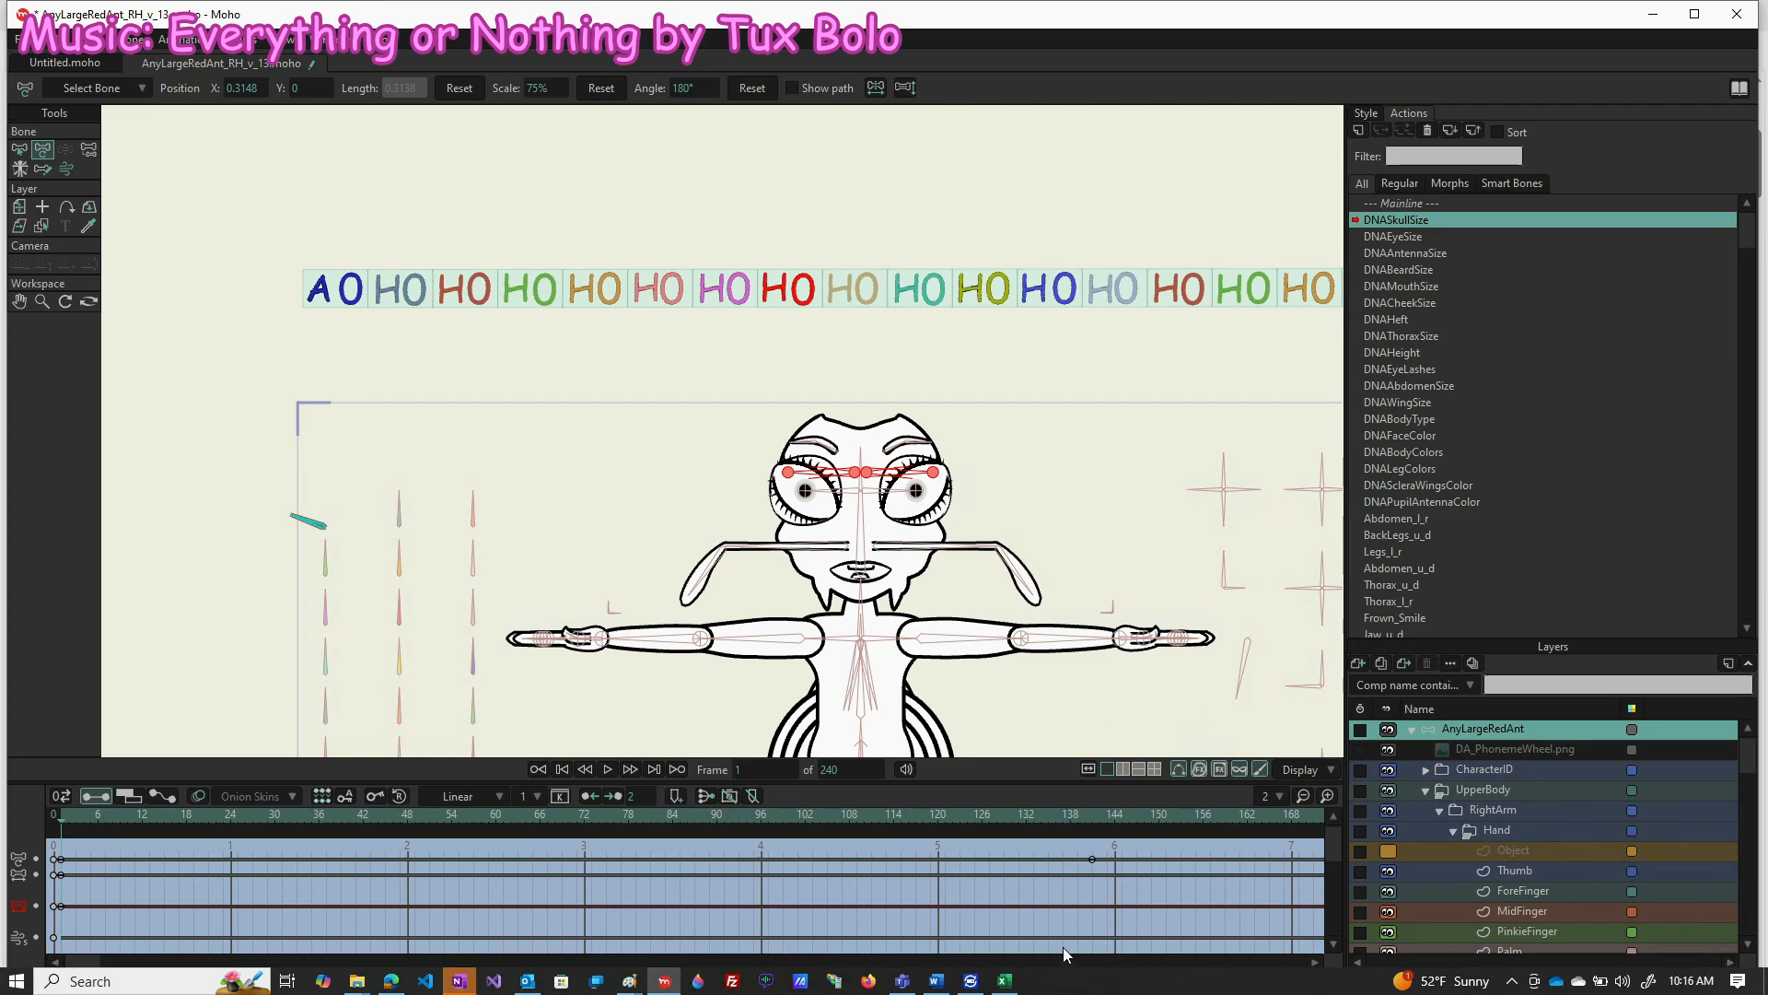
click(1093, 816)
click(550, 89)
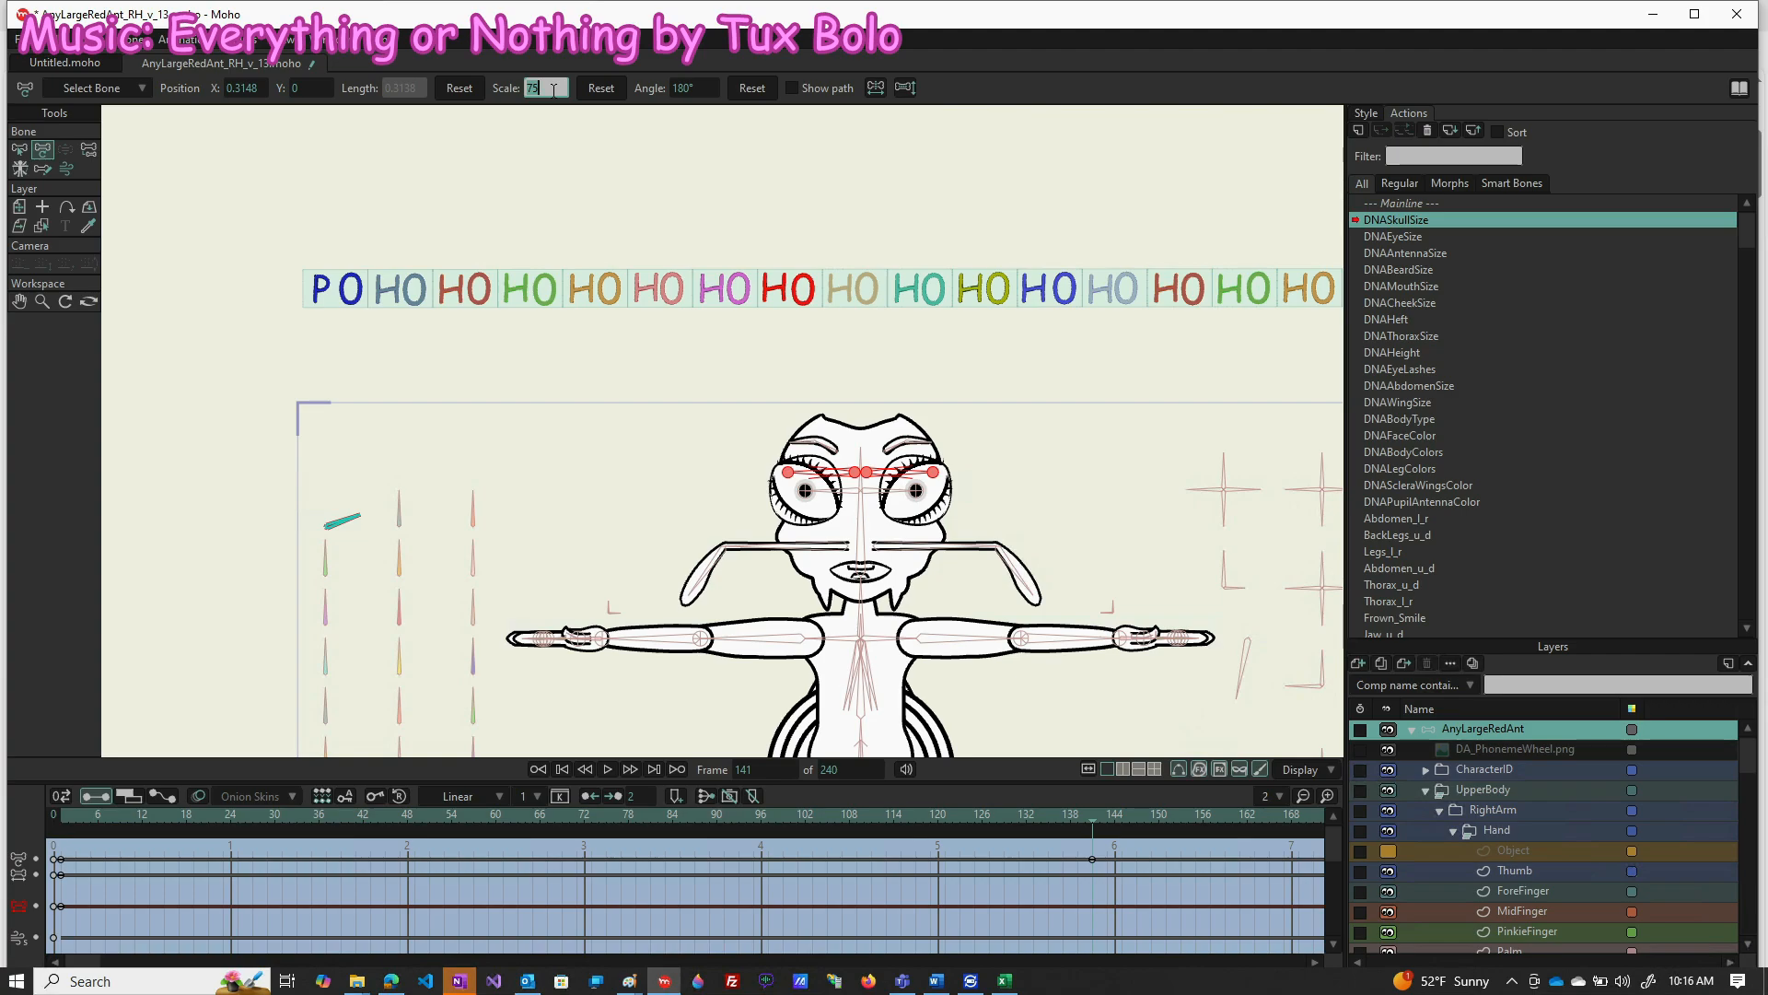
text(12)
key(Return)
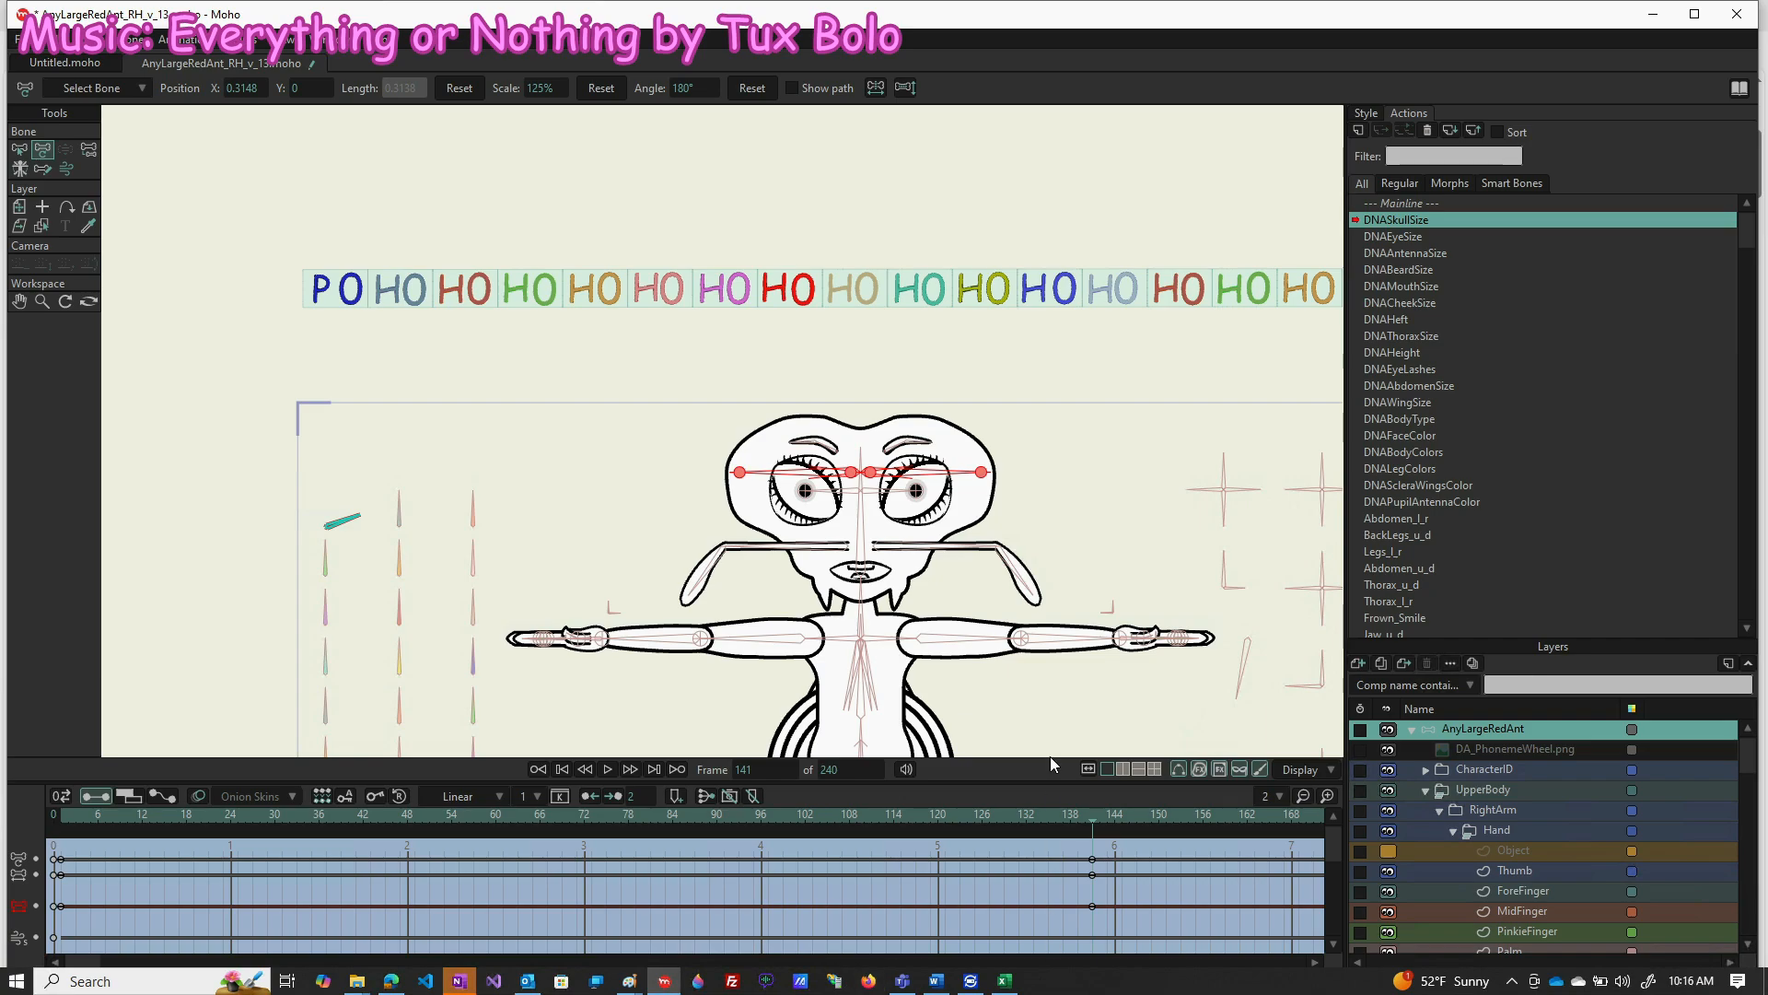
Scrub back through the skull size action and reset the scale of both forehead bones at frame 71
click(1087, 816)
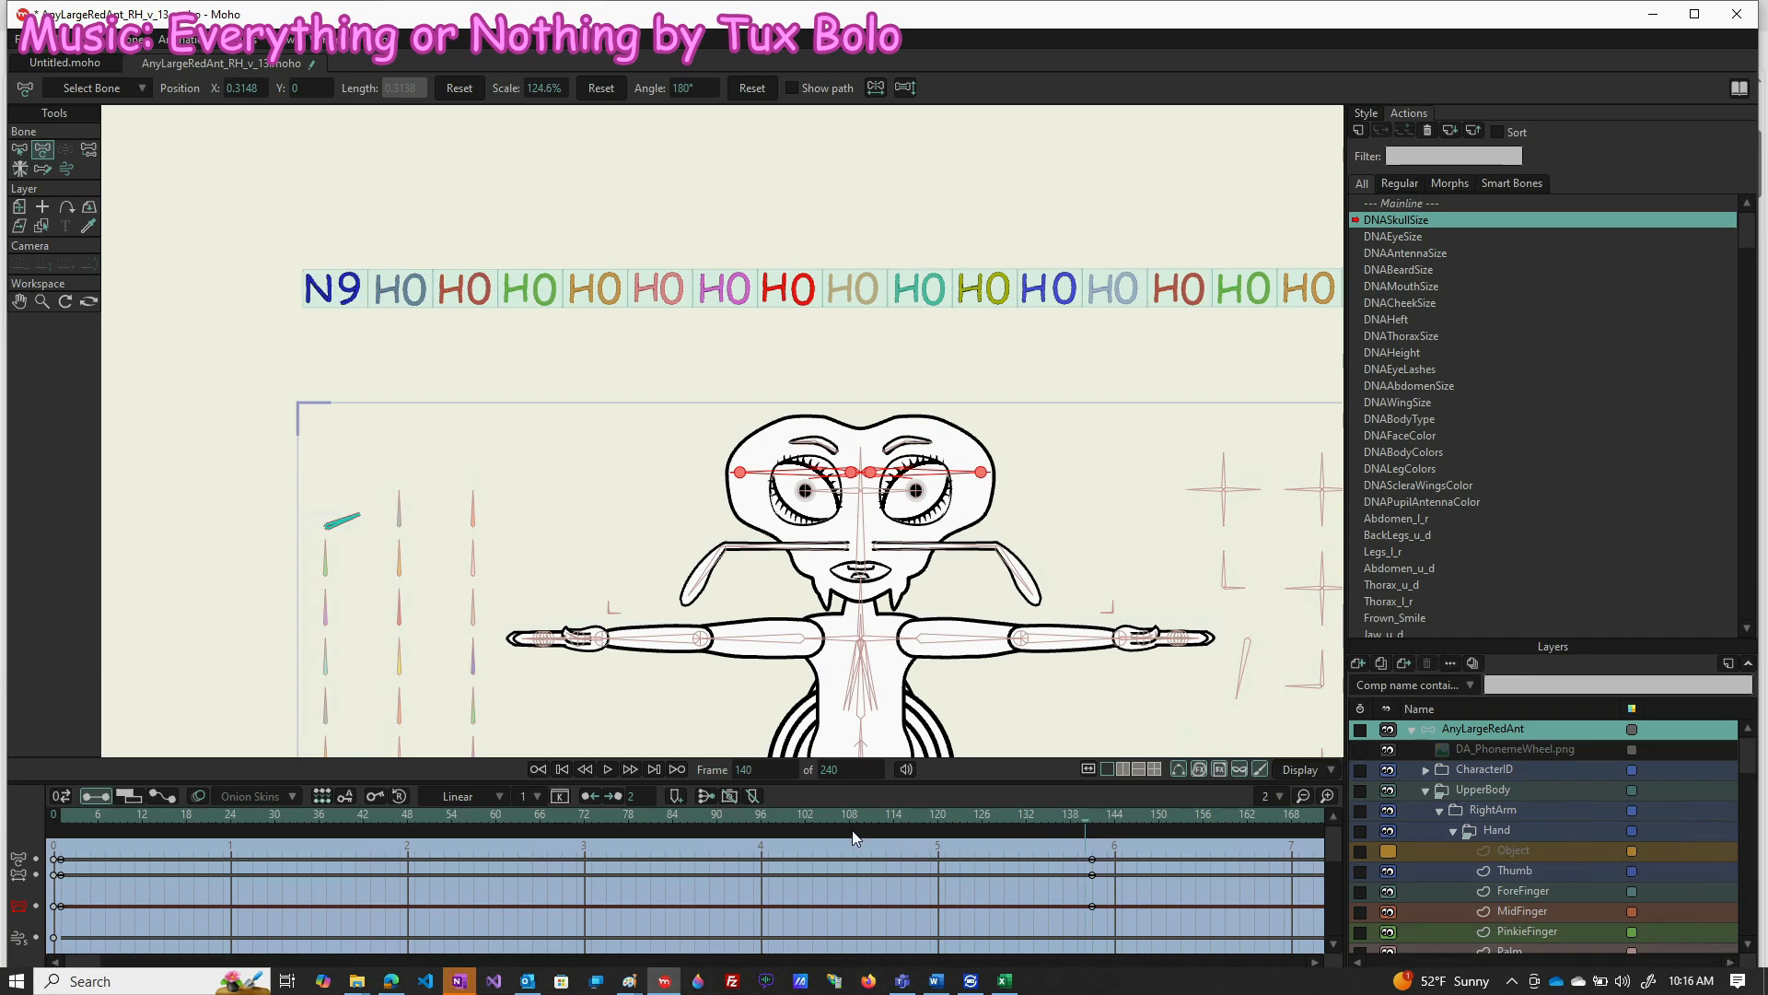
drag(783, 835, 567, 814)
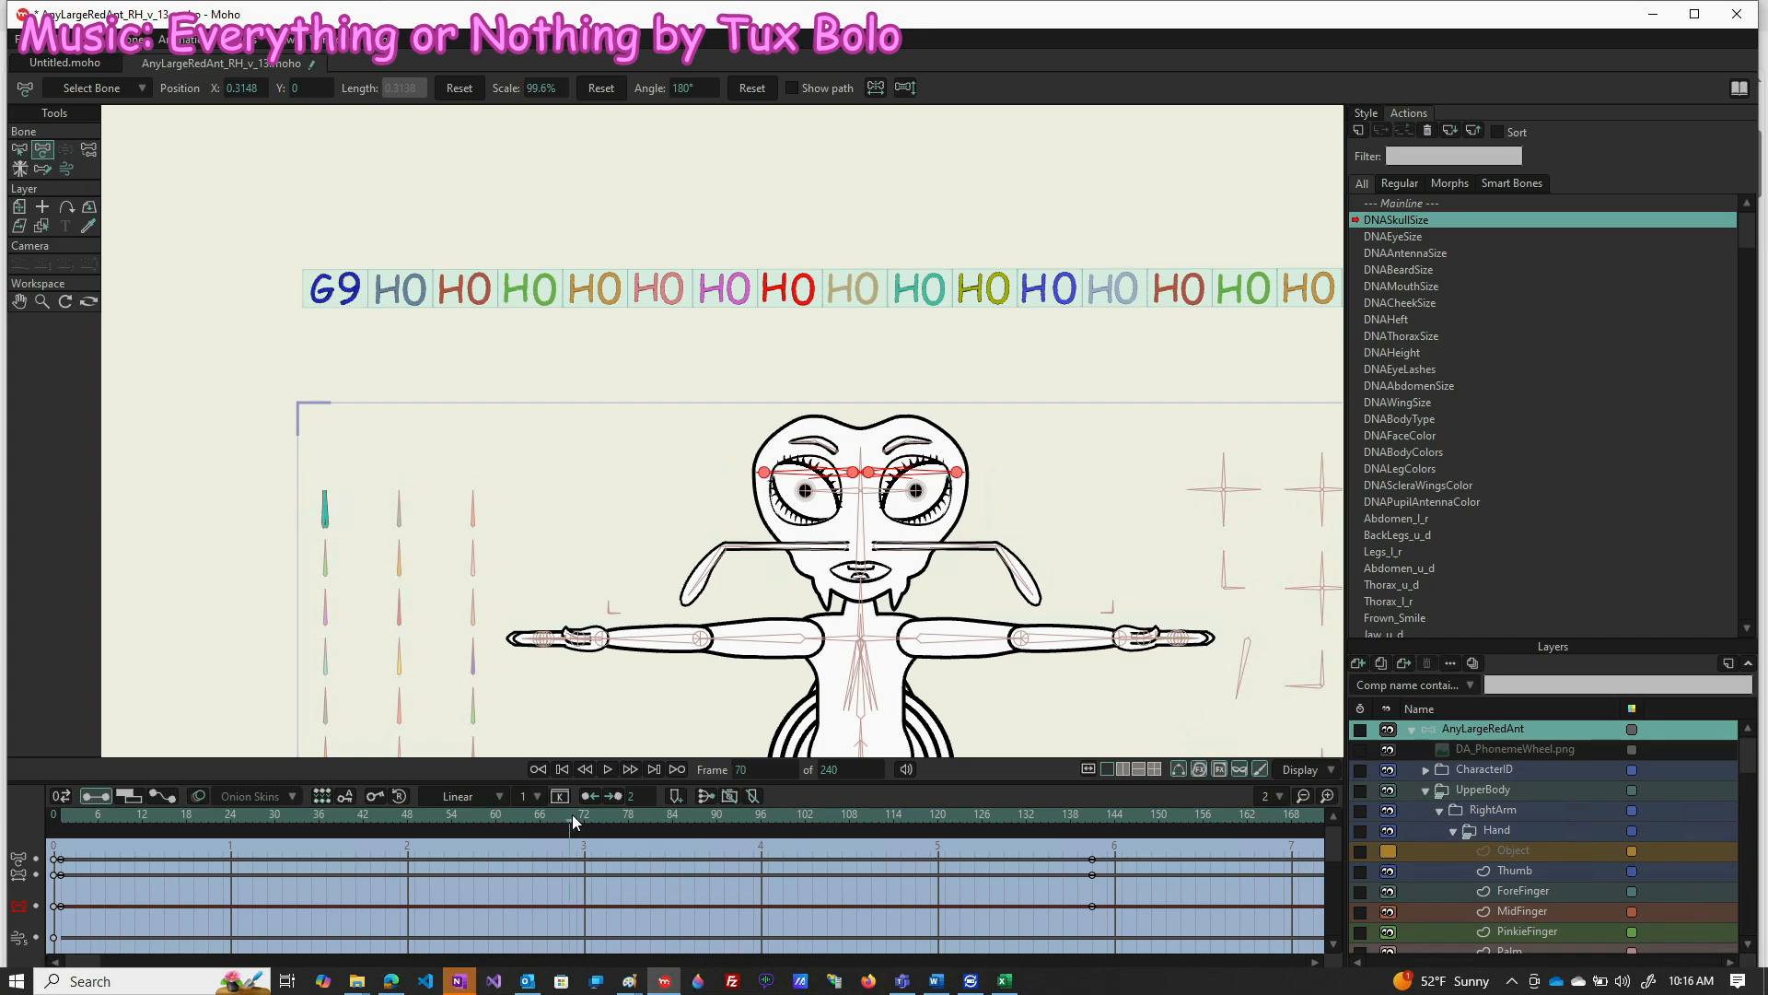
click(577, 815)
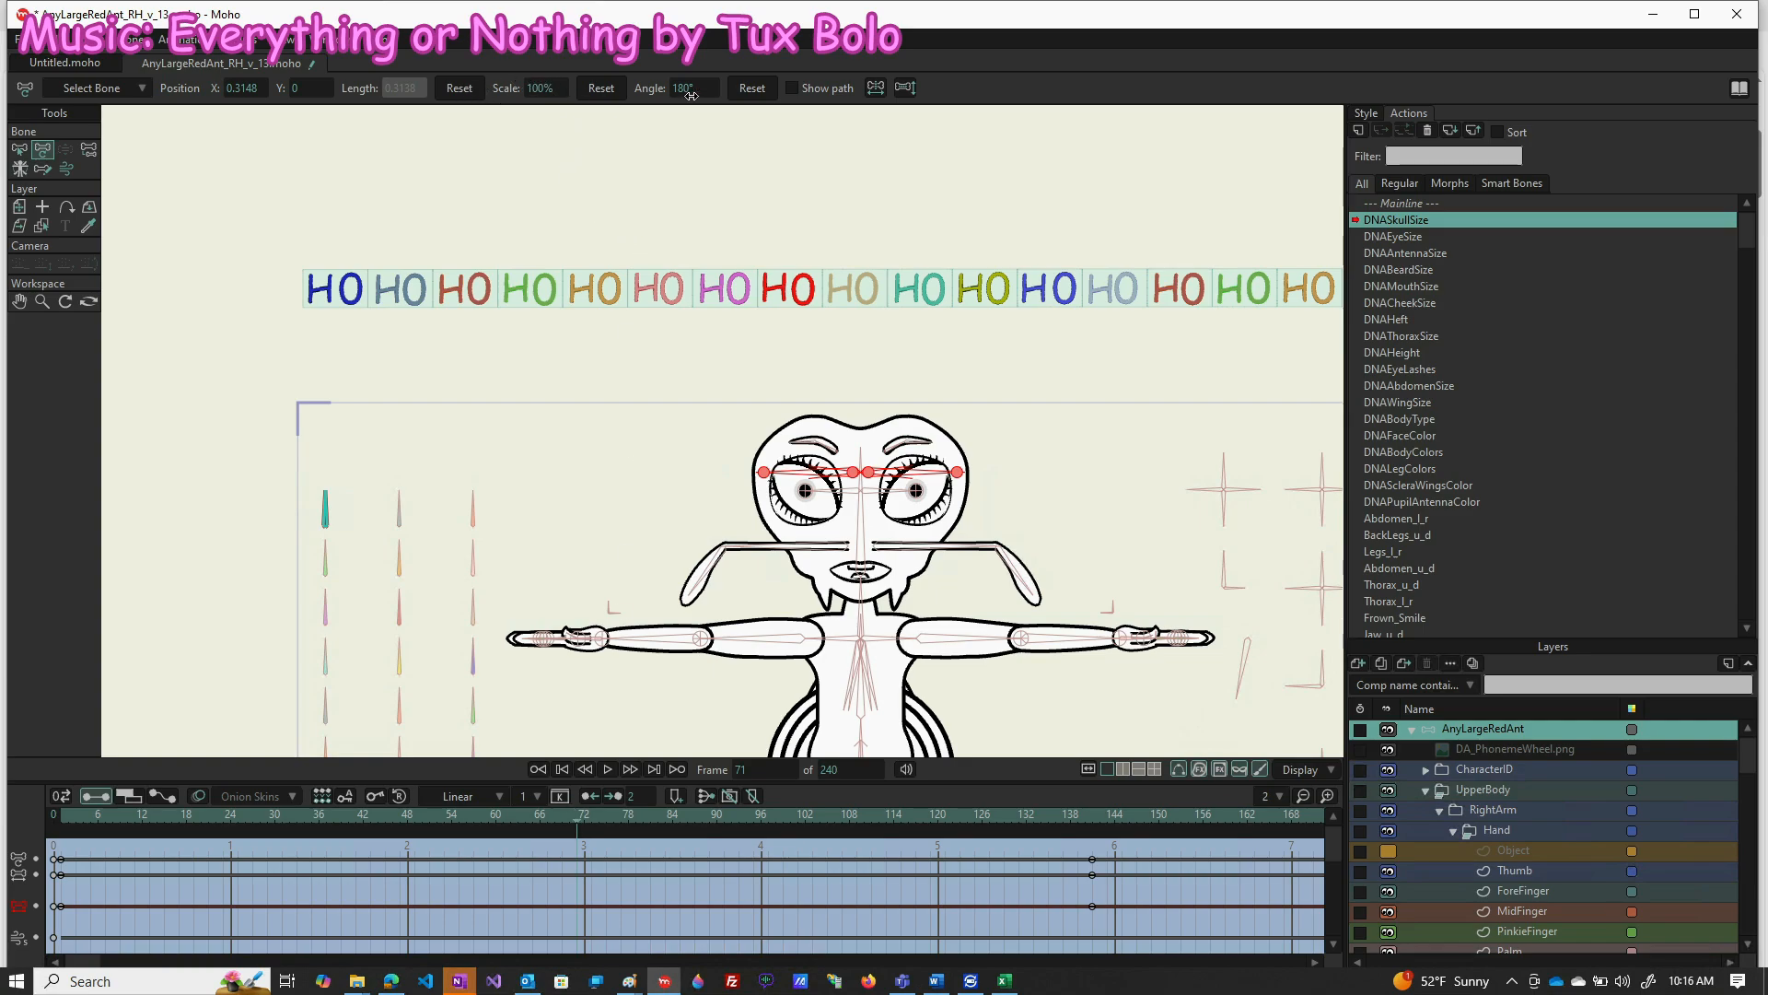
click(598, 90)
At frame 141, select the REyePosition and LEyePosition bones together and set their scale to 125%
click(1095, 814)
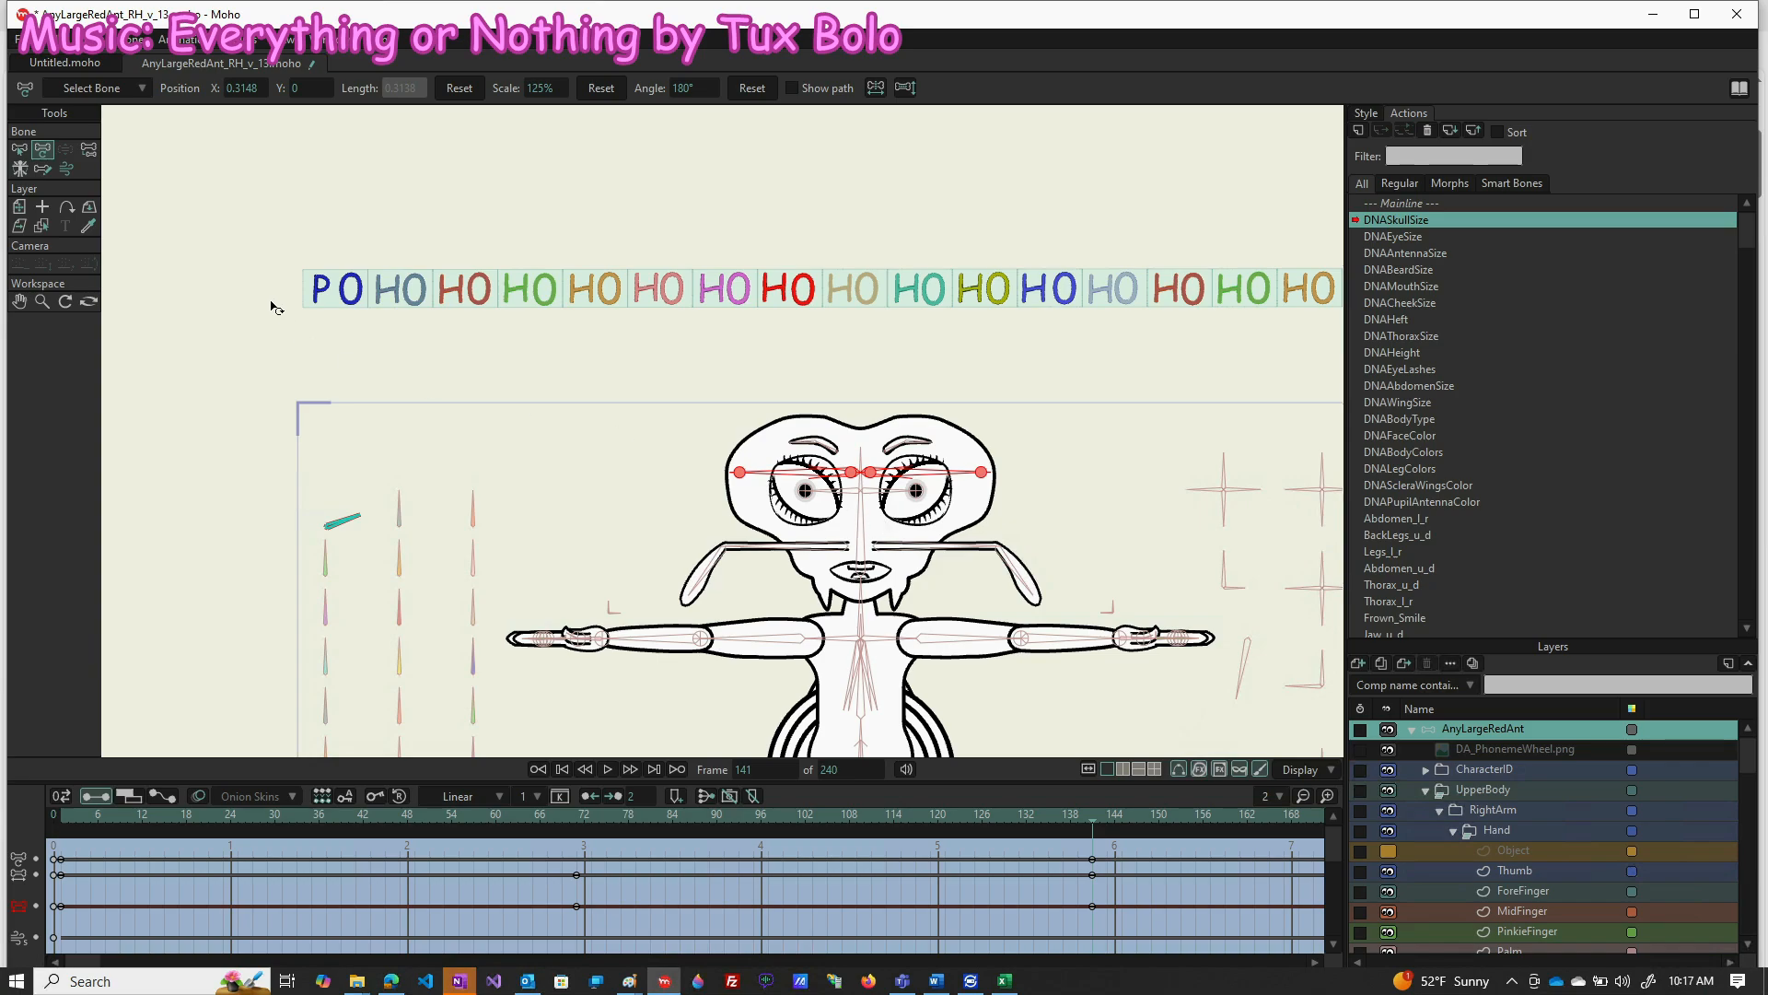
scroll(858, 502, up, 5)
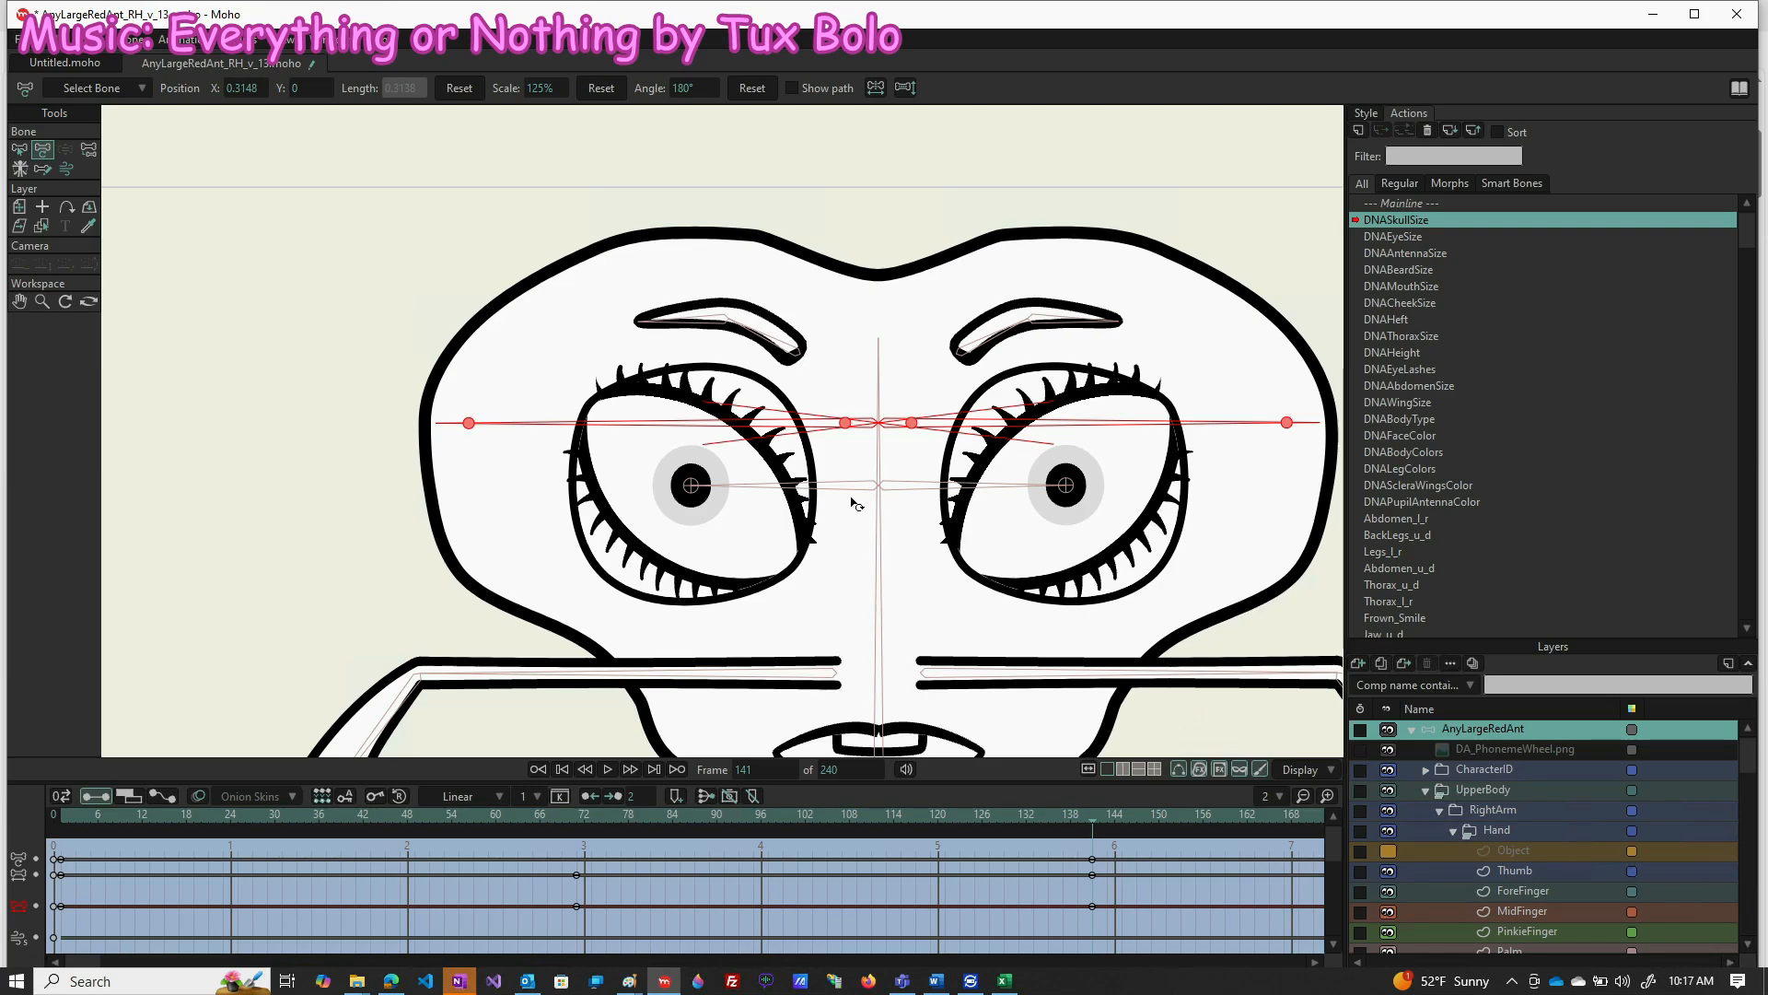
key(b)
click(847, 486)
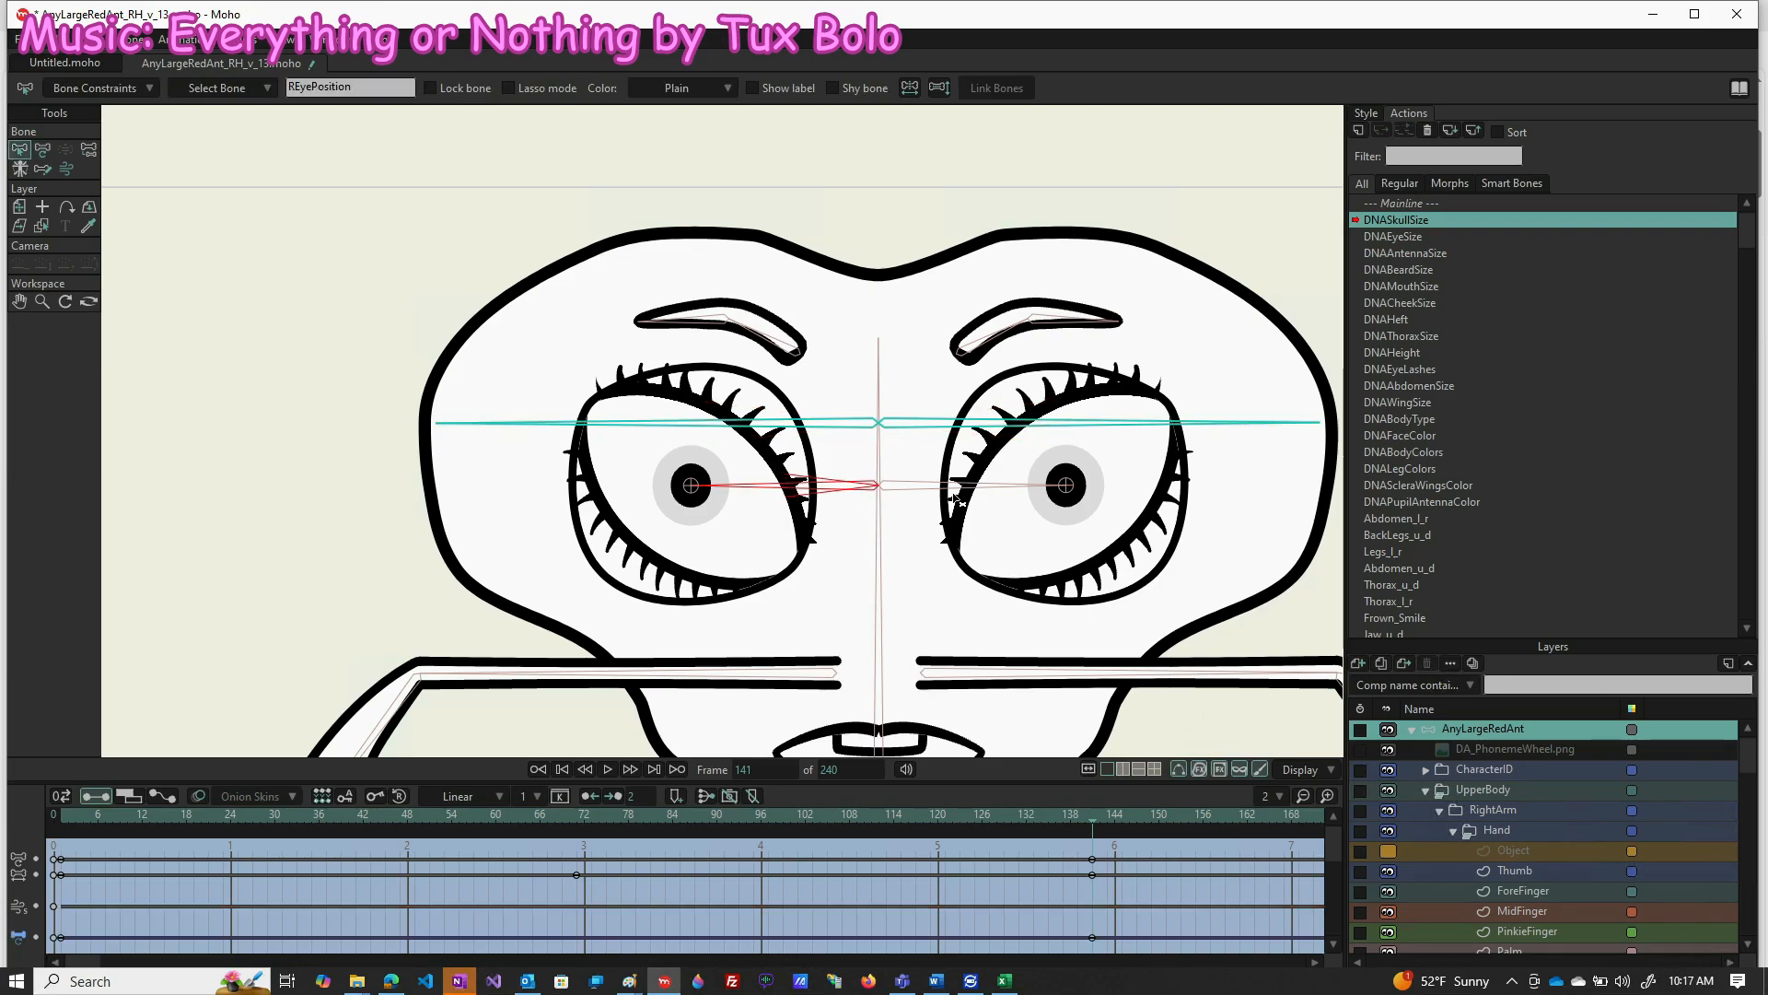
click(934, 488)
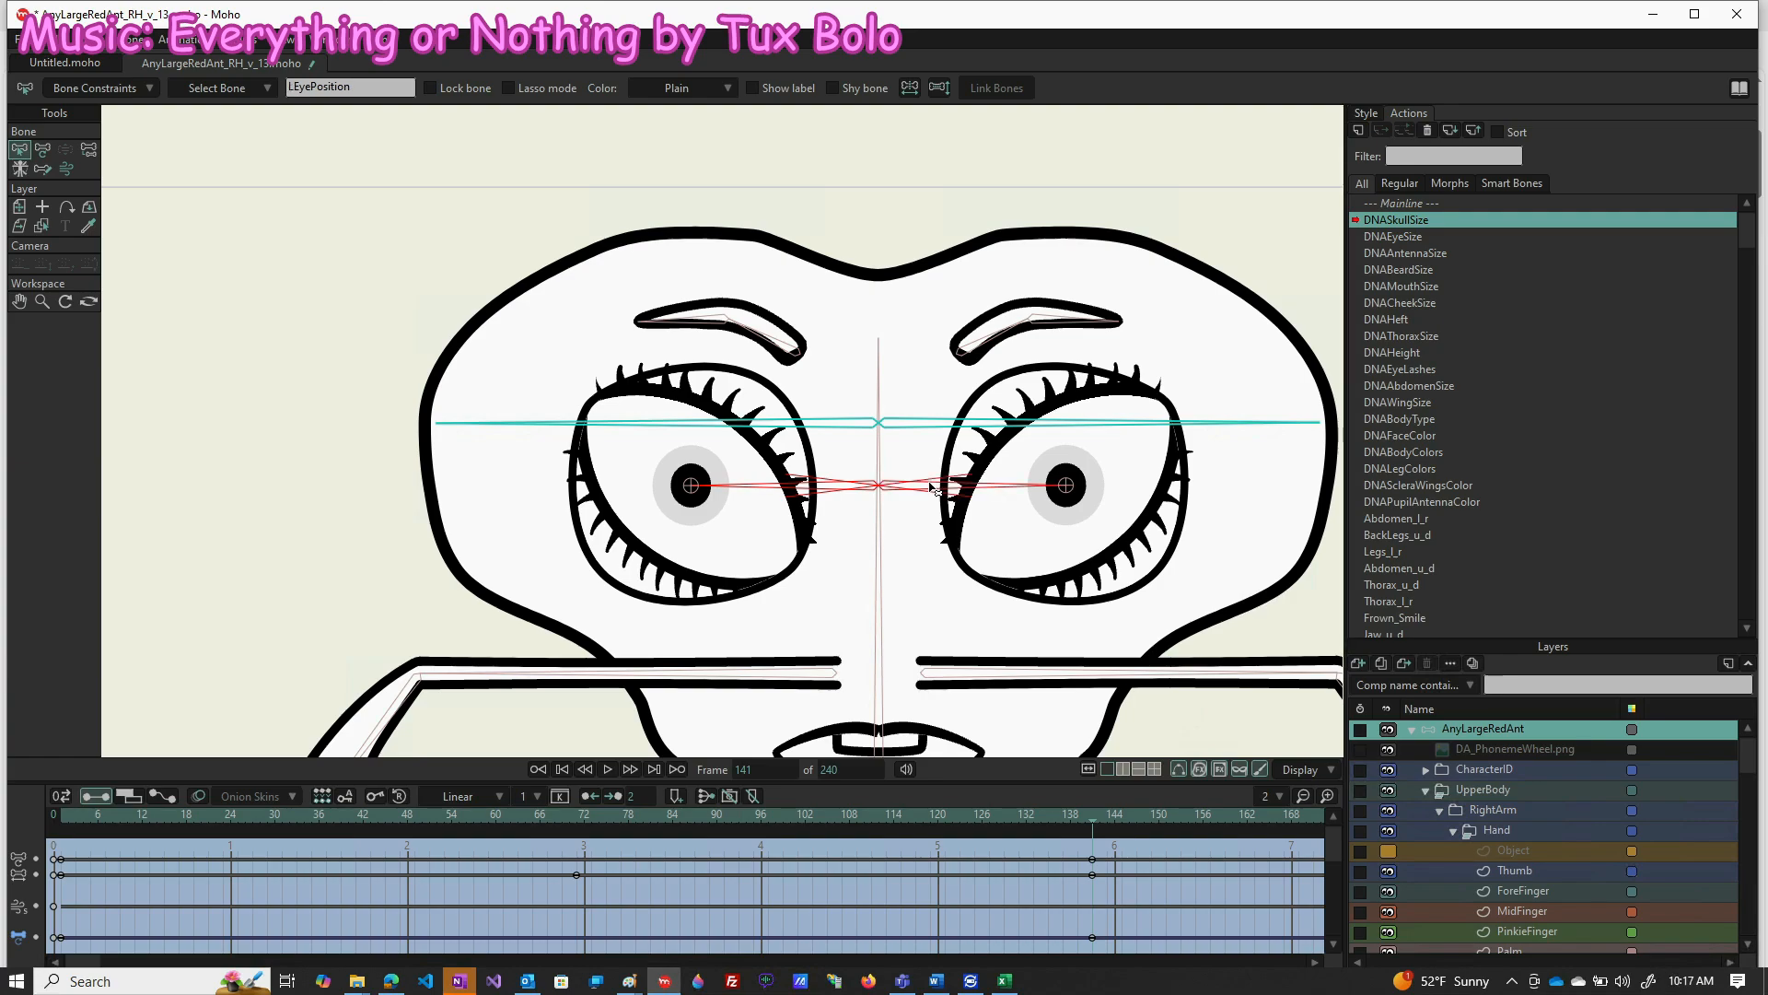
click(41, 153)
click(546, 86)
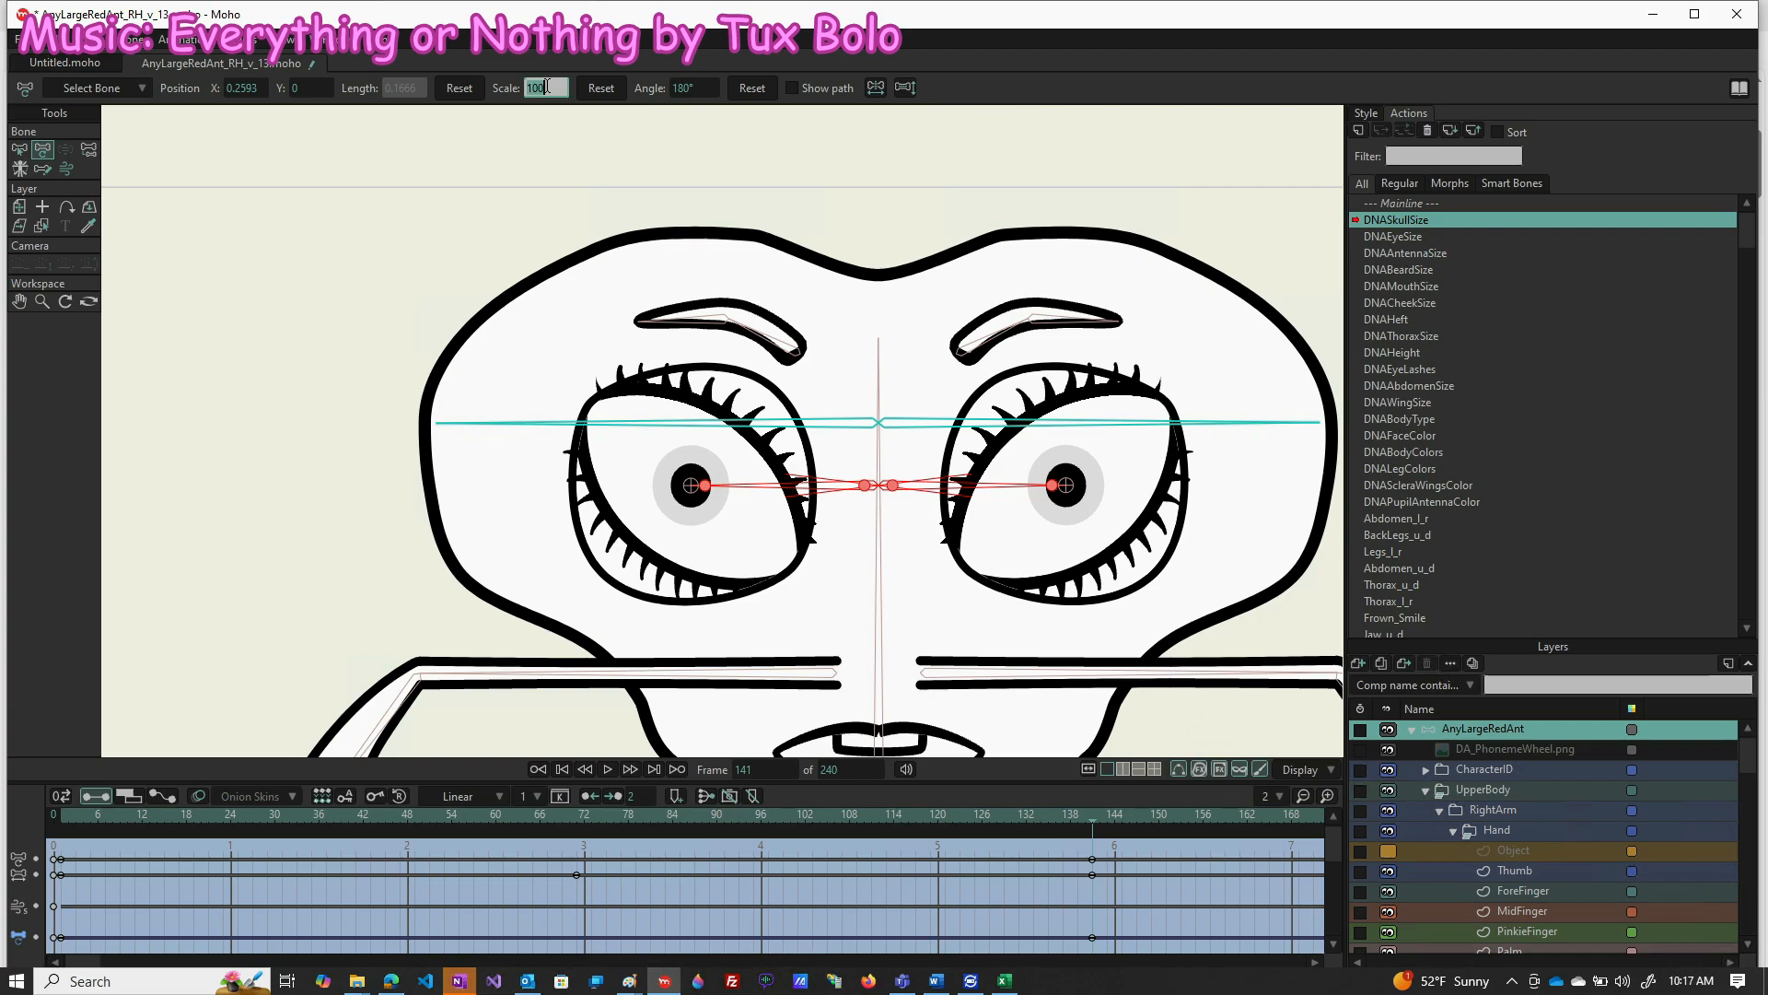
text(125)
key(Return)
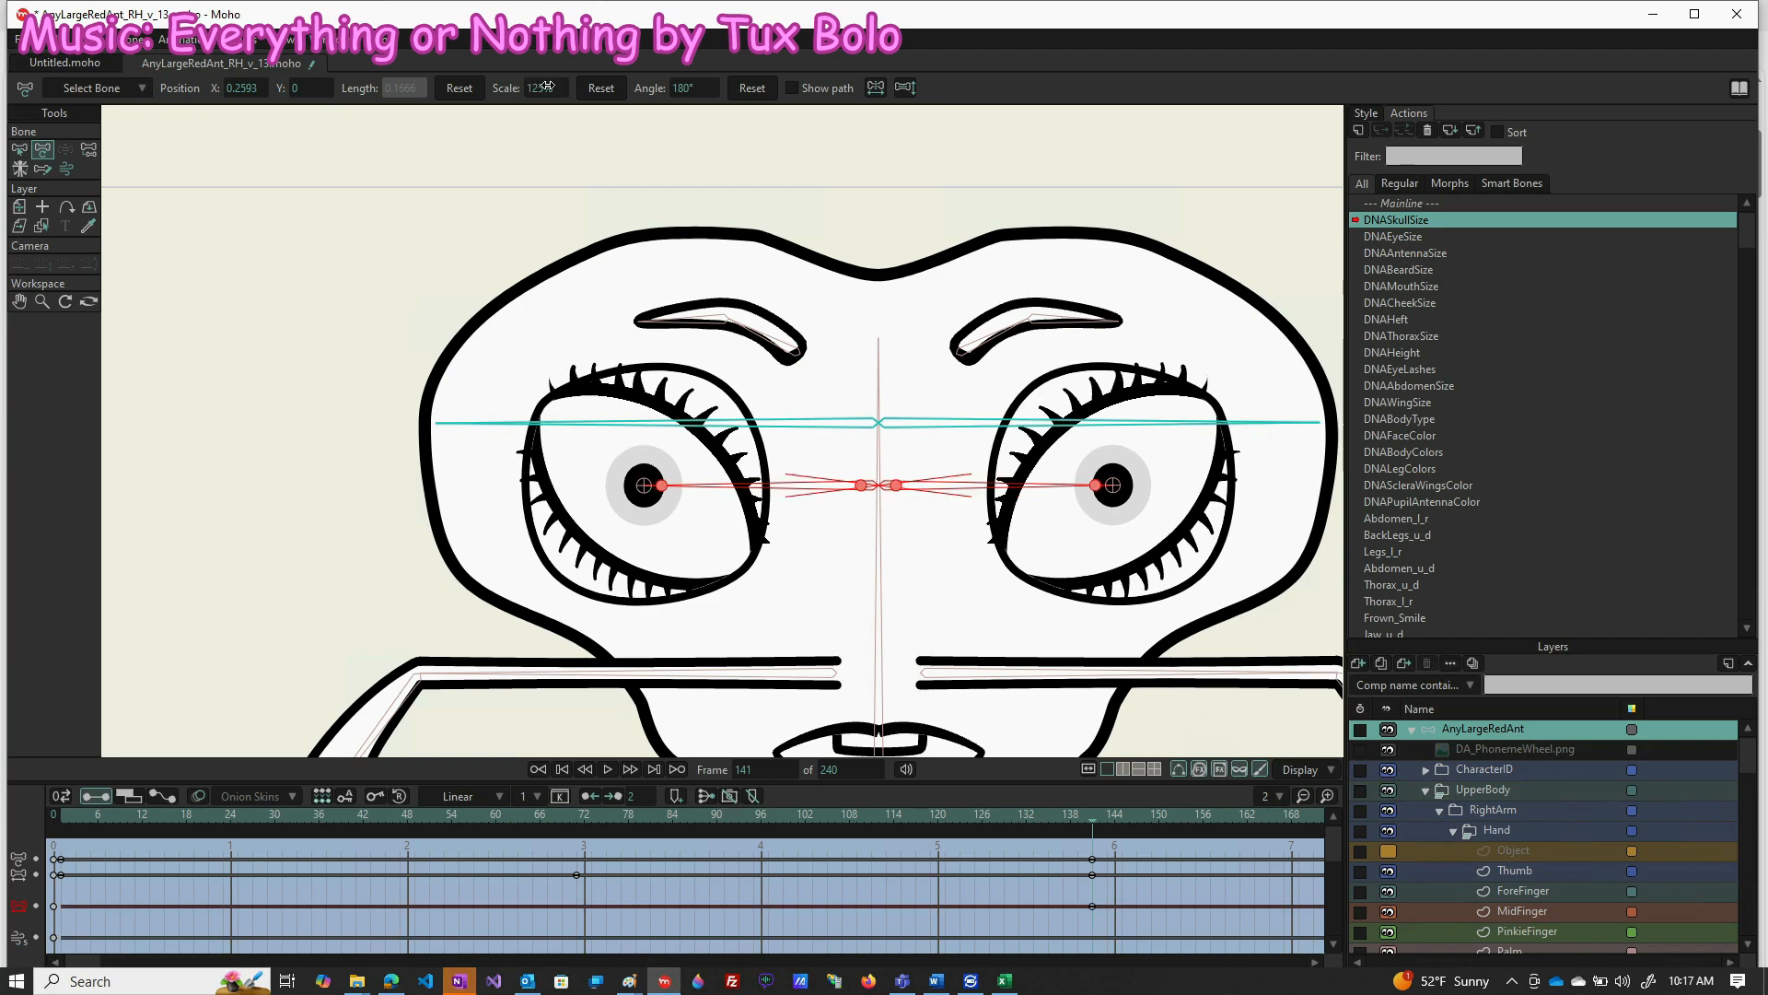
At frame 1 of the DNASkullSize action, set the scale of both eye position bones to 75%
scroll(701, 373, down, 2)
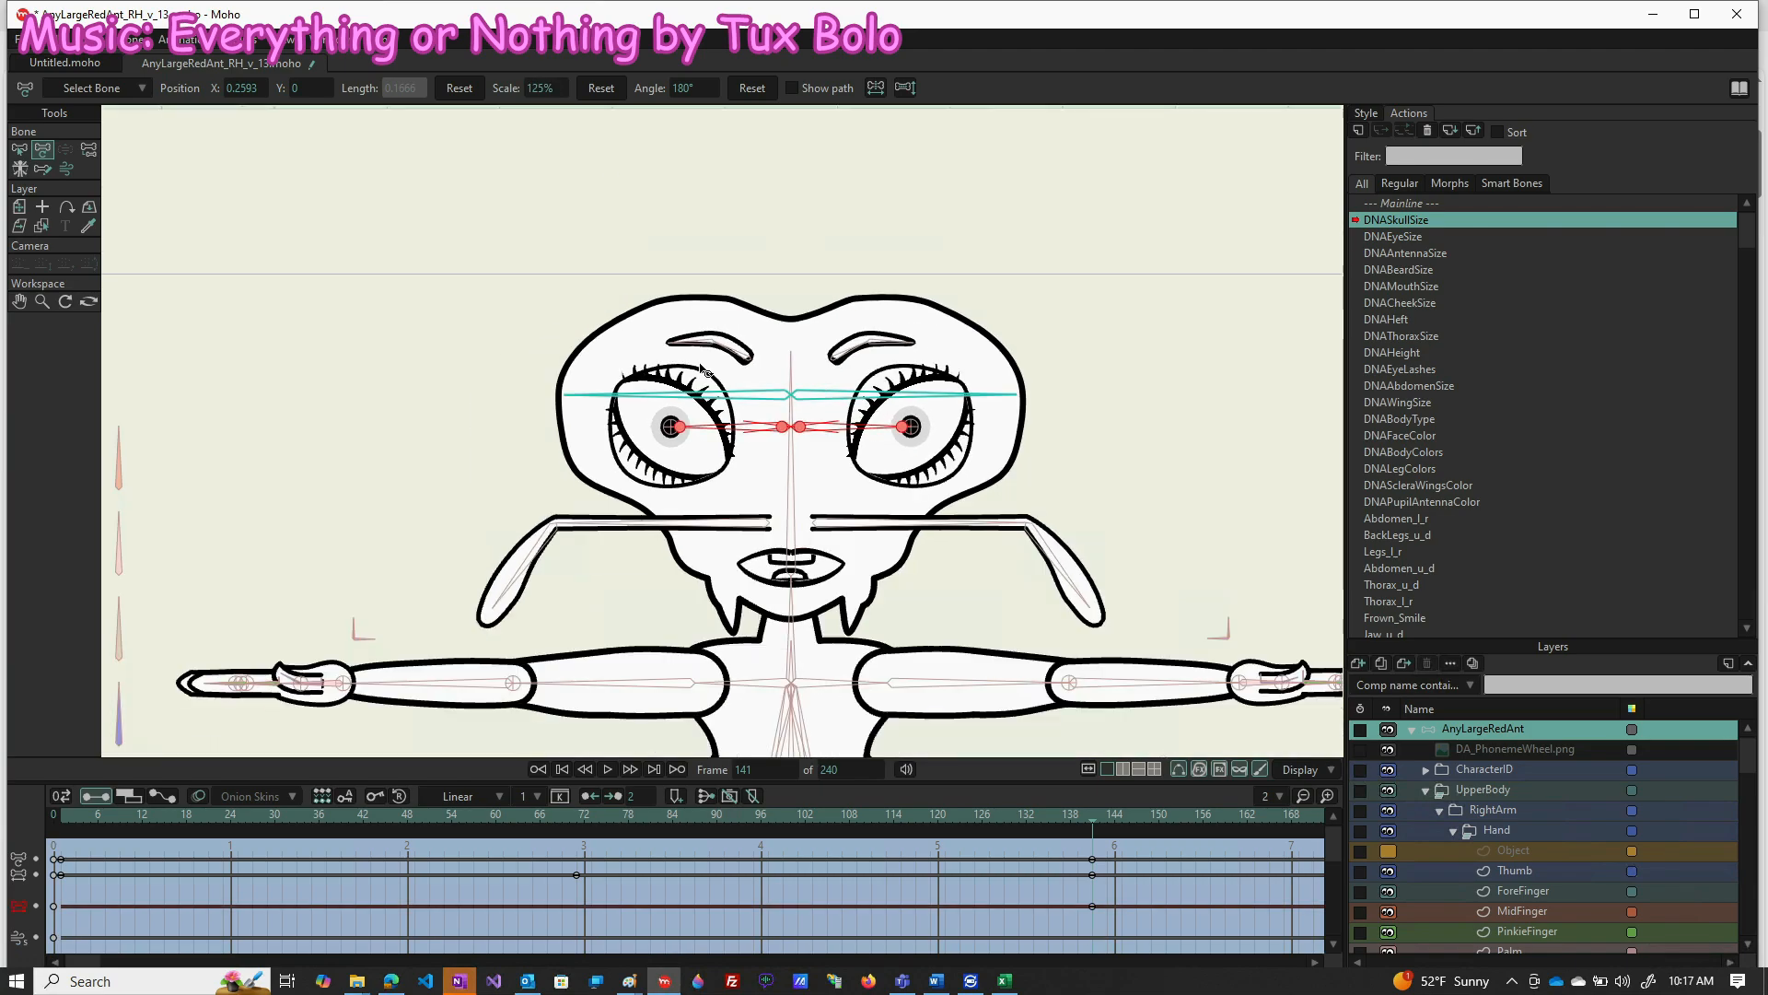
click(63, 819)
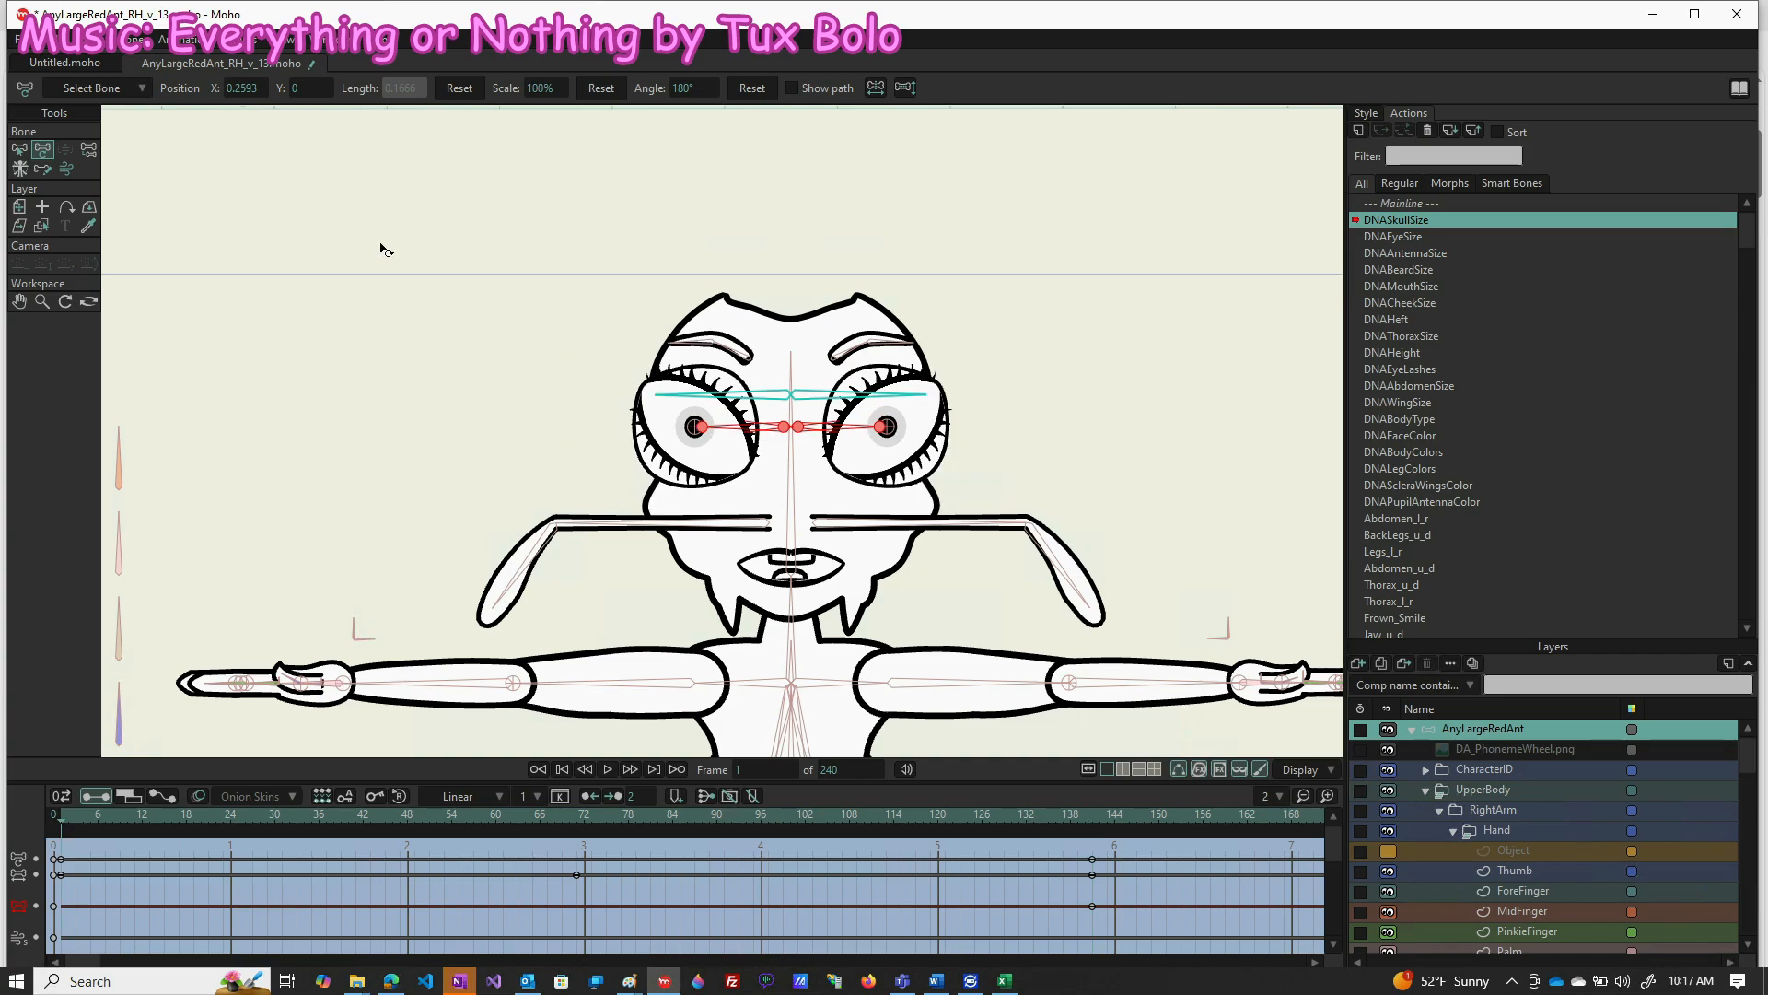
click(541, 88)
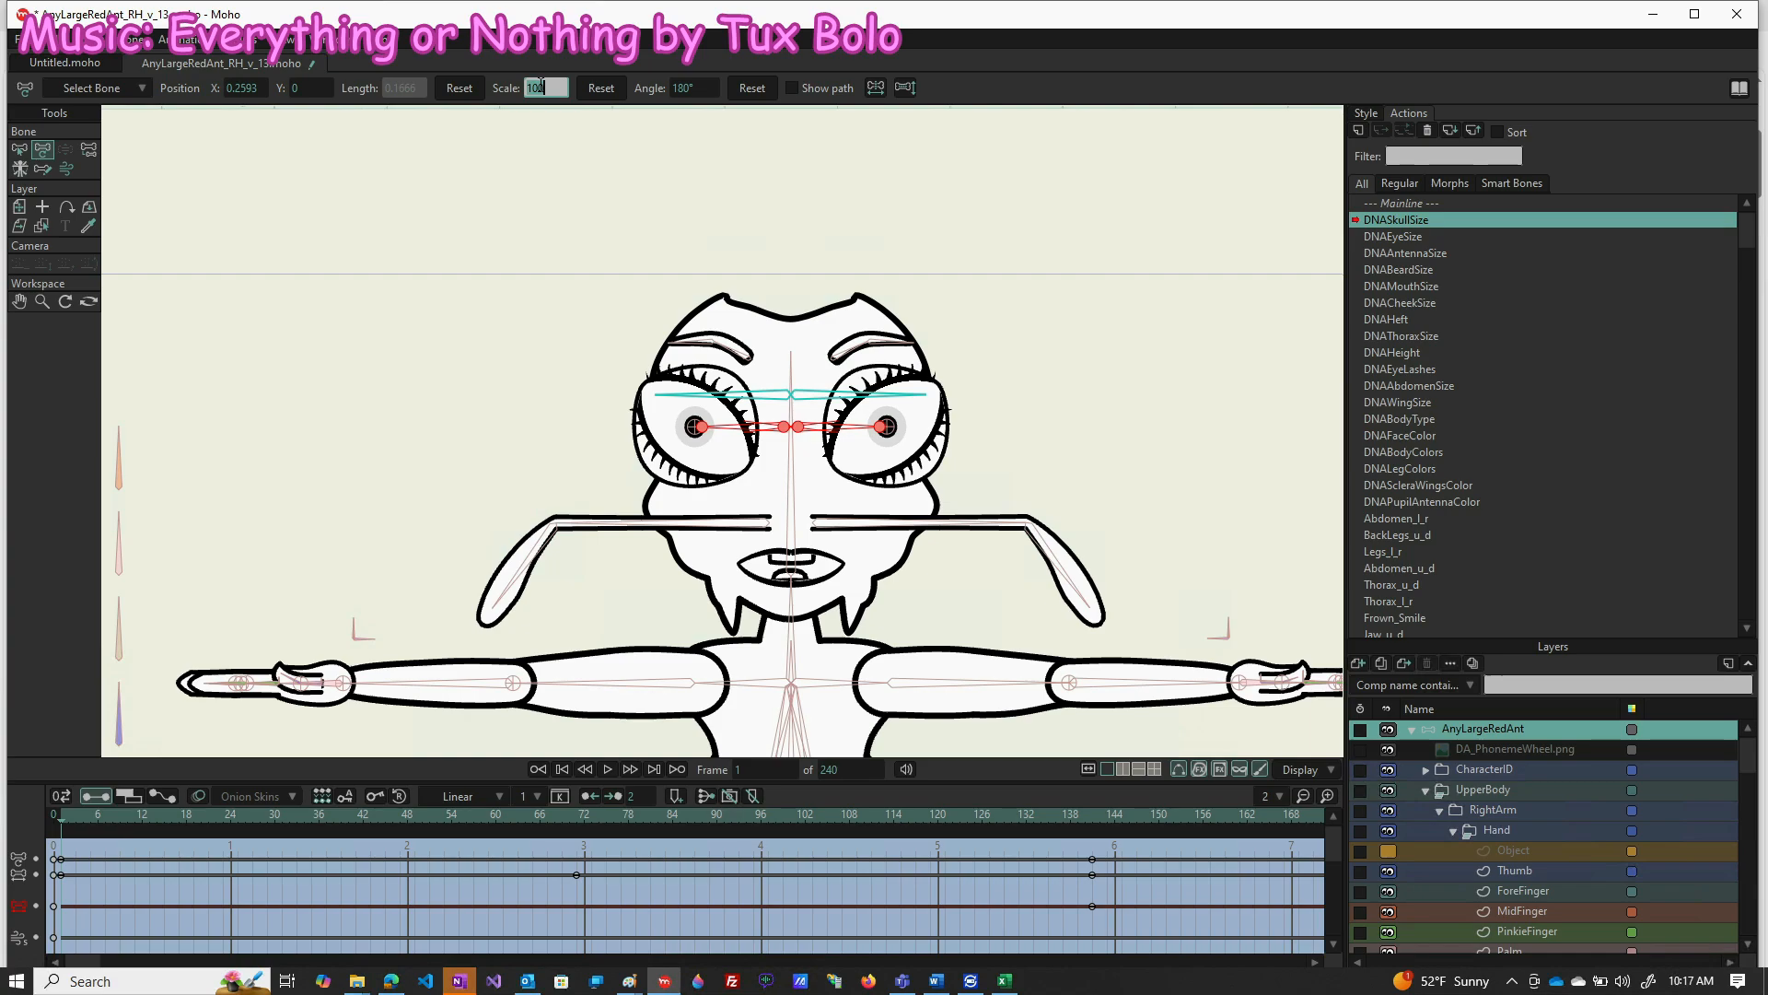
text(75)
key(Return)
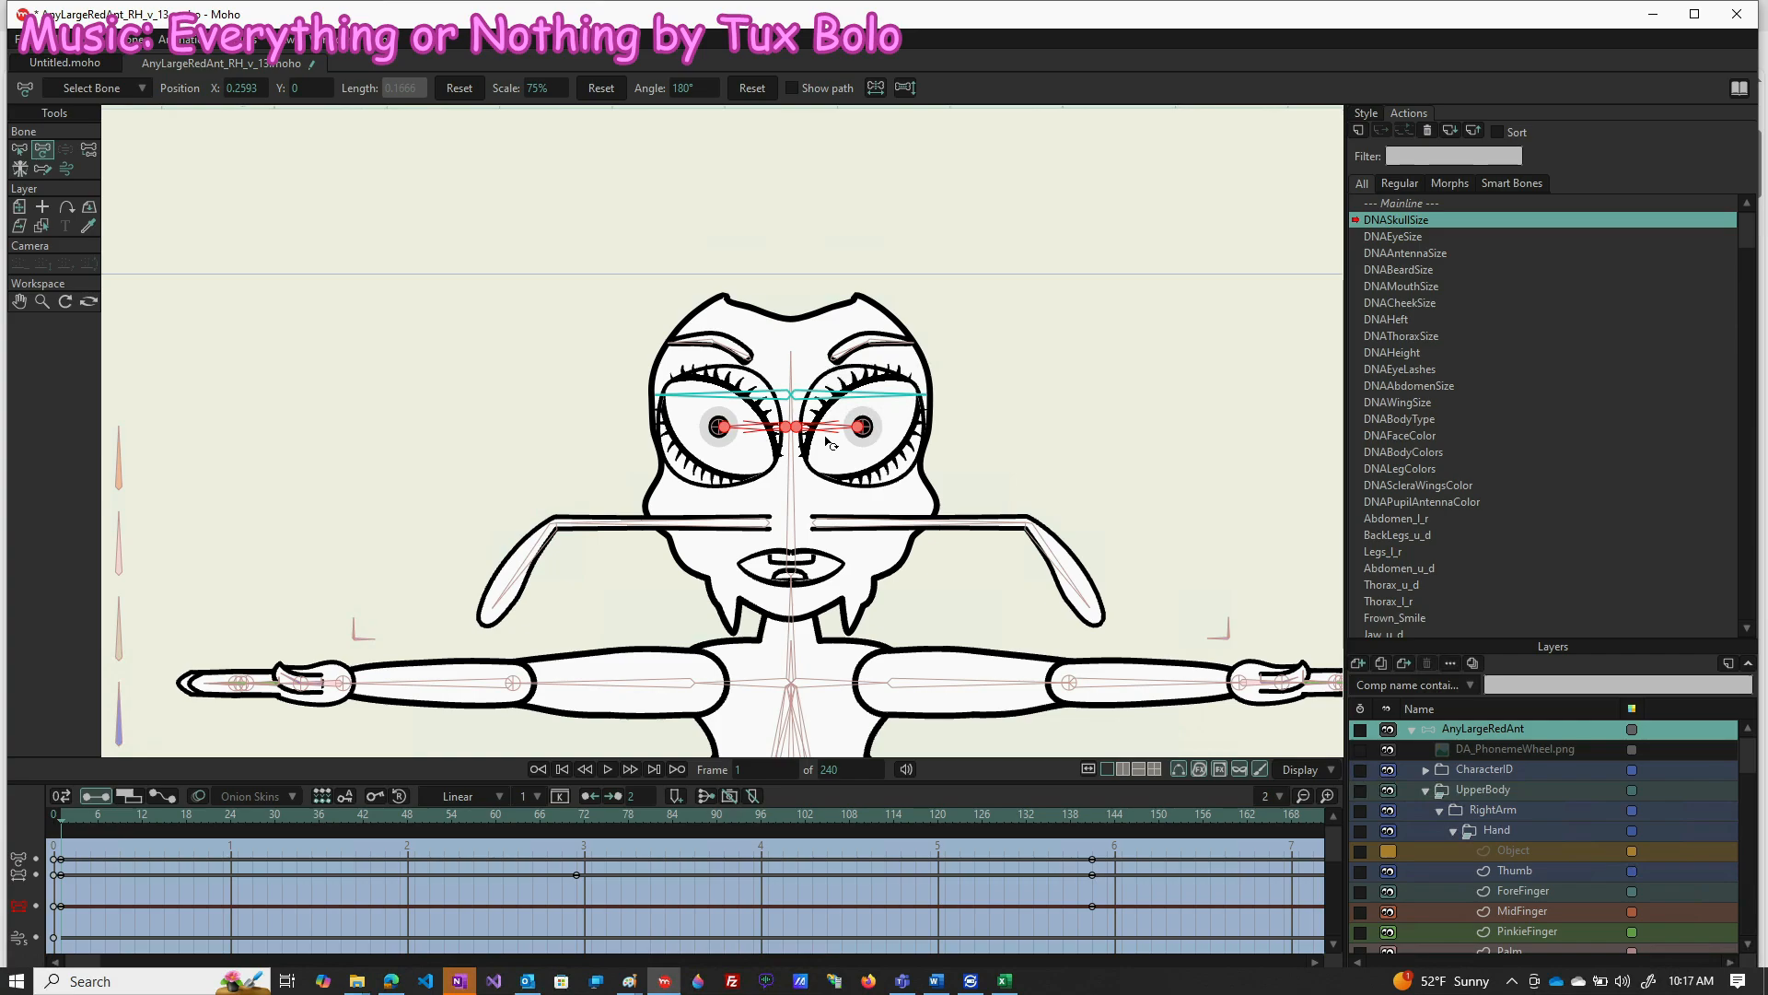
Scrub to frame 71 of the skull size action and reset the scale of both eye position bones
scroll(832, 445, down, 5)
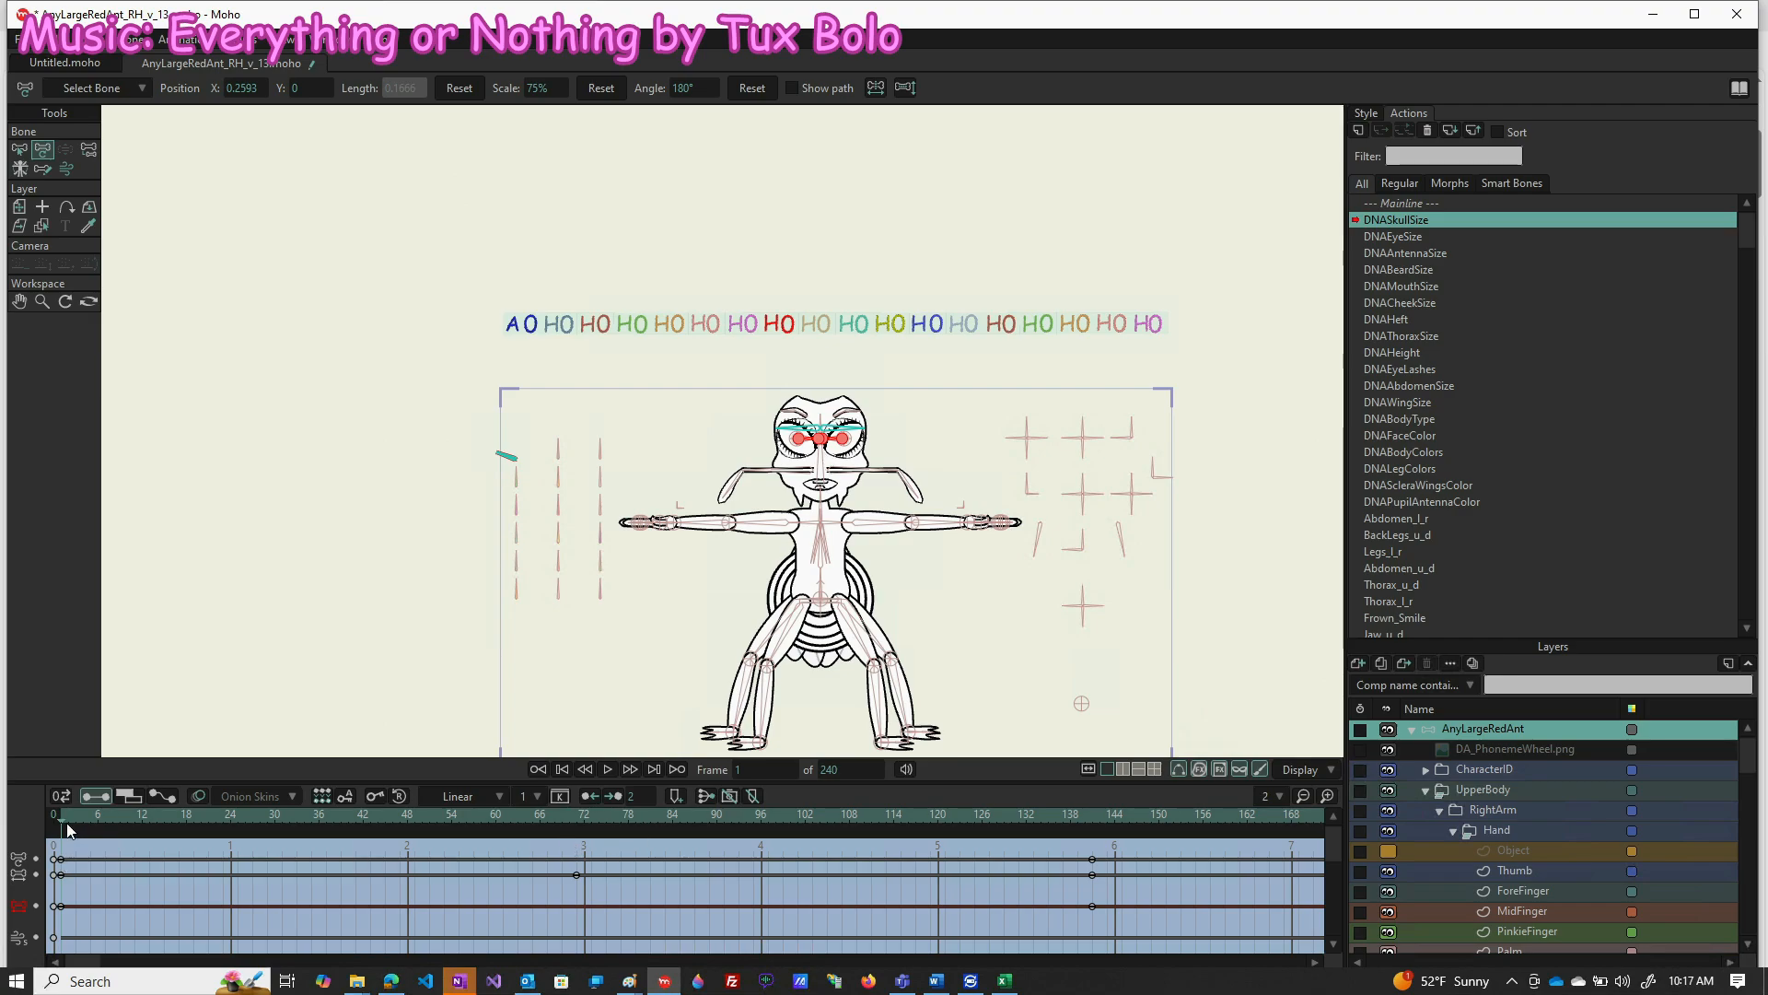
drag(451, 854, 576, 815)
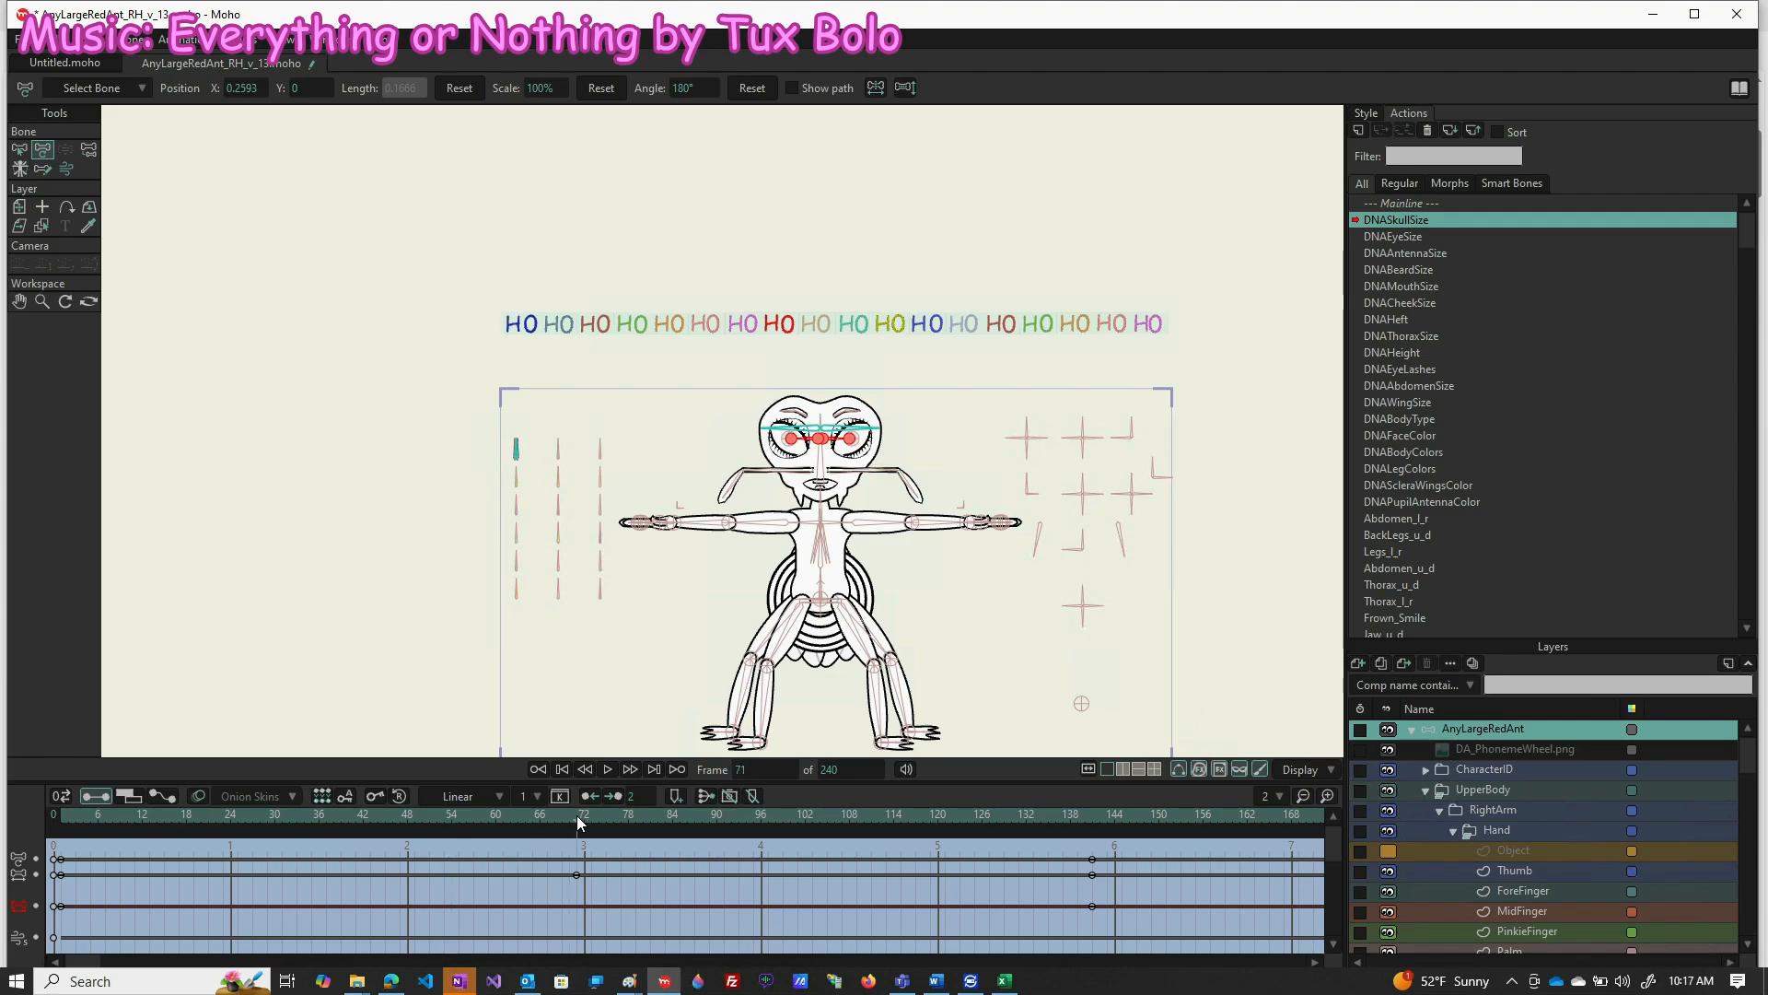
click(594, 92)
Activate the DNAEyeSize action and select the LEFTEYE layer in the Head group
click(1387, 239)
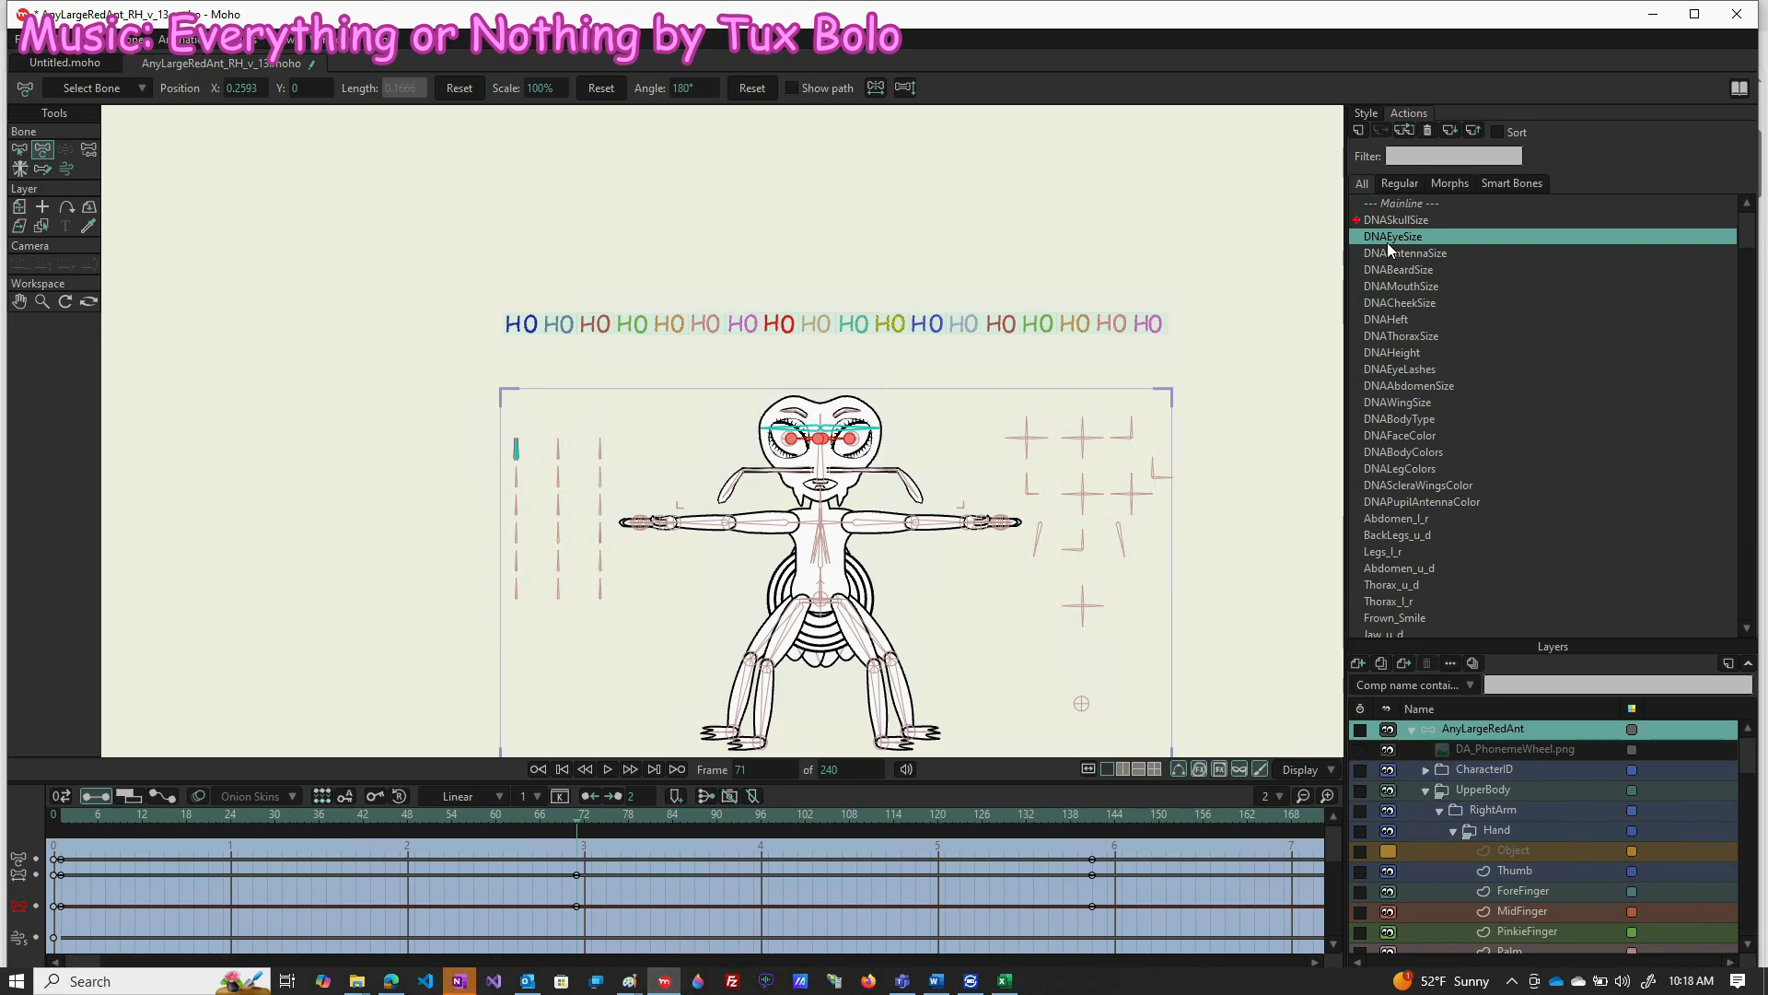
double_click(1387, 237)
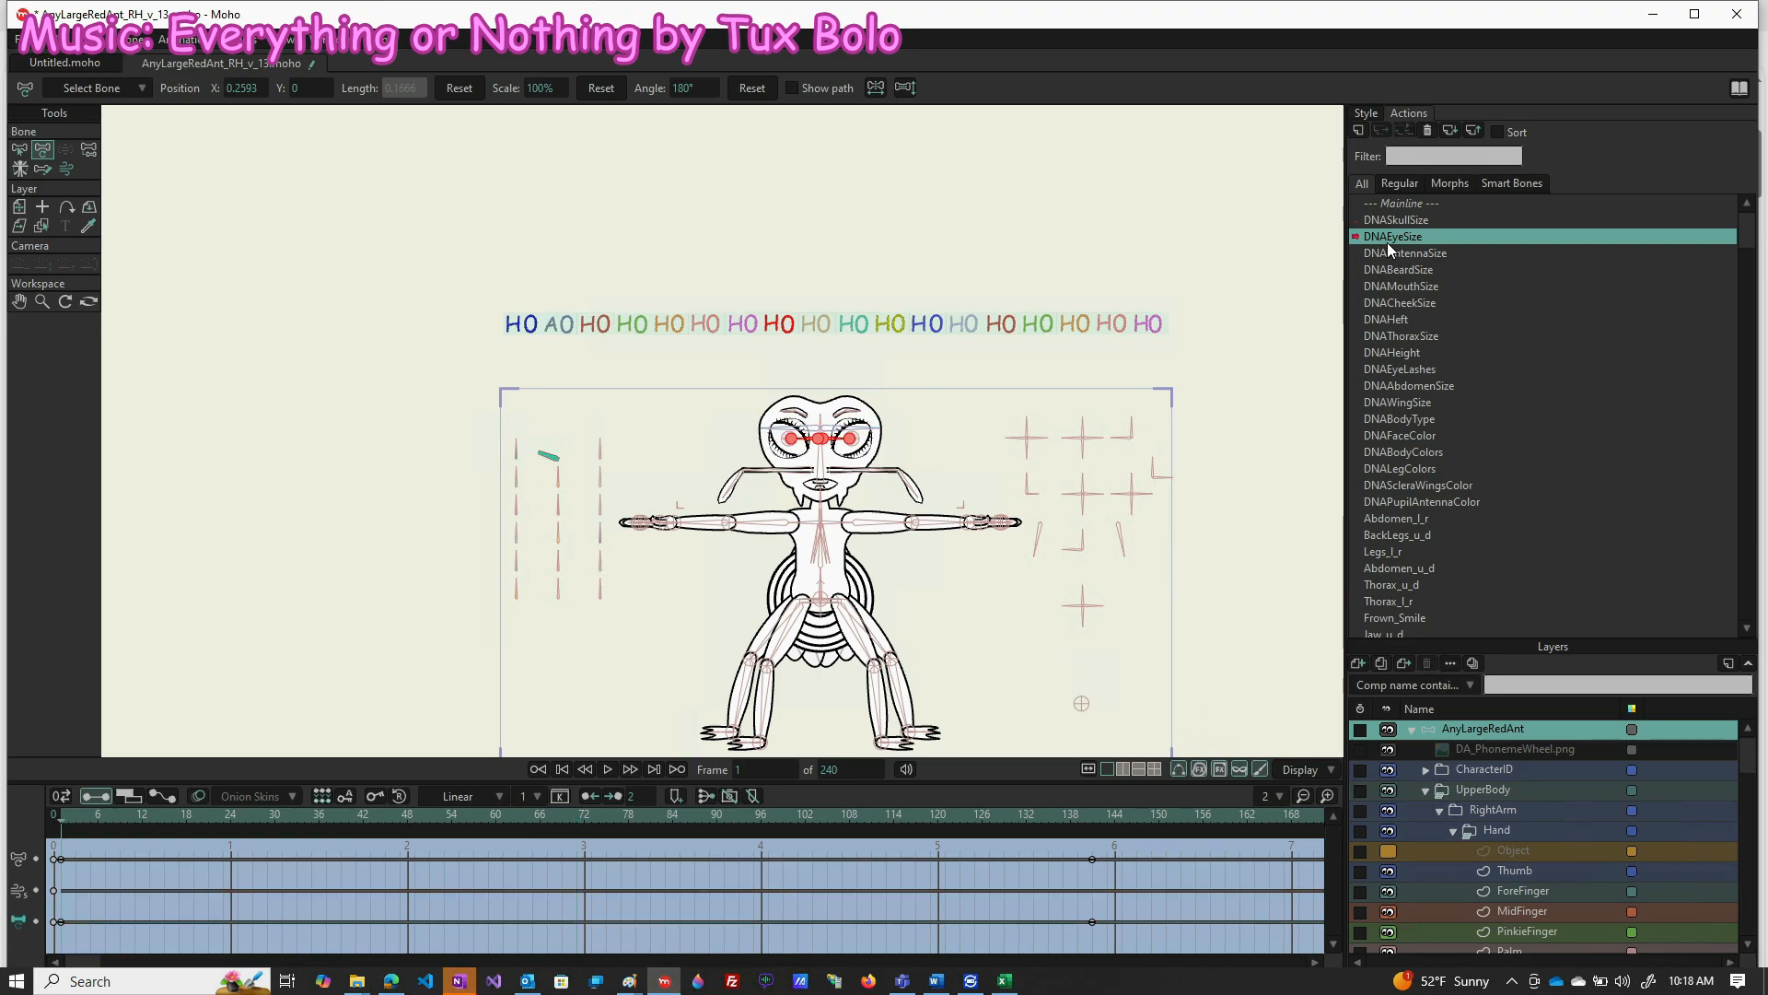
scroll(1494, 807, down, 4)
scroll(1494, 807, down, 2)
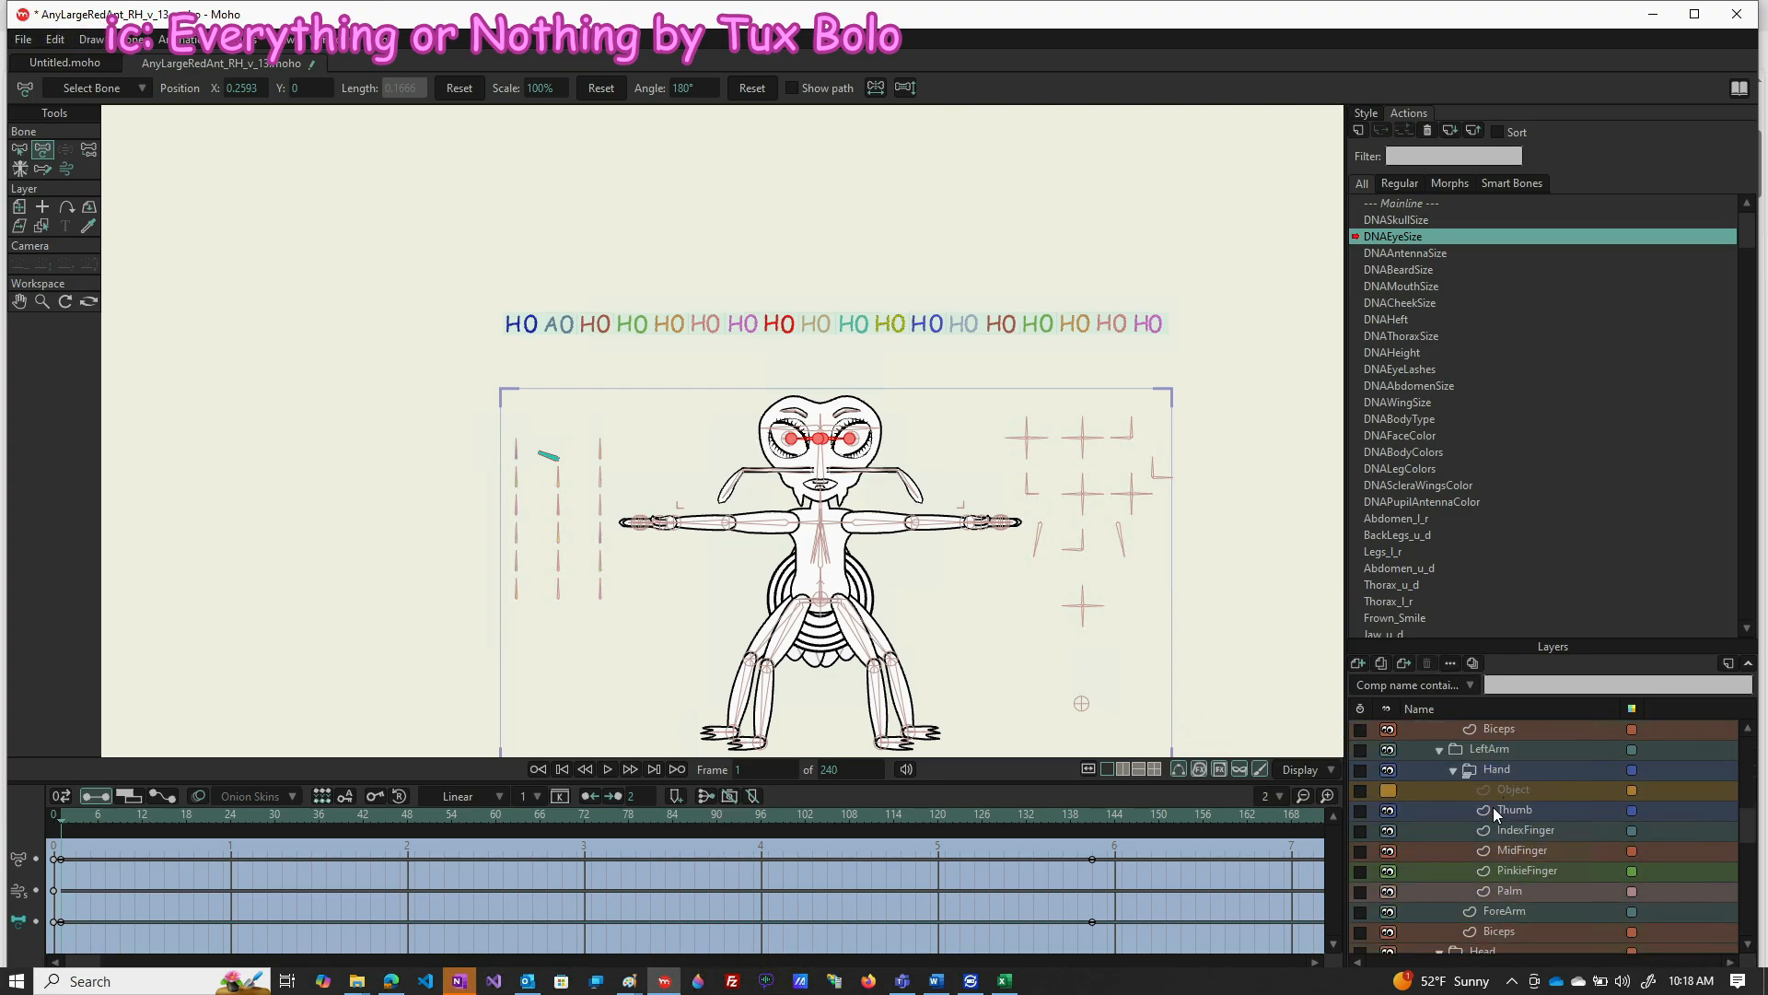
scroll(1507, 829, down, 2)
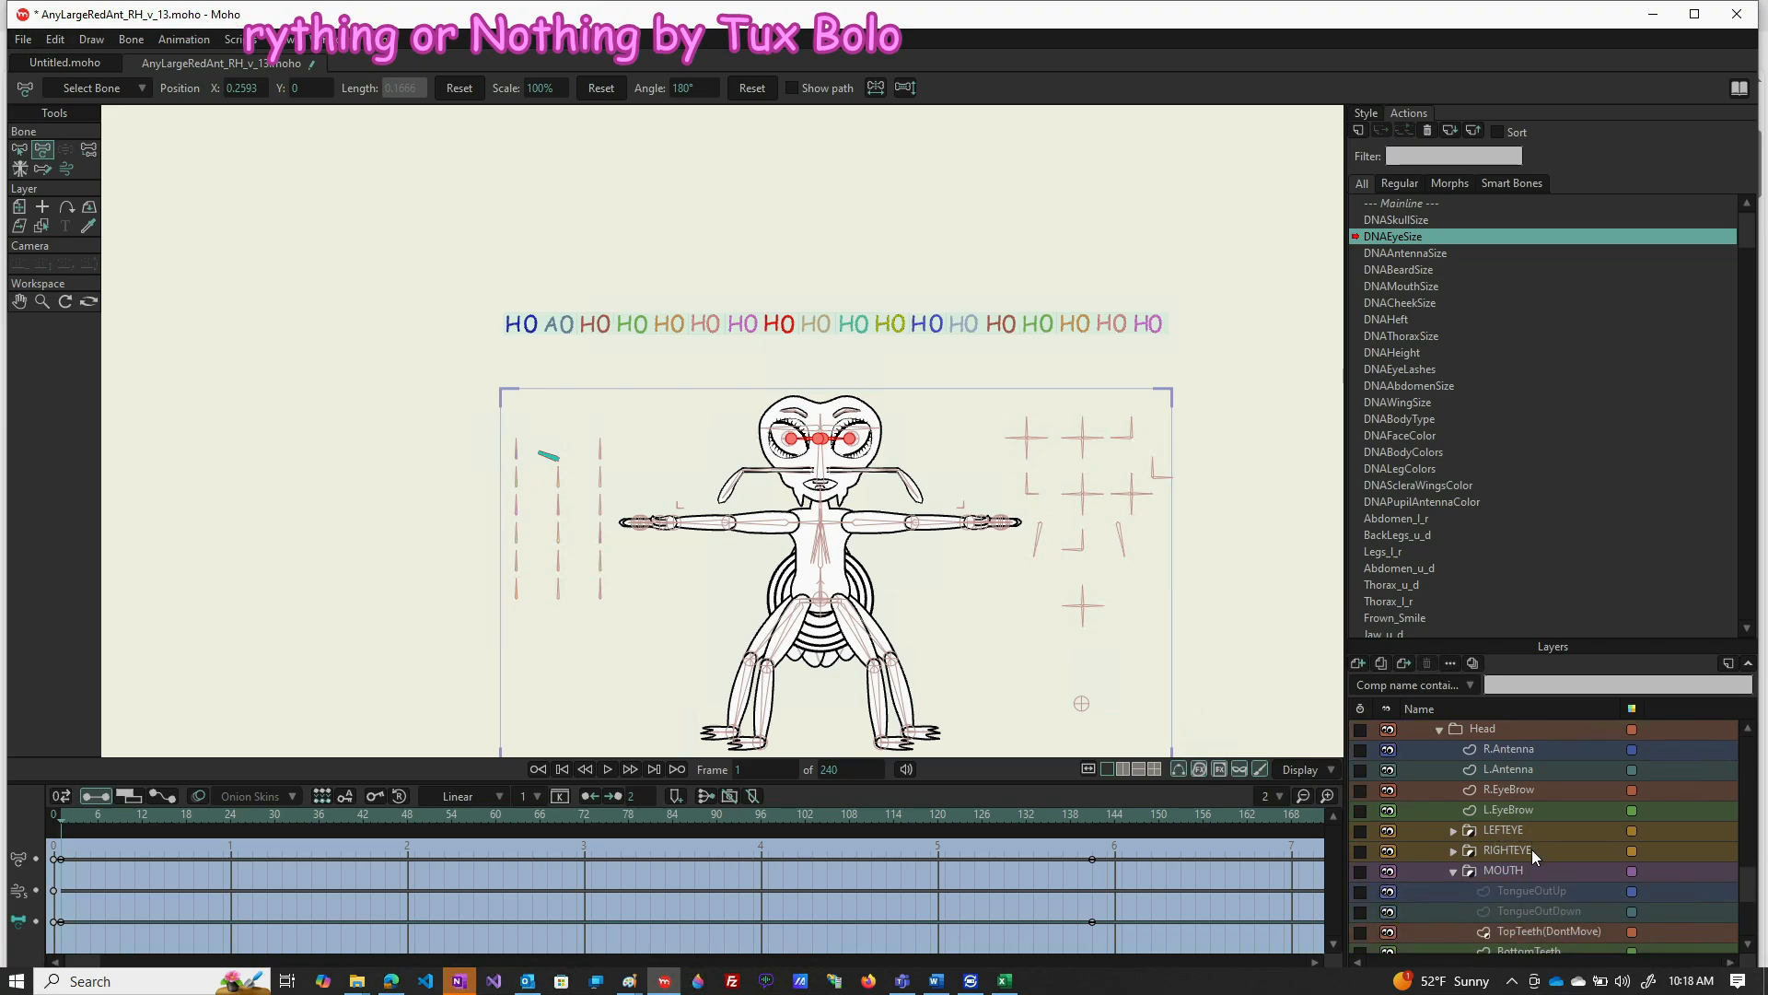
click(1532, 848)
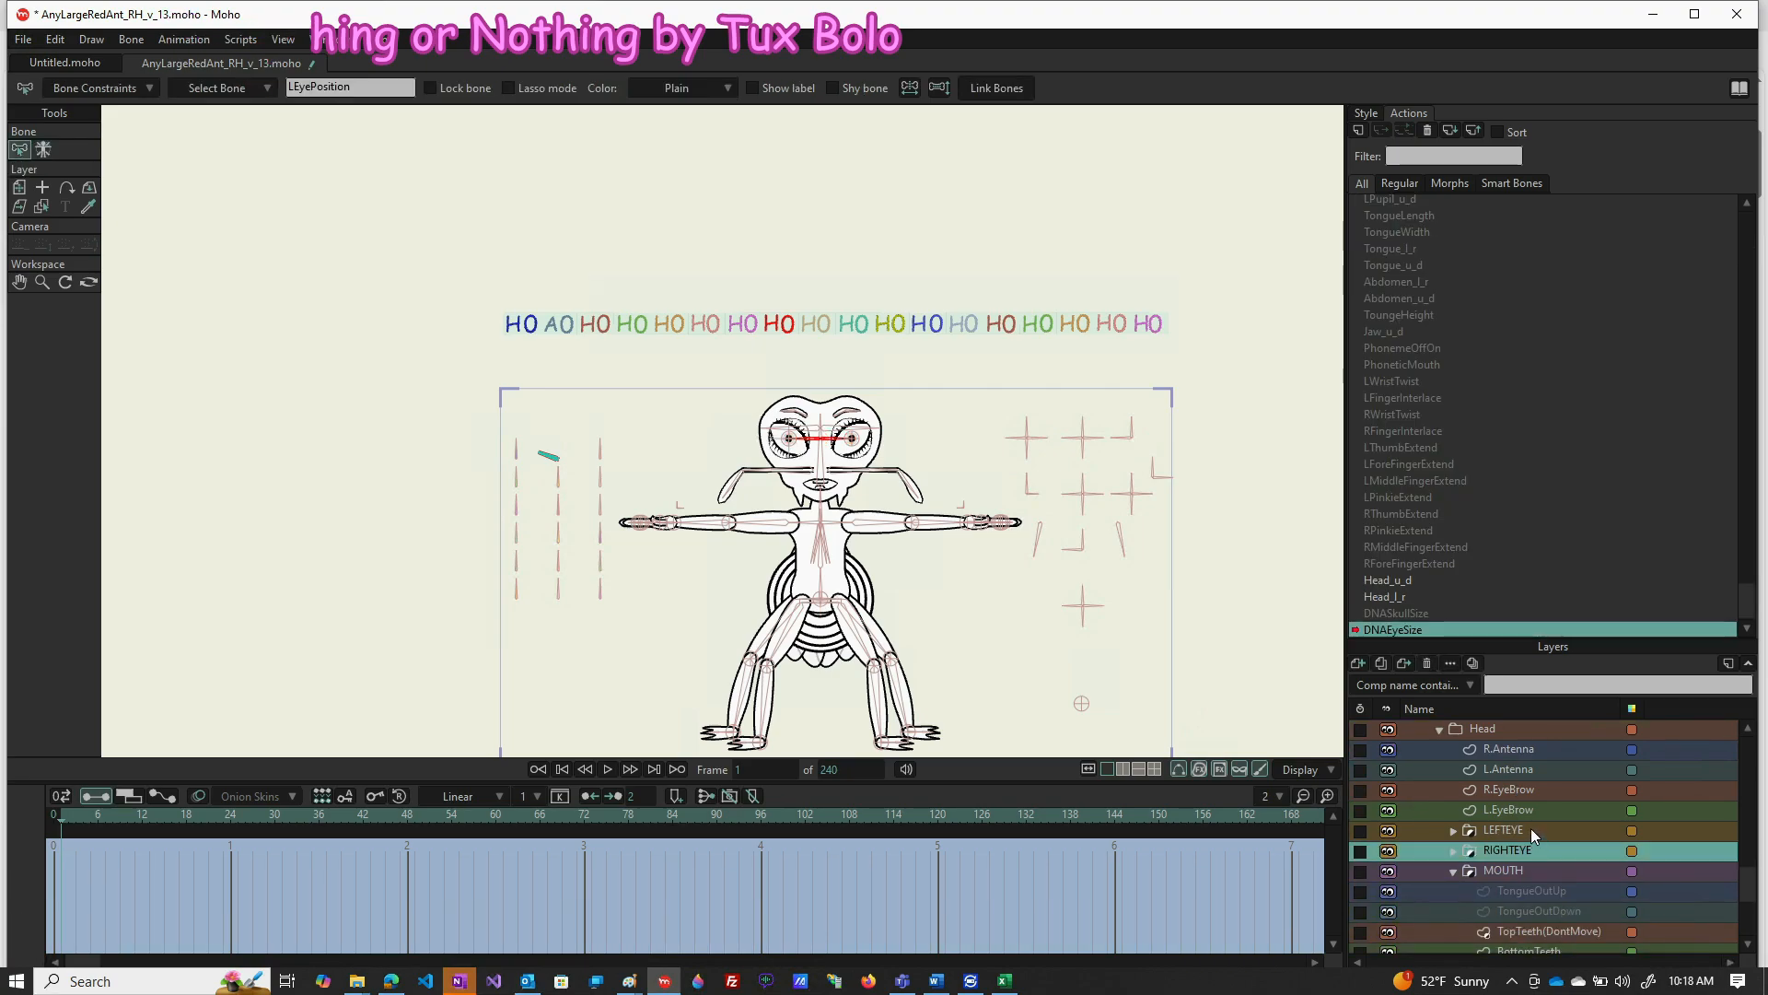
click(1531, 827)
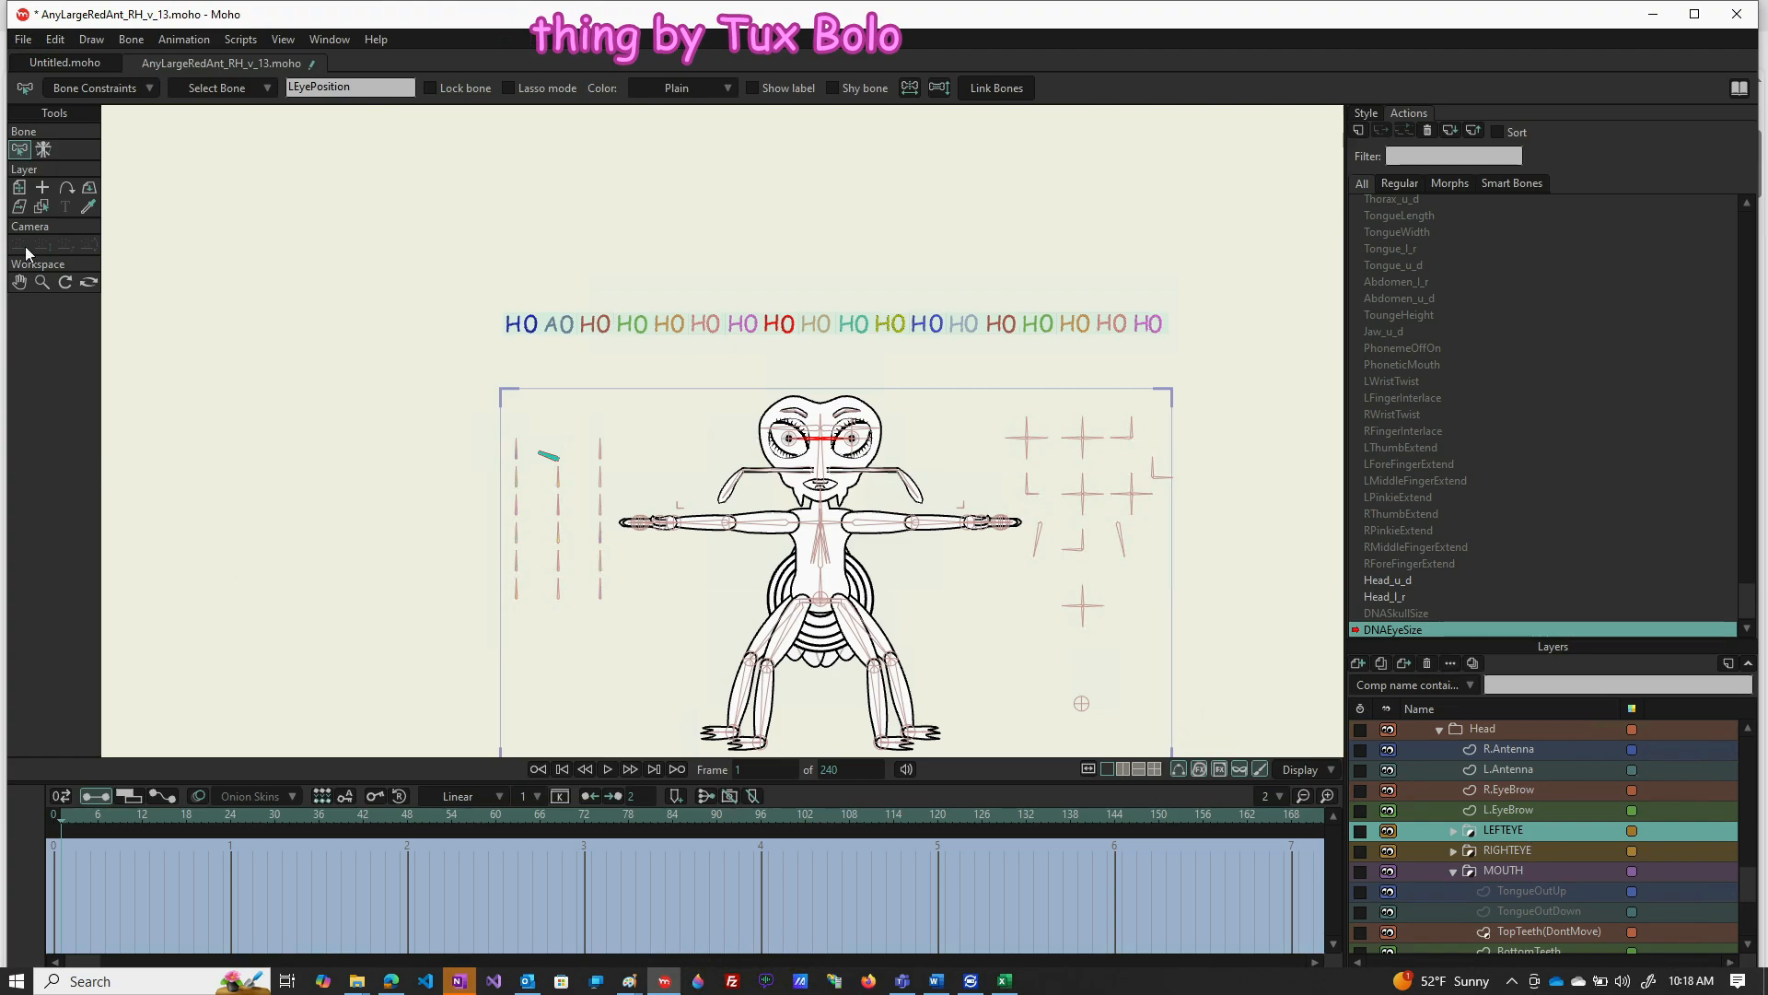
Using the Transform Layer tool, set the LEFTEYE layer's X and Y scale to 75% at frame 1
click(20, 188)
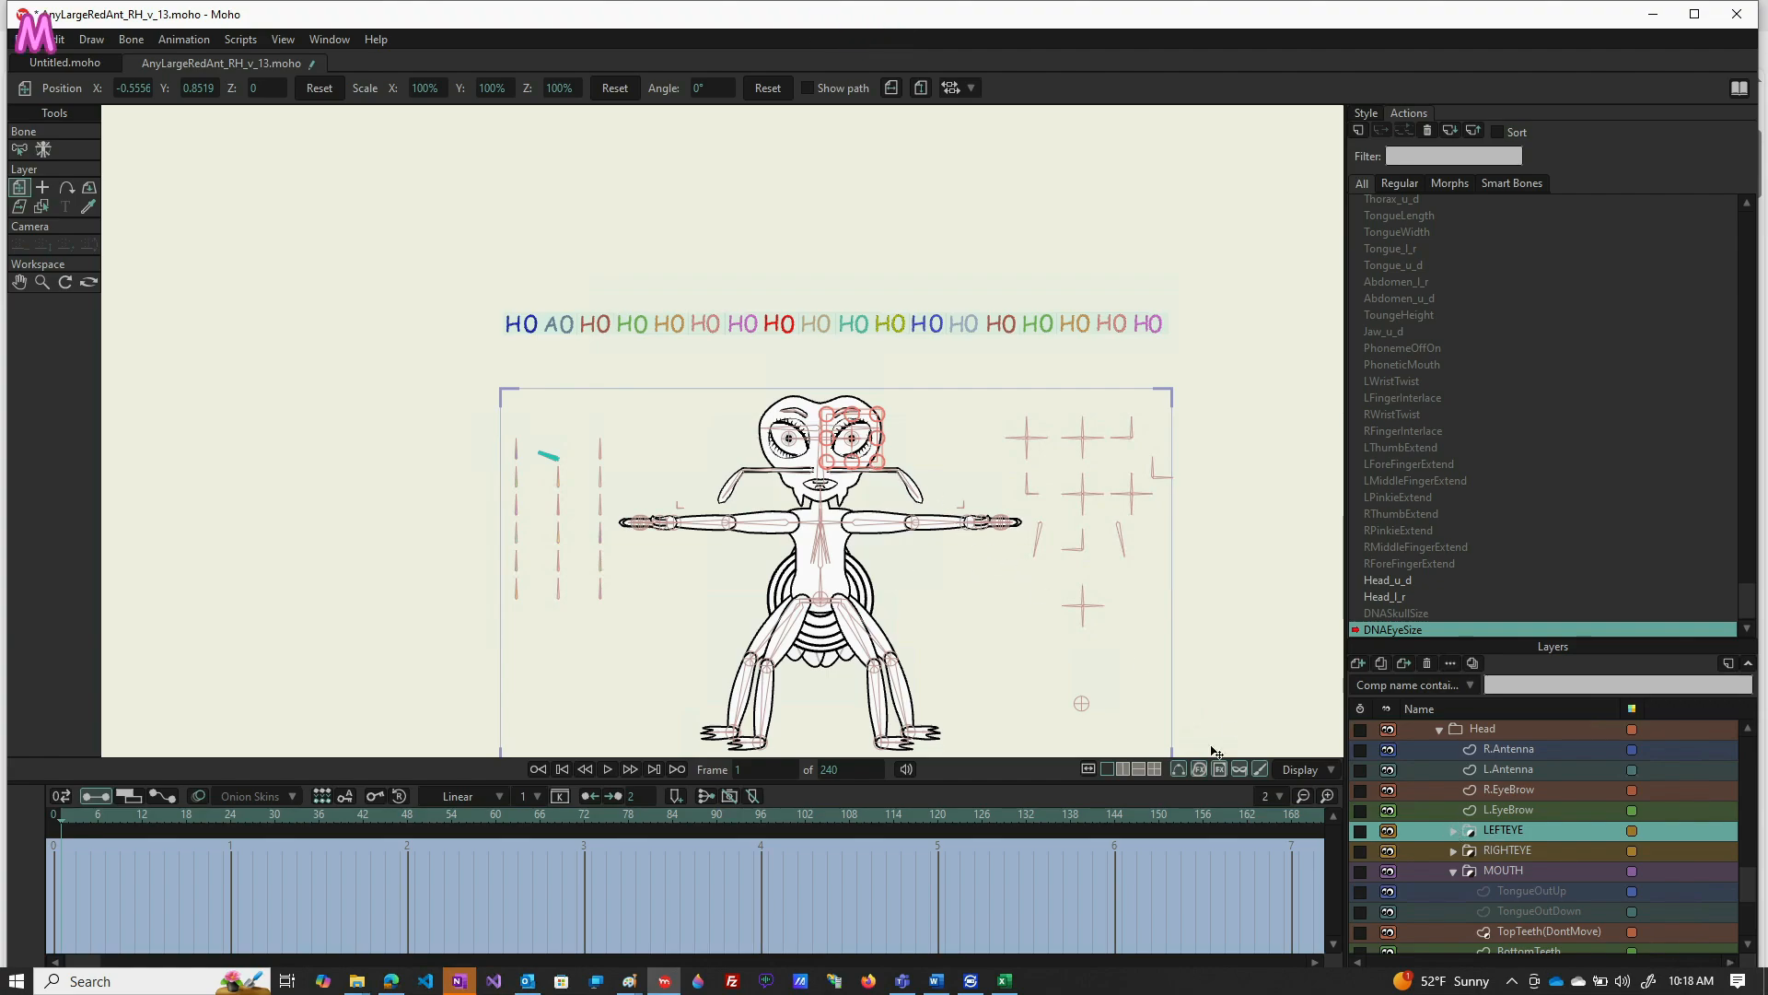
click(441, 88)
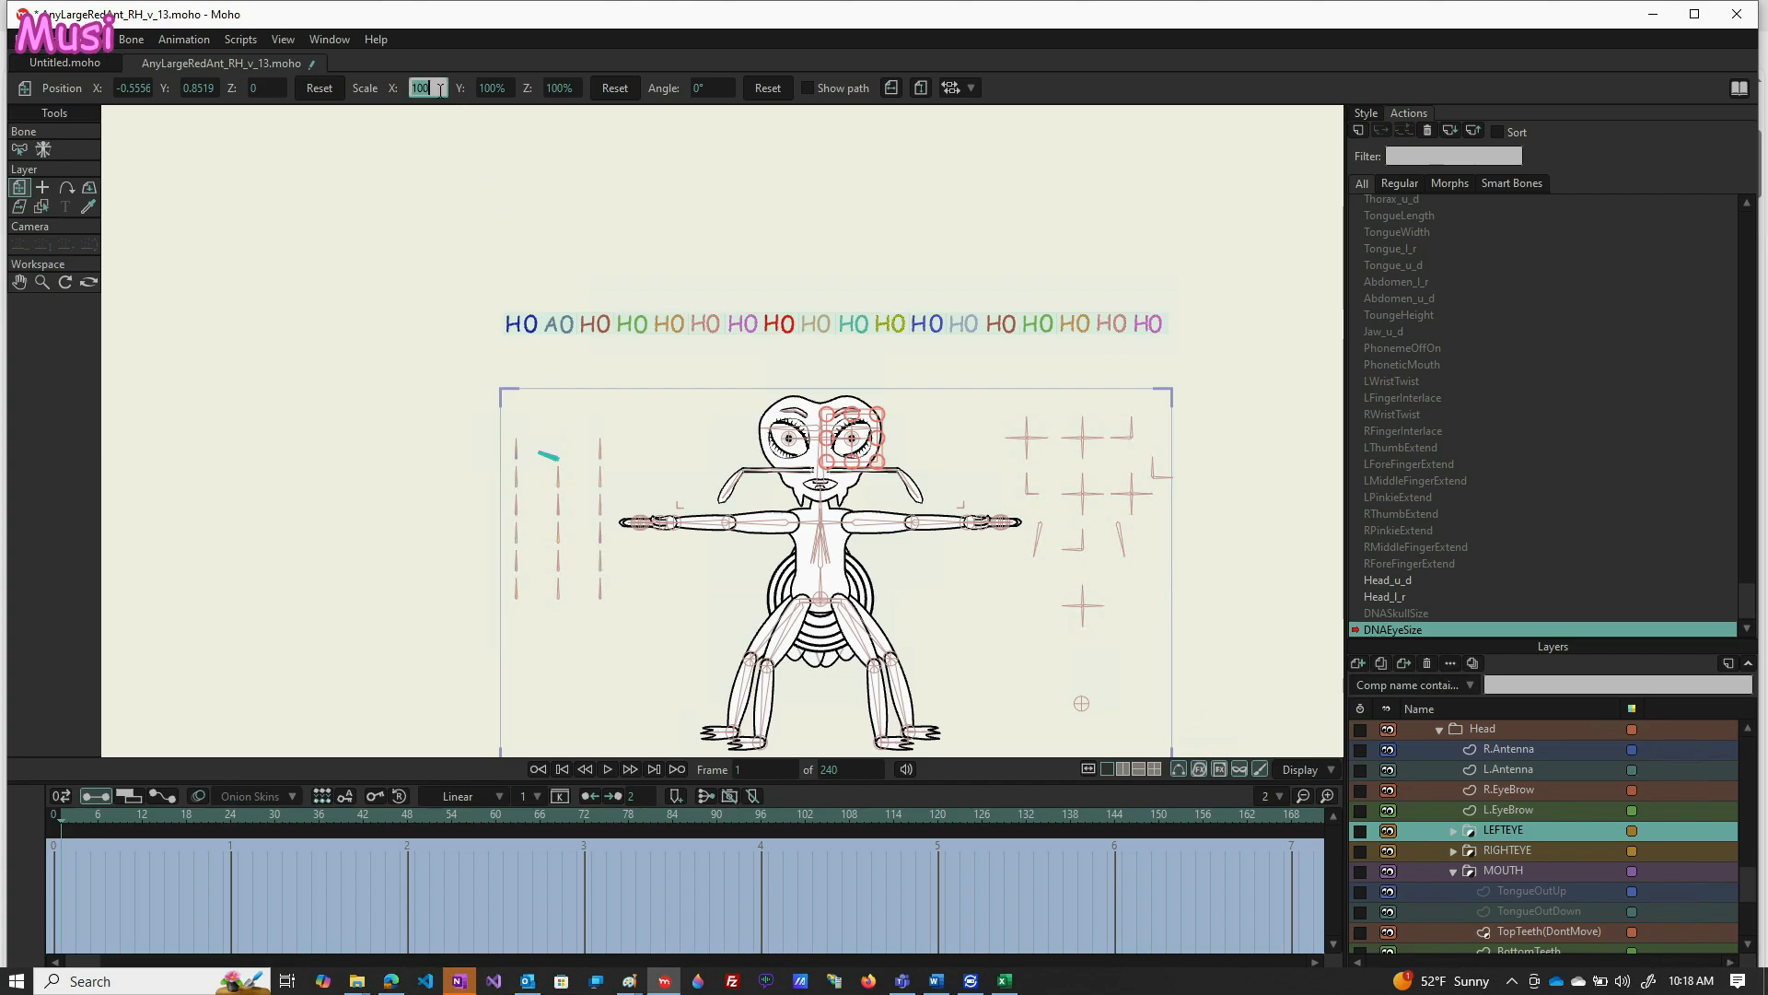
text(75)
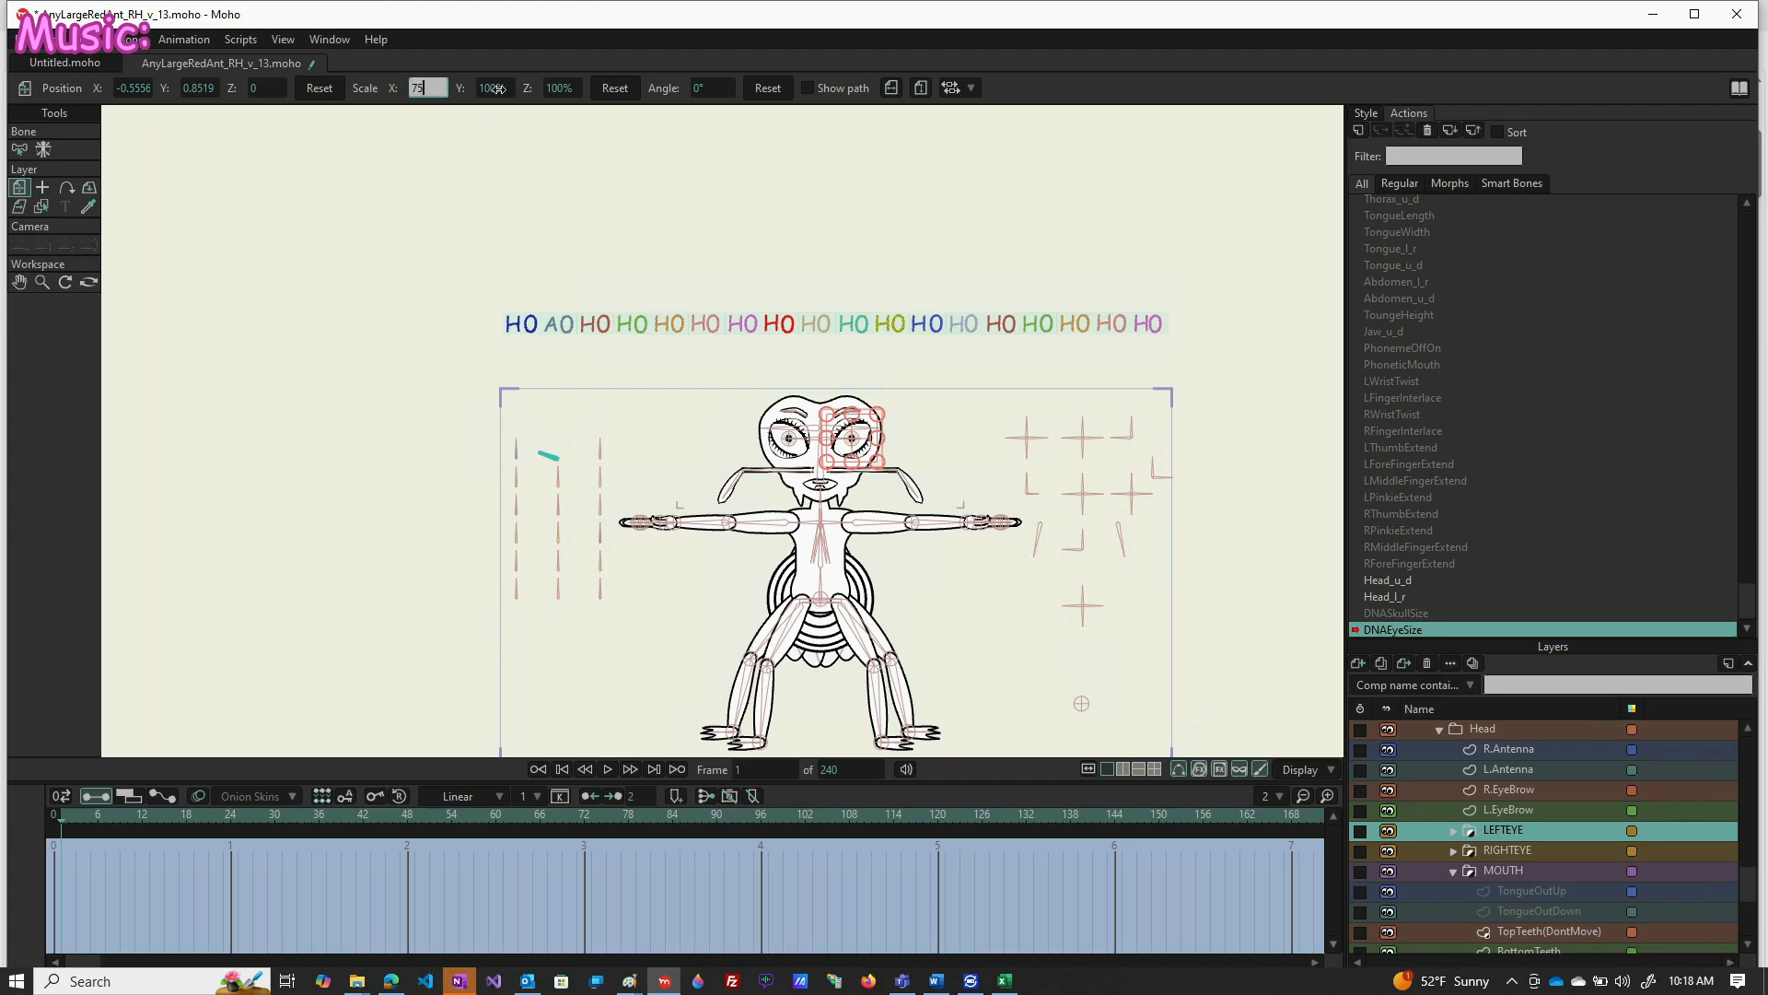
click(505, 86)
text(75)
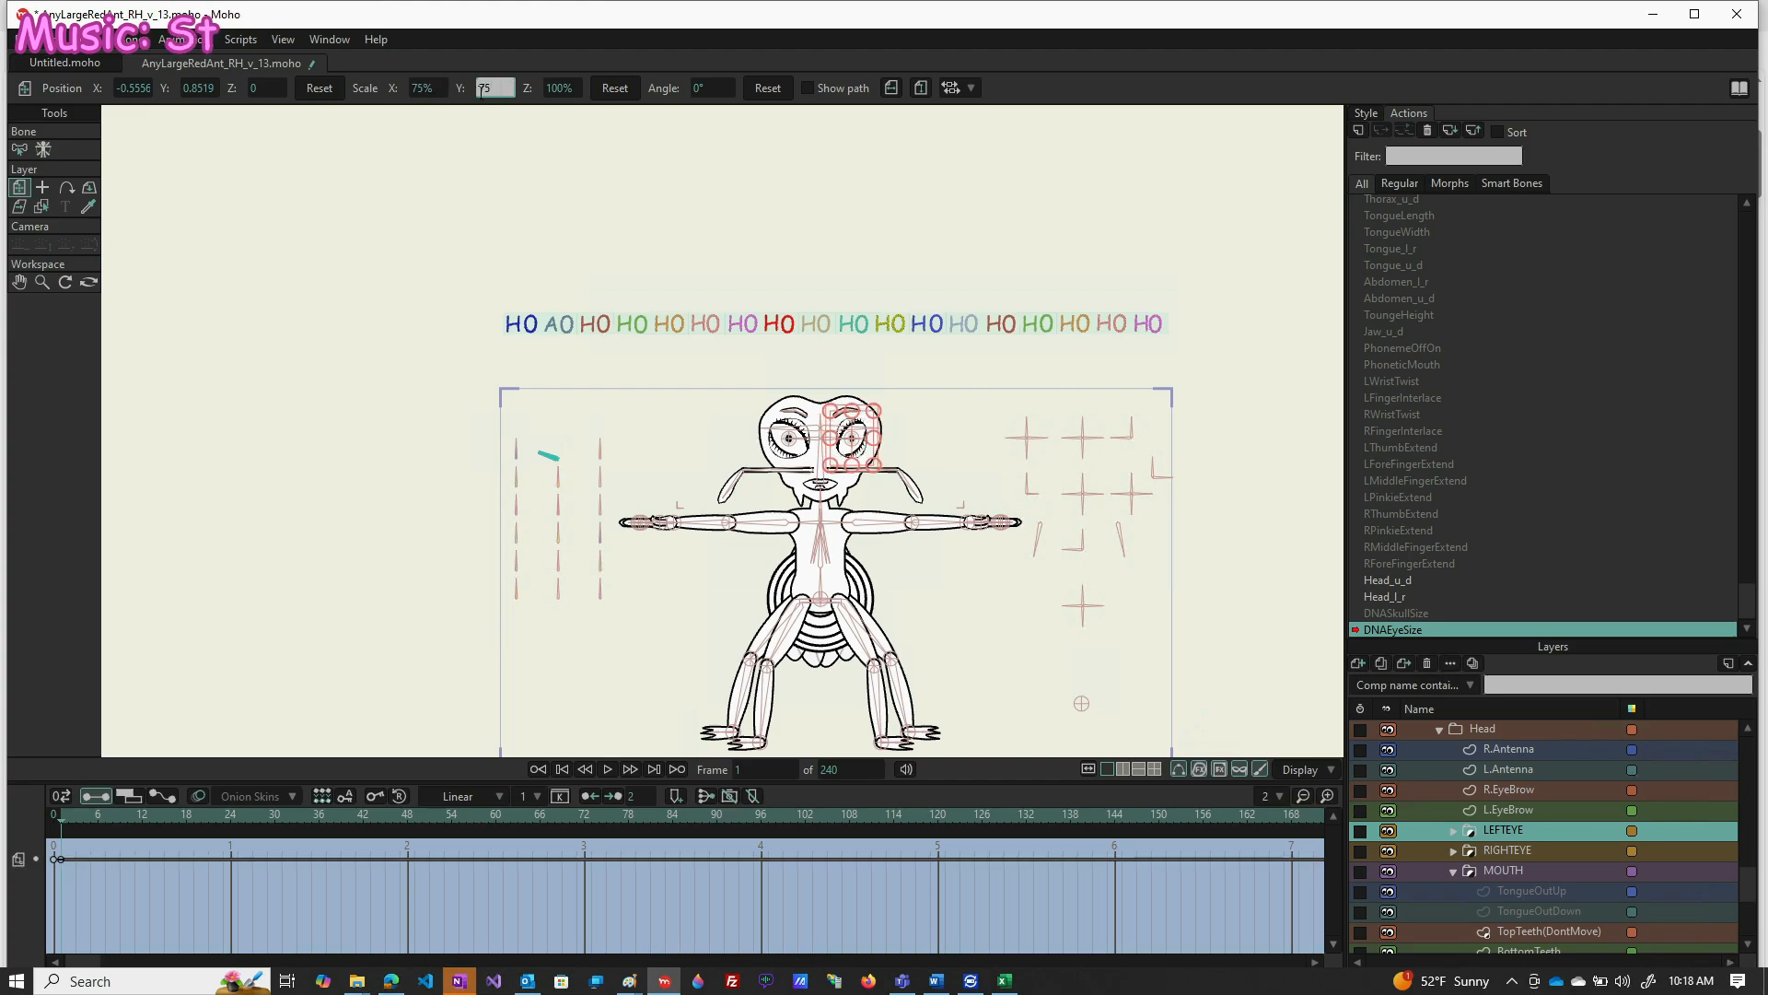
click(441, 89)
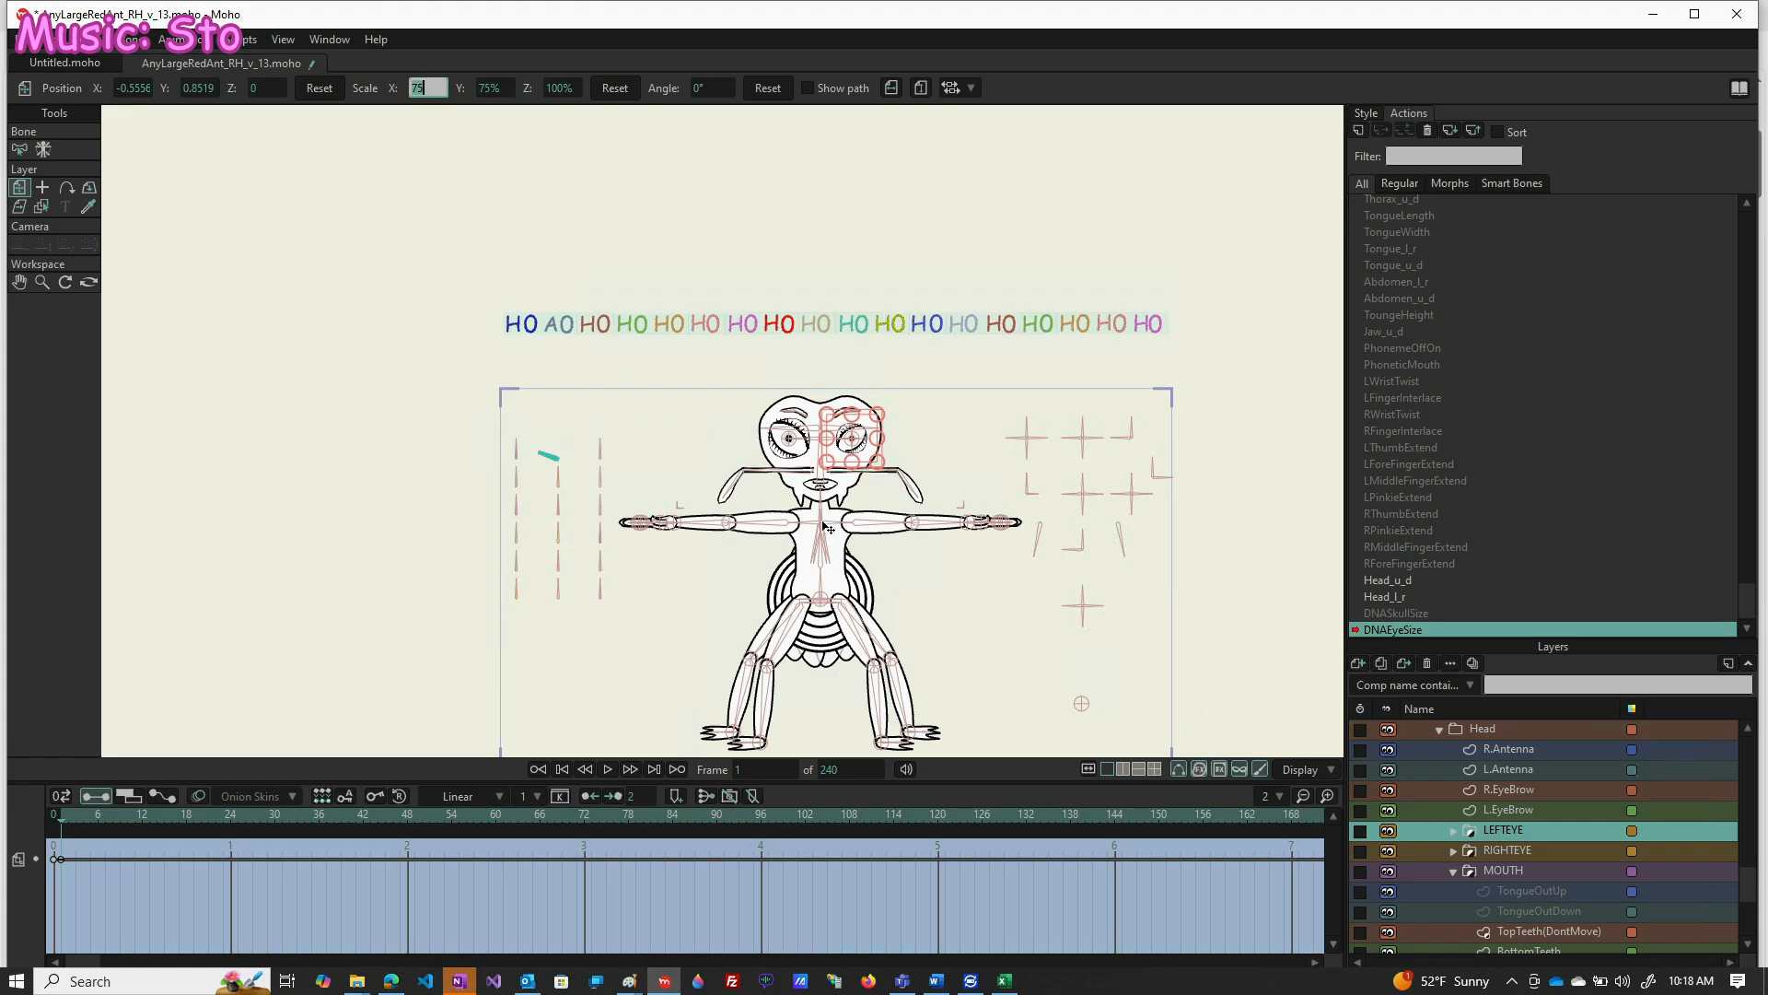
Select the RIGHTEYE layer and set its X and Y scale to 75% at frame 1
click(1536, 849)
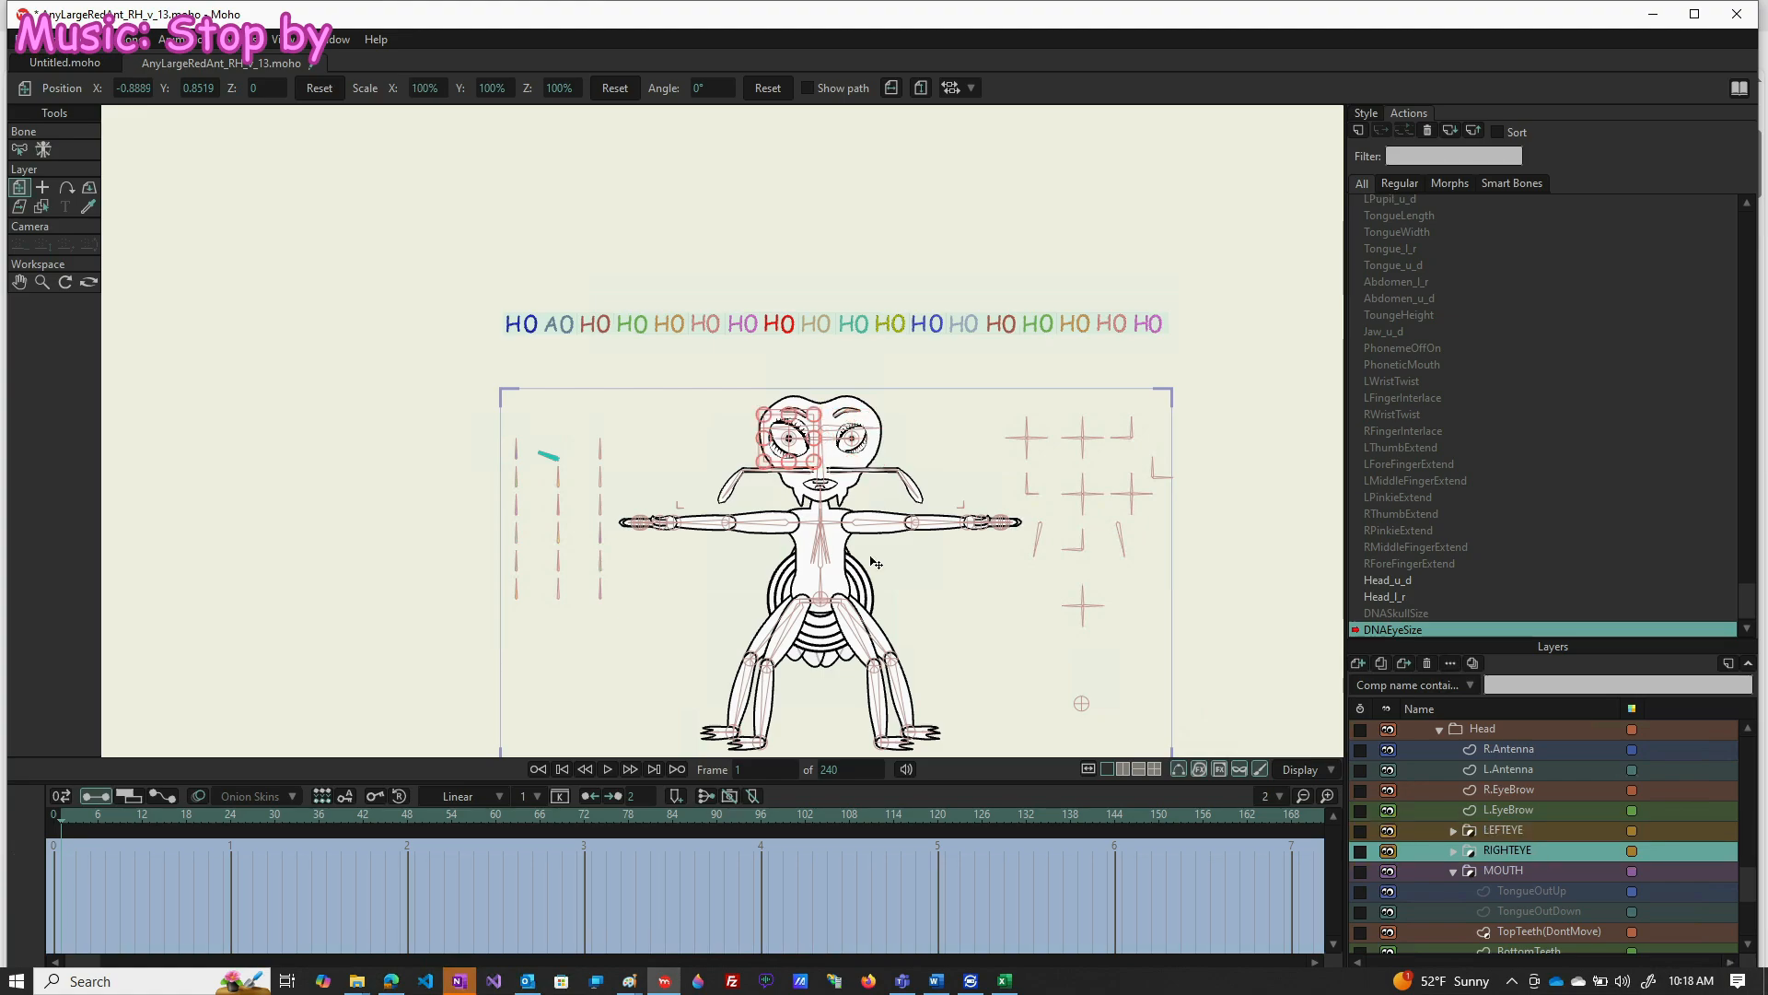
click(428, 88)
text(75)
click(491, 89)
text(75)
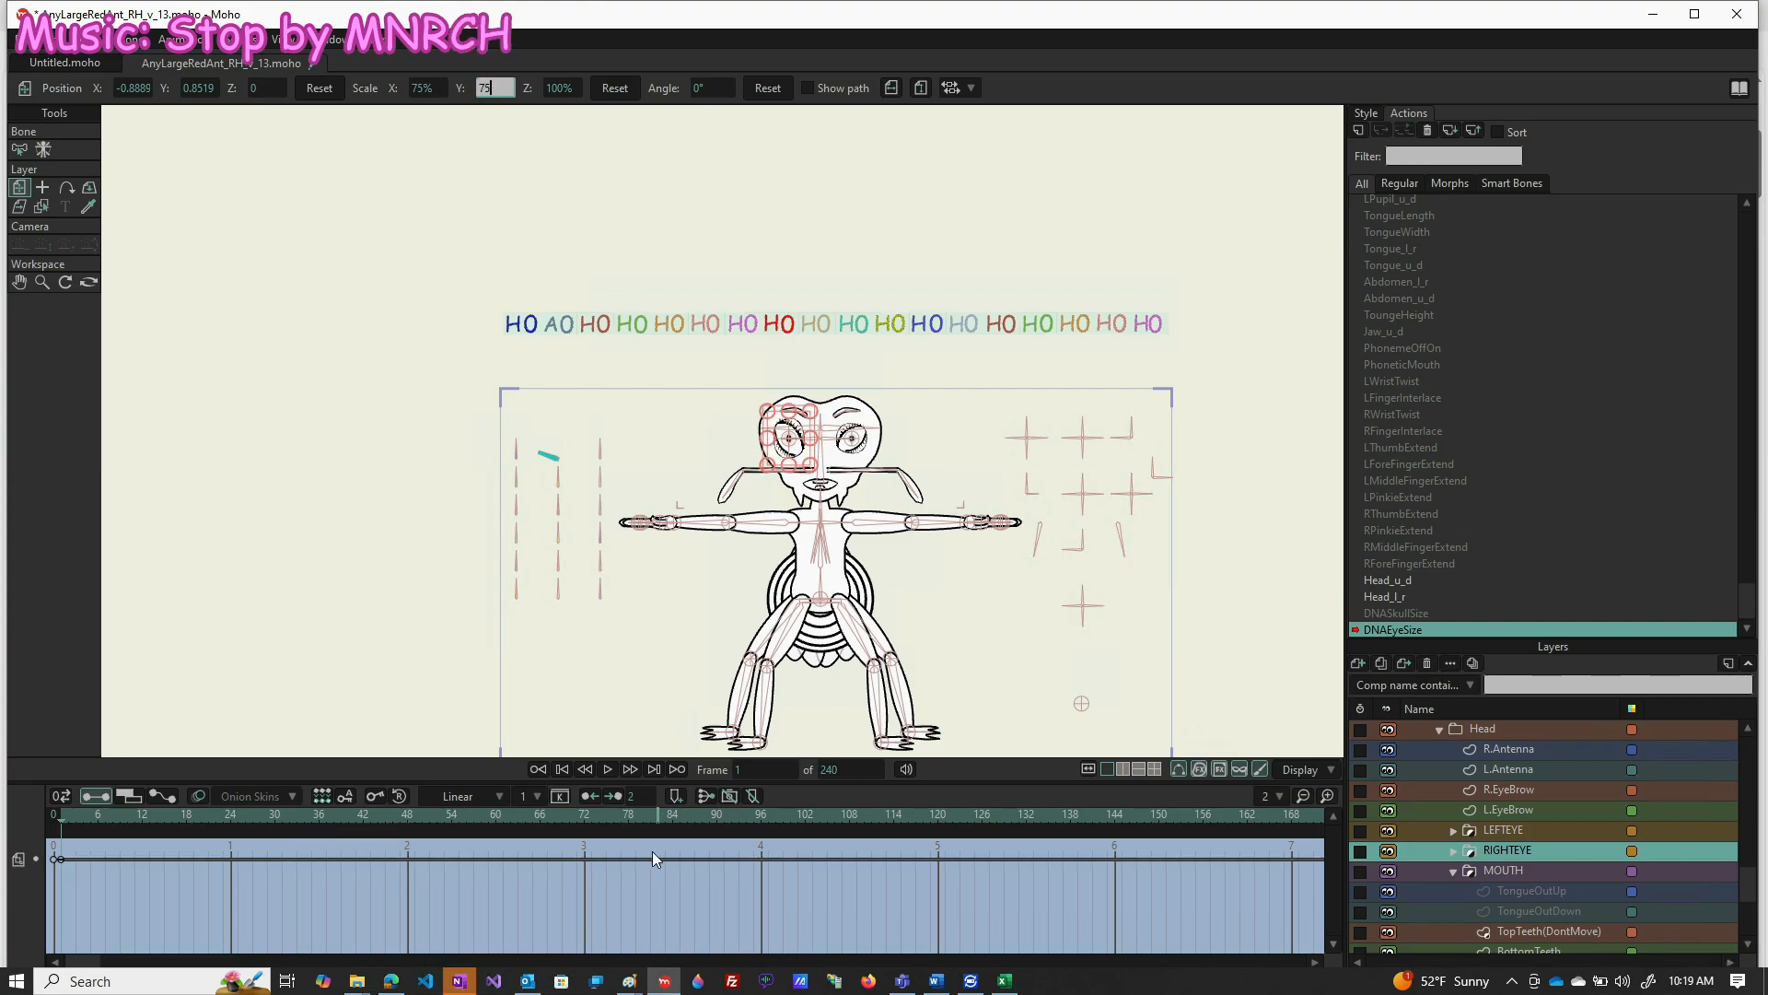
key(Return)
At frame 141 of the DNAEyeSize action, set the RIGHTEYE layer's X and Y scale to 125%
click(1091, 815)
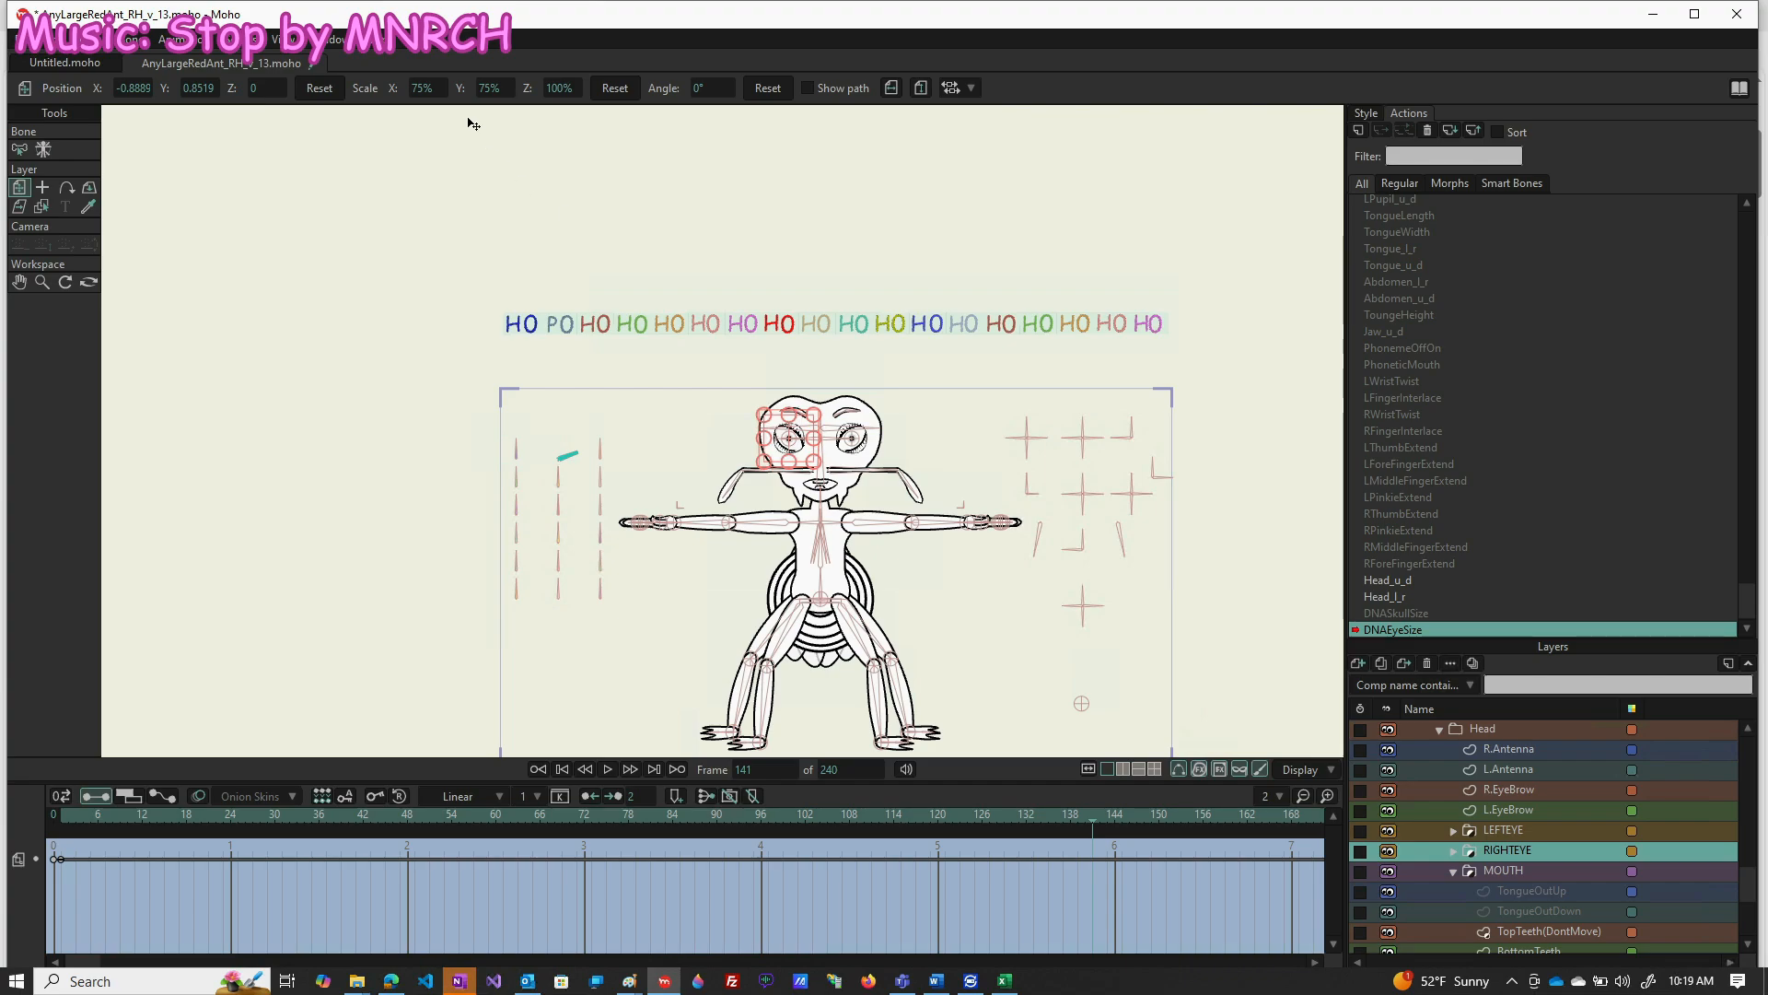
click(427, 86)
text(125)
click(491, 89)
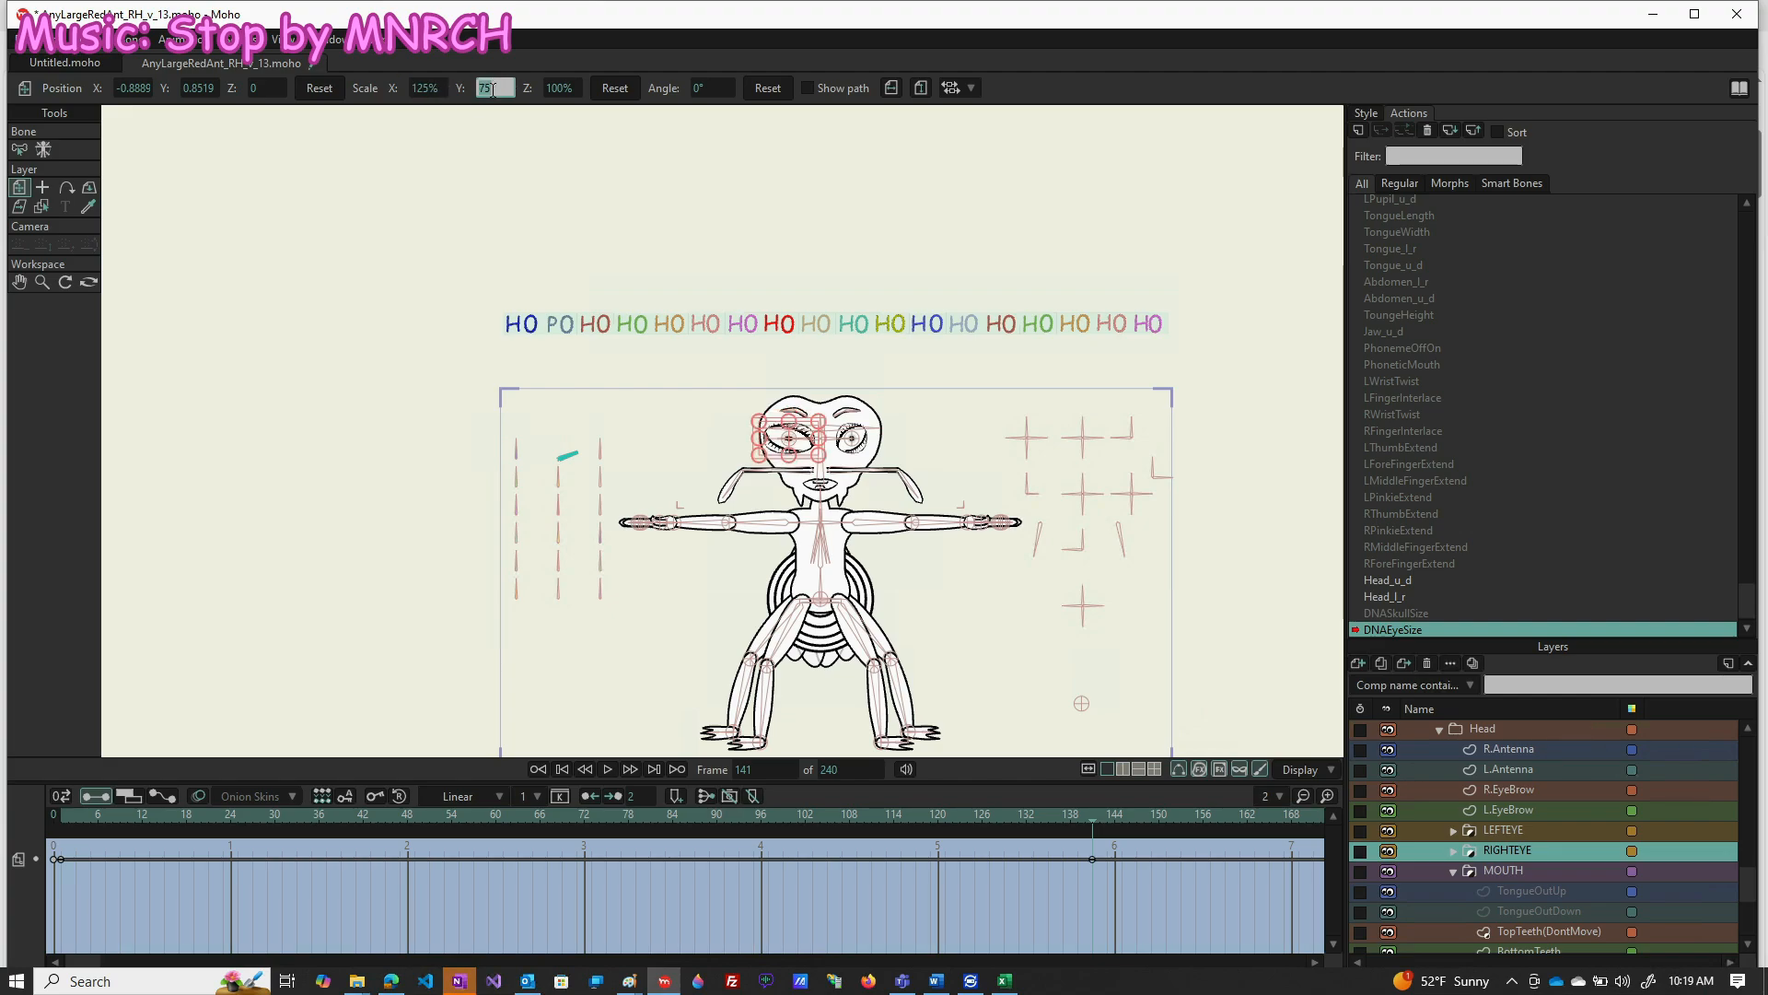
text(125)
key(Return)
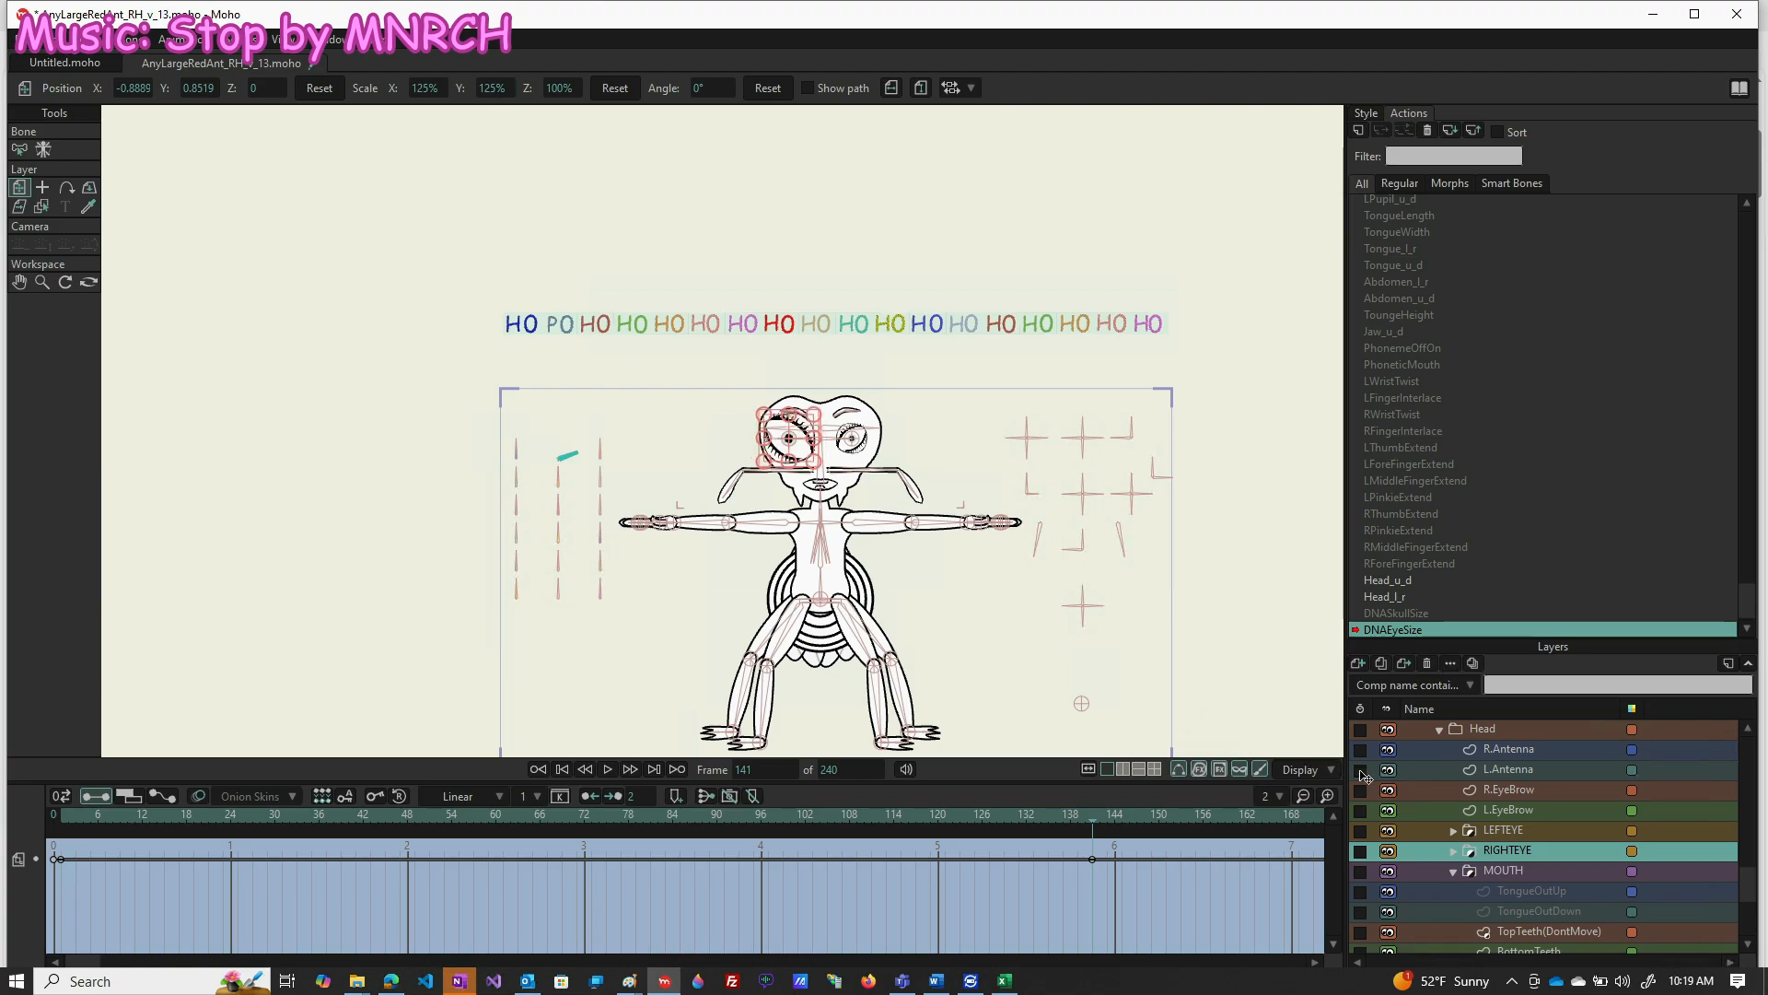
Select the LEFTEYE layer and set its X and Y scale to 125% at frame 141
click(1527, 837)
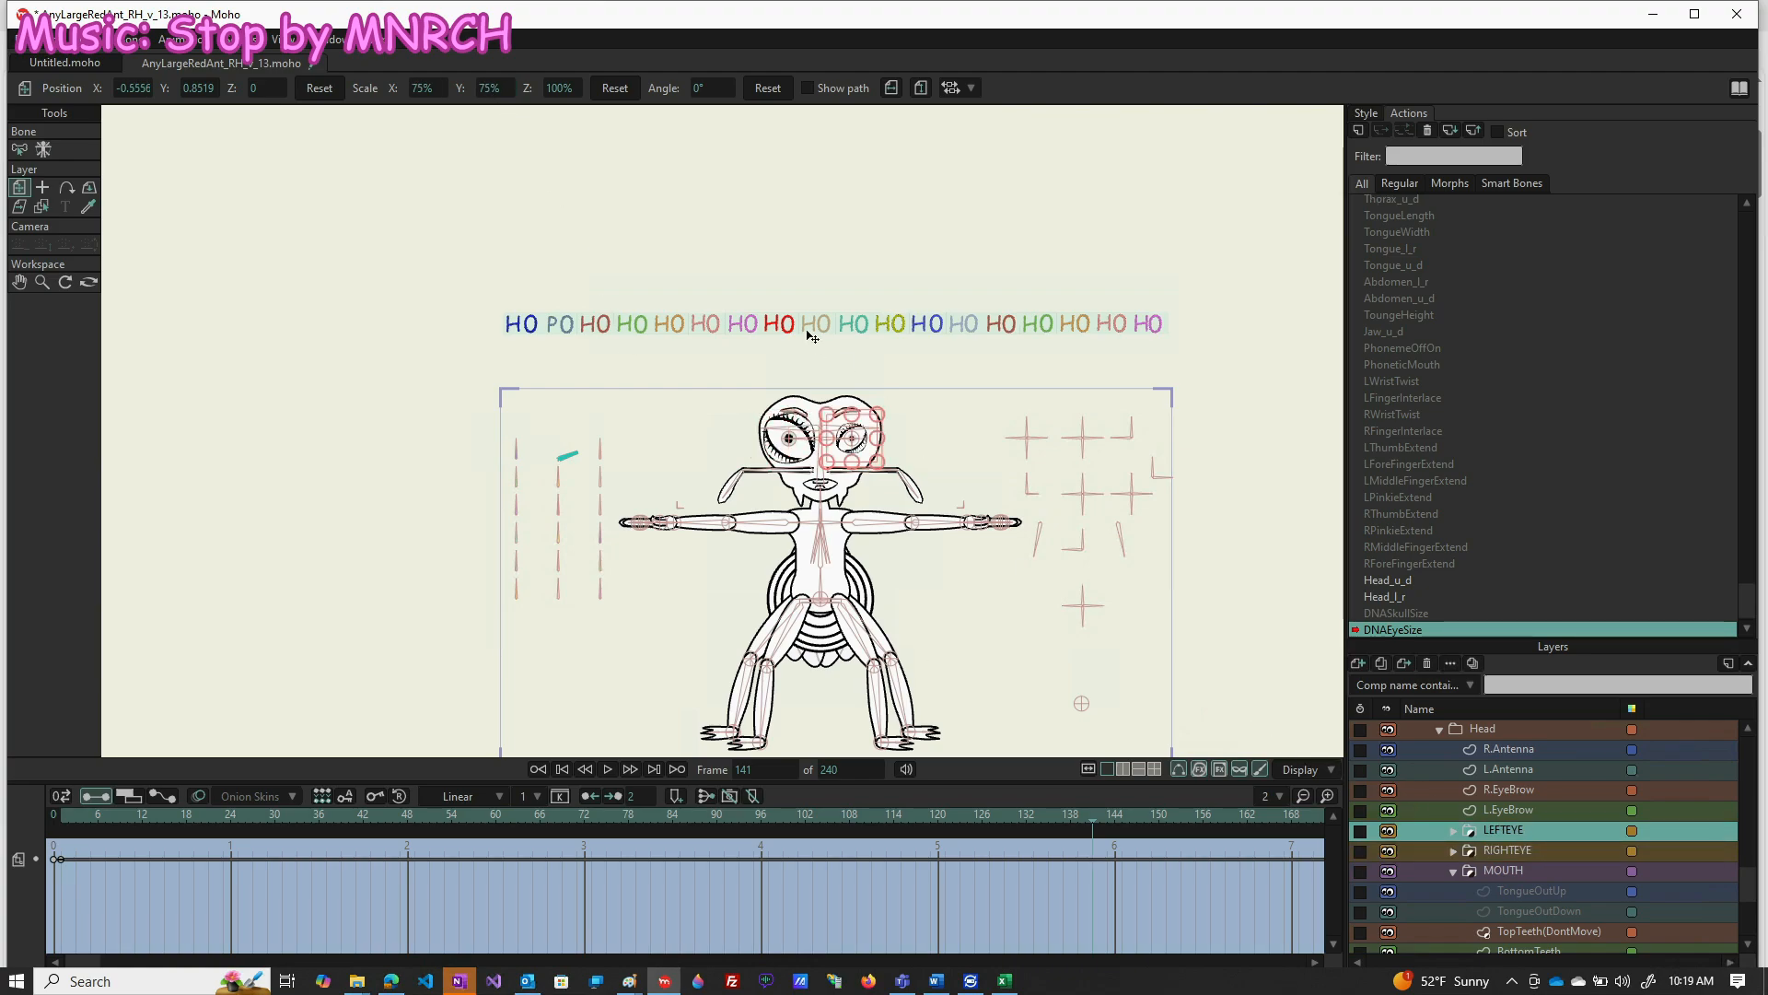
click(416, 87)
text(12)
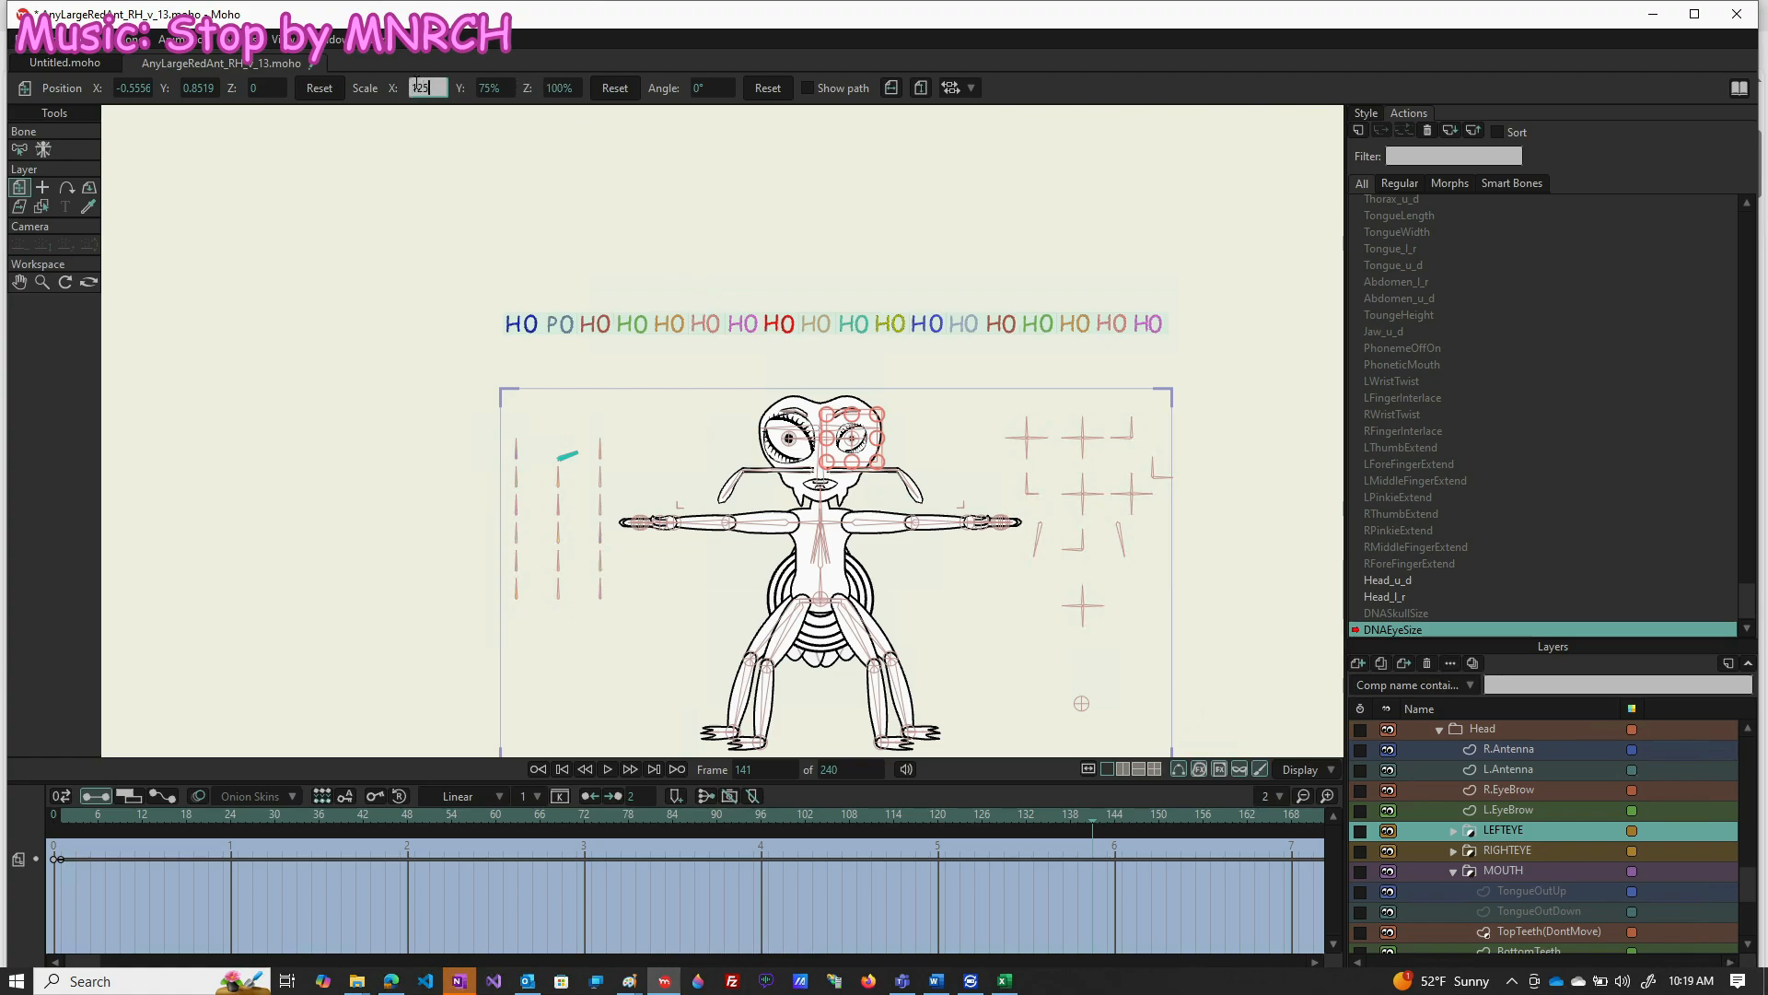
text(5)
click(489, 85)
text(125)
key(Return)
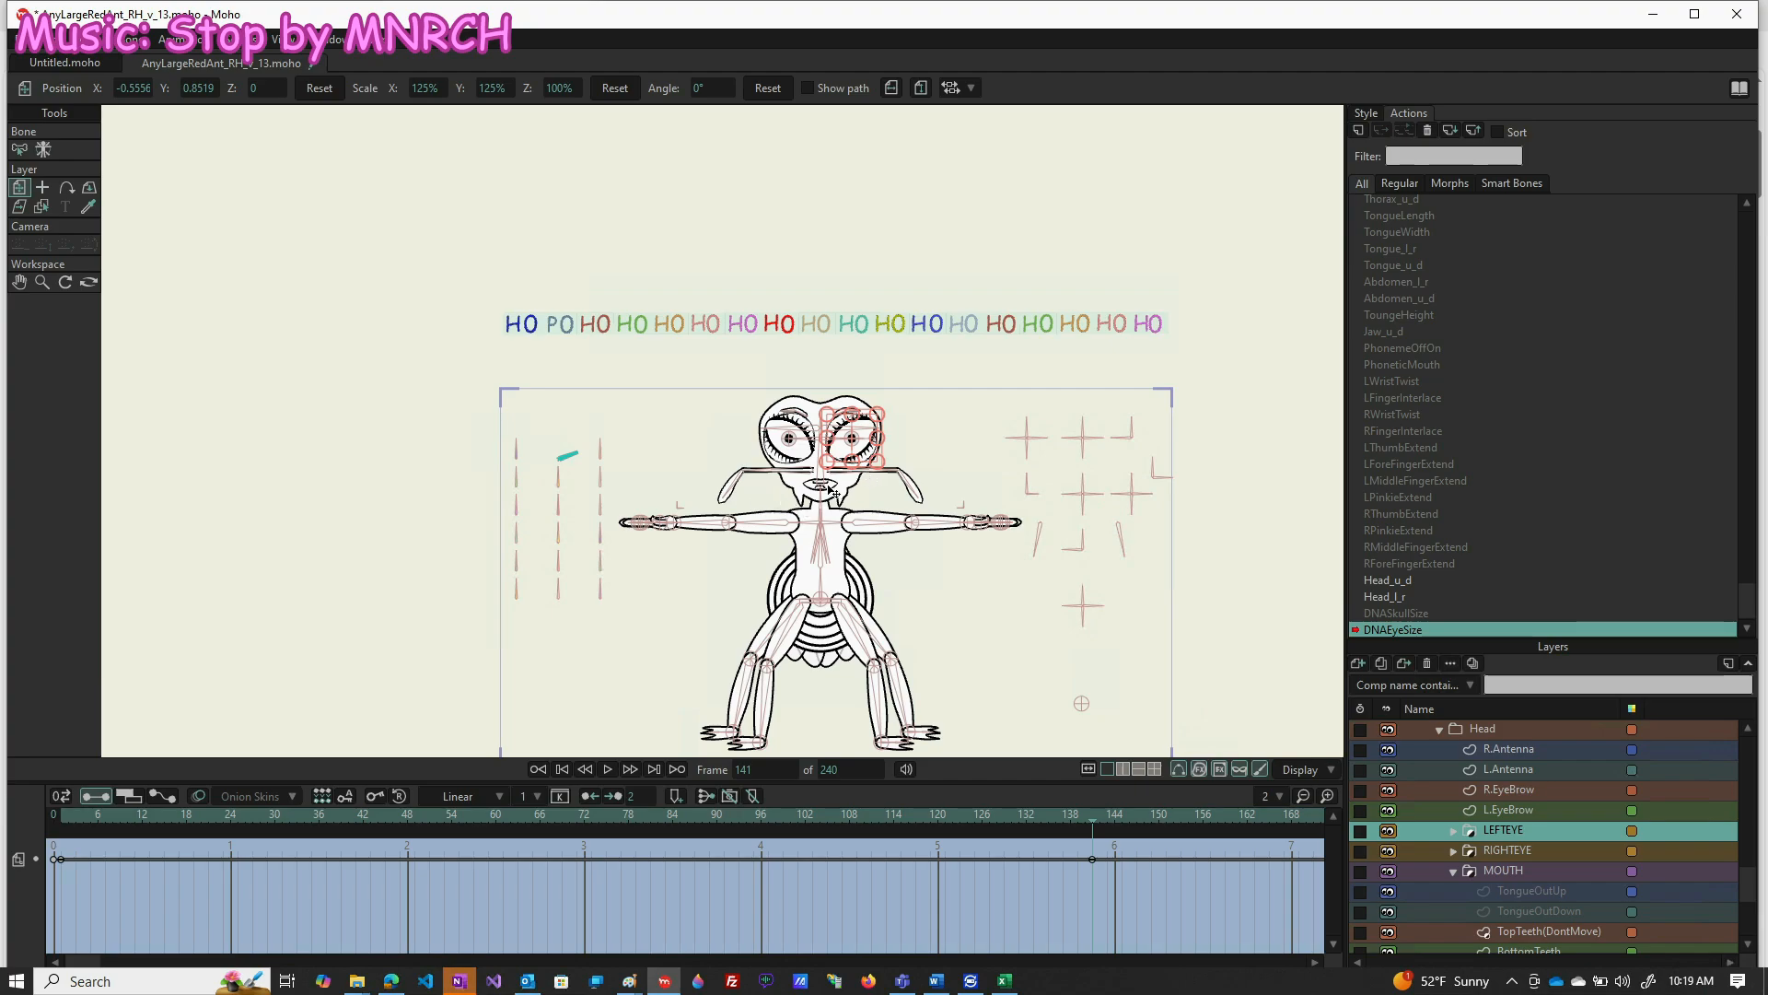
Reset the layer scale of both LEFTEYE and RIGHTEYE at frame 71 of the eye size action
scroll(855, 479, up, 1)
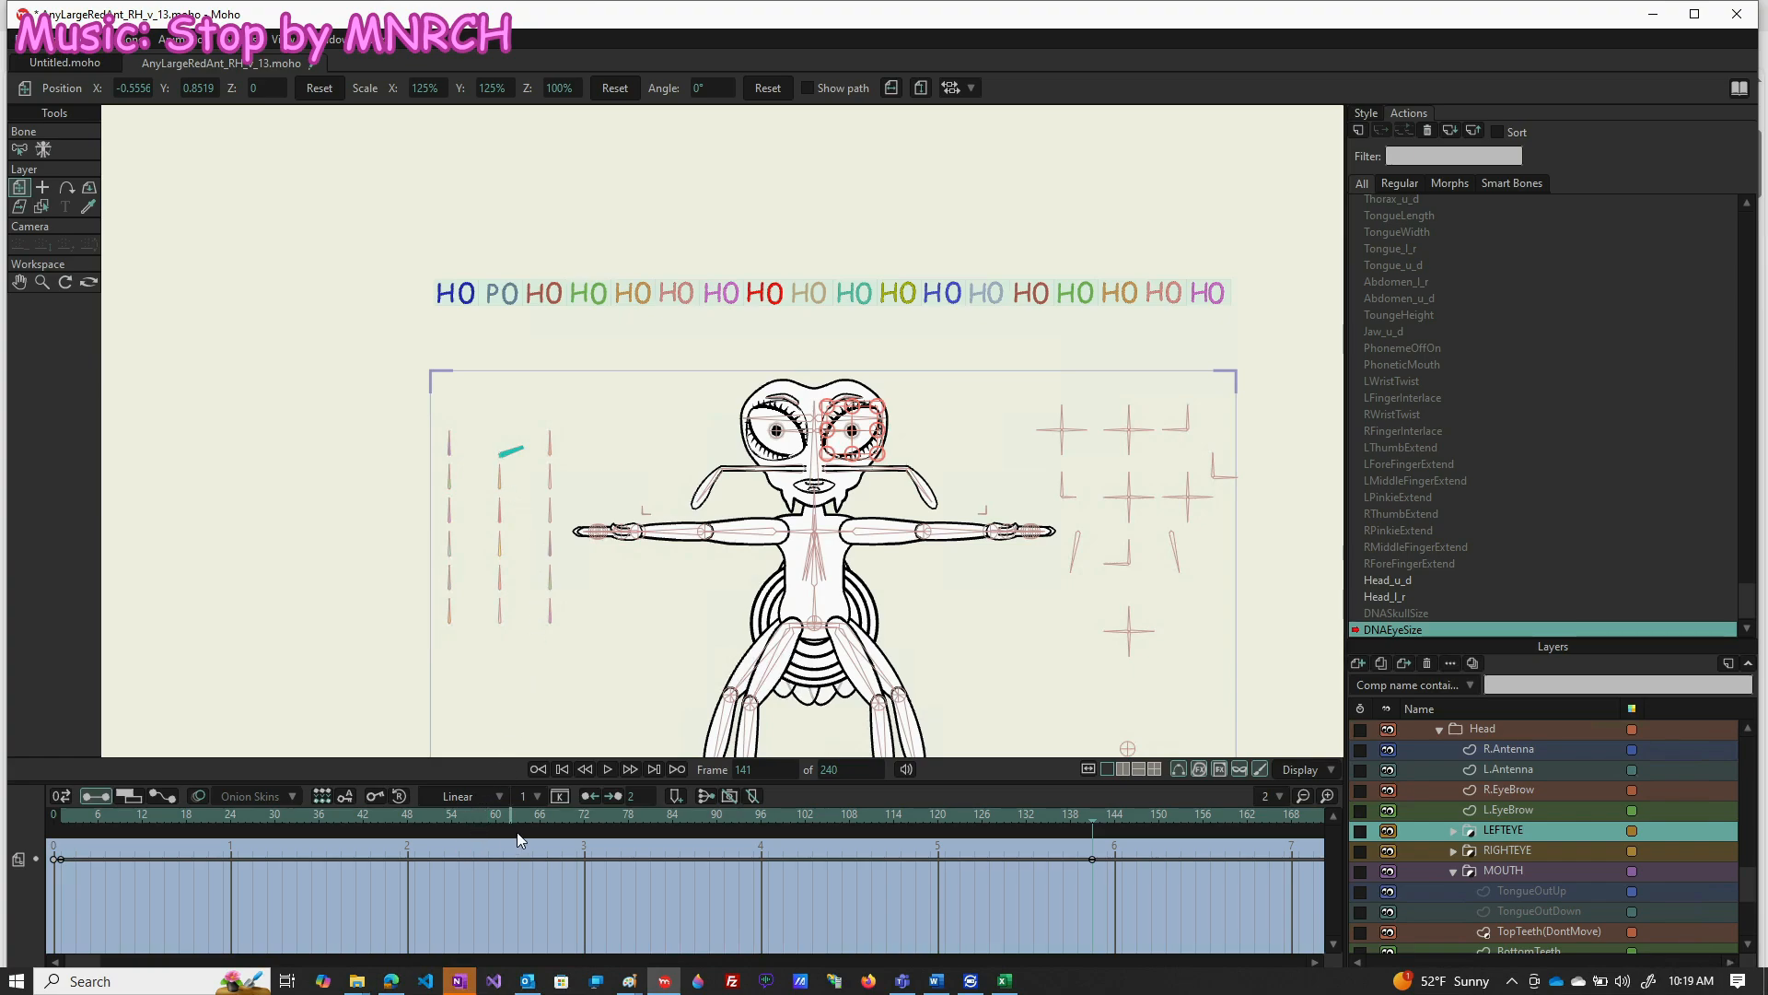
click(577, 818)
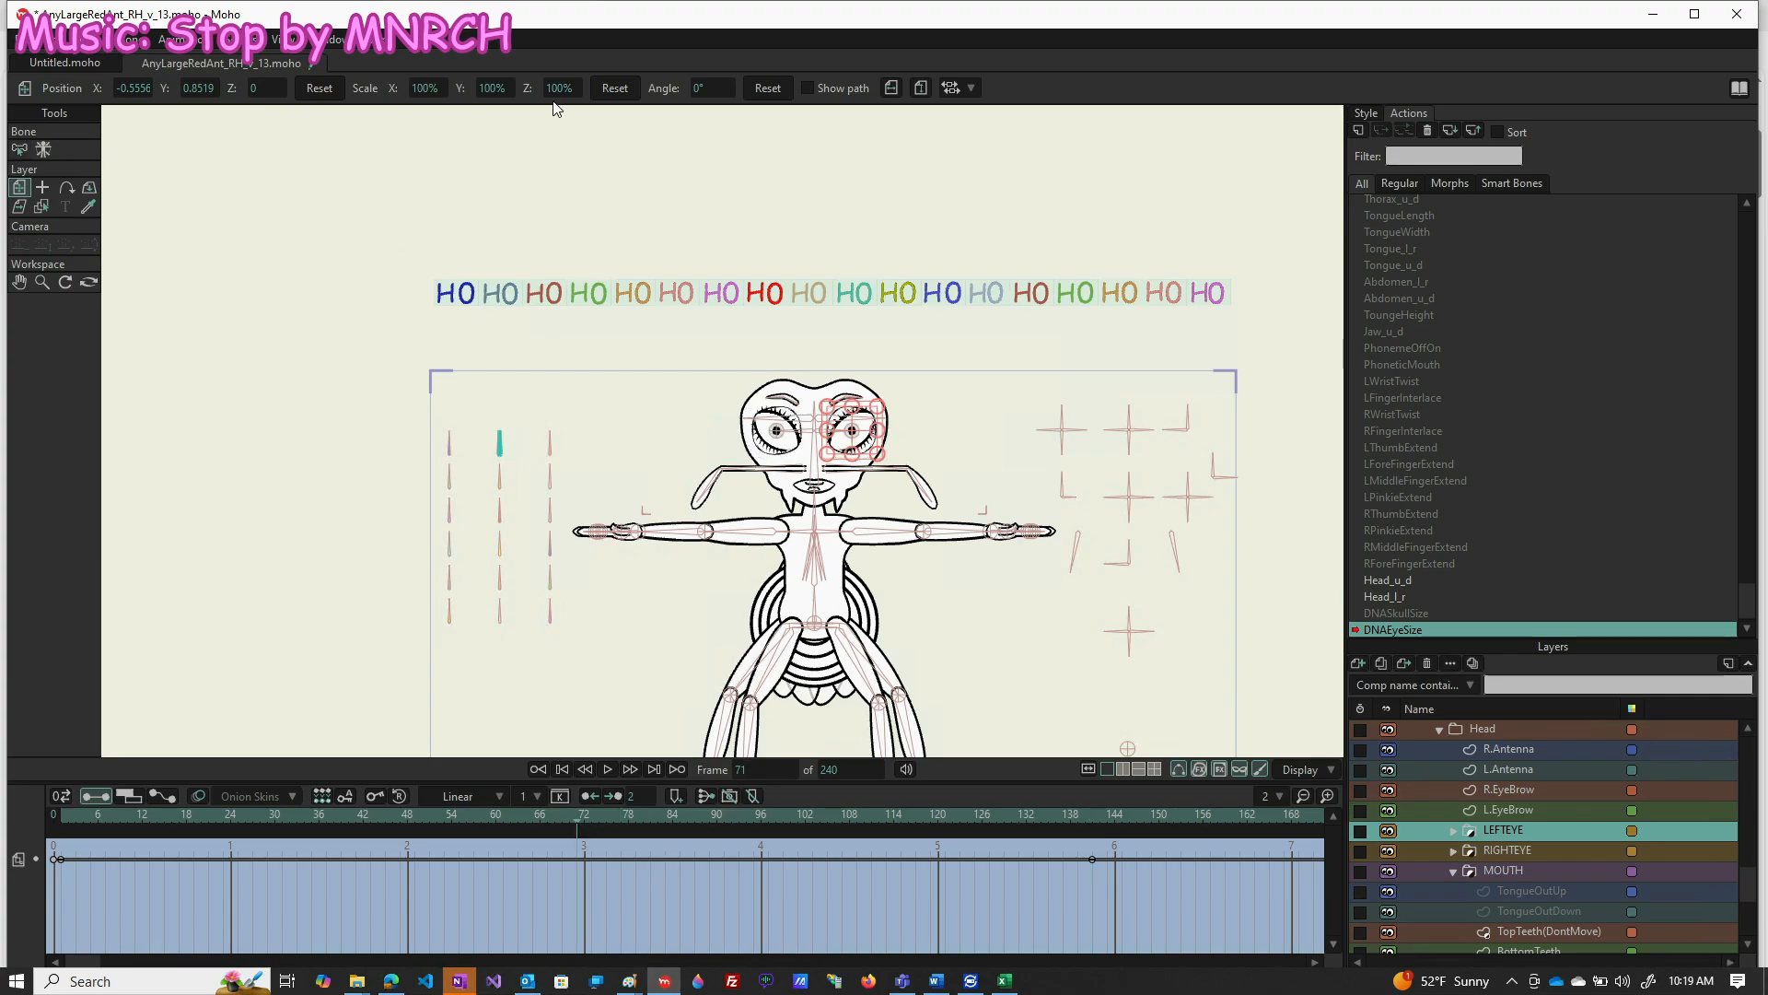
click(614, 88)
click(1538, 848)
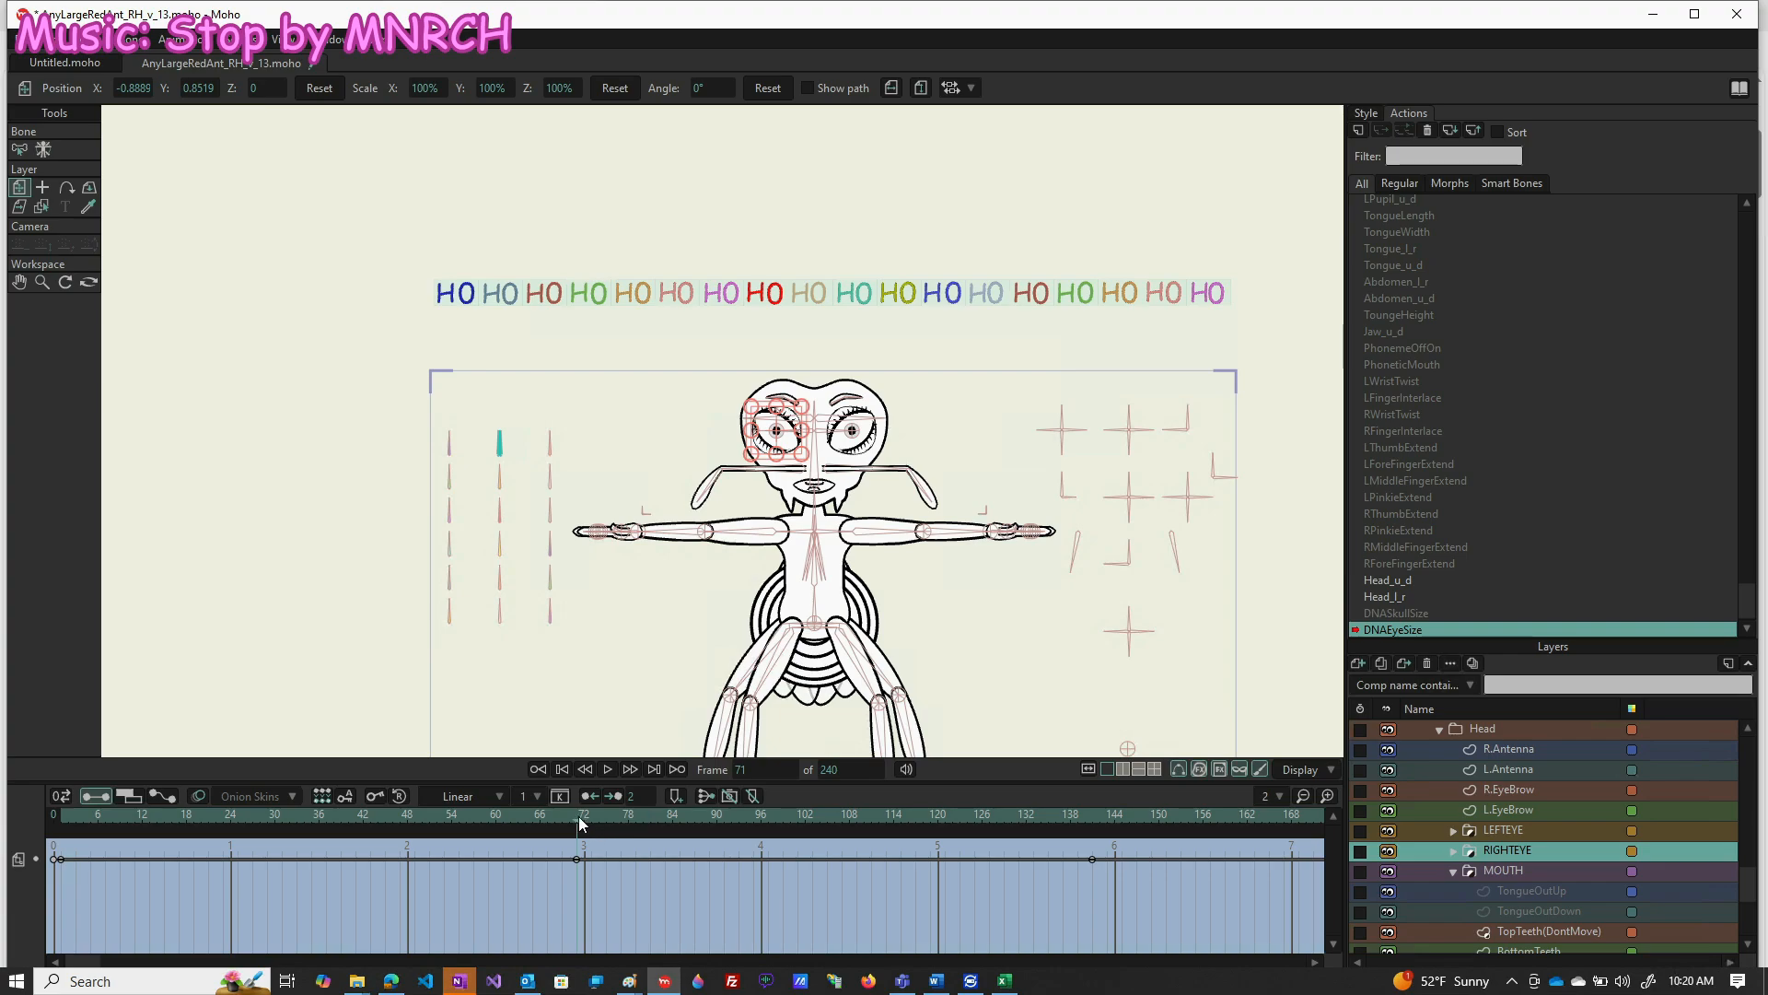
Preview the eye size change by moving through the DNAEyeSize action to frame 141 and back to frame 1
key(space)
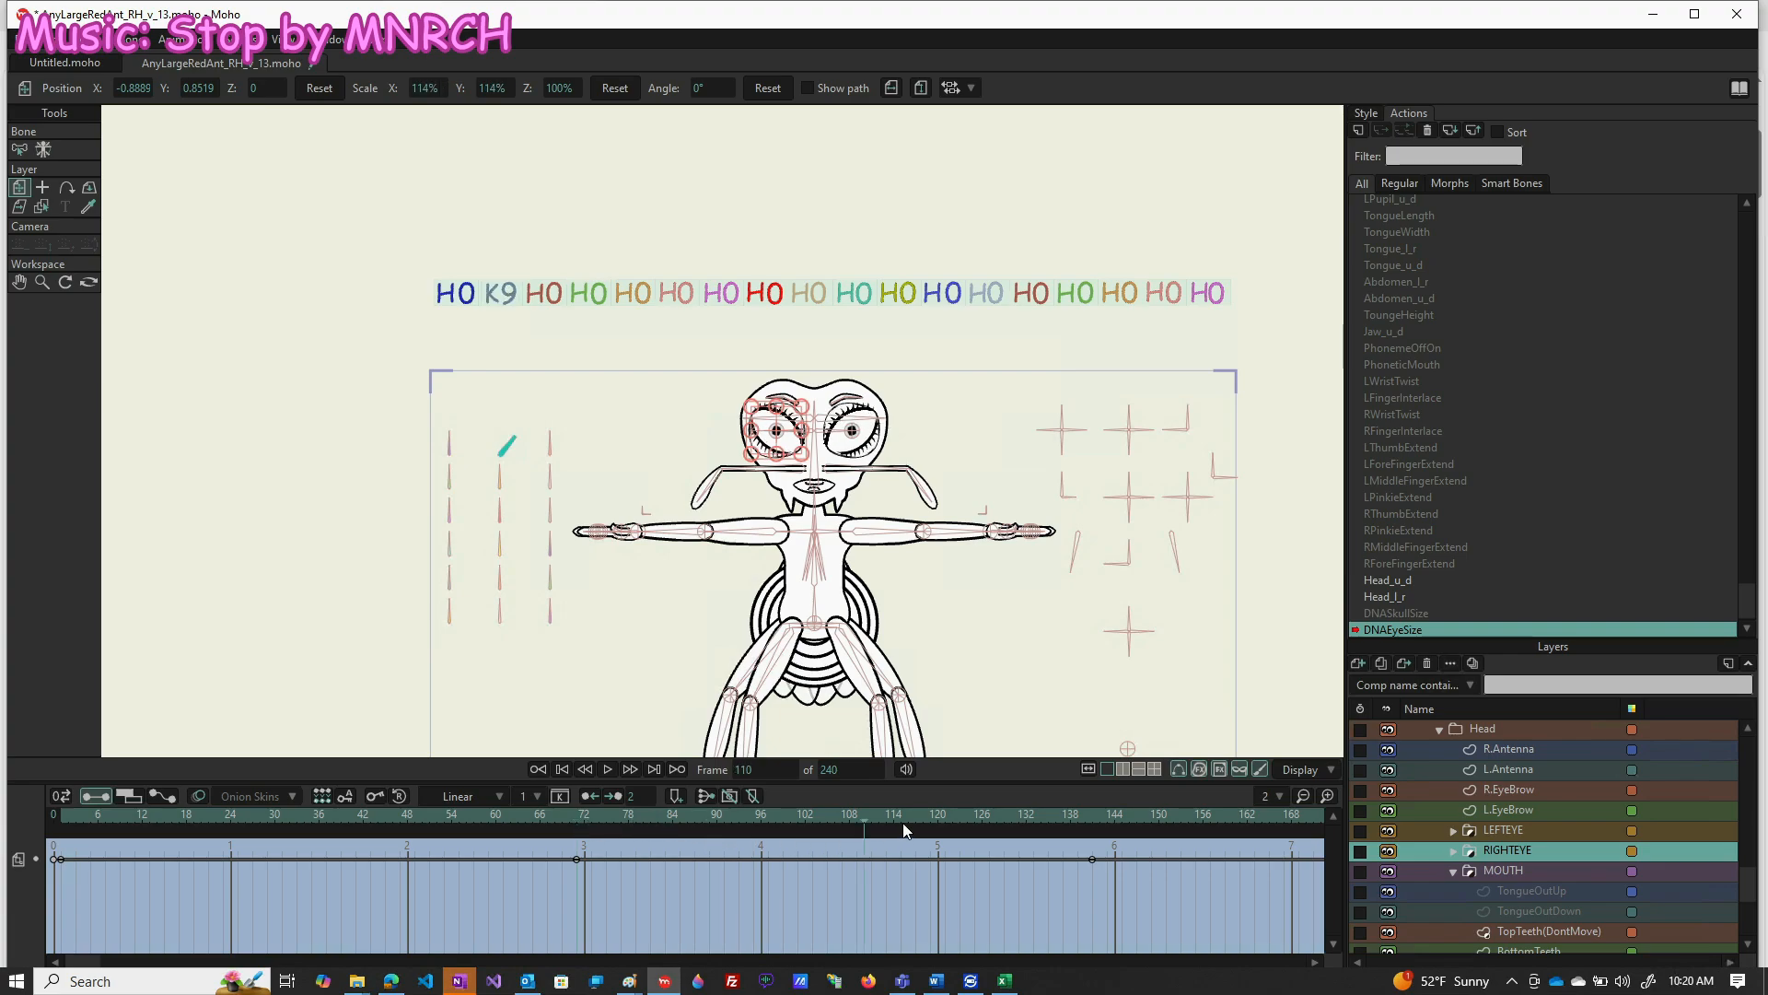
click(1092, 822)
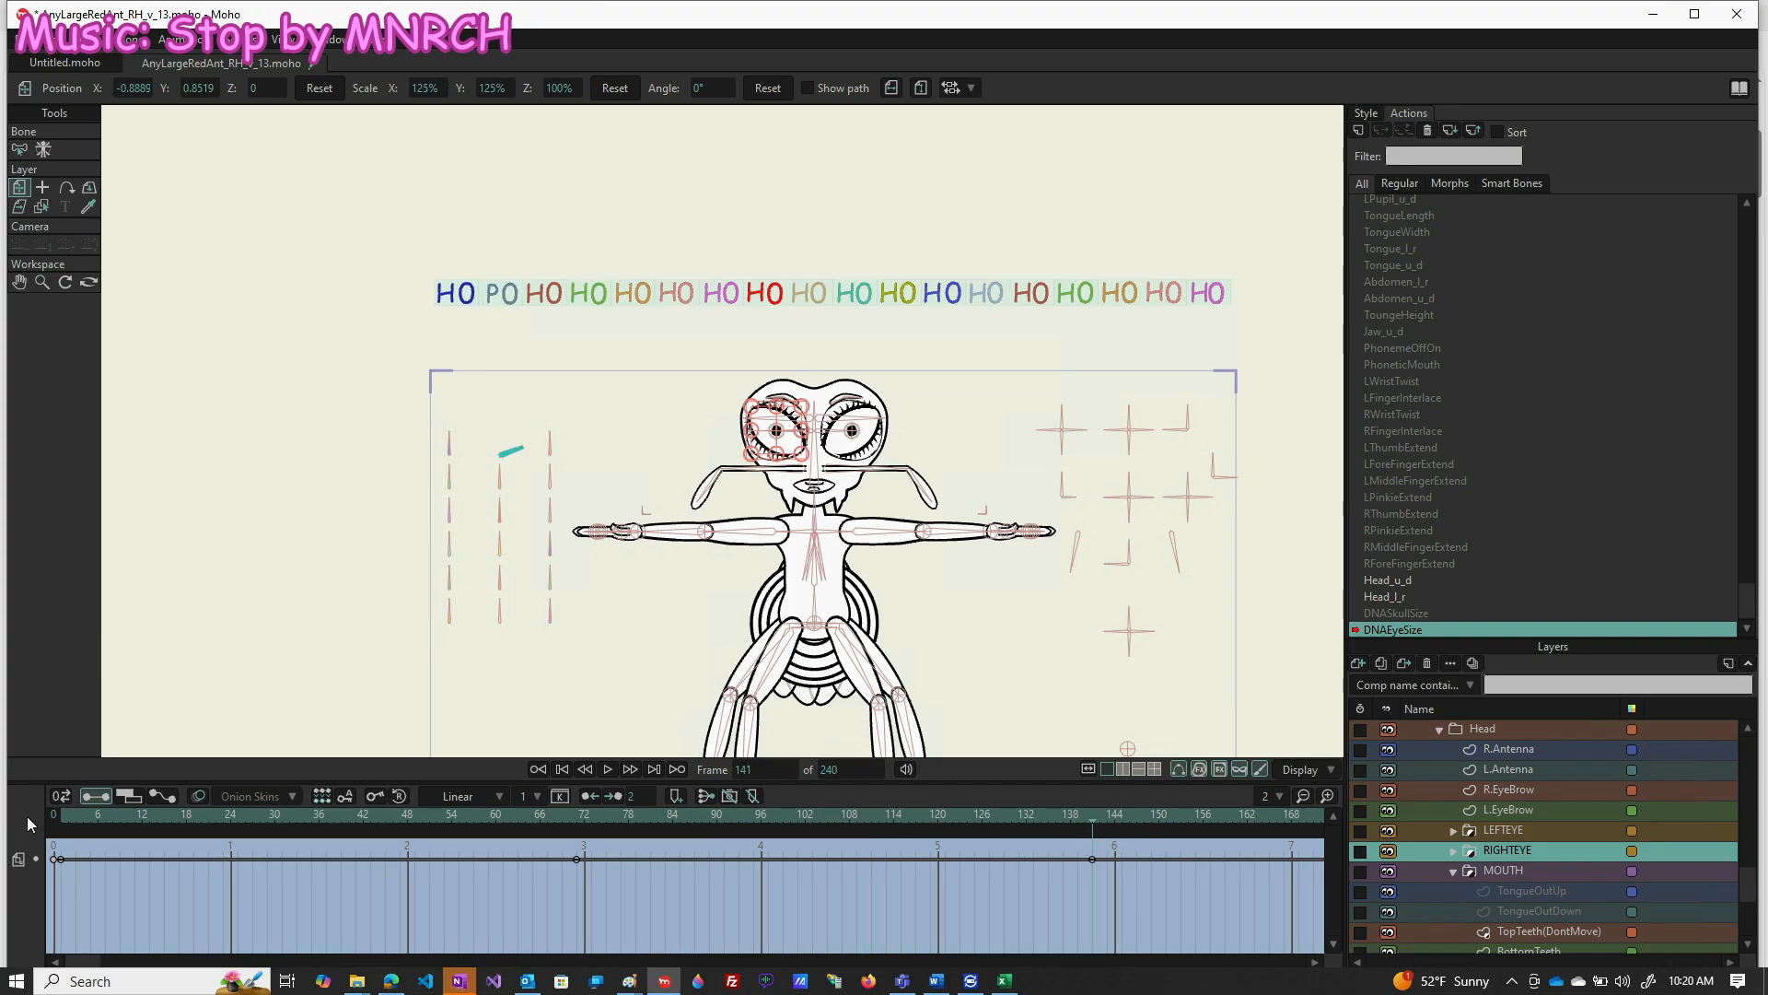
click(61, 814)
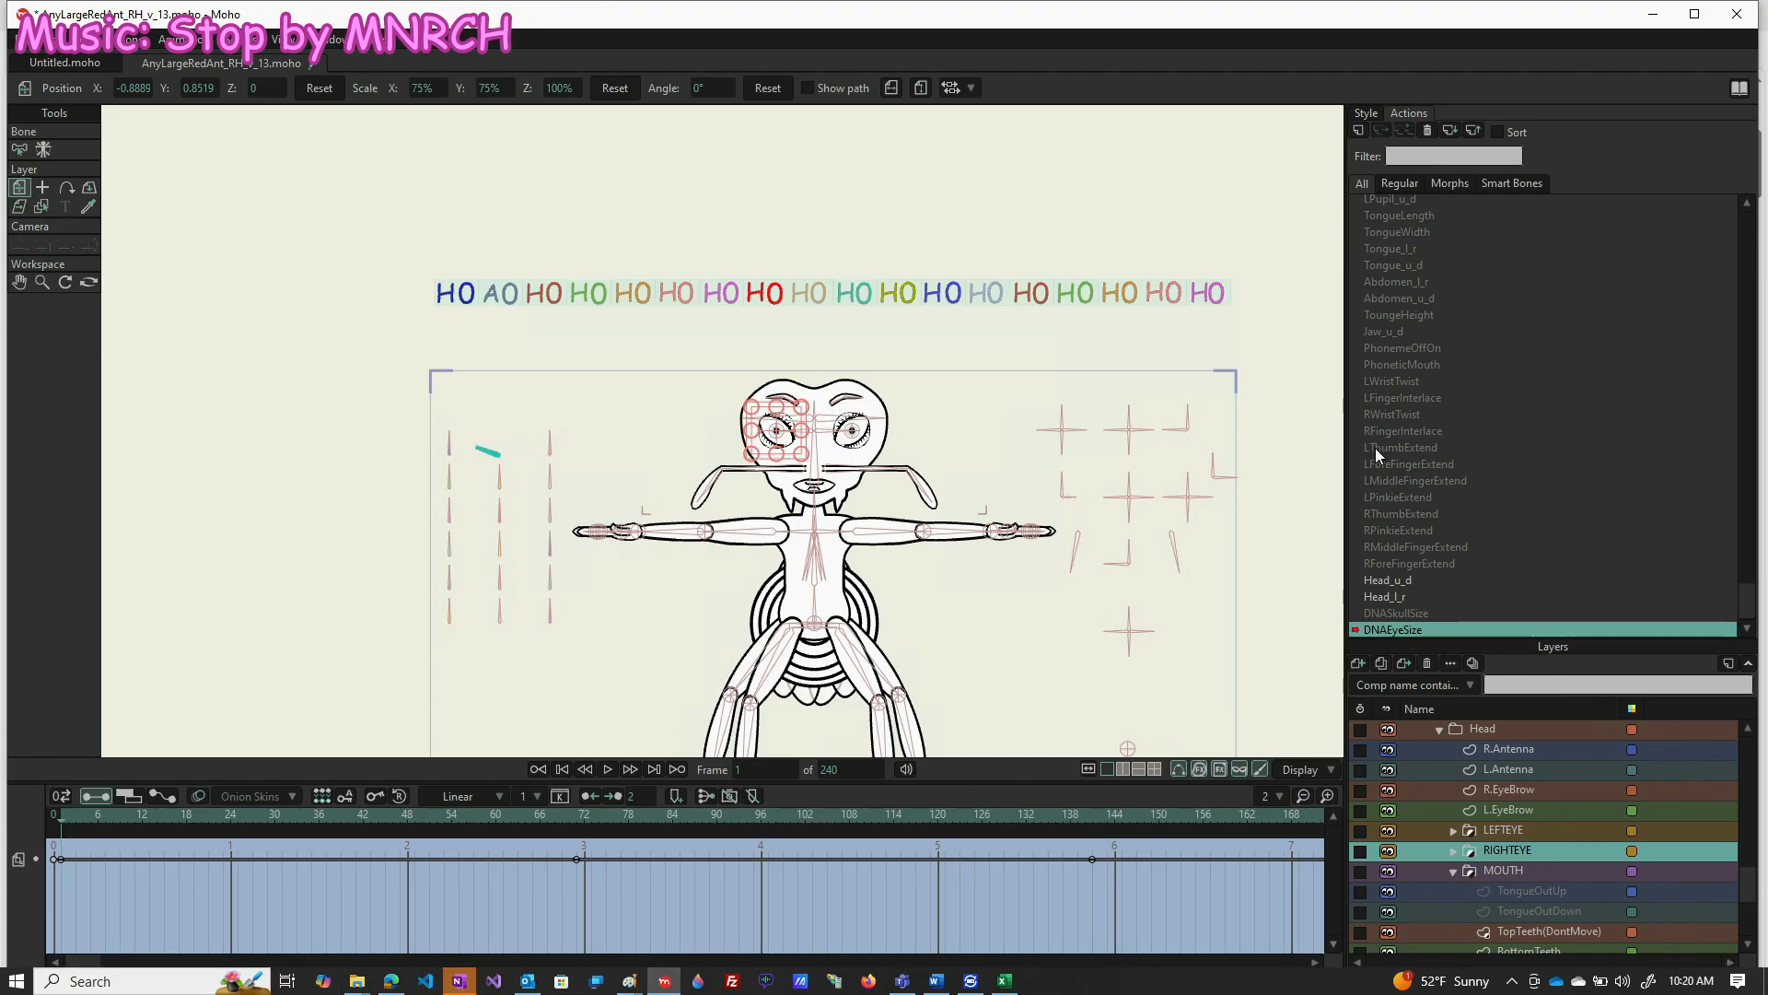
Select the AnyLargeRedAnt bone layer and activate the DNAAntennaSize action
scroll(1411, 551, up, 1)
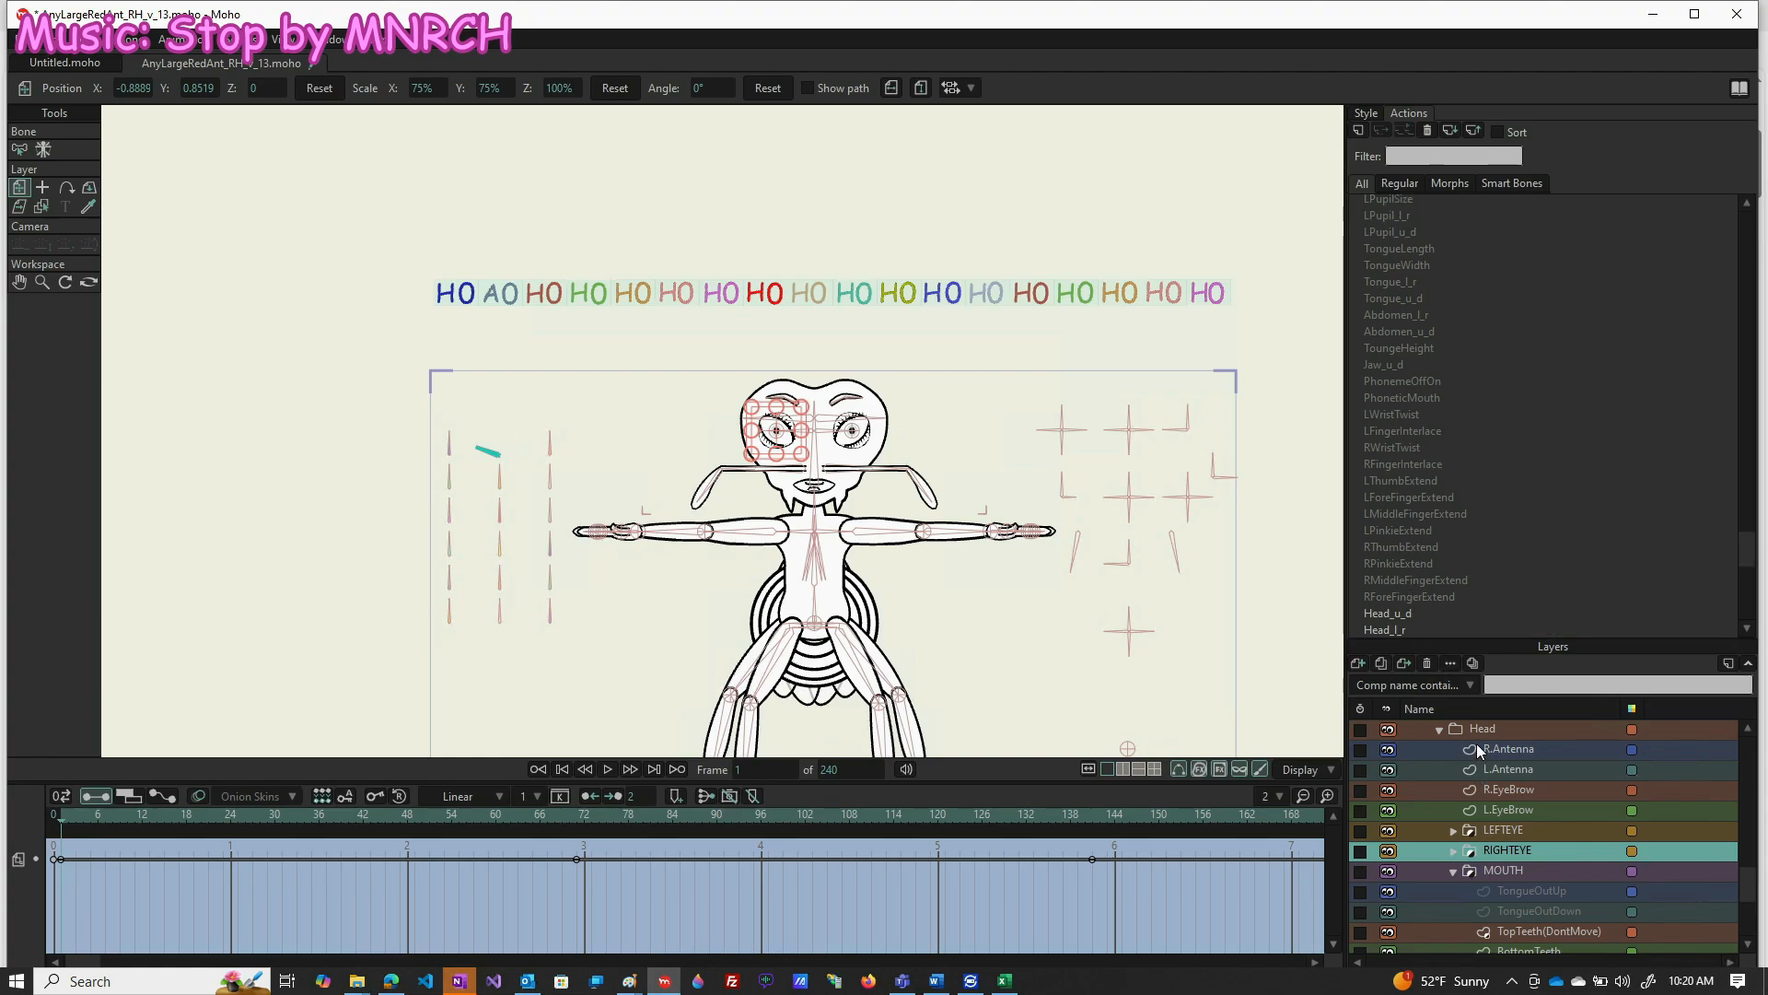
scroll(1478, 746, up, 2)
scroll(1478, 747, up, 3)
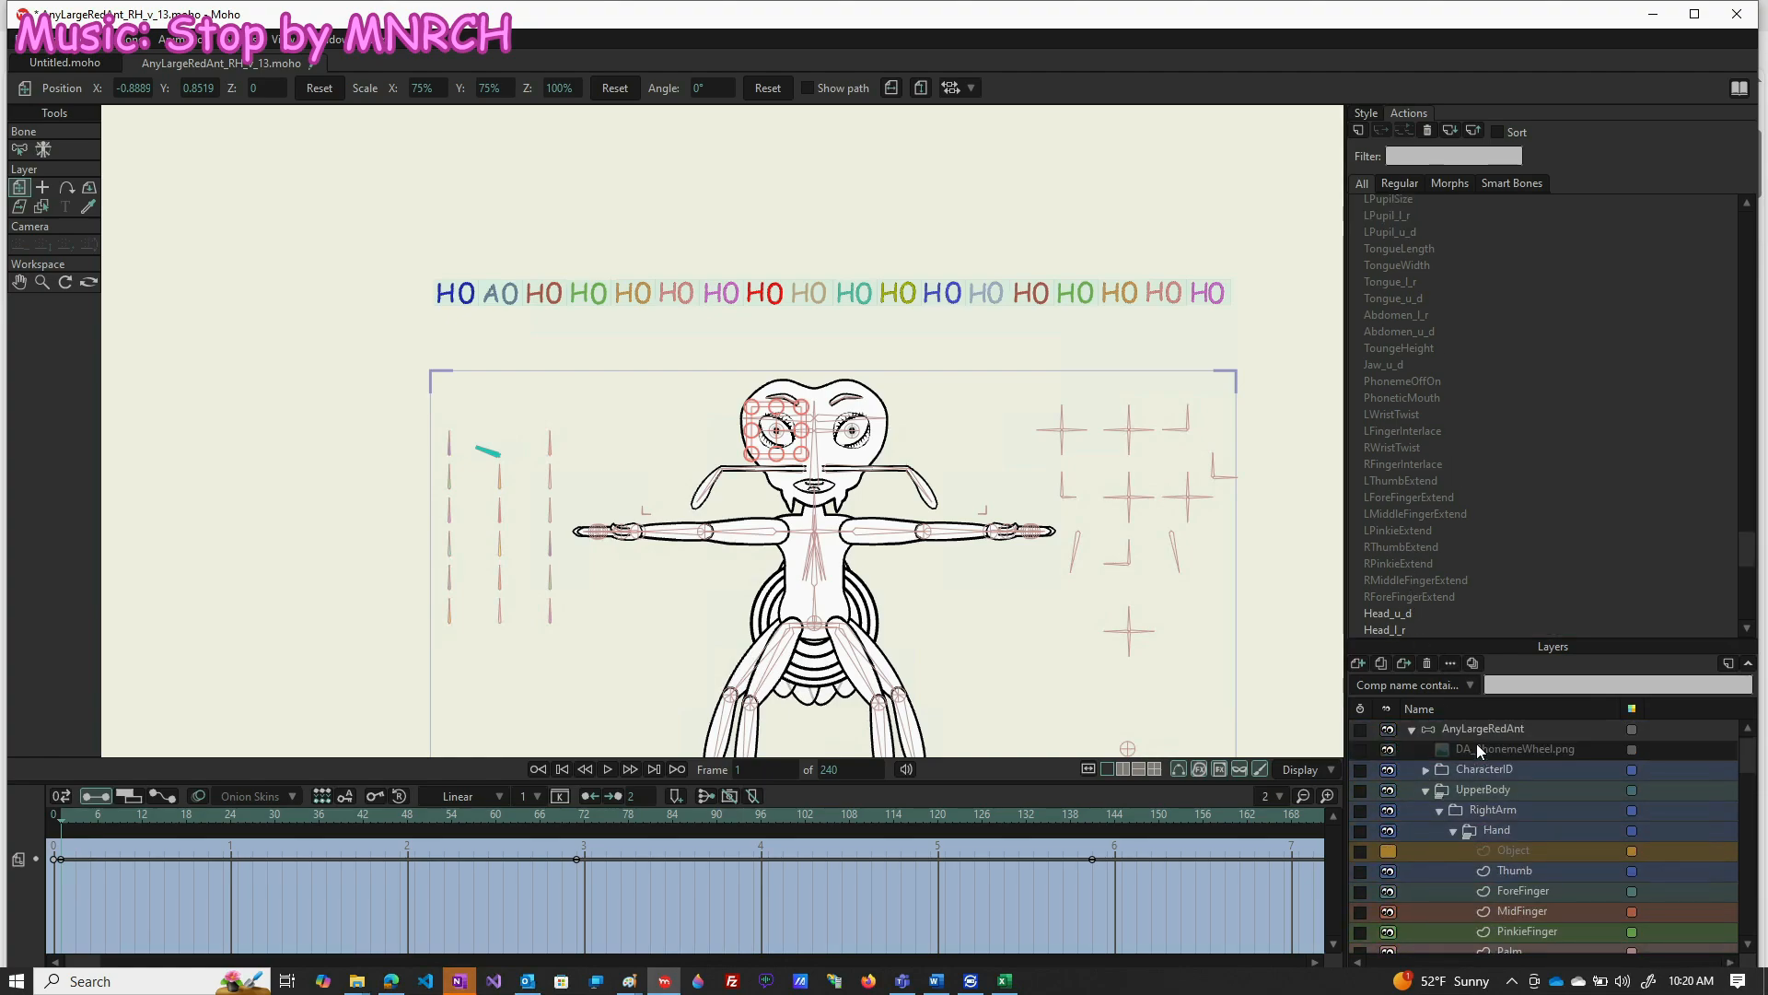
click(1473, 726)
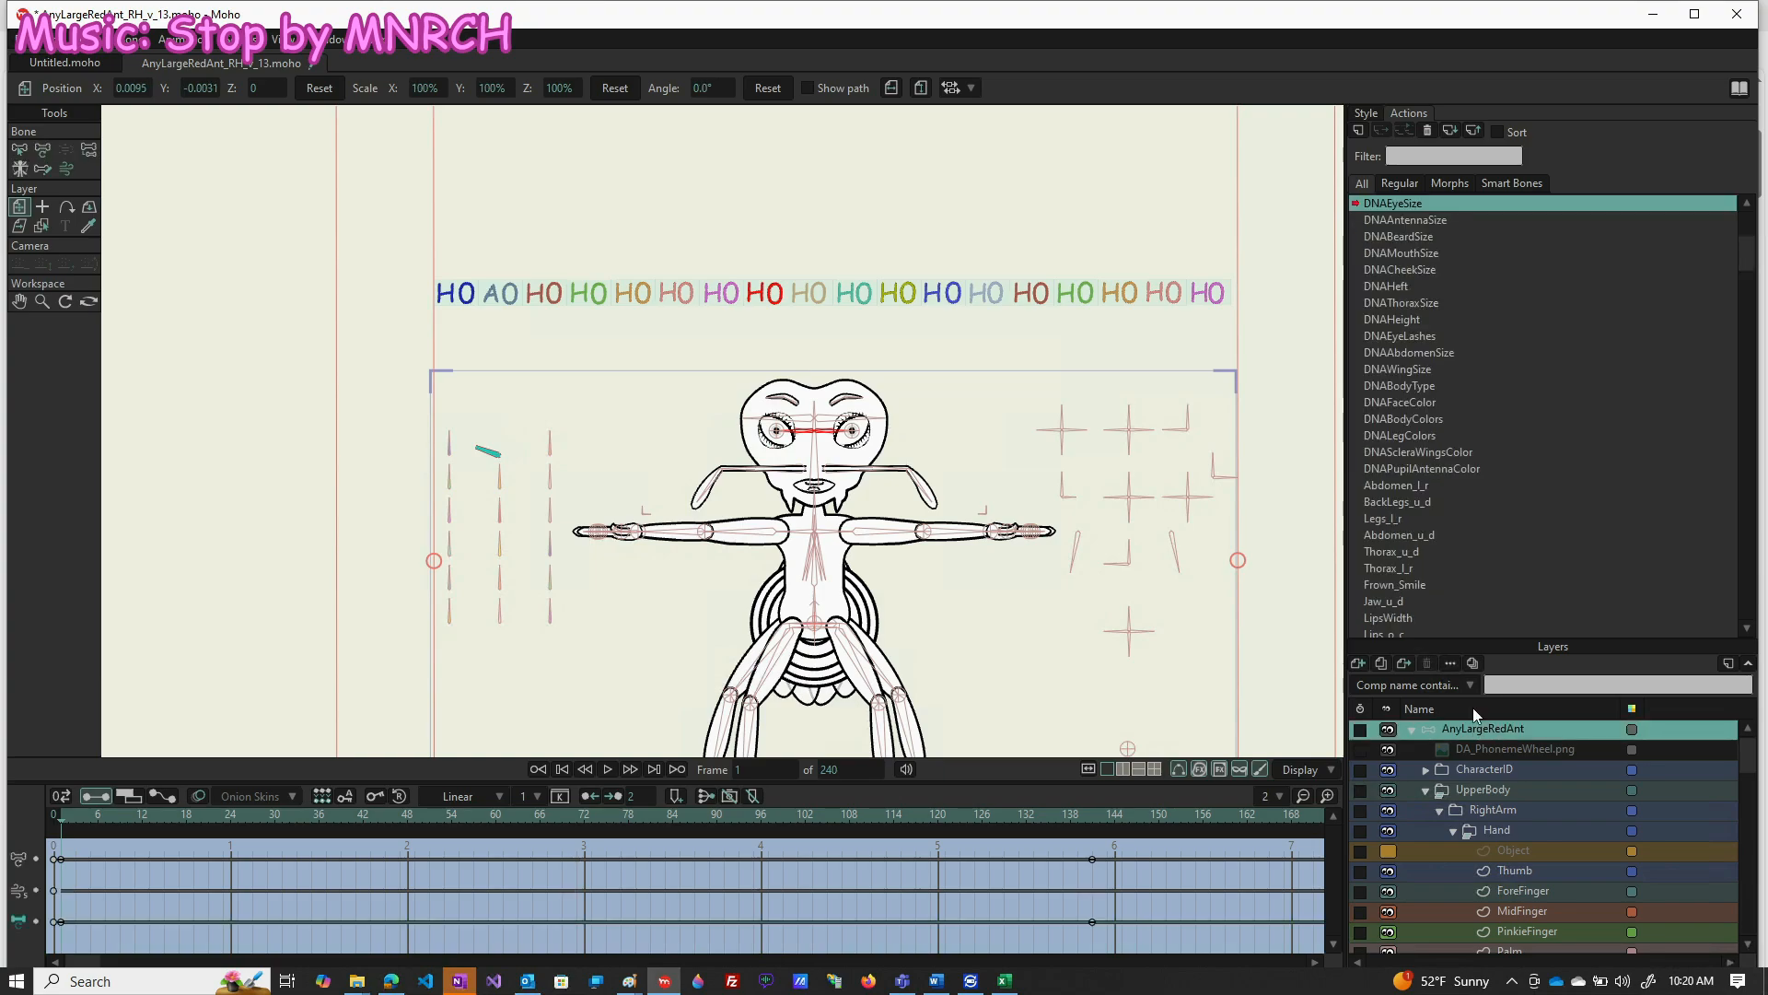
click(1396, 220)
double_click(1398, 220)
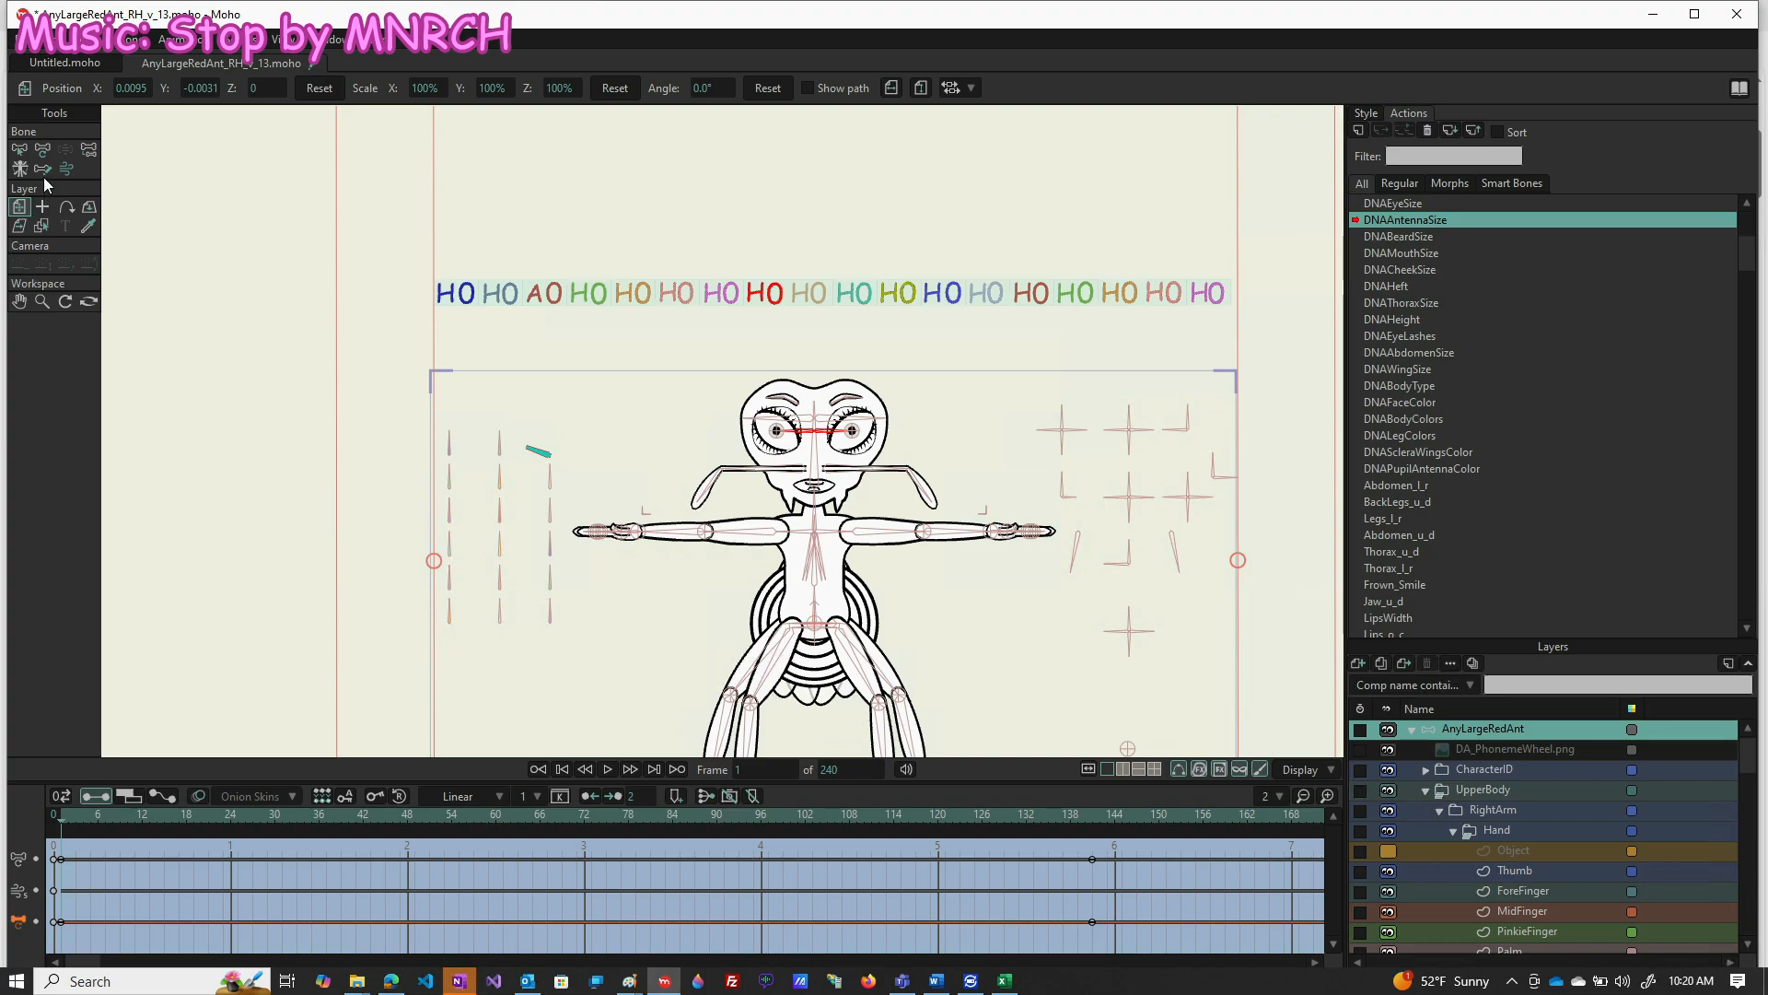
Select the bones of both antennas and set their scale to 75% at frame 1 of the DNAAntennaSize action
click(19, 149)
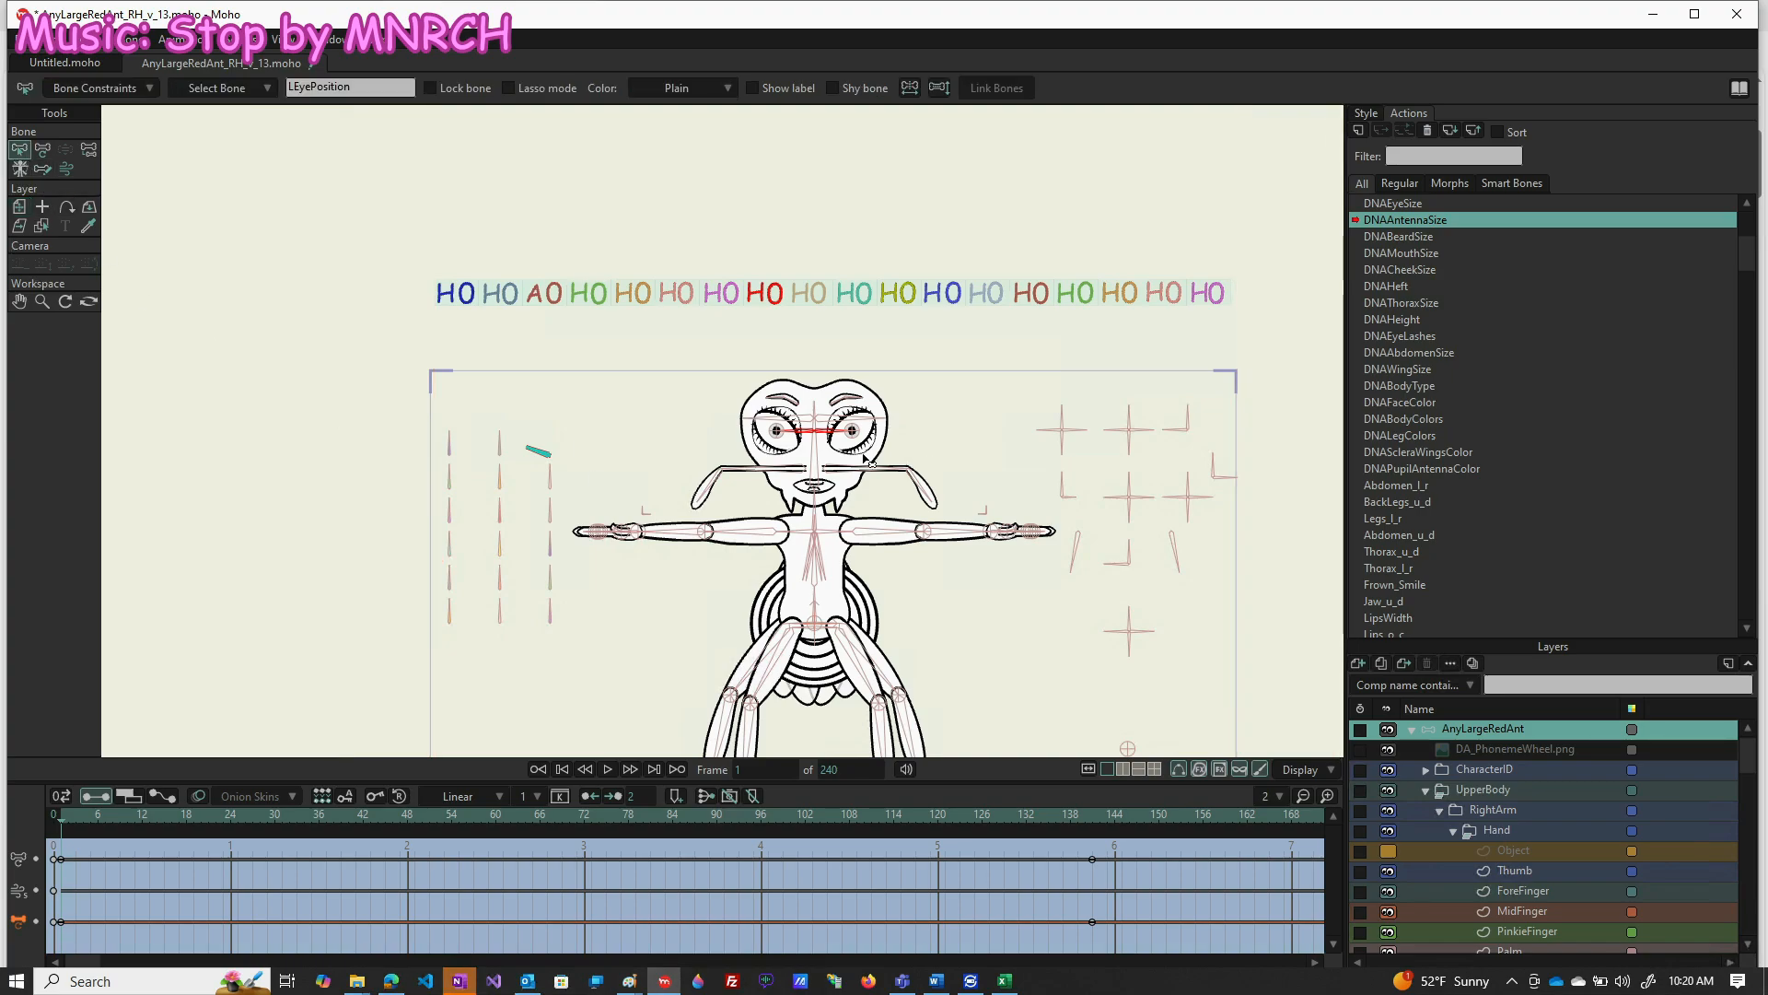
click(809, 500)
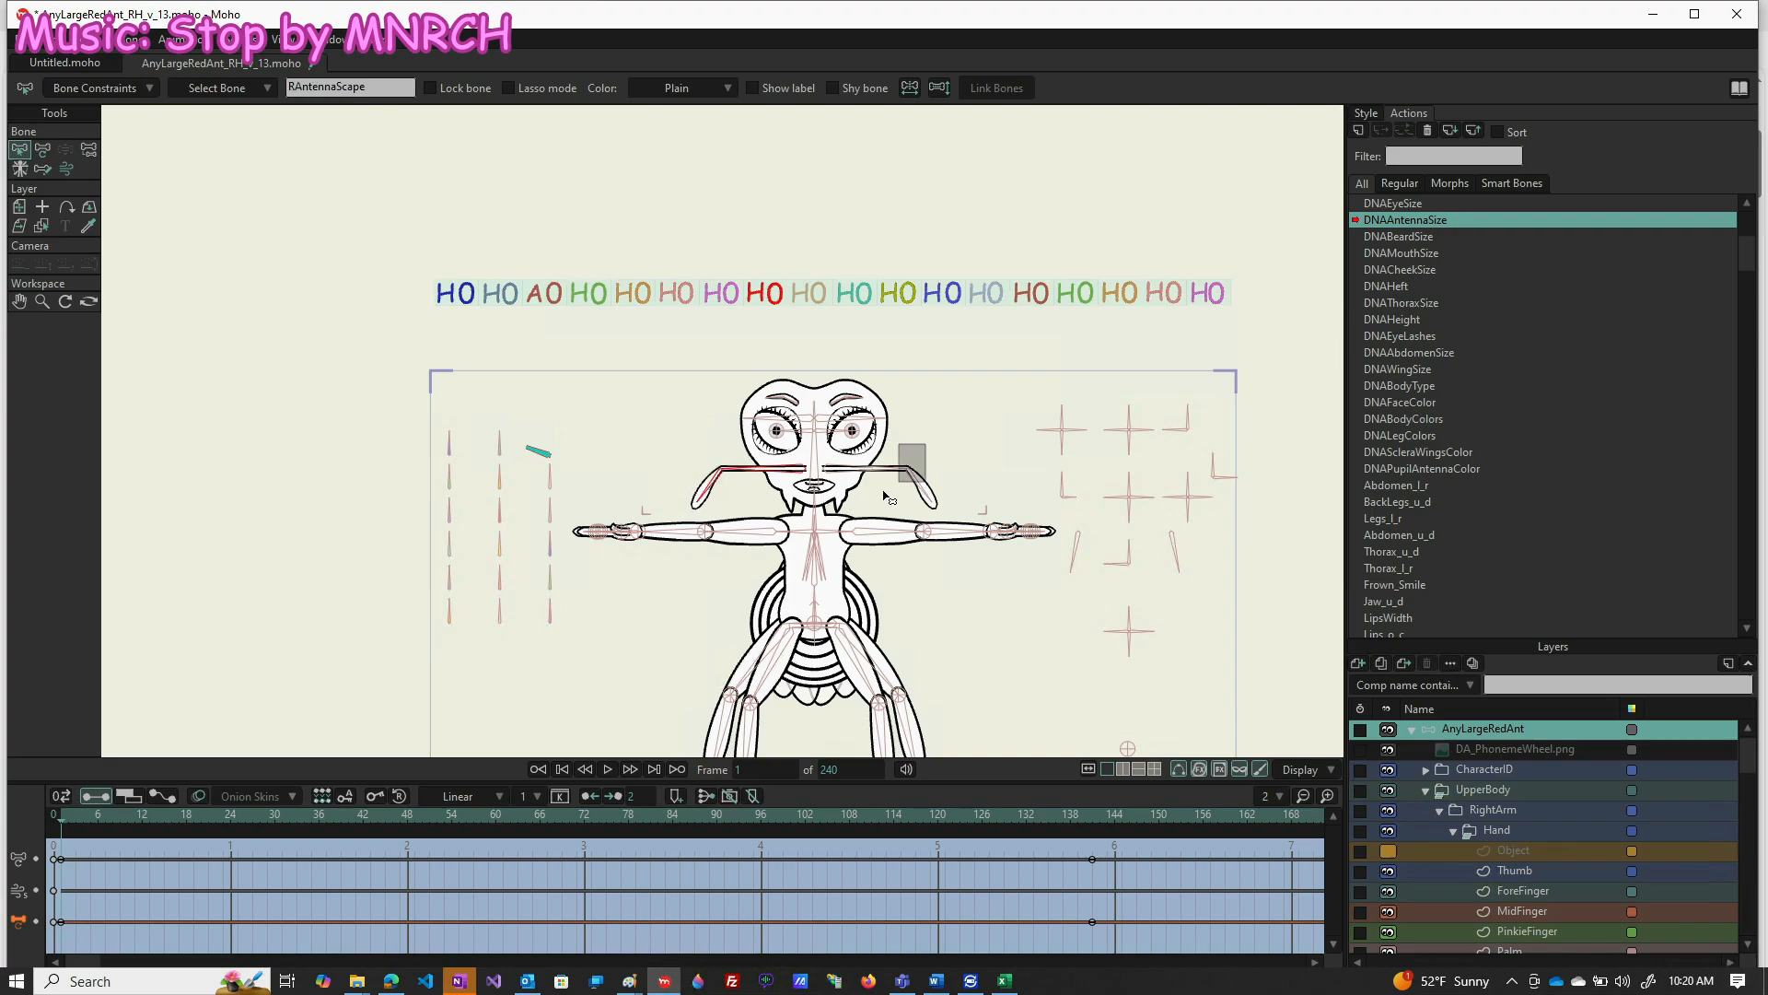
click(885, 500)
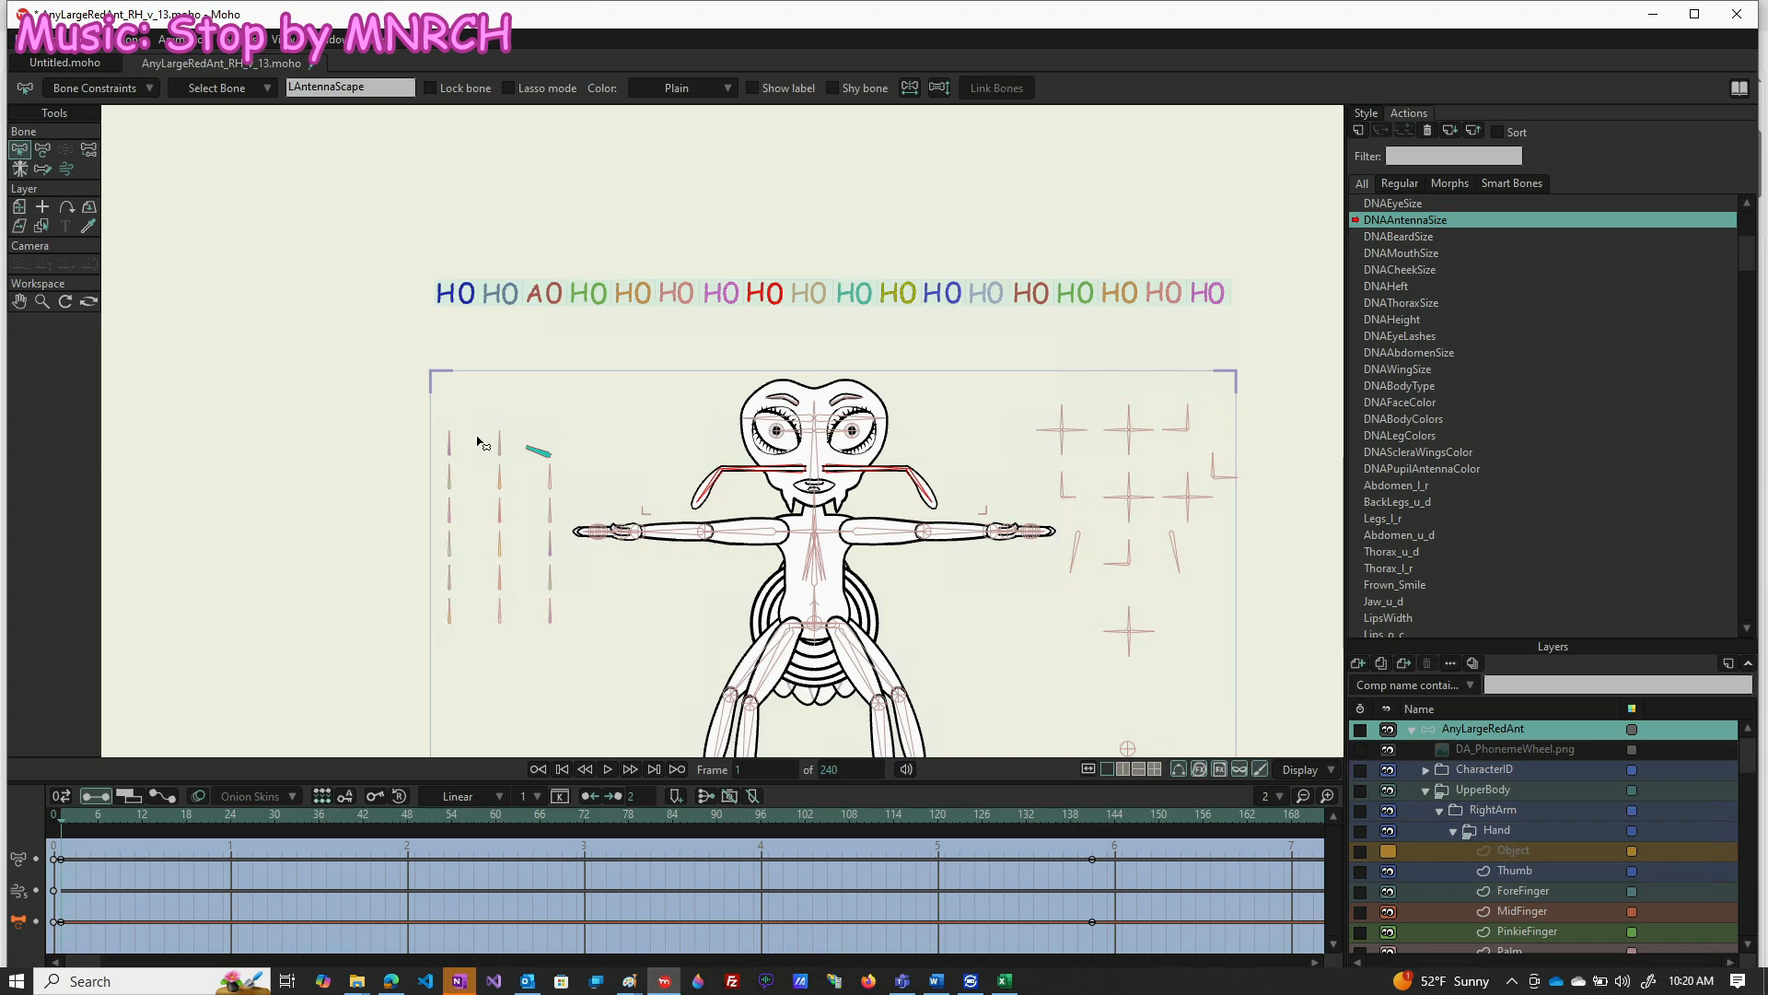
click(42, 151)
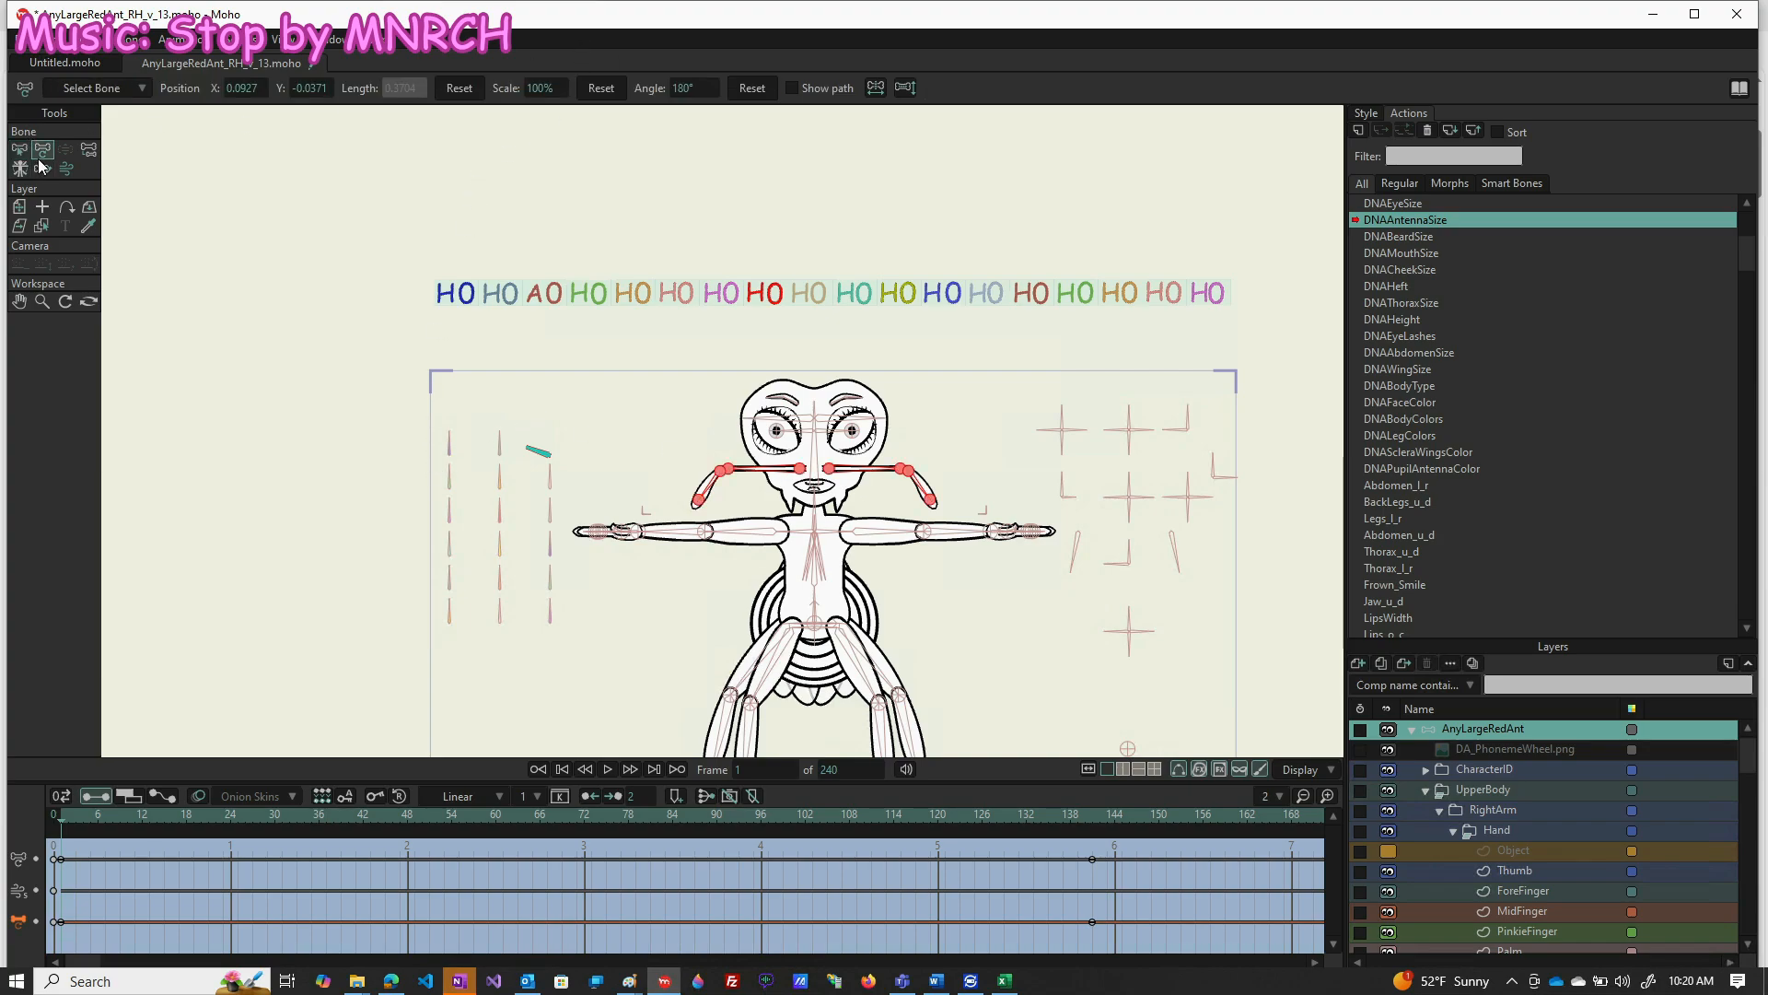
click(539, 88)
text(7)
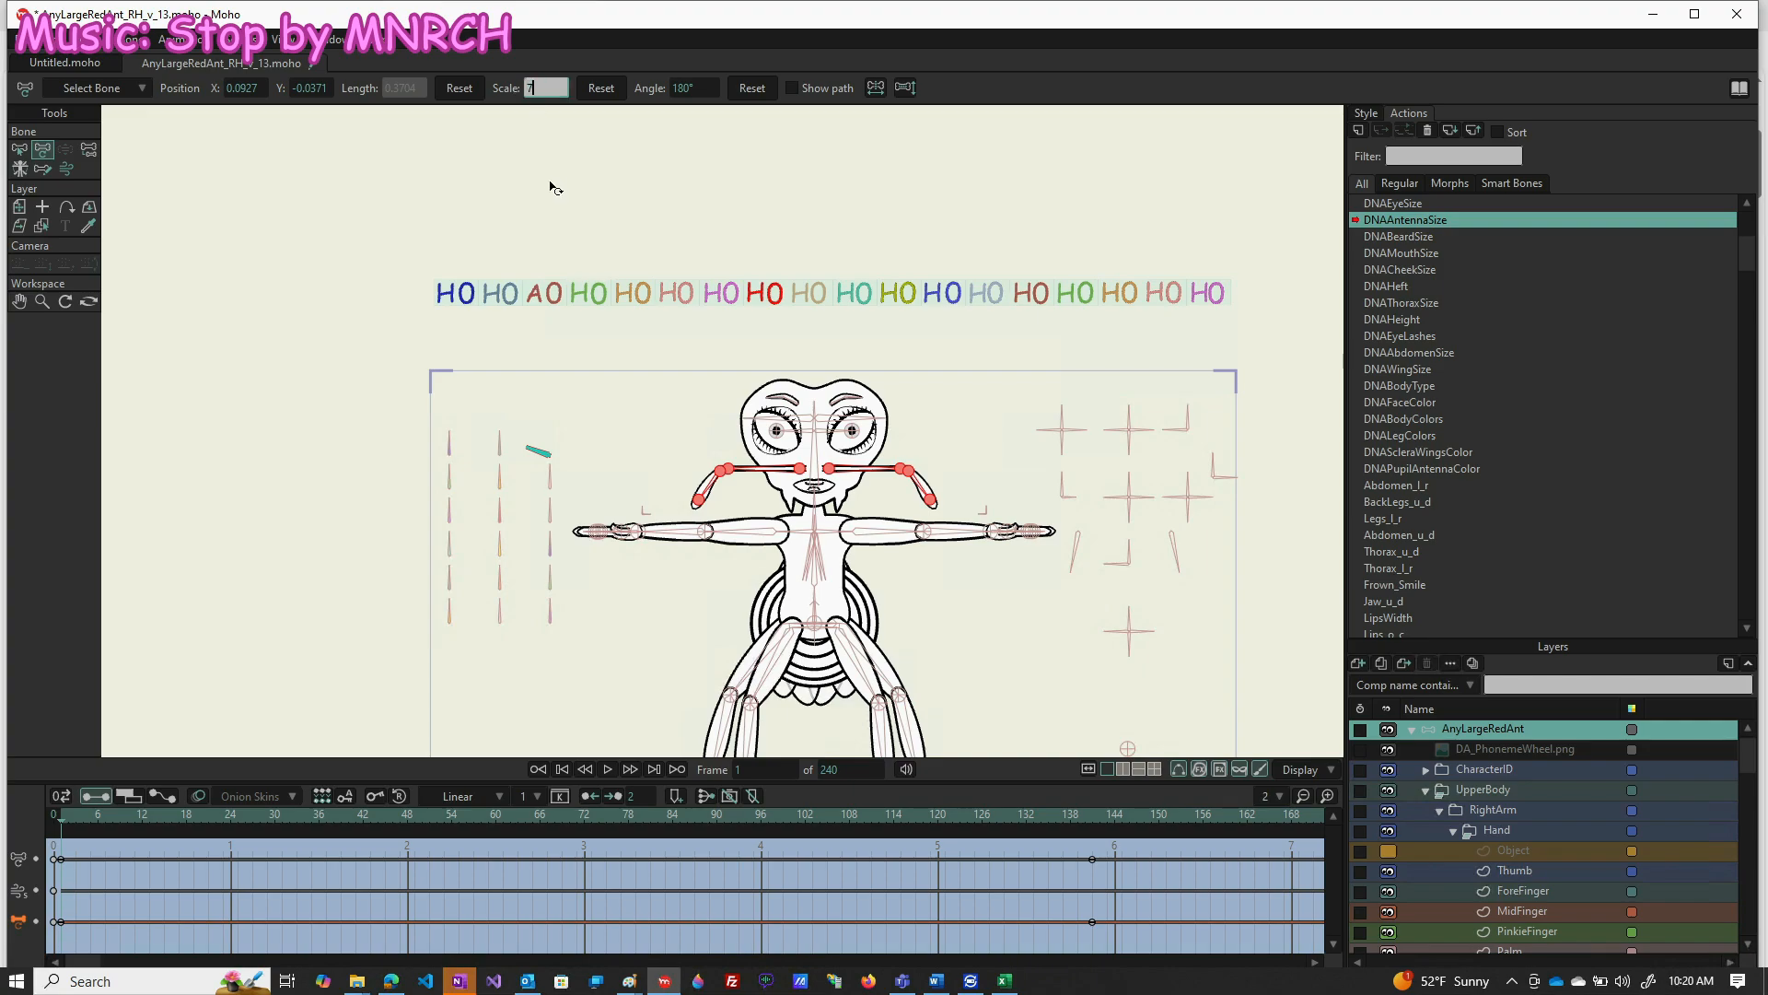
text(5)
key(Return)
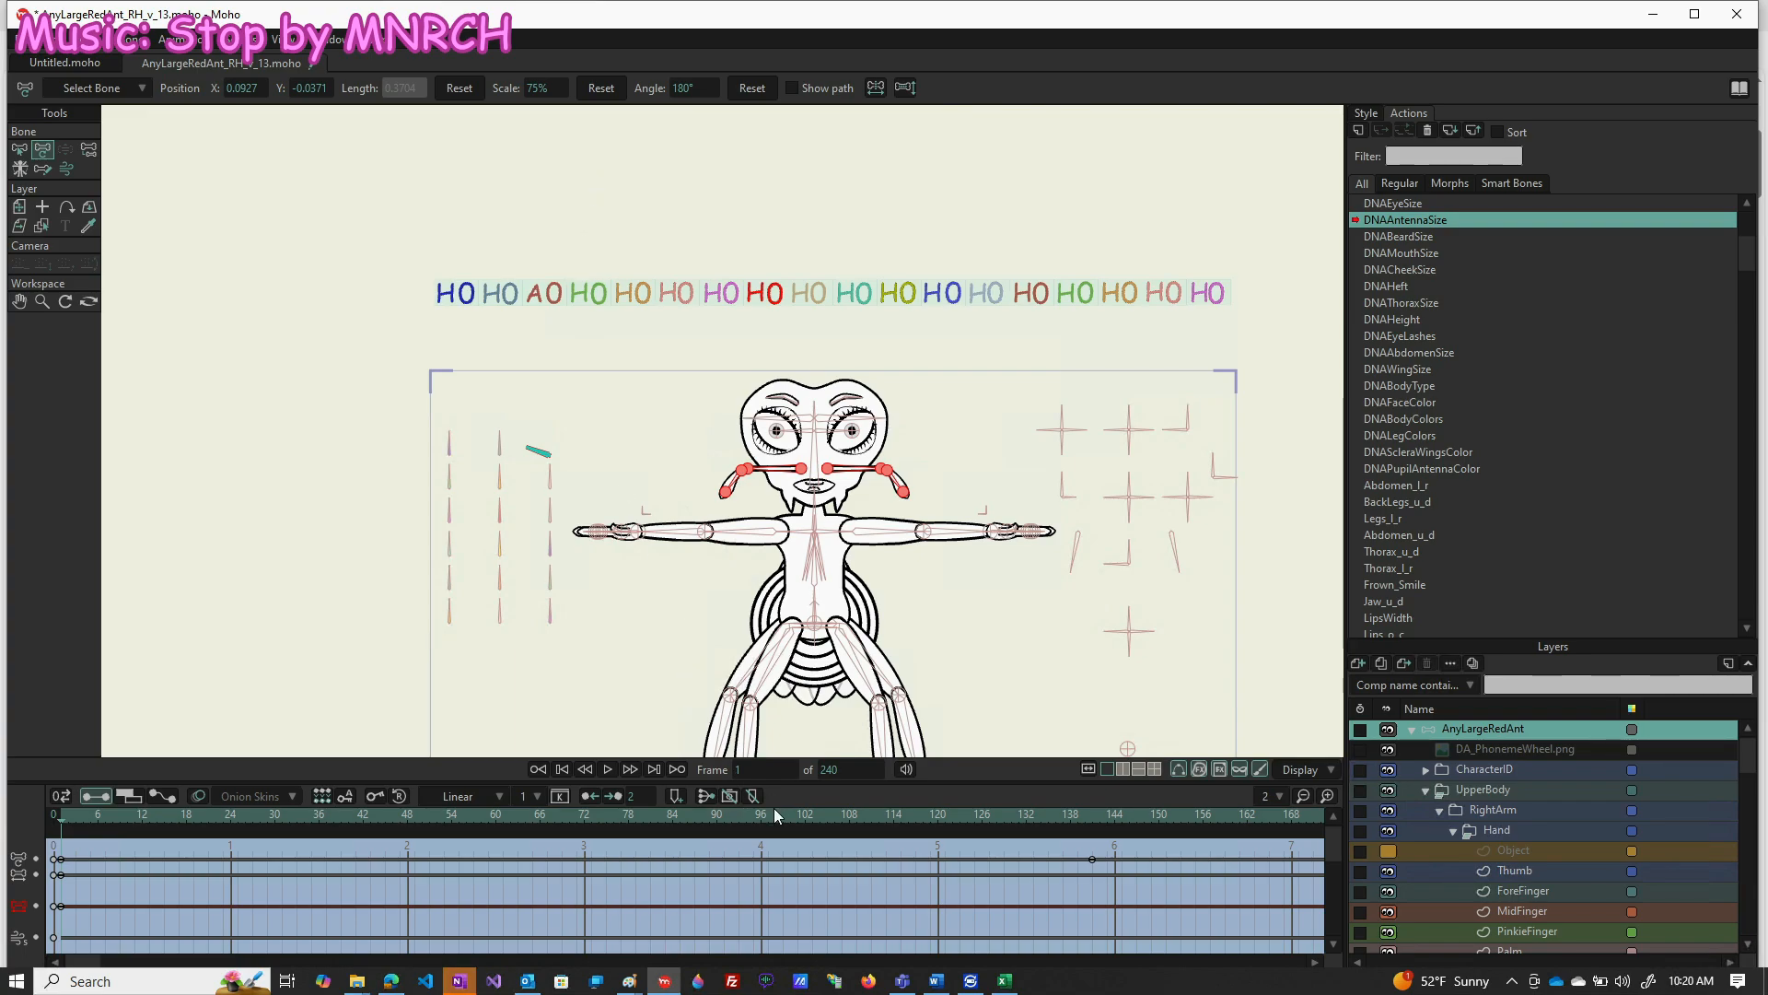
Set the scale of the antenna bones to 125% at frame 141
click(1096, 820)
click(541, 86)
text(125)
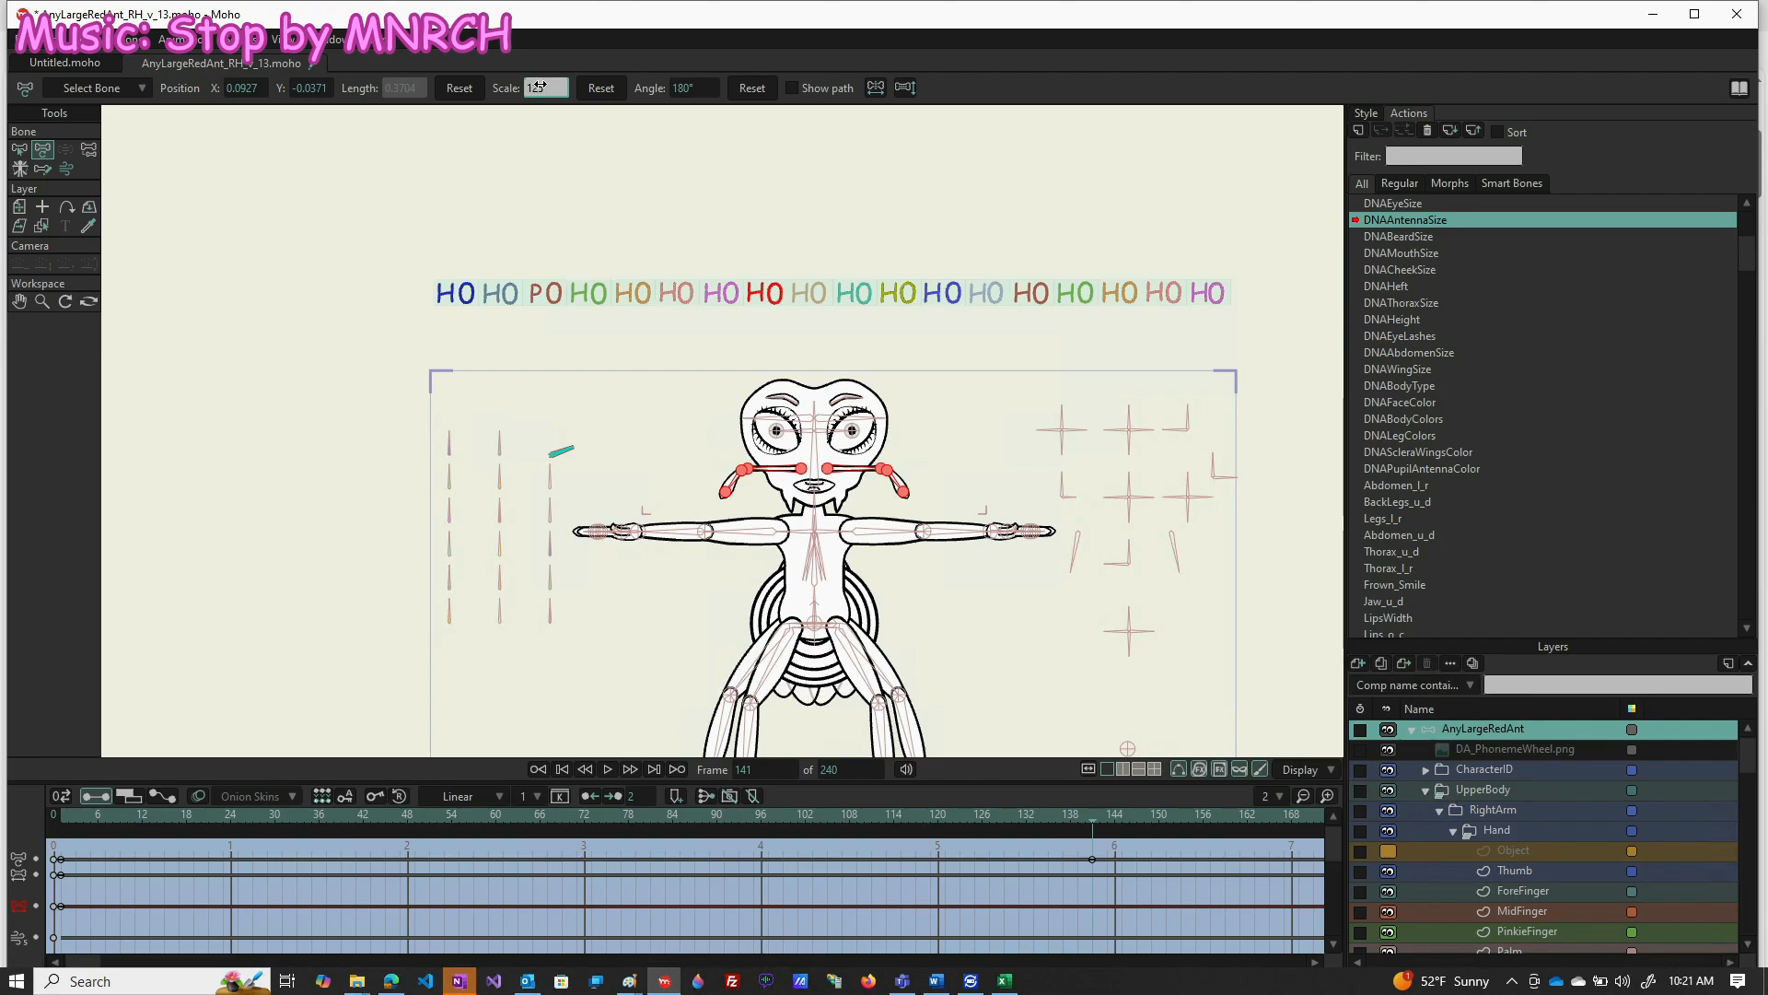
key(Return)
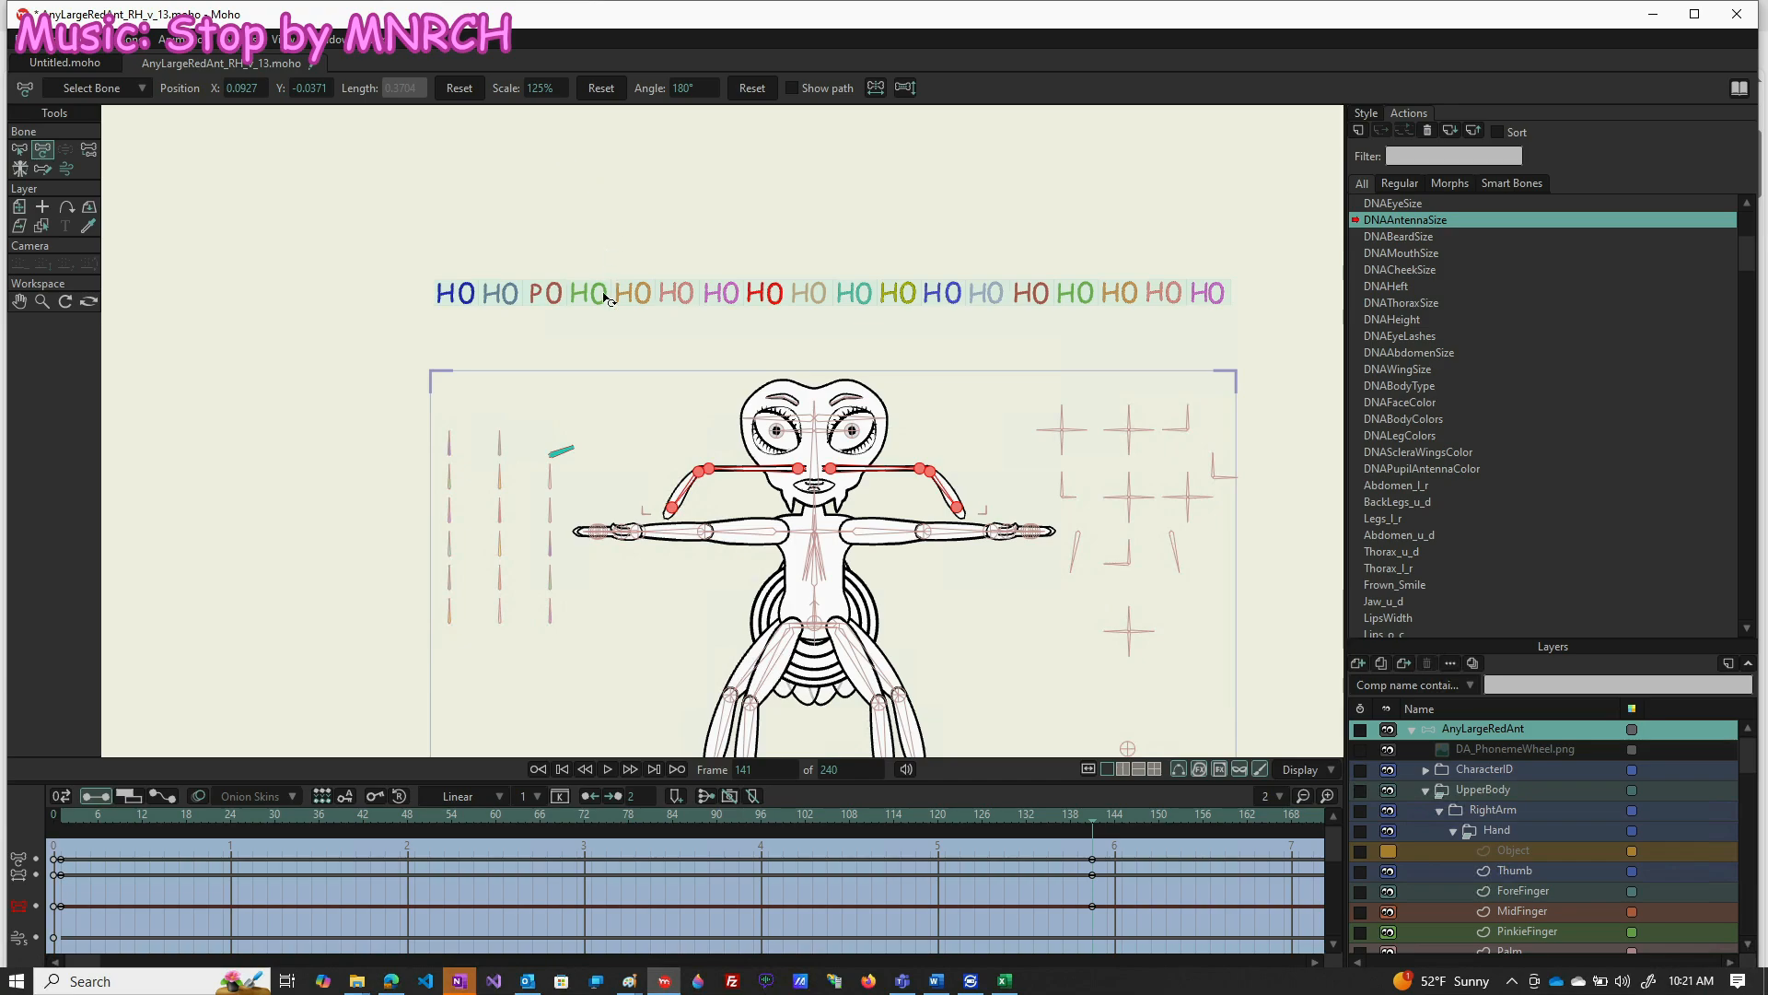
Reset the antenna bones' scale at frame 71 and check the antenna size at frame 101
click(577, 816)
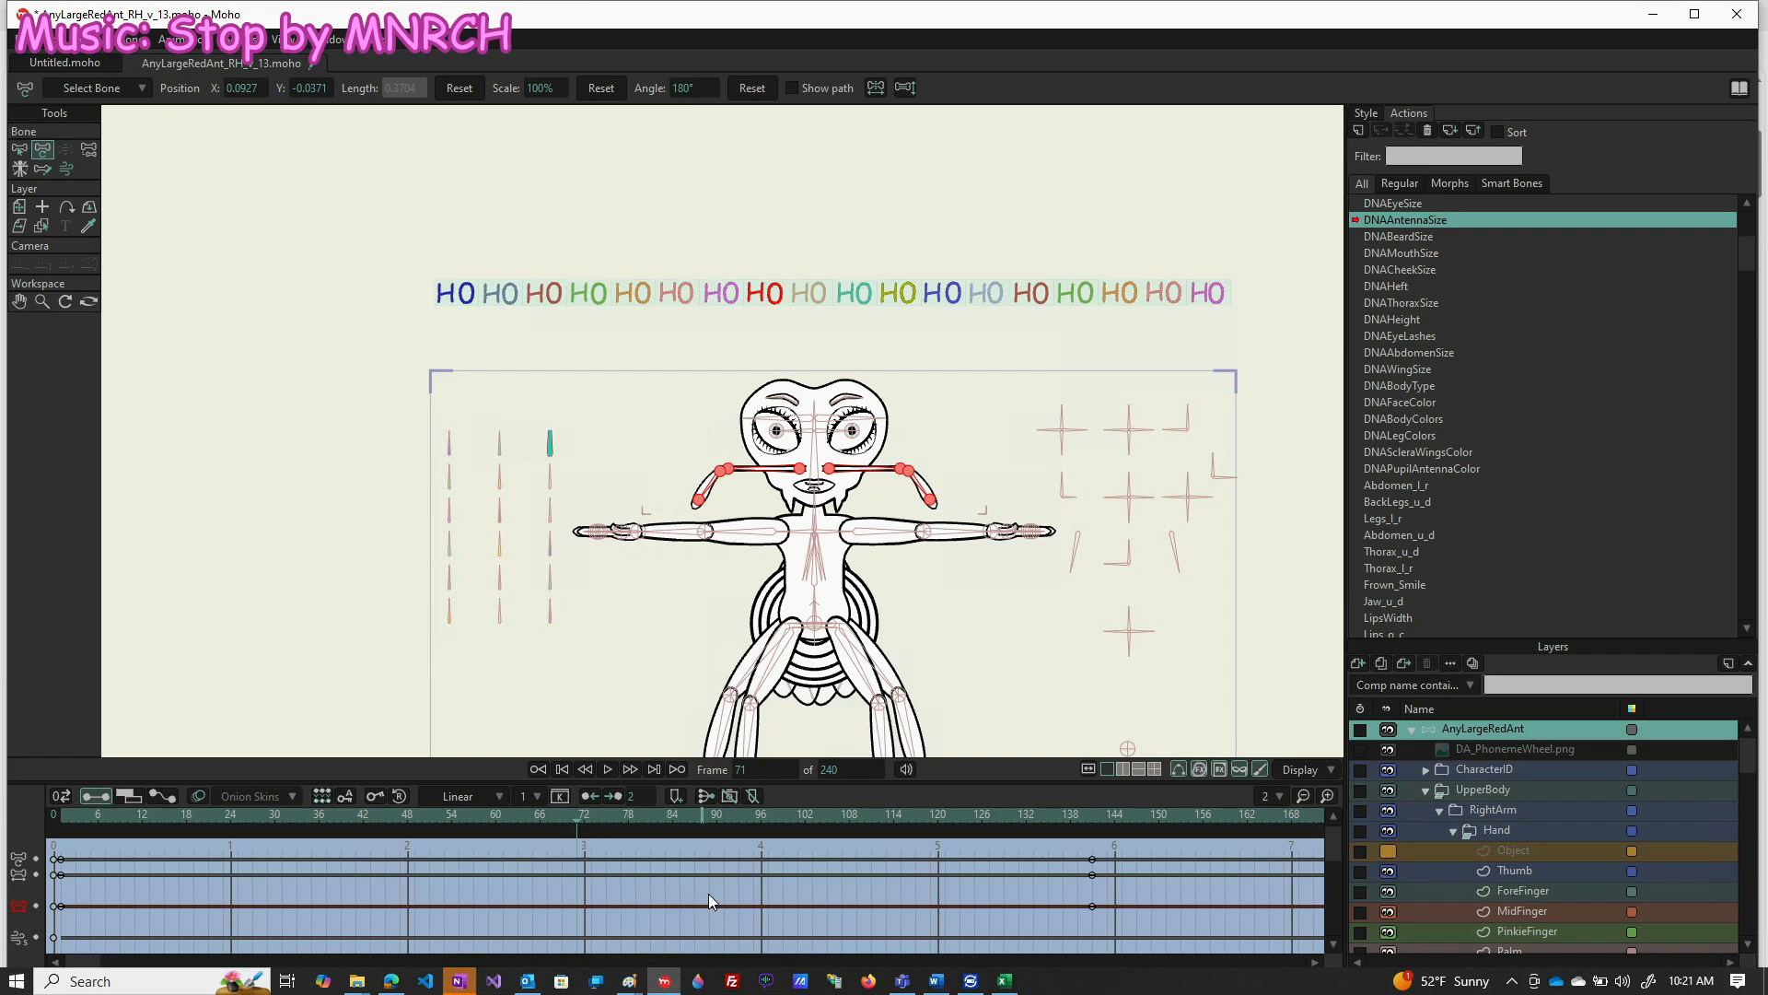
click(598, 94)
click(801, 816)
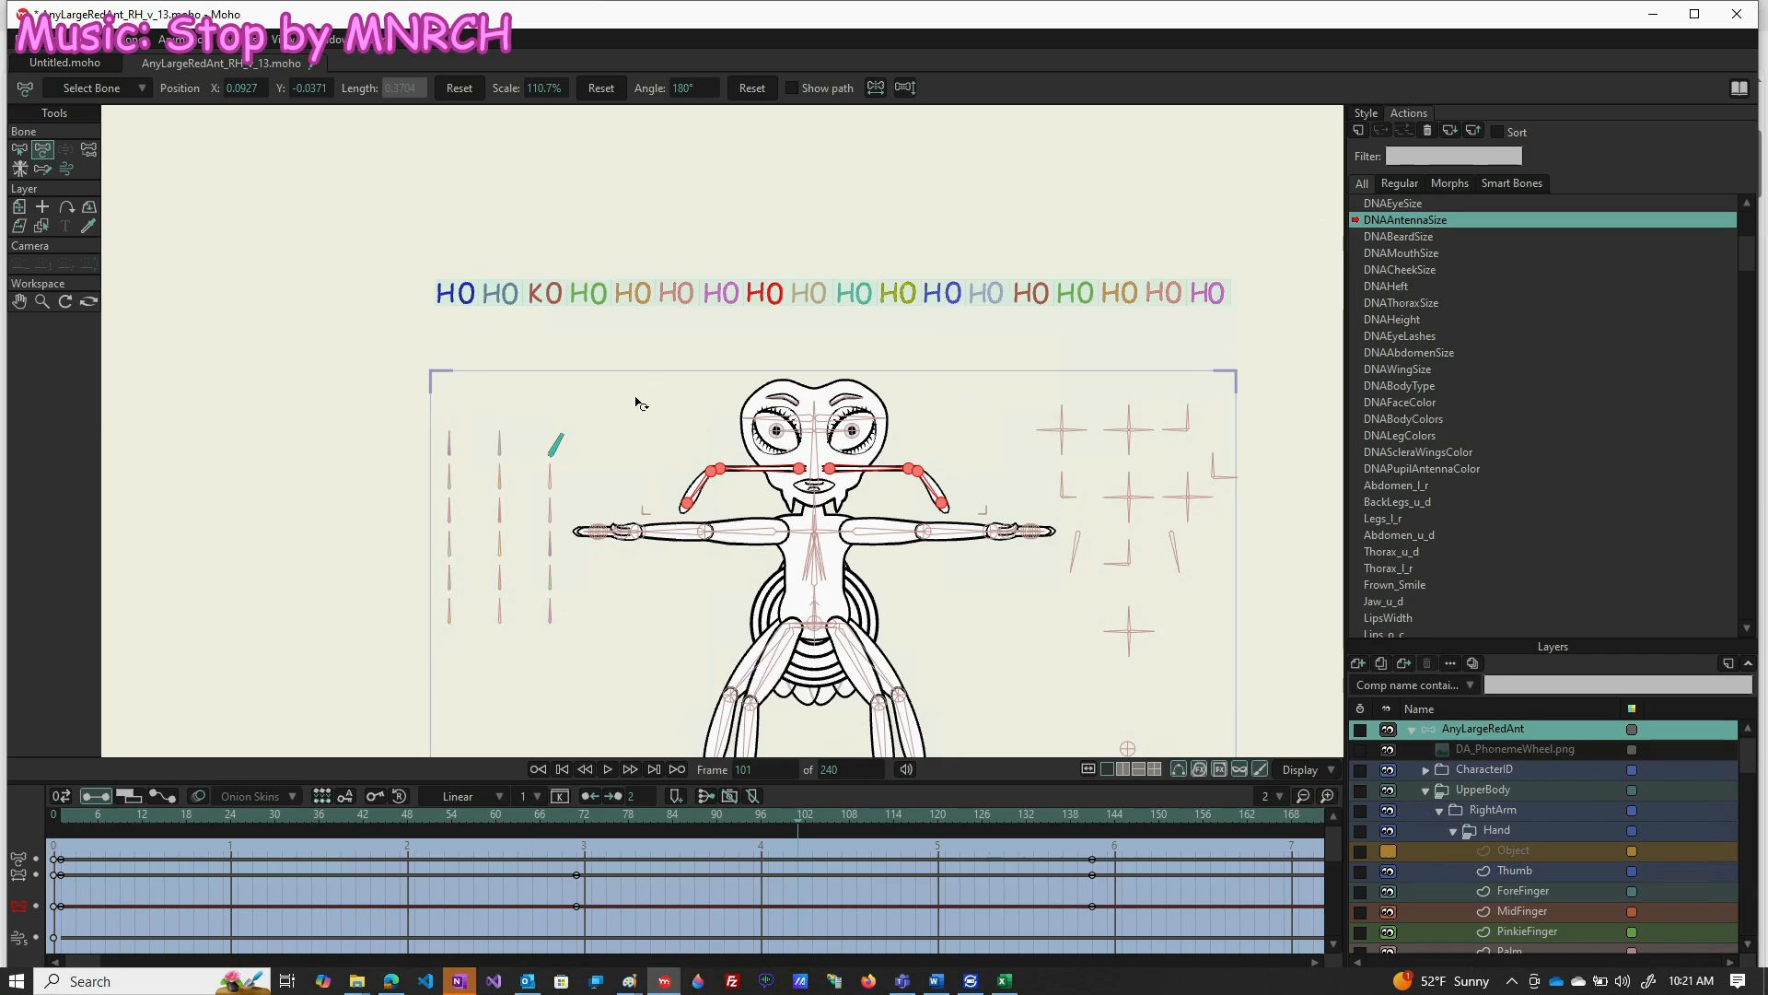
Activate the DNABeardSize action and select the Skull layer inside the Head group
click(1394, 236)
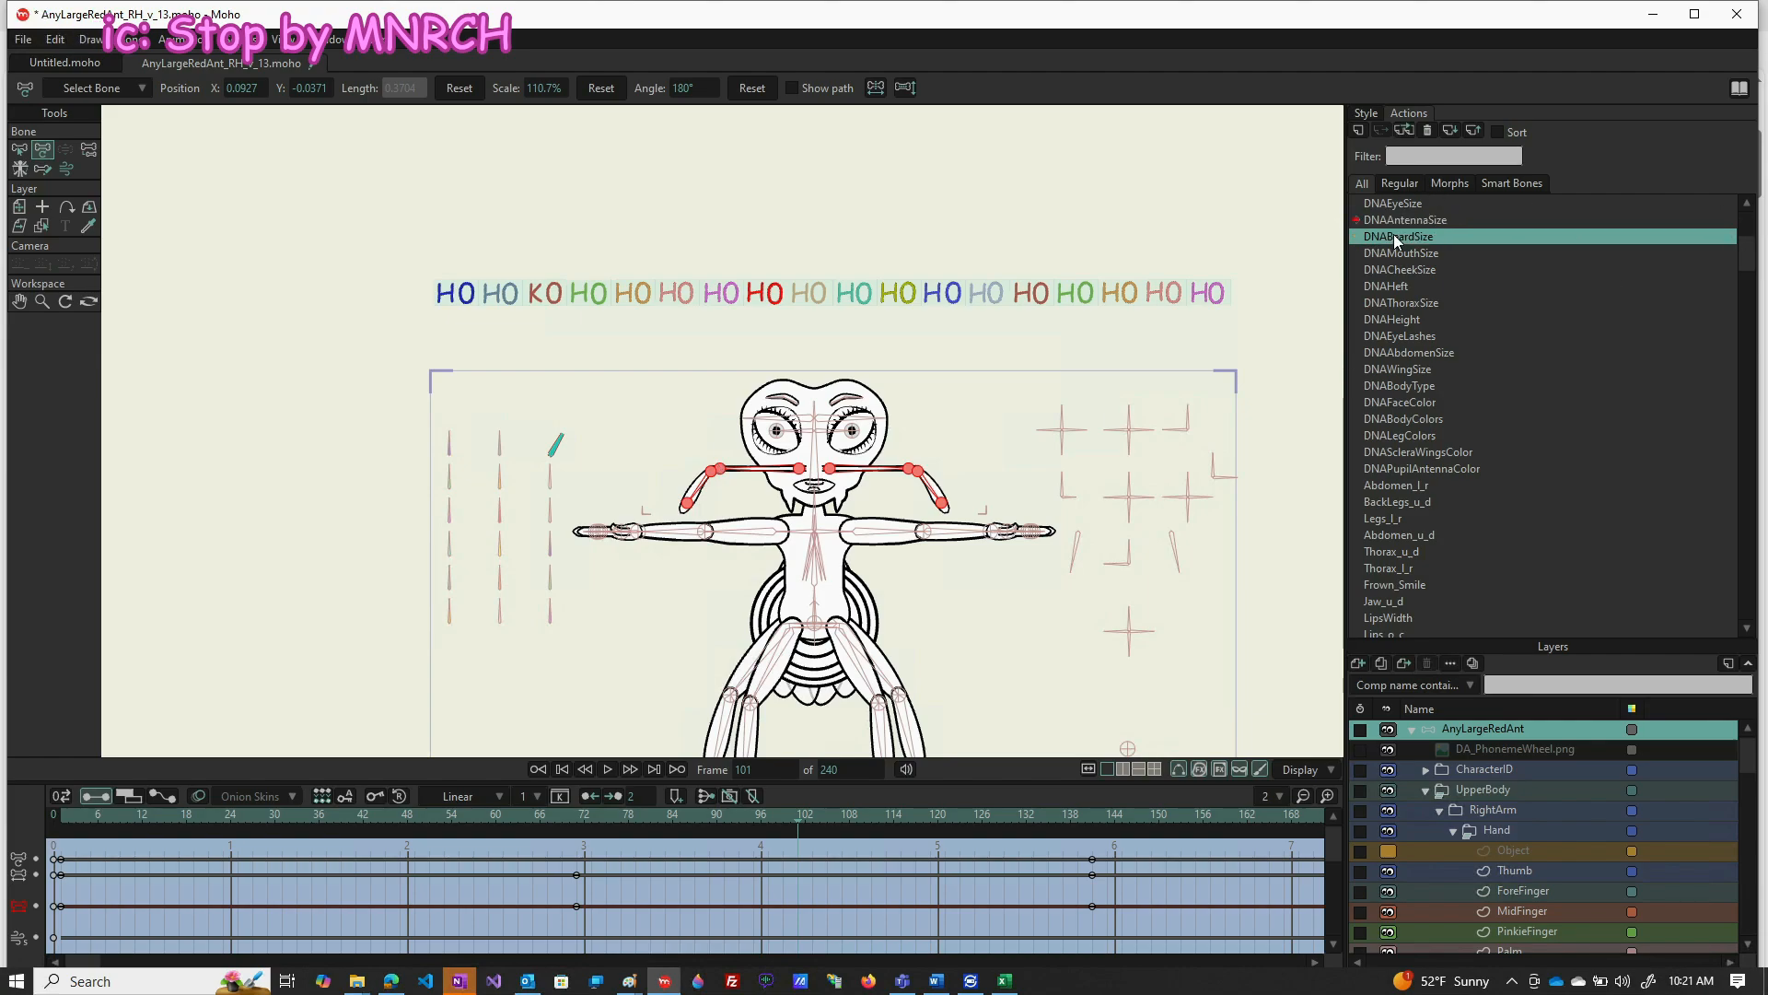
double_click(1394, 235)
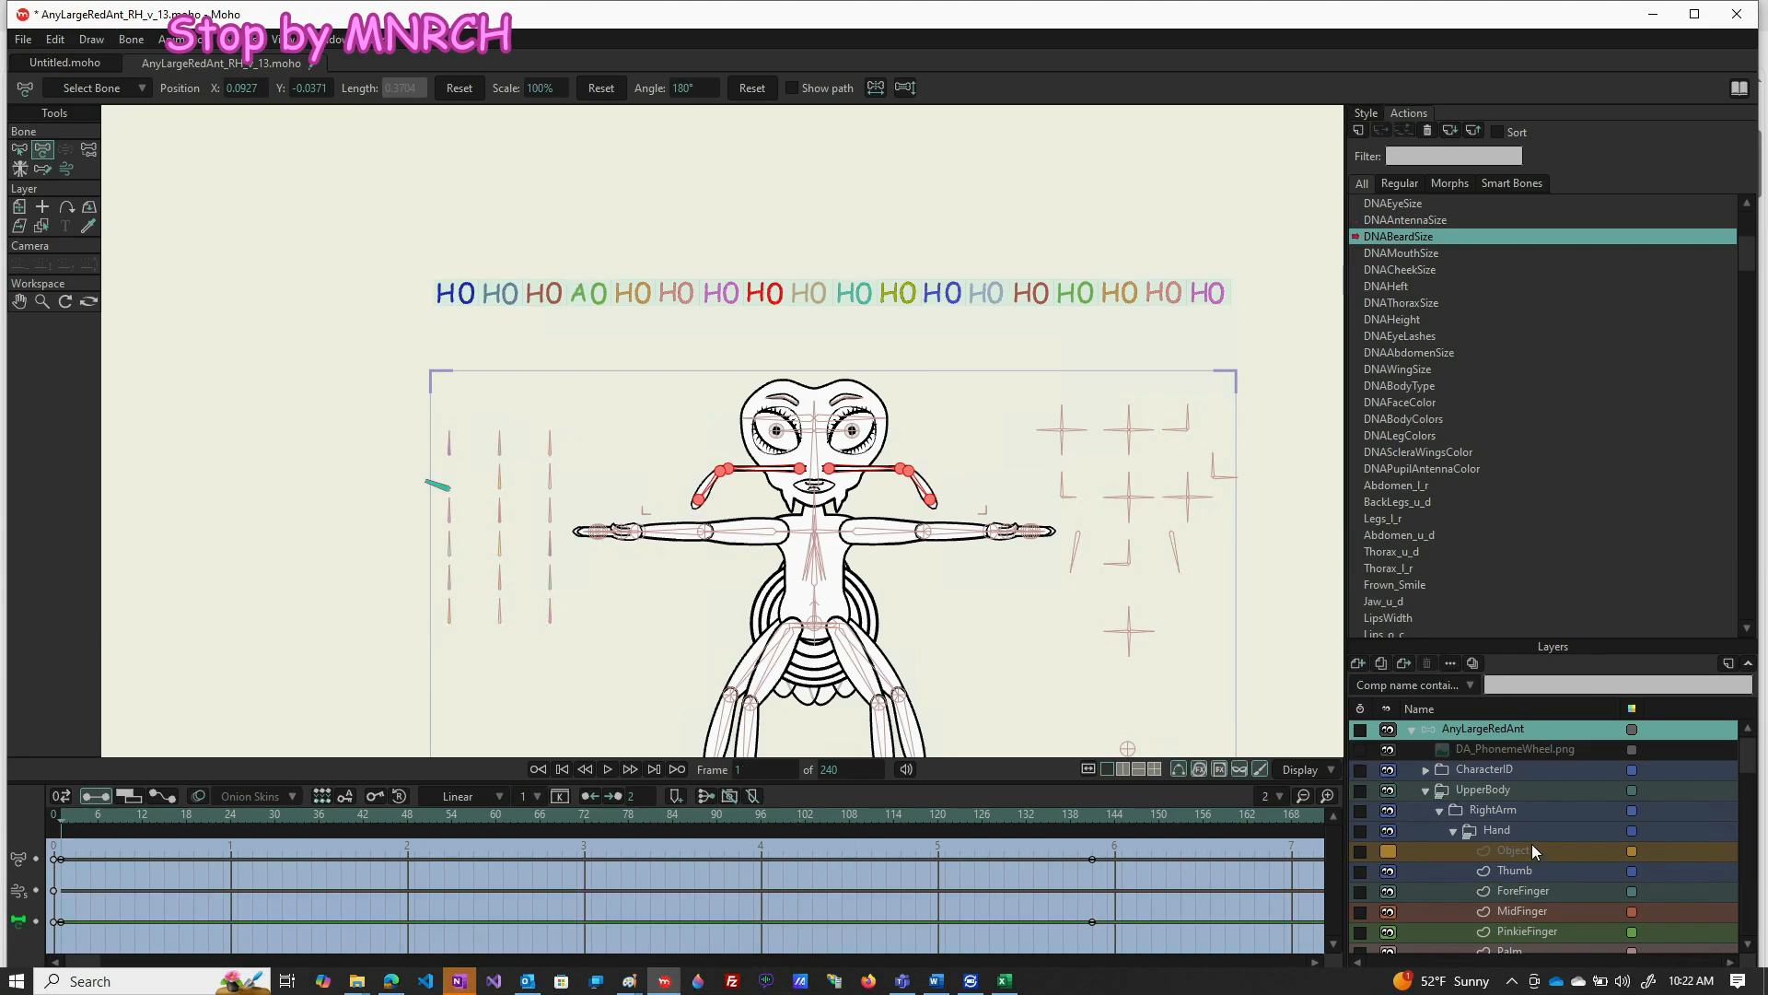
scroll(1528, 859, down, 2)
scroll(1528, 860, down, 5)
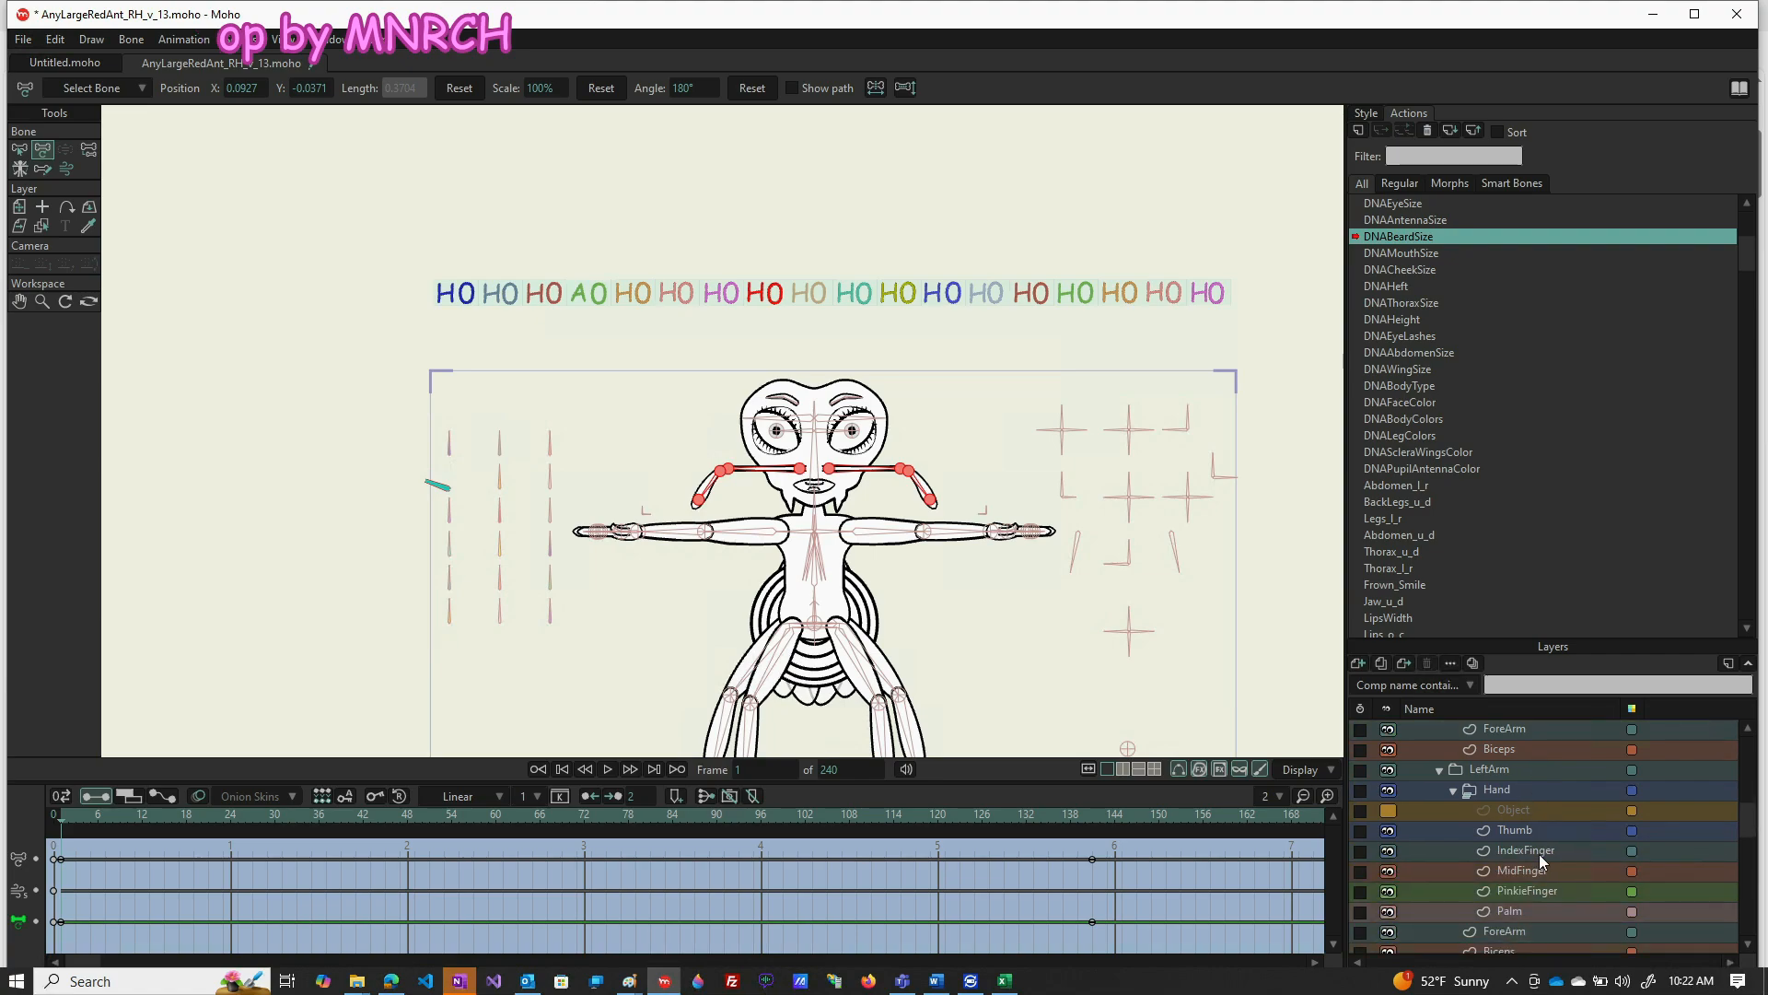
scroll(1539, 853, down, 3)
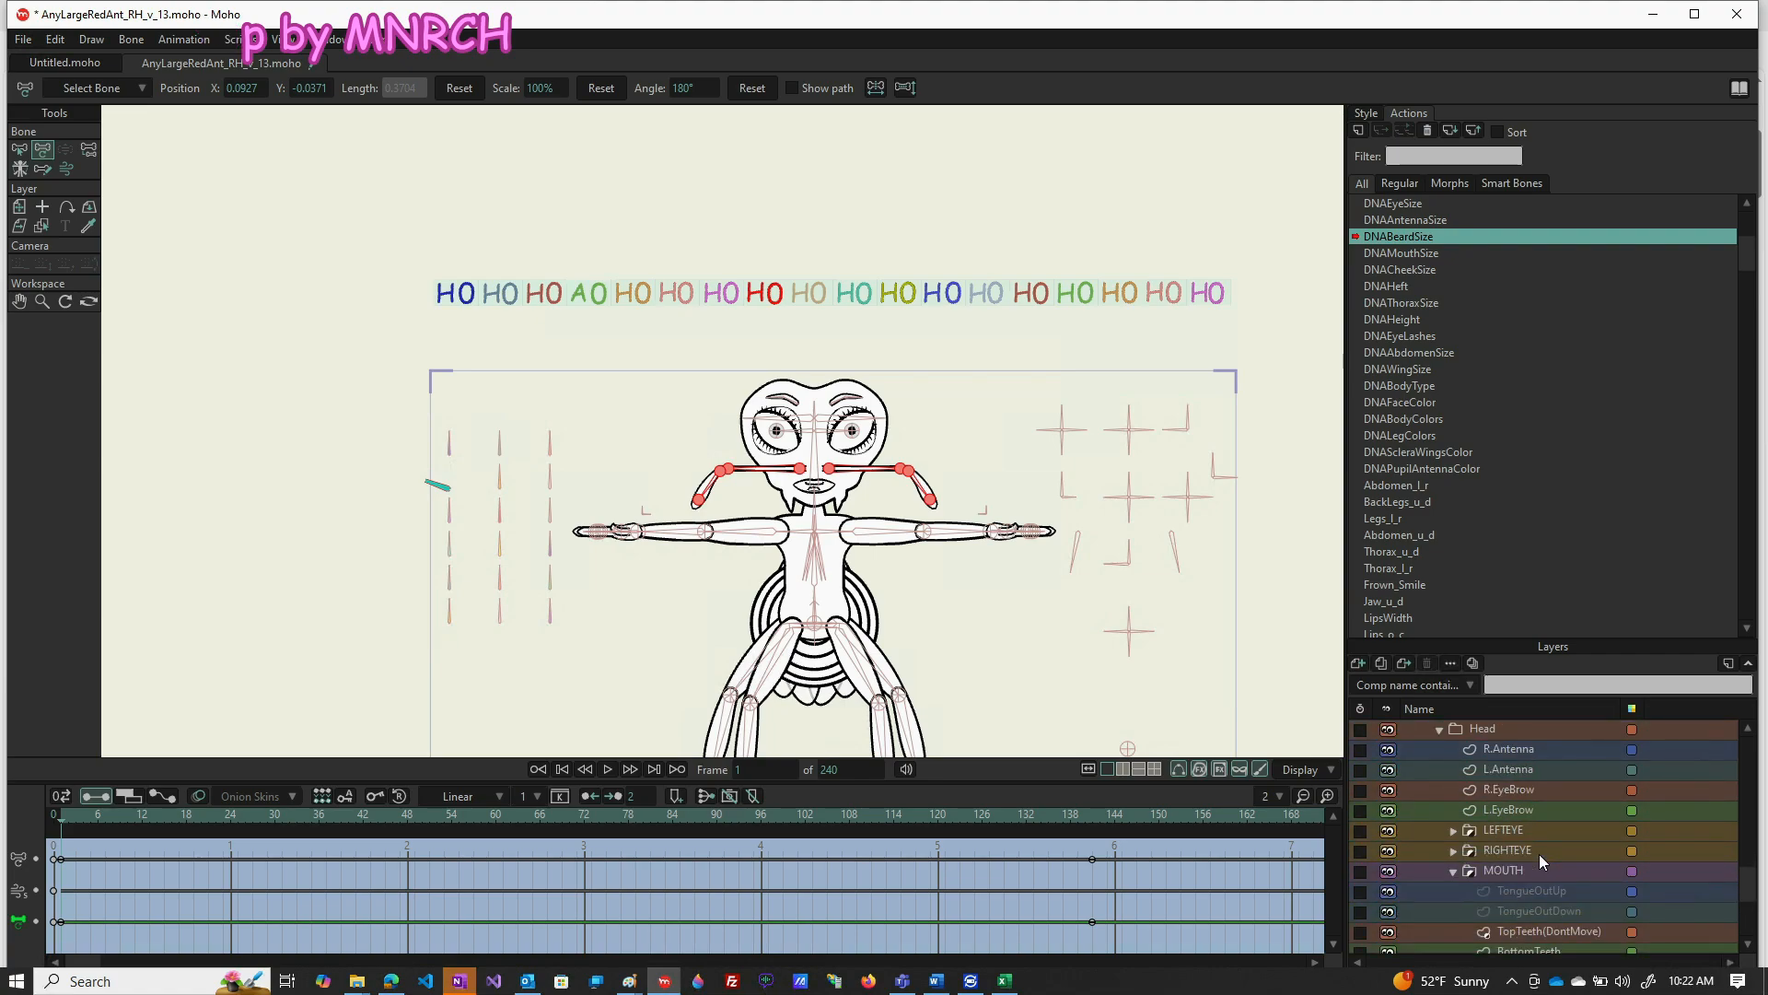
scroll(1539, 854, down, 1)
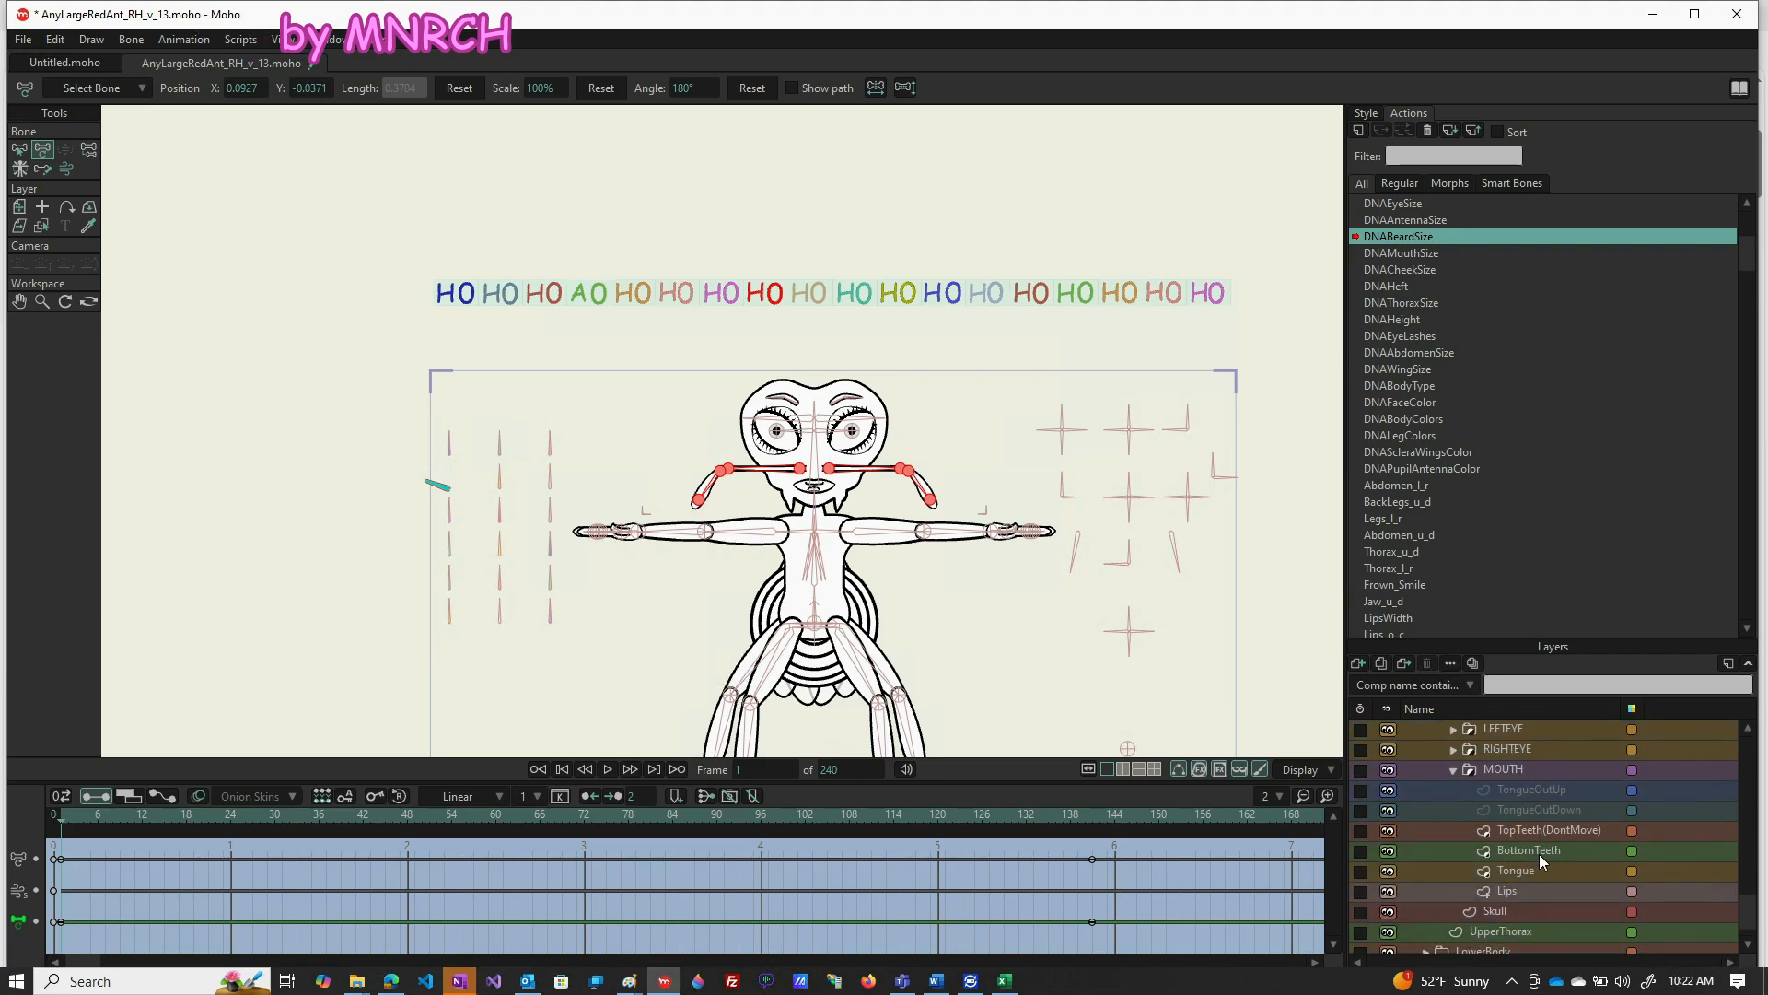
click(1534, 912)
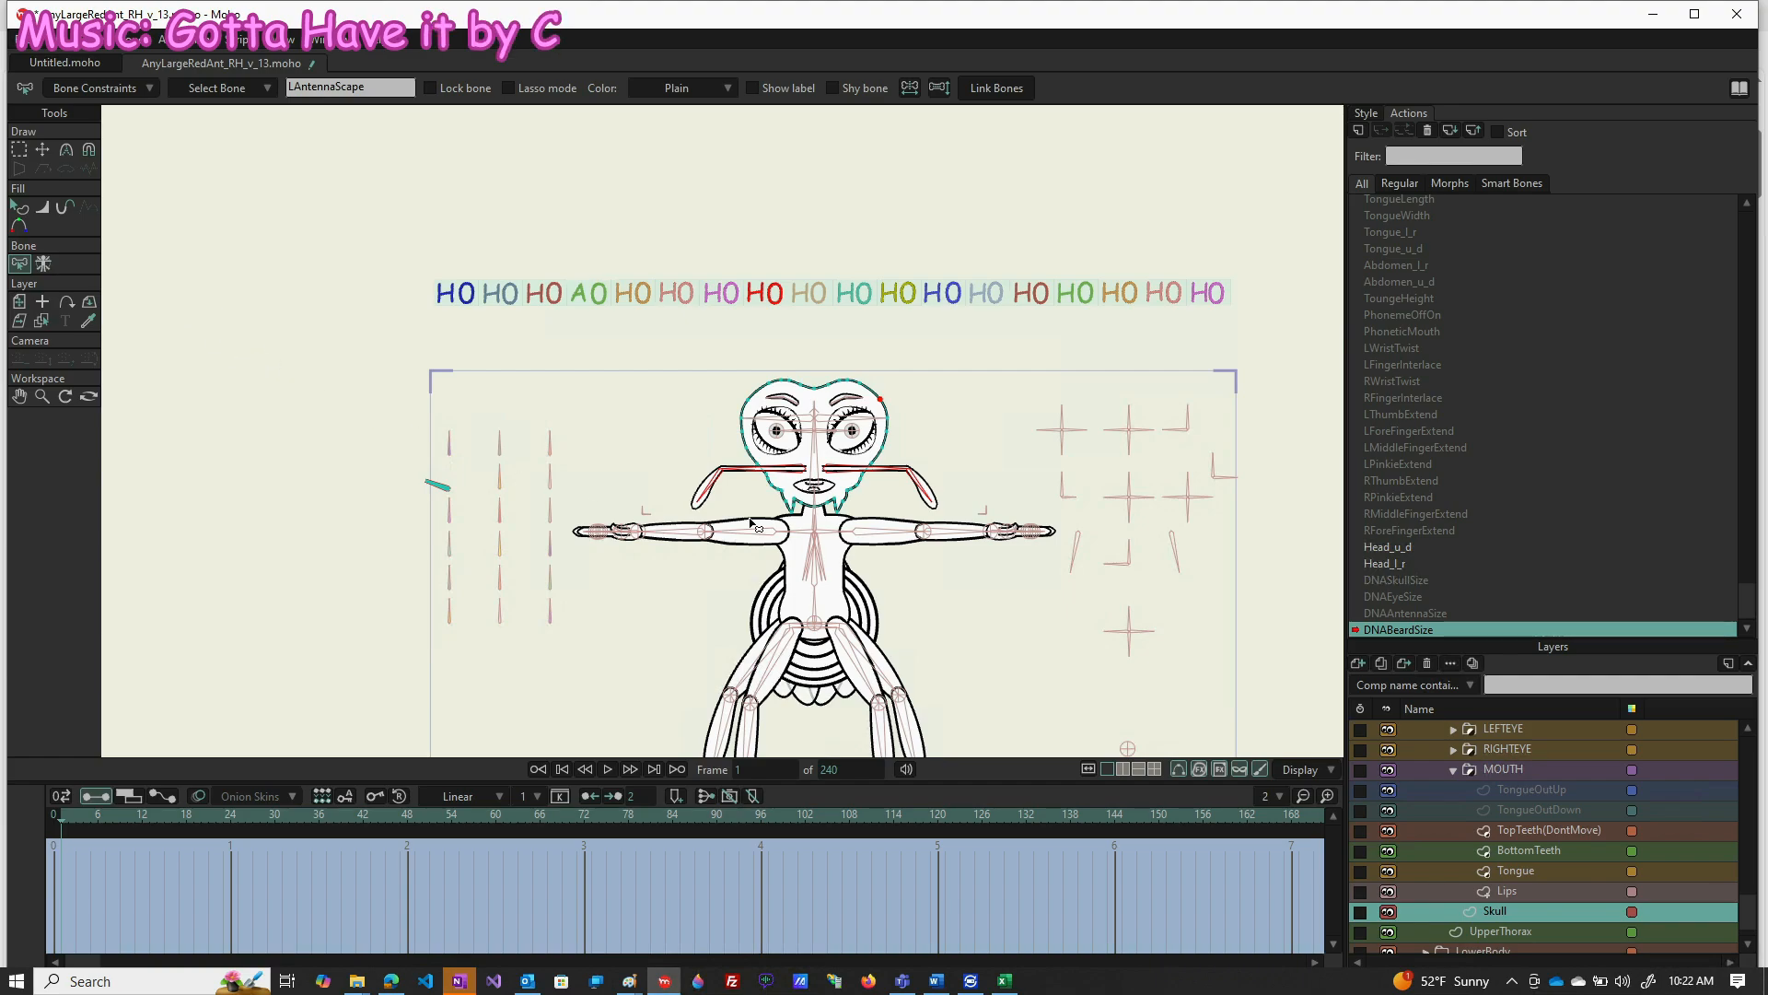
Select the two beard tip points of the skull outline and move them up toward the jawline at frame 1
scroll(854, 541, up, 8)
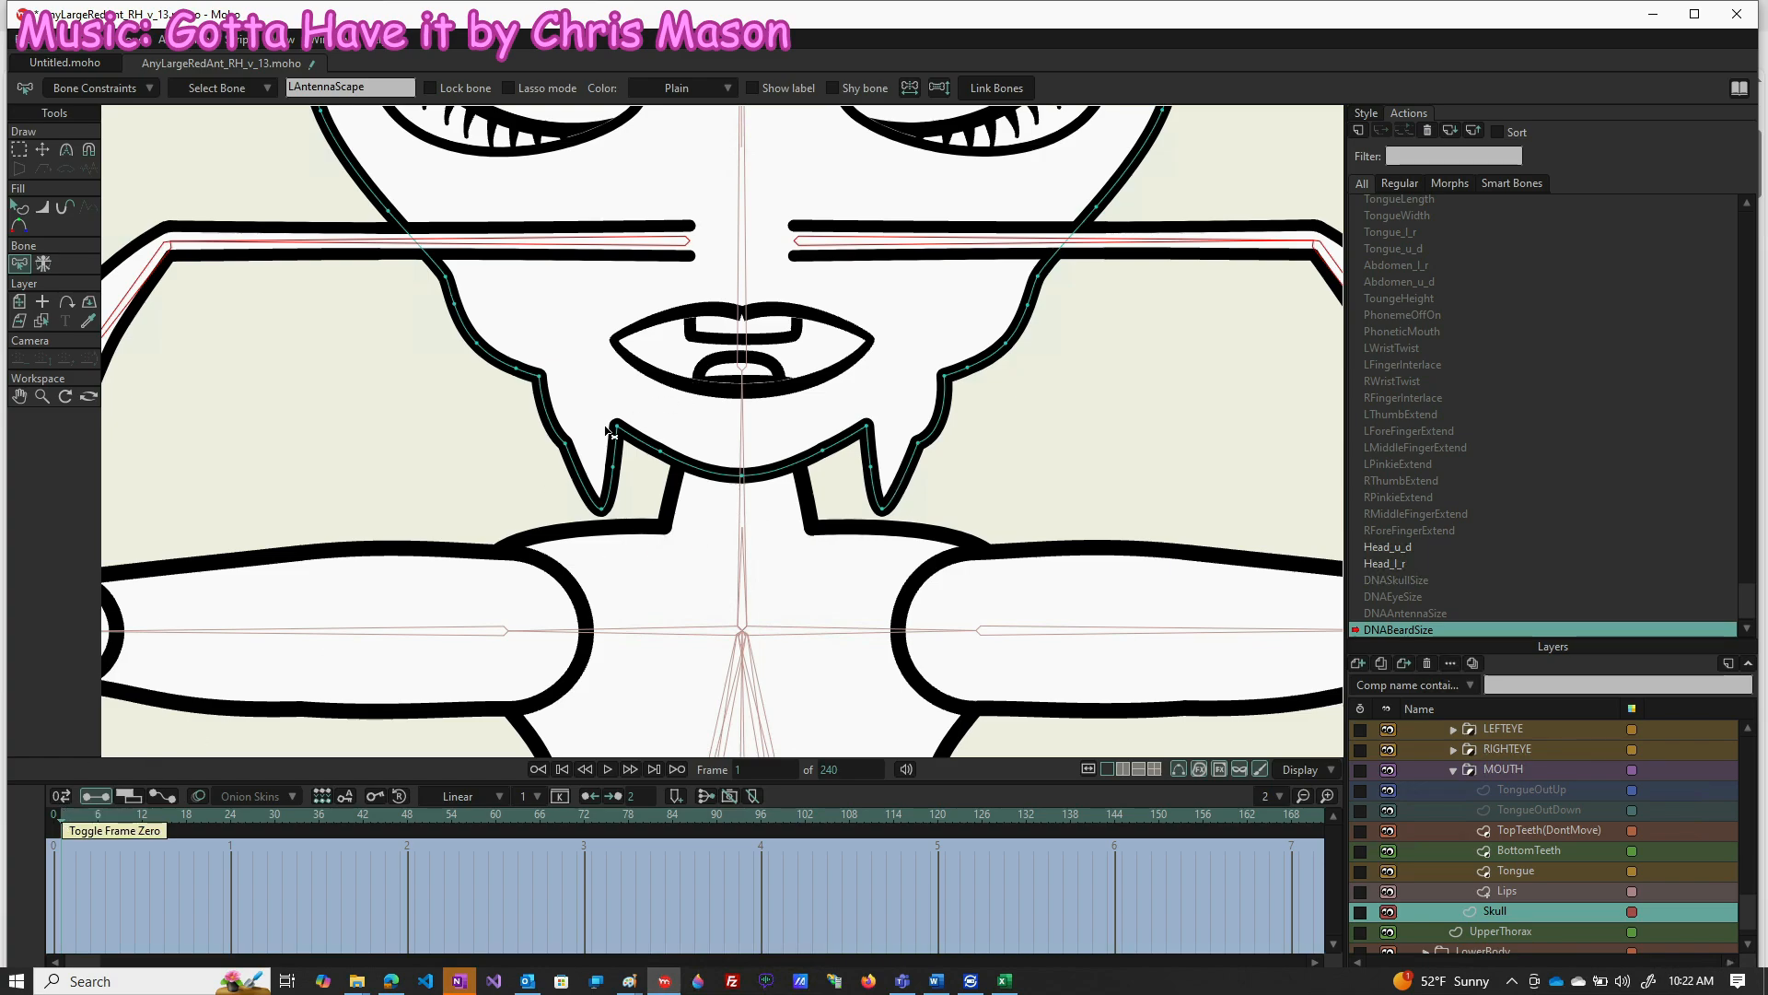
click(608, 507)
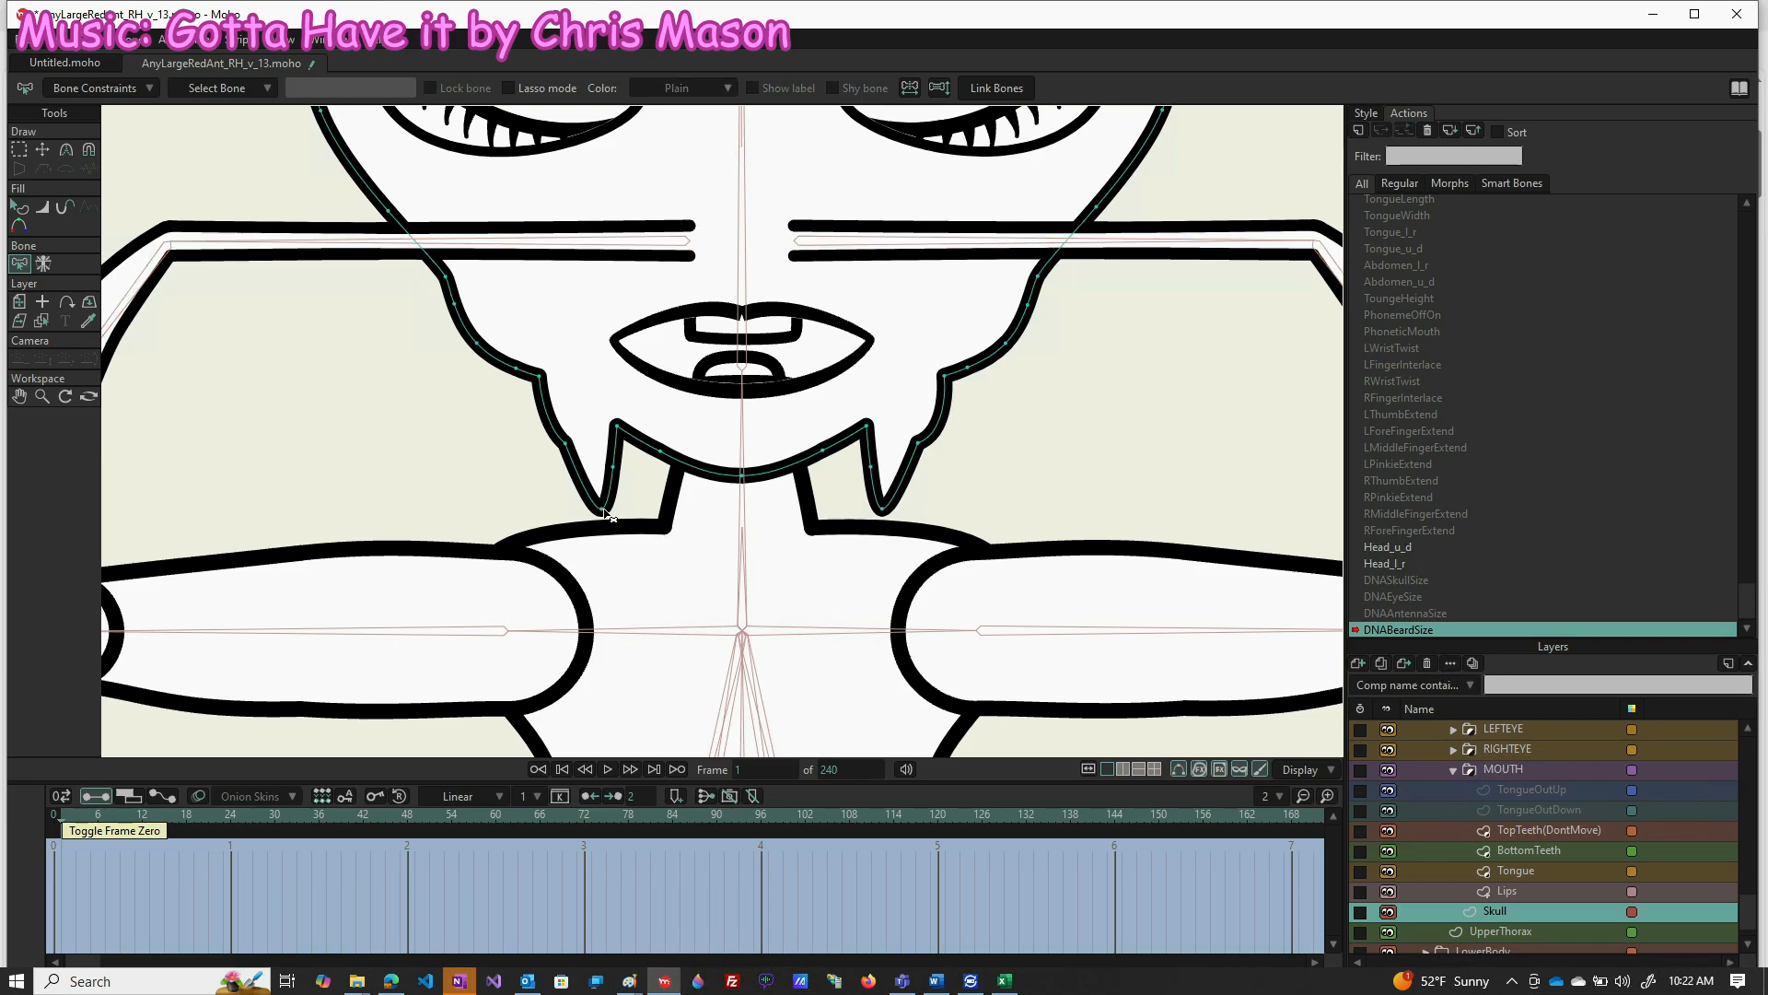
key(t)
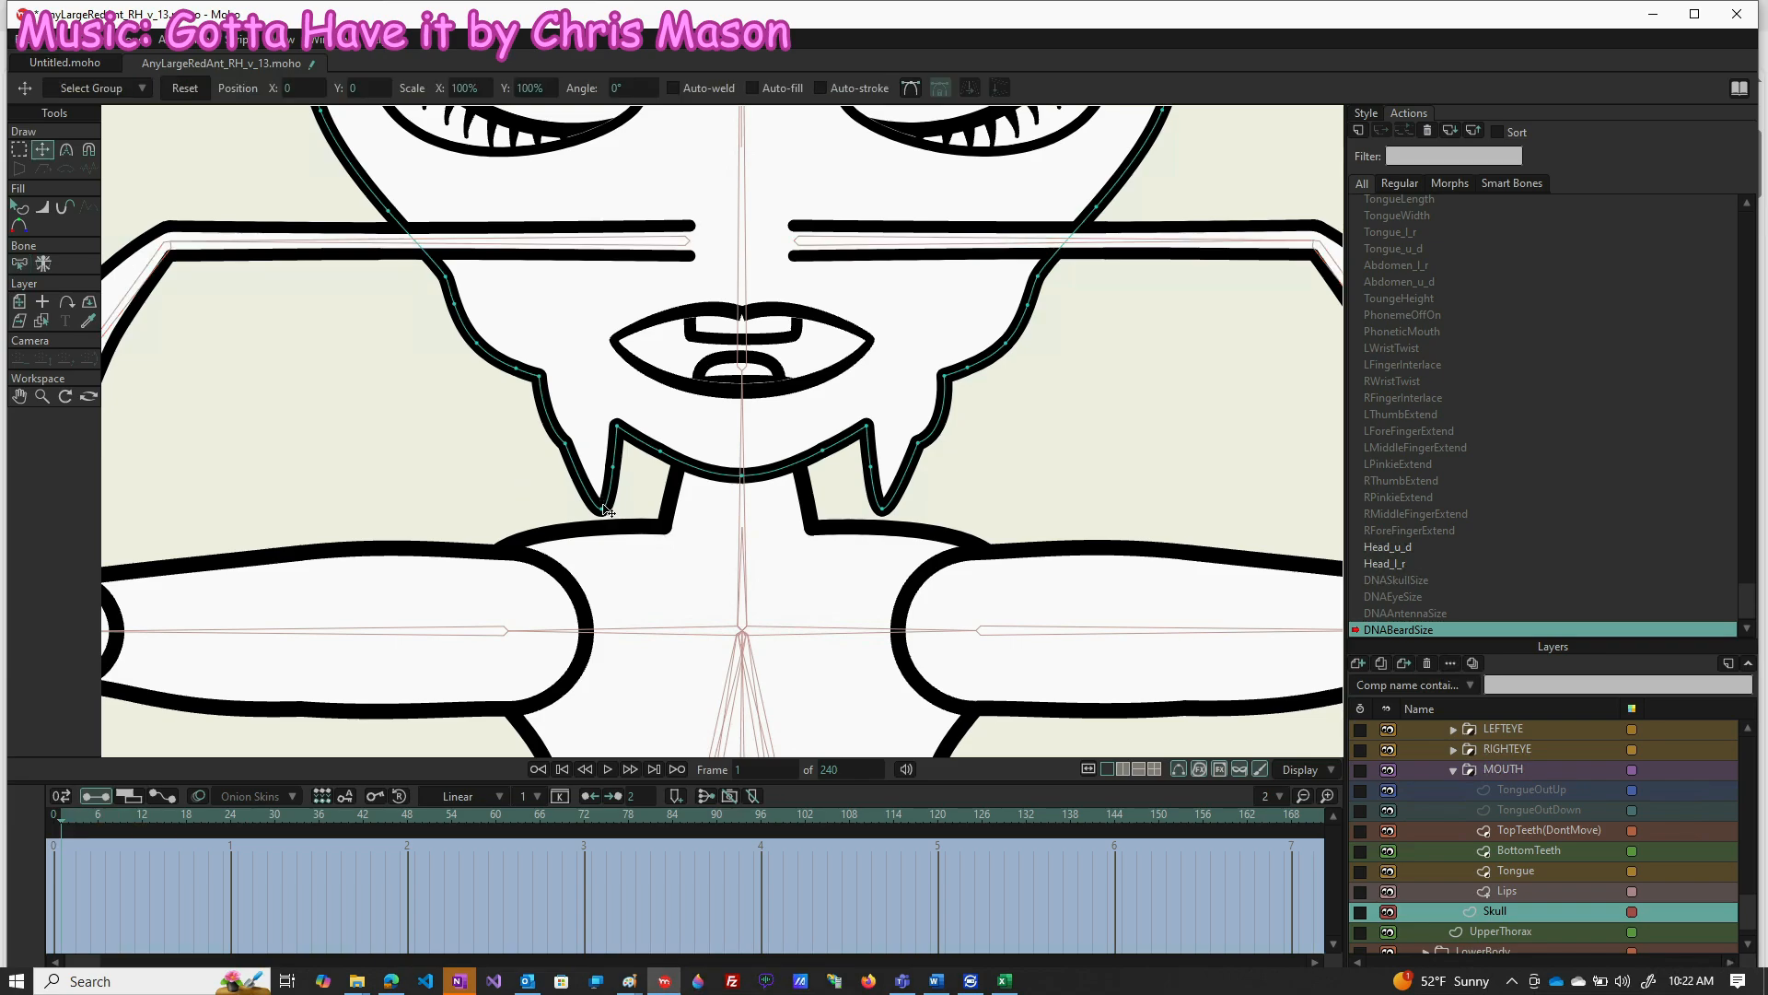
key(e)
mouse_move(531, 491)
mouse_down()
mouse_move(663, 518)
mouse_move(907, 525)
mouse_up()
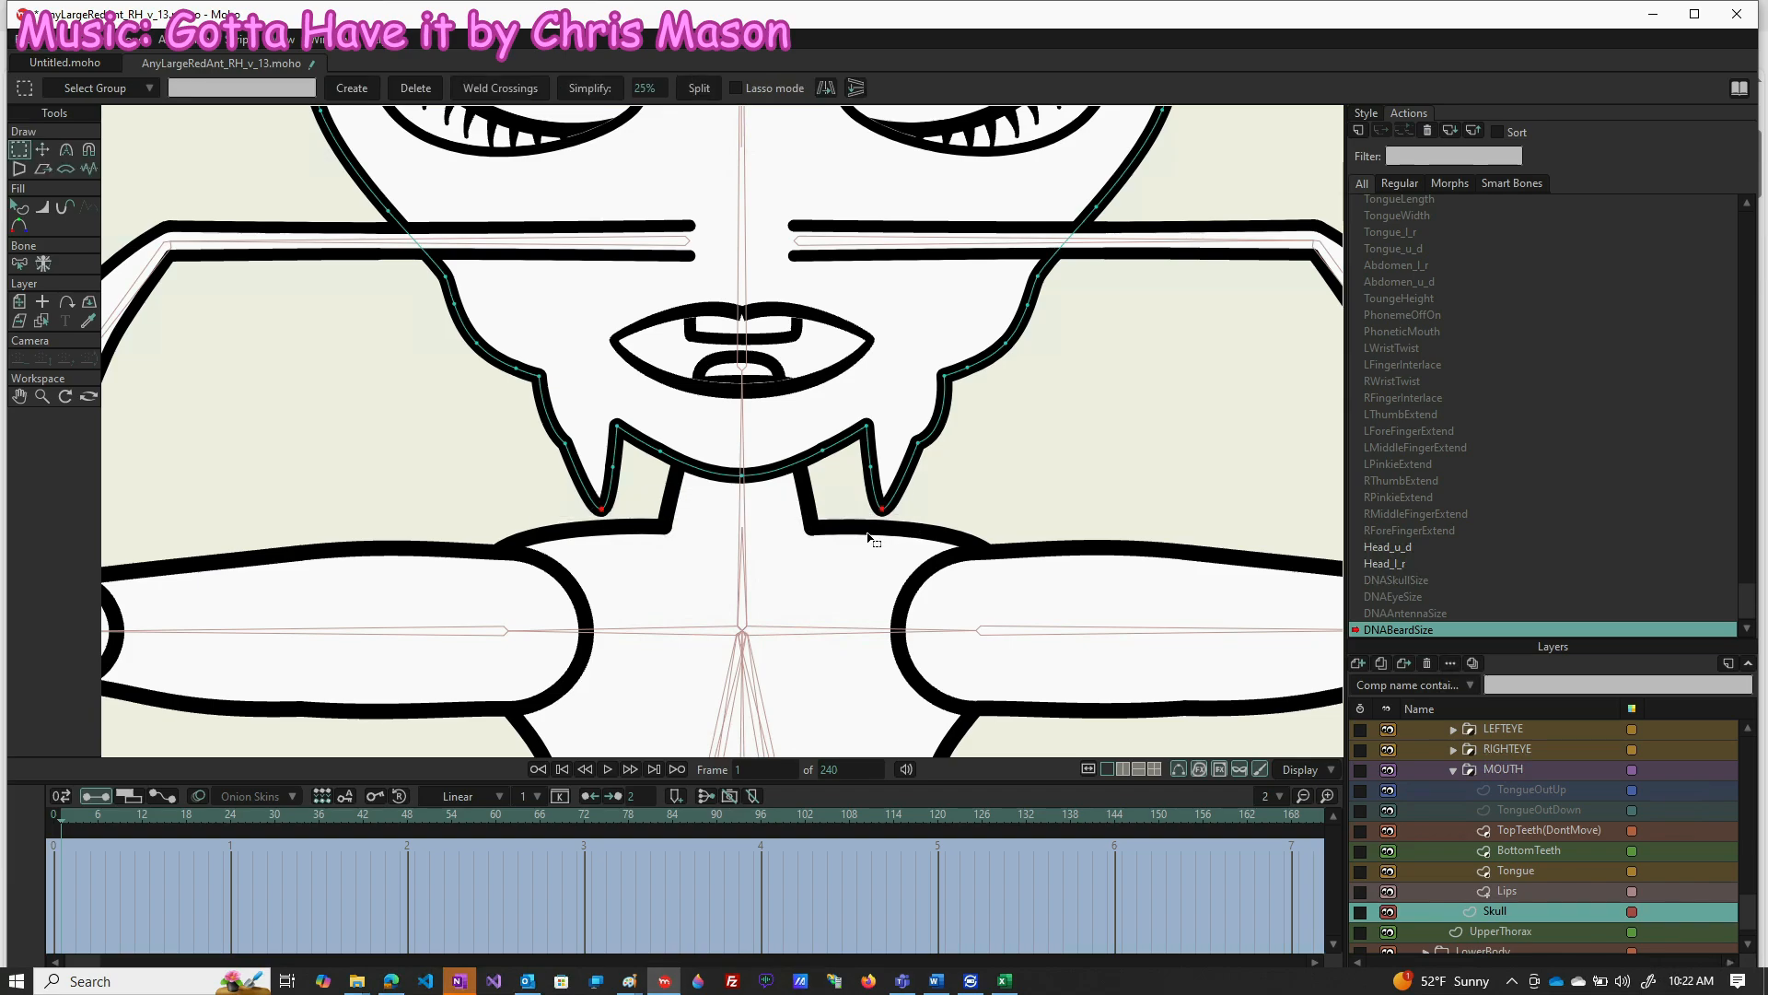
key(t)
drag(794, 521, 792, 433)
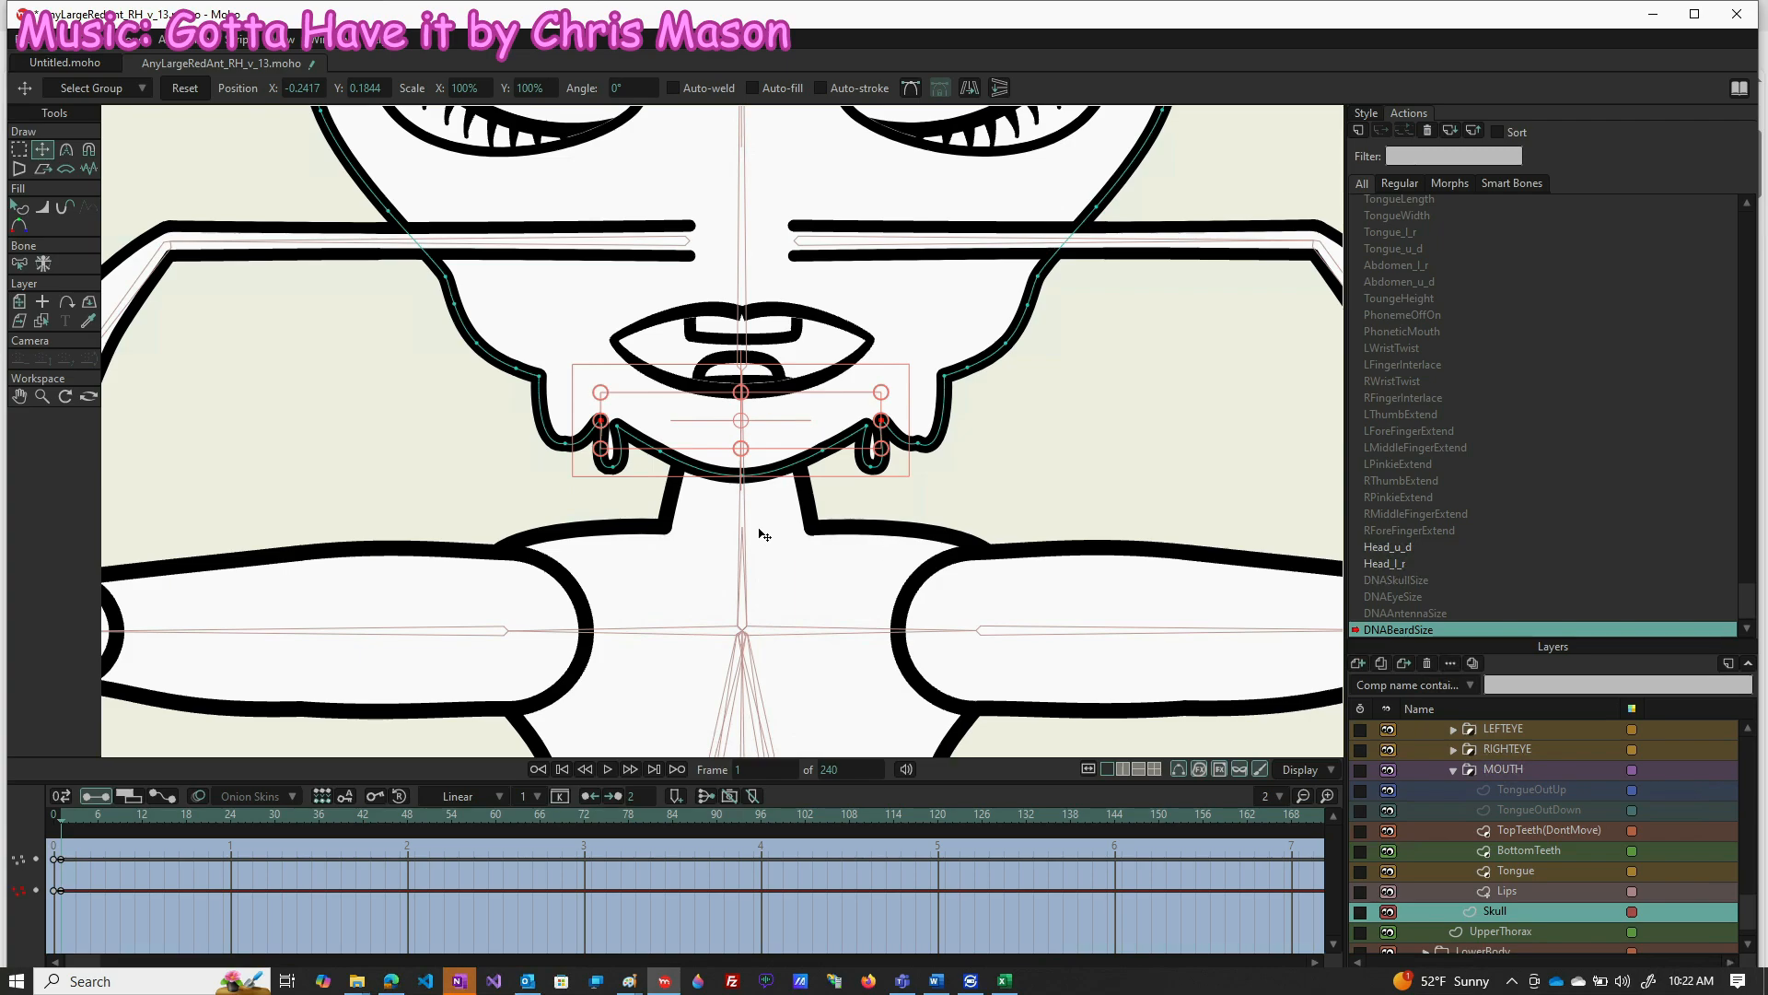
Select the inner edge point of each beard spike and move both up onto the chin line at frame 1
key(g)
drag(577, 461, 664, 483)
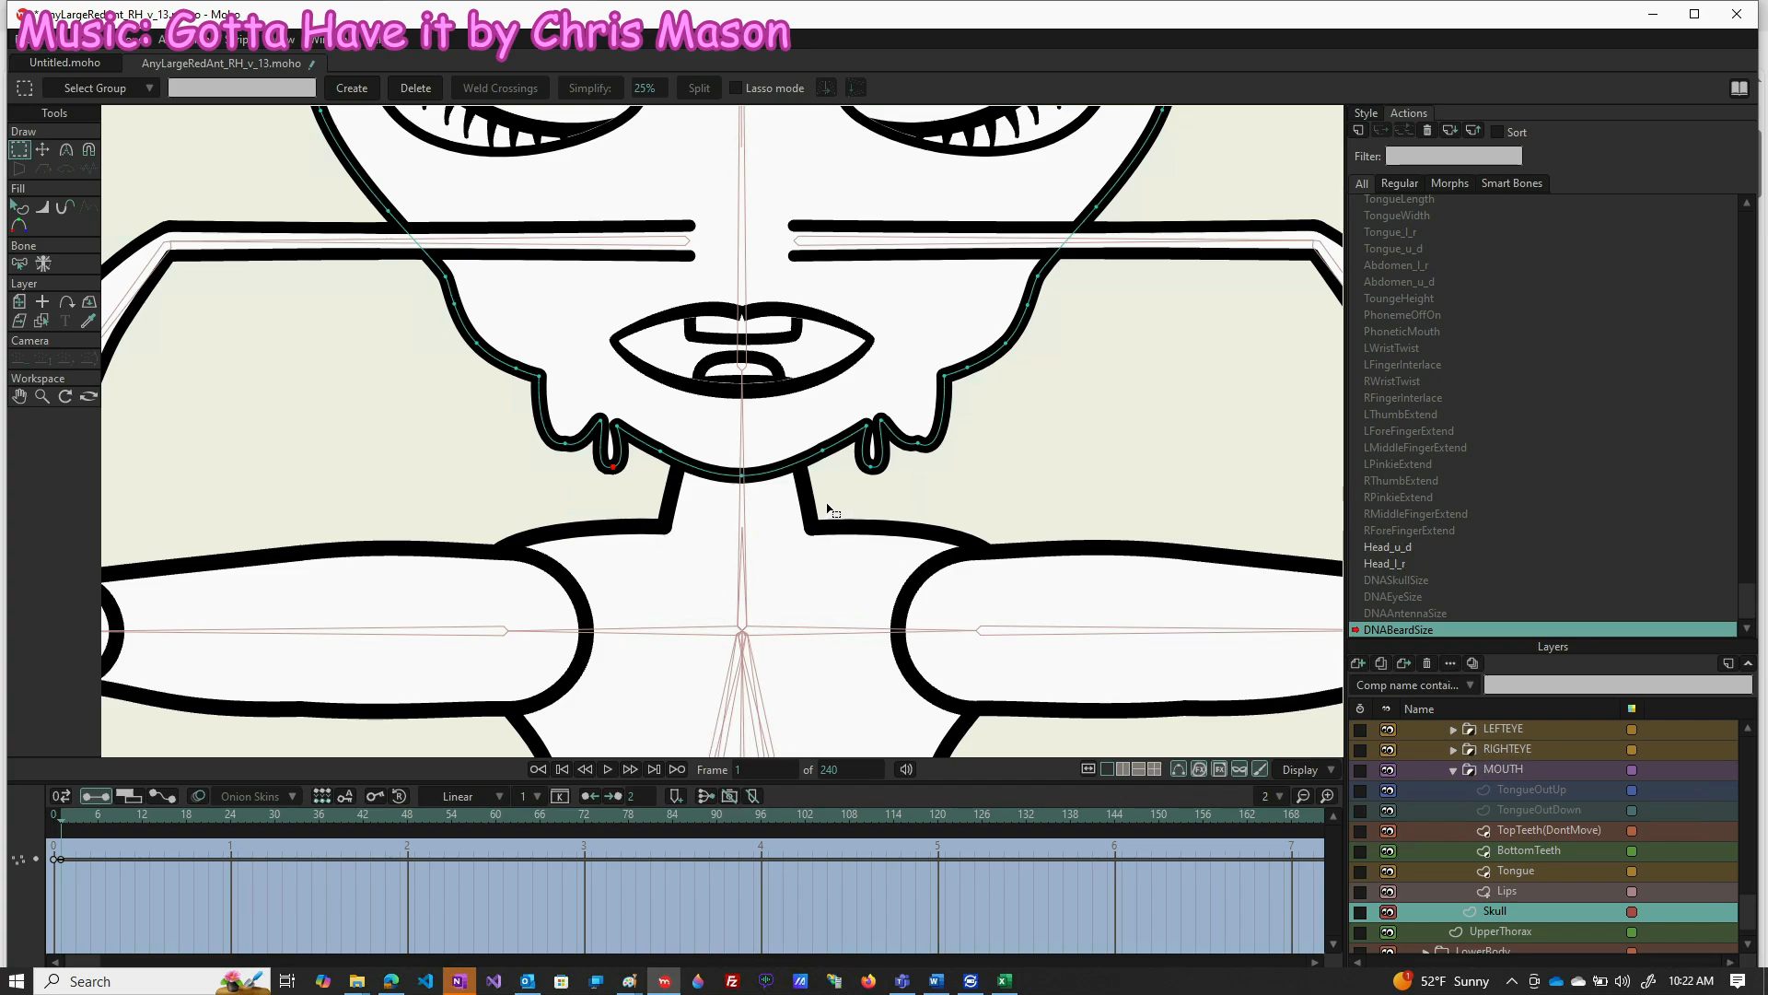
drag(854, 460, 914, 495)
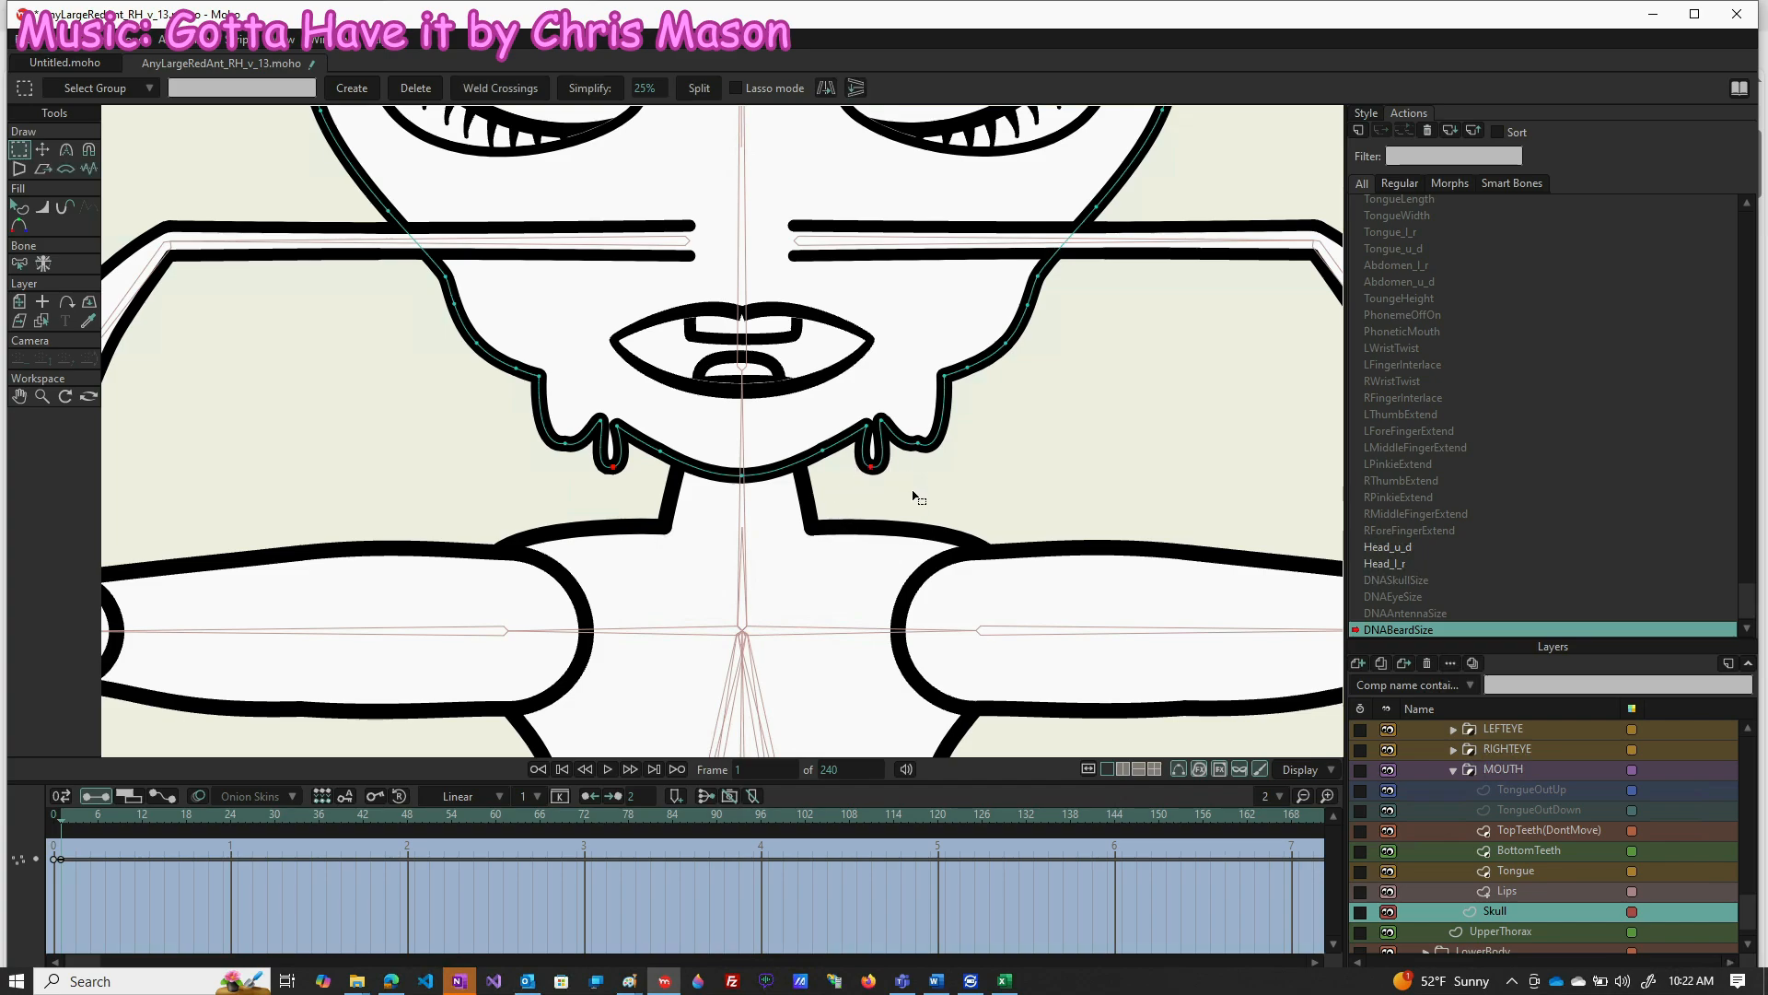
key(t)
drag(860, 489, 814, 438)
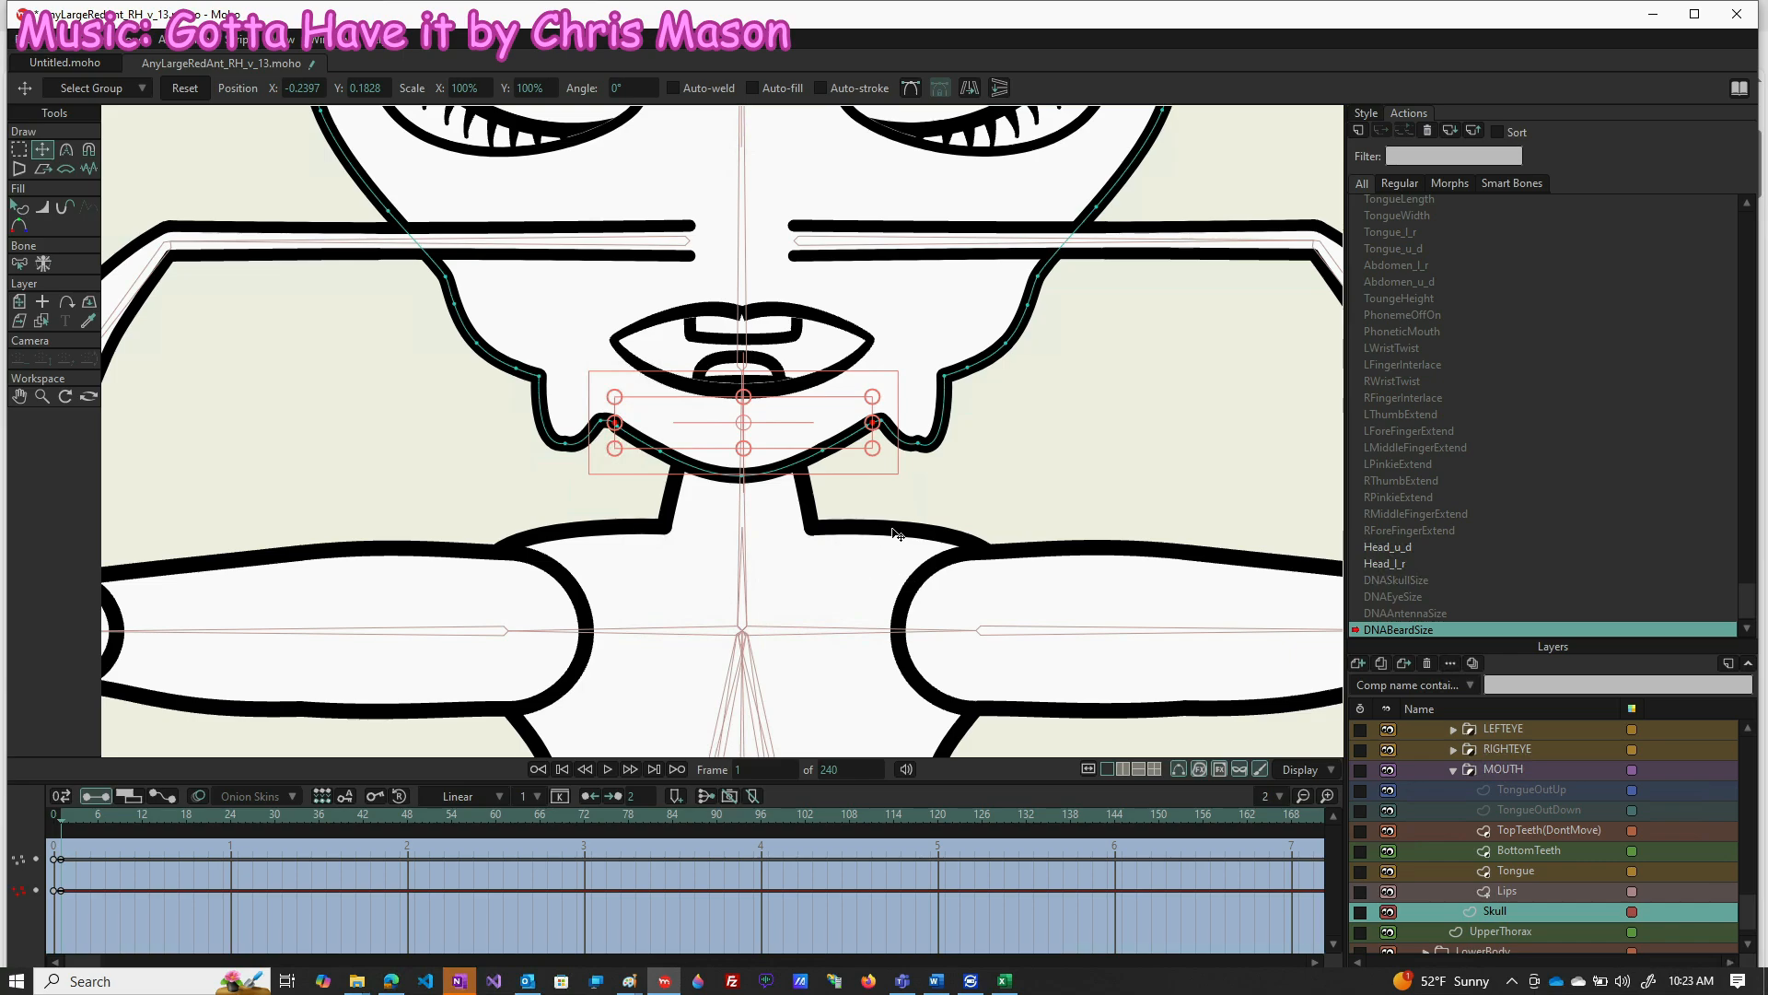
Move the outer edge point of each beard spike up so the jawline runs smoothly at frame 1
click(917, 447)
shift+click(565, 444)
drag(853, 460, 853, 420)
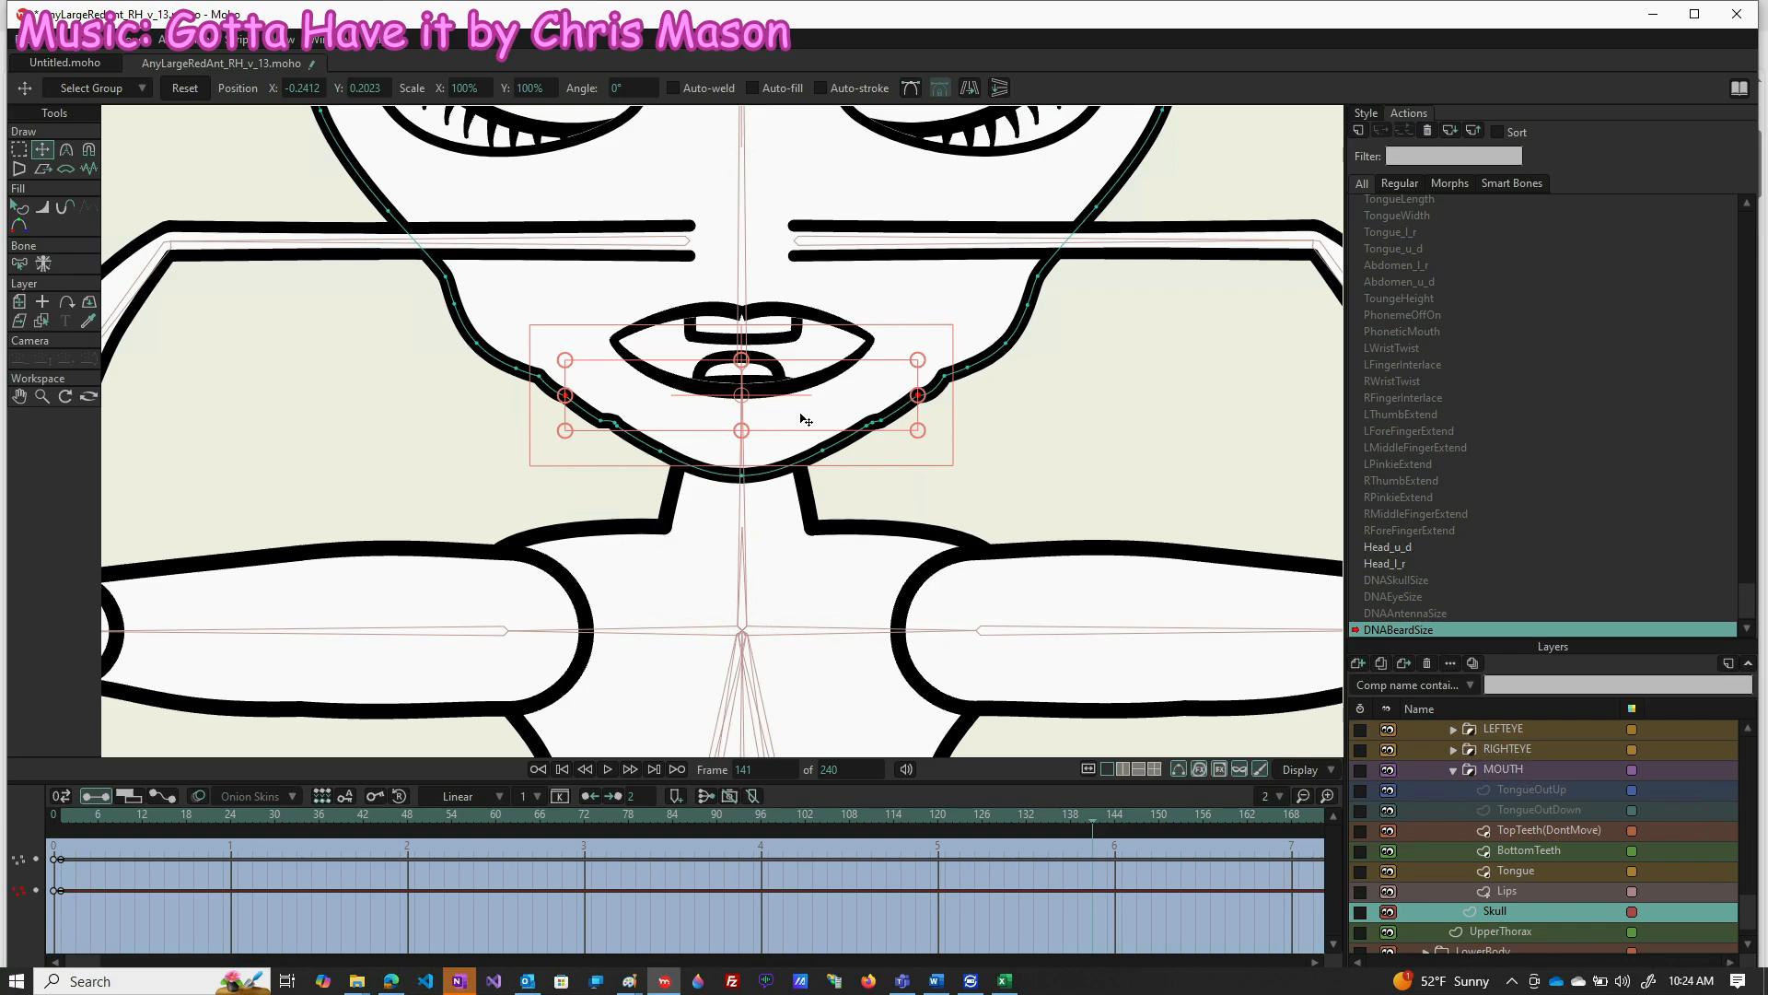
Reset all points of the Skull layer to their original shape at frame 71
click(578, 818)
click(604, 276)
key(ctrl+a)
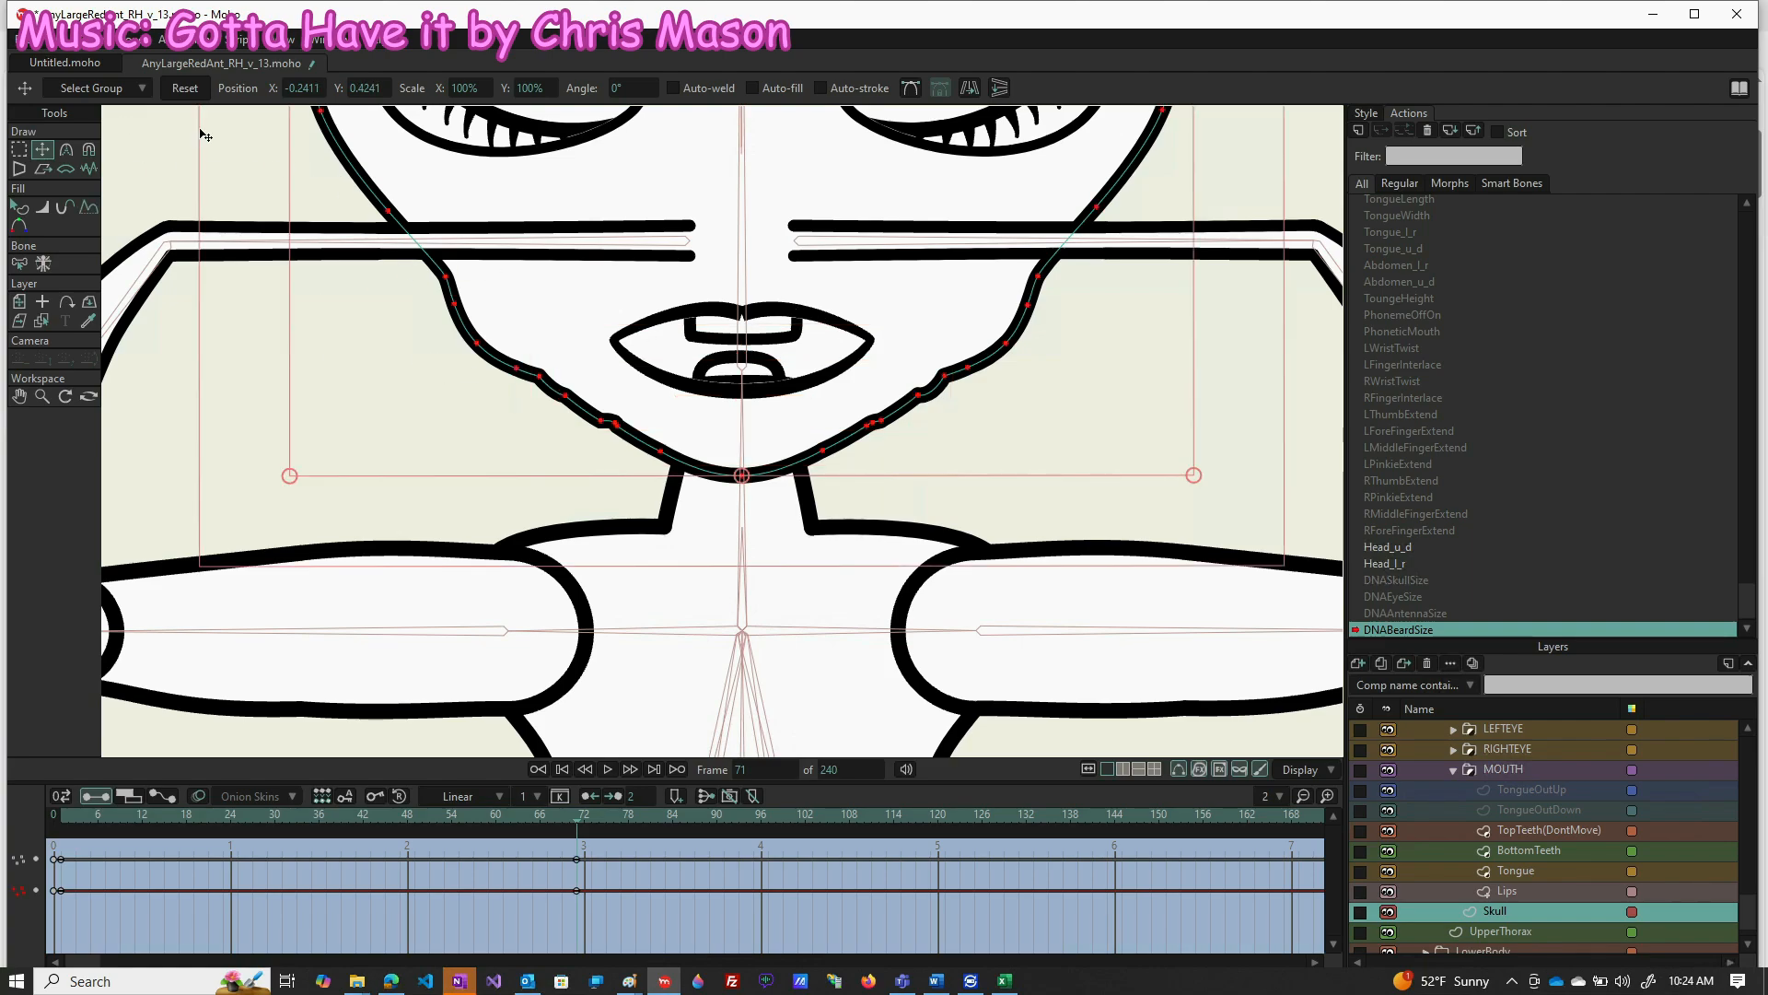
click(185, 88)
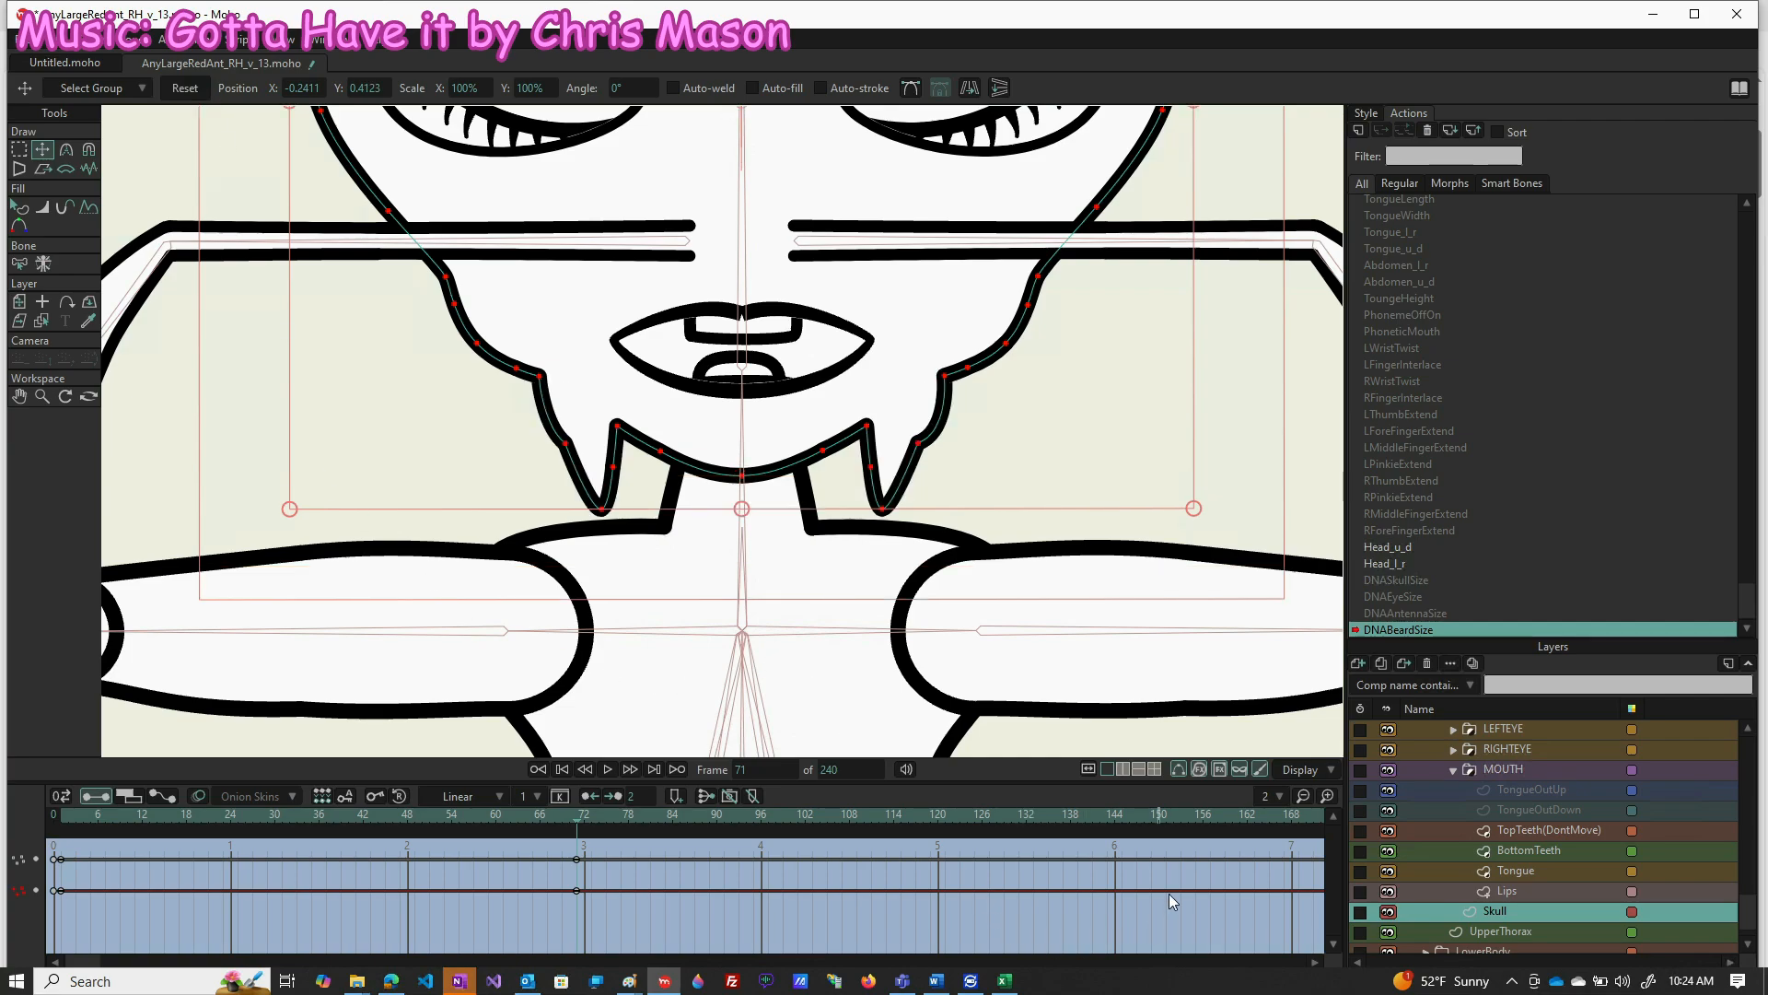
Select the points of both beard spikes at frame 141, stretch them downward and move them slightly lower
click(1091, 813)
key(g)
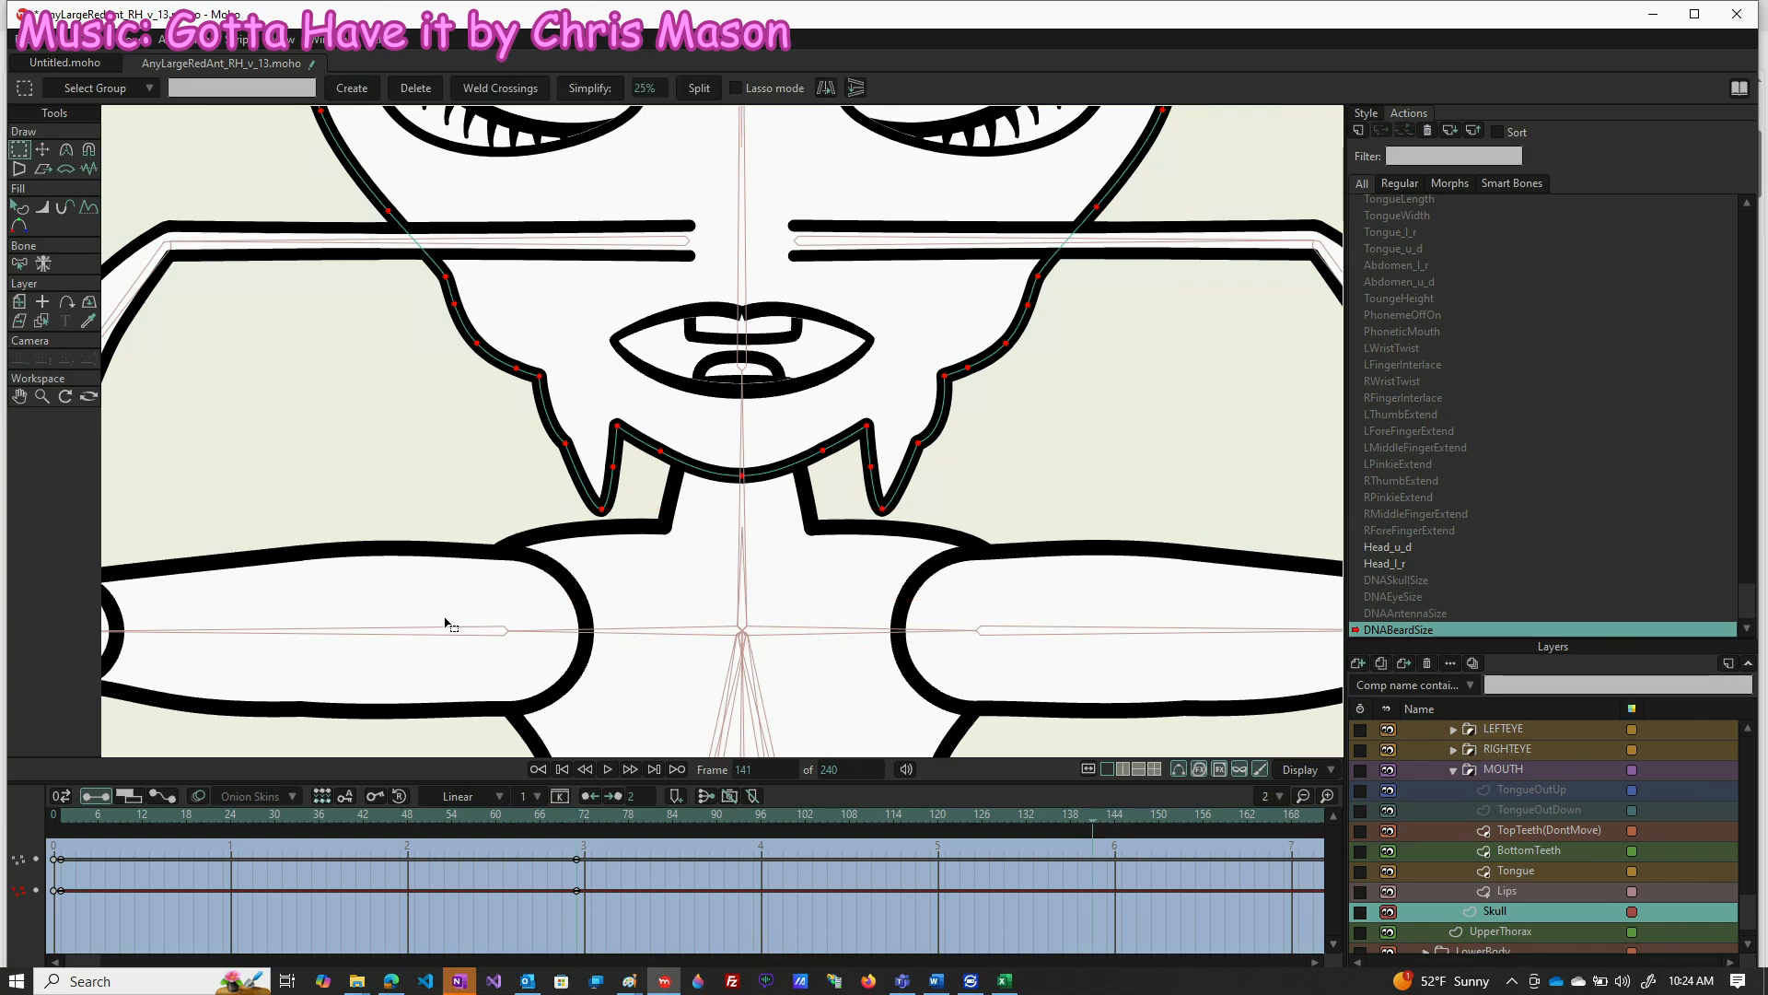
click(502, 481)
drag(671, 527, 645, 541)
drag(952, 433, 855, 538)
key(t)
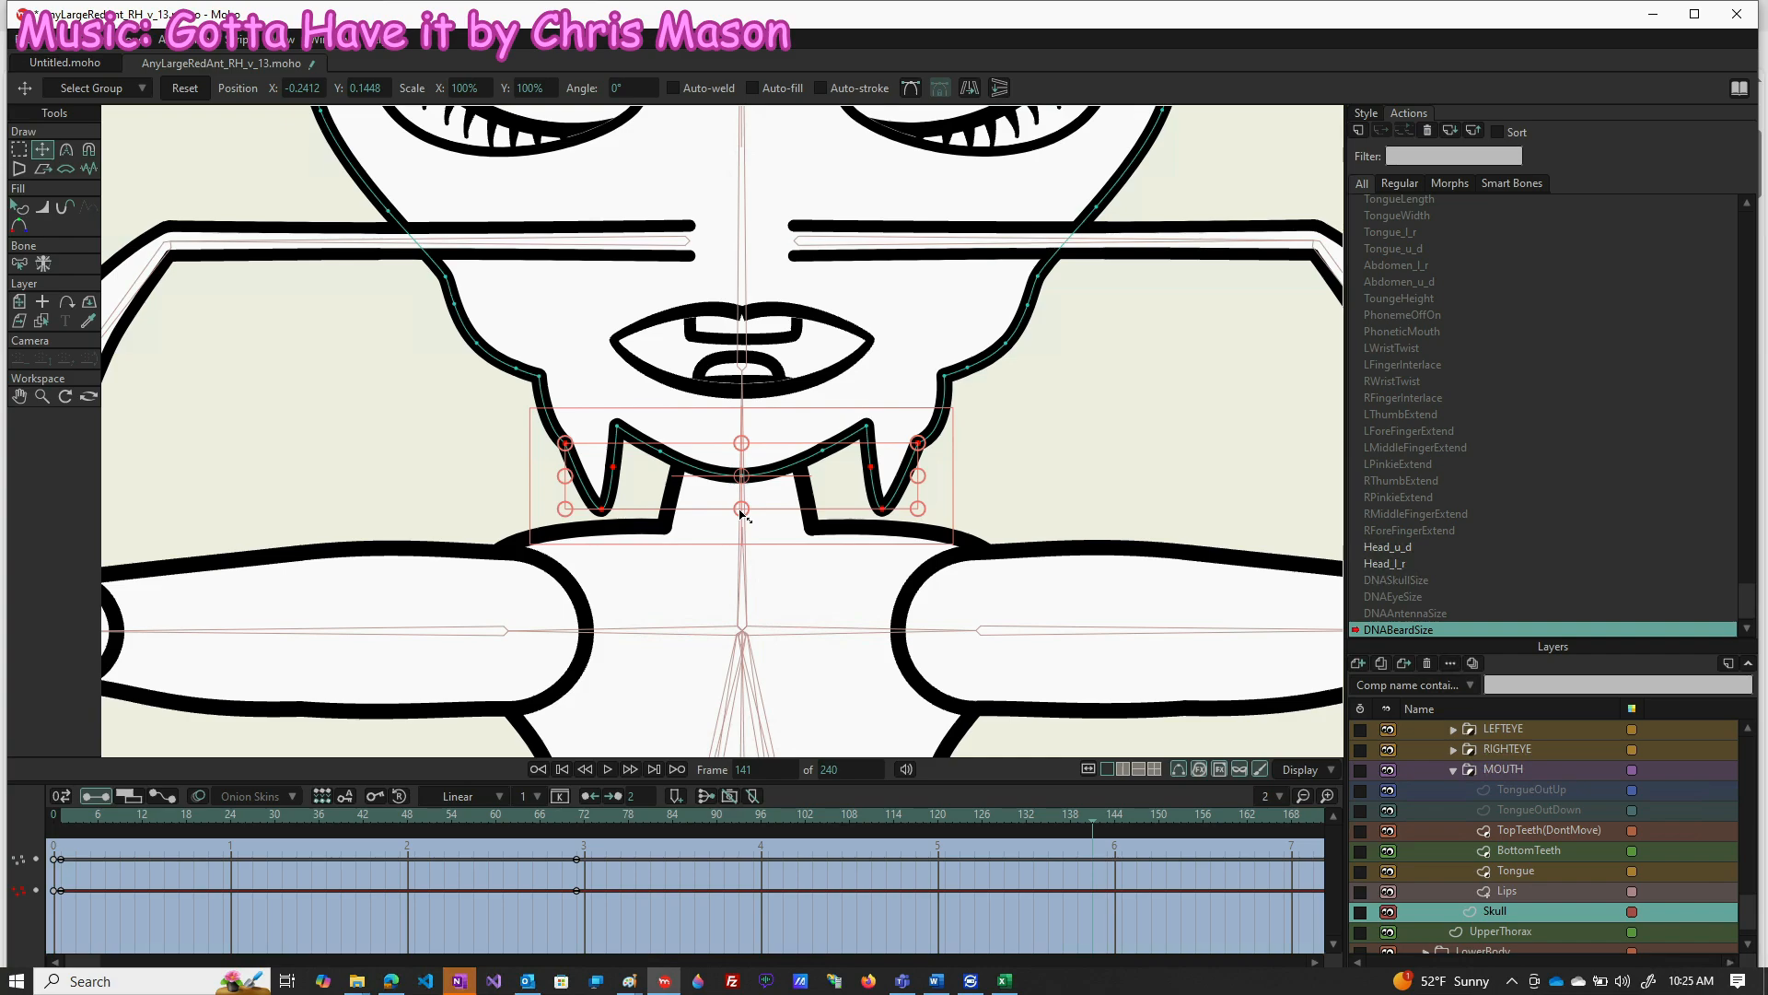
drag(742, 511, 743, 553)
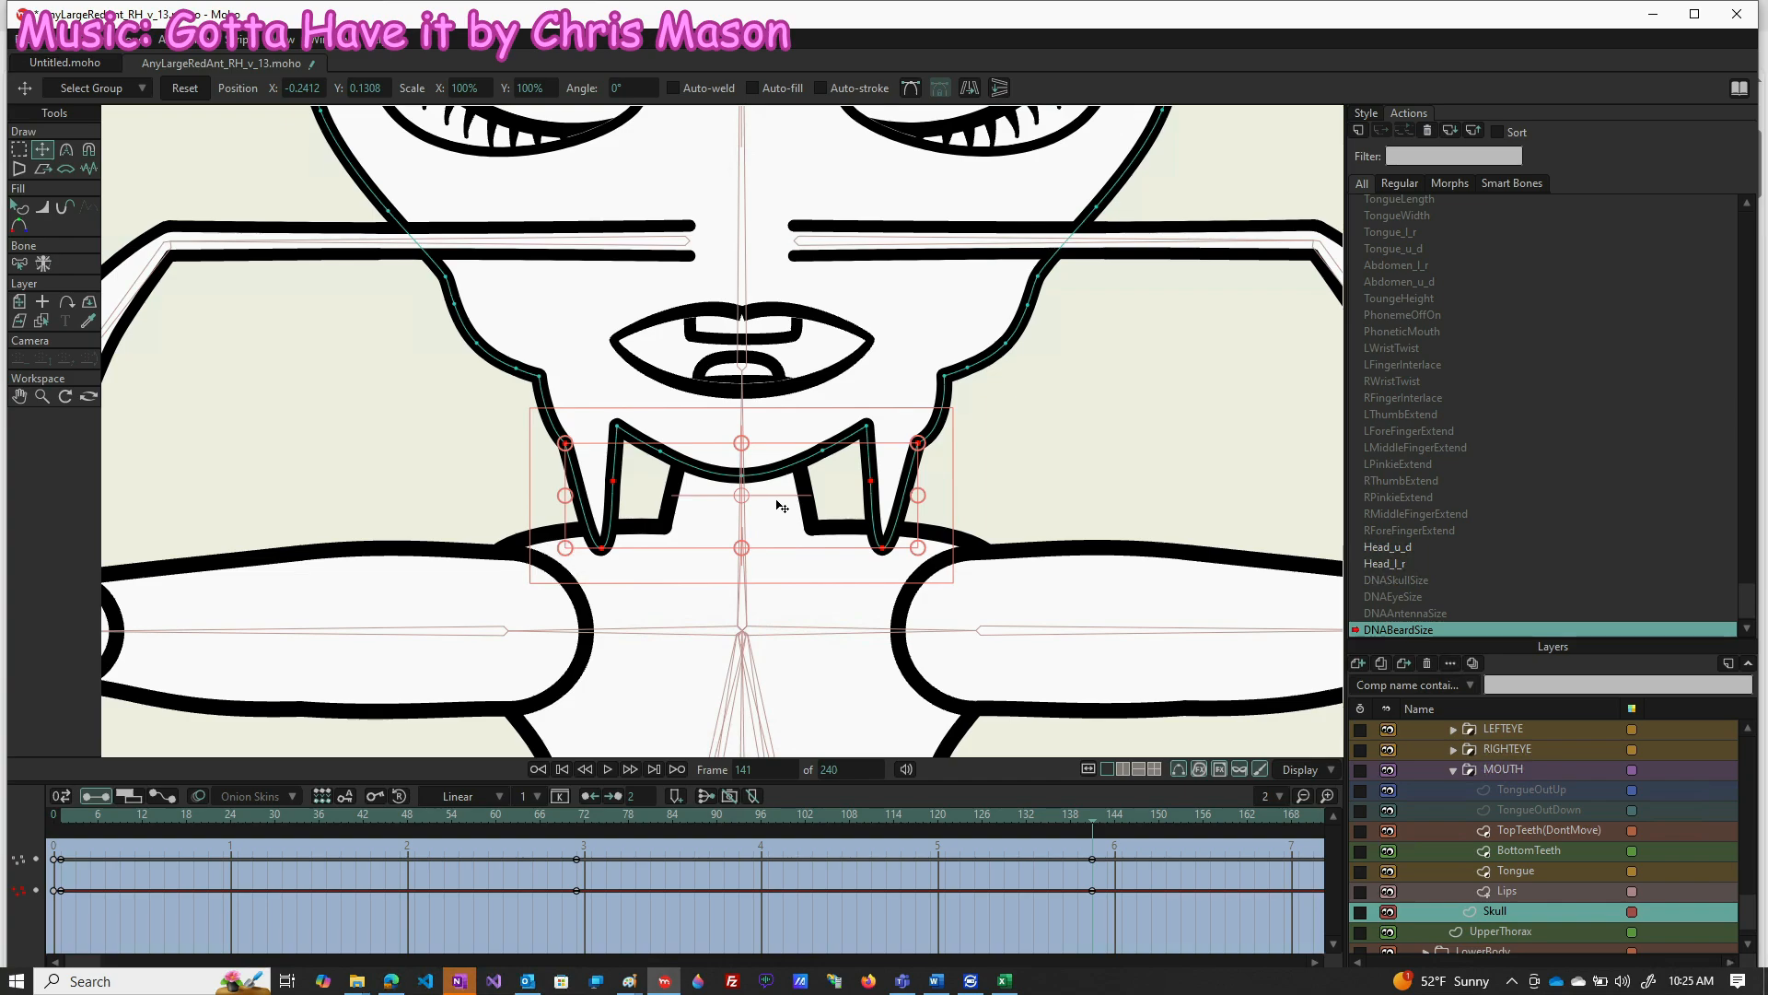
drag(789, 521, 785, 516)
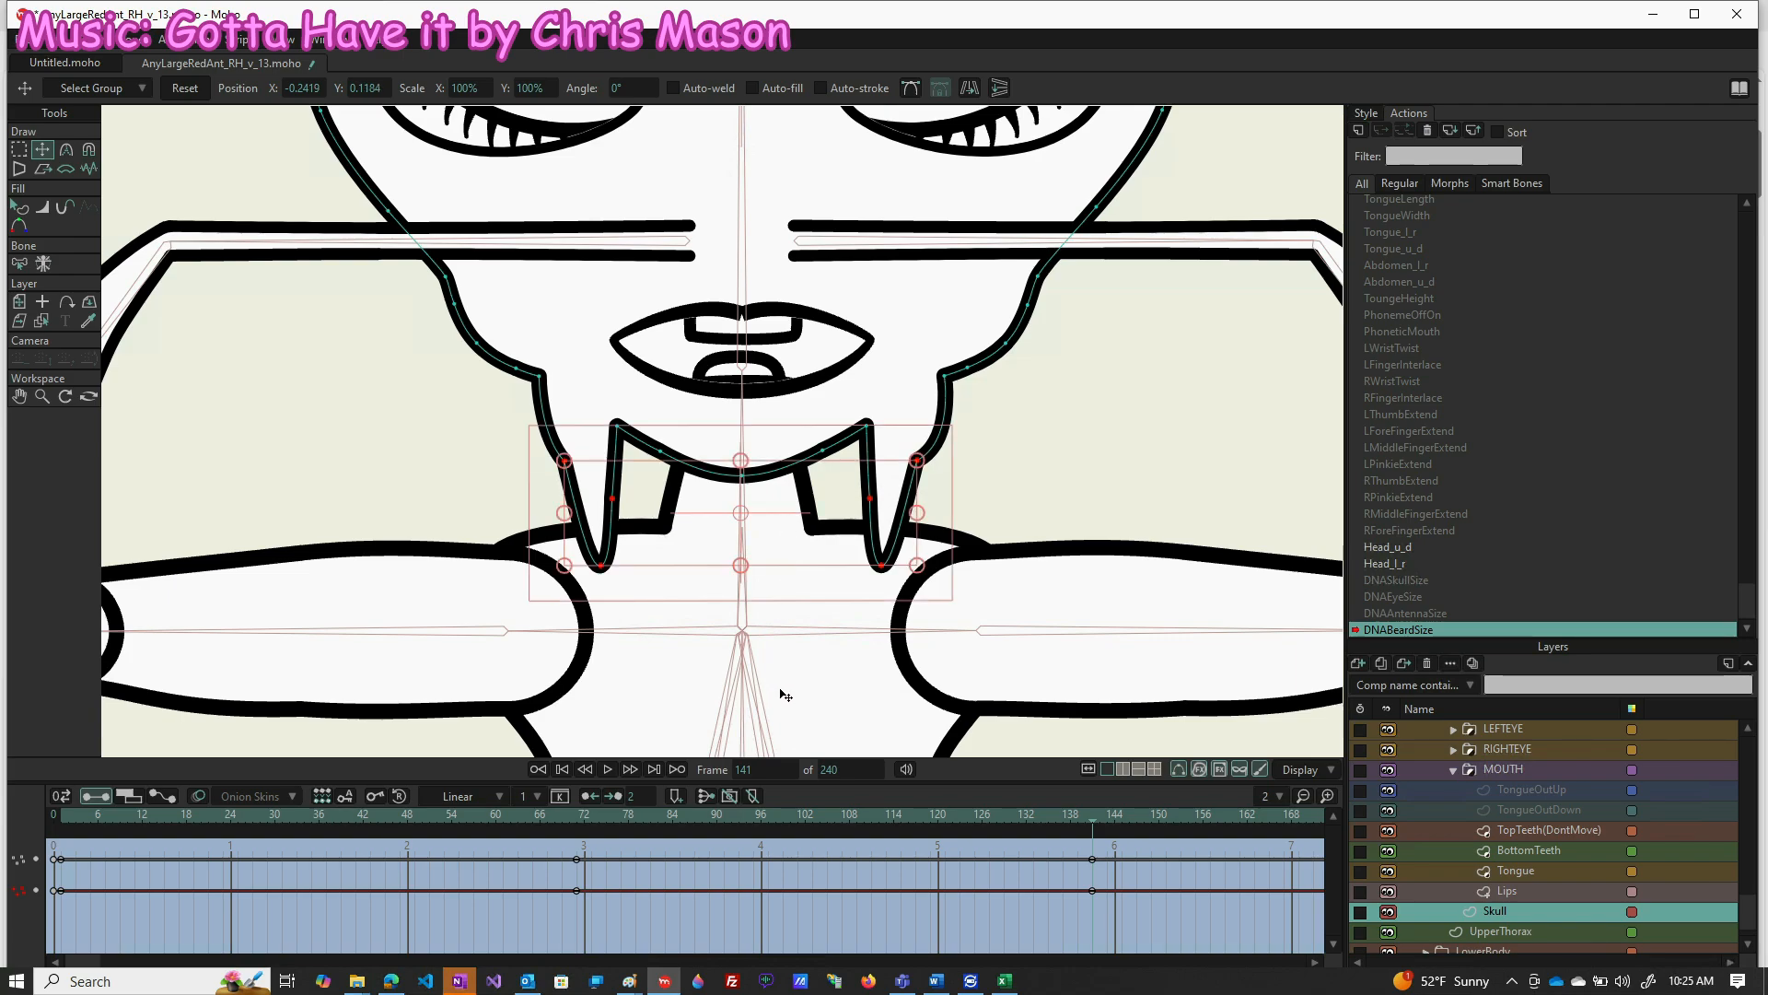
Preview the beard size change by moving through the DNABeardSize action from frame 71 to several other frames
click(578, 816)
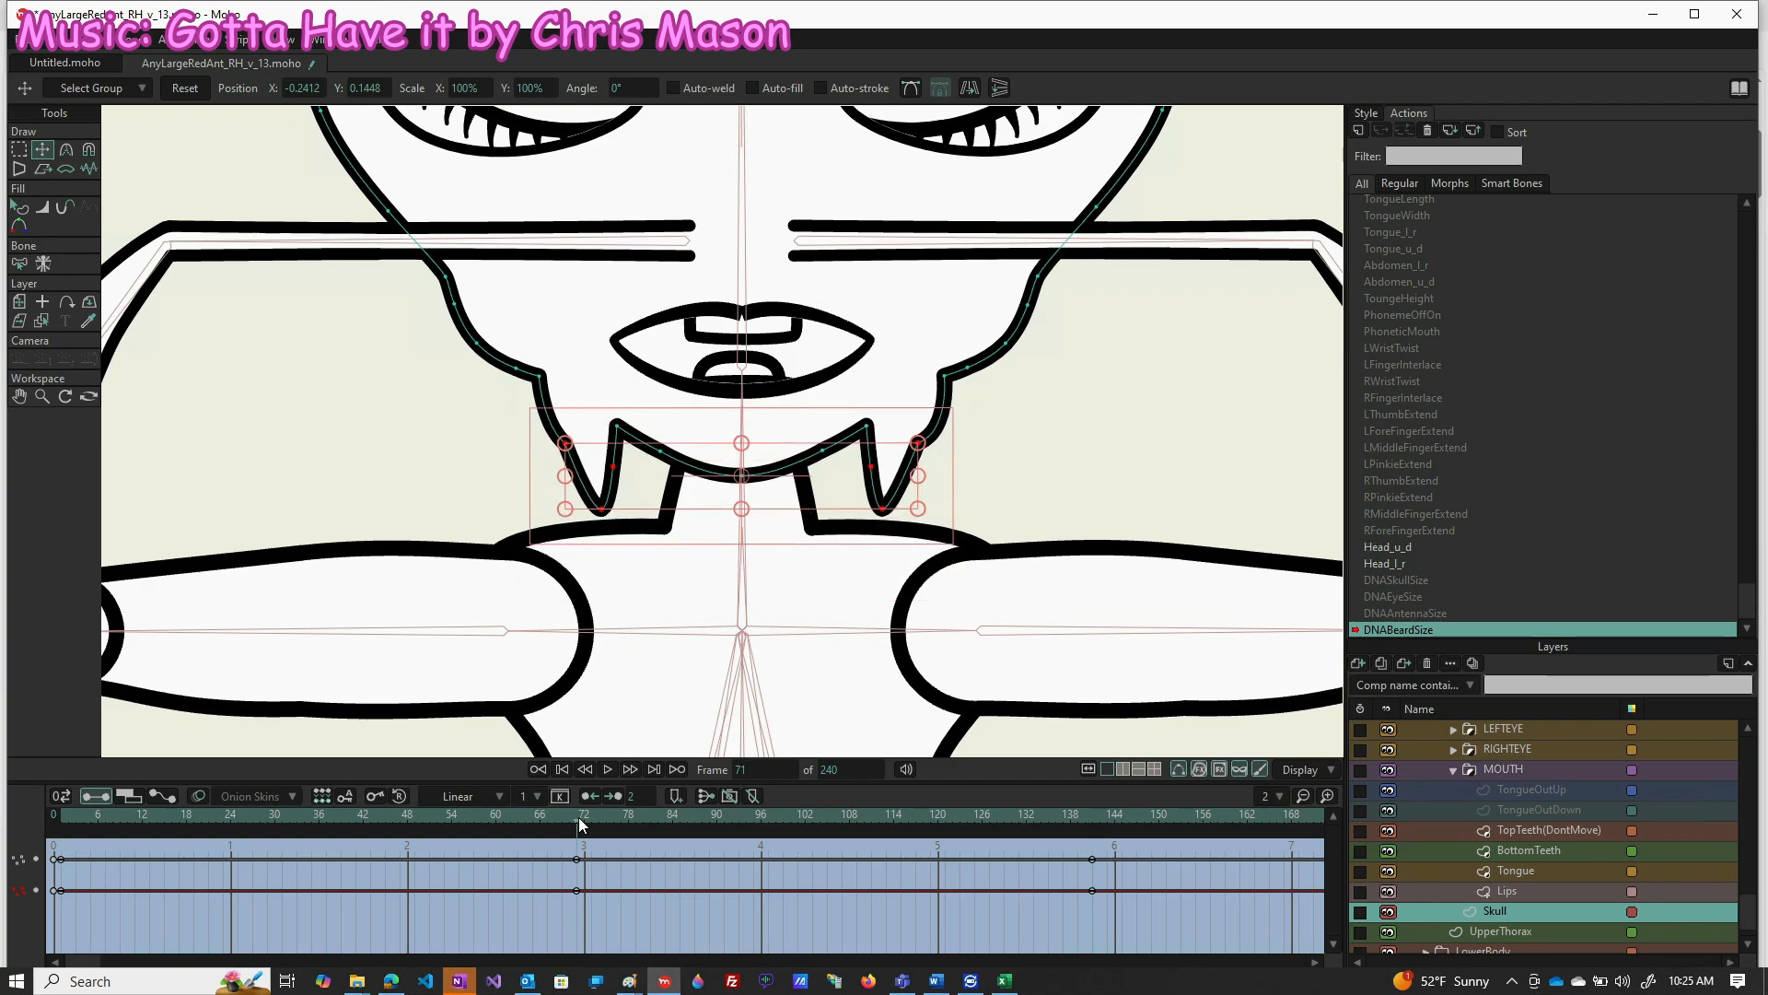
click(909, 815)
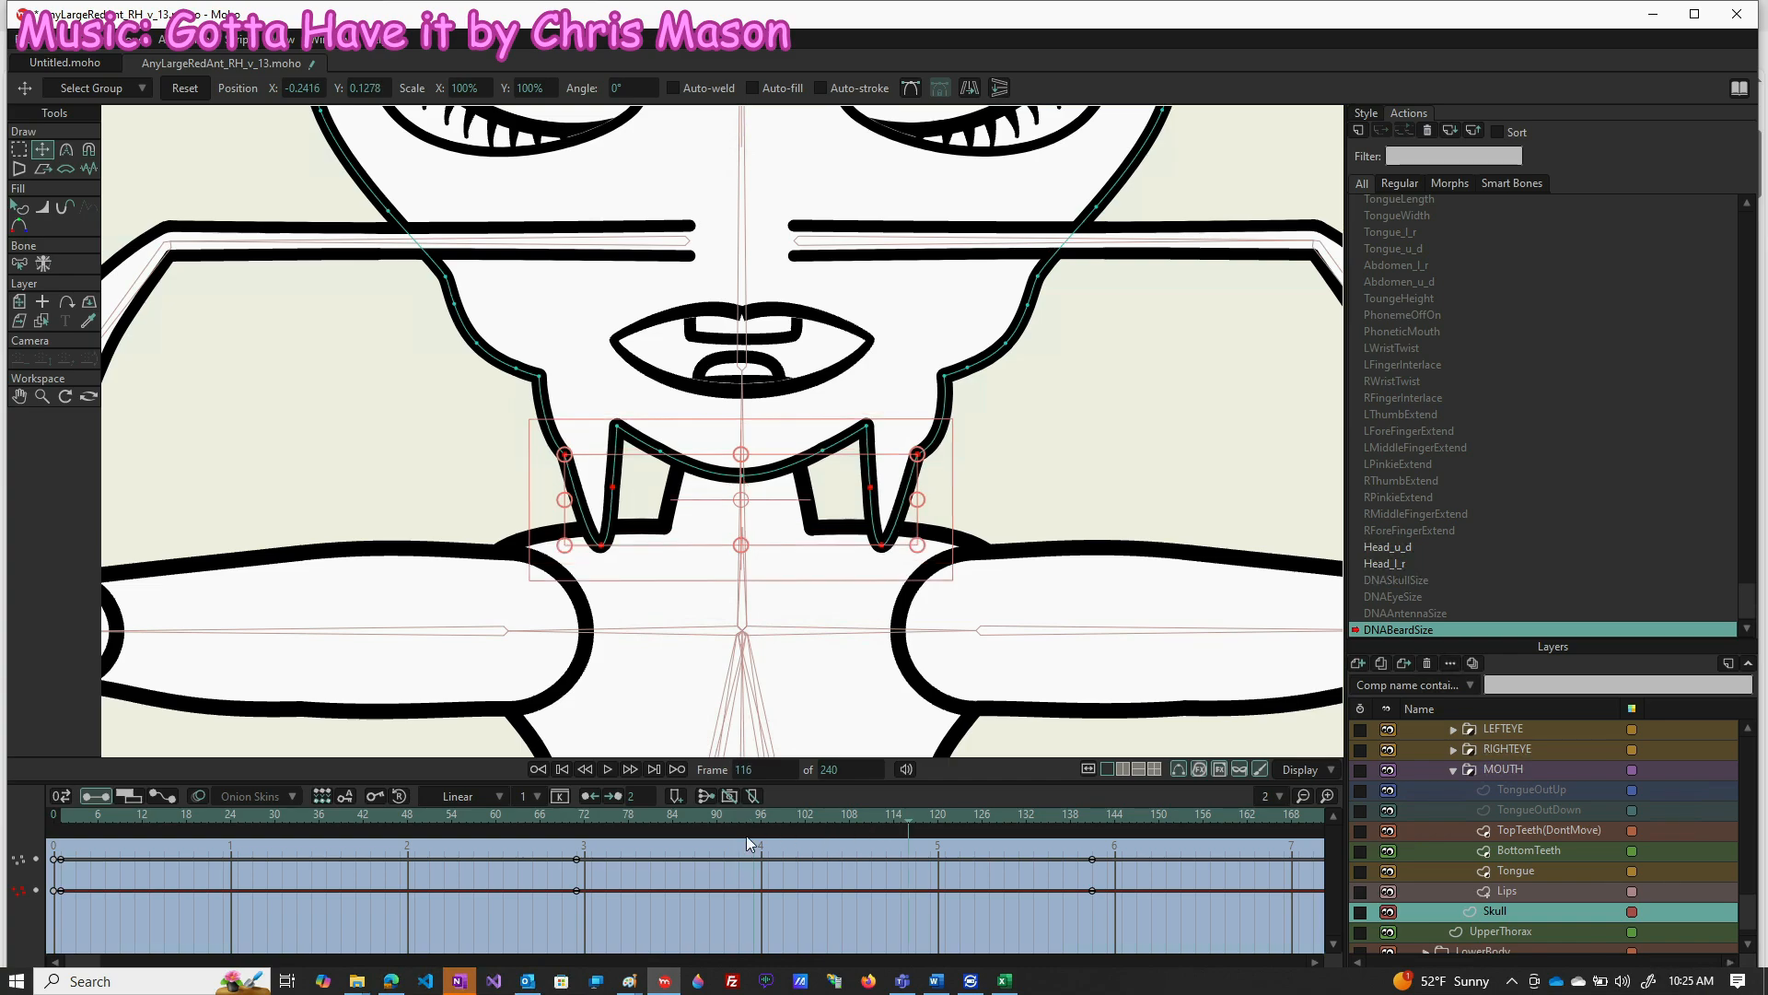
click(347, 853)
click(1042, 849)
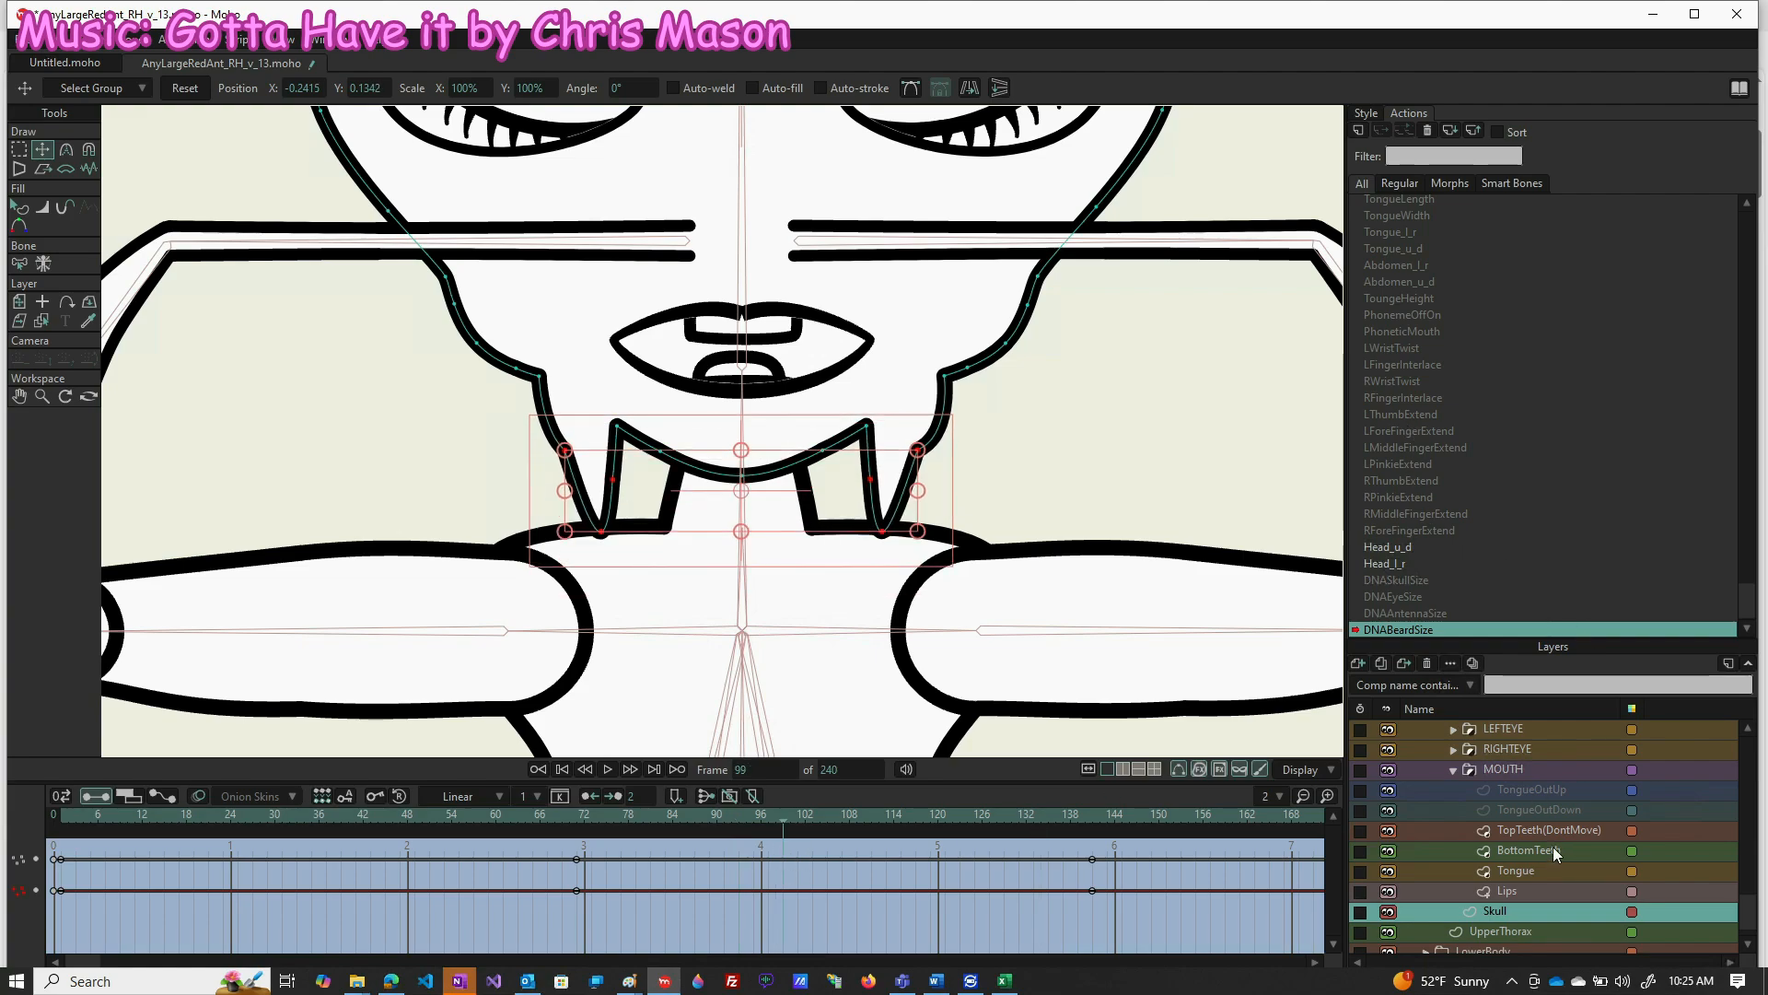
Activate the DNAMouthSize action on the AnyLargeRedAnt layer and select the MOUTH layer for transforming at frame 1
scroll(1552, 847, down, 5)
scroll(1532, 744, up, 5)
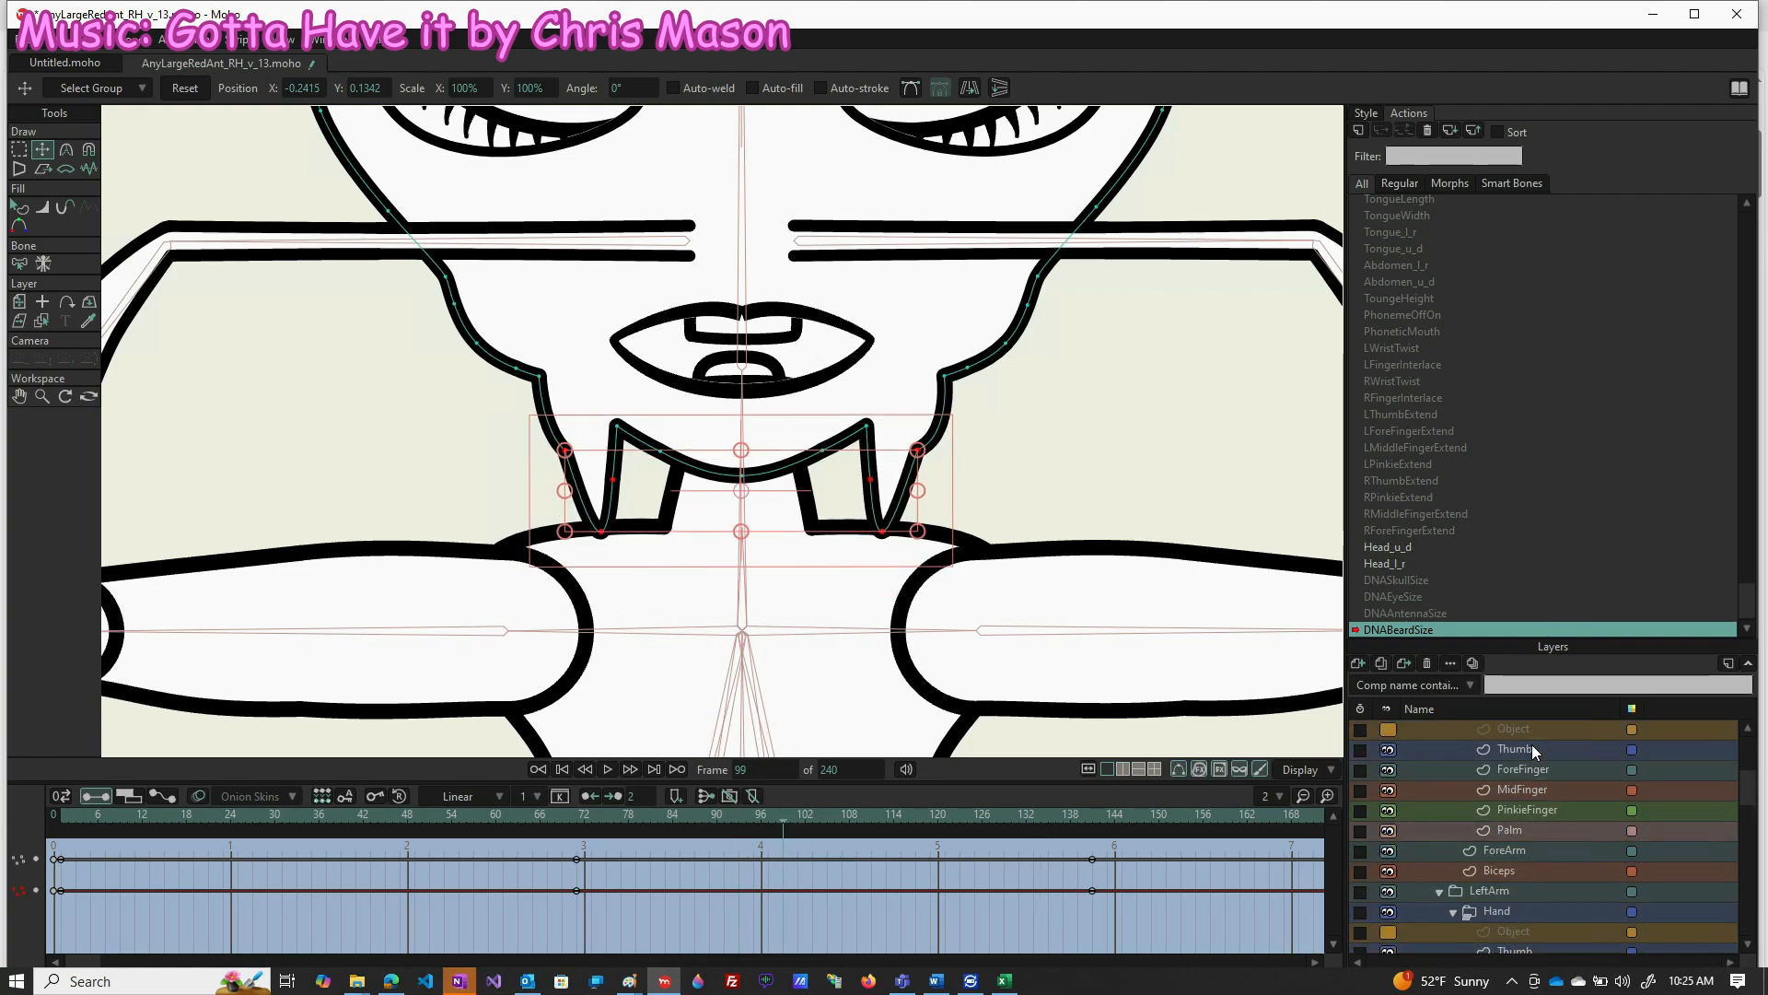
click(1524, 729)
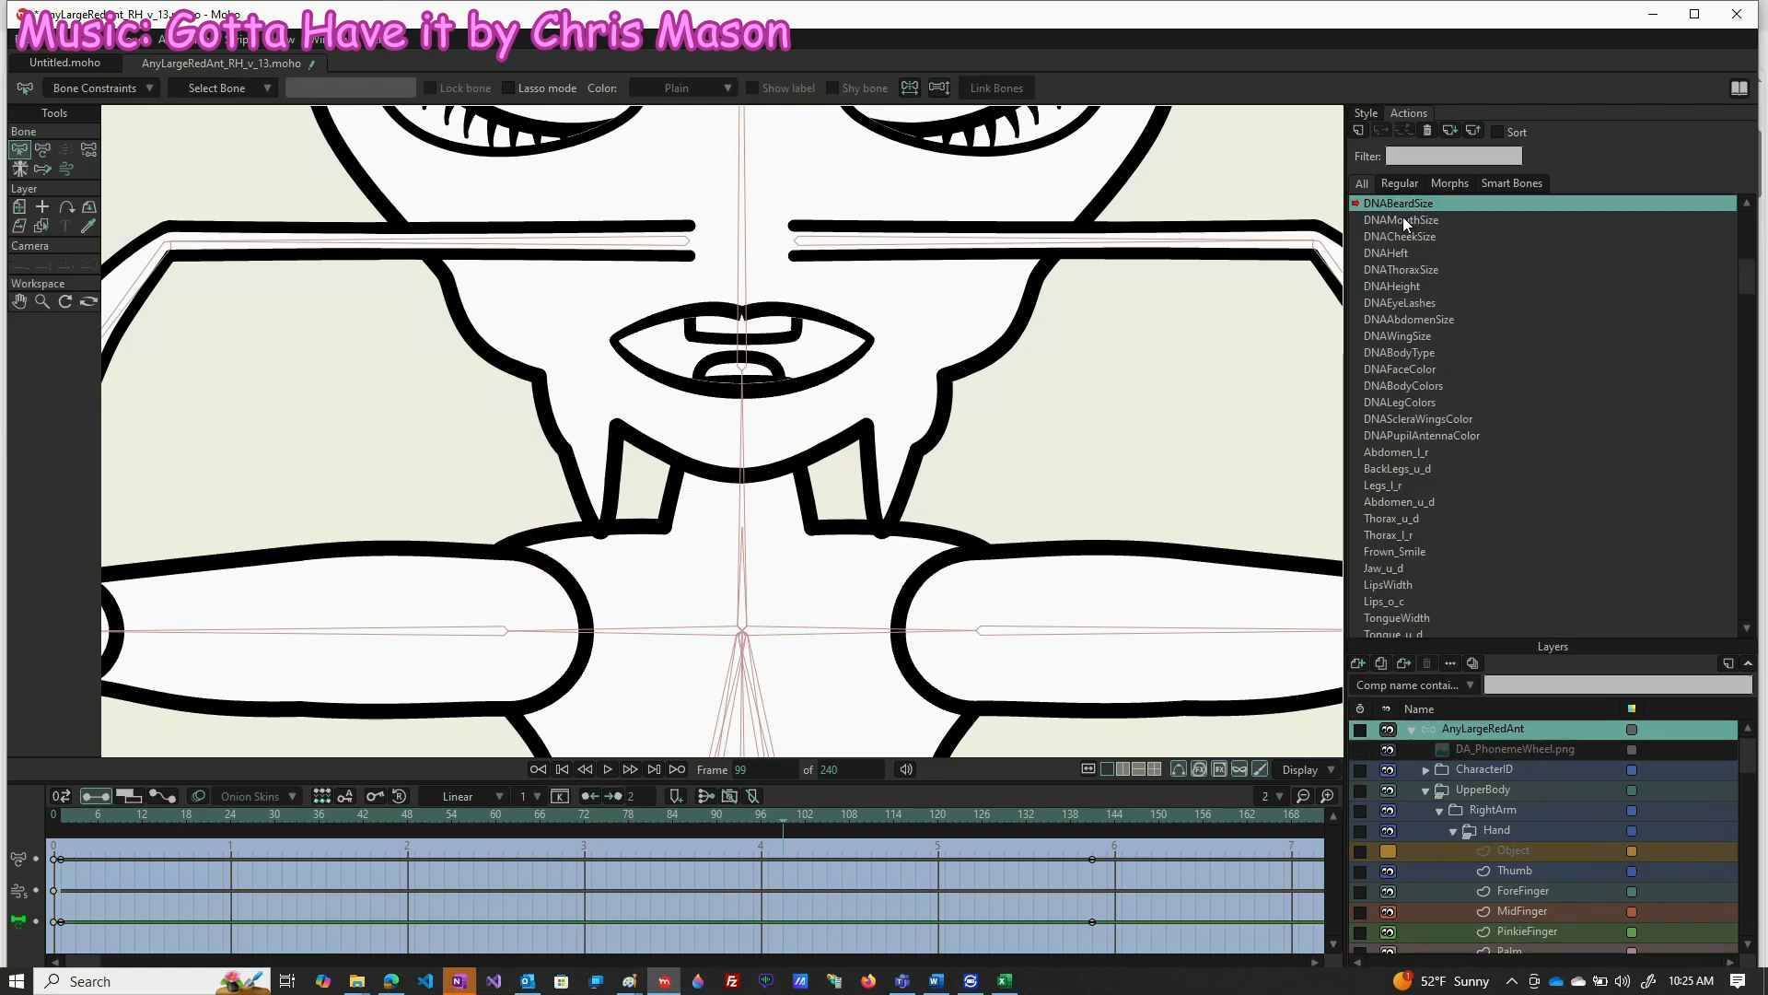
click(1391, 219)
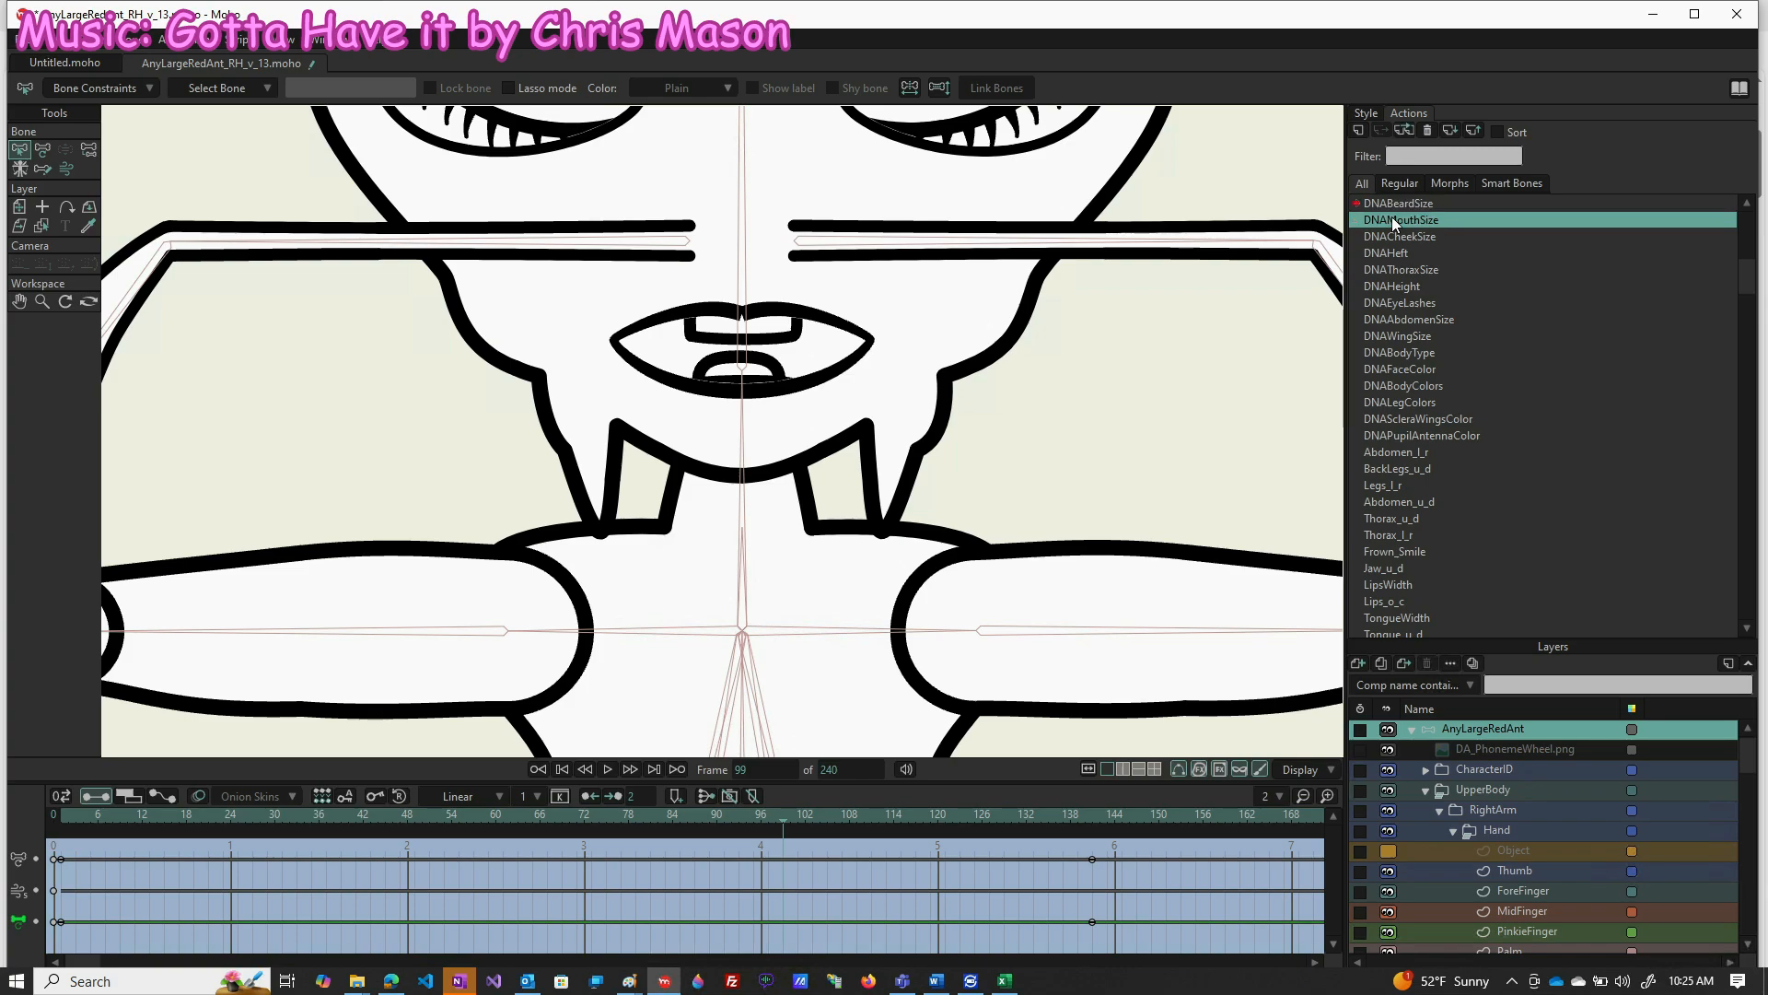
double_click(1391, 219)
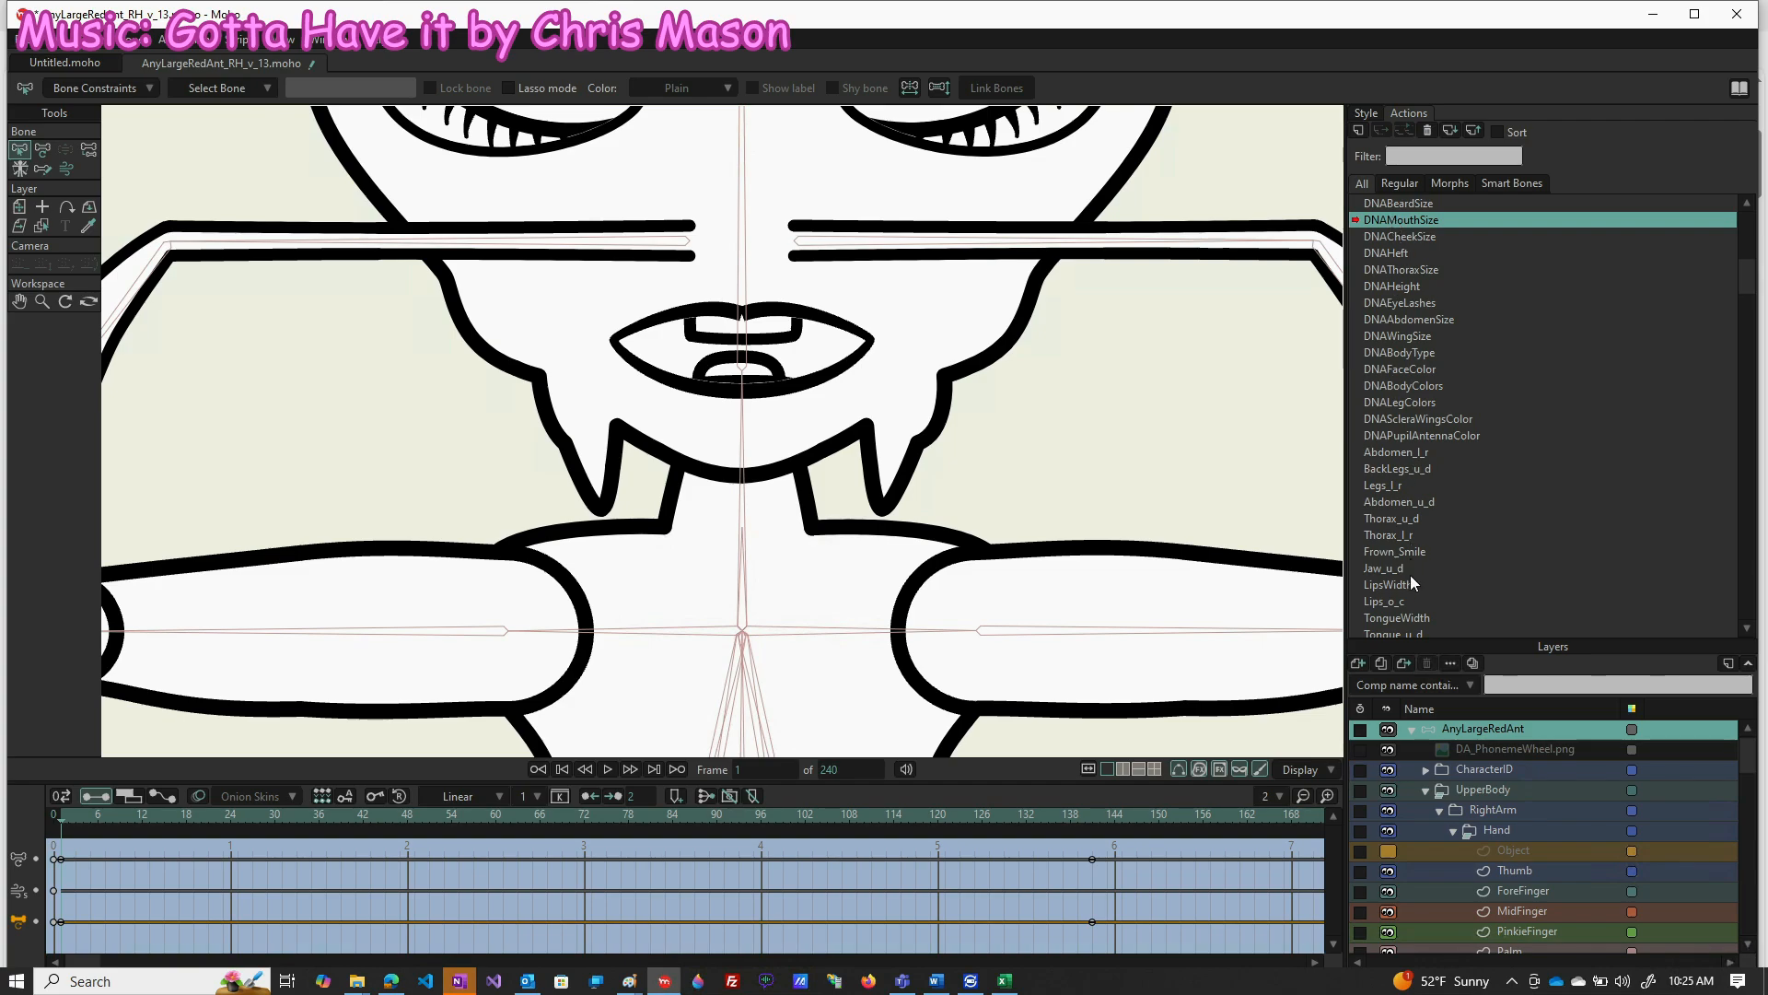
scroll(1496, 873, down, 1)
click(1497, 875)
scroll(1497, 875, down, 8)
scroll(1497, 874, down, 5)
scroll(1498, 876, down, 1)
click(1511, 875)
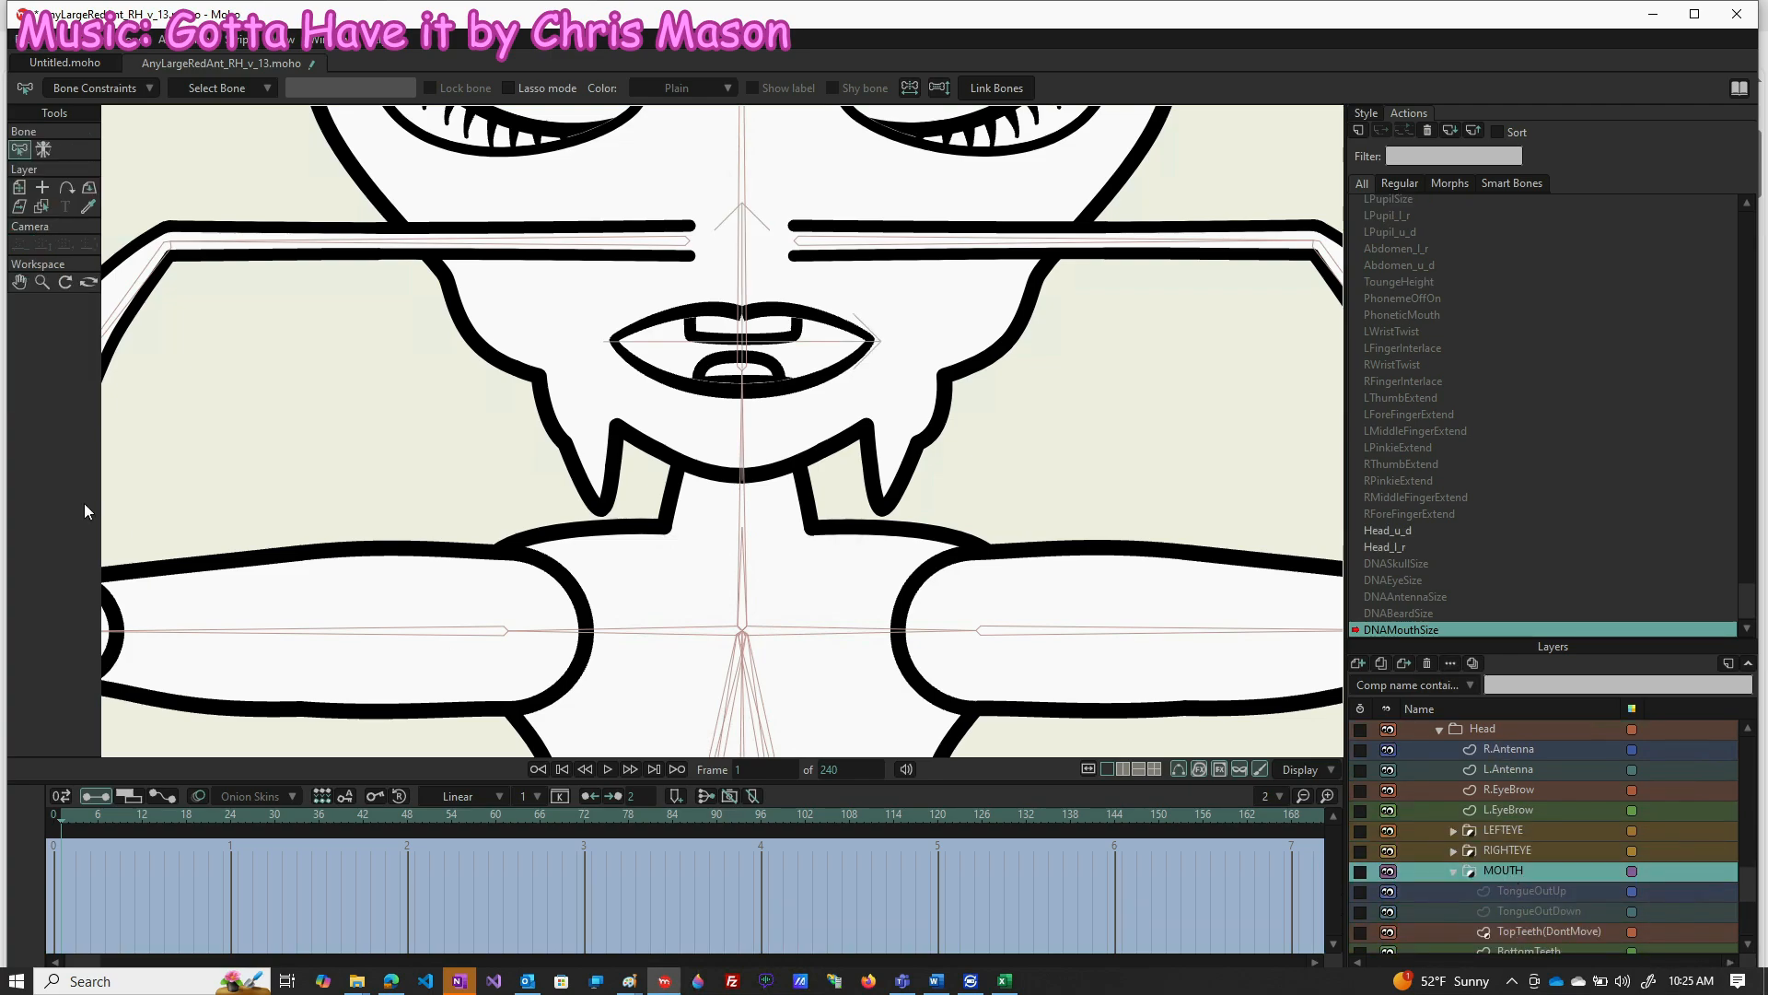
click(20, 187)
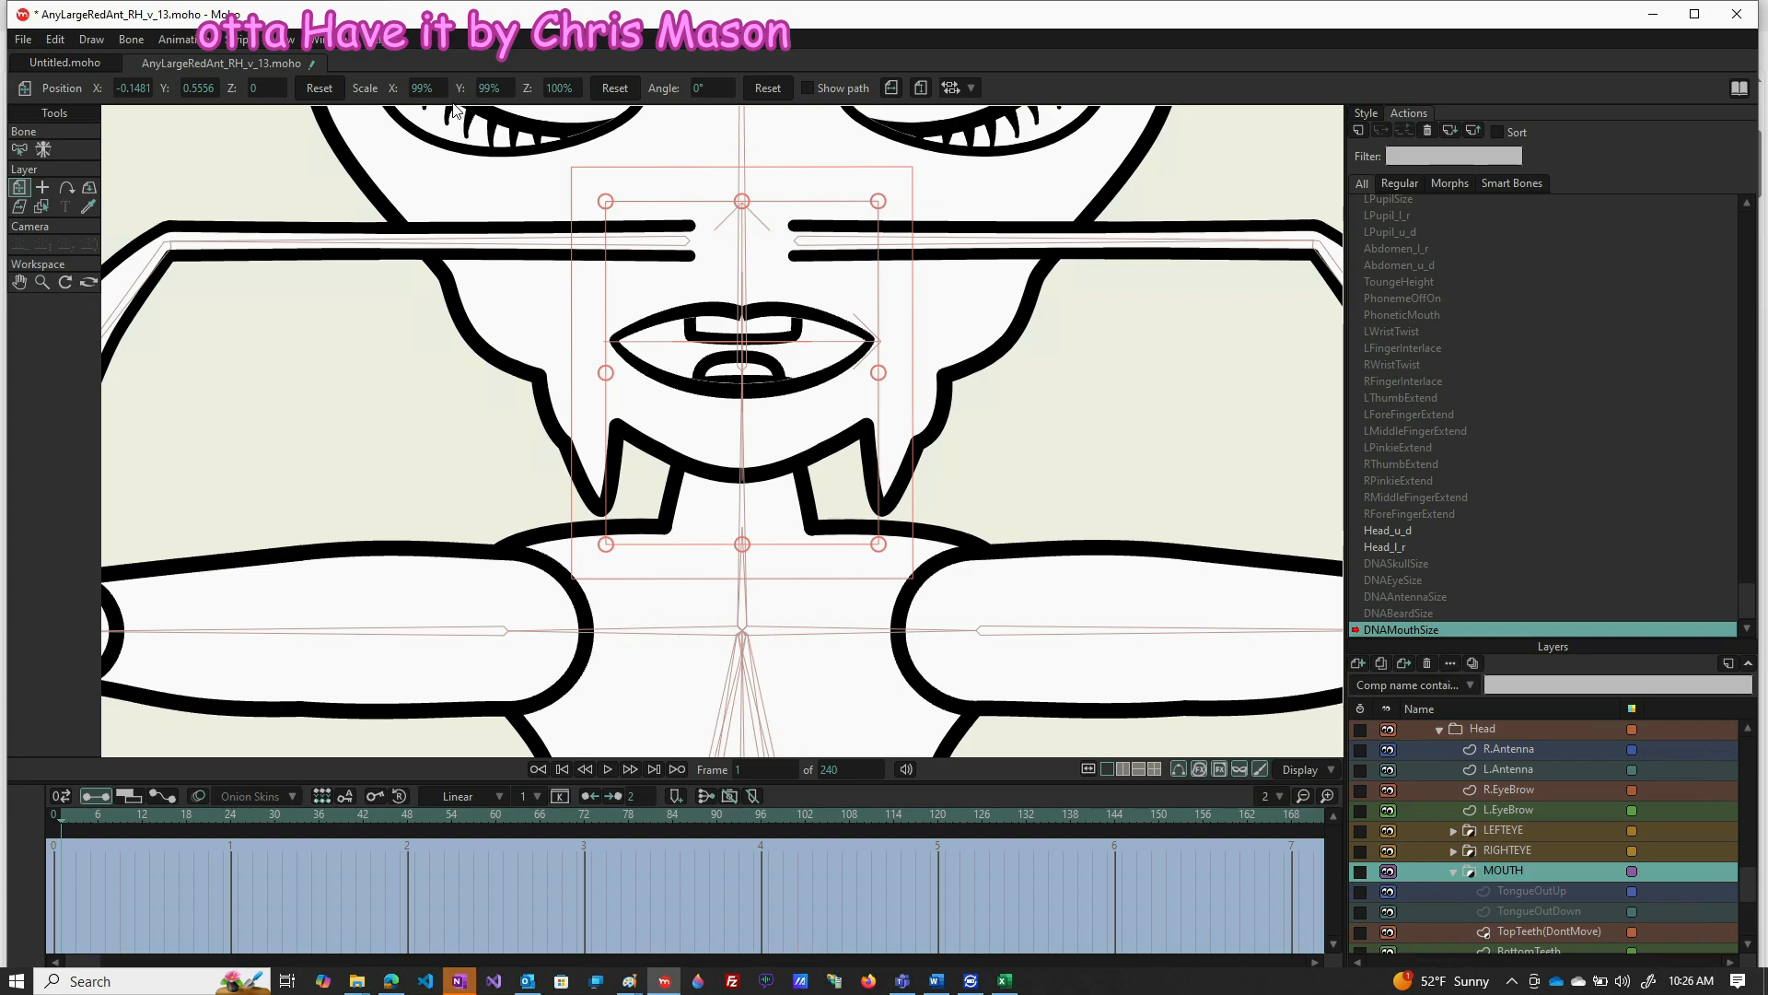
Scale the MOUTH layer to 75% in X and Y at frame 1
click(425, 89)
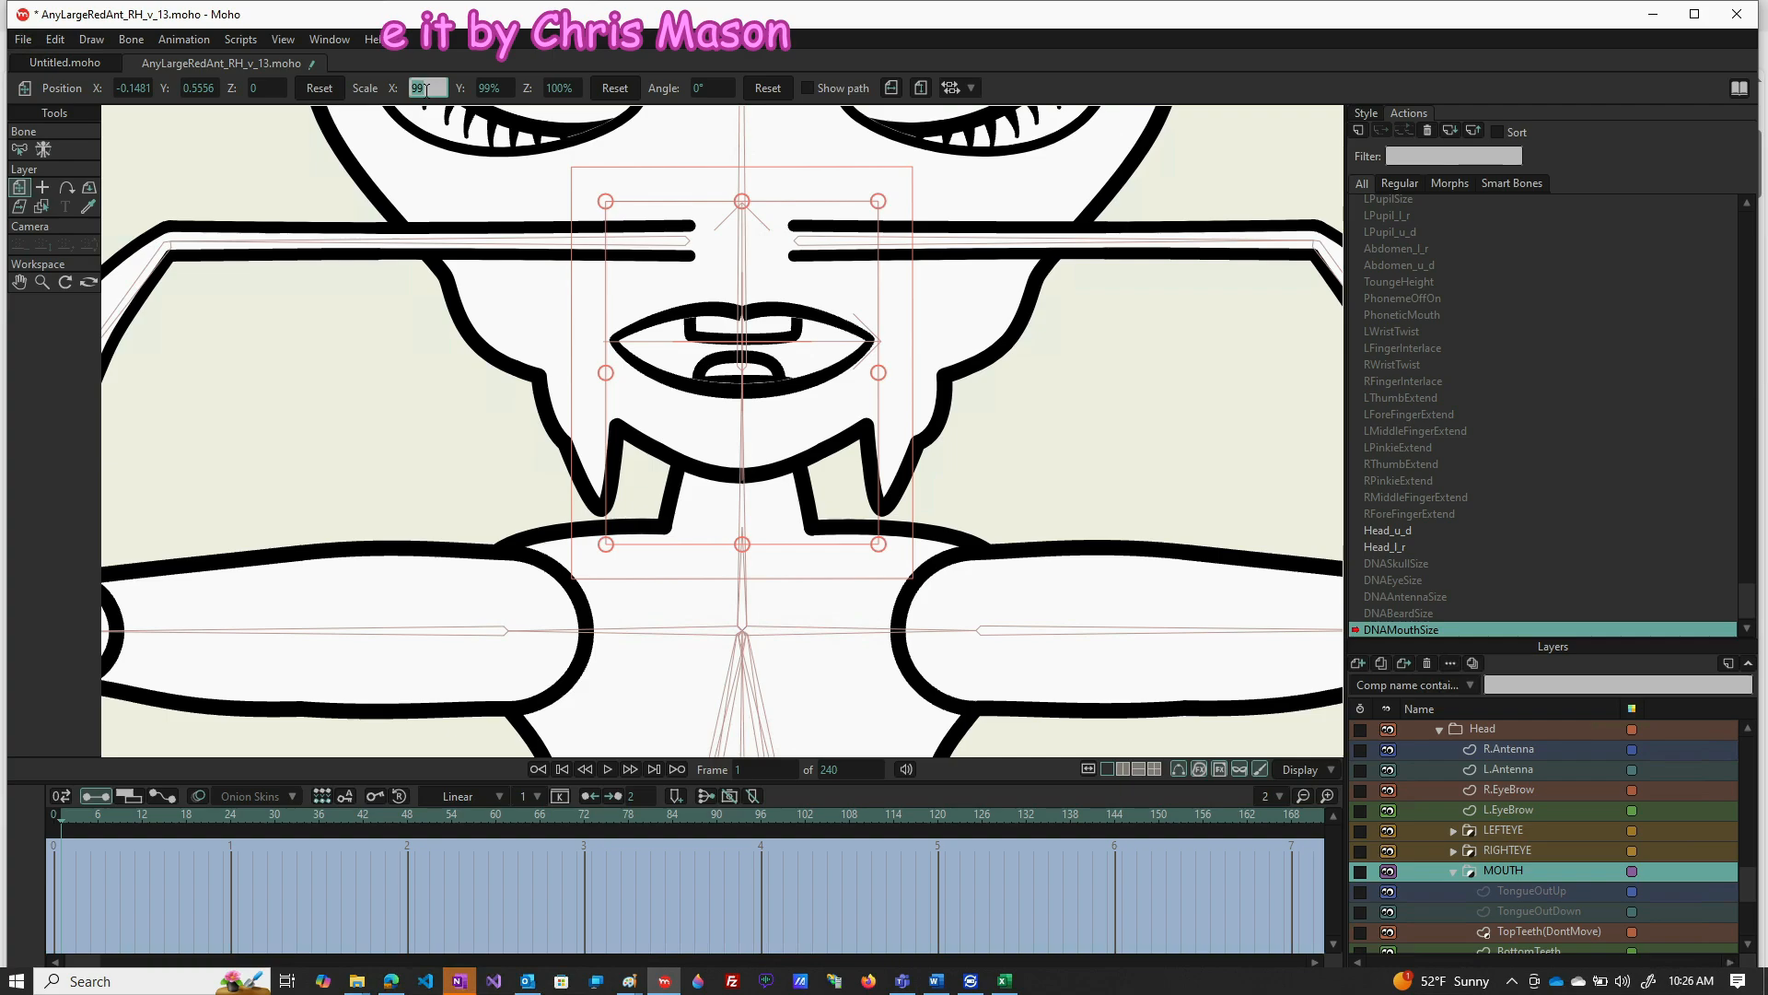
text(75)
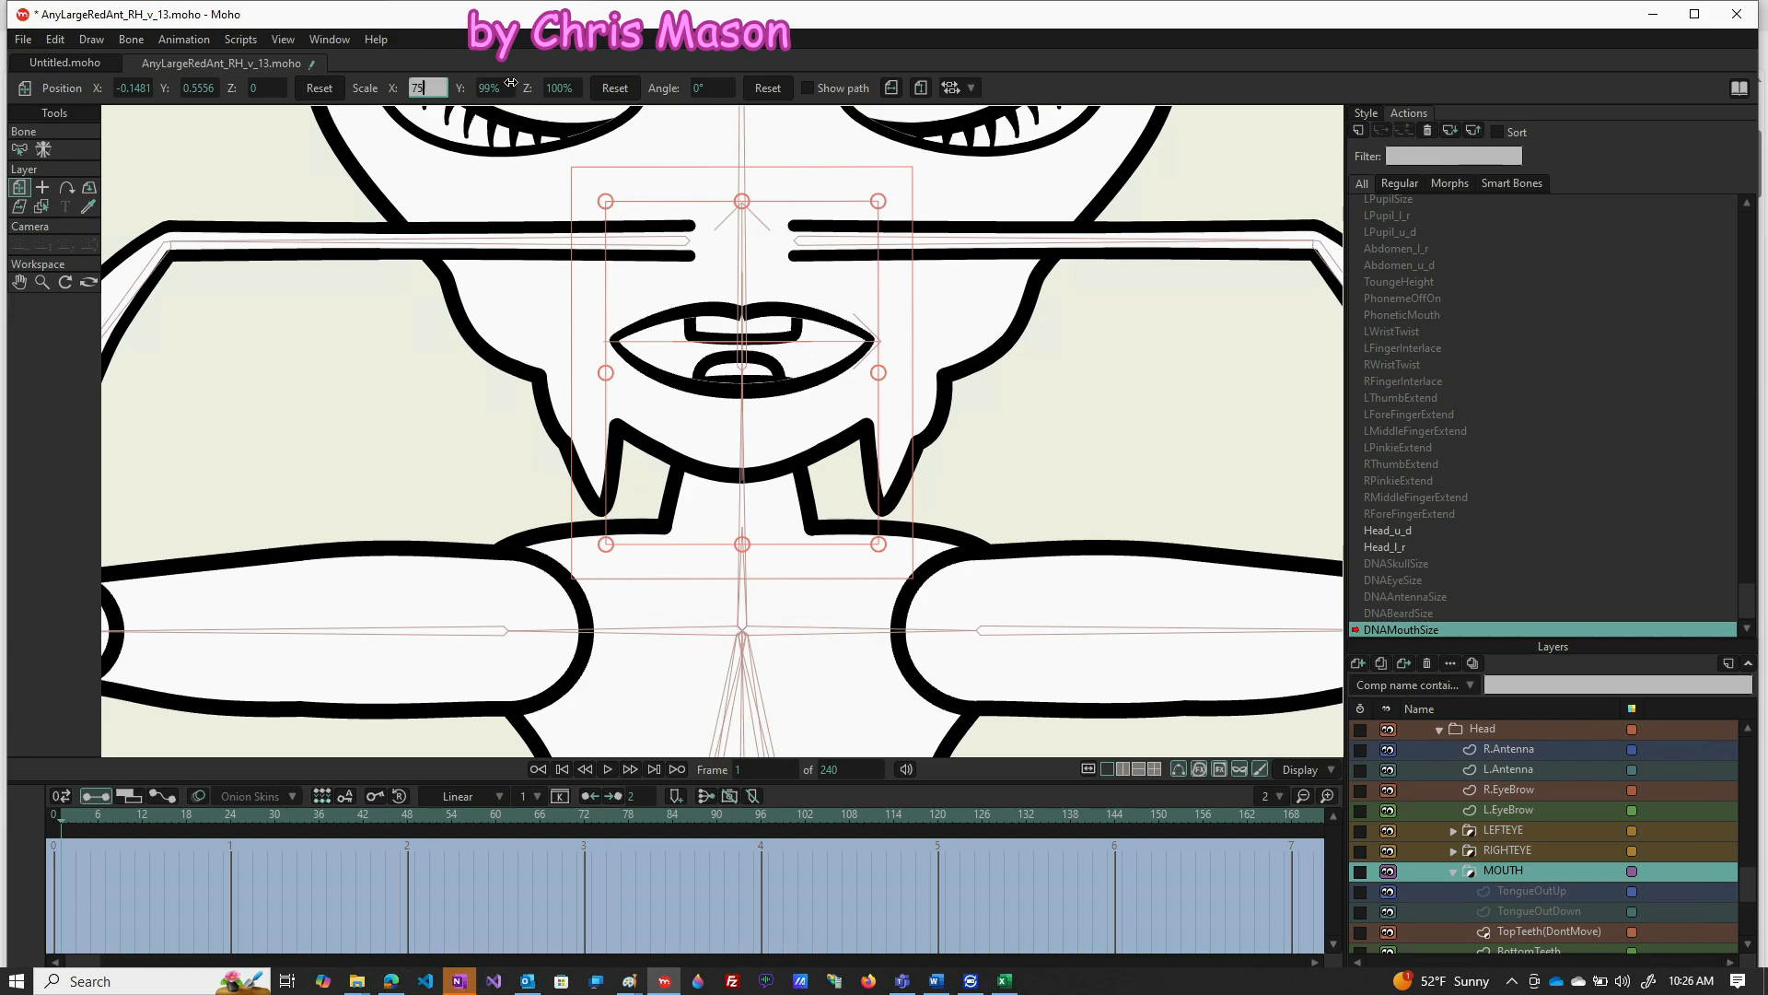
key(Tab)
text(75)
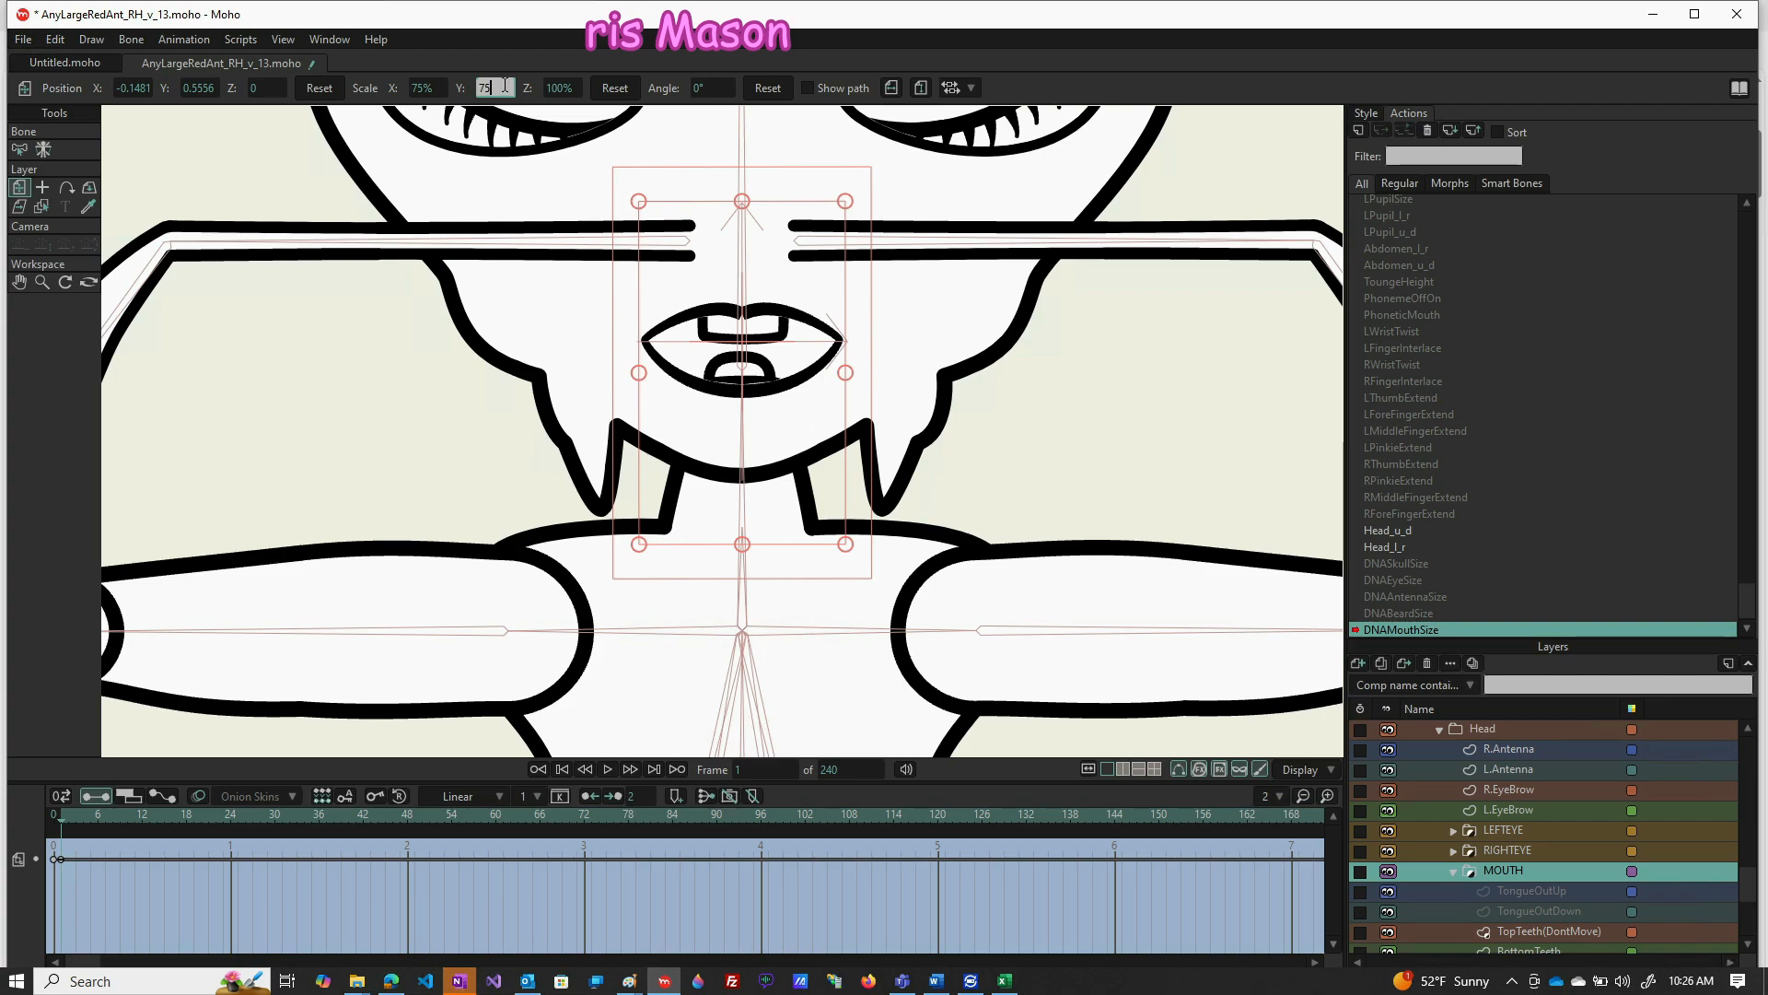
key(Return)
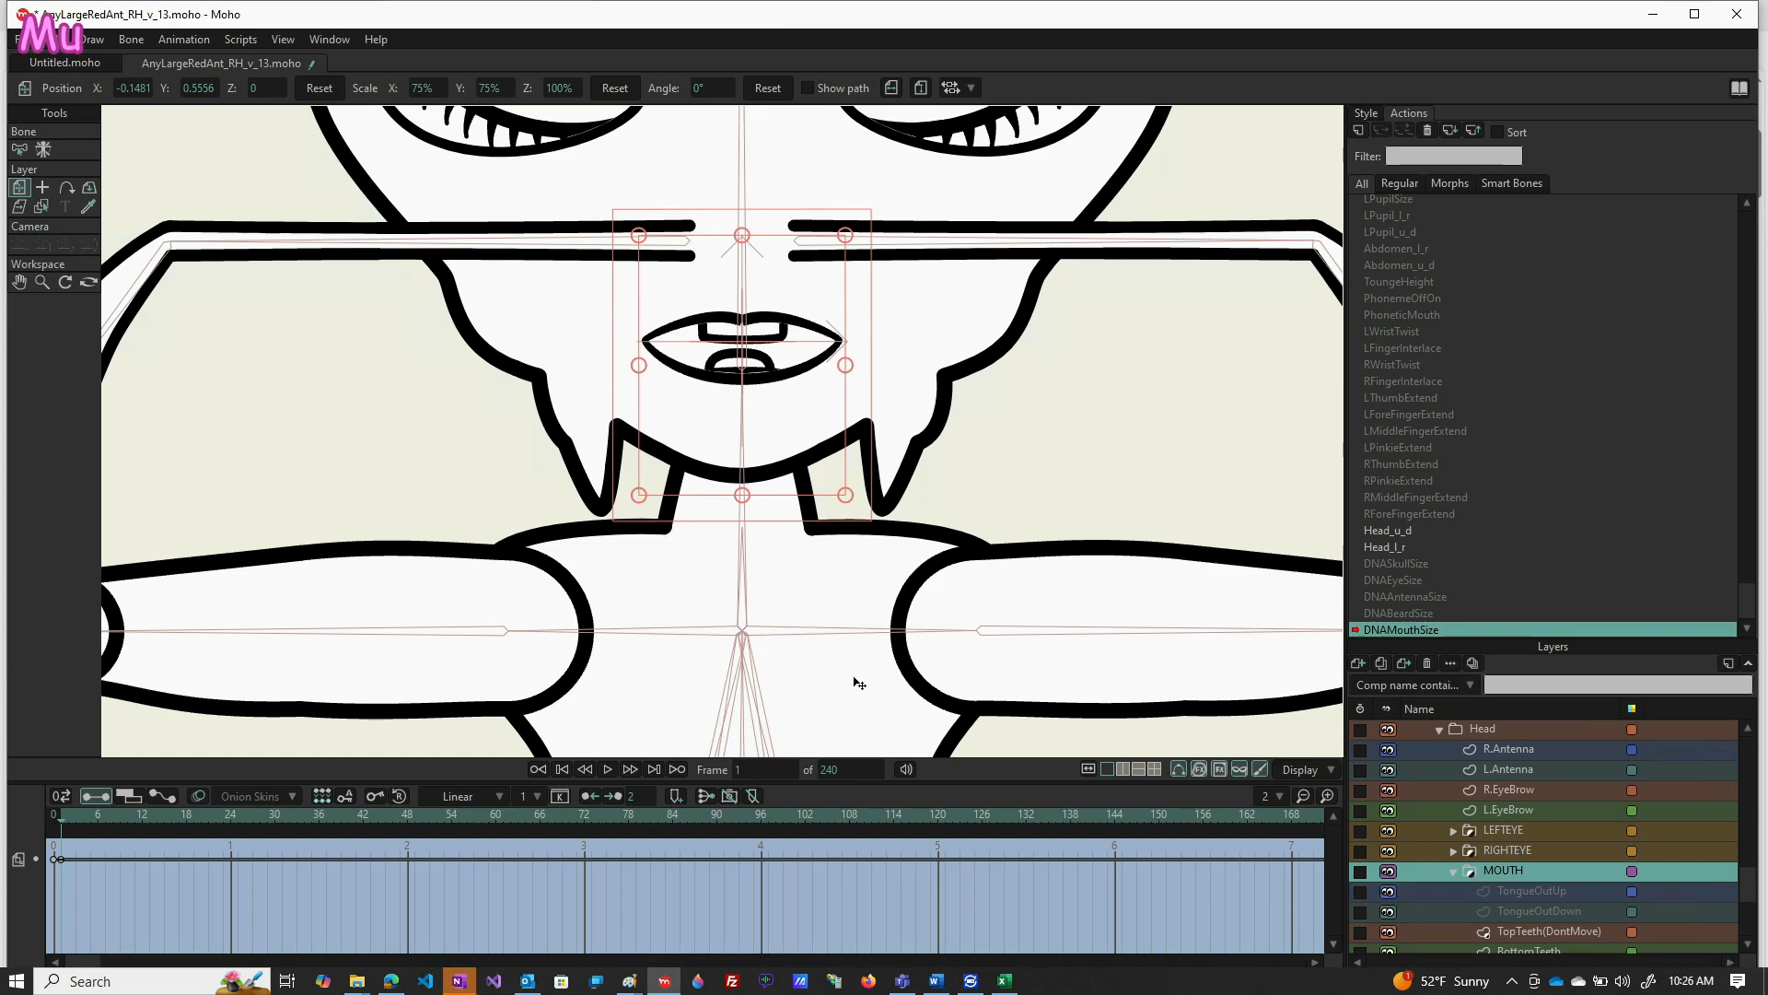
Shrink the MOUTH layer at frame 1 to 50% and finally to 49% scale in X and Y
click(420, 88)
text(5)
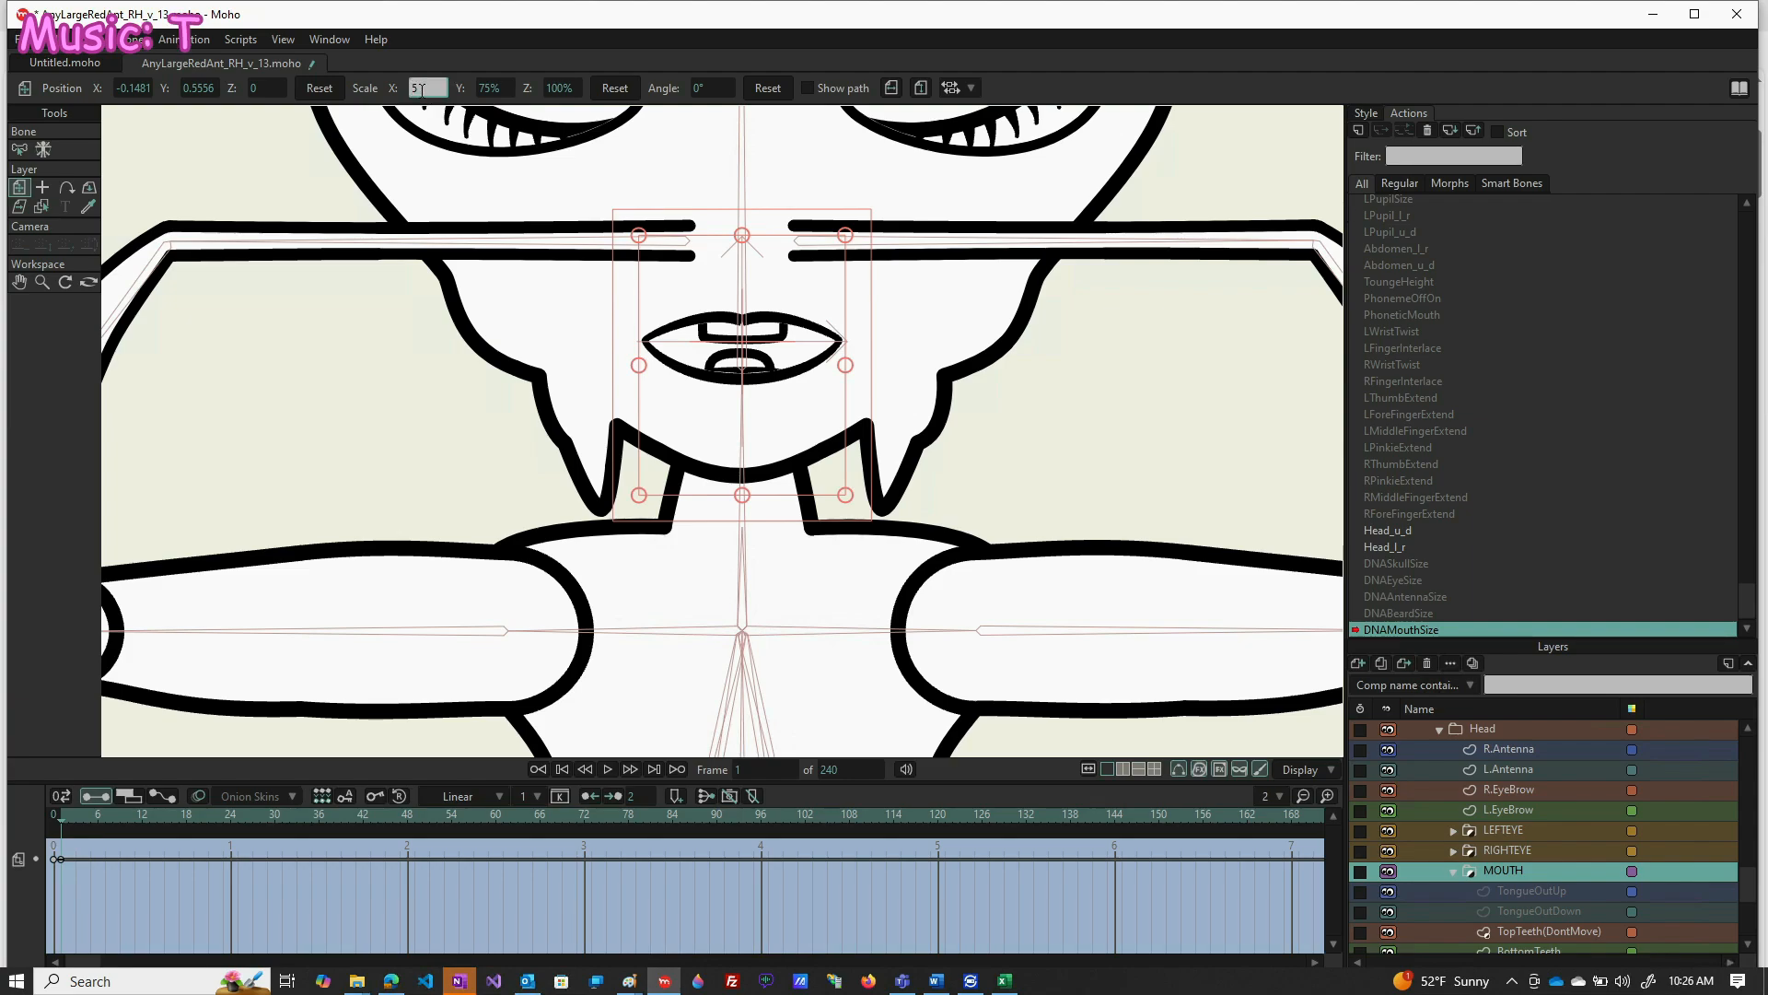
text(0)
click(494, 87)
text(50)
key(Return)
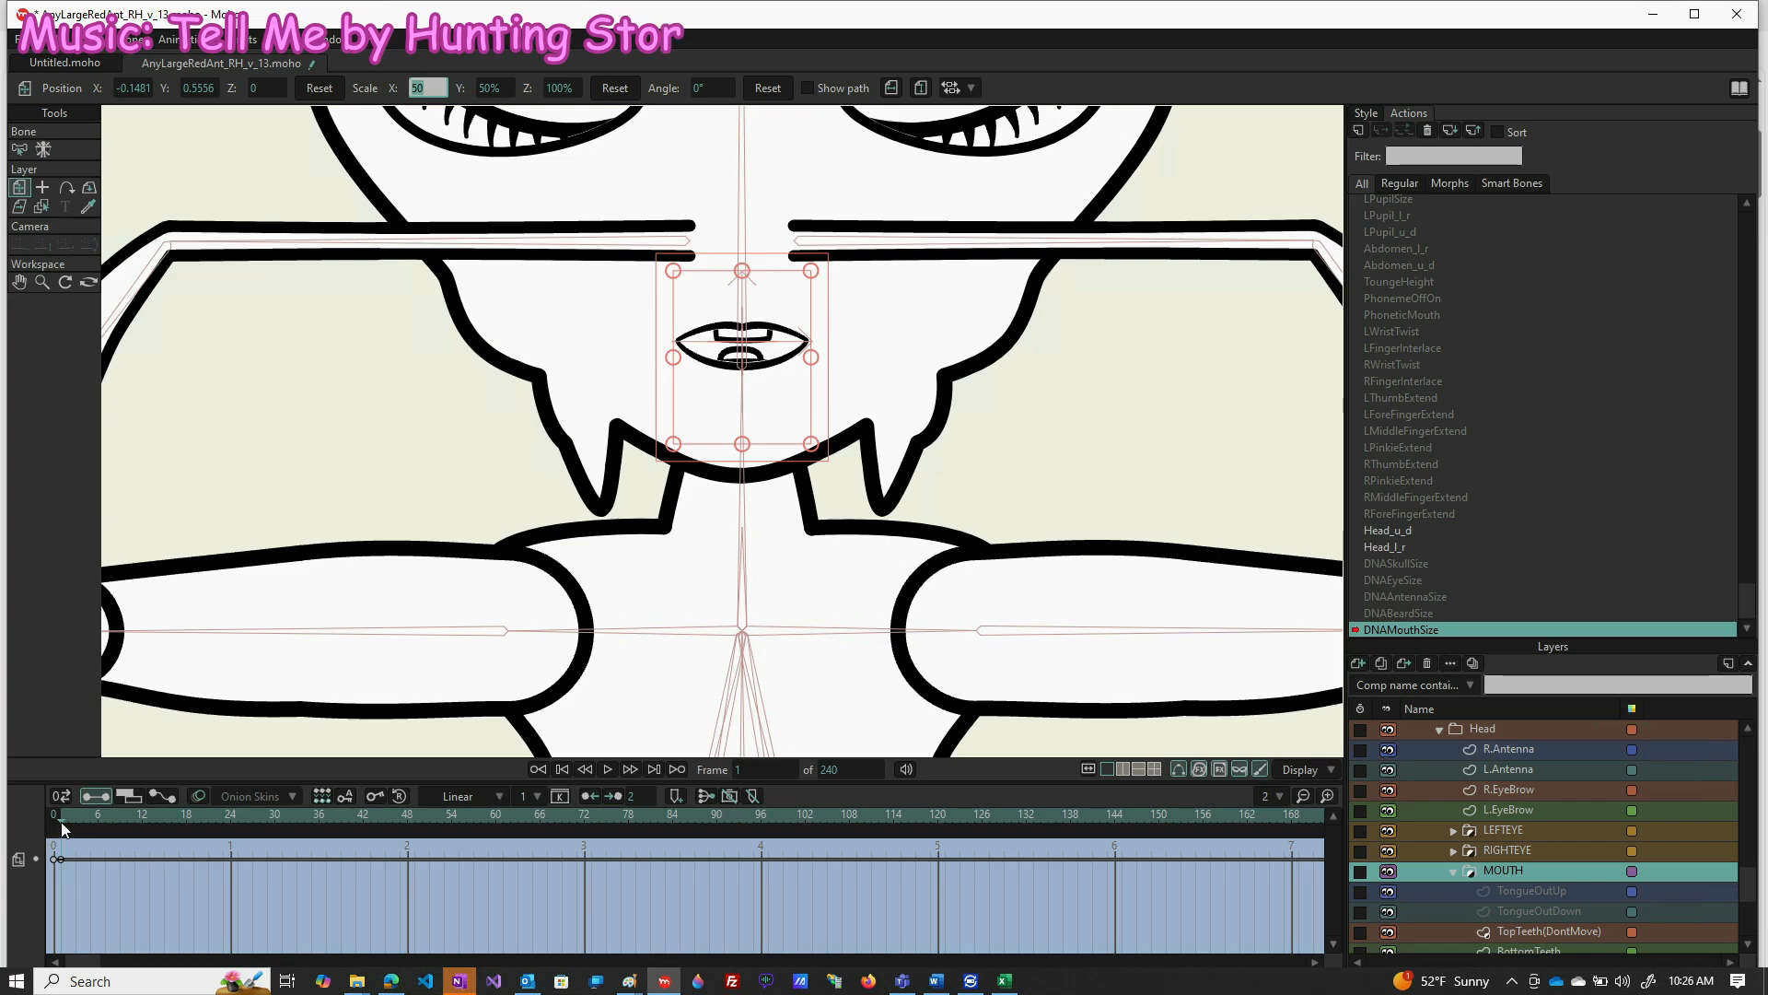
text(49)
key(Return)
Reset the MOUTH layer's scale at frame 71 of the DNAMouthSize action
click(201, 816)
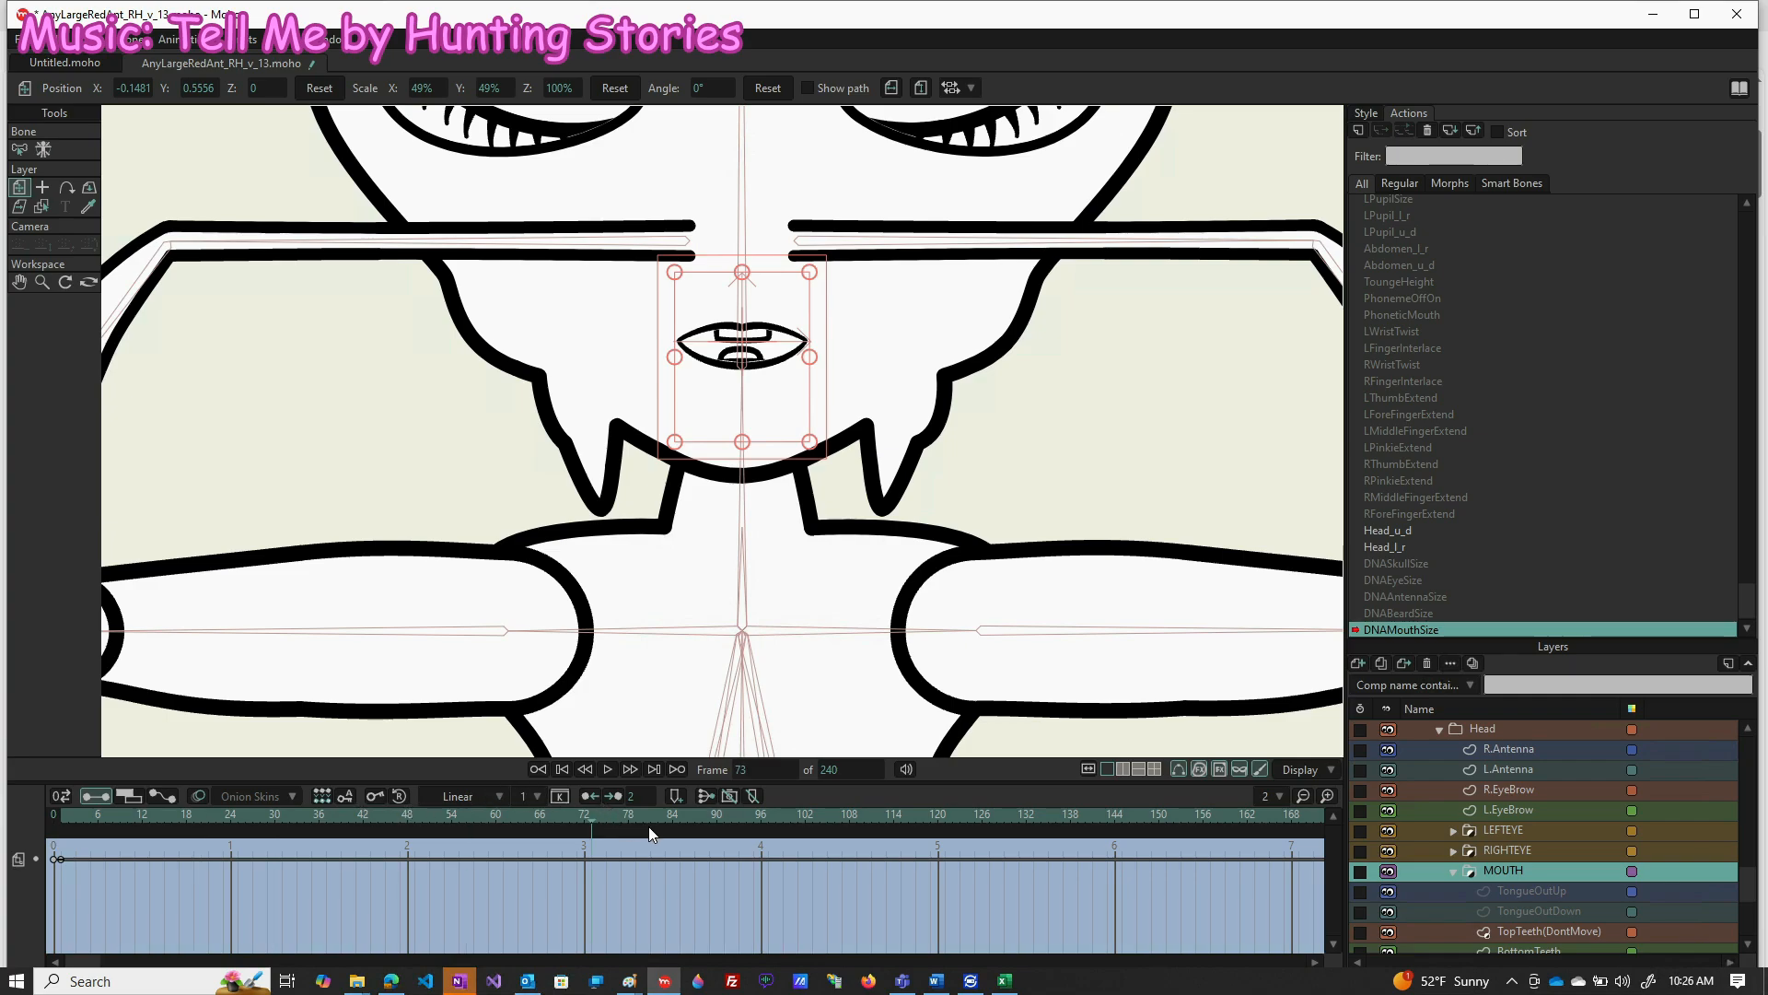
click(582, 810)
click(577, 808)
click(612, 88)
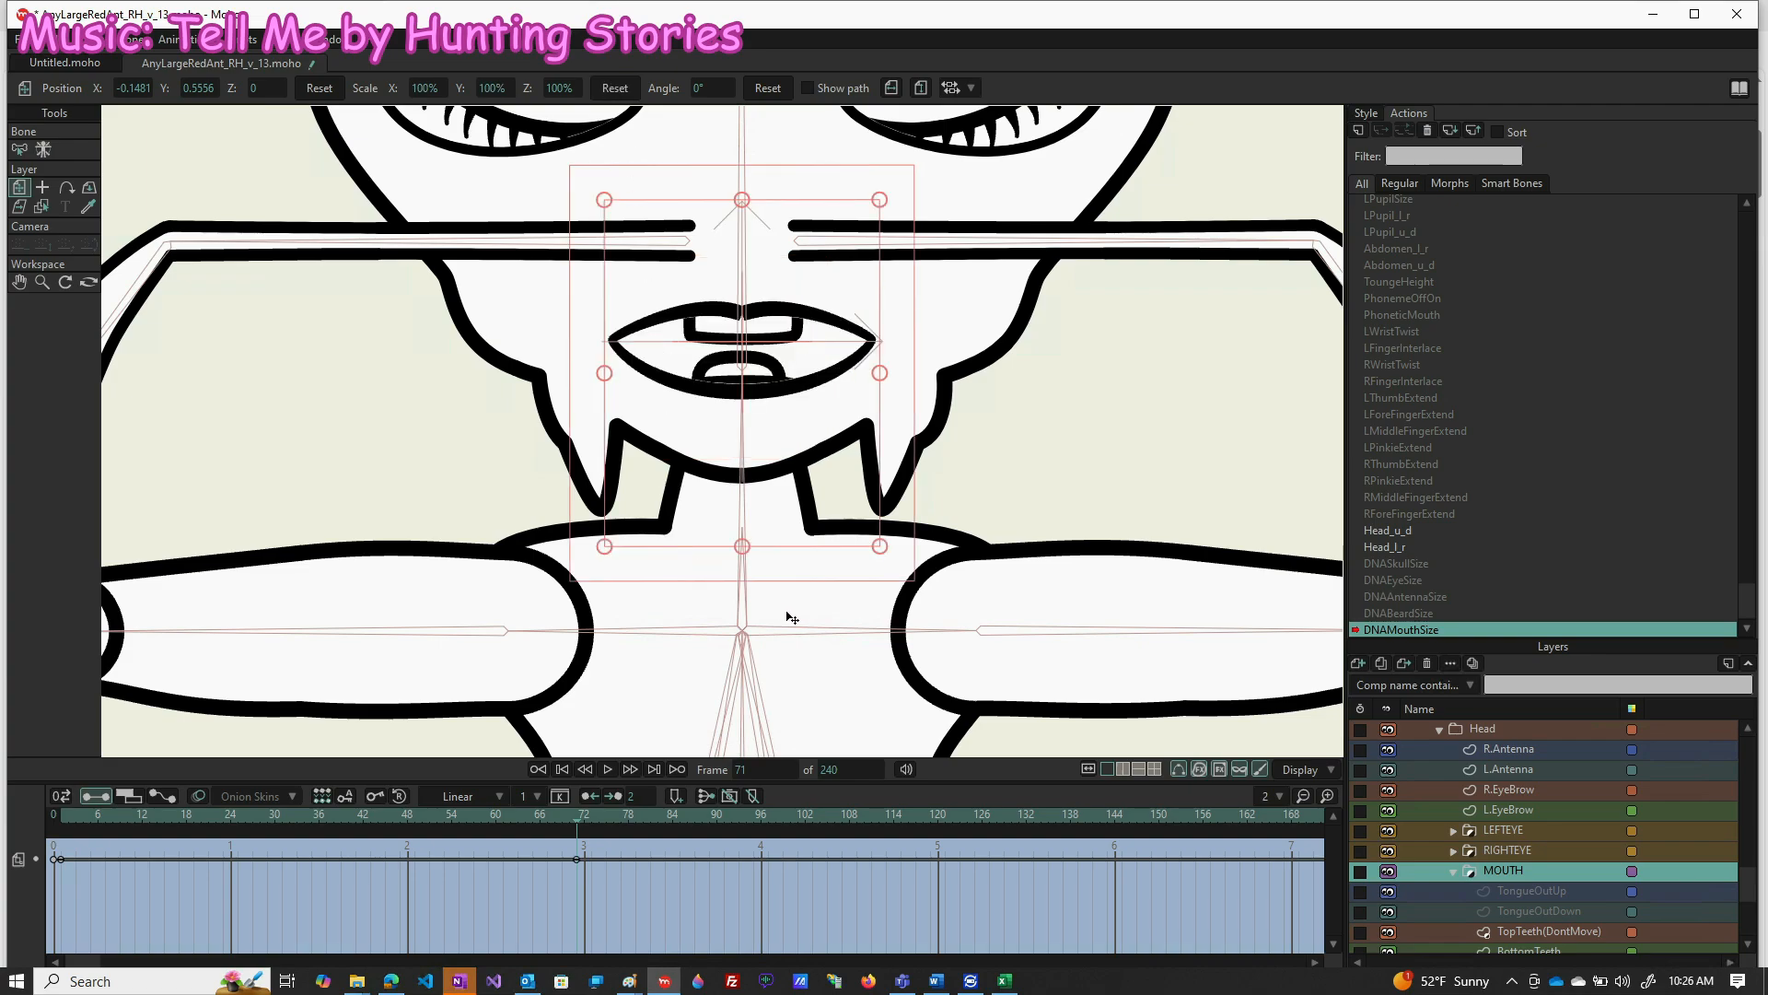
Enlarge the MOUTH layer to 150% scale in X and Y at frame 141
click(1107, 815)
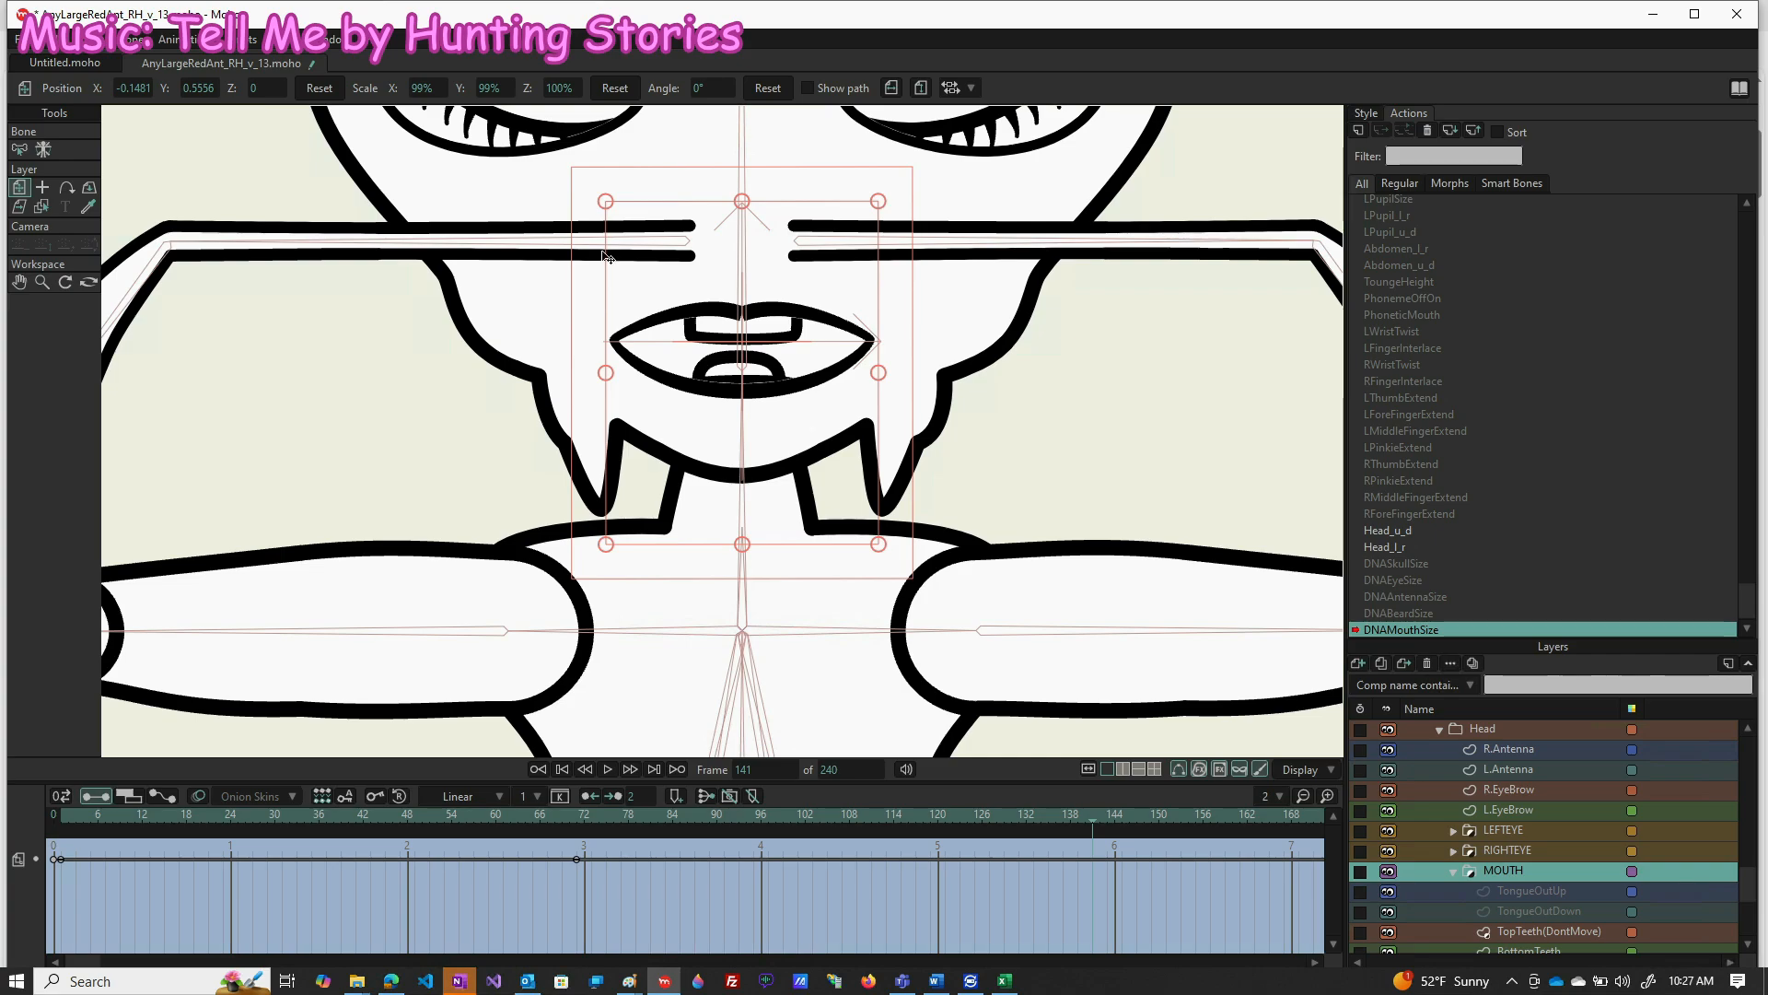
click(431, 87)
text(150)
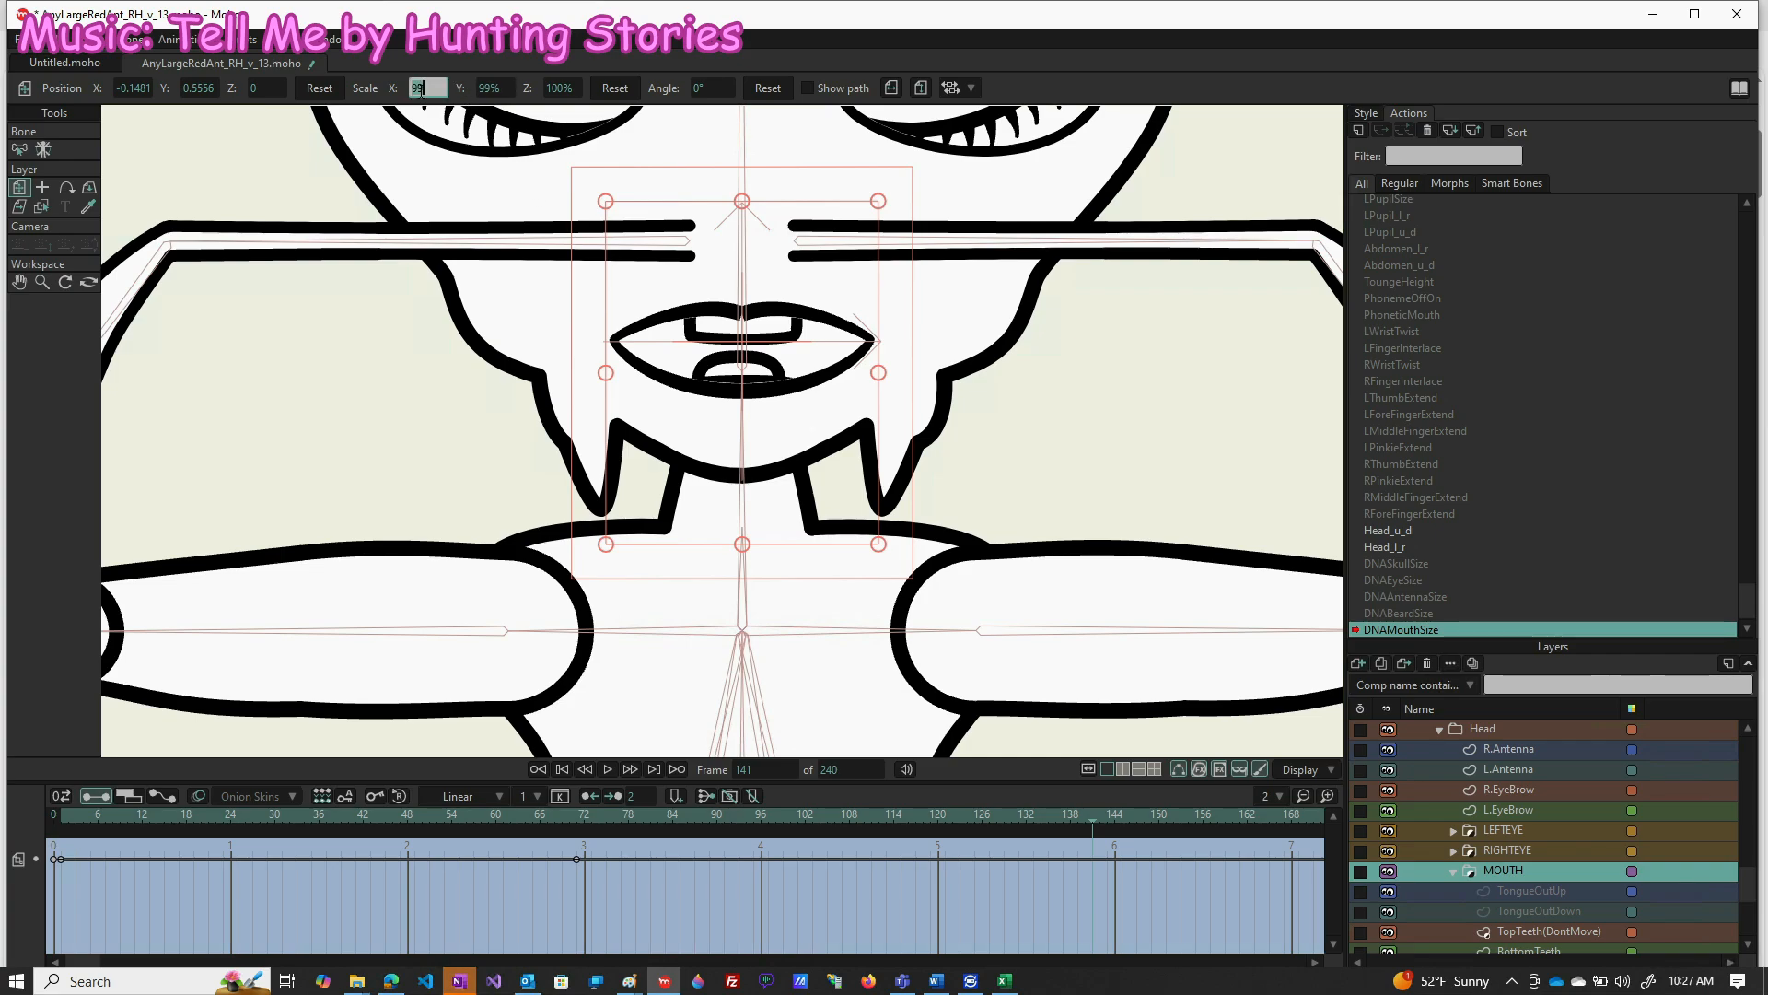
key(Tab)
text(15)
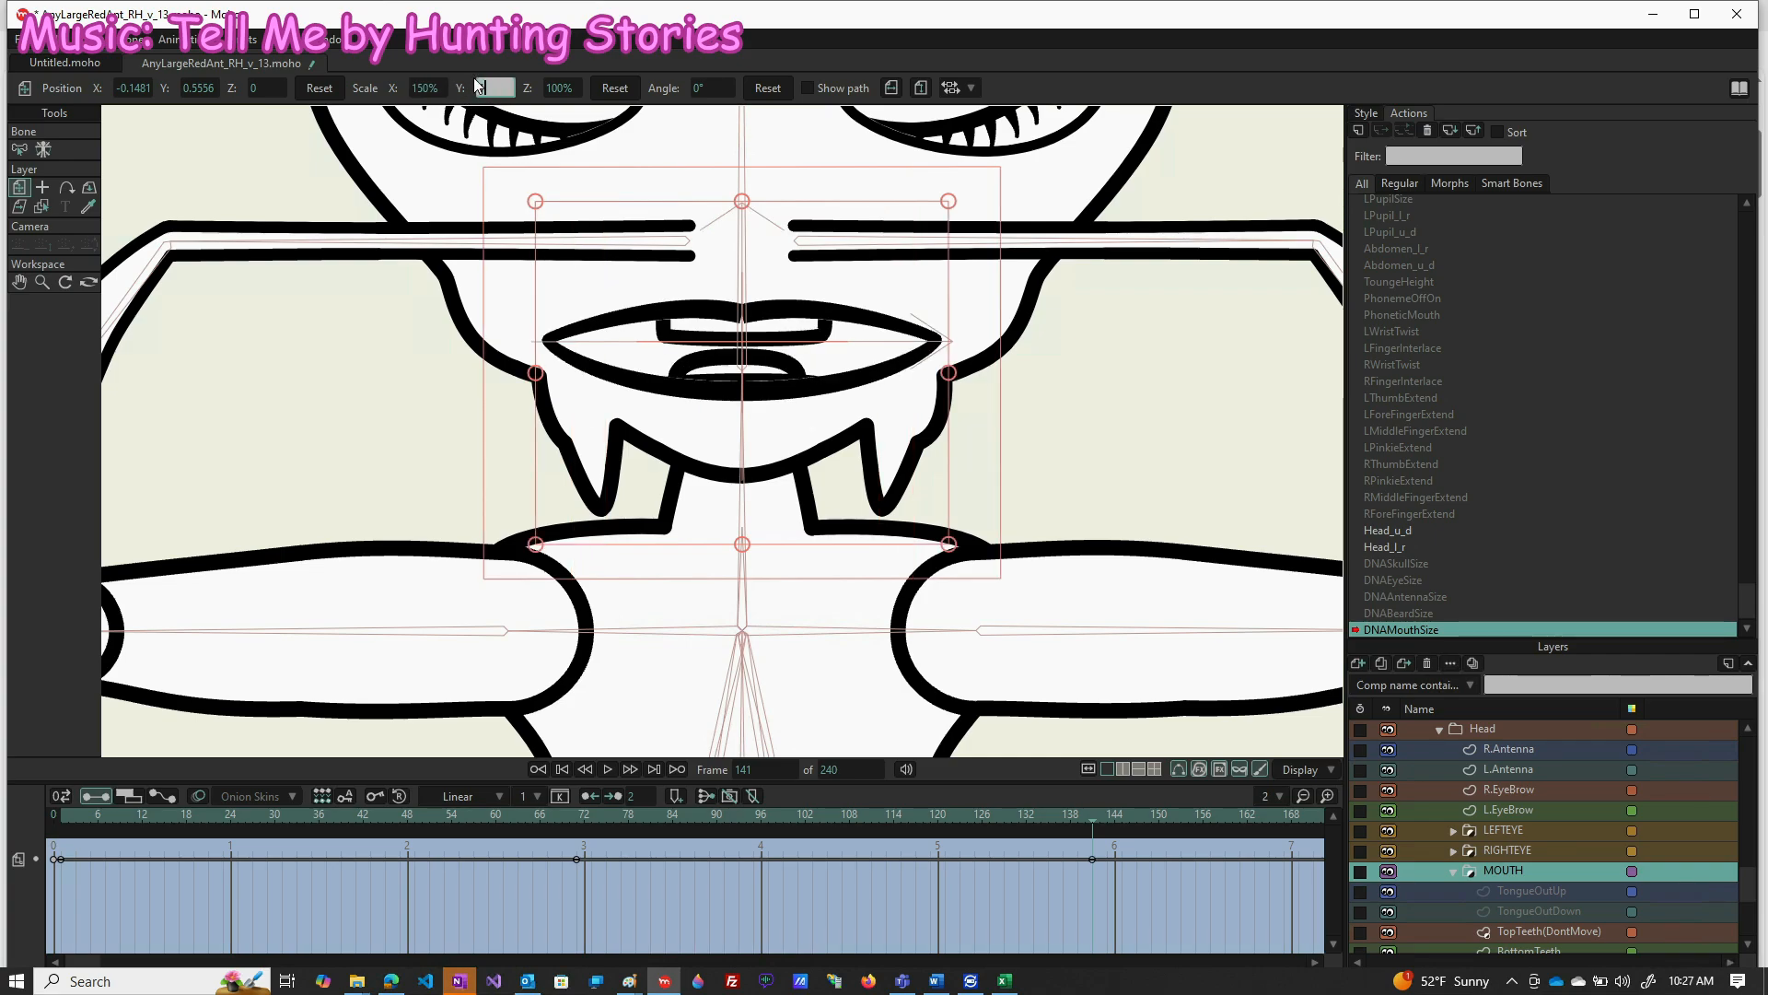
text(0)
key(Return)
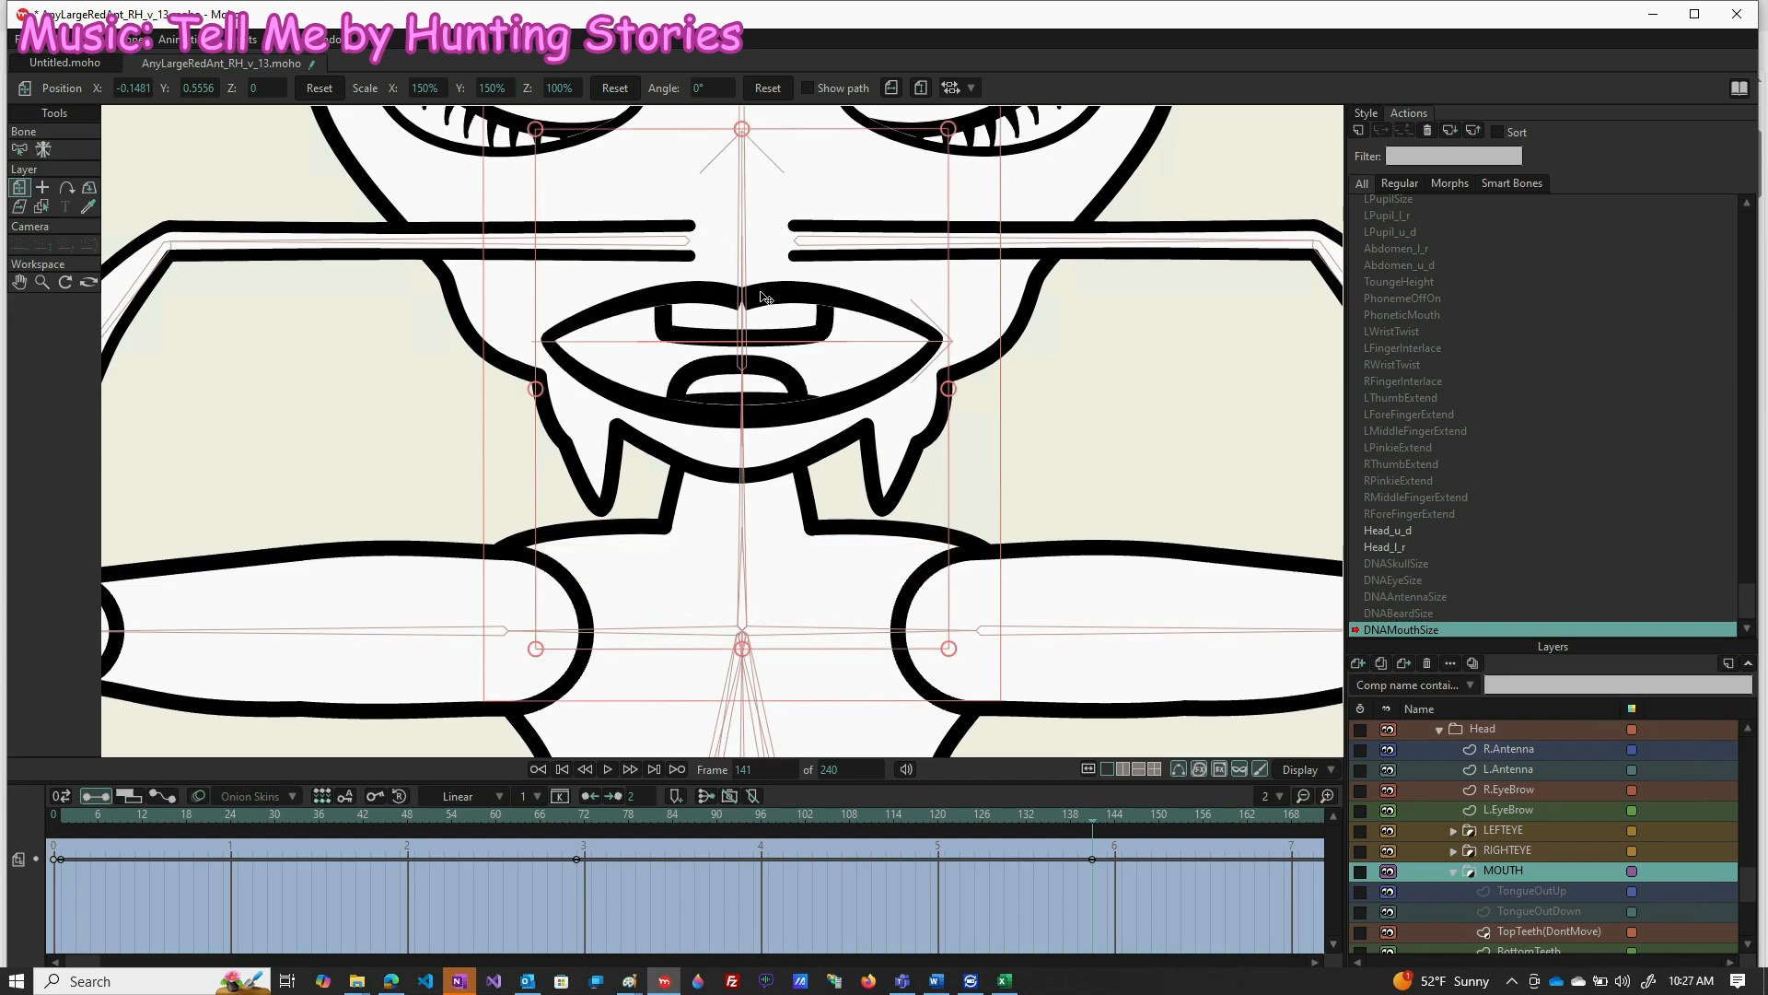
Compare the mouth size at frames 2 and 141 of the DNAMouthSize action and look through the action list
scroll(806, 472, down, 2)
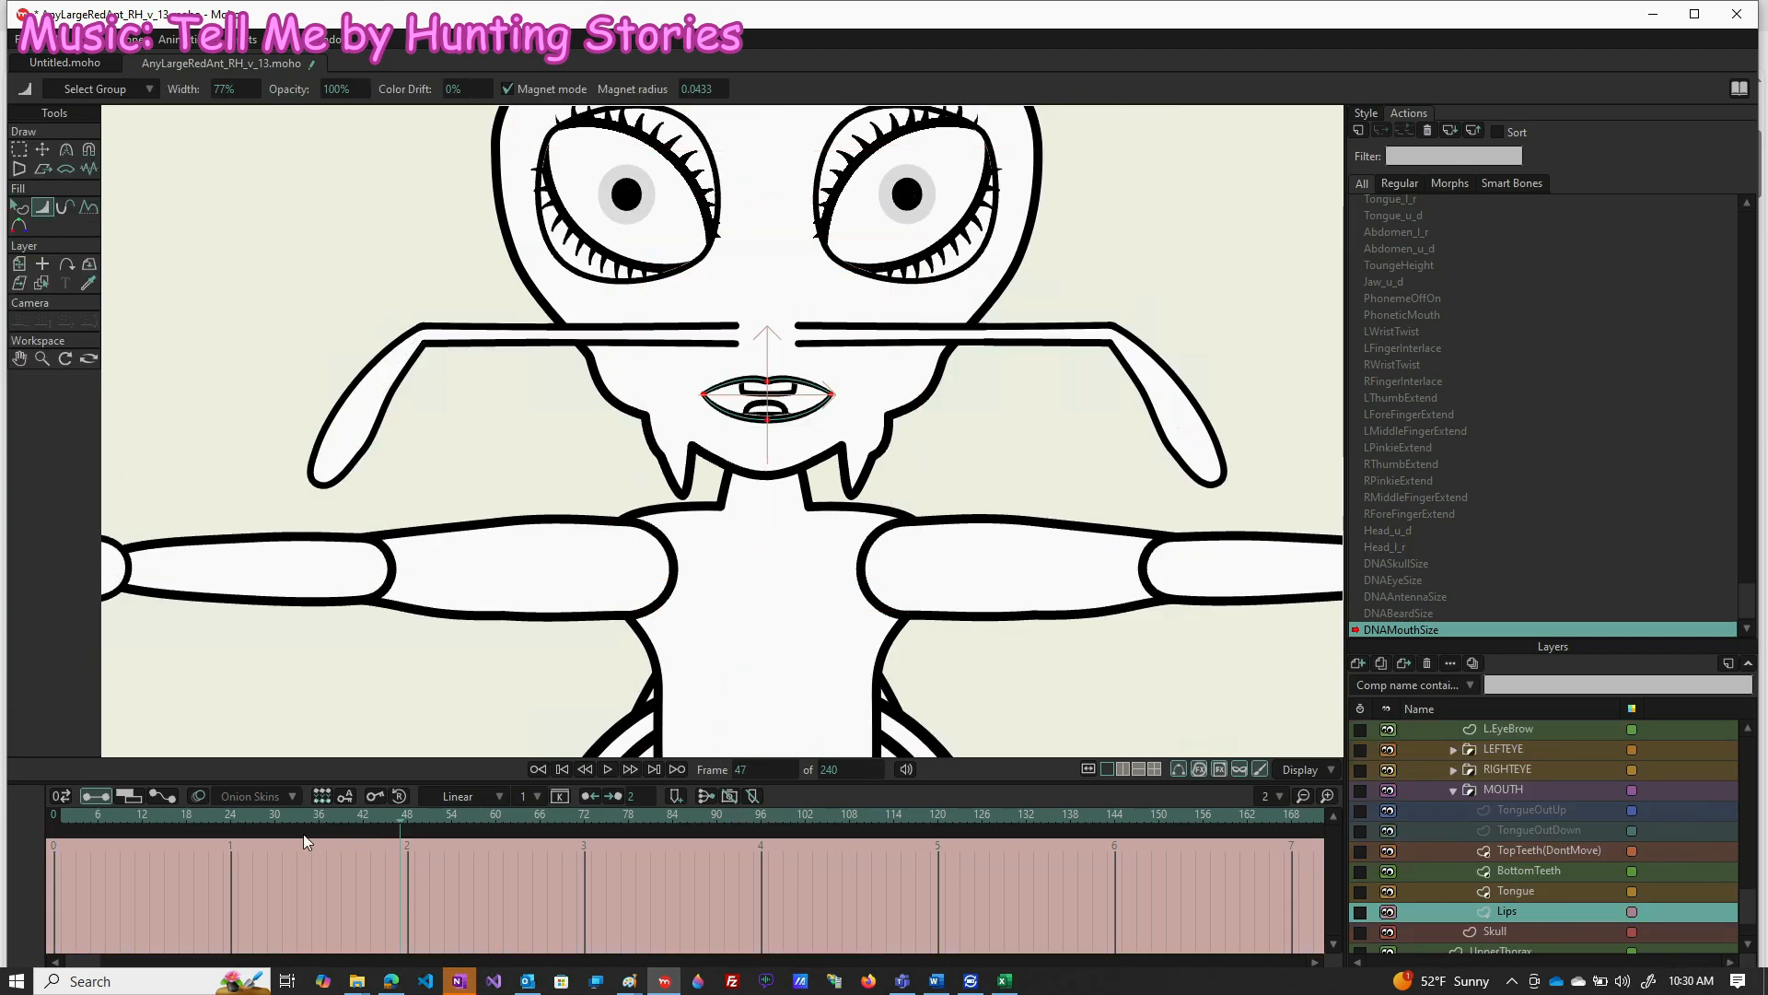
click(68, 816)
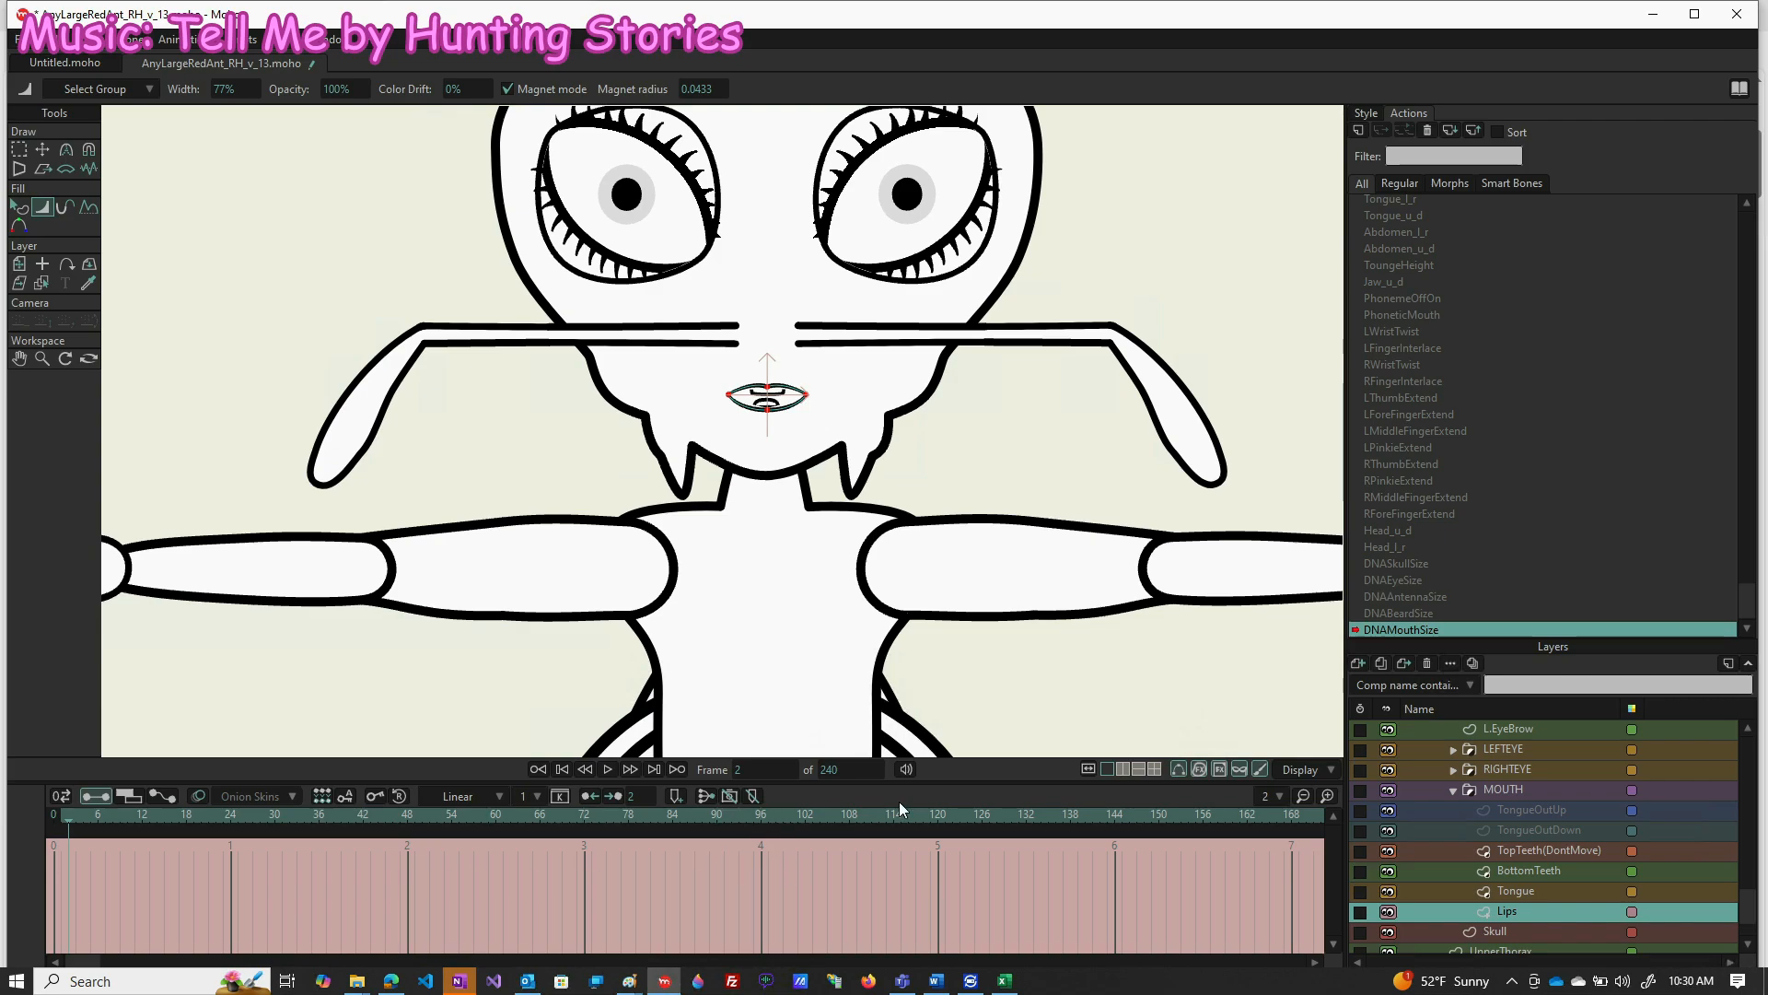
click(1097, 818)
key(Left)
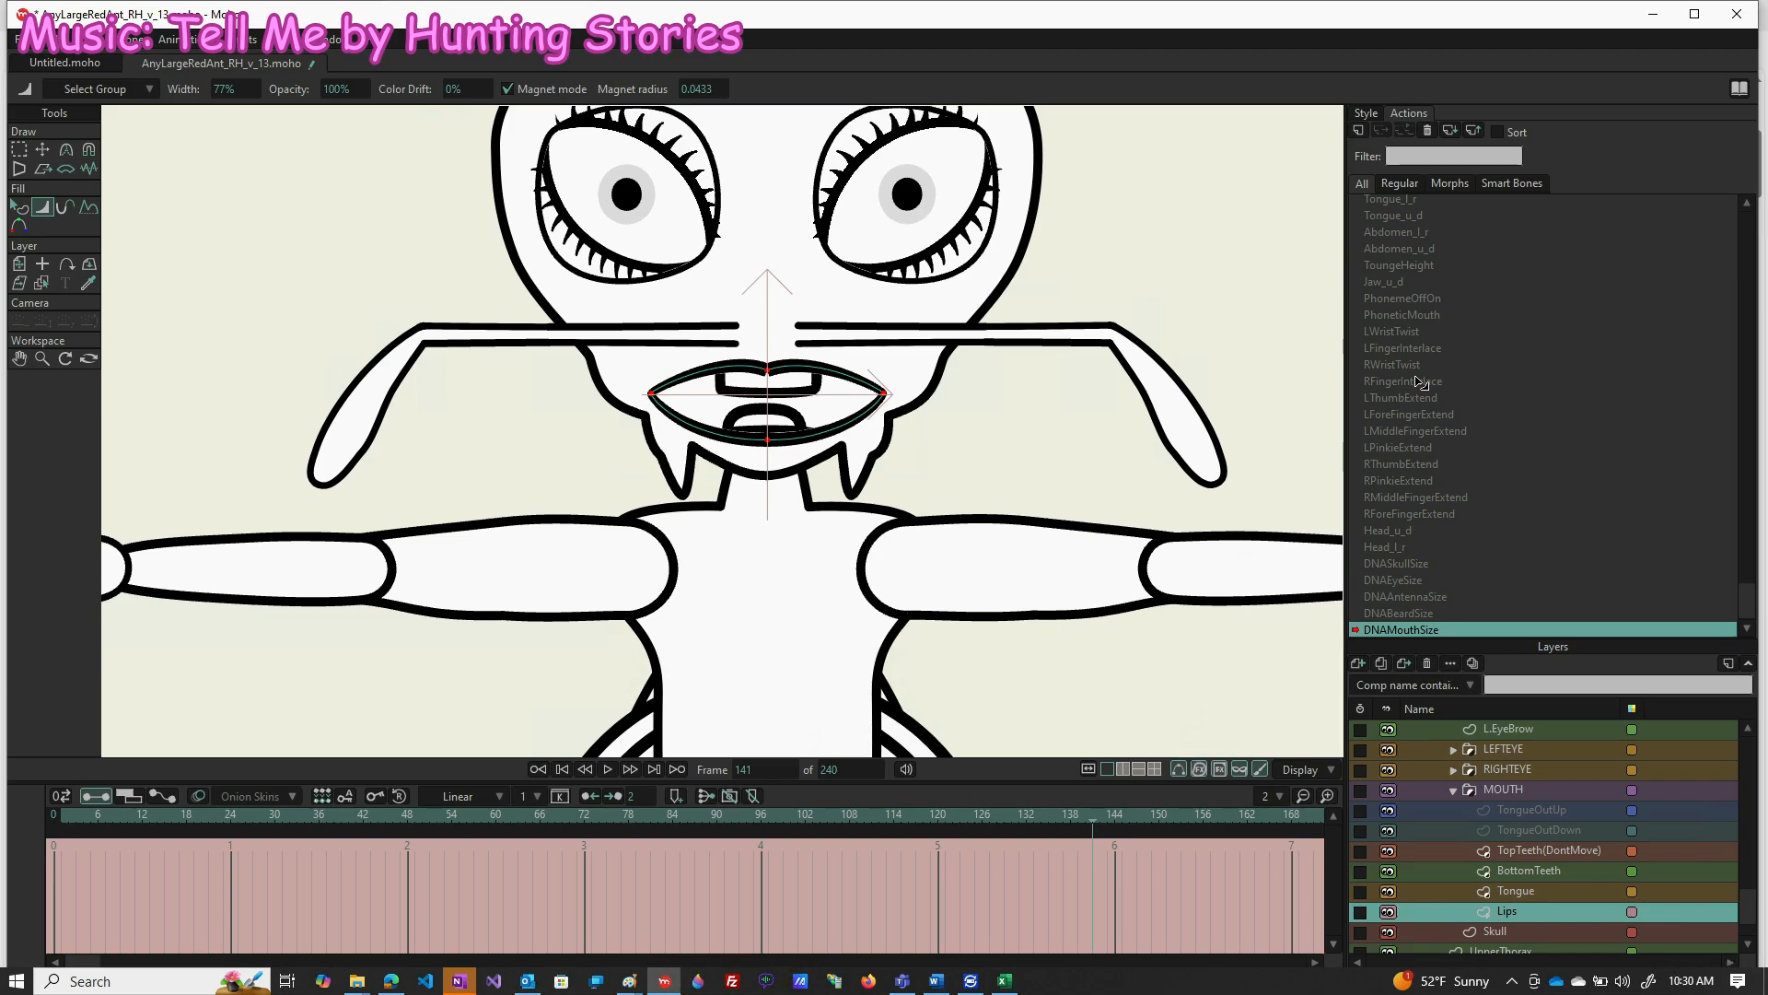
scroll(1415, 479, up, 1)
scroll(1415, 201, up, 4)
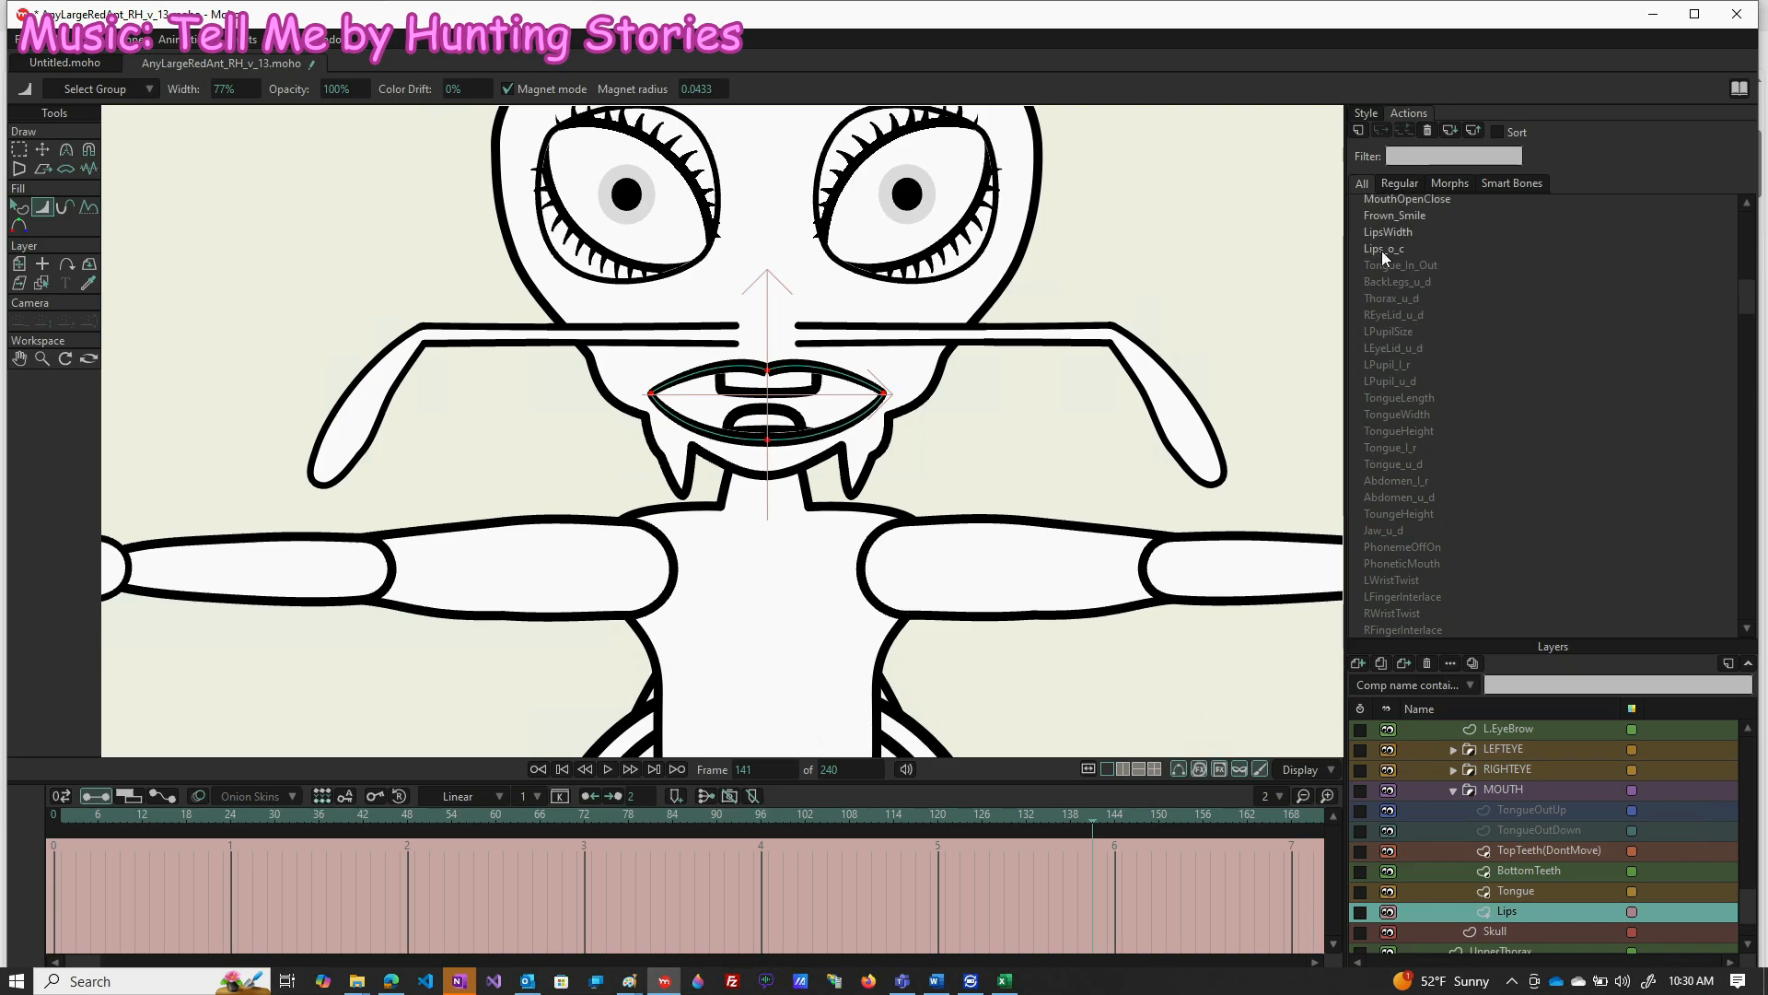
Reset the Lips layer's scale at frame 71 and check the small mouth at frame 2
click(575, 814)
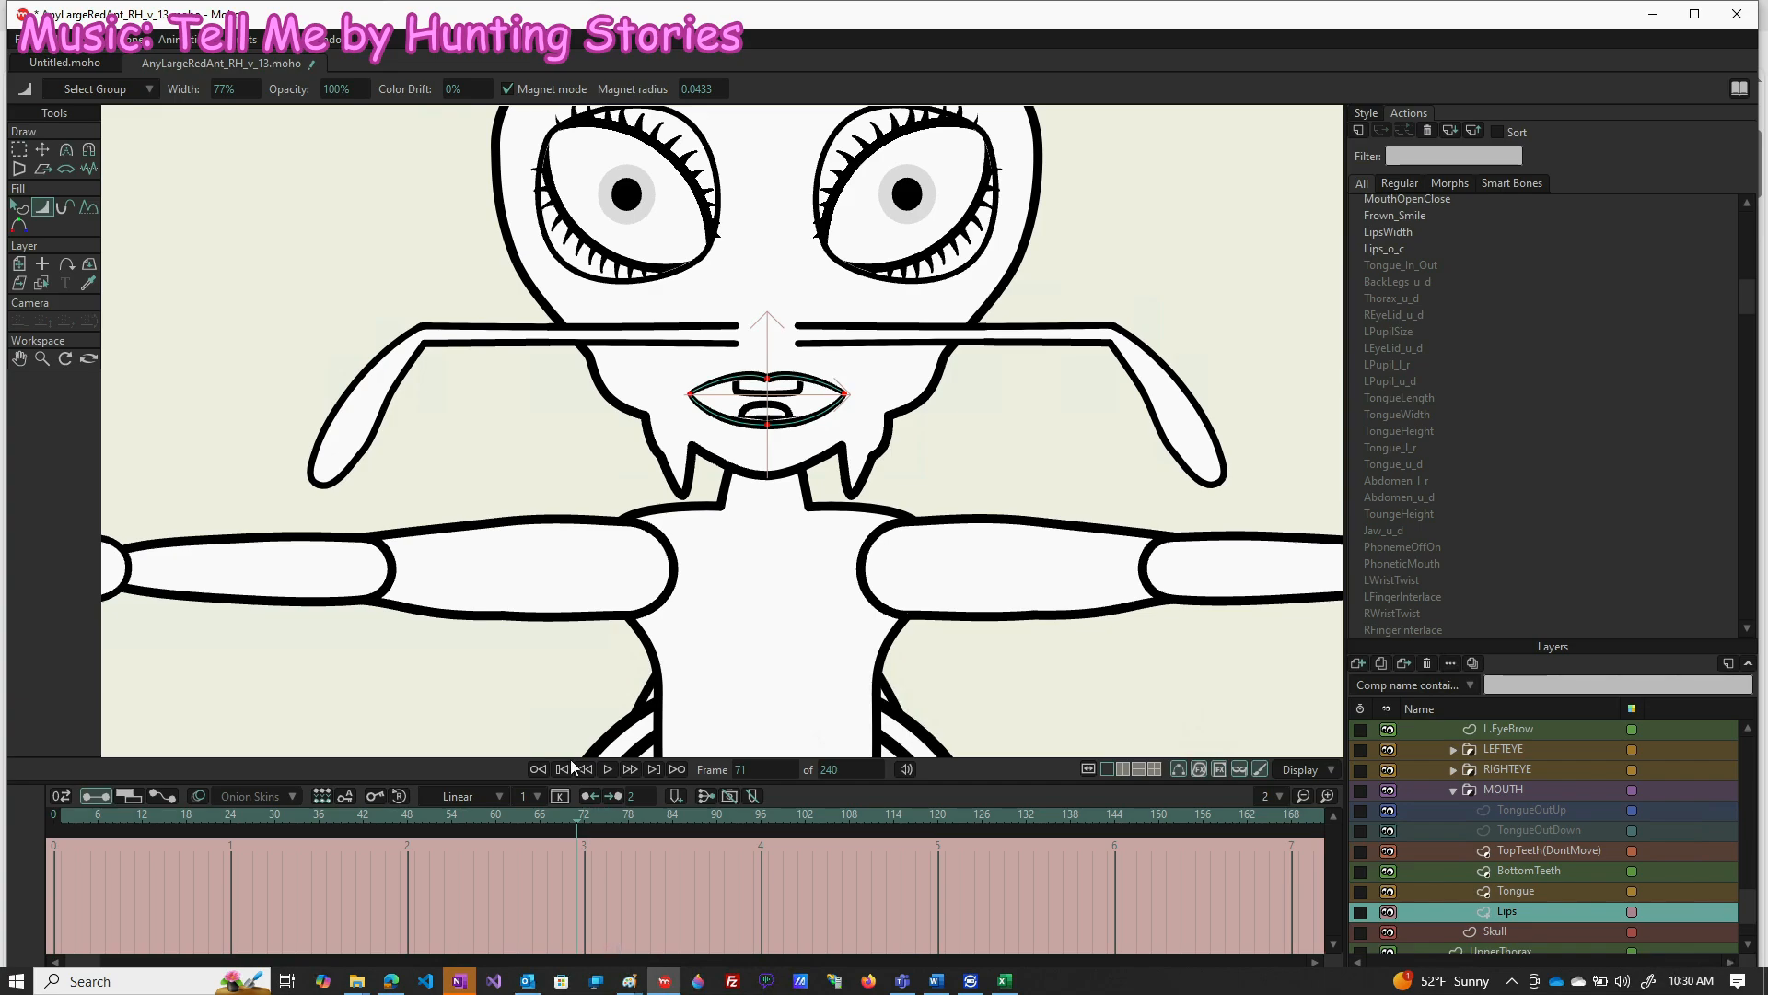
click(19, 265)
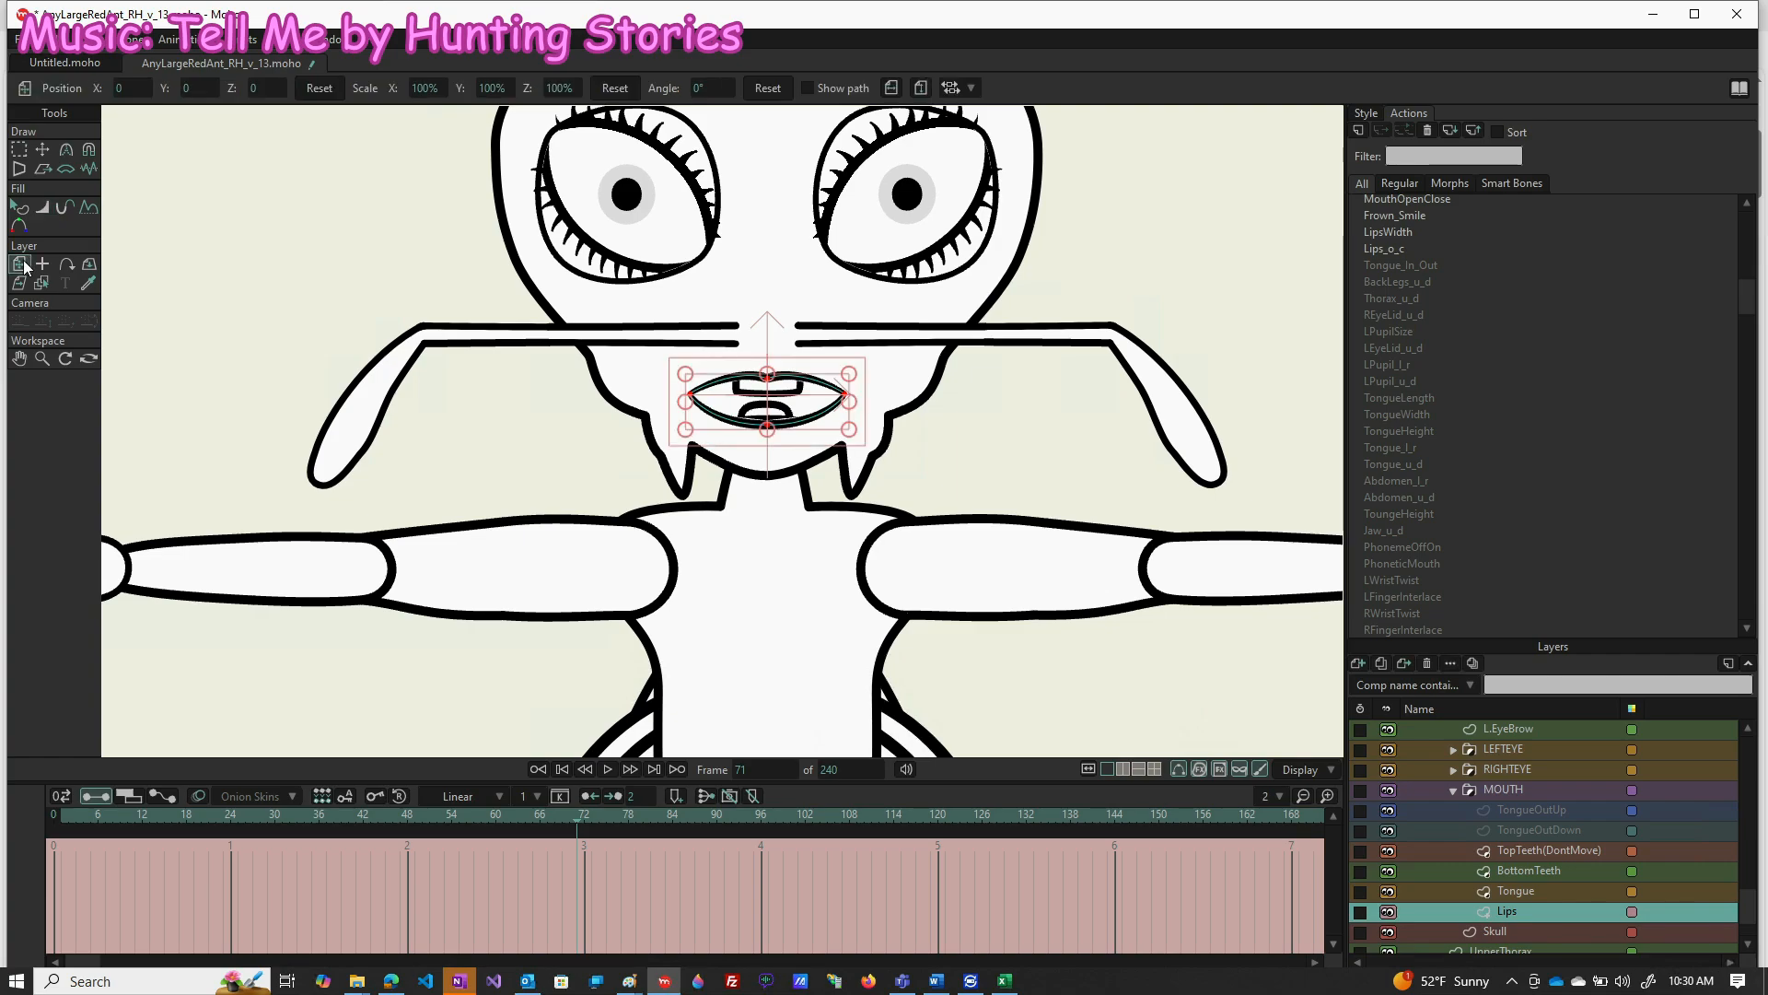
click(610, 87)
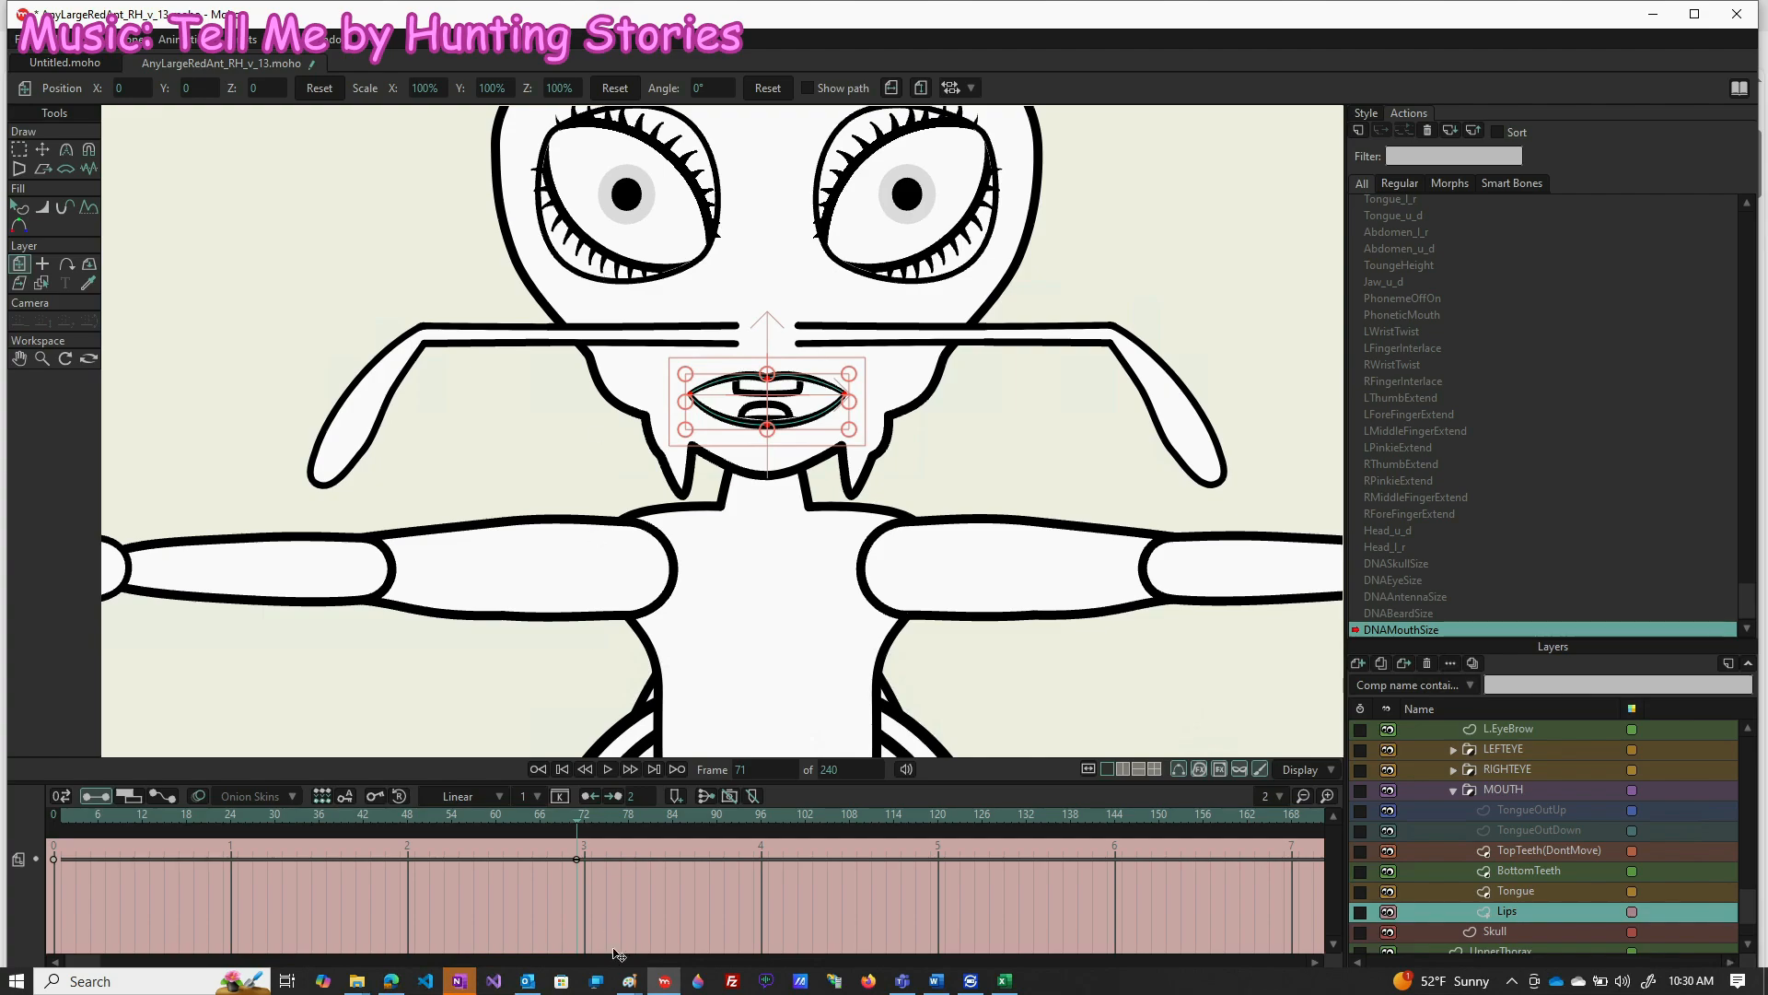
drag(576, 821, 69, 819)
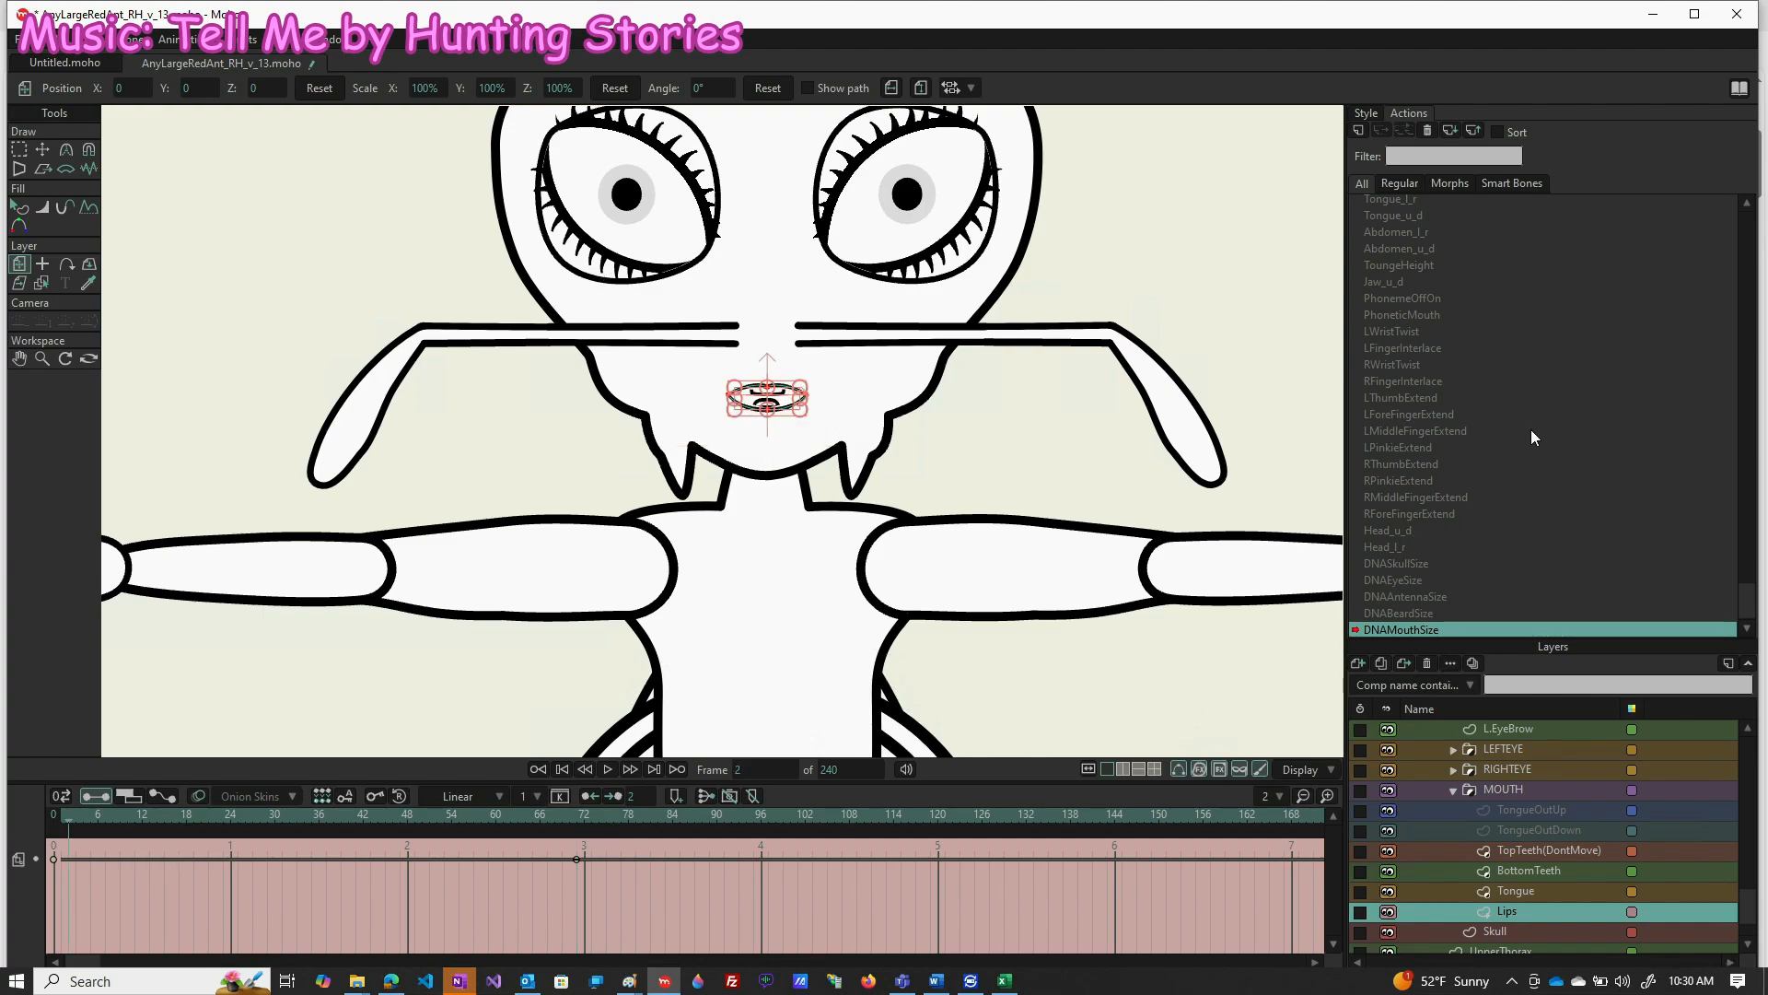
Return to the Mainline timeline and select the AnyLargeRedAnt layer
scroll(1390, 217, up, 6)
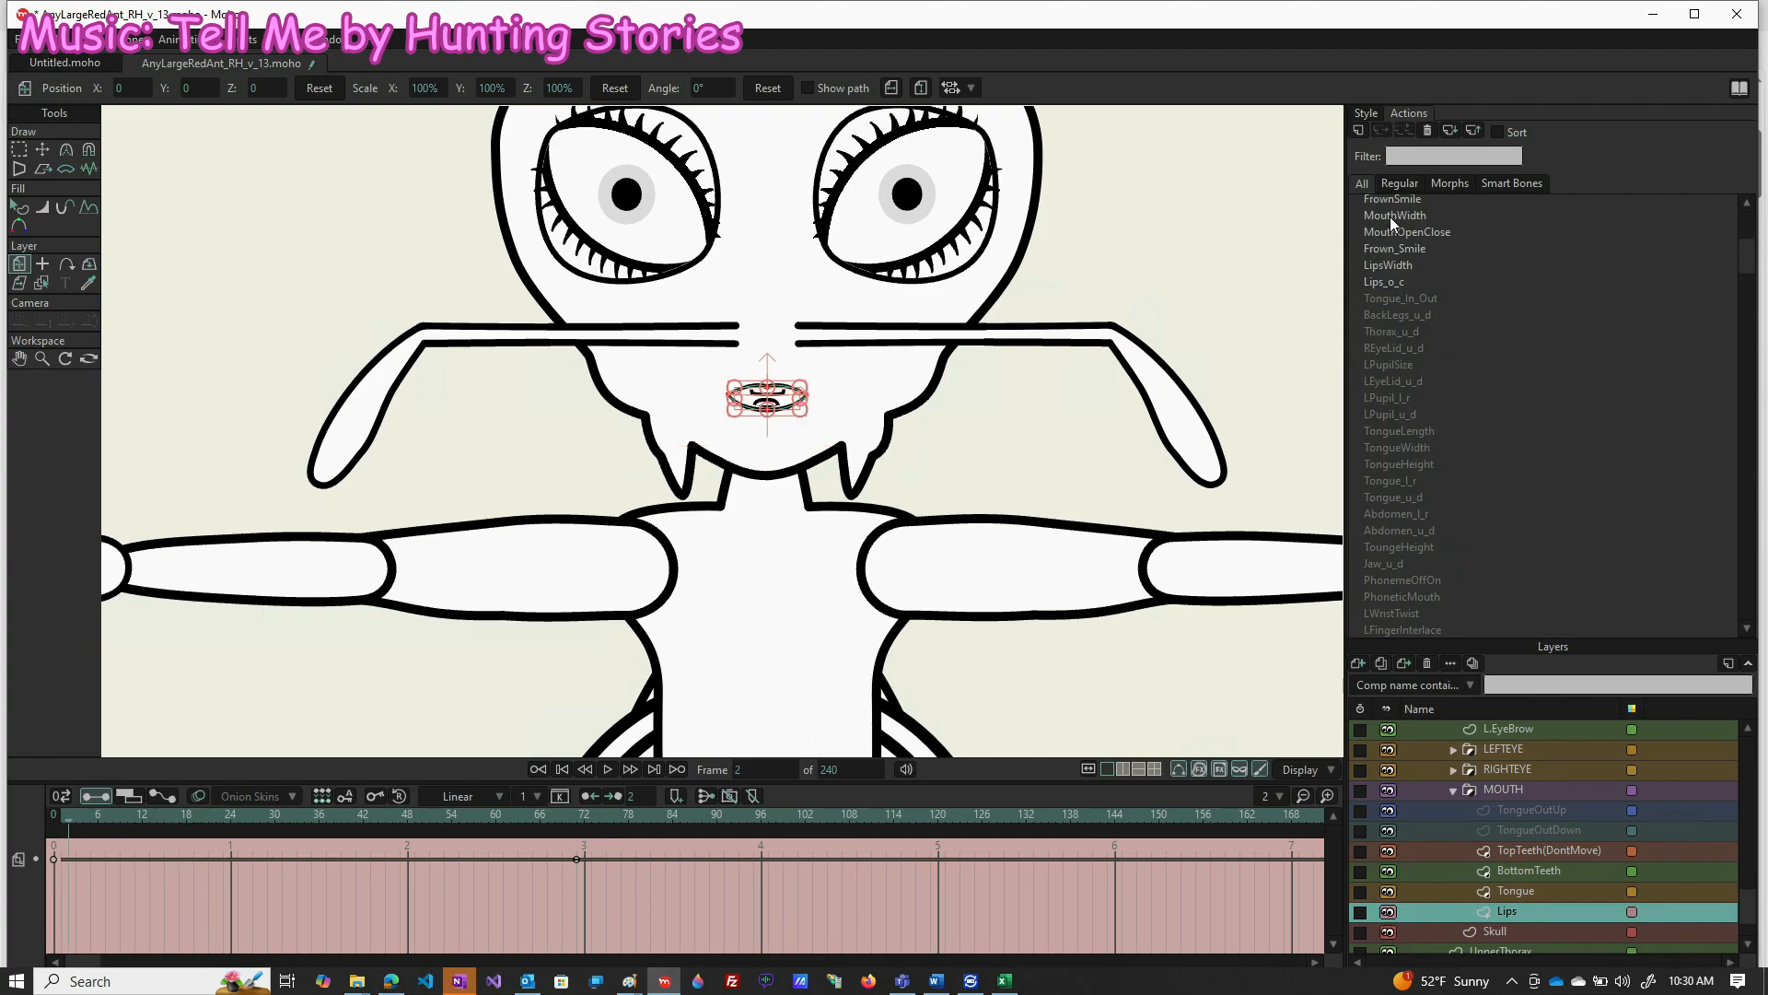
click(1390, 205)
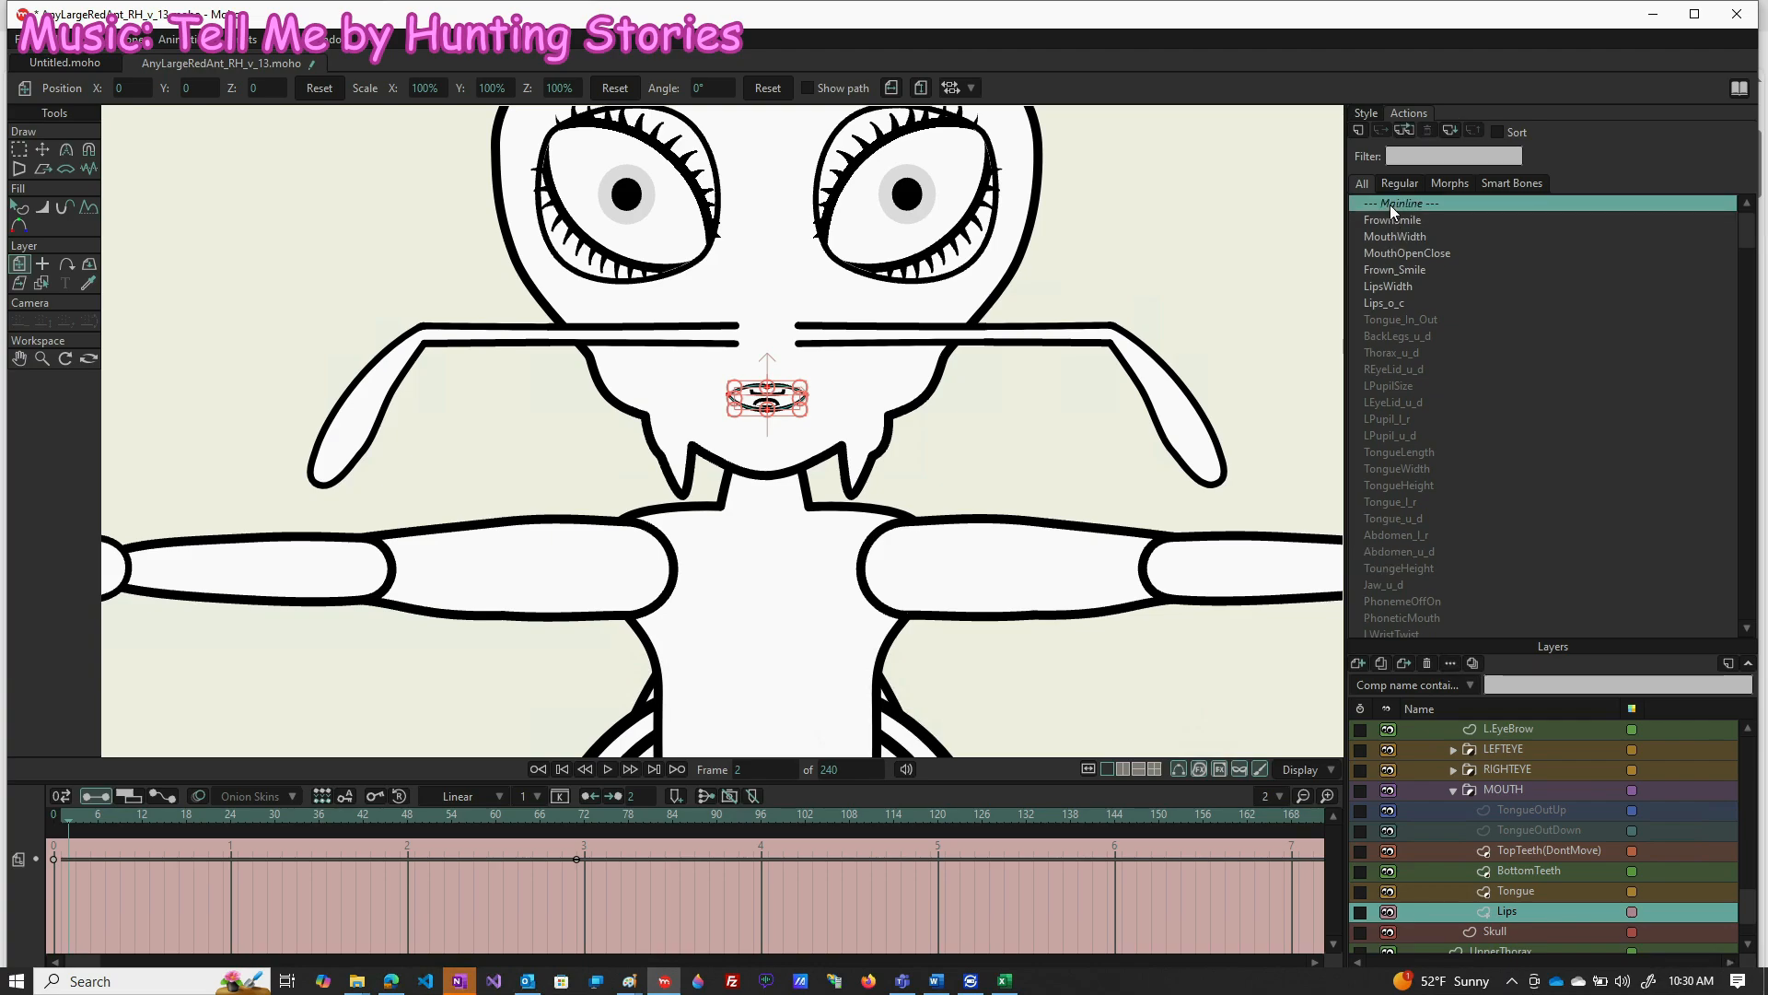
double_click(1390, 204)
scroll(1460, 836, up, 3)
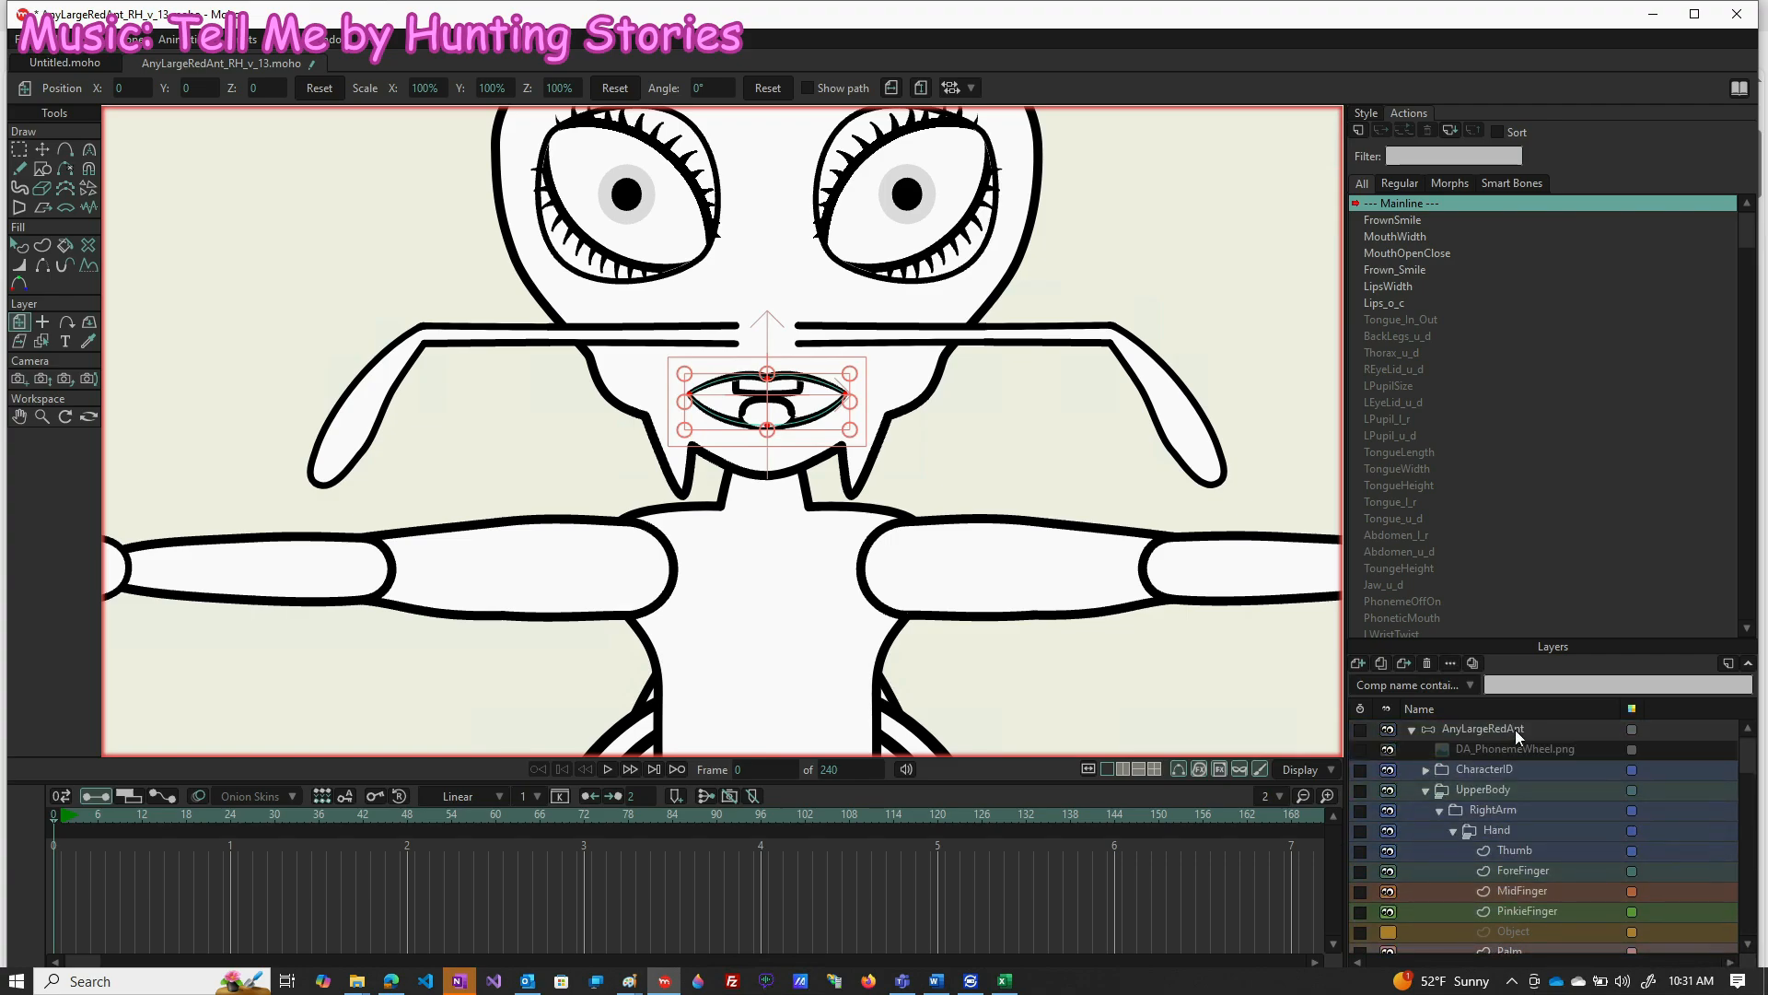
click(1514, 727)
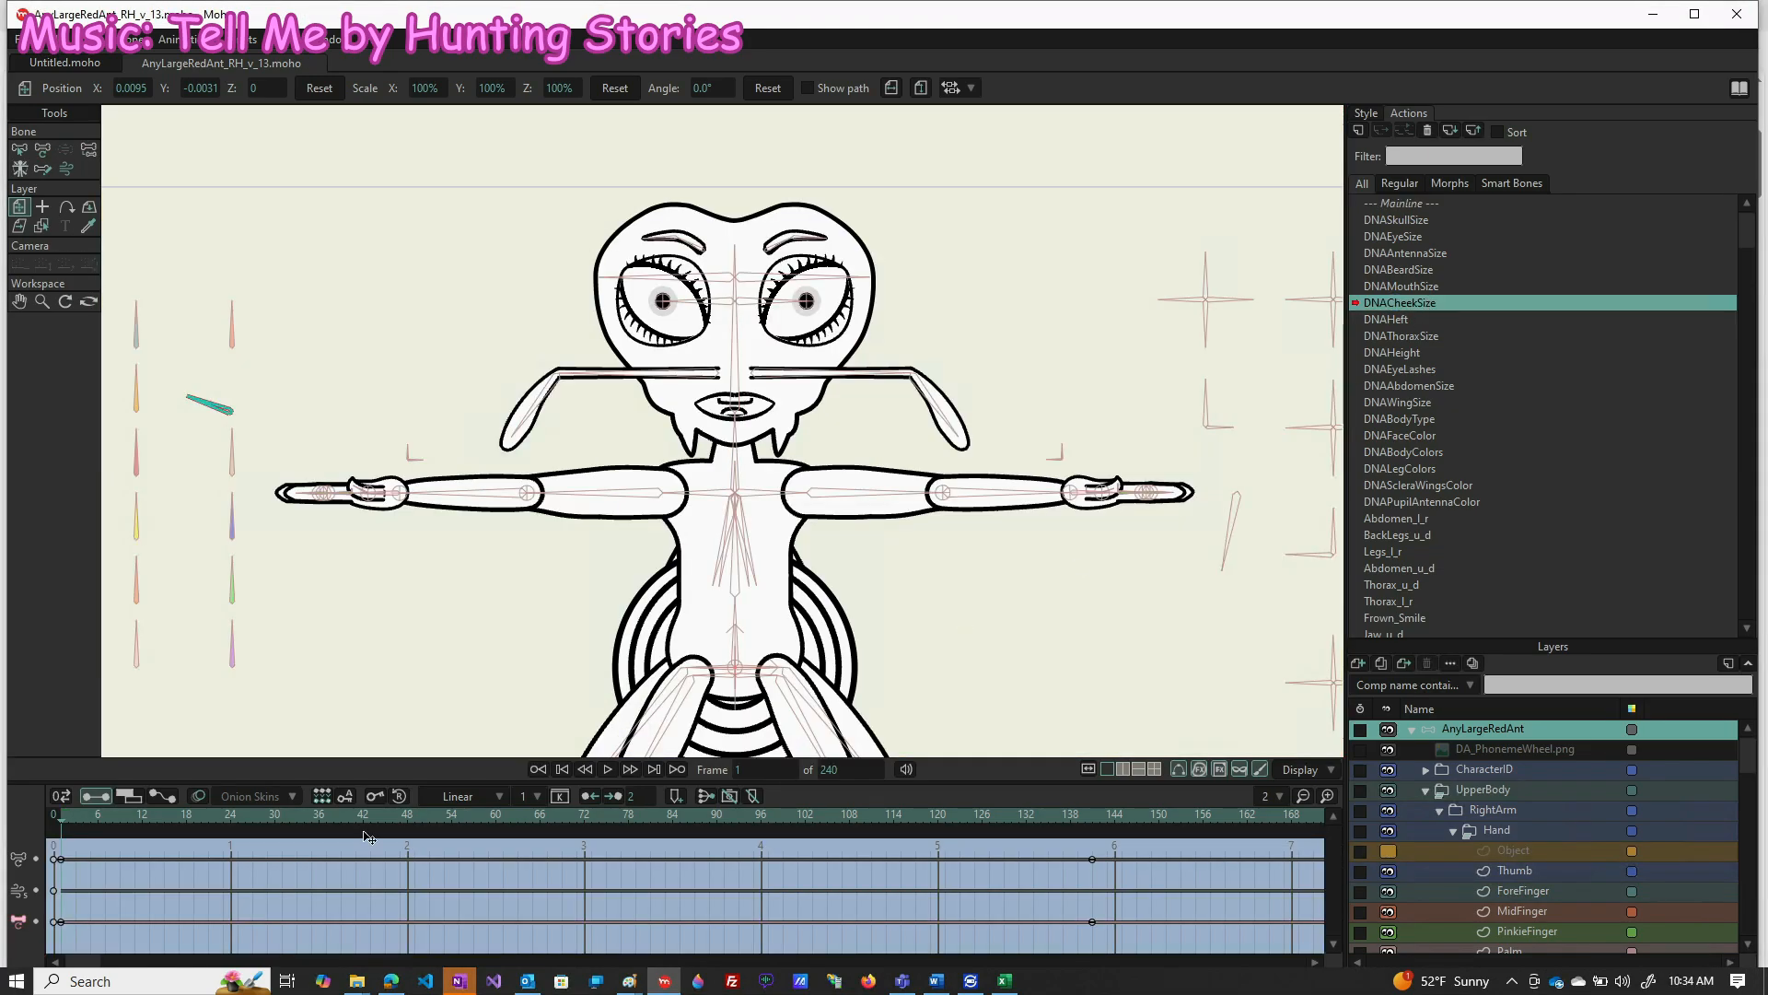
Reset the Skull layer's points at frame 71 of the DNABeardSize action
double_click(1412, 204)
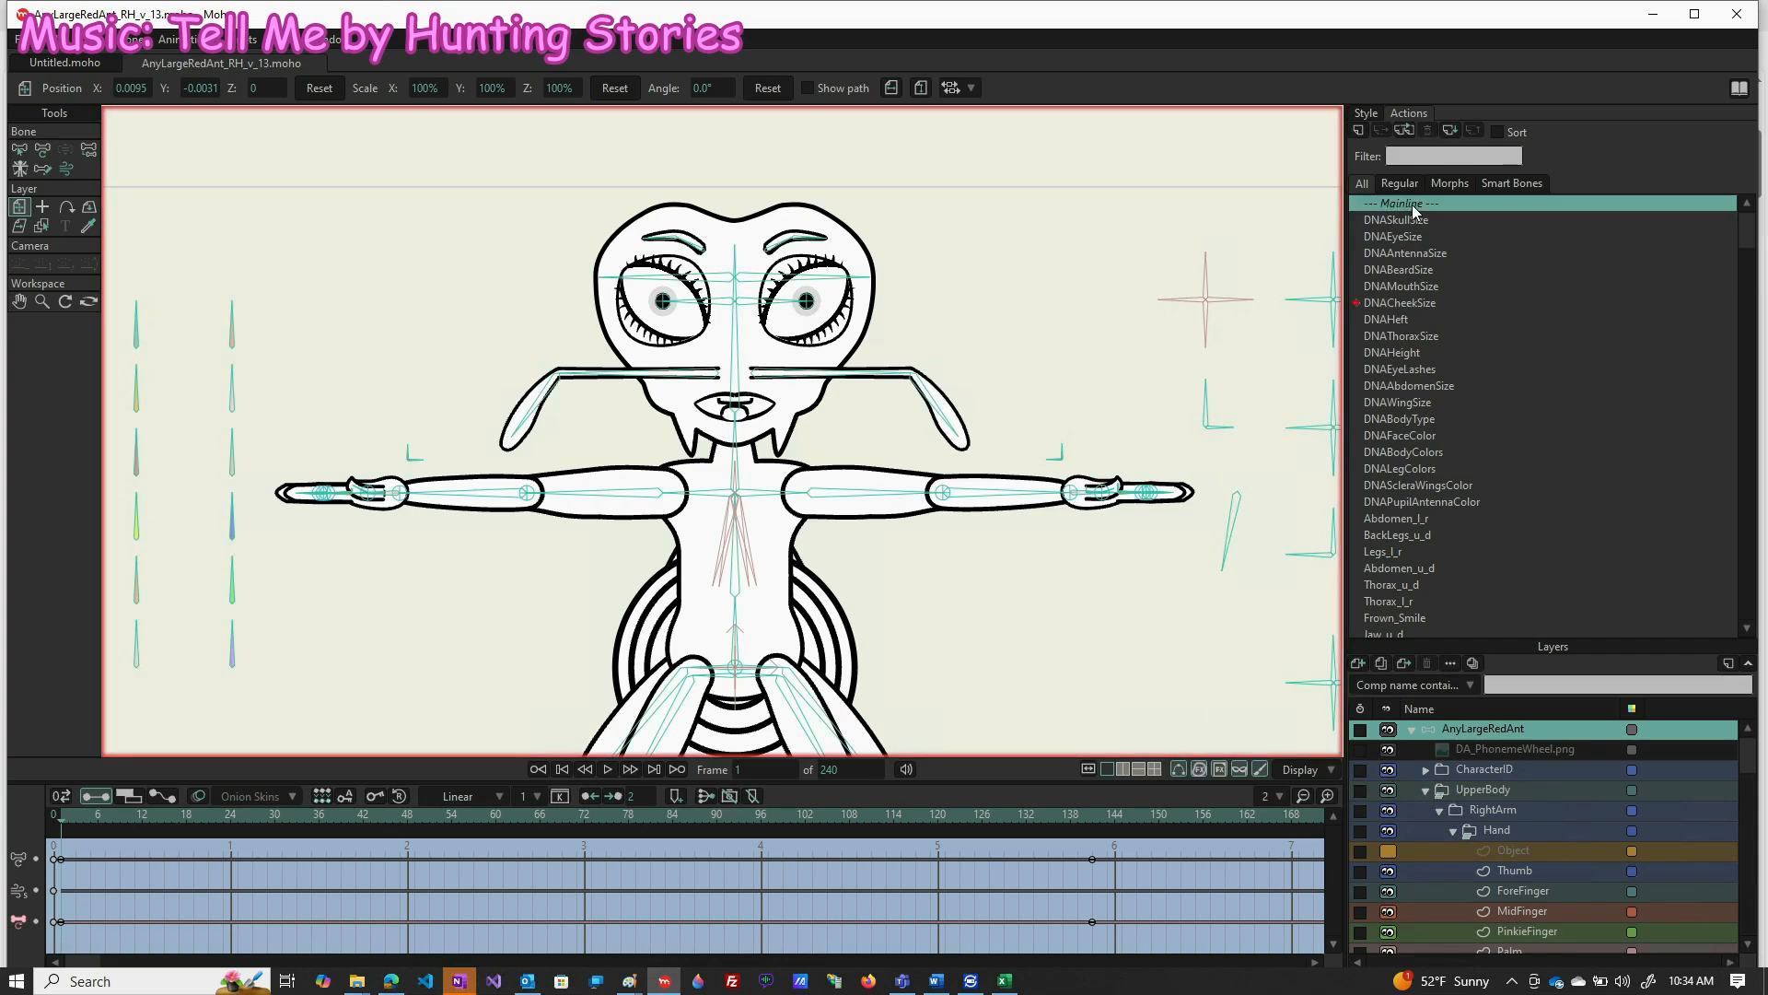
click(1409, 269)
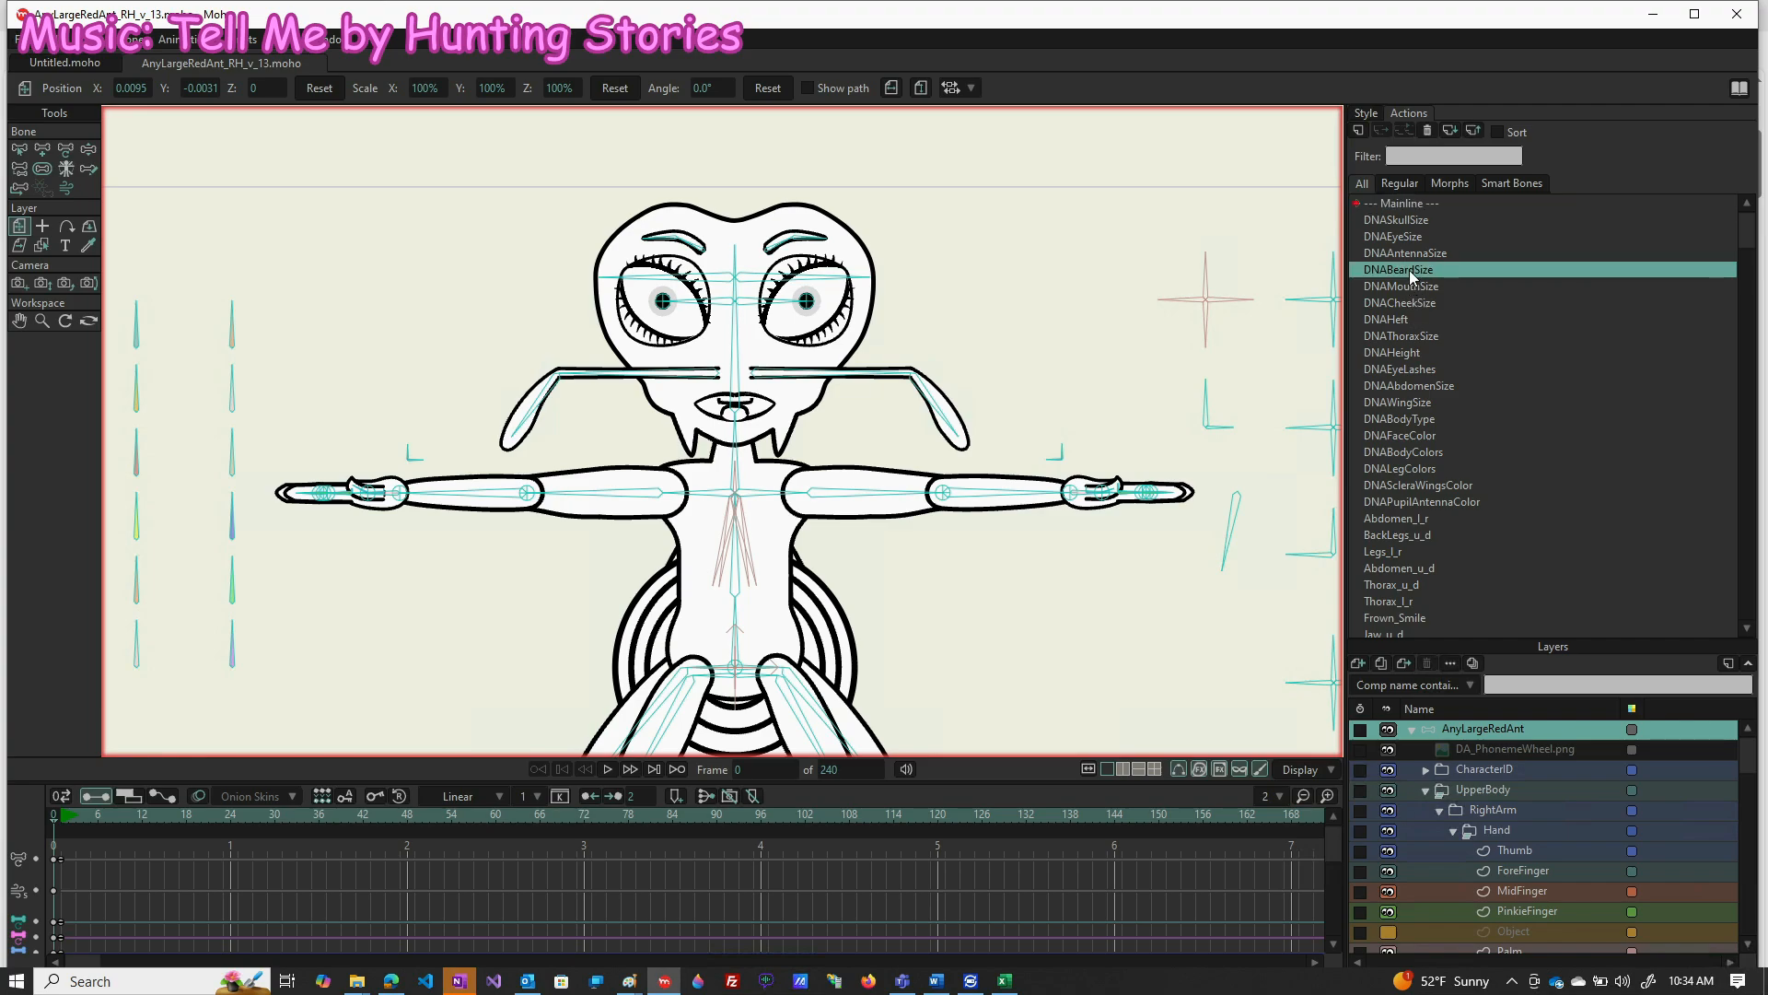
double_click(1409, 268)
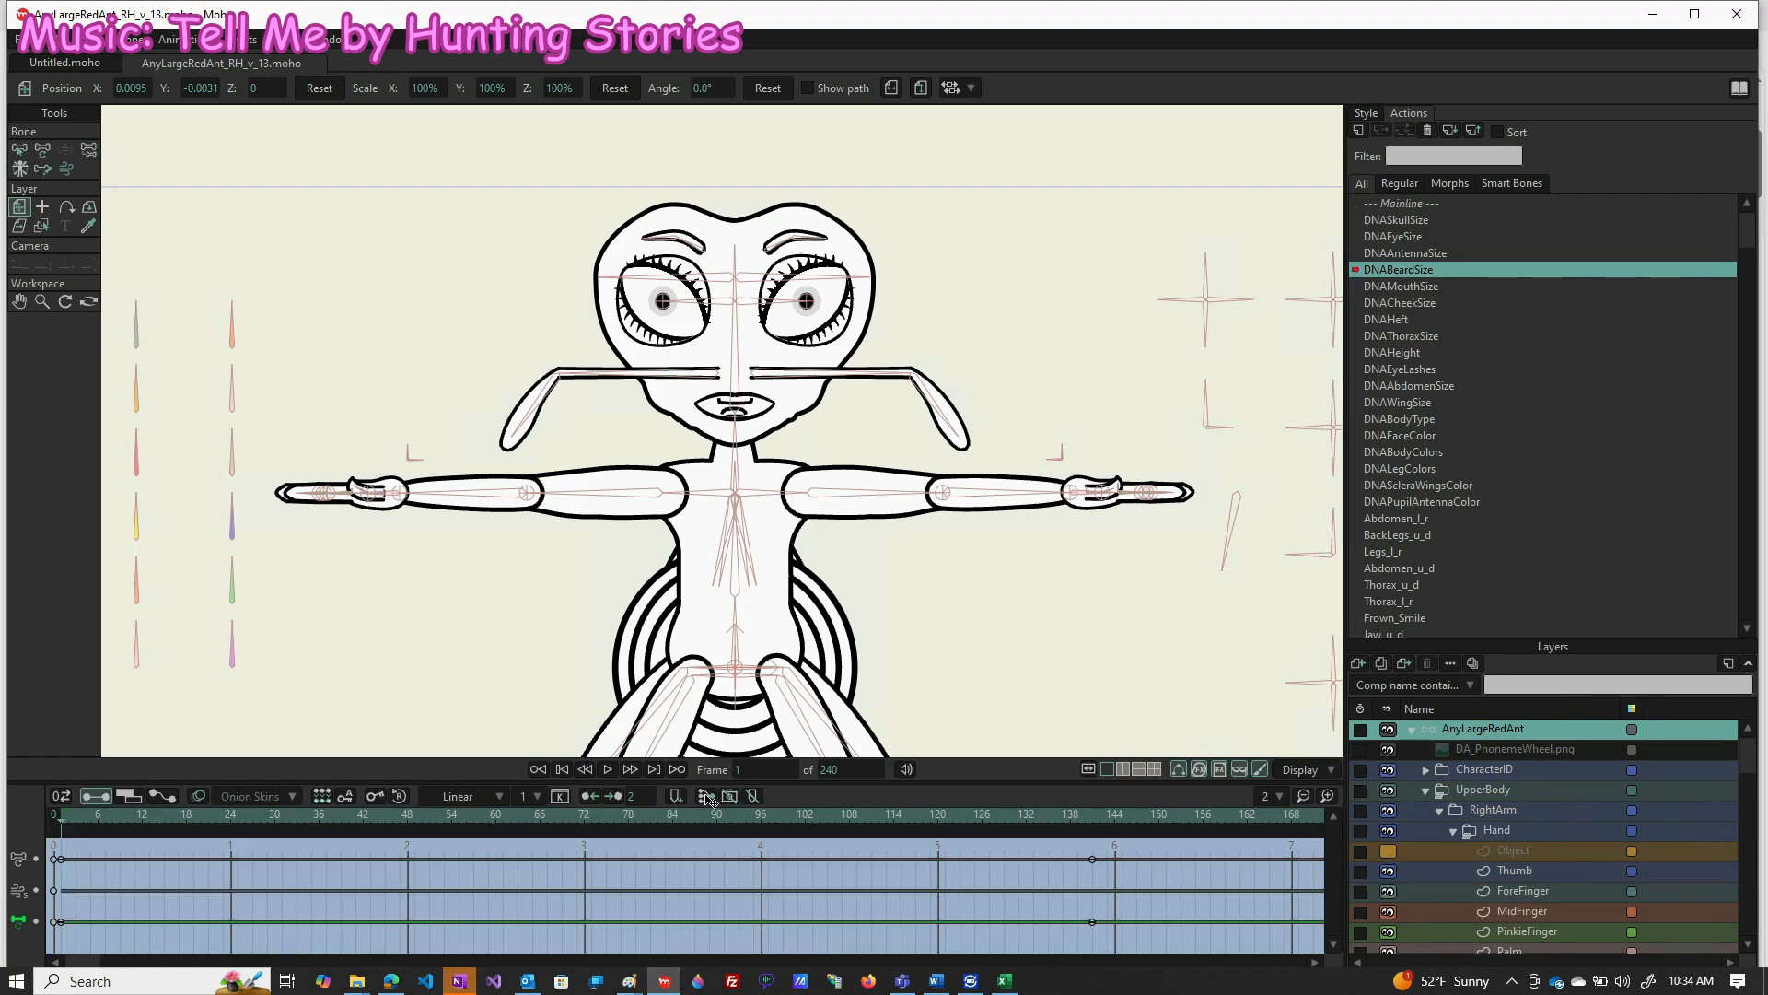
click(579, 815)
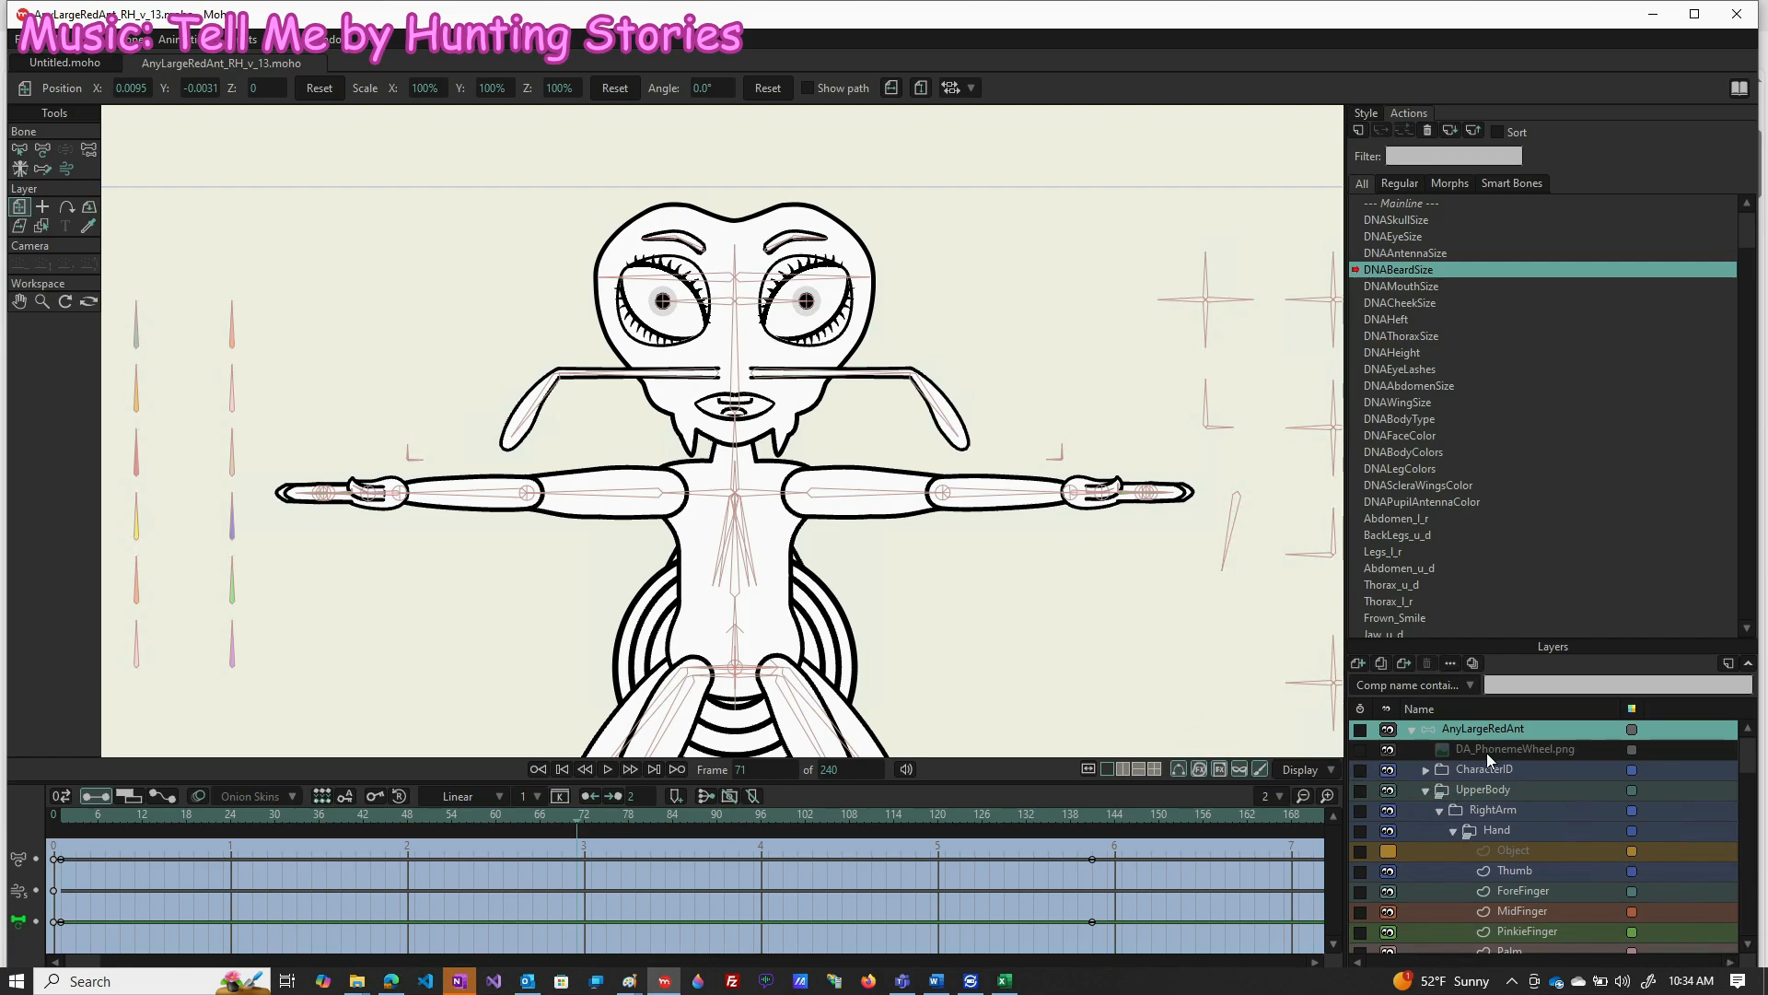
scroll(1491, 880, down, 3)
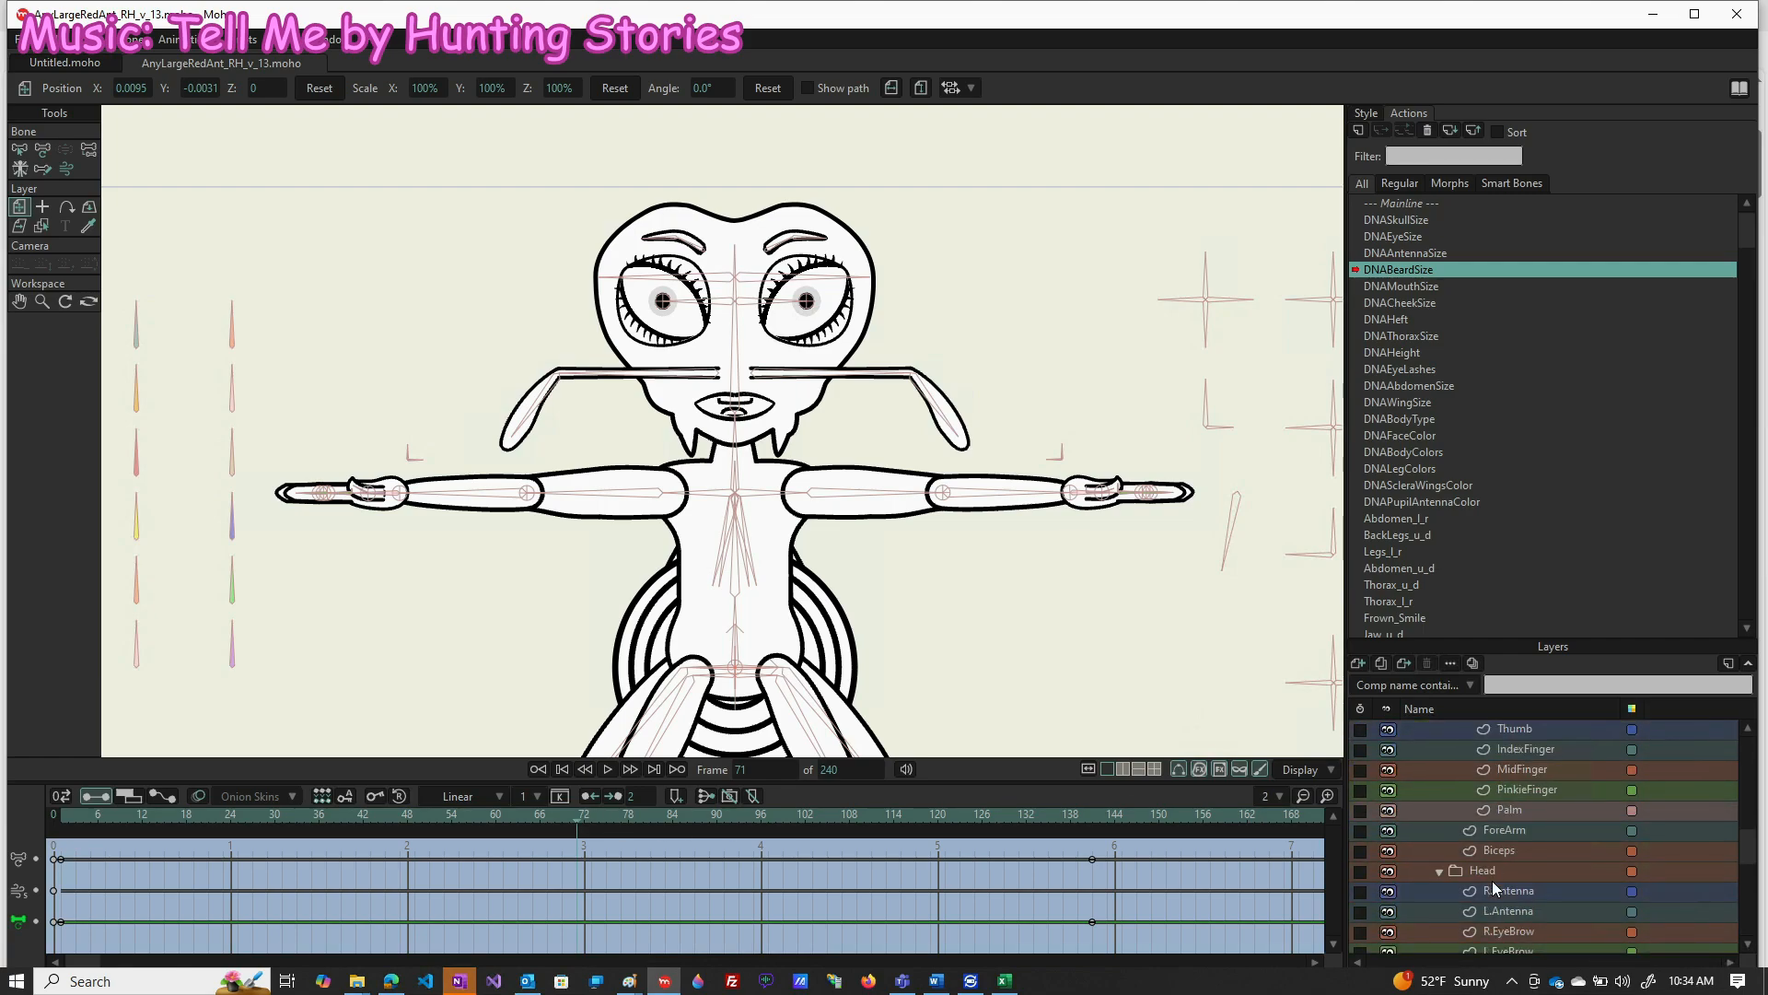
scroll(1532, 861, down, 5)
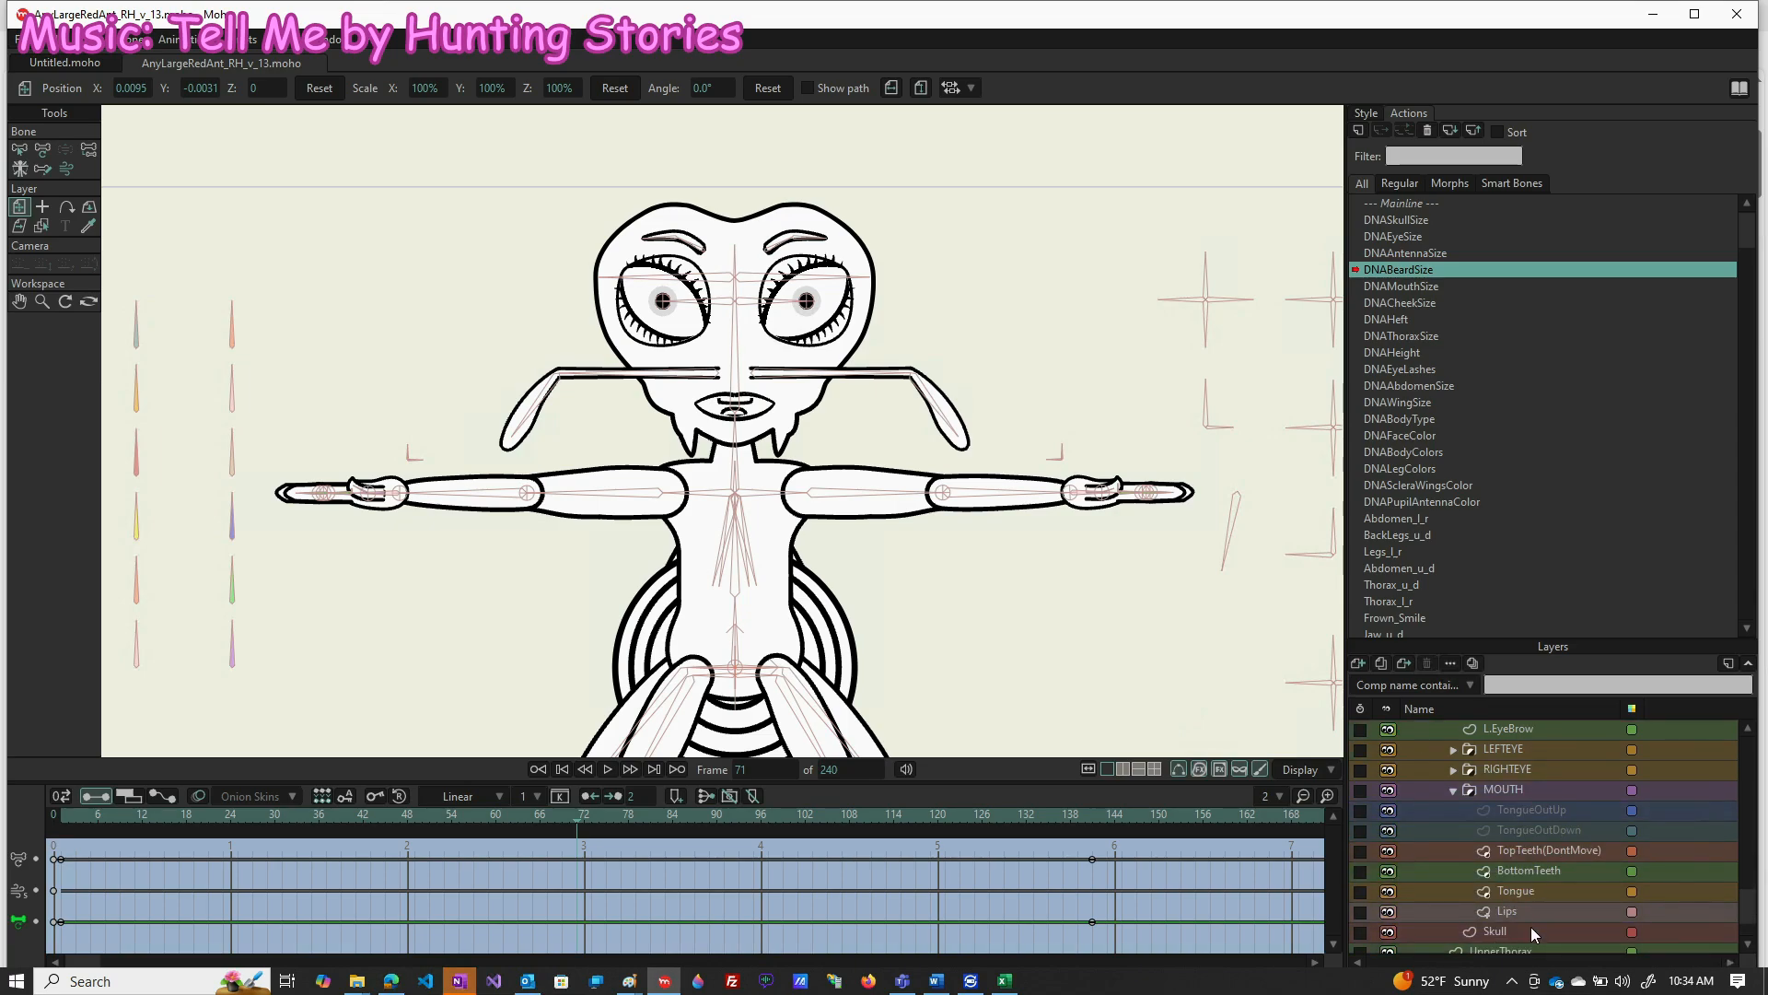
click(1530, 929)
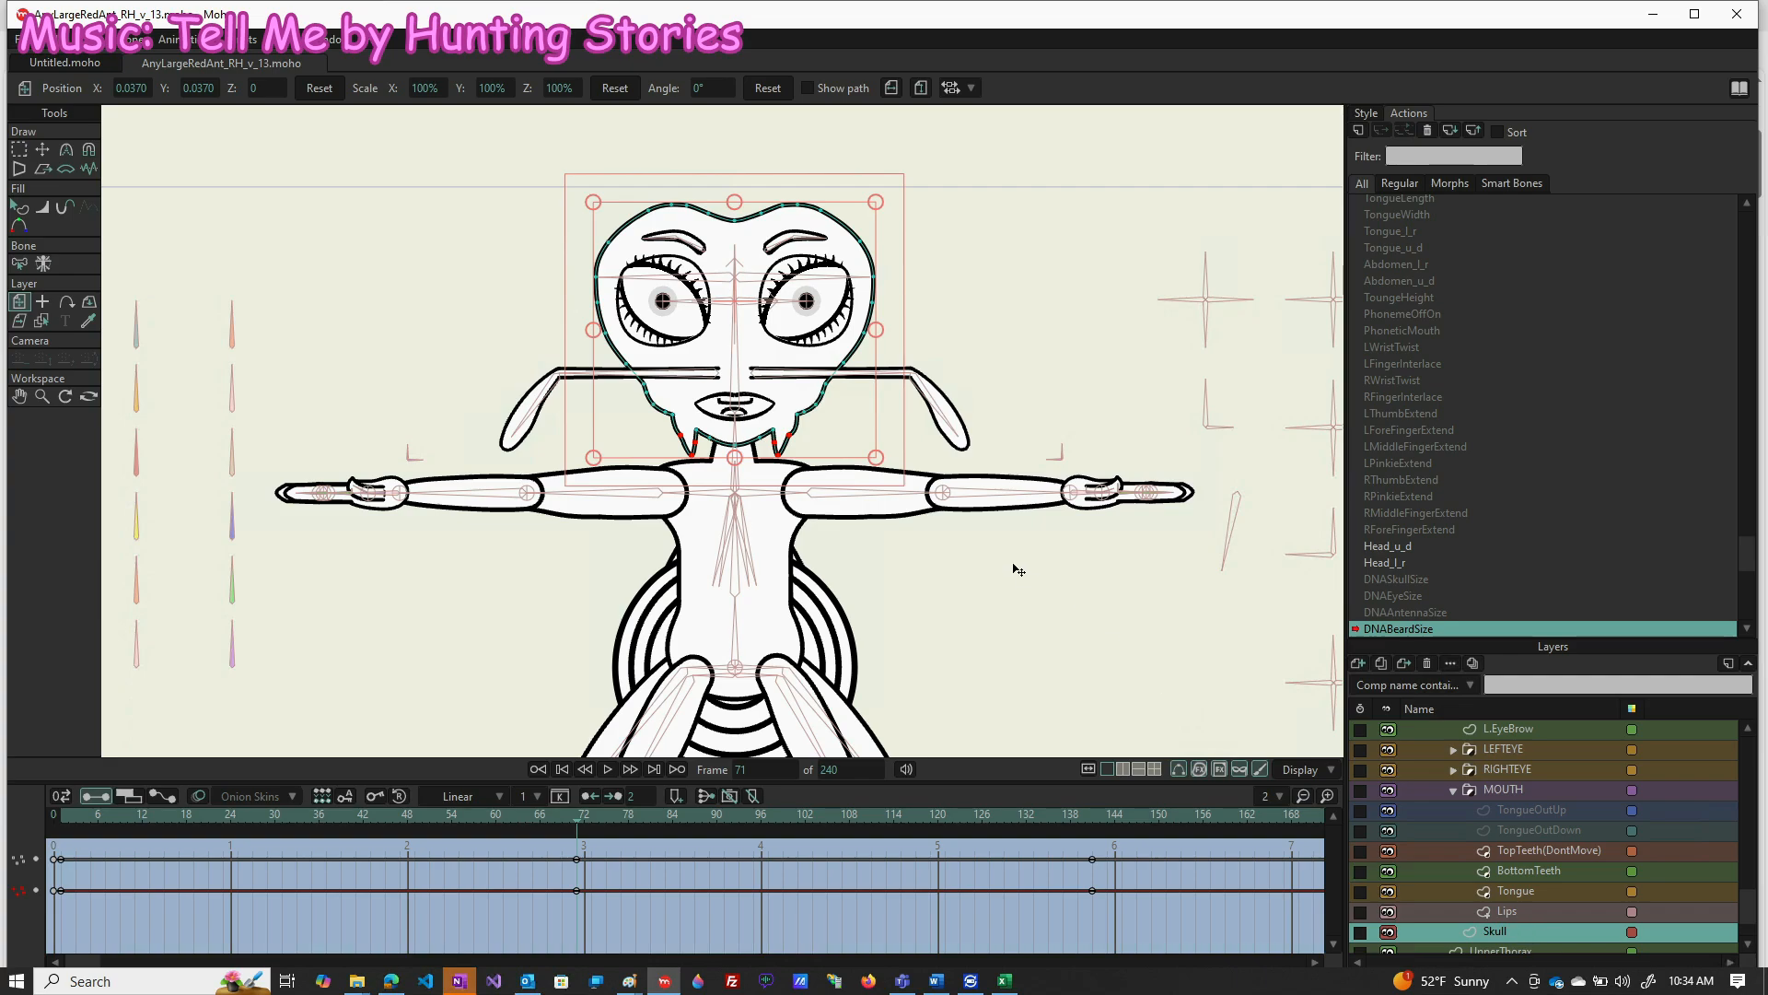
click(800, 414)
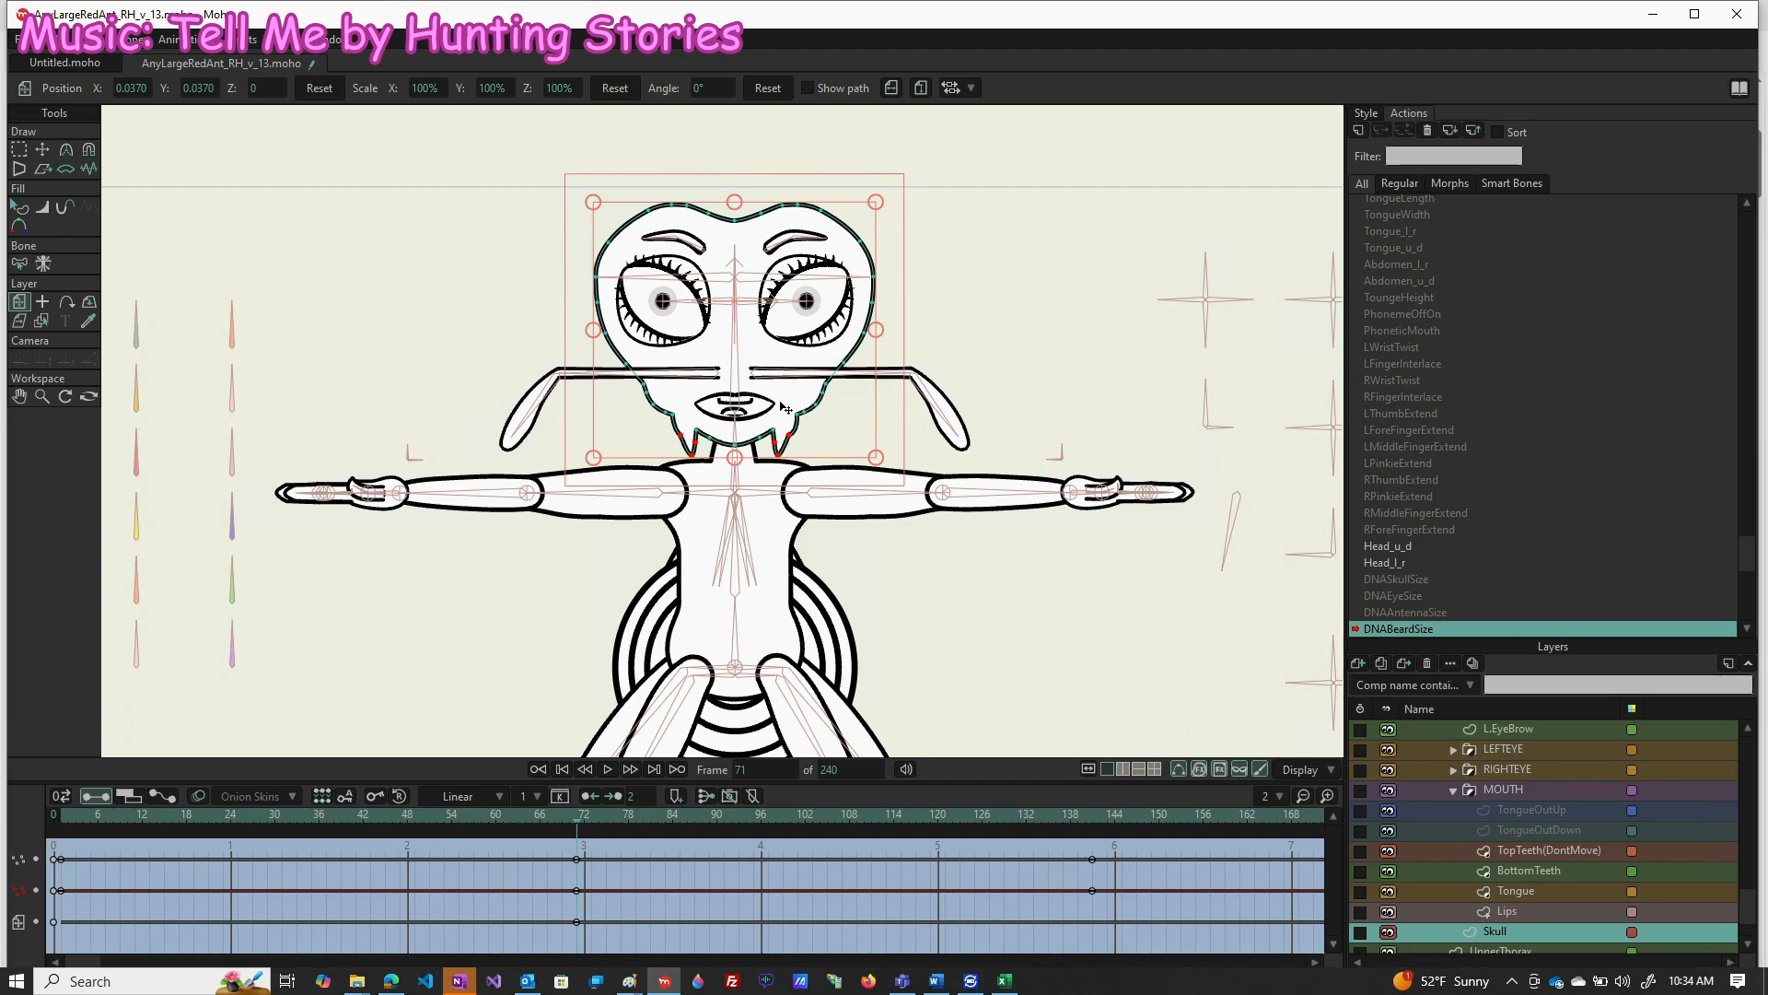
key(t)
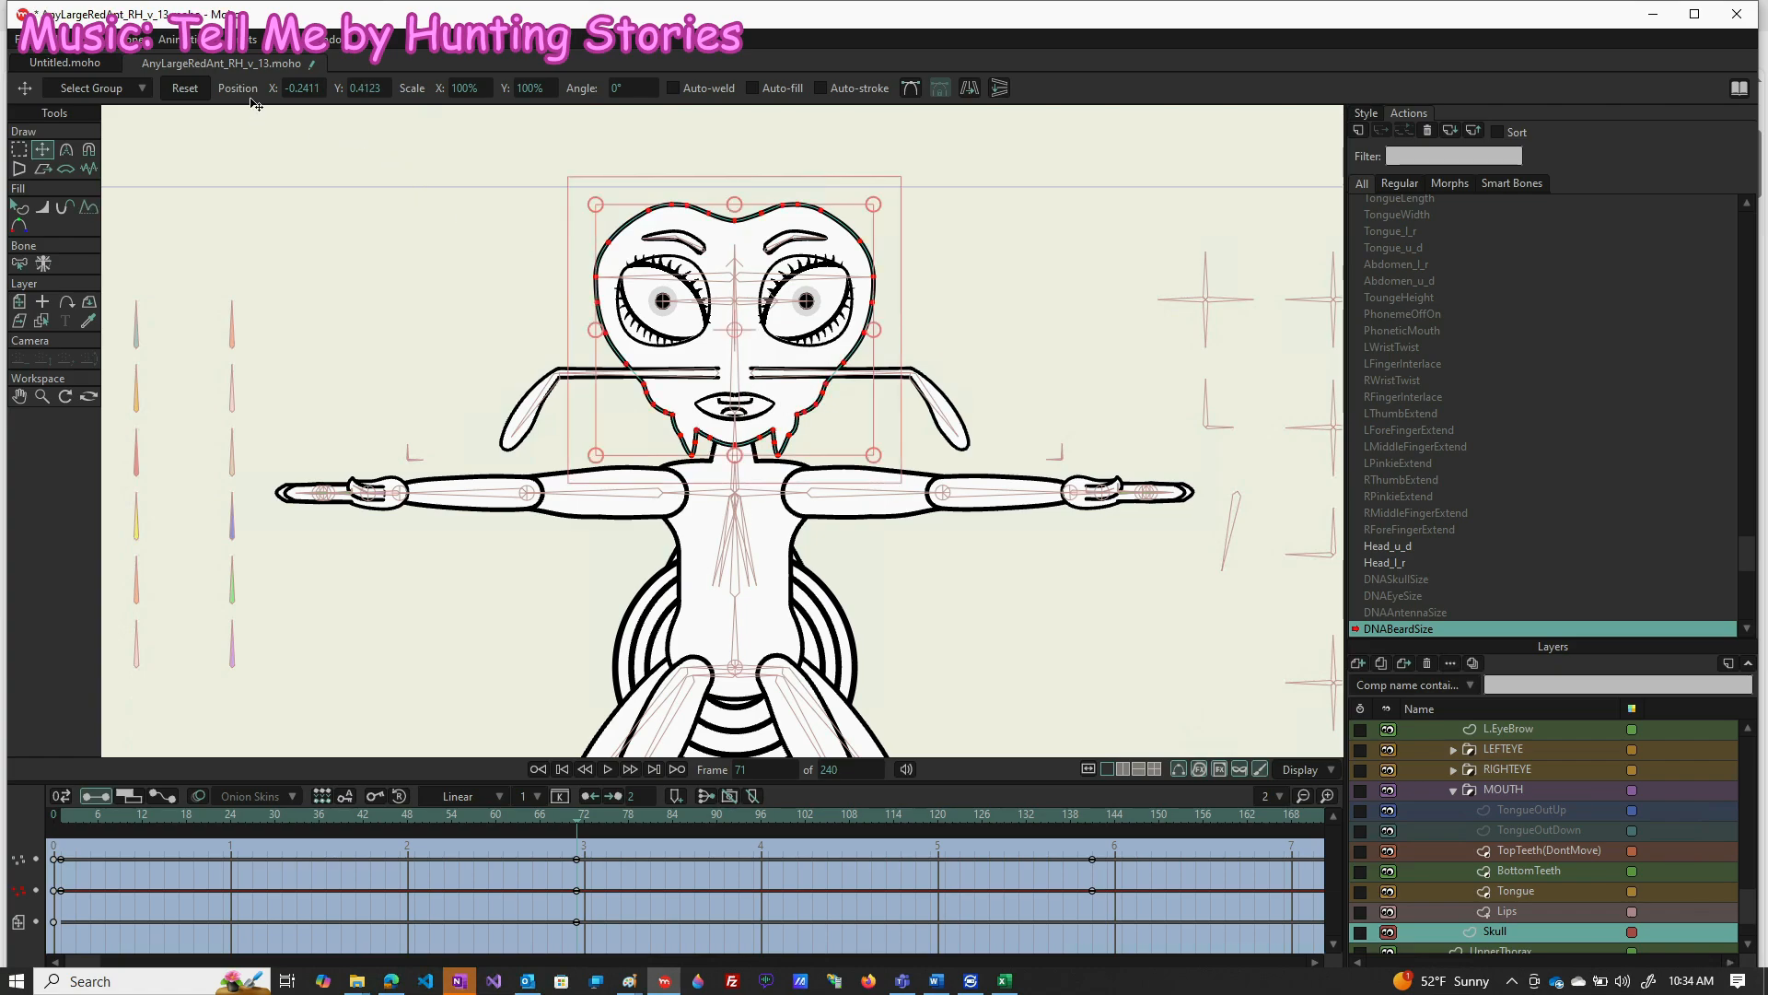
click(195, 95)
Open the Head_l_r action and check the skull at frame 33
click(1401, 563)
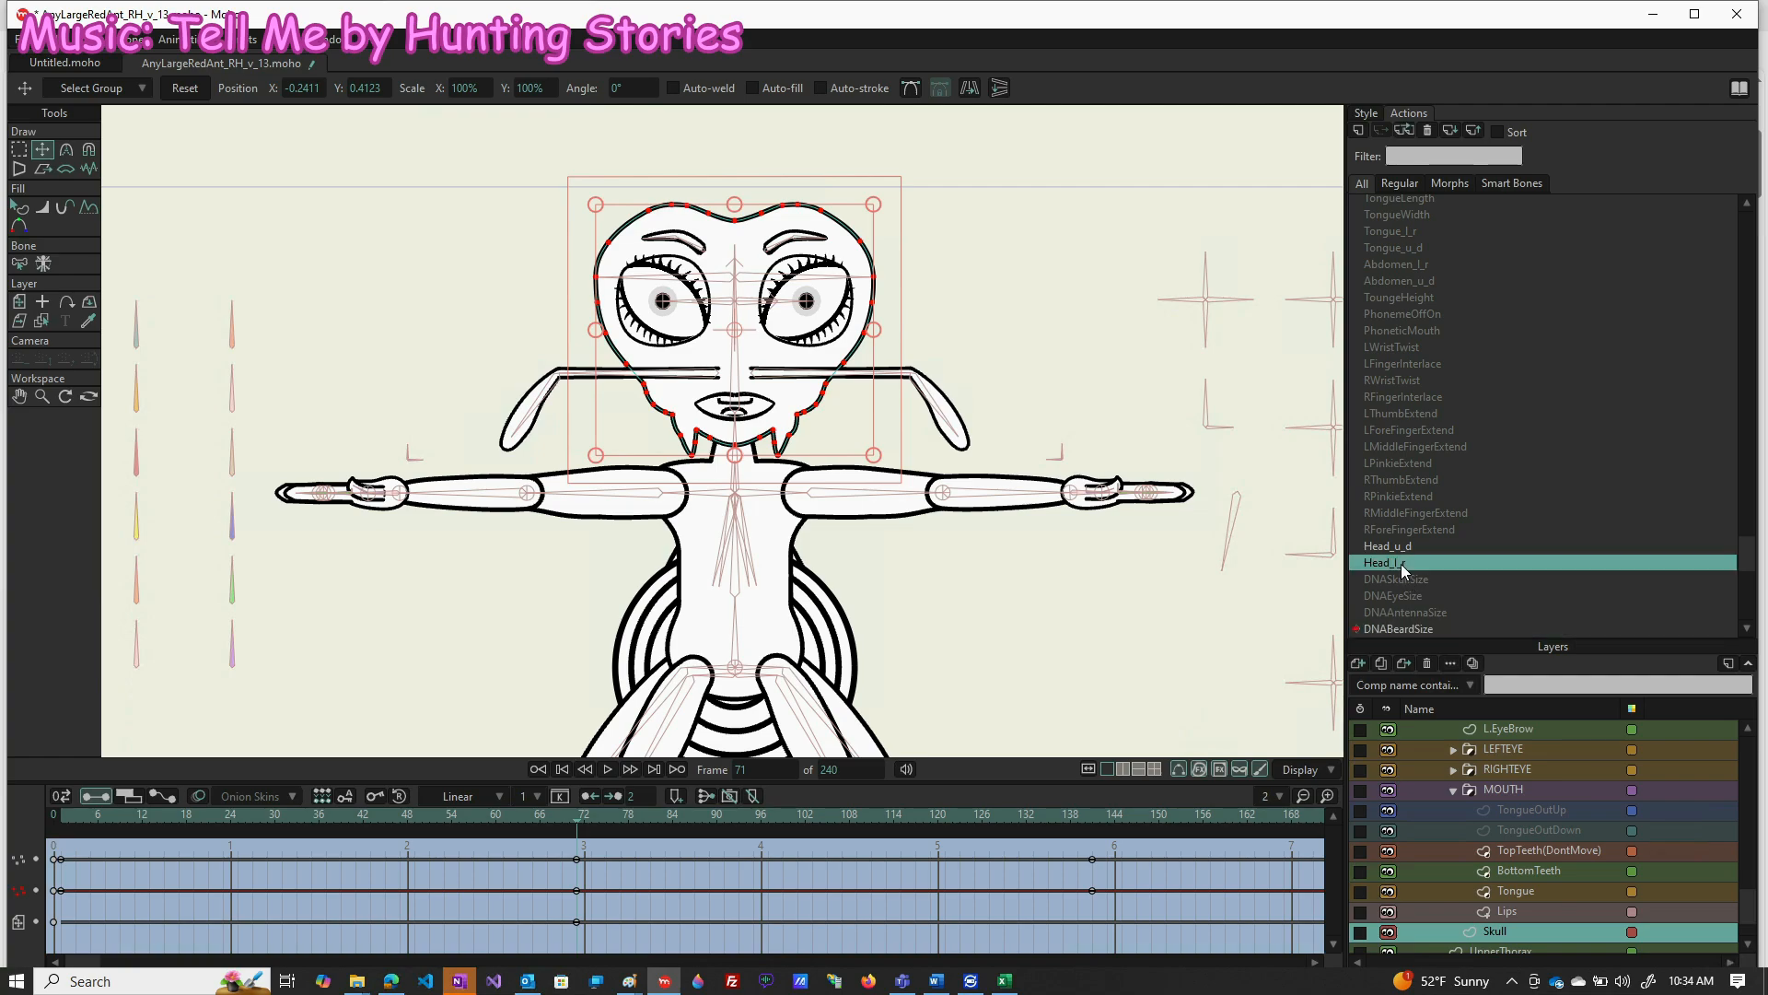
double_click(1401, 563)
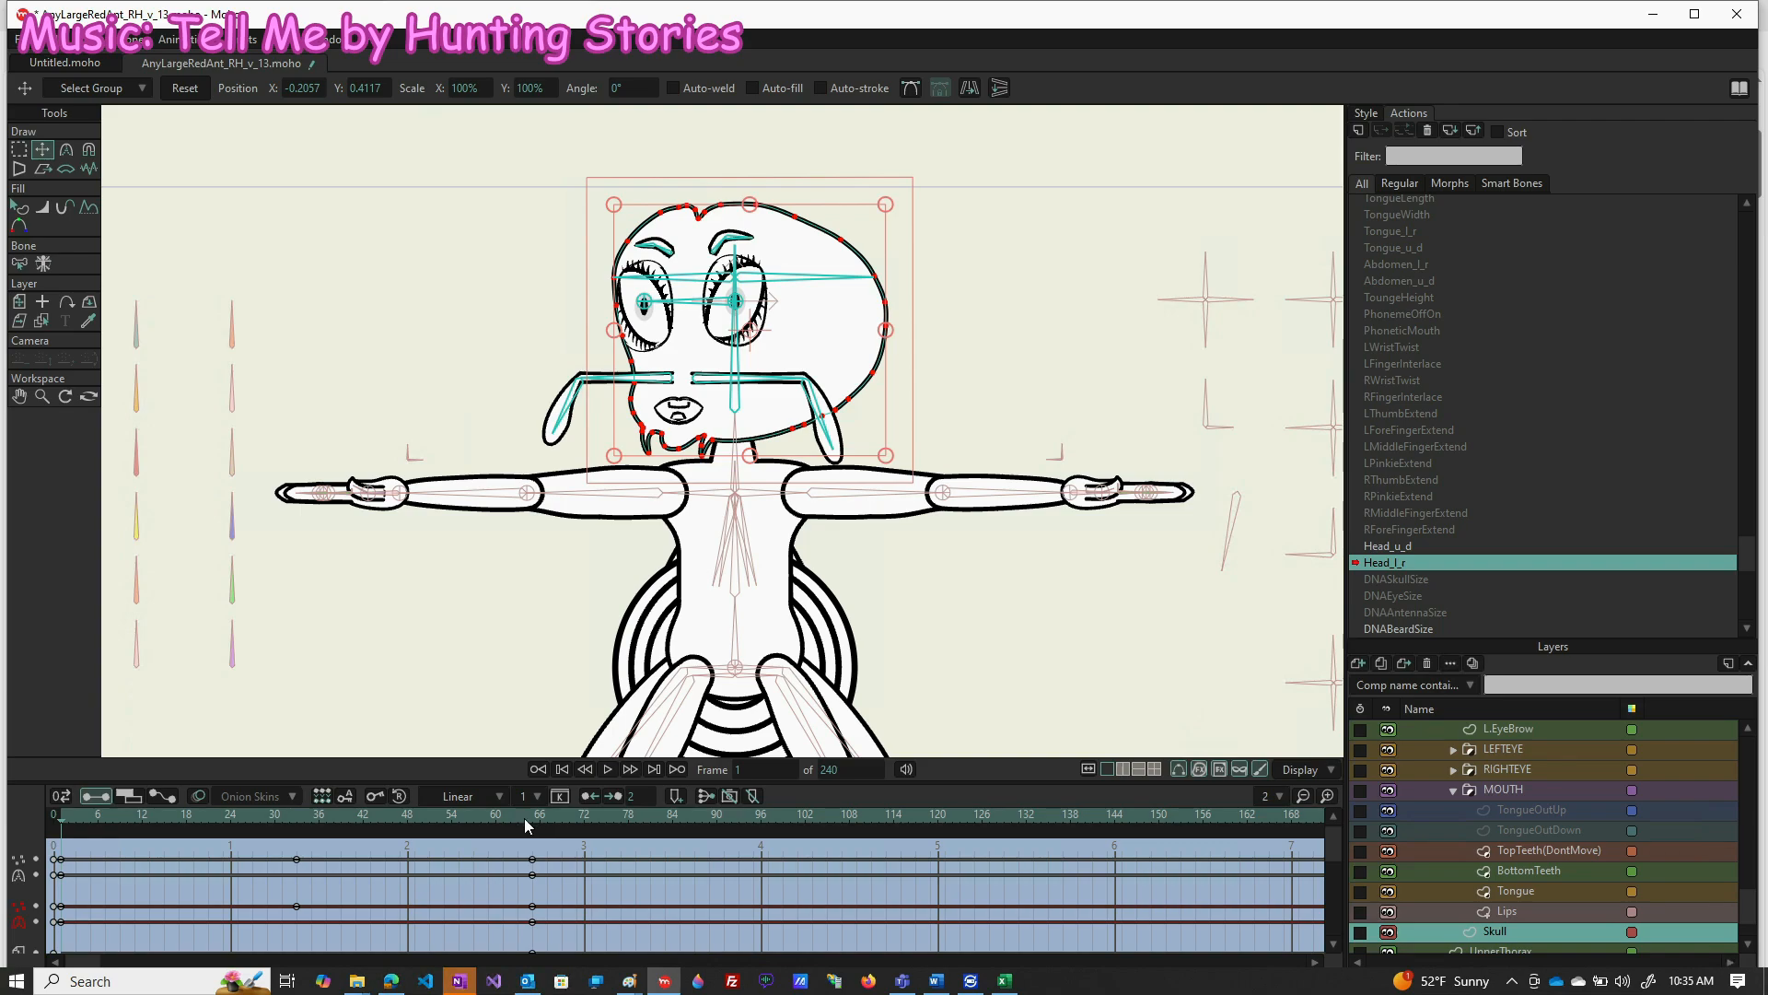
click(296, 815)
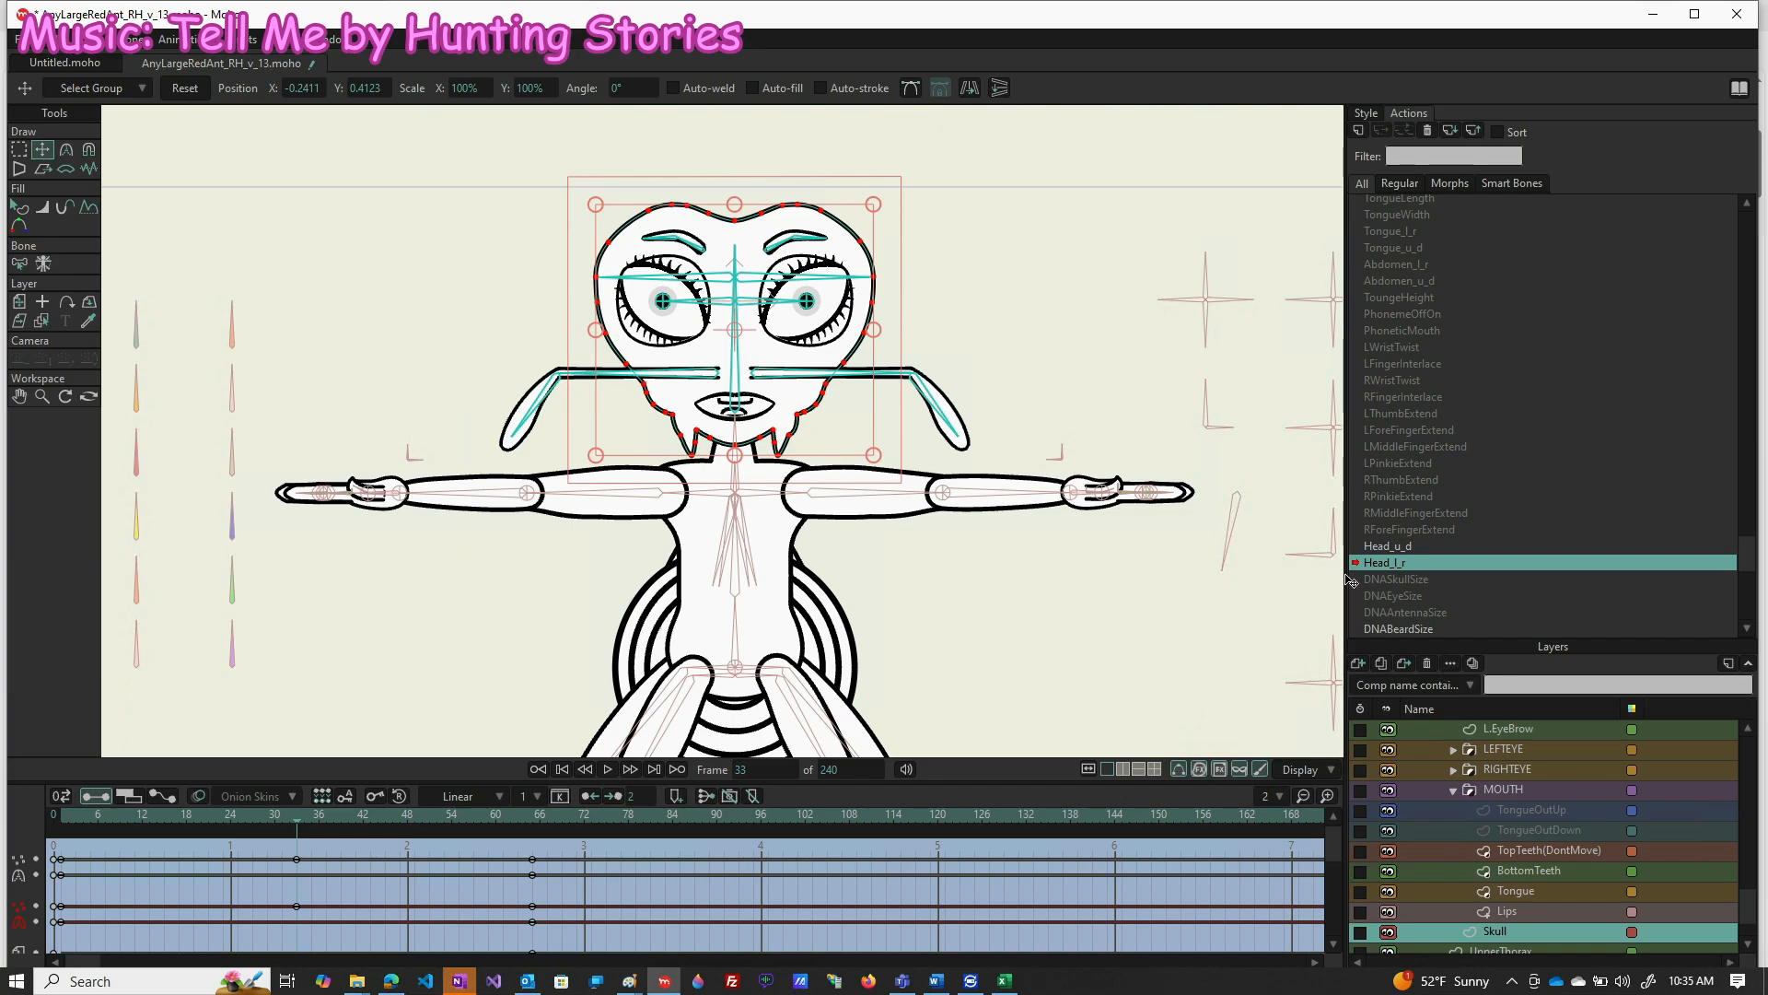
Reset the Skull layer's points at frame 33 of the Head_u_d action
click(1395, 546)
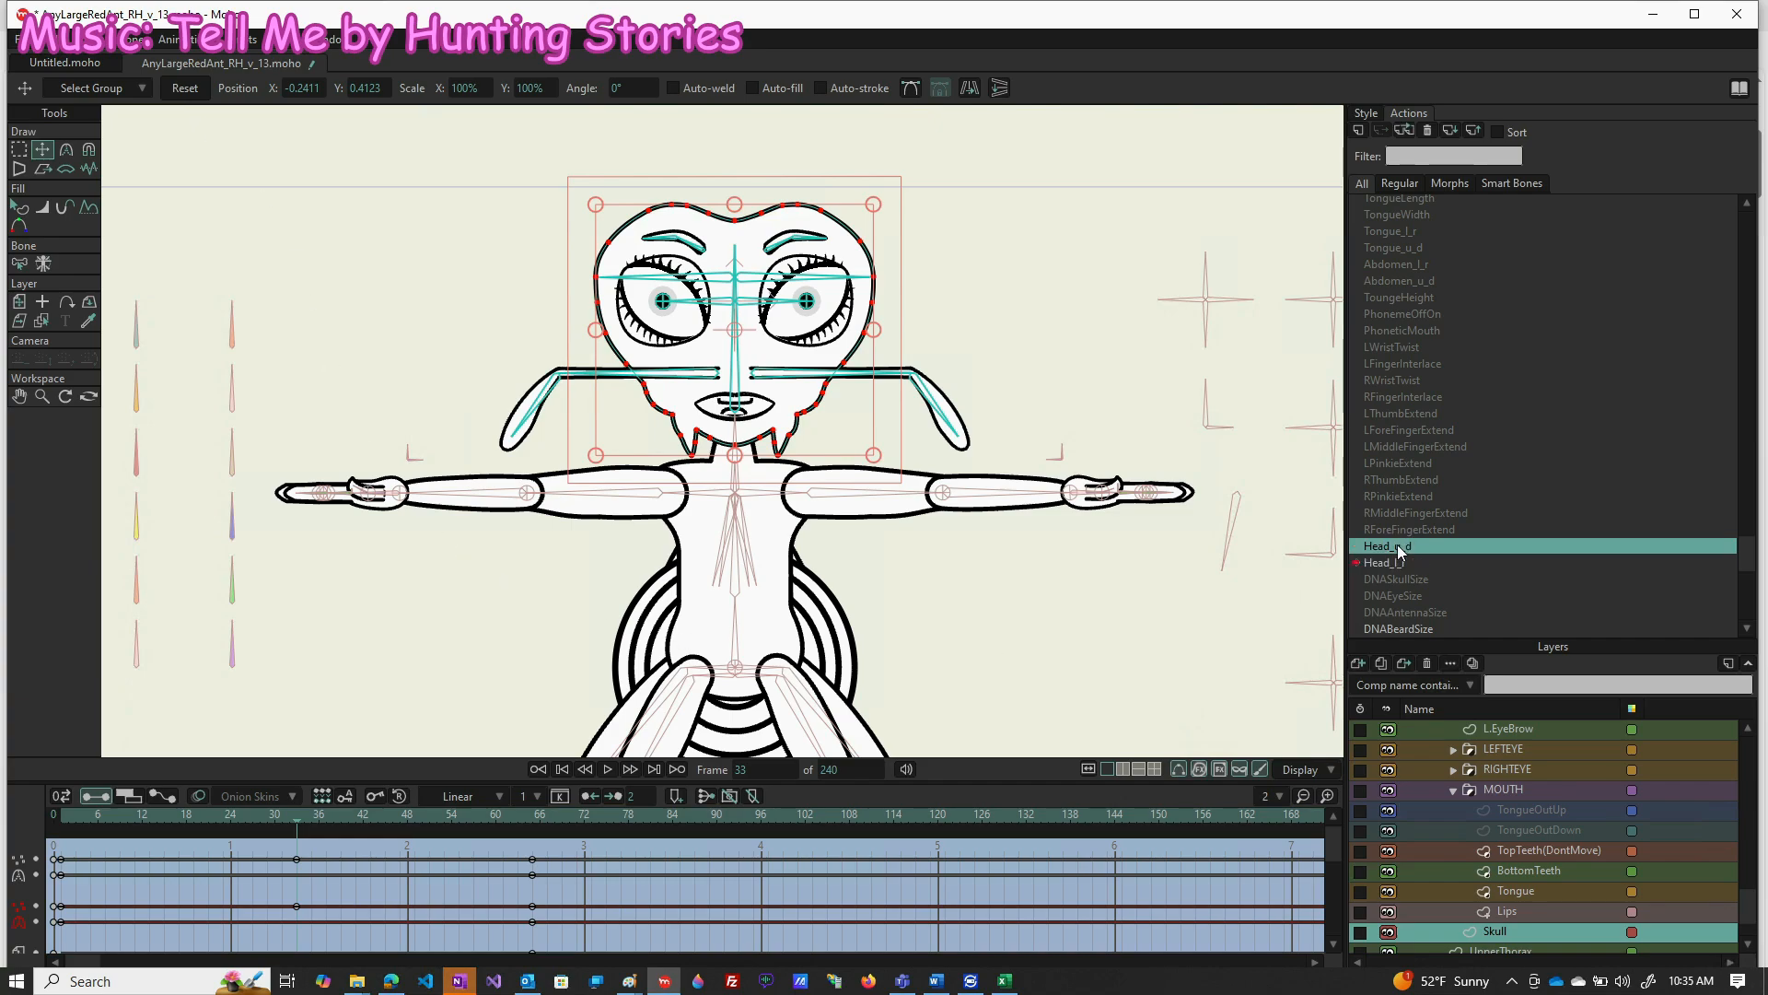
double_click(1399, 547)
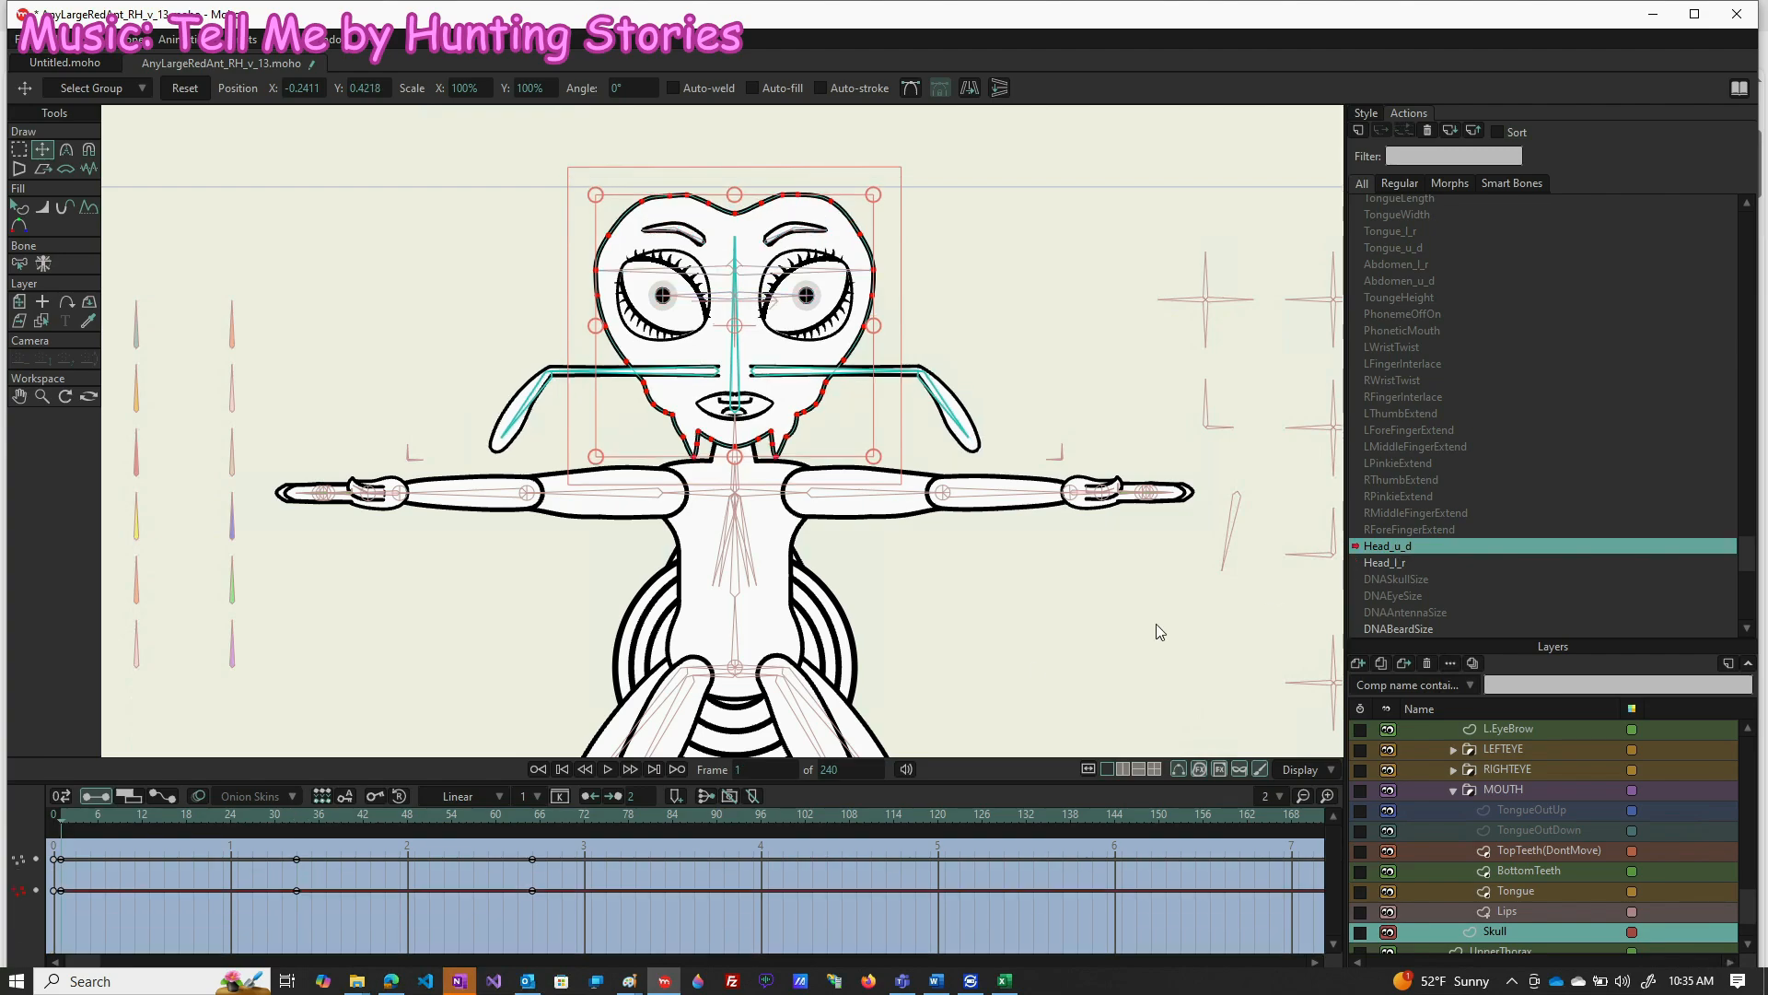
click(297, 822)
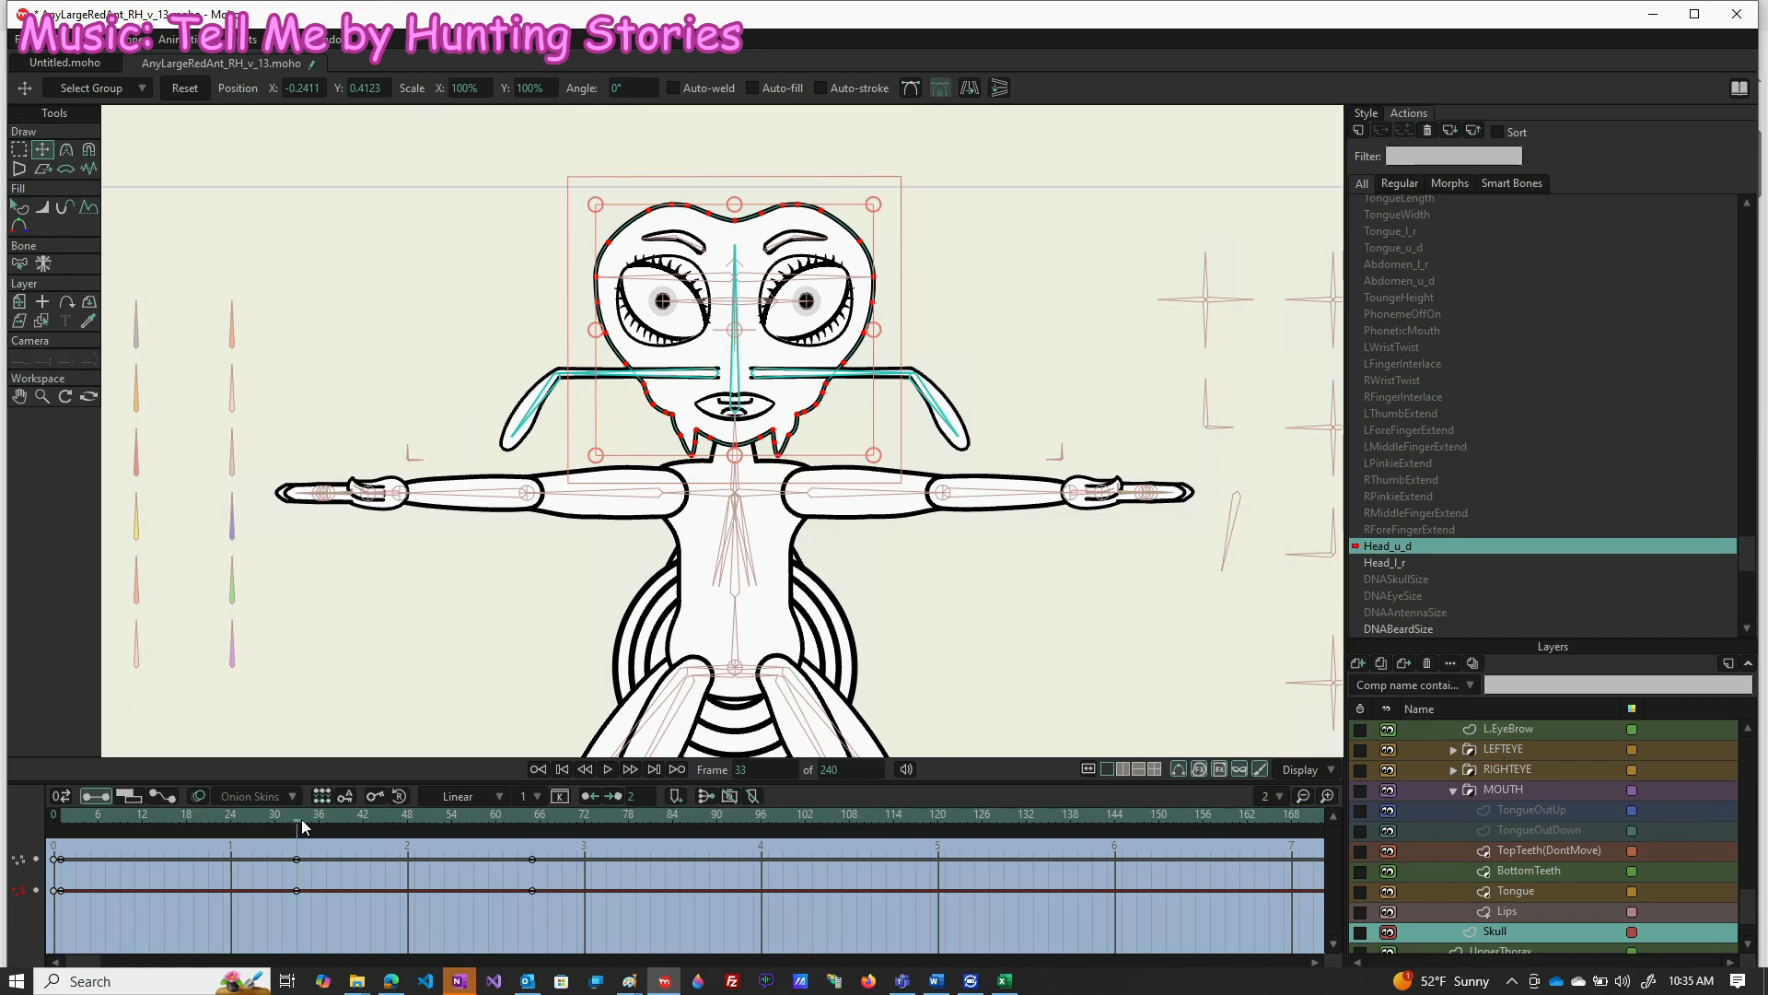
click(182, 97)
Reset the Skull layer's points at the frame 33 keyframe of the Jaw_u_d action
scroll(1422, 339, up, 4)
scroll(1422, 265, up, 1)
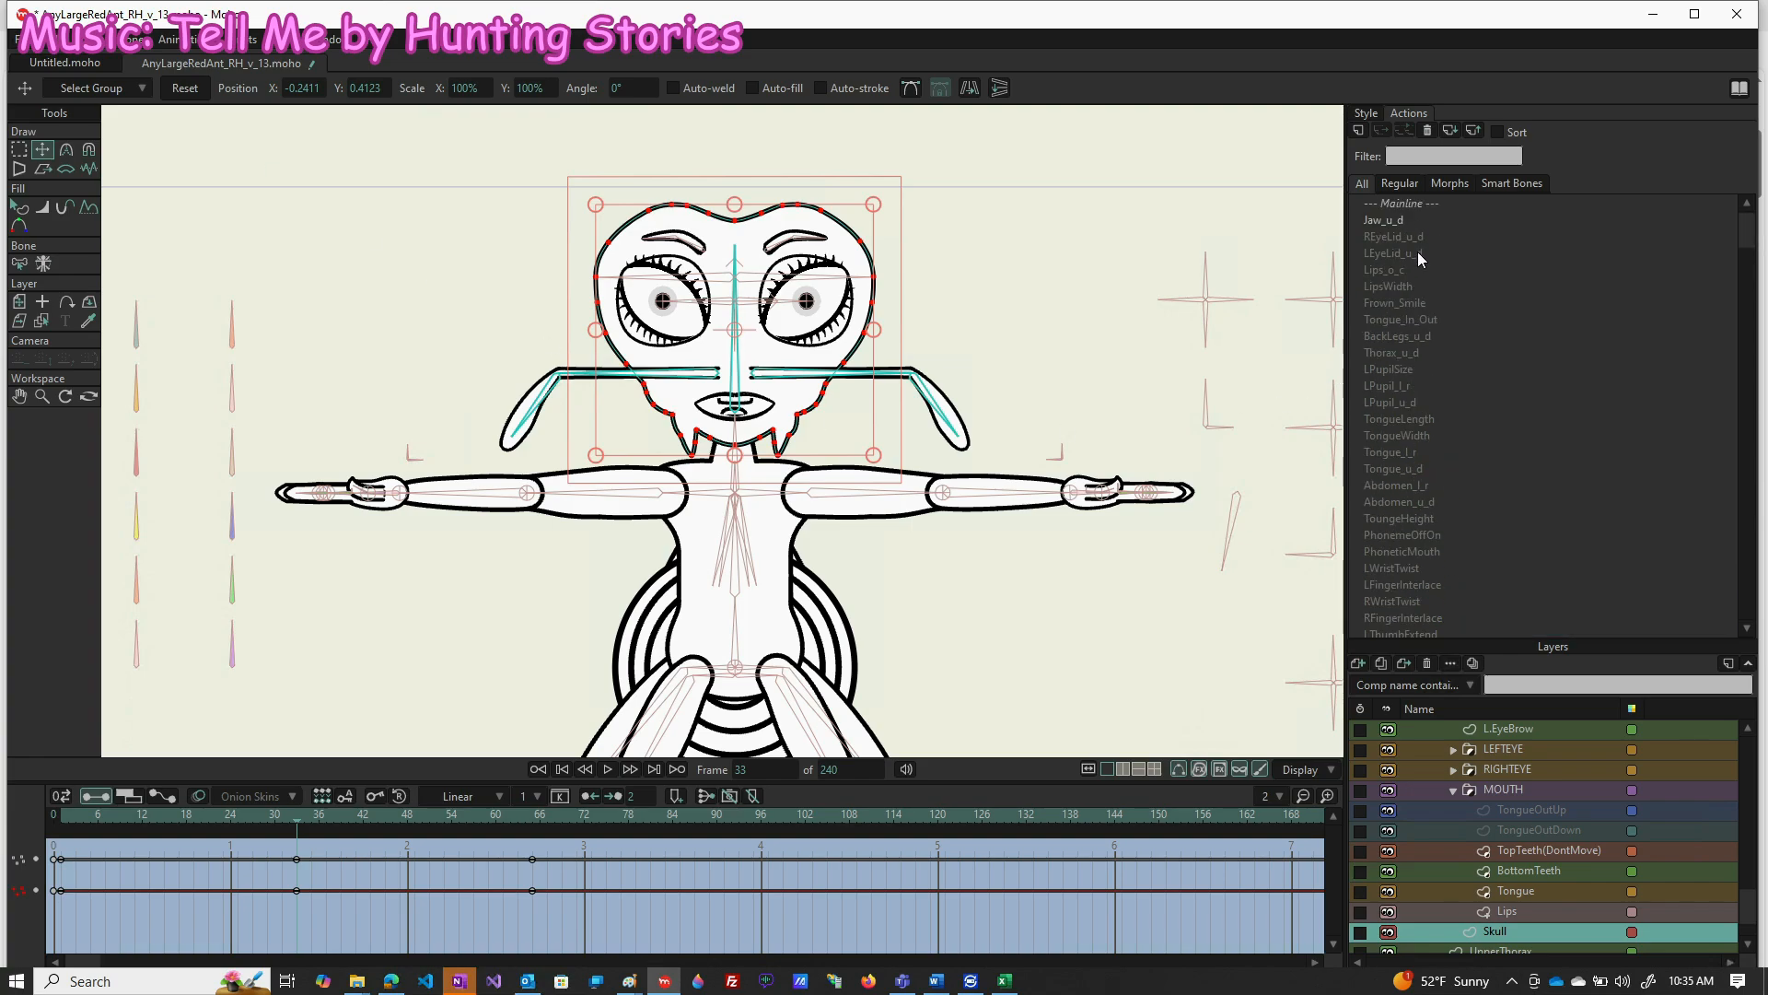
click(1390, 219)
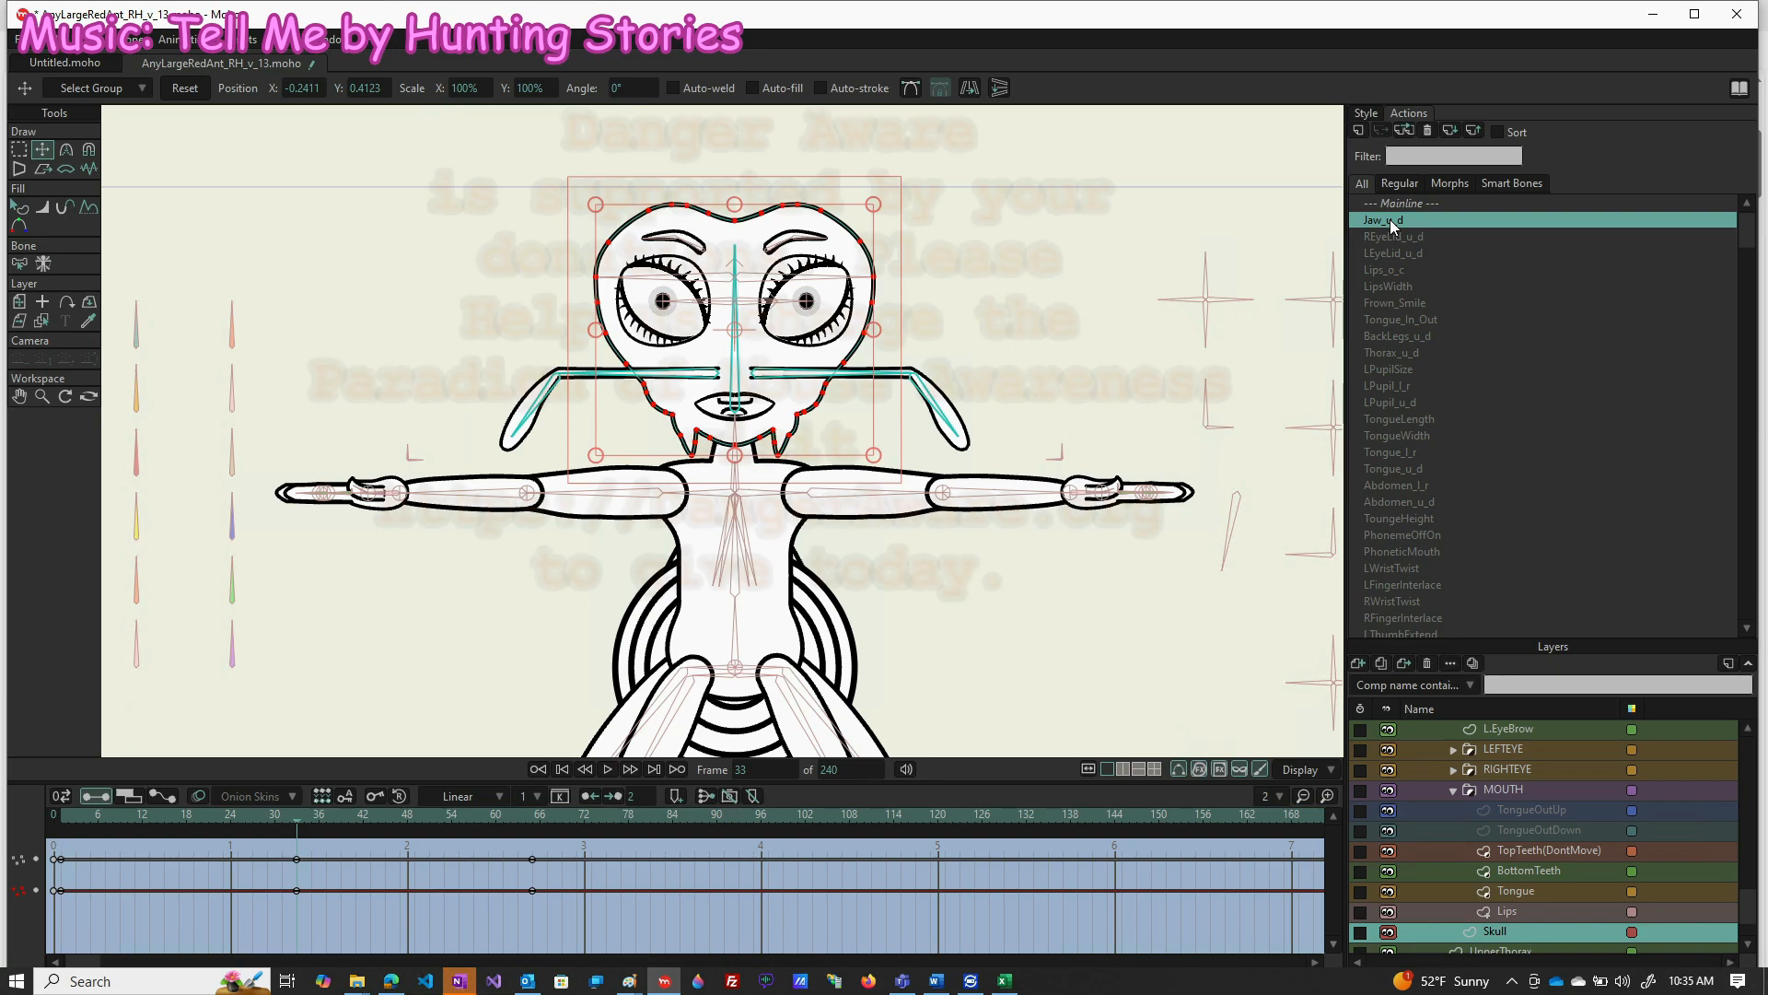
double_click(1390, 219)
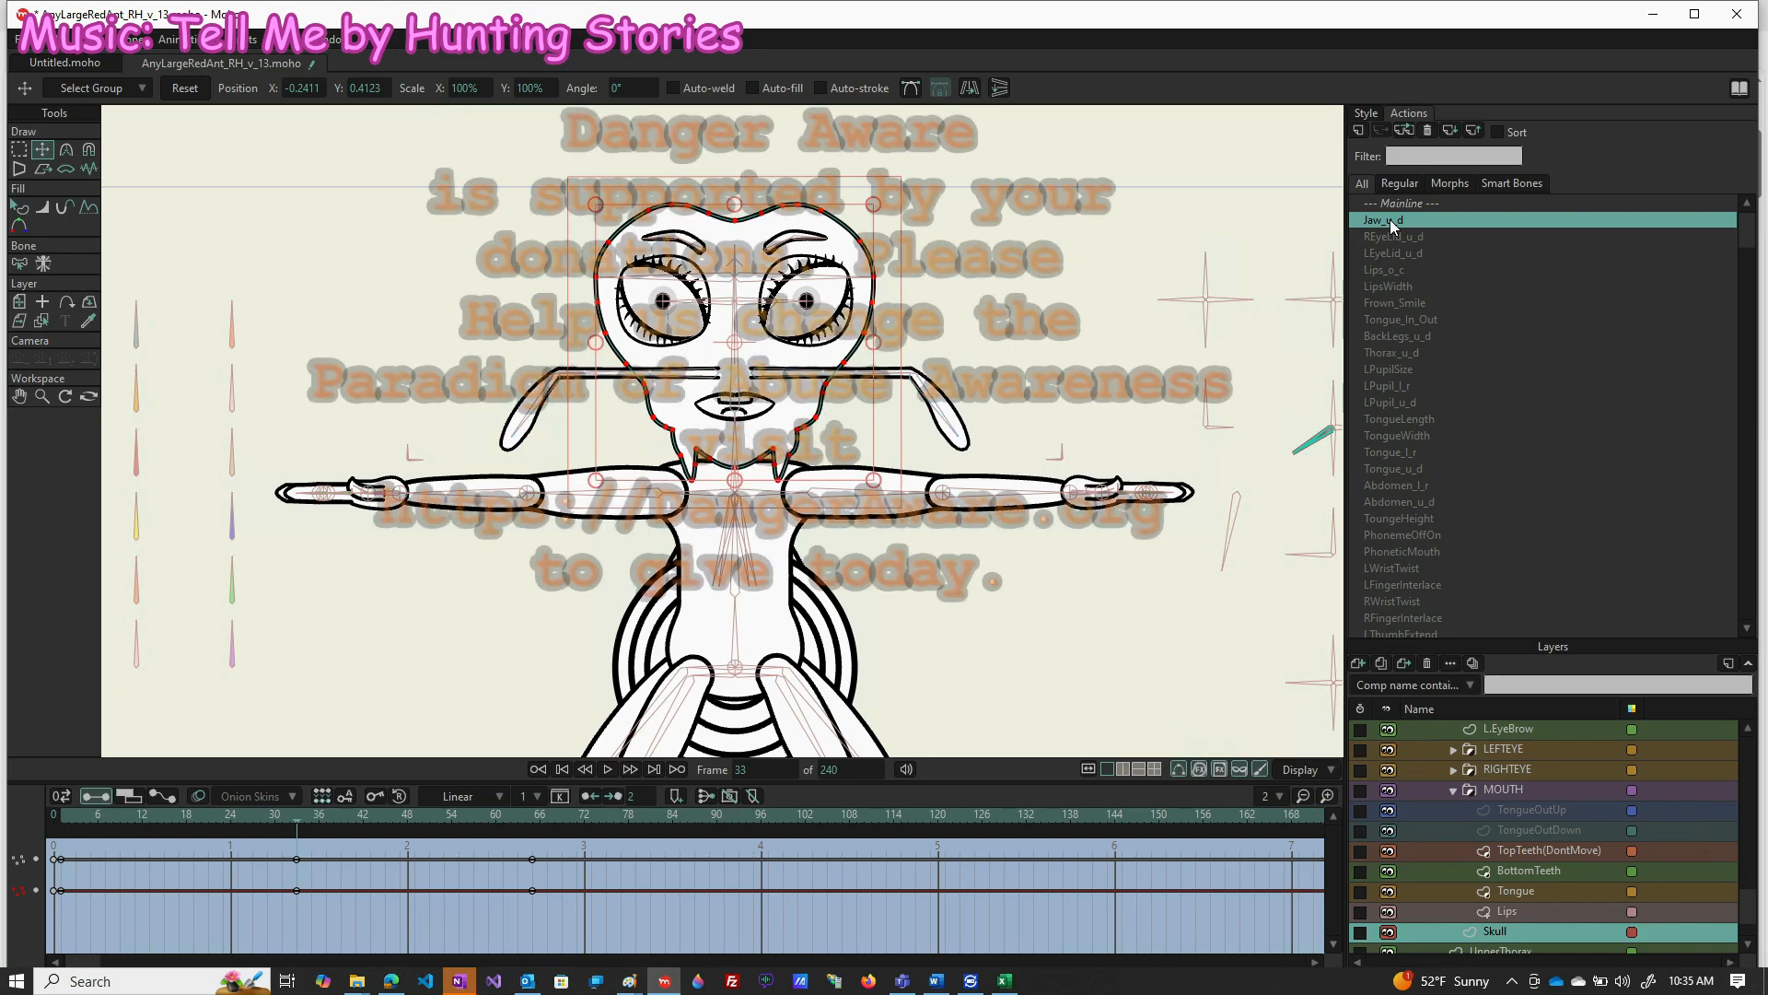
click(293, 818)
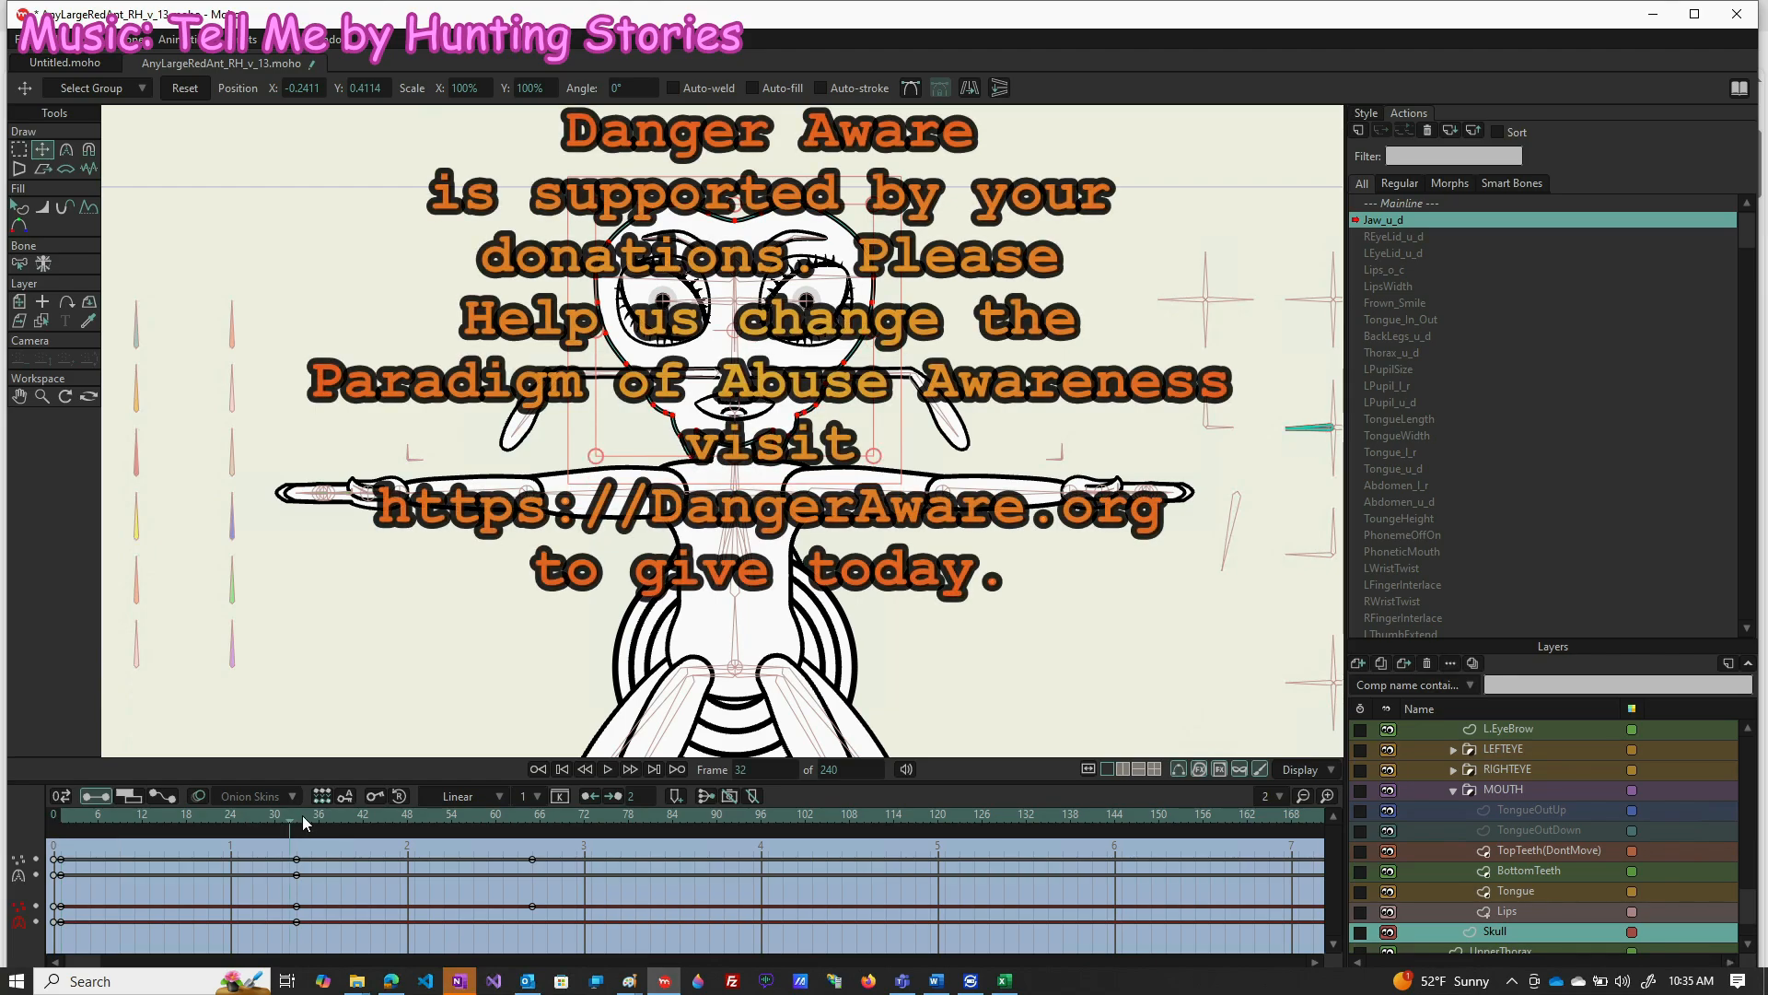
click(297, 818)
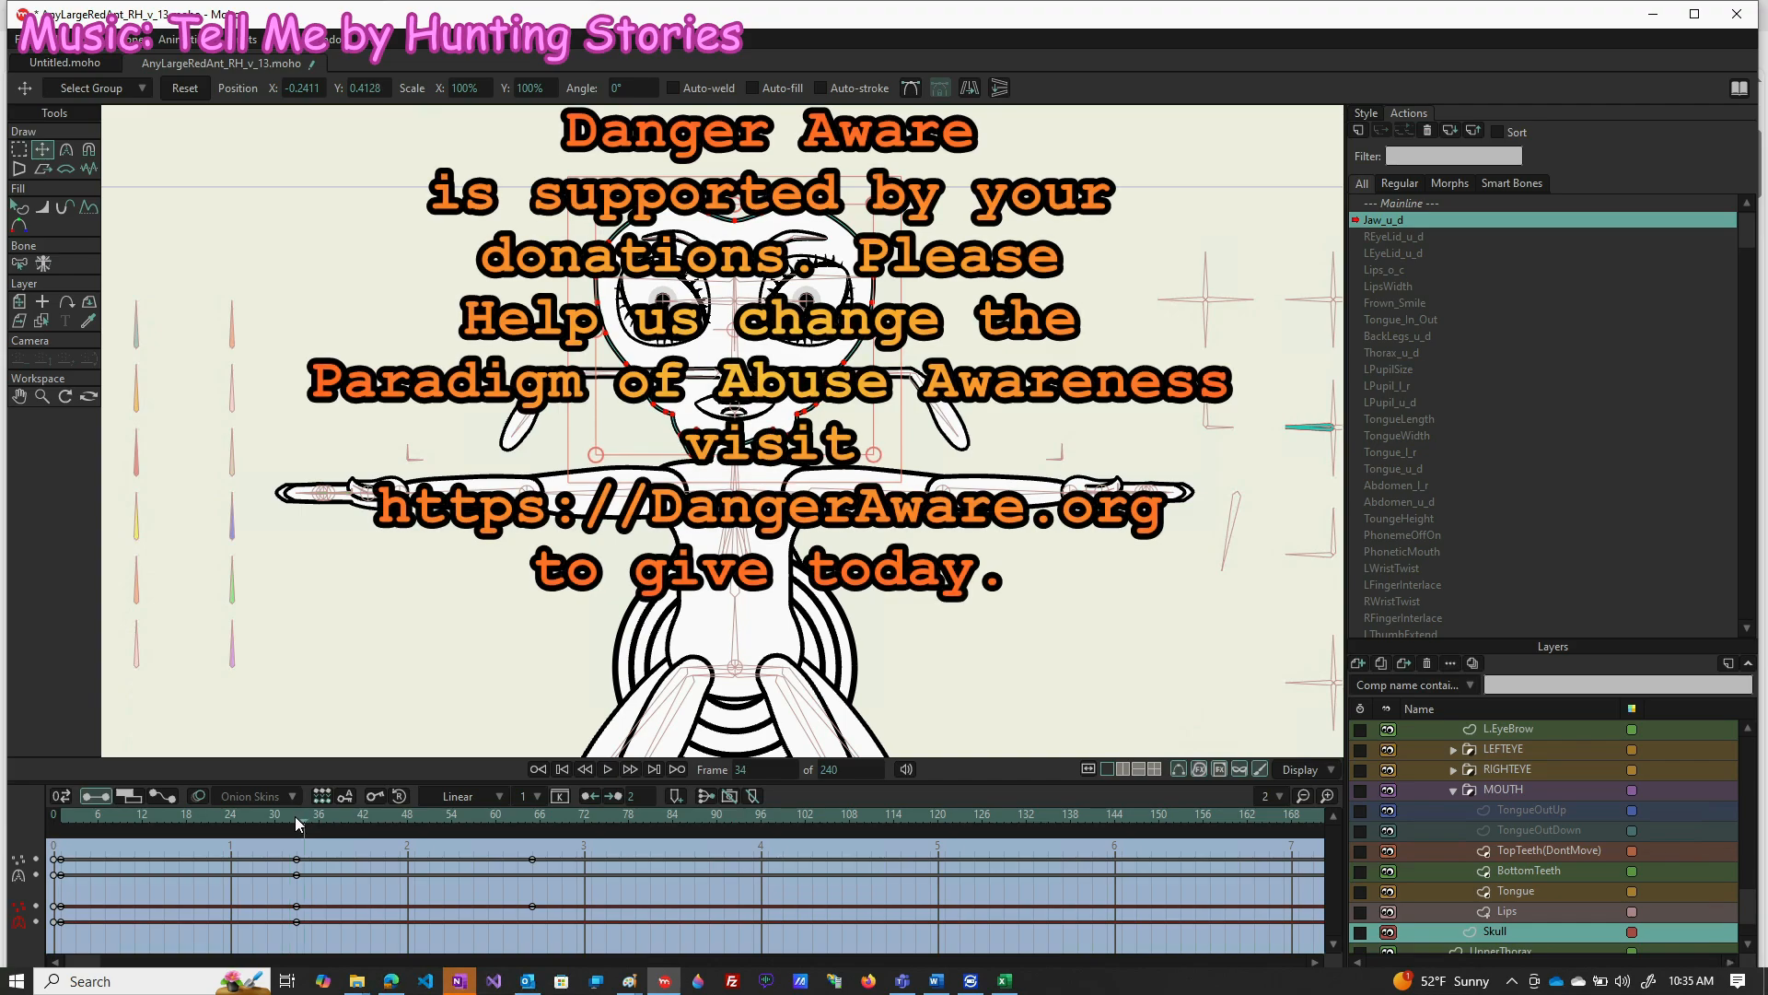
click(294, 814)
click(185, 88)
Return to the Mainline timeline, select the AnyLargeRedAnt layer and delete its keyframes at frame 0
click(1416, 203)
double_click(1417, 203)
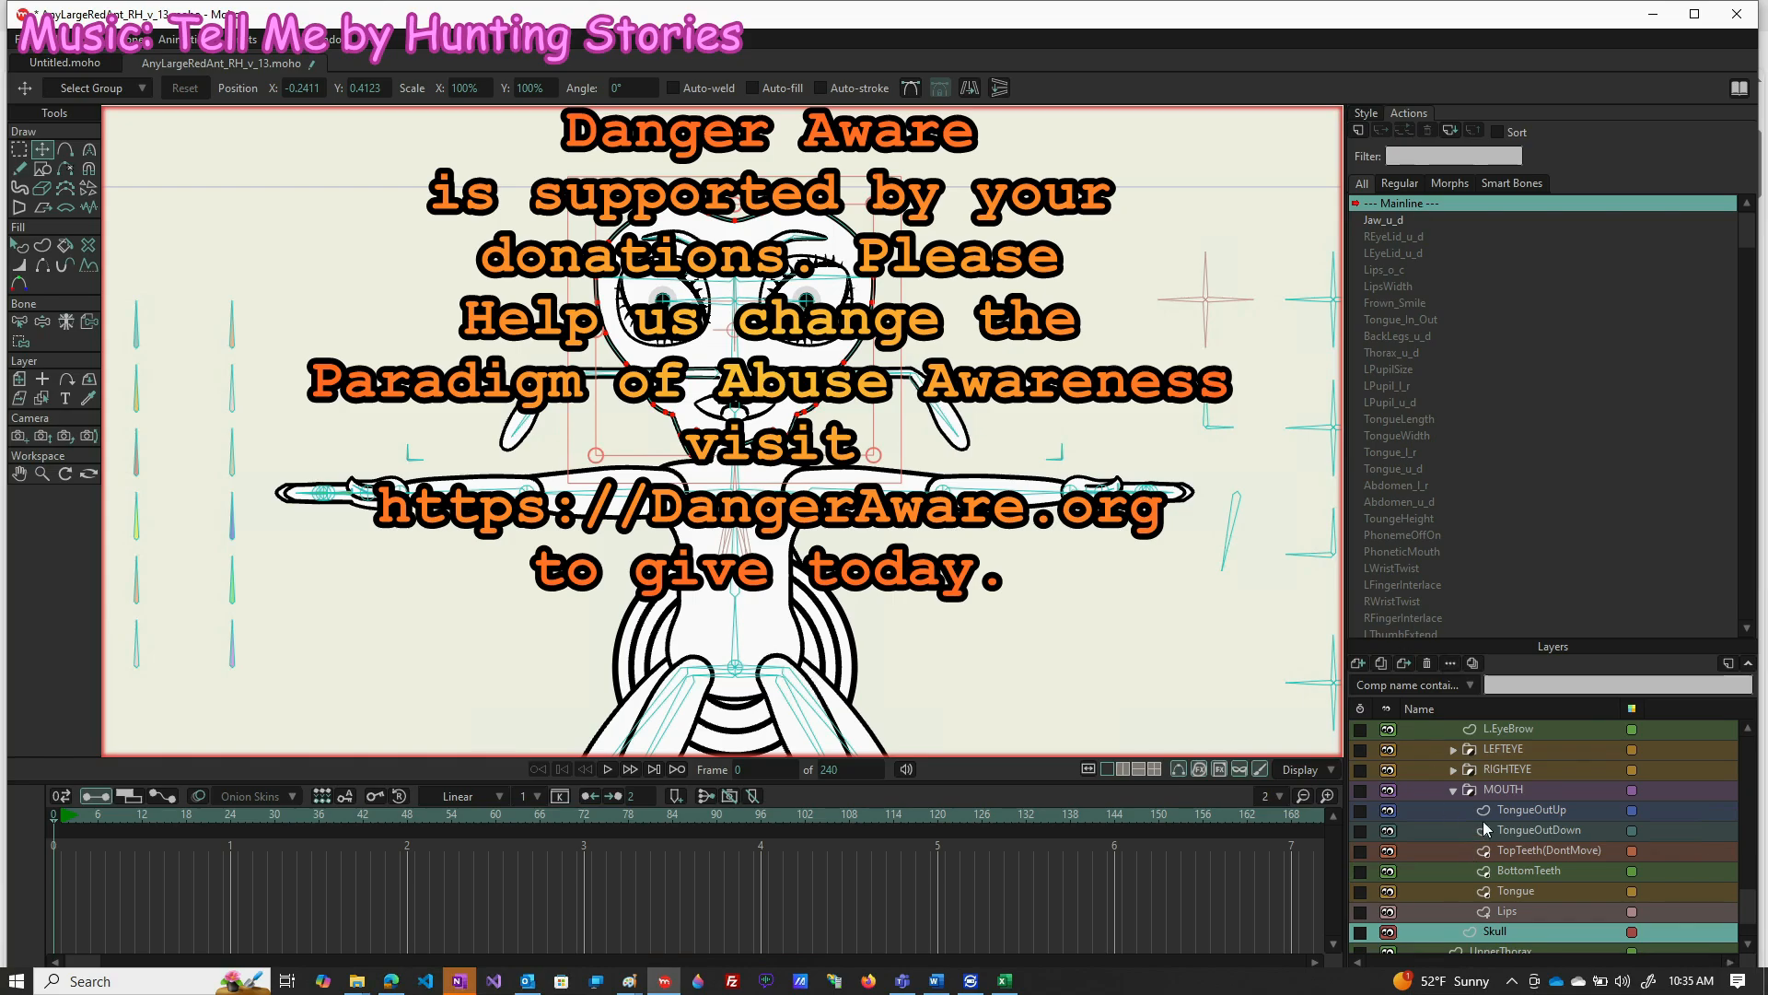
scroll(1517, 755, up, 1)
click(1518, 755)
scroll(1517, 755, up, 14)
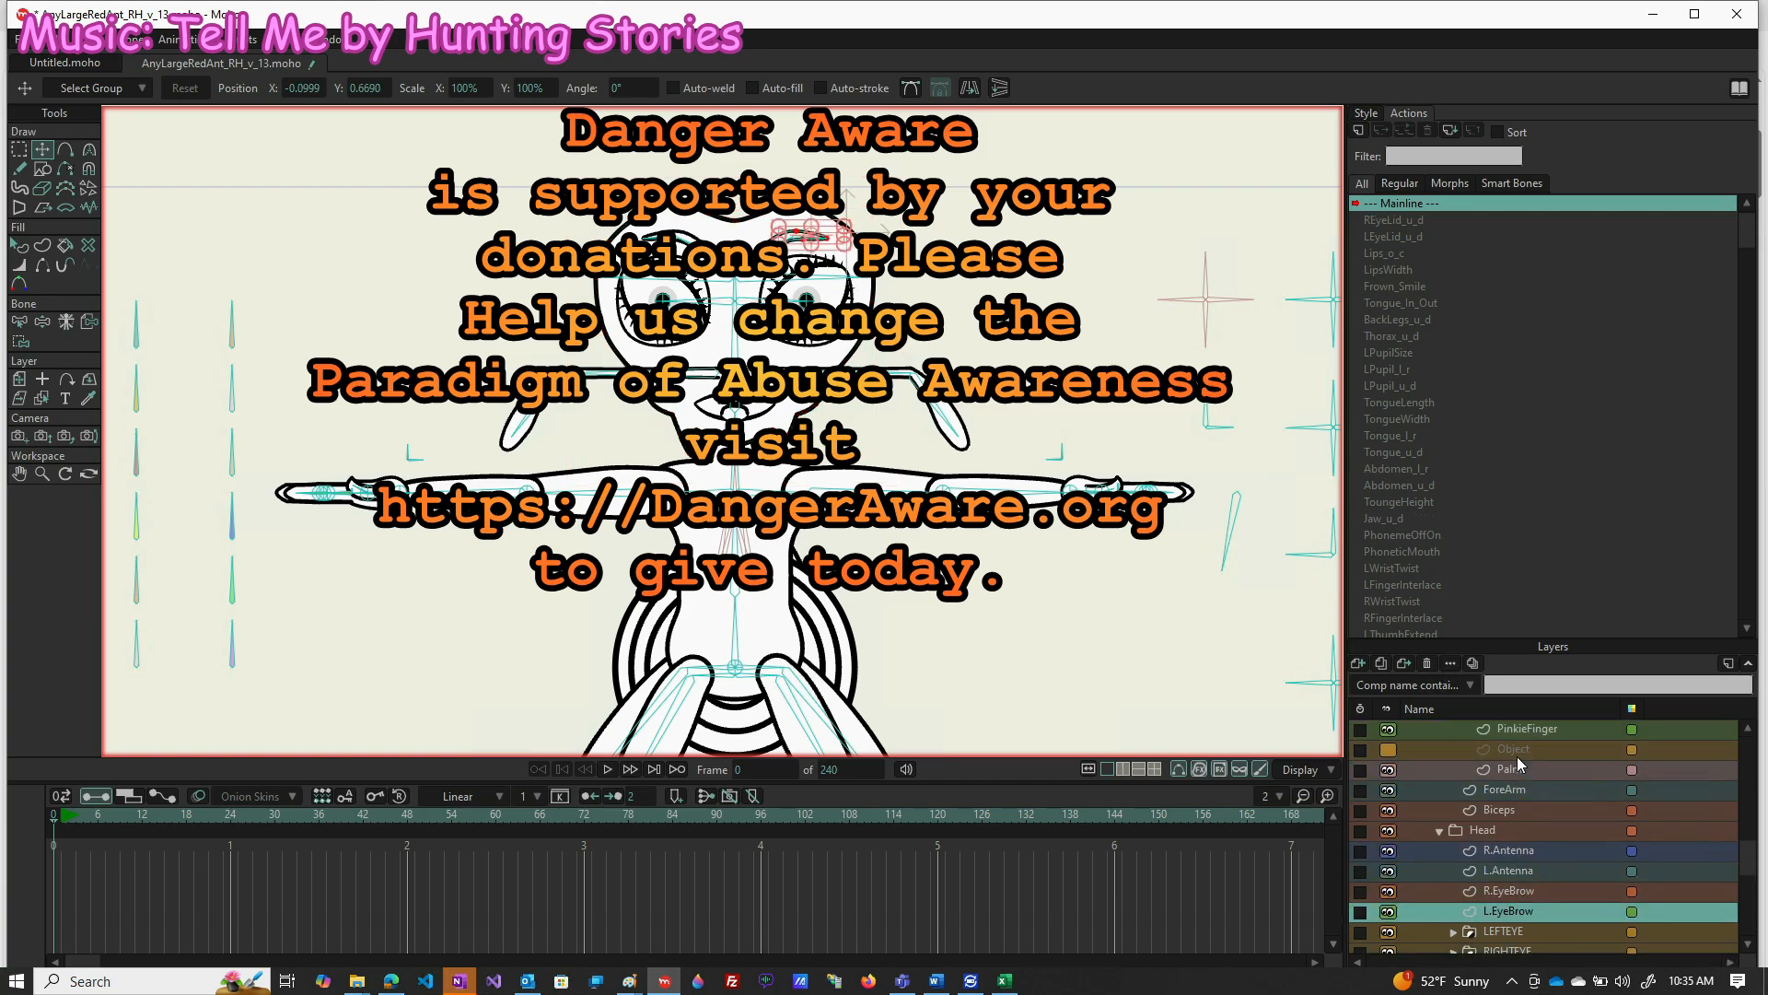
scroll(1517, 755, up, 4)
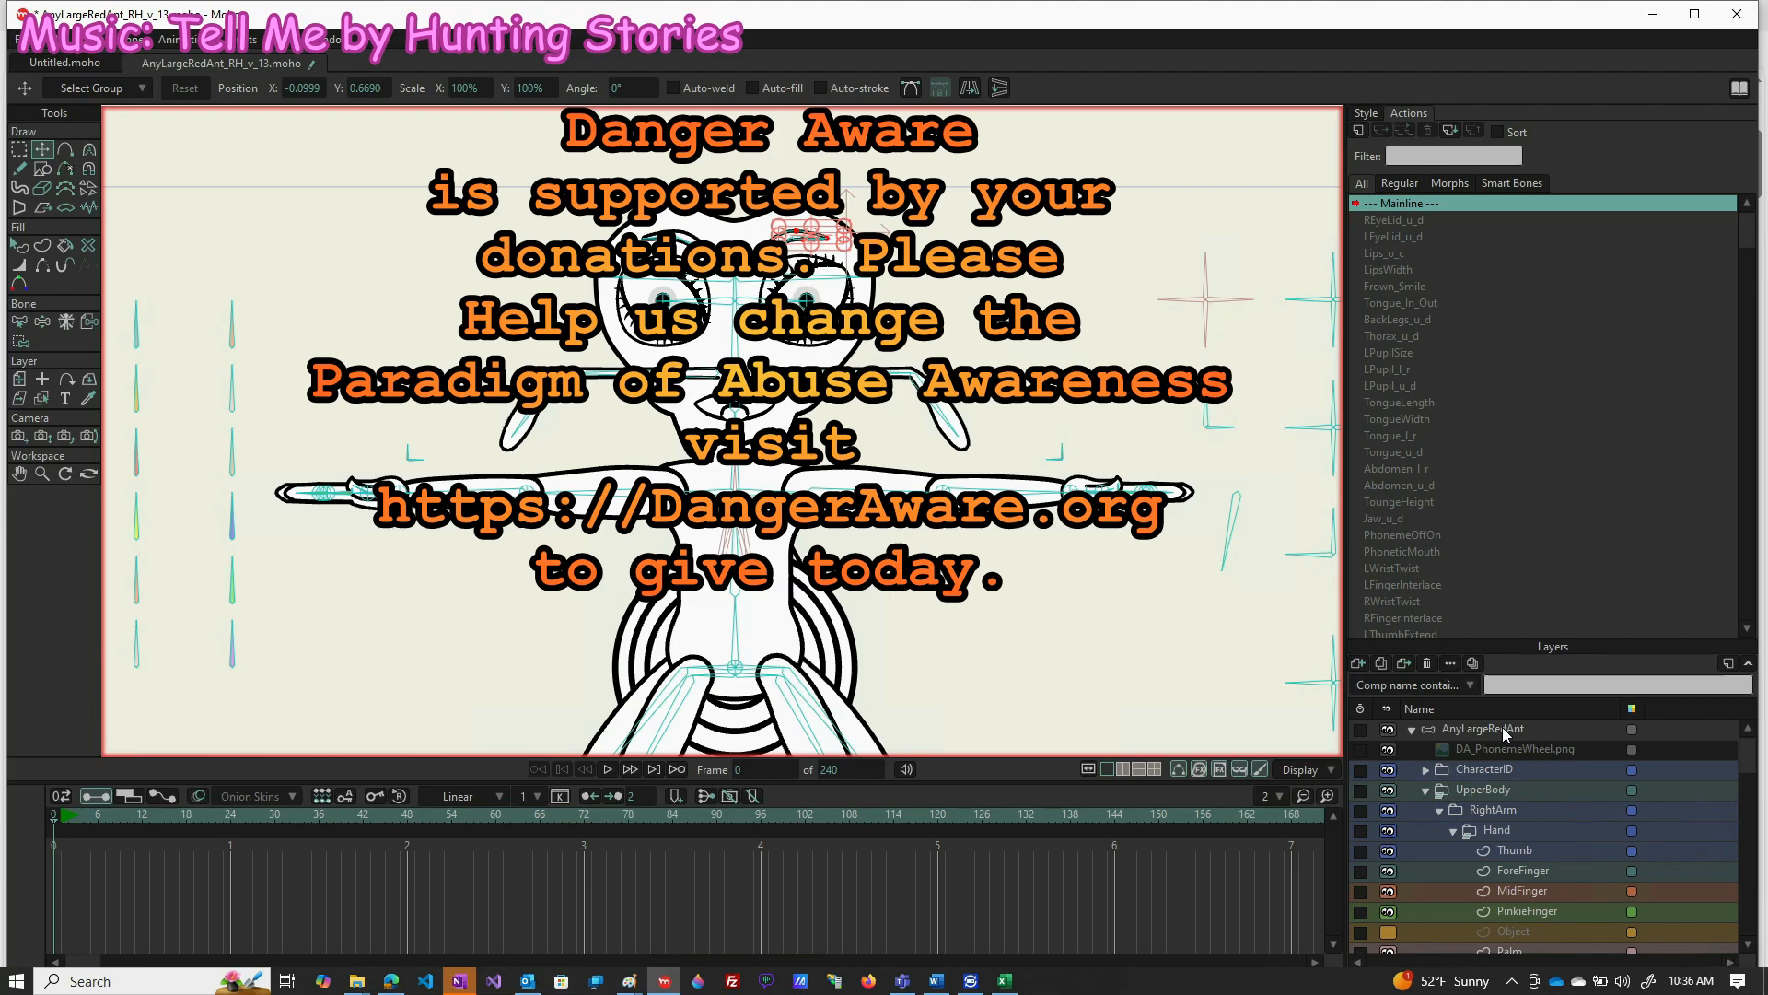
click(1501, 726)
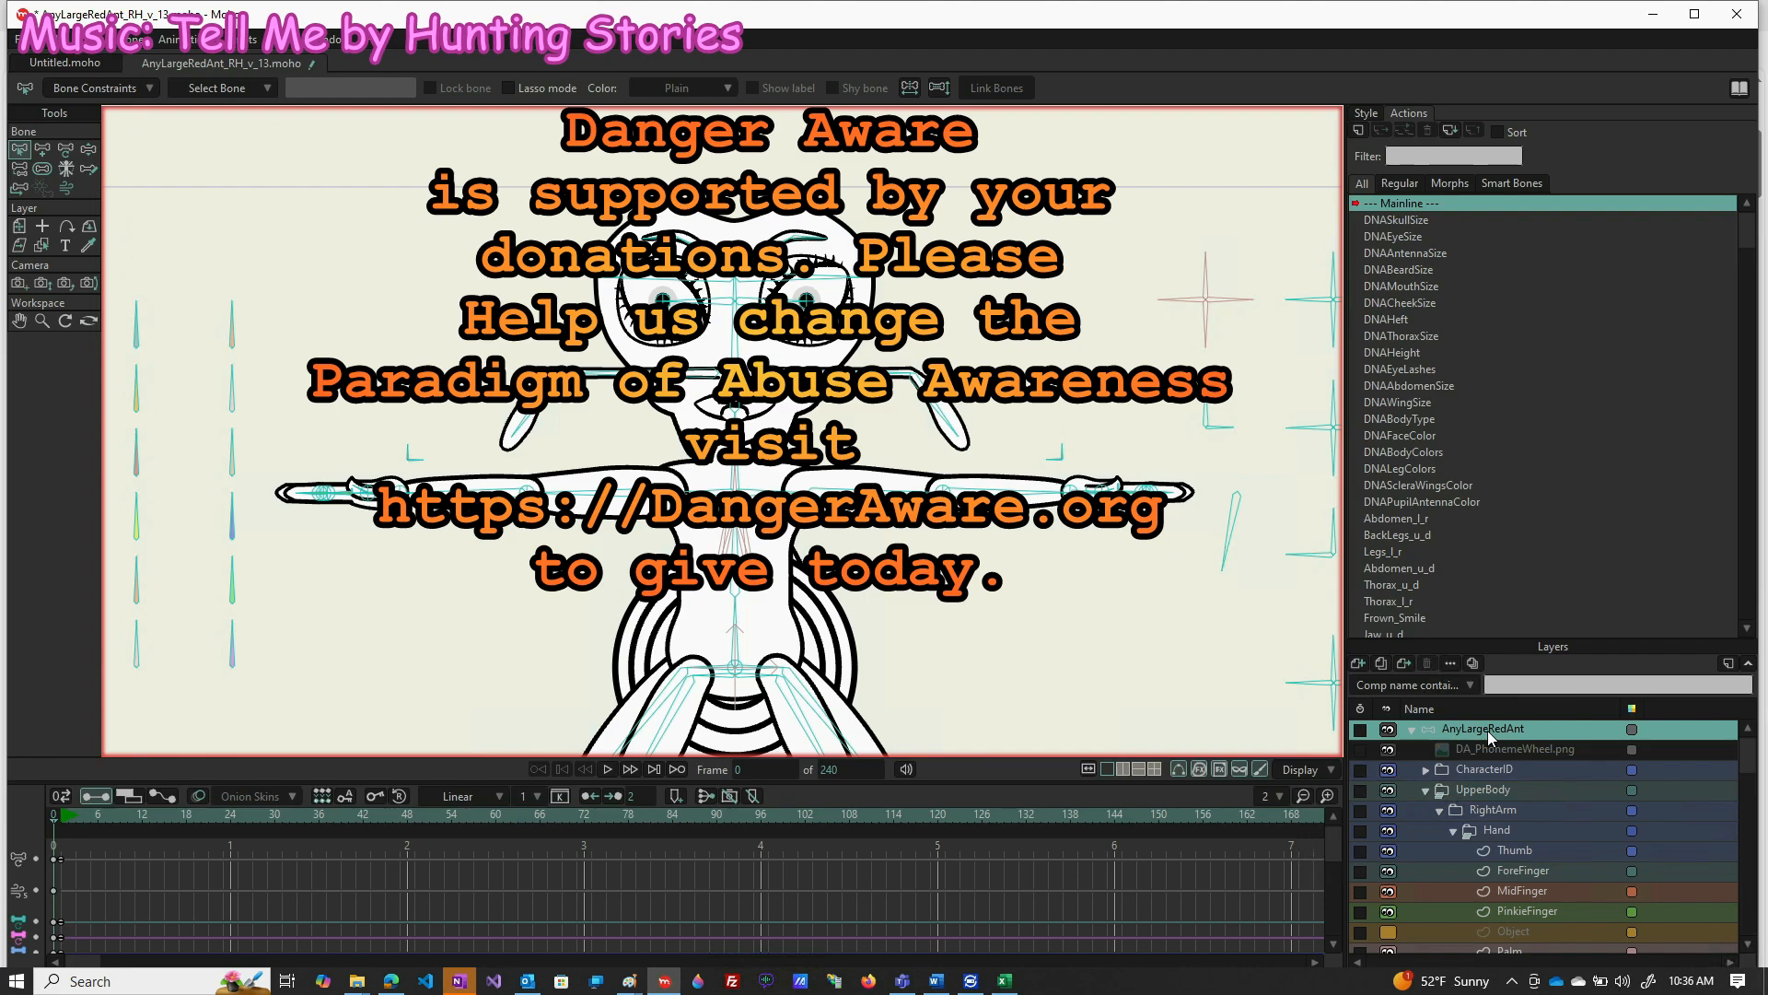
drag(70, 955, 2, 978)
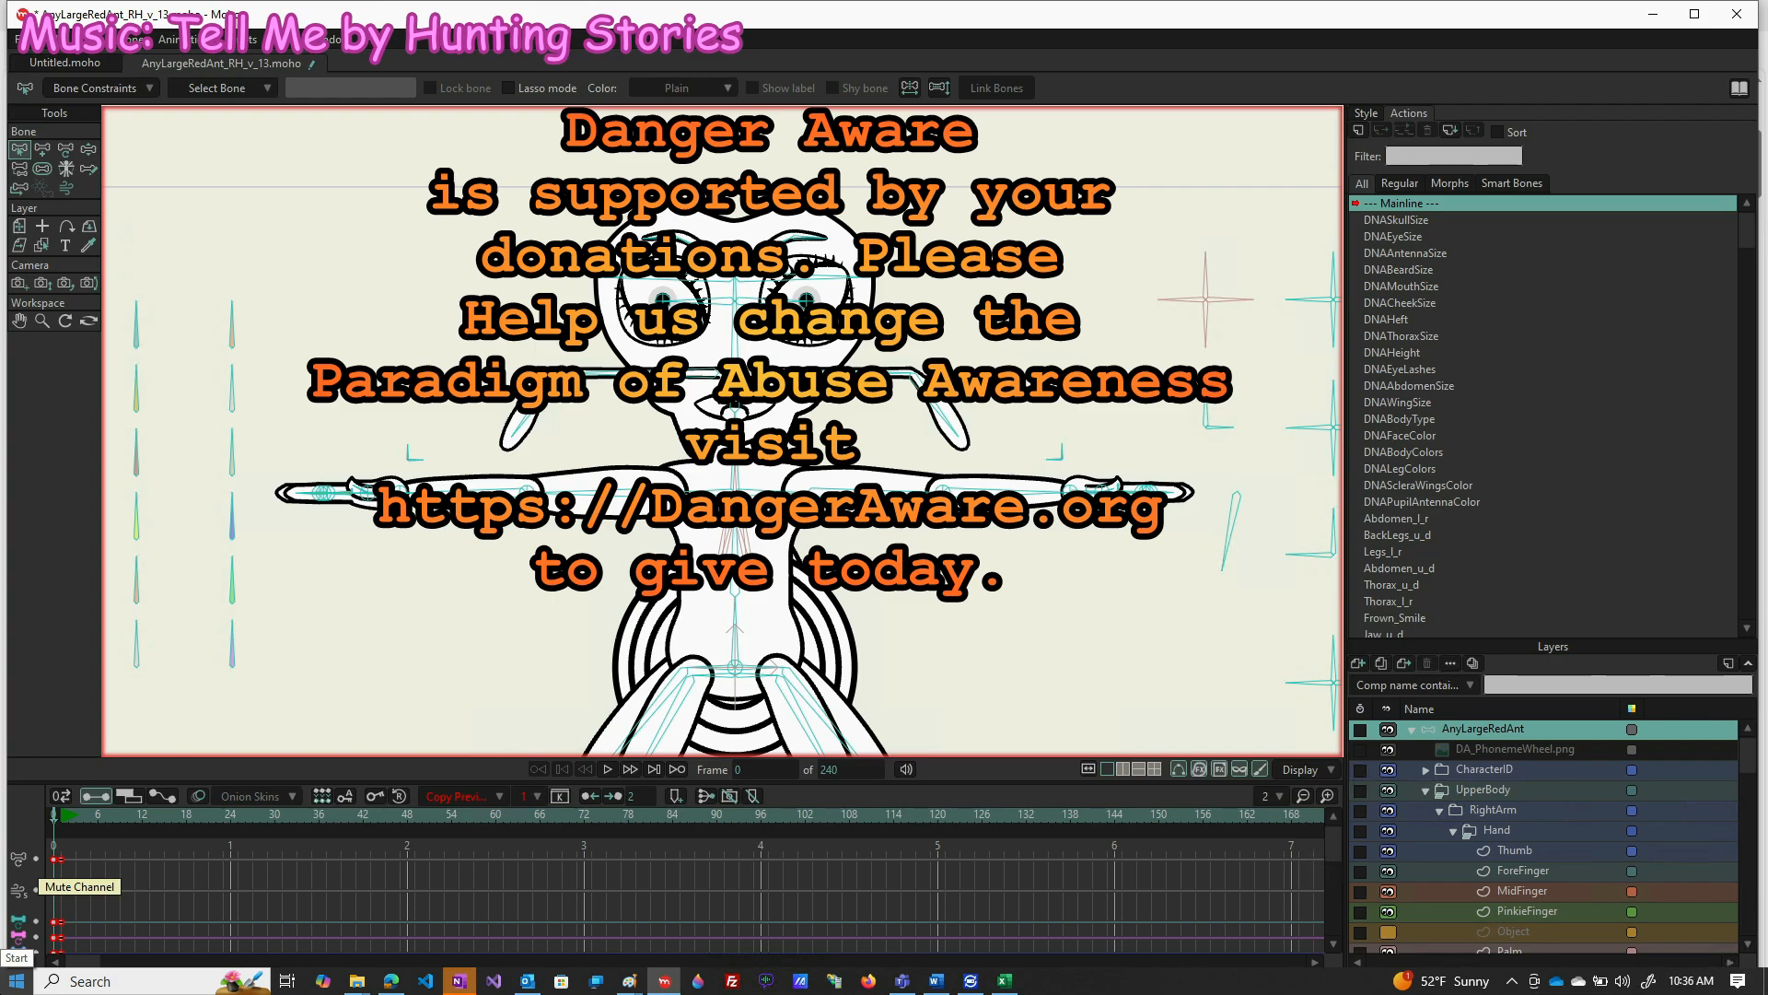
key(Delete)
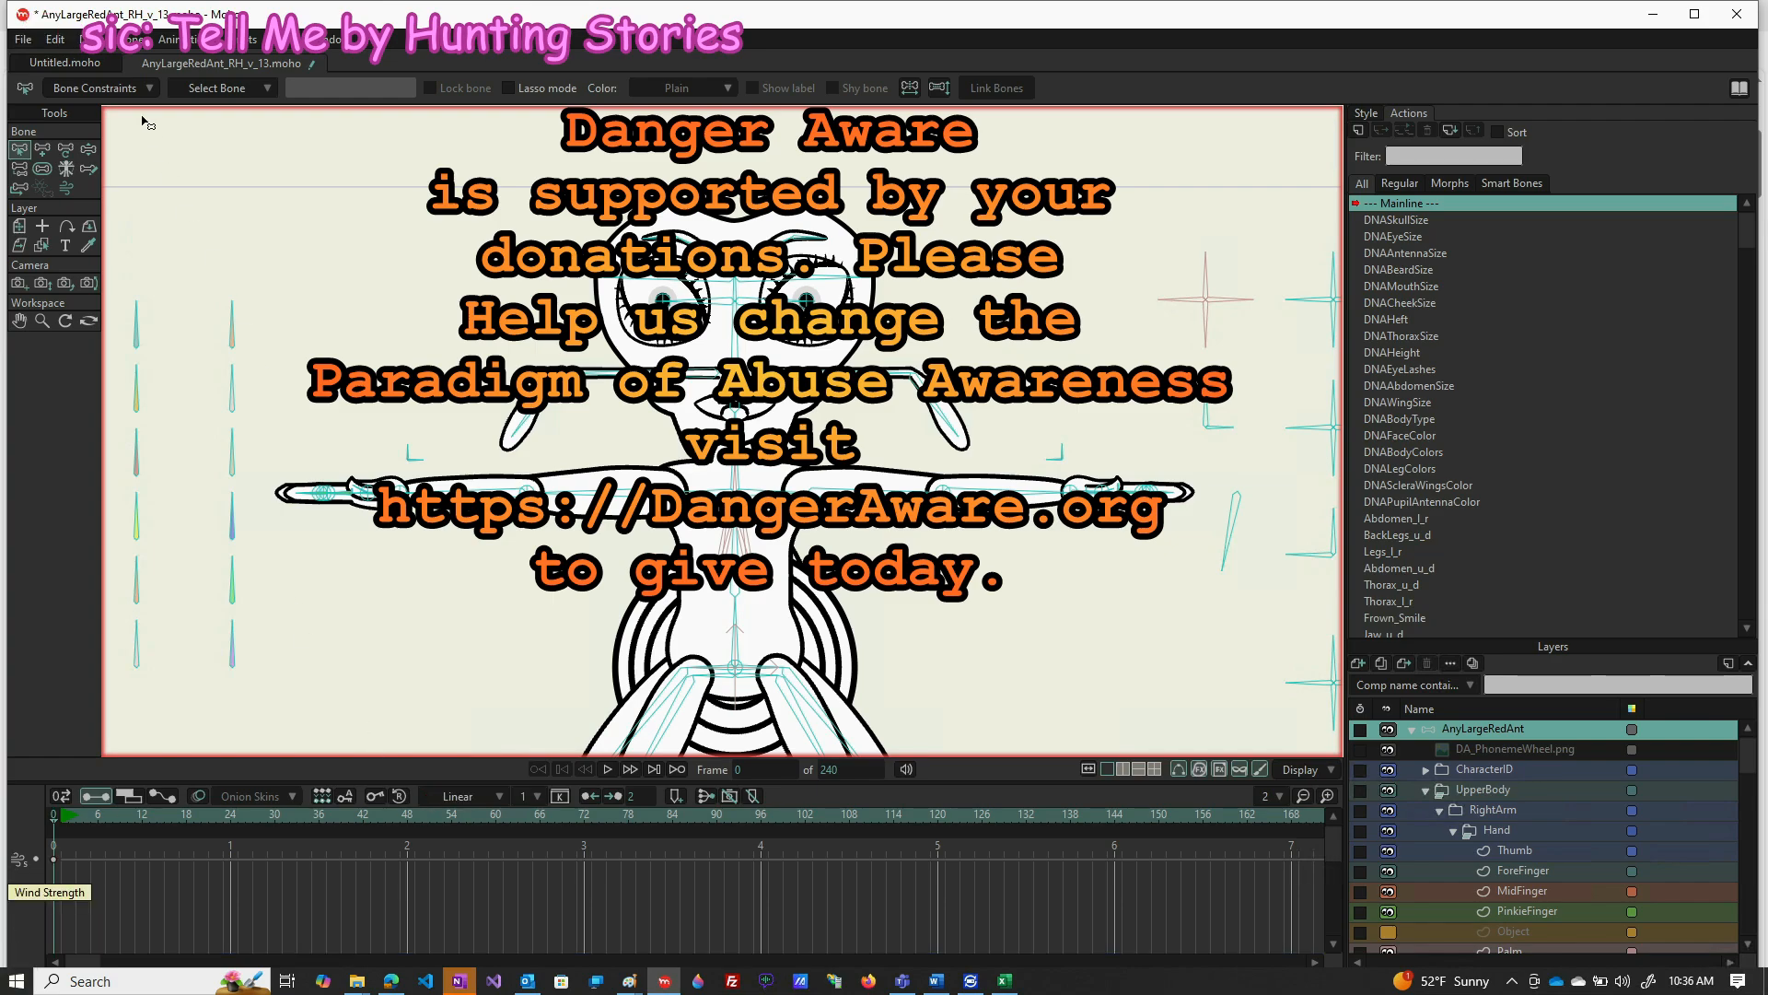
click(86, 150)
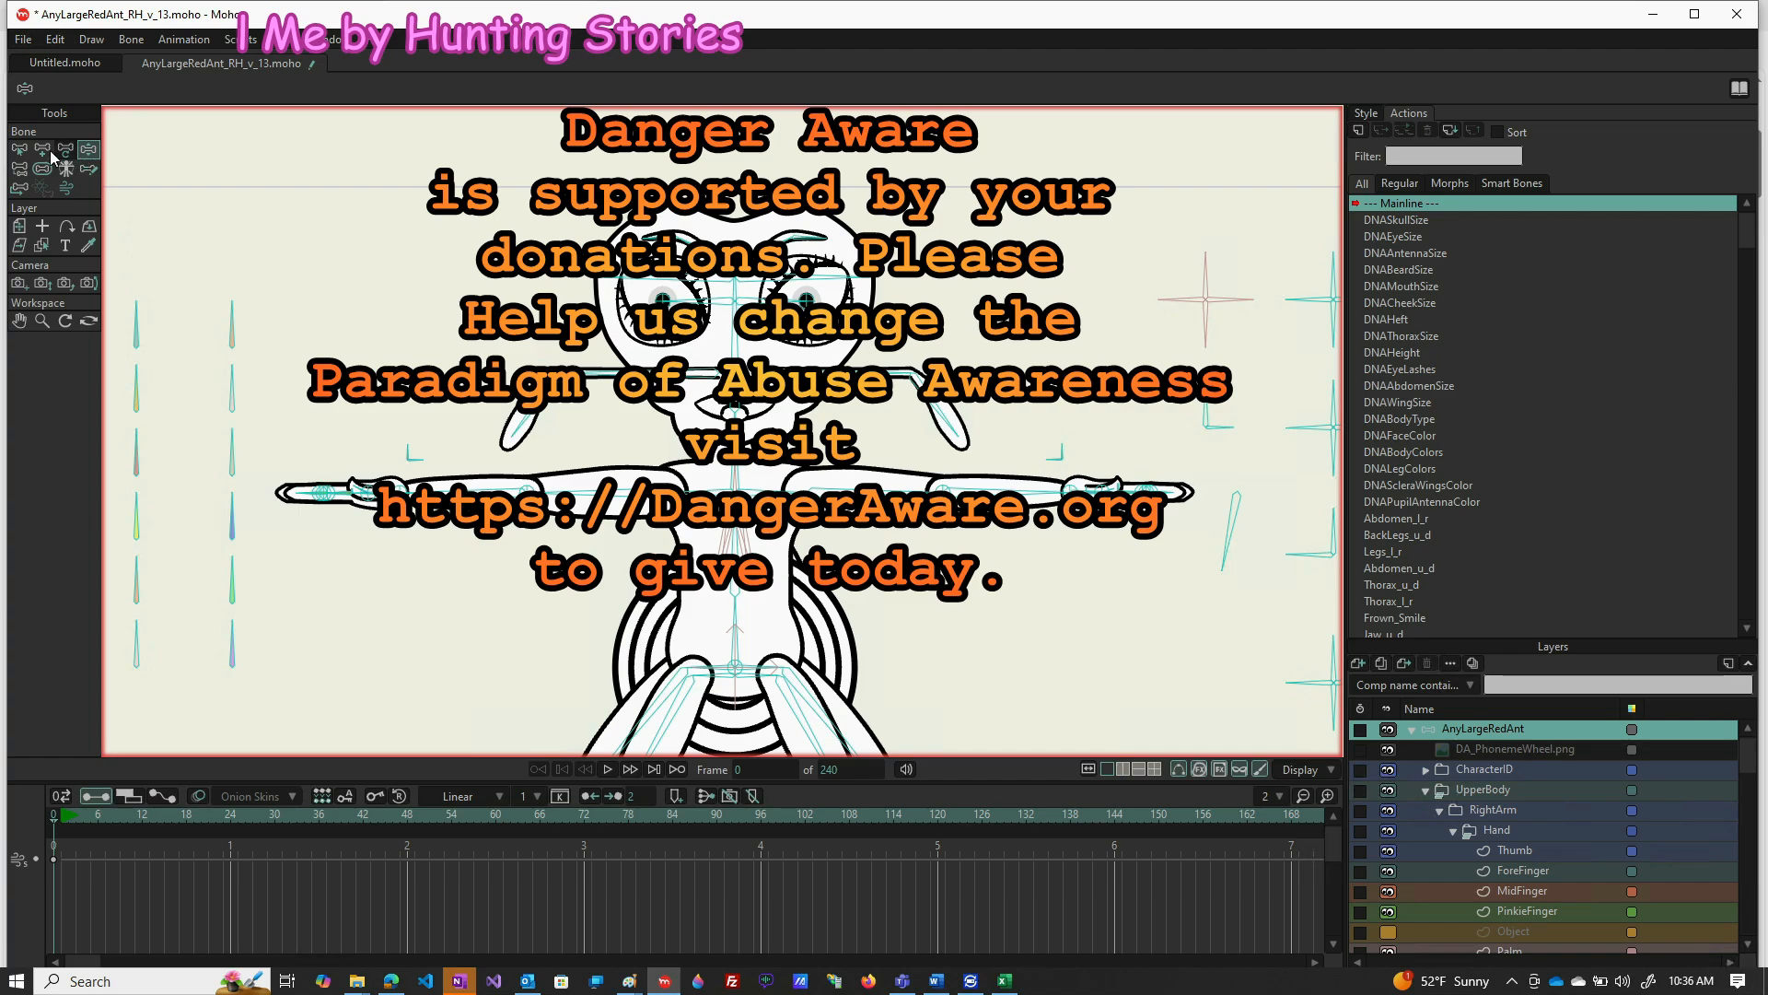
click(19, 149)
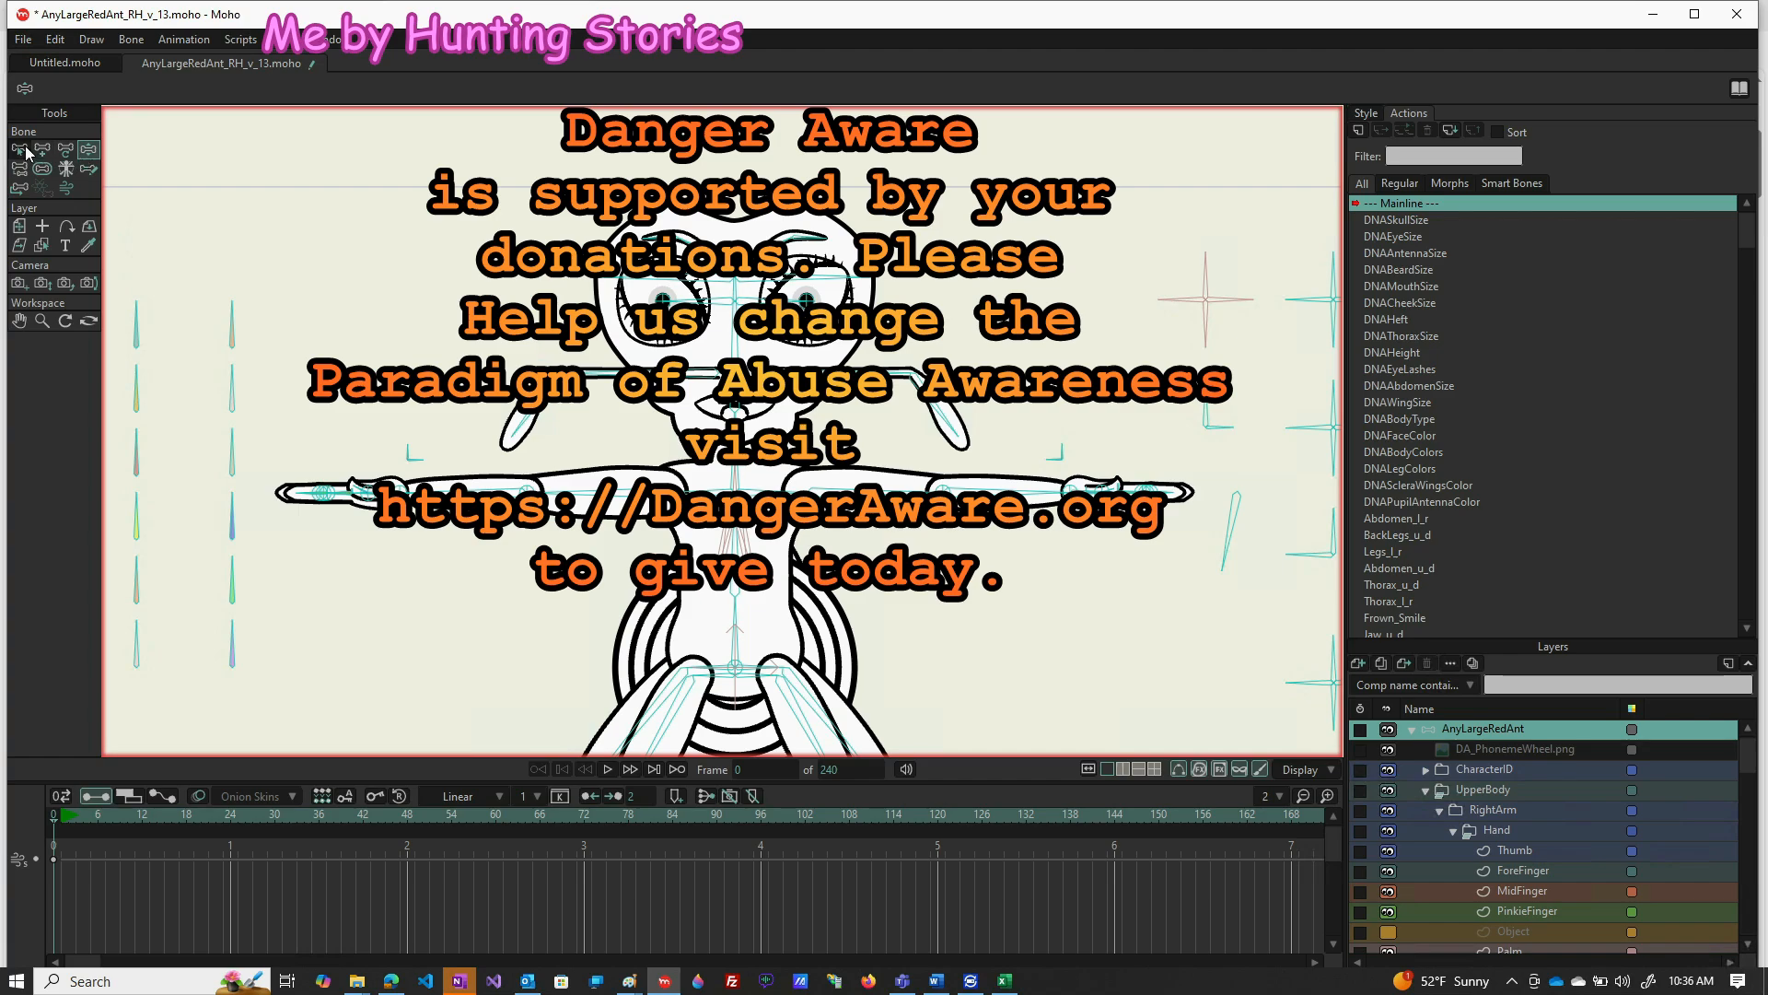
click(88, 149)
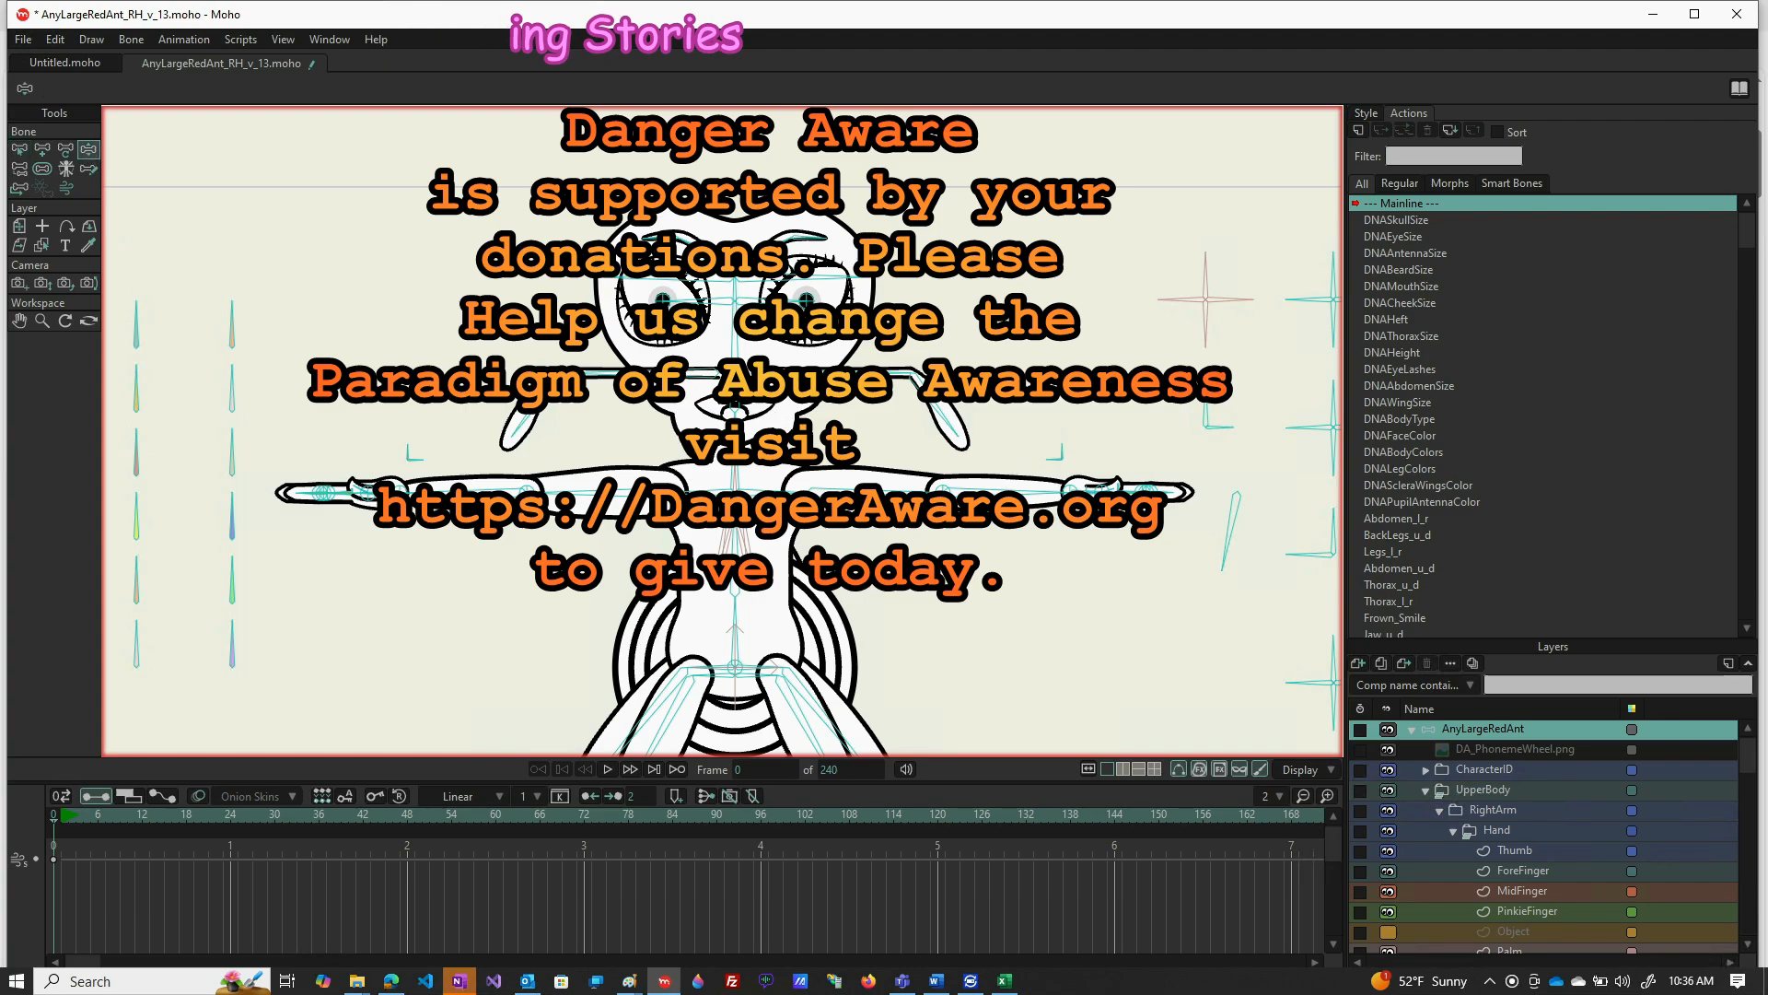
Reset the curvature of the Skull layer's points at the frame 71 keyframe of the DNABeardSize action
scroll(1452, 843, down, 3)
scroll(1451, 844, down, 5)
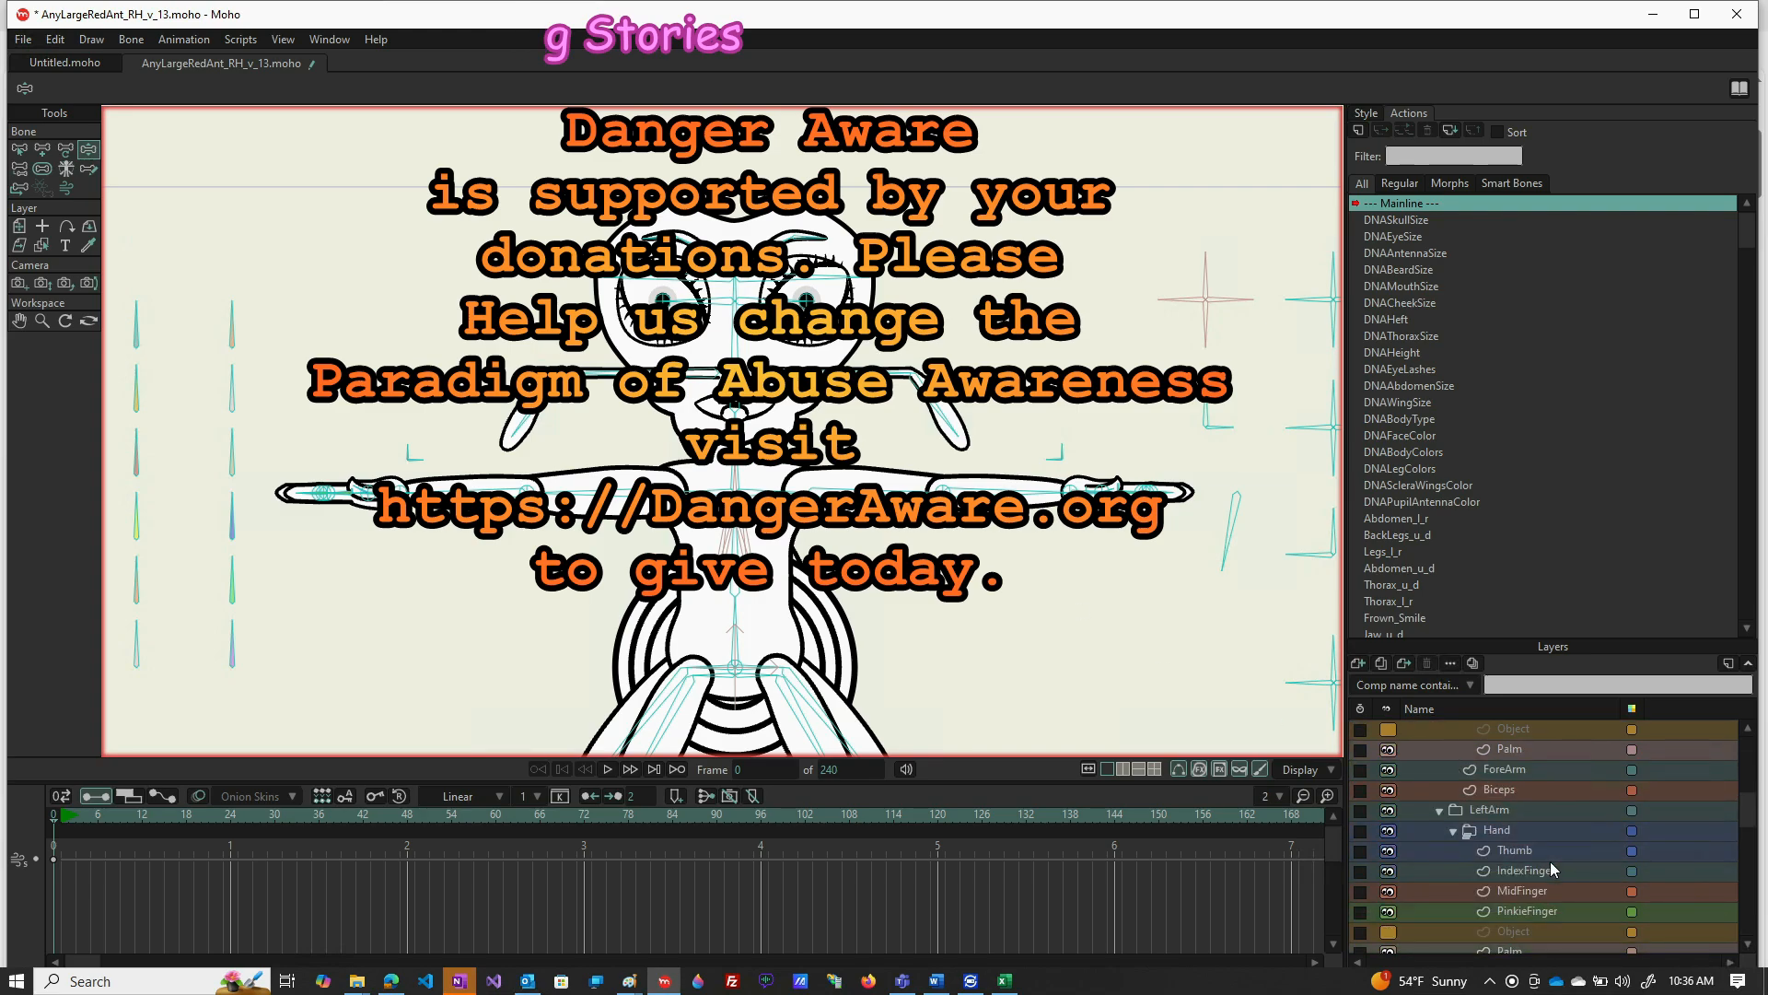
scroll(1550, 860, down, 5)
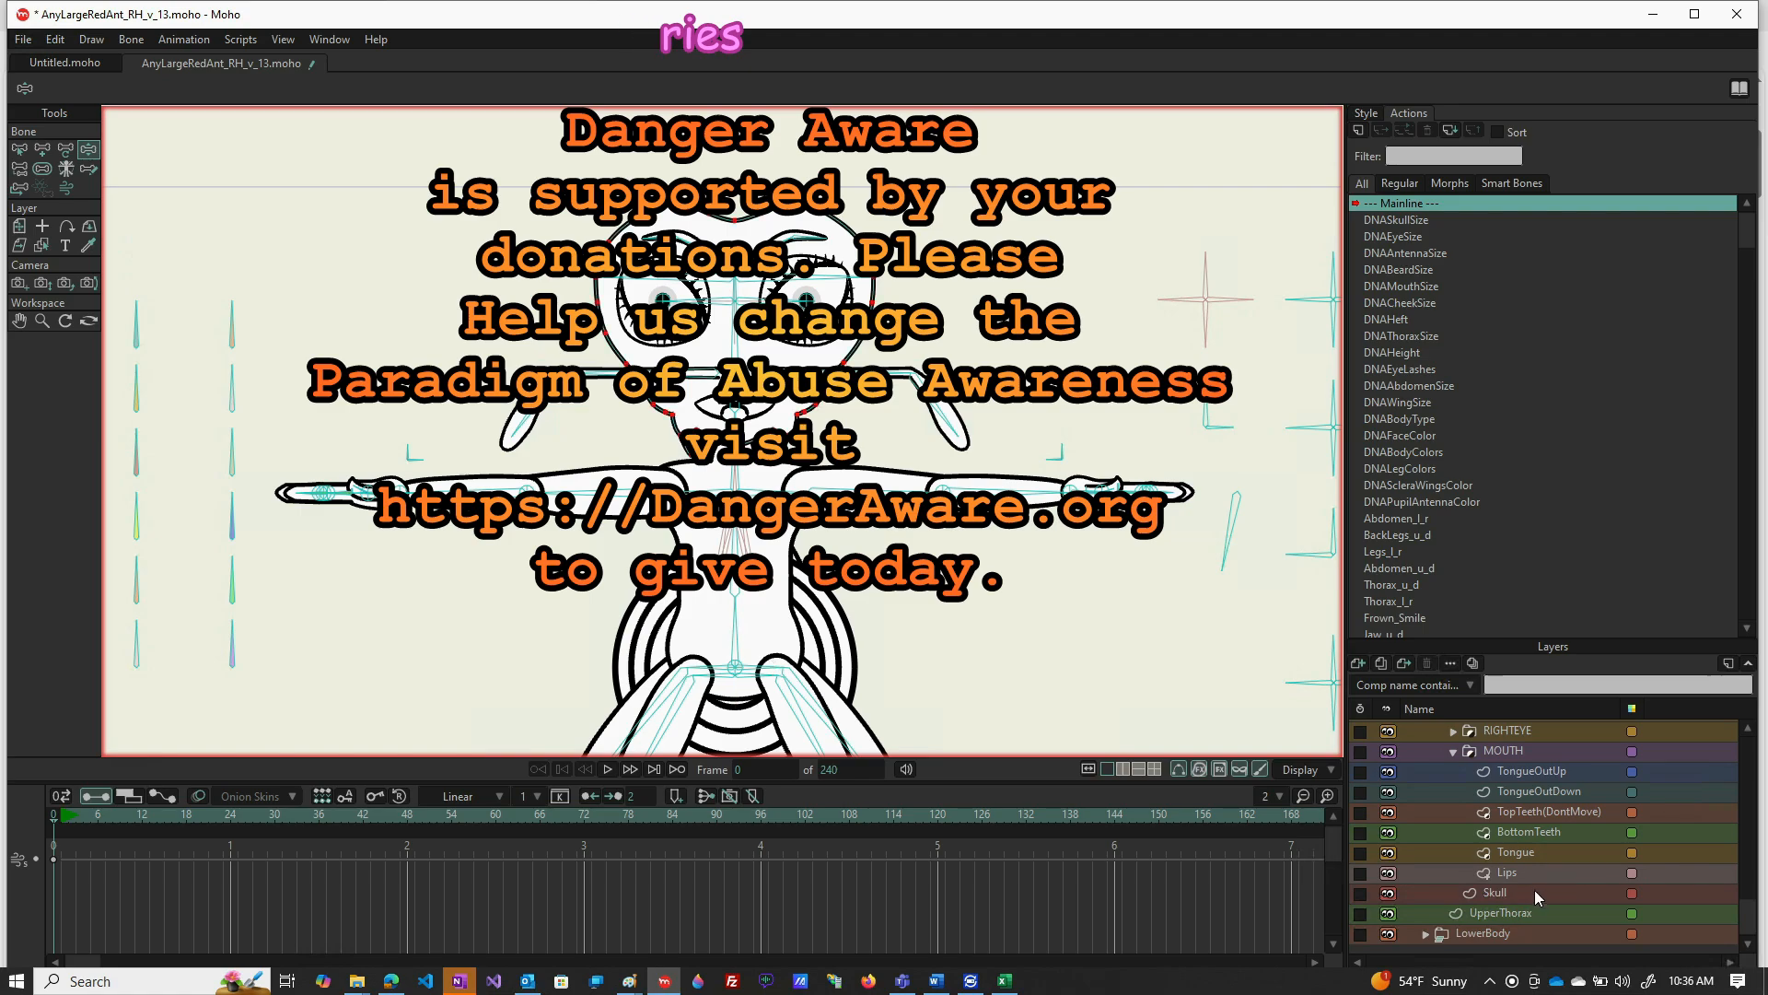
click(1532, 893)
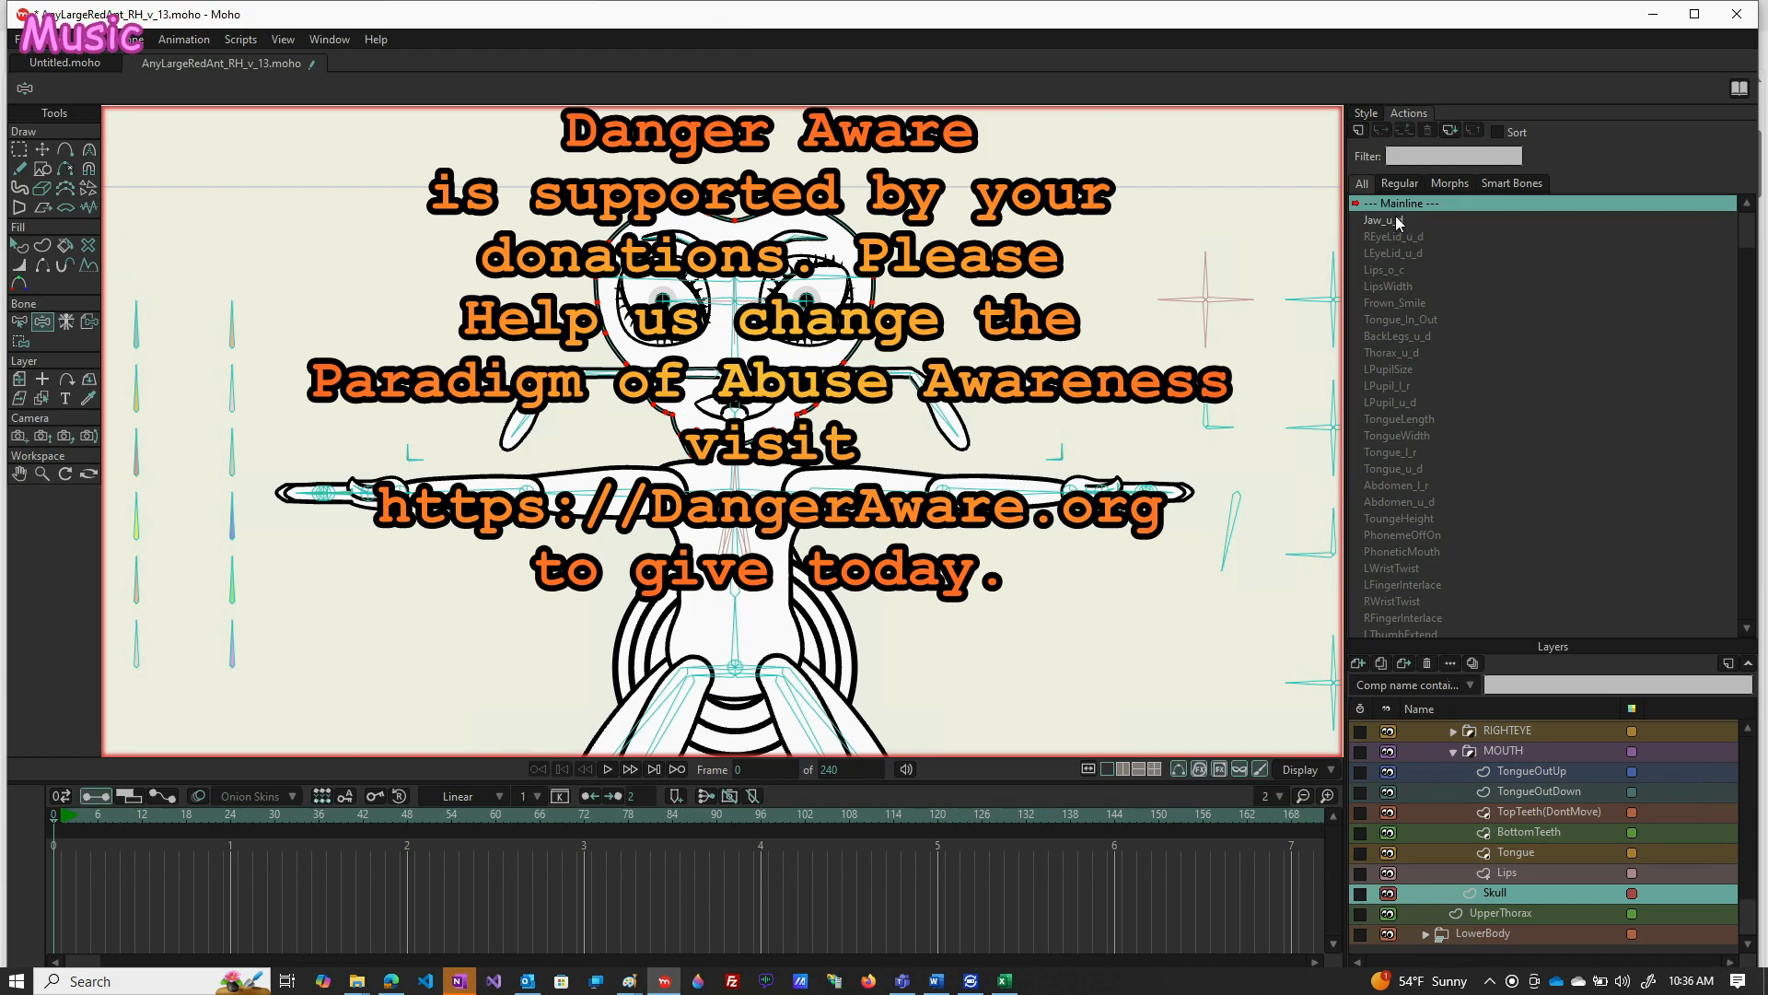
scroll(1405, 387, down, 5)
scroll(1447, 500, down, 1)
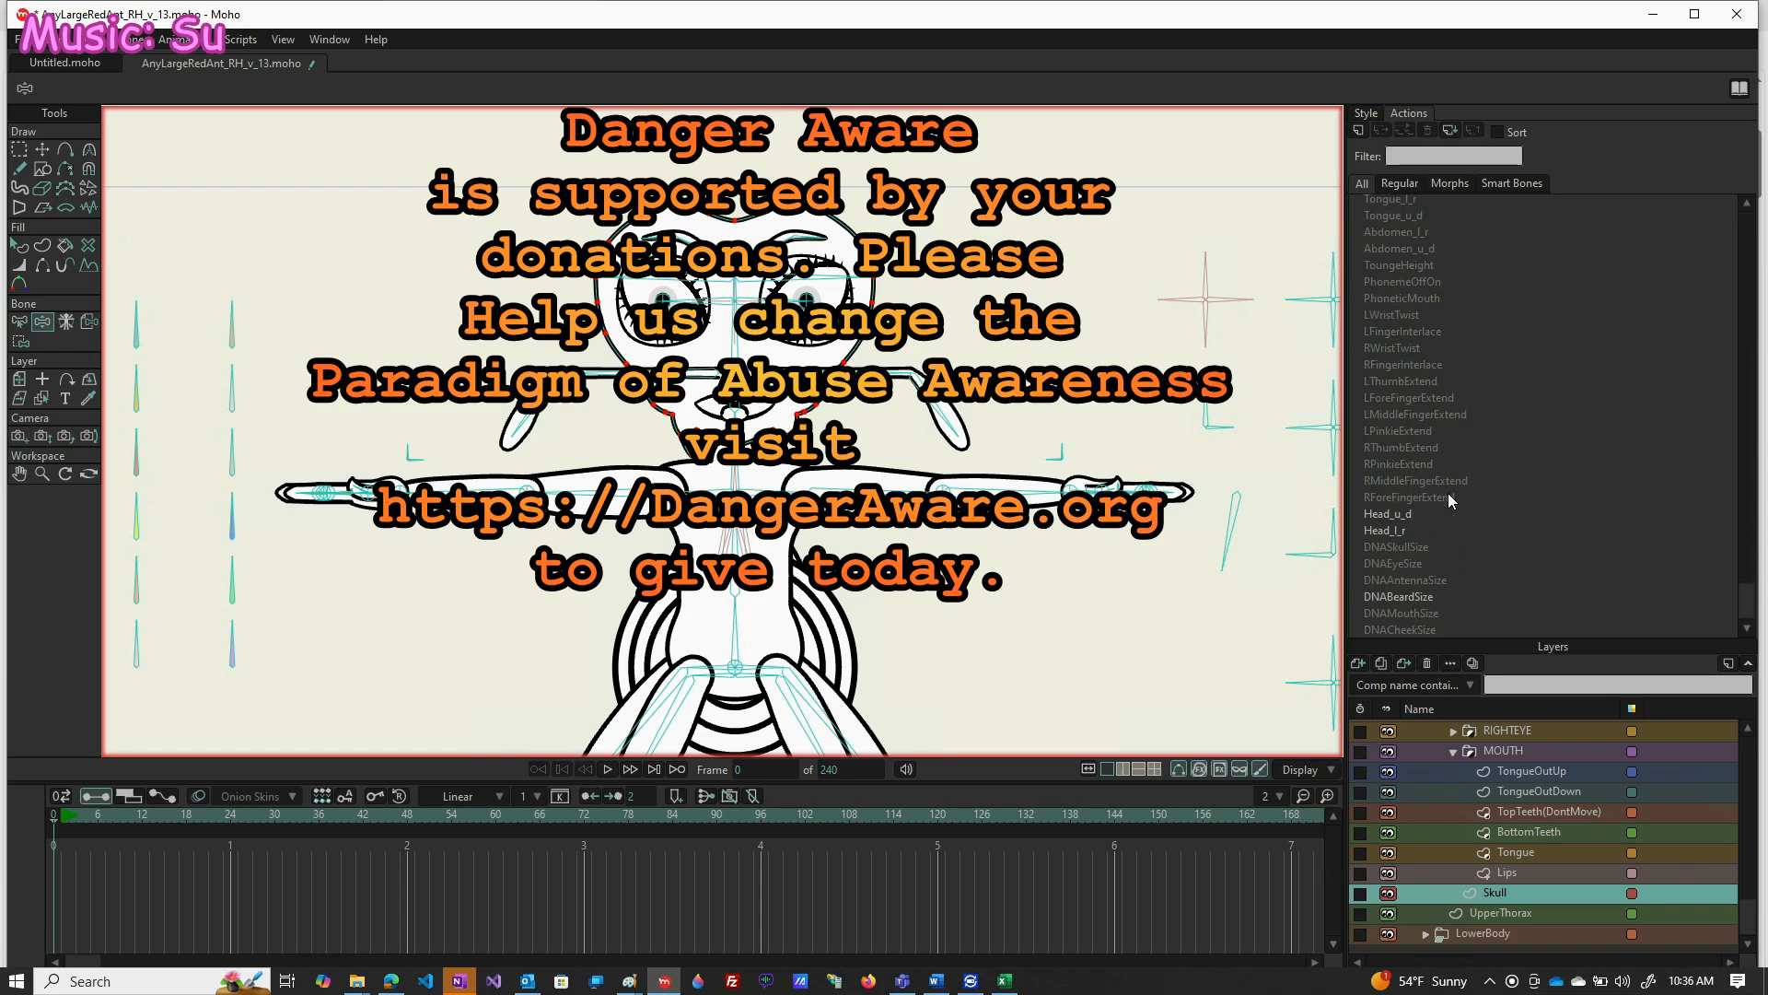
click(1411, 595)
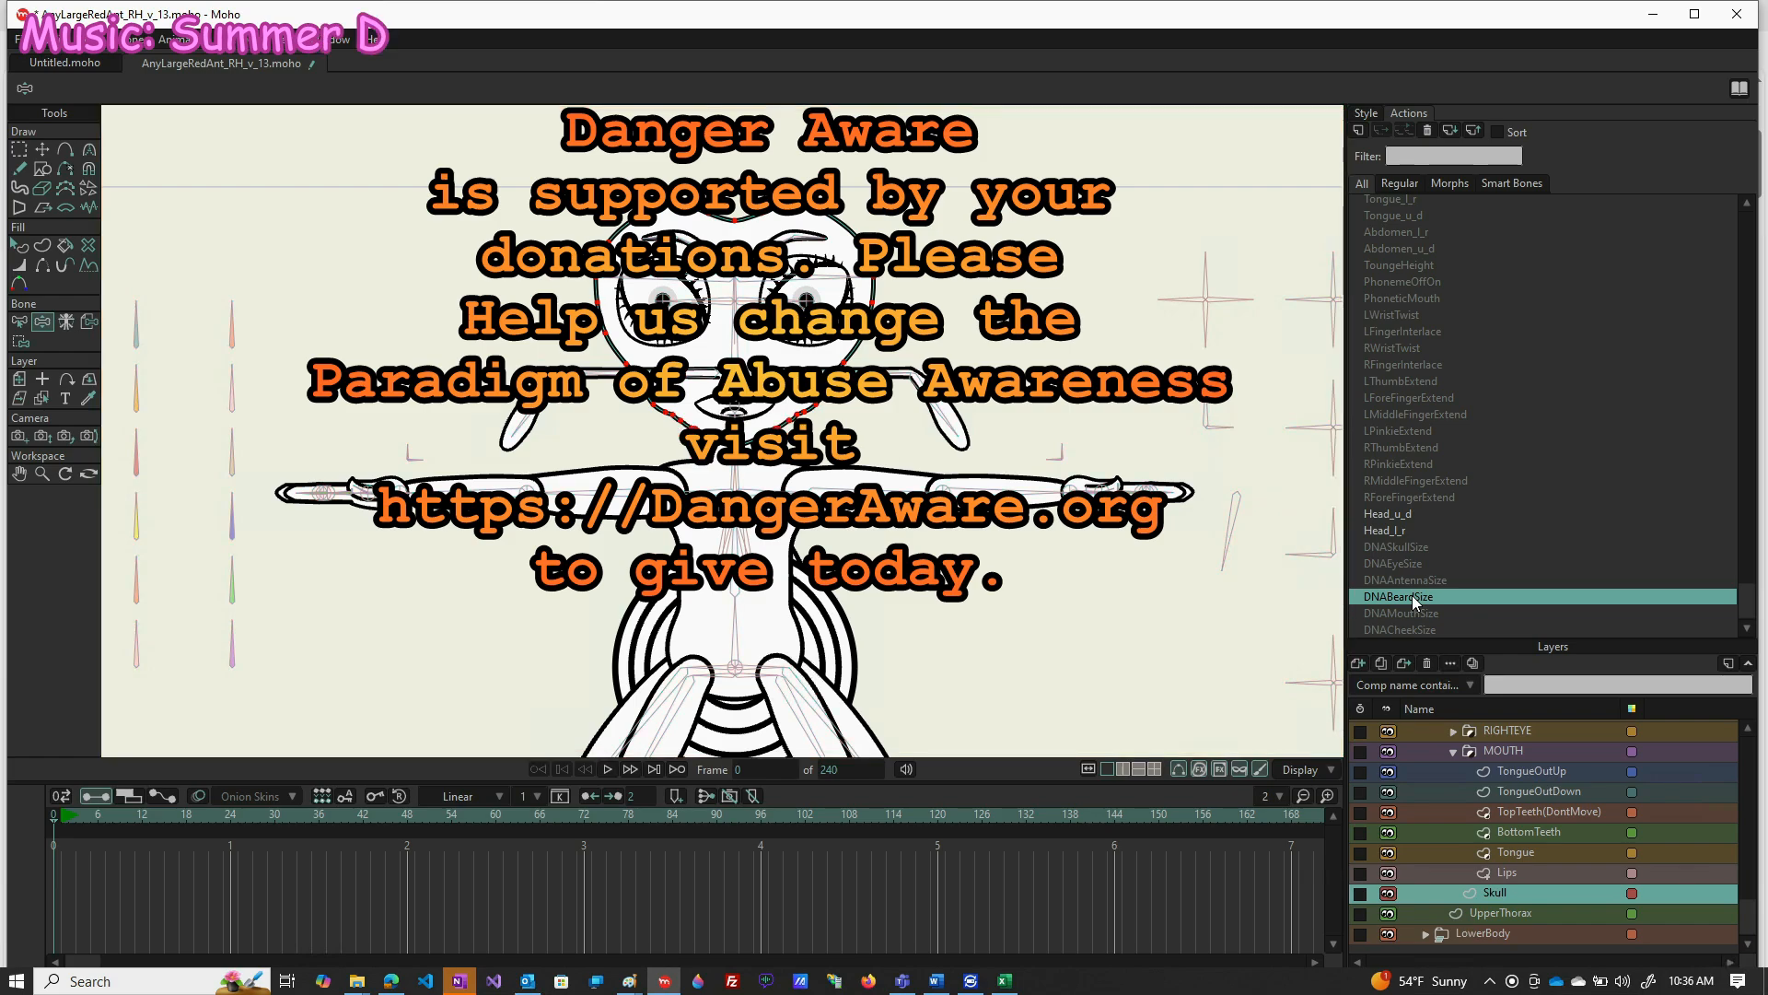
double_click(1411, 595)
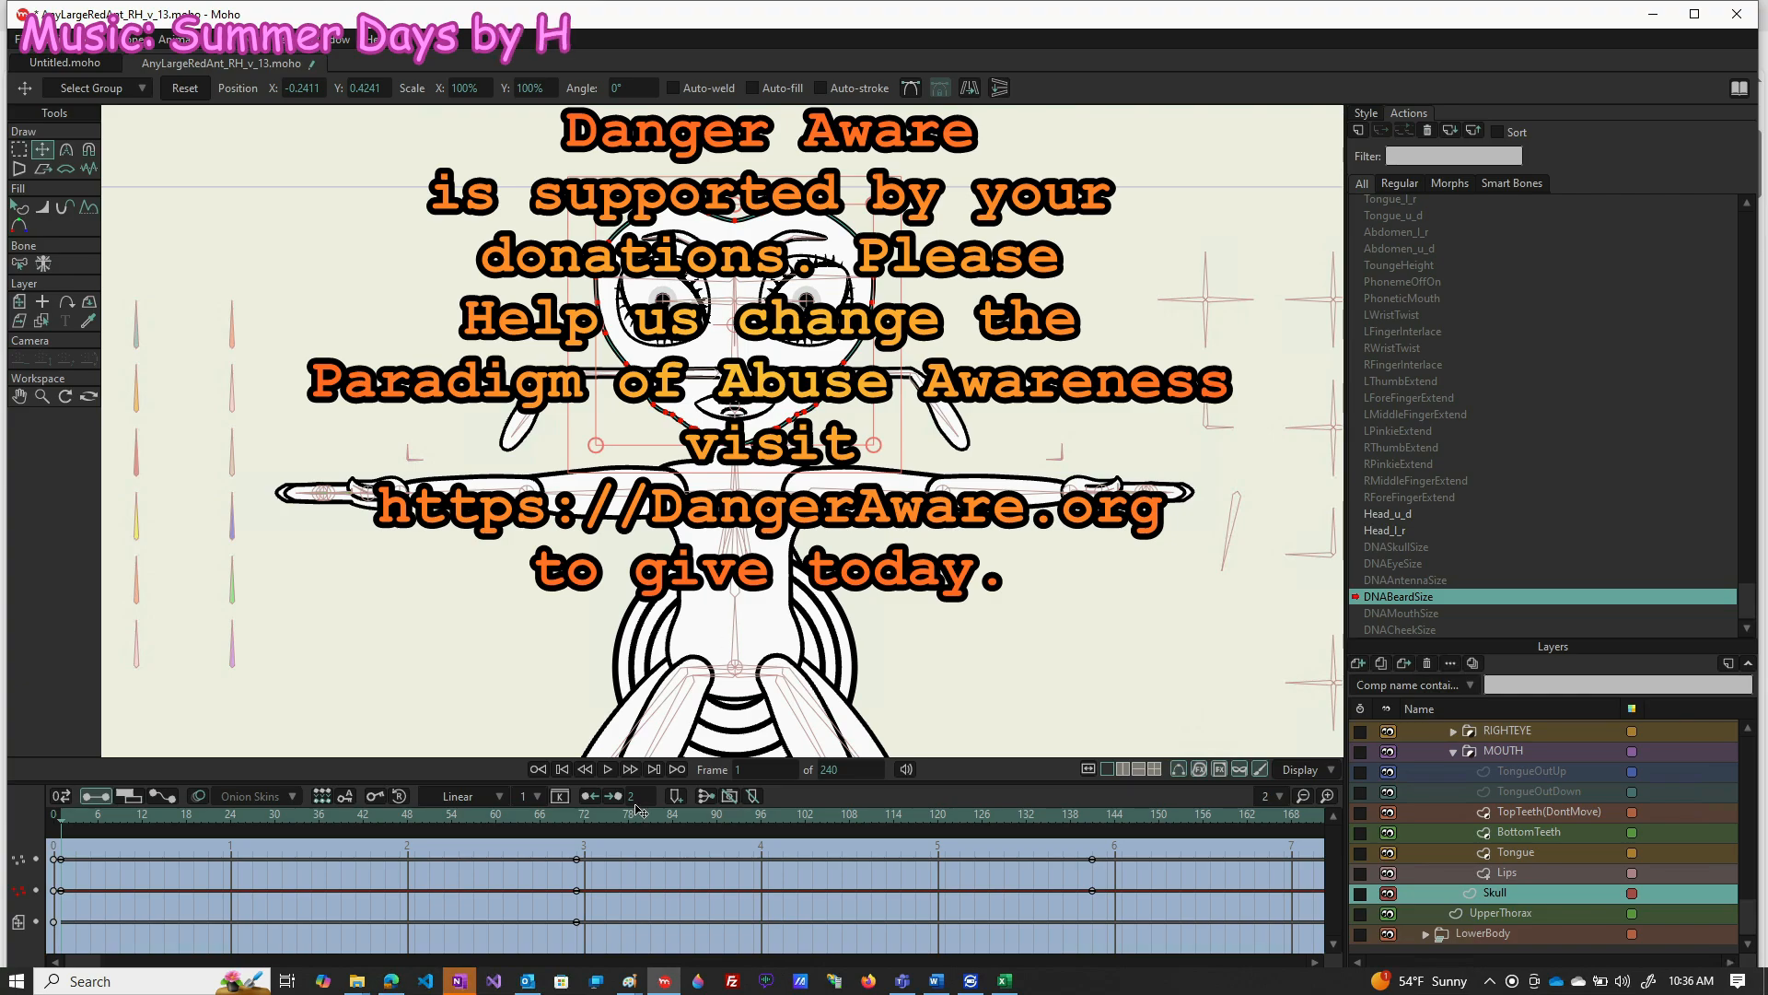
click(572, 816)
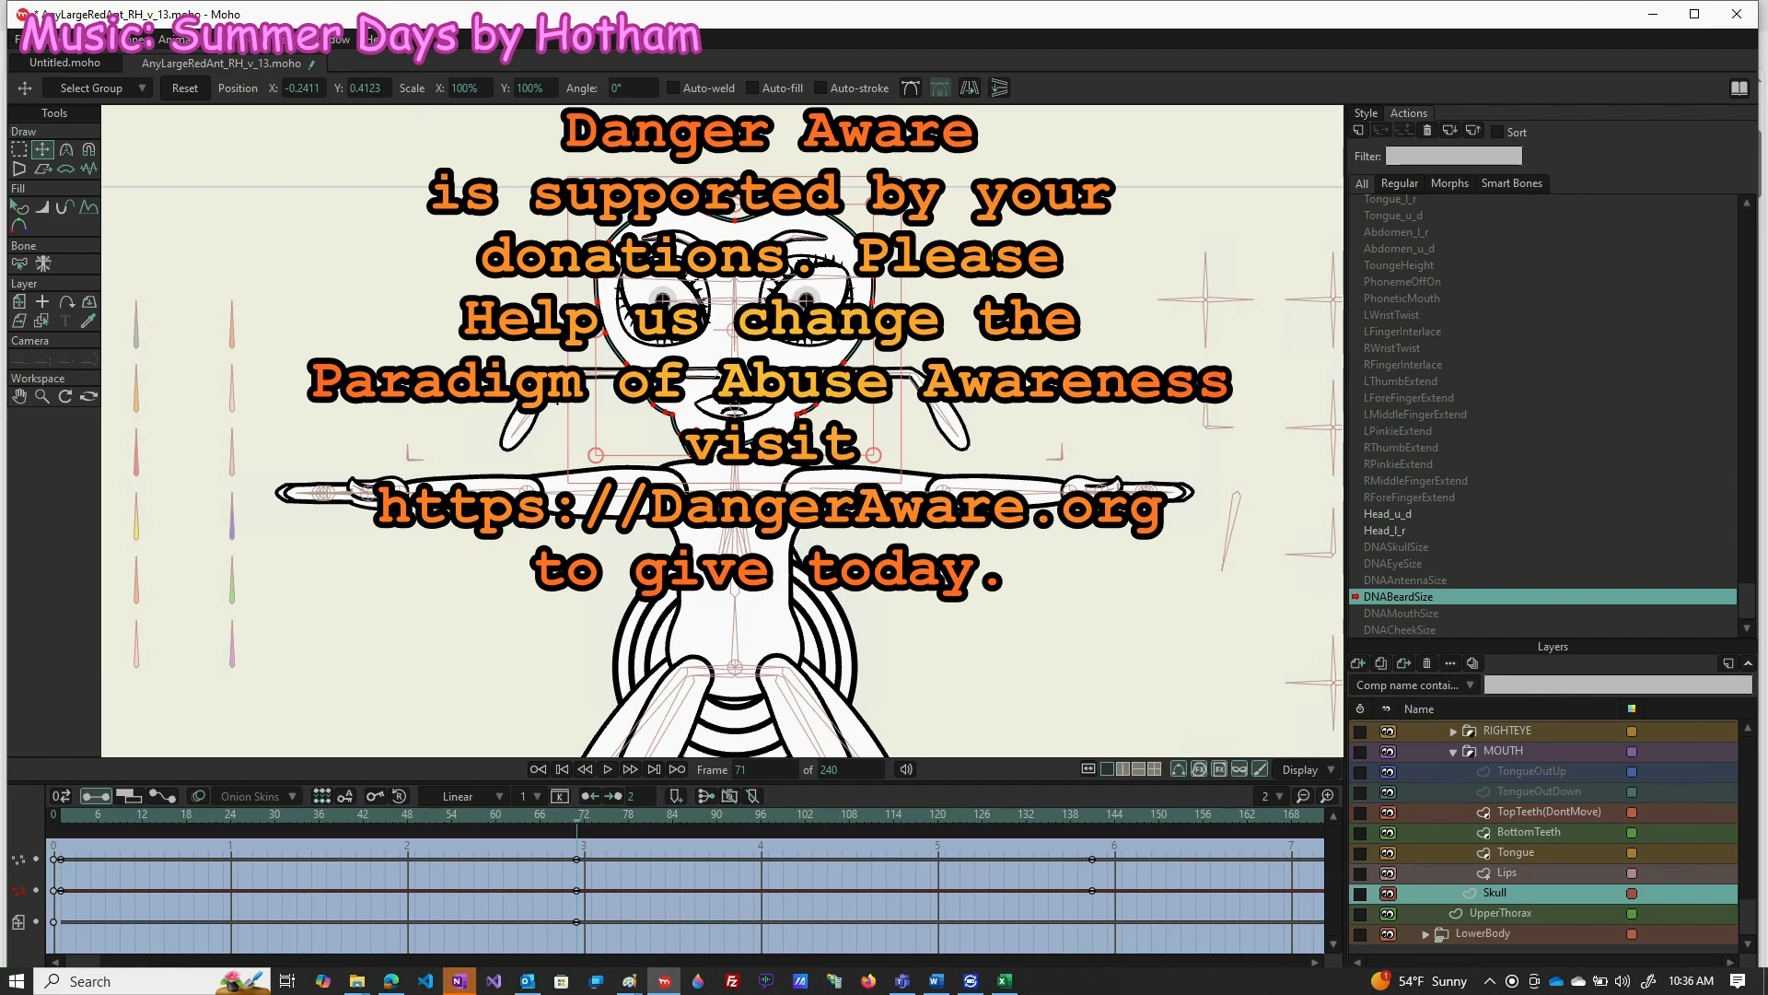
click(65, 152)
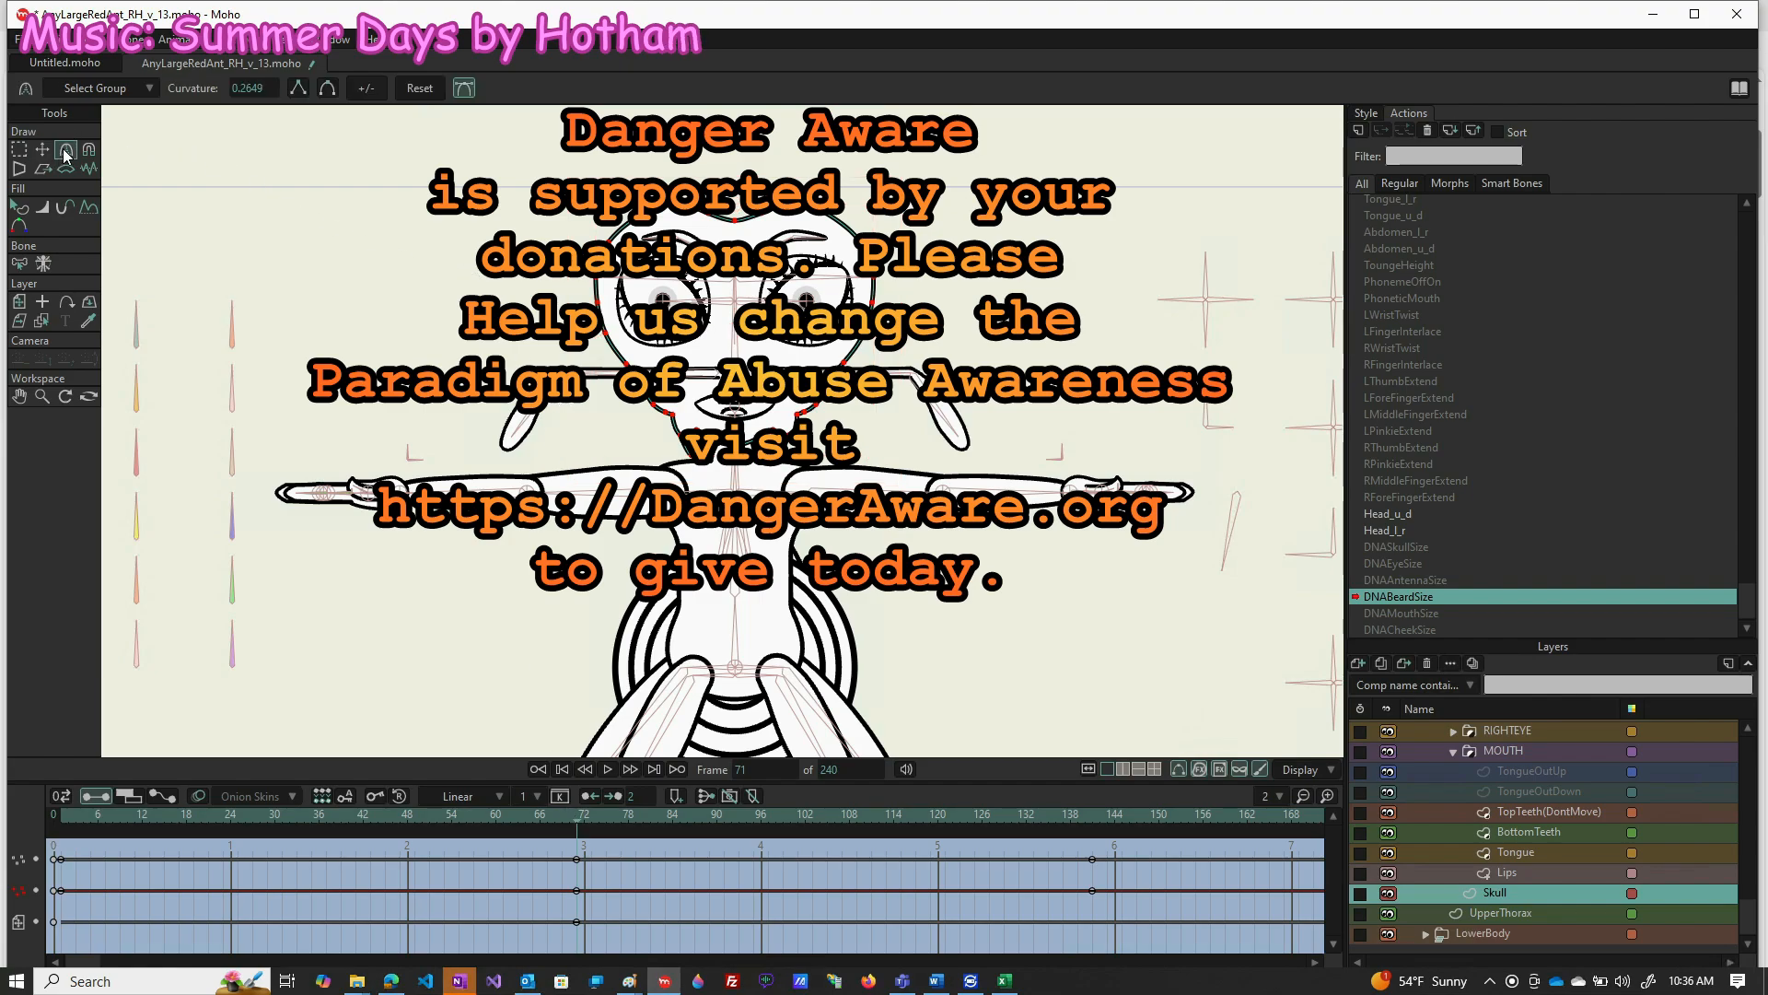
click(418, 89)
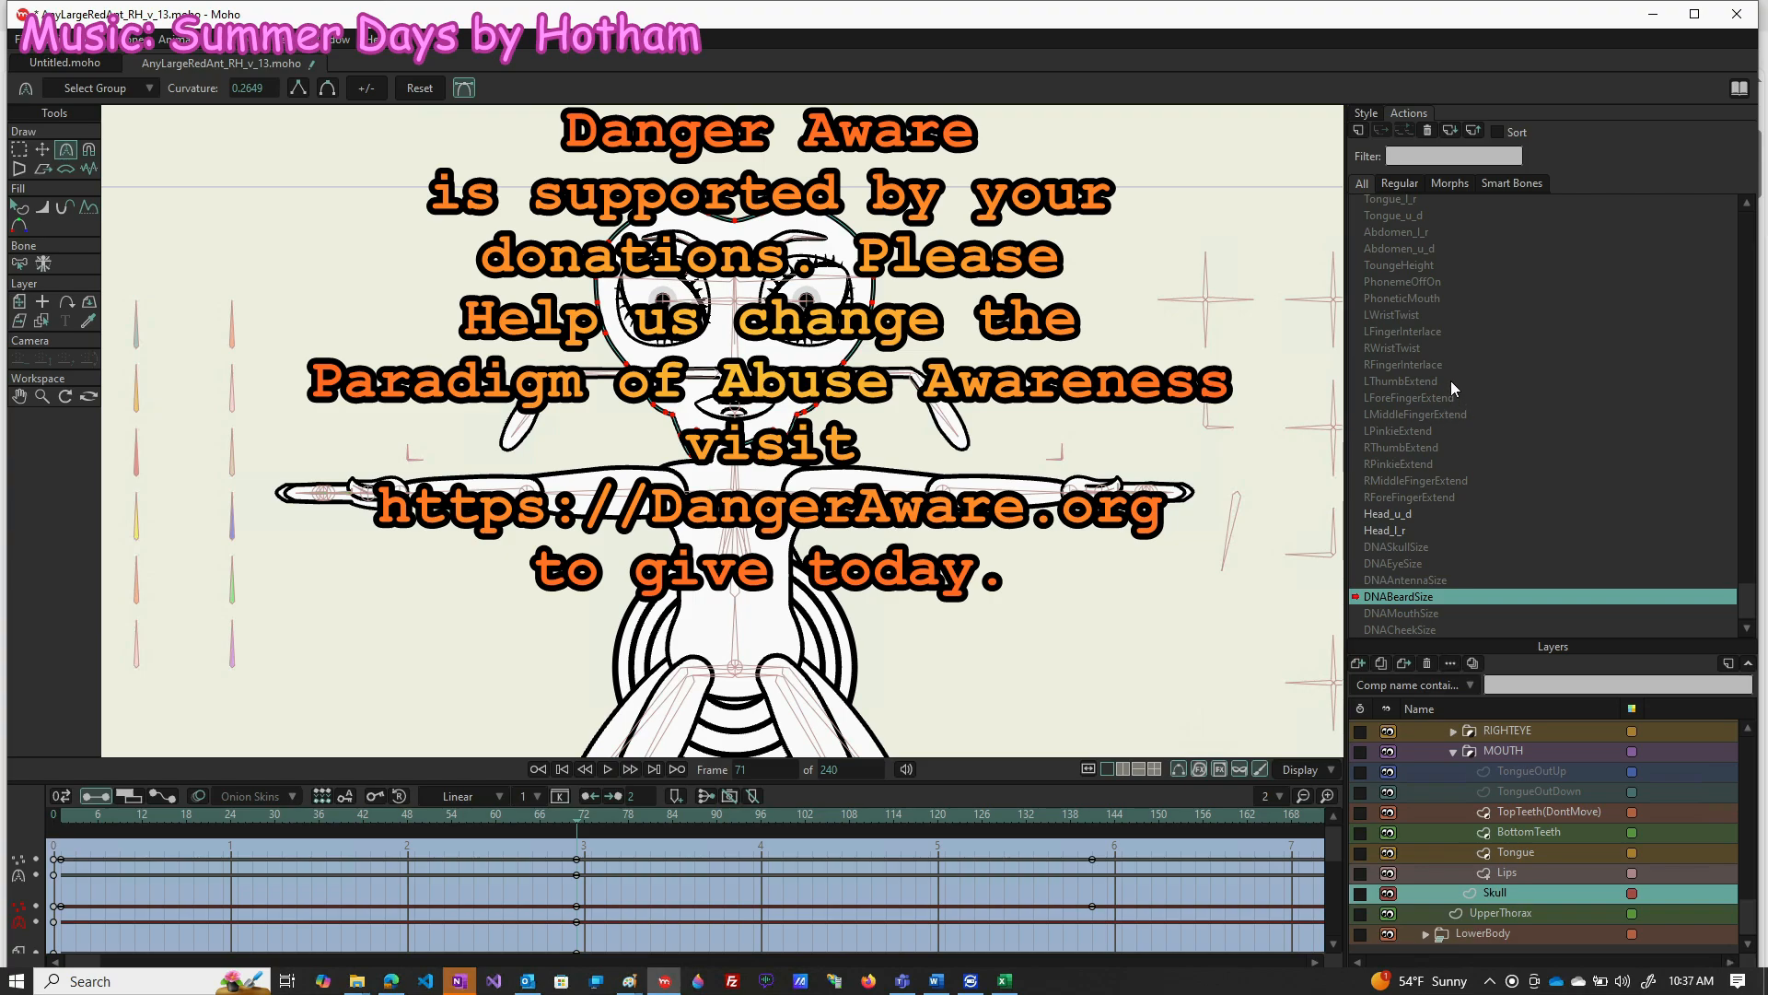
Return to the Mainline timeline and select the AnyLargeRedAnt layer, leaving its layer settings unchanged
scroll(1451, 379, up, 5)
scroll(1451, 377, up, 1)
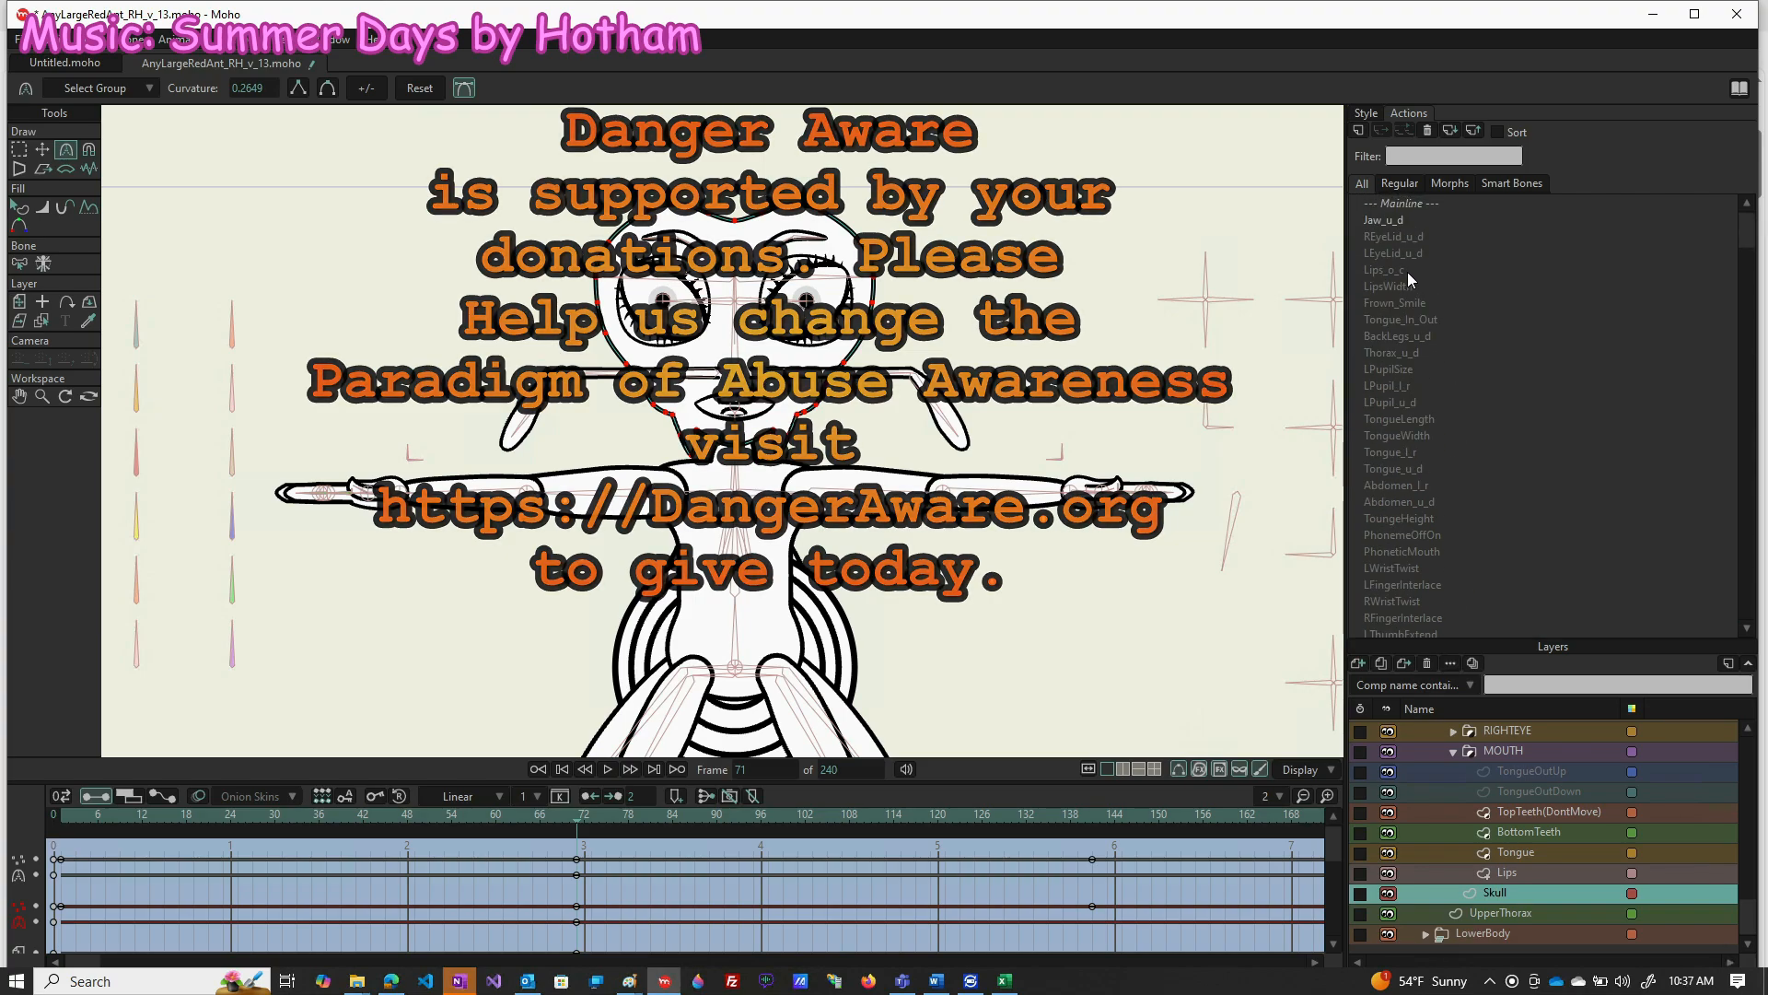
double_click(1401, 203)
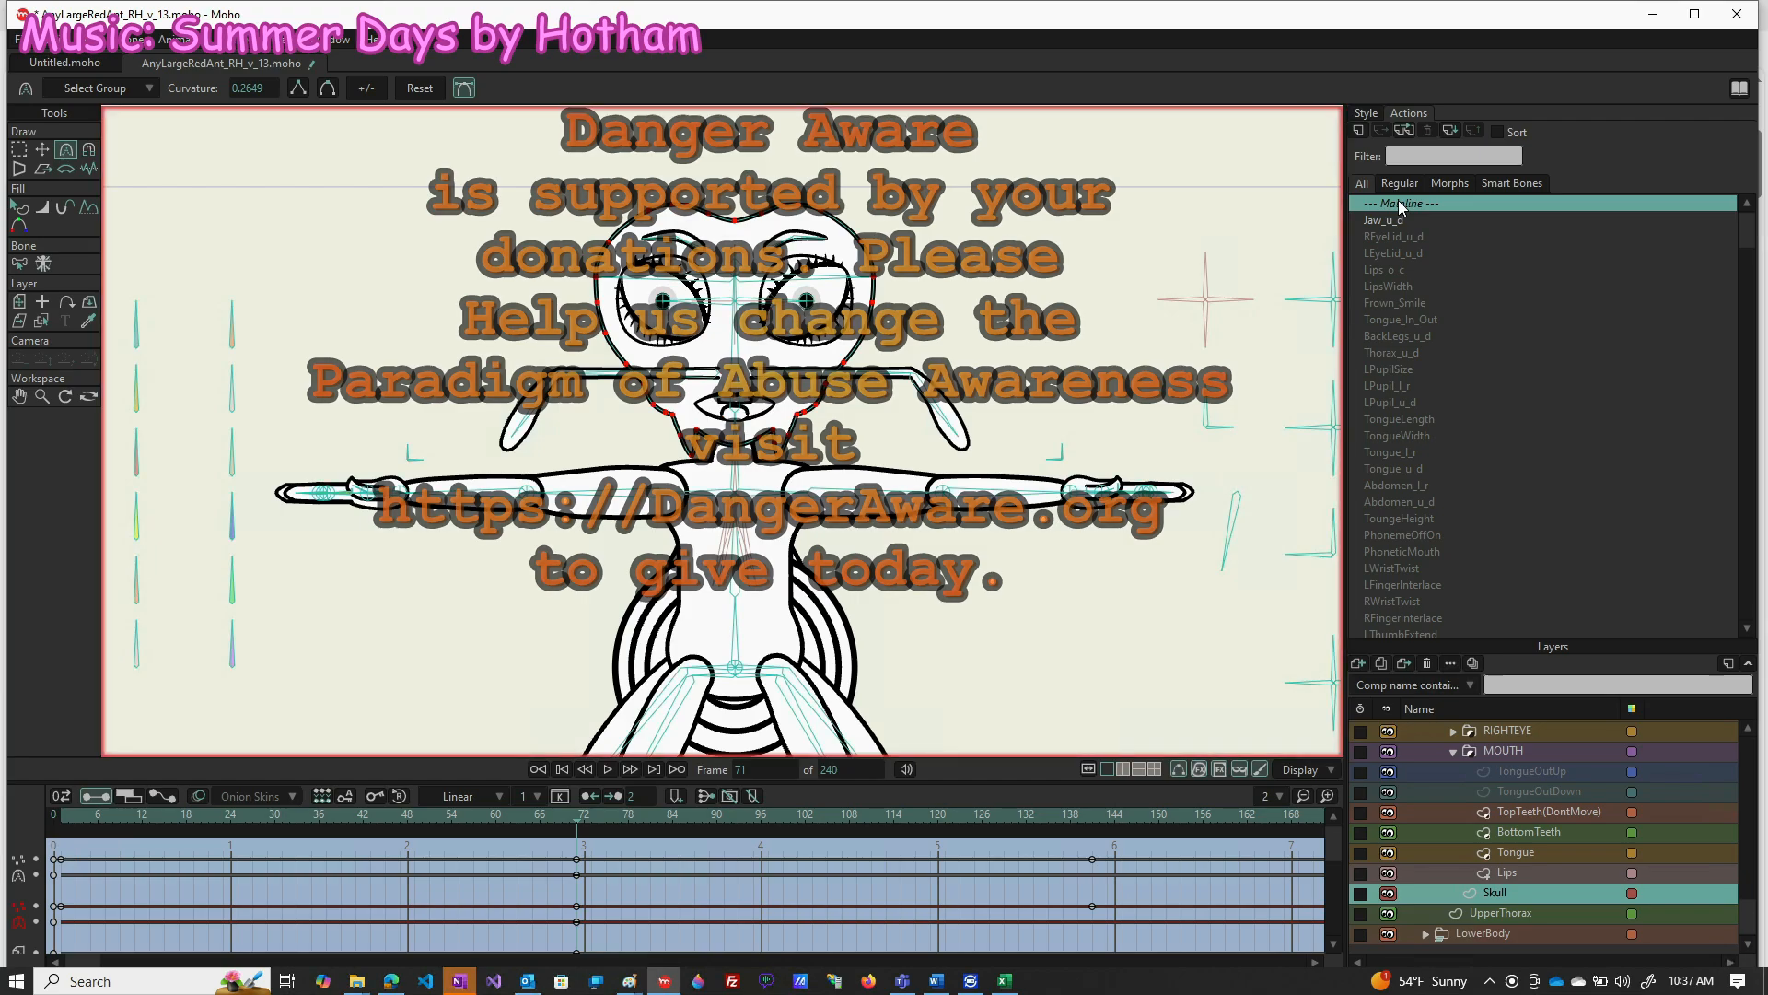
scroll(1508, 831, up, 5)
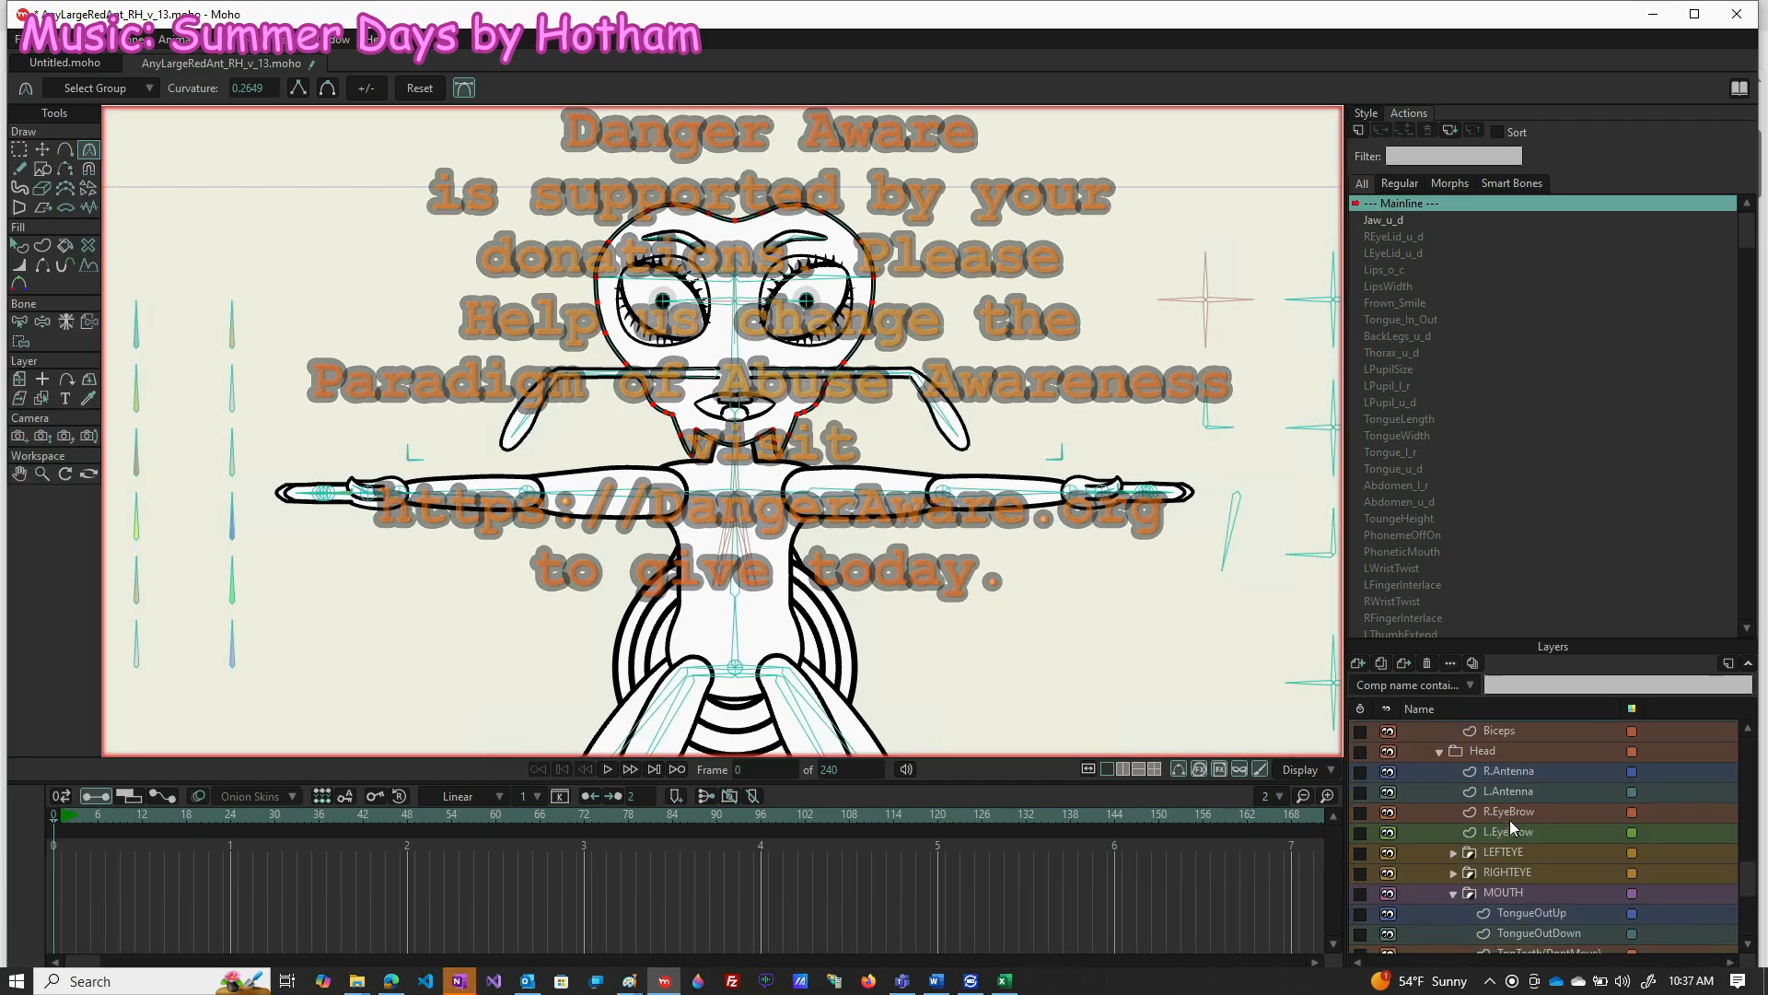
scroll(1511, 826, up, 8)
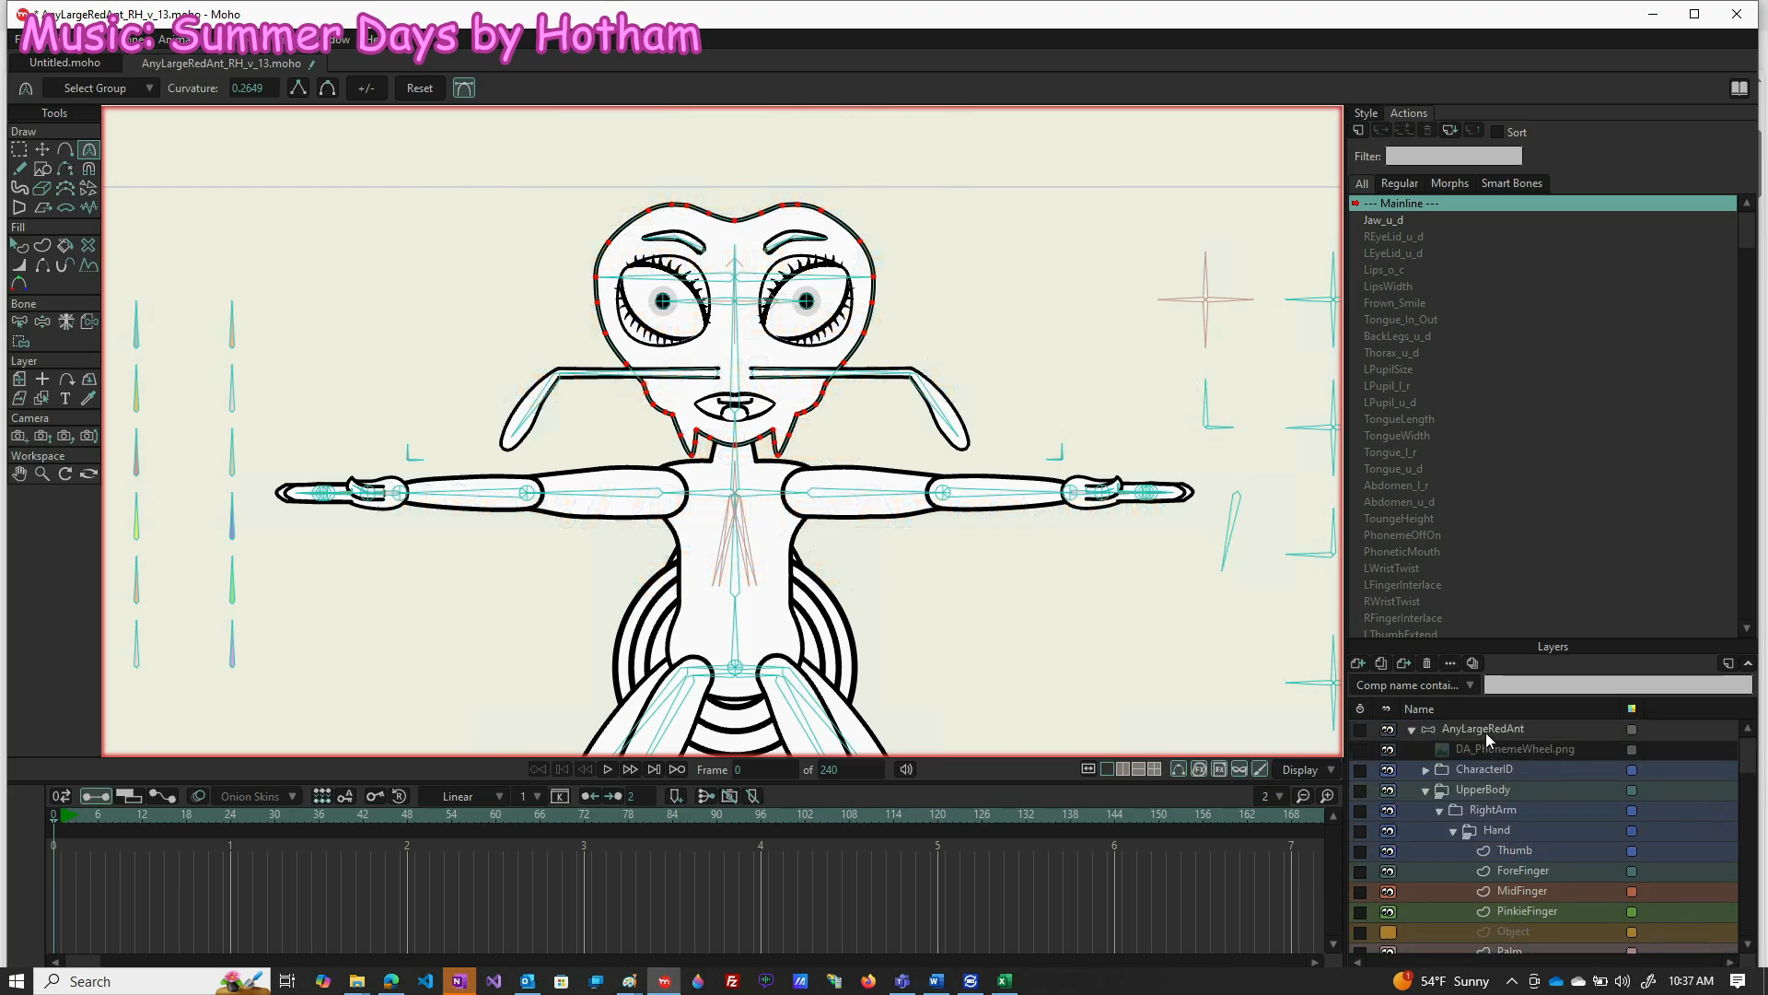
click(1485, 727)
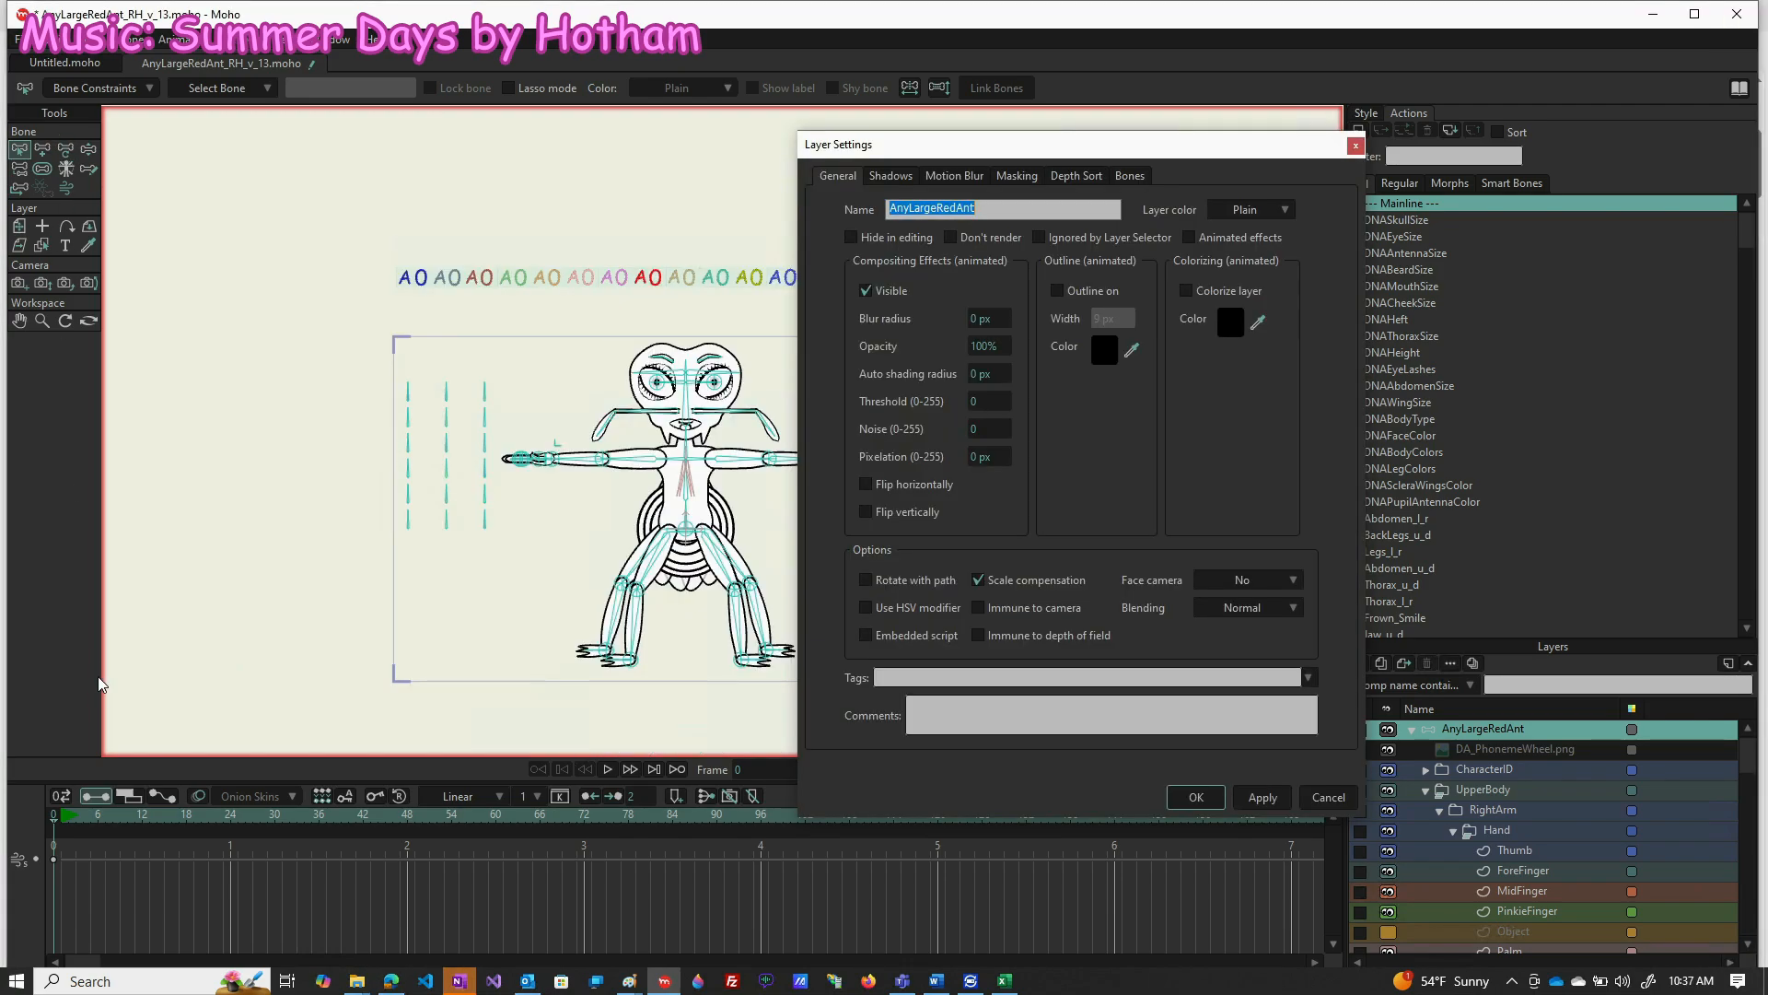
click(1355, 147)
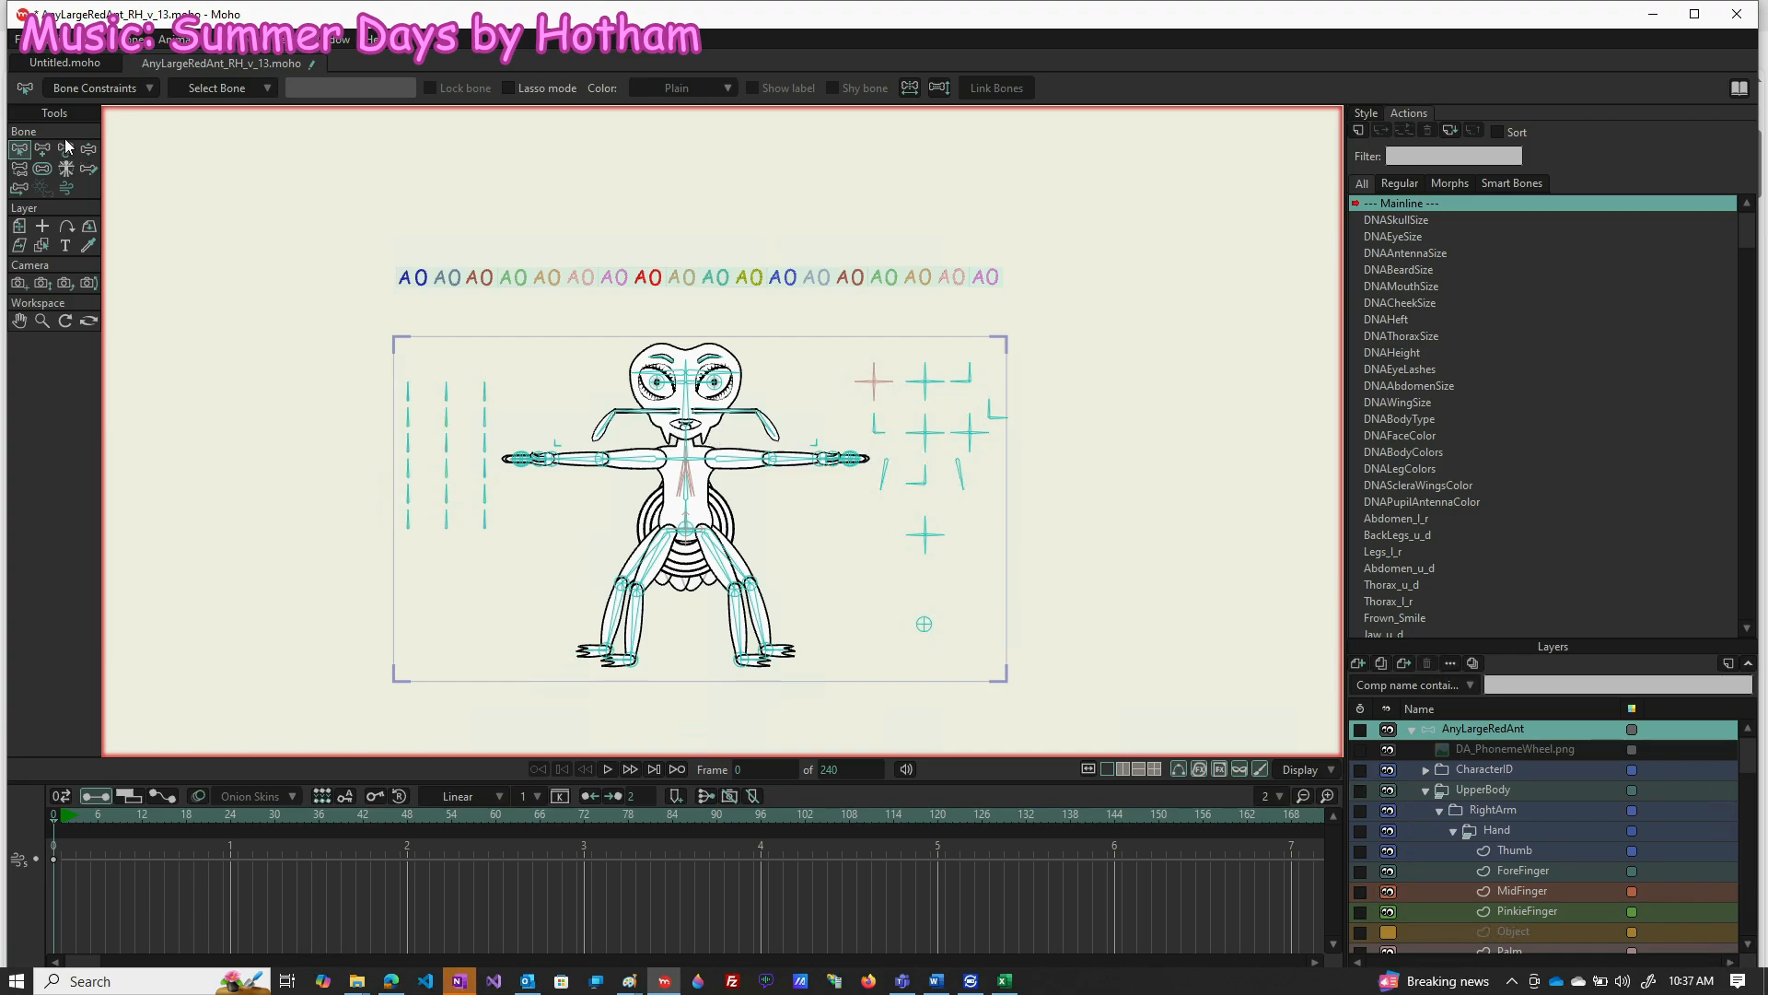
Compare the ant's appearance on the Mainline with the Select Bone tool and the Manipulate Bones tool active
click(90, 149)
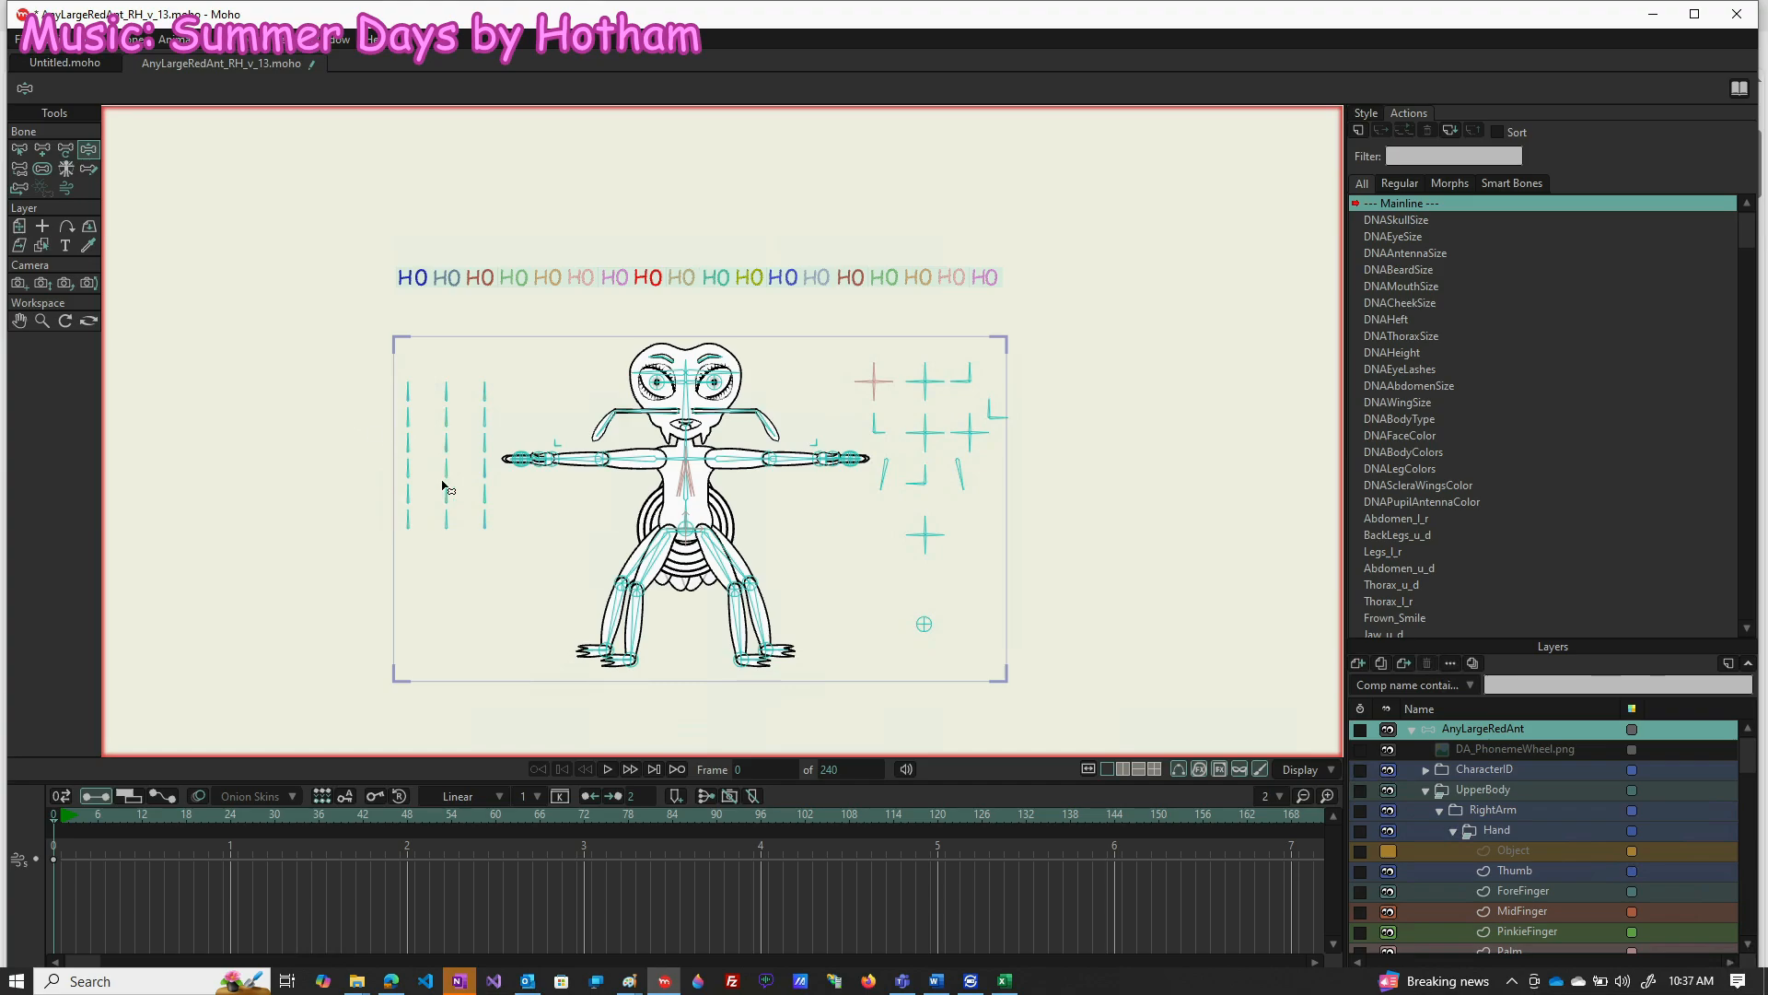
scroll(629, 591, up, 3)
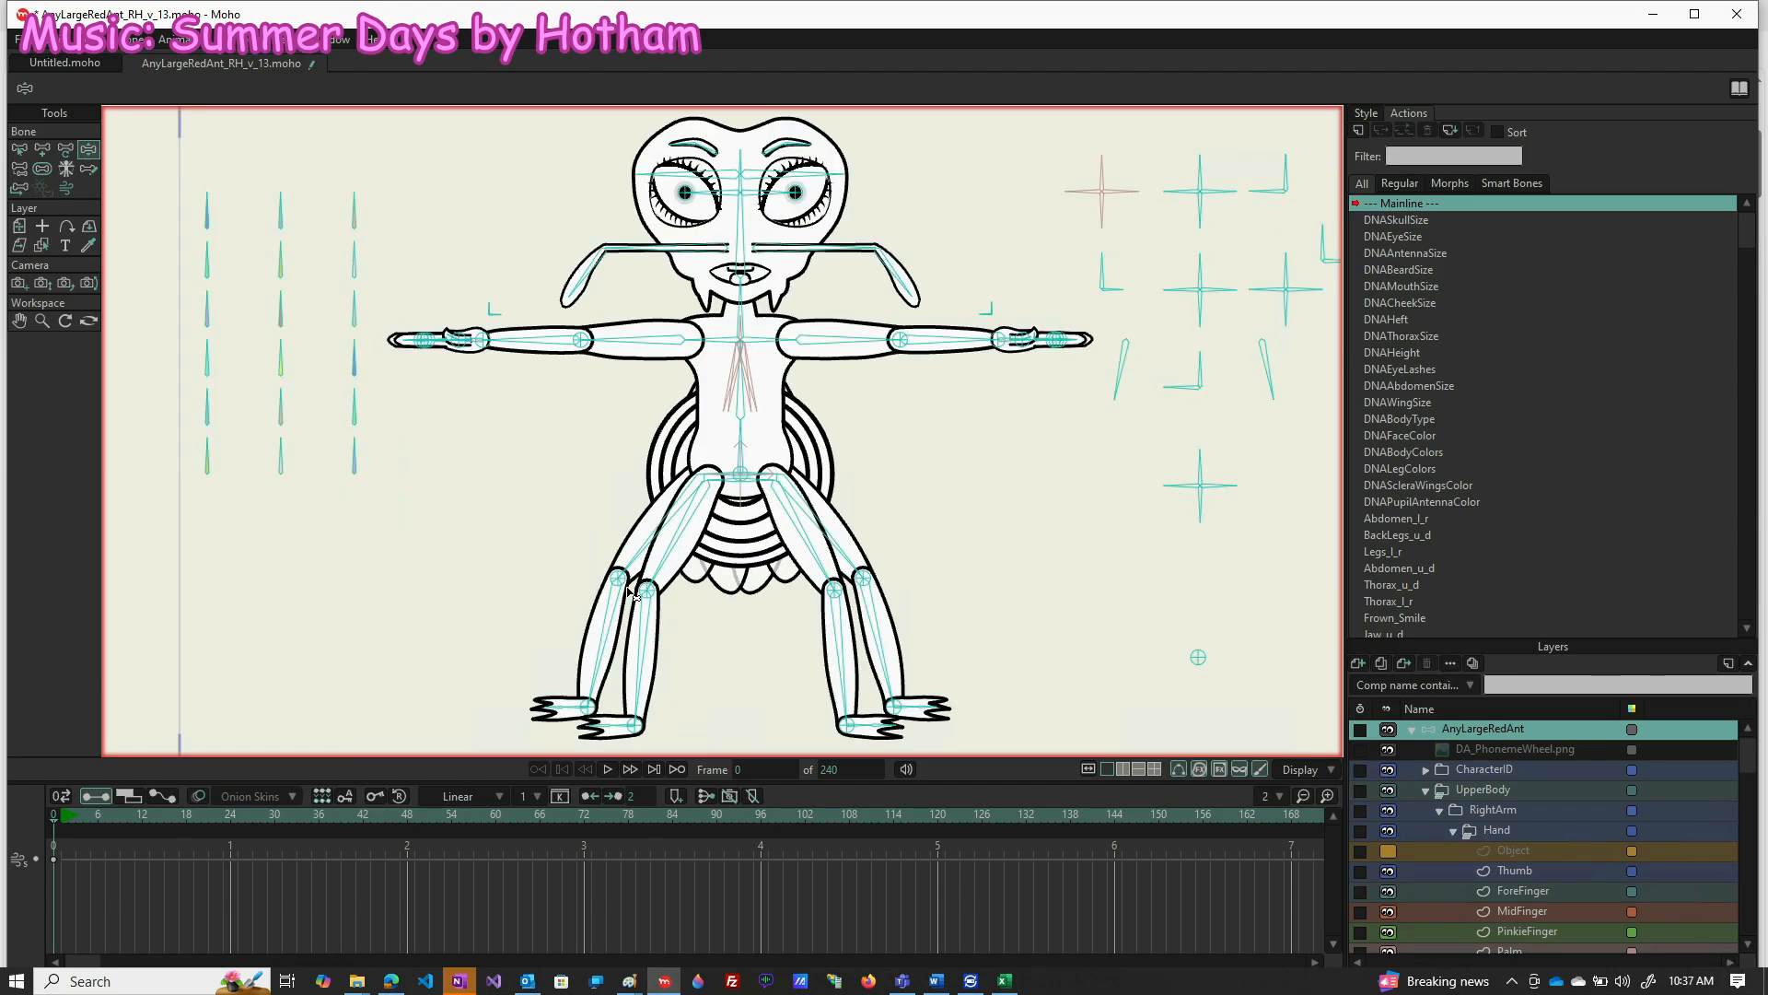
scroll(632, 593, down, 3)
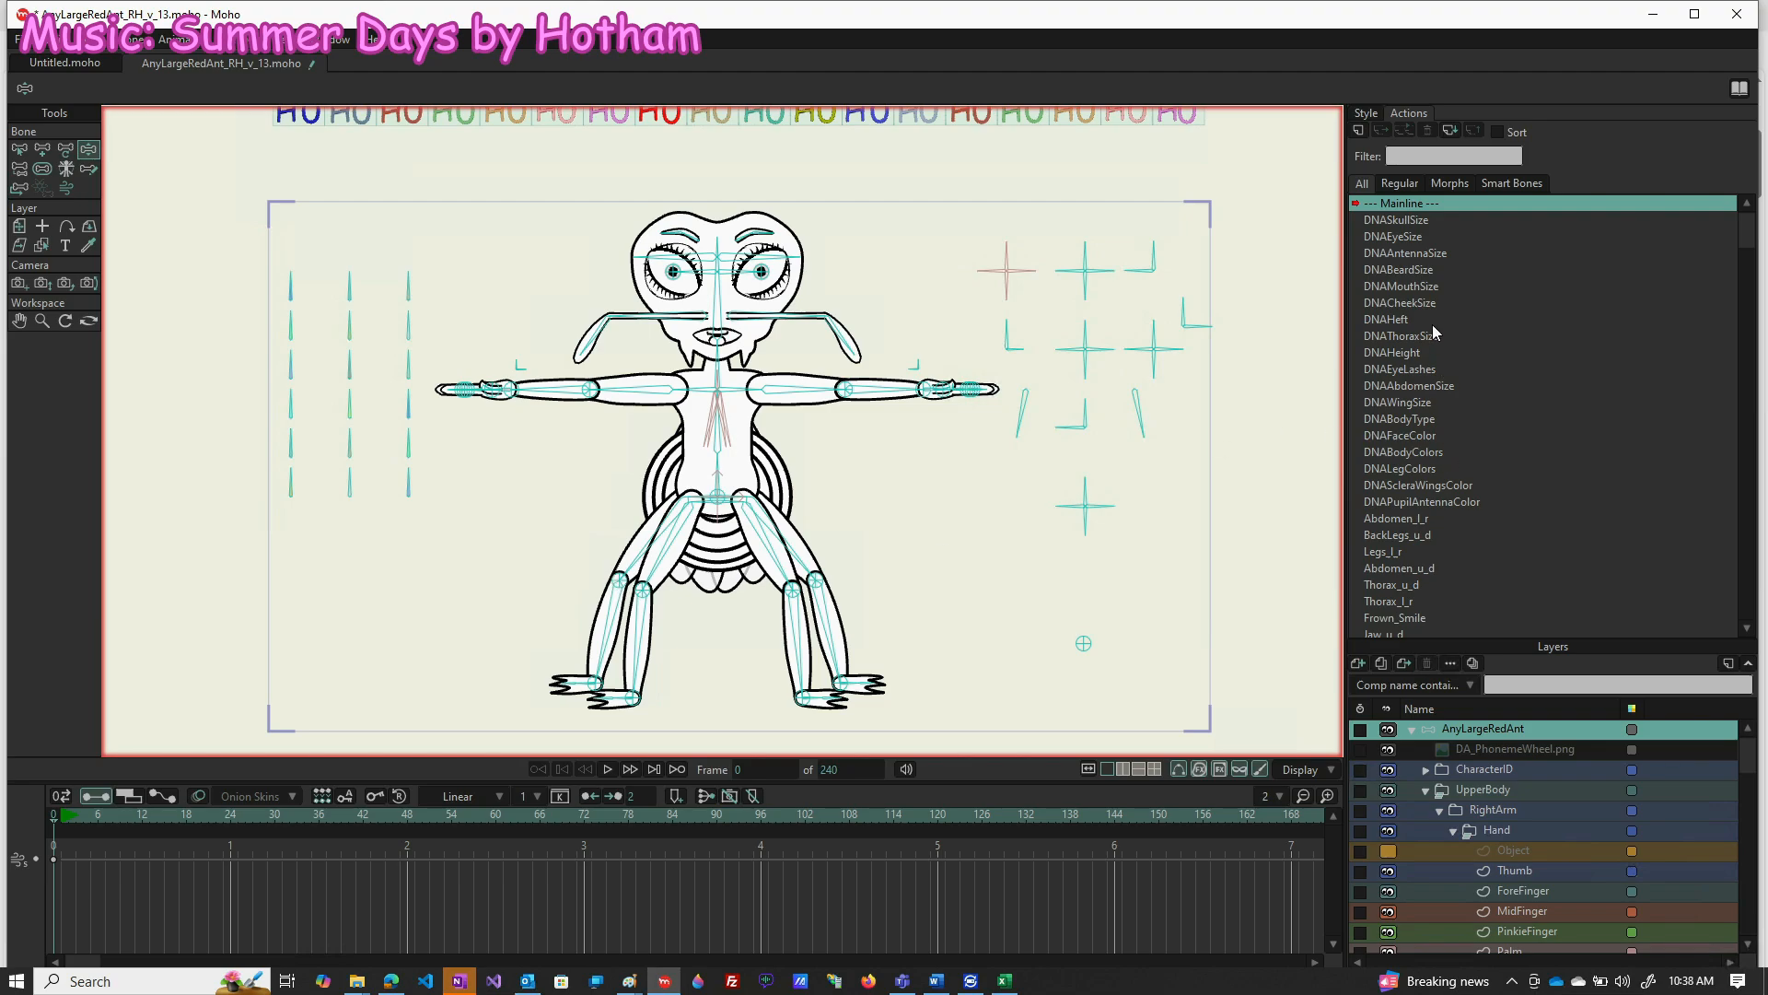
click(22, 152)
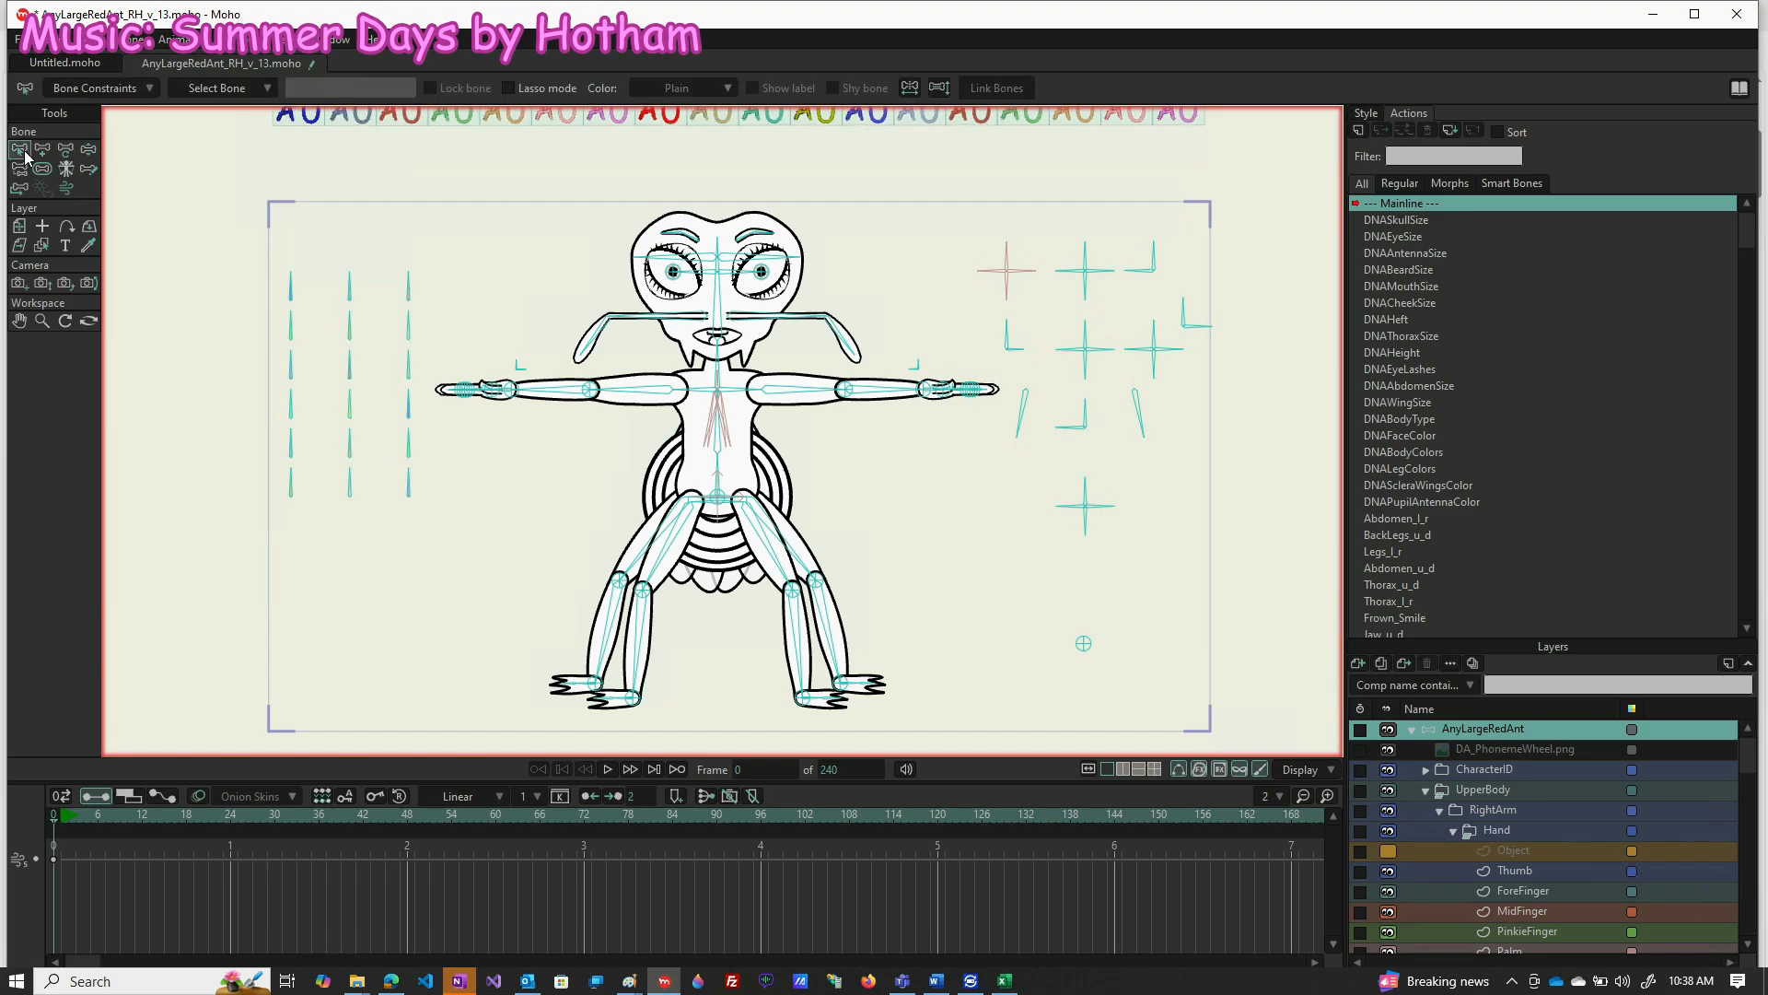
click(83, 153)
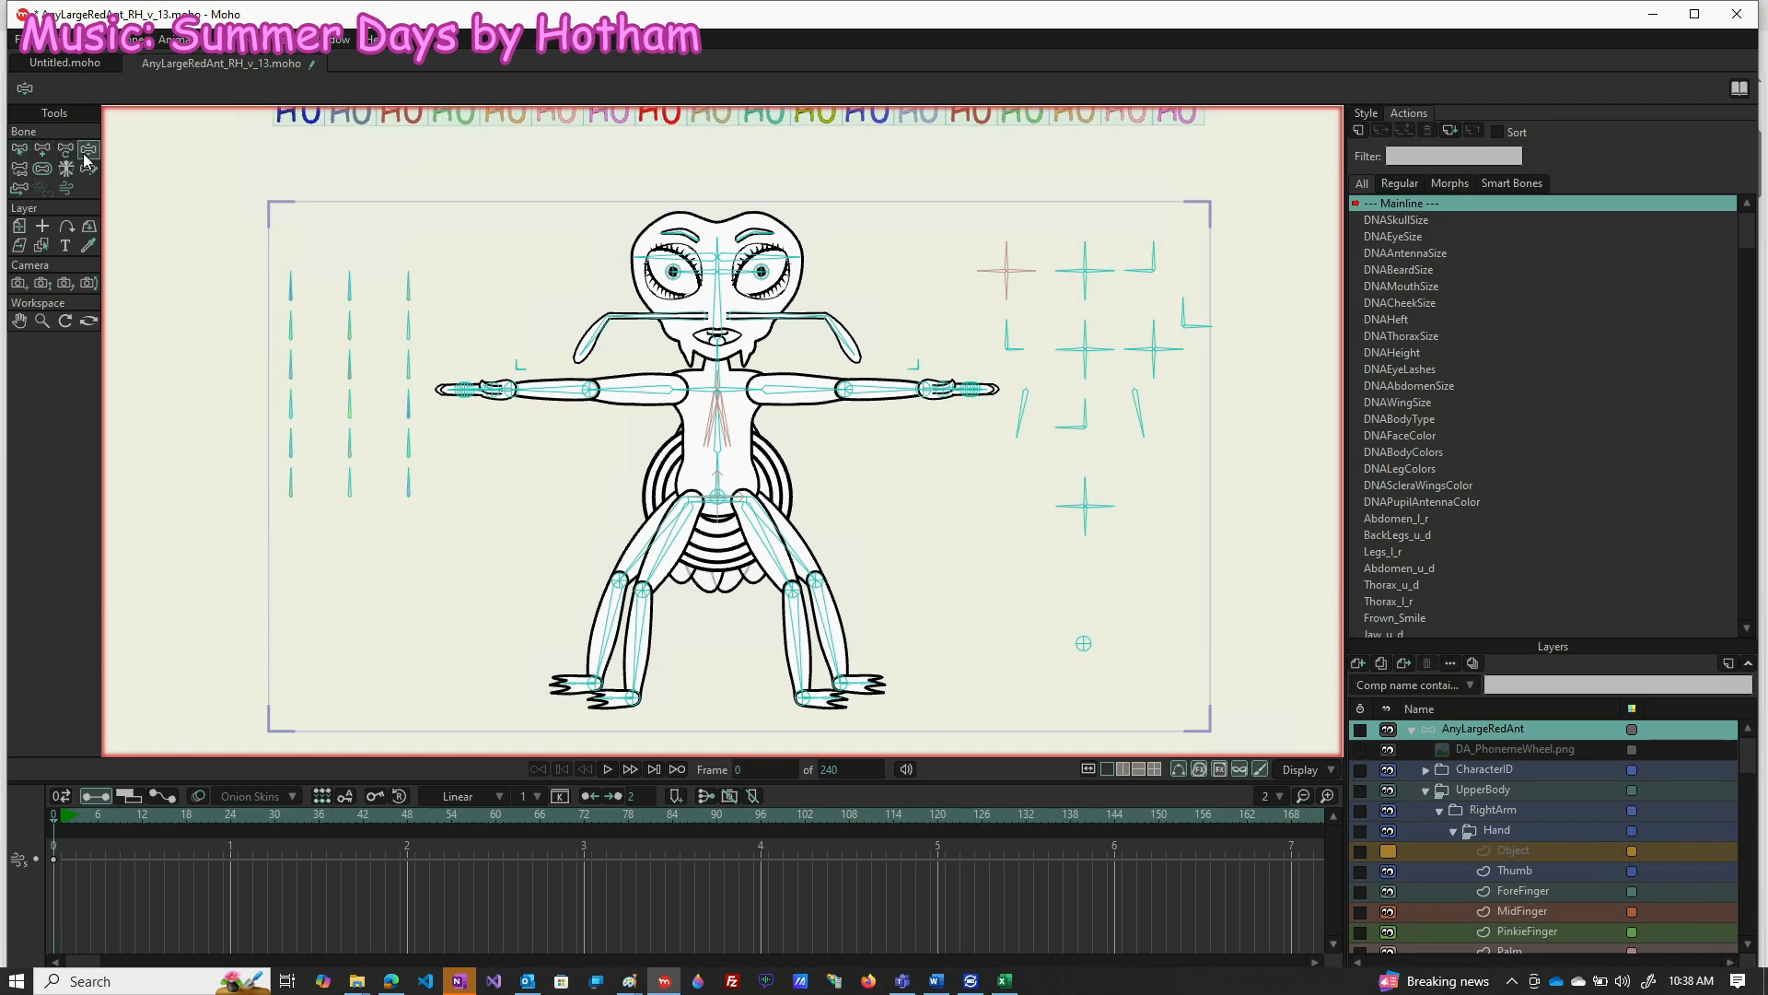
click(20, 154)
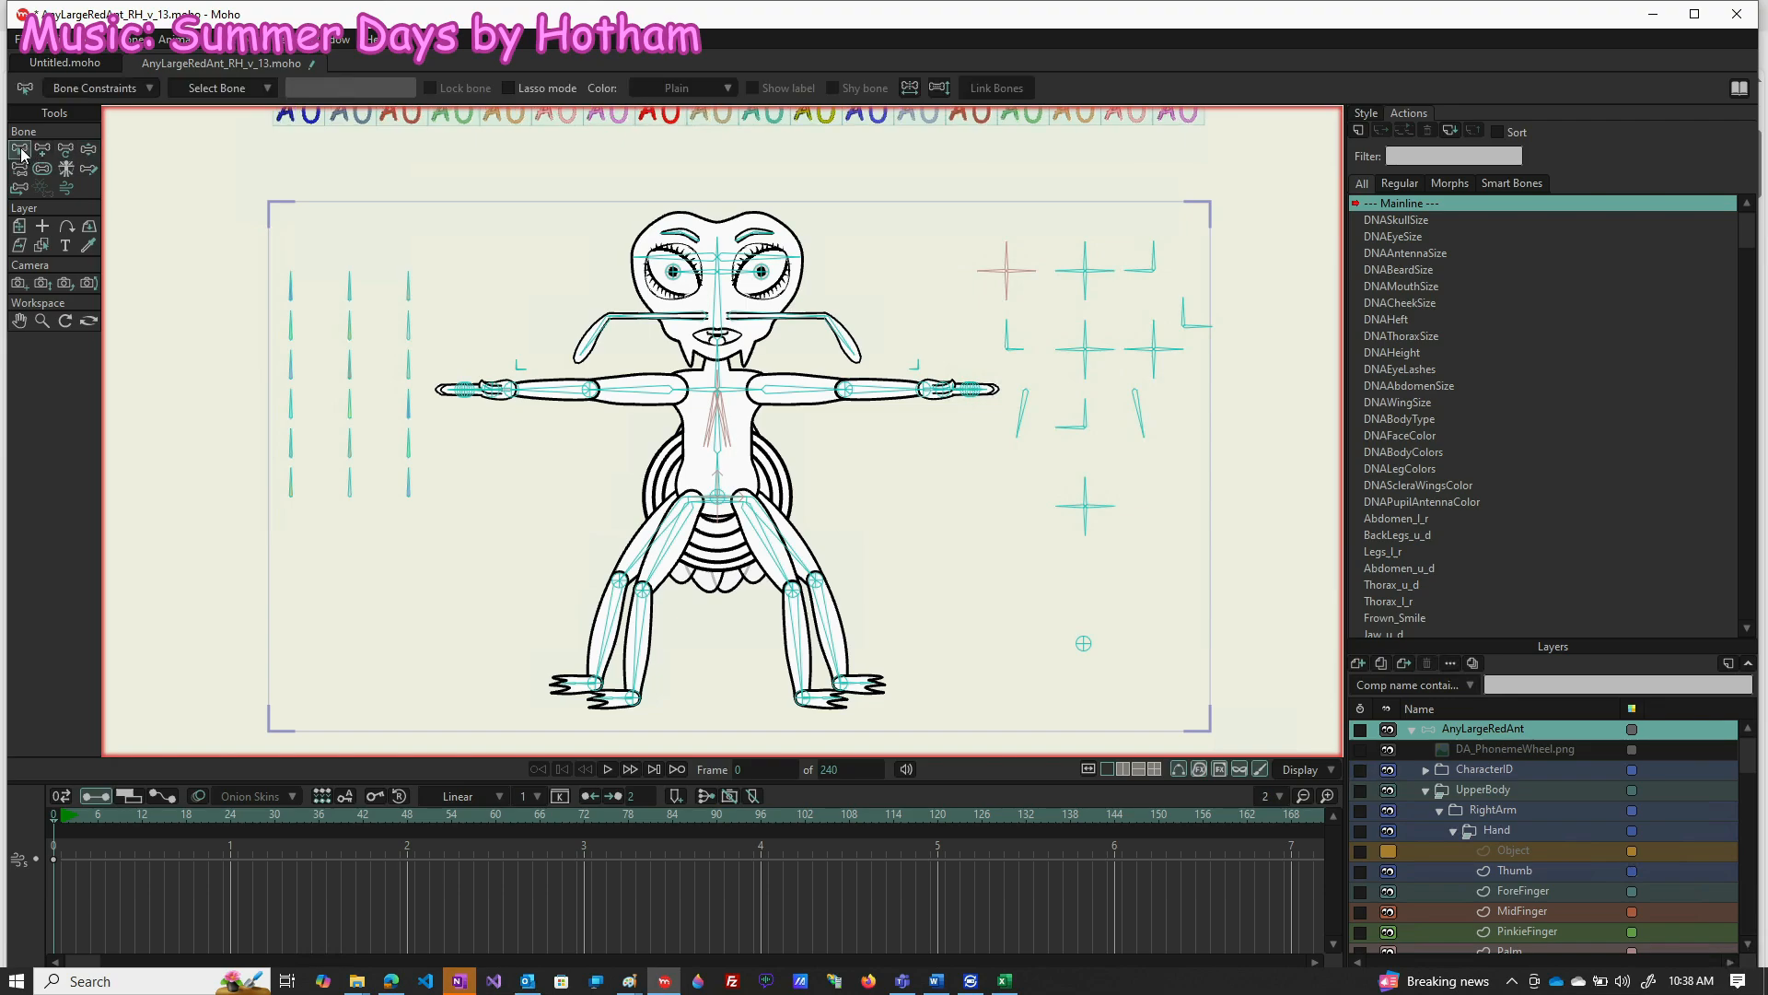
click(83, 153)
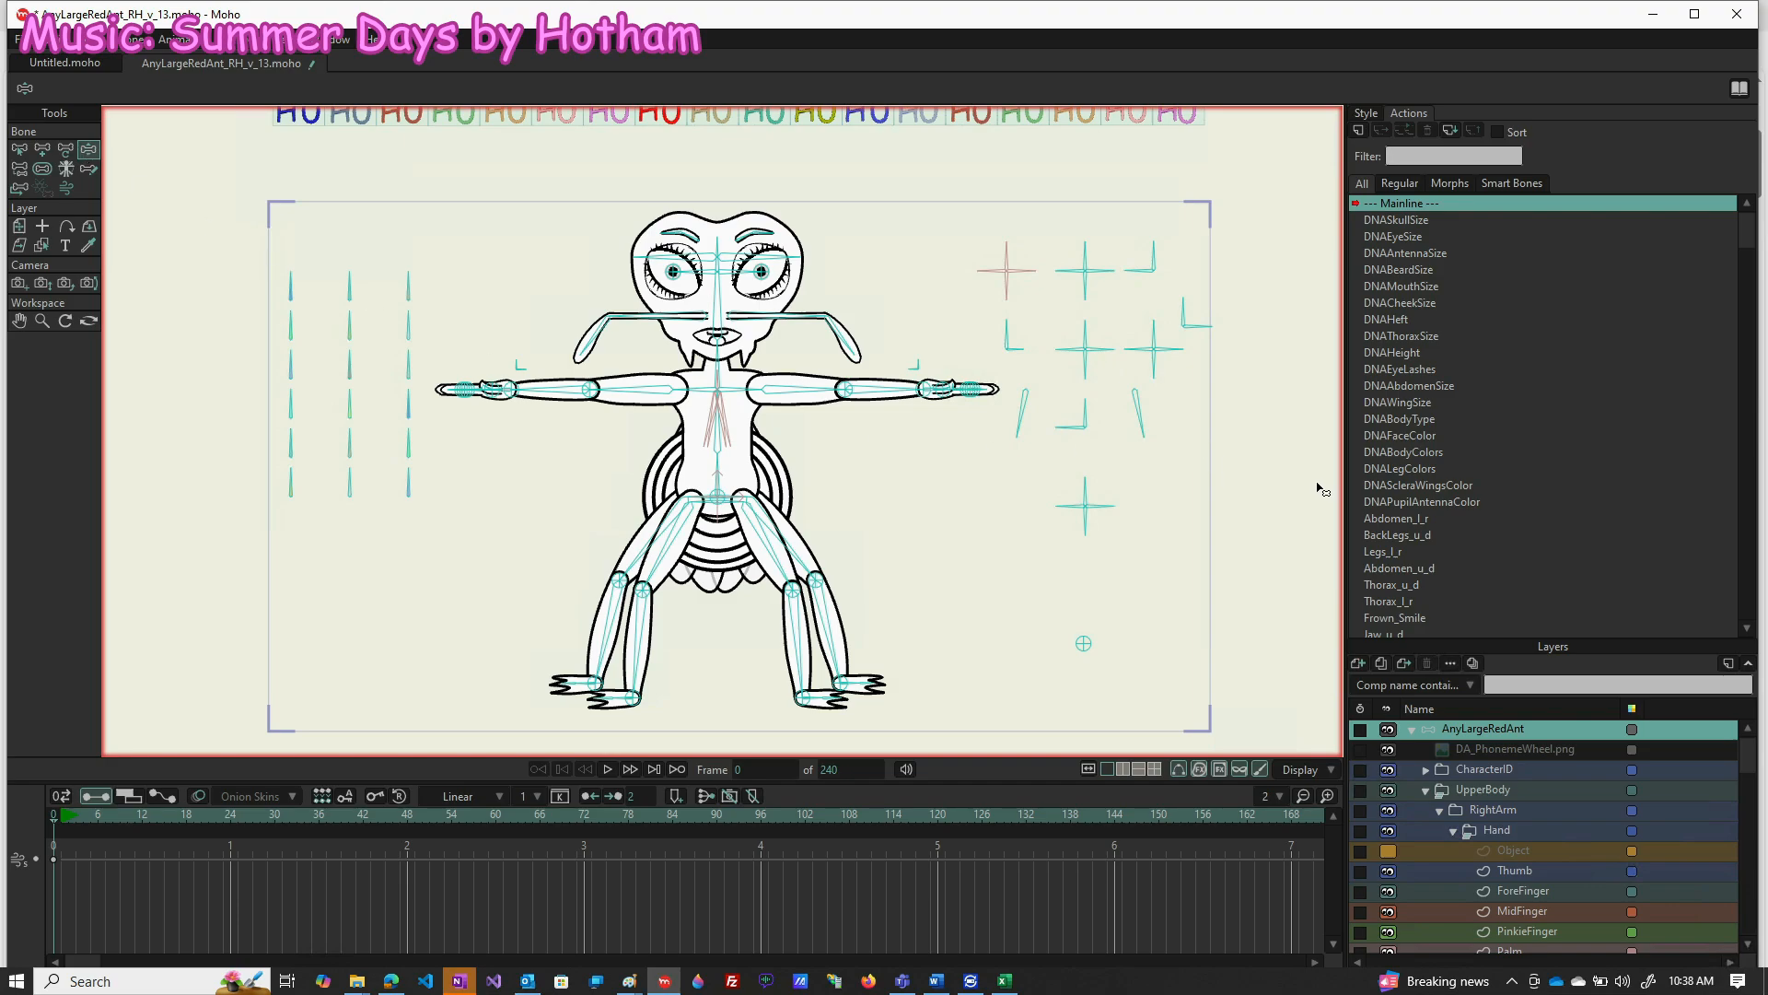
Select the Skull layer and open the Jaw_u_d action at frame 33 with the Curvature tool active
scroll(1481, 924, down, 5)
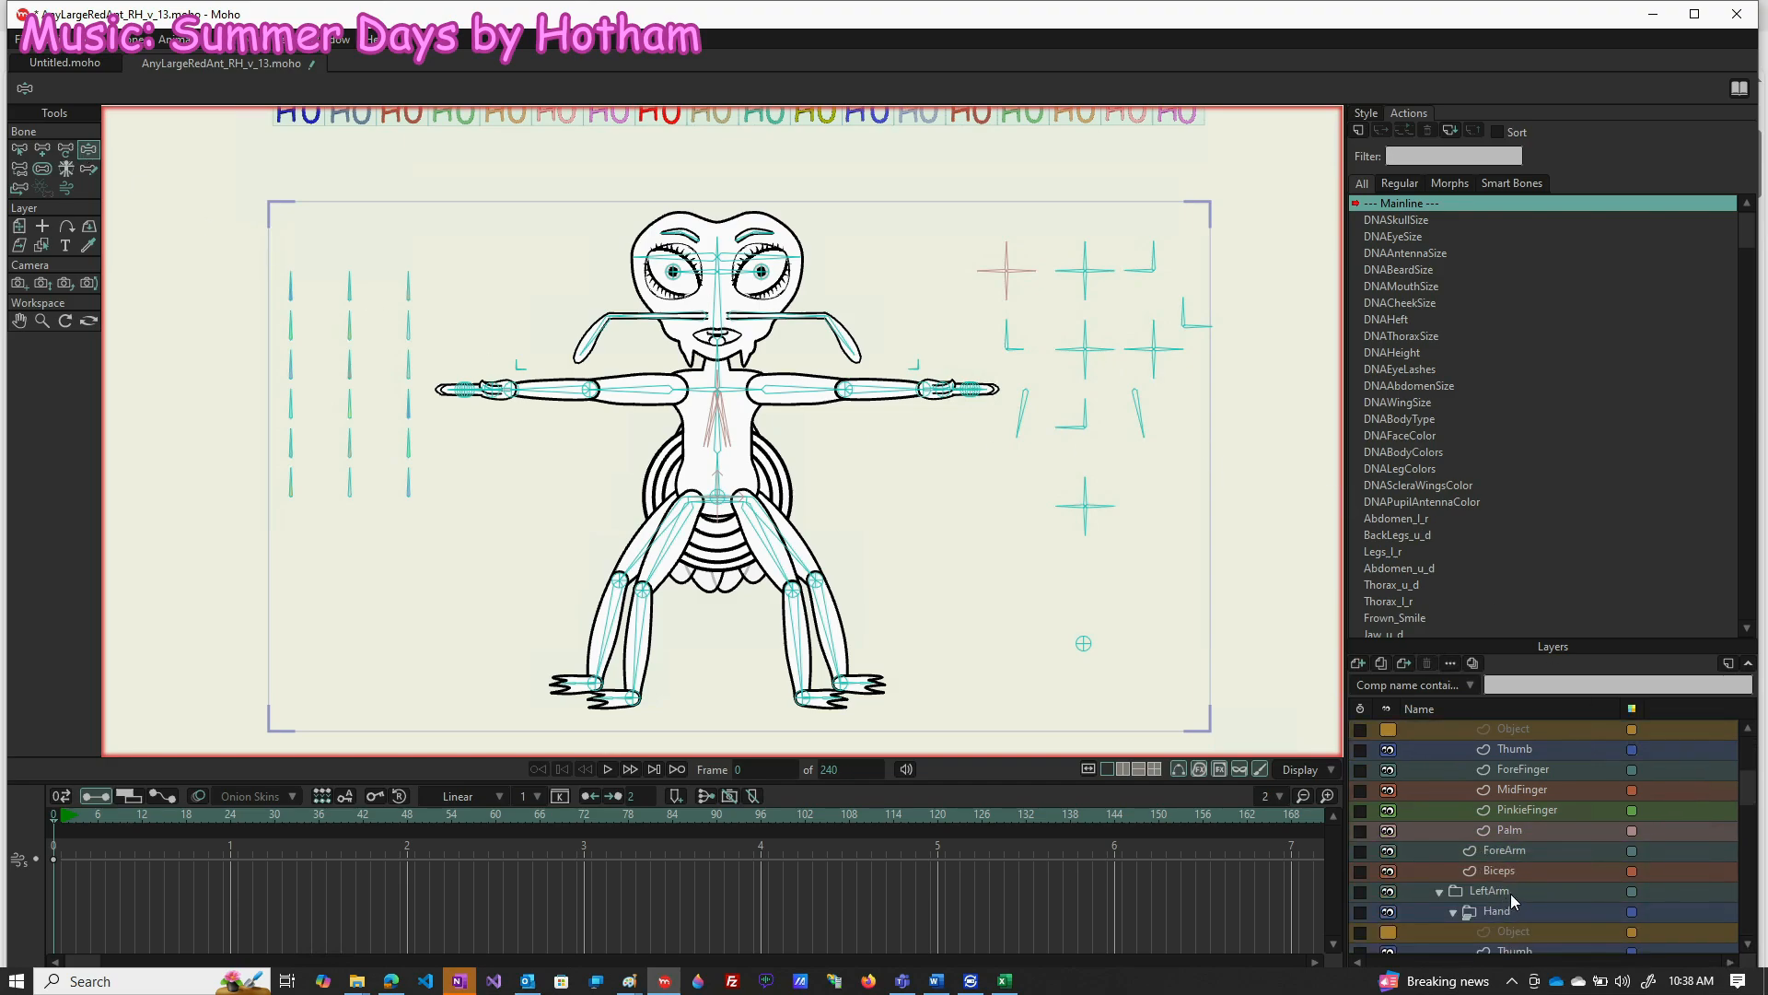
scroll(1511, 899, down, 3)
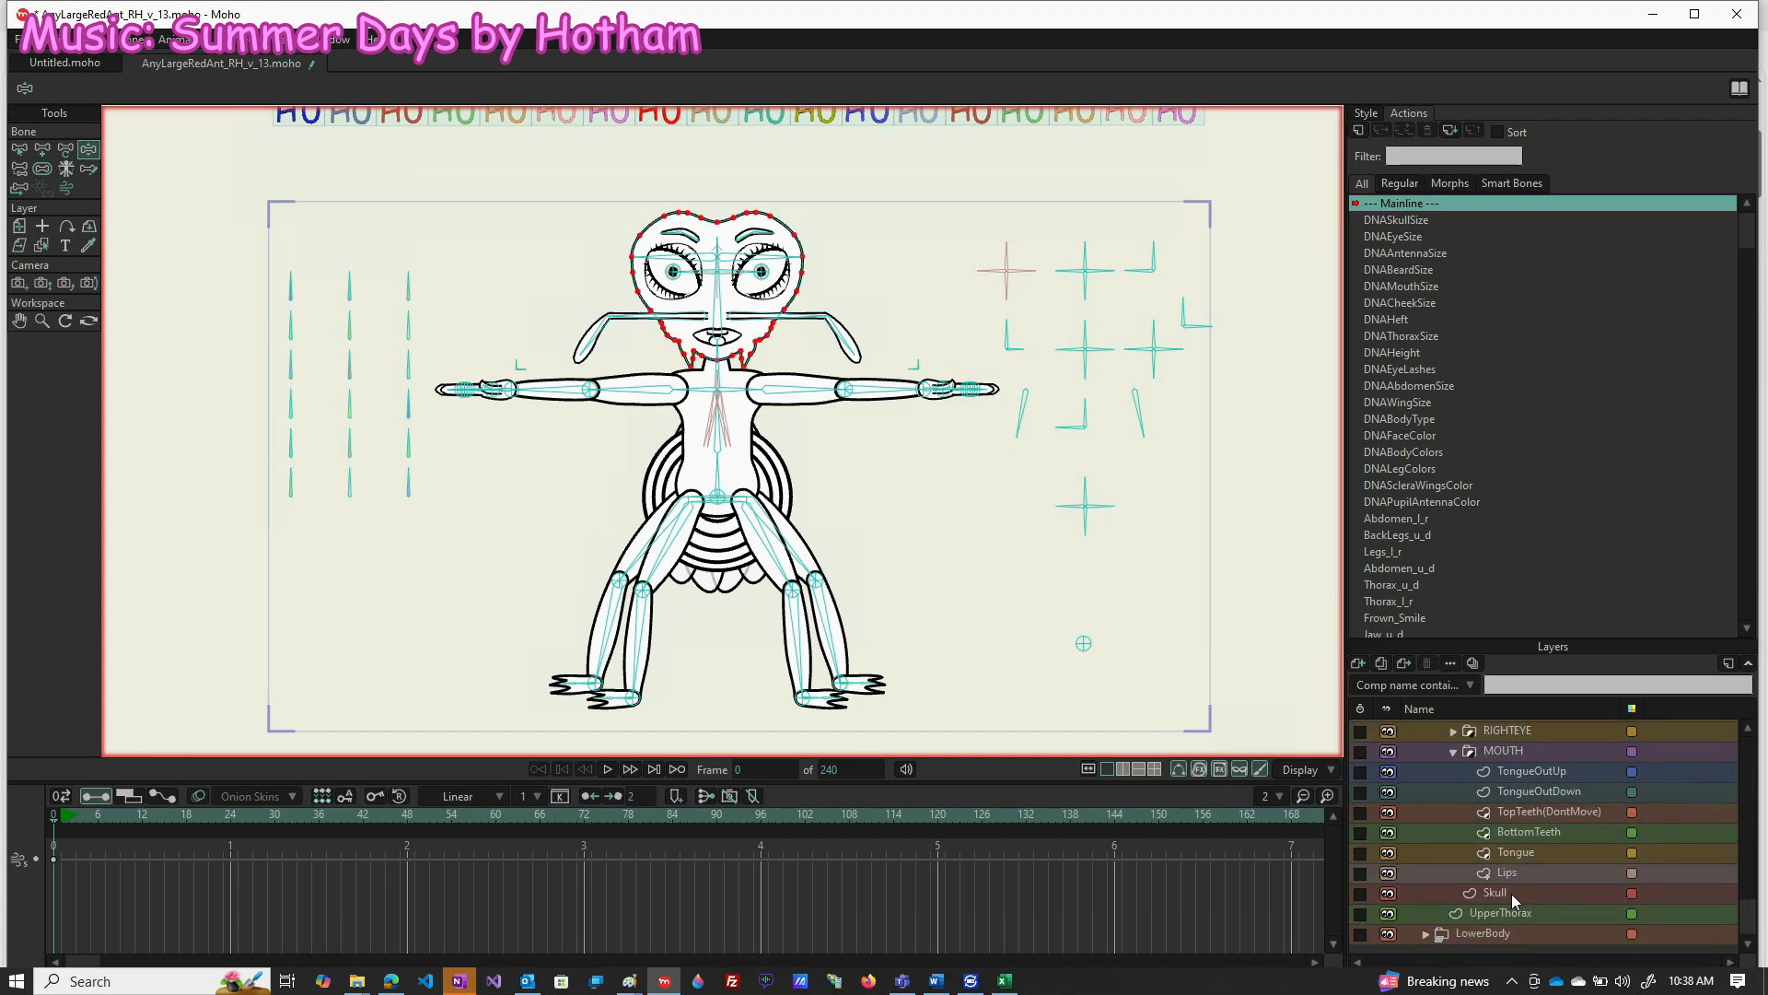
click(1511, 893)
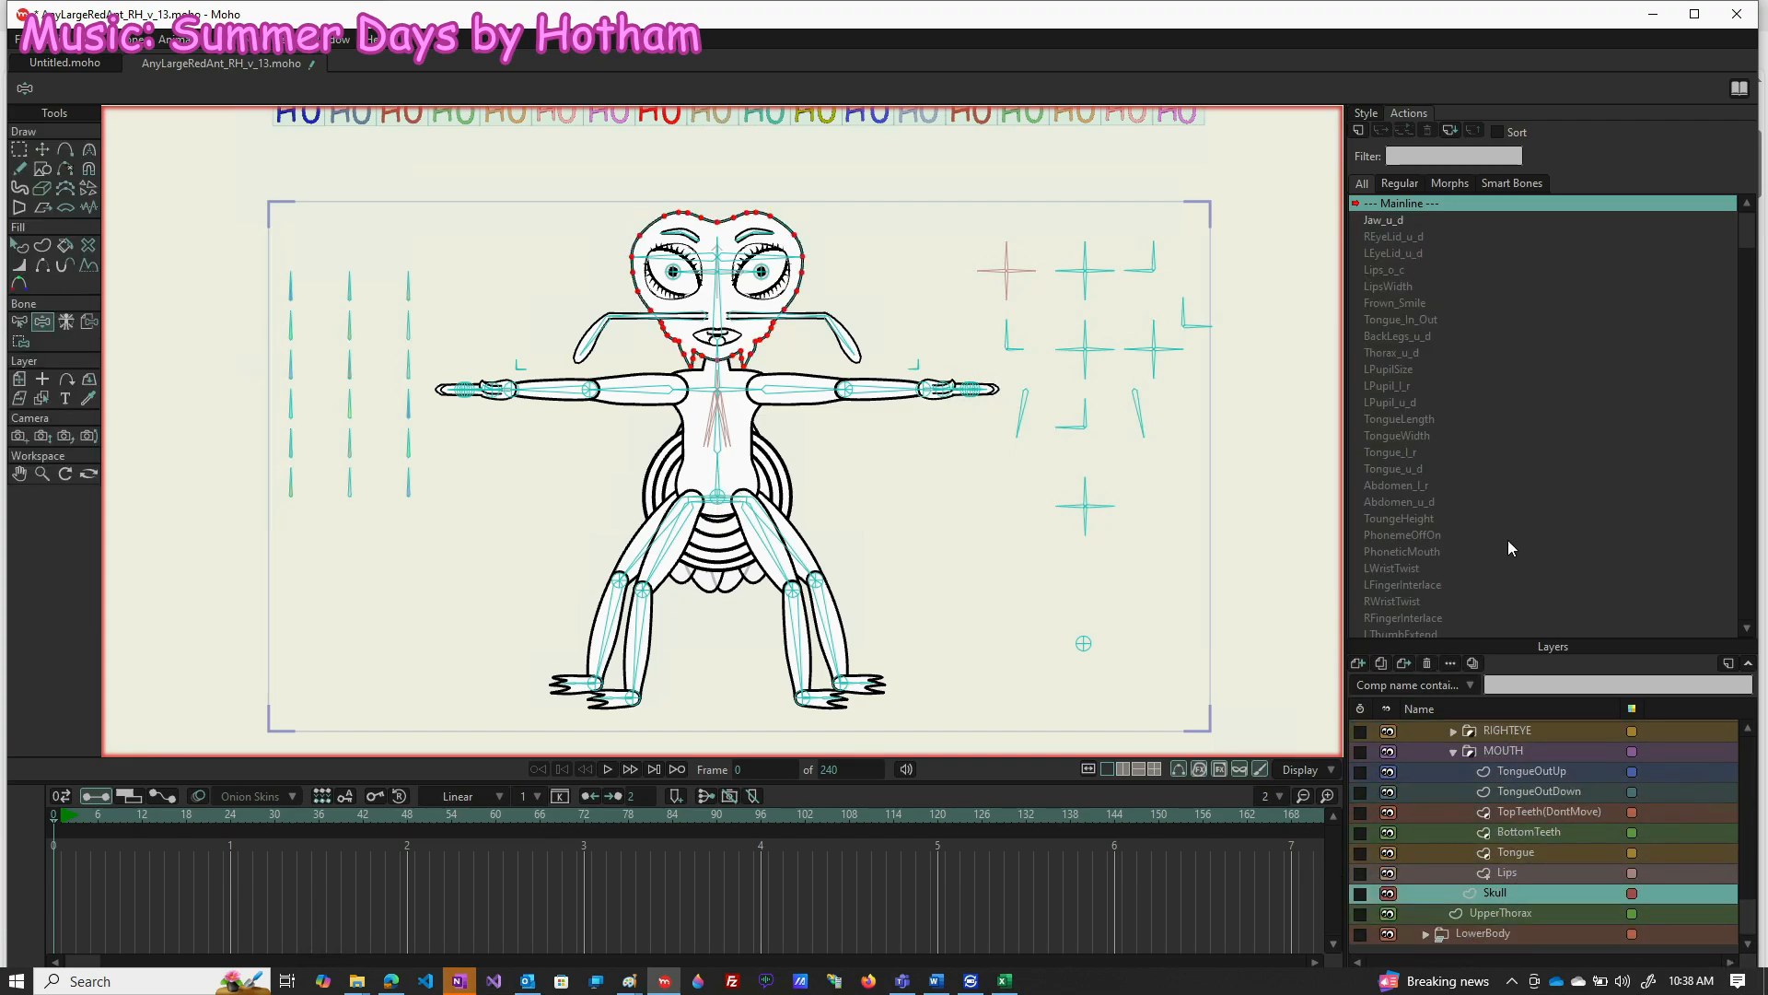
click(1393, 220)
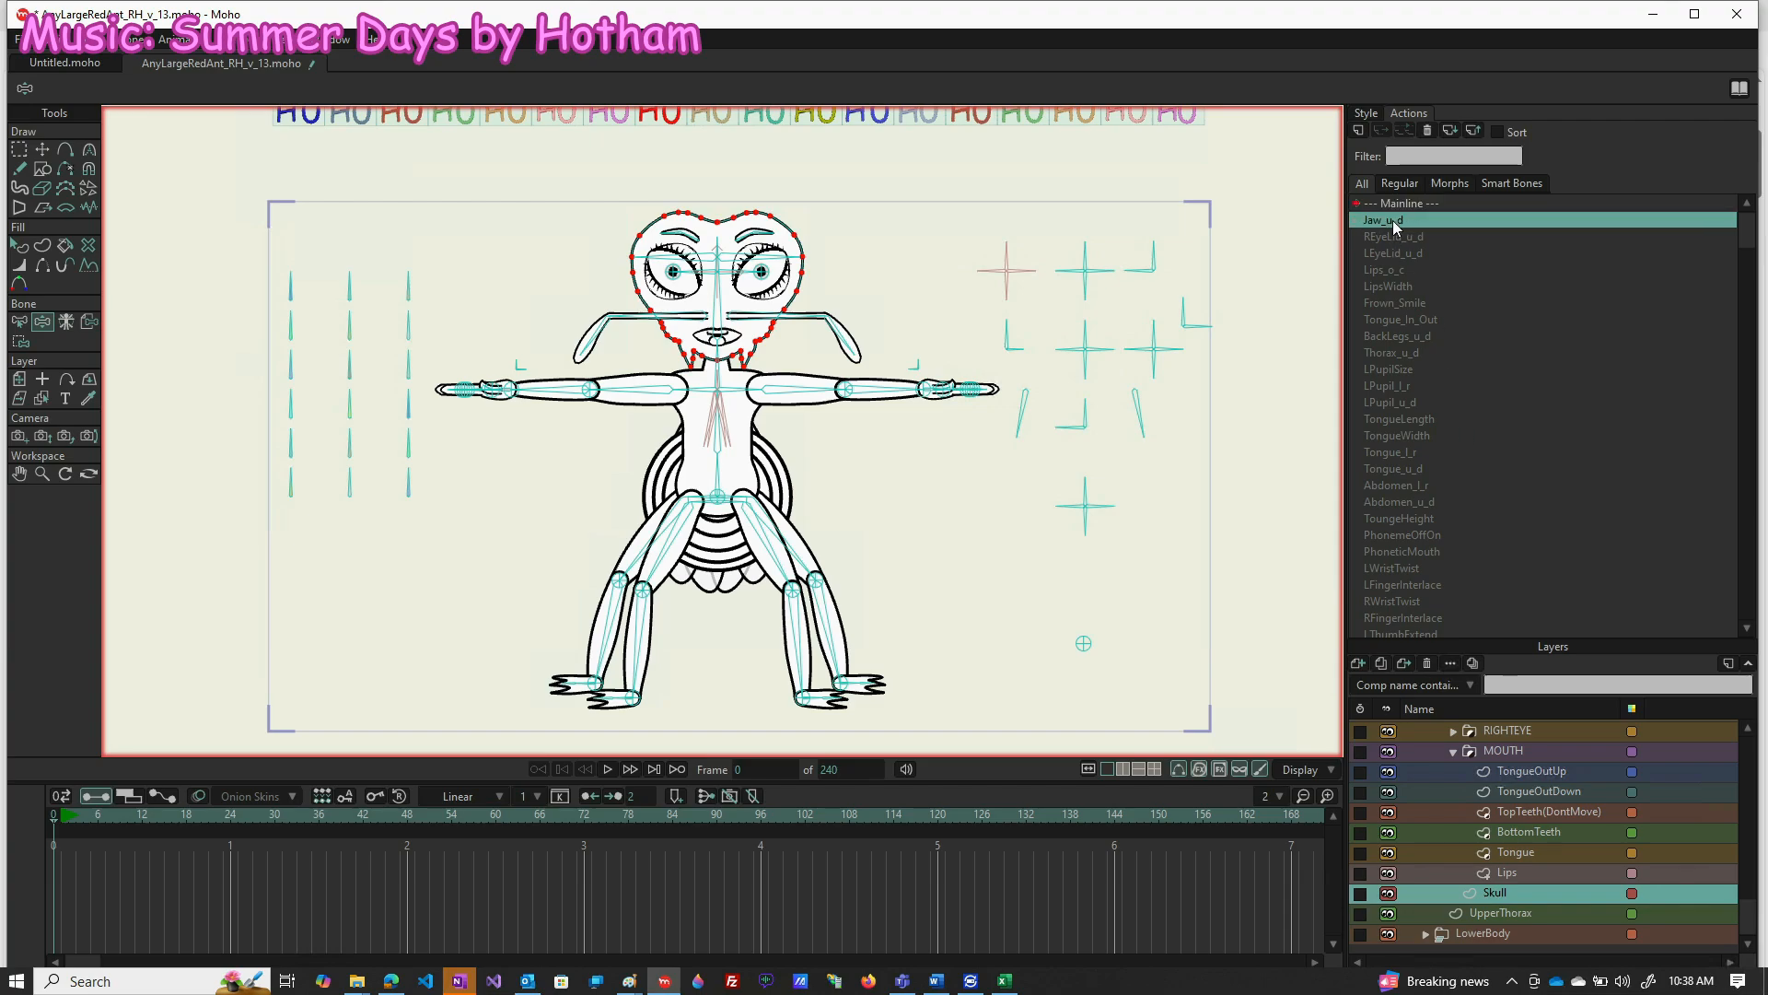
double_click(1393, 219)
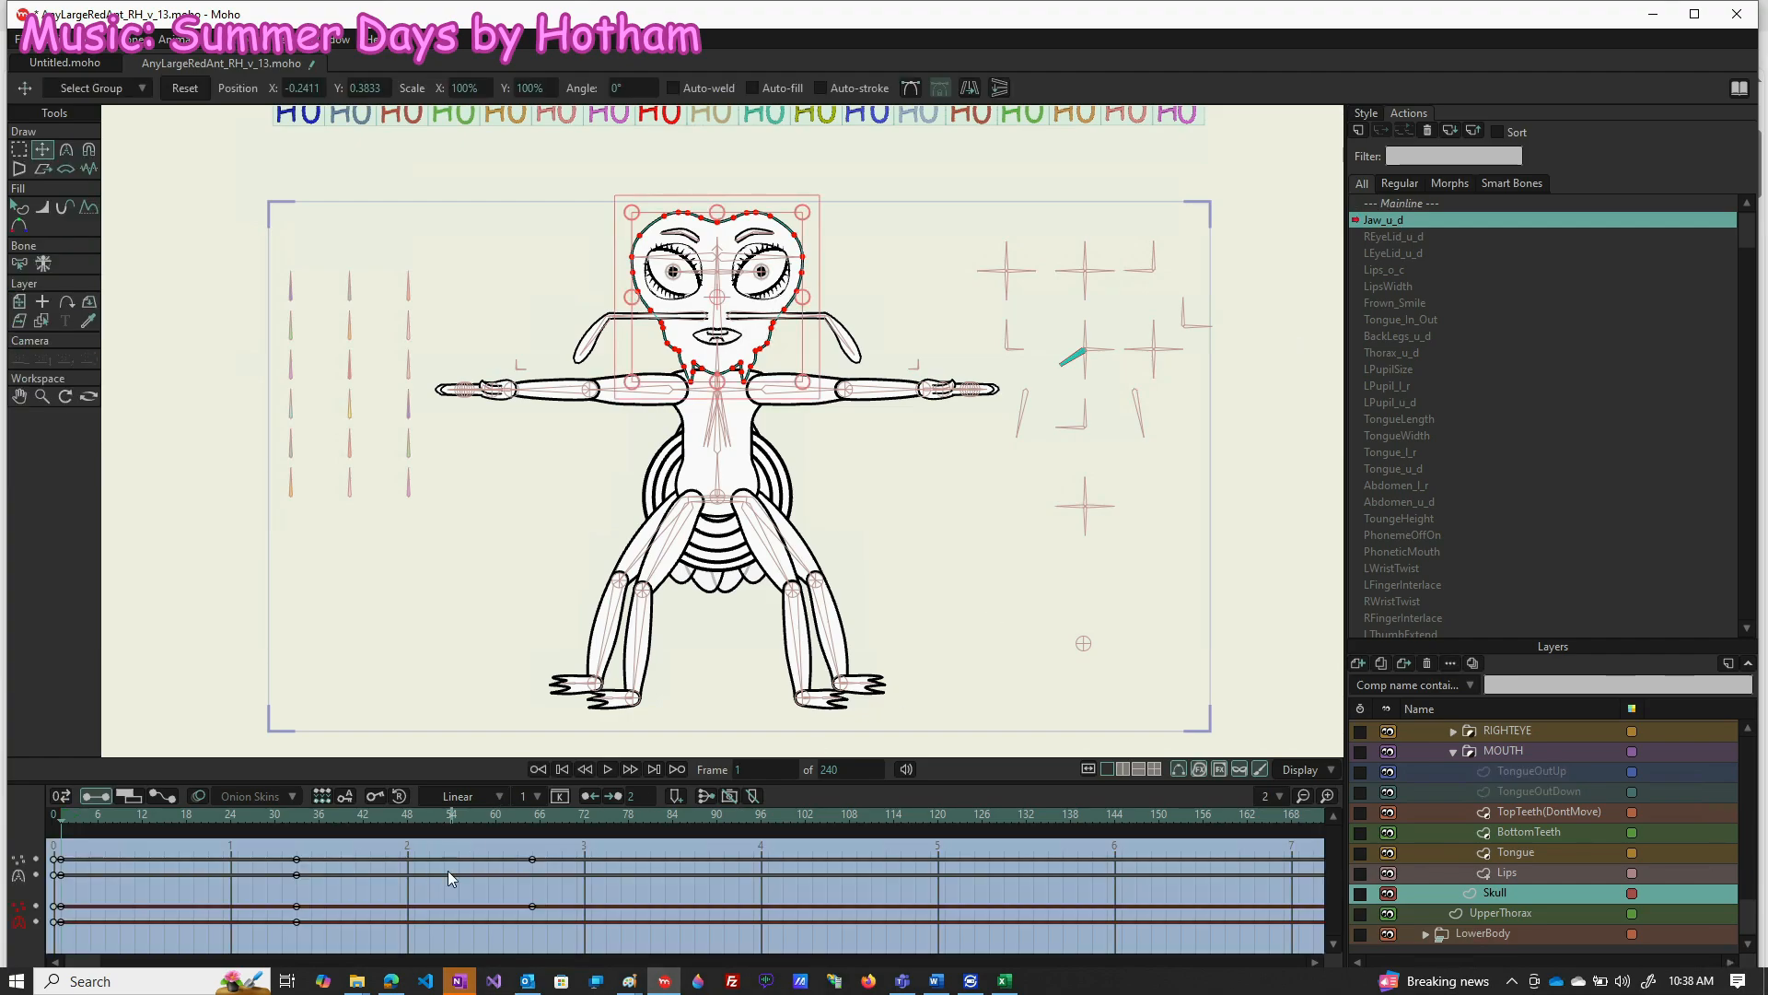
click(296, 812)
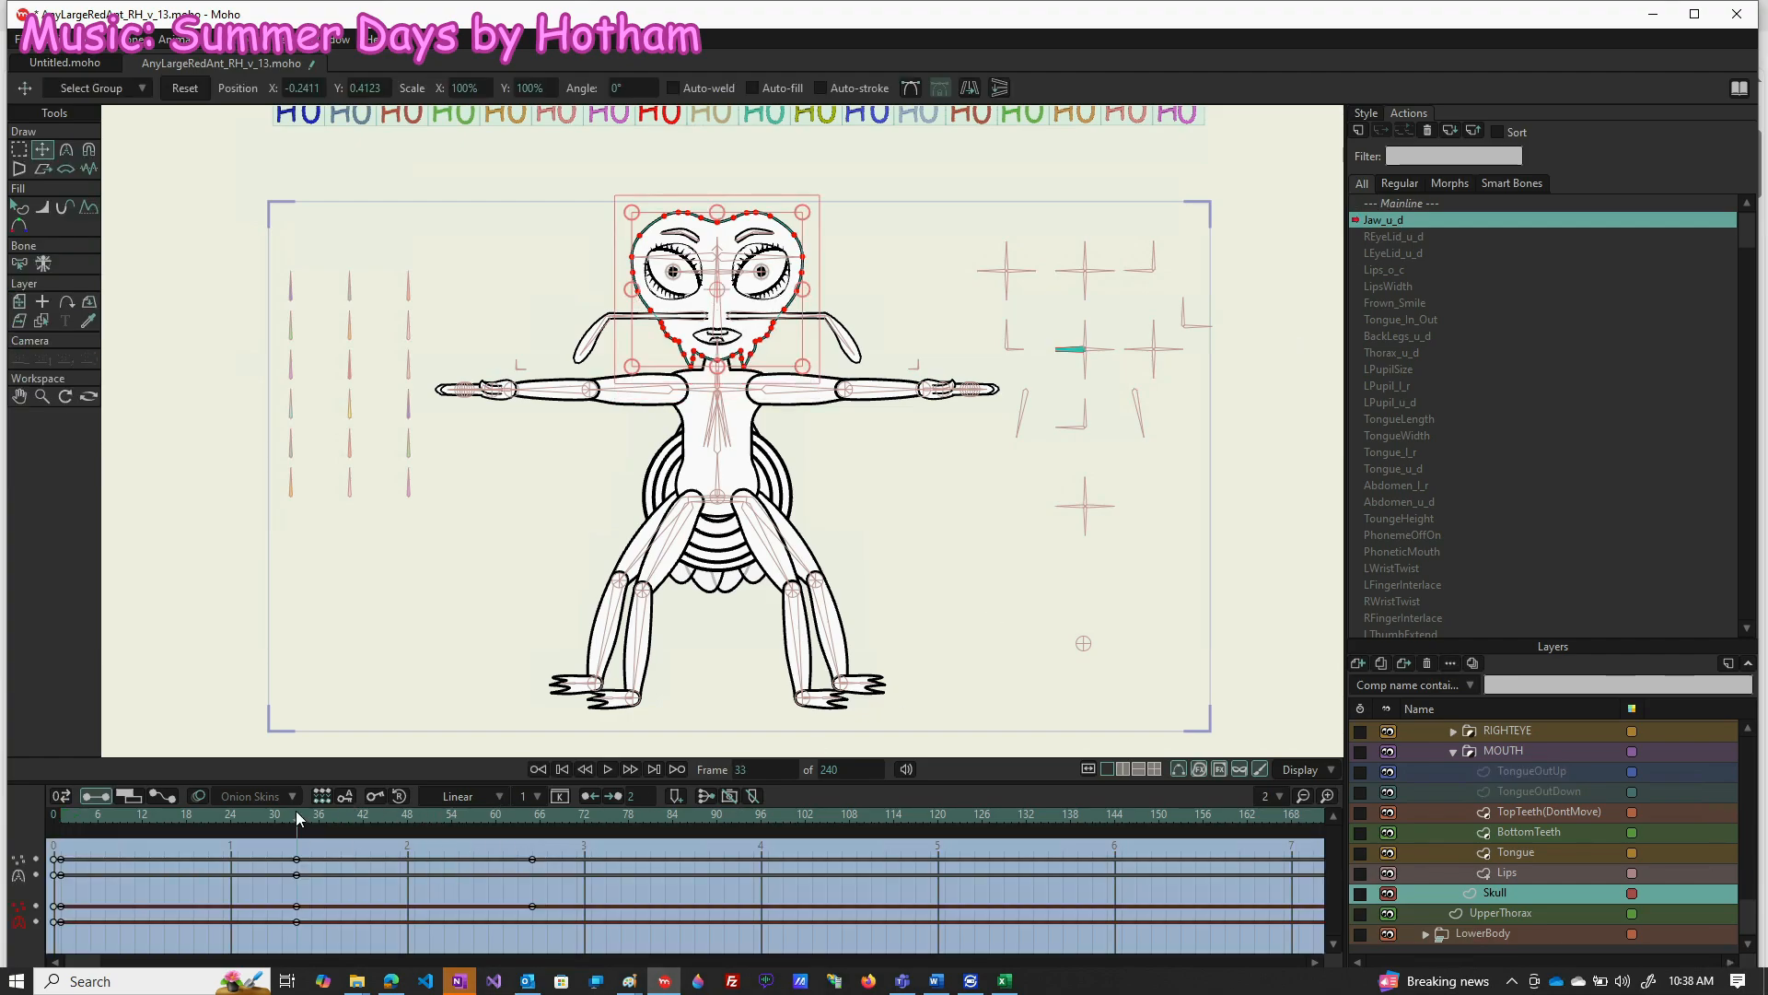
click(65, 149)
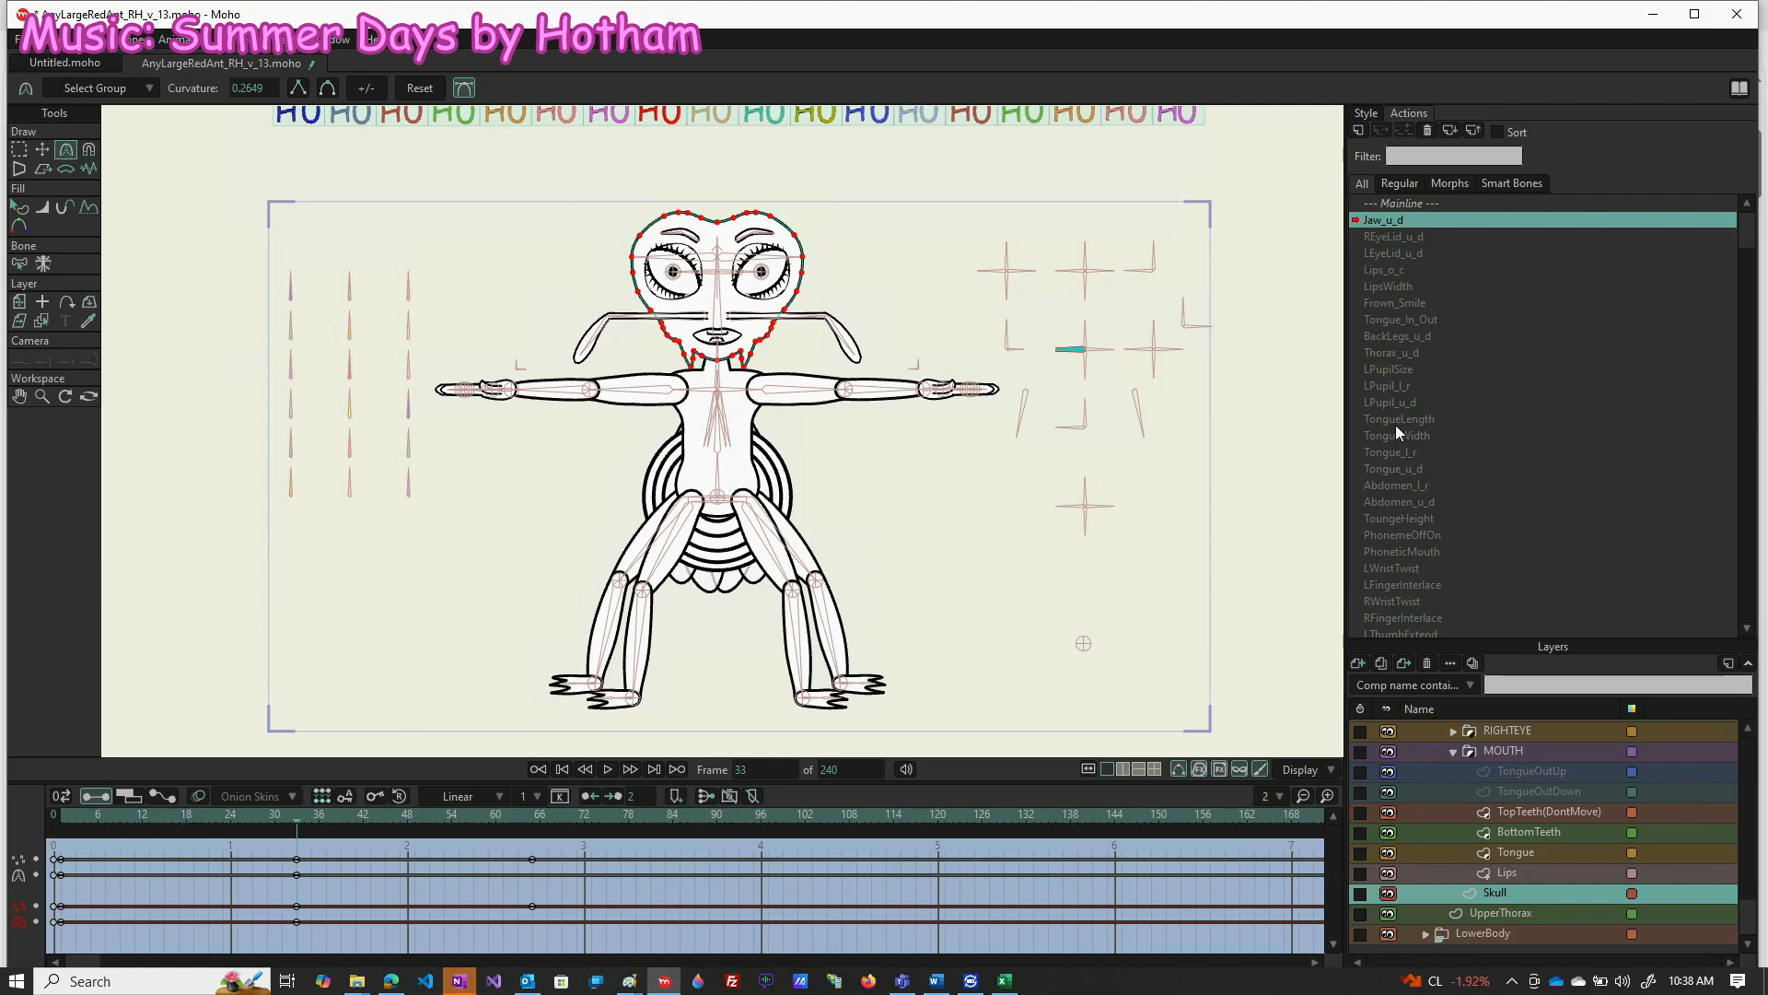
Reset the curvature of the Skull layer's points at frame 33 of the Head_u_d action
scroll(1419, 442, down, 5)
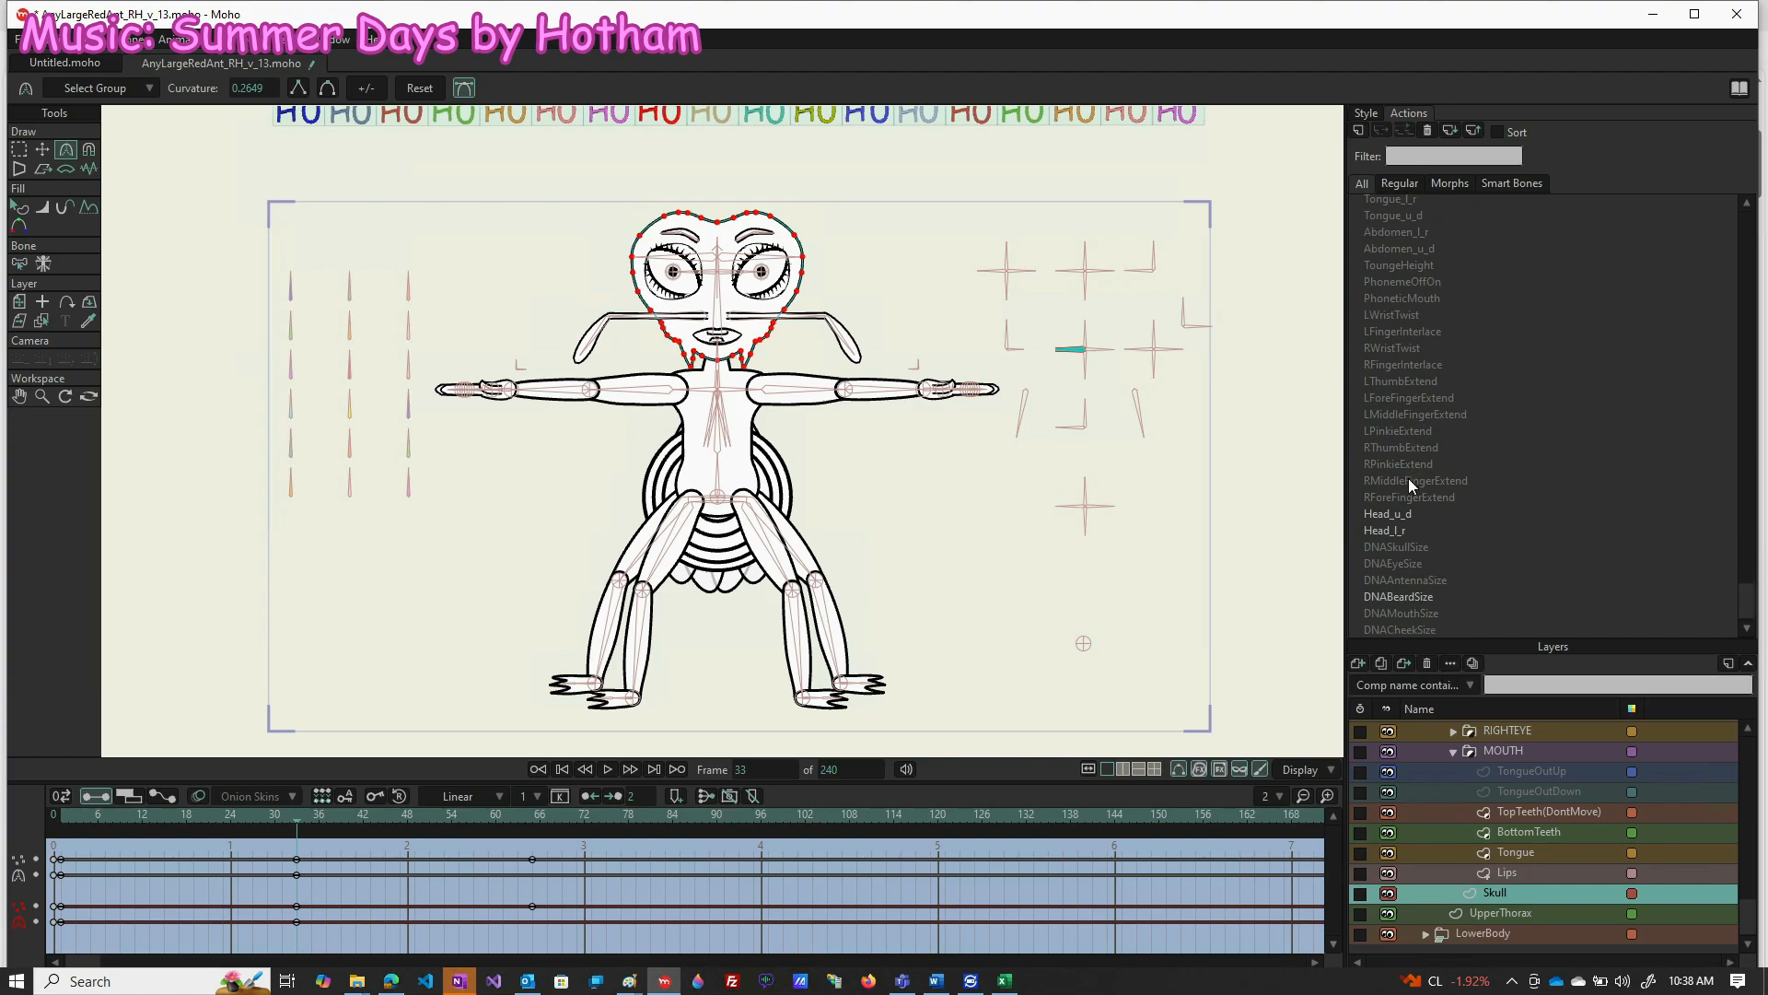
click(1393, 516)
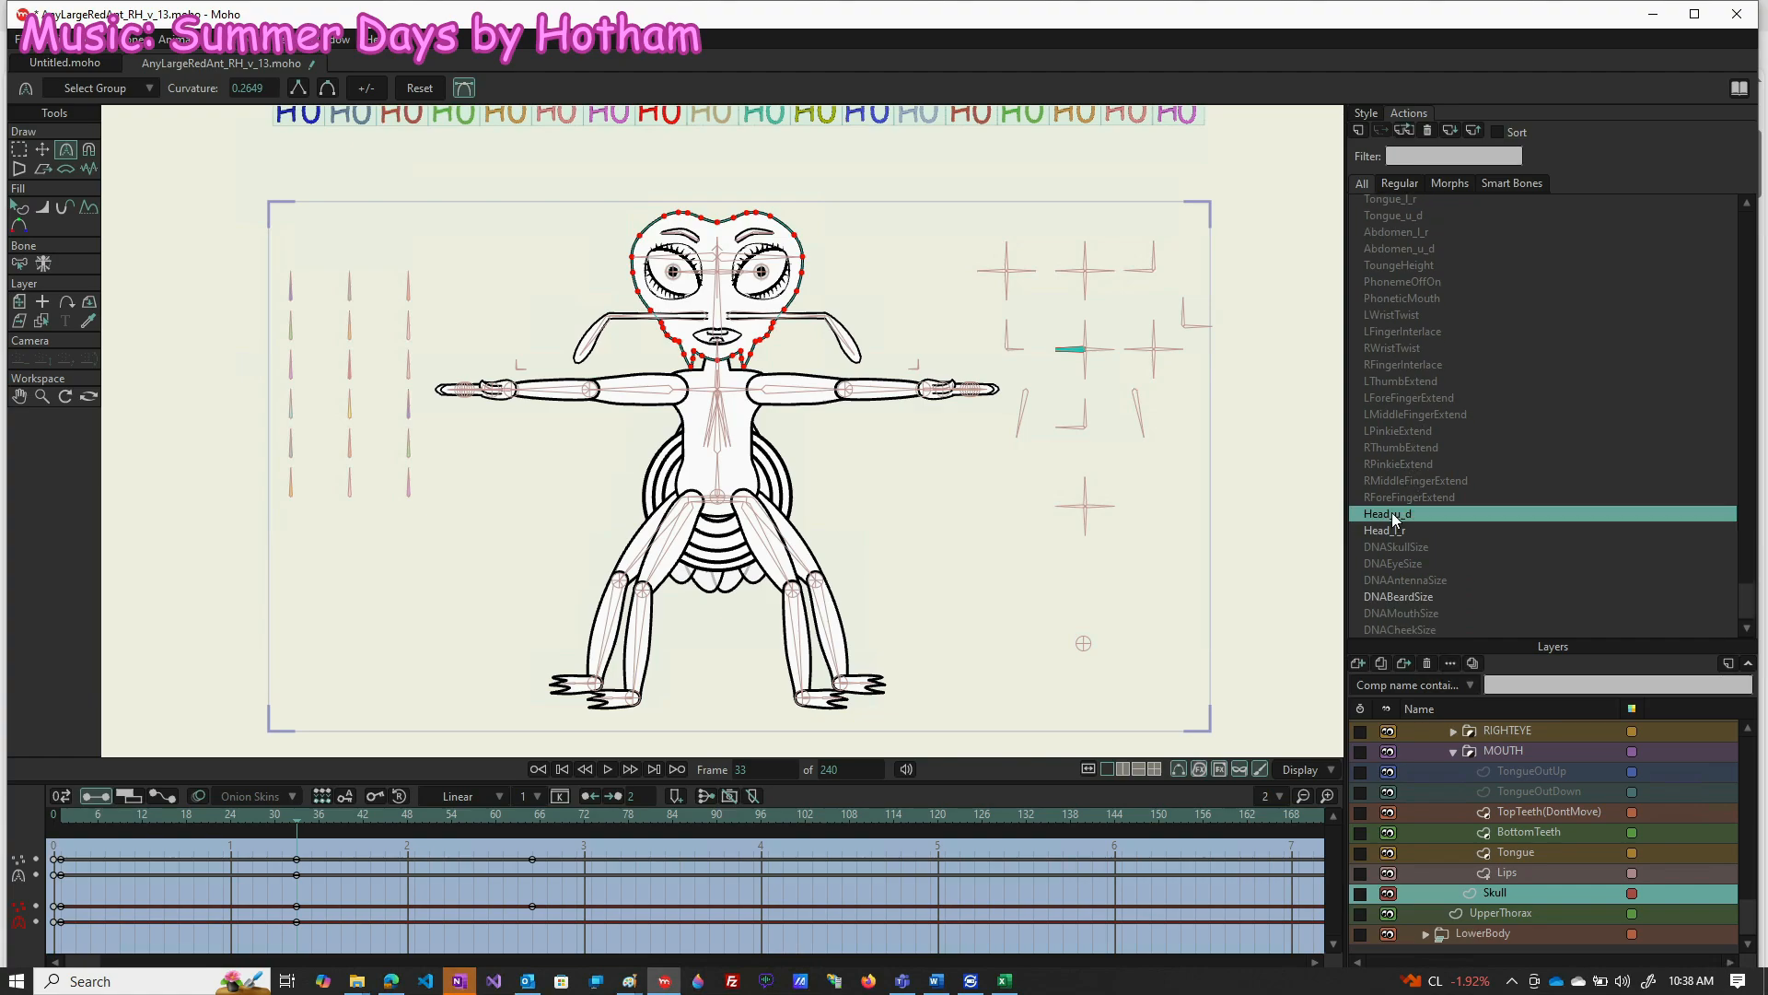
double_click(1390, 512)
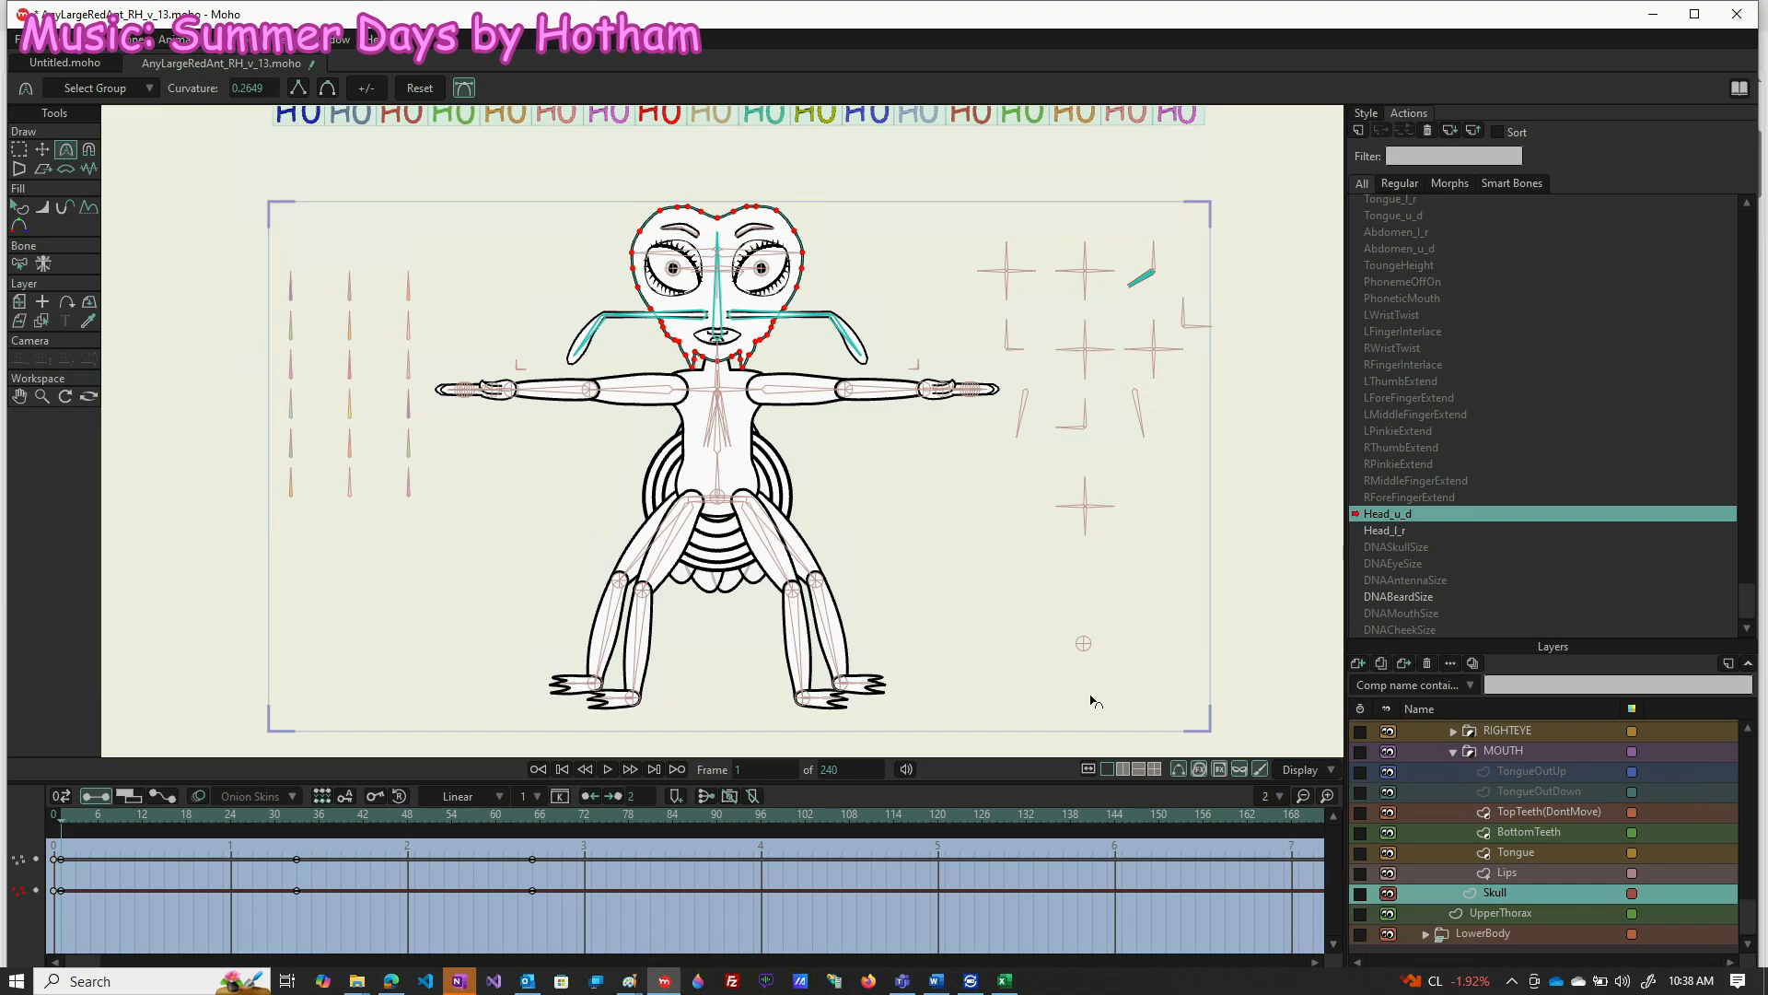
click(296, 815)
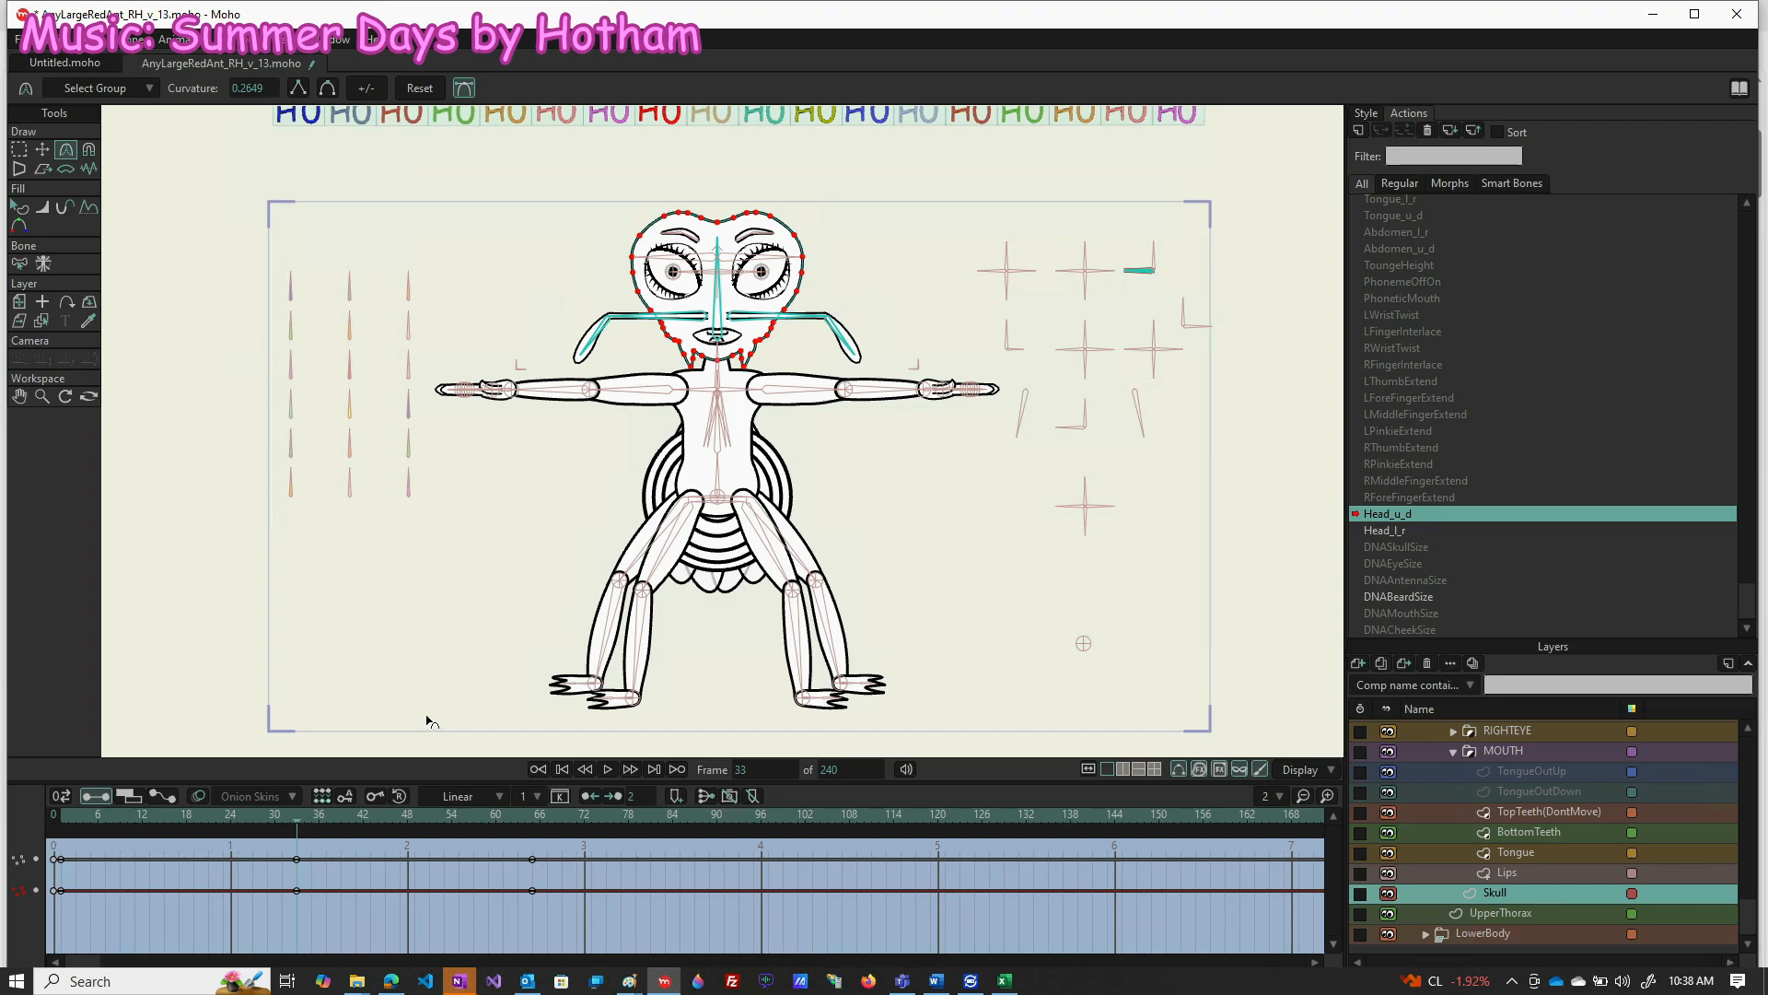
click(425, 92)
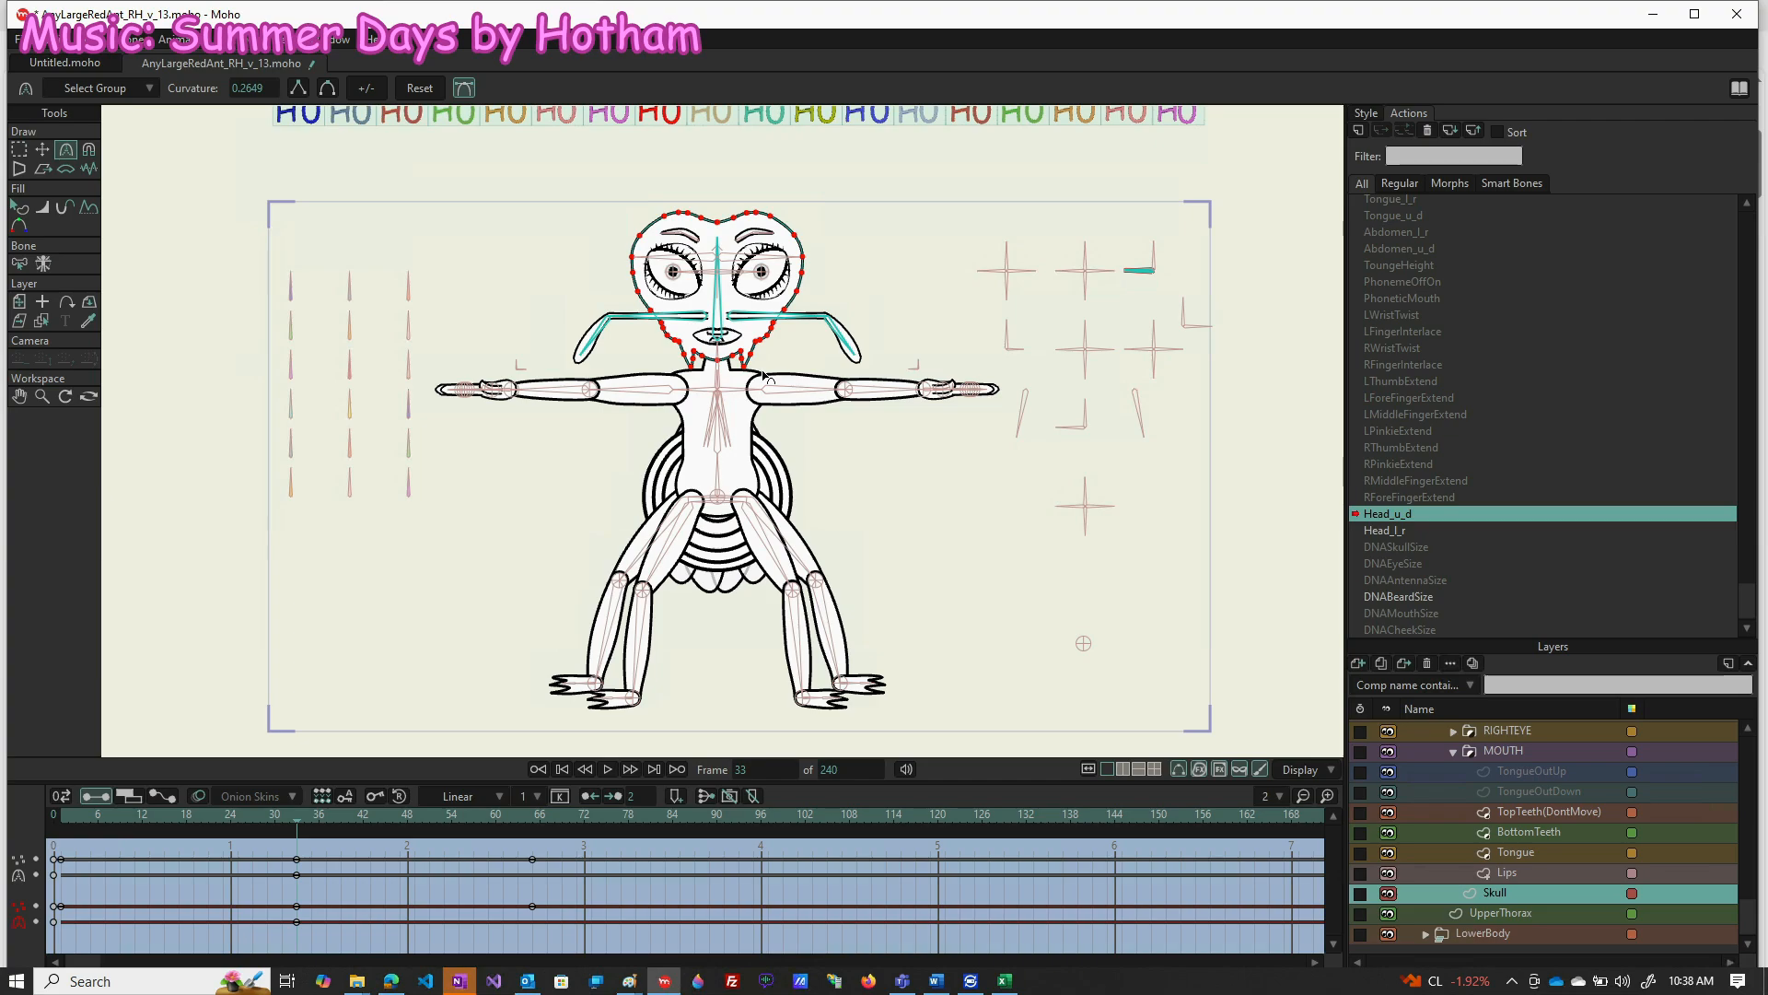
Open the Head_l_r action and inspect the skull's shape at frame 33
click(1379, 532)
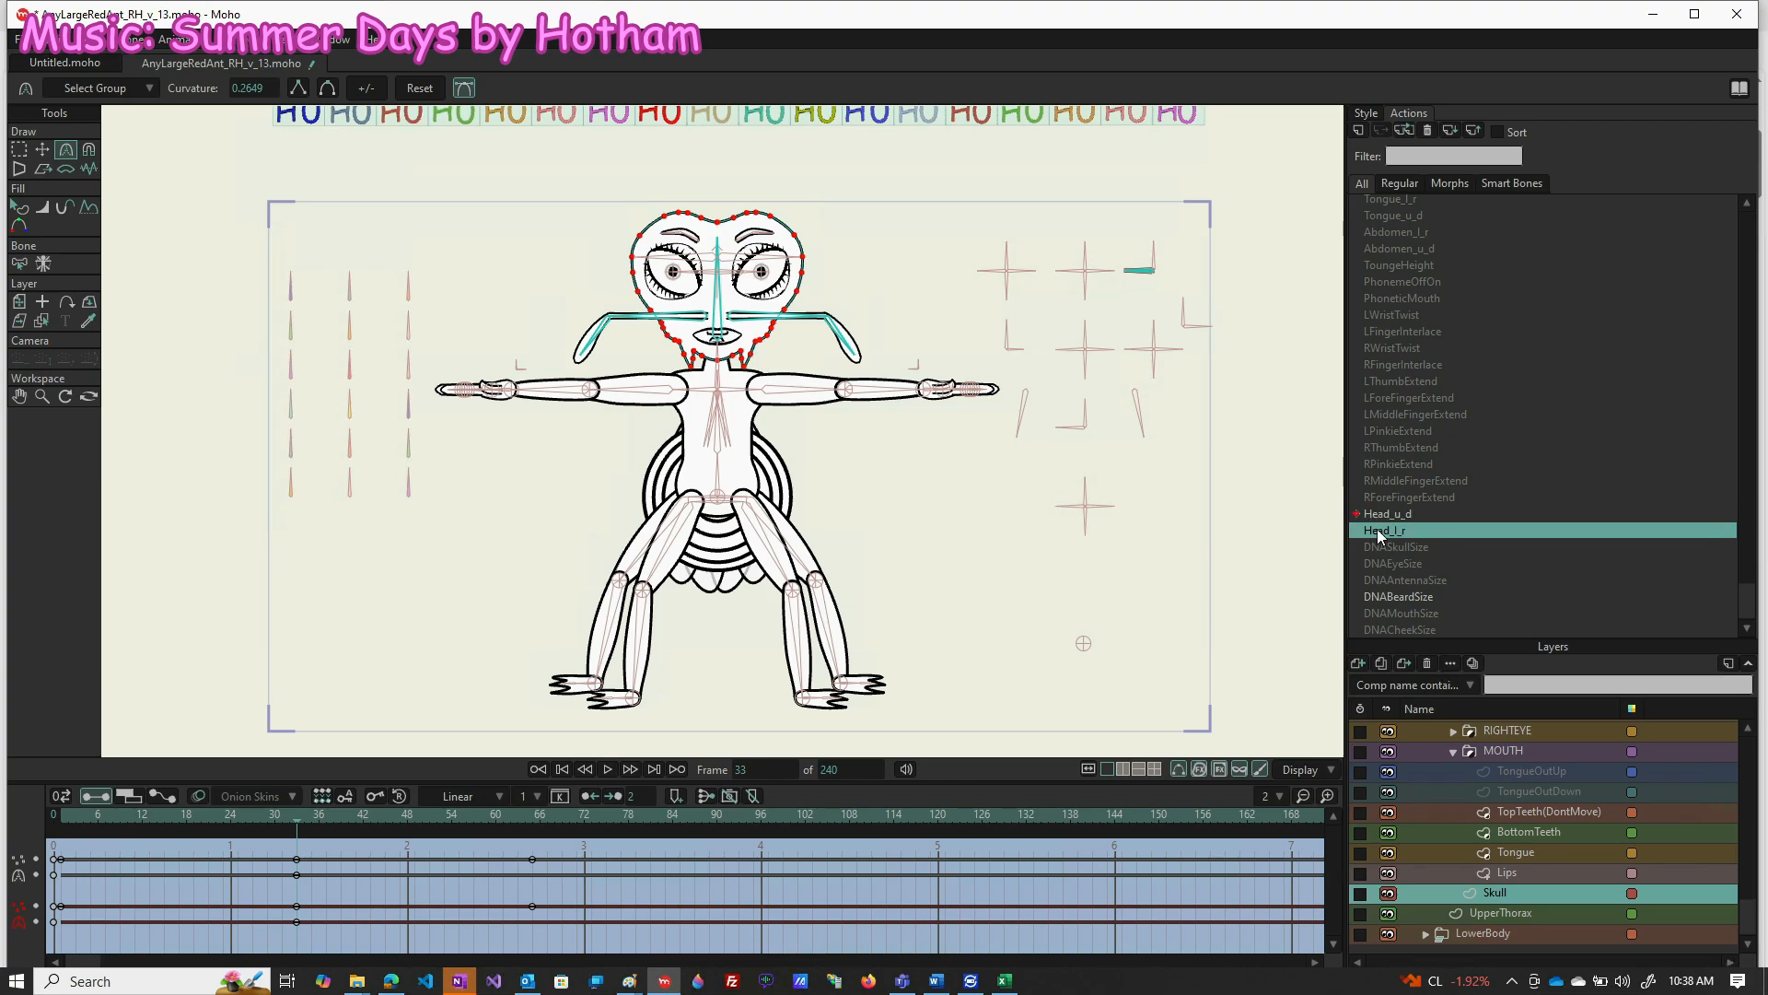
double_click(1379, 532)
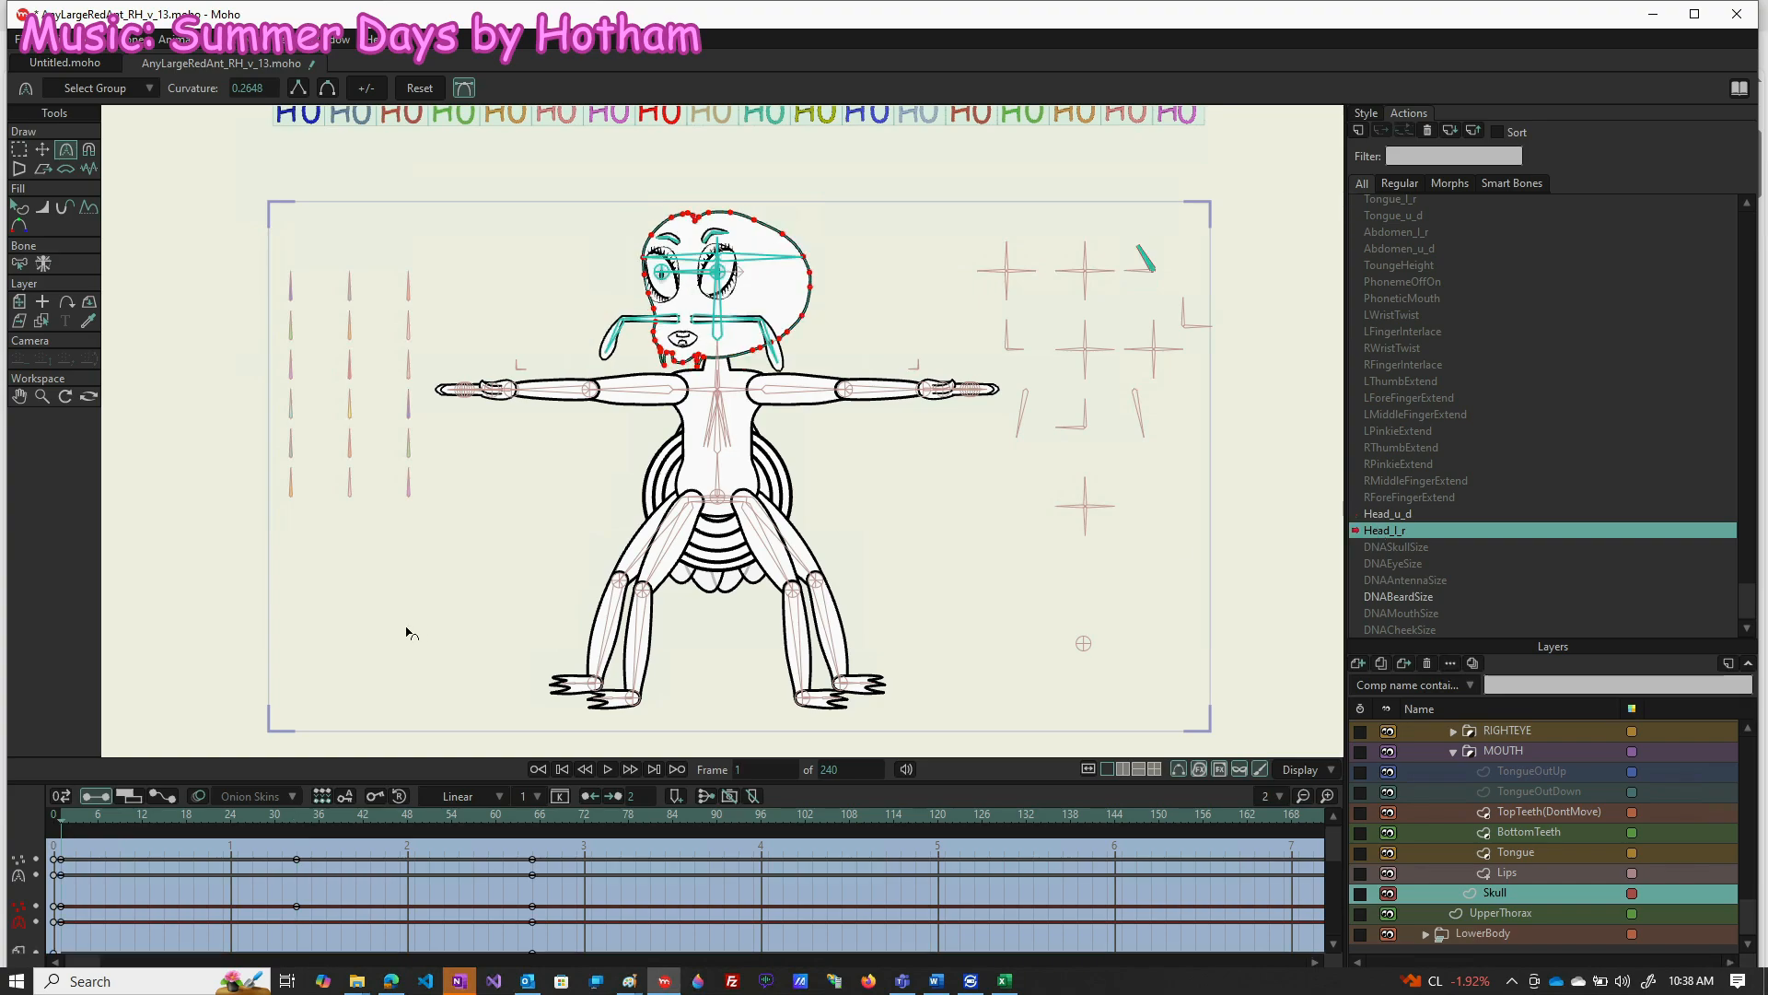
click(296, 816)
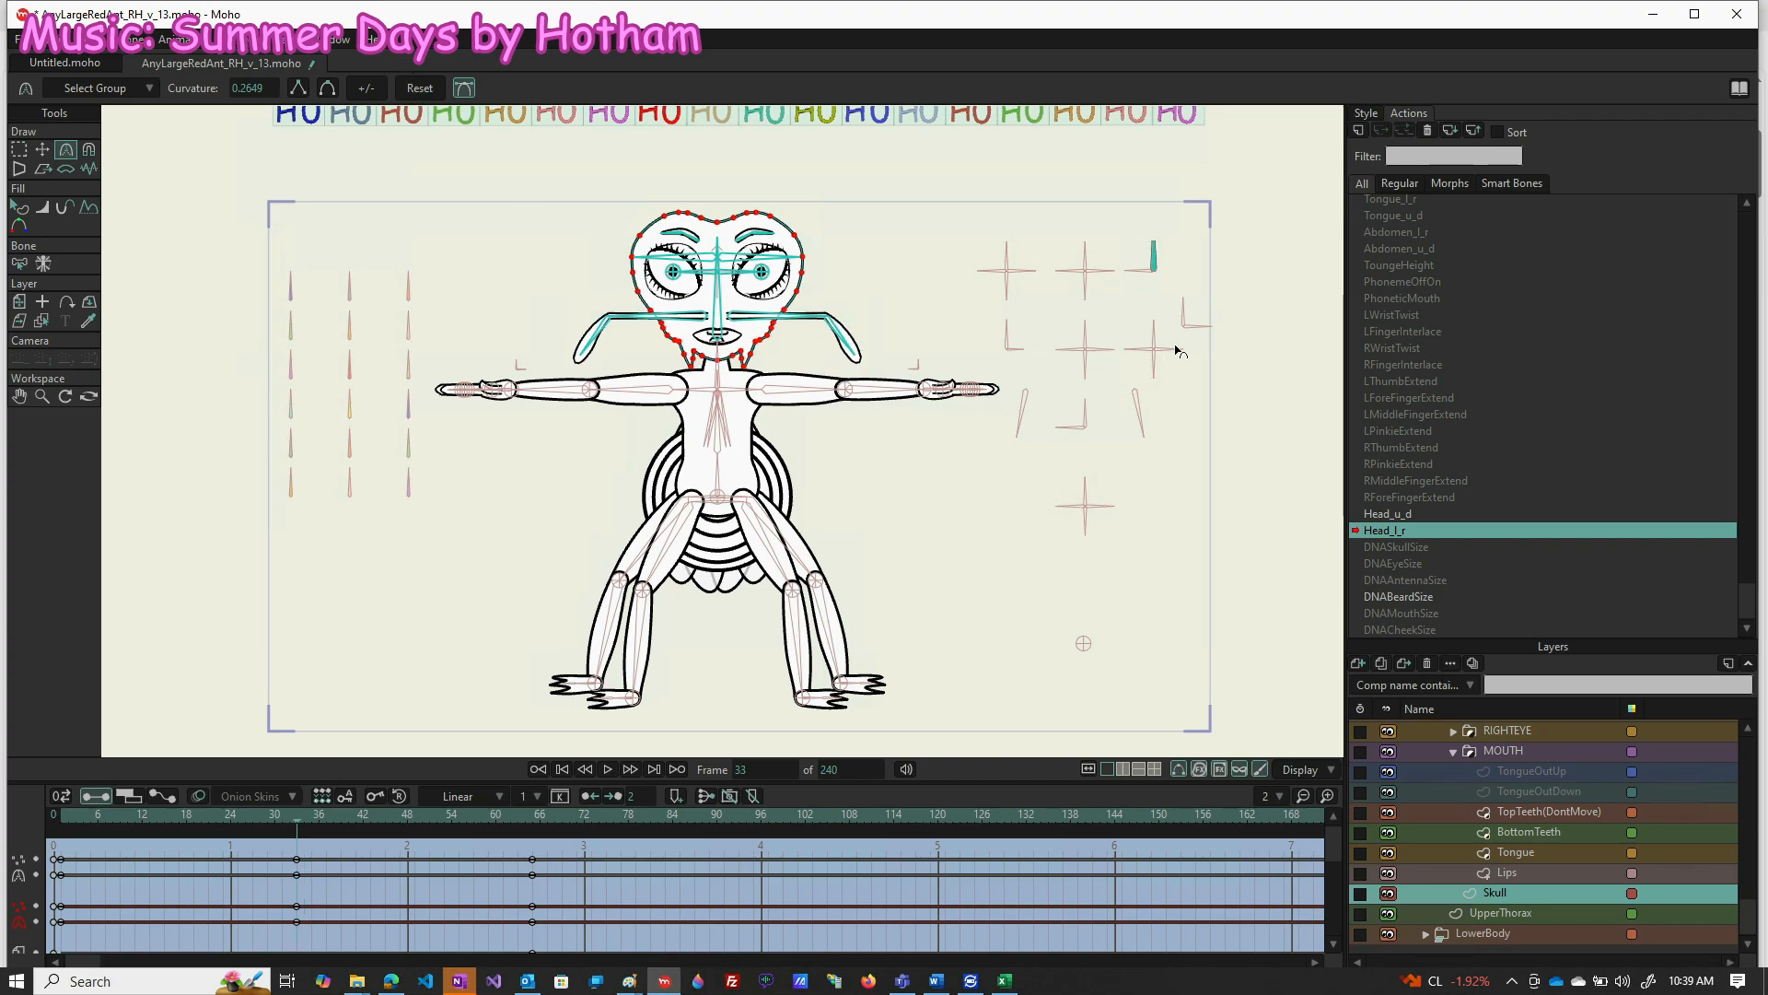
Reset the curvature of the Skull layer's points at frame 71 of the DNABeardSize action
click(1432, 599)
double_click(1432, 599)
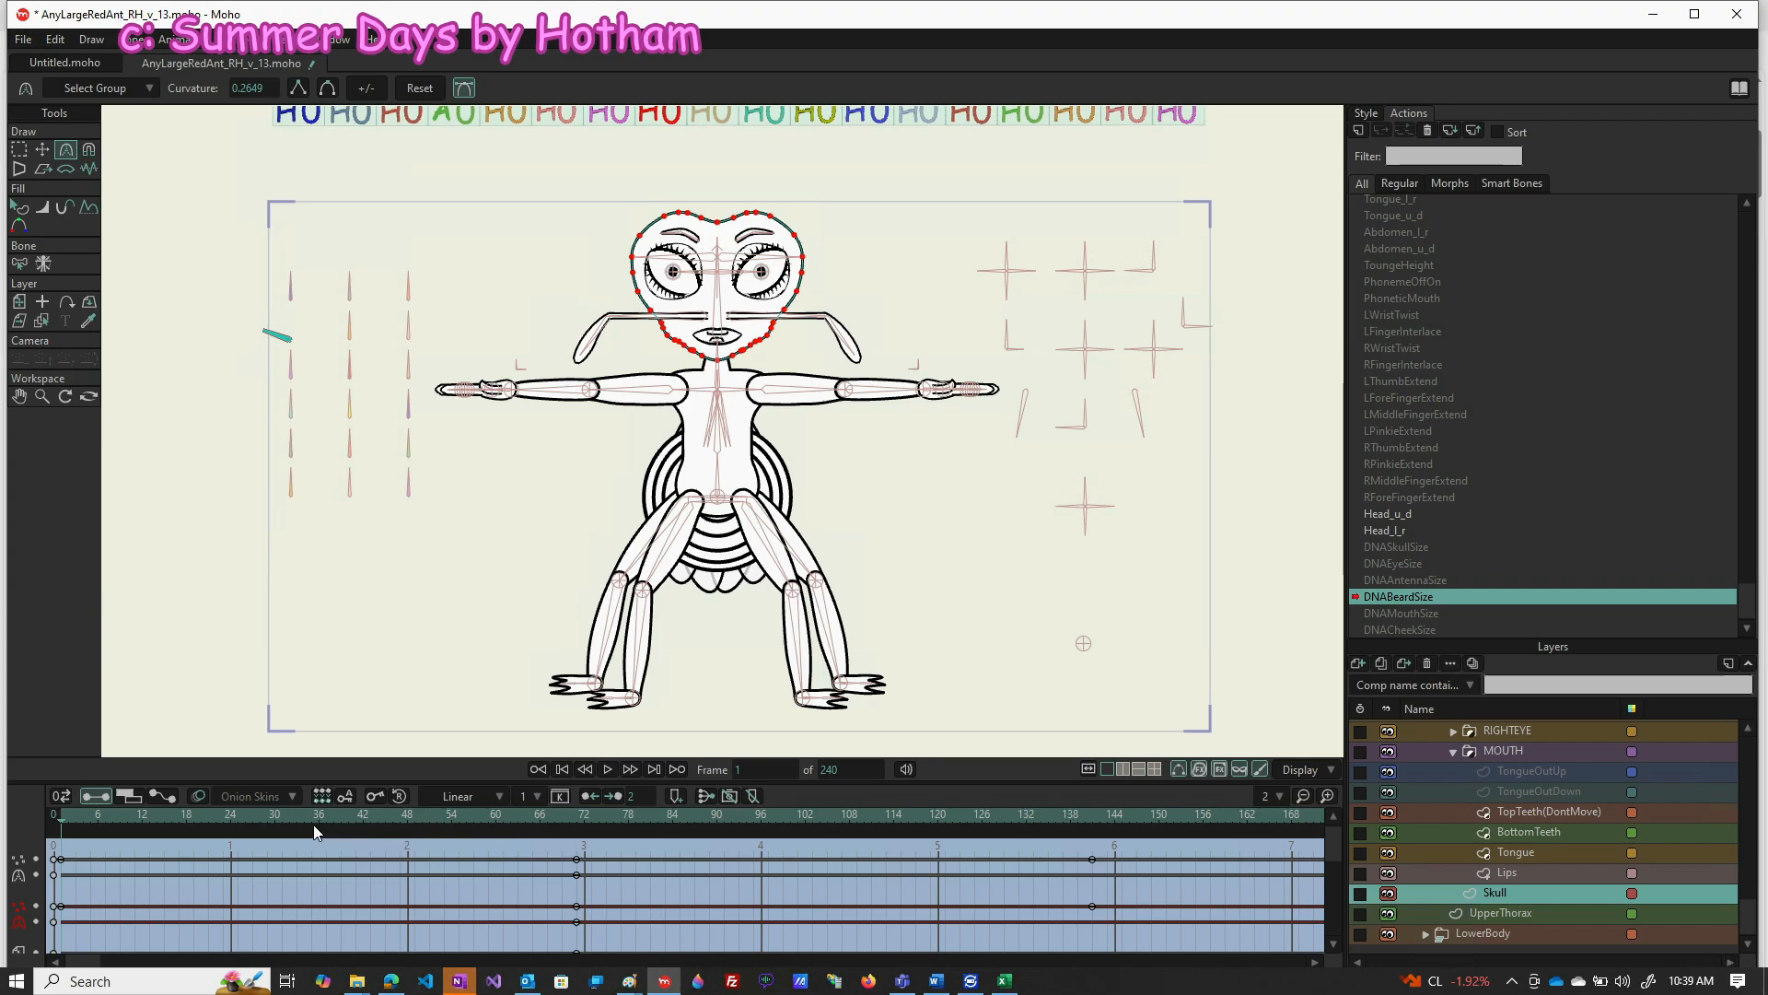
click(579, 818)
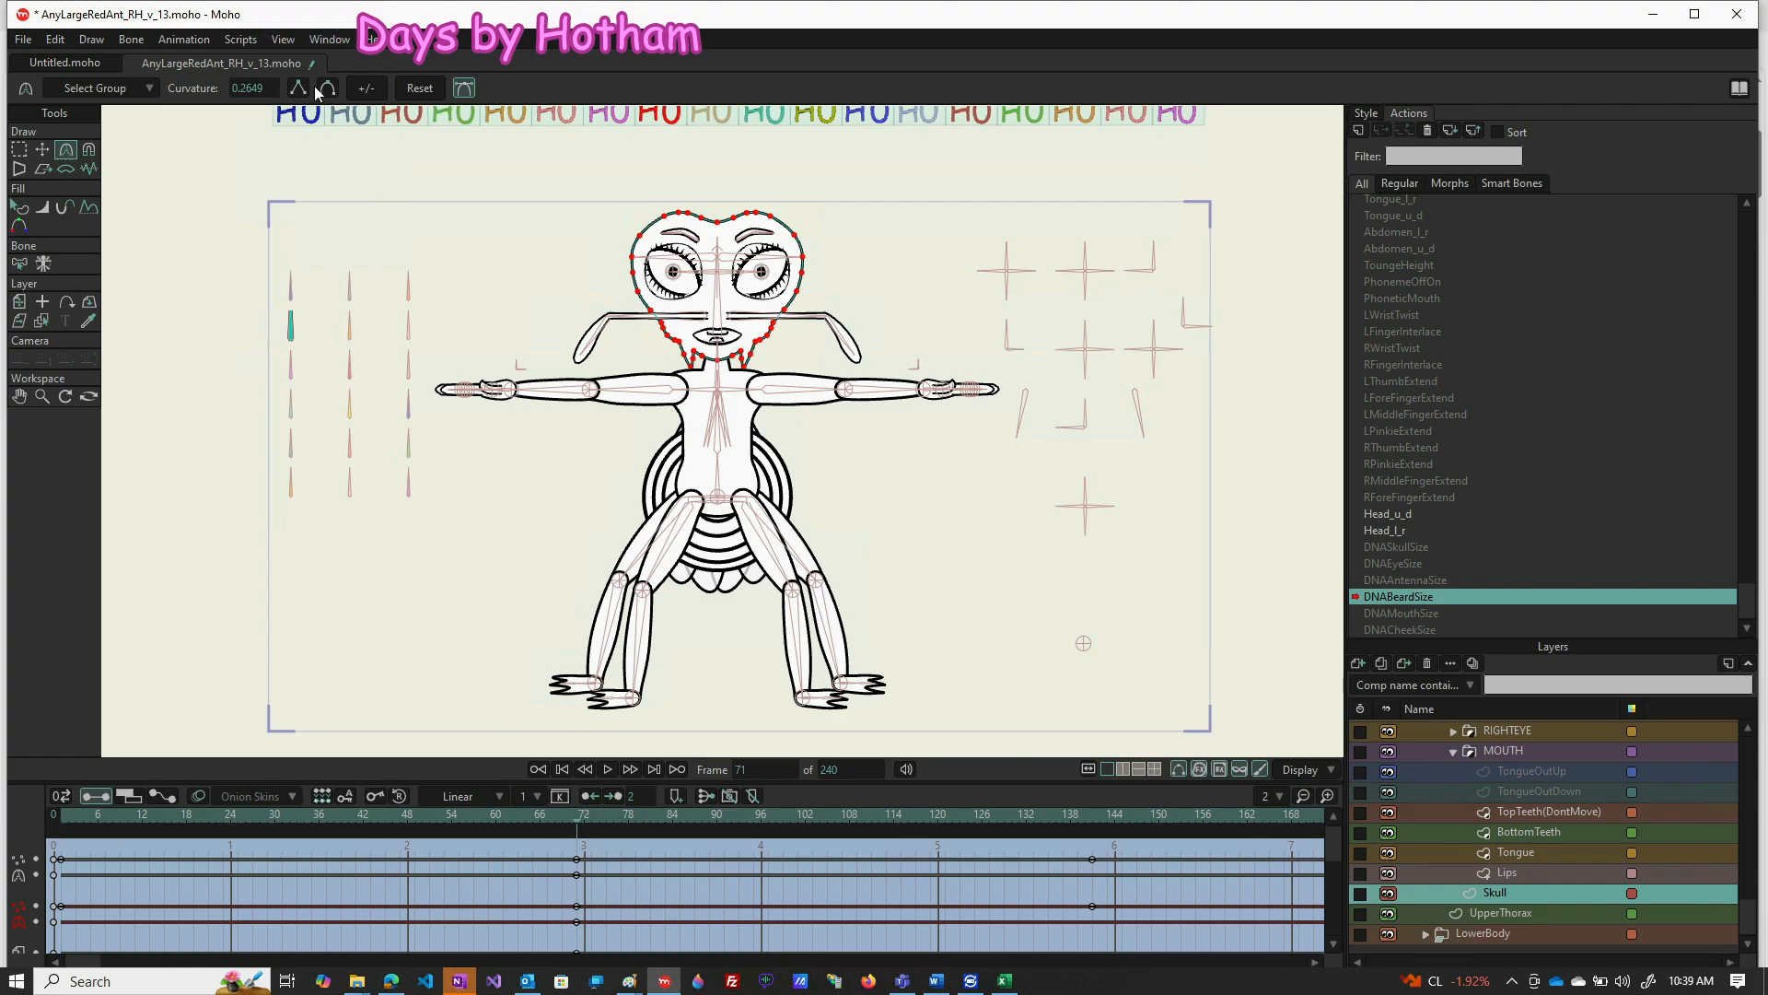
click(418, 94)
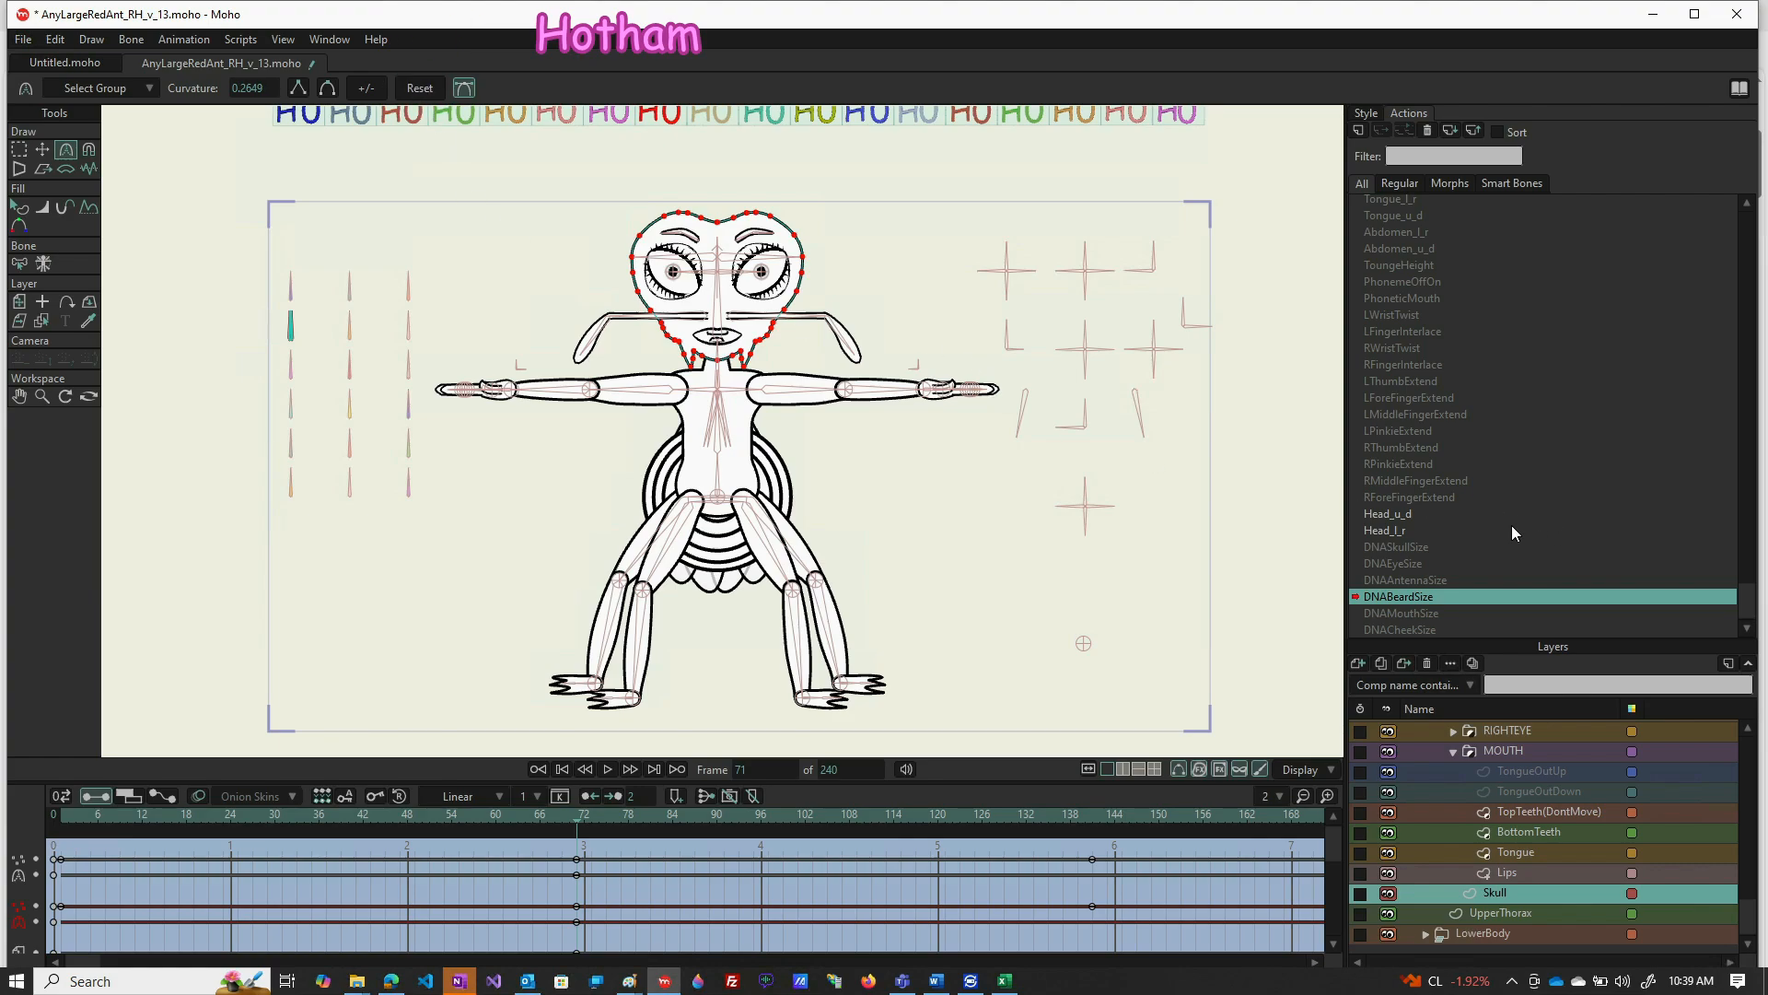
Return to the Mainline timeline and select the AnyLargeRedAnt bone layer
scroll(1514, 522, up, 2)
scroll(1512, 517, up, 3)
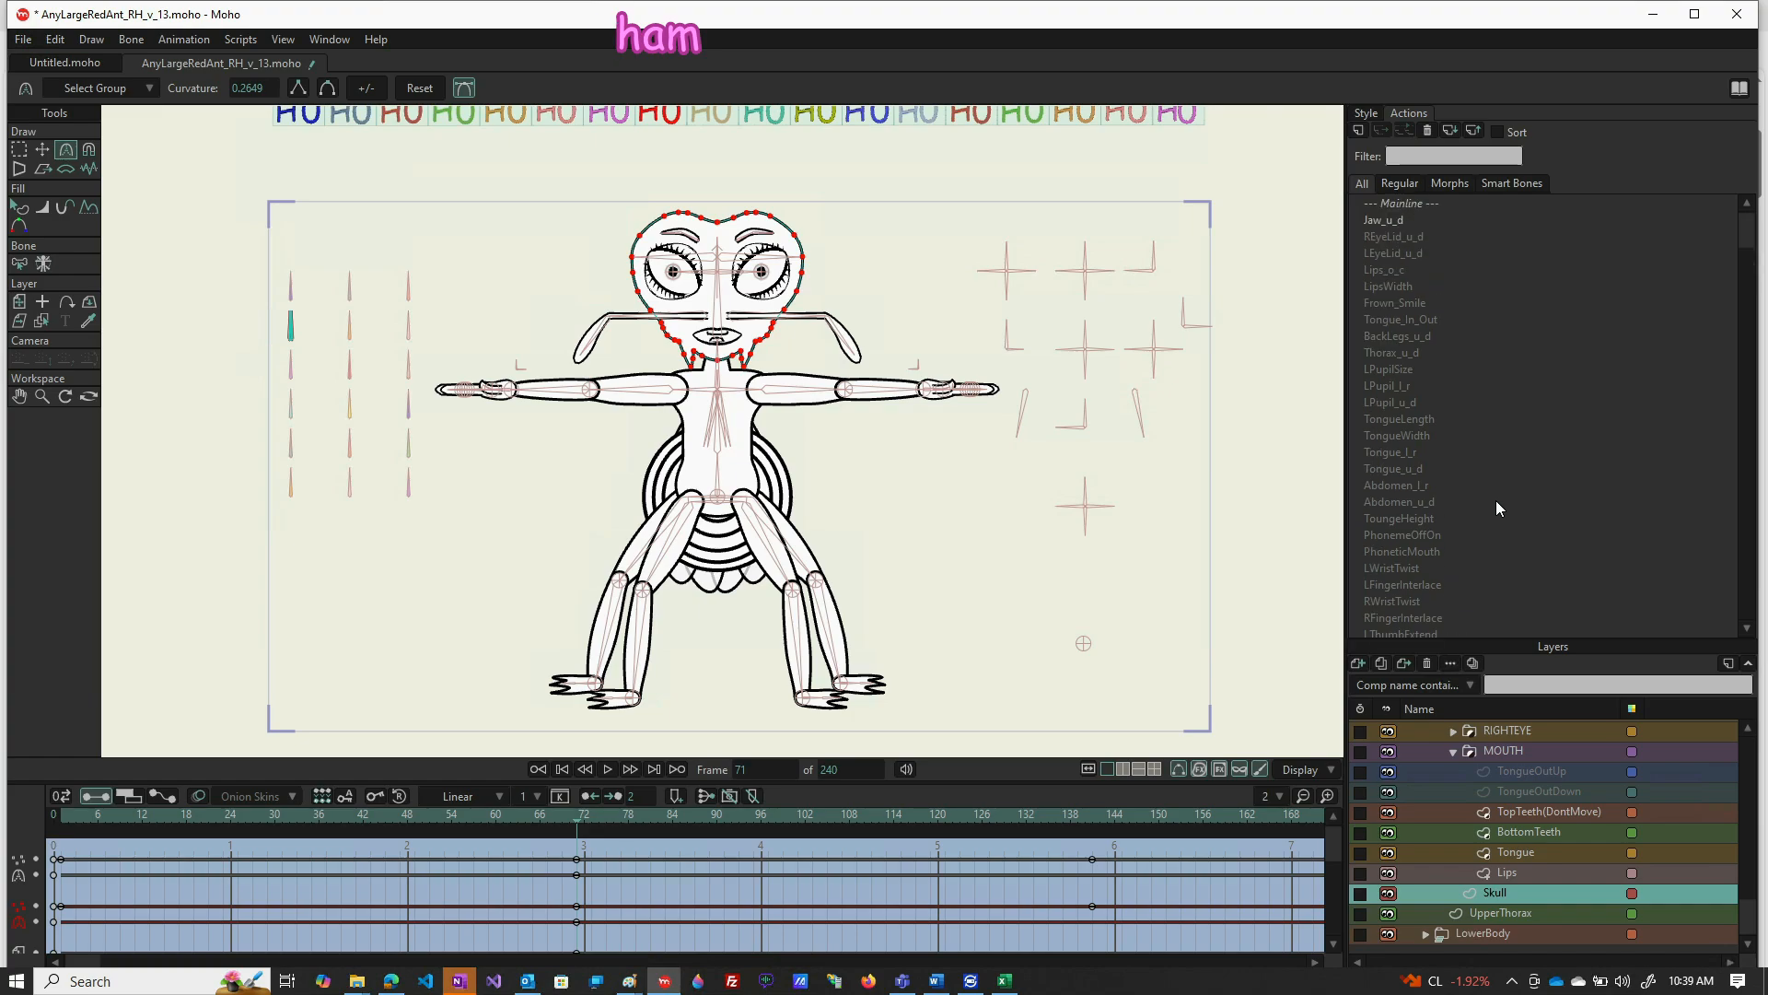
click(1411, 202)
double_click(1411, 203)
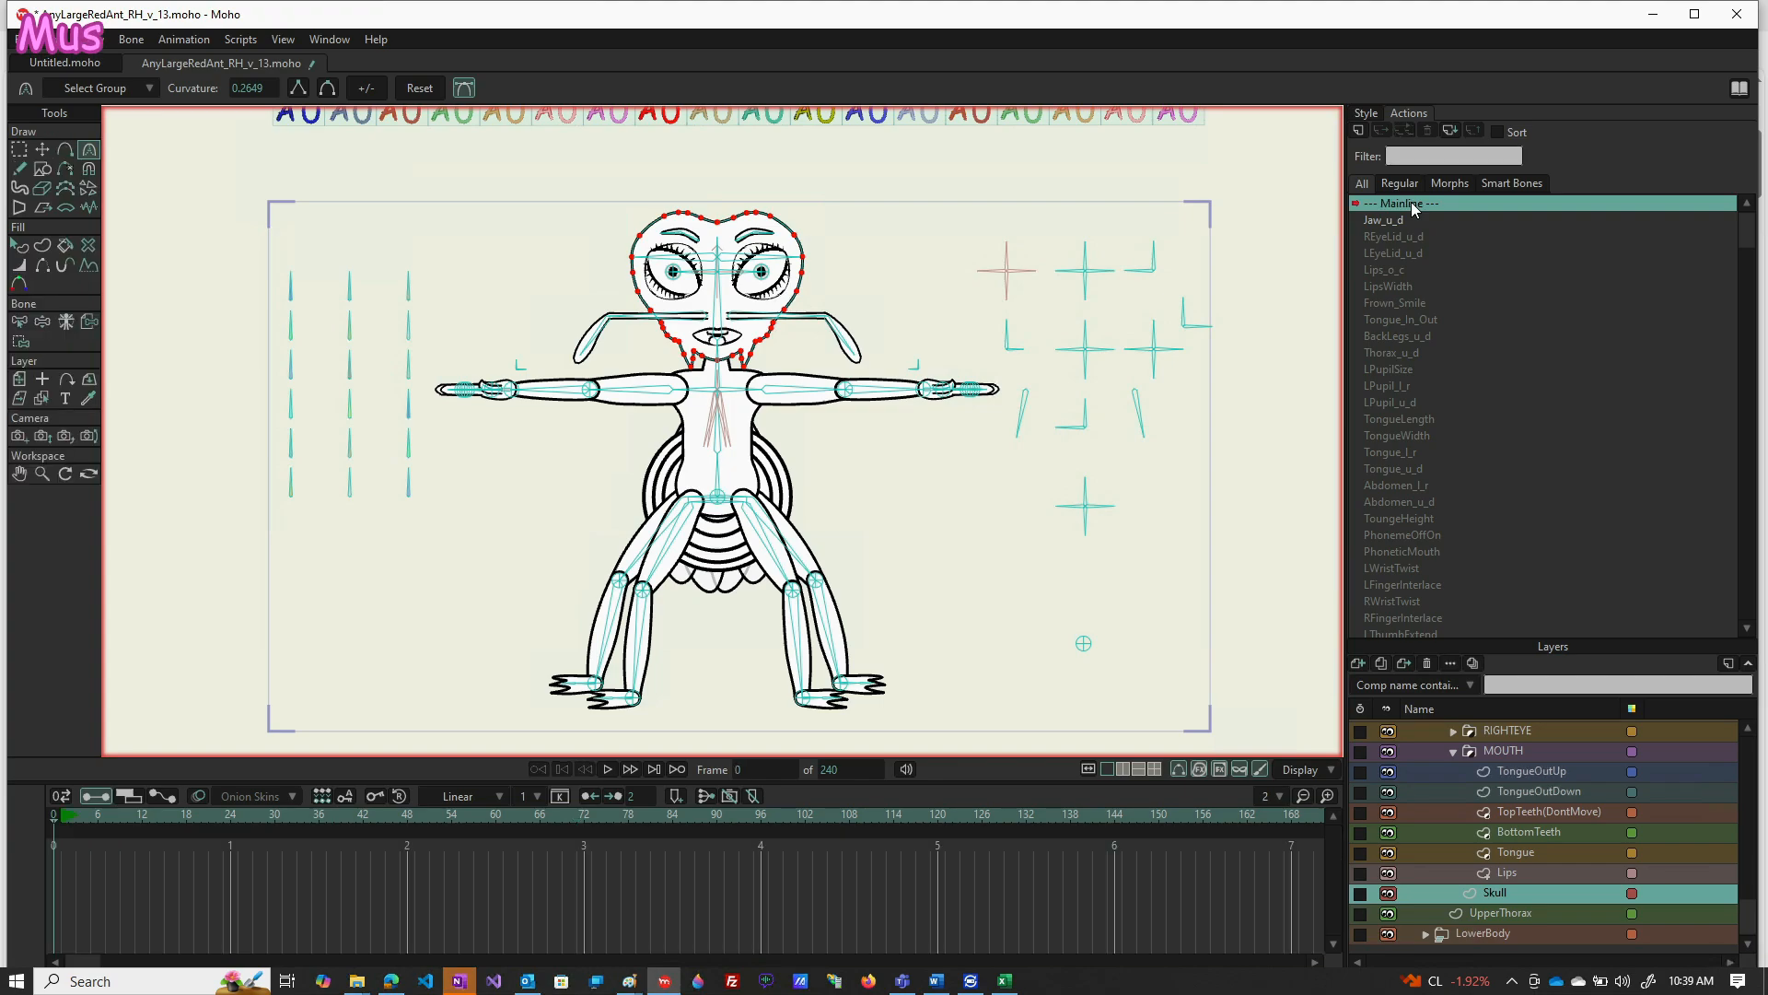
scroll(1437, 829, down, 8)
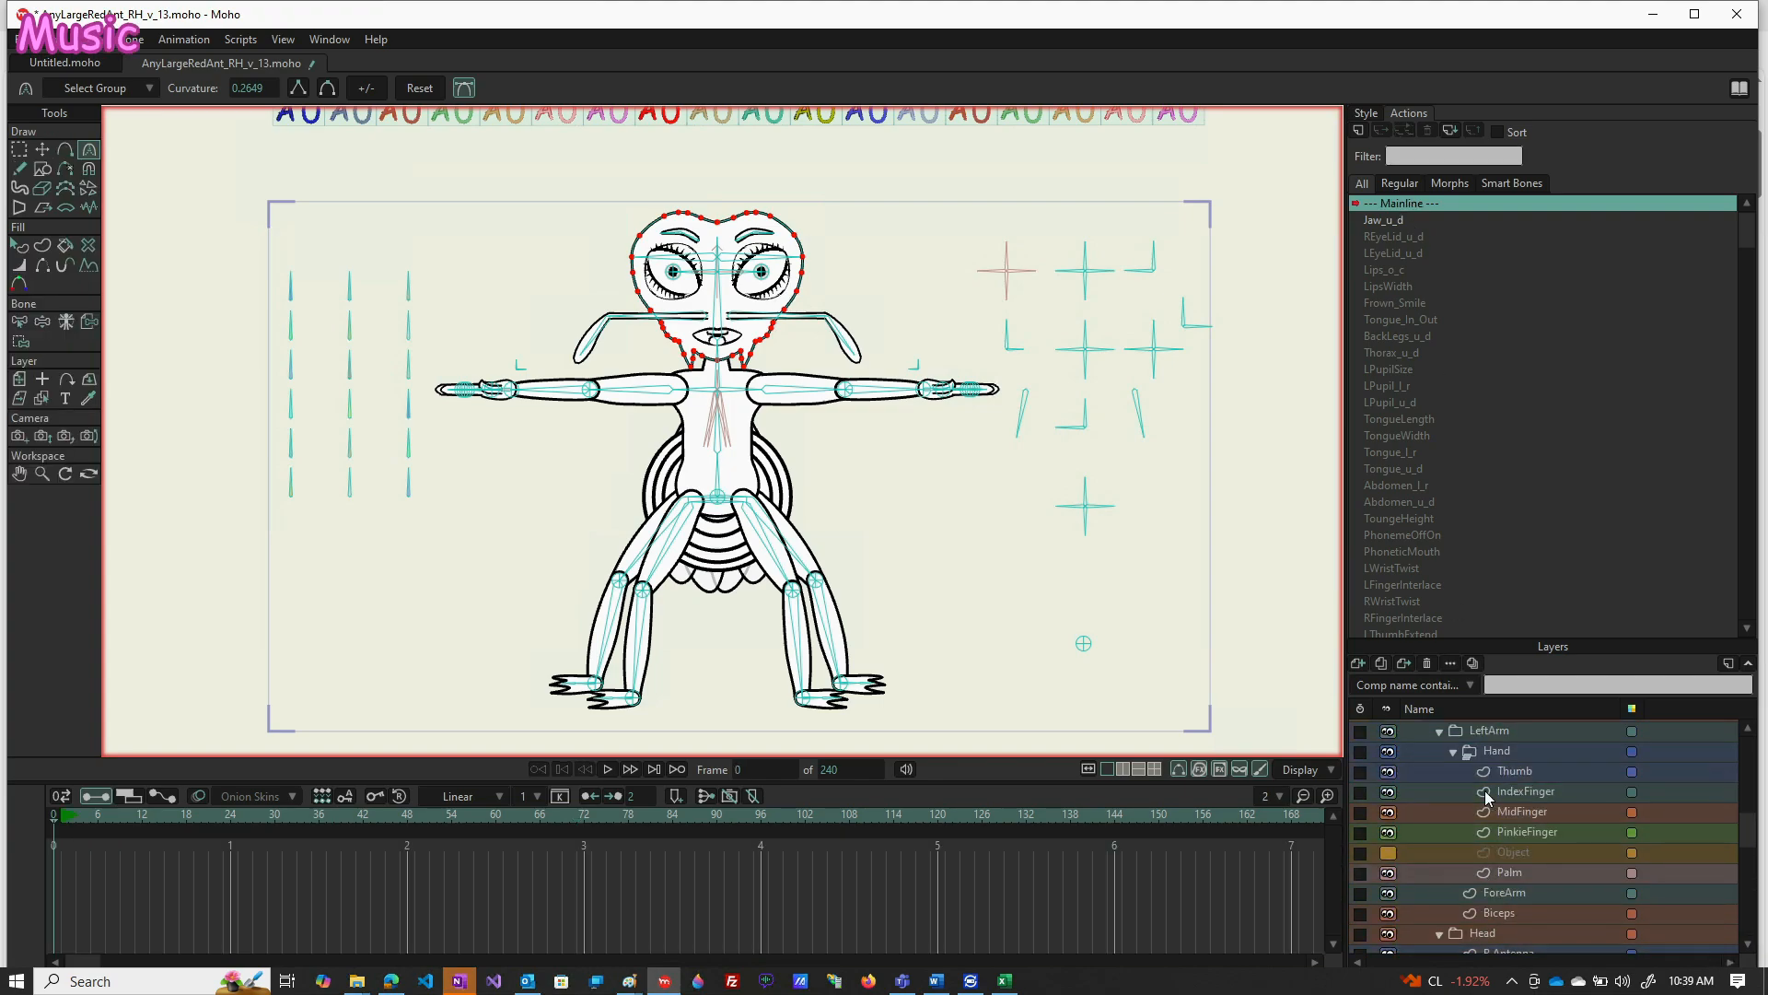
scroll(1485, 790, up, 3)
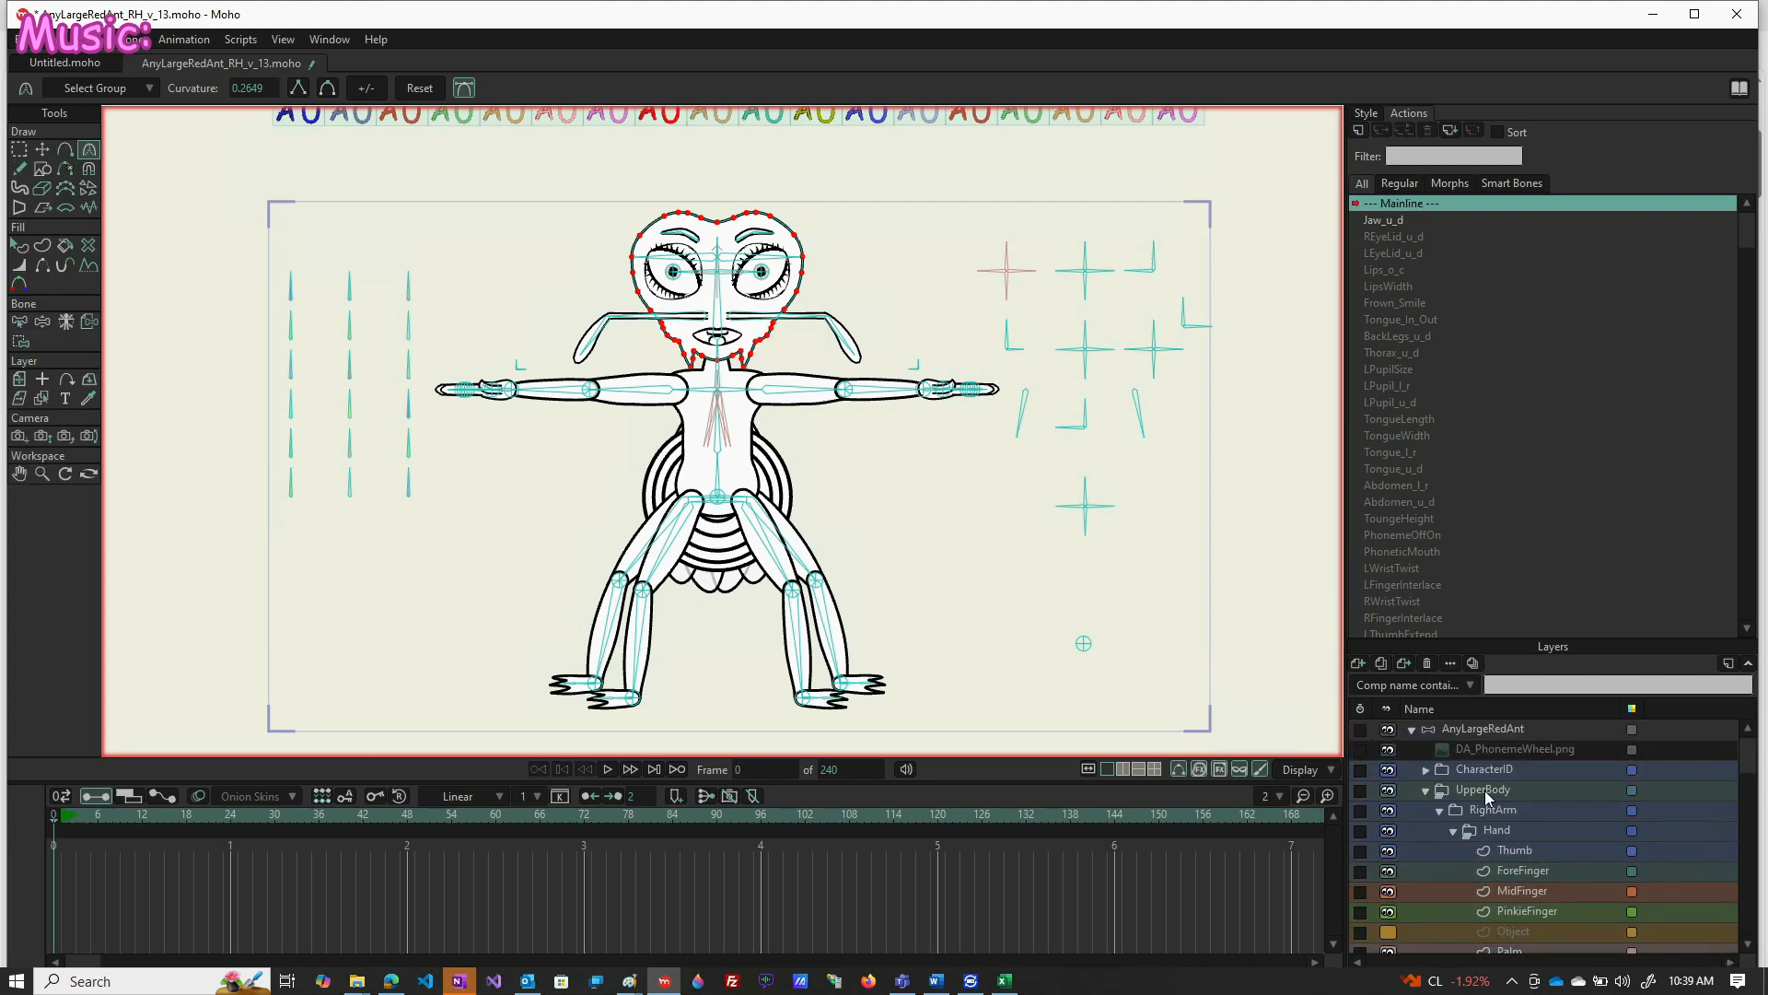
click(1485, 730)
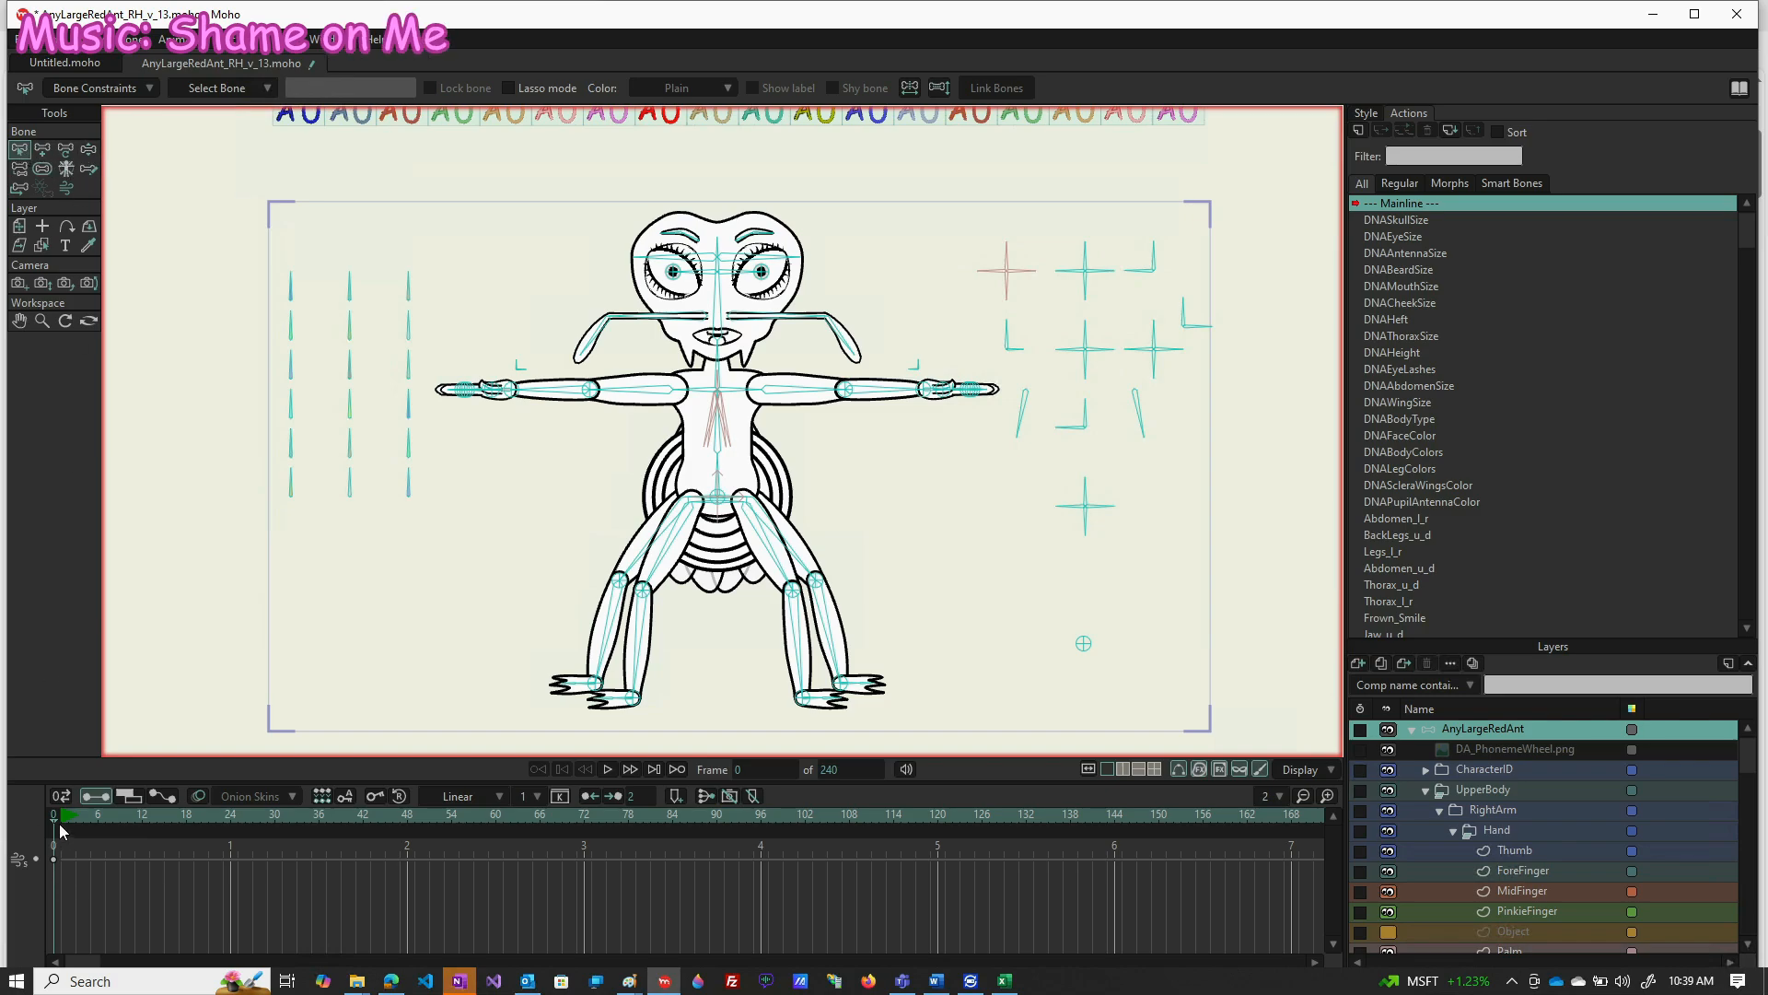
Compare the ant's face on the Mainline between the Manipulate Bones tool and the Select Bone tool
click(87, 153)
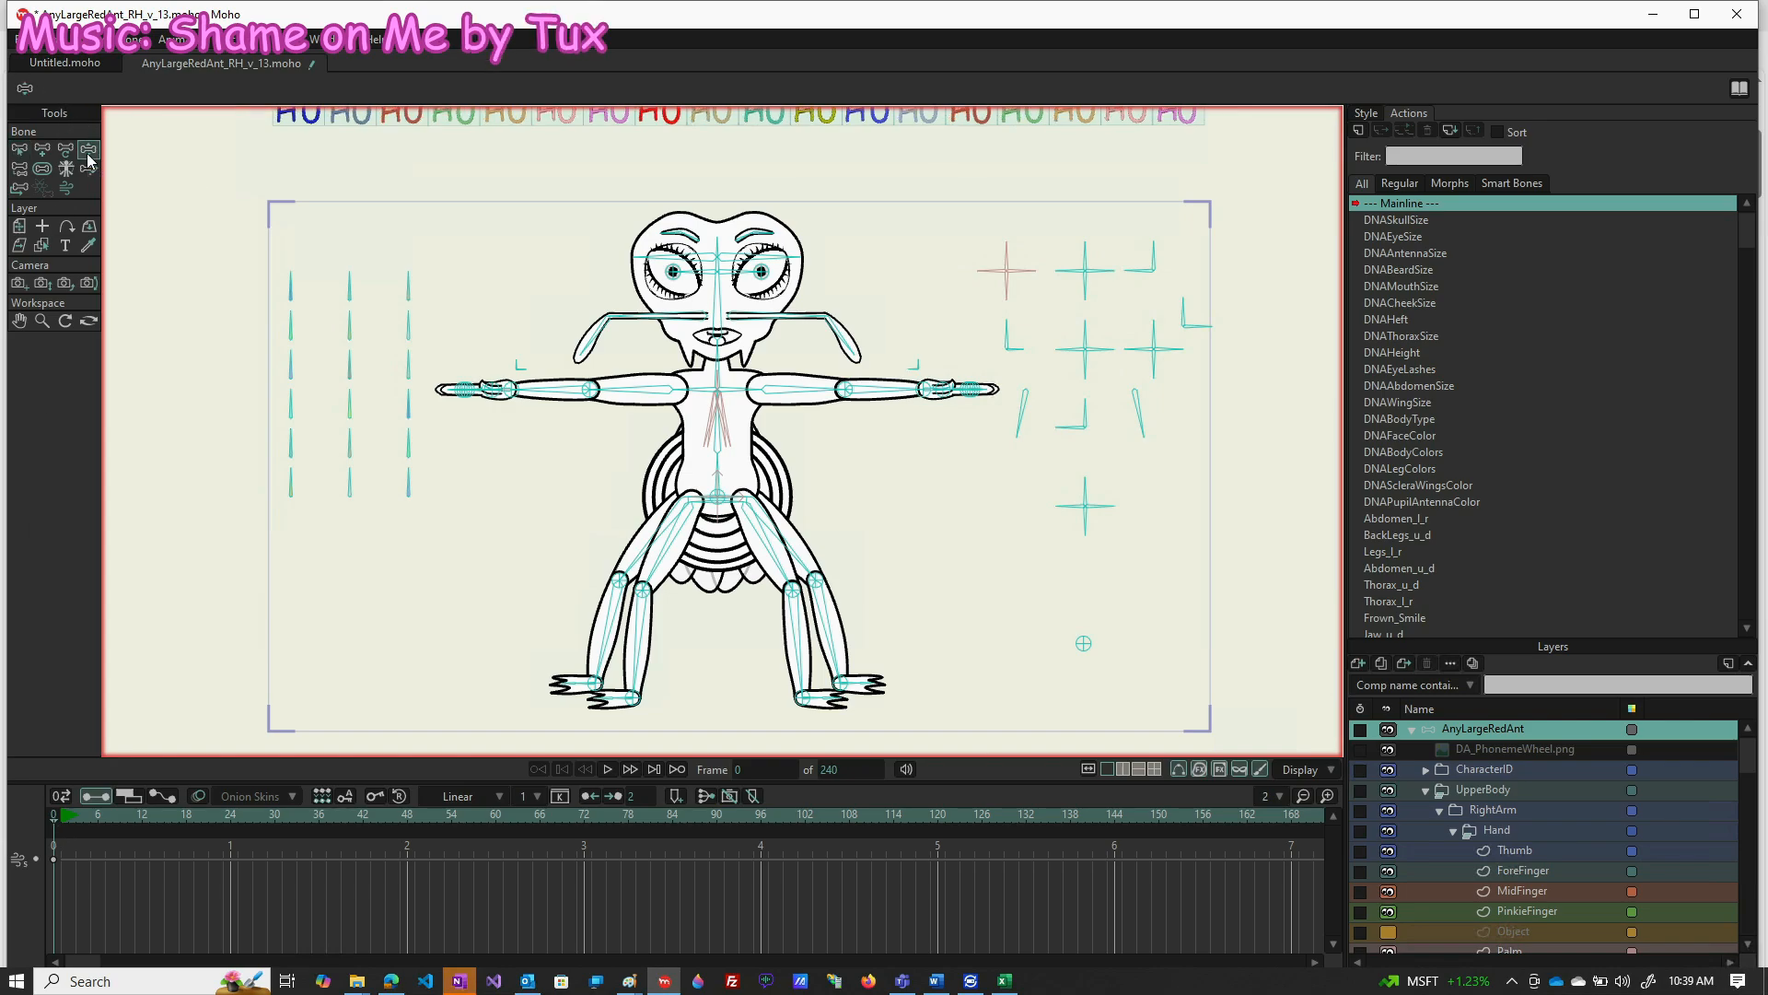
click(20, 150)
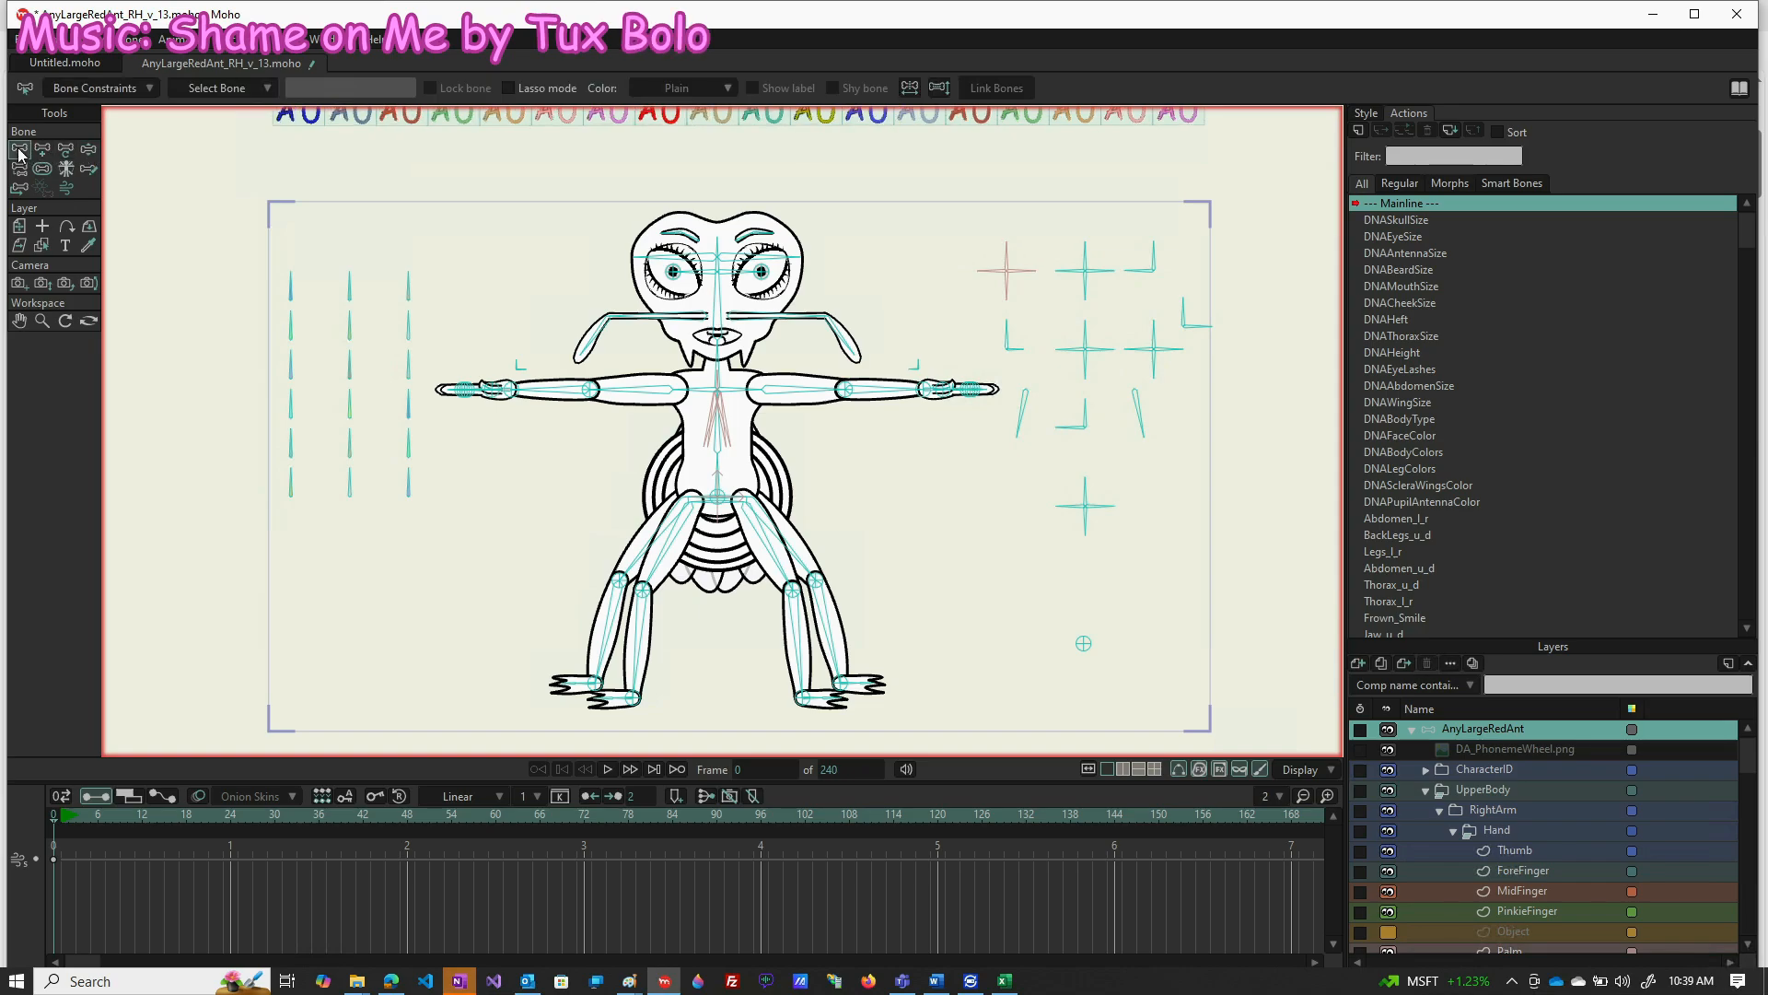
click(86, 151)
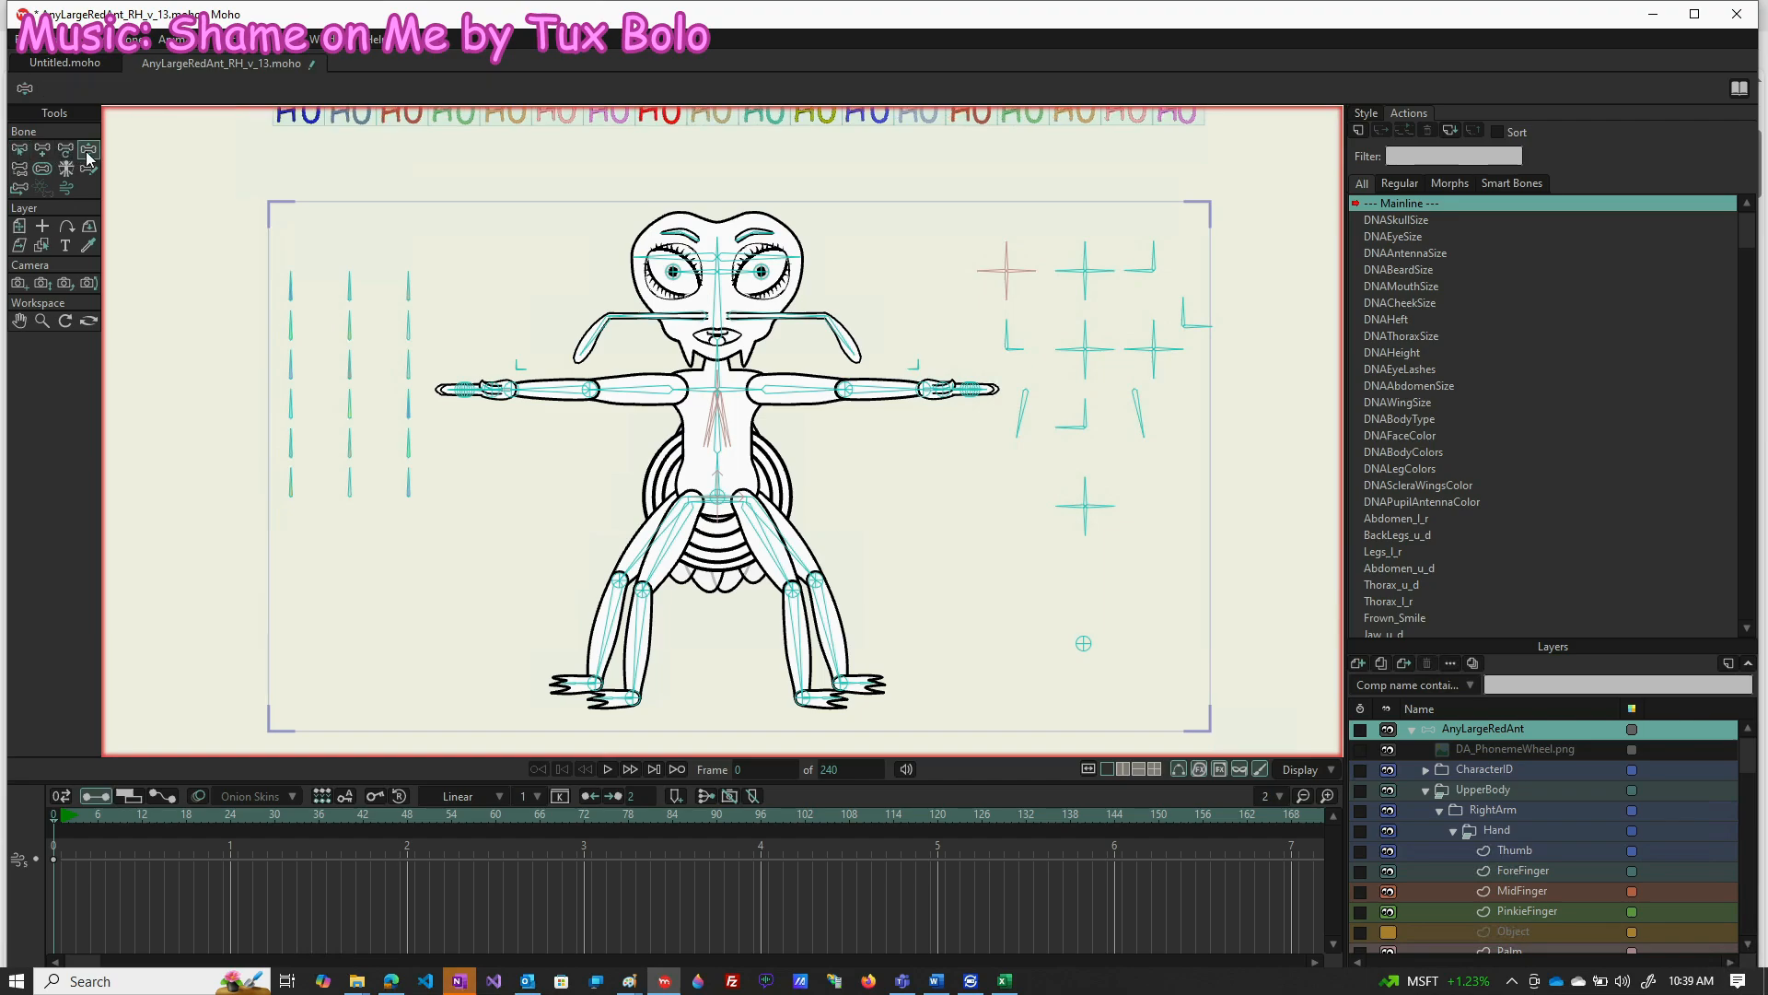
click(18, 151)
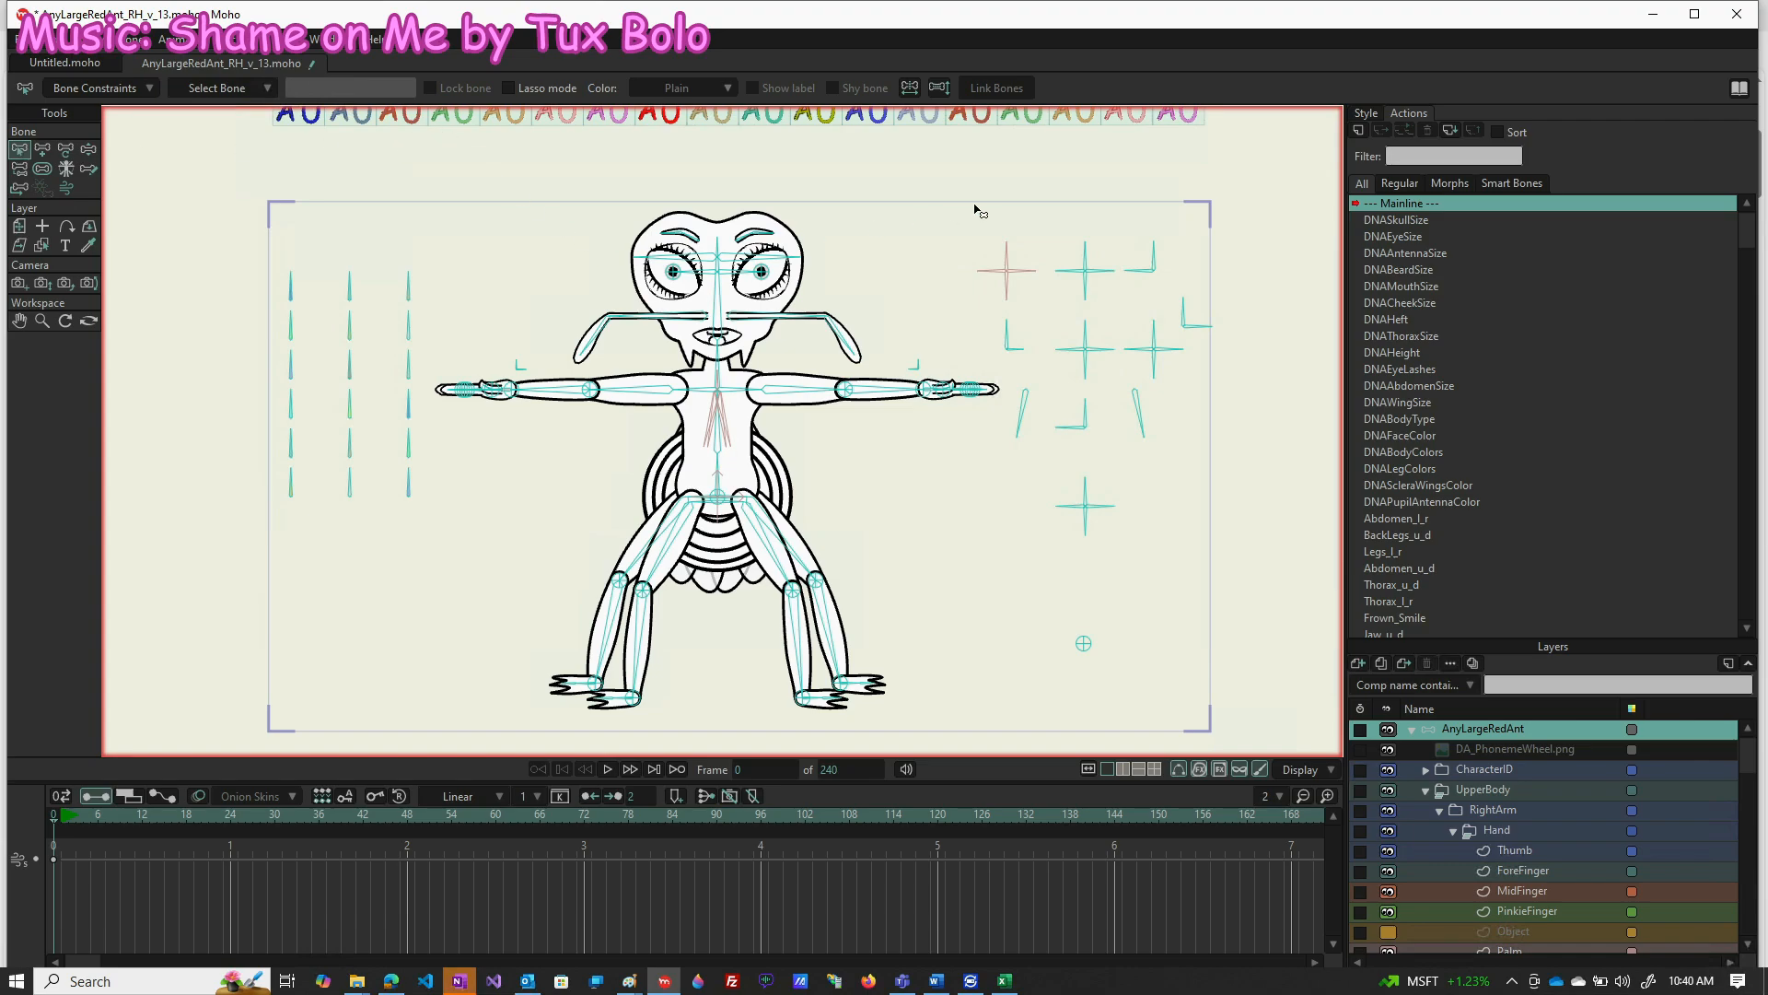
Open the DNAHeft action for editing and select the ForeArm layer of the right arm
click(1395, 322)
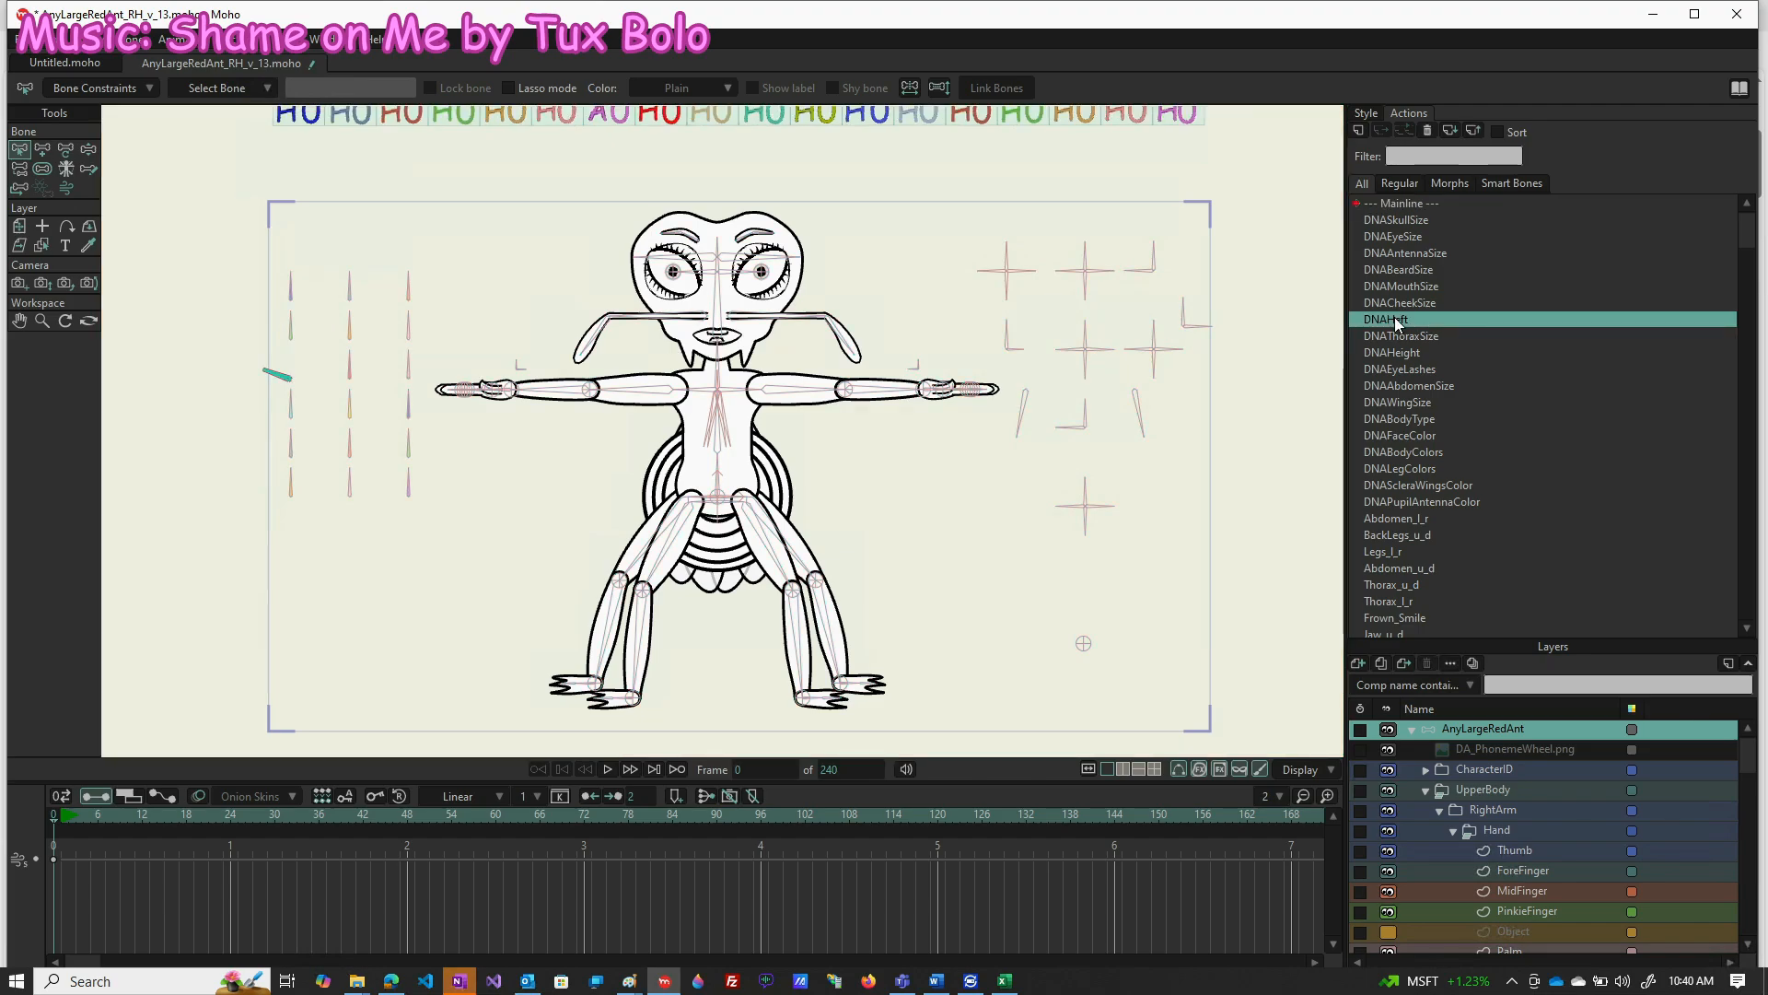
double_click(1396, 319)
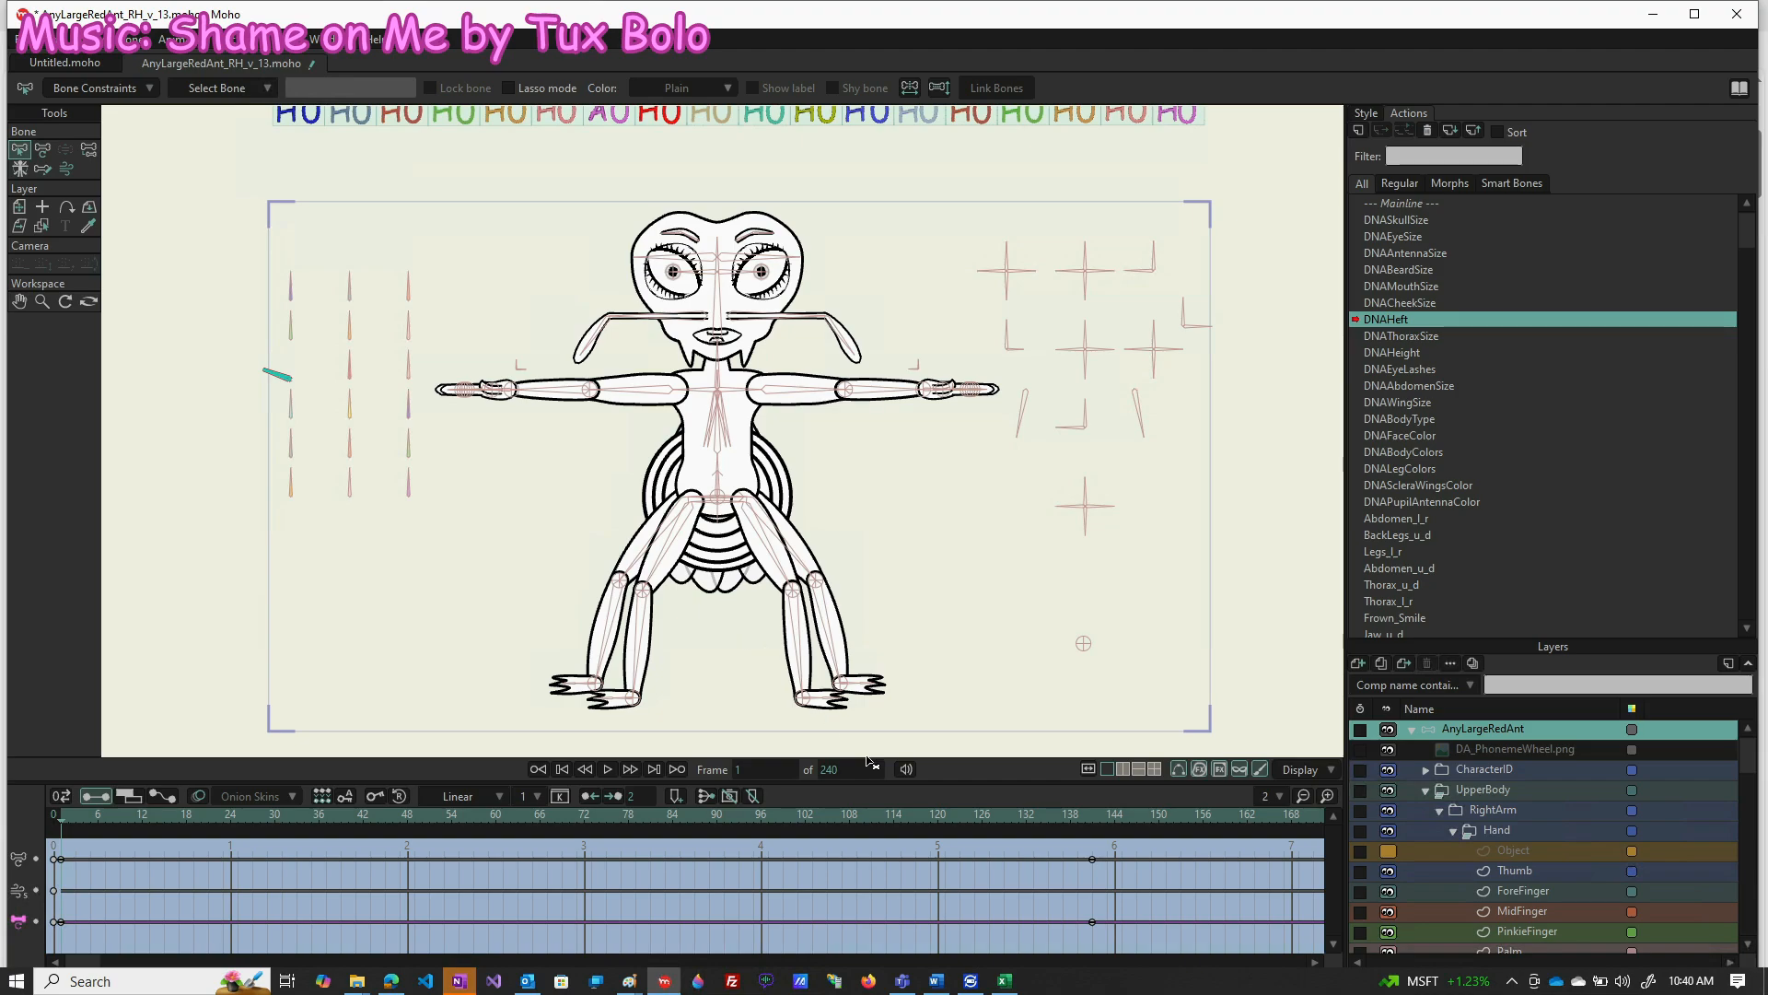
scroll(1534, 832, down, 6)
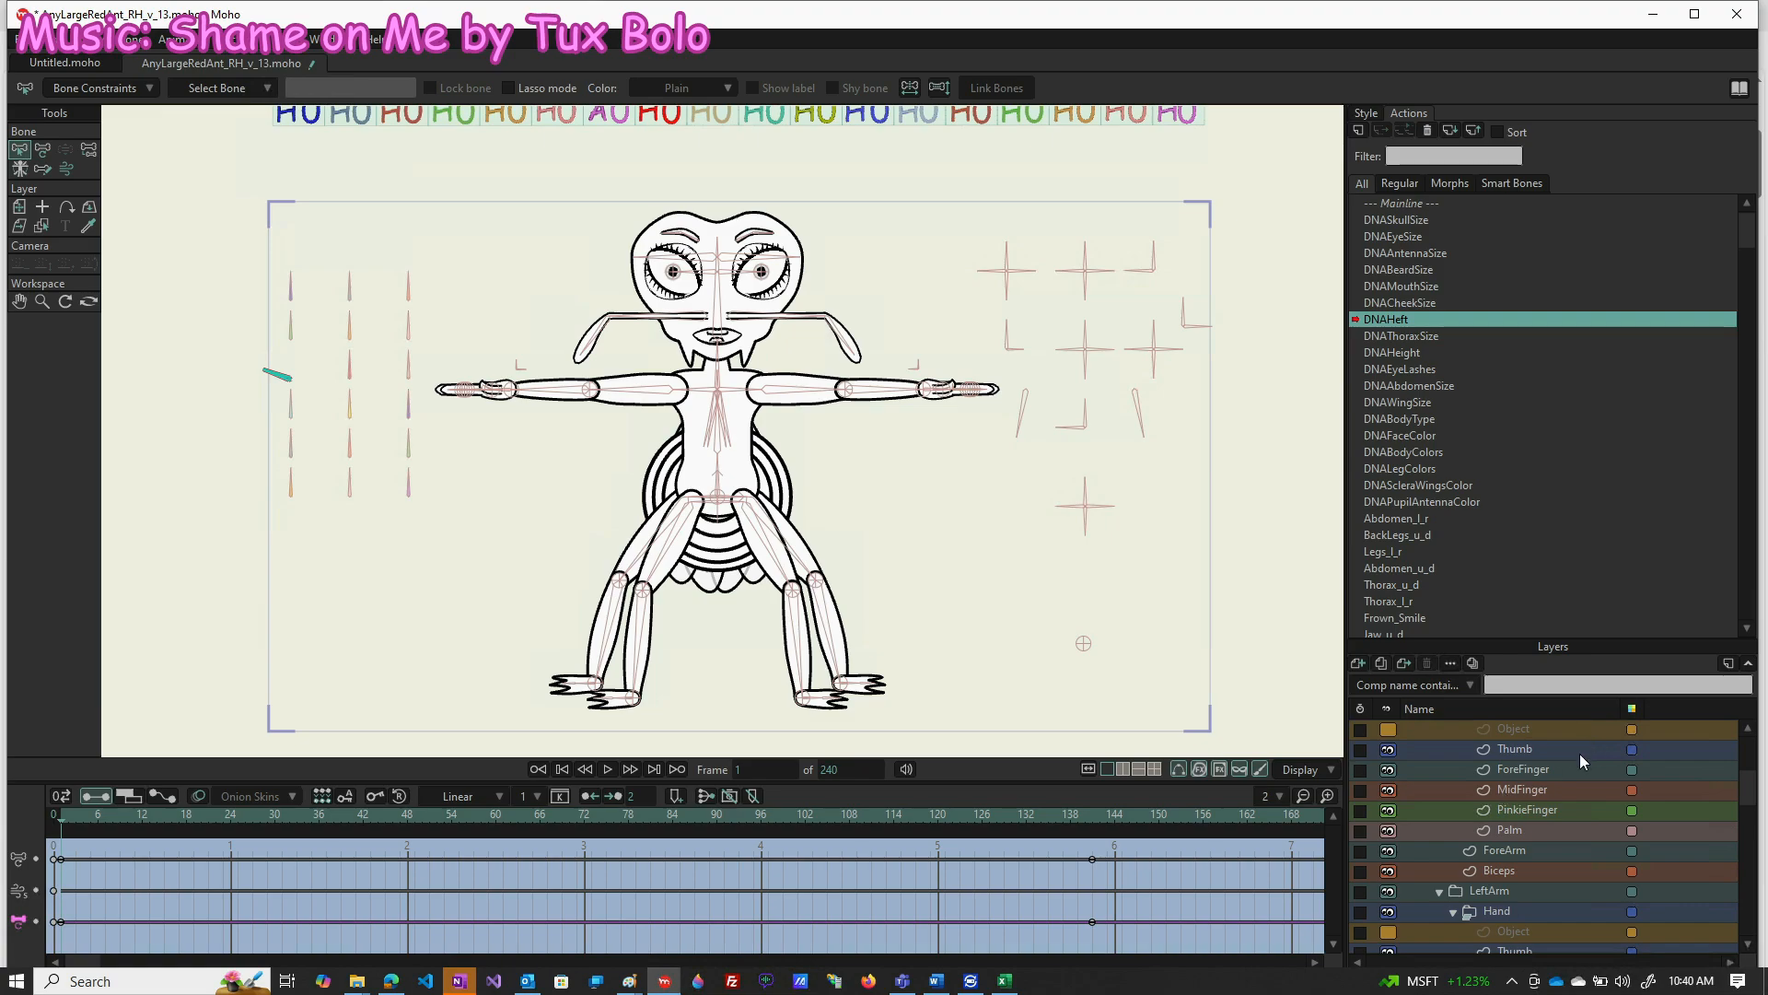
click(1523, 853)
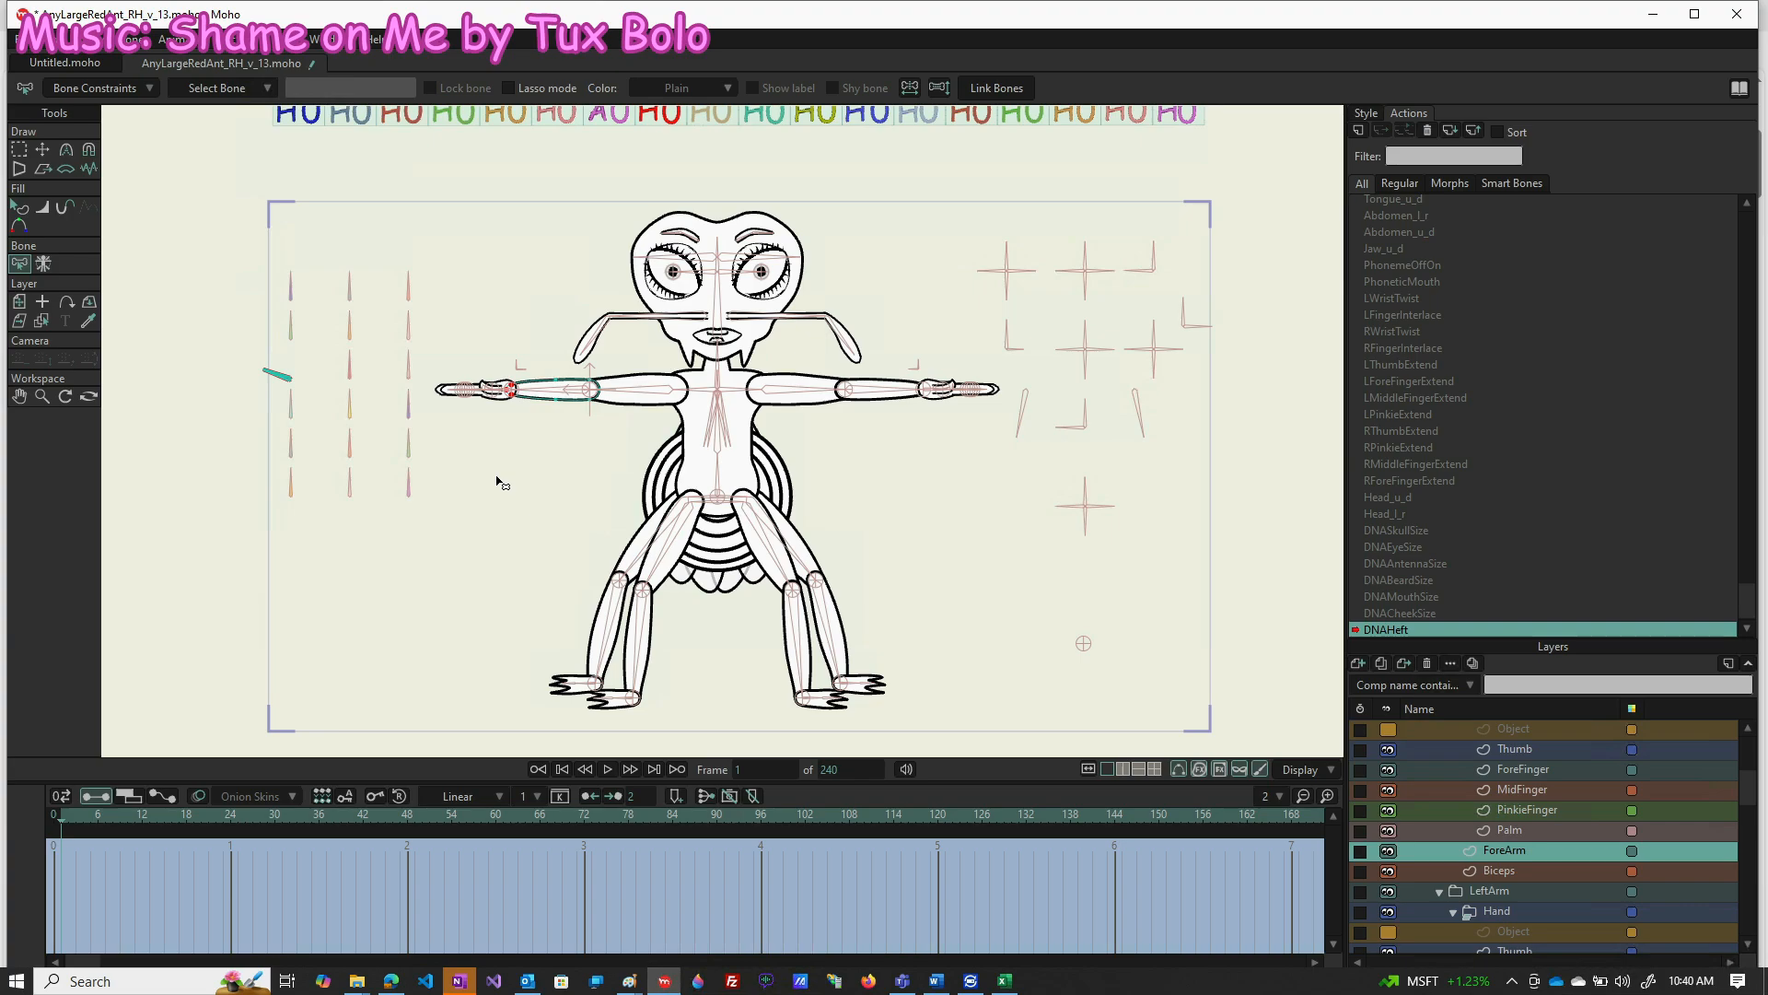
Select the two points midway along the right forearm and activate the Transform Points tool
key(g)
scroll(558, 433, up, 5)
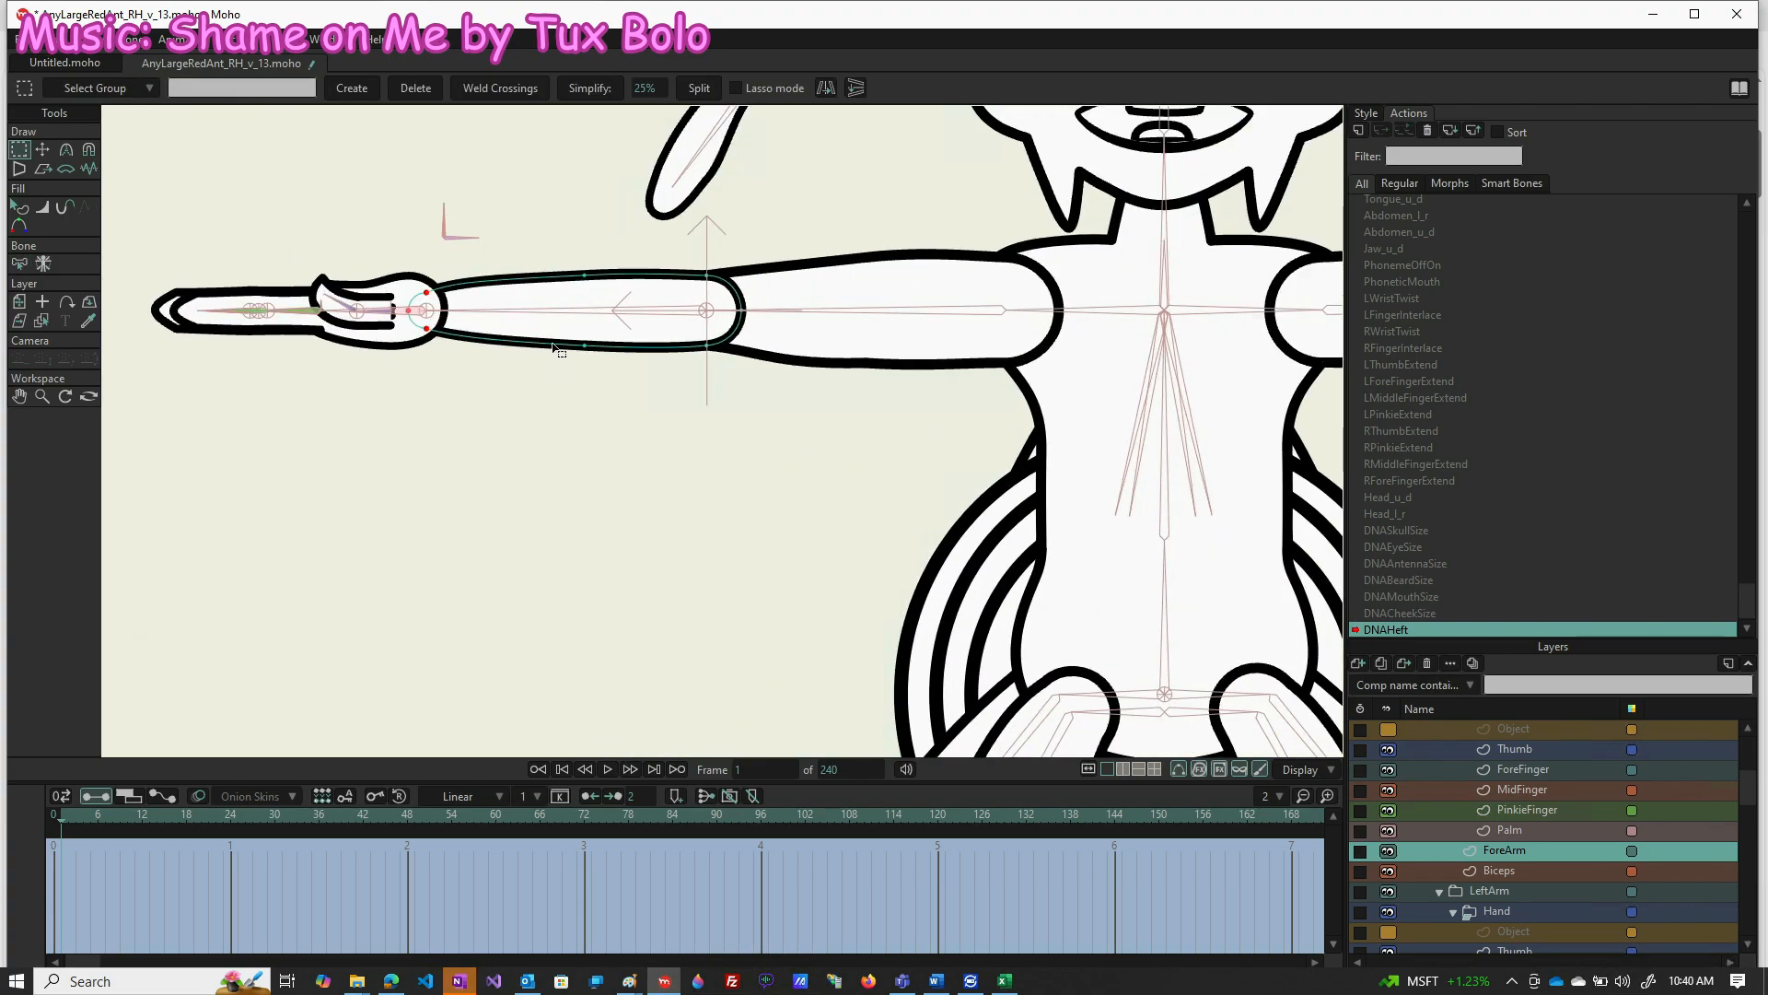
drag(548, 225, 610, 416)
key(t)
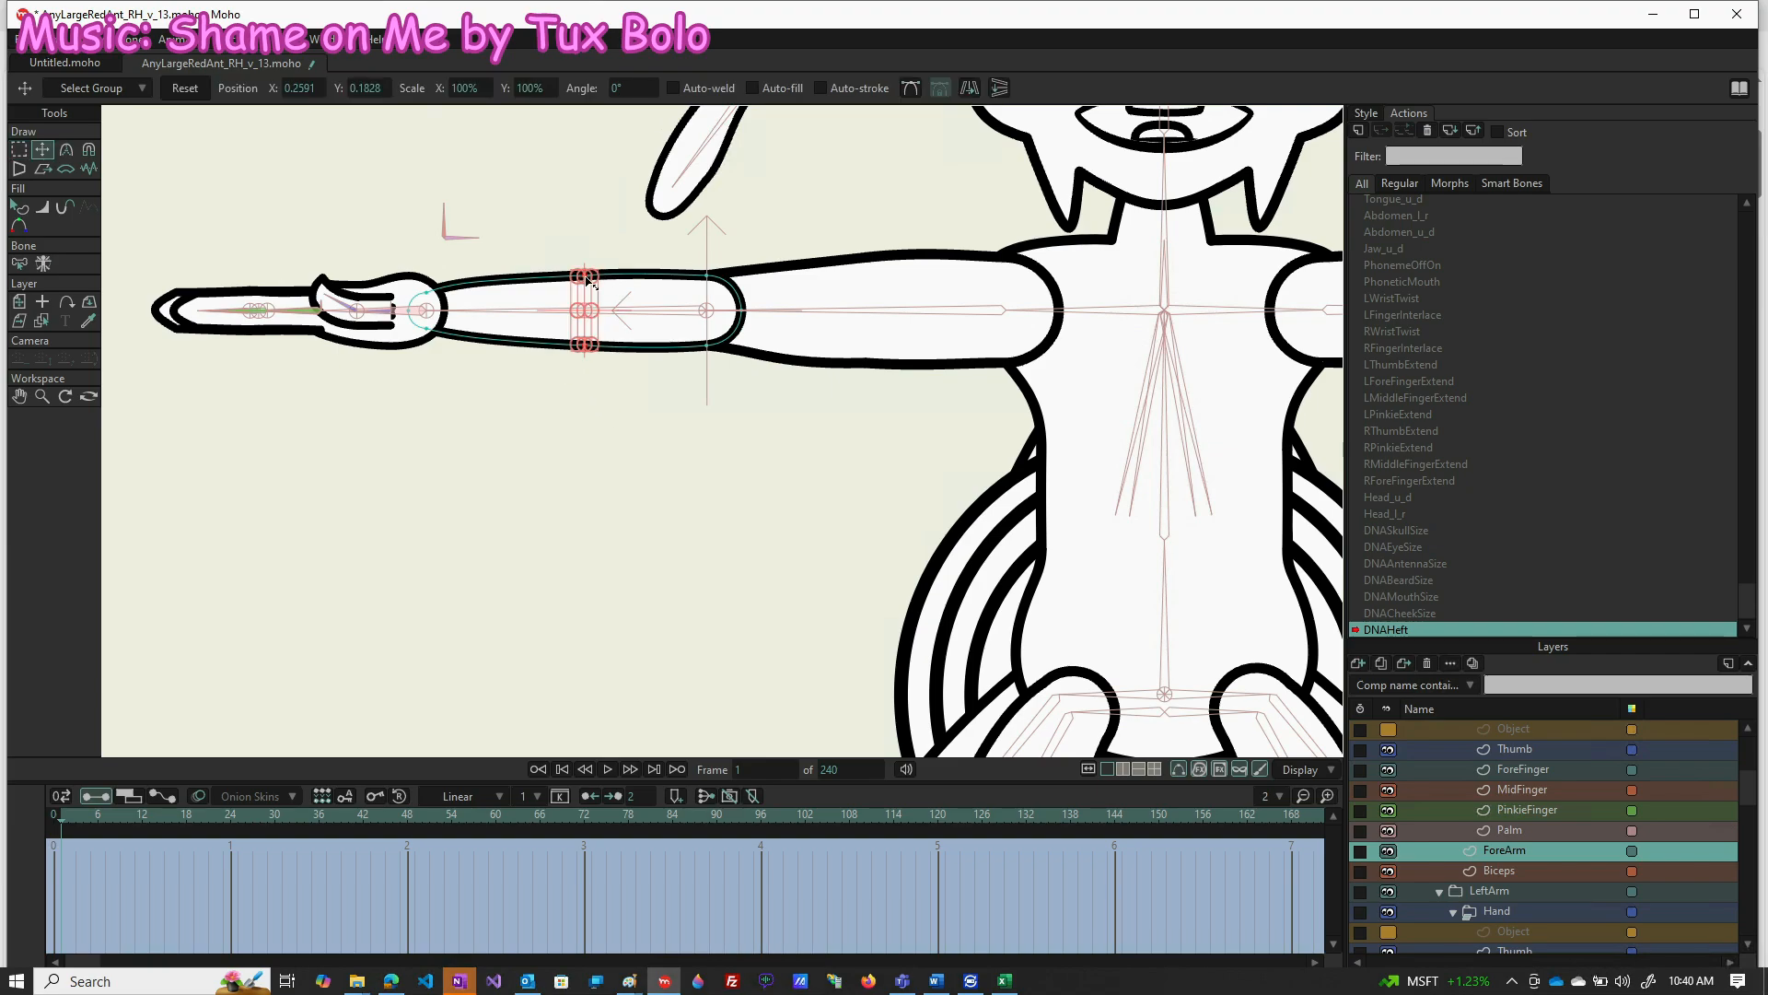
mouse_move(586, 277)
mouse_down()
mouse_move(600, 267)
mouse_move(580, 280)
mouse_up()
scroll(569, 278, up, 2)
scroll(572, 279, up, 2)
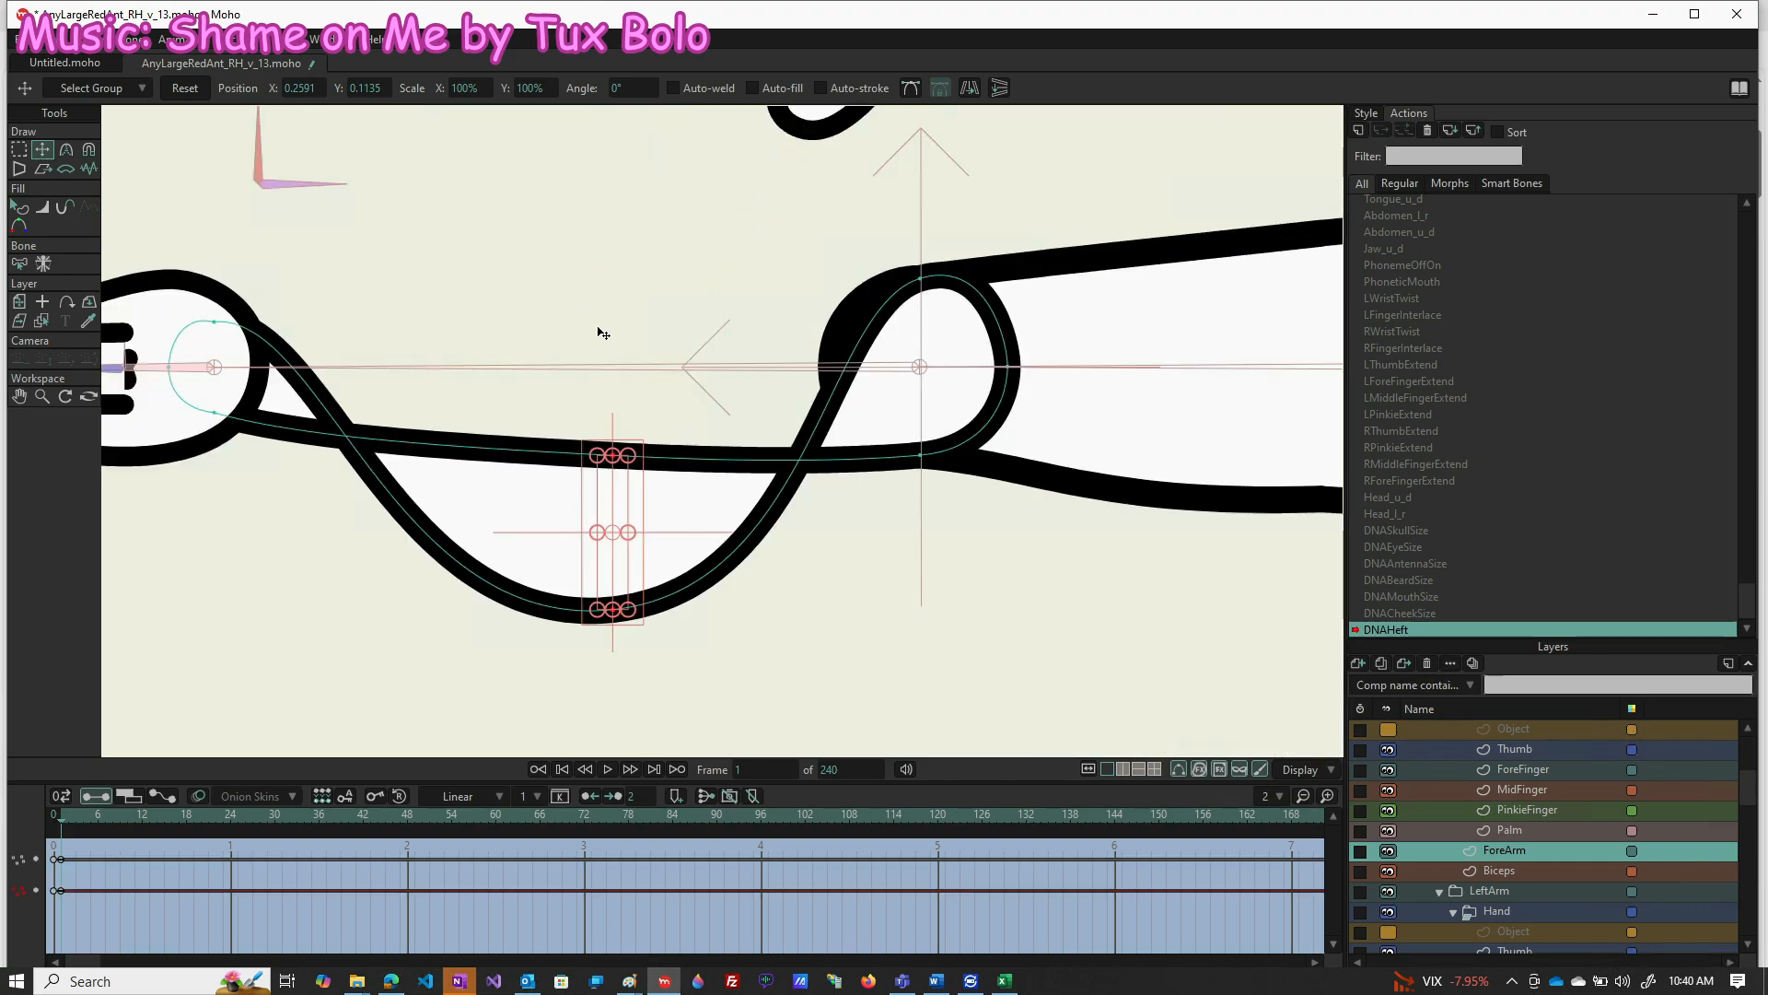
key(ctrl+z)
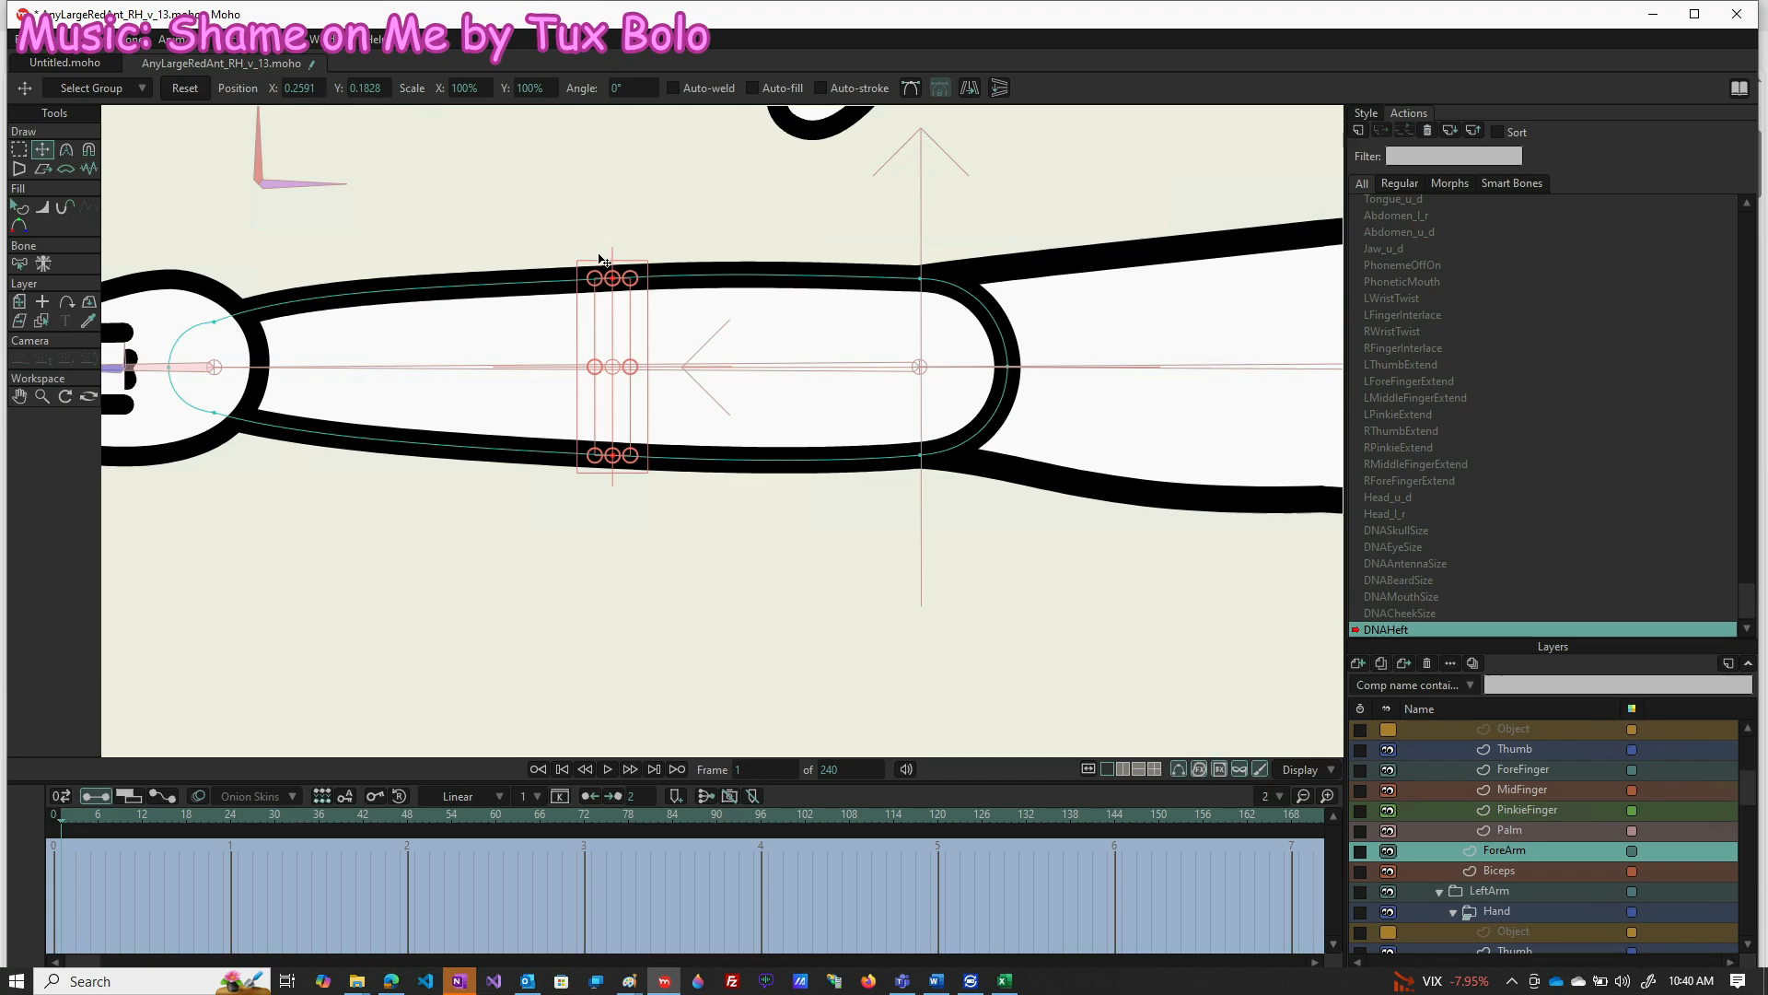
scroll(599, 259, down, 1)
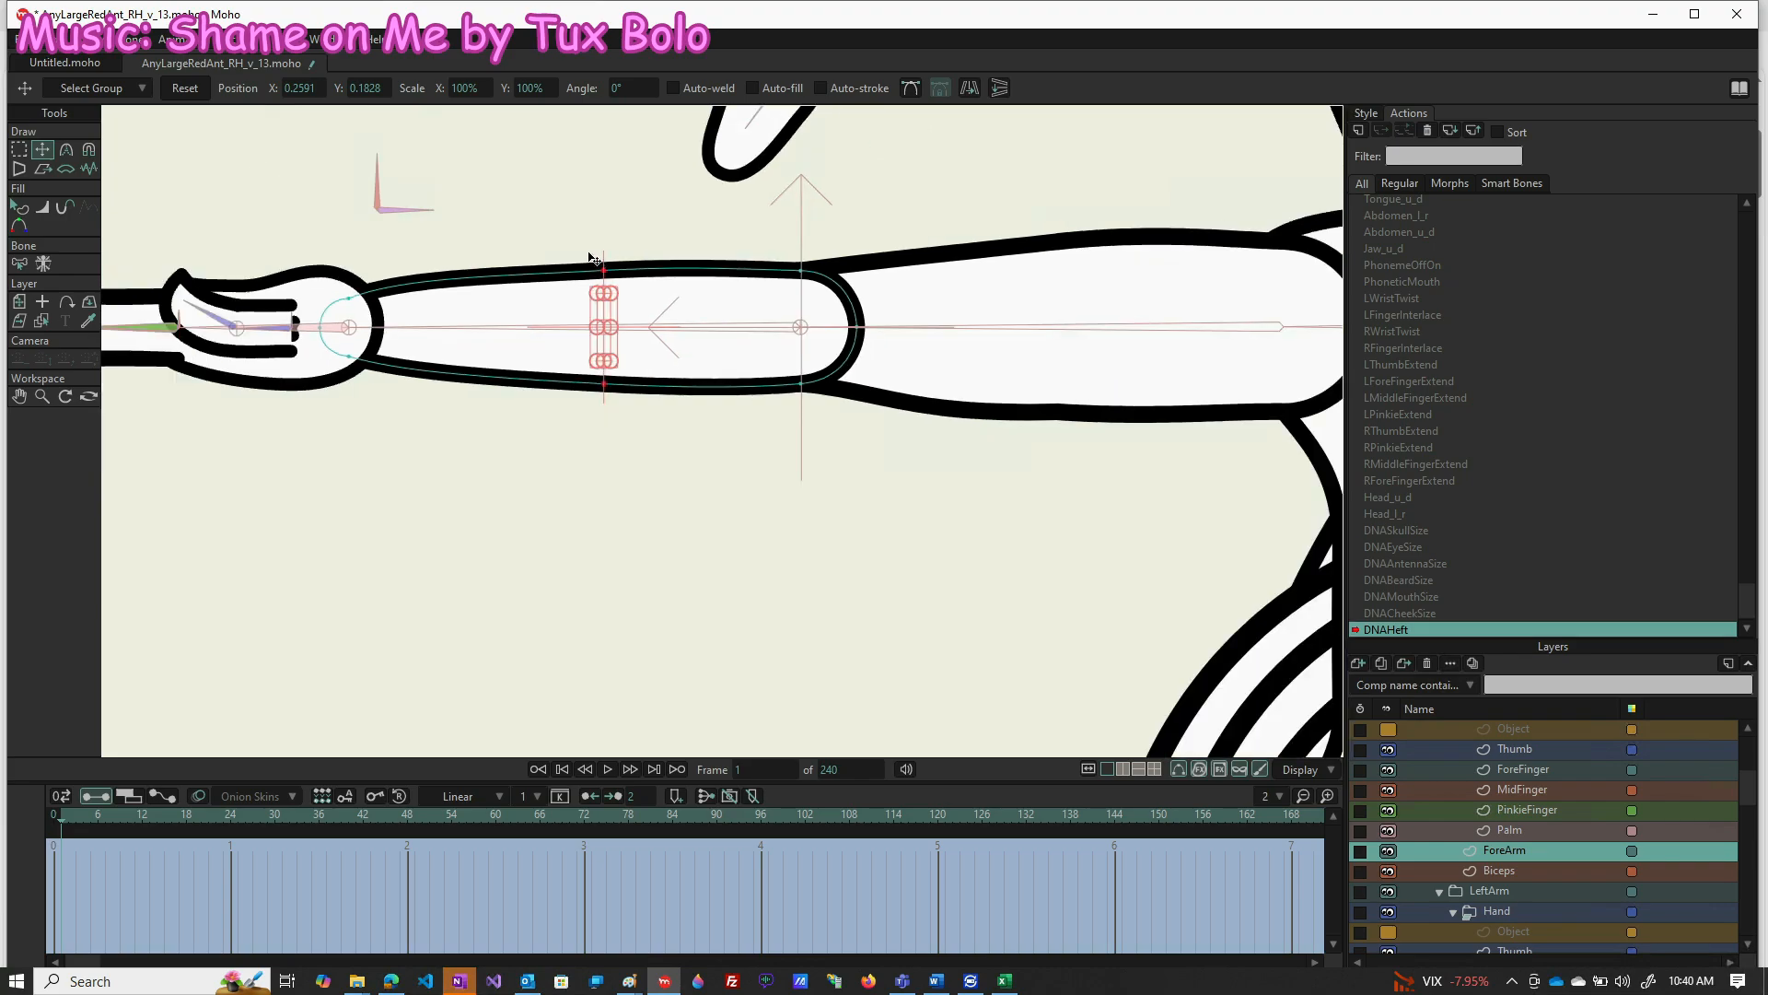
Scale the forearm's two middle points vertically to 150% at frame 1 of the DNAHeft action
click(470, 89)
text(1)
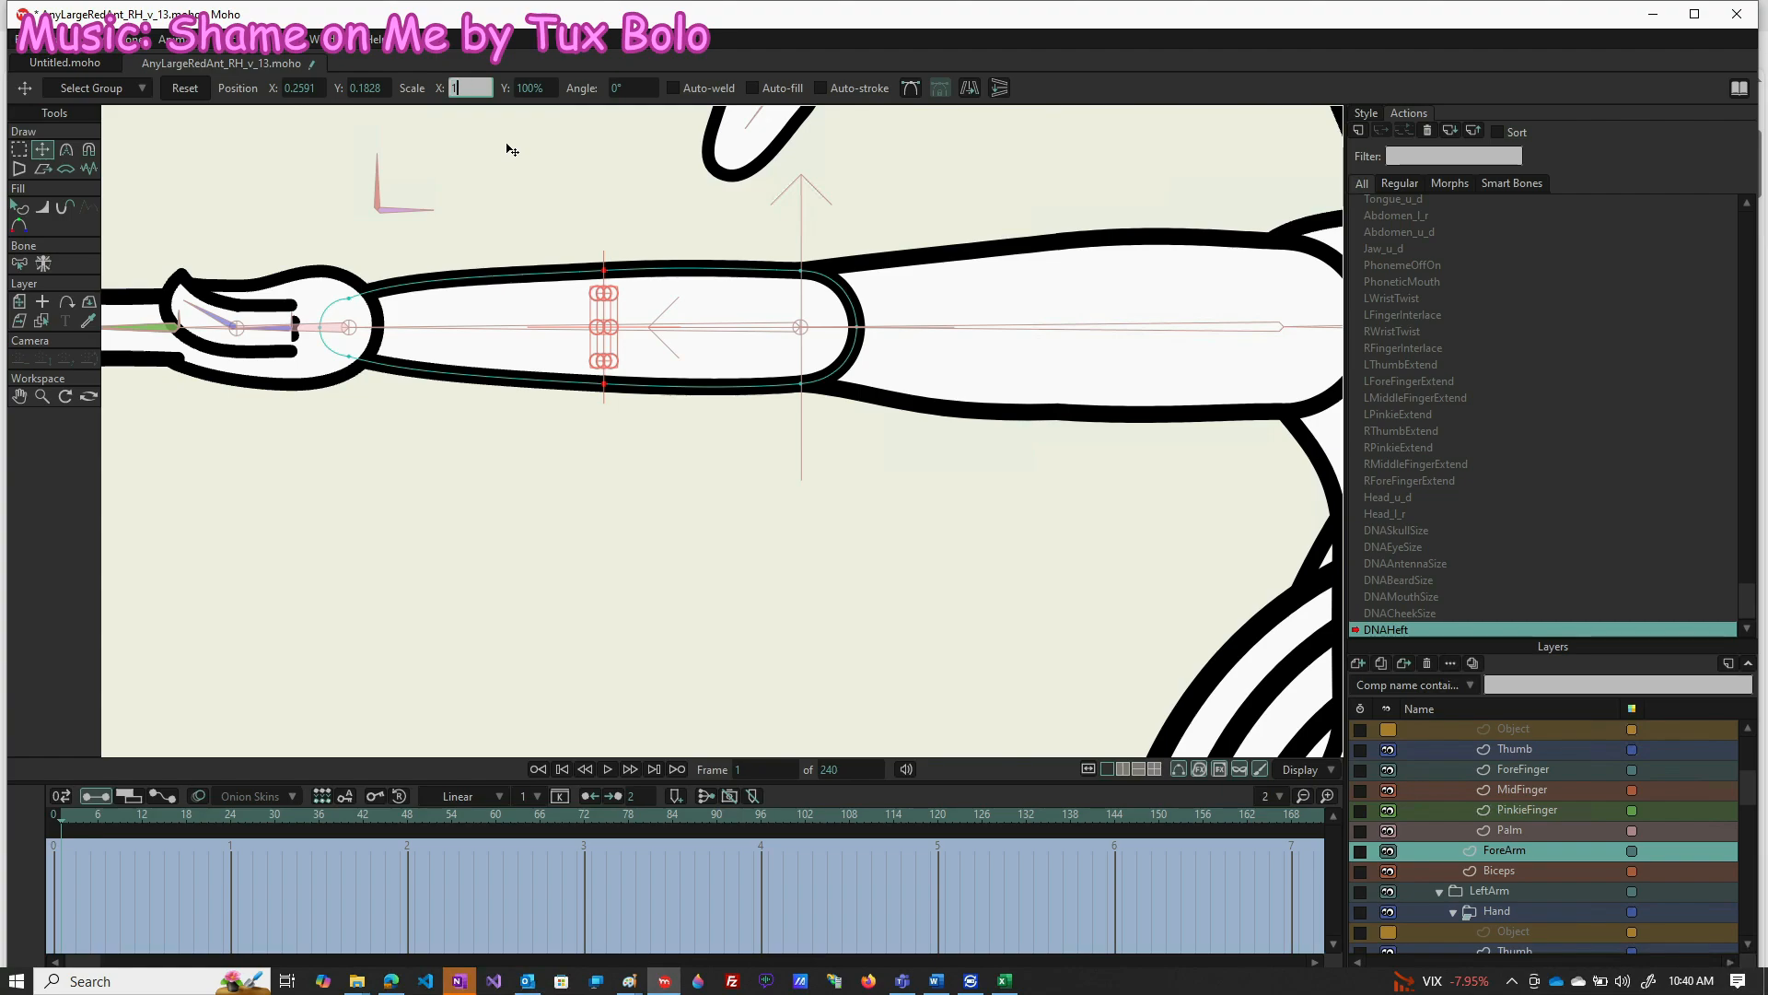
key(Return)
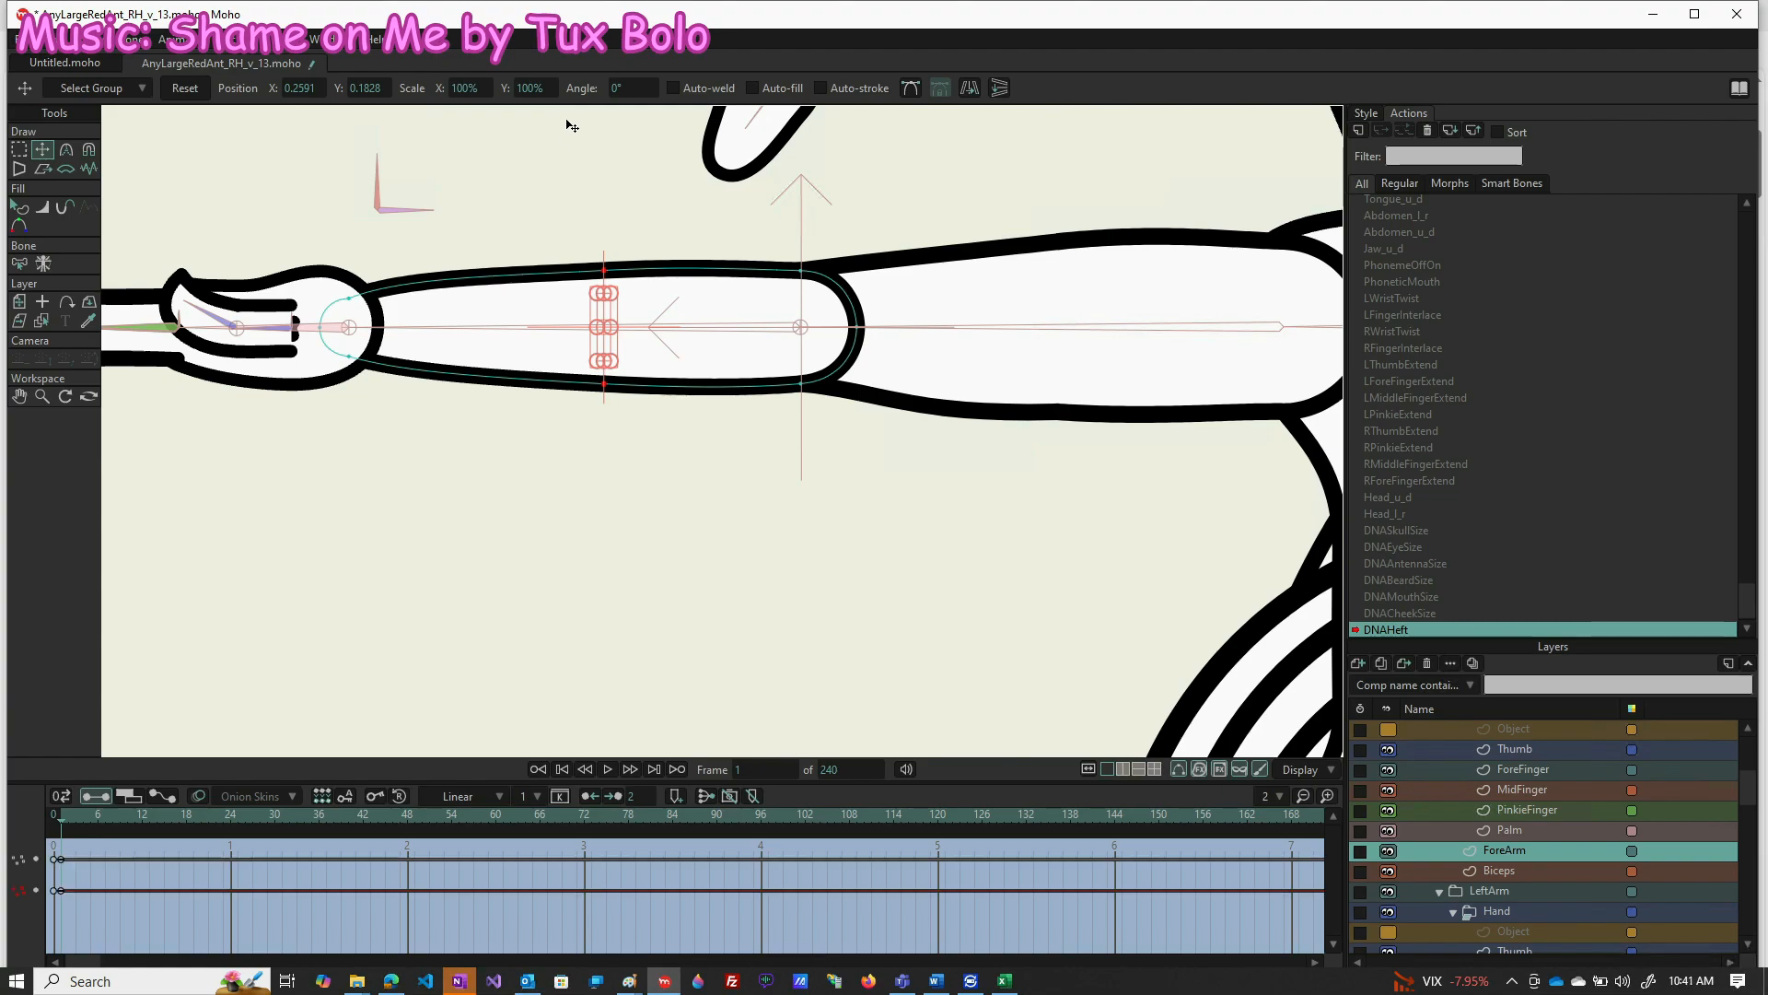
click(545, 84)
text(250)
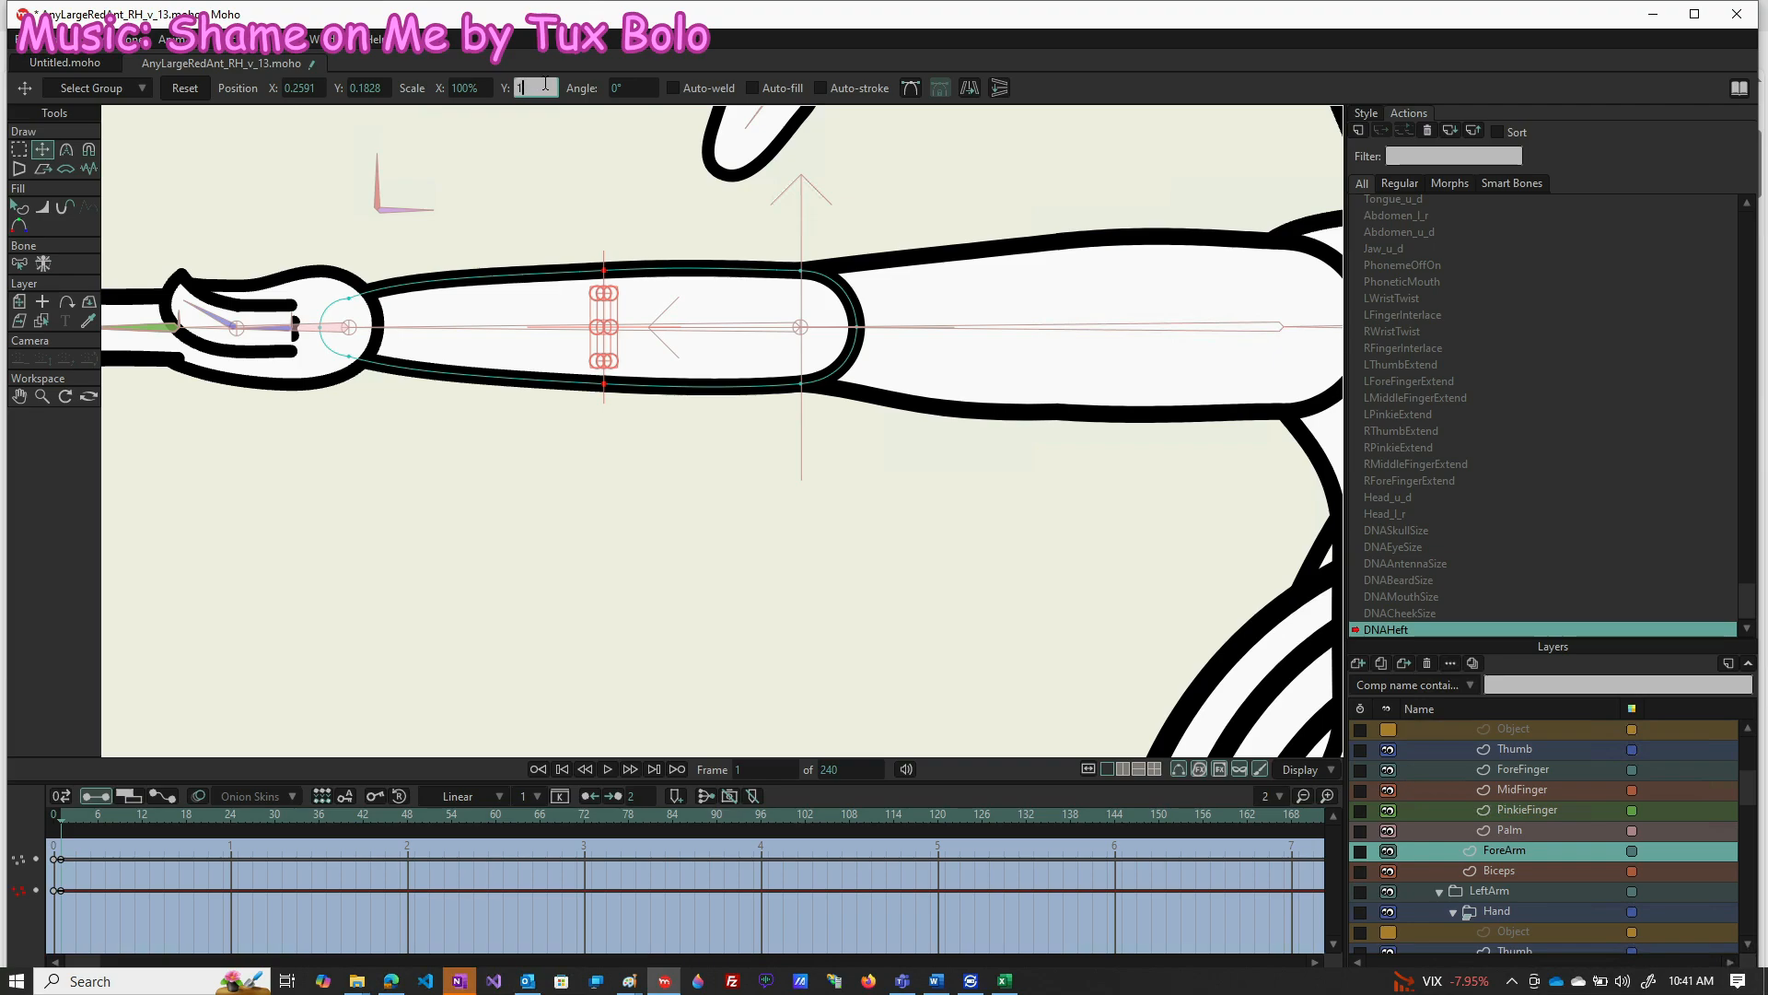
key(Return)
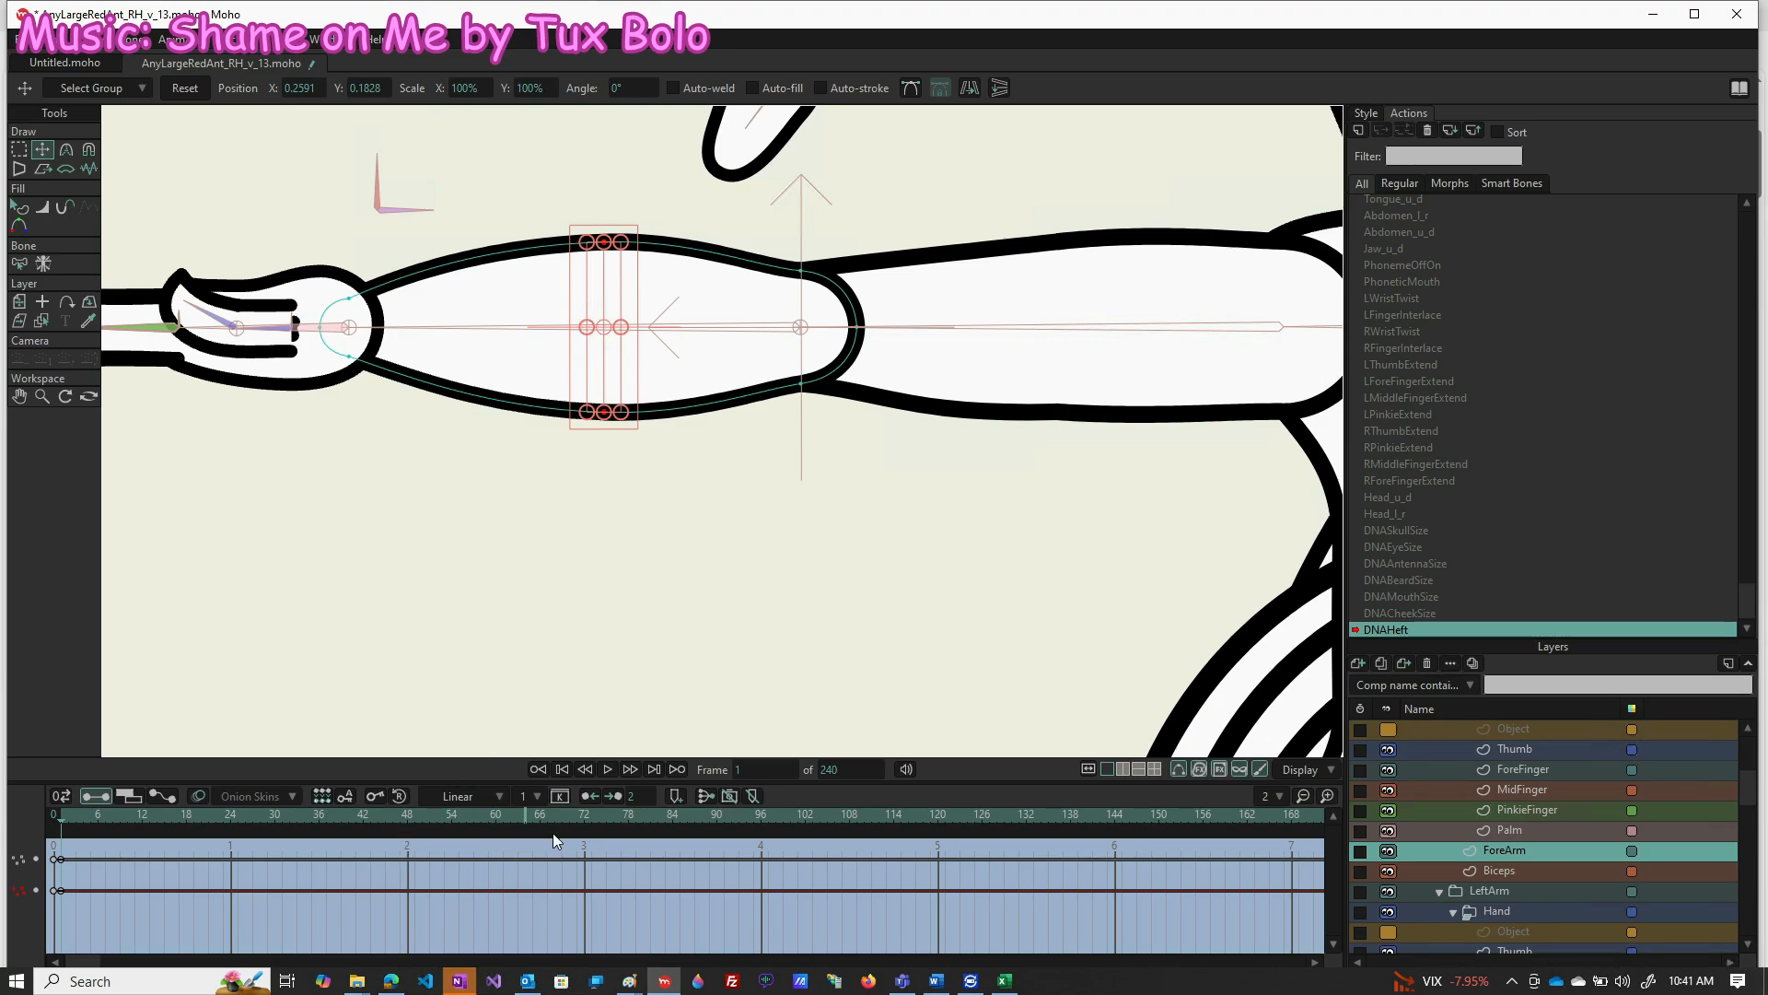
Reset the forearm's two middle points at frame 71 of the DNAHeft action and return to frame 1
click(577, 814)
click(187, 88)
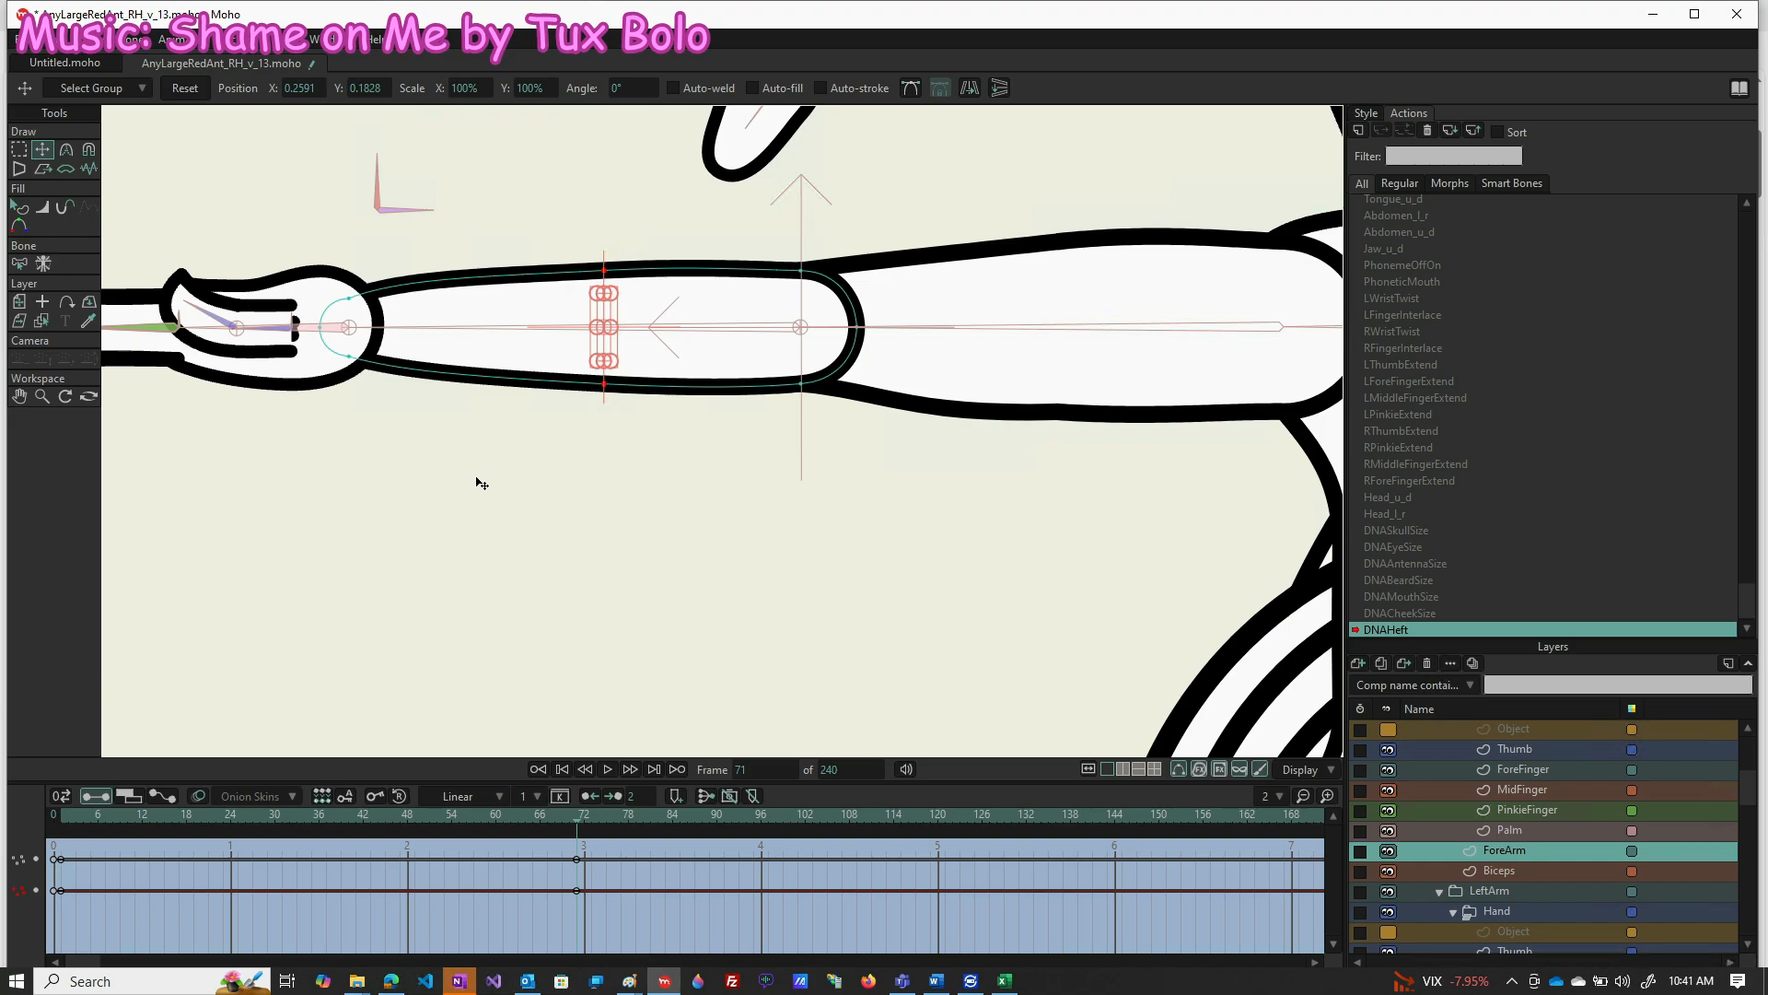
click(62, 818)
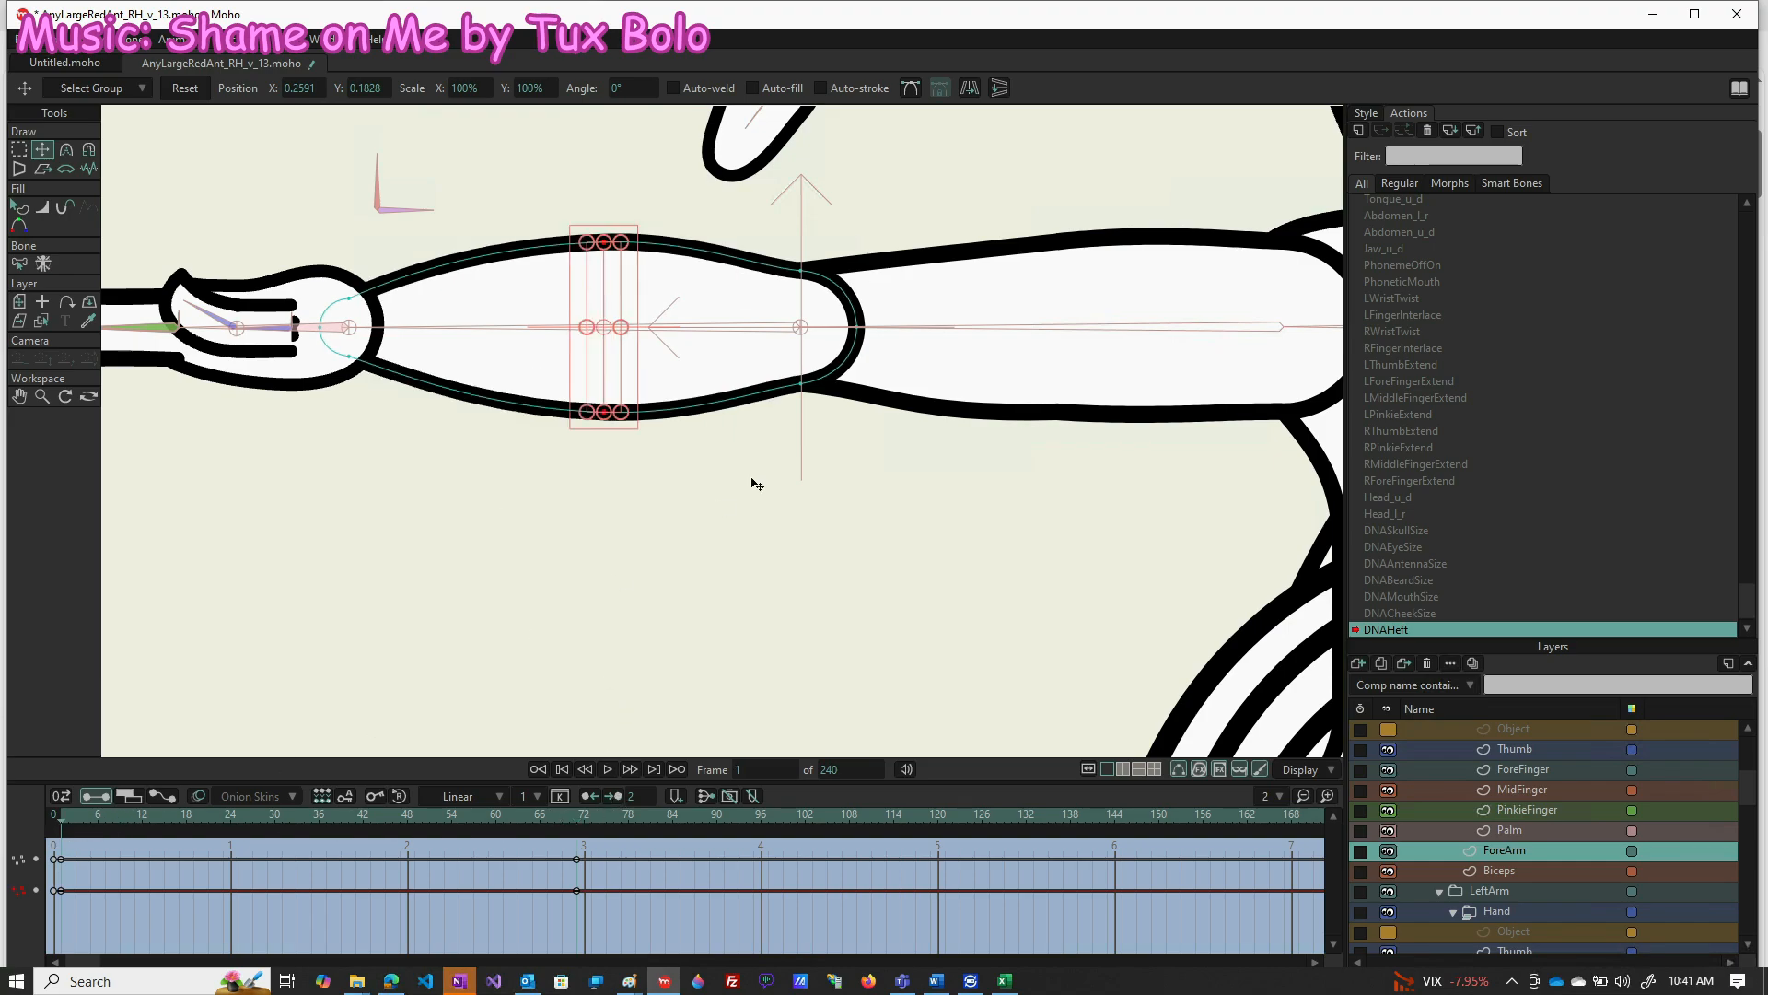
Try scaling the forearm's two middle points to 75% in both X and Y at frame 1
click(463, 88)
text(75)
click(537, 90)
text(75)
key(Return)
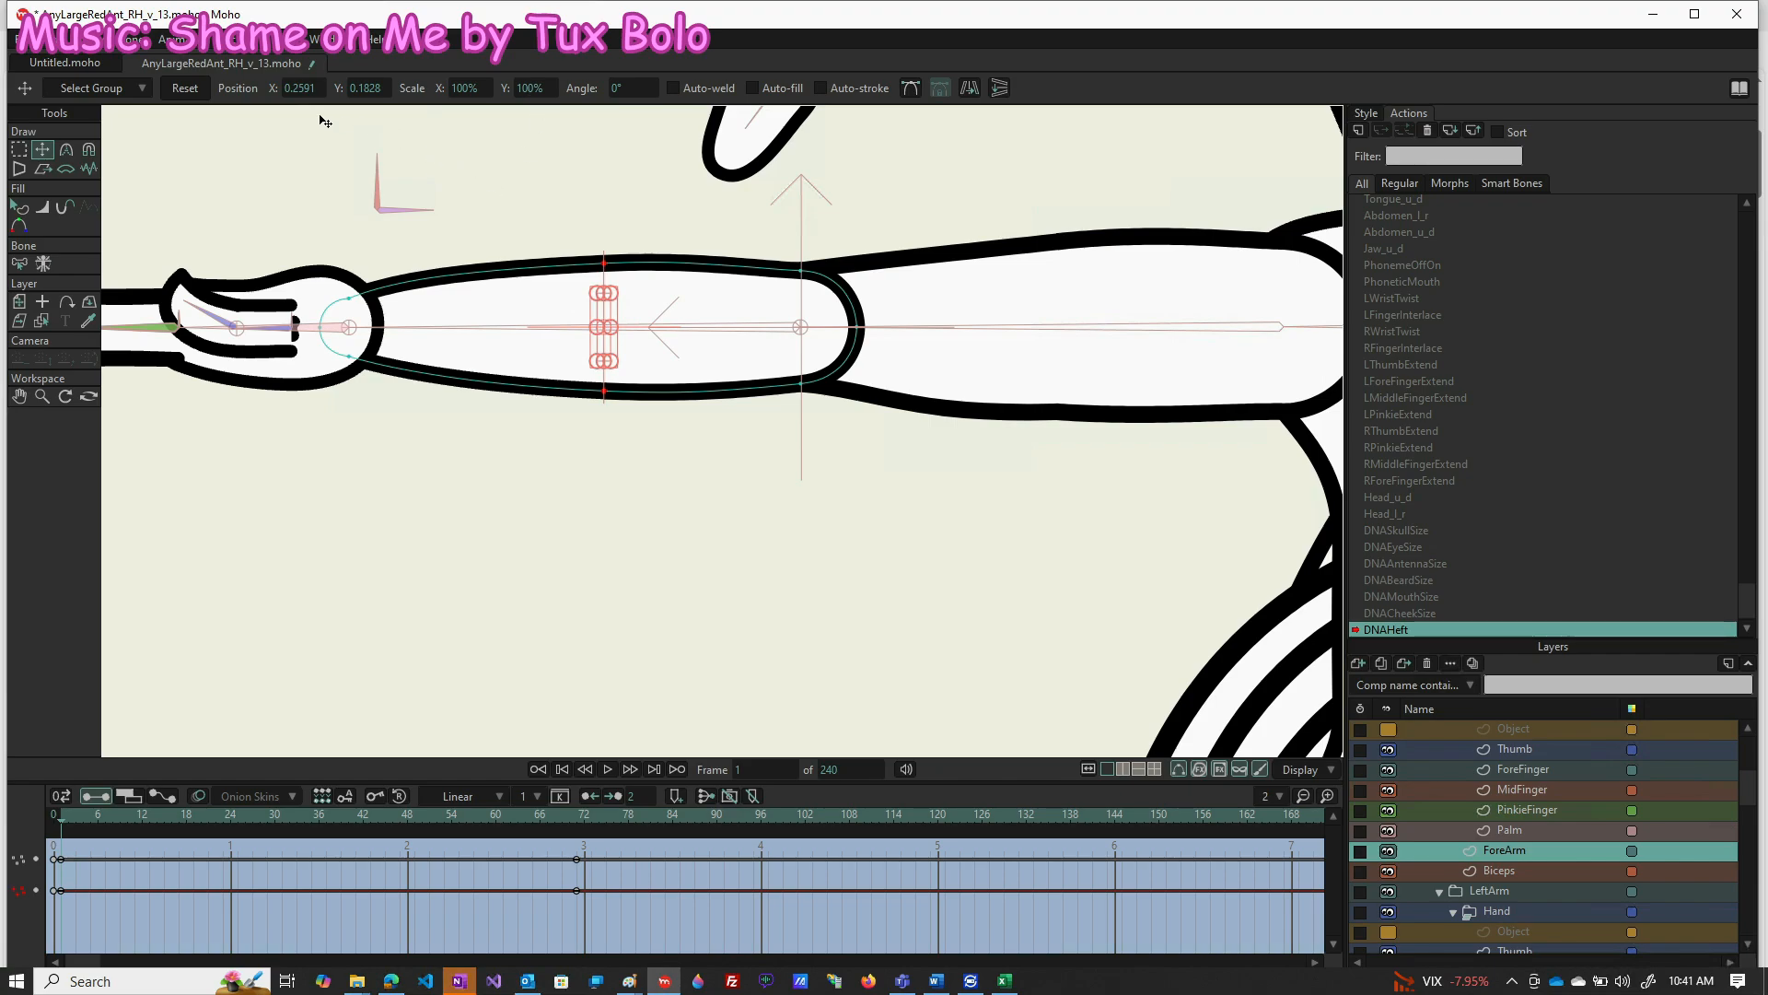
Reset the forearm's middle points at frame 1 and scale them vertically to 75%
click(187, 88)
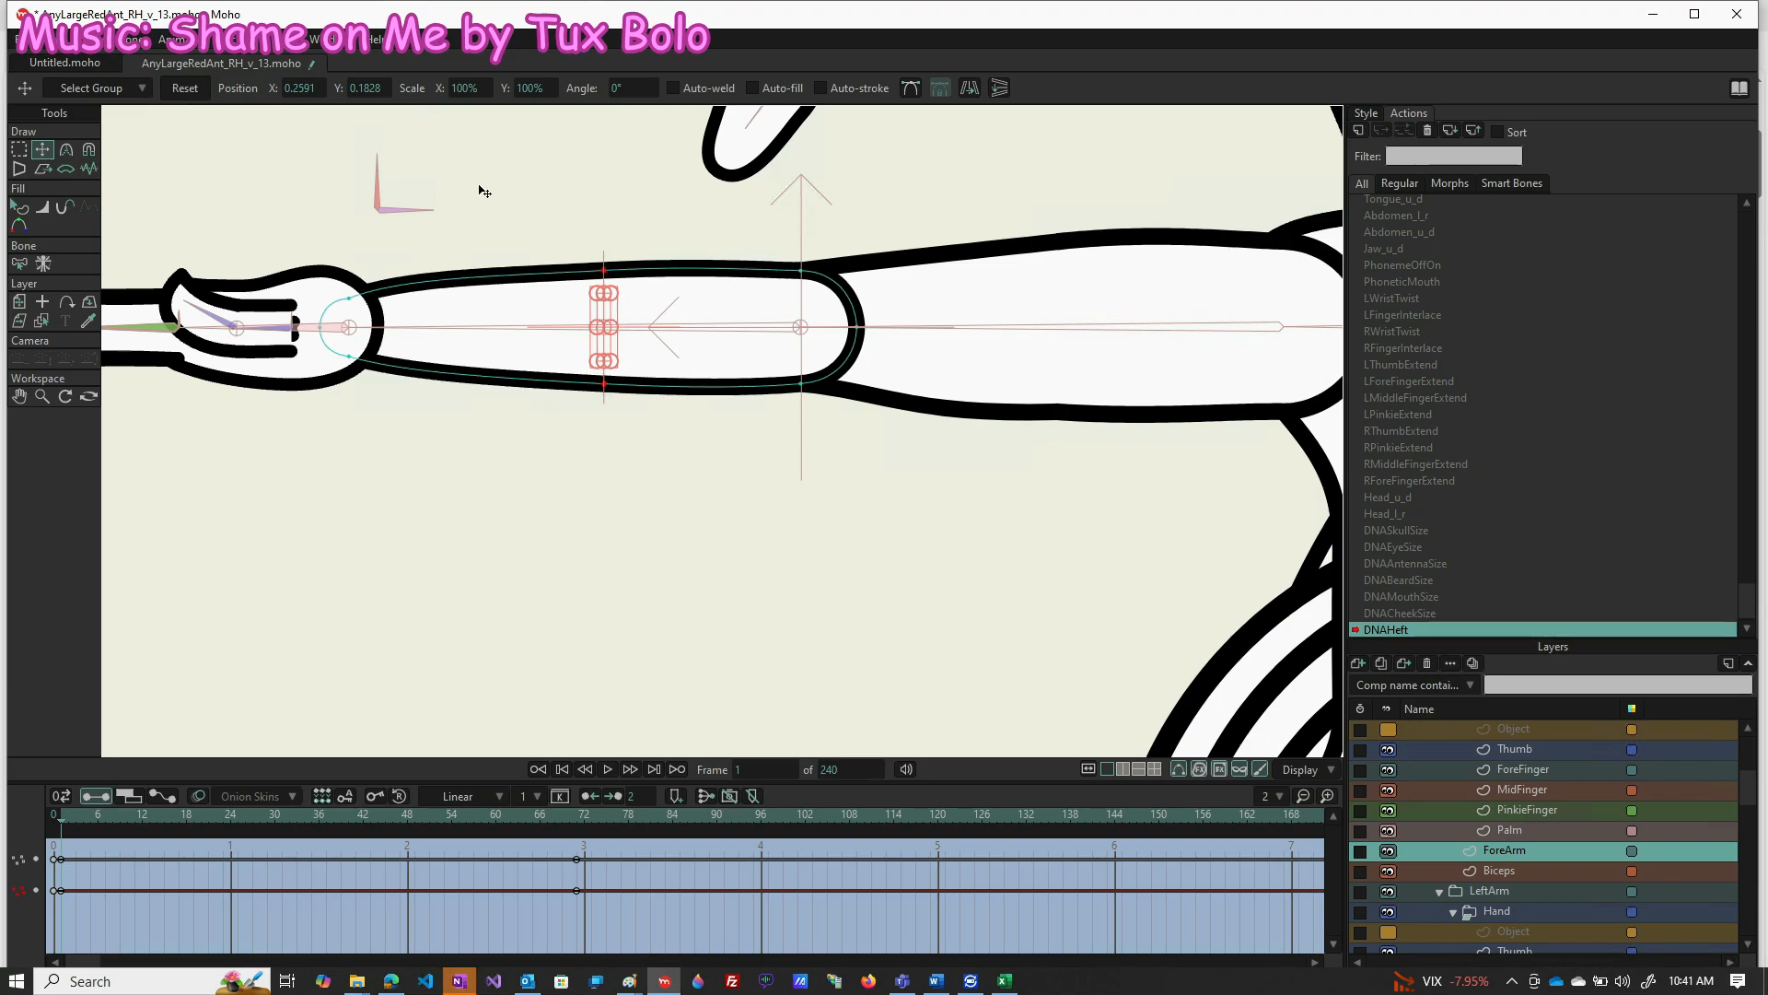
click(529, 89)
text(75)
key(Return)
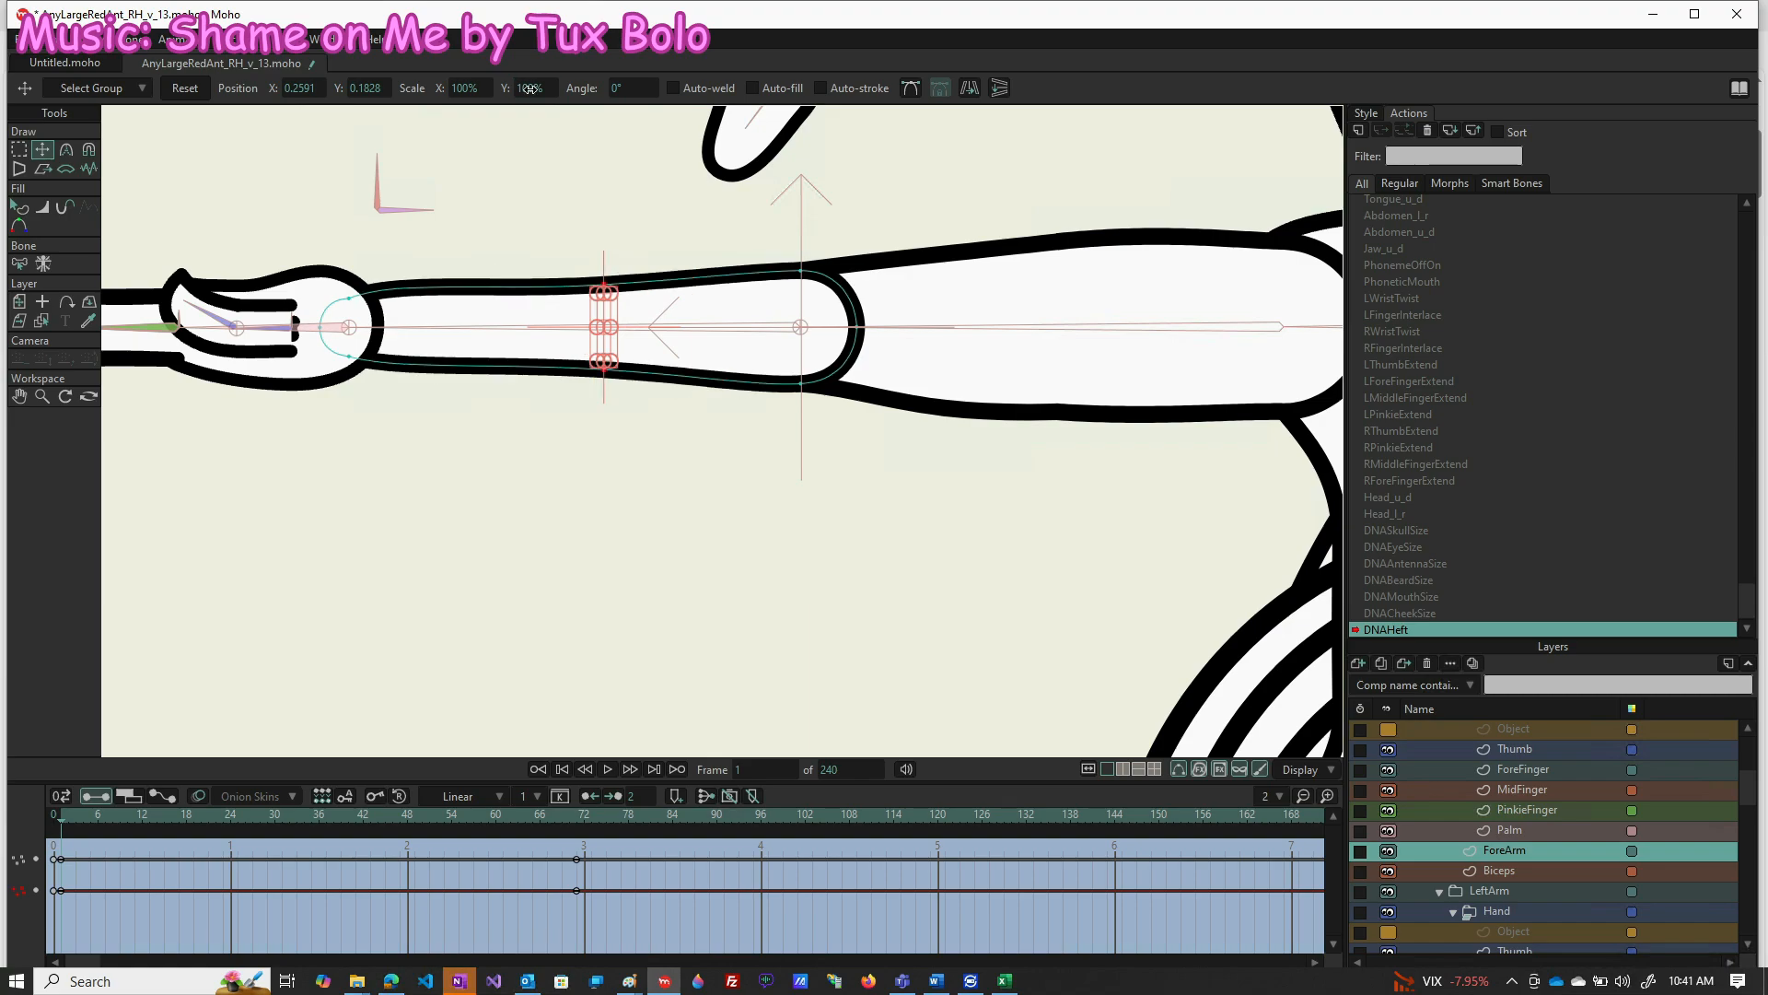
Scale the forearm's two middle points vertically to 150% at frame 141 of the DNAHeft action
click(574, 816)
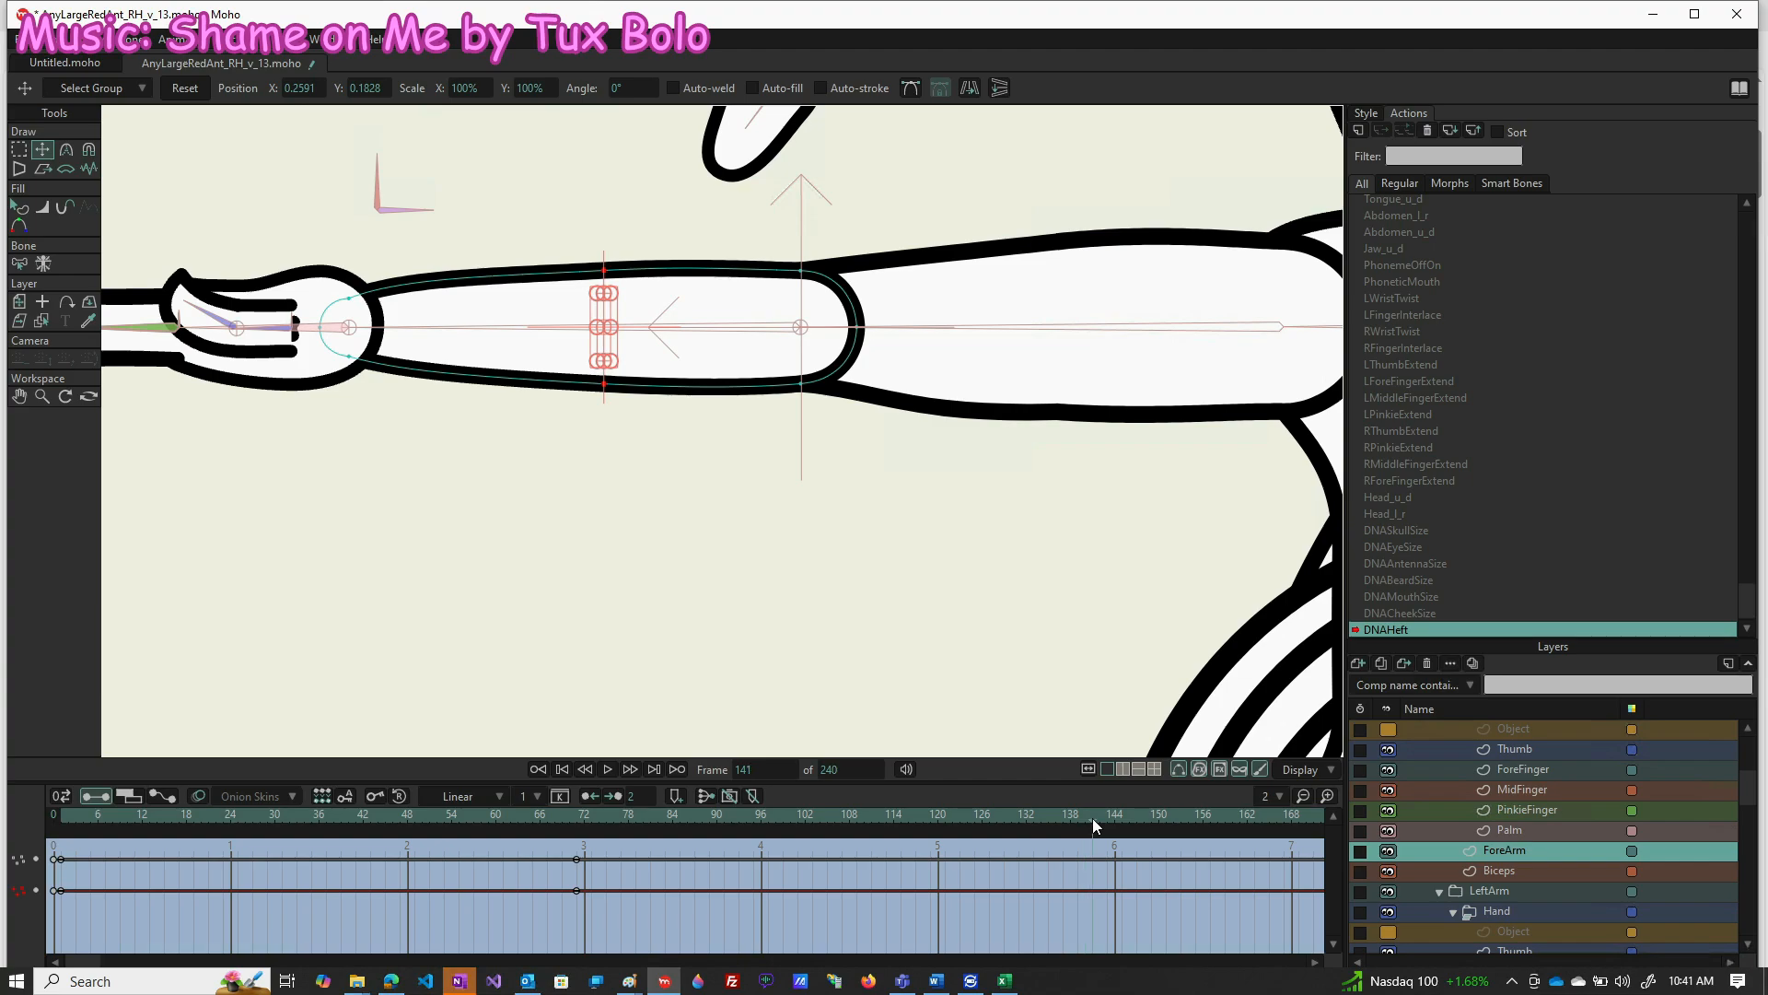
click(478, 89)
click(551, 88)
text(150)
key(Return)
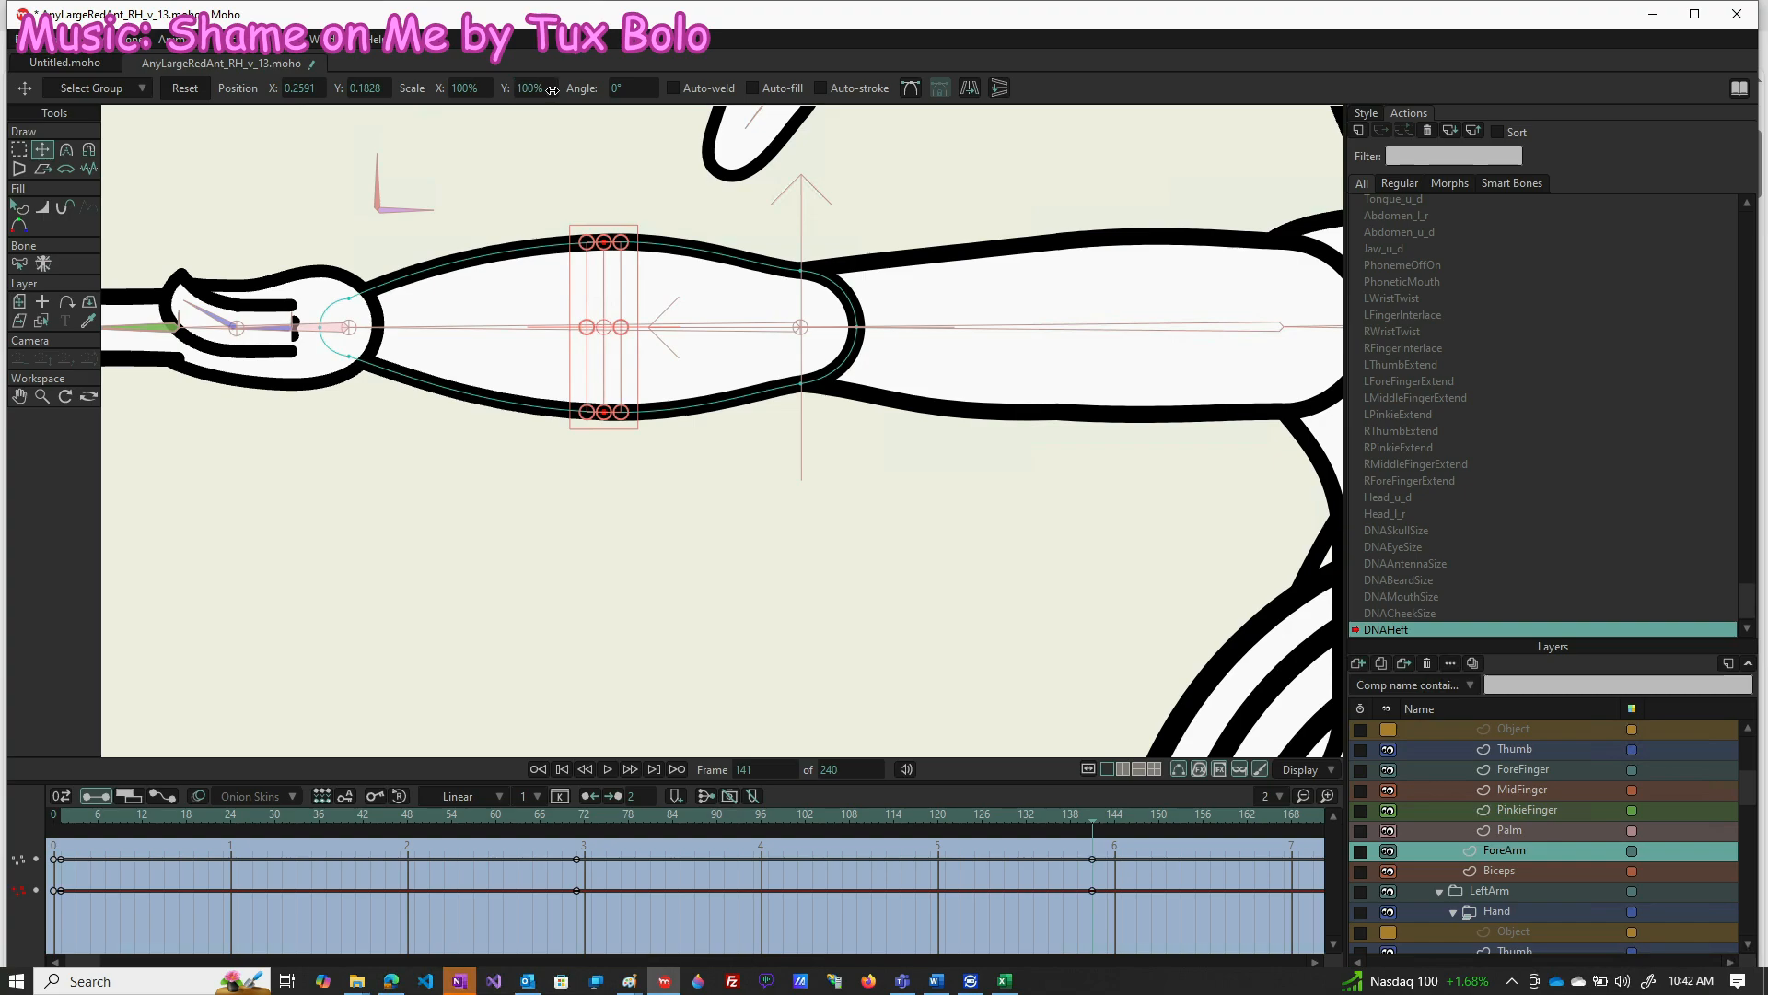
Switch to the right arm's Biceps layer at frame 141 of the DNAHeft action
scroll(494, 506, down, 4)
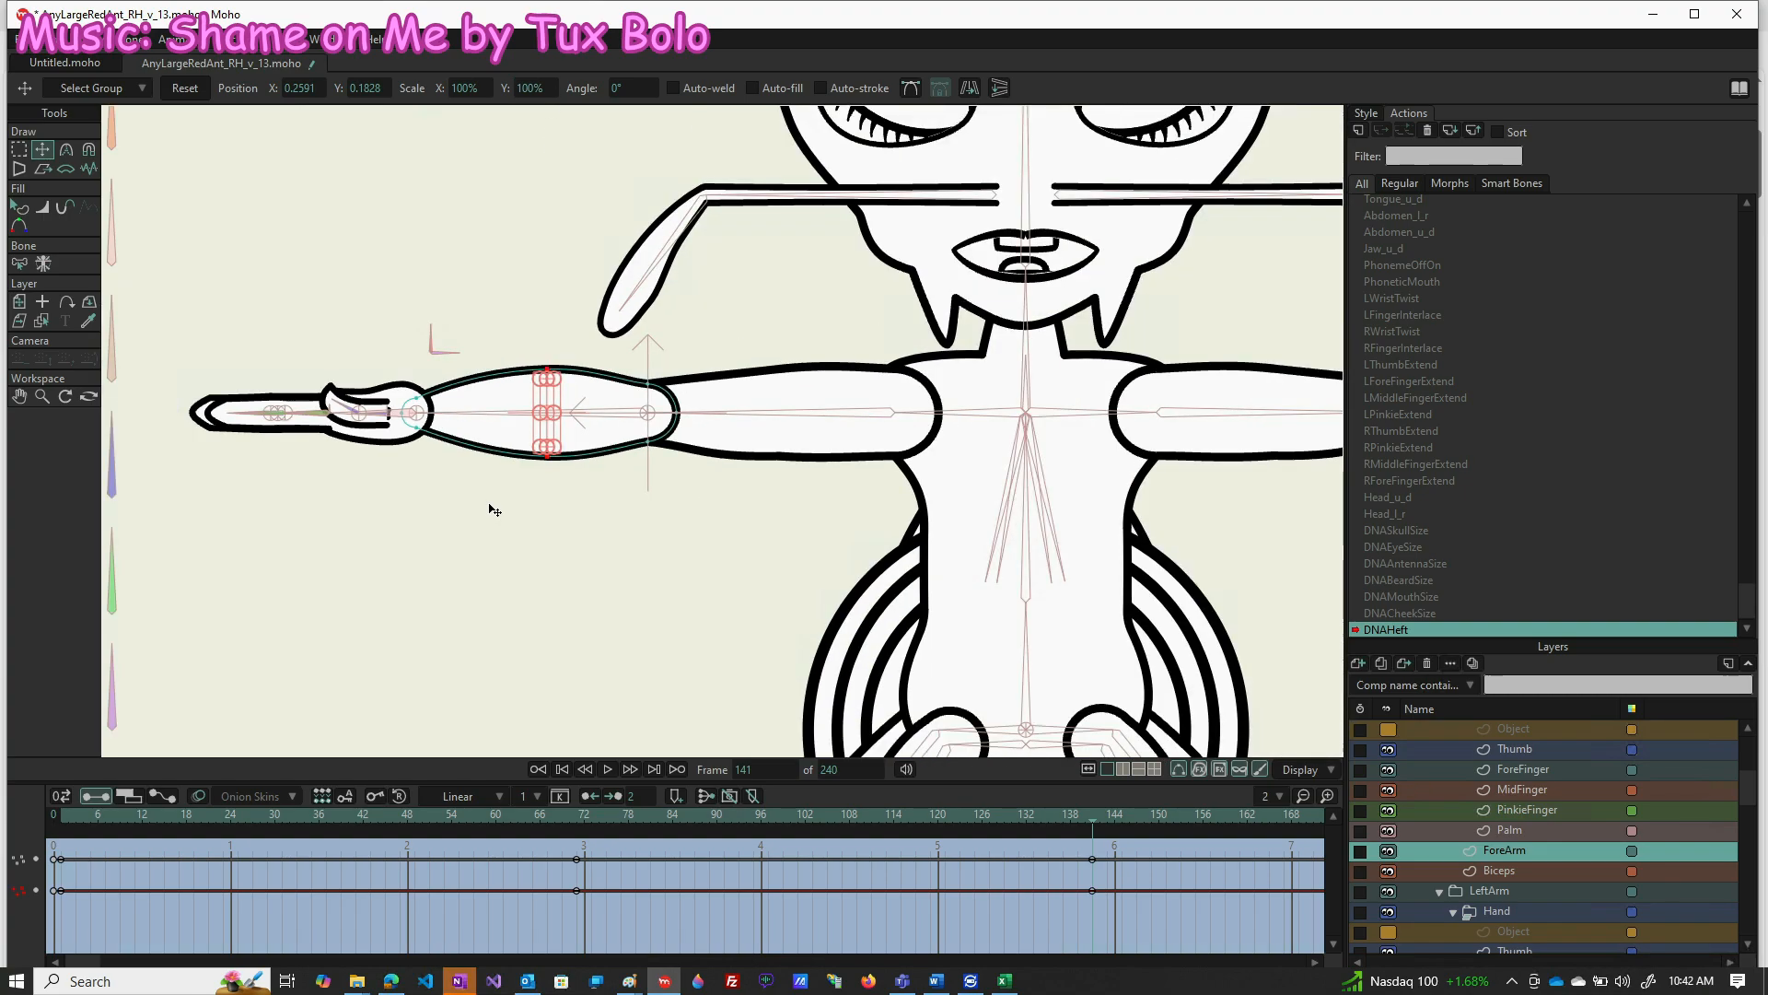
scroll(469, 554, down, 2)
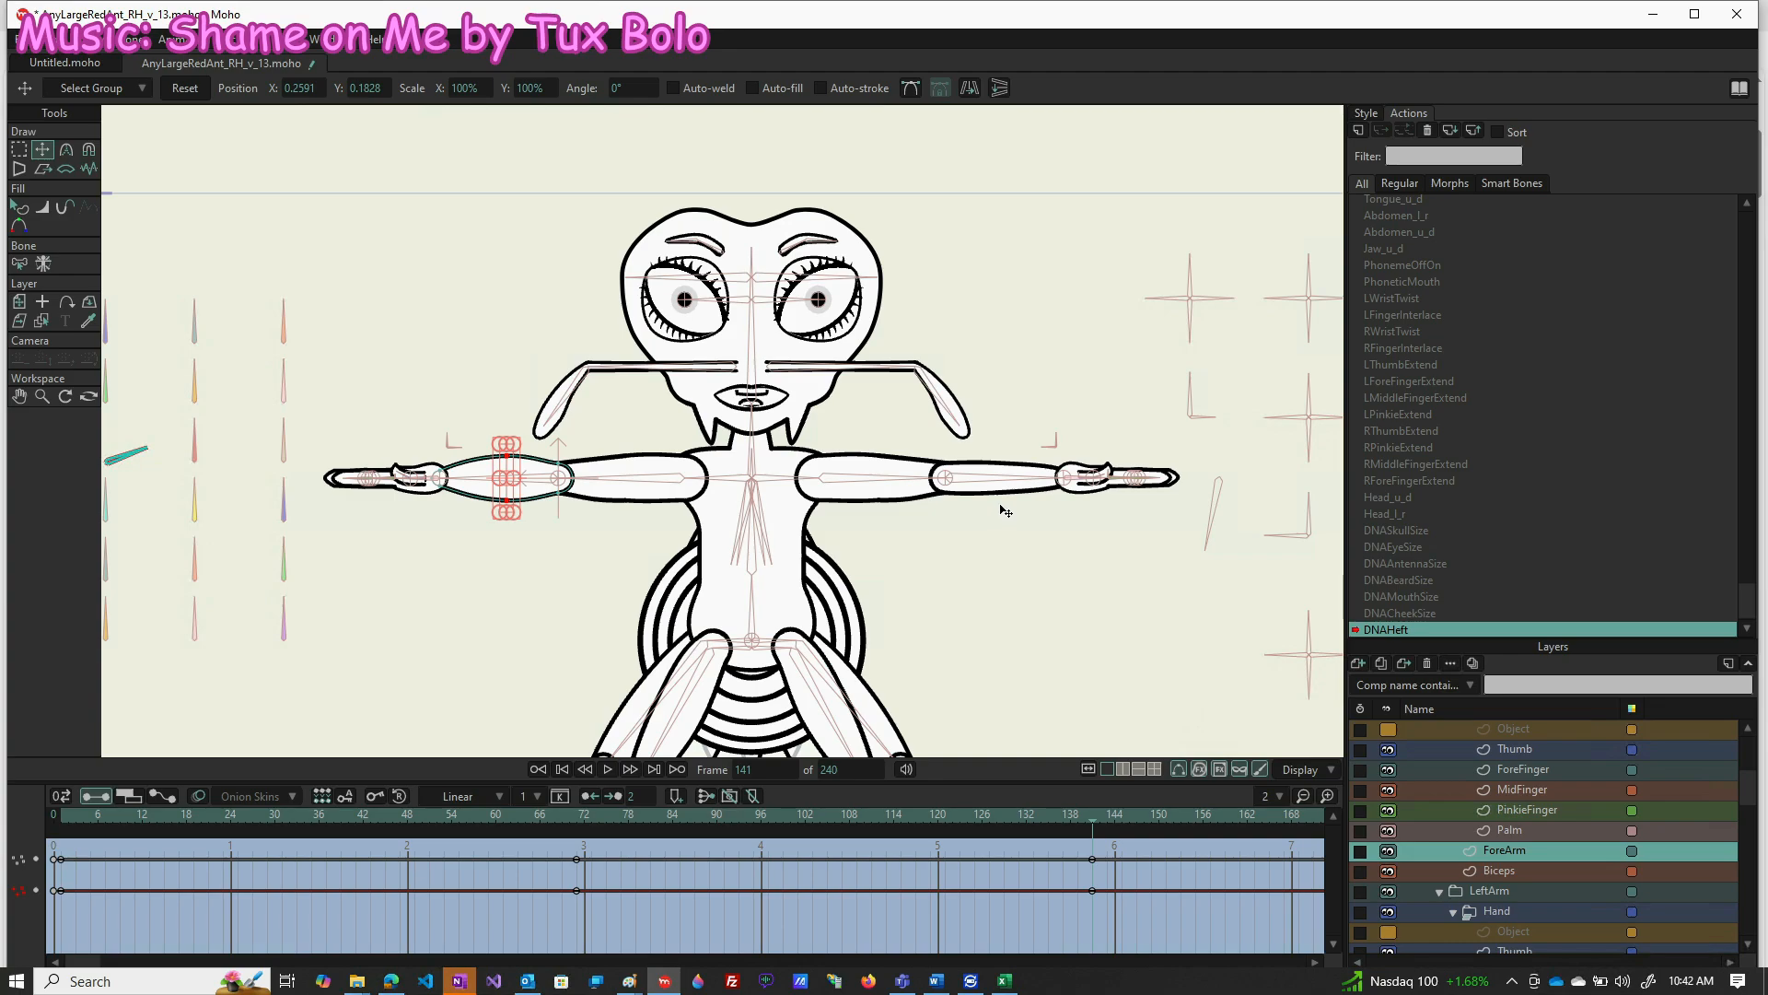
click(1501, 869)
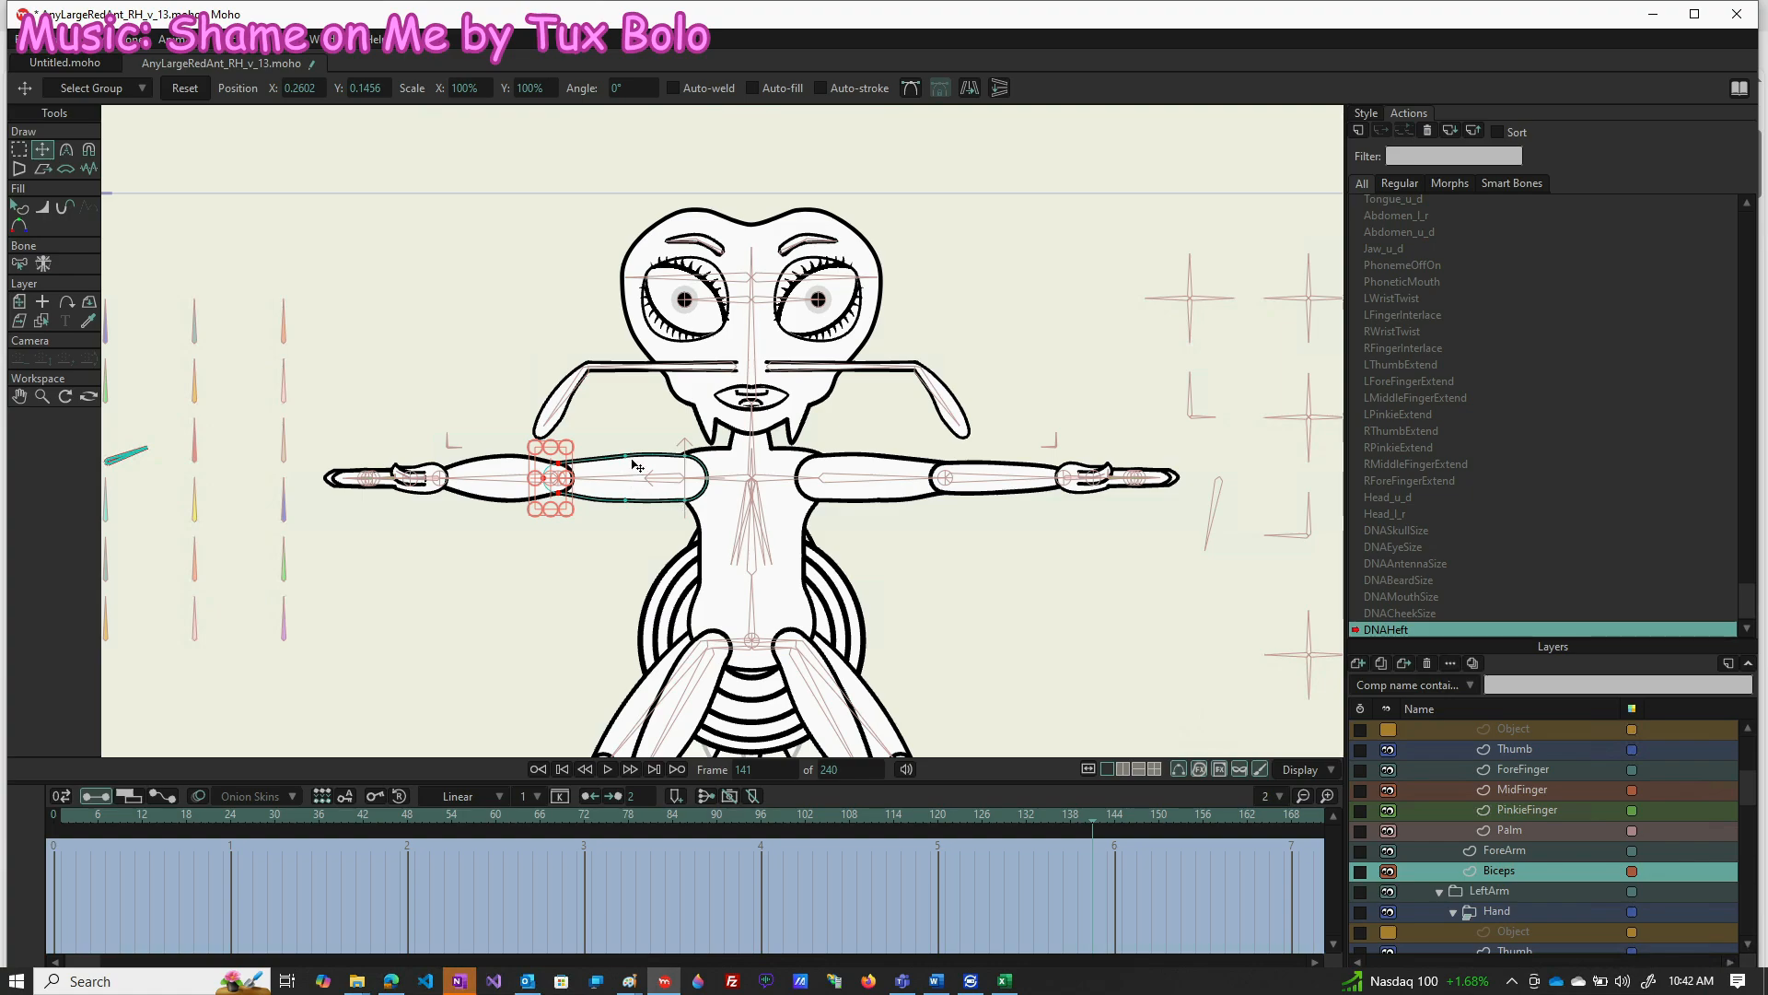
key(b)
drag(659, 430, 596, 544)
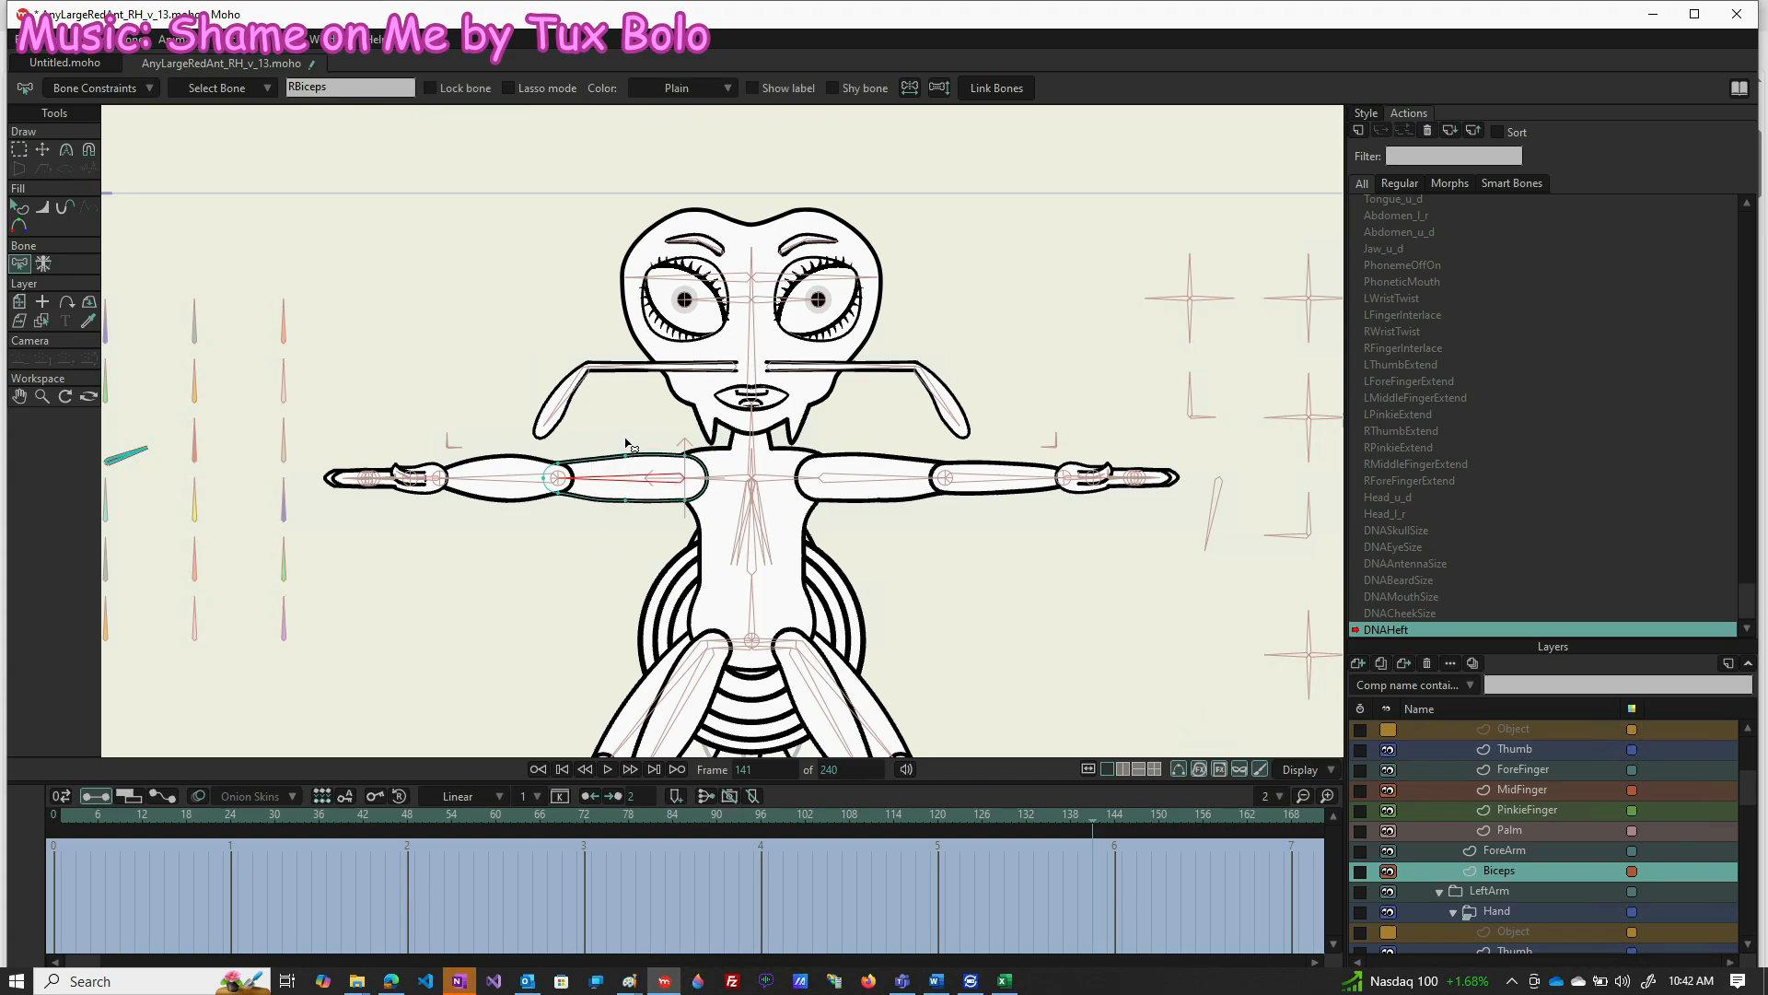
key(t)
drag(643, 456, 625, 541)
key(ctrl+z)
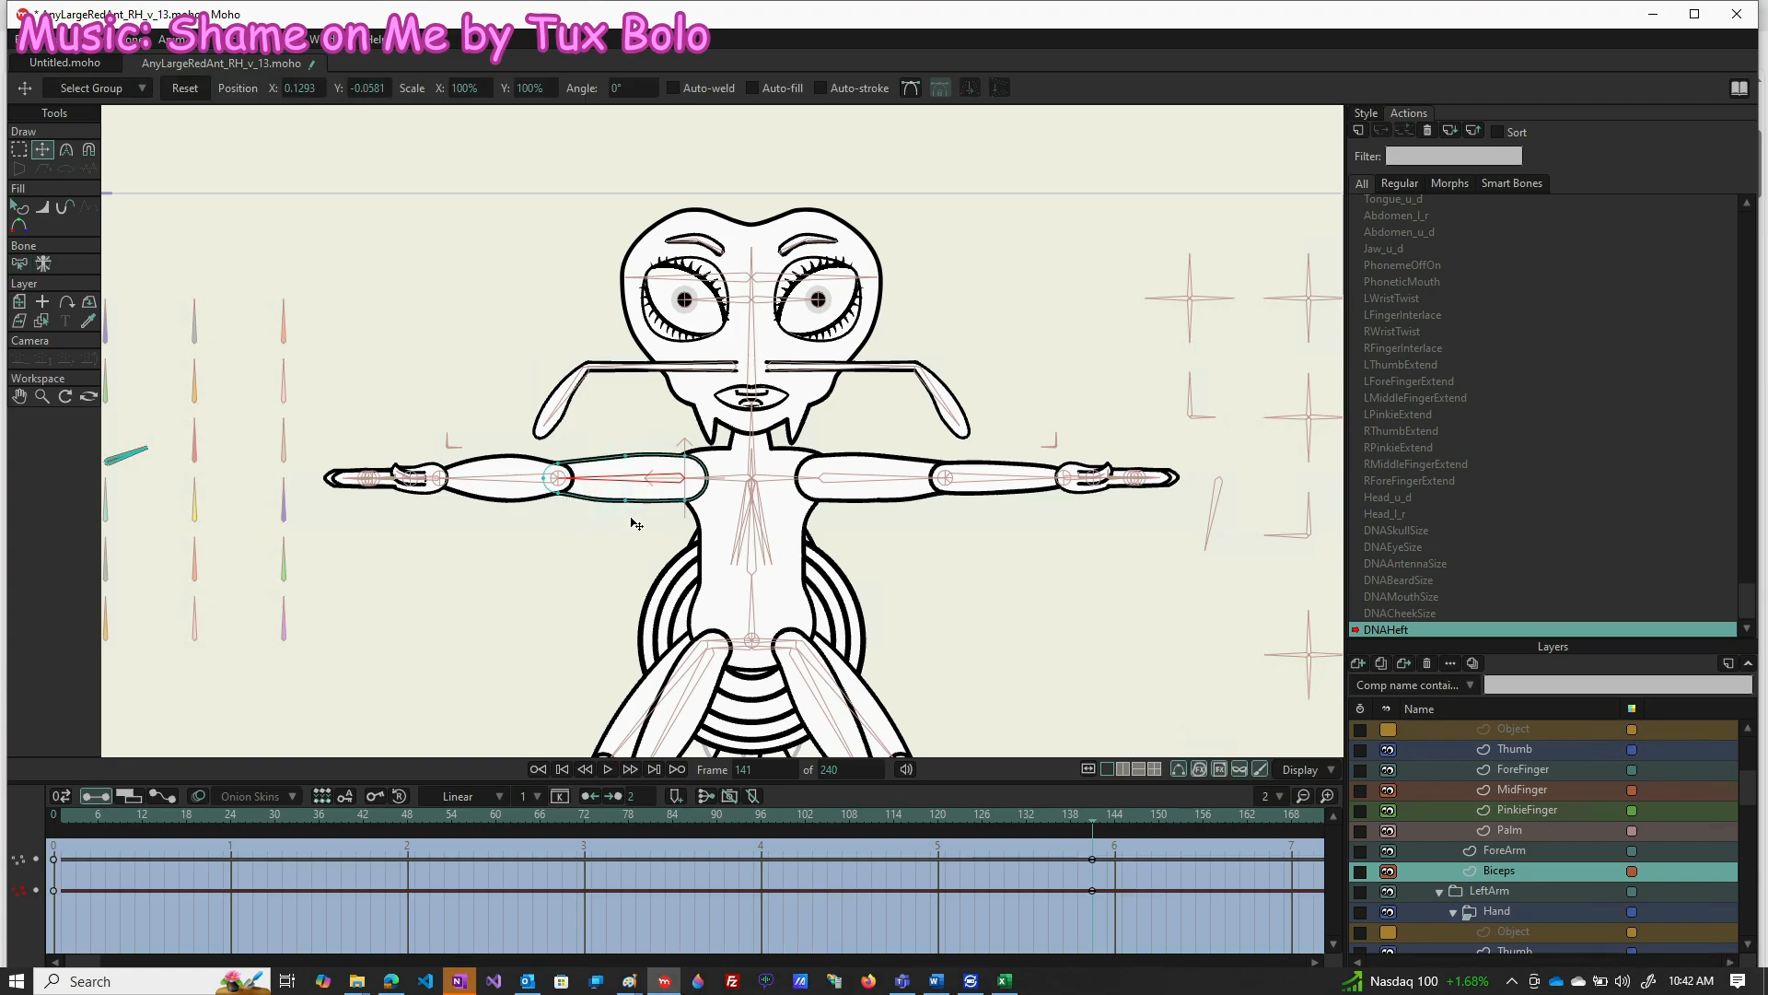
Select the right biceps' two middle points and scale them vertically to 150% at frame 141
key(g)
drag(644, 442, 614, 536)
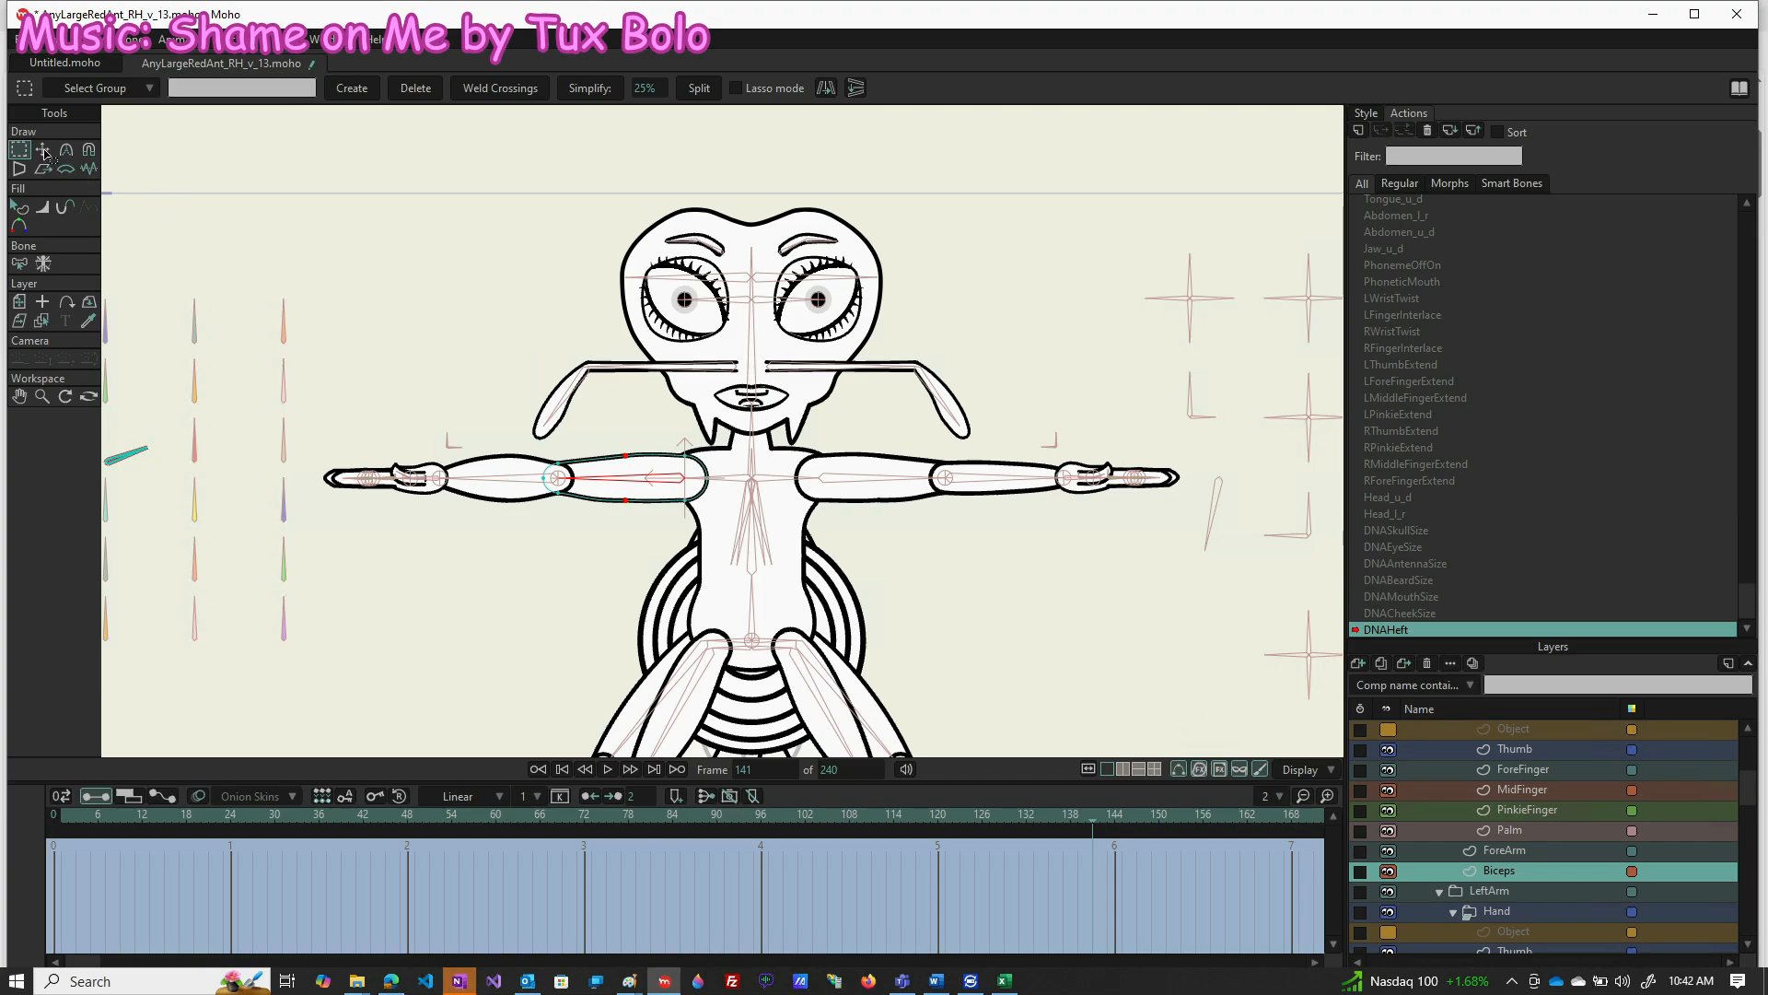
key(t)
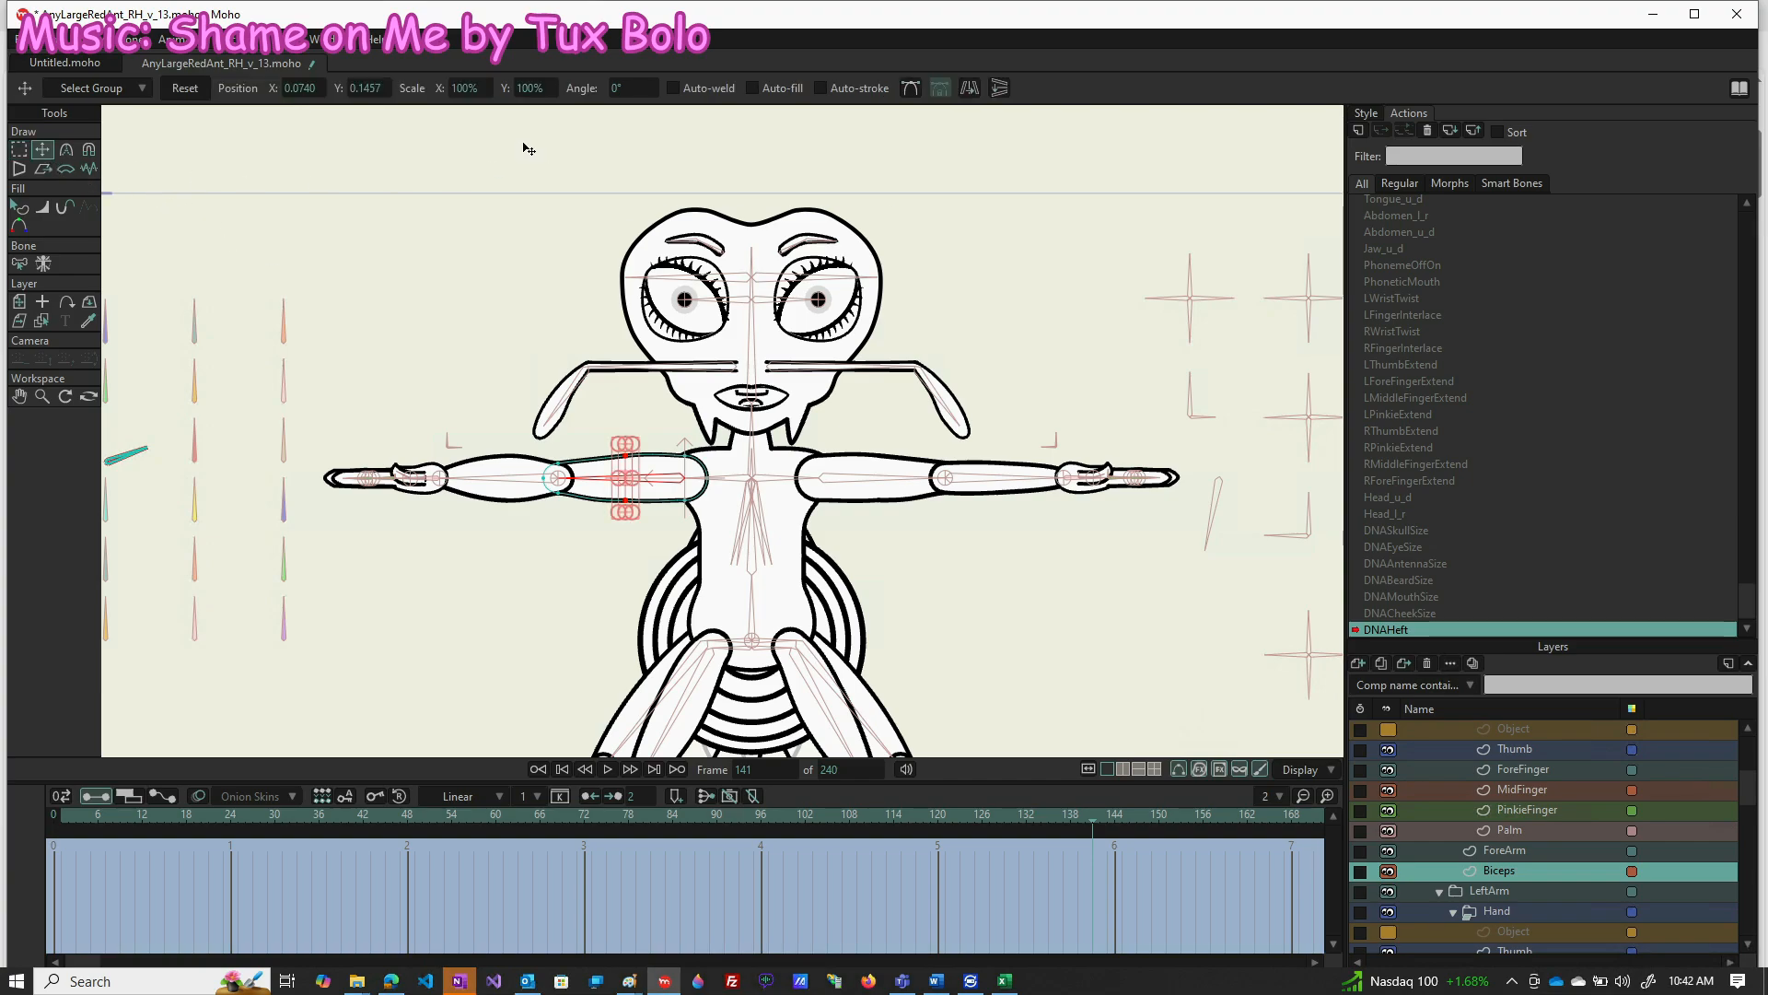
click(523, 88)
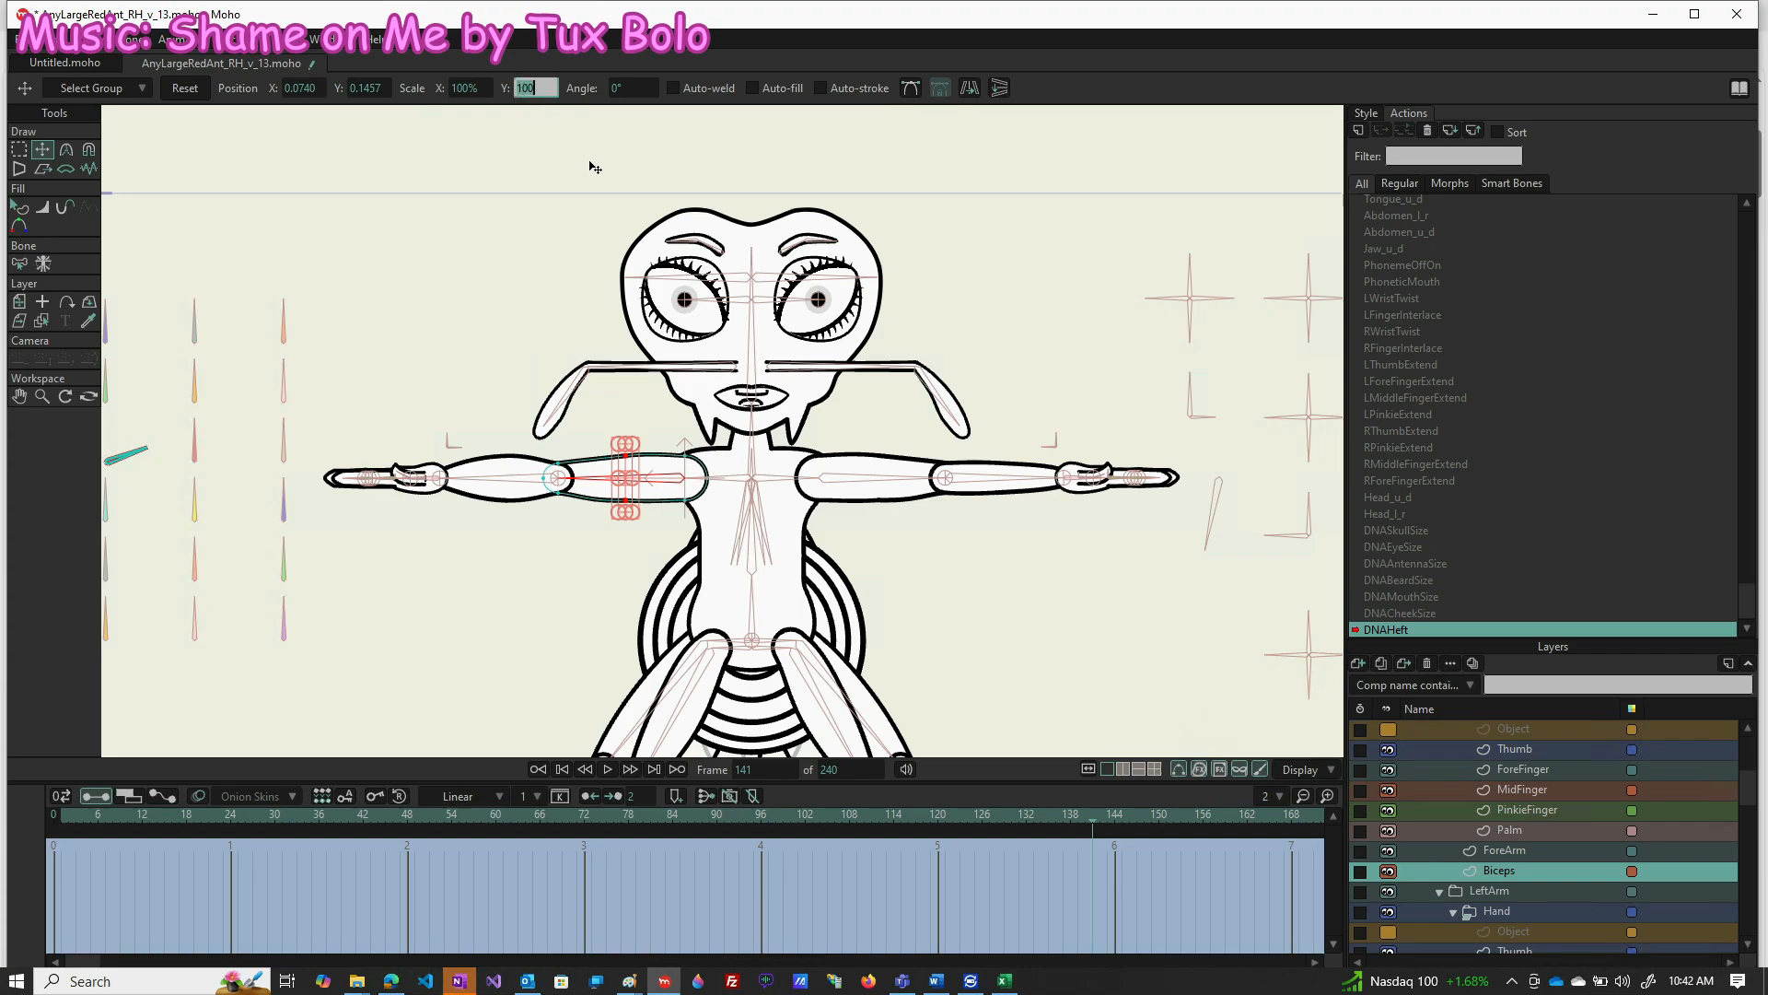
text(150)
key(Return)
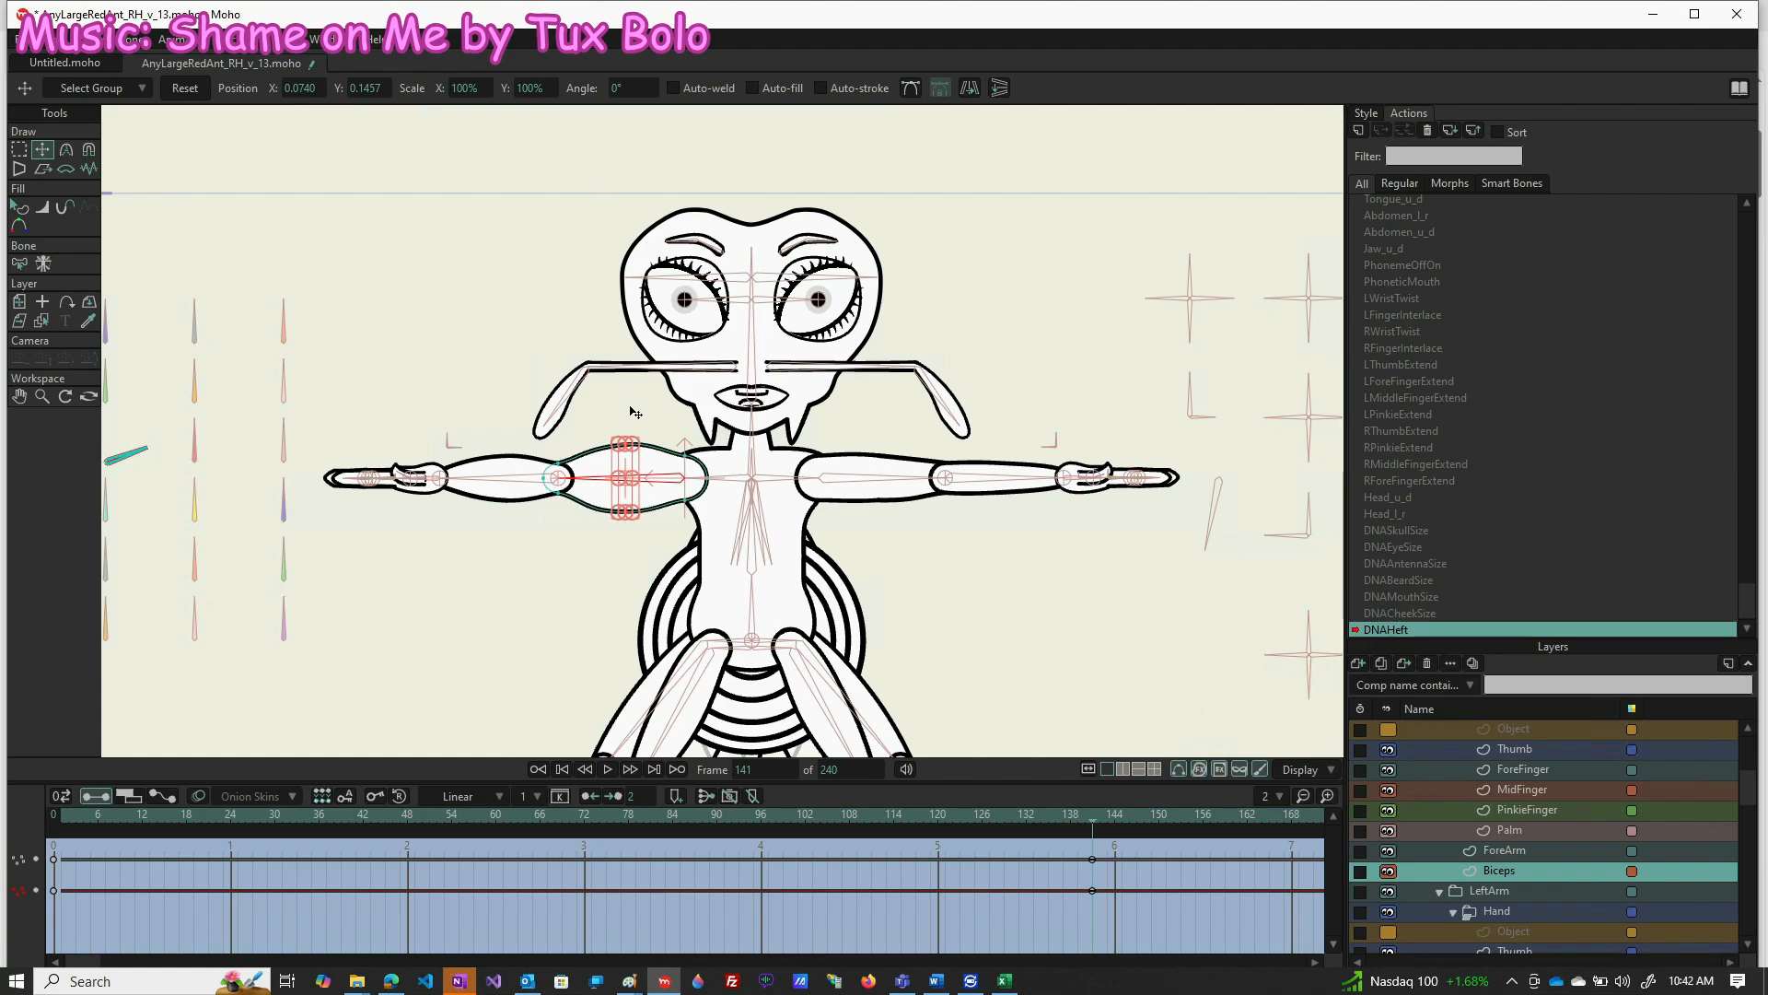
Thin the right biceps by scaling its middle points down vertically at frame 1, and reset them at frame 71
click(61, 818)
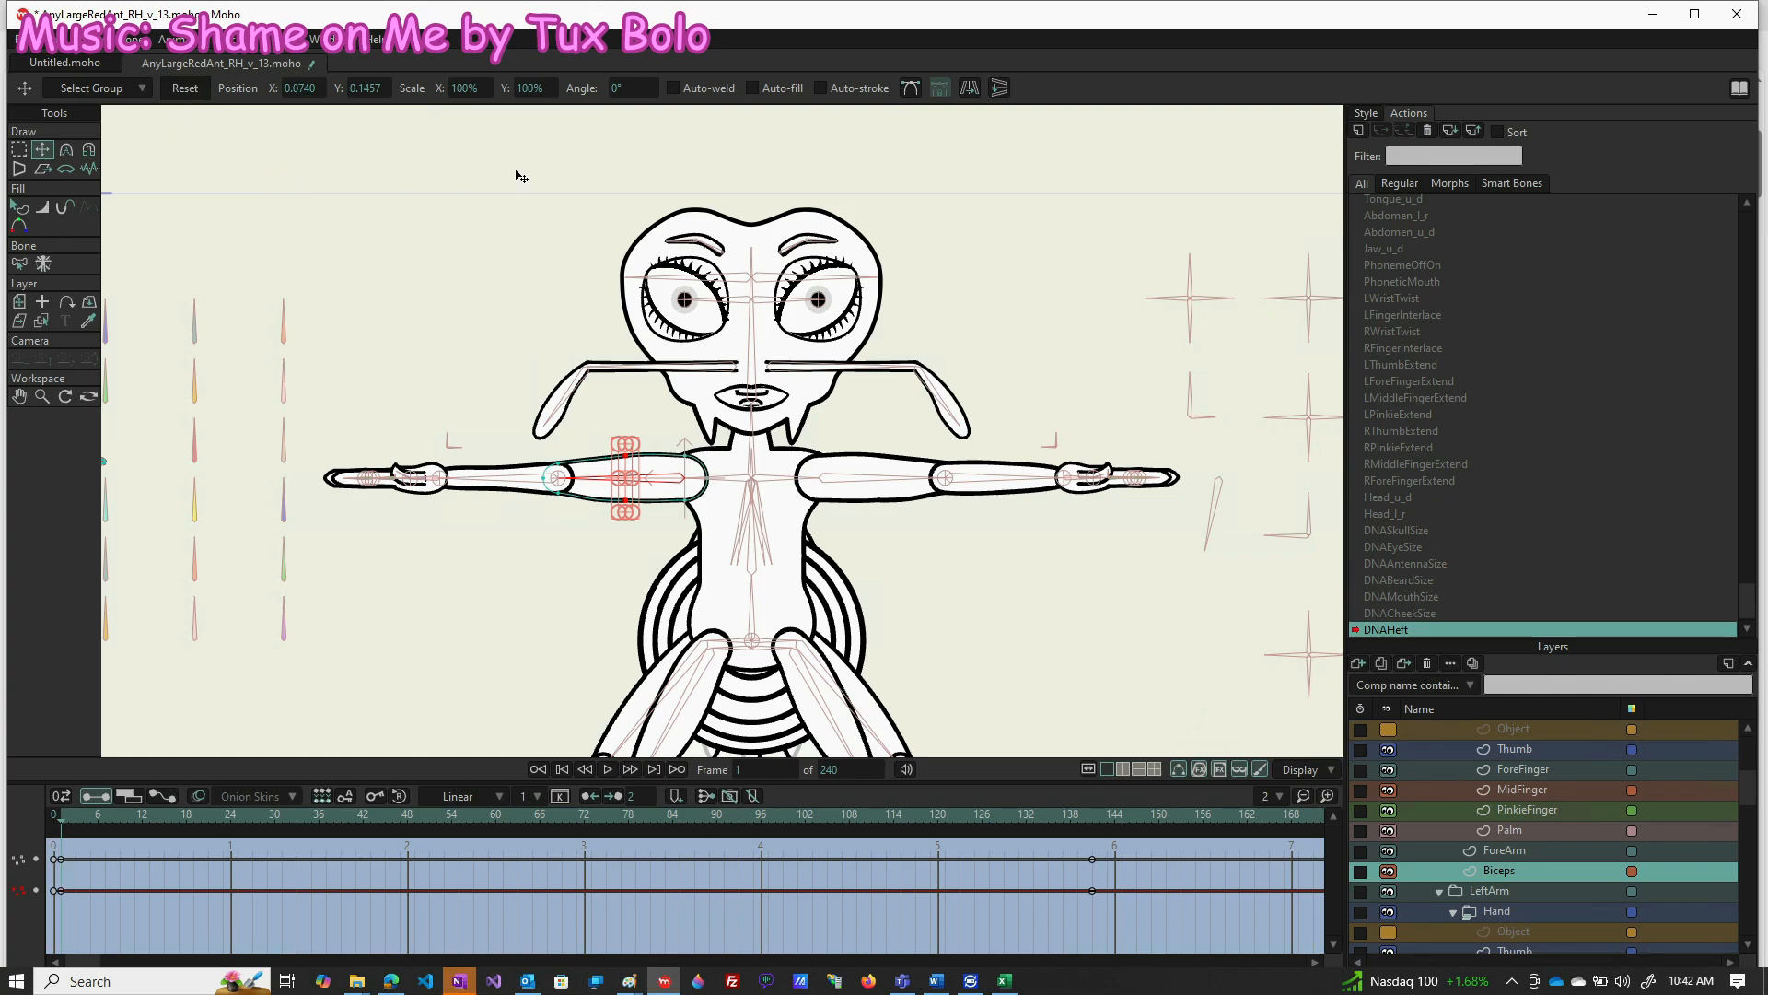
click(521, 91)
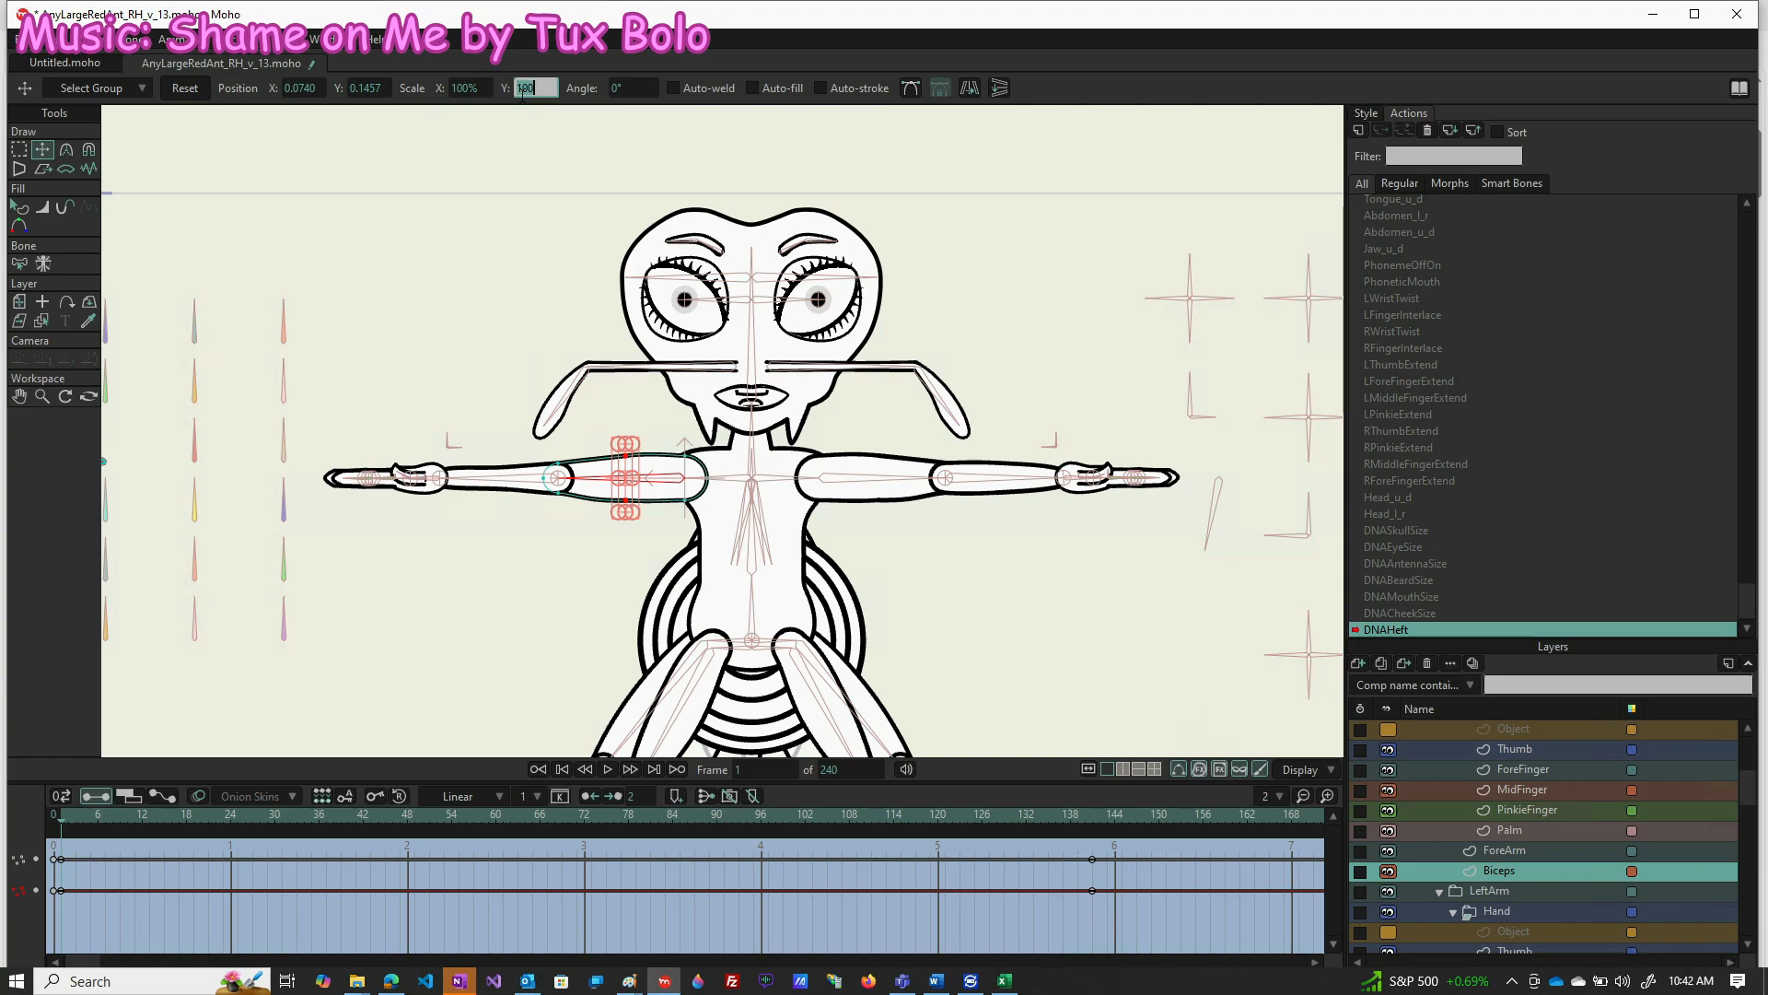
key(Return)
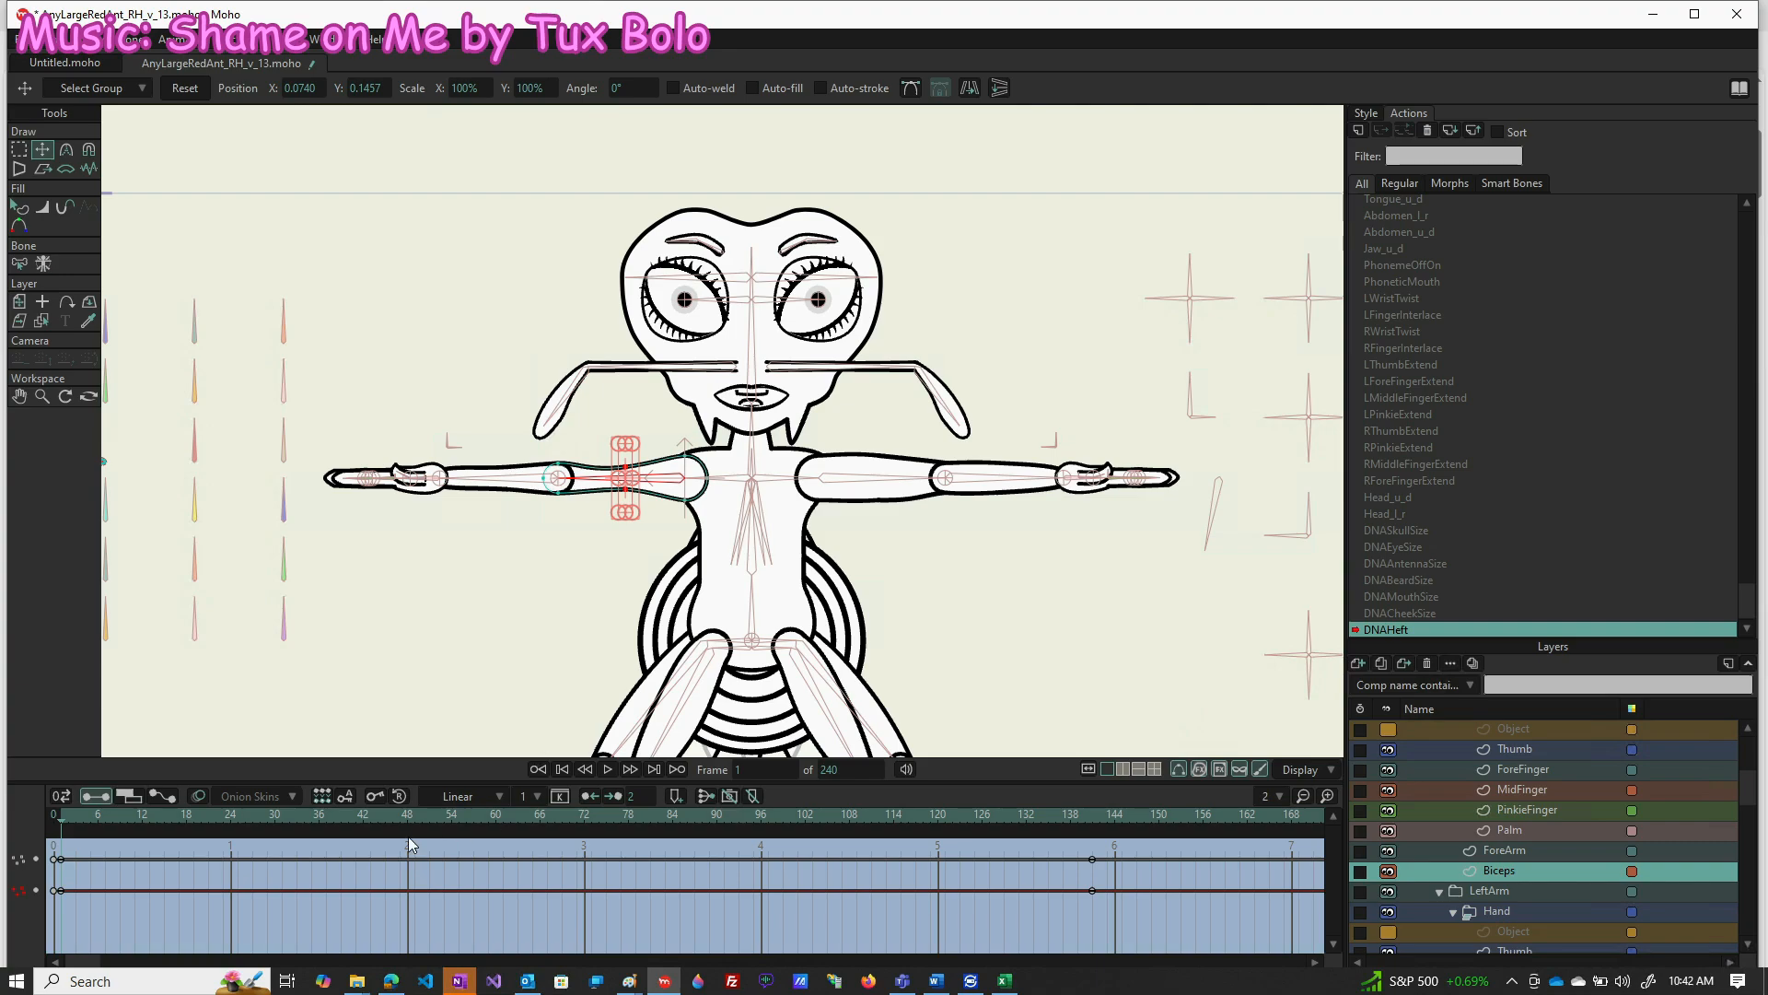
click(576, 815)
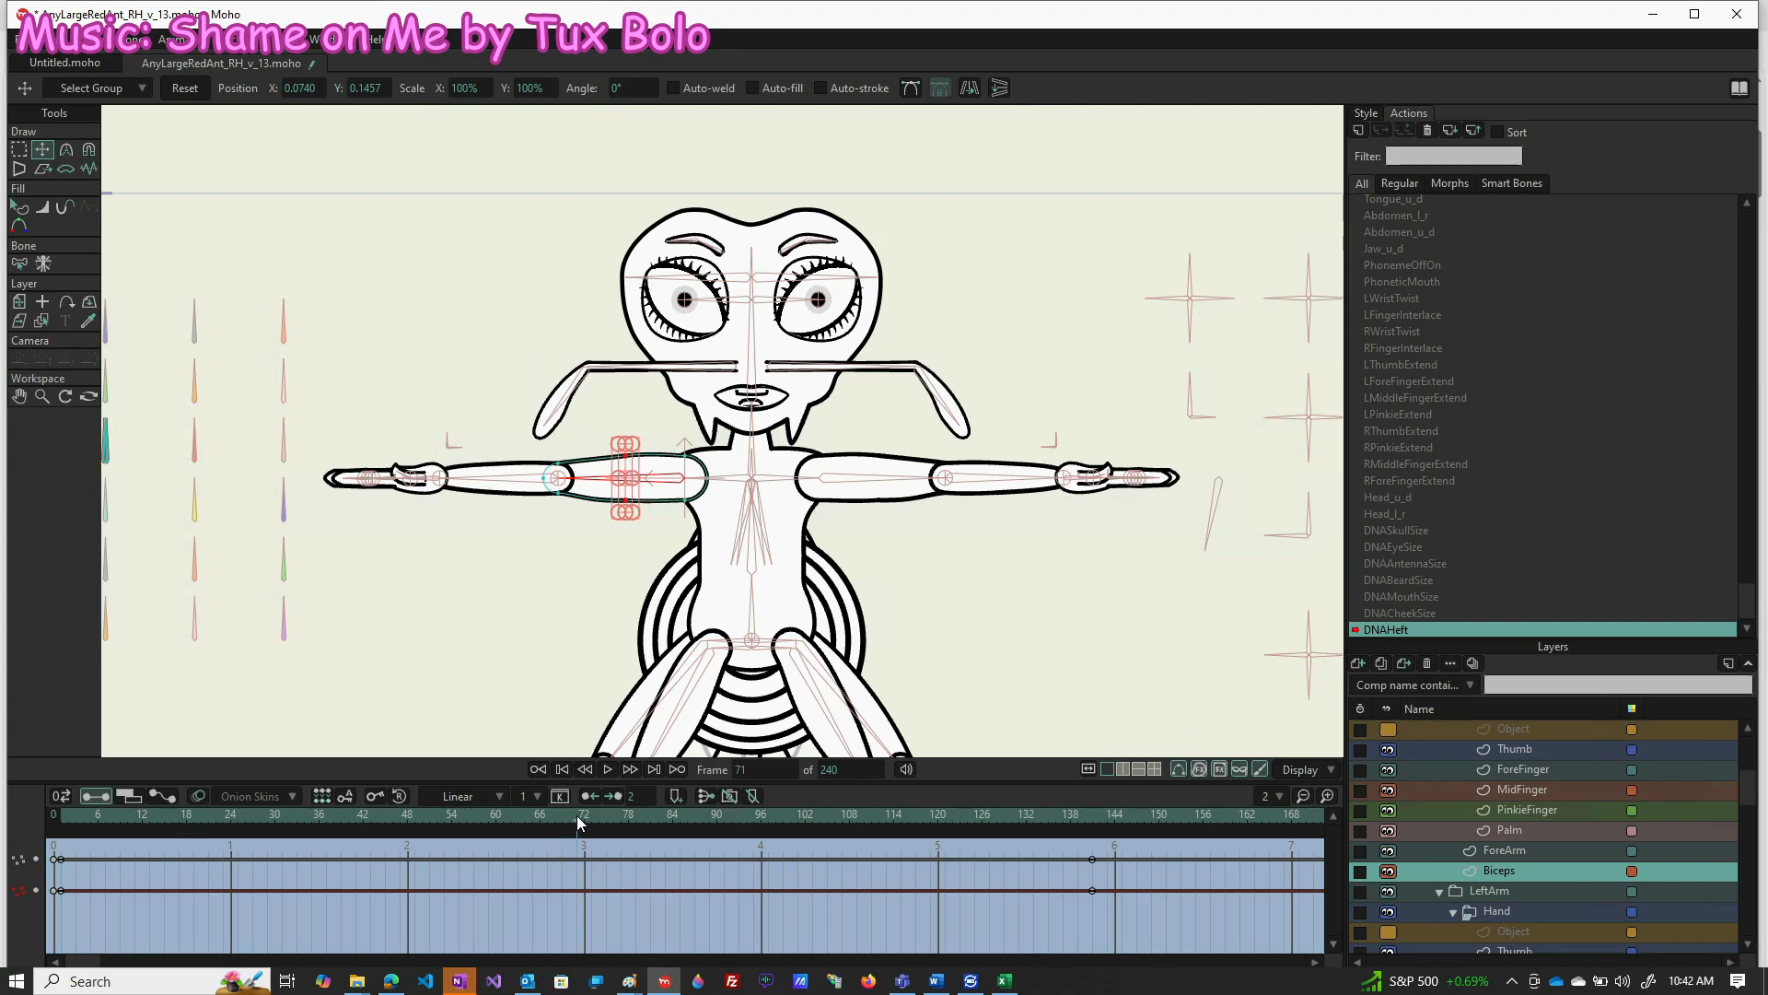
click(186, 87)
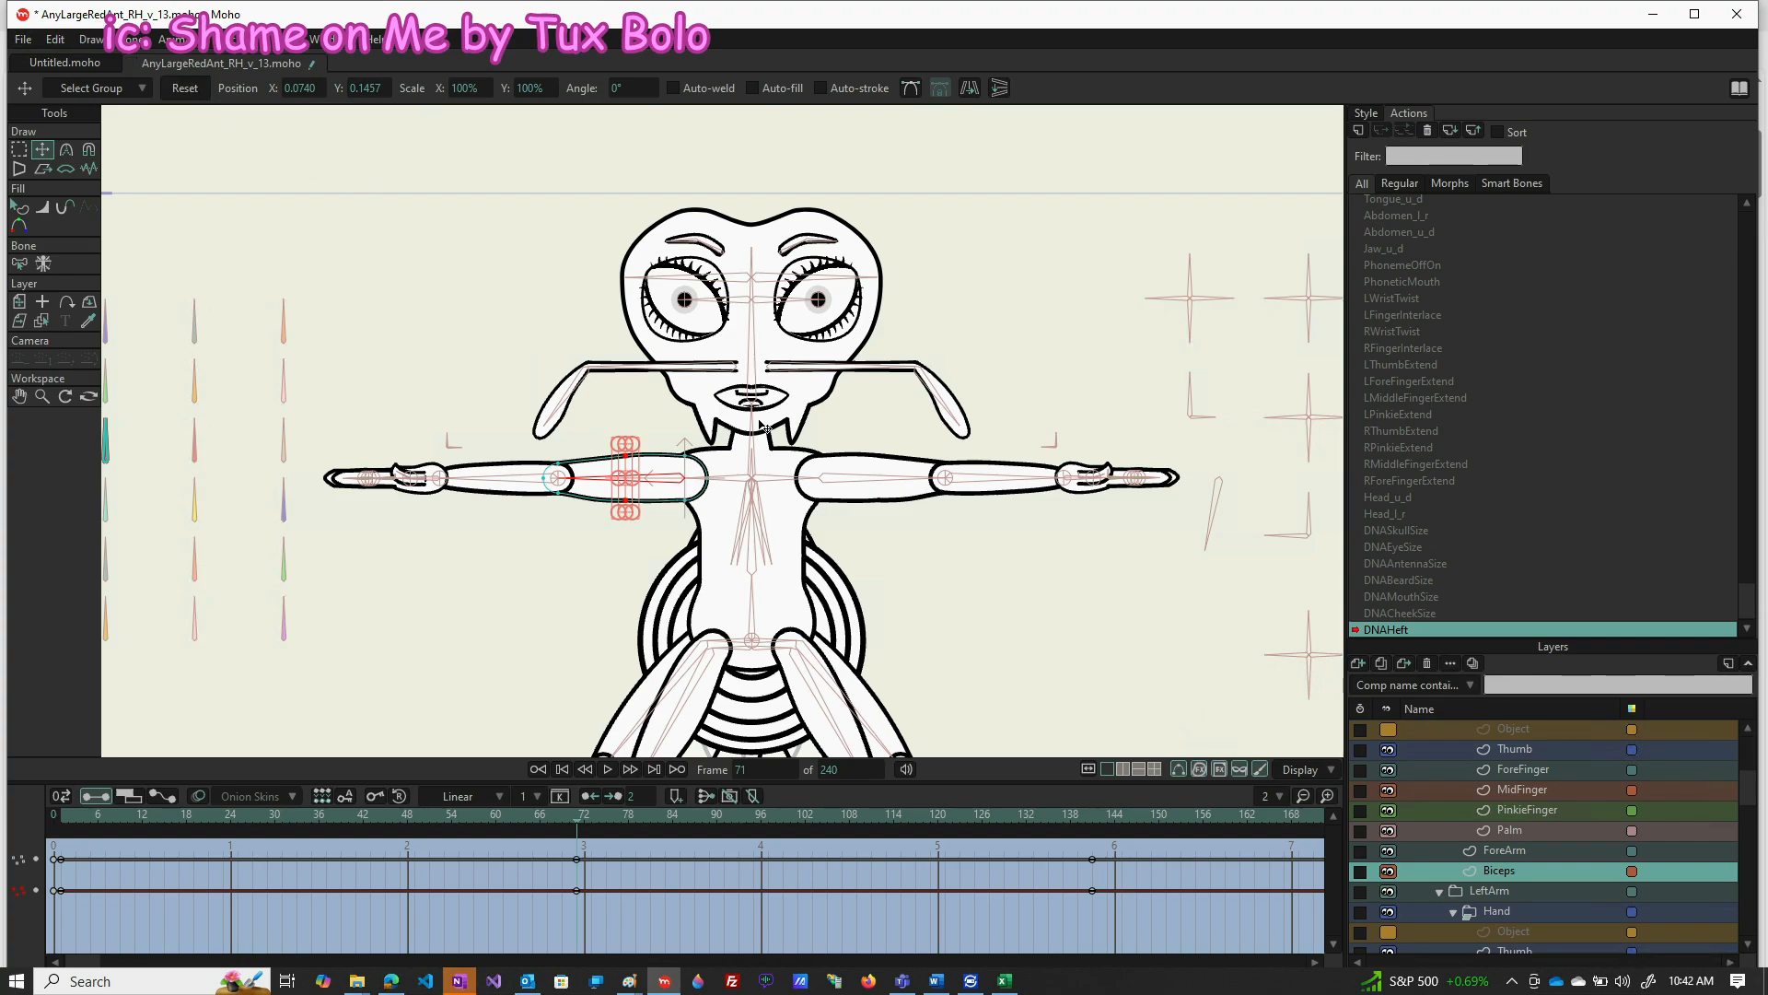
Switch to the LeftArm group's ForeArm layer and select its two middle points for transforming
scroll(1543, 844, down, 1)
double_click(1544, 847)
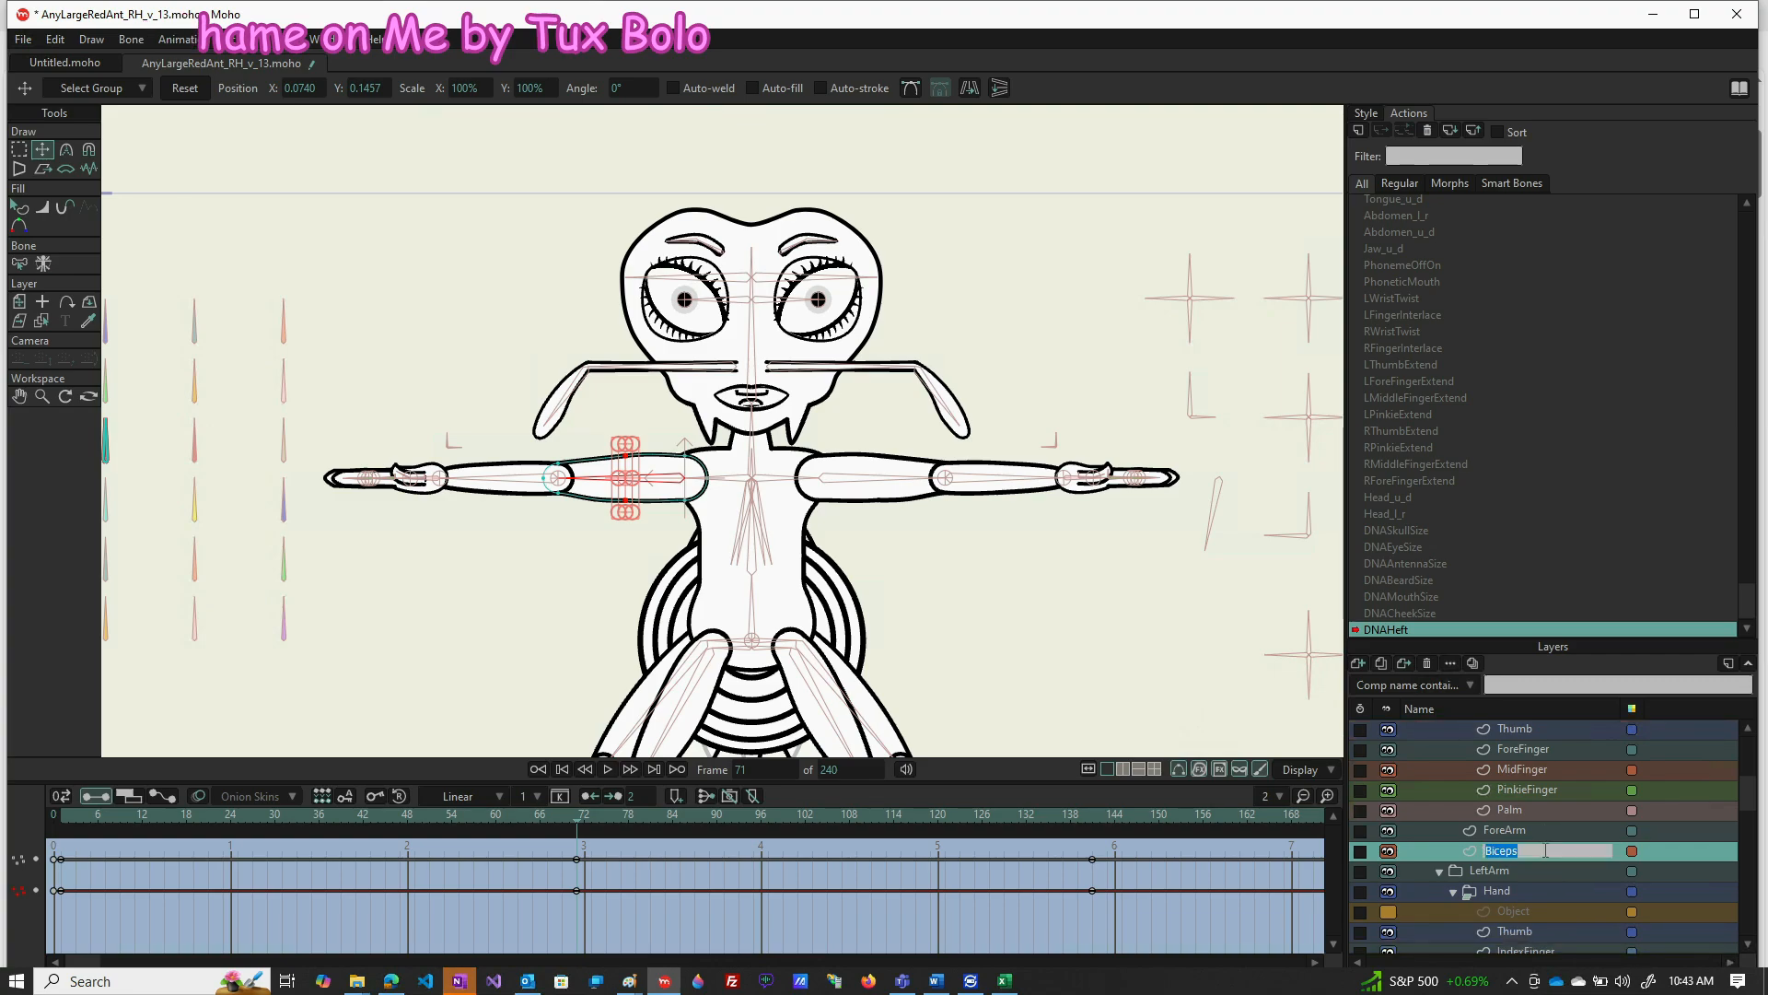
click(1543, 911)
scroll(1542, 910, down, 5)
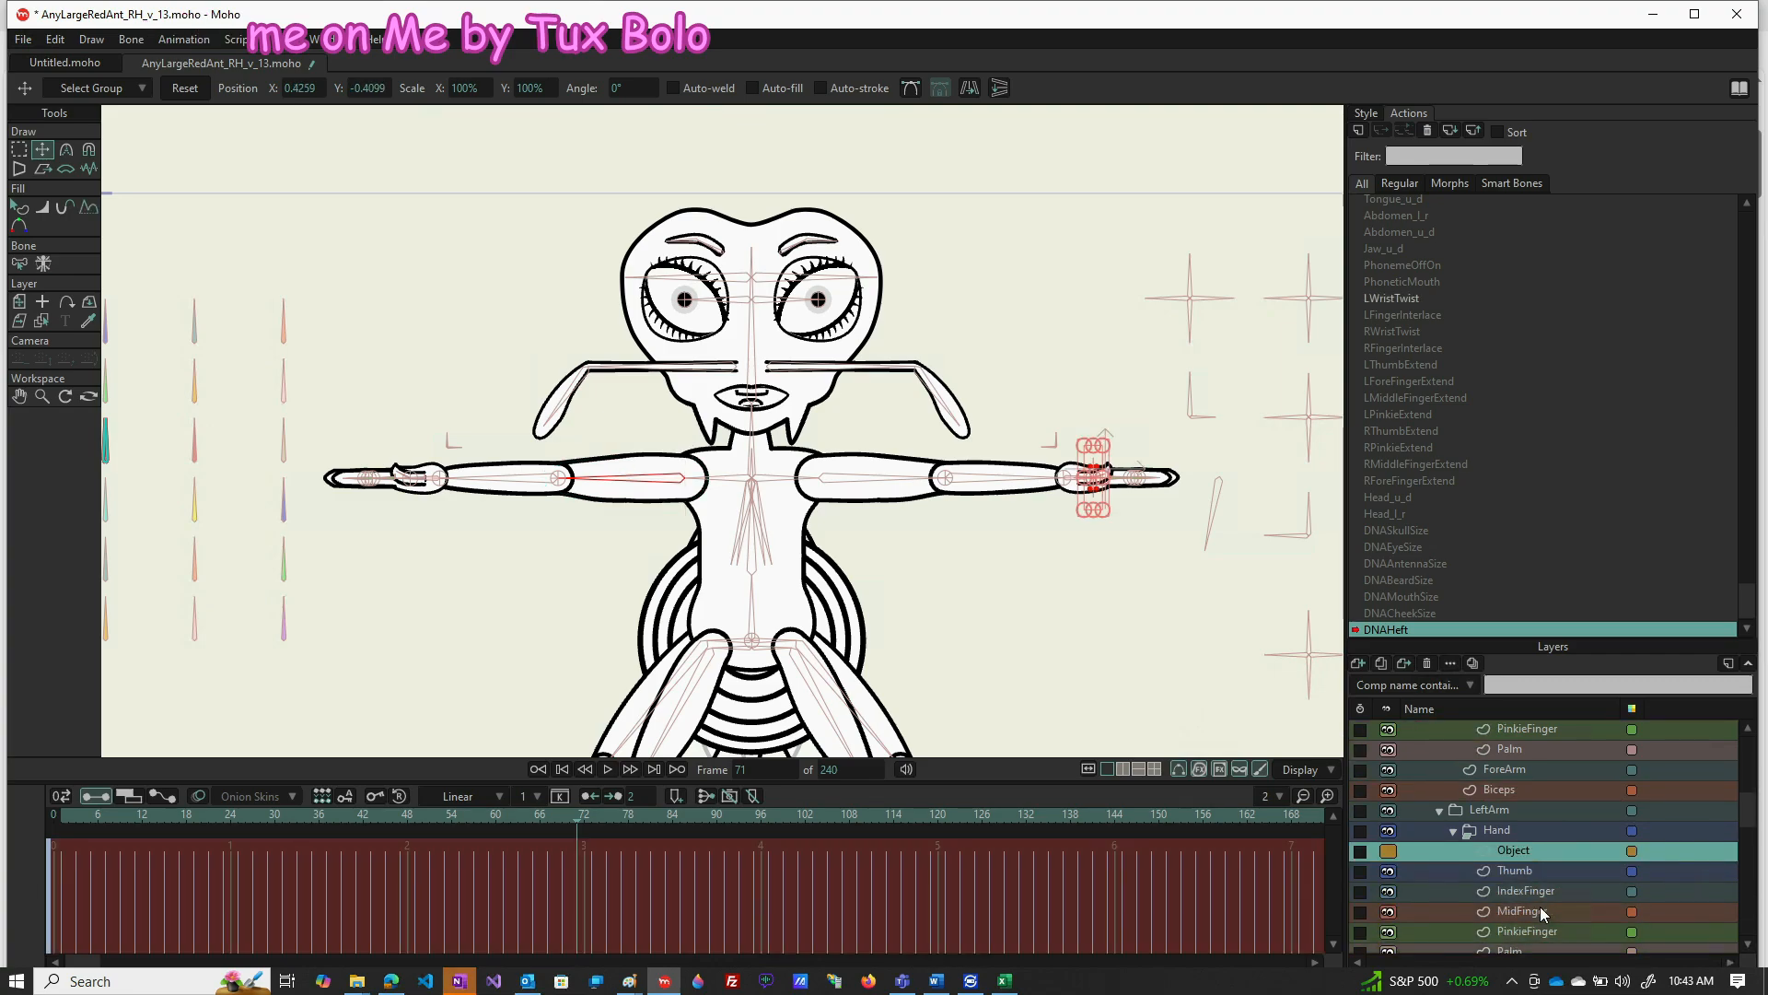
click(1539, 891)
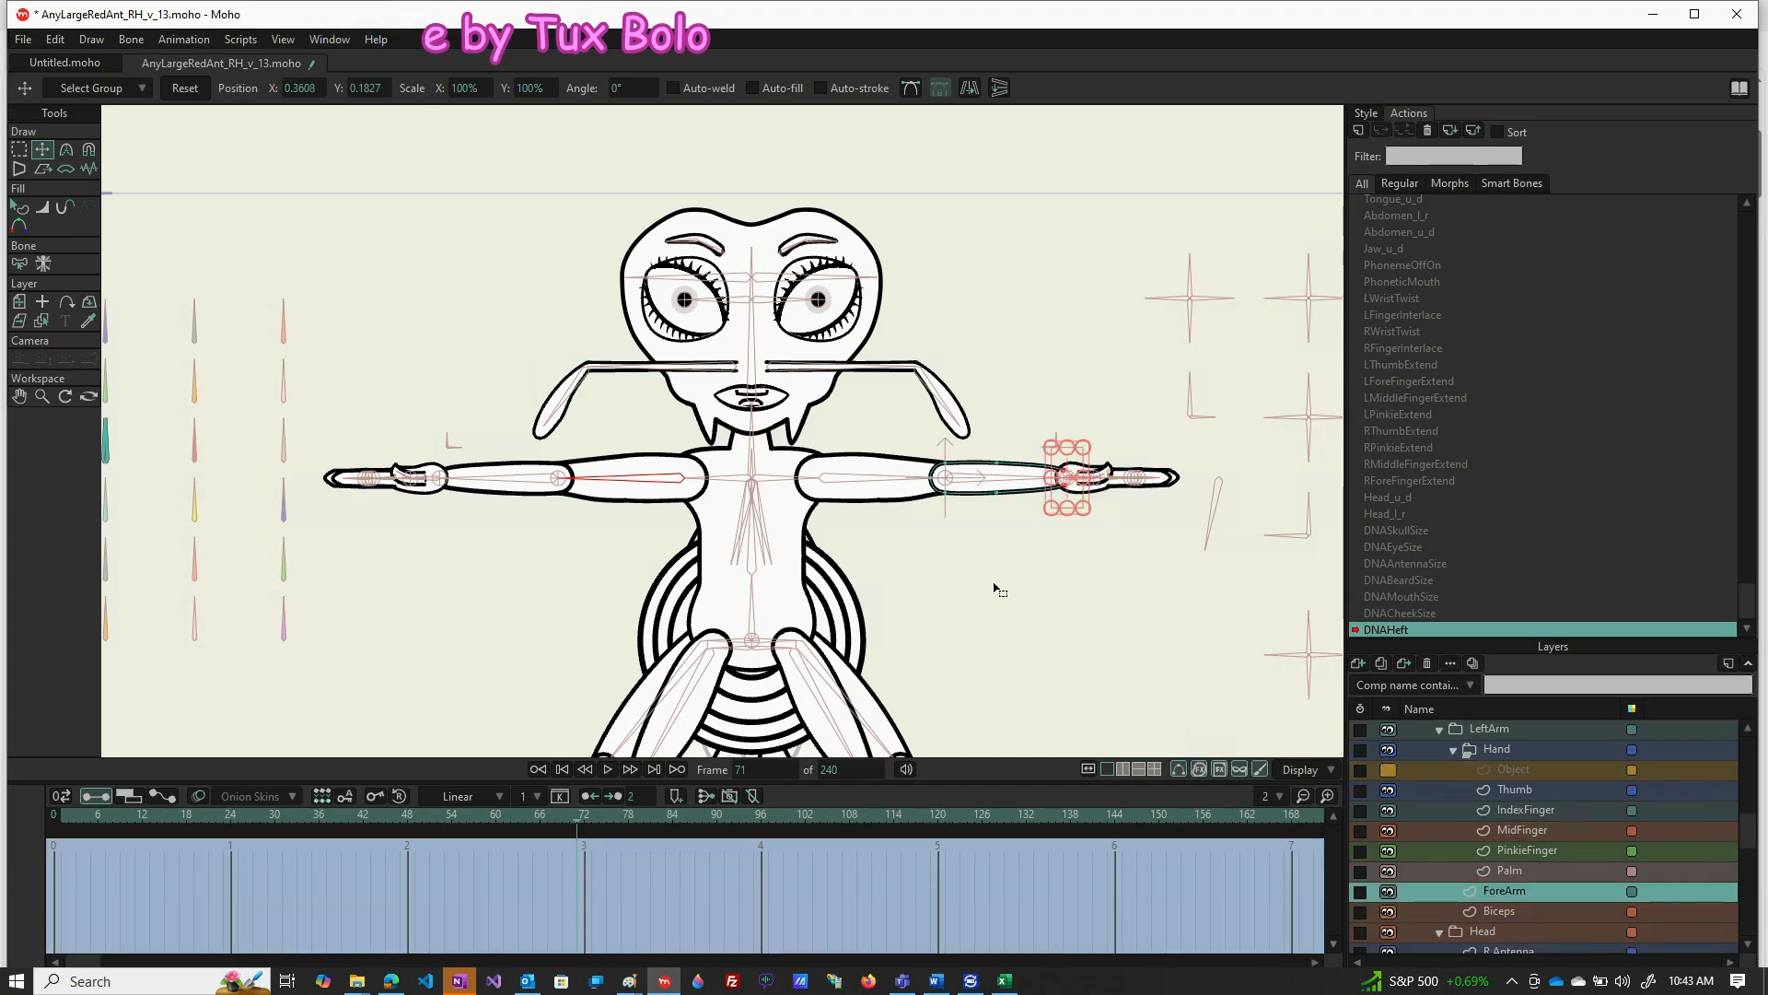
key(g)
drag(1009, 457, 990, 520)
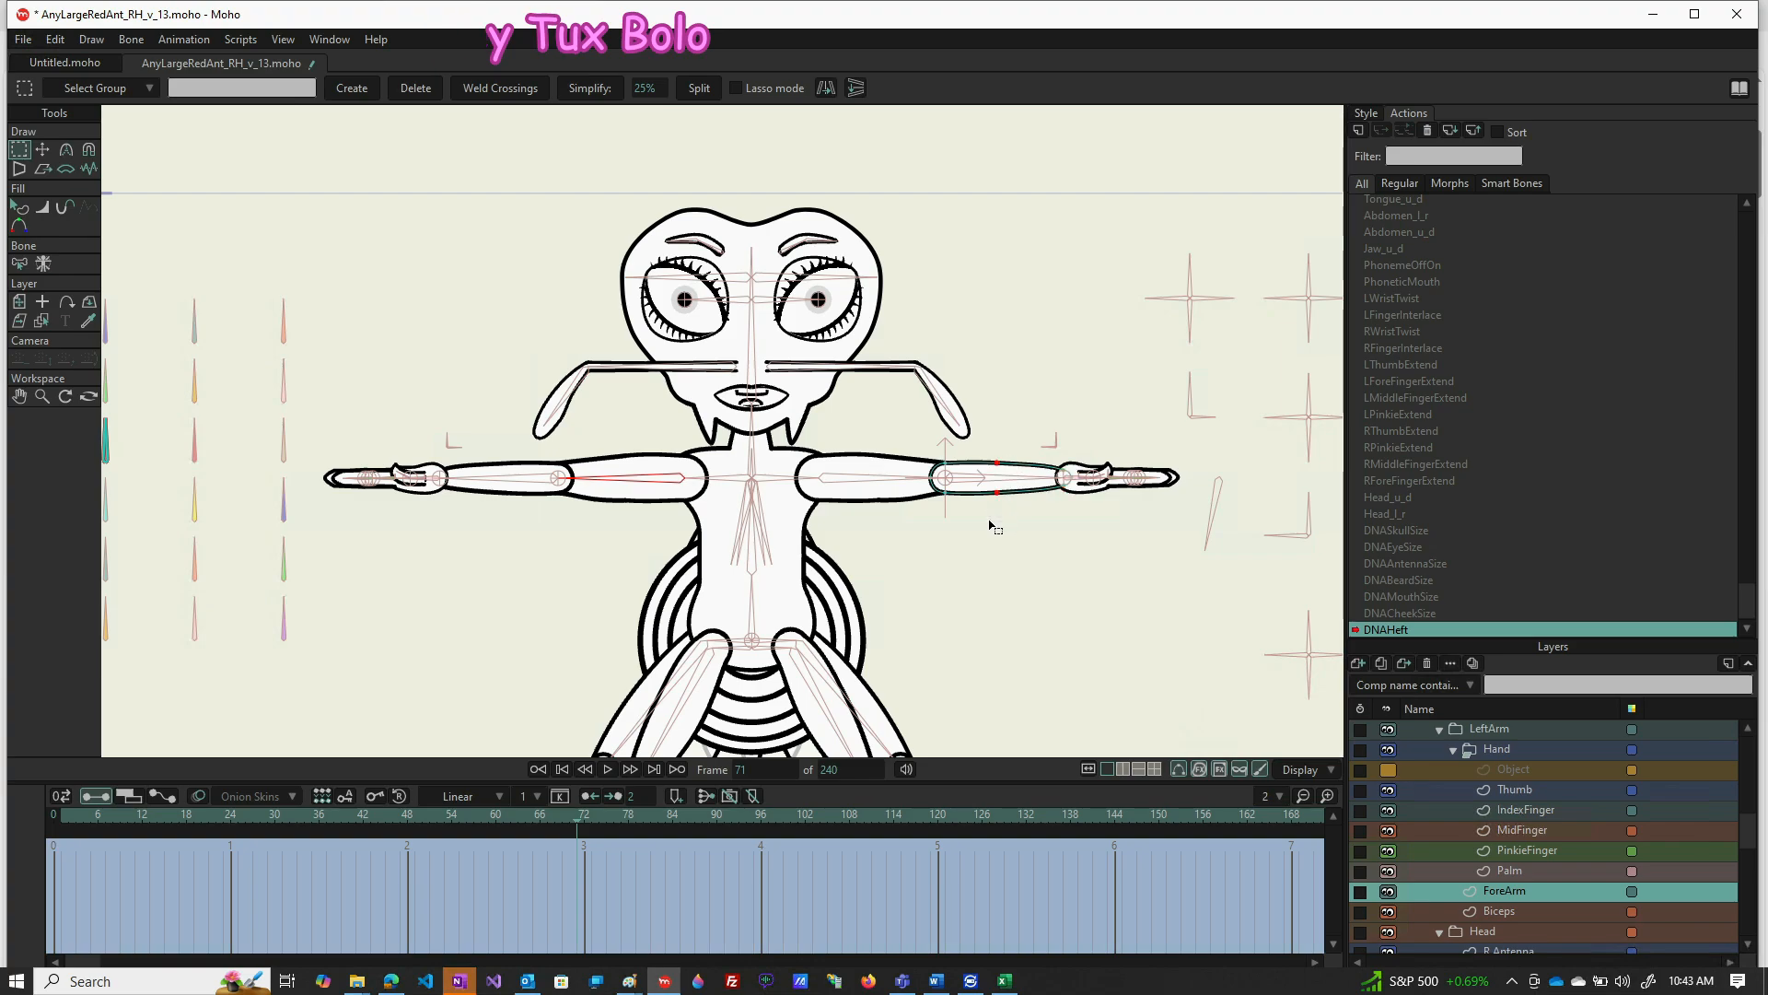
click(42, 149)
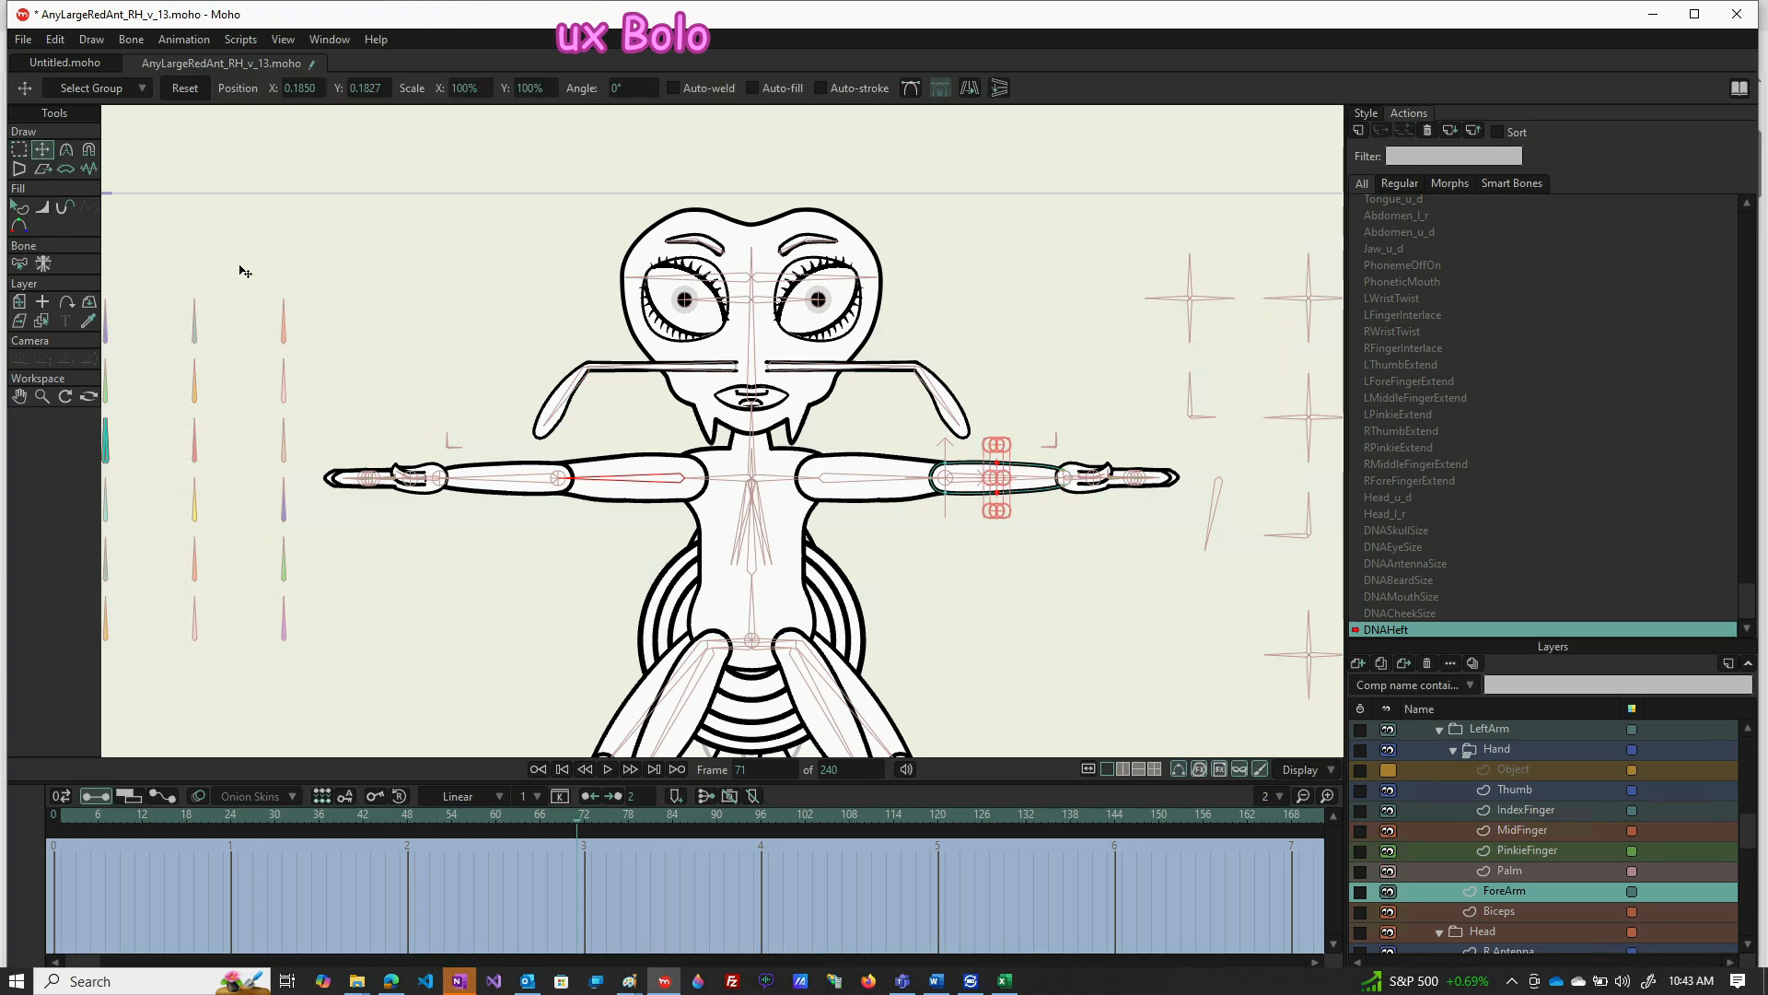
Scale the left forearm's two middle points vertically to 50% at frame 1
click(64, 814)
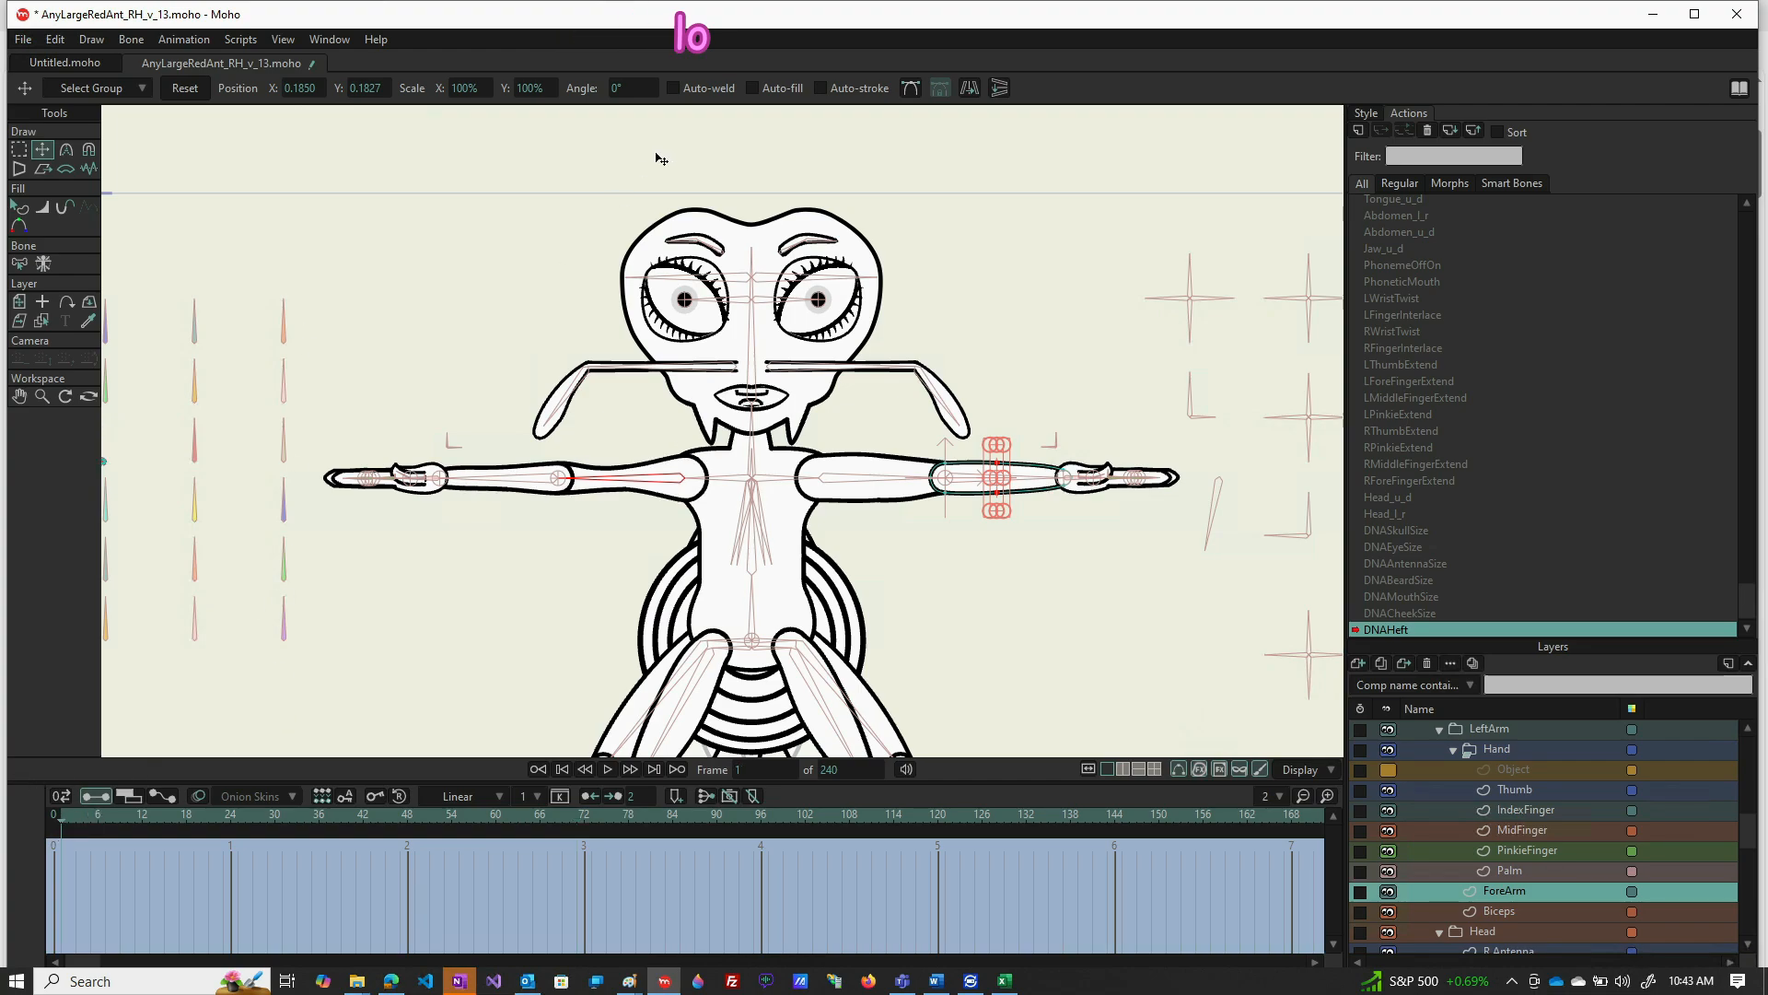
click(466, 88)
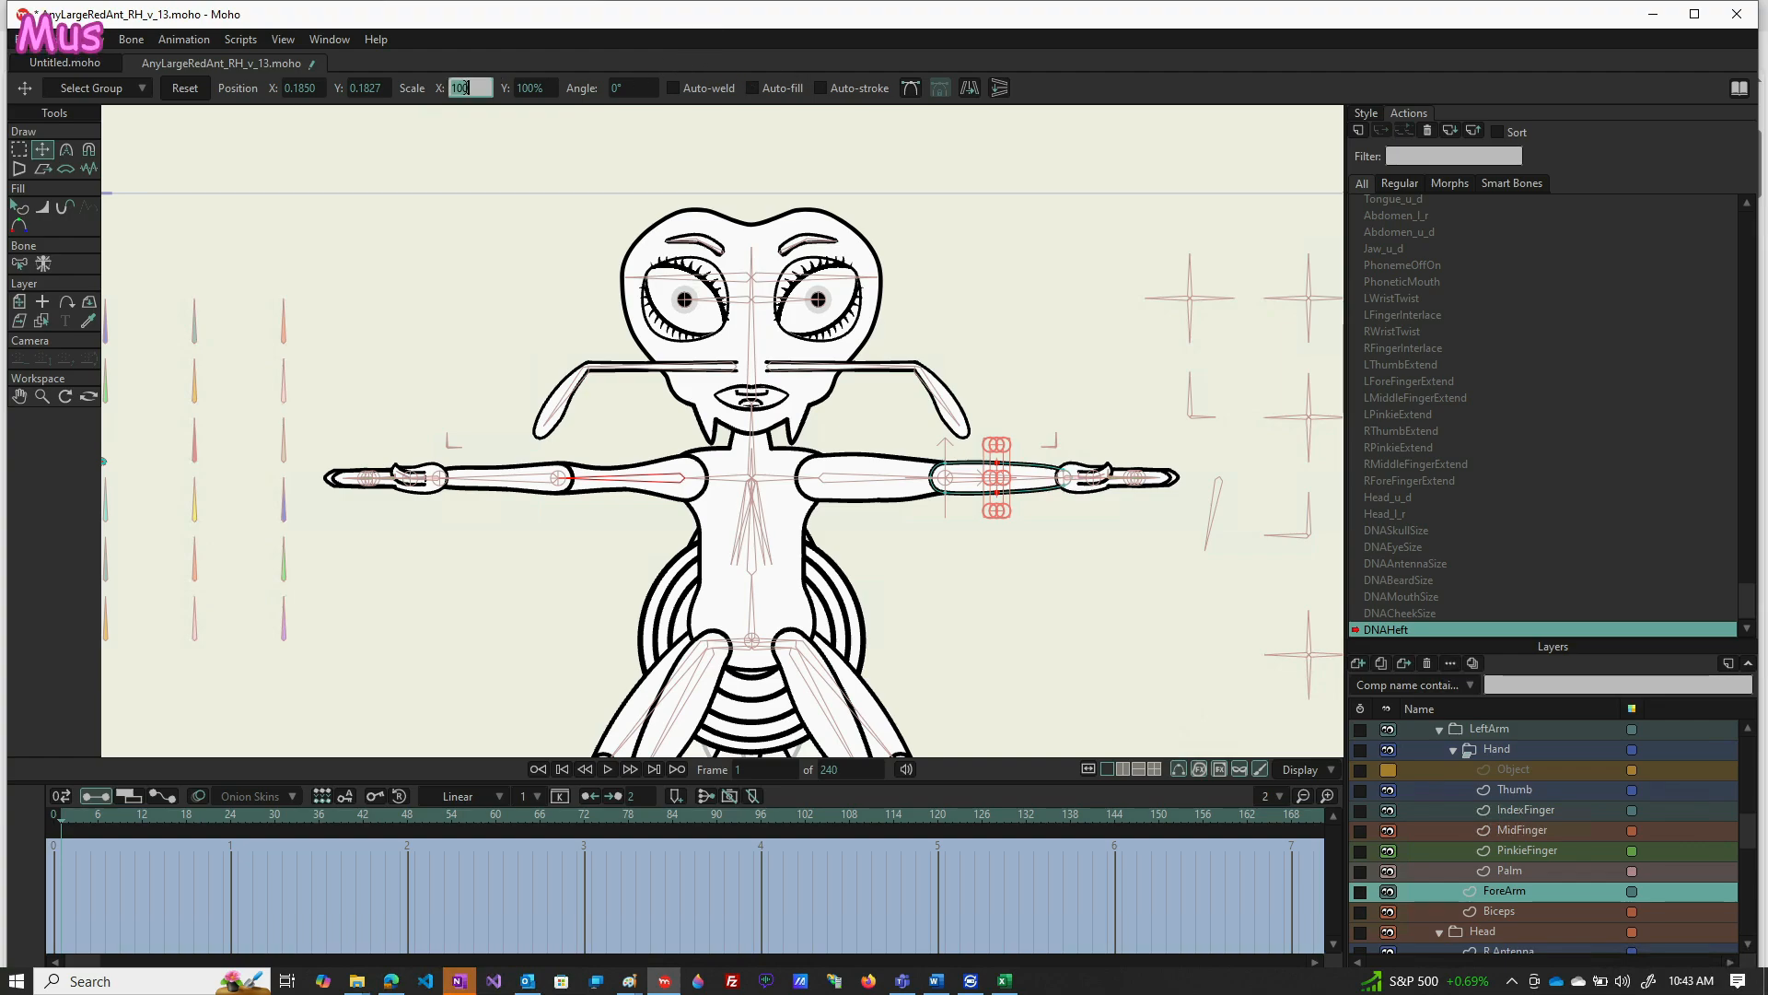
click(538, 87)
text(50)
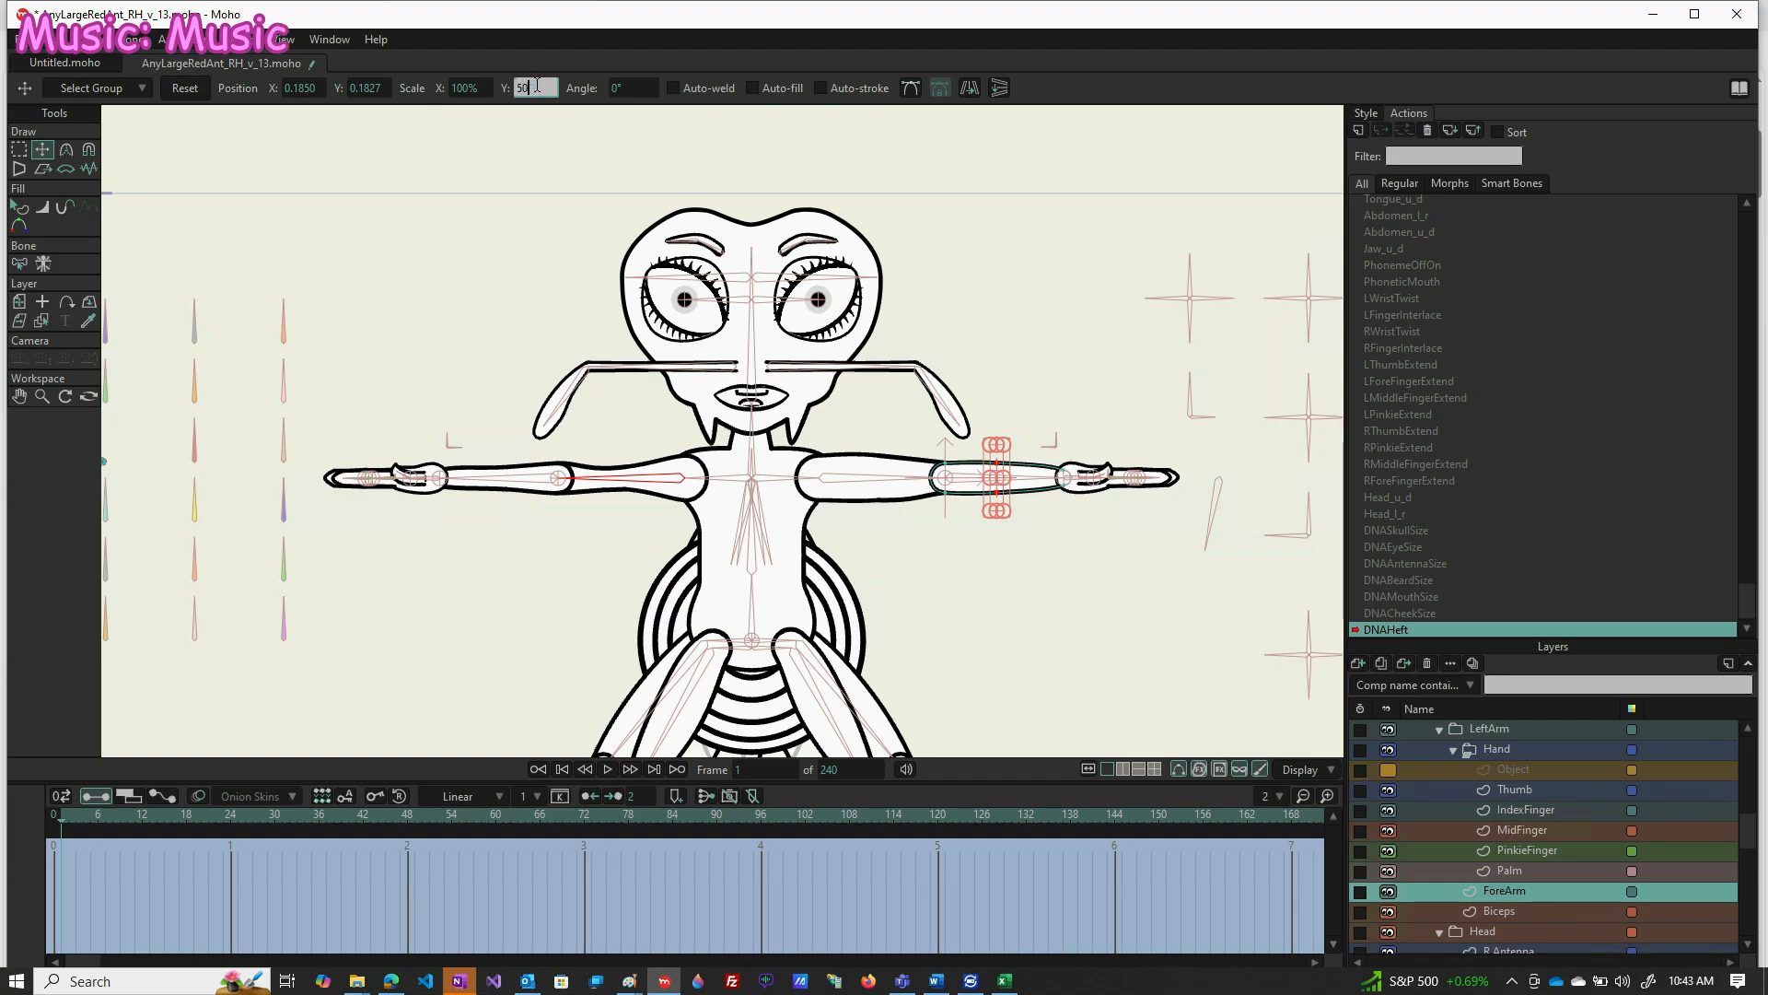
key(Return)
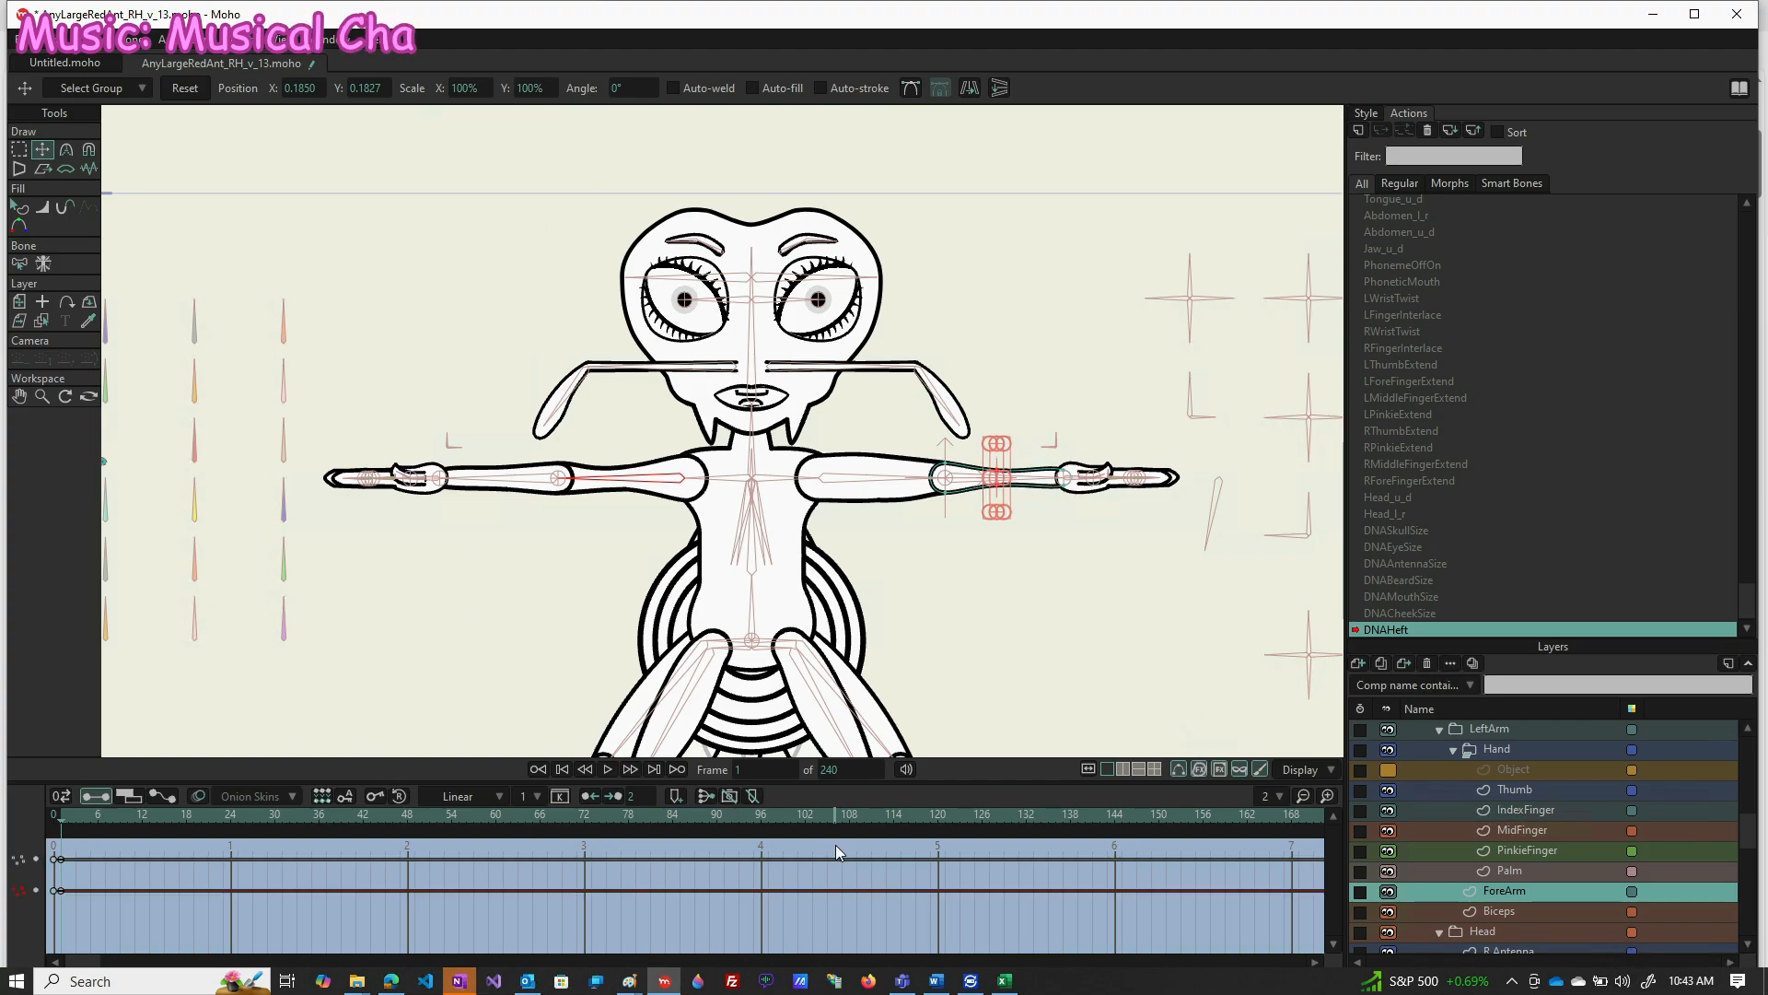
Scale the left forearm's middle points vertically to 150% at frame 141 and reset them at frame 71
click(1090, 817)
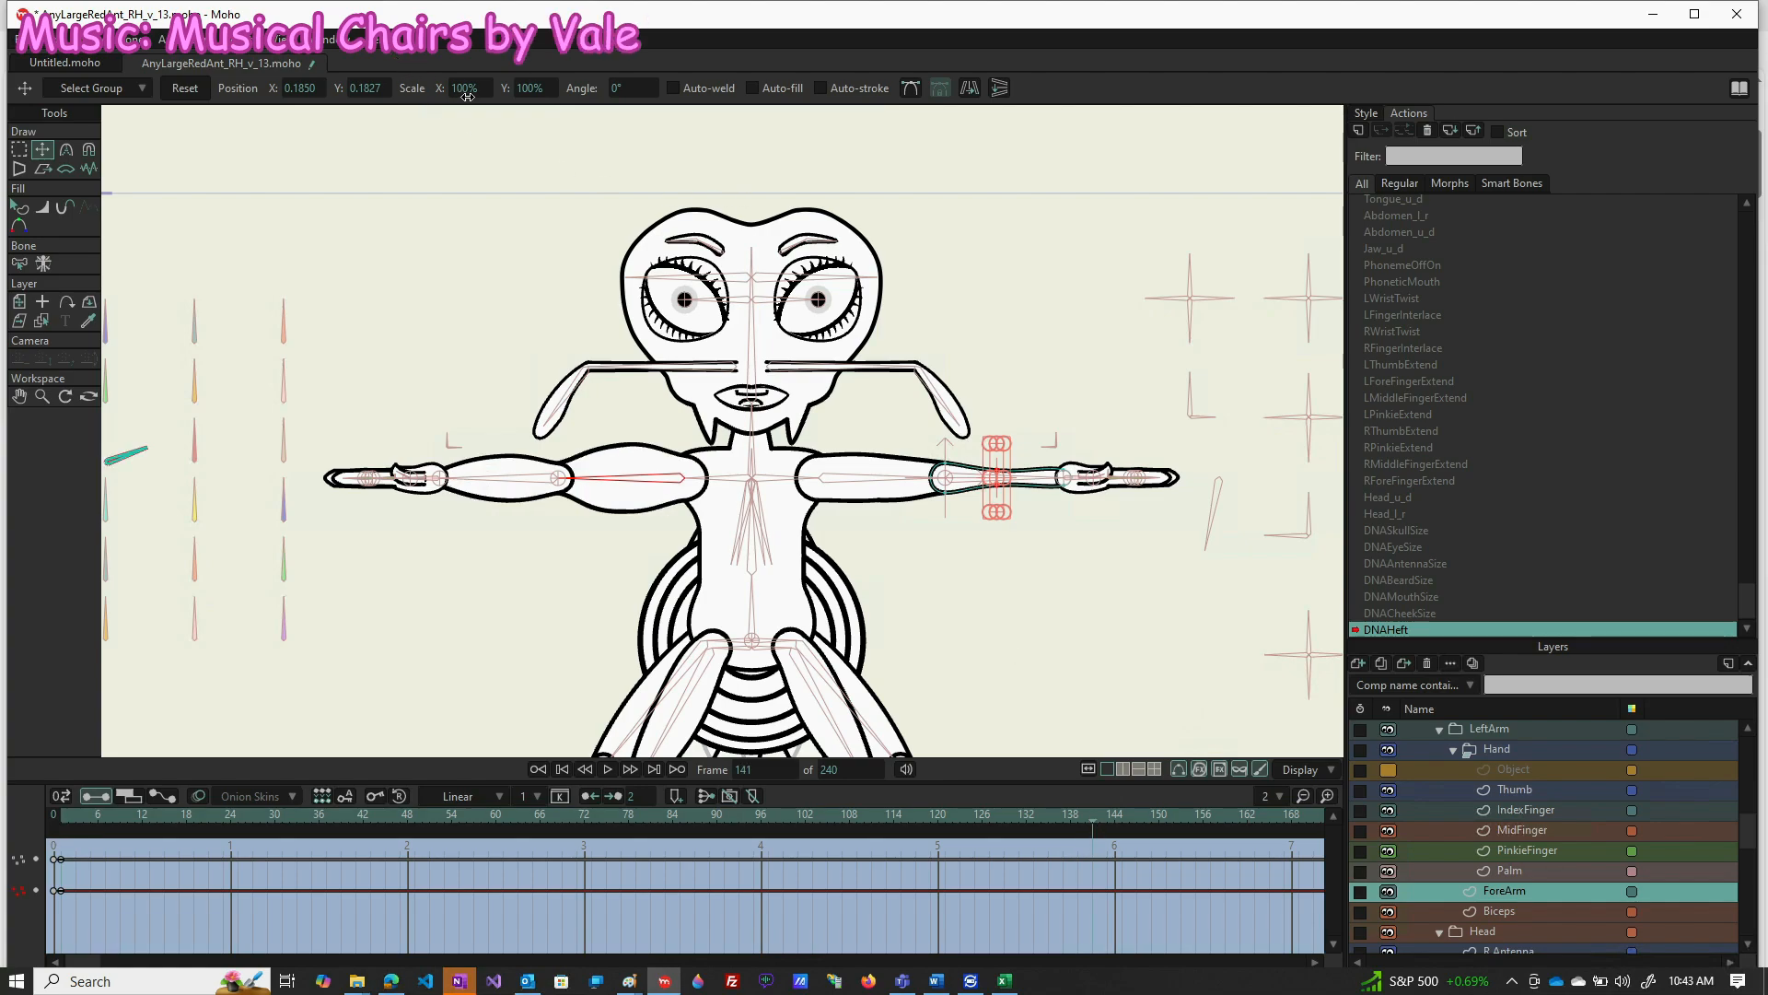
click(526, 88)
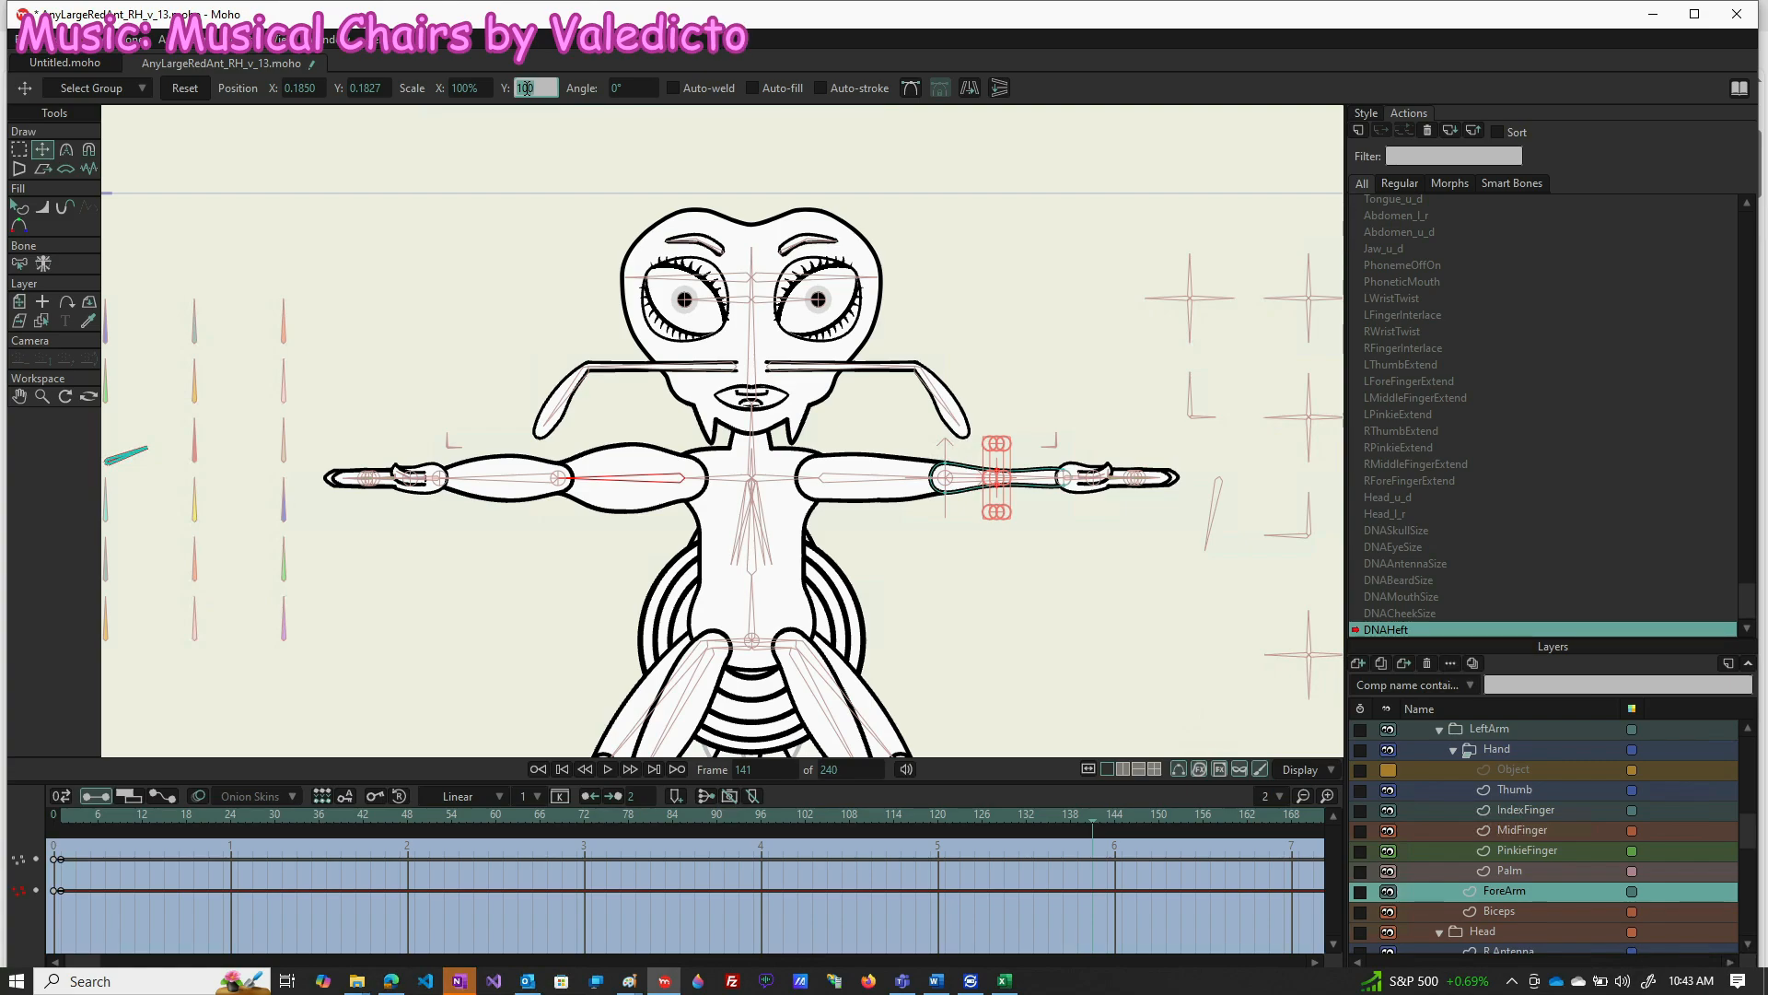
click(187, 90)
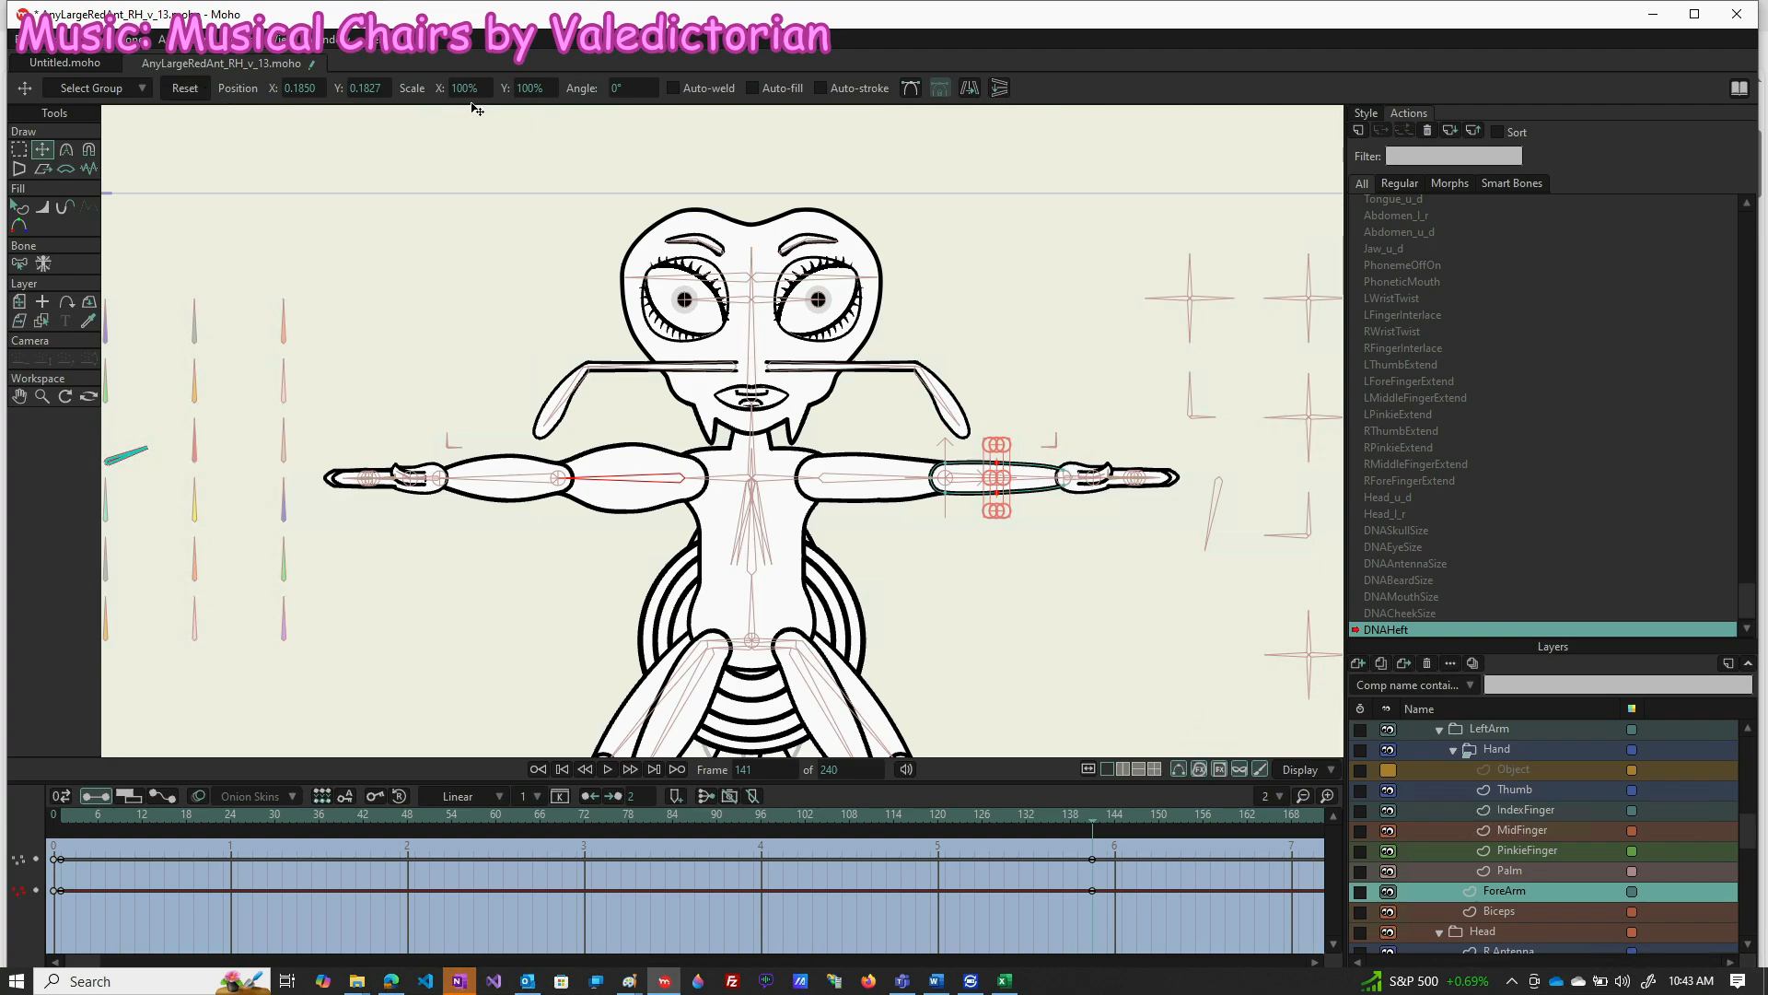
click(536, 94)
text(185)
text(0)
key(Return)
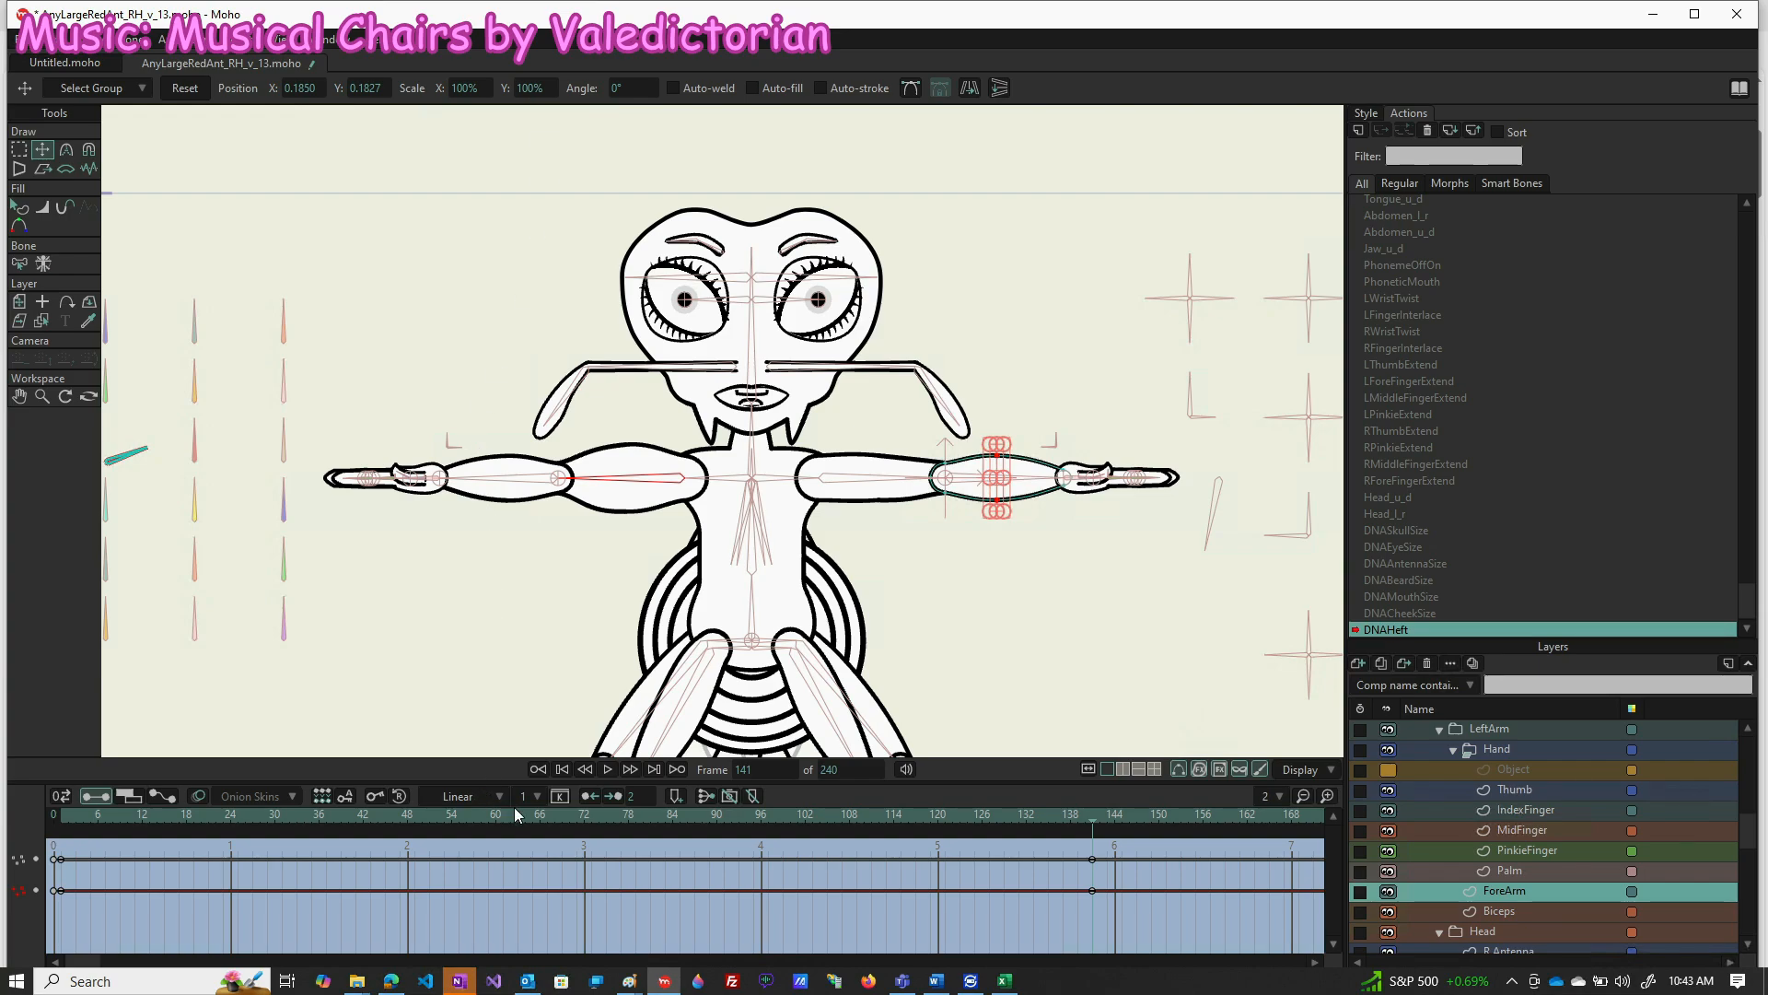
click(576, 814)
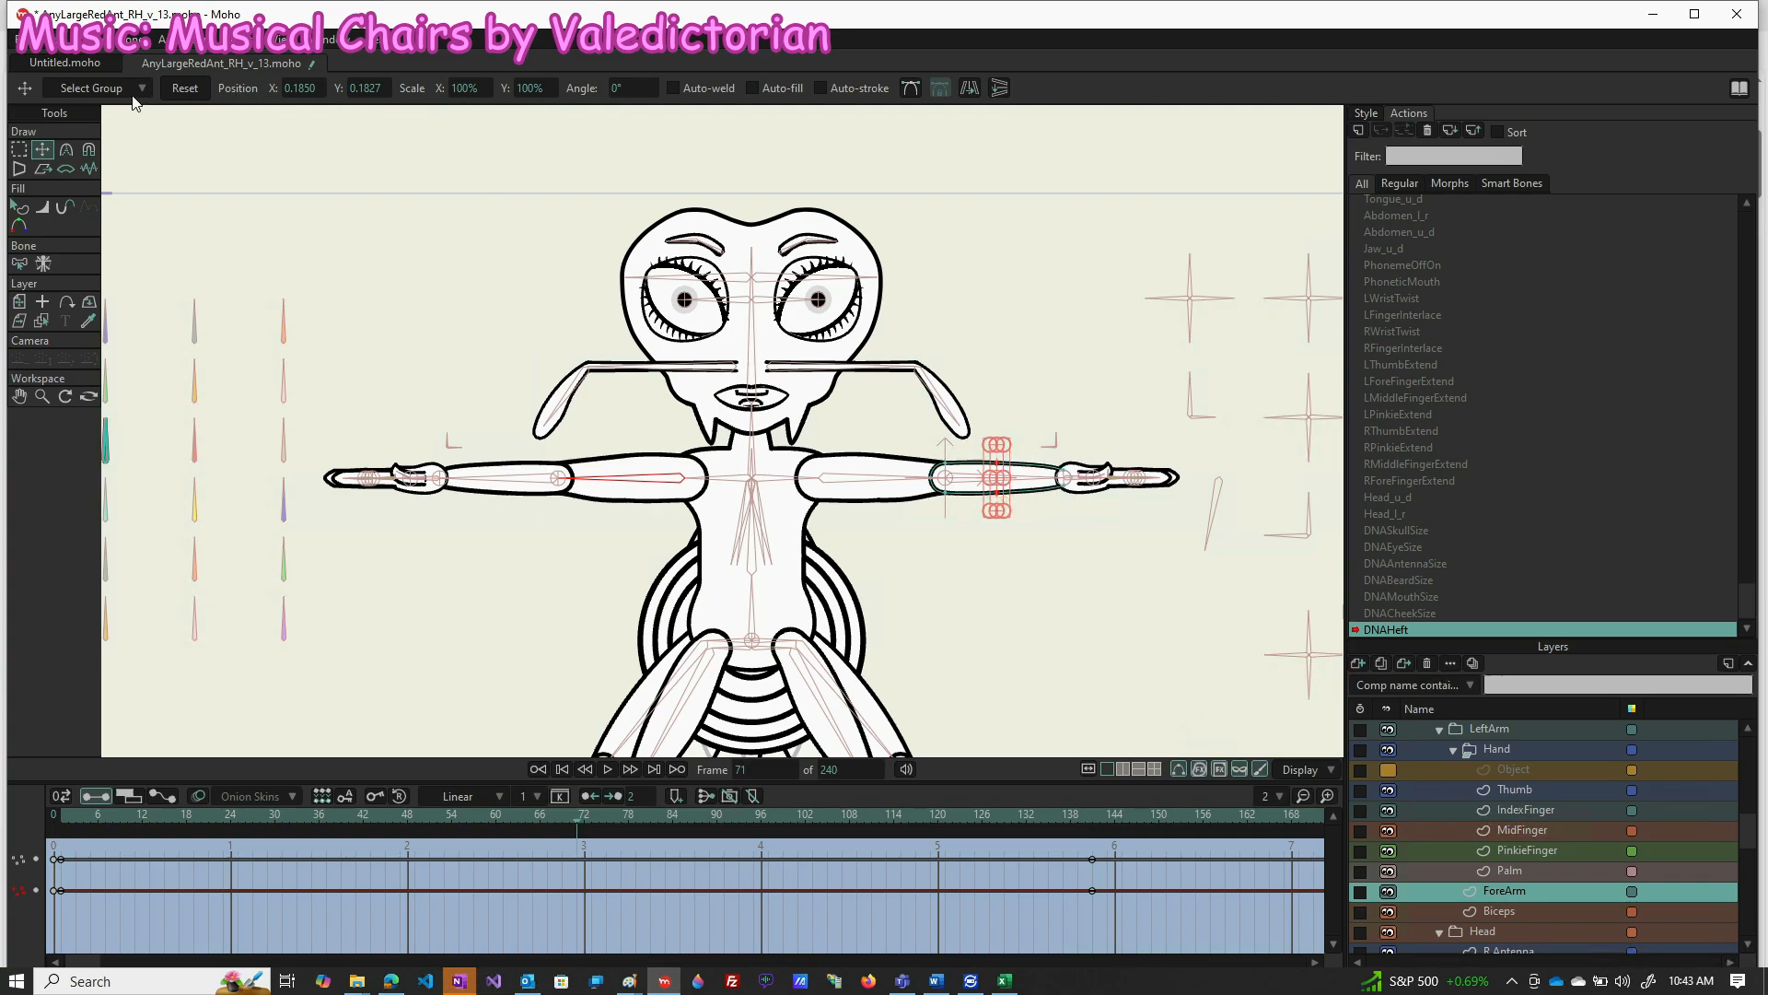
click(183, 88)
Select the two middle points of the LeftArm group's Biceps layer and reset them at frame 71
click(1544, 908)
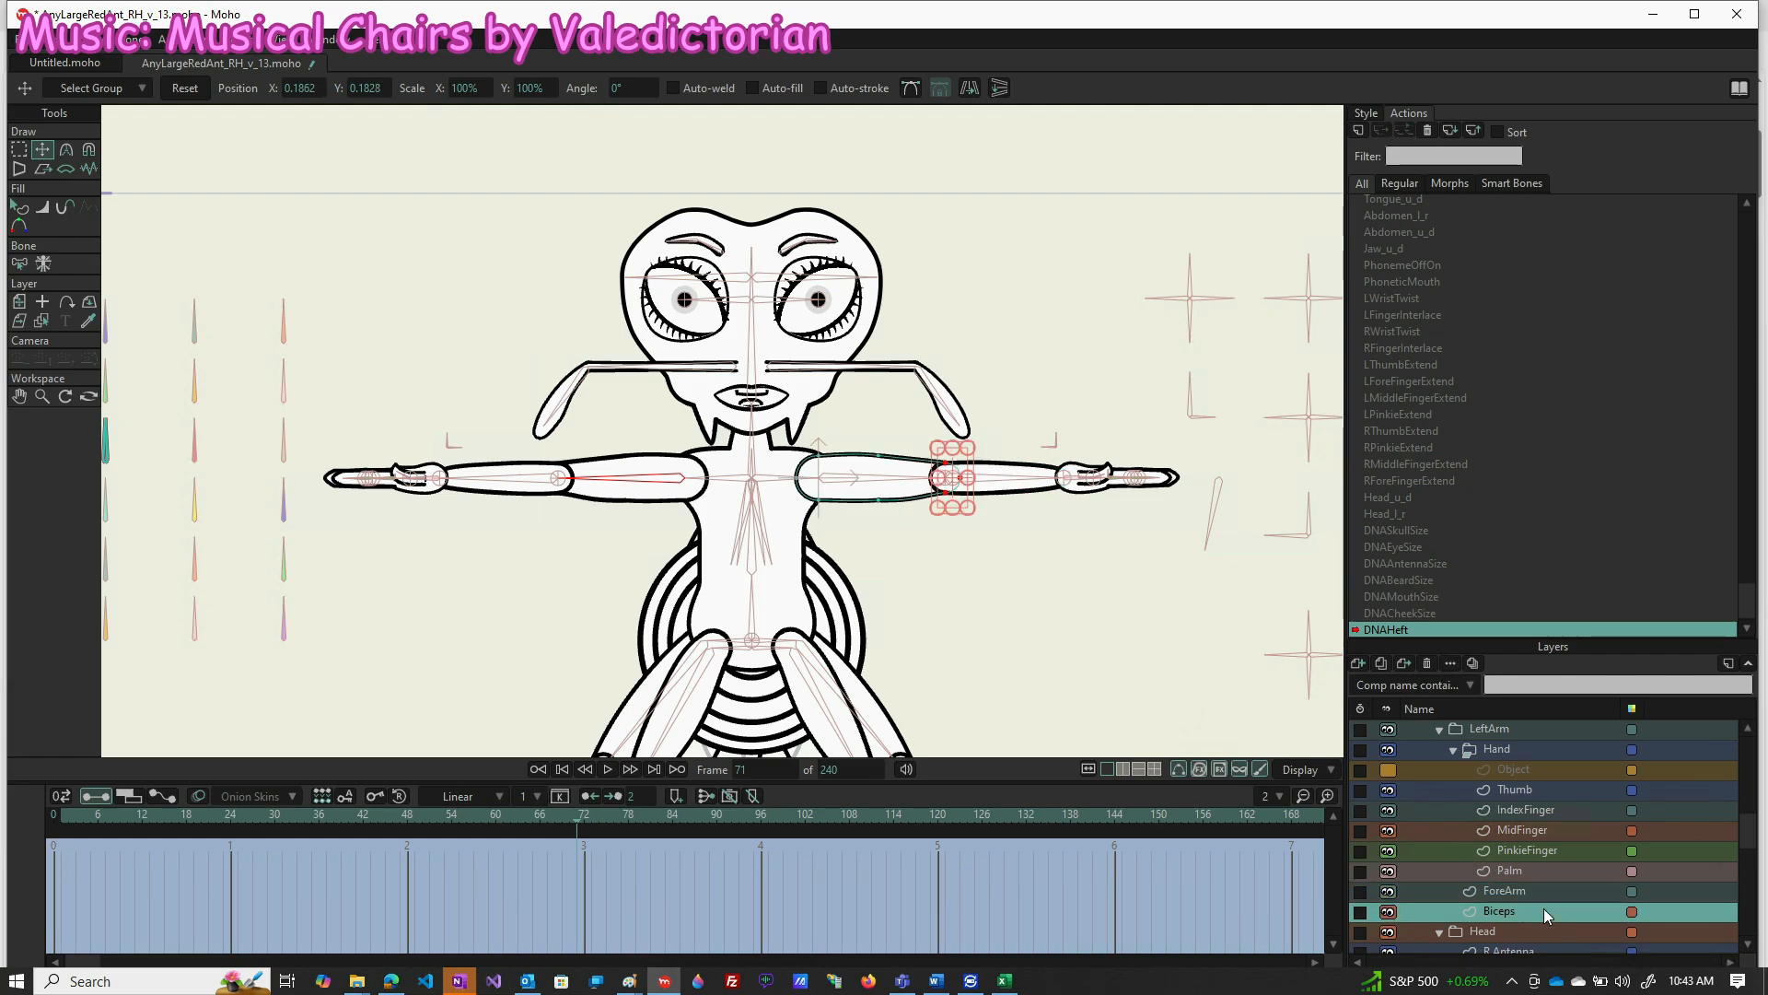
key(g)
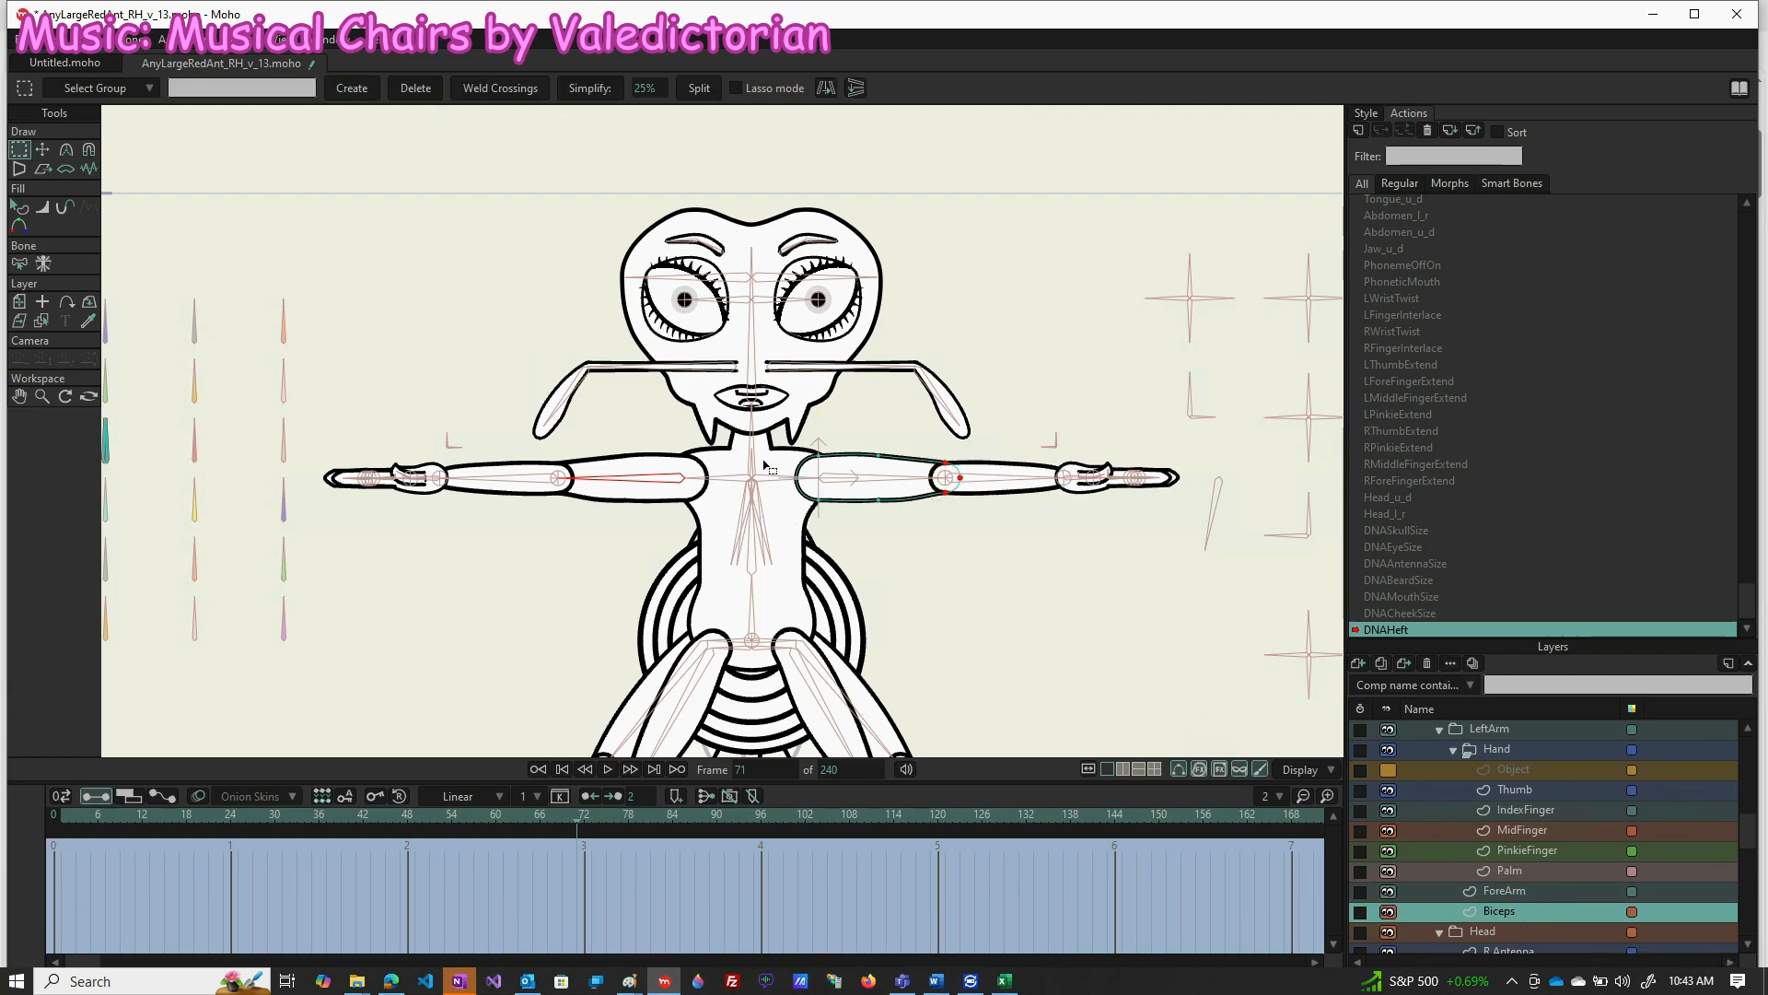
drag(882, 428, 873, 550)
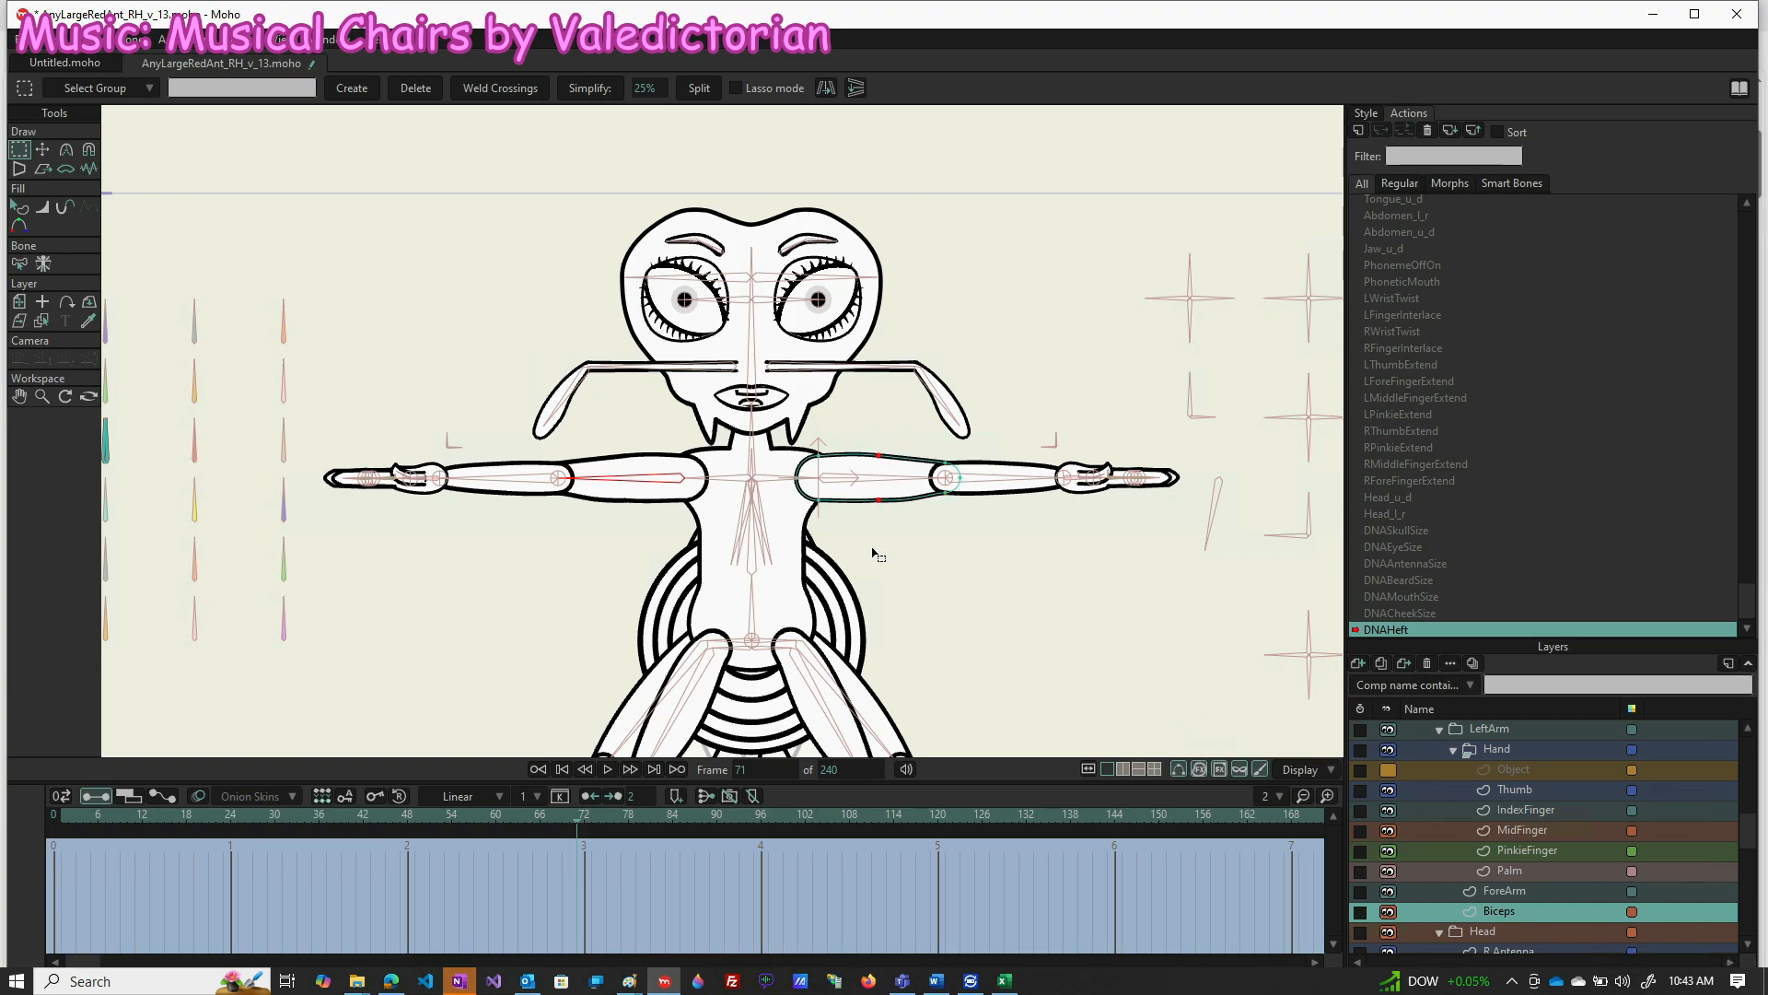
key(t)
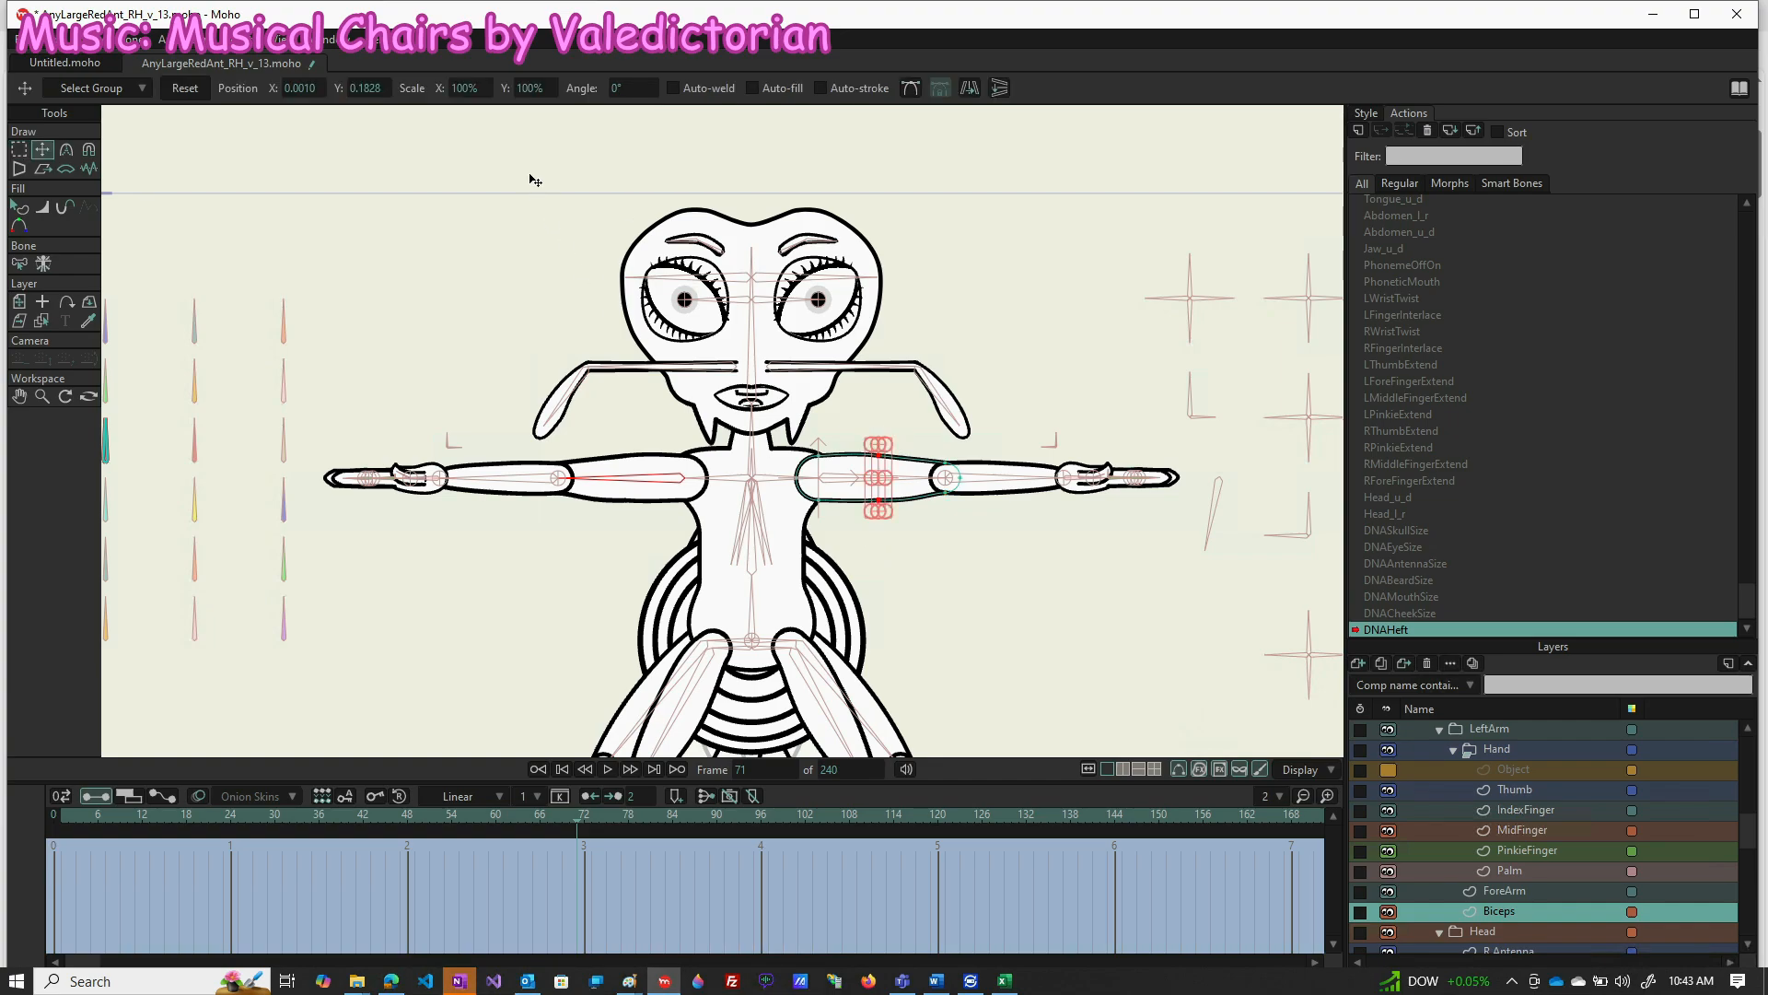
click(542, 89)
click(184, 90)
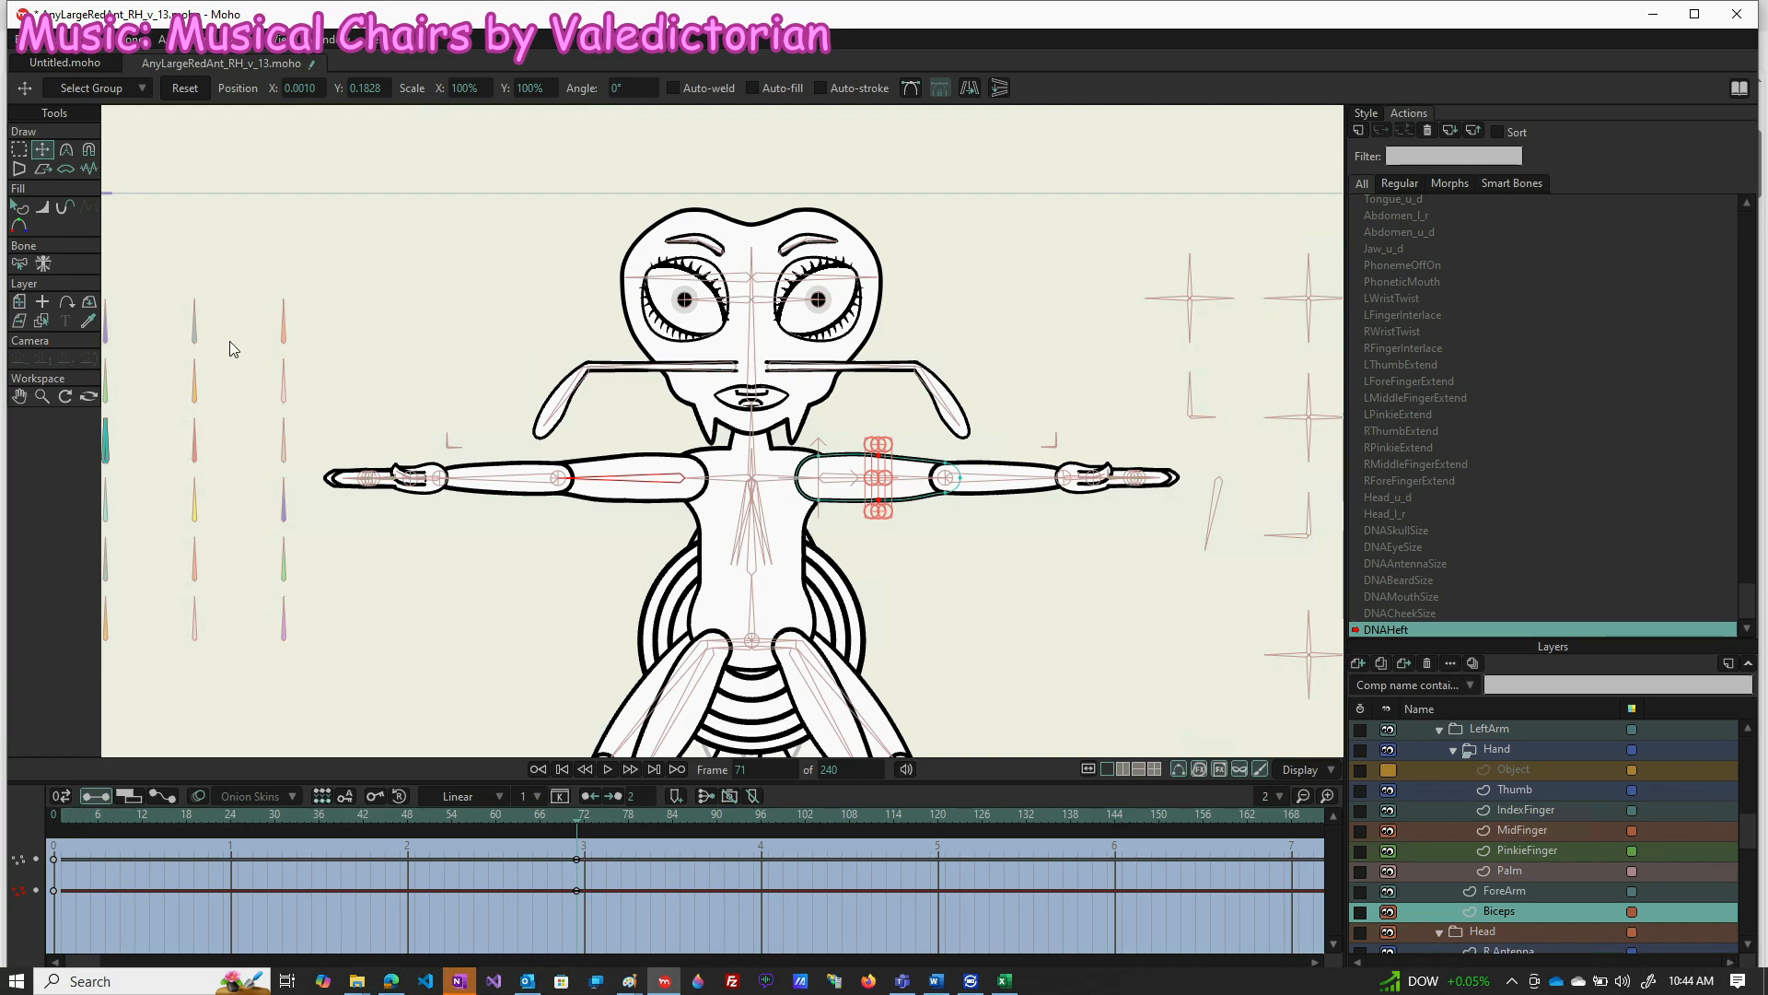
Scale the left biceps' two middle points vertically to 50% at frame 1
key(shift+Left)
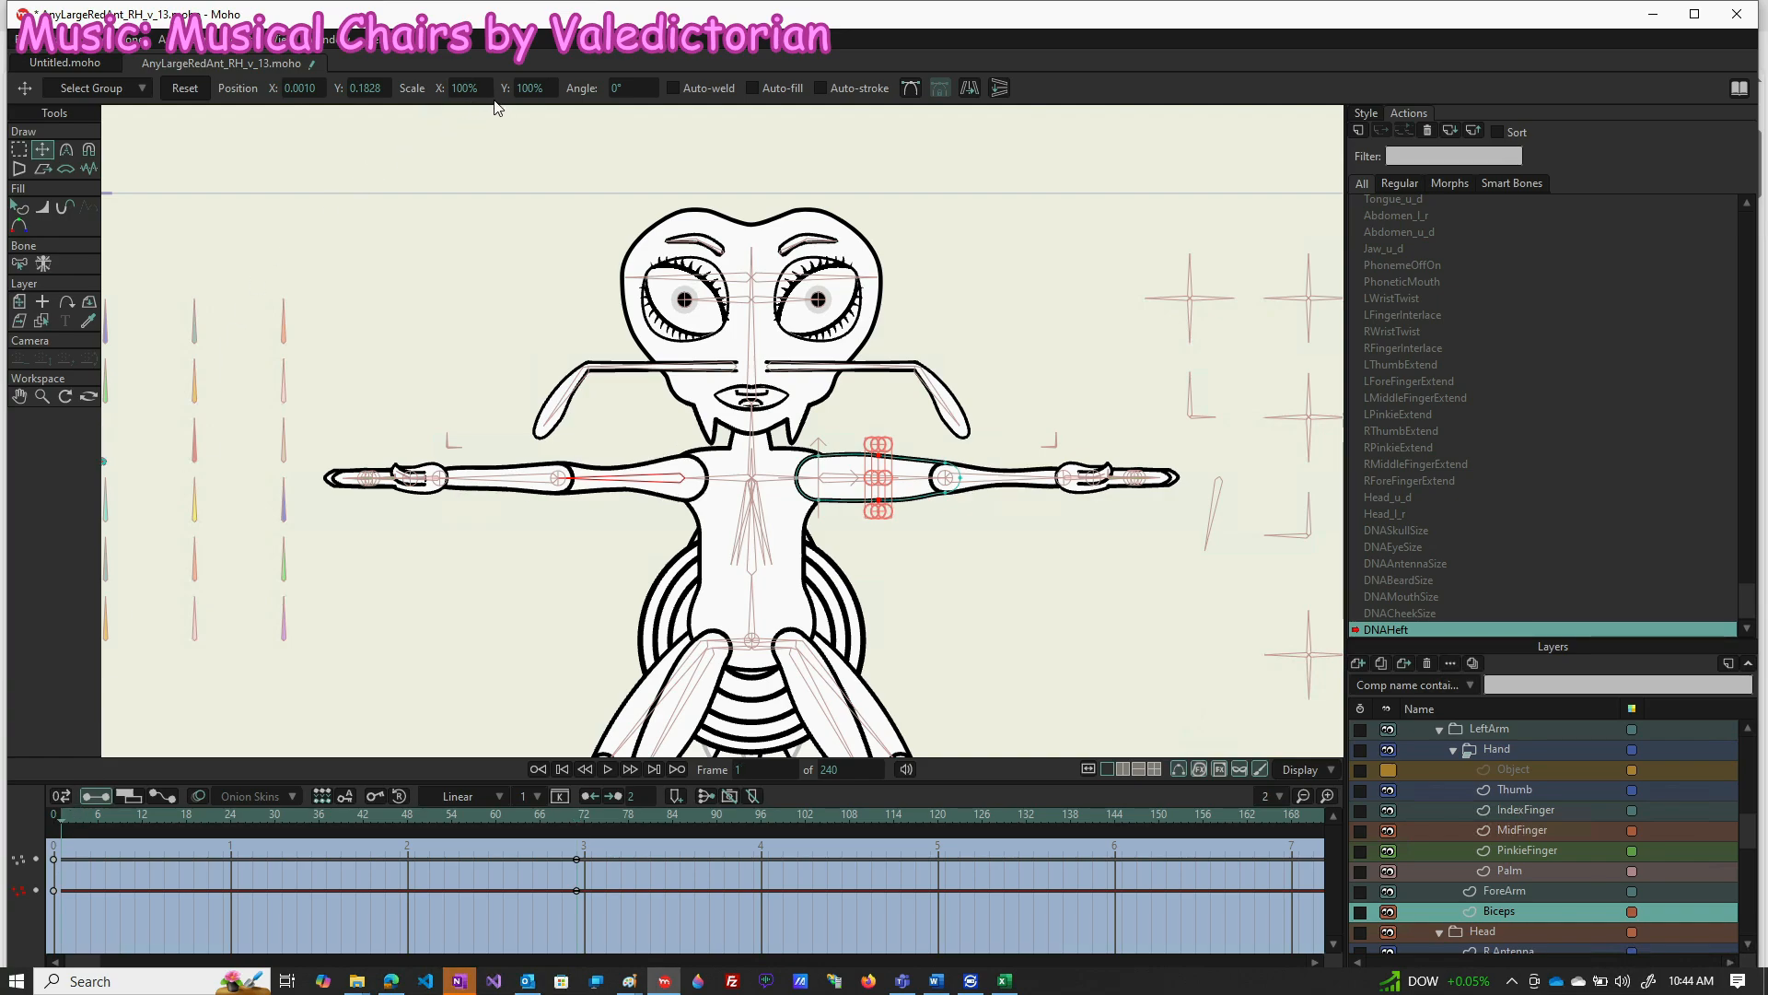
click(532, 89)
text(50)
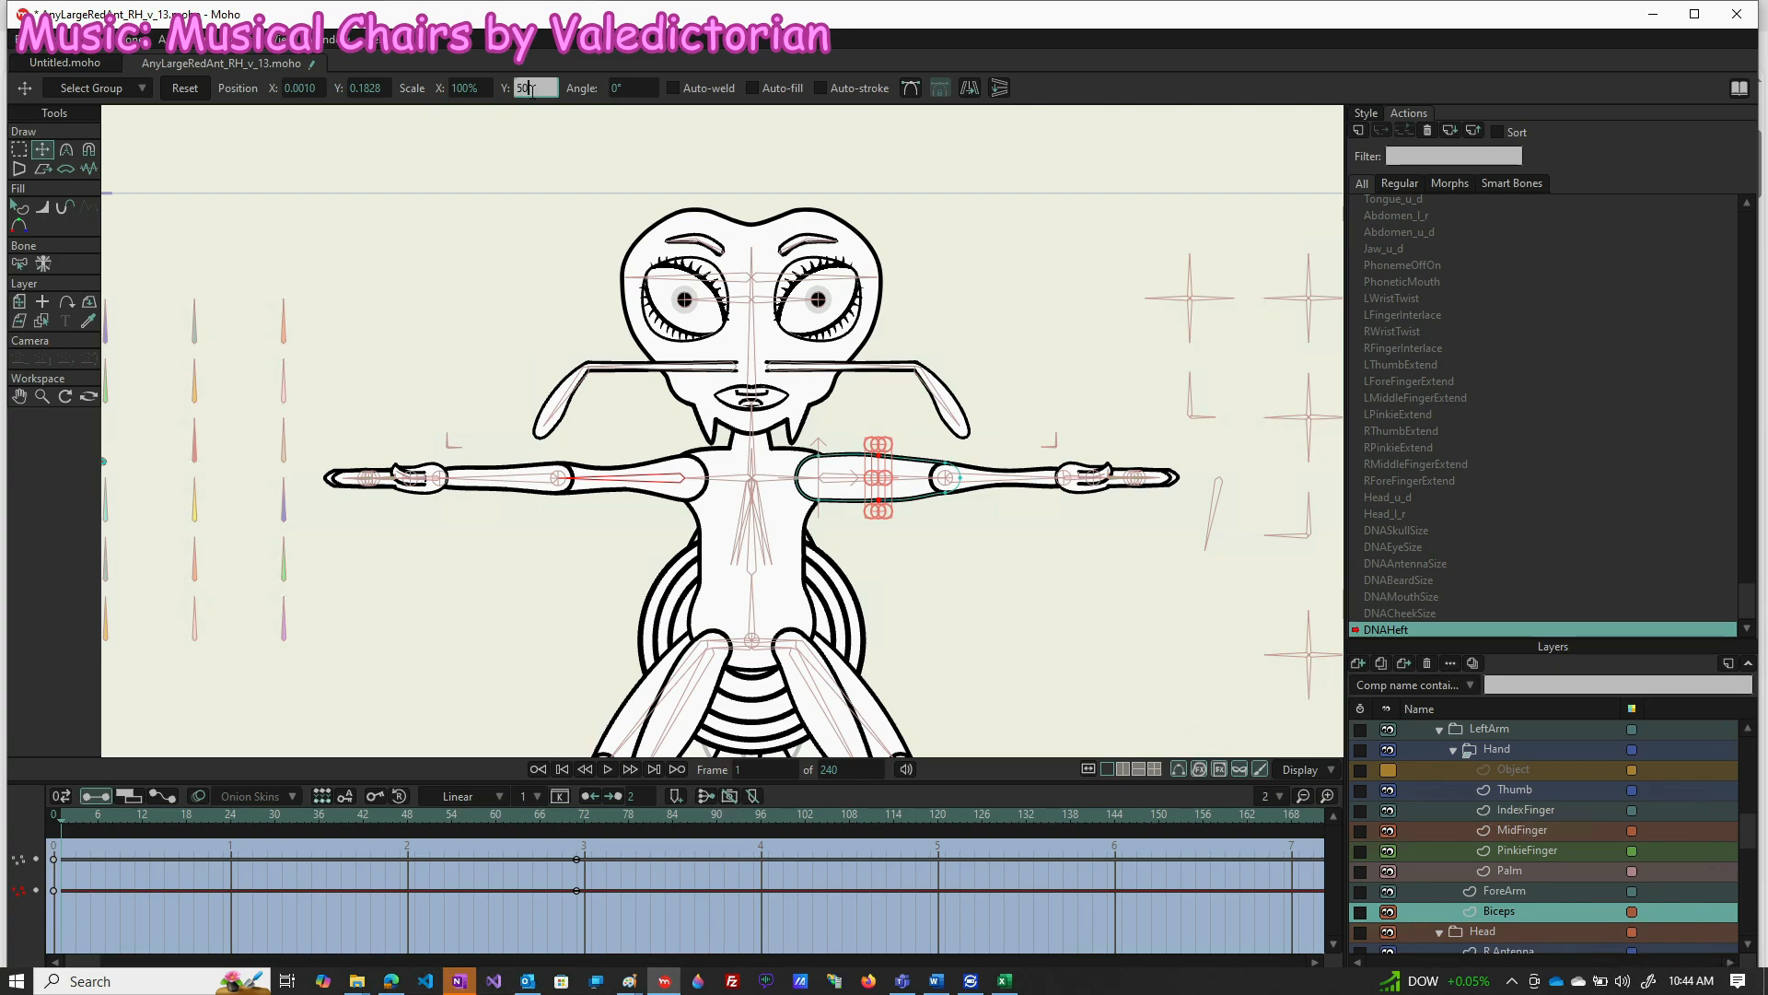
key(Return)
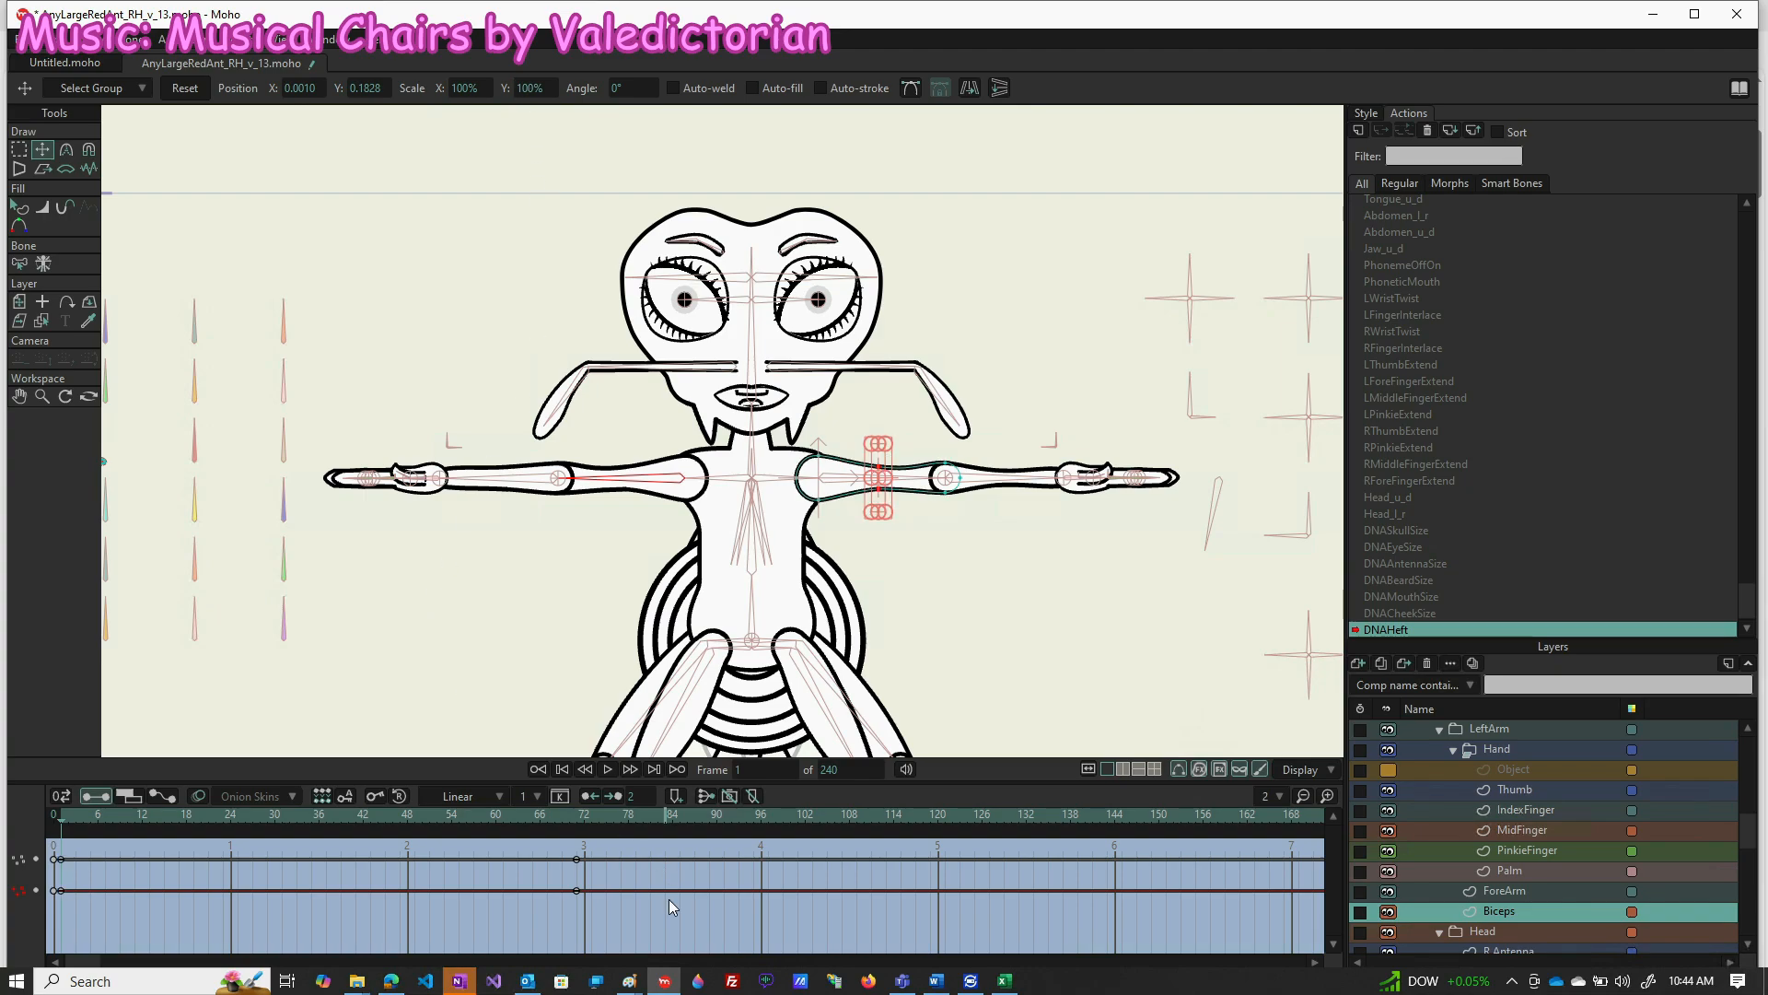
Scale the left biceps' two middle points vertically to 150% at frame 141 and scrub back through the action
click(1093, 814)
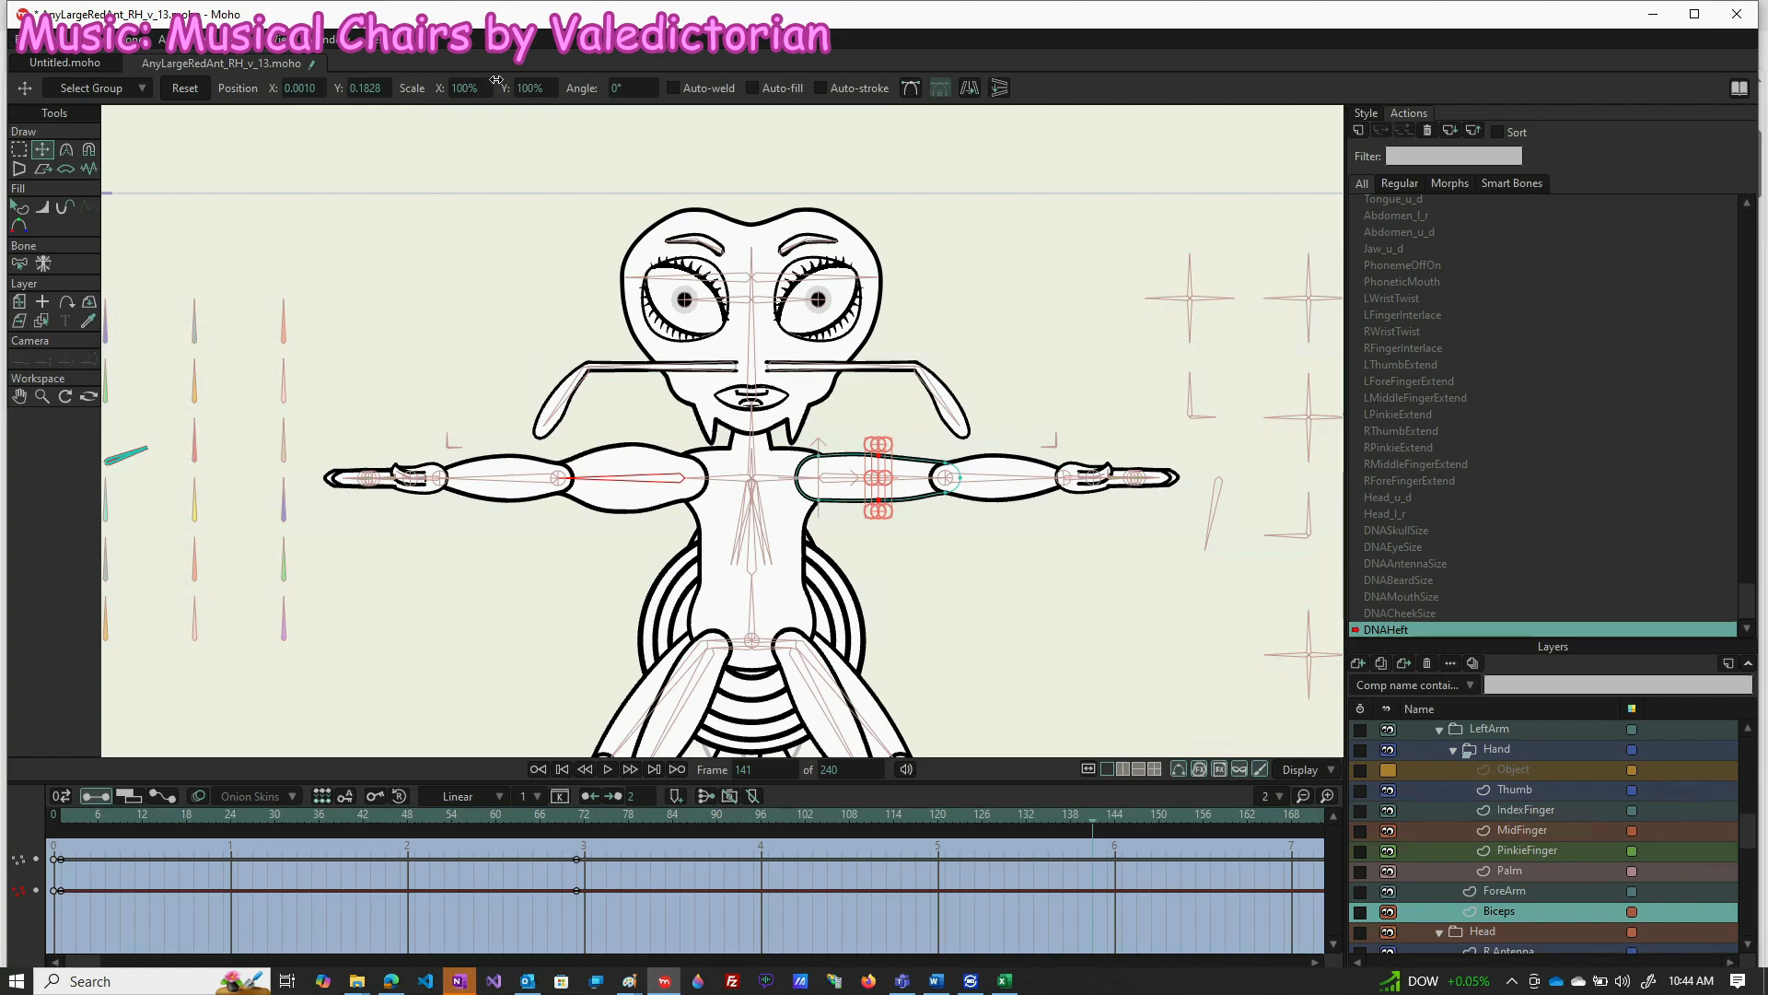
click(535, 86)
text(150)
key(Return)
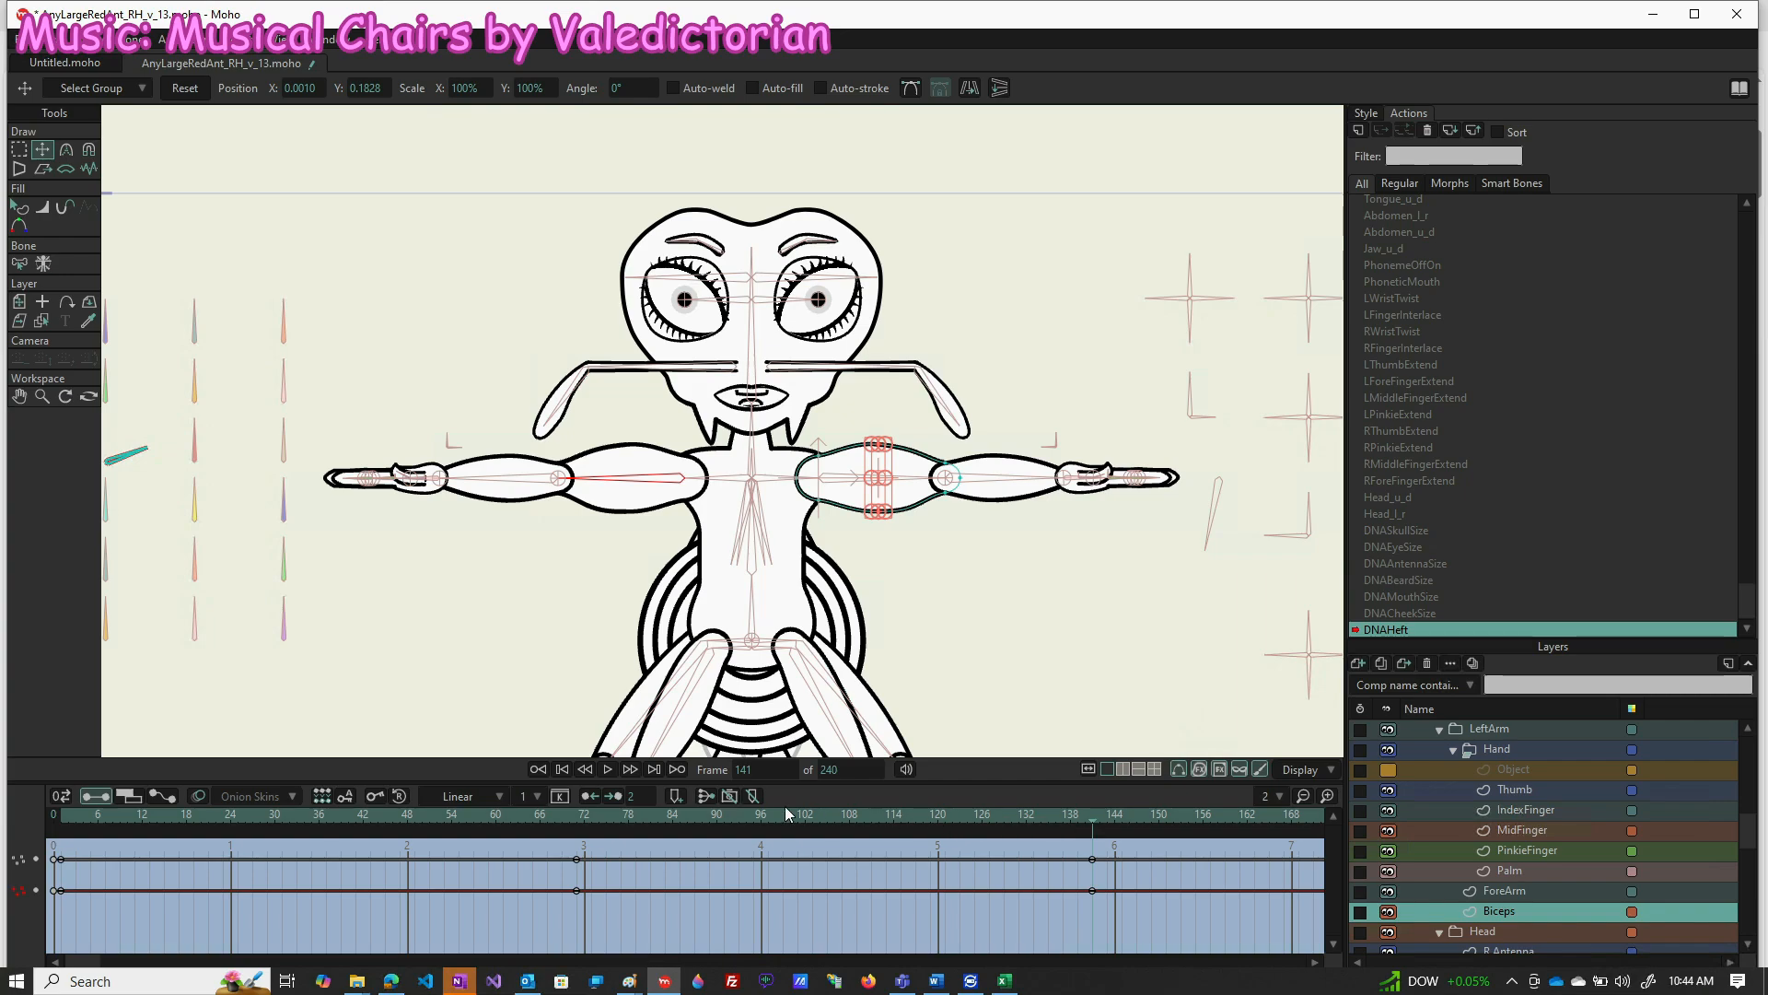
drag(711, 810, 562, 810)
drag(205, 826, 66, 824)
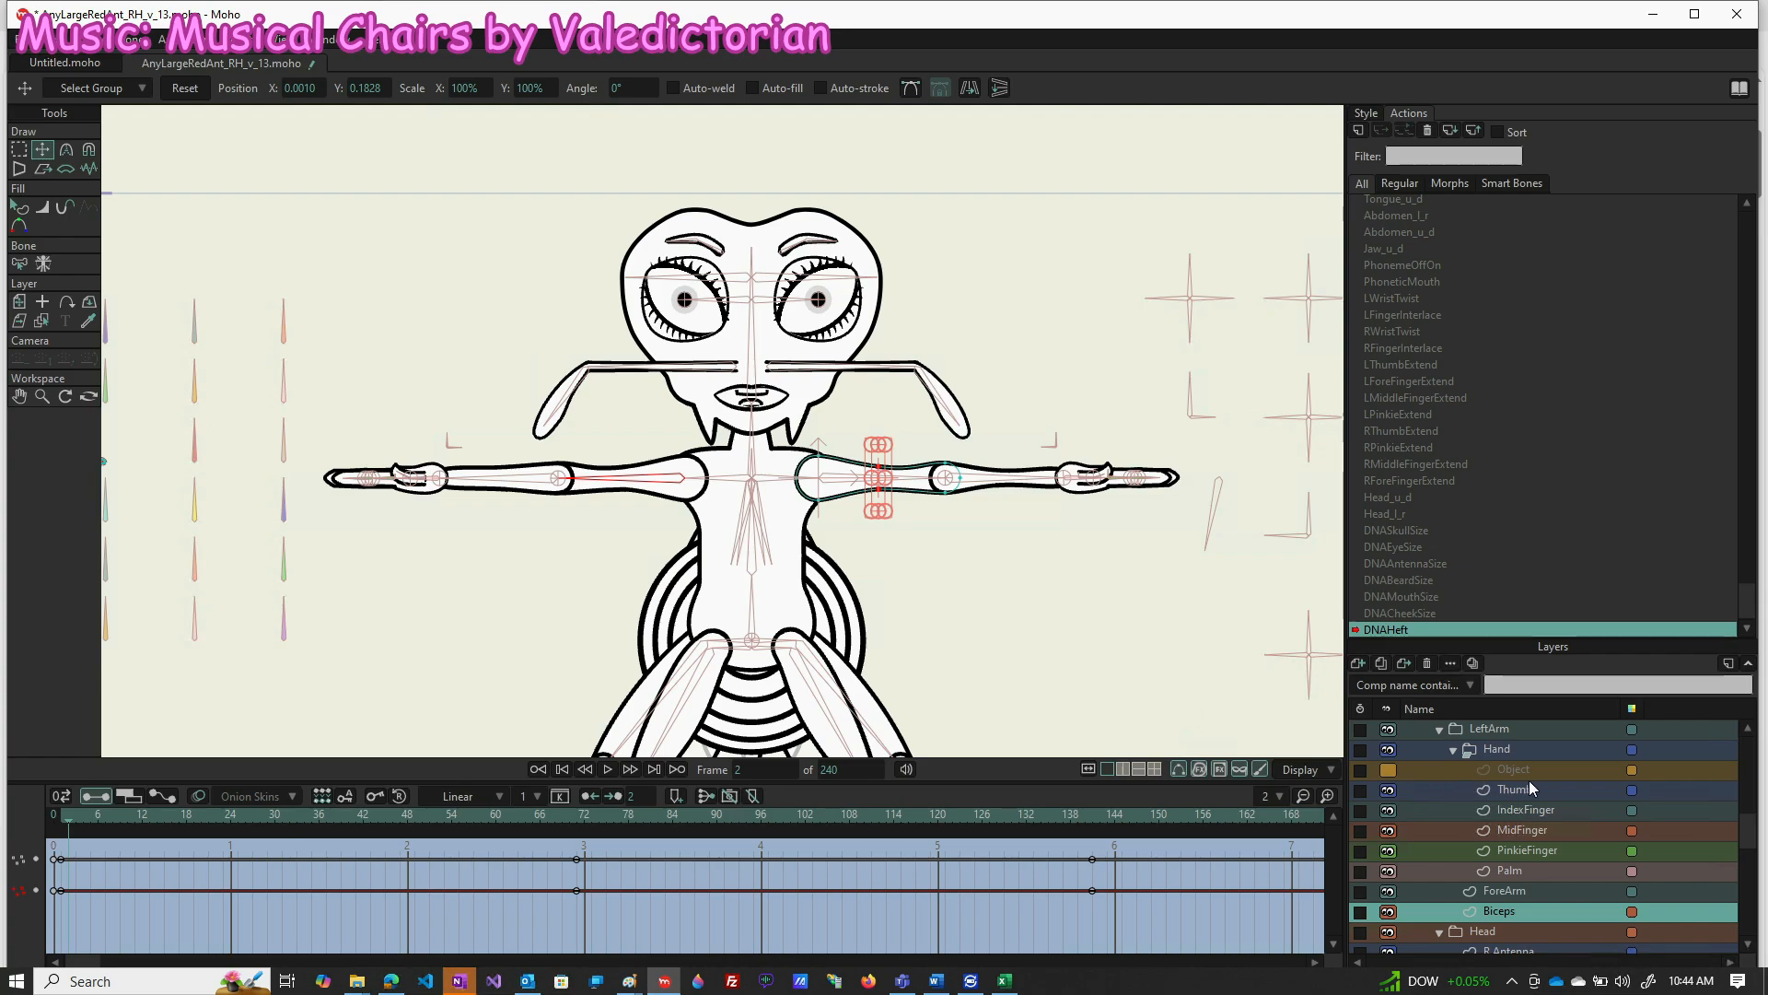
Switch to the RightArm group's ForeArm layer and go to frame 1
scroll(1538, 822, up, 3)
scroll(1533, 763, up, 2)
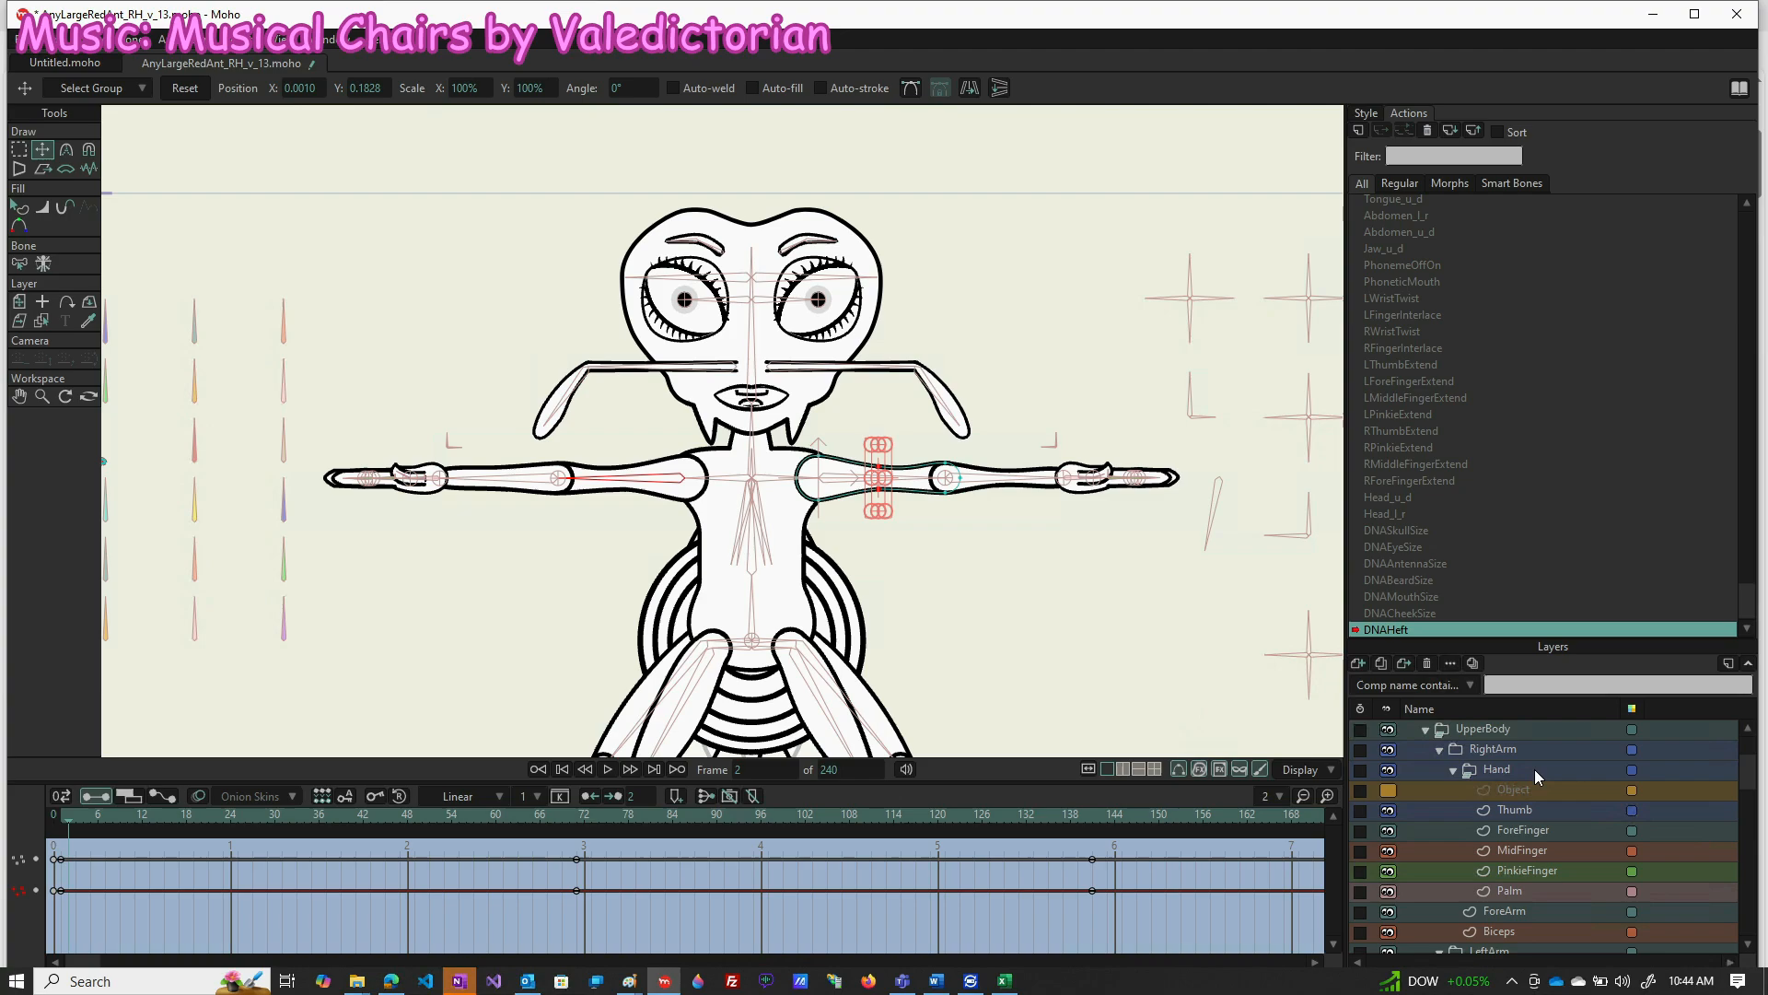
scroll(1519, 820, up, 1)
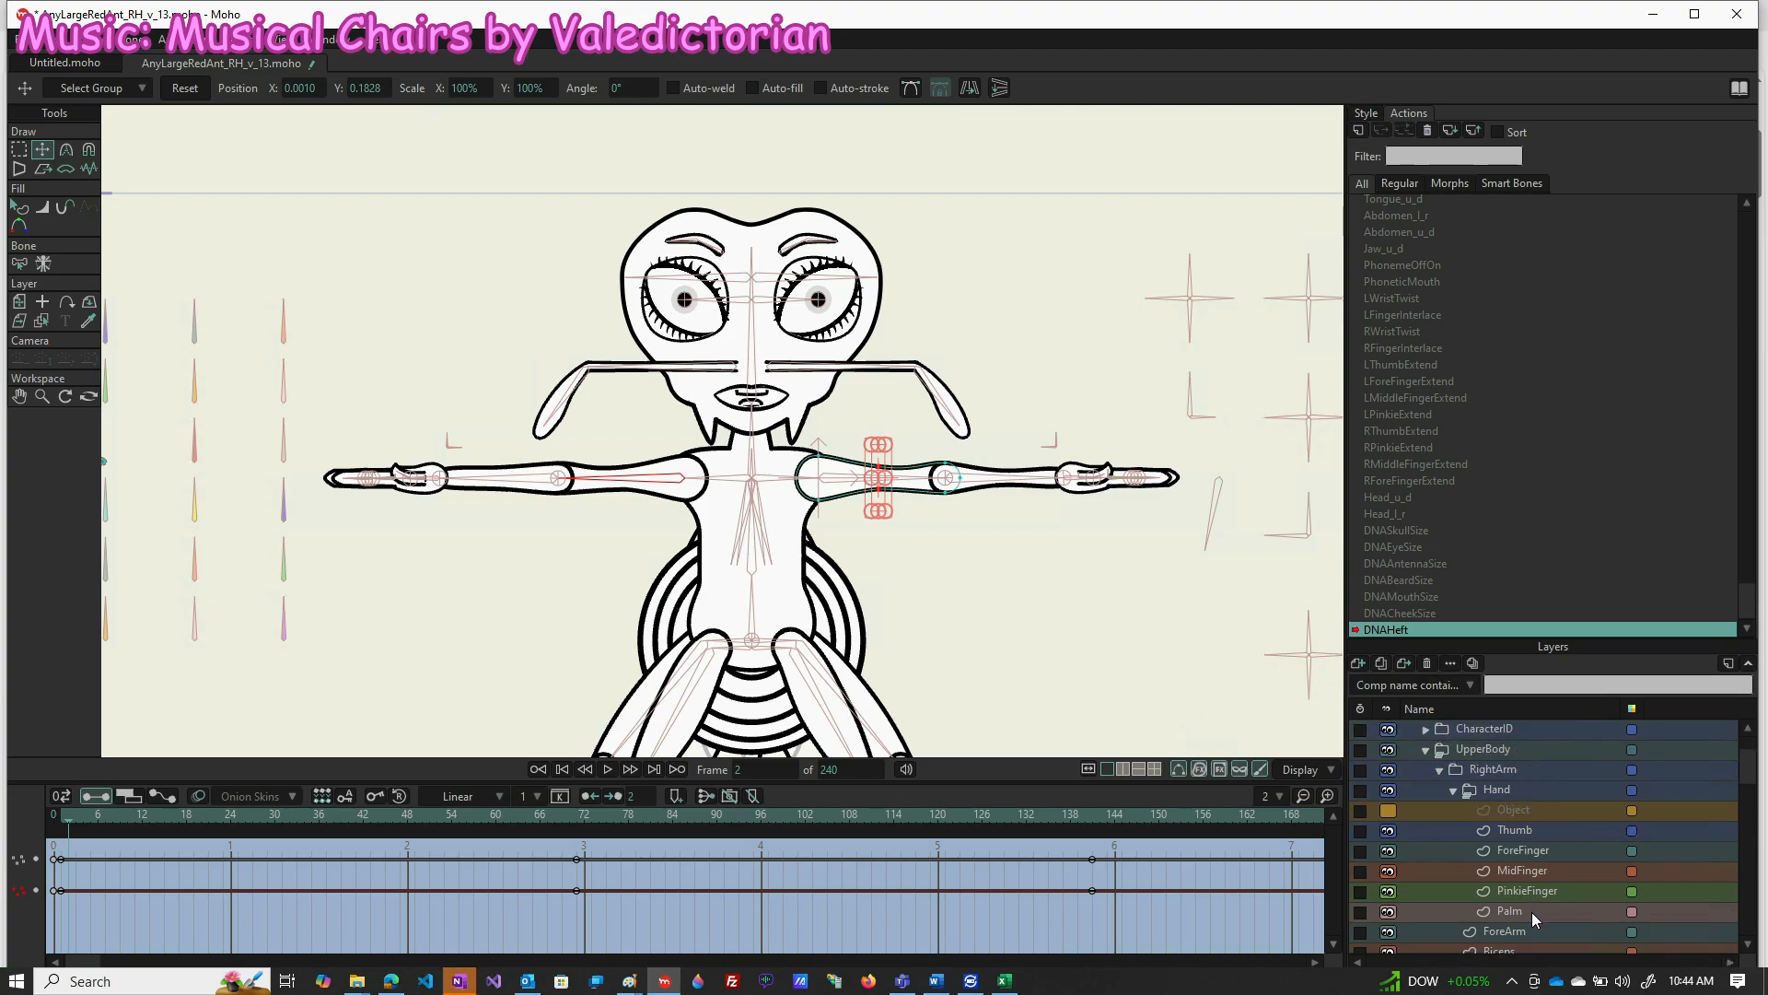
click(1528, 930)
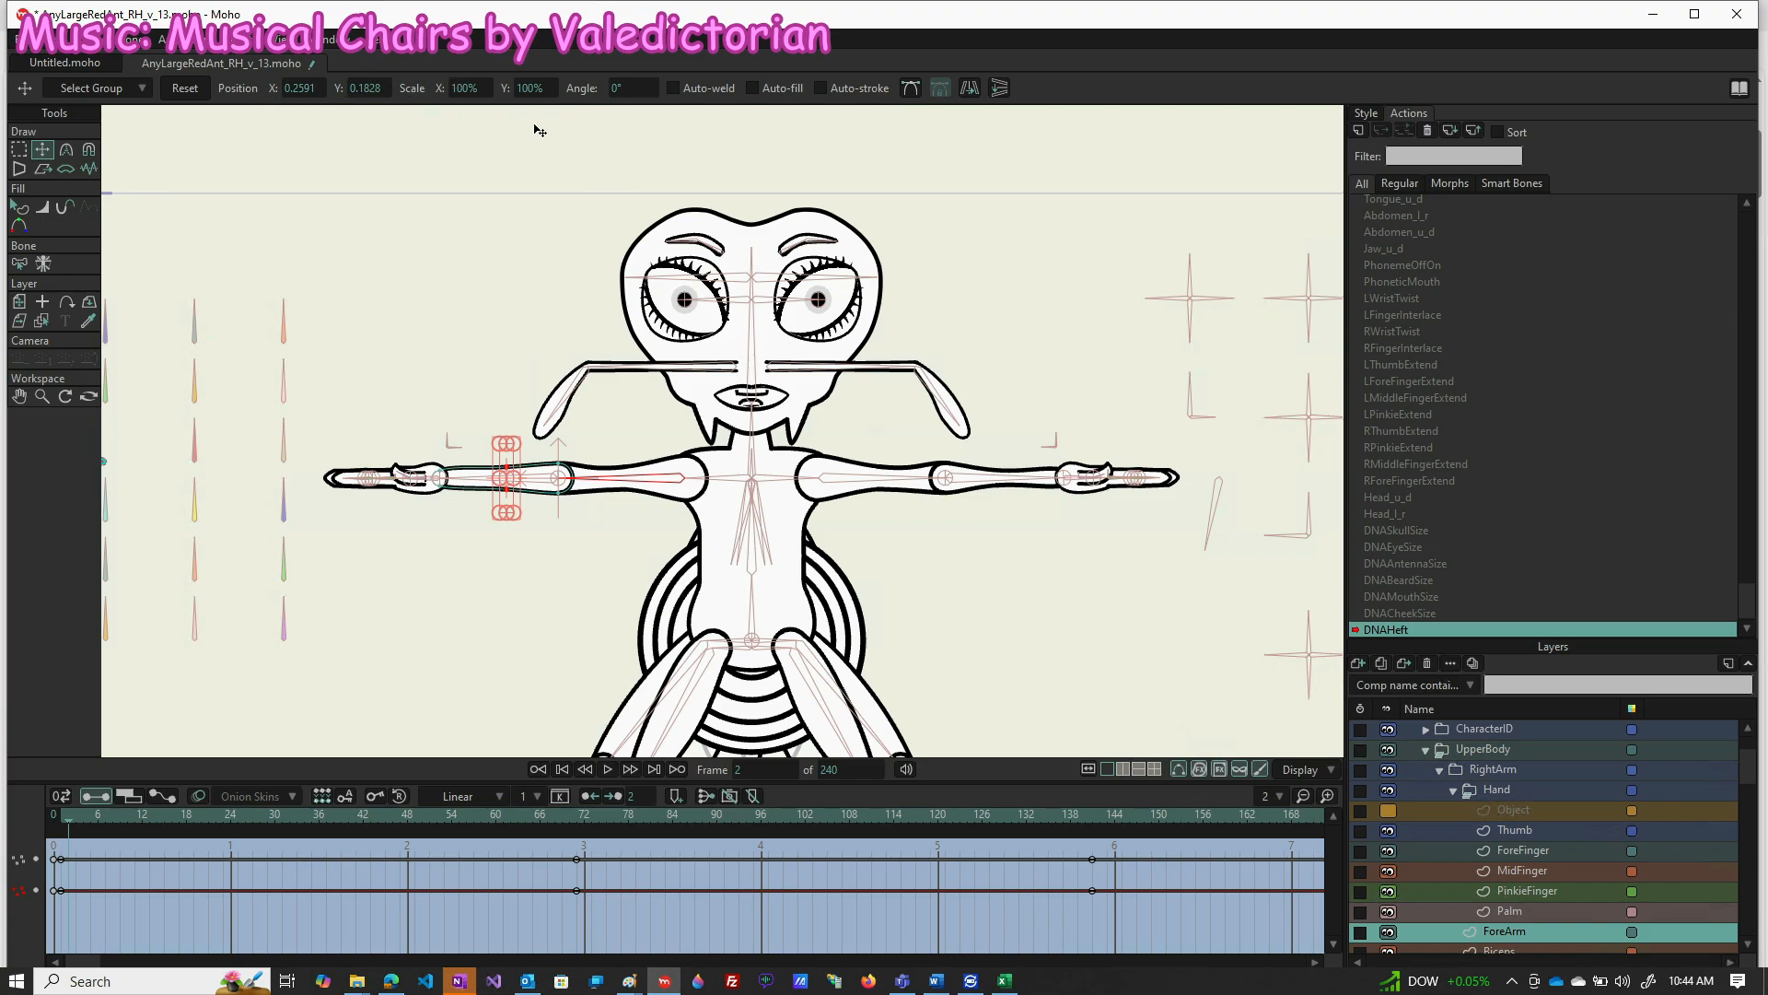
click(65, 822)
click(542, 88)
text(50)
key(Return)
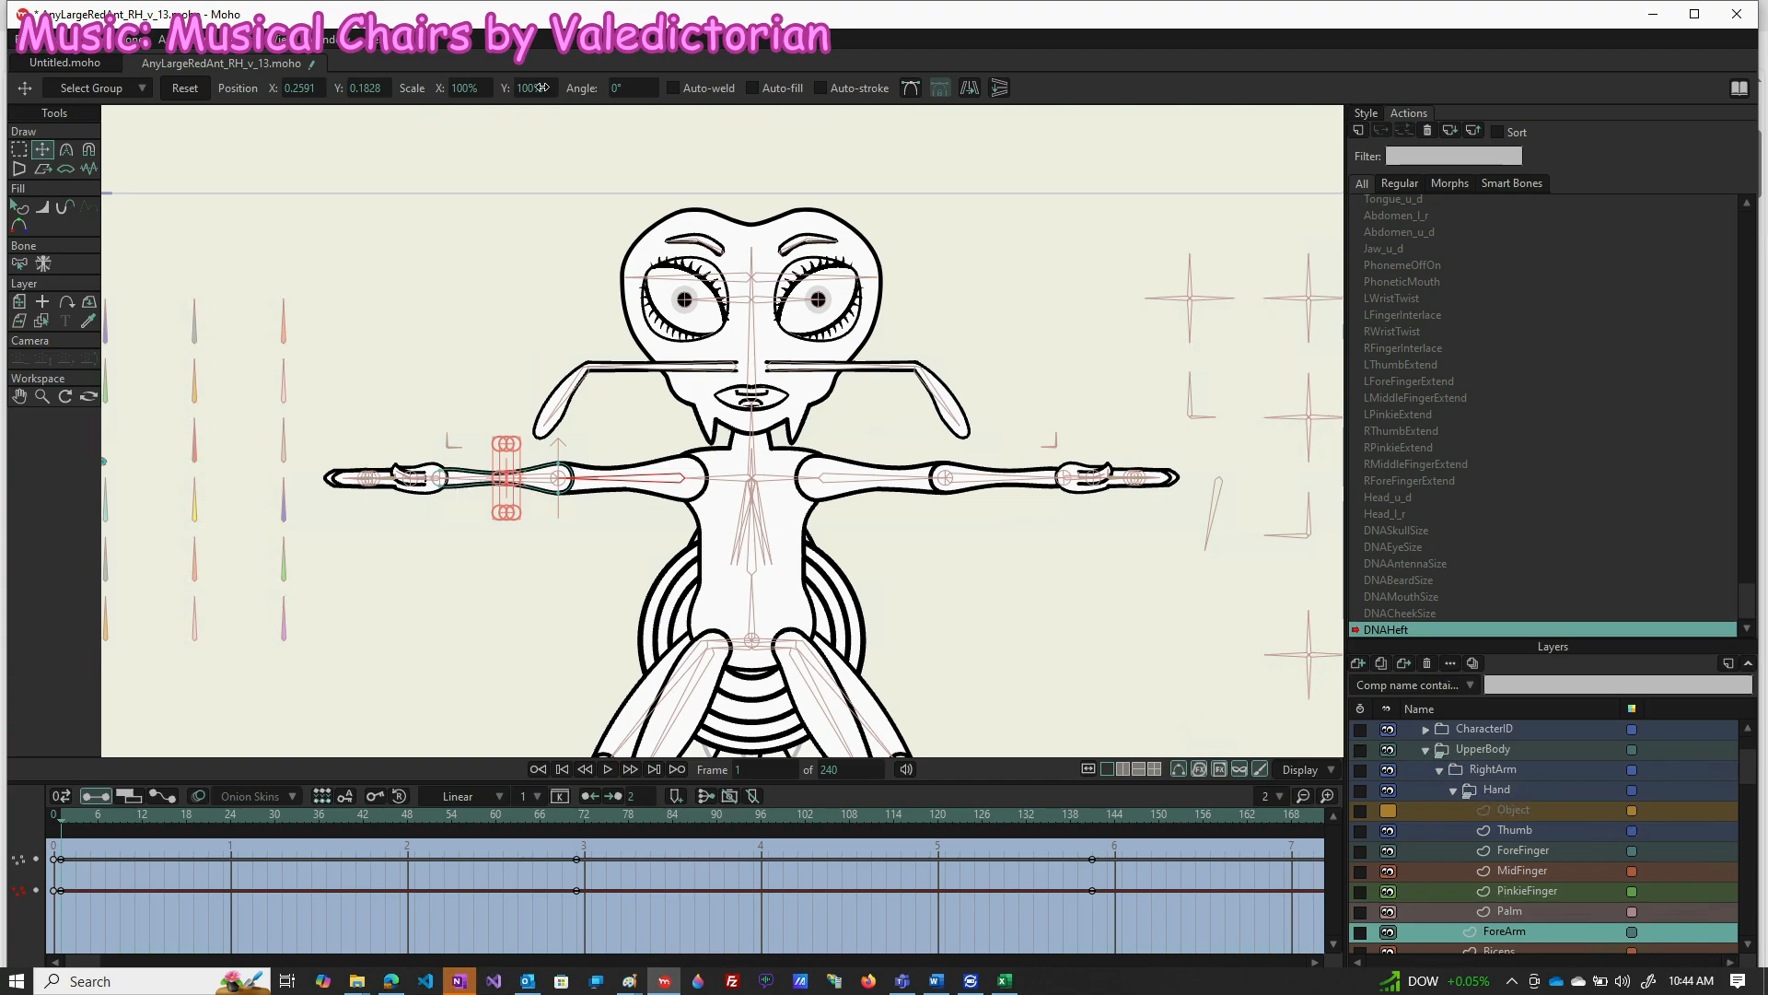
key(ctrl+z)
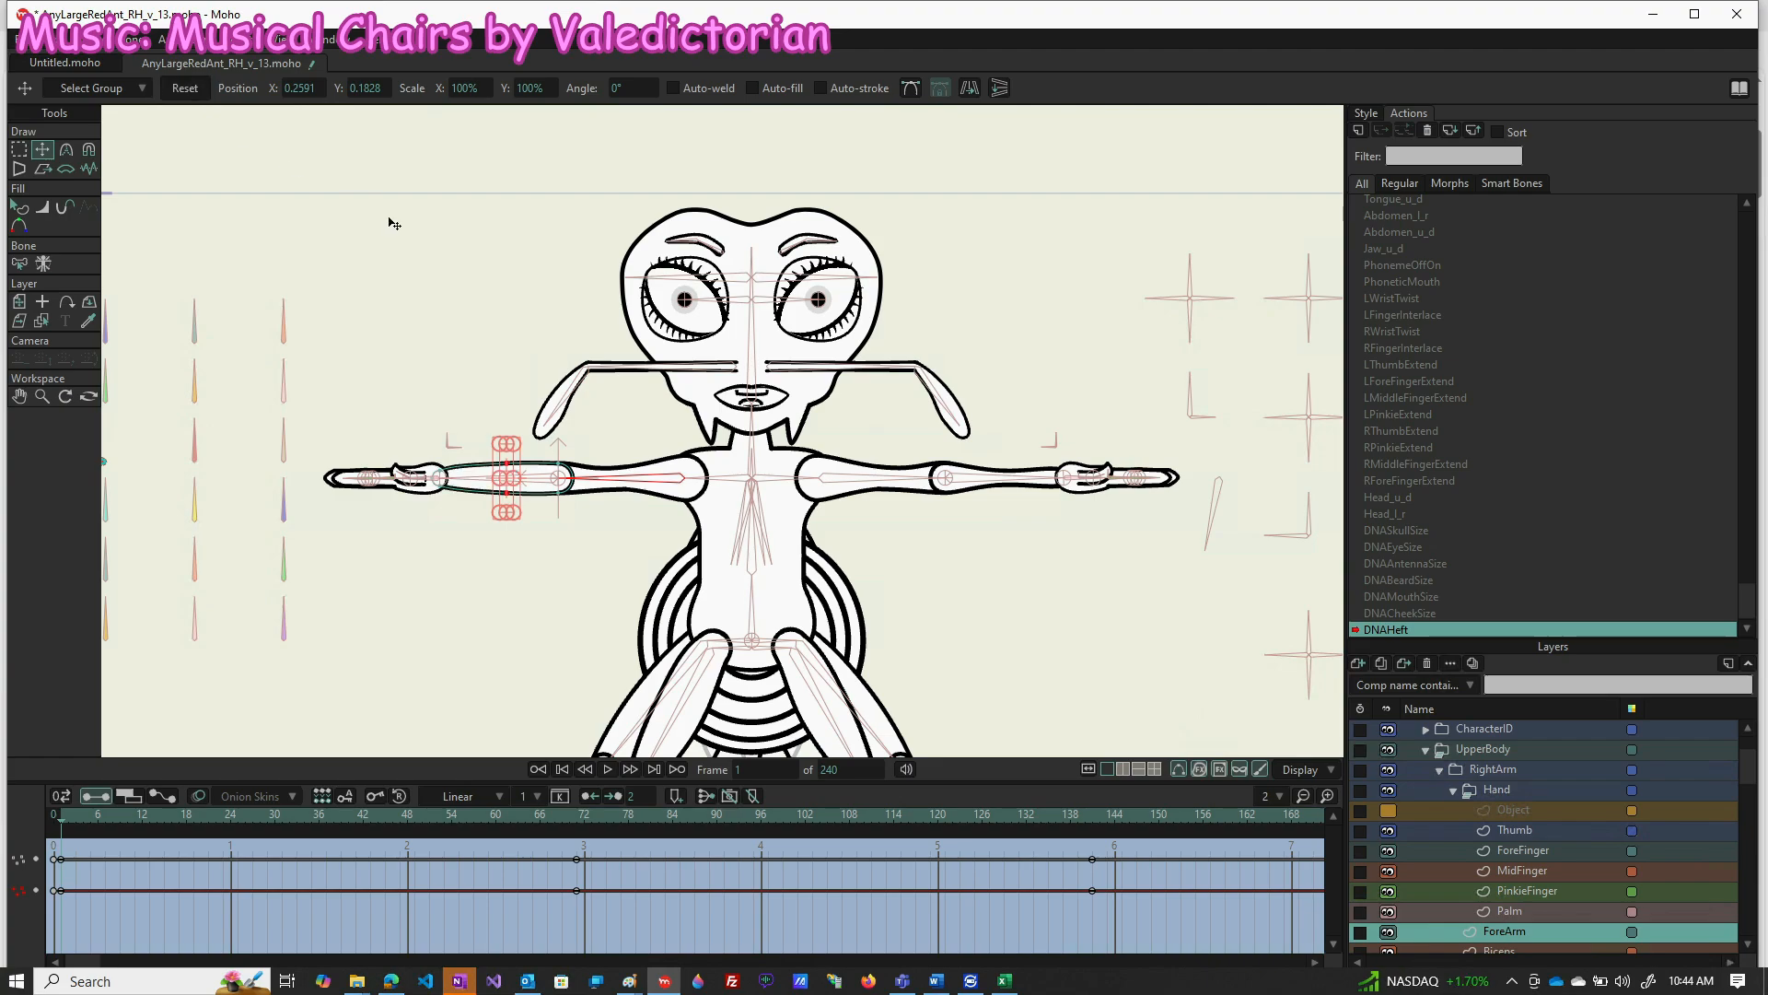
Scale the right forearm's two middle points vertically to 50% at frame 1 and check the pose at frame 71
click(544, 89)
text(50)
key(Return)
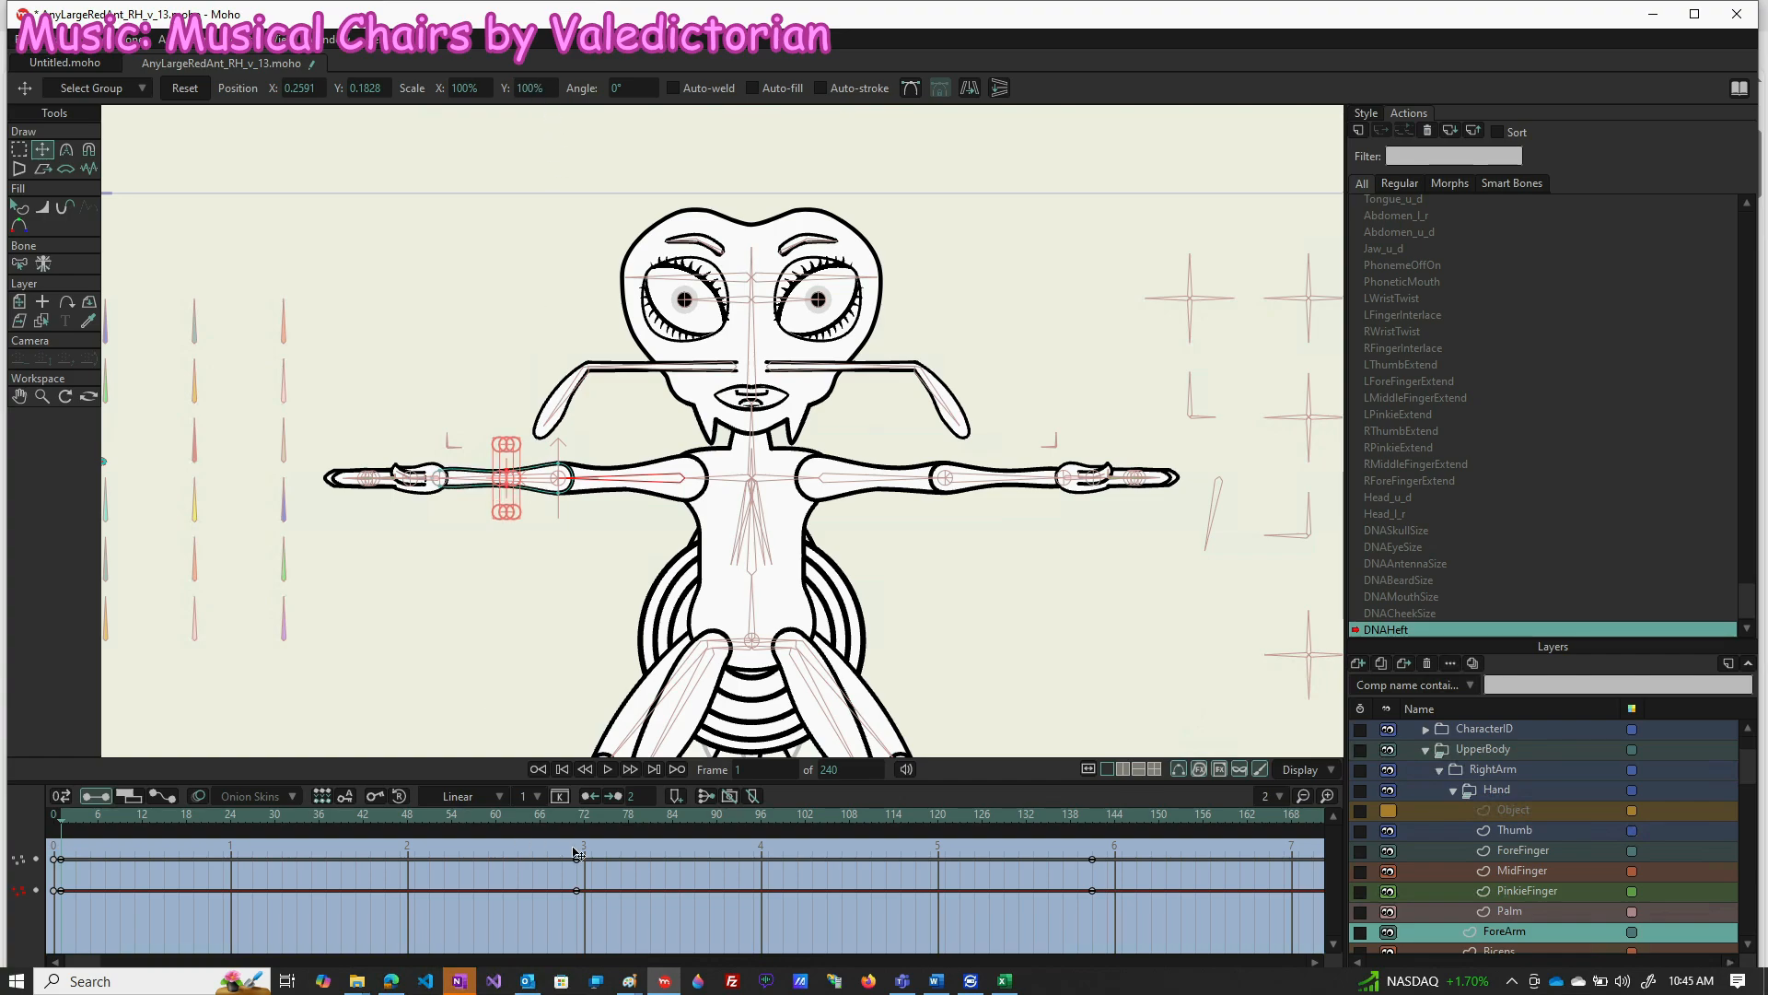
click(578, 817)
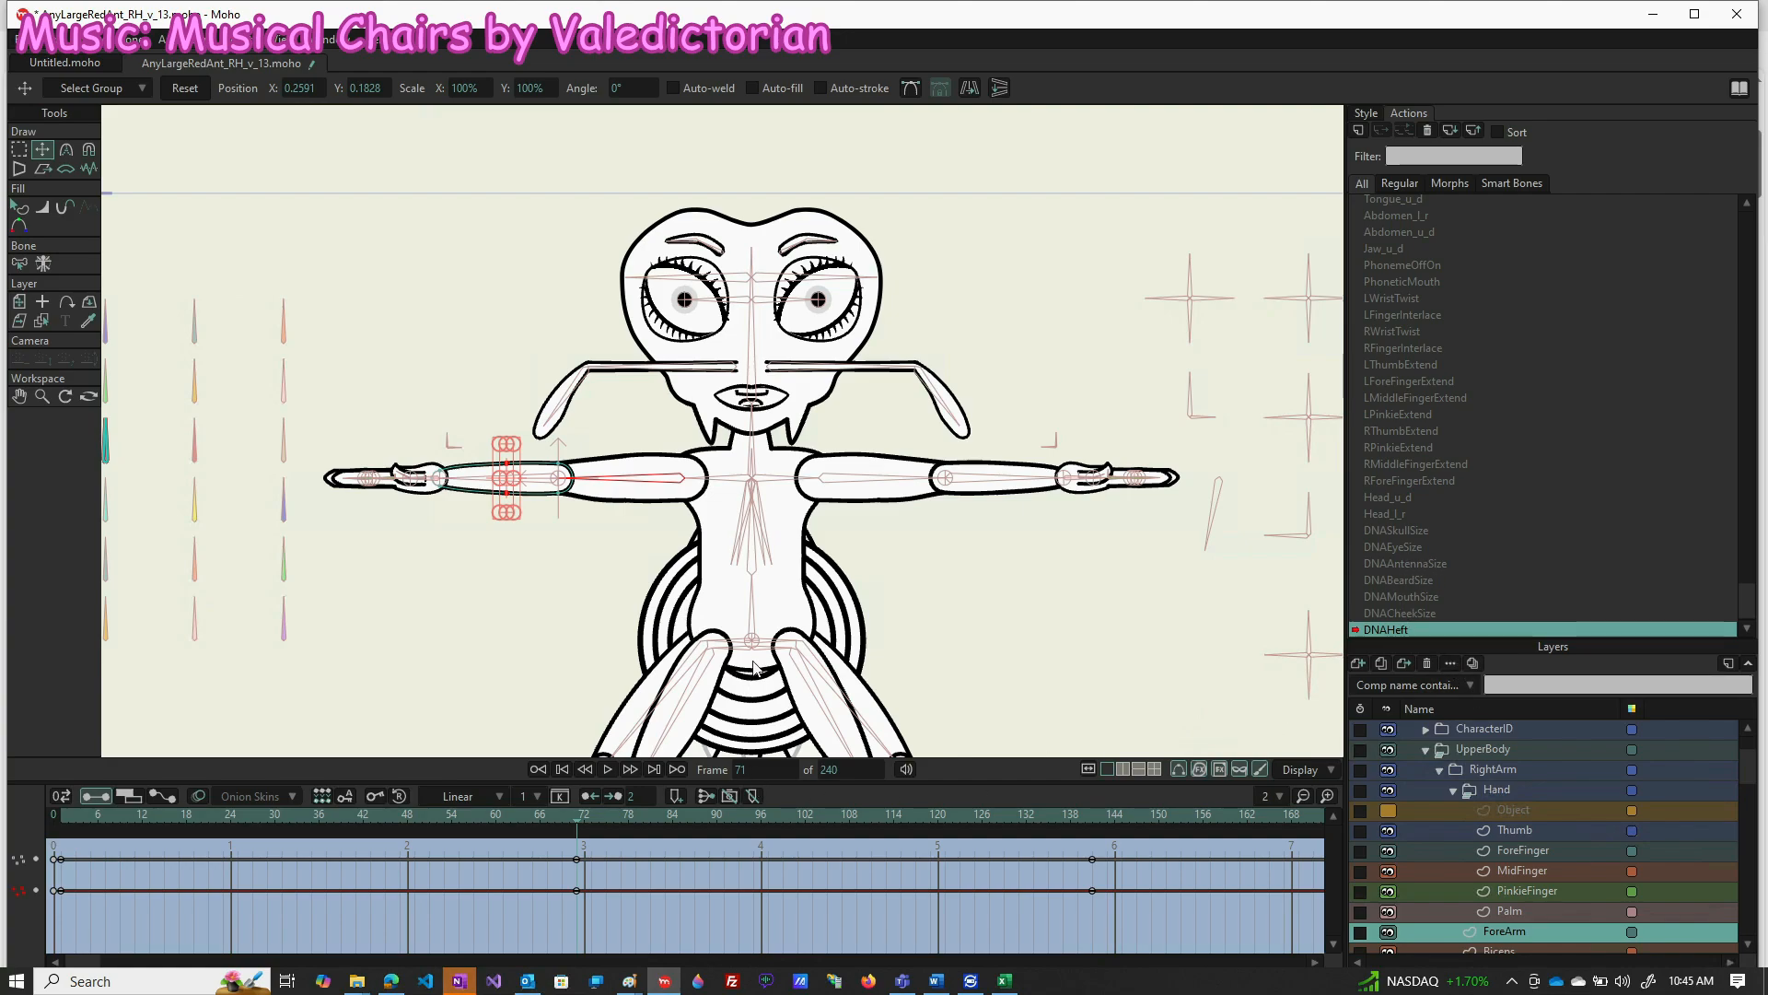
Expand the LowerBody layer group and collapse the UpperBody group
scroll(769, 668, down, 20)
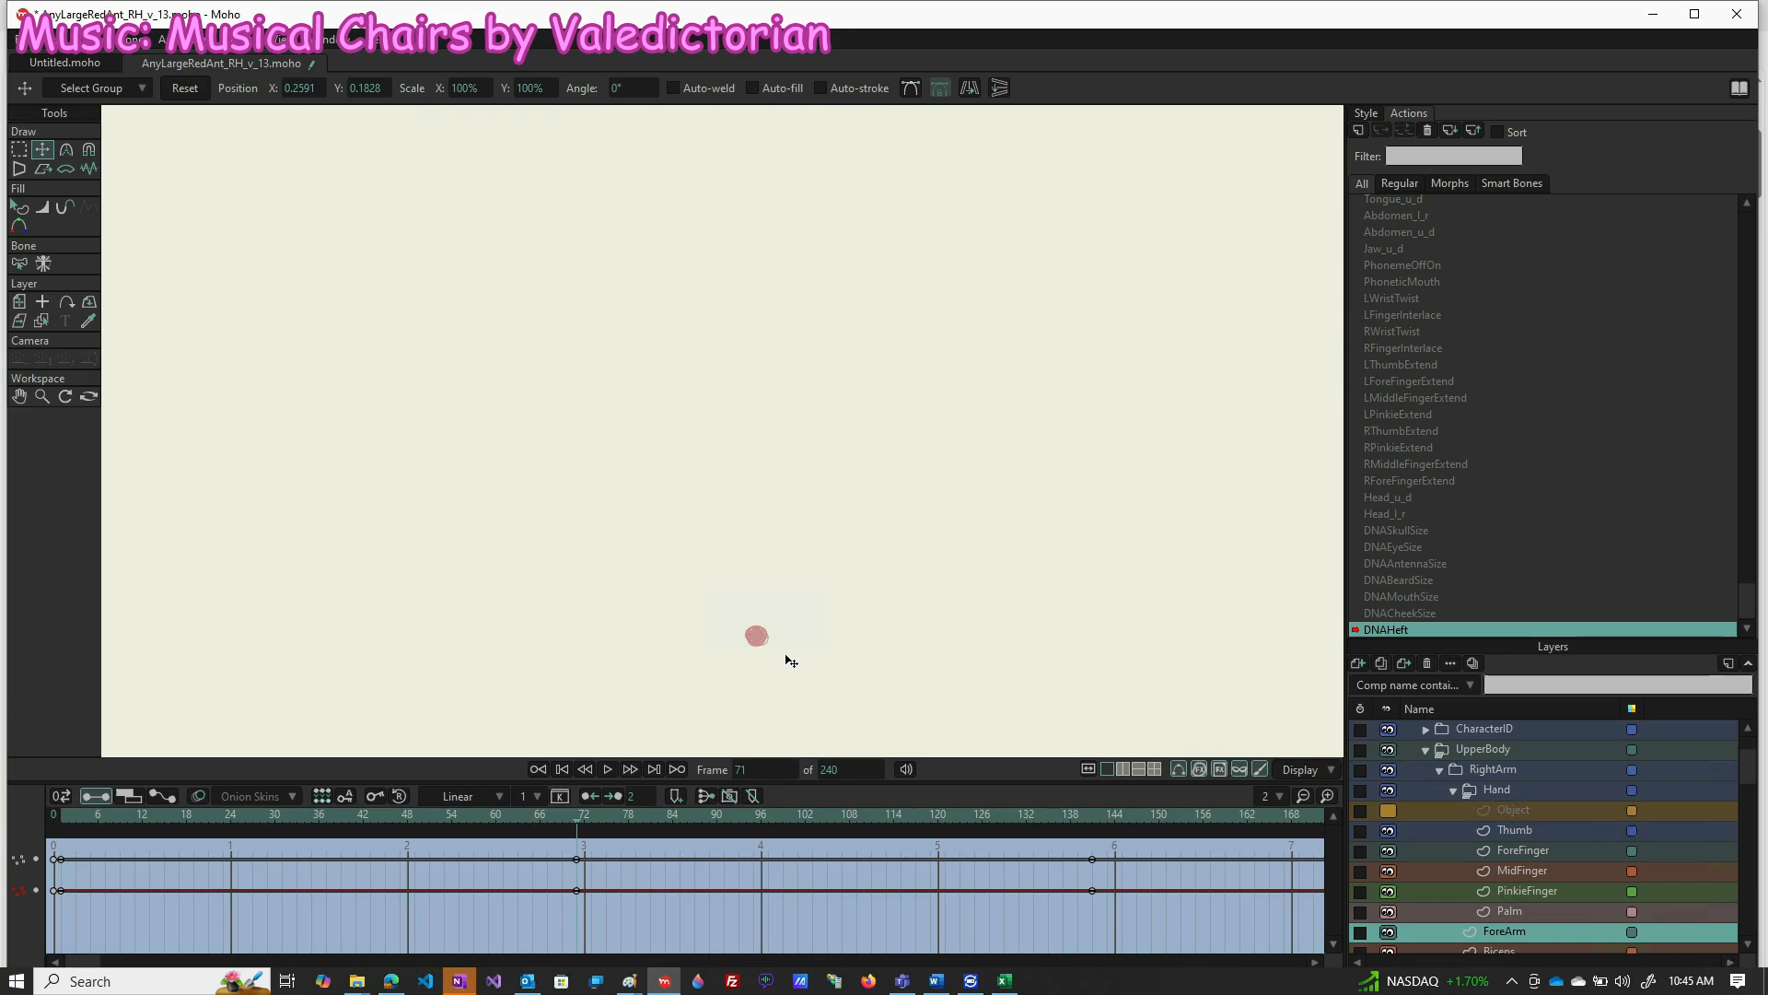
scroll(751, 638, up, 5)
scroll(755, 640, up, 10)
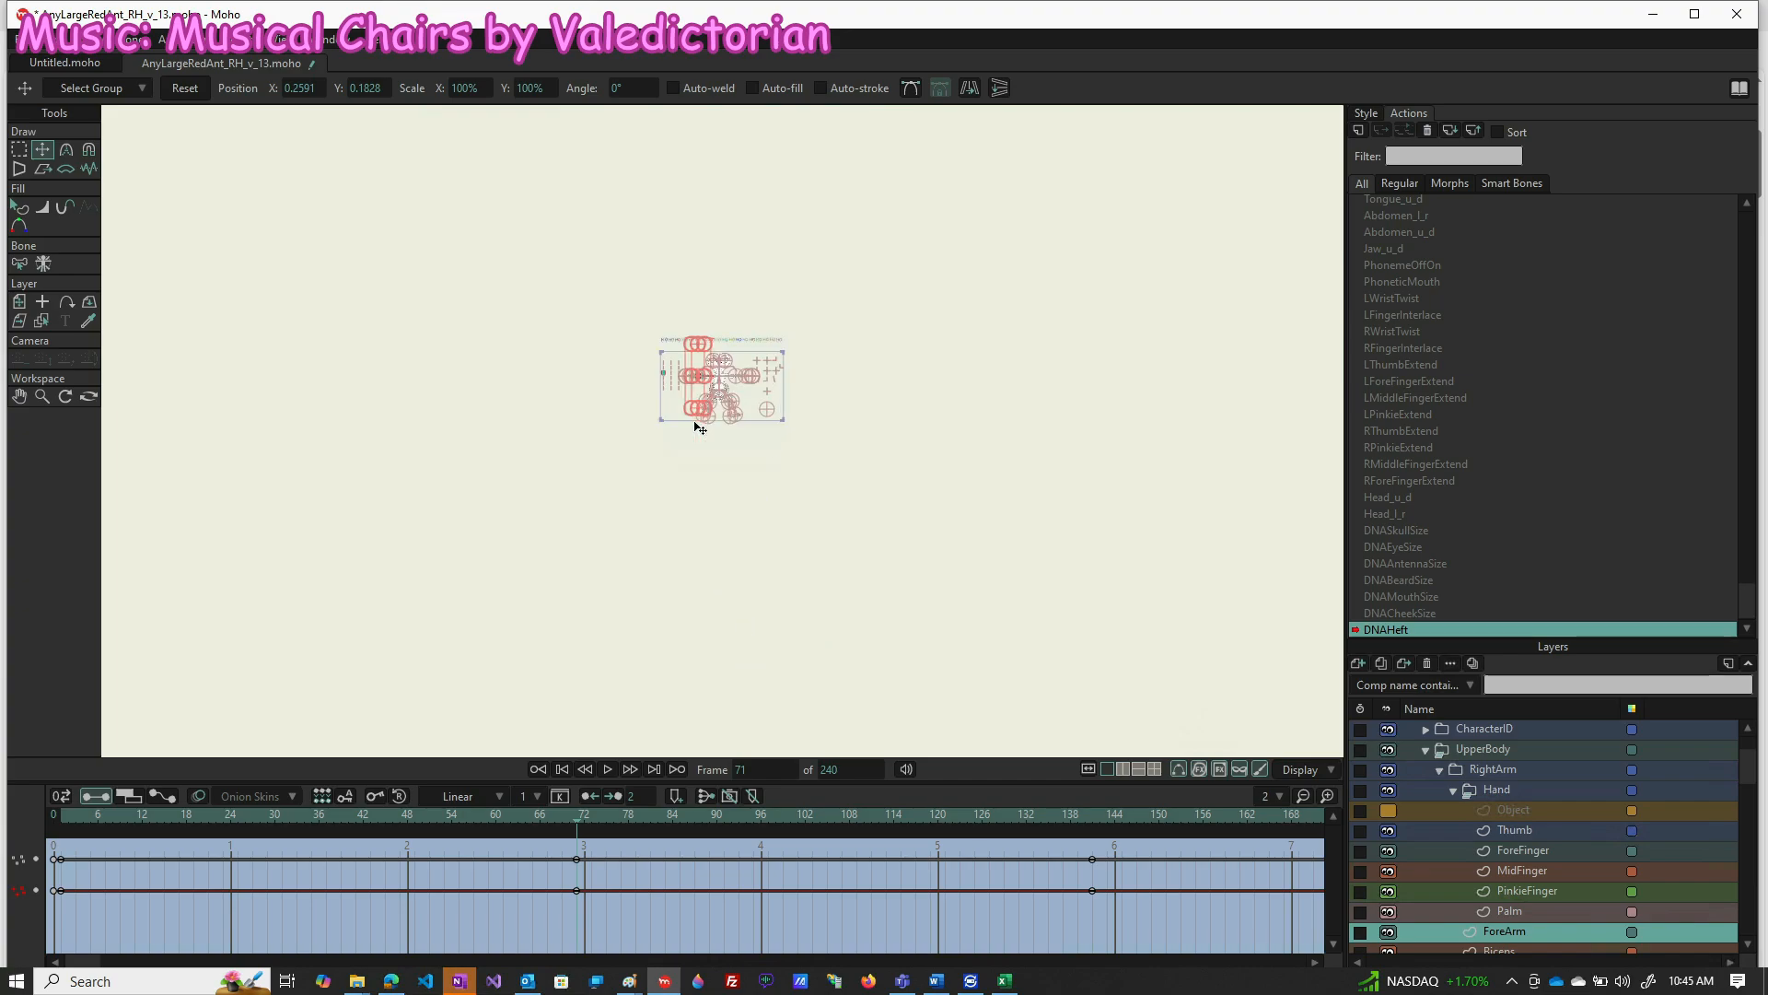
scroll(774, 594, up, 8)
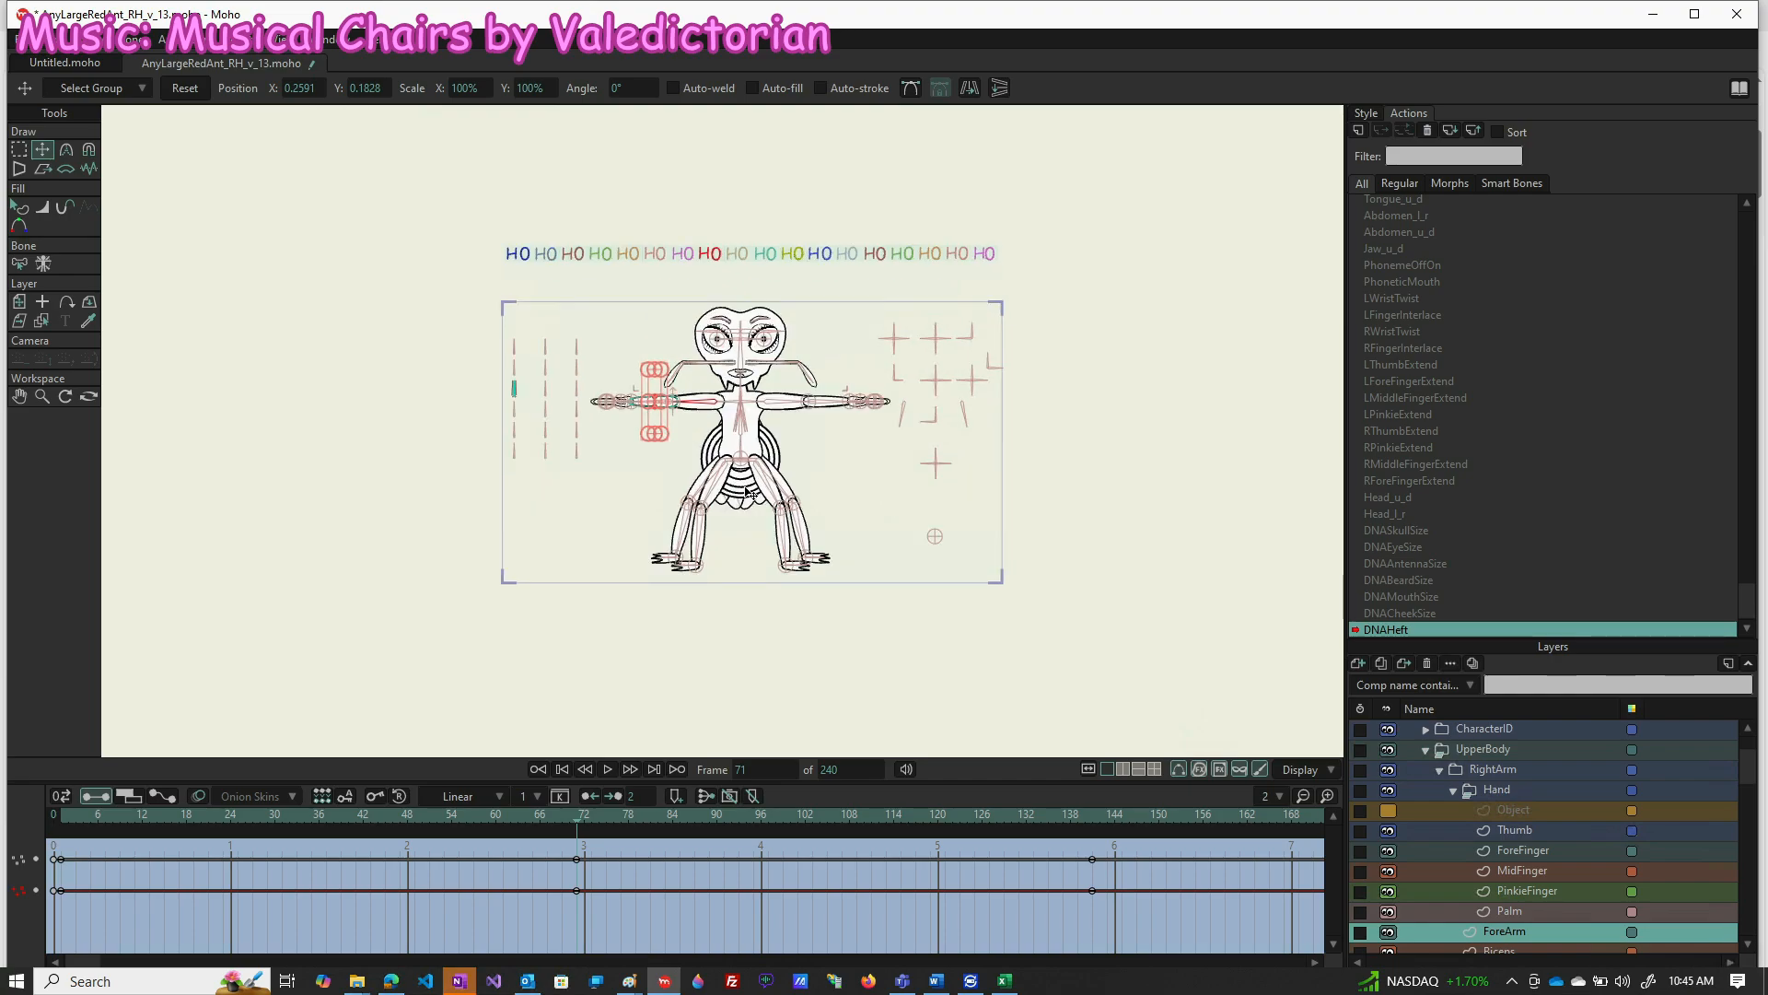
scroll(777, 597, up, 1)
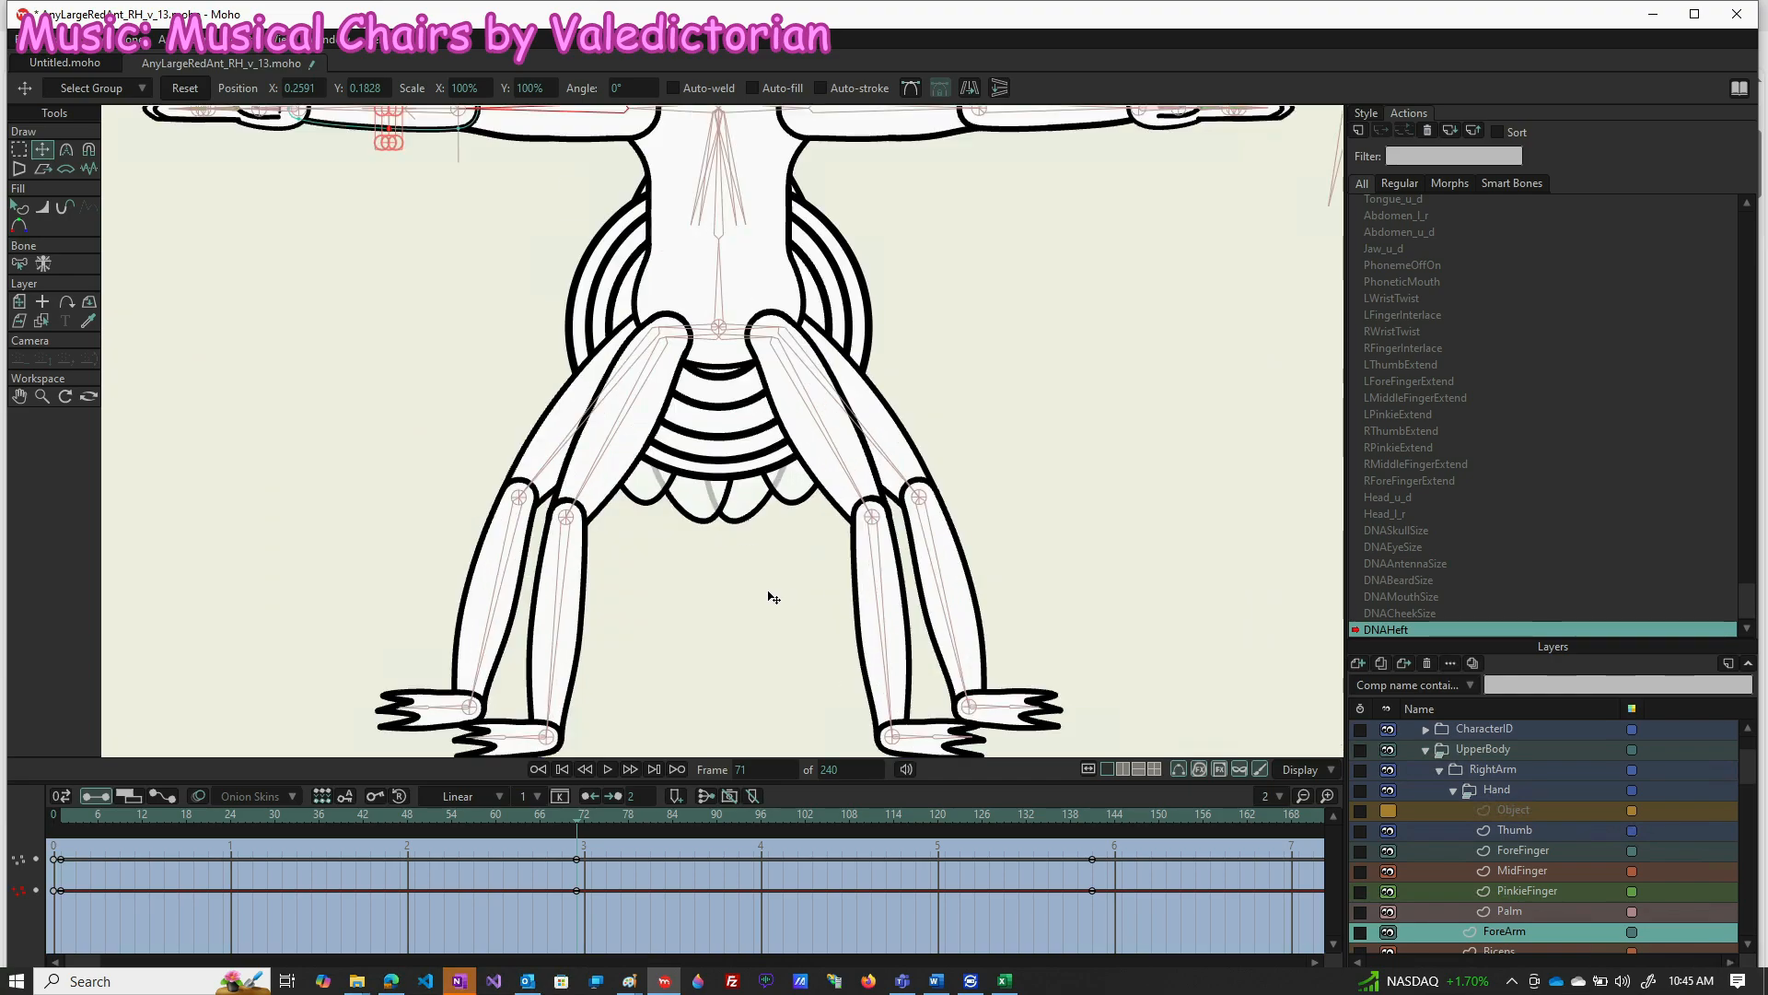
scroll(1465, 860, down, 4)
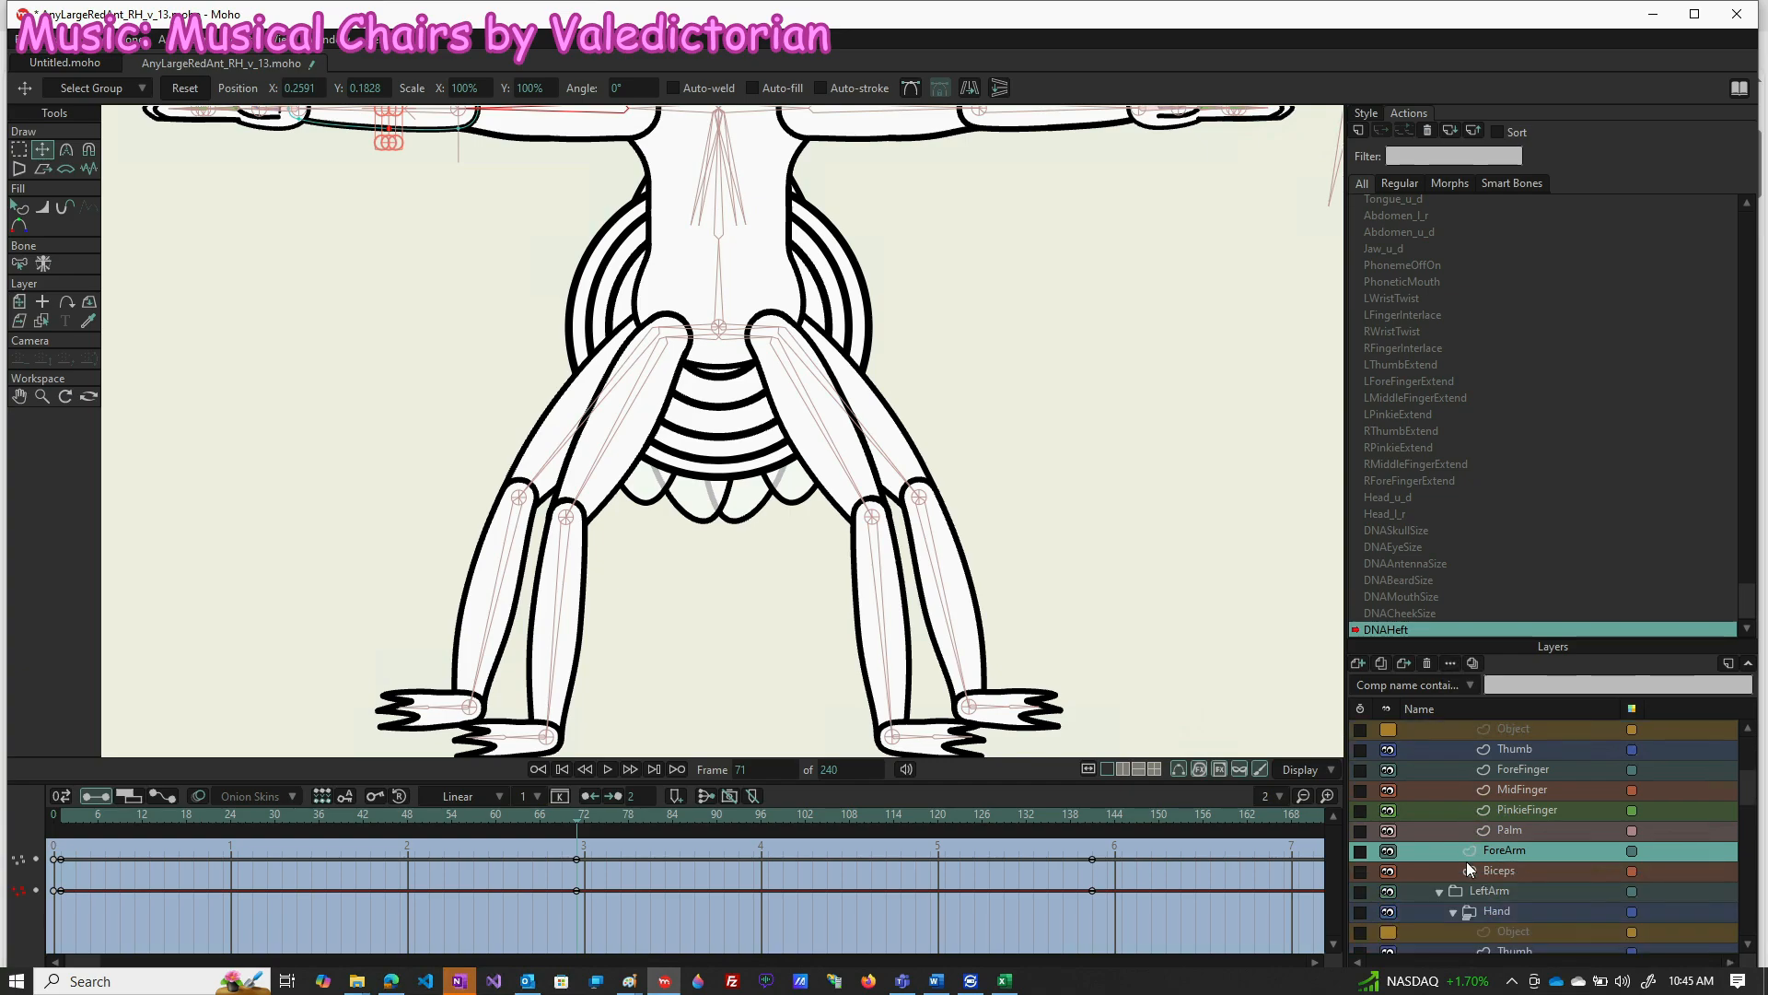
scroll(1498, 870, down, 5)
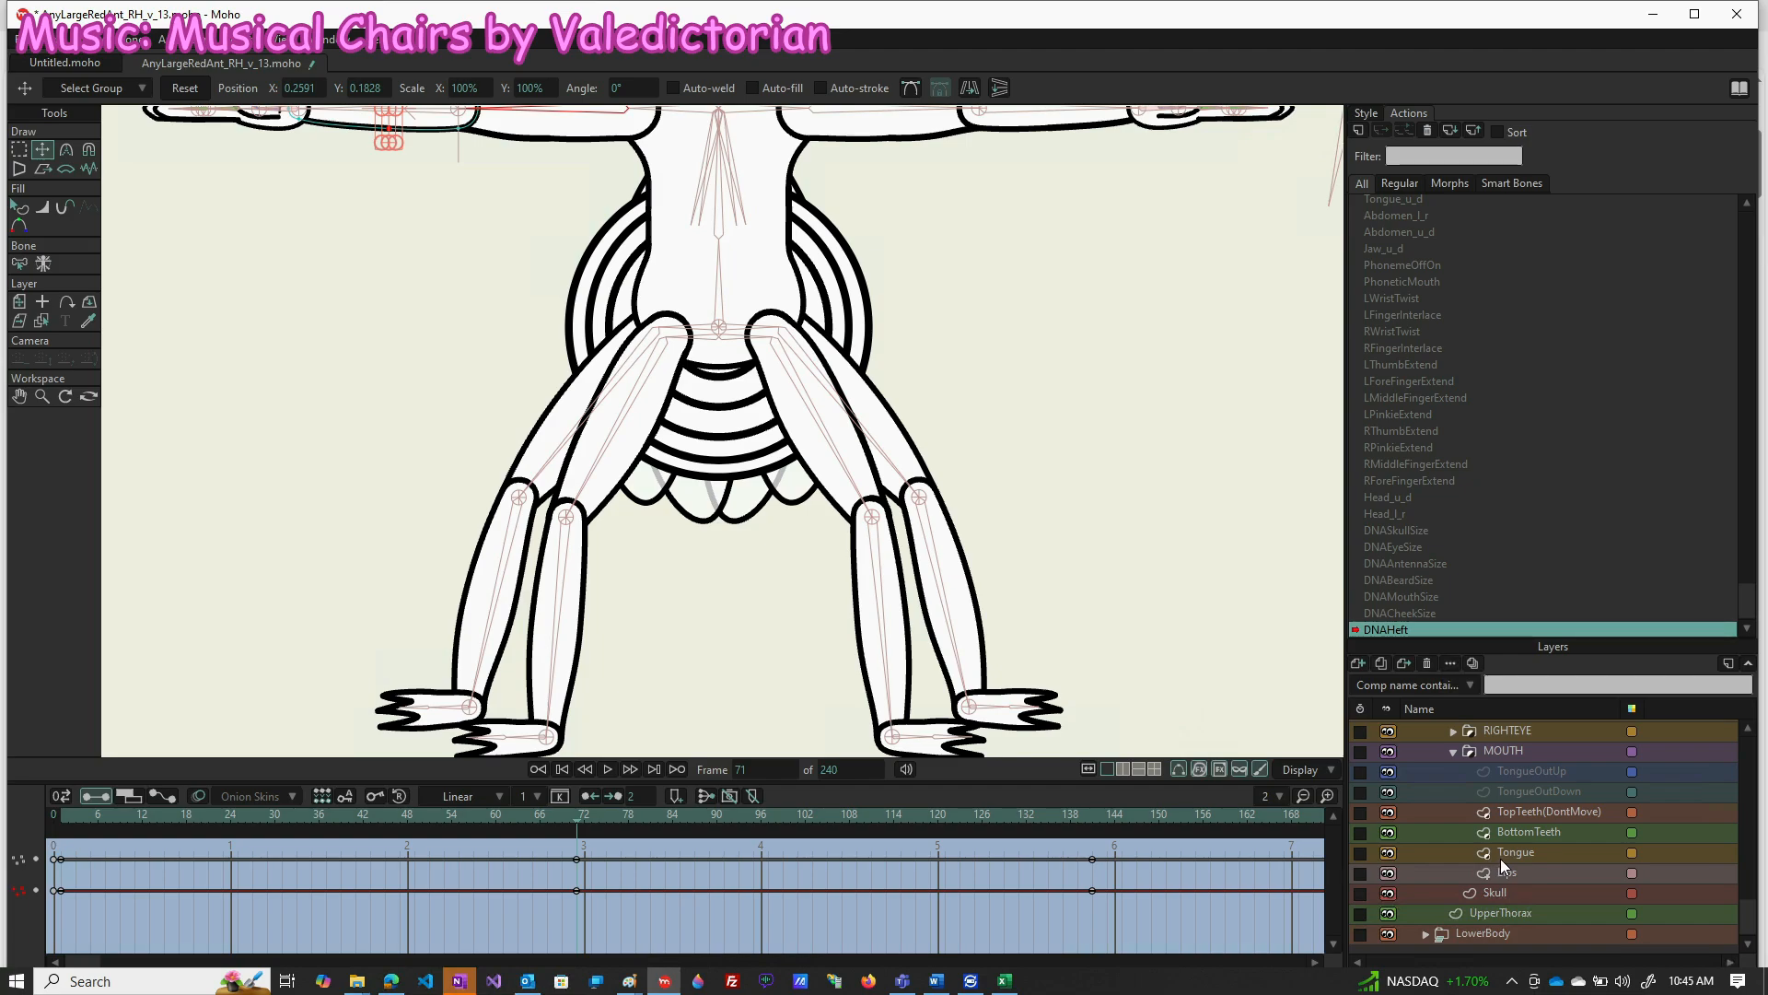
click(1426, 932)
scroll(1468, 829, down, 10)
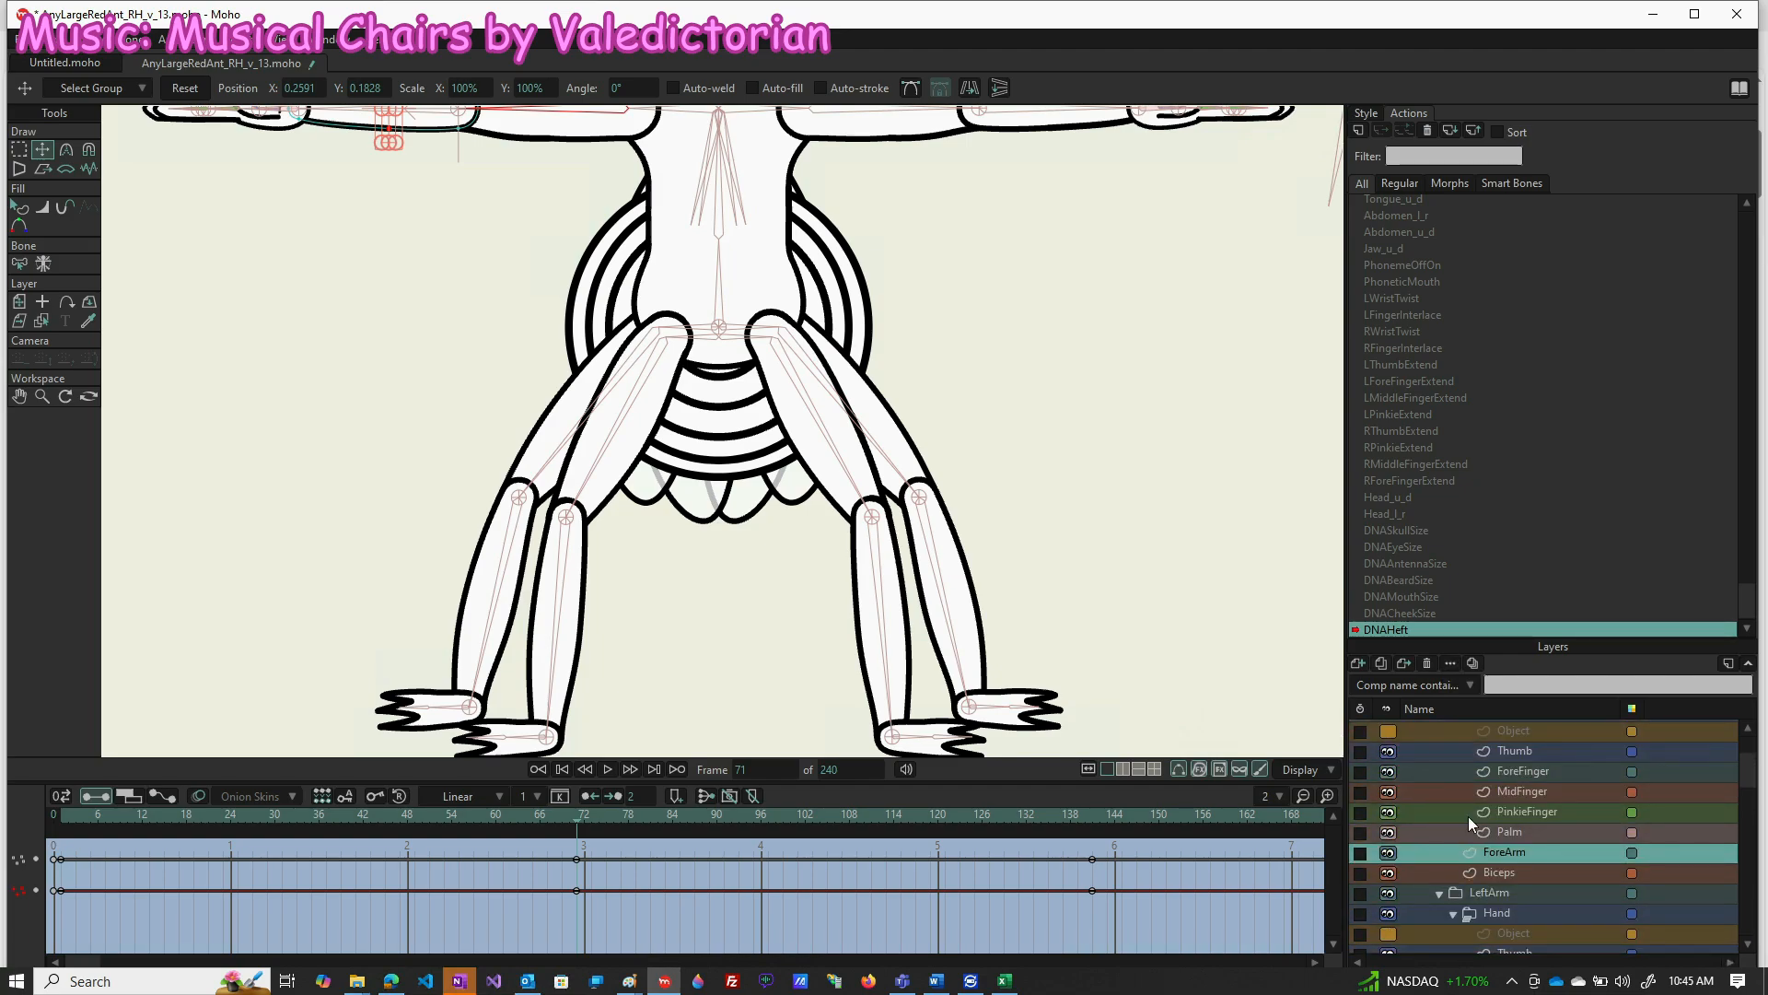
scroll(1467, 816, up, 2)
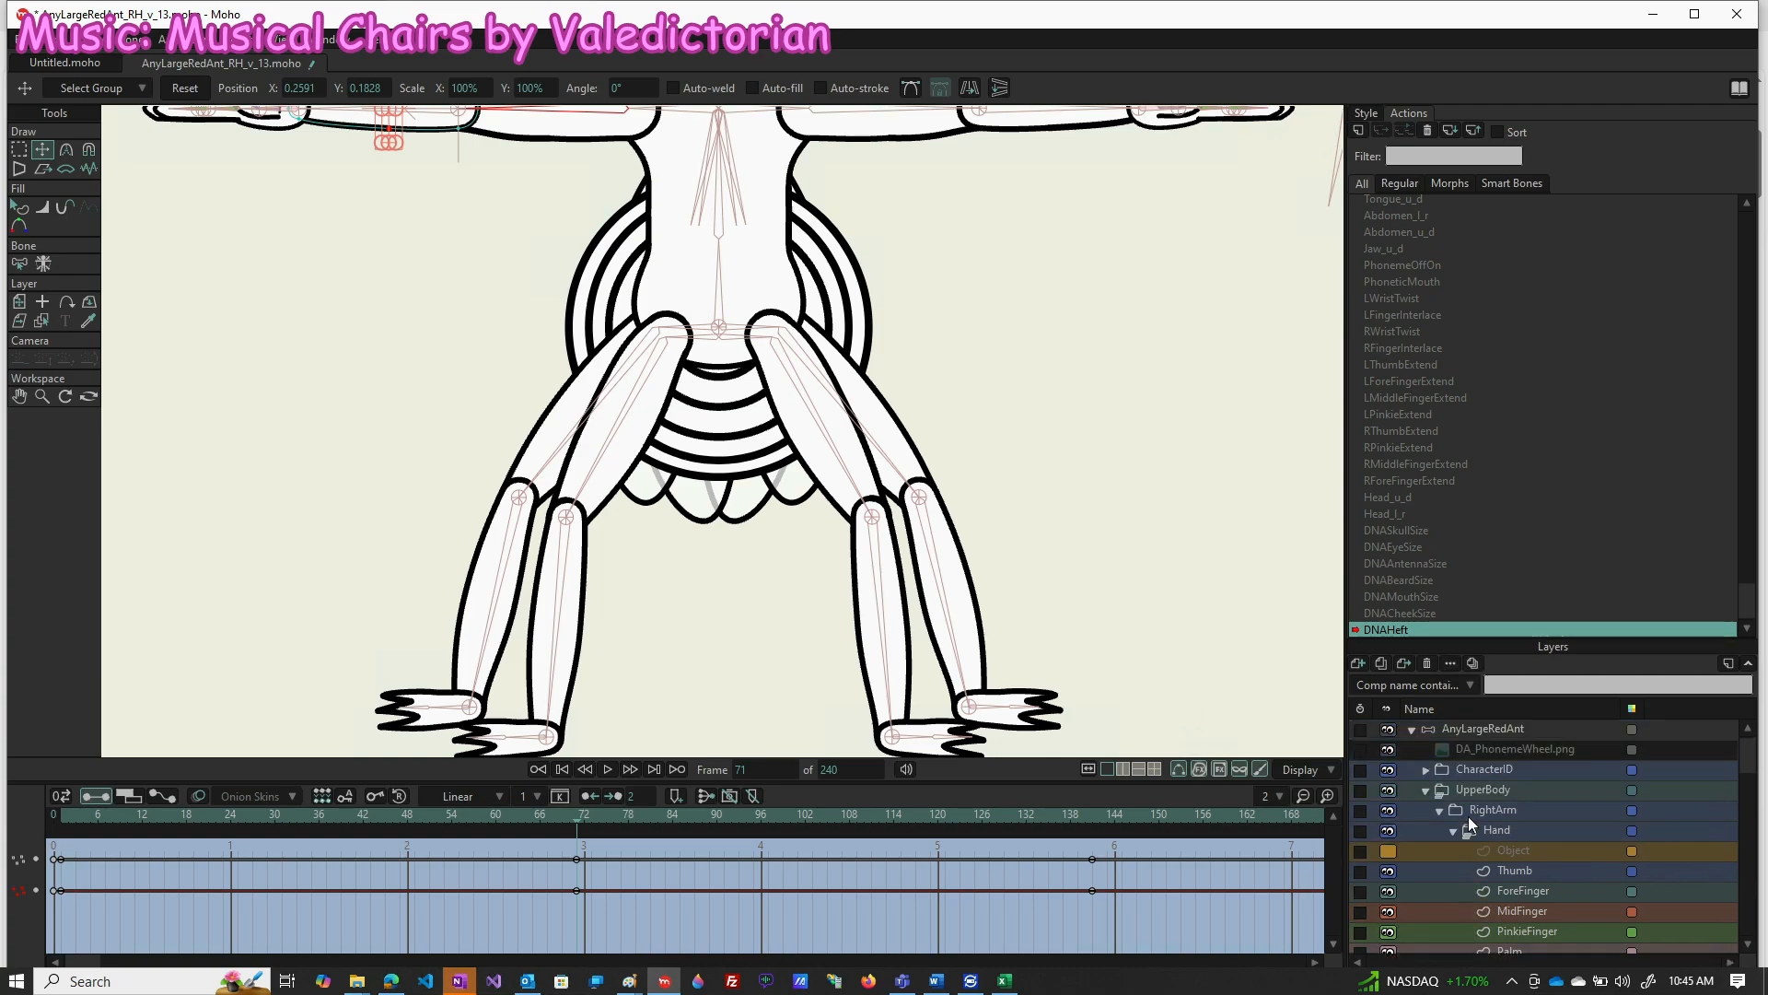
click(1424, 790)
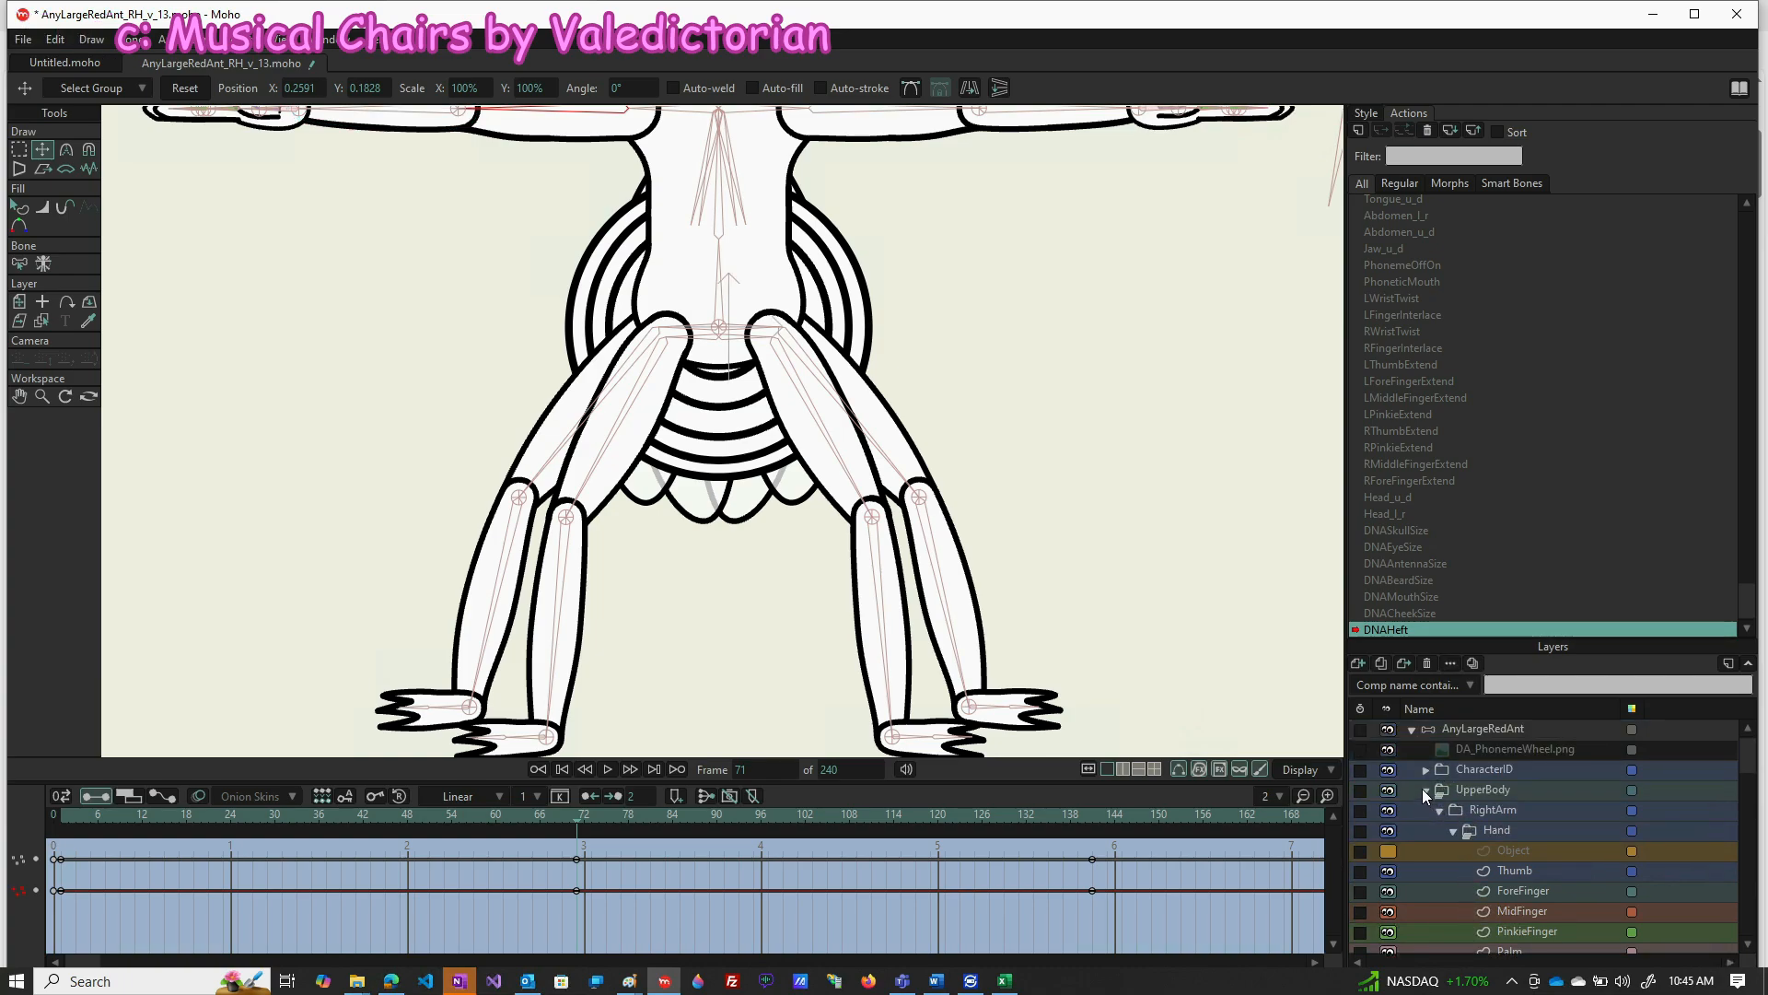
click(1424, 791)
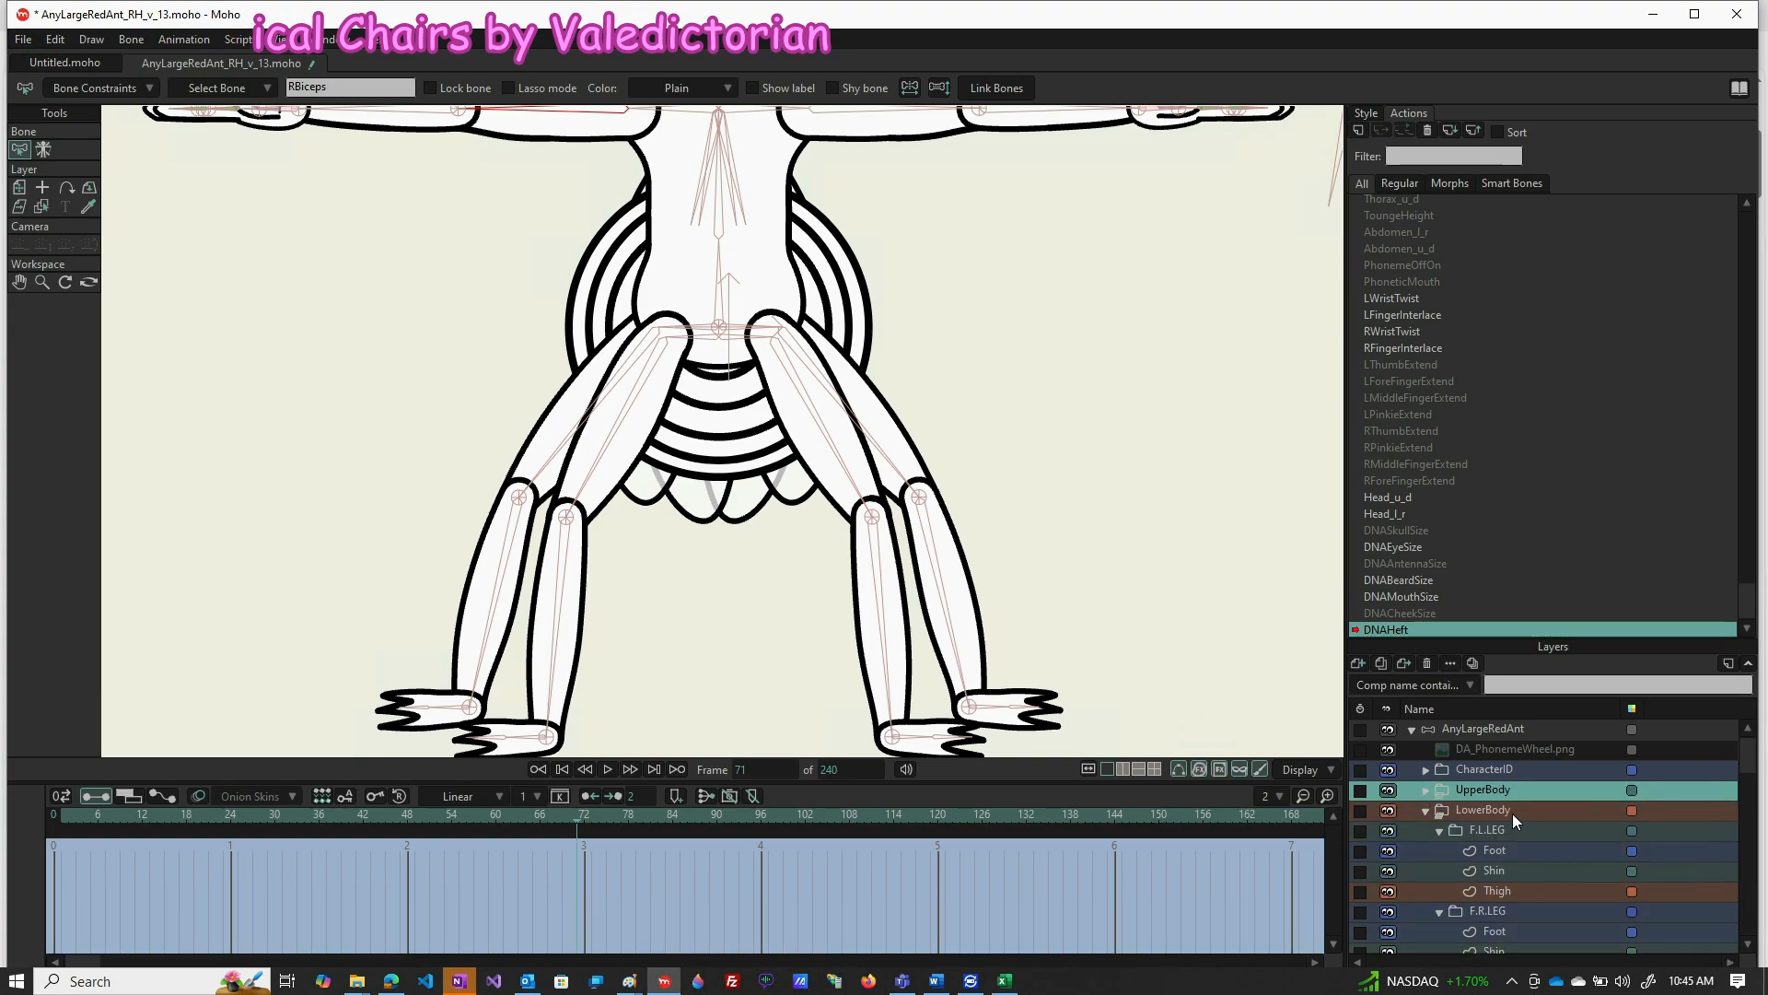
Select the two middle points of the F.L.LEG group's Shin layer for transforming
scroll(1518, 806, down, 1)
scroll(1521, 799, down, 1)
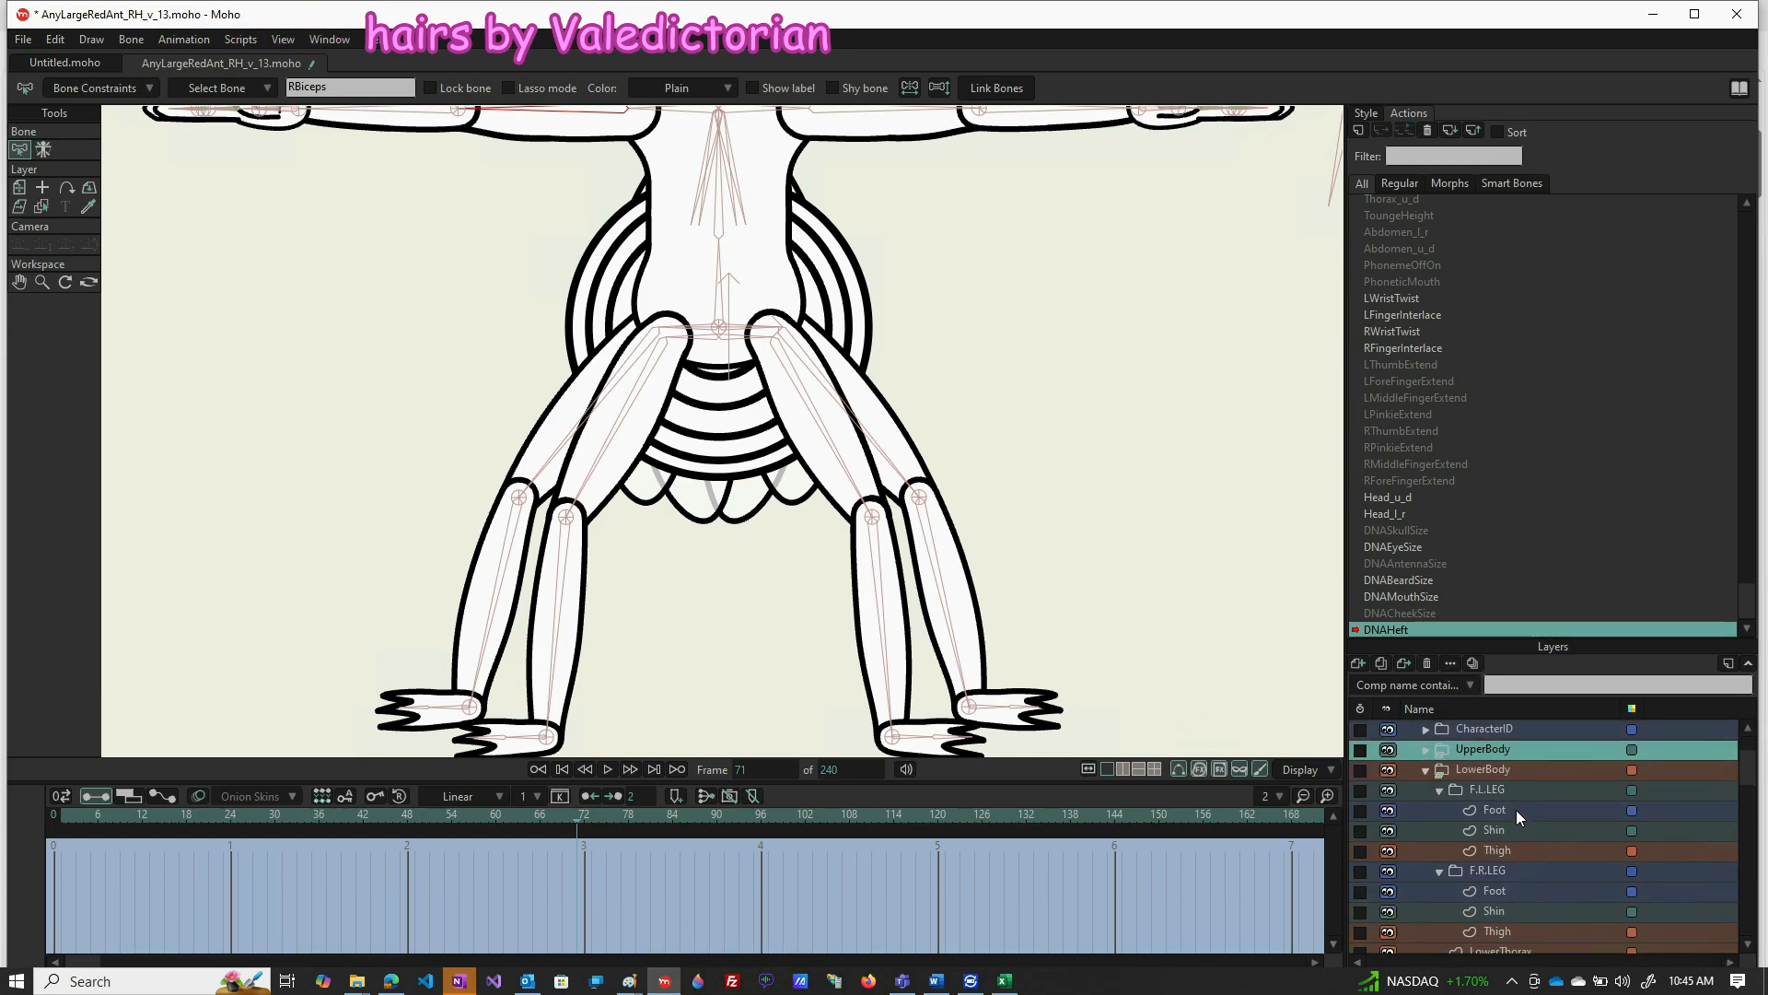
click(1516, 830)
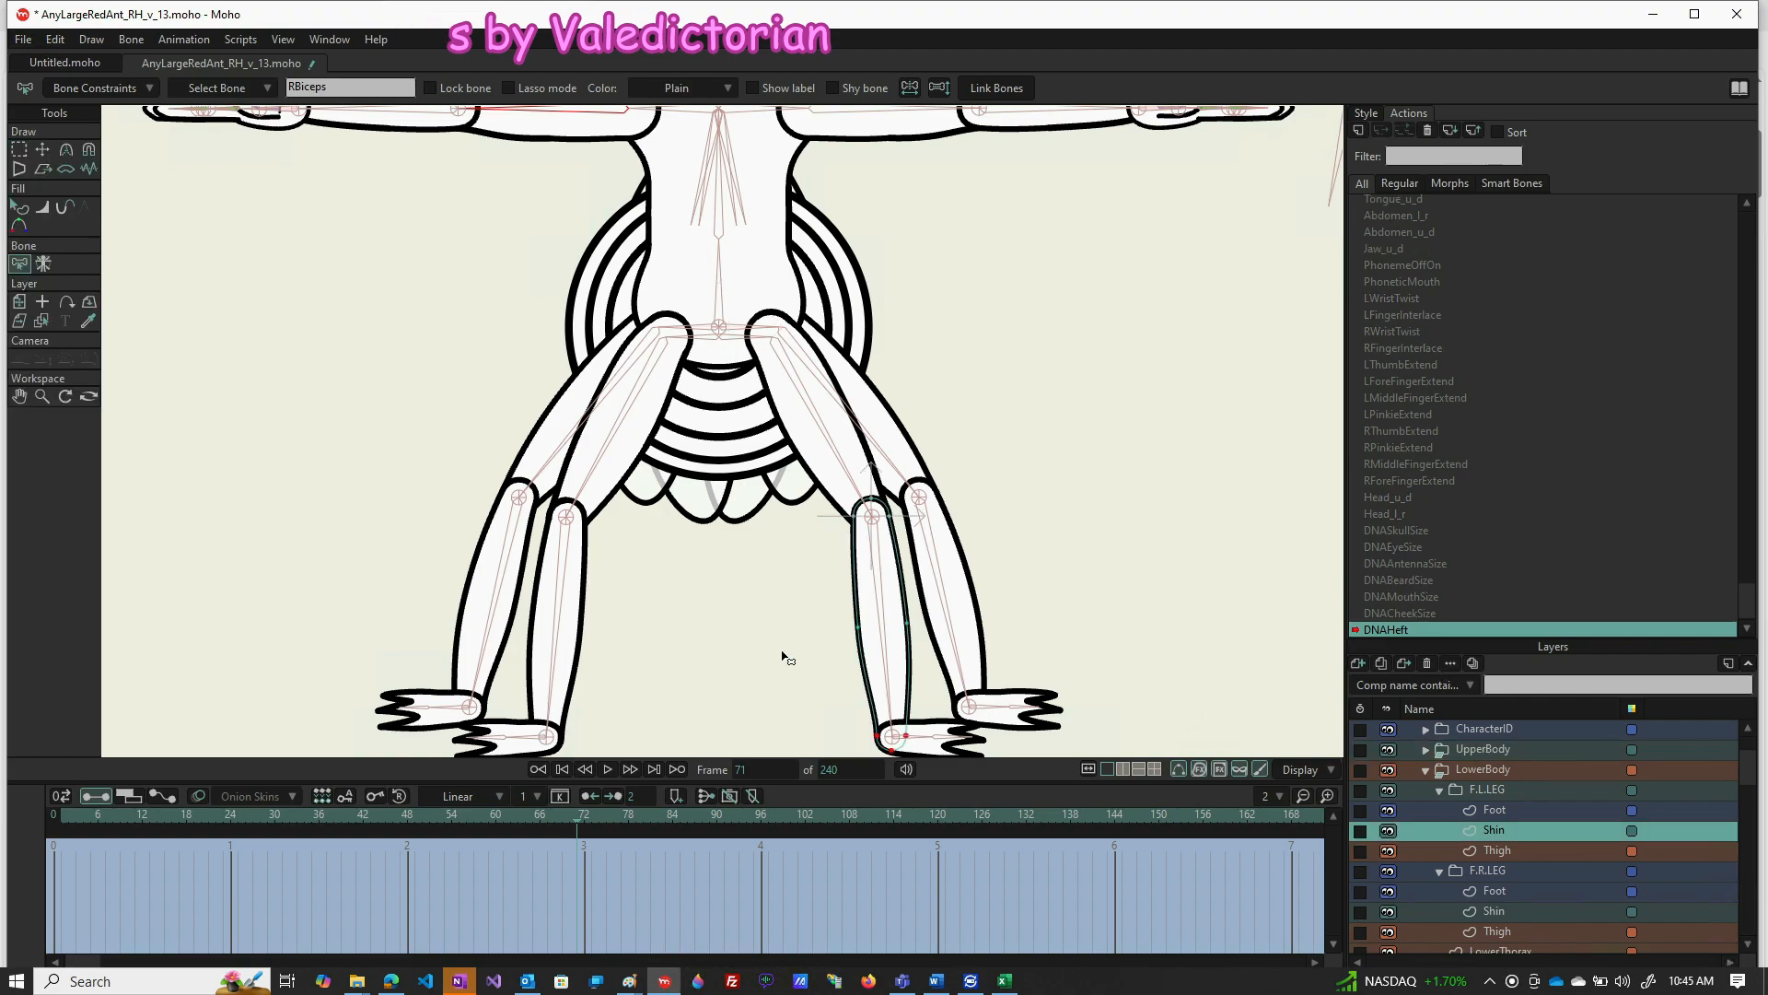
key(g)
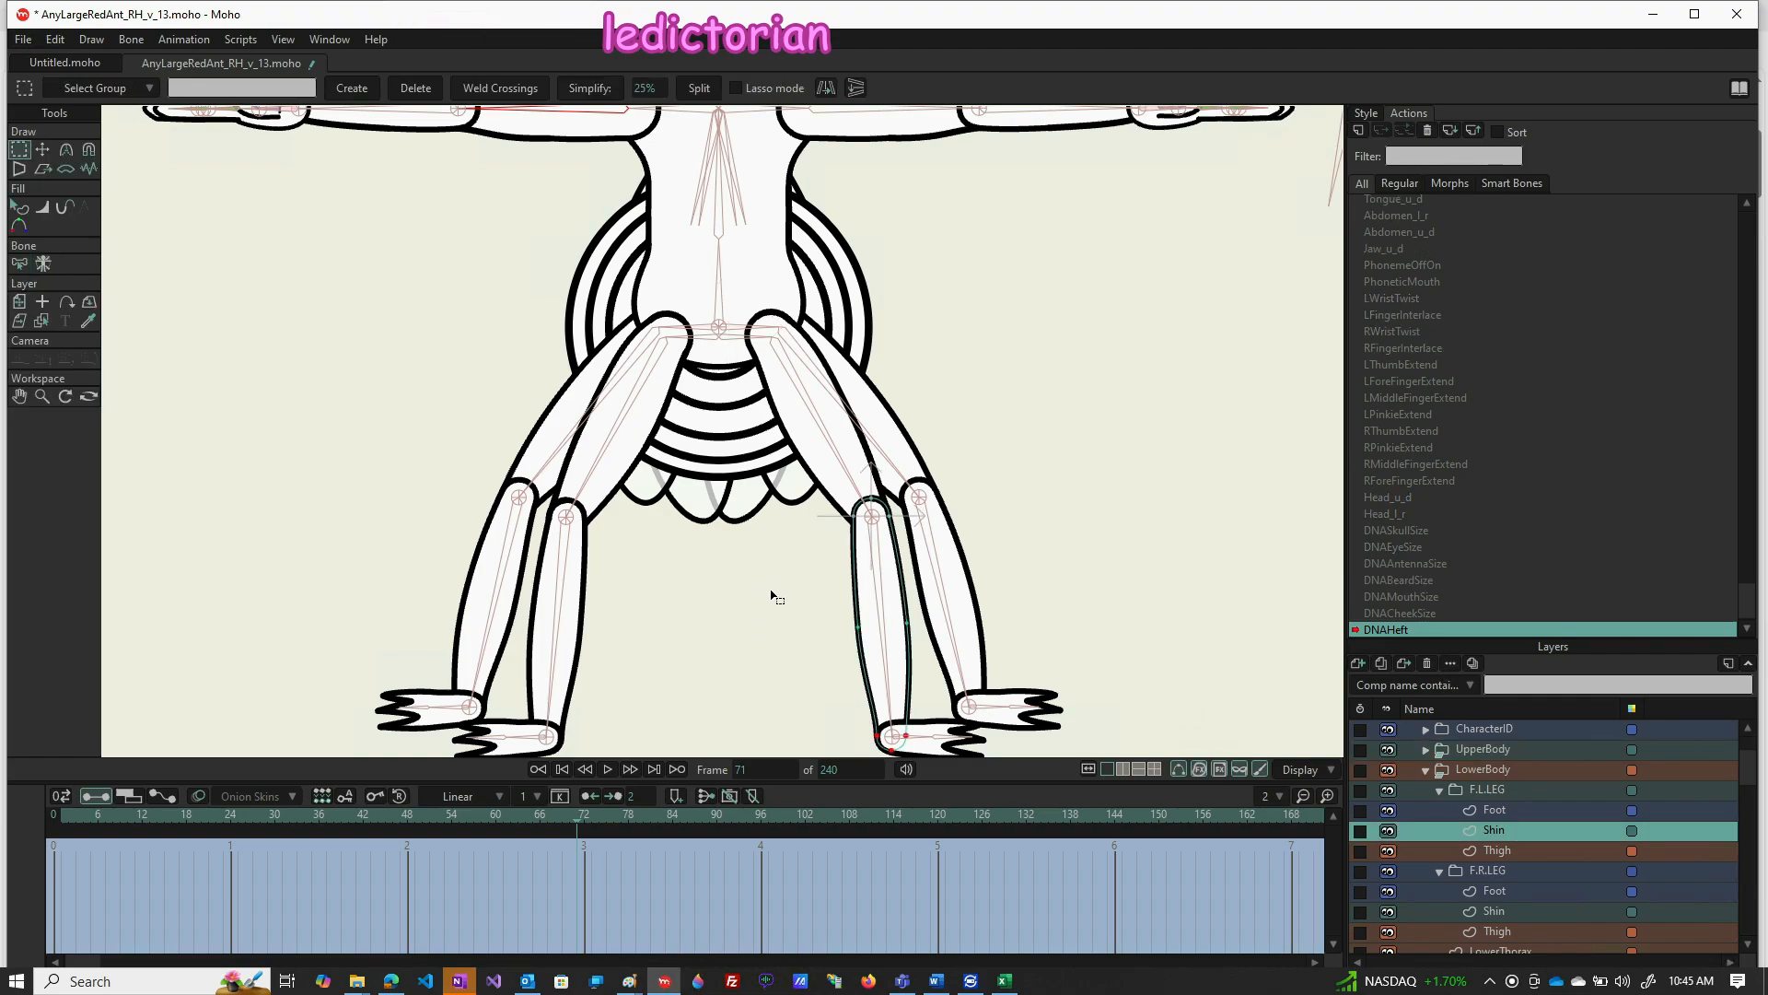
drag(801, 605, 932, 668)
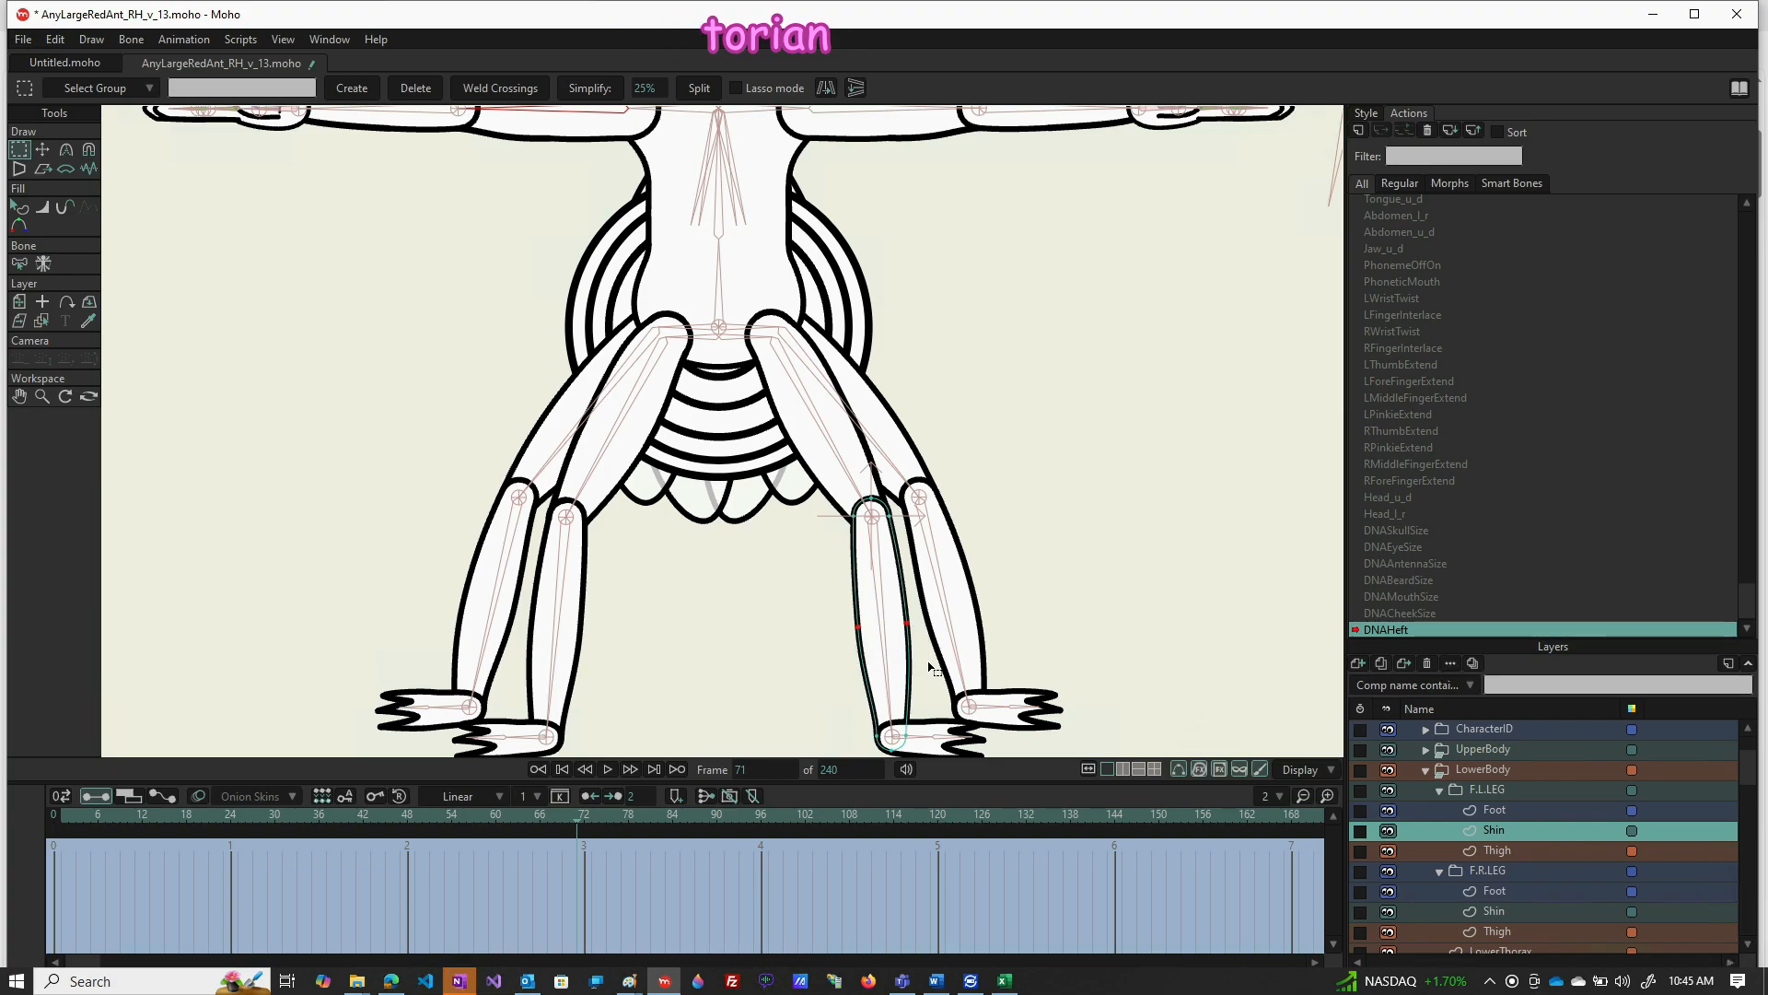
key(t)
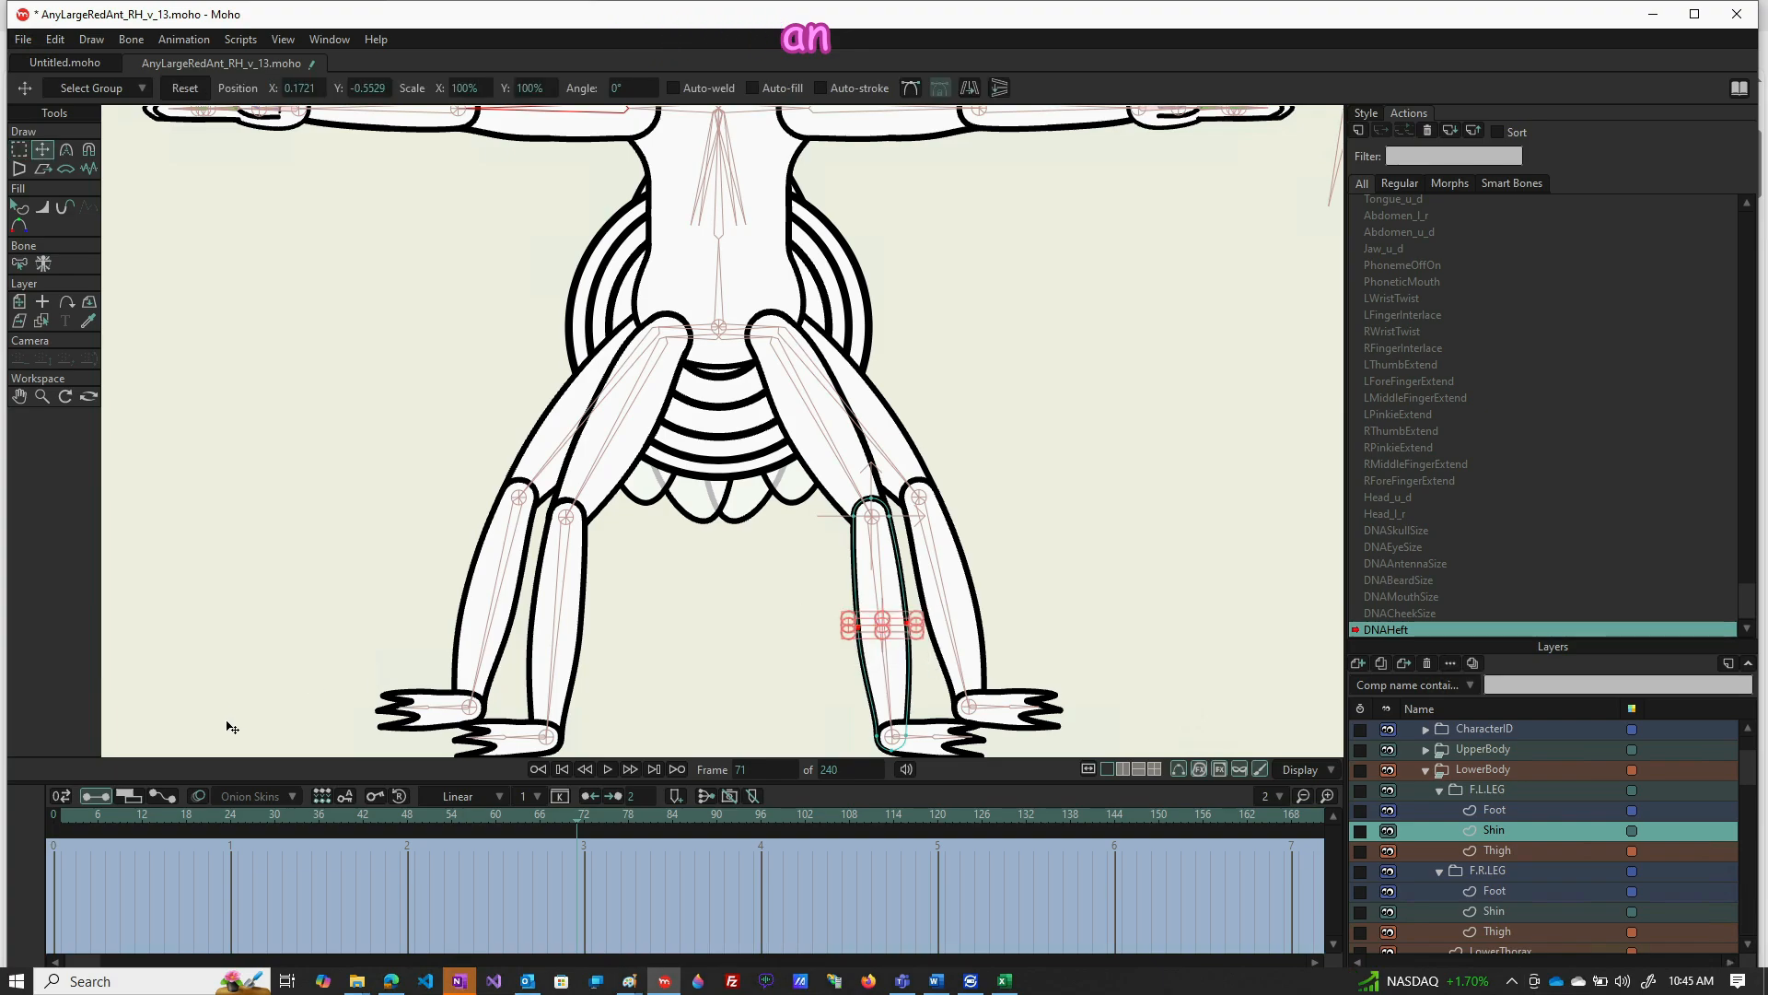
Scale the front left shin's two middle points horizontally to 50% at frame 1
click(68, 814)
drag(66, 816, 63, 816)
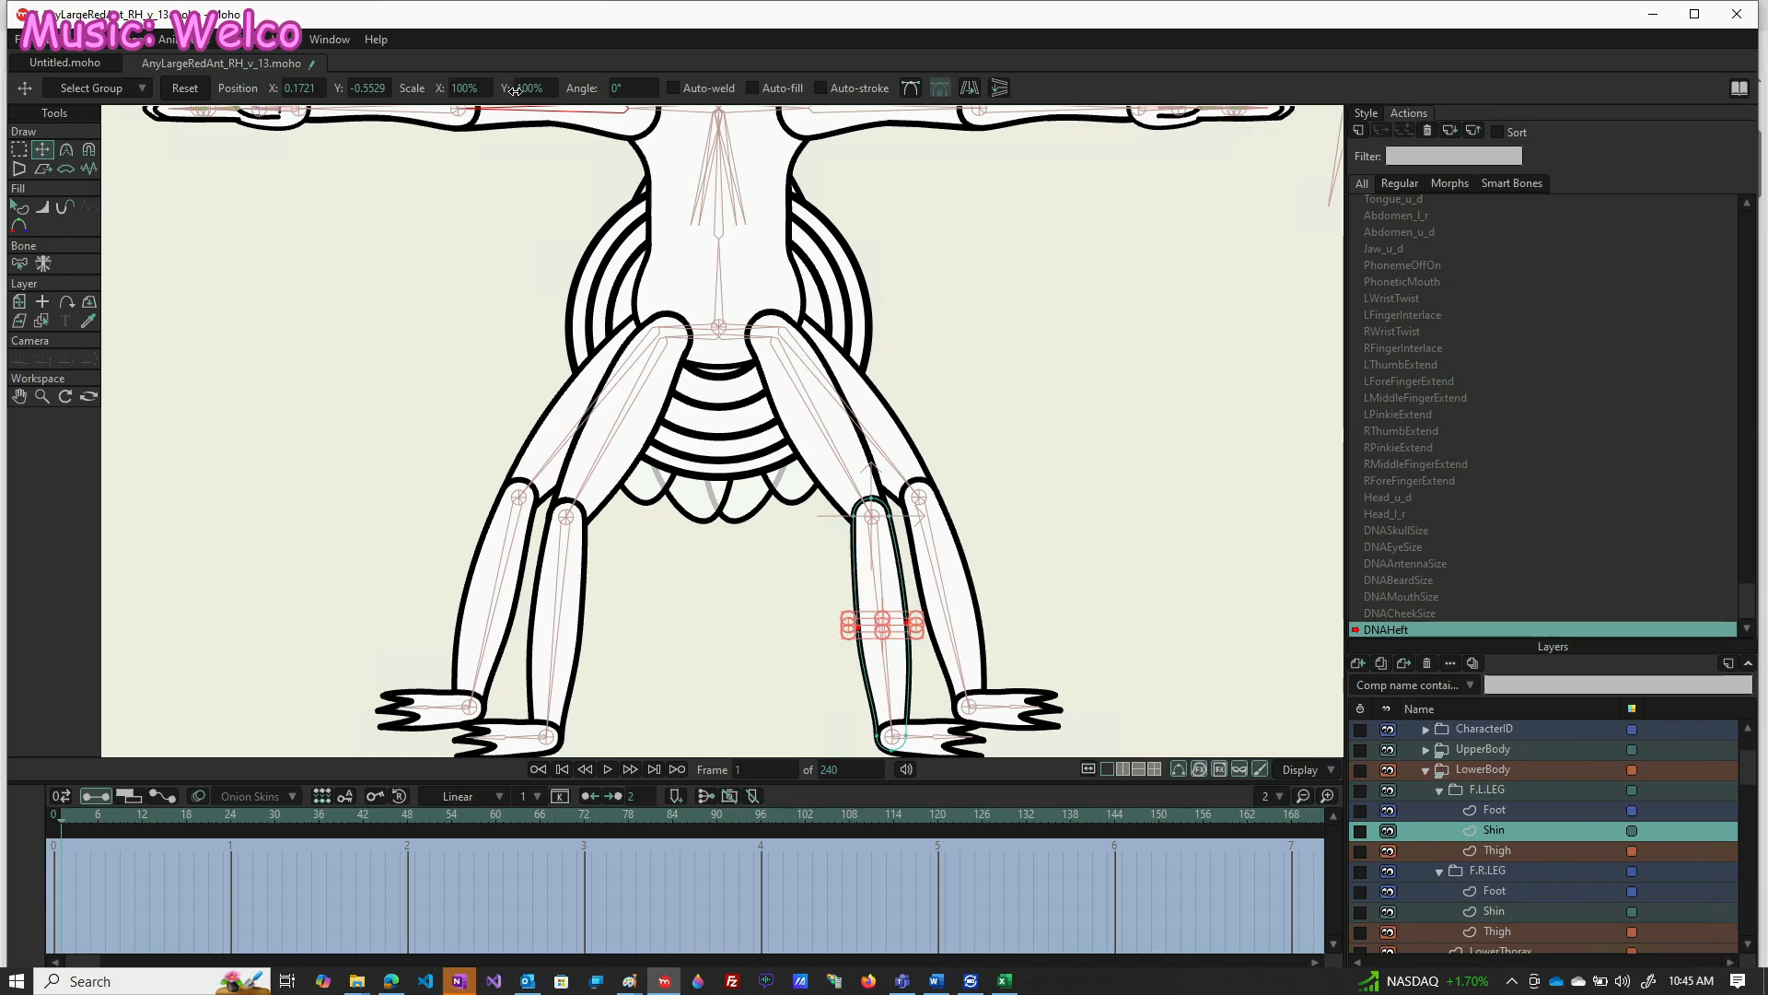
click(470, 90)
text(50)
key(Return)
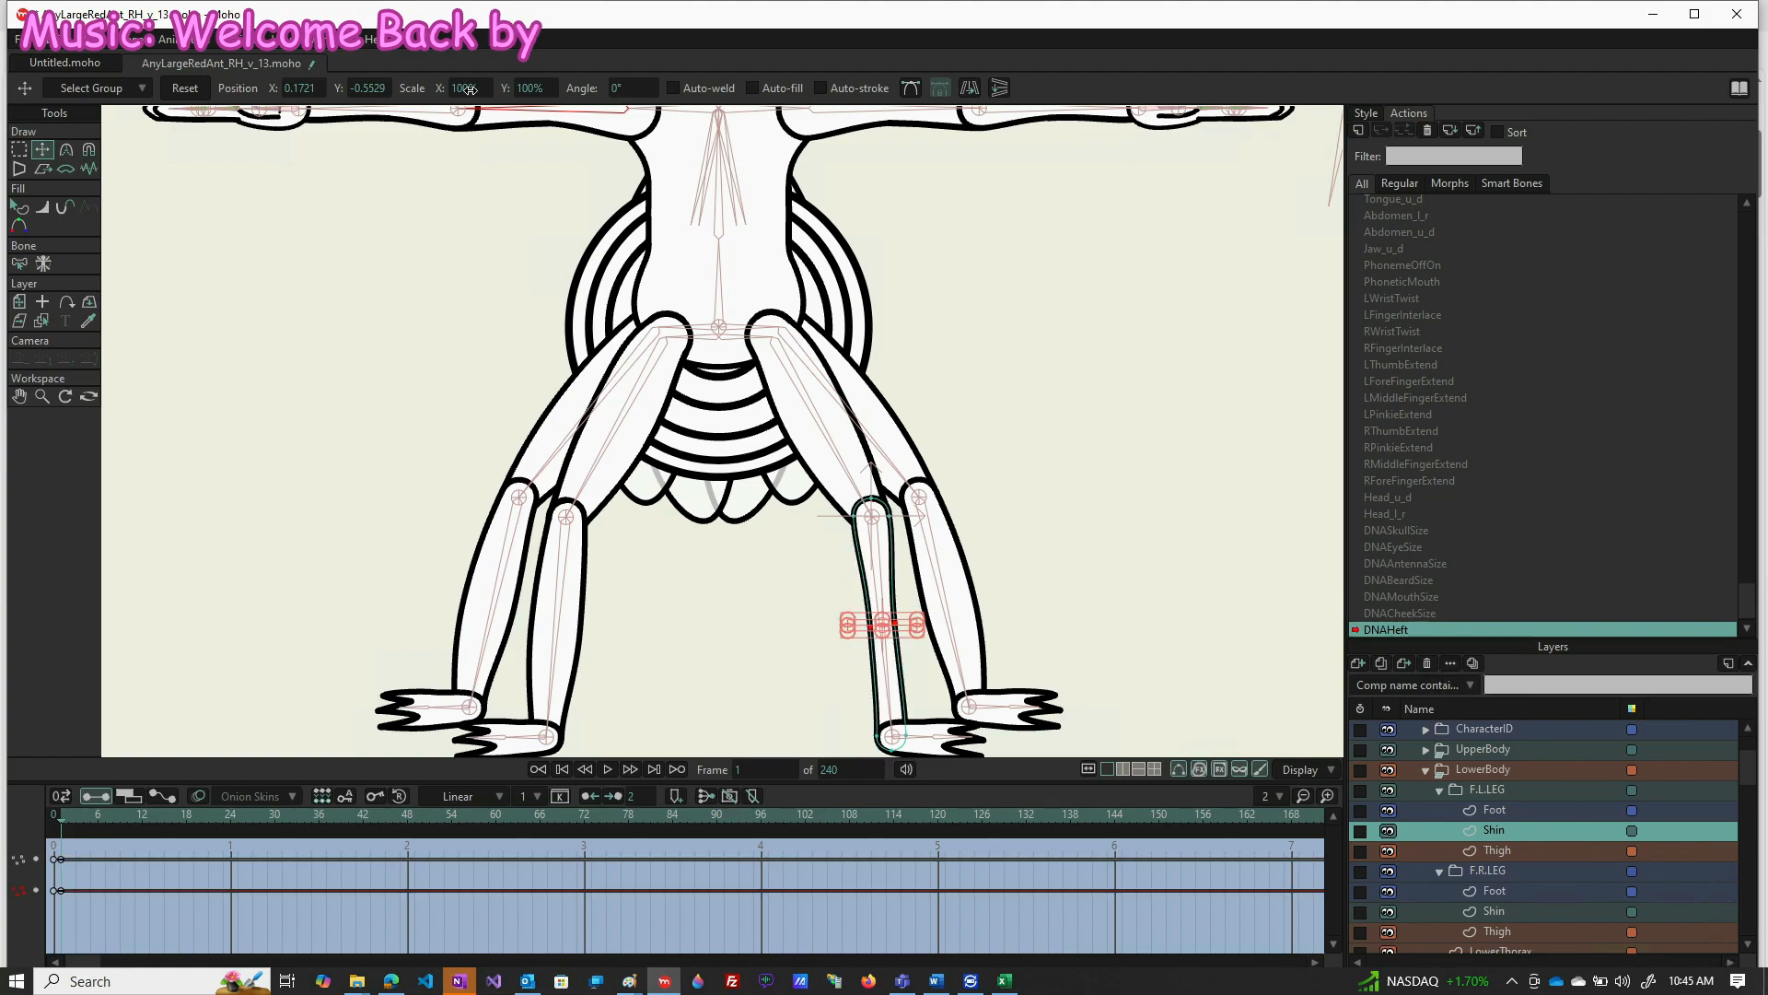
Reset the front left shin's middle points at frame 71 and scale them horizontally to 150% at frame 141
click(577, 814)
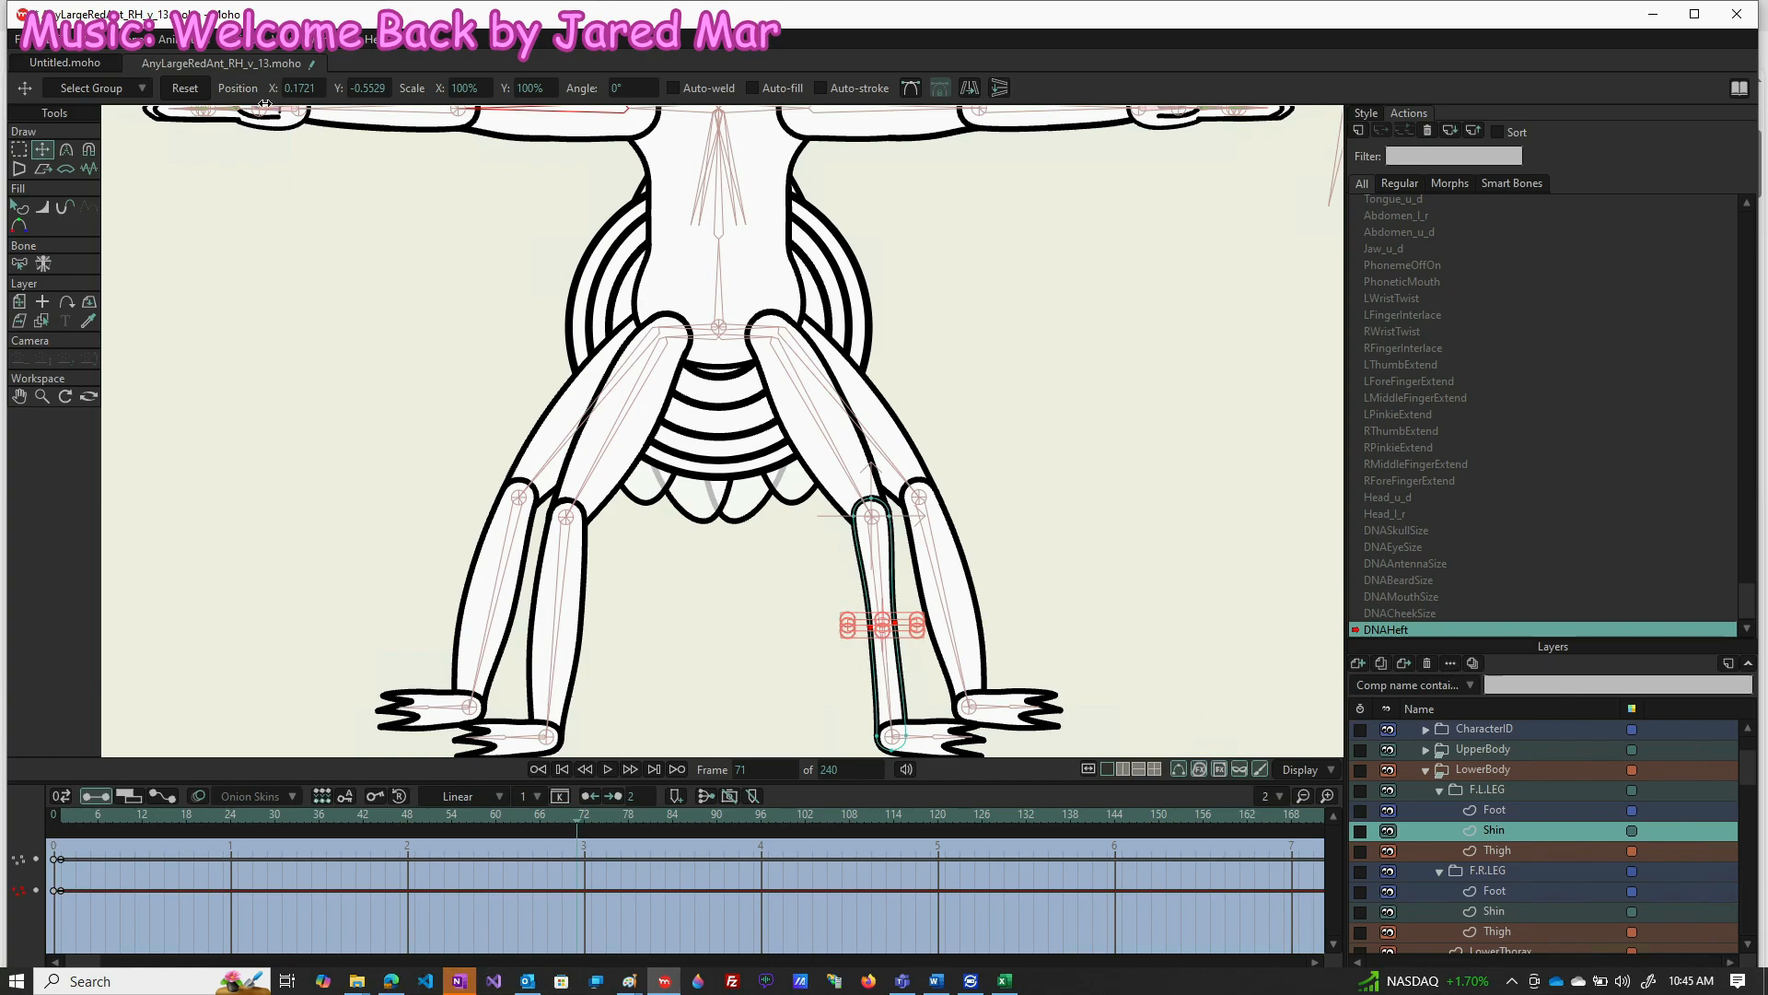
click(183, 88)
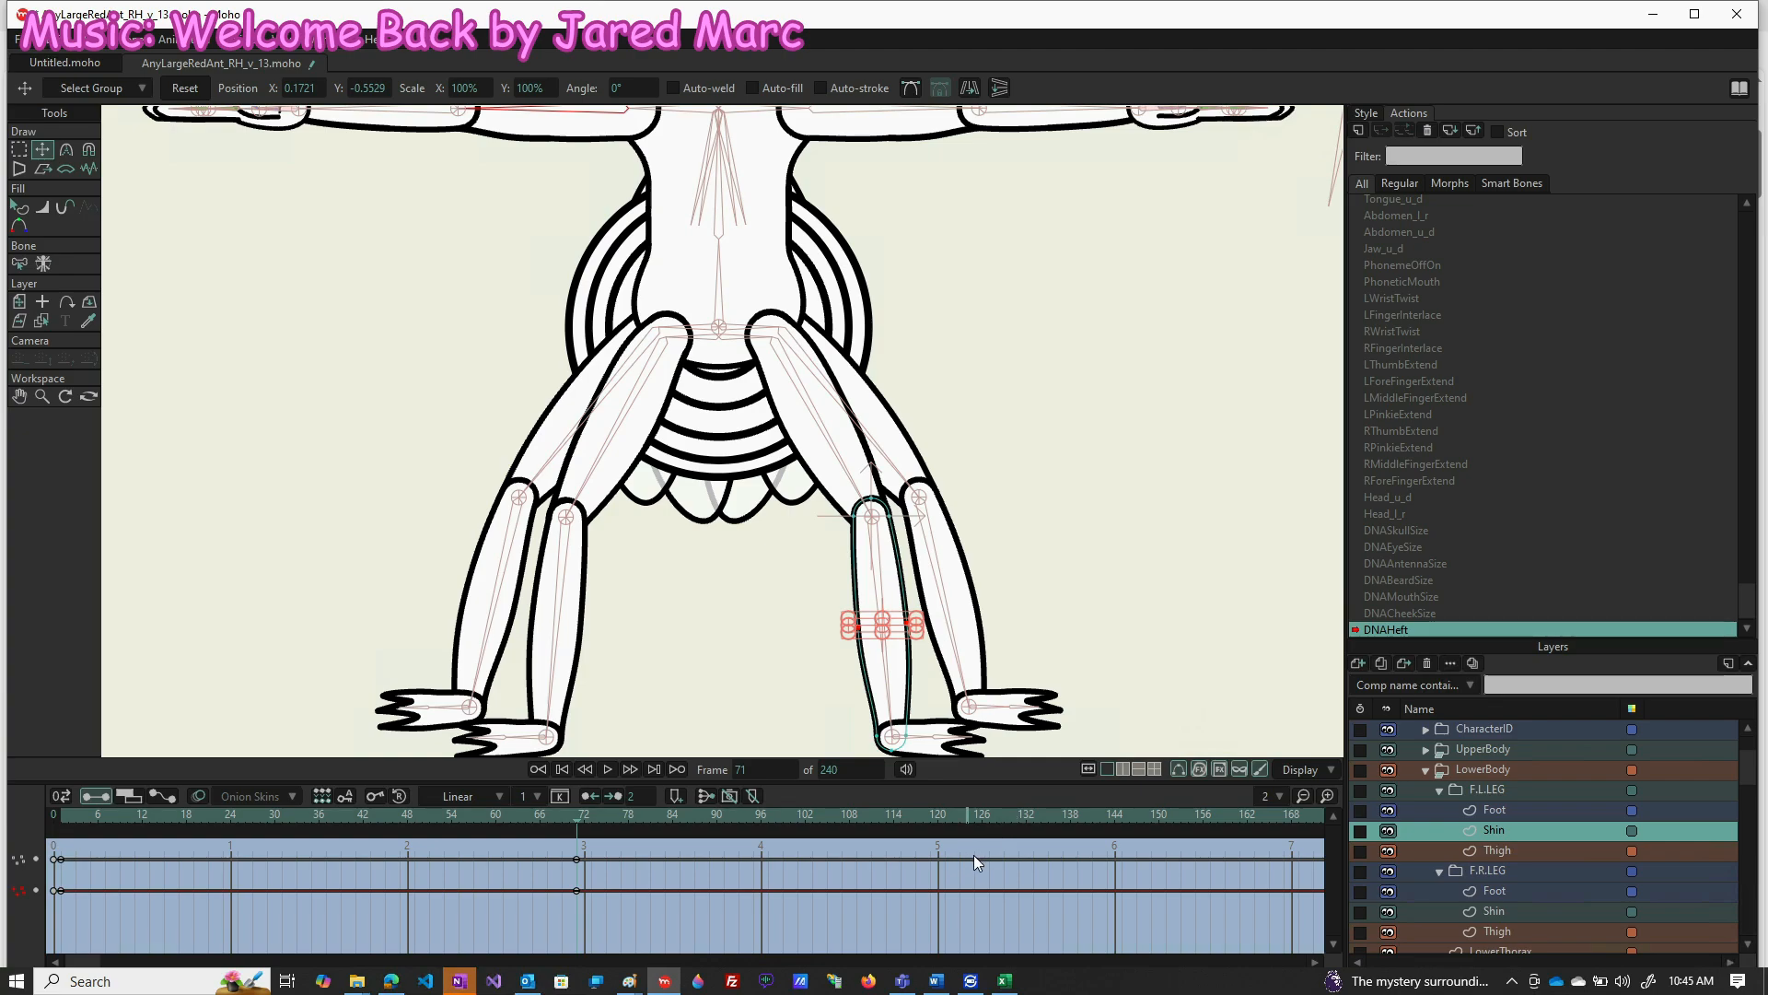
click(1094, 815)
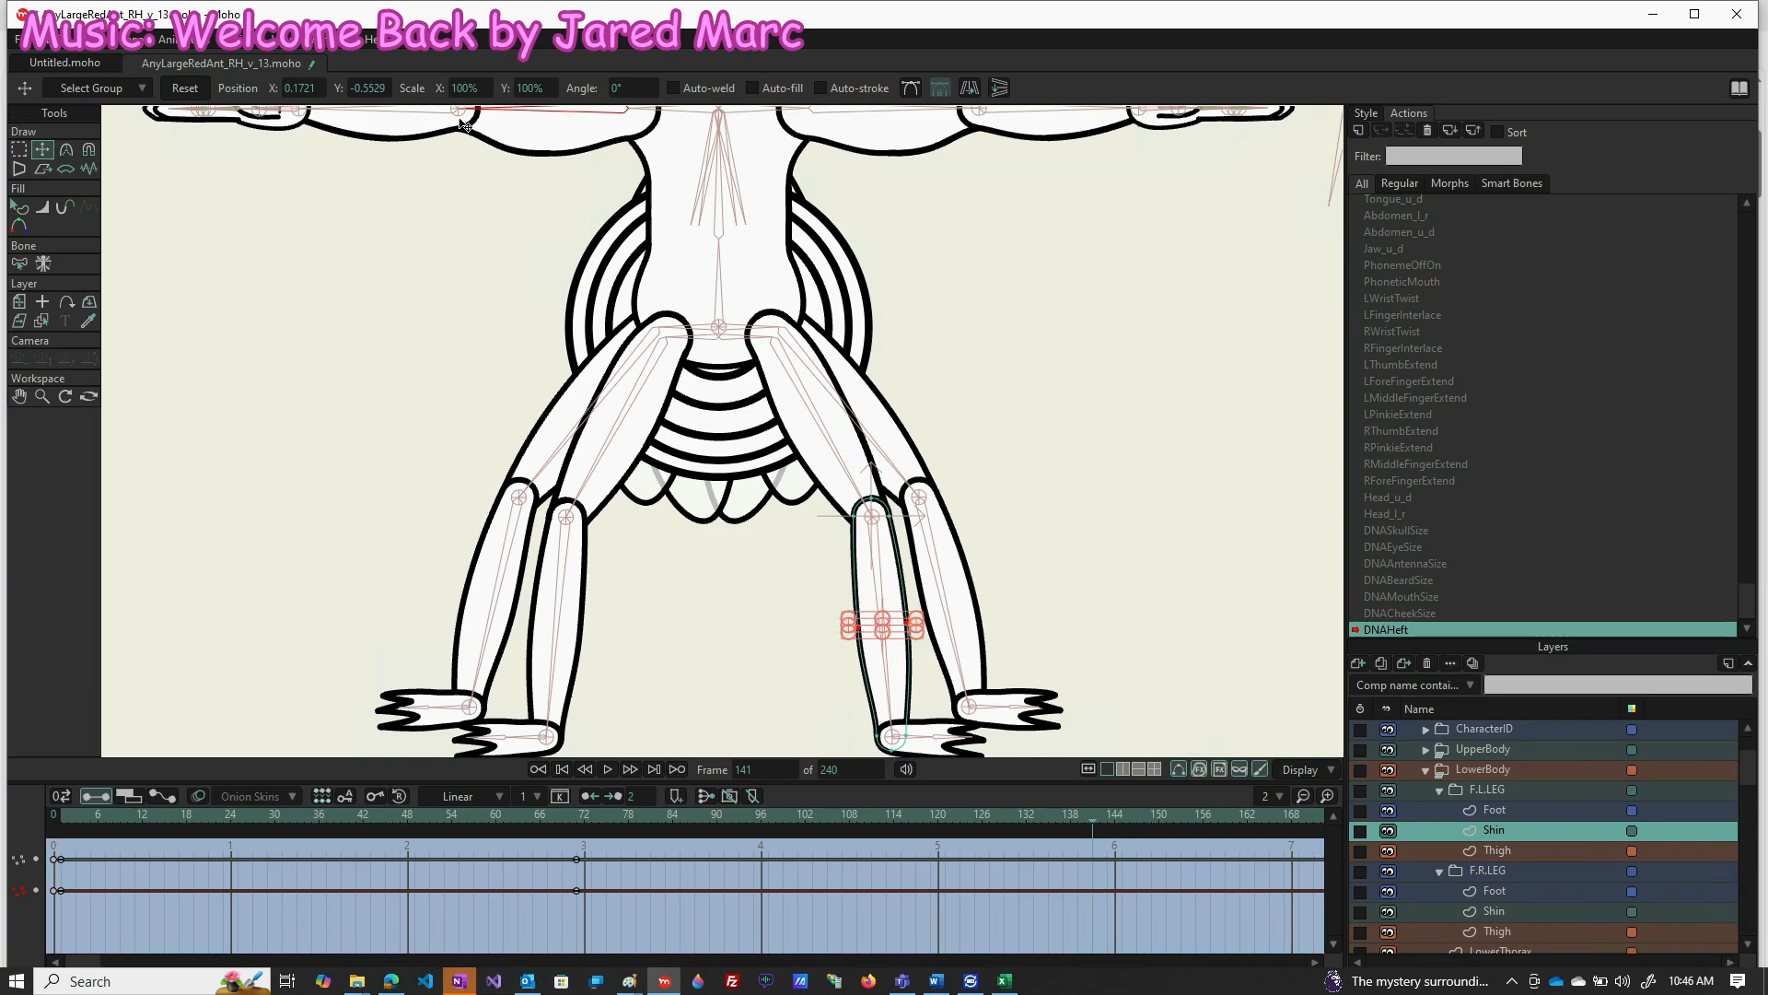
click(476, 86)
text(150)
key(Return)
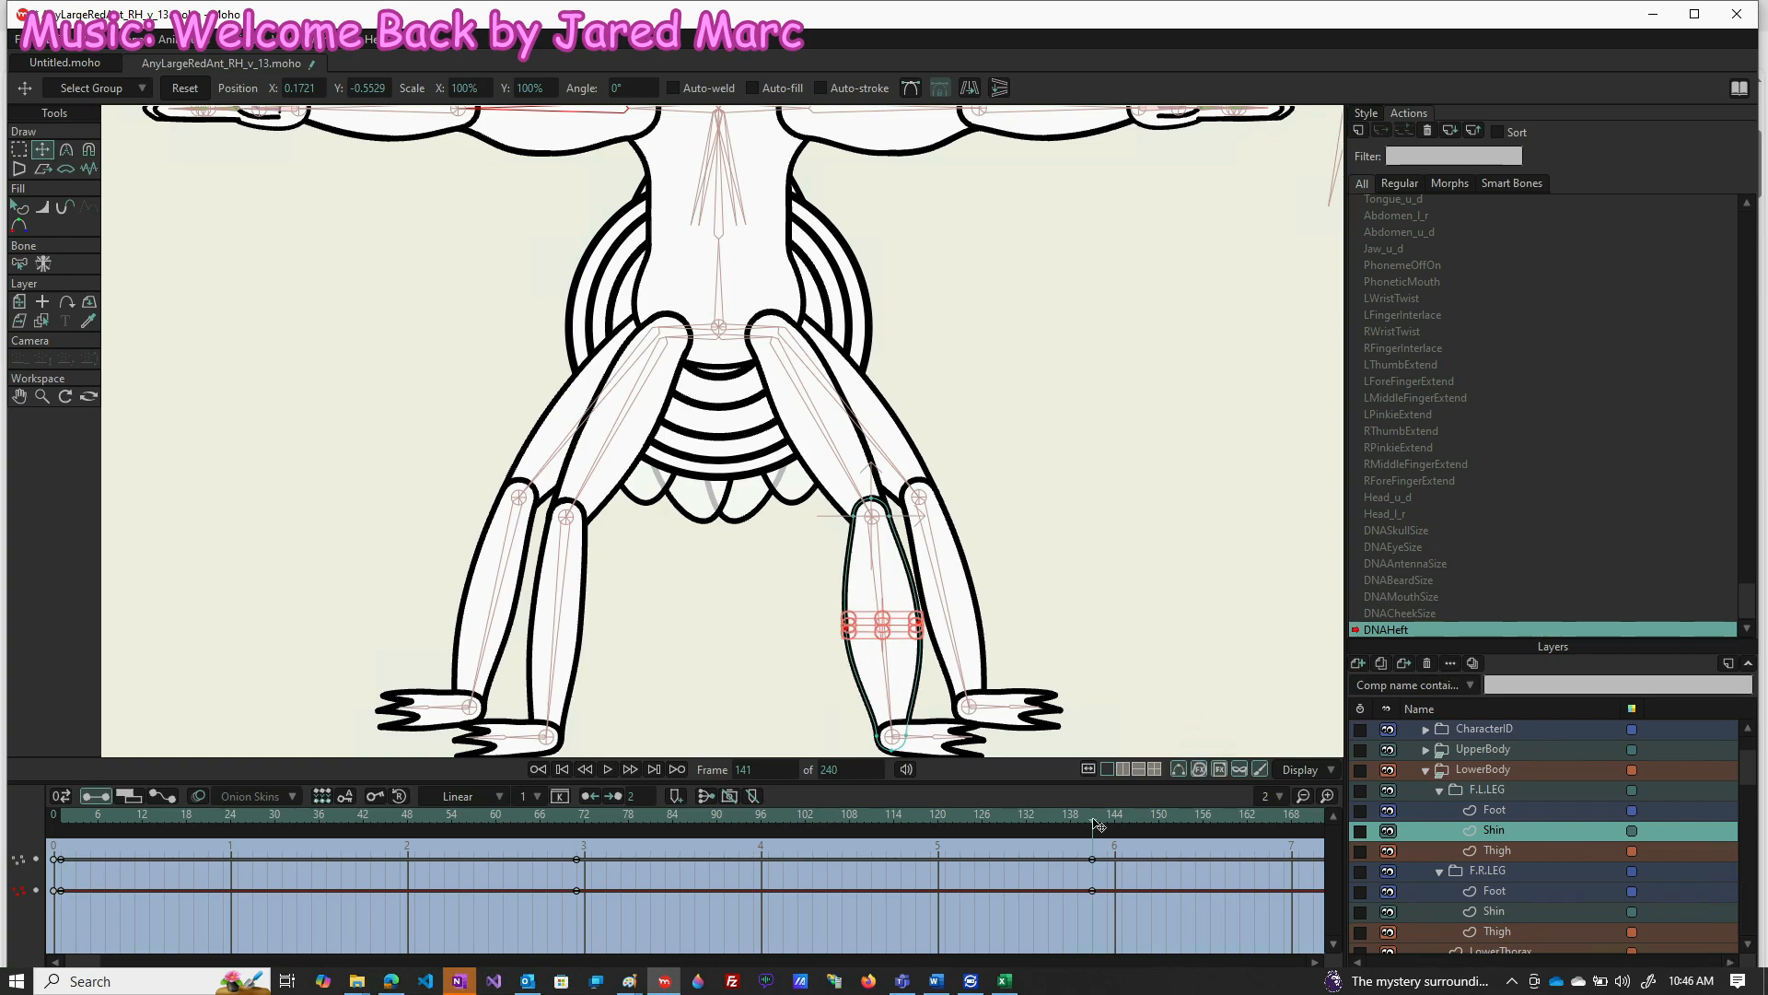
Select the two middle points of the F.L.LEG group's Thigh layer and scale them horizontally to 150% at frame 141
click(1517, 851)
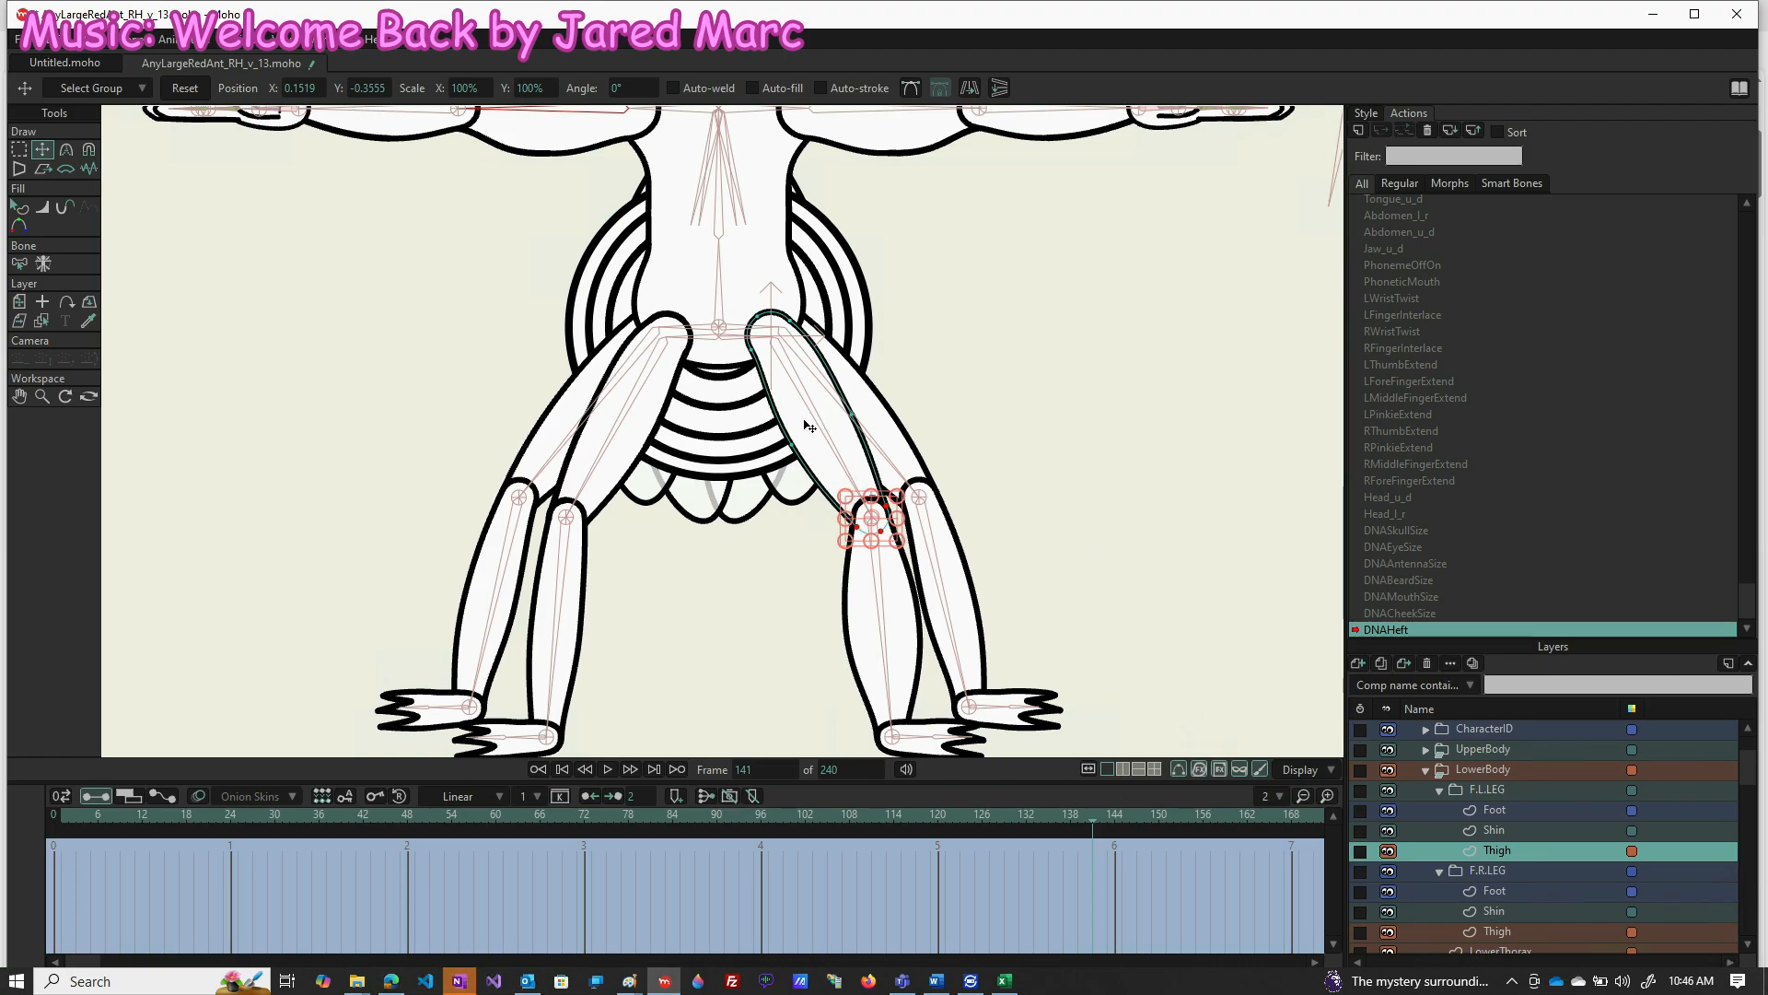
key(g)
drag(738, 388, 916, 477)
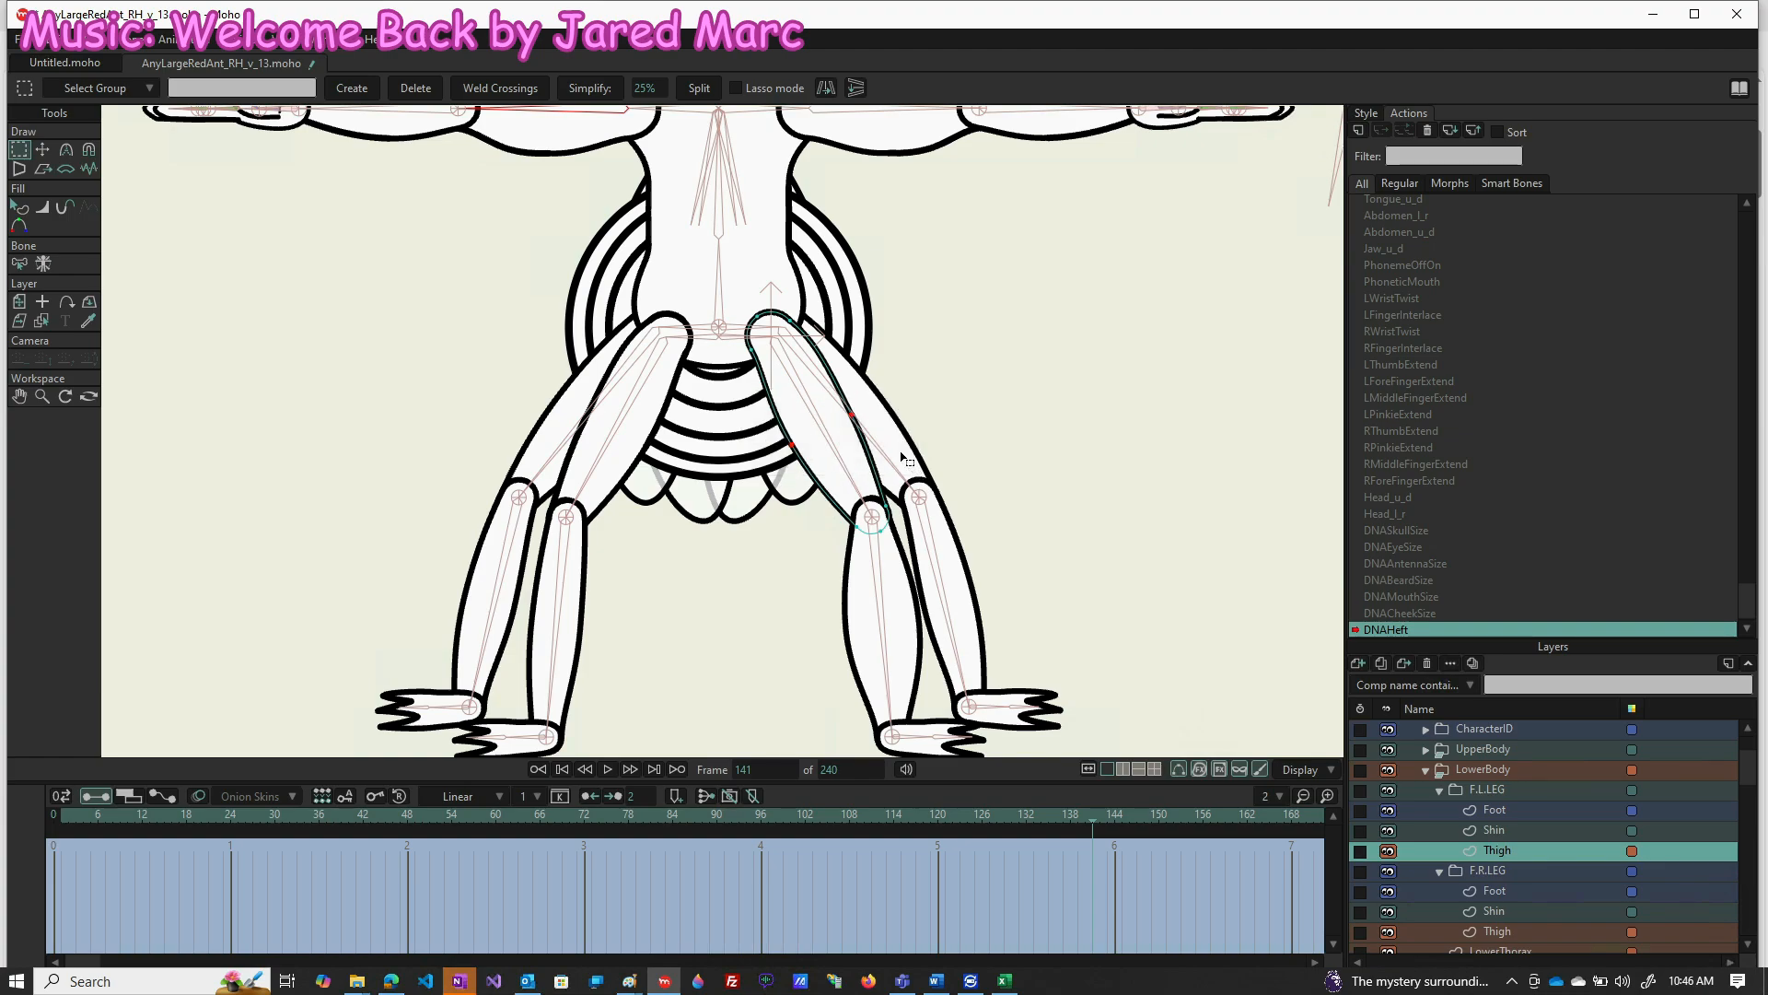
key(t)
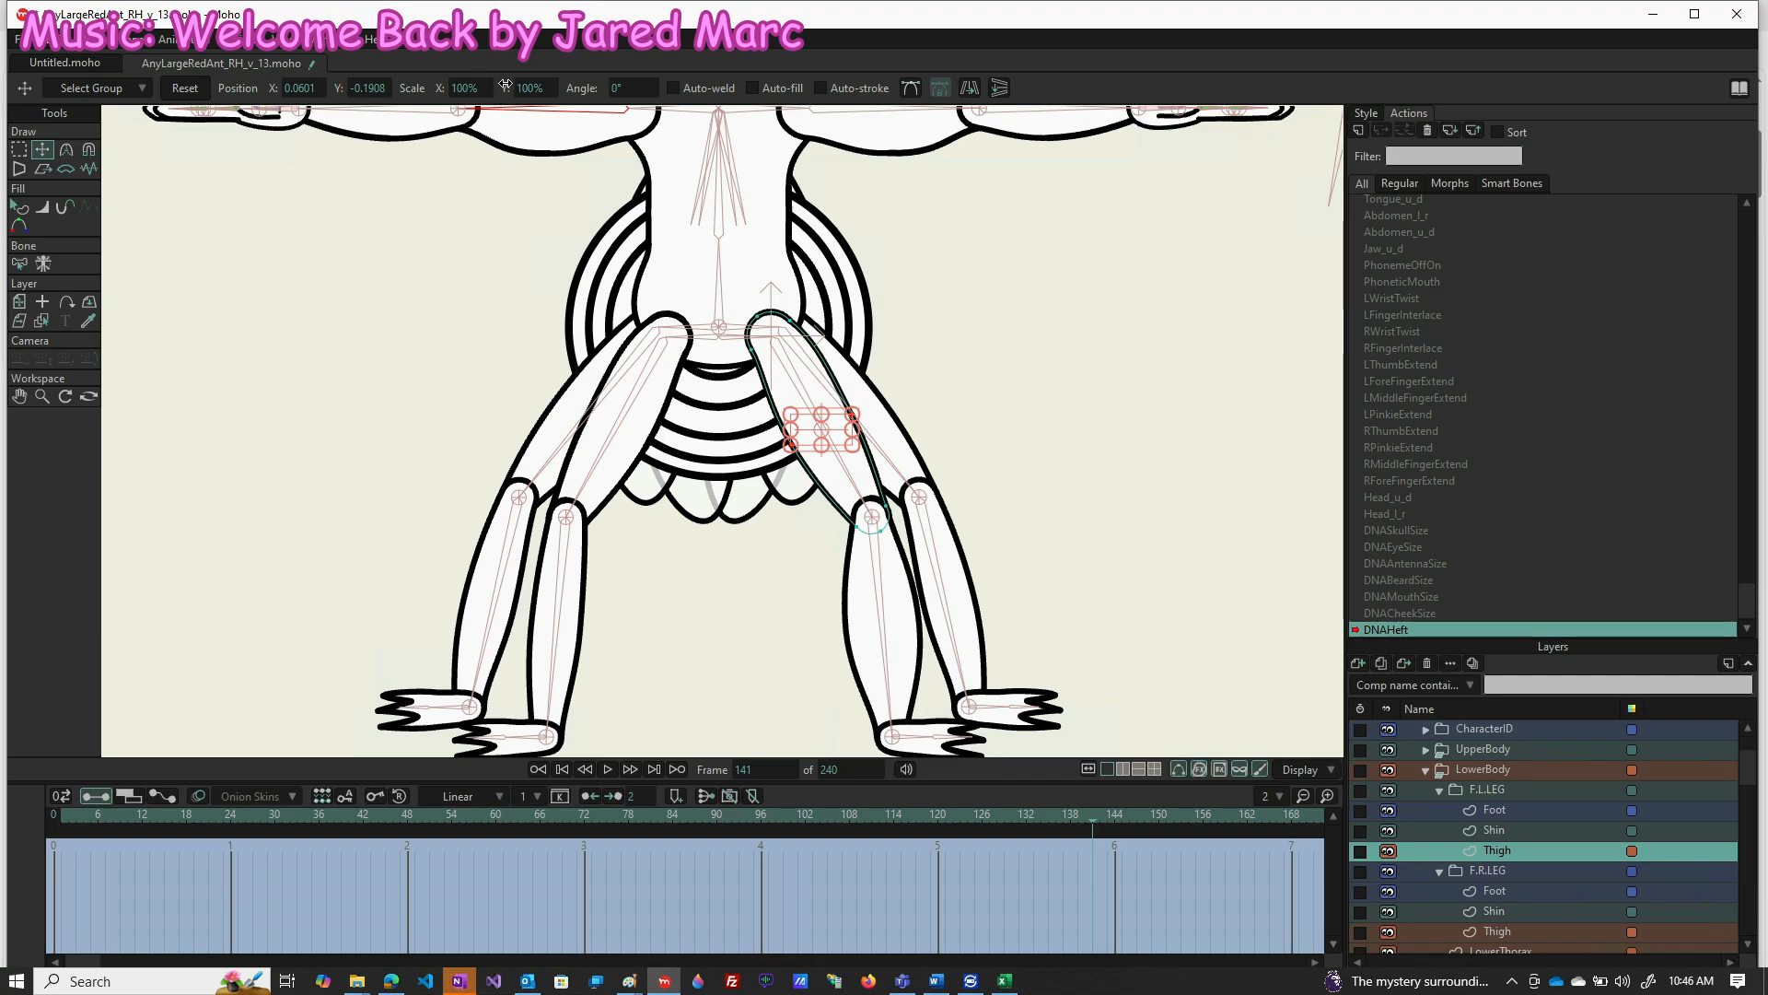
click(475, 87)
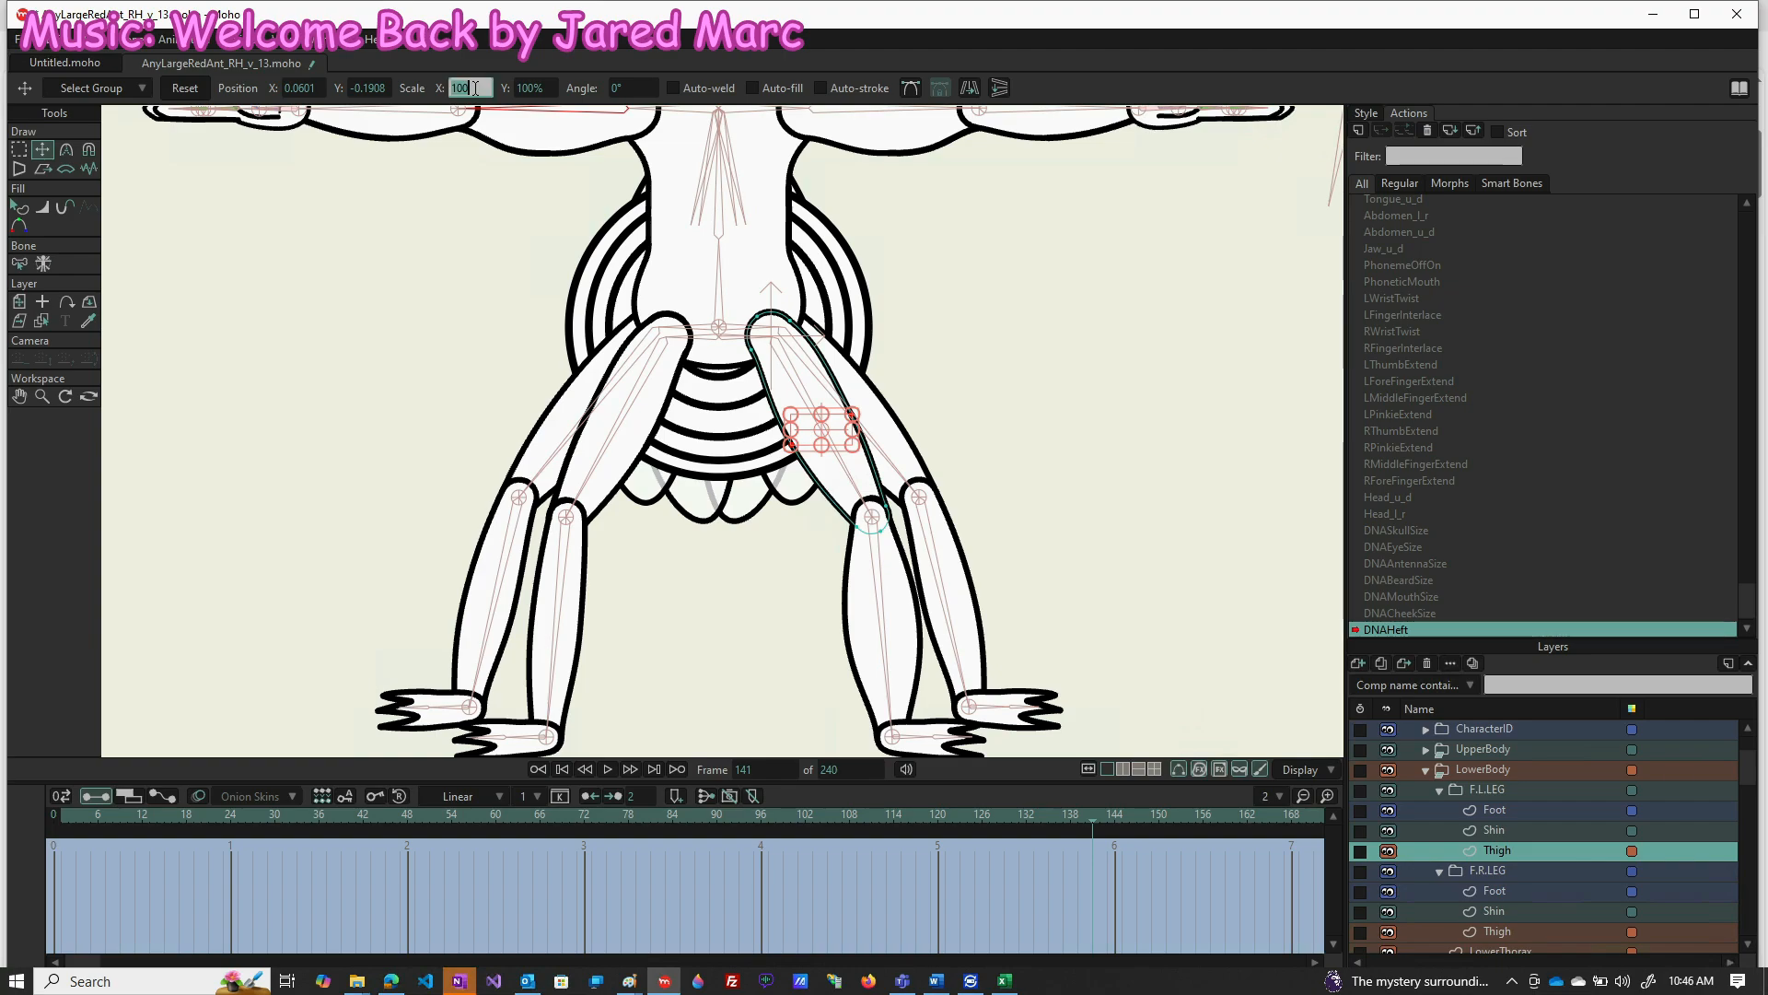
text(150)
key(Return)
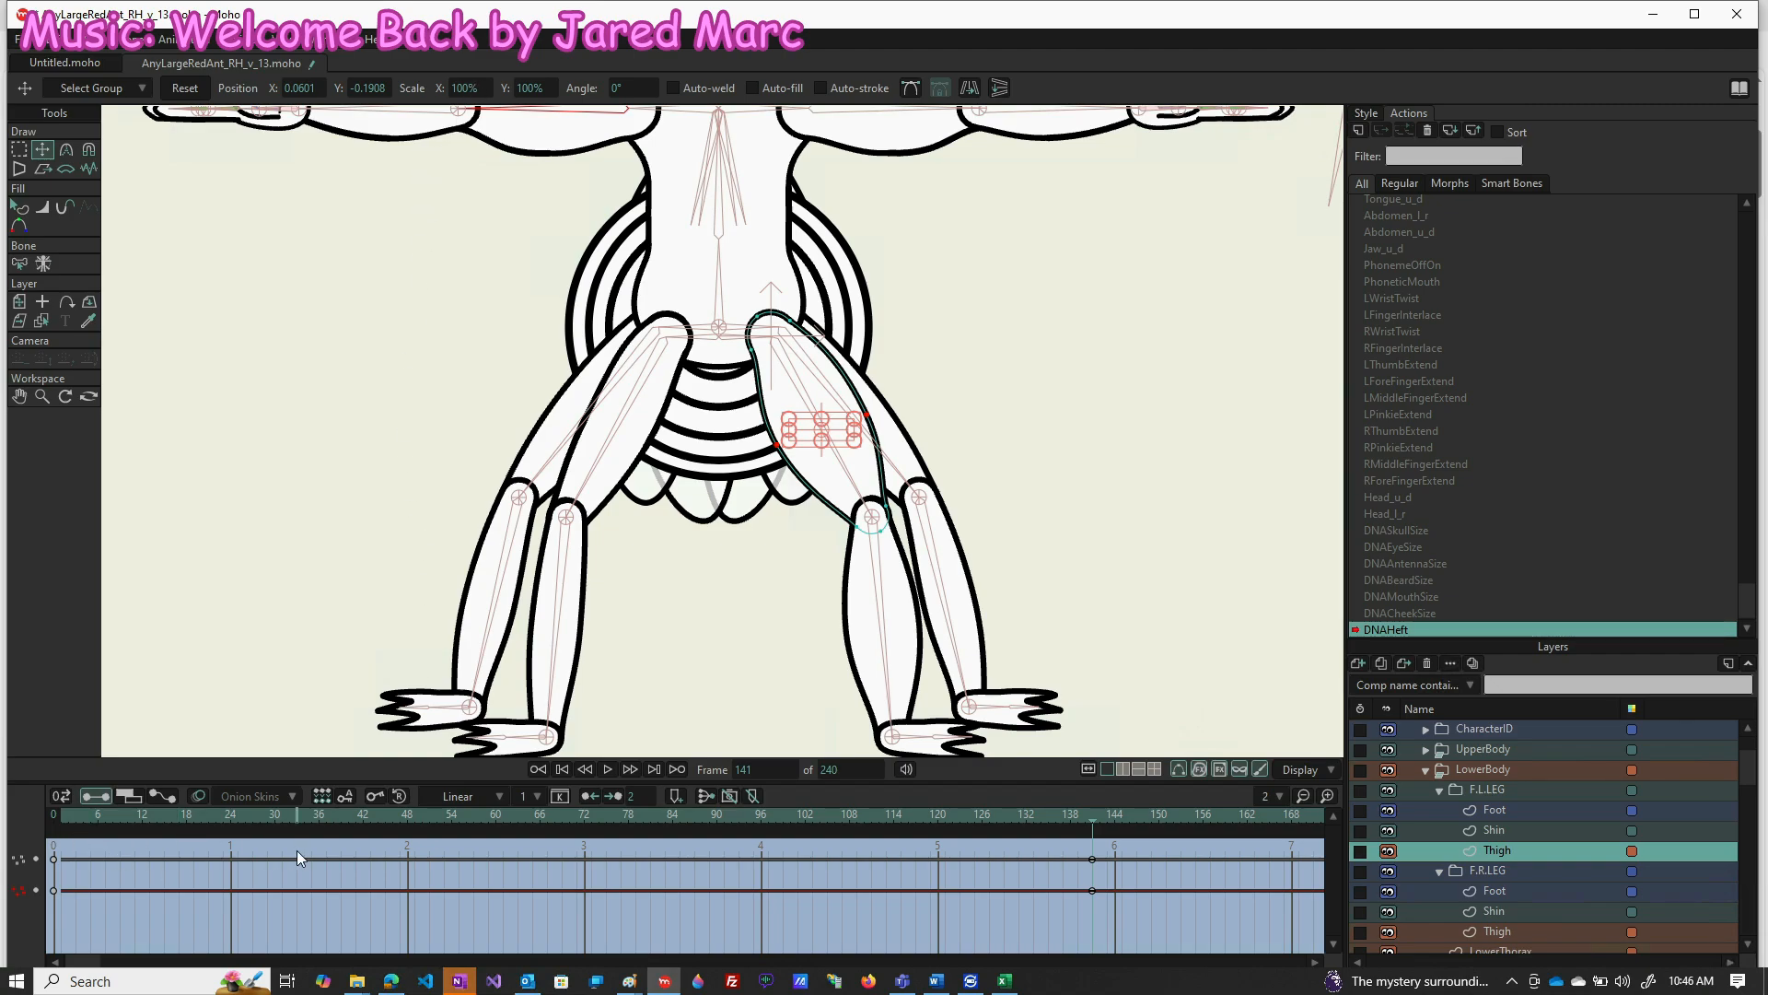
Reset the front left thigh's middle points at frame 71 and scale them narrower horizontally at frame 1
click(577, 810)
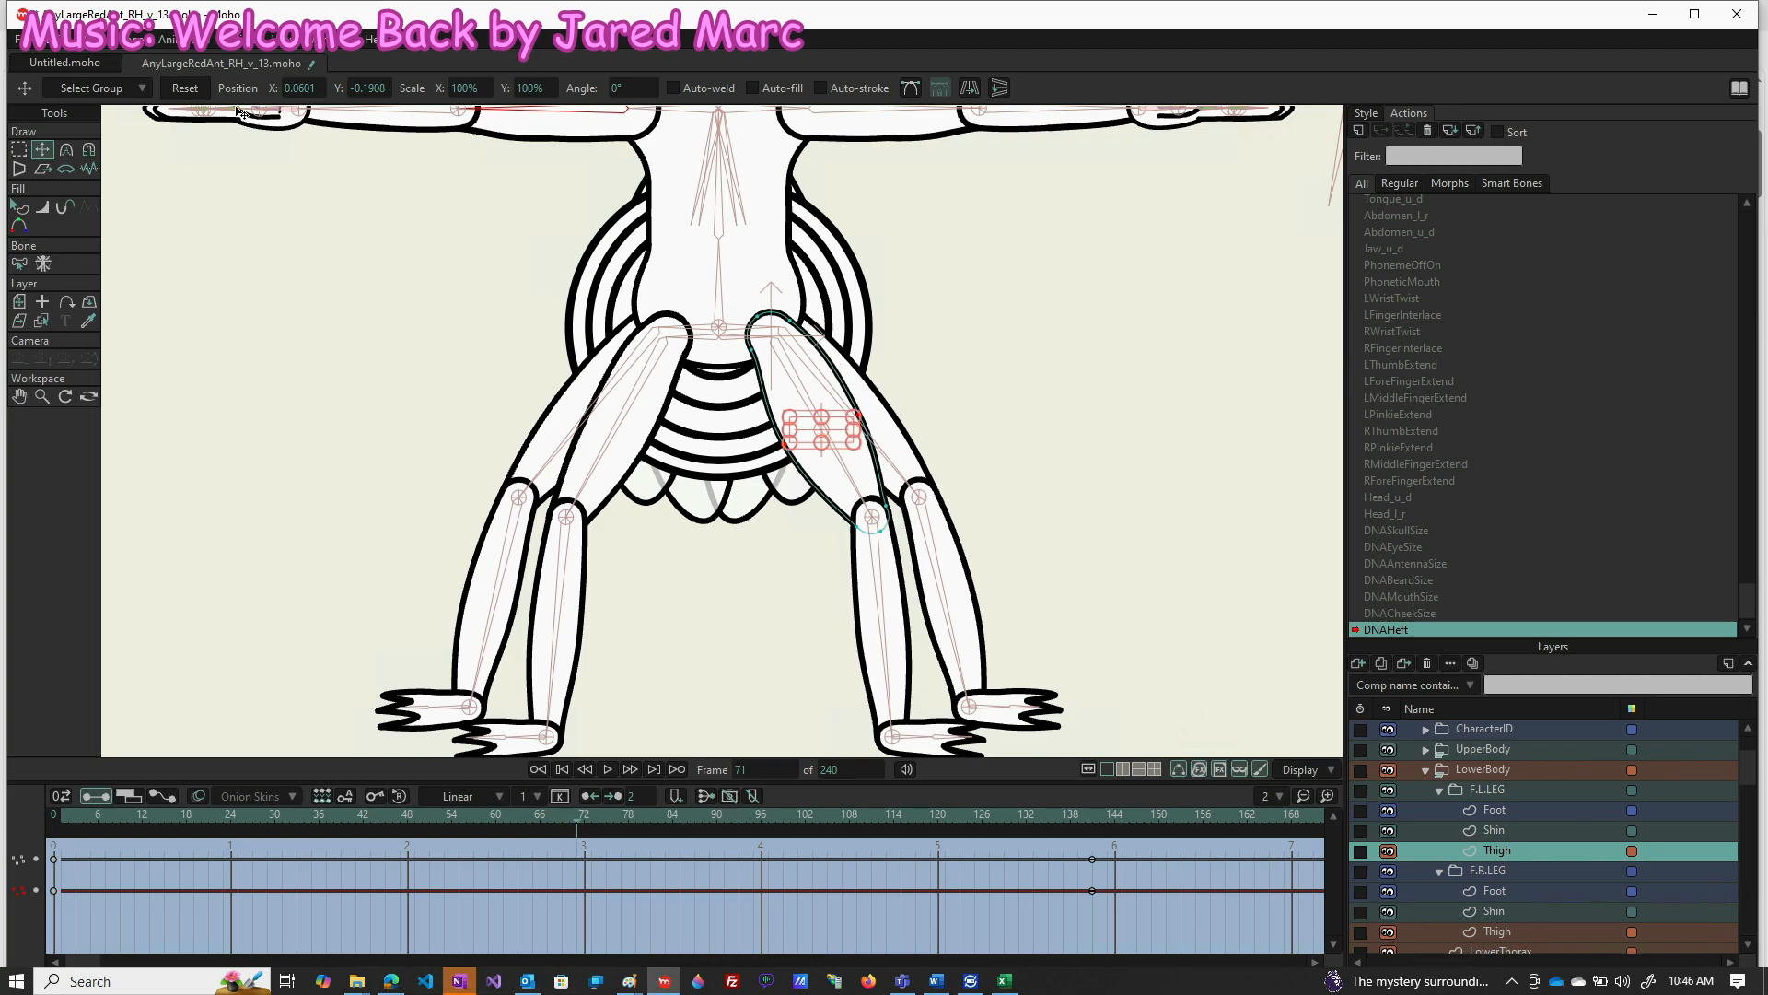
click(183, 89)
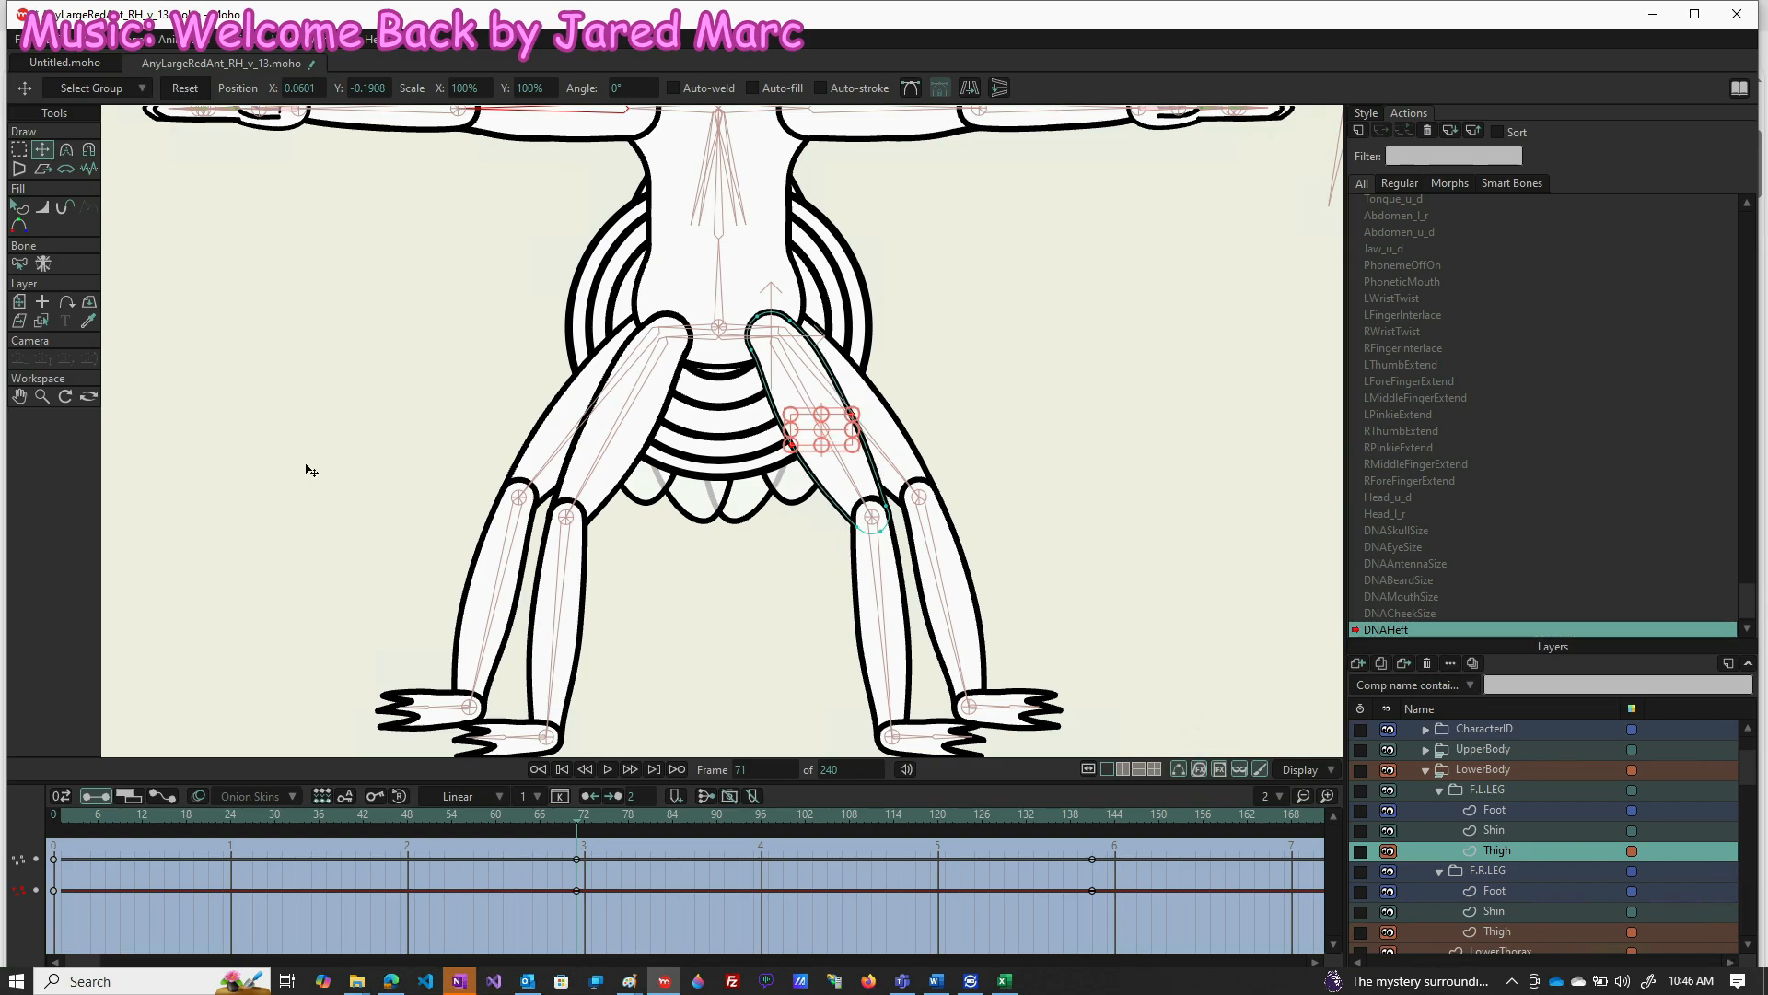
click(64, 816)
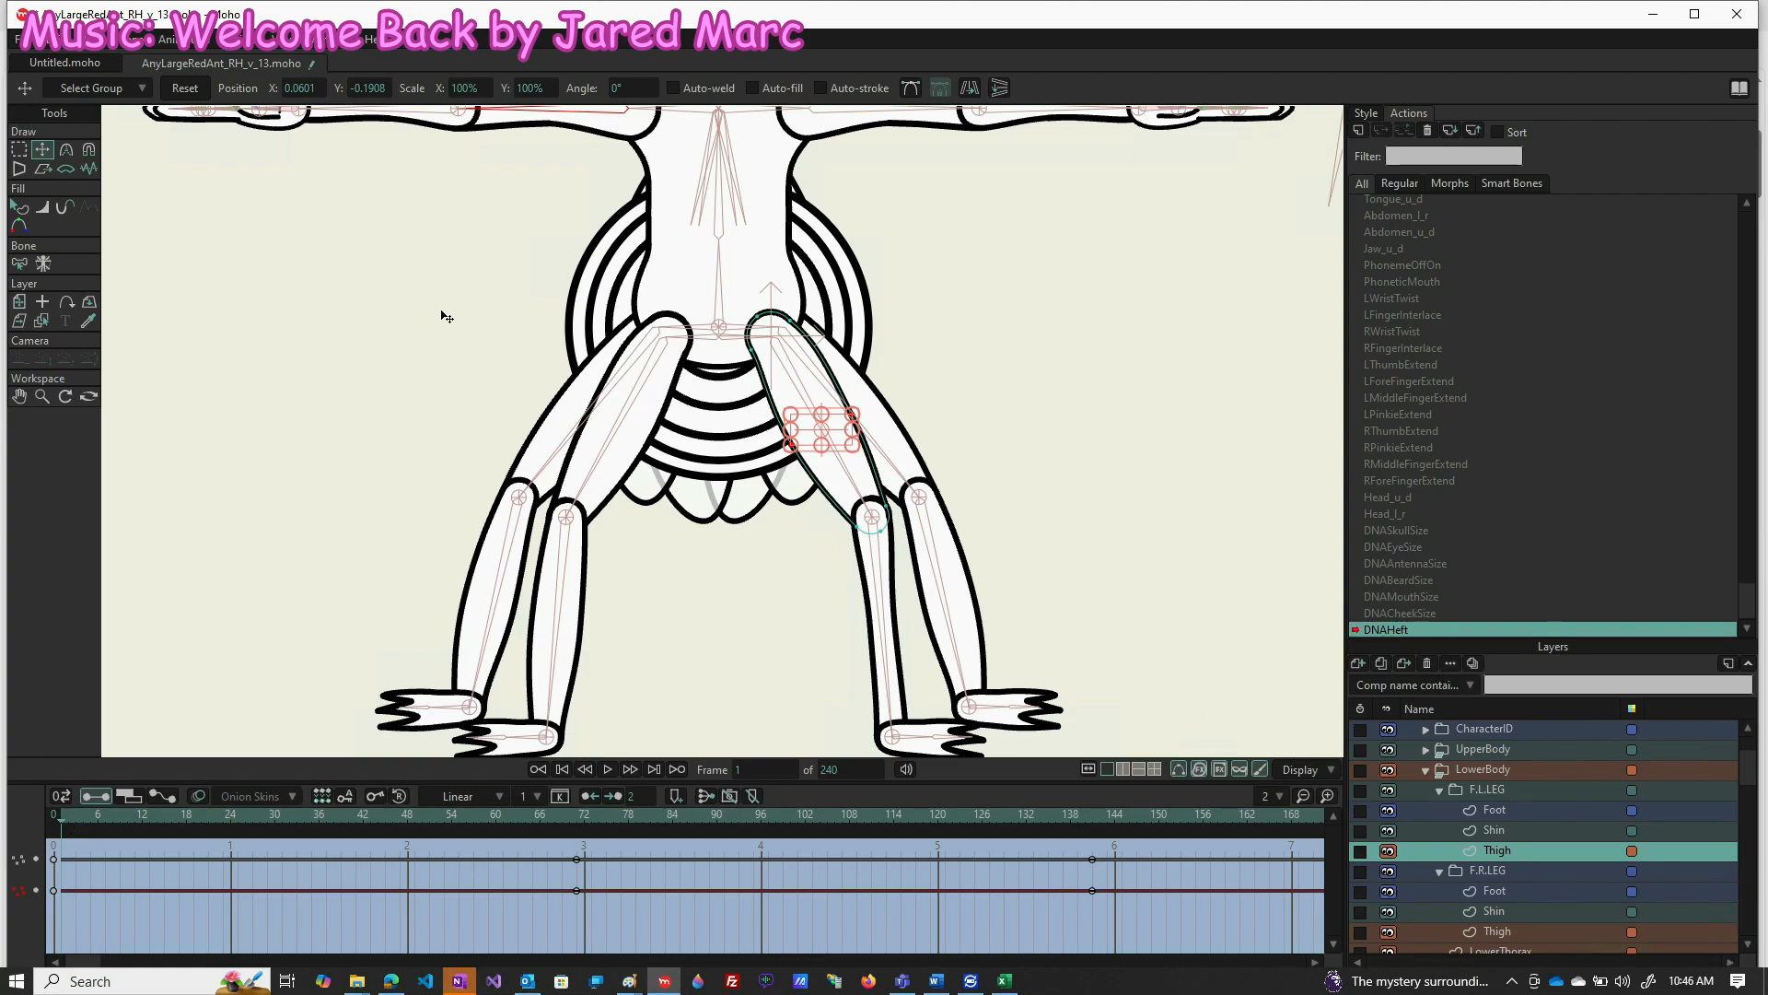
click(465, 88)
key(Return)
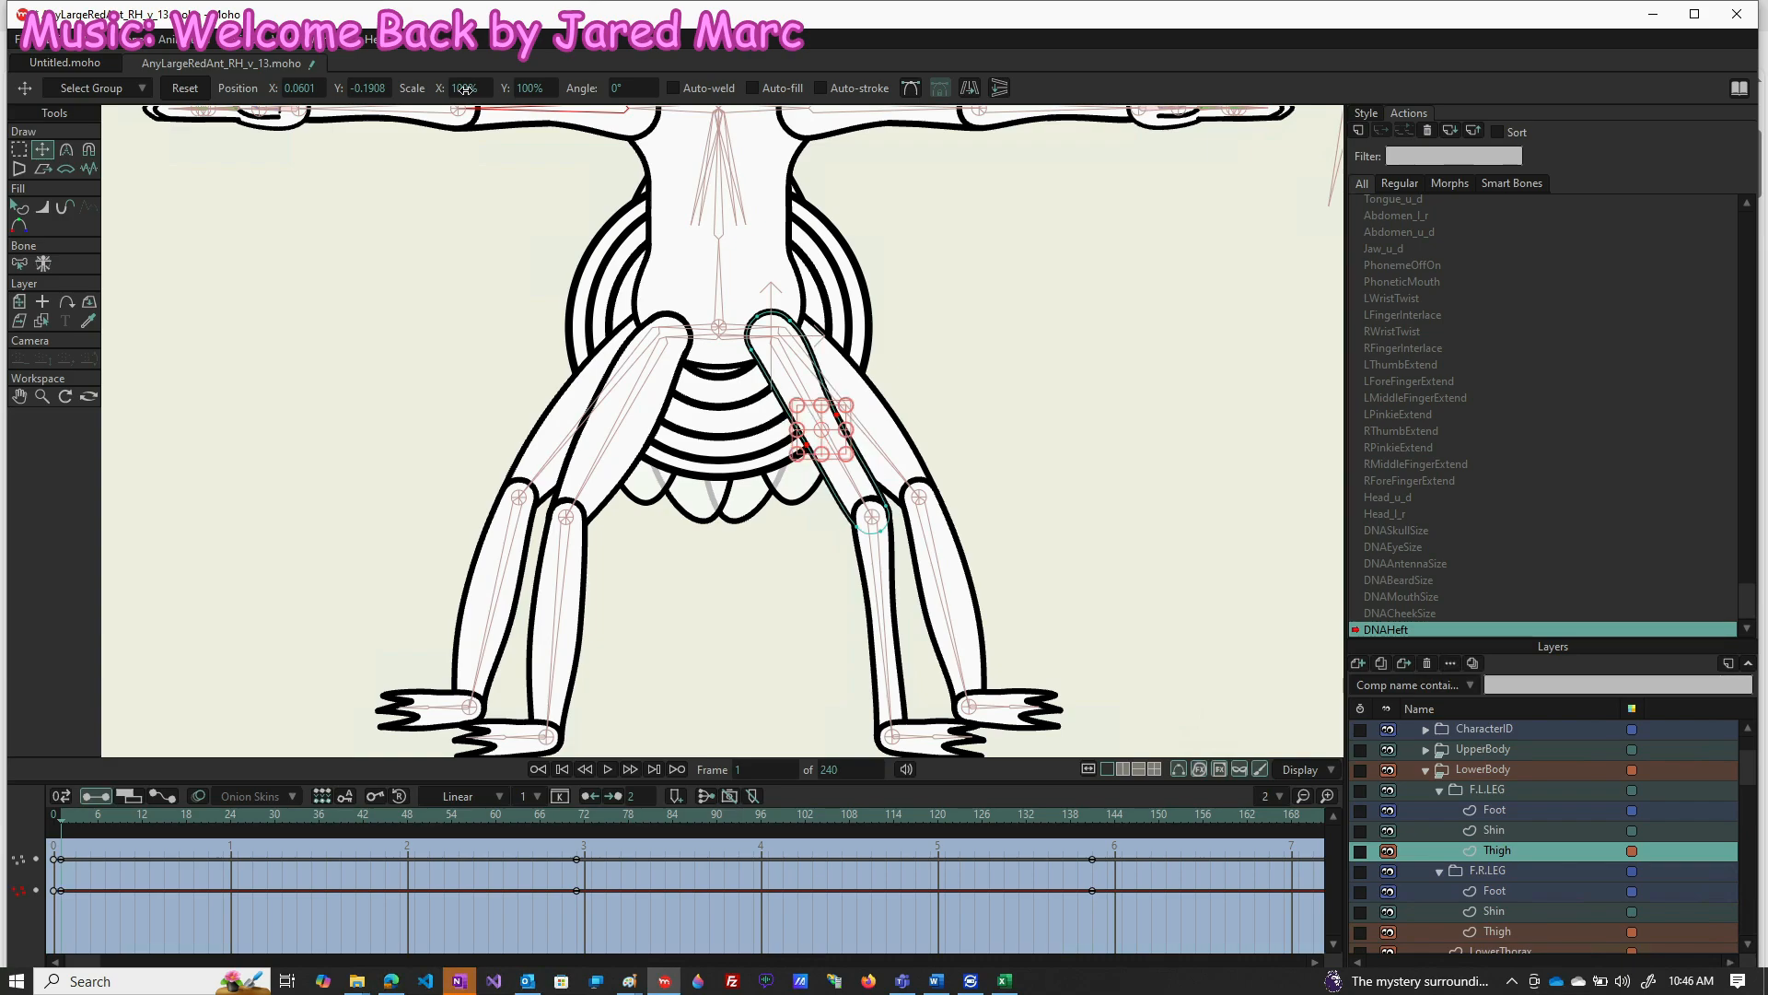
Select the two middle points of the F.R.LEG group's Shin layer and scale them horizontally to 50% at frame 1
click(1547, 890)
click(1529, 910)
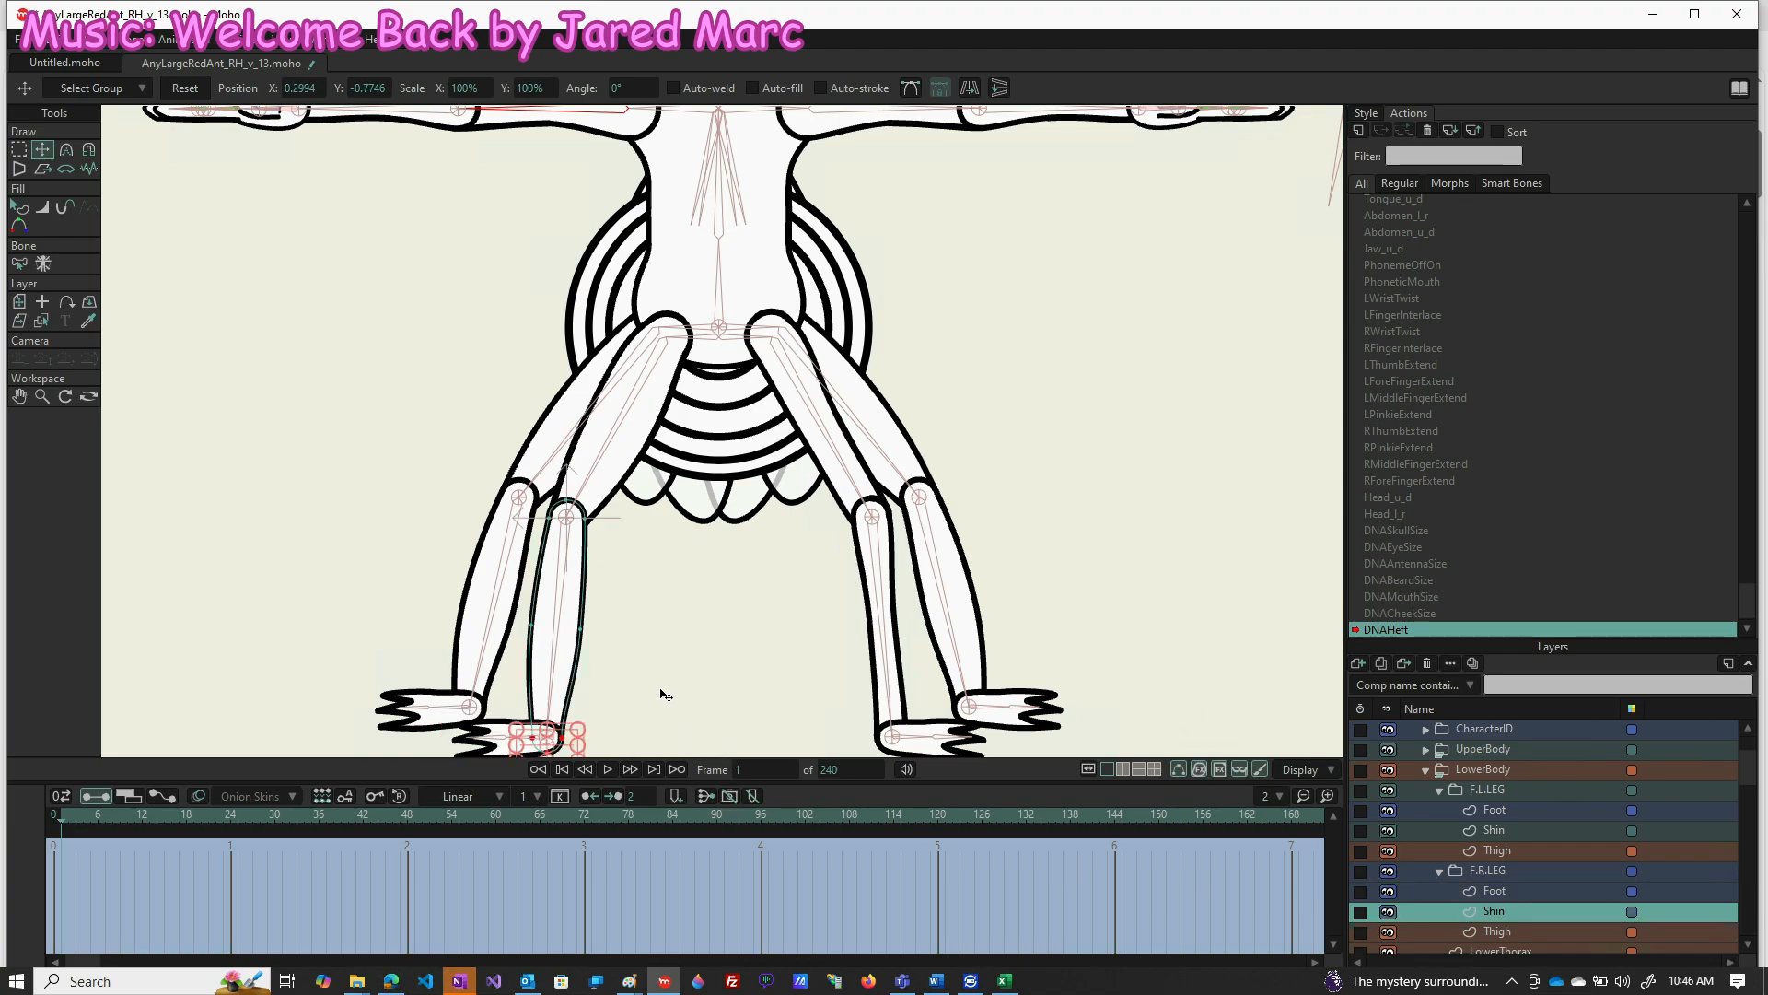
drag(642, 669, 517, 626)
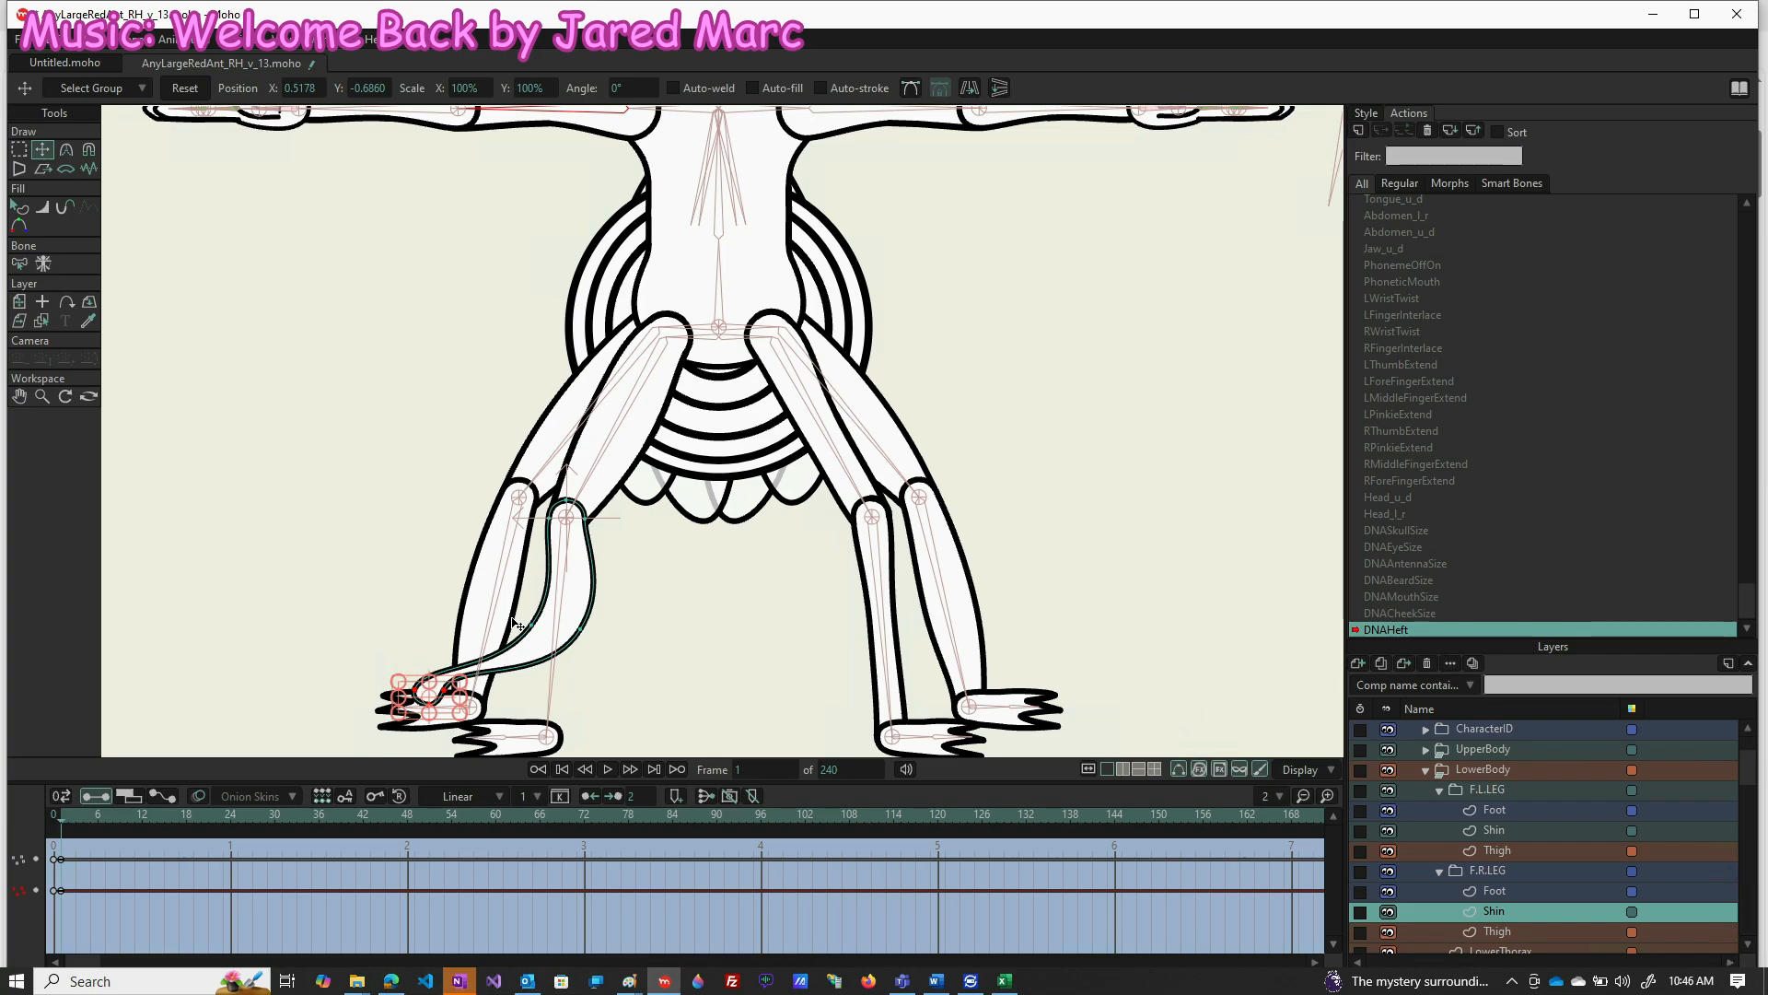
key(ctrl+z)
key(g)
drag(628, 597, 498, 652)
key(t)
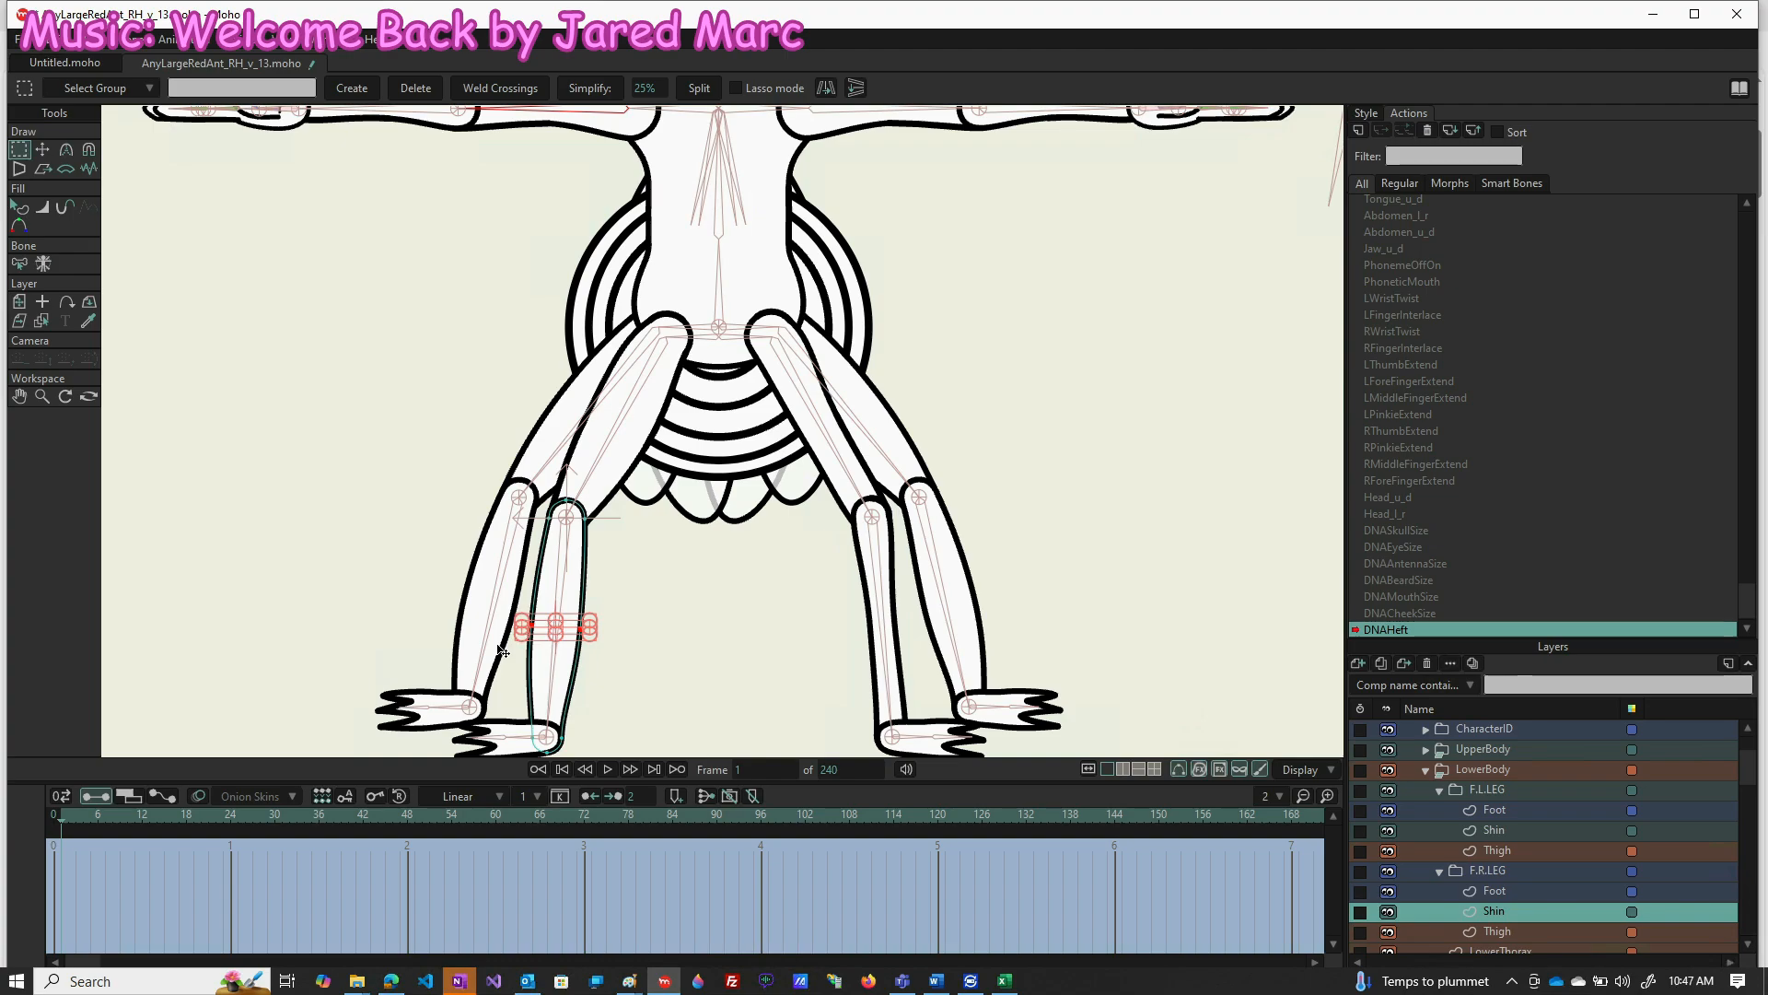
click(478, 89)
text(50)
key(Return)
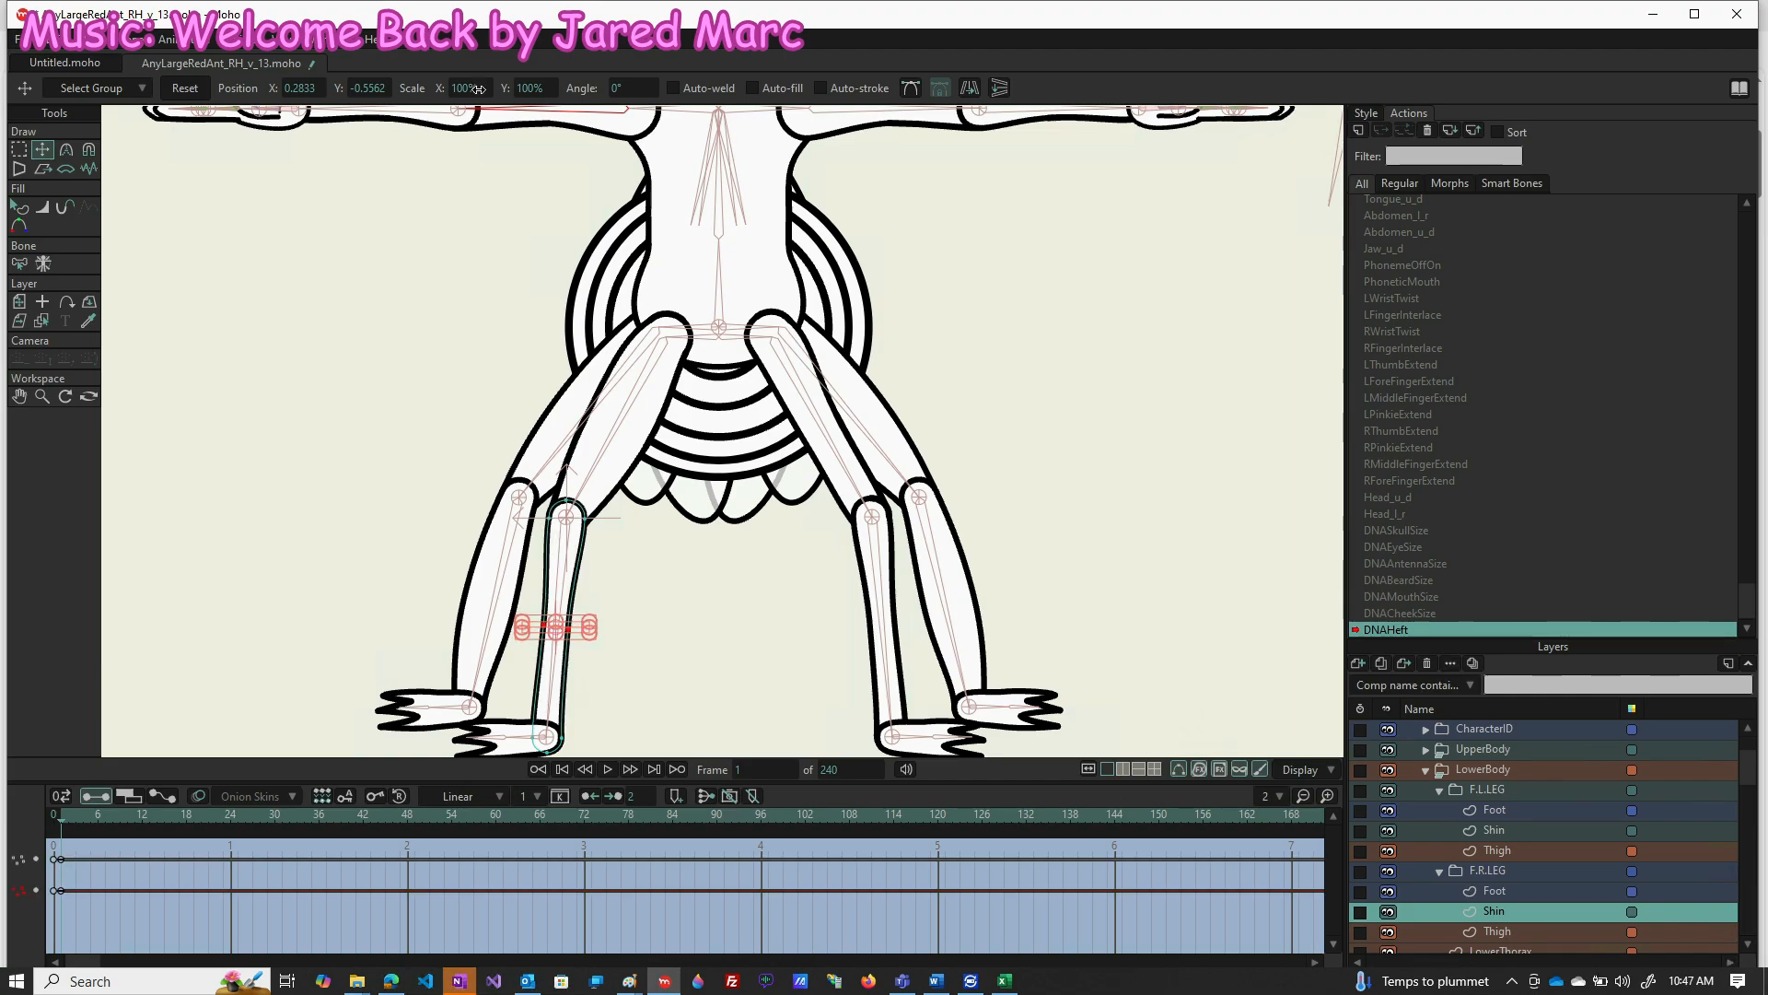
Reset the front right shin's middle points at frame 71 and scale them horizontally to 150% at frame 141
click(573, 814)
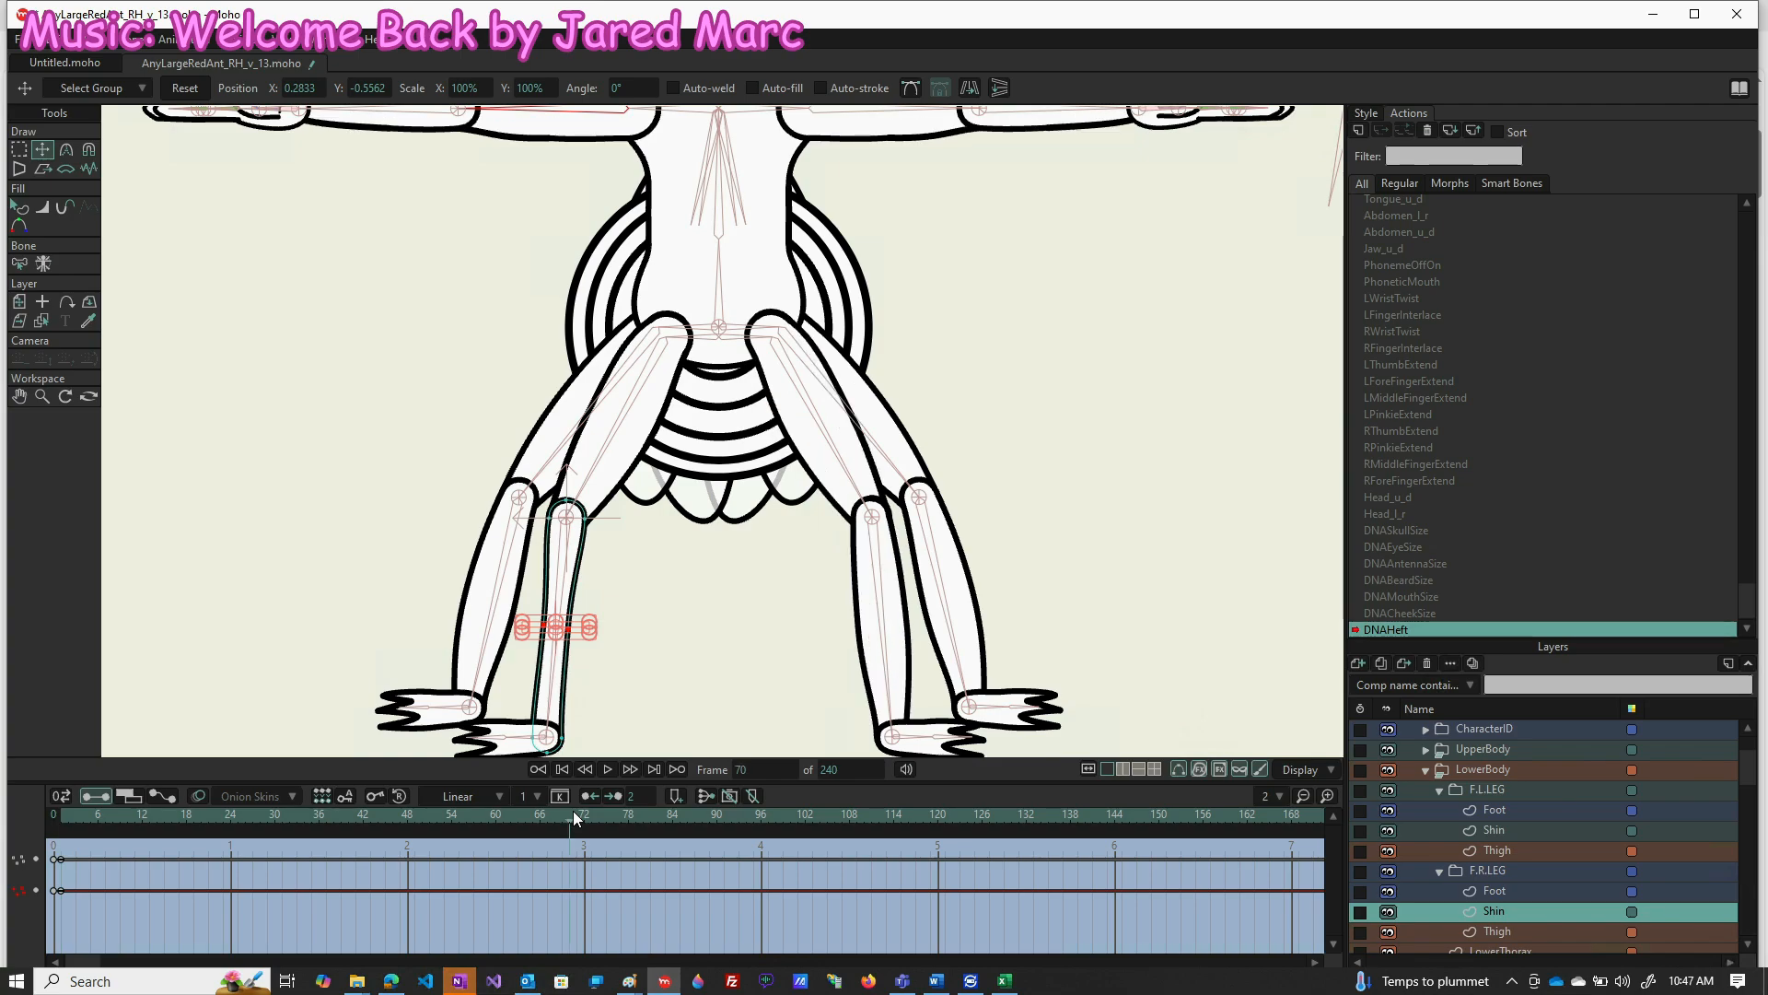
click(576, 816)
click(184, 89)
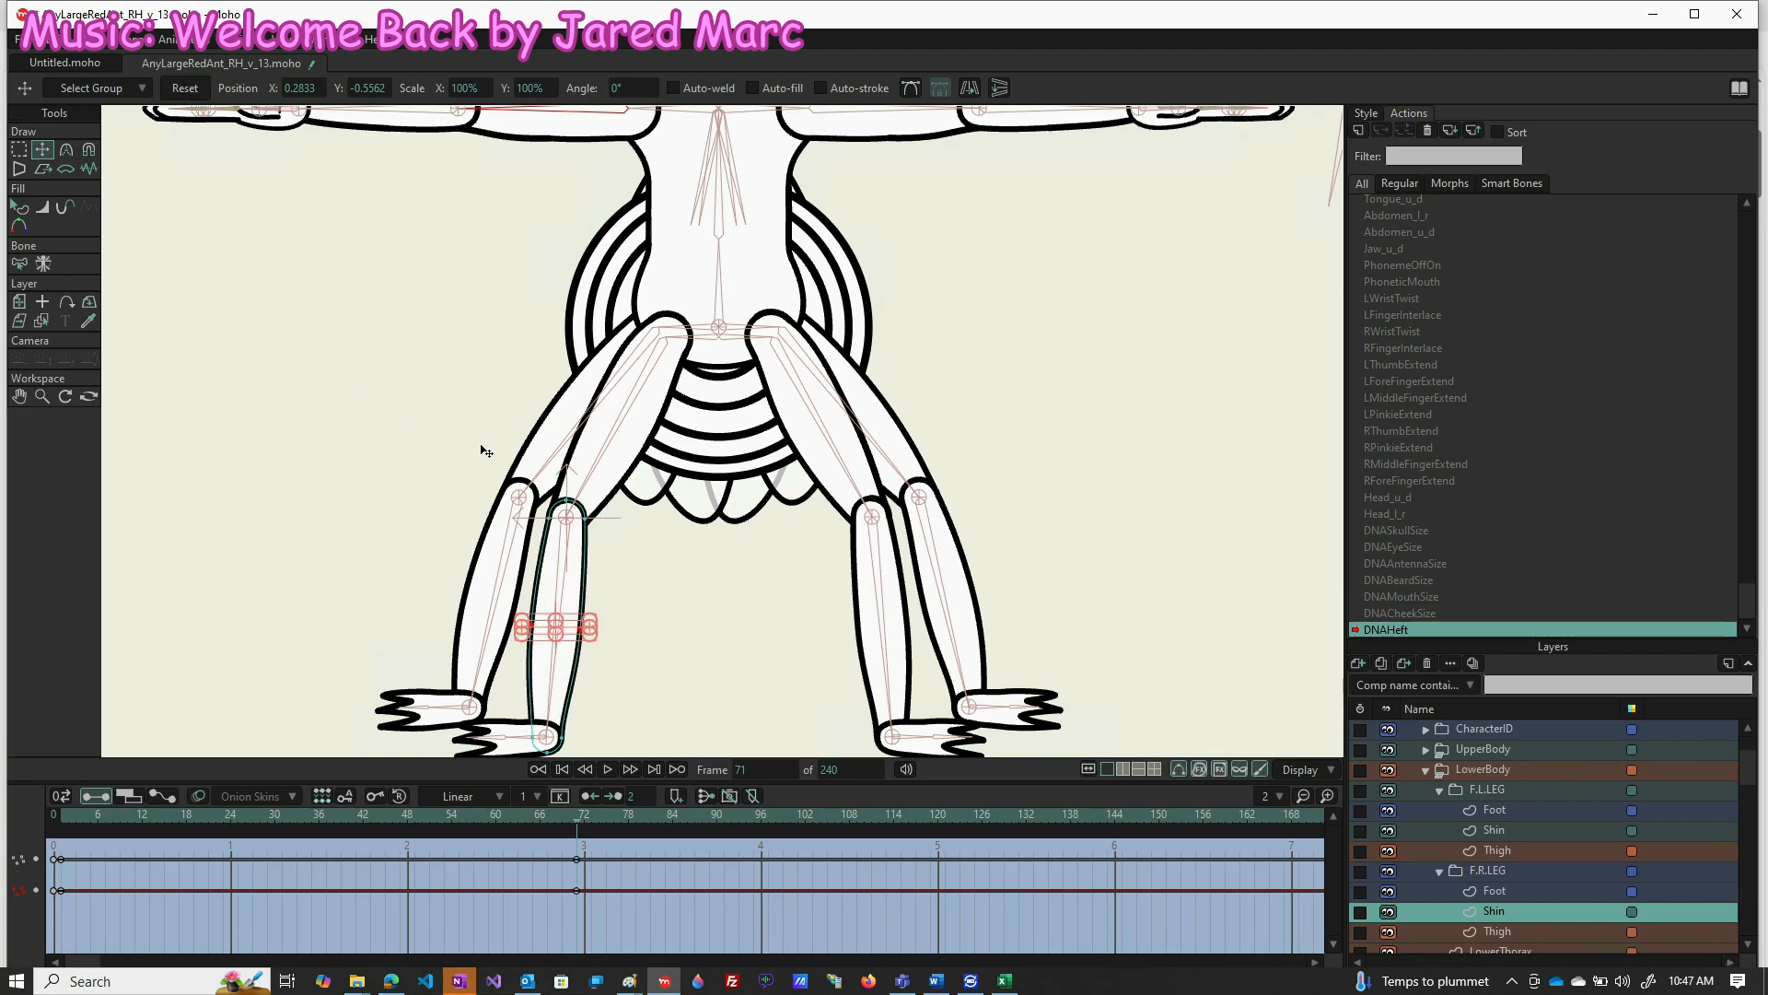
click(1093, 812)
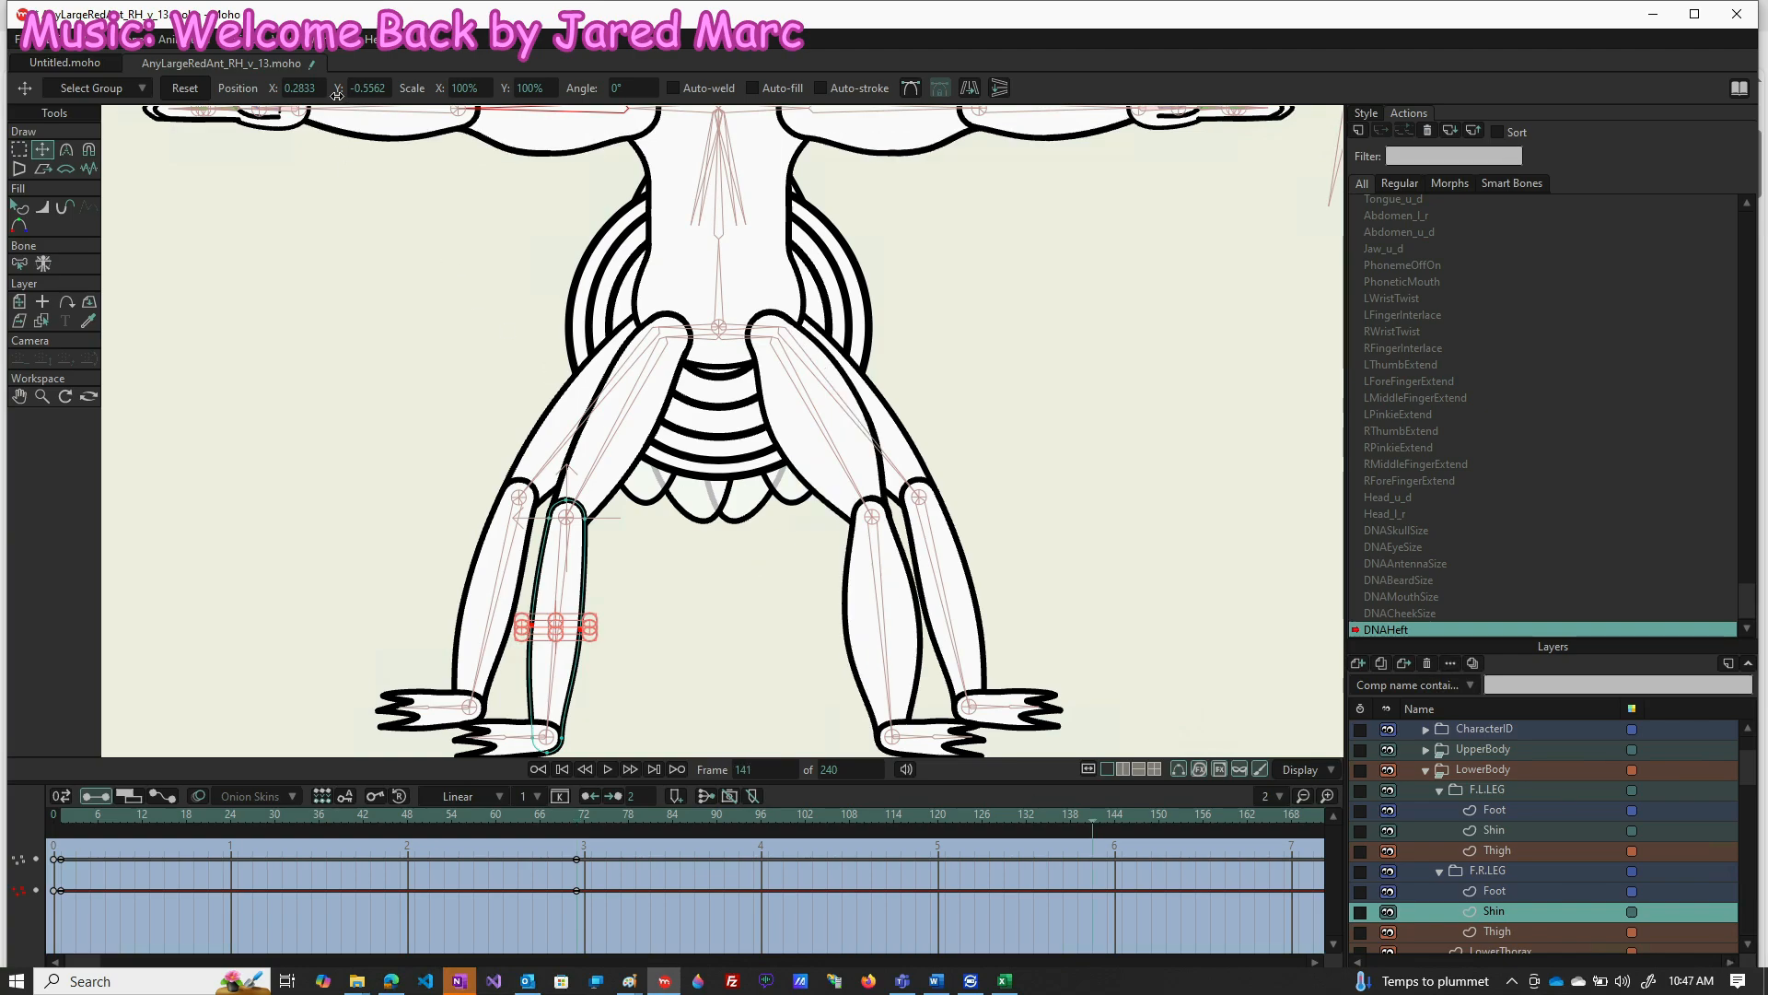
click(484, 89)
text(150)
key(Return)
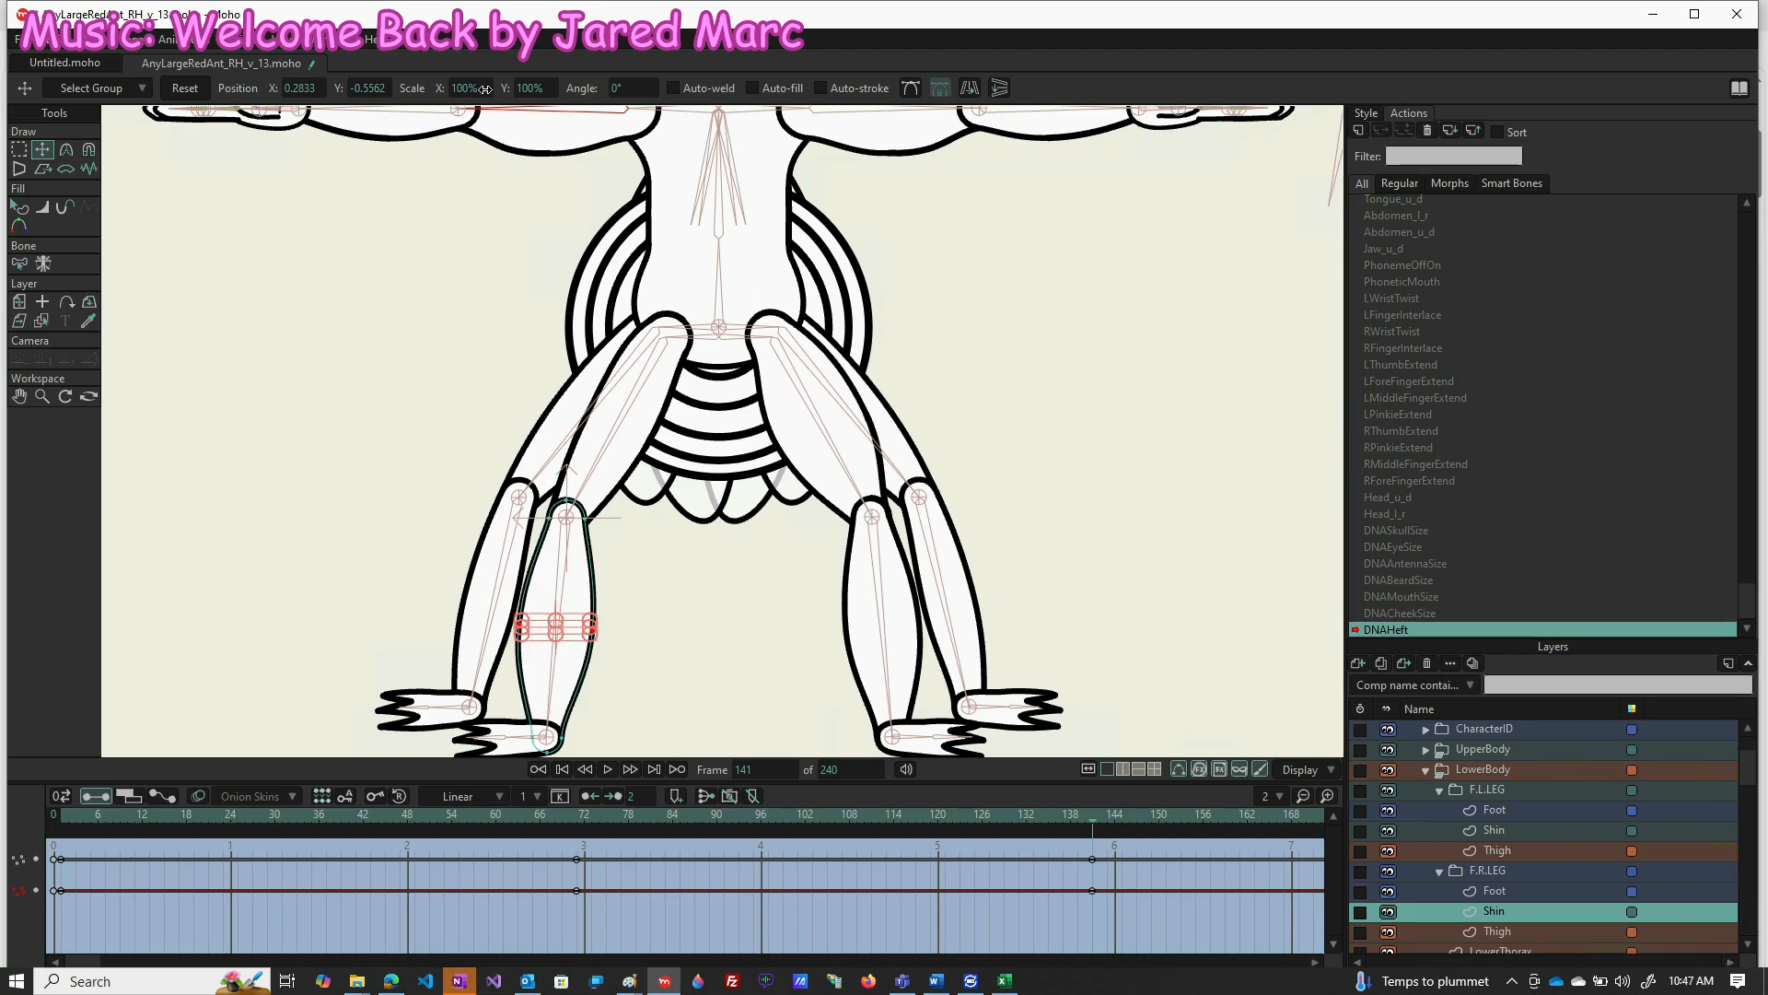
Select the two middle points of the F.R.LEG group's Thigh layer and scale them horizontally to 150% at frame 141
click(1516, 931)
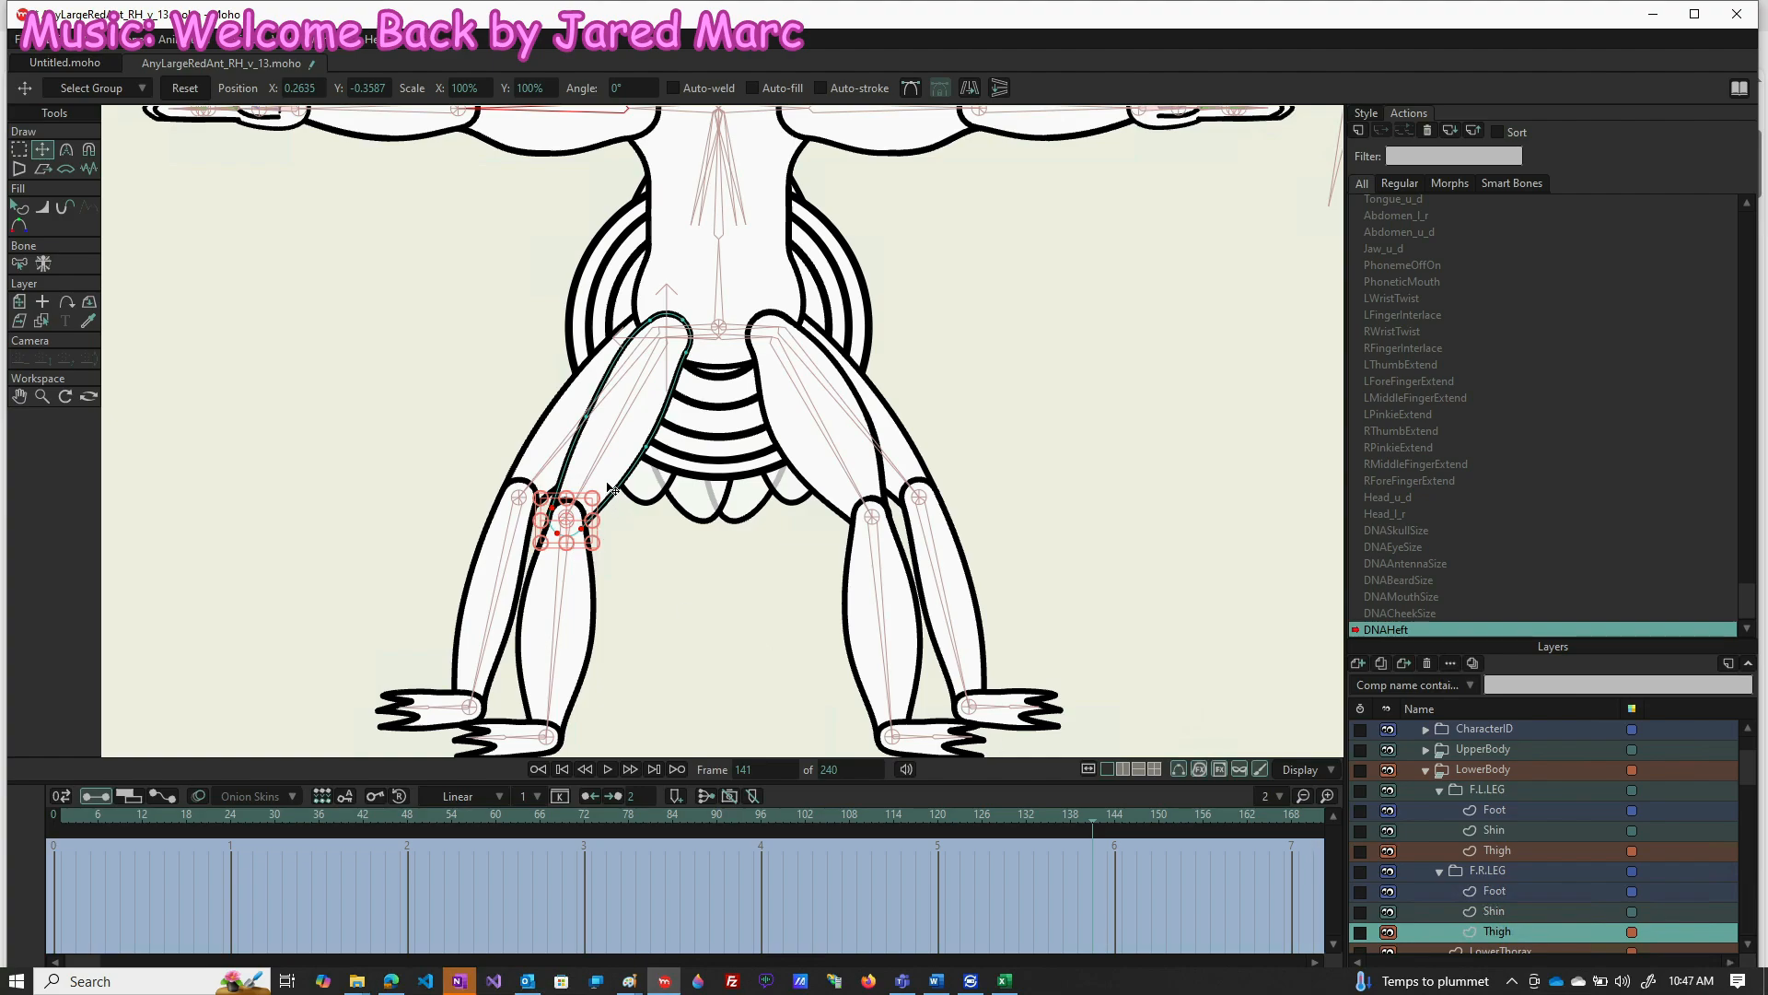
key(g)
drag(535, 391, 686, 478)
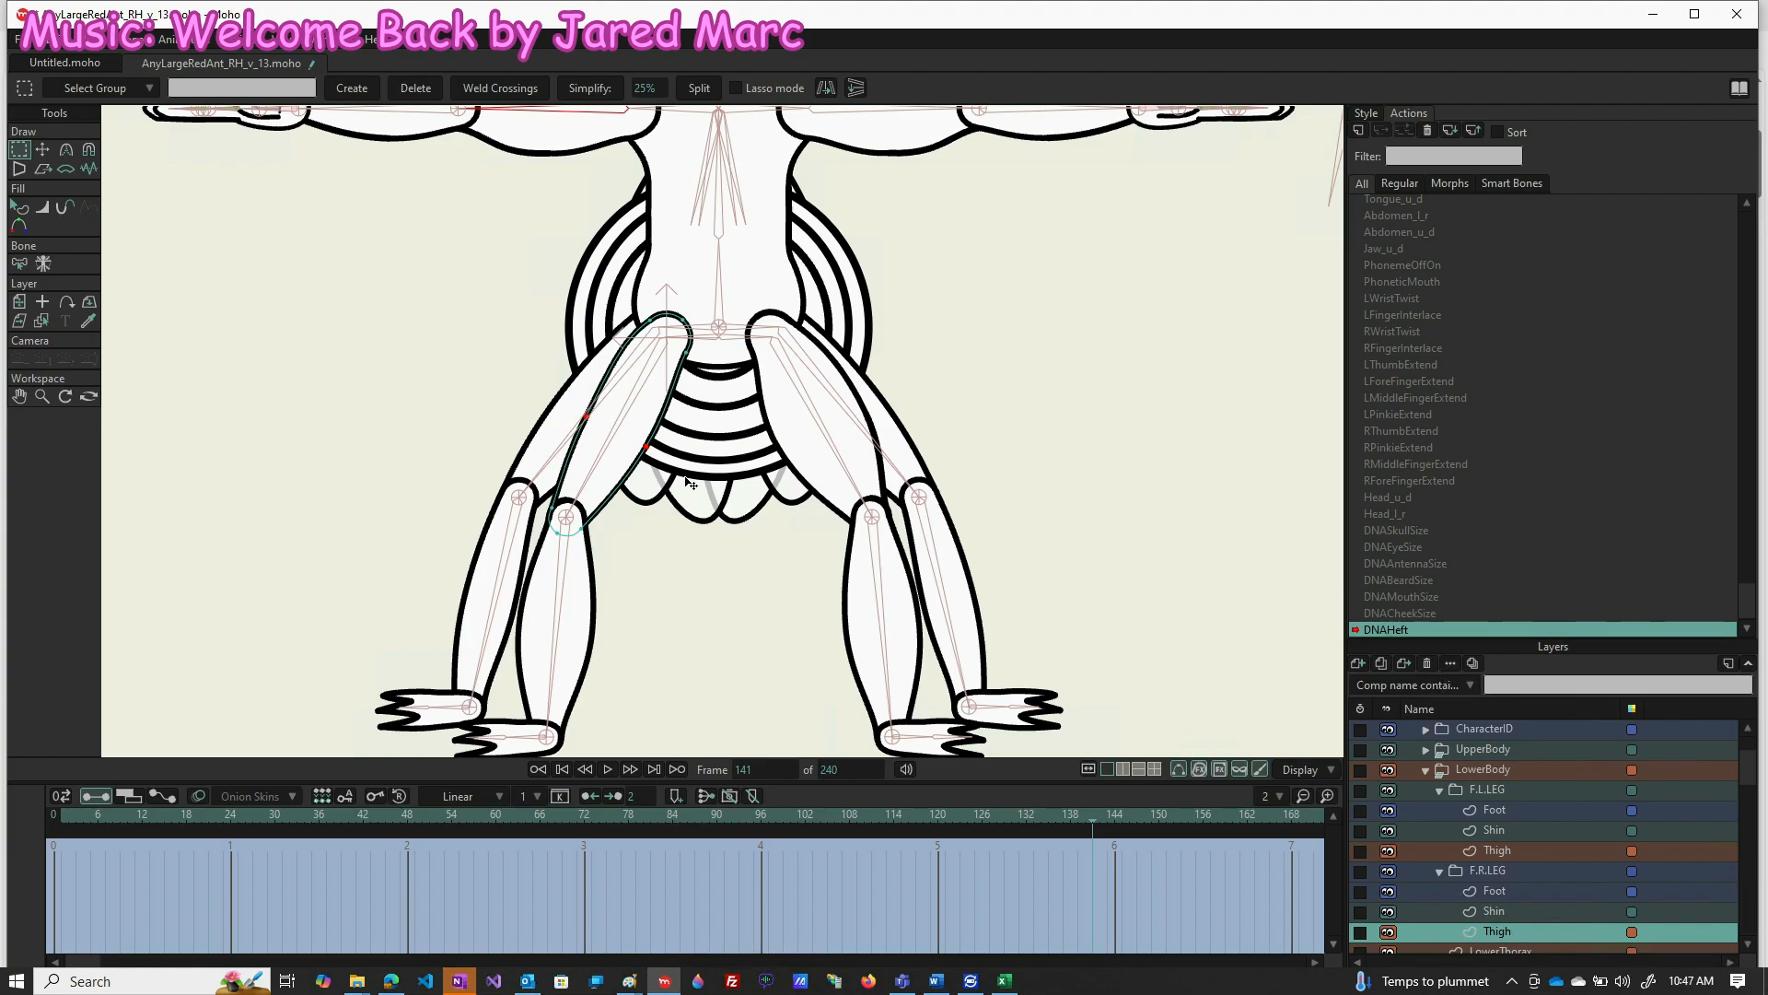
key(t)
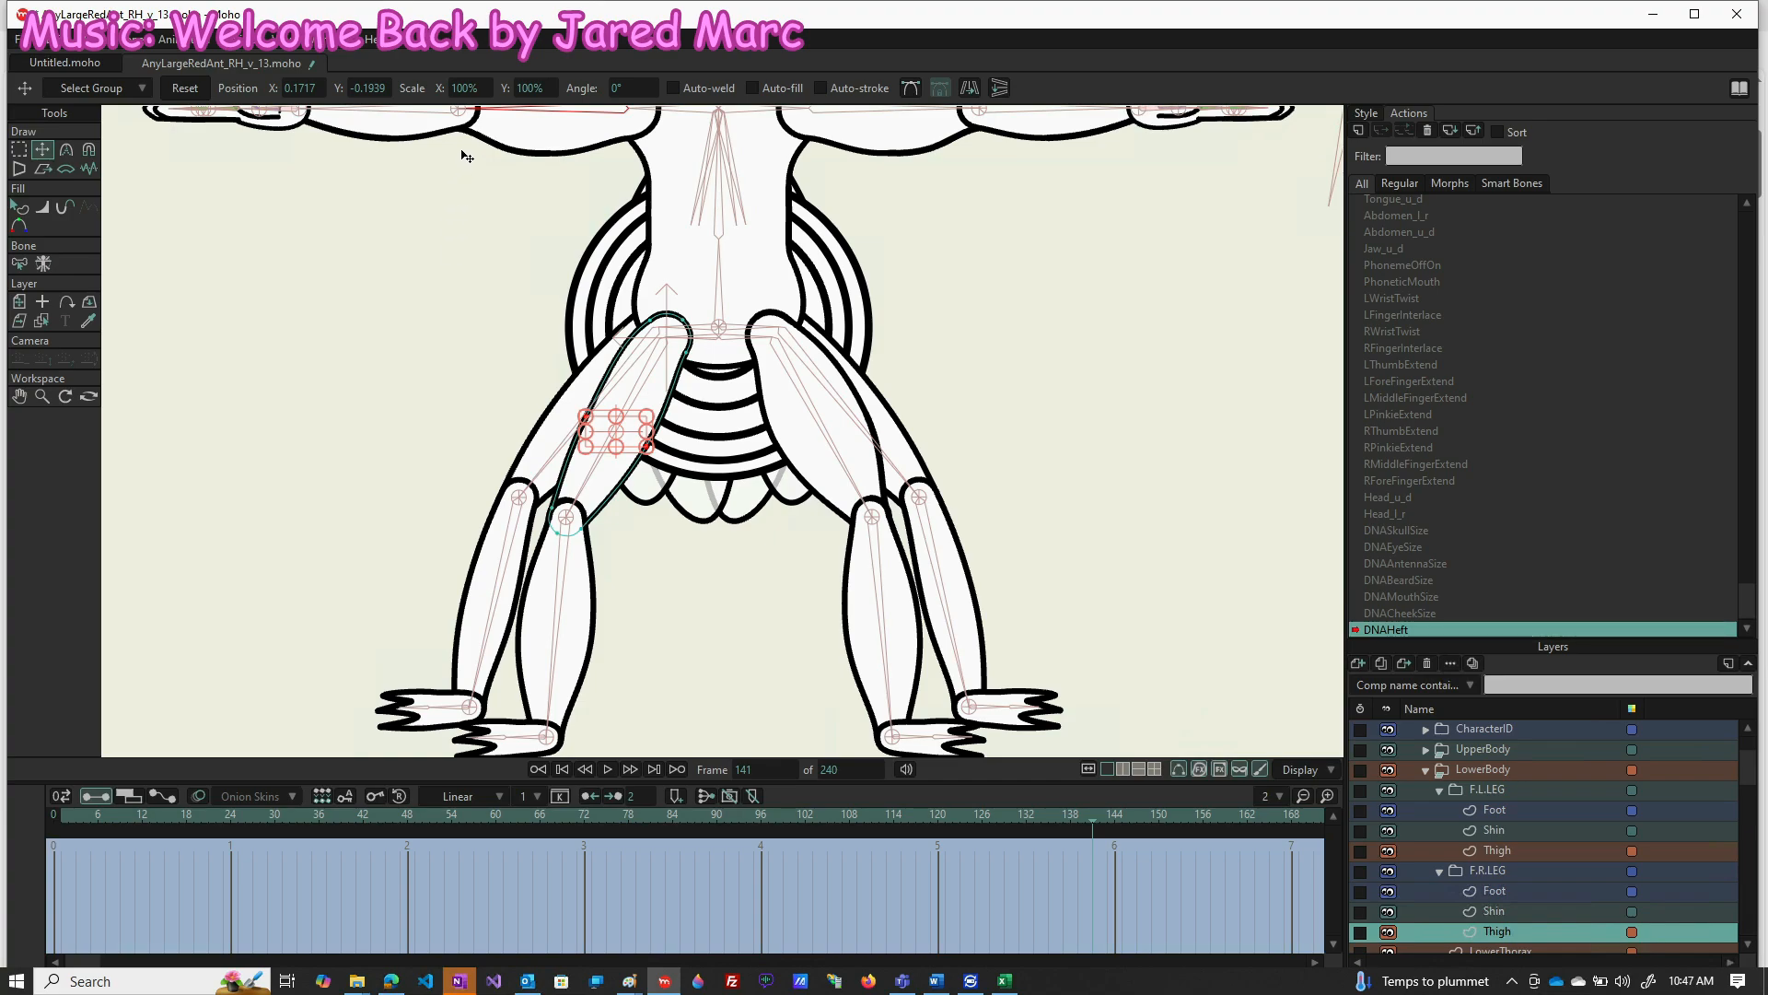
click(486, 86)
text(150)
key(Return)
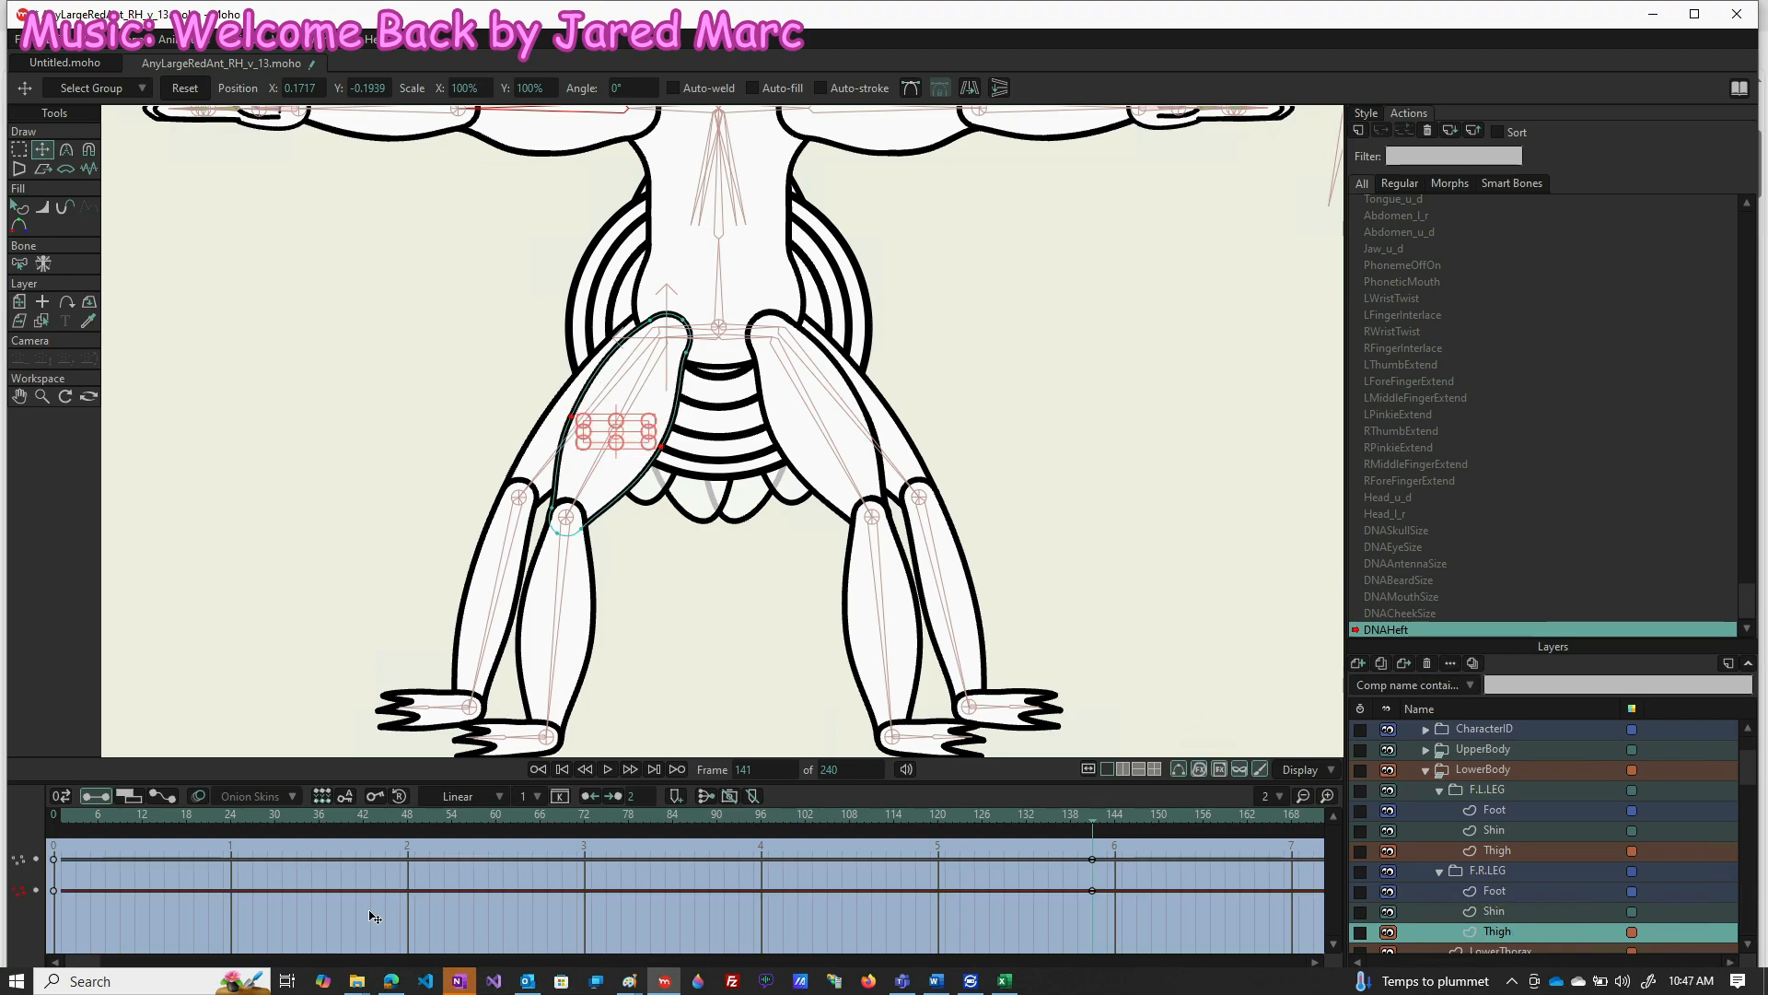
Reset the front right thigh's middle points at frame 71 and scale them horizontally to 50% at frame 1
click(579, 815)
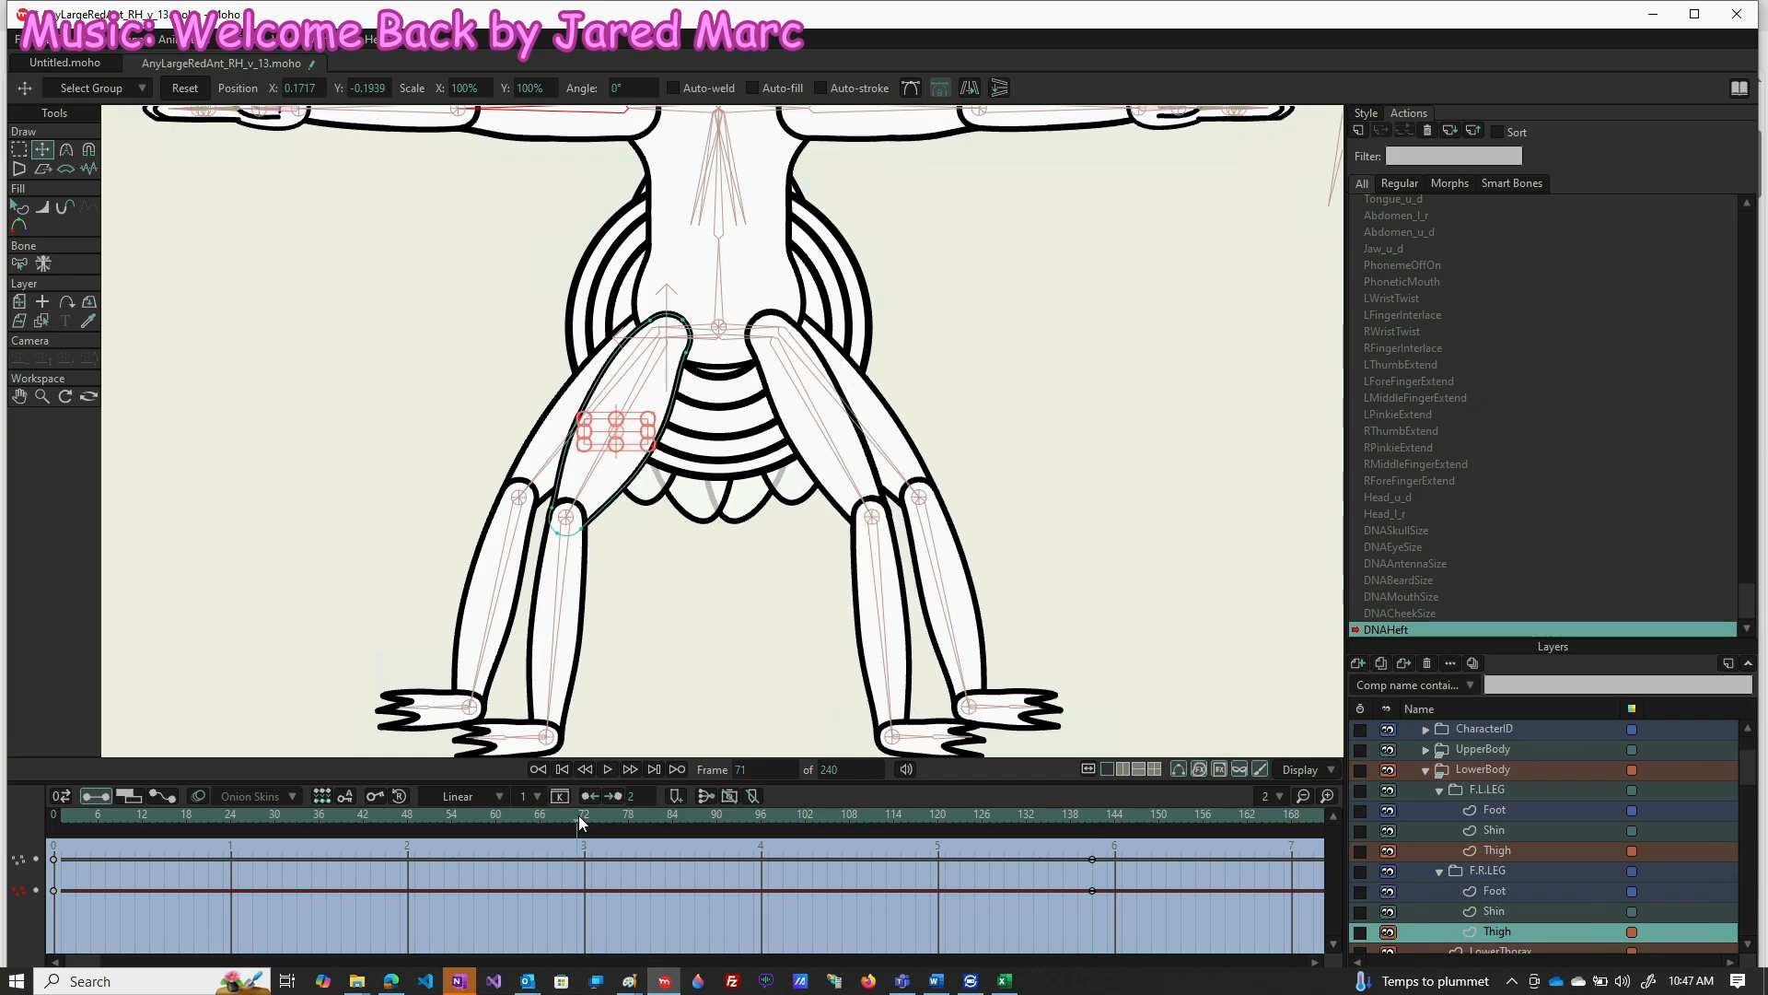
click(195, 92)
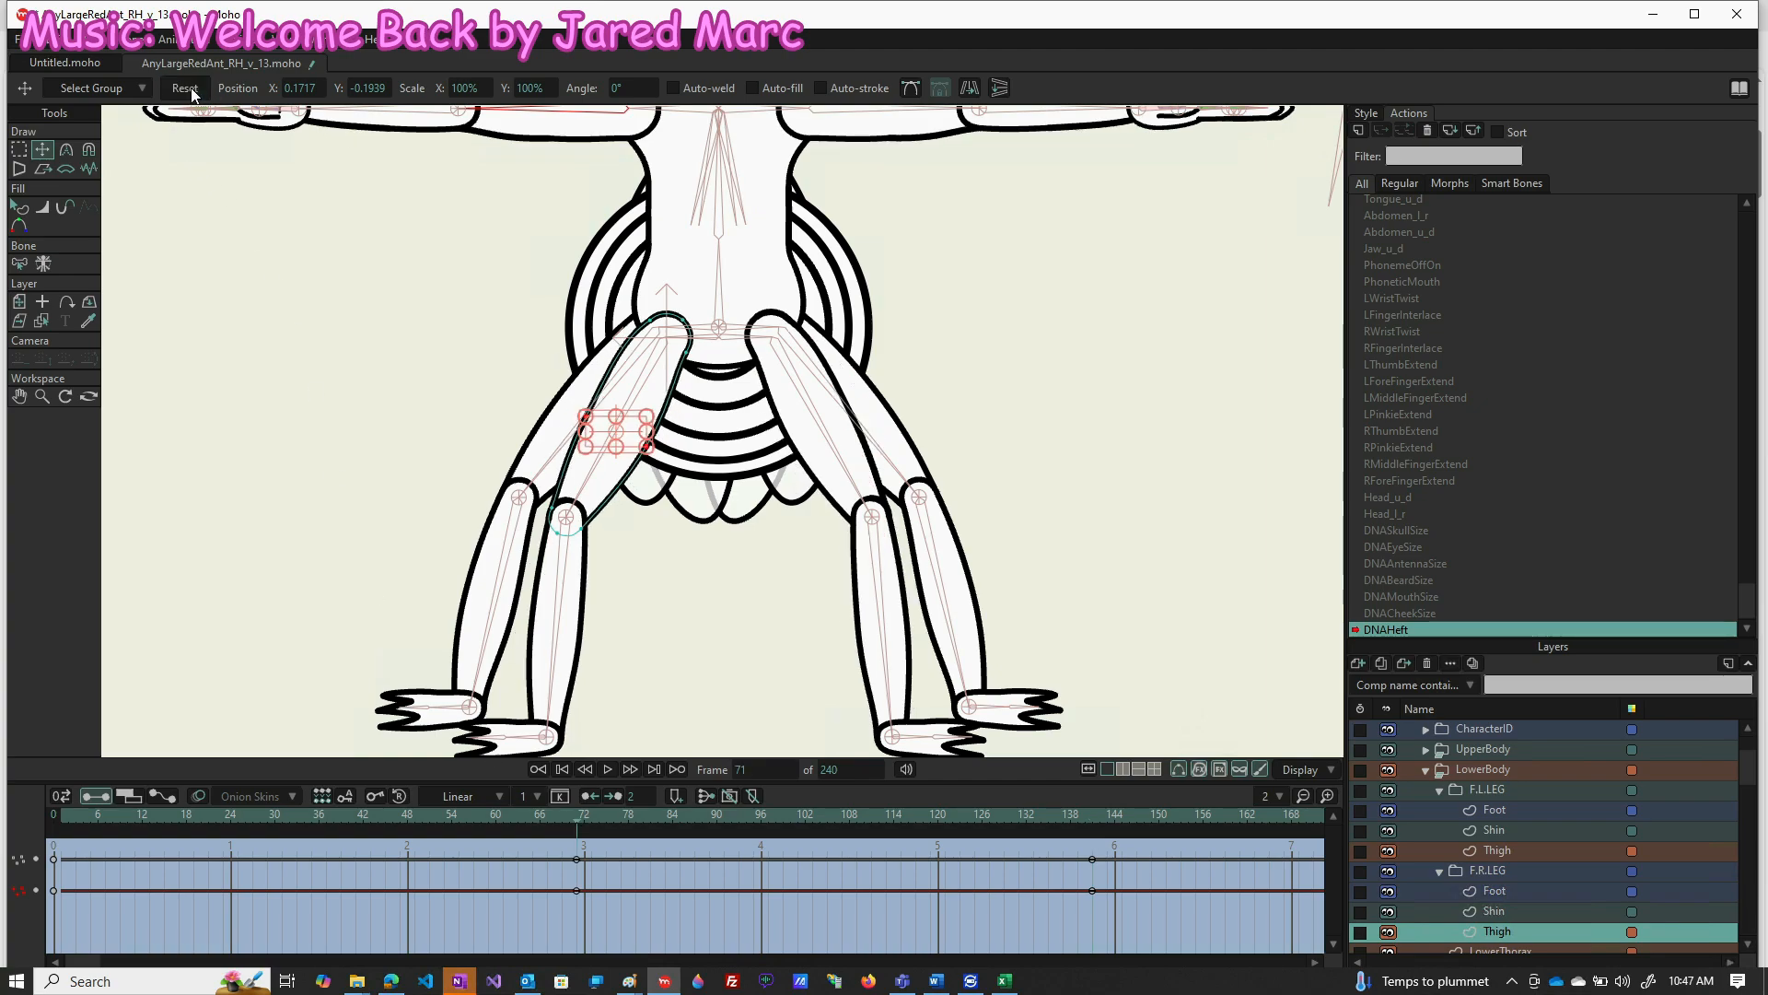
click(62, 816)
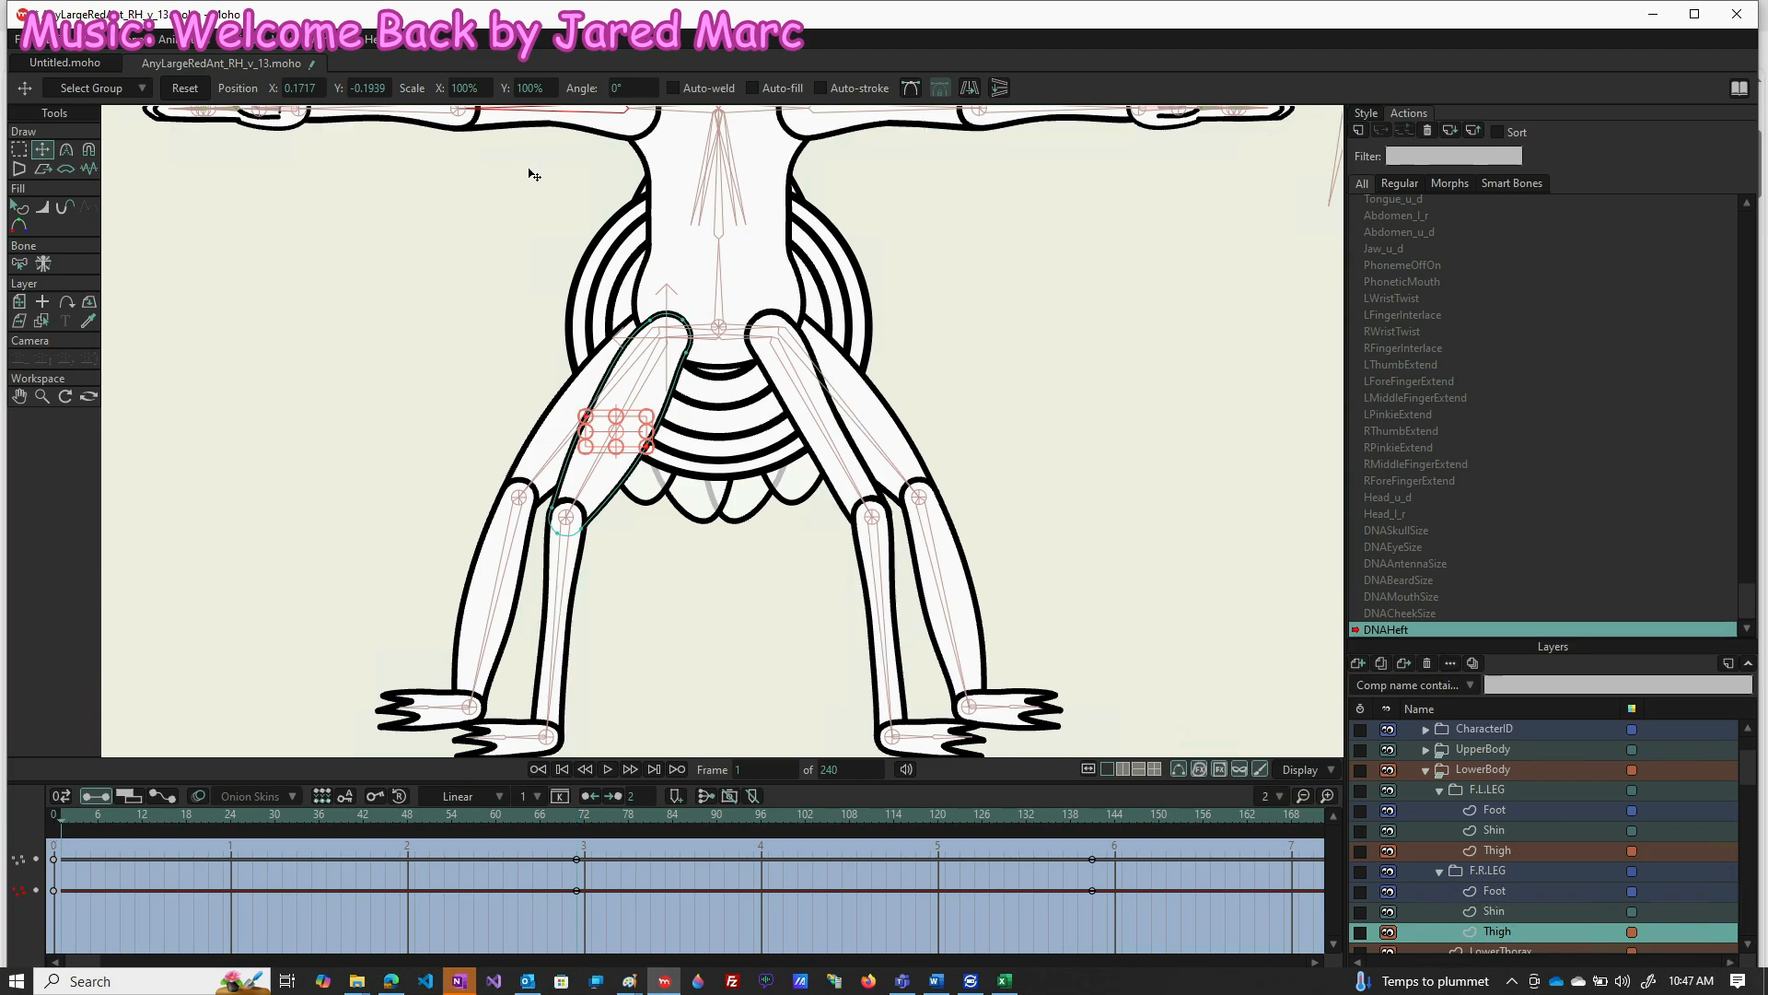
click(470, 87)
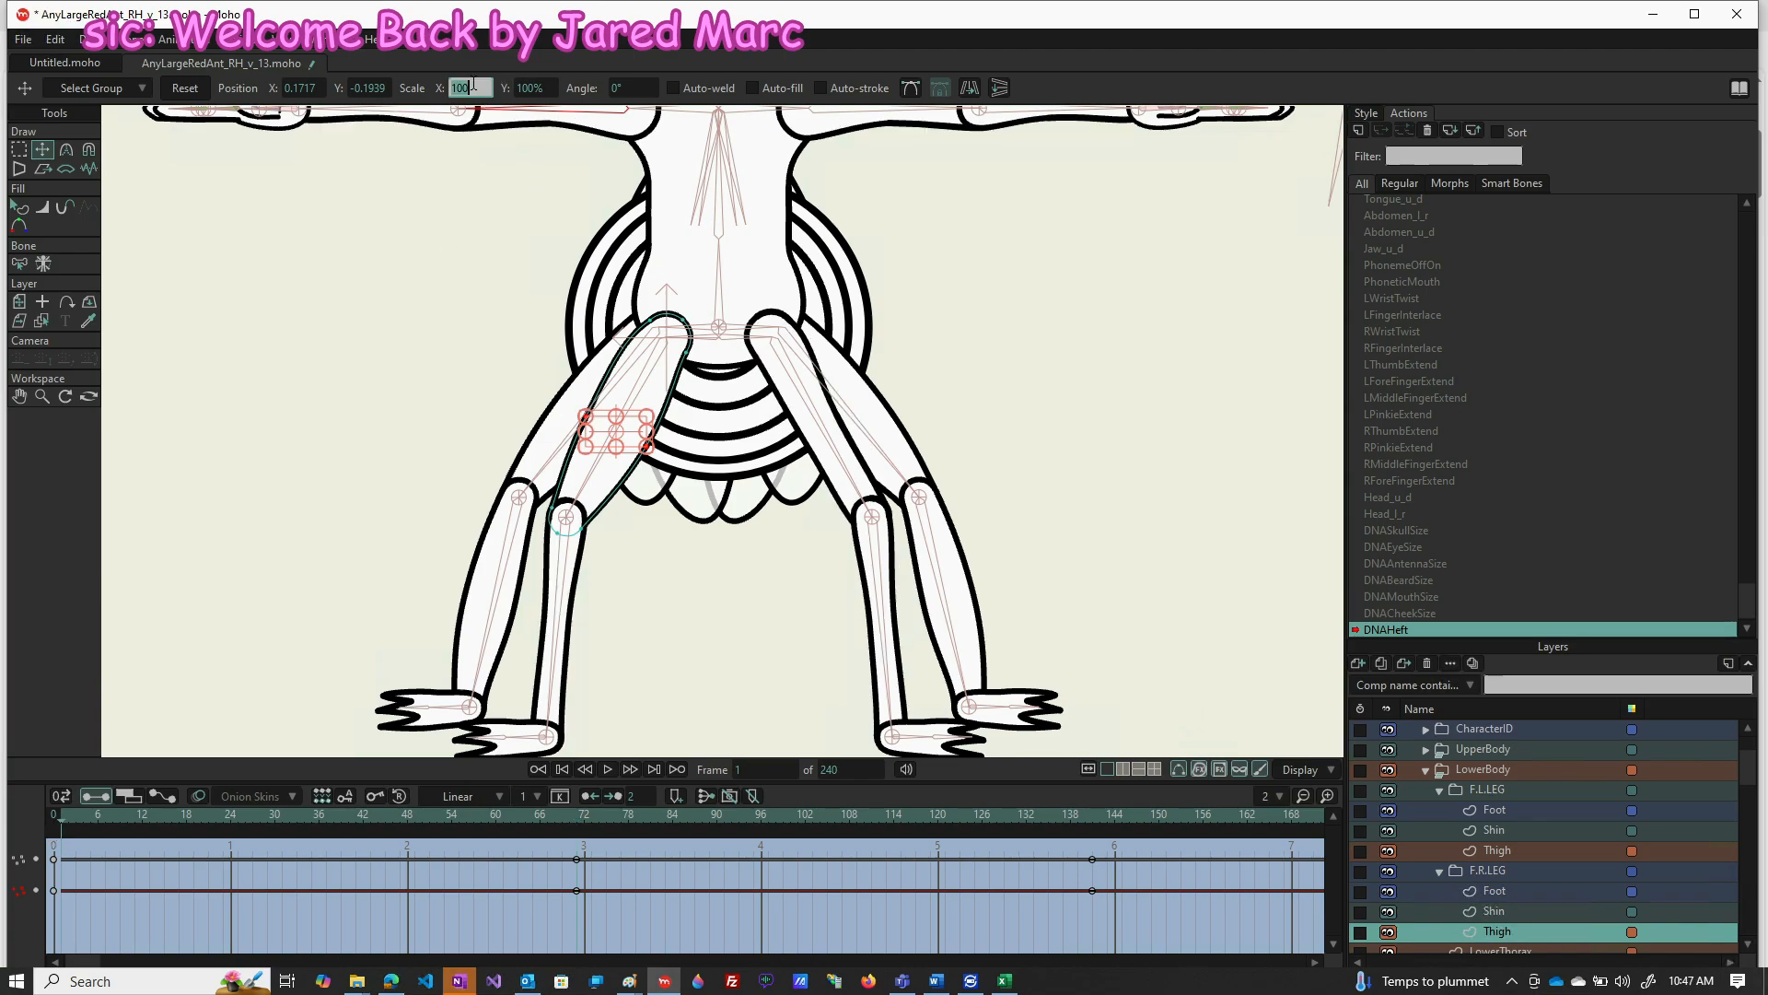
text(50)
key(Return)
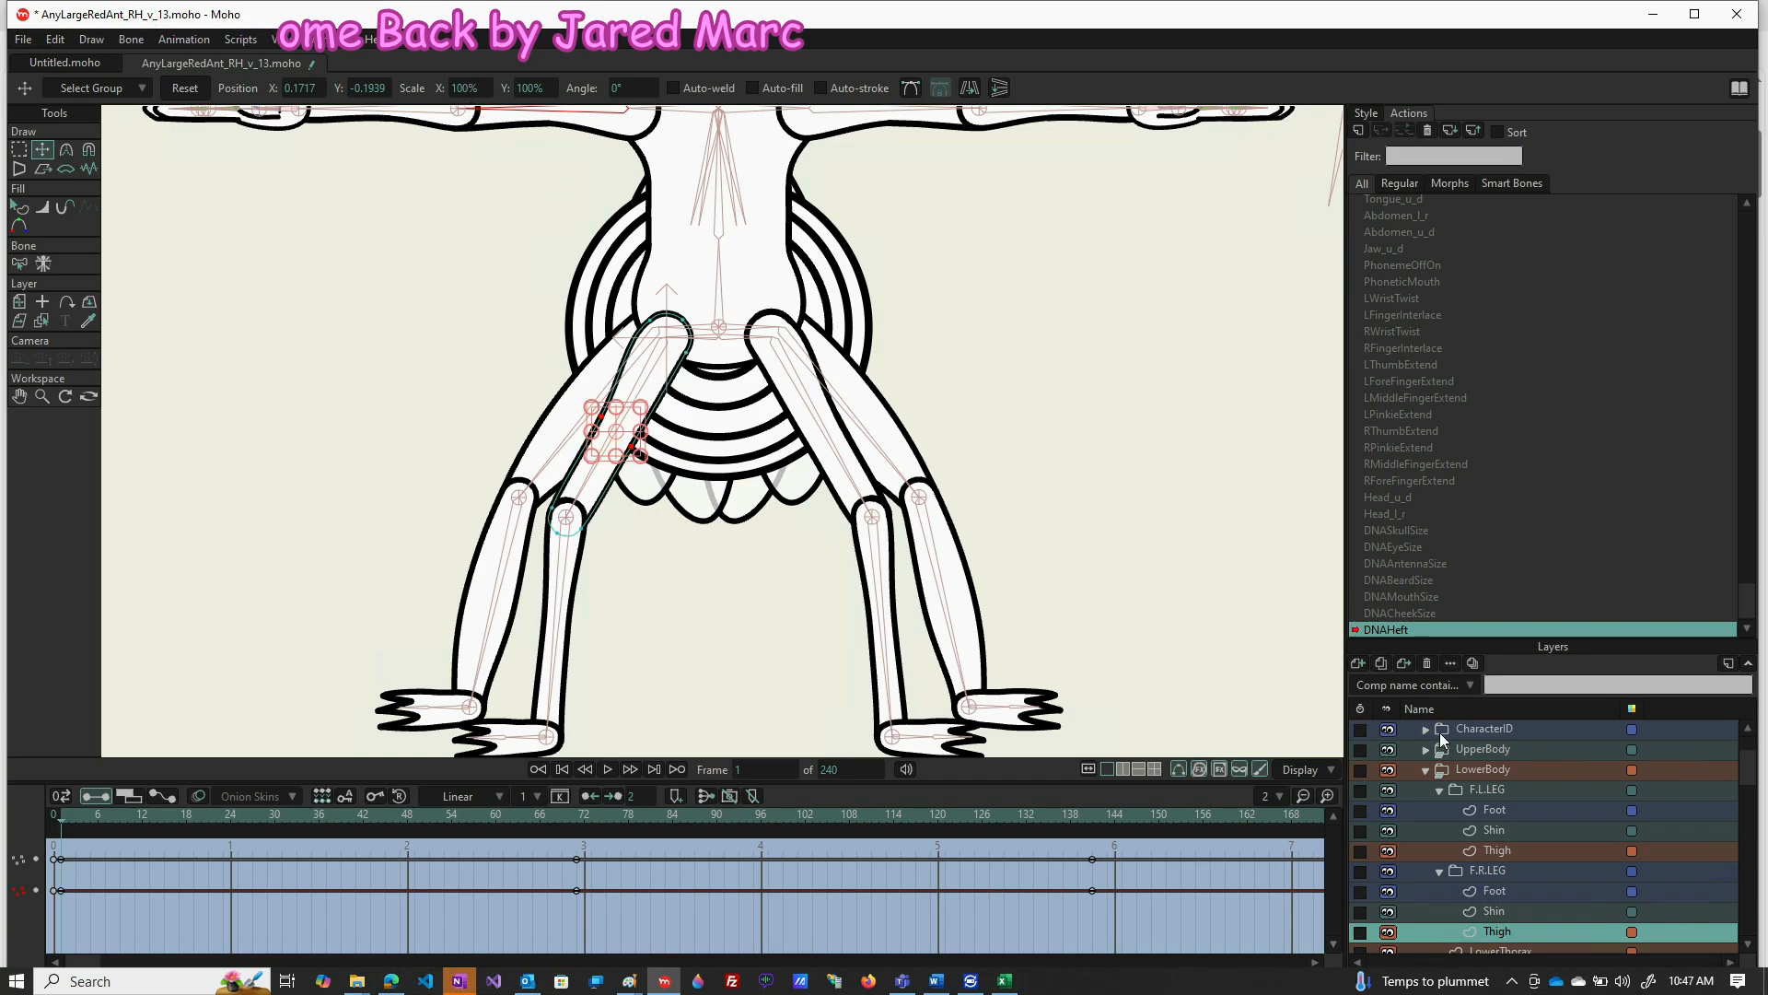
Select the two middle points of the B.L.LEG group's Shin layer and scale them horizontally to 50% at frame 1
scroll(1472, 837, down, 5)
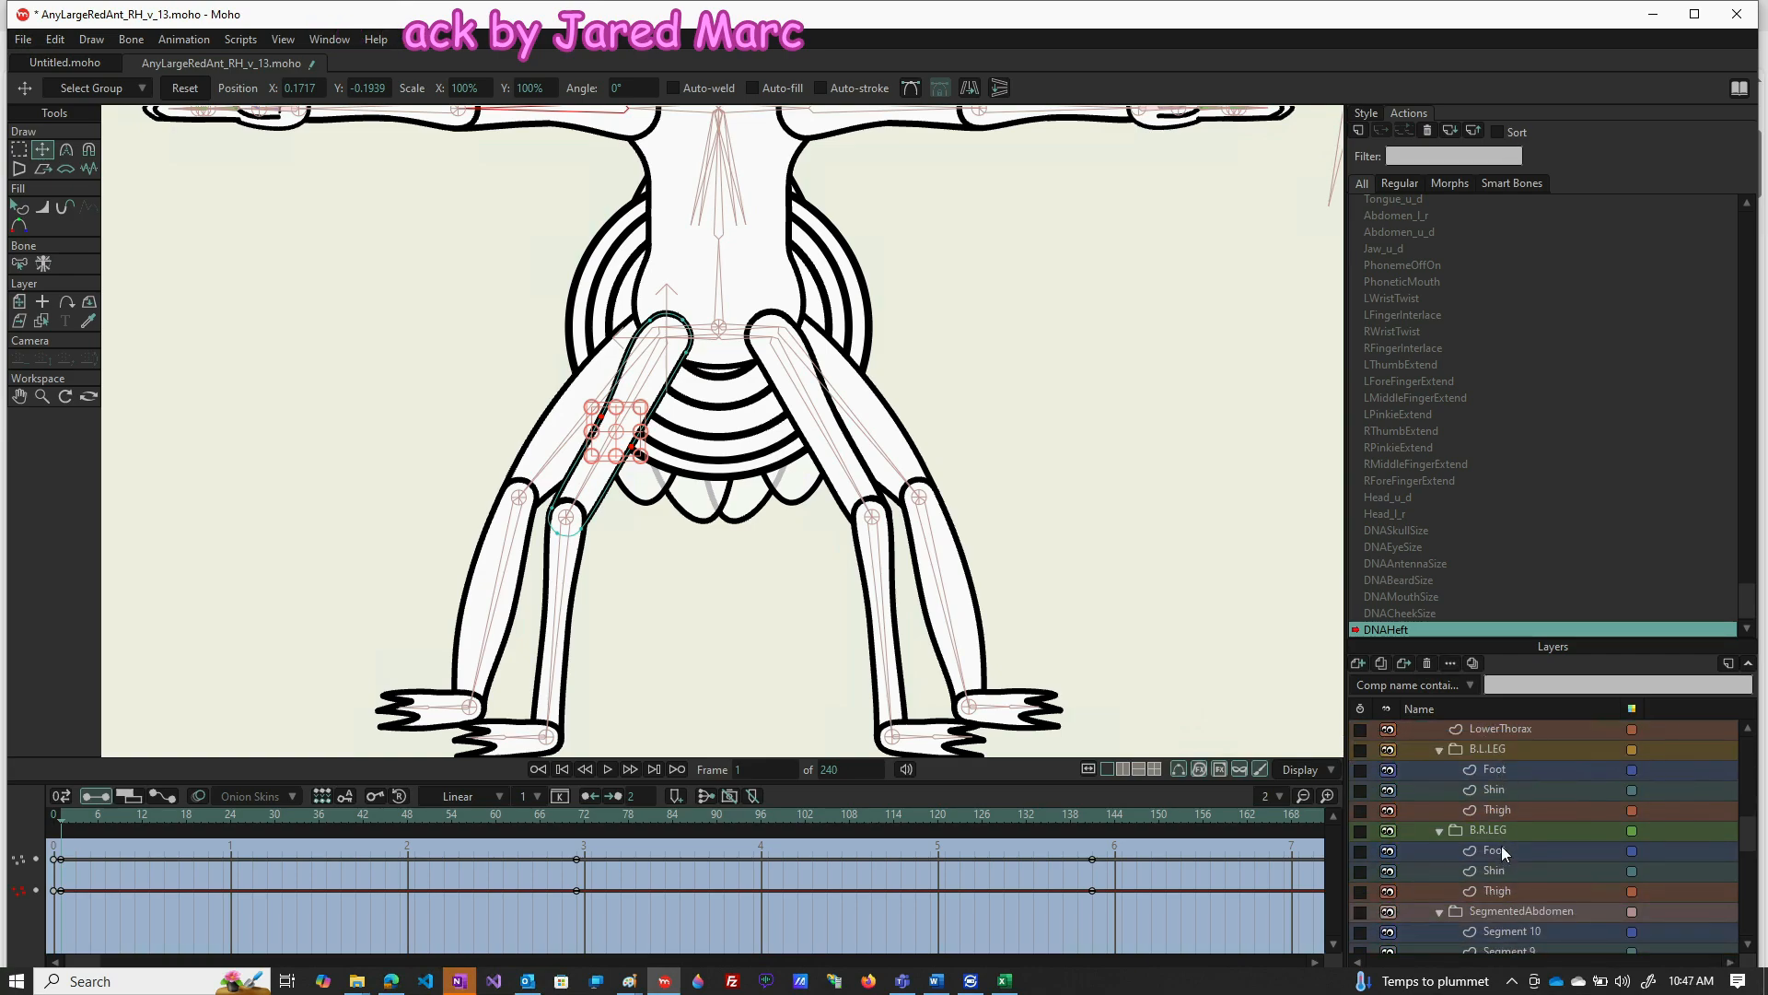
click(1527, 791)
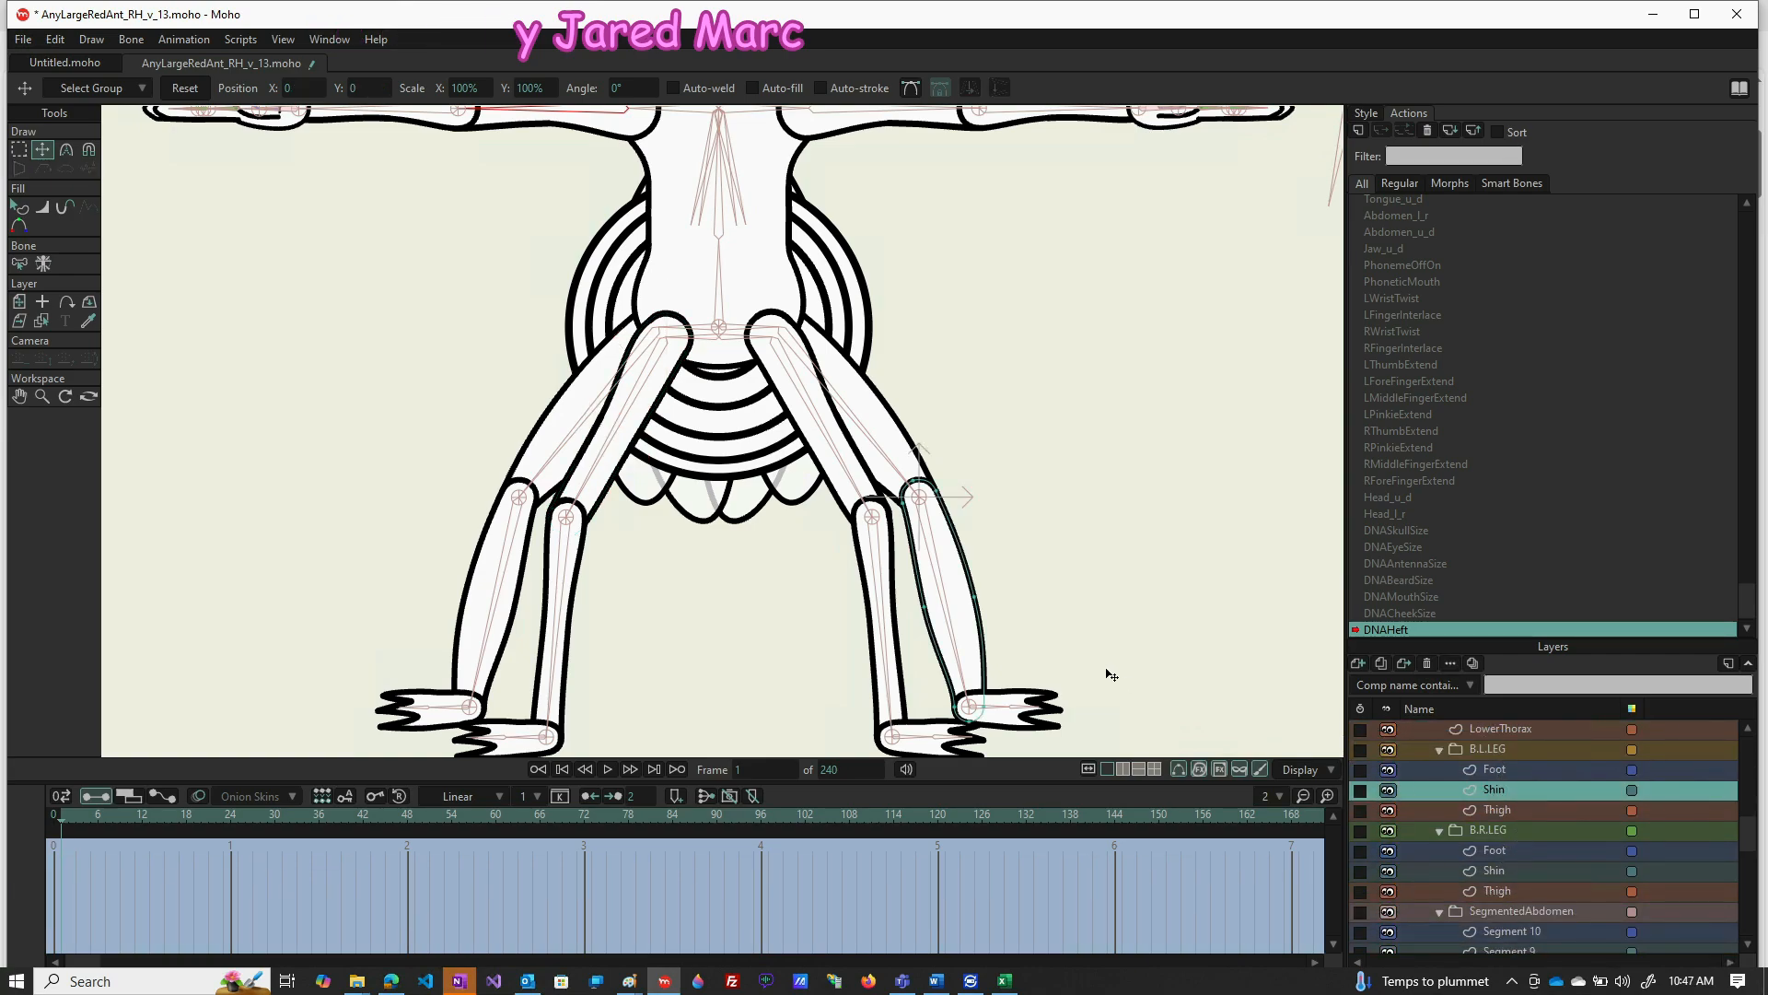
key(g)
drag(1010, 557, 887, 643)
key(t)
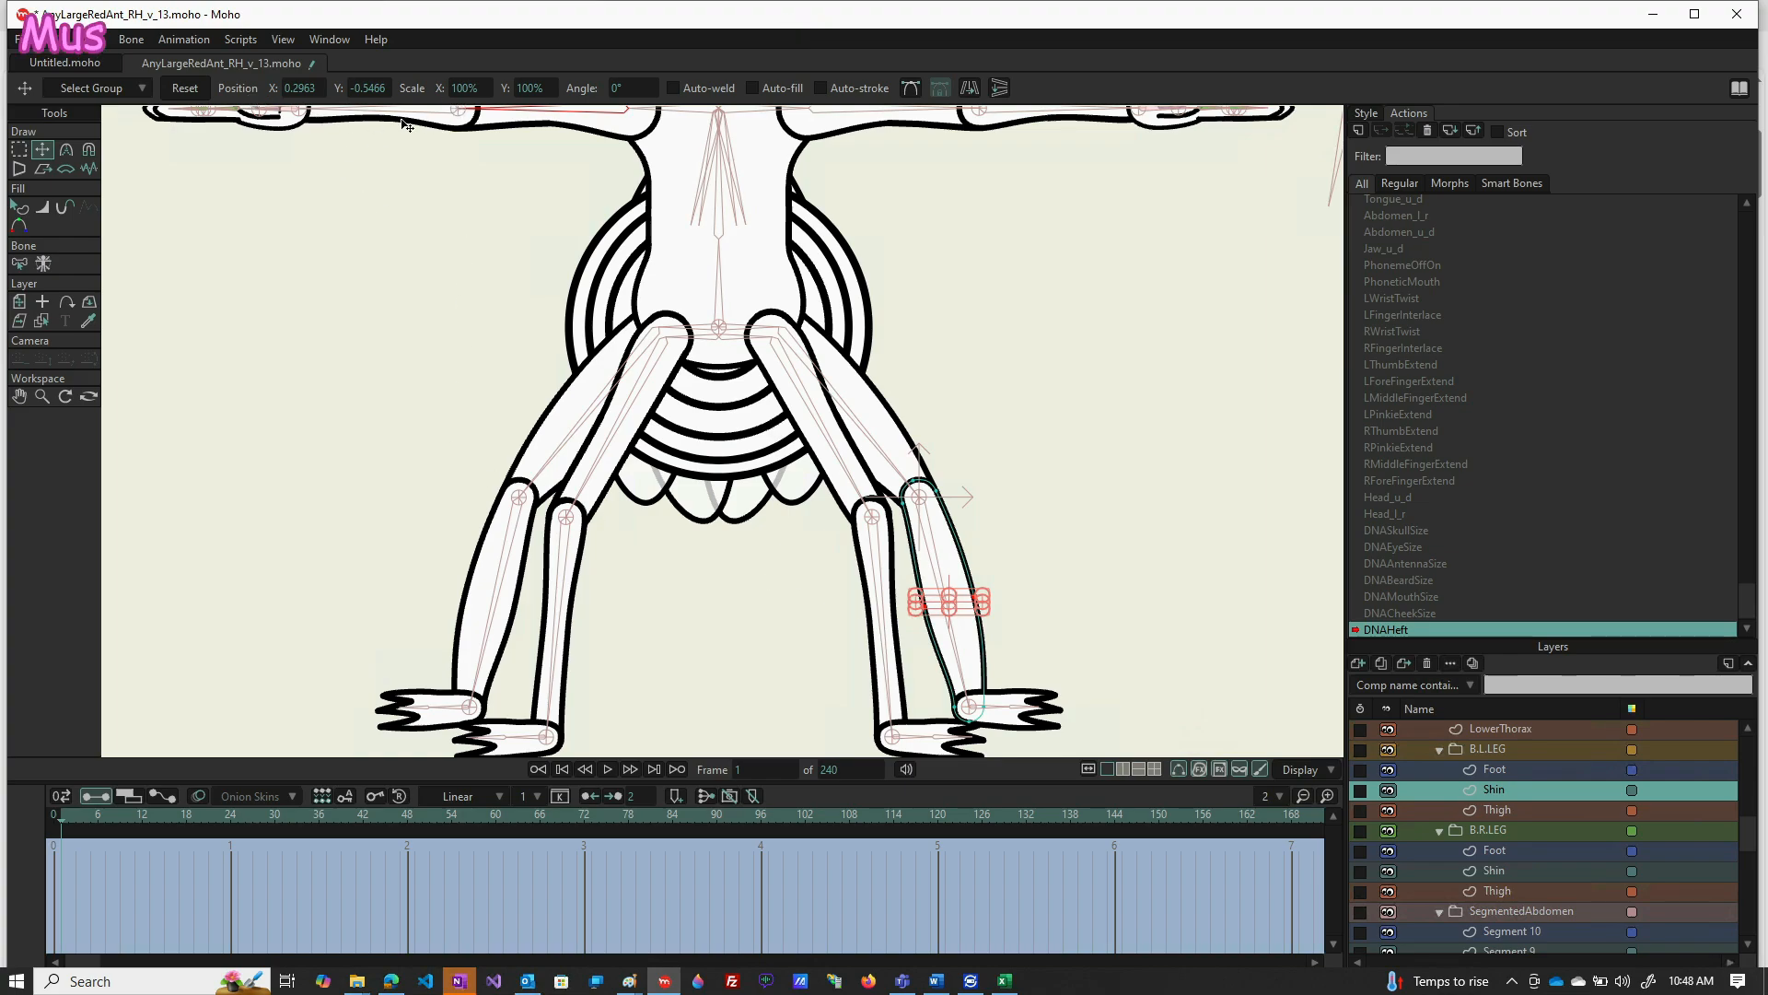
click(476, 87)
text(50)
key(Return)
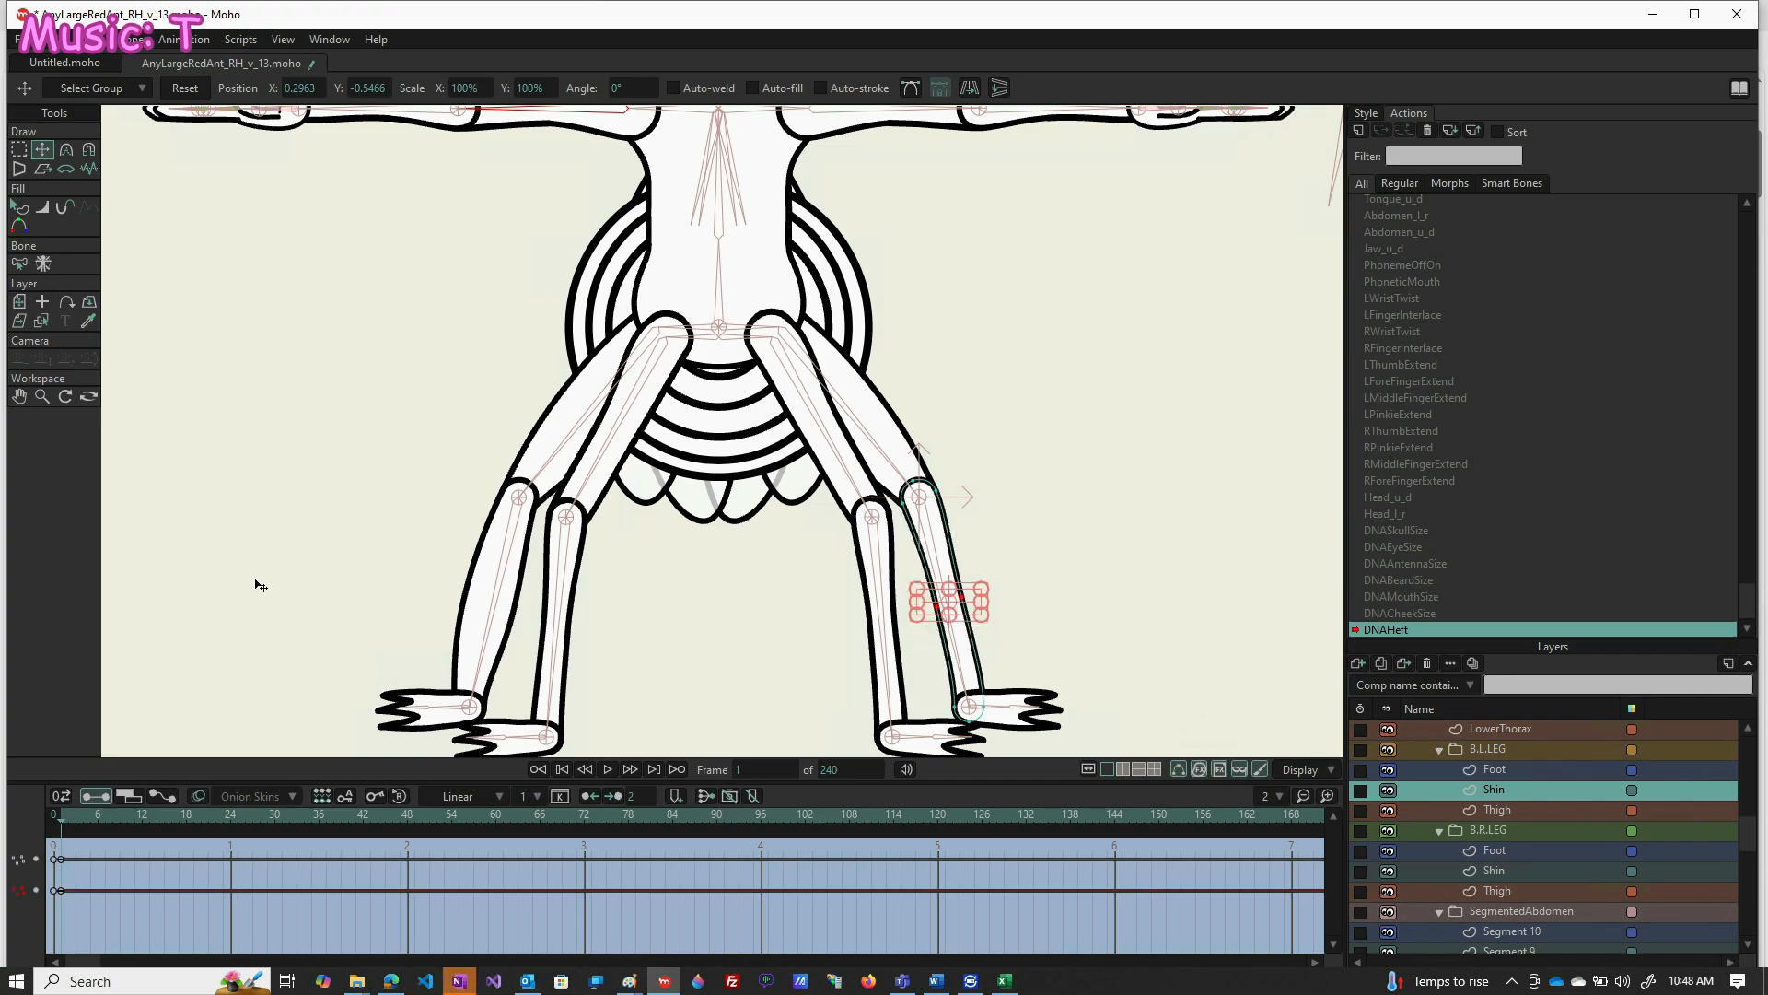
Reset the back left shin's middle points at frame 71 and scale them horizontally to 150% at frame 141
click(580, 811)
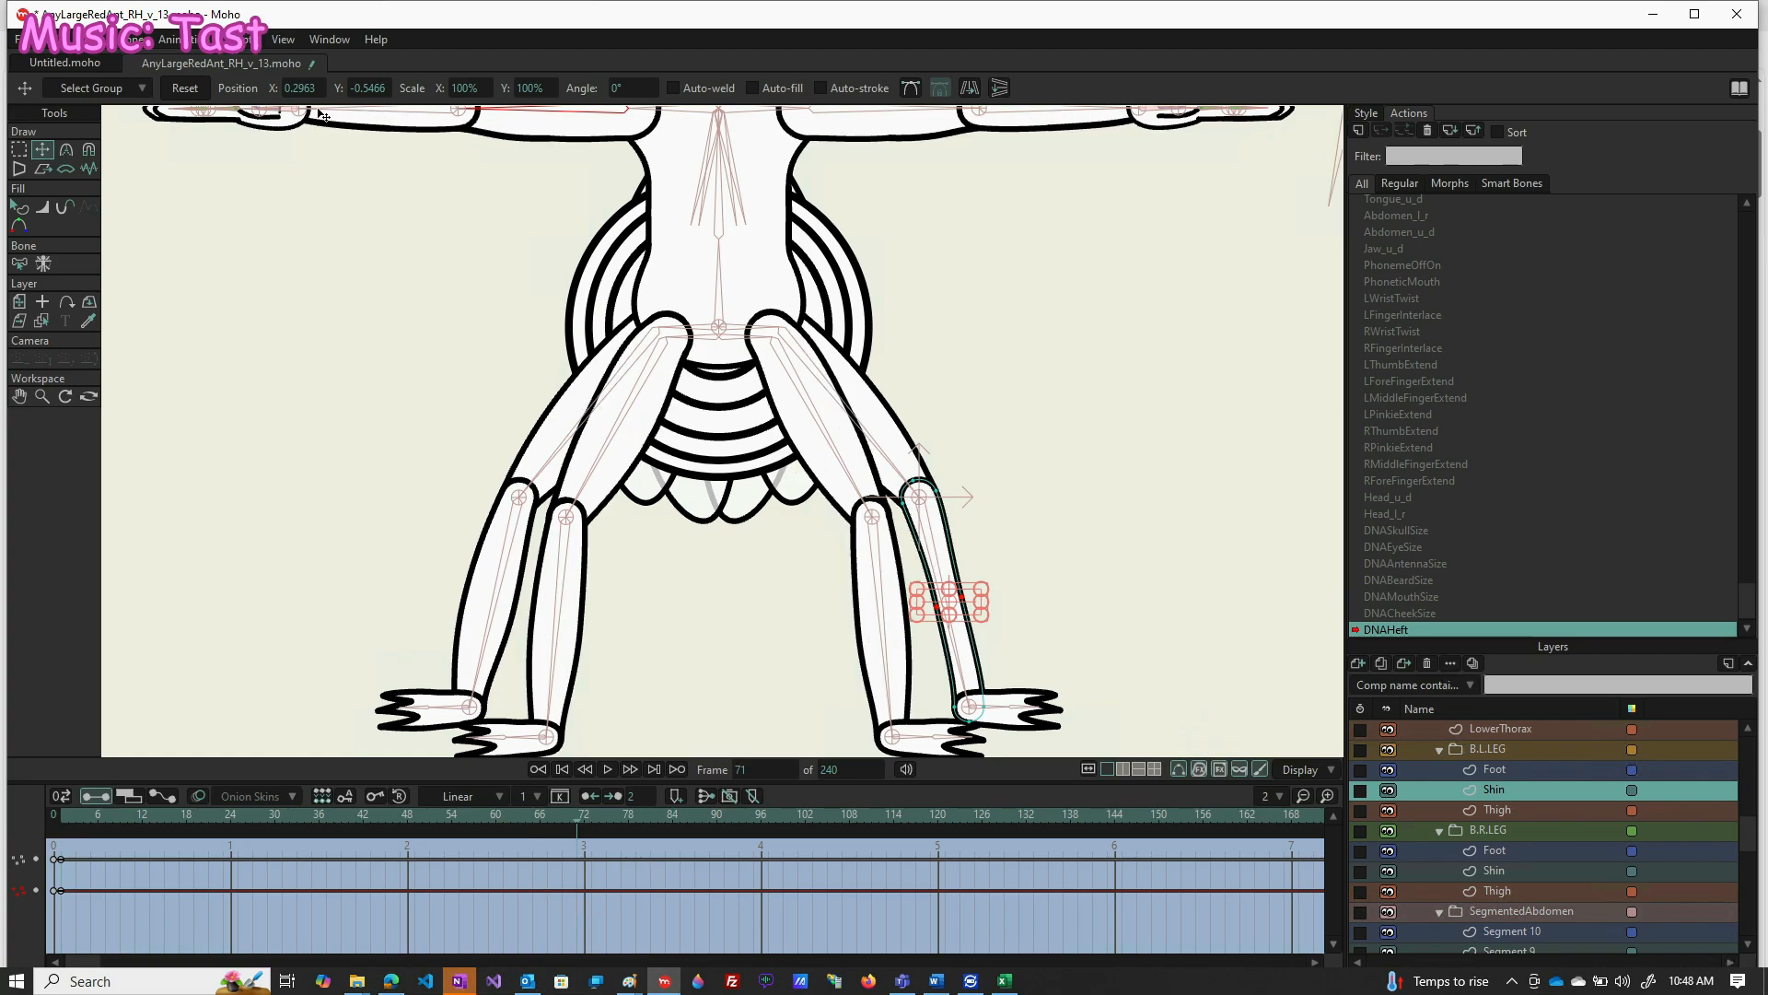
click(185, 87)
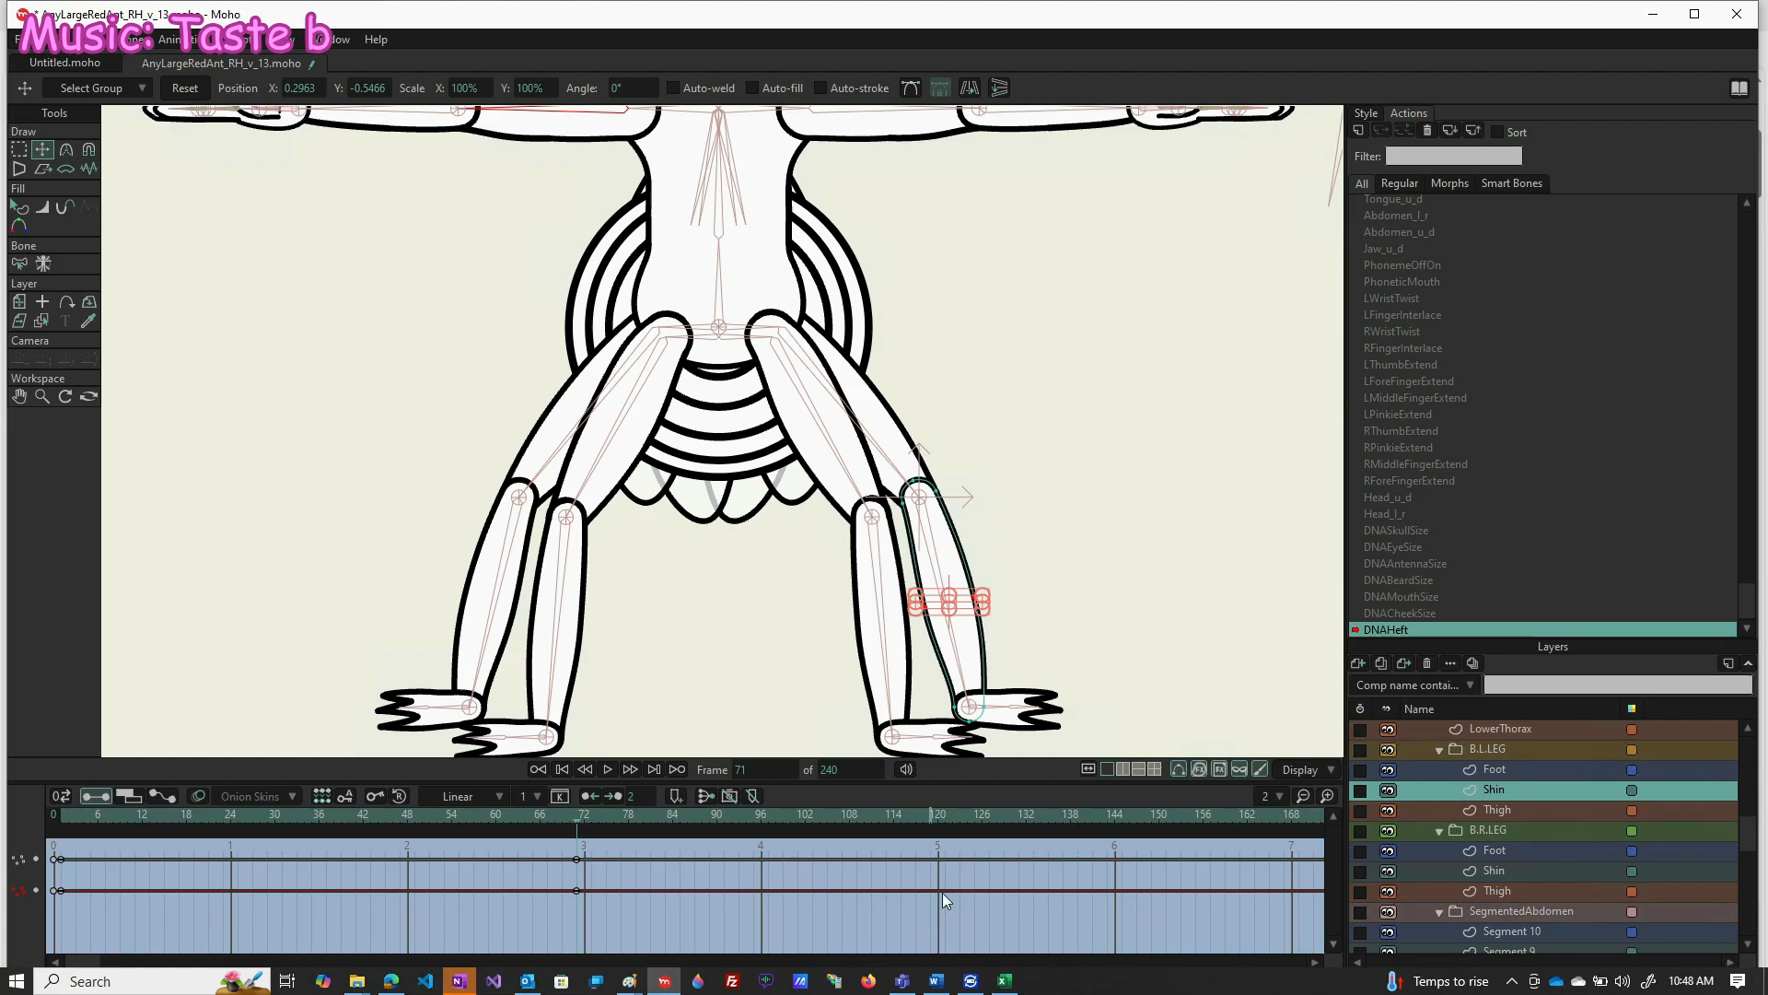
click(1096, 814)
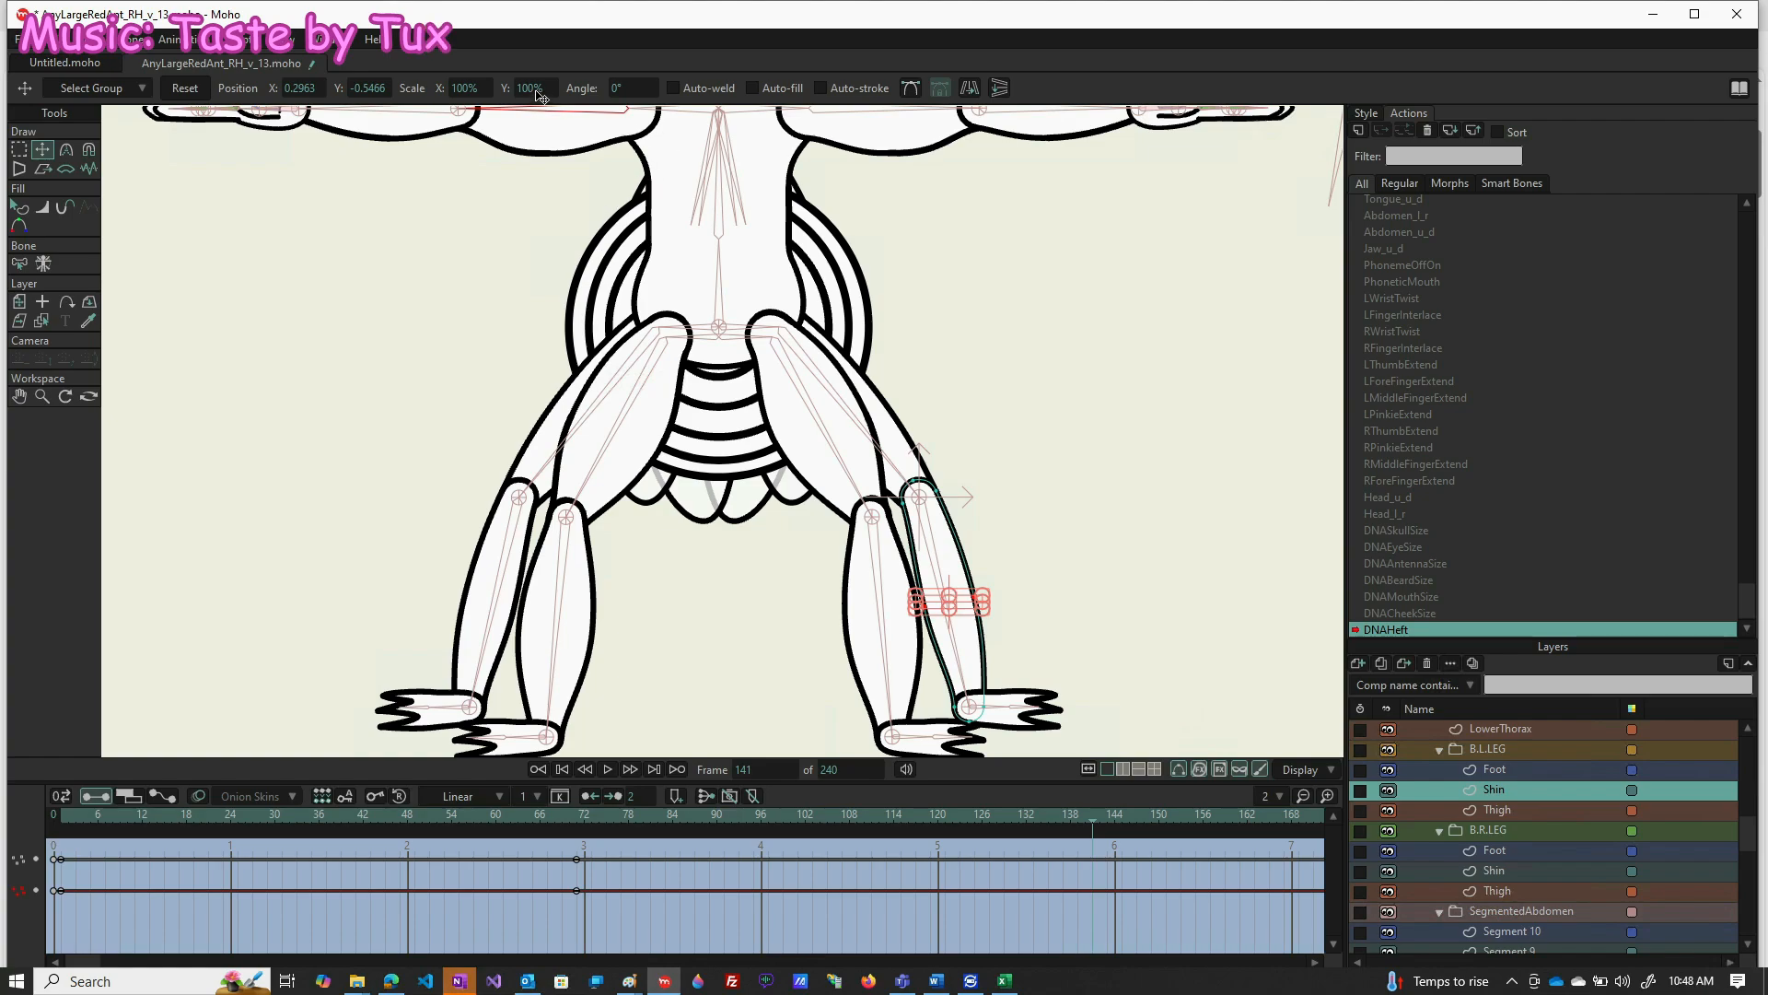
click(467, 88)
text(1)
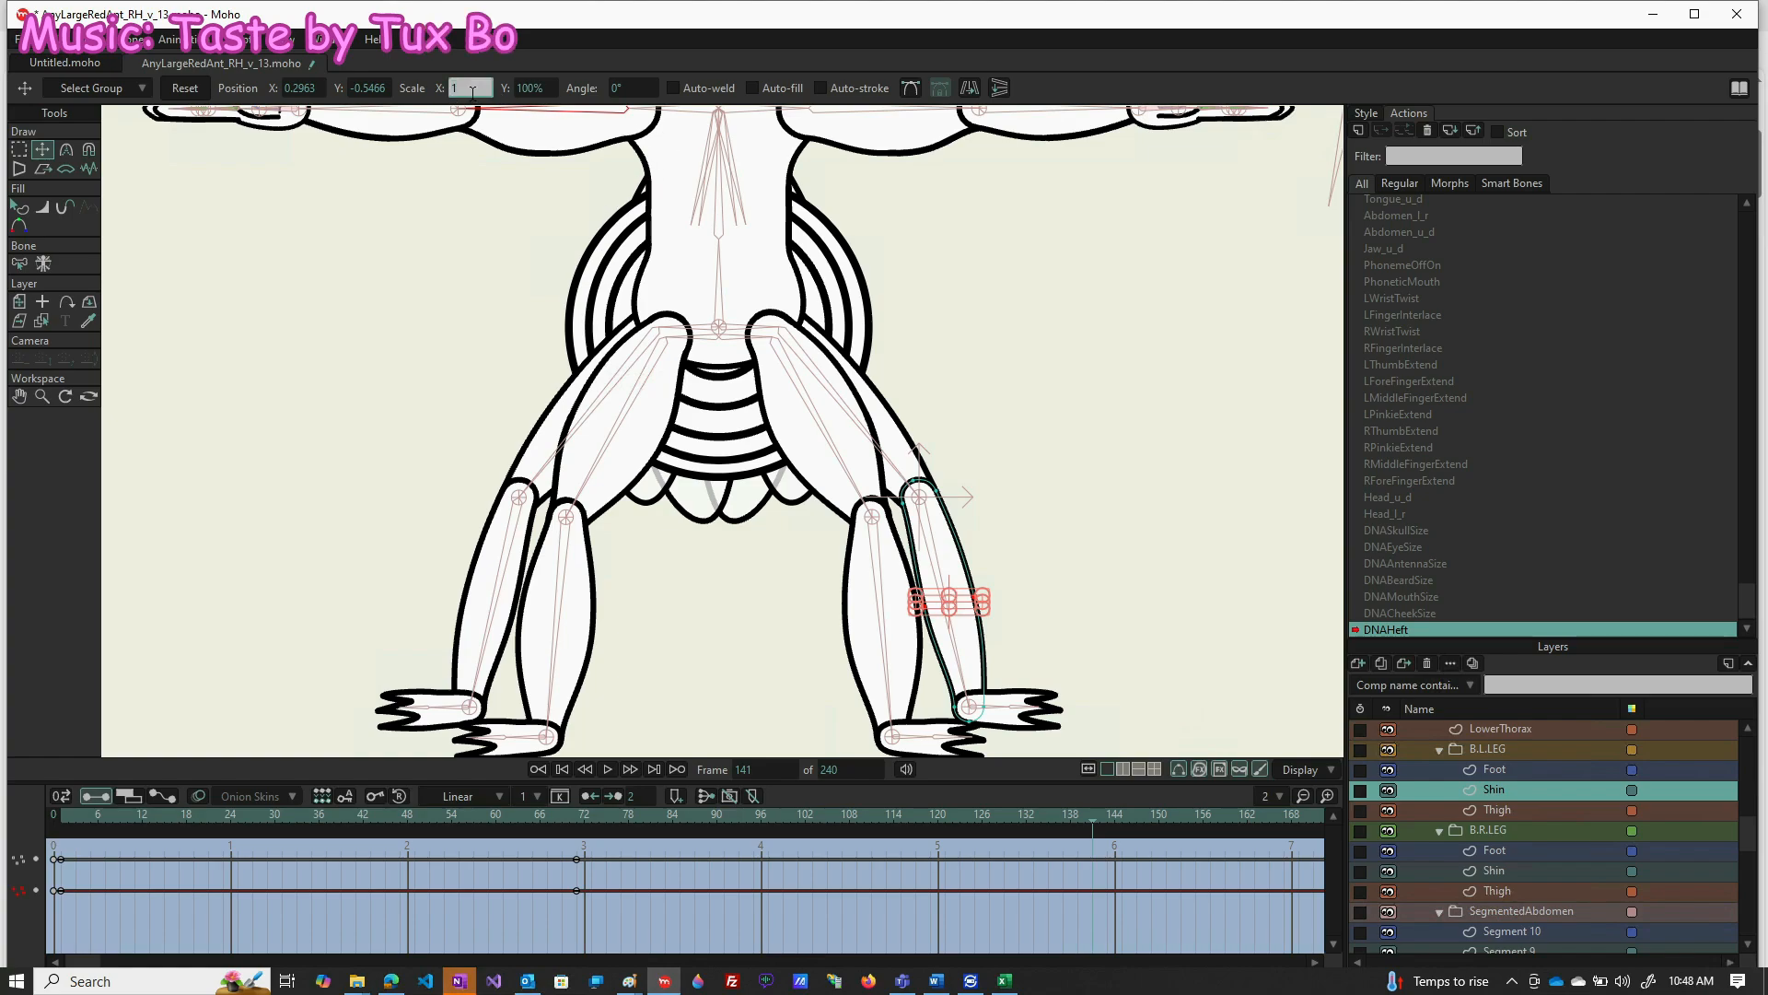
text(50)
key(Return)
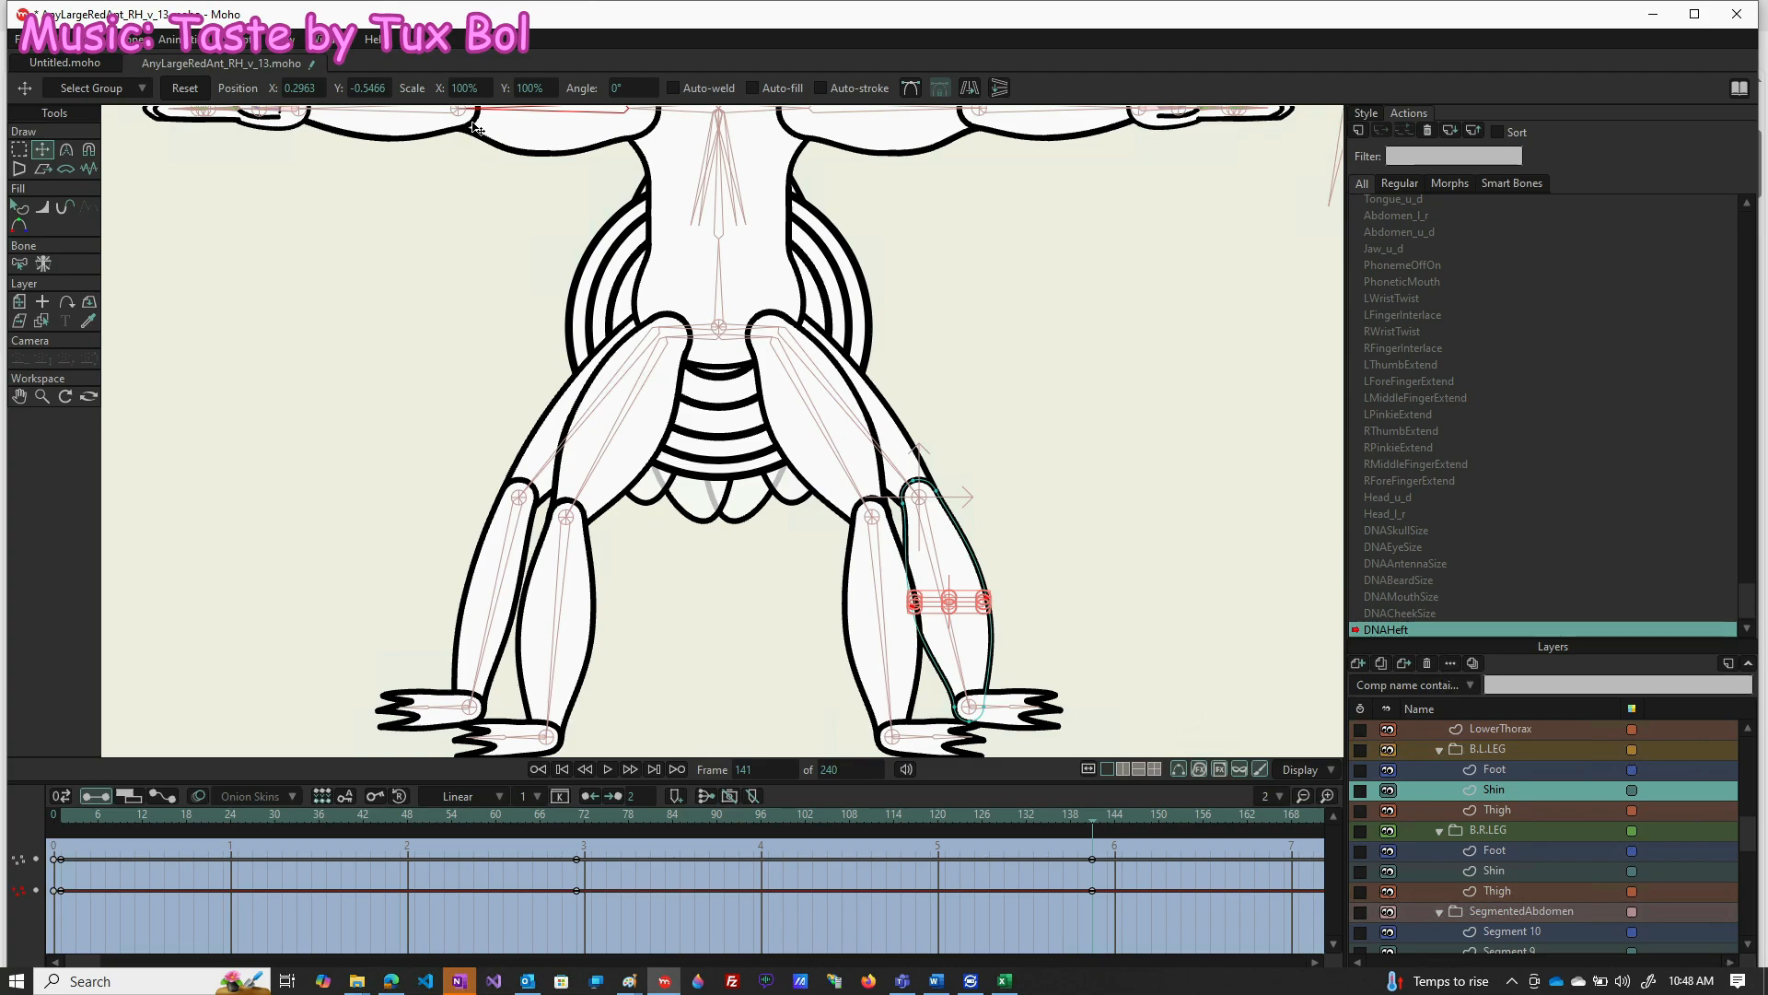
Select the two middle points of the B.R.LEG group's Shin layer and scale them horizontally to 150% at frame 141
click(1509, 872)
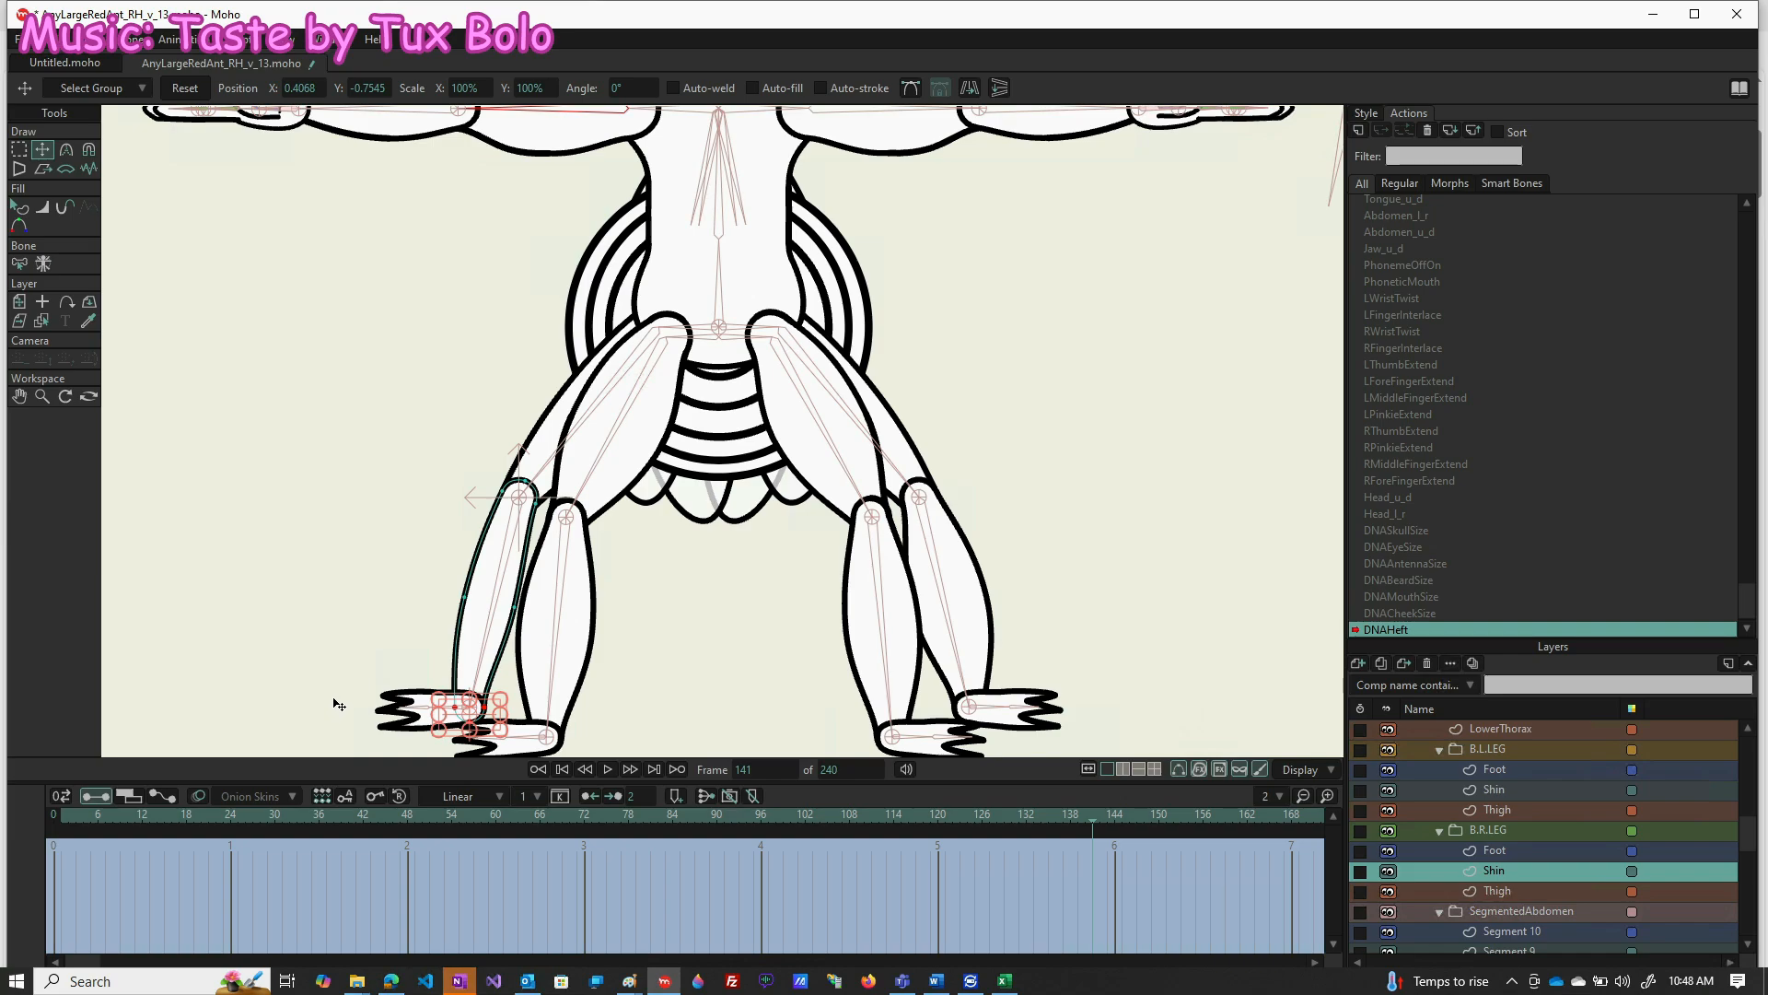
key(g)
drag(366, 585, 713, 659)
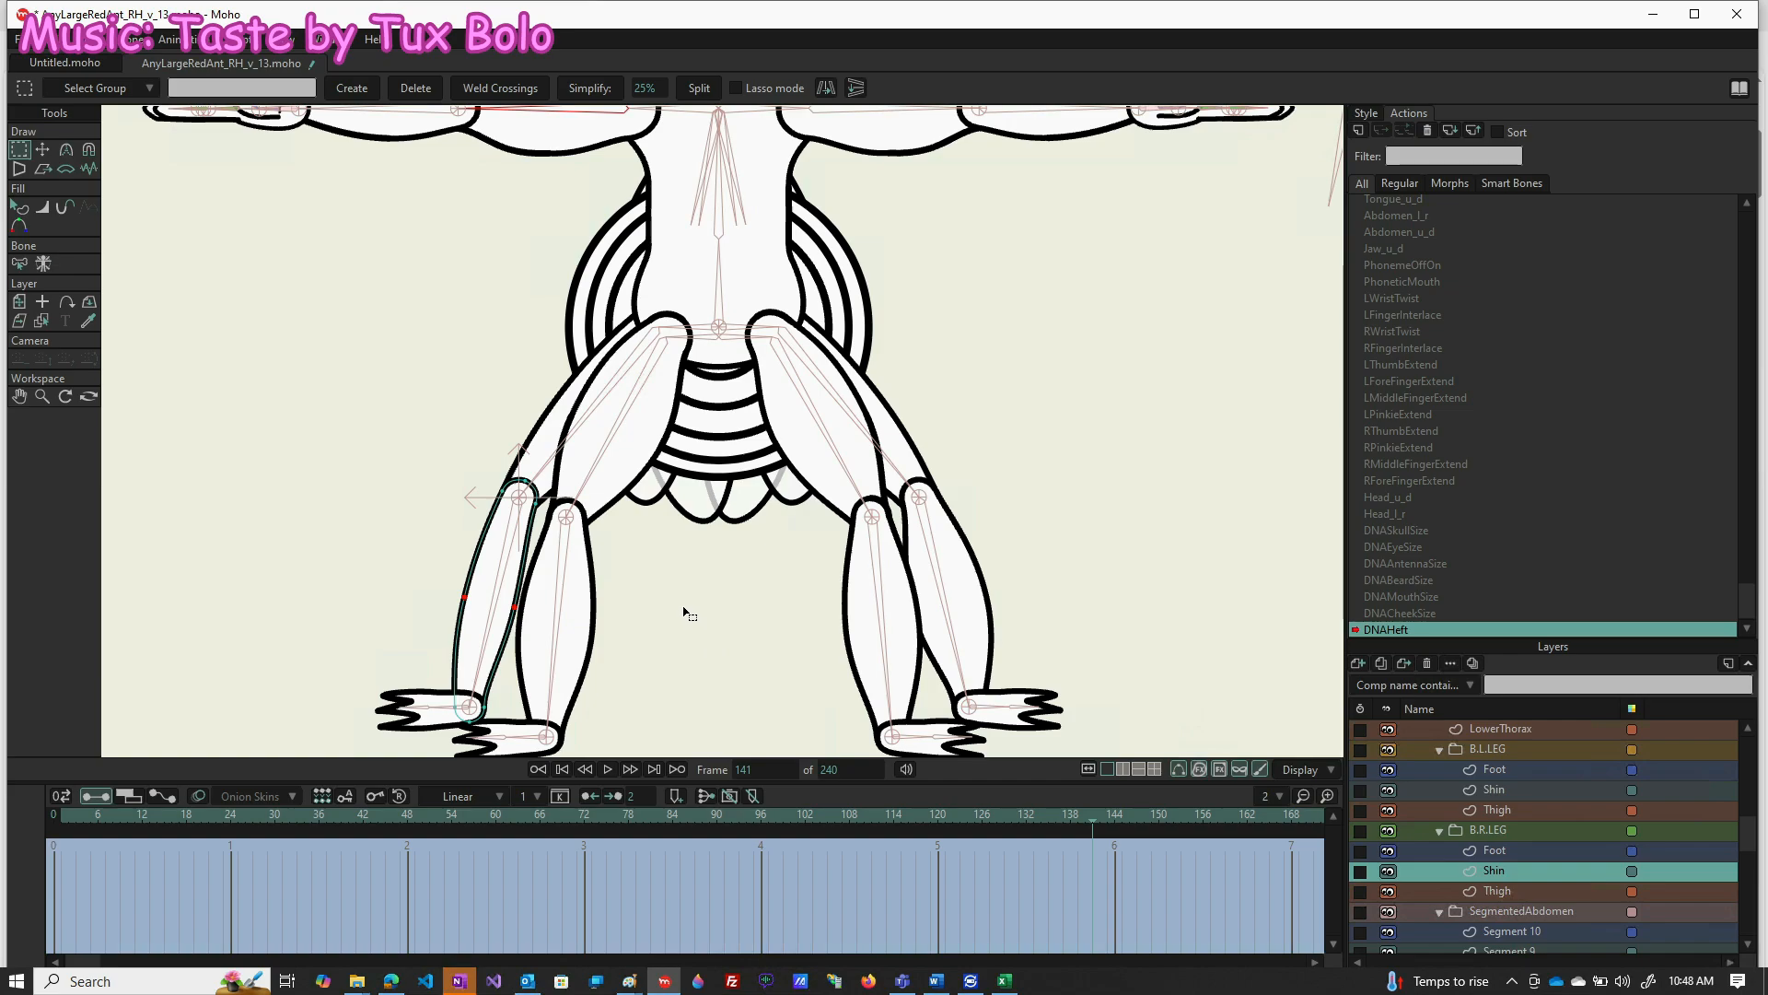
key(t)
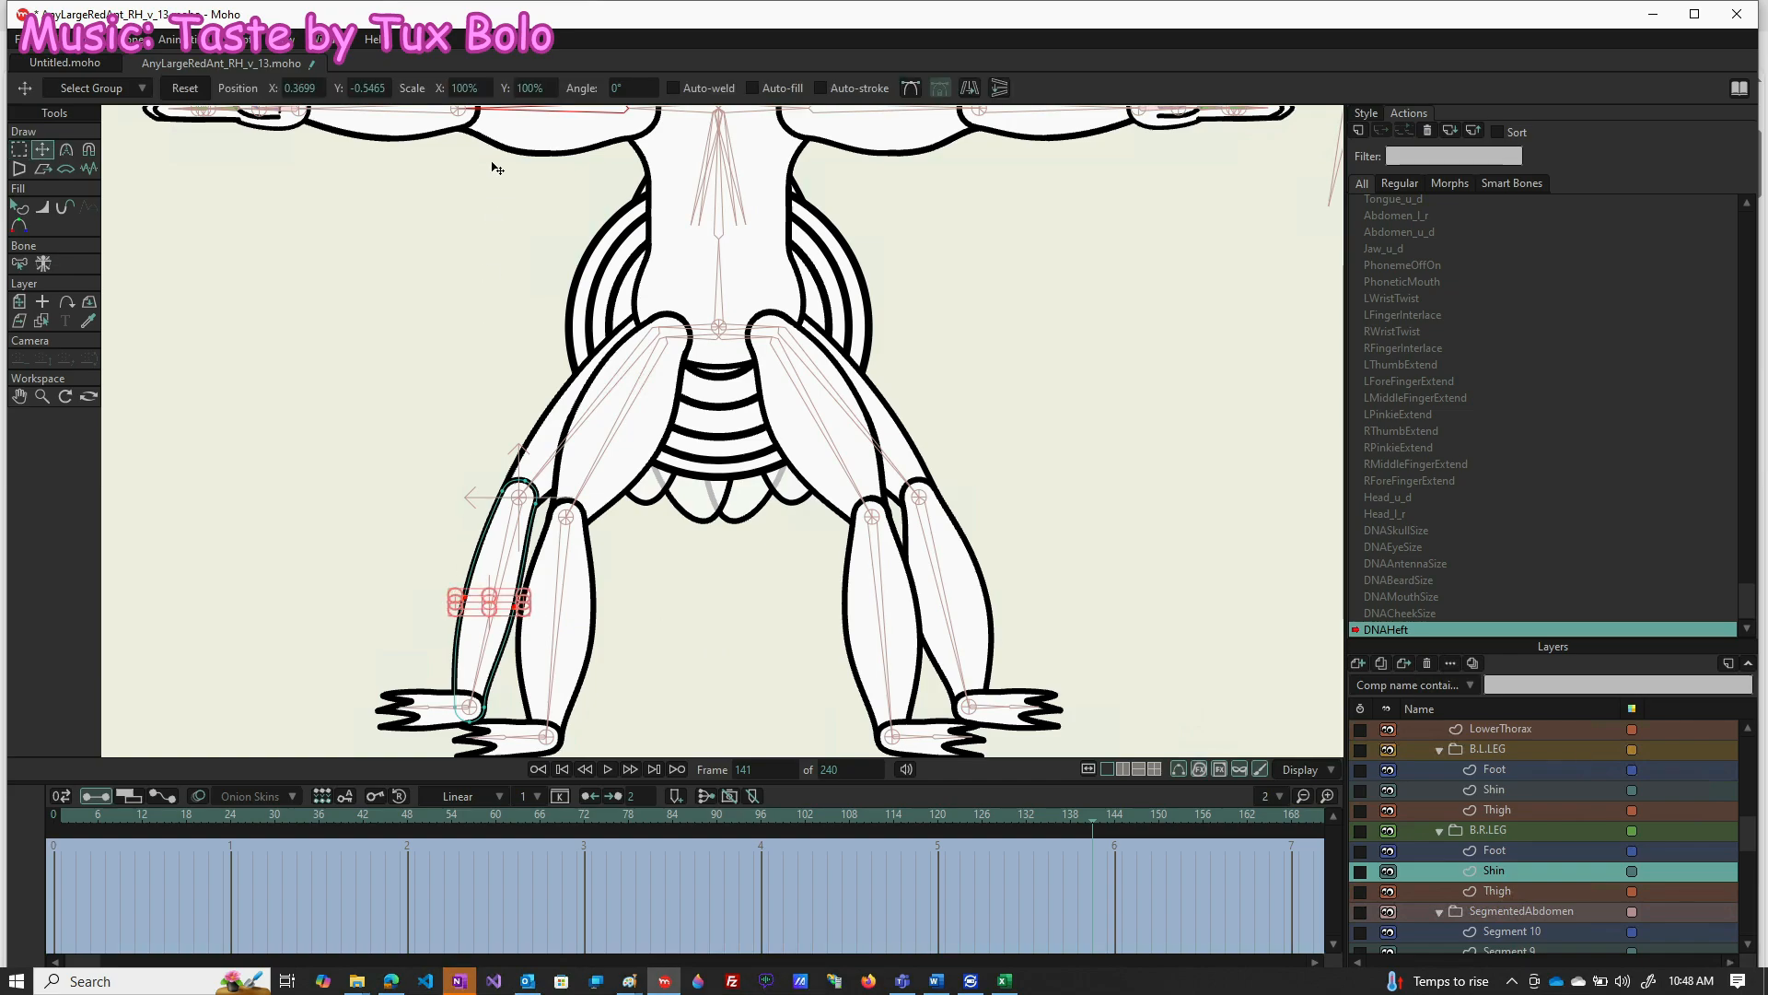
click(476, 88)
text(150)
key(Return)
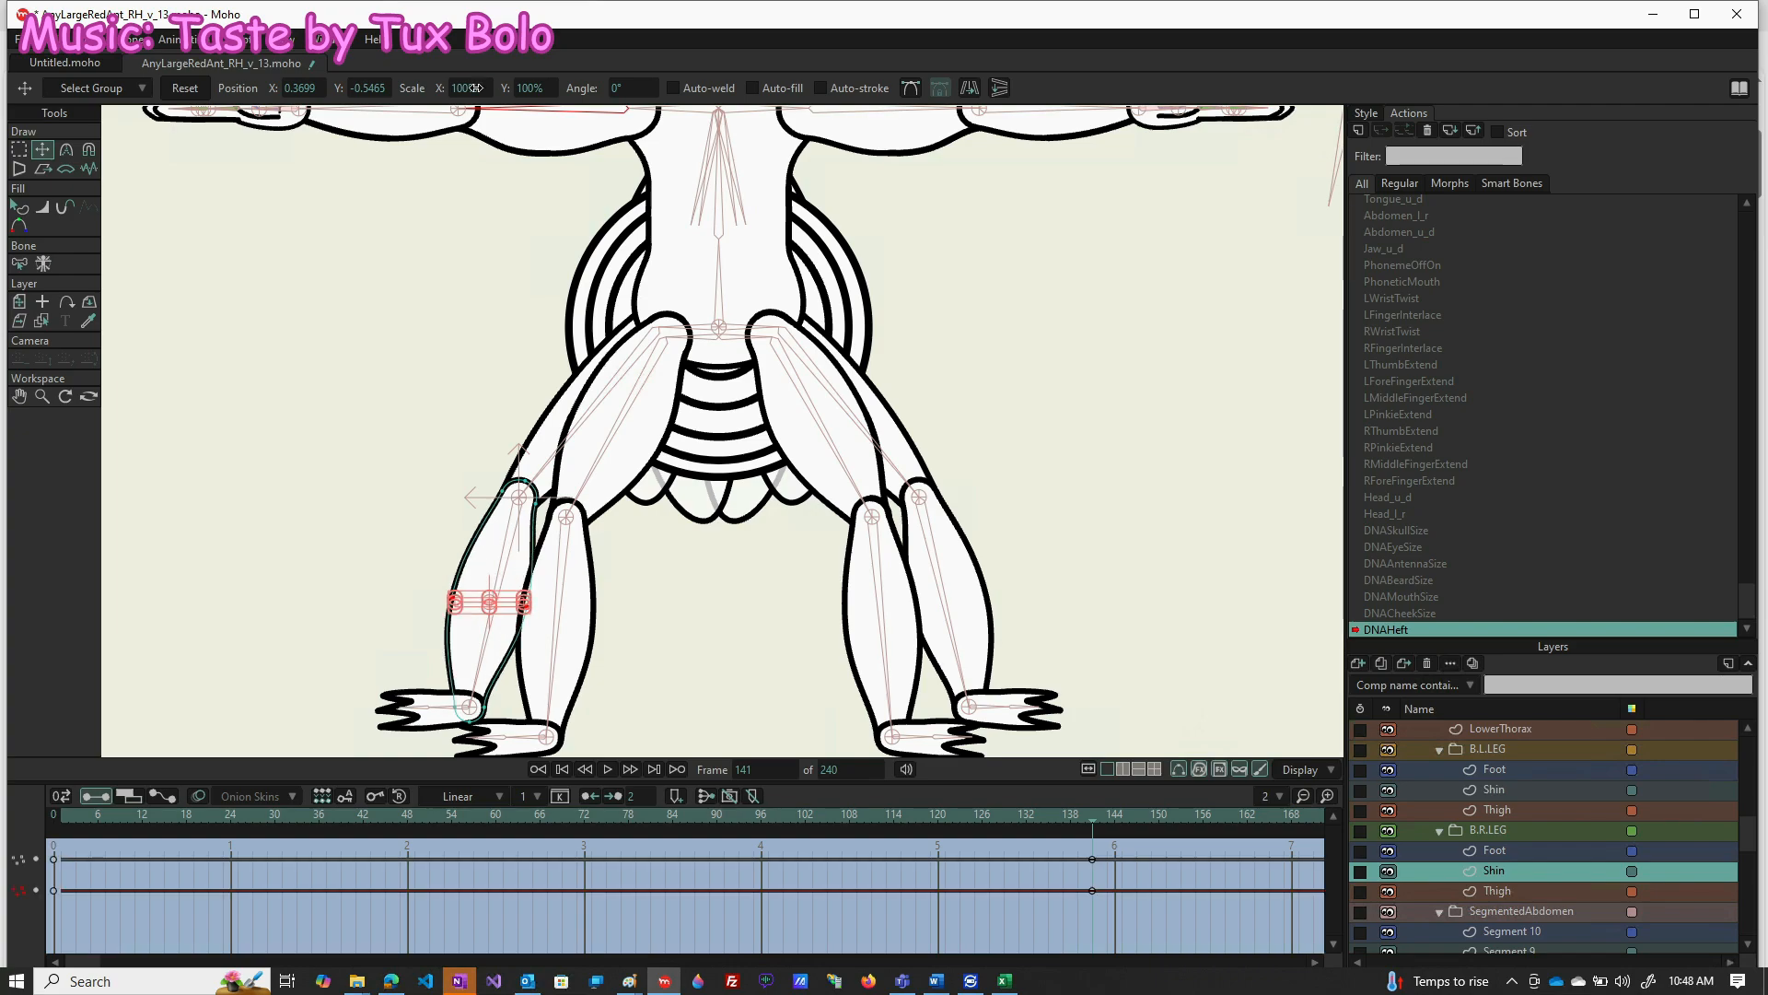
Go to frame 71 of the DNAHeft action with the back right shin's middle points selected
click(576, 814)
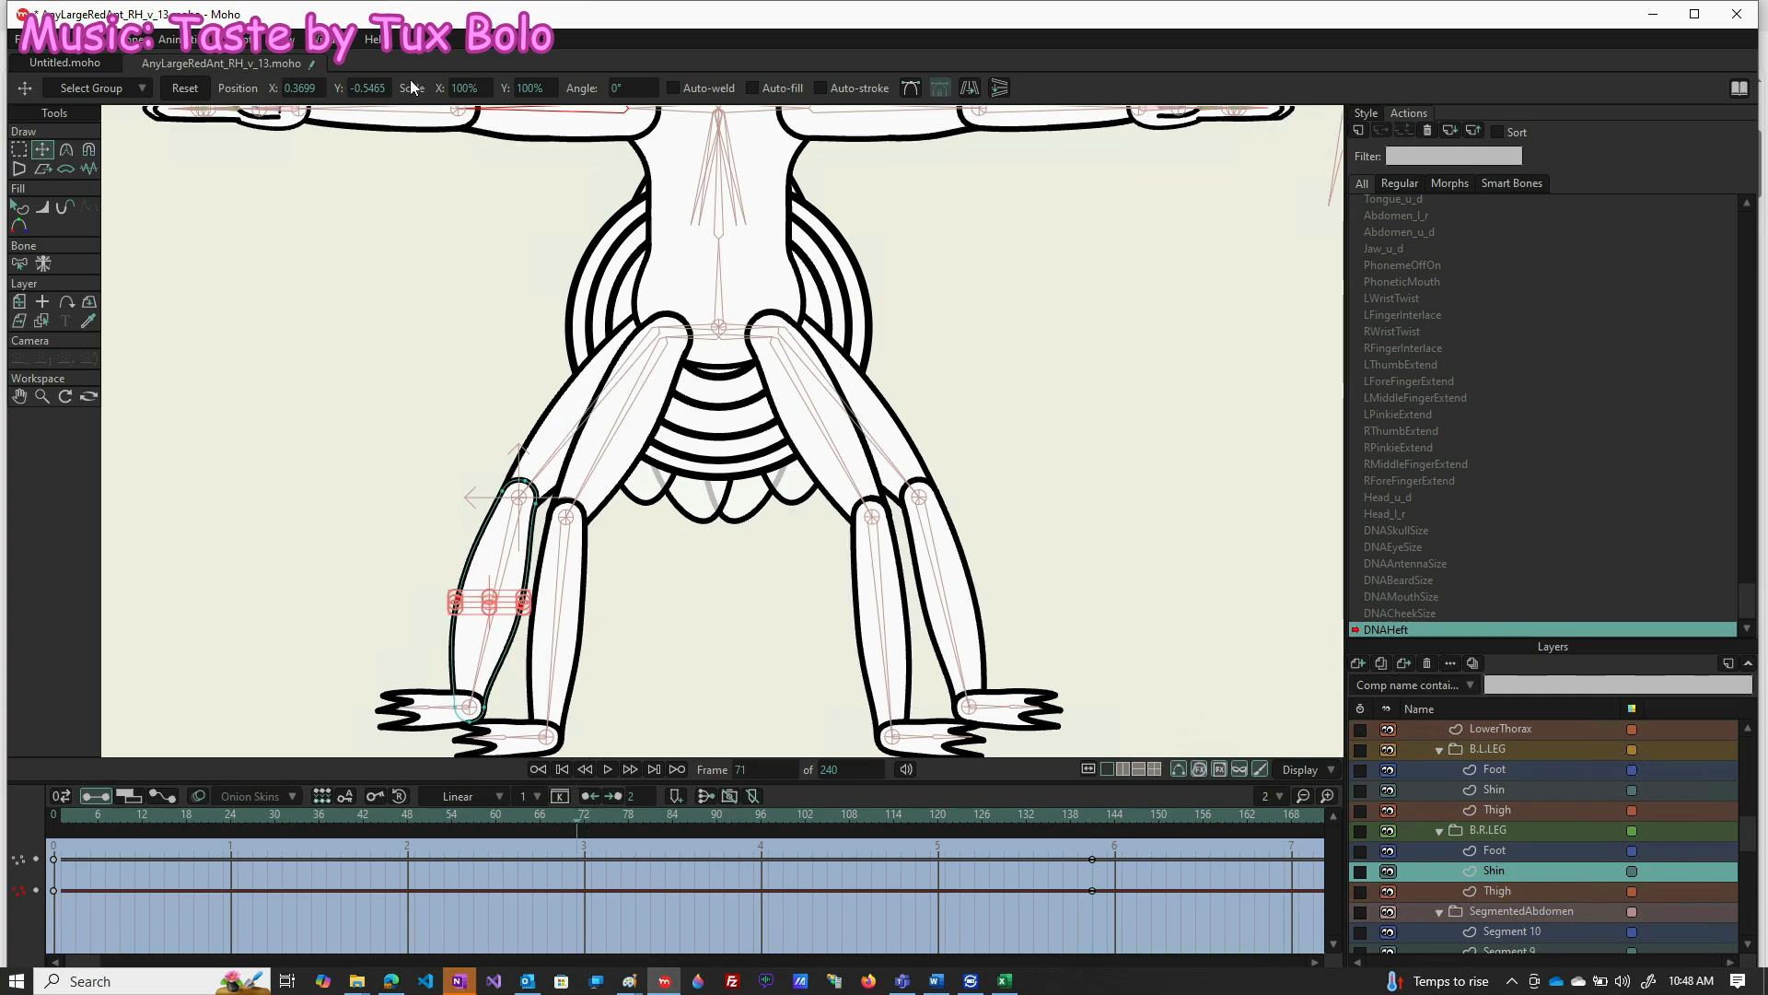
In the DNAHeft action, reset the B.R.LEG Shin's selected points at frame 71 and scale them to X 50% at frame 1
click(177, 89)
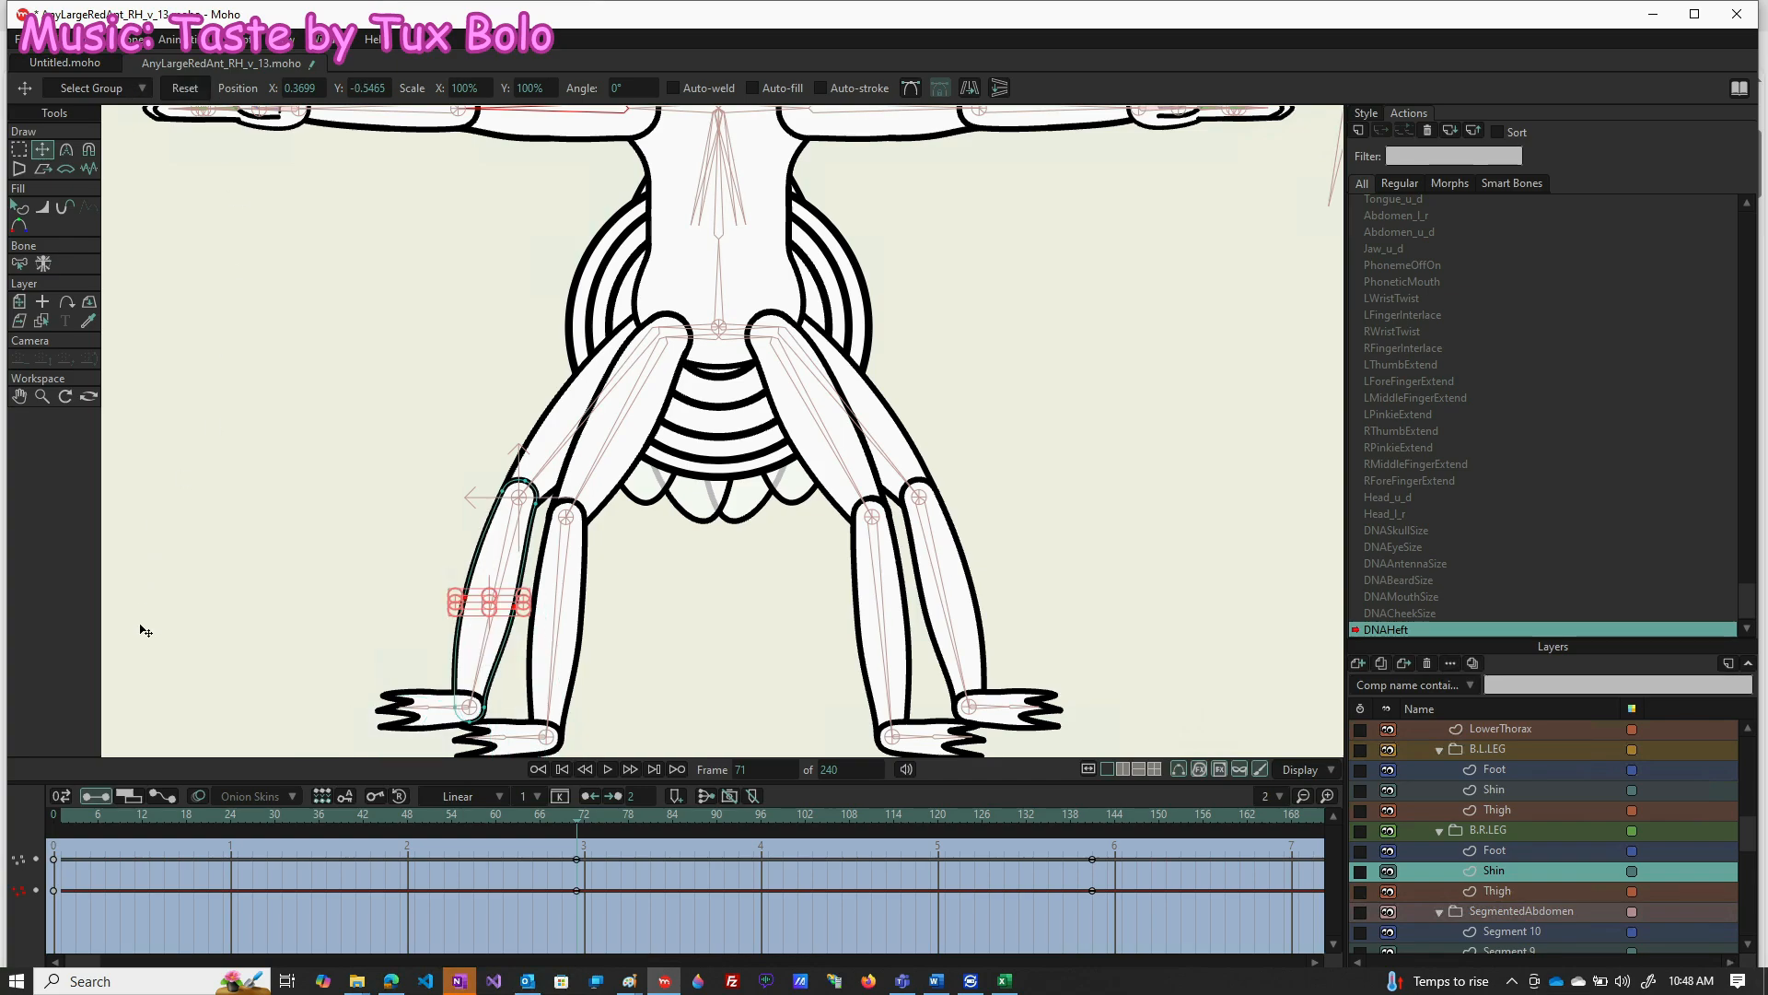
click(63, 818)
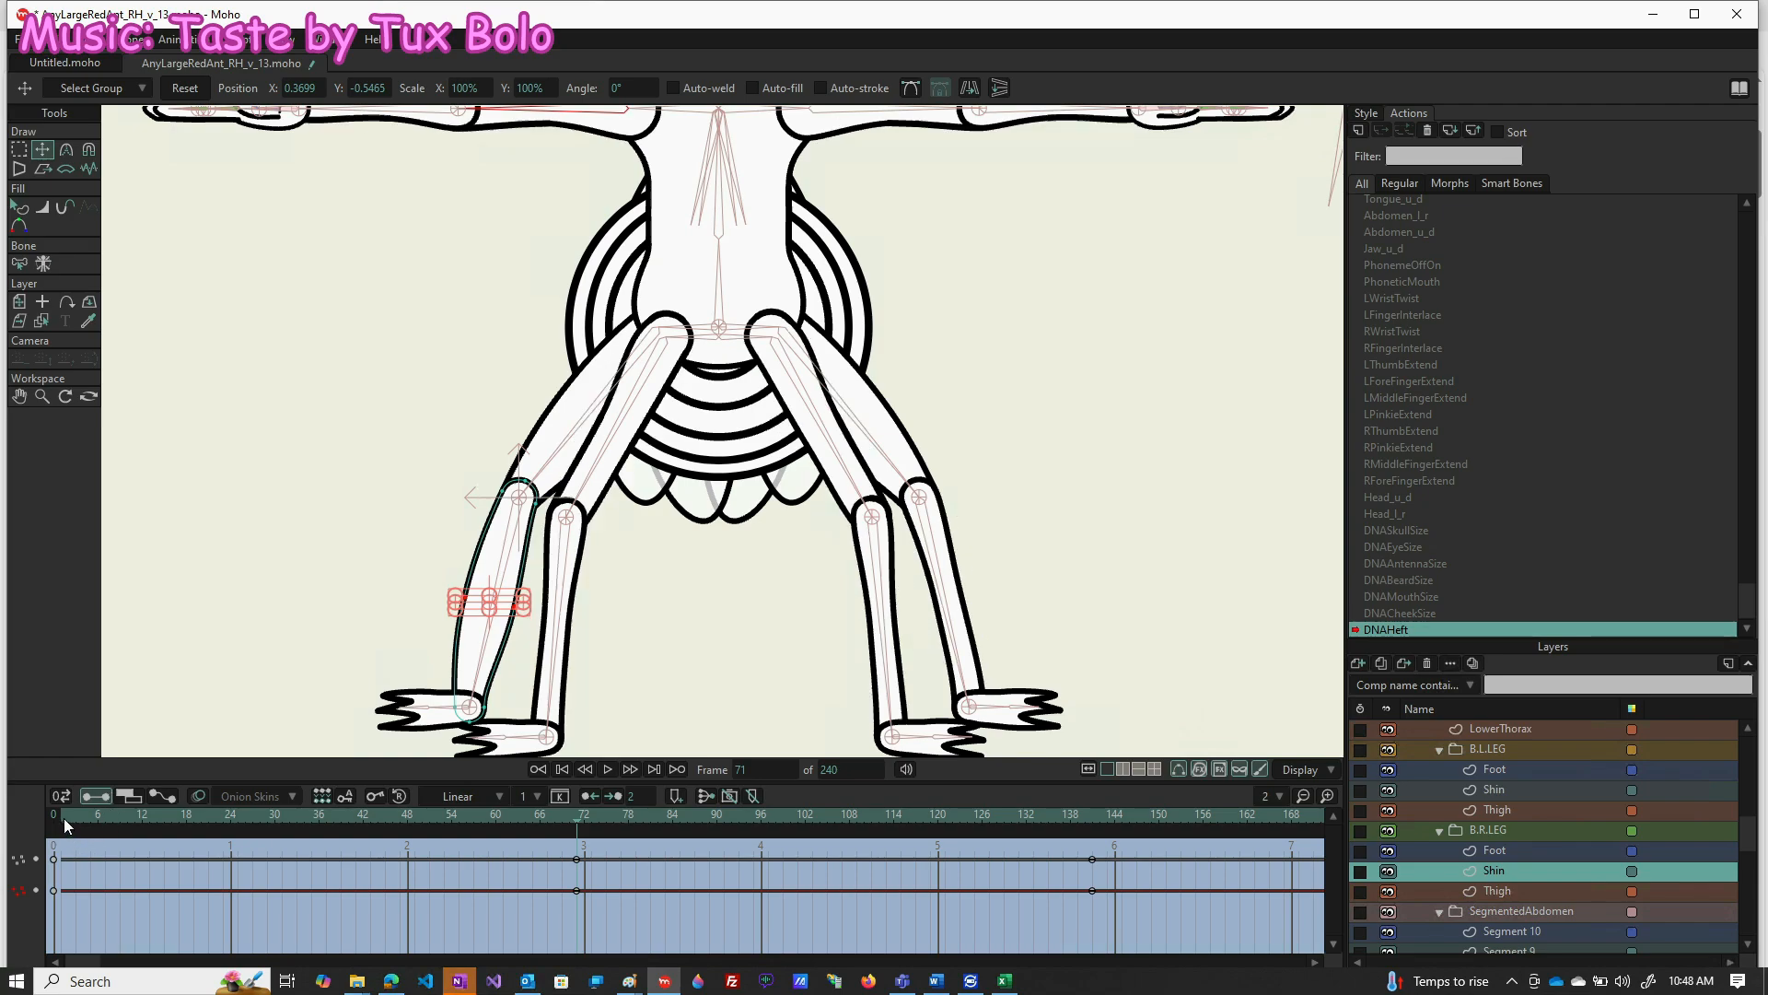
click(471, 88)
text(50)
key(Return)
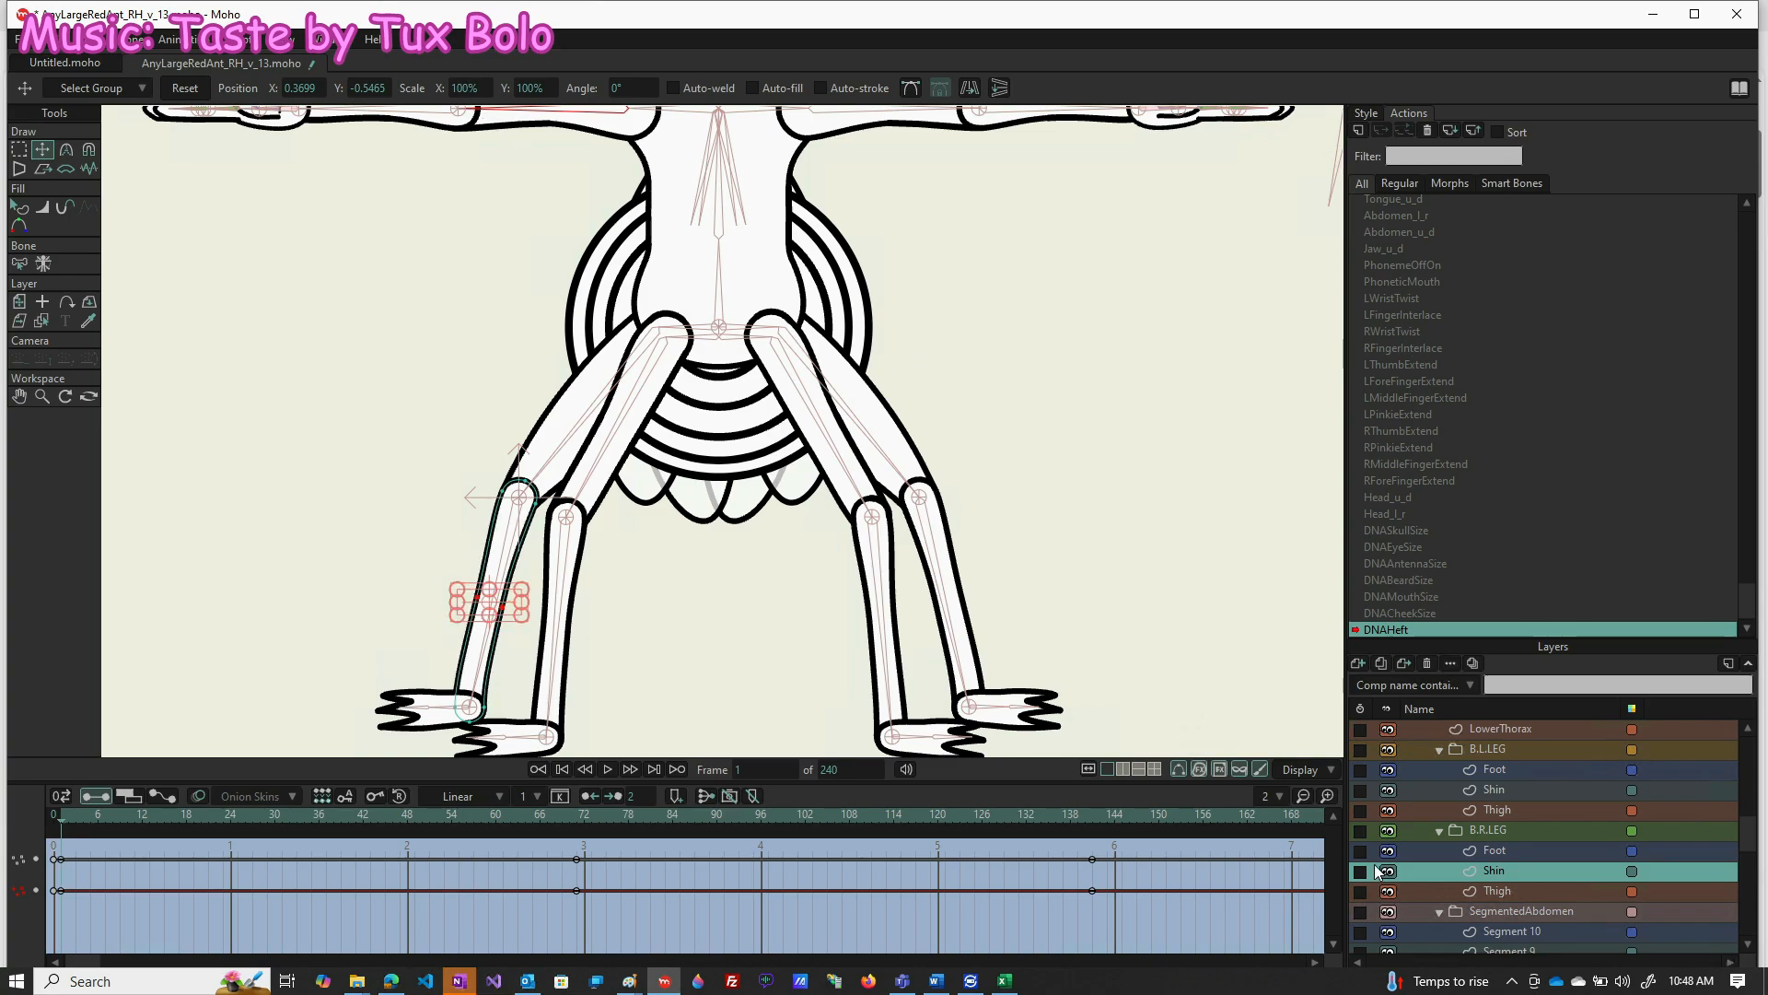
Scale the middle points of the B.R.LEG Thigh to X 50% at frame 1
click(1516, 893)
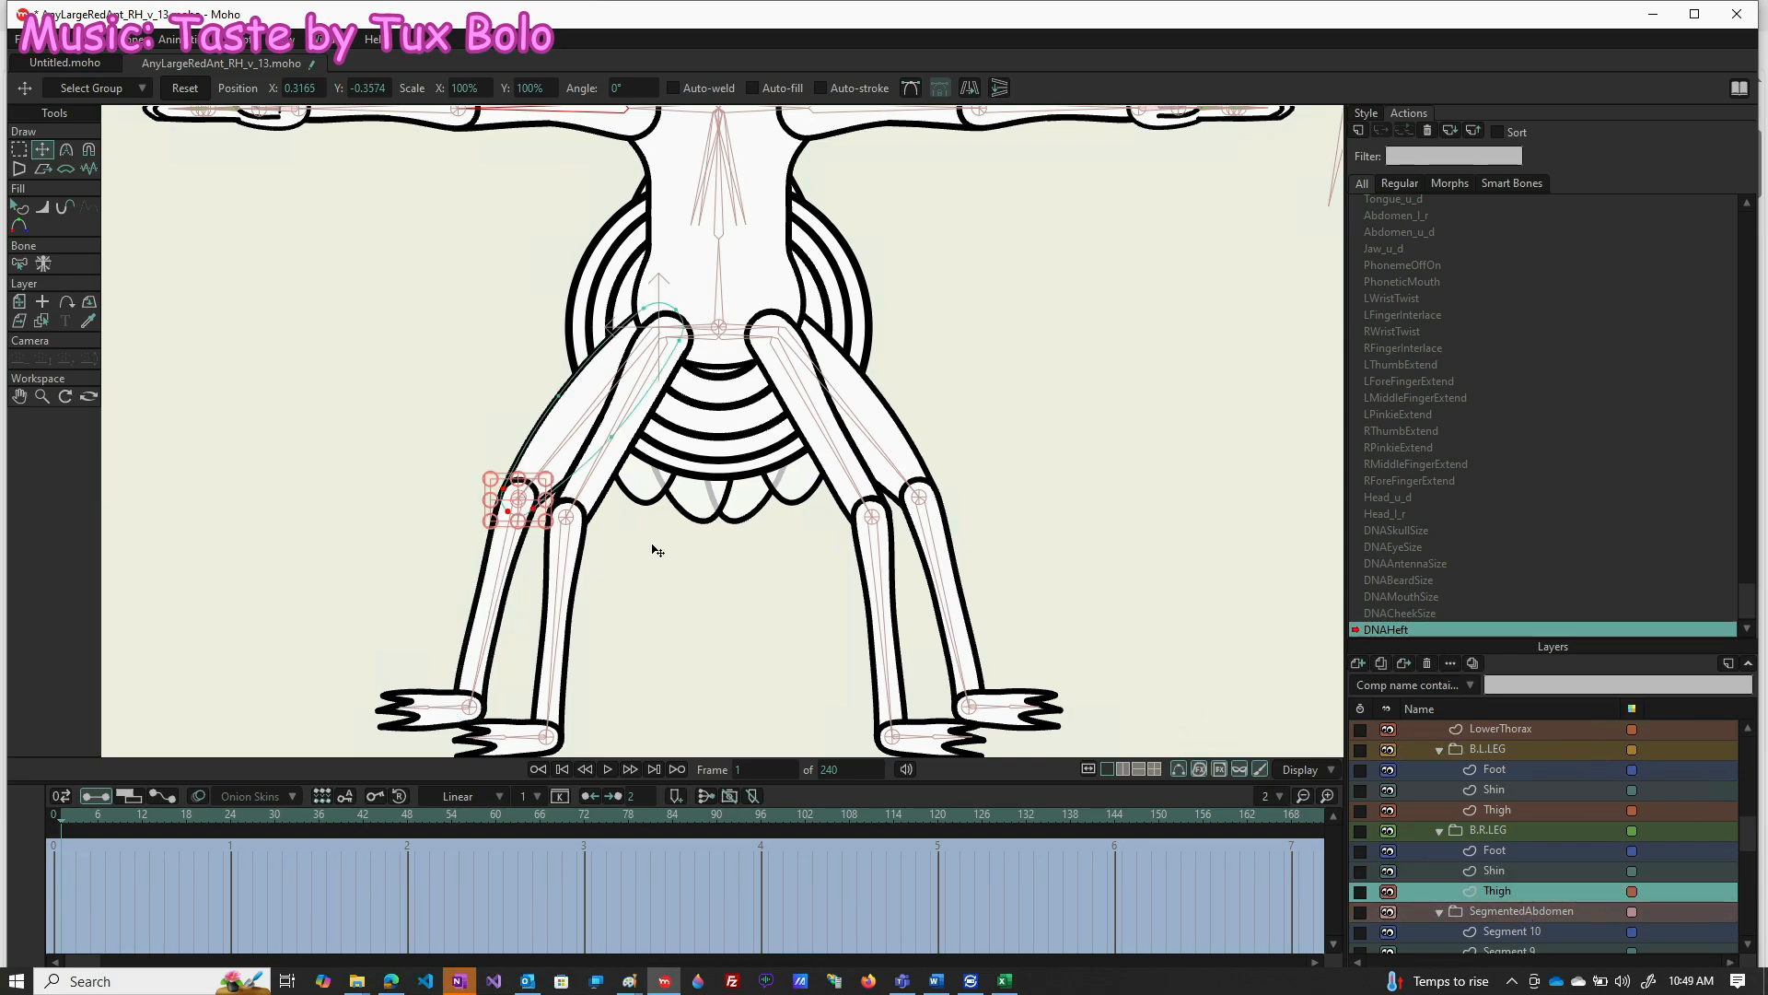
key(g)
drag(514, 338, 644, 467)
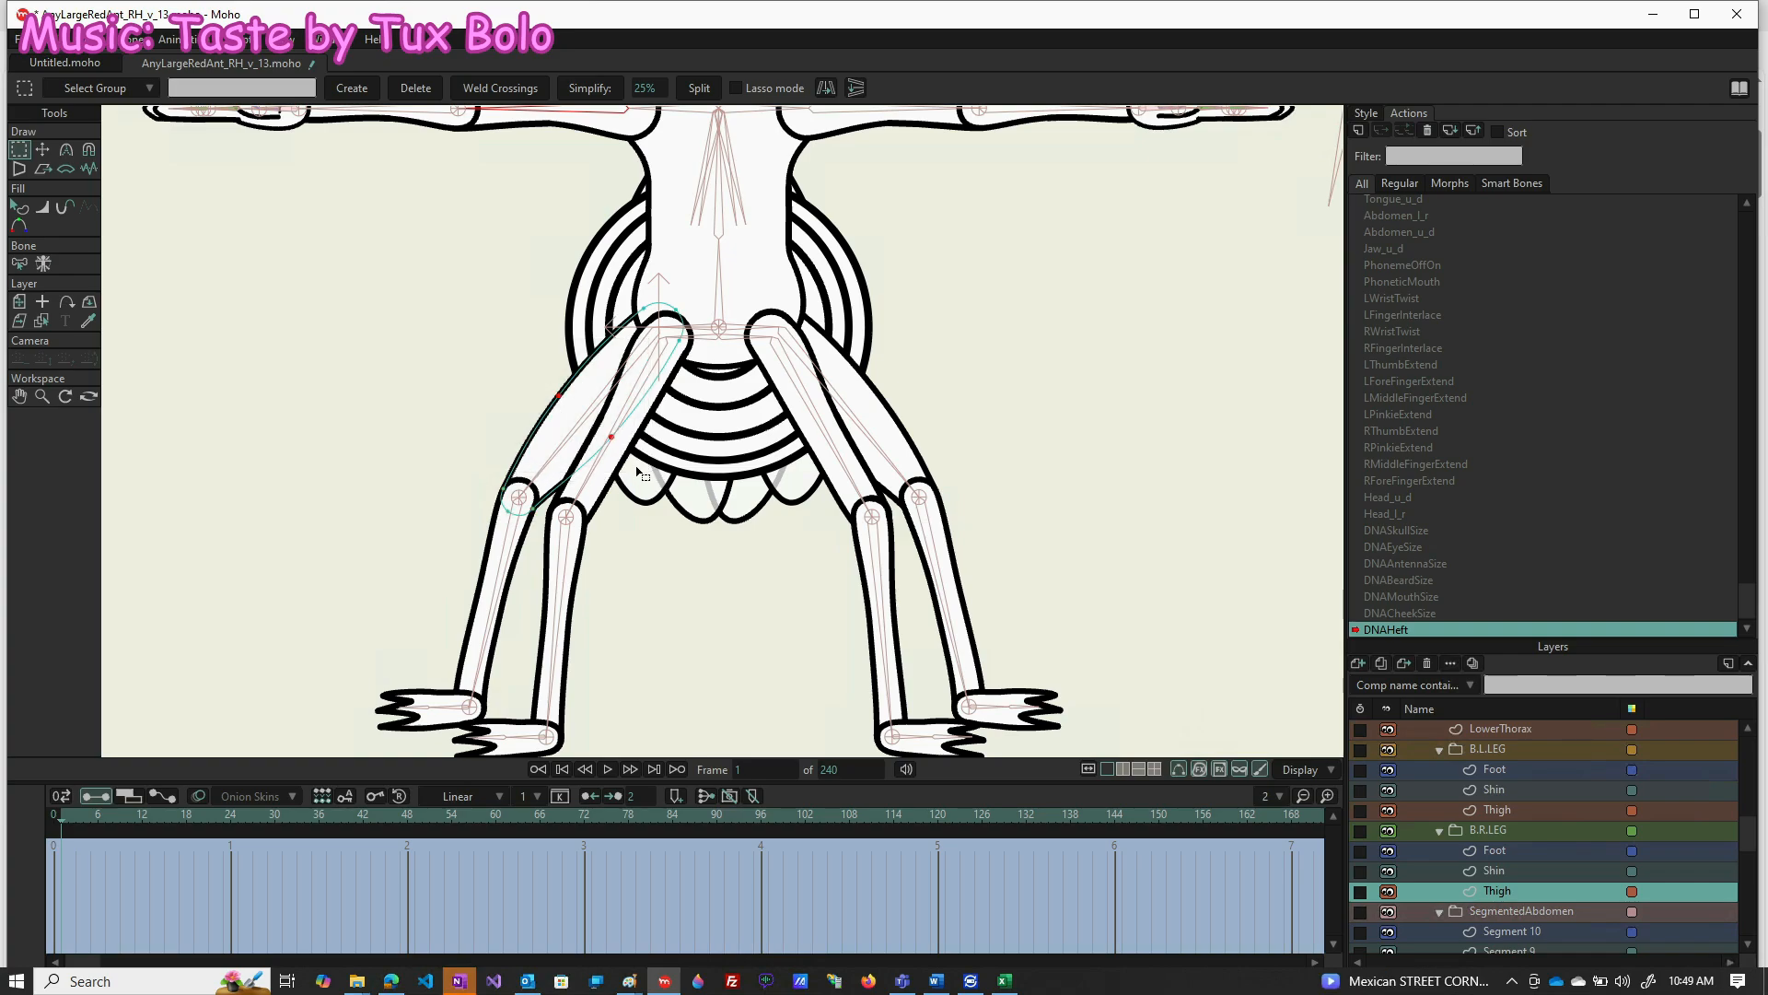
key(t)
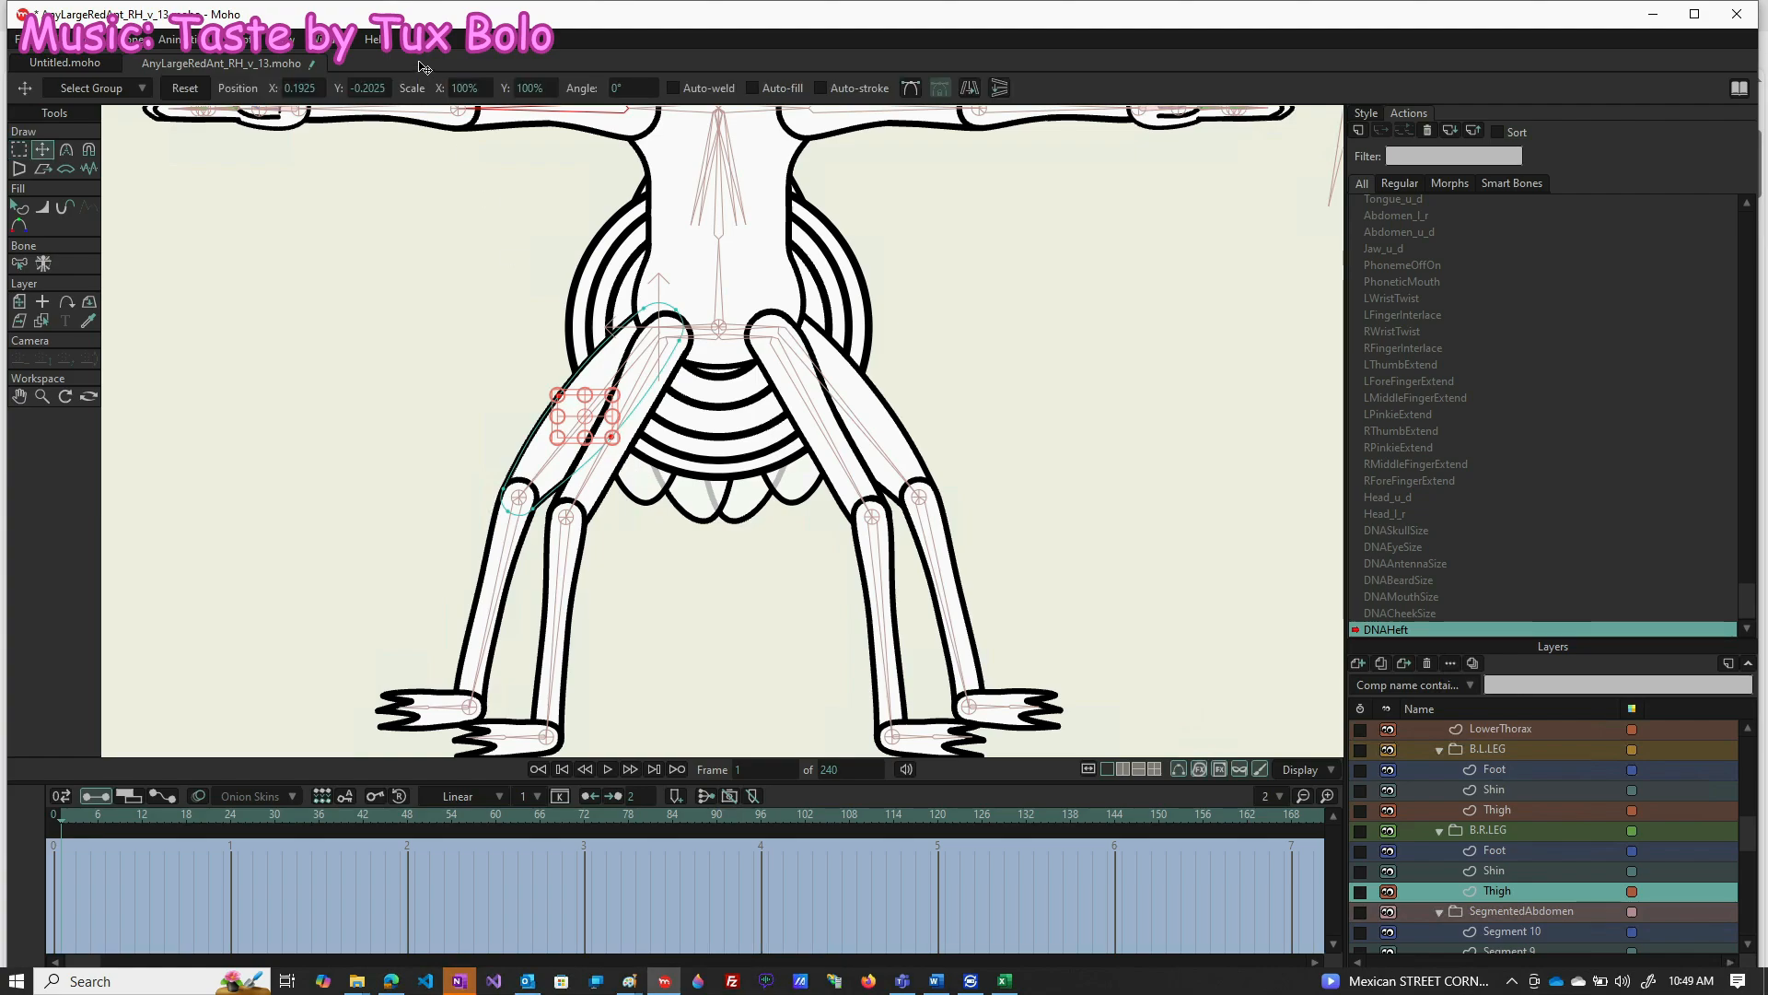
click(464, 87)
text(50)
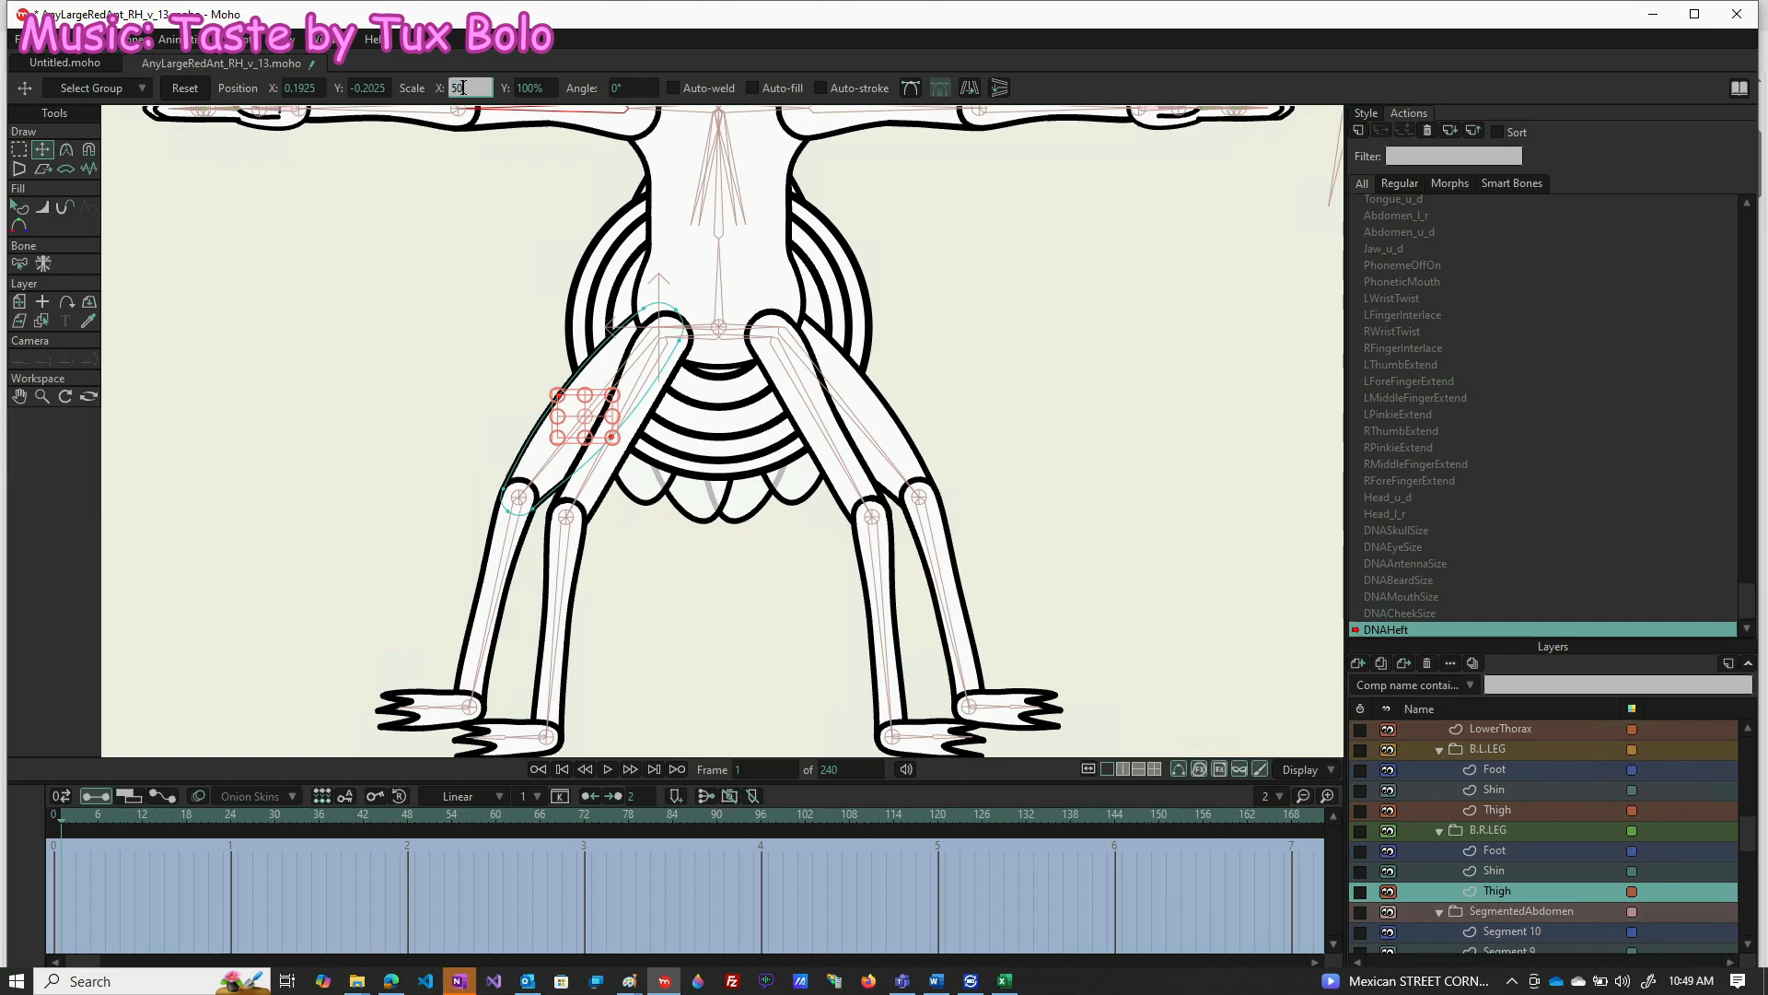
key(Return)
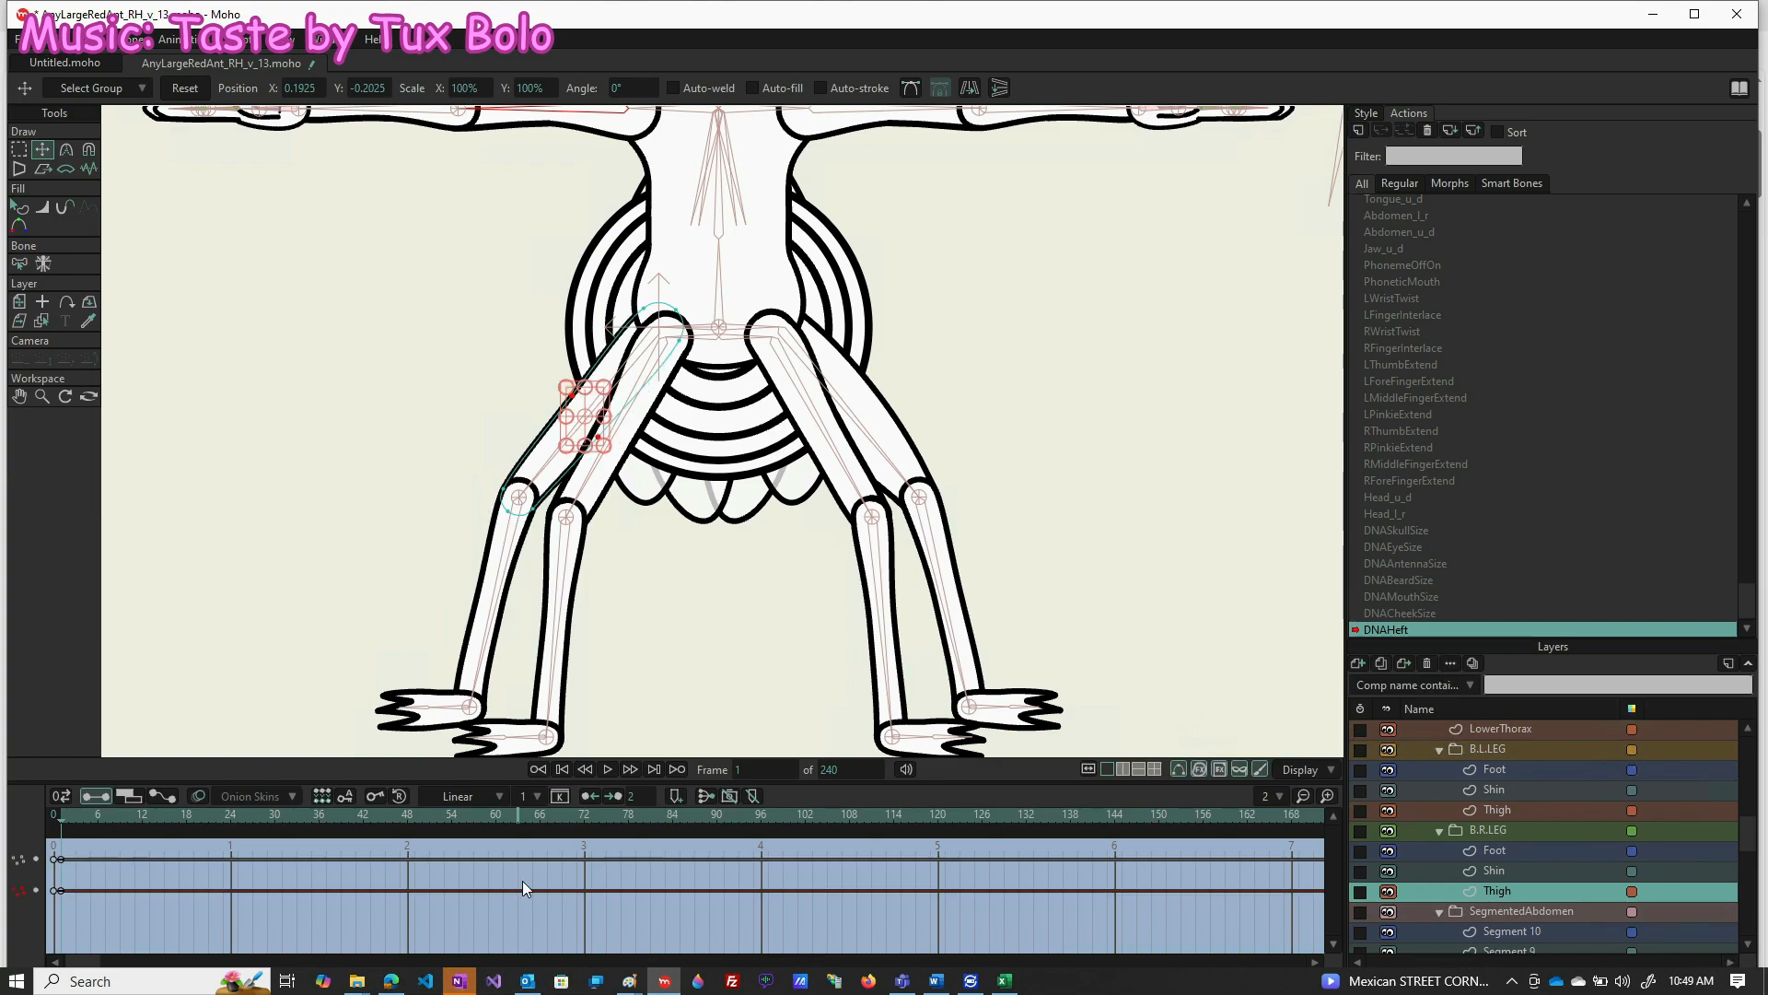
Reset the B.R.LEG Thigh's middle points at frame 71 and scale them to X 150% at frame 141
click(577, 815)
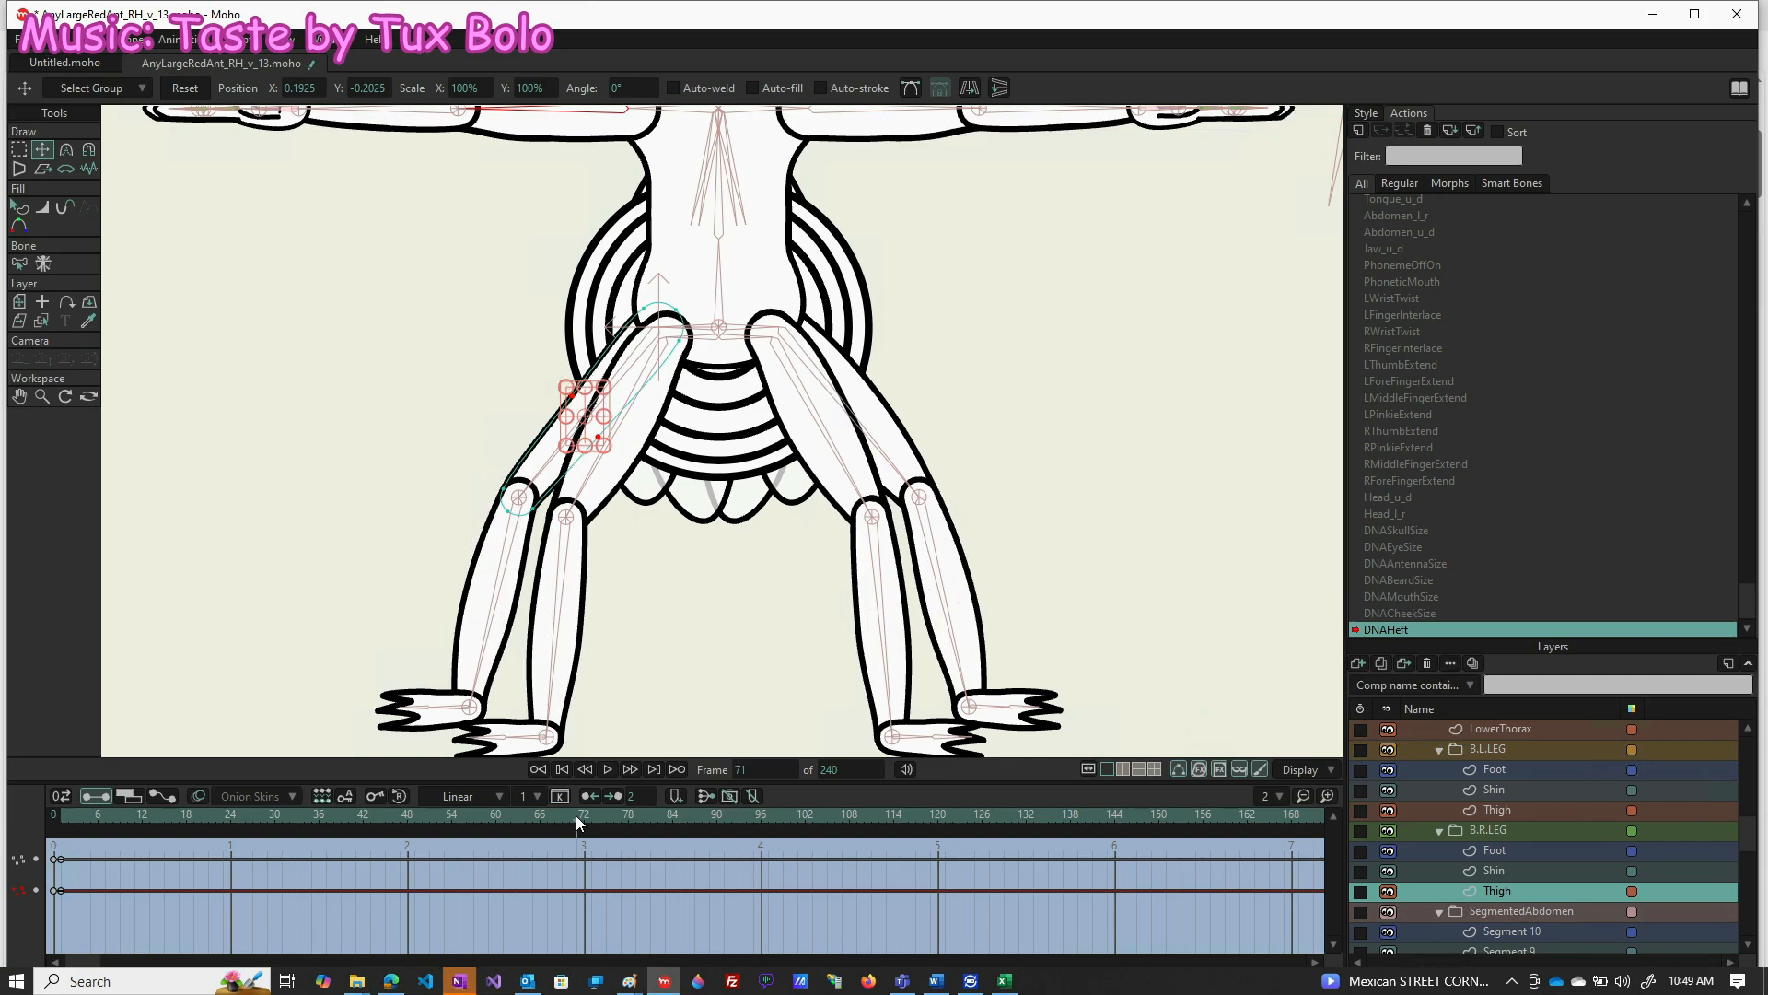
click(185, 89)
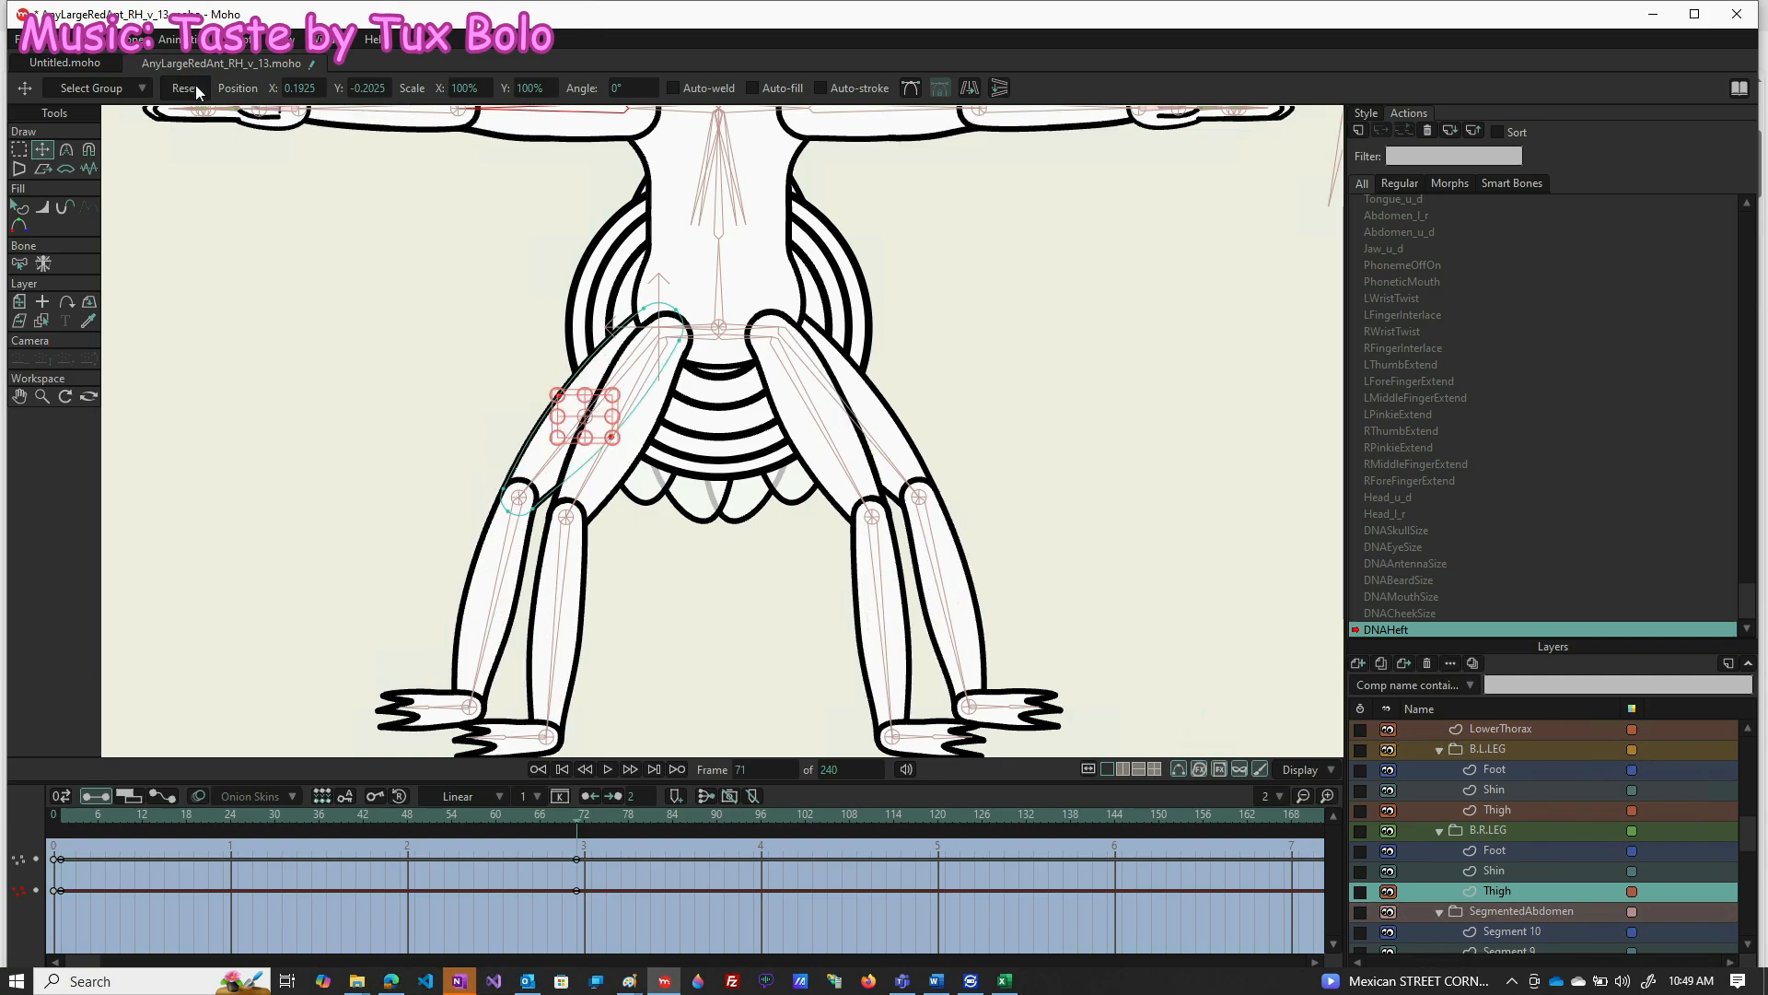
click(1088, 814)
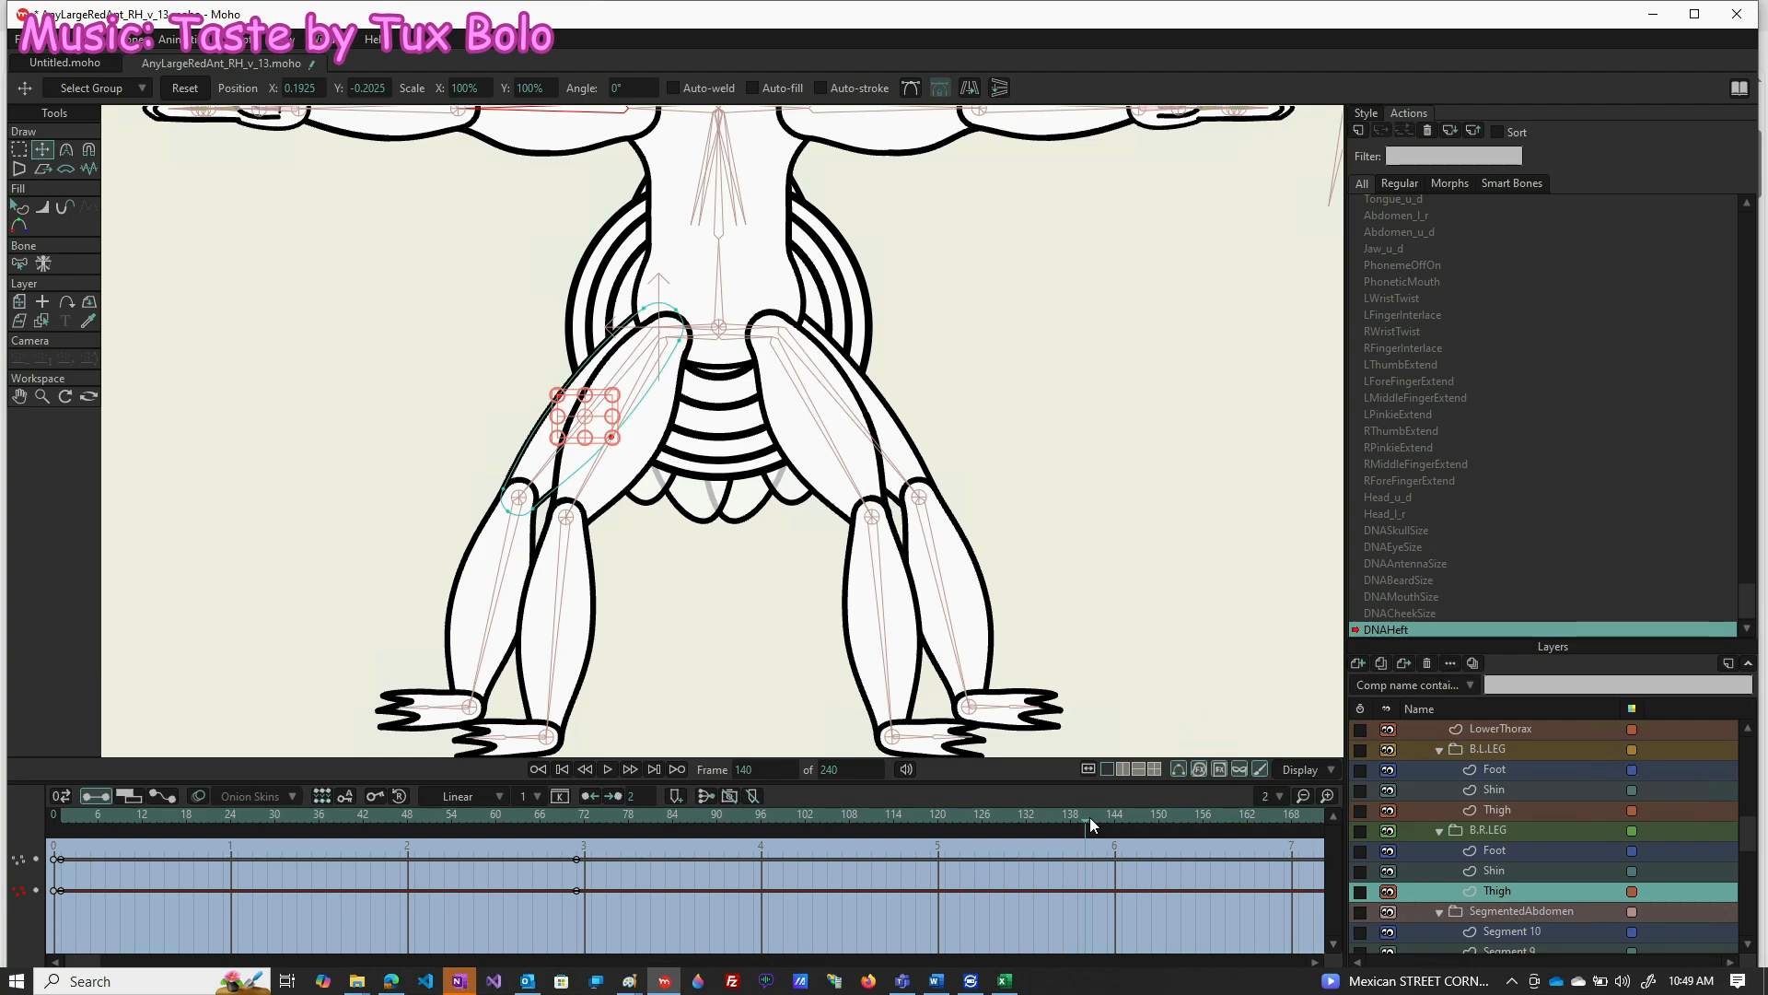
click(1092, 816)
click(473, 88)
text(150)
key(Return)
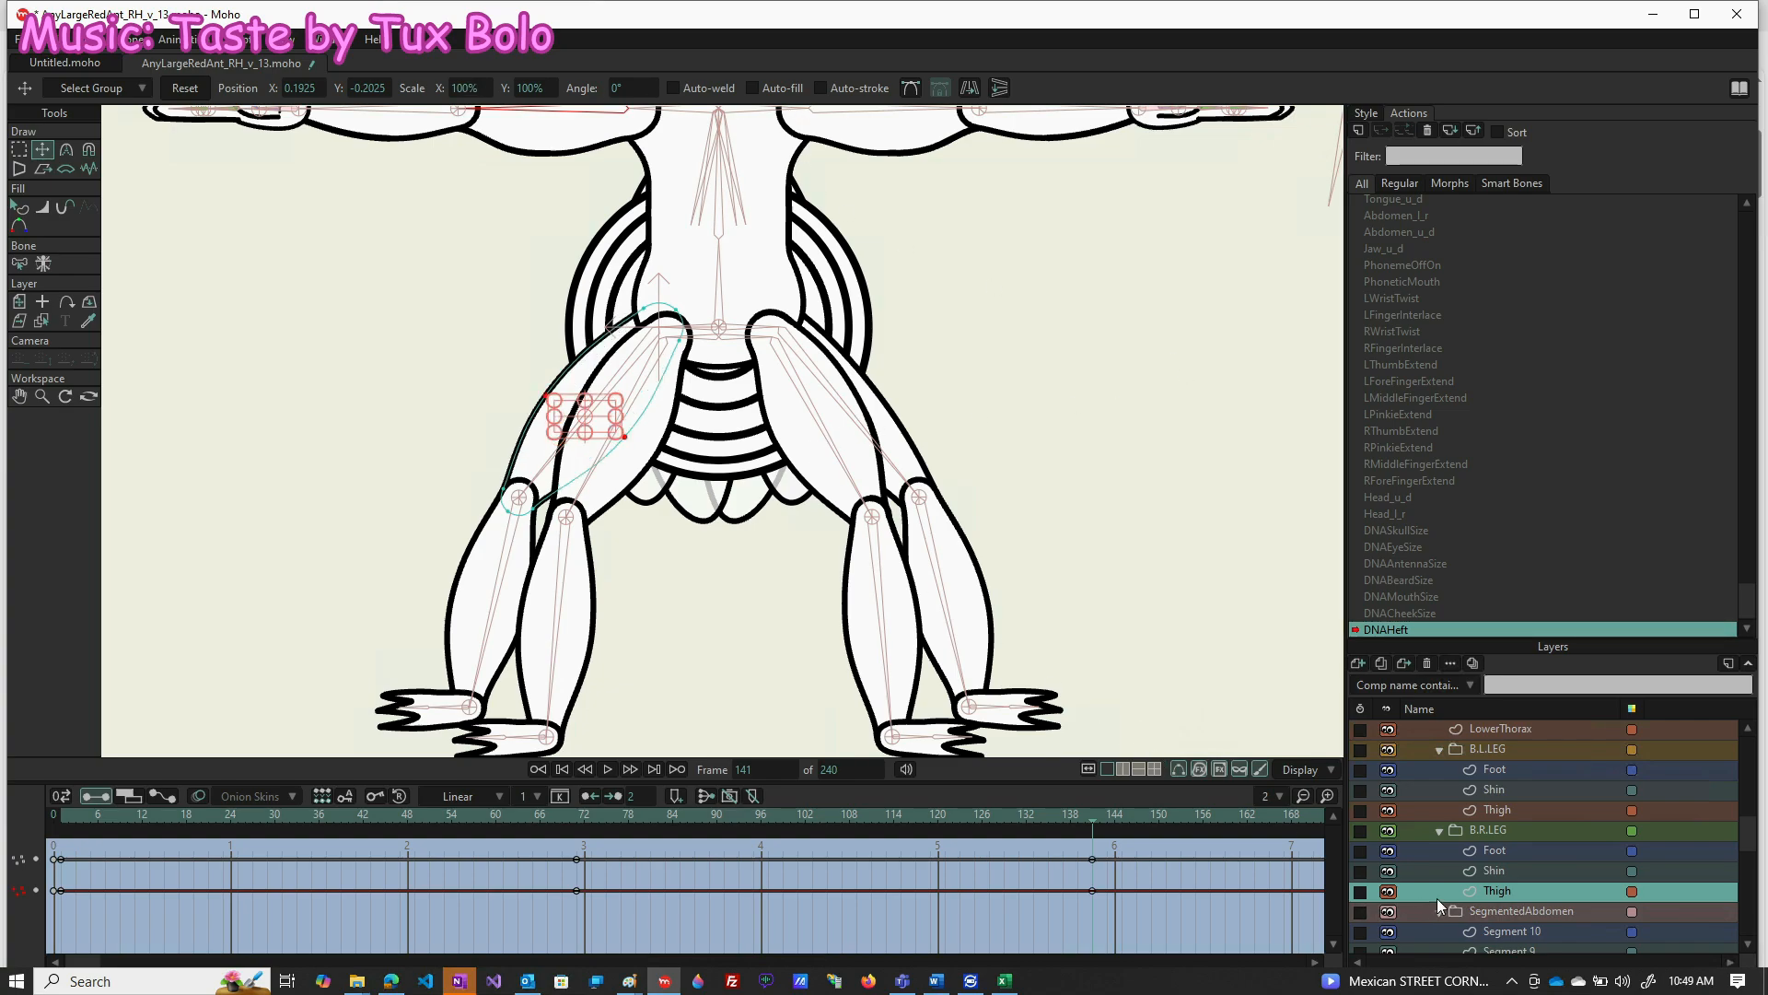
Scale the middle points of the B.L.LEG Thigh to X 150% at frame 141
click(1516, 808)
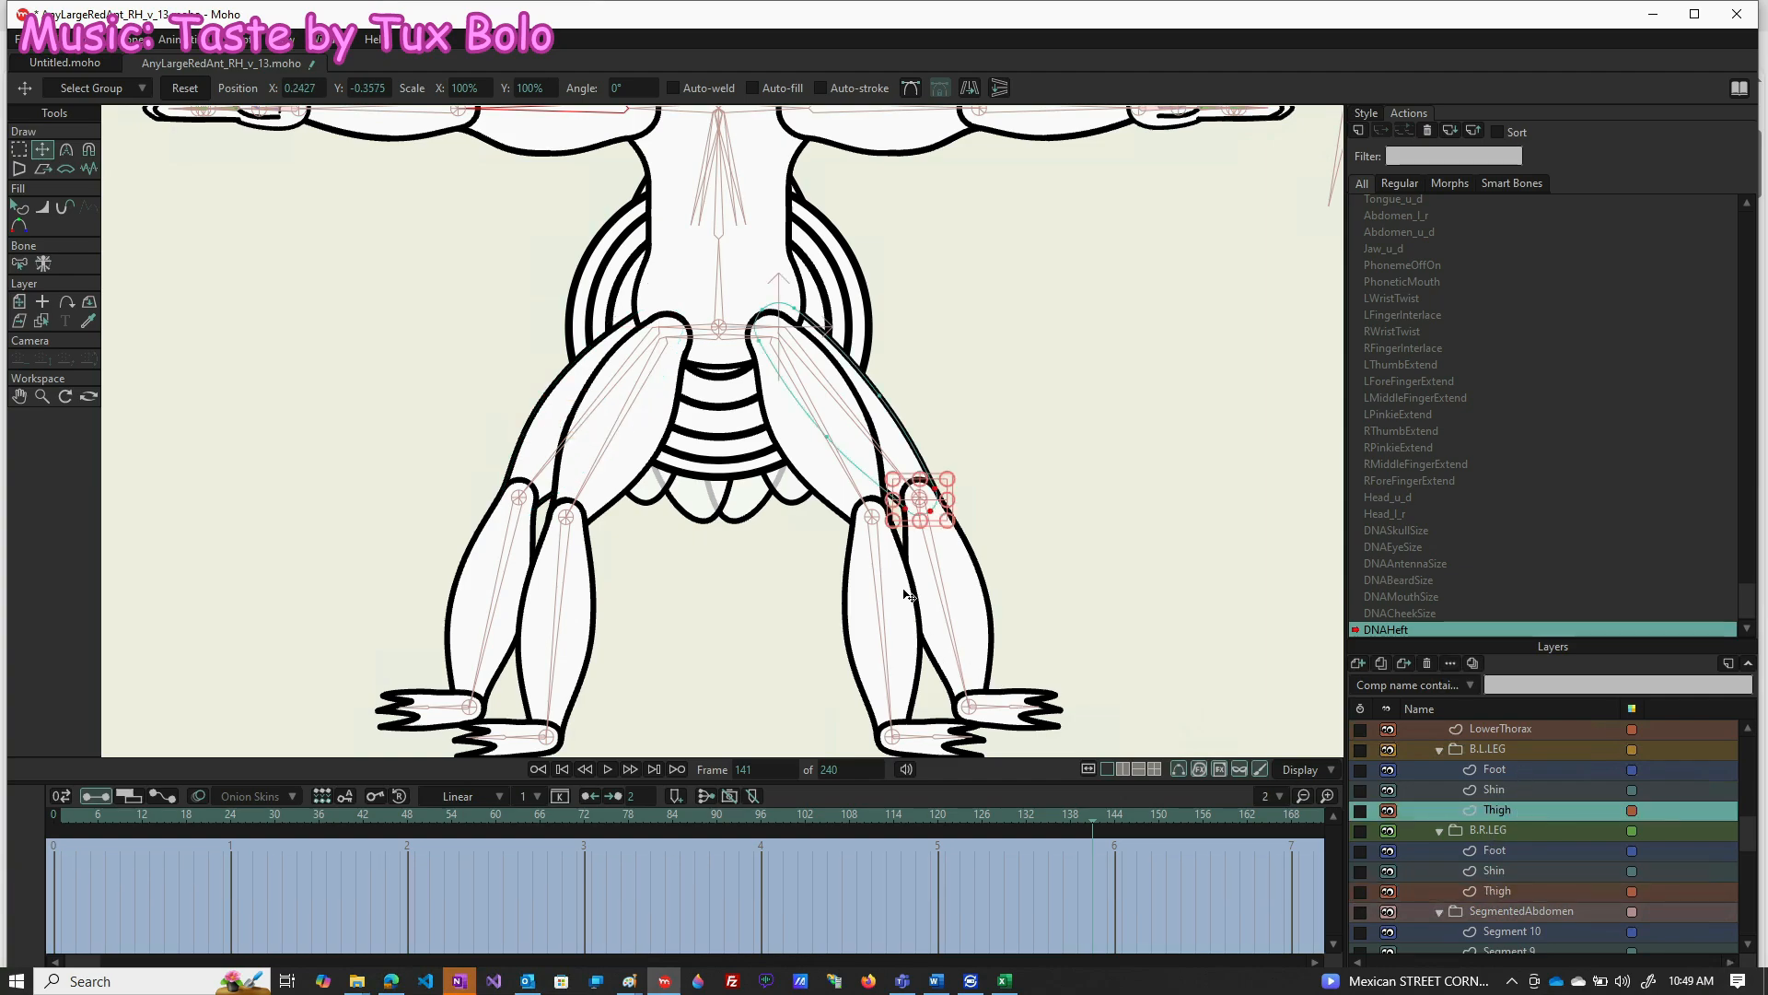
key(g)
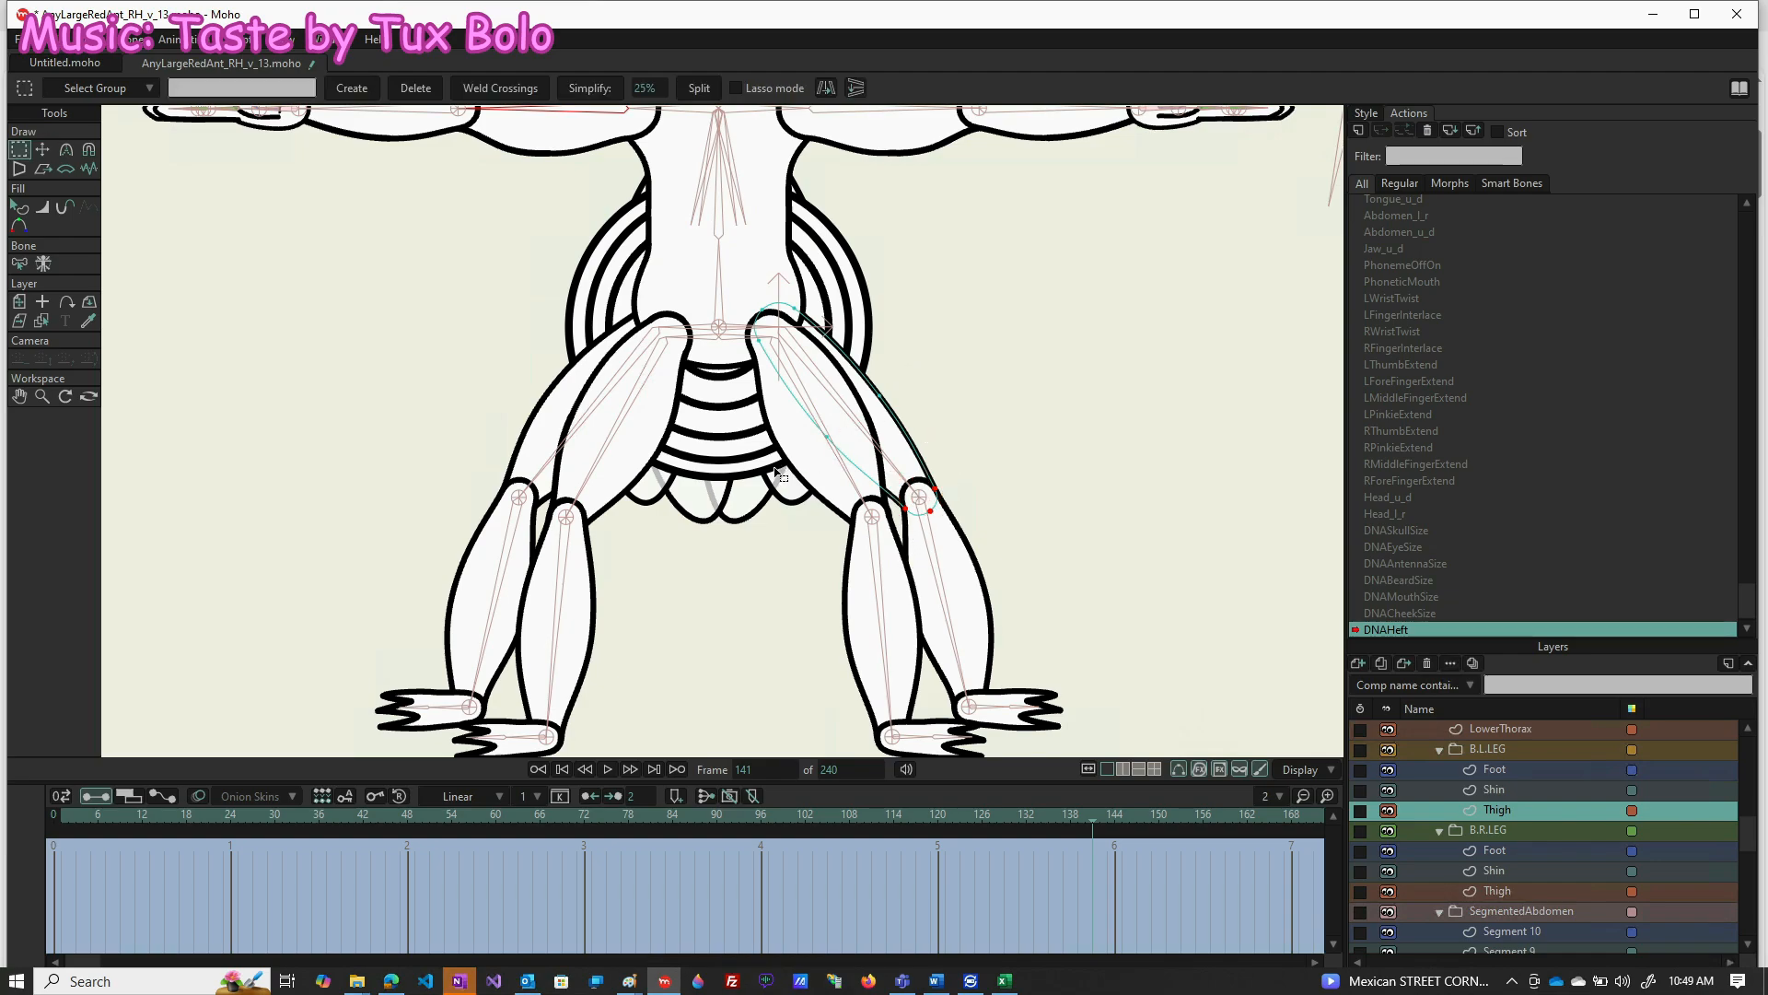
drag(845, 405, 887, 393)
key(t)
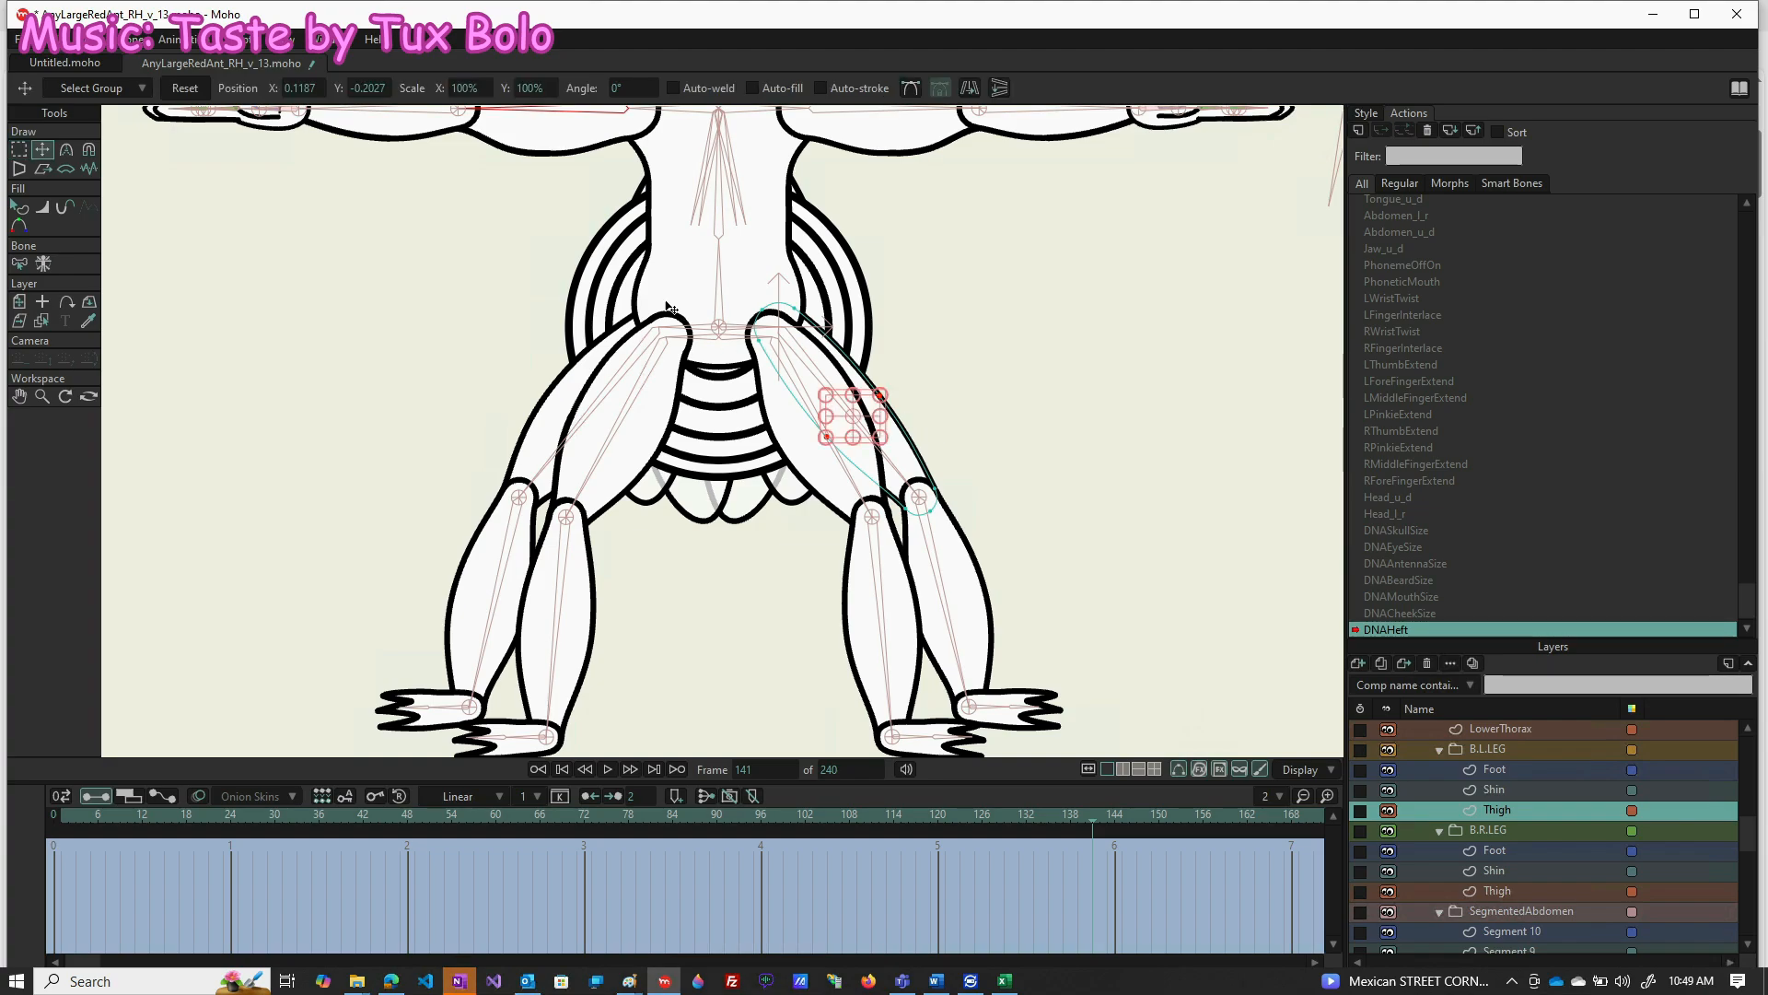
click(479, 88)
text(15)
key(Return)
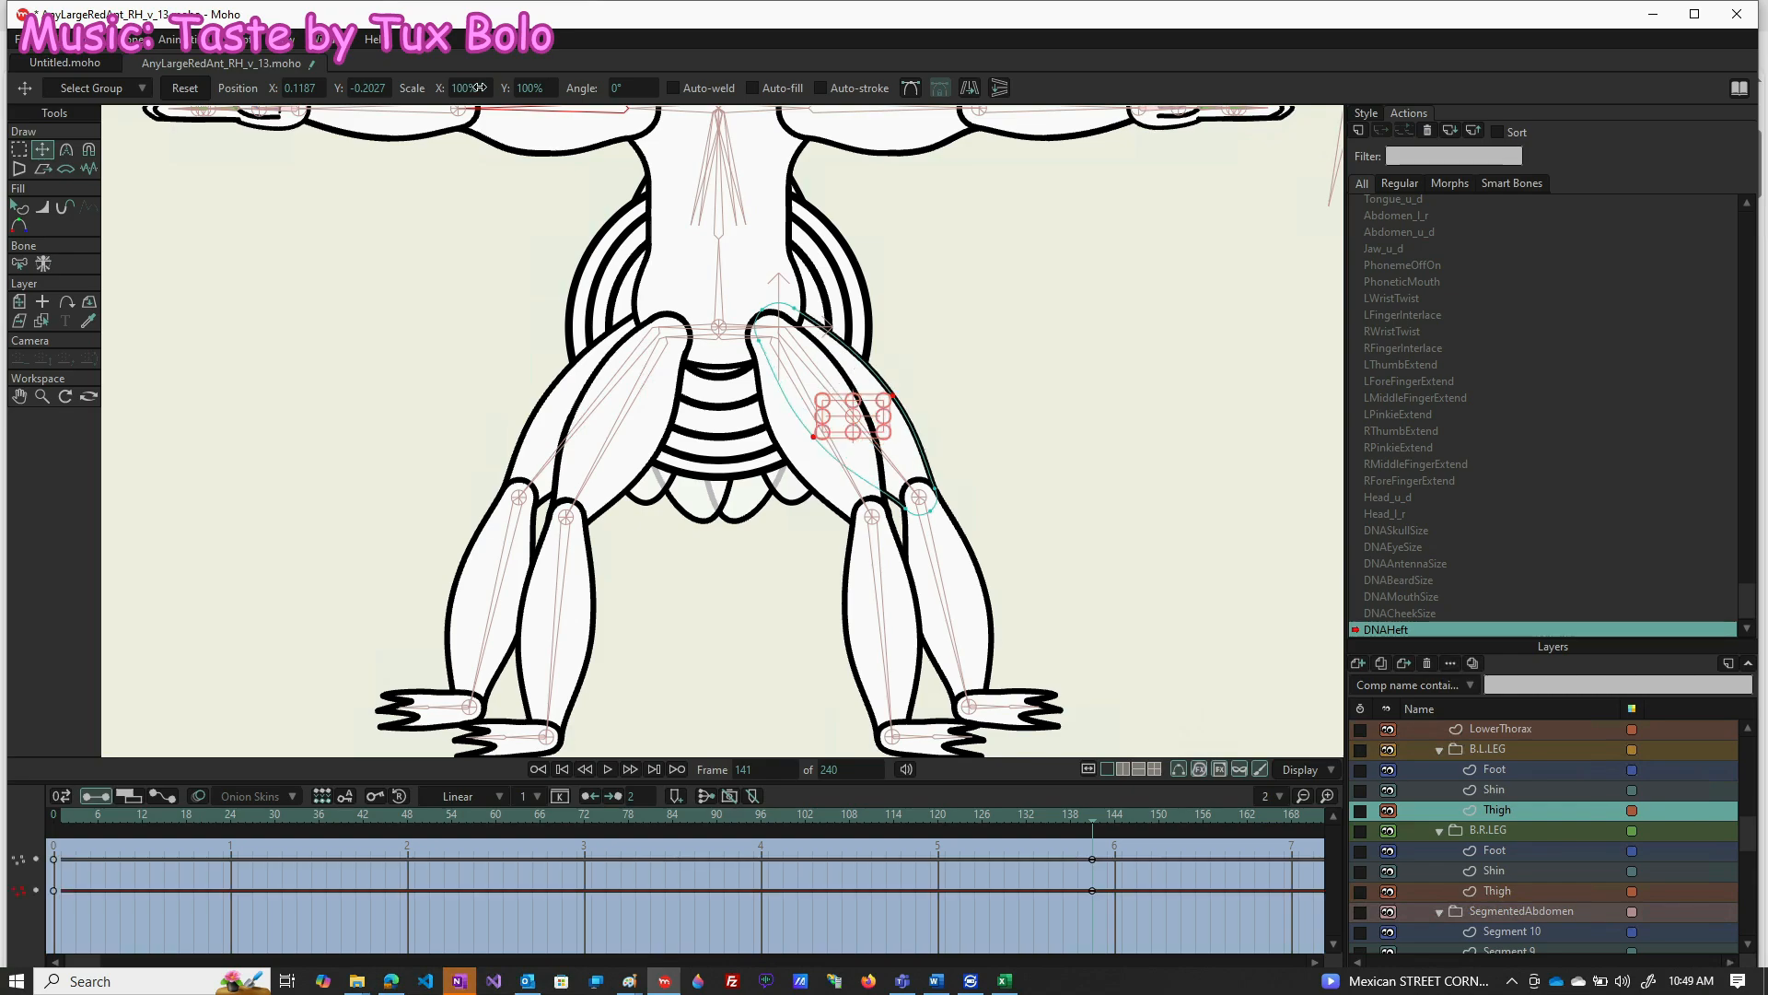
Reset the B.L.LEG Thigh's middle points at frame 71 and scale them to X 50% at frame 1
click(580, 818)
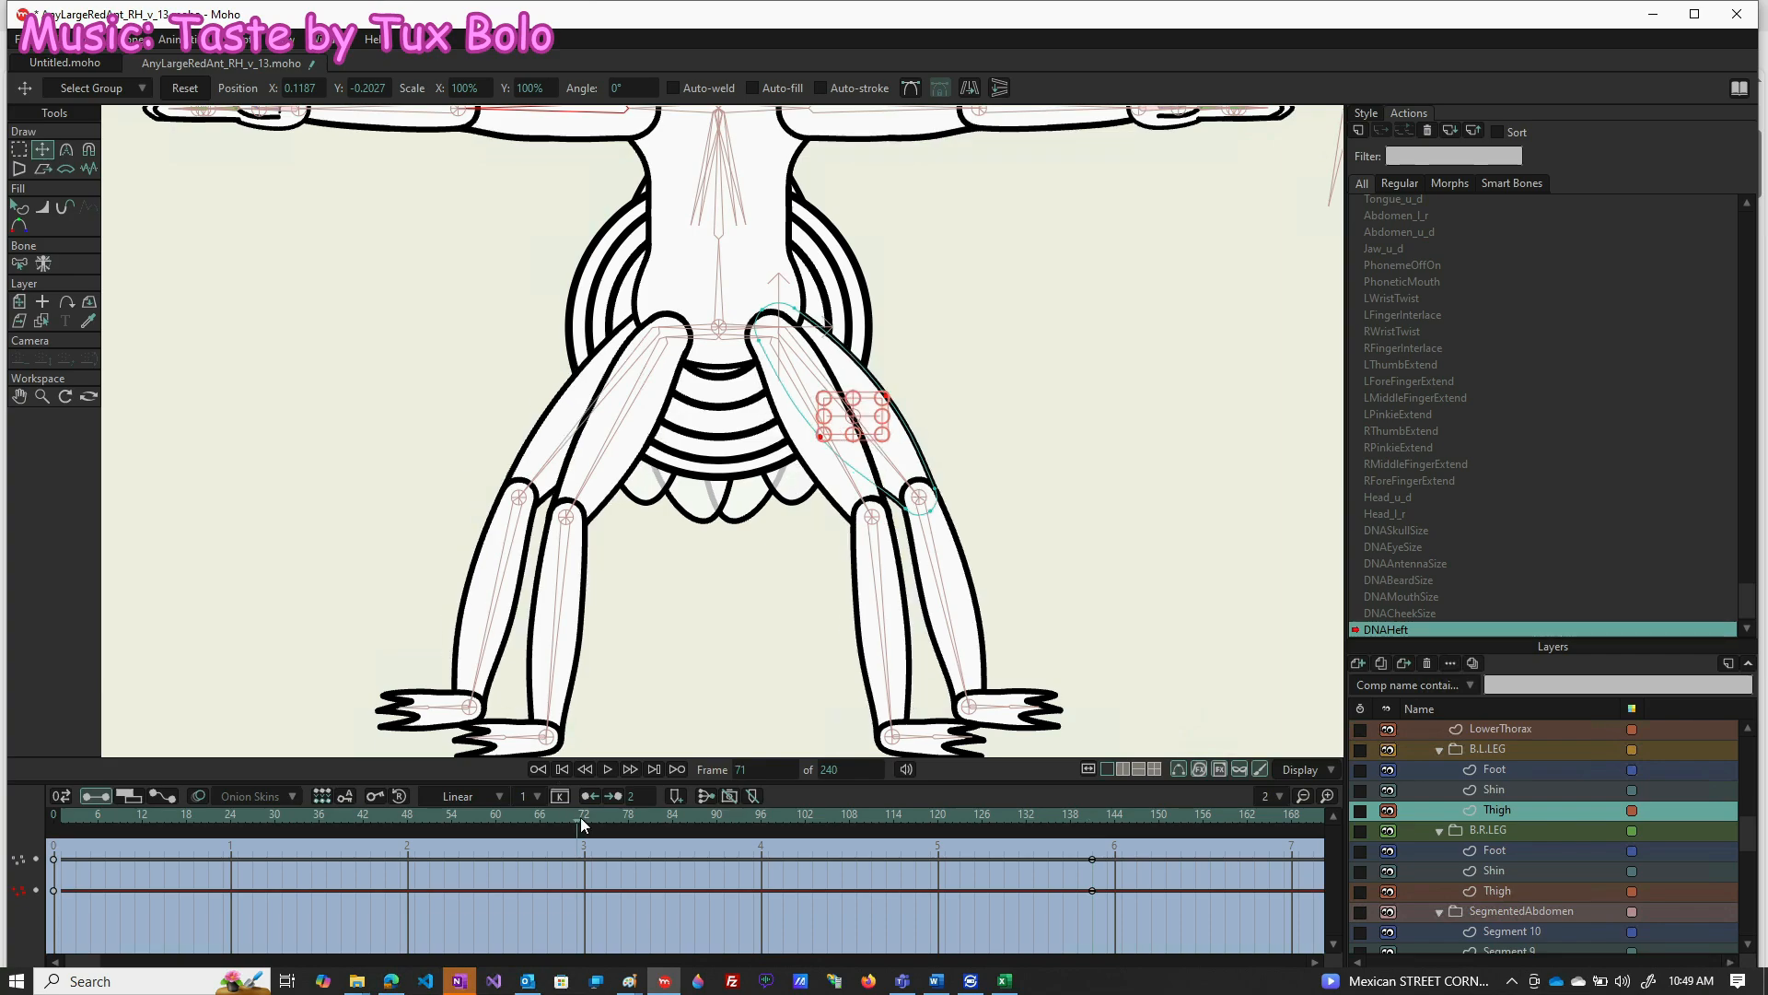
click(186, 86)
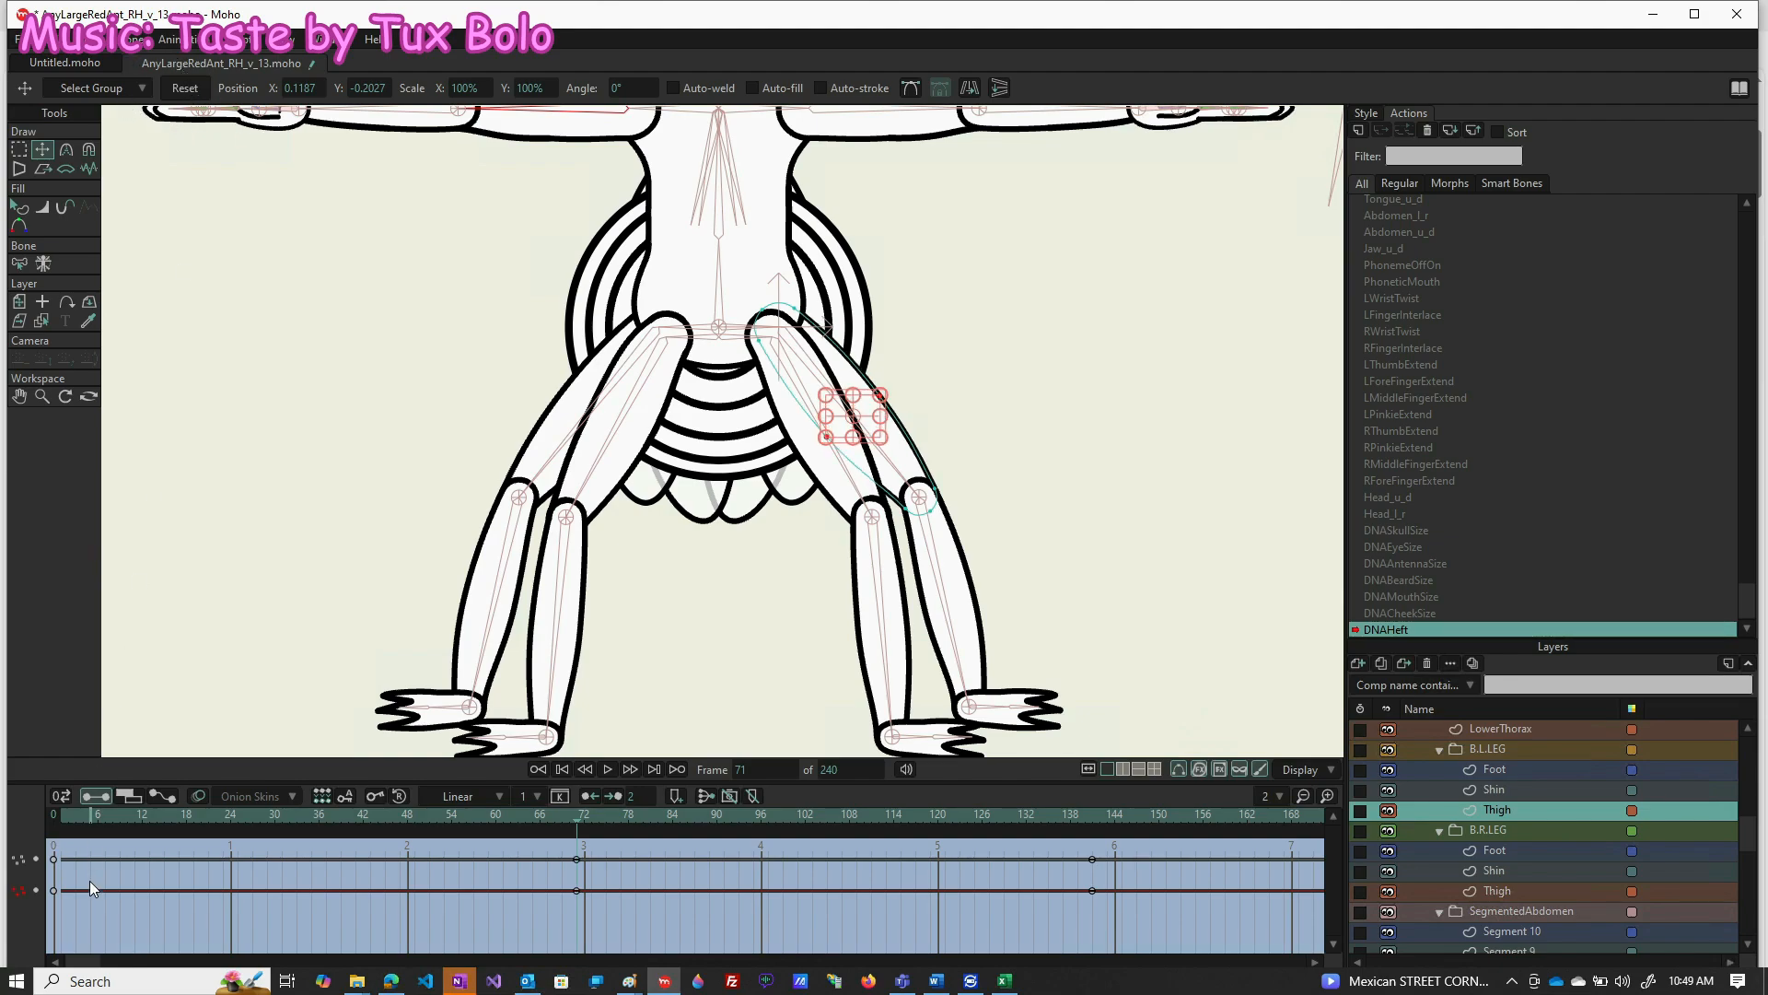
click(63, 814)
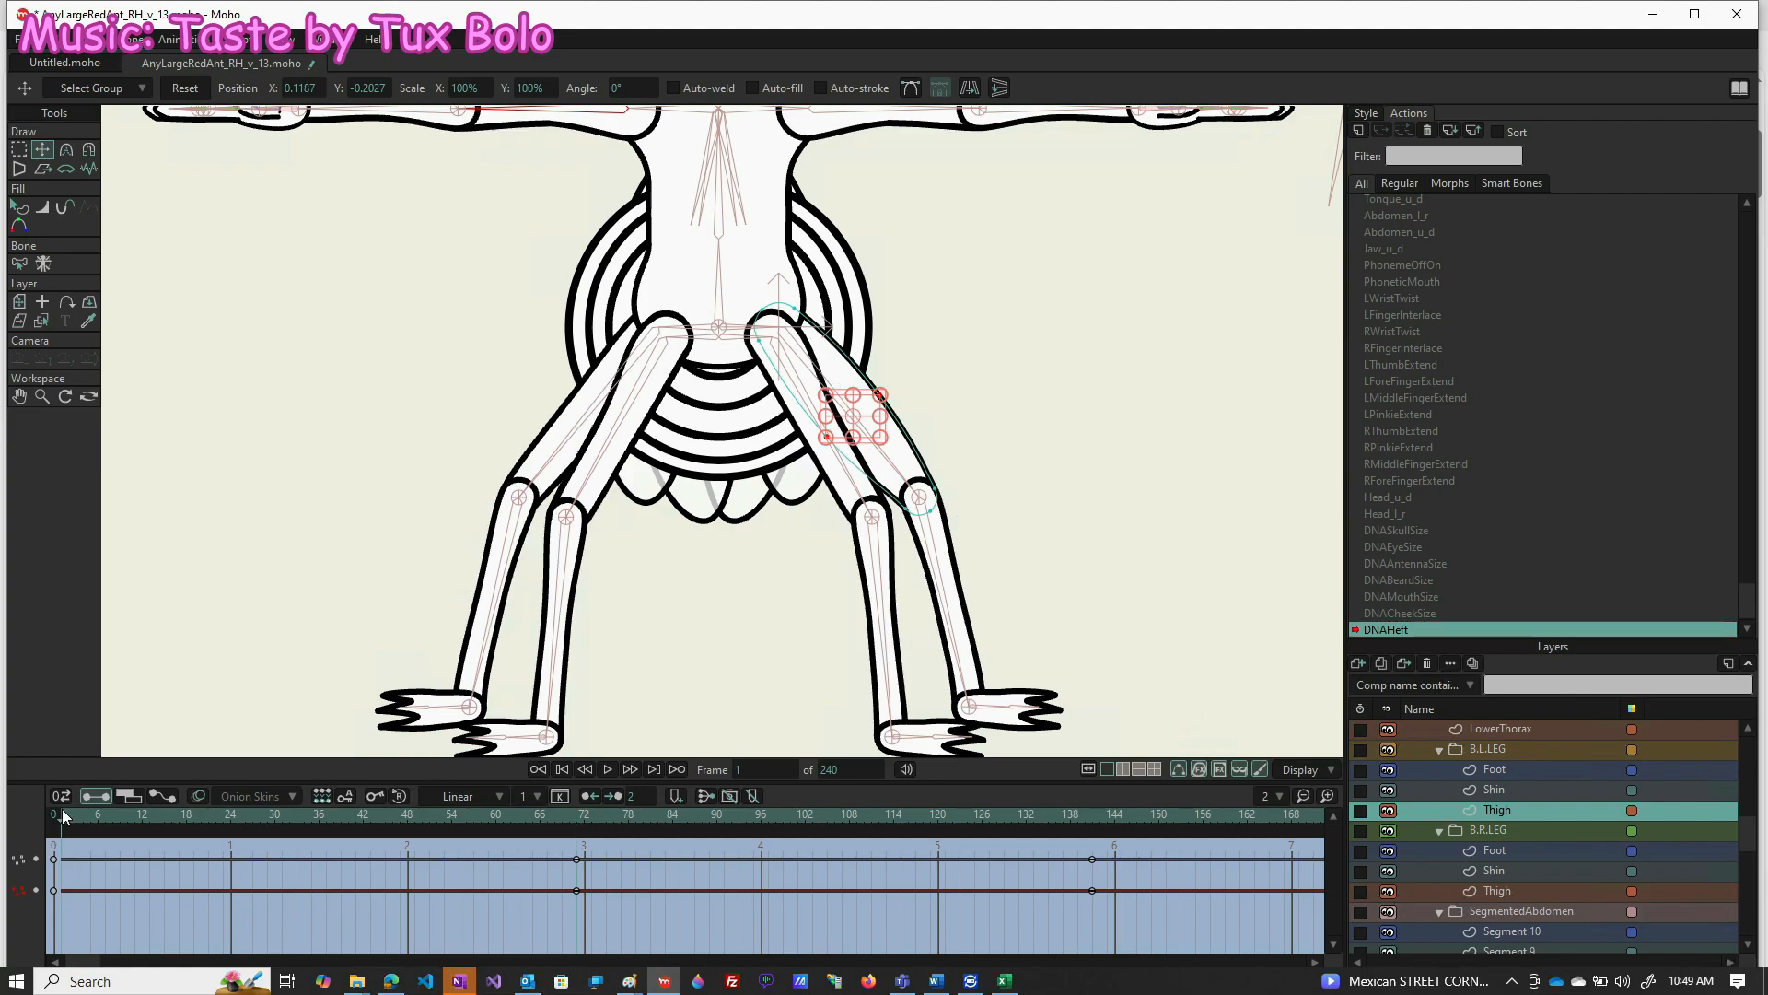
click(460, 88)
text(50)
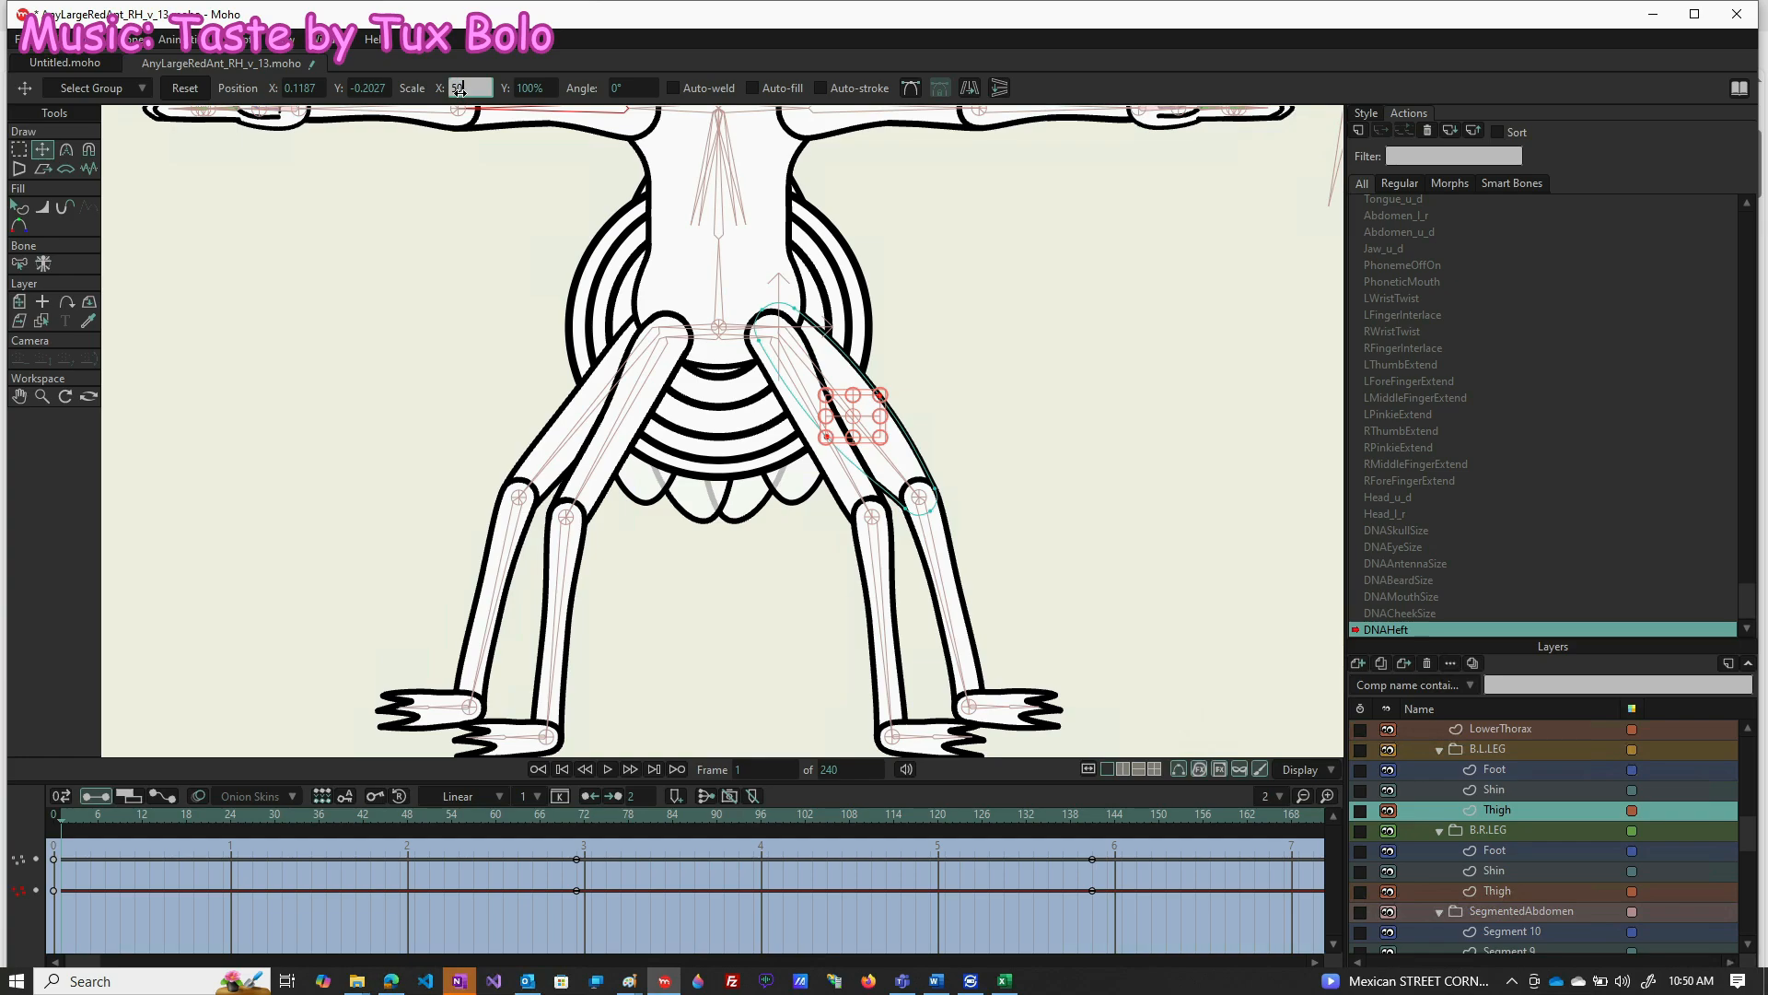
key(Return)
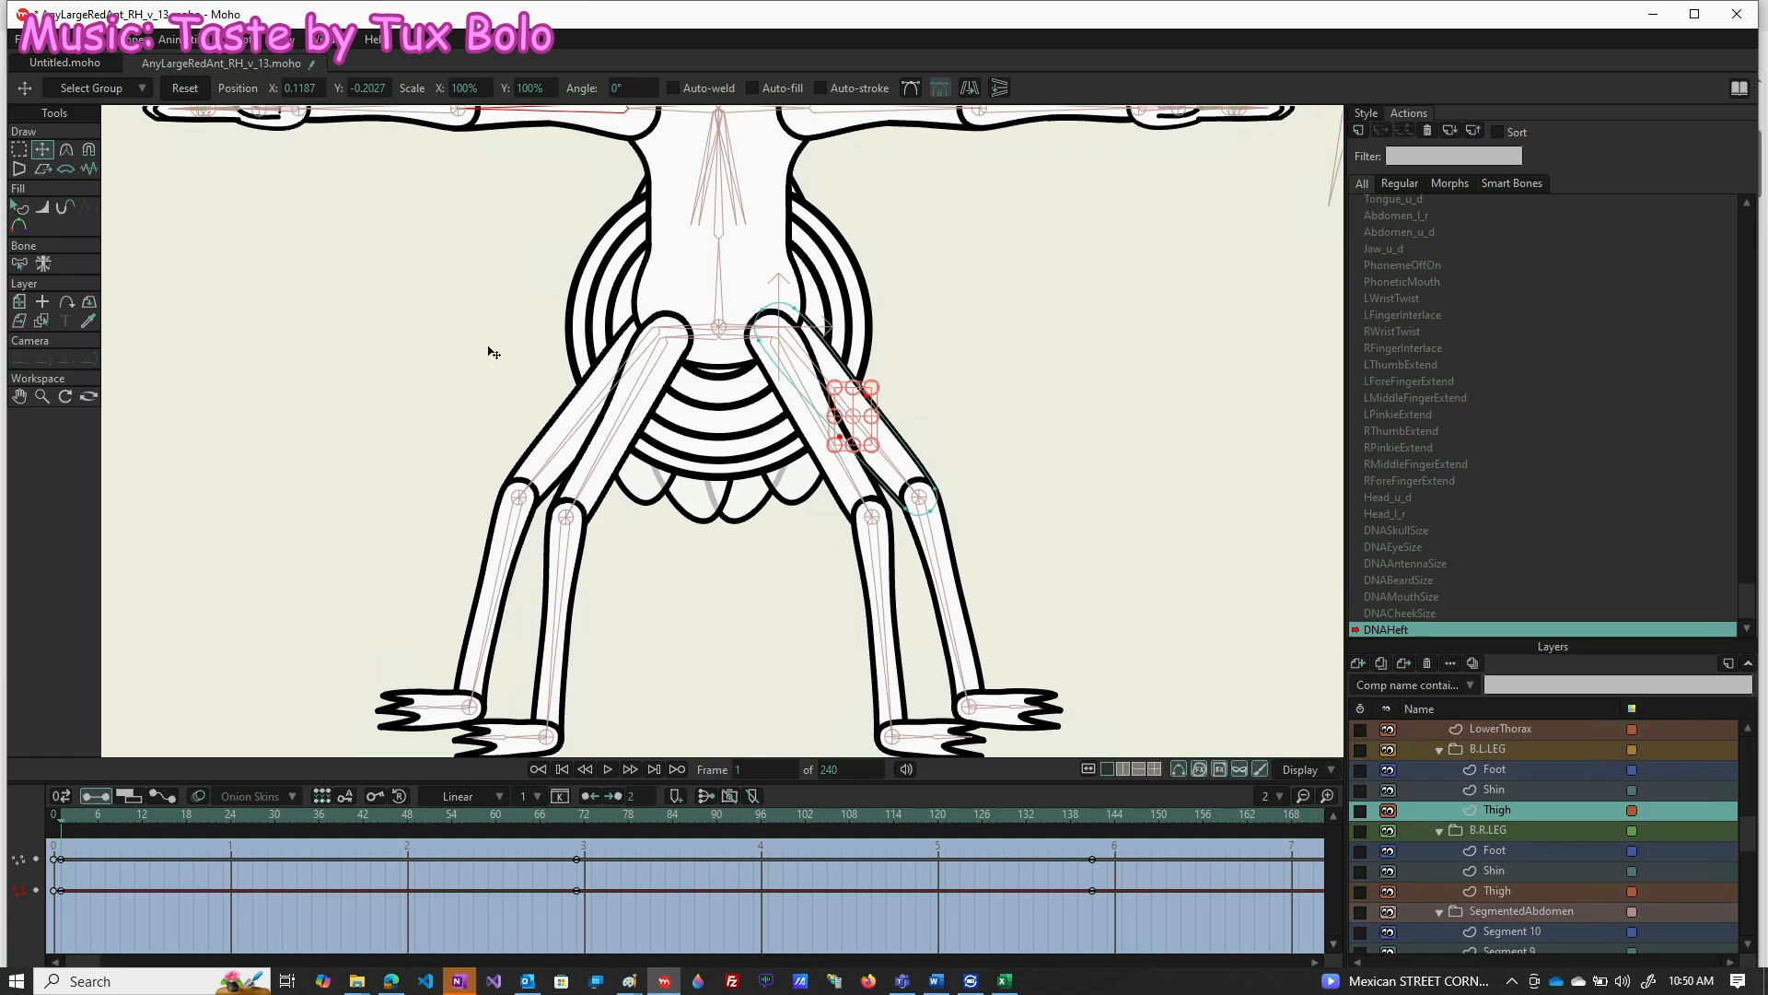
Scrub the DNAHeft action from frame 1 through frame 141 to review the whole character's heft changes
scroll(594, 447, down, 6)
scroll(584, 506, up, 4)
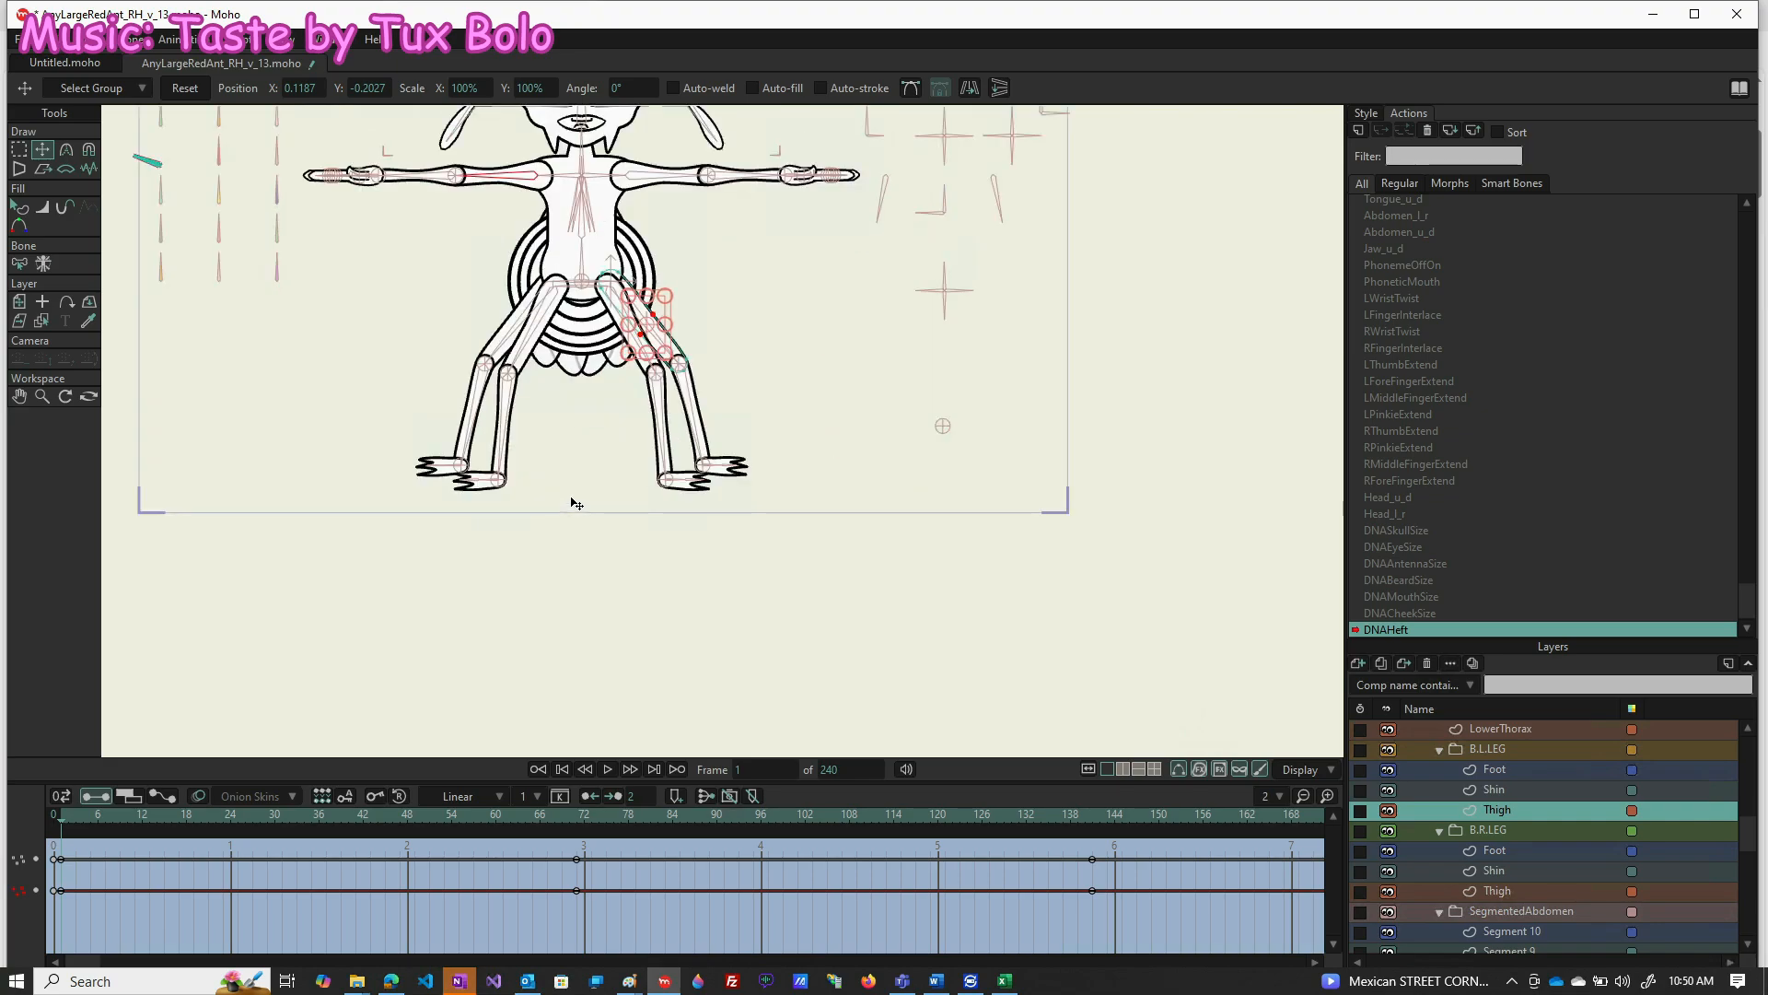
scroll(568, 516, down, 4)
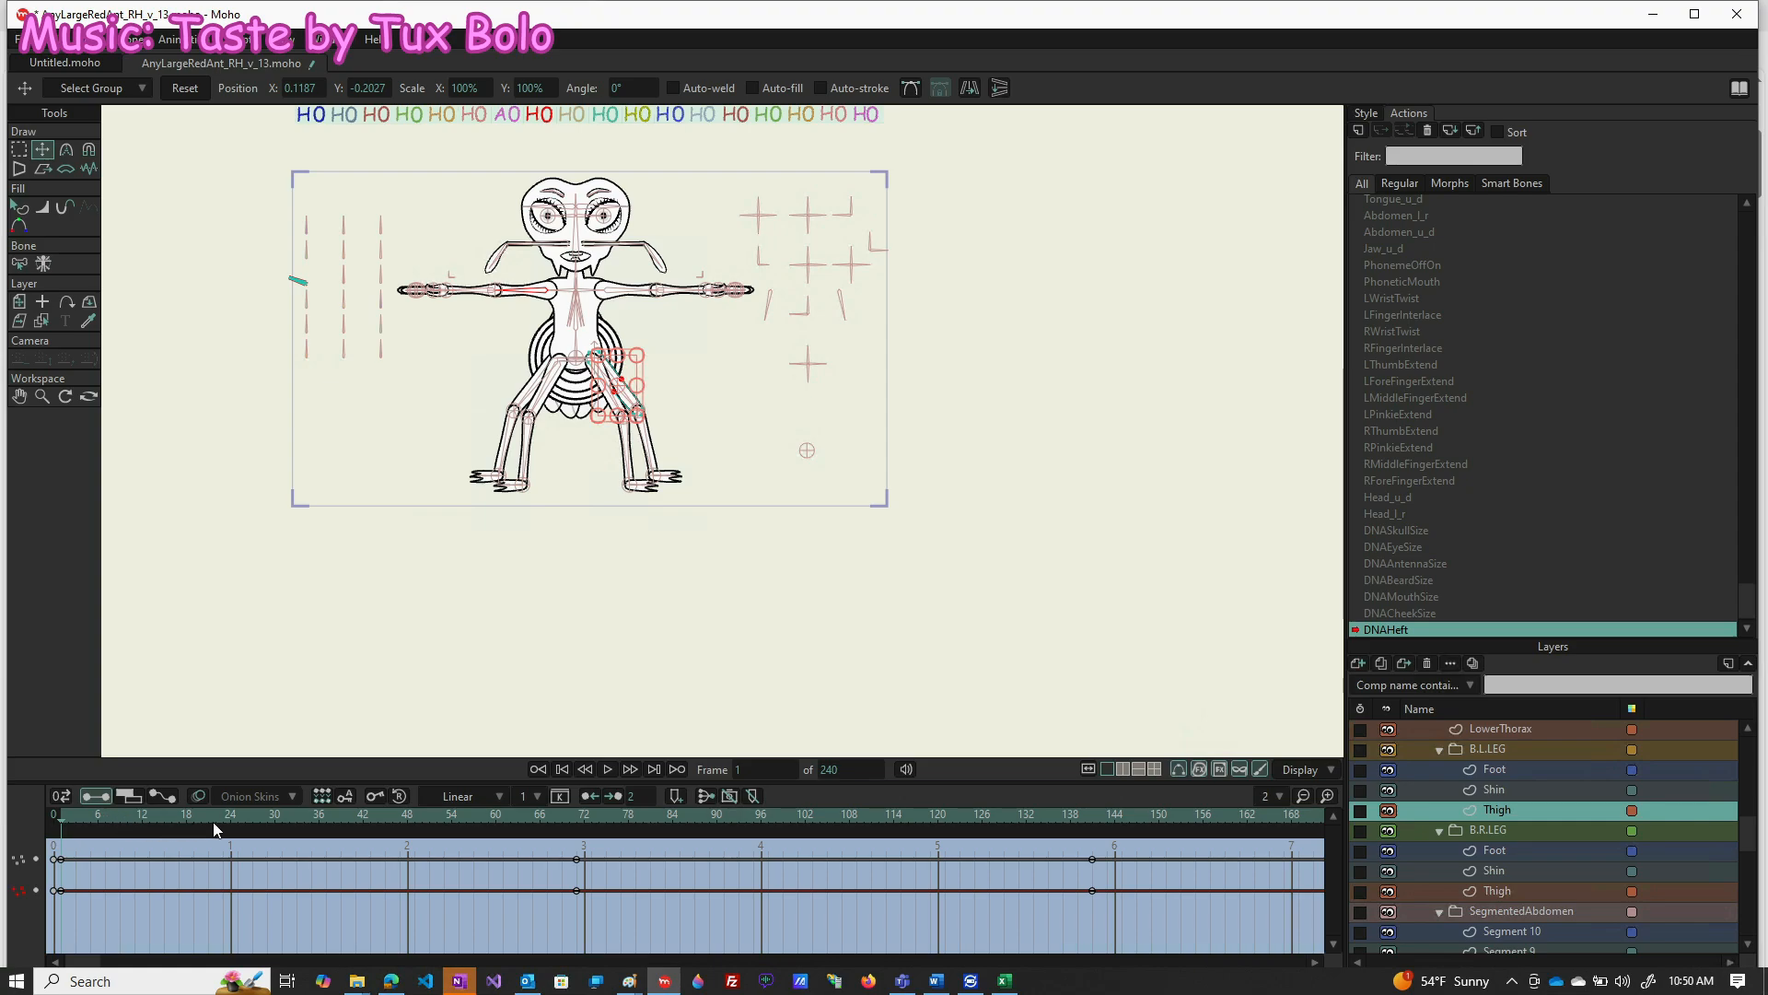
click(394, 821)
drag(411, 812, 580, 814)
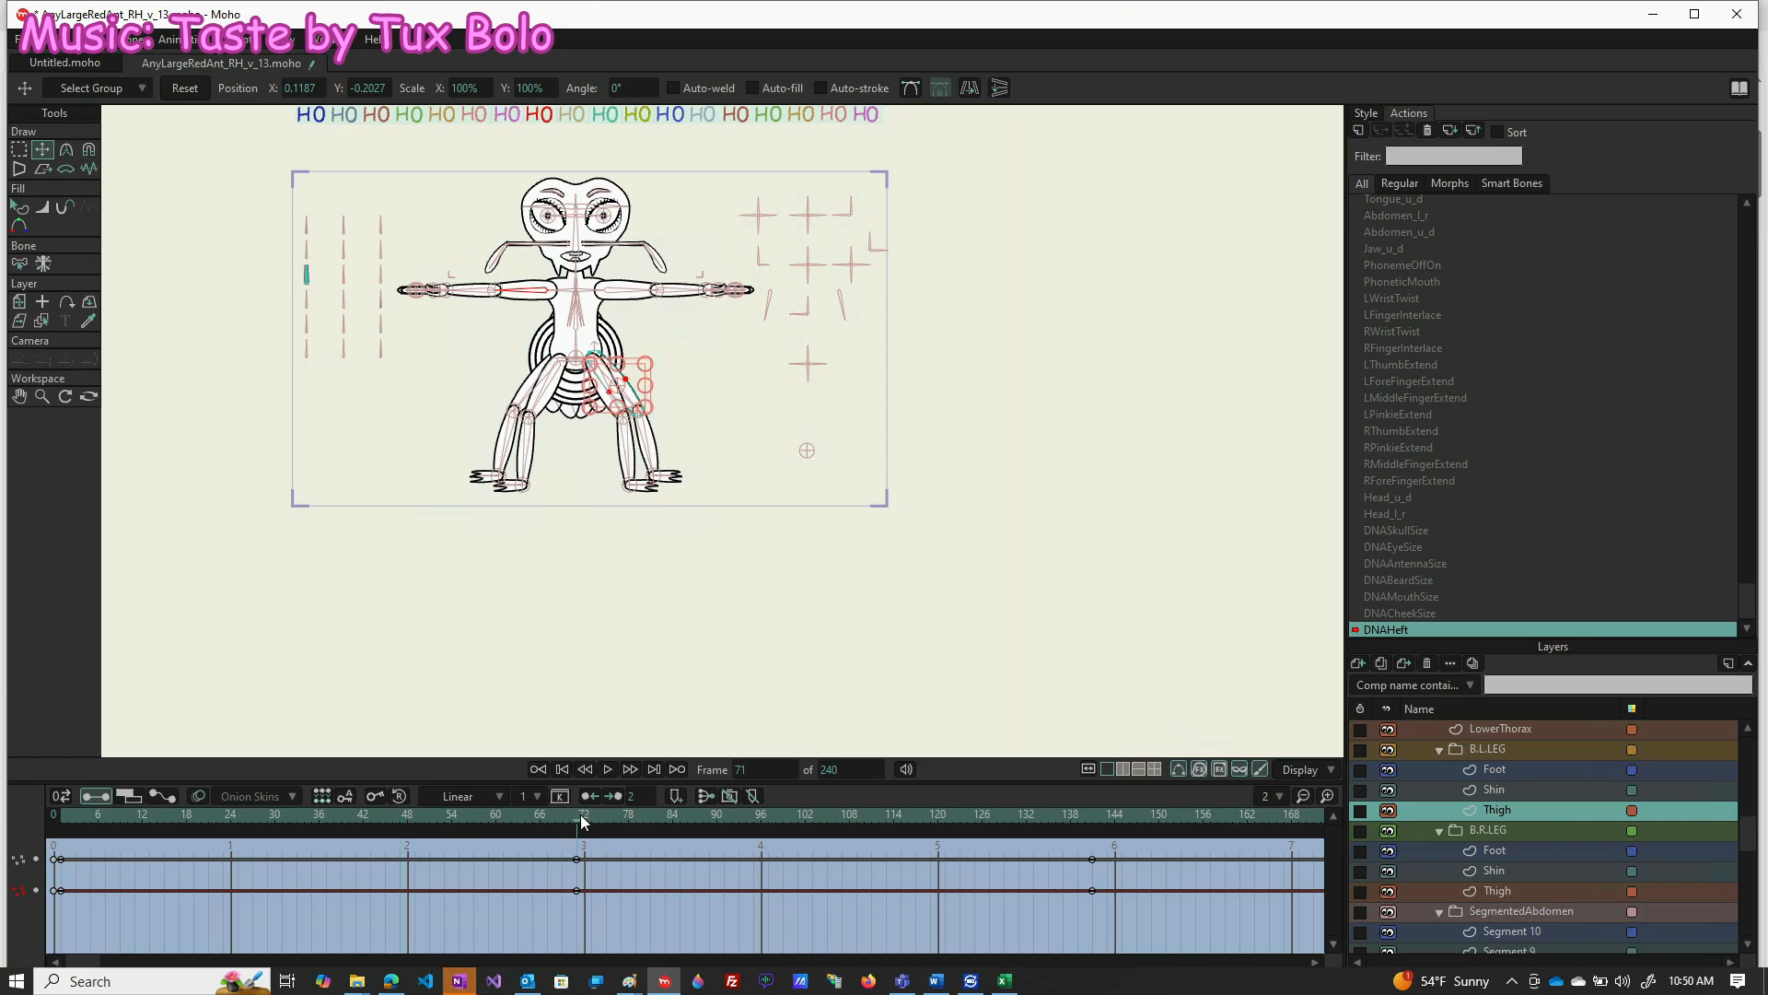
click(821, 816)
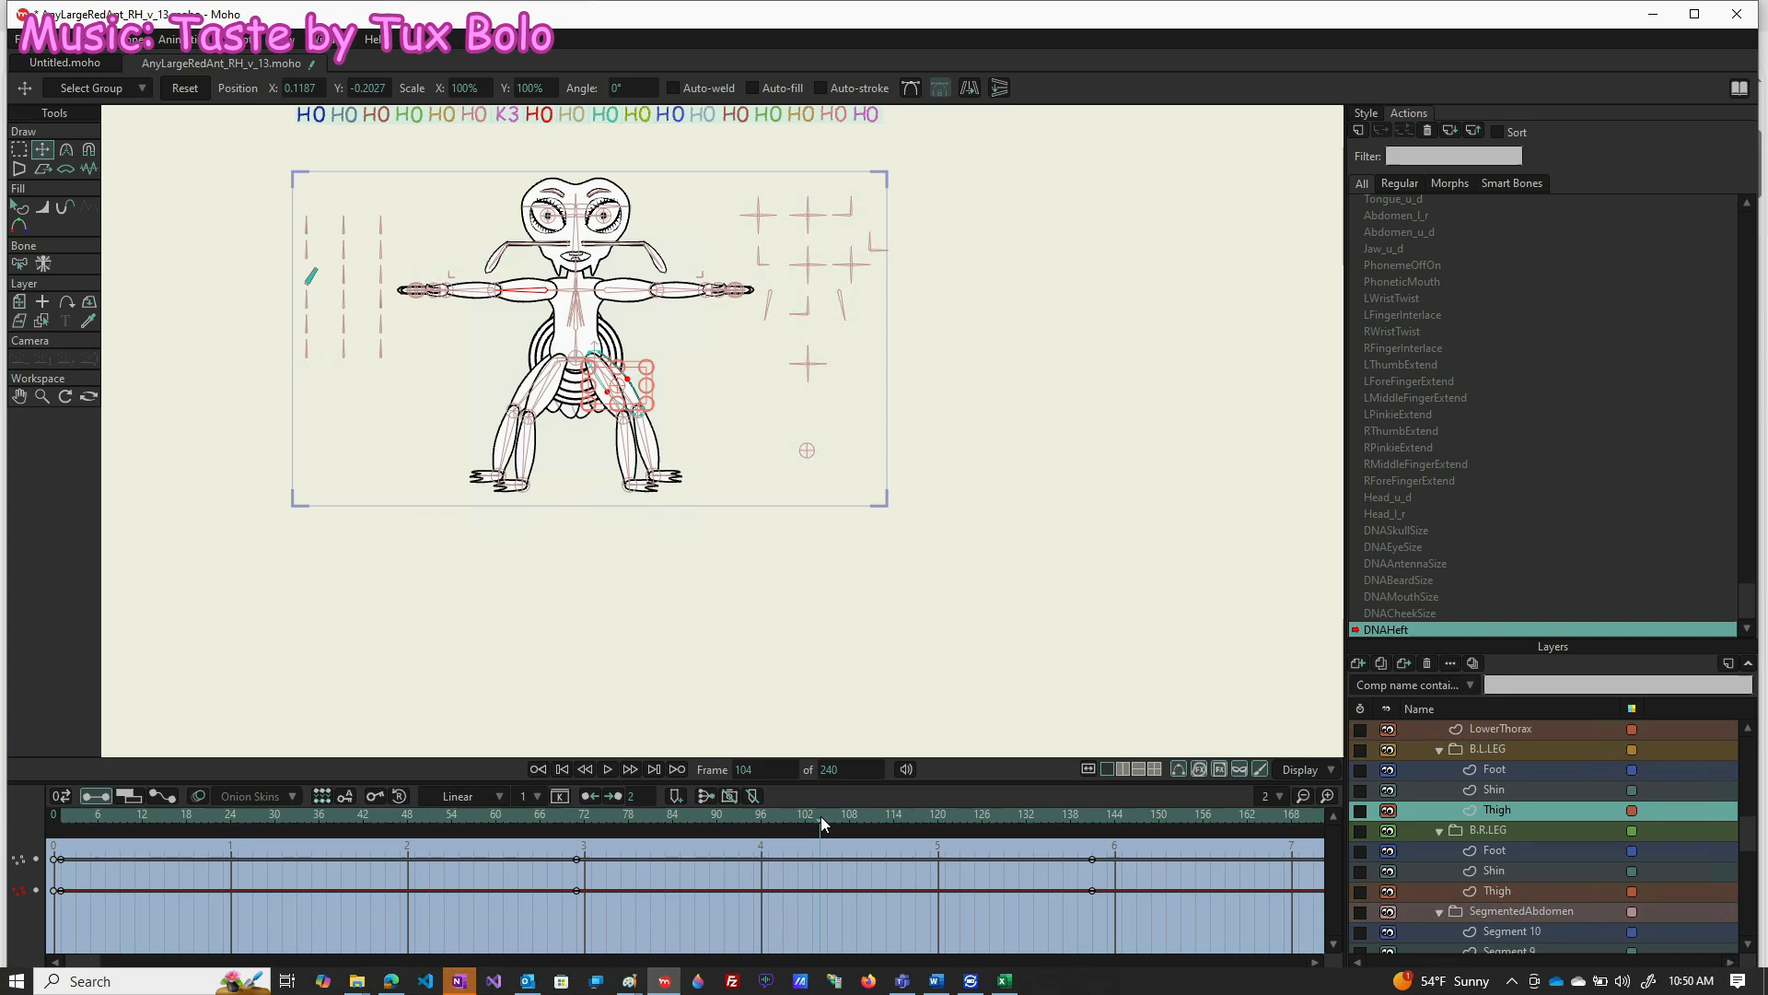
drag(989, 815, 1111, 827)
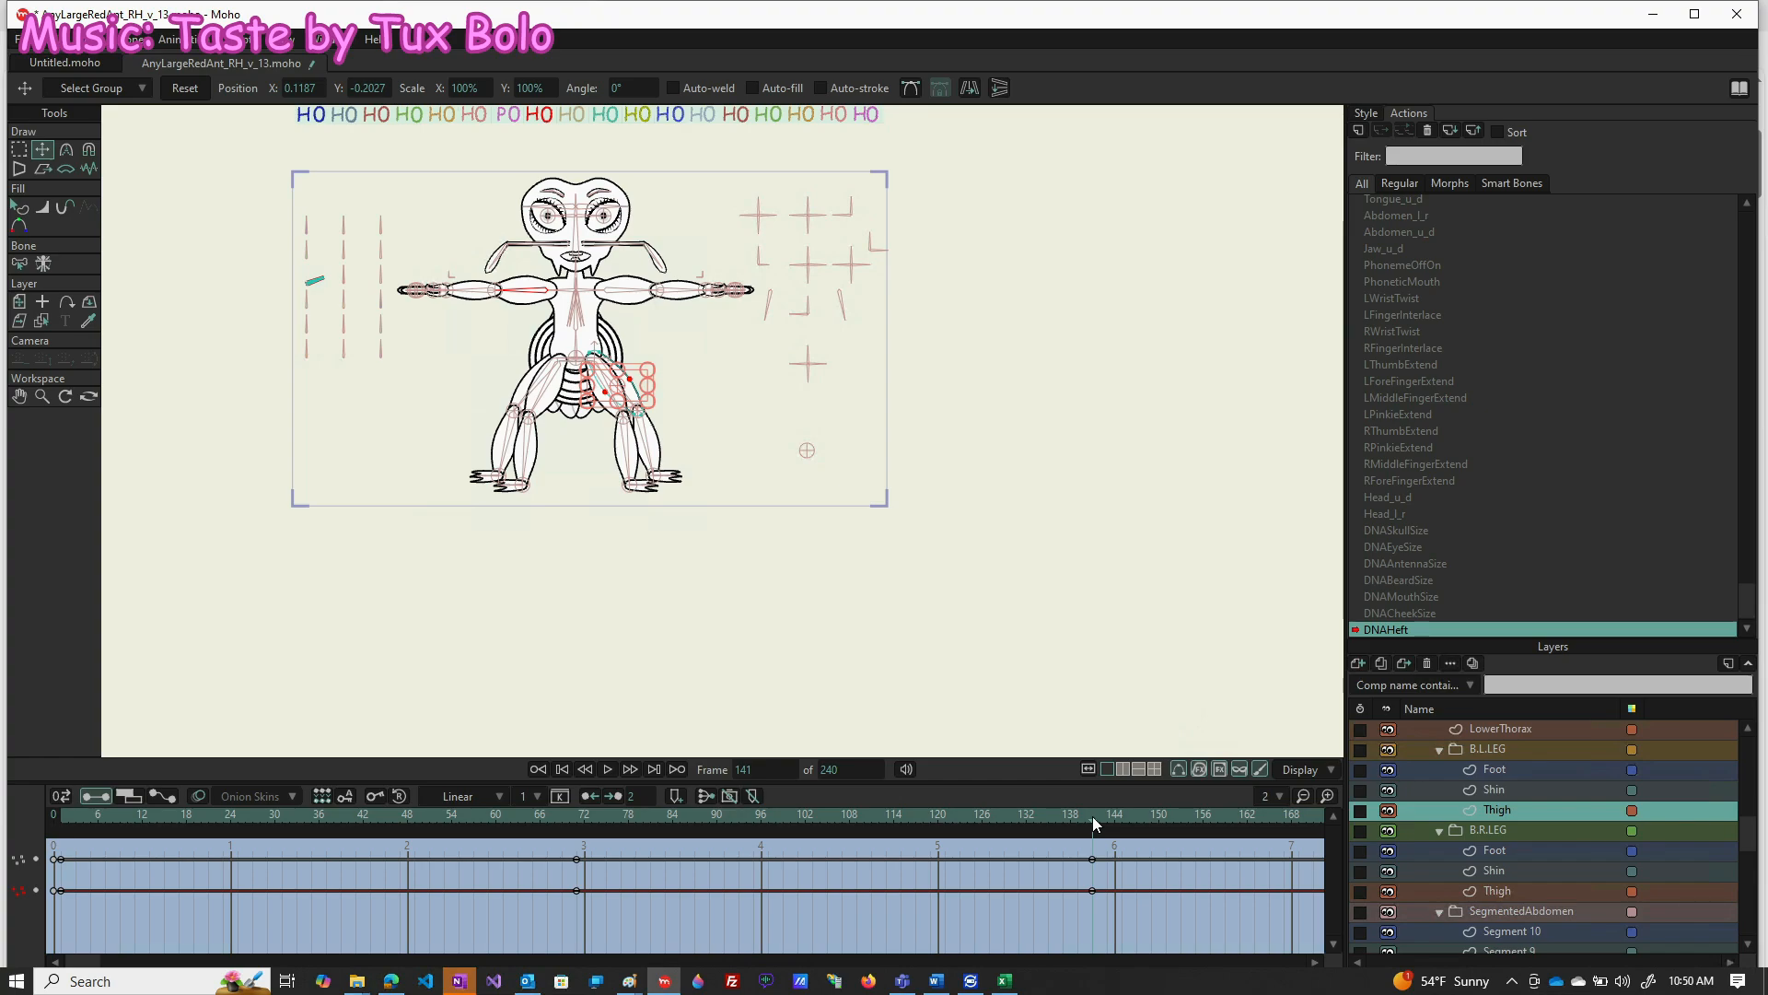
Return to the Mainline, select the AnyLargeRedAnt layer and activate its DNAThoraxSize action for editing
scroll(1446, 433, up, 6)
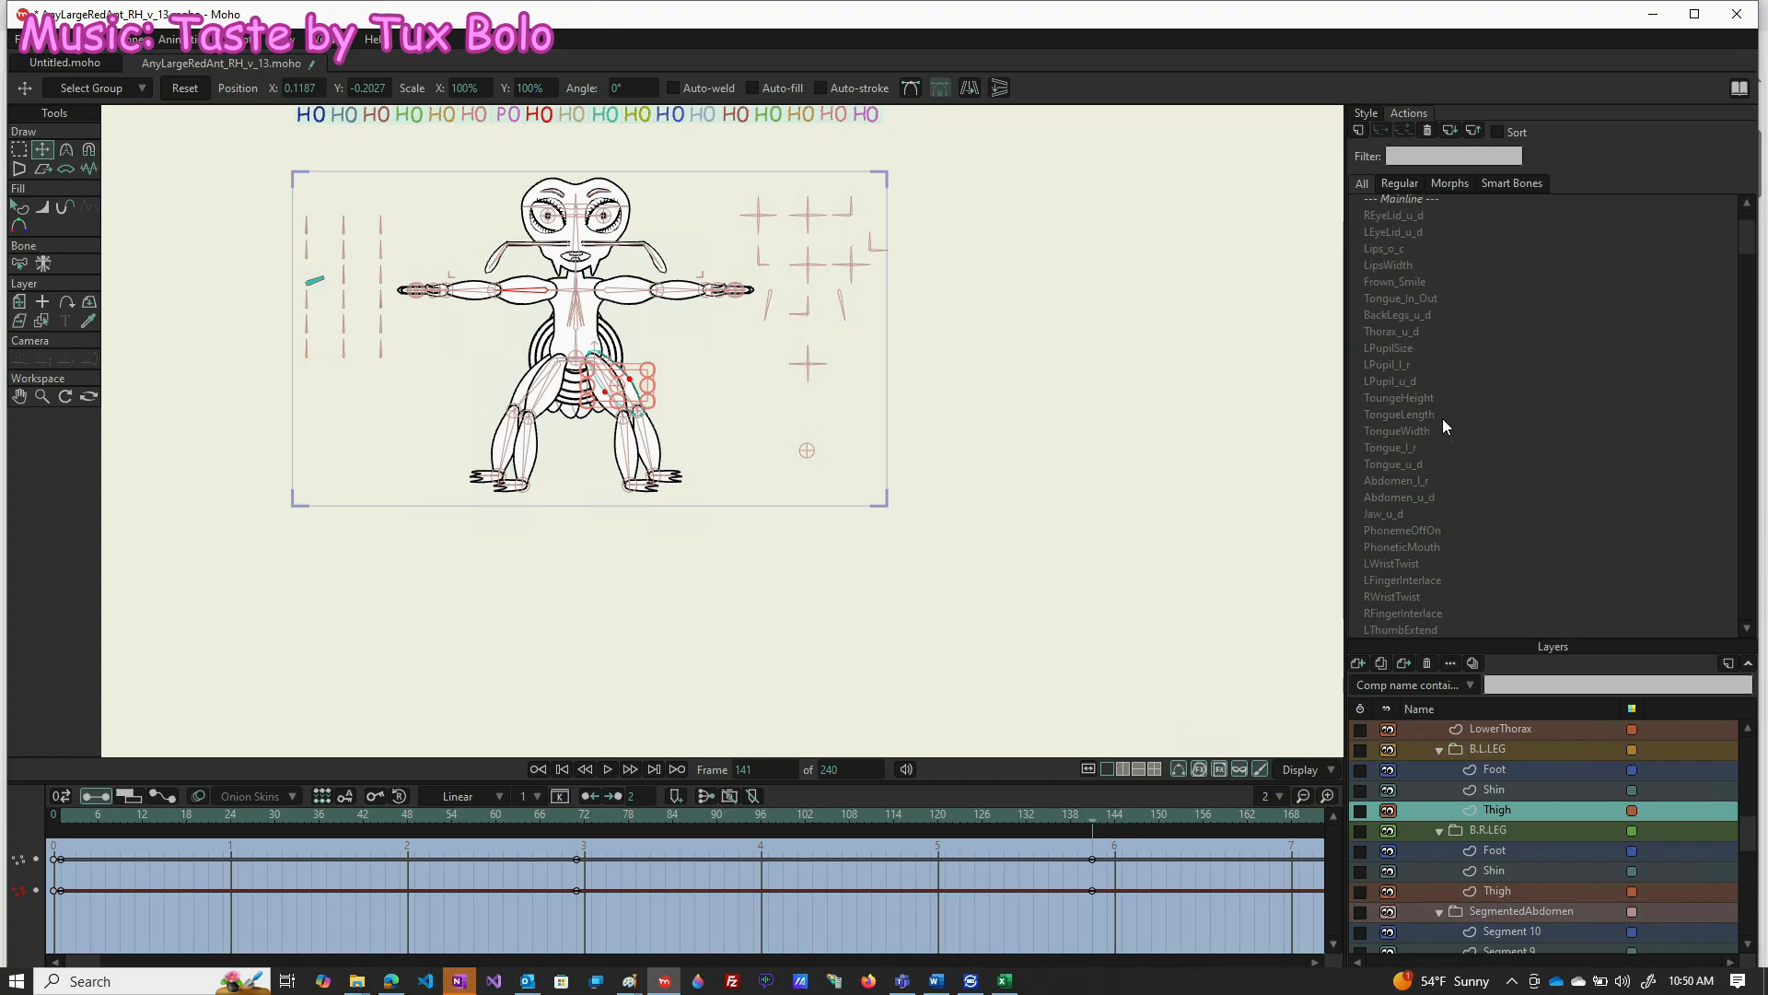
click(1416, 206)
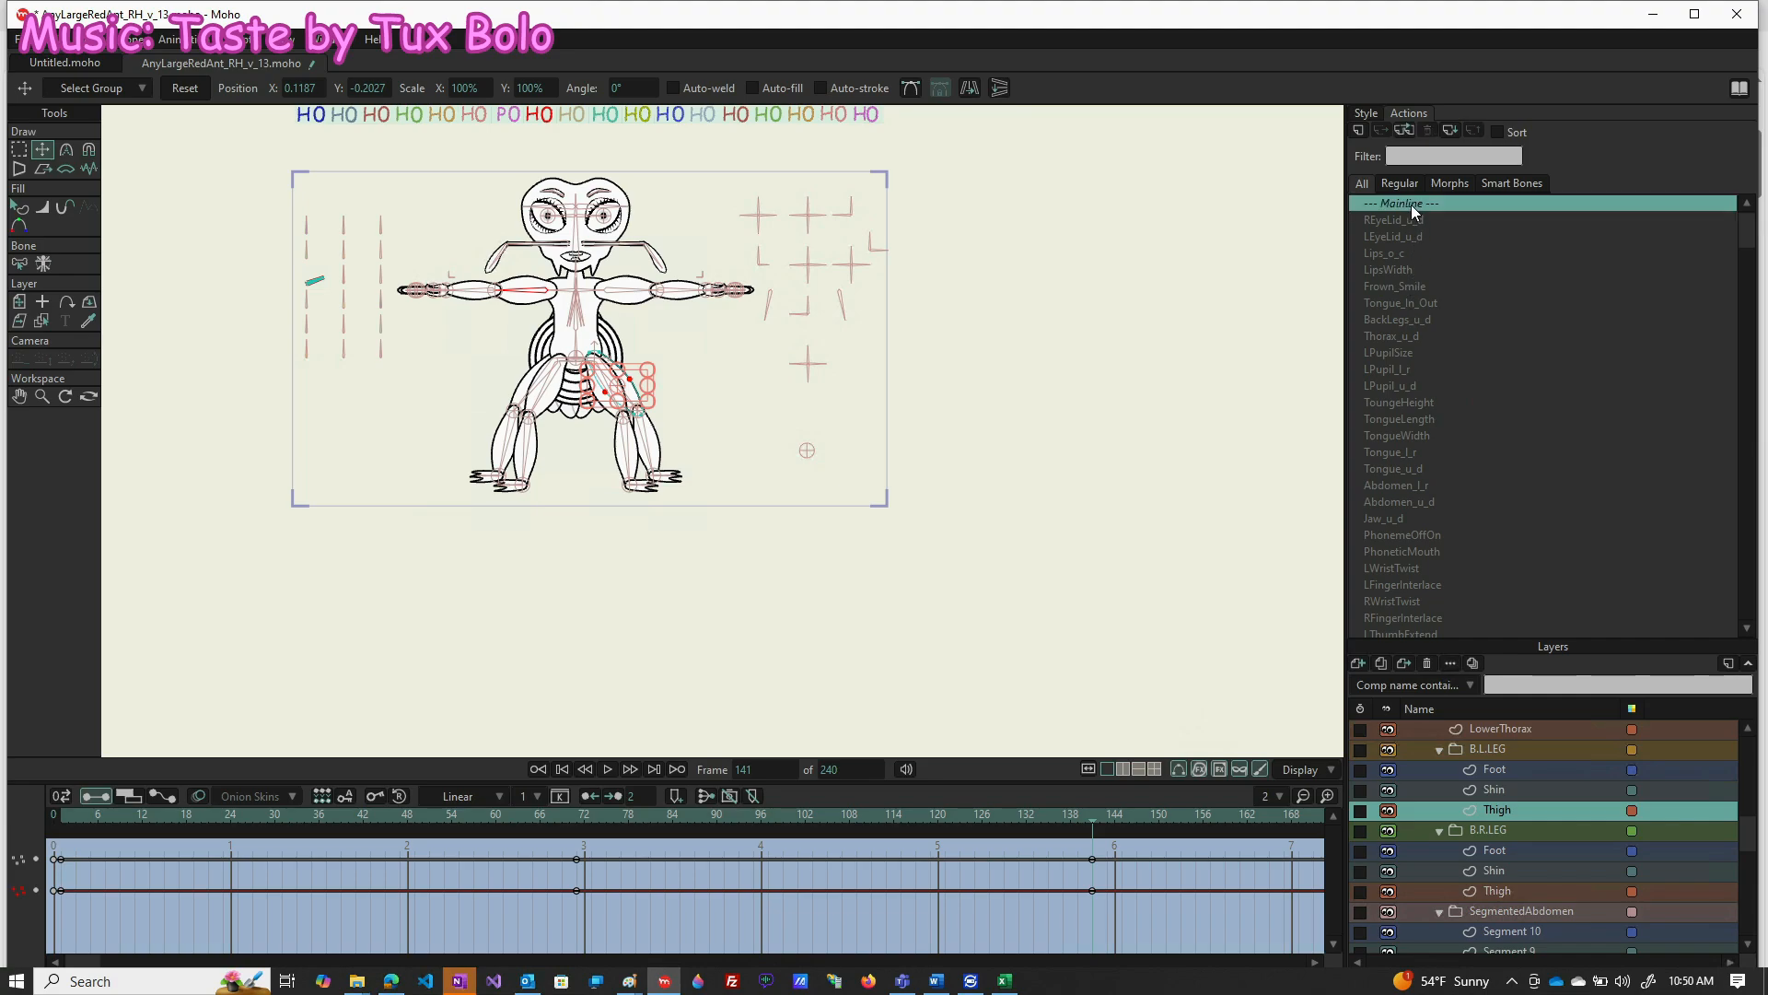
double_click(1405, 200)
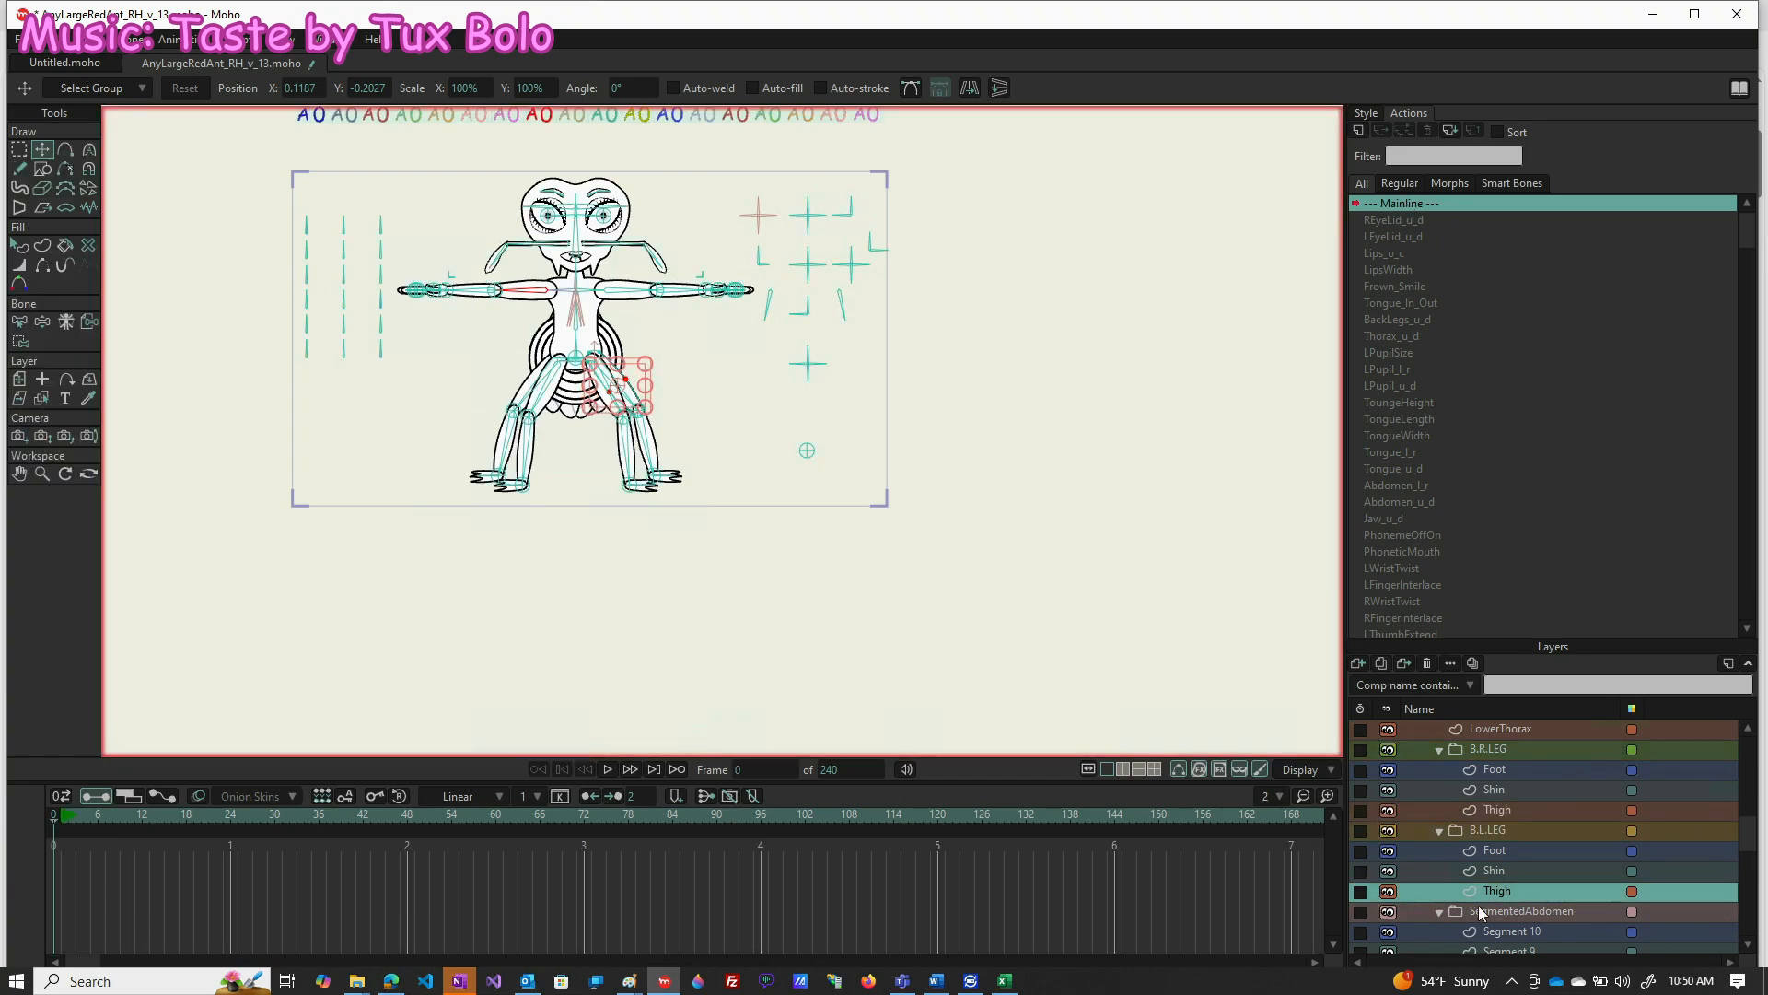
scroll(1501, 783, up, 5)
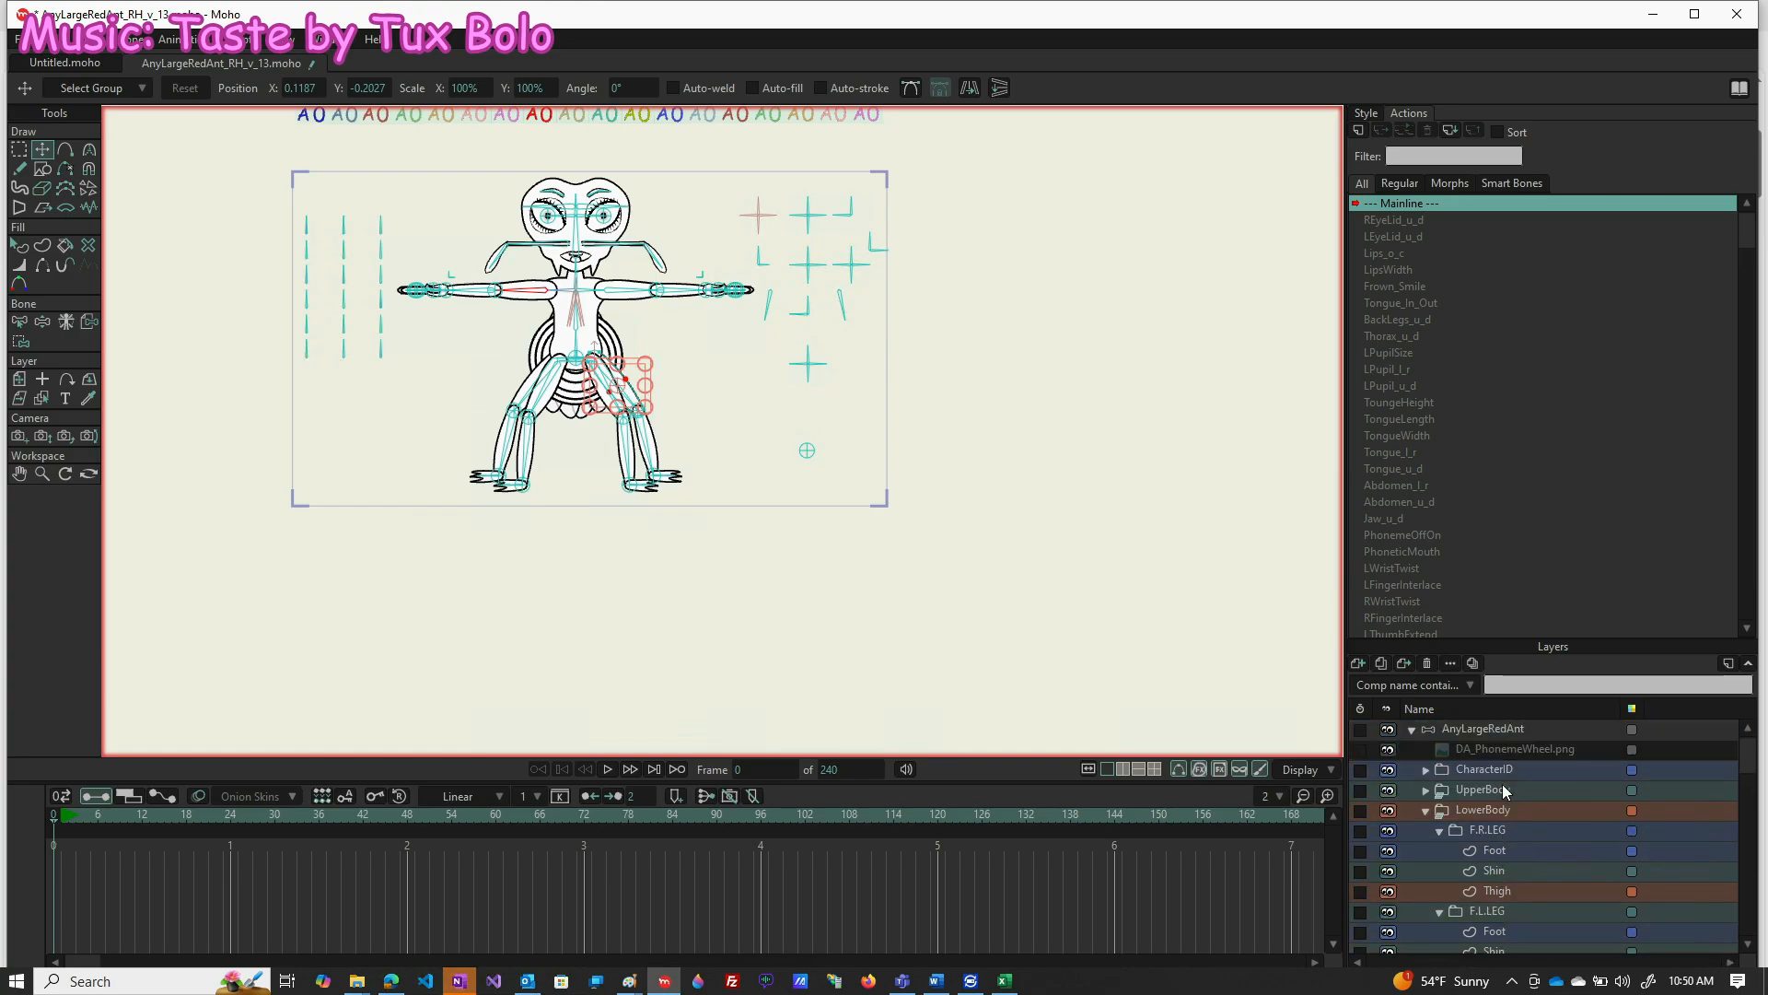
click(1497, 732)
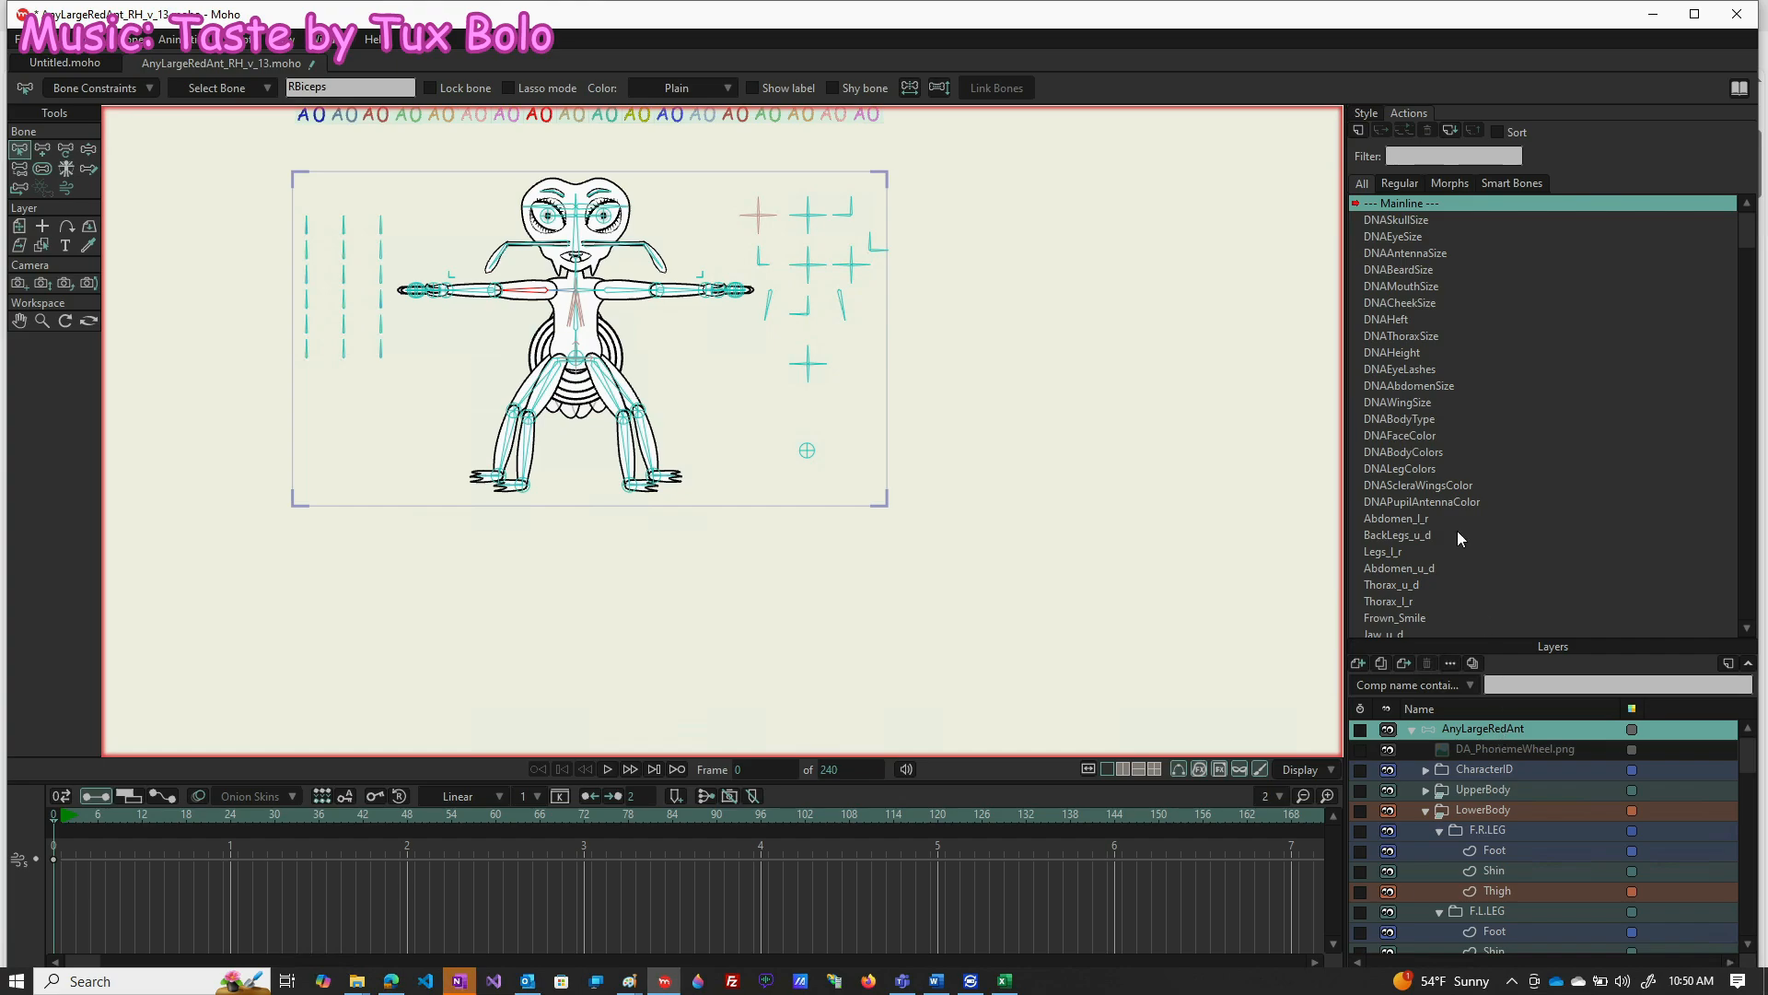
click(1422, 337)
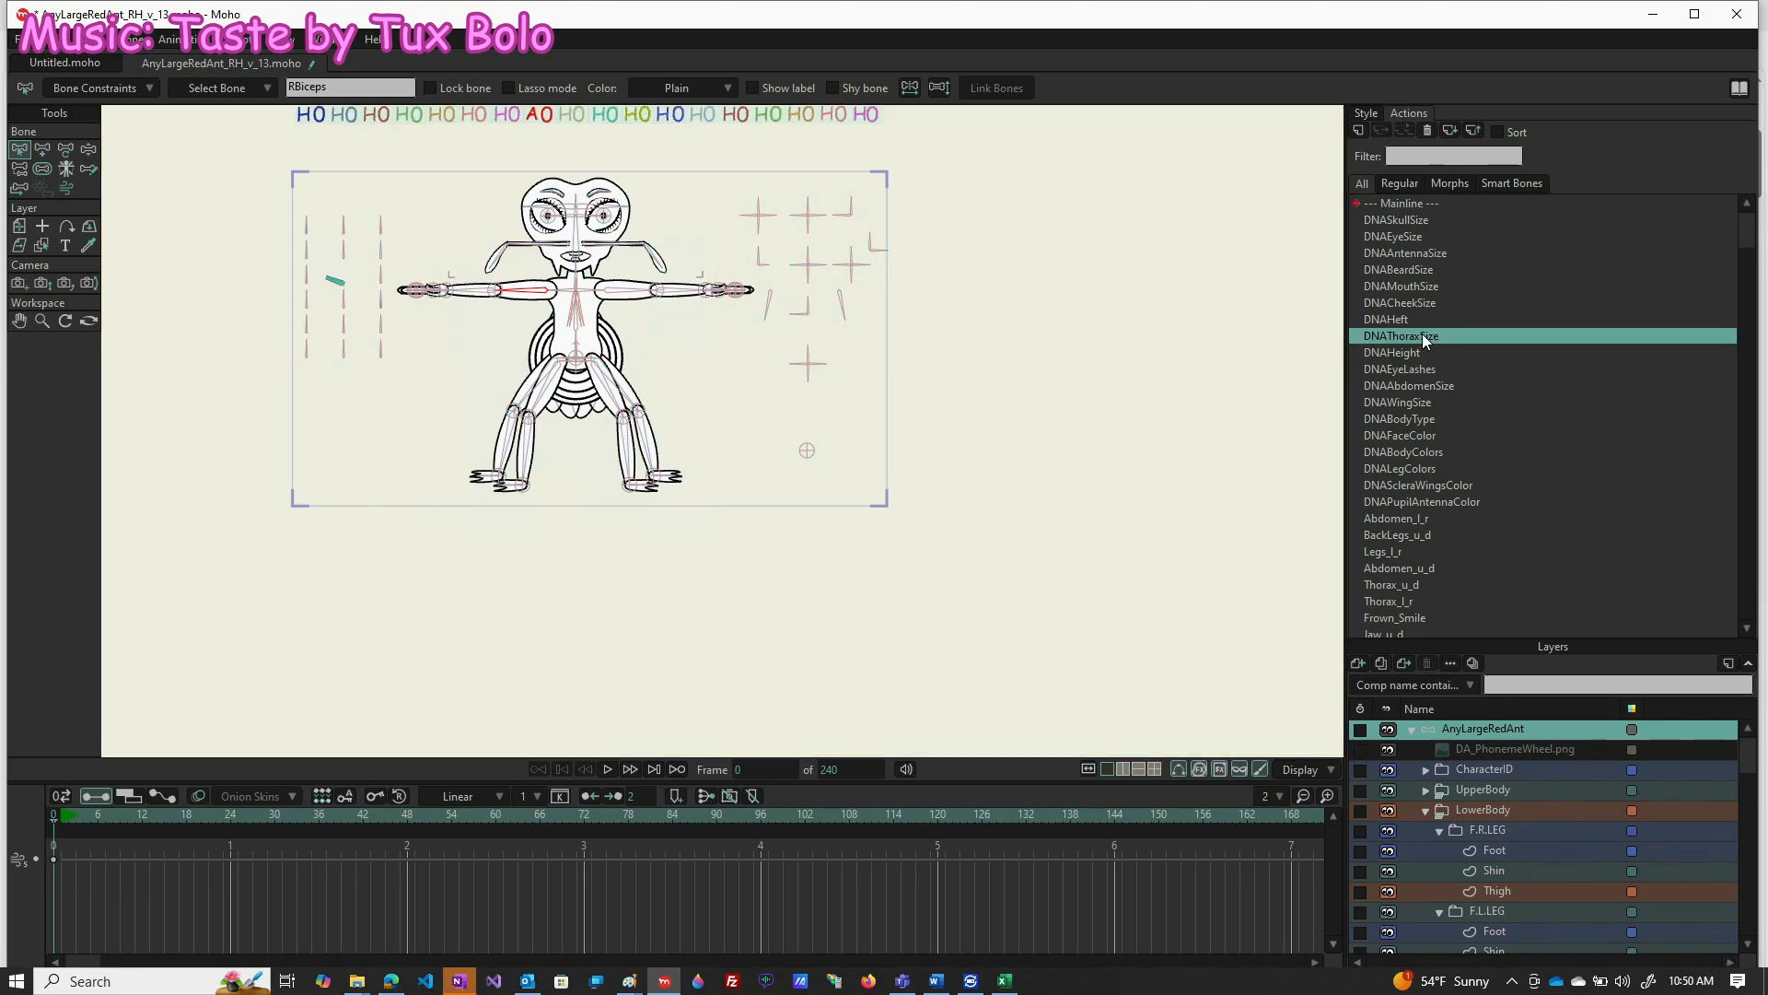
double_click(1422, 333)
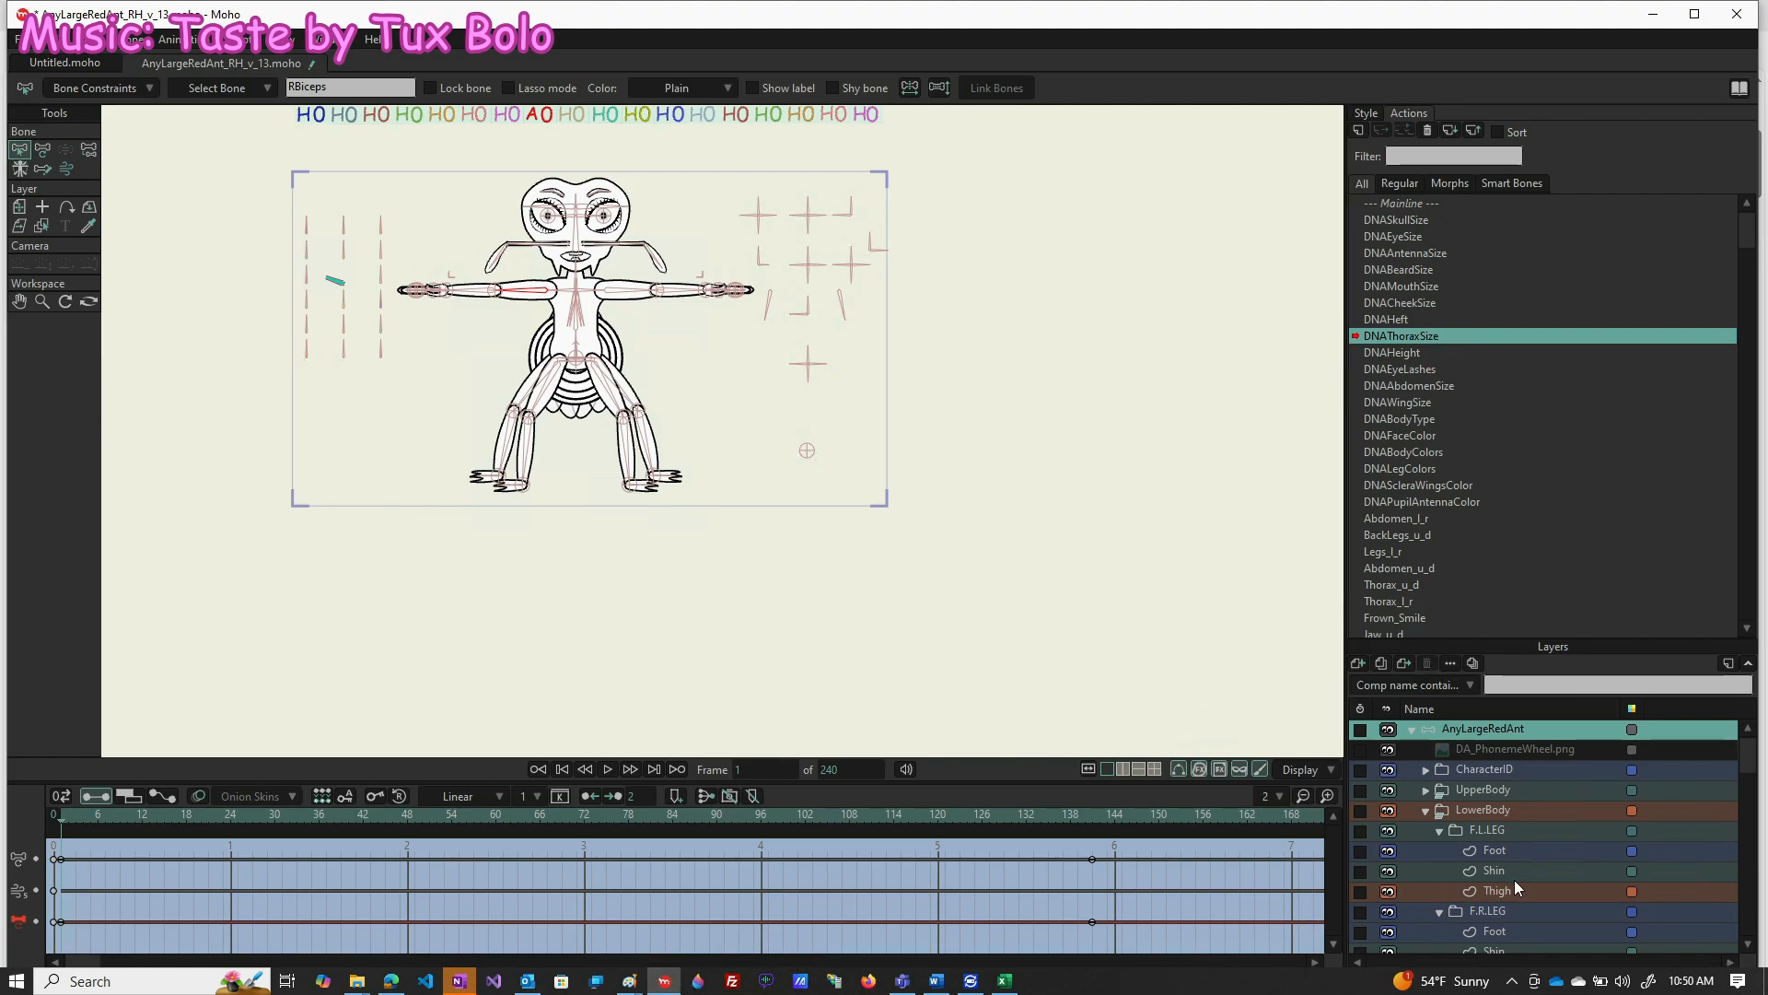
Expand the UpperBody group and select its UpperThorax layer within the DNAThoraxSize action
click(1426, 789)
scroll(1544, 868, down, 3)
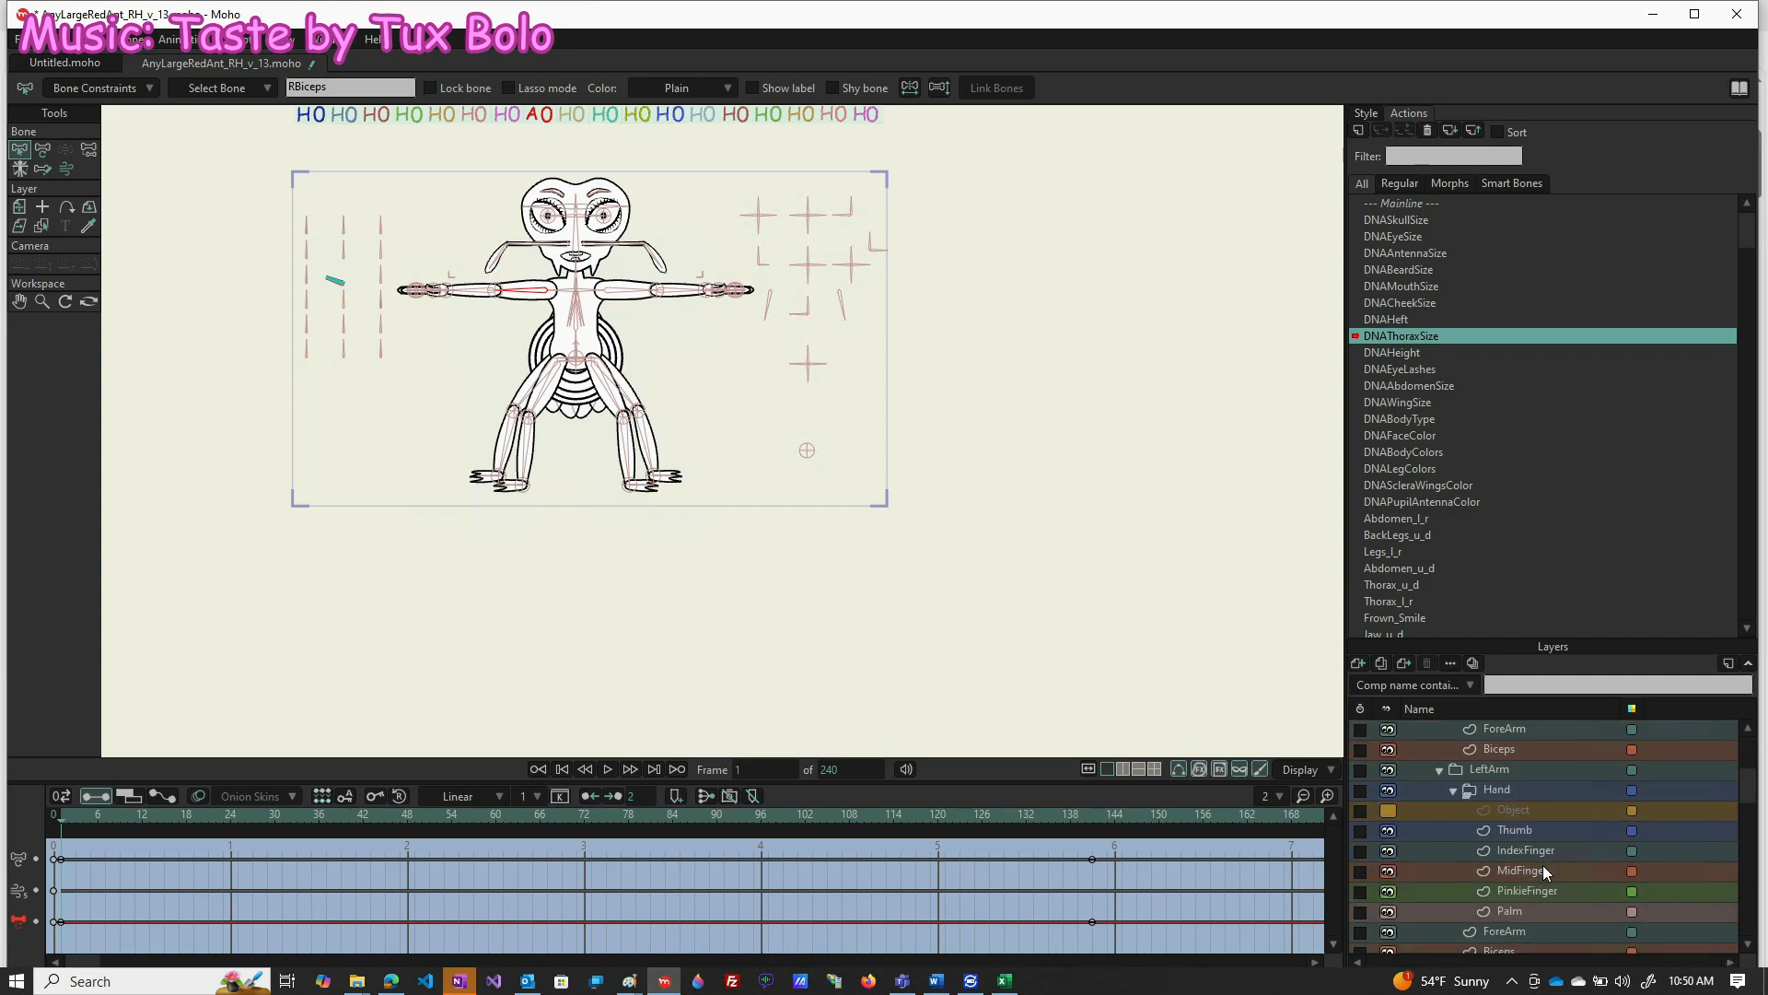
scroll(1544, 867, down, 4)
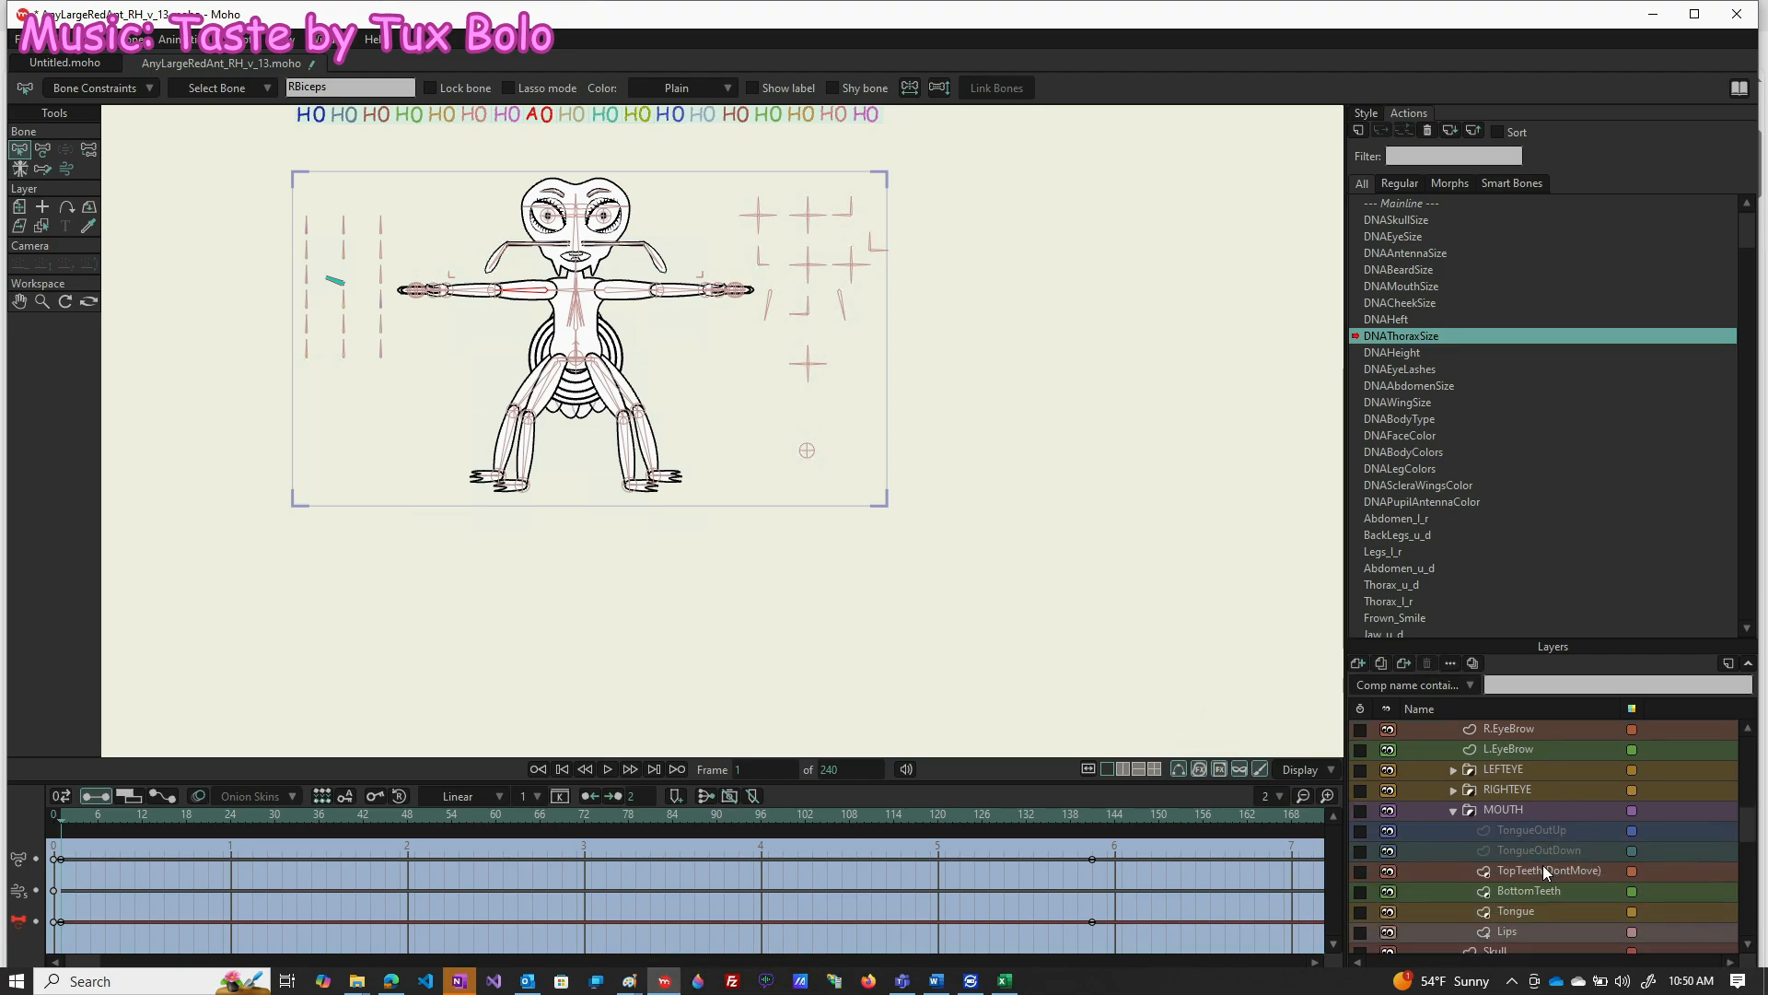
scroll(1545, 872, down, 1)
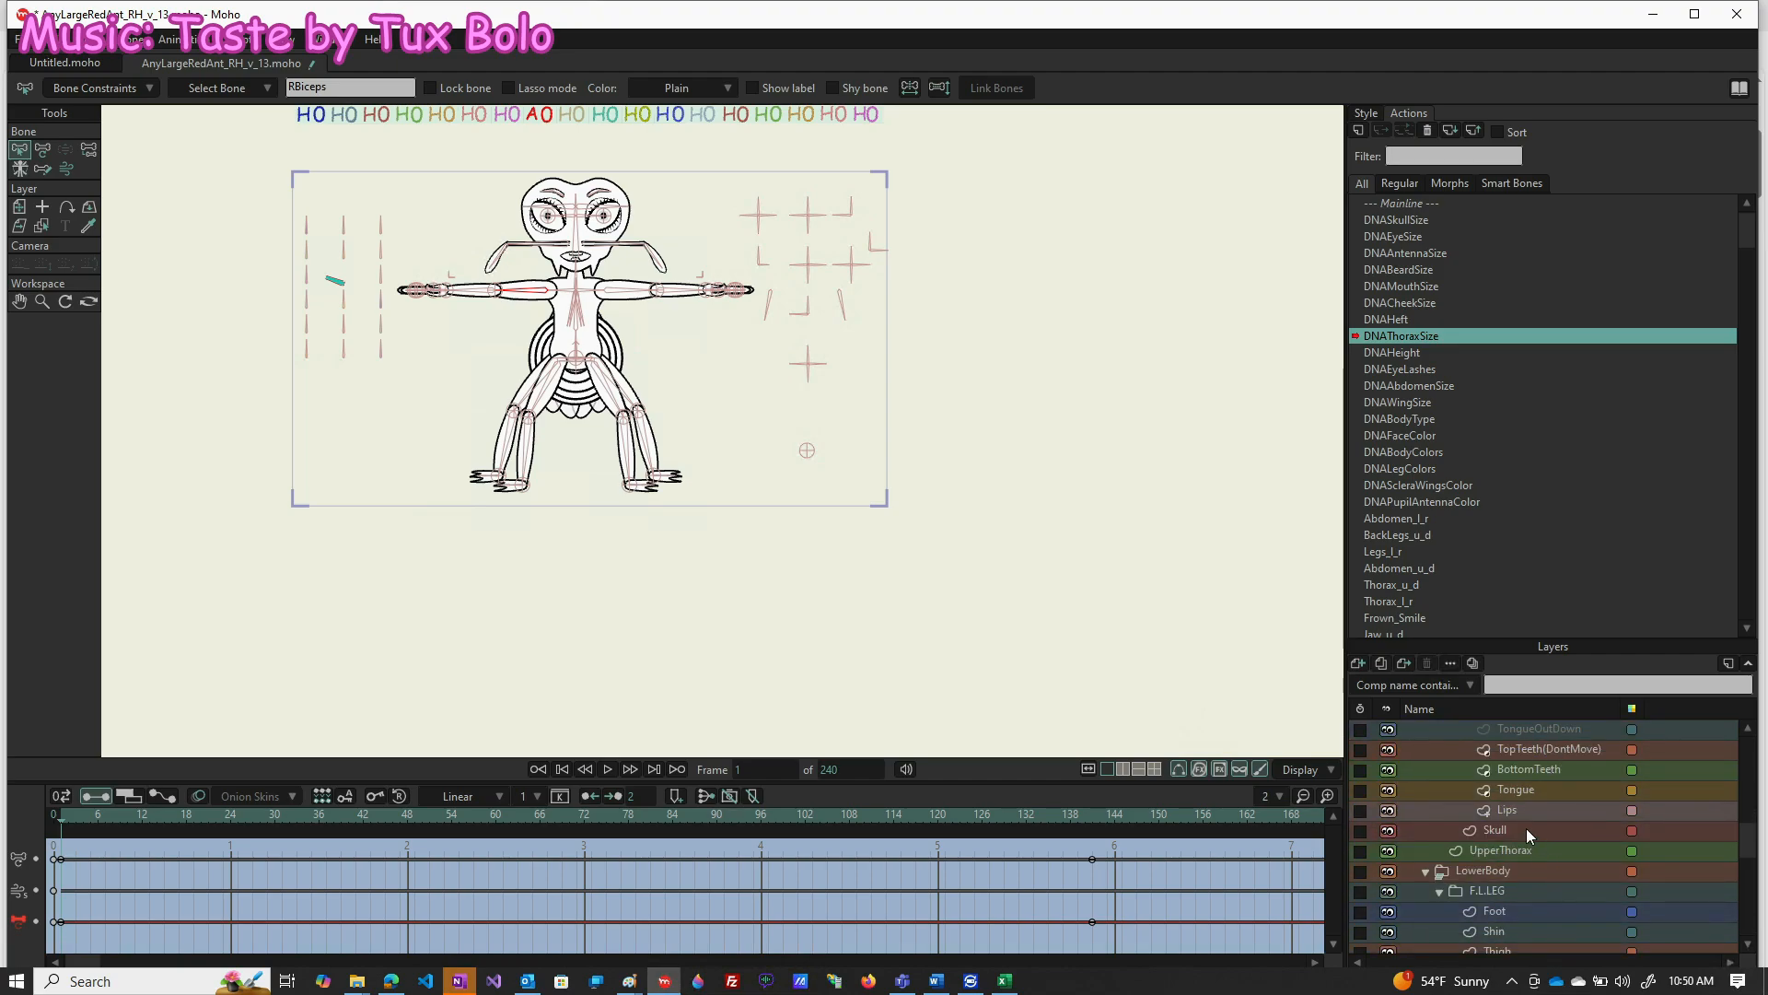
click(1520, 846)
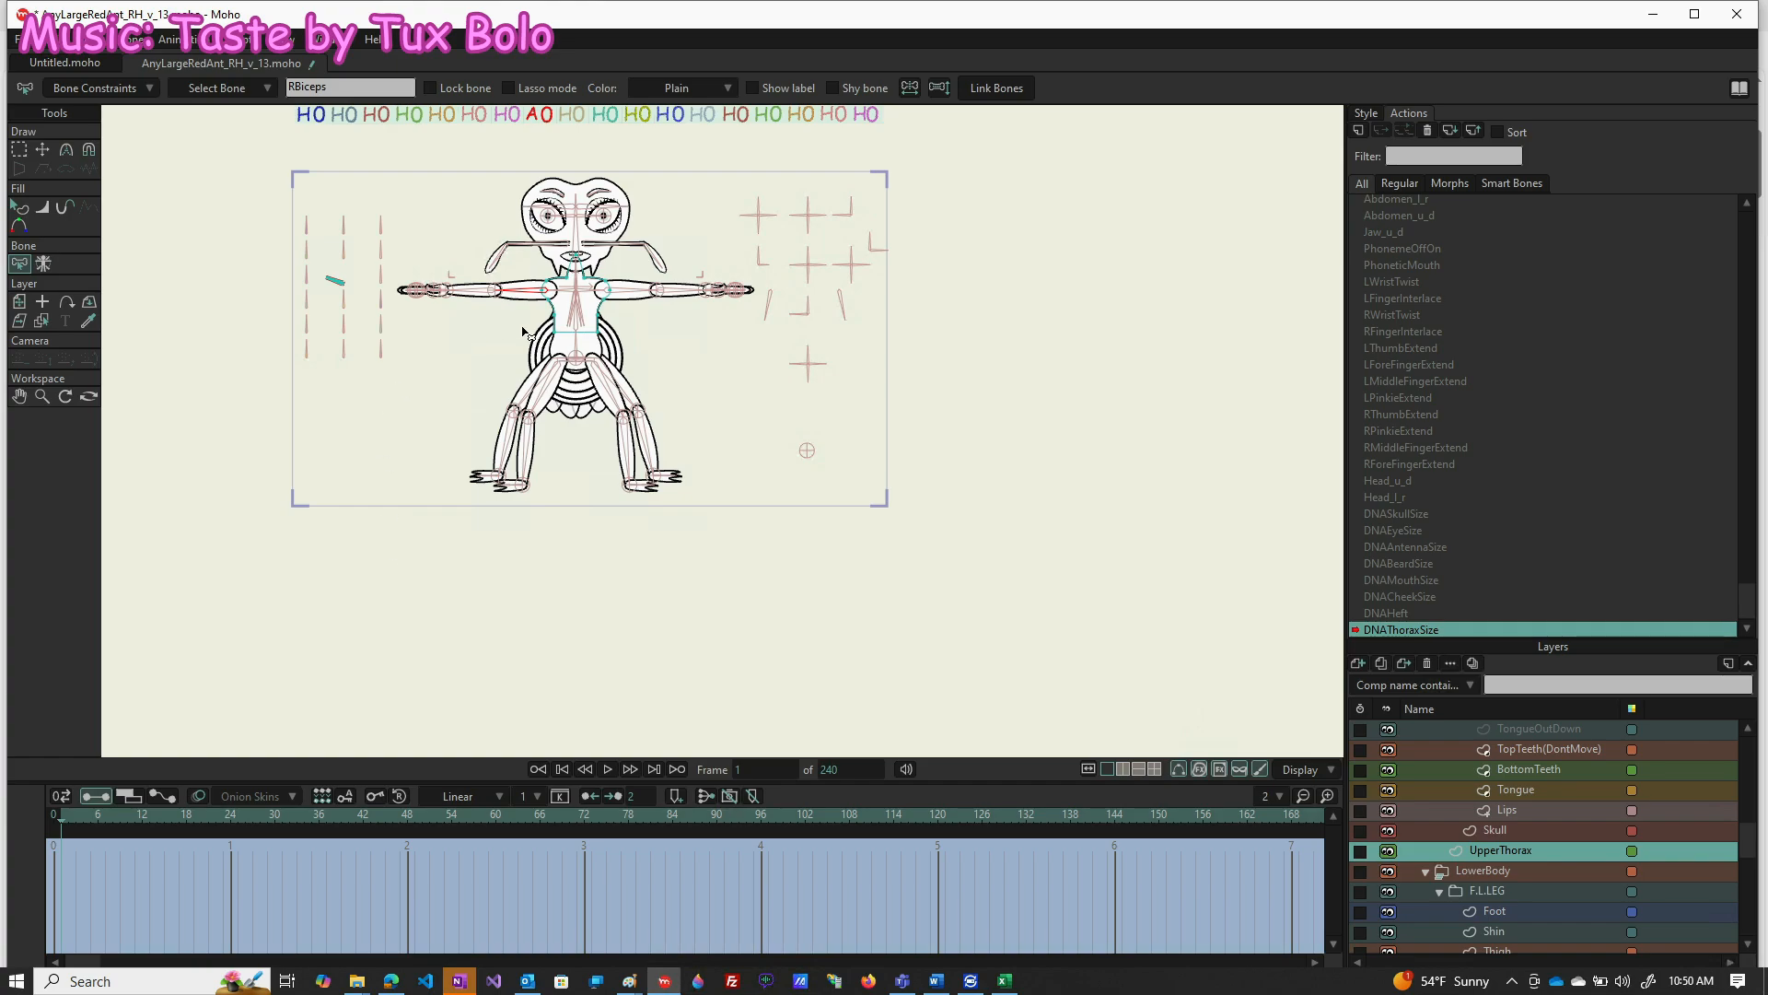
Select the UpperThorax's shoulder and torso side points and scale them narrower horizontally at frame 1
scroll(571, 314, up, 5)
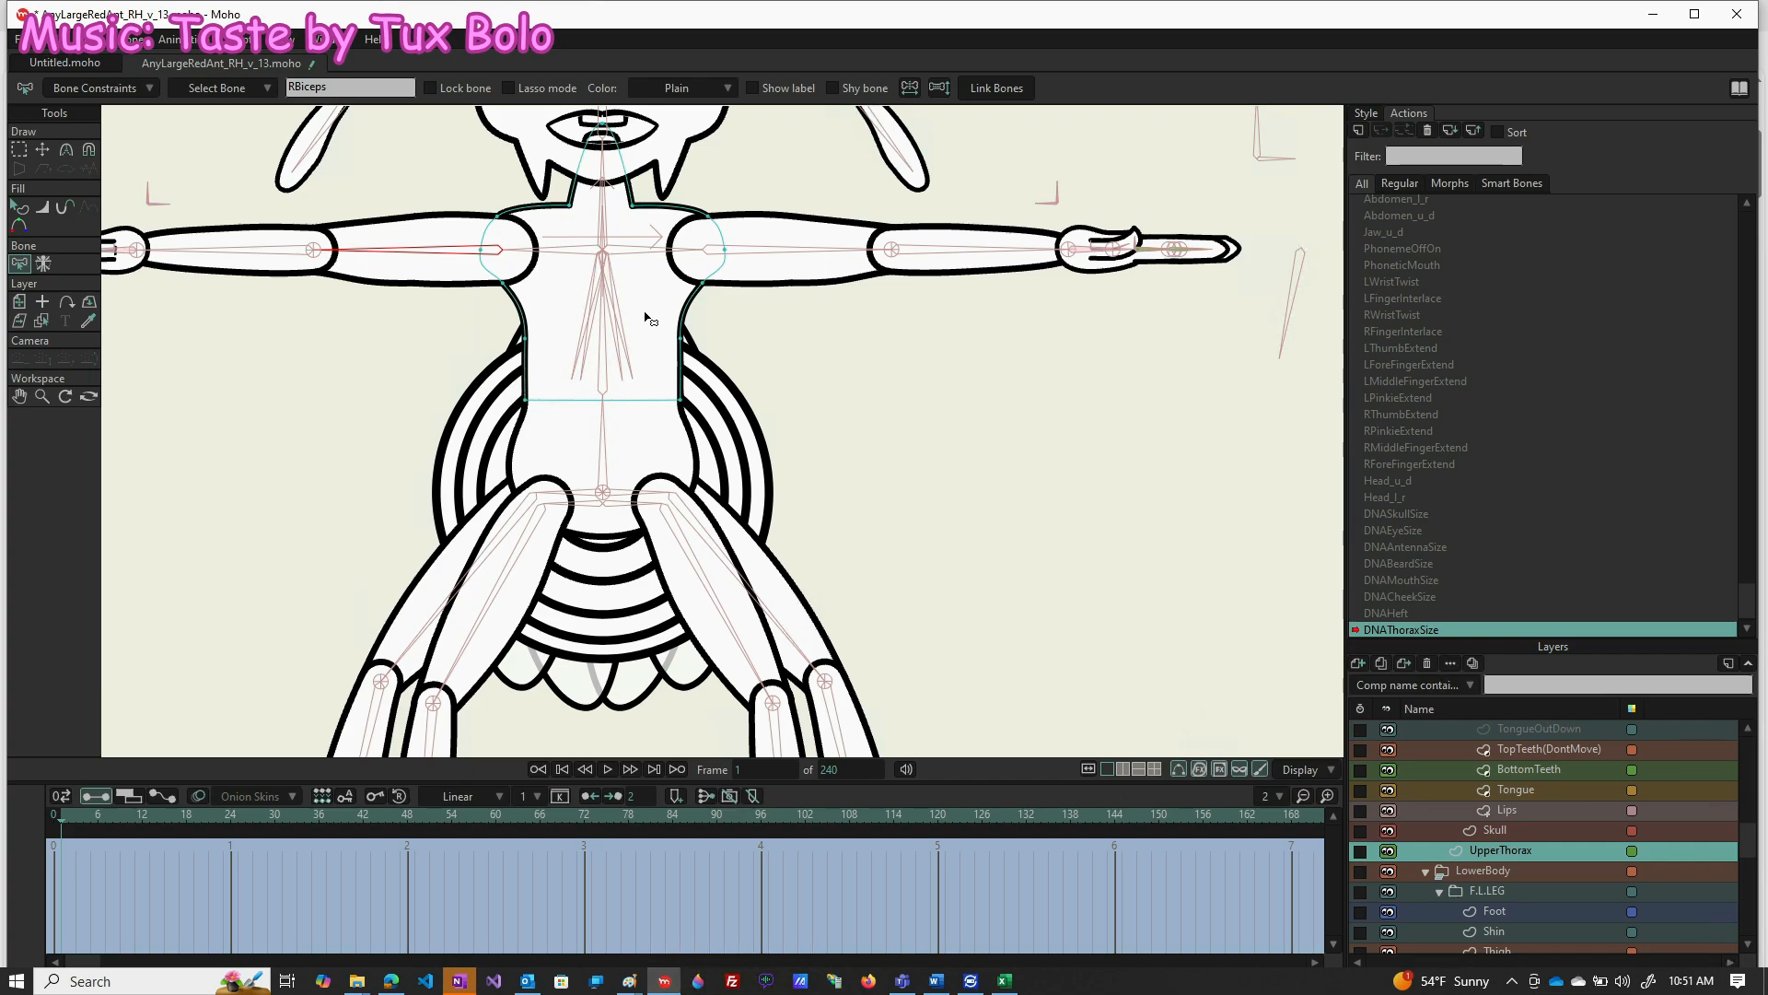
scroll(650, 318, down, 3)
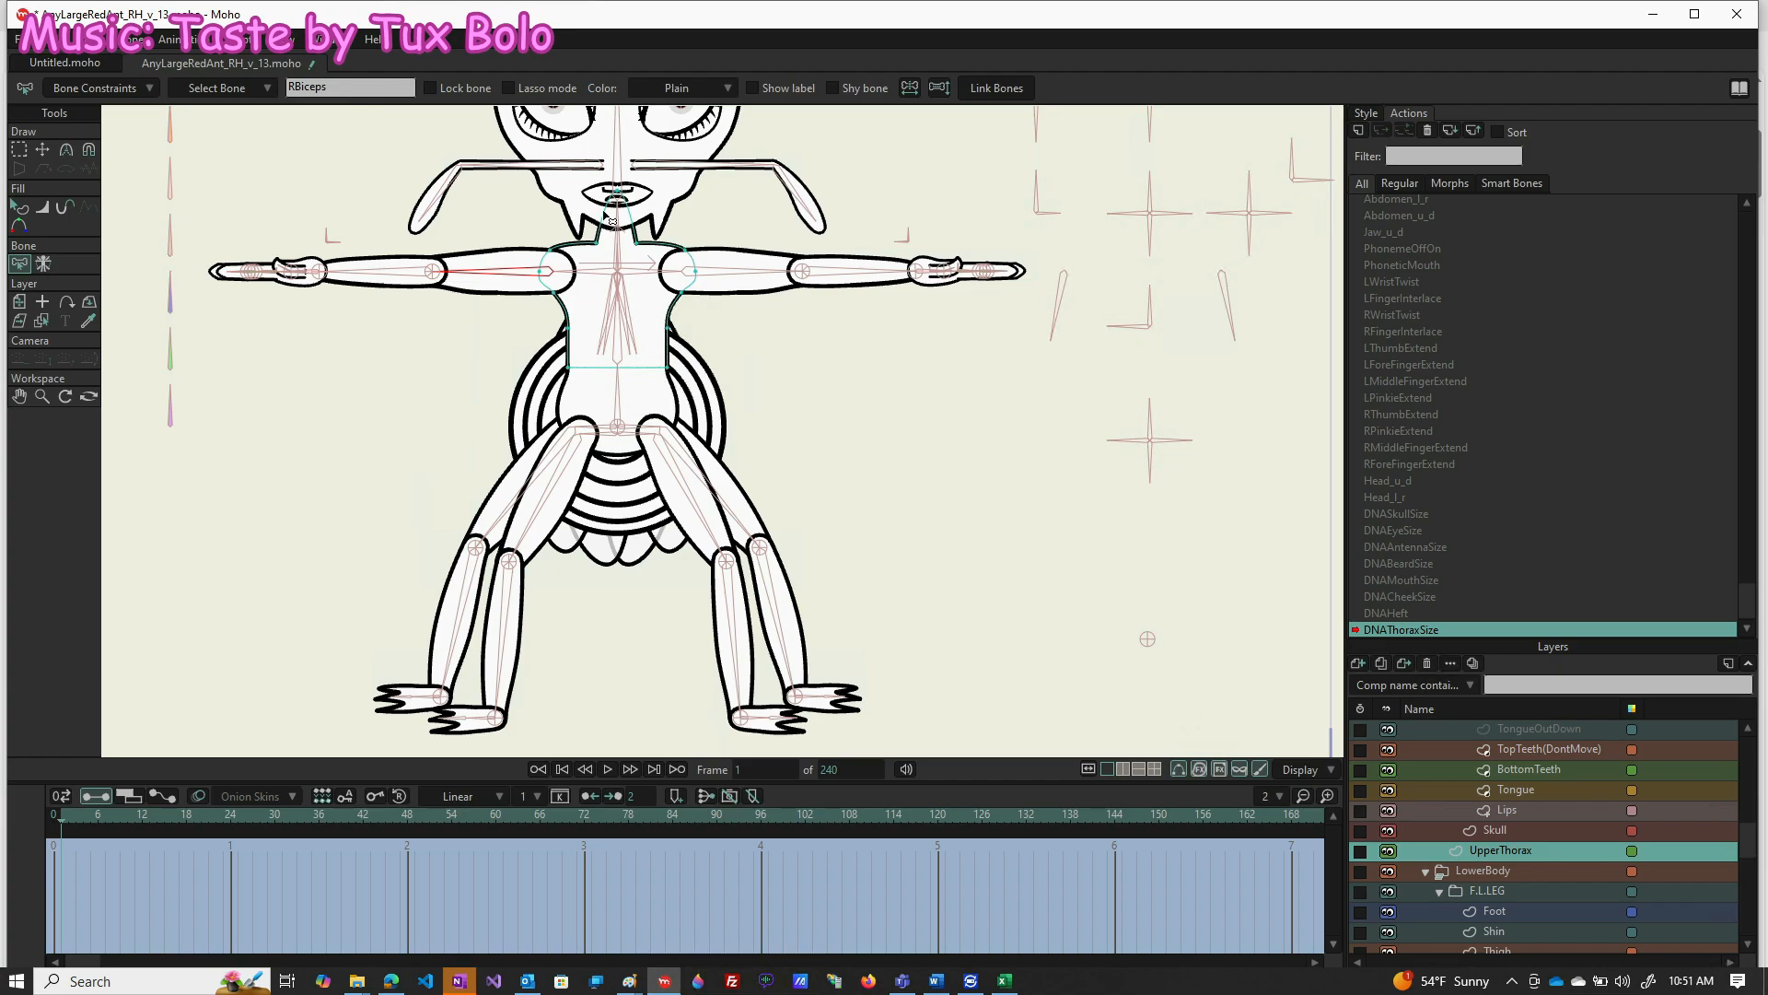
scroll(610, 220, up, 3)
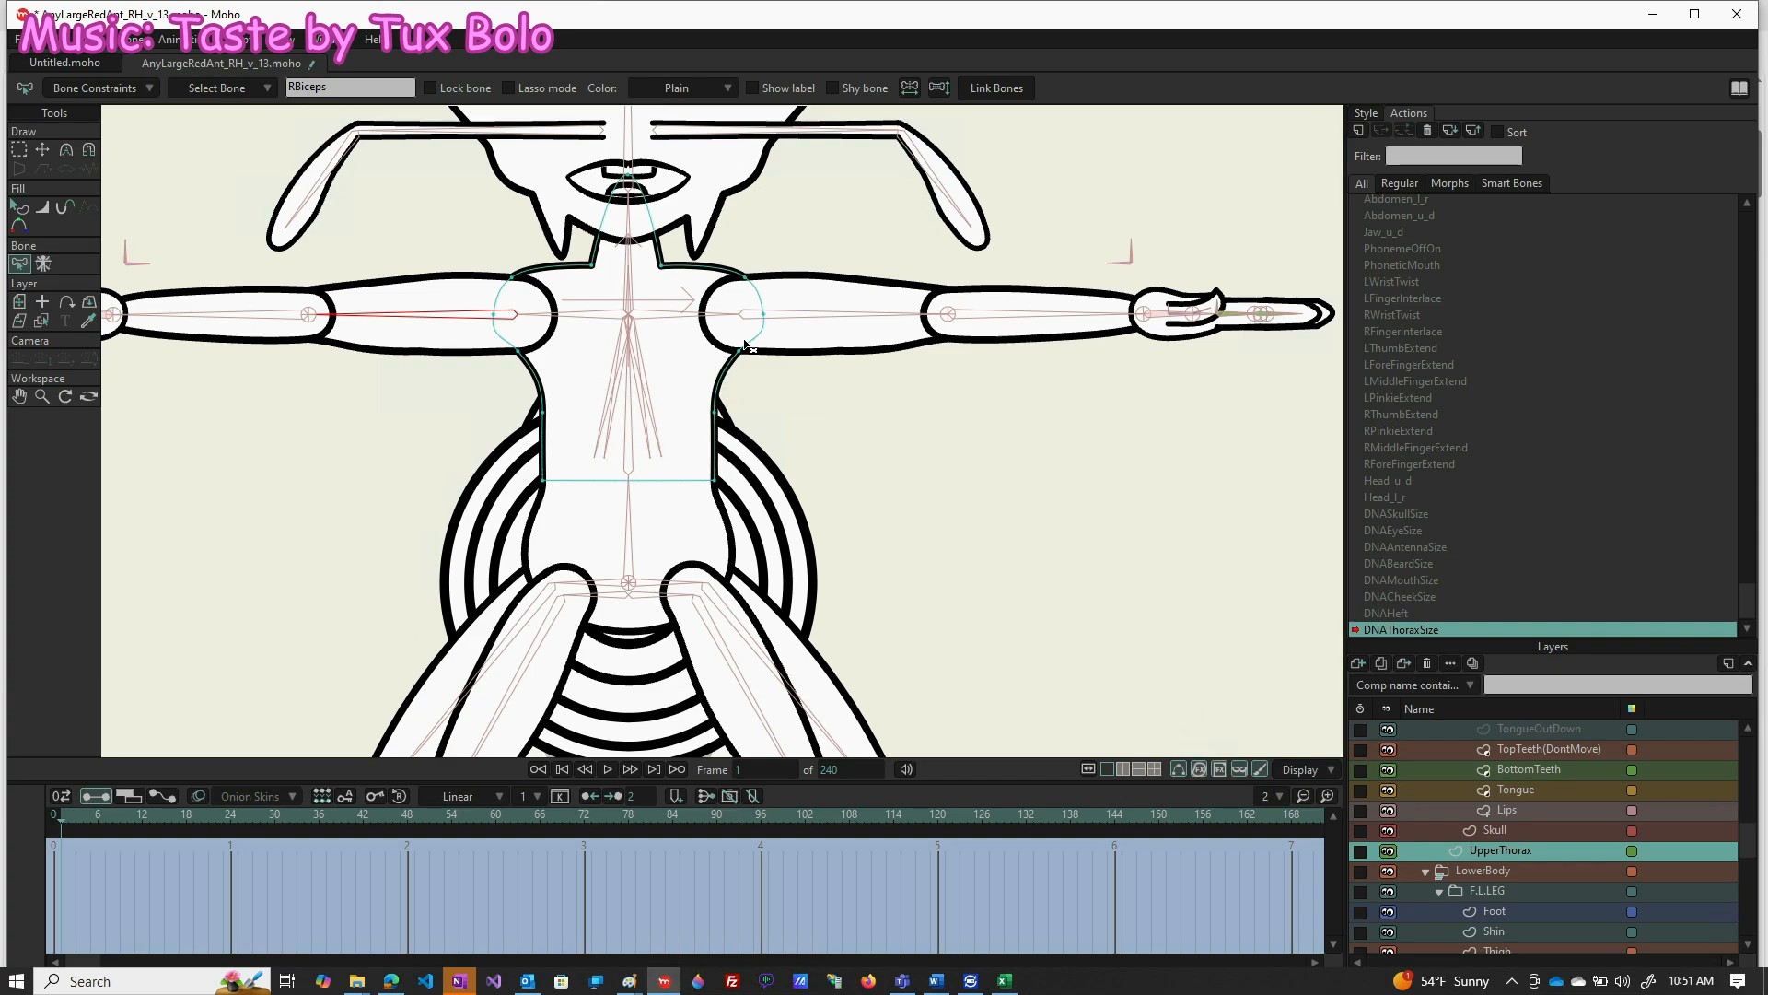
key(g)
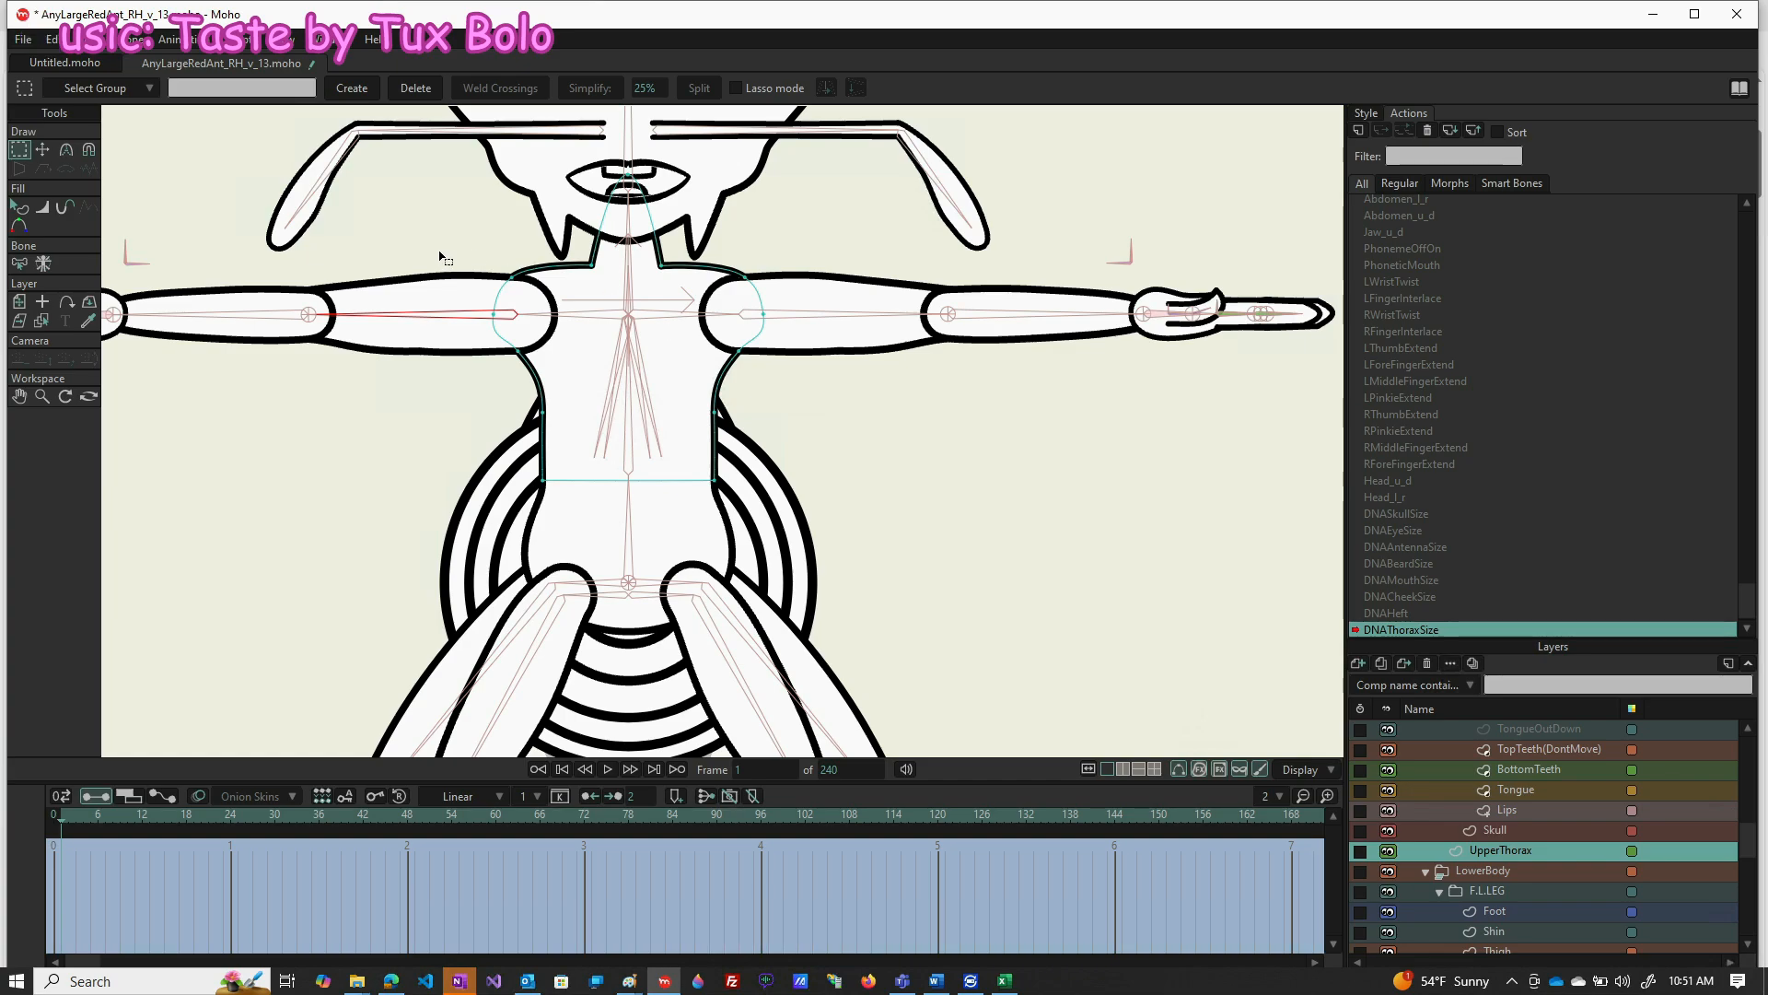
drag(608, 359, 827, 499)
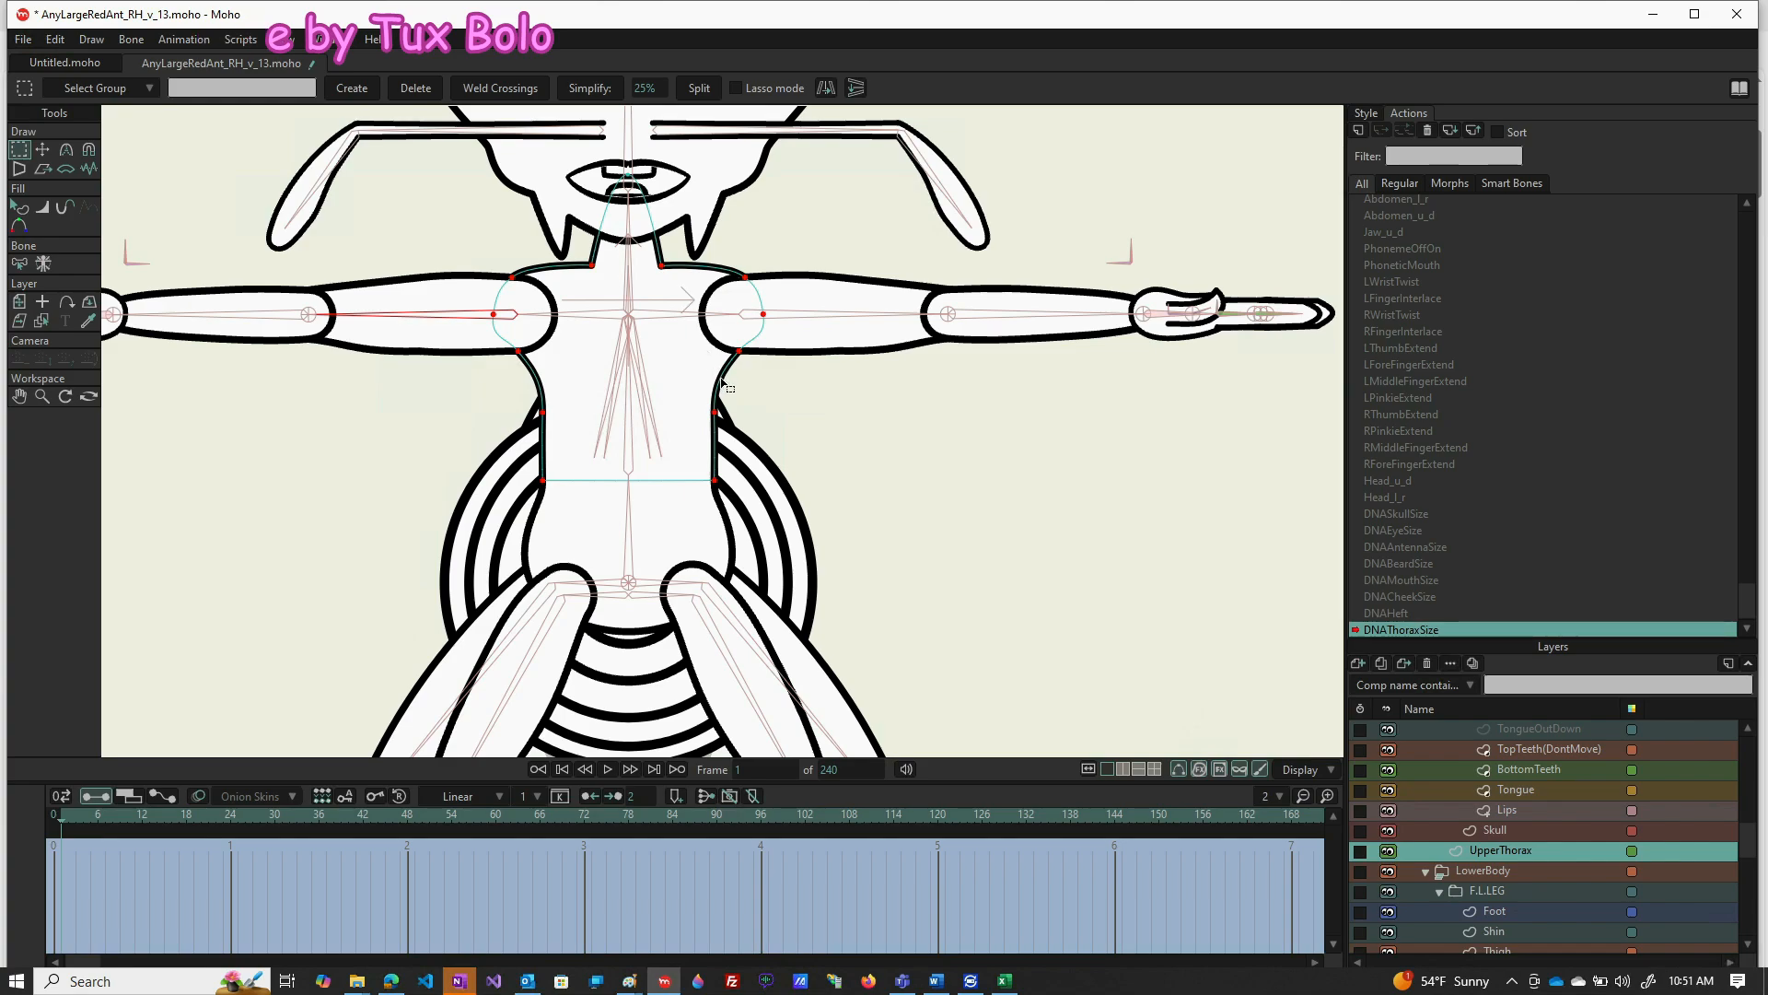
key(t)
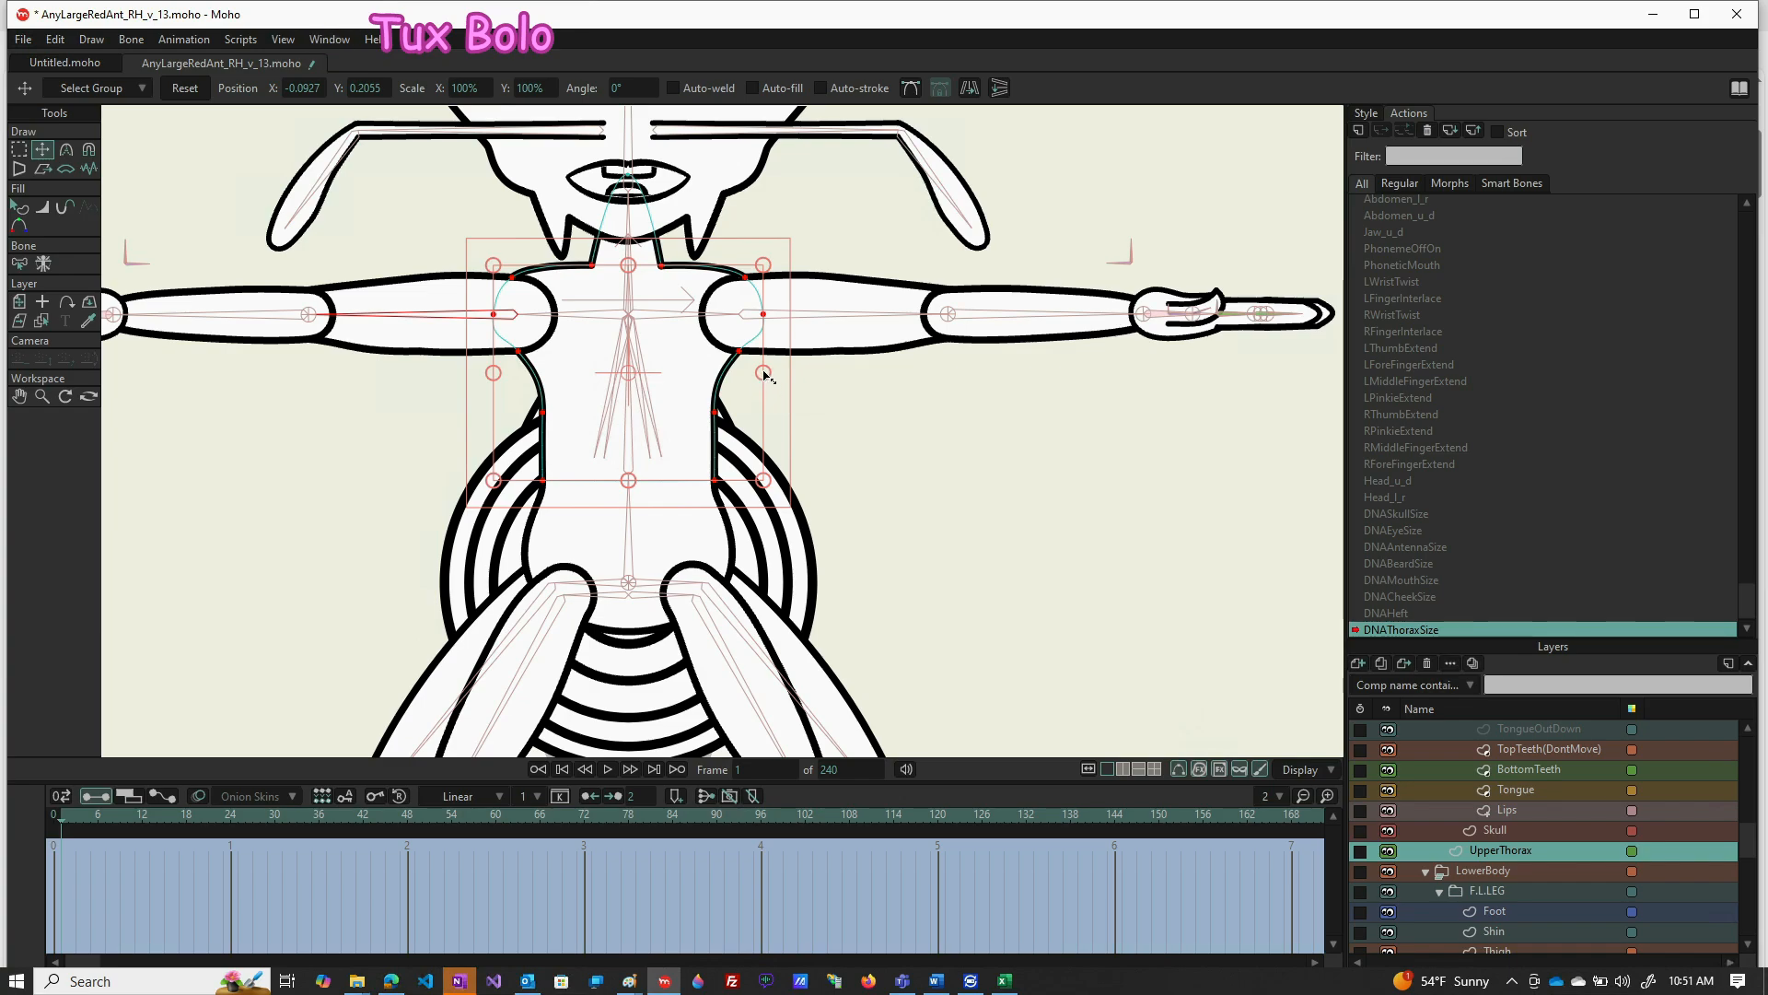
drag(763, 373, 728, 373)
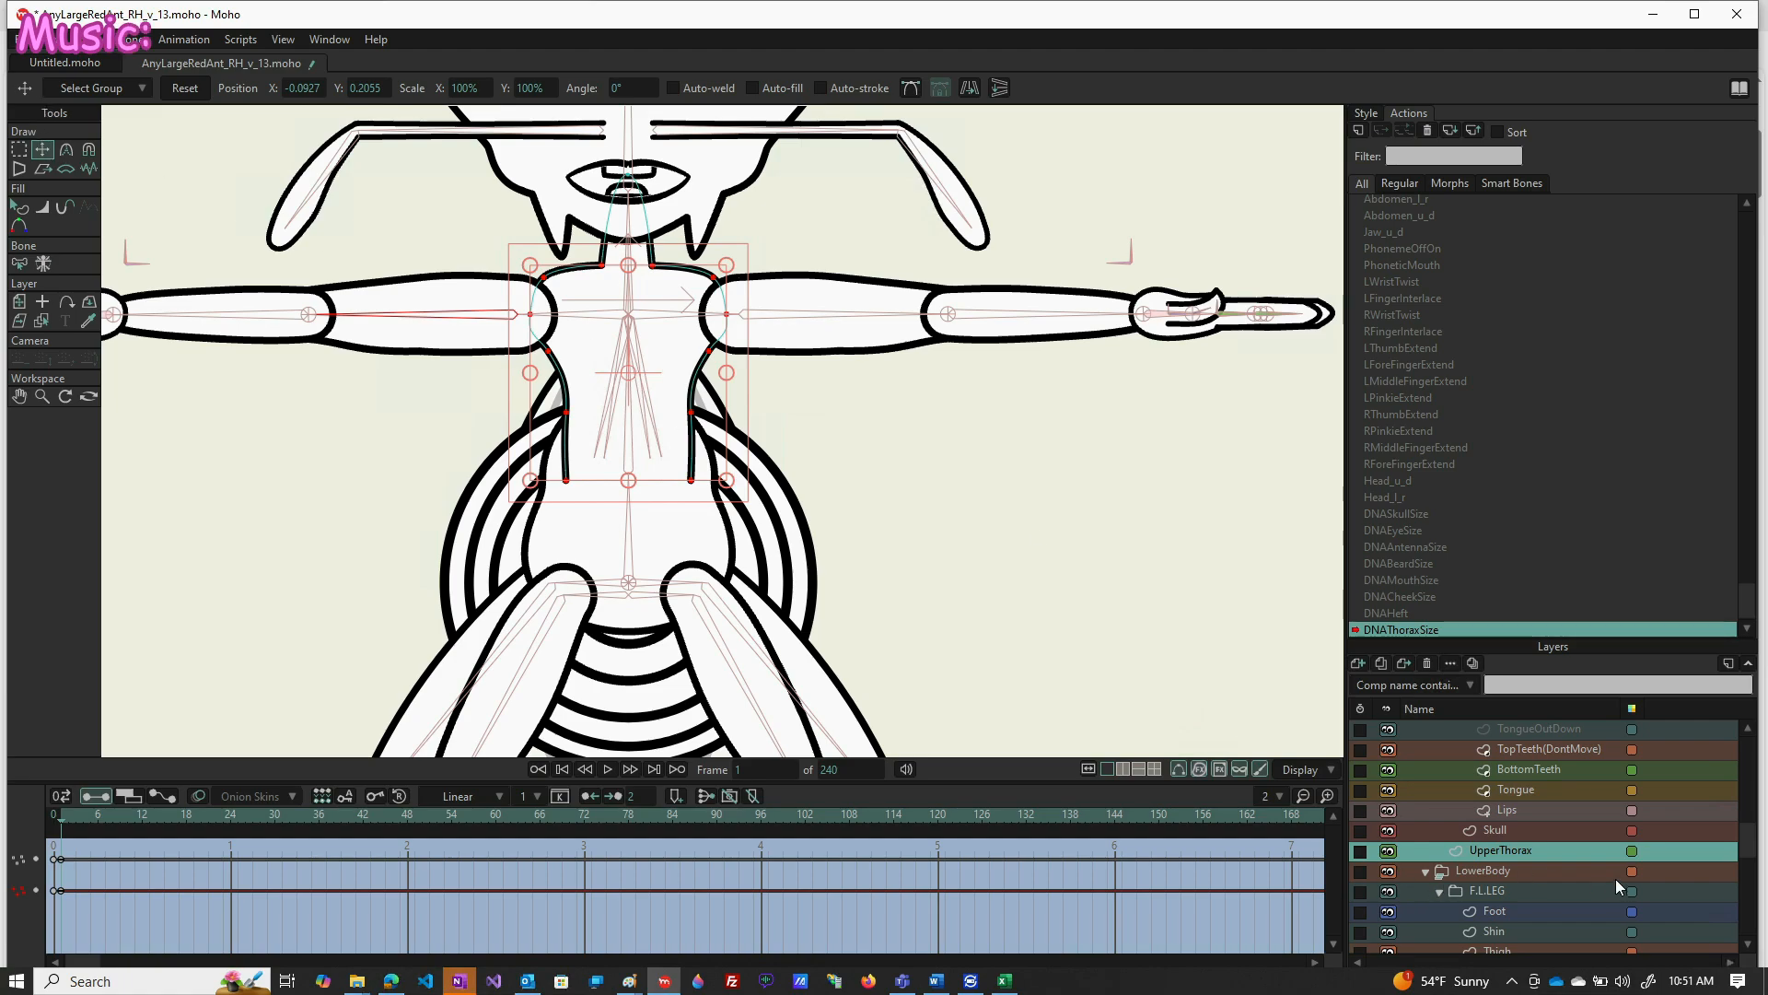
On the AnyLargeRedAnt layer, select both shoulder bones and scale them to 74% at frame 1
scroll(1615, 878, up, 5)
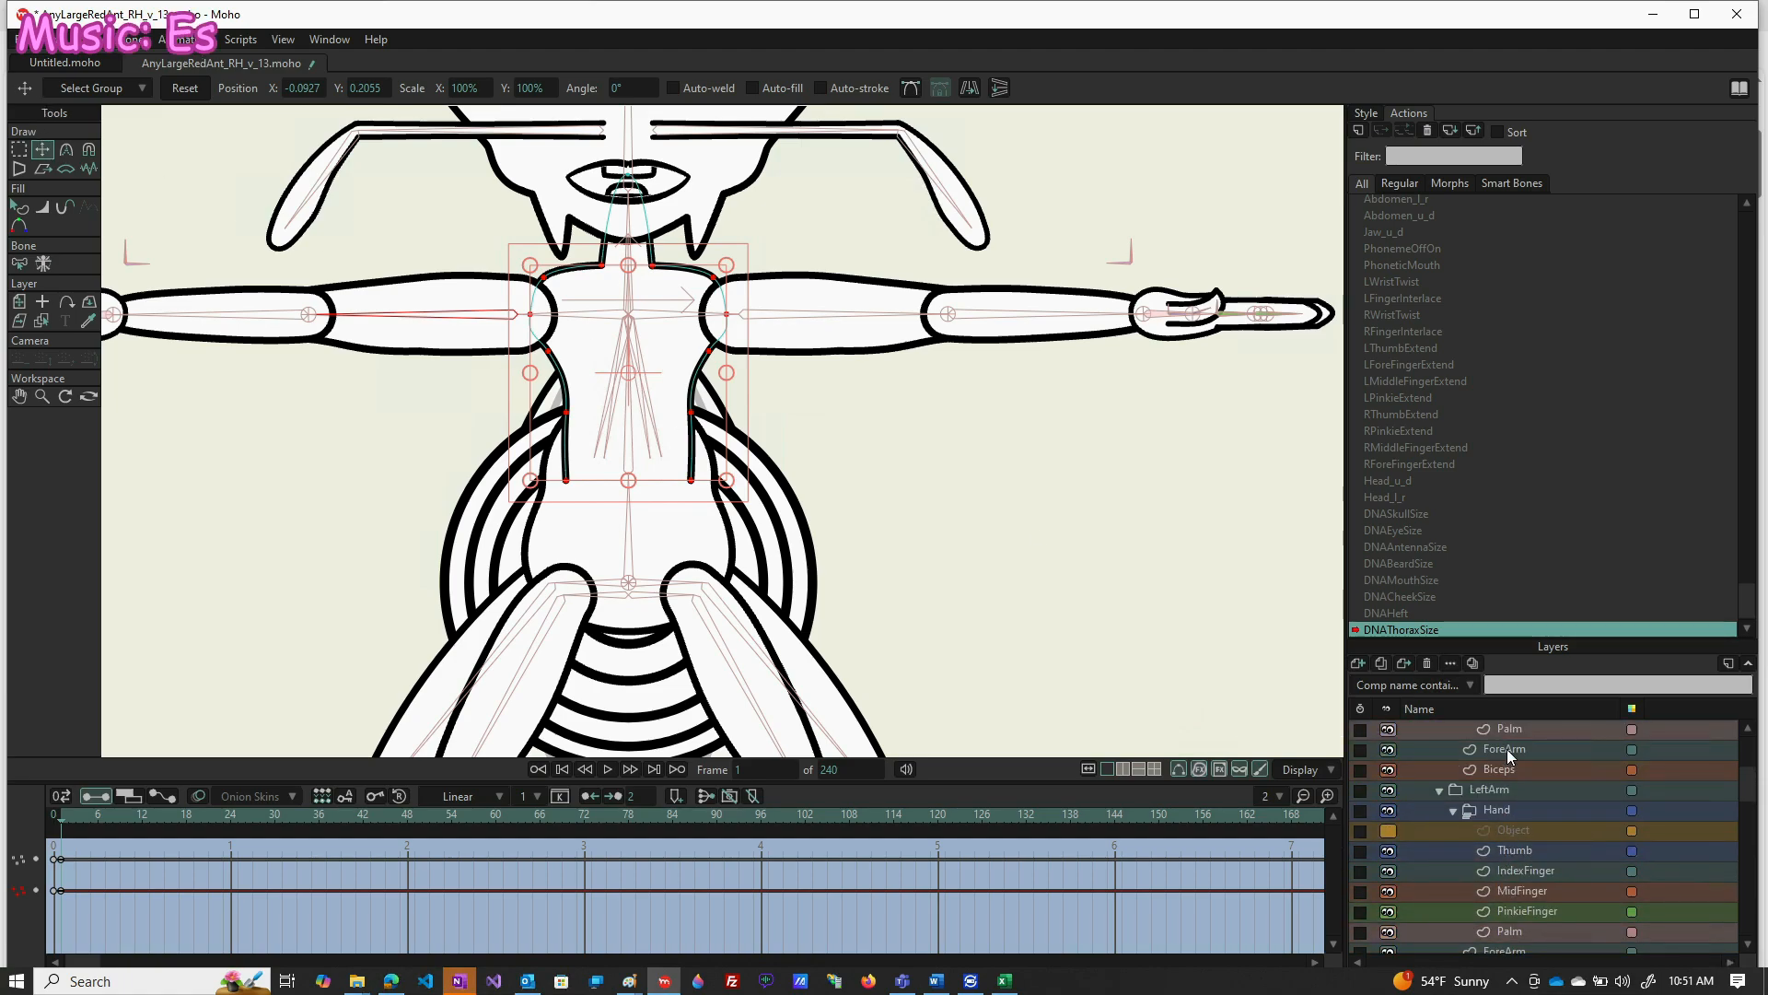
scroll(1507, 749, up, 4)
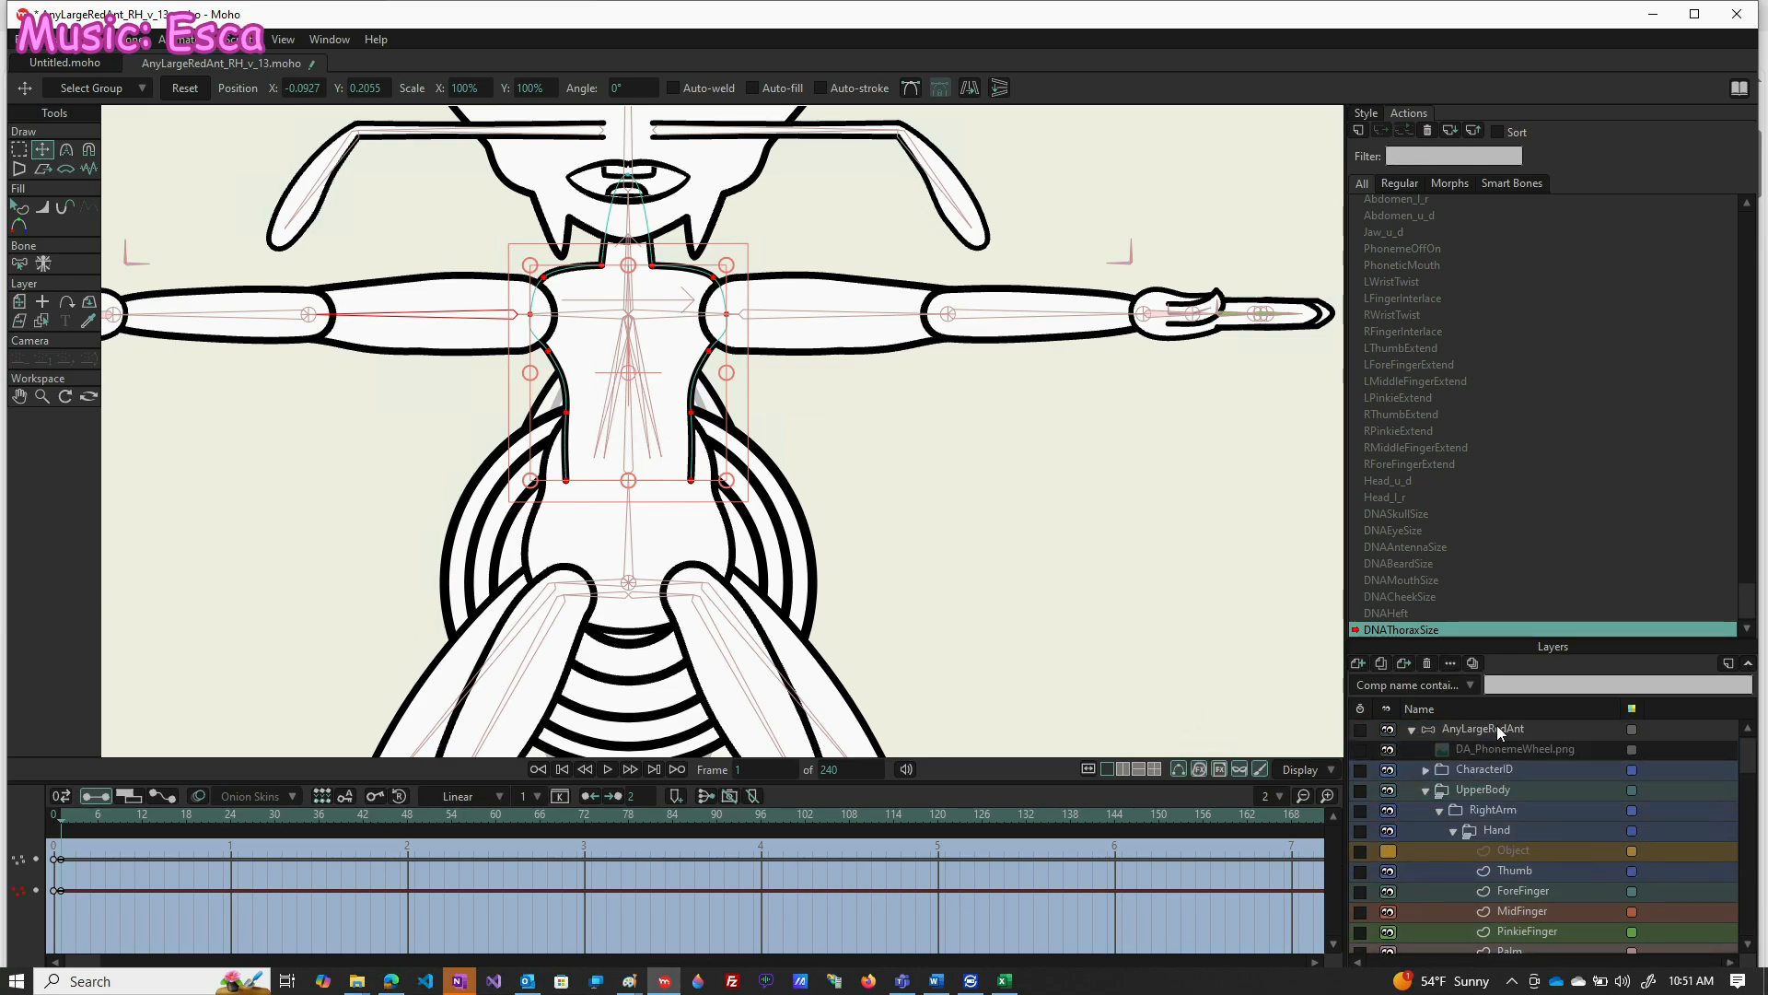
click(1496, 727)
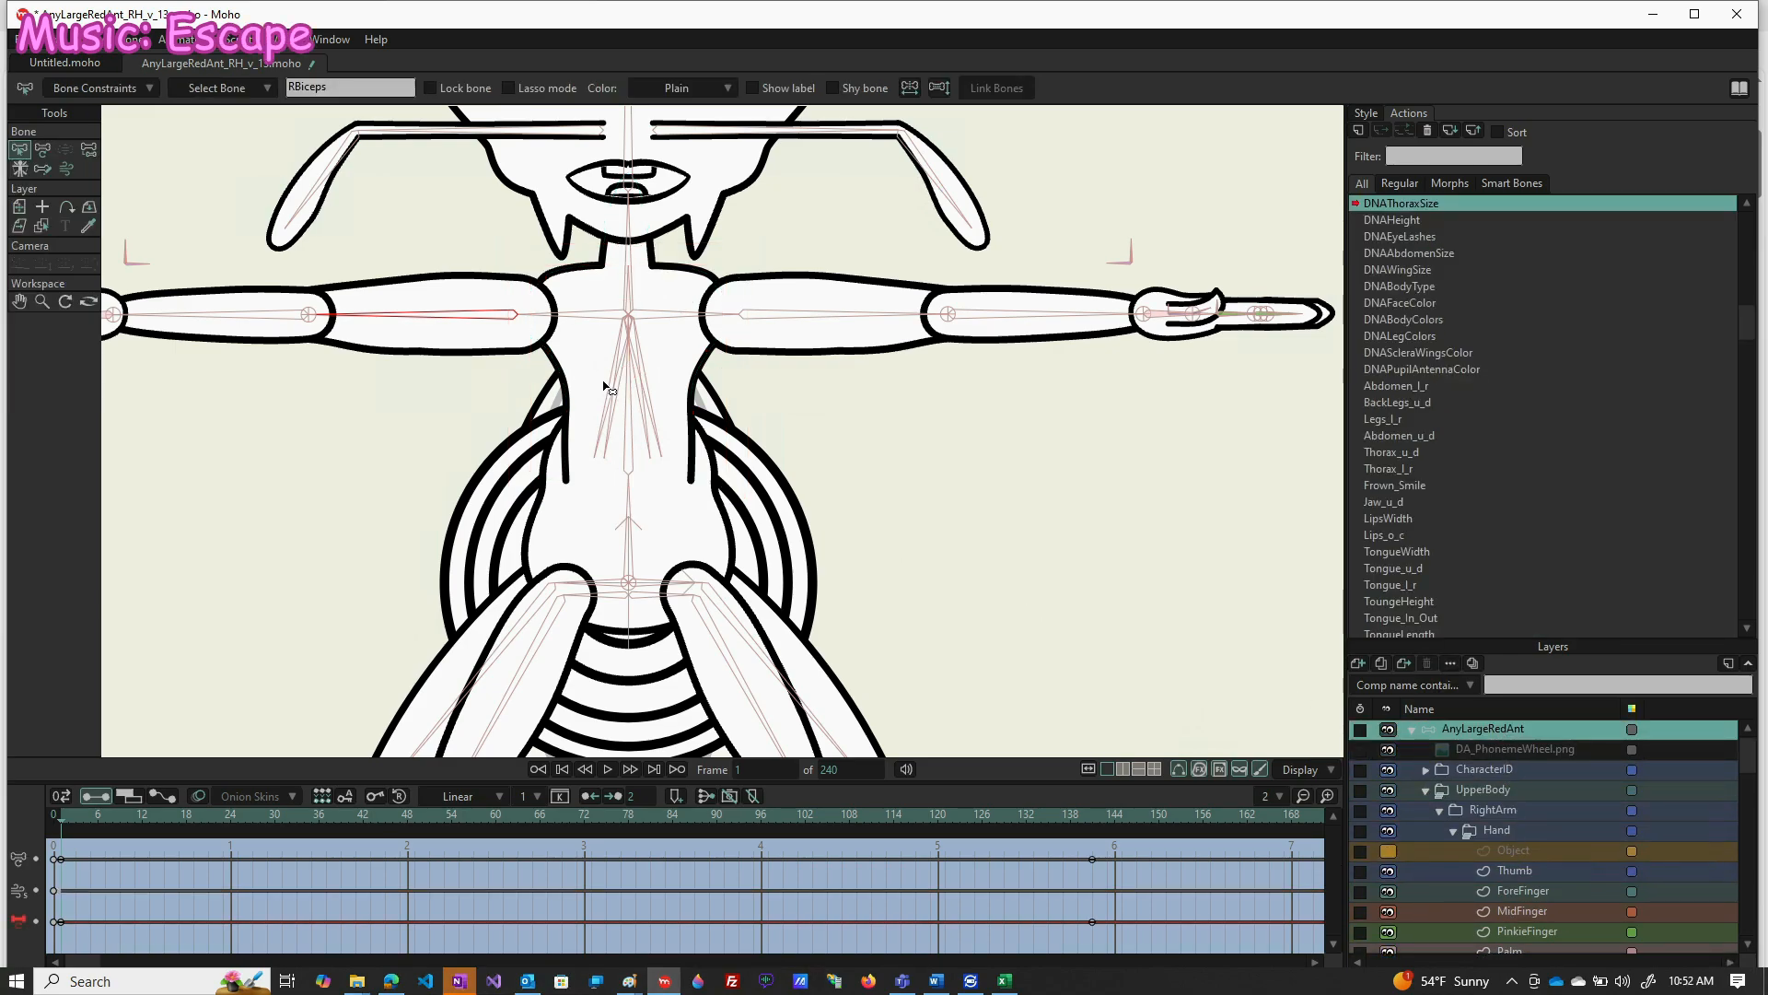
click(589, 319)
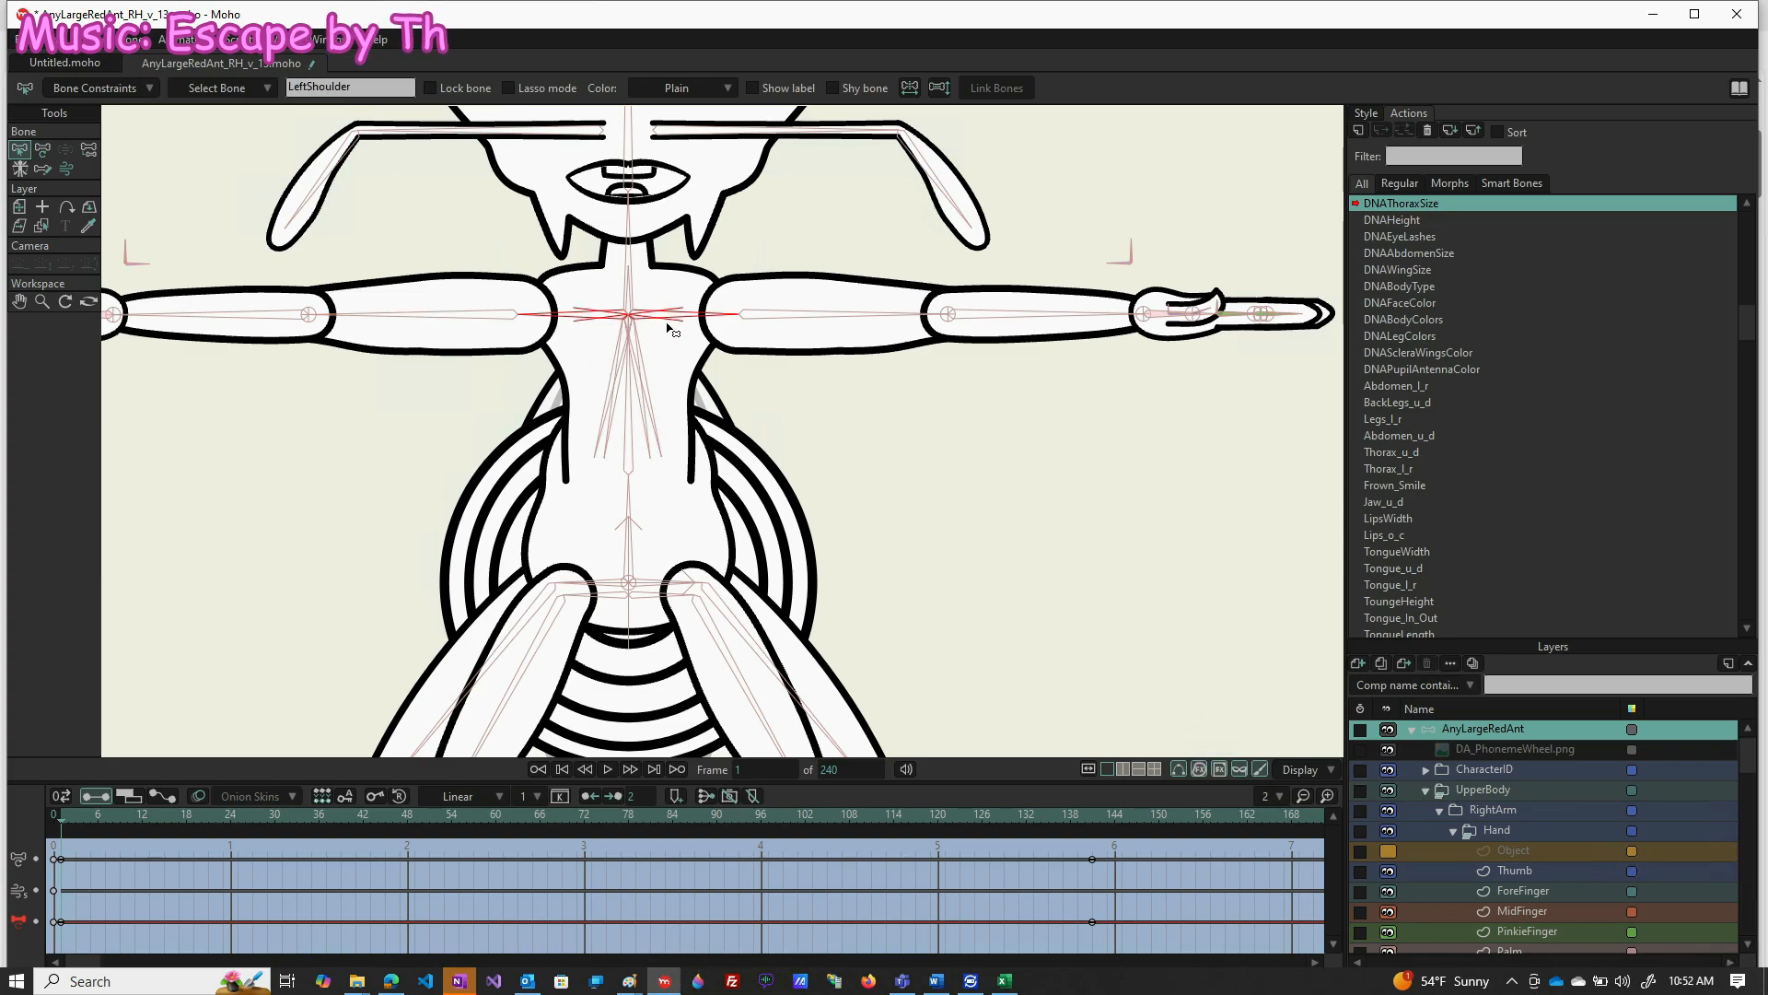
key(t)
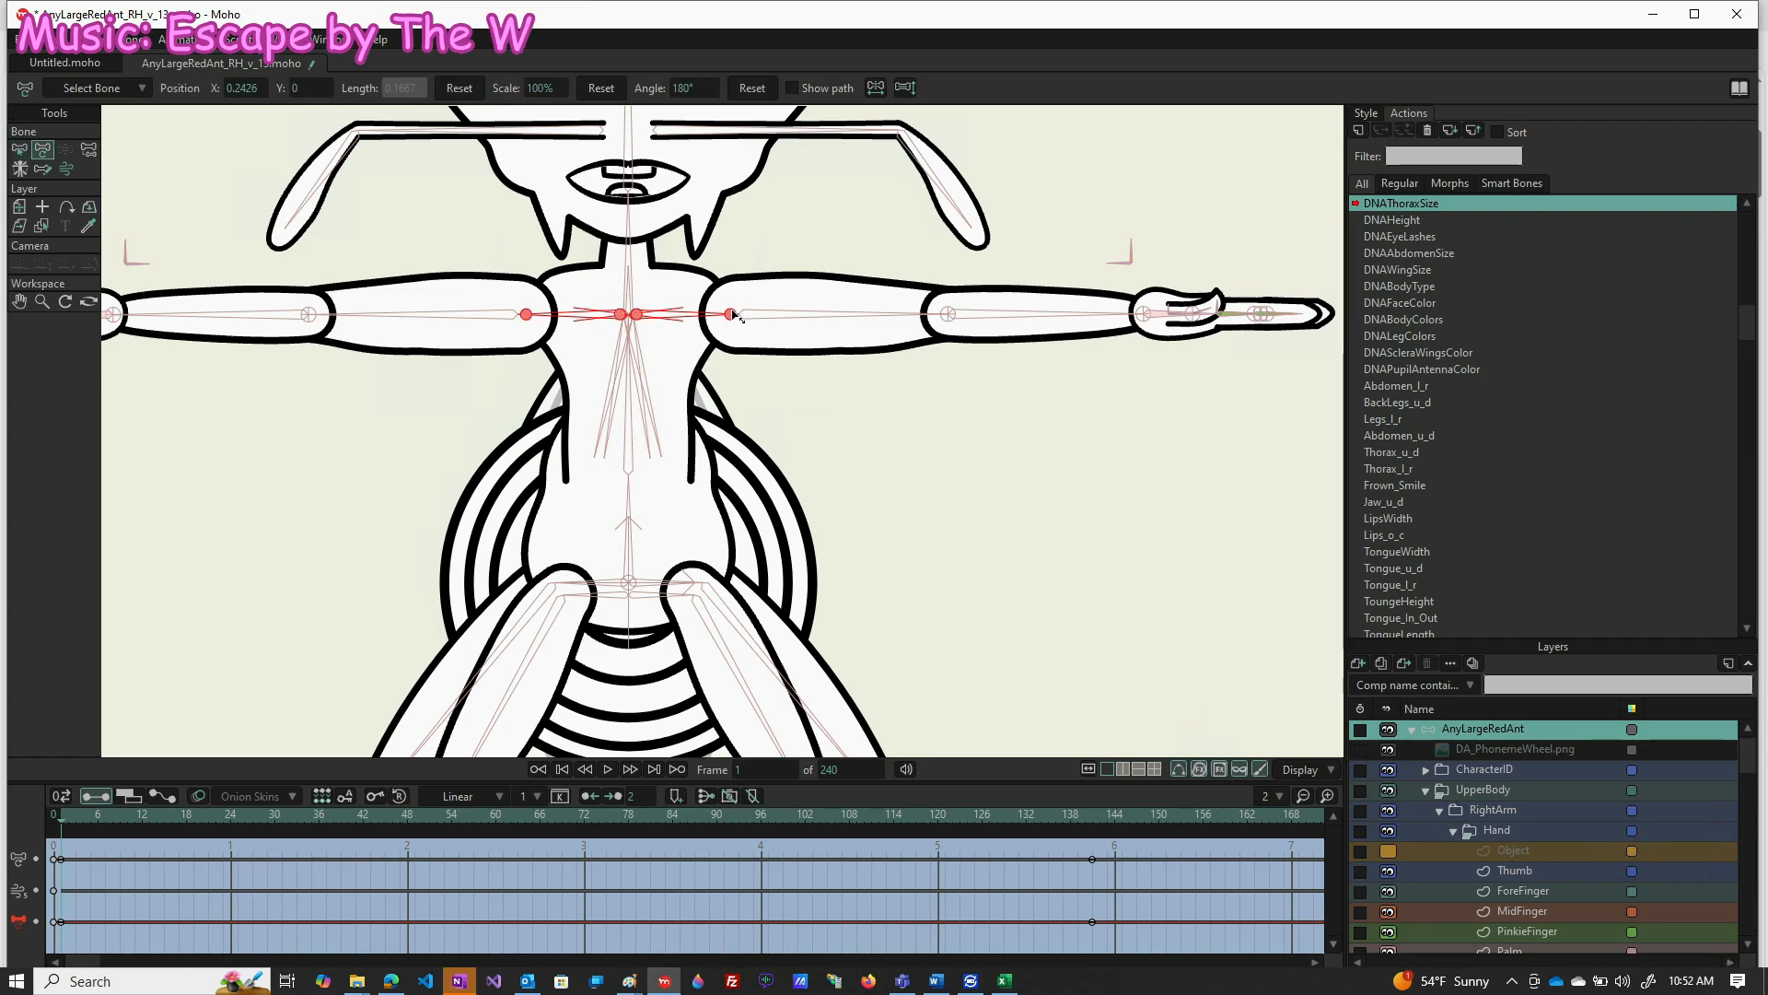
drag(733, 318, 698, 322)
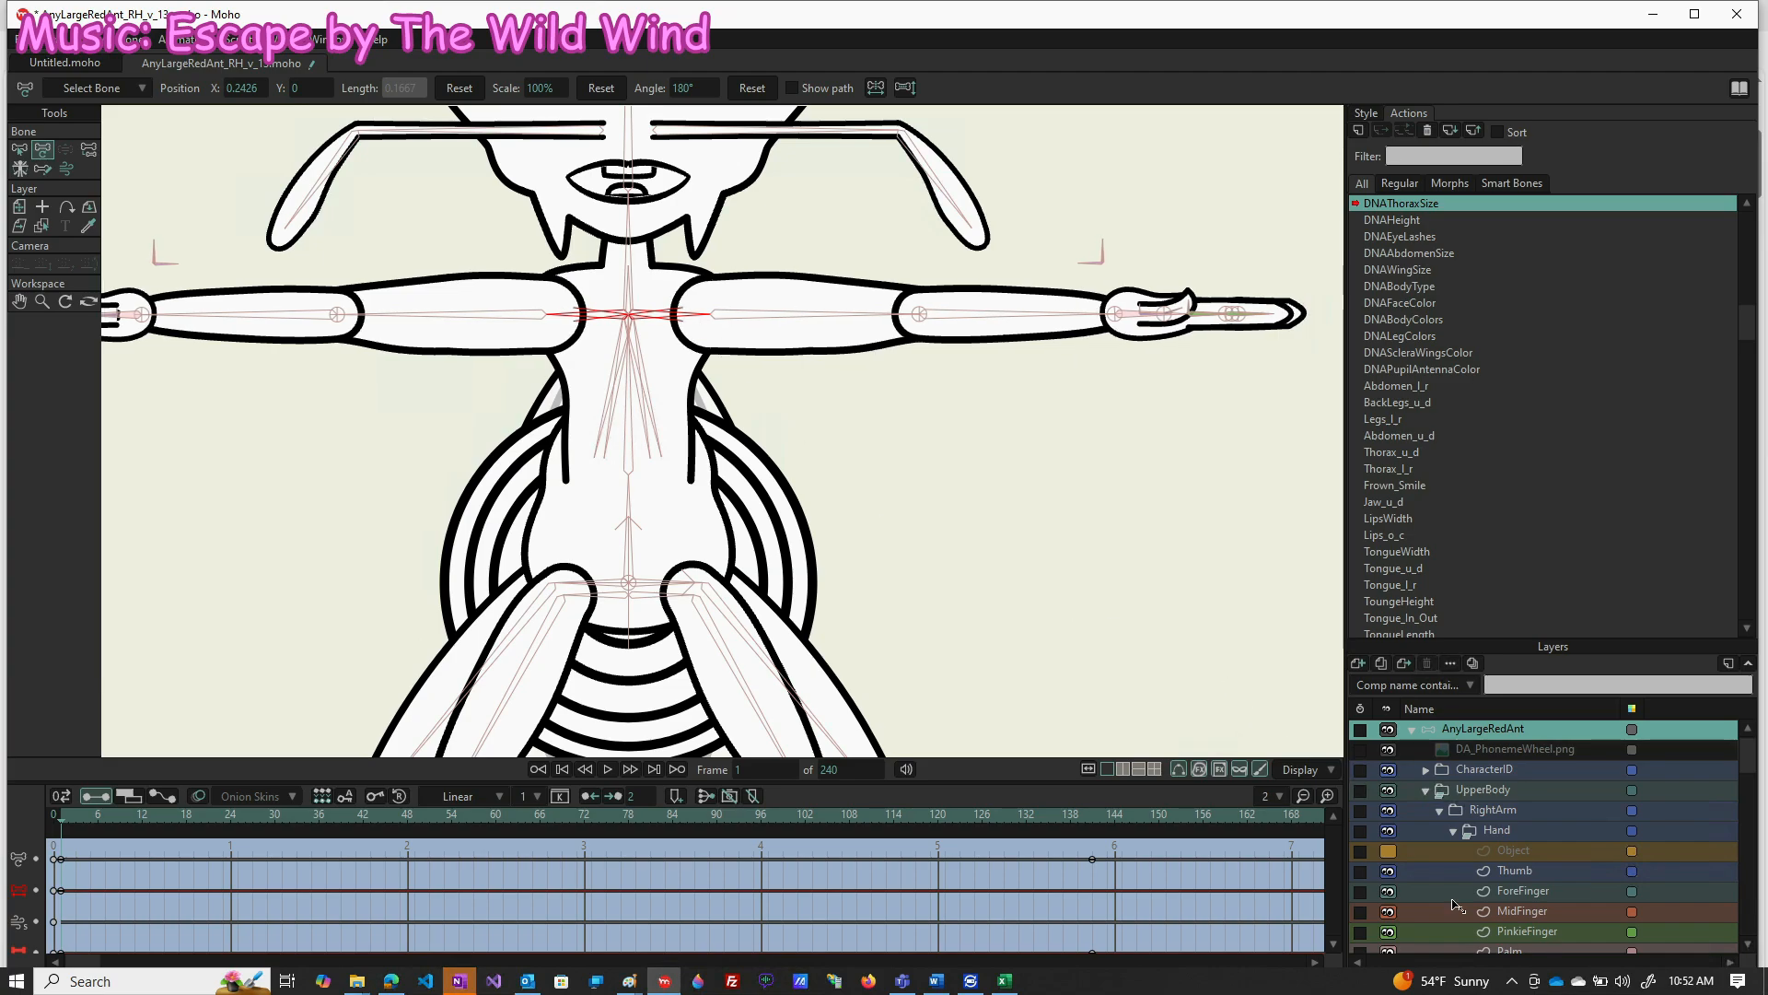
Reset the UpperThorax layer's selected points to their original shape at frame 71
scroll(1558, 890, down, 5)
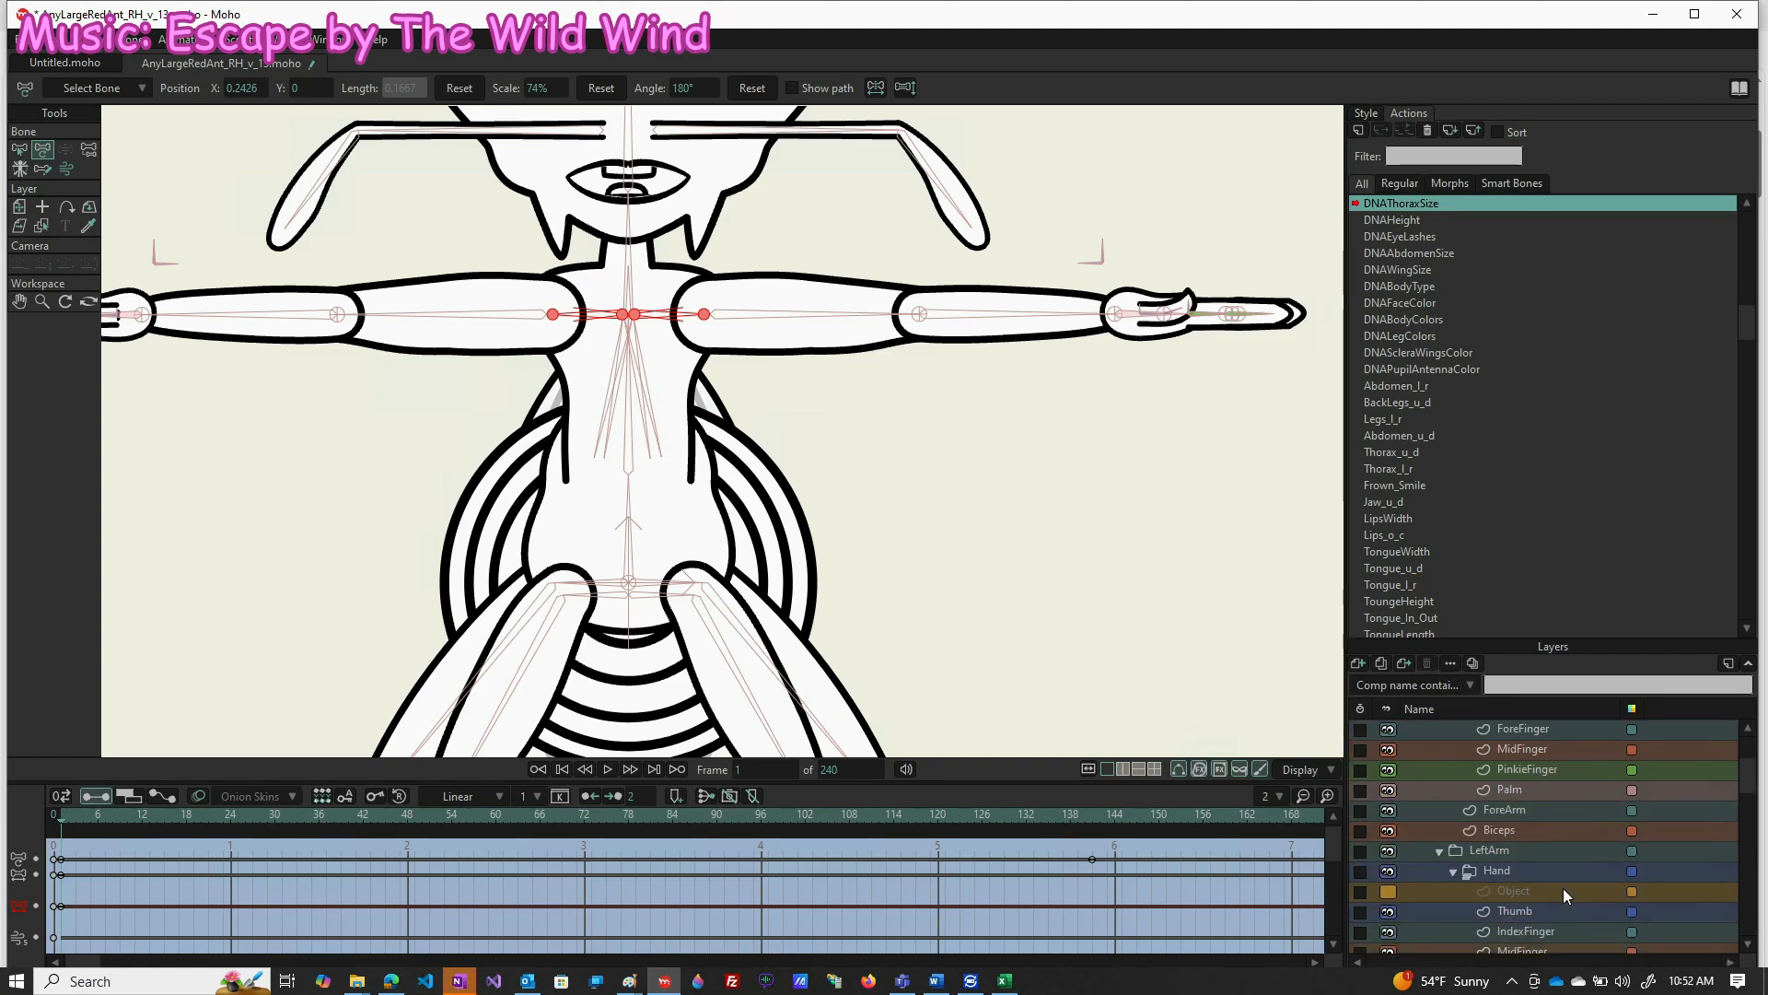
scroll(1573, 893, down, 9)
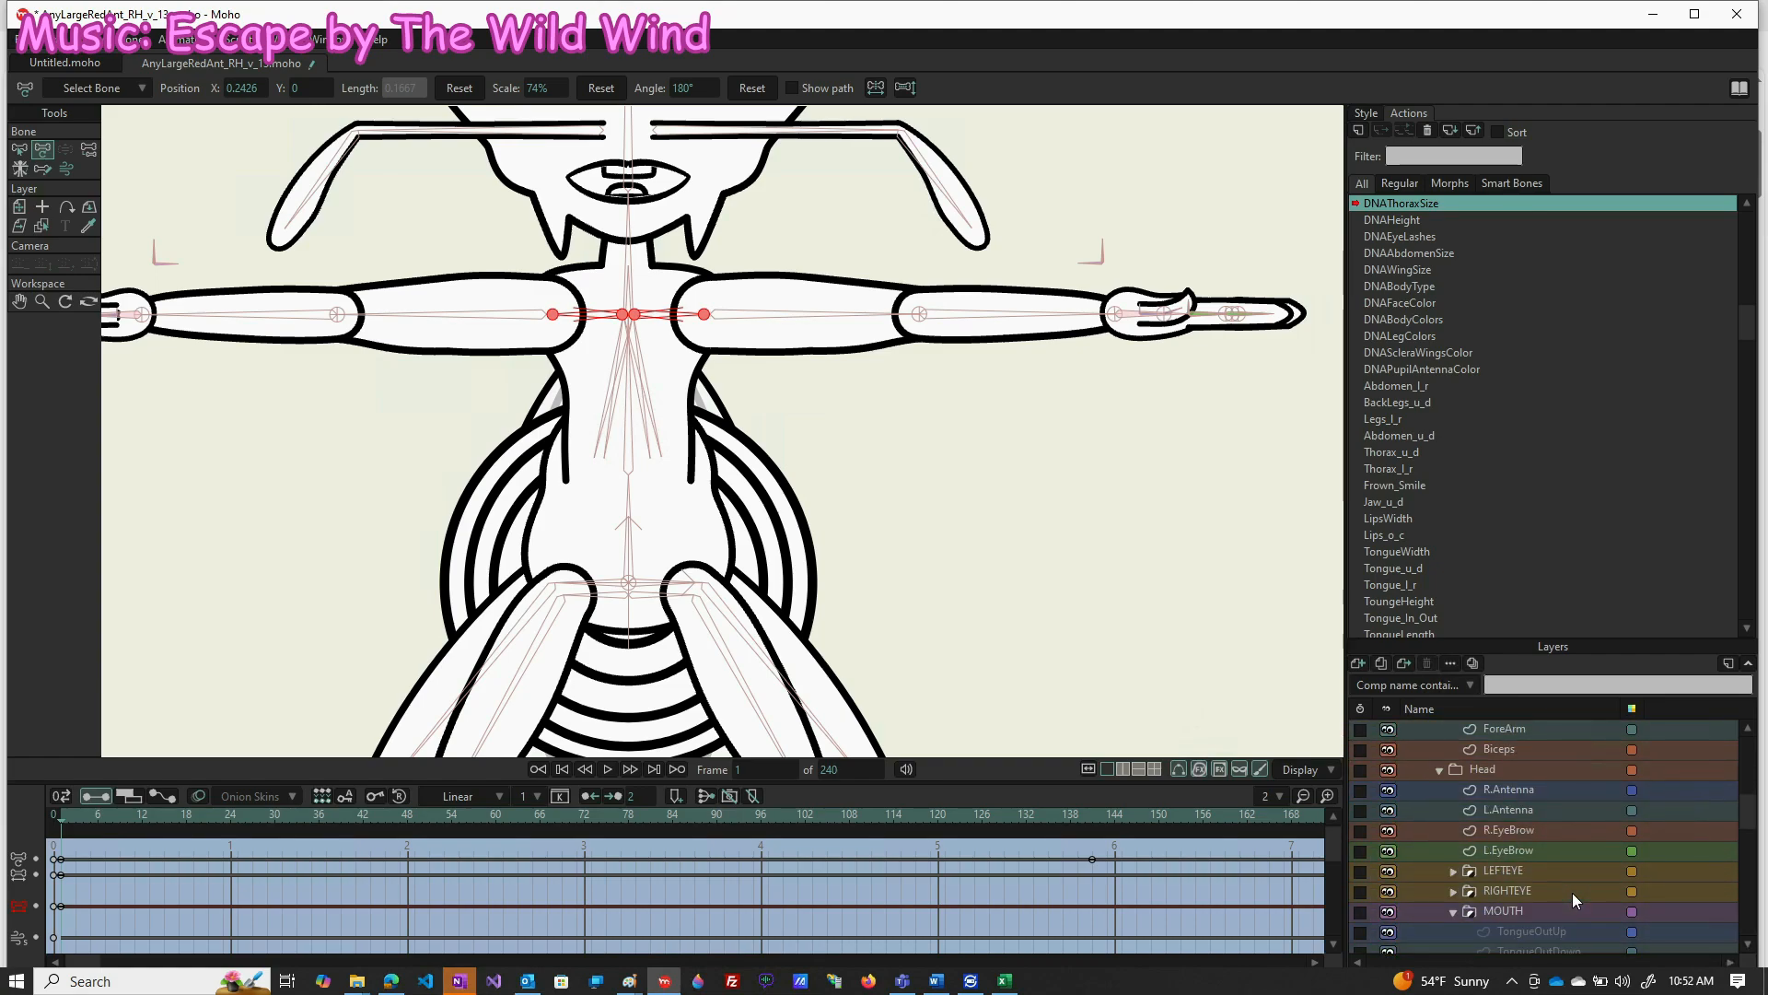
scroll(1572, 892, down, 7)
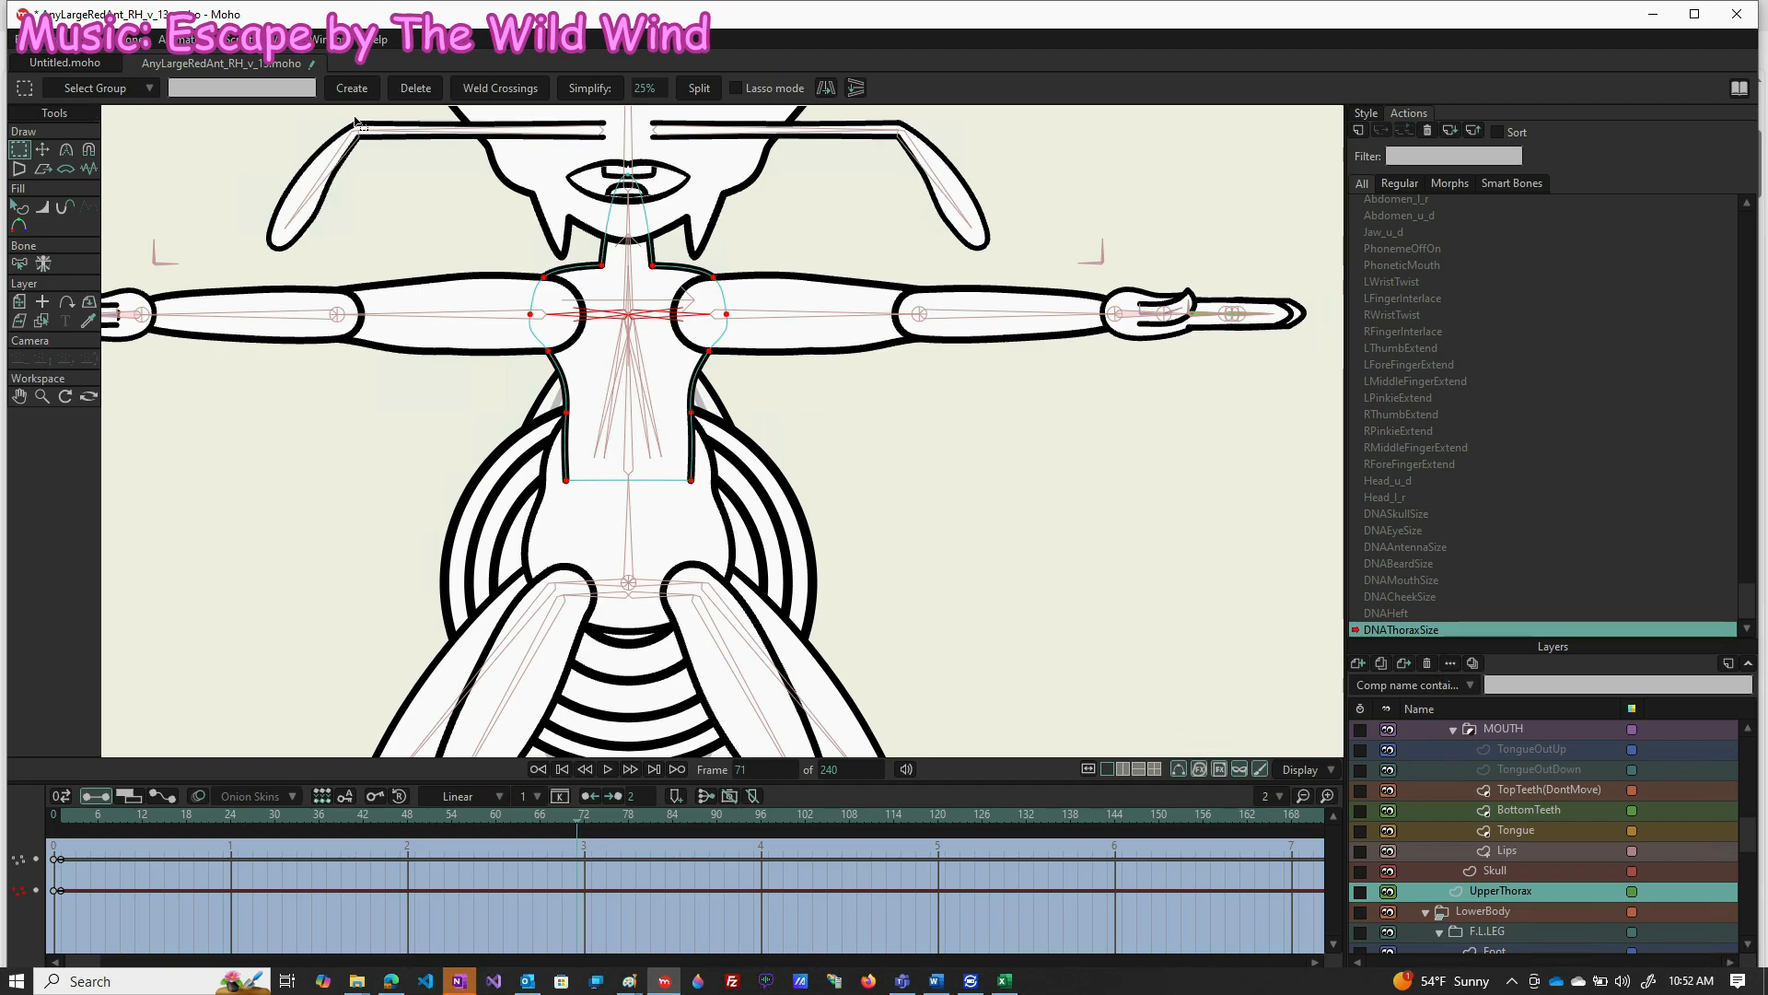
click(43, 150)
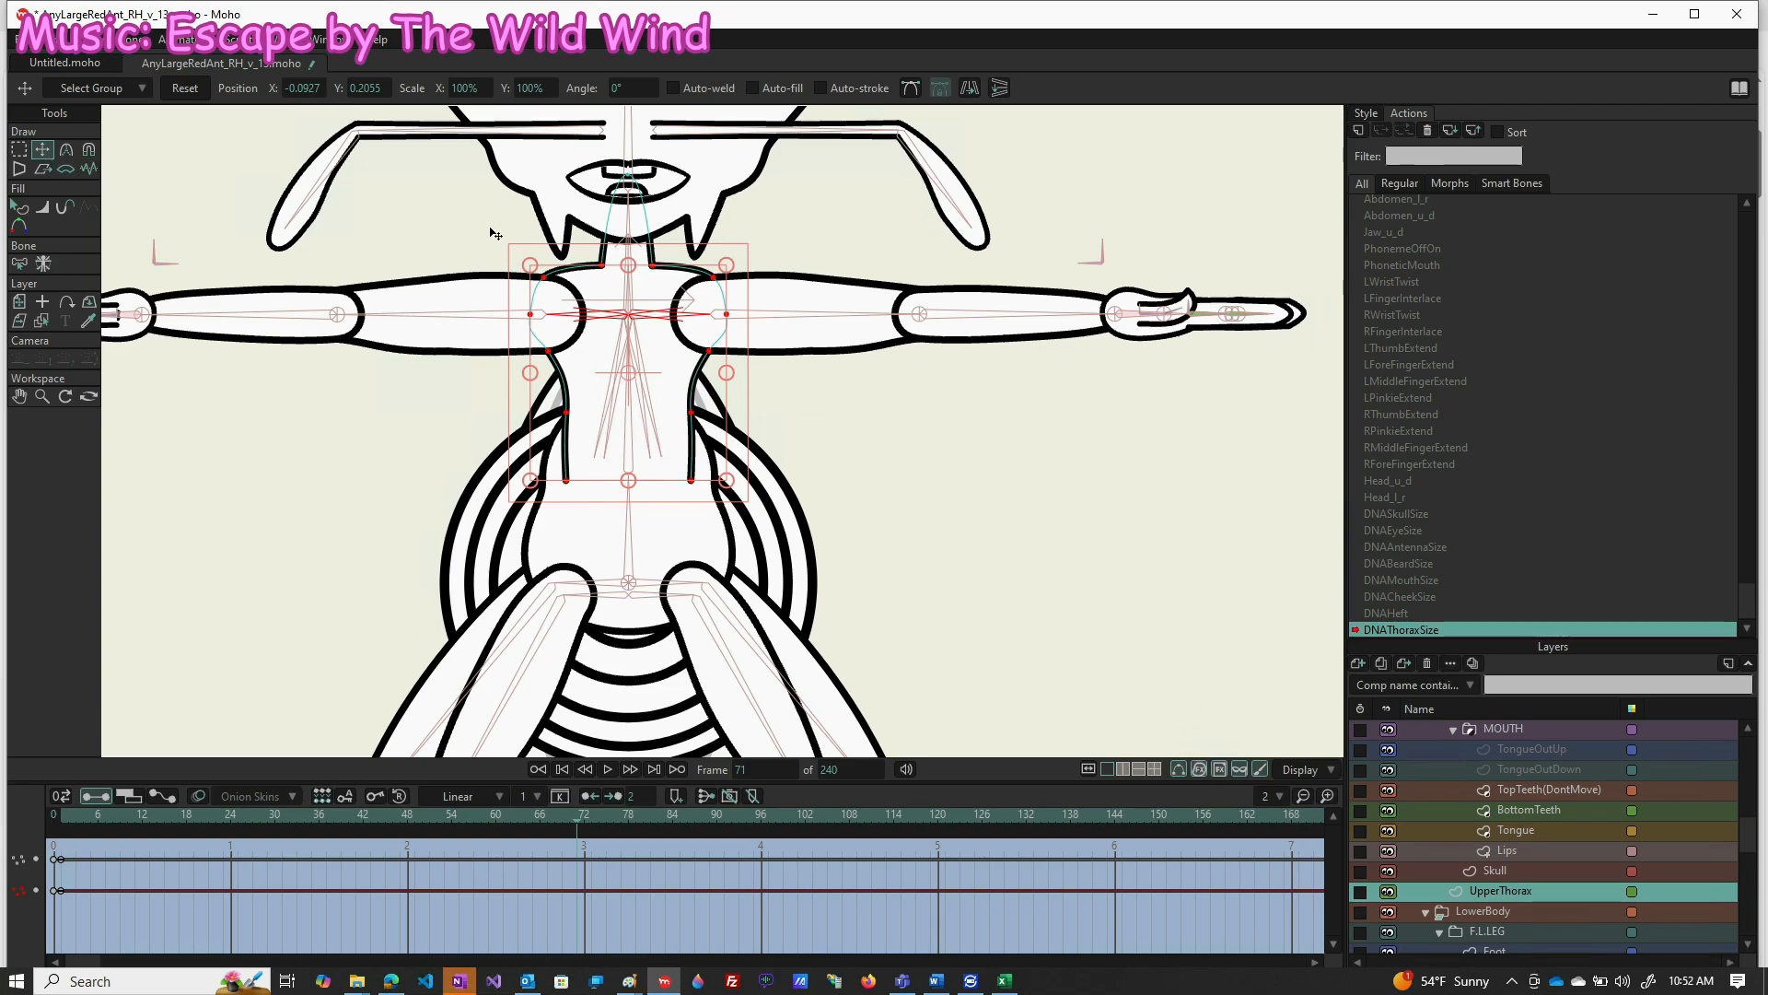
click(185, 87)
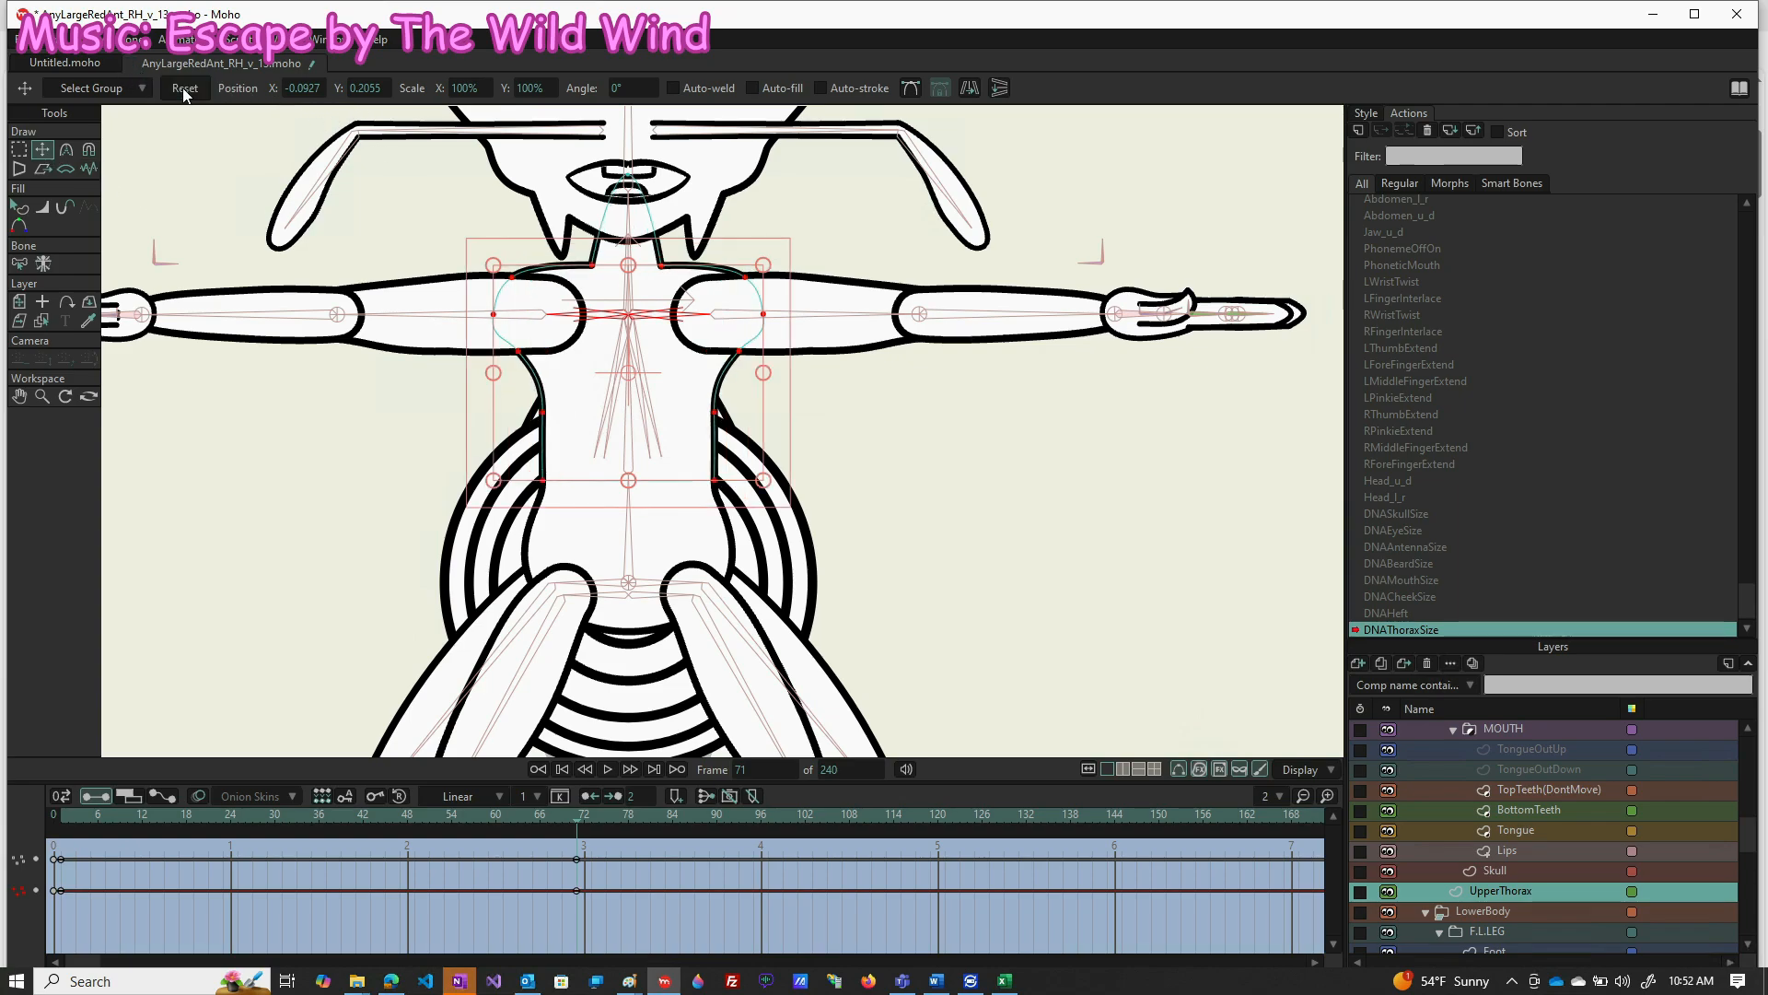
Reset the scale of both shoulder bones on the AnyLargeRedAnt layer at frame 71
scroll(1622, 832, up, 5)
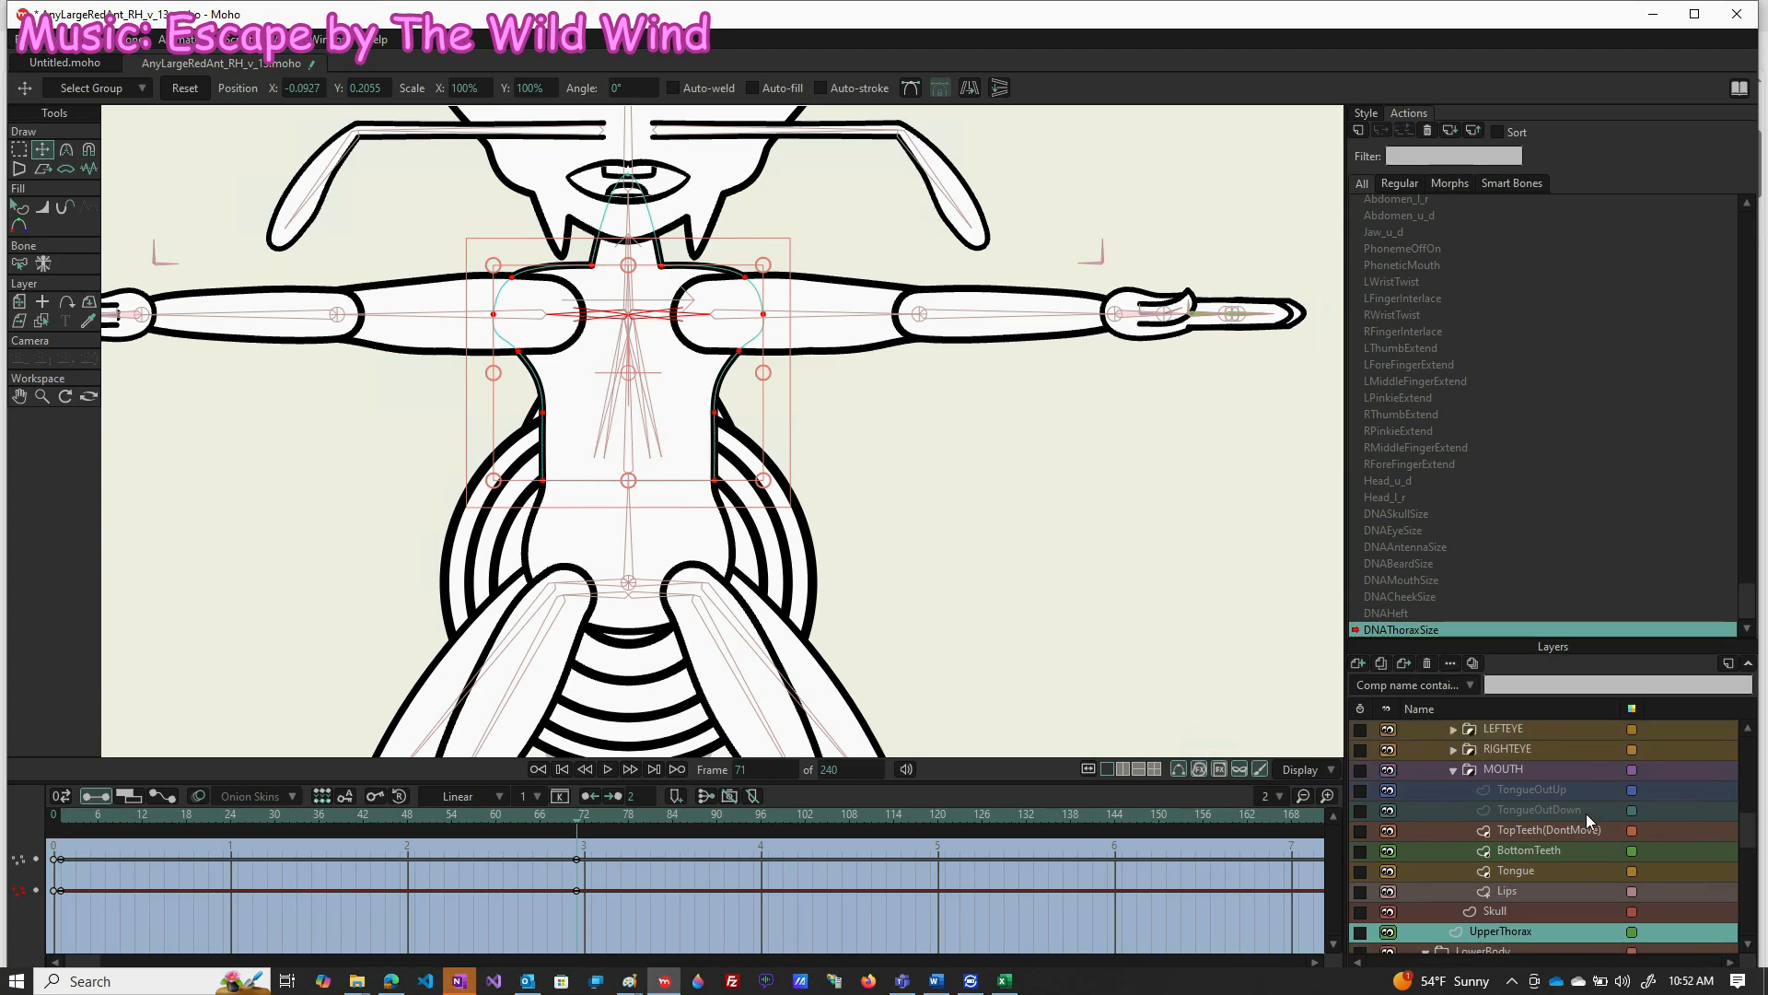
scroll(1582, 816, up, 3)
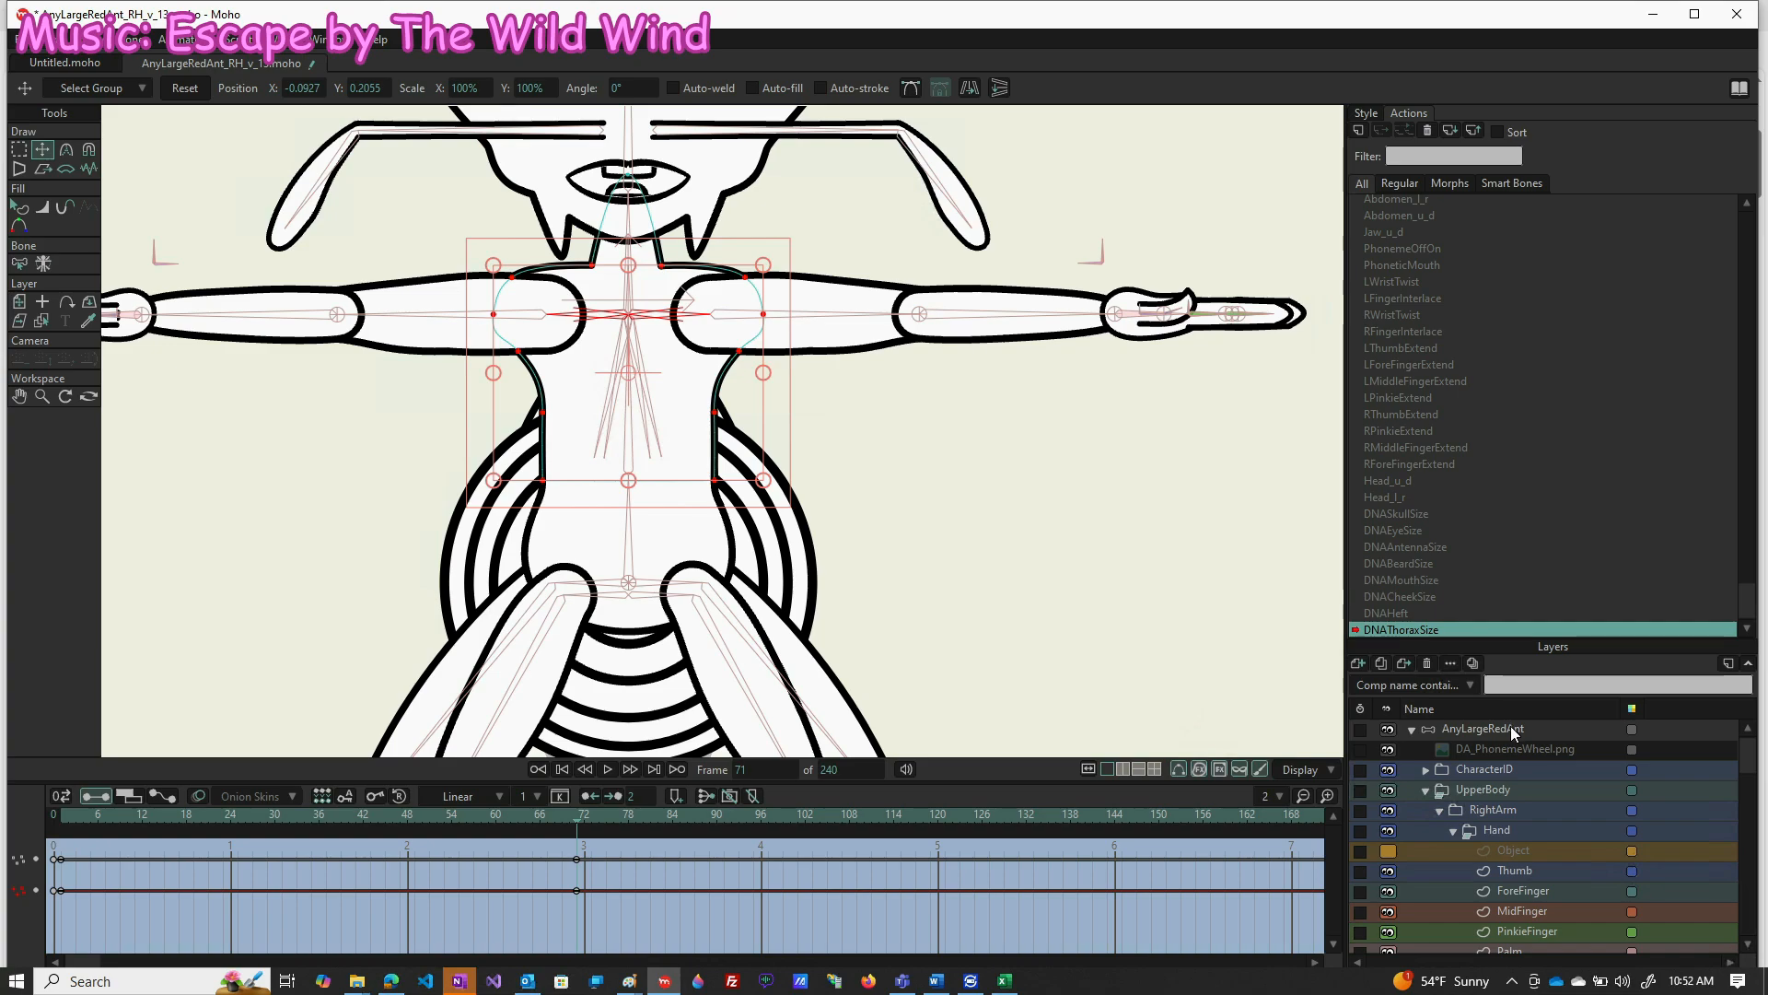
click(1510, 728)
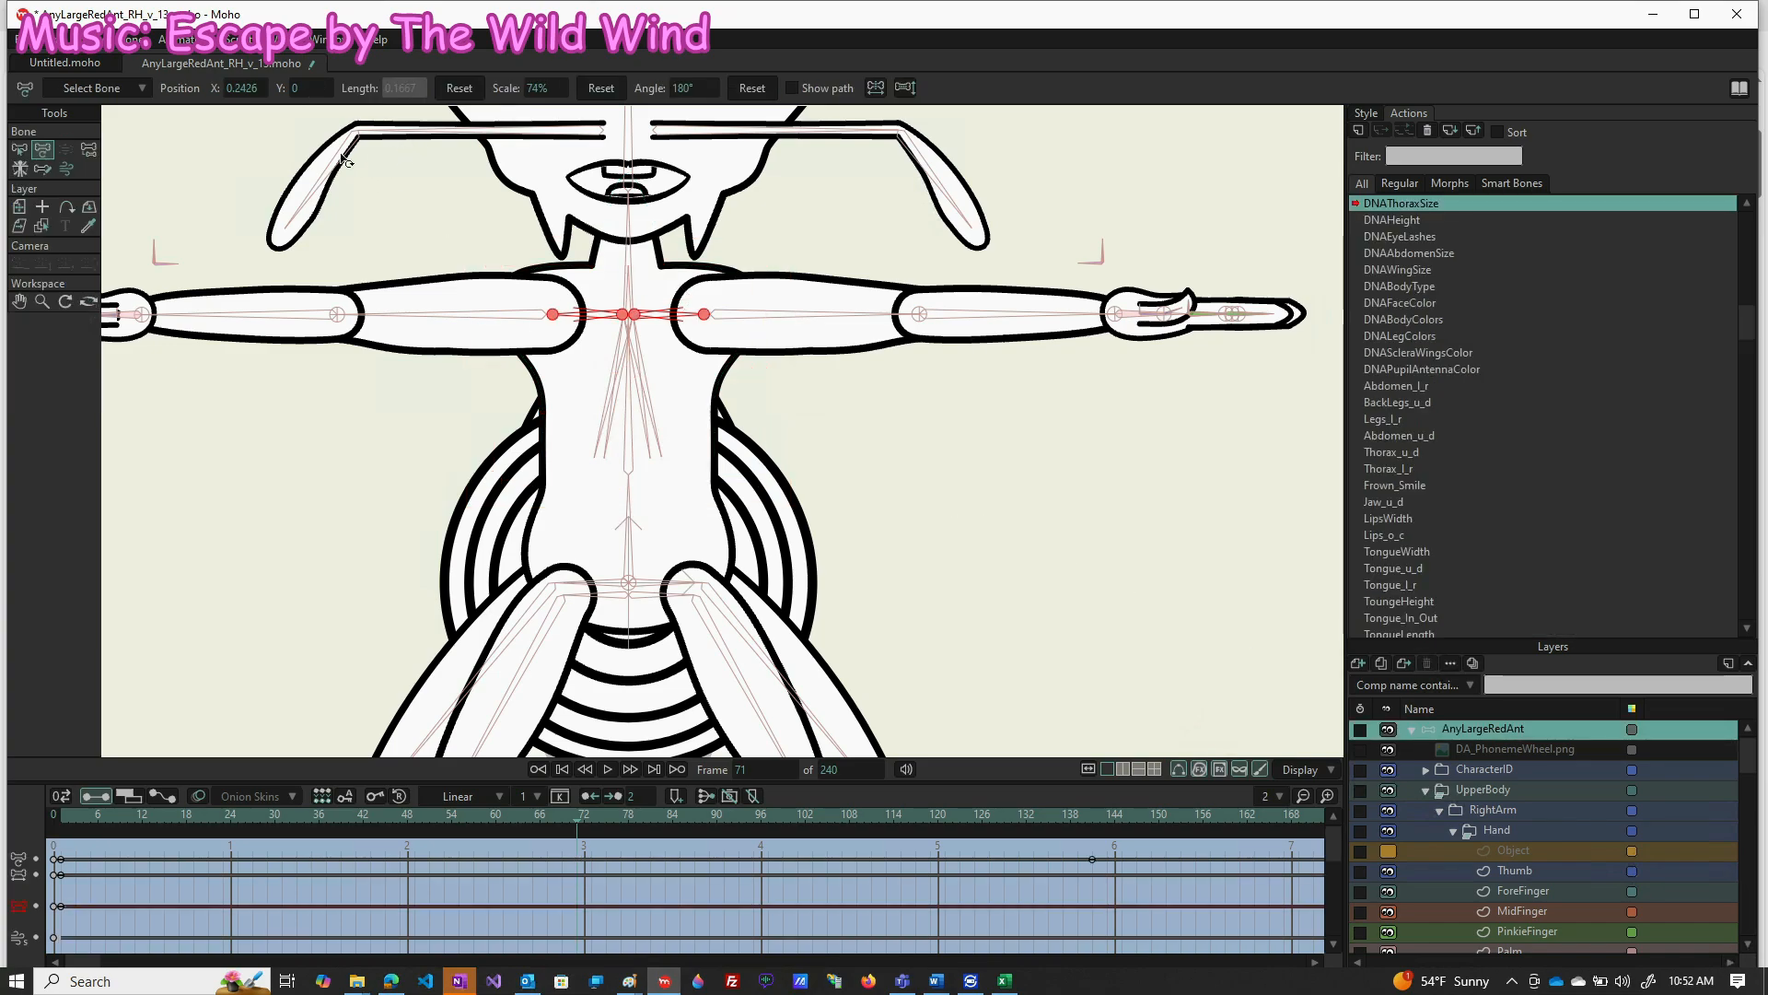
click(600, 88)
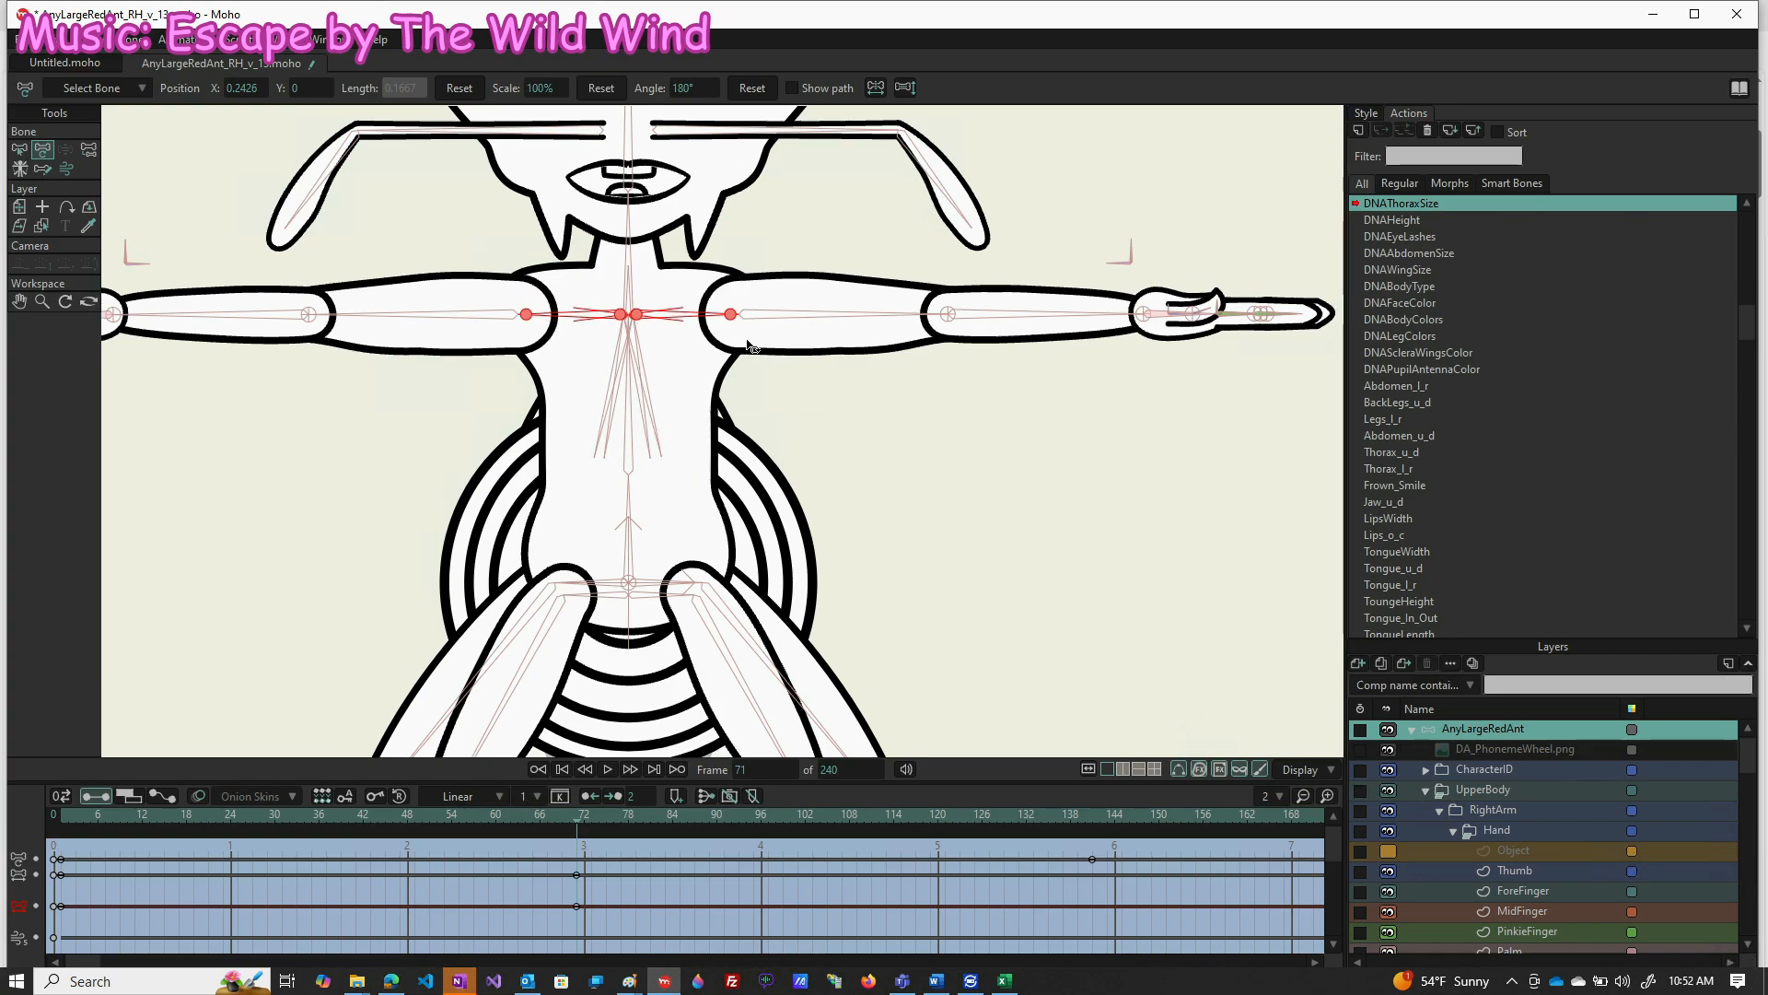
Select the UpperThorax layer and scrub back from frame 71 to frame 1 to check the thorax narrowing
scroll(1506, 862, down, 10)
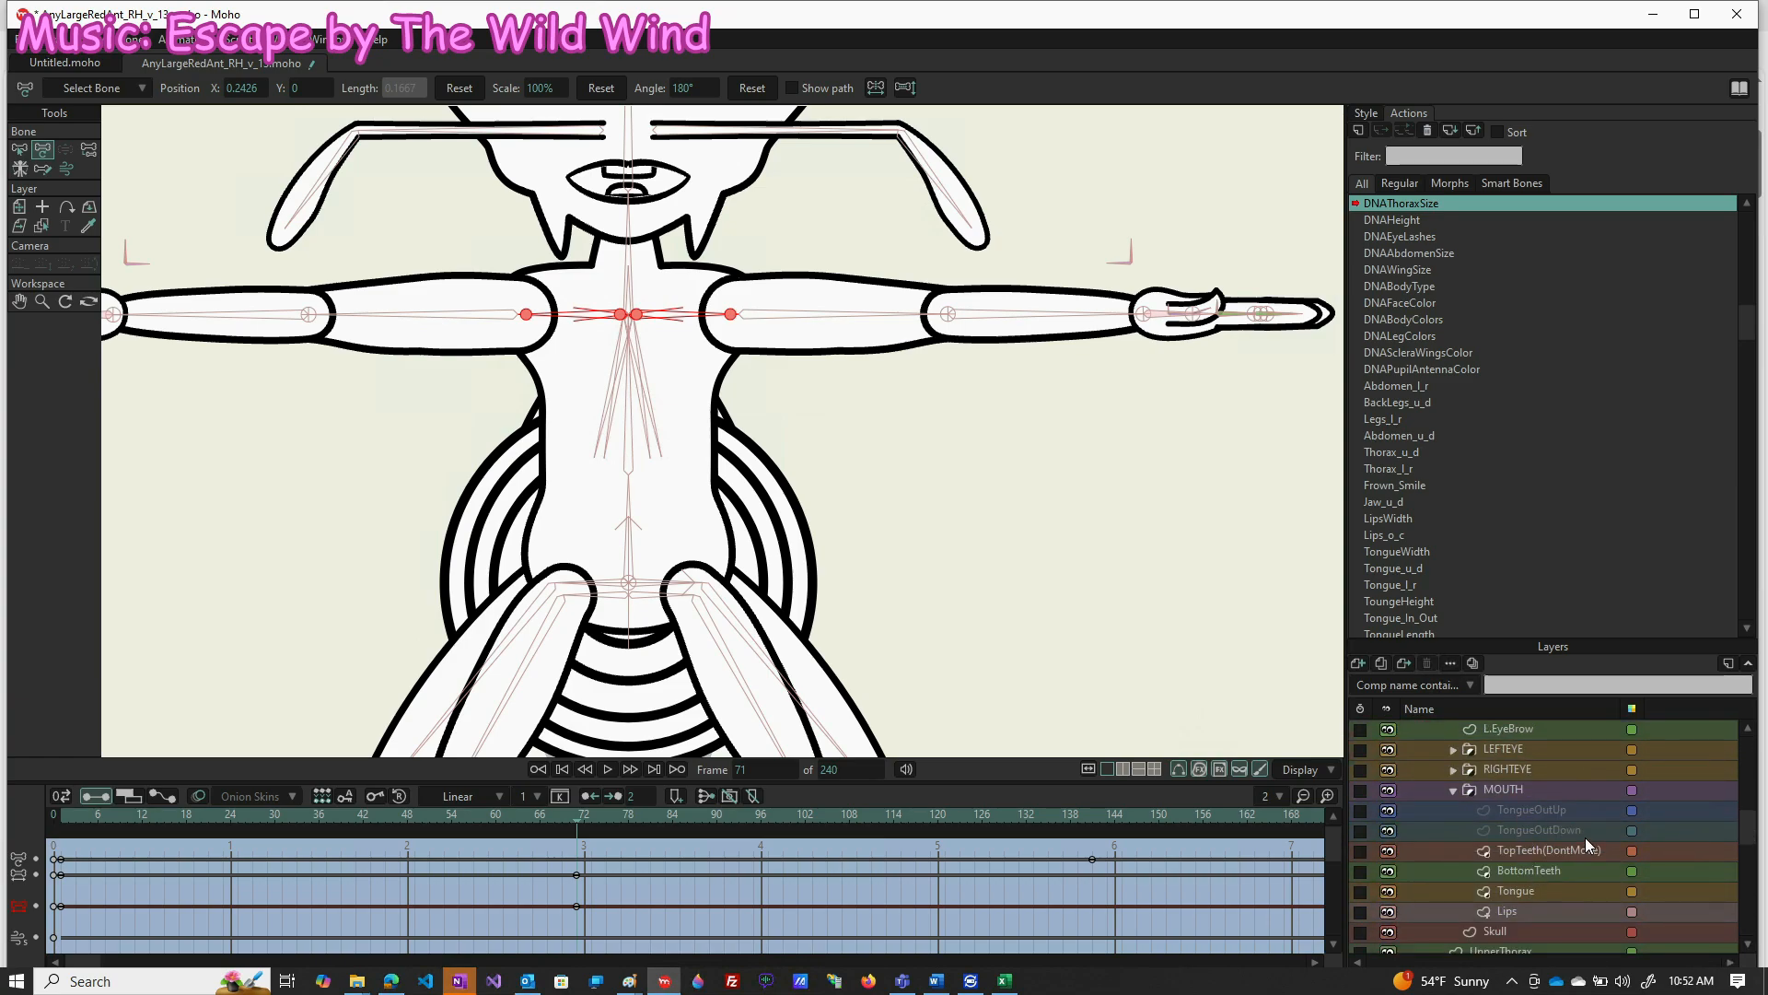
scroll(1528, 893, down, 3)
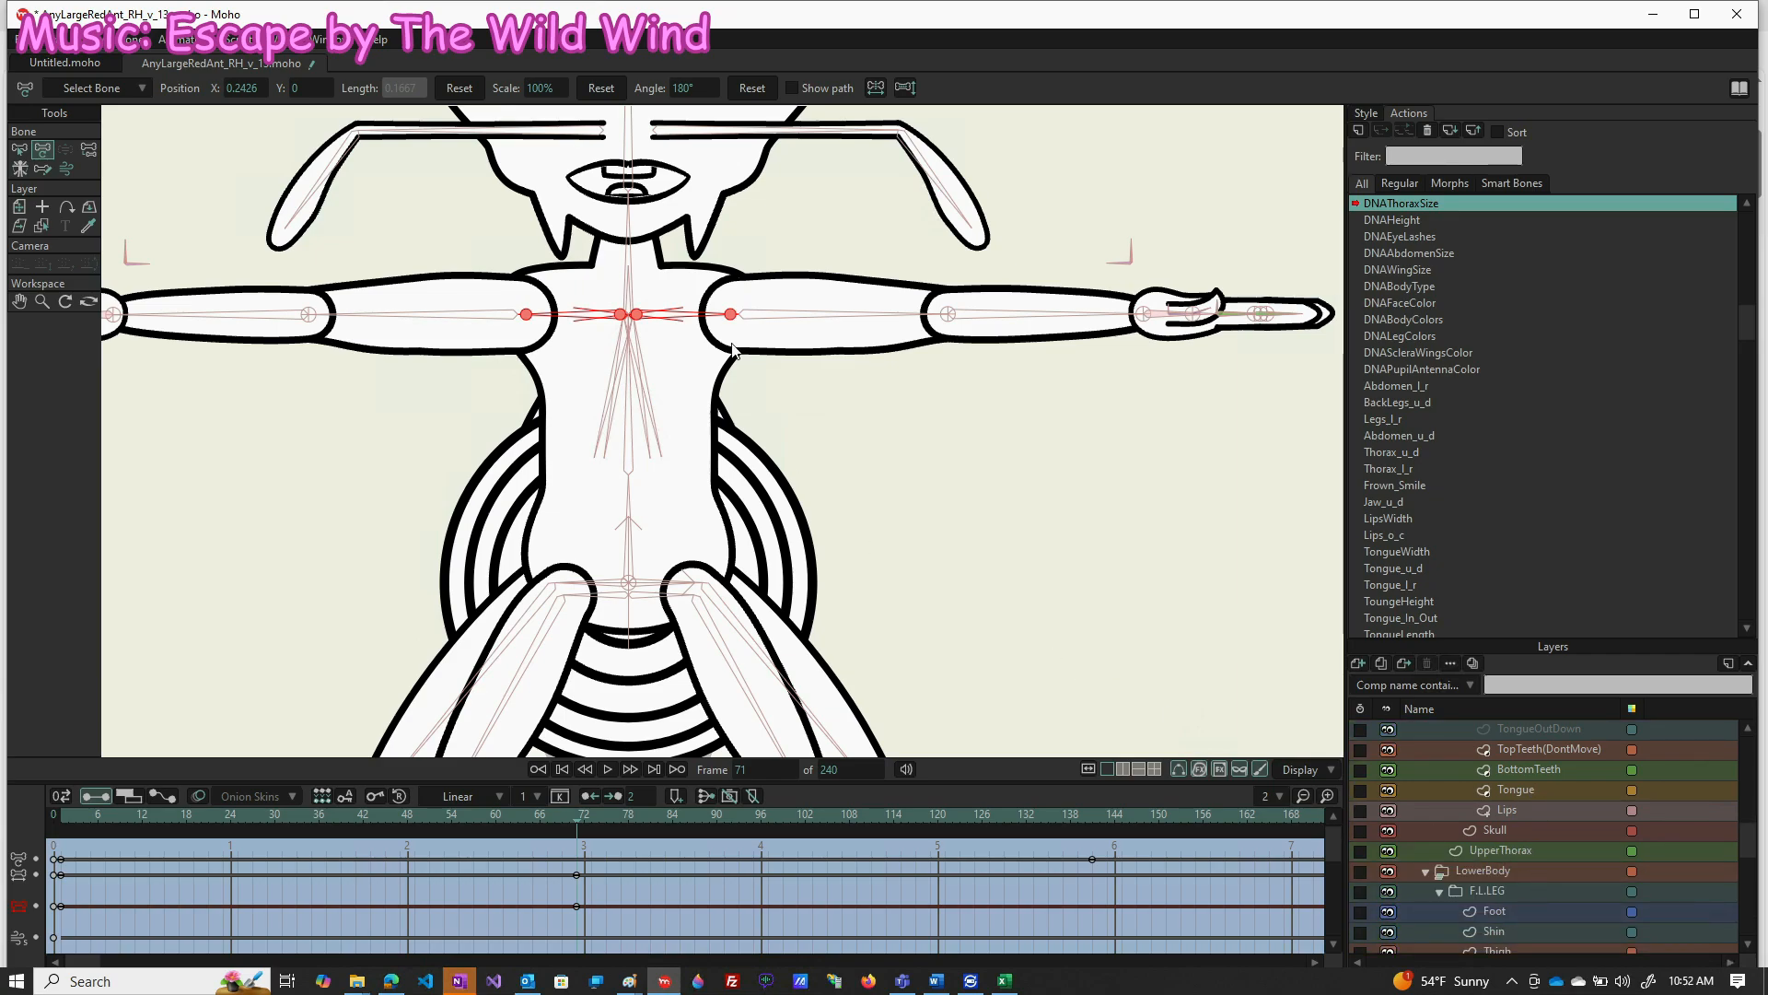
alt+right_click(747, 282)
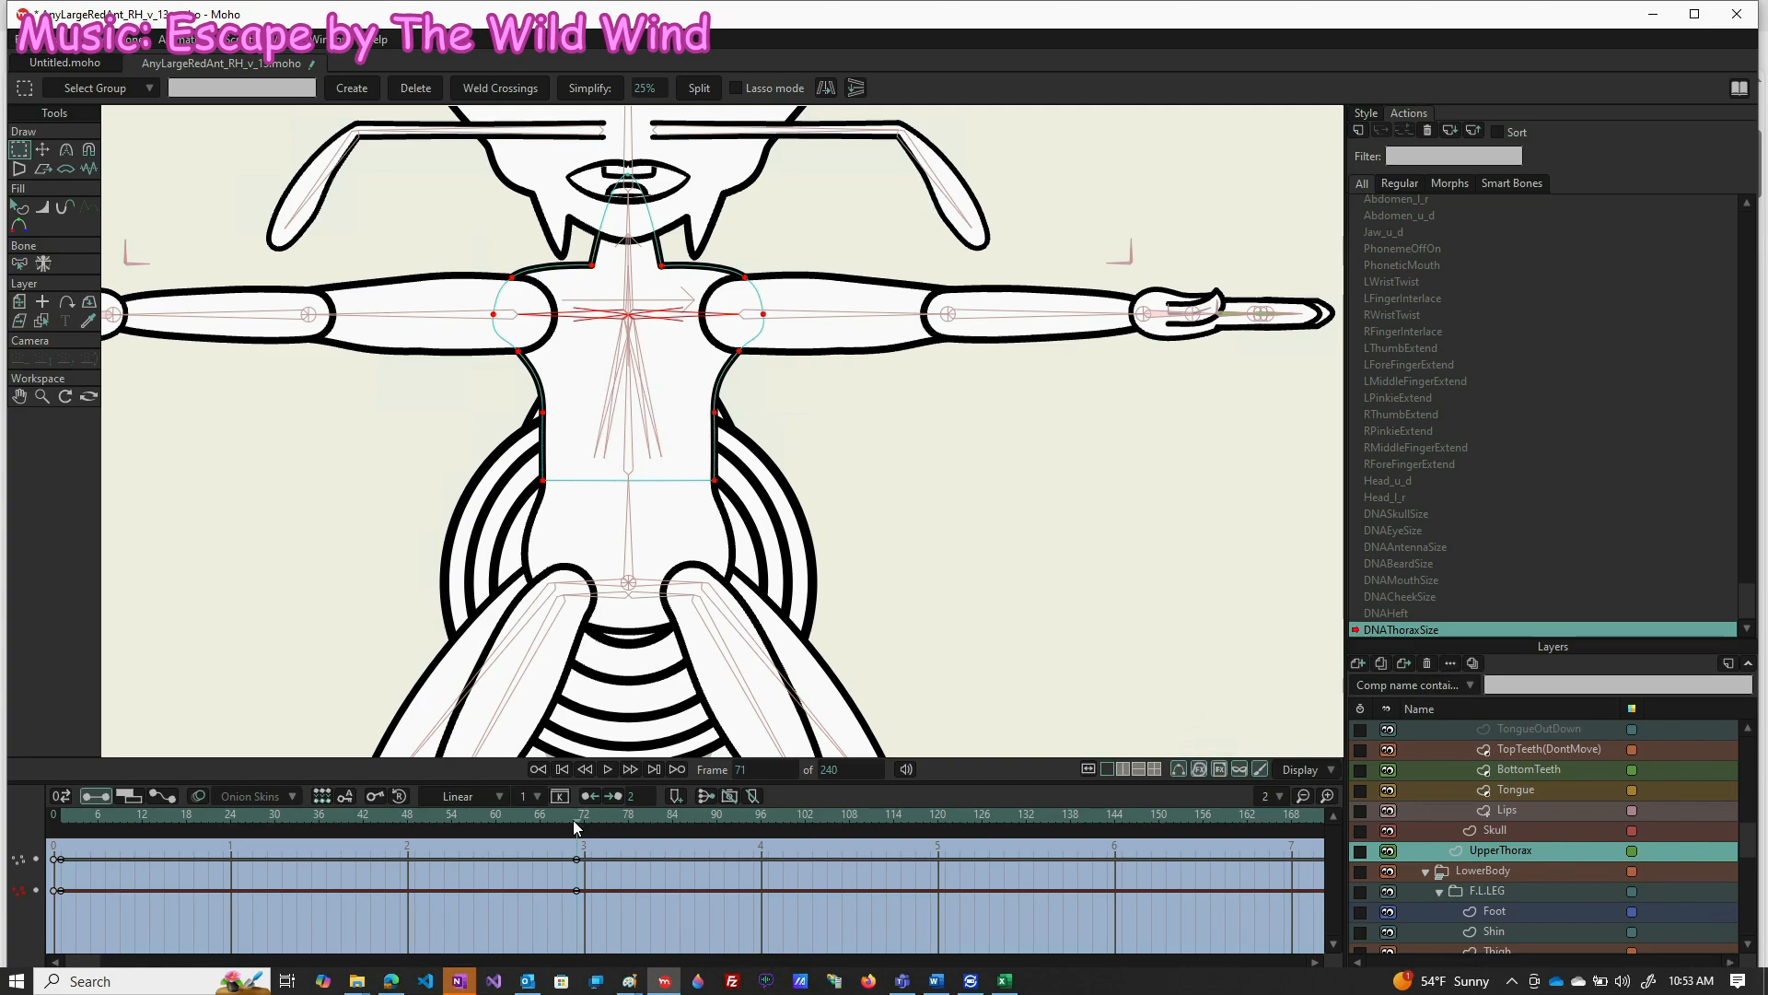
click(466, 815)
drag(307, 816, 67, 821)
click(62, 818)
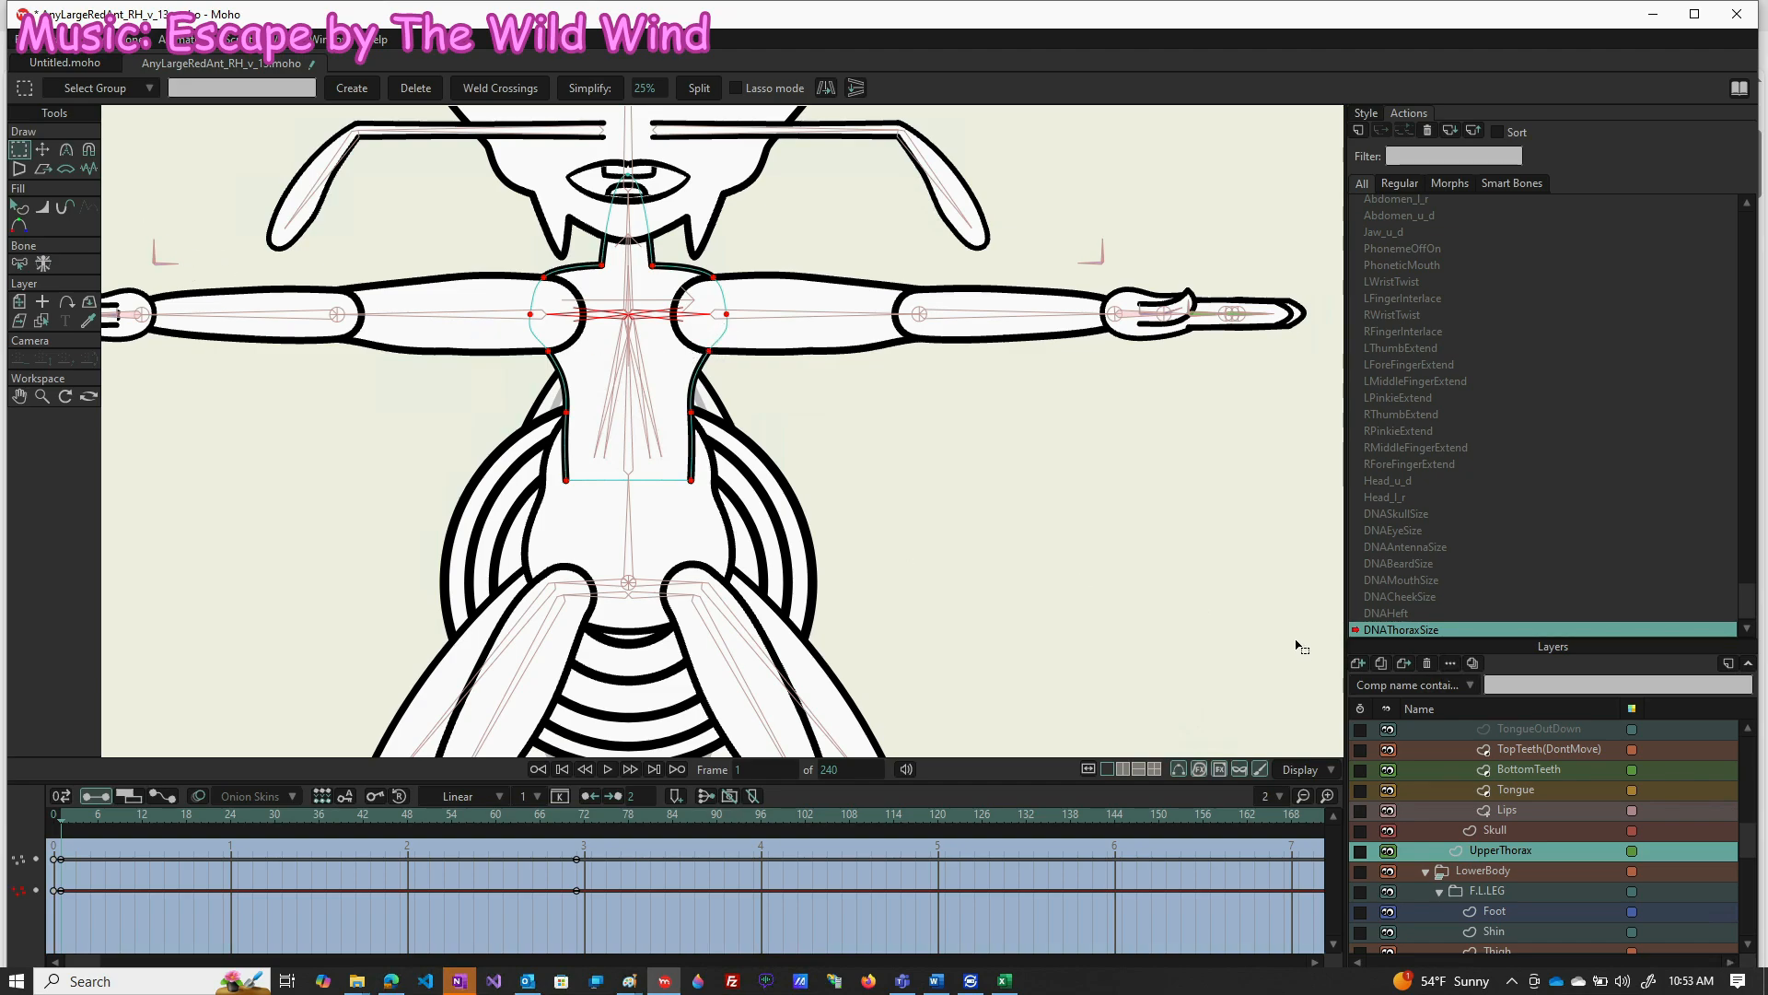
Return to the AnyLargeRedAnt layer and adjust both shoulder bones' scale to 83.7% at frame 1
scroll(1536, 766, up, 5)
scroll(1532, 766, up, 4)
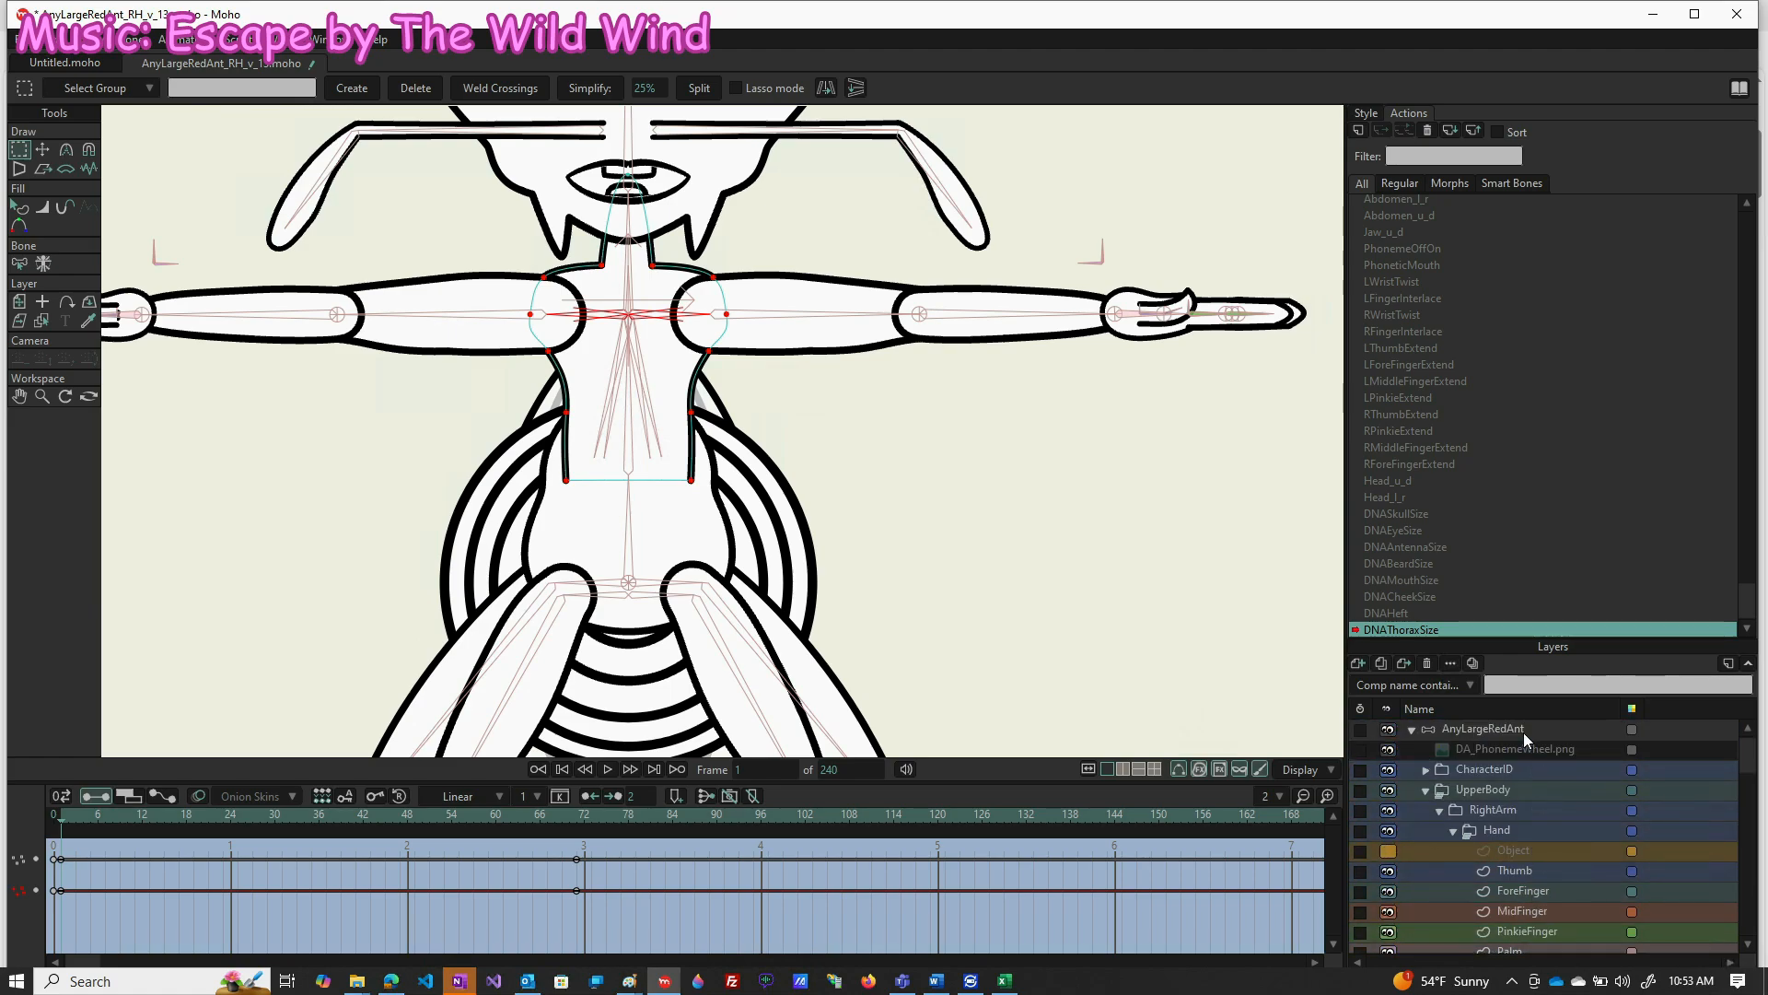
click(1523, 732)
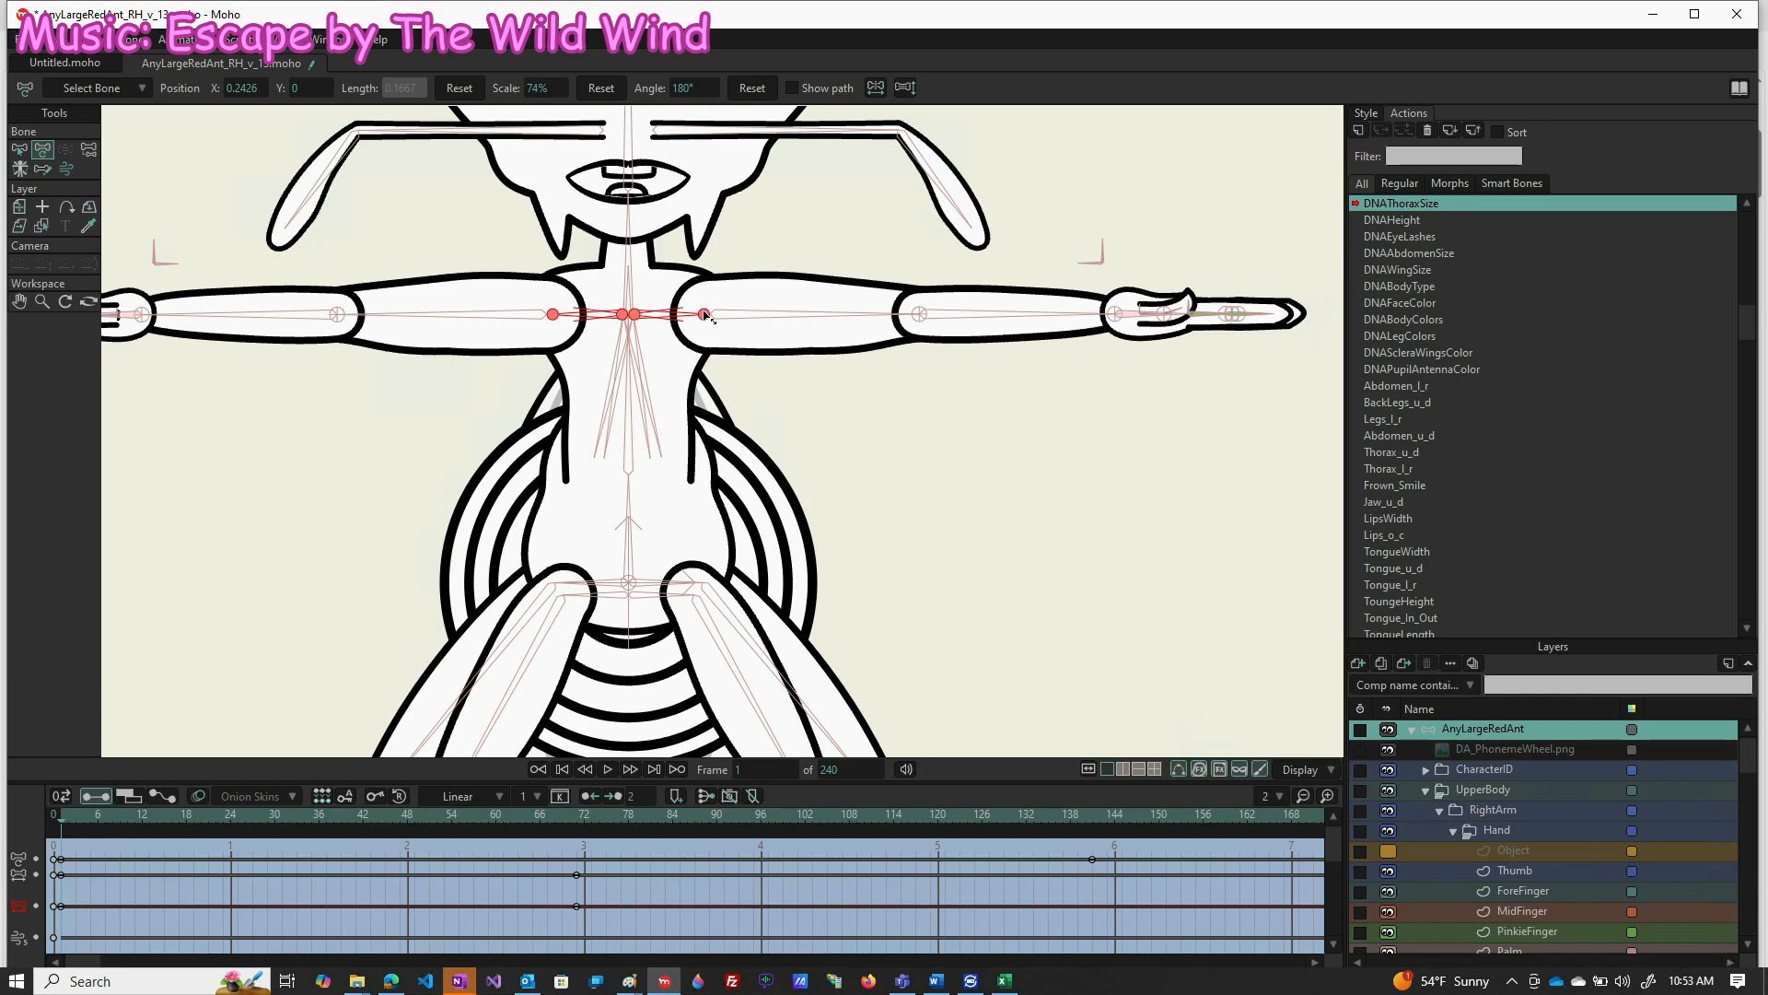
drag(705, 313, 719, 319)
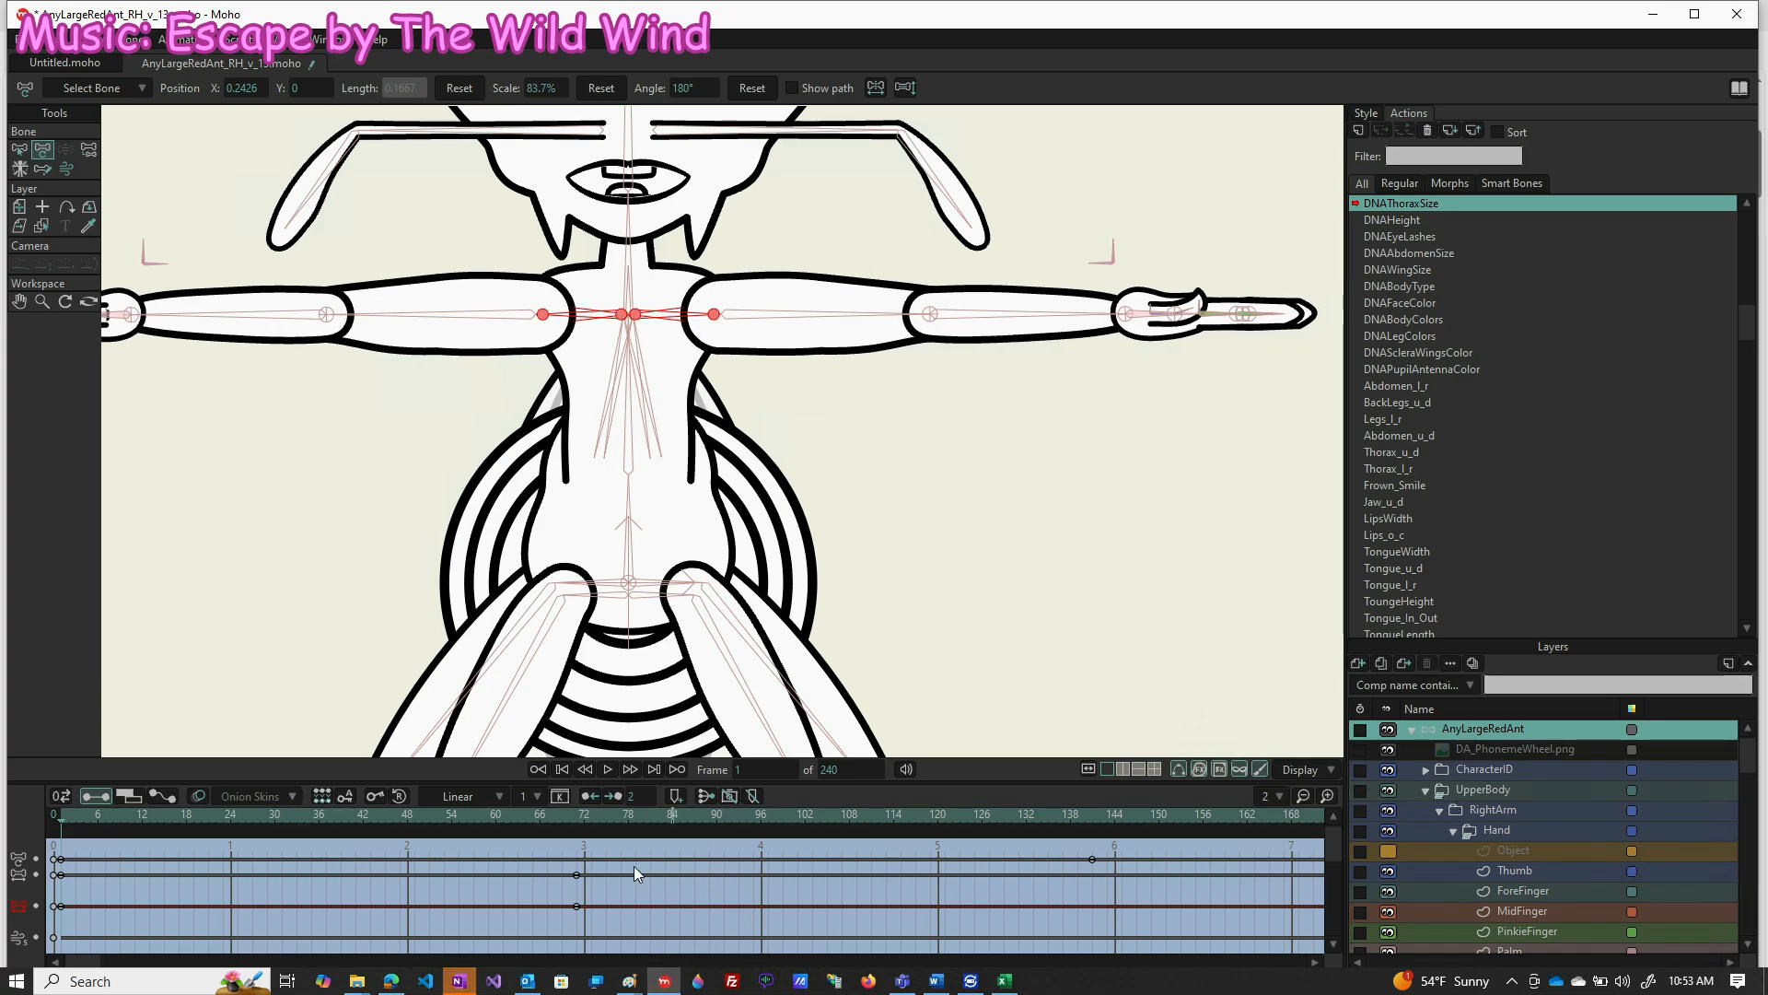
At frame 141, select the UpperThorax layer and widen its selected points horizontally about the centre to broaden the upper thorax
click(1086, 816)
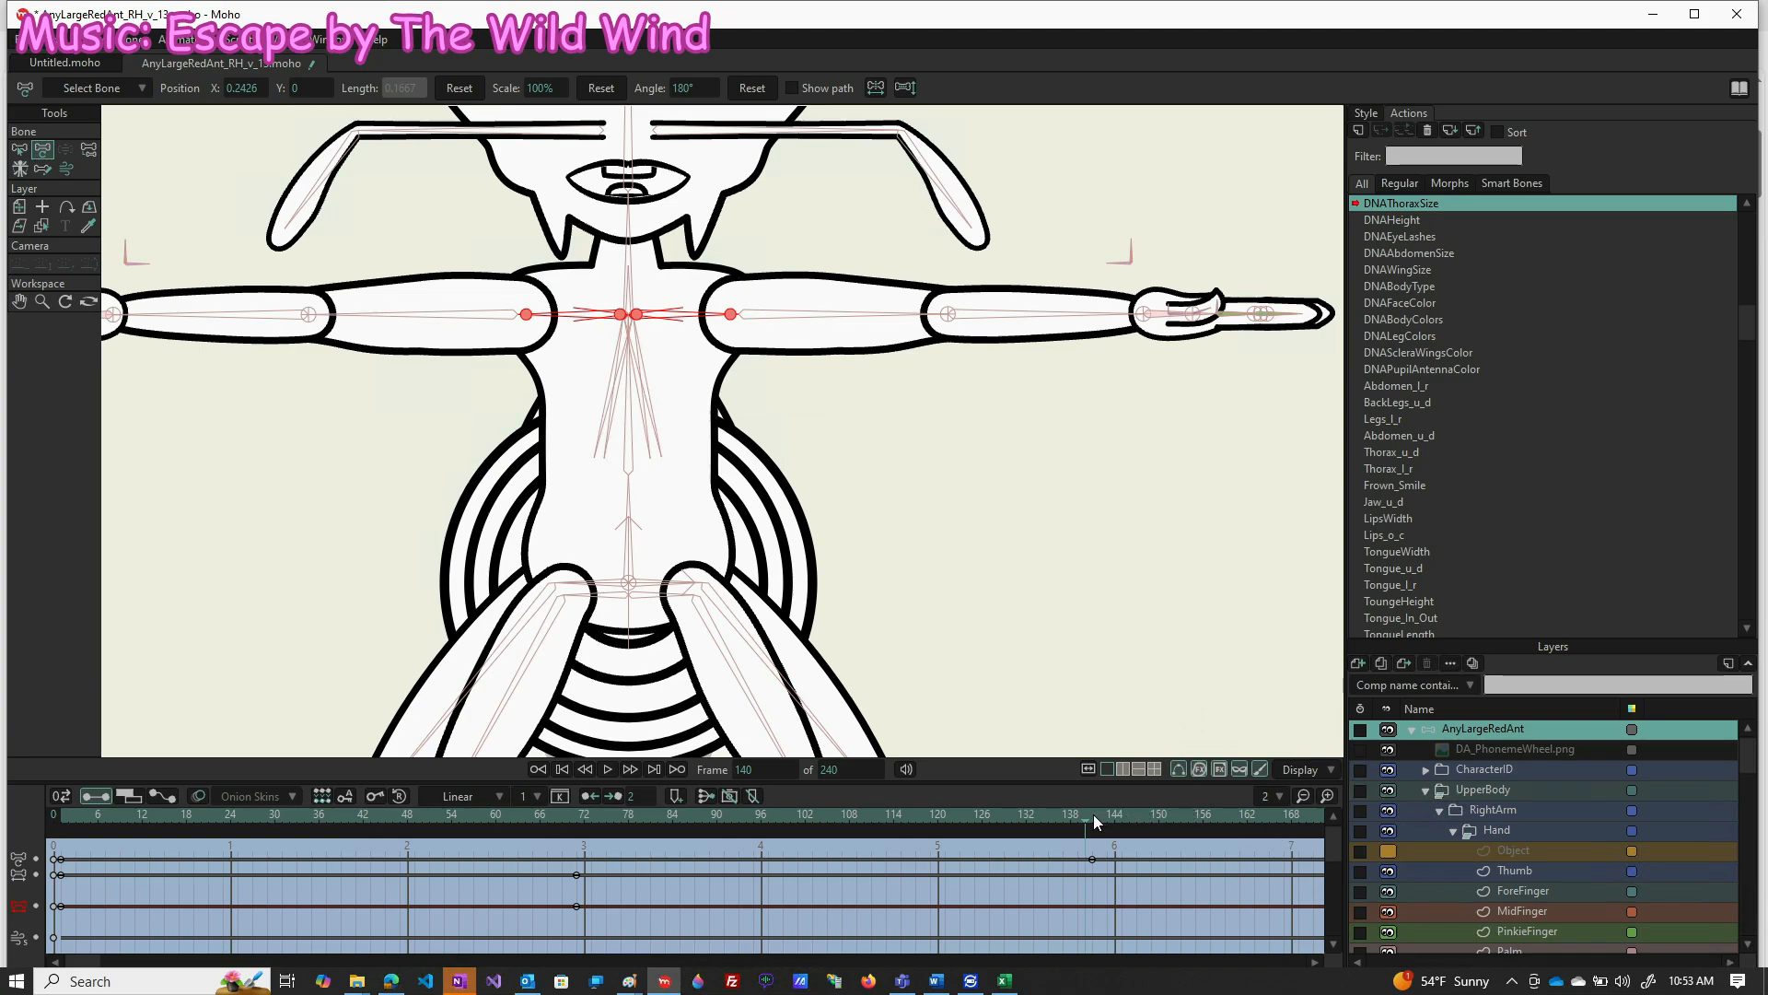
click(1090, 814)
scroll(1494, 838, down, 5)
scroll(1523, 866, down, 2)
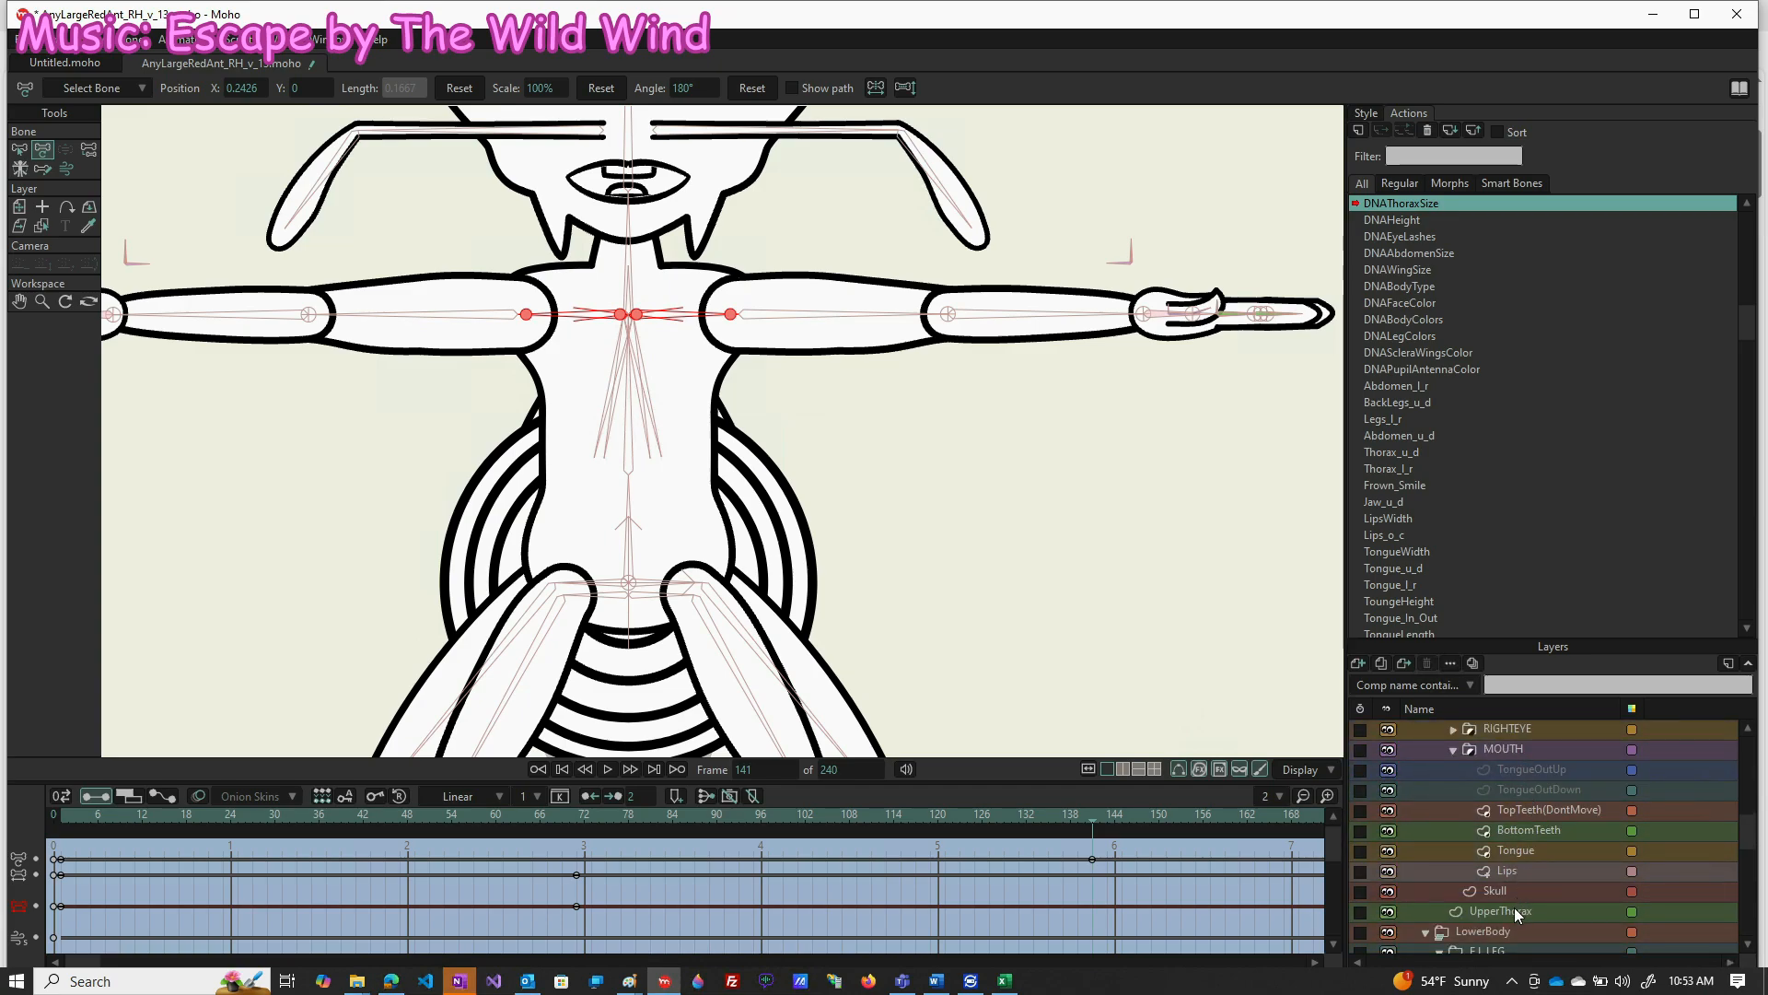
click(1514, 908)
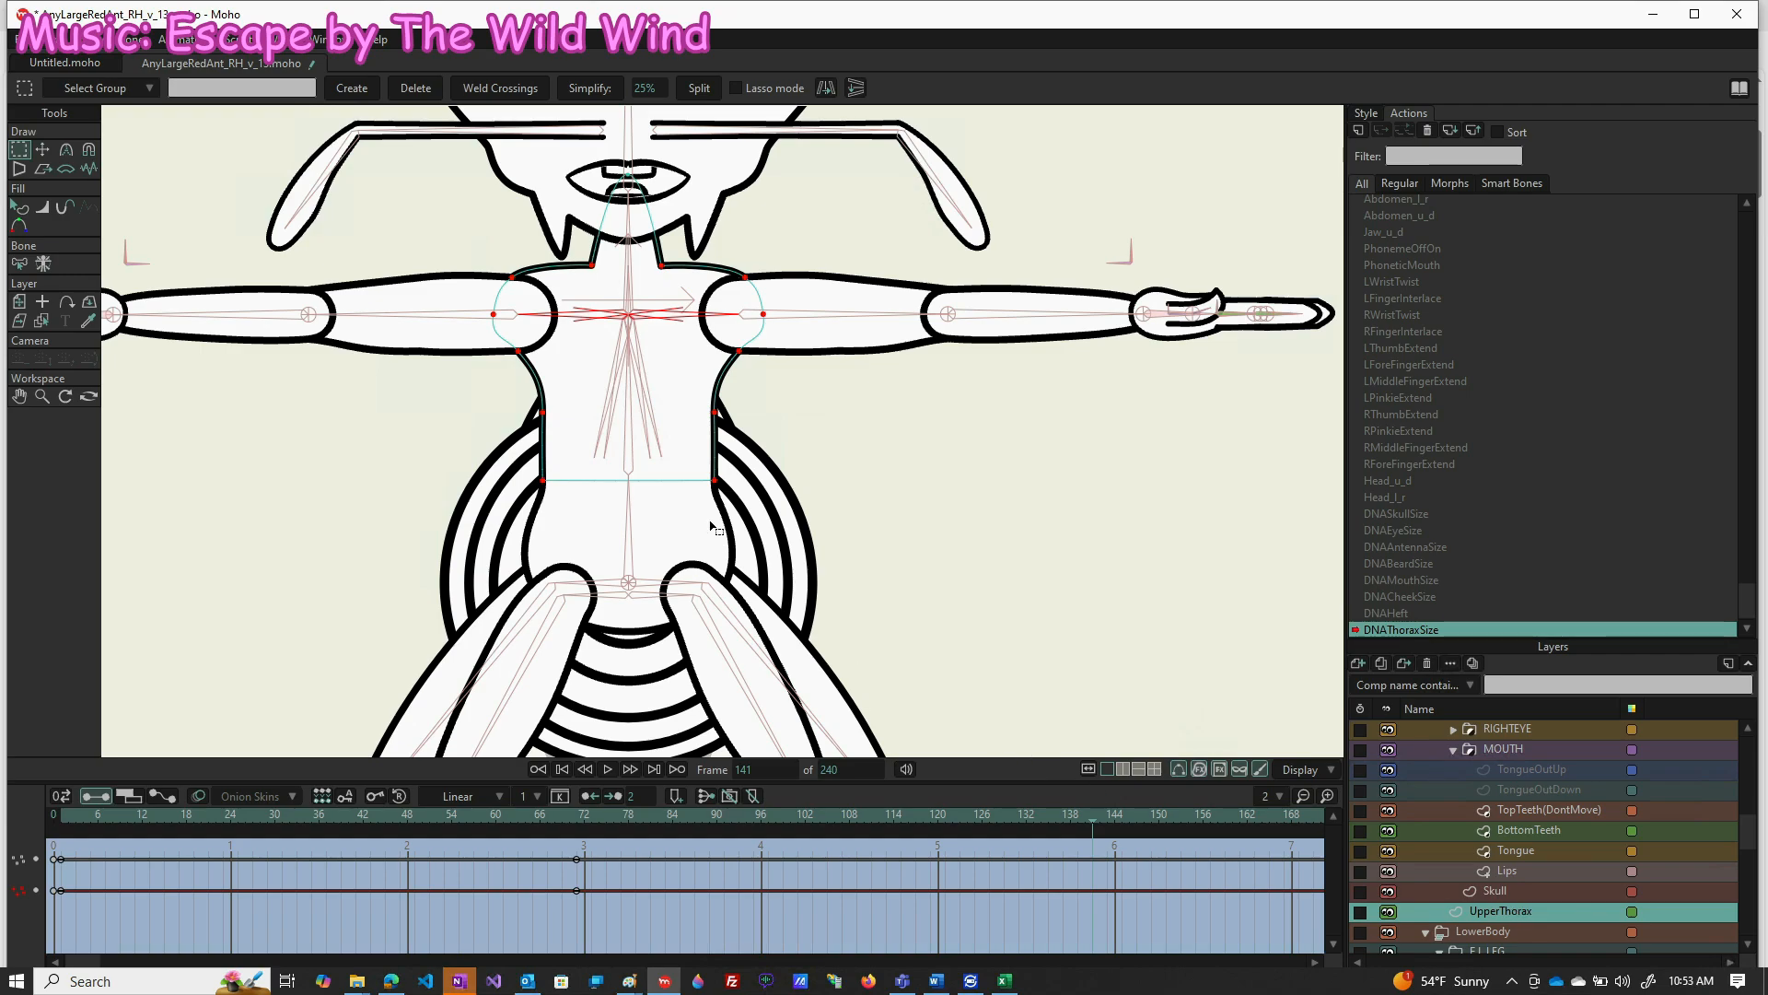
key(t)
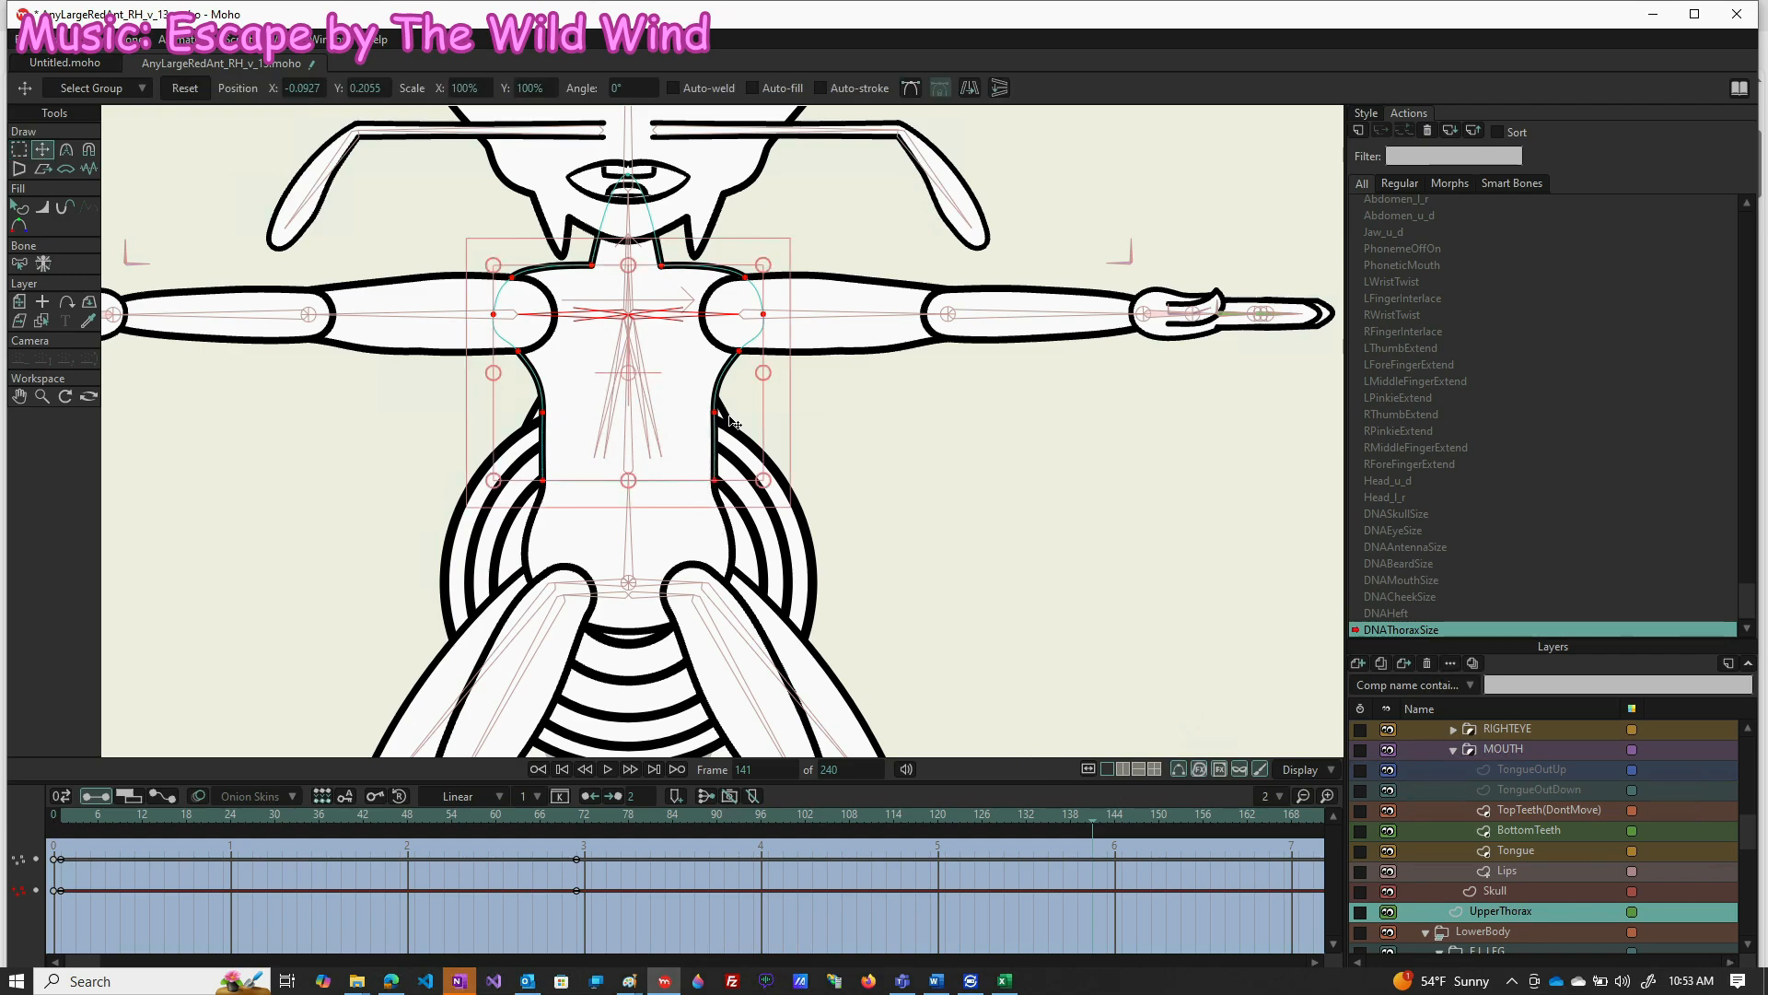
drag(765, 372, 810, 380)
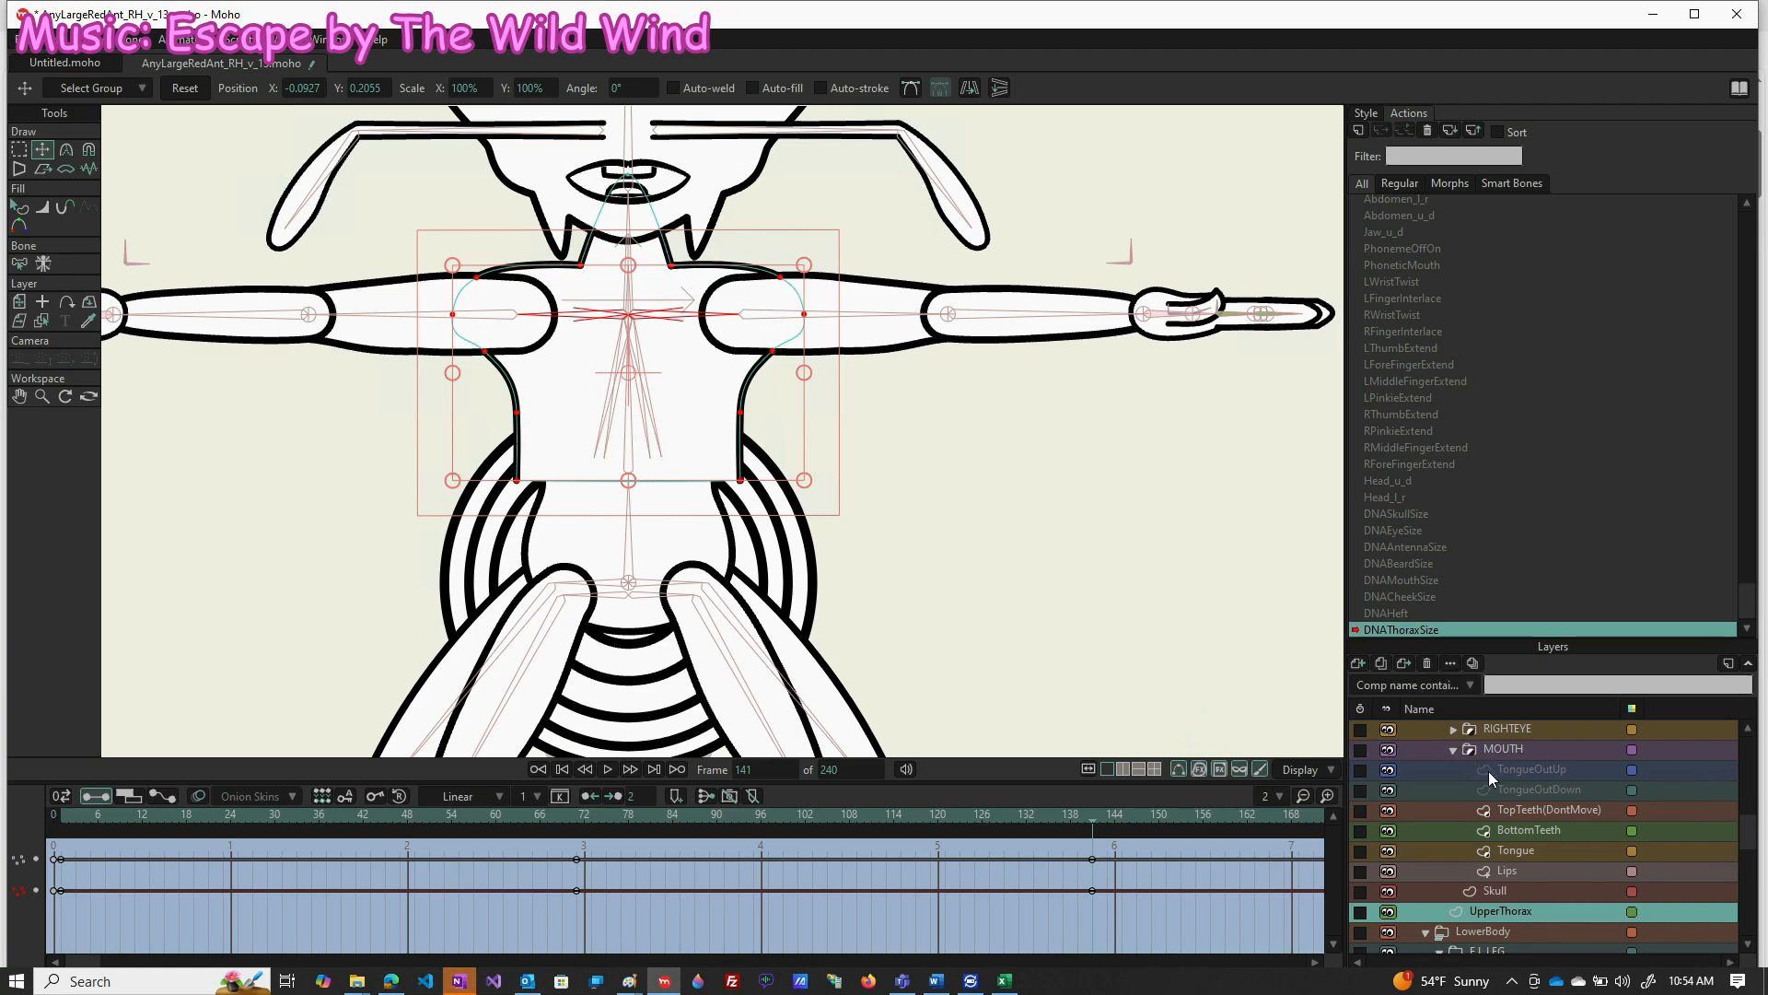
scroll(1489, 770, up, 3)
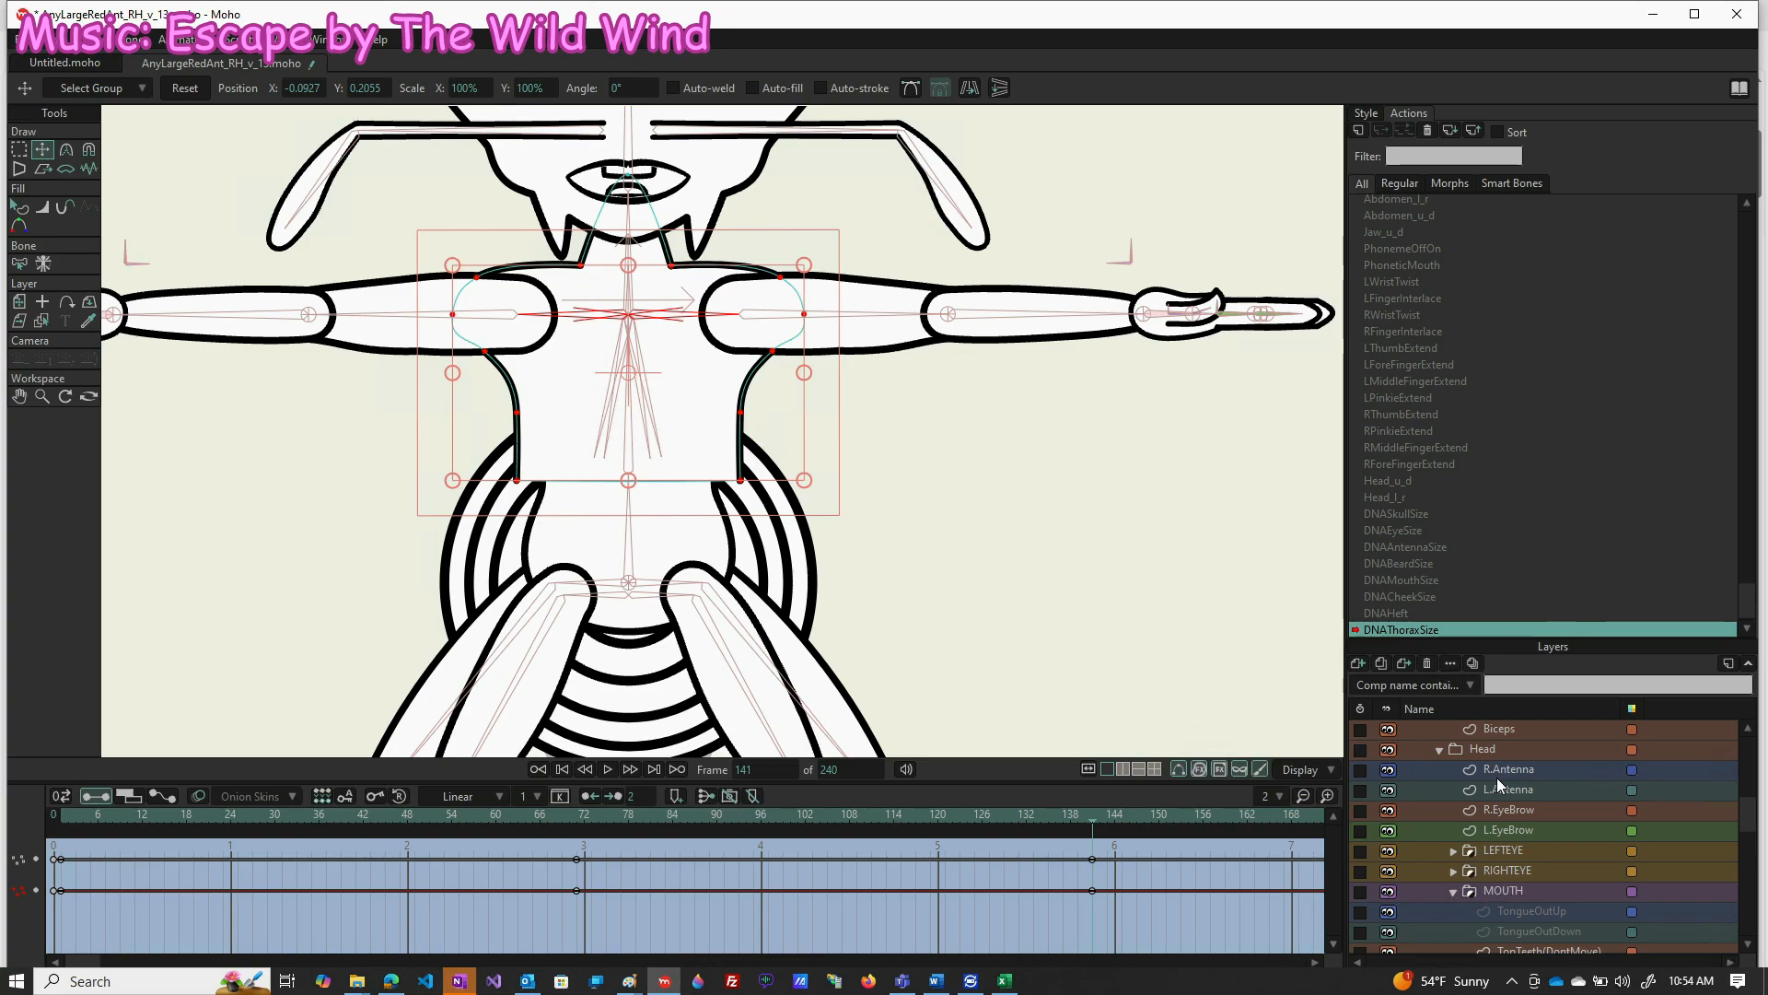
scroll(1496, 784, up, 1)
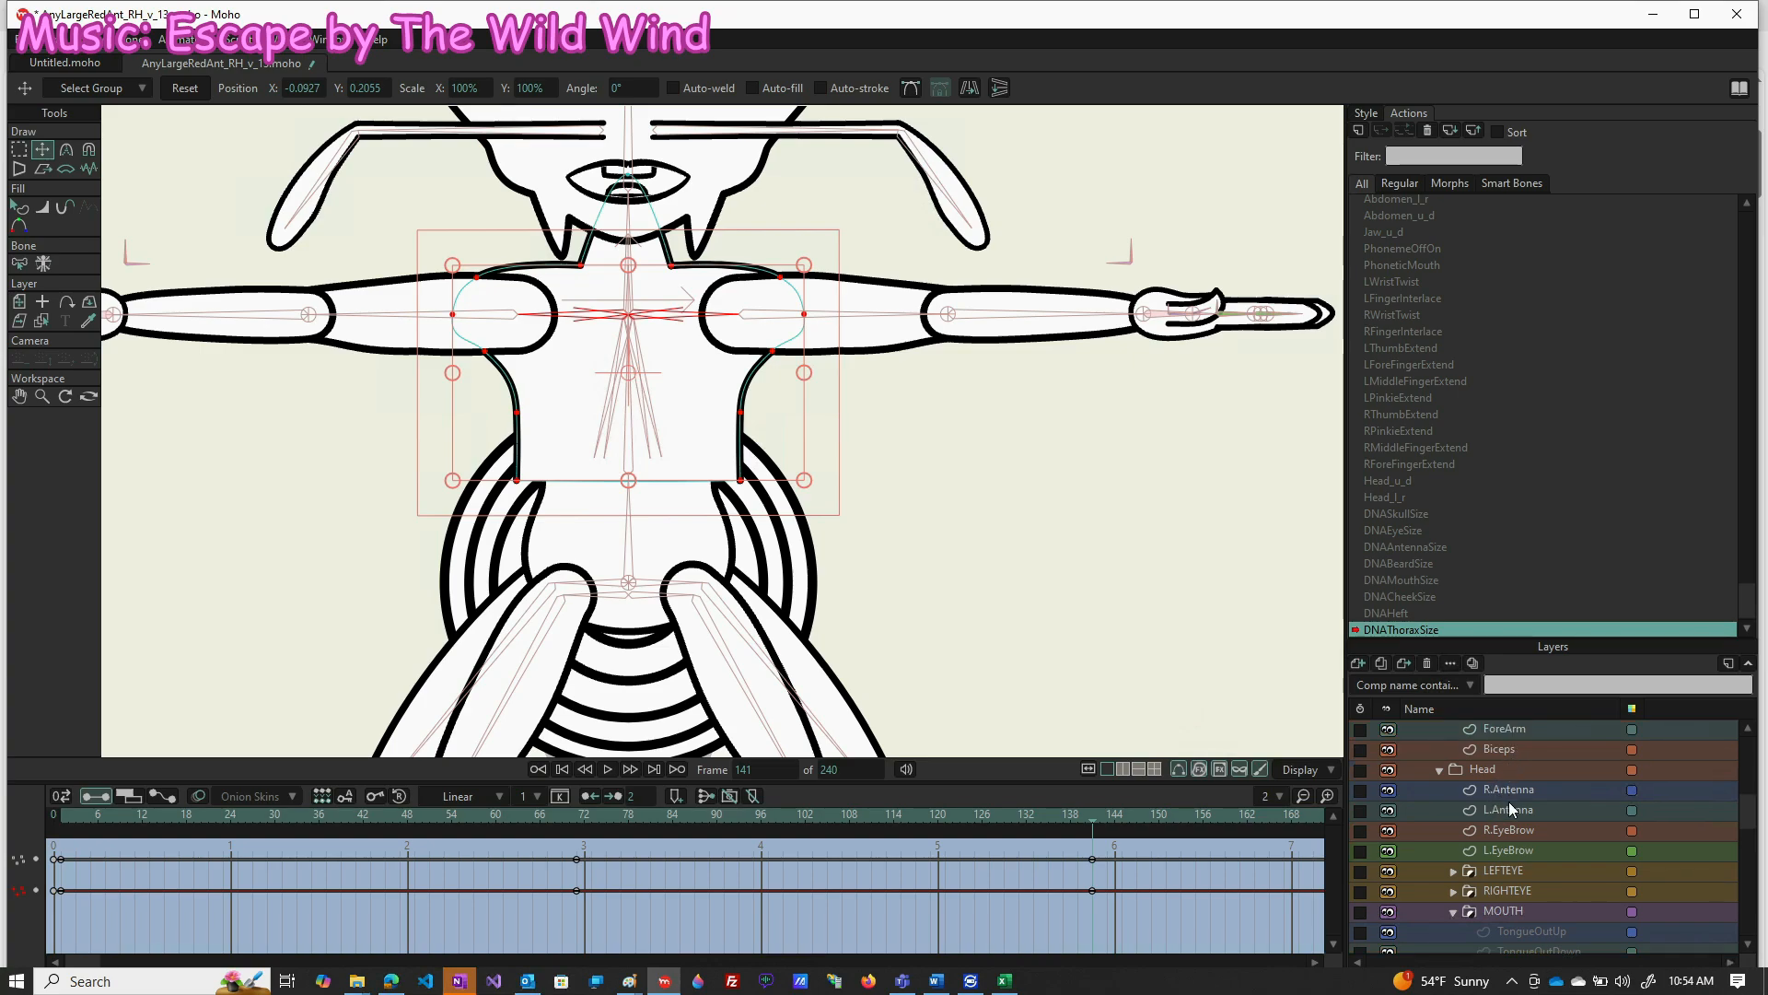
scroll(1501, 792, up, 3)
scroll(1514, 789, up, 5)
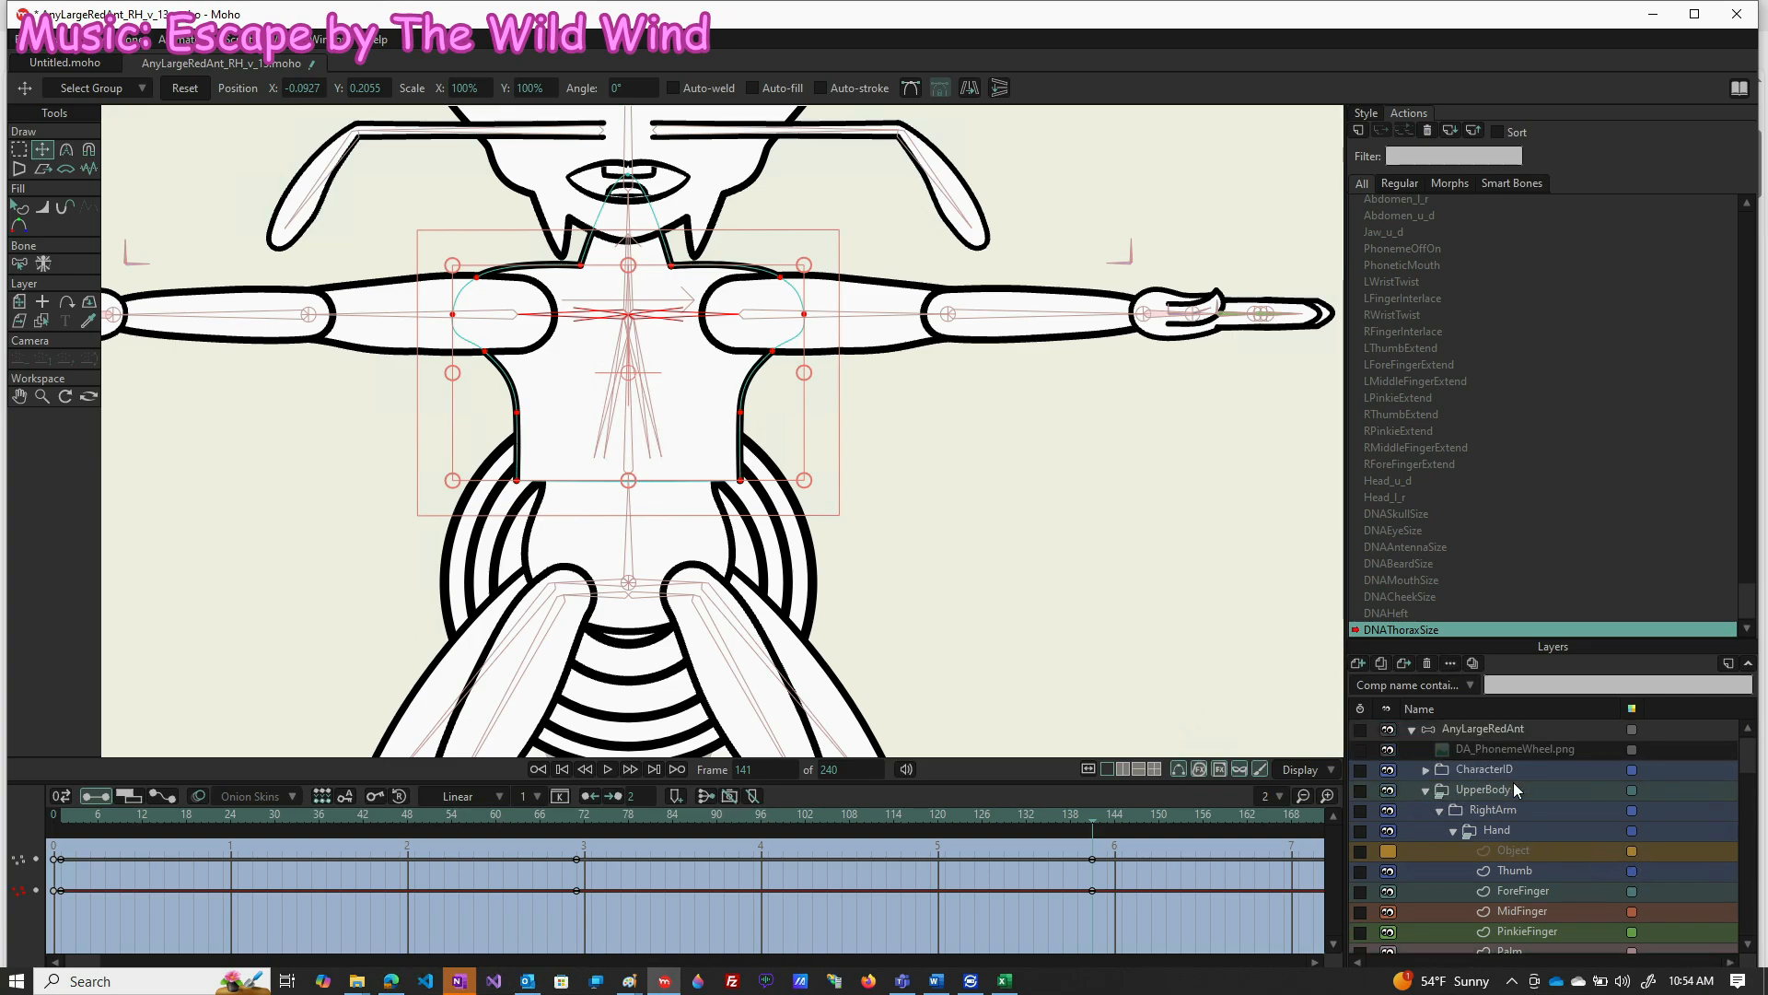
click(1517, 729)
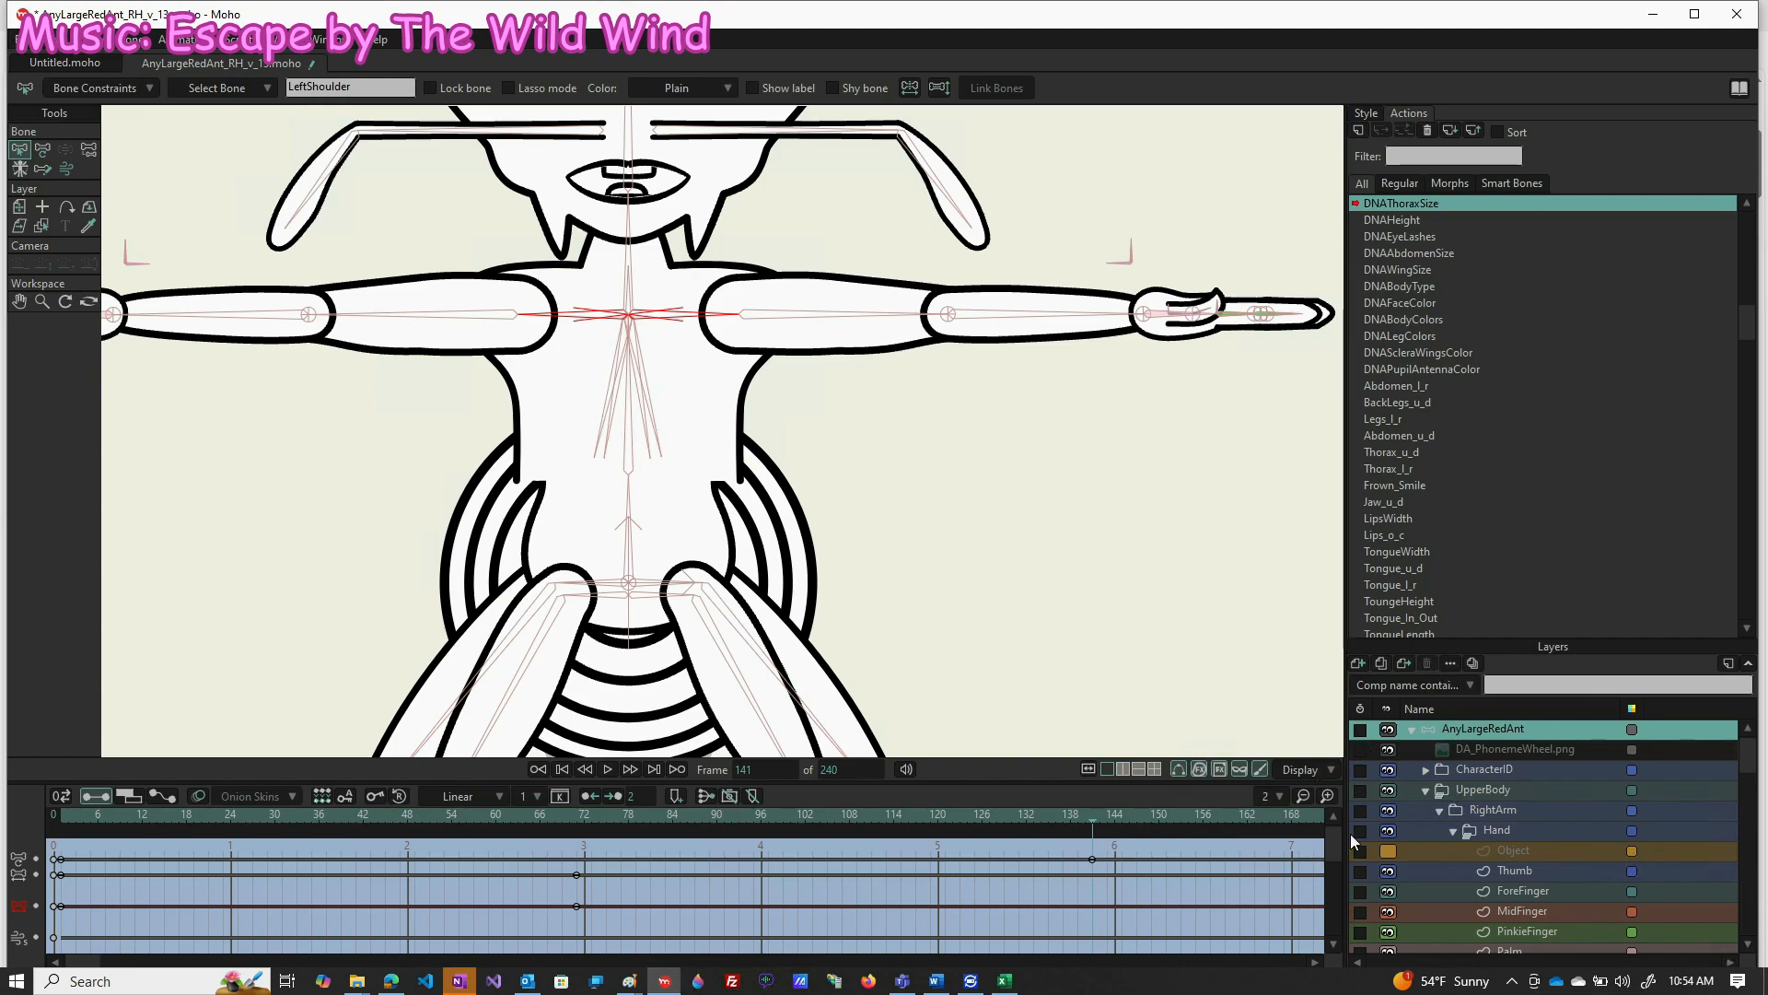
scroll(1510, 897, down, 4)
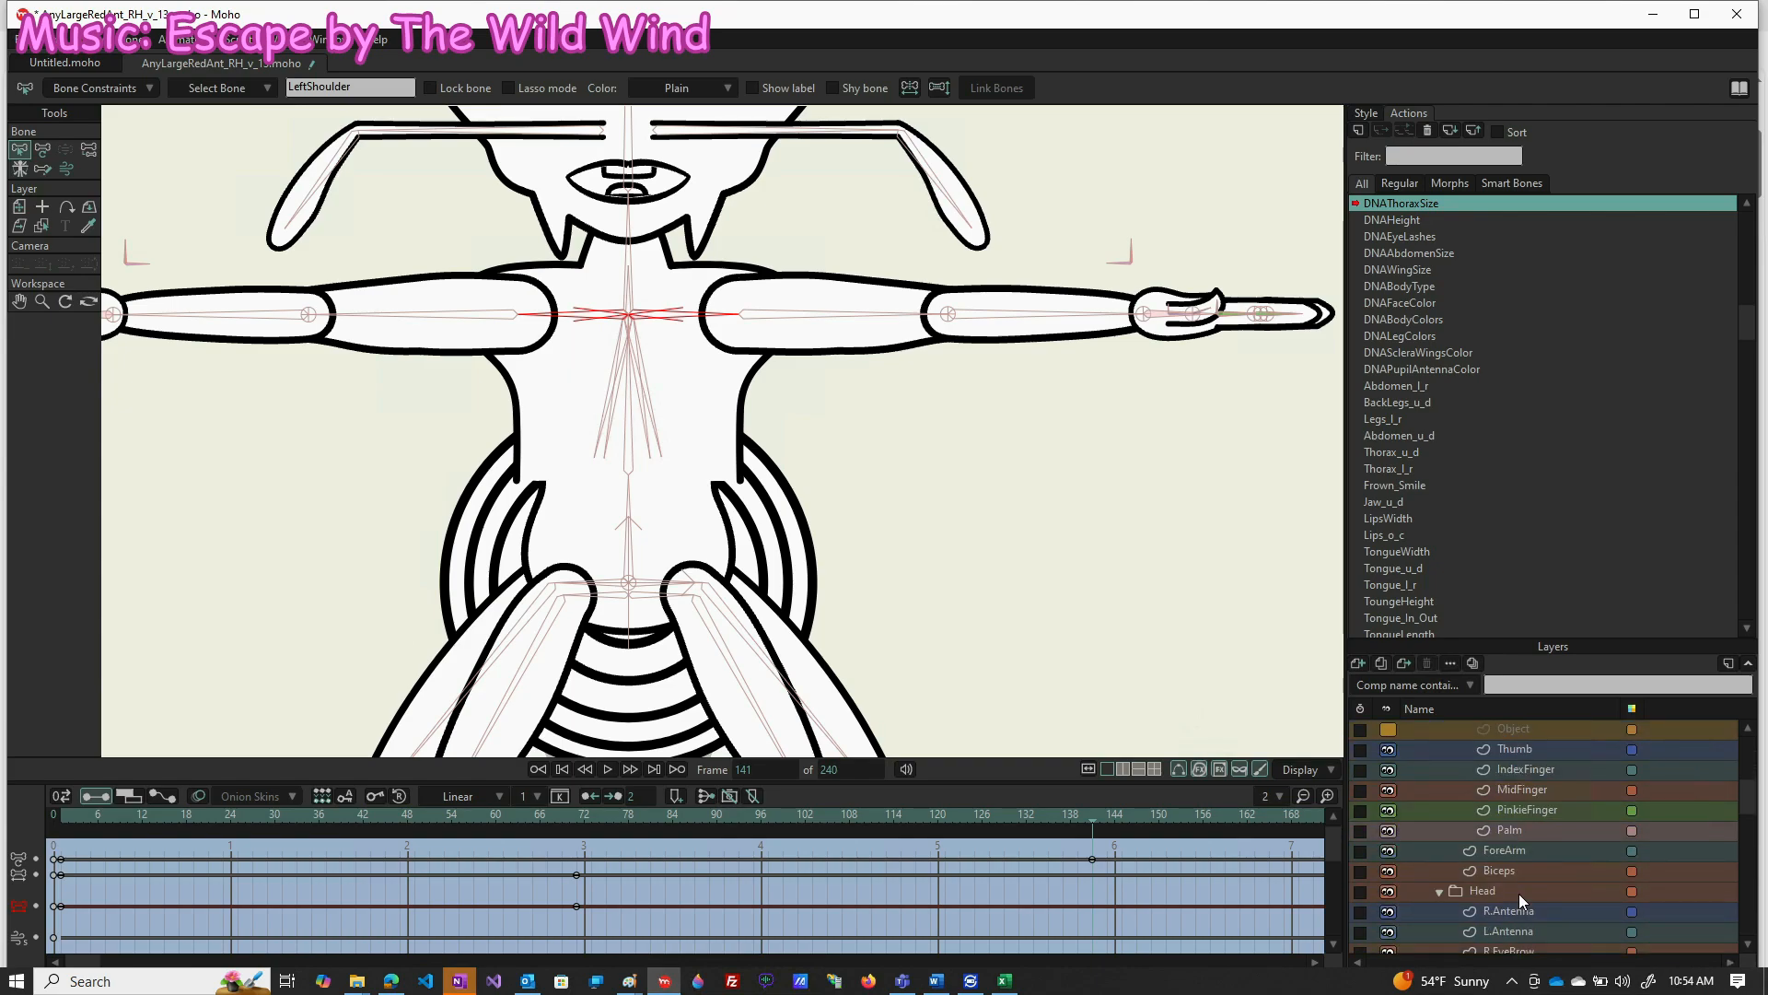
scroll(1517, 893, down, 4)
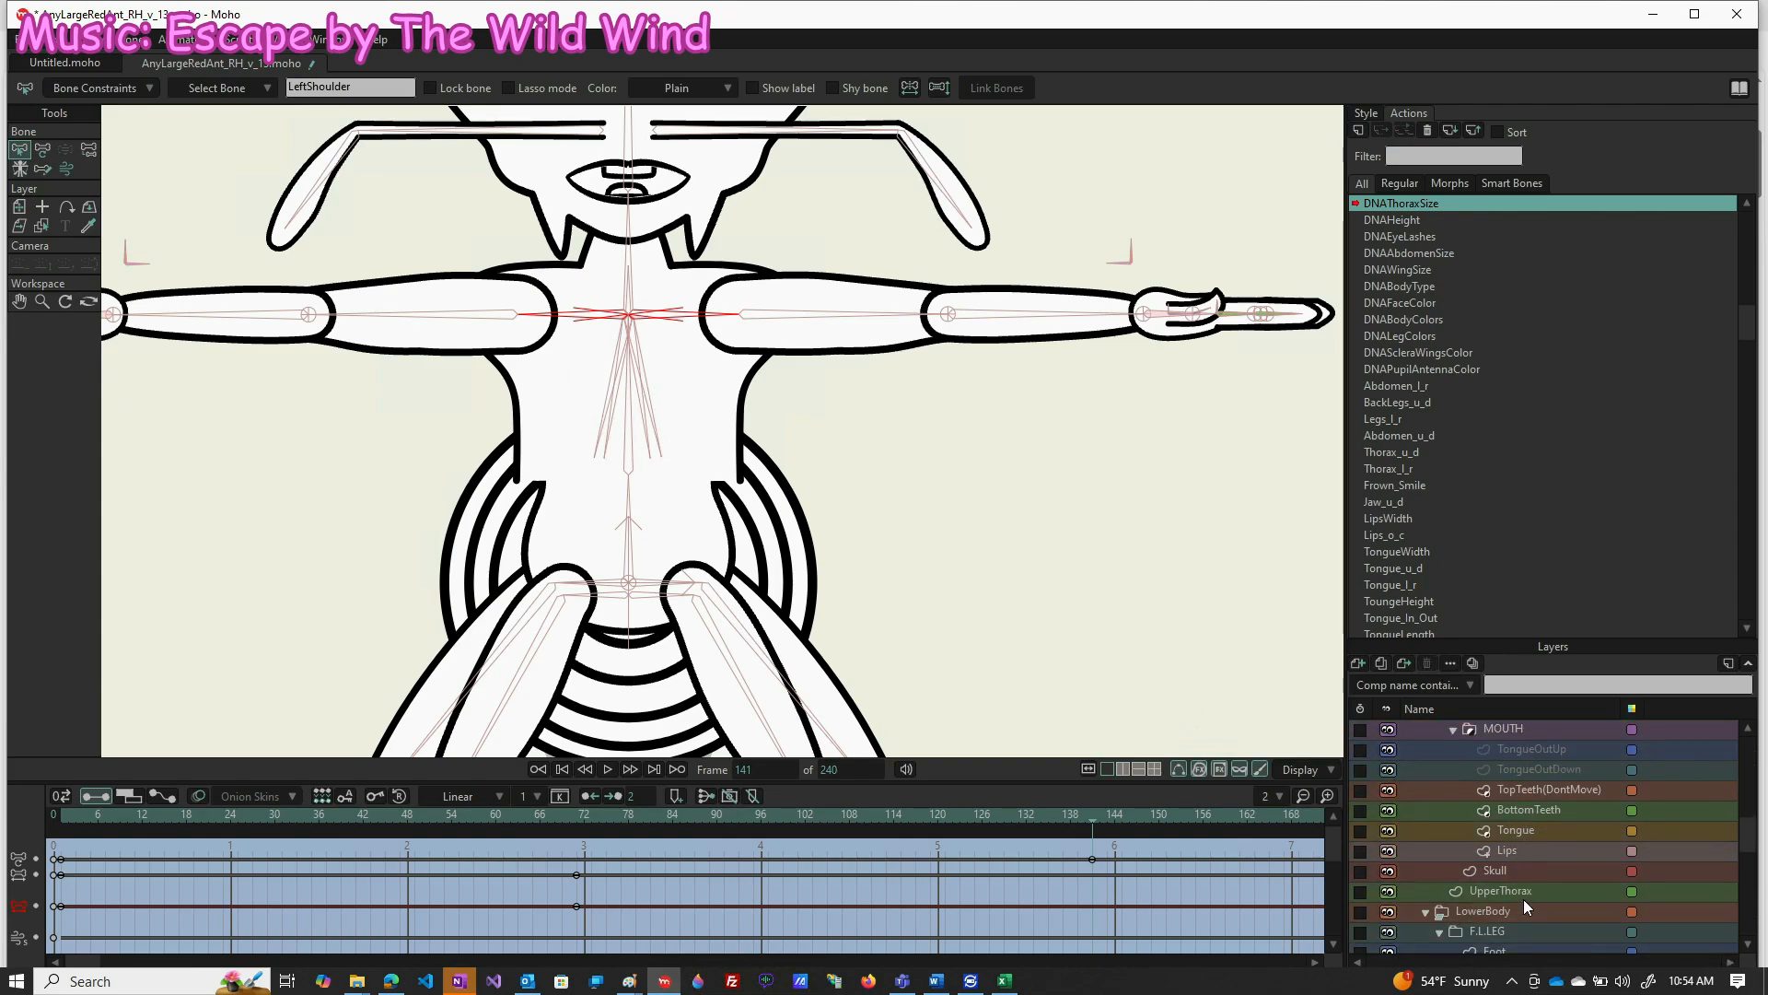
click(1527, 888)
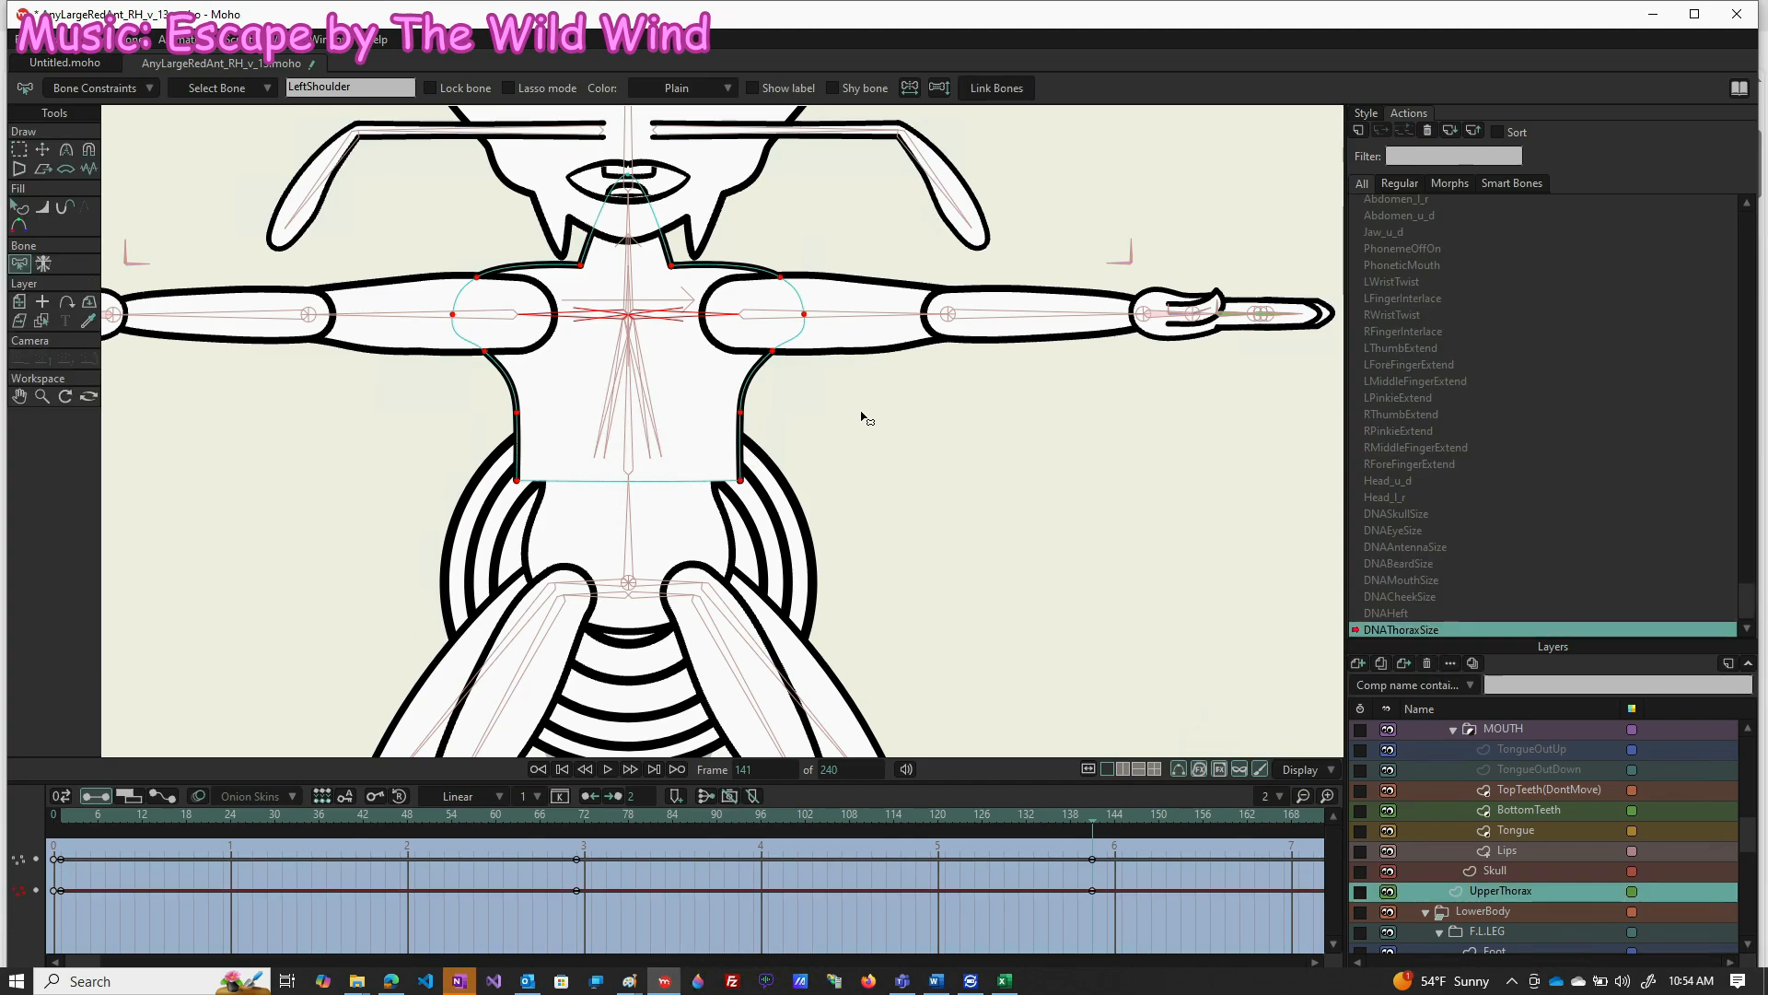
On the AnyLargeRedAnt layer, increase both shoulder bones' scale to 131% at frame 141 with Transform Bone
drag(863, 419, 702, 687)
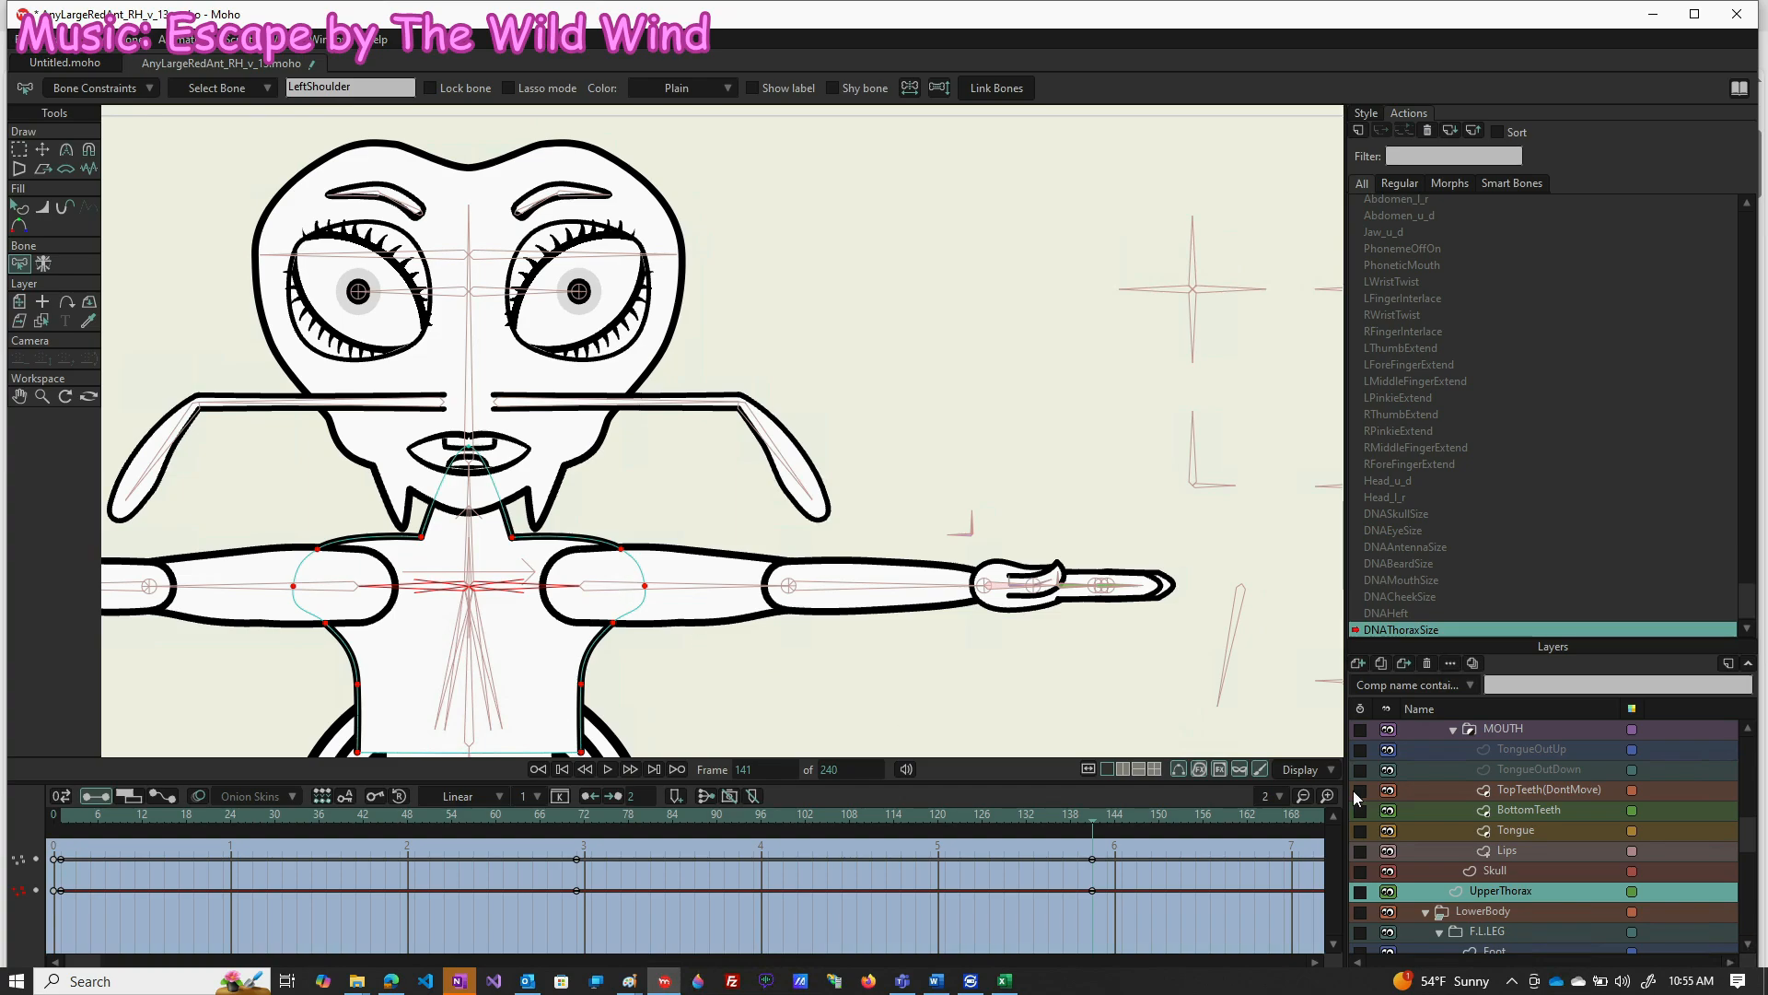
scroll(1534, 772, down, 5)
scroll(1533, 765, up, 4)
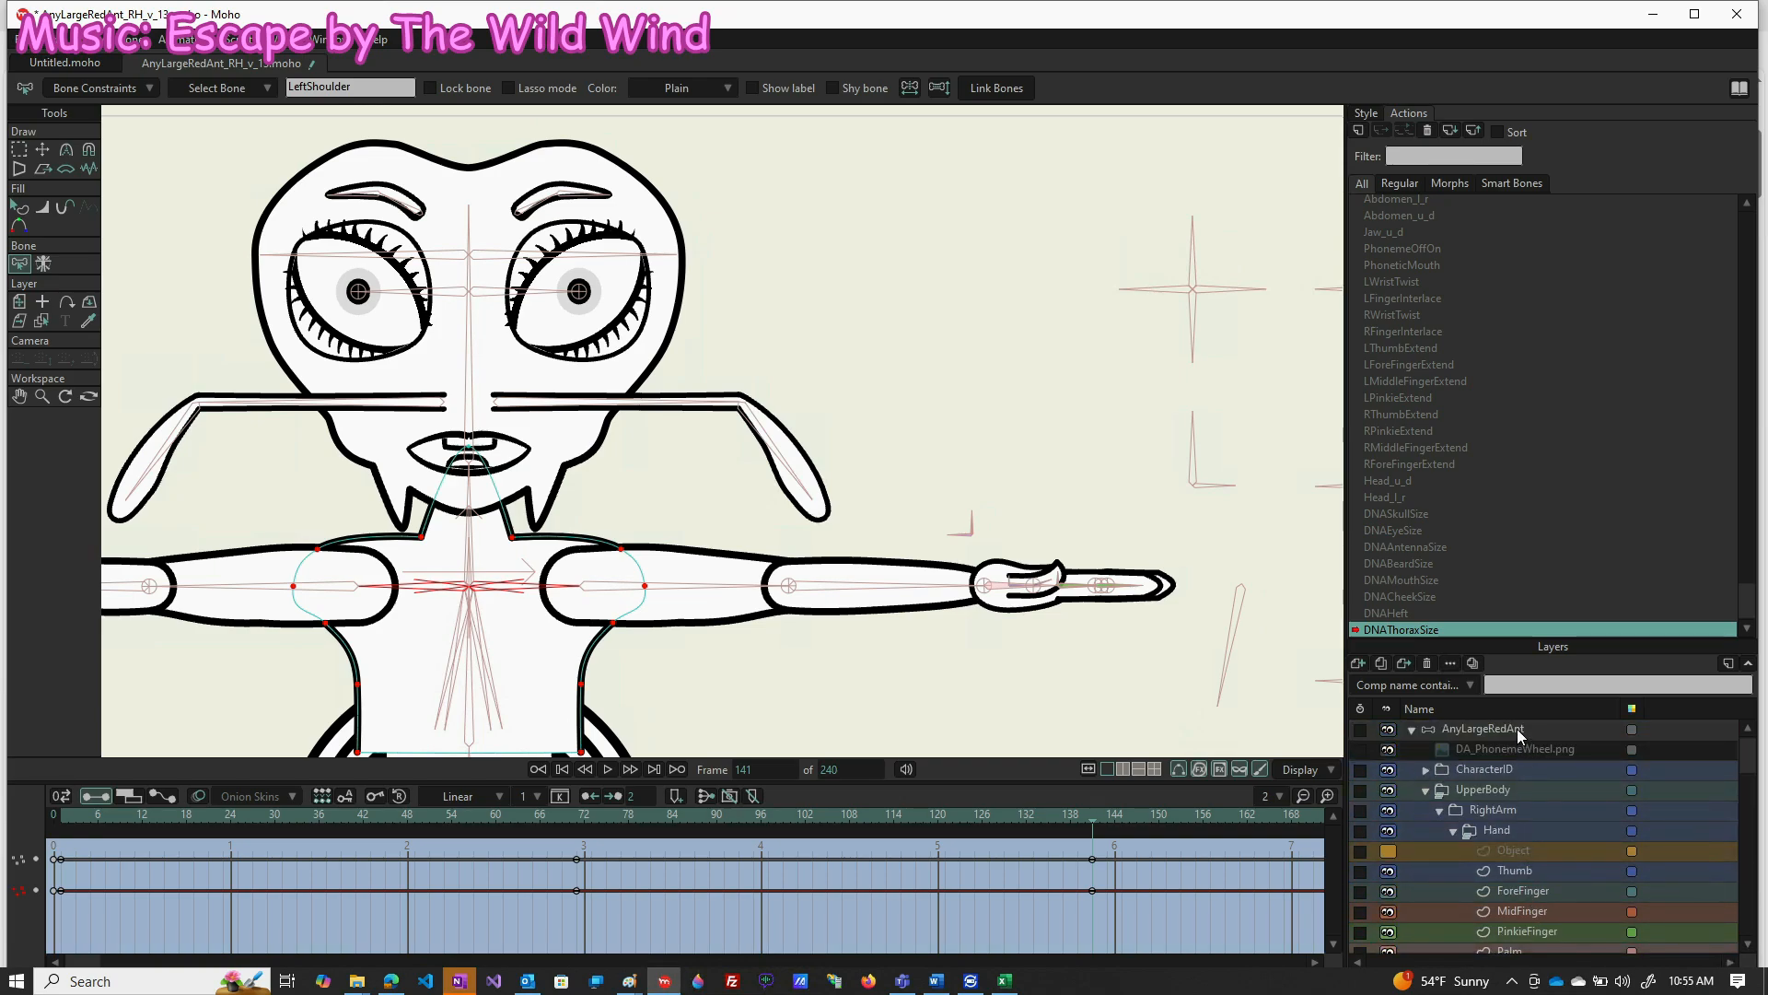
click(1517, 728)
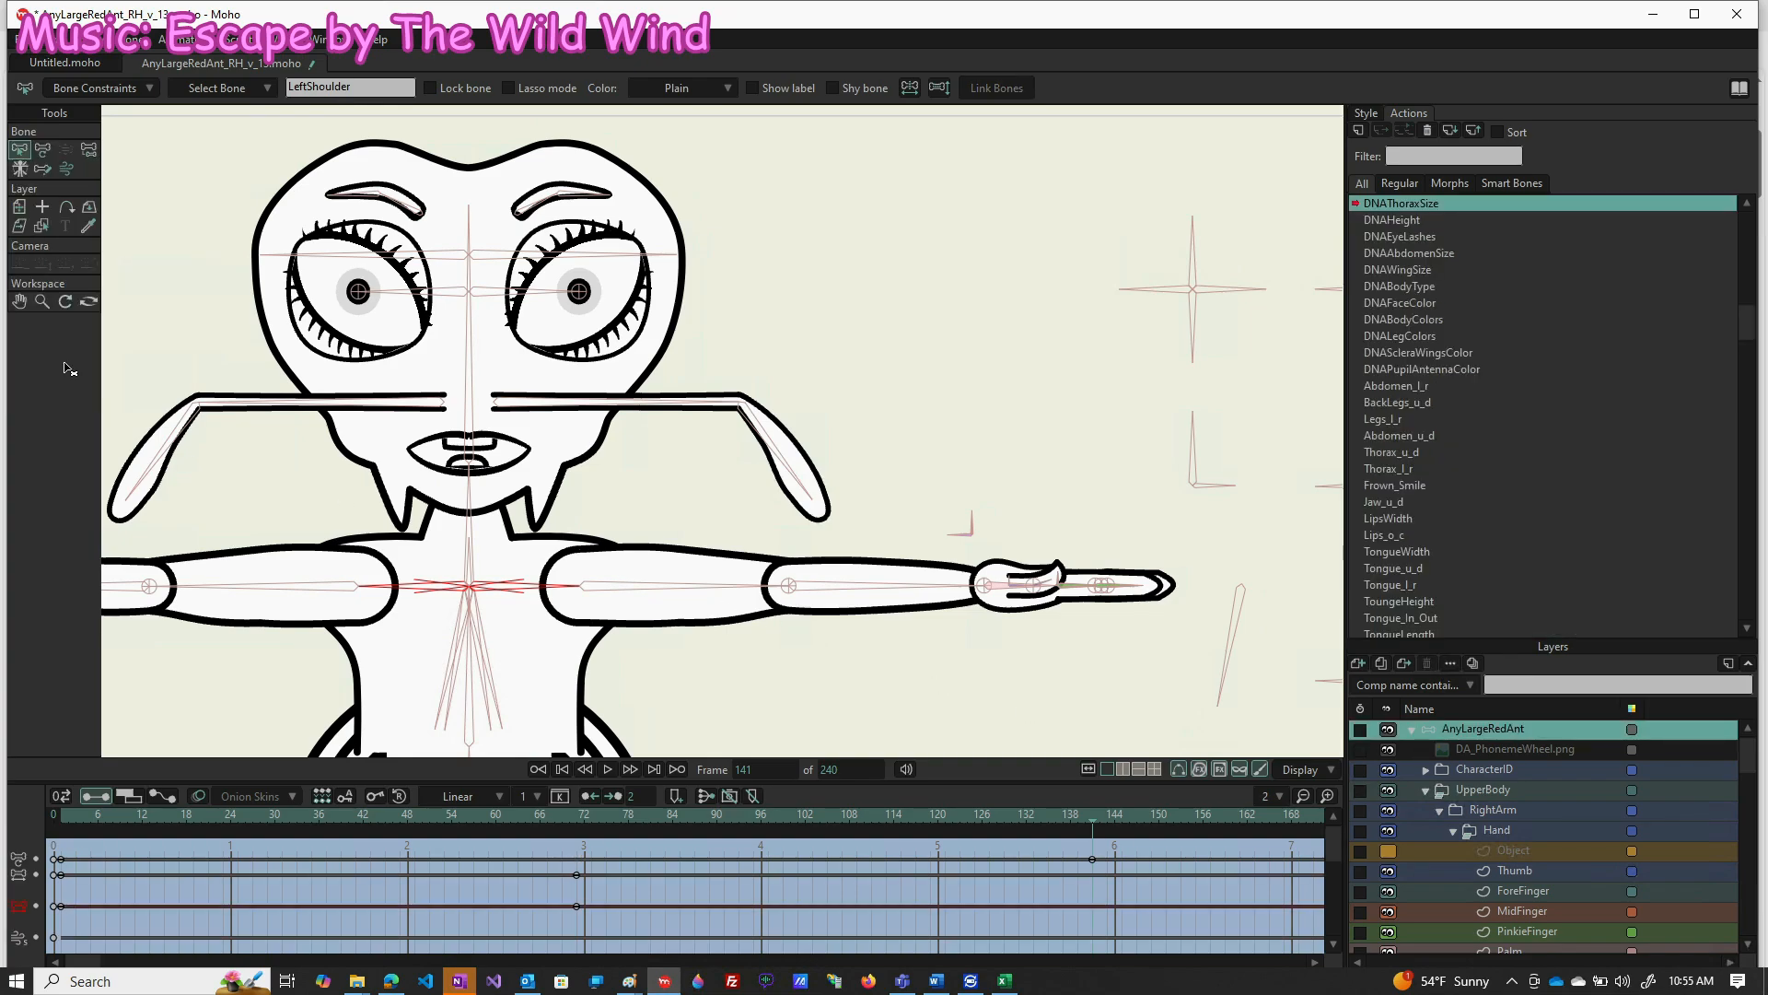
click(42, 149)
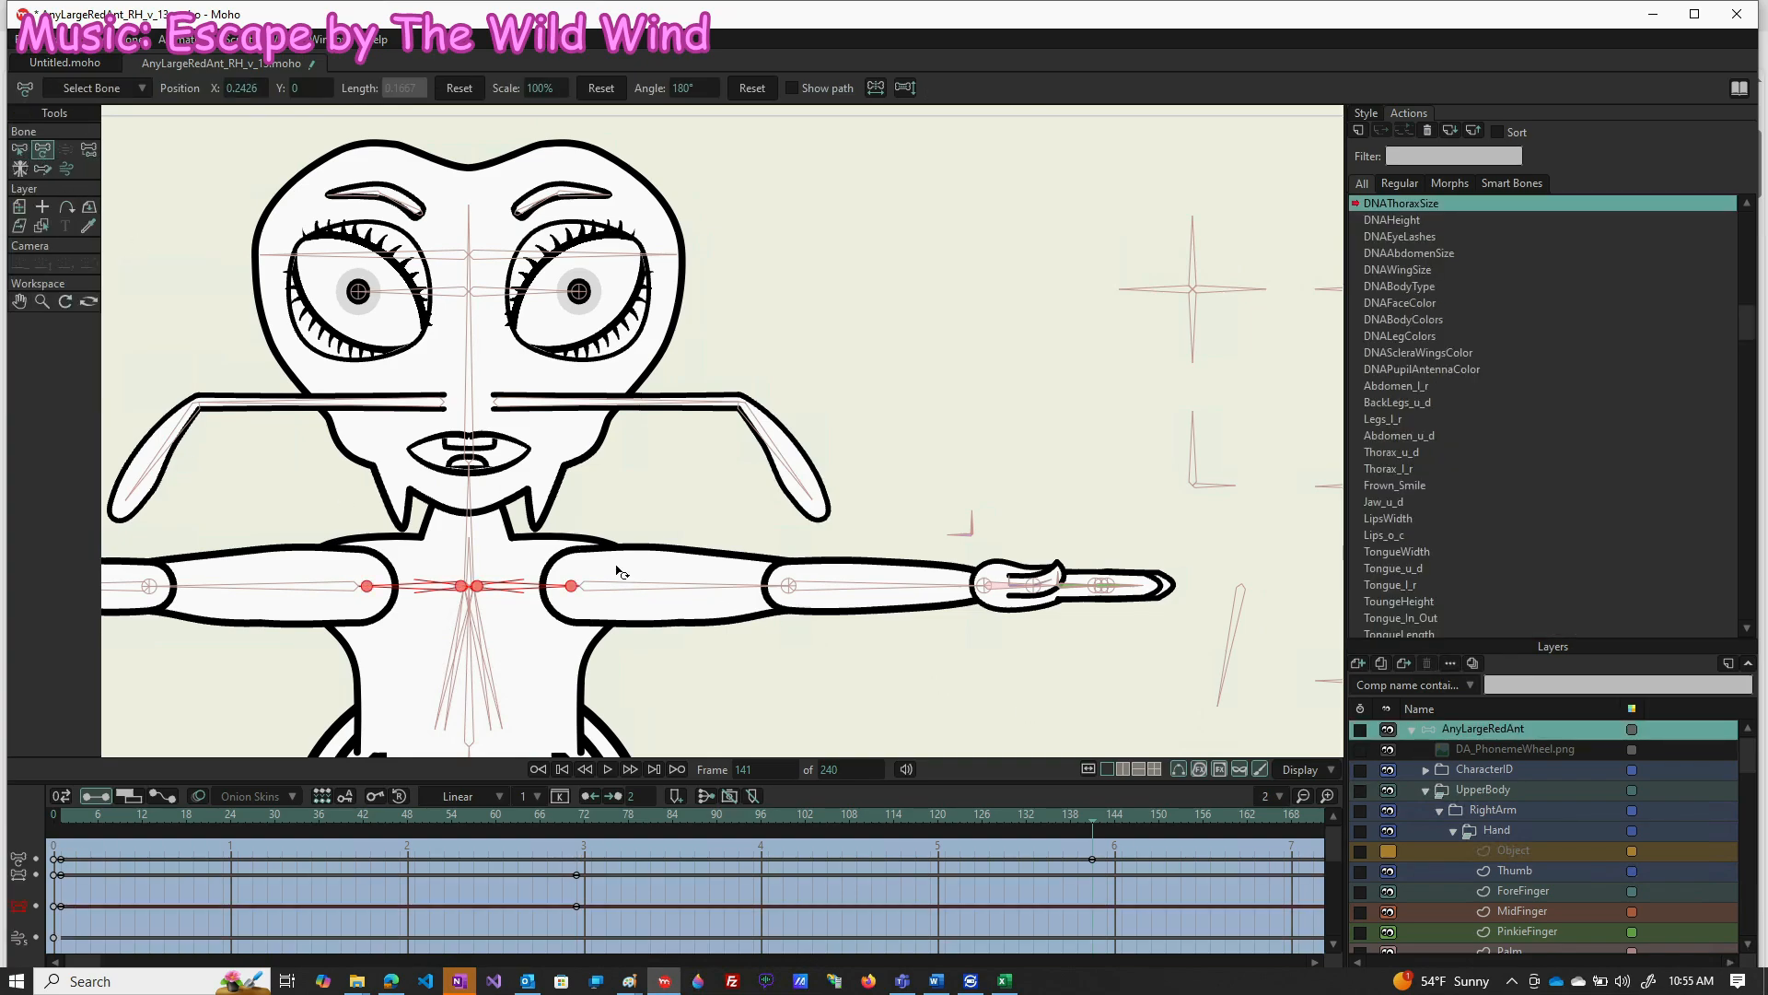
click(571, 587)
drag(574, 589, 605, 592)
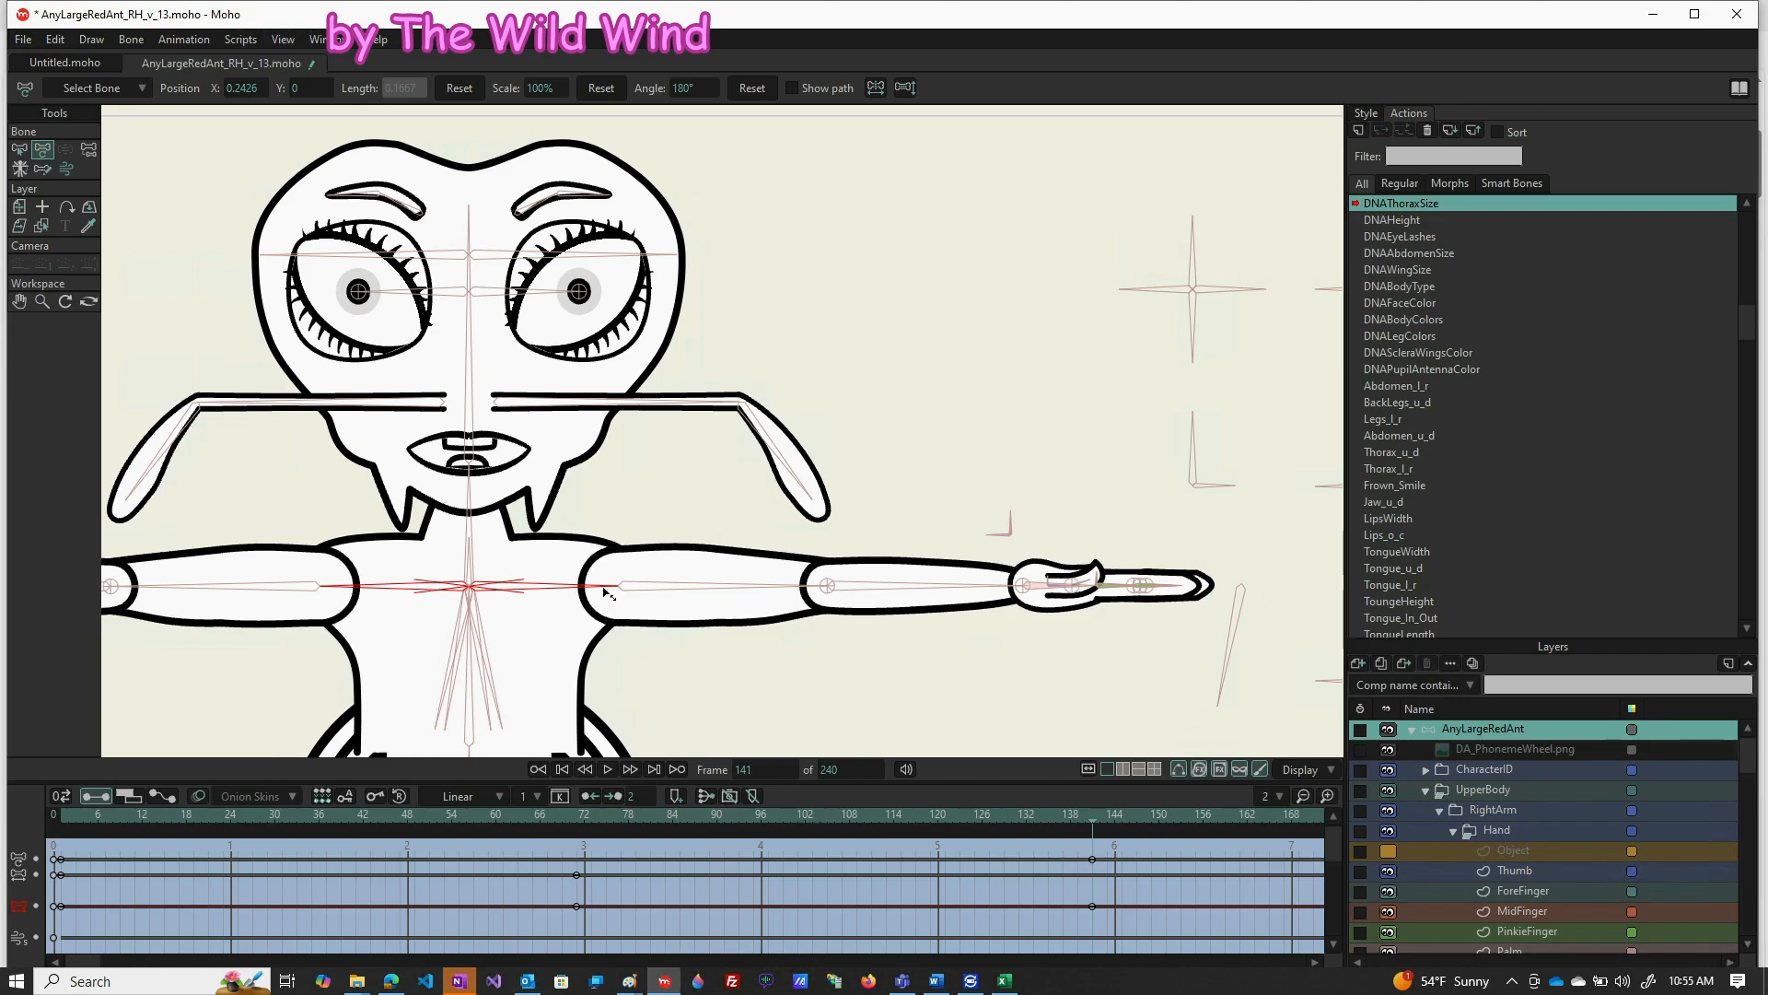
drag(604, 592, 601, 592)
drag(596, 614, 597, 615)
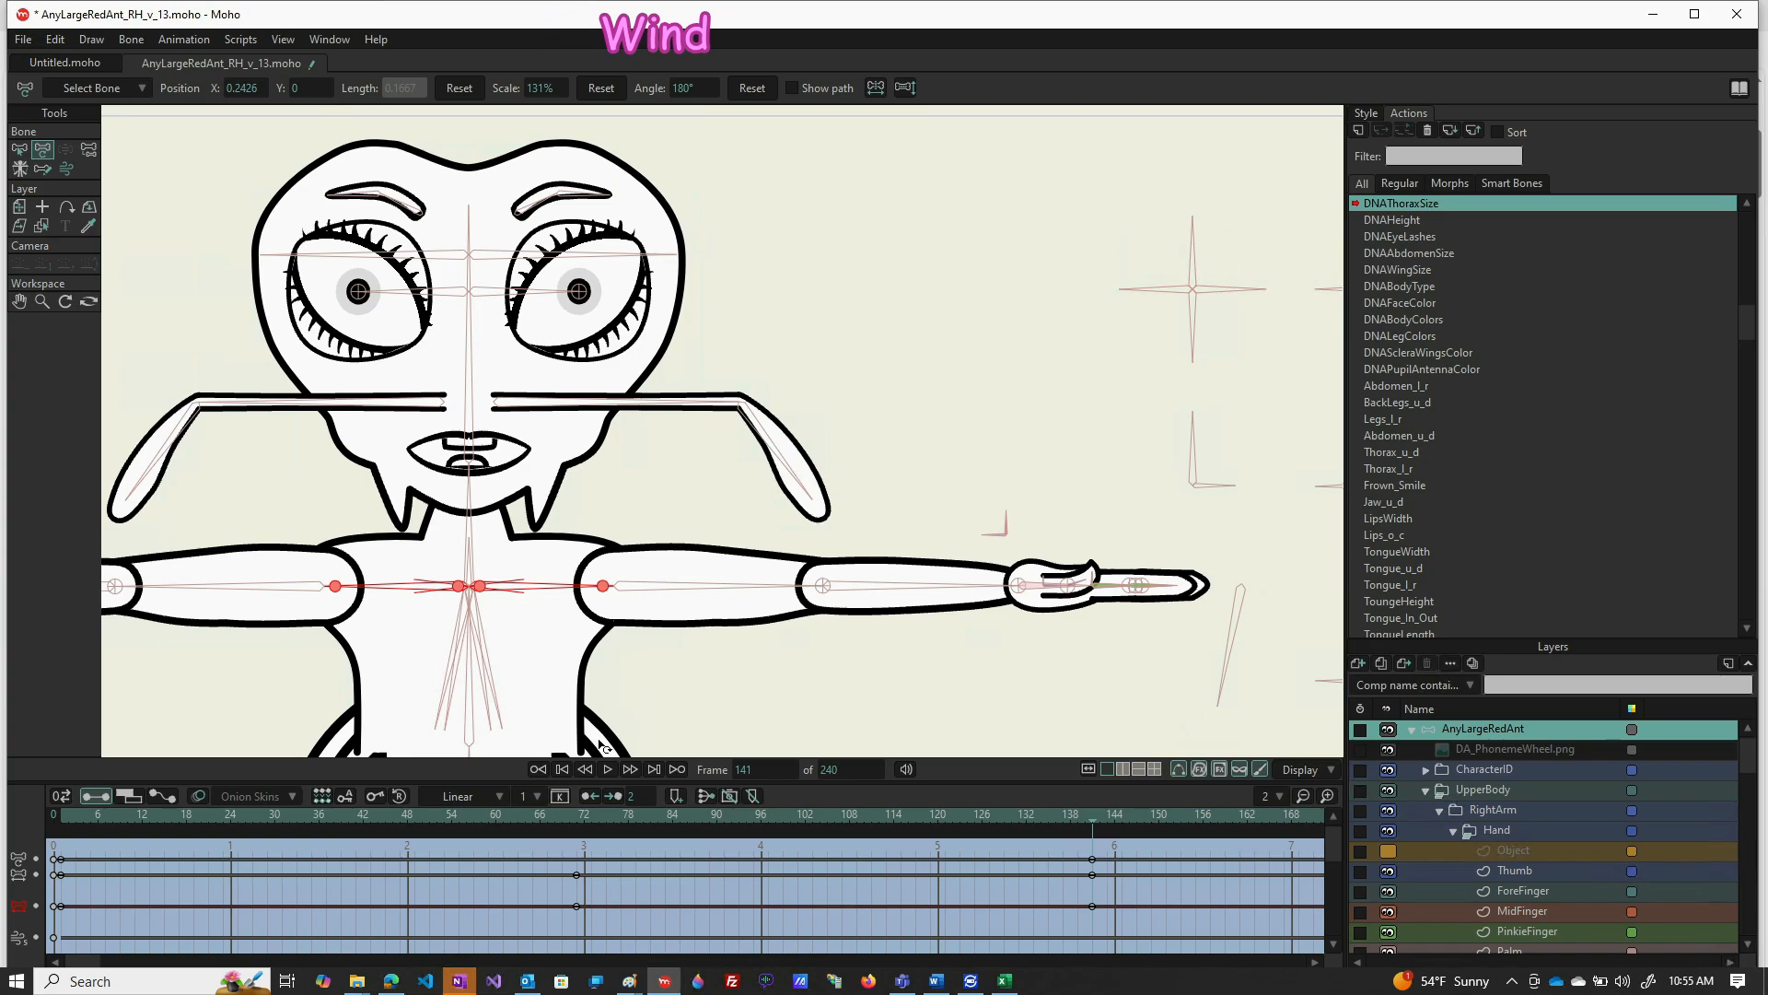
Go back to frame 1 and select the UpperThorax layer to examine how the narrow thorax meets the arms
click(63, 814)
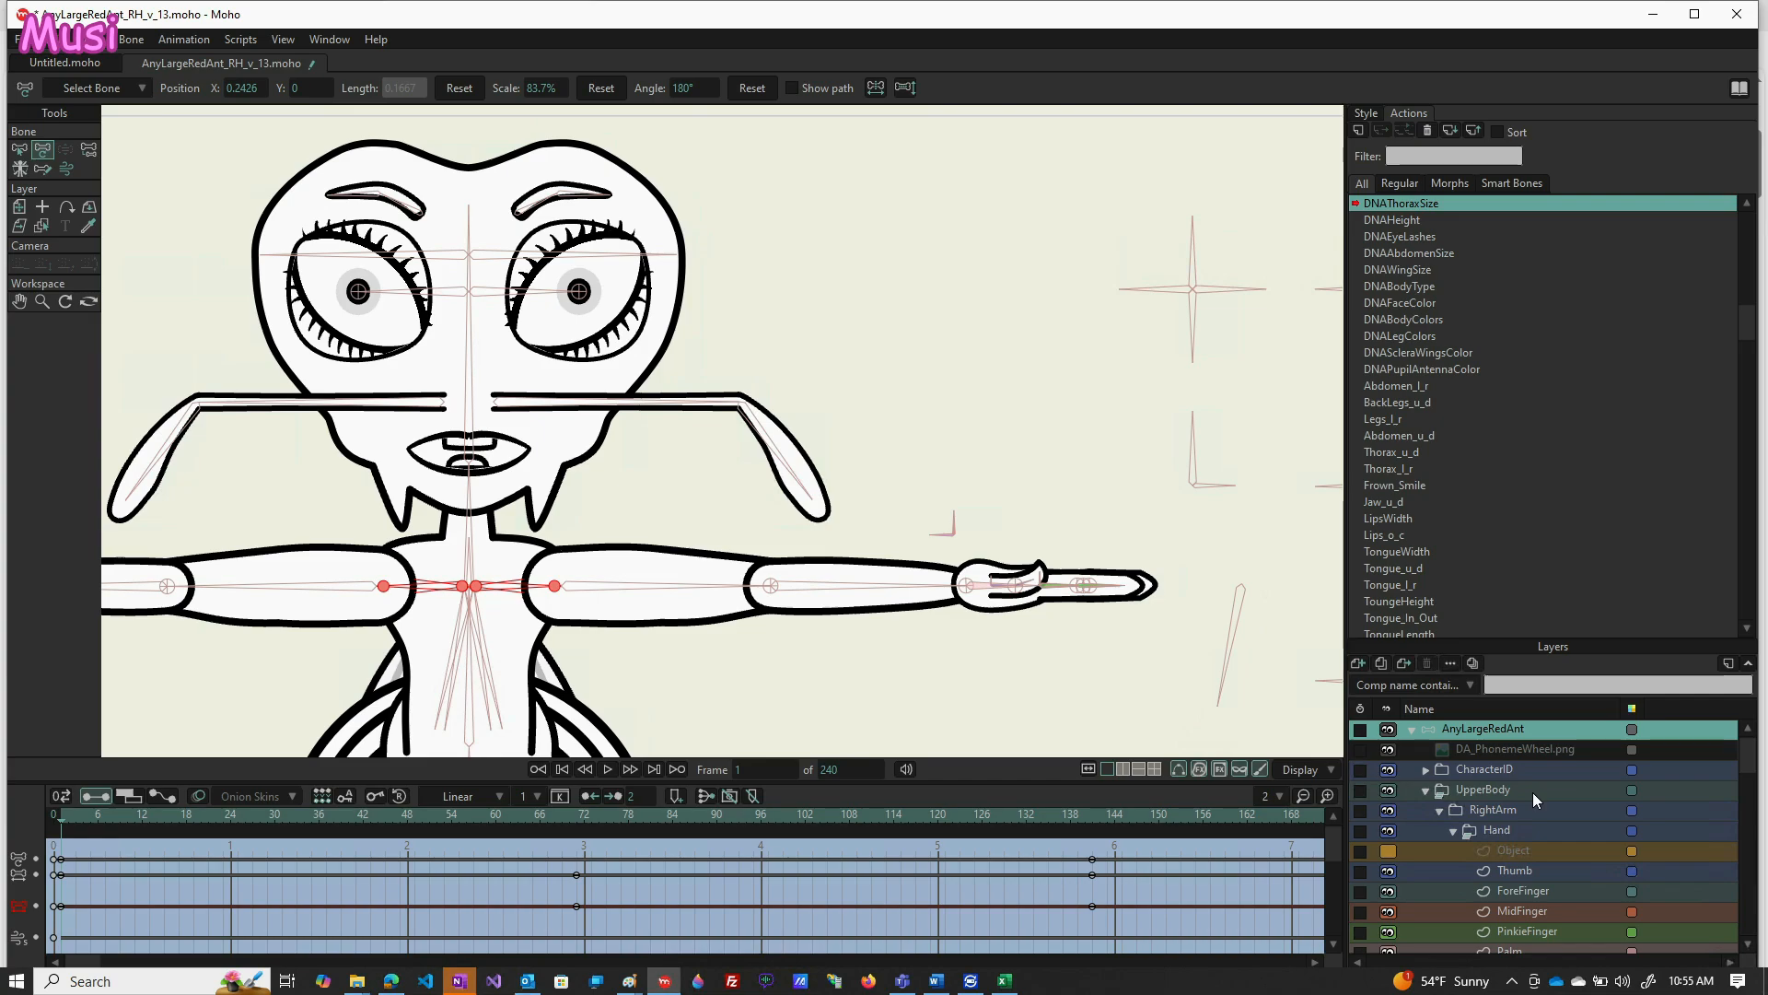
scroll(1532, 792, down, 5)
scroll(1525, 810, down, 4)
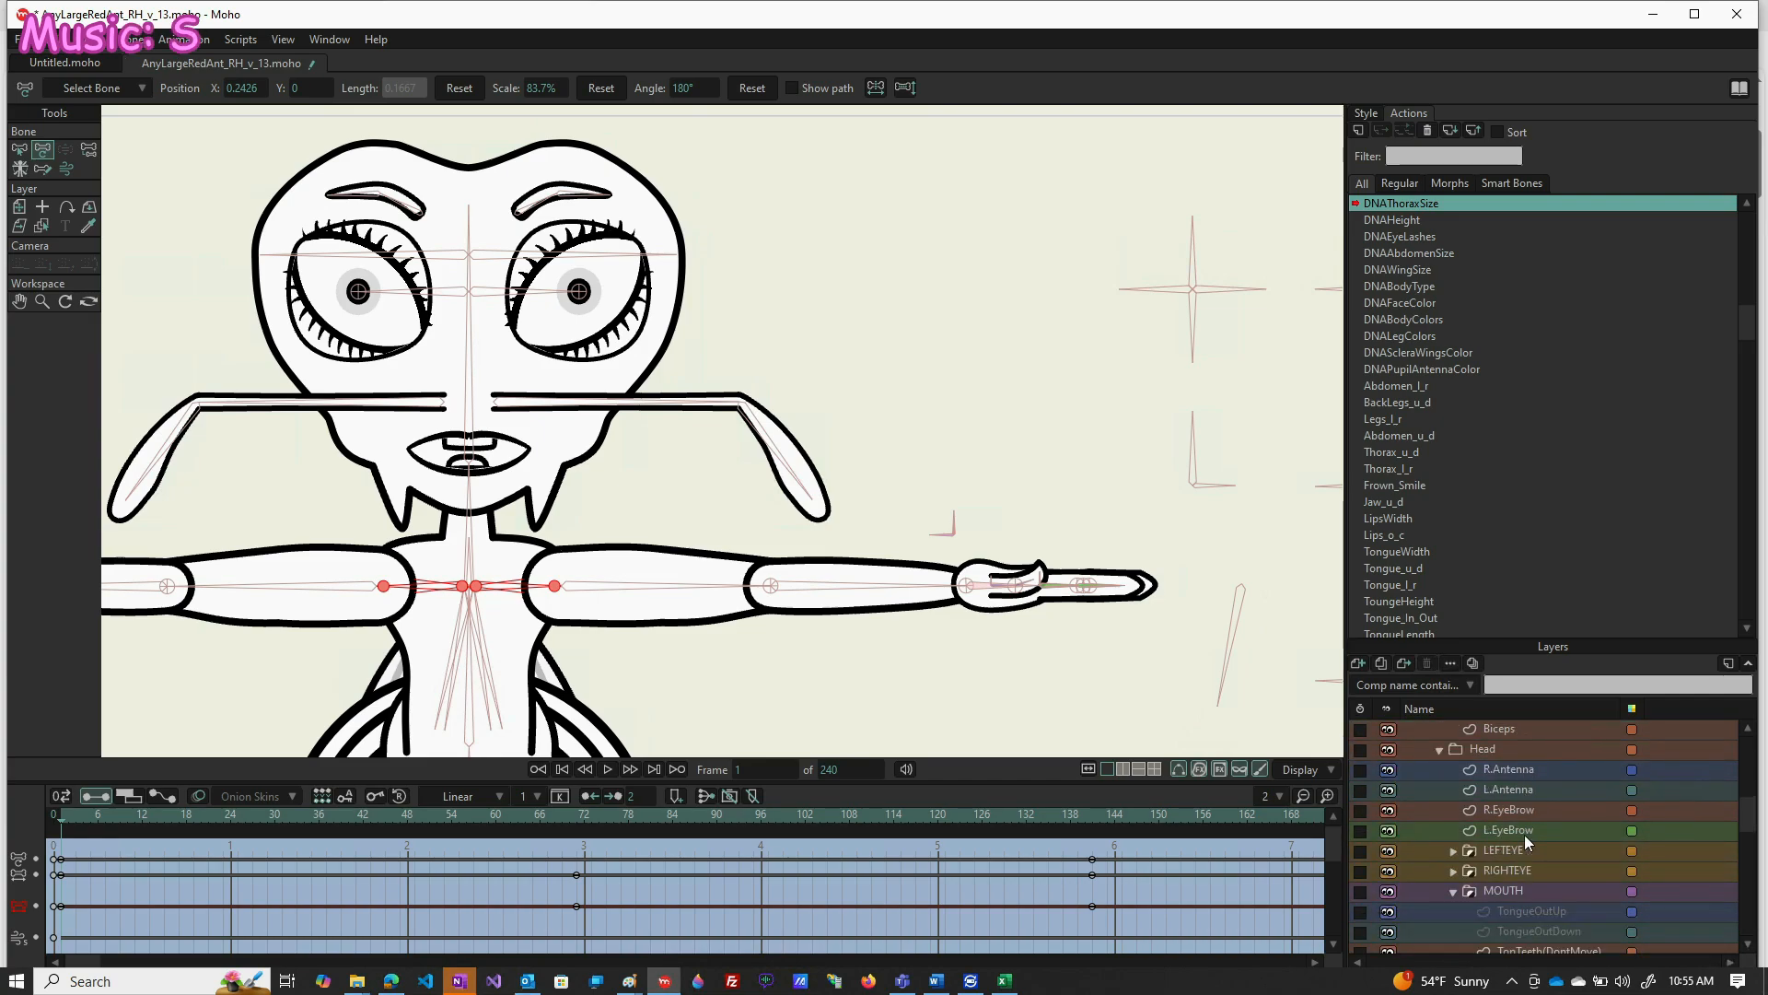
scroll(1527, 890, down, 1)
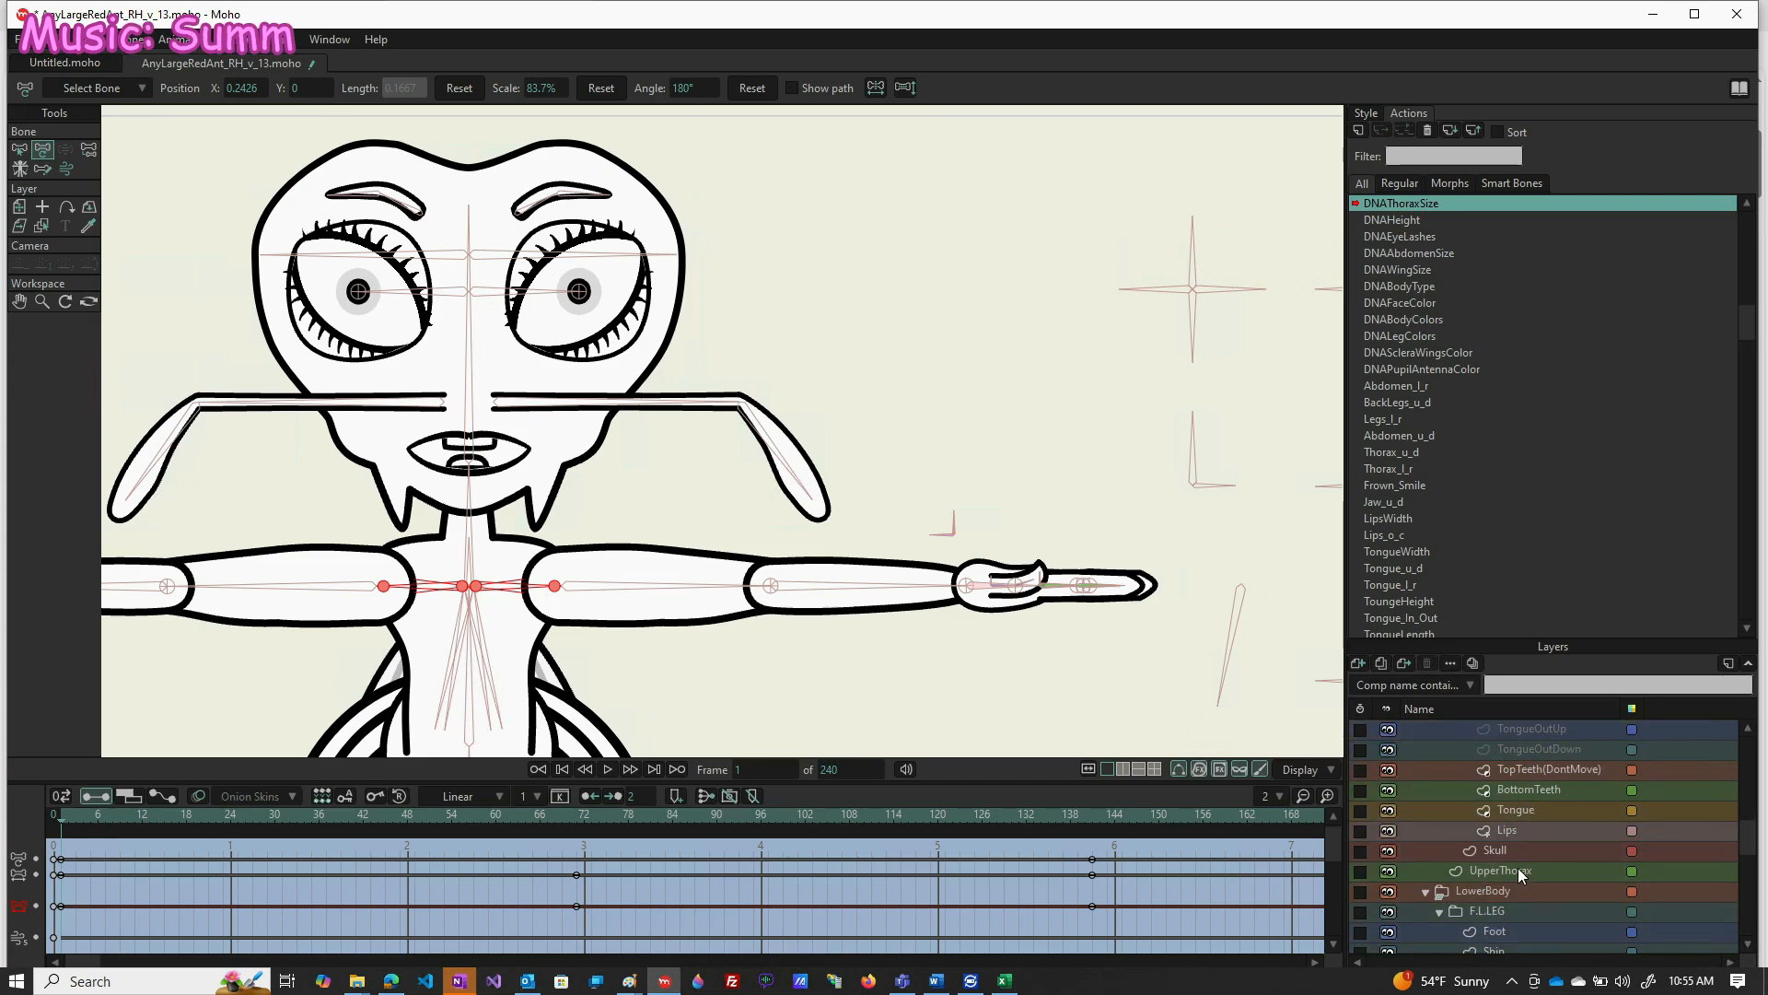
click(1518, 870)
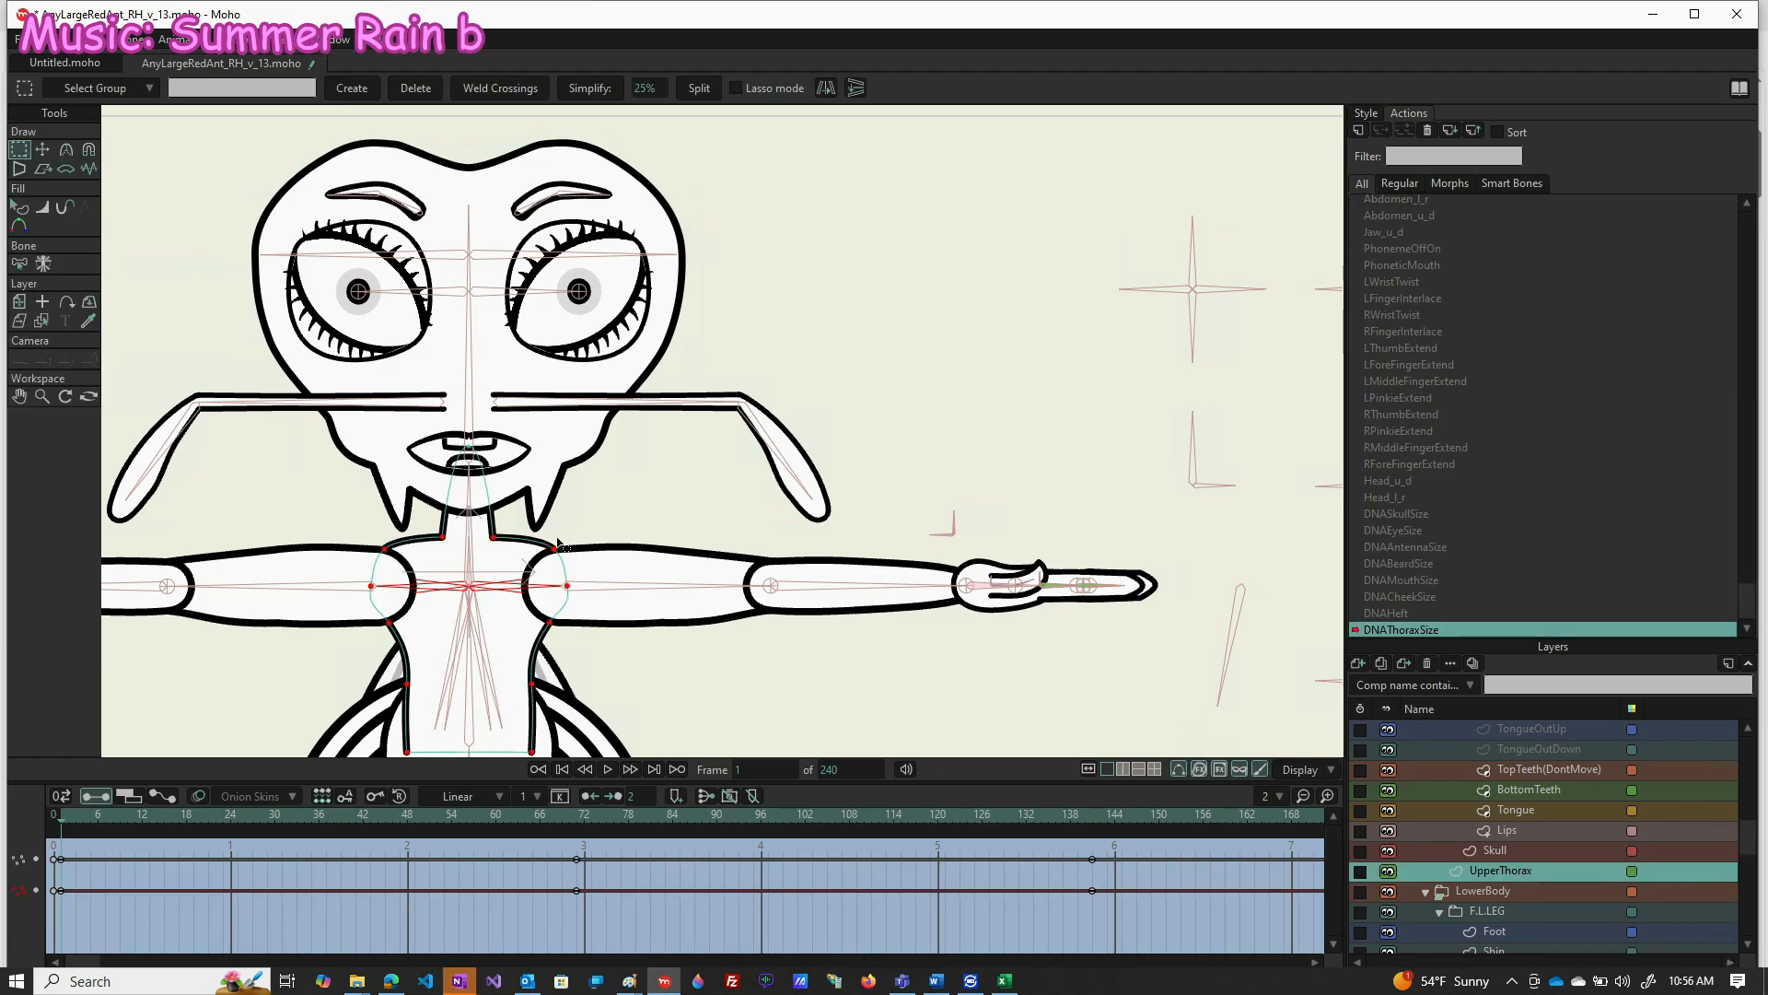
drag(570, 638, 634, 640)
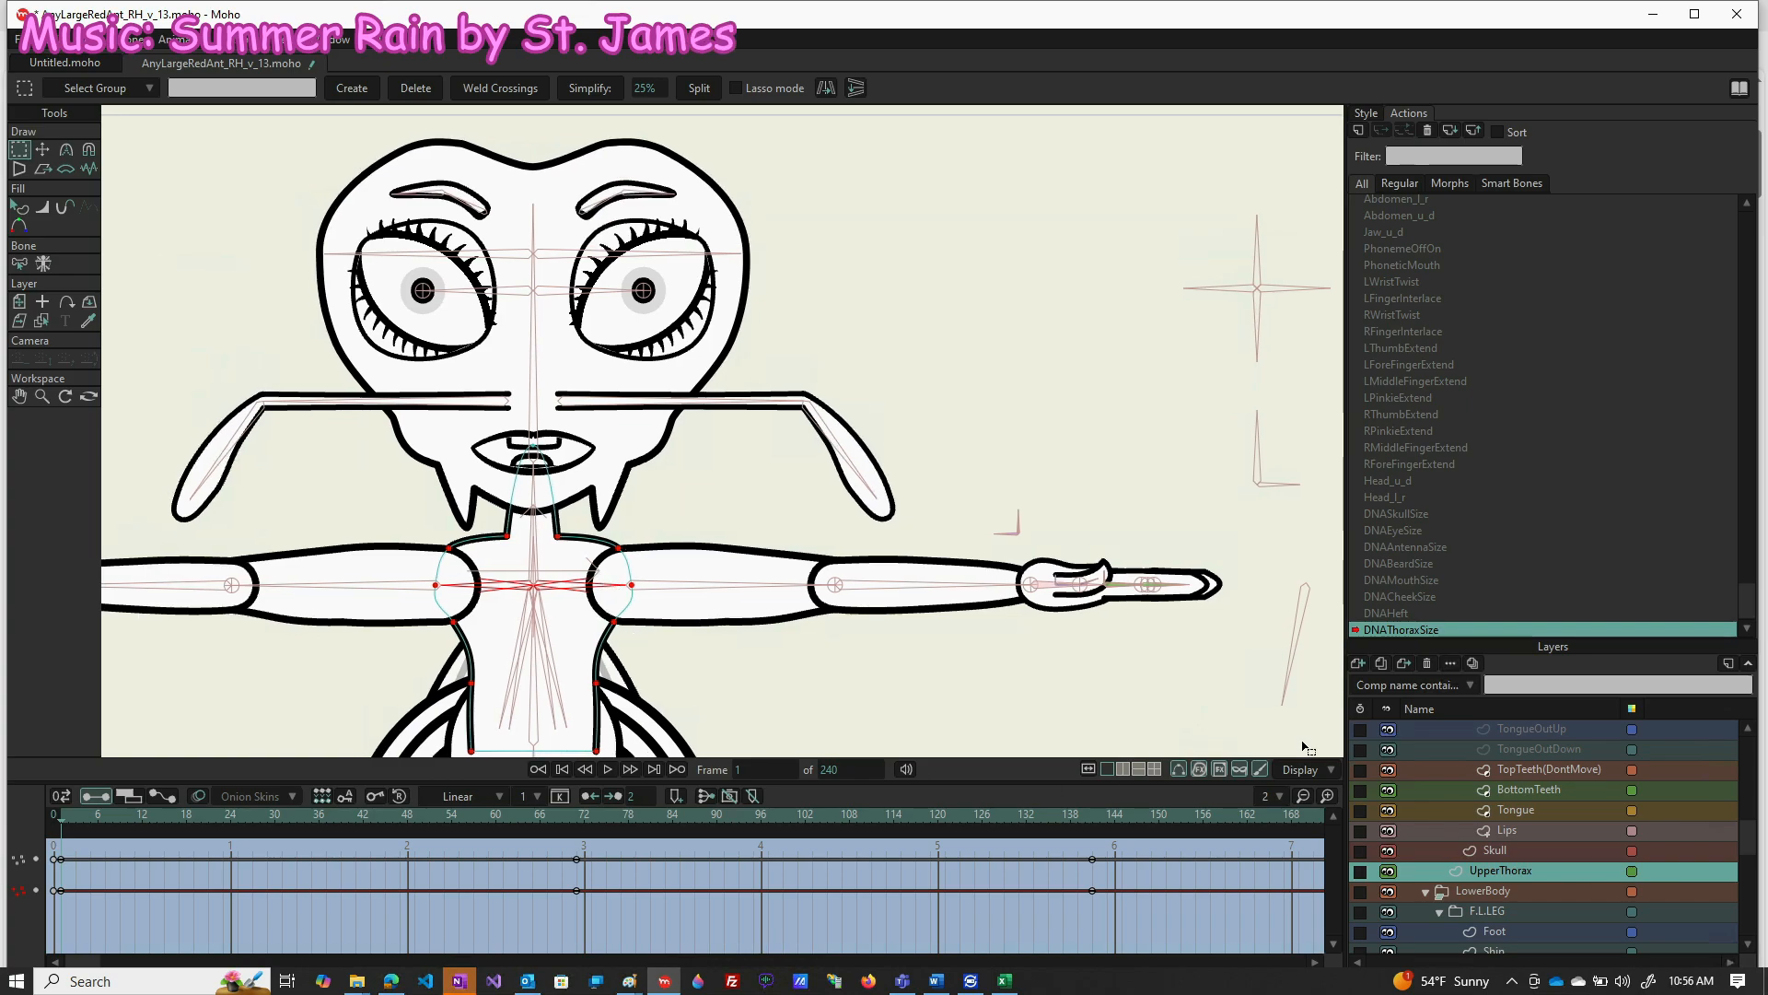
Return to the AnyLargeRedAnt layer and reduce both shoulder bones' scale to 71.5% at frame 1
scroll(1457, 765, up, 4)
scroll(1456, 765, up, 4)
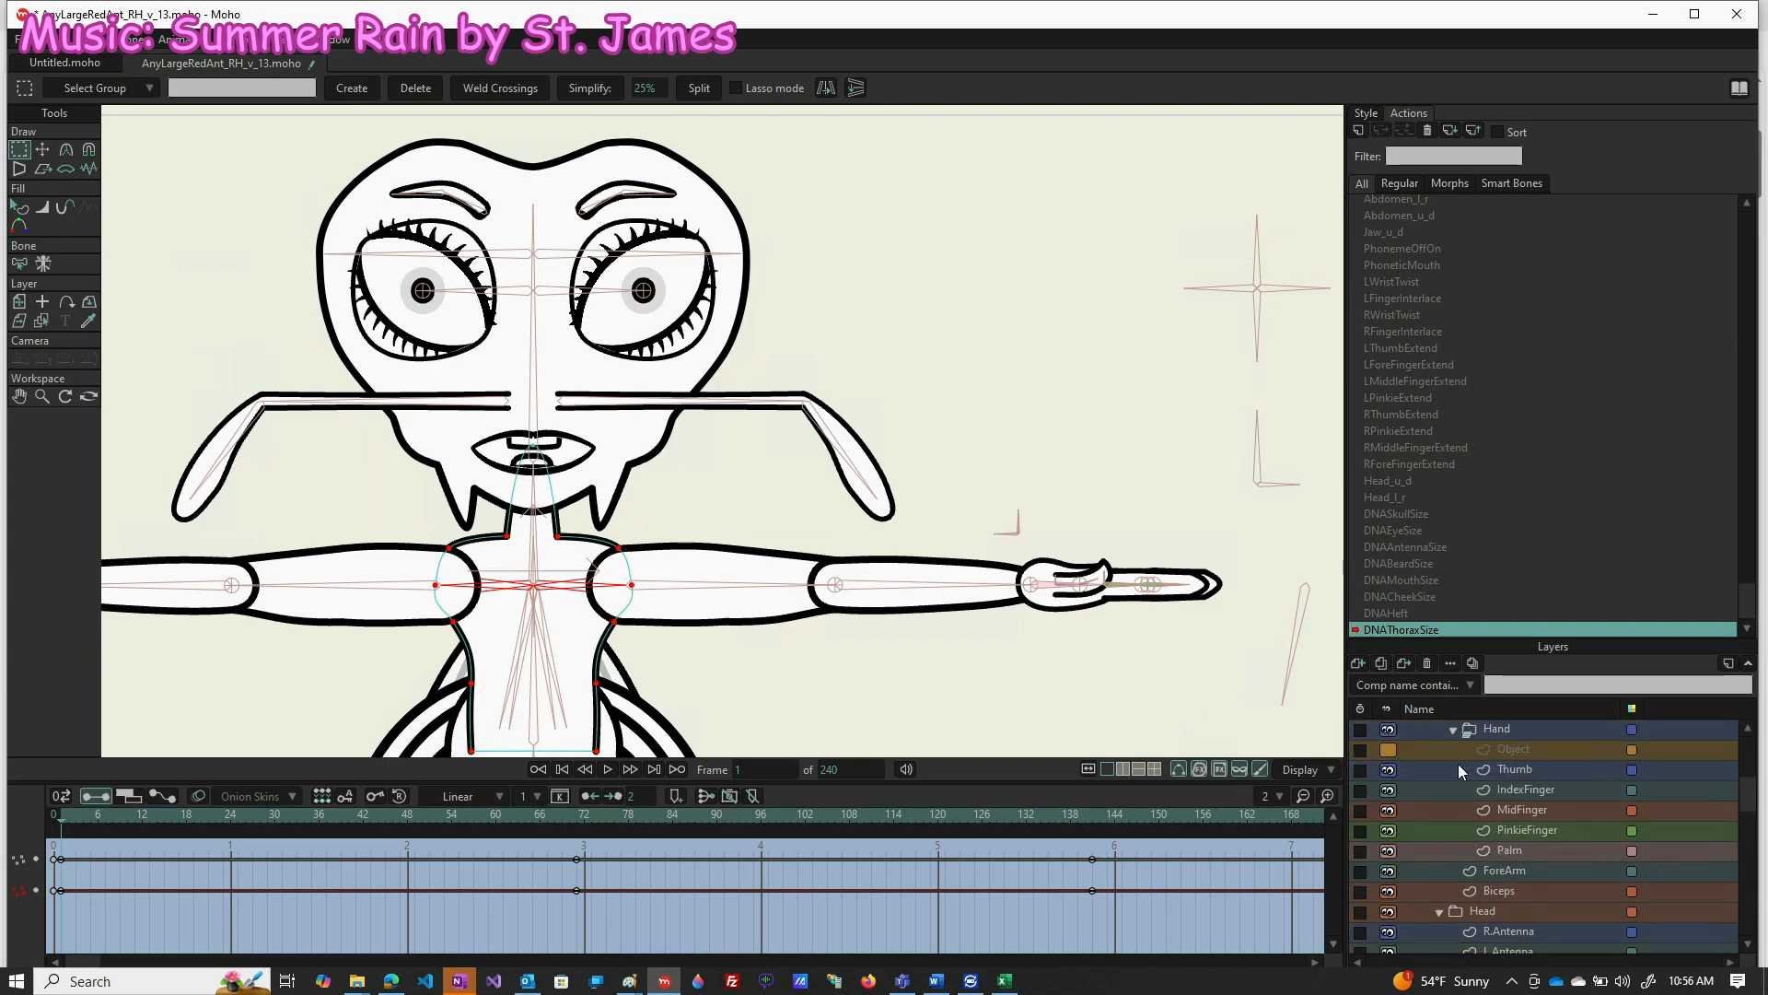
click(1455, 727)
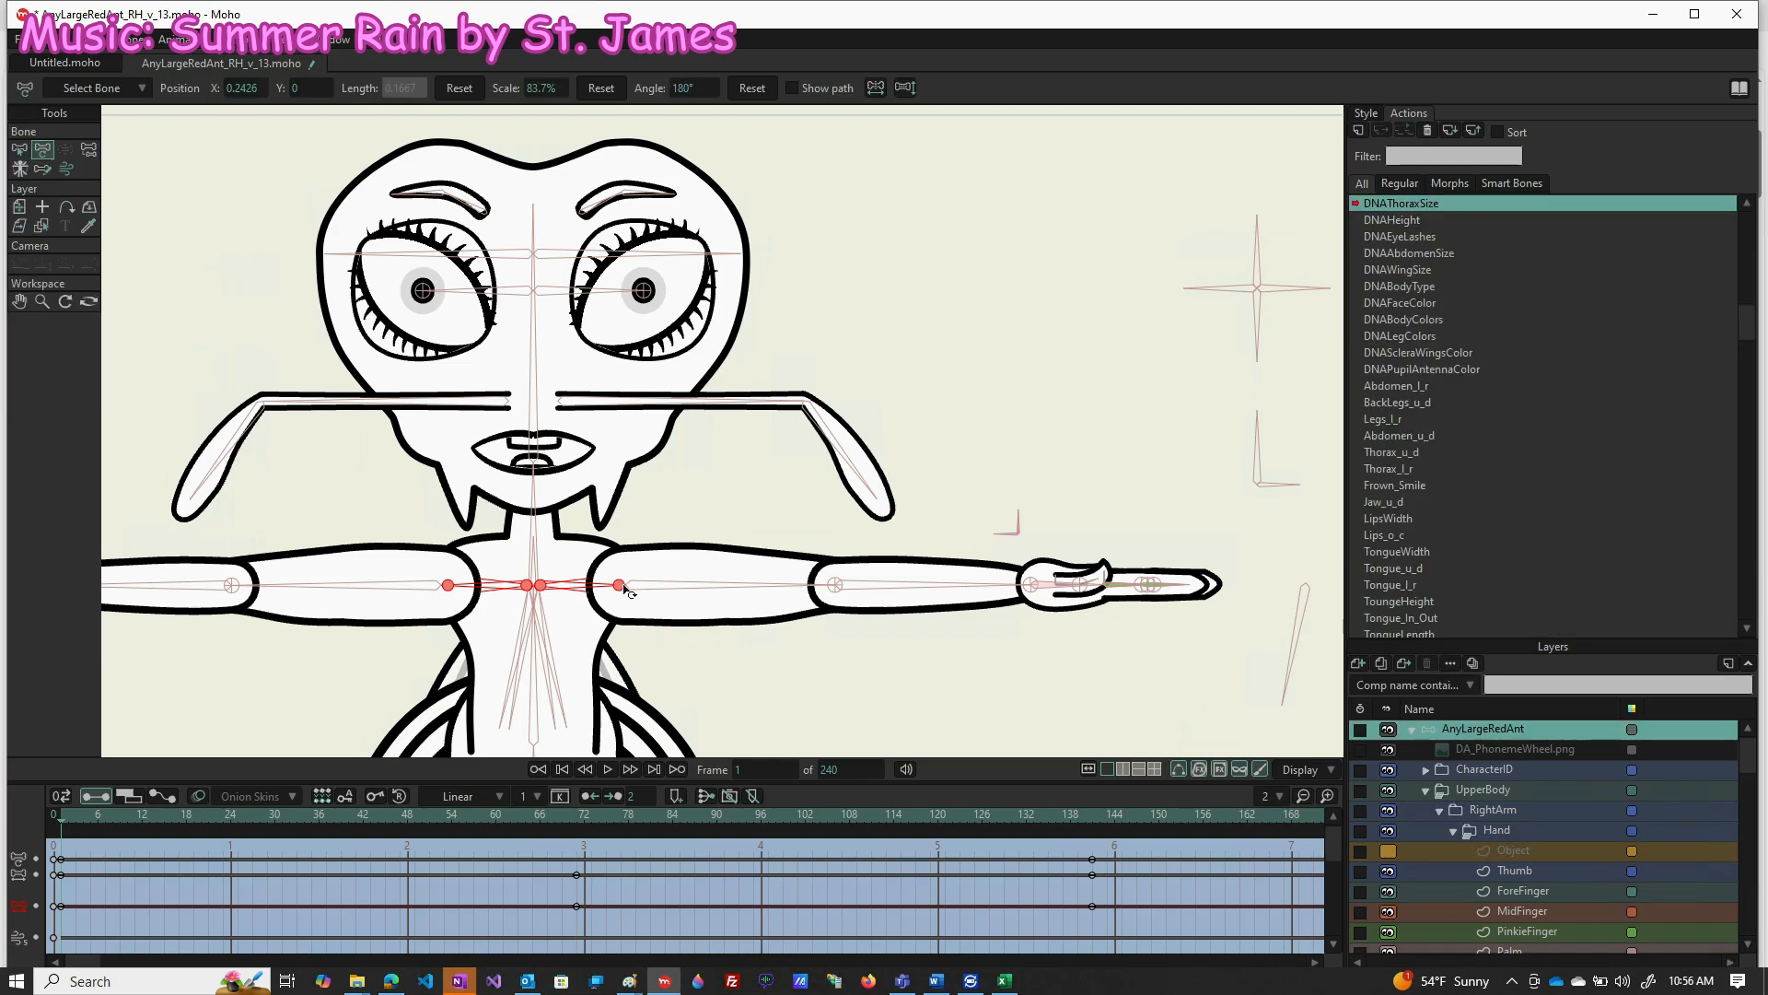
drag(614, 586, 605, 587)
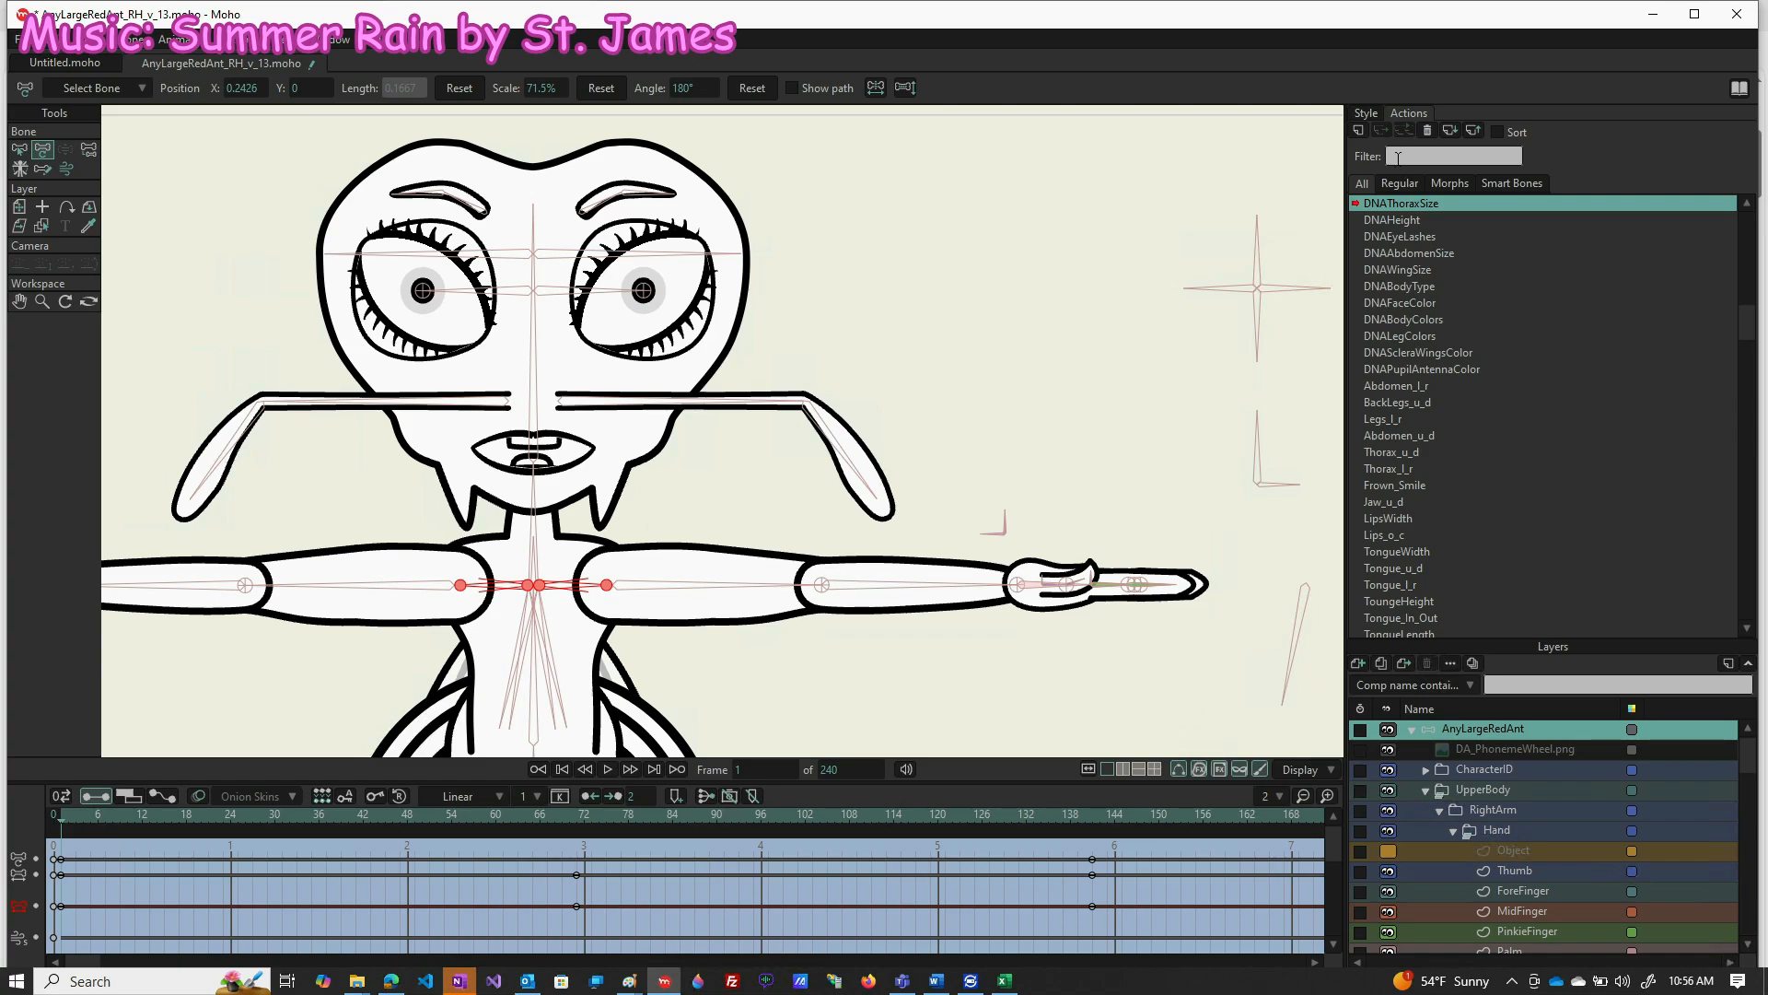
Leave the DNAThoraxSize action by making Mainline the active action for the AnyLargeRedAnt rig
scroll(1441, 258, up, 1)
scroll(1444, 202, up, 7)
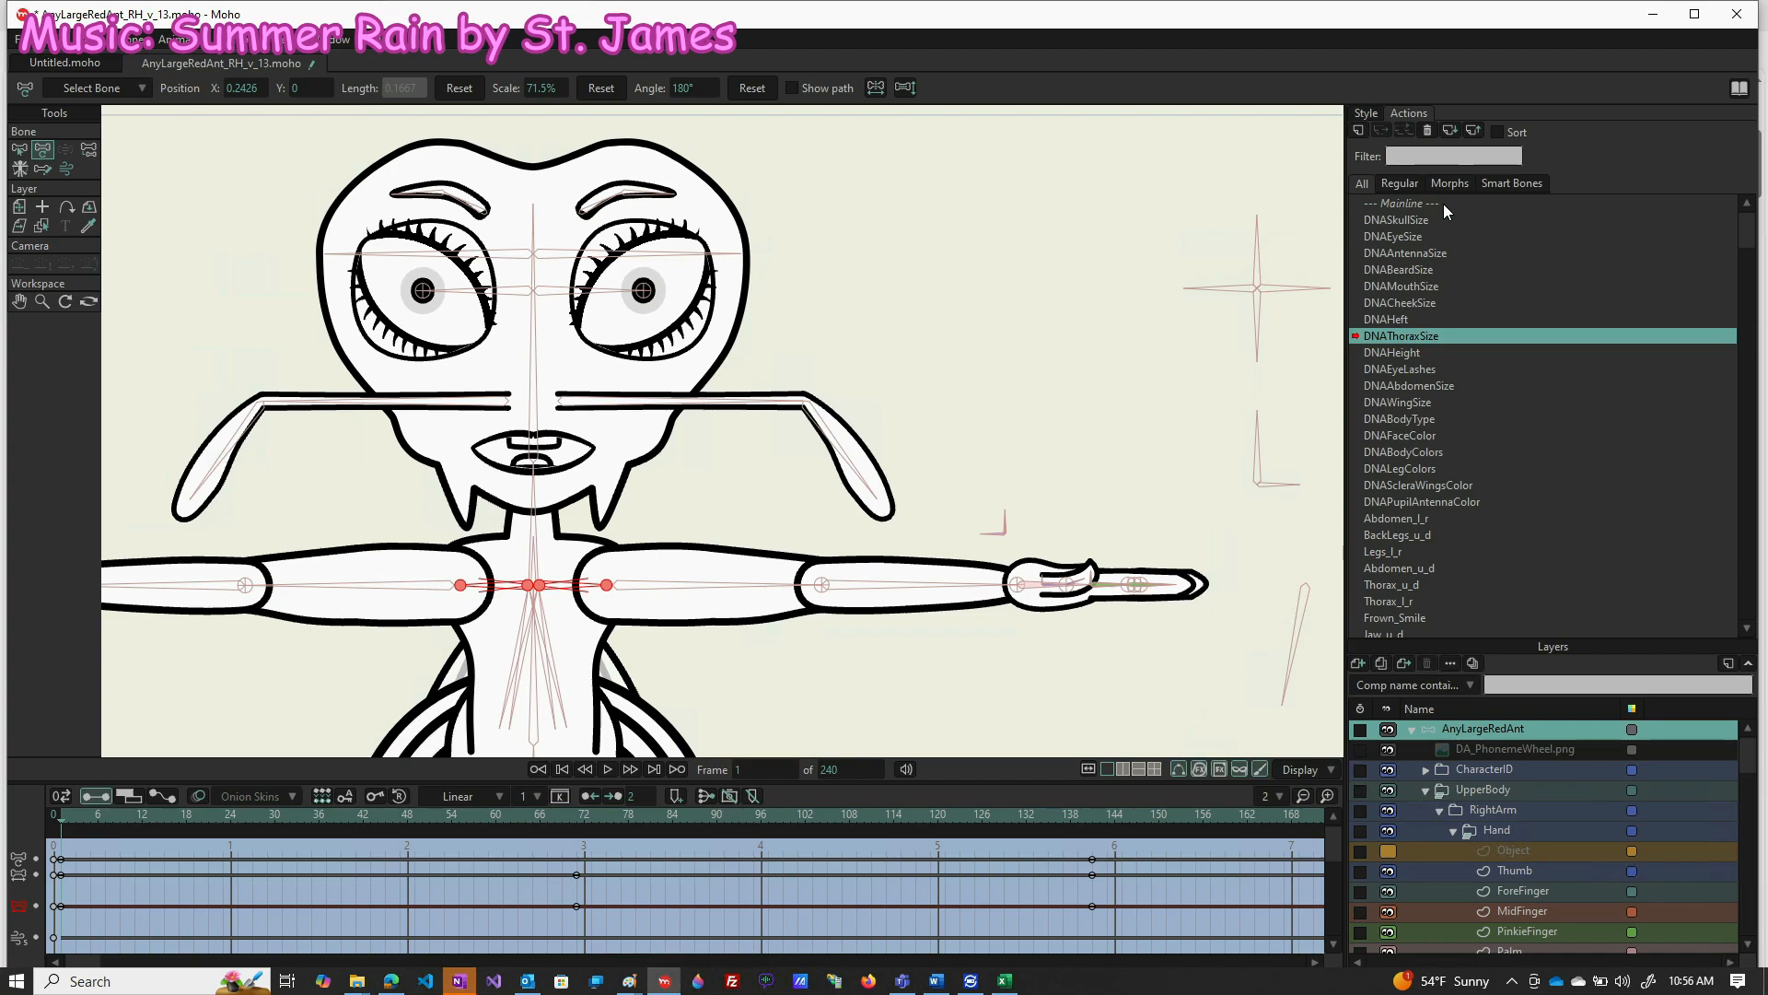
click(1442, 201)
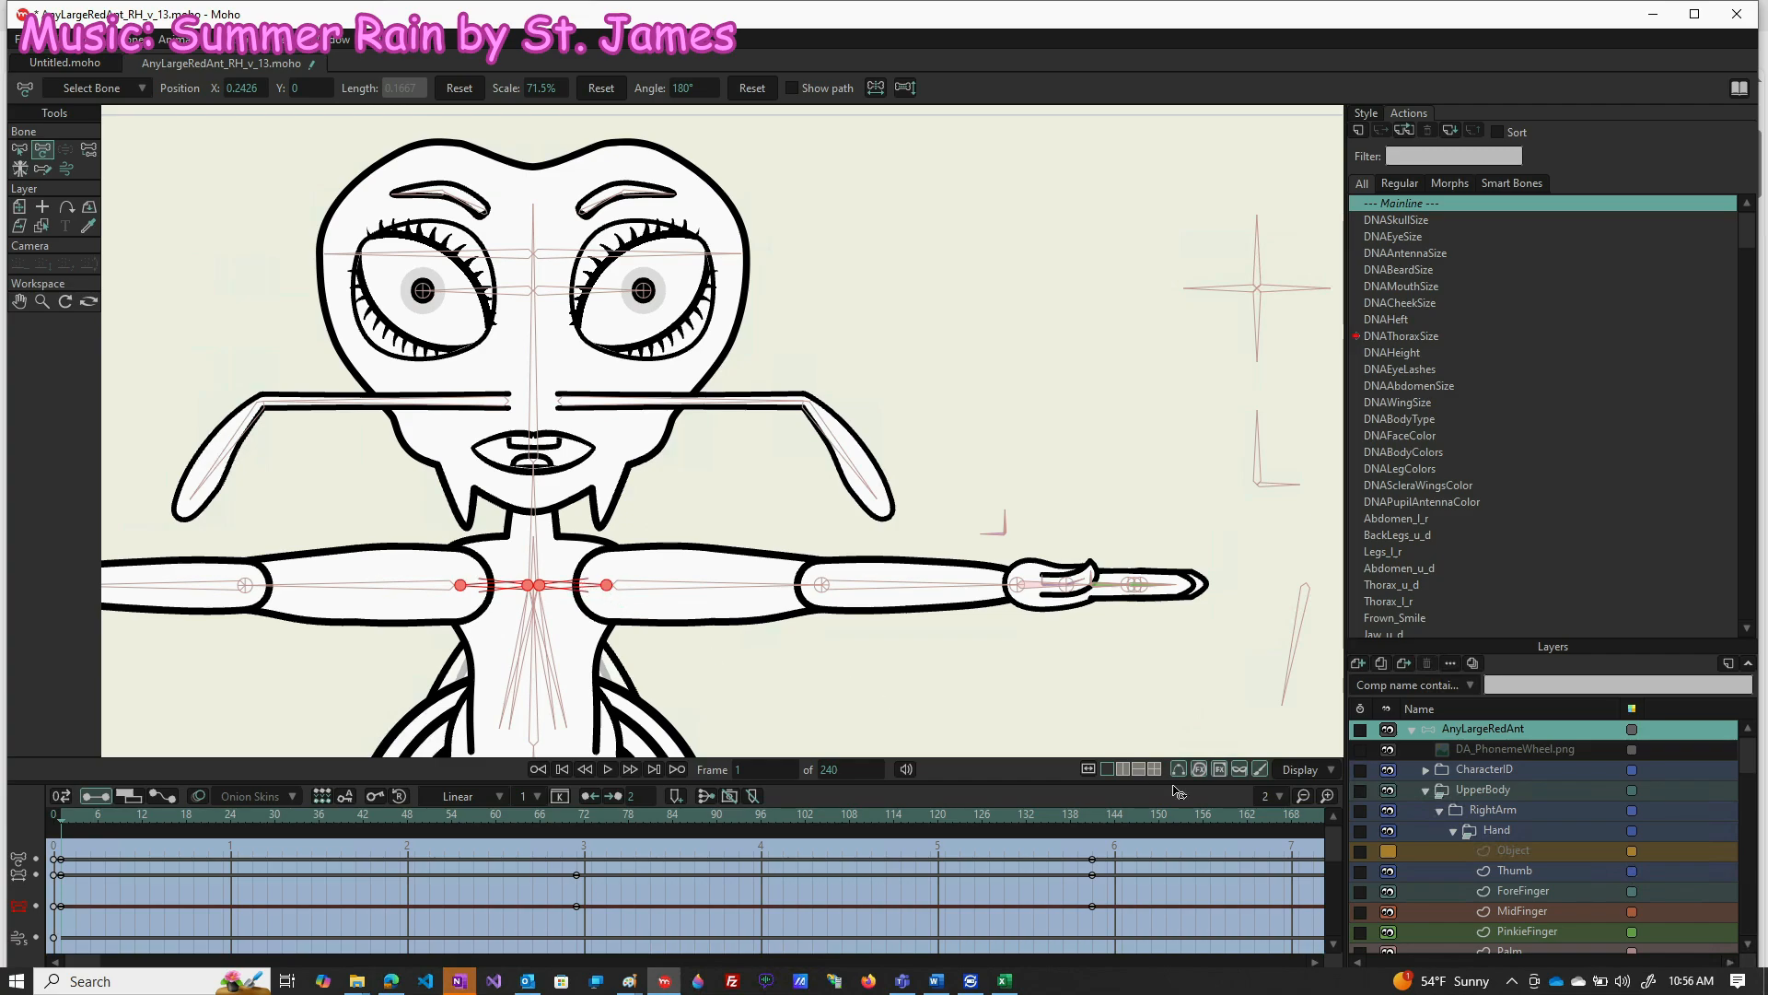
scroll(1358, 838, down, 4)
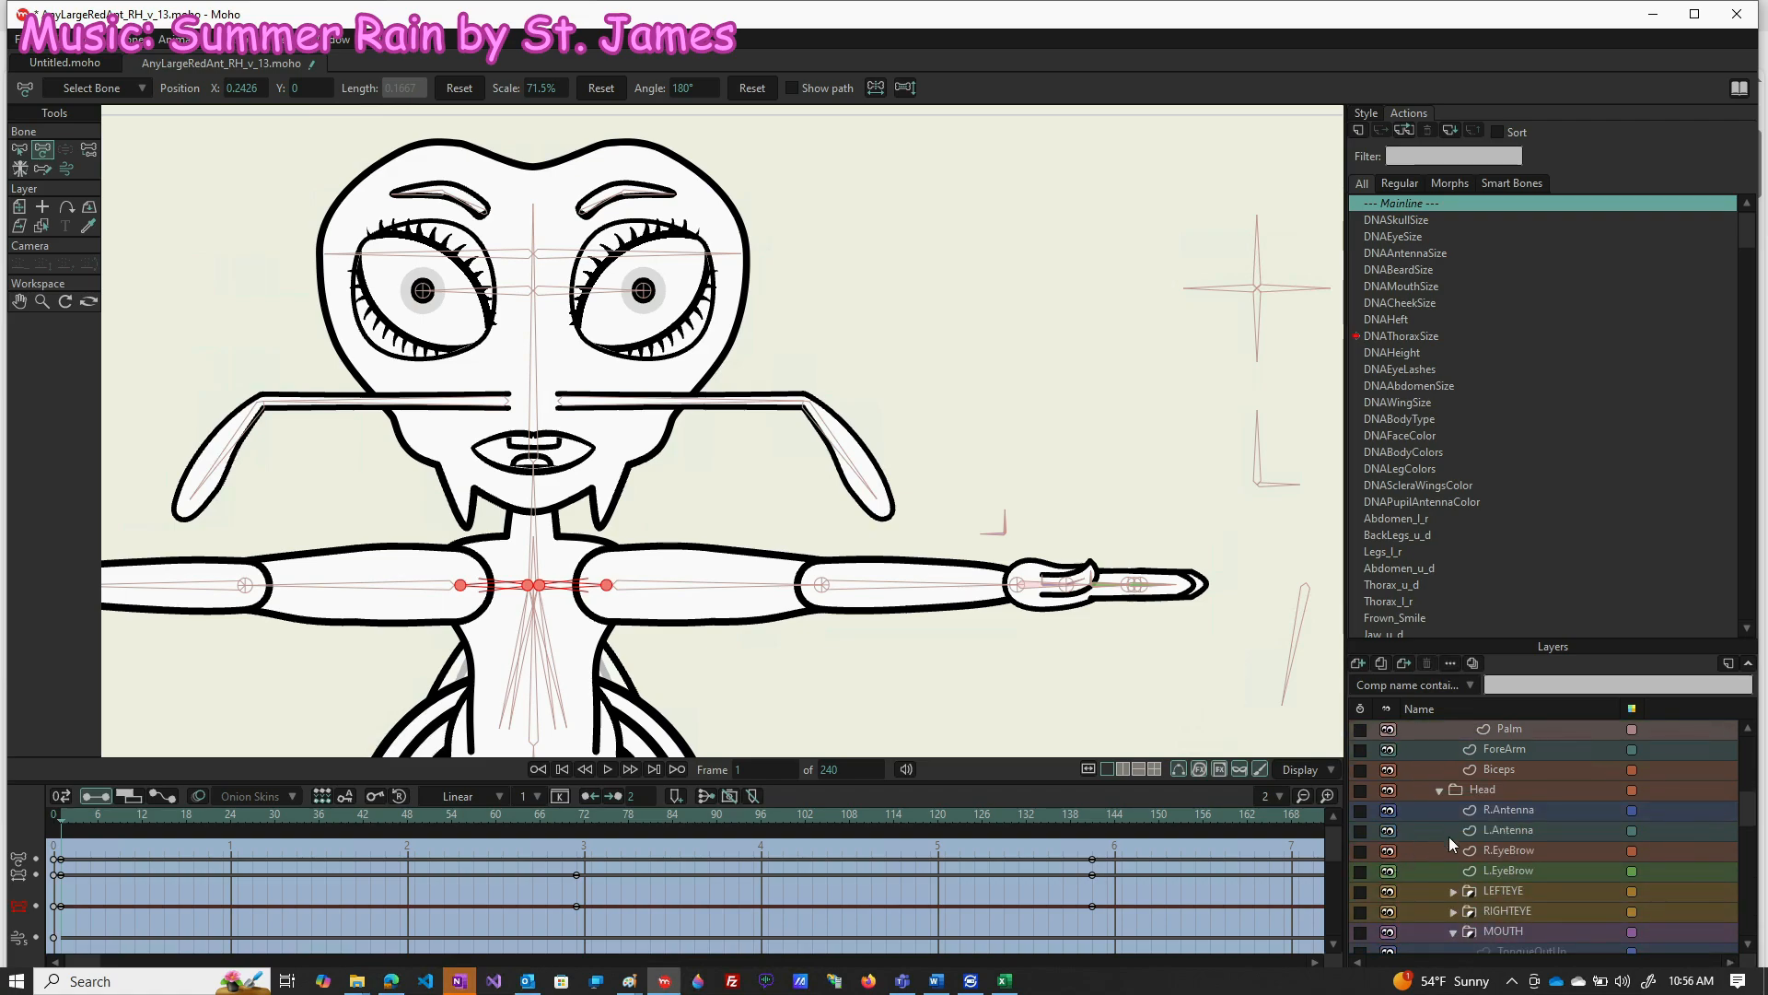
scroll(1470, 798, up, 4)
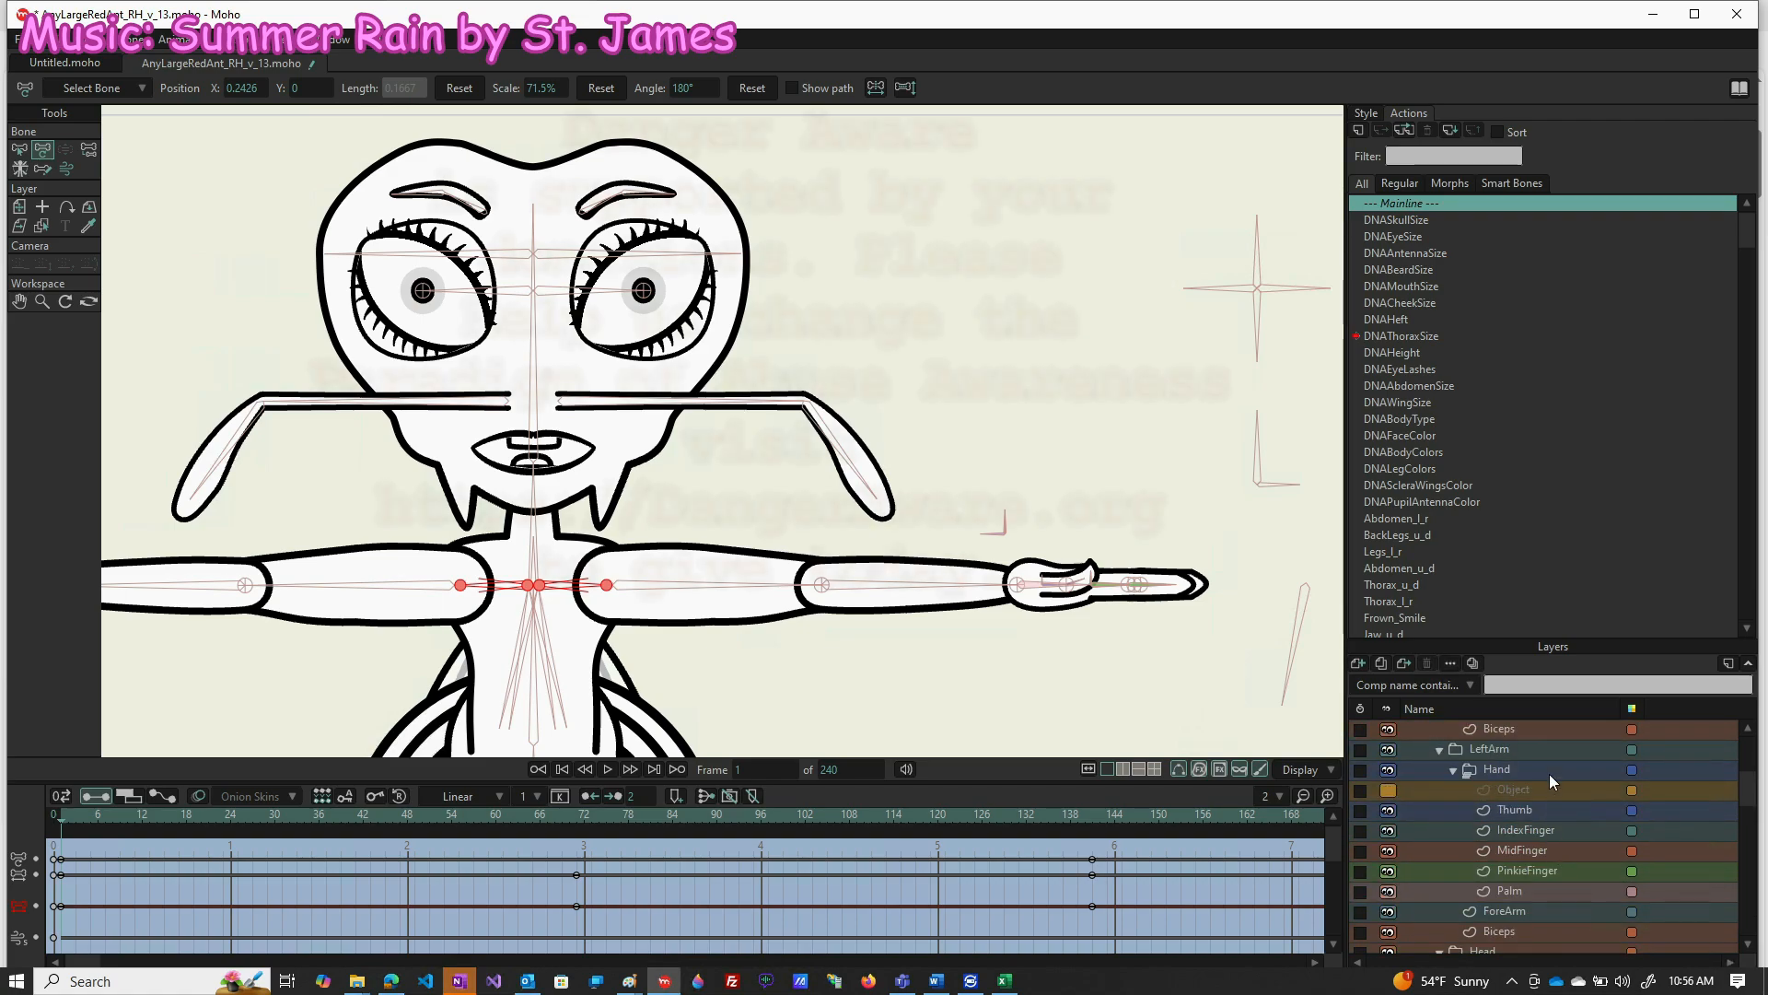
scroll(1549, 774, up, 1)
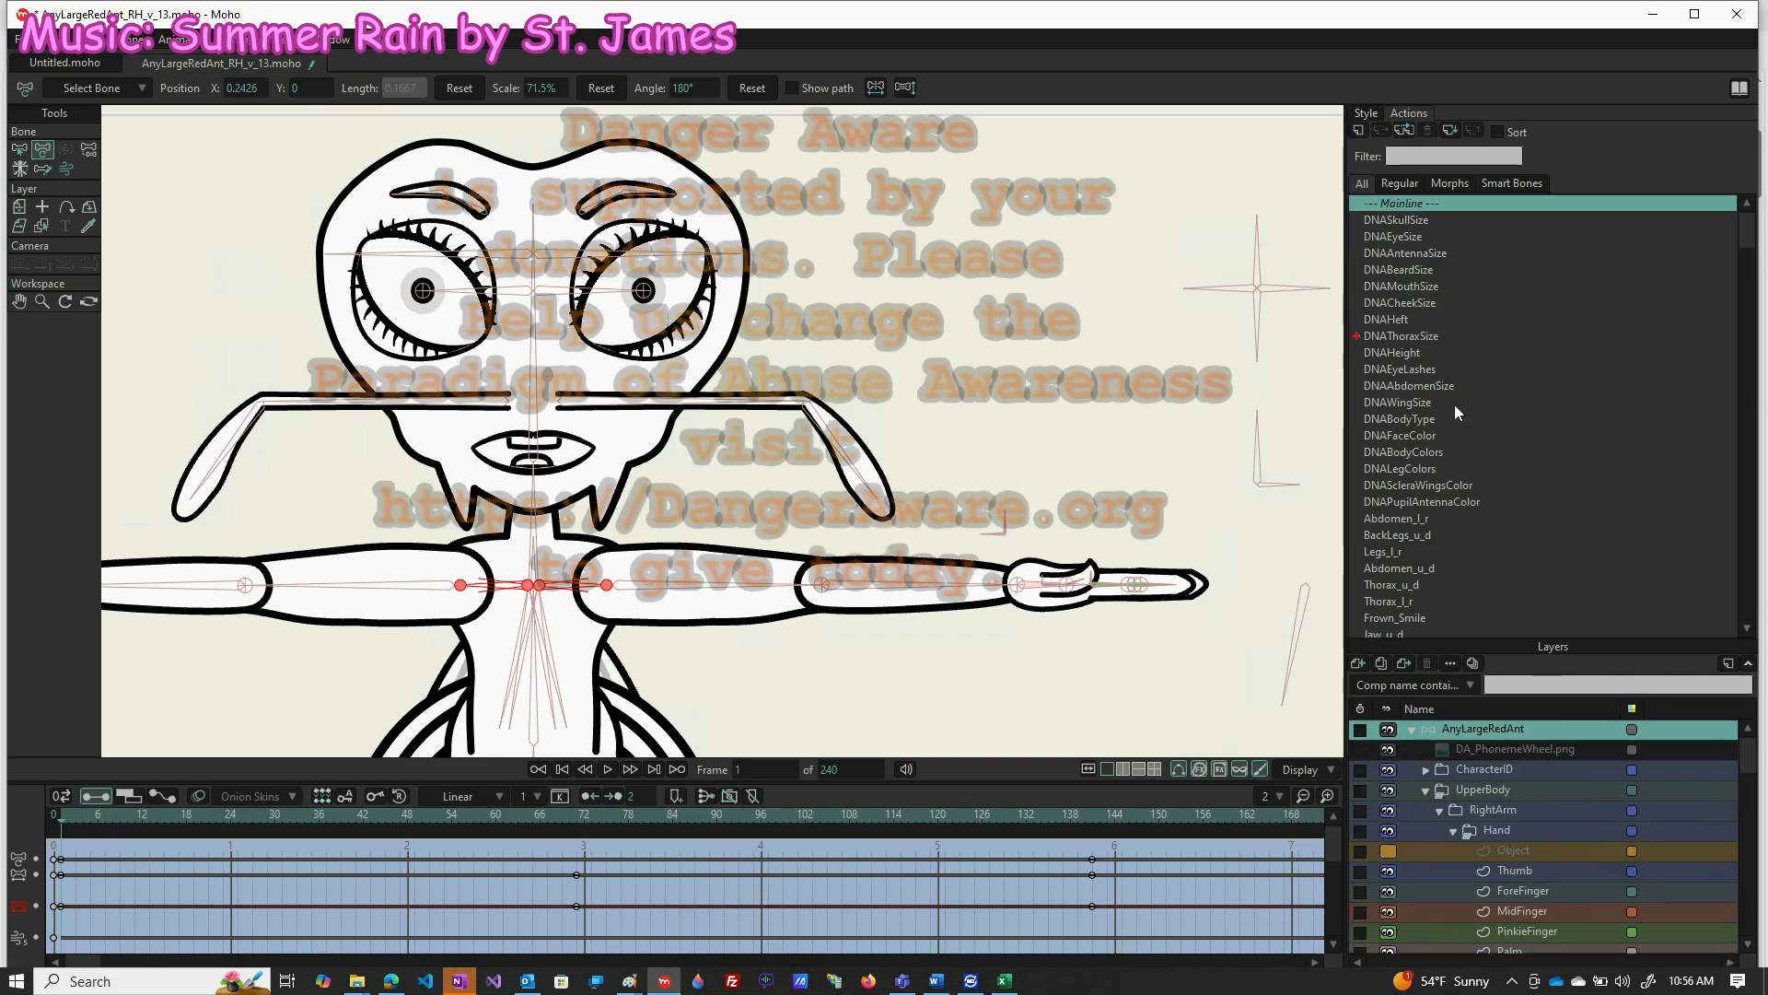
double_click(1403, 204)
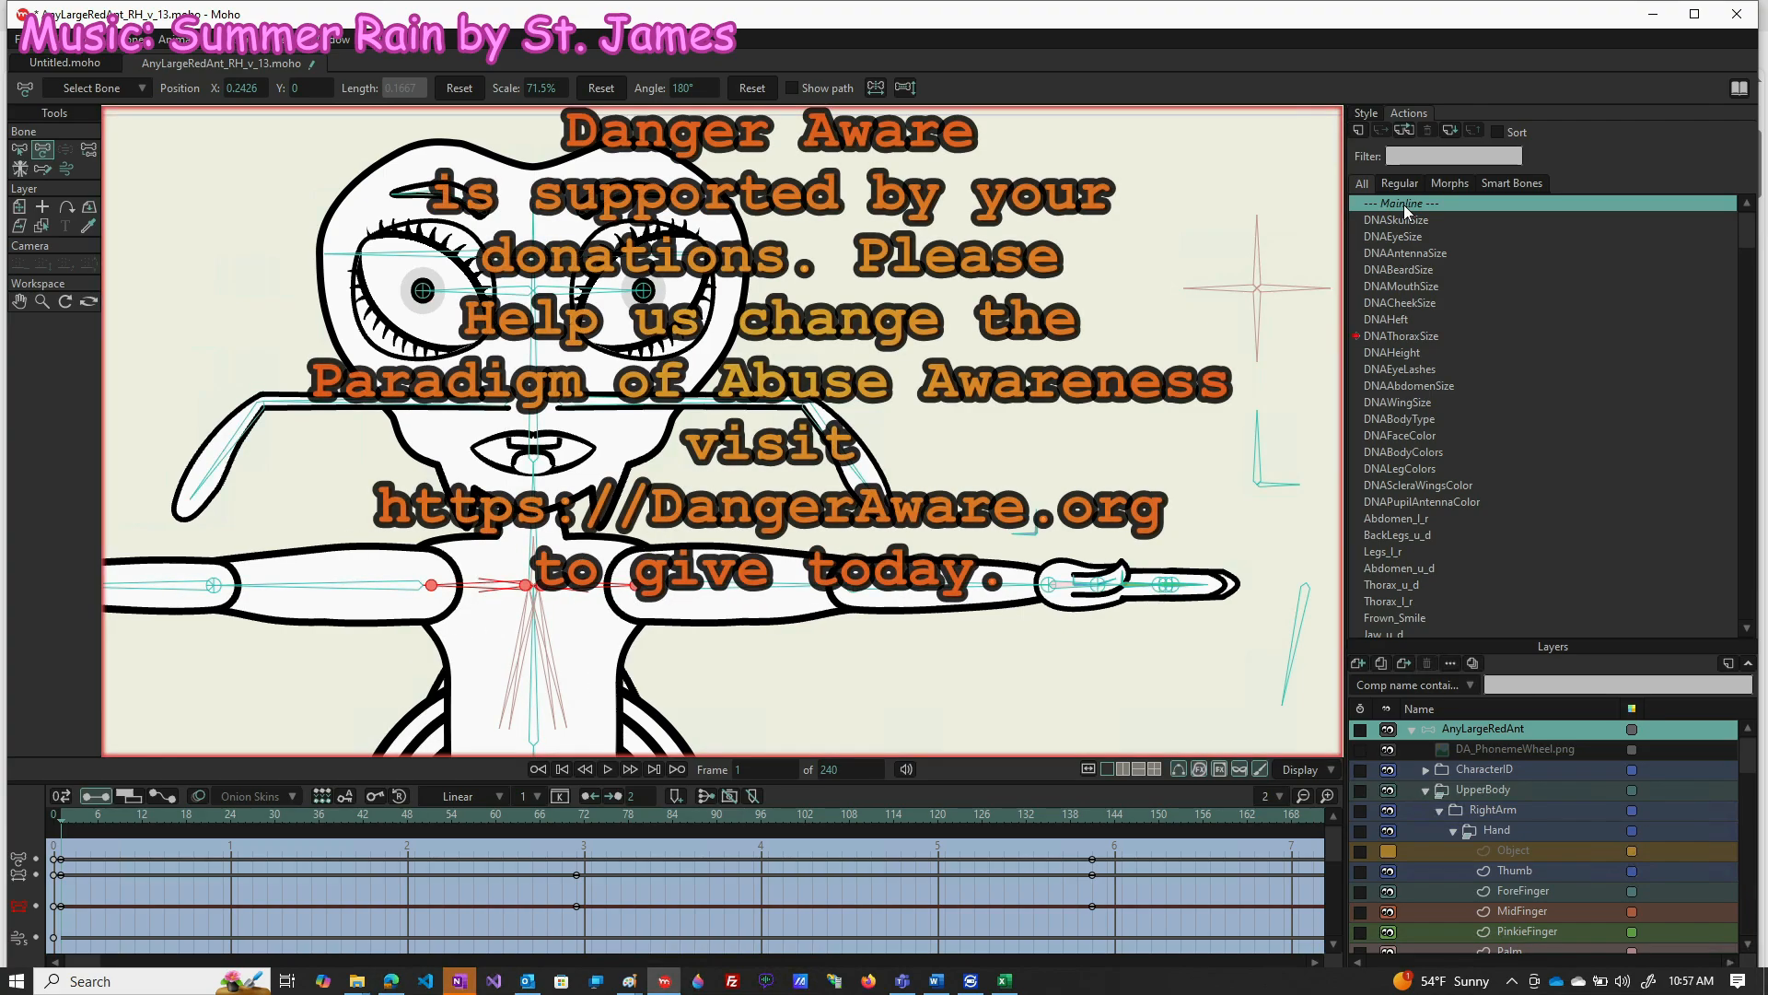
double_click(1403, 205)
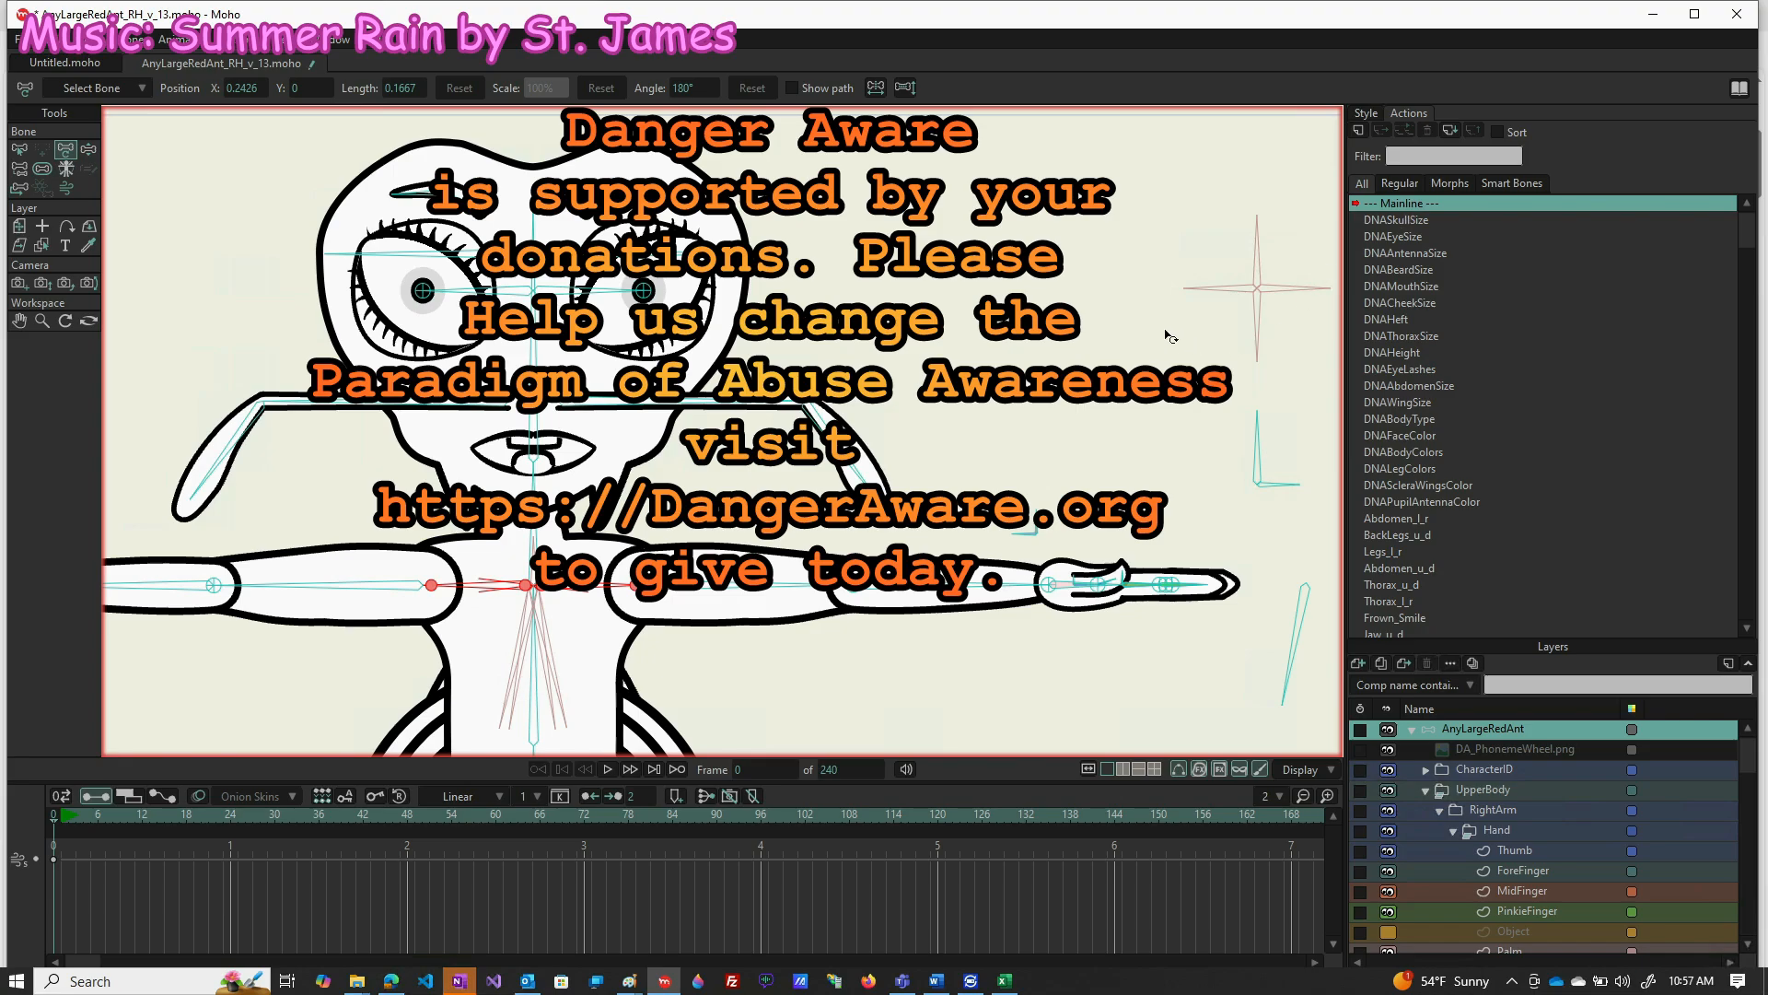
Swing the DNAThoraxSize control bone with Manipulate Bones to test how the thorax and arms resize
scroll(912, 314, down, 4)
scroll(907, 311, down, 1)
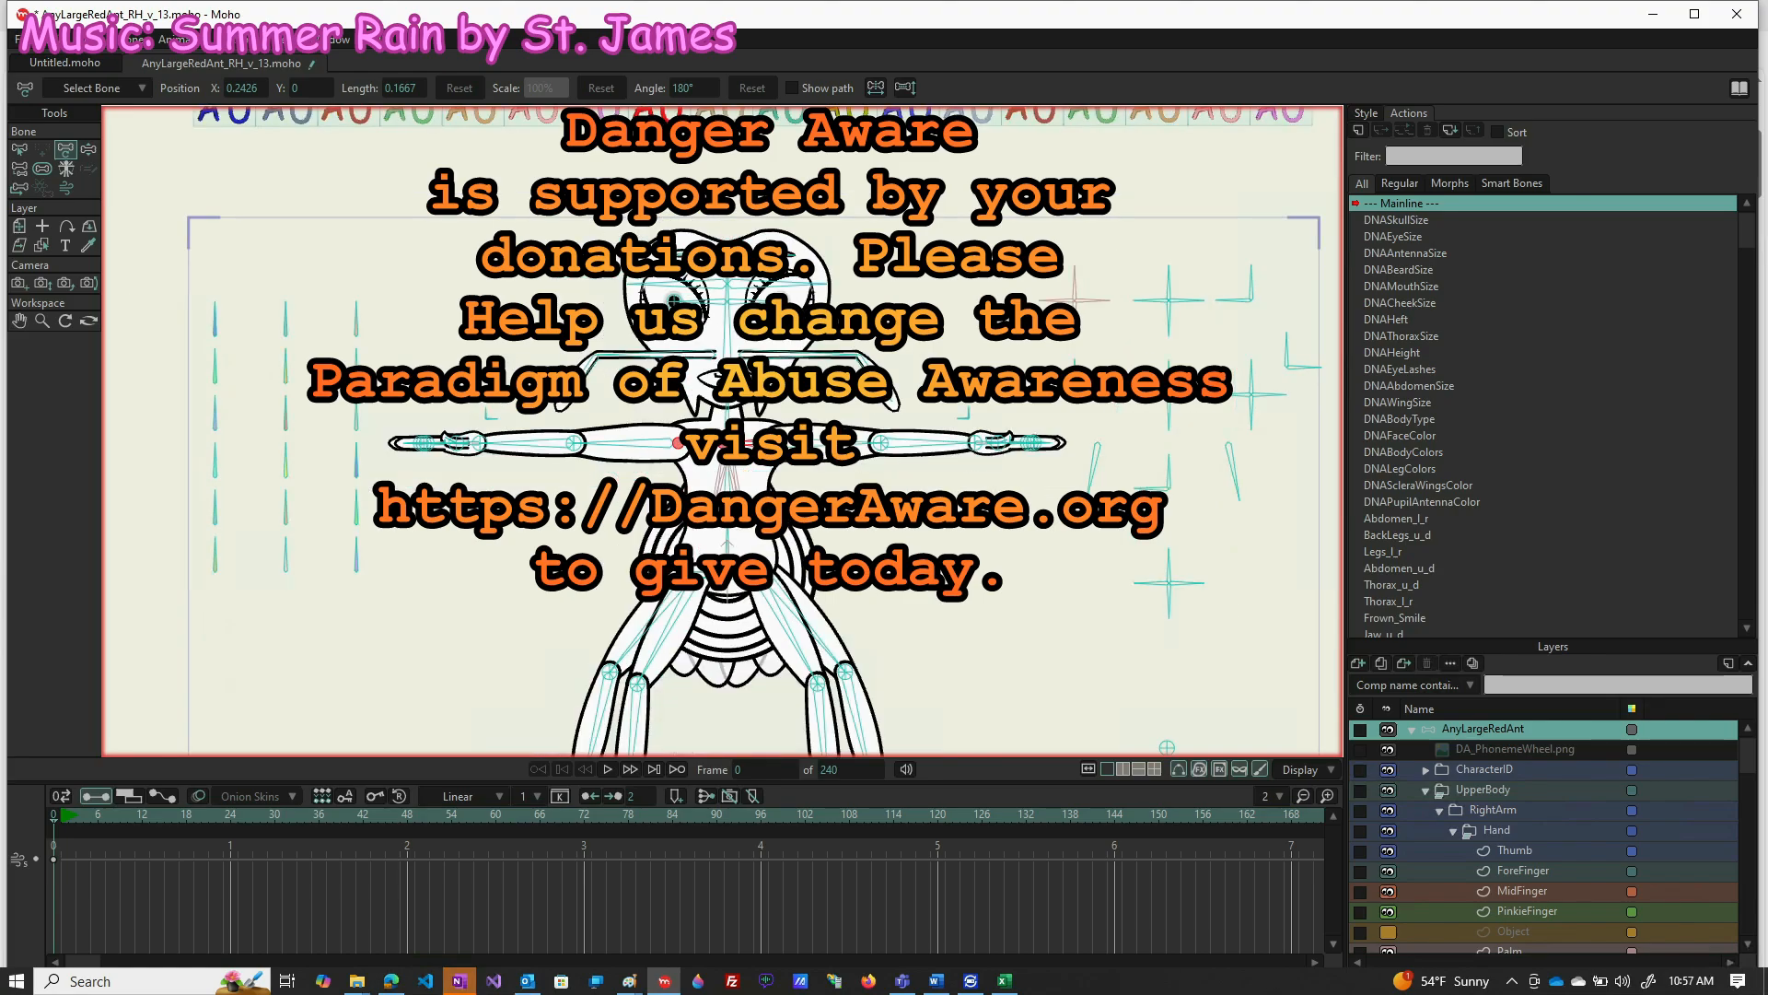
click(89, 151)
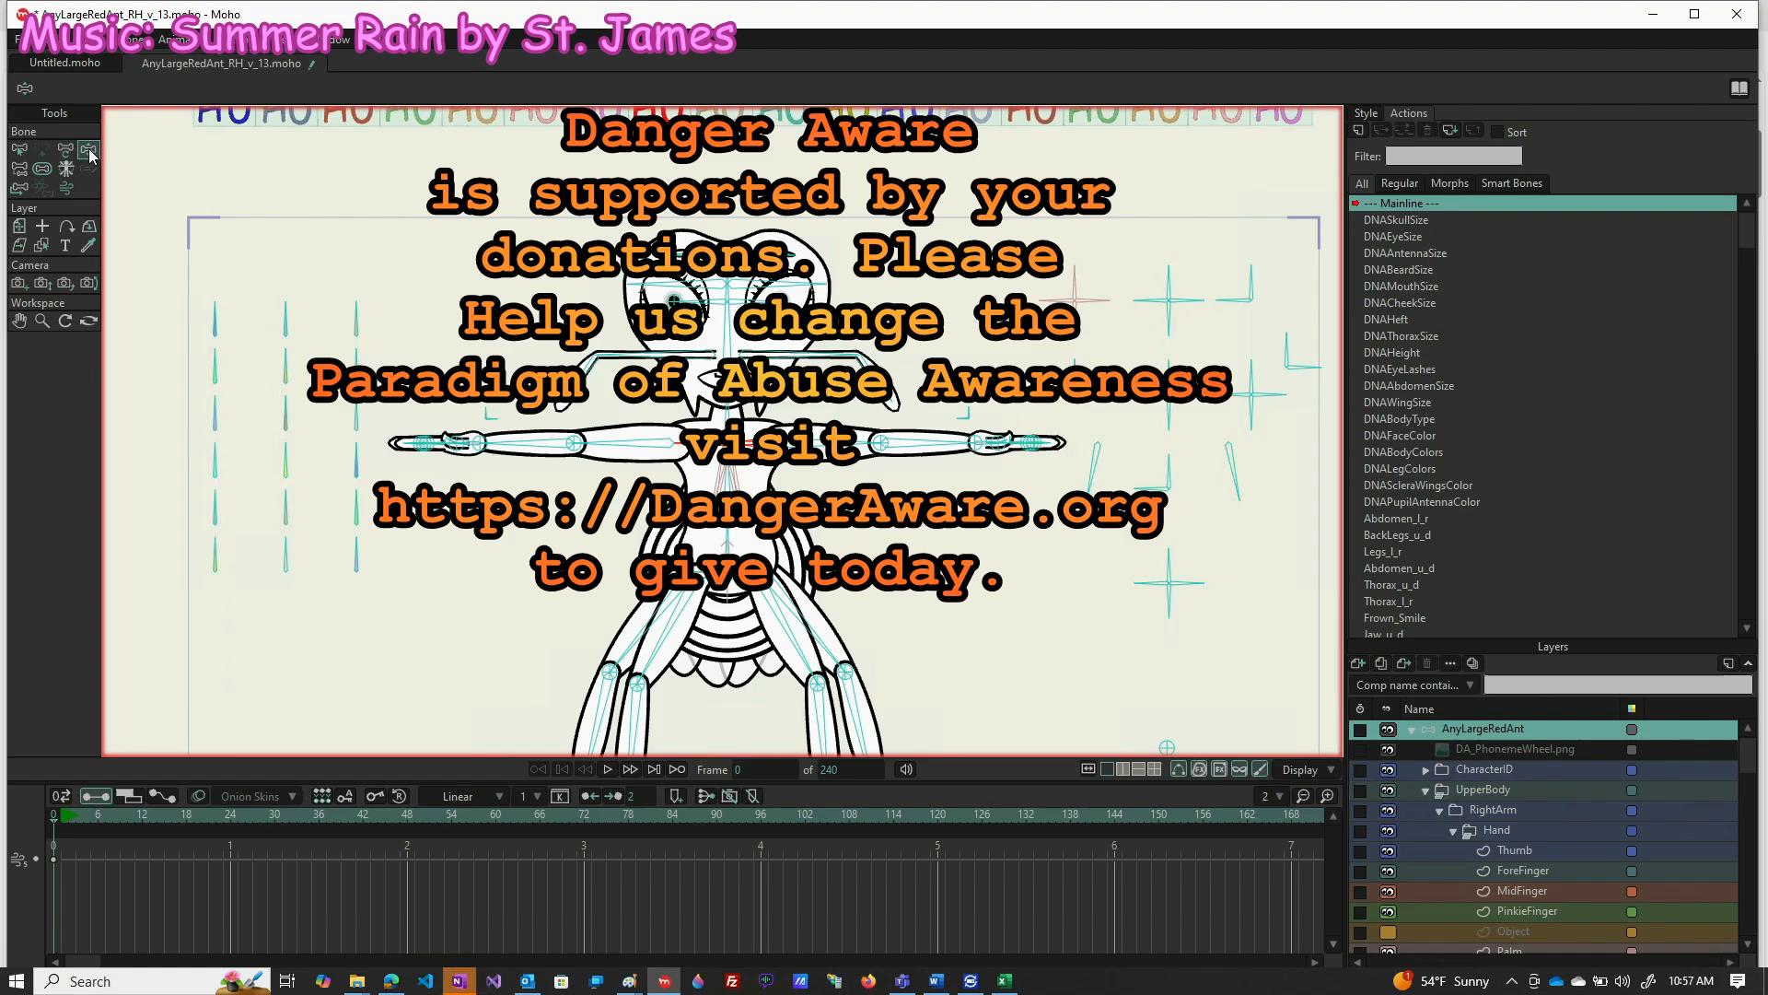
click(214, 411)
drag(213, 407, 341, 442)
drag(1174, 491, 1174, 491)
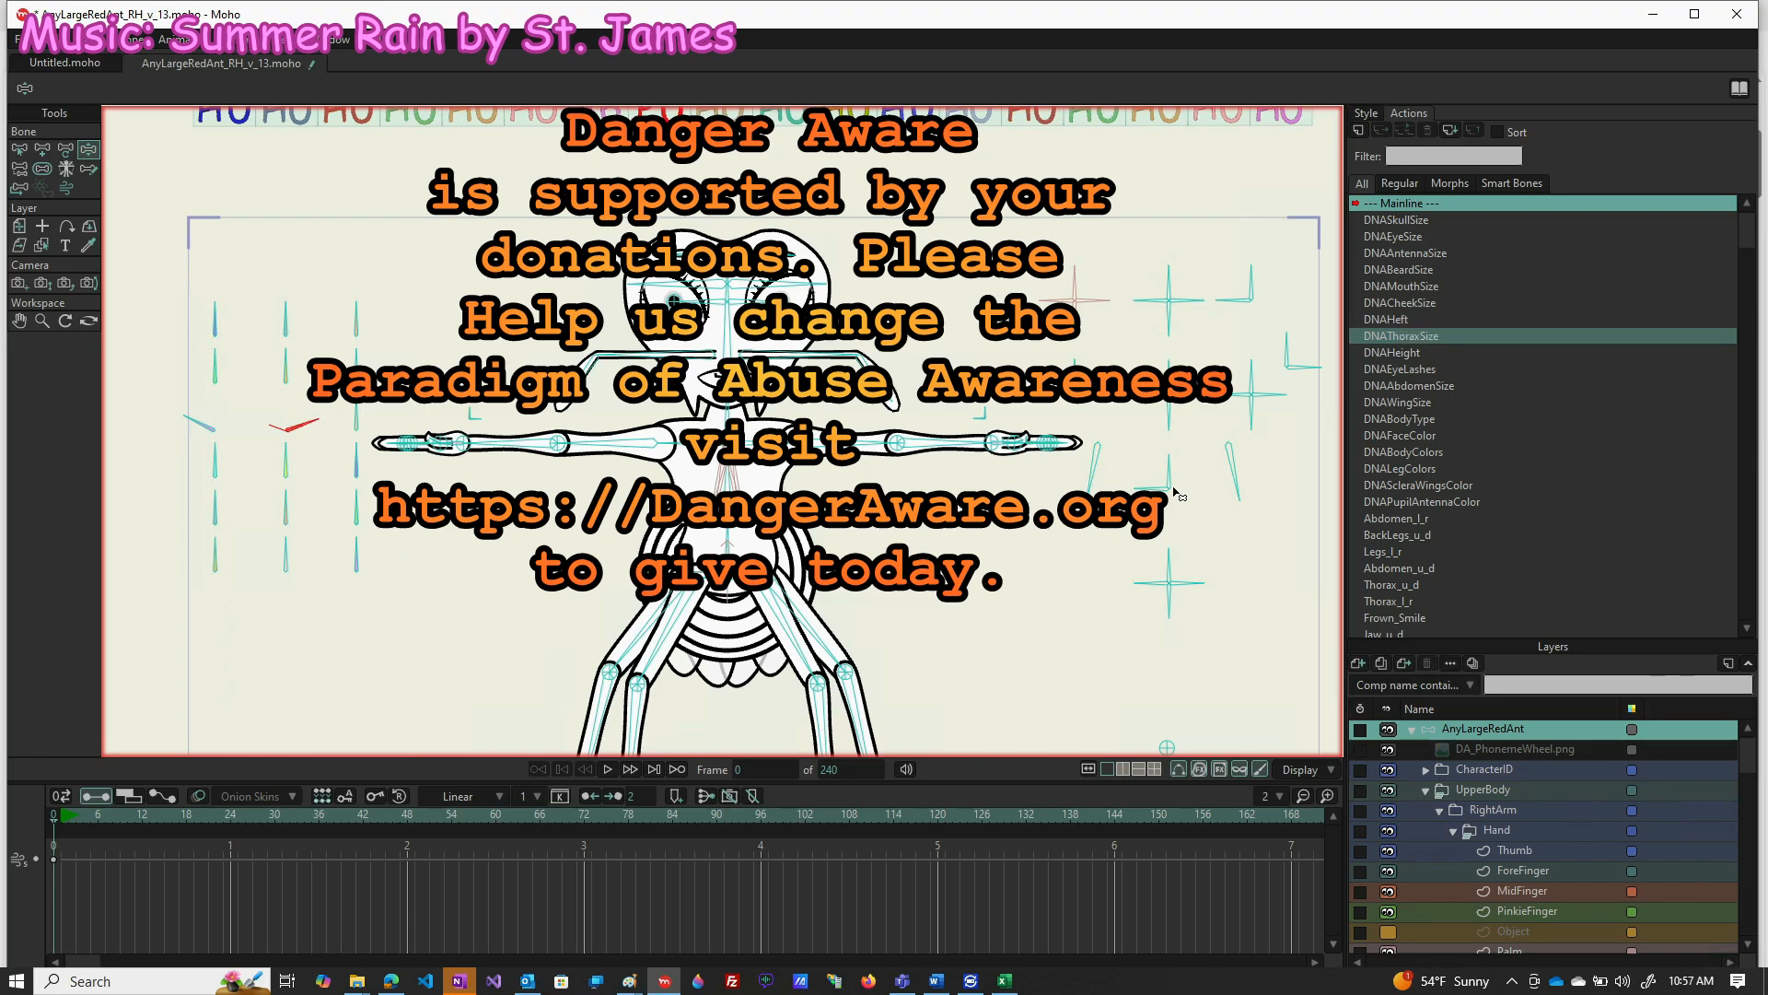
Rotate the Thorax_l_r and DNAThoraxSize control bones together to test the thorax turn at different thorax sizes
click(1170, 469)
drag(1188, 474, 1223, 451)
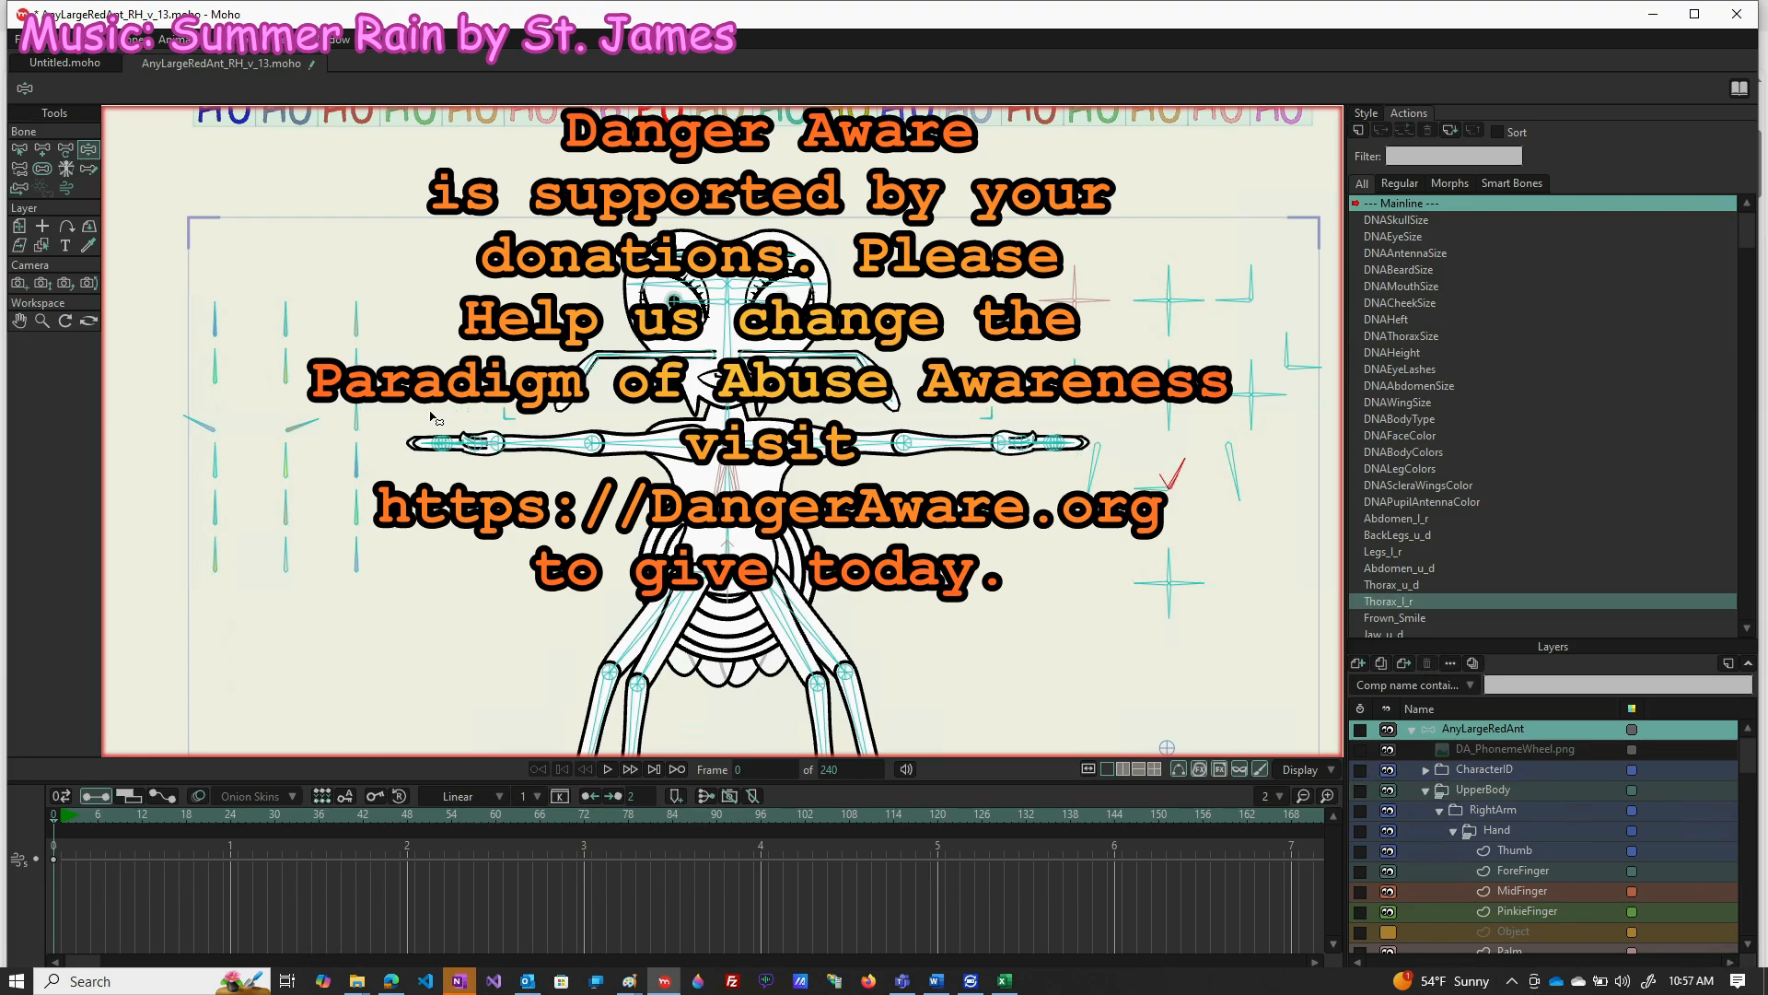
drag(308, 426, 202, 420)
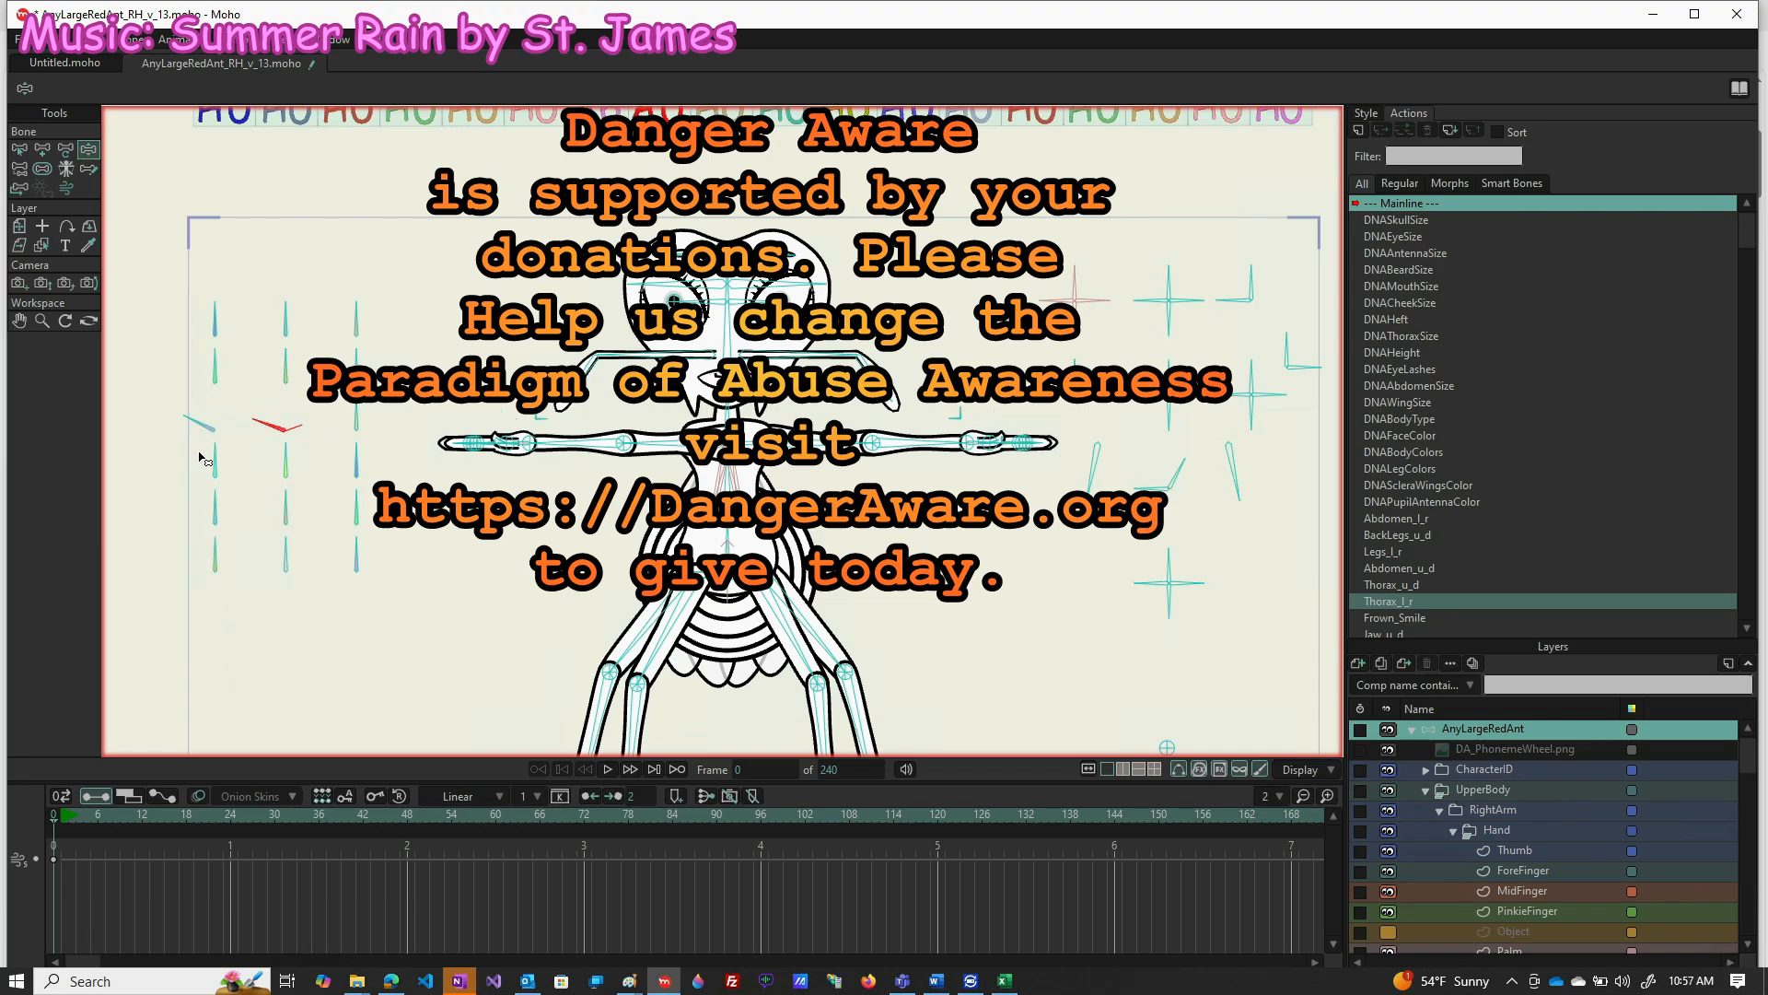
click(1183, 464)
mouse_move(1178, 458)
mouse_down()
mouse_move(1146, 449)
mouse_move(1178, 454)
mouse_up()
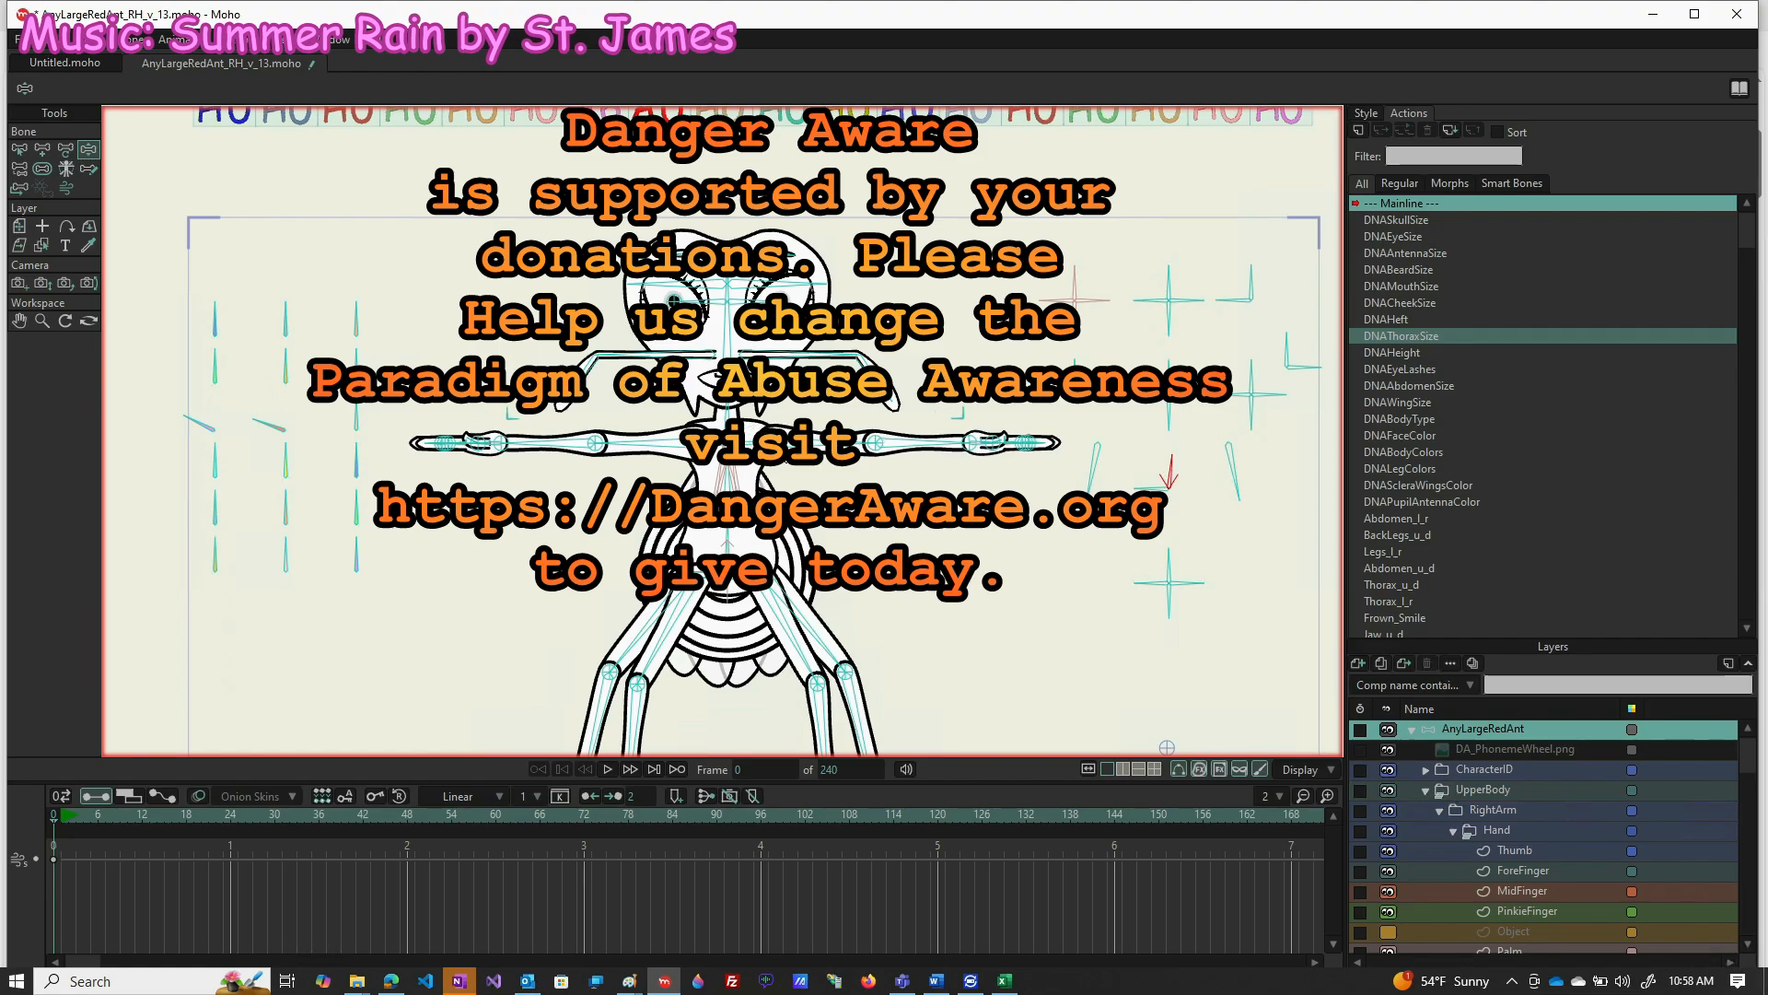
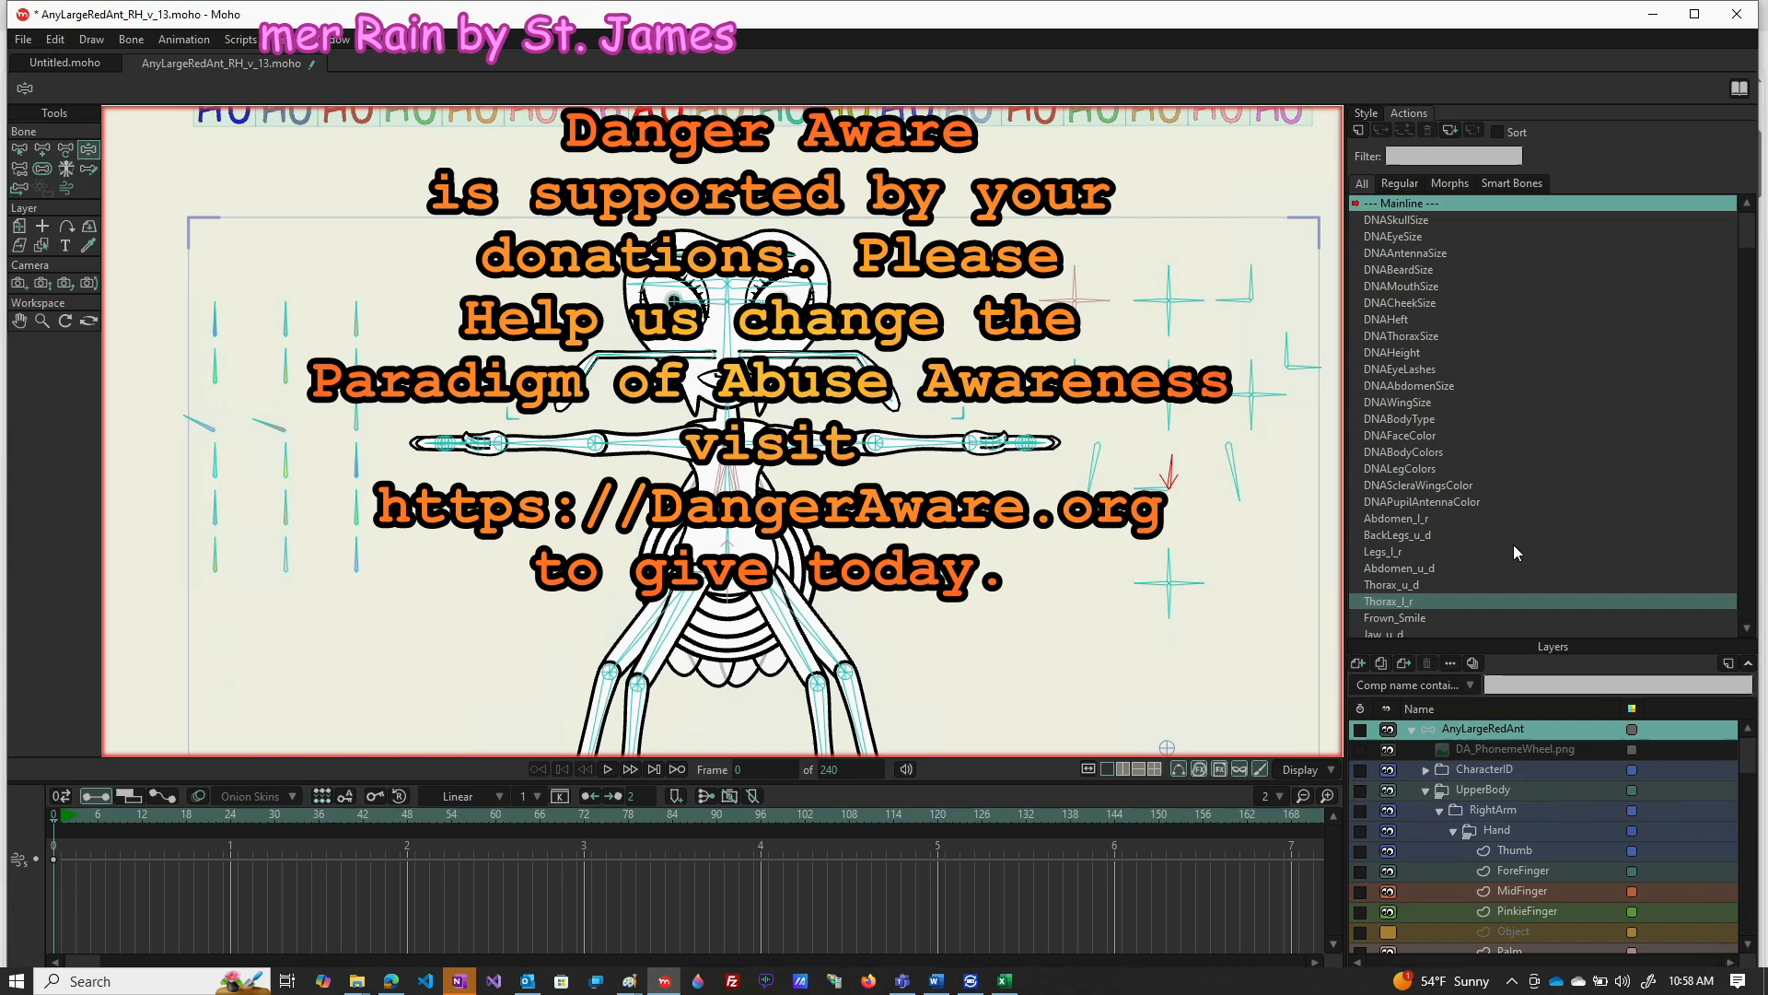
Activate the Thorax_l_r action to view its pose and keyframes
click(1457, 218)
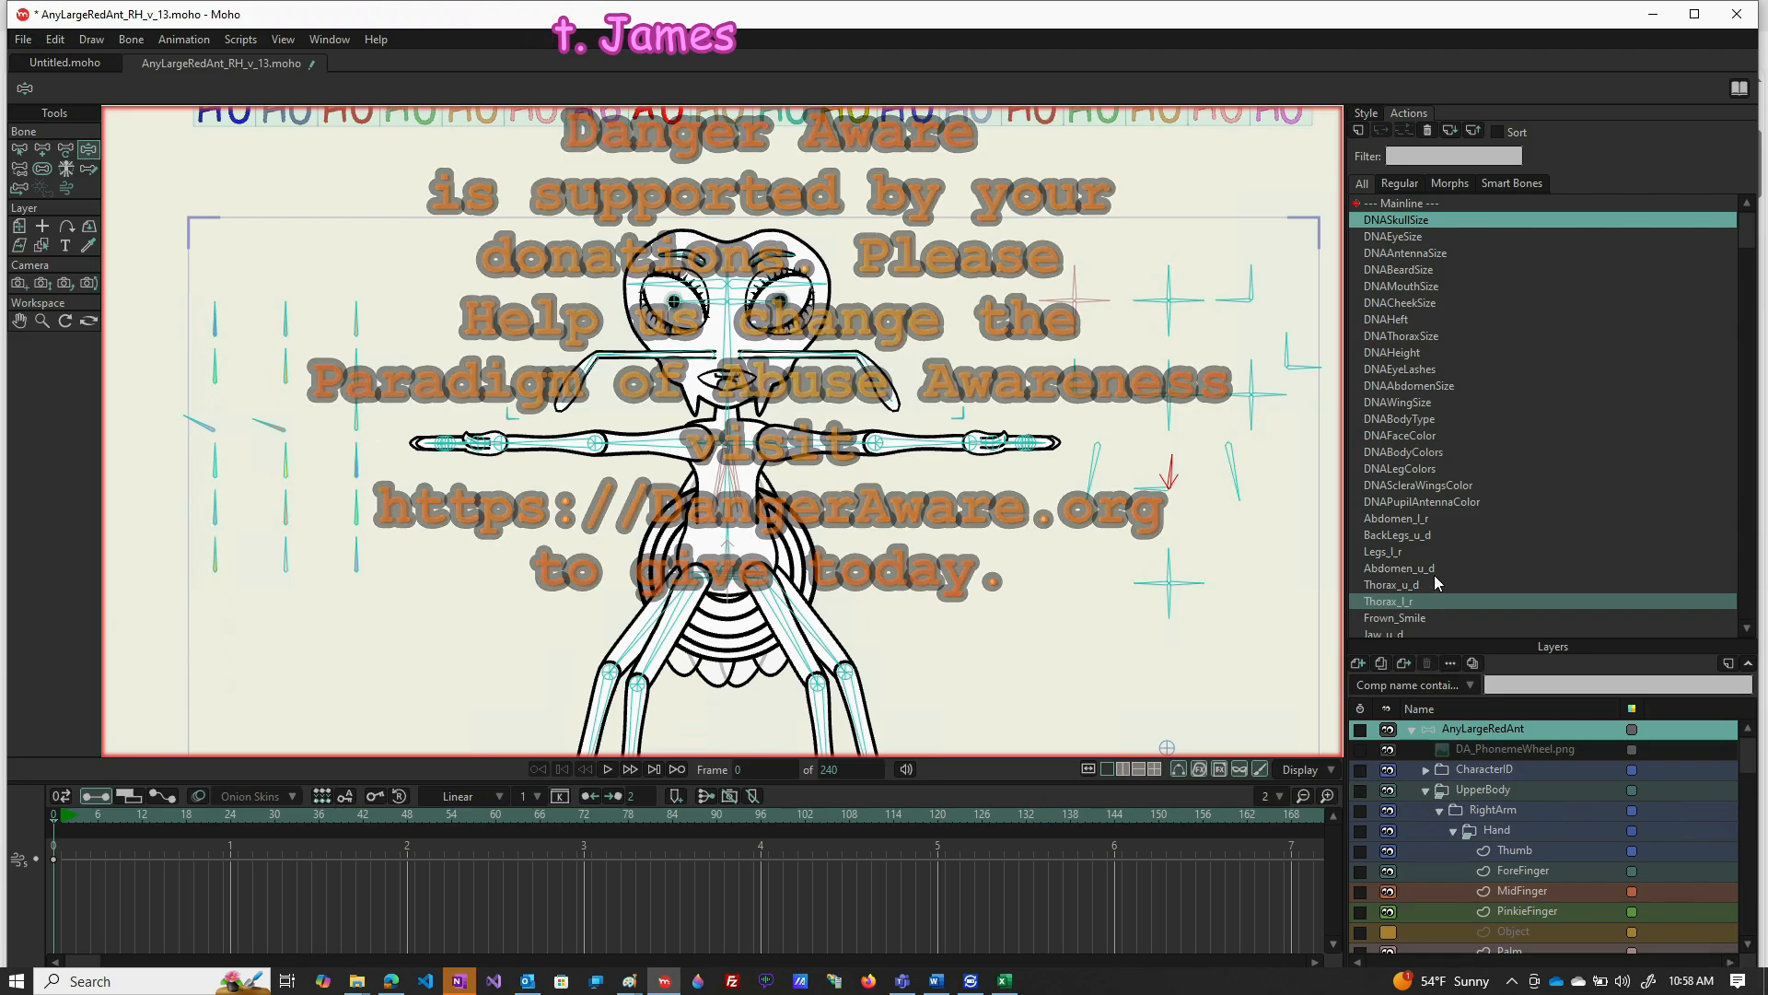
click(1395, 601)
double_click(1395, 600)
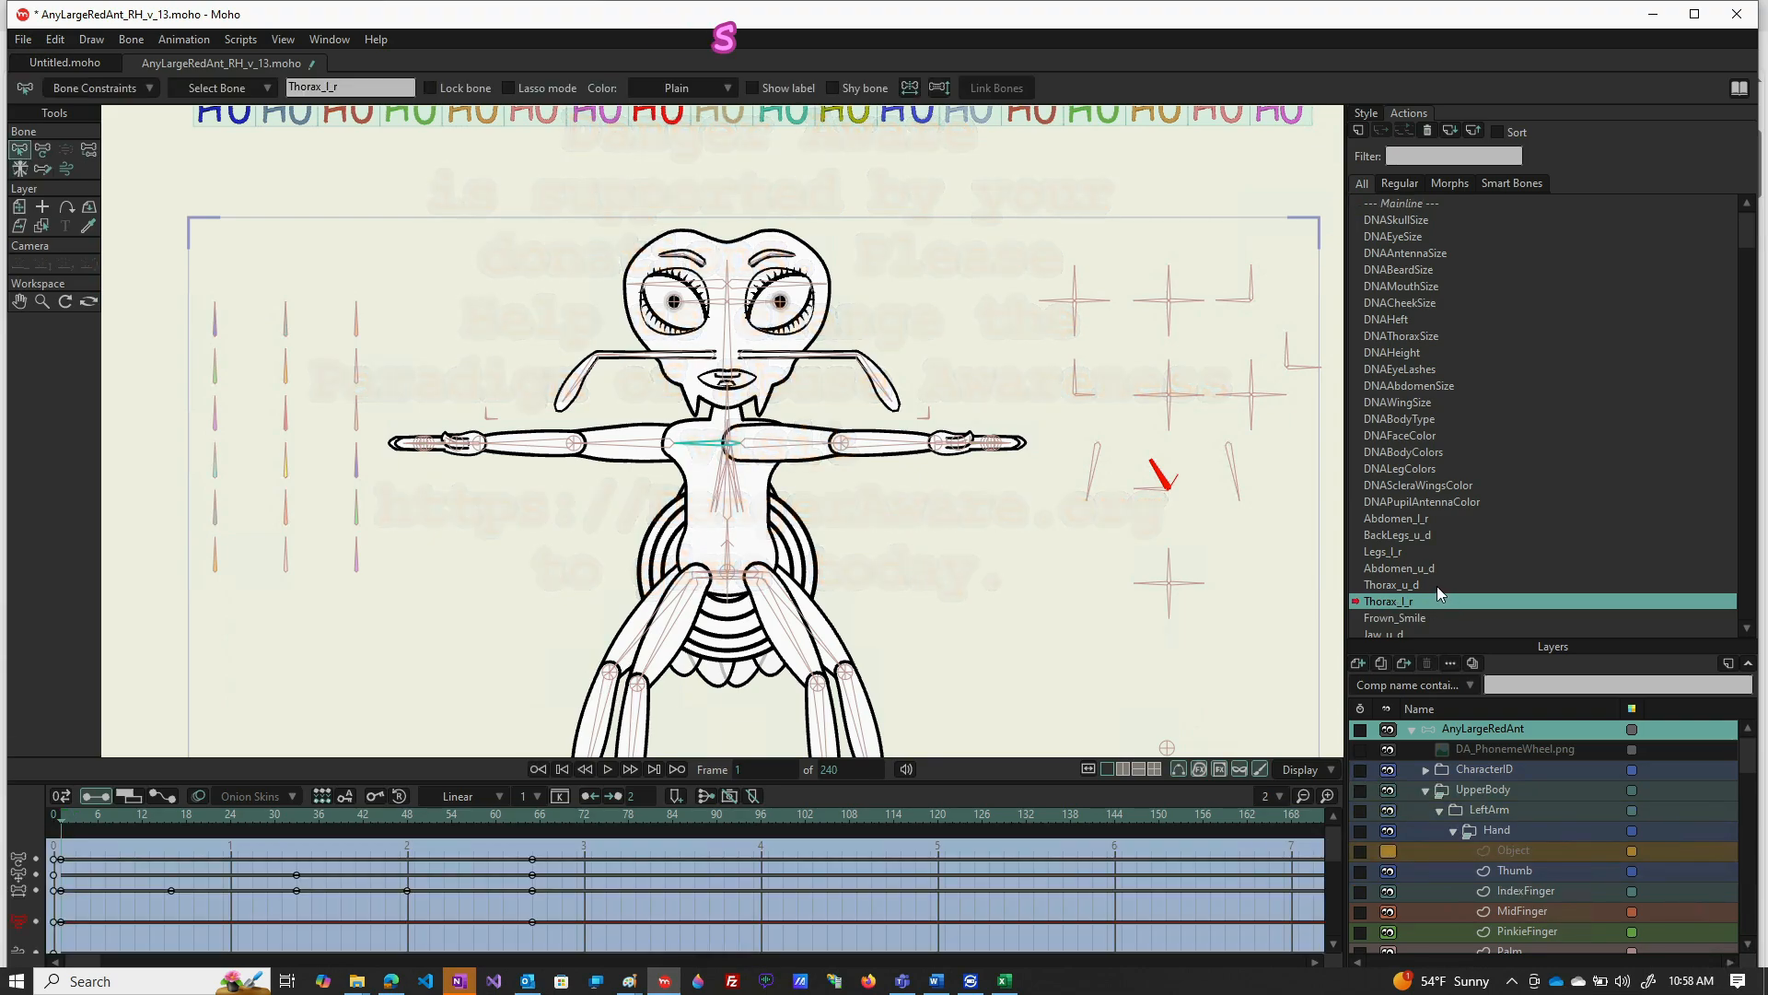
Make DNAThoraxSize the active action and select the LowerThorax layer inside LowerBody
scroll(1436, 585, down, 1)
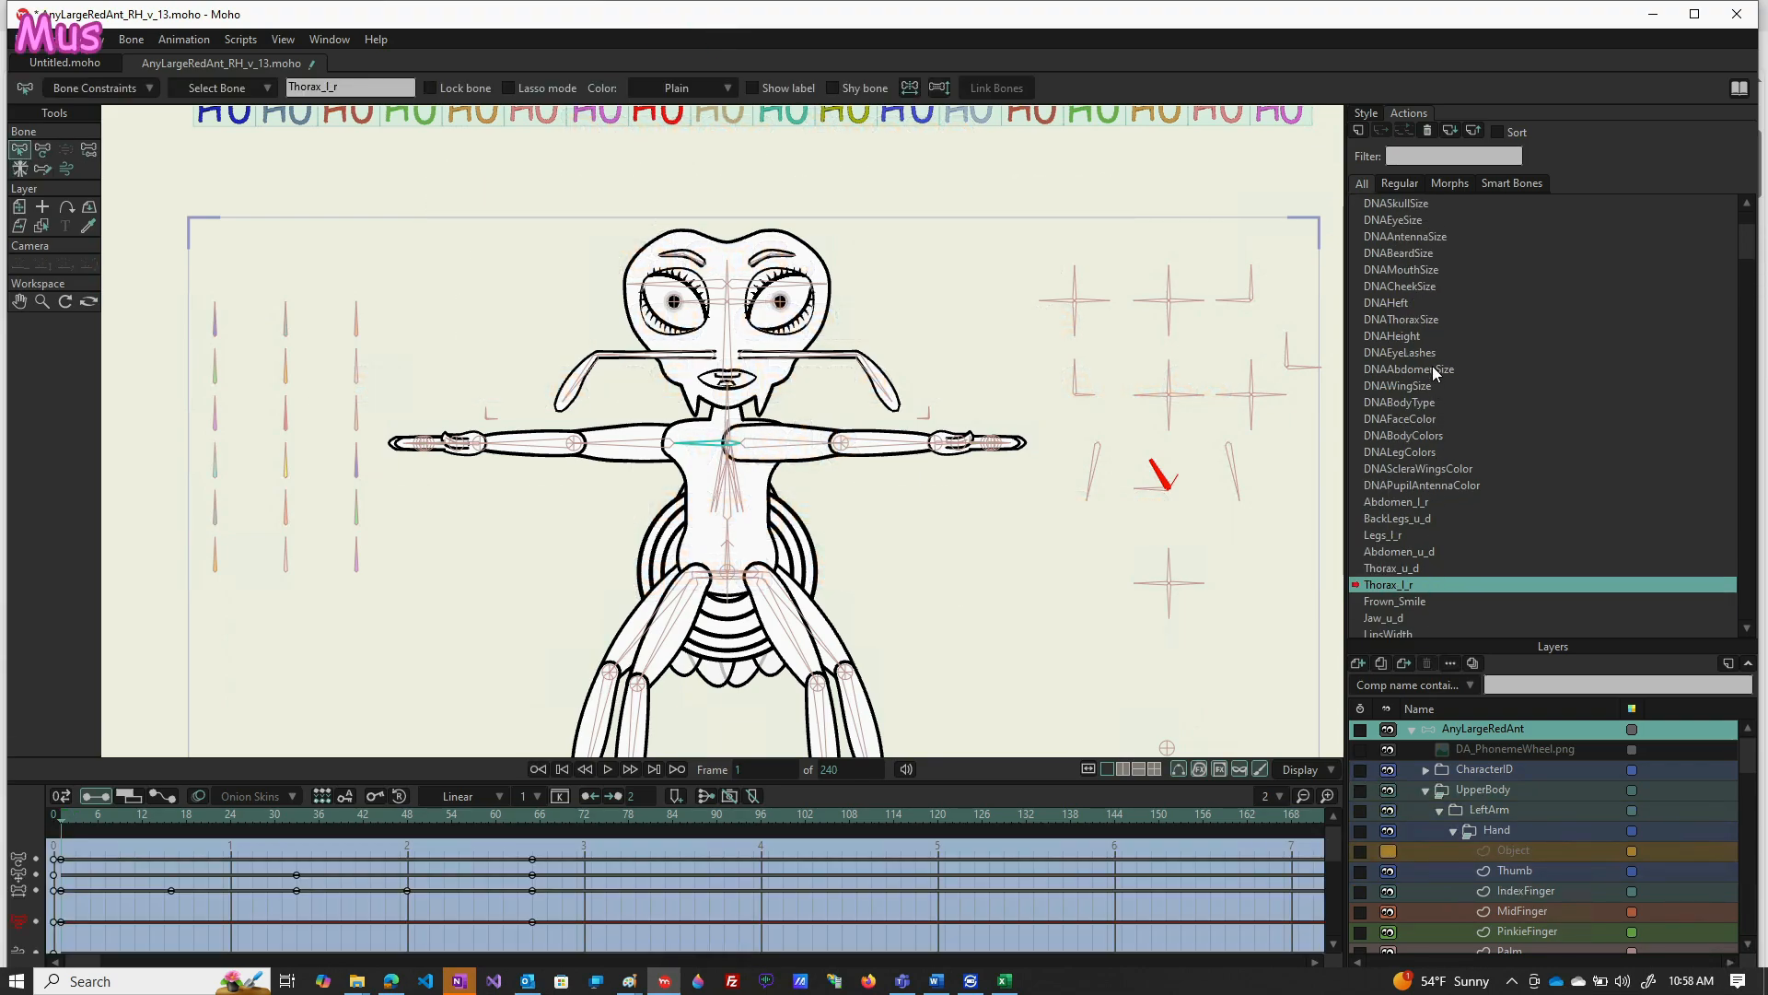
click(1417, 317)
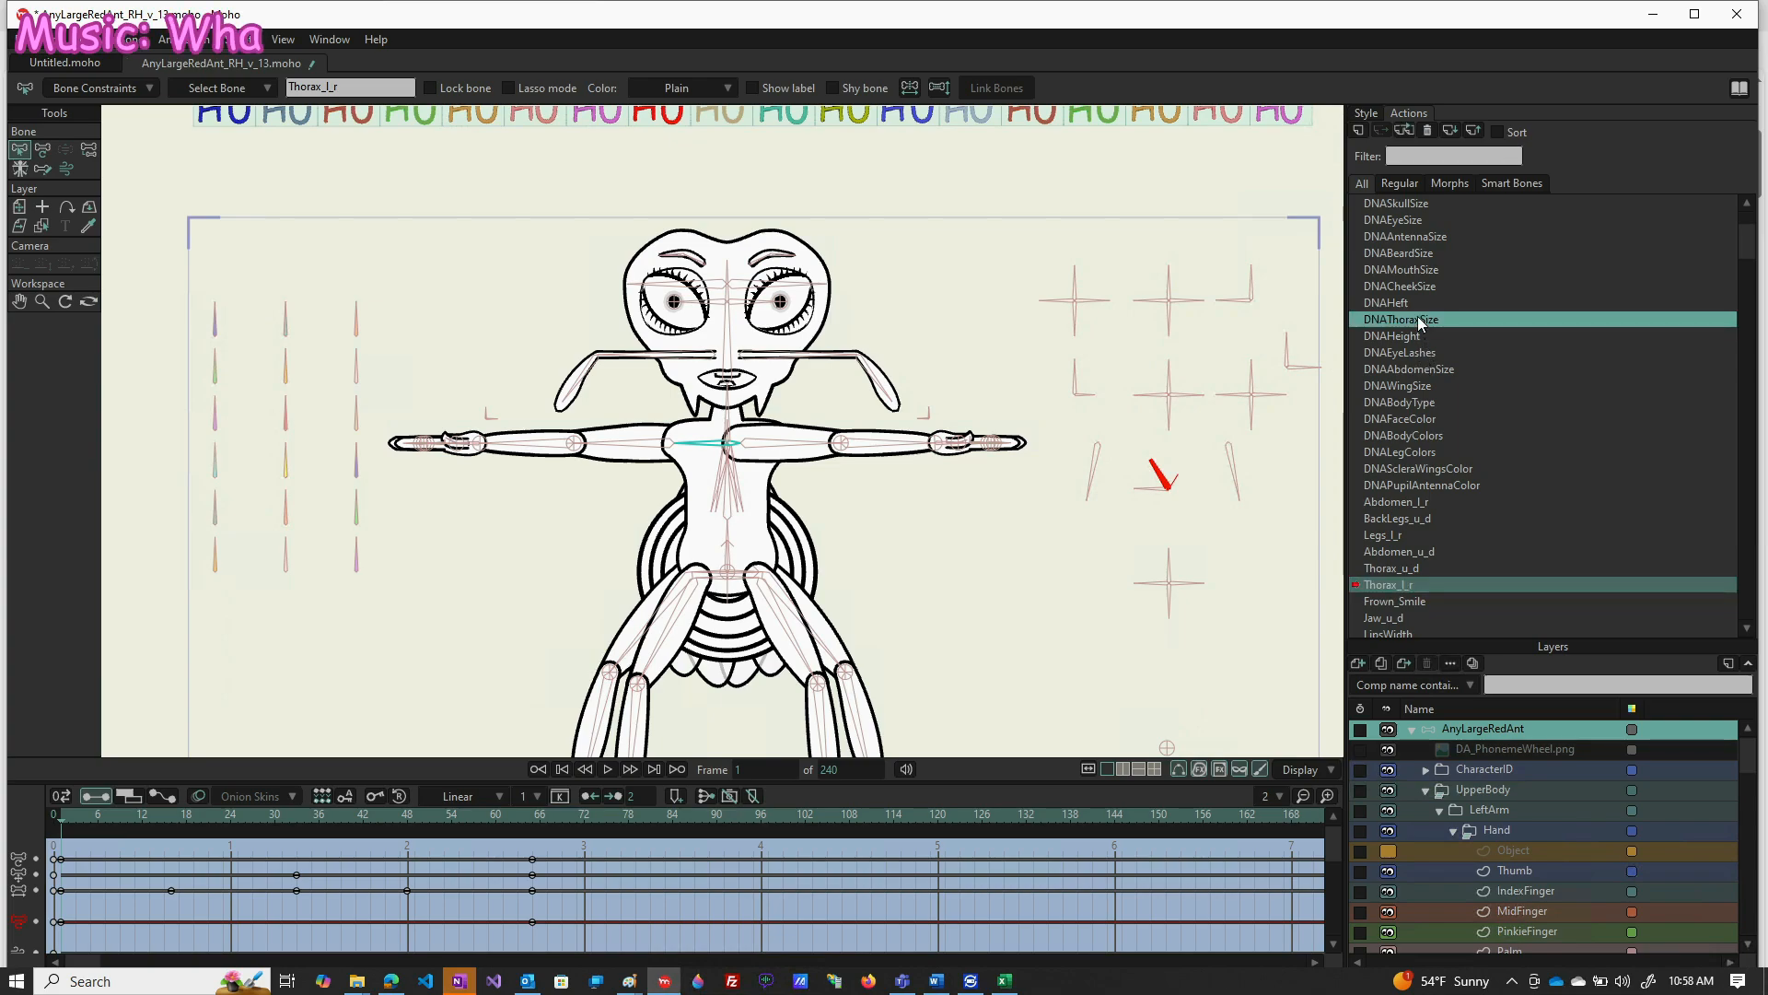
double_click(1417, 317)
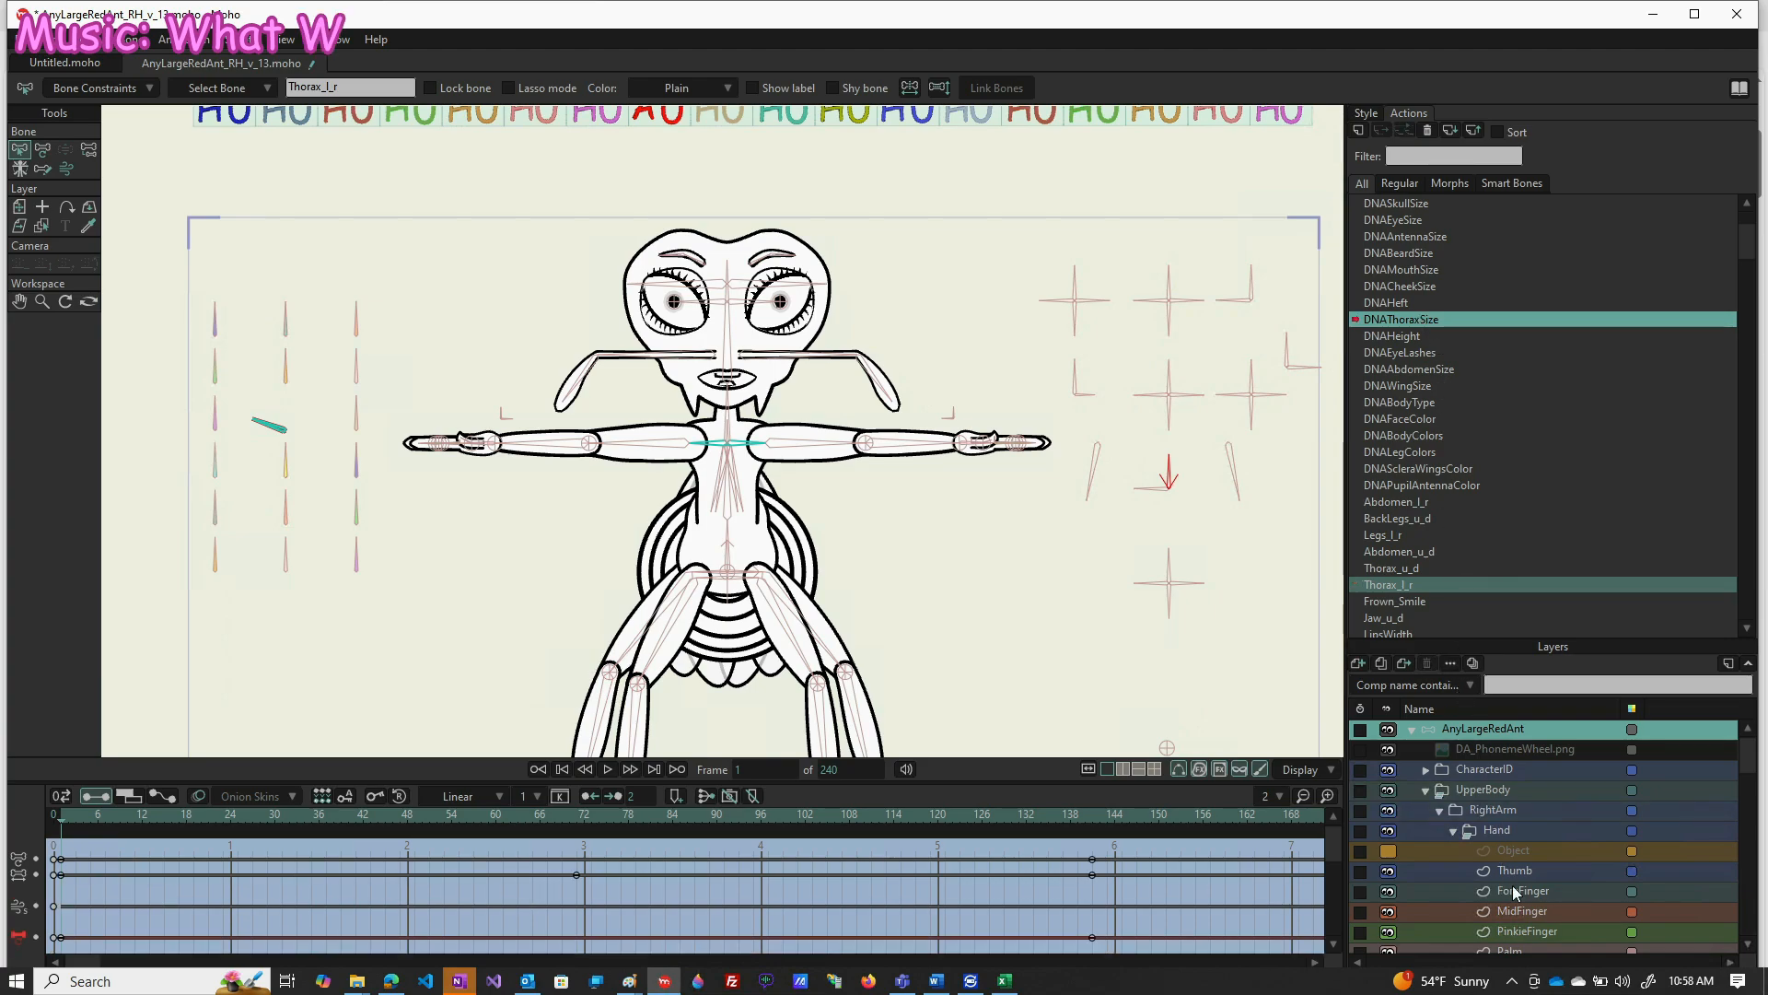
scroll(1519, 907, down, 8)
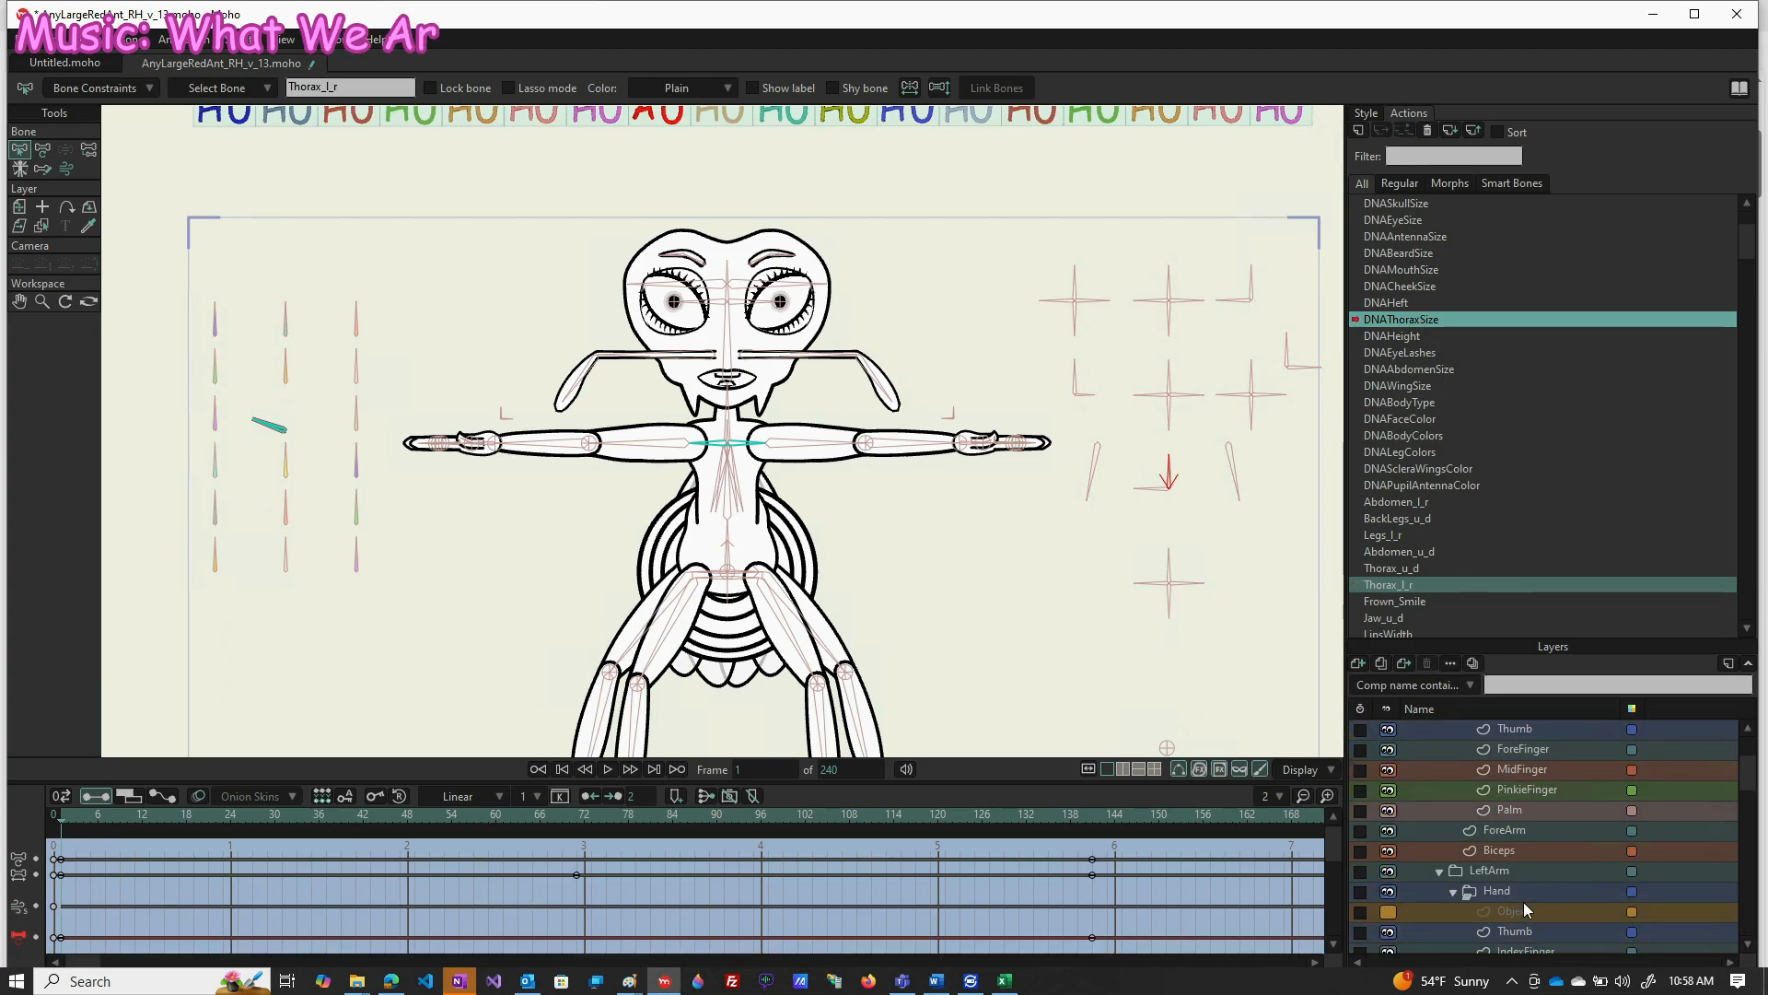
scroll(1523, 902, down, 2)
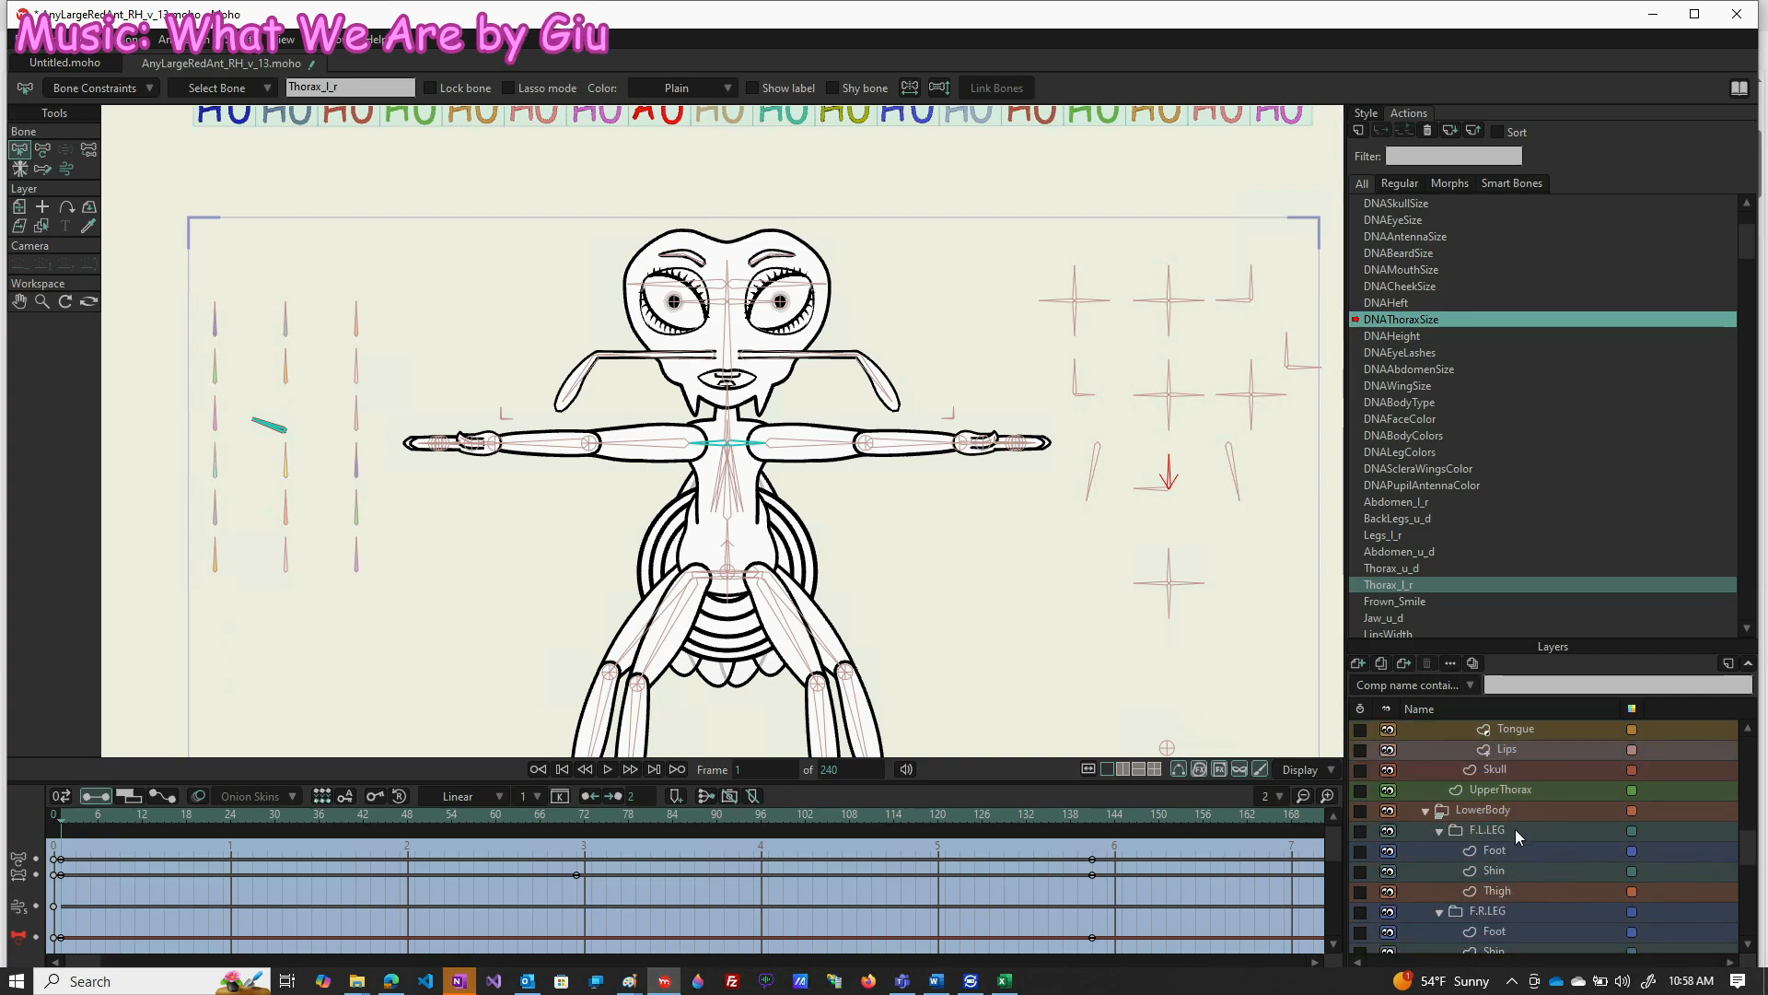
scroll(1511, 838, down, 1)
scroll(1511, 838, down, 1)
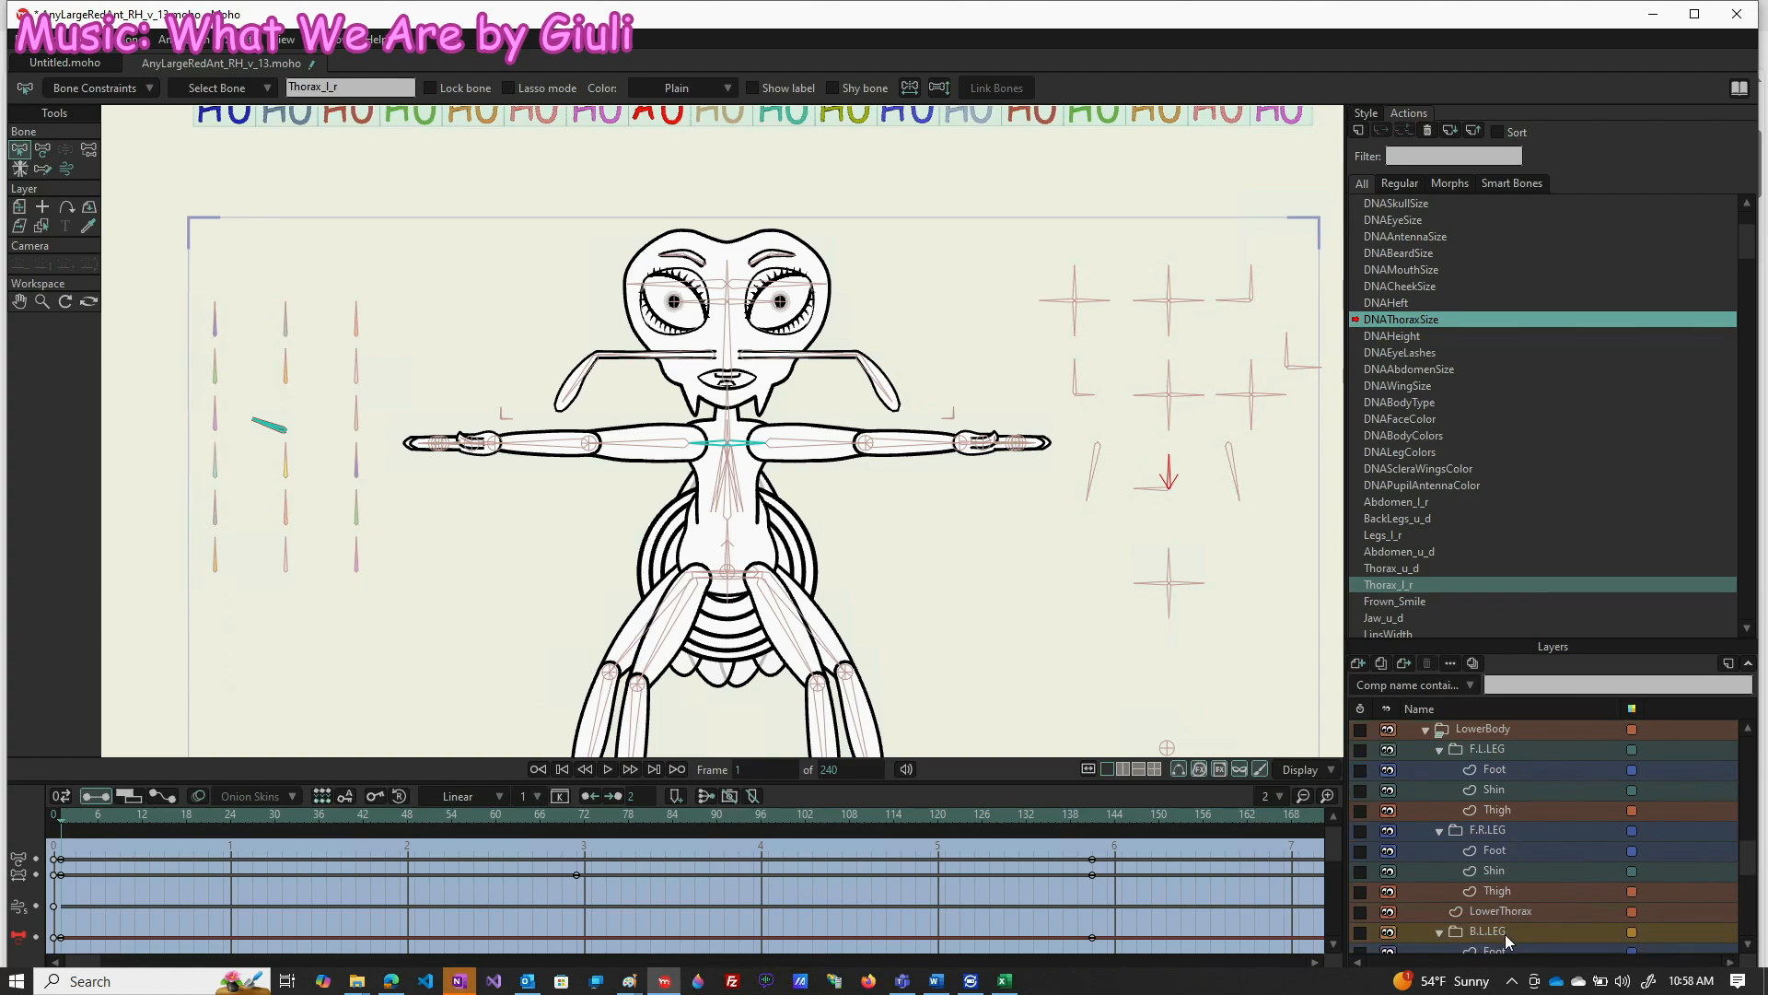
click(1505, 909)
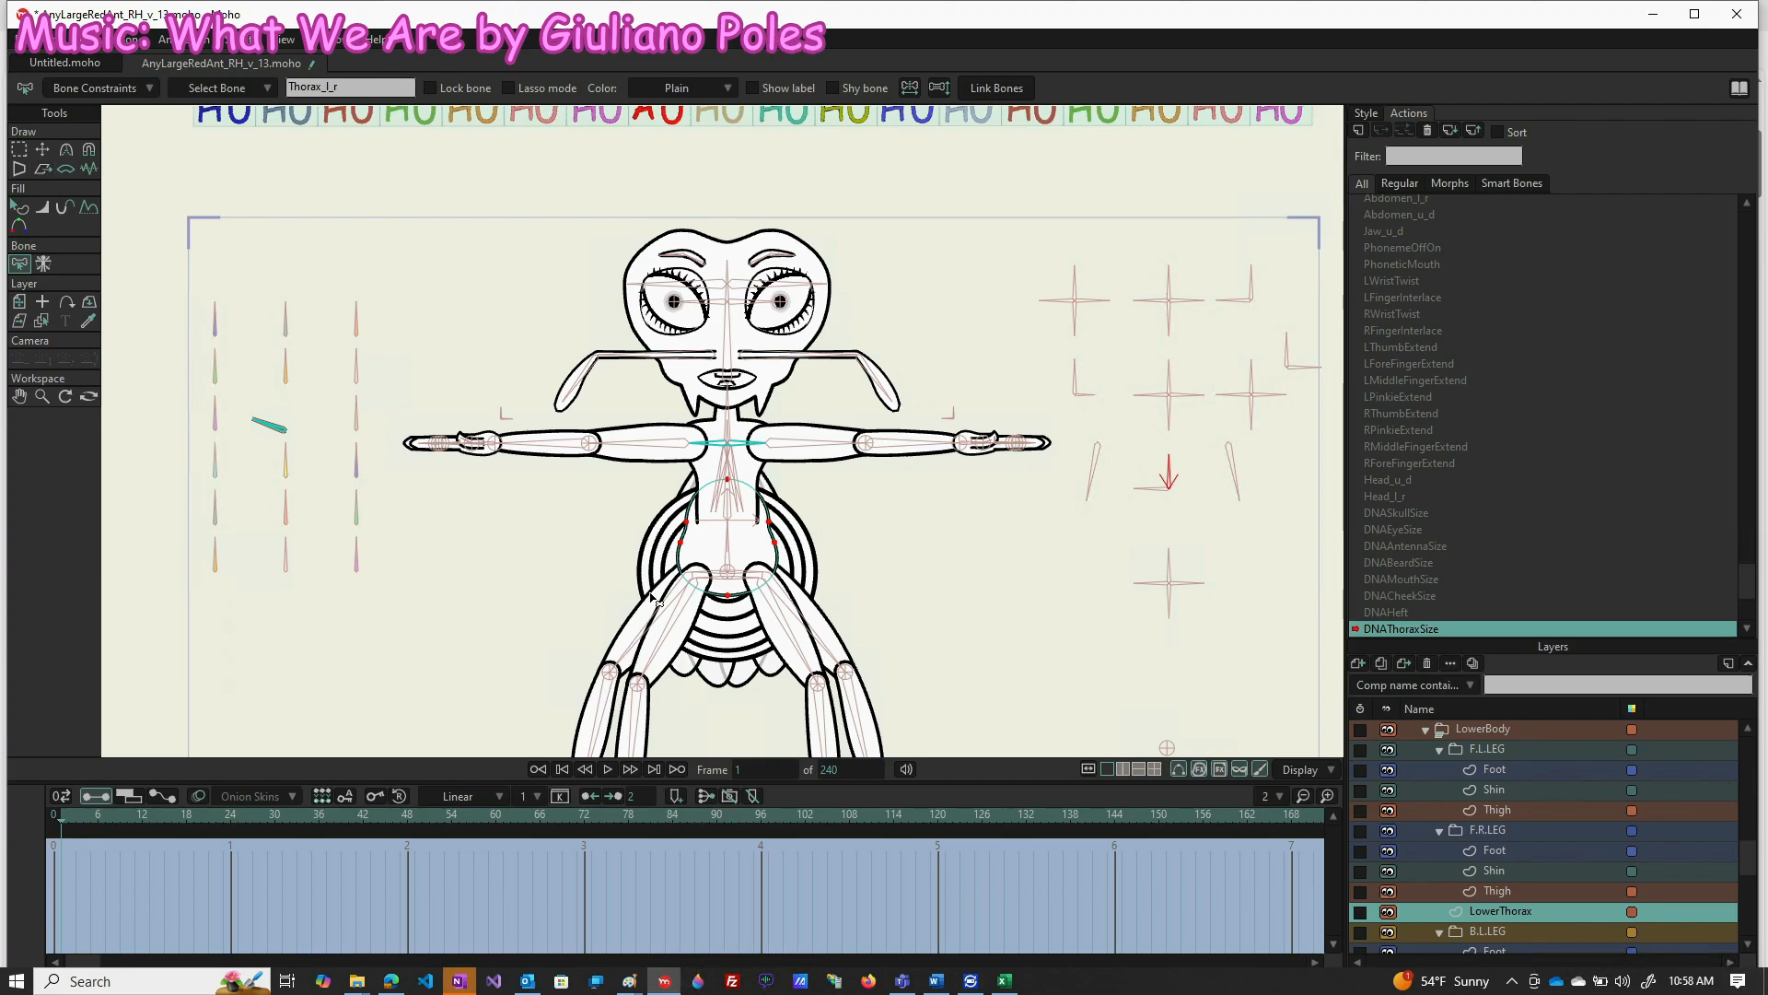
At frame 1, narrow the LowerThorax shape horizontally with Transform Points so its sides meet the slim upper thorax
scroll(727, 603, up, 5)
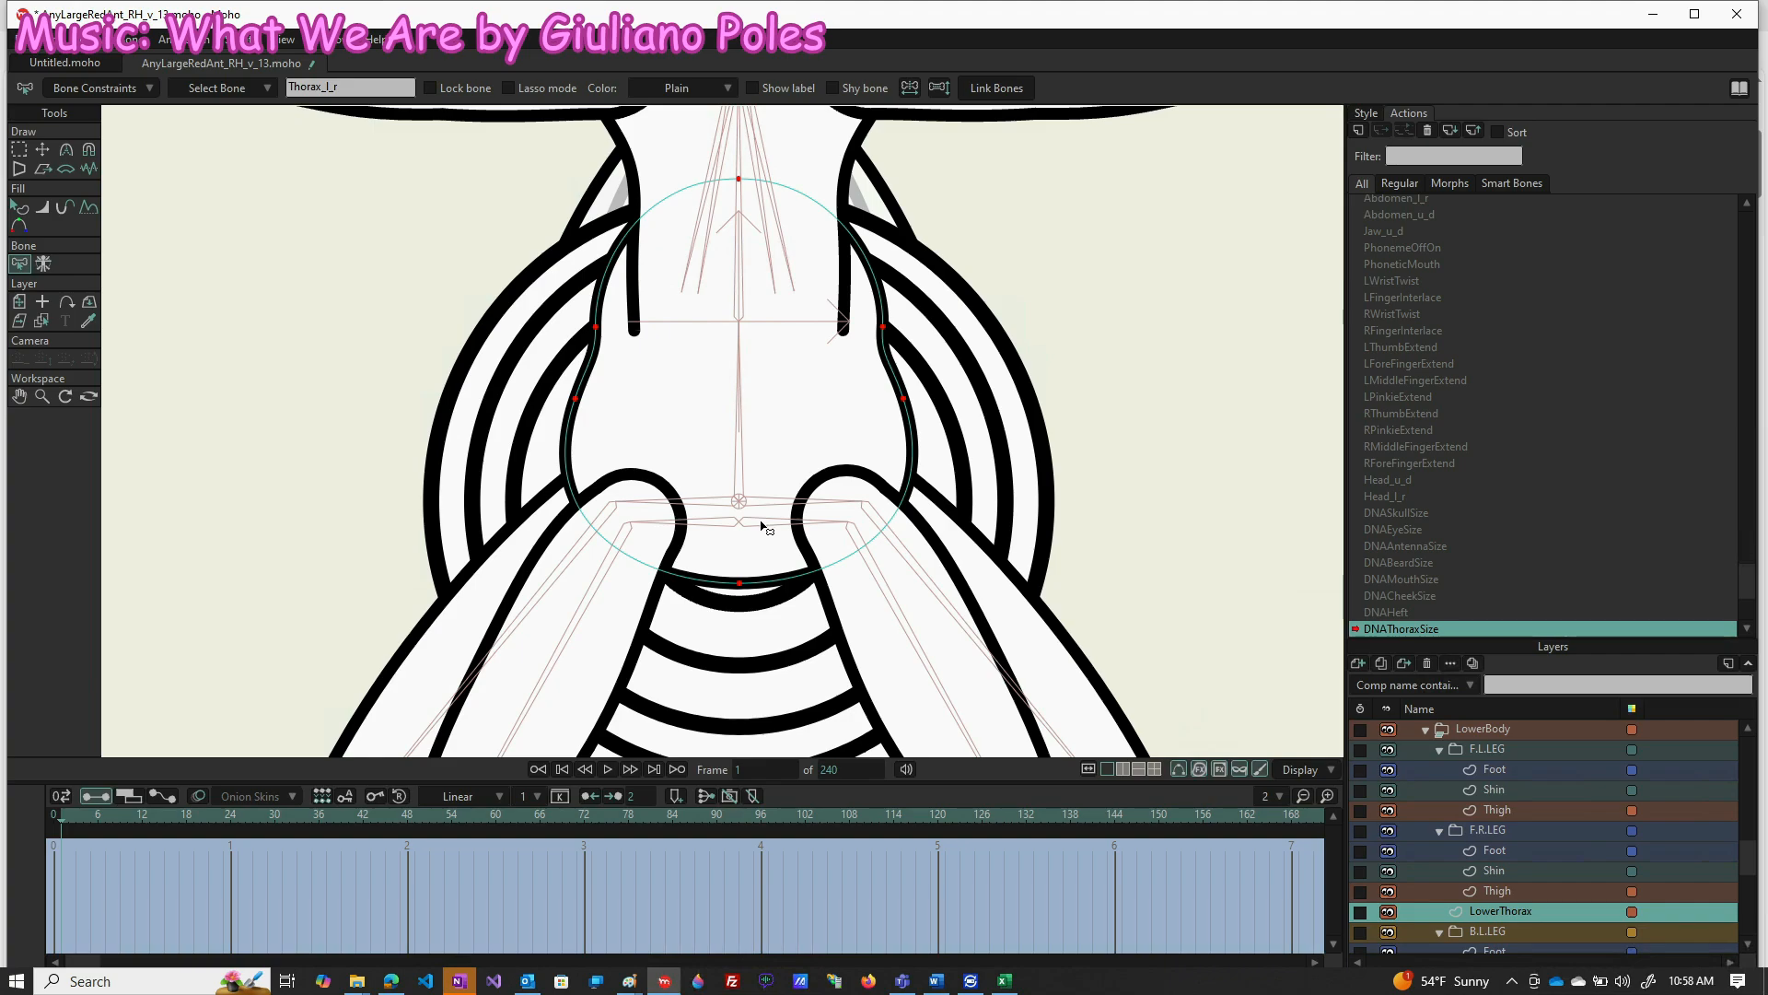
key(t)
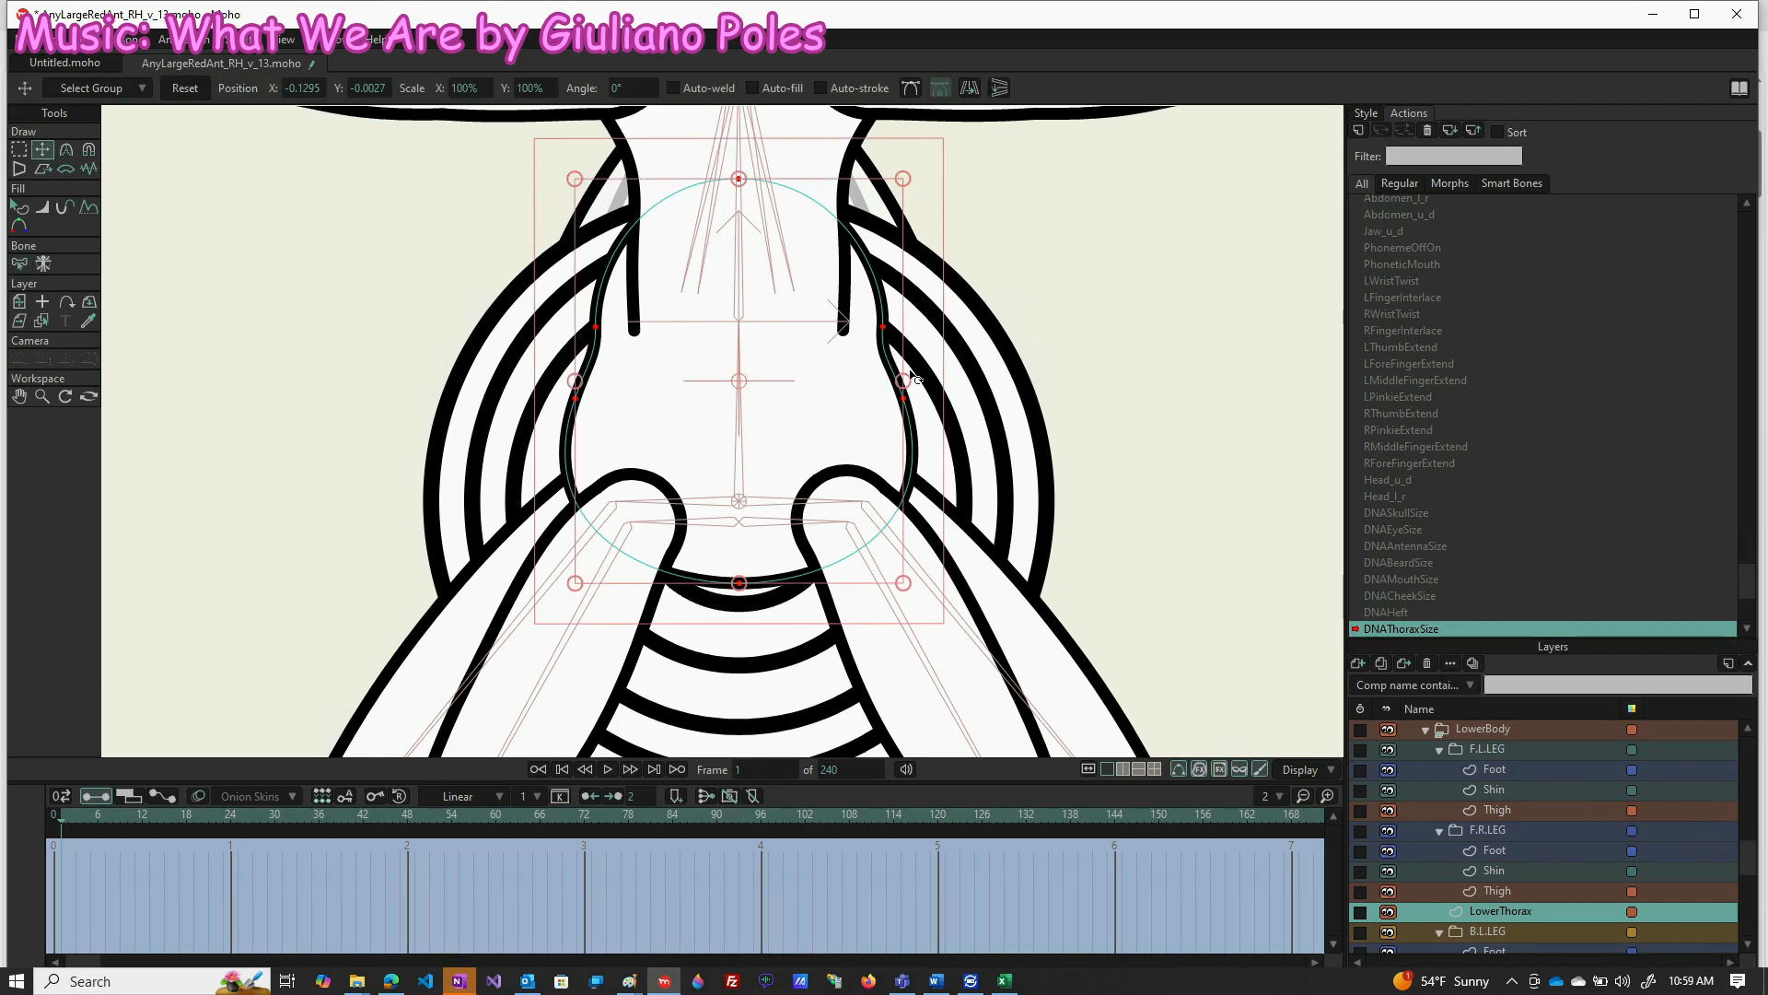
drag(904, 381, 892, 382)
drag(739, 325, 738, 326)
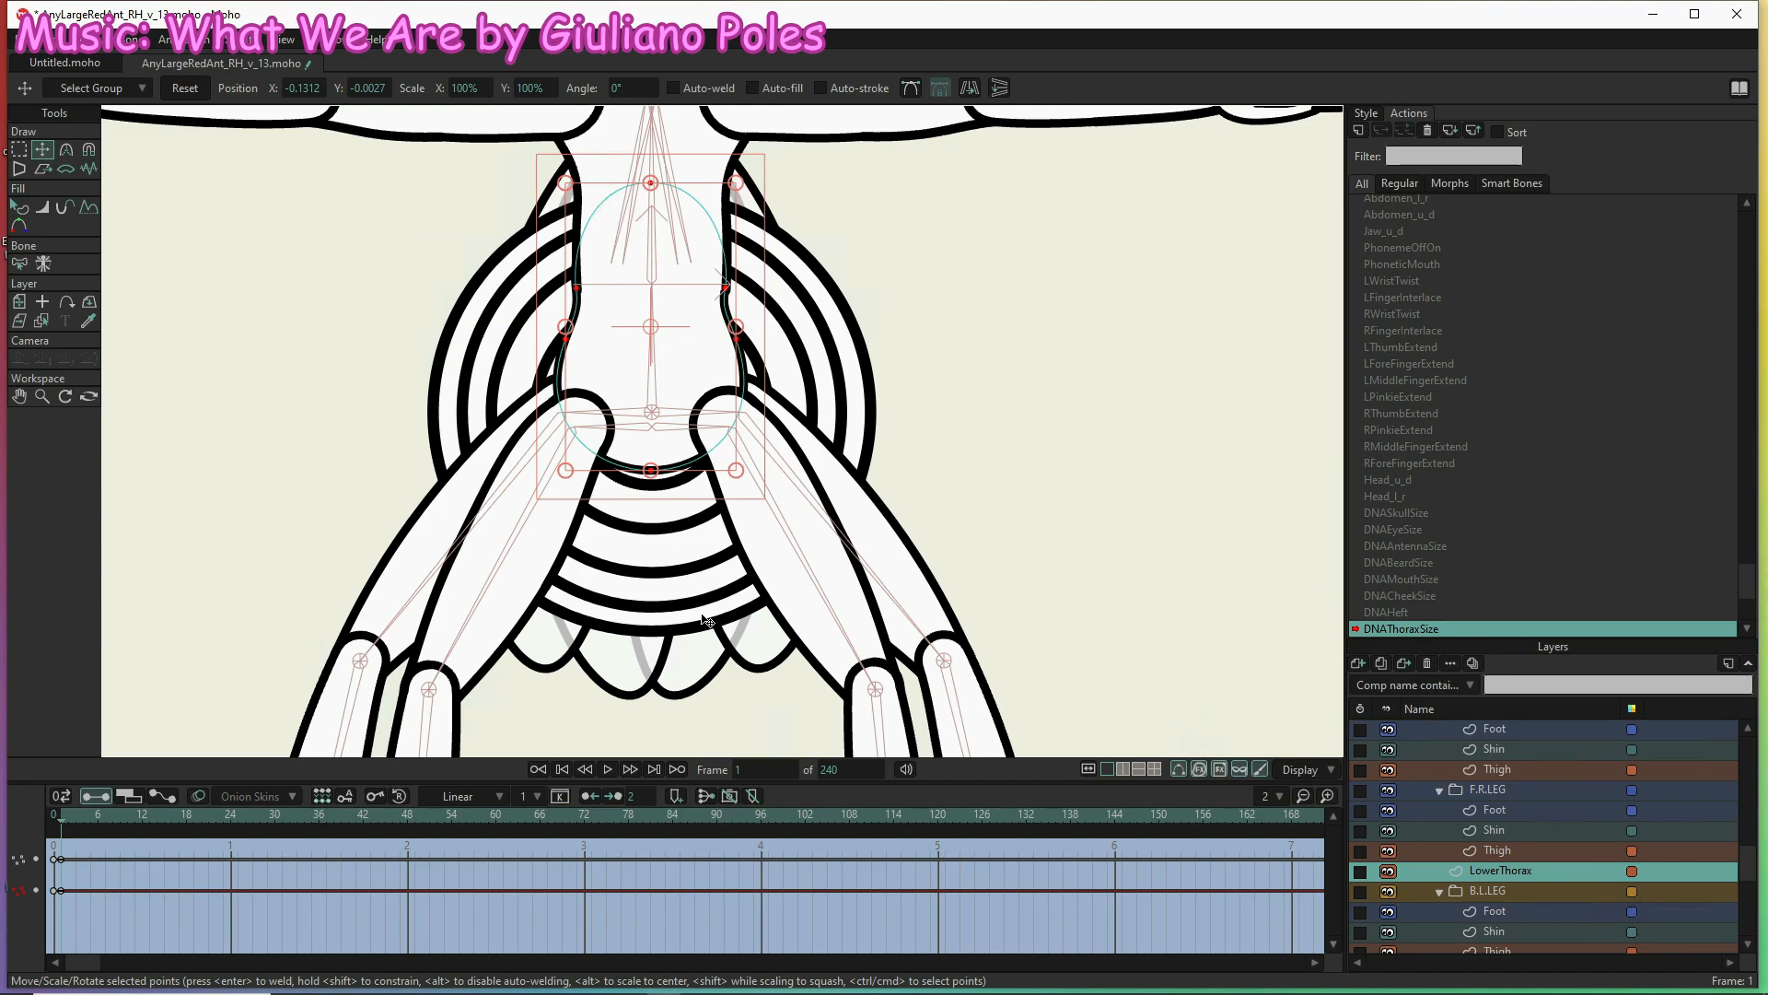
At frame 141, widen the LowerThorax shape horizontally to meet the broad upper thorax and scrub the timeline to check it
click(1091, 815)
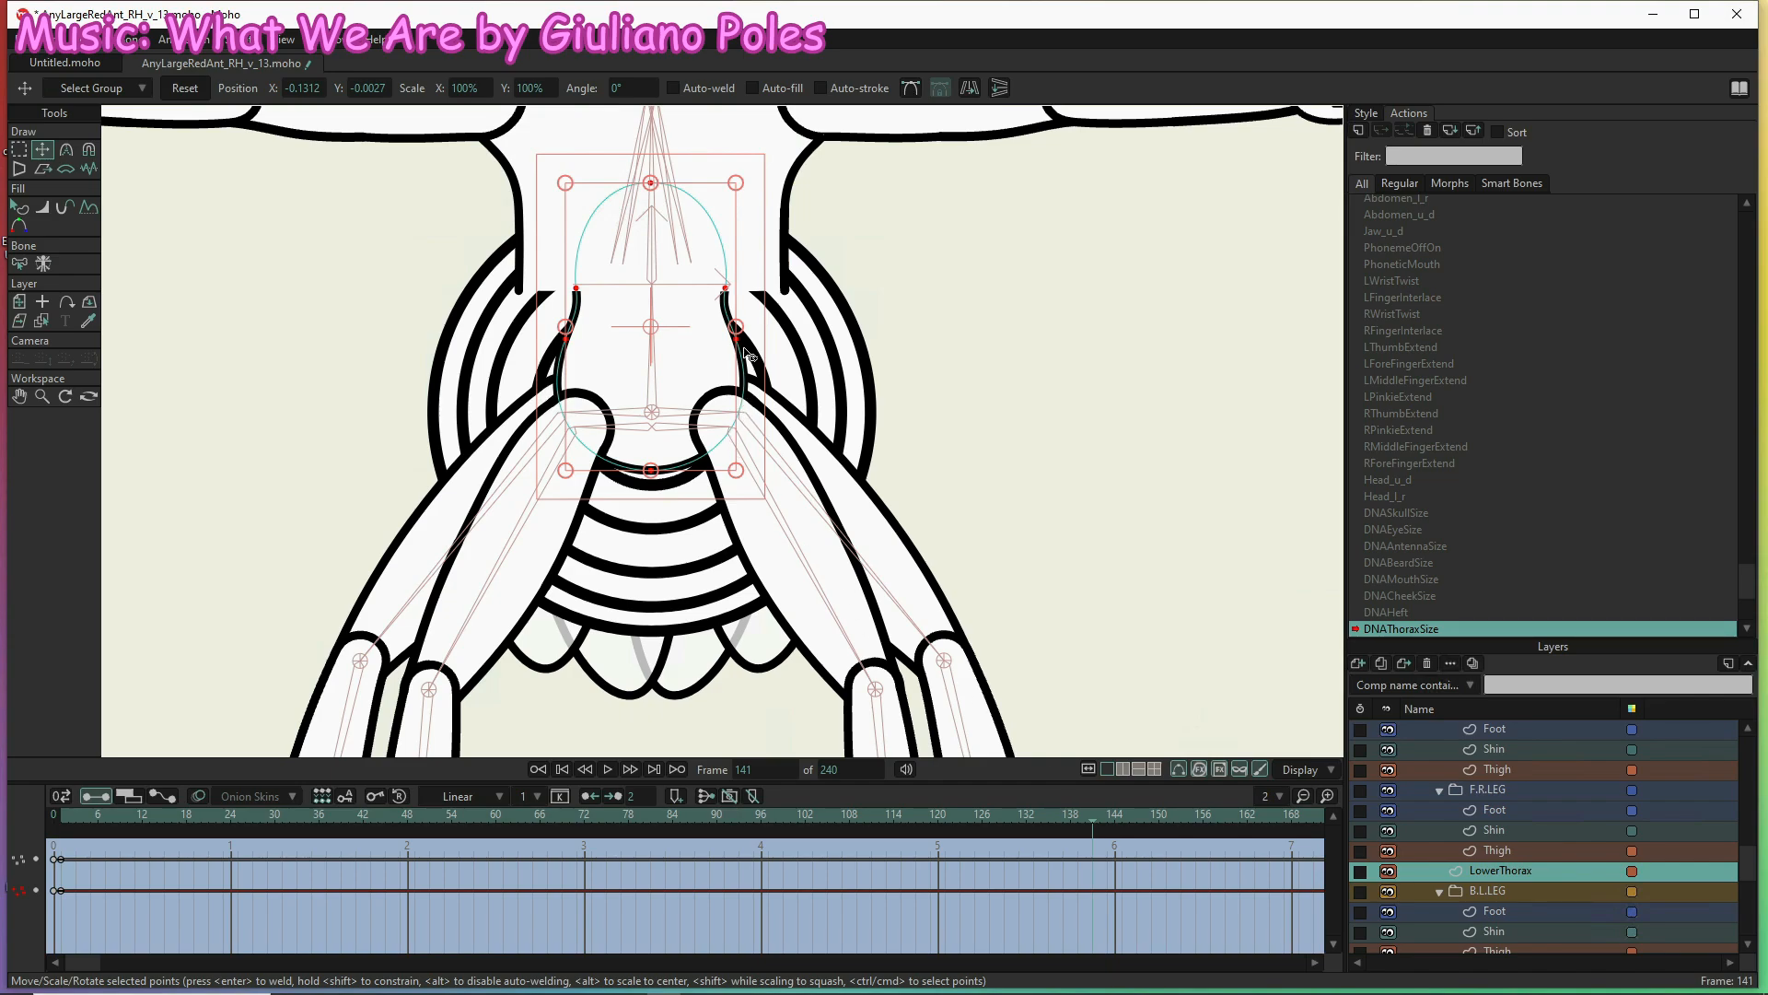
drag(737, 329, 801, 342)
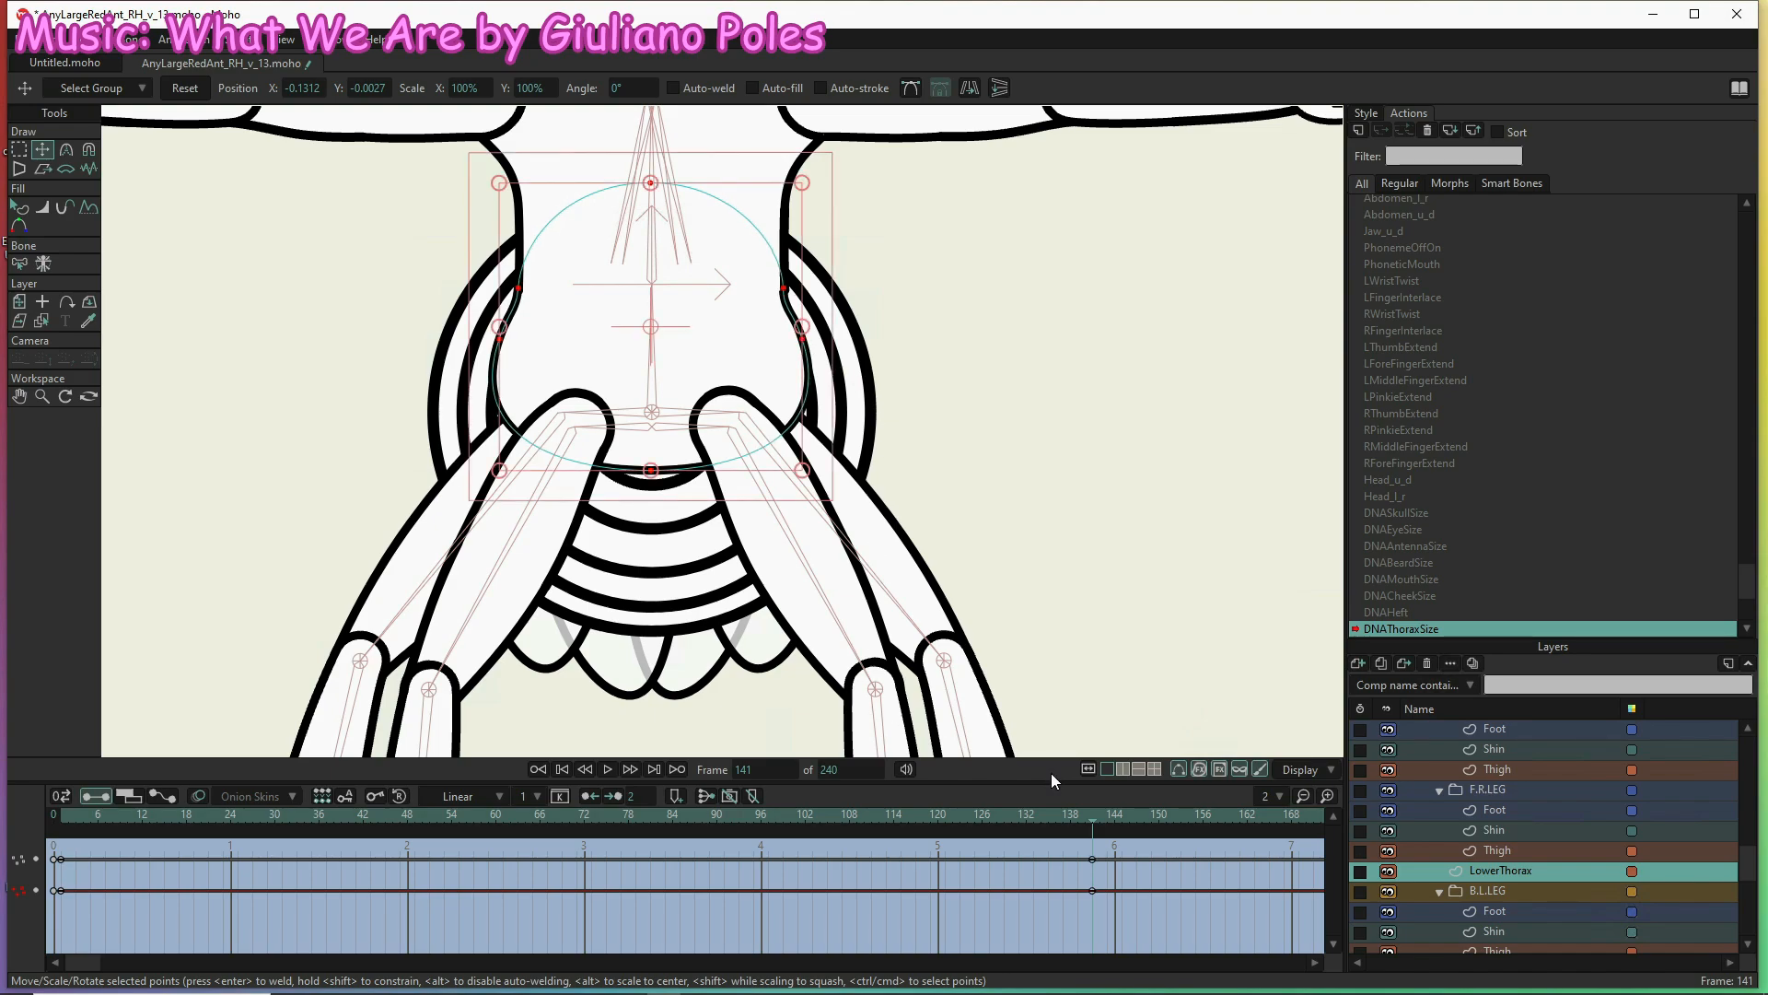
drag(809, 800, 1094, 821)
On the AnyLargeRedAnt layer, select both rear hip bones and increase their scale to 145% at frame 141 with Transform Bone
scroll(1474, 739, up, 2)
scroll(1508, 745, up, 5)
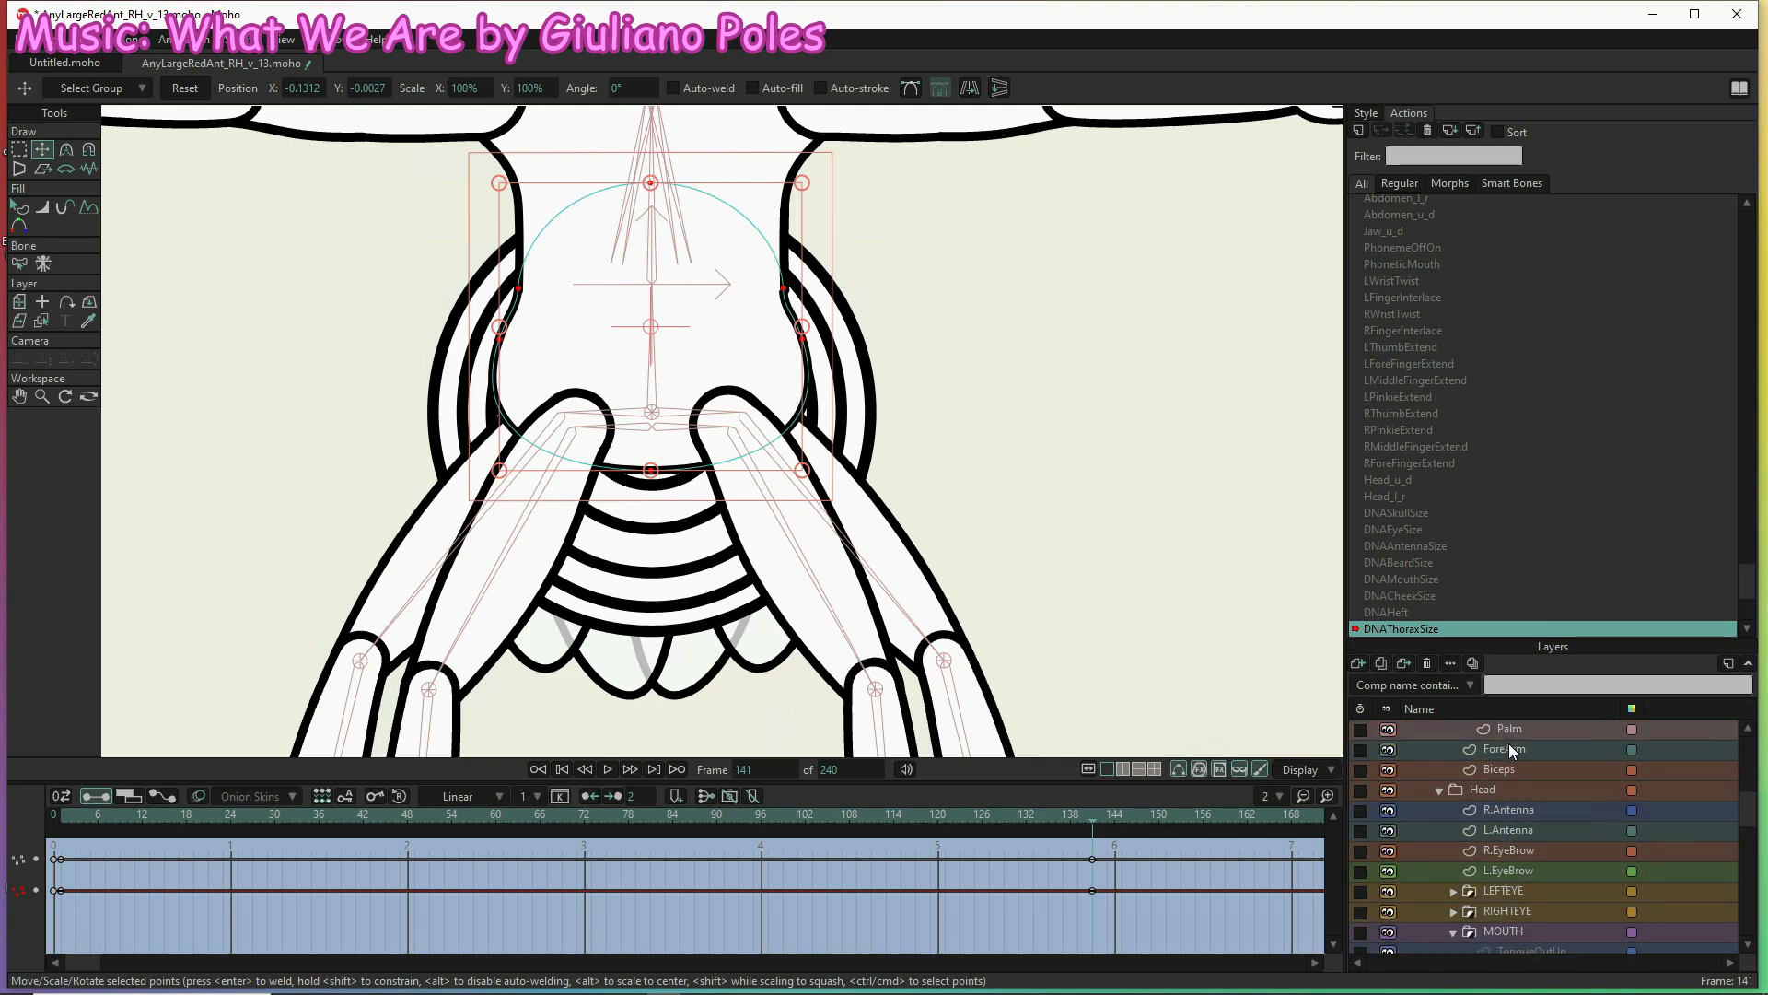
scroll(1508, 743, up, 3)
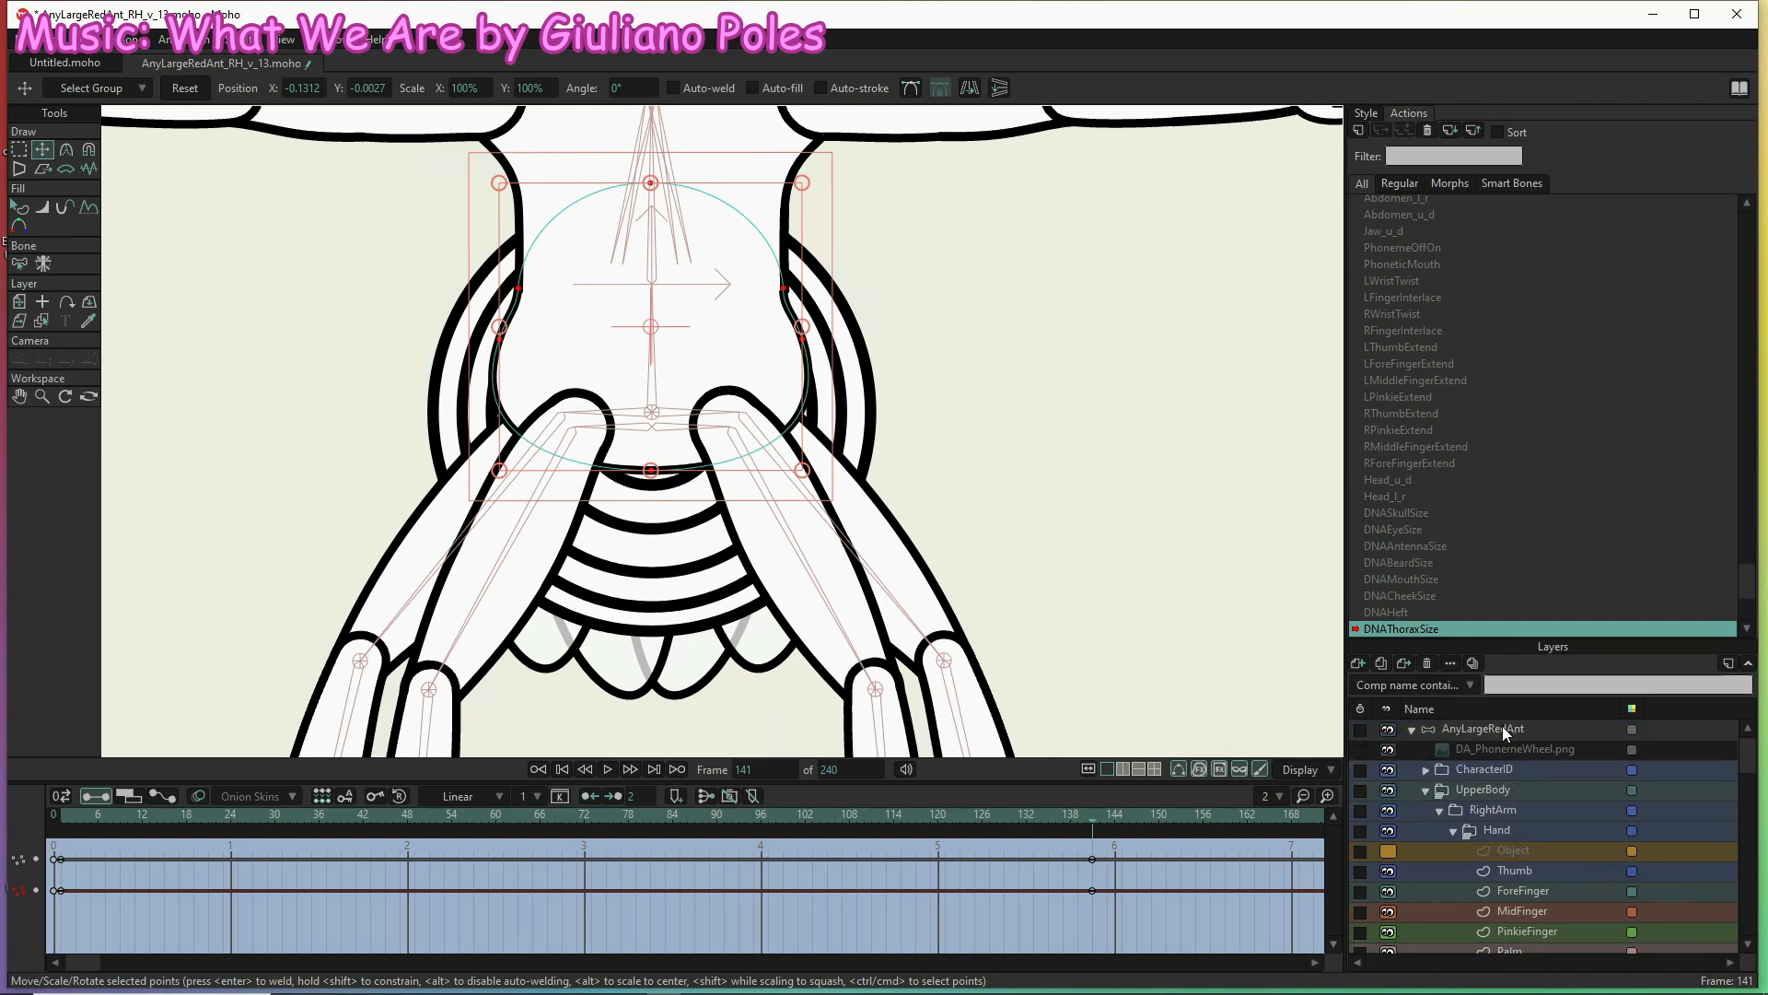
key(b)
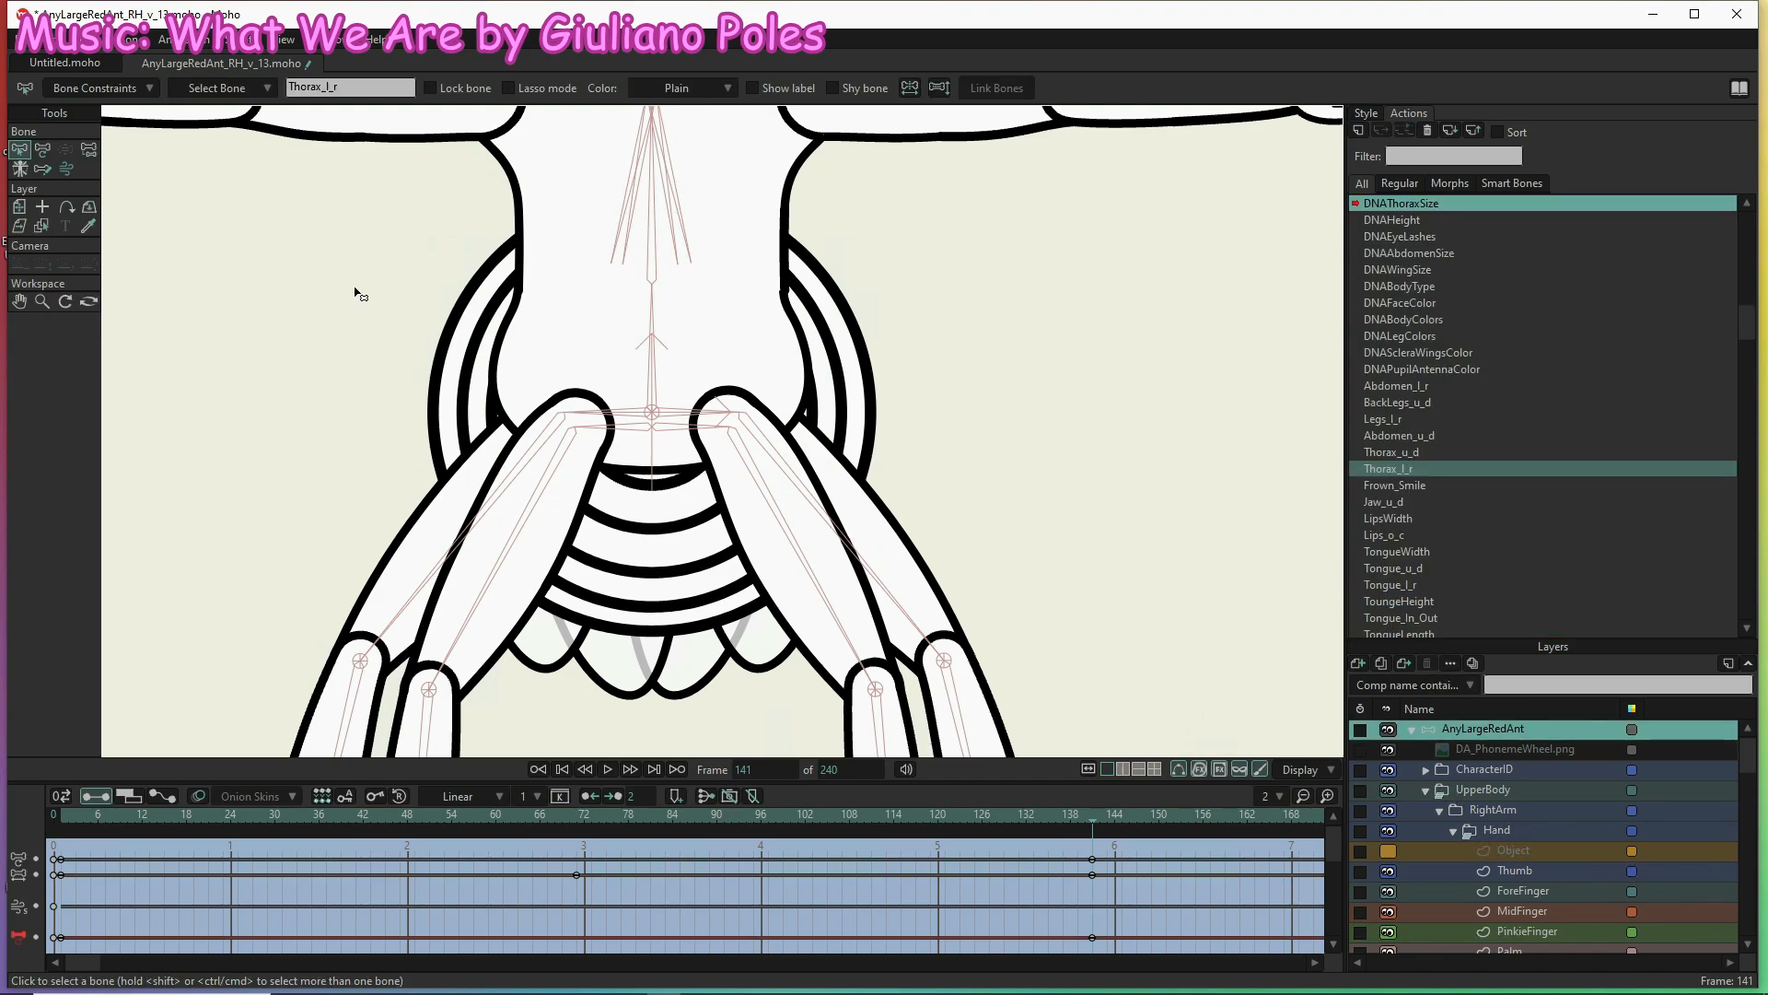
click(42, 149)
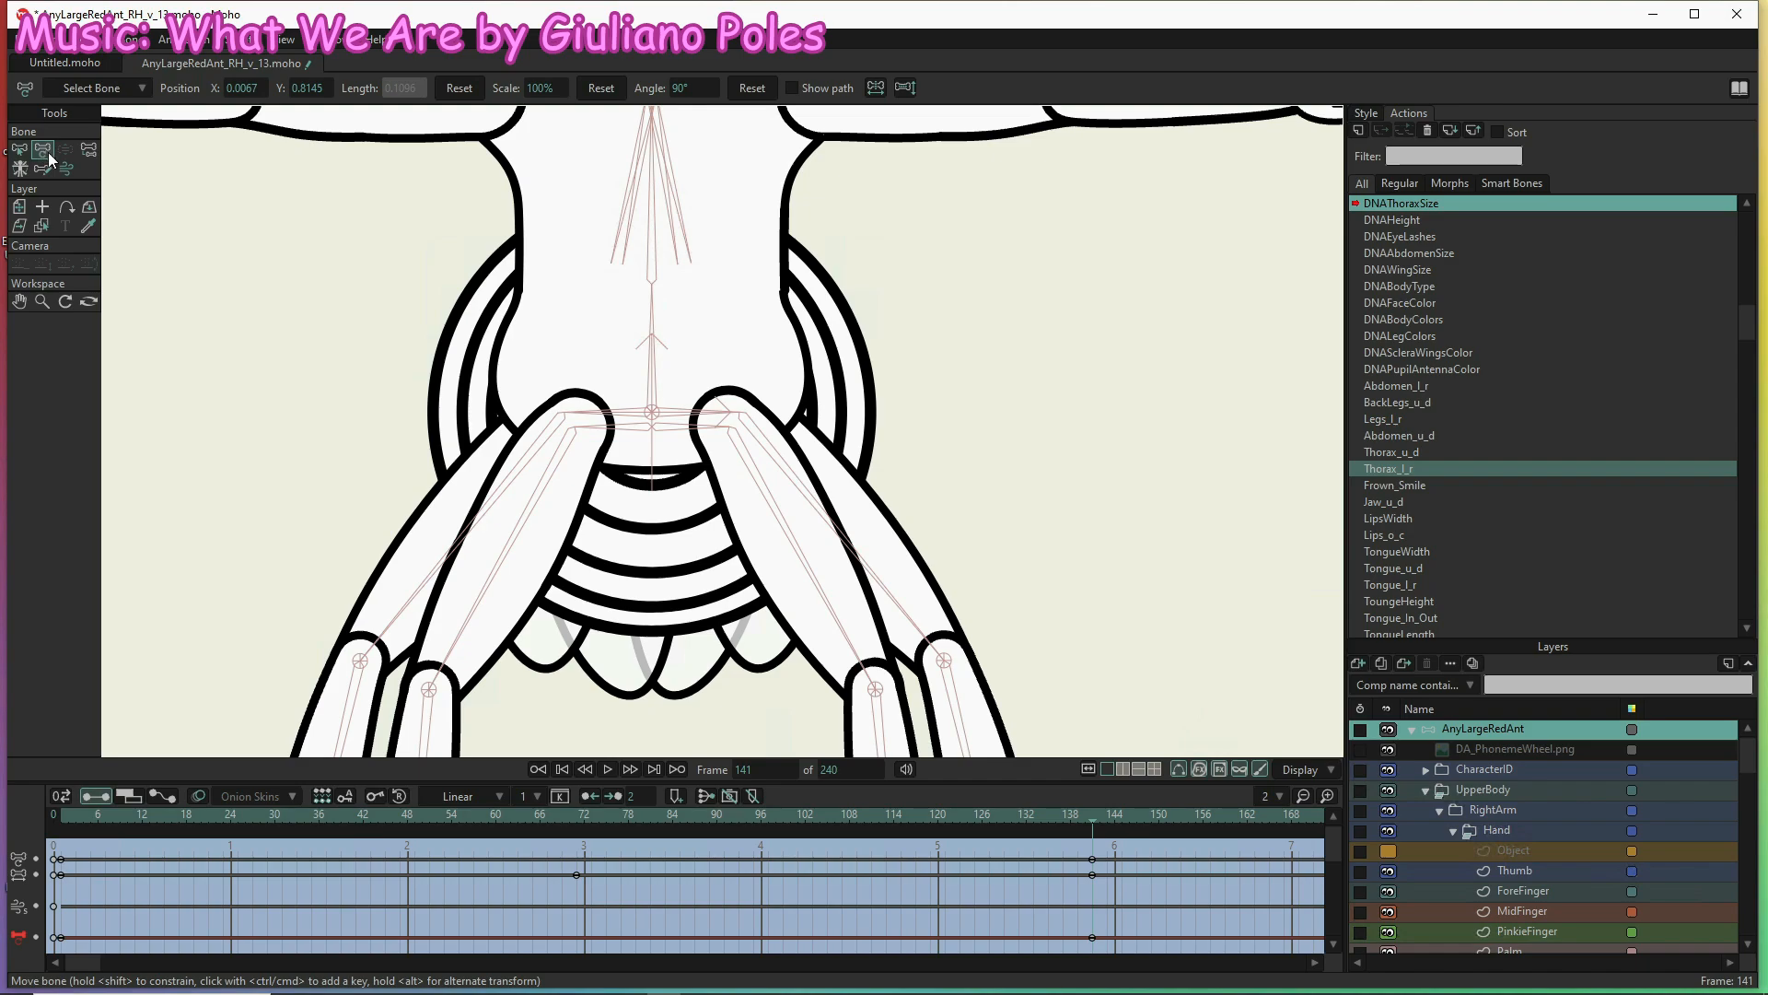
click(625, 410)
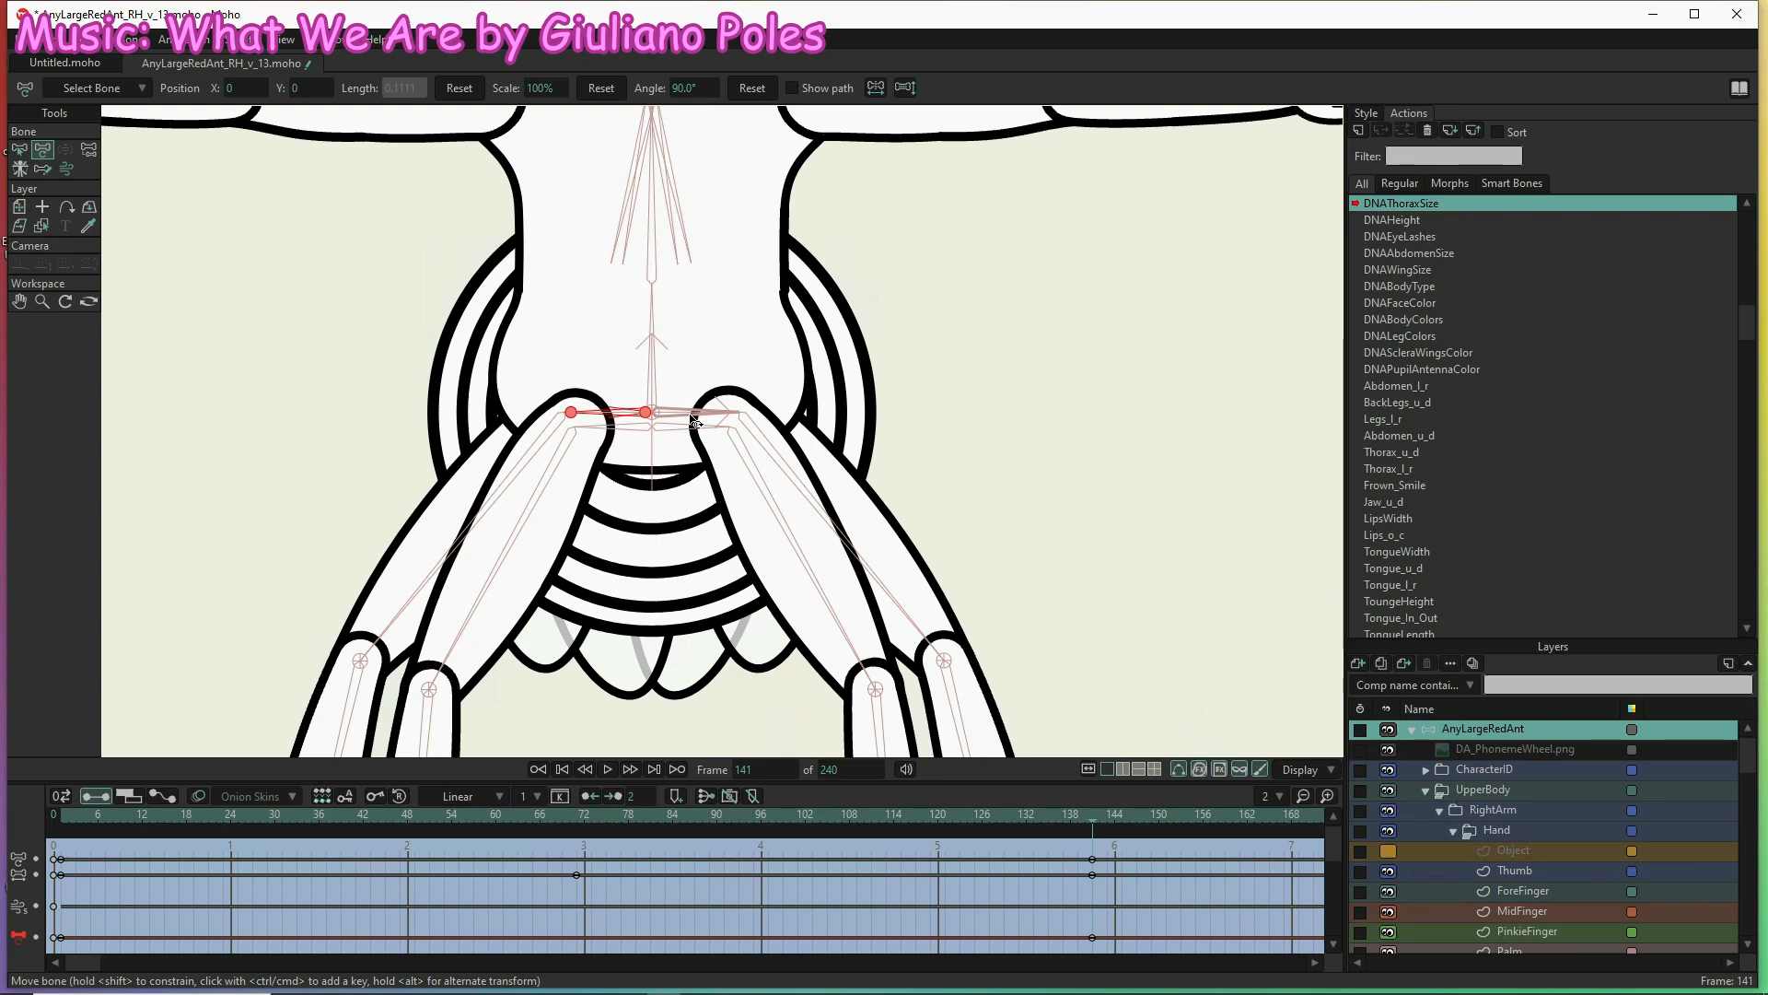
key(z)
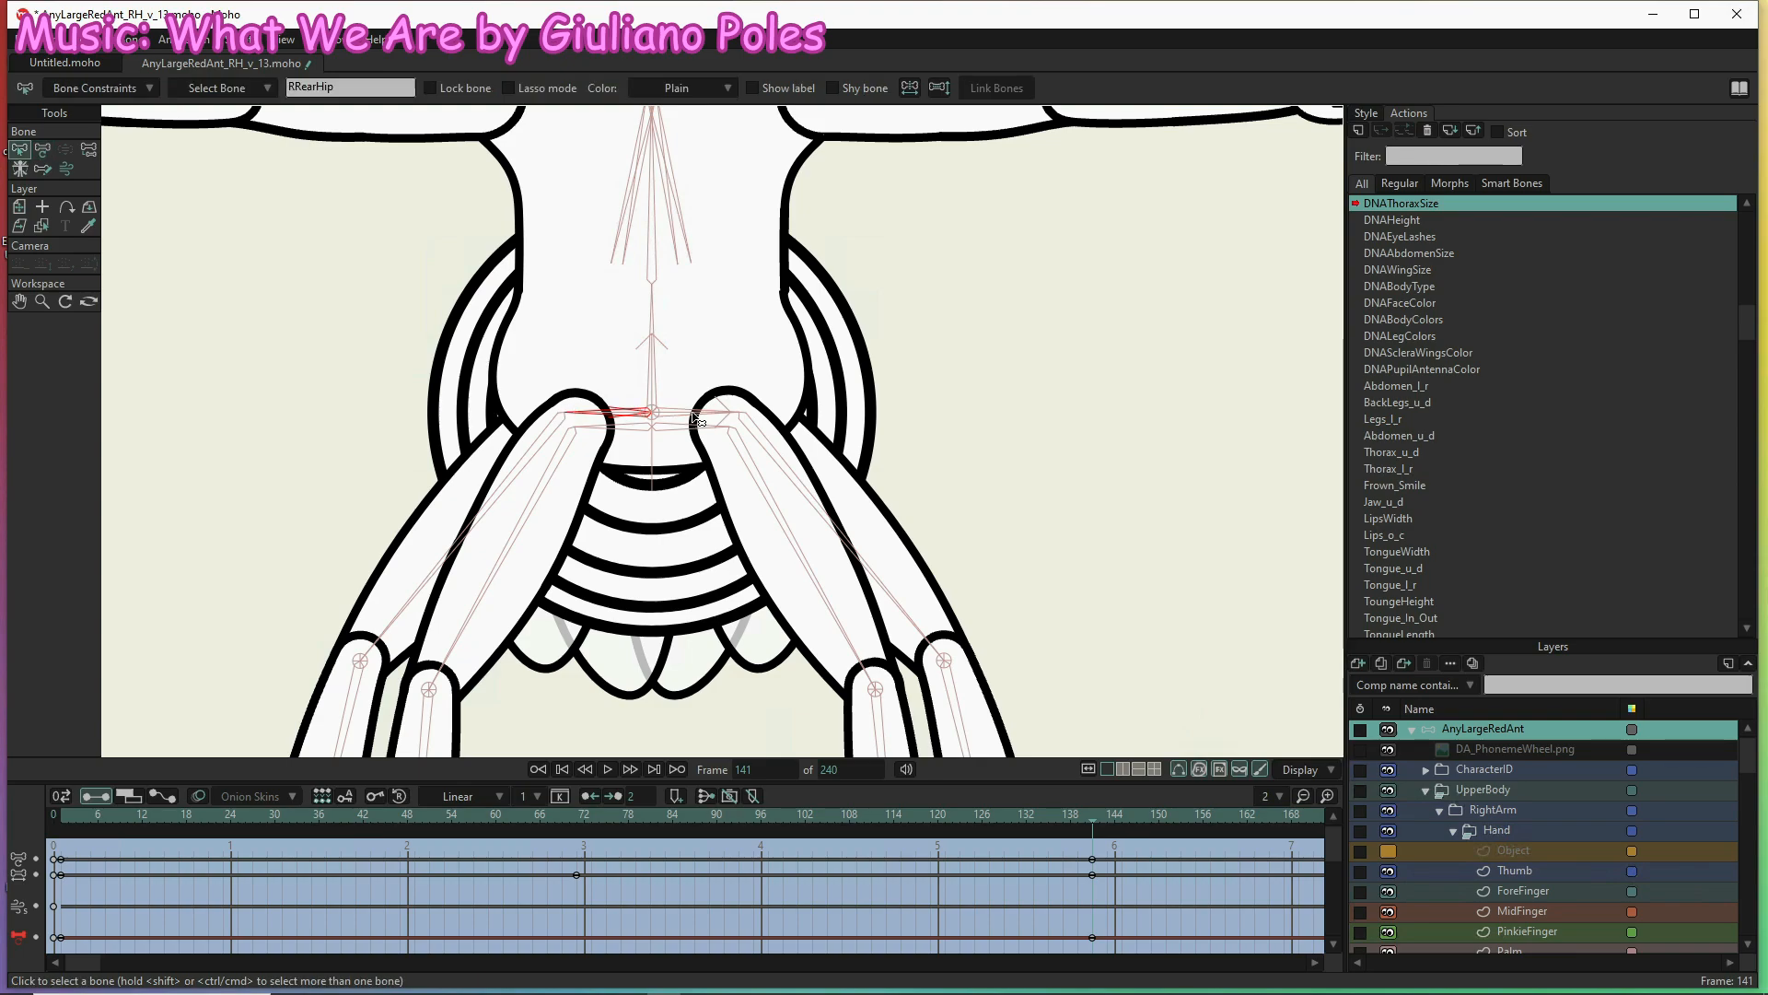
shift+click(686, 411)
key(t)
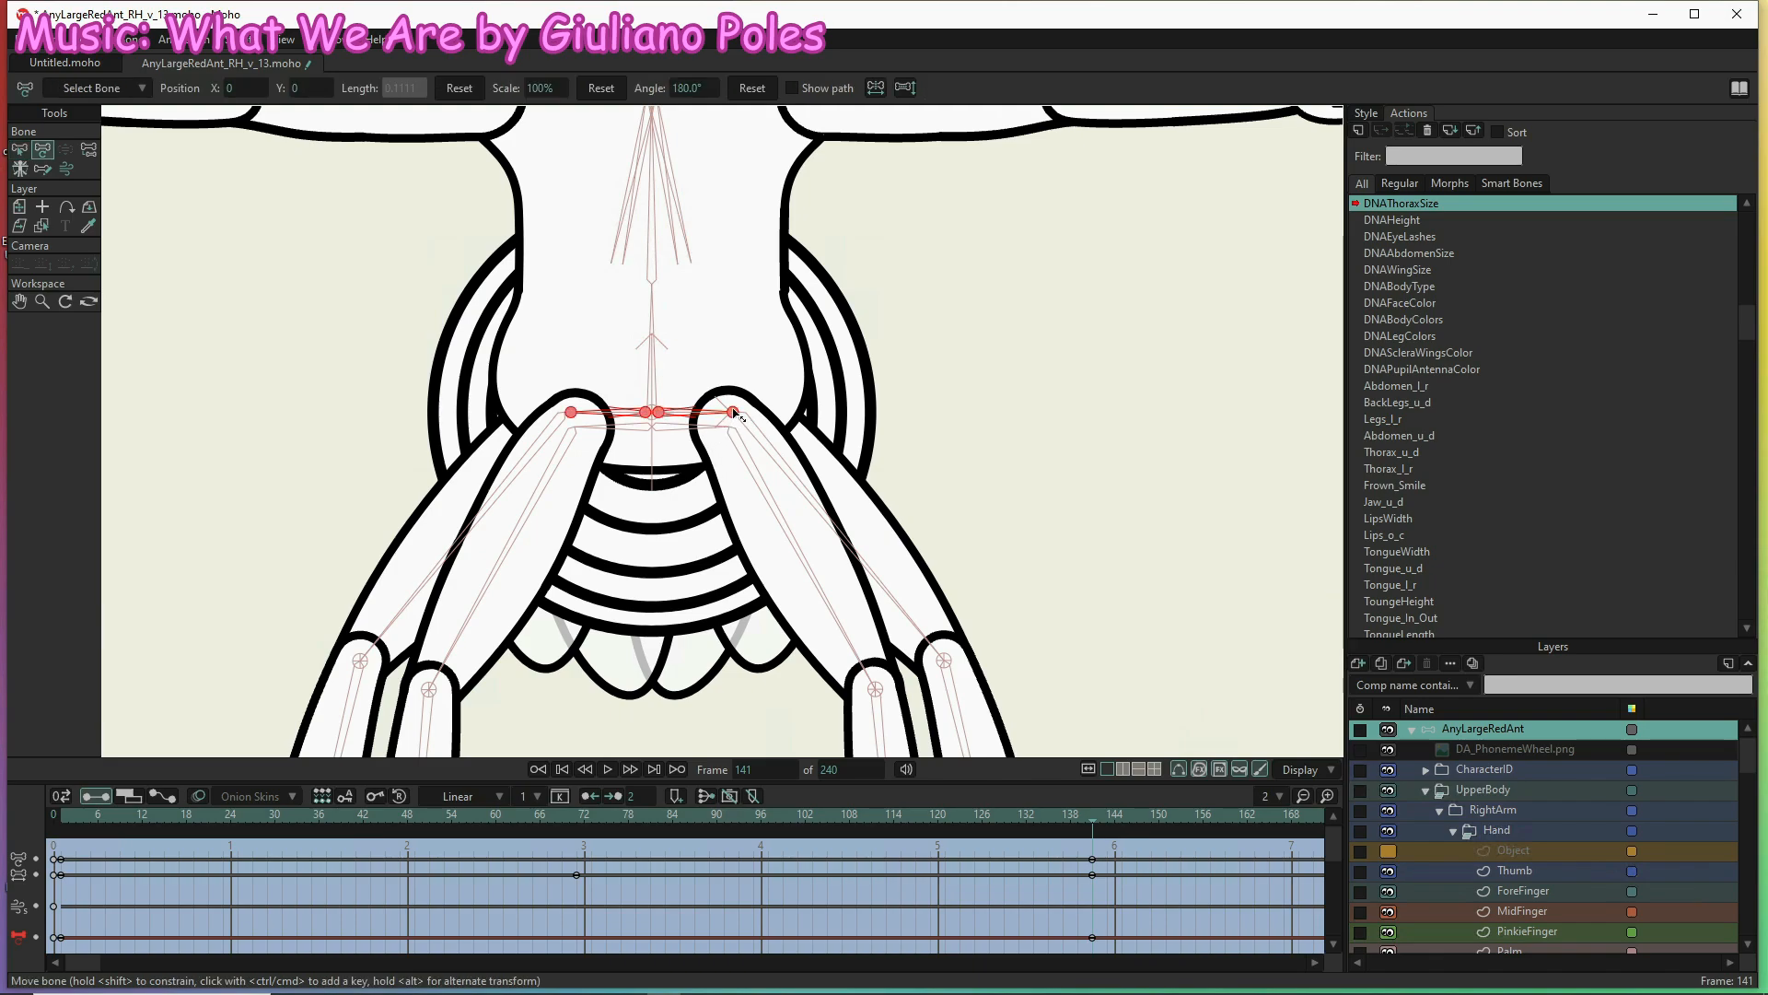
drag(733, 413, 778, 414)
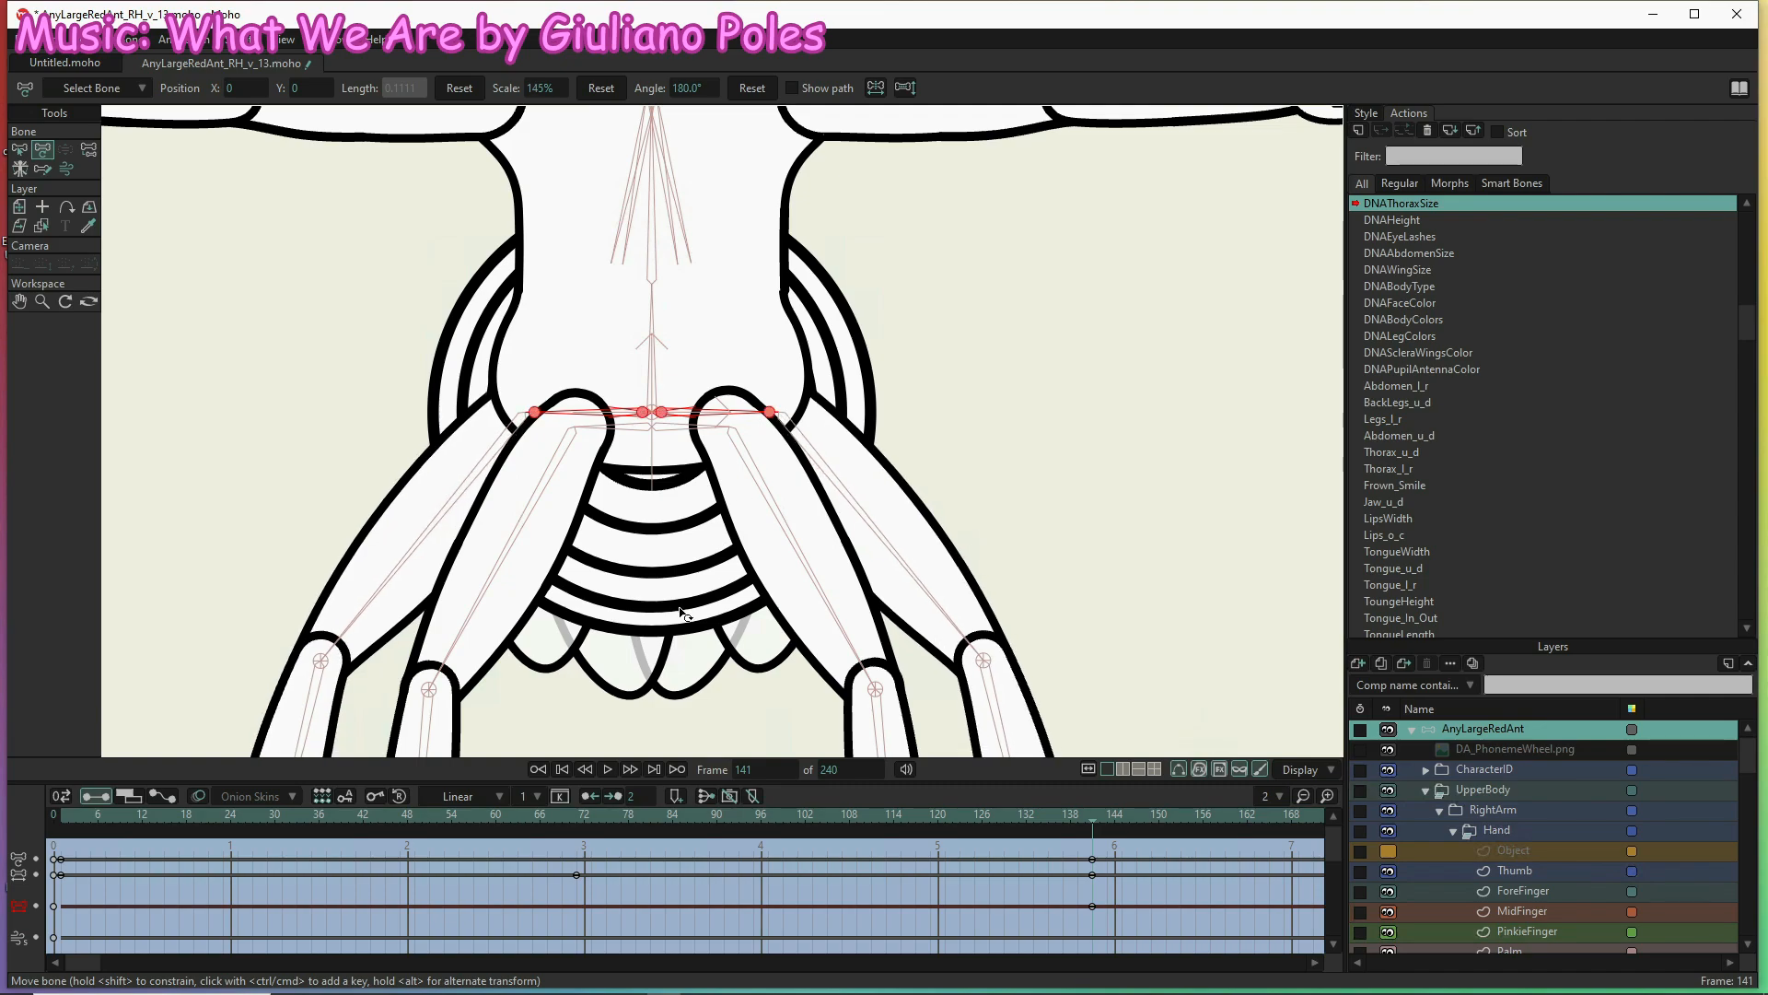
Select both front hip bones and increase their scale to 151% at frame 141
key(z)
click(671, 454)
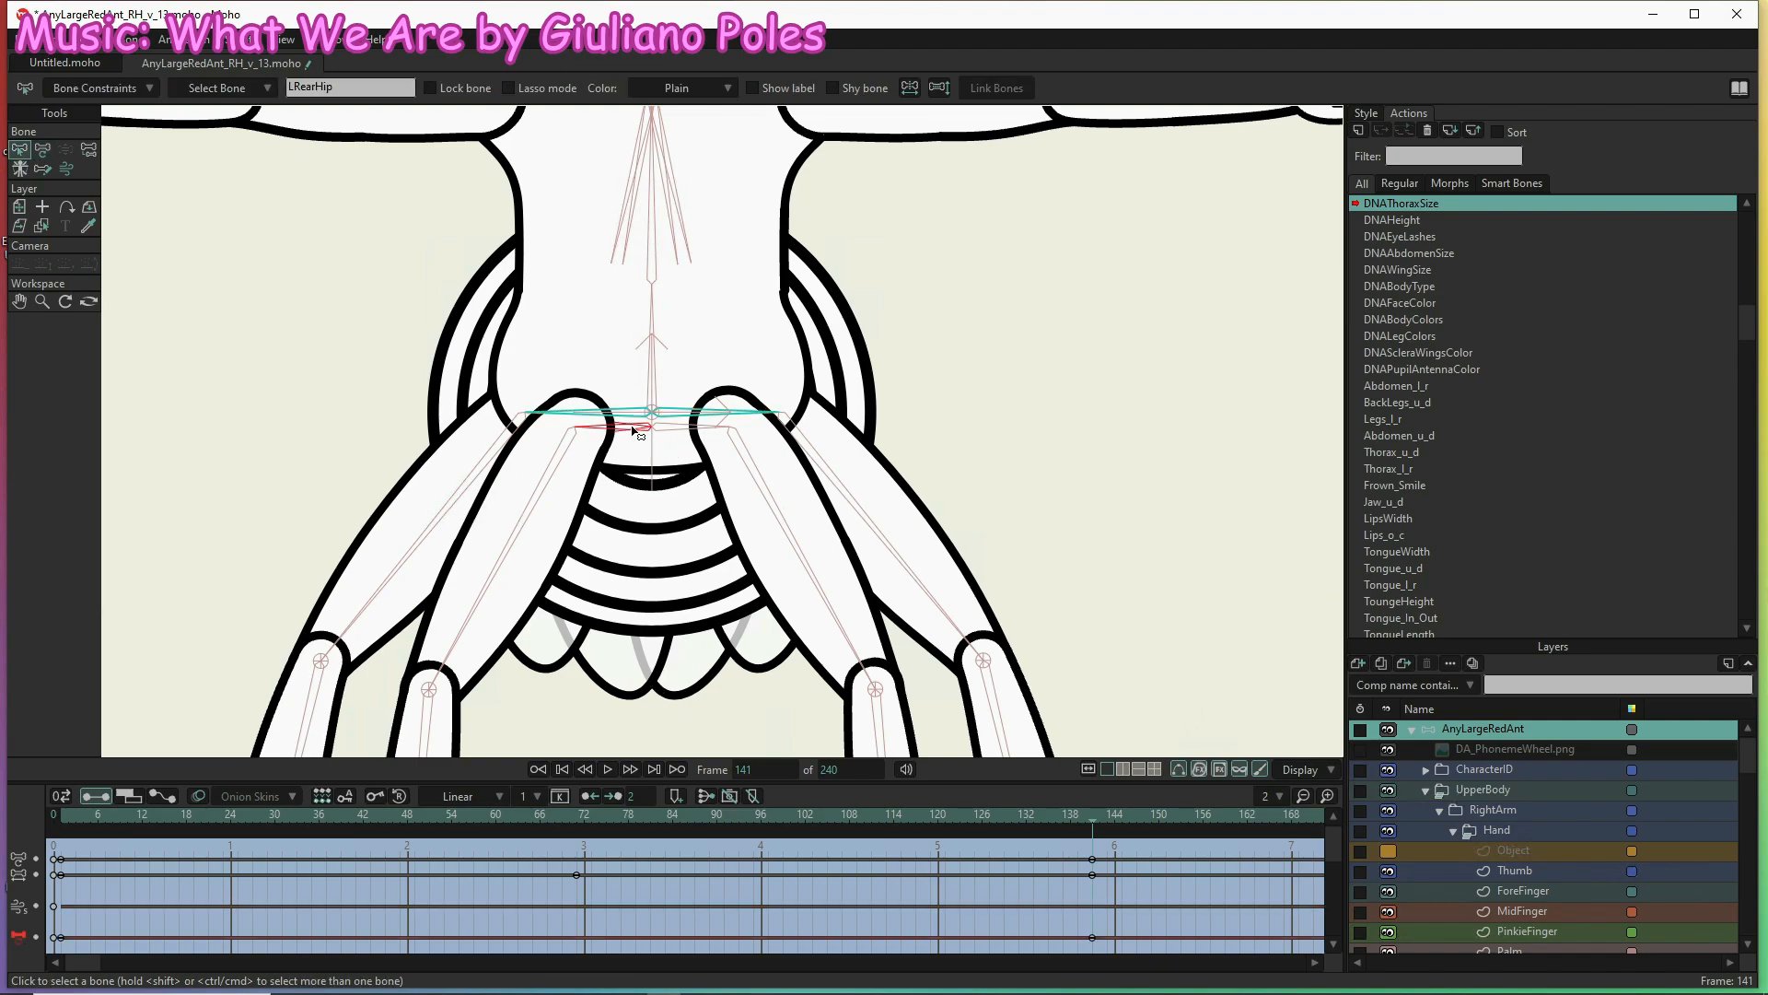
shift+click(687, 429)
key(t)
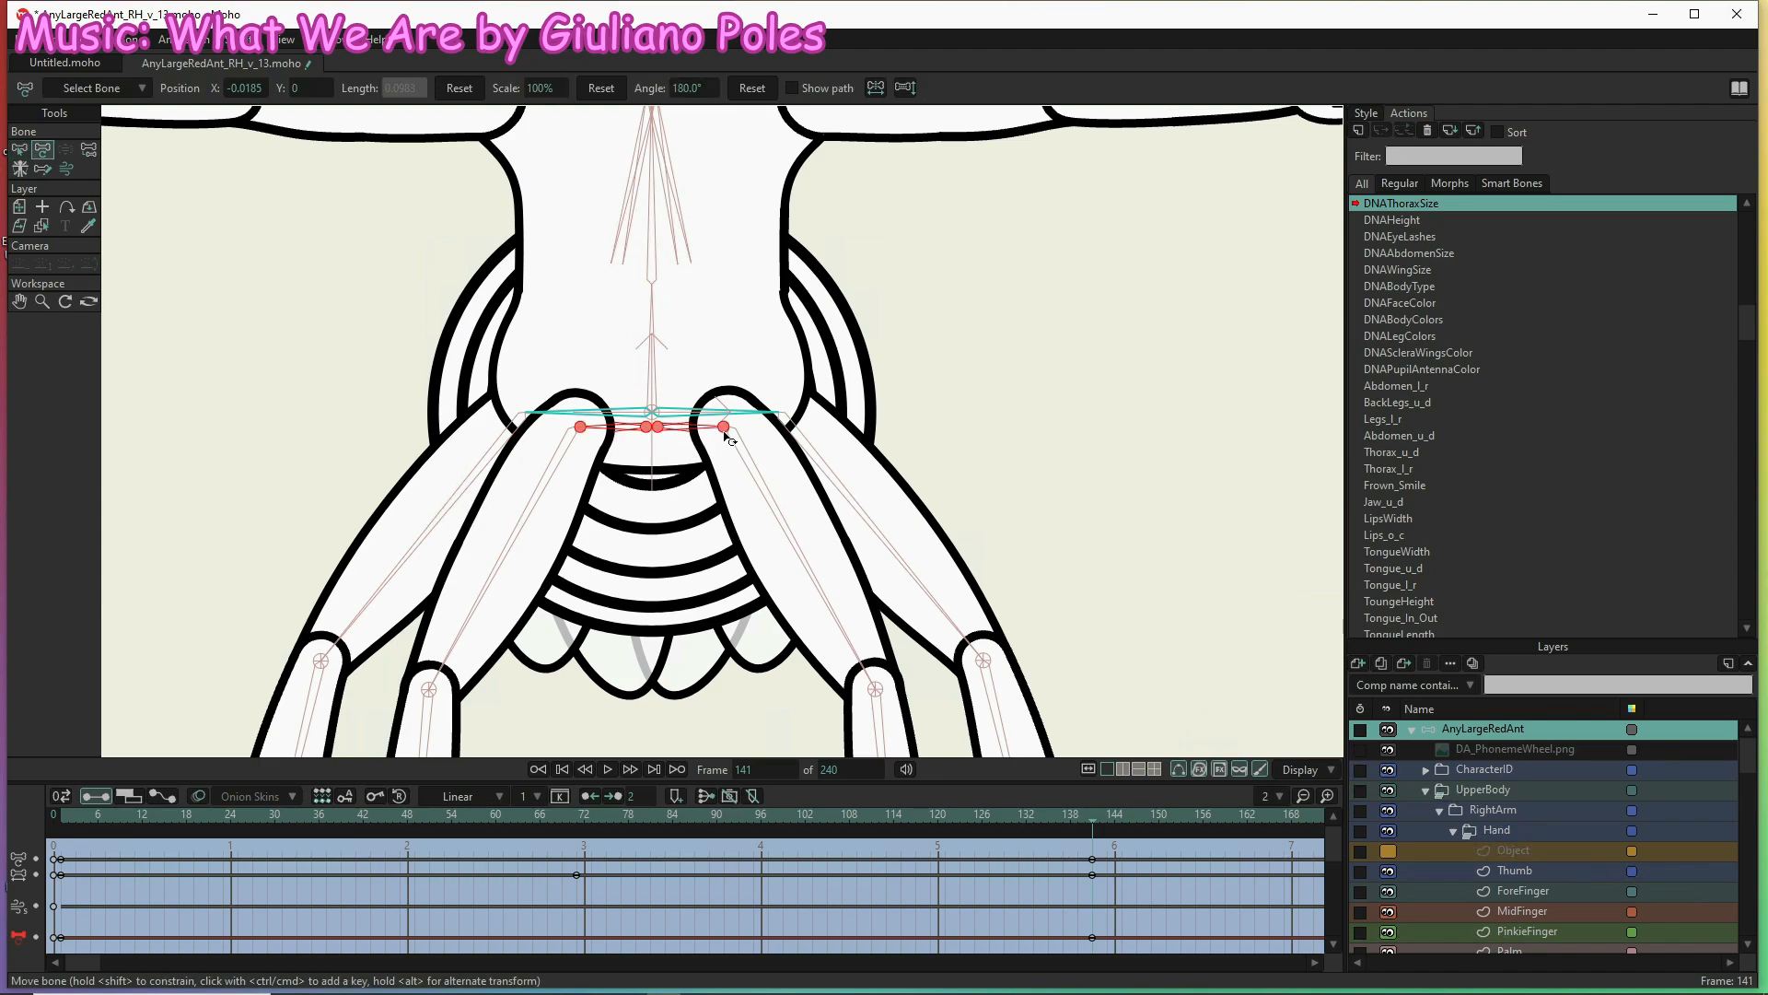
drag(724, 431, 774, 442)
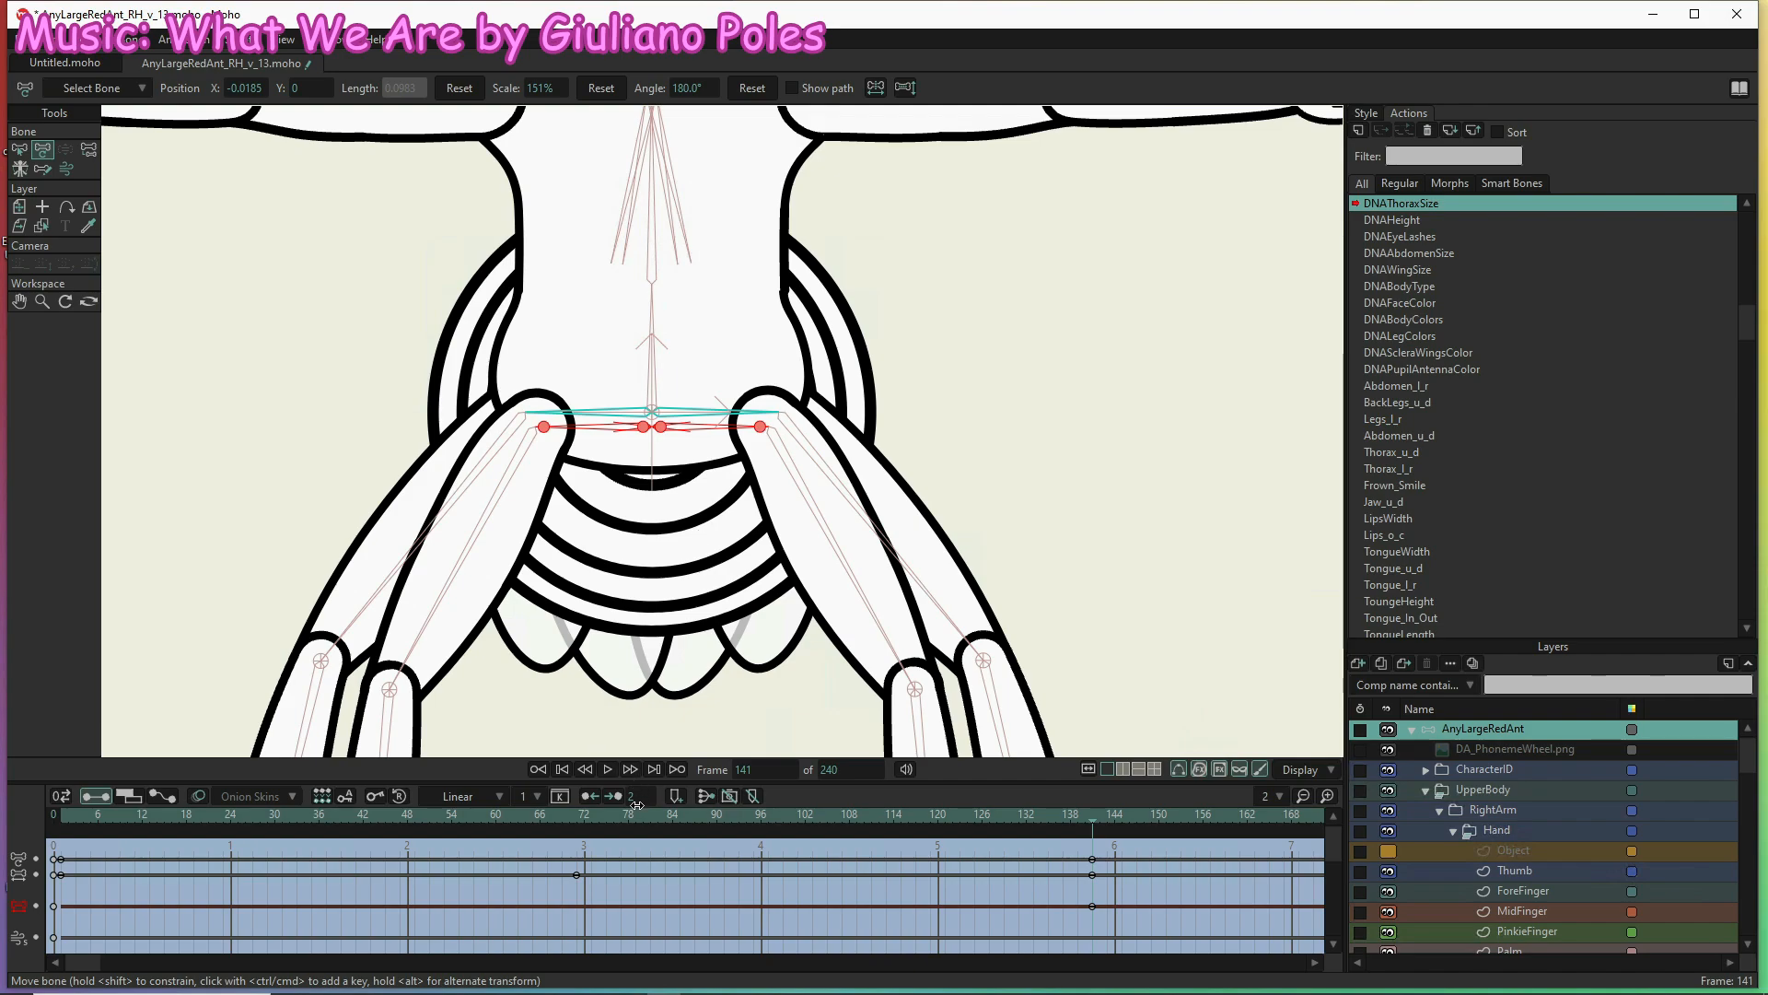
Go to frame 71 and reset the scale of both front hip bones to 100%
click(577, 814)
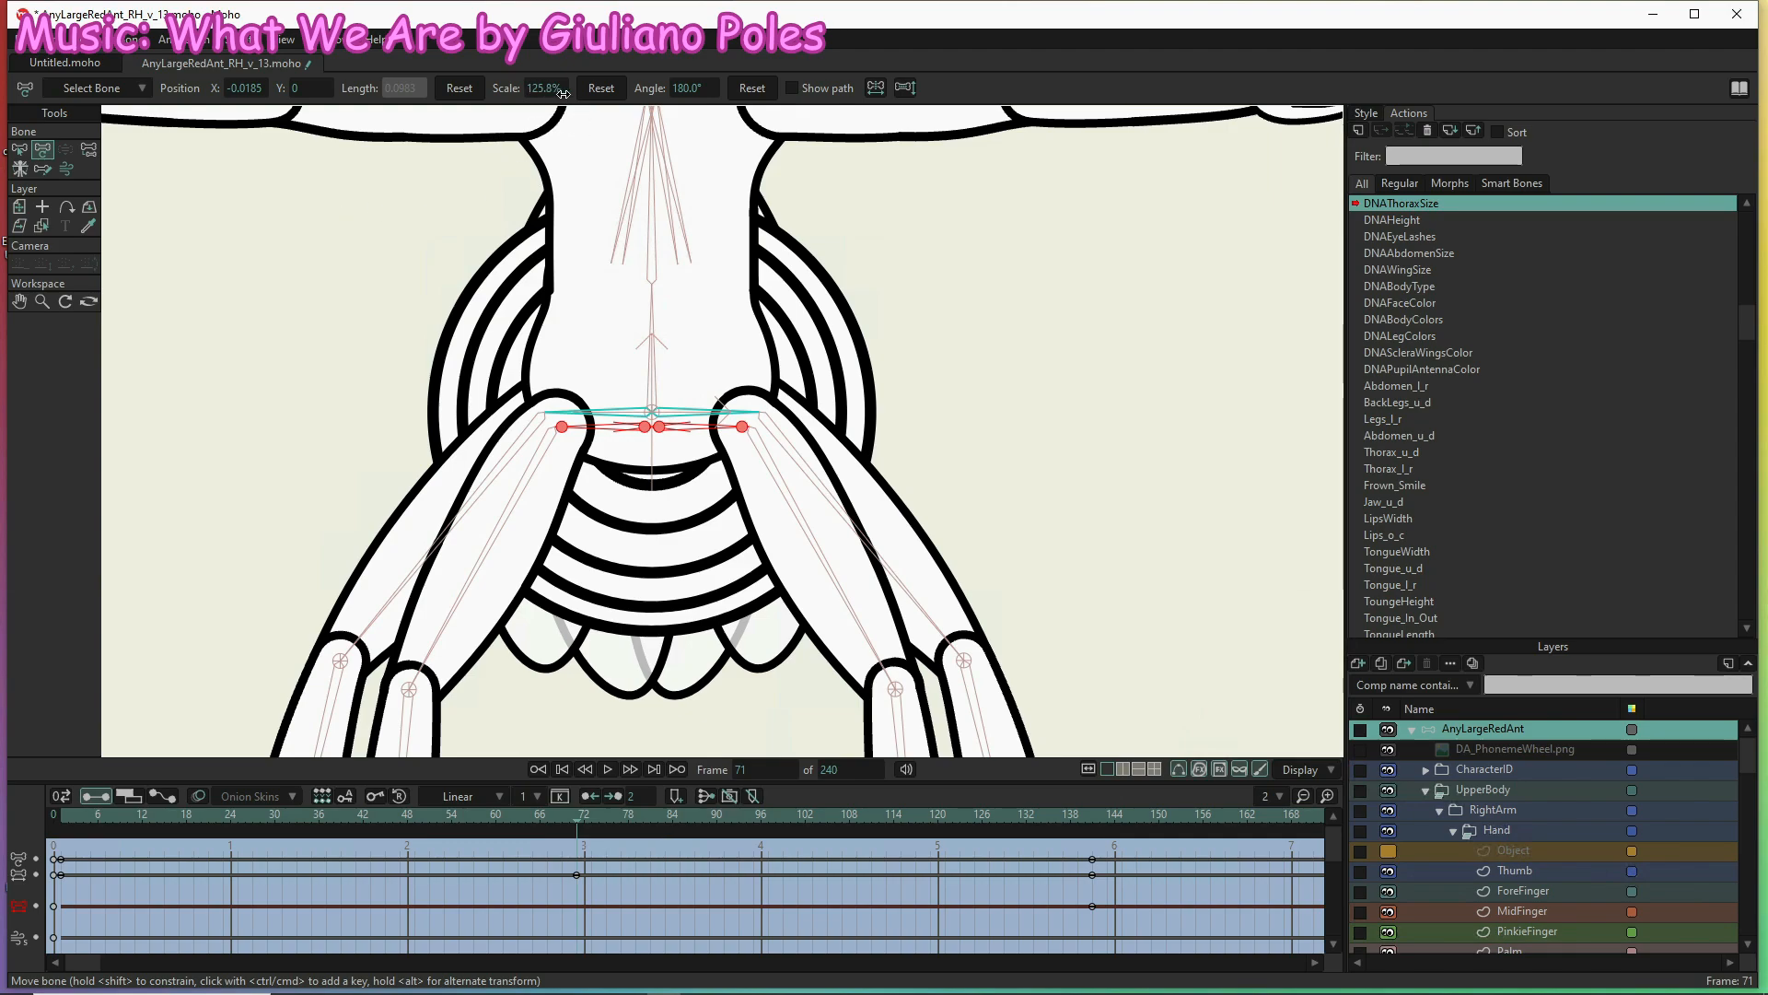
click(599, 85)
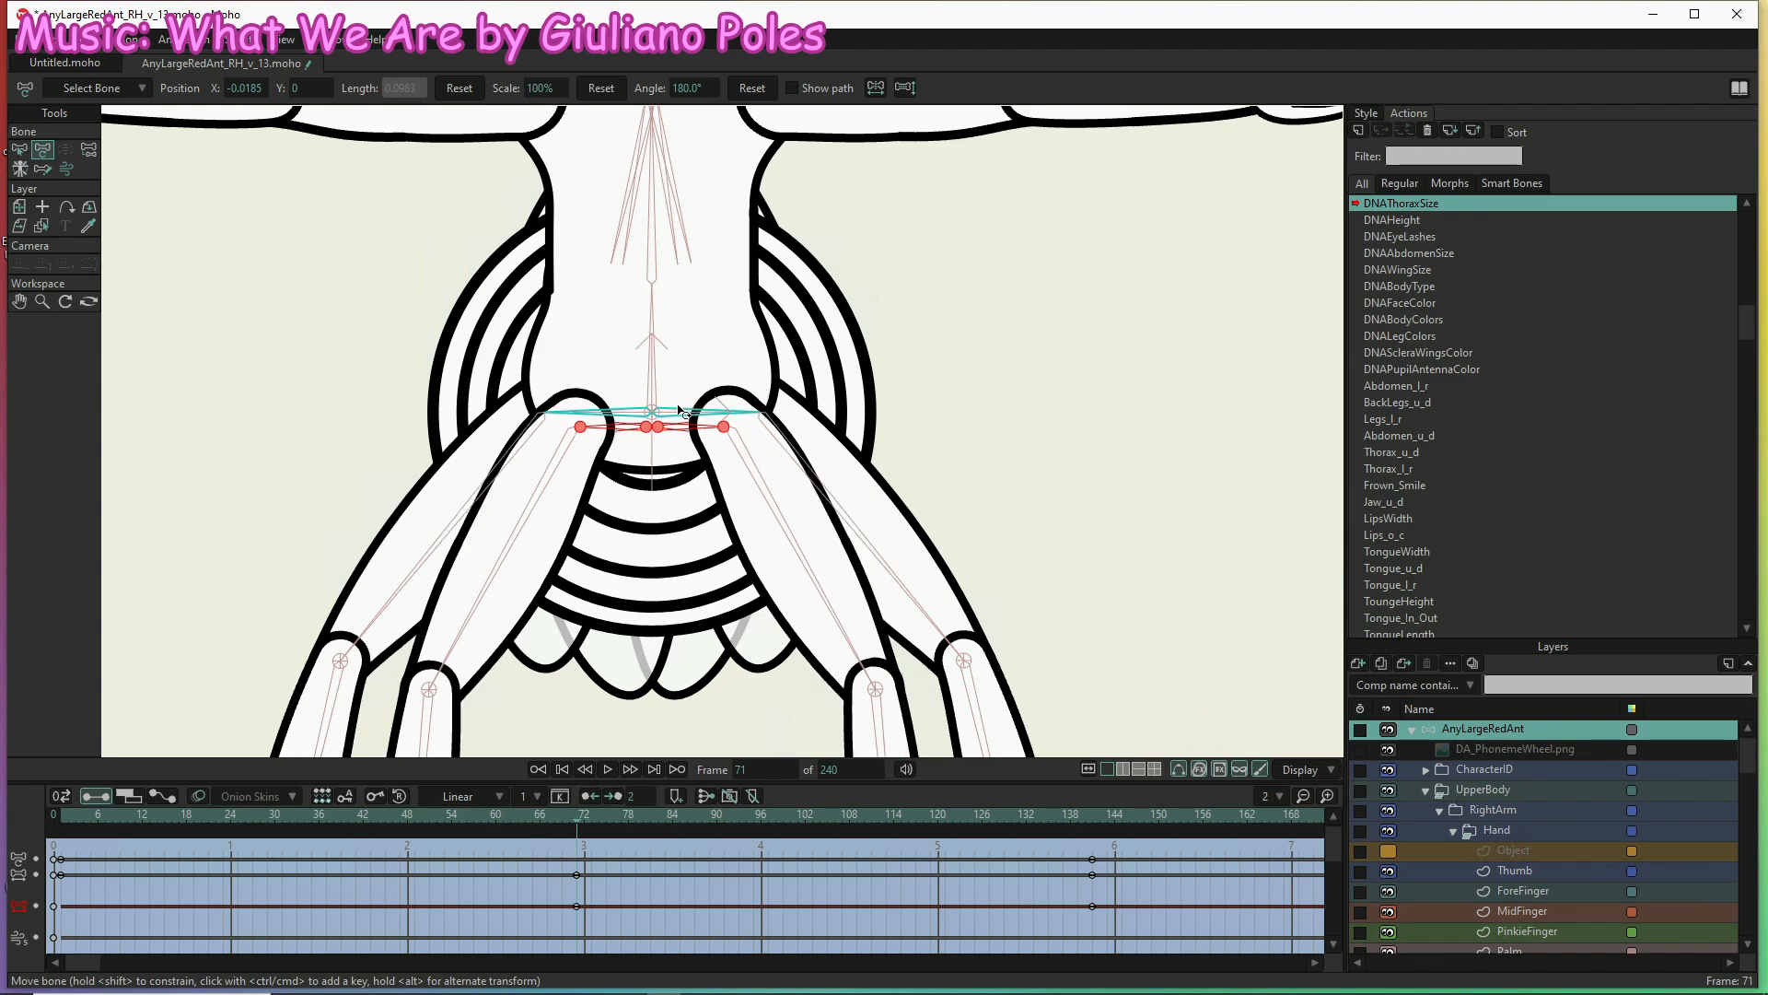
key(z)
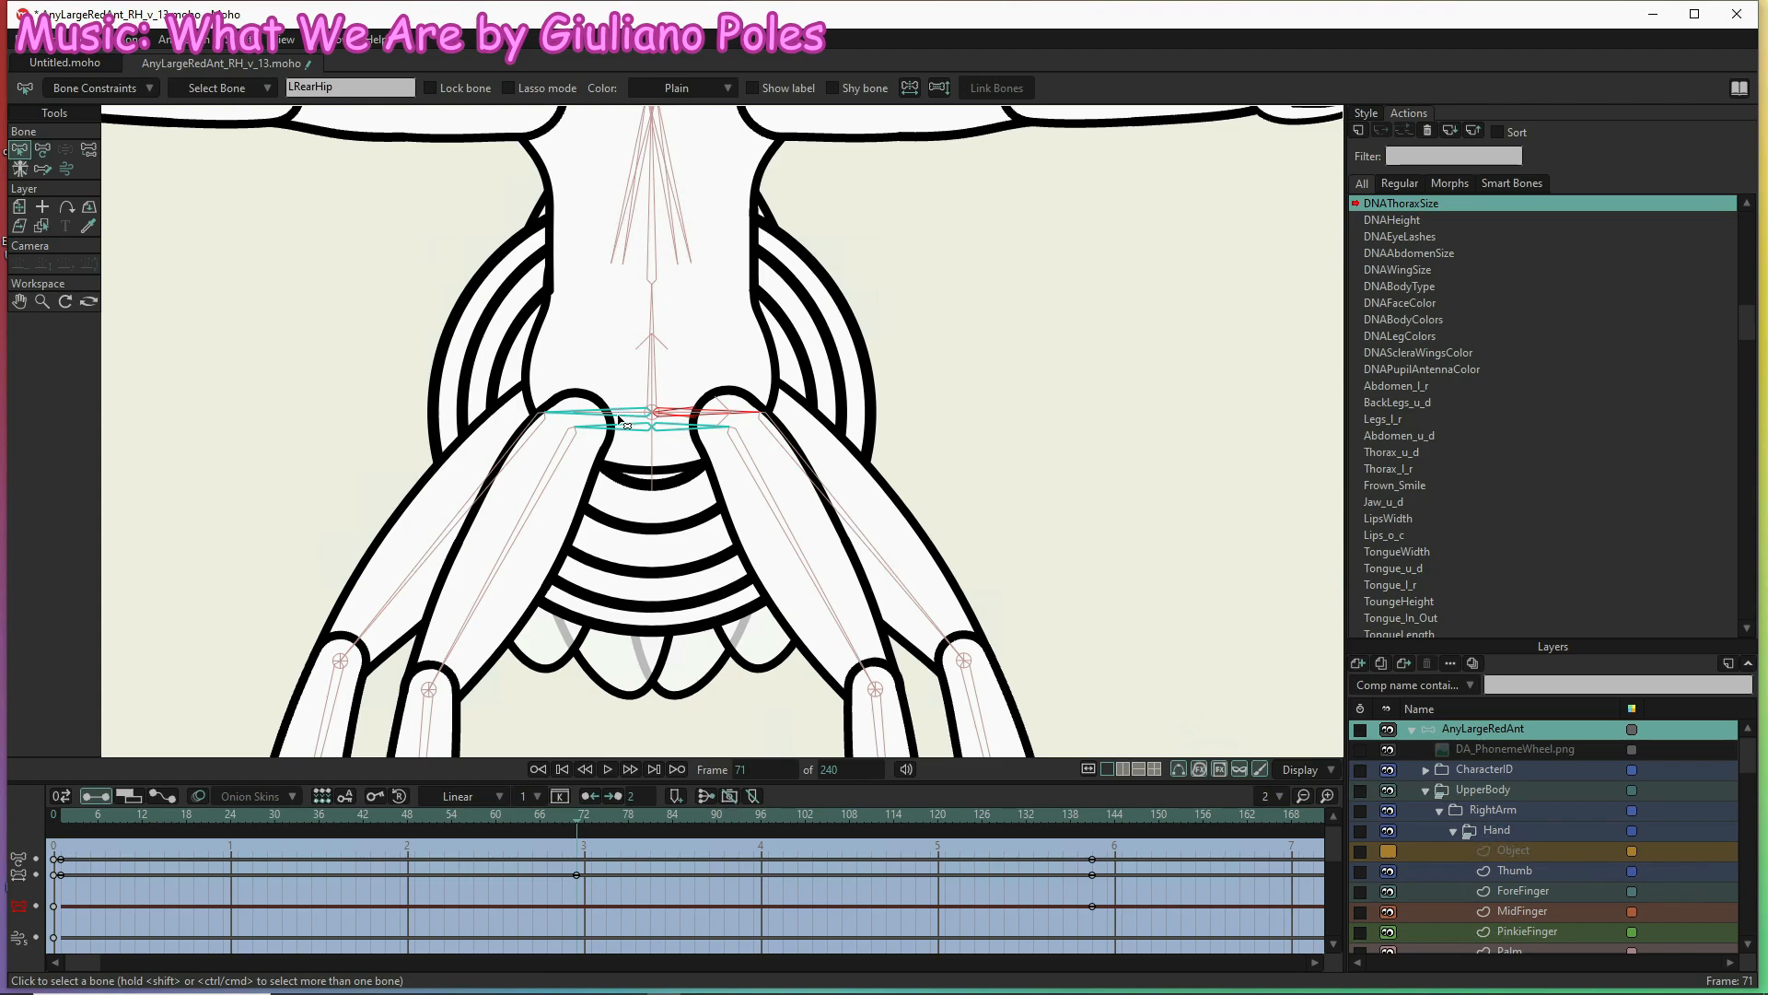
At frame 71, reset the scale of both rear hip bones to 100% and scrub between frames 1 and 71 to check
shift+click(618, 413)
click(42, 147)
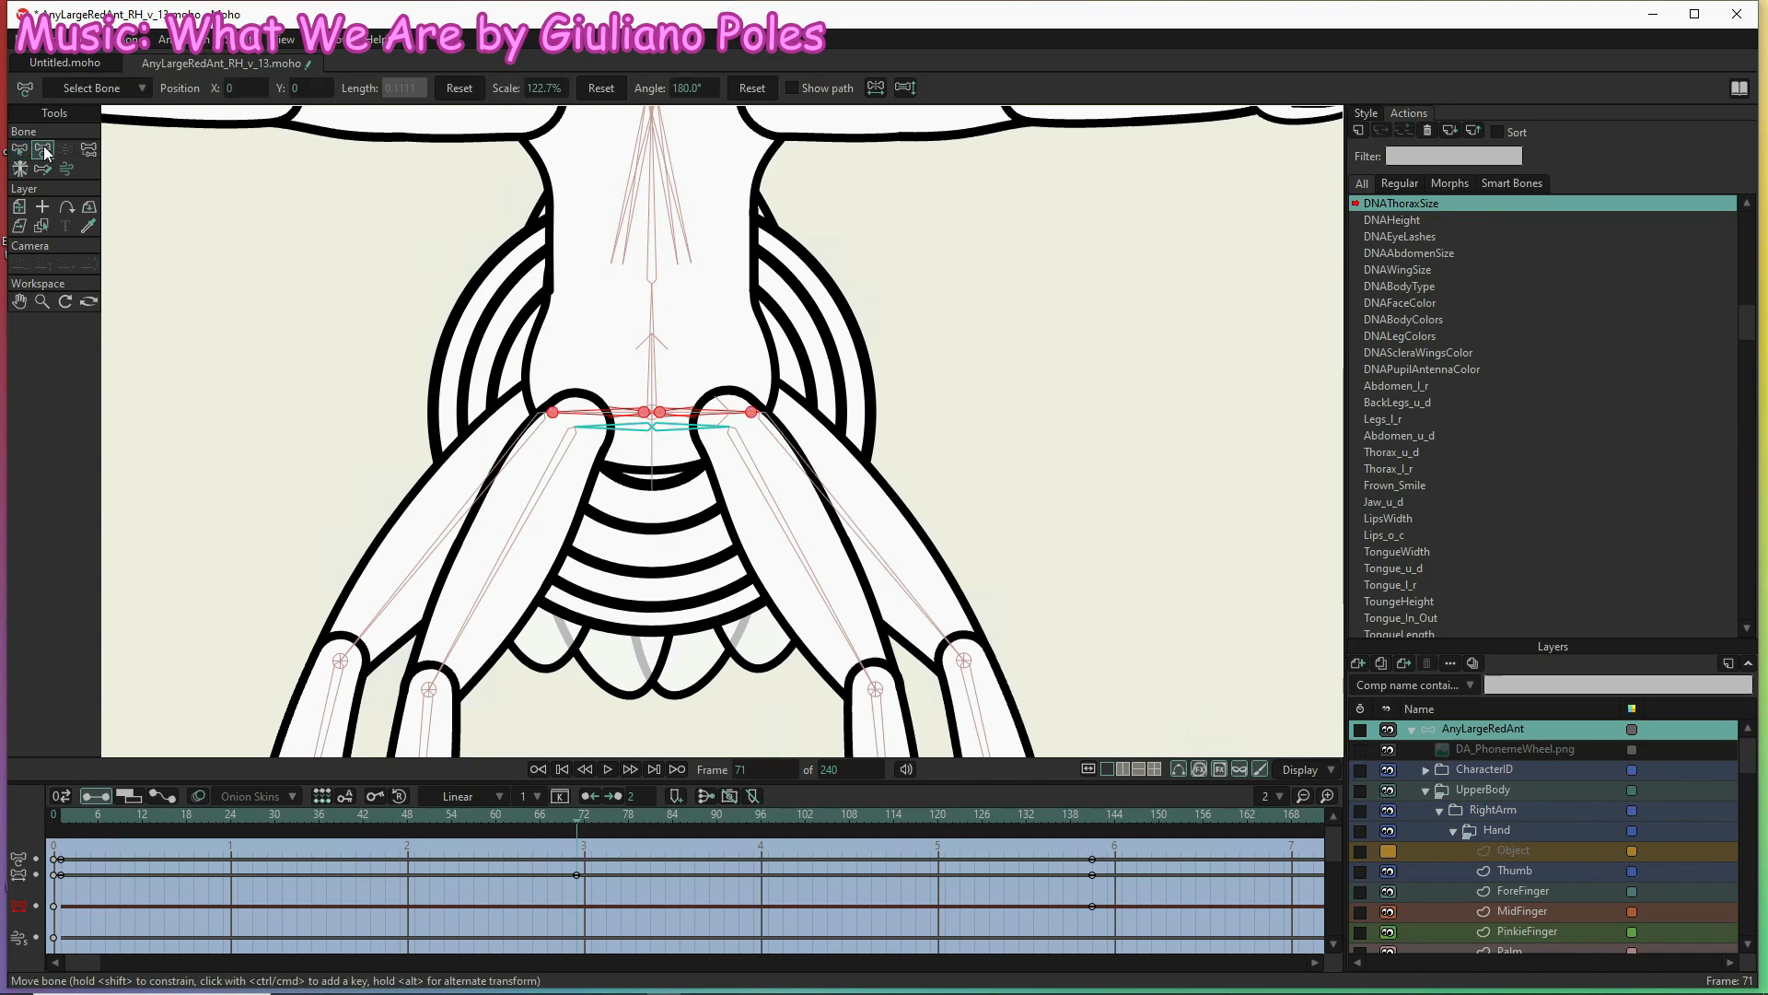
click(599, 90)
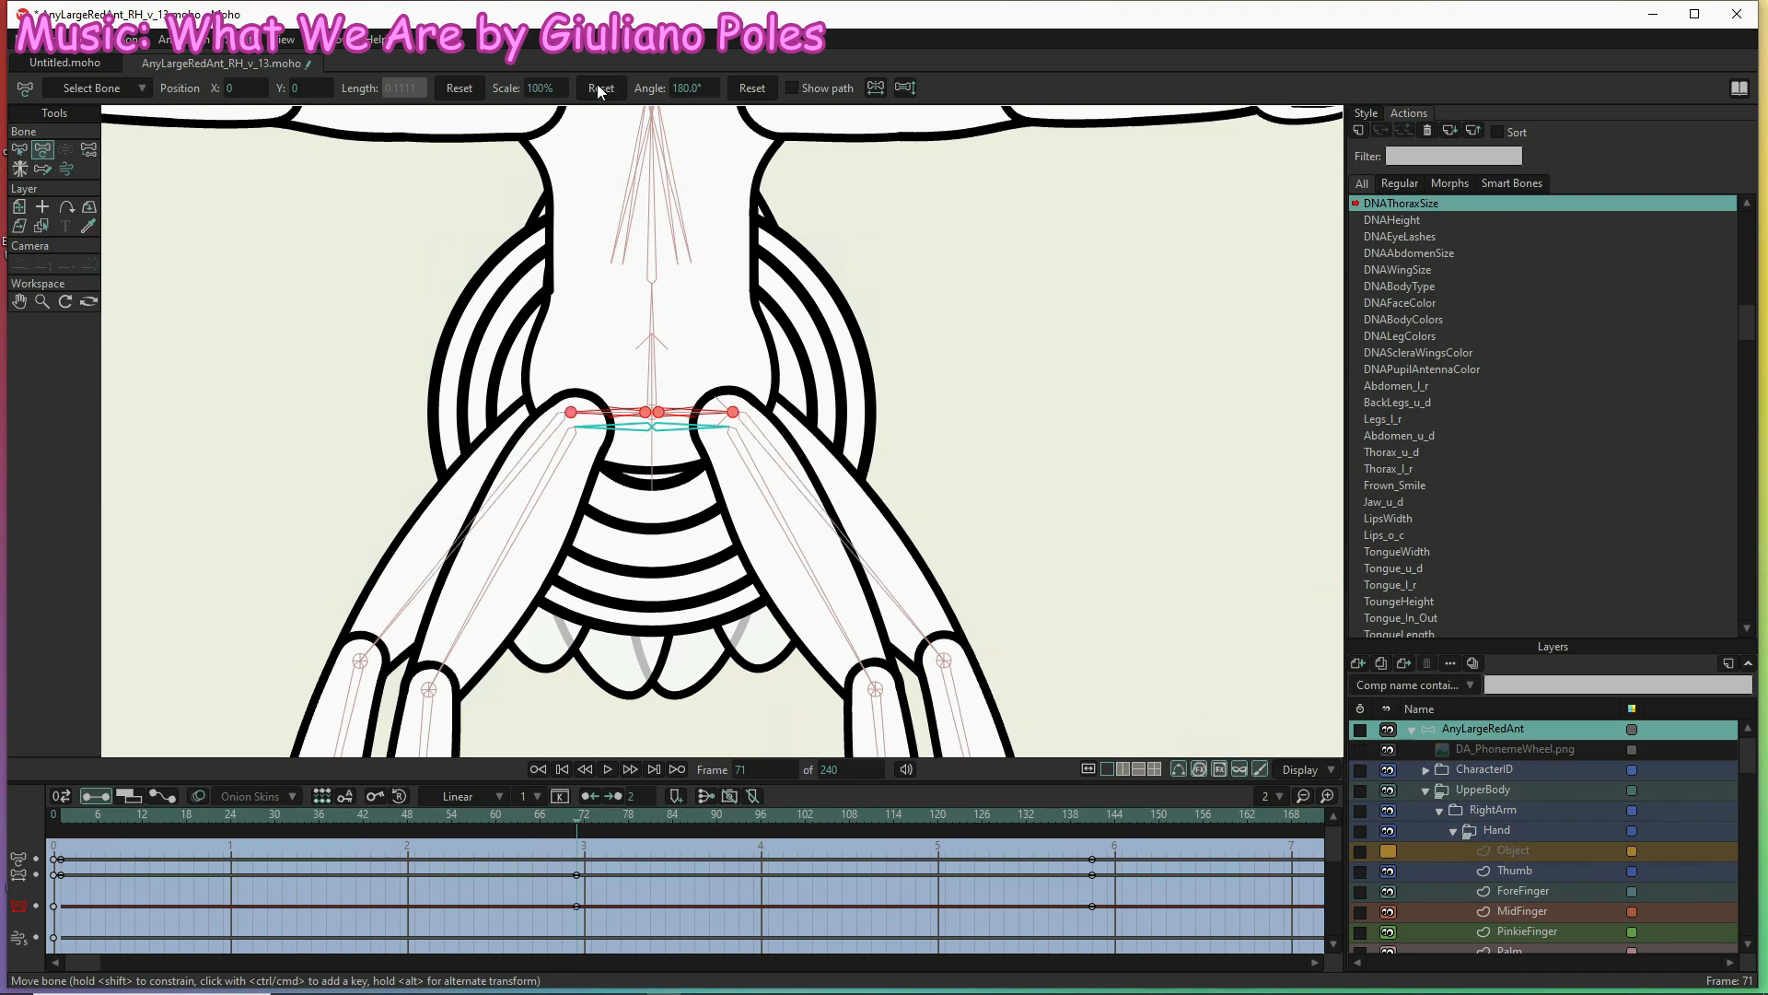
click(62, 817)
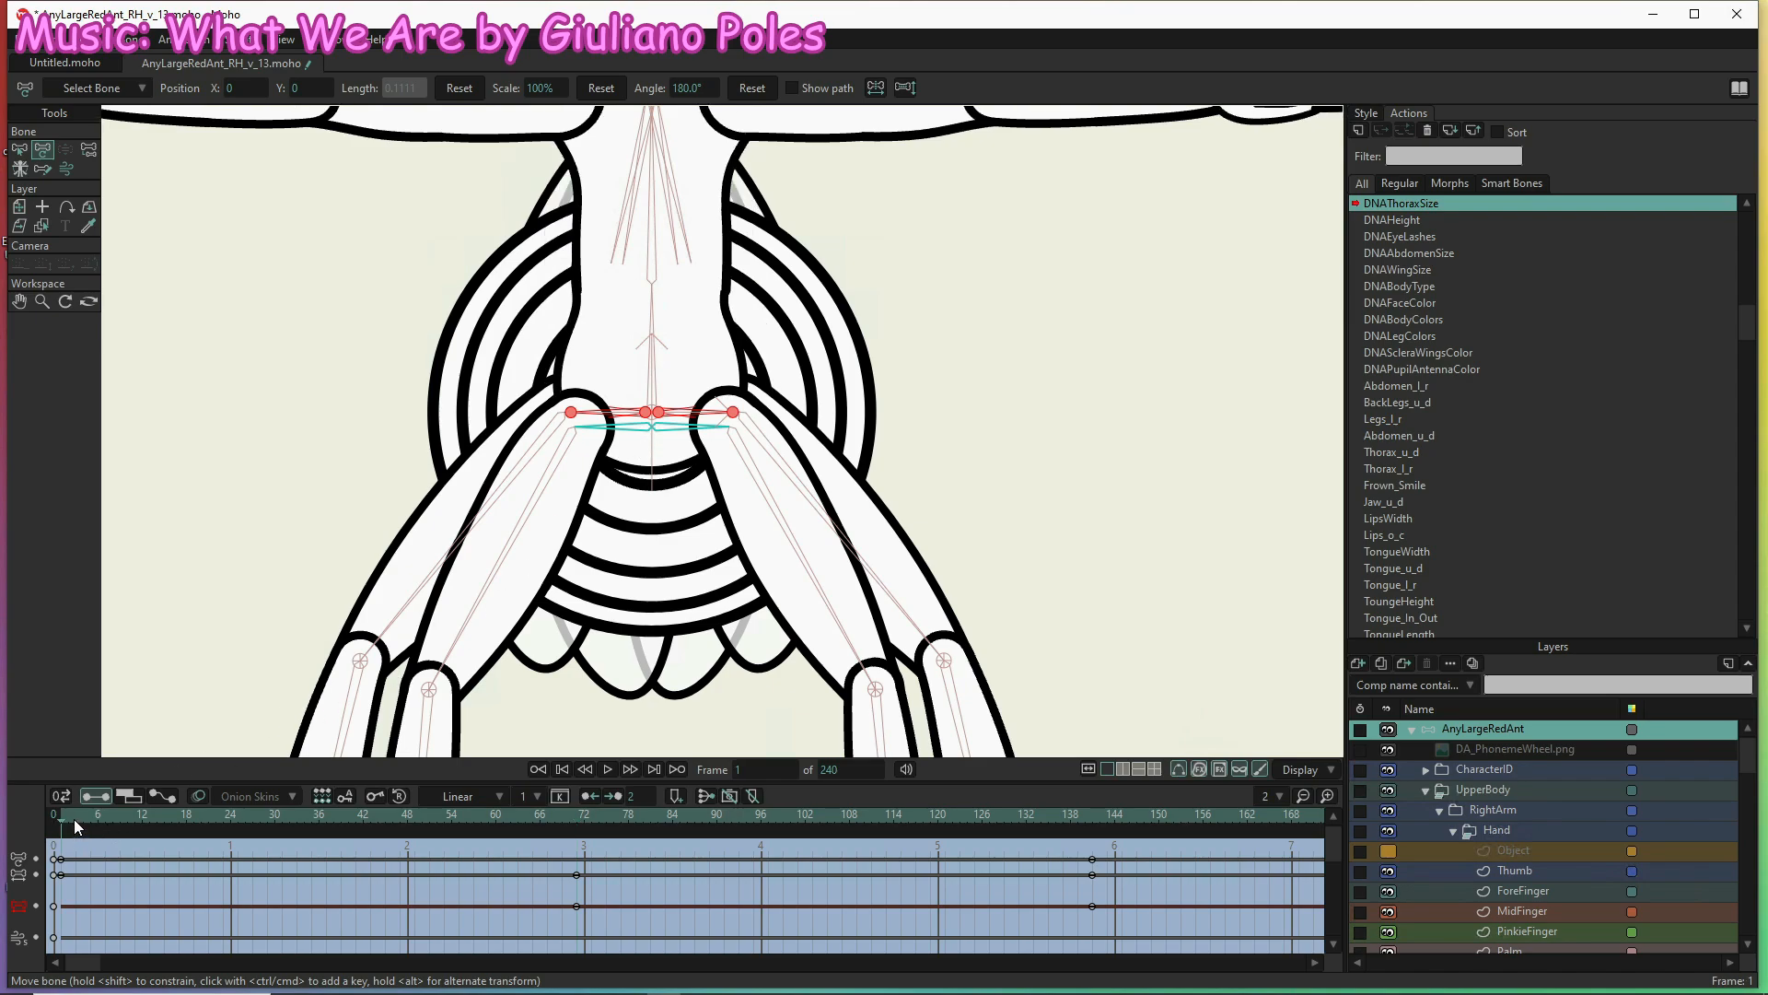
drag(109, 819, 263, 830)
drag(383, 820, 577, 810)
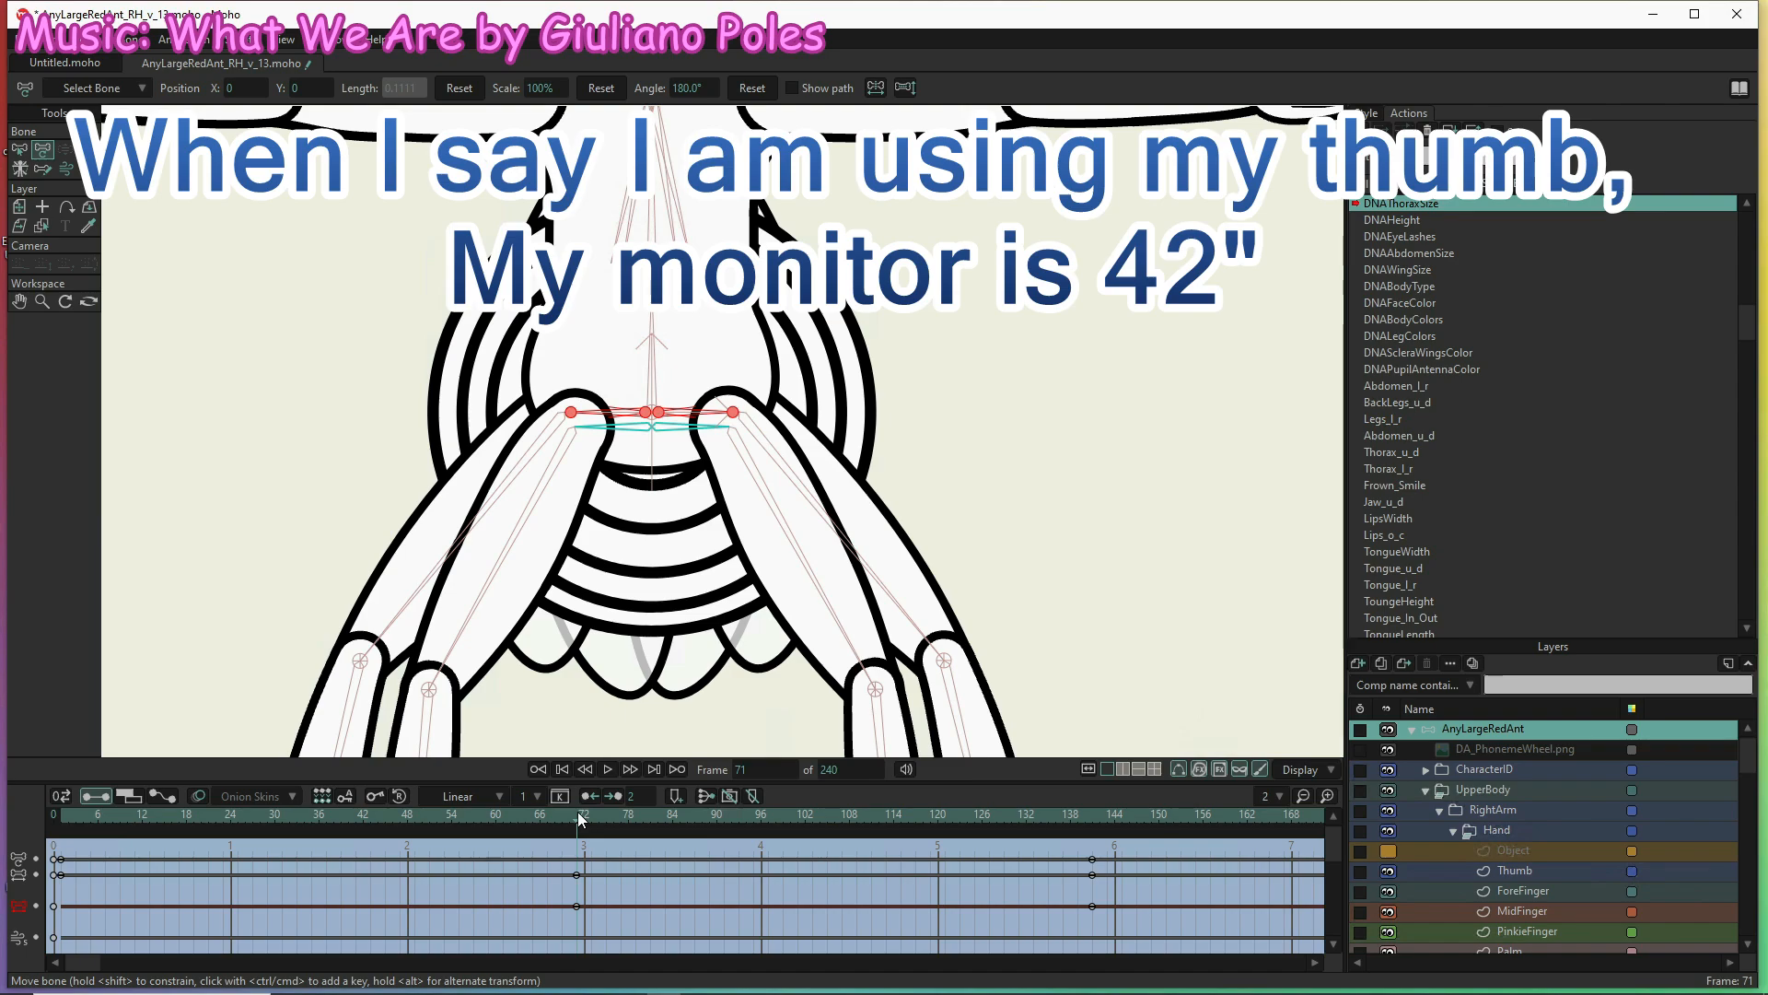
At frame 1, shrink both rear hip bones with Transform Bone to bring the rear legs inward
drag(578, 810, 274, 845)
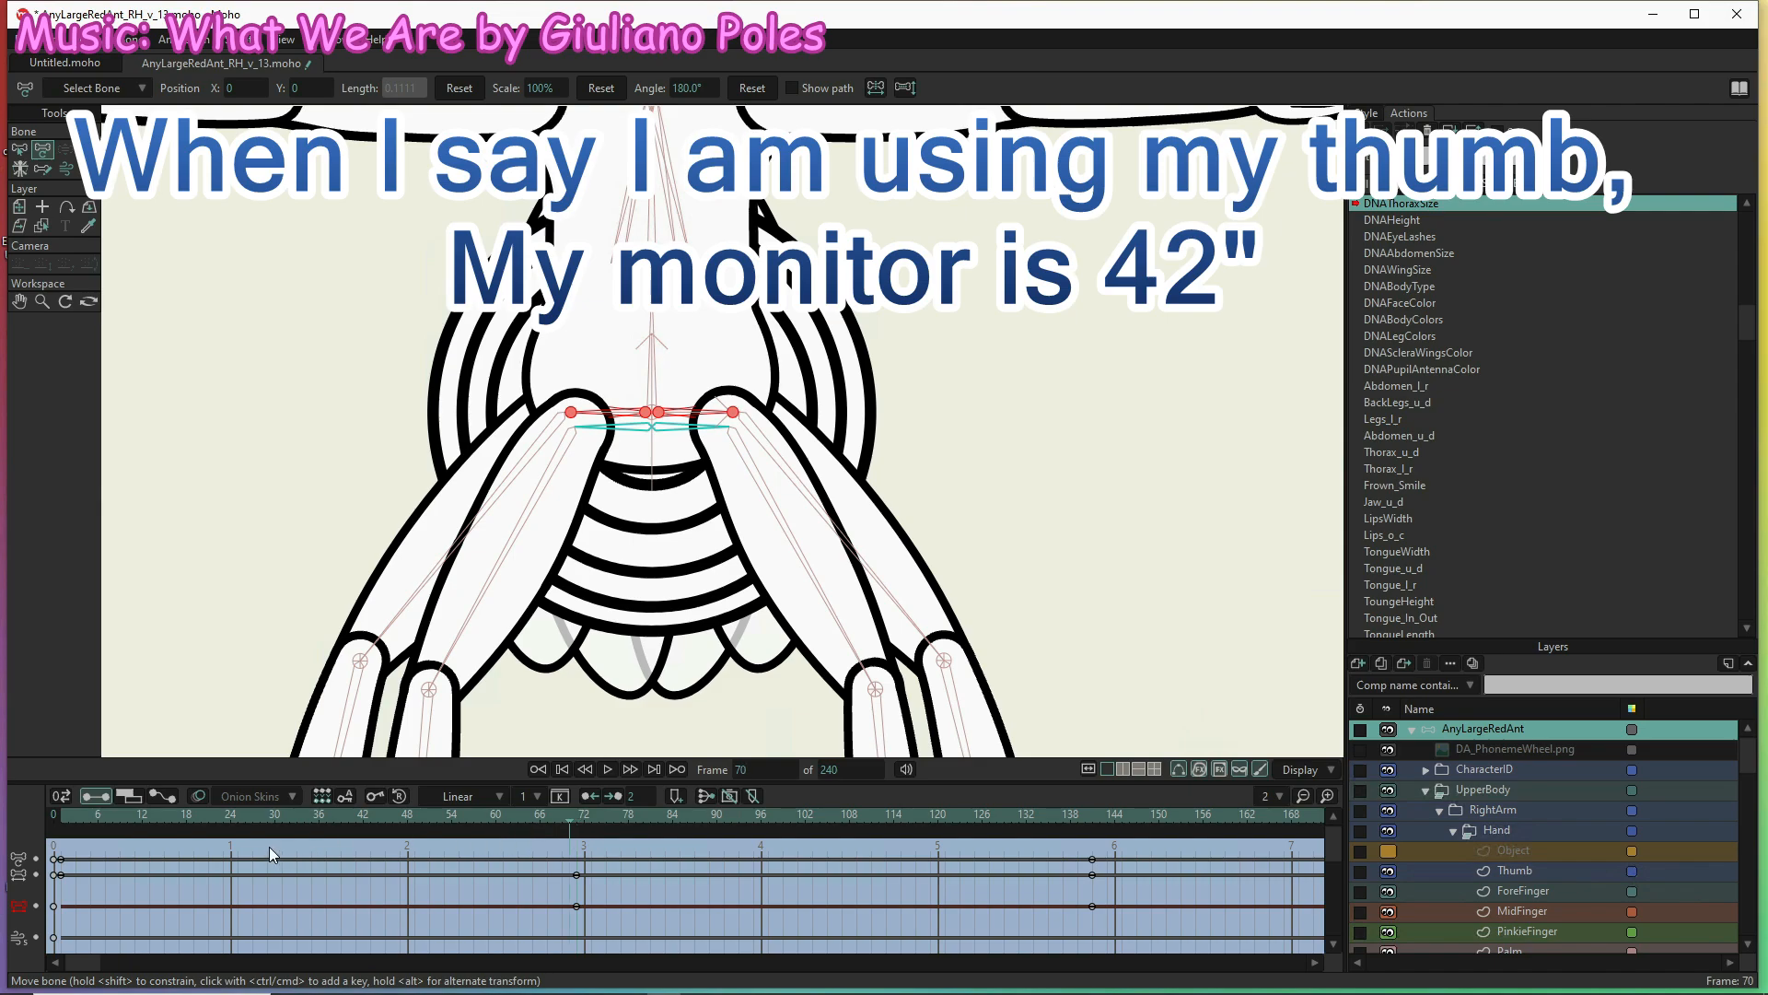
click(64, 816)
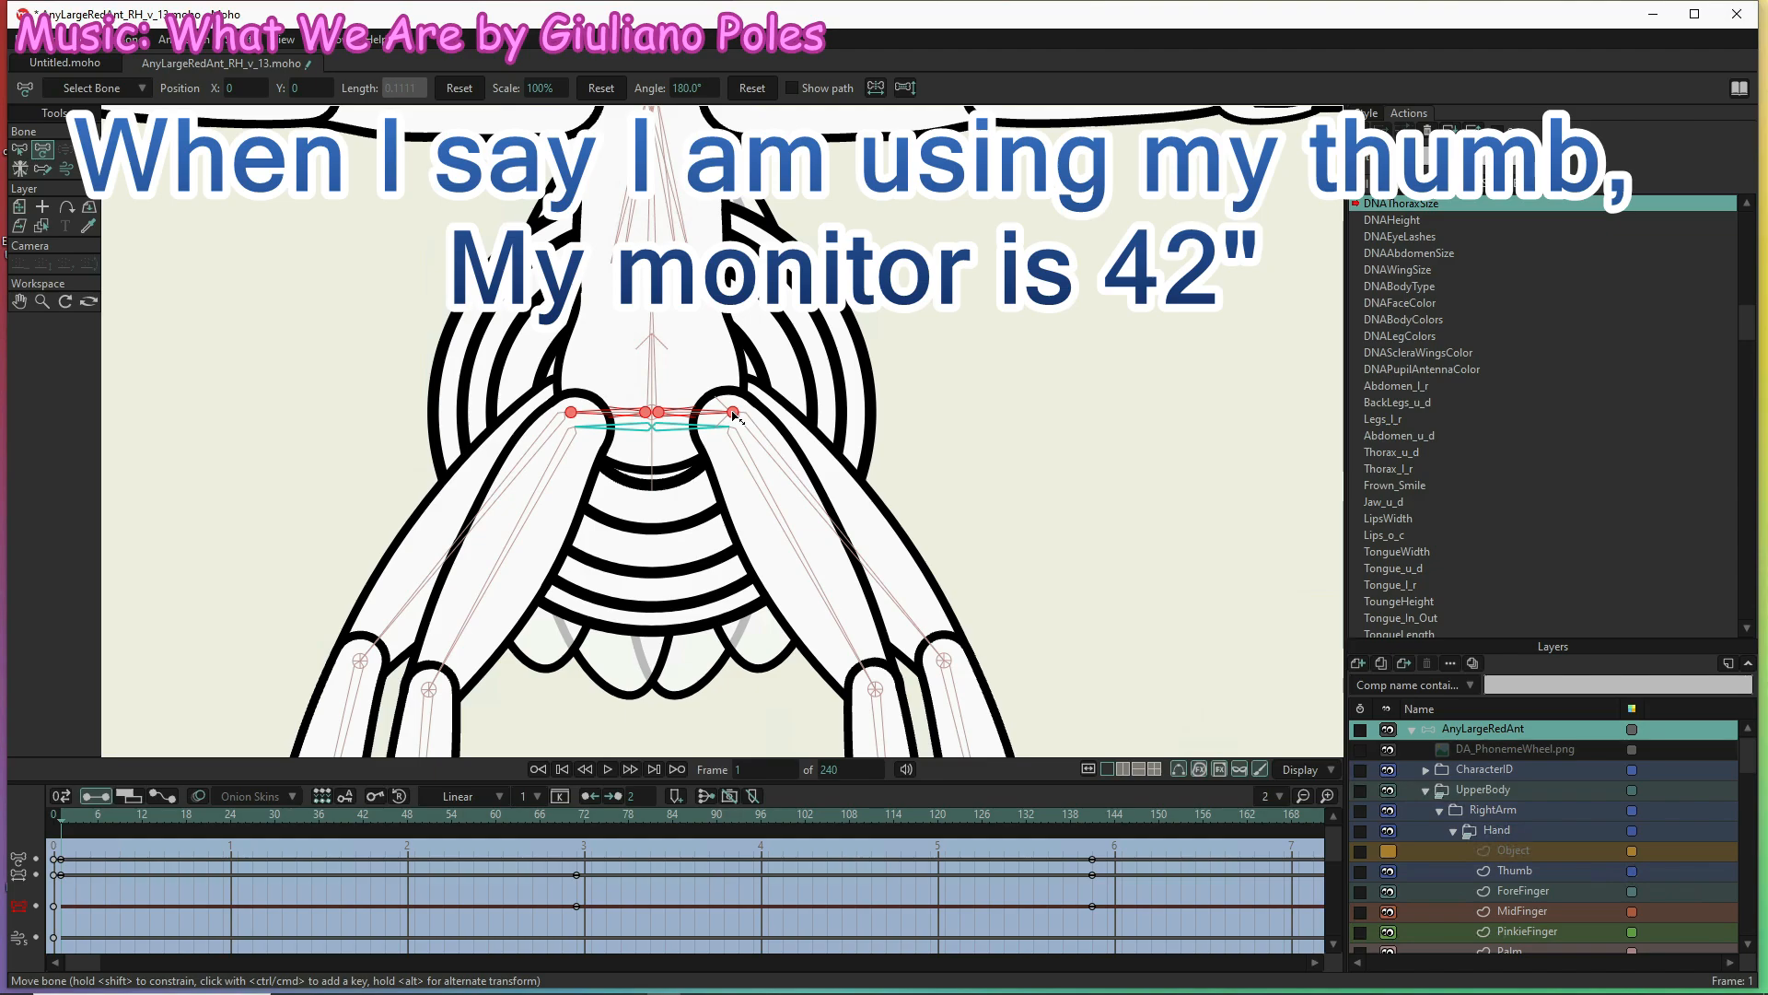
drag(734, 416, 678, 422)
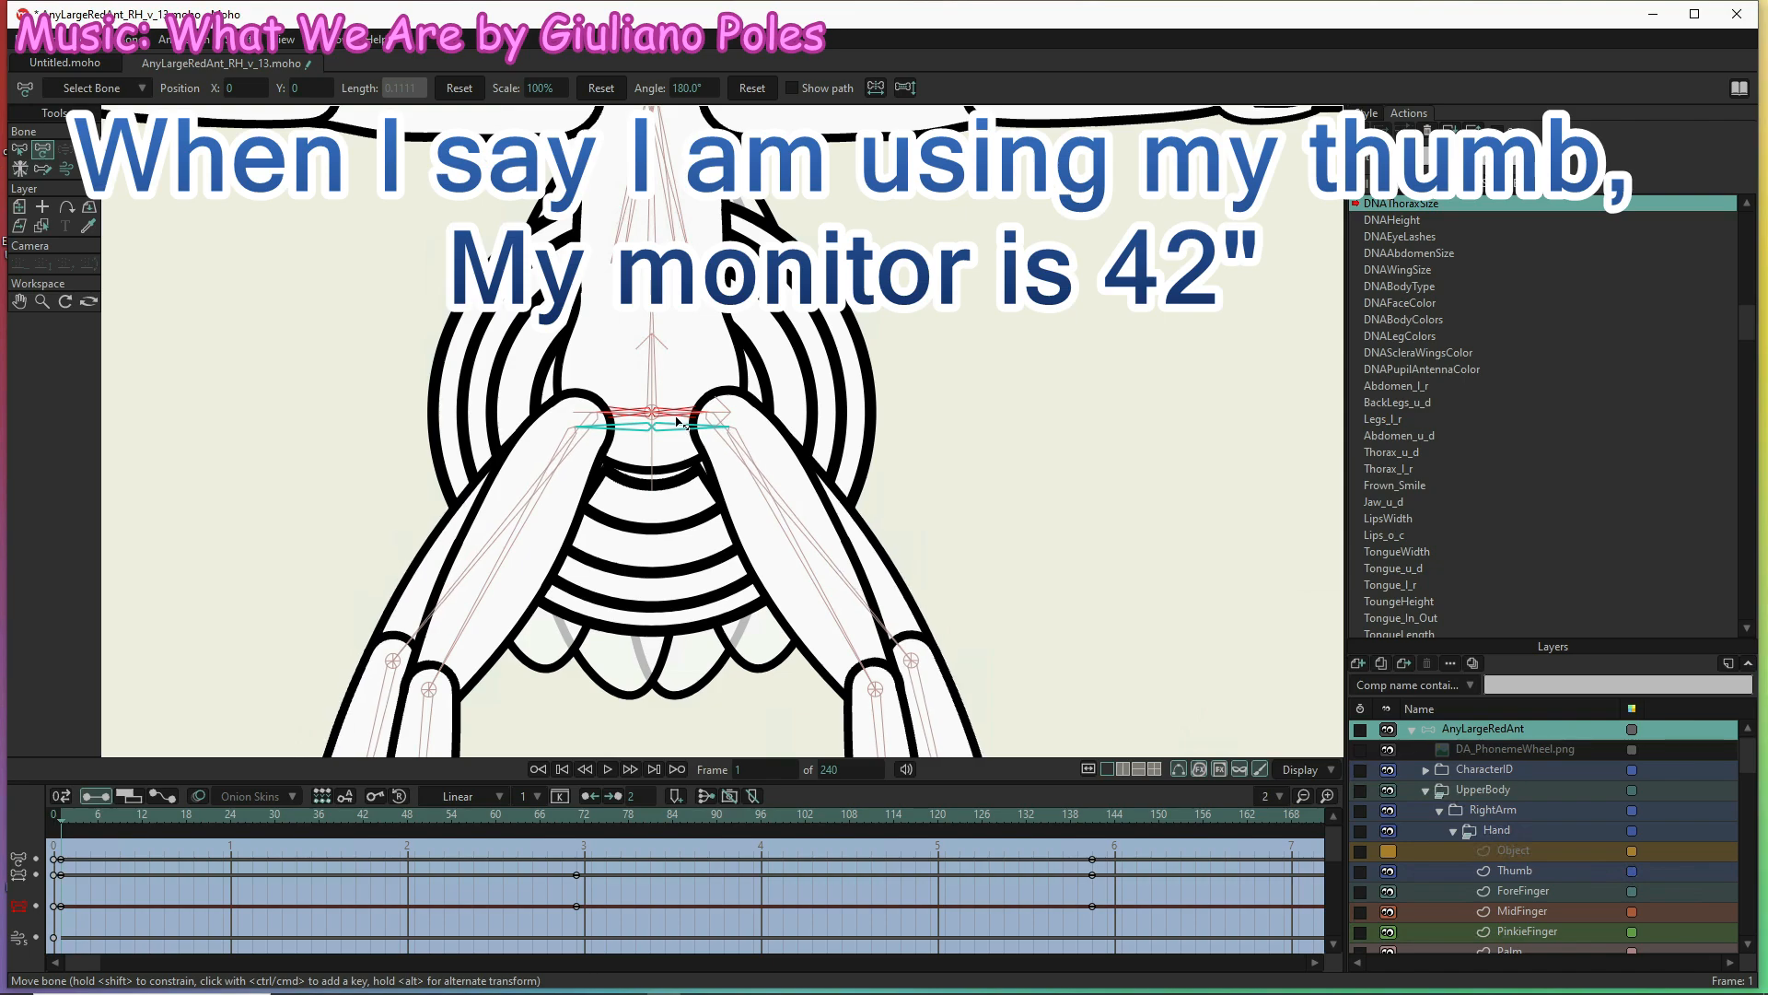
Select both front hip bones, reduce their scale to 68% at frame 1, and compare with frame 71
click(689, 430)
key(z)
click(631, 431)
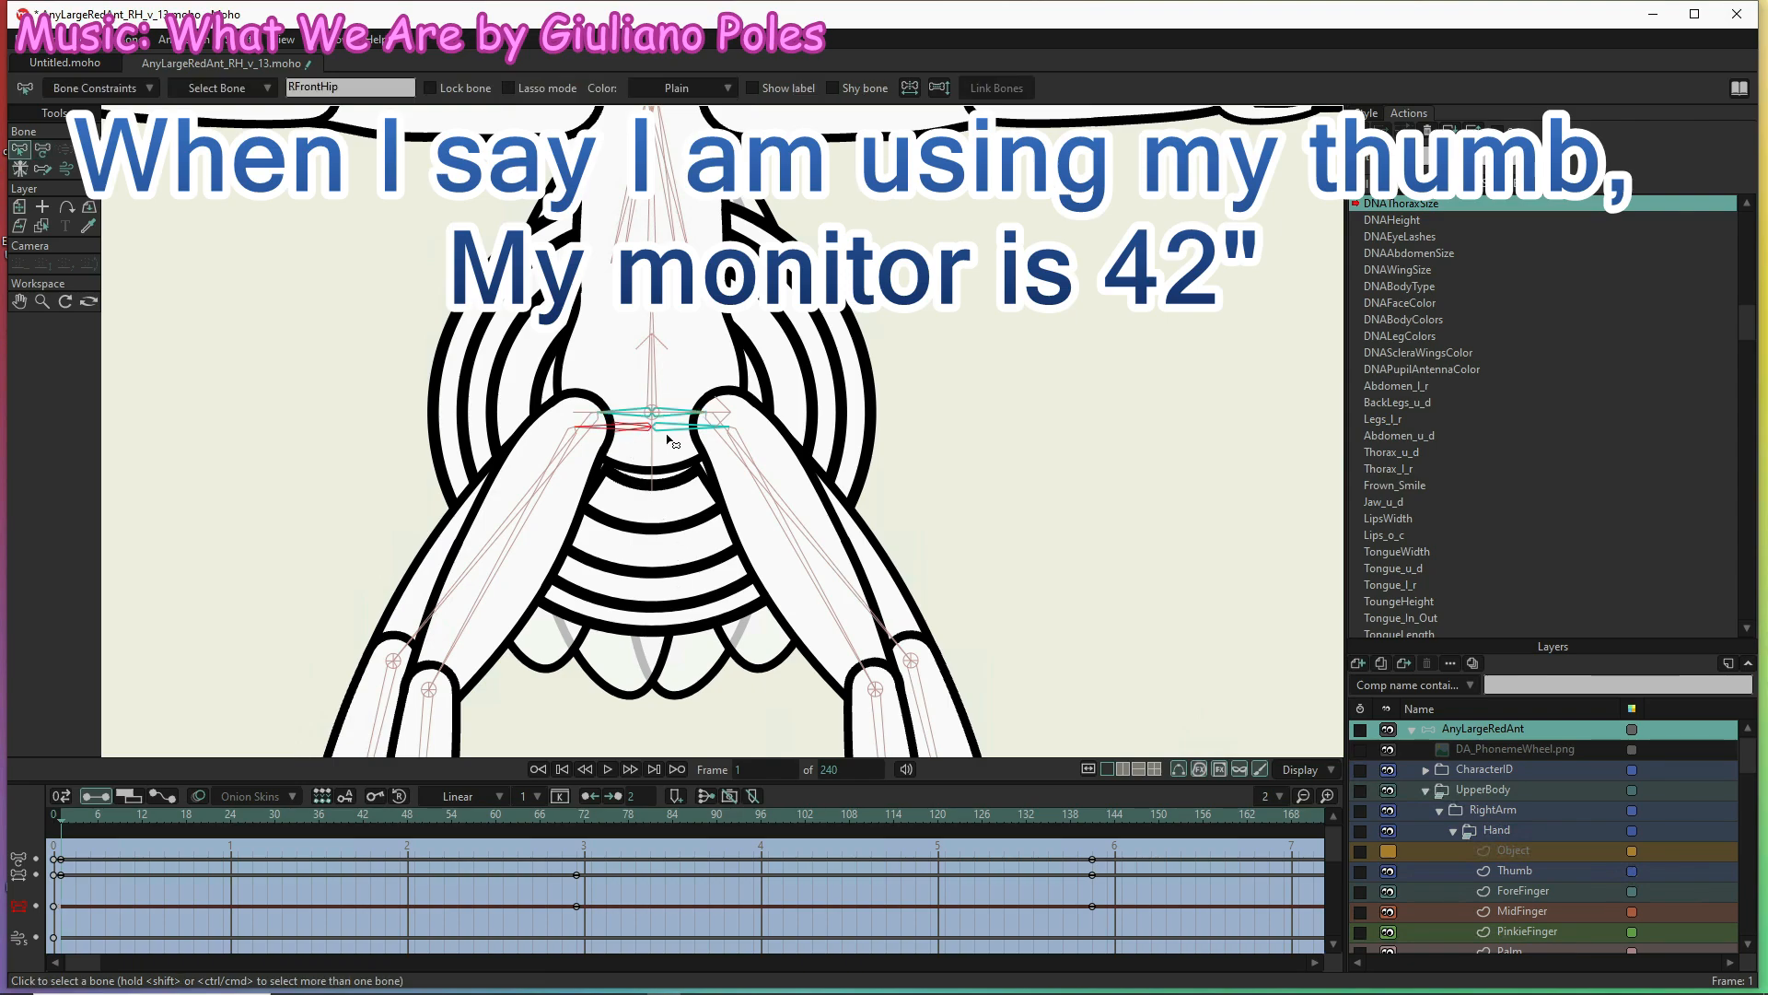
click(692, 431)
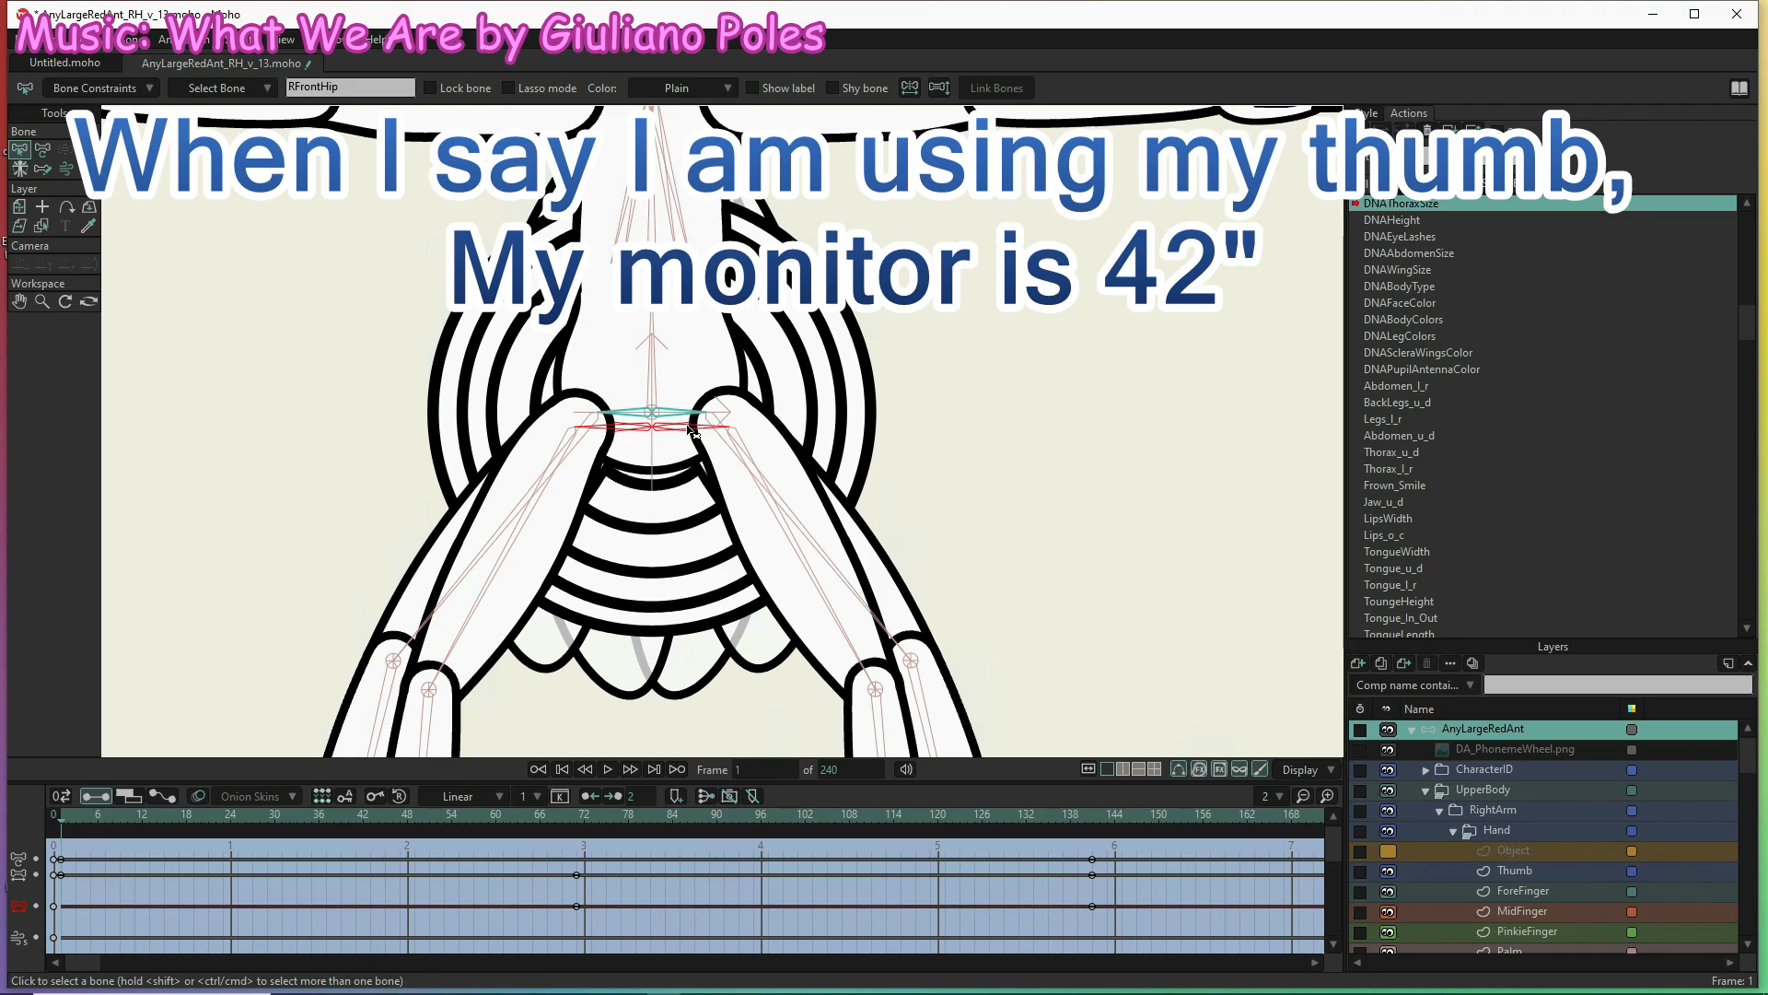
key(t)
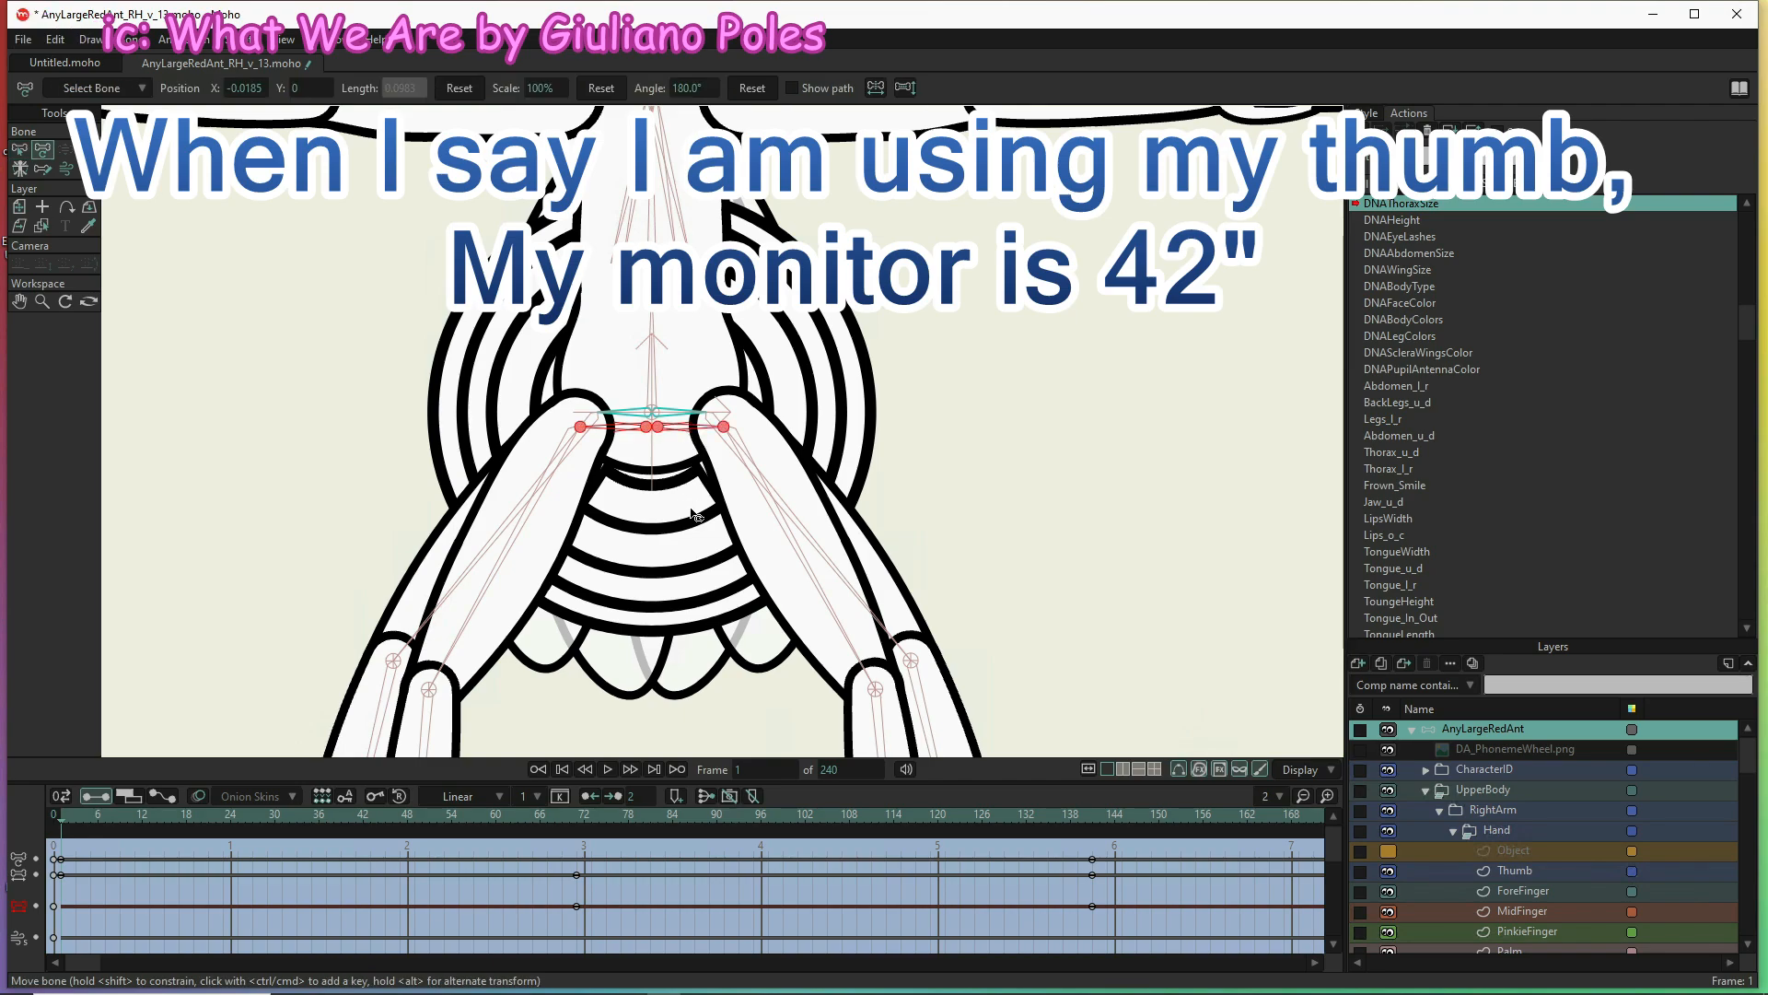
click(578, 816)
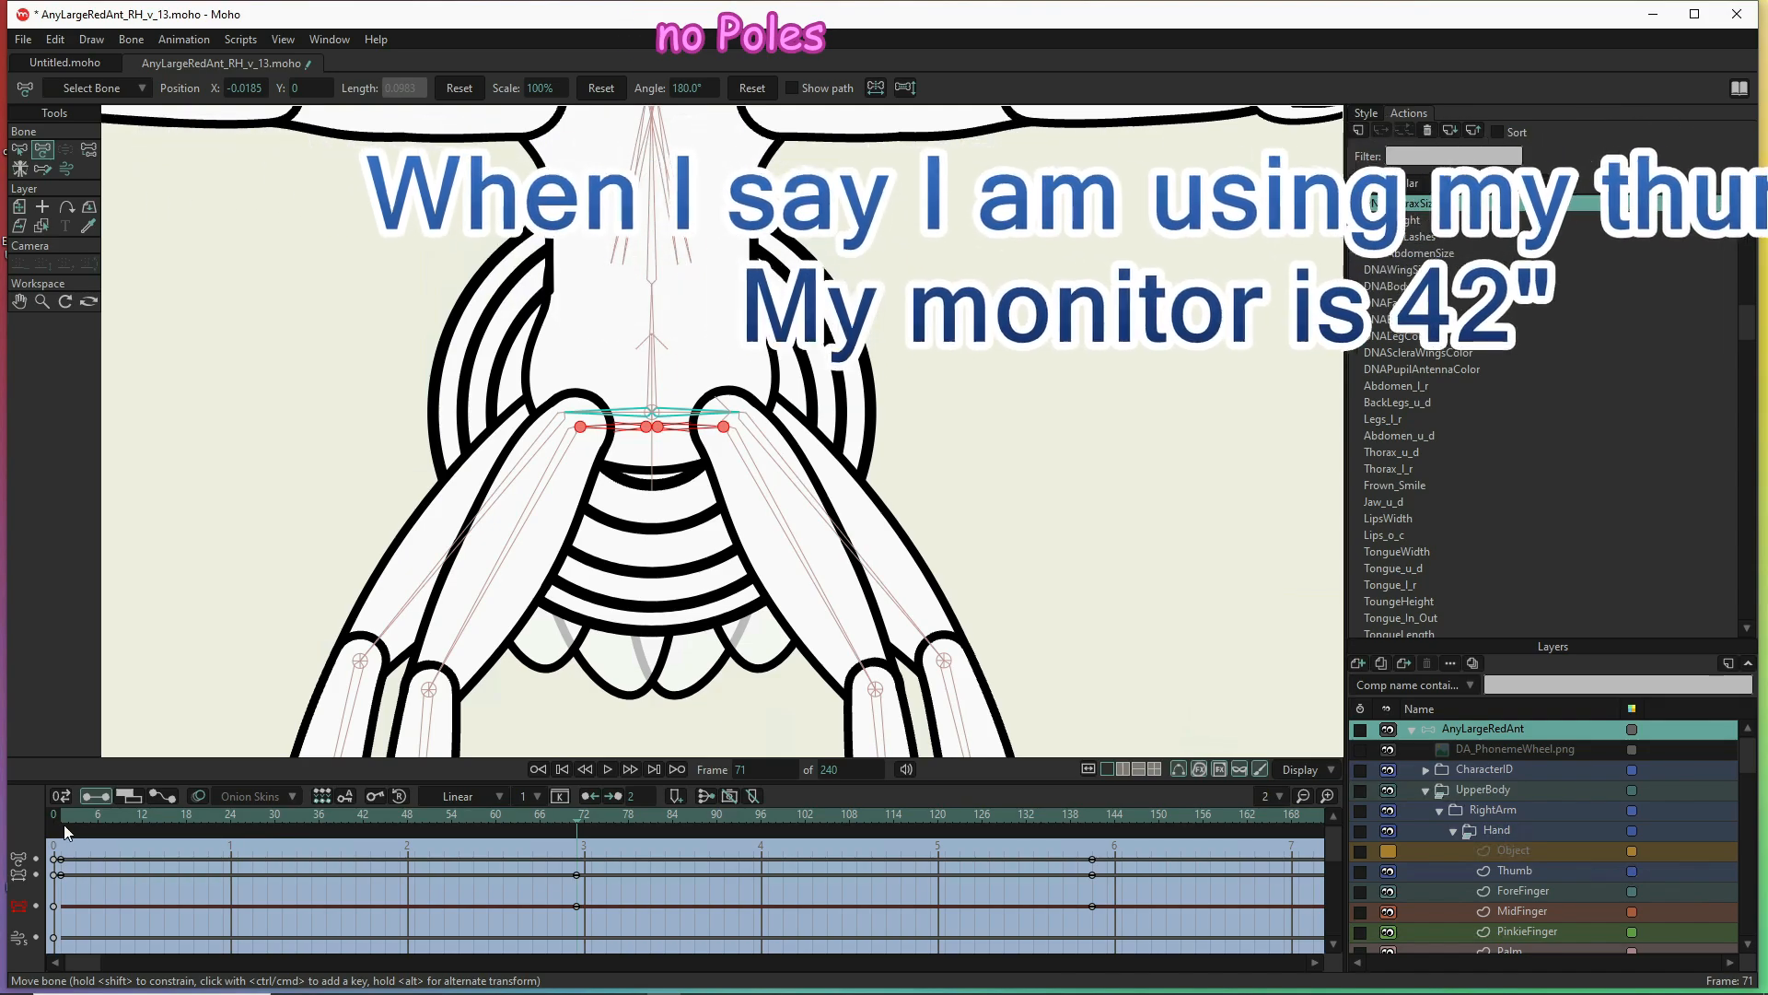
click(63, 815)
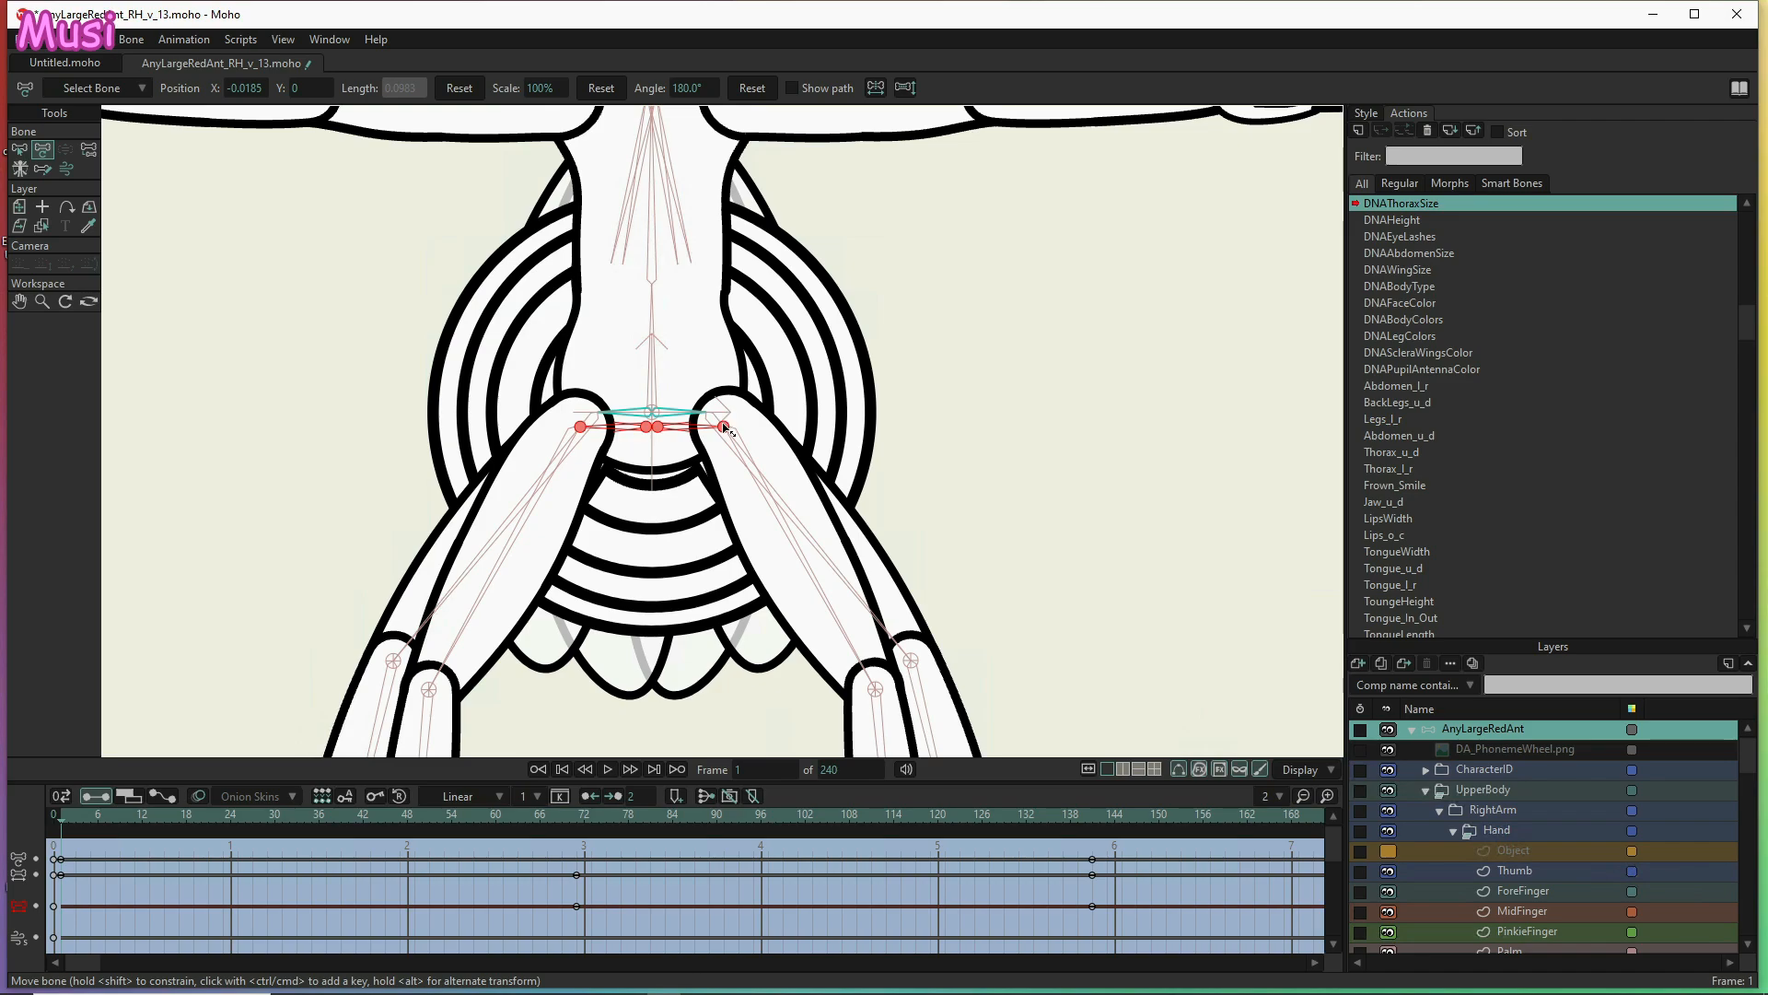
drag(721, 433, 687, 425)
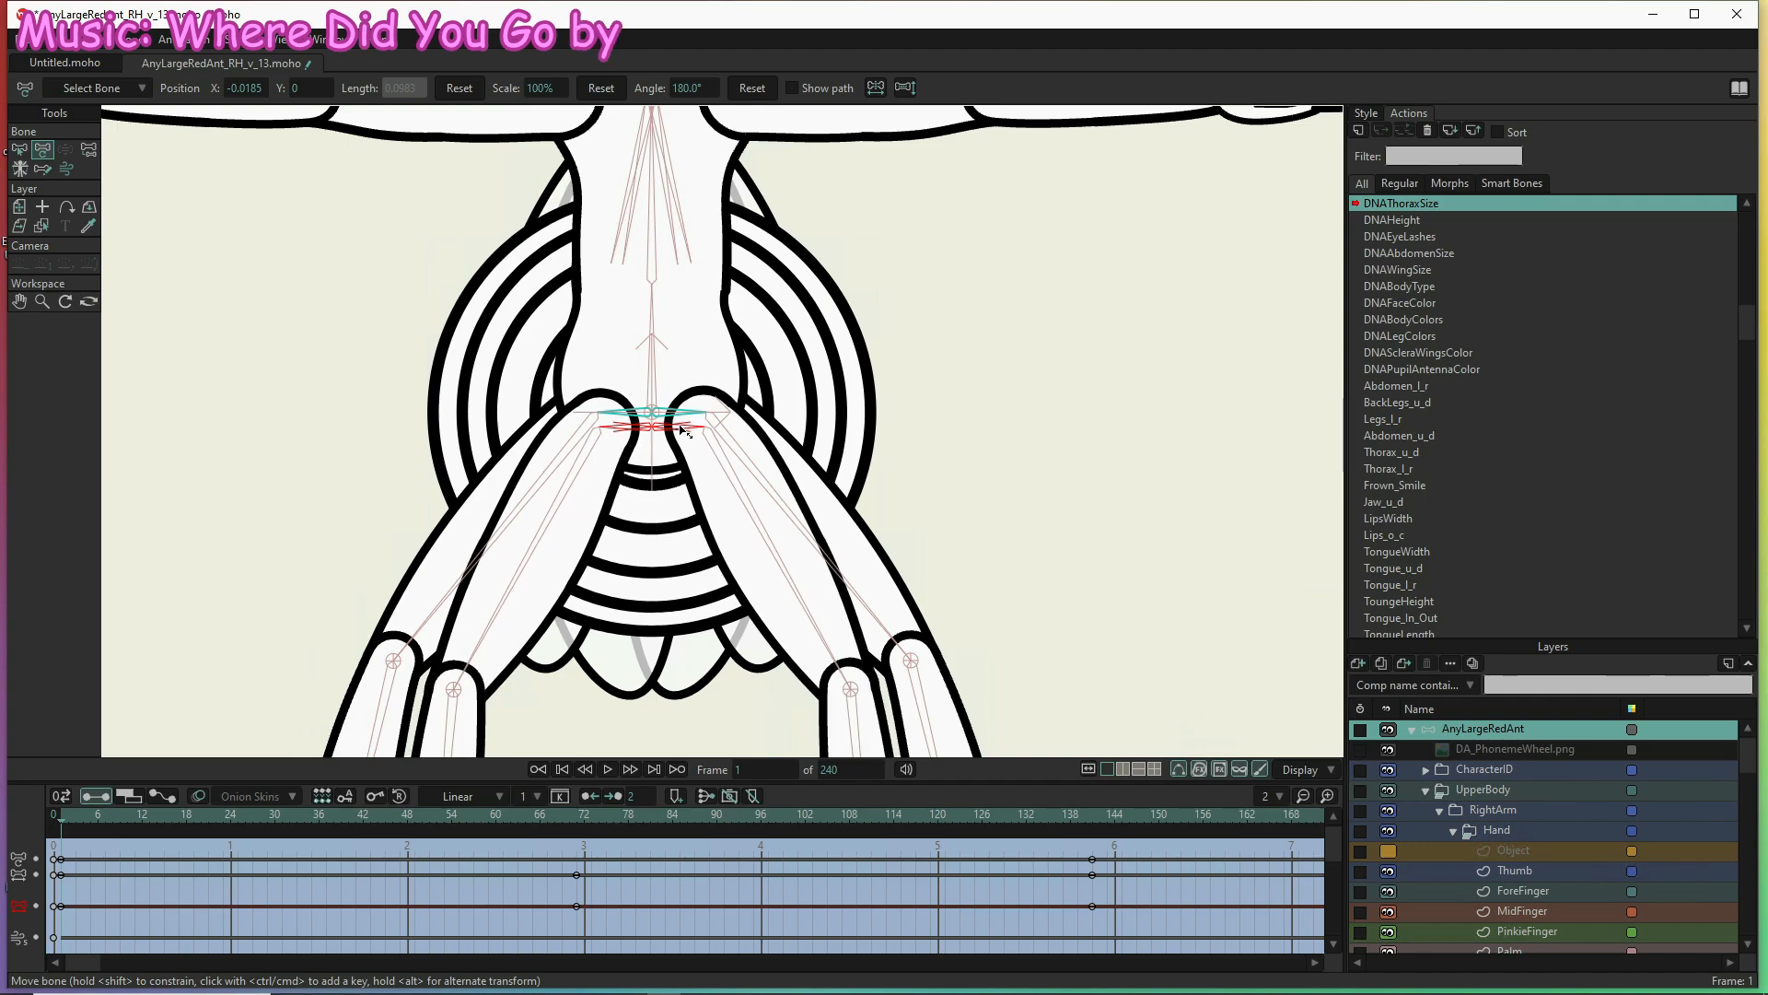
drag(747, 608, 747, 609)
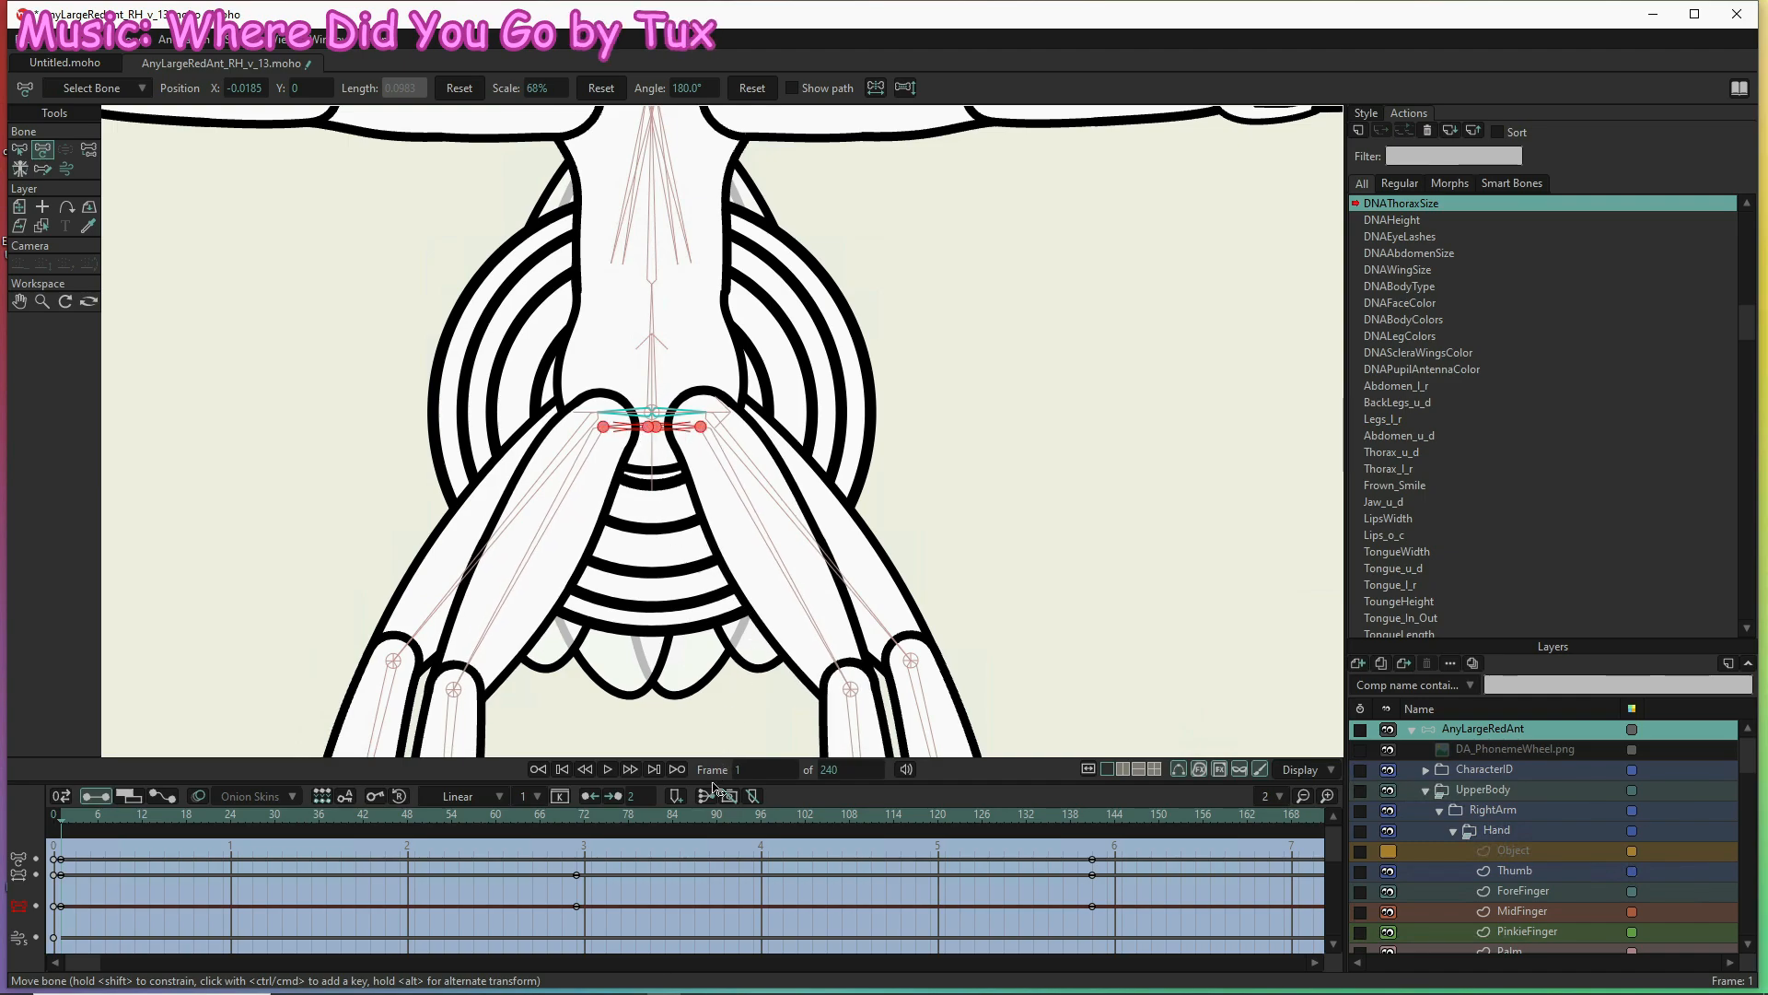
click(575, 808)
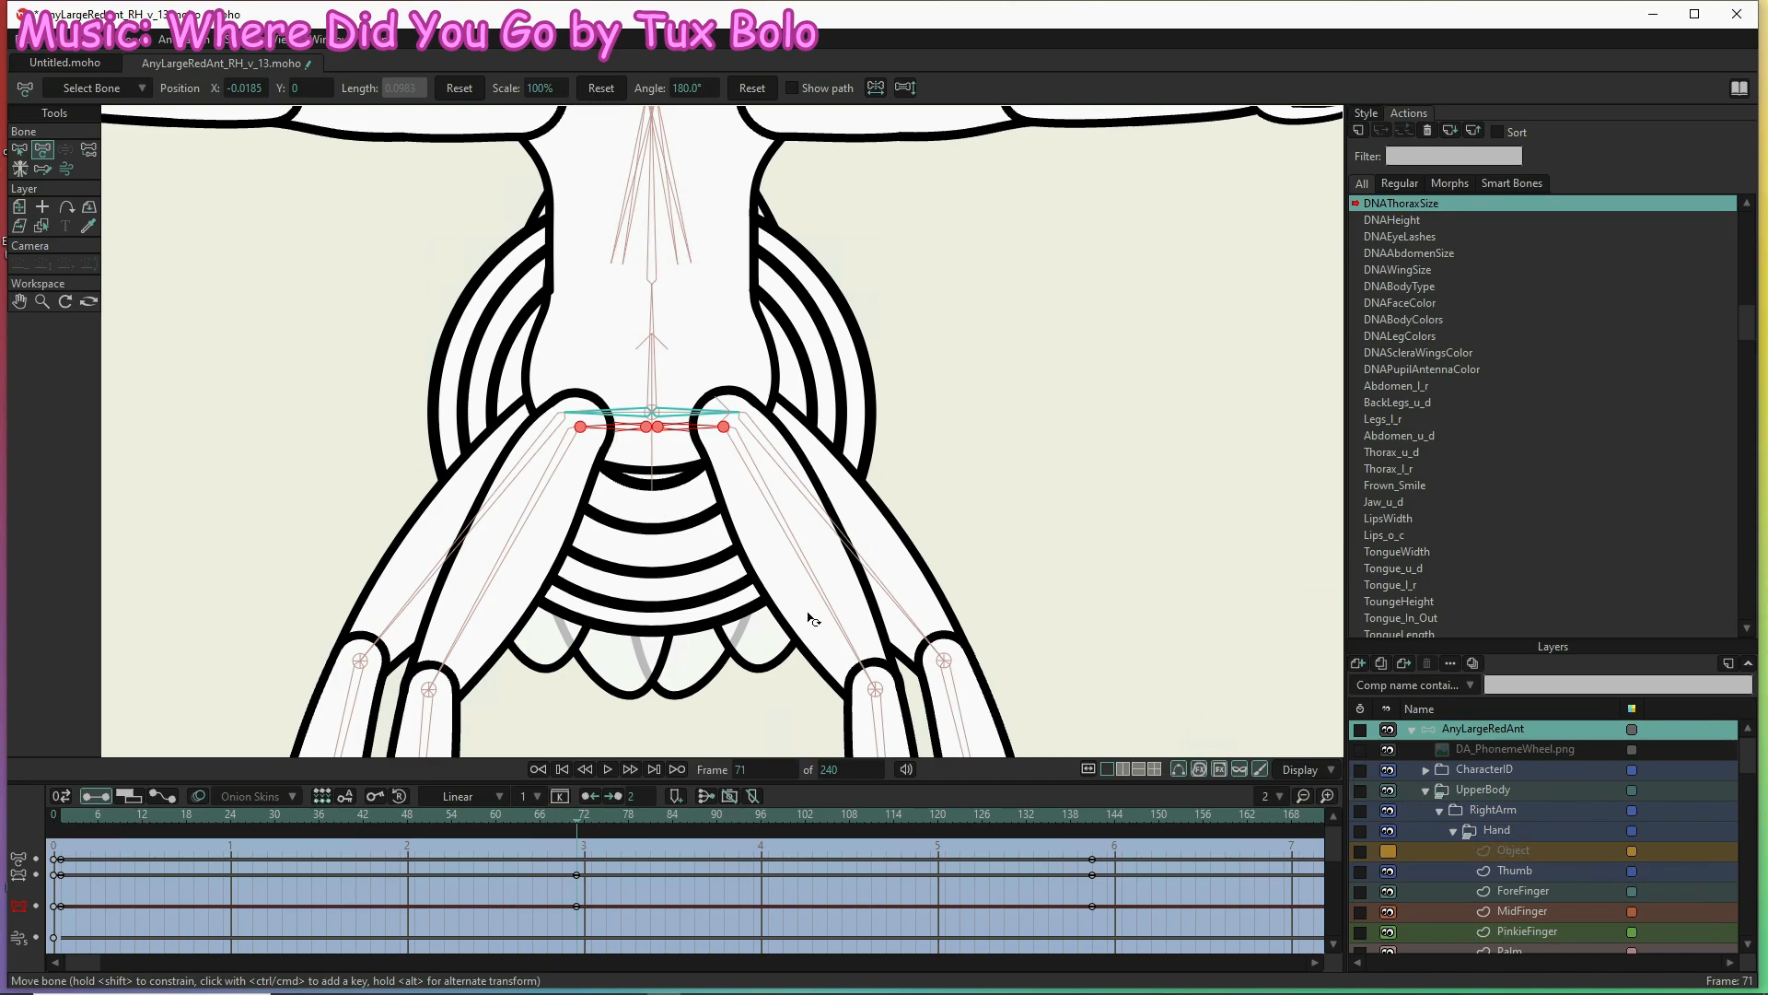
Return to Mainline and test the wide DNAThoraxSize setting together with the Thorax_l_r control using Manipulate Bones
scroll(1376, 284, up, 4)
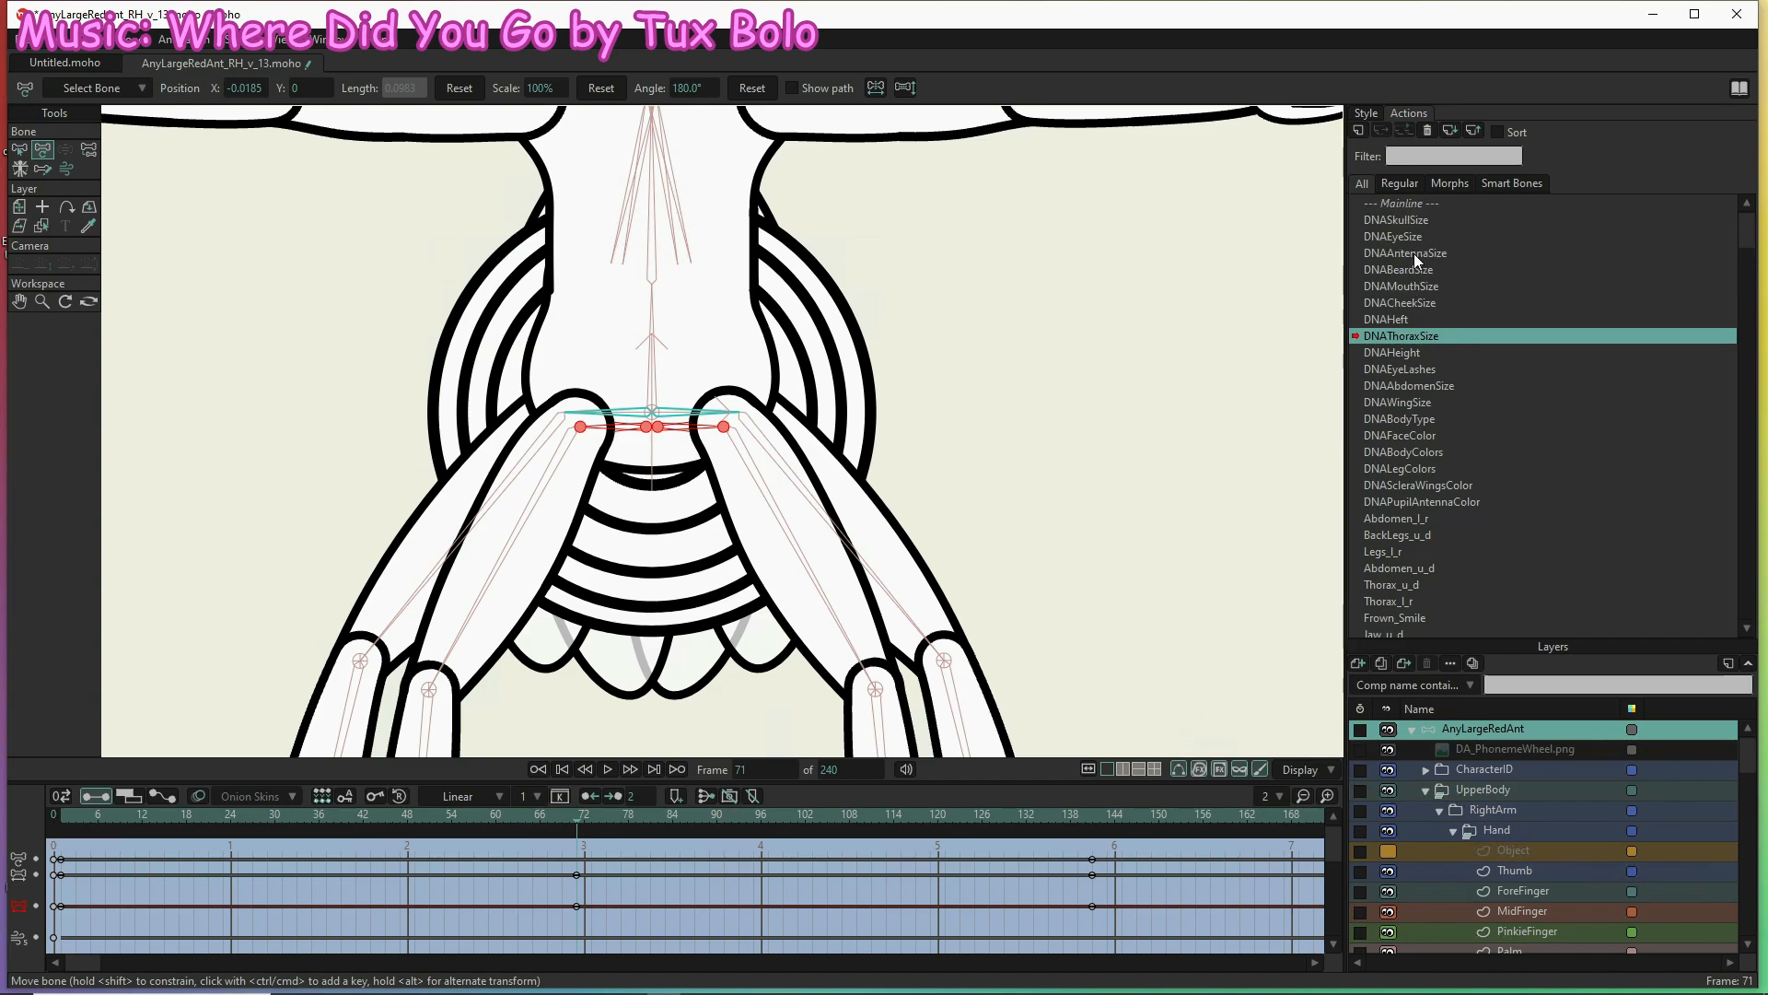
click(1402, 203)
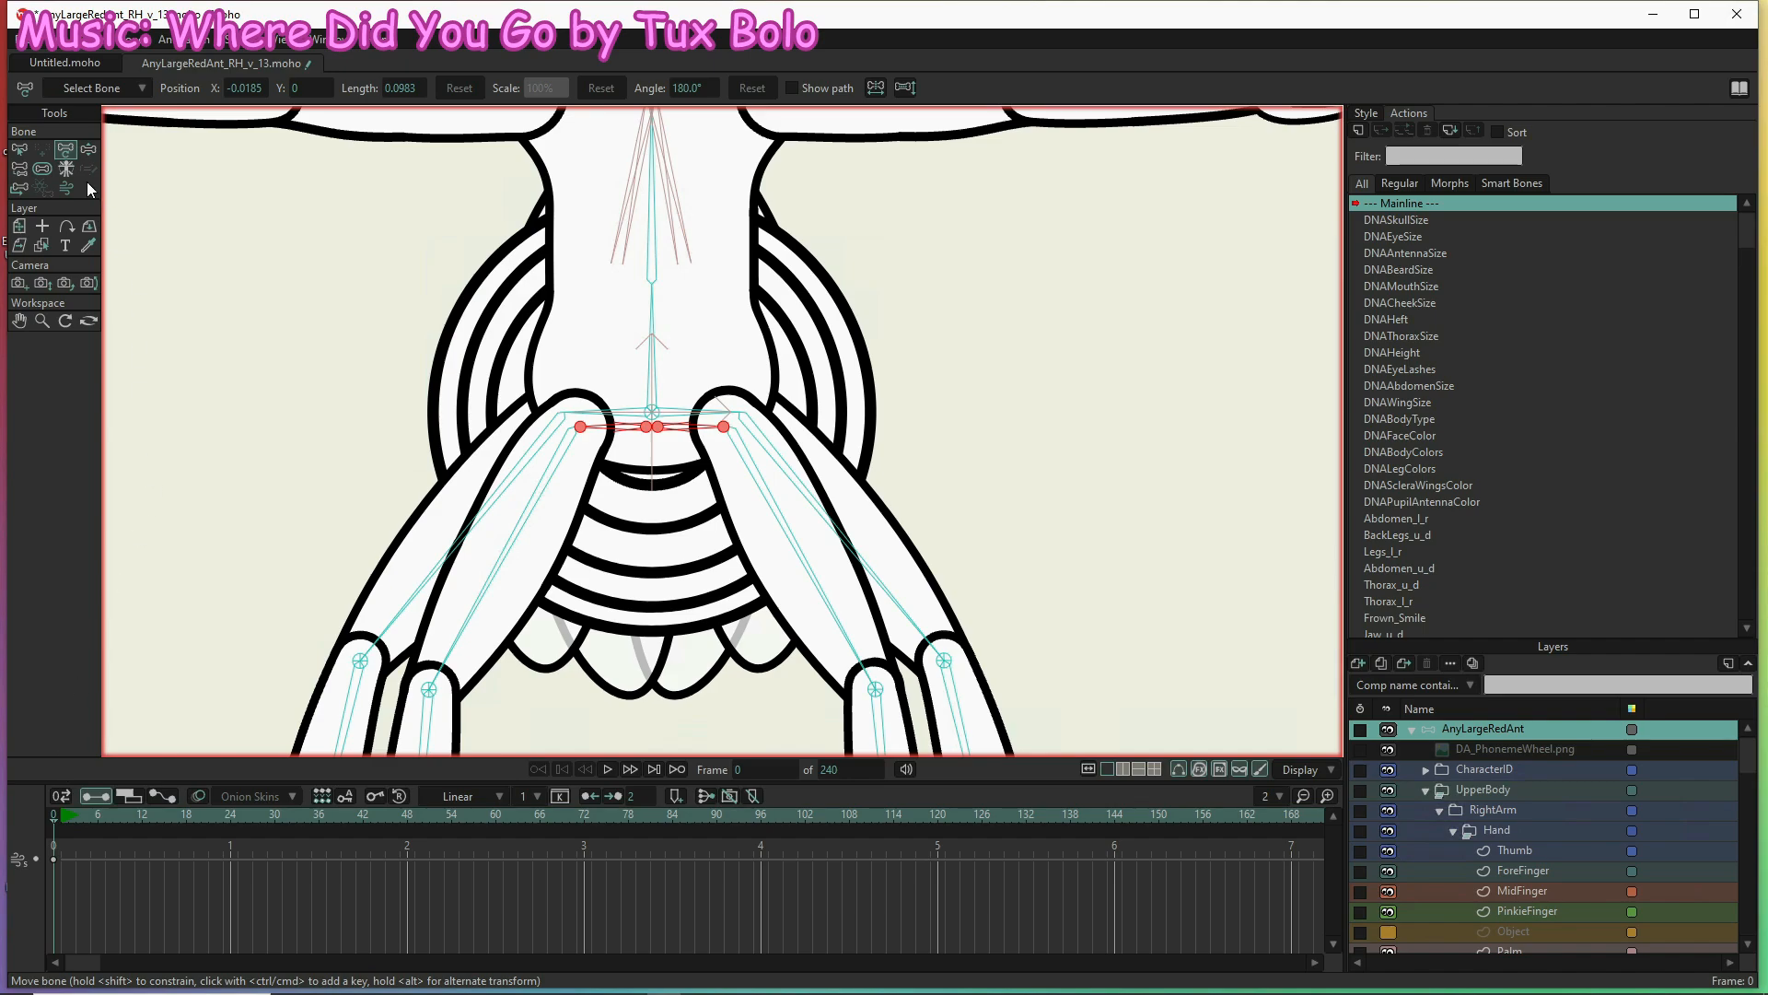
click(89, 151)
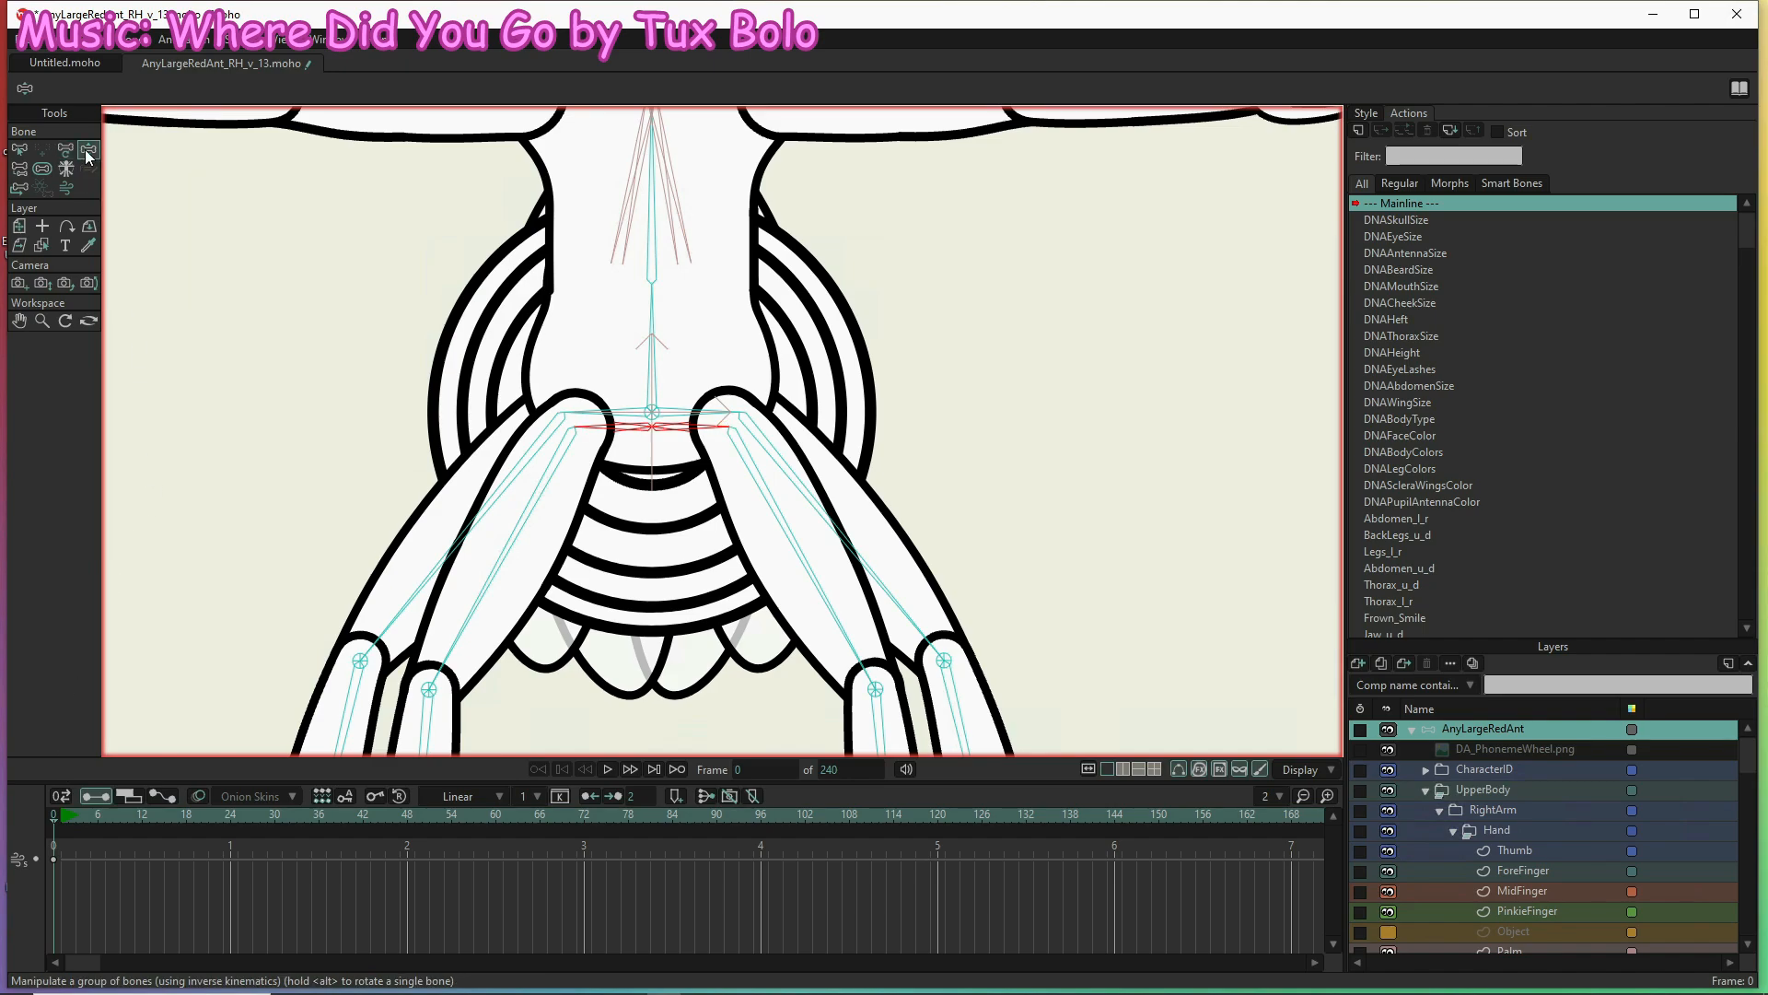
scroll(376, 432, down, 4)
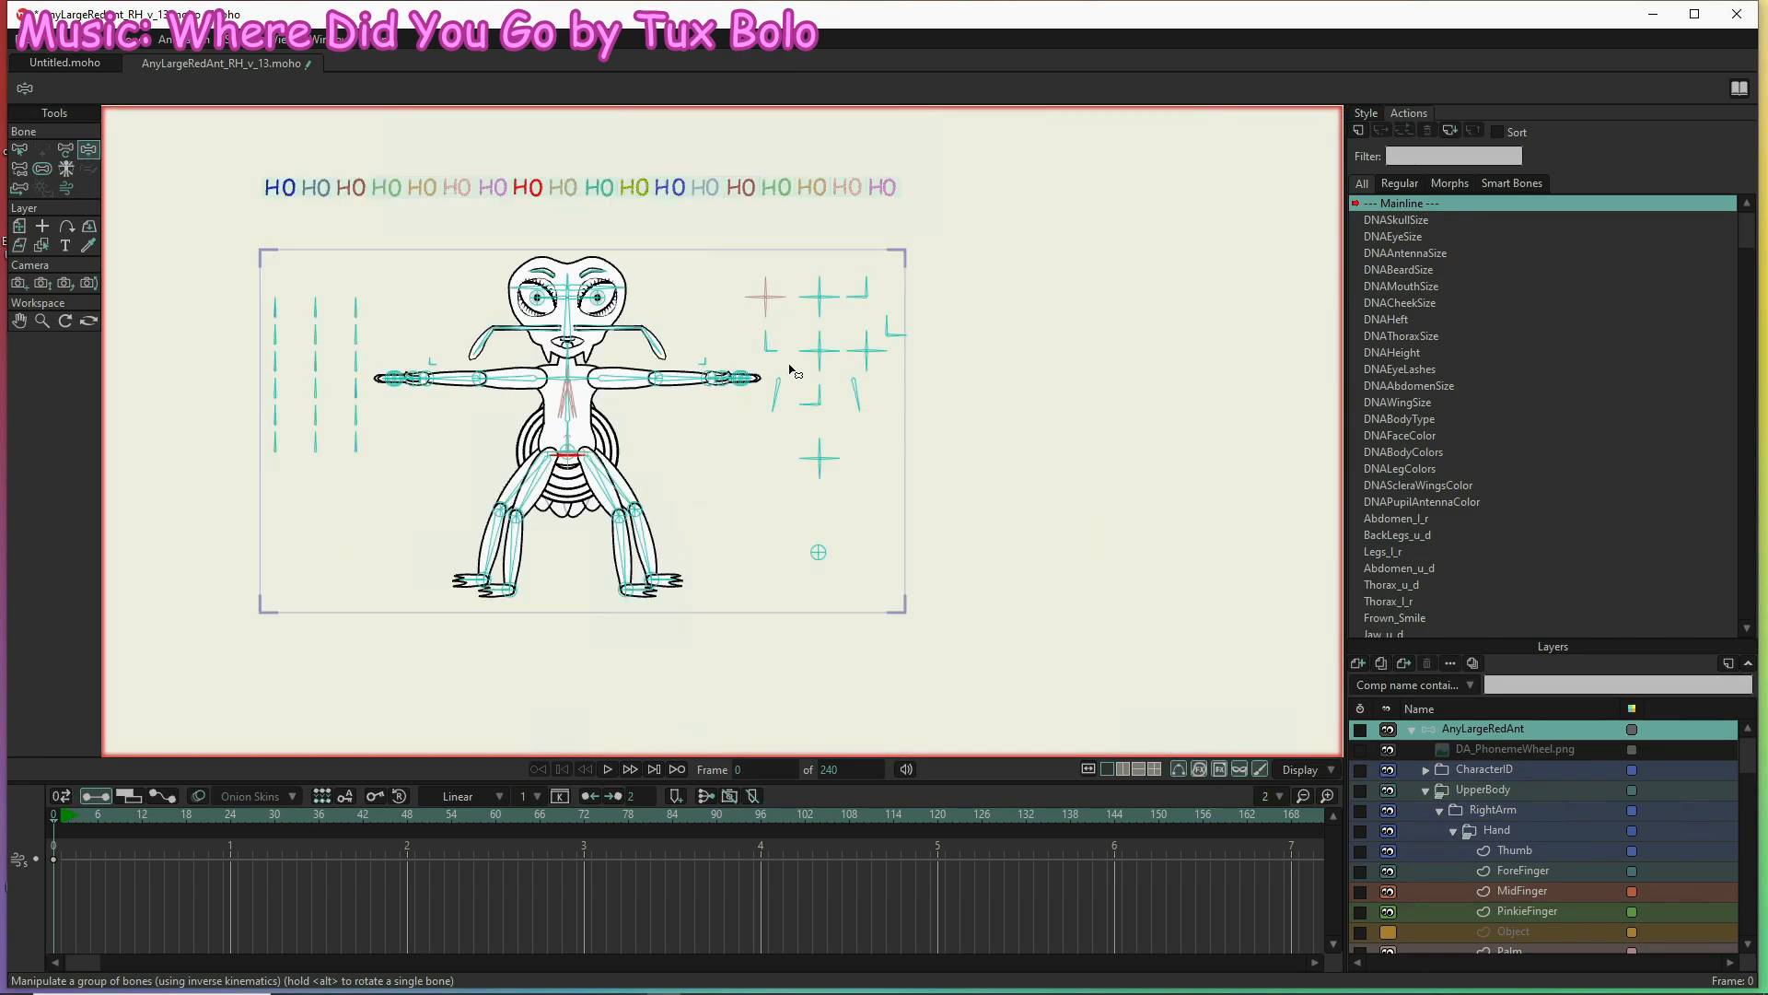
drag(268, 384, 260, 384)
mouse_move(364, 356)
mouse_down()
mouse_move(297, 364)
mouse_move(359, 361)
mouse_move(331, 345)
mouse_move(385, 375)
mouse_up()
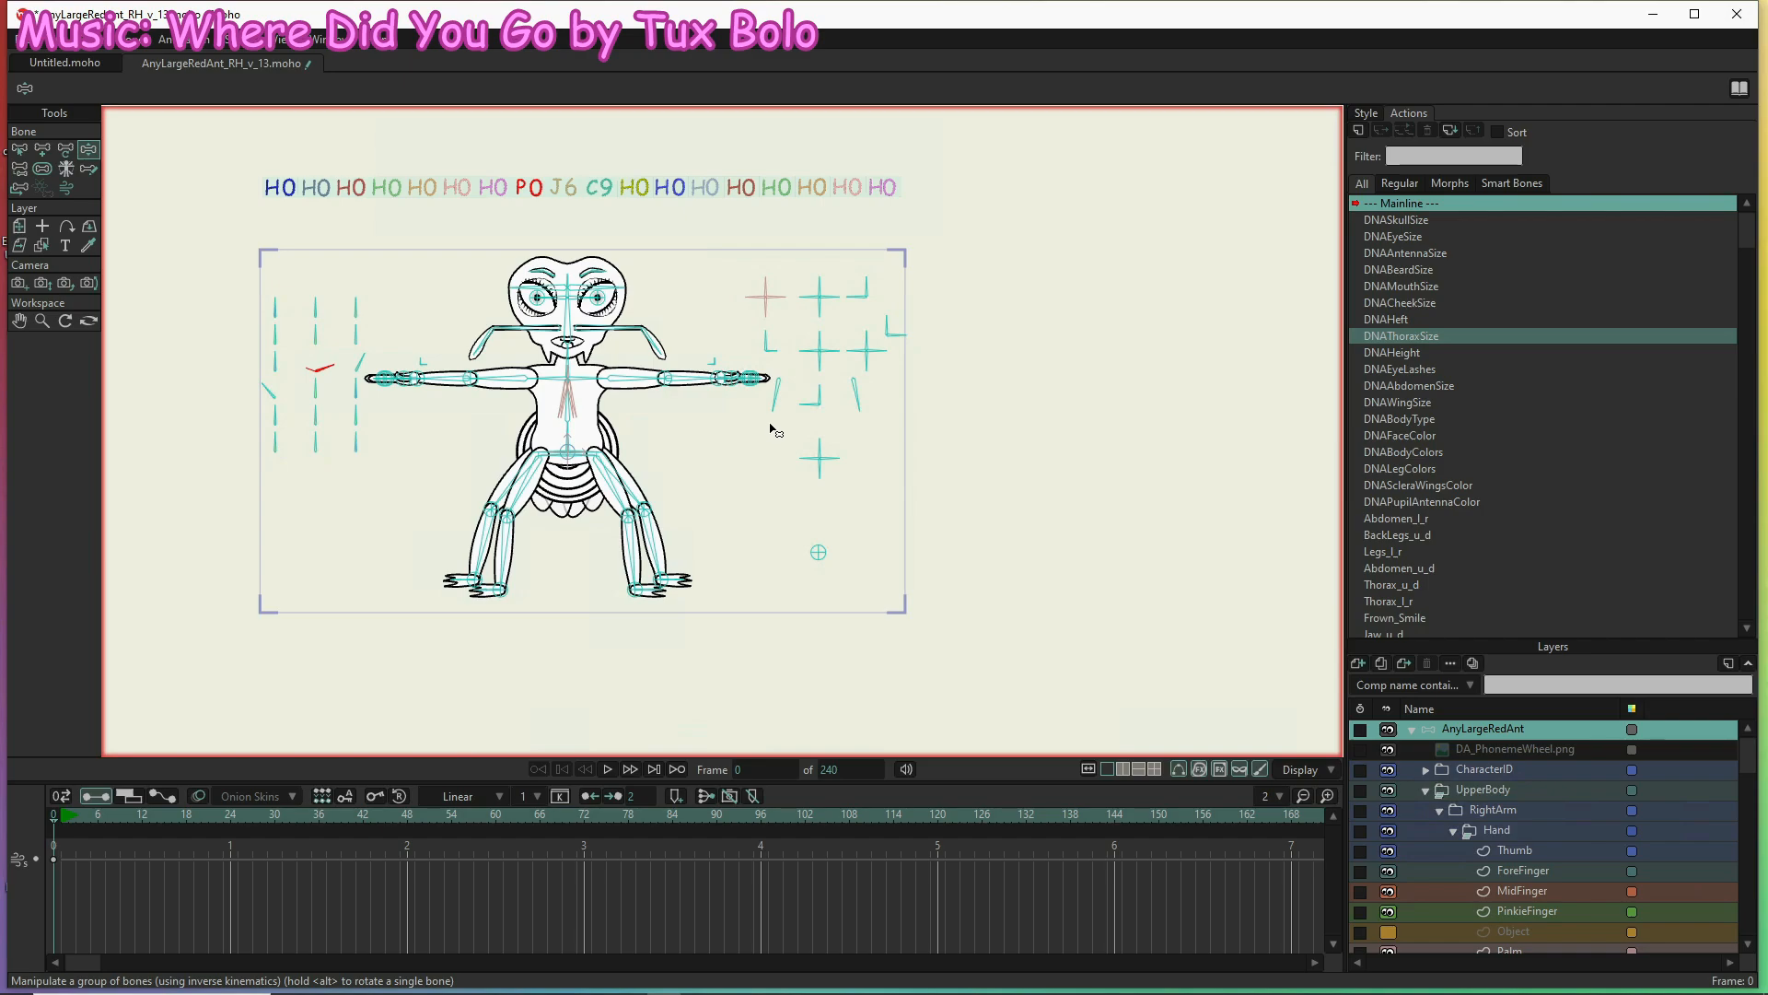
mouse_move(822, 391)
mouse_down()
mouse_move(830, 445)
mouse_move(812, 427)
mouse_move(847, 427)
mouse_up()
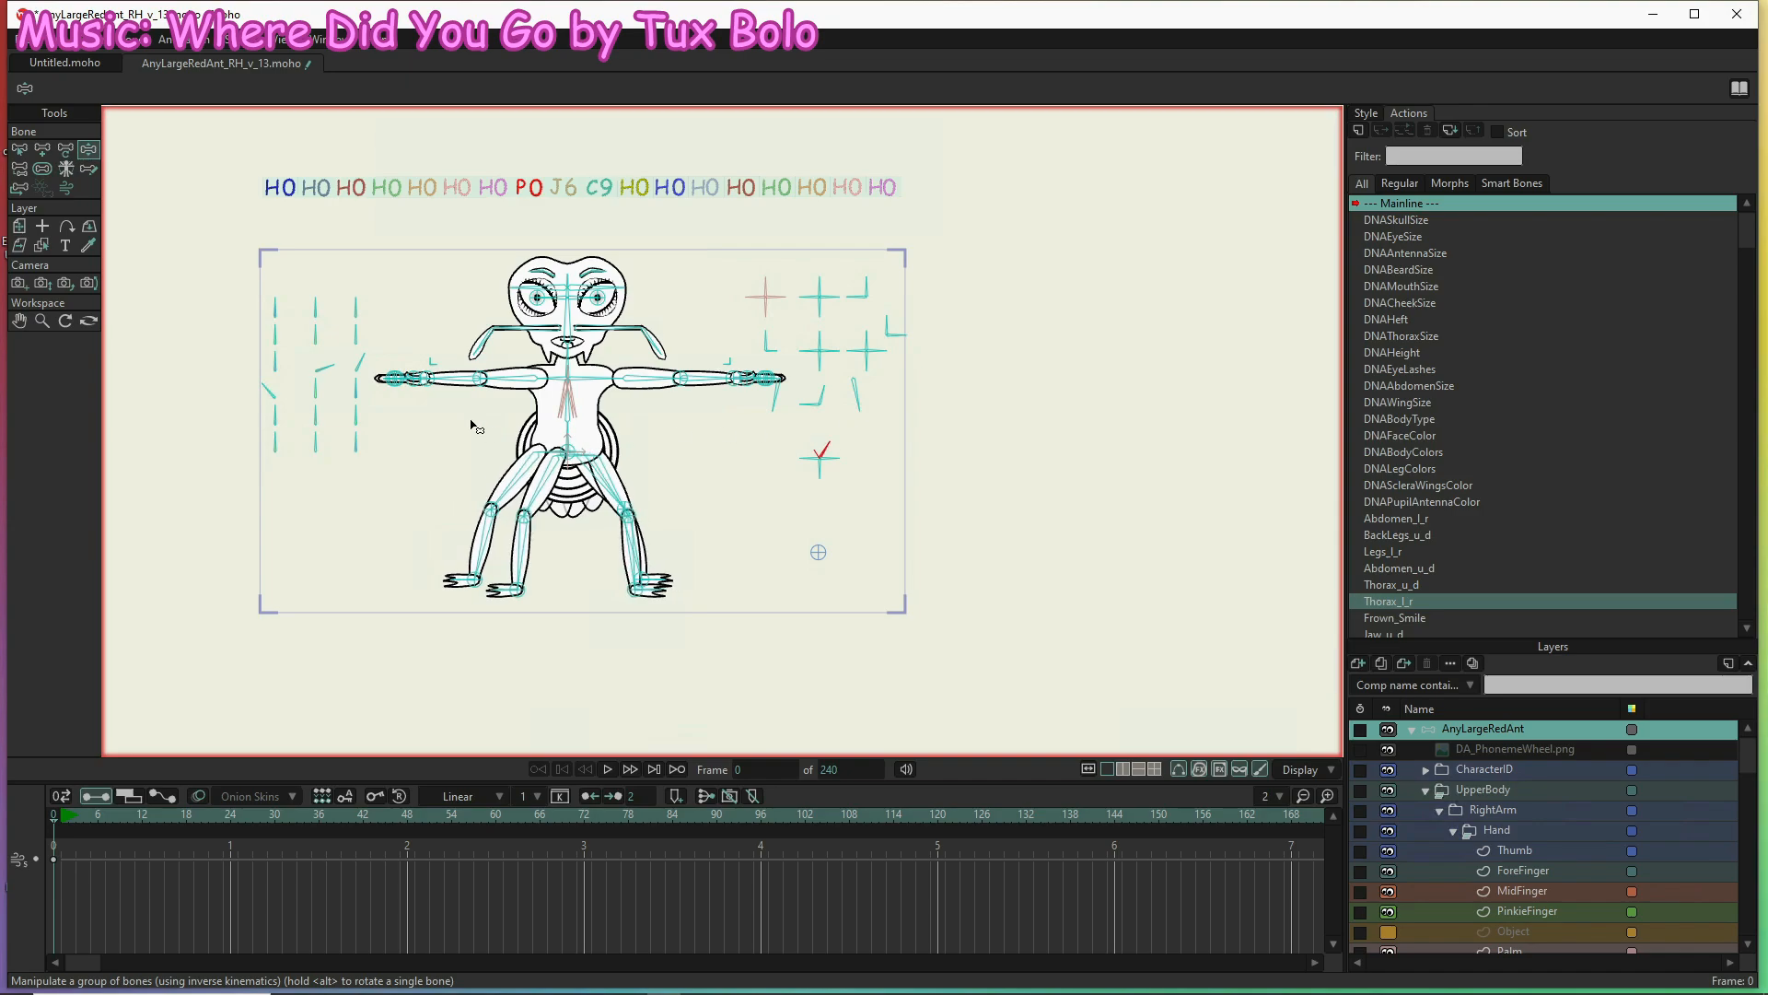
Test the narrow and middle DNAThoraxSize settings with the thorax control and examine the hips and lower thorax up close
click(265, 391)
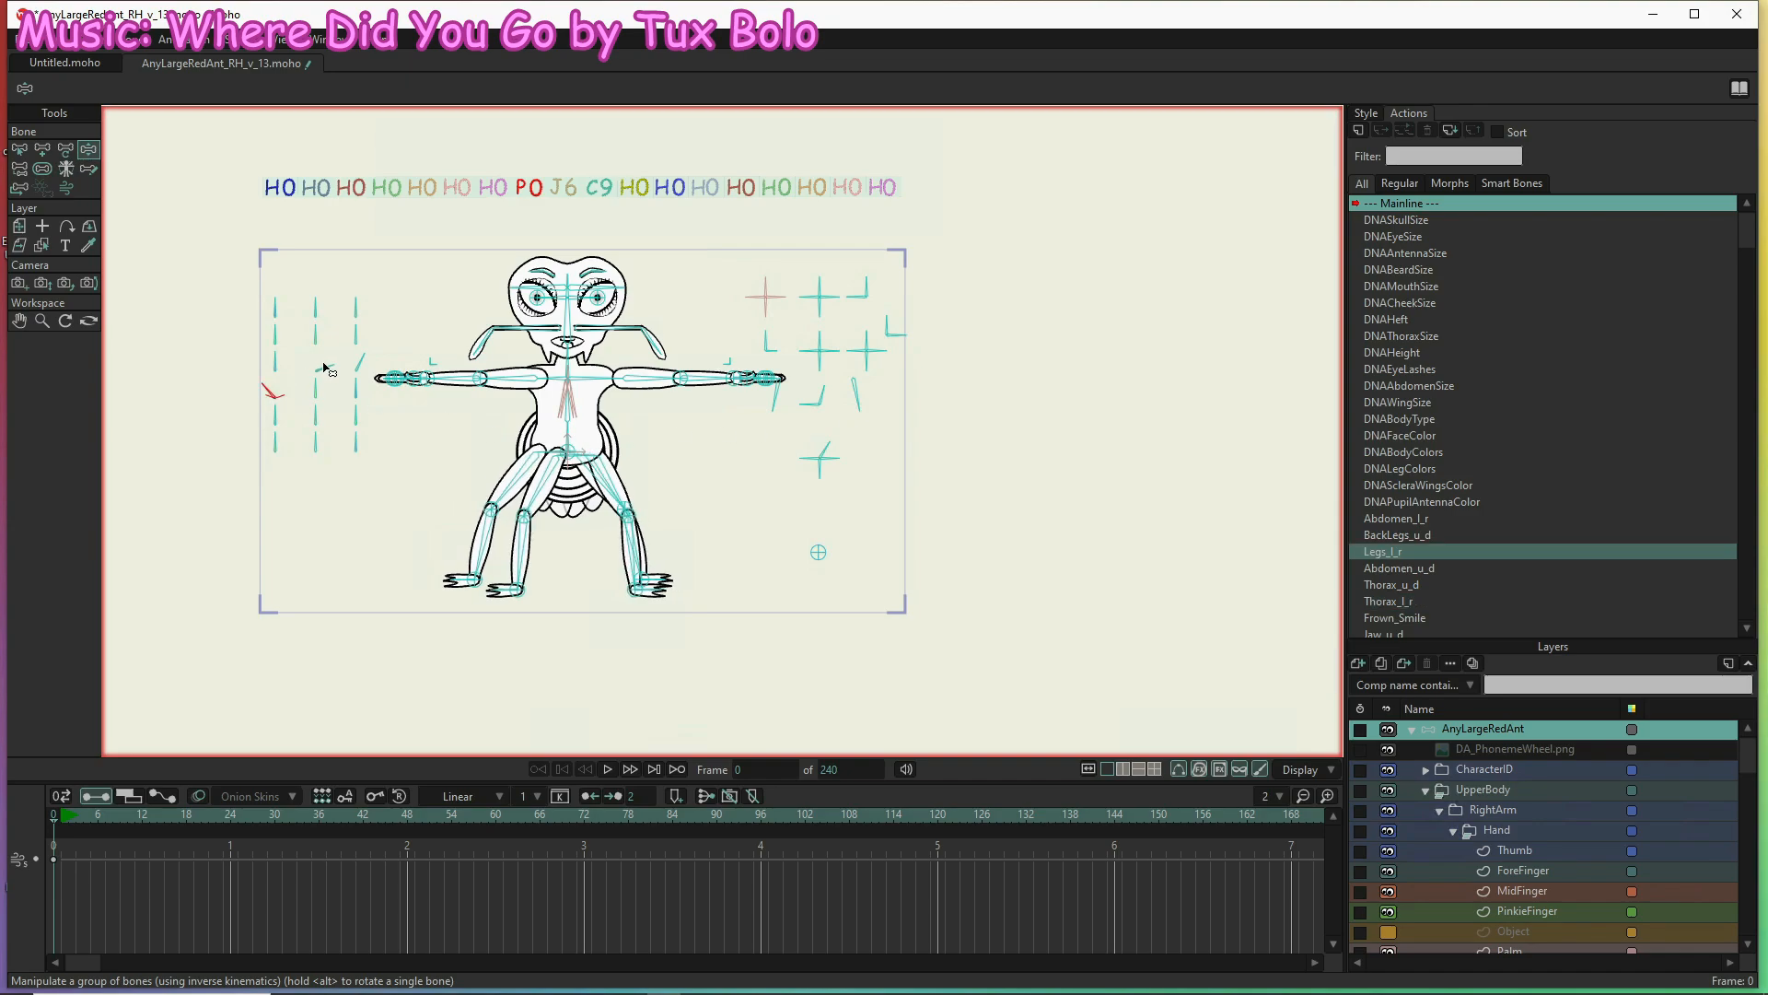
drag(325, 360, 269, 376)
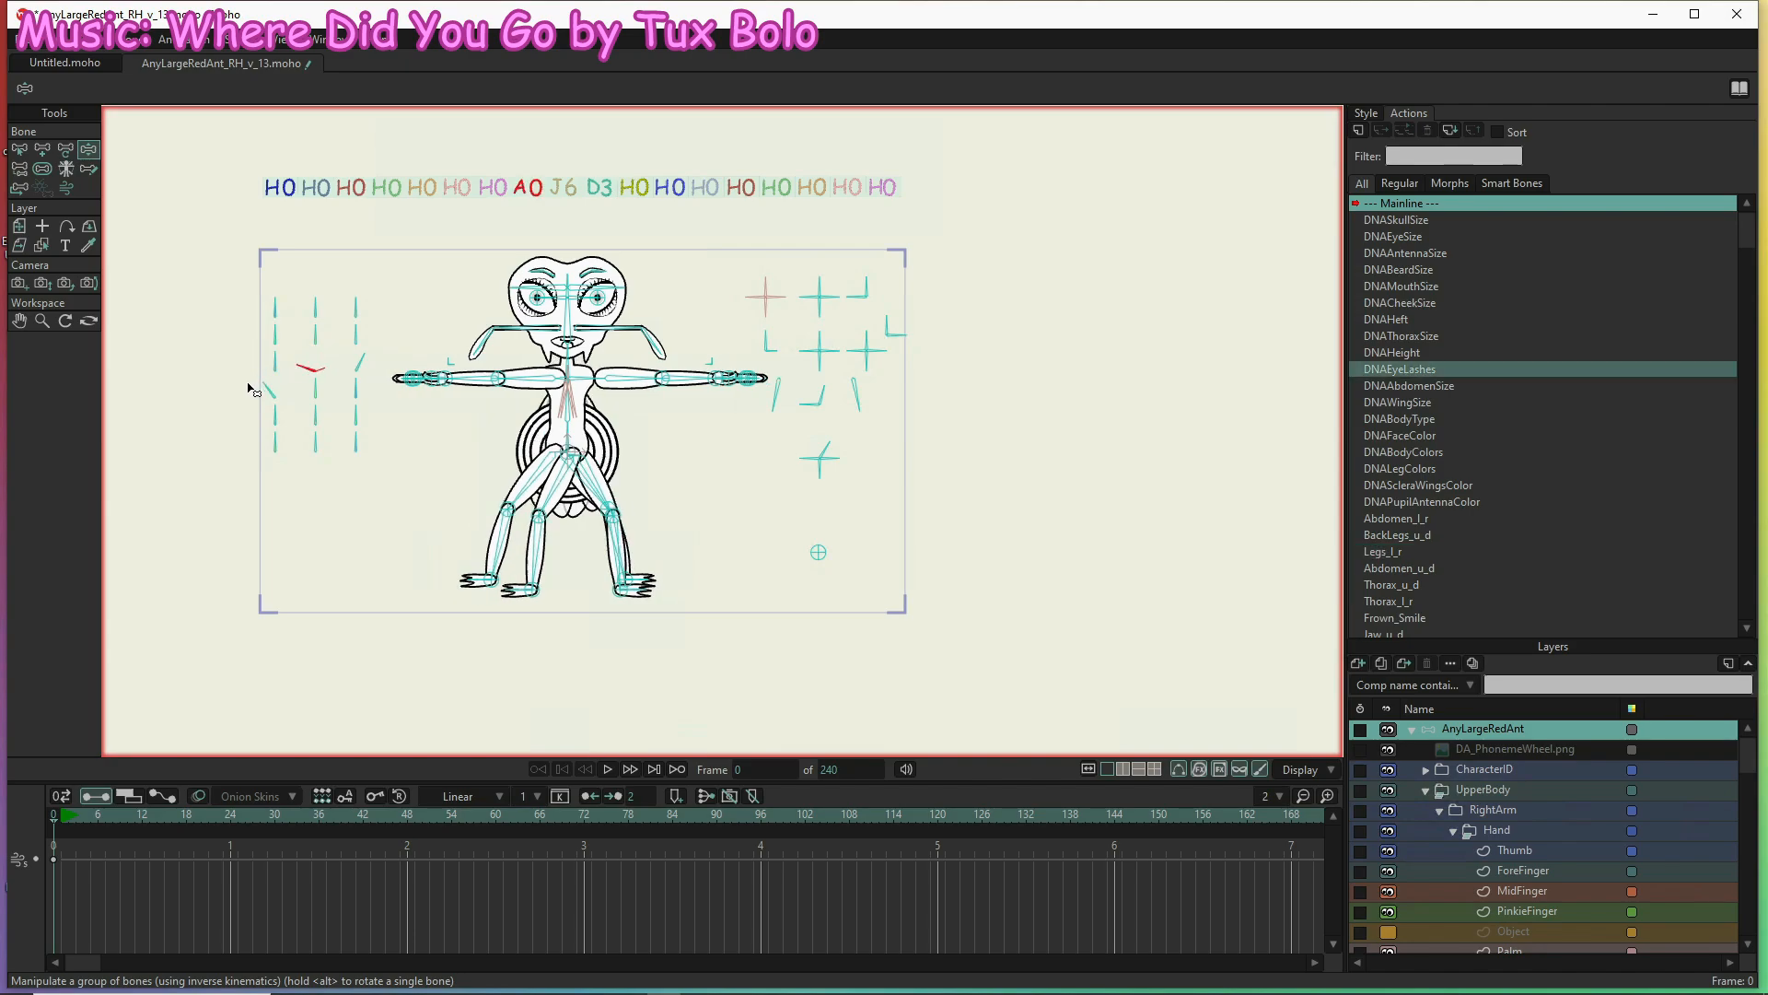
click(842, 453)
mouse_move(841, 446)
mouse_down()
mouse_move(826, 436)
mouse_move(866, 442)
mouse_up()
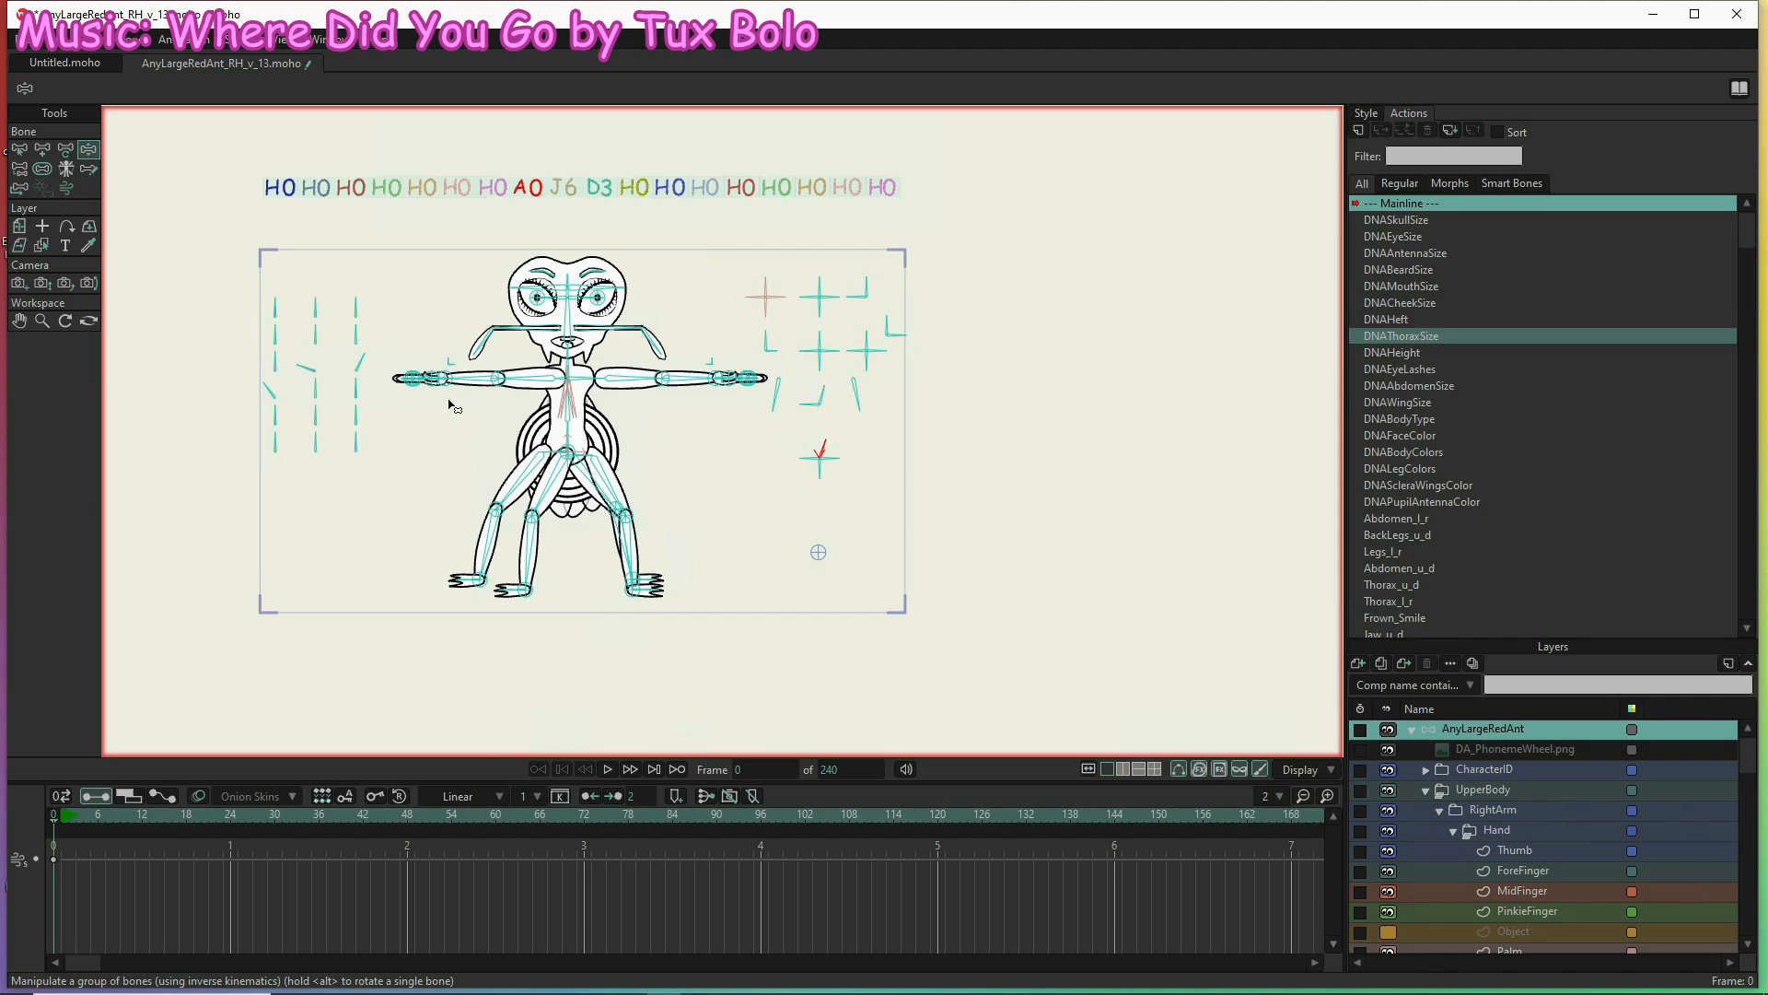
click(296, 373)
drag(313, 367, 318, 363)
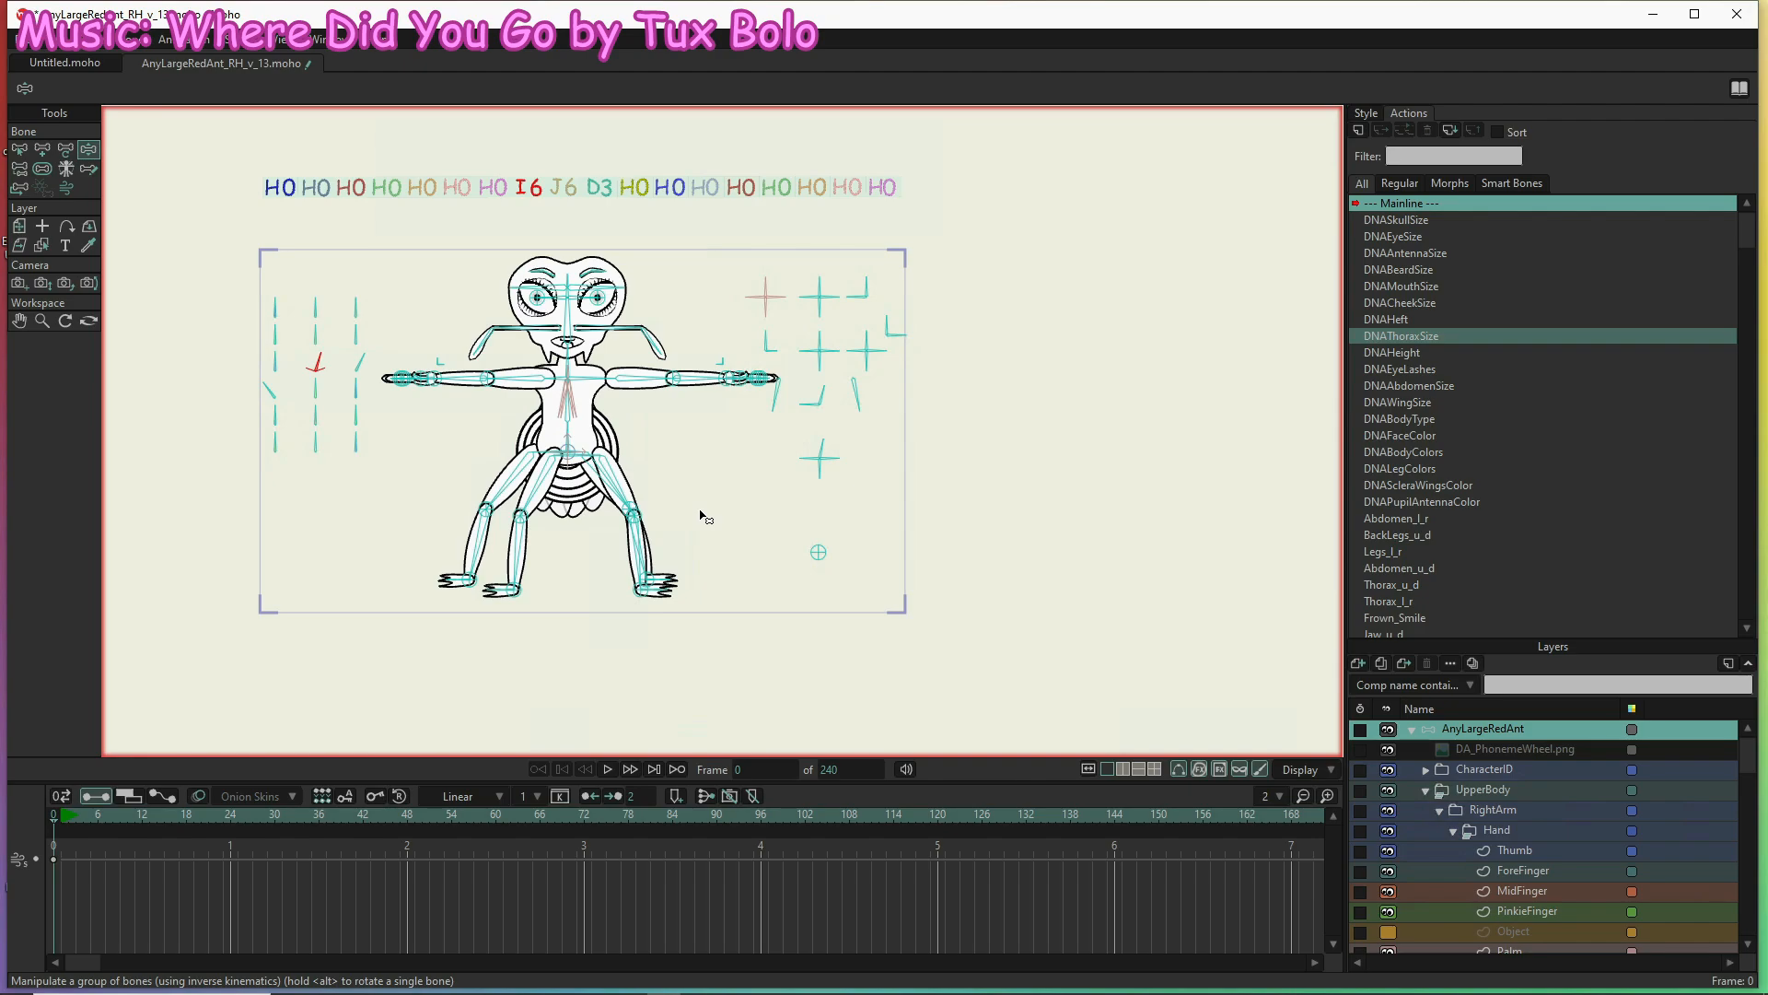
scroll(580, 456, up, 1)
scroll(580, 456, up, 2)
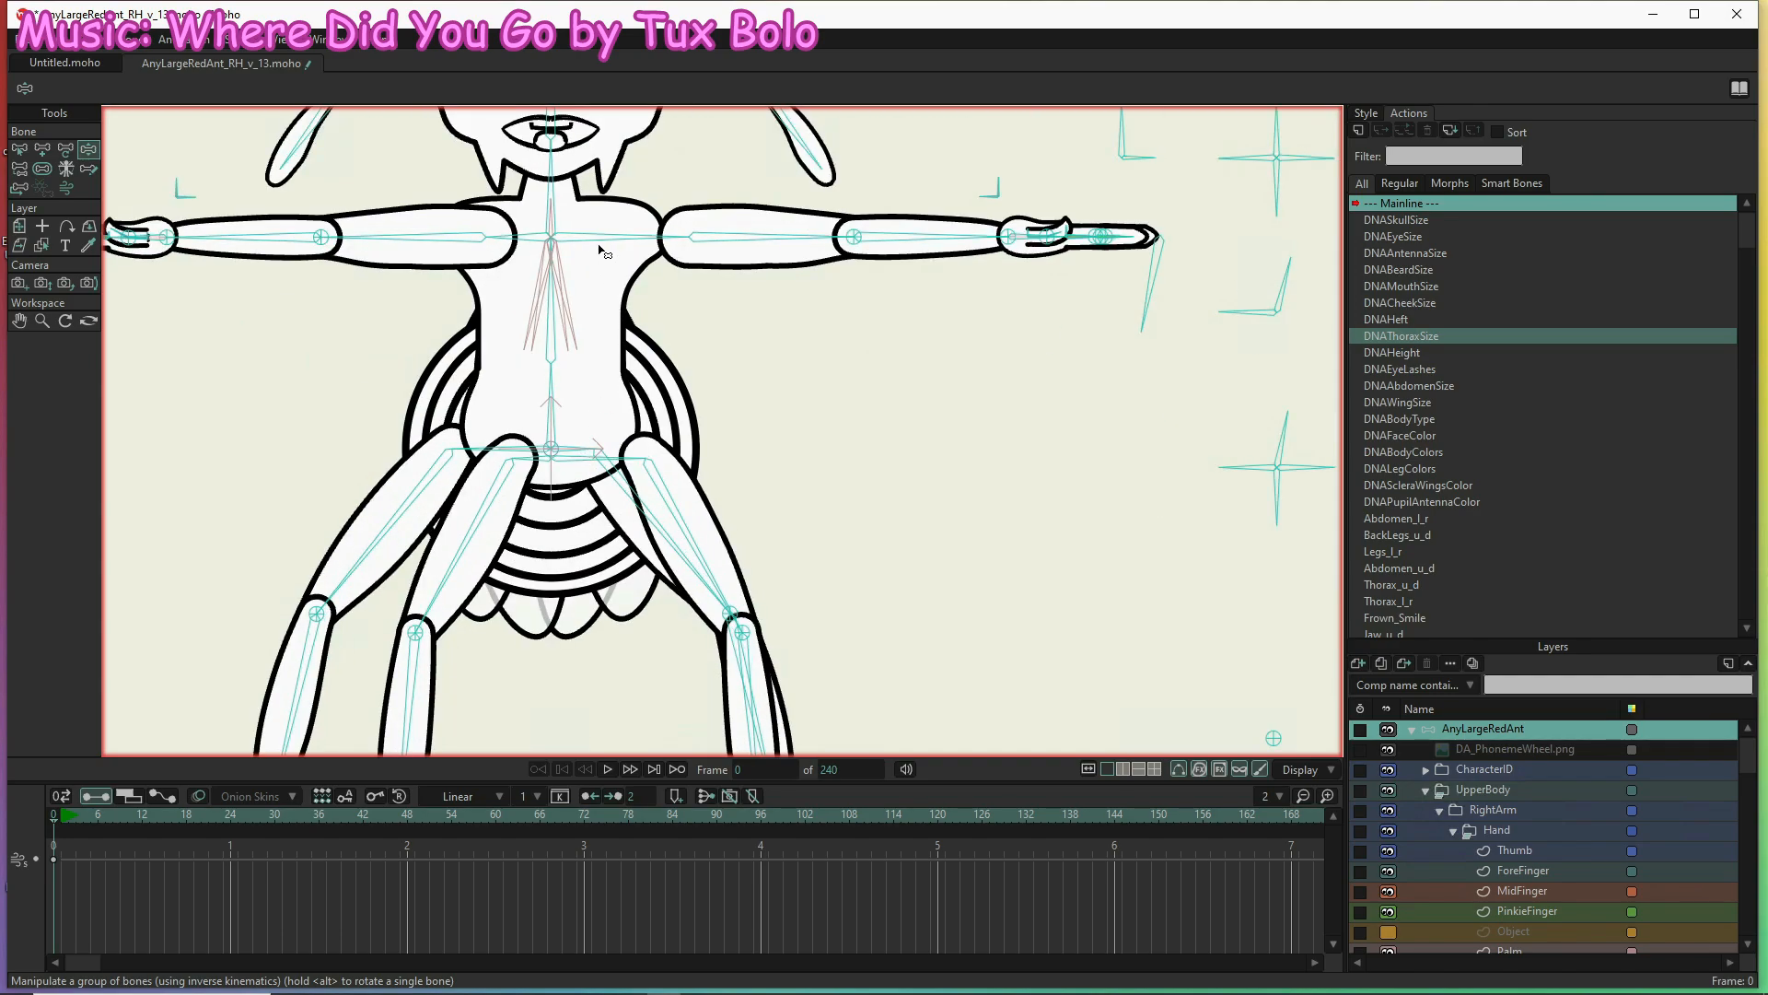
scroll(610, 254, down, 4)
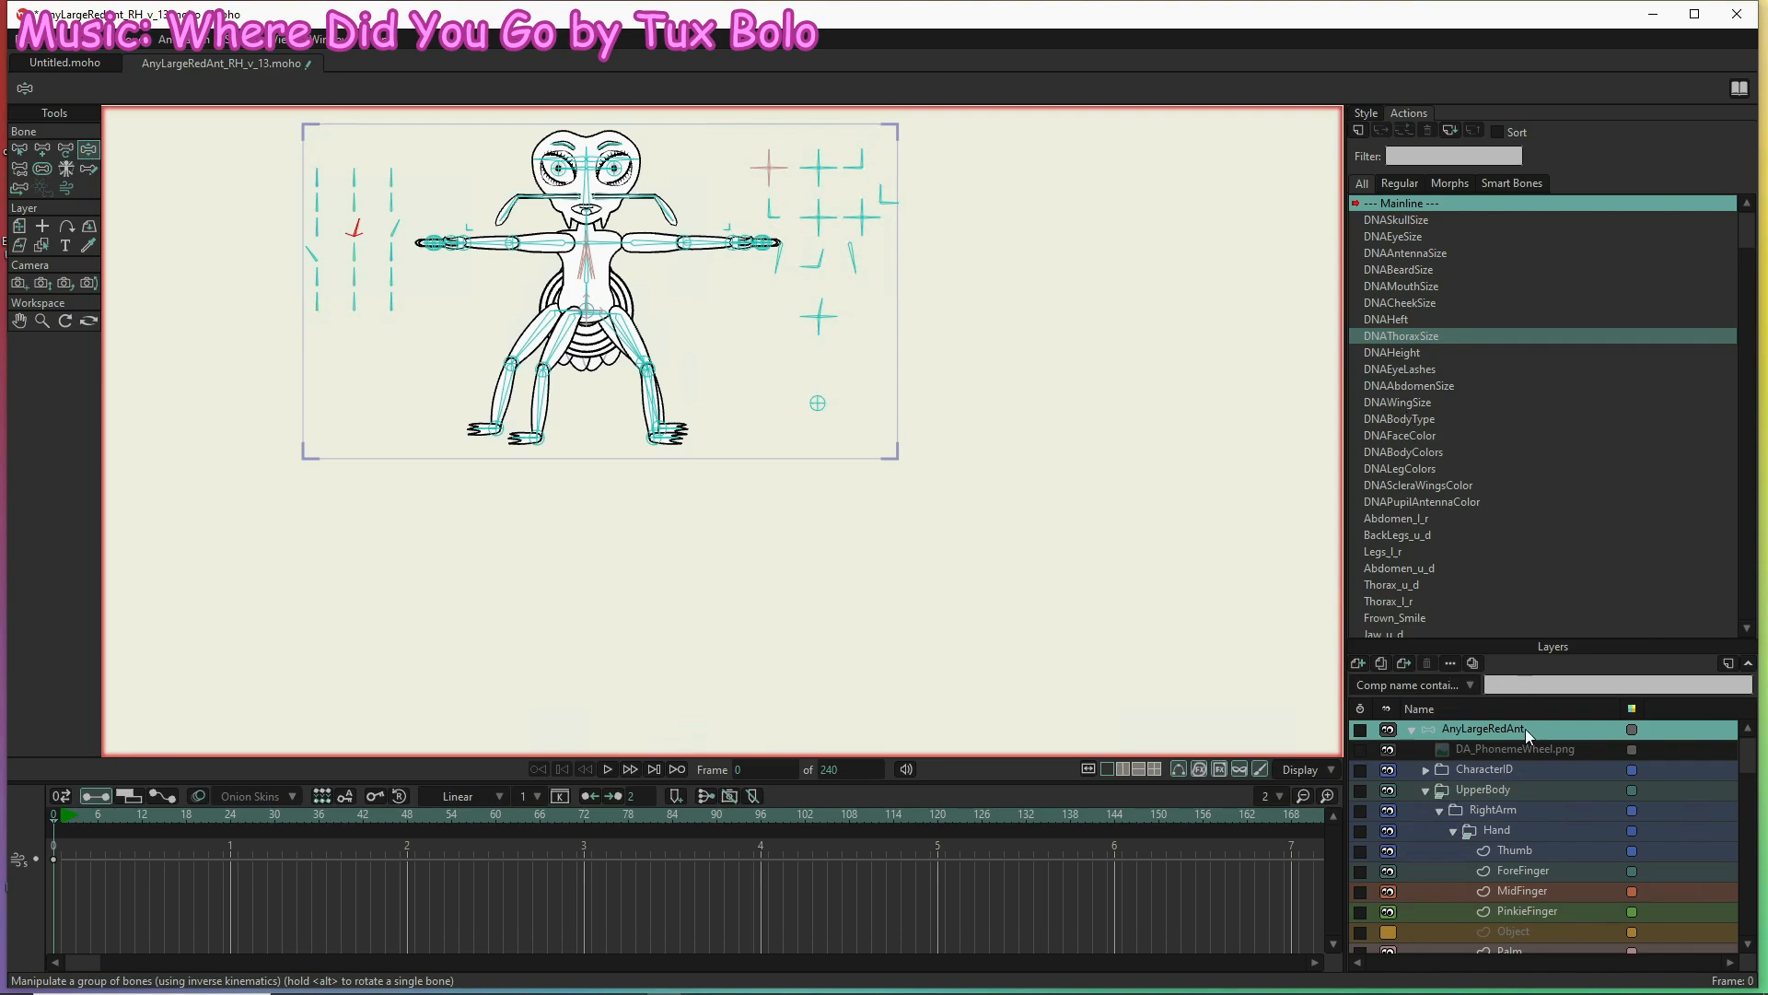
In the DNAHeight action at frame 1, select all upper-arm, forearm, thigh and shin bones and set their scale to 50%
click(1405, 356)
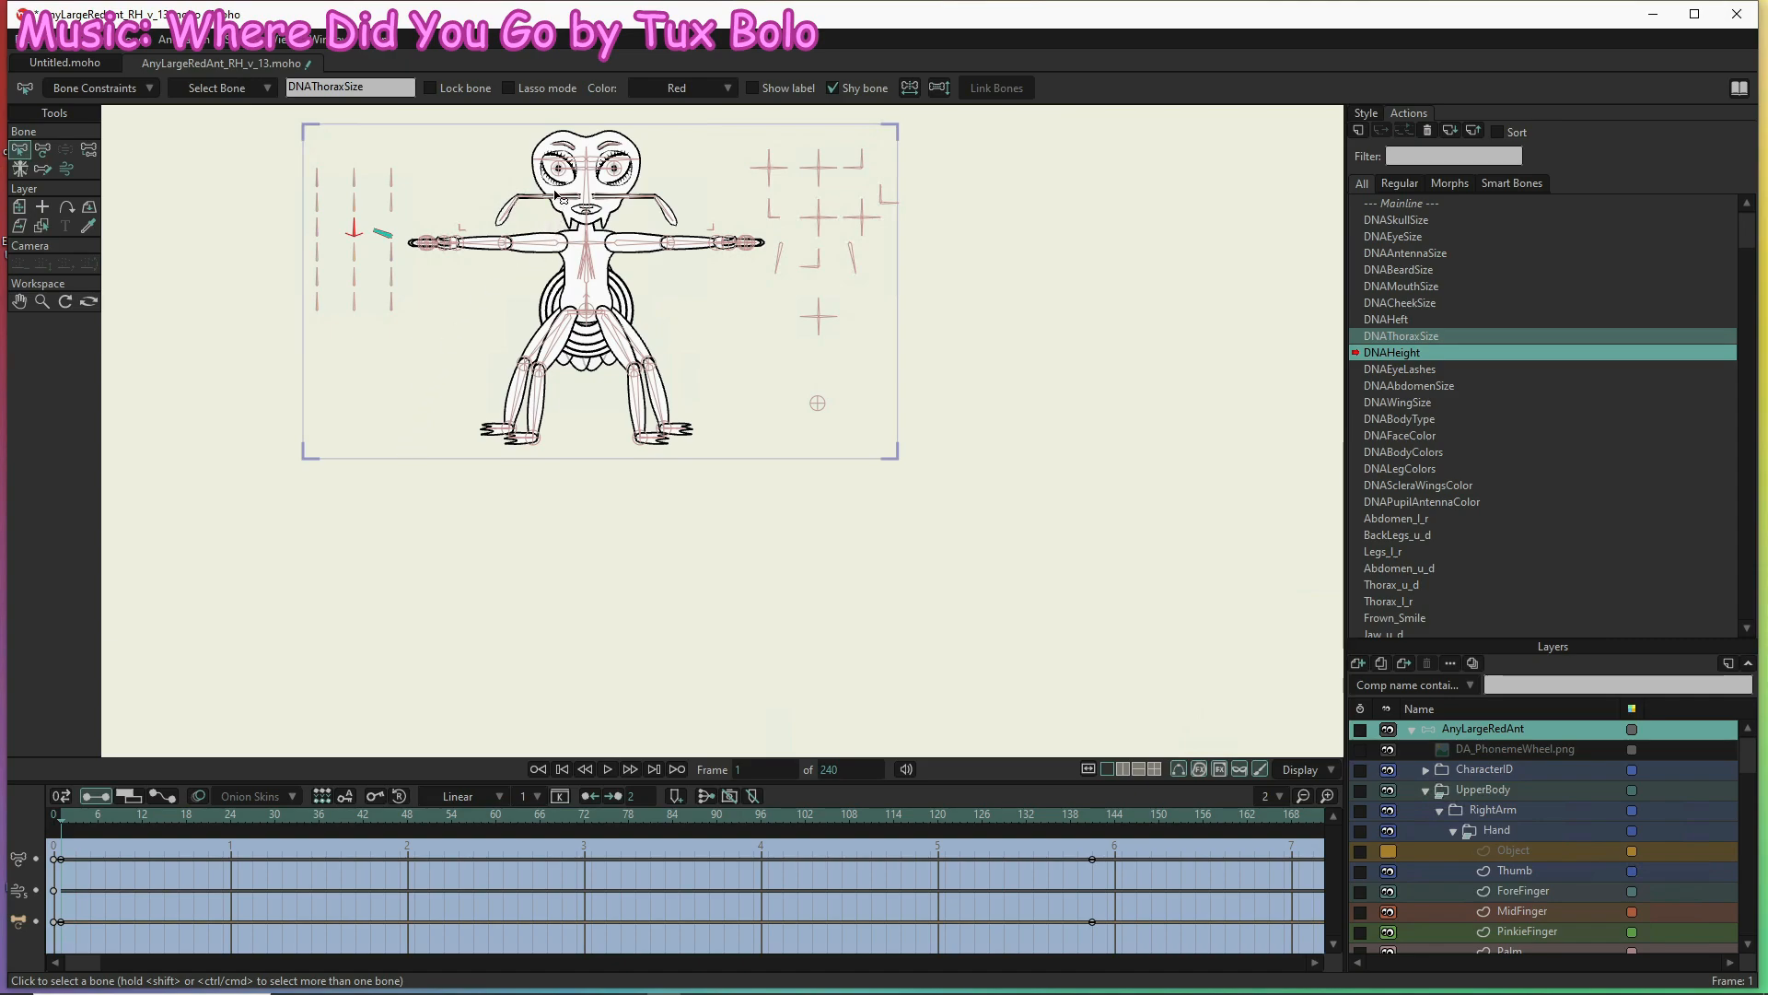
scroll(557, 196, up, 3)
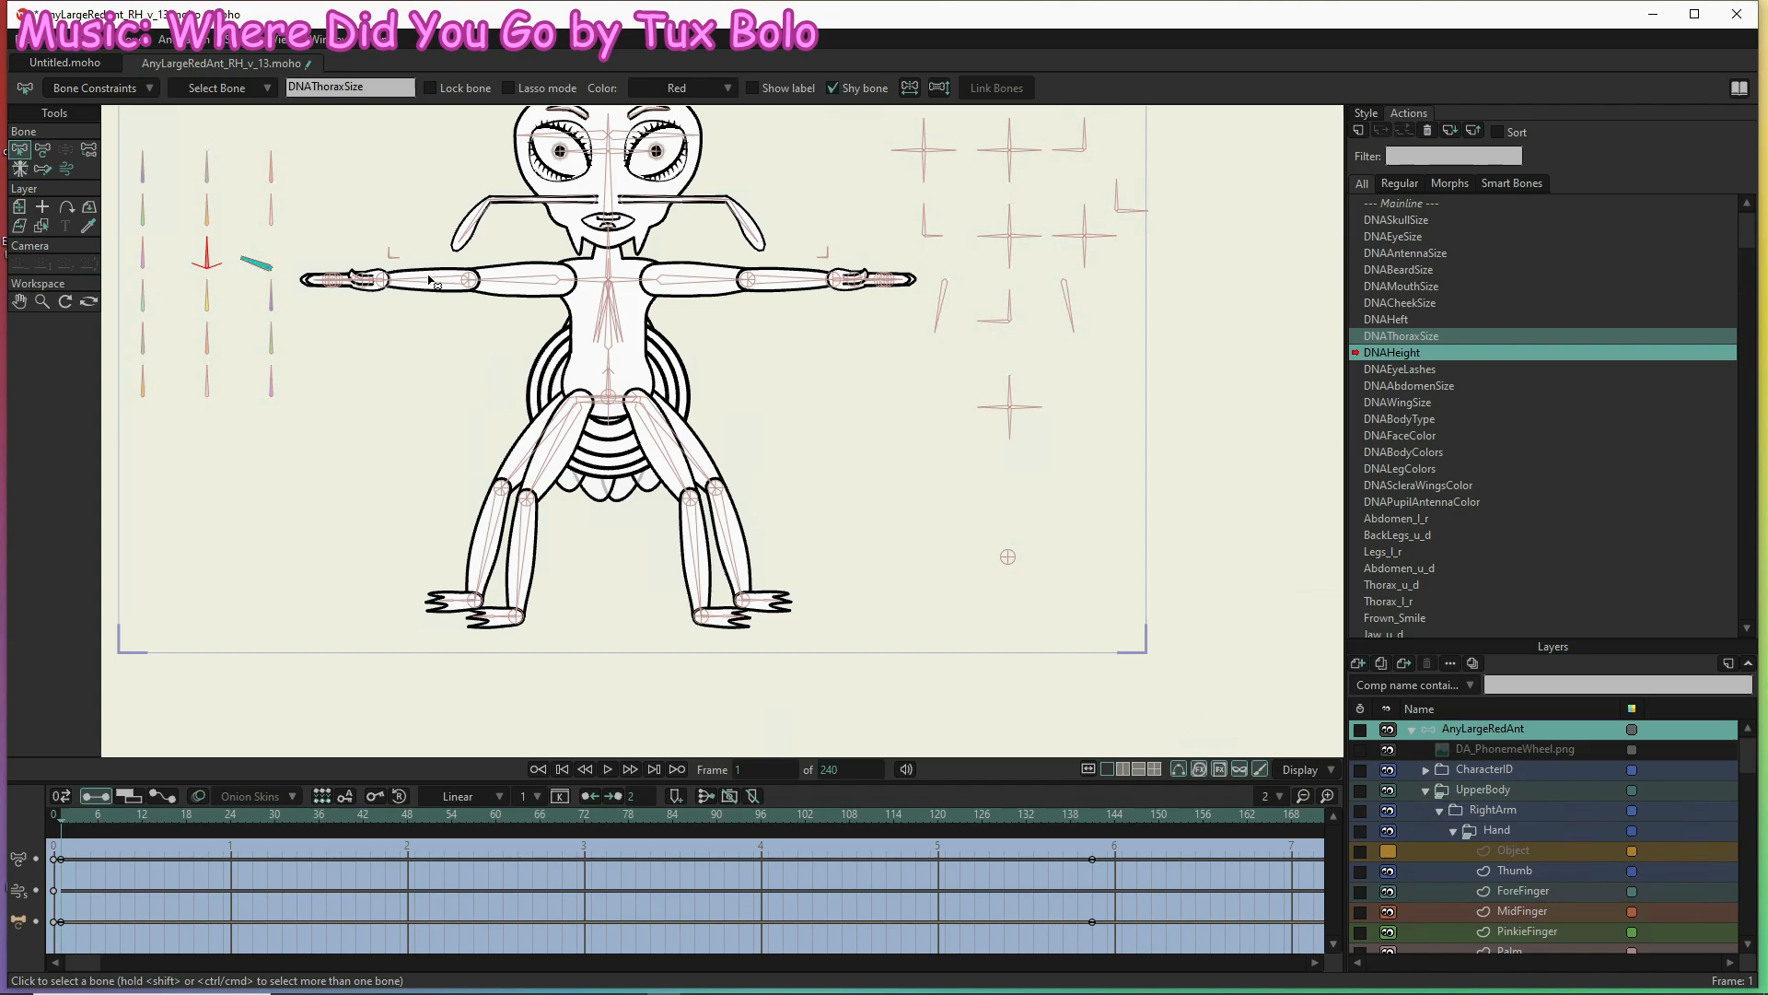
click(433, 282)
shift+click(518, 283)
shift+click(702, 283)
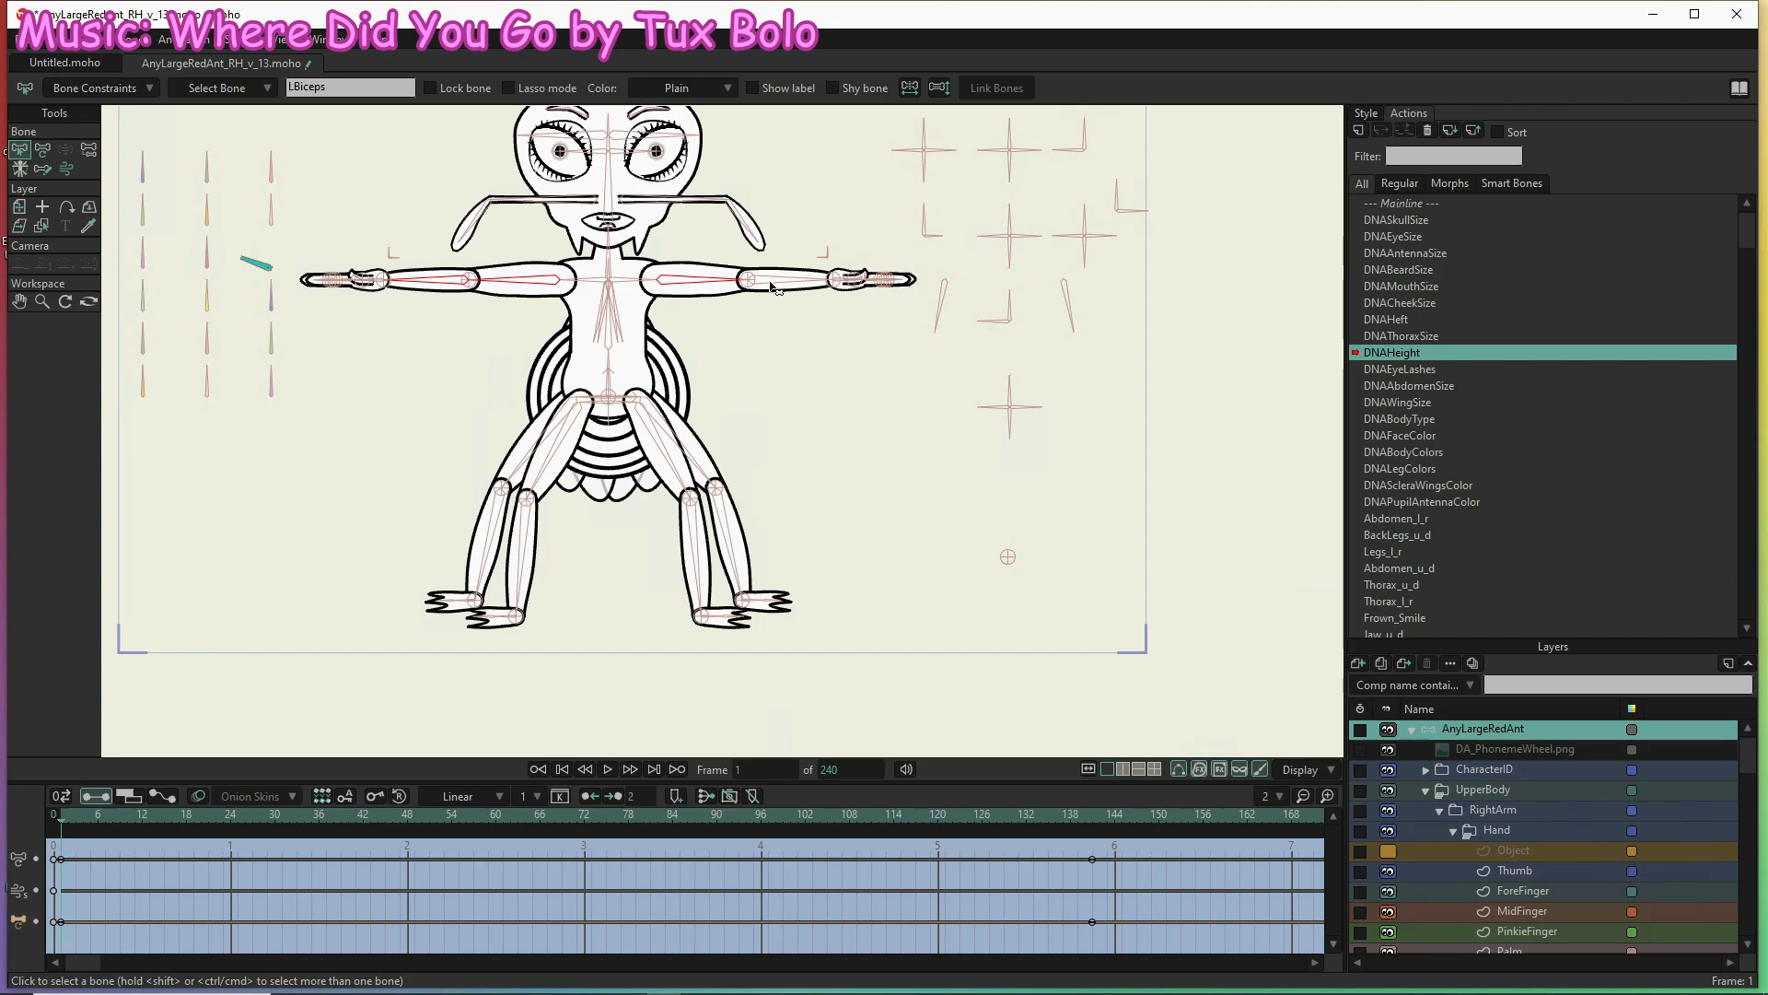
shift+click(730, 531)
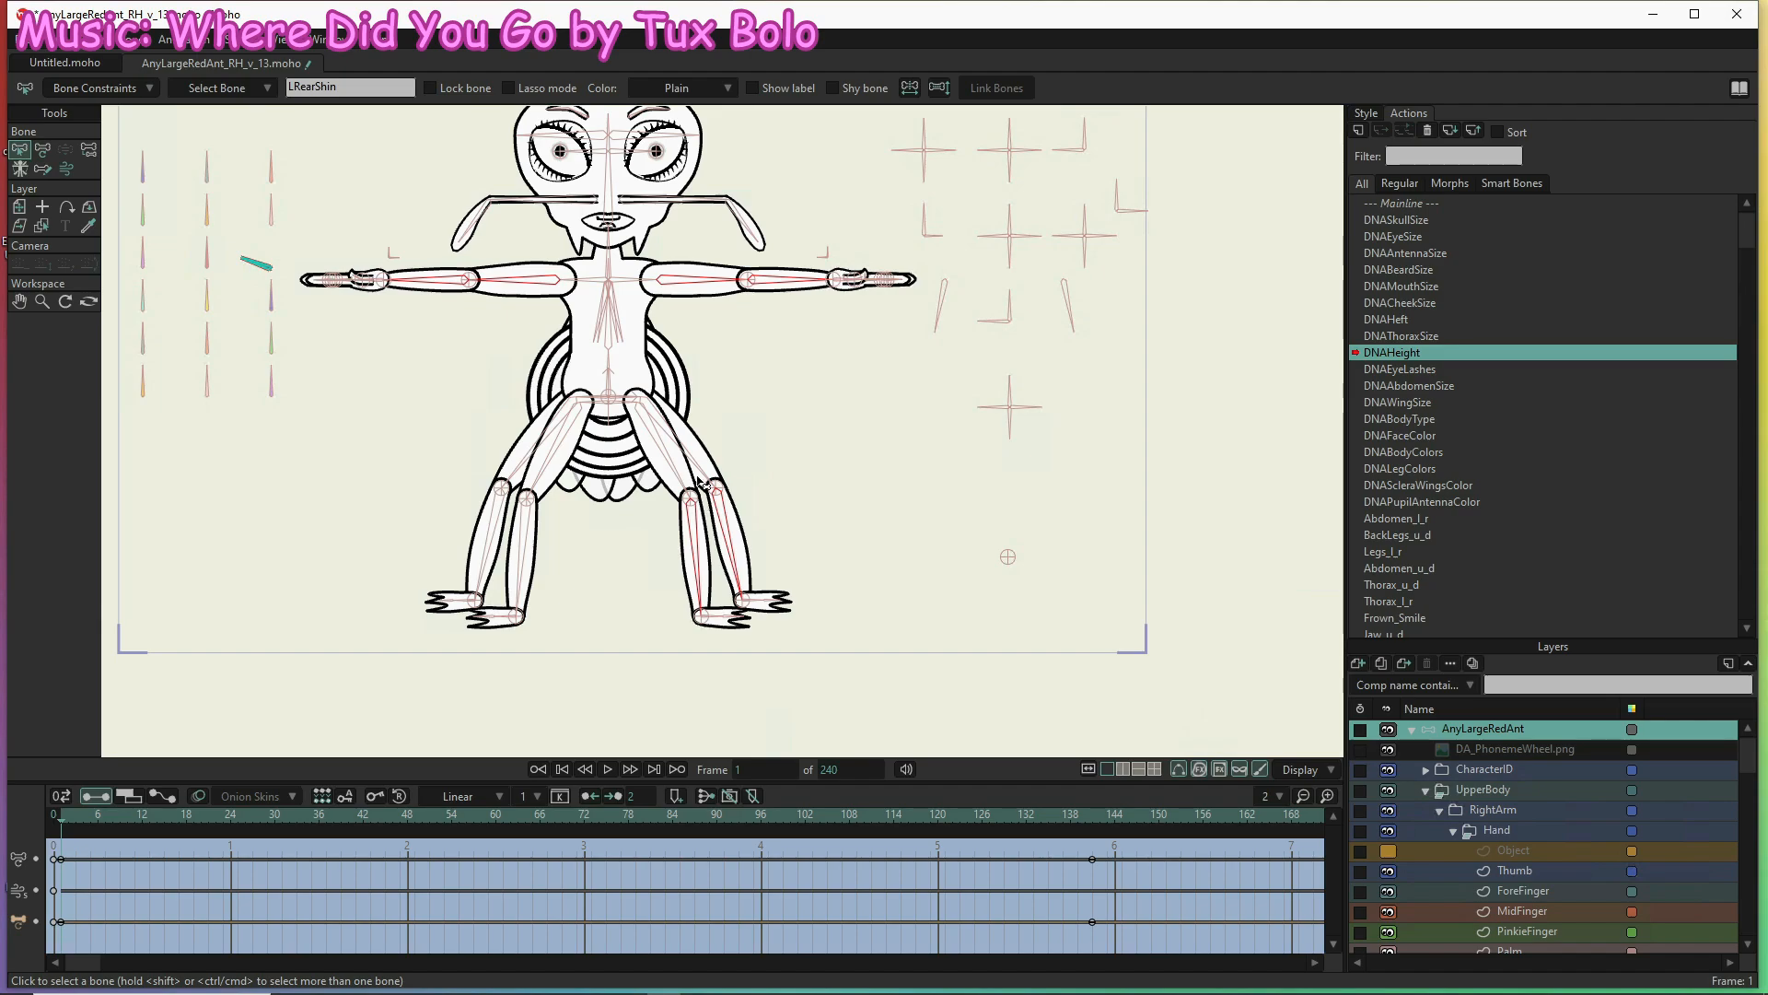
shift+click(673, 464)
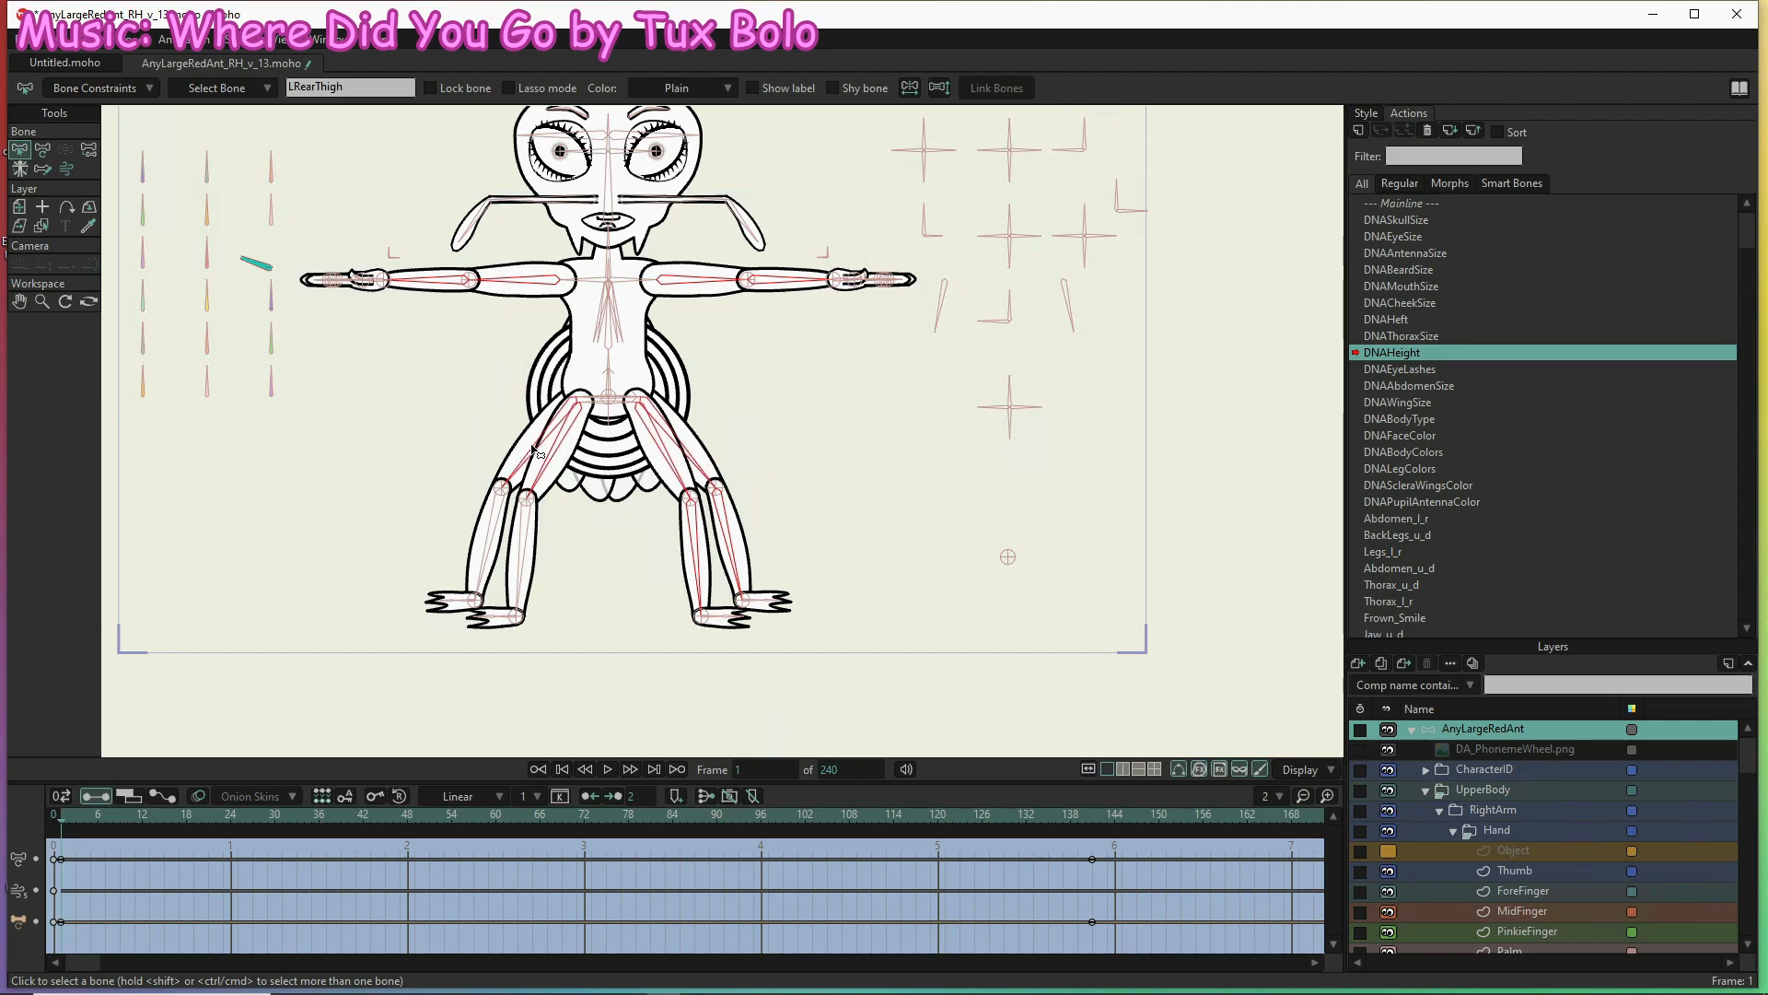
shift+click(495, 519)
shift+click(522, 534)
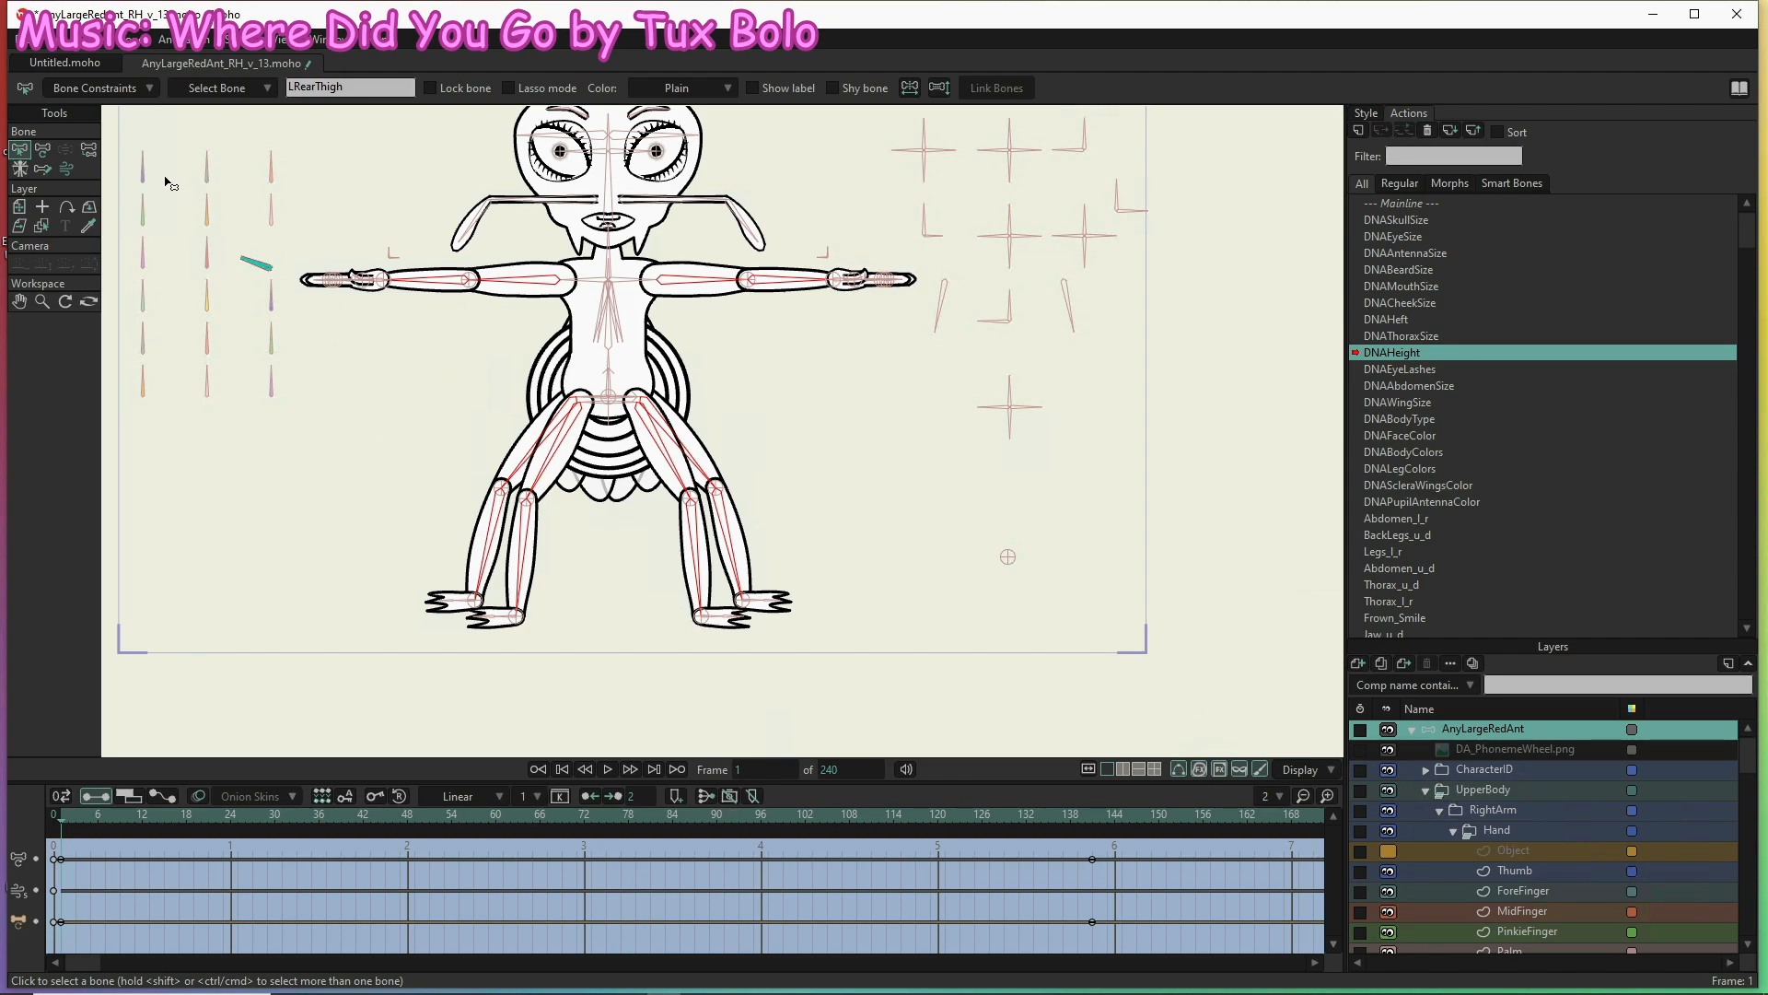
click(43, 150)
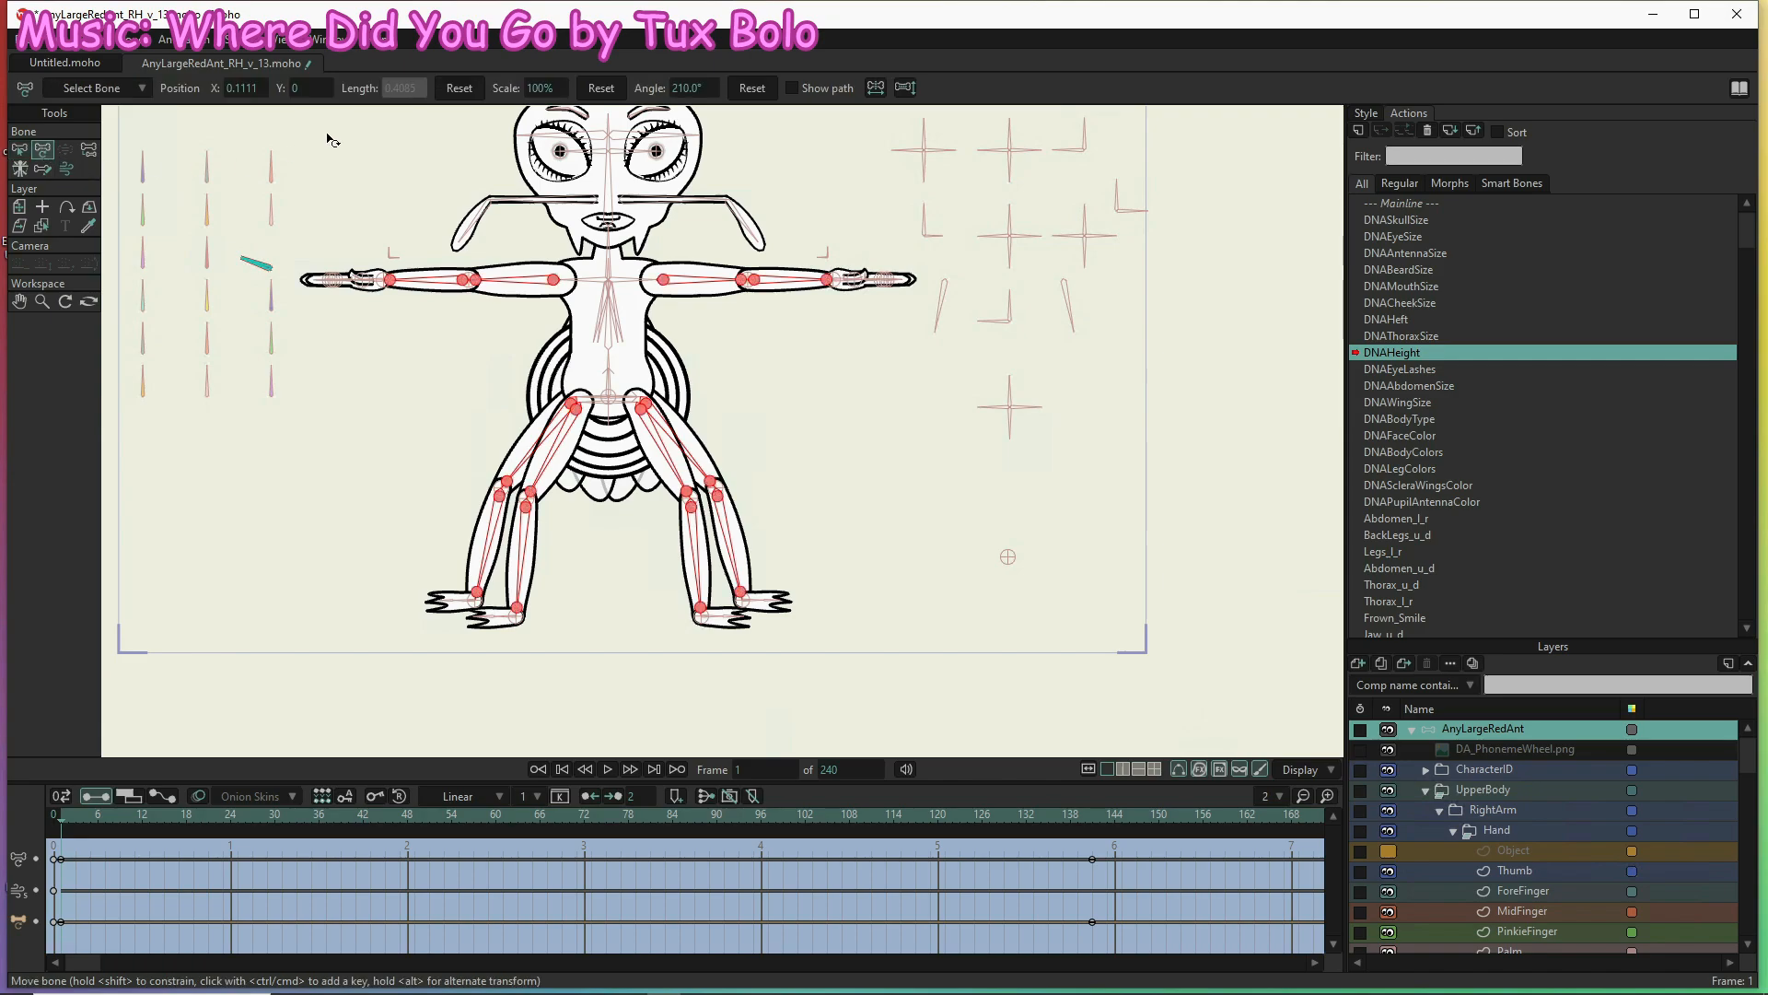
click(554, 88)
text(50)
key(Return)
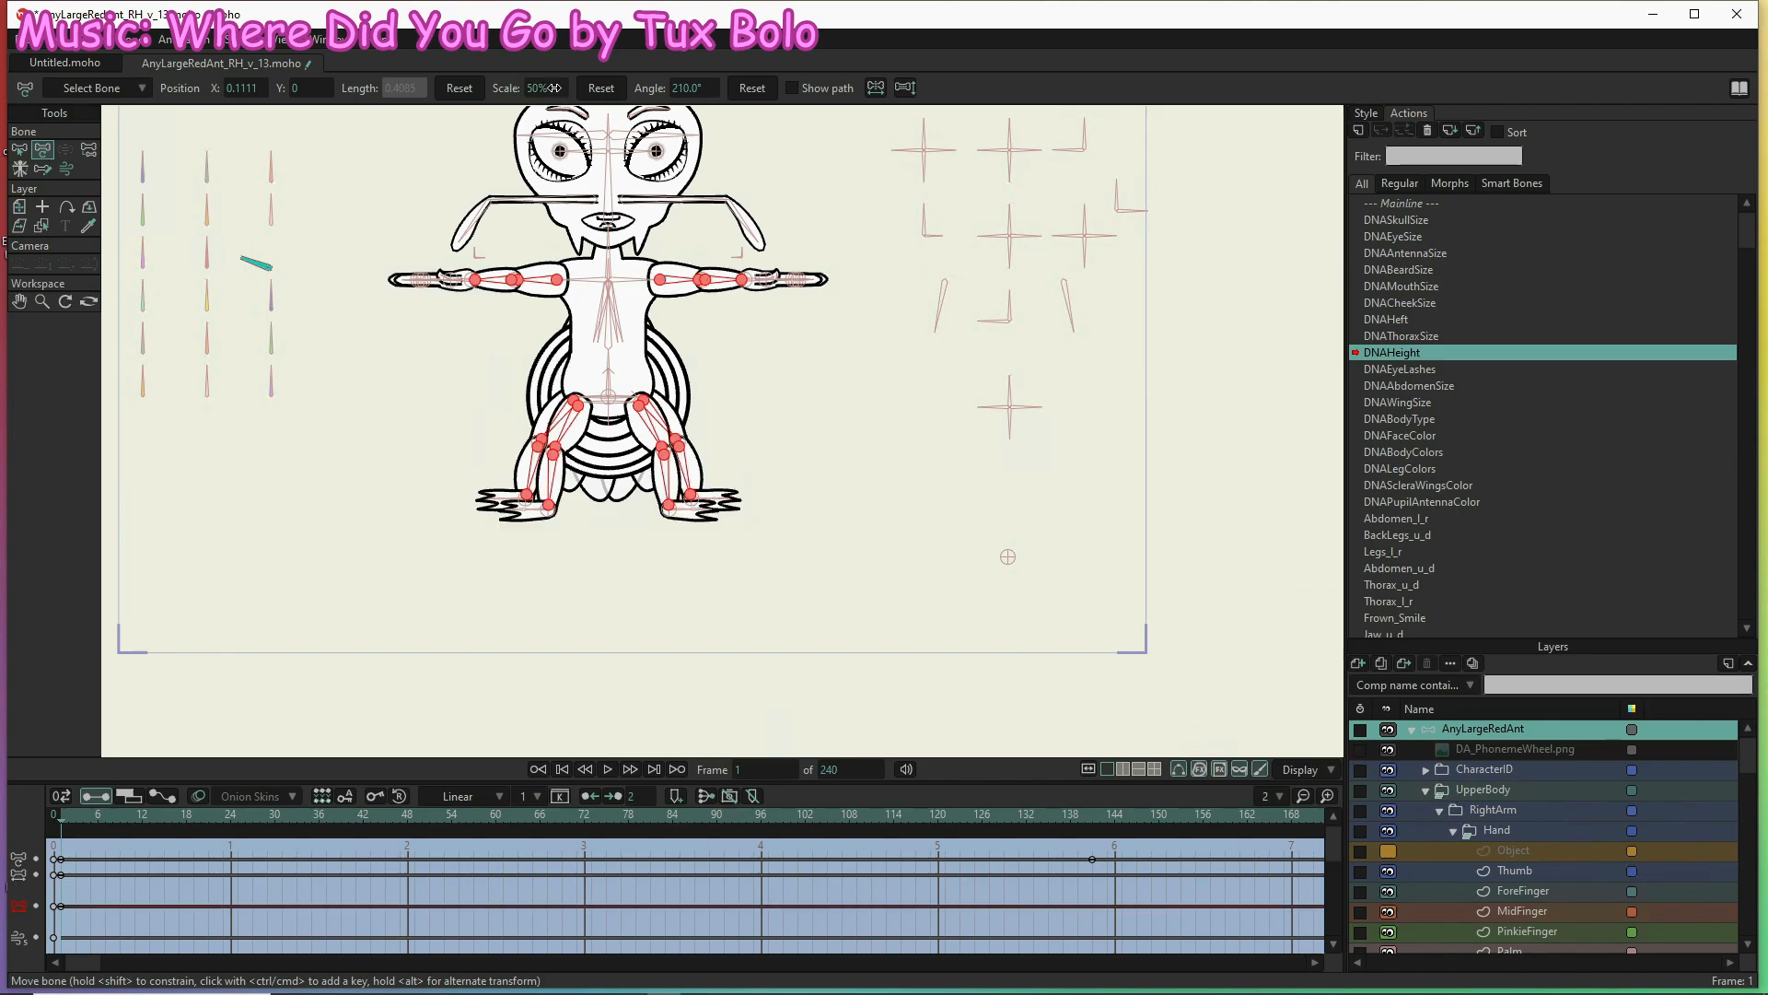
In the DNAHeight action, reset the selected limb bones' scale at frame 71 and set it to 150% at frame 141
click(578, 815)
click(602, 87)
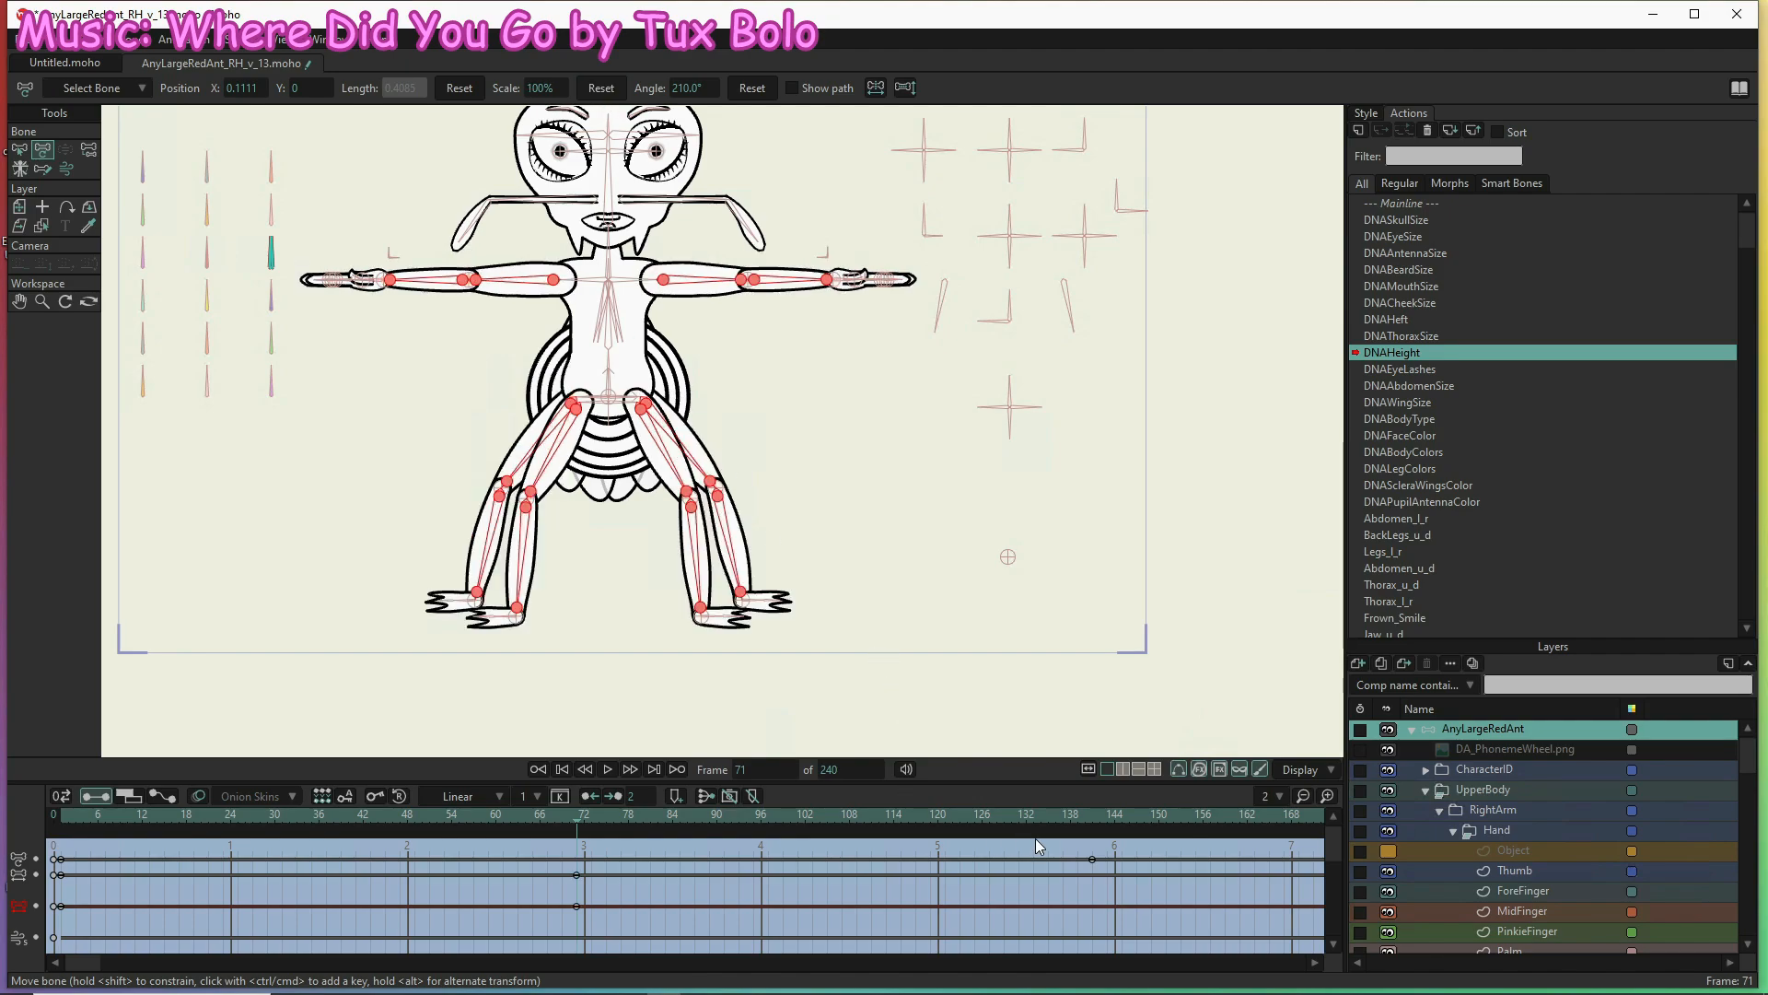
click(1097, 820)
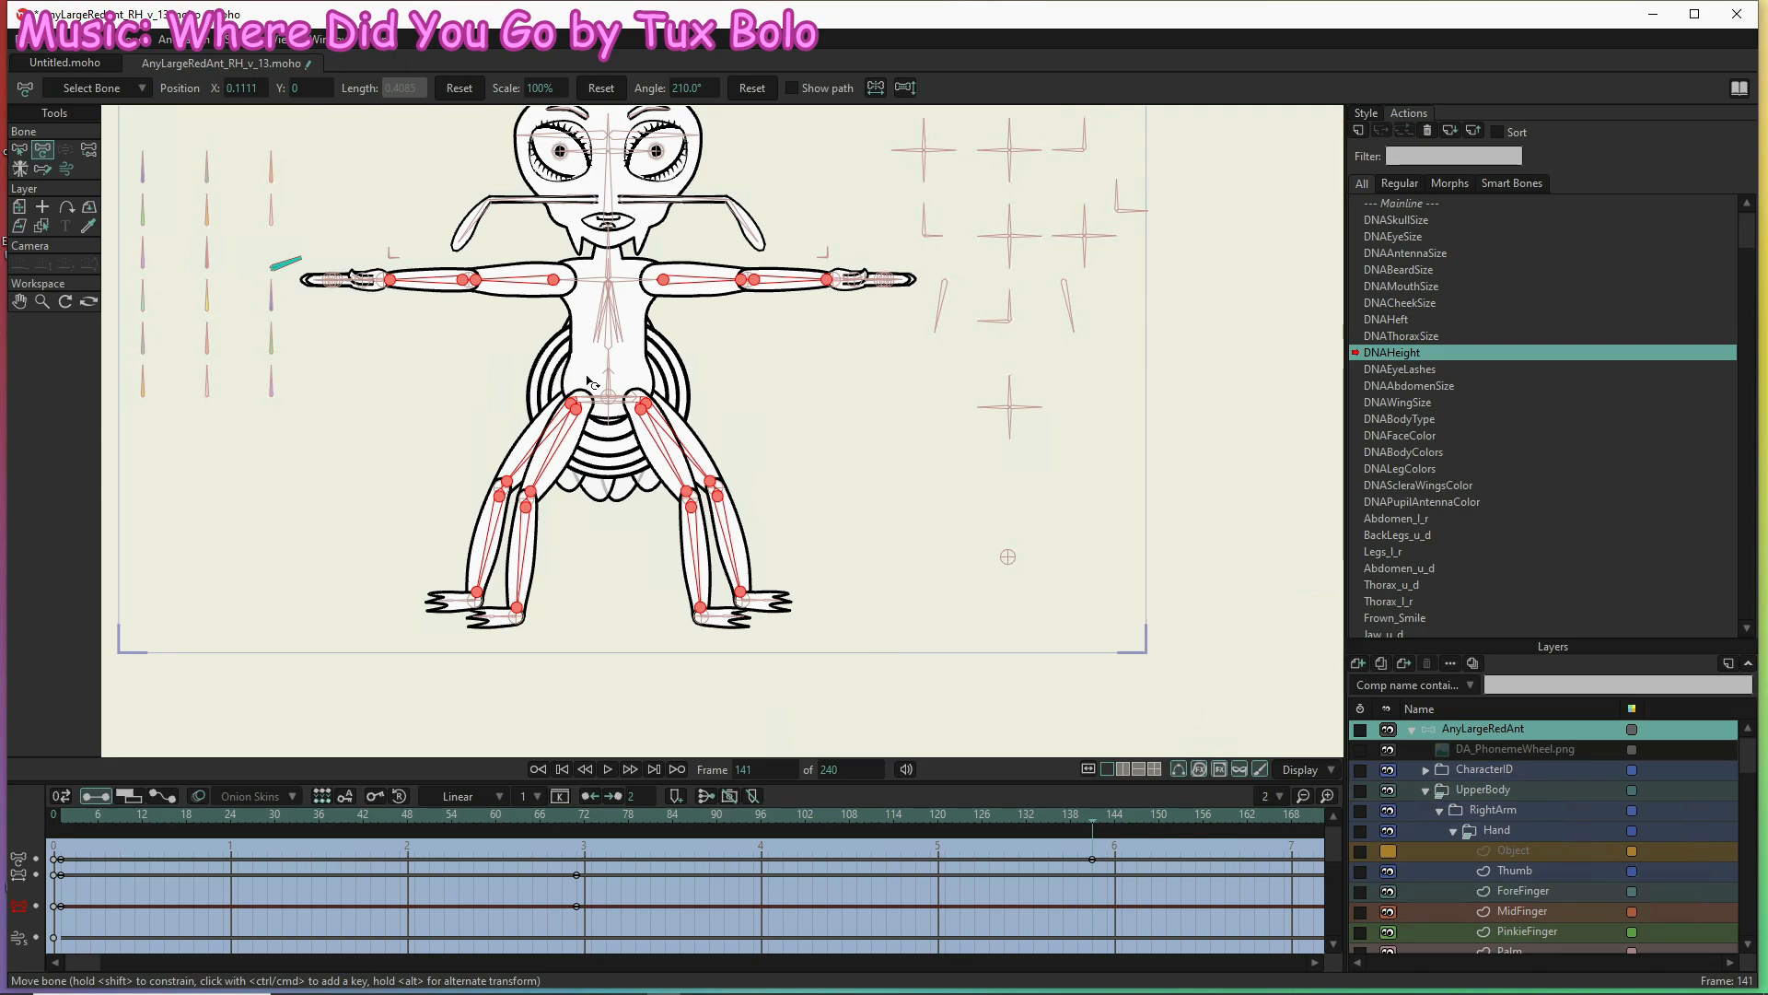
click(540, 89)
text(150)
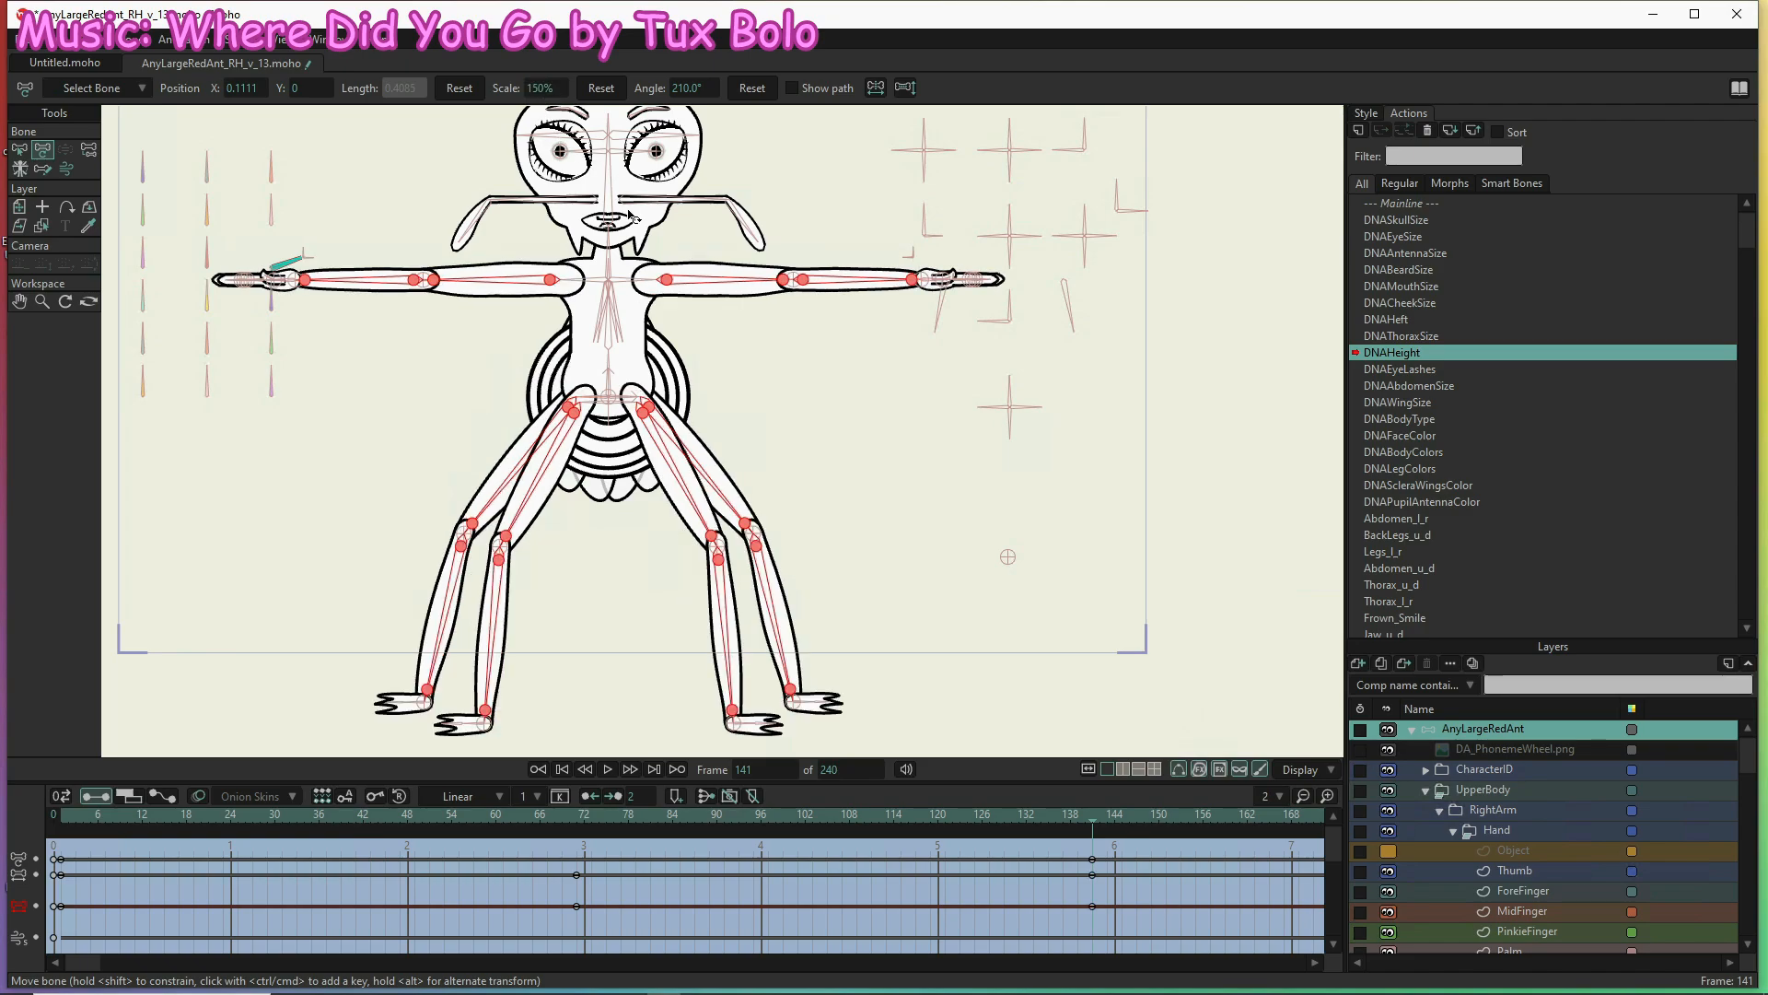
key(Return)
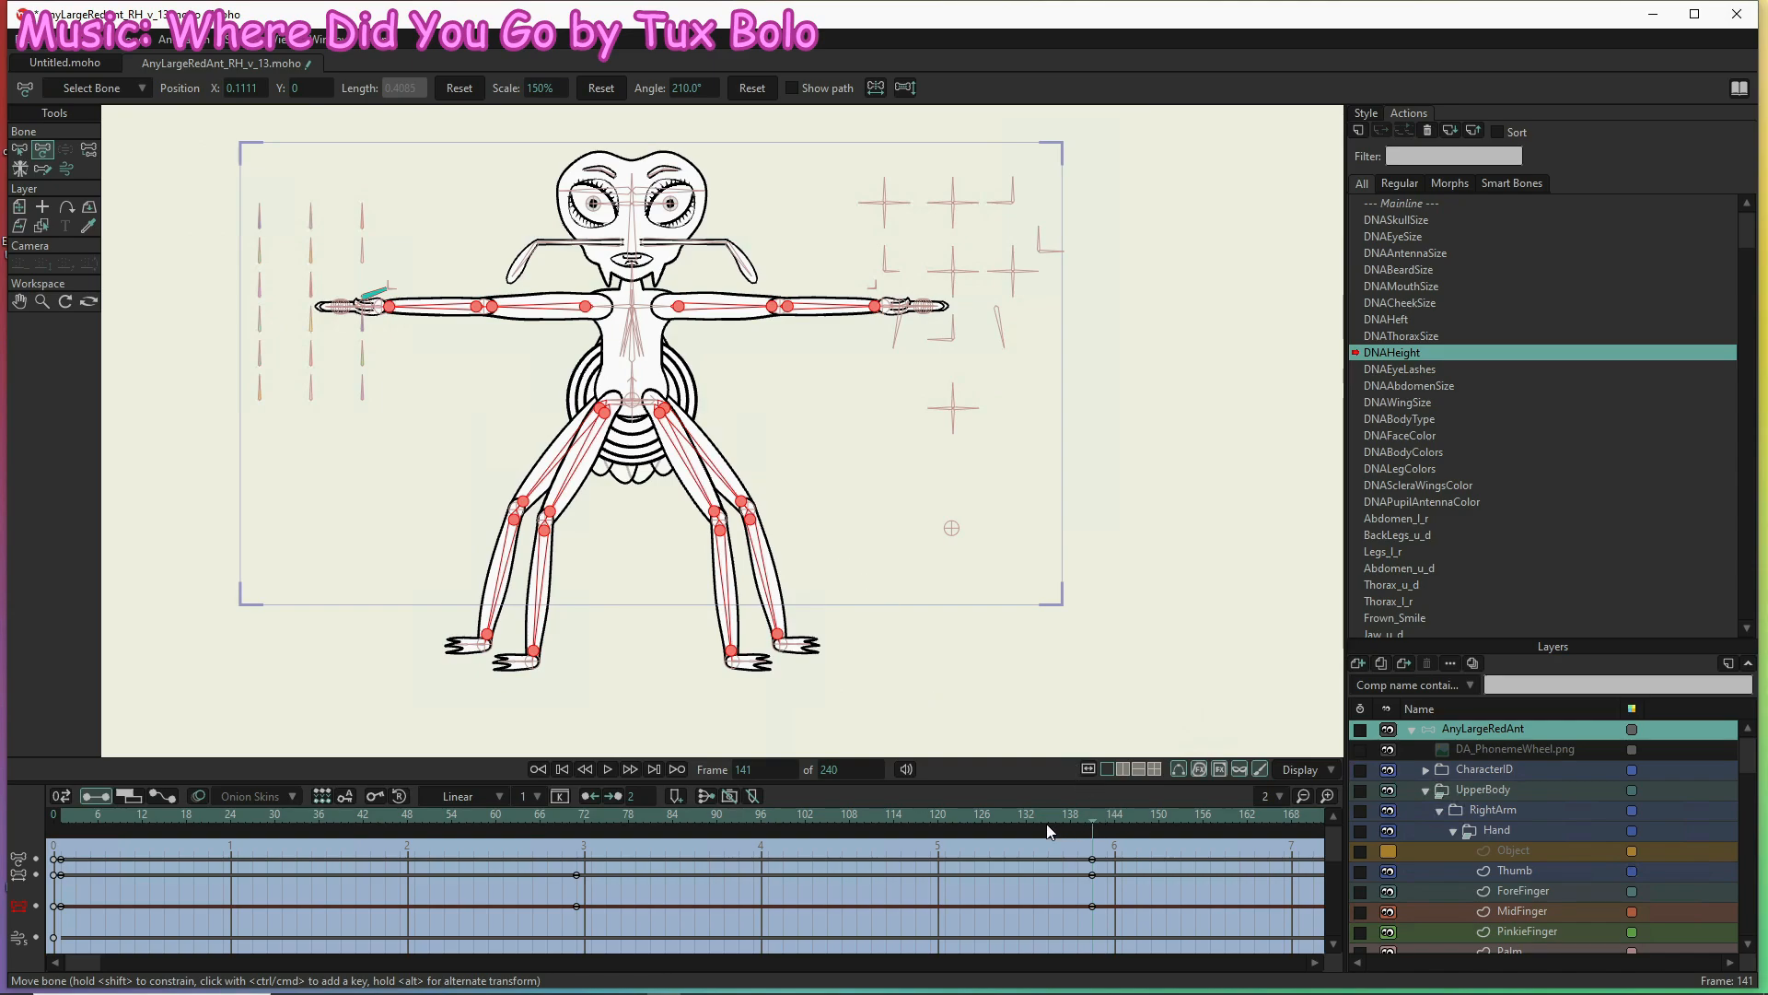
Scrub the DNAHeight action back to frame 1 to review the limb scaling, and activate the DNAEyeLashes action
click(895, 831)
drag(645, 830, 62, 813)
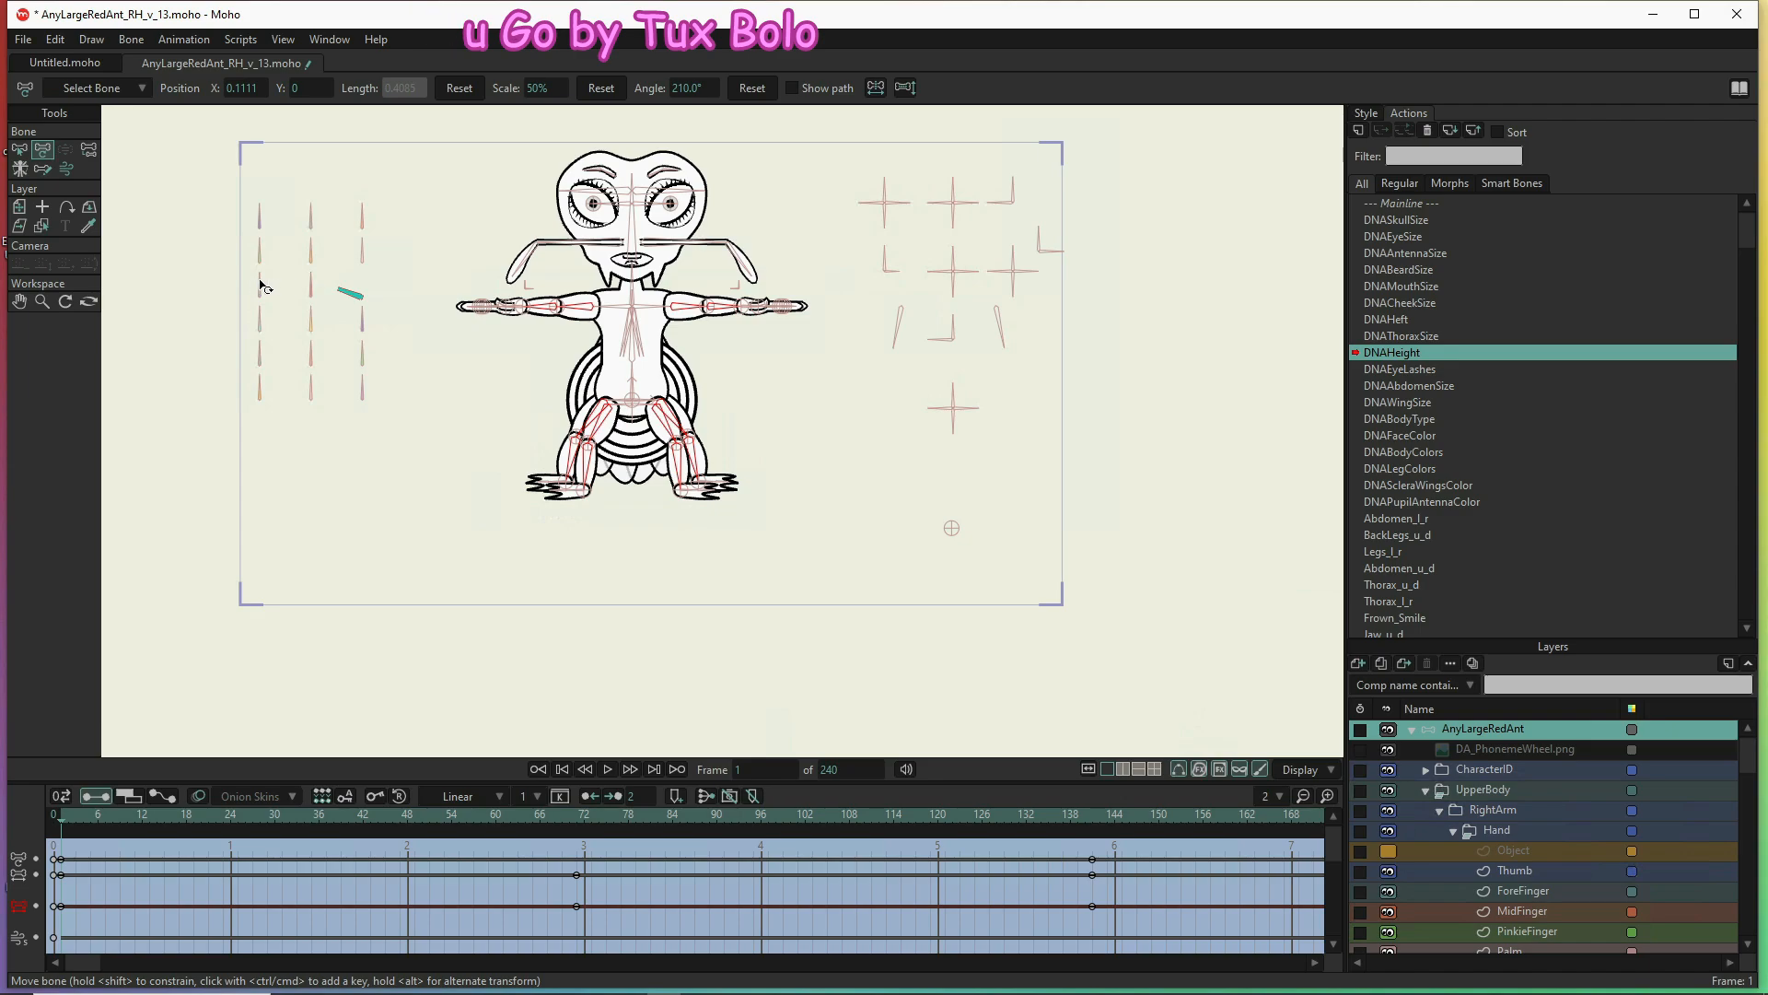
click(529, 442)
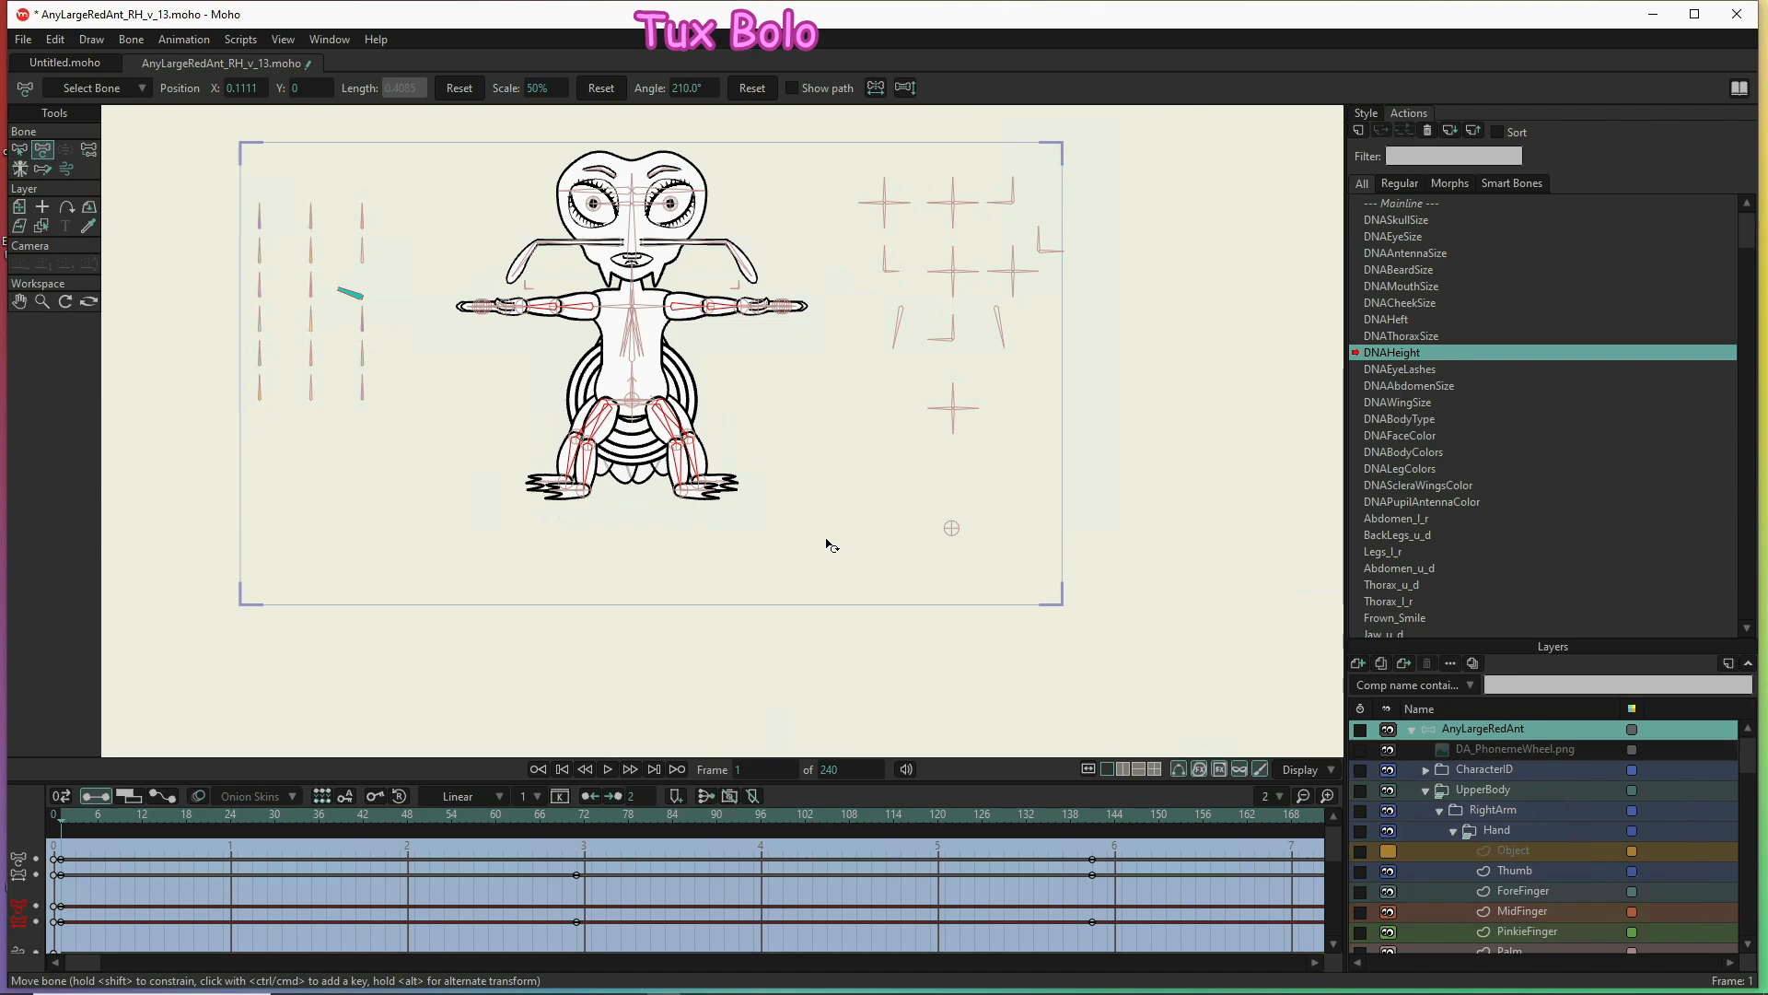
double_click(1416, 369)
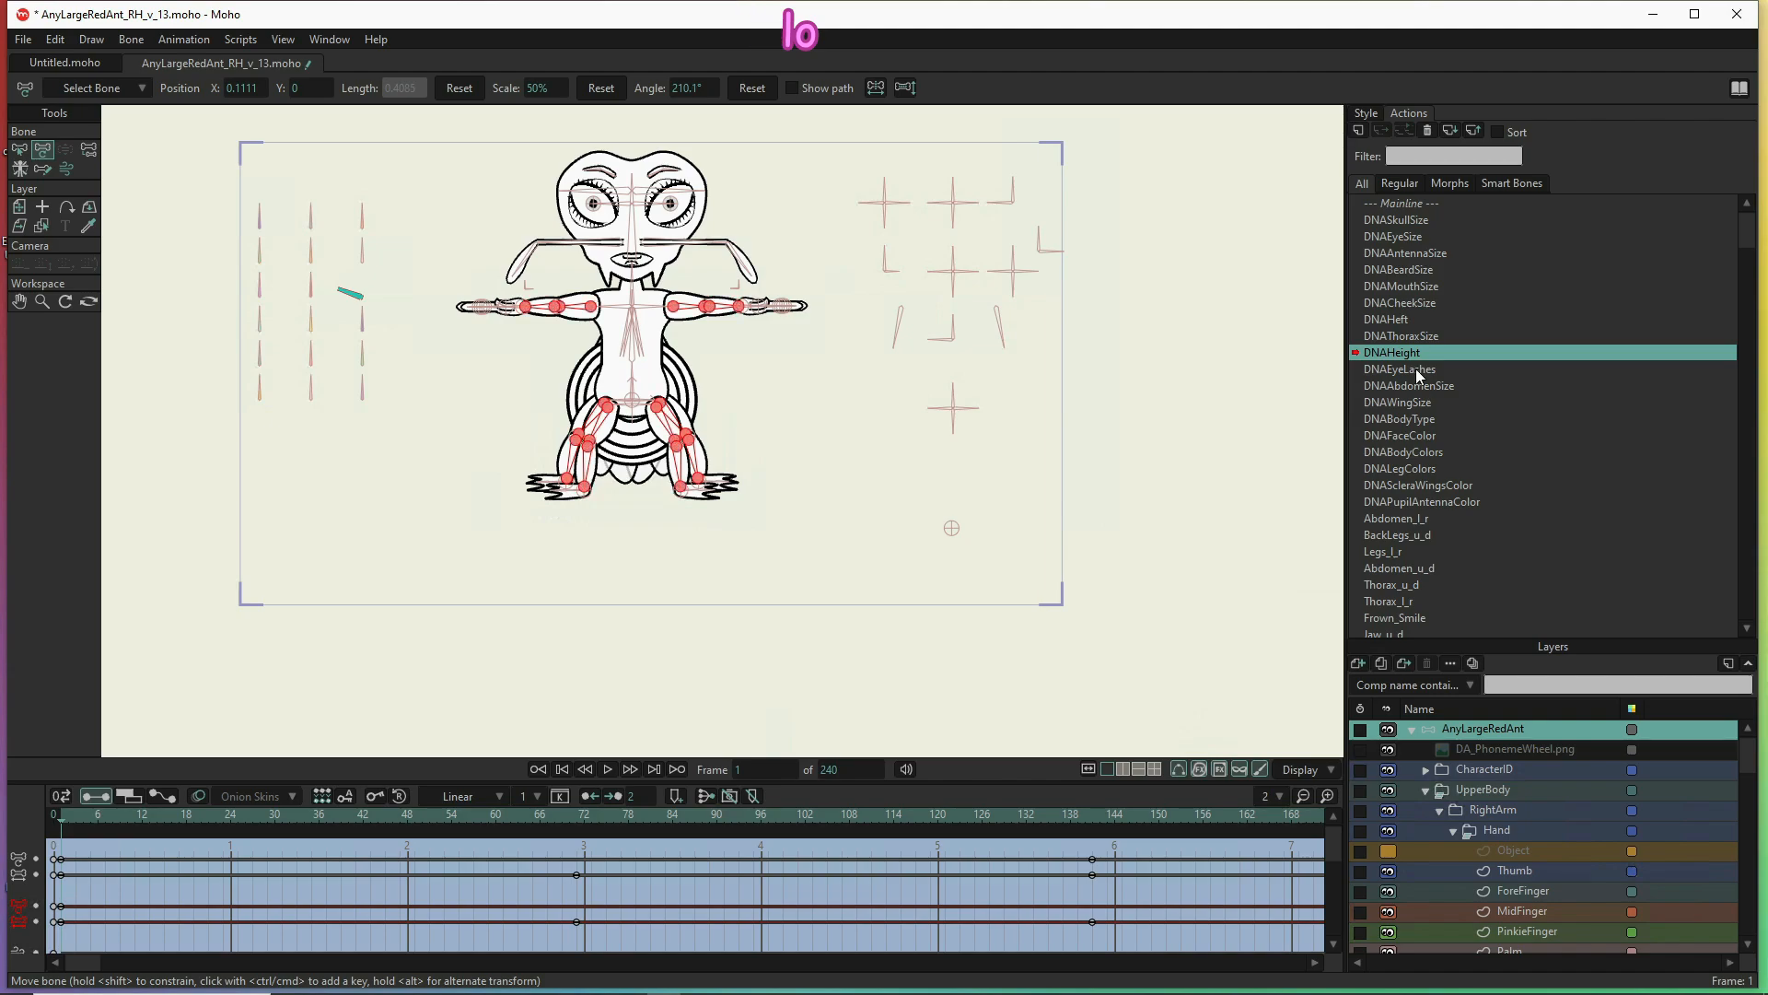
click(1416, 369)
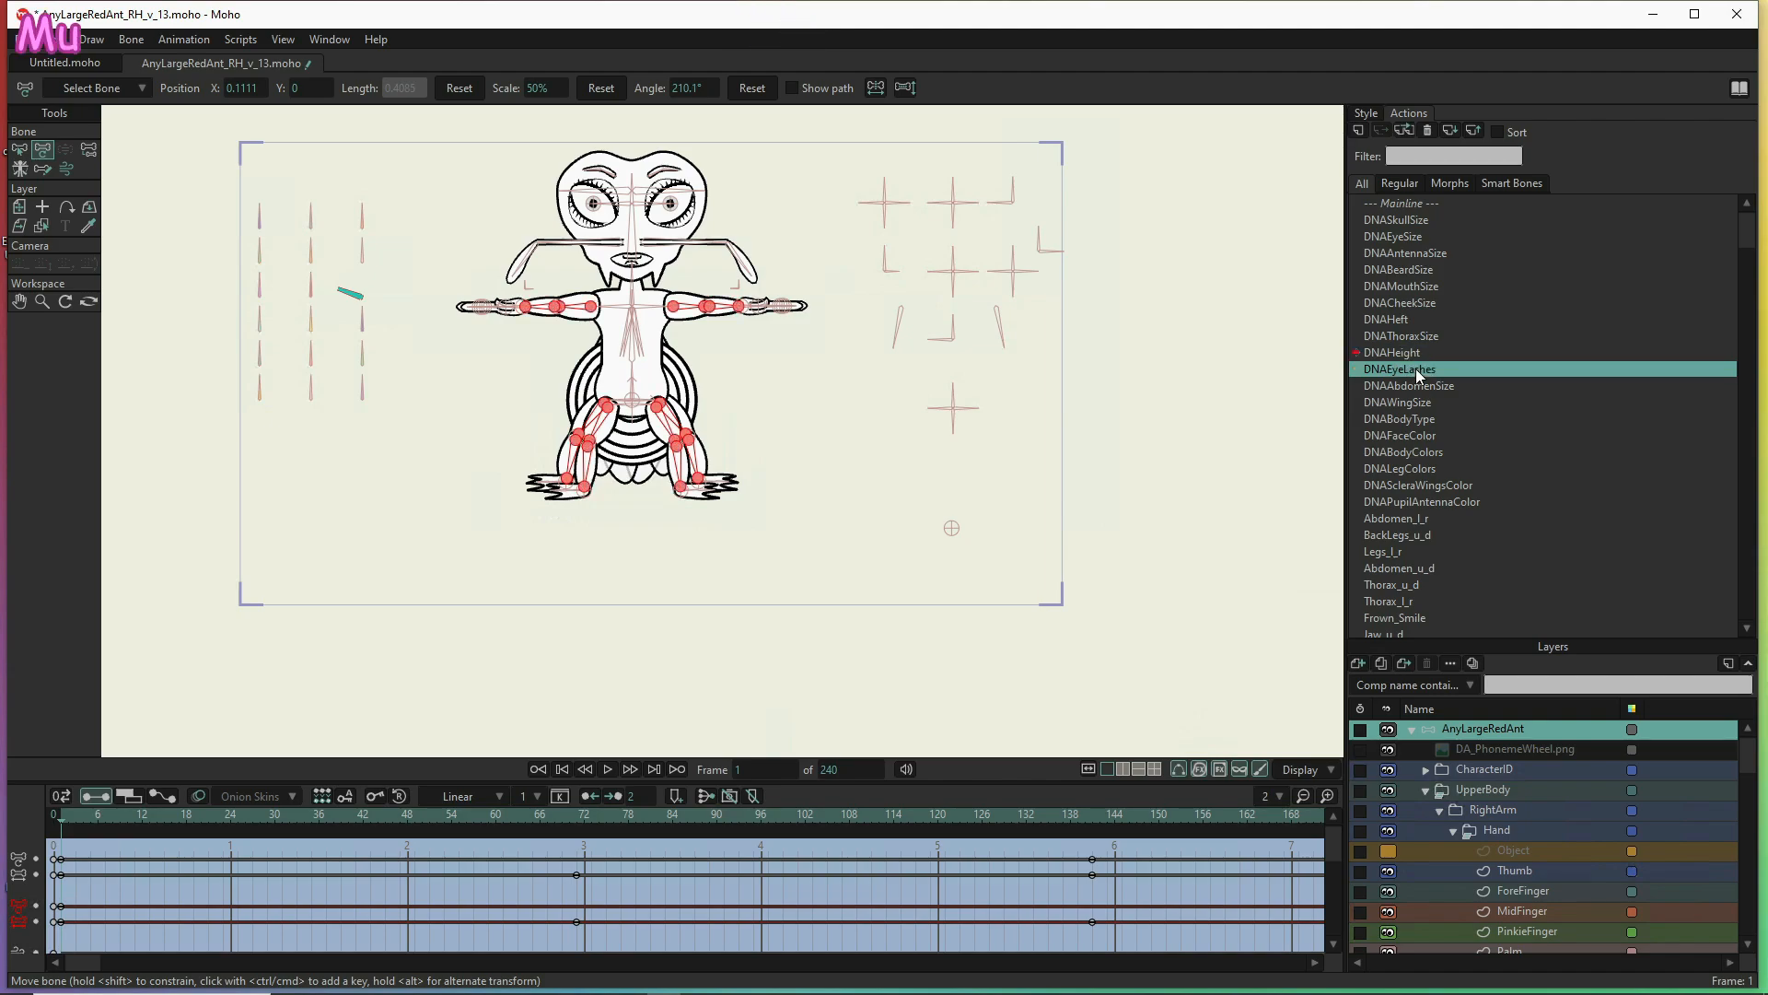
double_click(1416, 368)
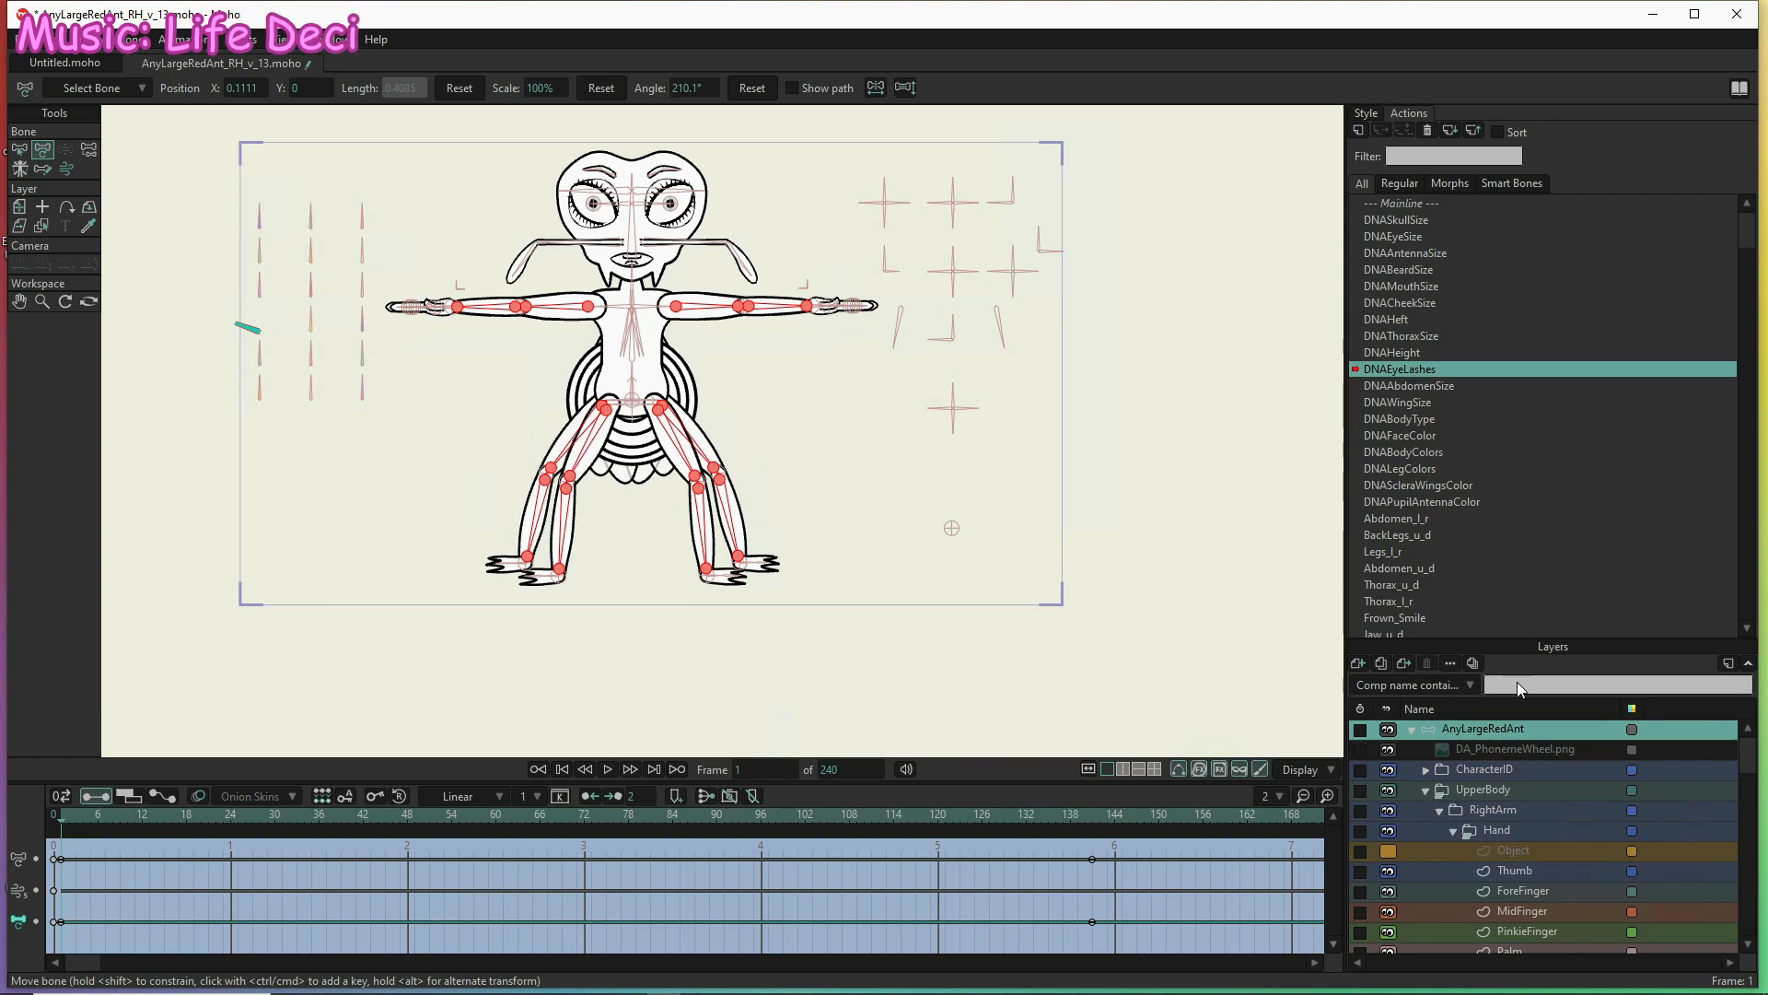
Expand the LEFTEYE and RIGHTEYE groups and select the UpperEyeLash layer of the left eye
scroll(1504, 804, down, 2)
scroll(1510, 810, down, 2)
scroll(1510, 810, down, 1)
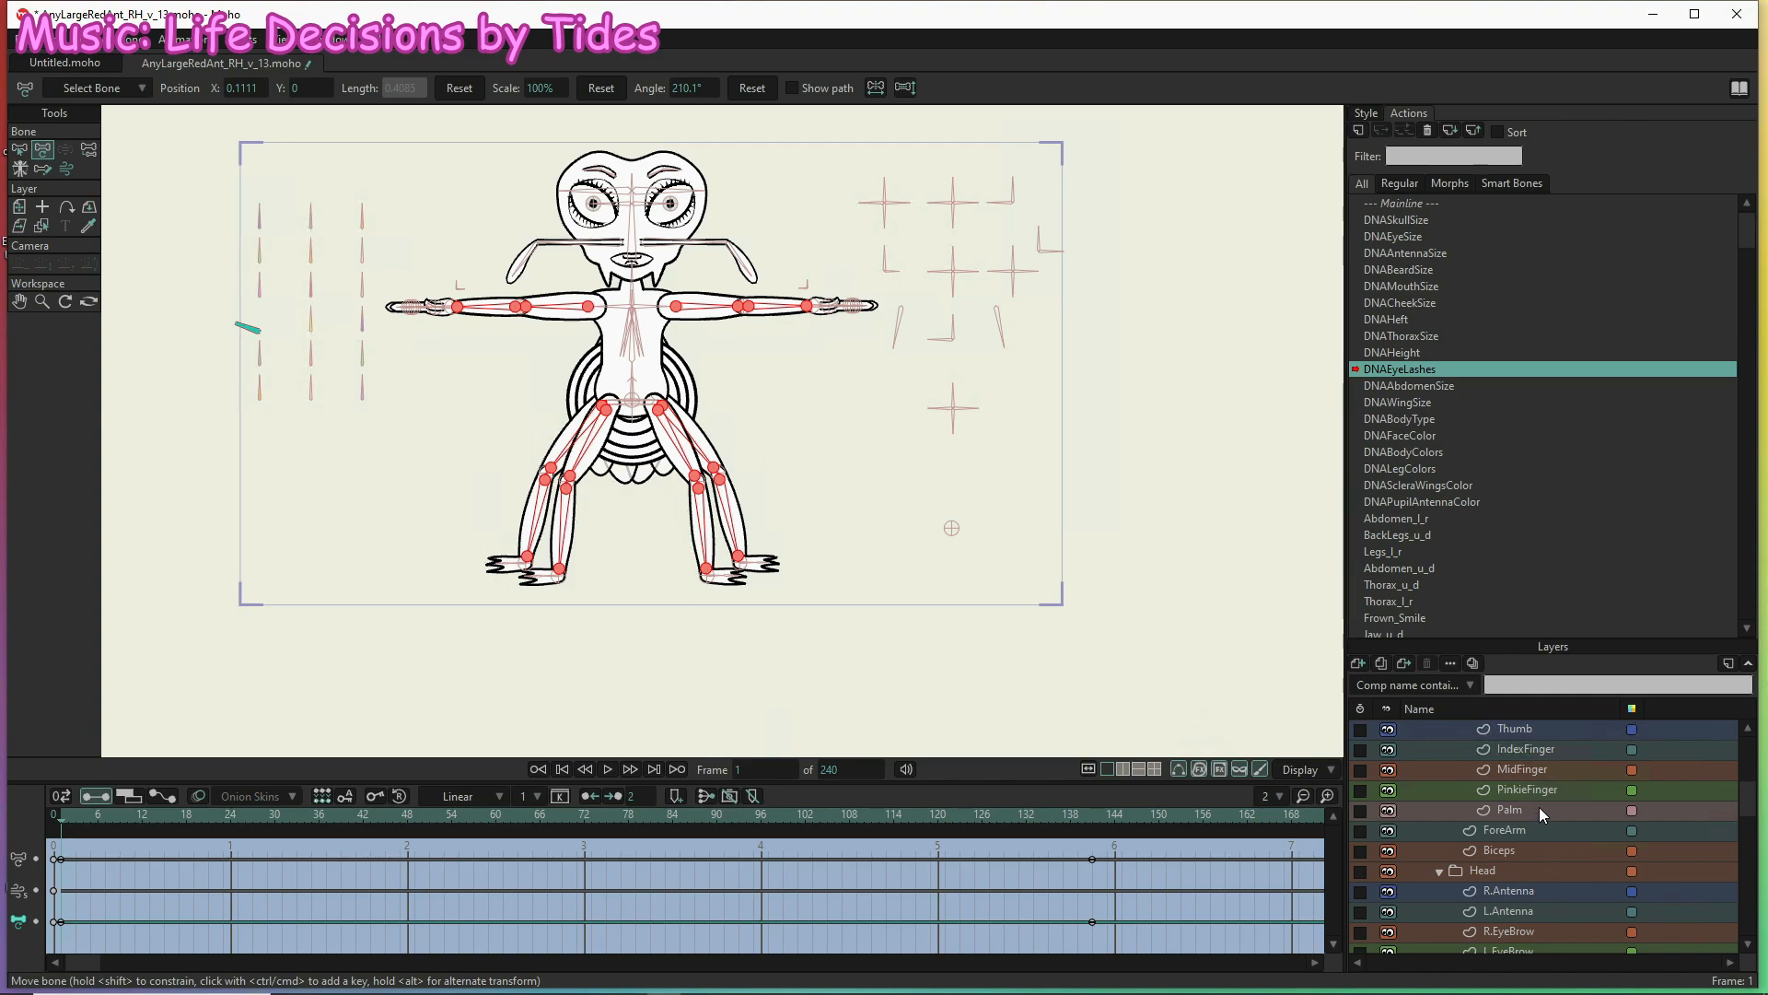
scroll(1536, 843, down, 4)
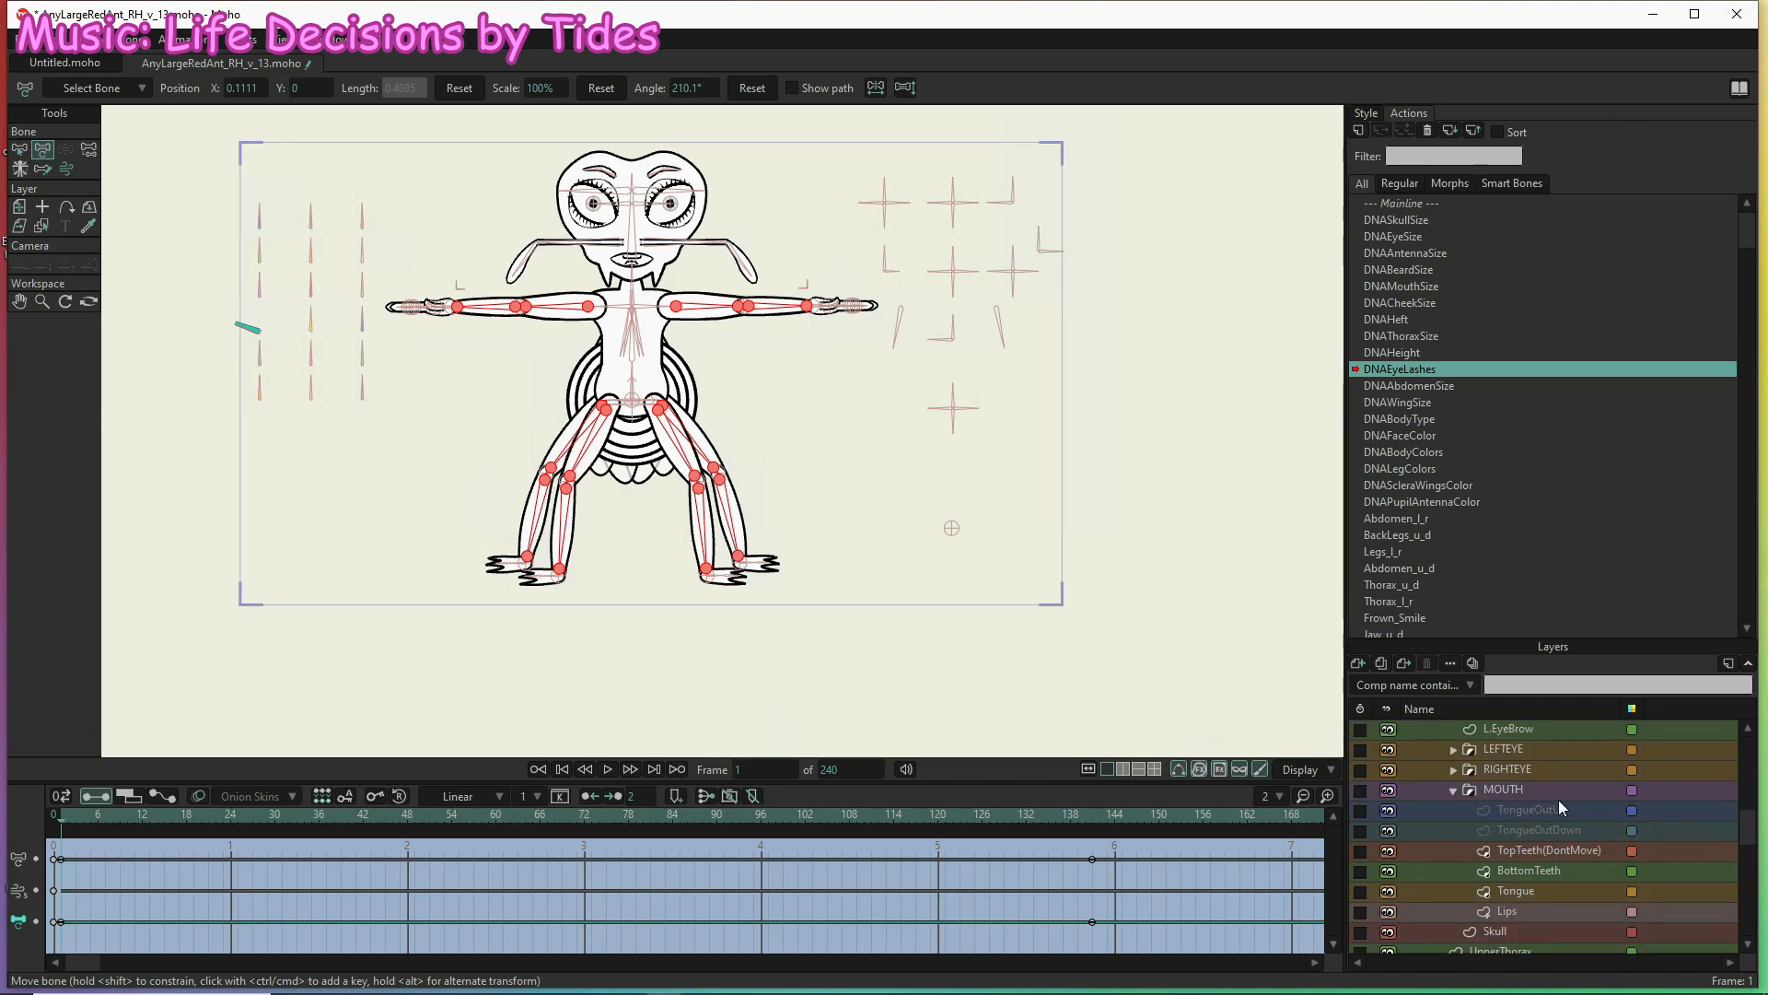
scroll(1558, 800, up, 1)
click(1454, 790)
click(1452, 769)
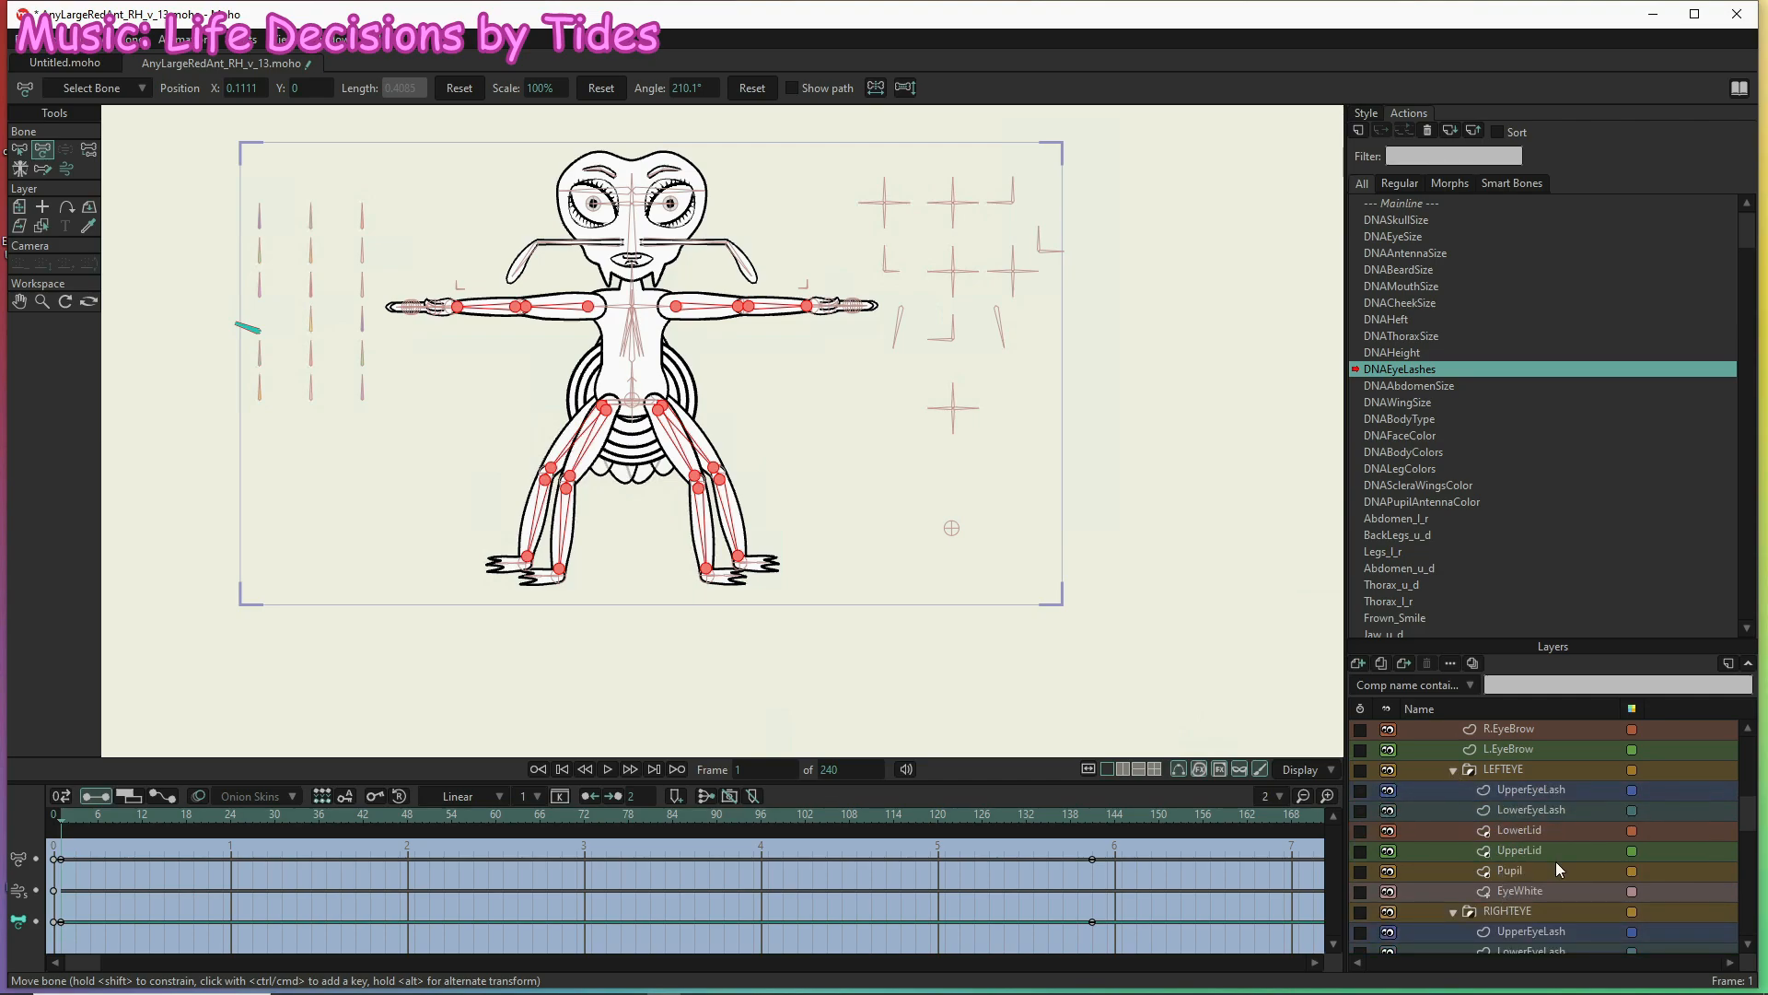
click(1545, 792)
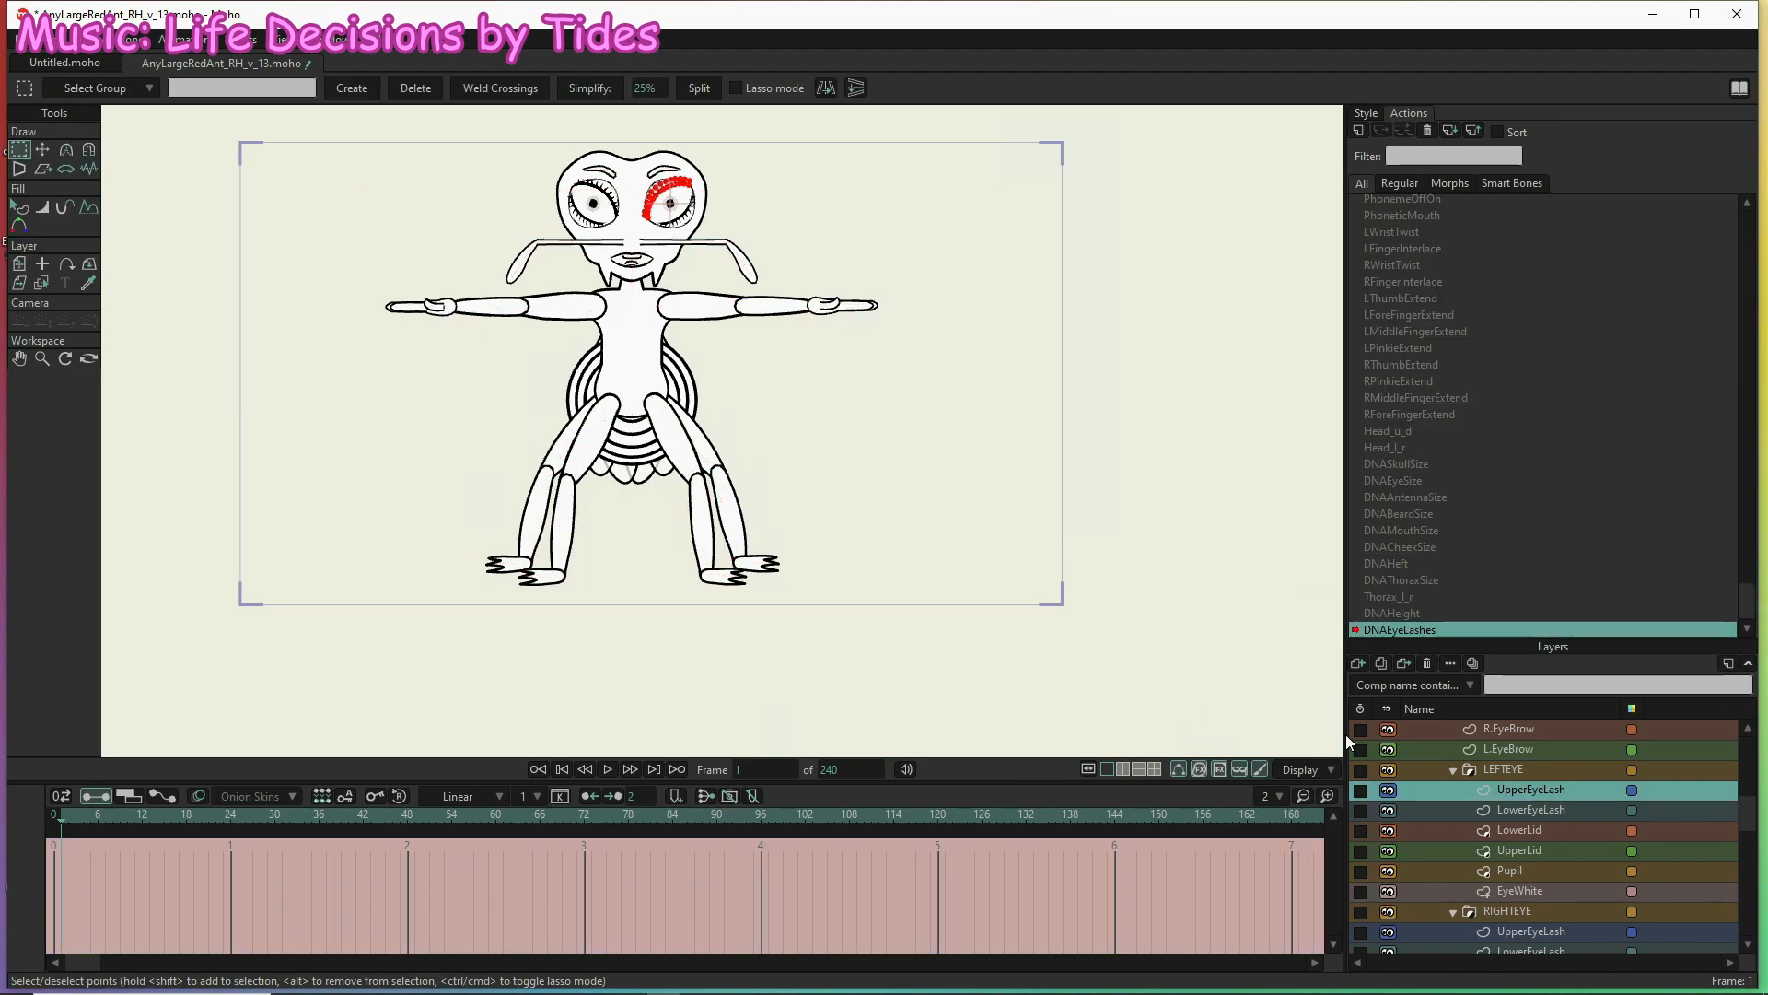
At frame 1, lasso-select the left eye's upper lash tips, move them onto the upper lid line, and adjust the end tips individually
scroll(676, 216, up, 5)
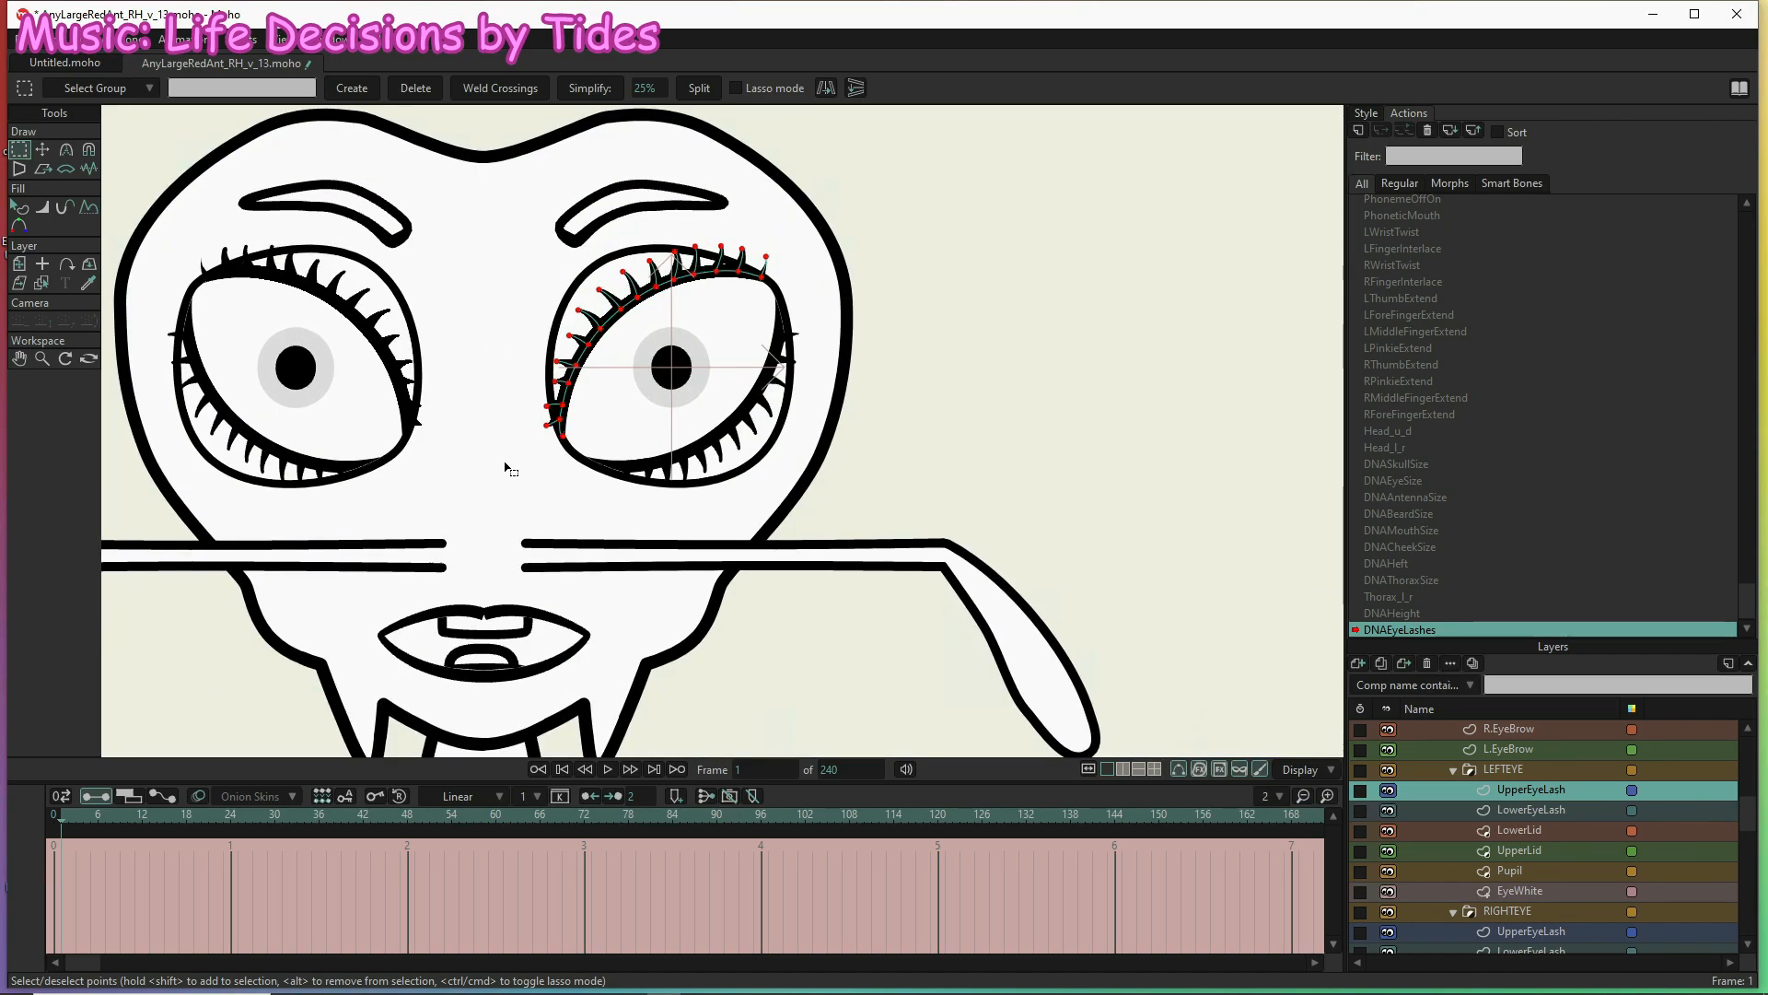
drag(539, 448, 547, 429)
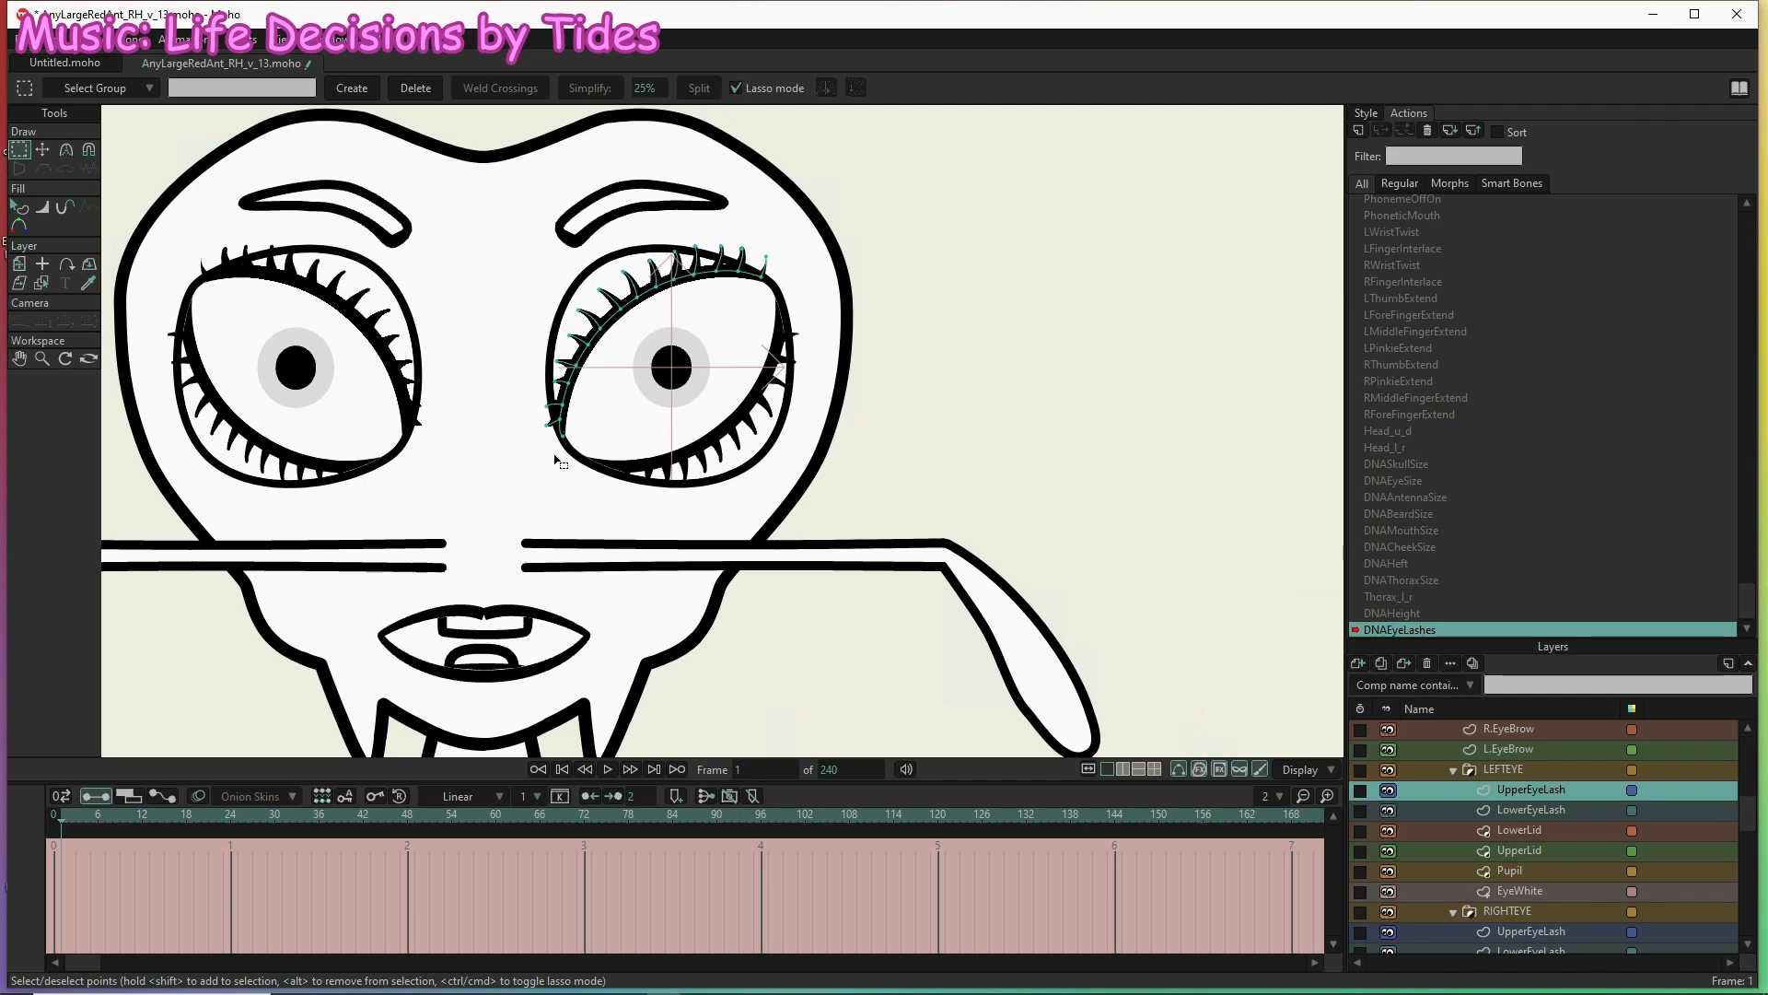
mouse_move(559, 450)
mouse_down()
mouse_move(615, 287)
mouse_move(677, 261)
mouse_move(787, 260)
mouse_move(767, 232)
mouse_move(710, 213)
mouse_move(615, 221)
mouse_move(575, 274)
mouse_move(547, 451)
mouse_up()
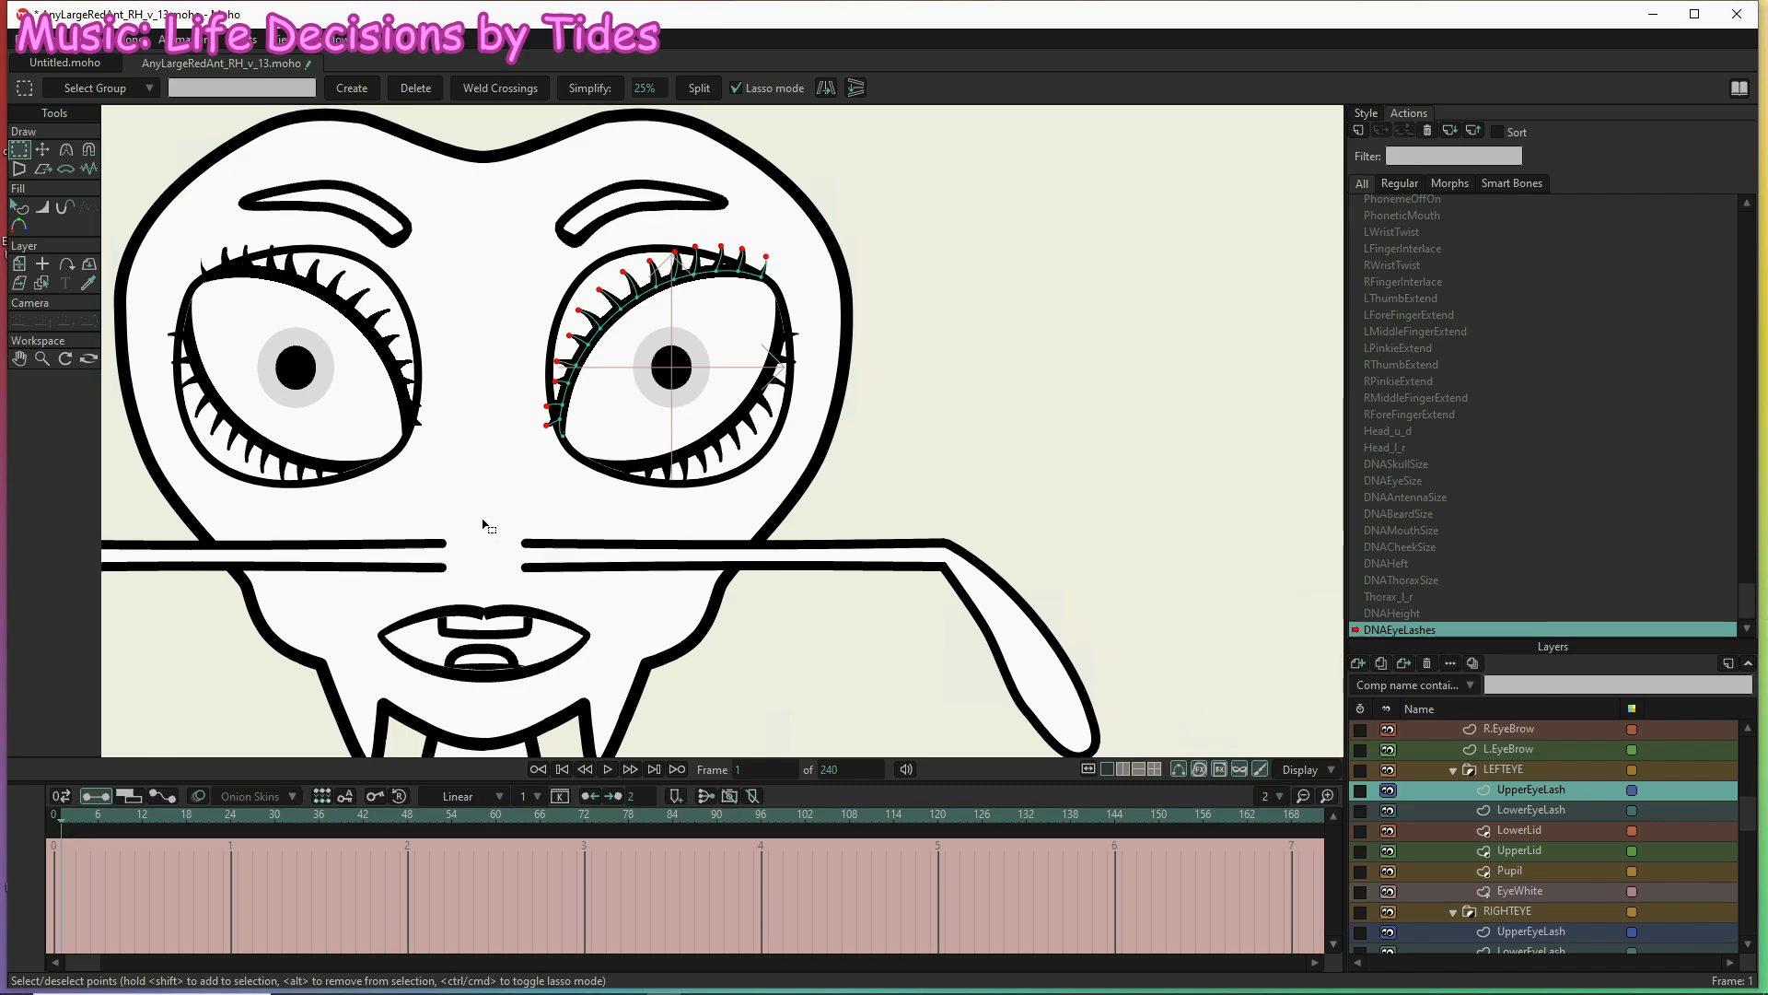
key(t)
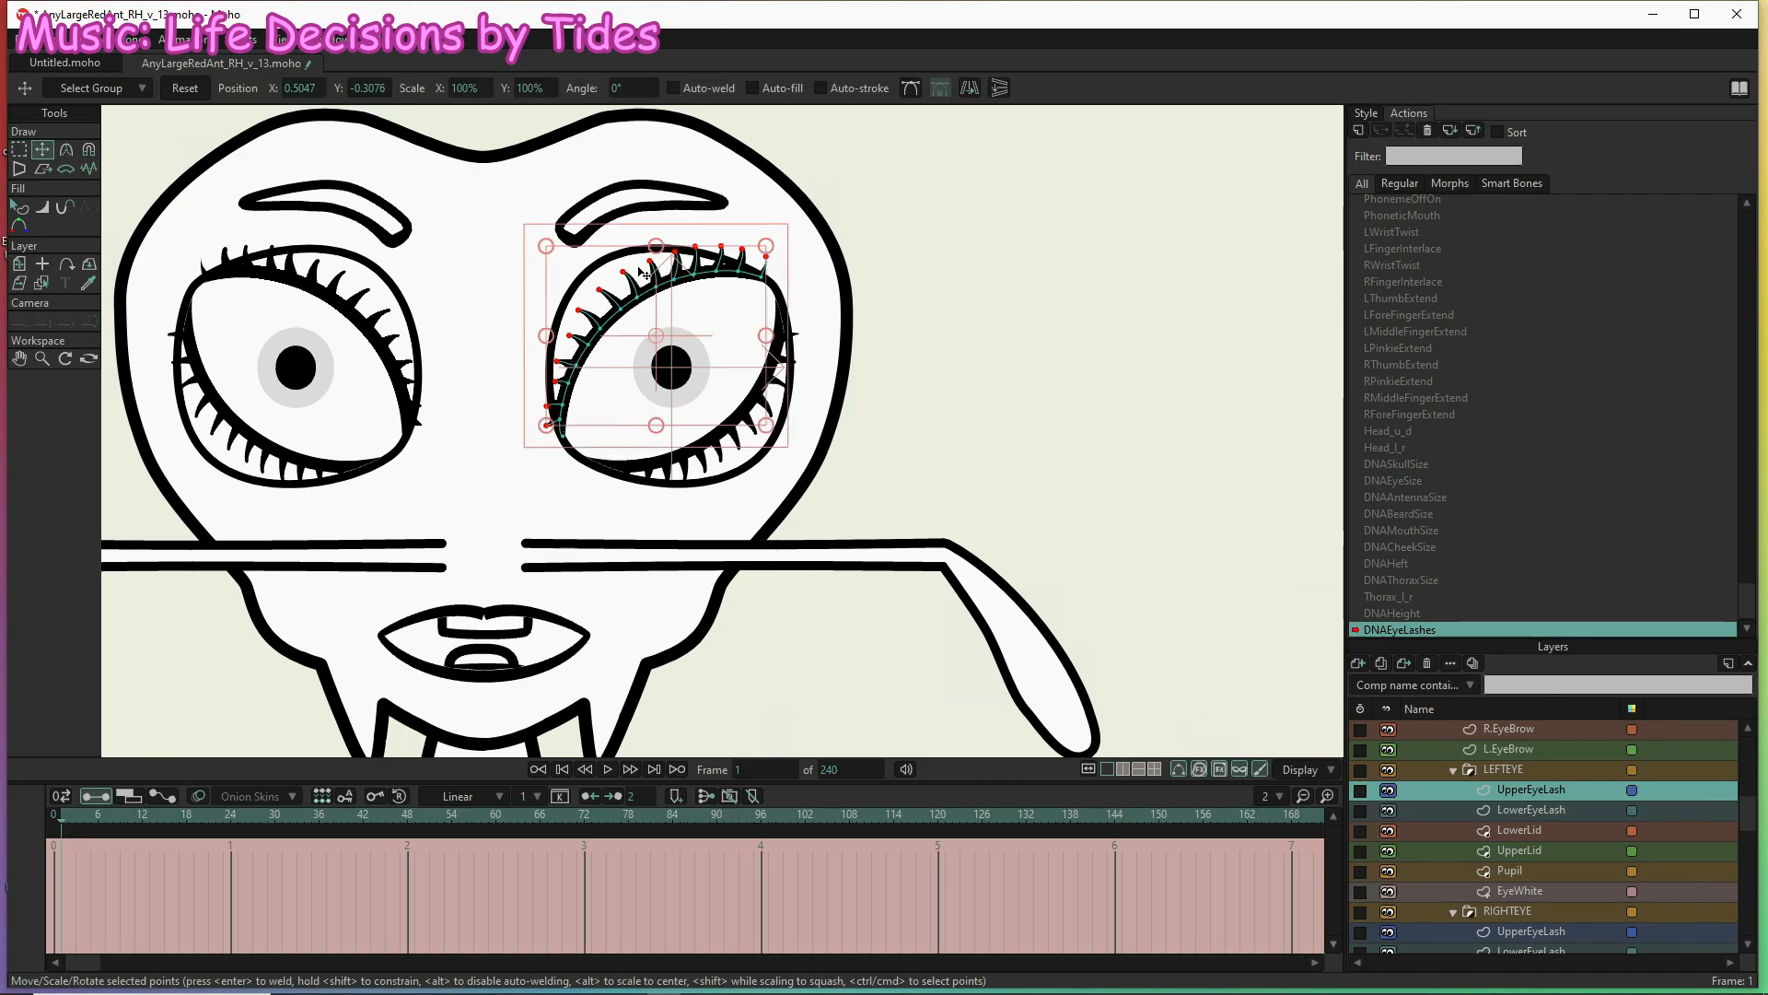
drag(651, 324, 661, 345)
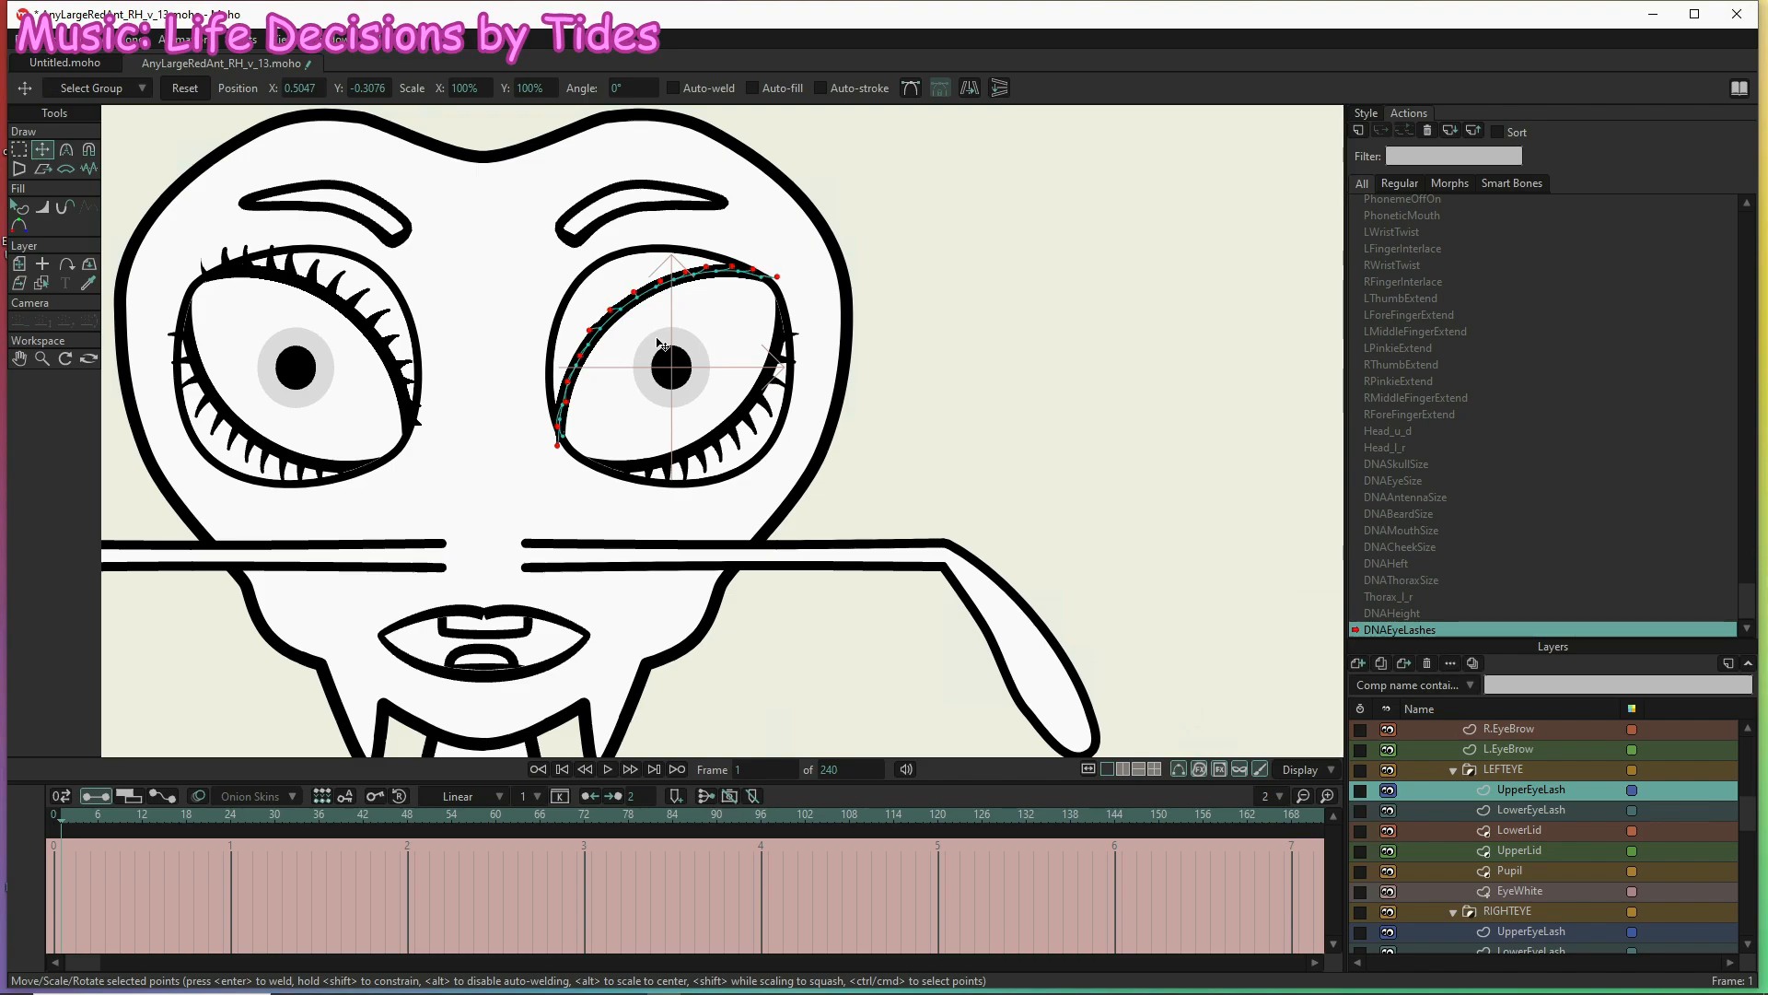
drag(661, 344, 665, 350)
click(778, 277)
drag(778, 276, 766, 285)
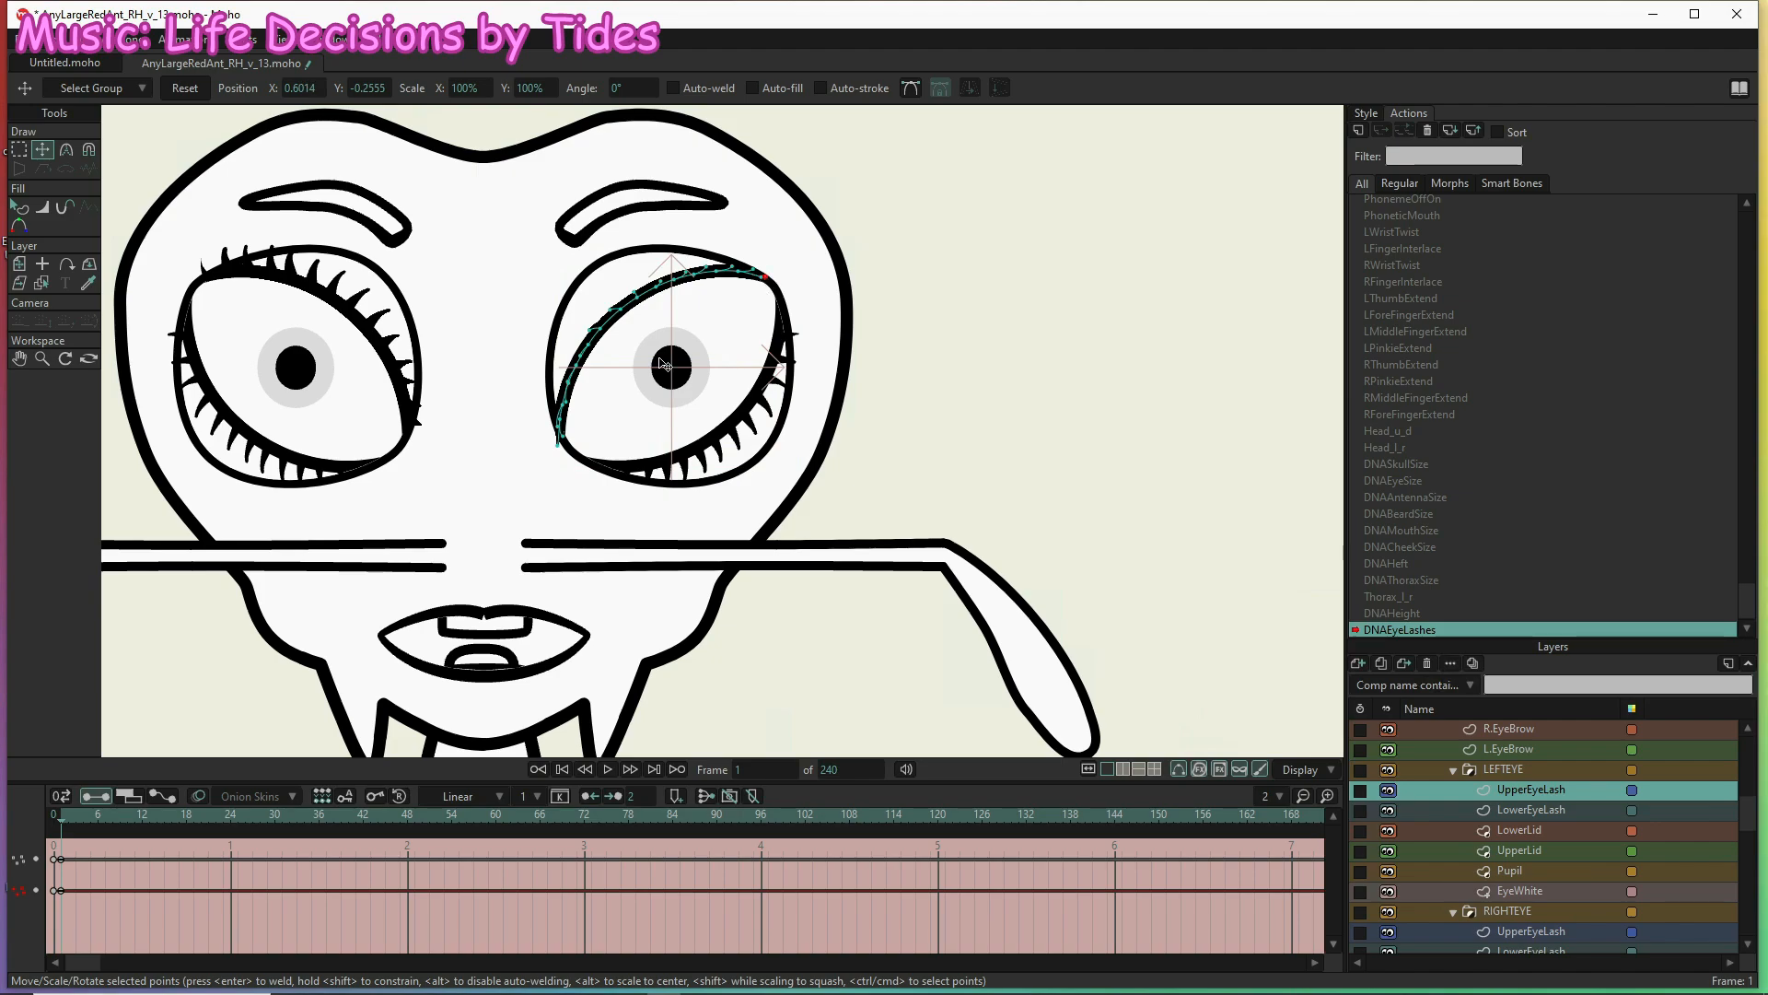
click(560, 424)
At frame 71, select all points of the left upper eyelash and reset them to their original positions
click(577, 815)
key(g)
mouse_move(793, 234)
mouse_down()
mouse_move(638, 265)
mouse_move(572, 337)
mouse_move(534, 463)
mouse_move(587, 450)
mouse_move(715, 315)
mouse_move(796, 275)
mouse_move(802, 253)
mouse_move(770, 236)
mouse_up()
drag(719, 325, 720, 327)
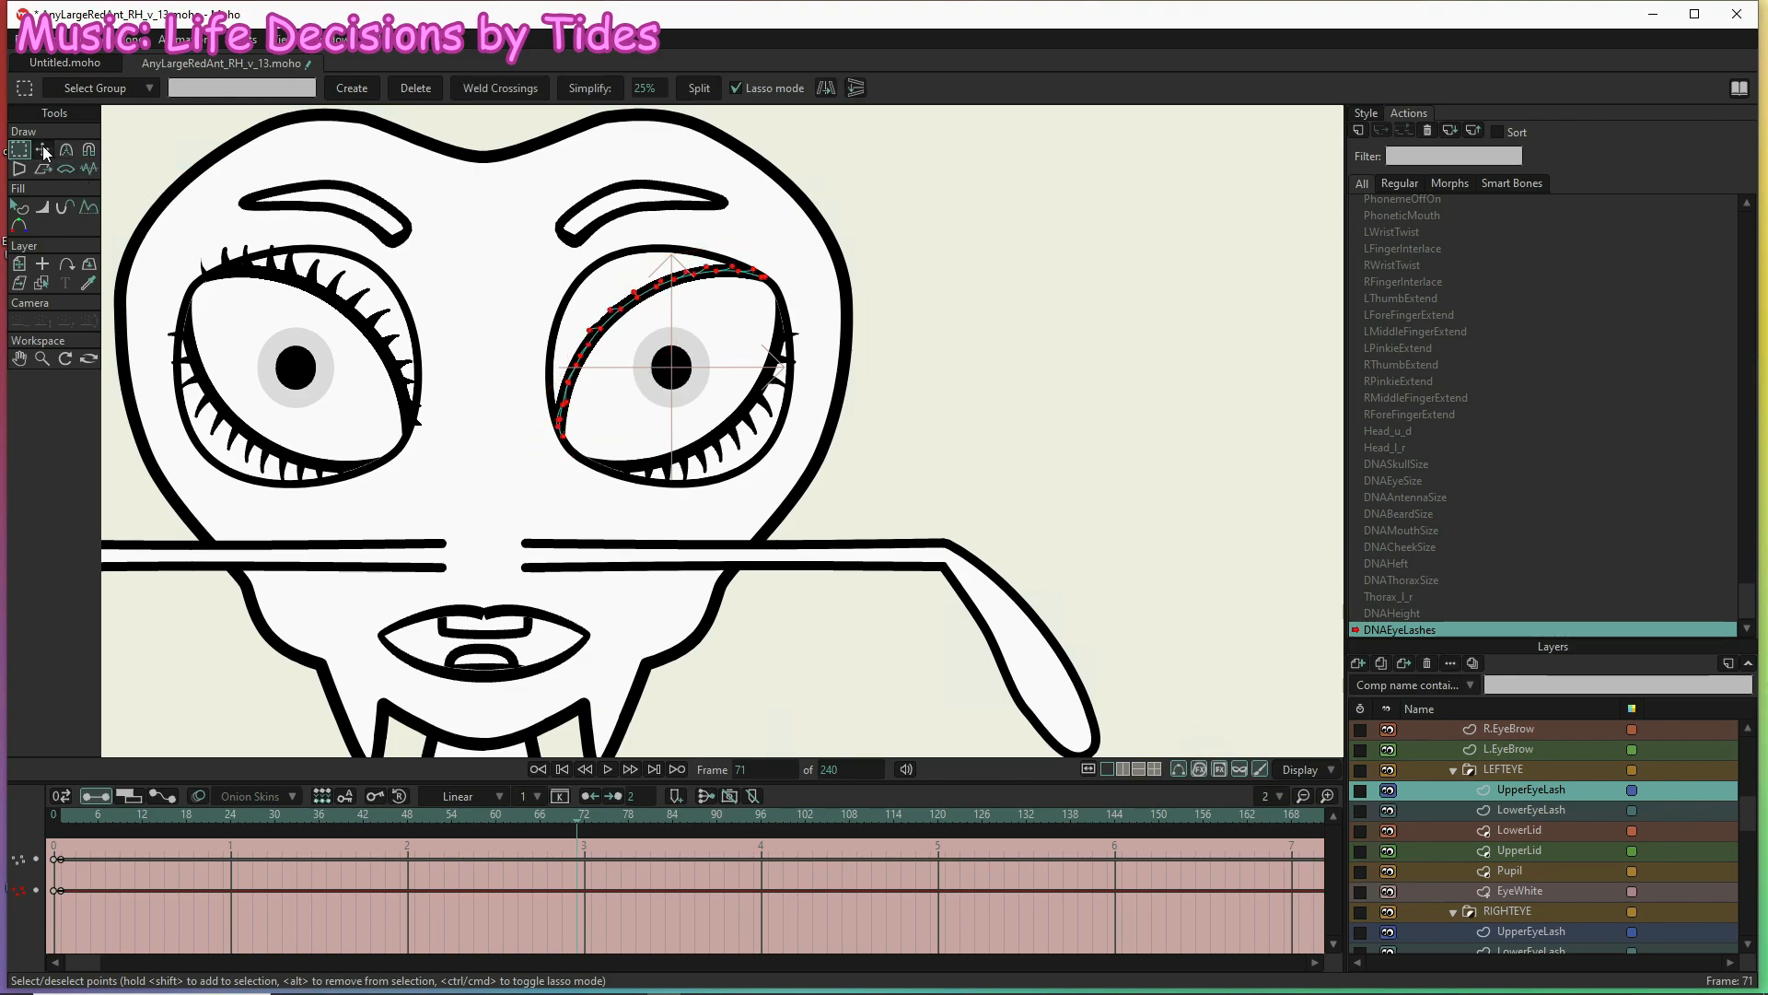
click(43, 150)
click(188, 92)
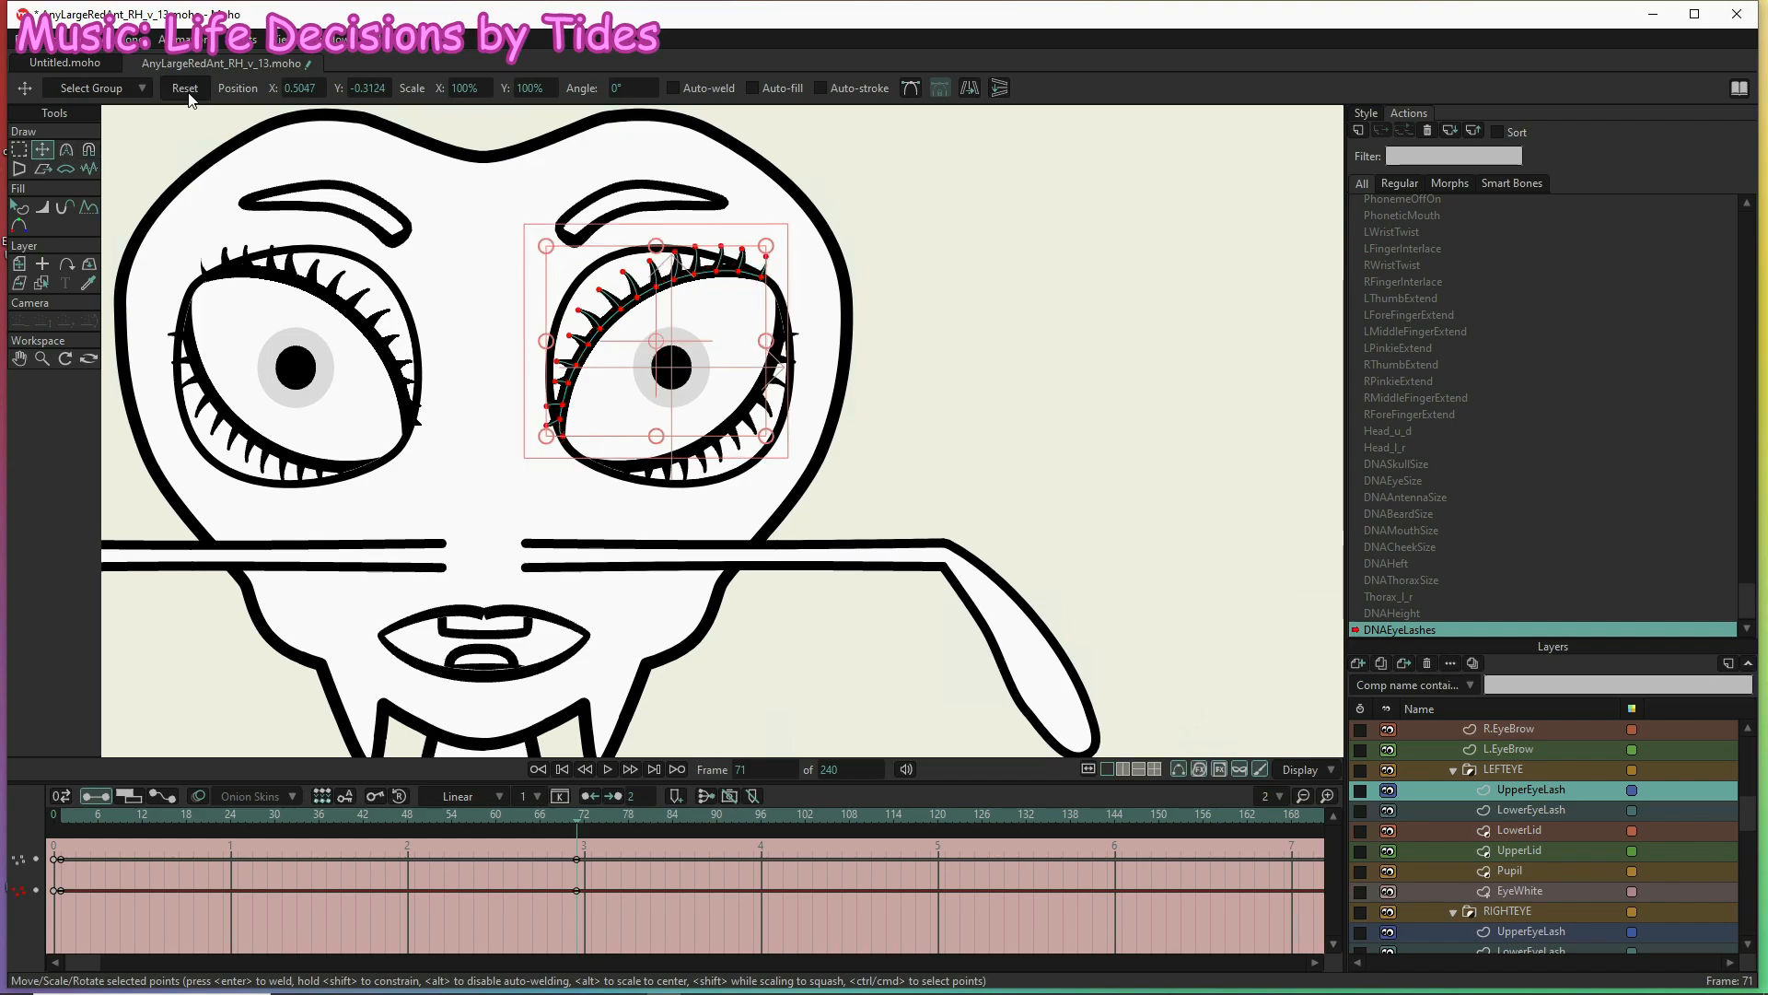
At frame 141, lasso-select the left upper lash tips and move them outward to about X 0.48, Y -0.29 to lengthen the lashes
key(g)
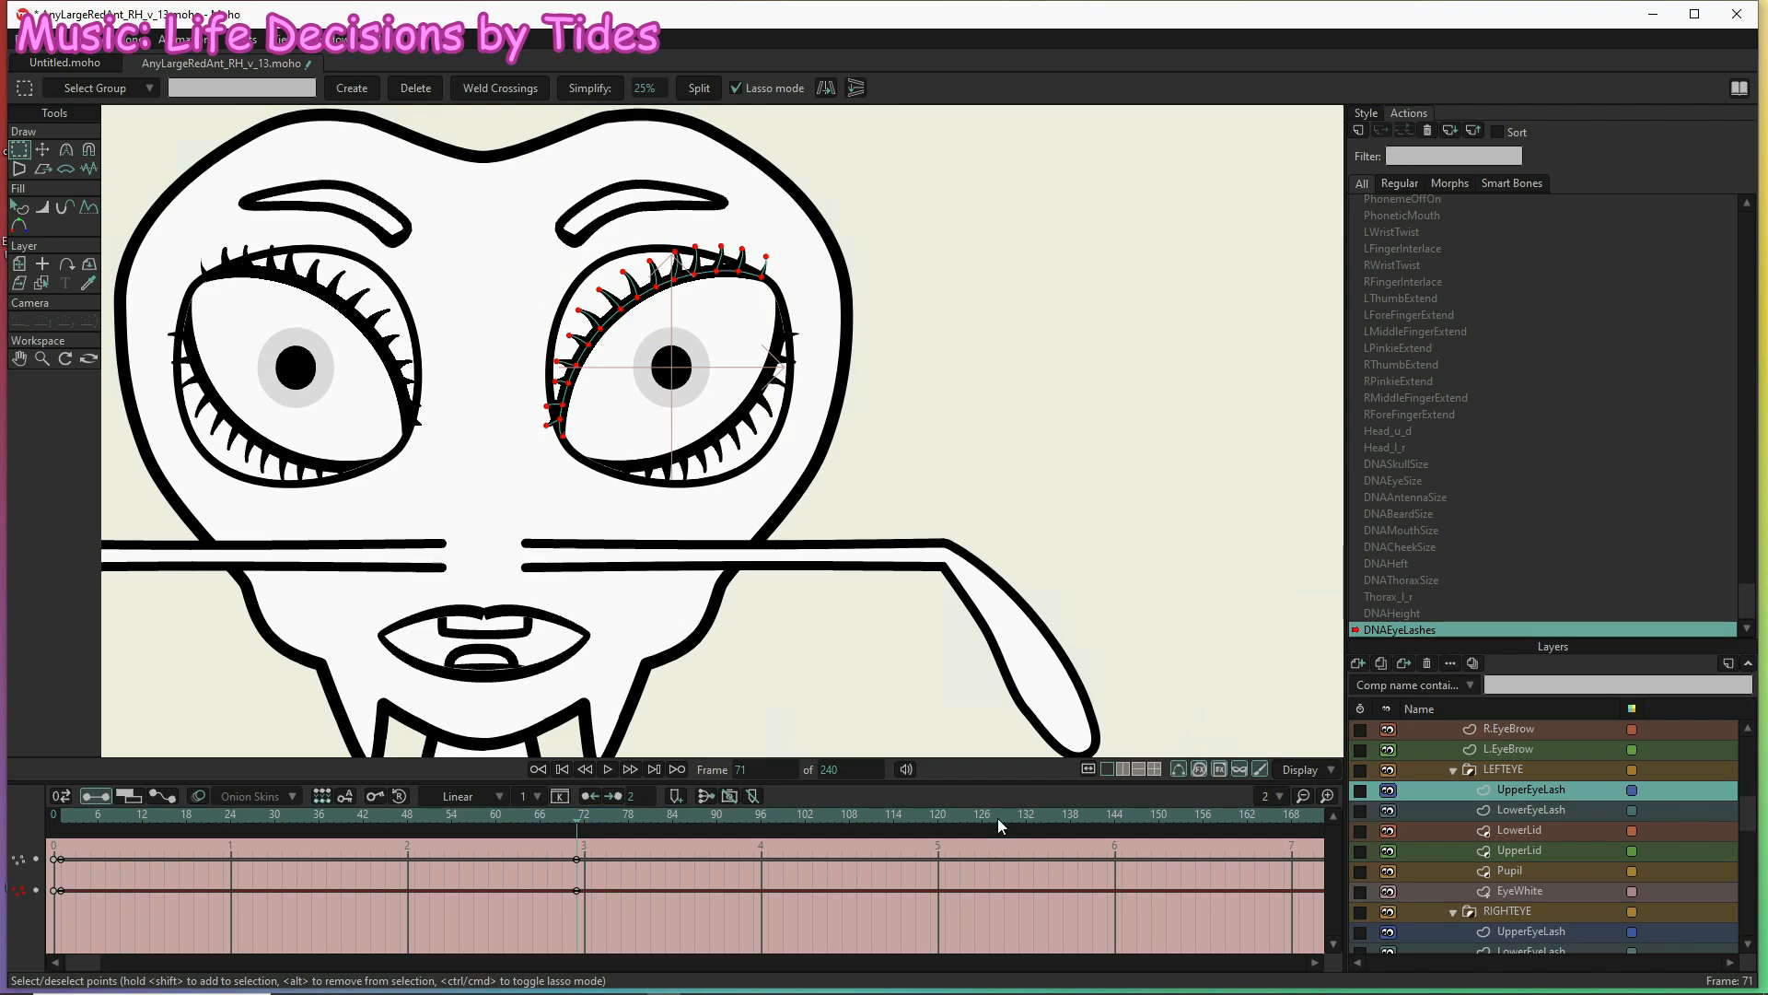
click(1090, 815)
click(540, 486)
mouse_move(538, 439)
mouse_down()
mouse_move(593, 314)
mouse_move(634, 277)
mouse_move(718, 250)
mouse_move(773, 263)
mouse_move(784, 246)
mouse_move(693, 238)
mouse_move(591, 277)
mouse_move(556, 312)
mouse_move(544, 444)
mouse_up()
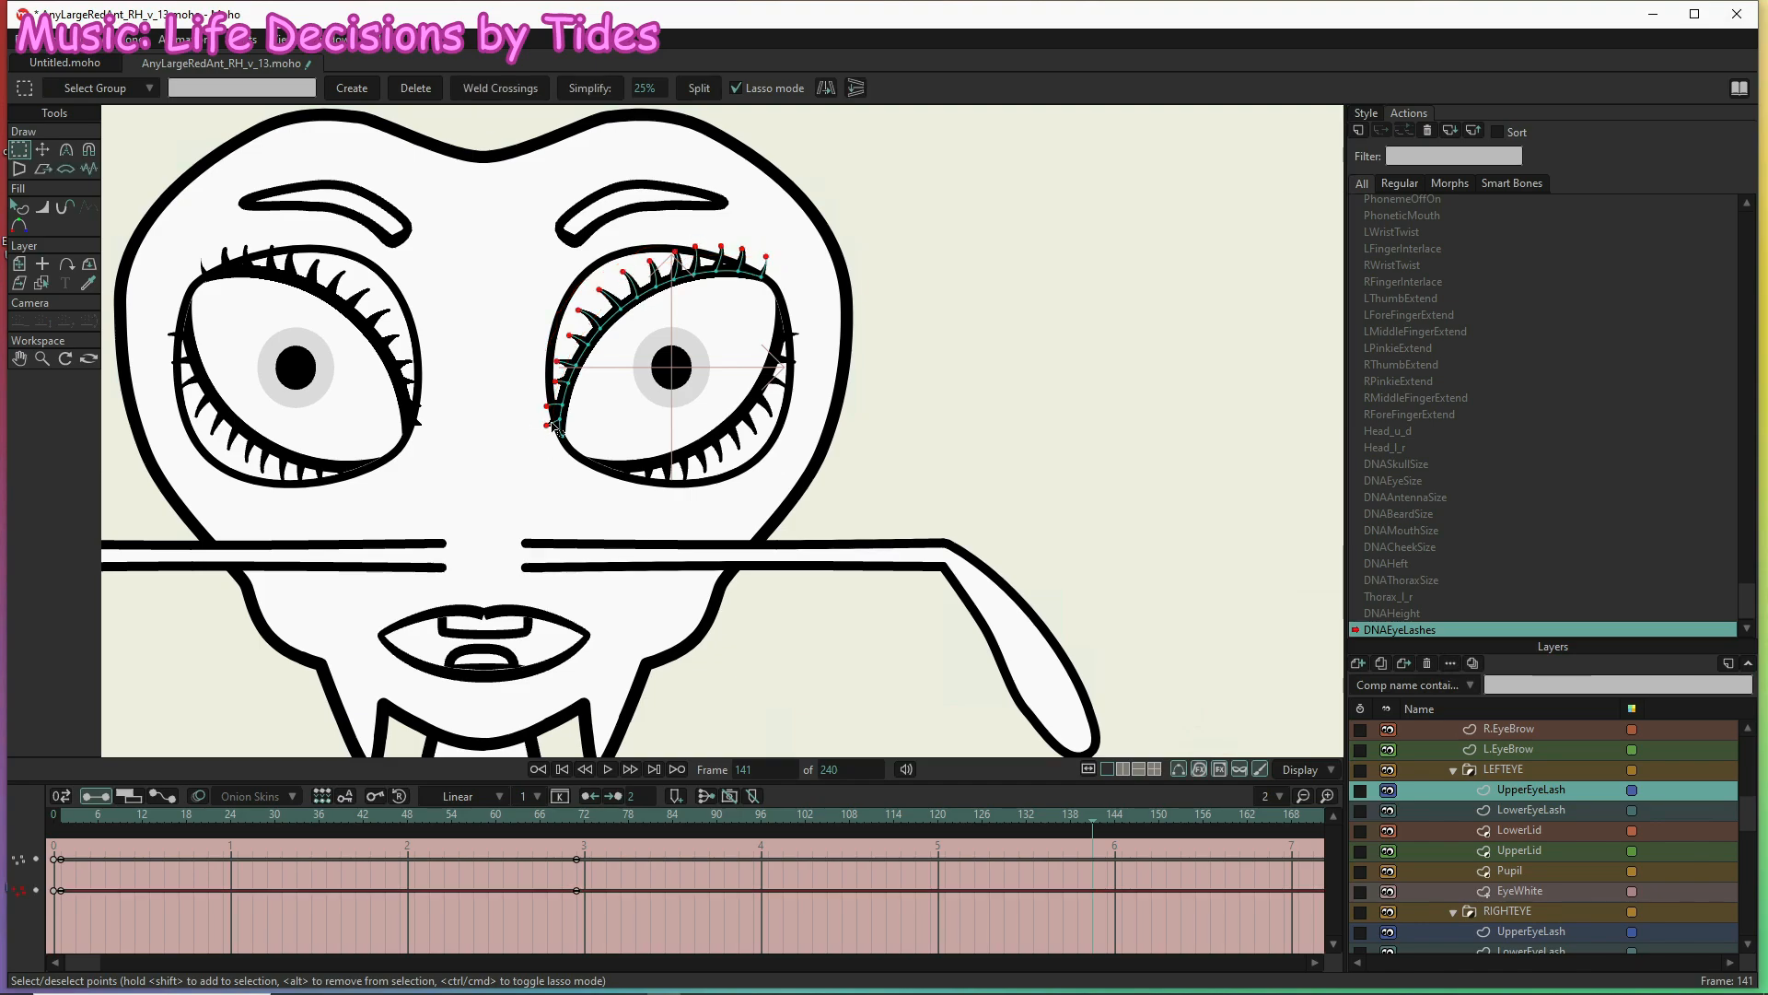
key(t)
drag(710, 366, 678, 342)
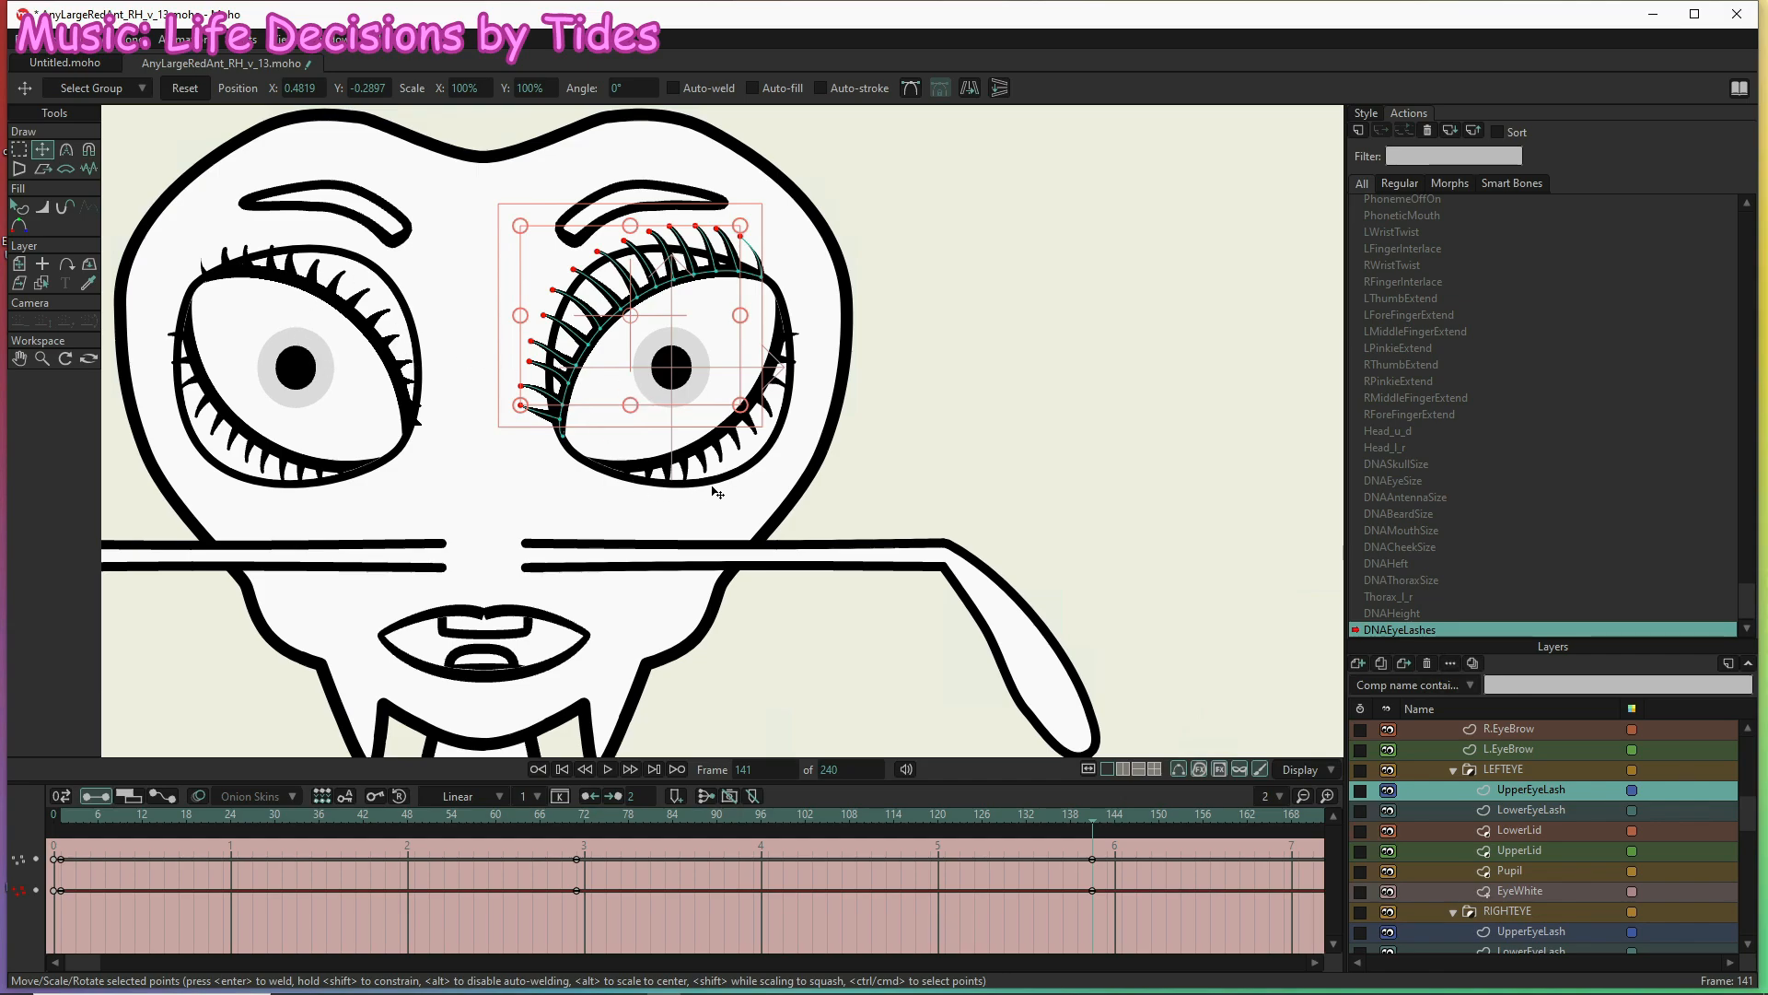
On the left eye's LowerEyeLash layer at frame 141, select the lash tips and move them outward to about X 0.56, Y -0.39
click(1528, 815)
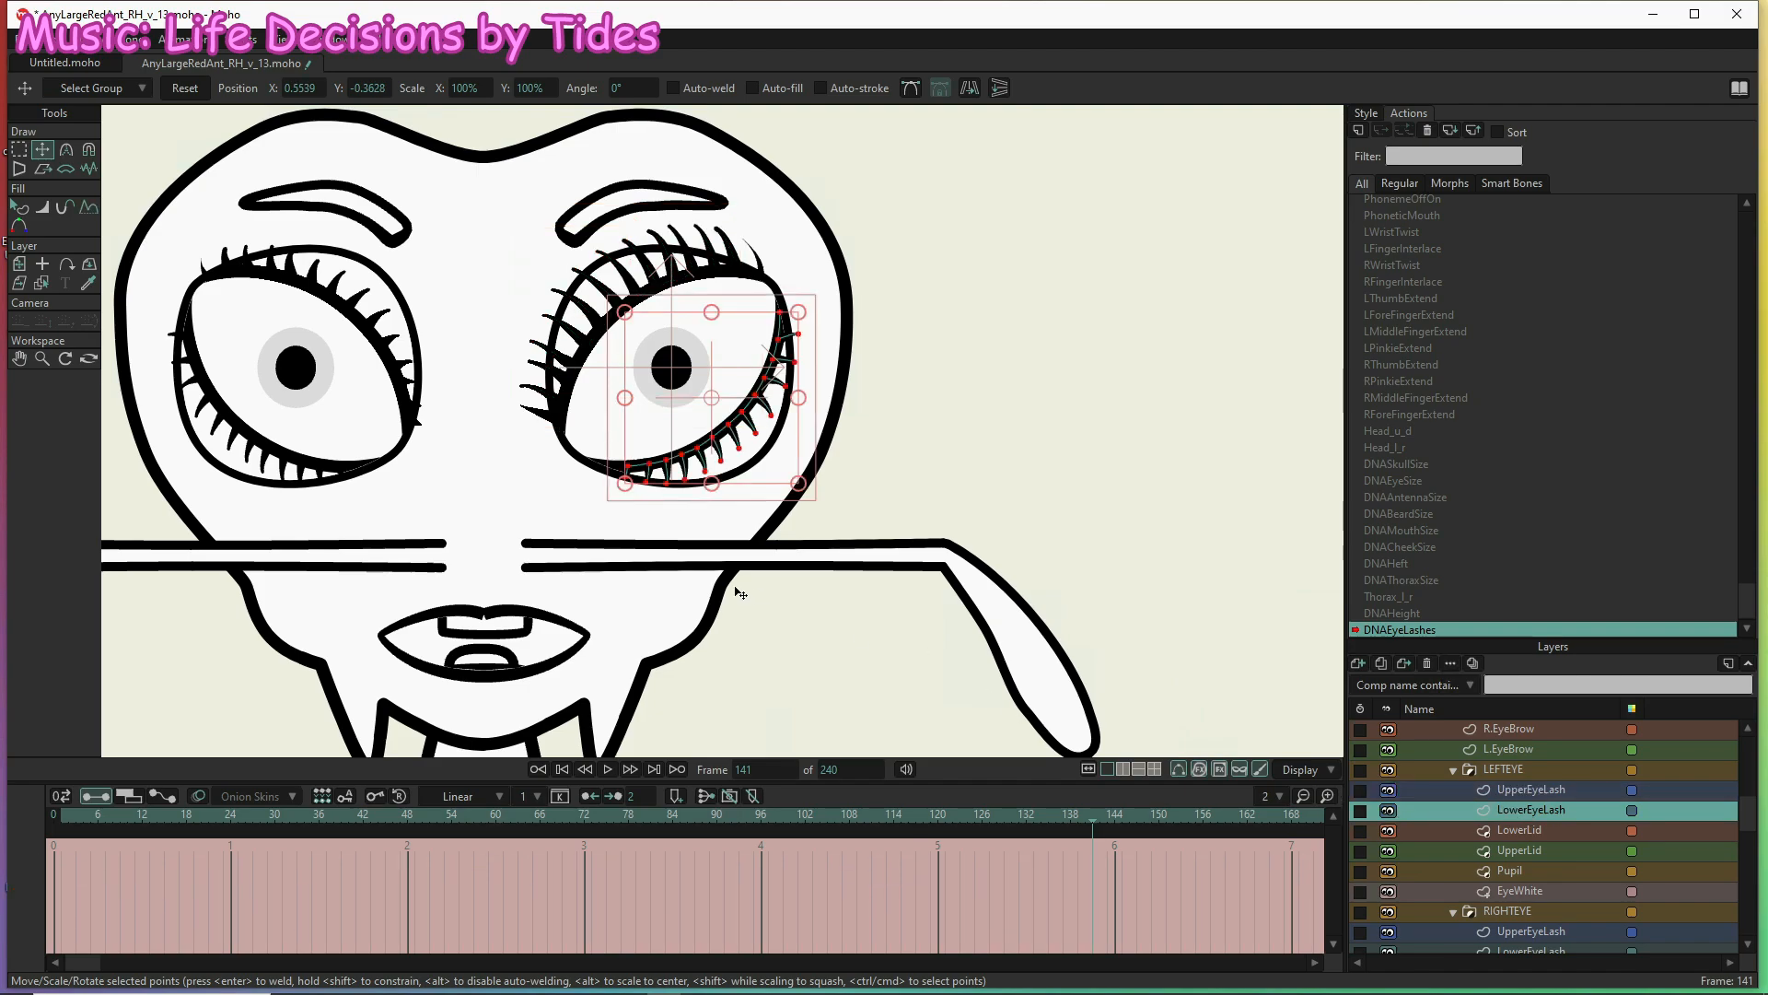
key(g)
mouse_move(594, 485)
mouse_down()
mouse_move(713, 460)
mouse_move(778, 392)
mouse_move(796, 315)
mouse_move(816, 317)
mouse_move(778, 437)
mouse_move(746, 472)
mouse_move(606, 490)
mouse_up()
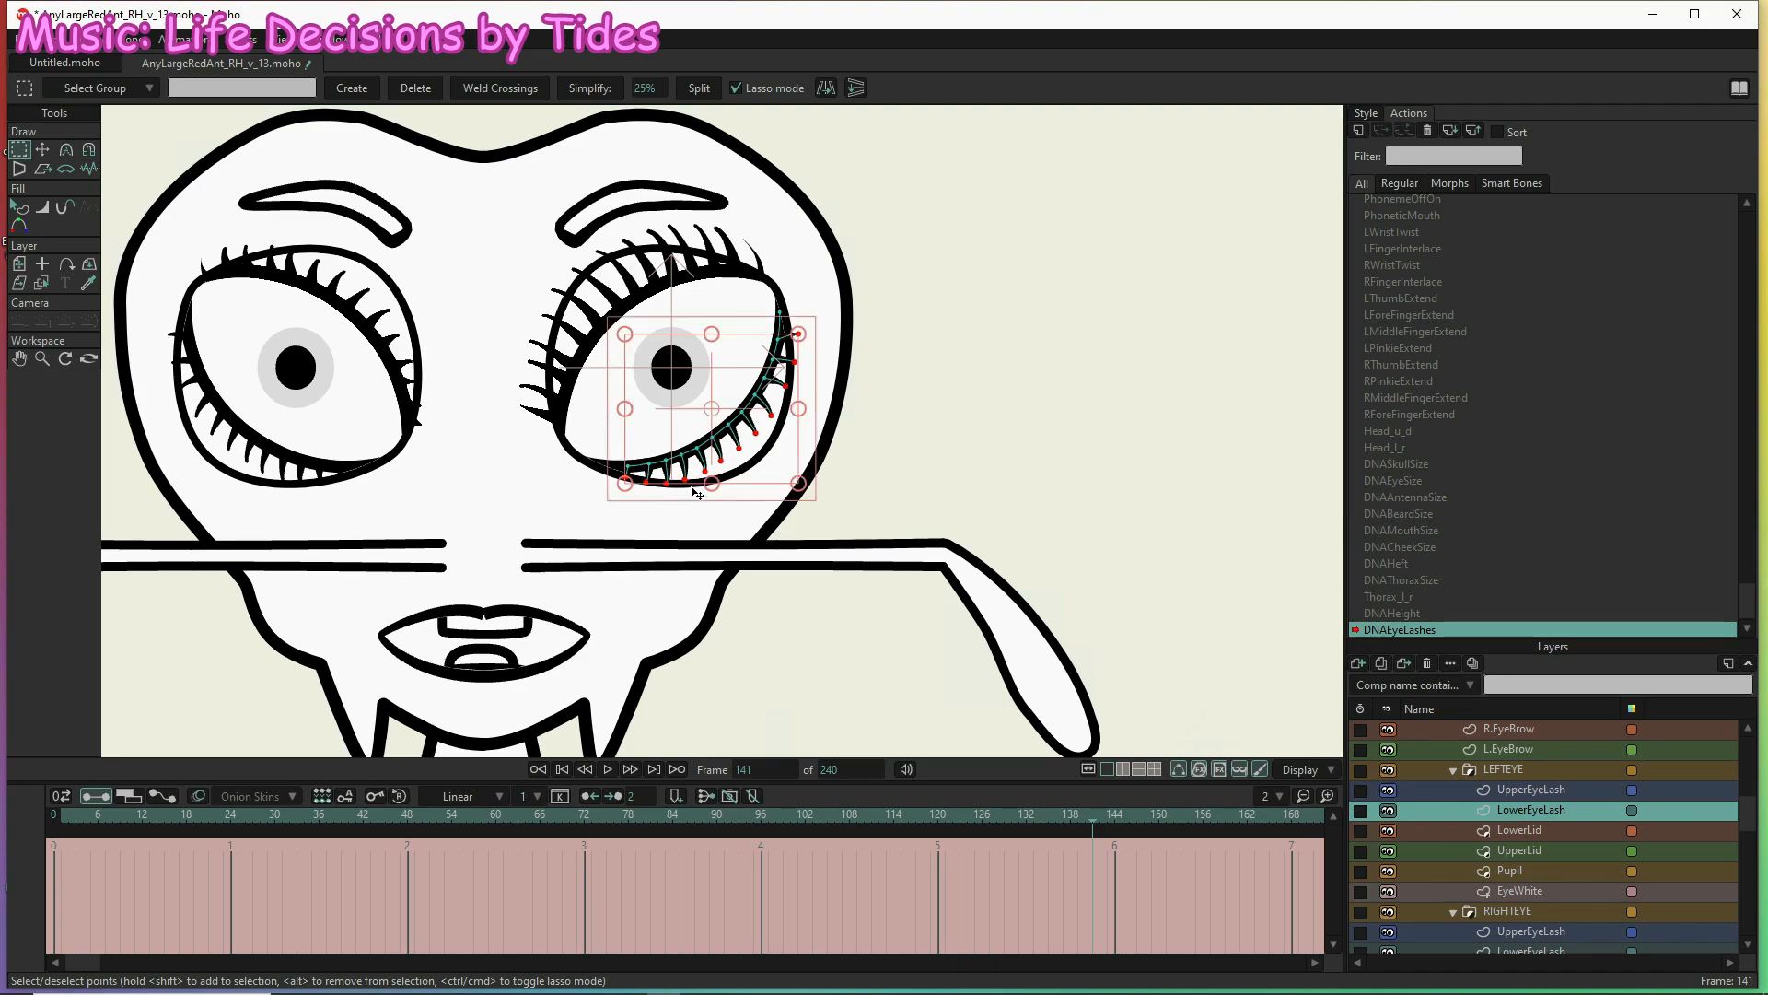
key(t)
drag(761, 470, 768, 493)
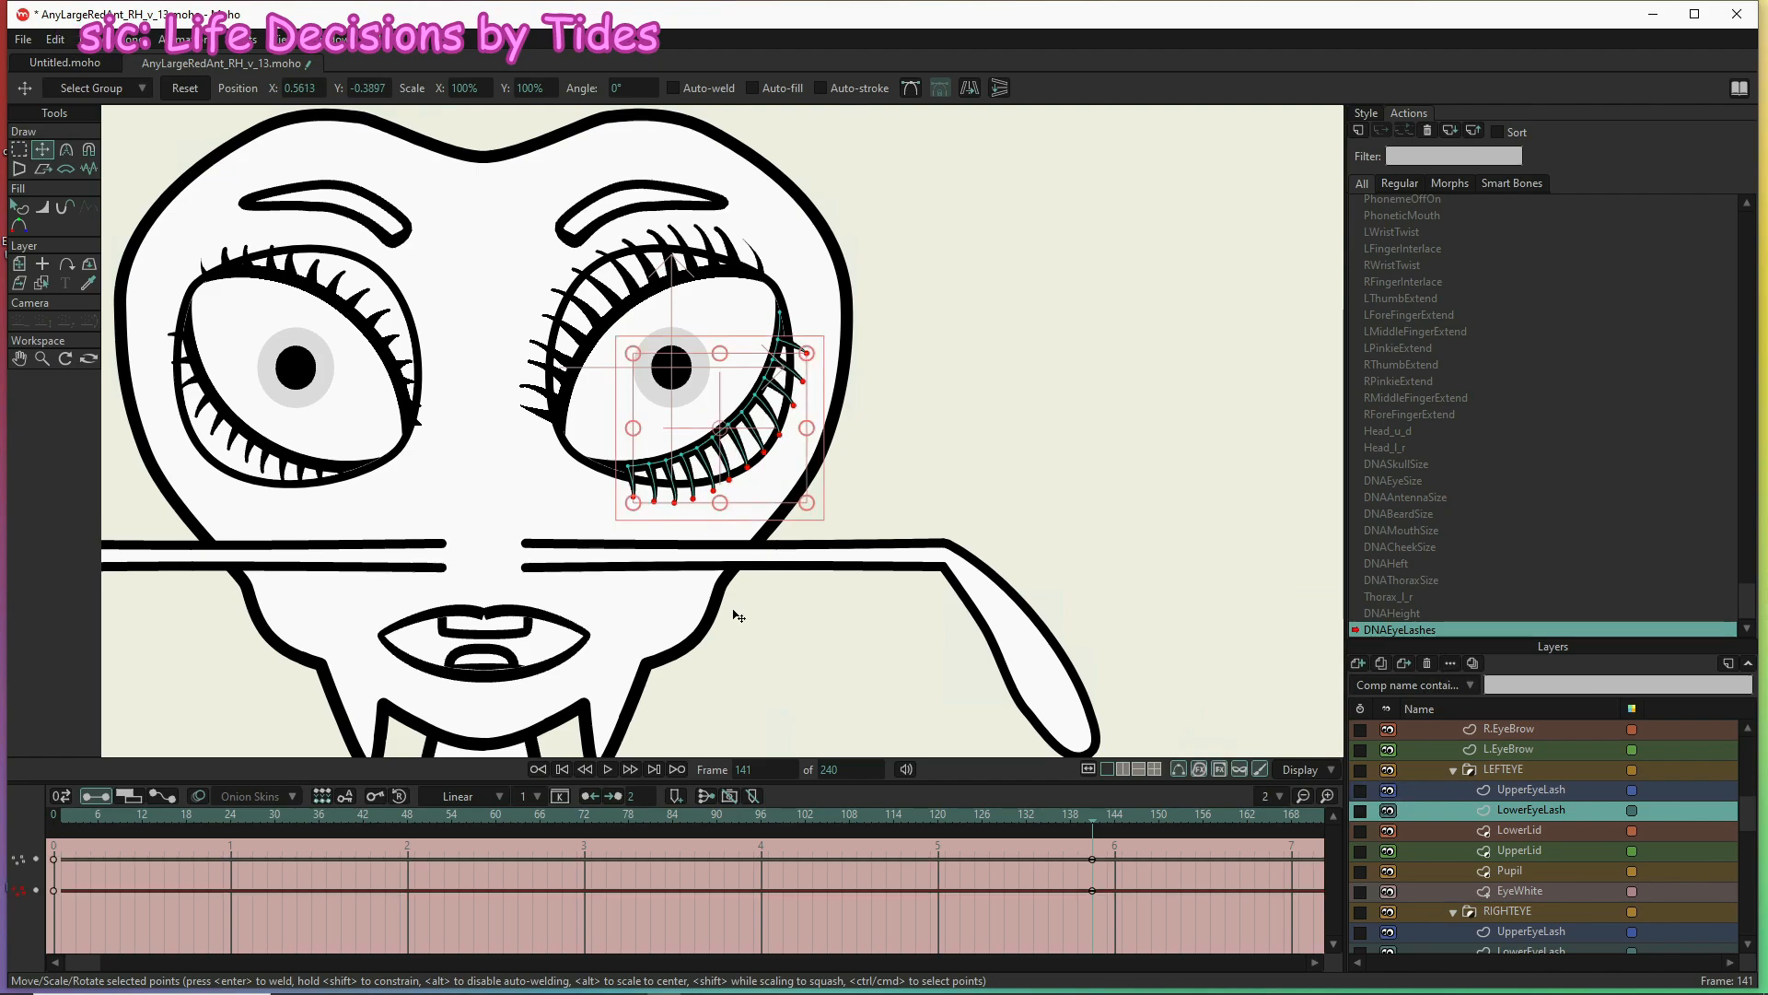
Reset the left lower lash tips at frame 71, and move them onto the lower lid line at frame 1, about X 0.53, Y -0.36
click(577, 815)
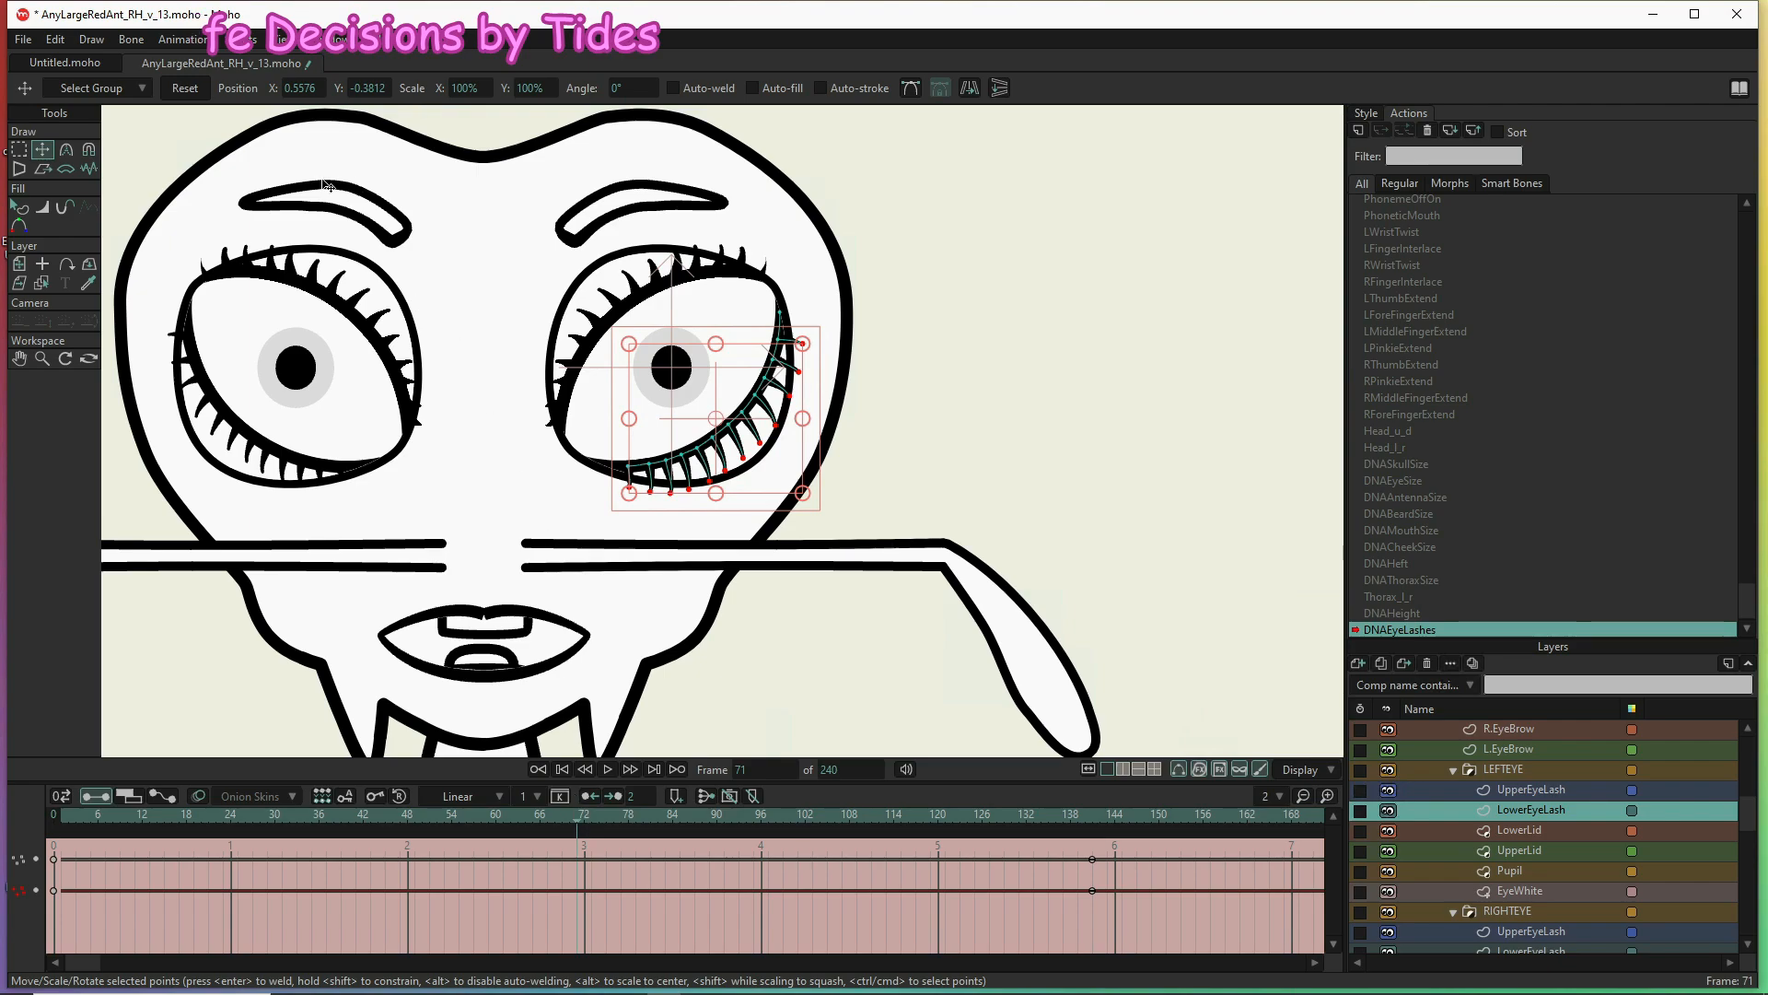
click(185, 87)
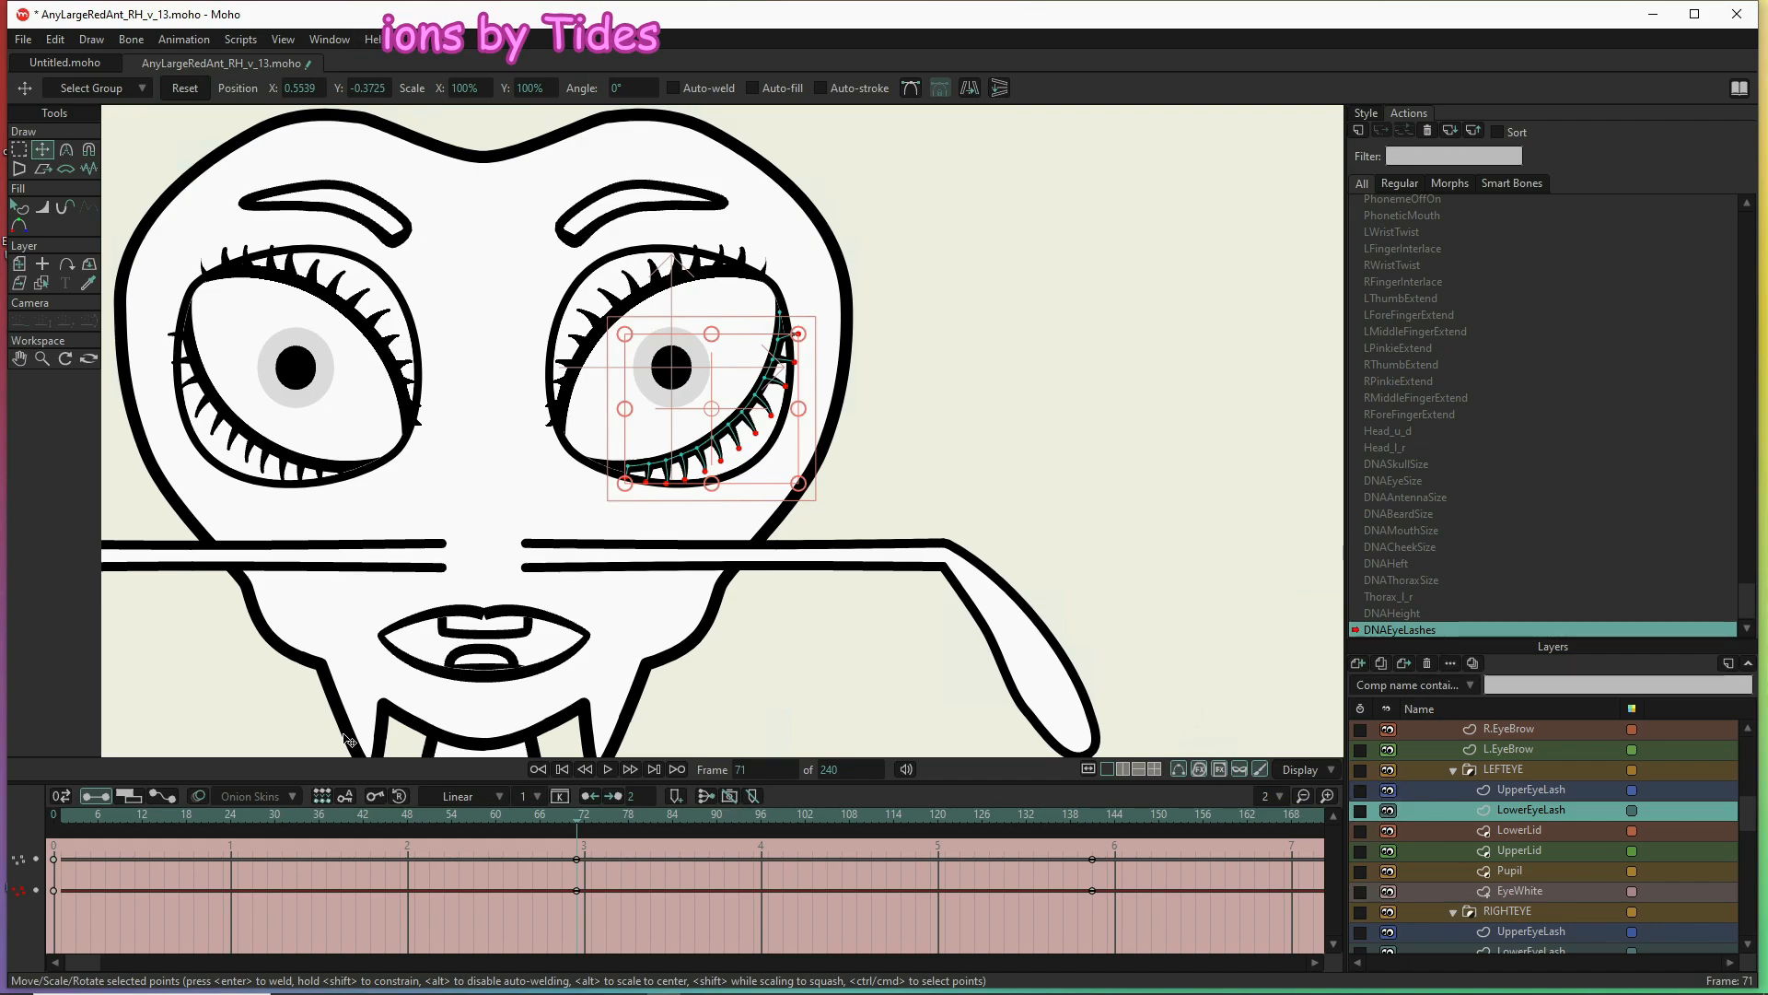
click(62, 814)
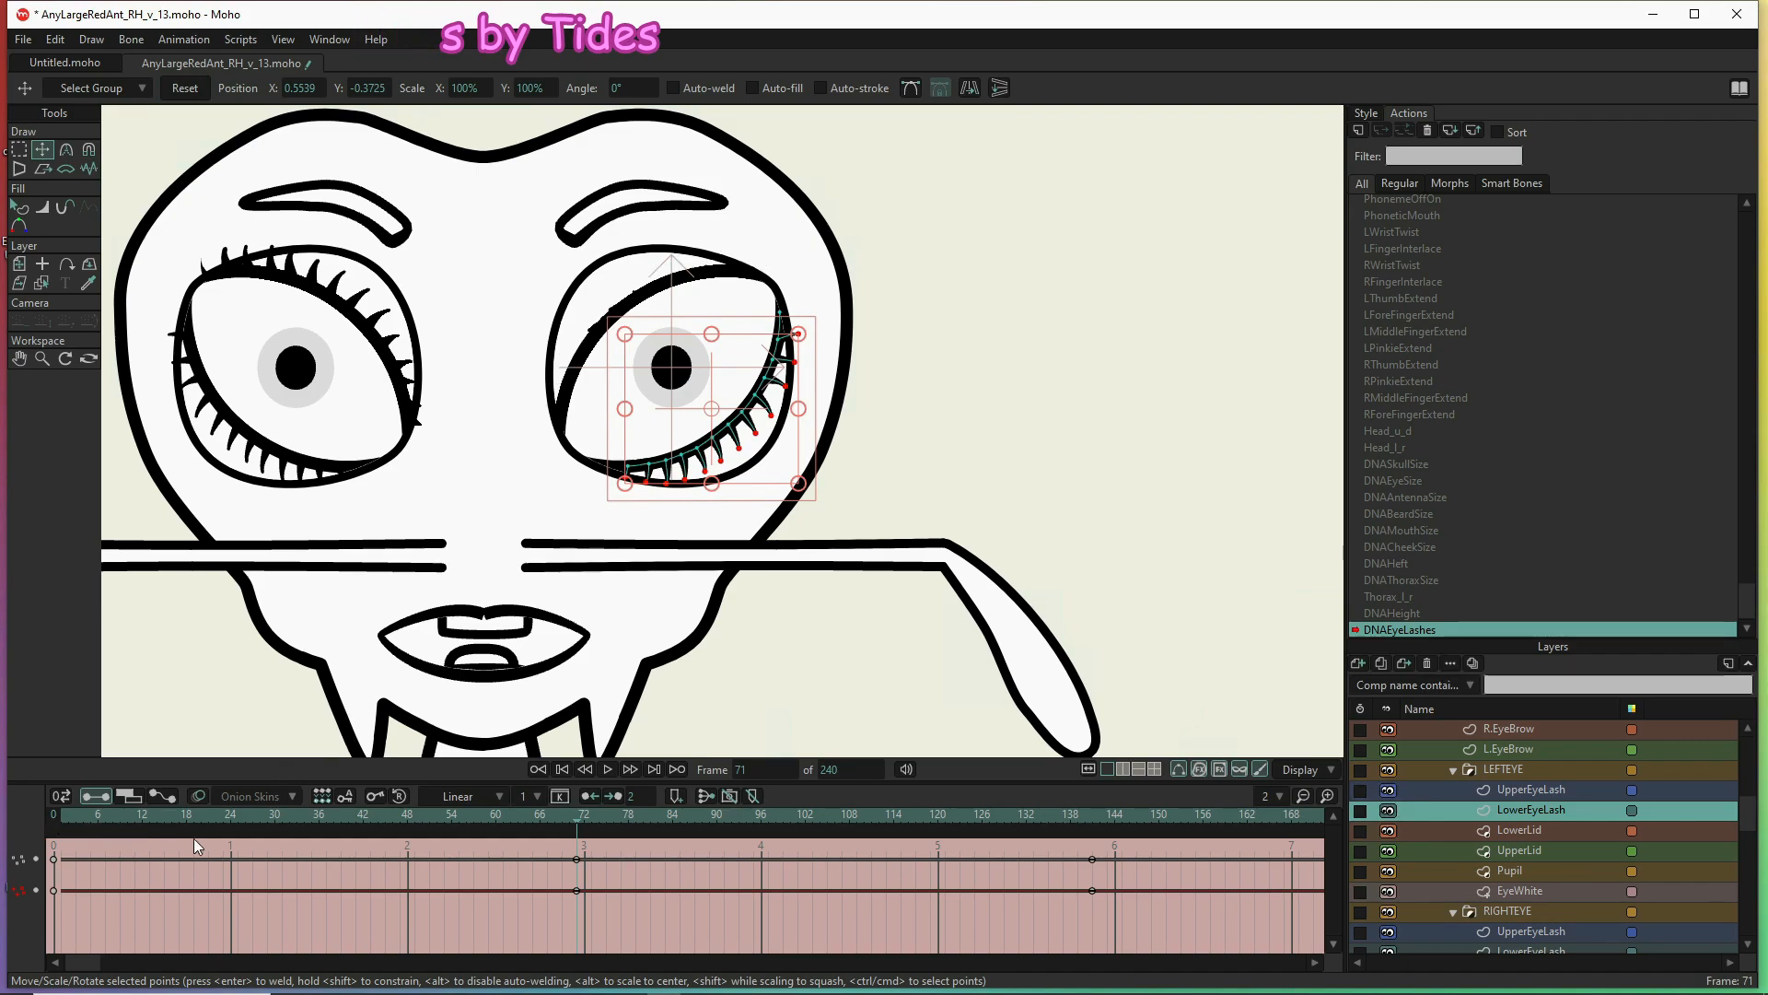
mouse_move(774, 448)
mouse_down()
mouse_move(757, 429)
mouse_move(743, 463)
mouse_up()
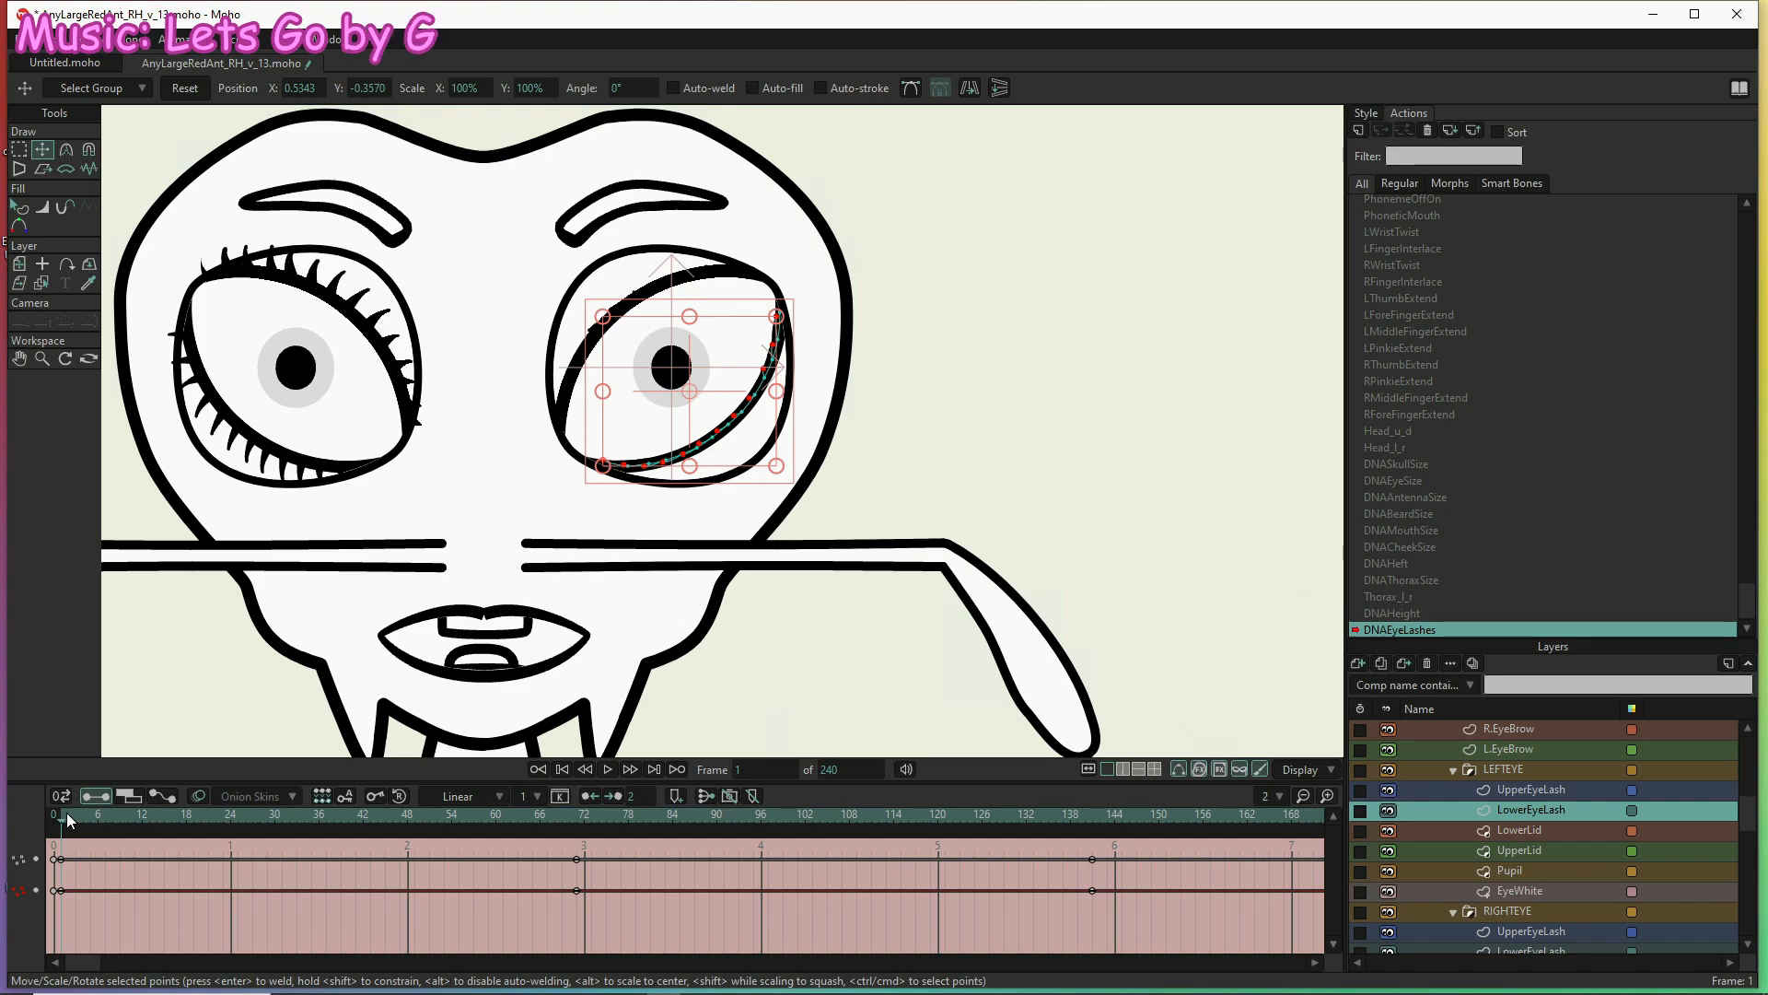
Scrub through the DNAEyeLashes action to check how the left eye's lashes grow from short to long
click(214, 822)
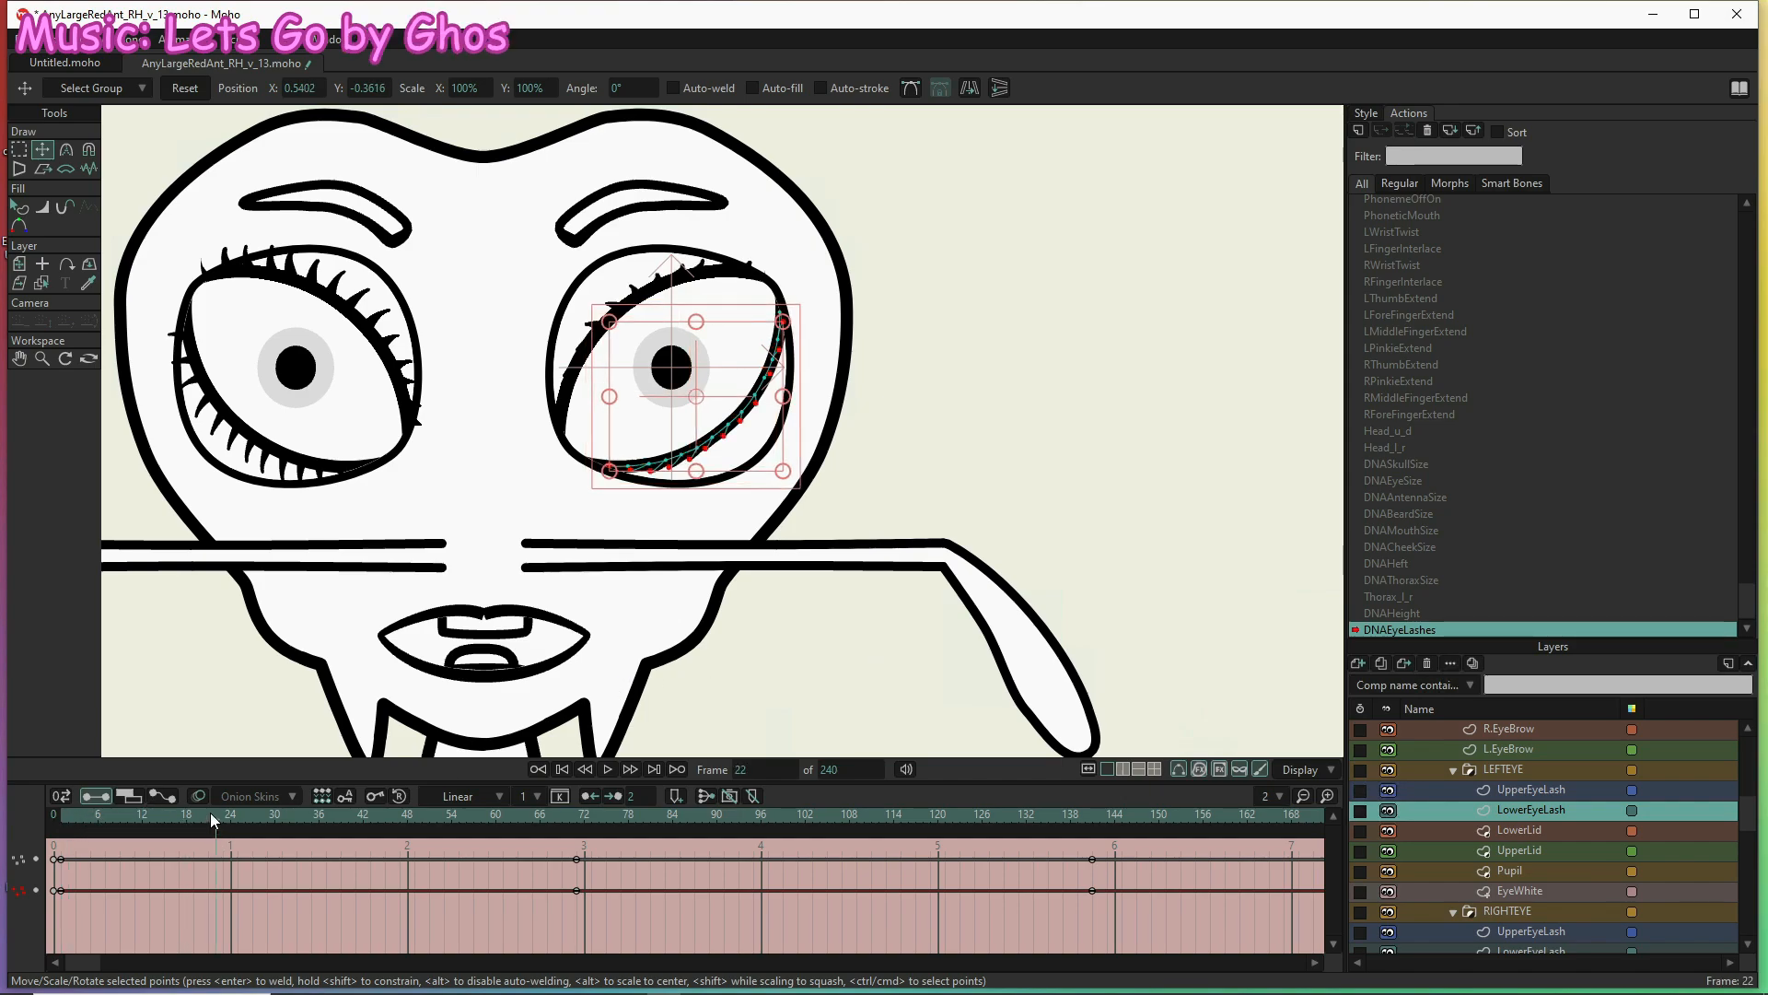
key(ctrl+Left)
drag(400, 825, 669, 809)
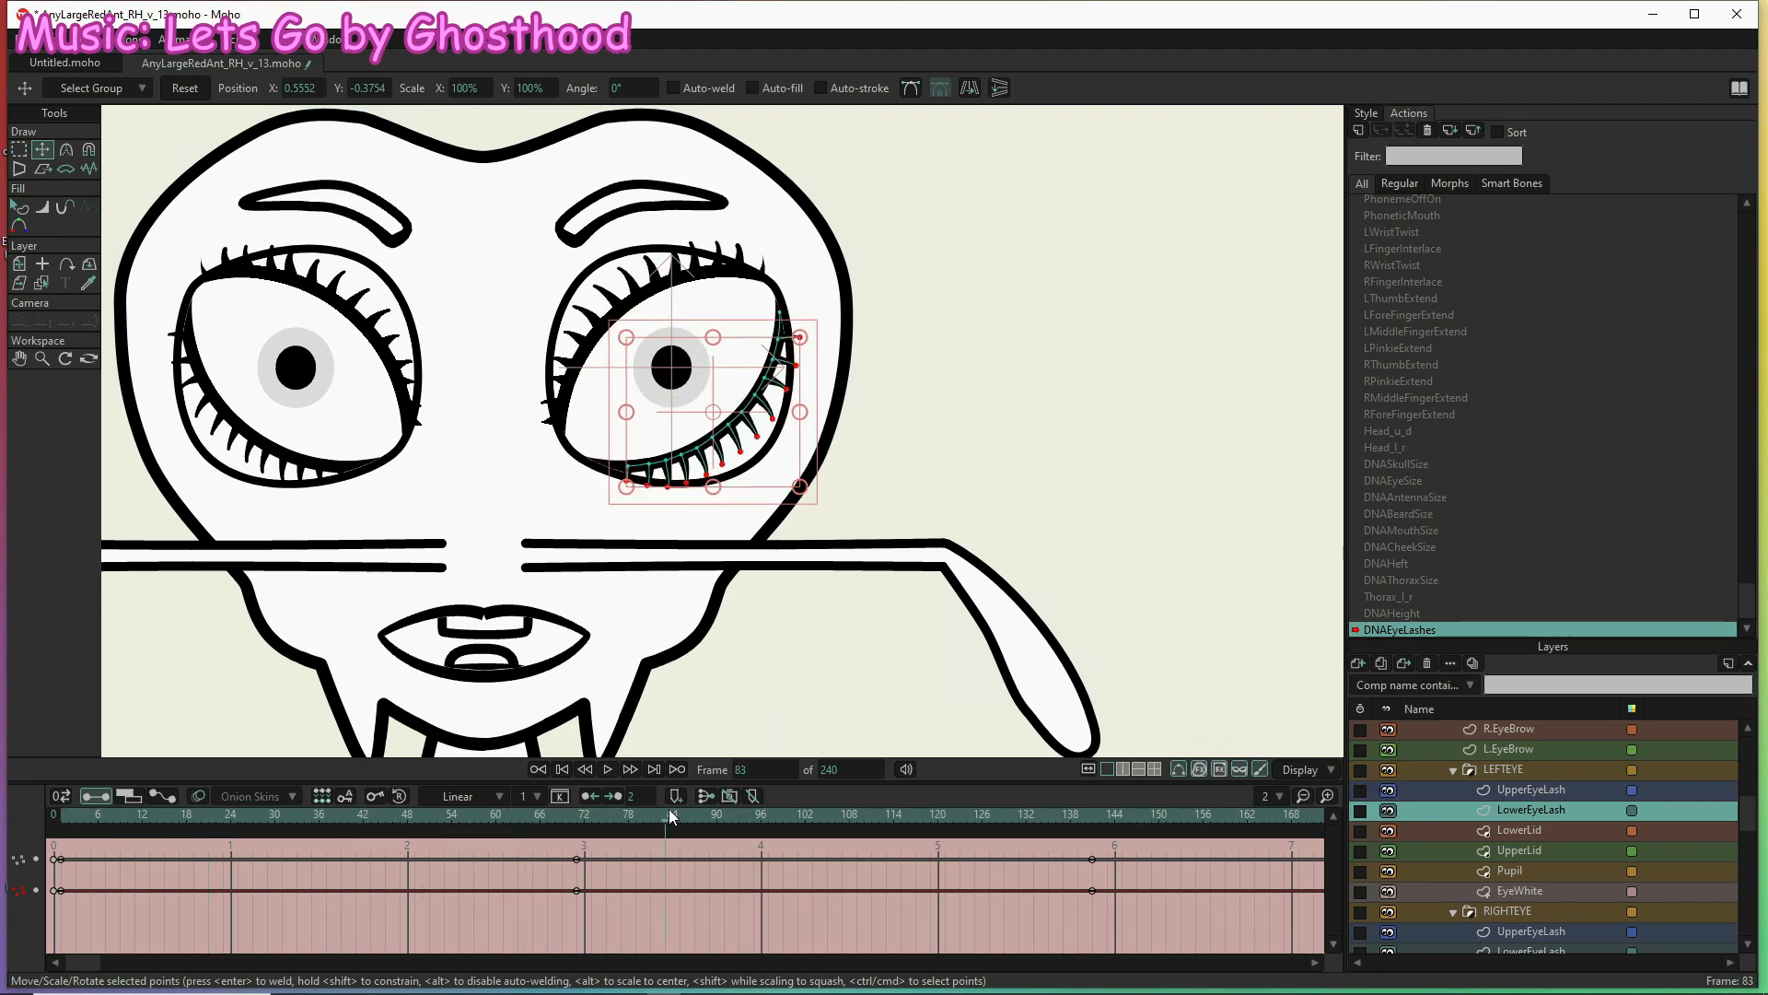
drag(812, 794, 1018, 809)
drag(732, 811, 575, 820)
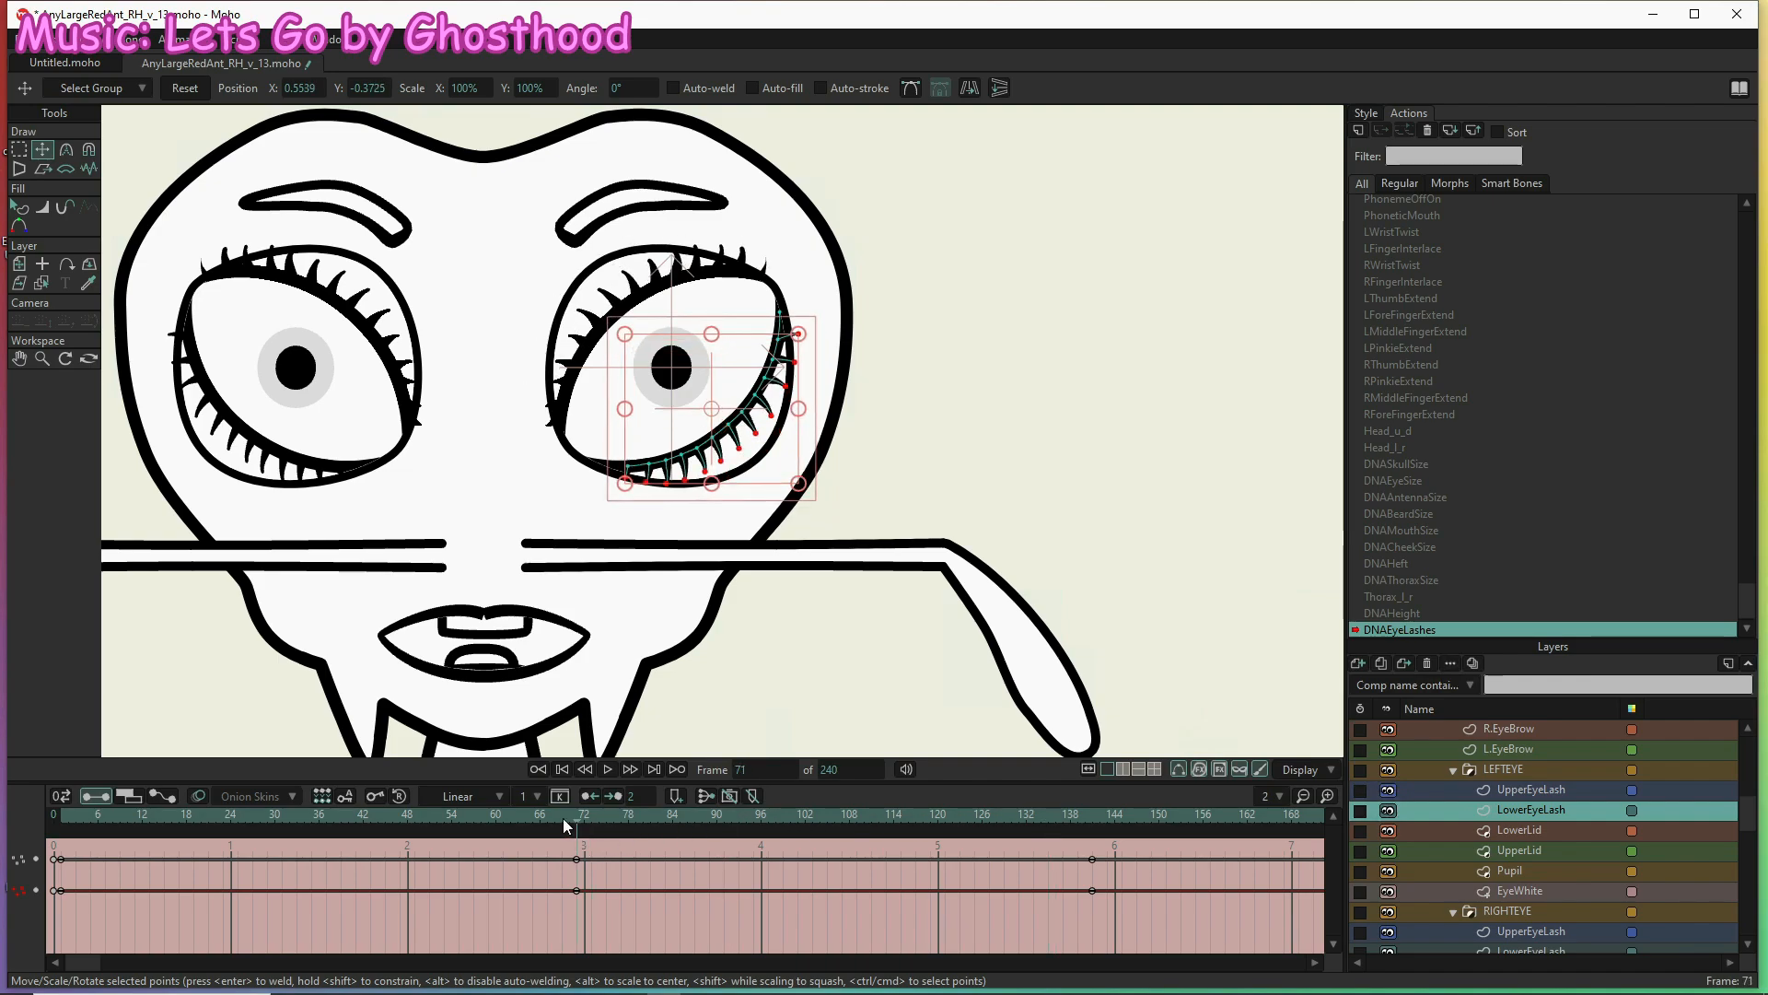
drag(280, 816, 214, 814)
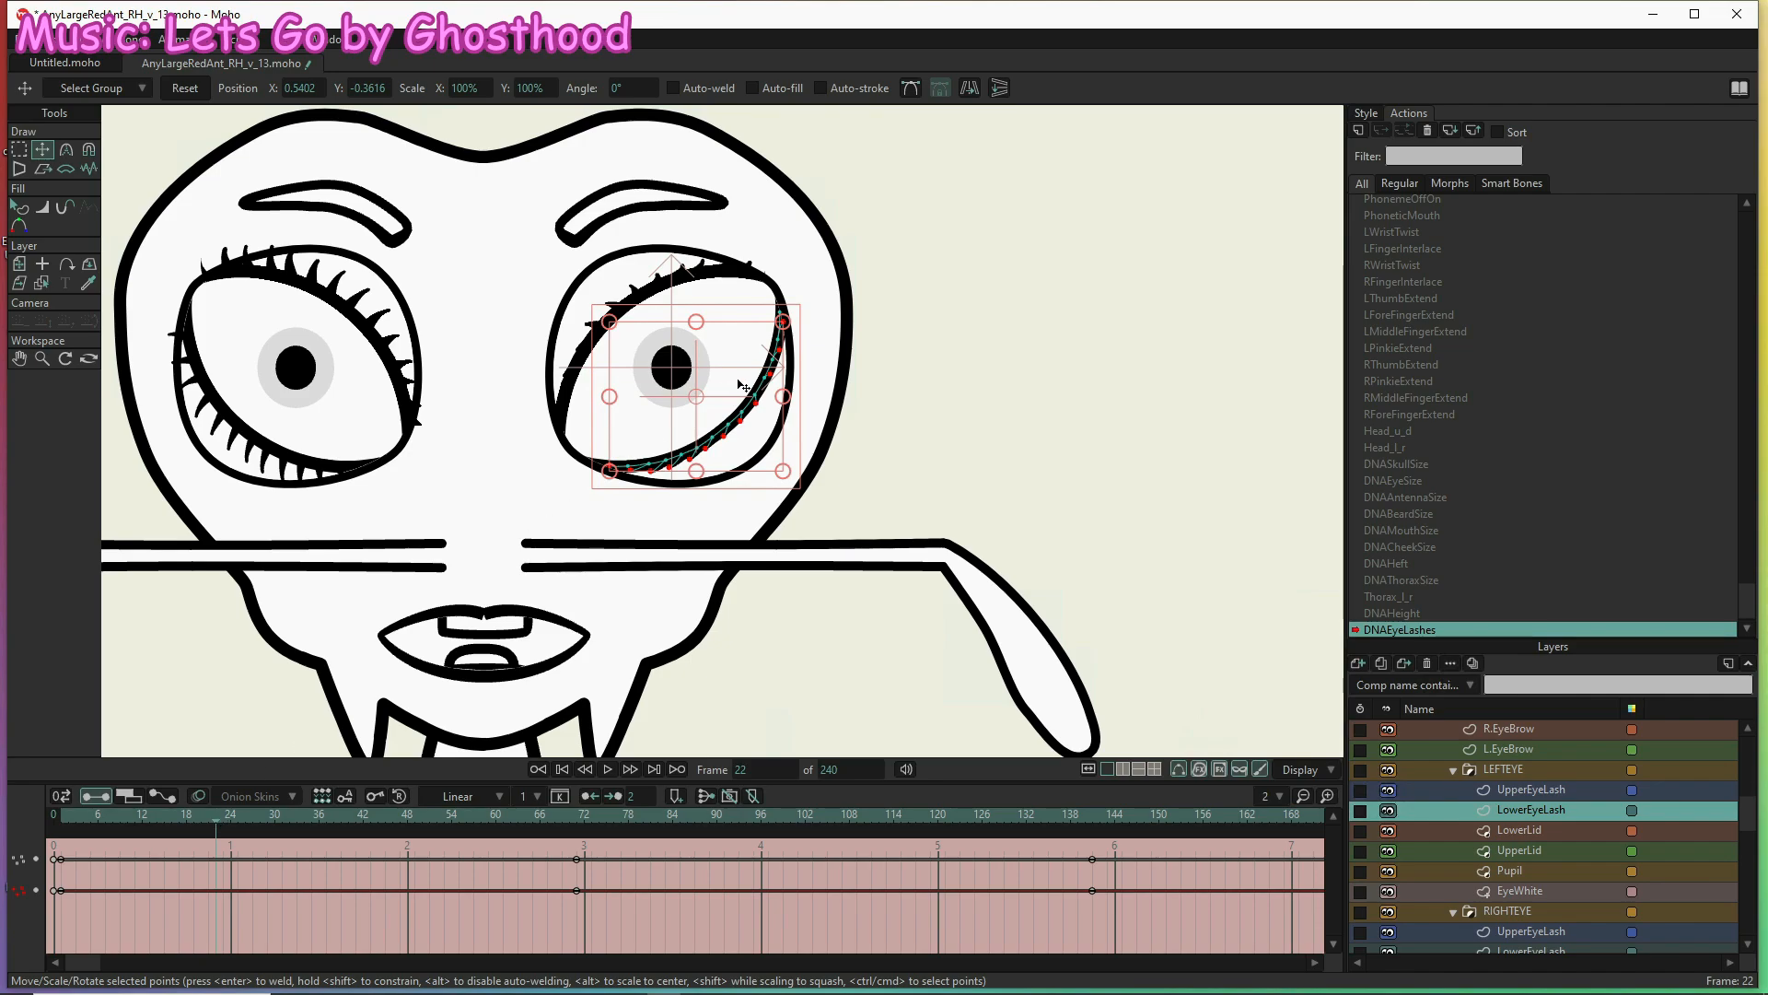
At frame 22, nudge the left eye's lower lash tips to about X 0.55, Y -0.36, and scrub through the action to check the growth
drag(750, 448, 763, 451)
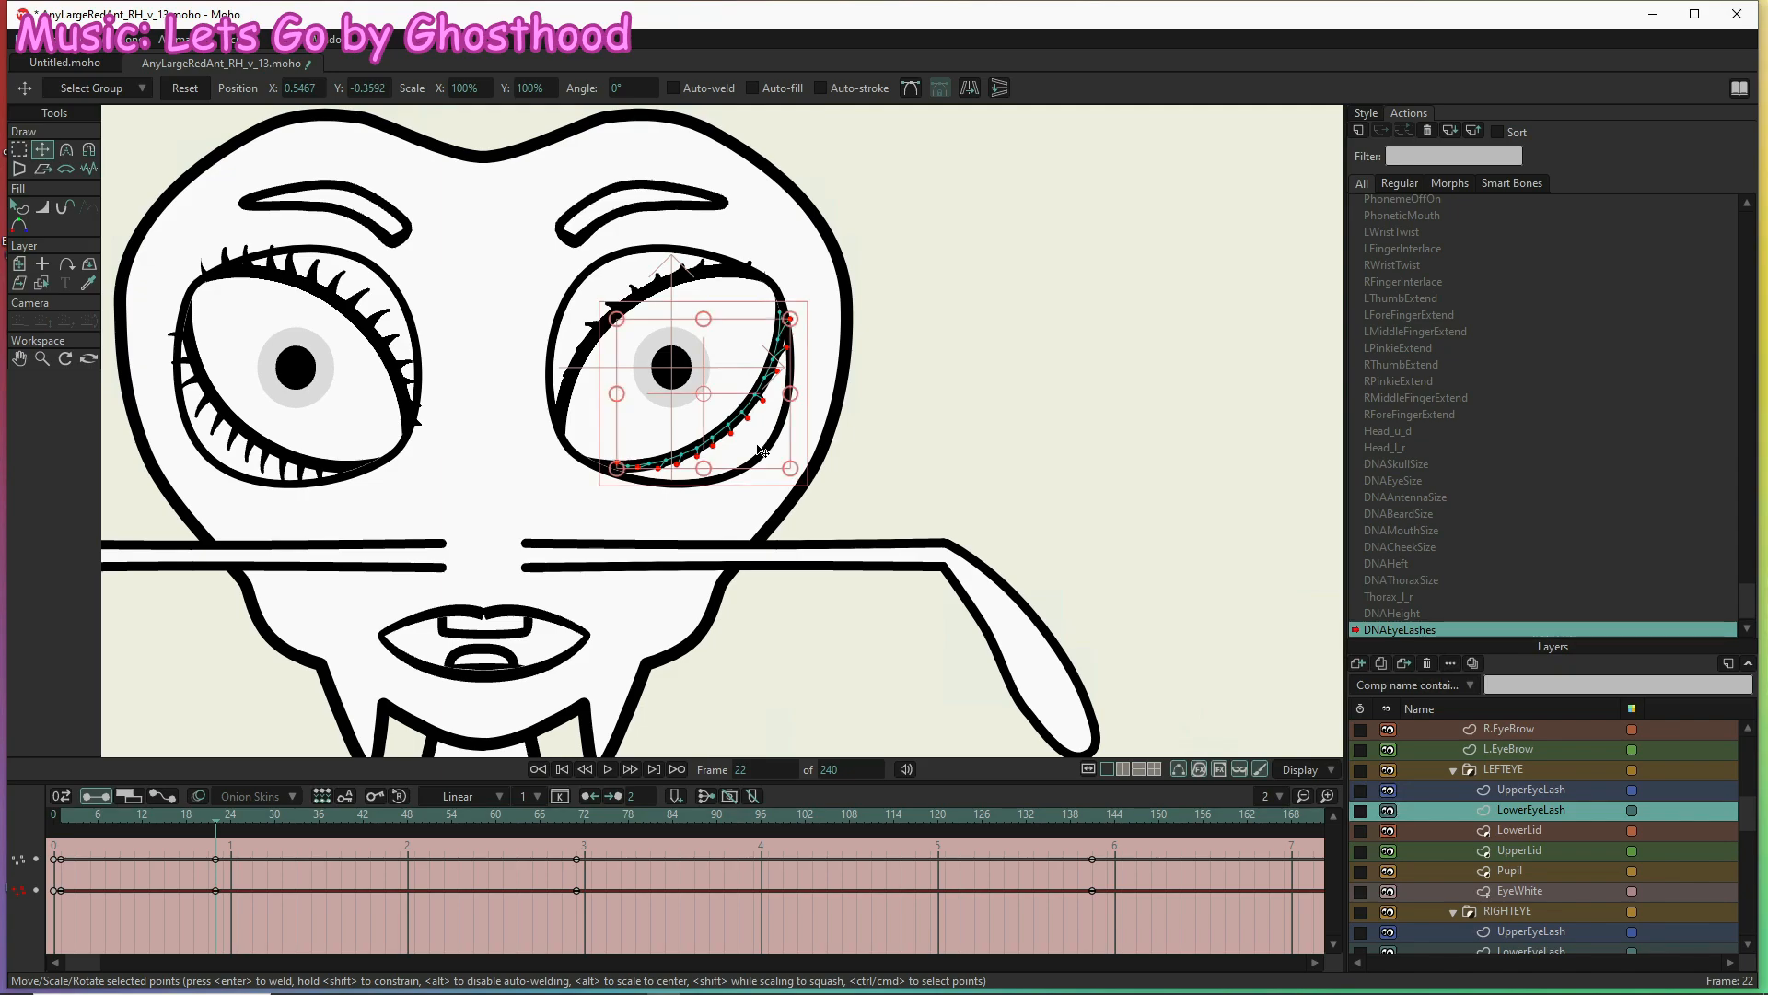
click(63, 815)
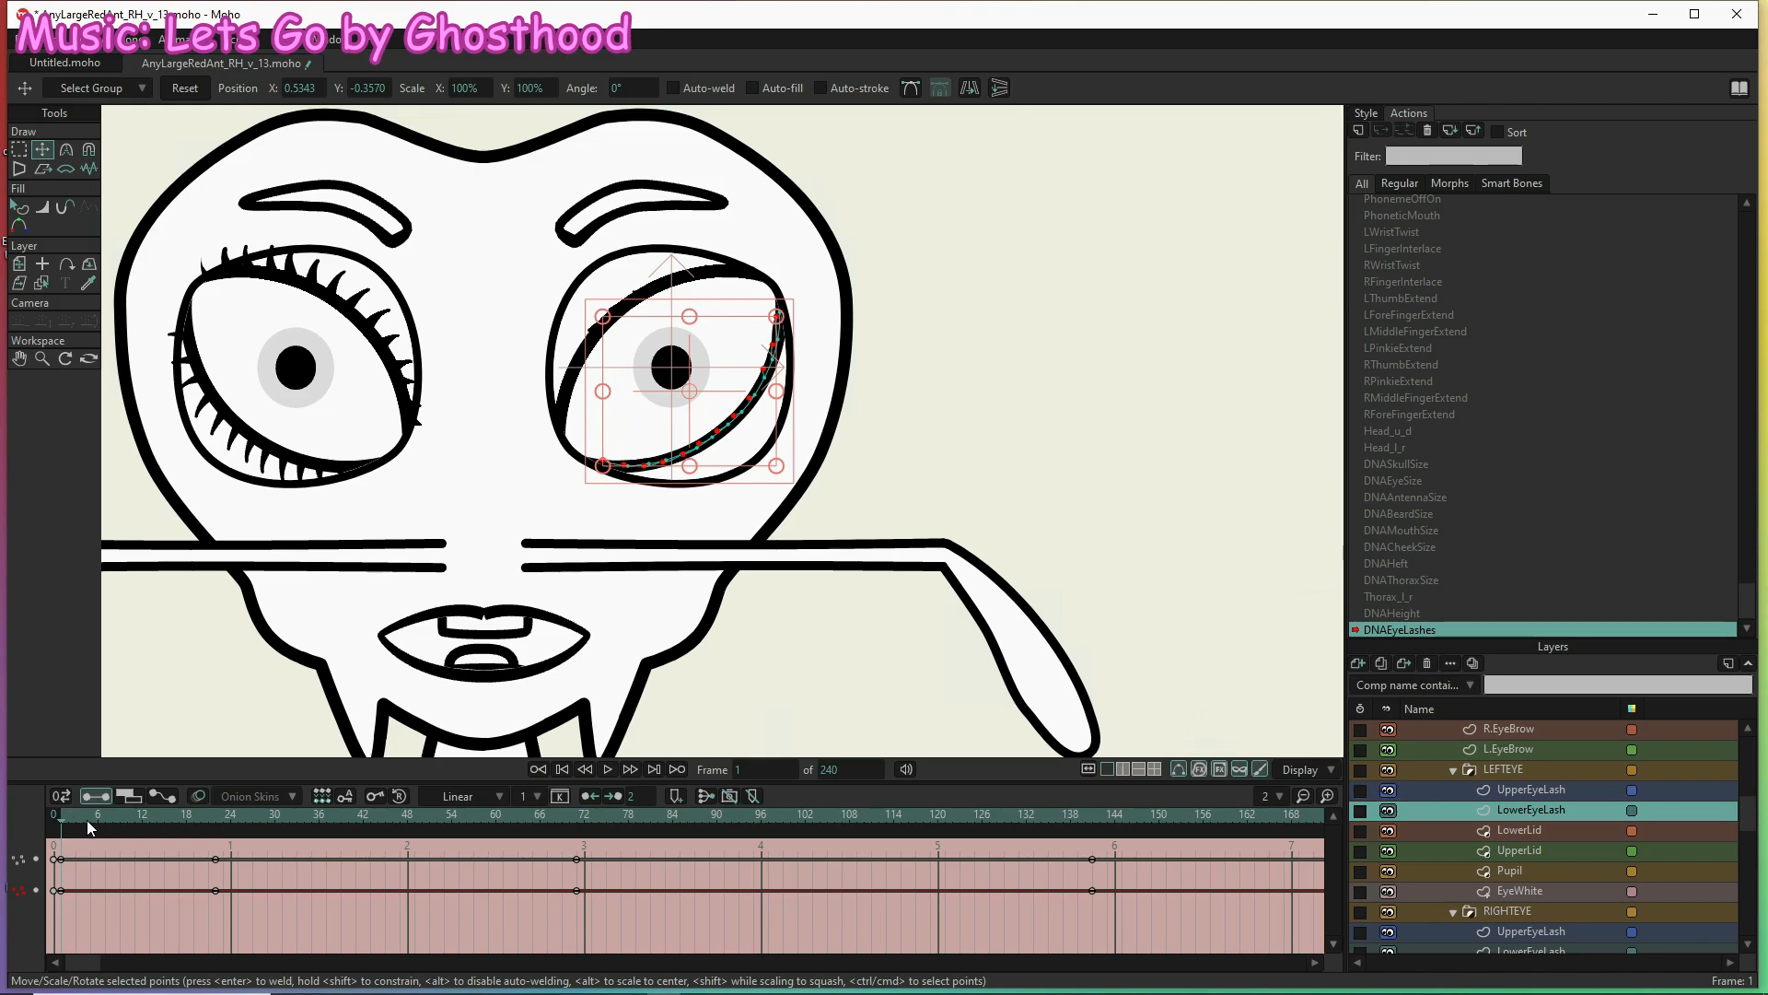
drag(110, 826, 1065, 842)
On the right eye's UpperEyeLash layer at frame 141, lasso-select the lash tips and move them outward to about X 0.48, Y -0.29
scroll(1571, 857, down, 3)
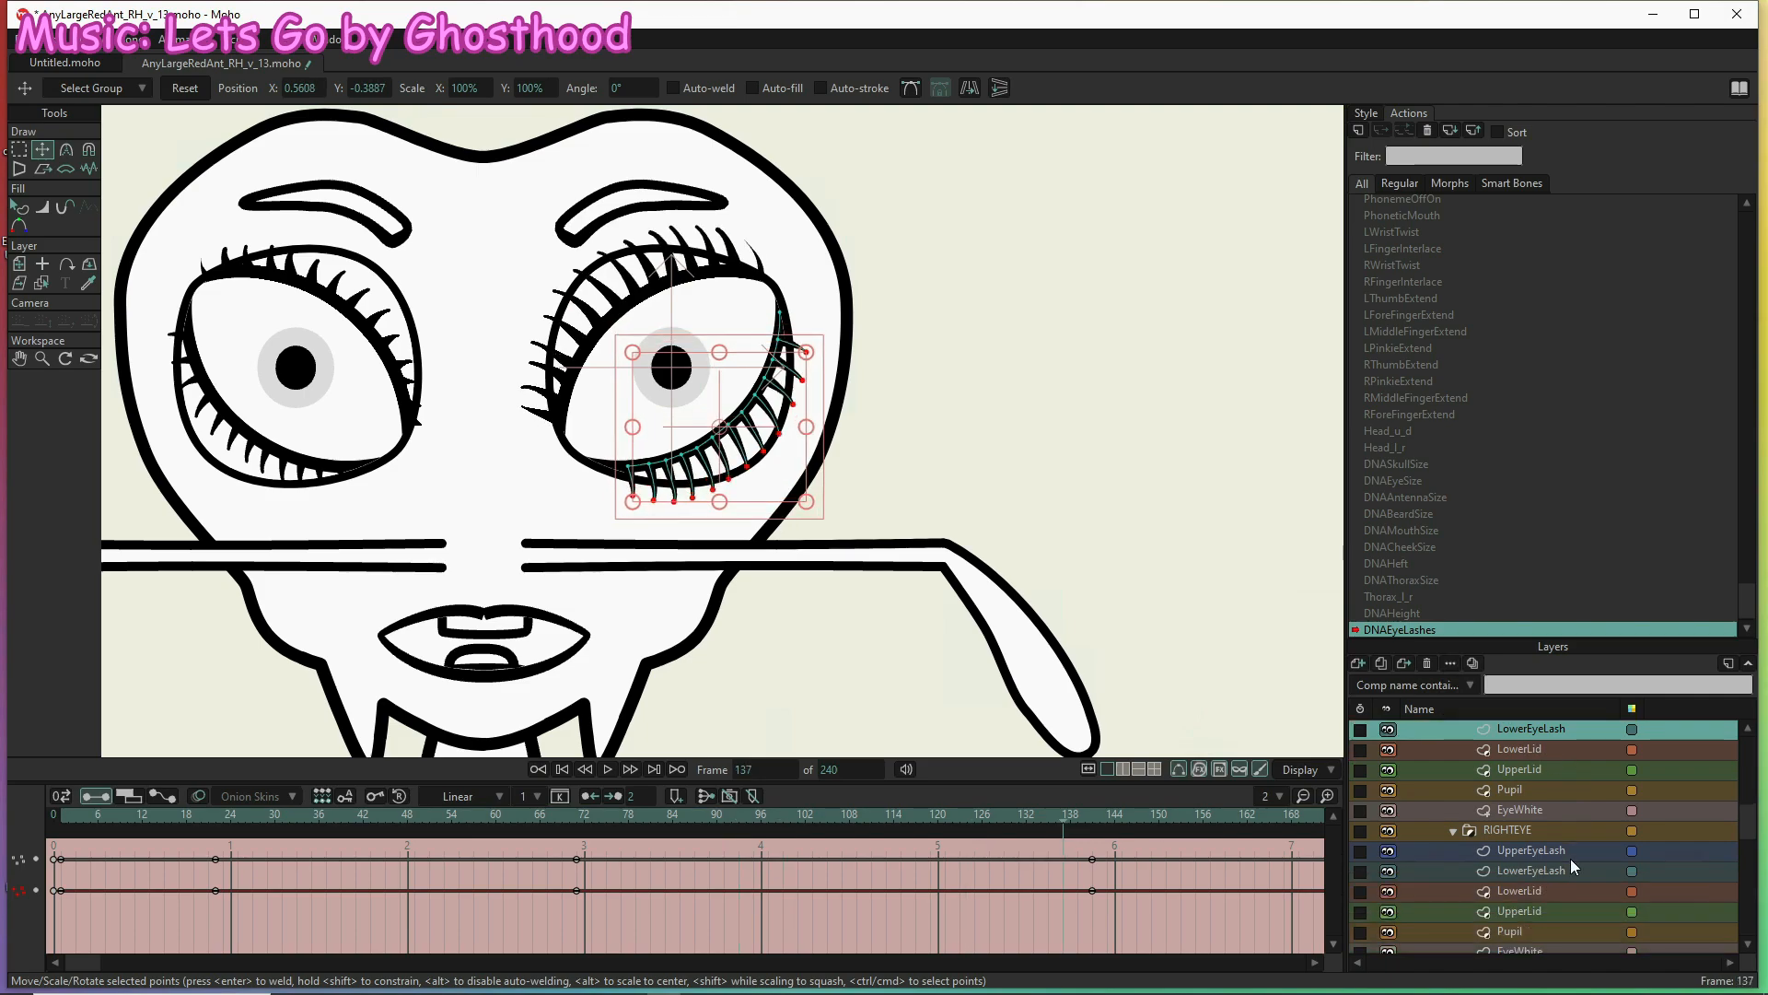
click(1568, 792)
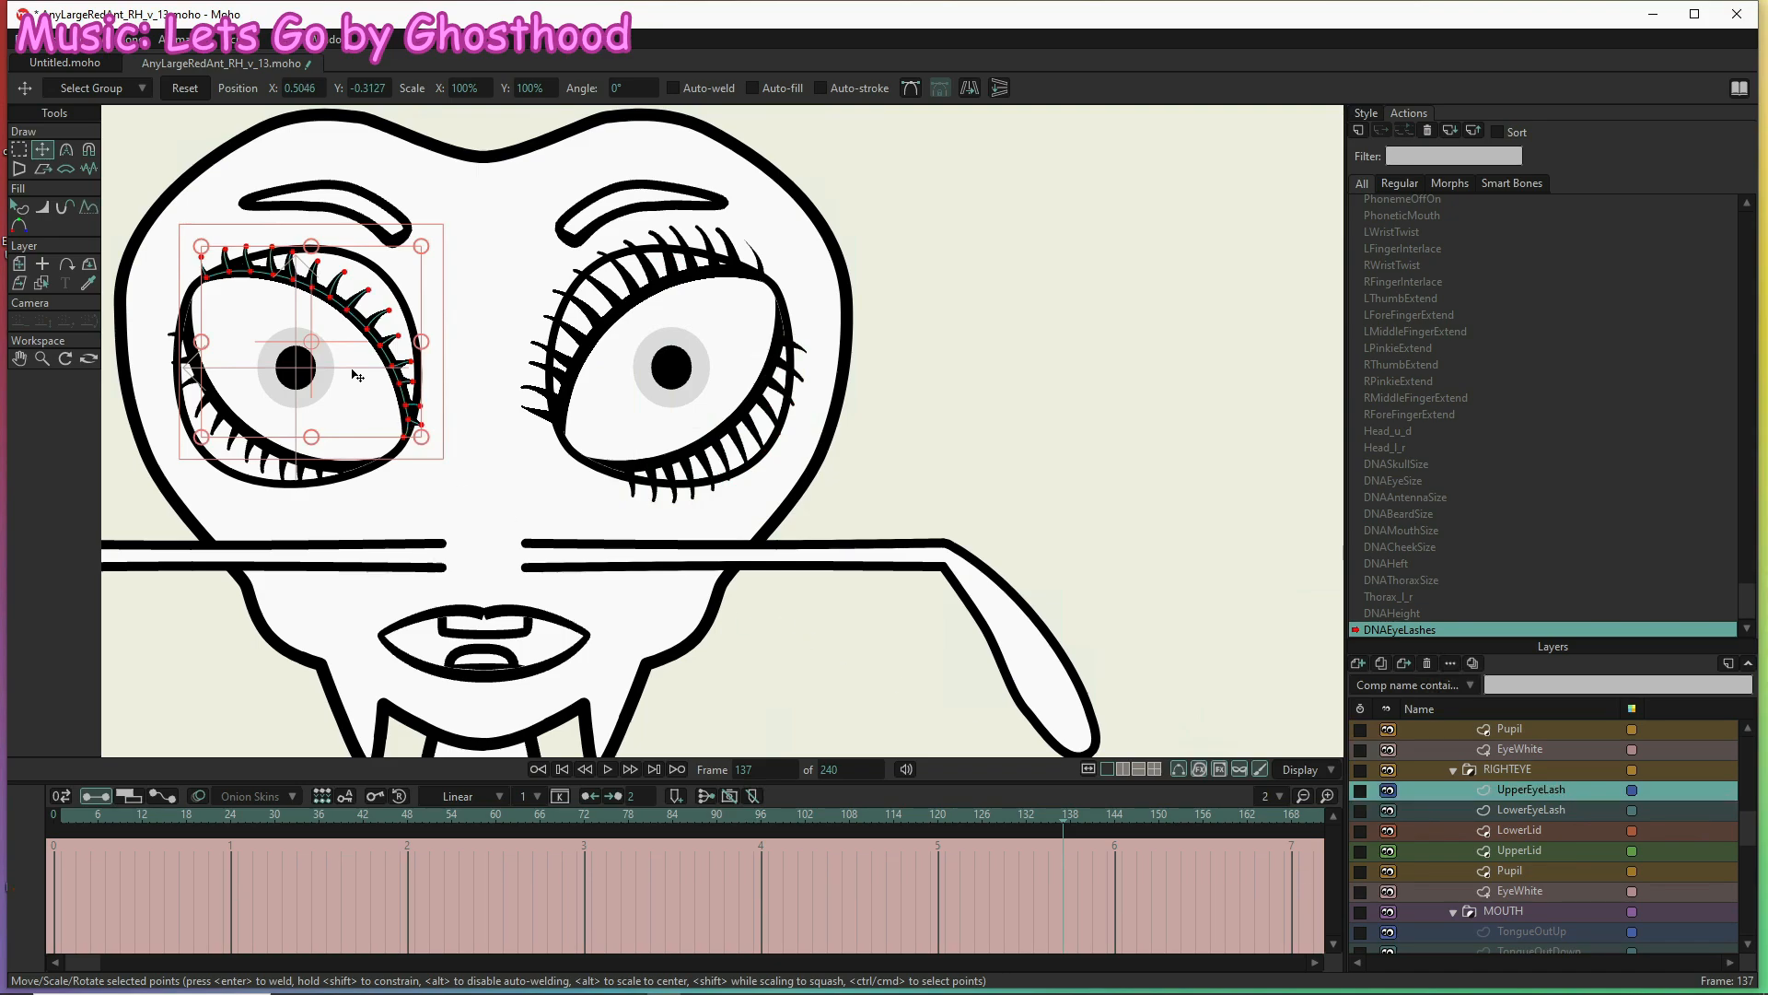
key(g)
mouse_move(173, 268)
mouse_down()
mouse_move(291, 259)
mouse_move(348, 290)
mouse_move(392, 329)
mouse_move(423, 436)
mouse_move(439, 416)
mouse_move(397, 297)
mouse_move(366, 274)
mouse_move(276, 230)
mouse_move(179, 278)
mouse_up()
key(t)
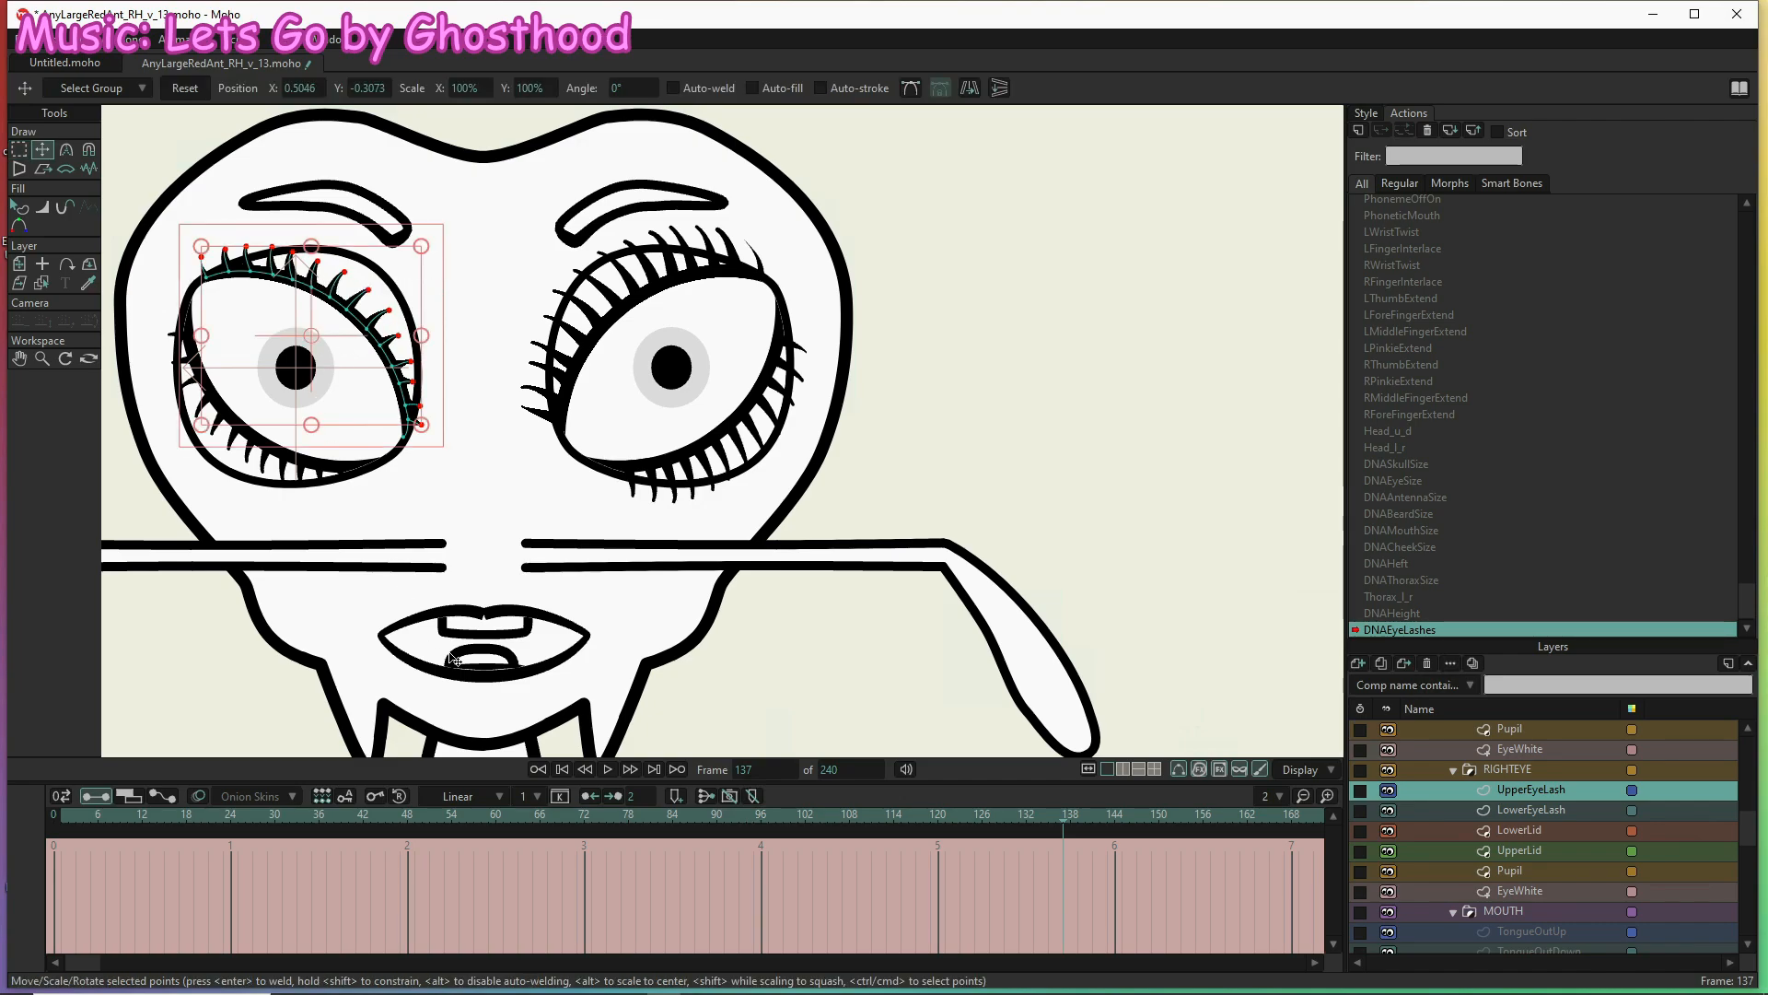
click(1092, 819)
drag(333, 361, 359, 336)
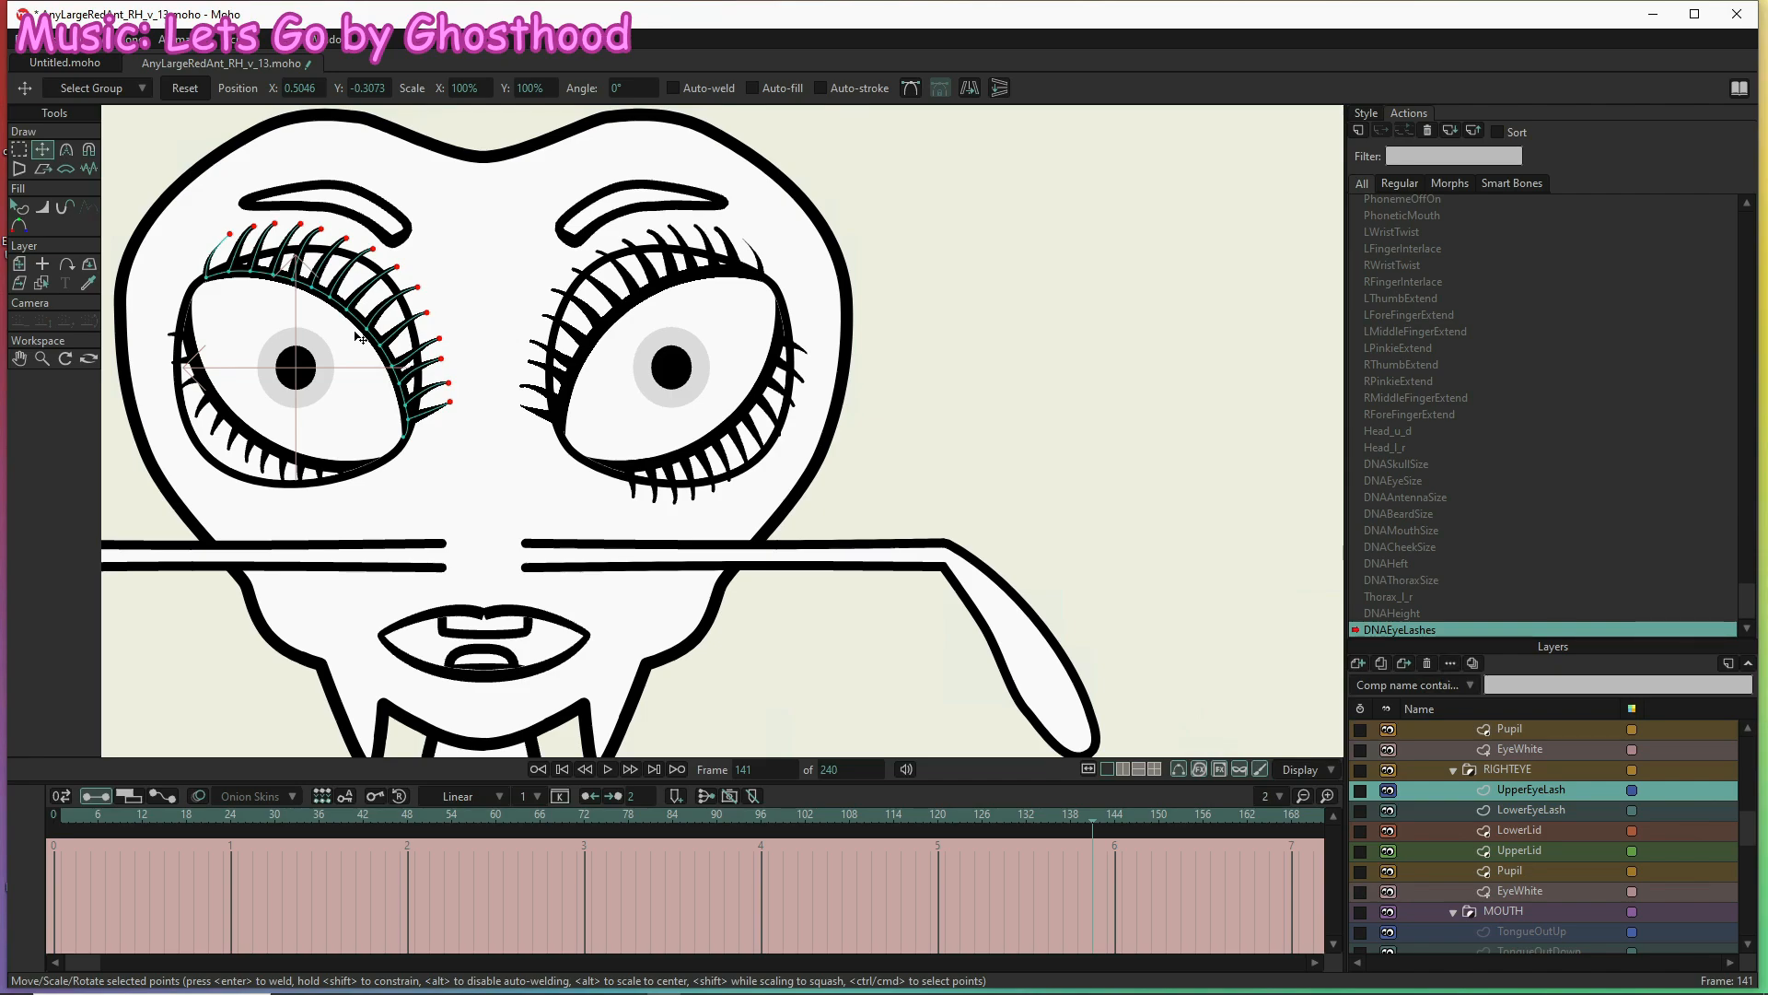
drag(355, 335, 355, 336)
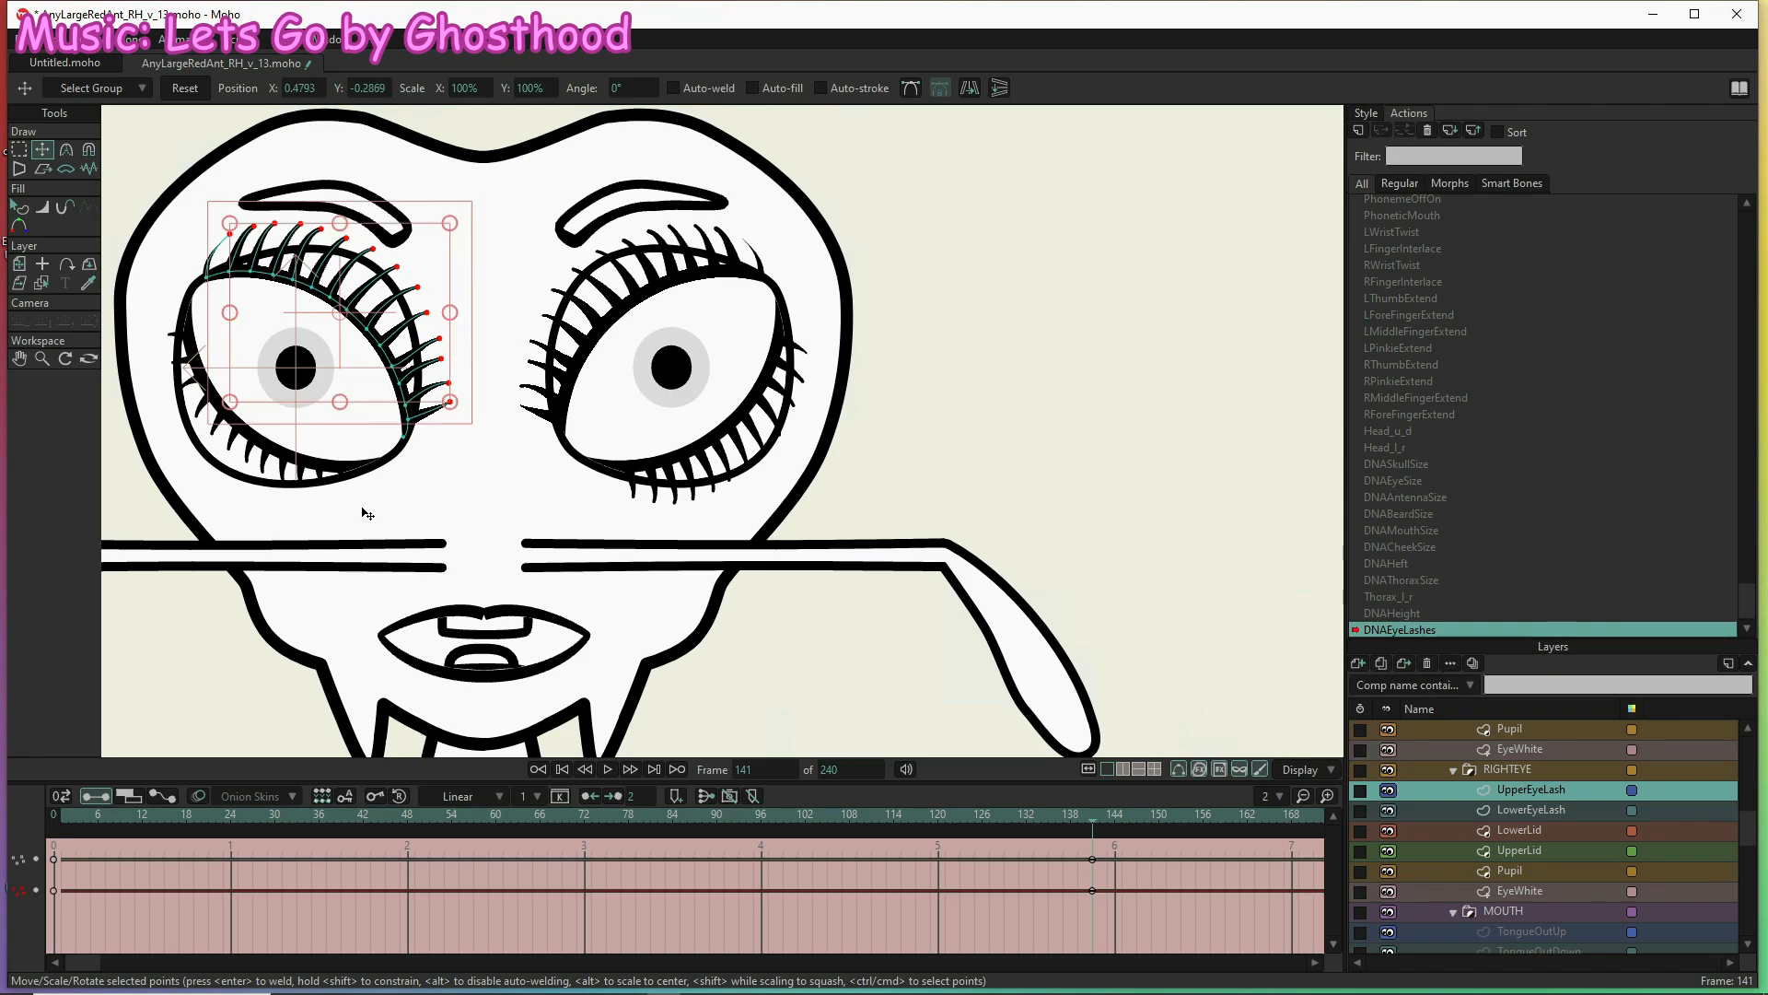
At frame 1, move the right upper lash tips onto the upper lid line, about X 0.52, Y -0.33, and adjust the inner-corner tip
click(63, 814)
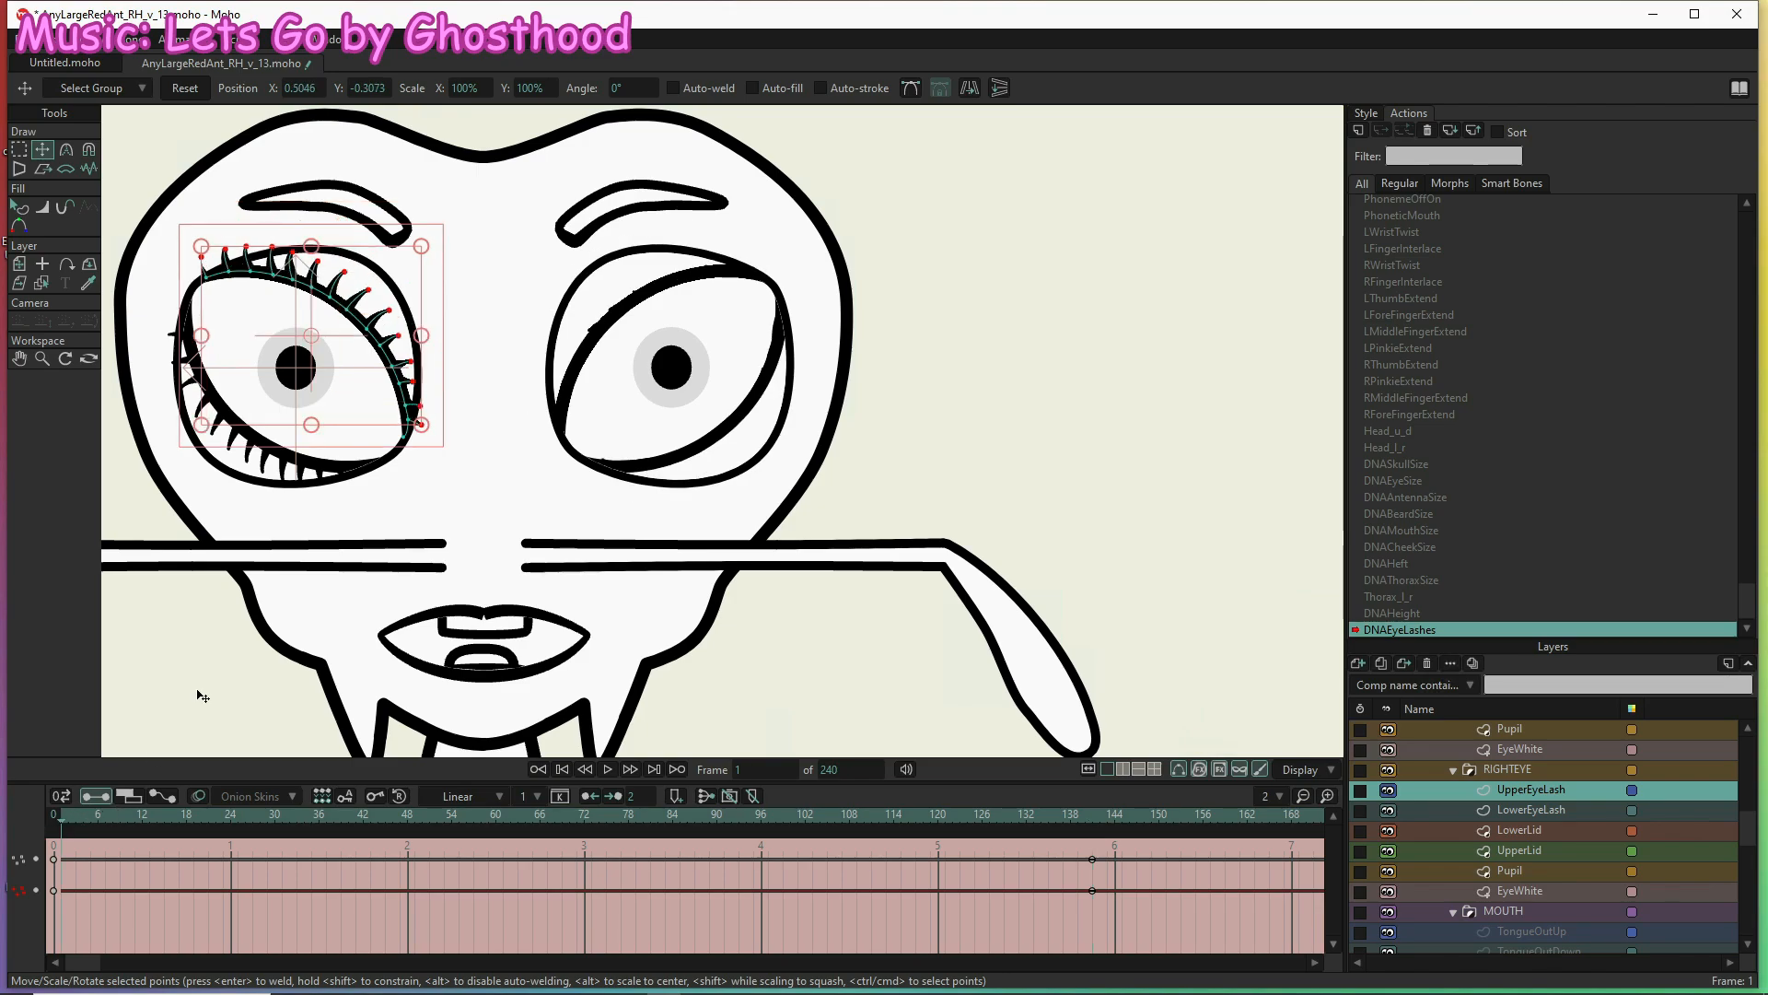
drag(312, 360, 300, 388)
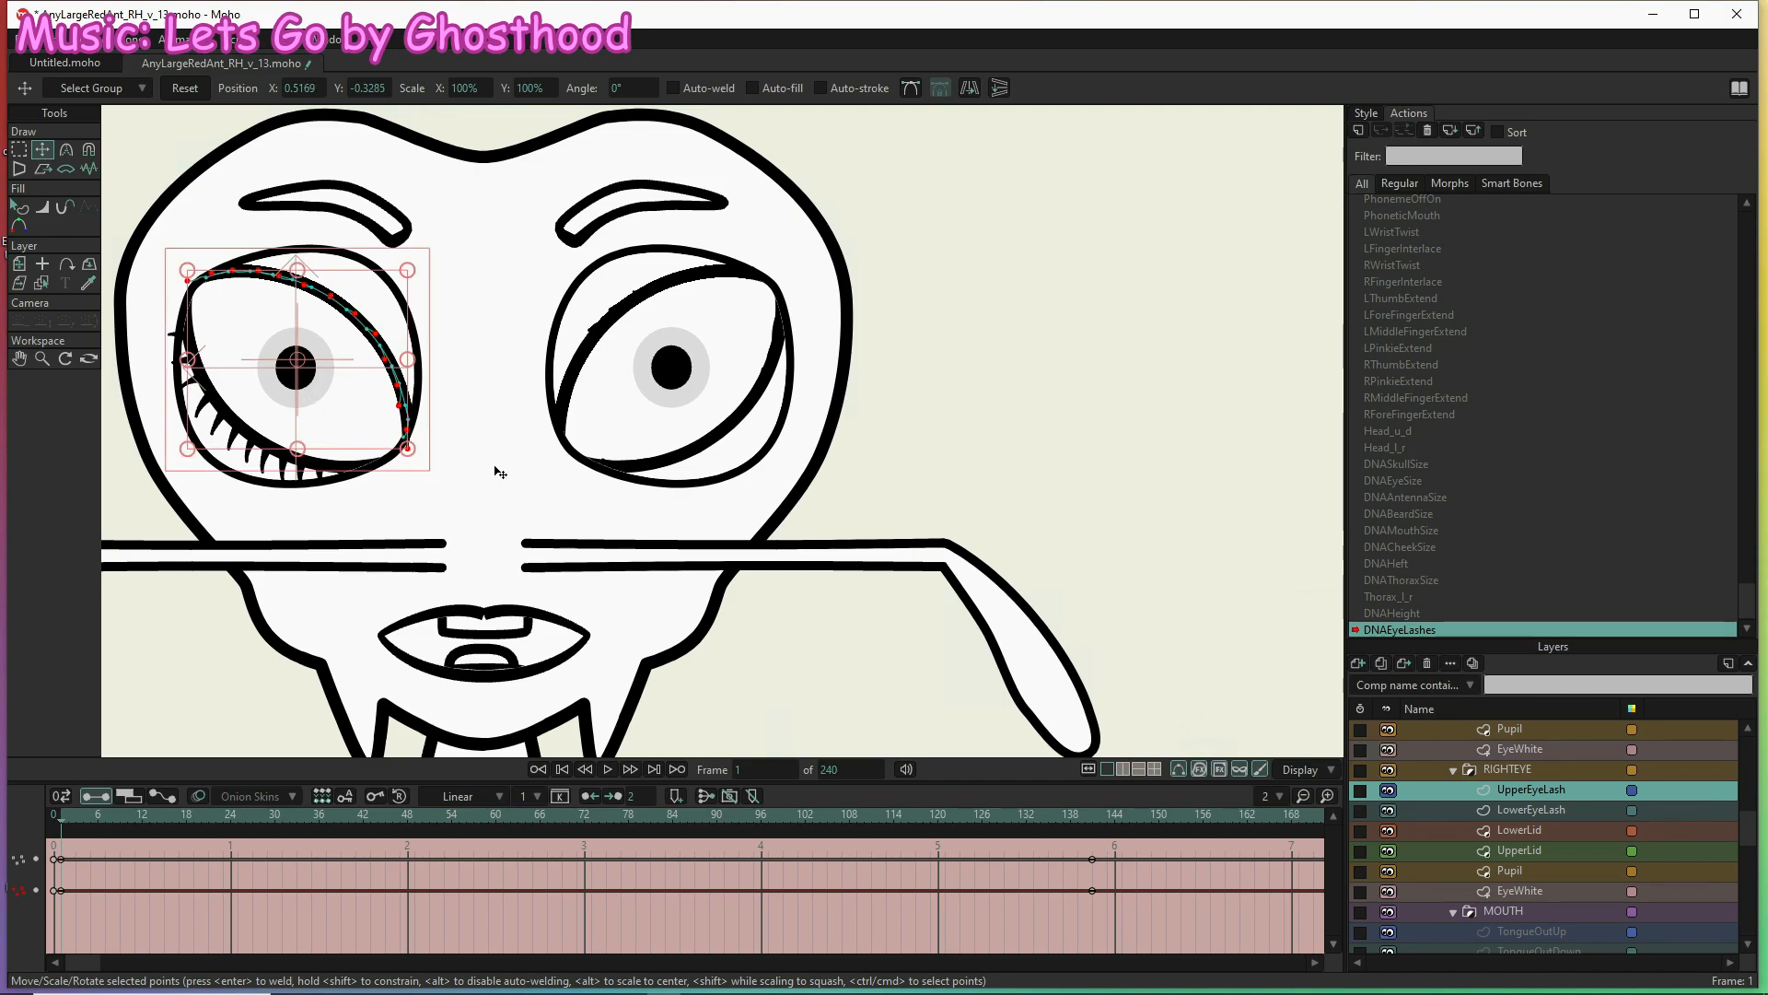
click(408, 449)
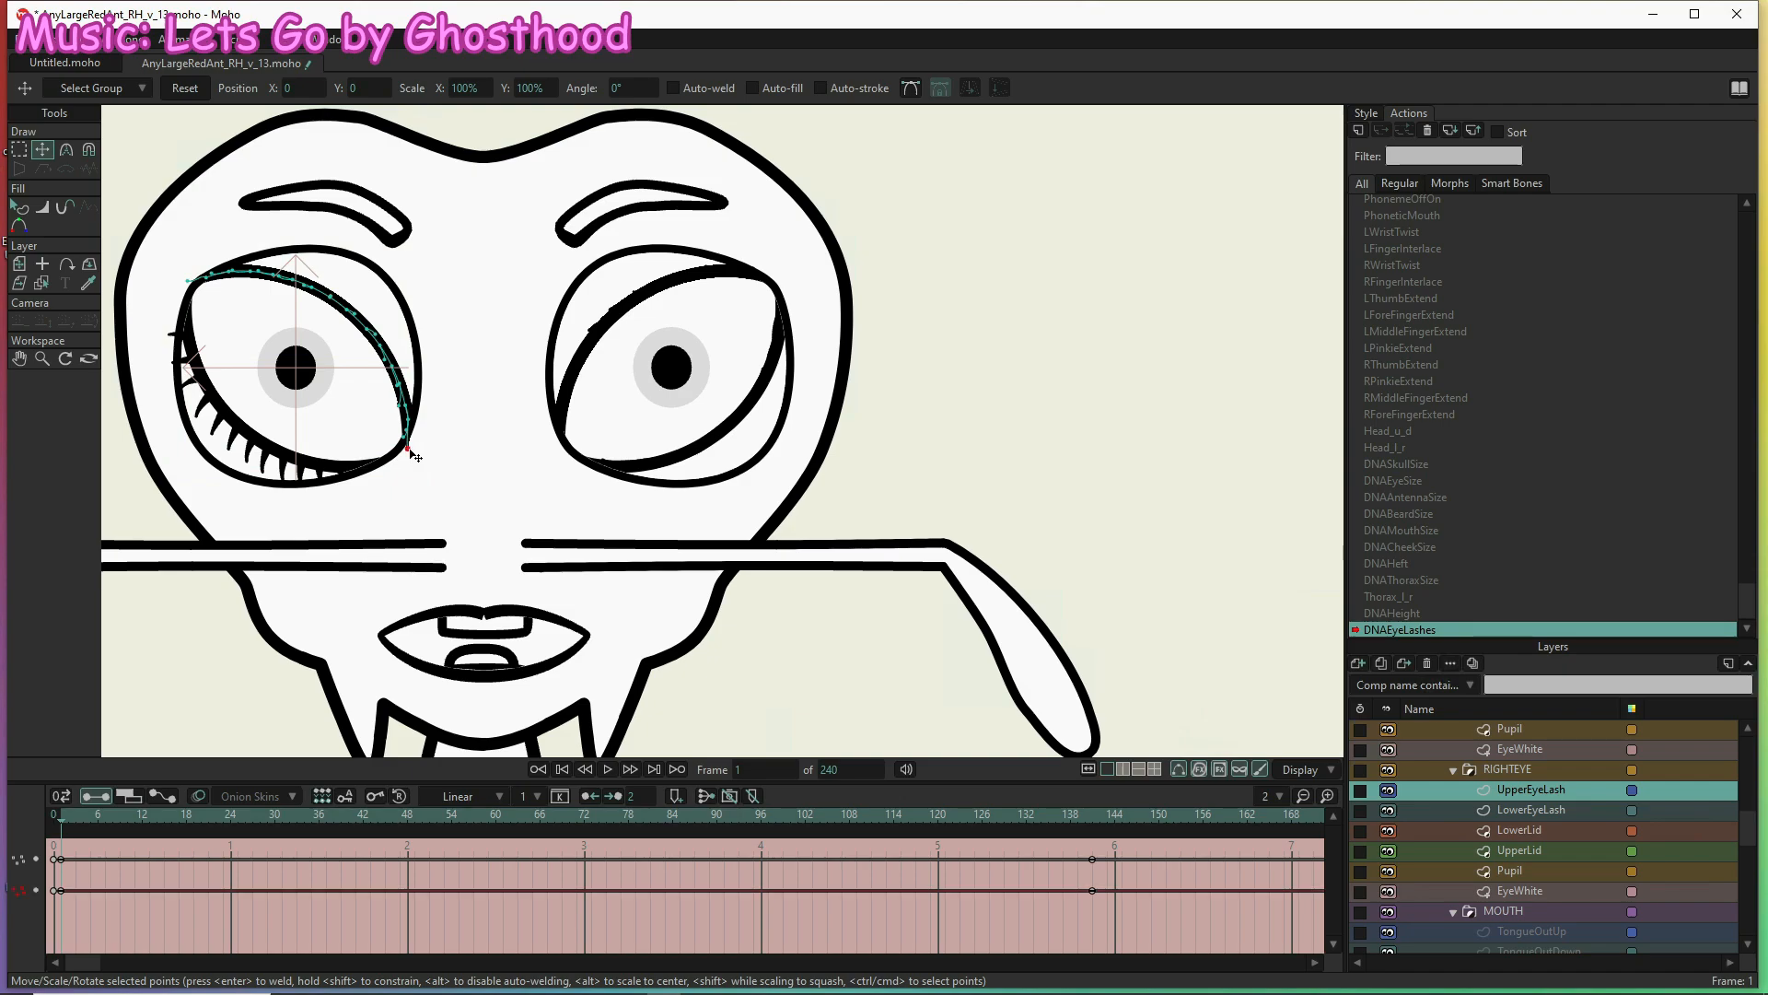
drag(410, 451, 411, 448)
click(192, 283)
At frame 71, lasso-select the right upper lash points and reset them to their normal length
click(580, 817)
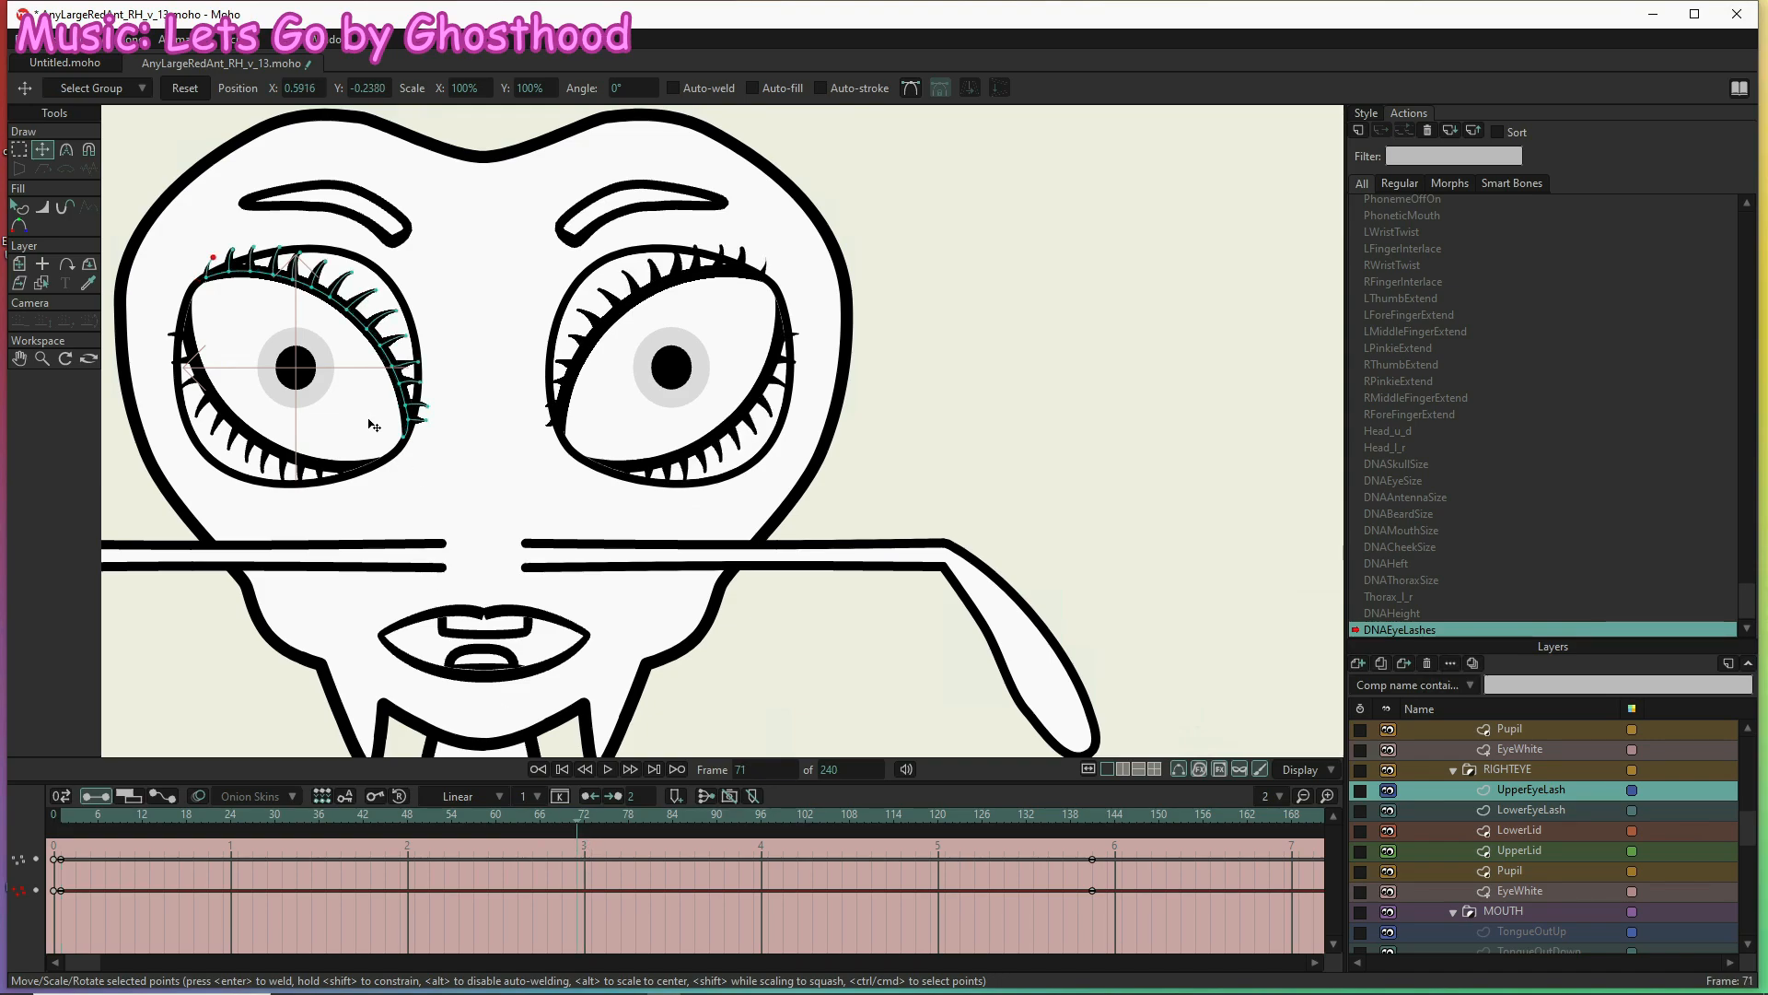
drag(170, 266, 308, 372)
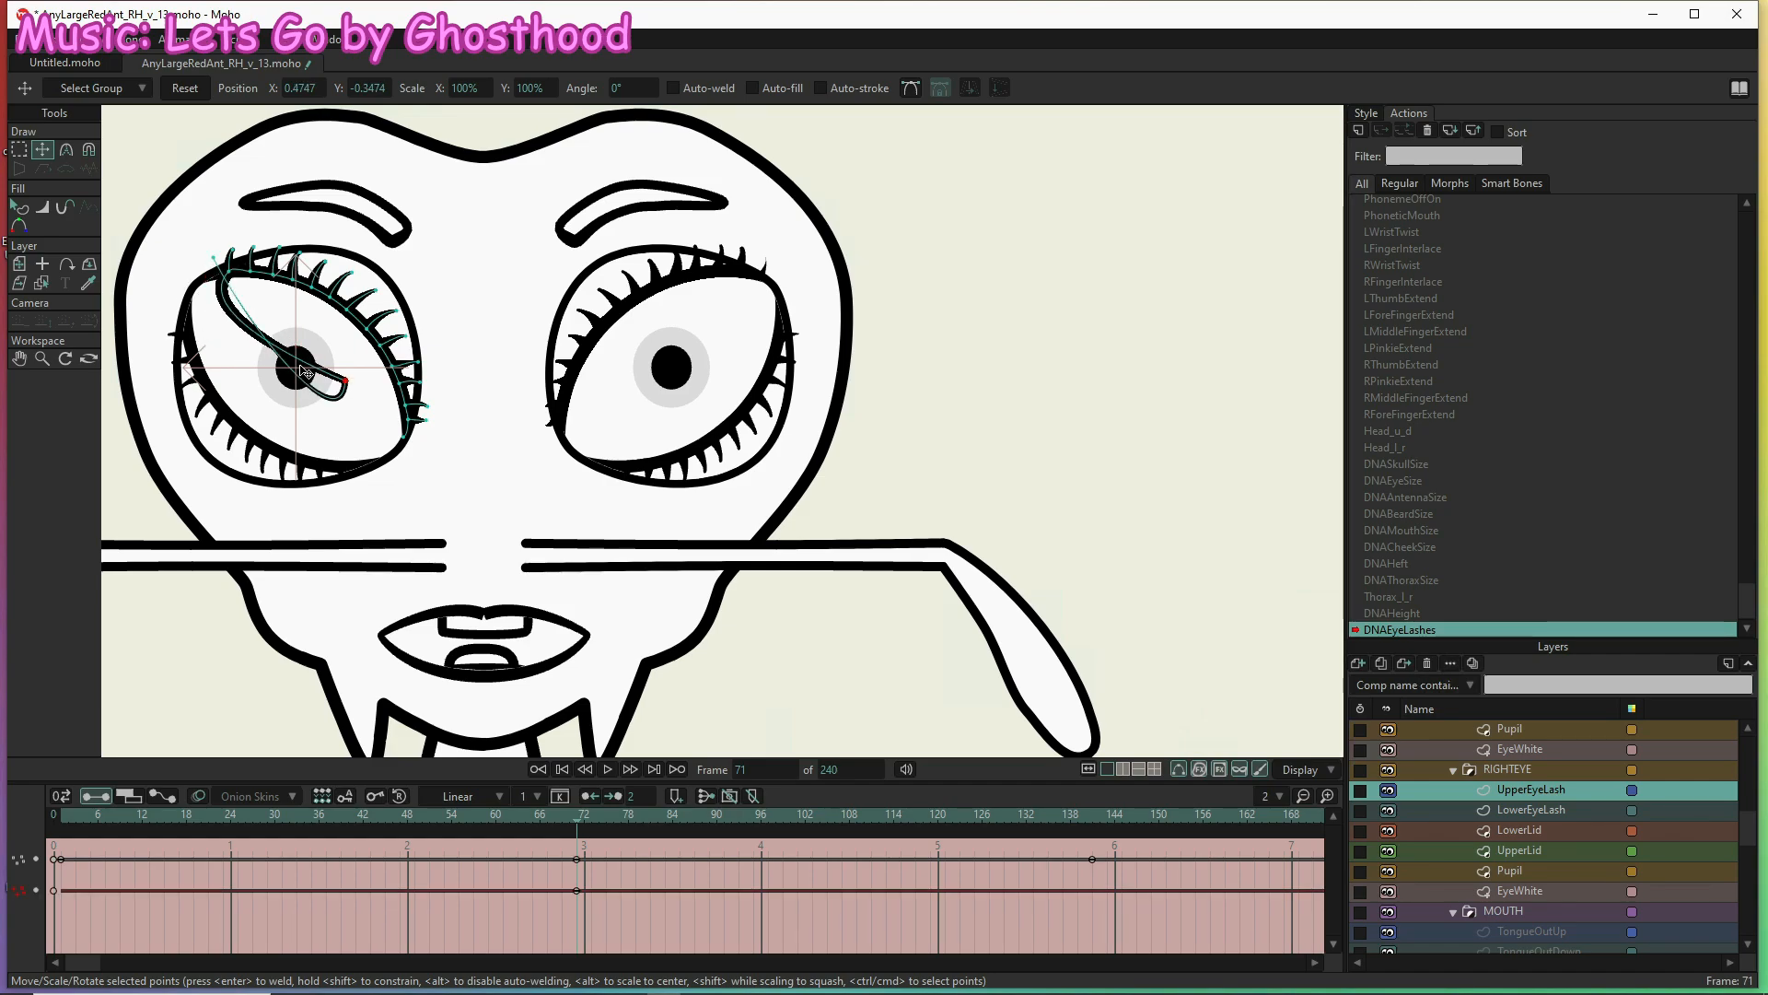
key(ctrl+z)
key(g)
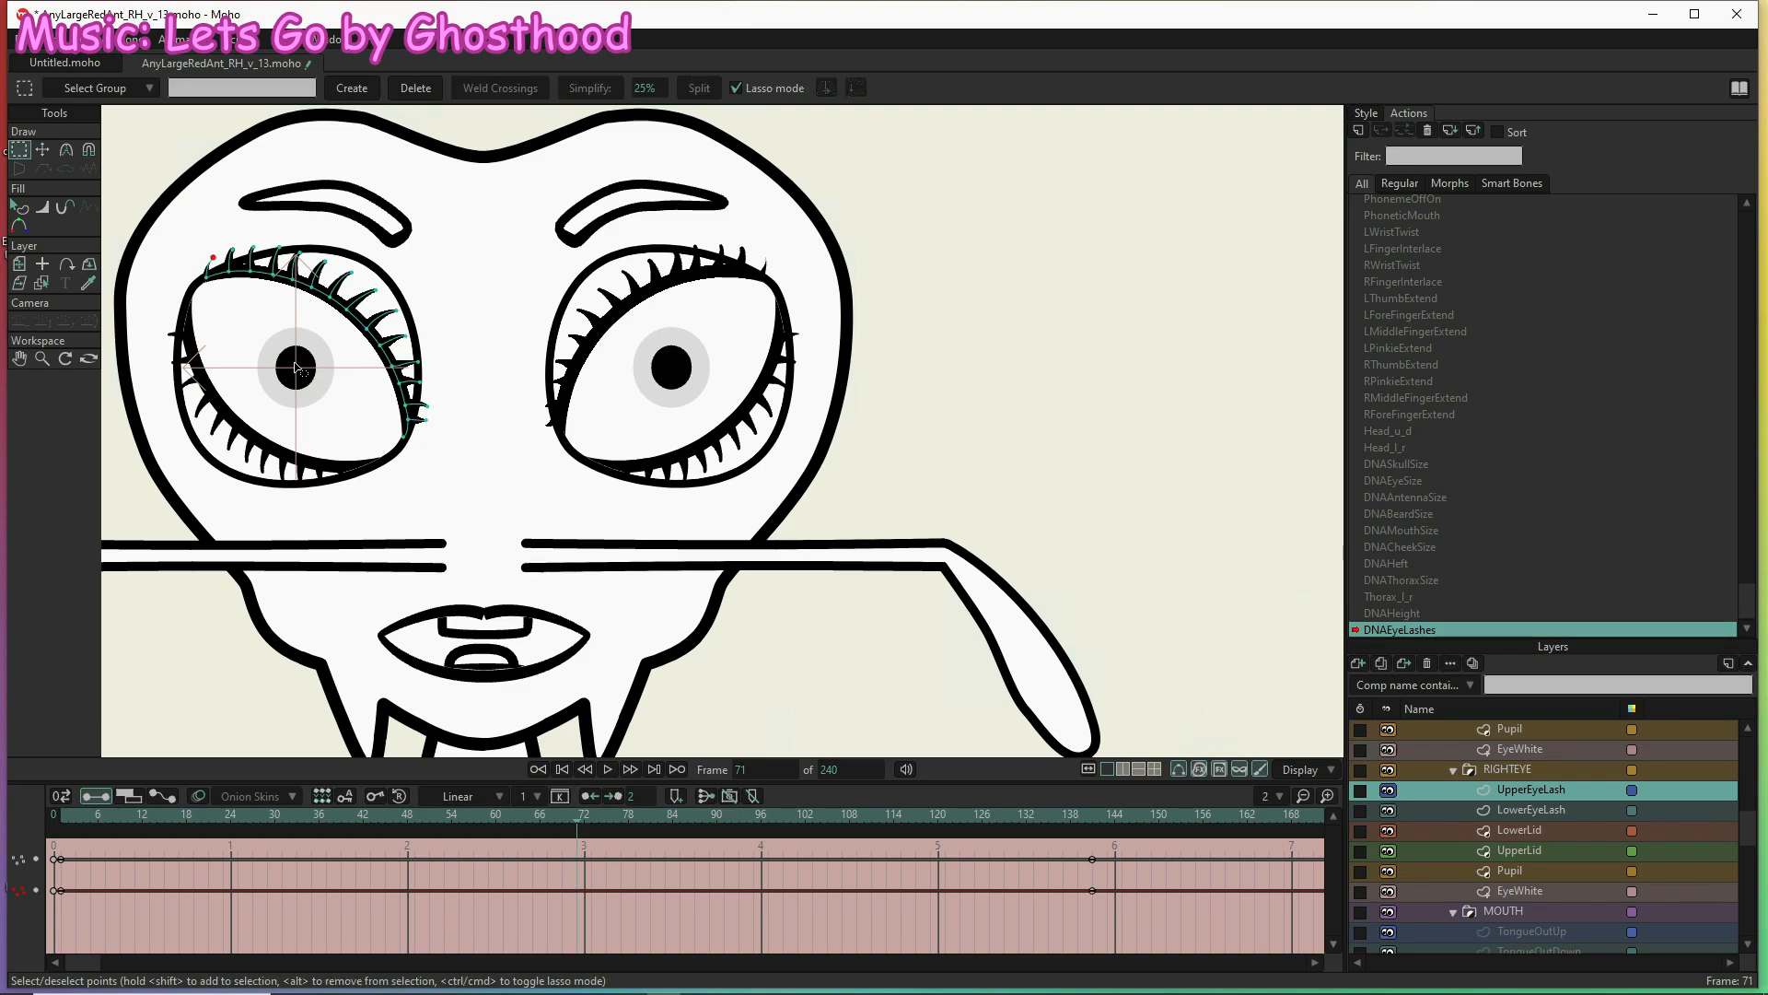
mouse_move(195, 245)
mouse_down()
mouse_move(211, 298)
mouse_move(368, 384)
mouse_move(410, 448)
mouse_move(426, 432)
mouse_move(417, 301)
mouse_move(297, 219)
mouse_move(191, 261)
mouse_up()
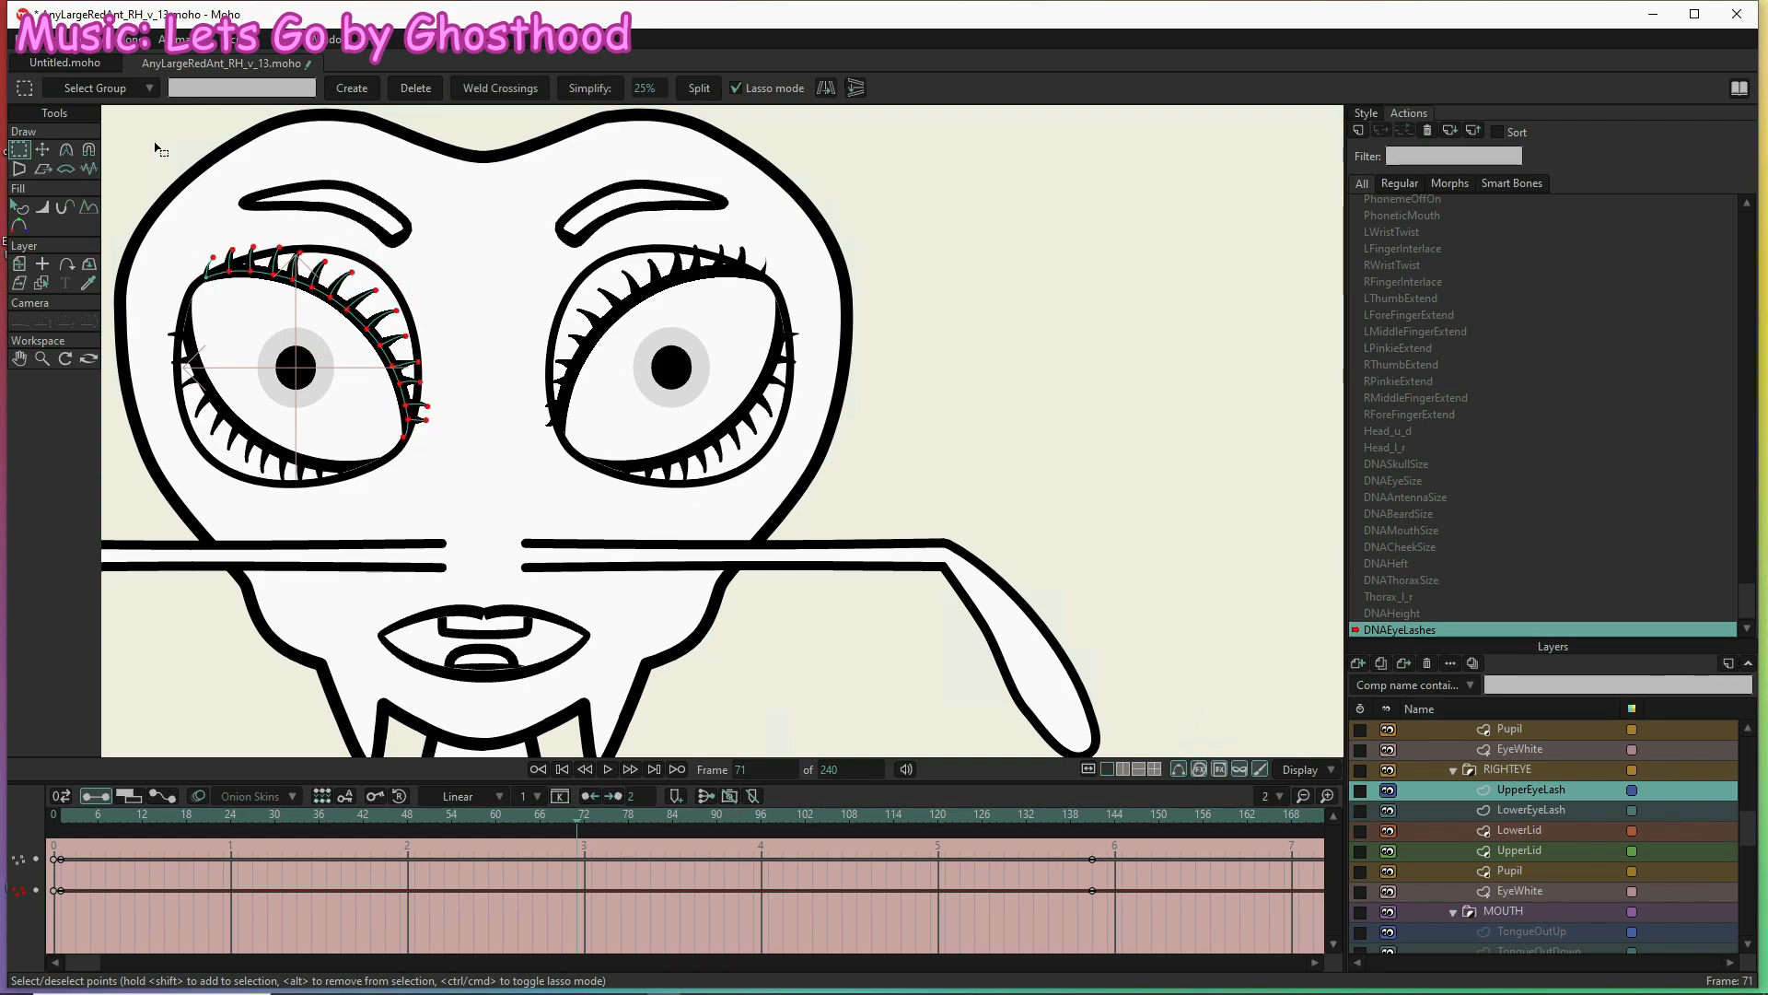
click(42, 150)
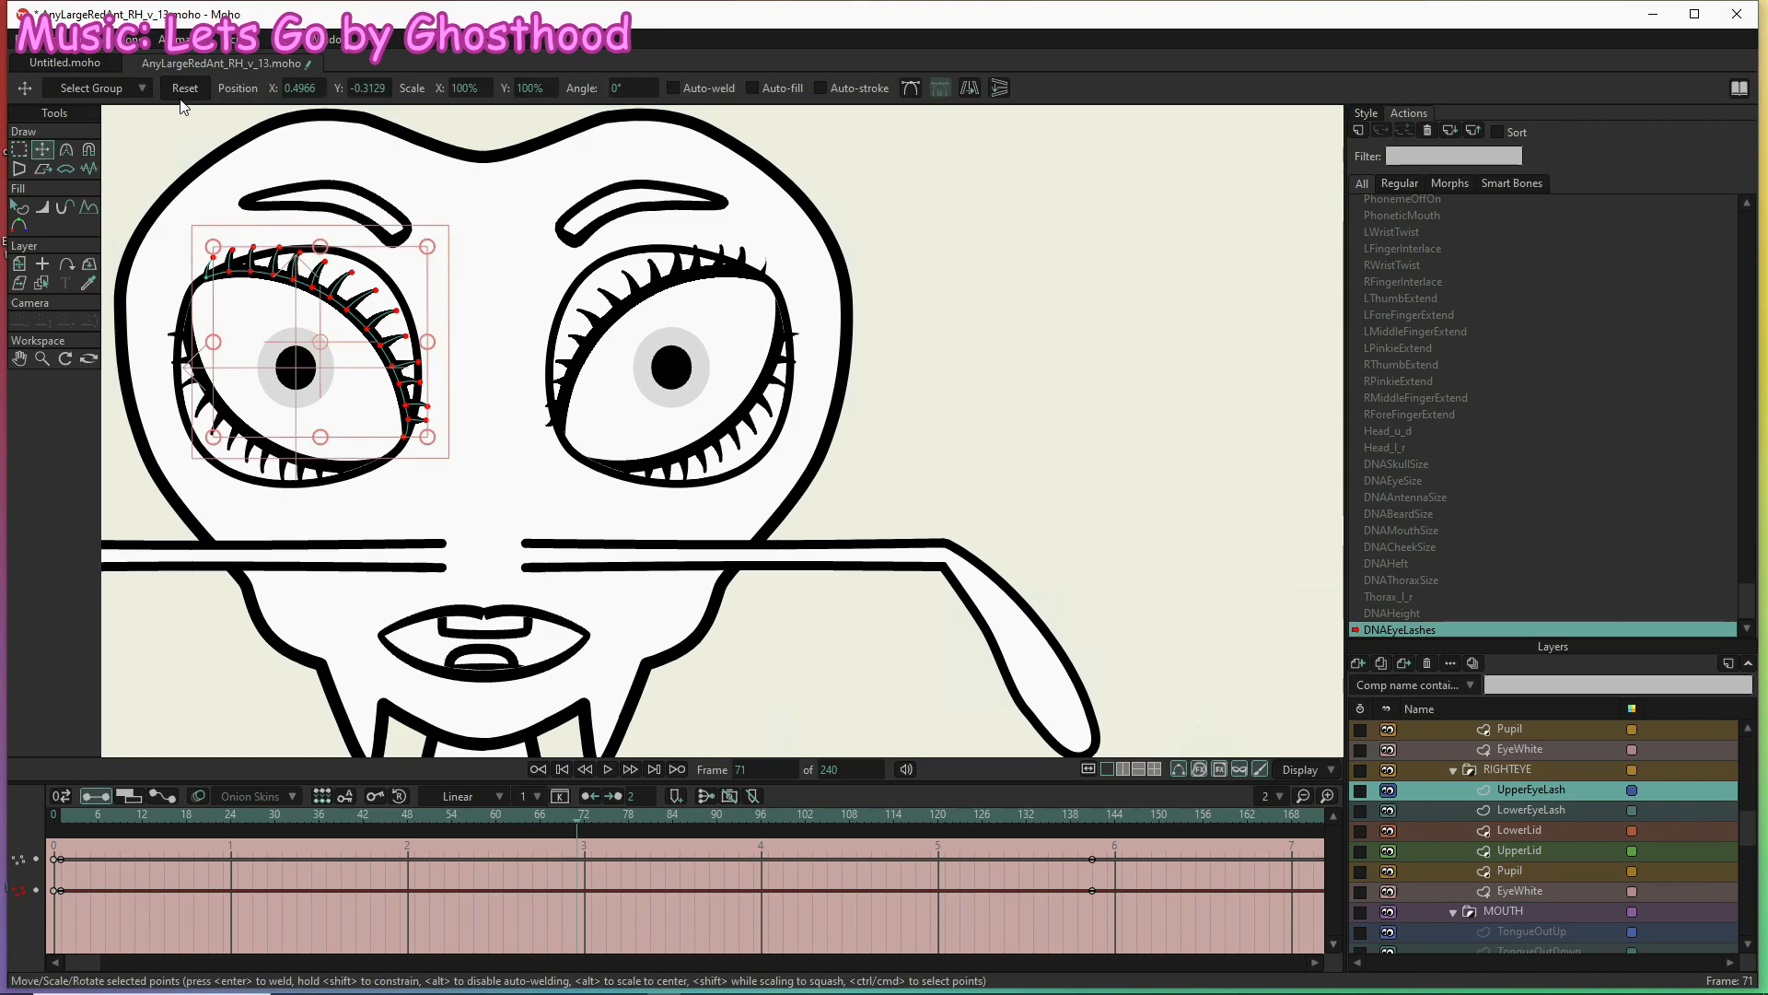
click(183, 90)
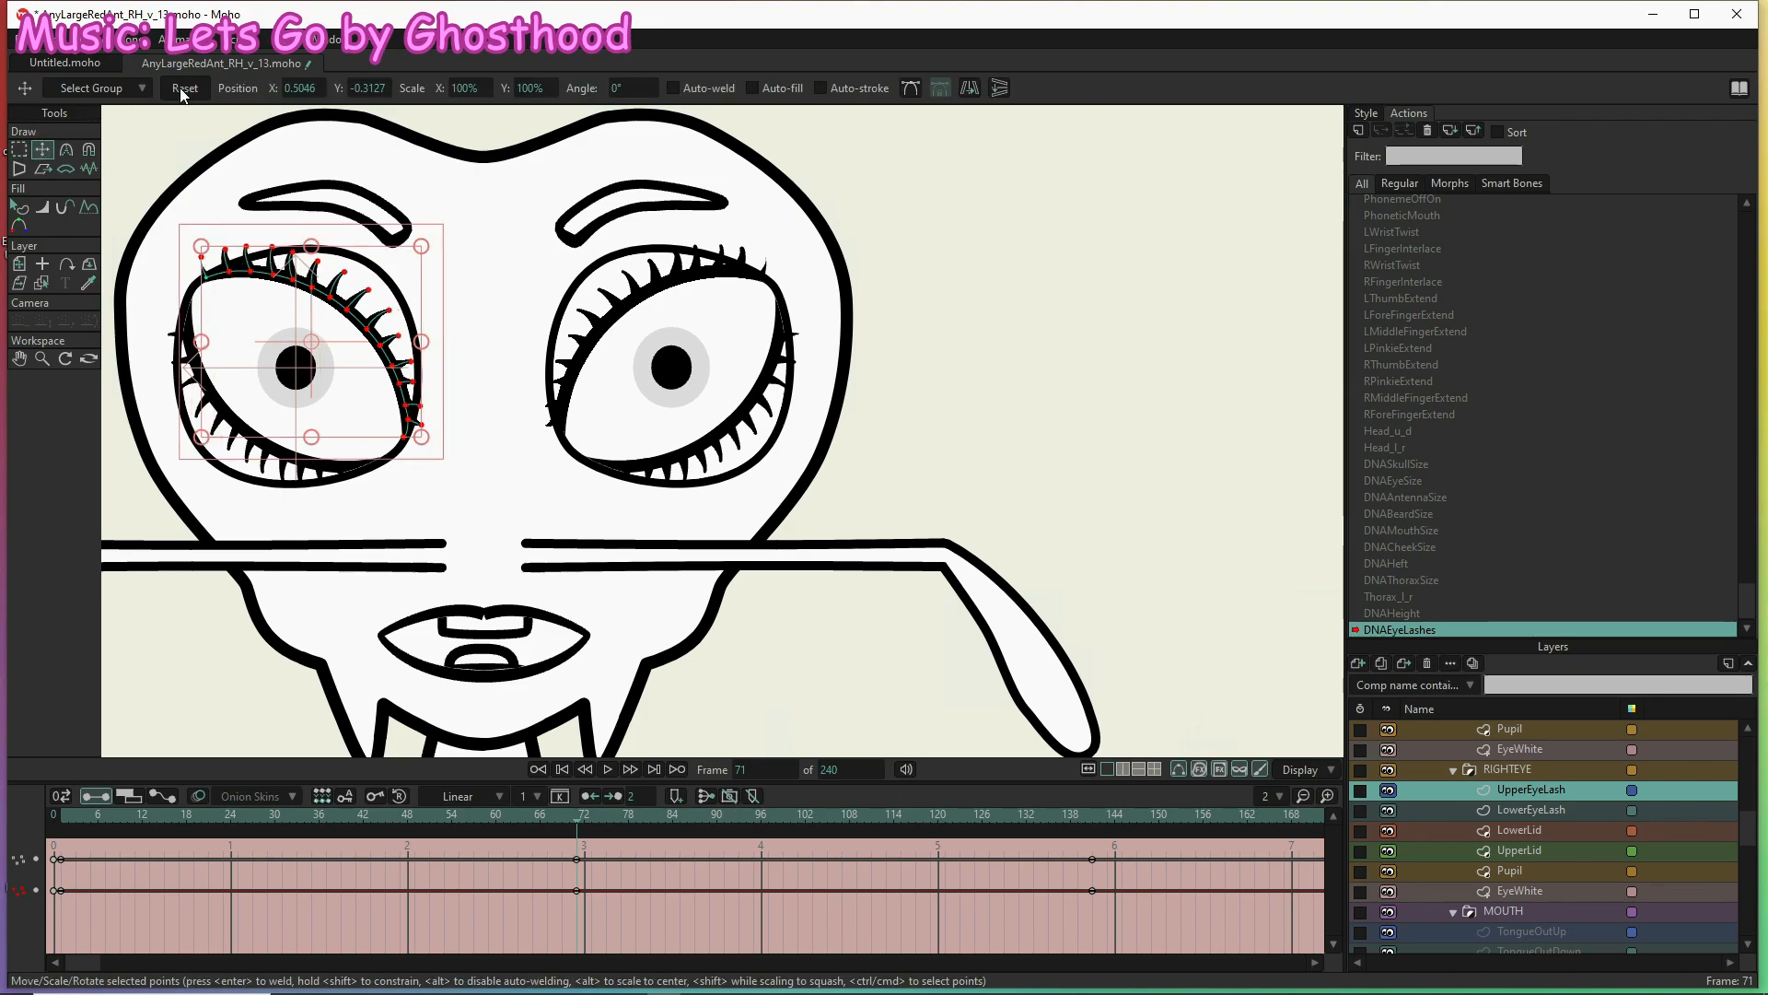
click(463, 469)
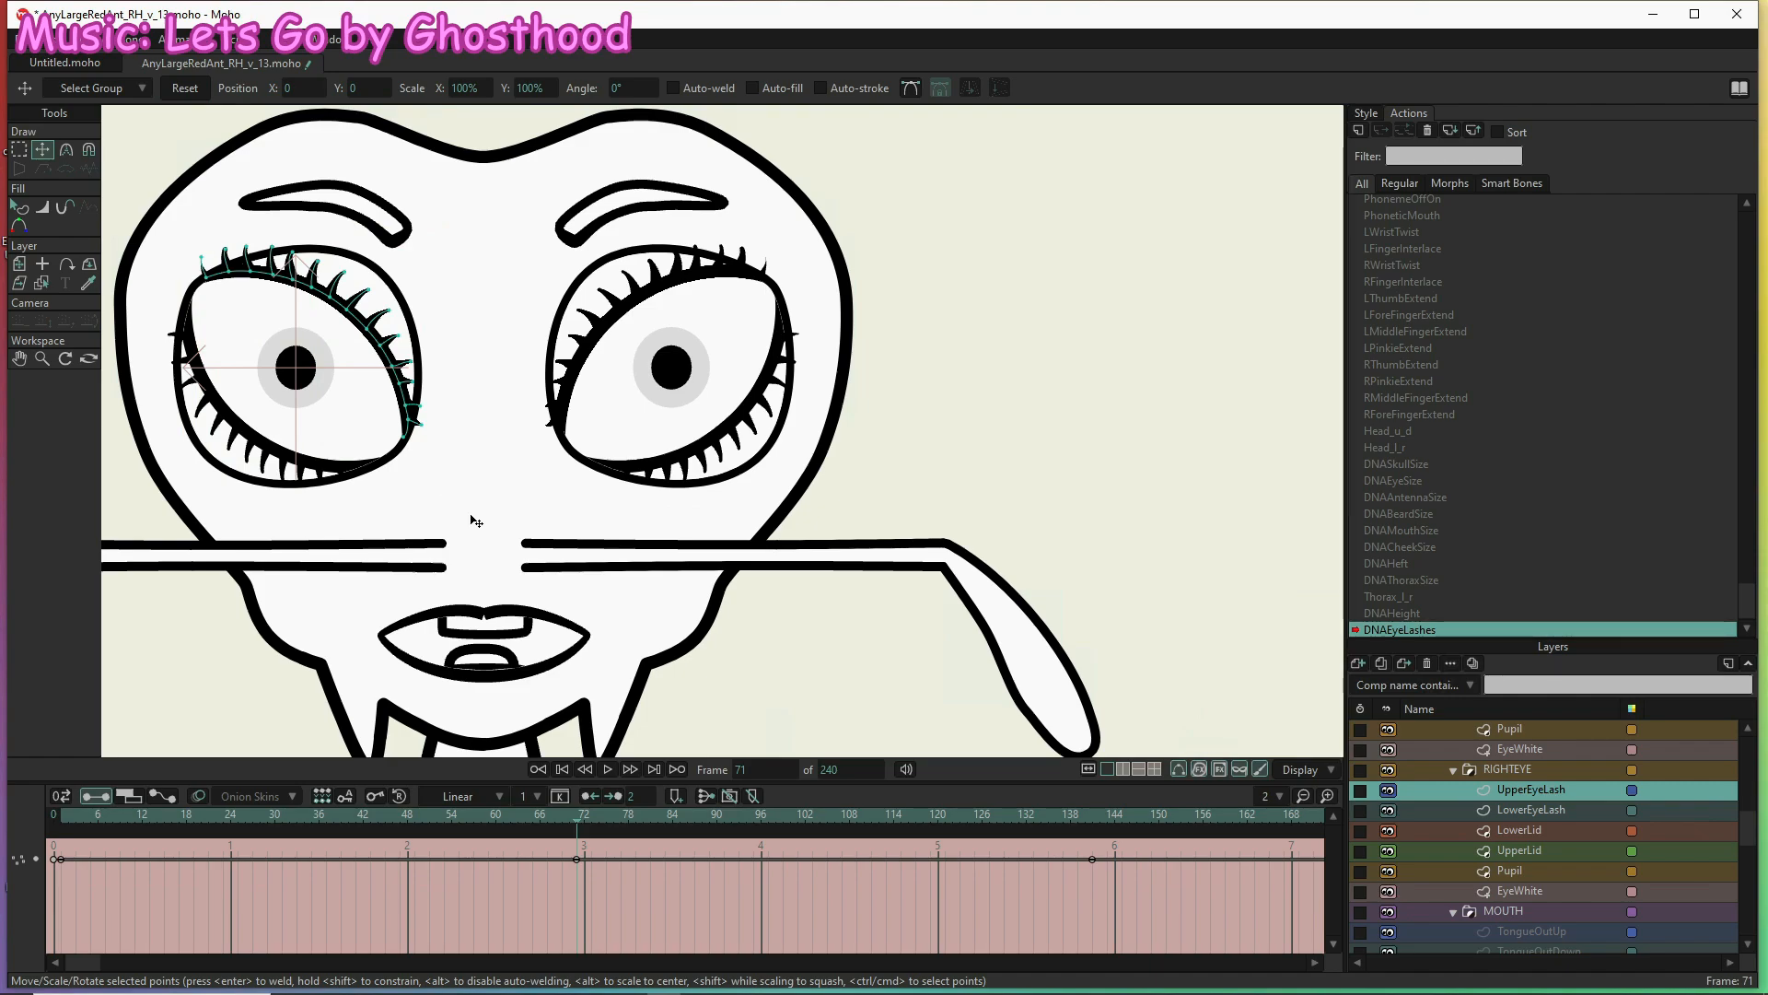
On the right eye's LowerEyeLash layer, lasso-select the lash tips and key them at their reset position at frame 71
click(1520, 814)
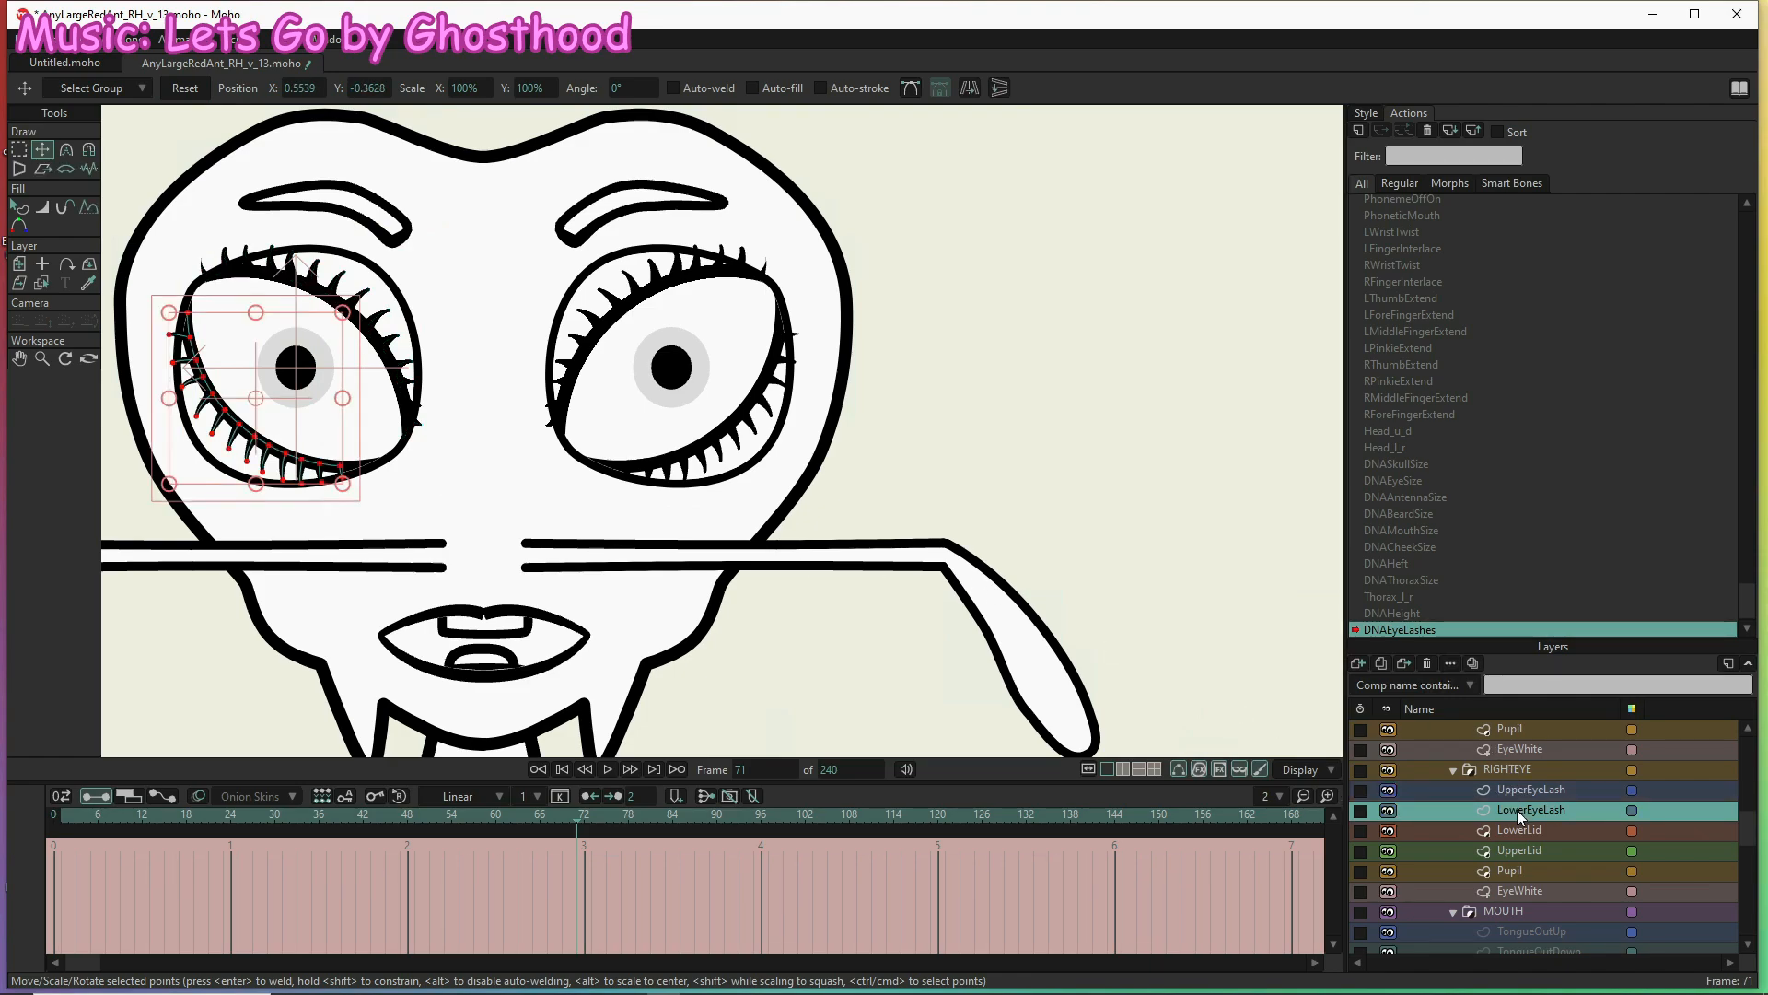
click(466, 550)
key(g)
mouse_move(158, 312)
mouse_down()
mouse_move(204, 412)
mouse_move(263, 458)
mouse_move(350, 472)
mouse_move(360, 495)
mouse_move(236, 489)
mouse_move(169, 459)
mouse_move(158, 321)
mouse_up()
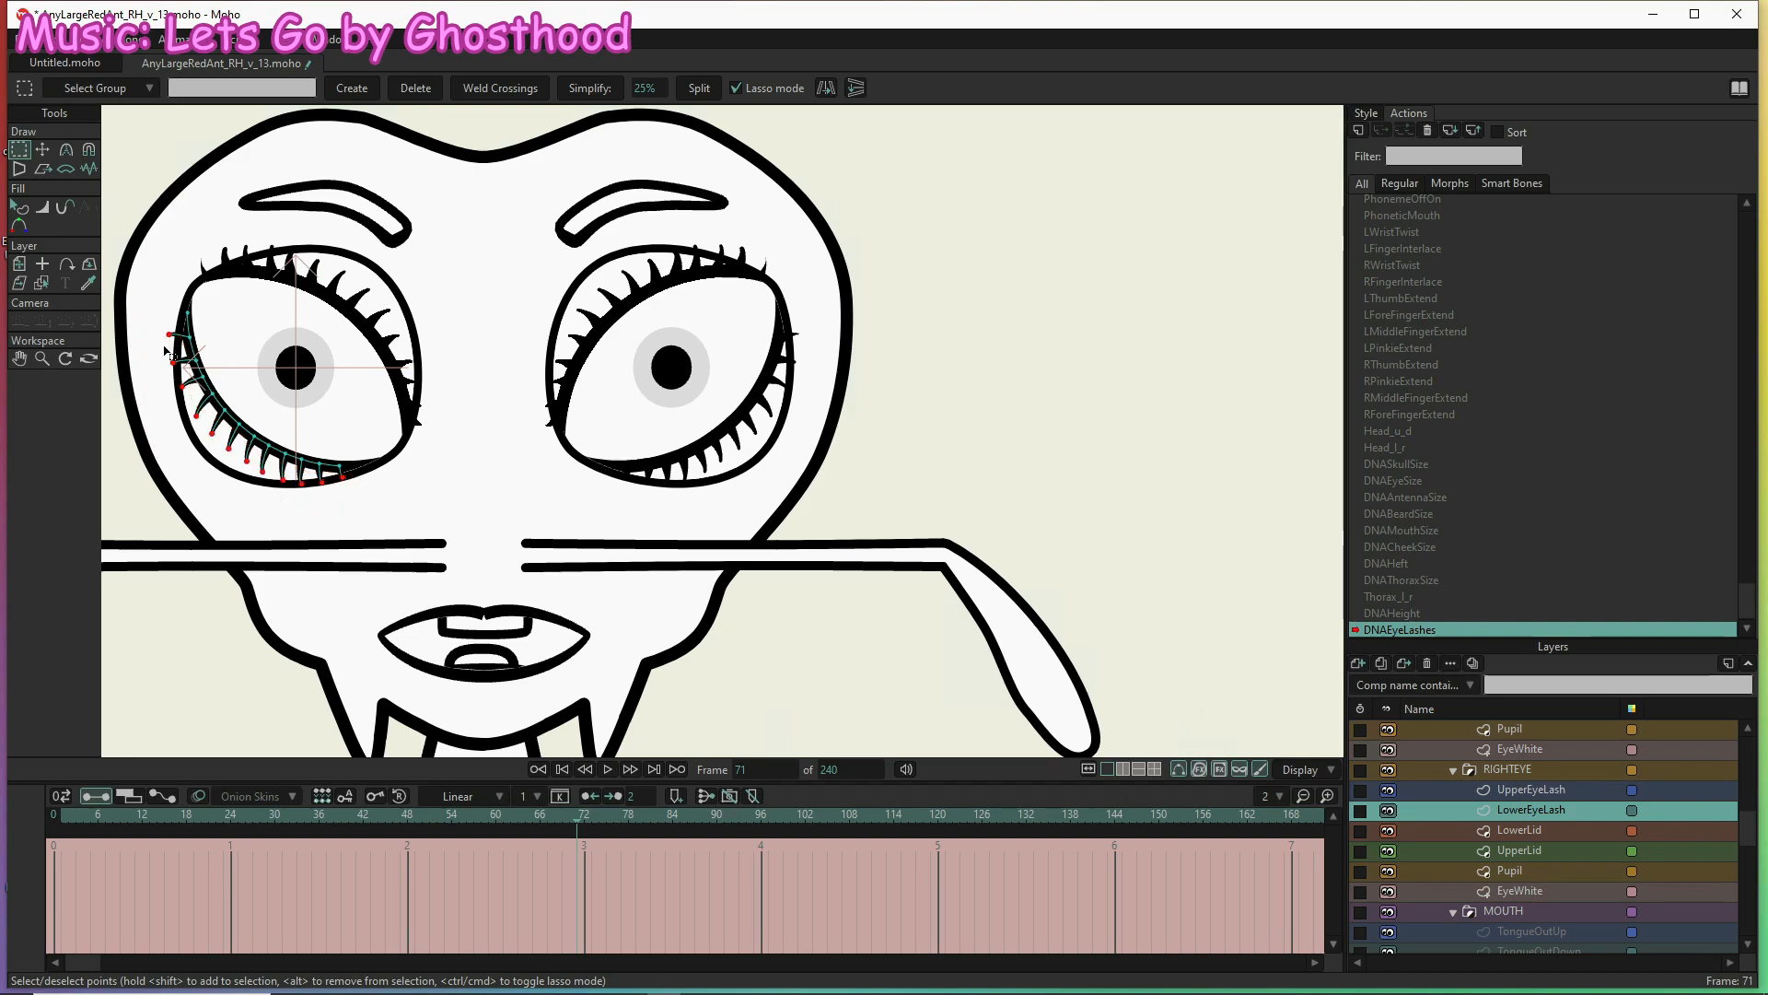
key(t)
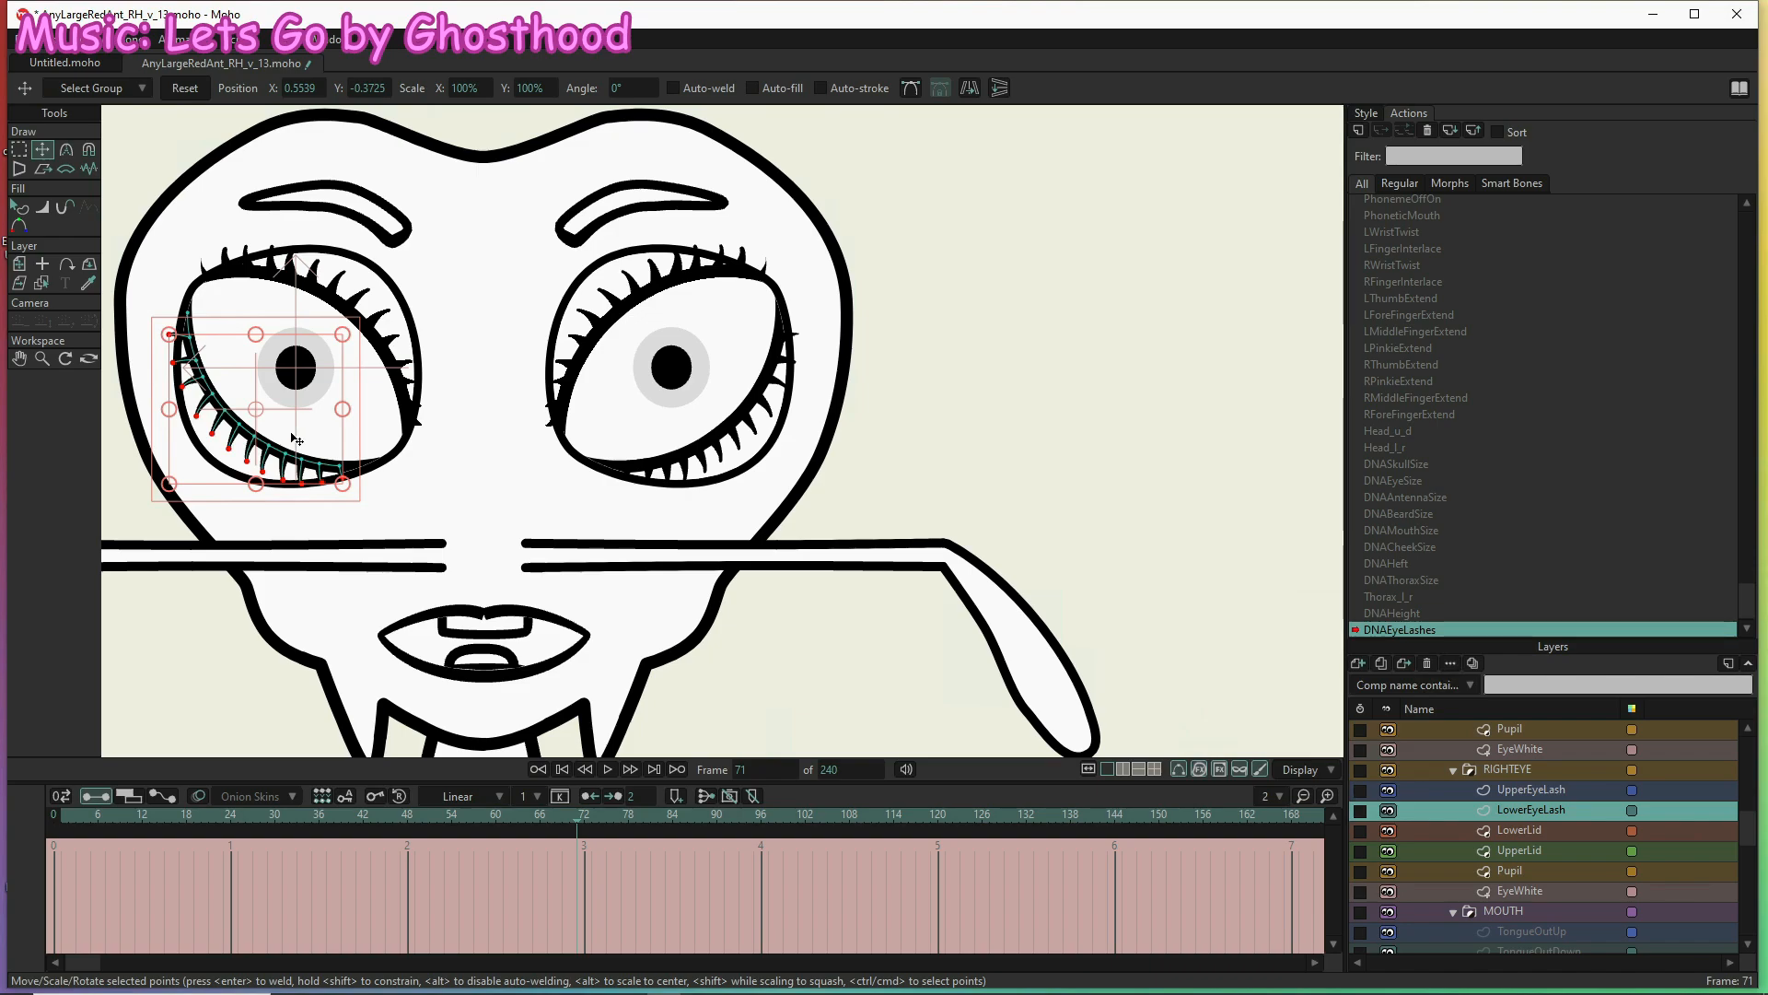
drag(314, 408, 309, 415)
click(184, 91)
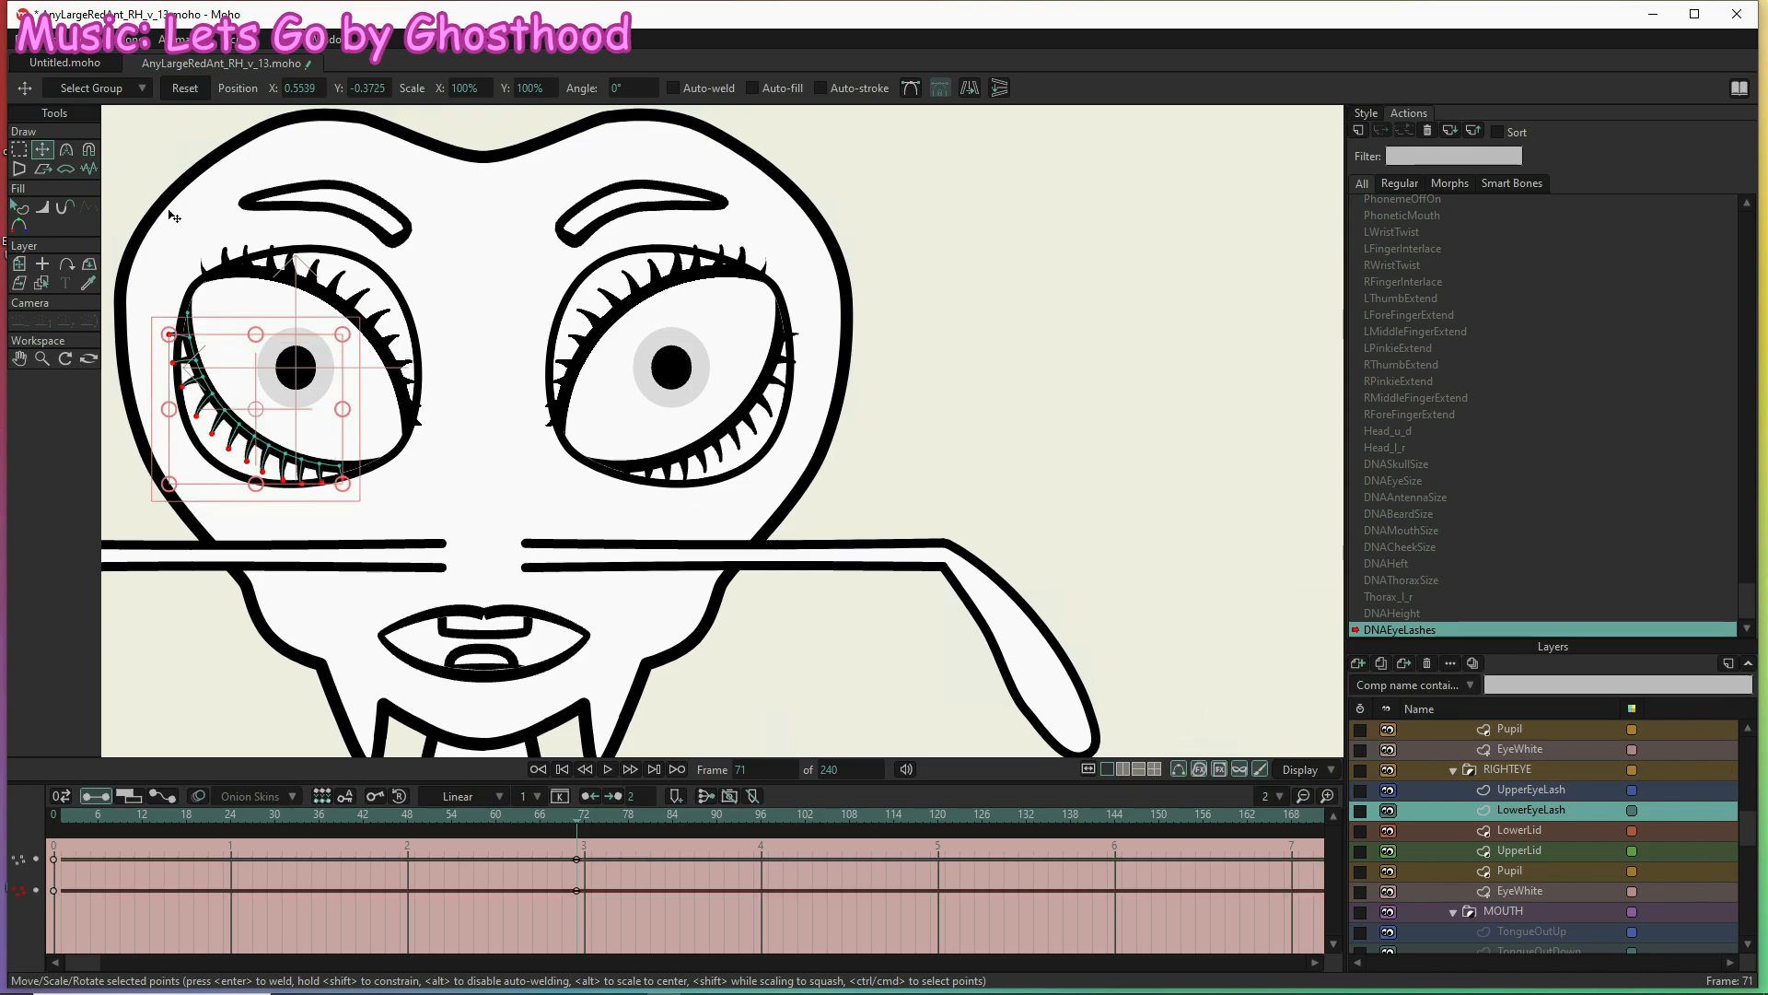
Move the right lower lash tips onto the lid line at frame 1, about X 0.54, Y -0.36, and nudge them outward at frame 18 to about X 0.55
click(63, 818)
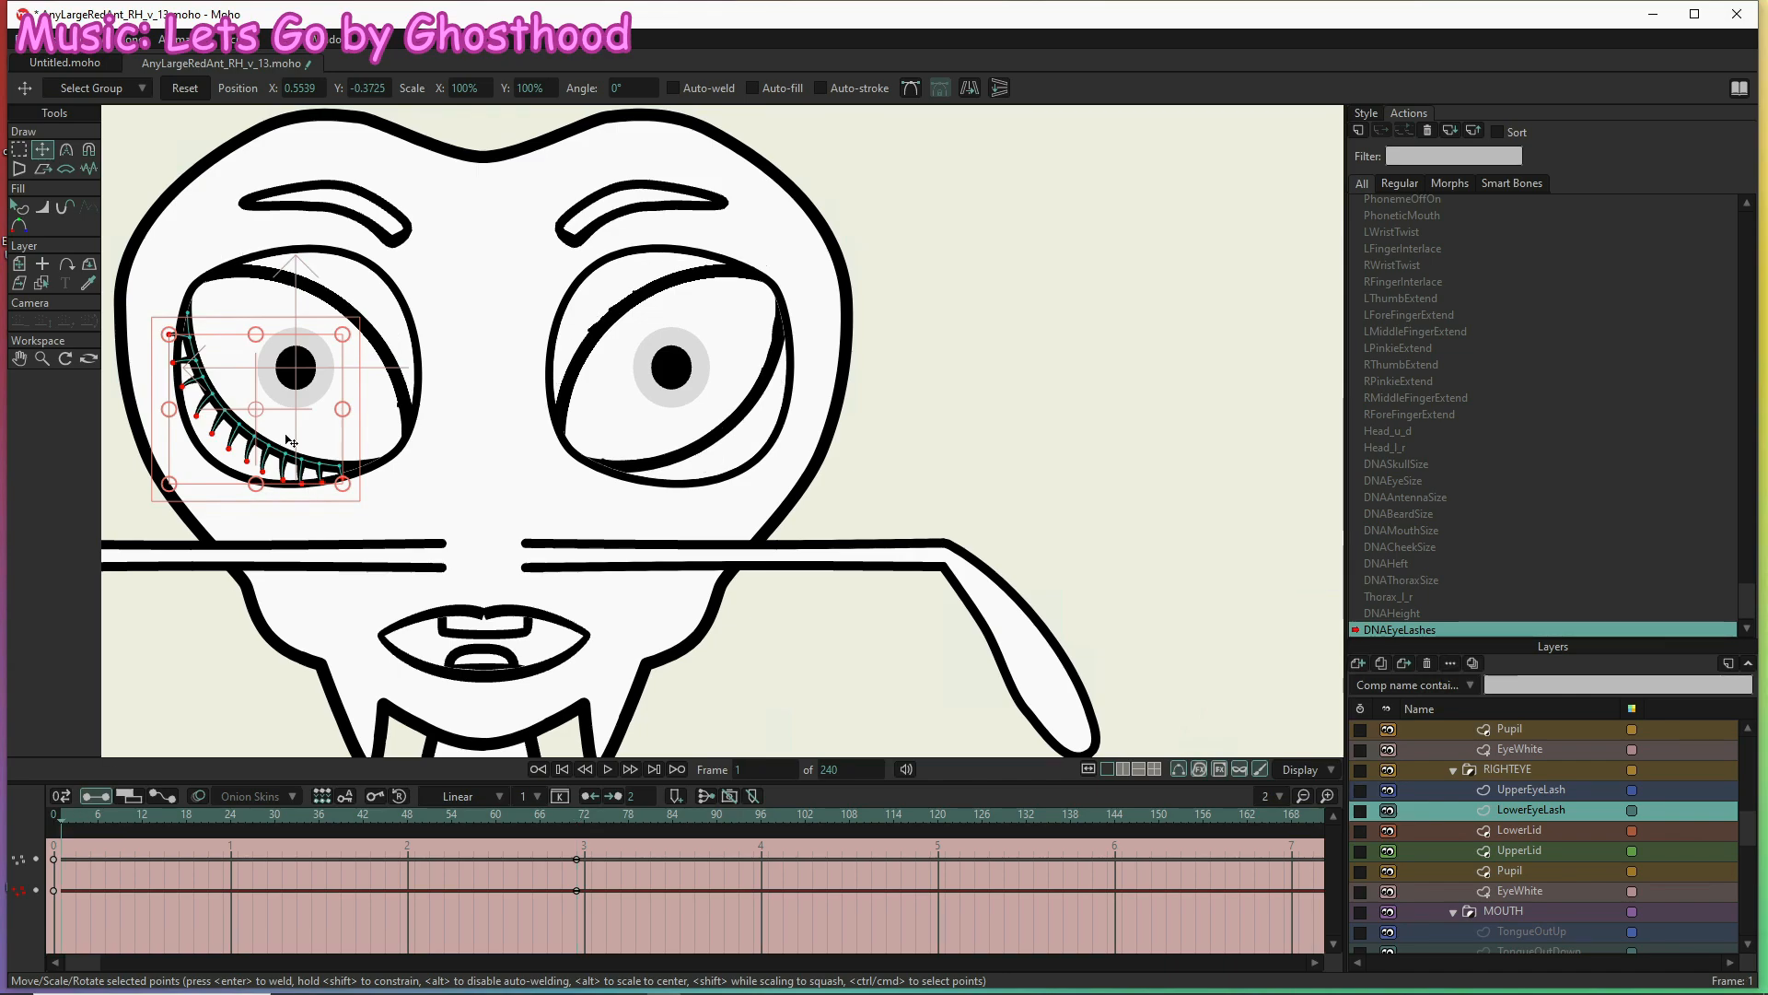
drag(280, 384, 295, 371)
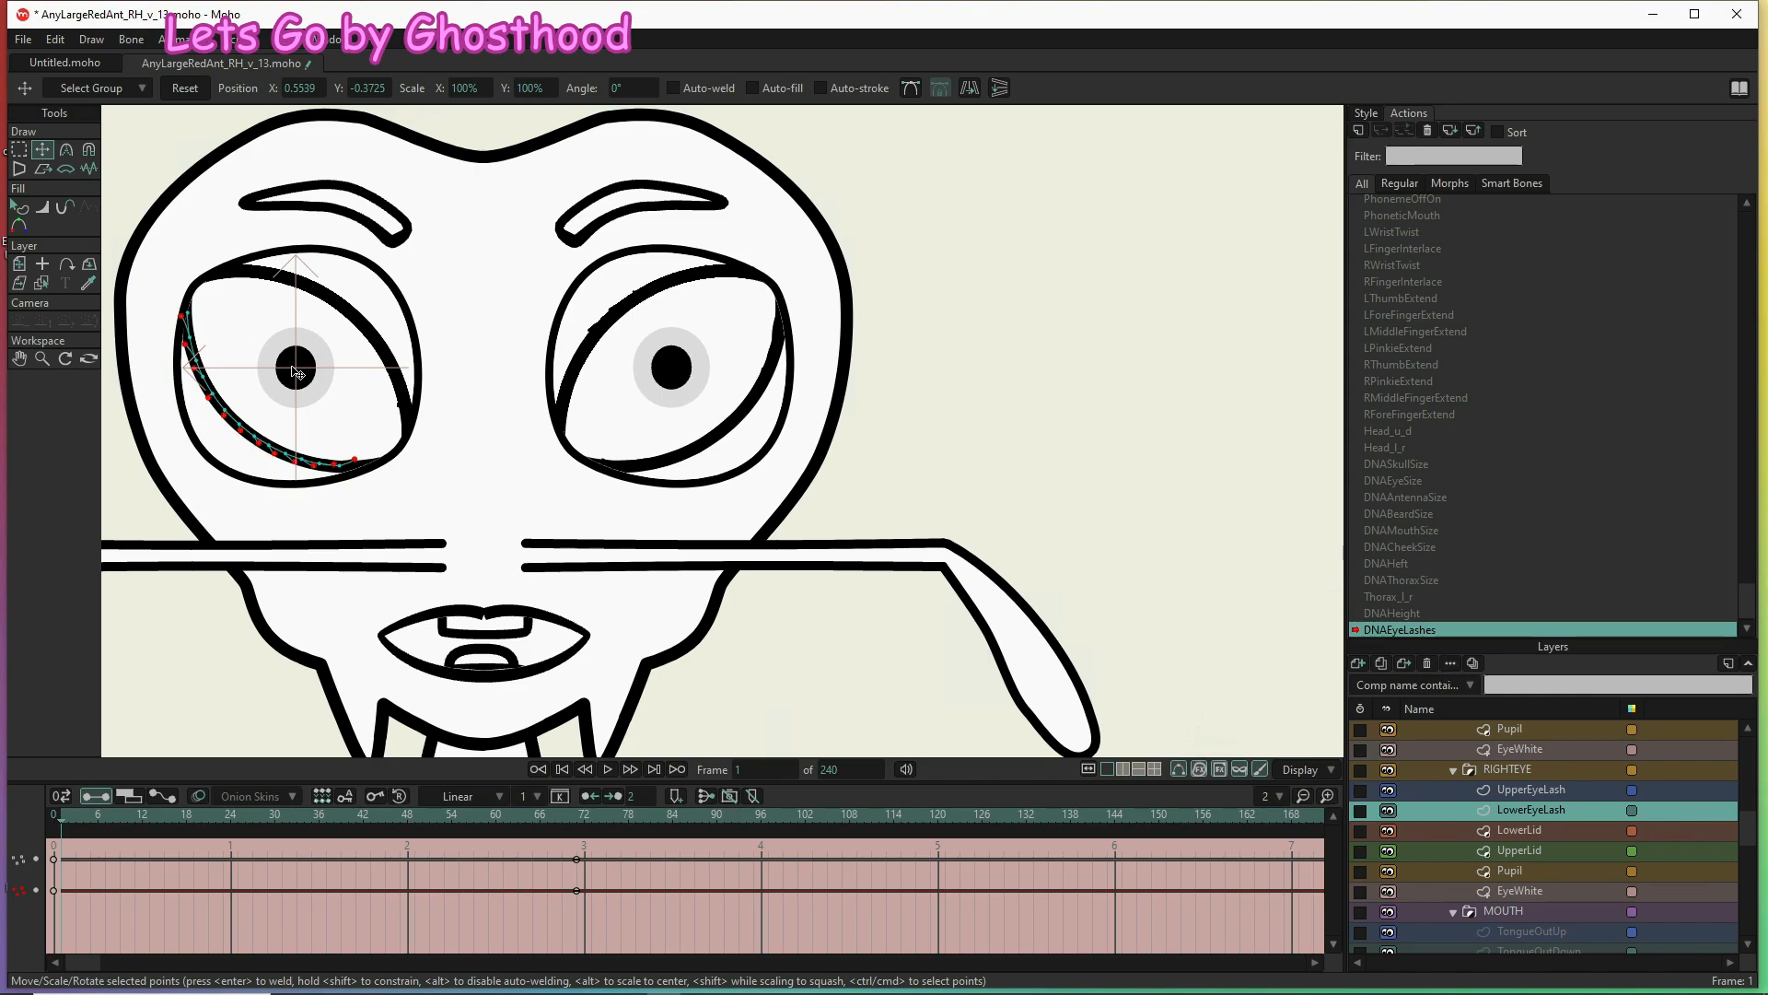
drag(296, 373, 294, 370)
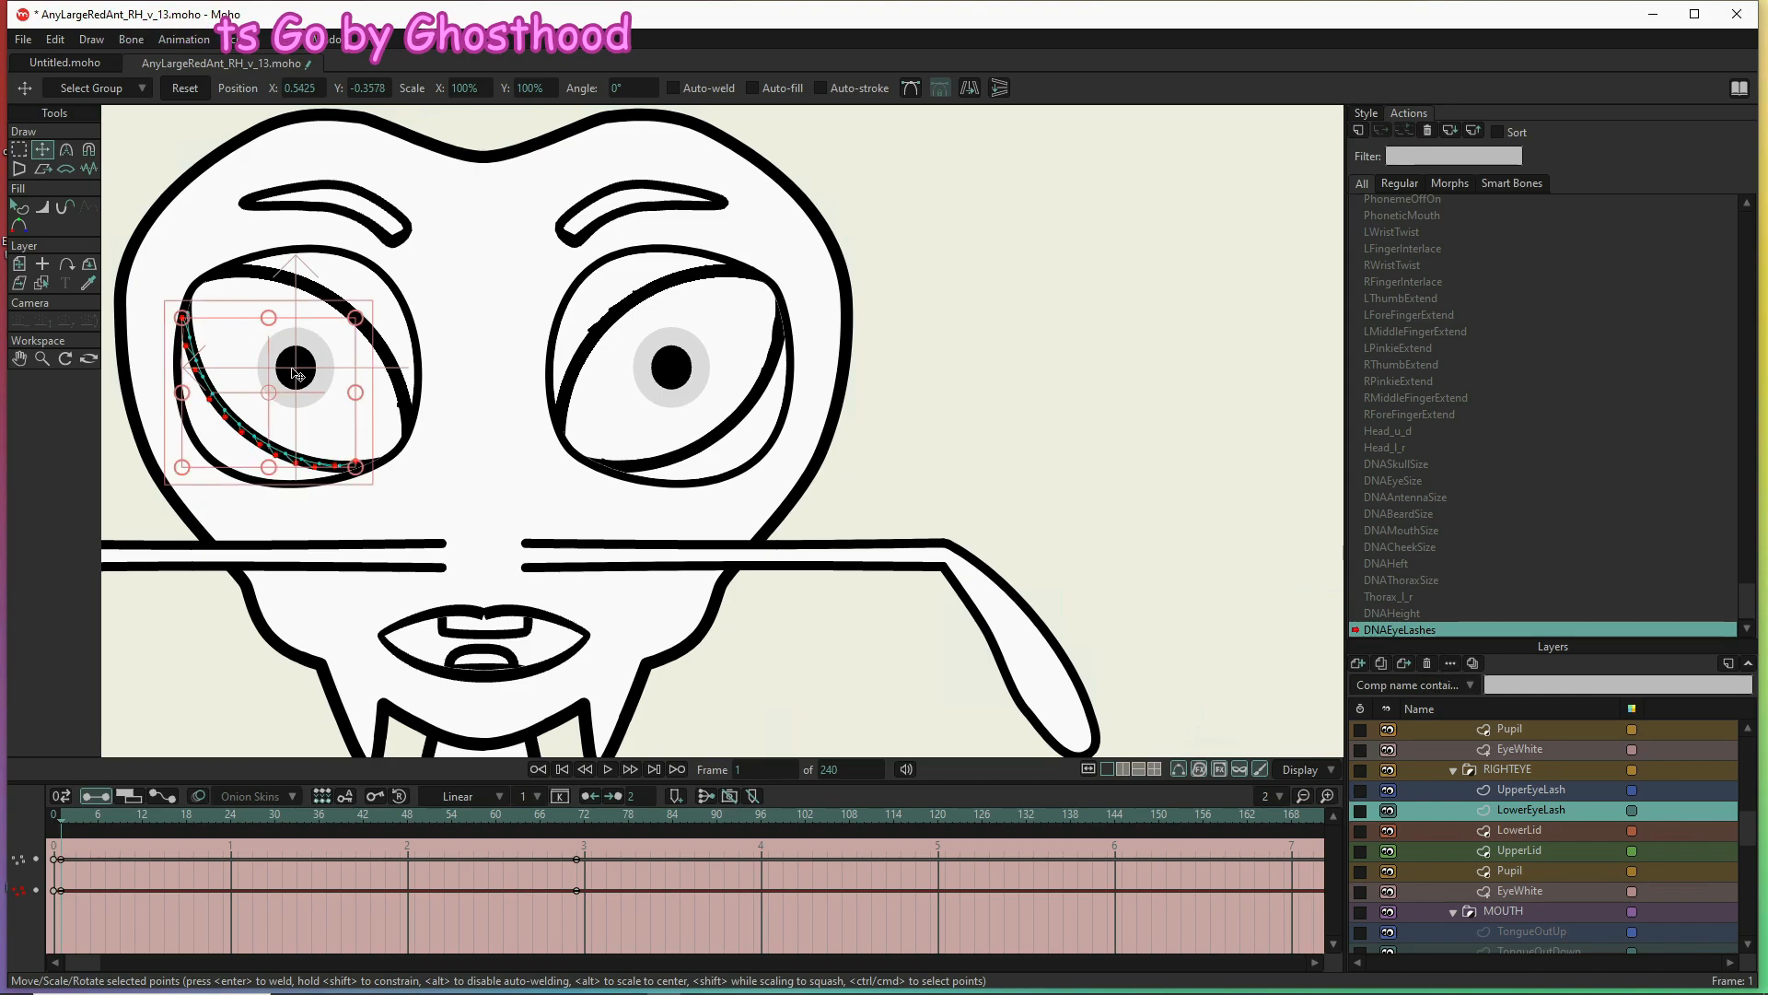
click(190, 812)
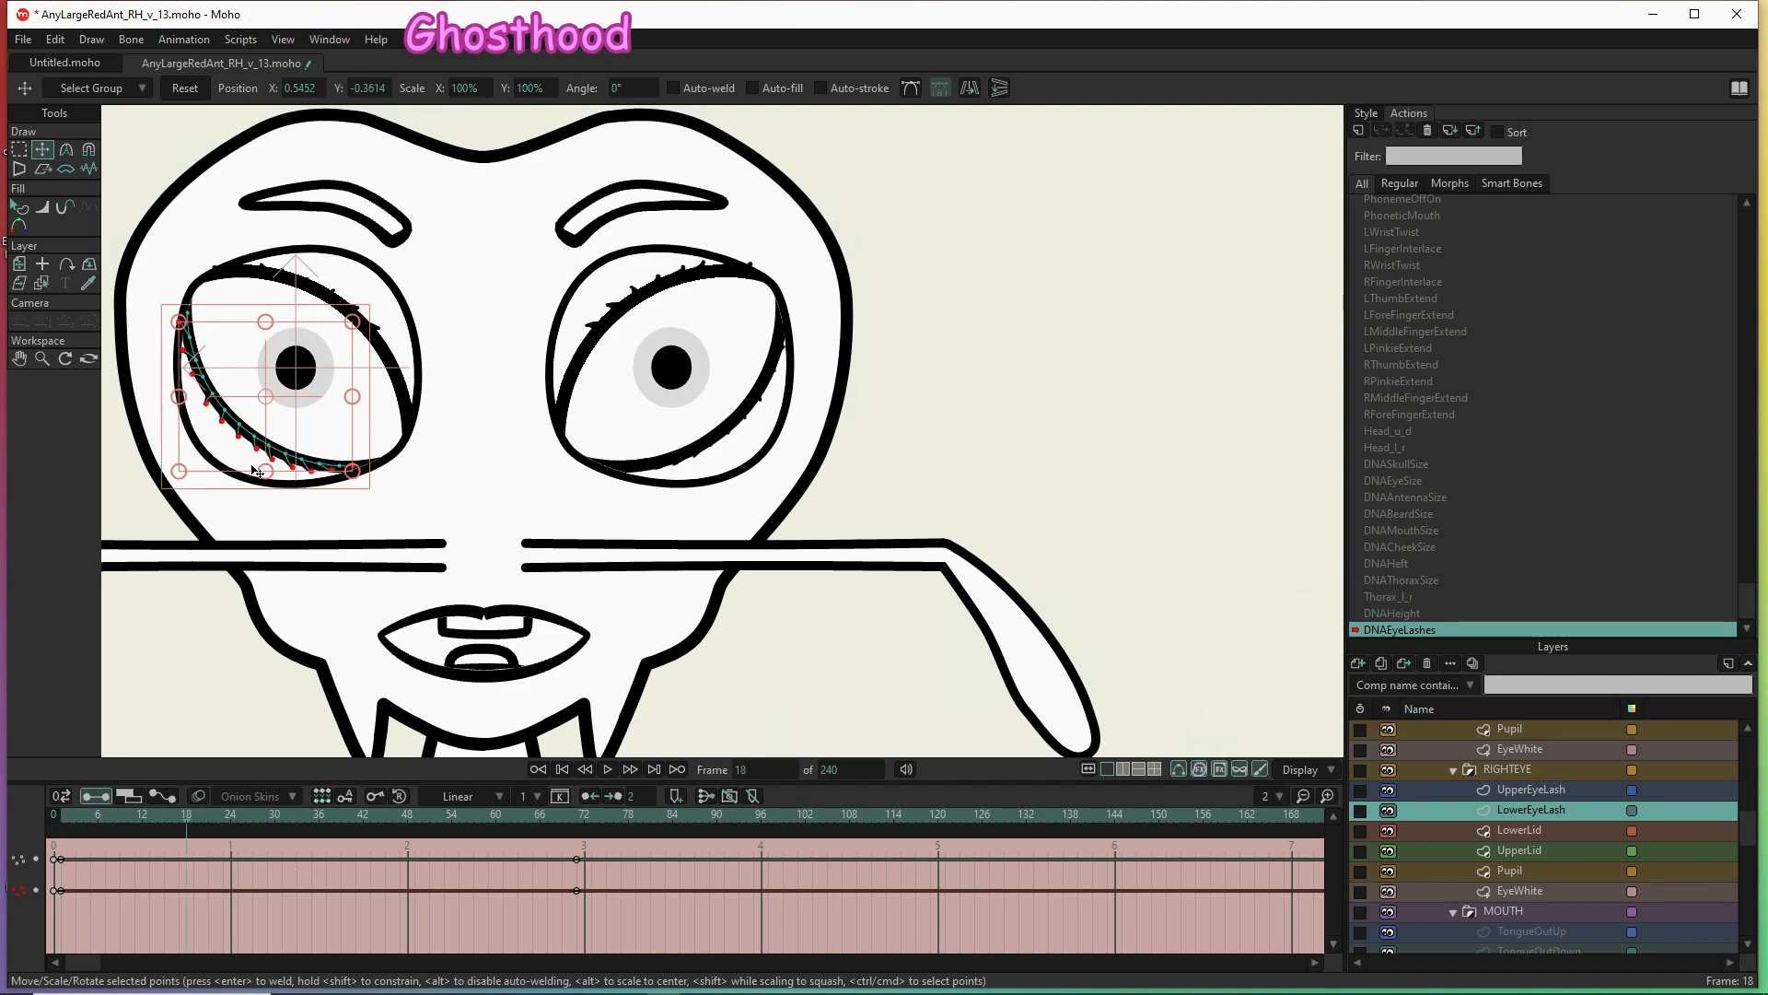
drag(315, 415, 308, 435)
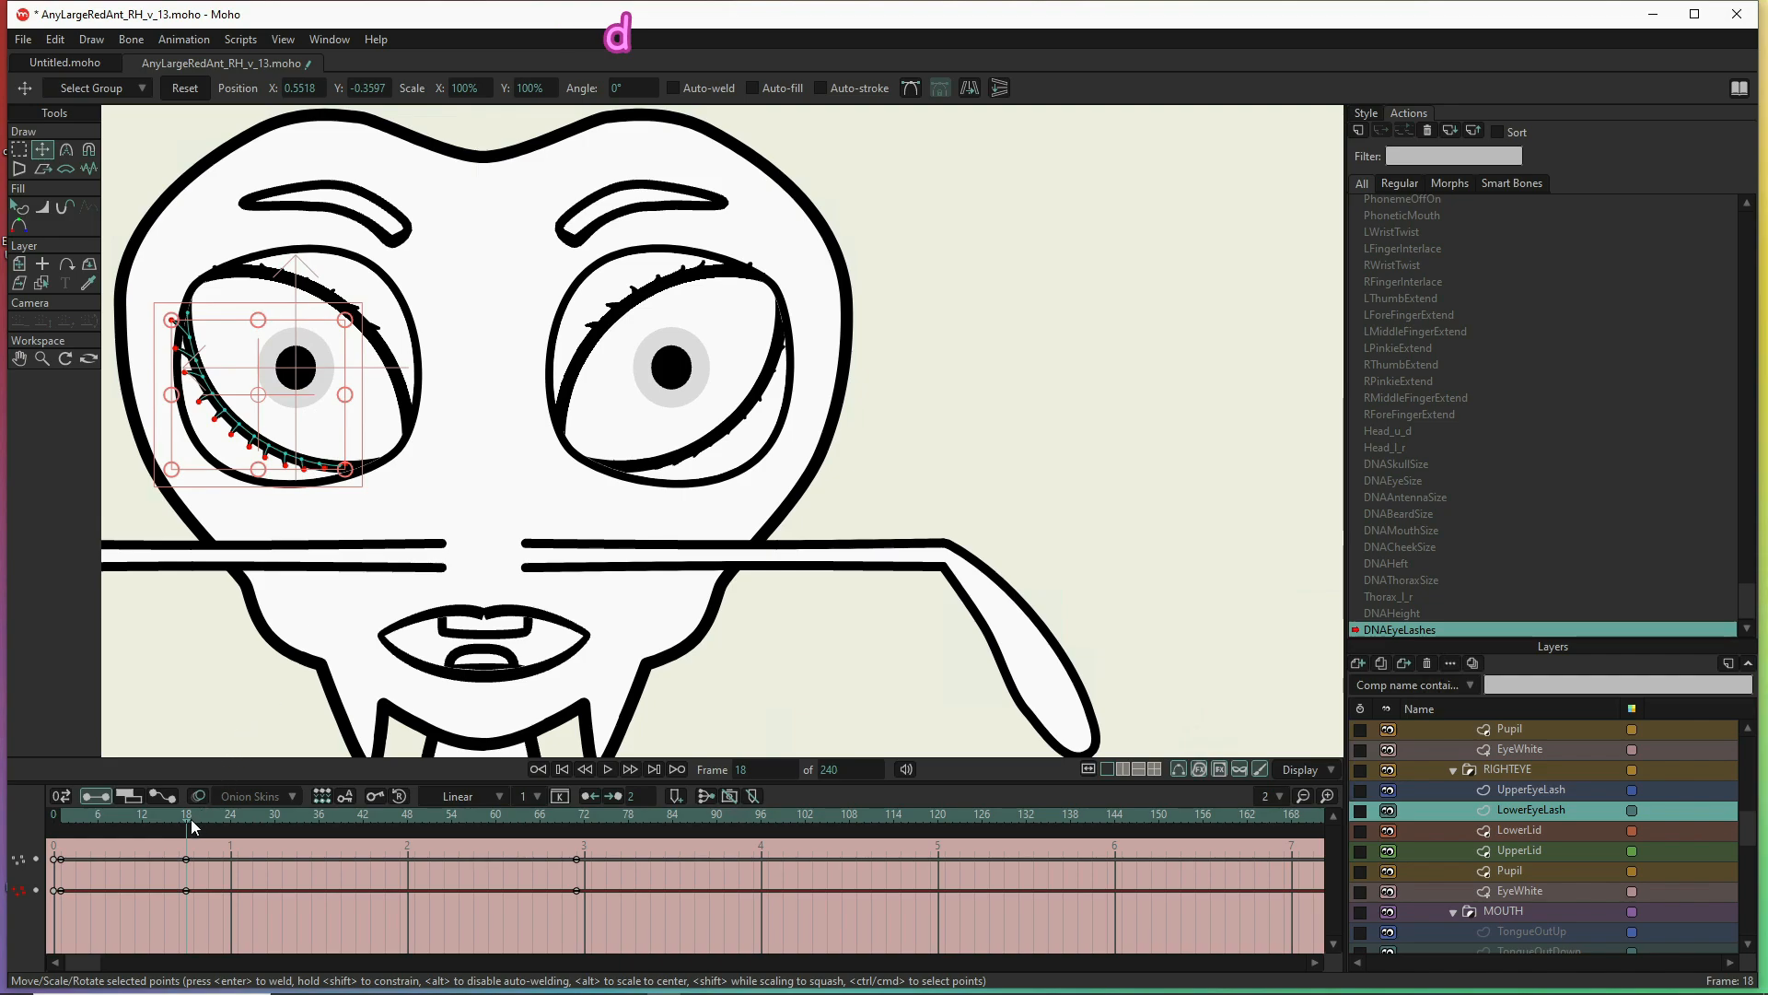
At frame 141, move the right lower lash tips outward to about X 0.56, Y -0.38 to lengthen the lashes
drag(190, 812, 837, 836)
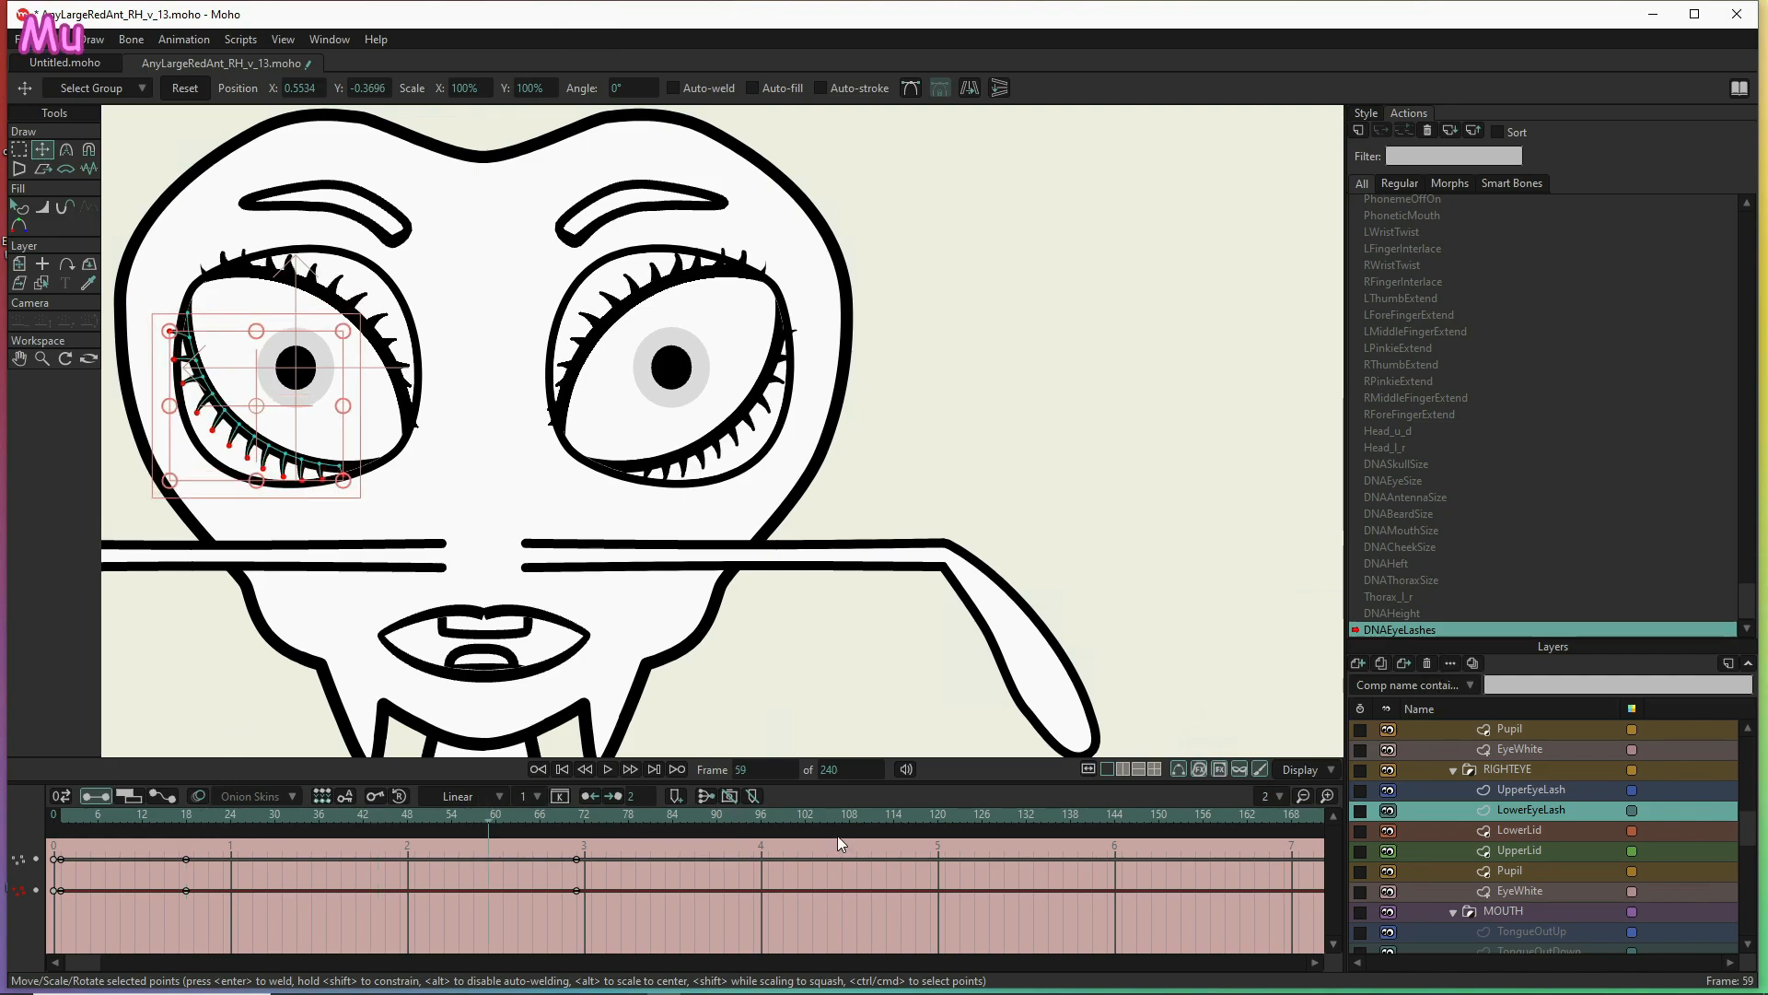
drag(1097, 836, 1091, 816)
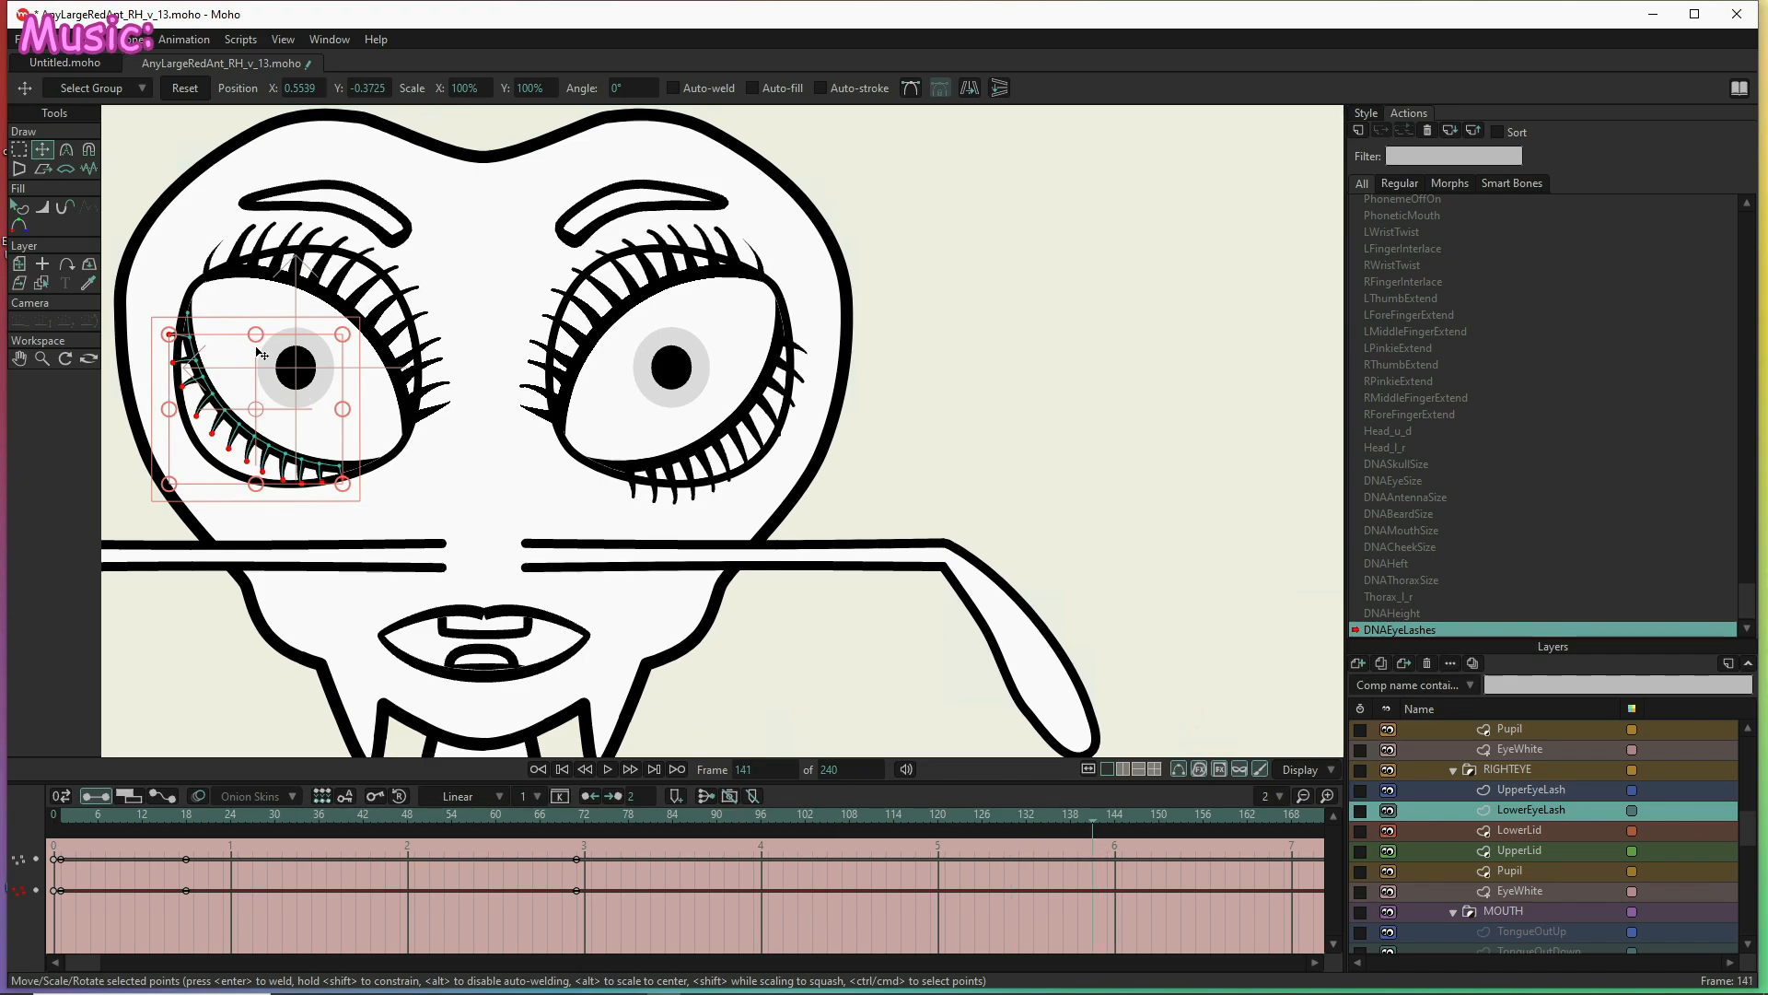
drag(279, 377, 275, 391)
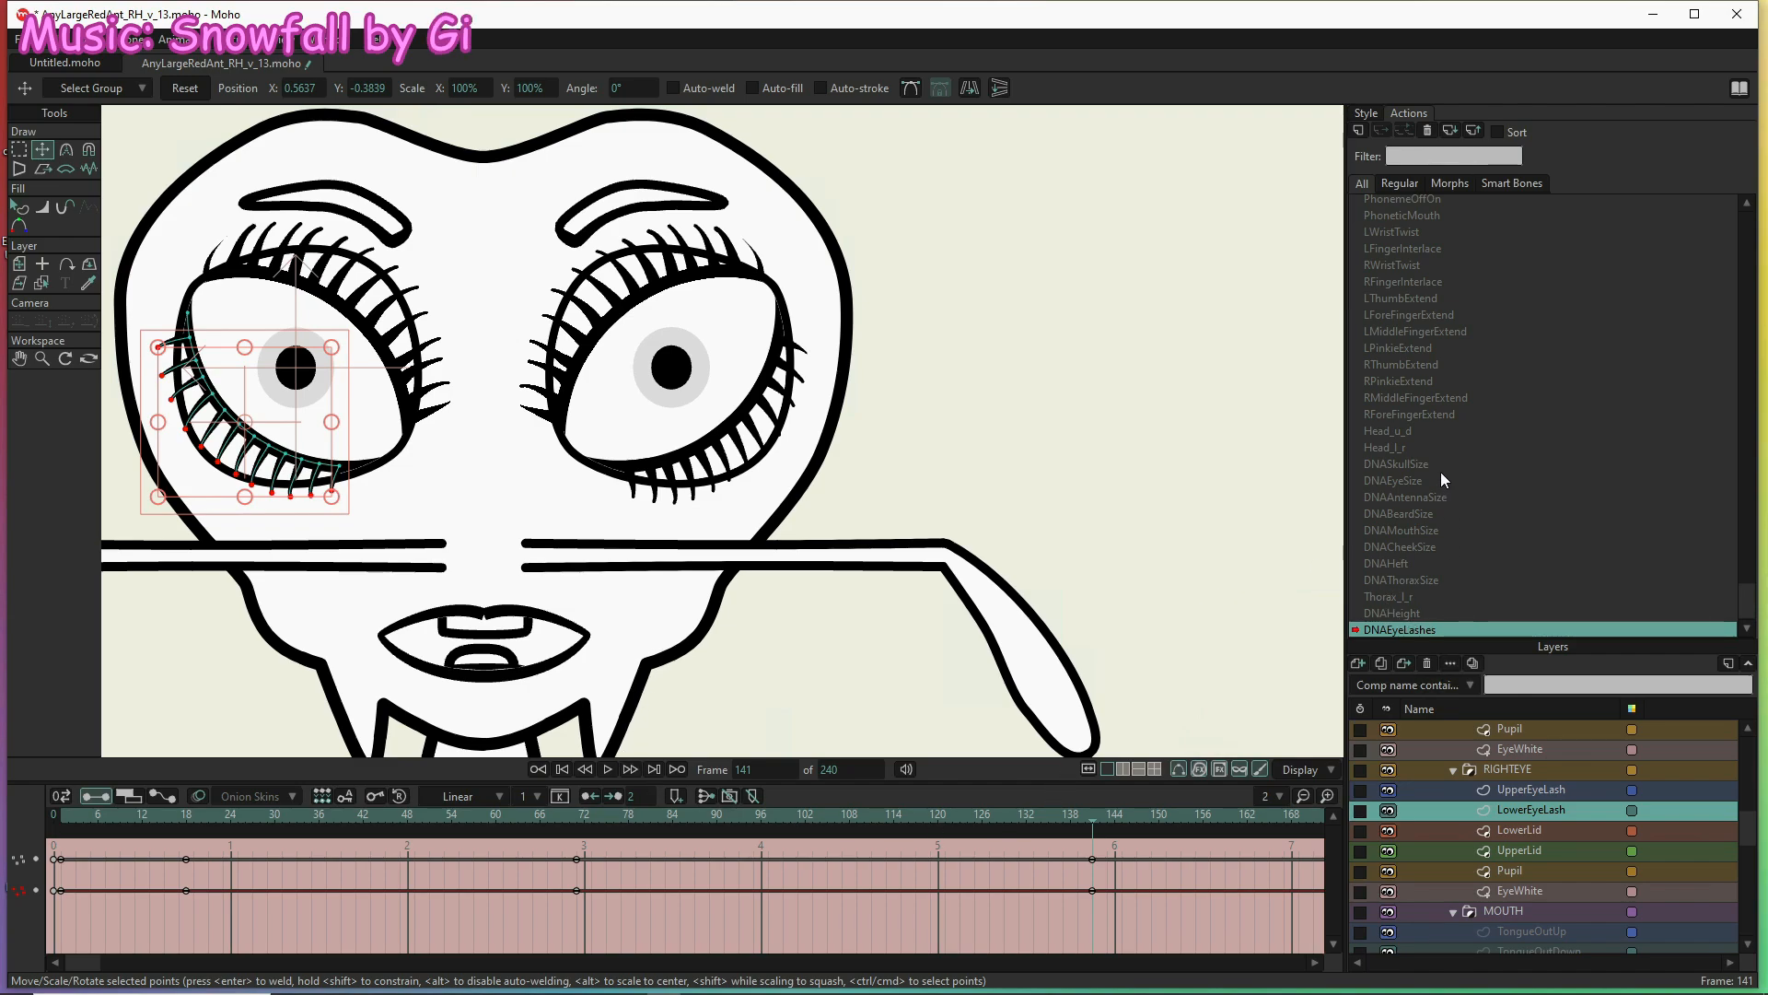
Return to the mainline, and open the DNAWingSize action on the AnyLargeRedAnt layer for editing
scroll(1444, 481, up, 10)
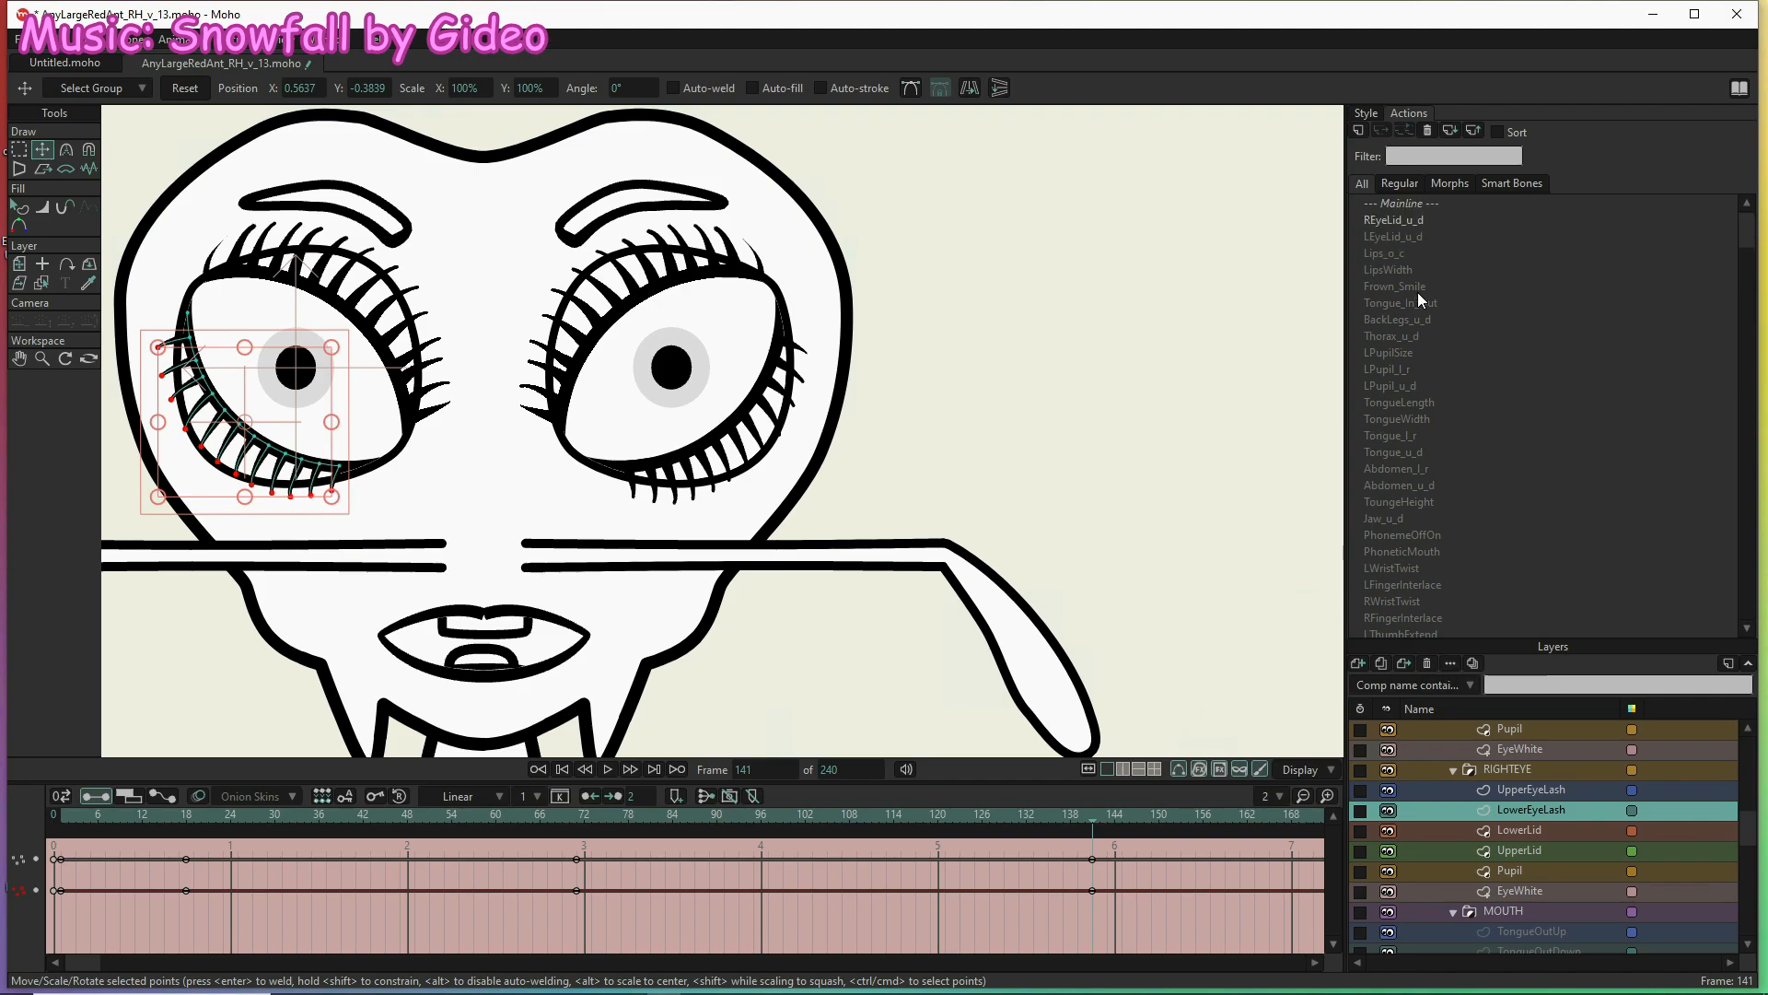
click(1412, 203)
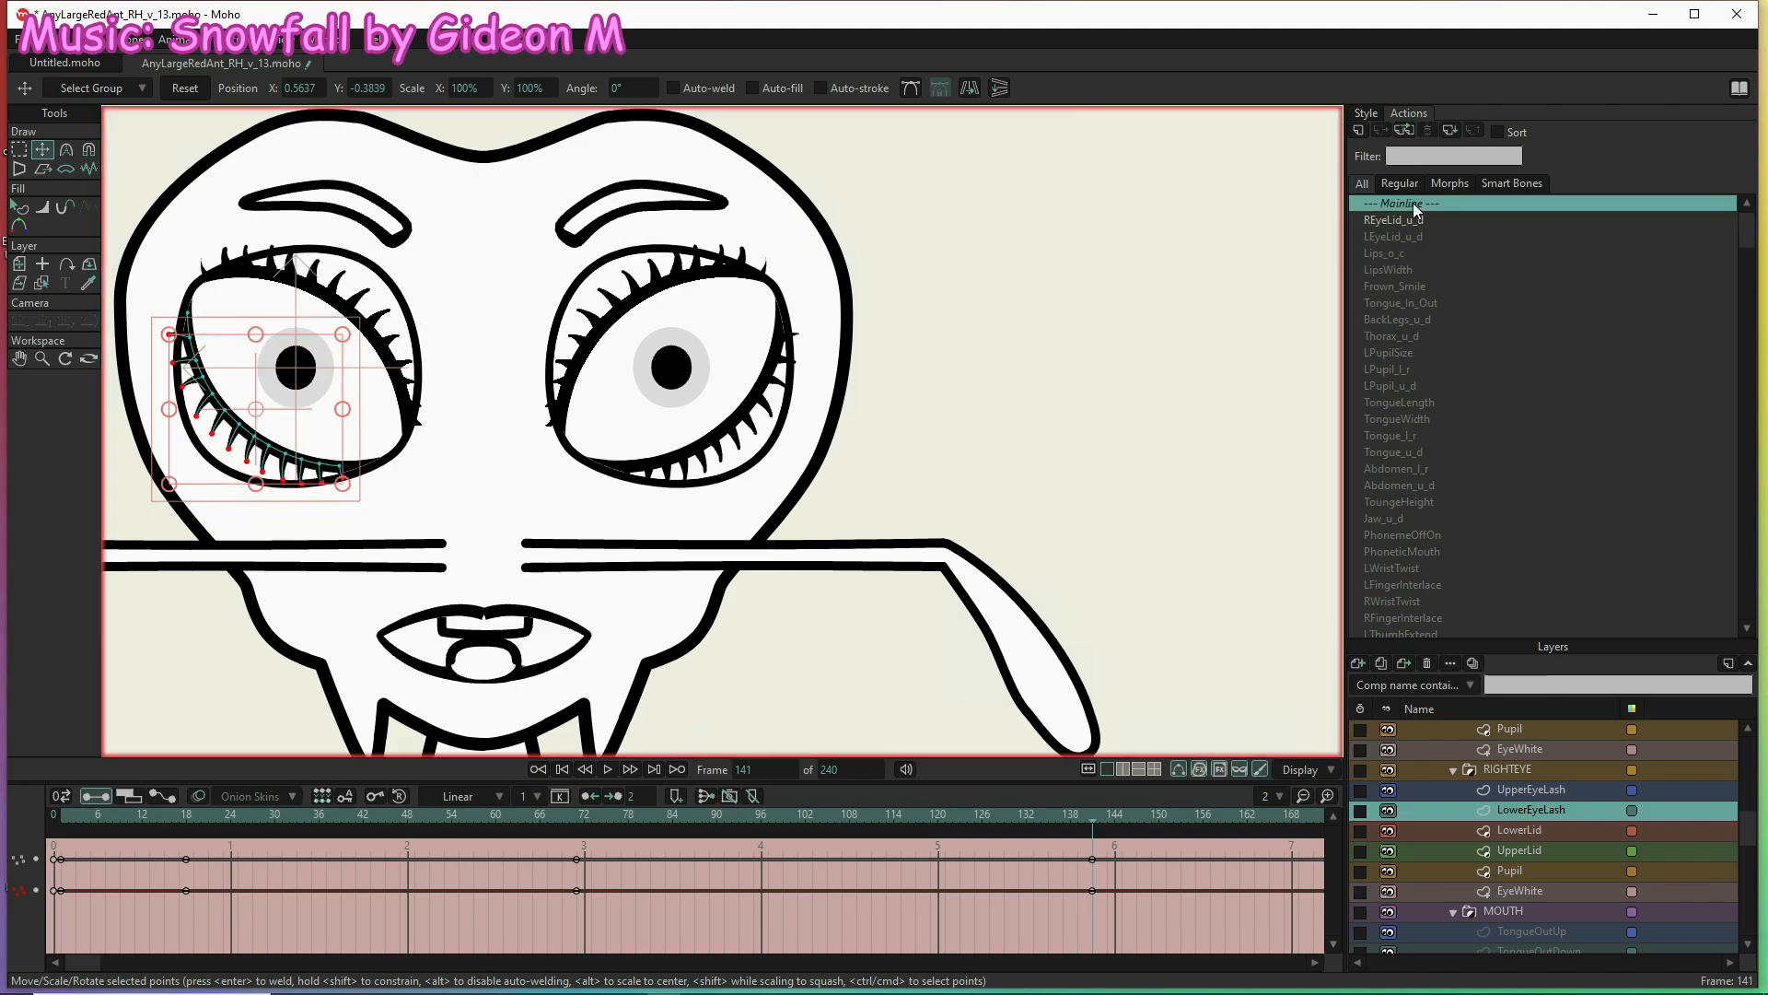
double_click(1413, 203)
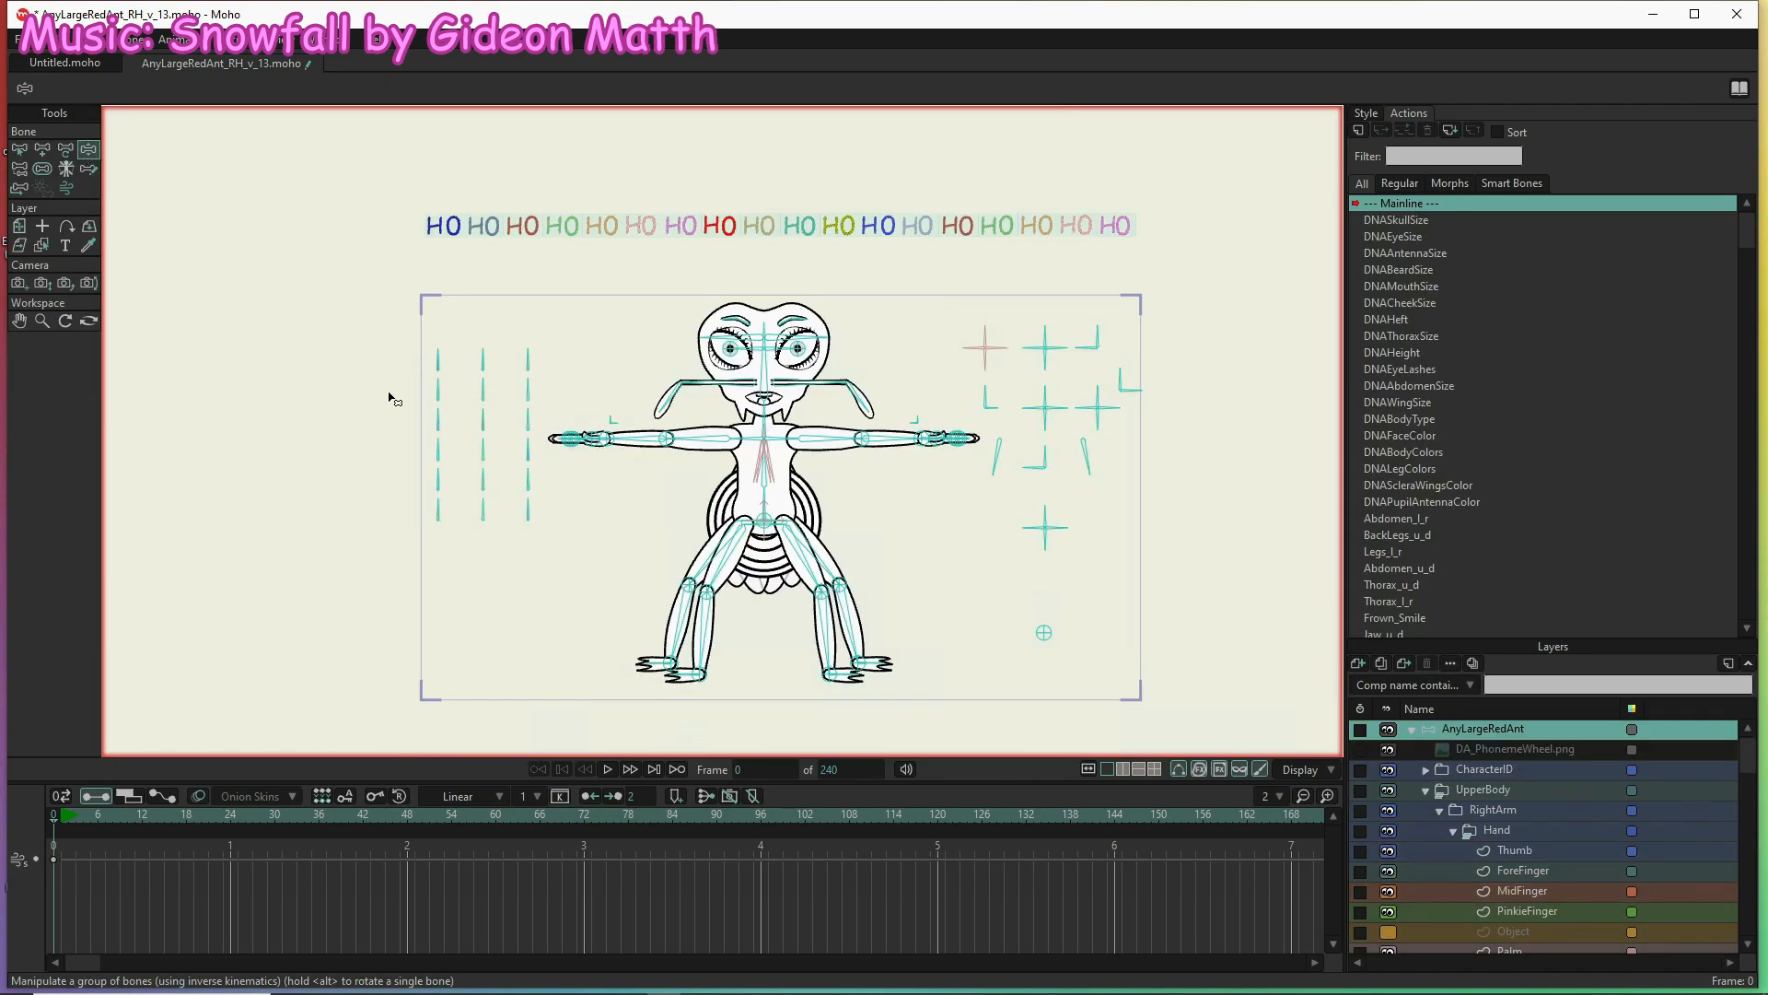
click(528, 426)
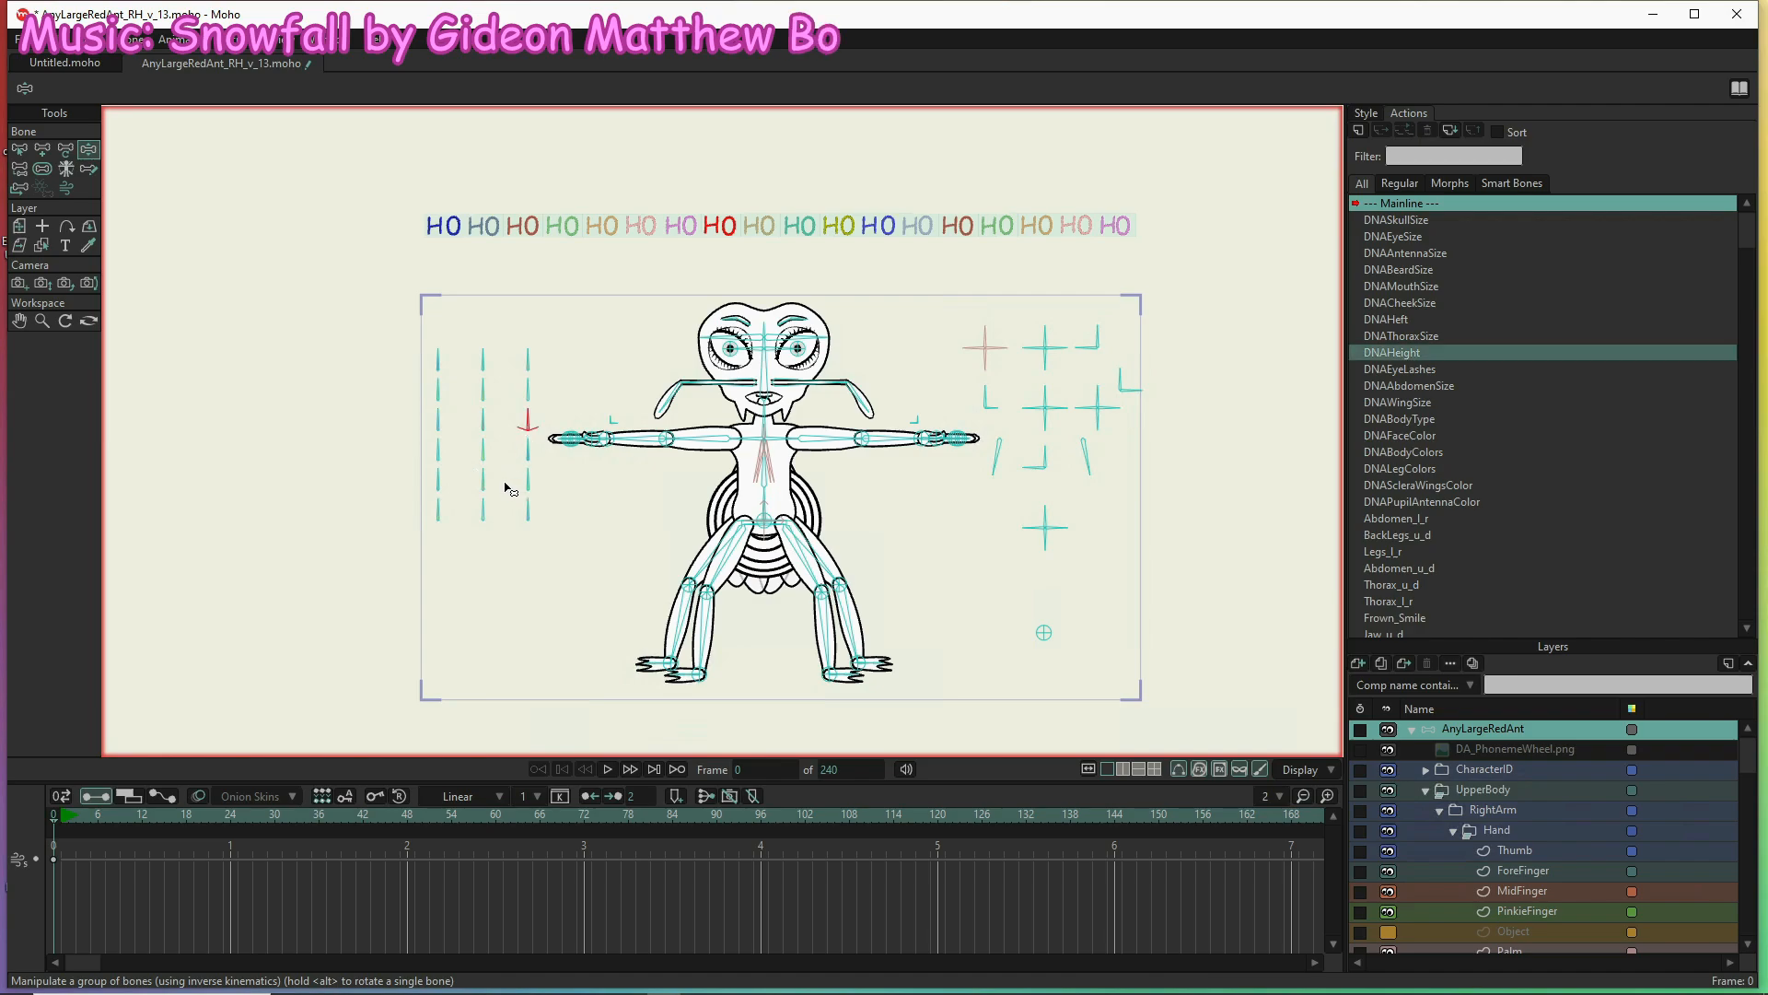
click(1429, 403)
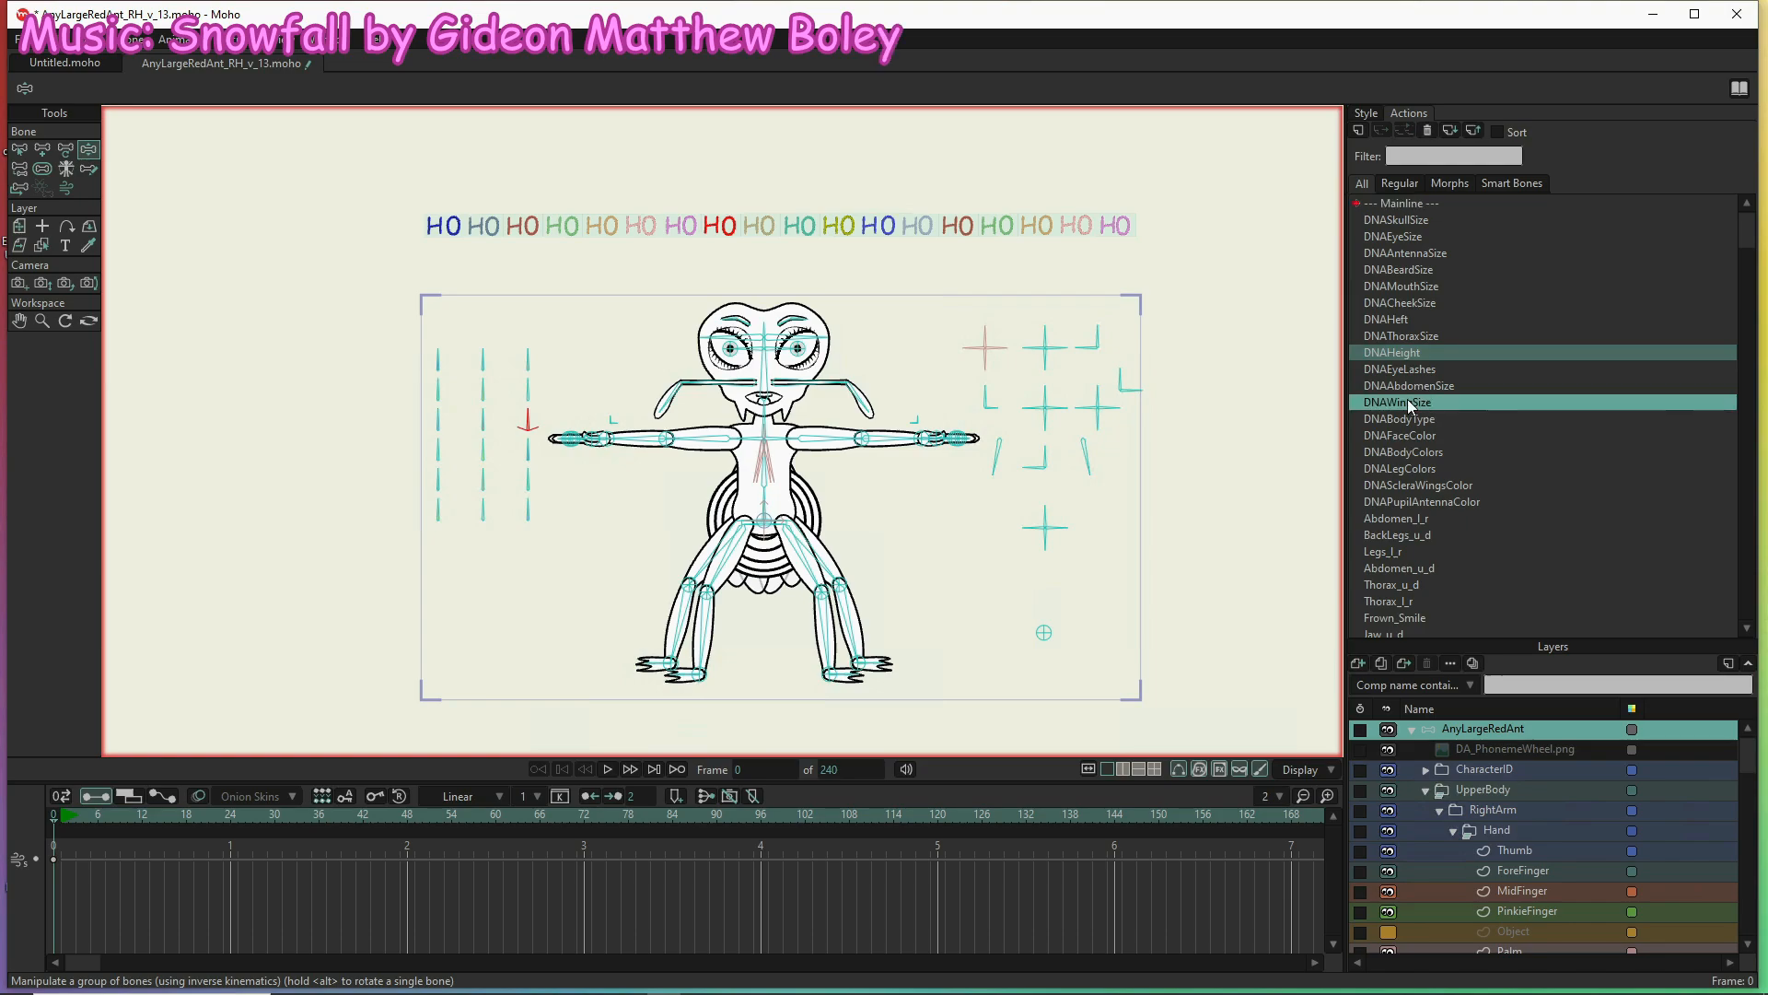
double_click(1407, 399)
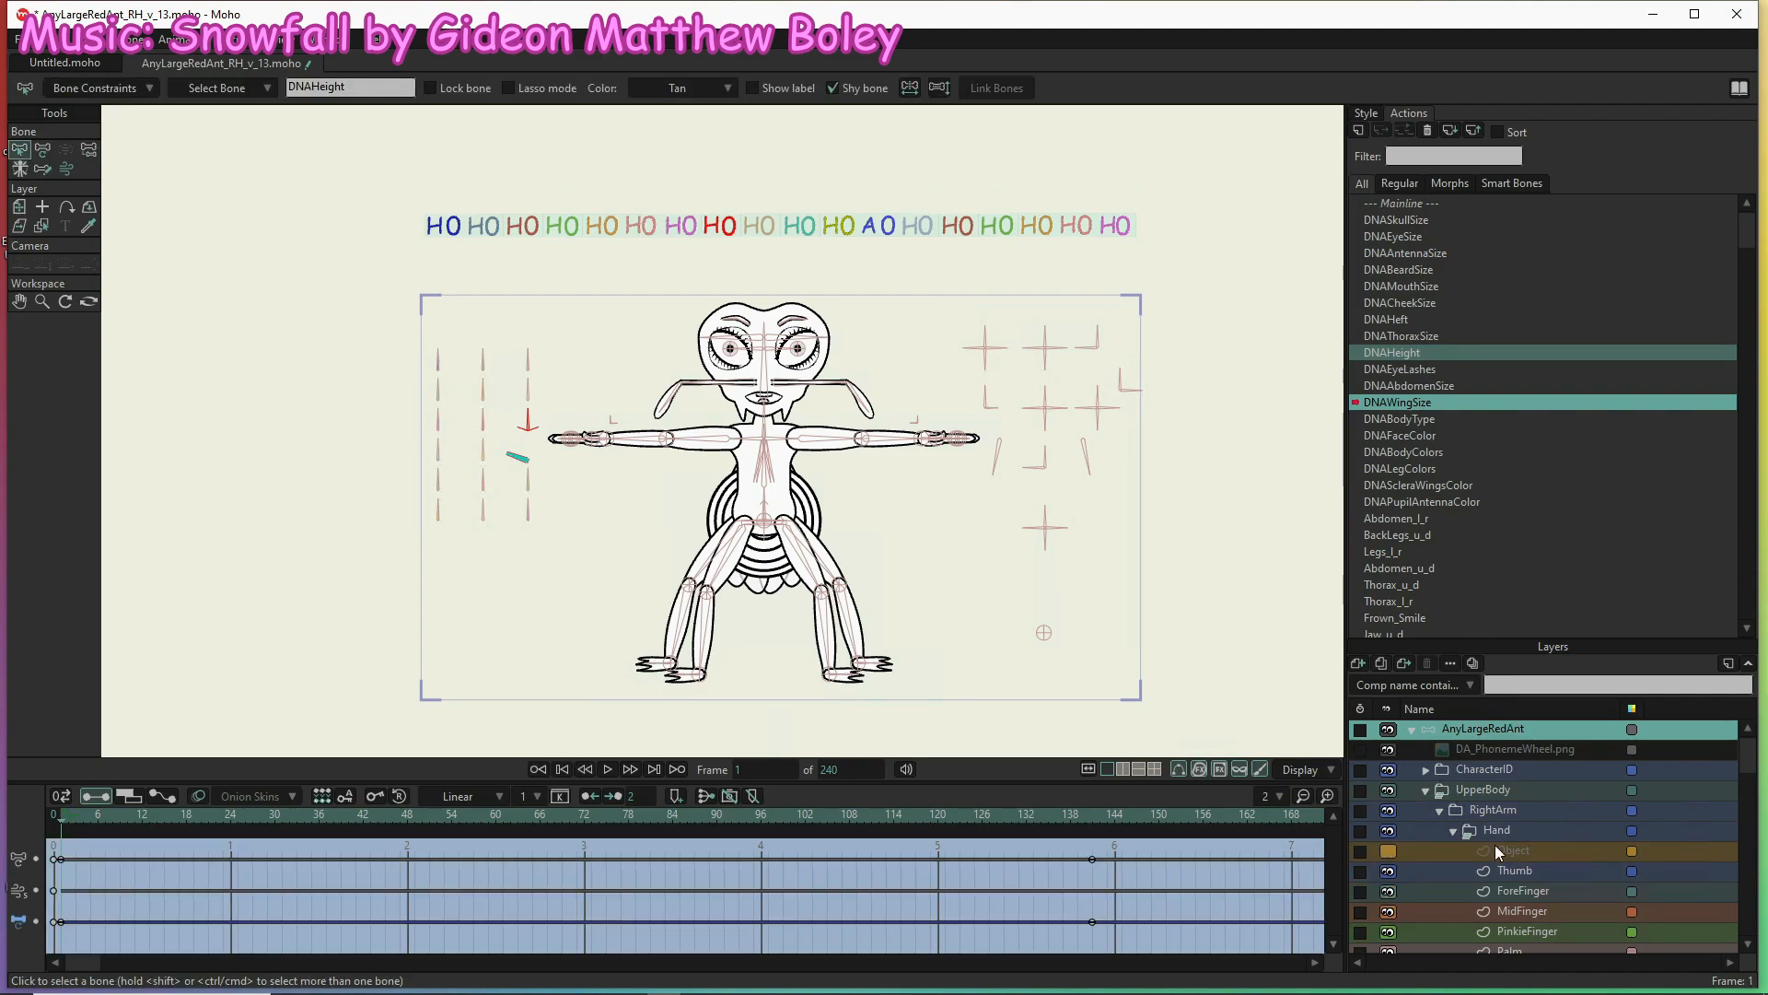
In the WINGS group, turn off visibility for R.BackWing and L.BackWing at frame 1 of the DNAWingSize action
scroll(1495, 847, down, 3)
scroll(1495, 849, down, 5)
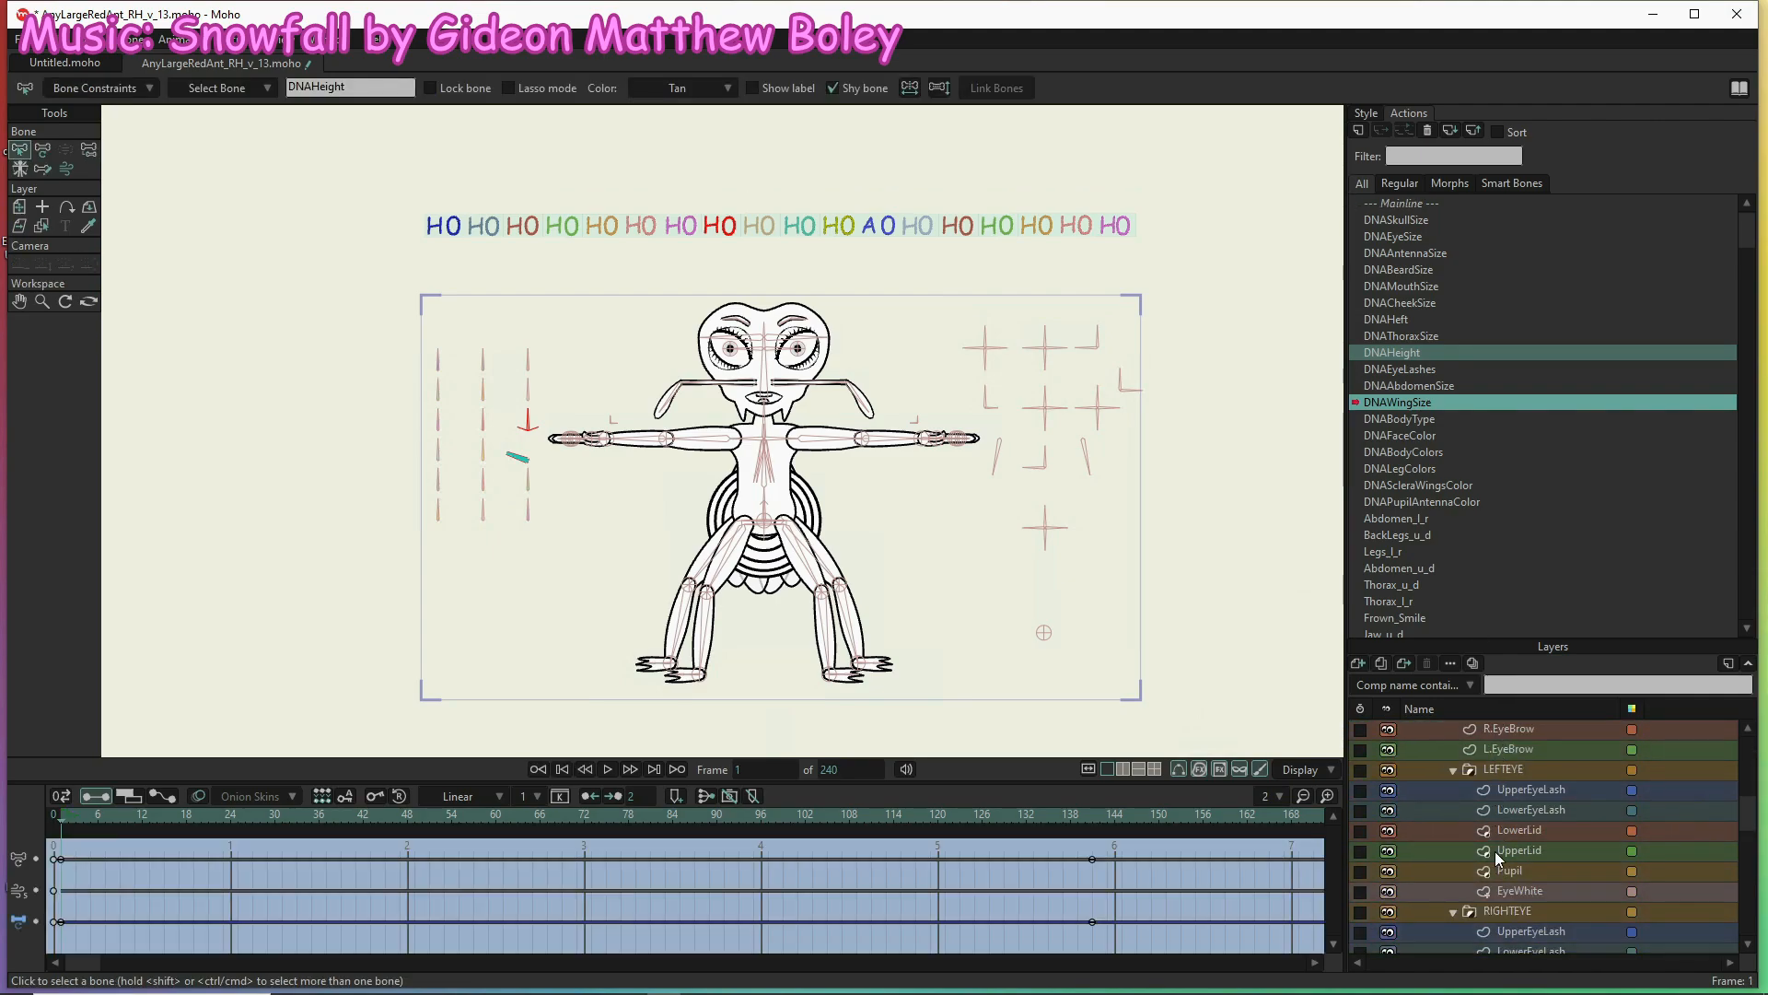
scroll(1497, 850, down, 3)
scroll(1507, 866, down, 10)
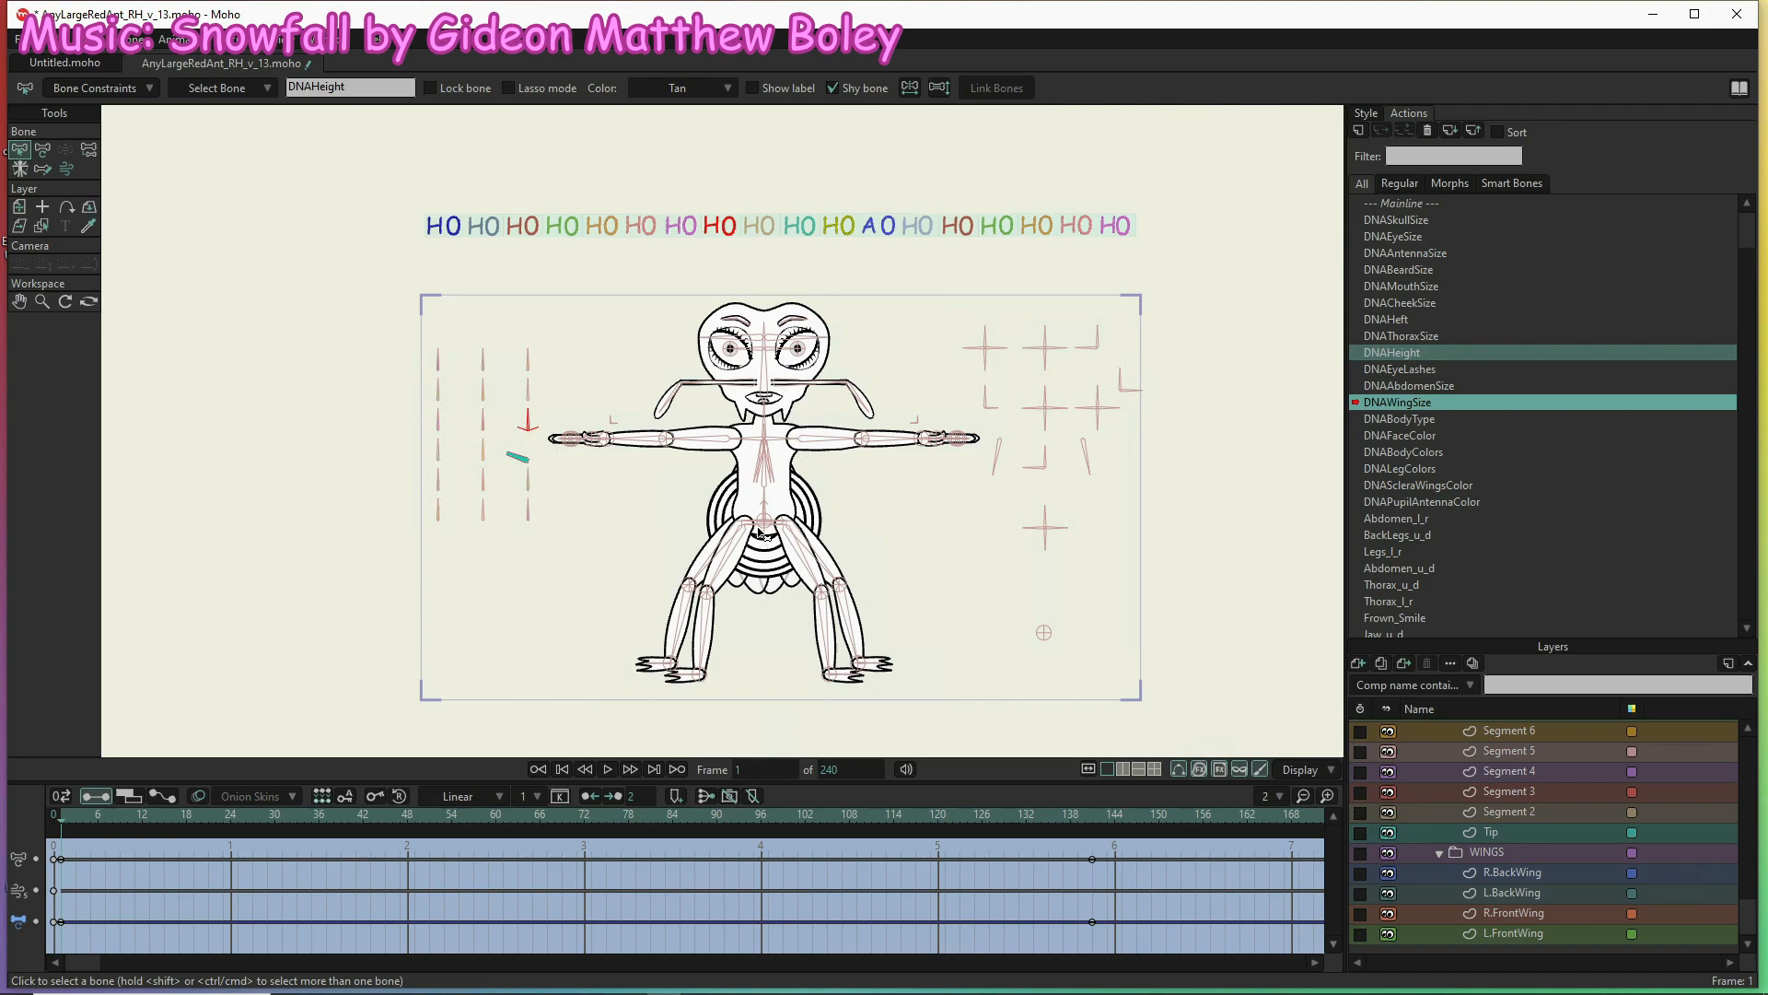
click(1538, 930)
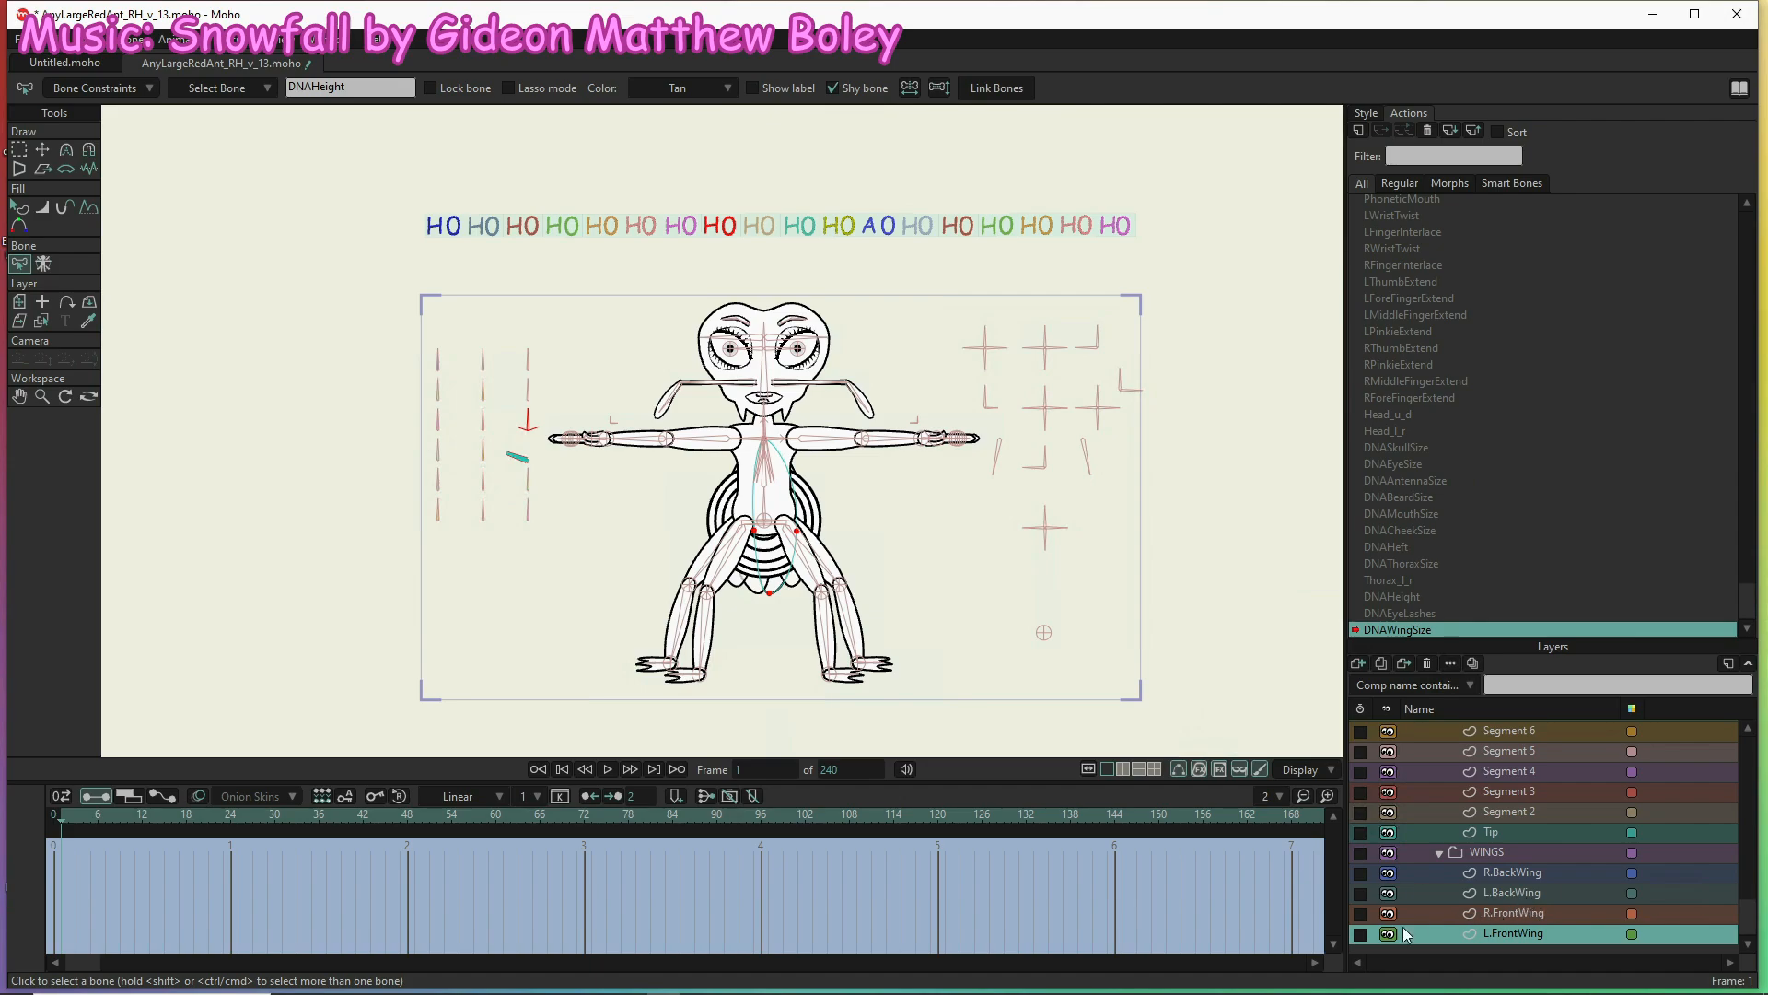
mouse_move(1564, 962)
double_click(1507, 874)
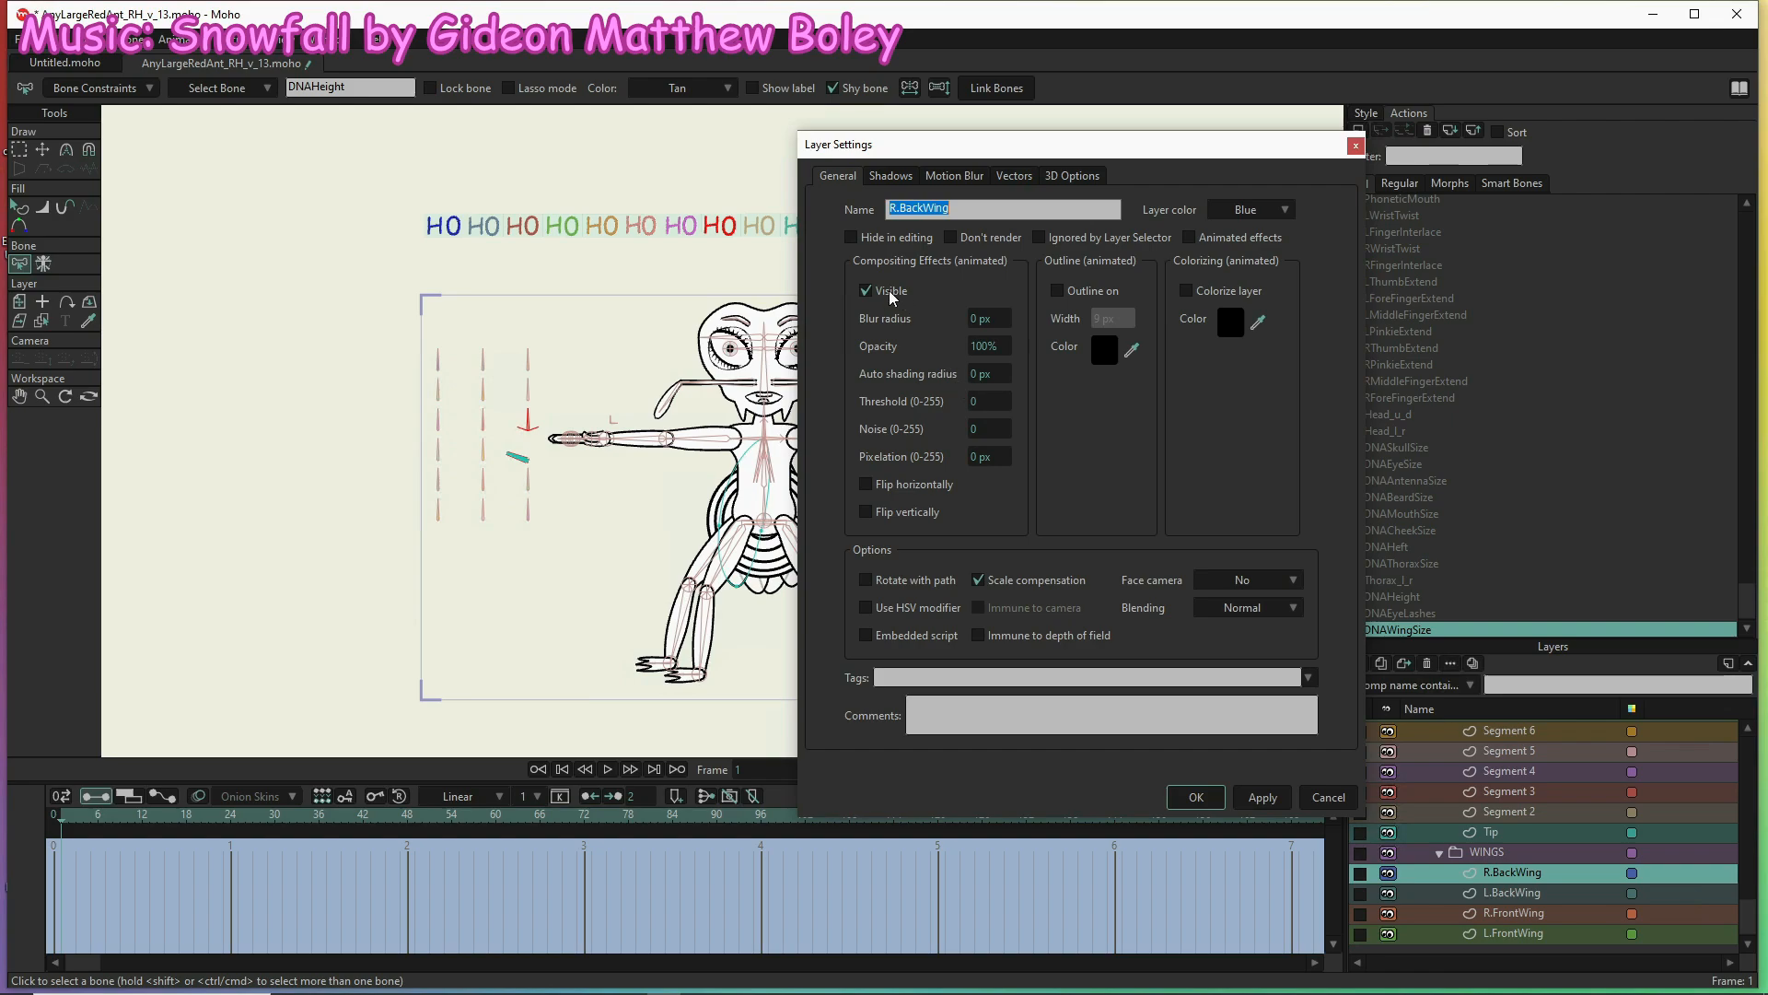
click(866, 291)
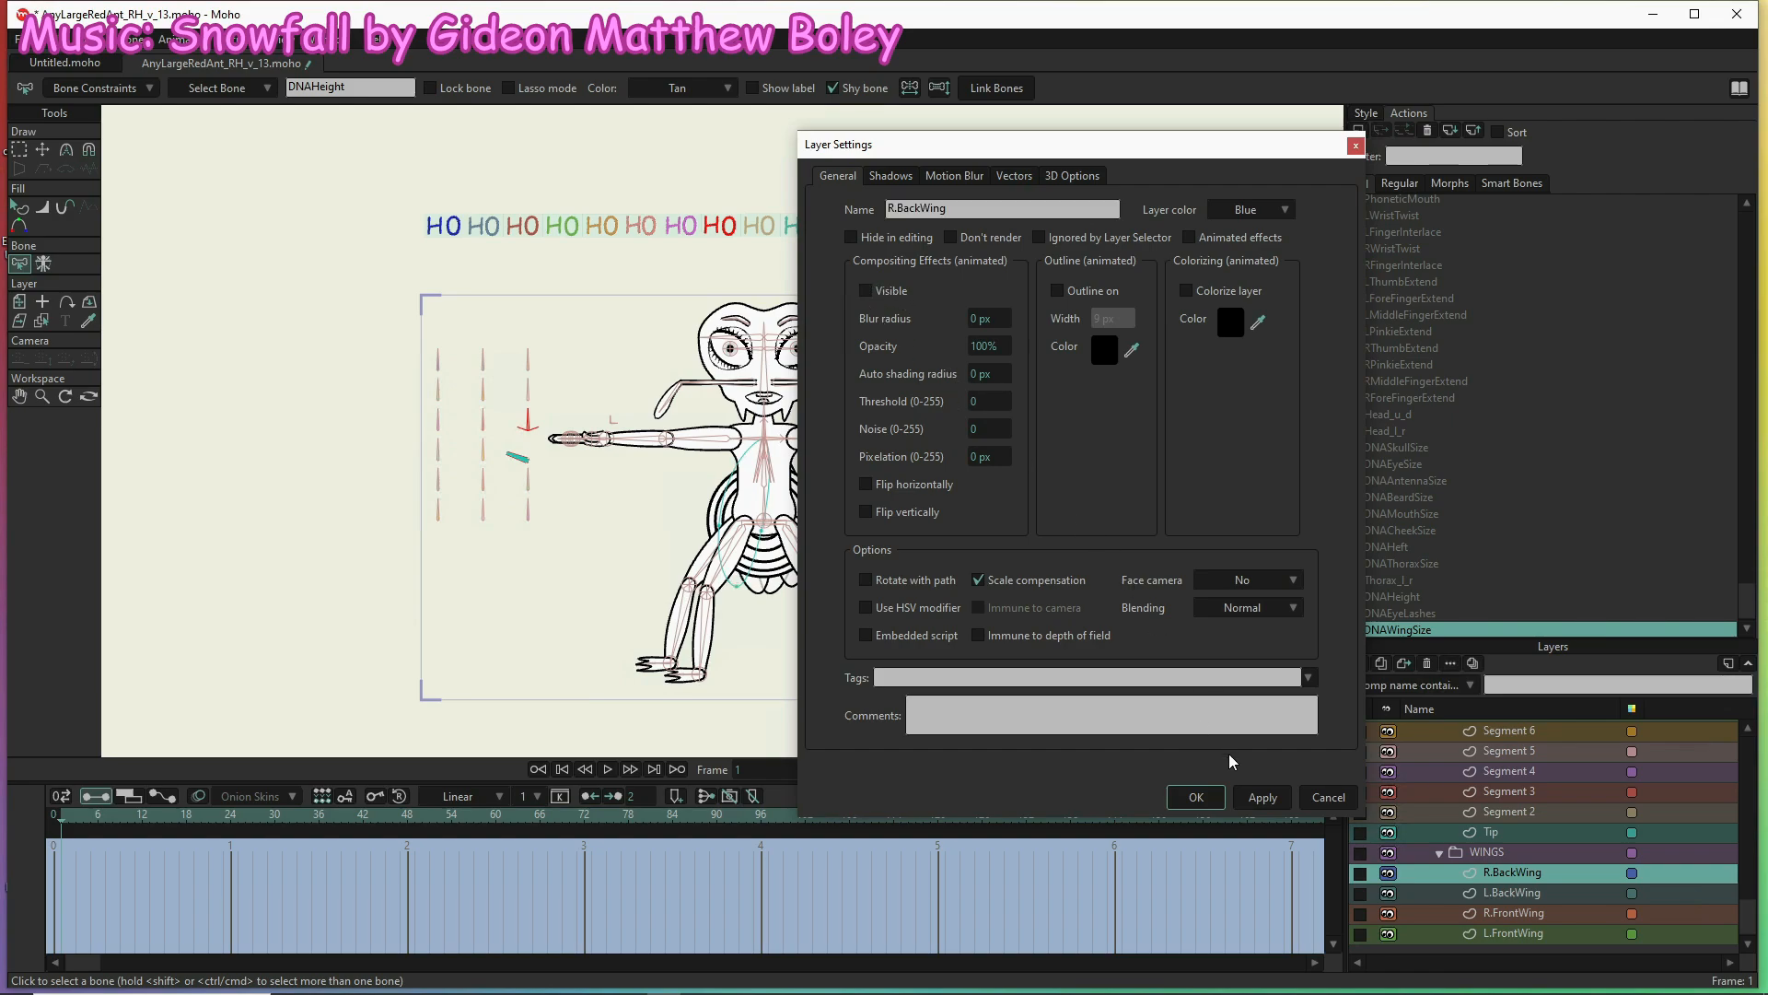
click(1263, 797)
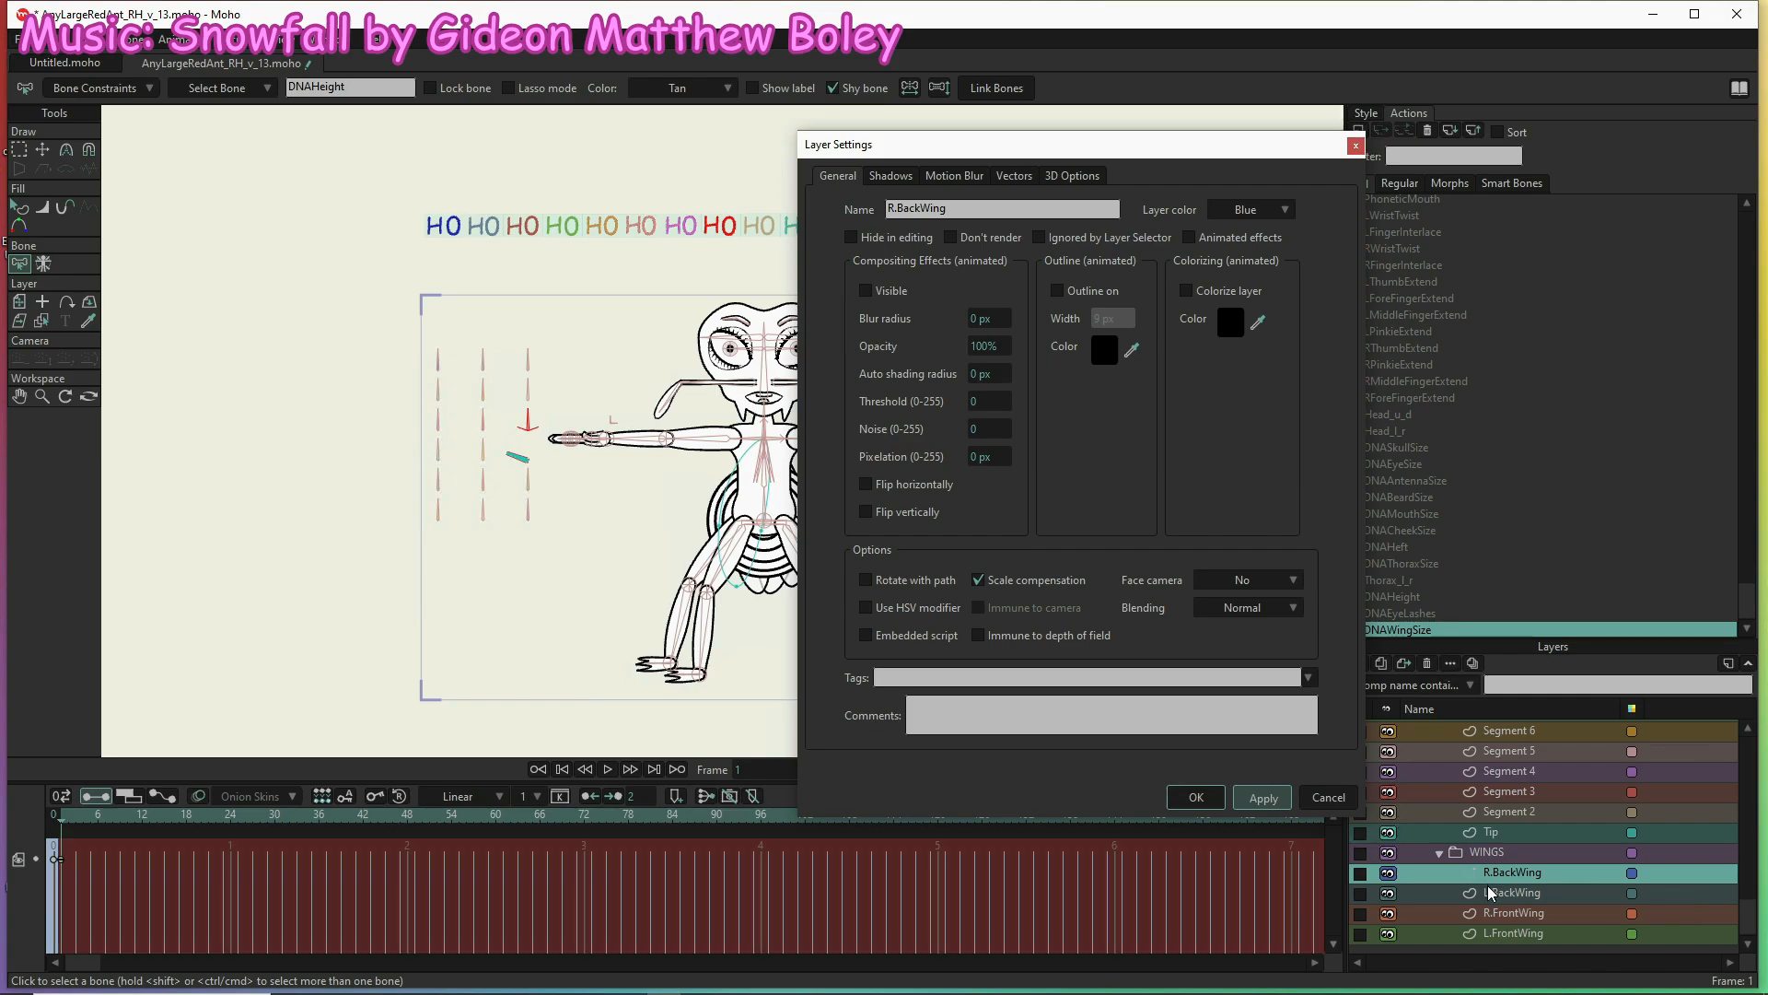
click(866, 291)
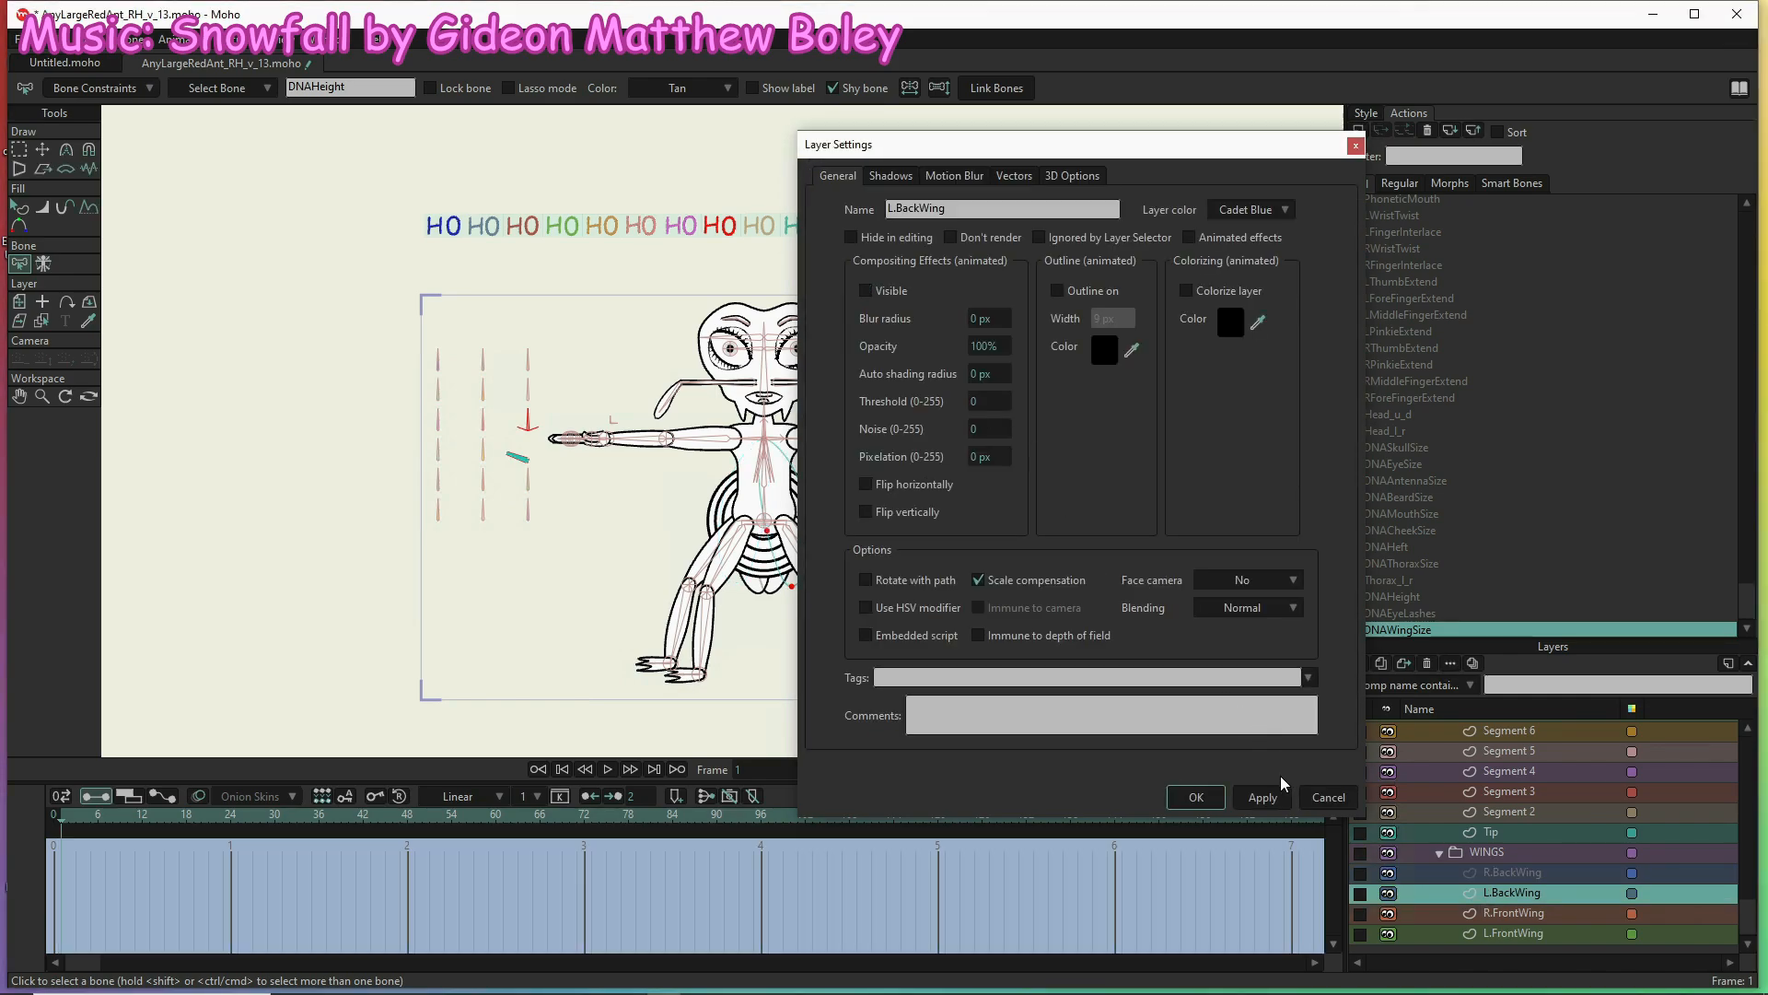
click(1262, 797)
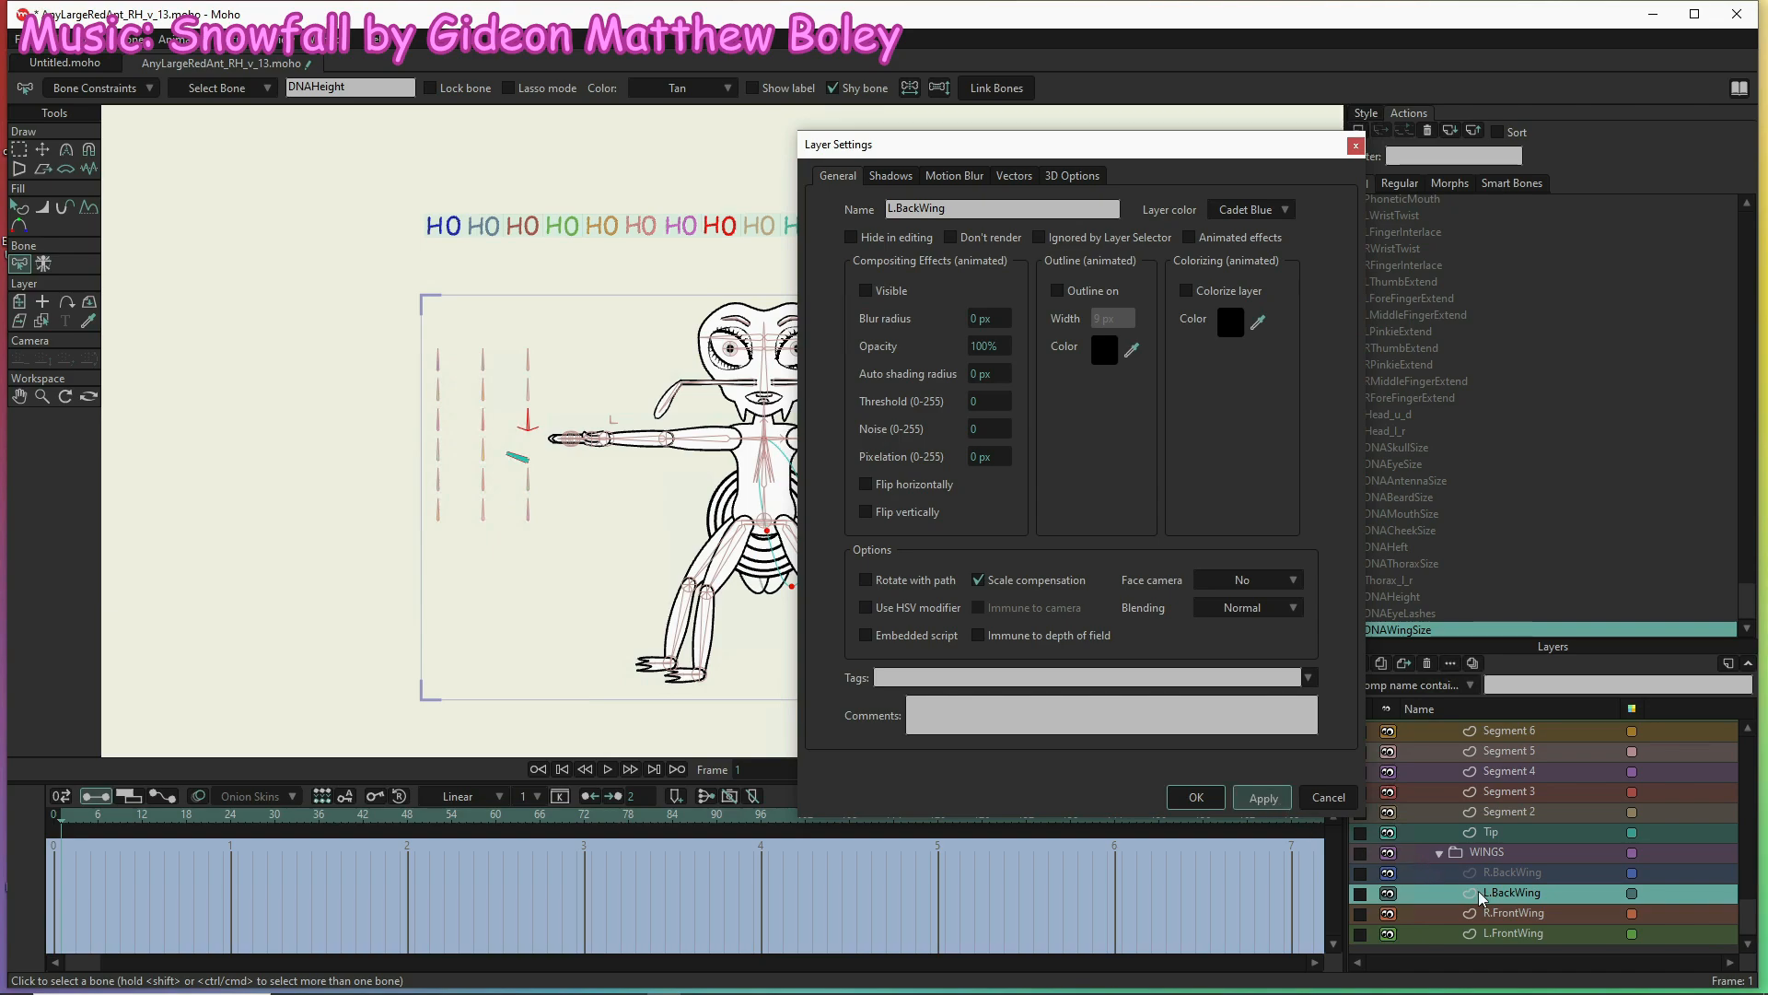
Turn off visibility for R.FrontWing and L.FrontWing at frame 1, and close the layer settings
click(1498, 914)
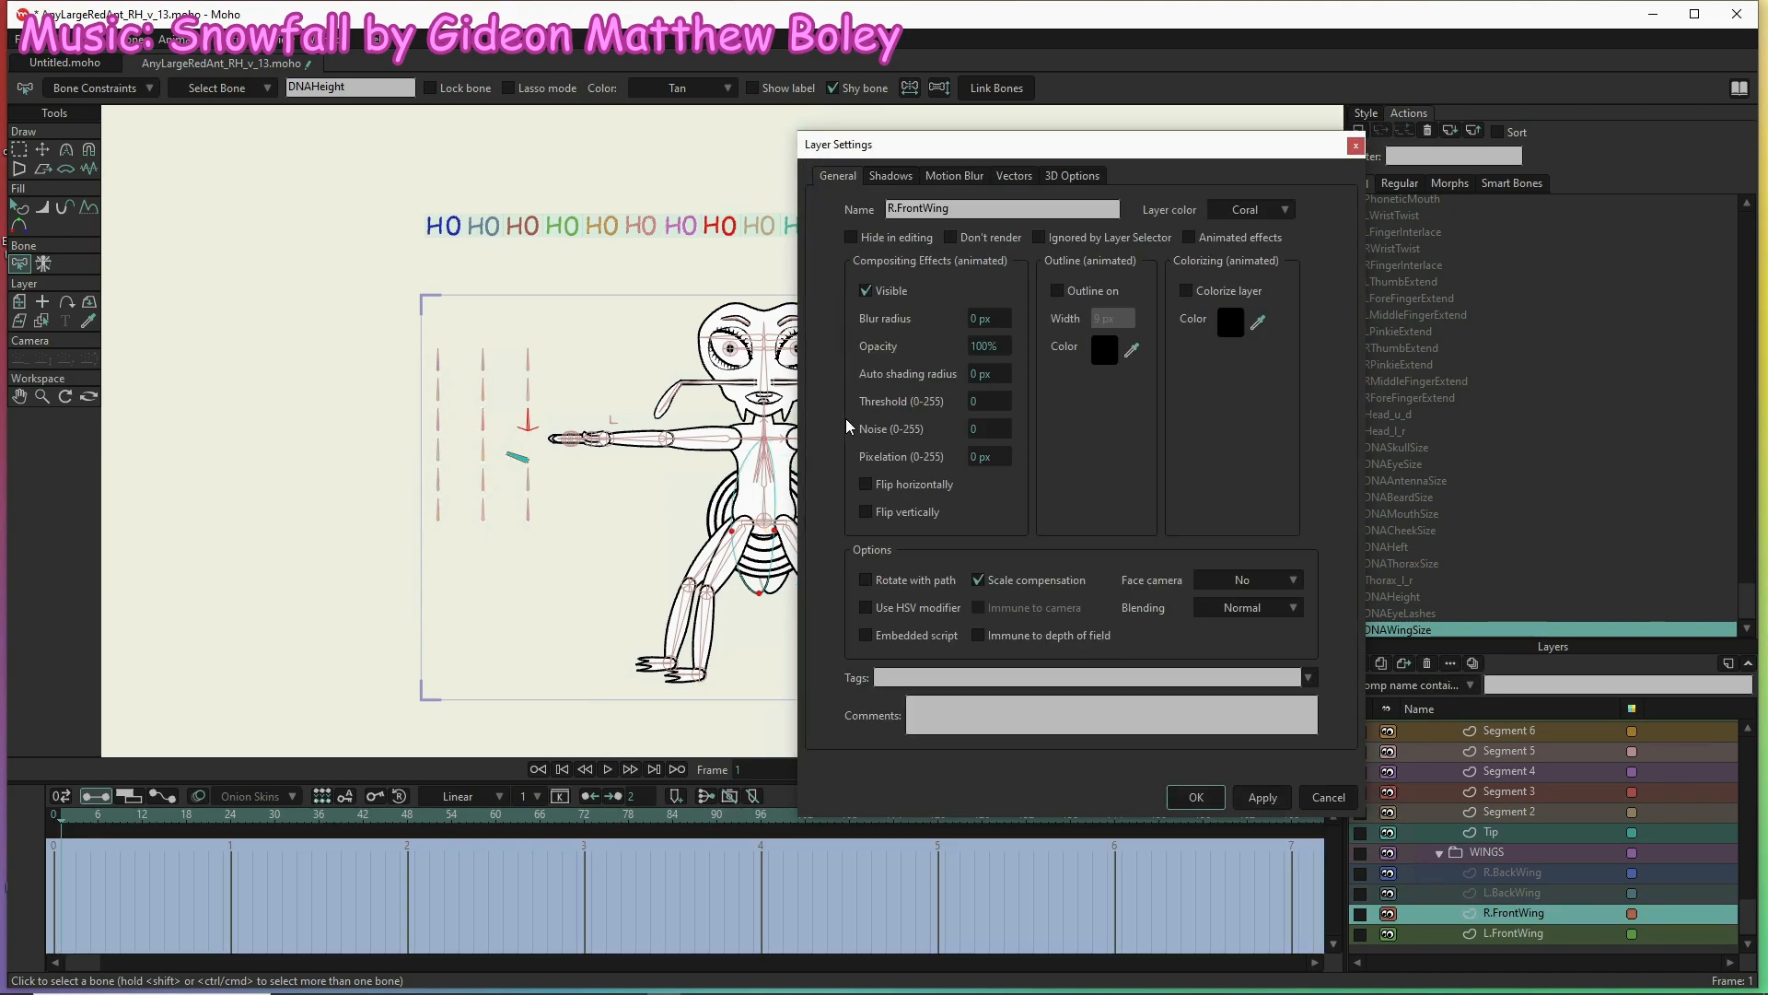
click(867, 291)
click(866, 291)
click(1278, 799)
click(1511, 935)
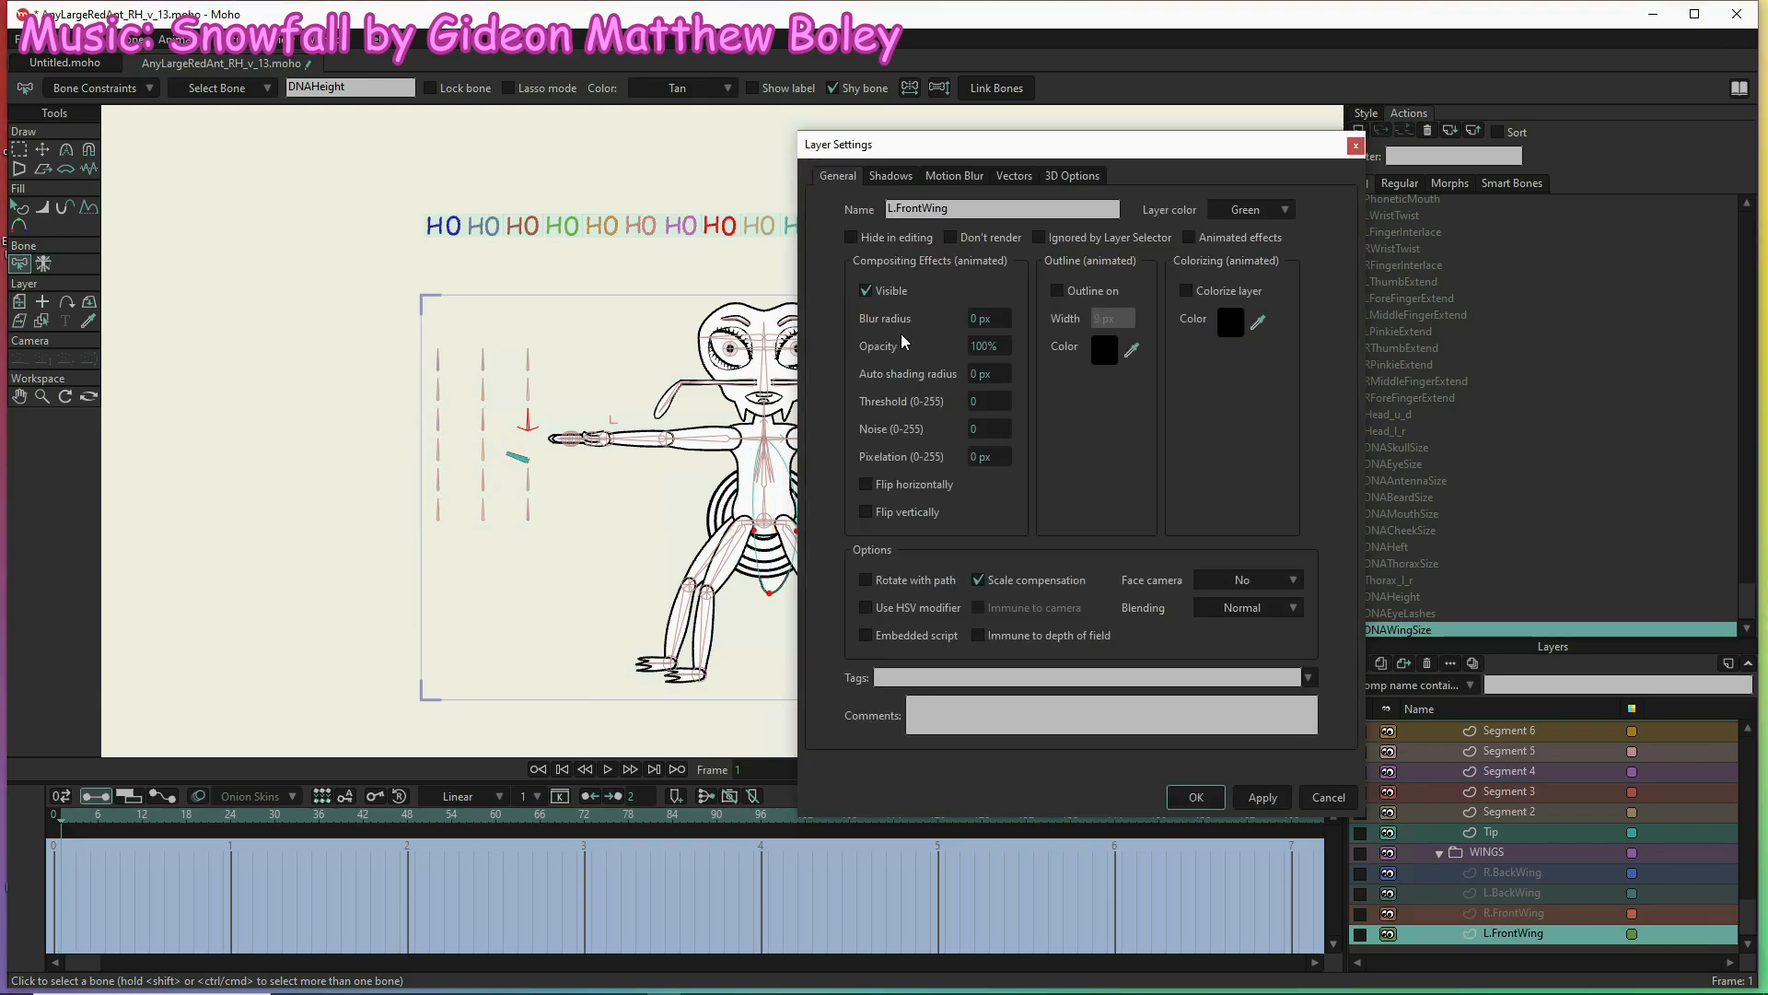
click(867, 291)
click(1254, 797)
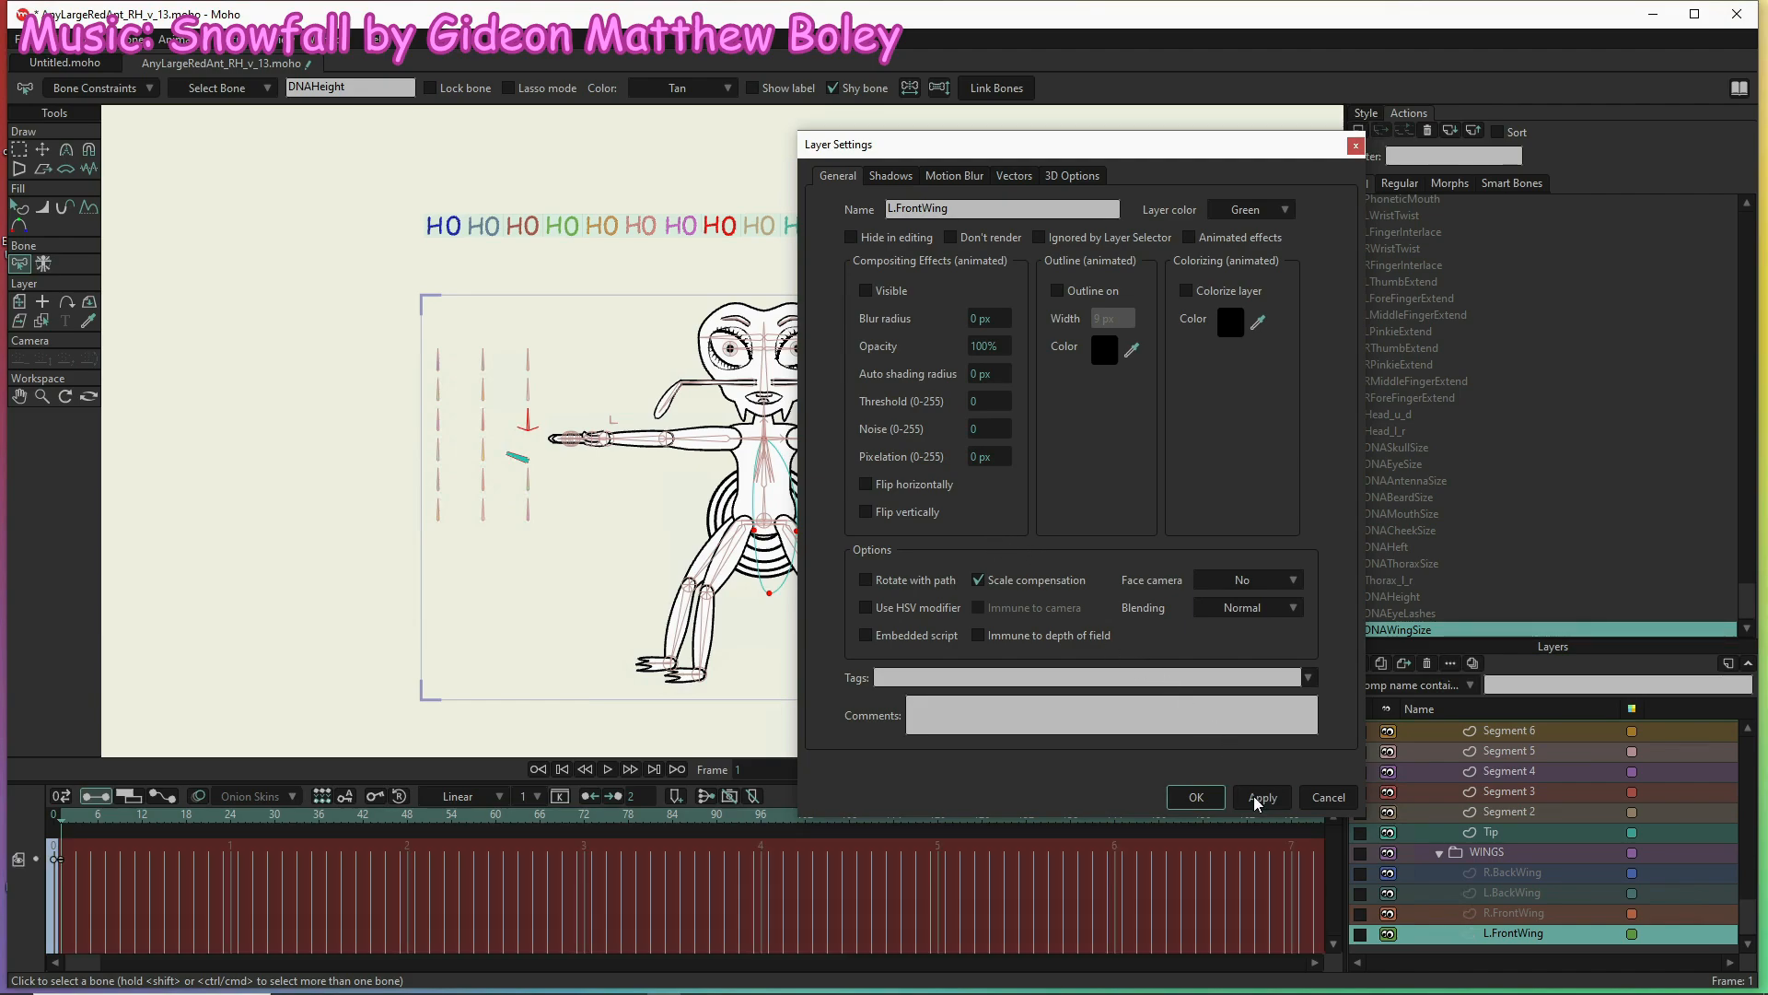
click(1197, 798)
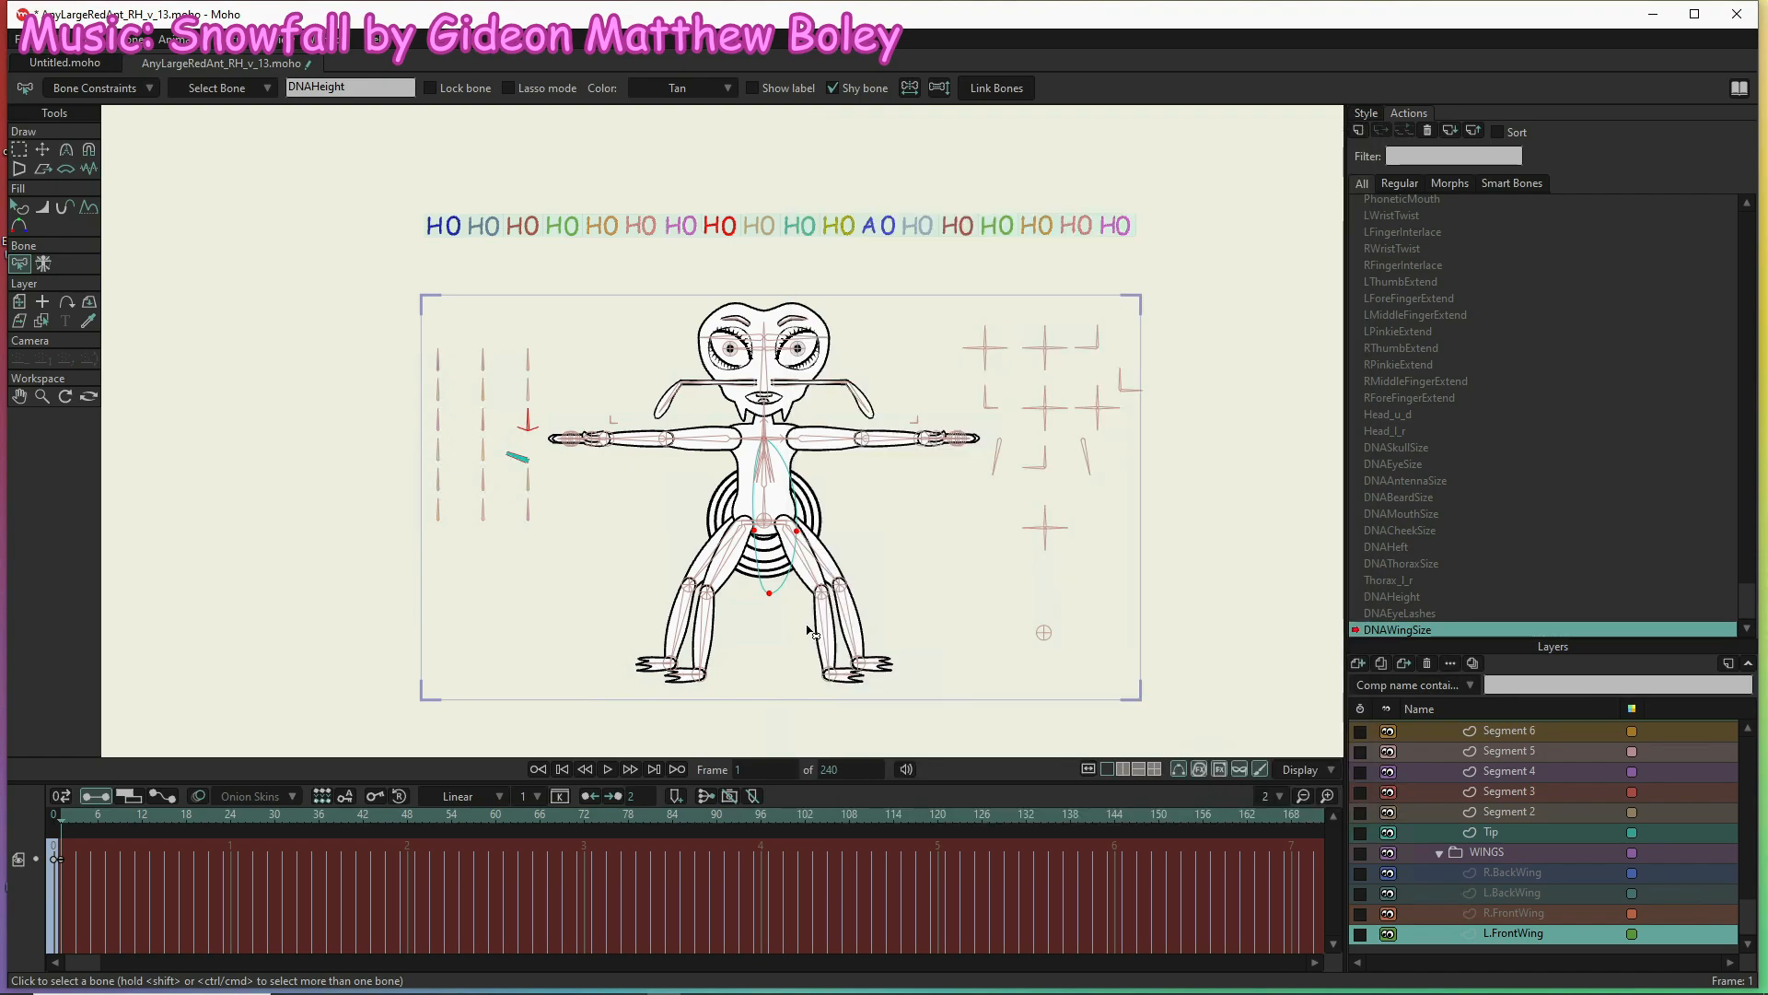
At frame 2, turn visibility back on for the R.BackWing and L.BackWing layers
click(1512, 854)
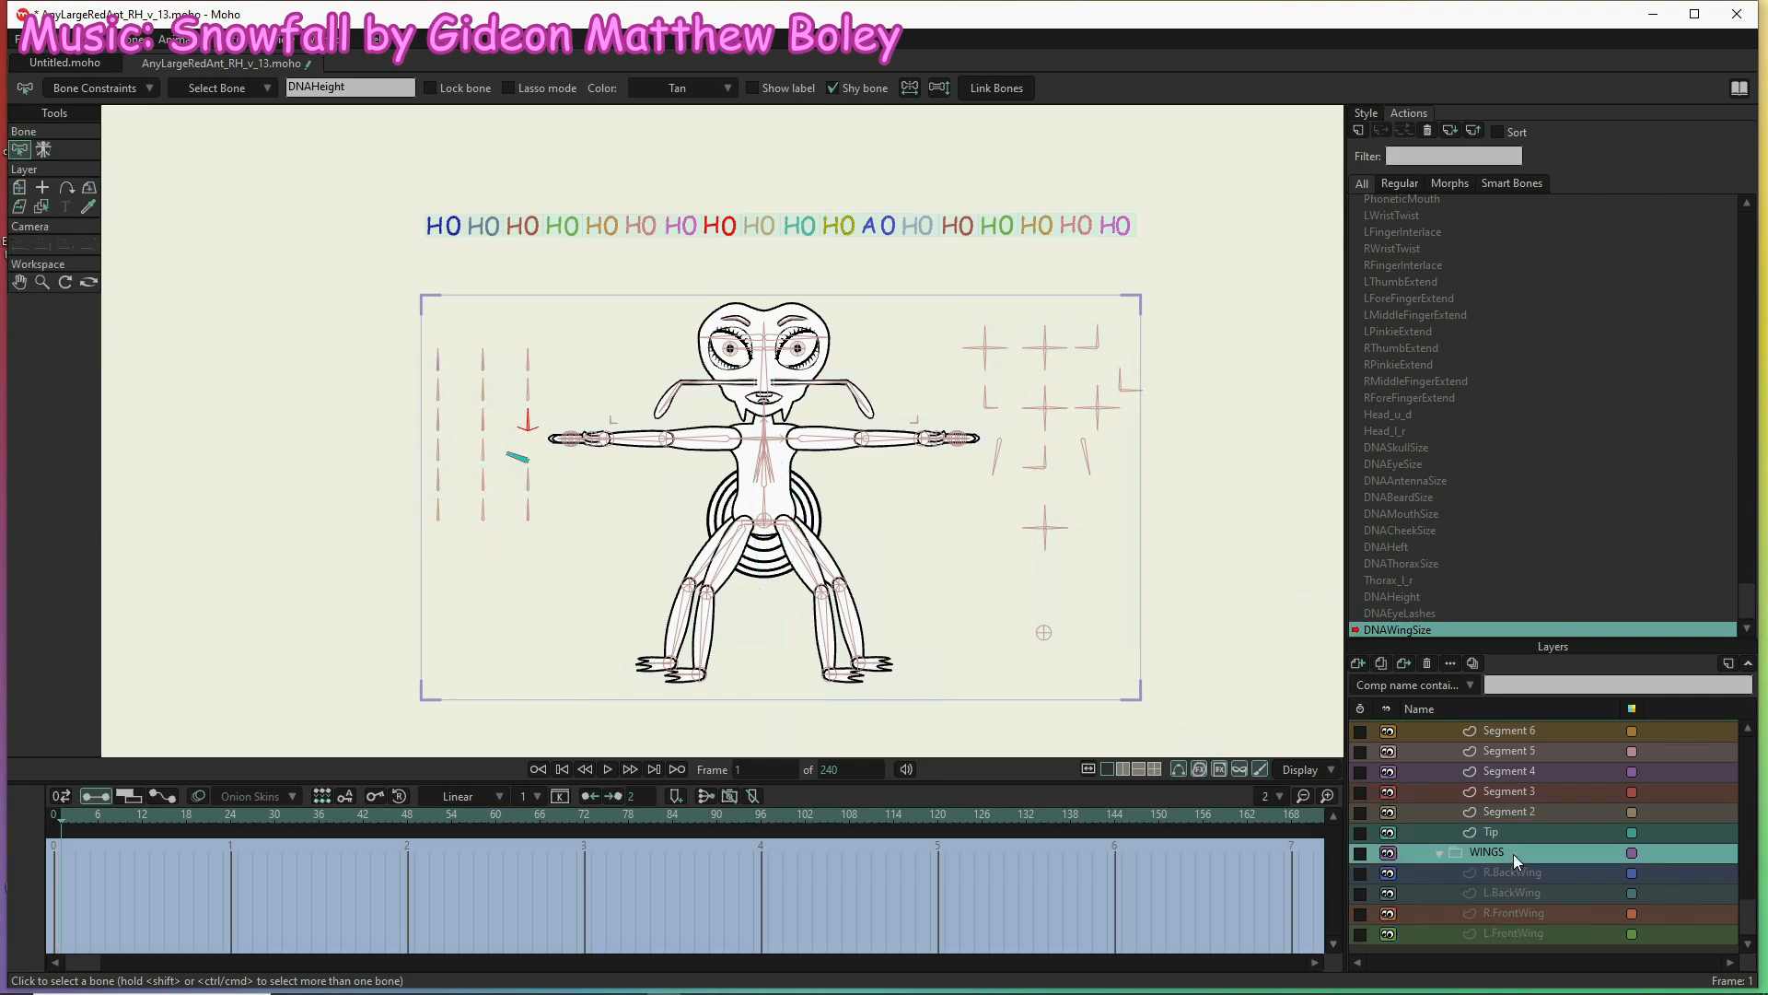
click(68, 816)
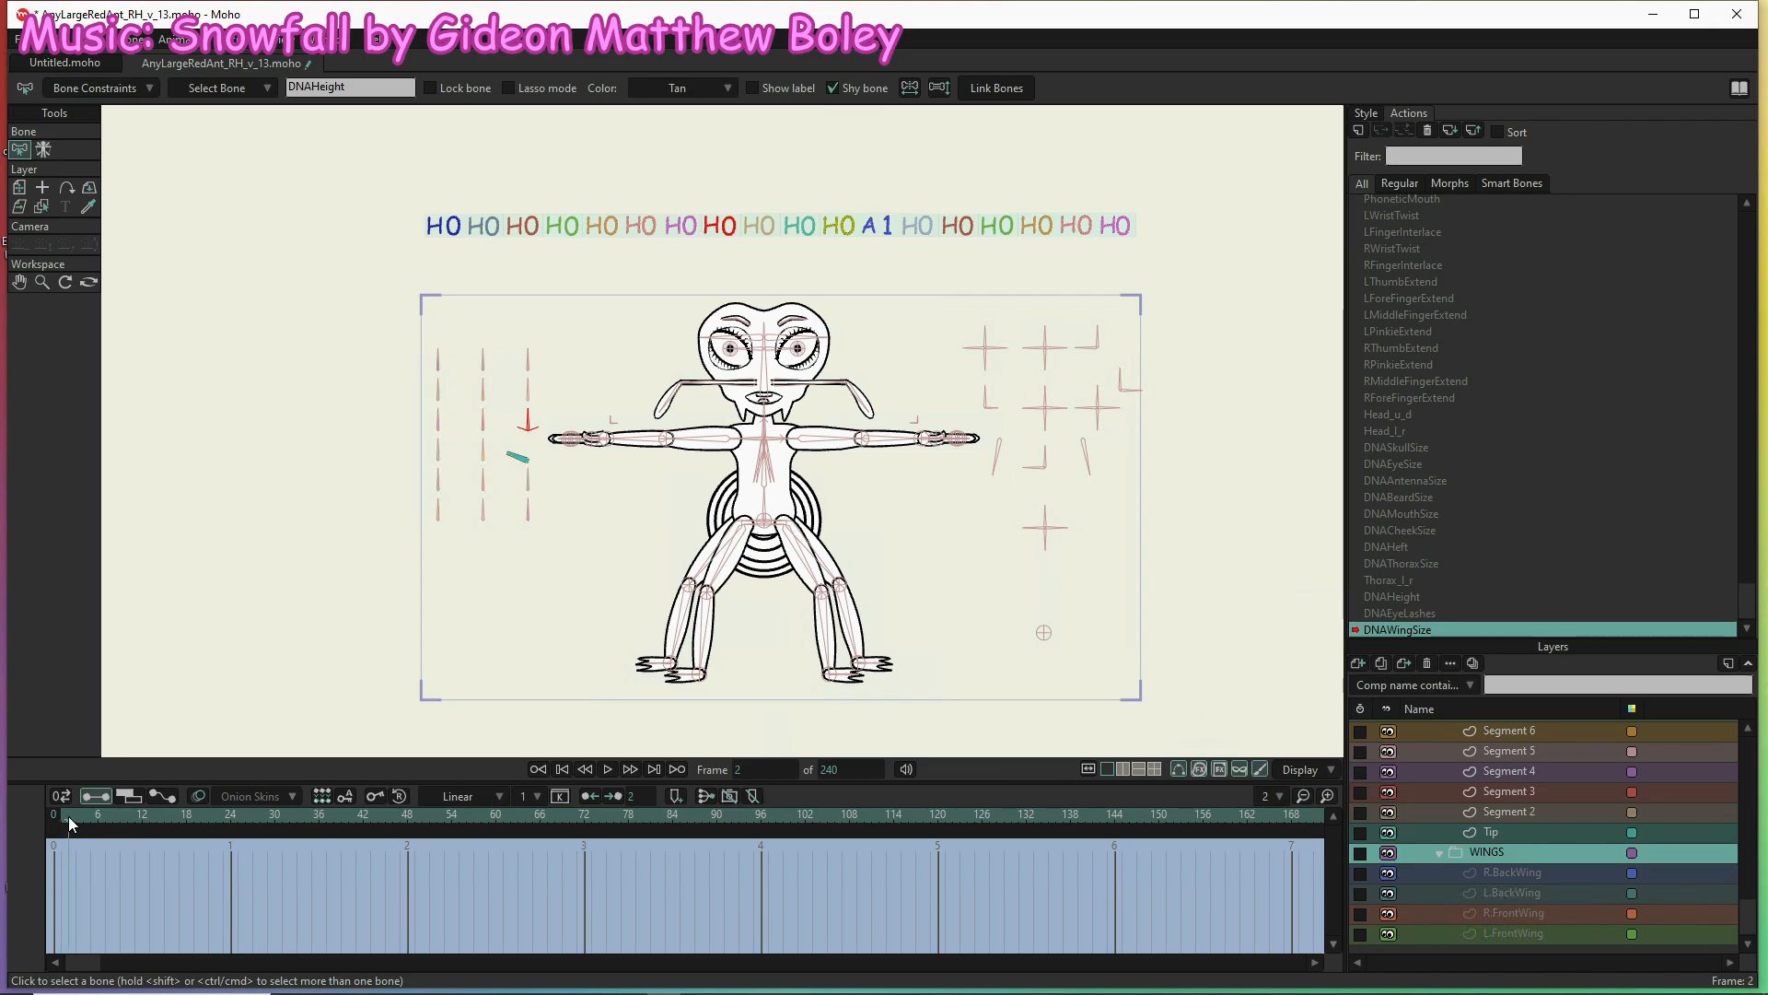
double_click(1567, 877)
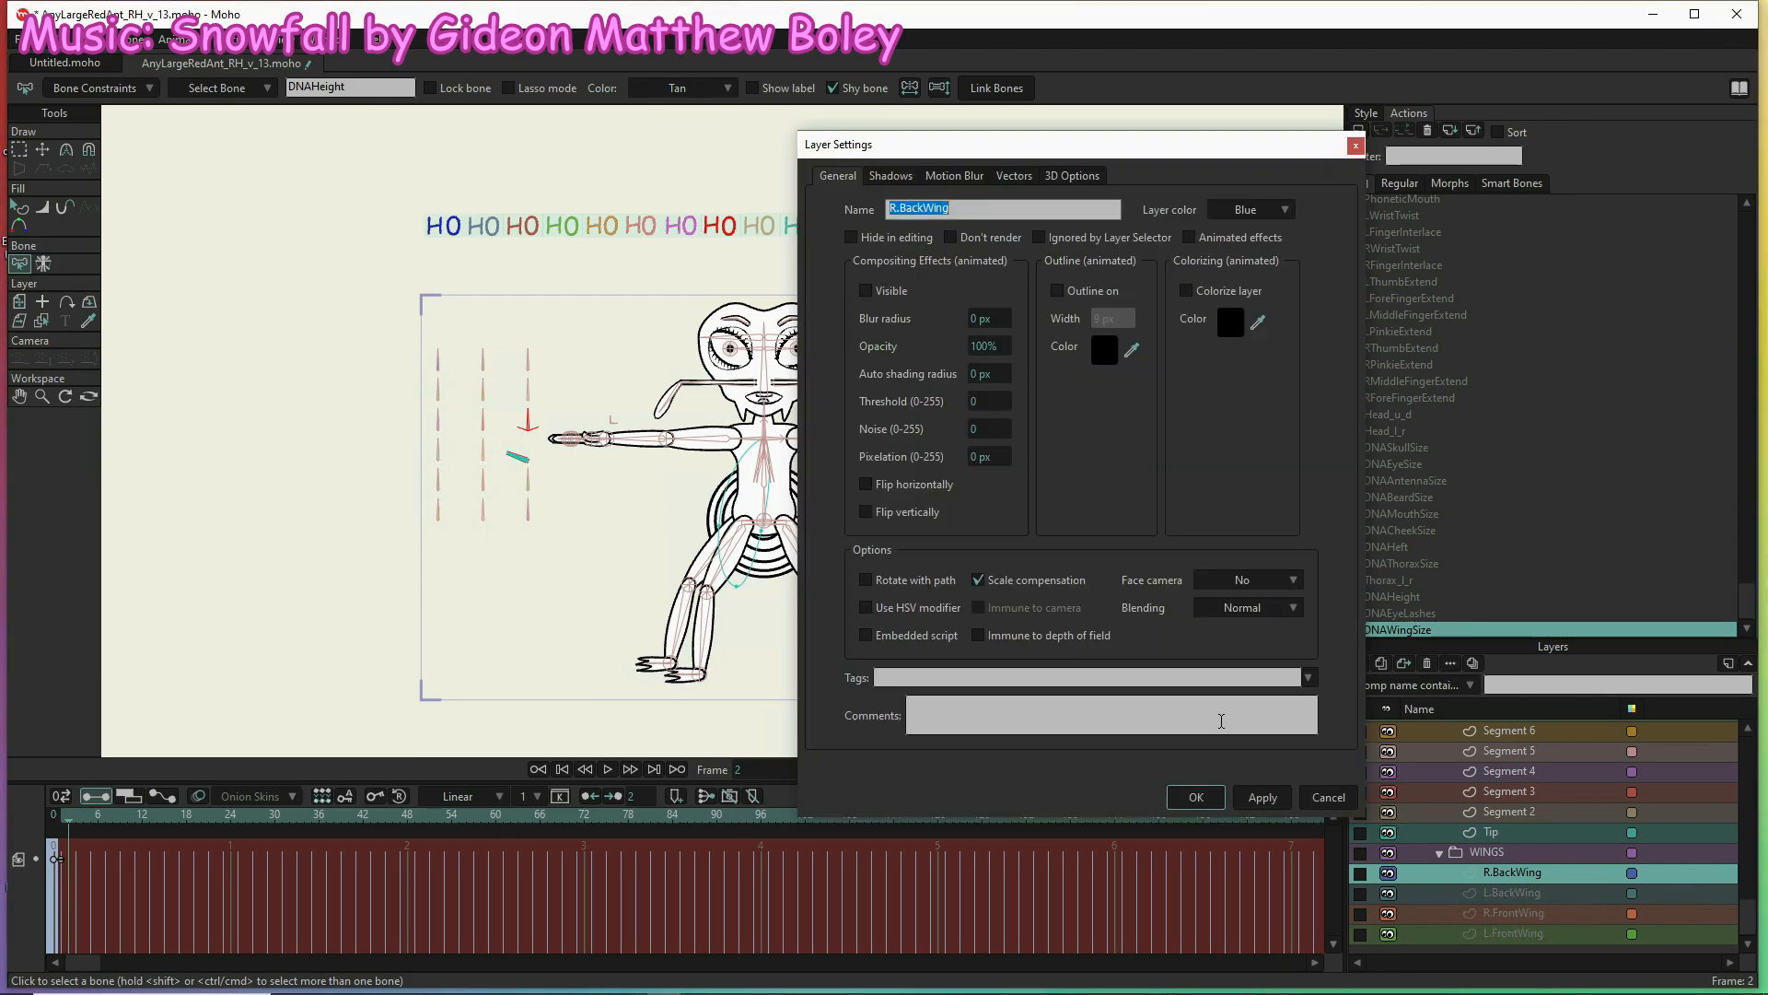
click(866, 291)
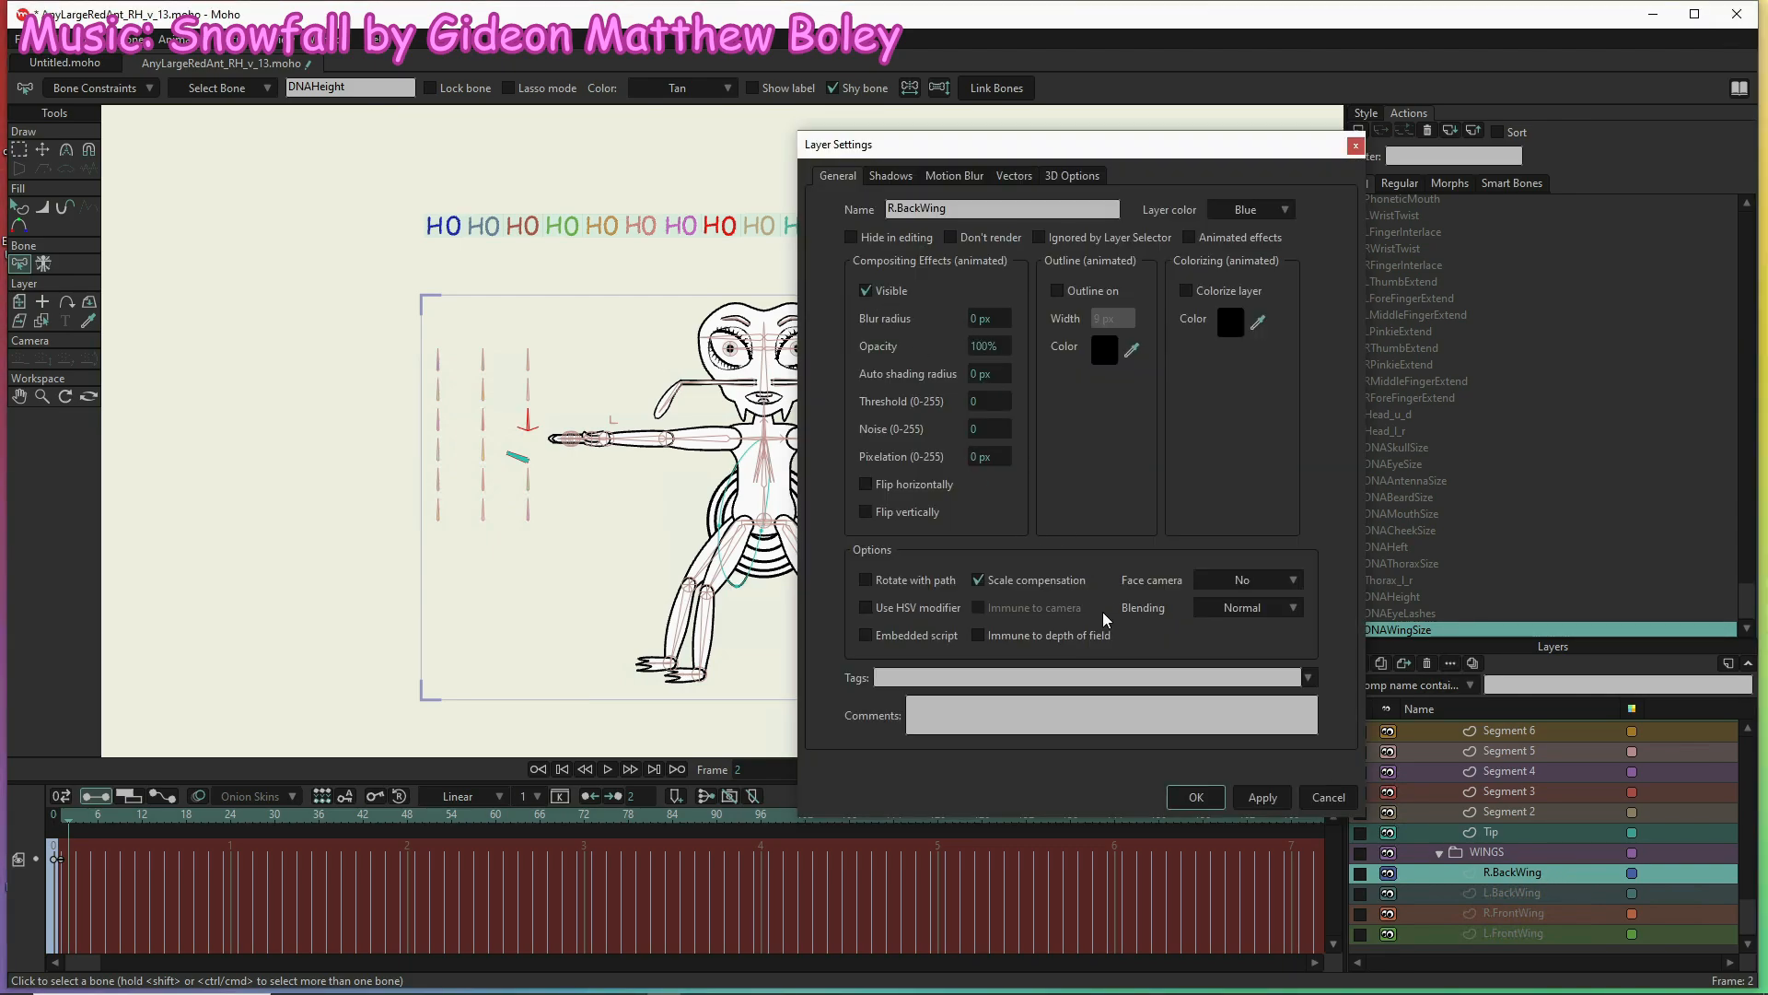
click(1264, 798)
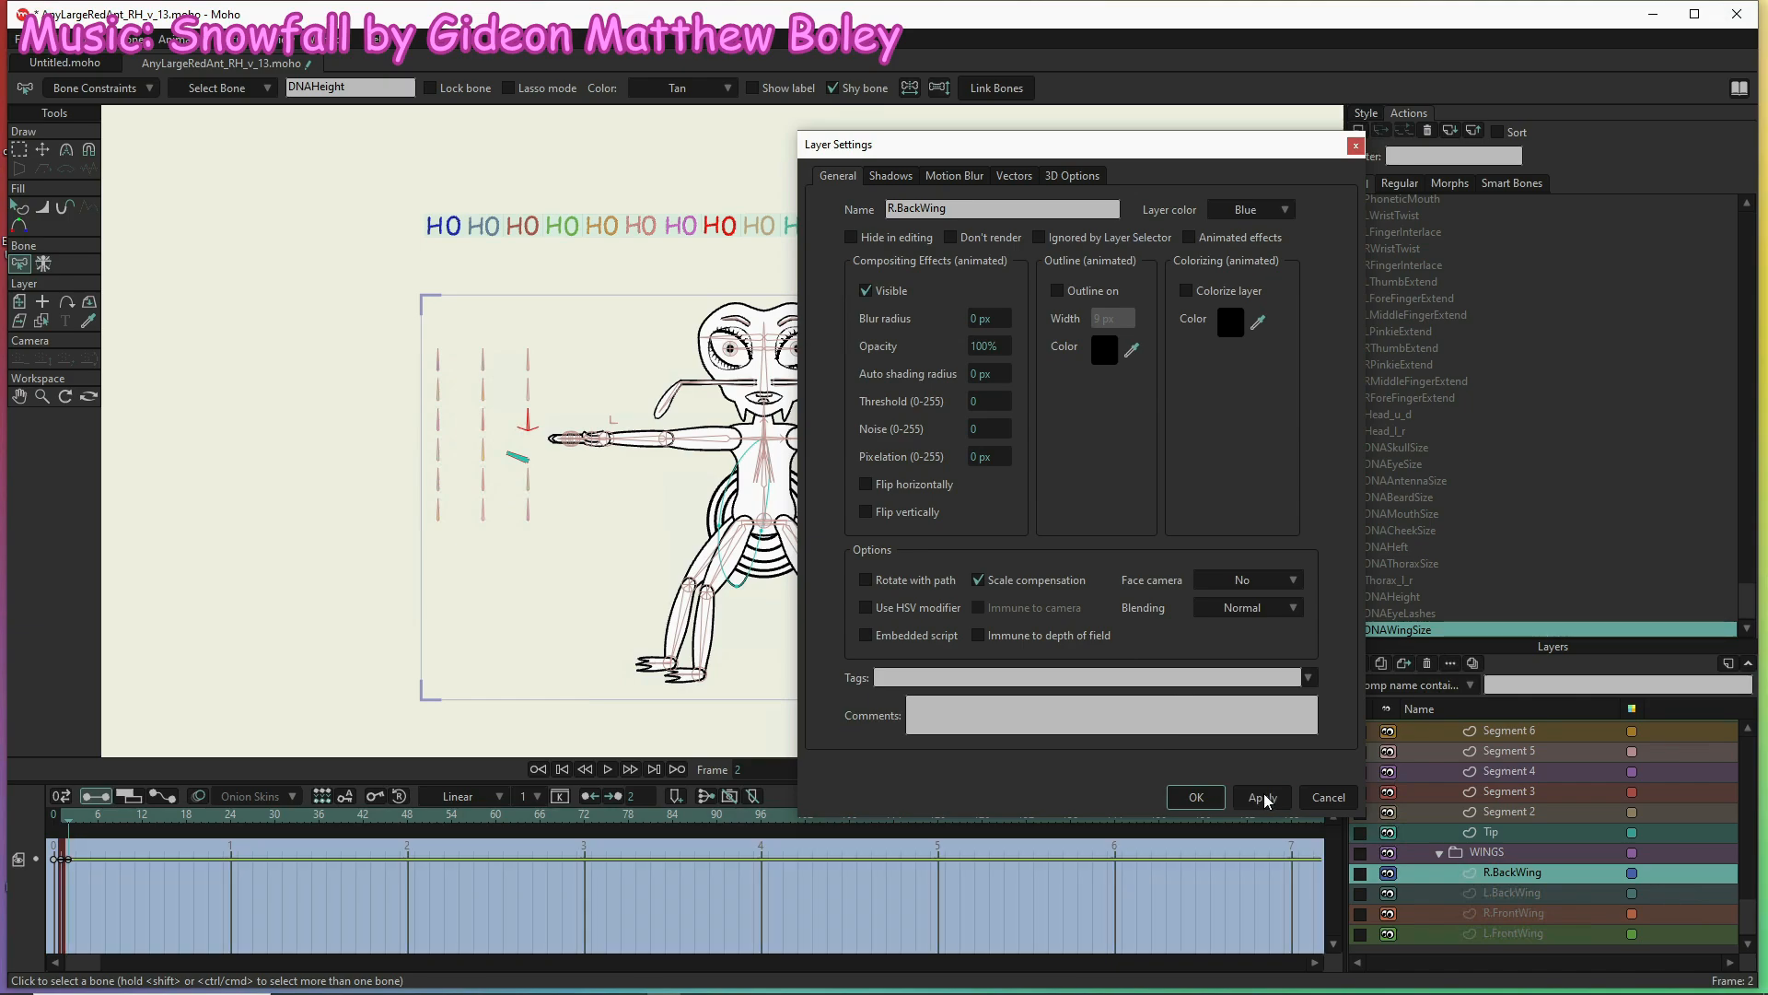
click(1511, 893)
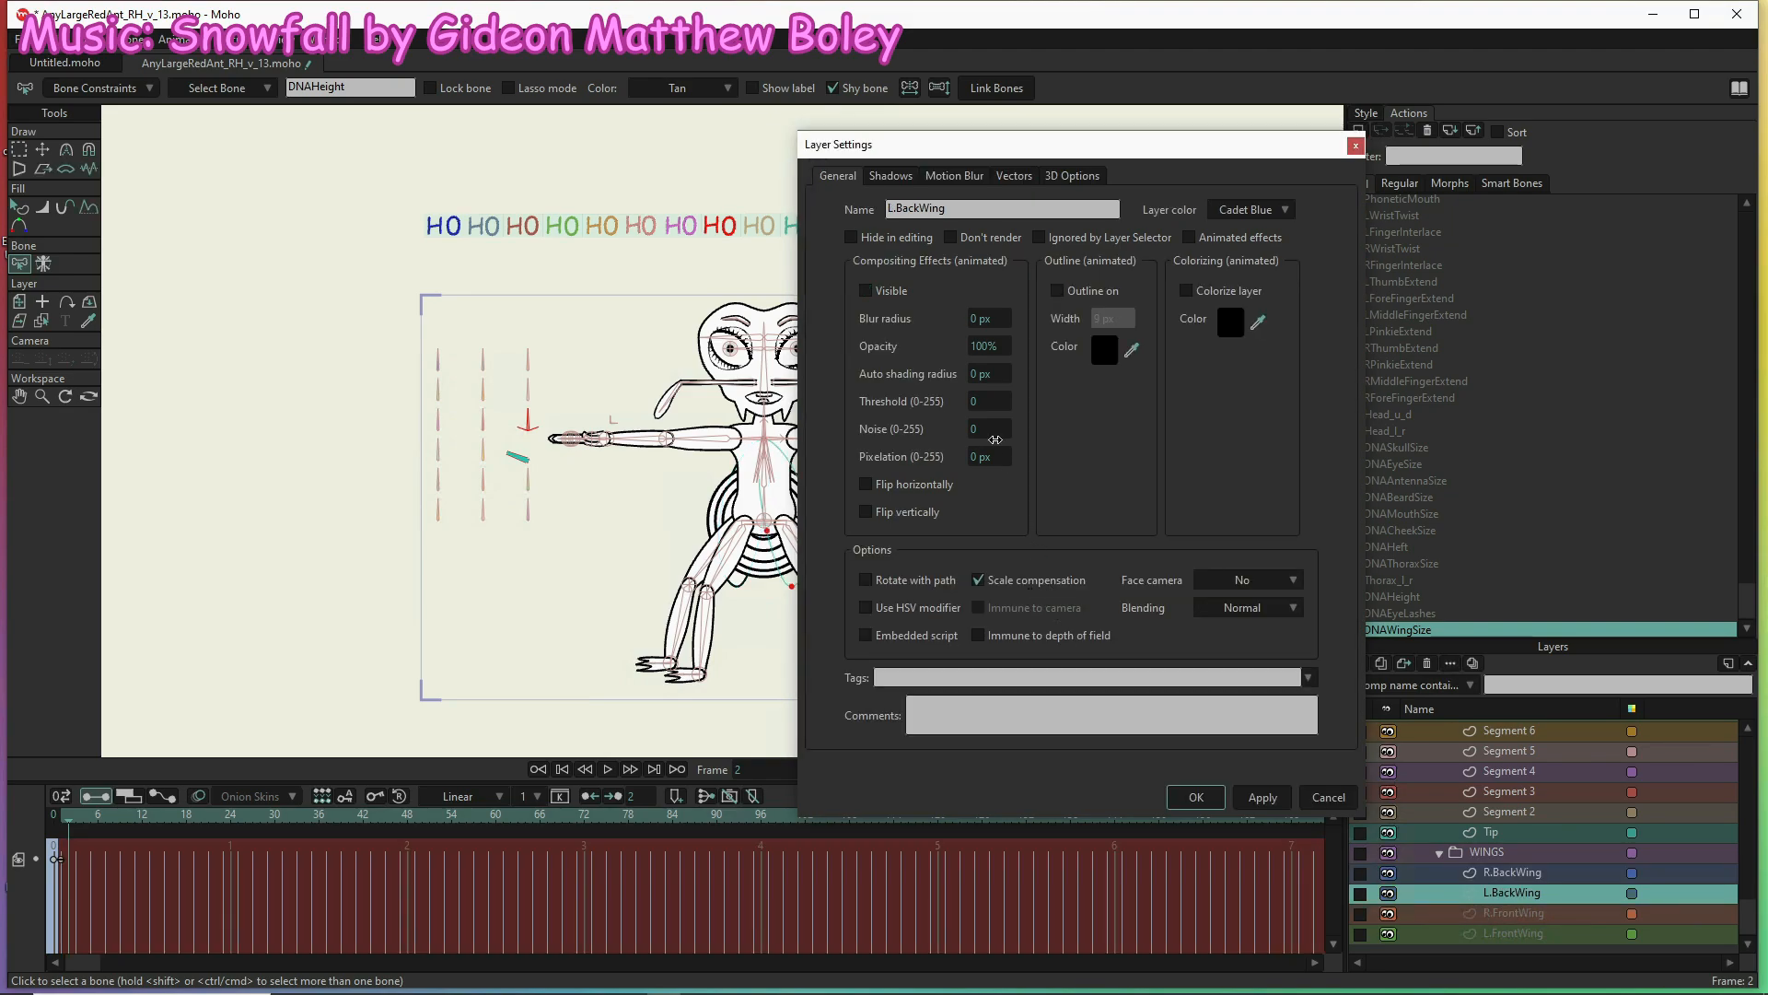
click(893, 291)
click(1262, 798)
Make R.FrontWing and L.FrontWing visible at frame 2, and close the layer settings
click(1526, 914)
click(884, 290)
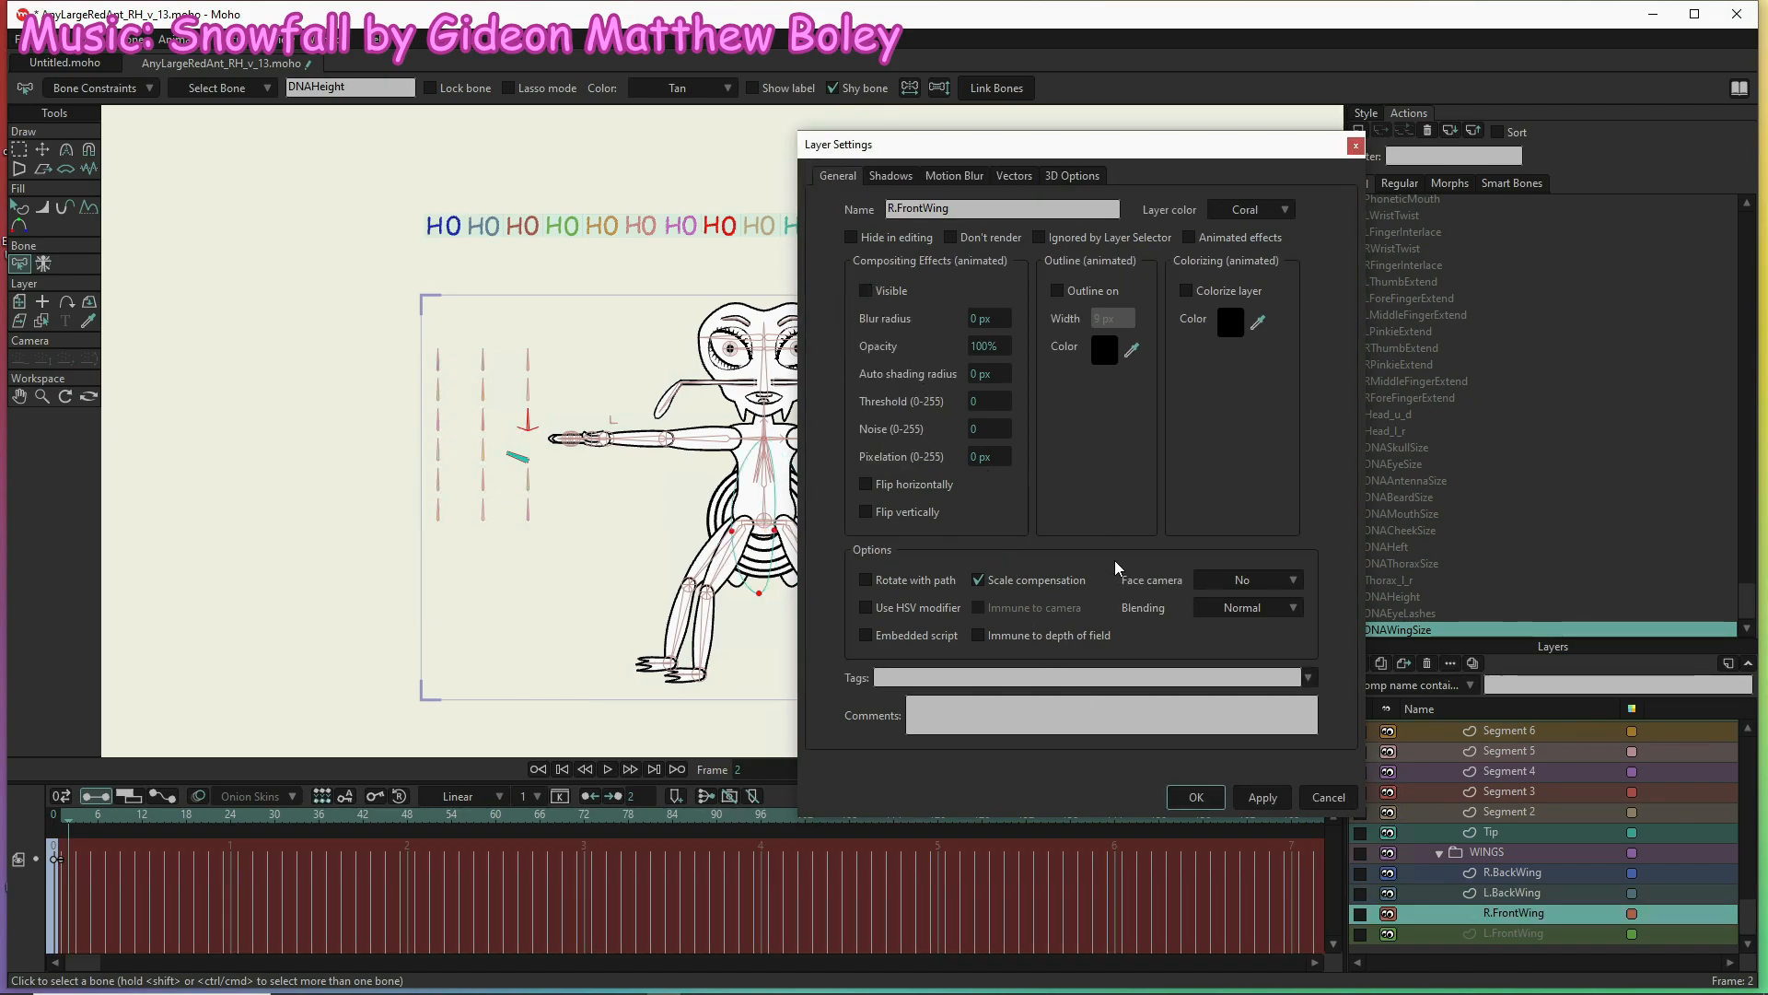
click(1269, 801)
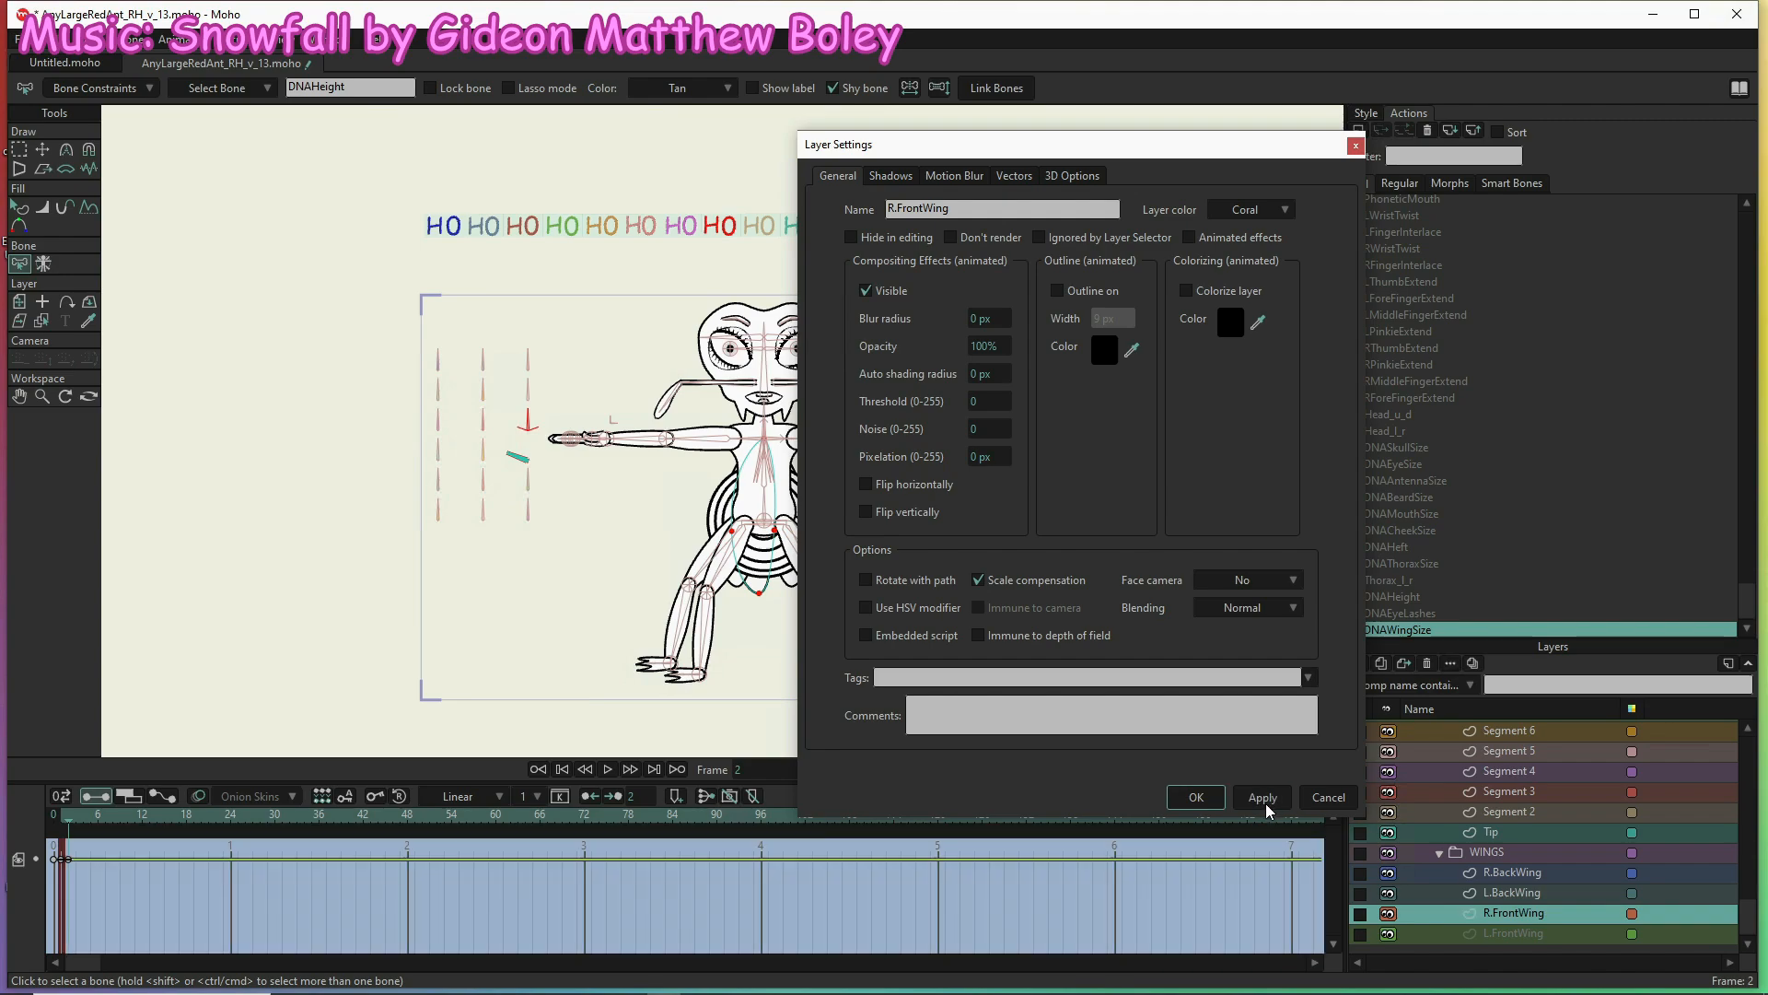
click(1510, 933)
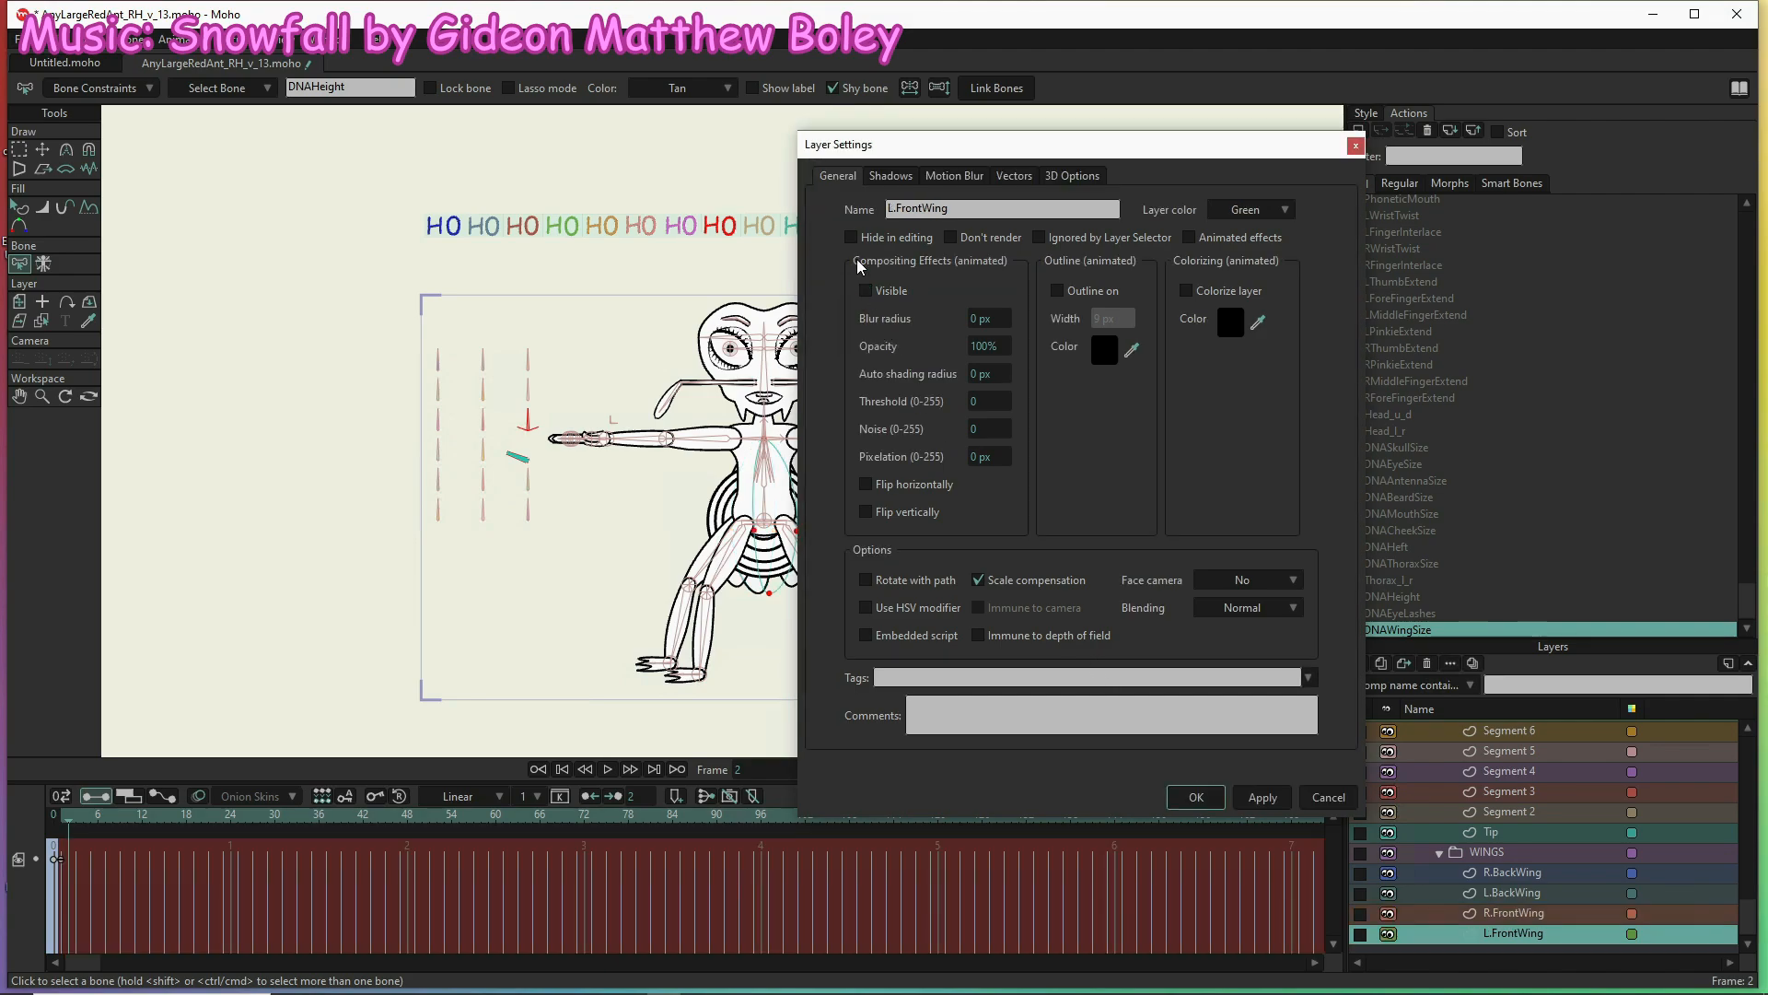
click(867, 291)
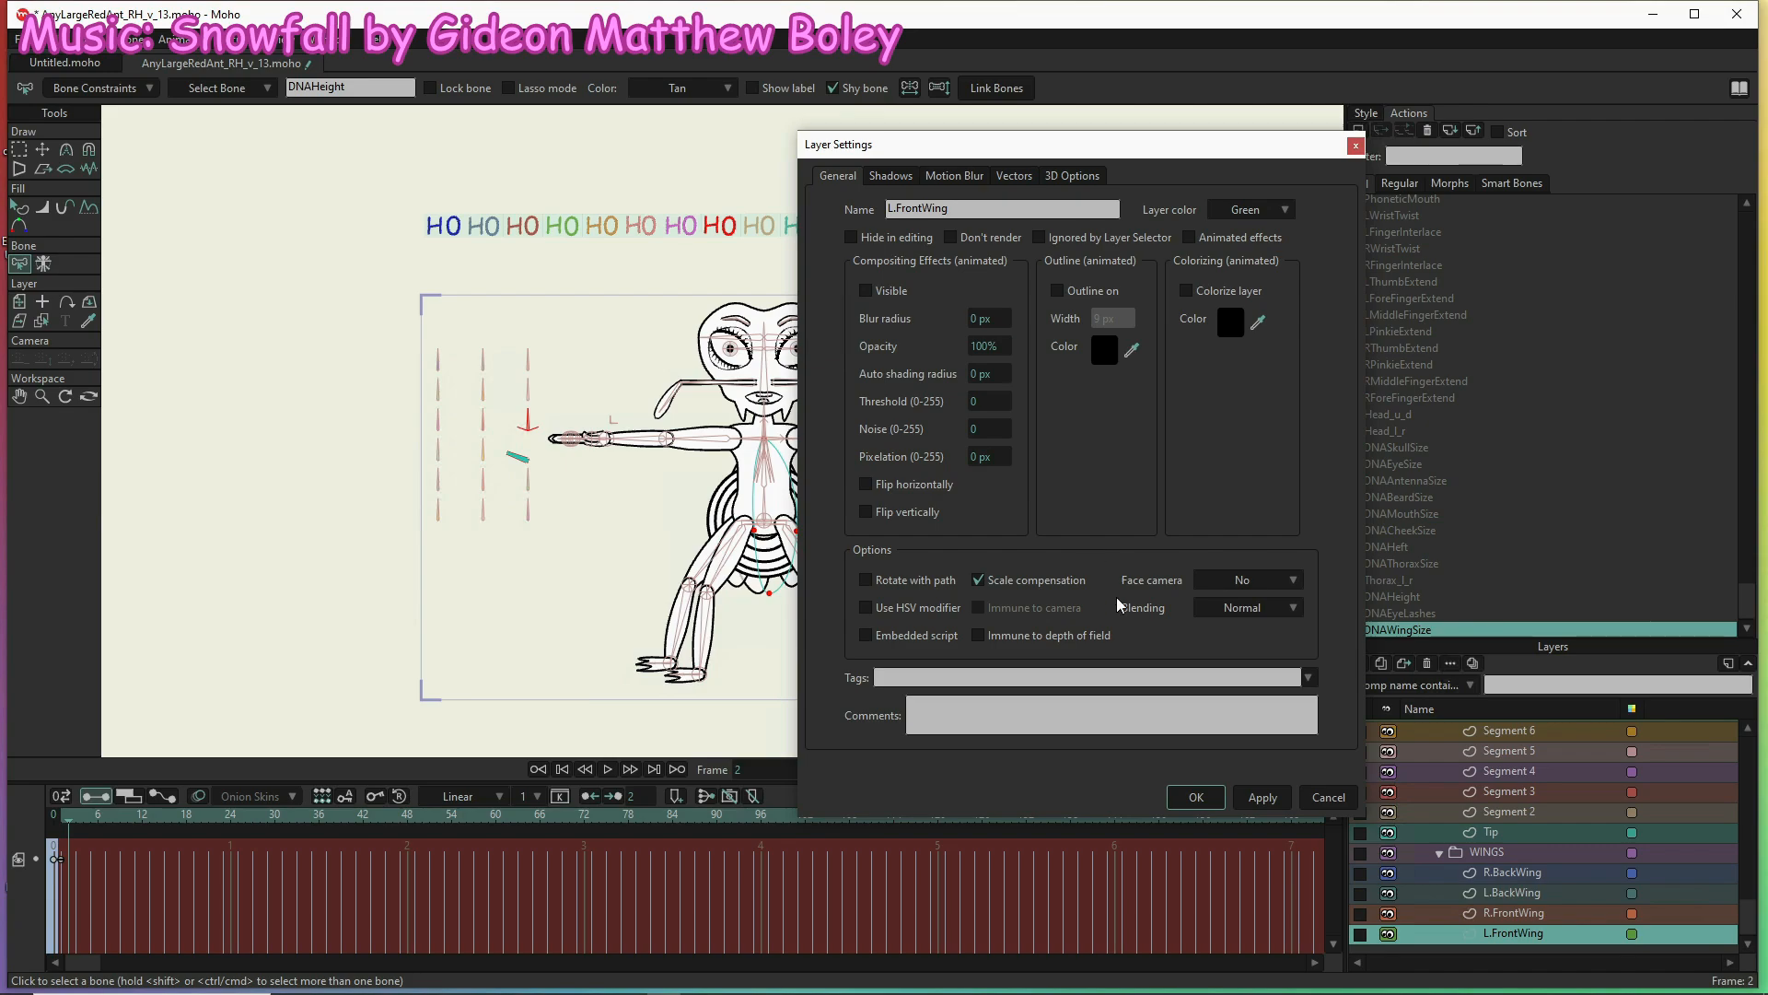
click(1263, 797)
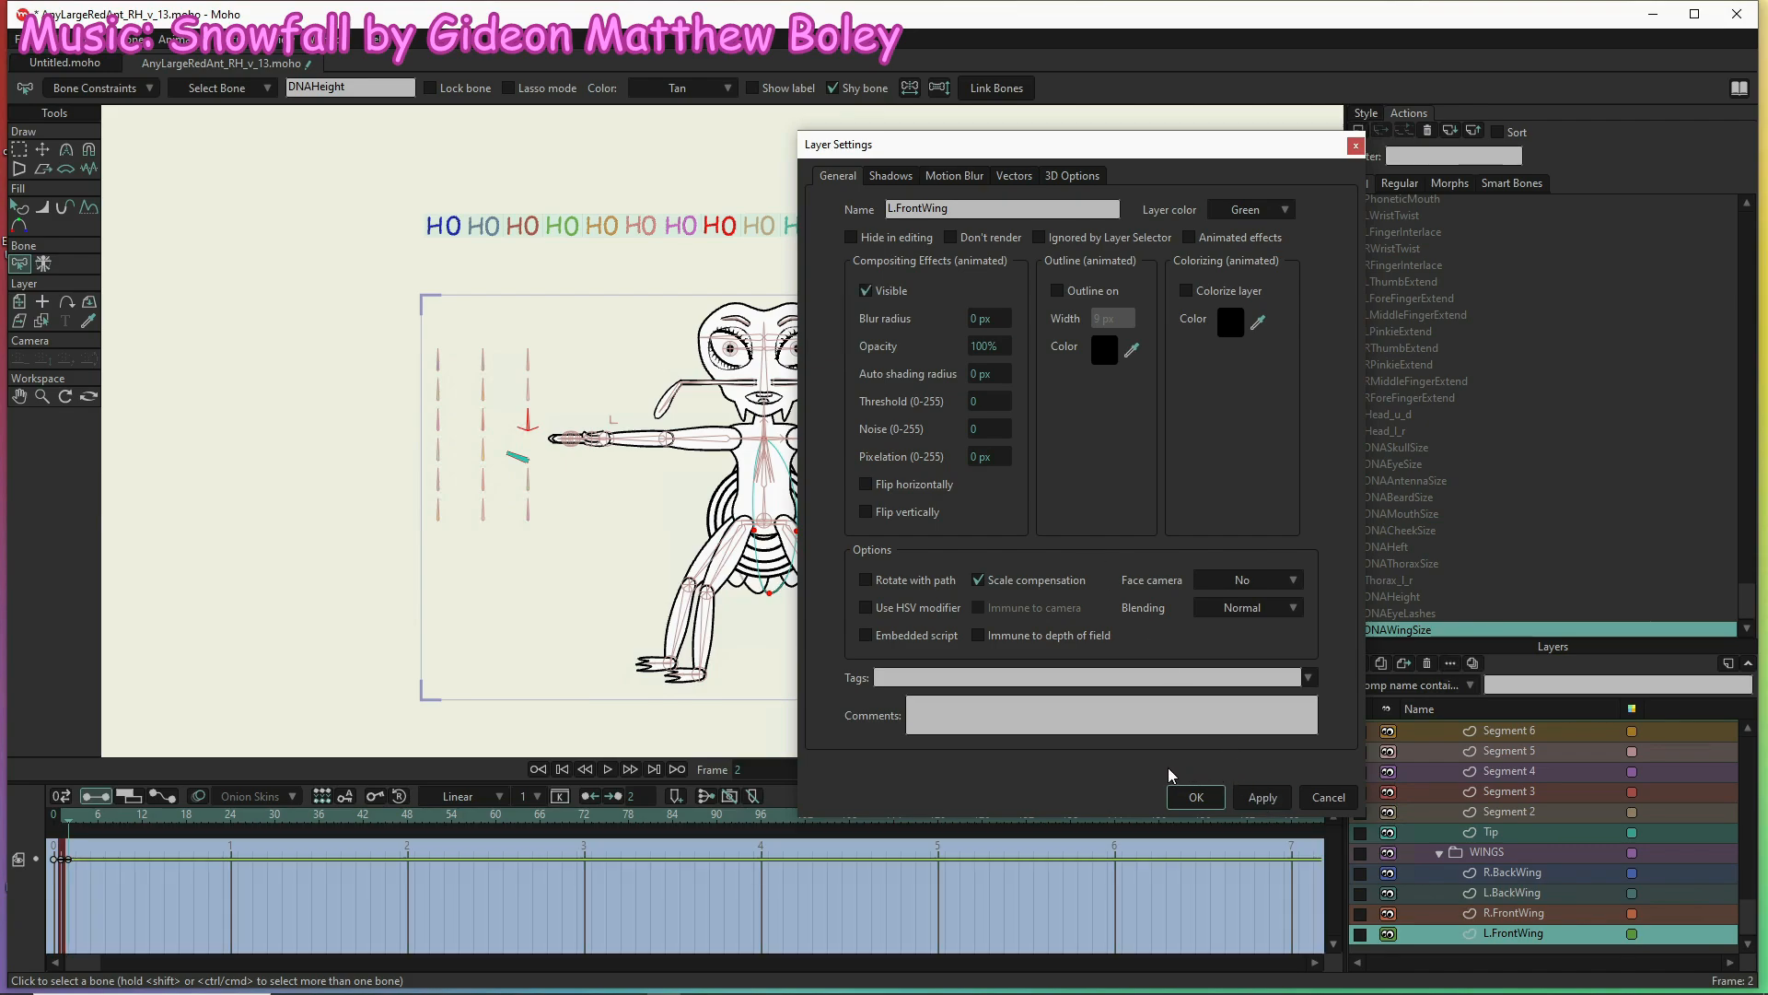
click(1196, 798)
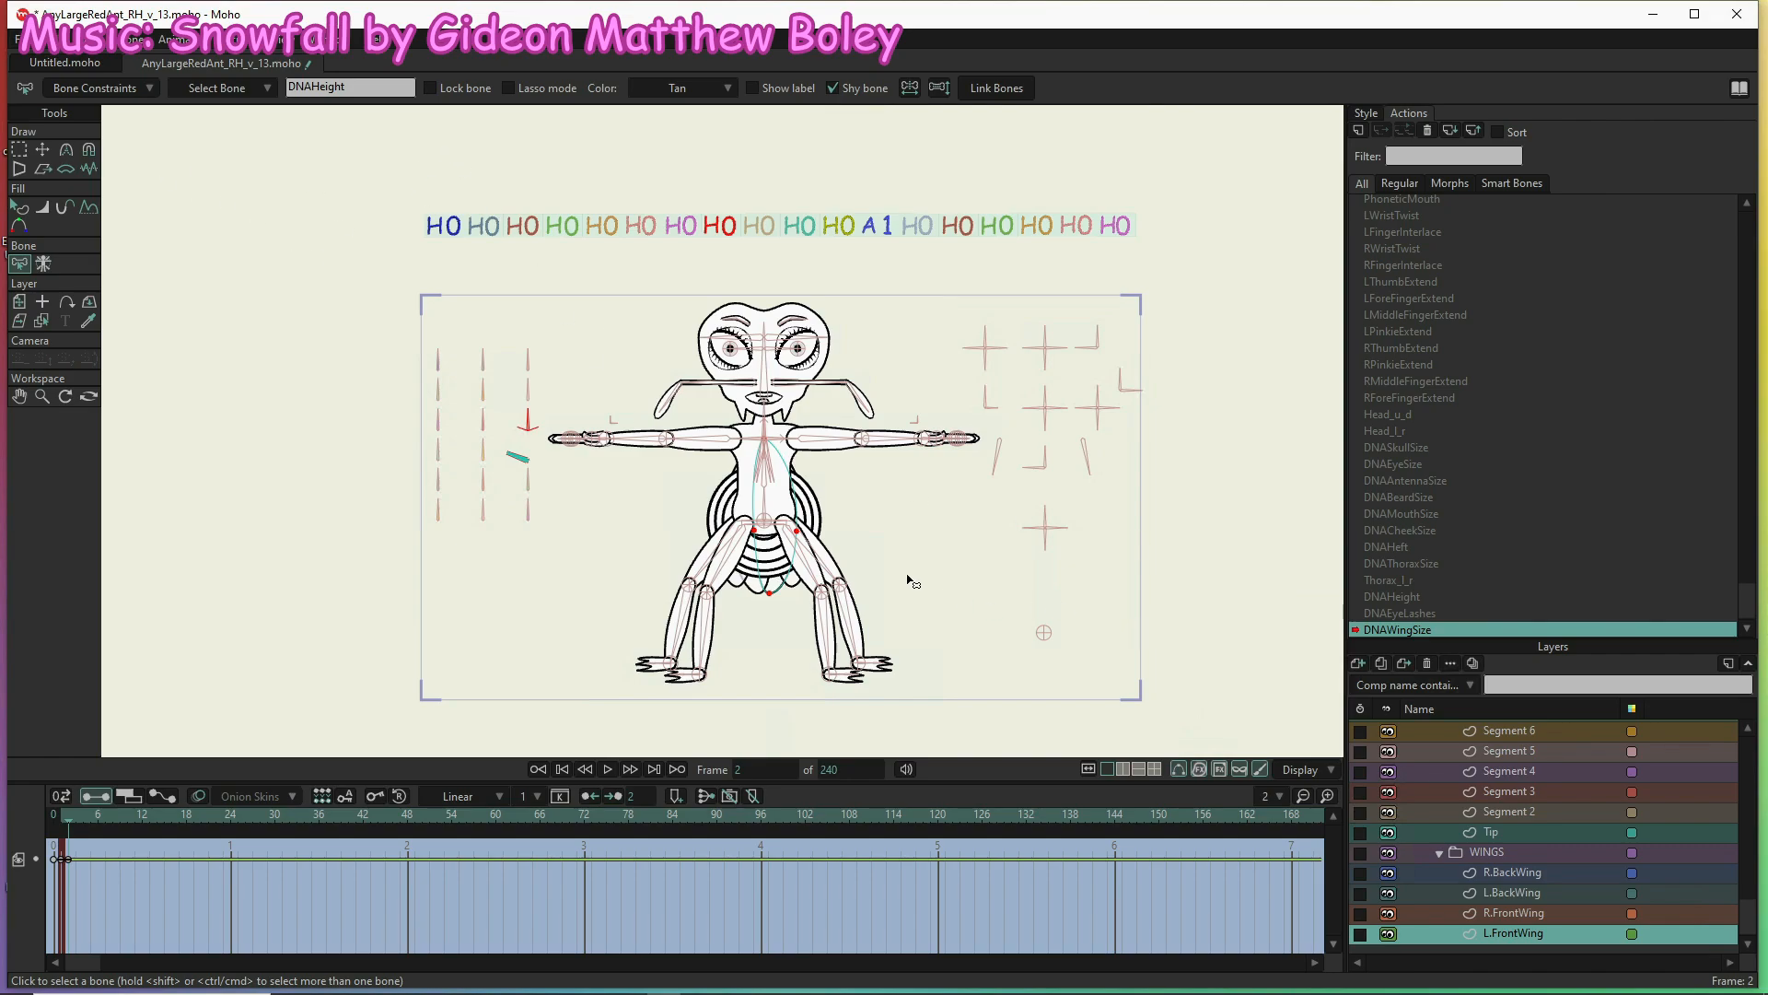
Scale the L.FrontWing points to 50% in both X and Y at frame 2
key(t)
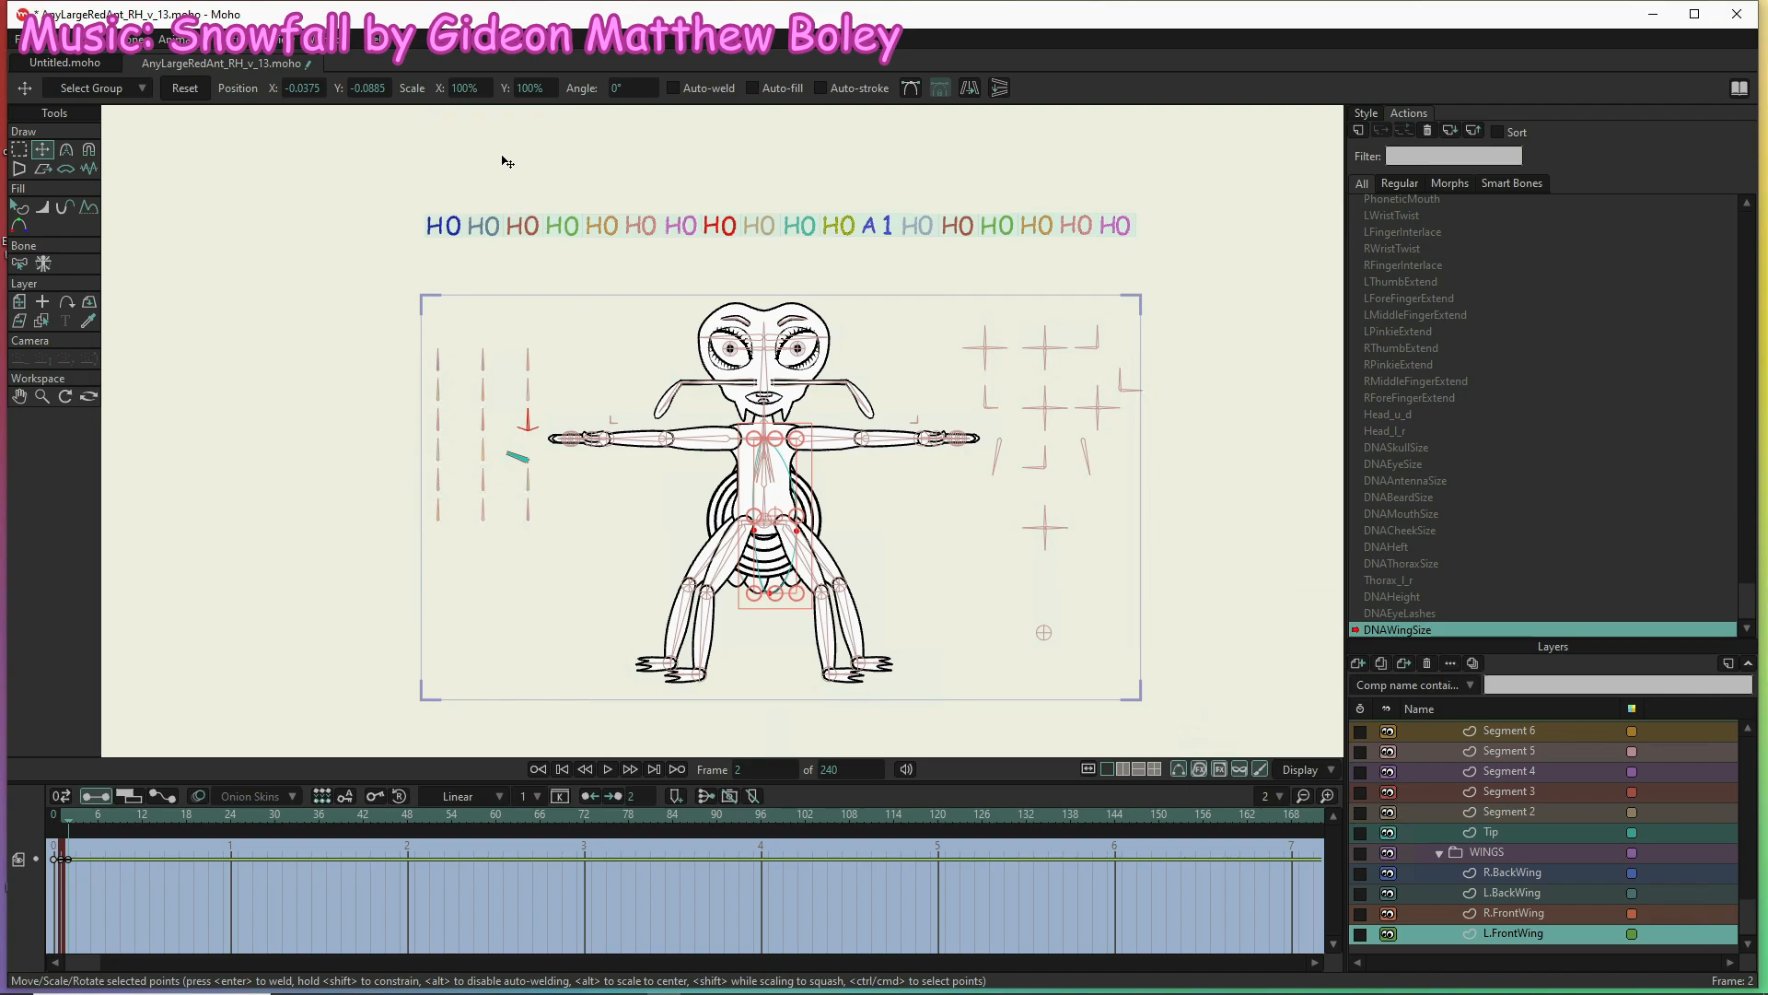
click(470, 87)
text(5)
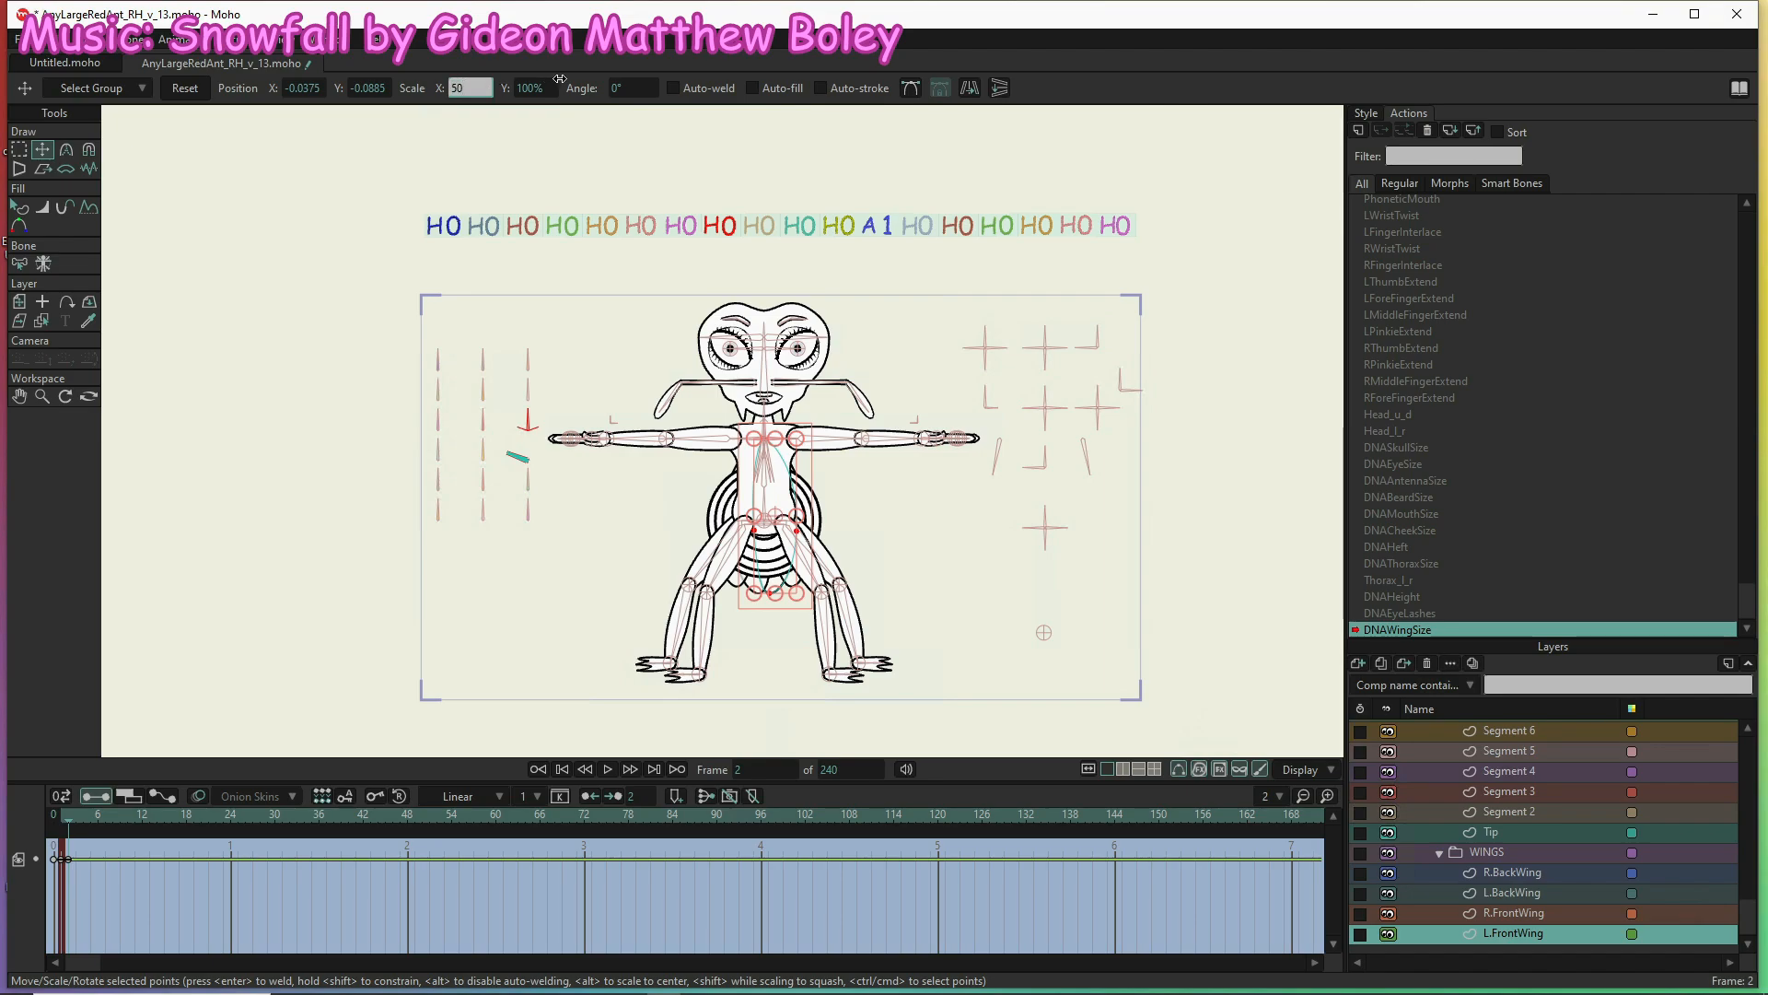
text(0)
click(541, 84)
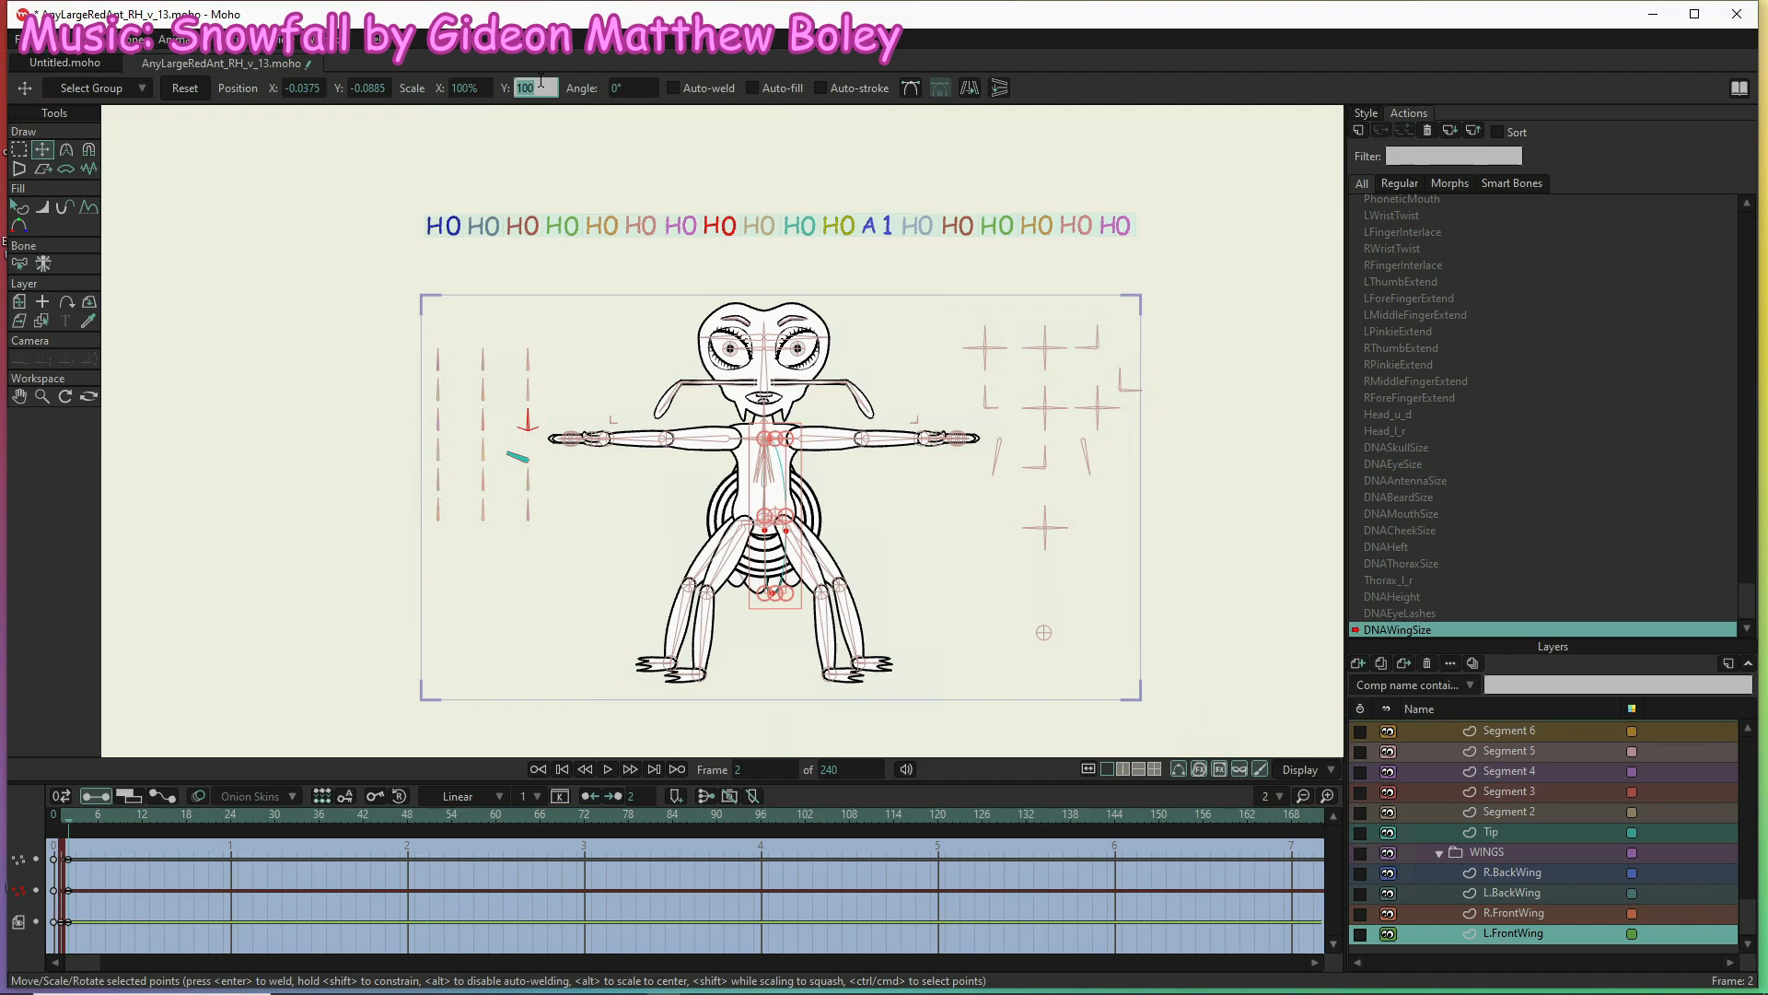
text(50)
key(Return)
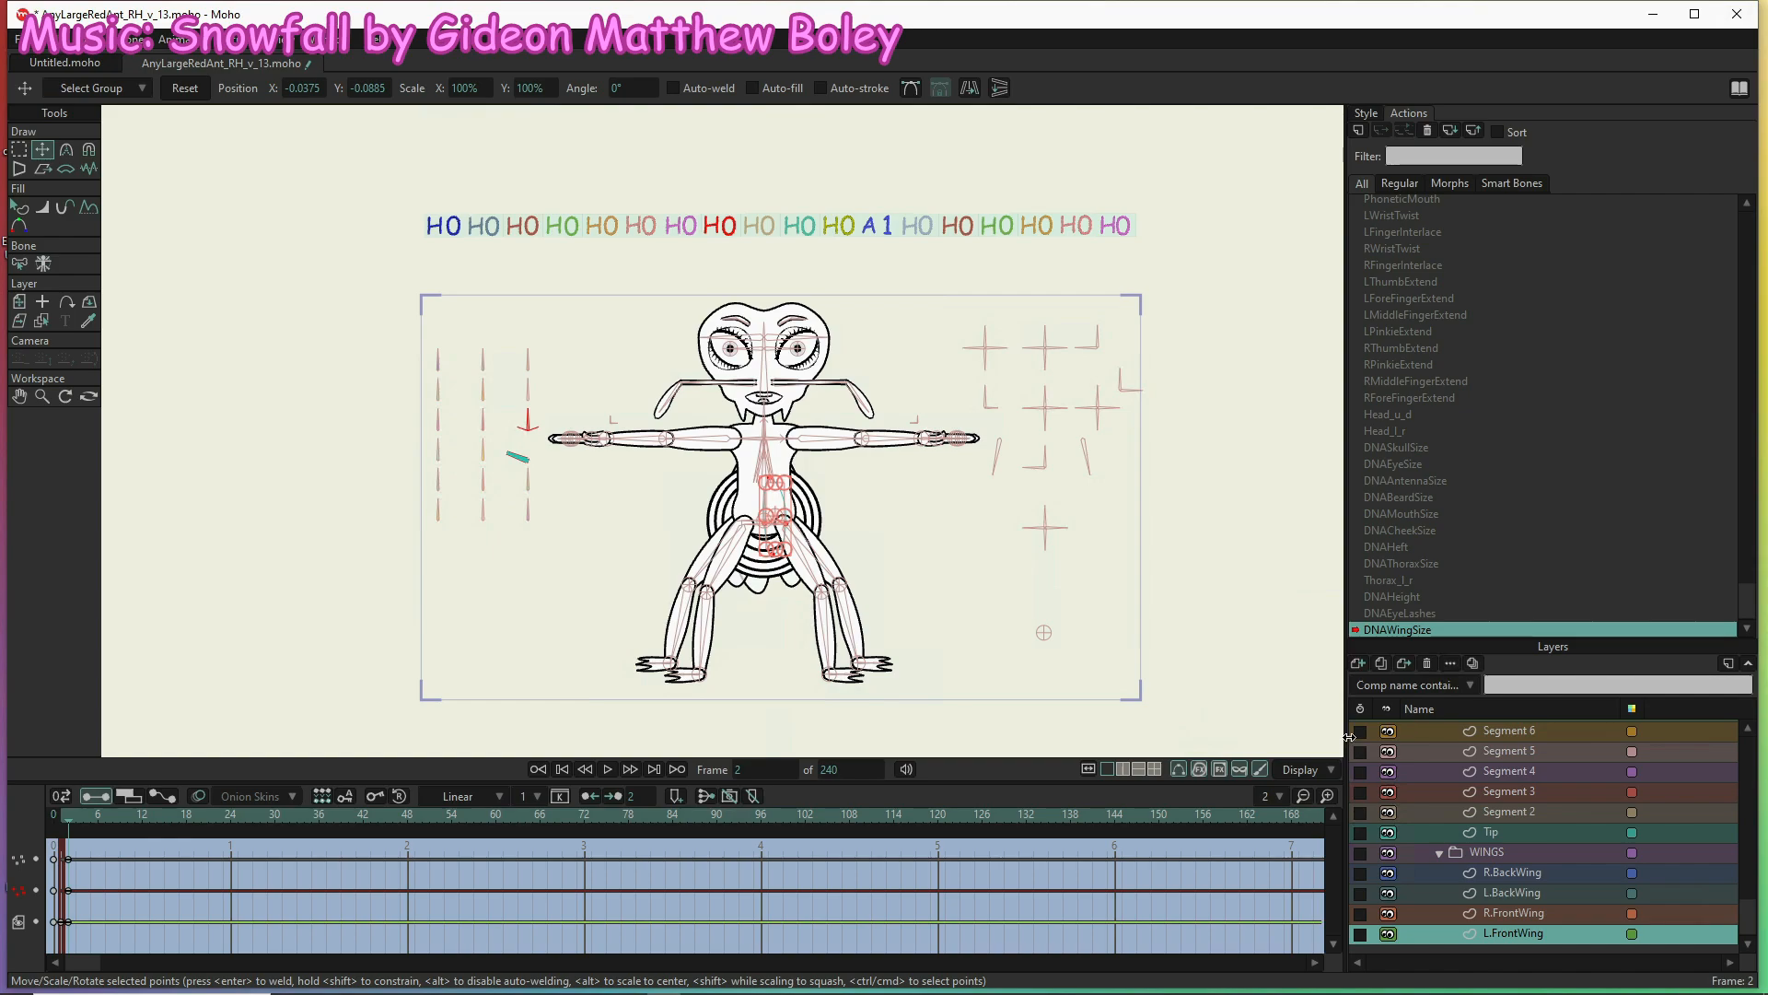
Scale the R.FrontWing points to 50% in both X and Y at frame 2
click(1506, 913)
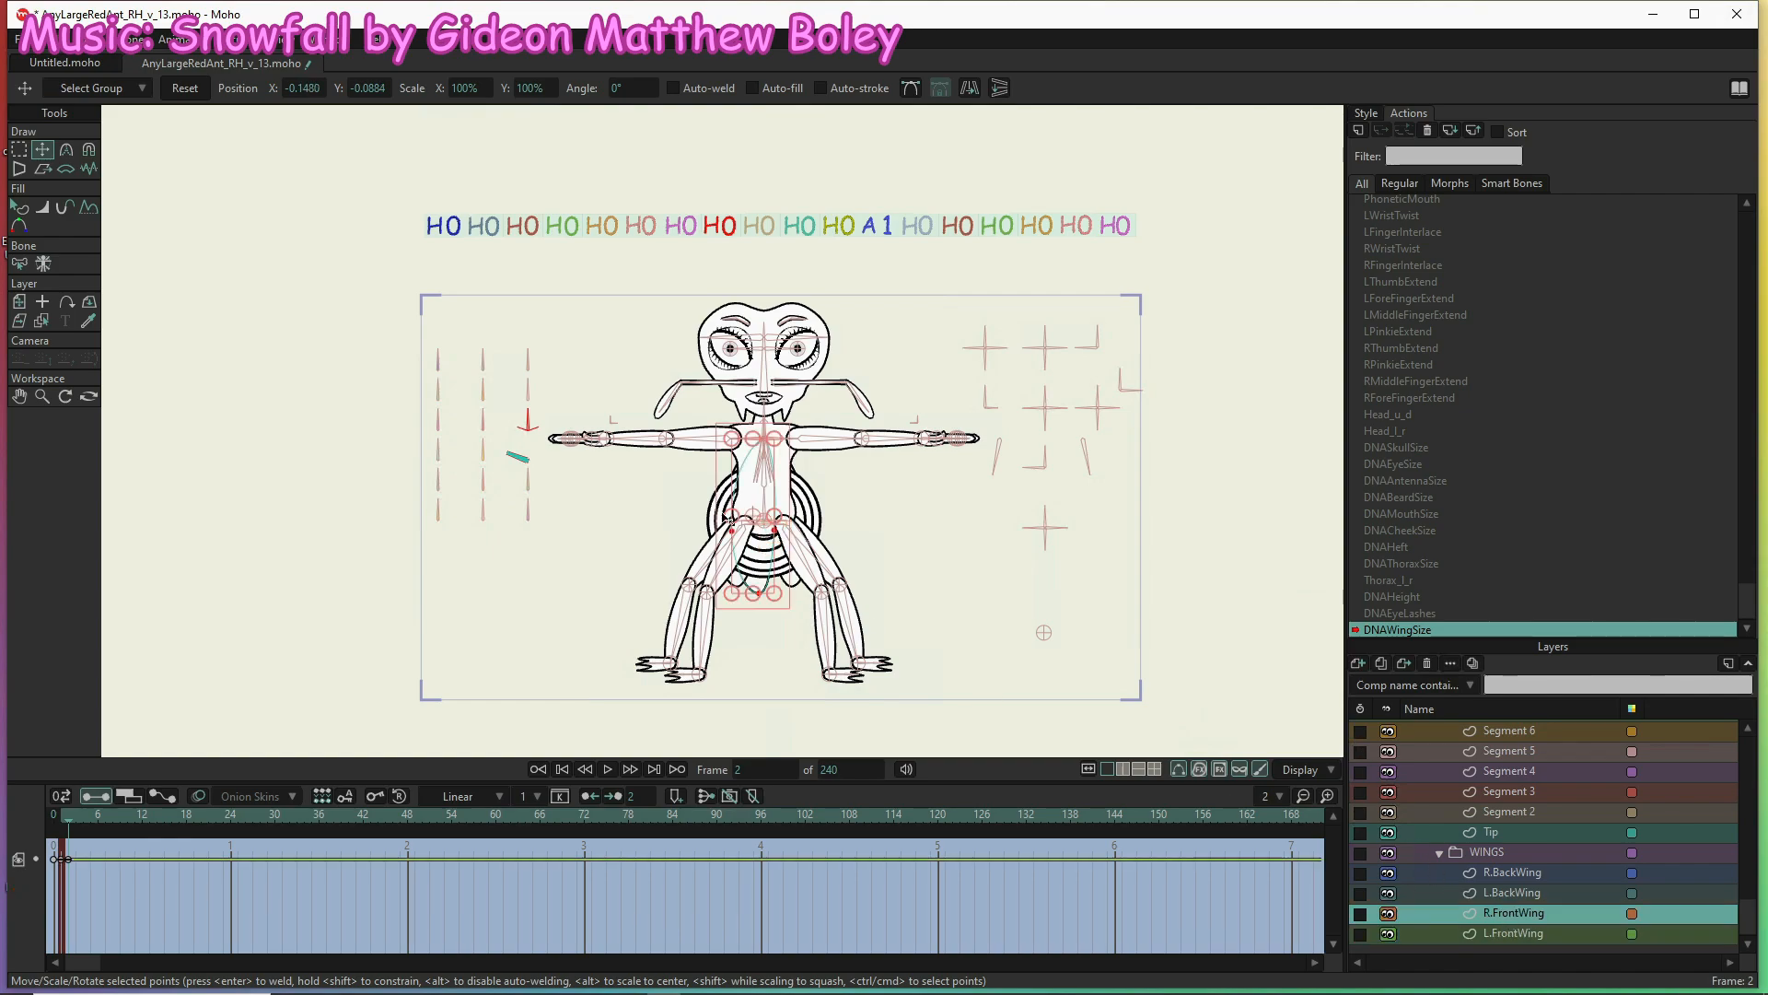
click(460, 88)
text(50)
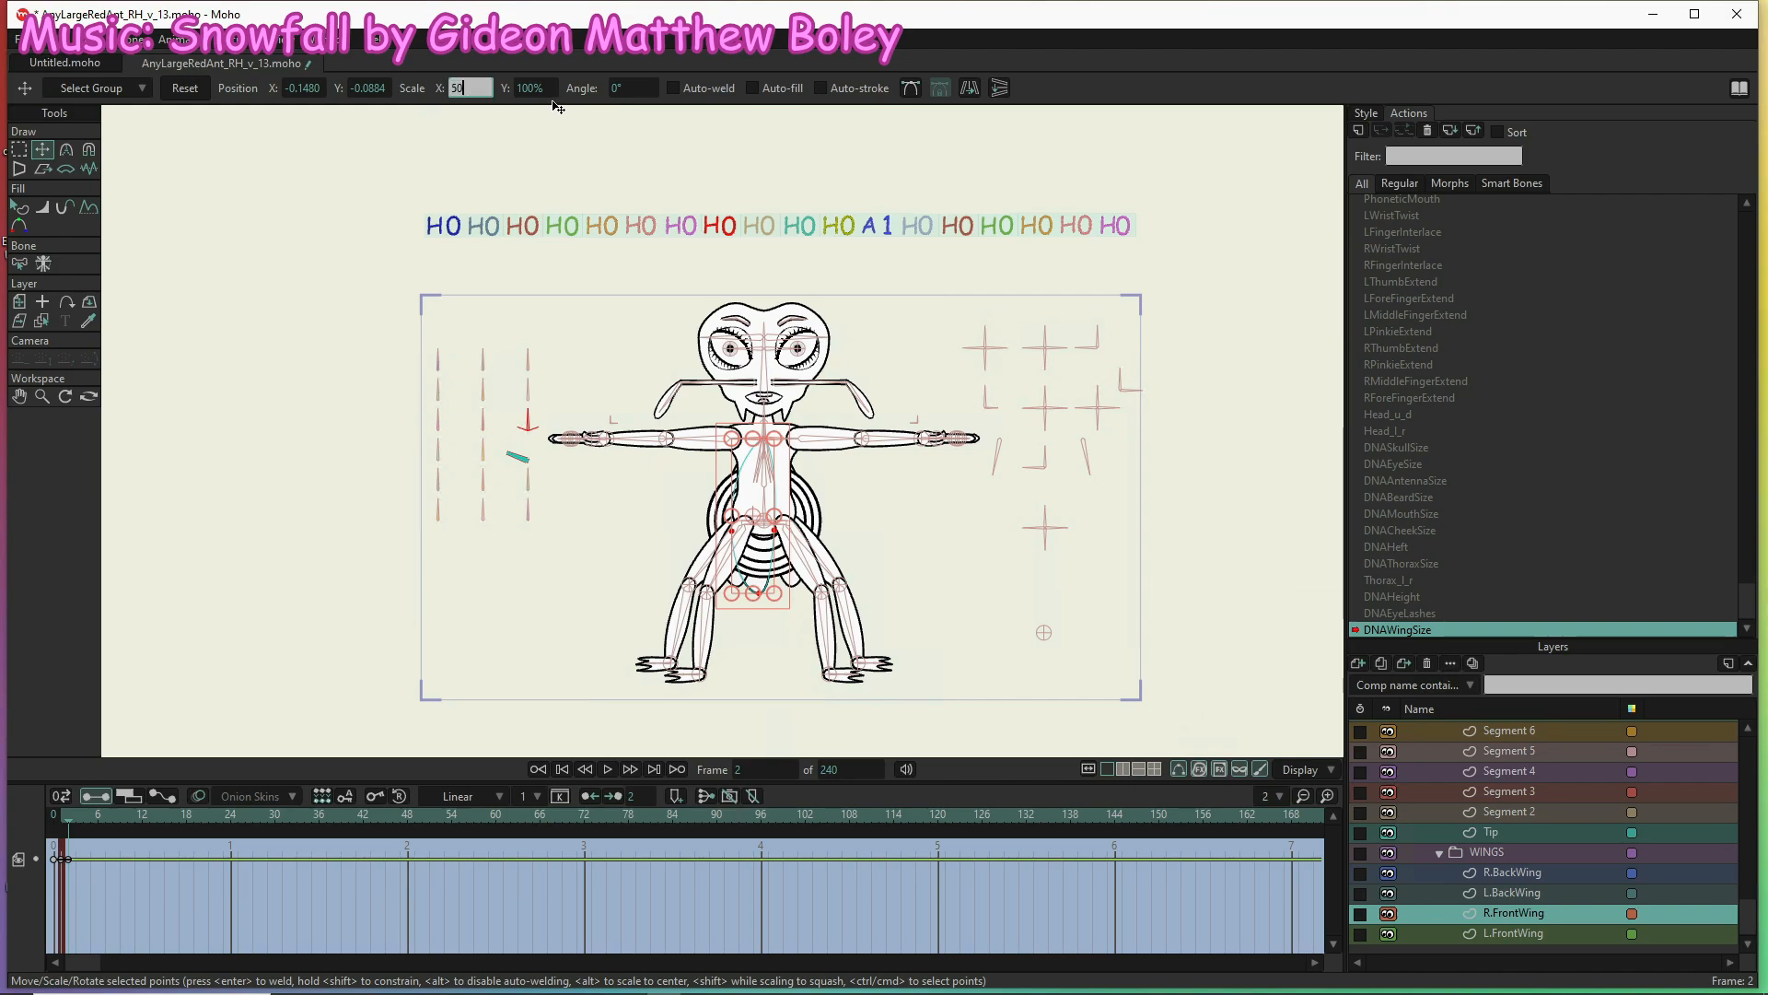
key(Tab)
text(50)
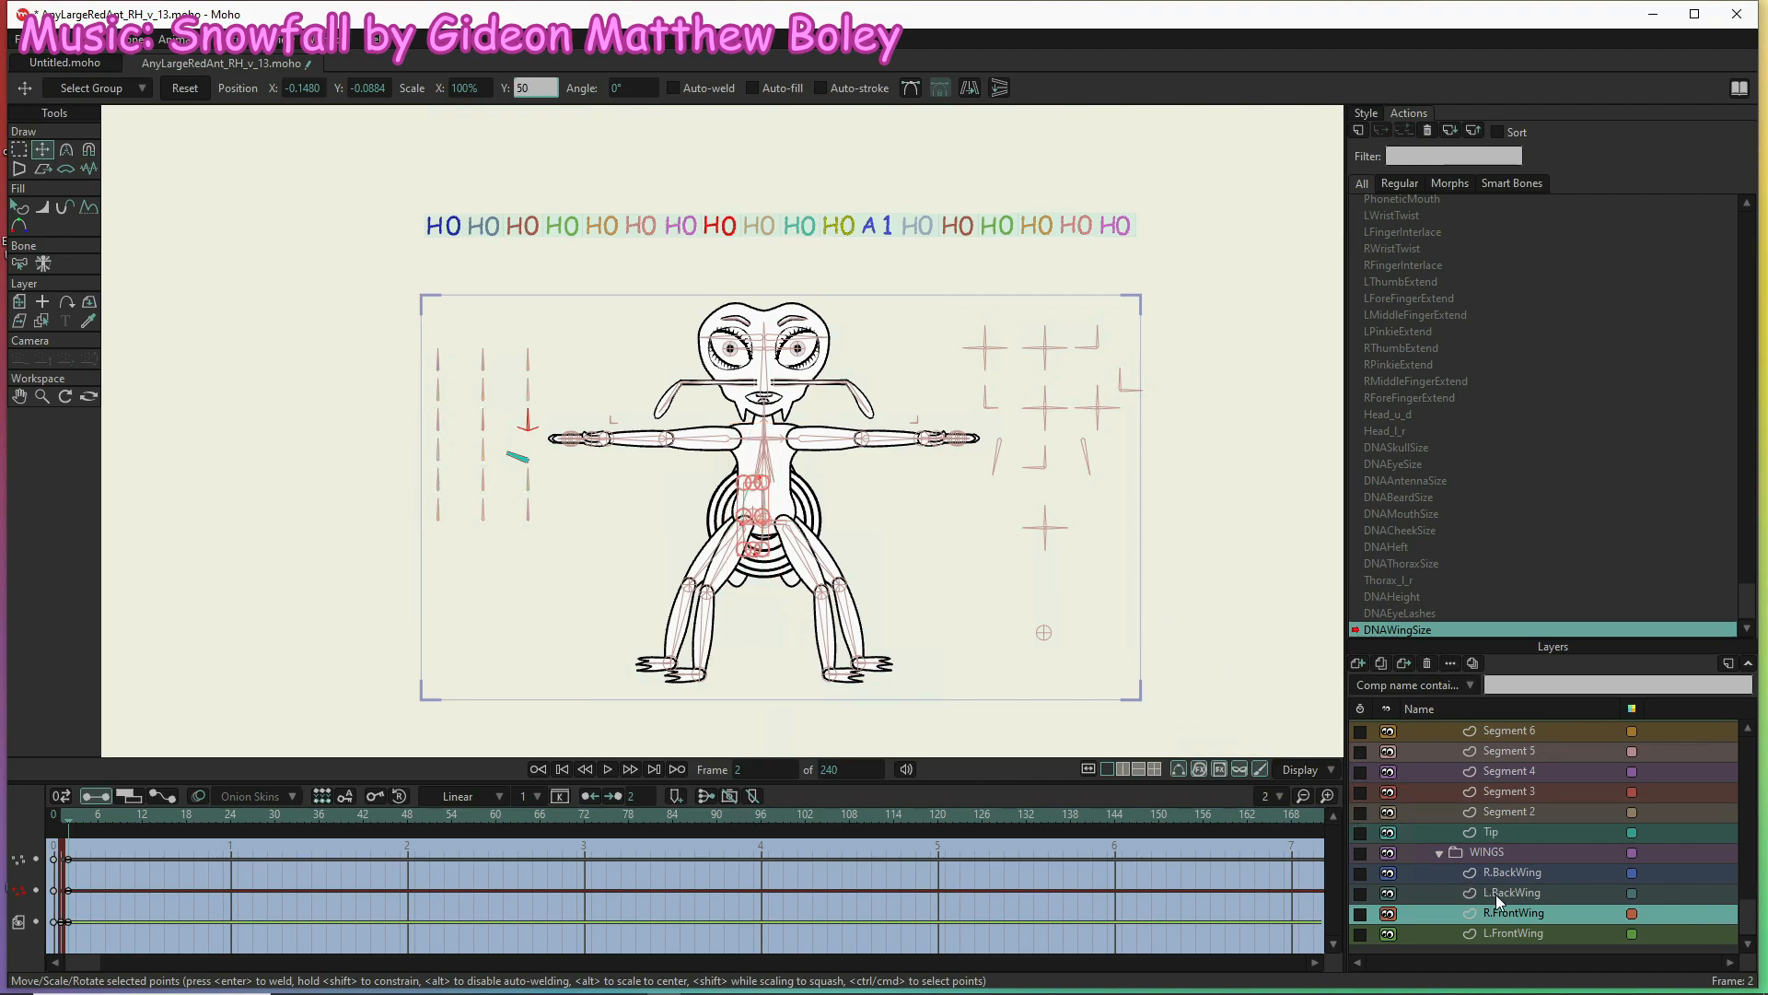
Scale the L.BackWing points to 50% in both X and Y at frame 2
click(1496, 894)
click(465, 89)
text(50)
click(544, 89)
text(5)
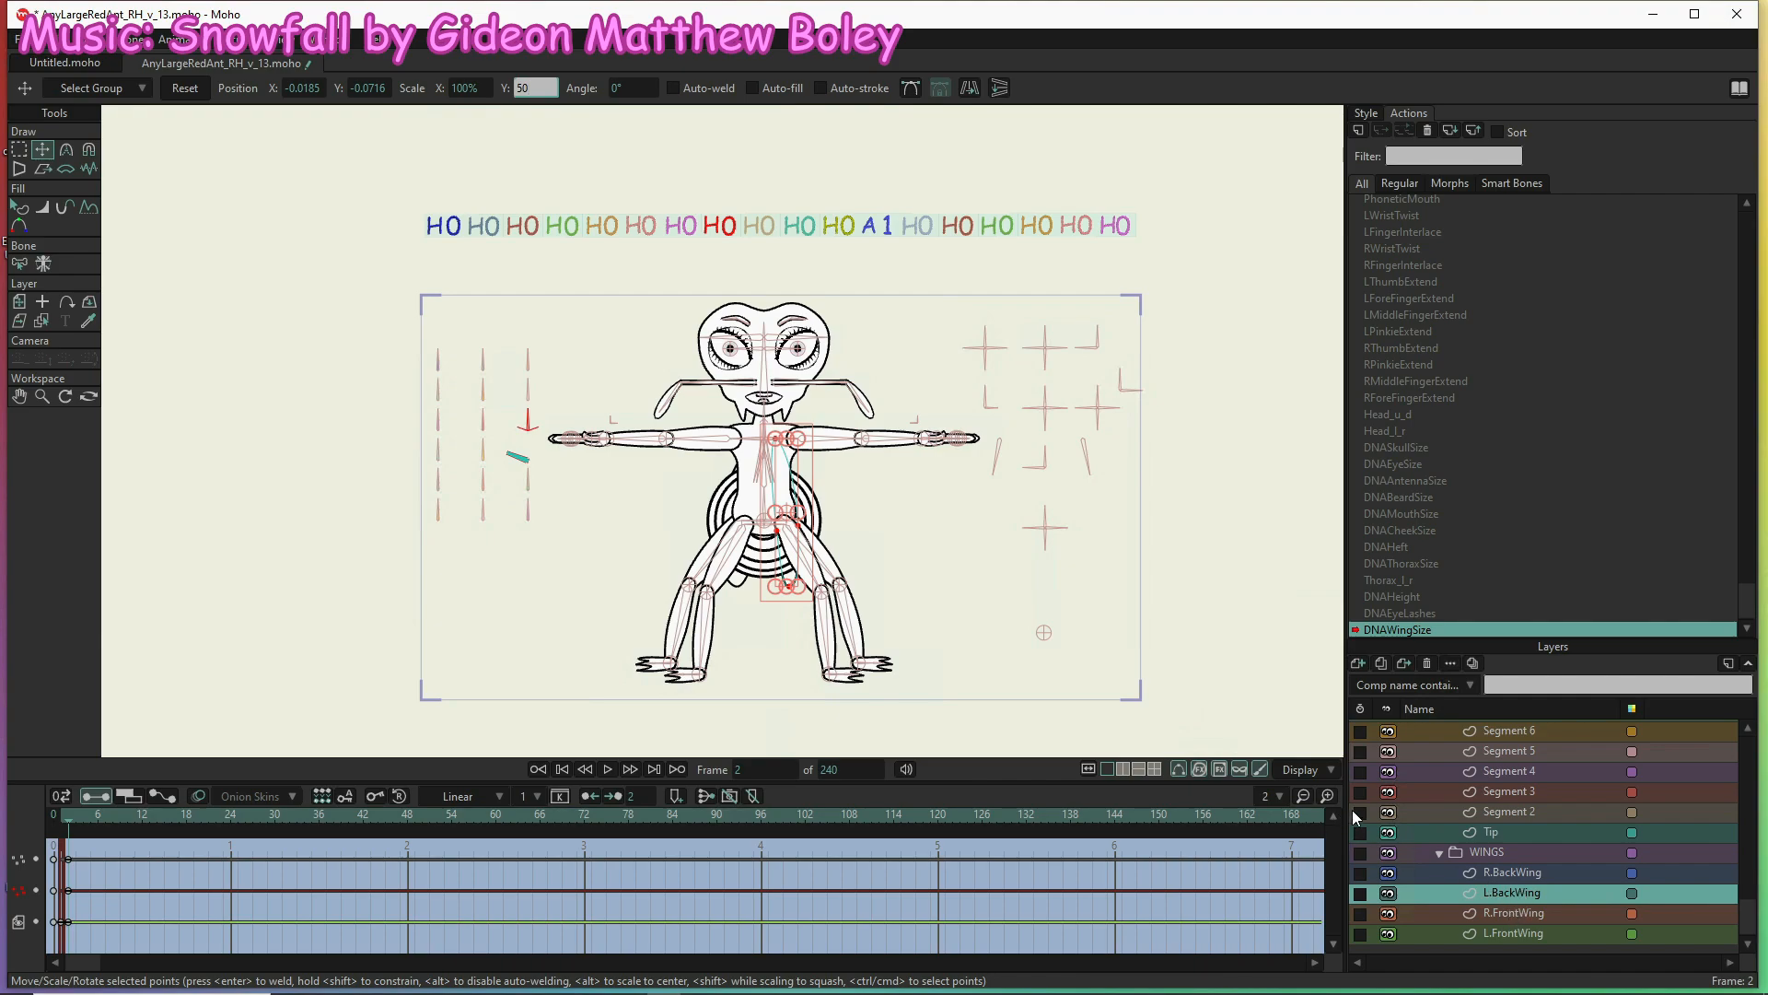
key(Return)
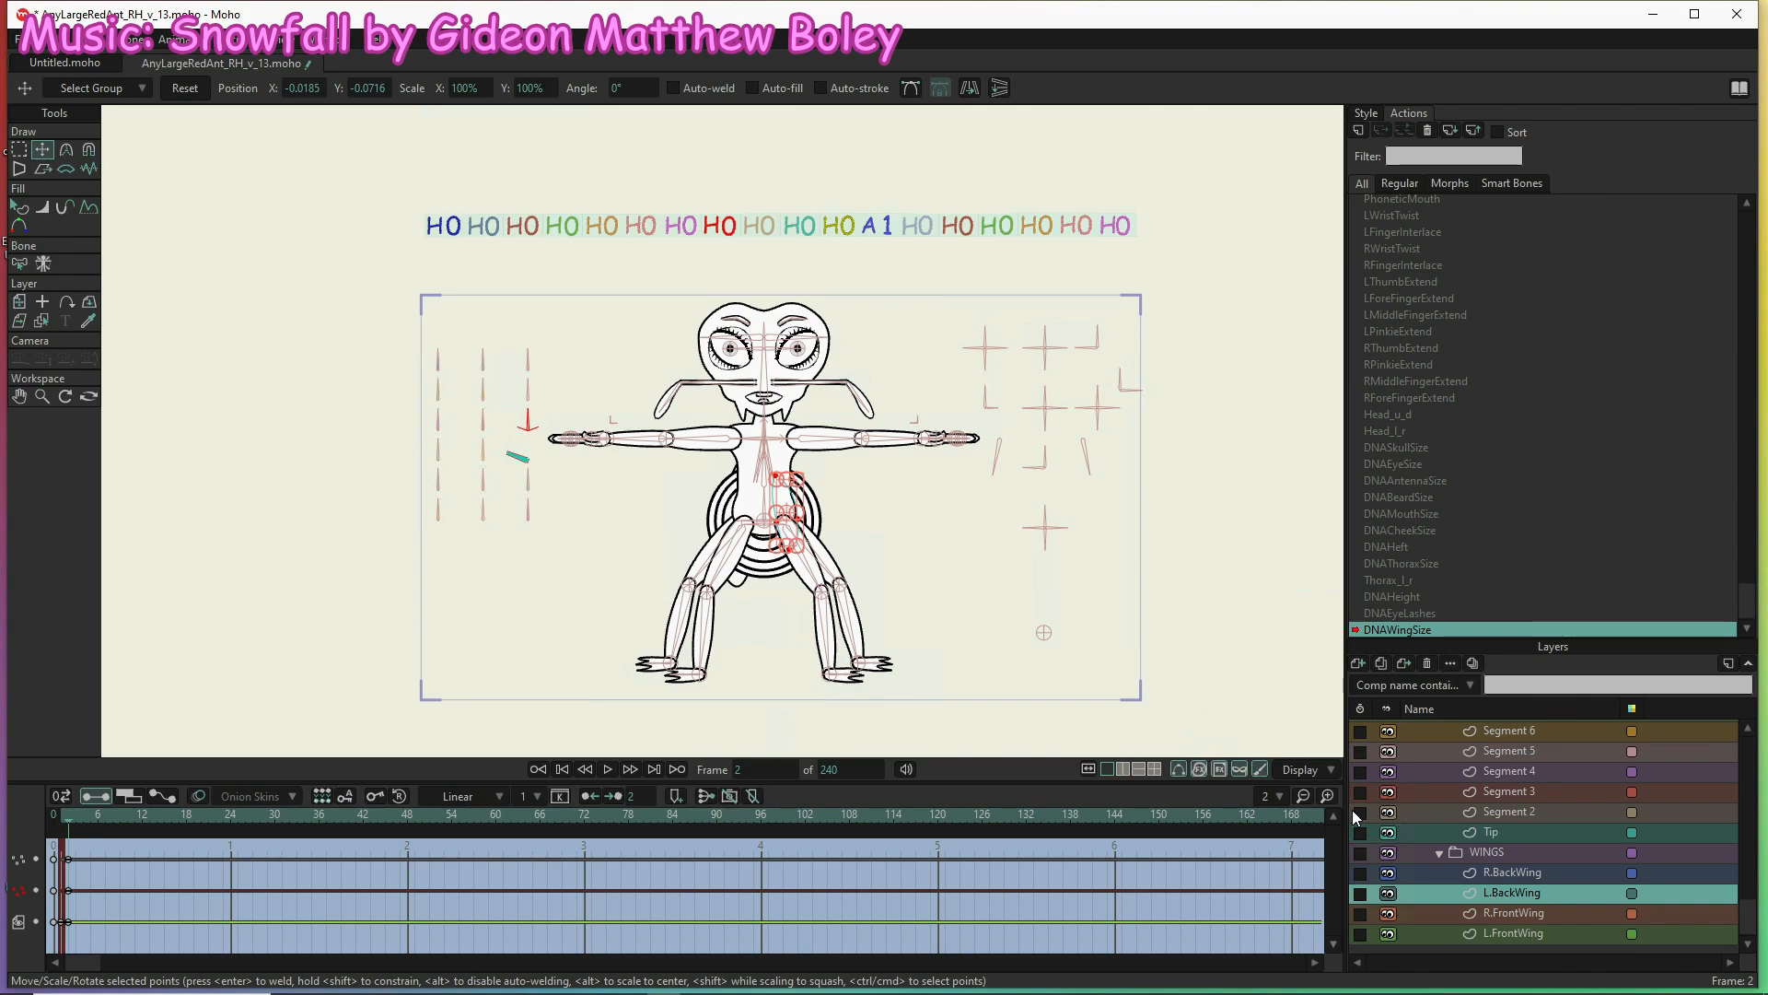
Scale the R.BackWing points to 50% in both X and Y at frame 2
click(1525, 870)
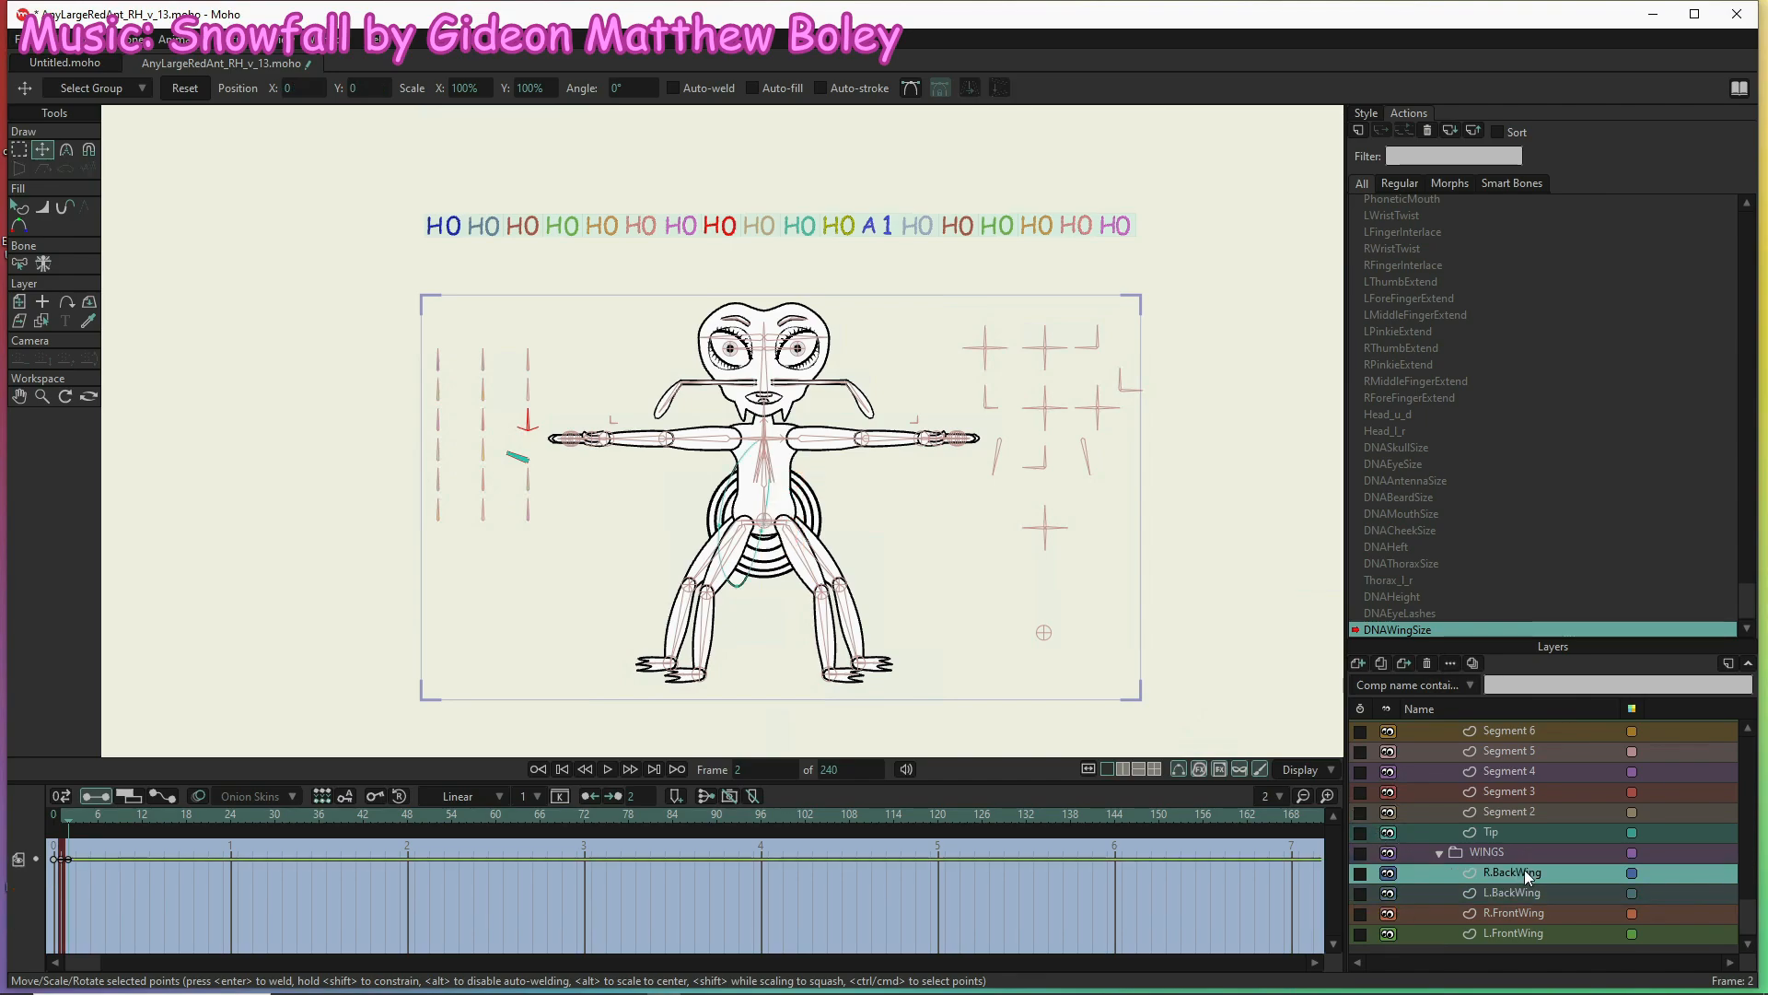
click(731, 508)
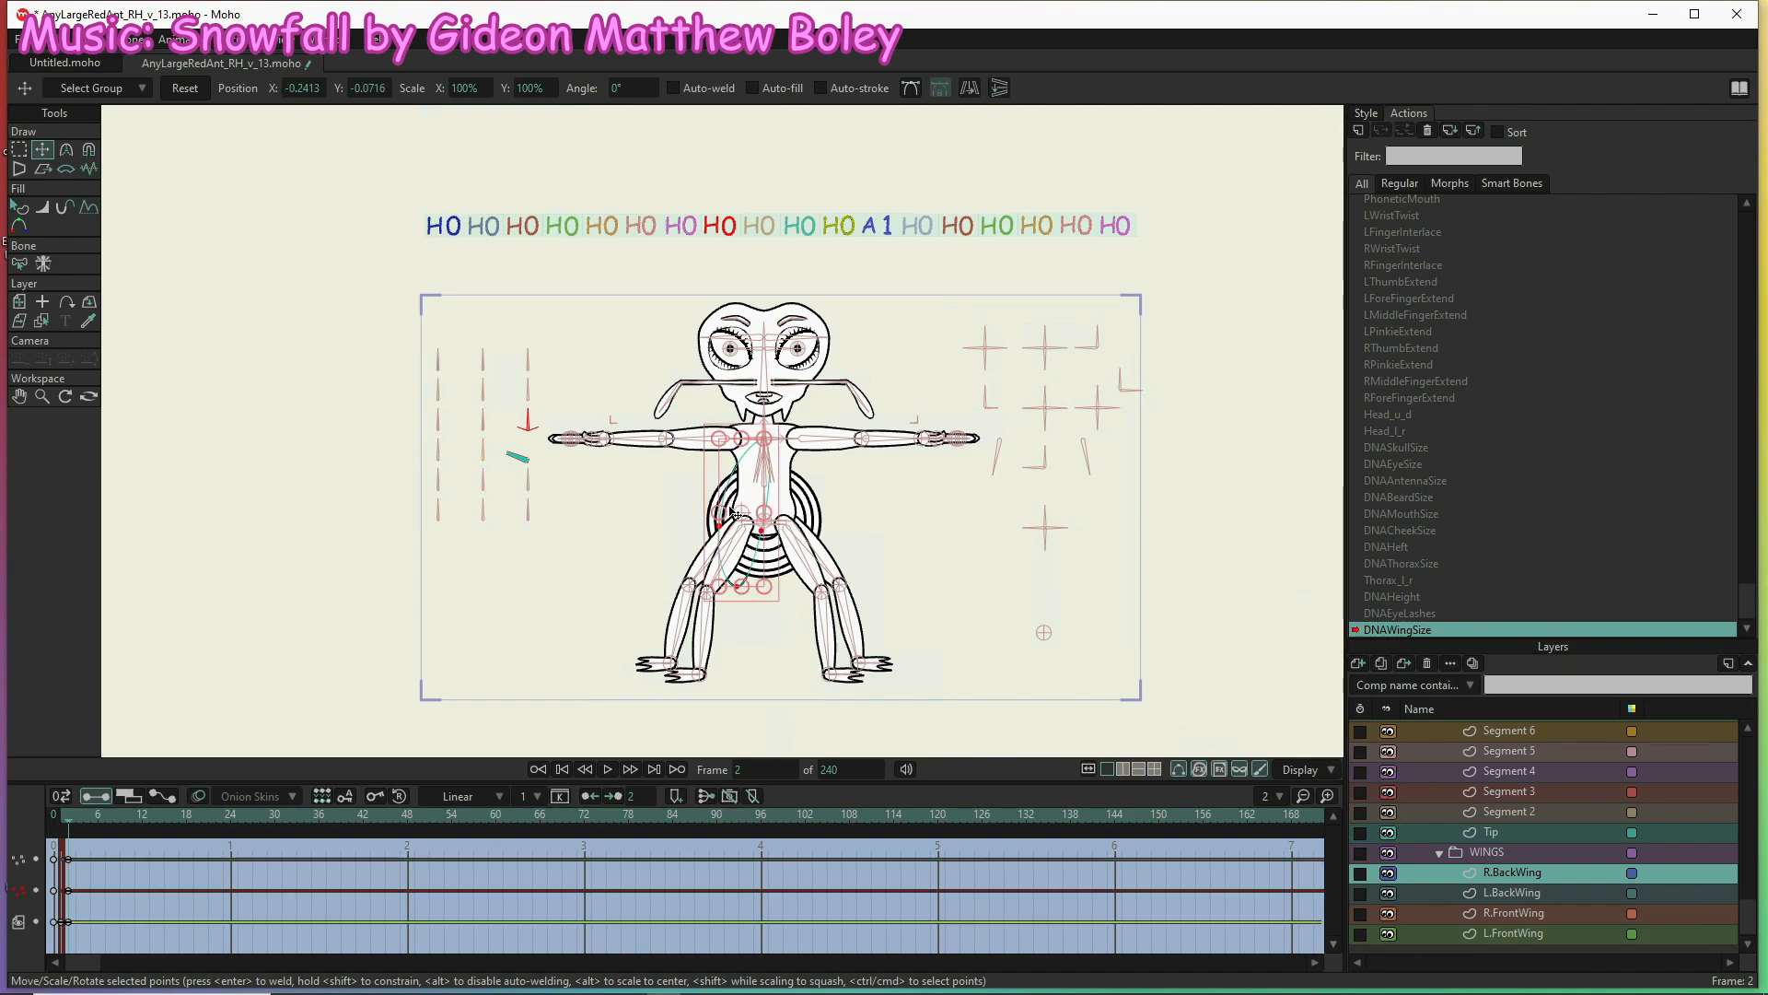
click(463, 88)
text(5)
click(530, 89)
text(5)
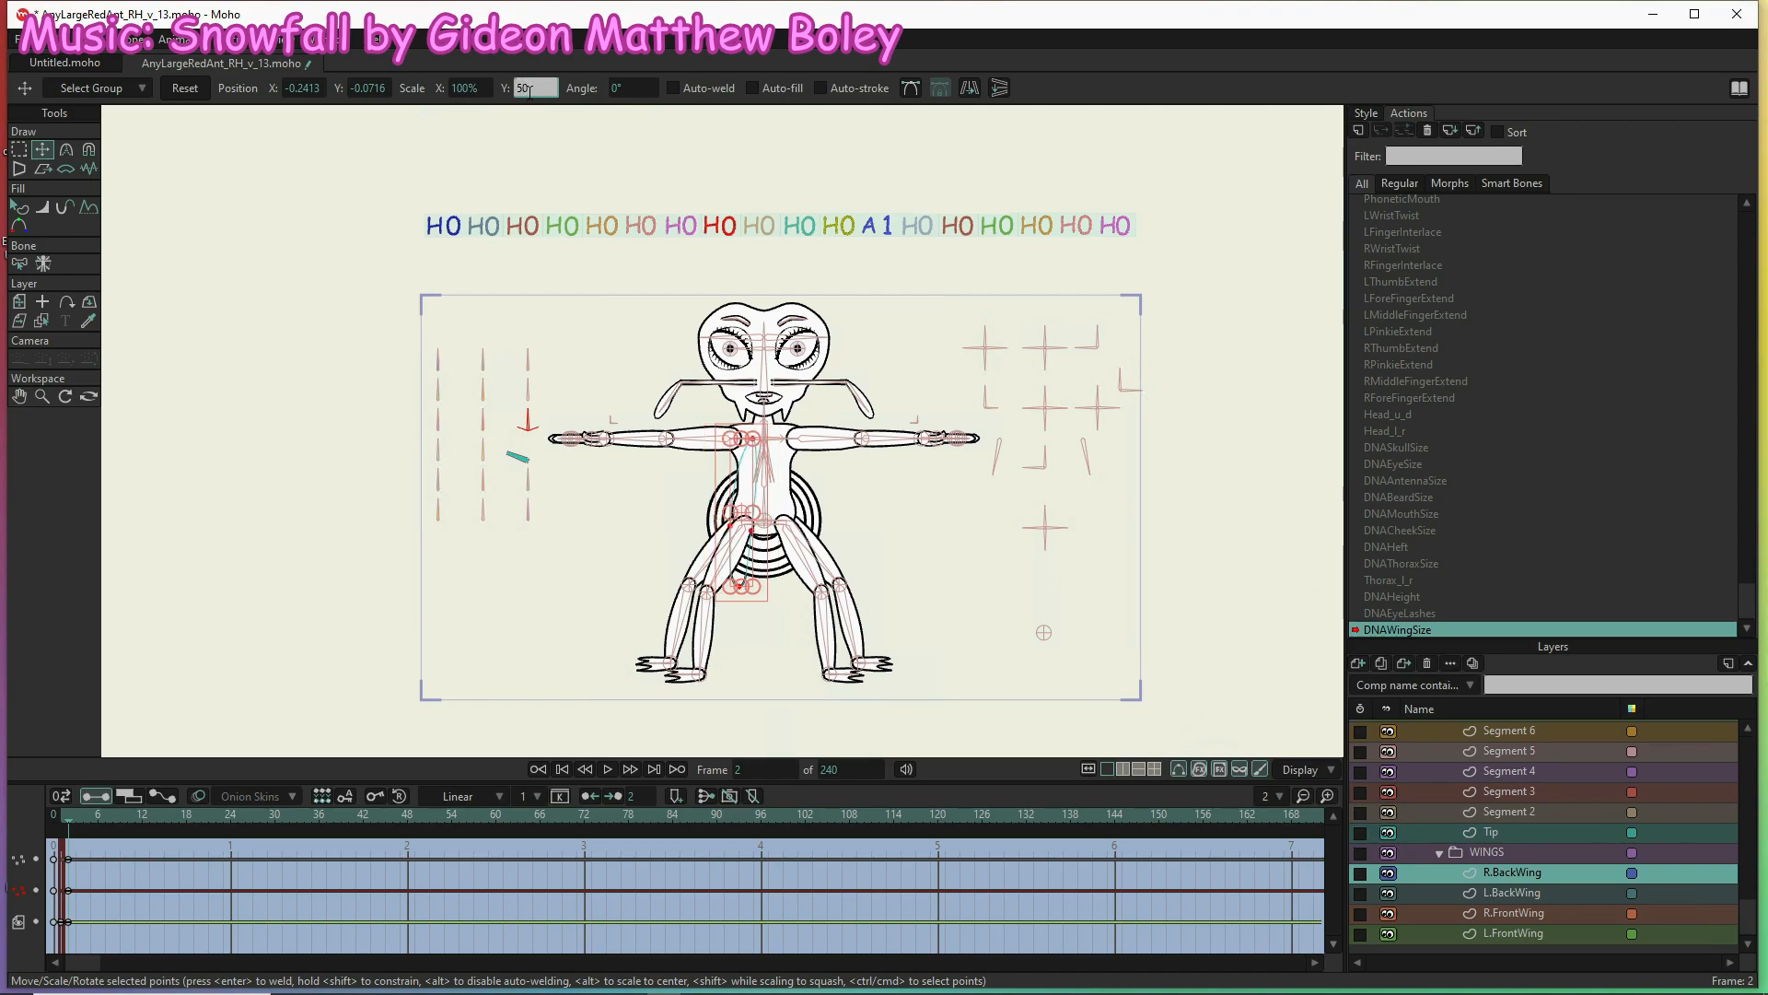
key(Return)
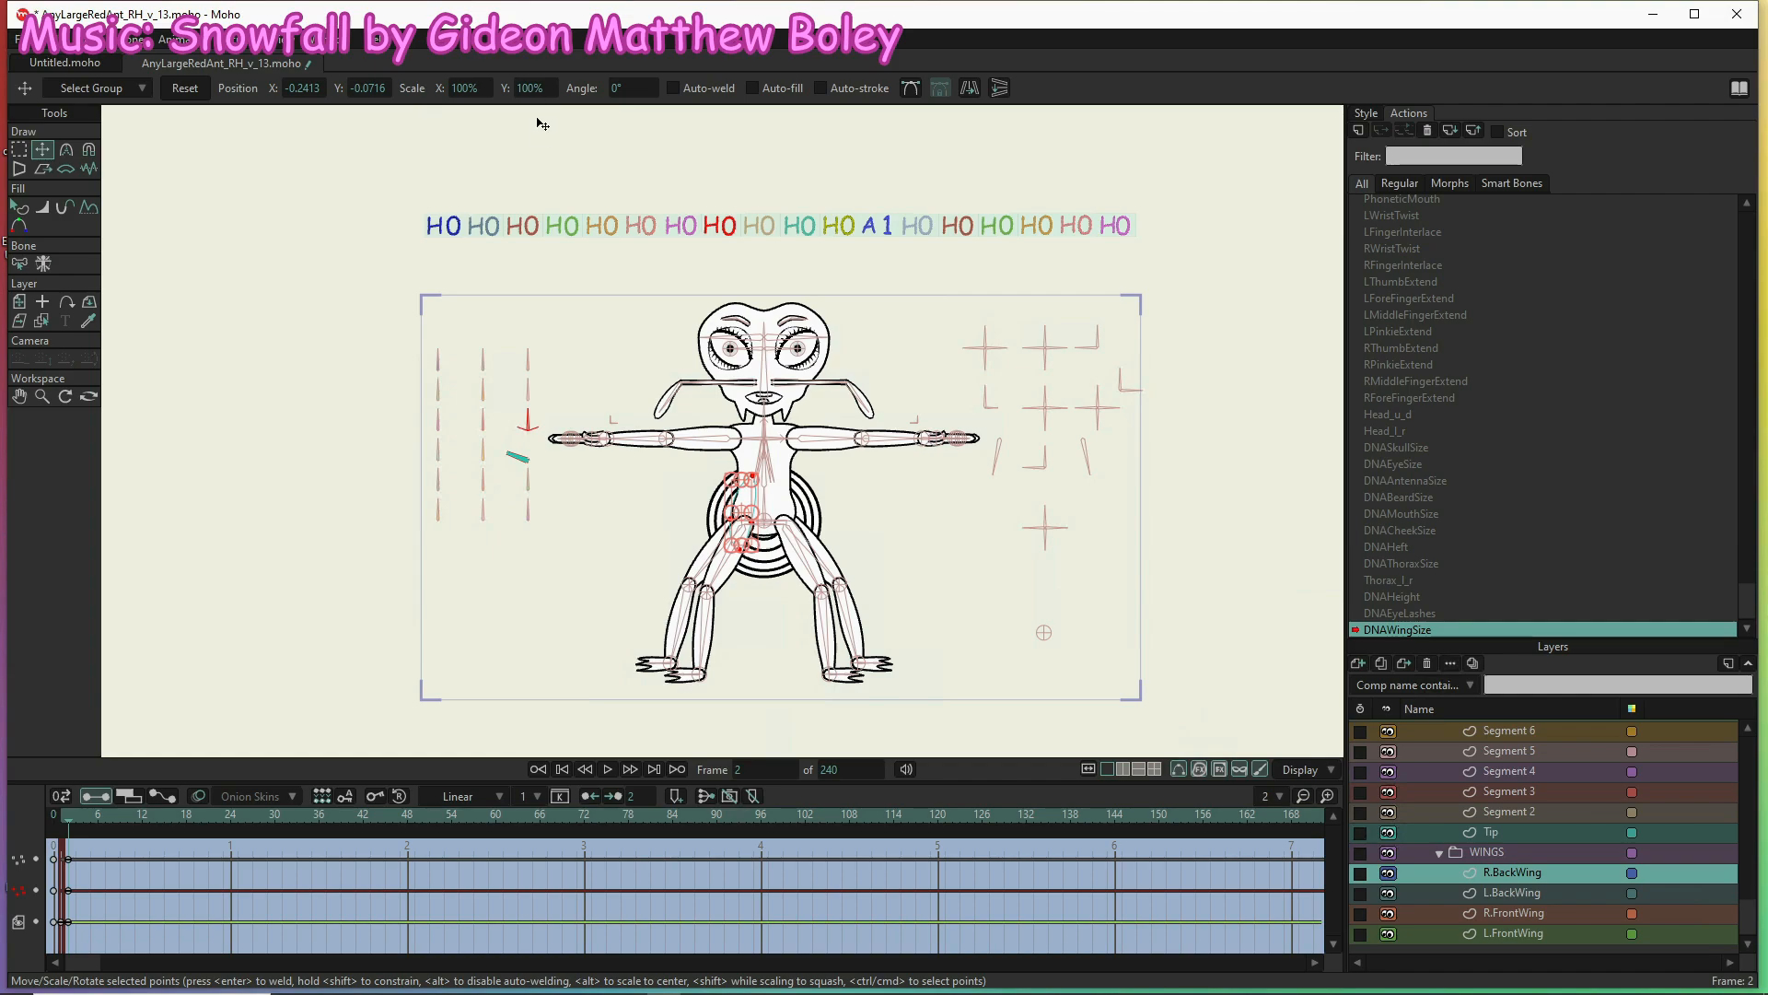
Move the R.BackWing and L.BackWing points up at frame 2 so each wing's upper tip meets the chest joint between the shoulders
scroll(772, 452, up, 4)
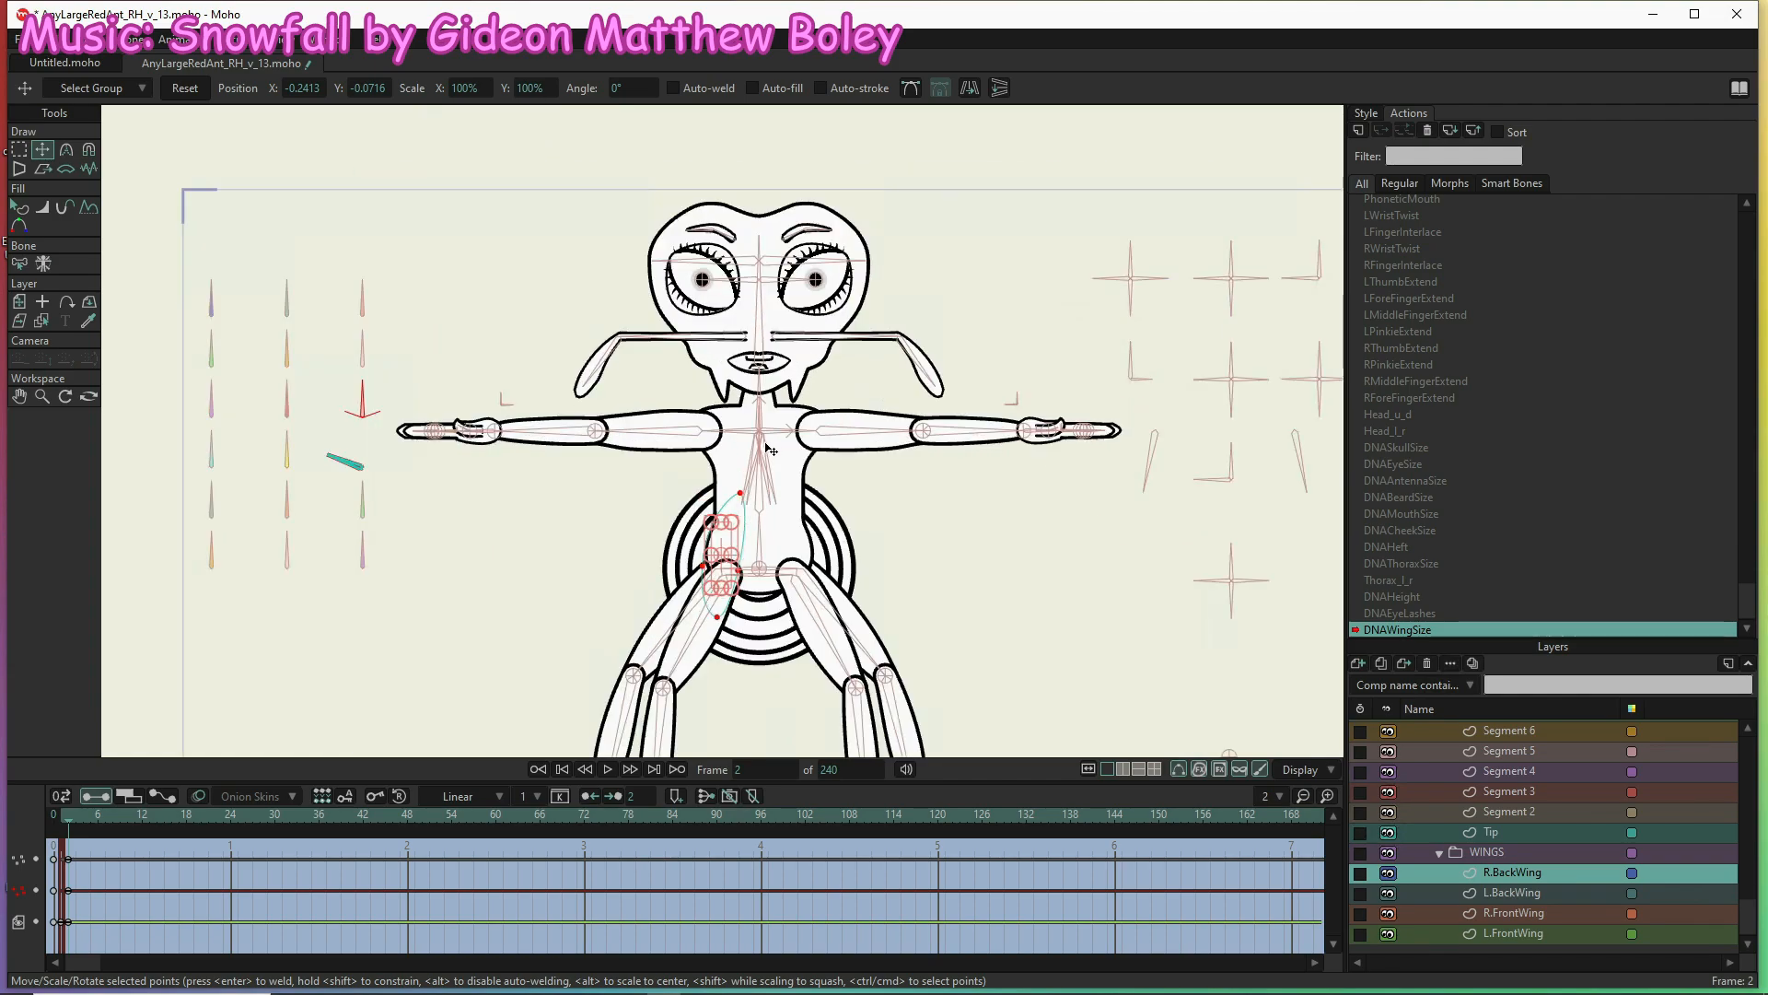
drag(711, 583, 742, 483)
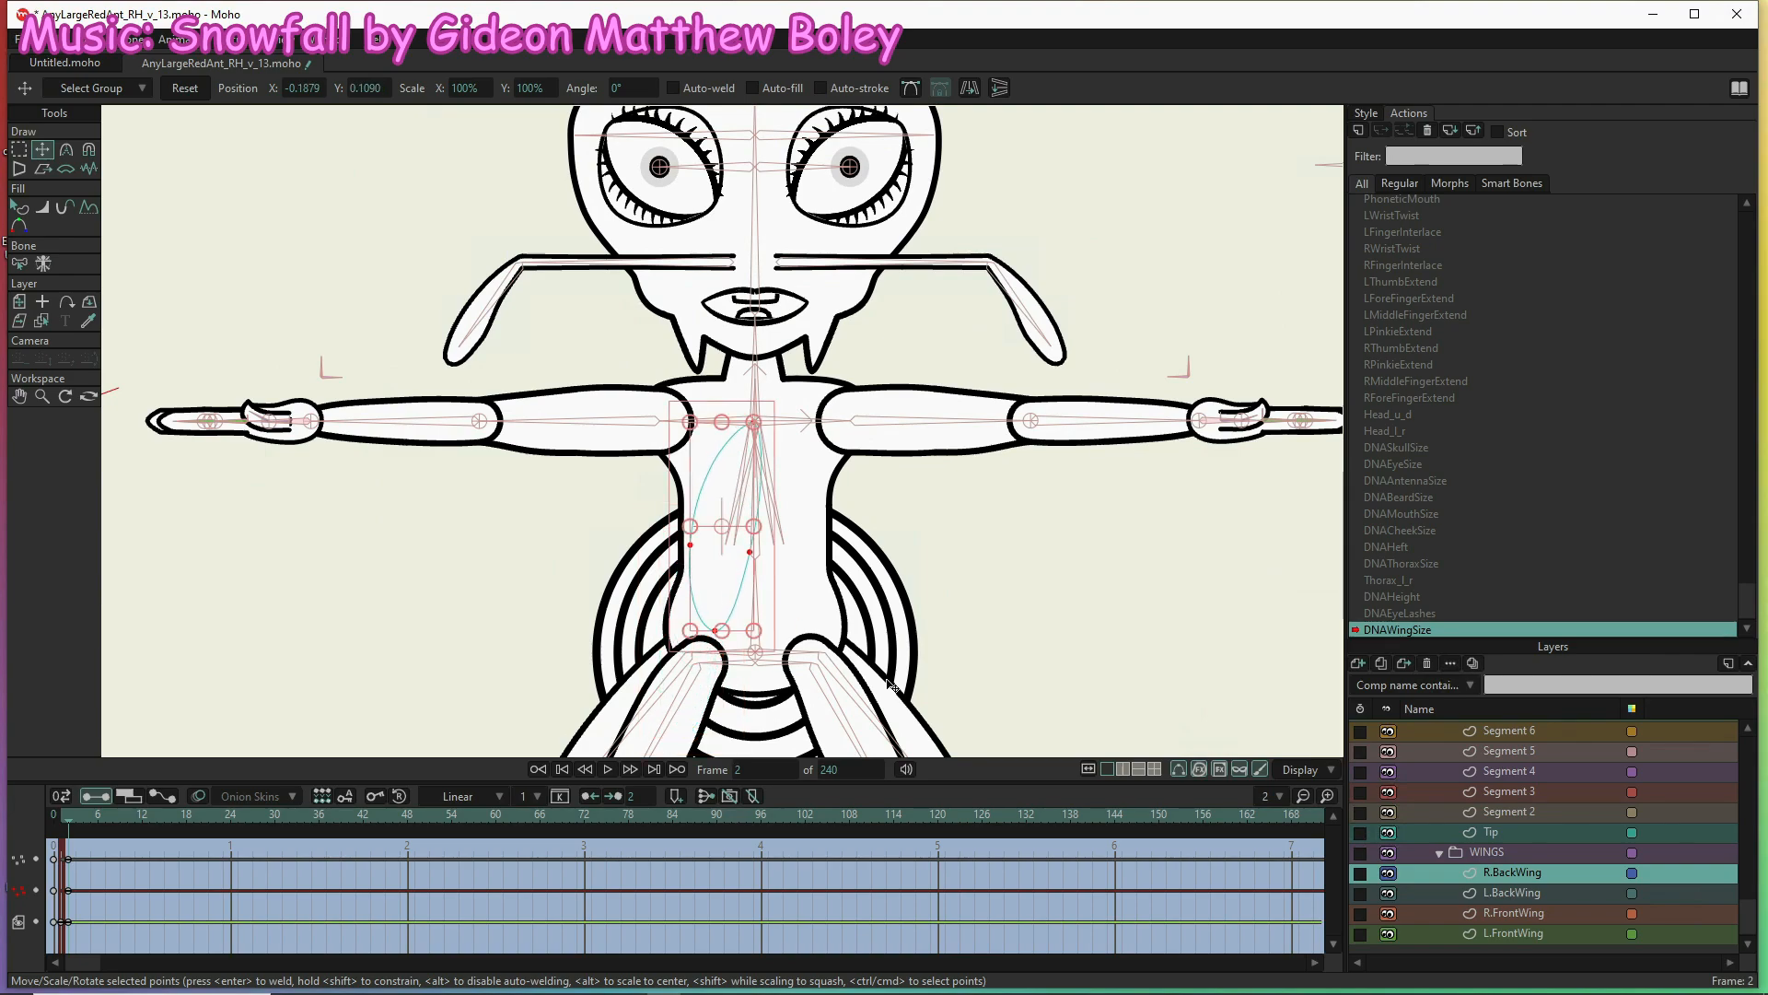
click(1523, 893)
drag(781, 589, 776, 487)
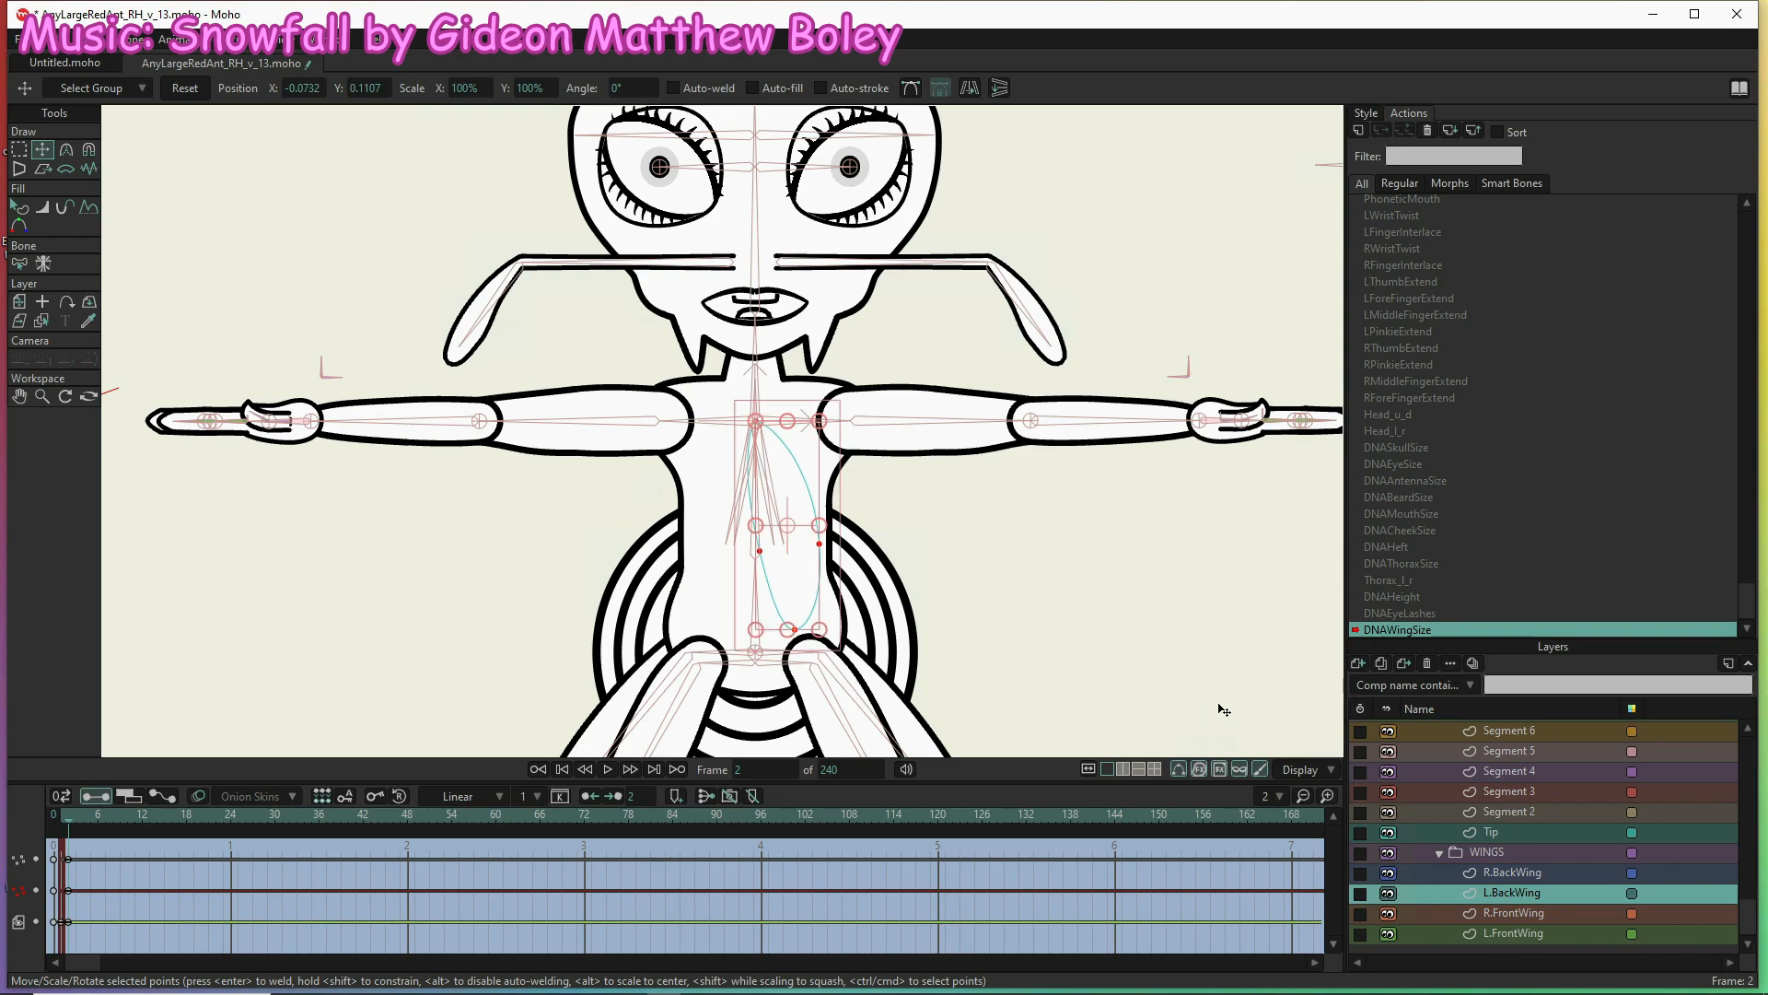
Move the R.FrontWing and L.FrontWing points up at frame 2 so both upper tips sit on the chest joint
click(1551, 913)
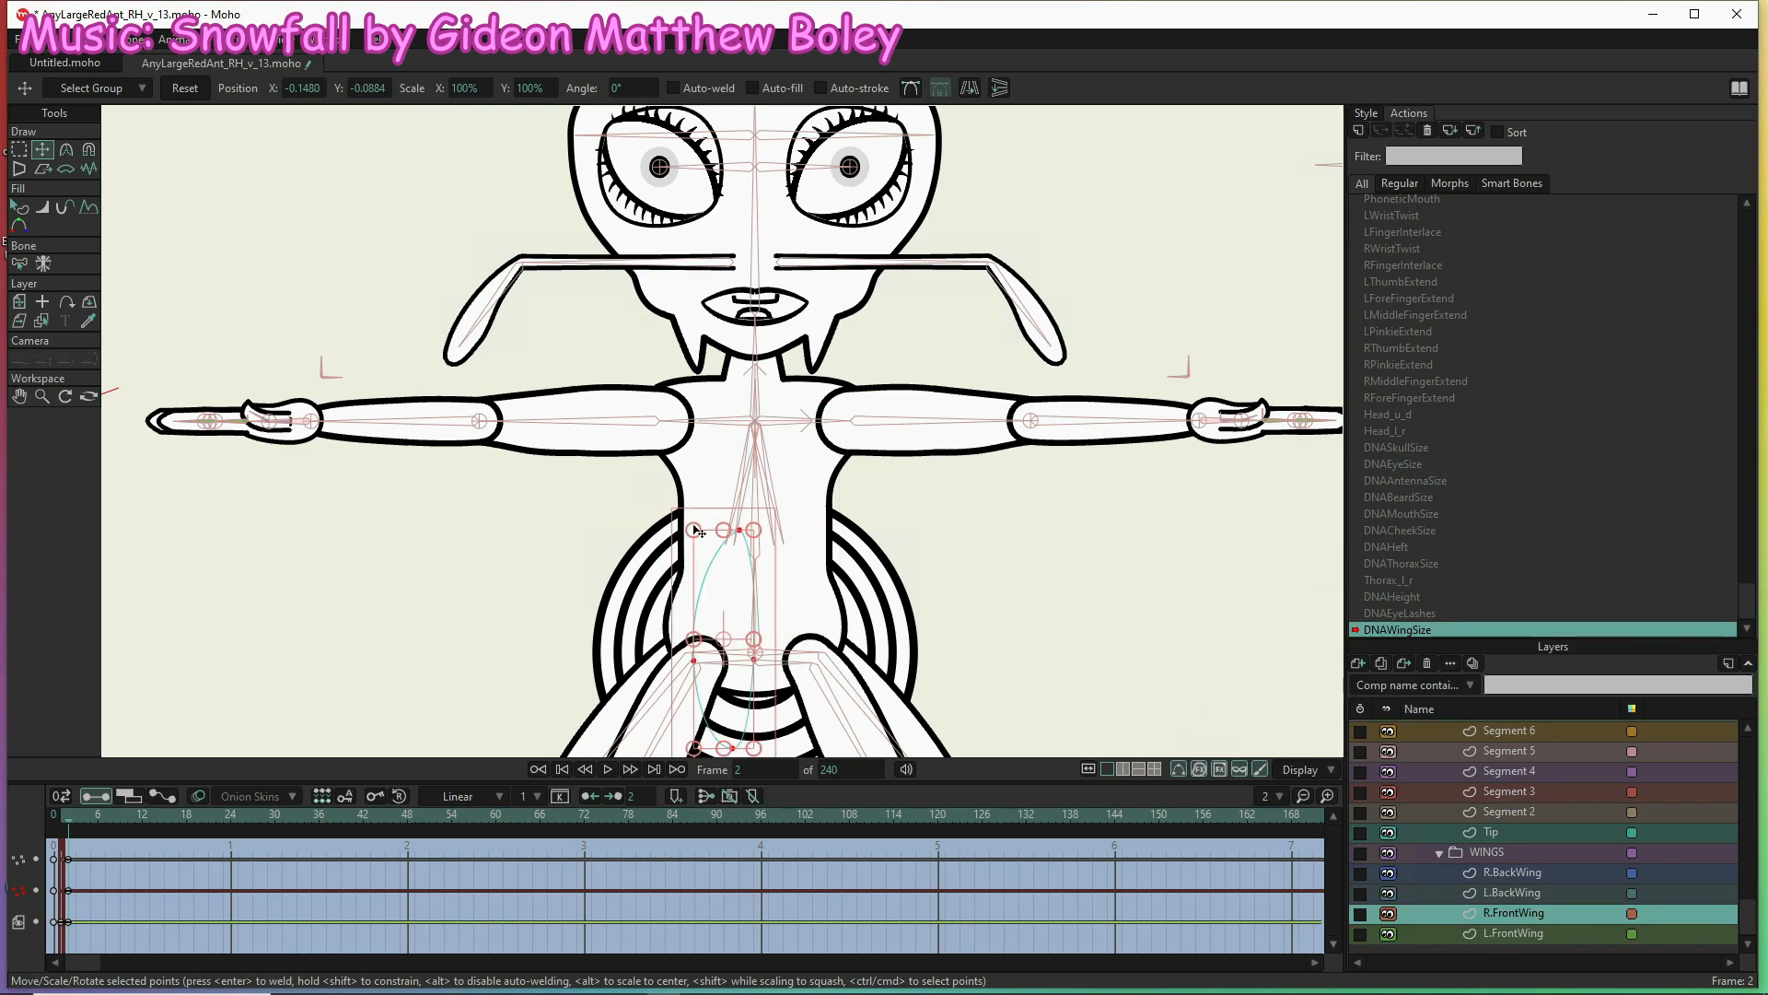
drag(742, 581, 757, 473)
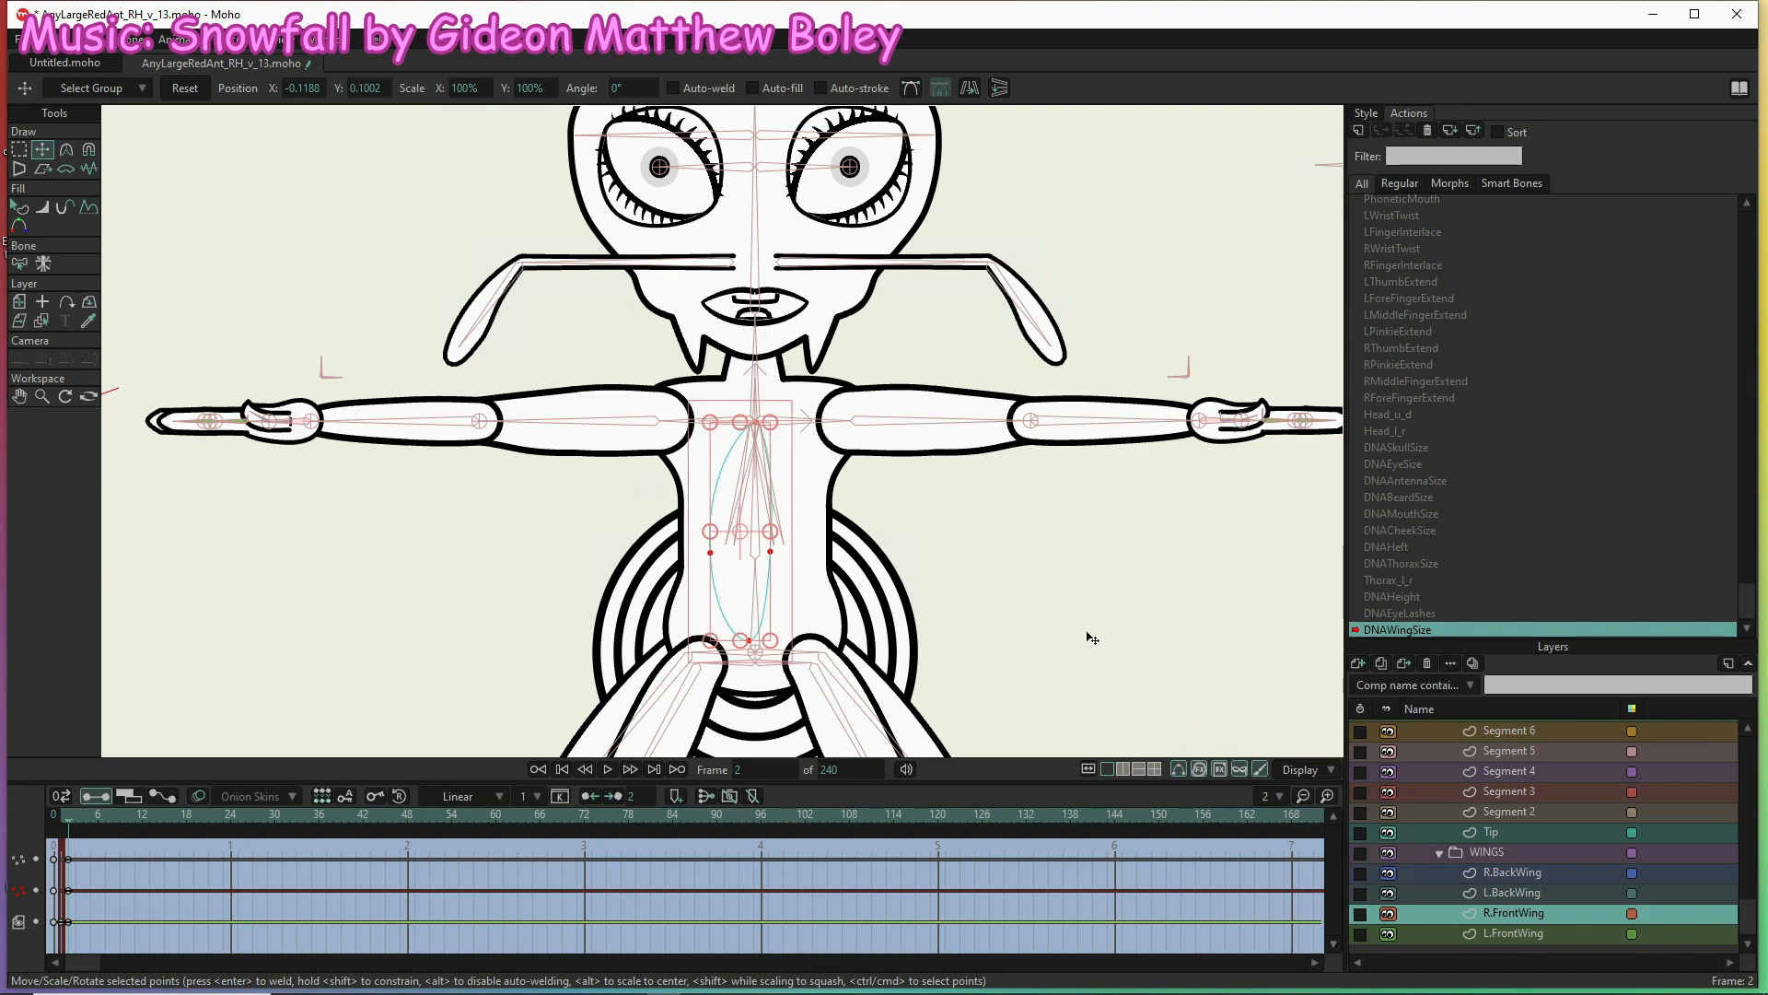
click(1542, 935)
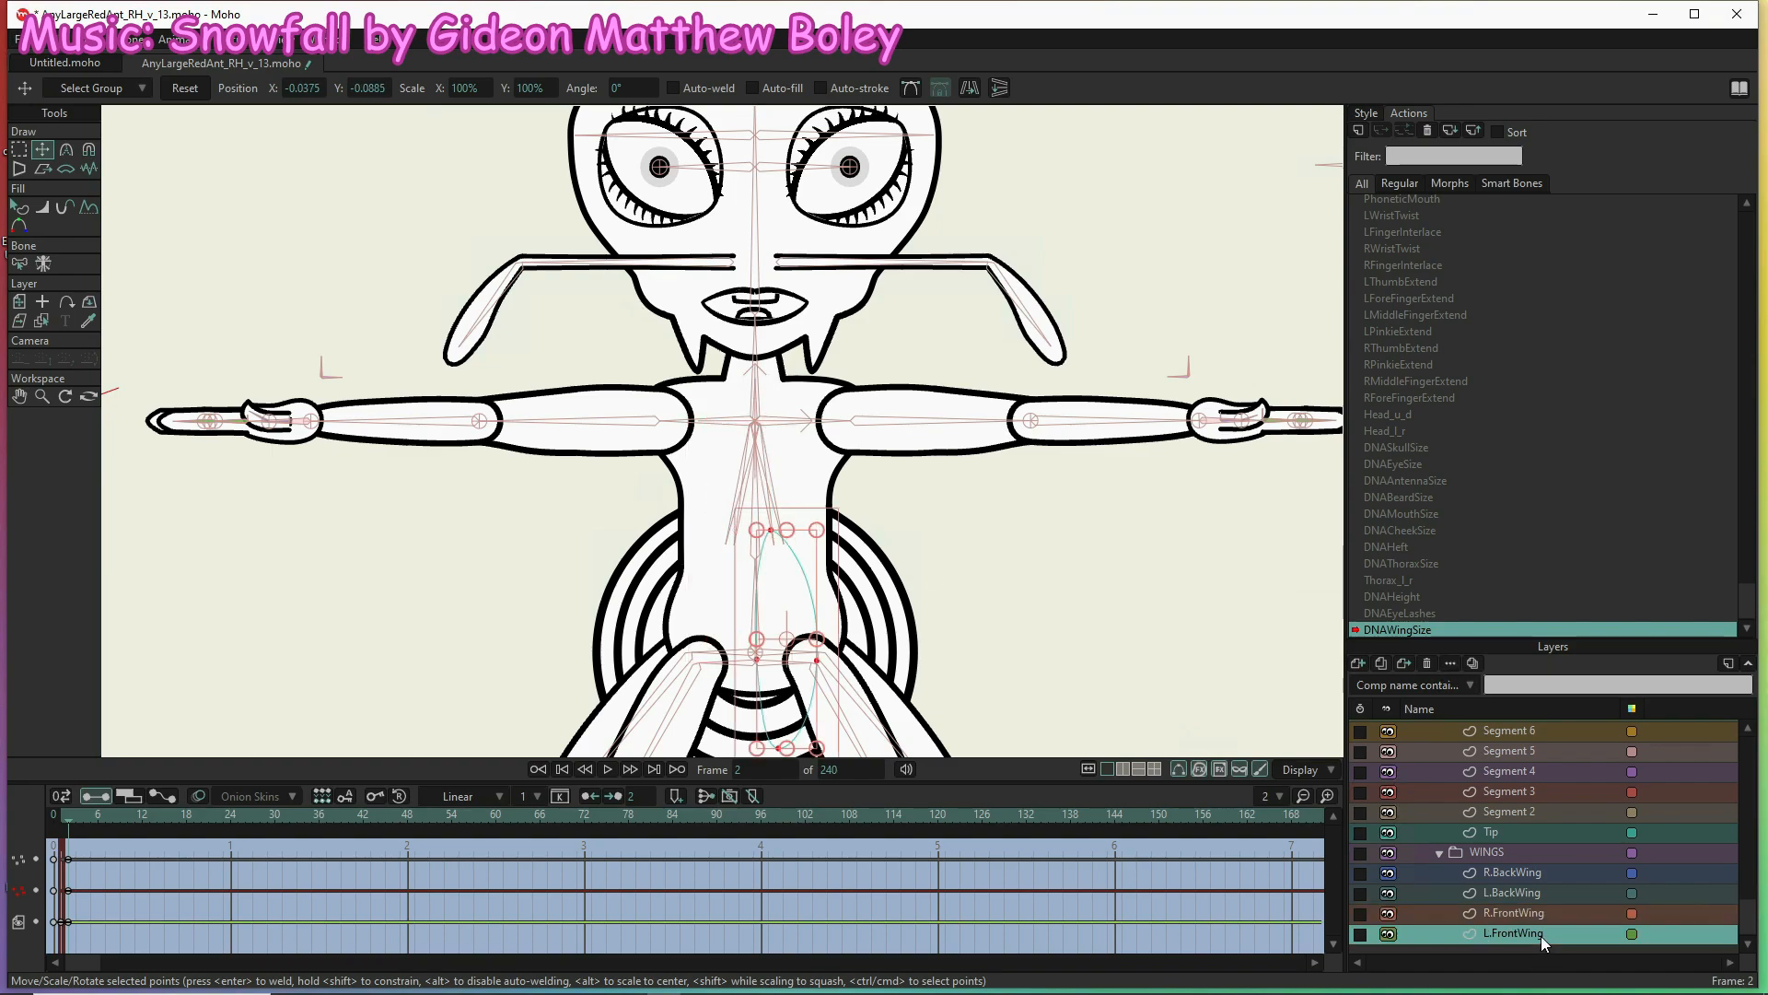
drag(797, 564, 781, 498)
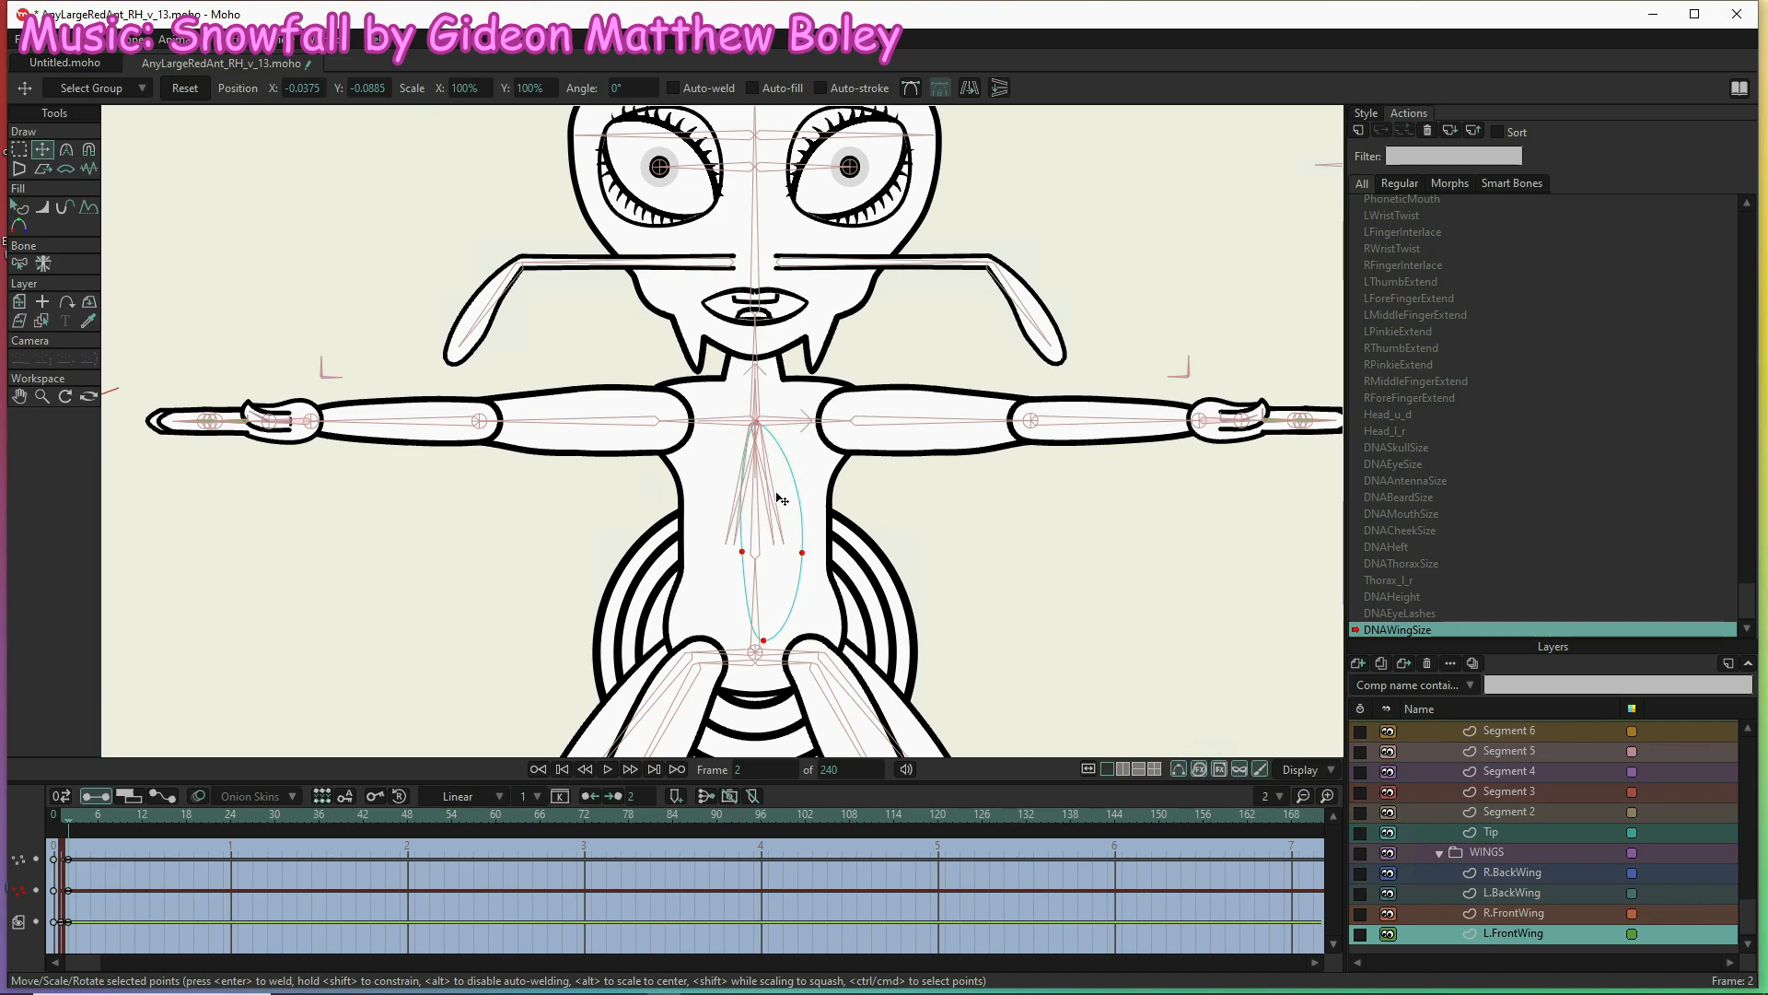
key(ctrl+Left)
key(ctrl+a)
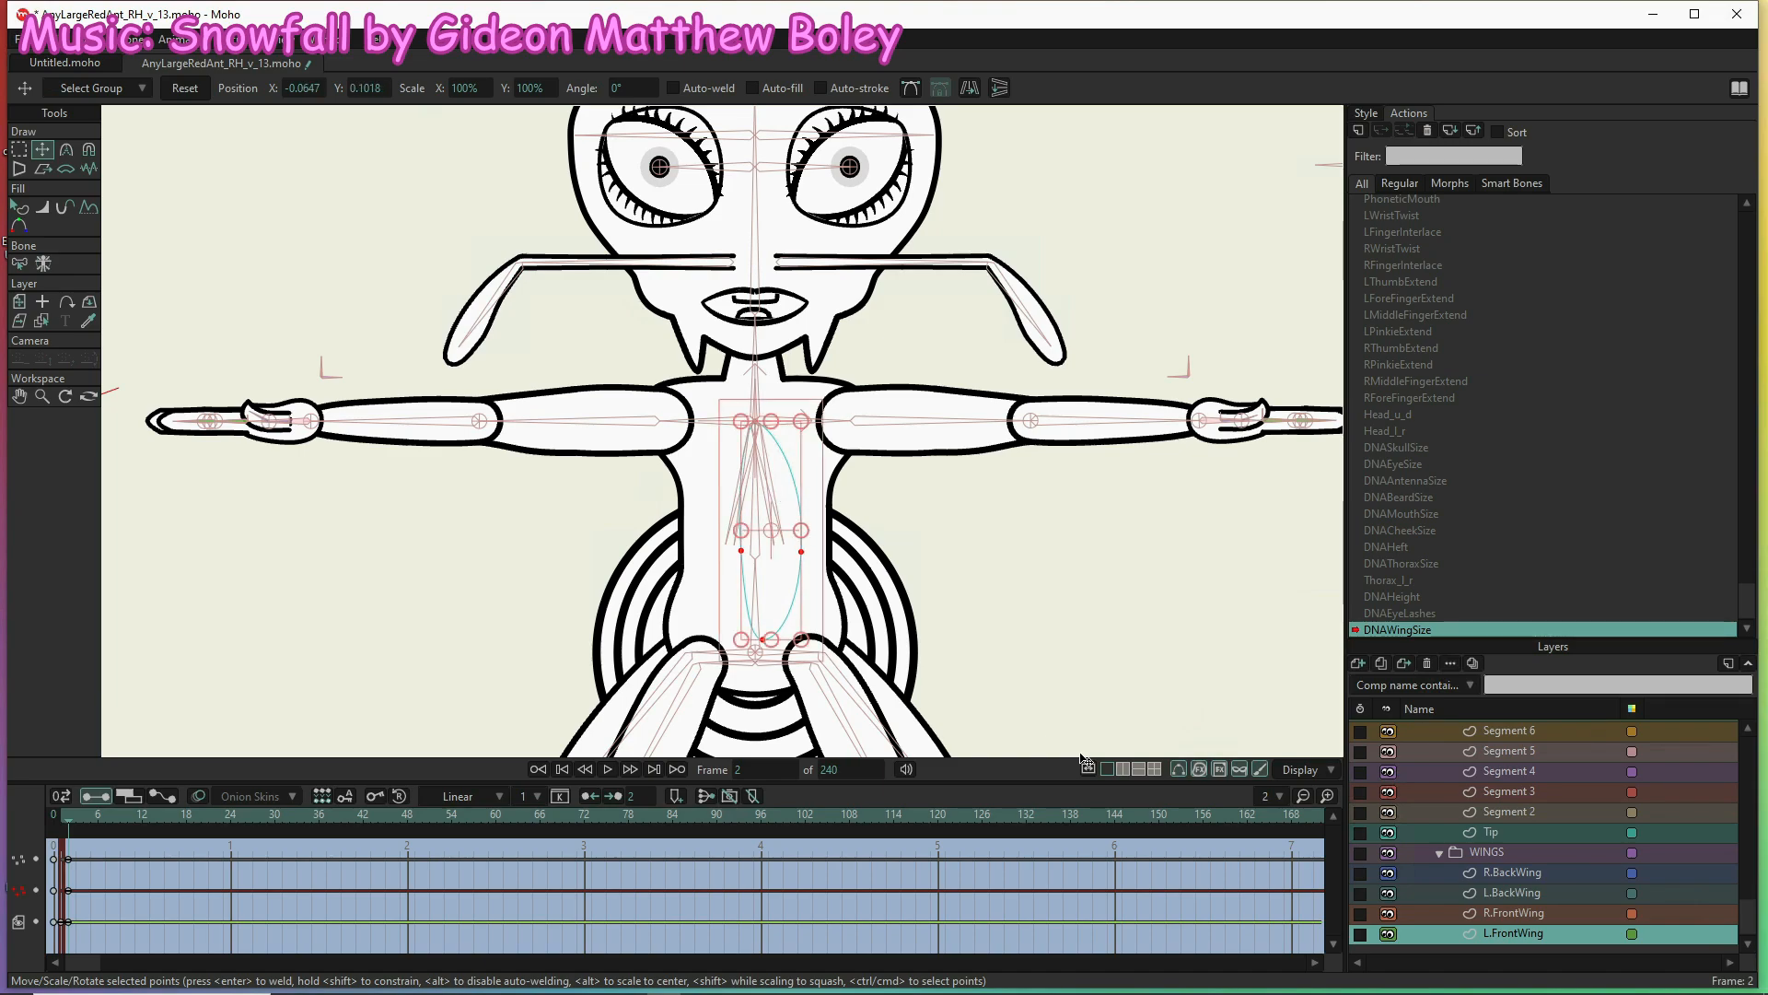
Reset the L.FrontWing and R.FrontWing points to their original shape at frame 71
click(1091, 812)
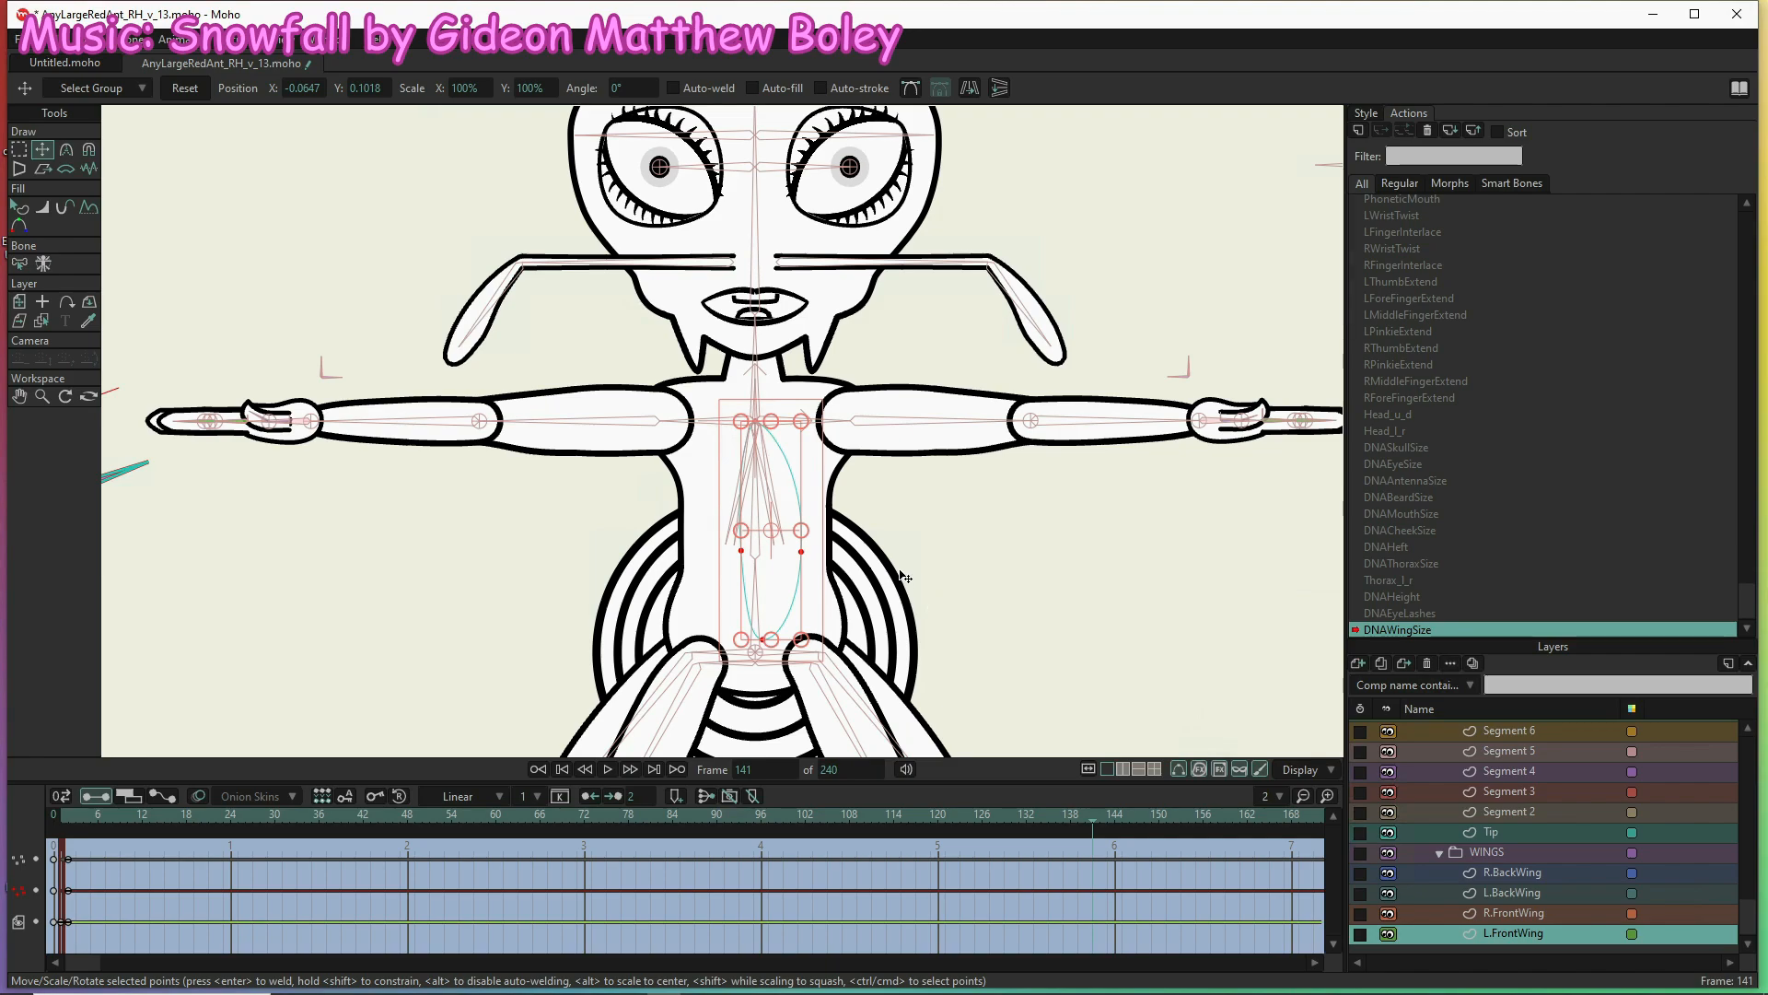
click(577, 814)
click(182, 84)
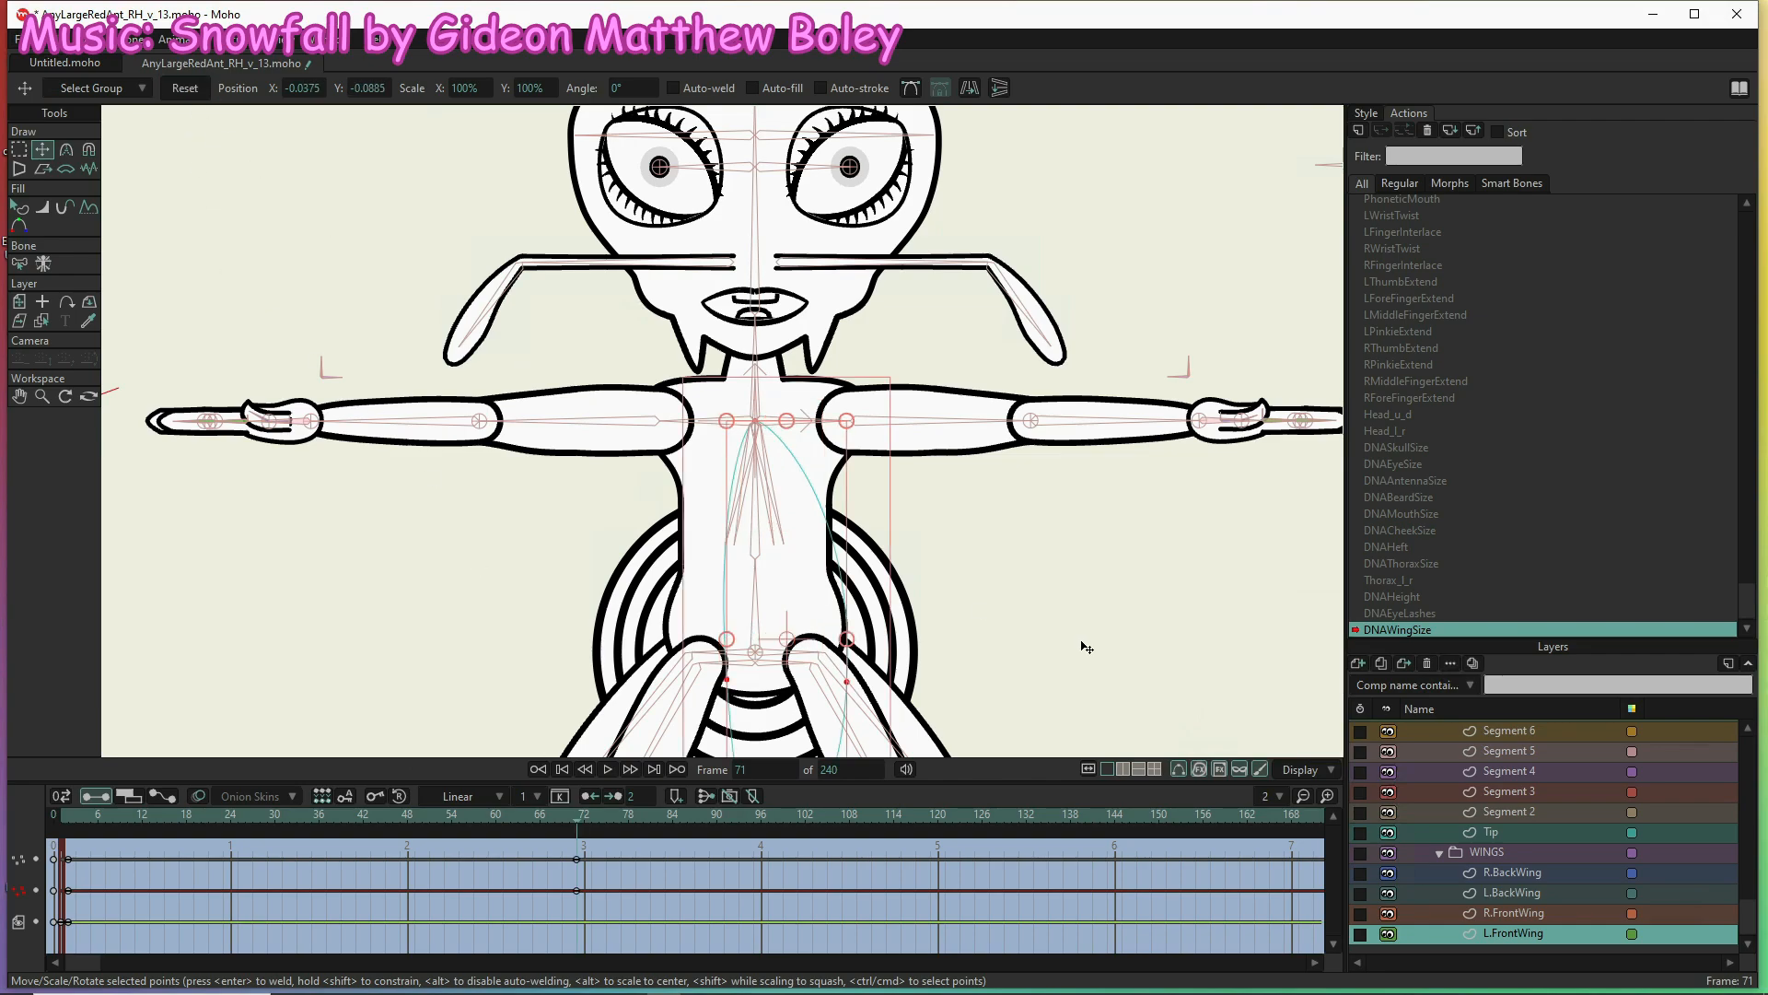
click(1515, 914)
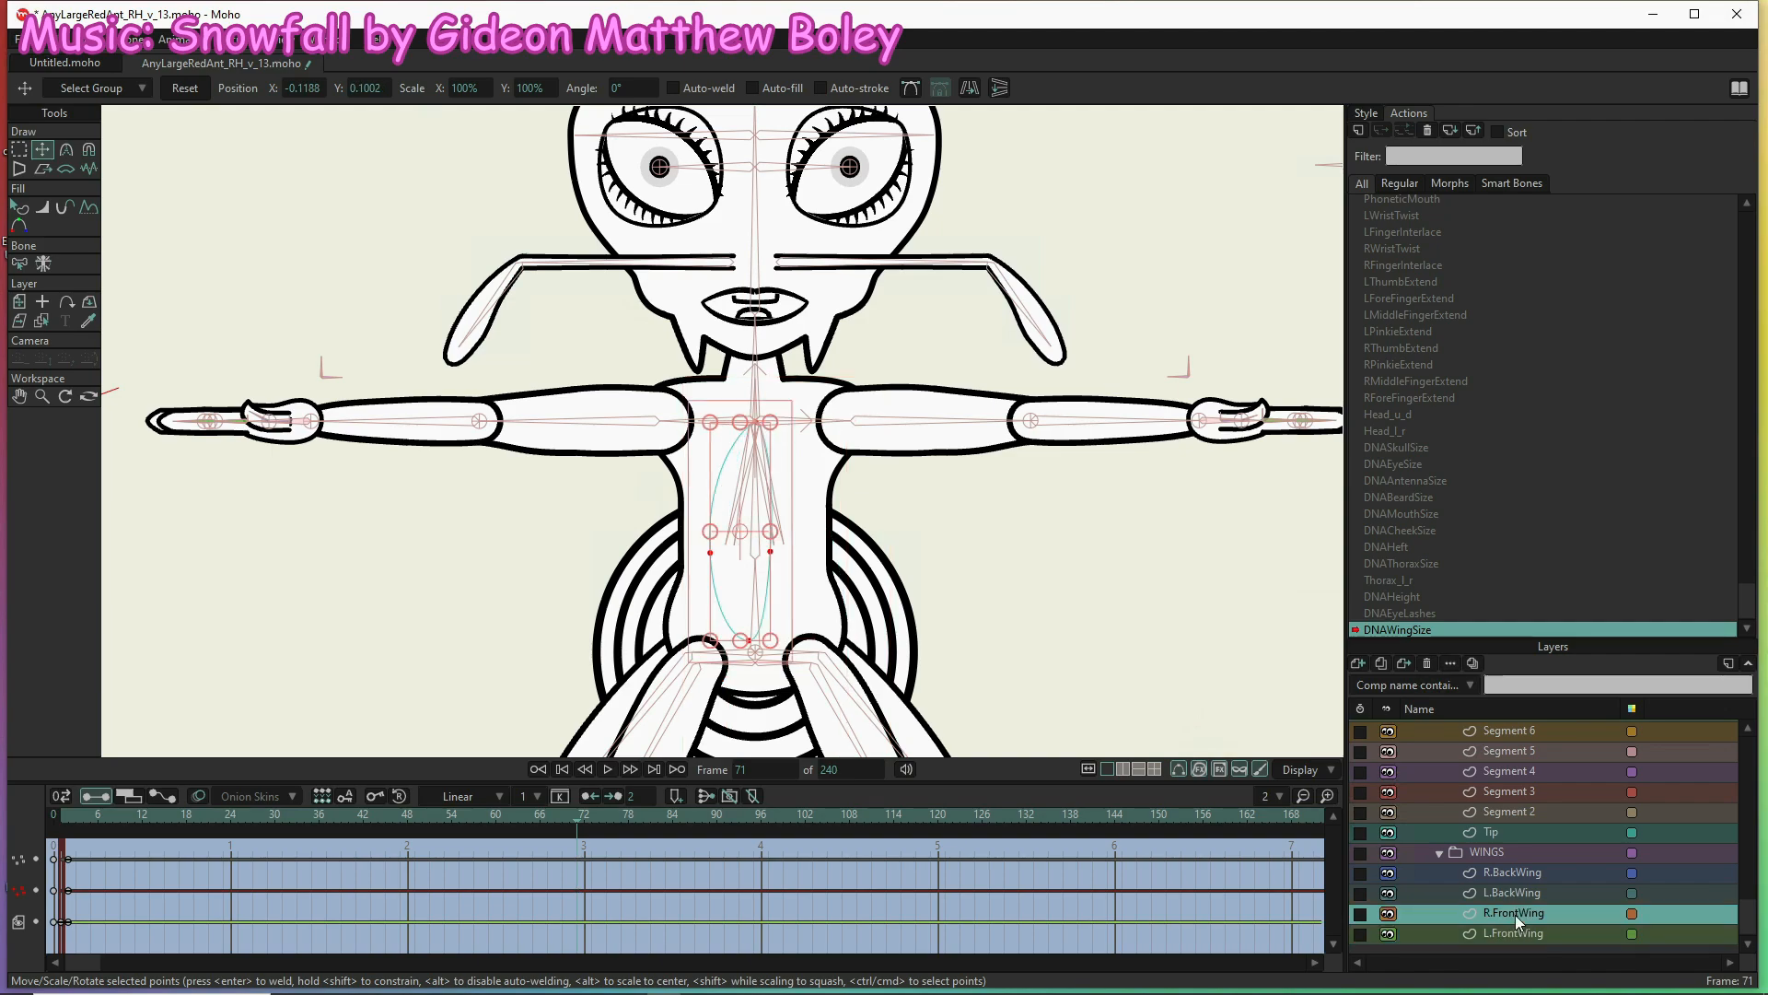
click(185, 87)
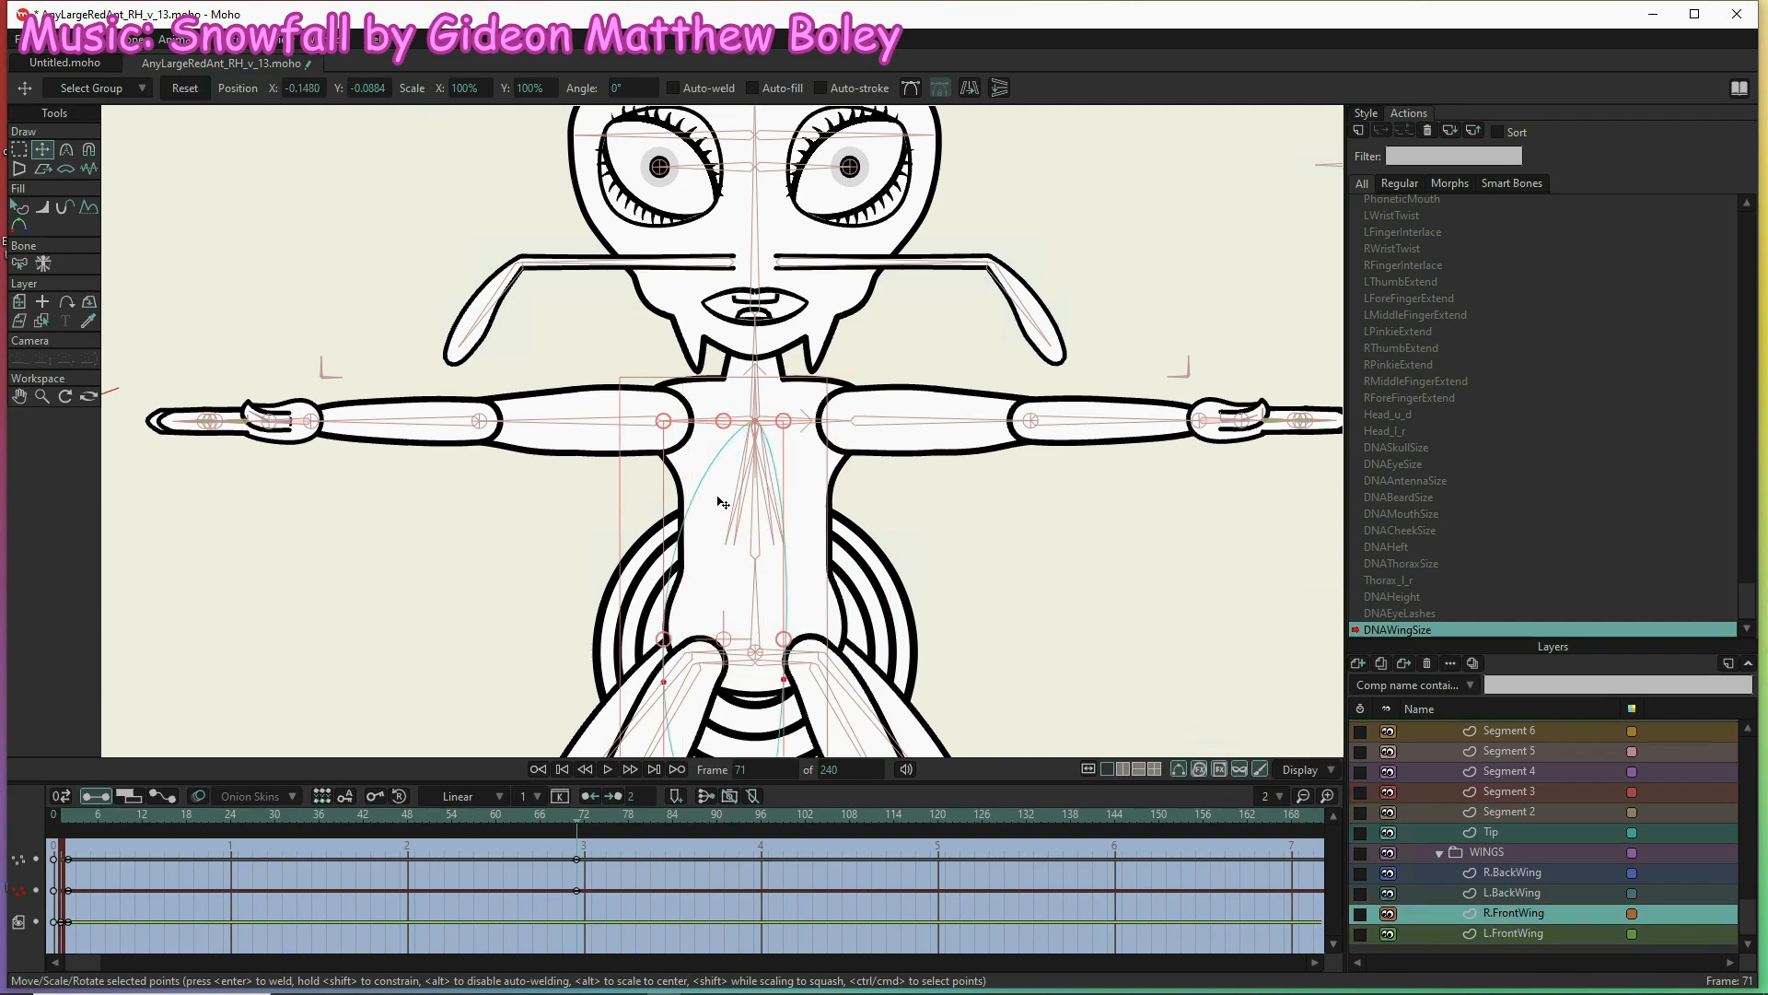
Reset the L.BackWing and R.BackWing points to their original shape at frame 71
click(1495, 895)
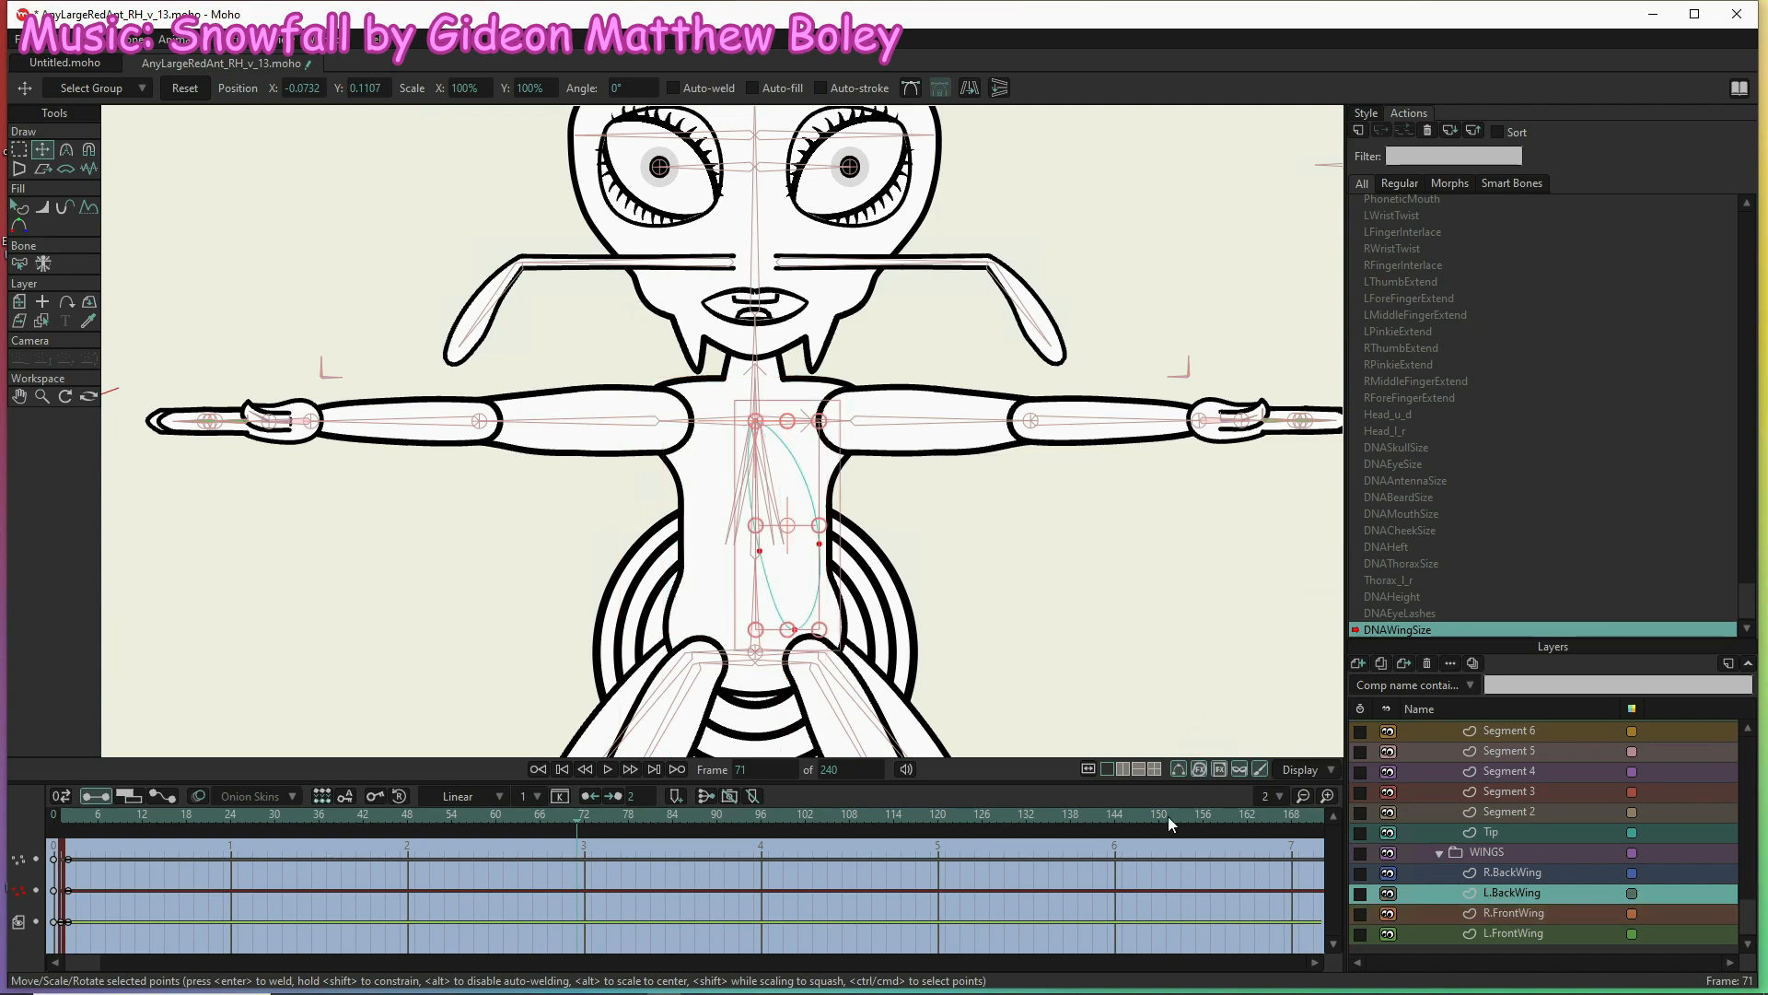
click(186, 88)
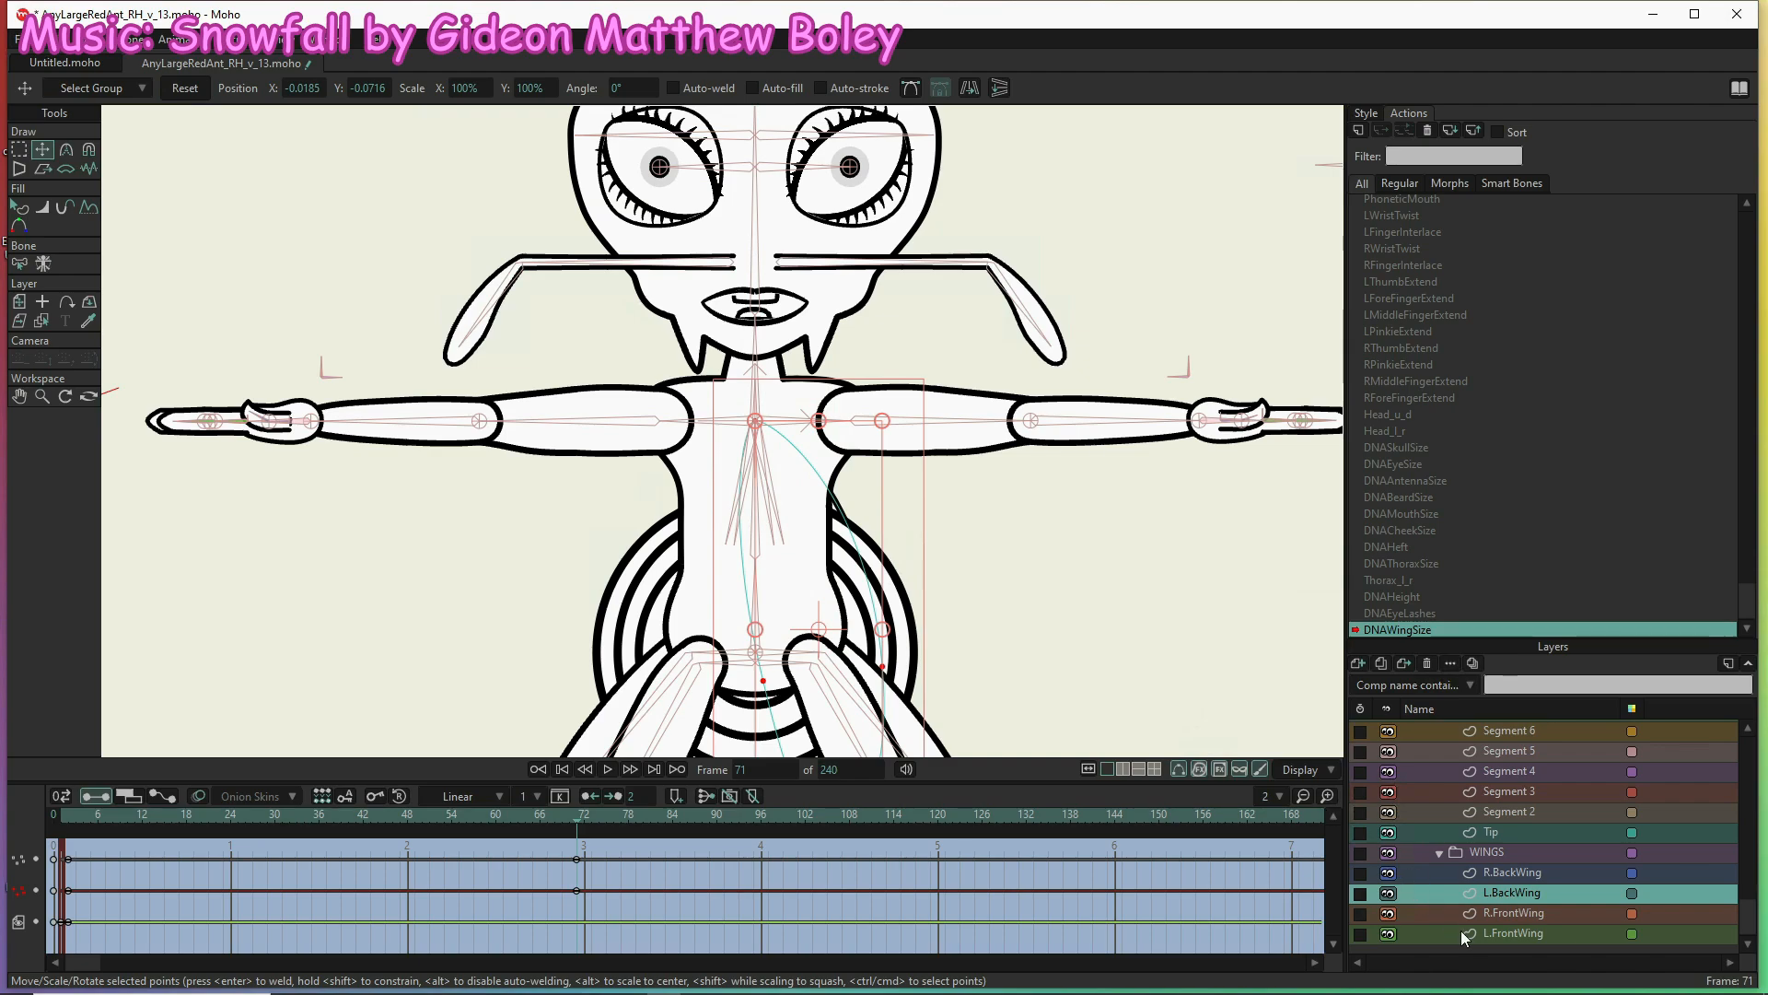
click(1526, 875)
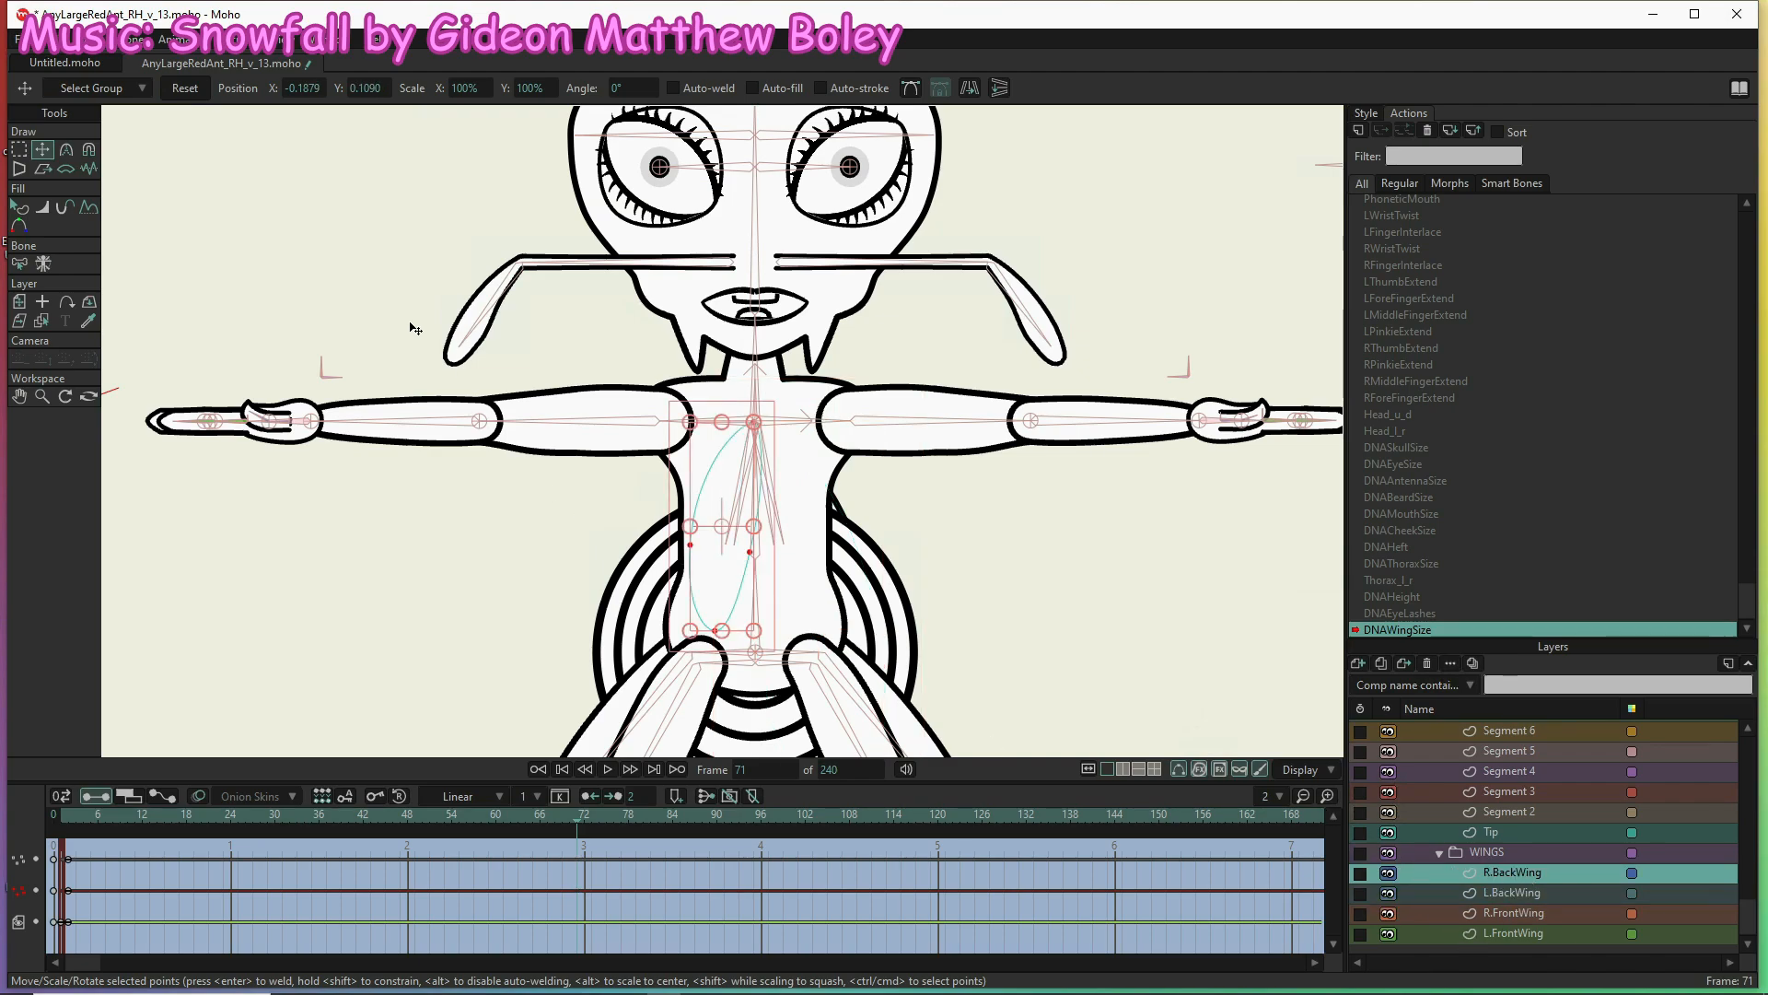
click(185, 88)
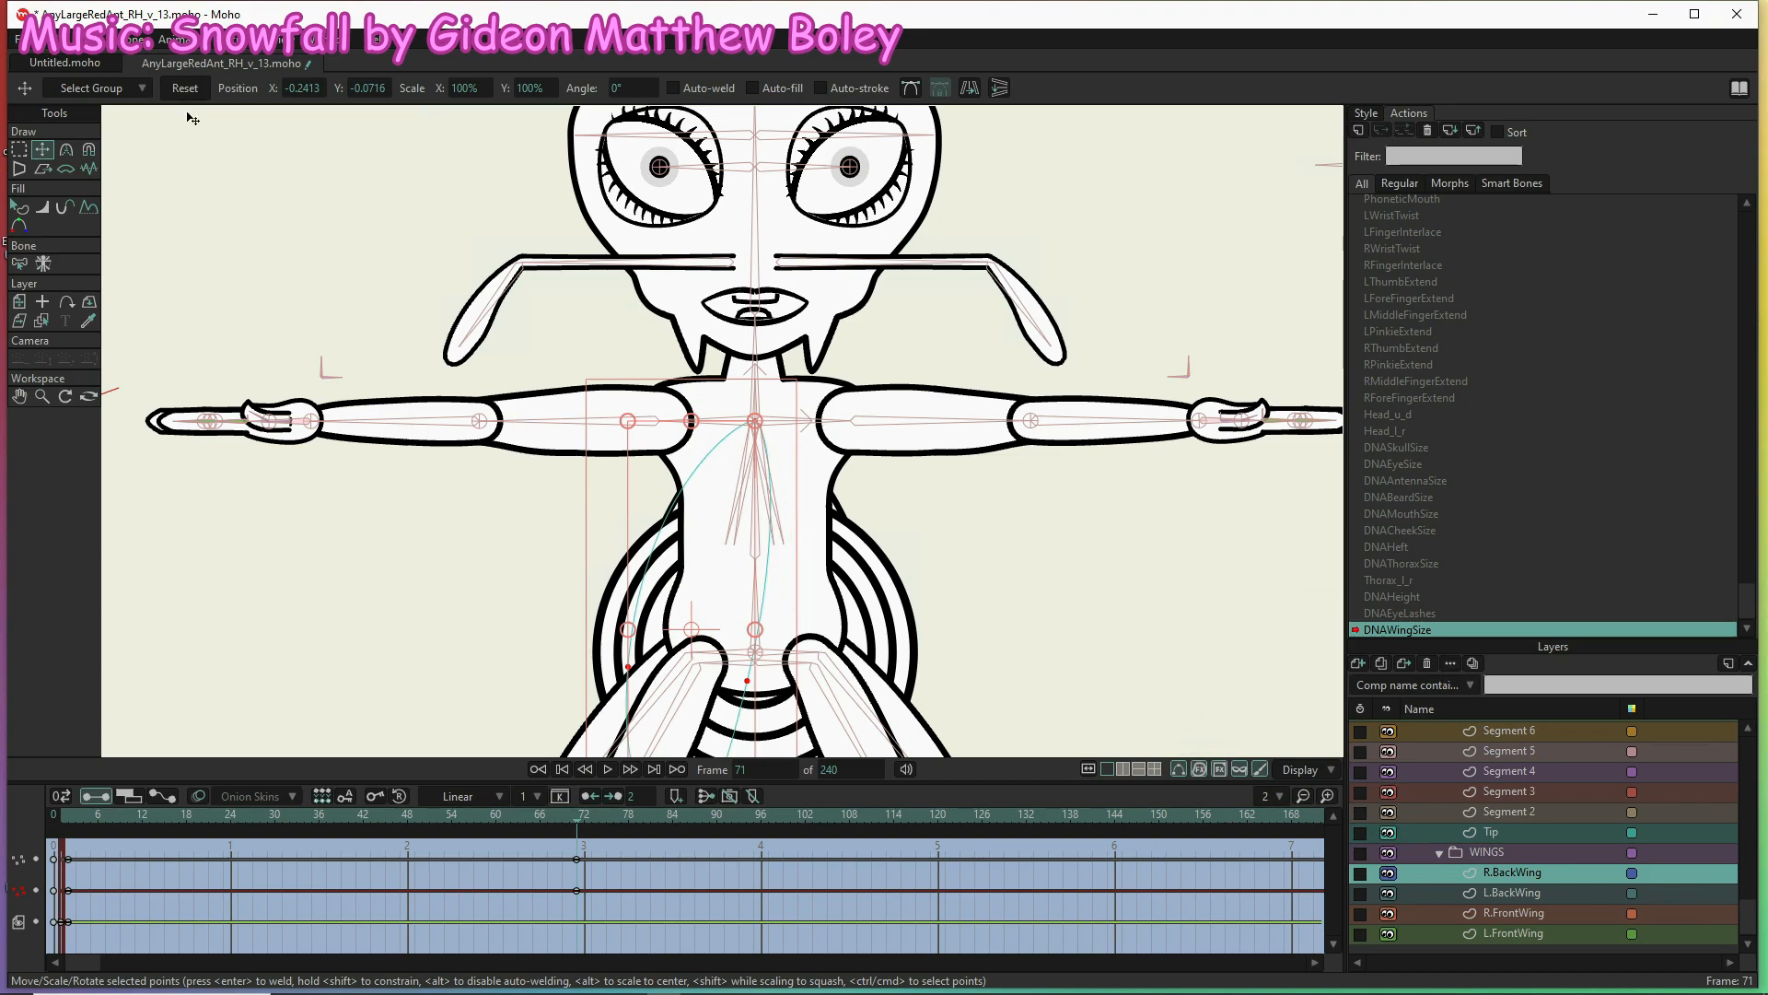
Scale the R.BackWing points to 150% in X and Y at frame 141 and move them down to the chest joint
click(1095, 816)
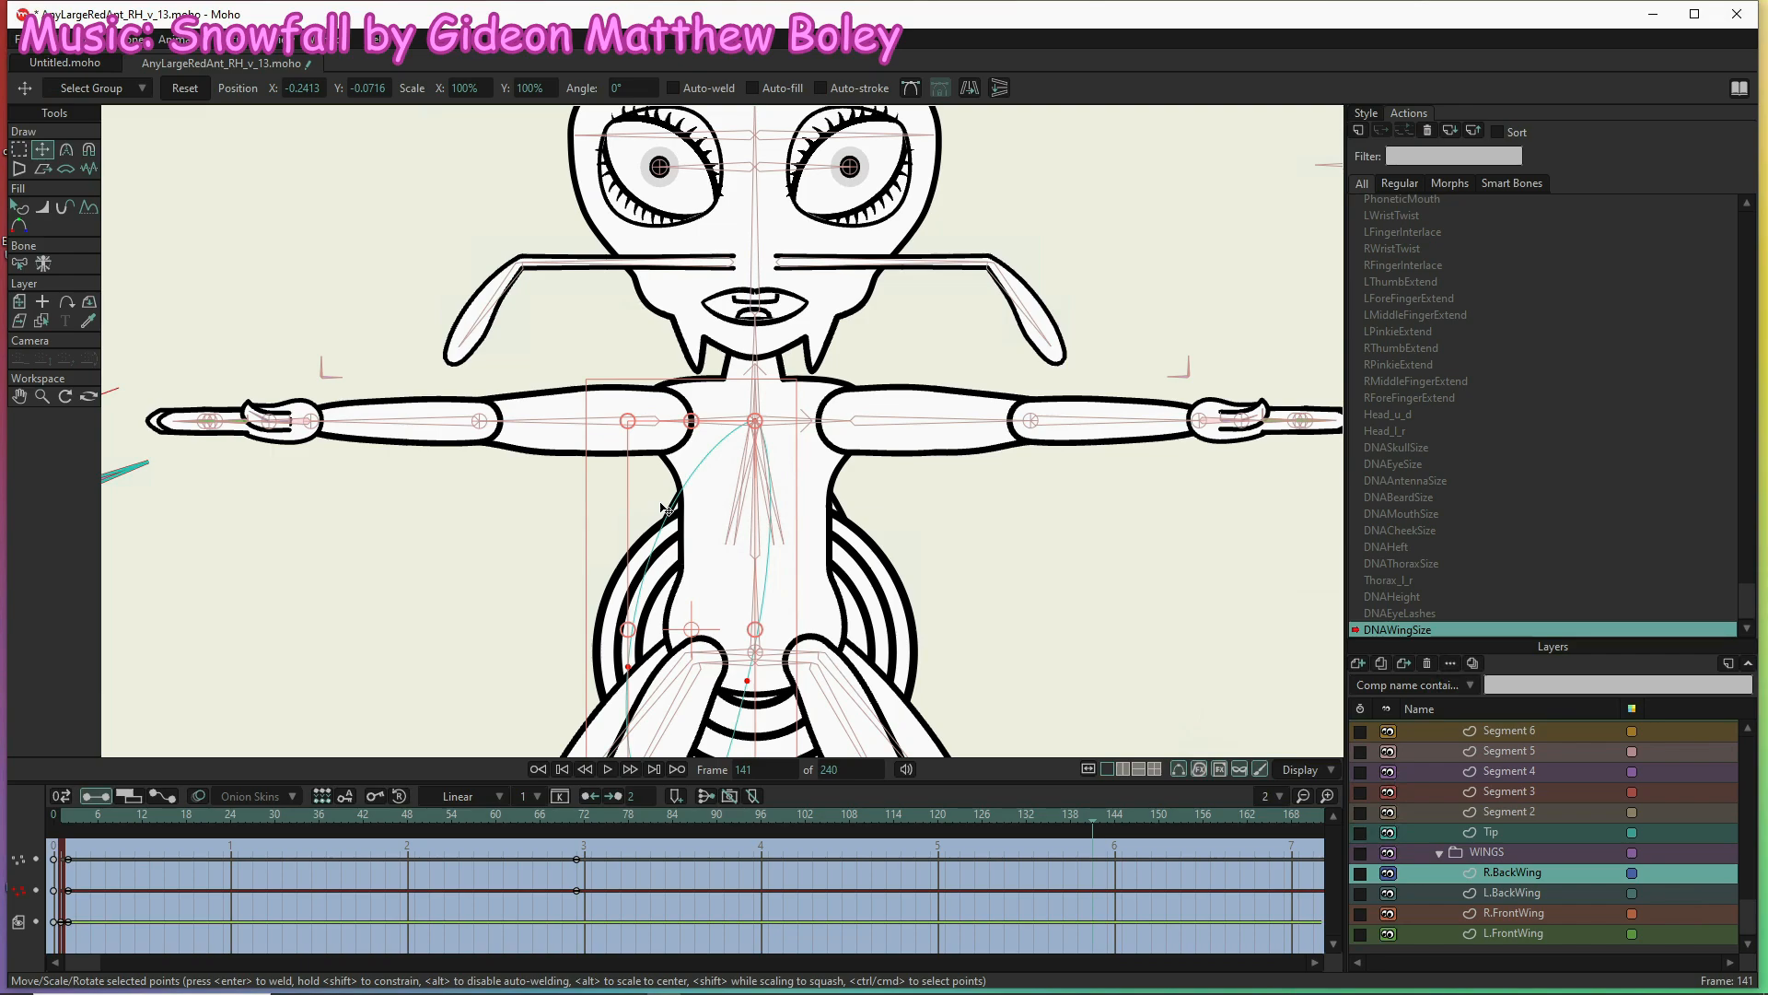
click(461, 88)
text(1)
text(50)
key(Return)
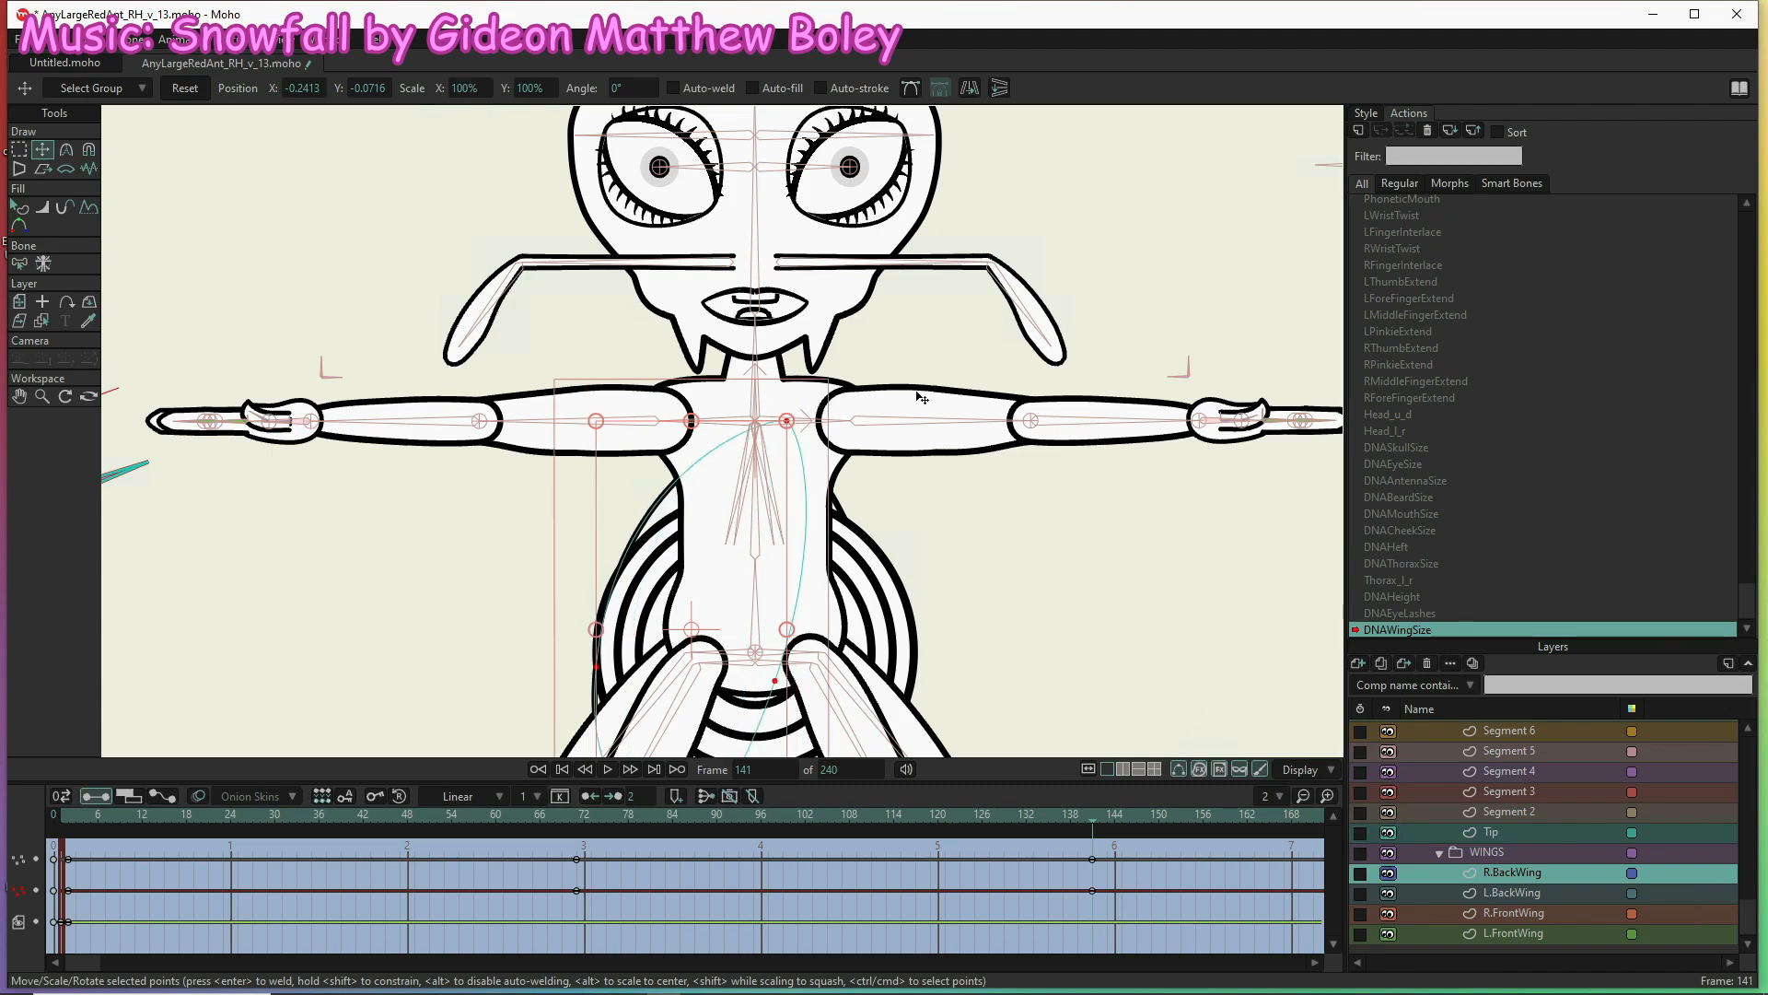
scroll(927, 393, down, 3)
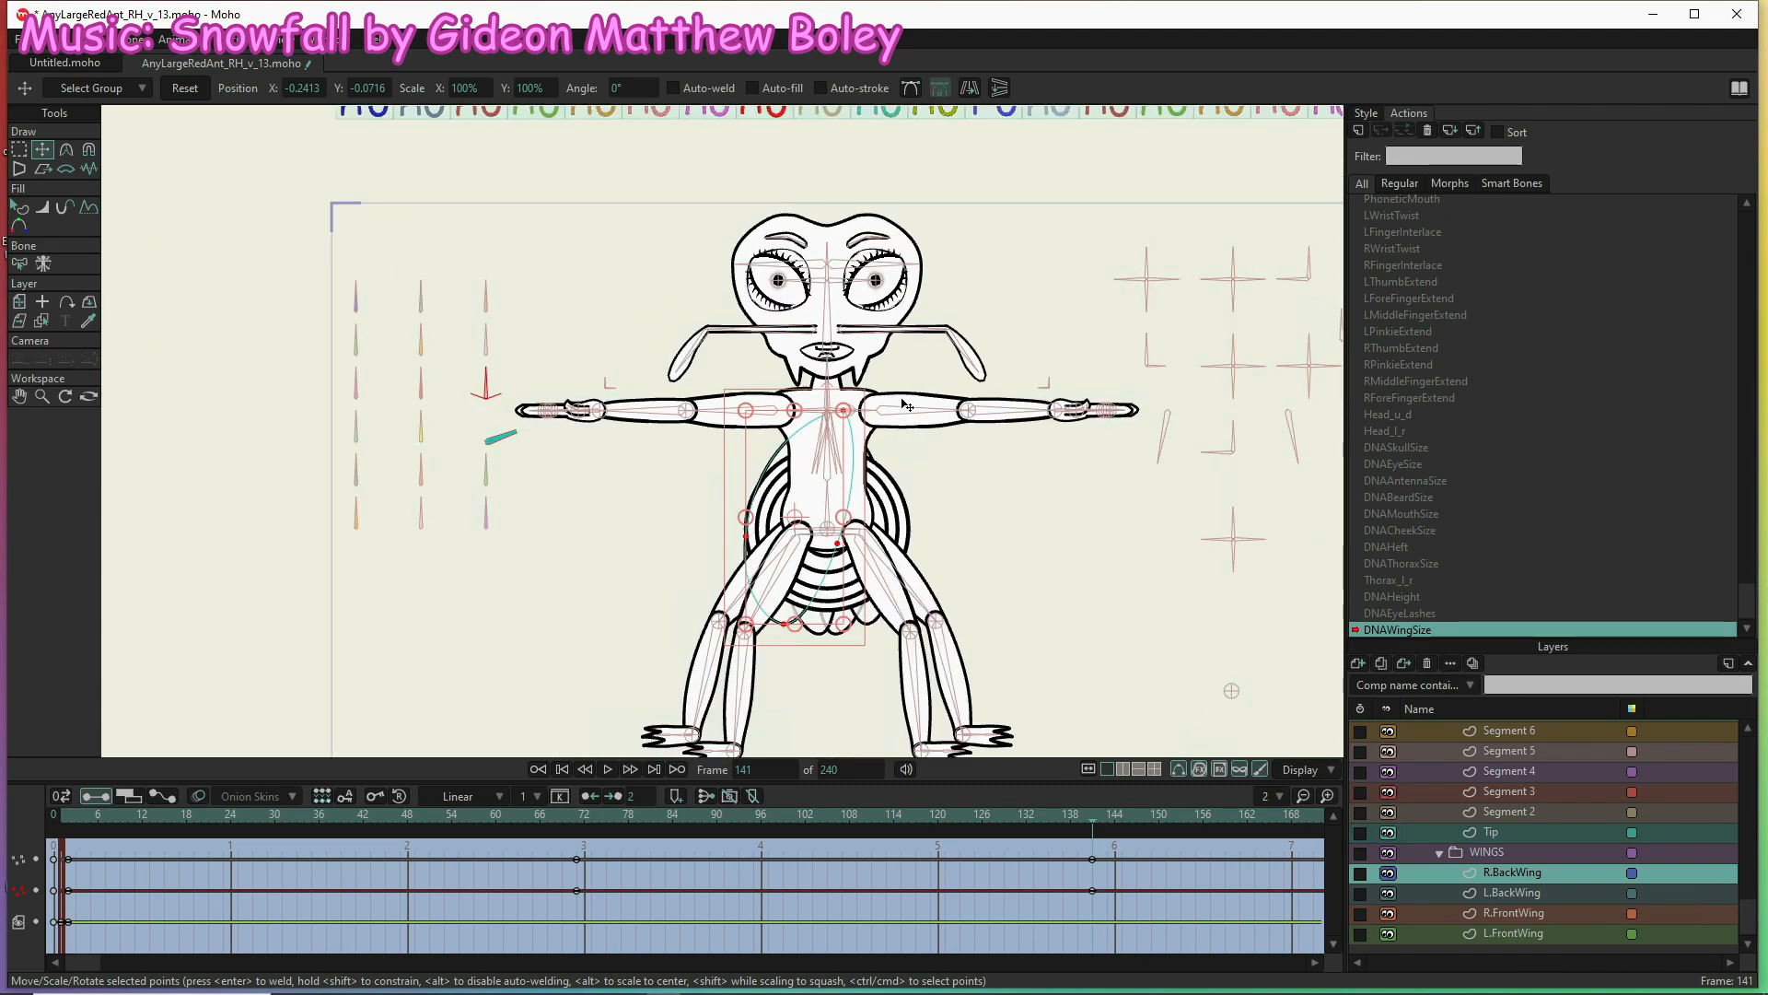
click(526, 88)
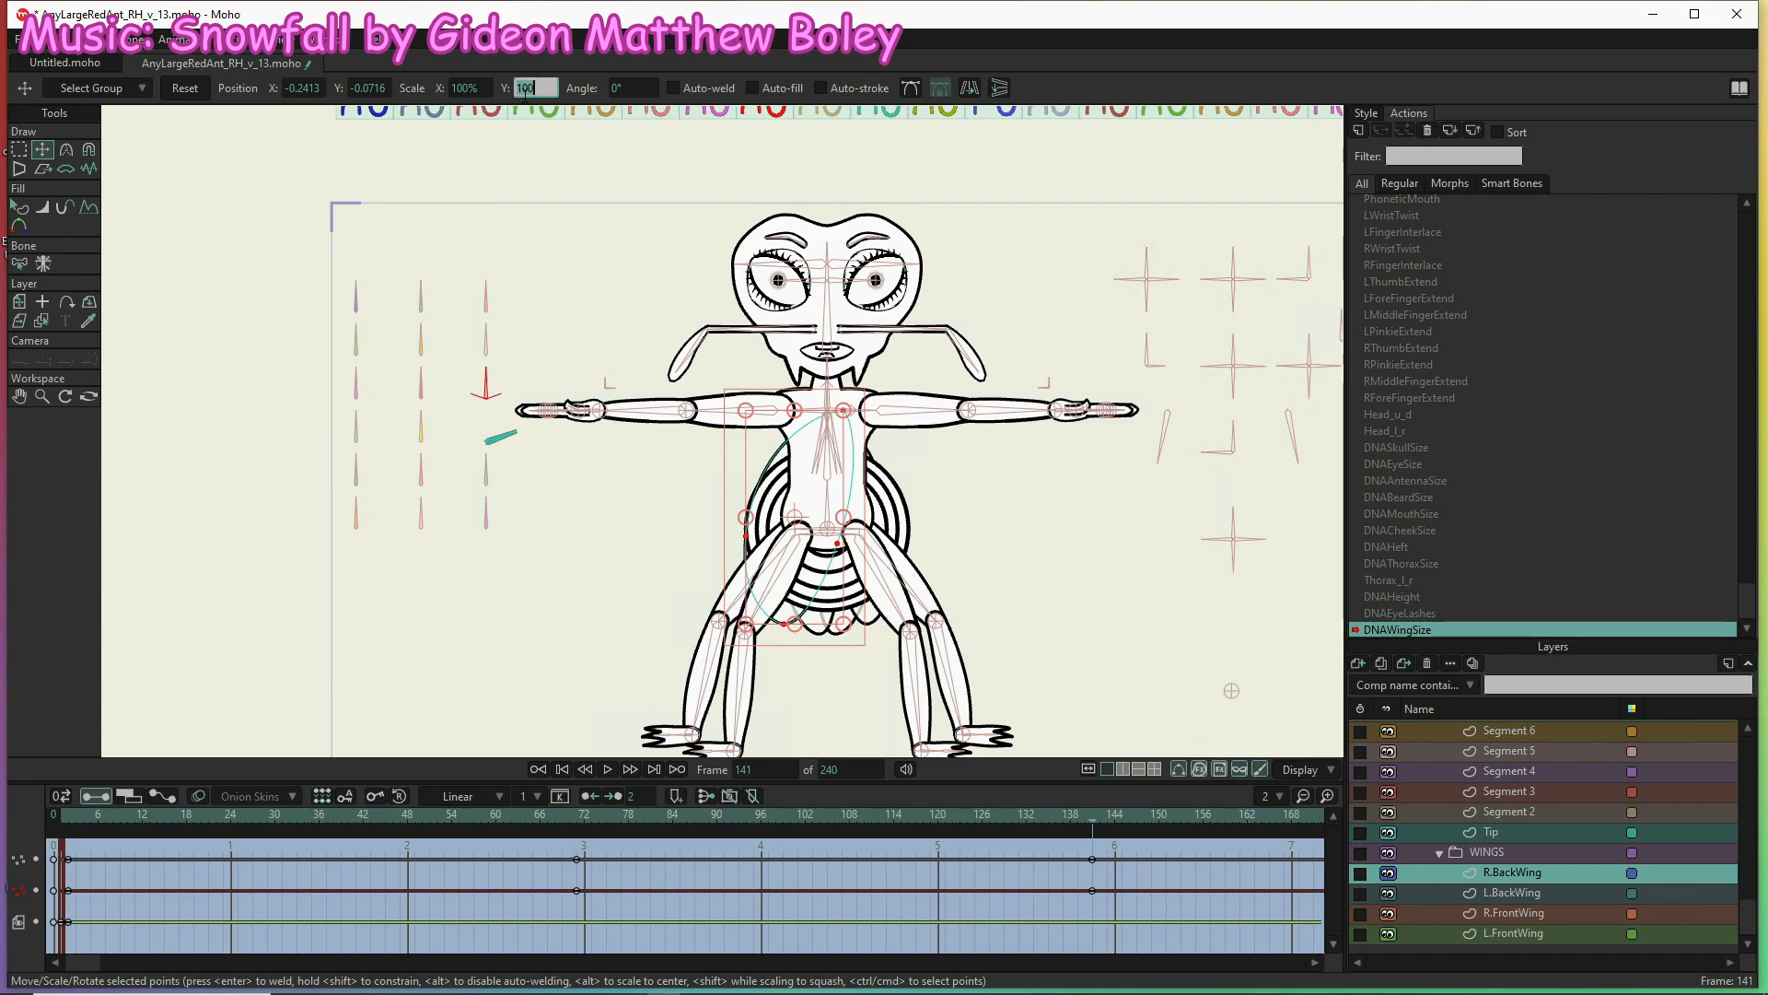
text(15)
key(Return)
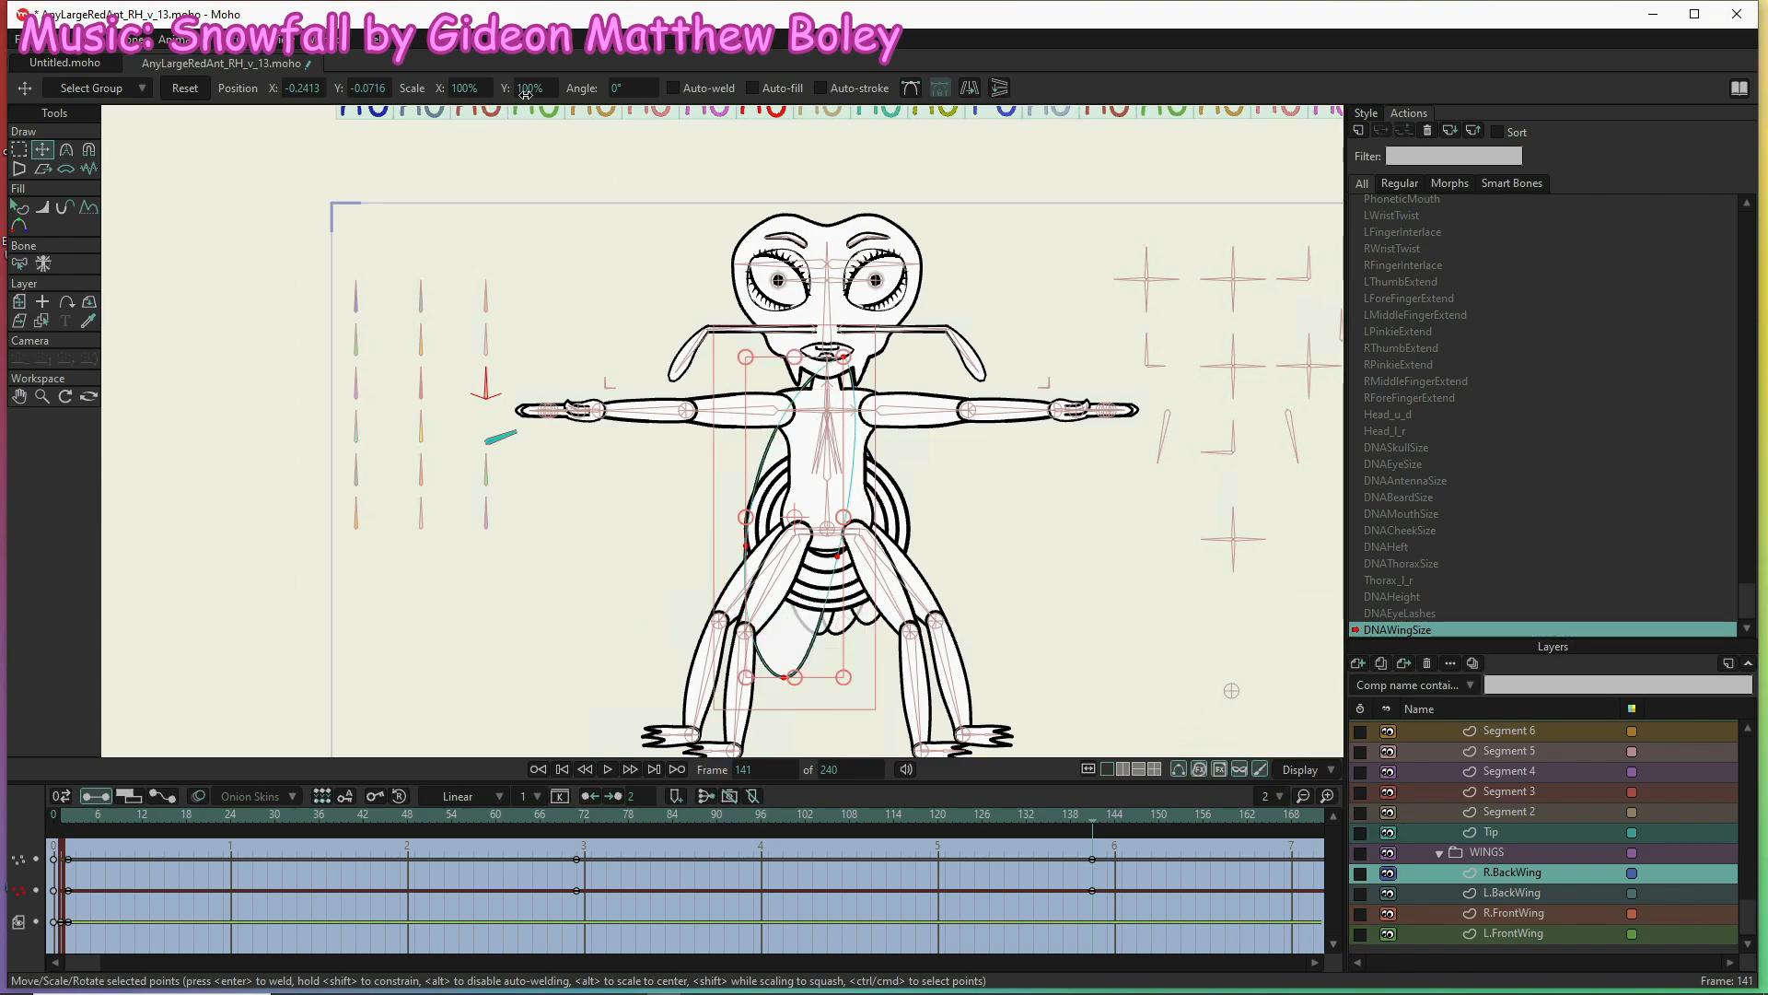
scroll(867, 370, up, 5)
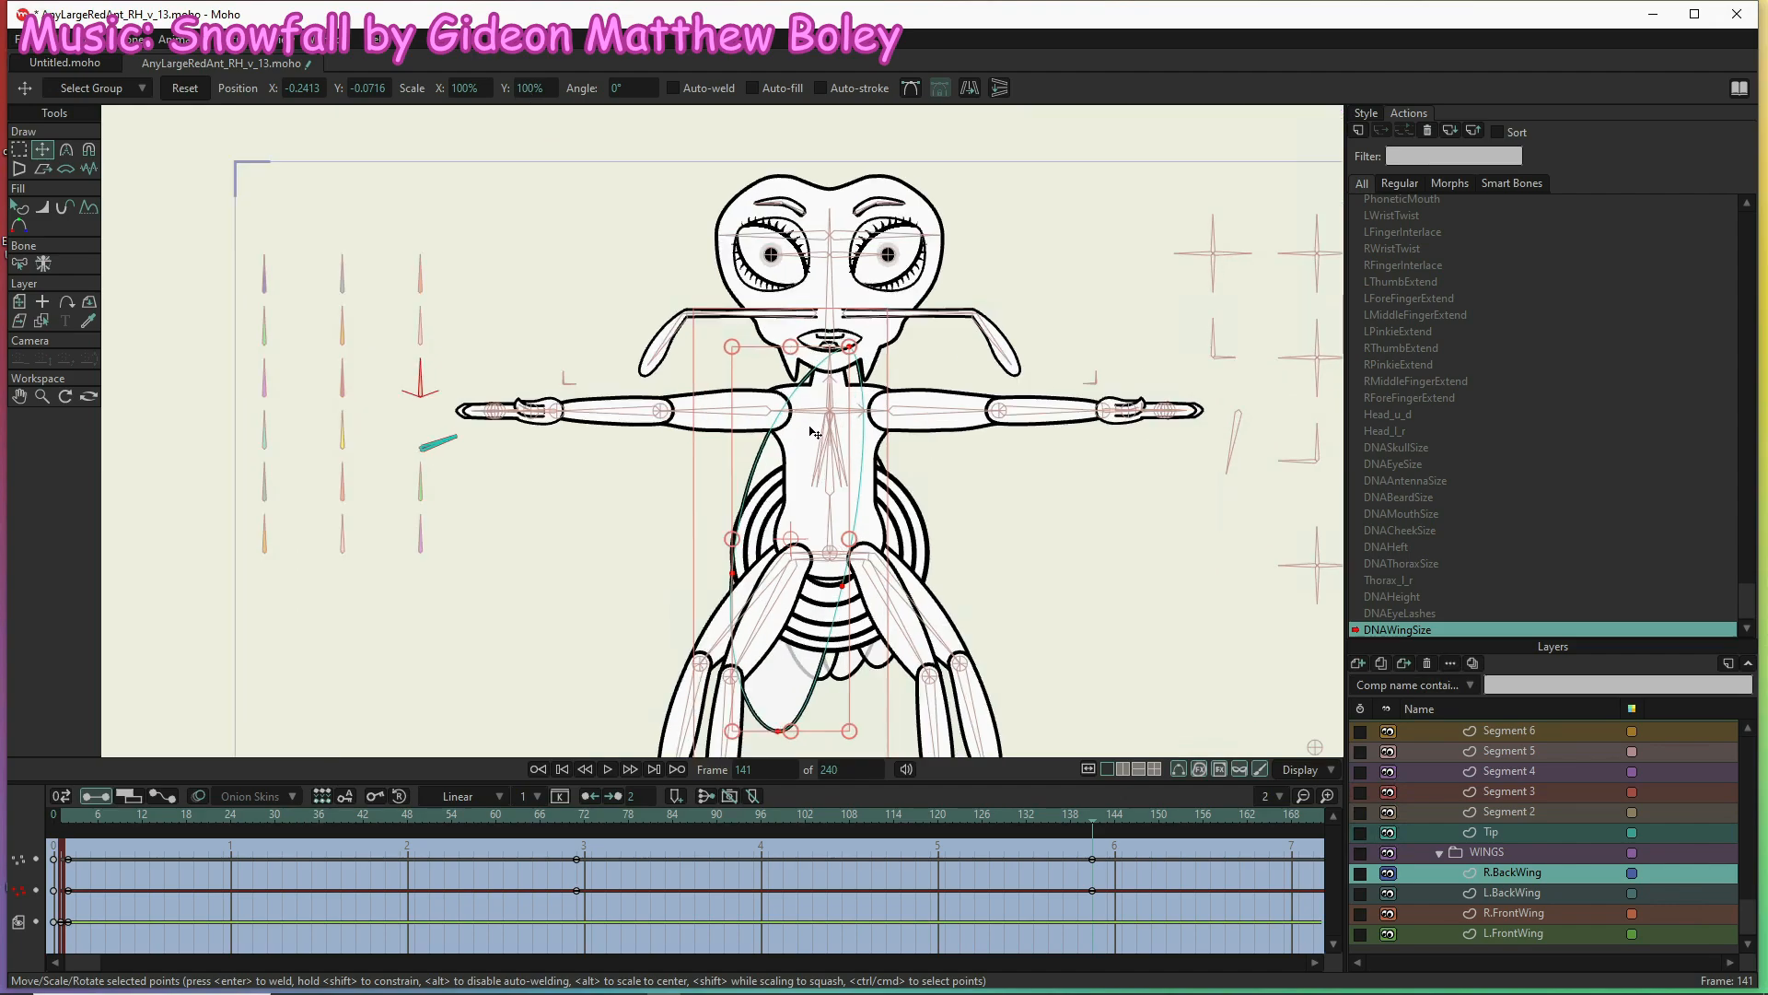
drag(858, 550, 819, 628)
Scale the L.BackWing points to 150% in X and Y at frame 141 and lower its upper tip onto the chest joint
click(1511, 892)
double_click(470, 89)
text(150)
key(Return)
double_click(520, 89)
text(150)
key(Return)
drag(822, 319, 881, 506)
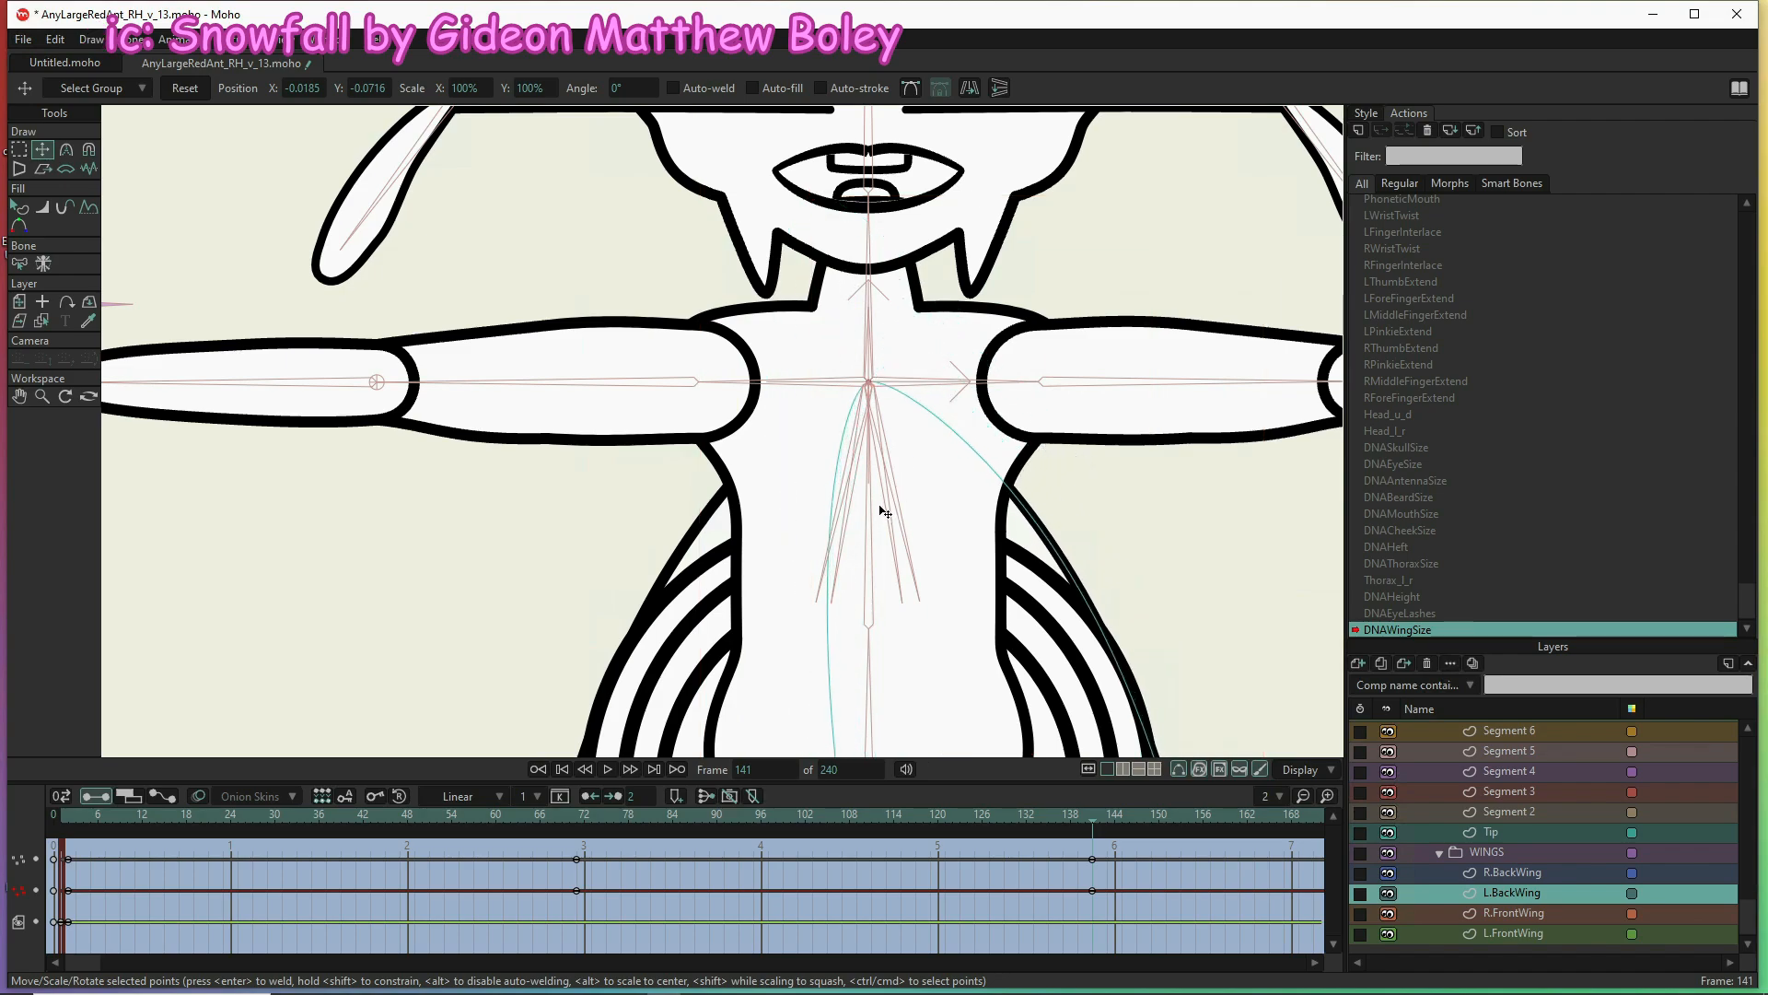
Scale the R.FrontWing points to 150% in X and Y at frame 141 and align its upper tip with the chest joint
click(1492, 914)
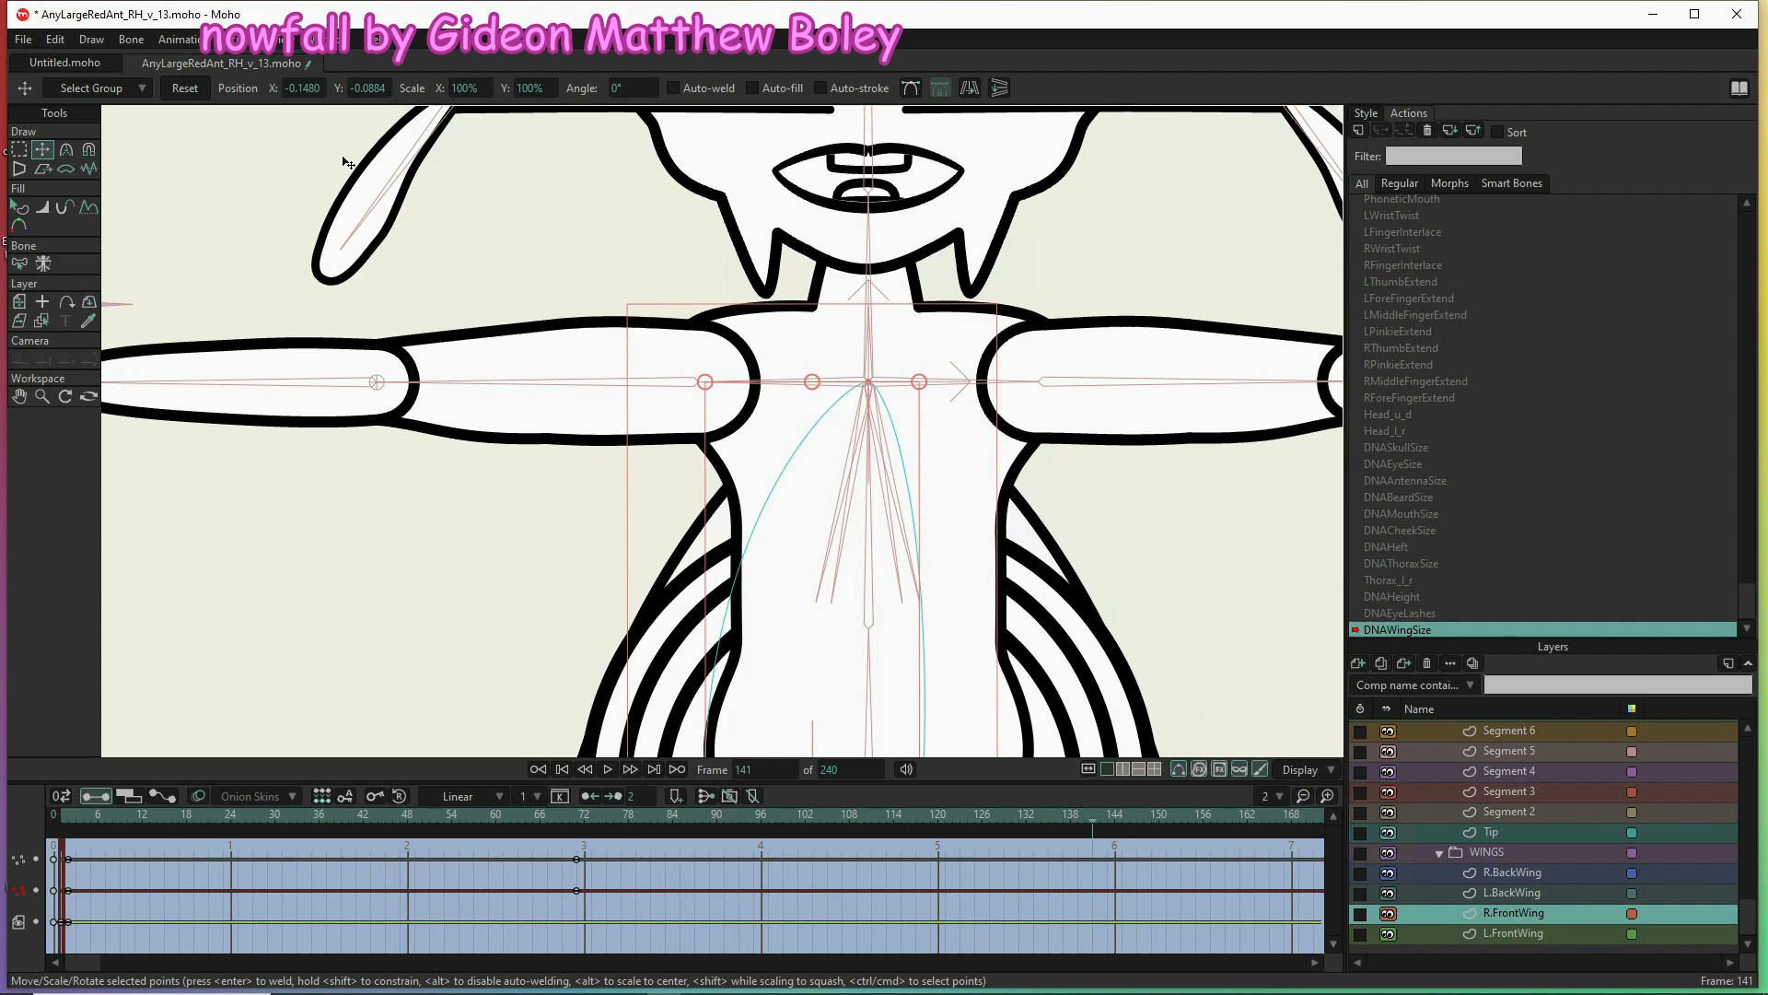
scroll(783, 456, down, 5)
click(465, 88)
text(150)
key(Tab)
text(150)
key(Return)
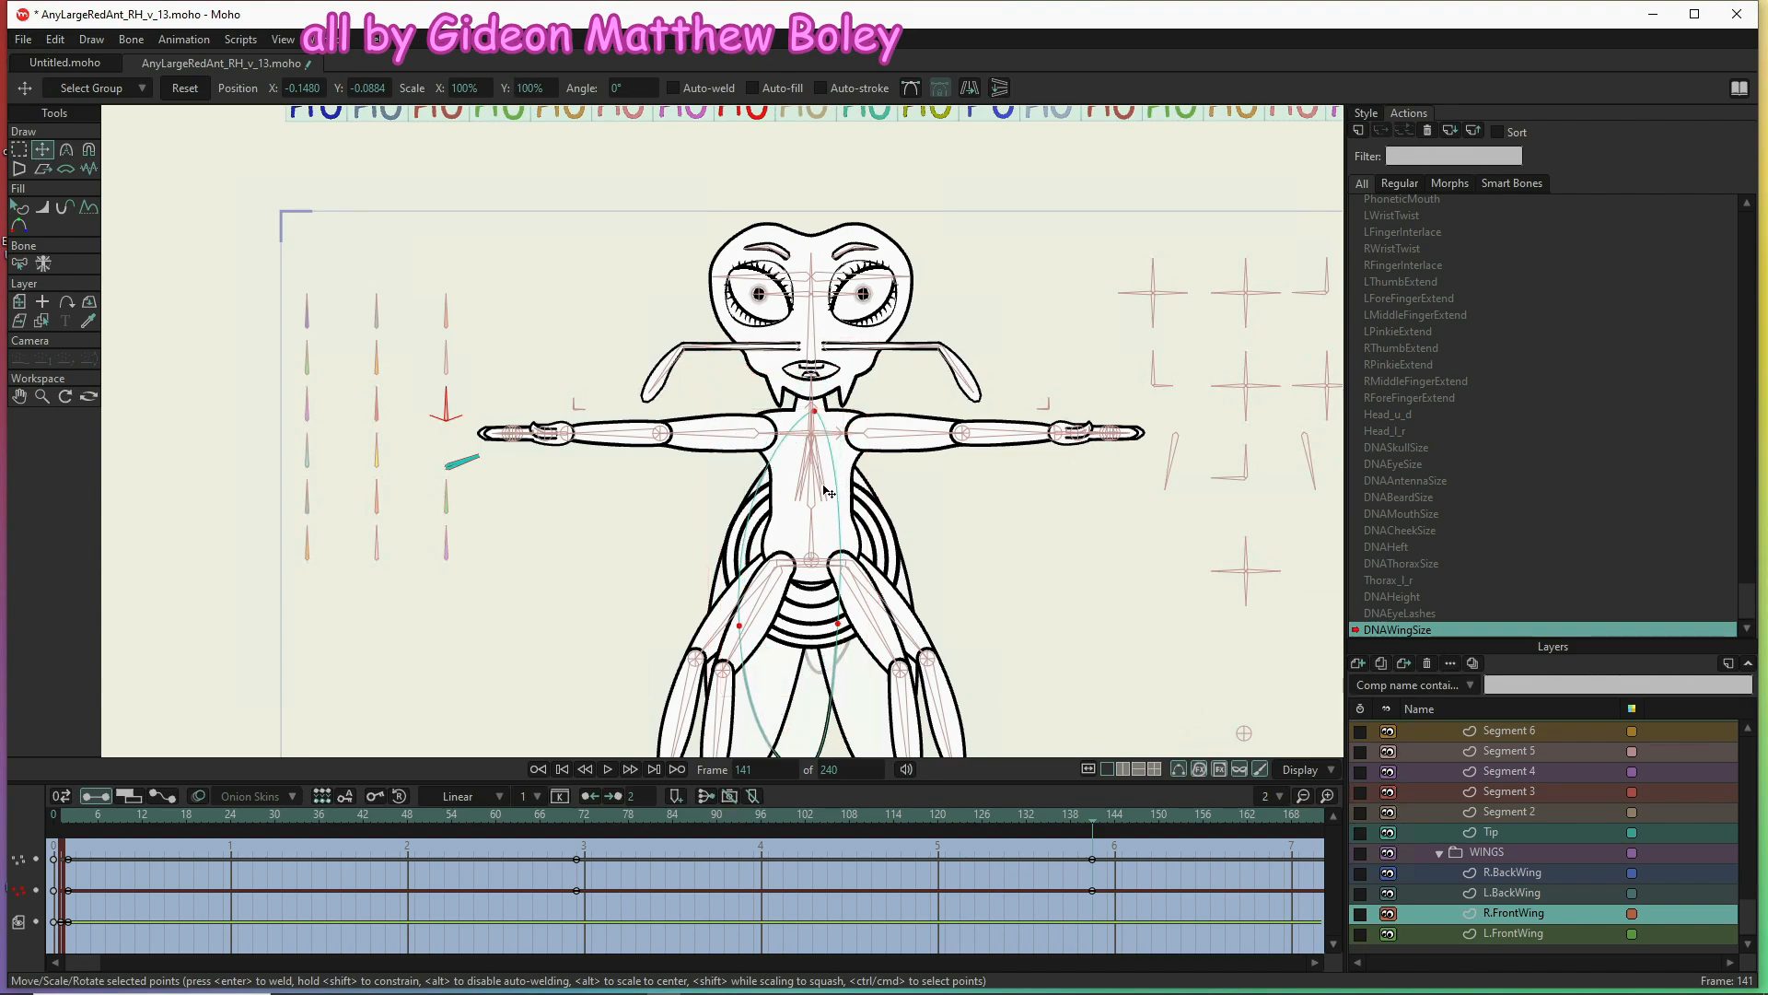
scroll(810, 387, up, 6)
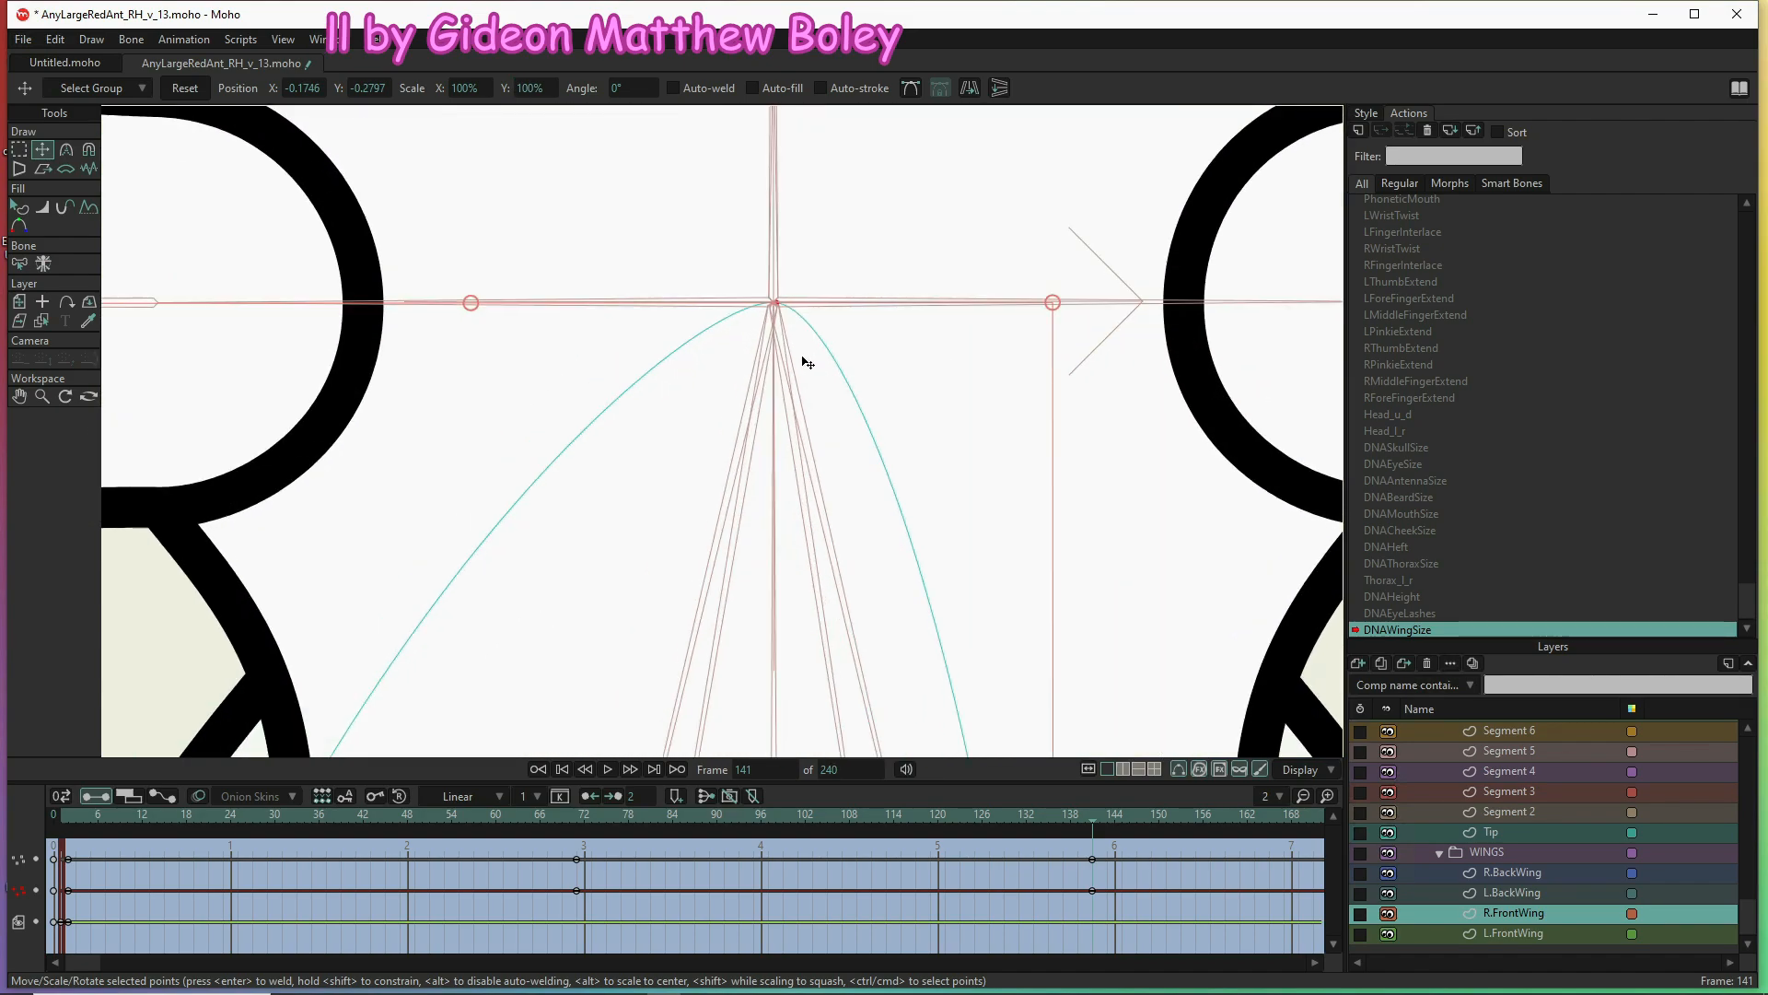
Enlarge the L.FrontWing points to match R.FrontWing at frame 141 and move its upper tip onto the chest joint
click(1501, 935)
drag(702, 212, 779, 424)
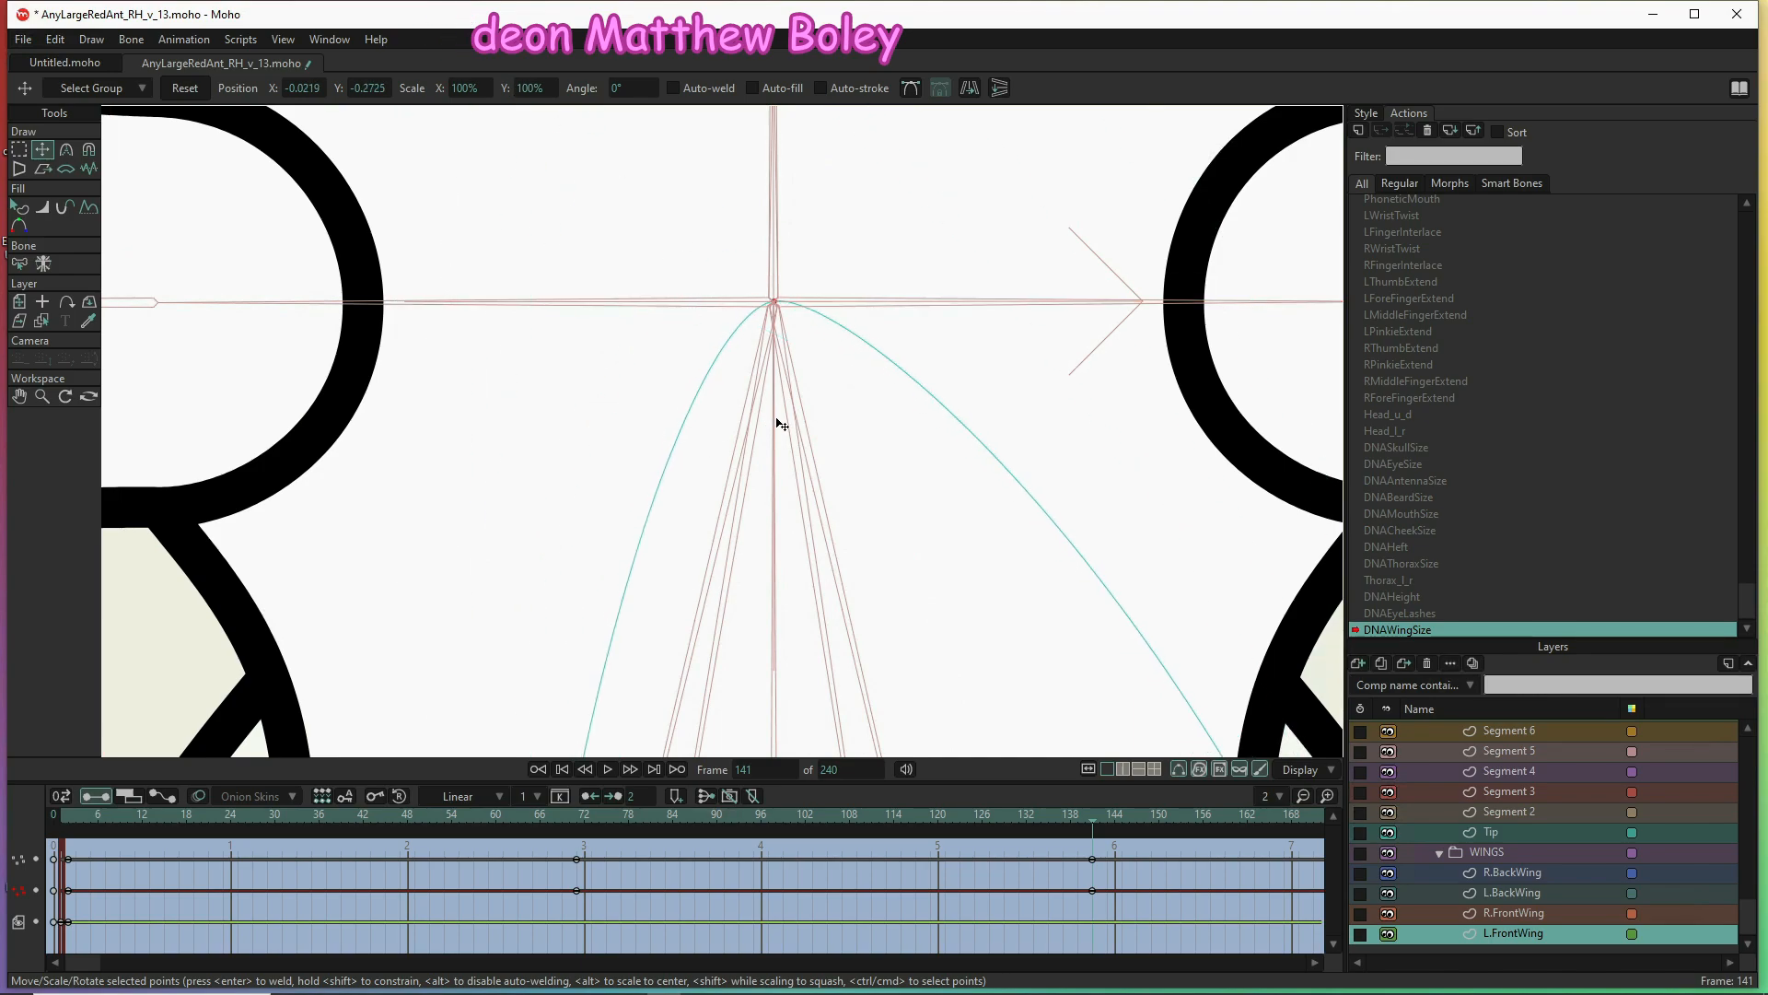
scroll(778, 423, down, 10)
scroll(782, 510, up, 5)
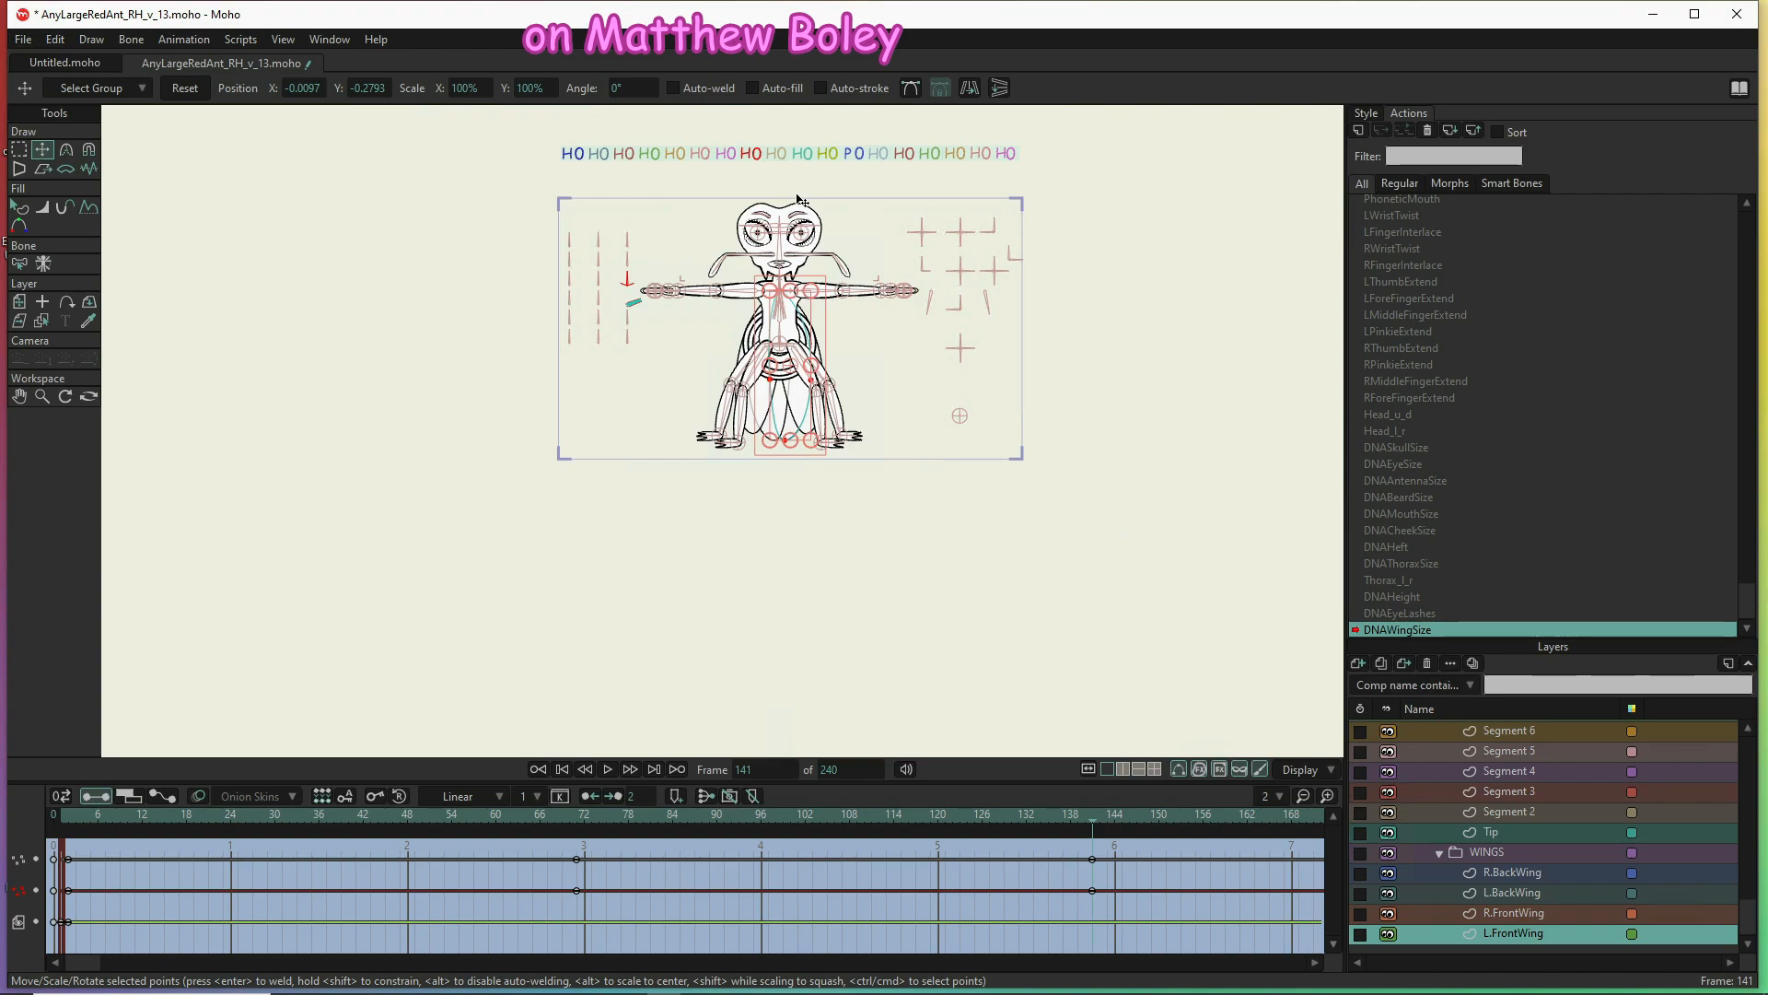
Scrub the action from frame 141 back to frame 72 to check how the wings change size
scroll(800, 204, up, 3)
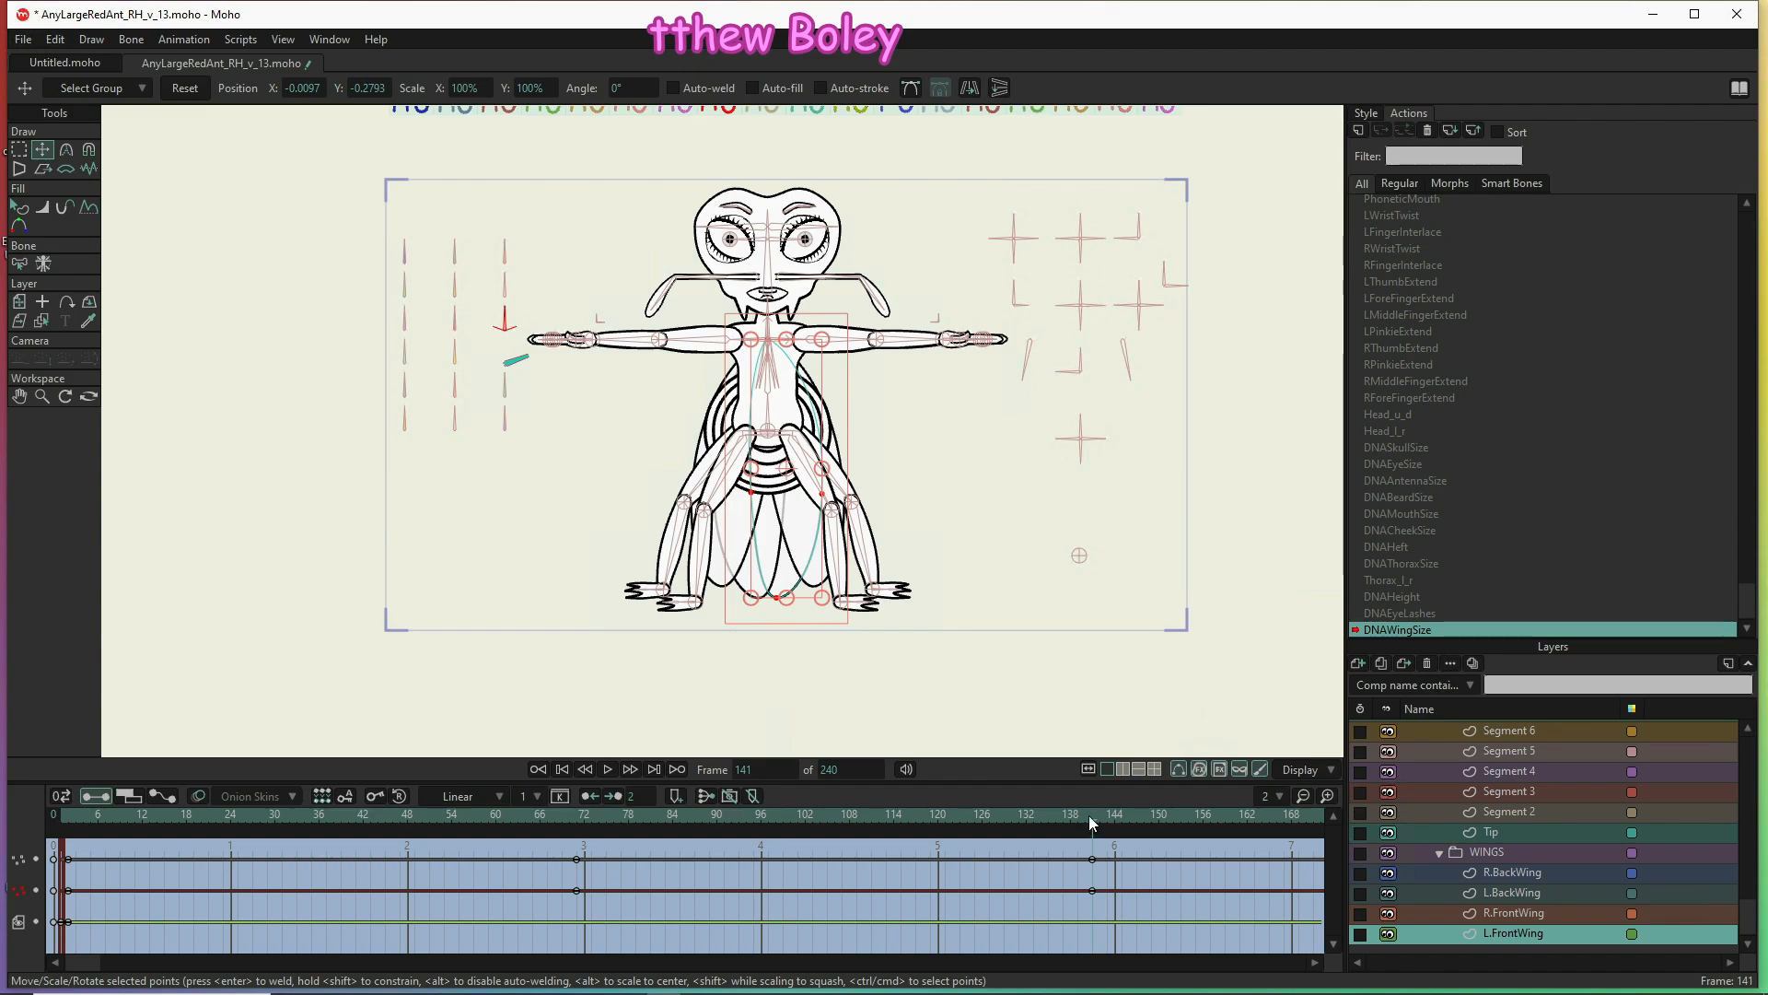
drag(1089, 813, 914, 811)
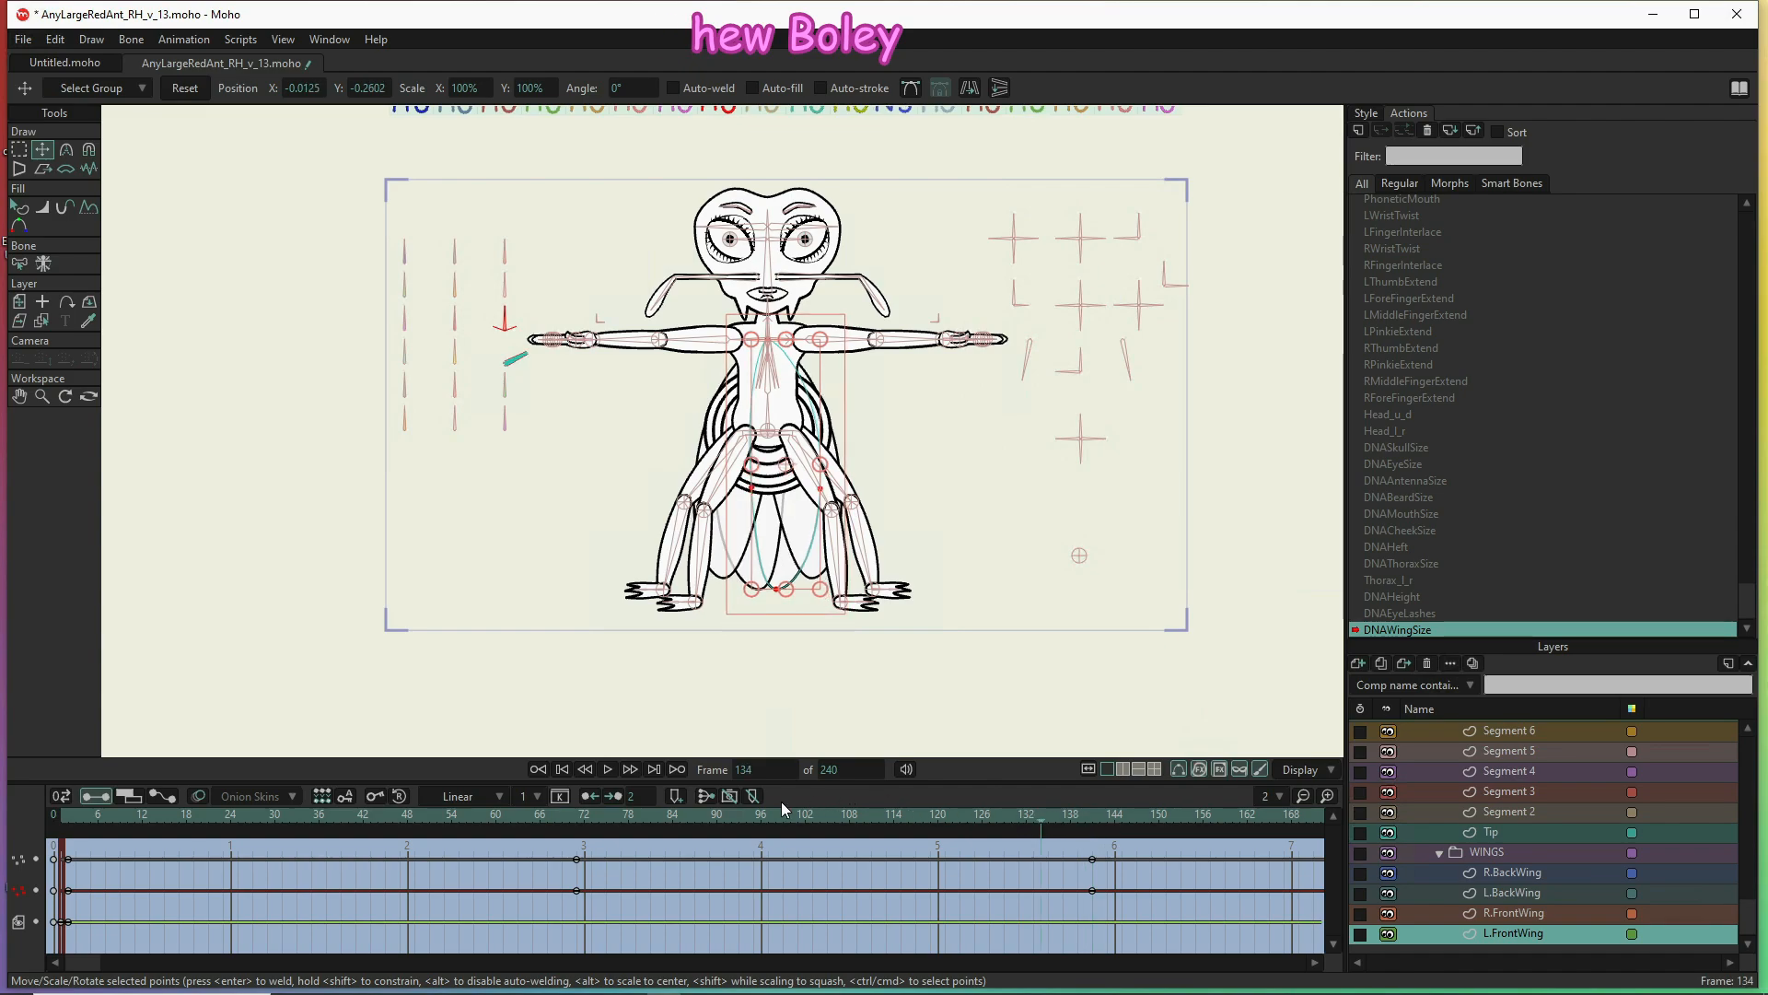
drag(675, 810, 586, 812)
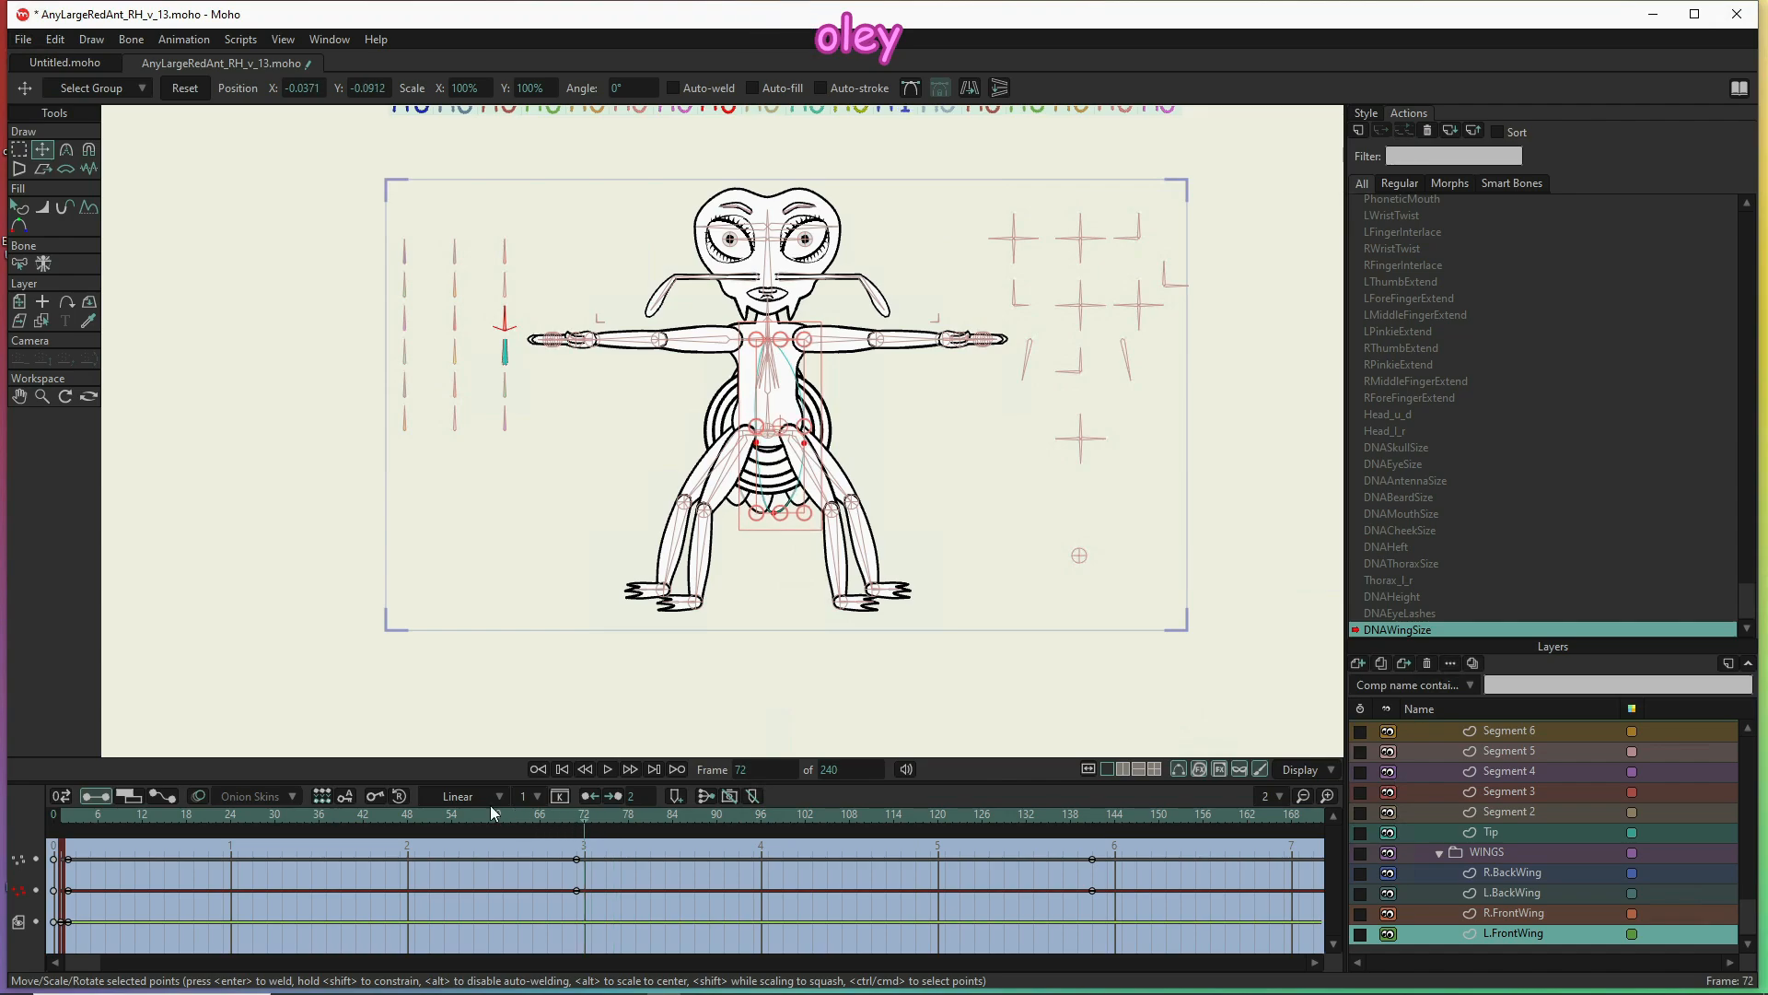
Check the wing sizes in the DNAWingSize action by scrubbing through its early frames and comparing frames 0 and 1
click(94, 811)
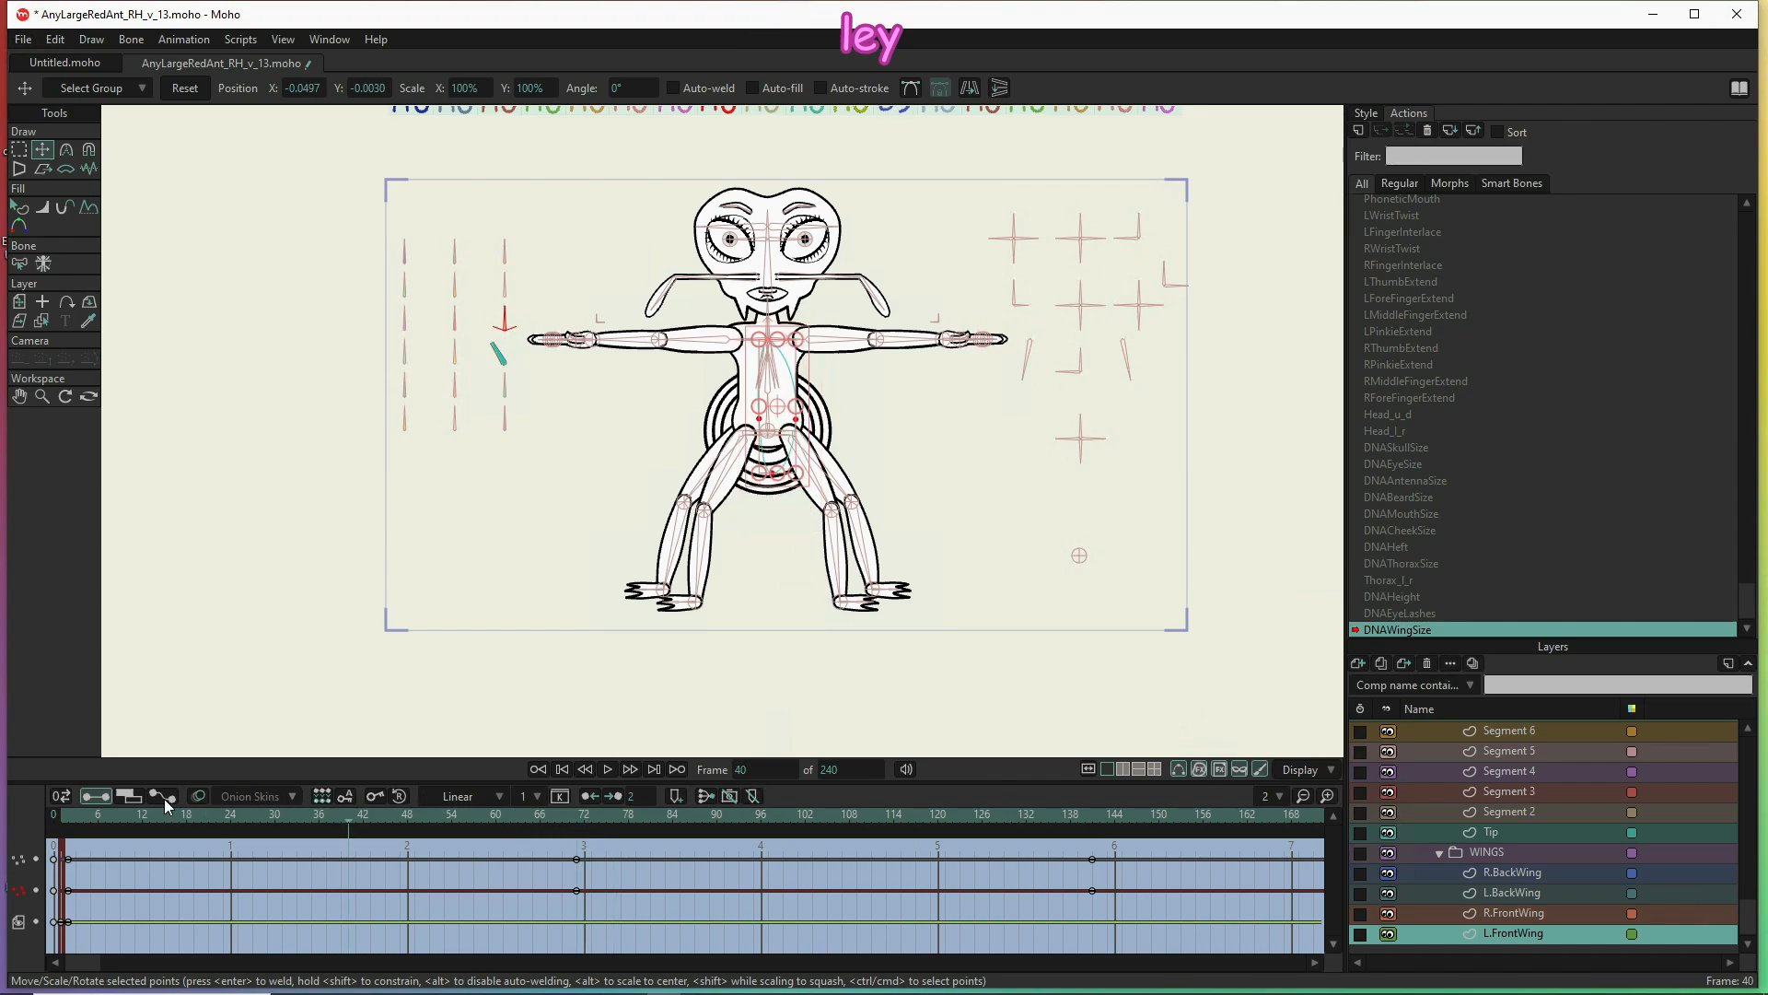
click(64, 808)
click(59, 808)
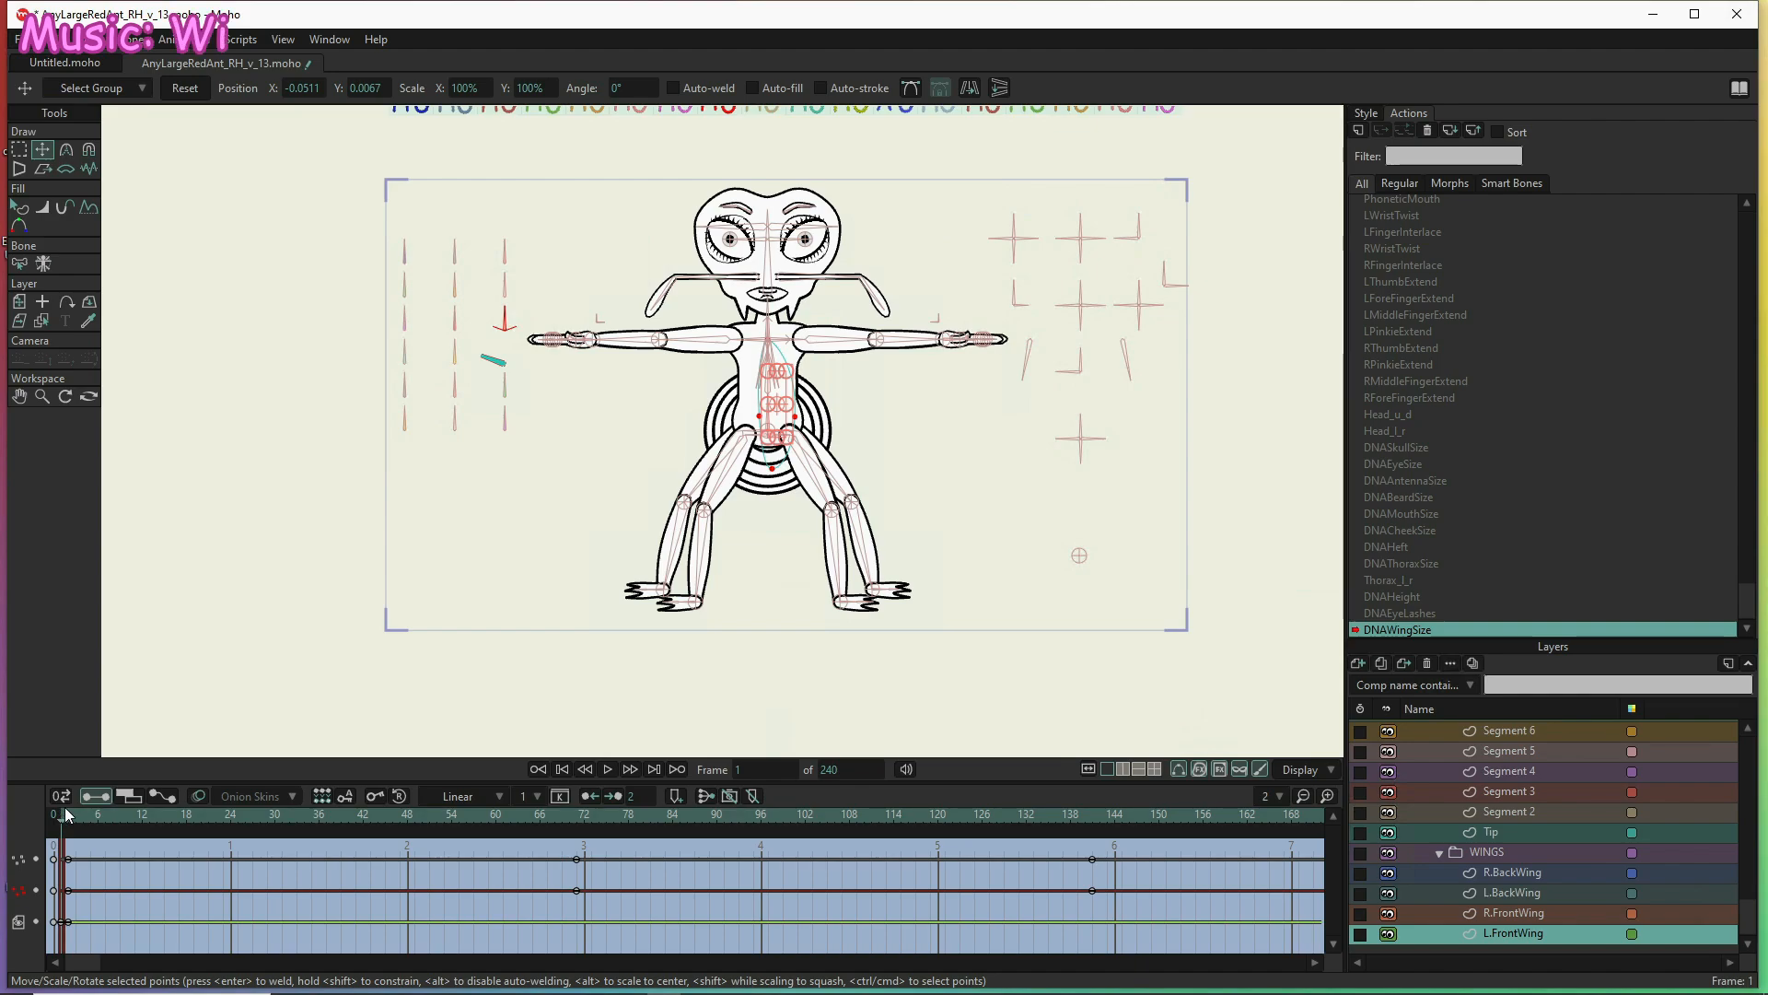
click(69, 808)
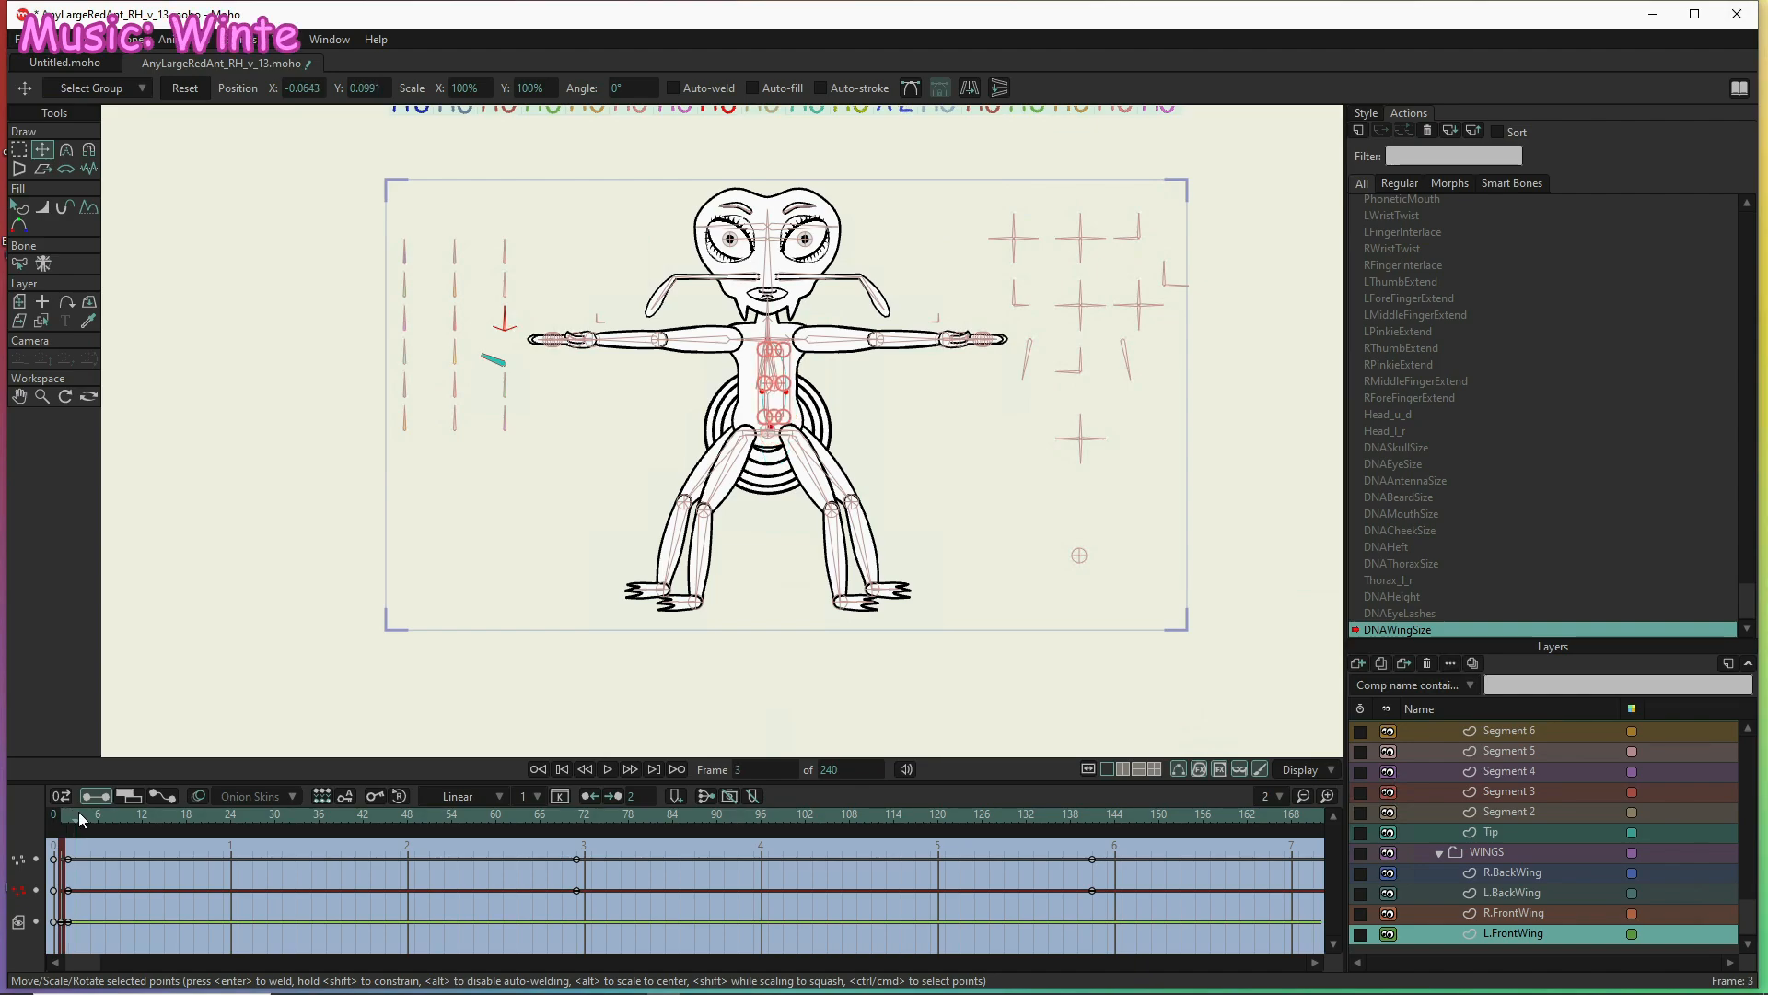
click(58, 801)
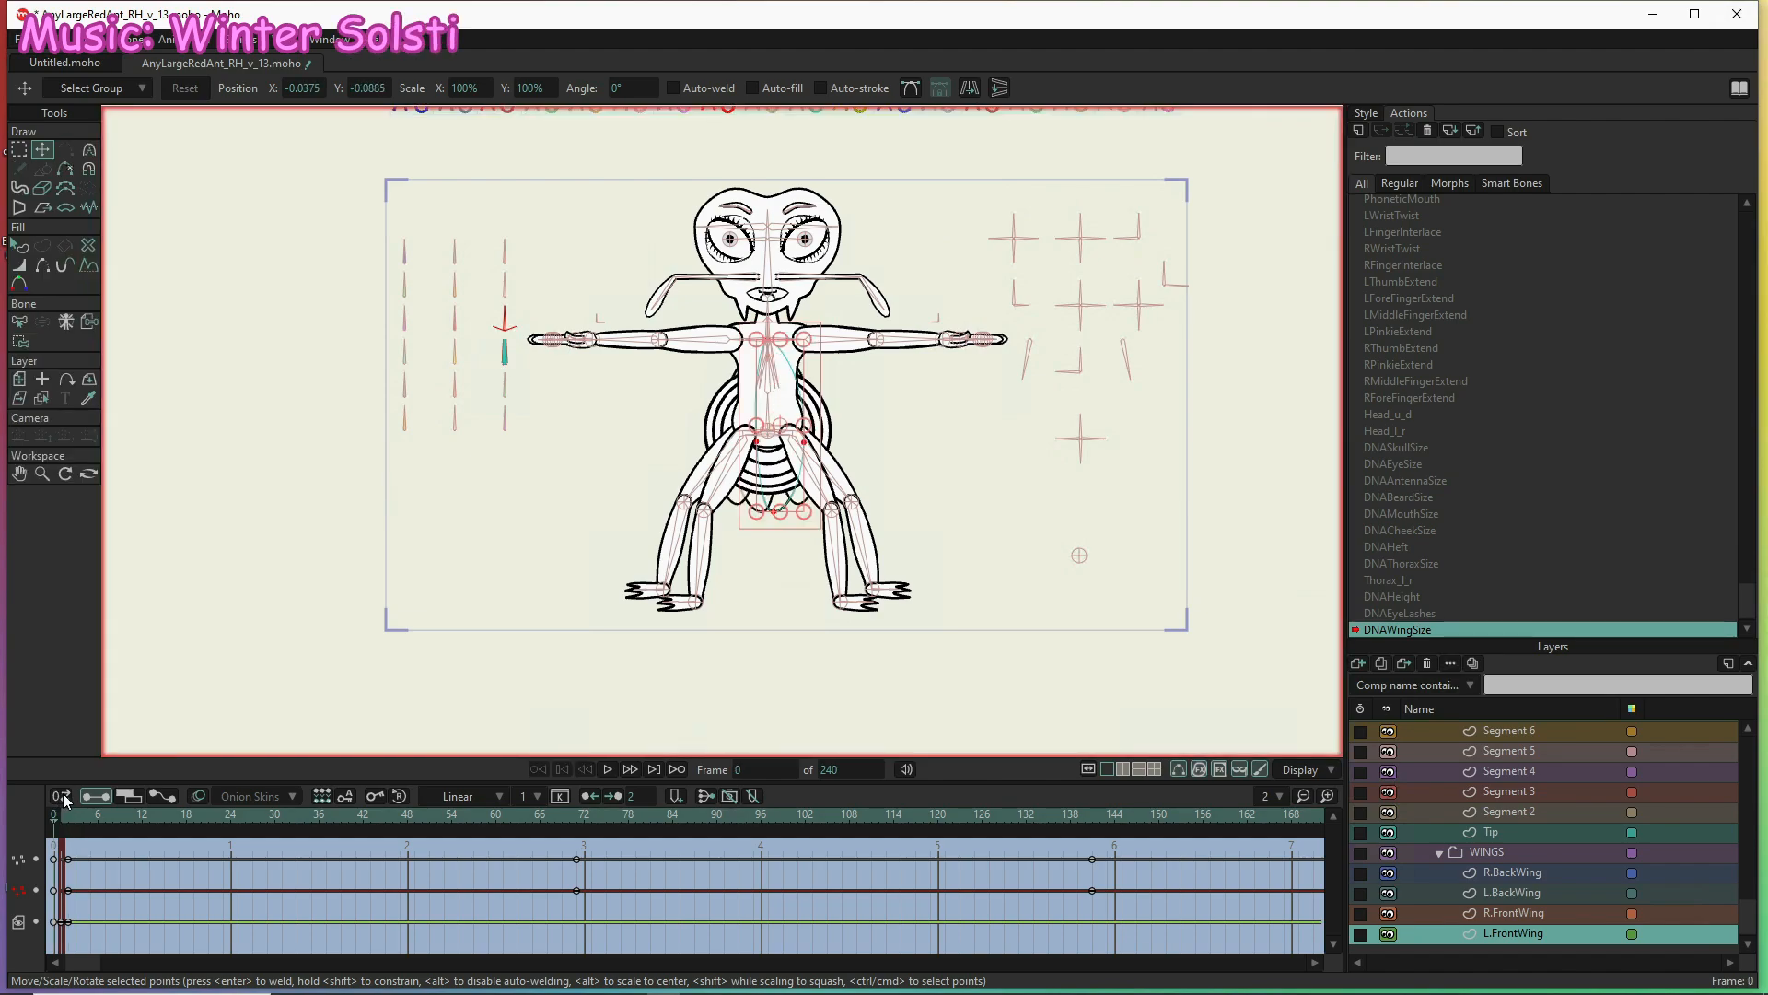
click(62, 792)
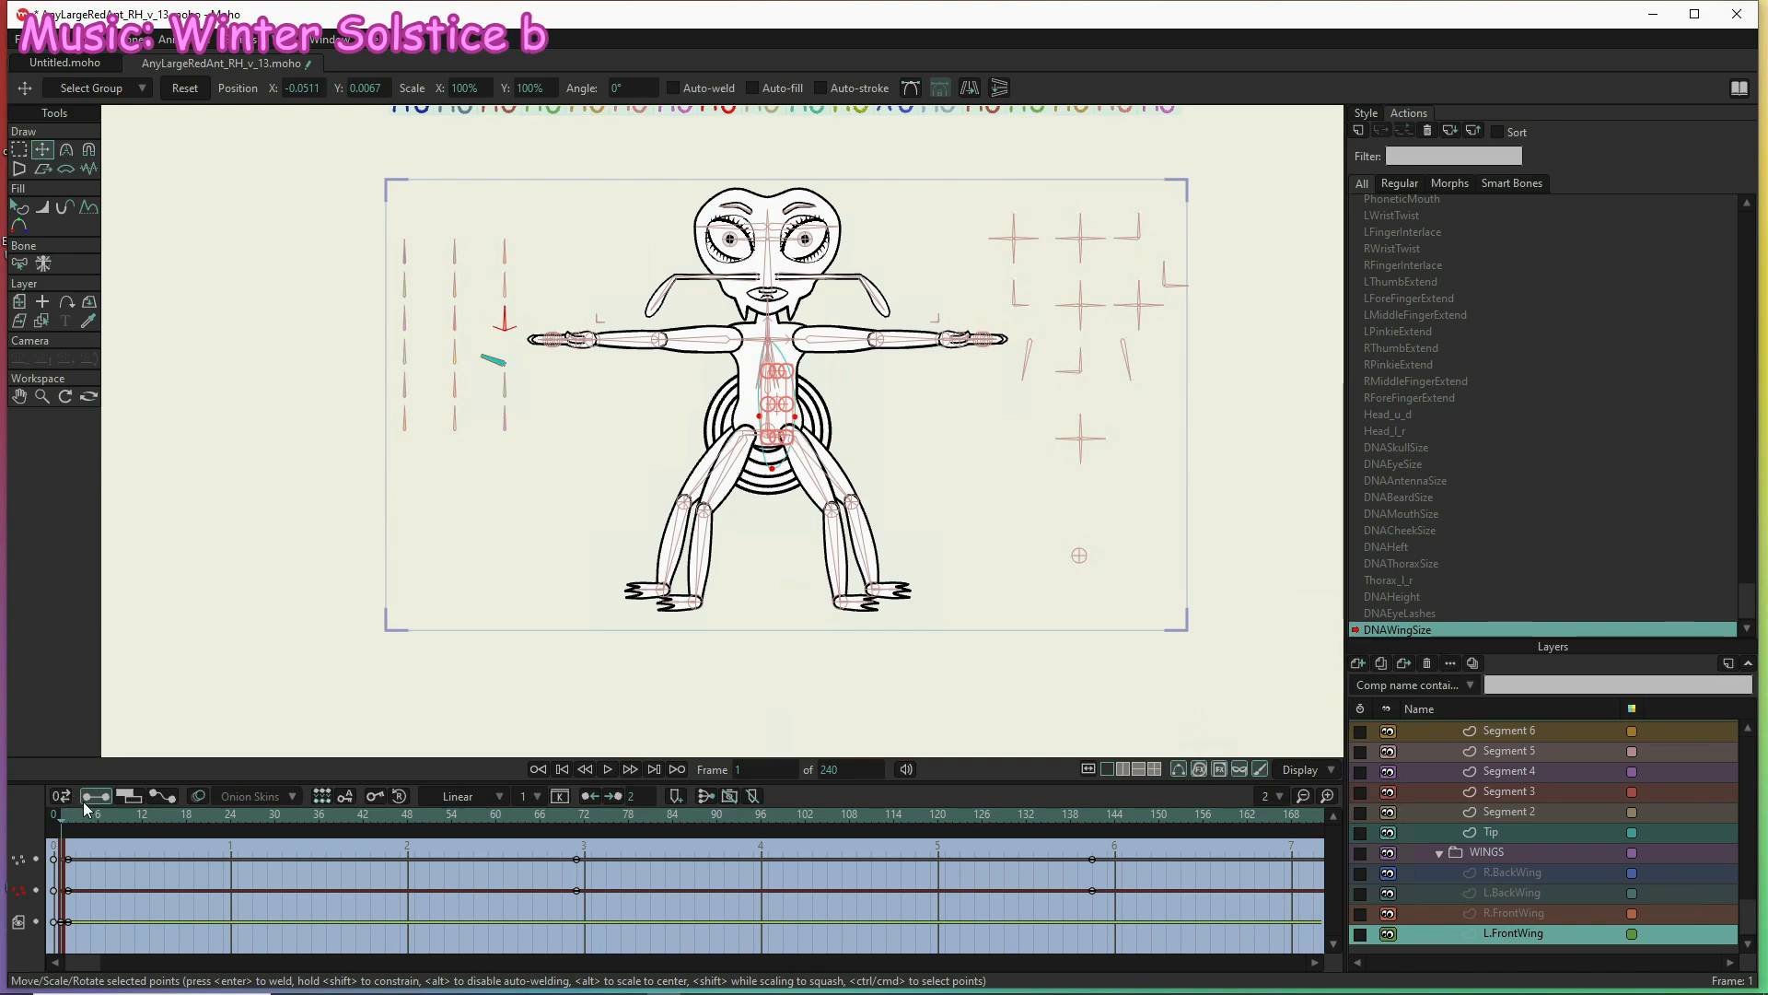
click(157, 824)
drag(292, 852, 665, 921)
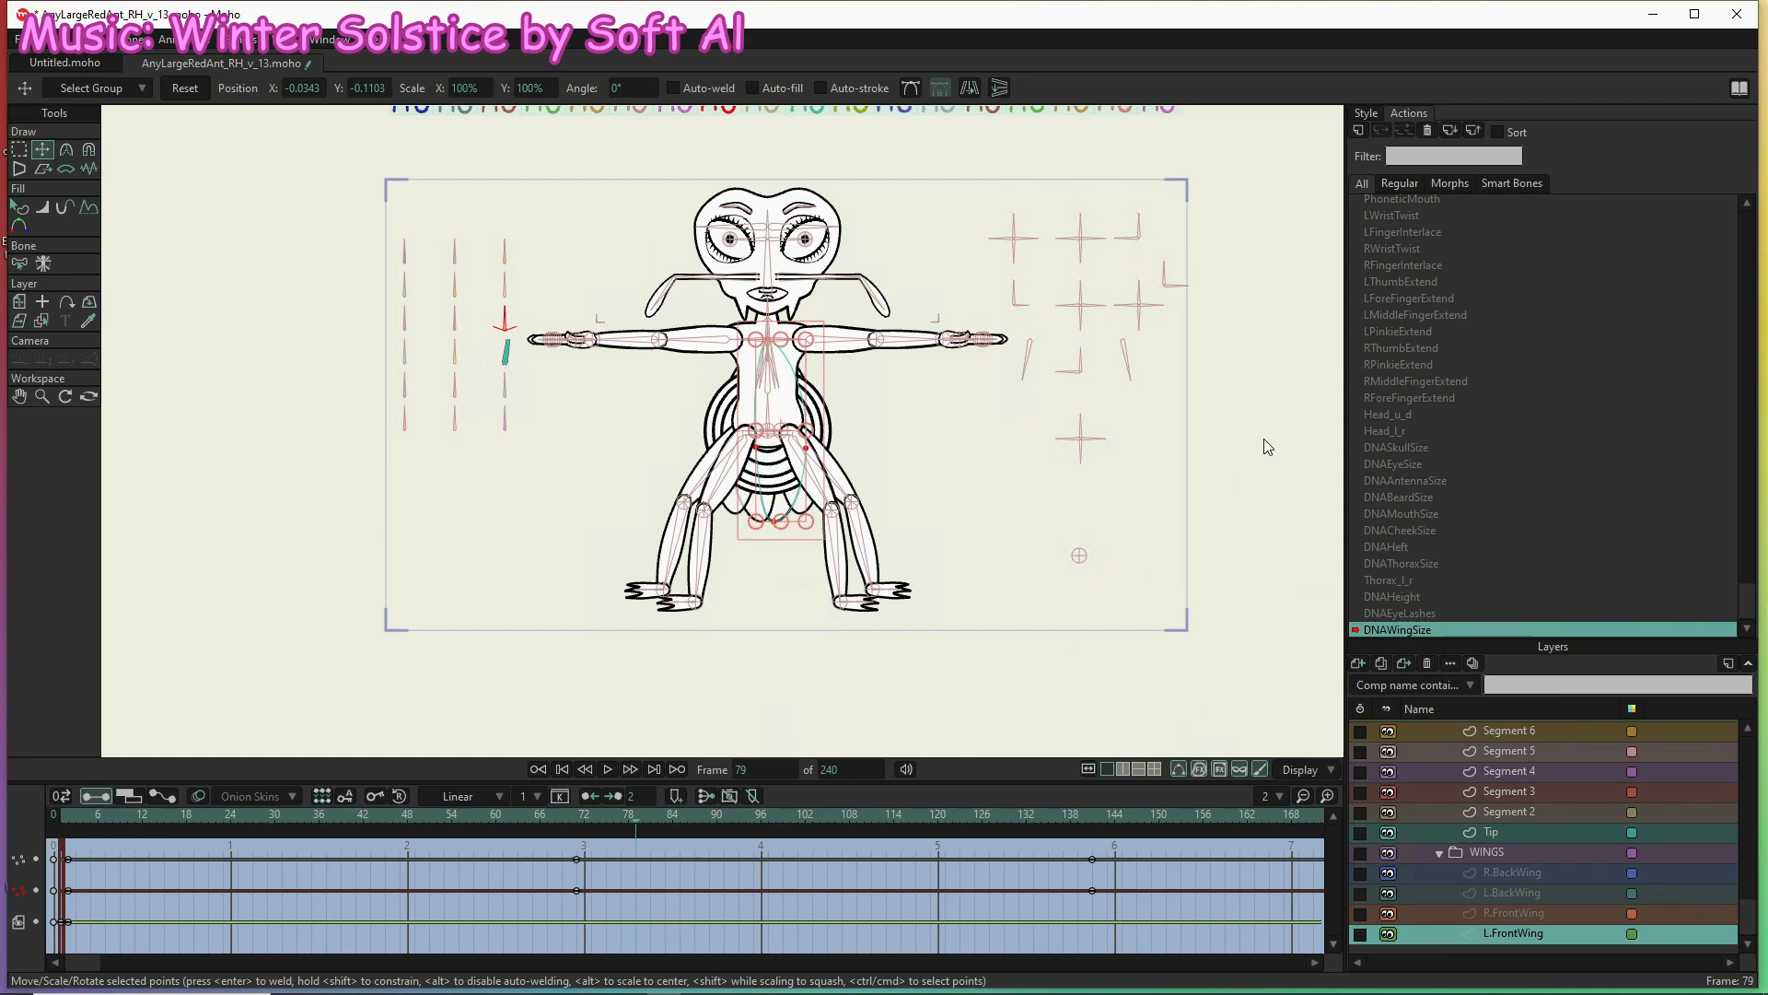
Return to the mainline, select the AnyLargeRedAnt bone layer and activate the DNABodyType action for editing
scroll(1451, 342, up, 4)
scroll(1442, 339, up, 3)
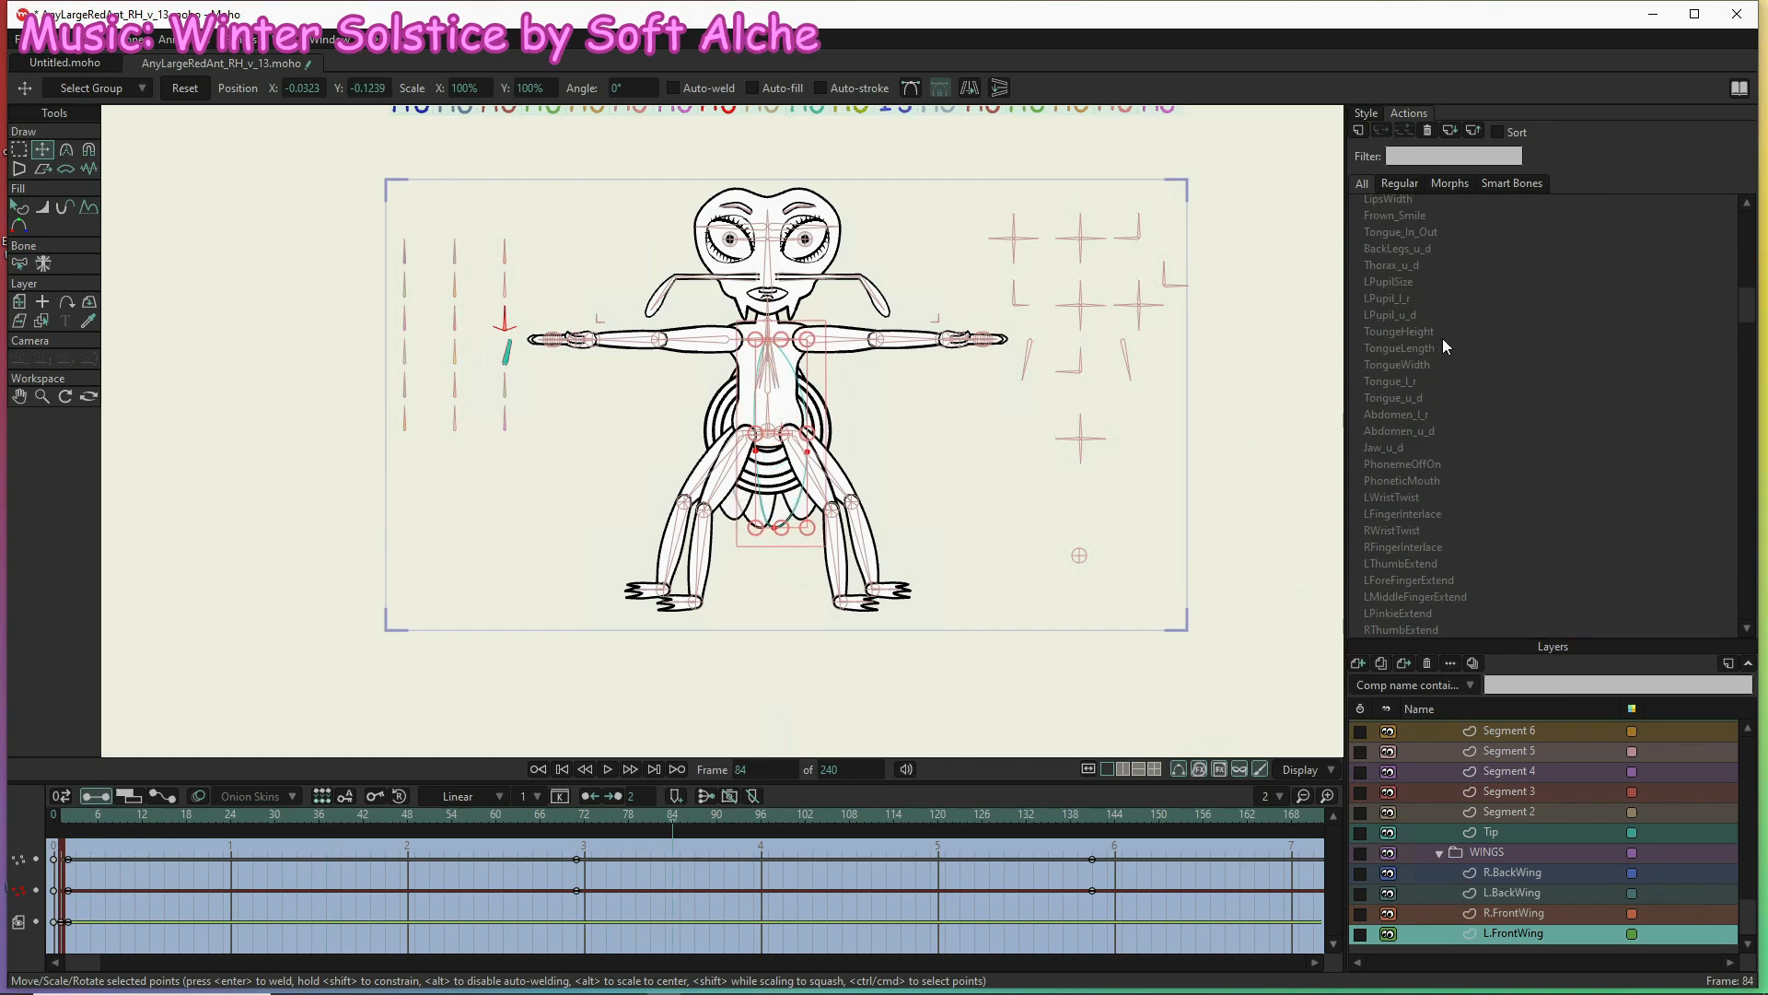
click(1400, 203)
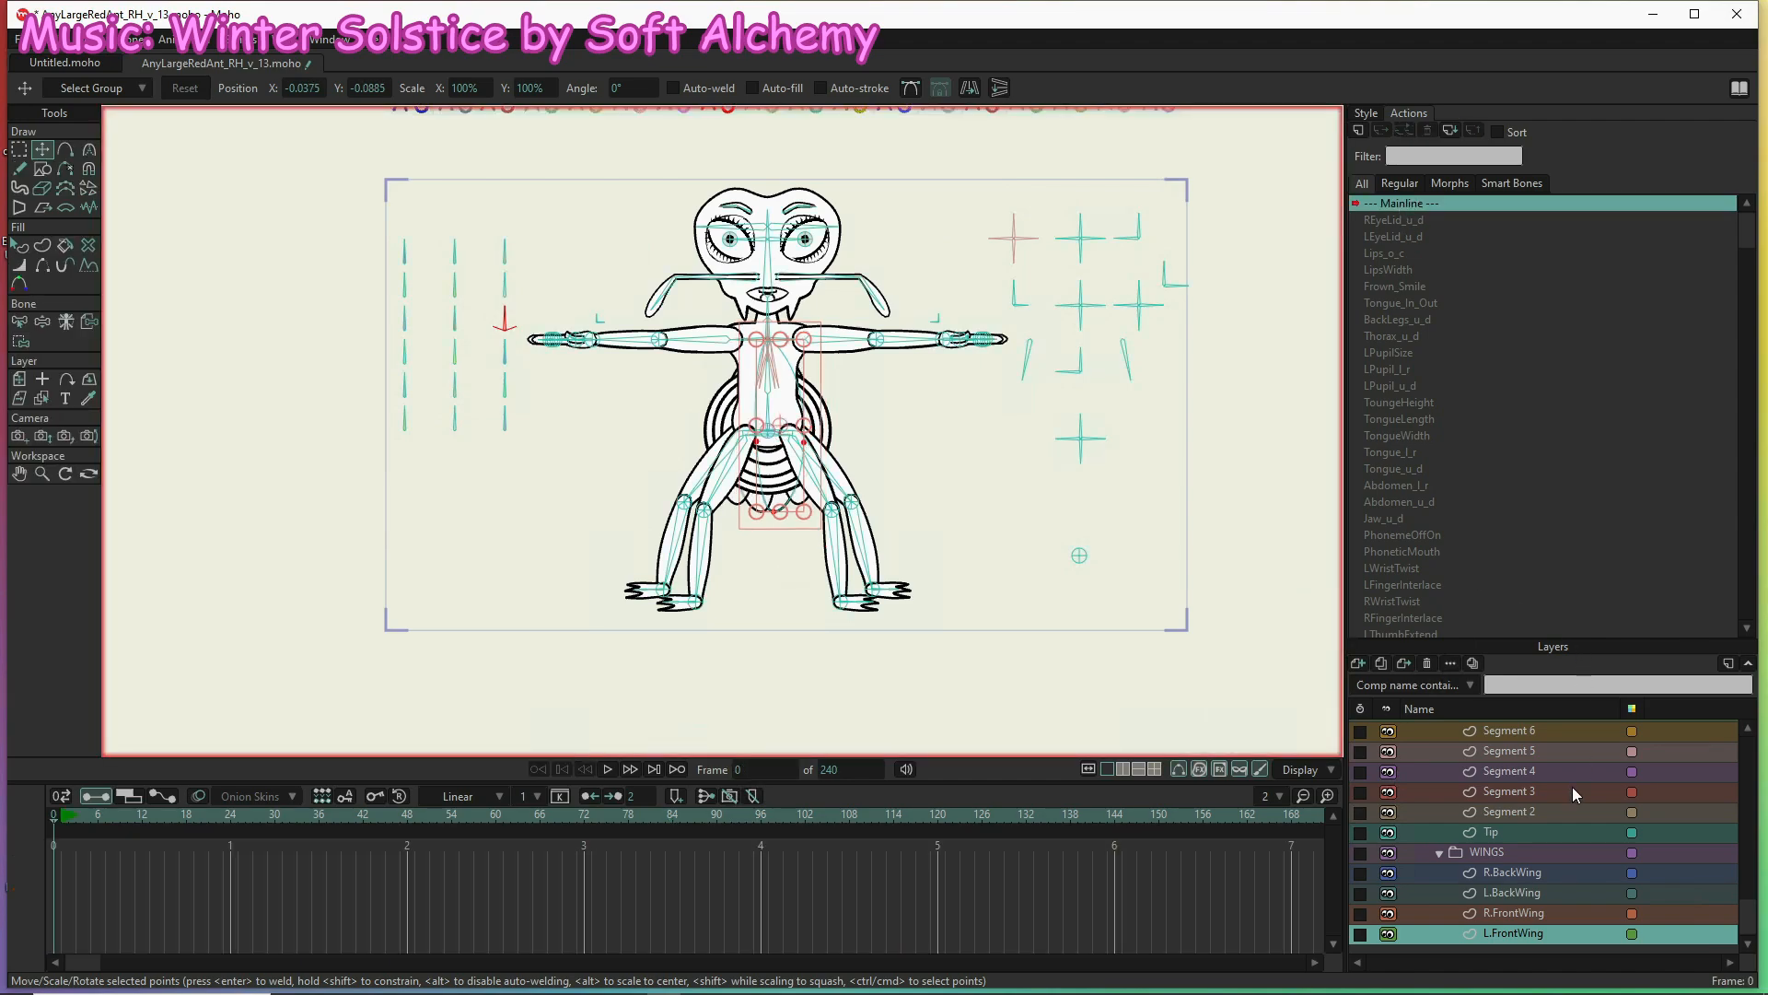
scroll(1573, 792, up, 5)
scroll(1573, 791, up, 5)
scroll(1572, 790, up, 6)
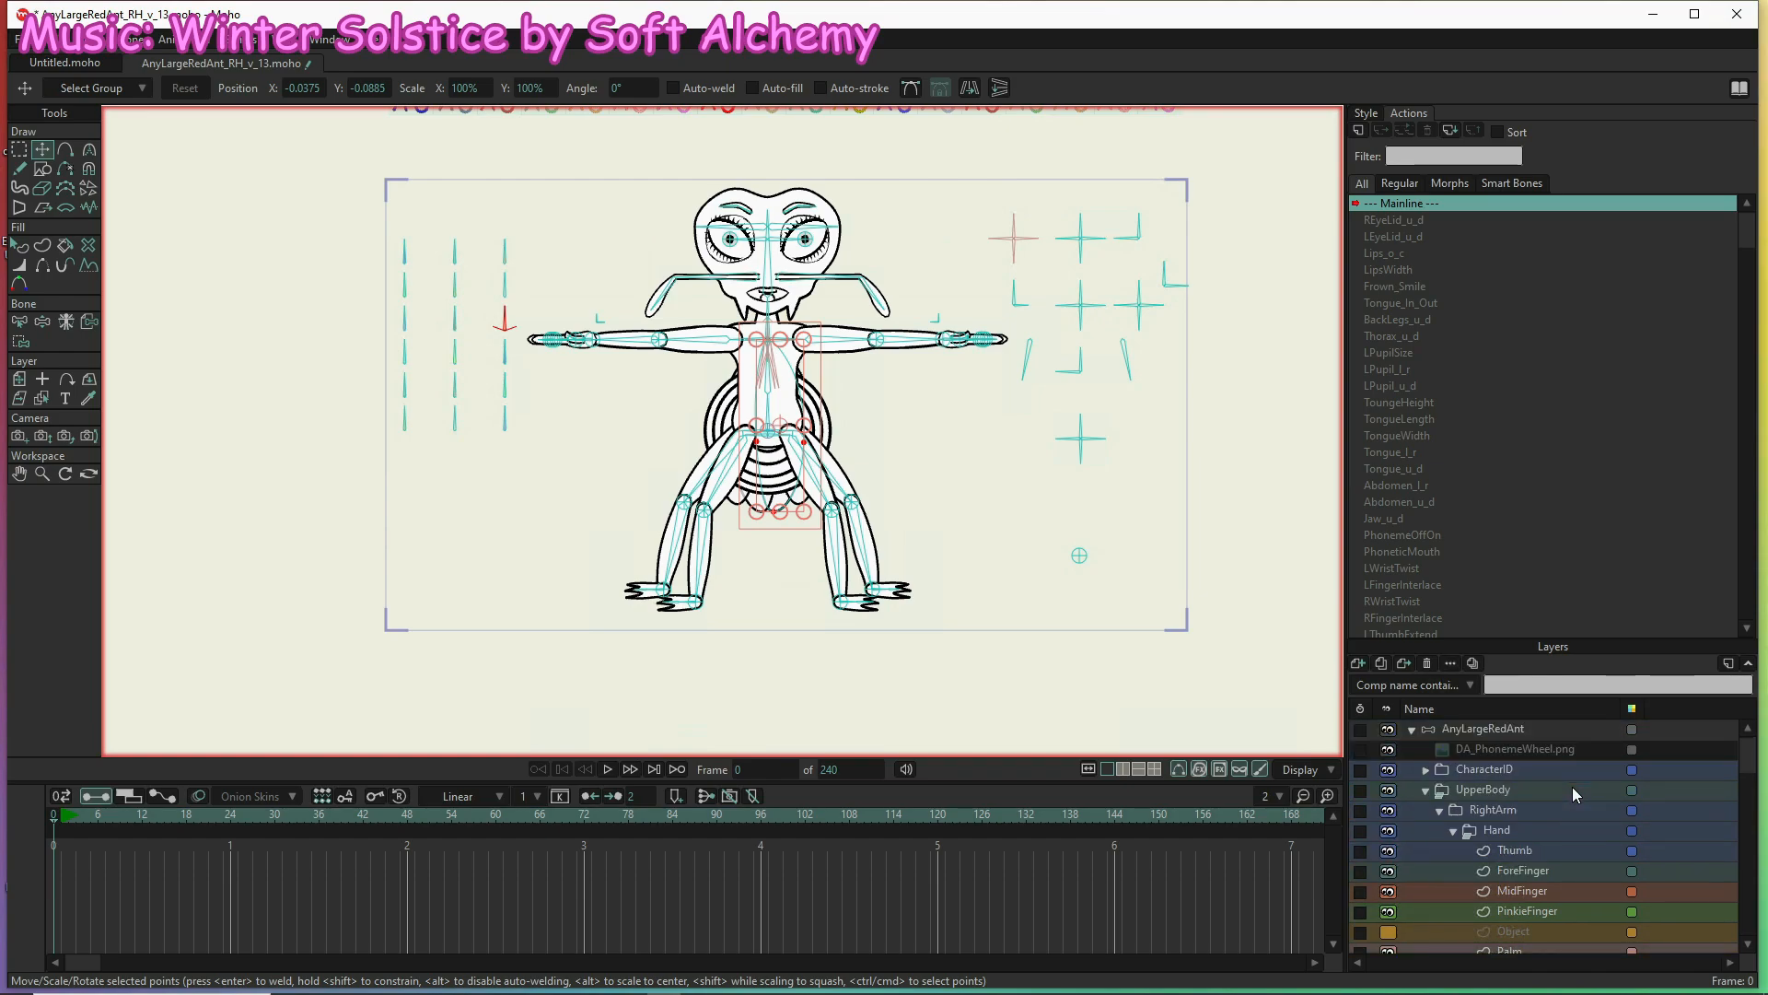
click(1534, 732)
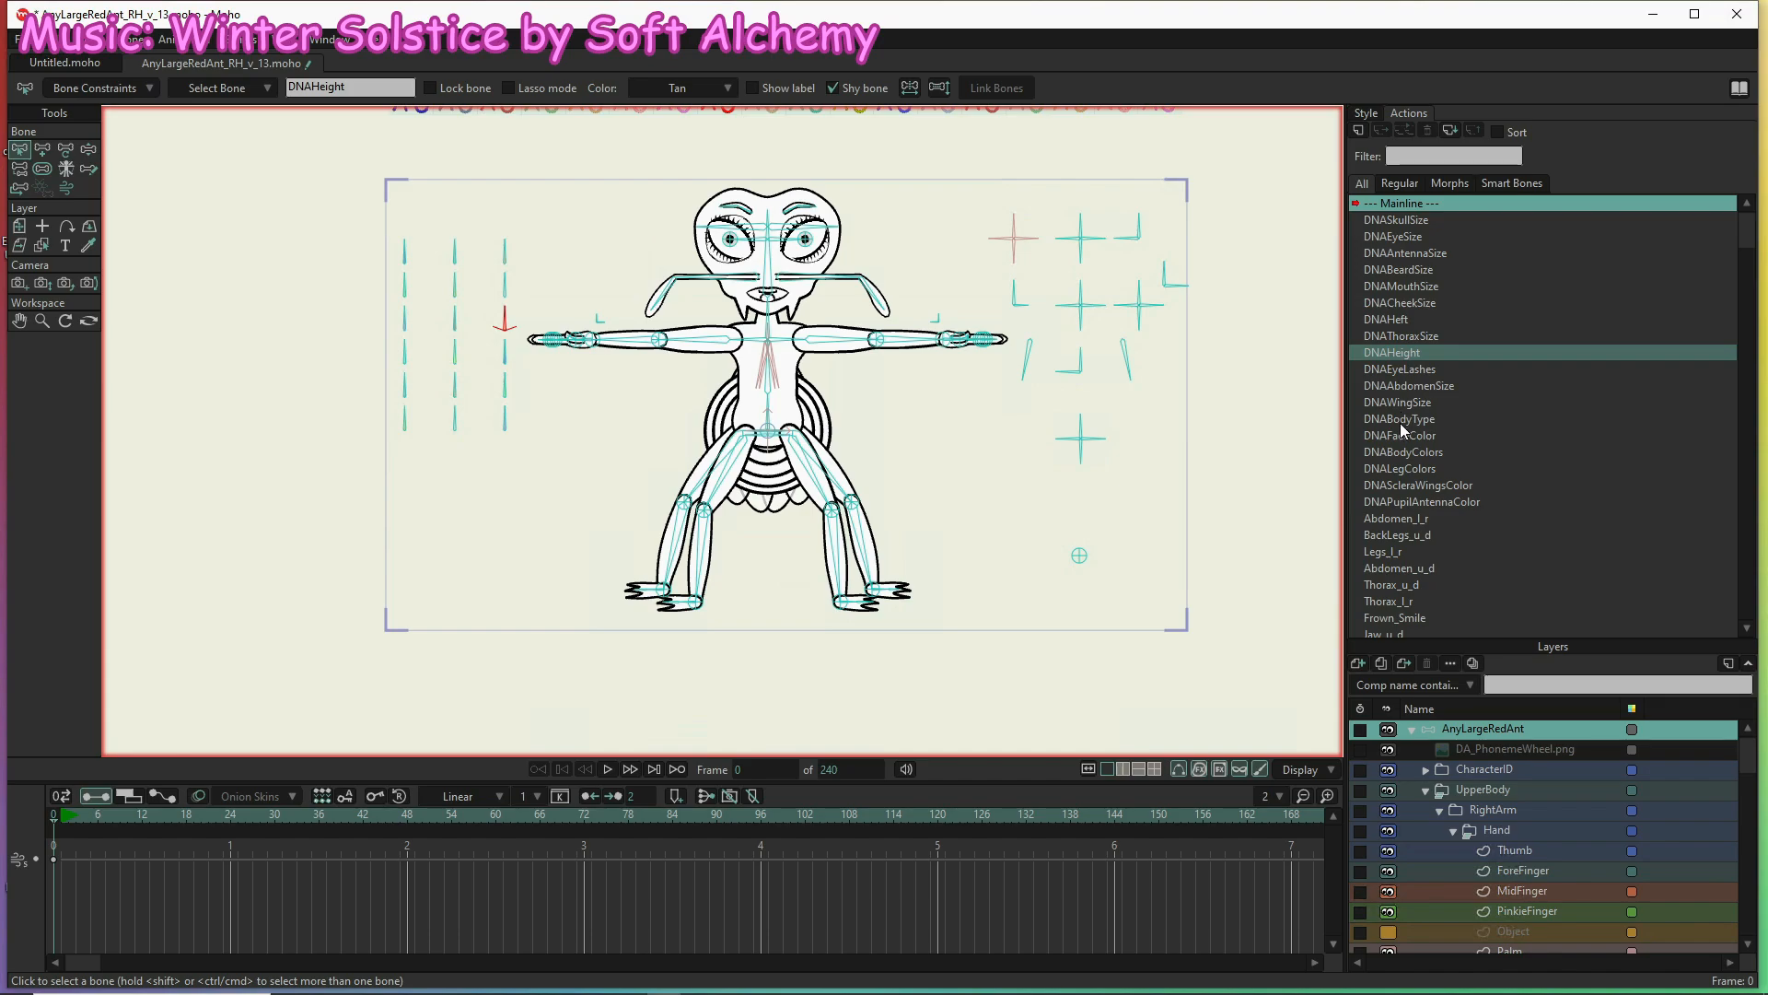
click(1398, 422)
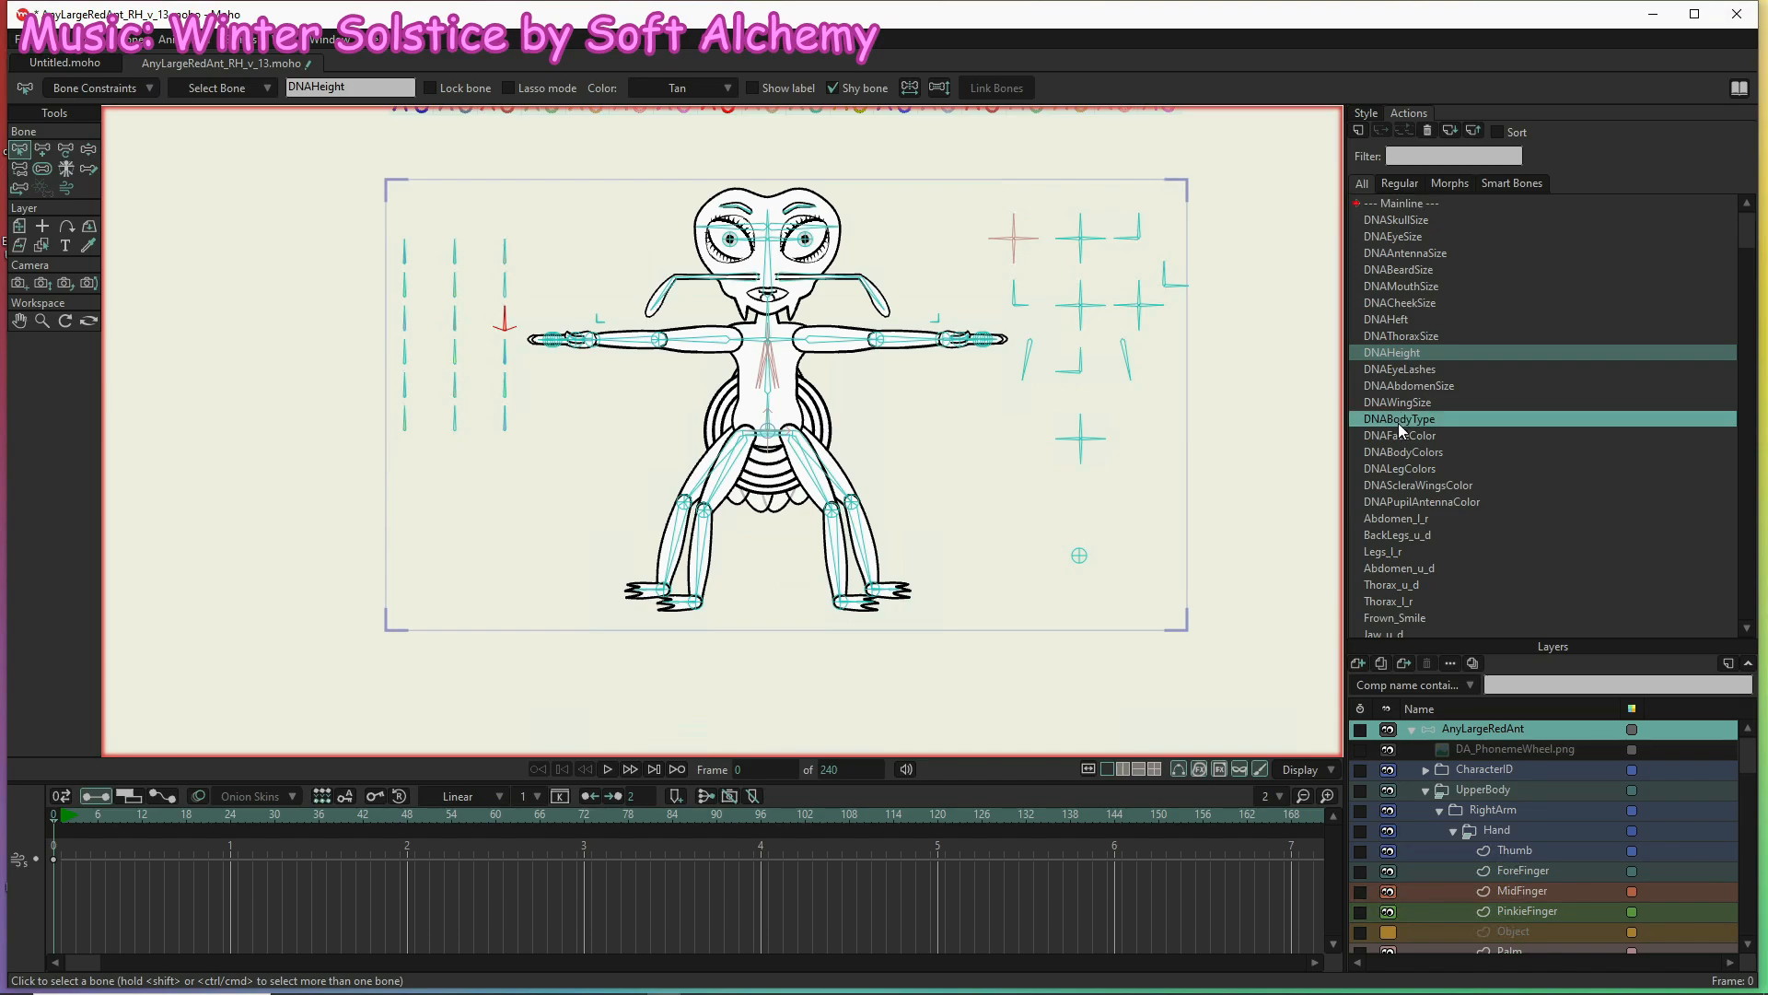
double_click(1398, 423)
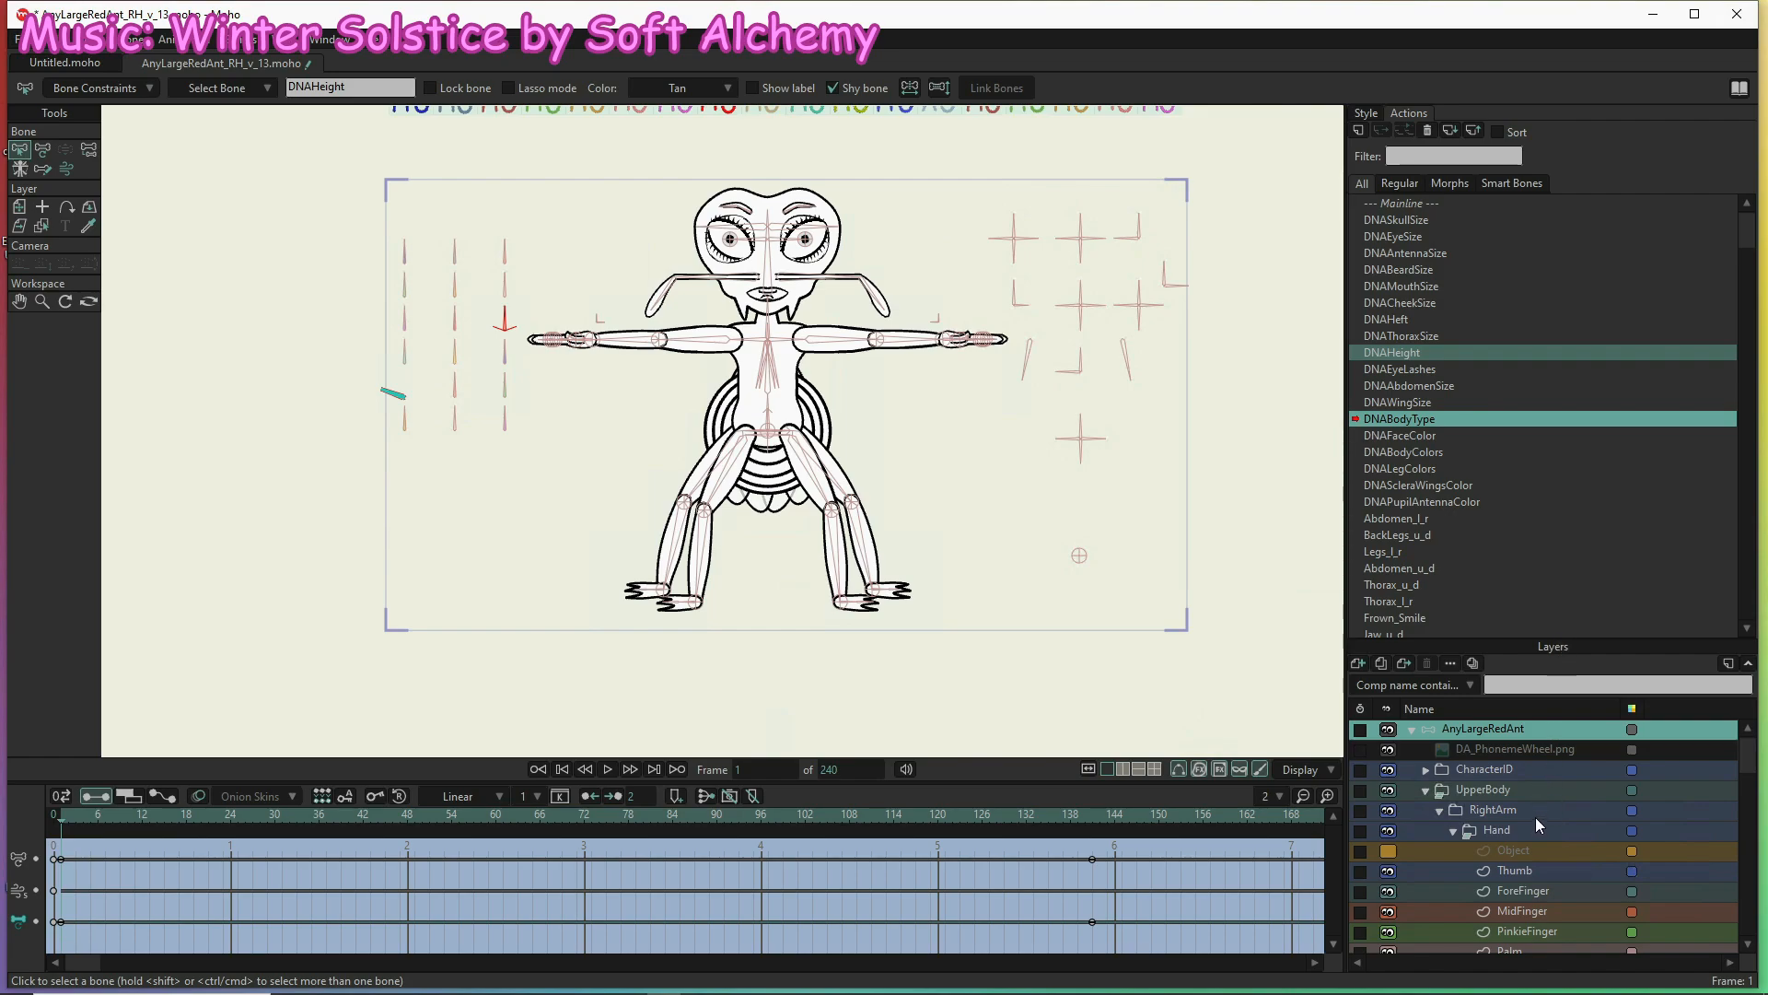
Shorten the antenna on the R.Antenna layer at frame 1 by moving its outer tip points up toward the bend
scroll(1532, 819, down, 3)
scroll(1527, 821, down, 1)
click(1524, 773)
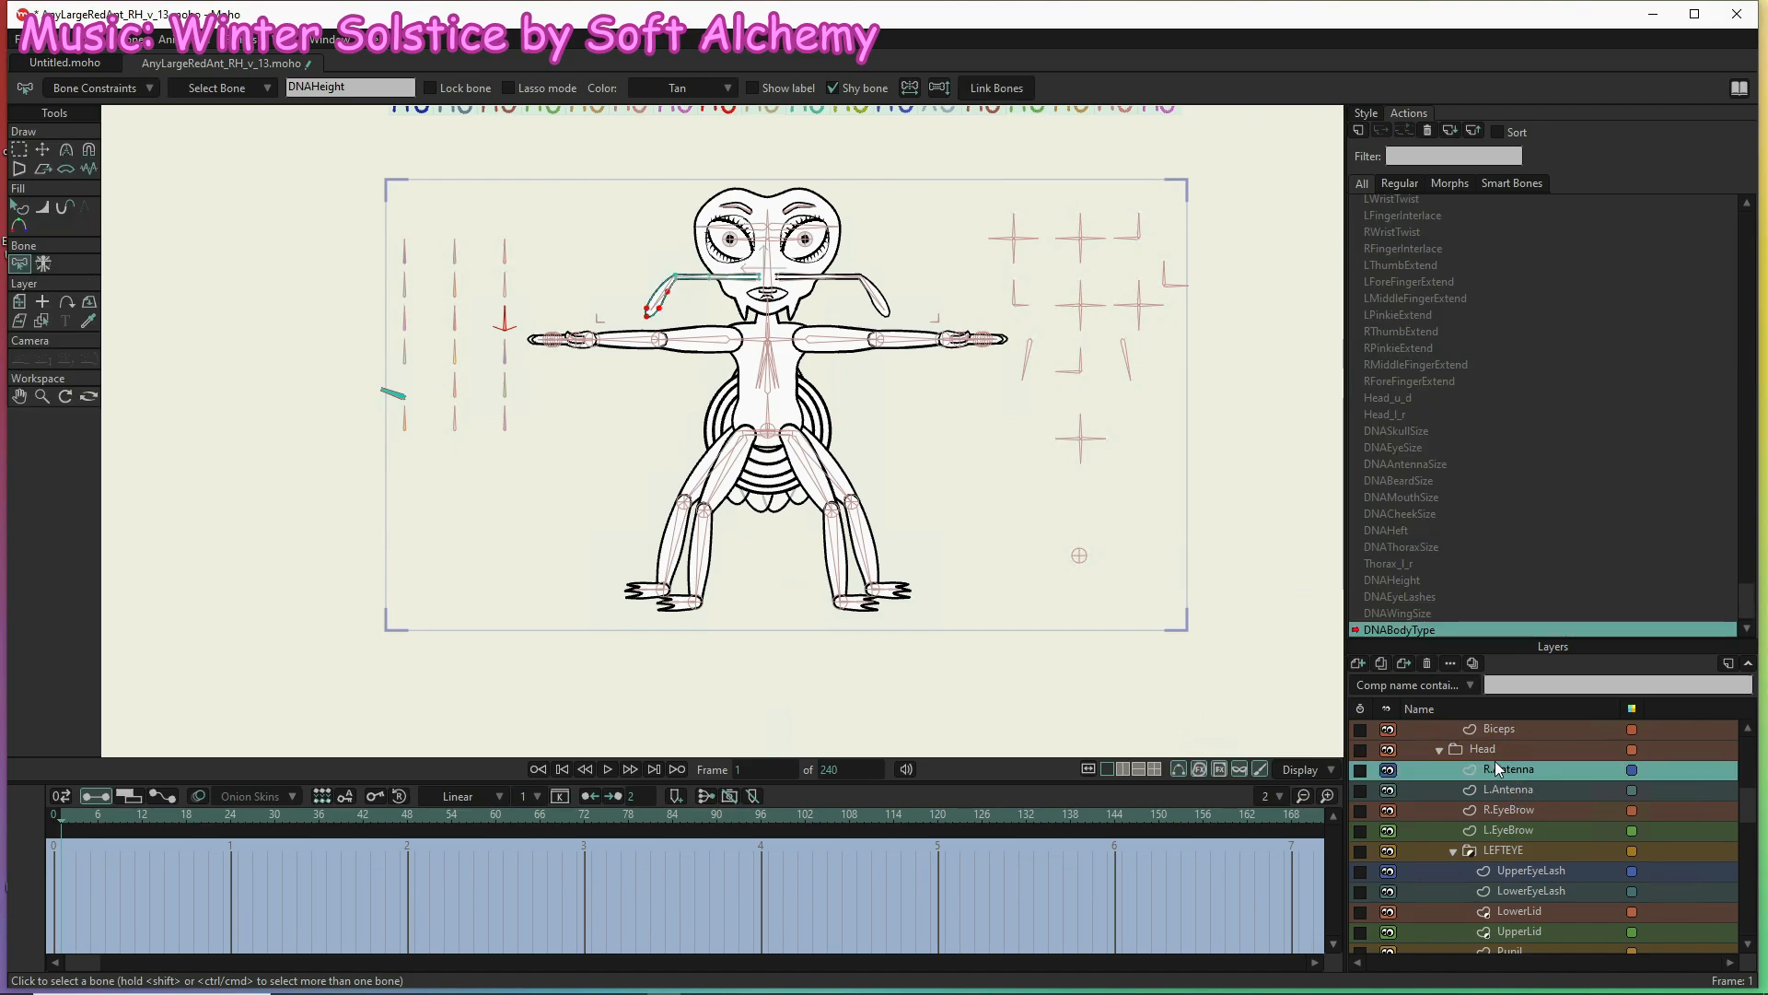
scroll(643, 330, up, 5)
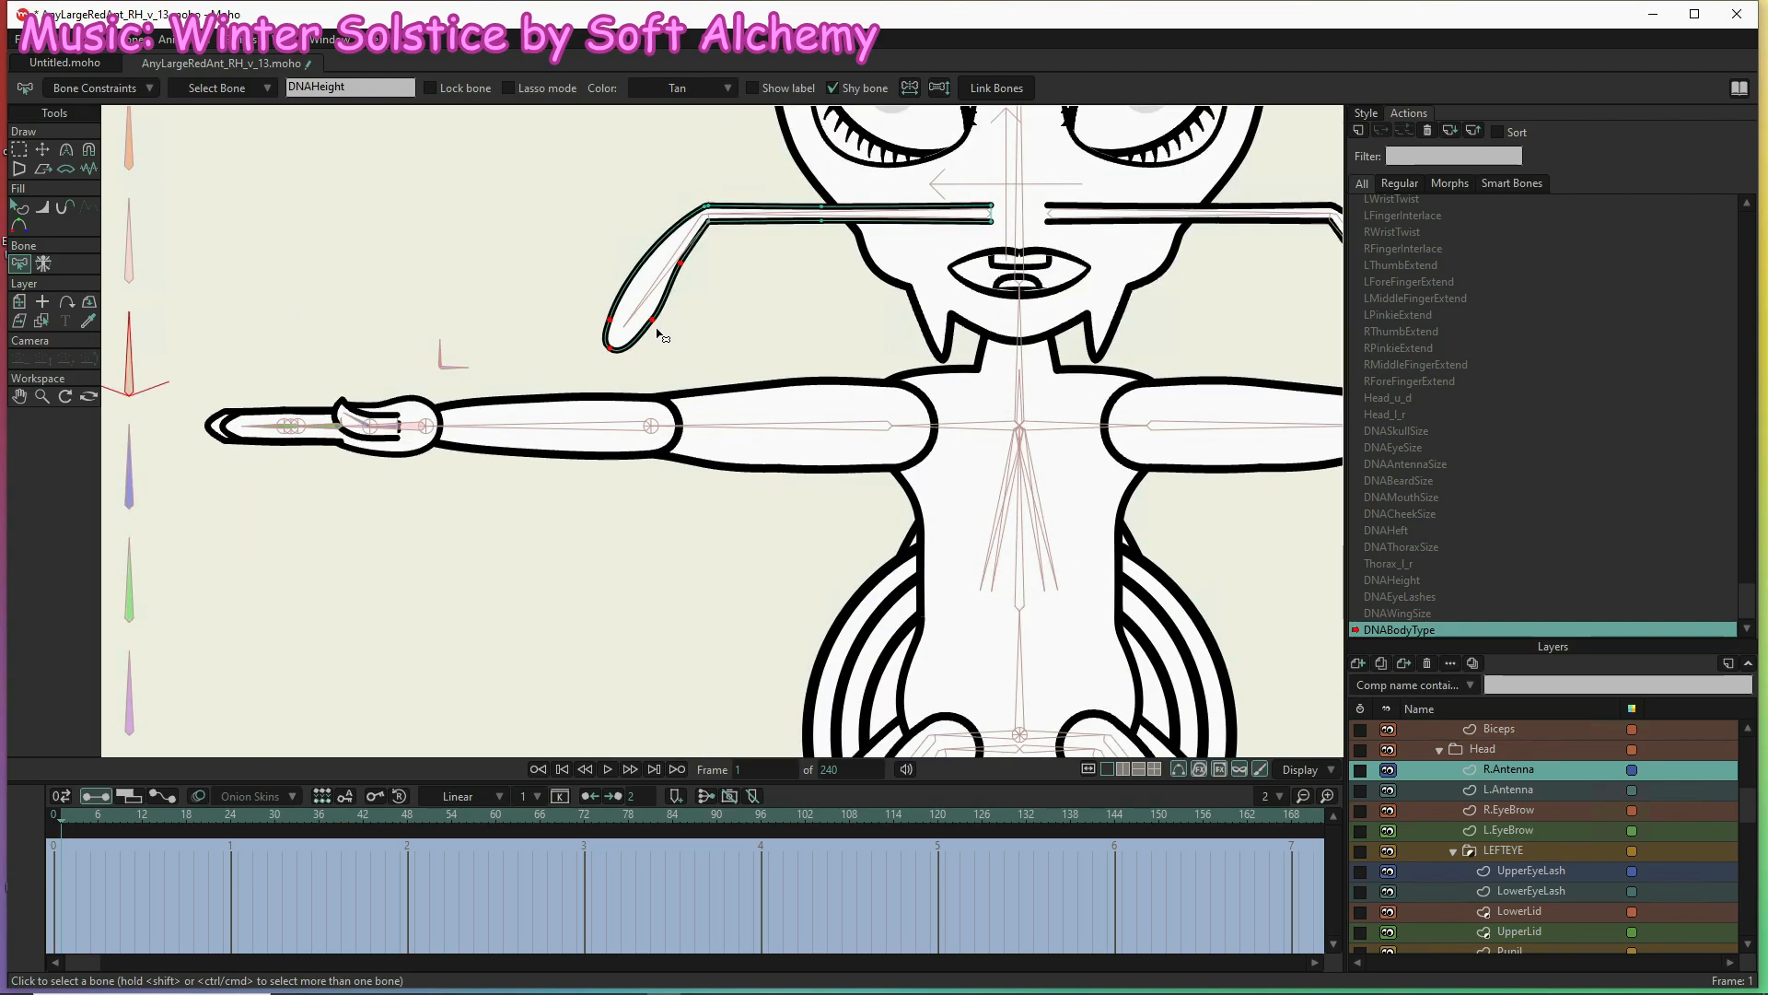
key(g)
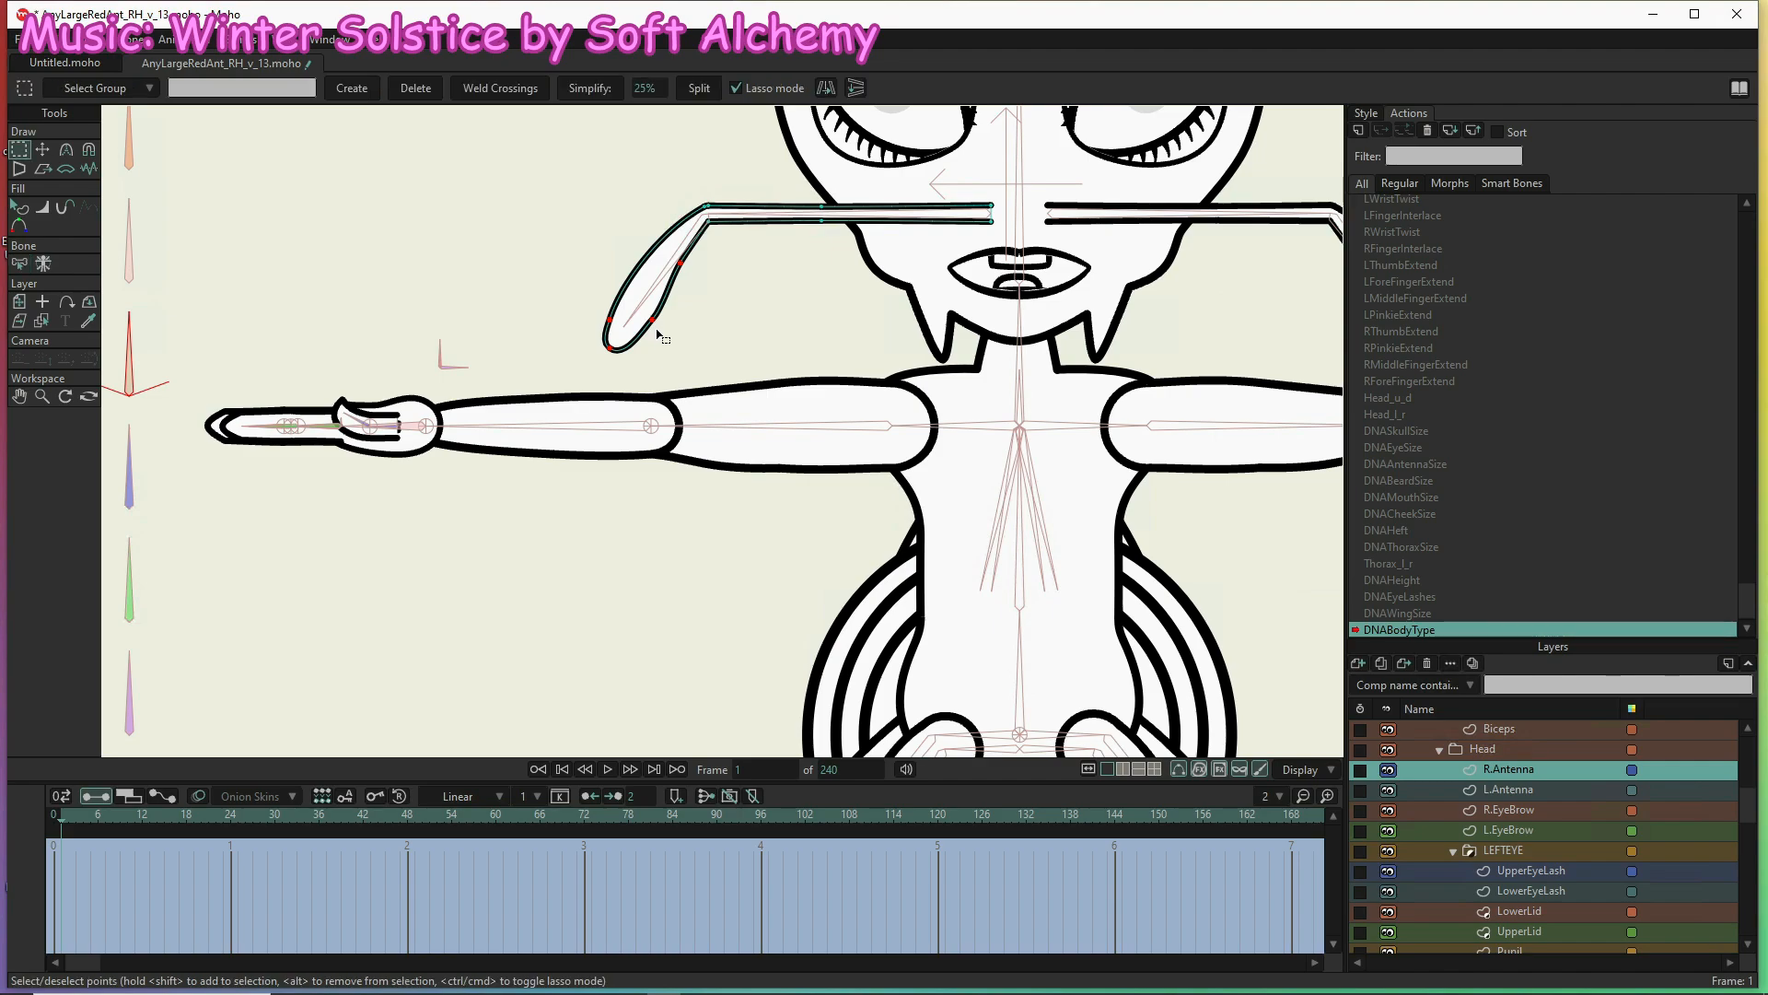
mouse_move(554, 209)
mouse_down()
mouse_move(587, 289)
mouse_move(672, 357)
mouse_up()
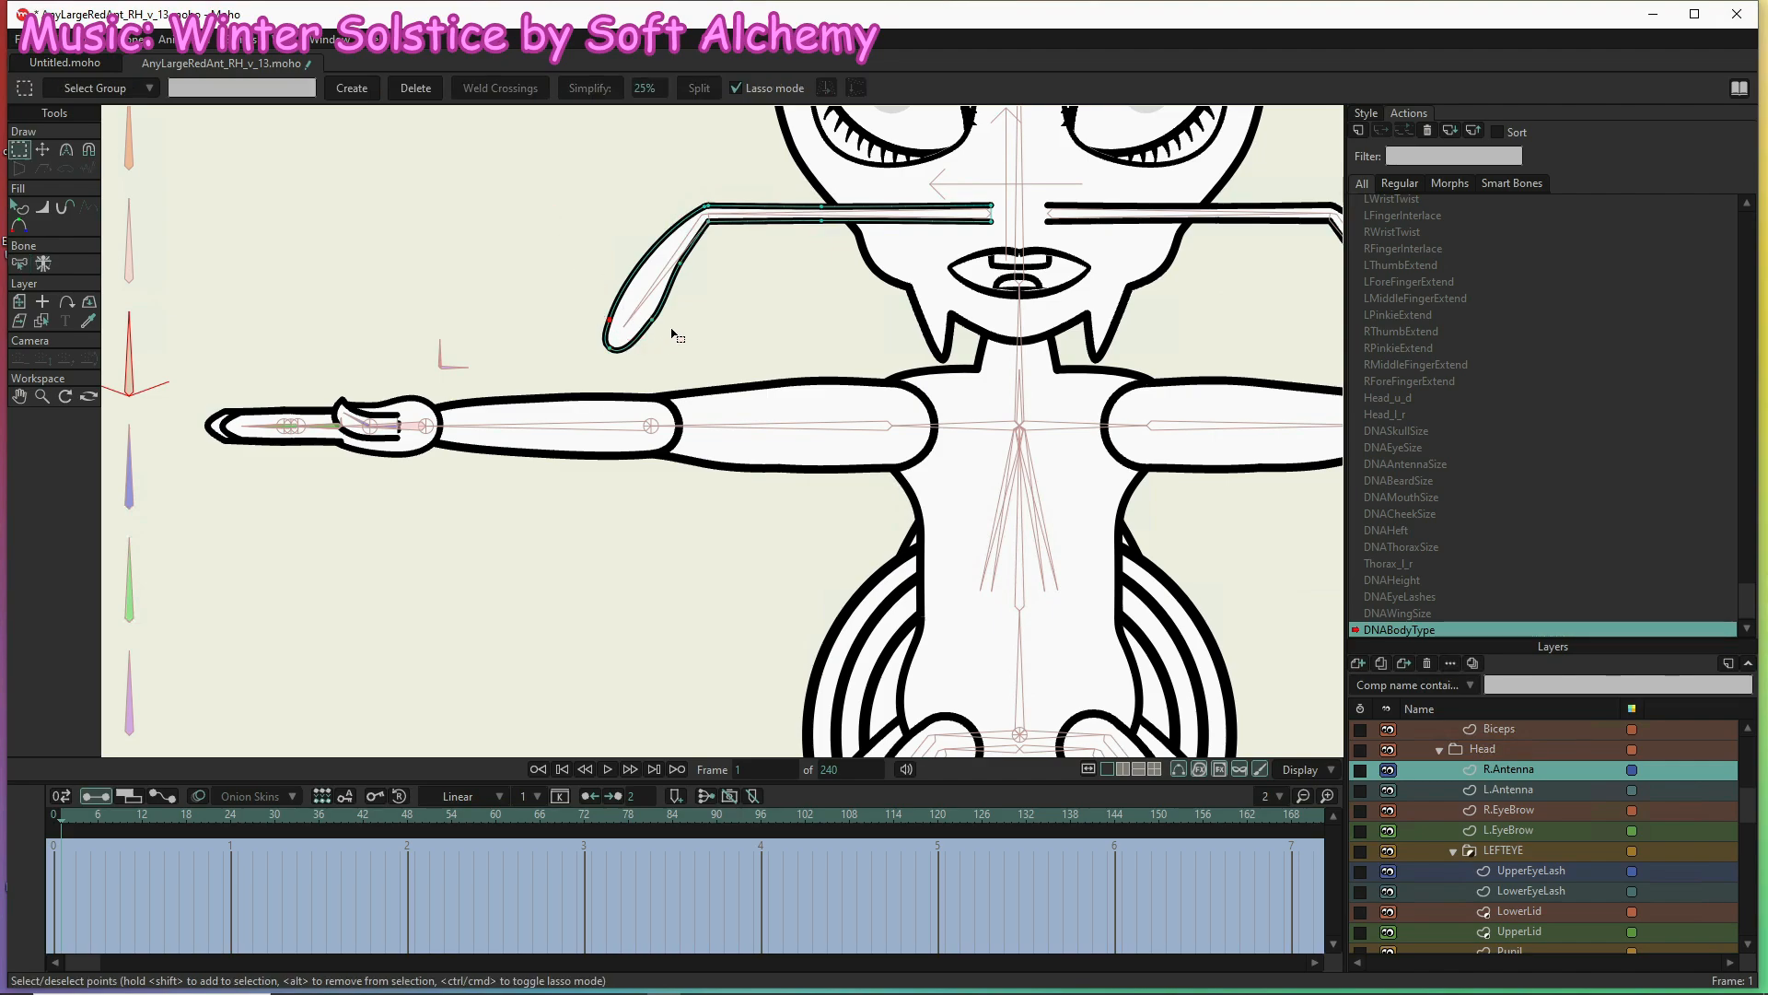
click(734, 88)
drag(486, 214, 700, 368)
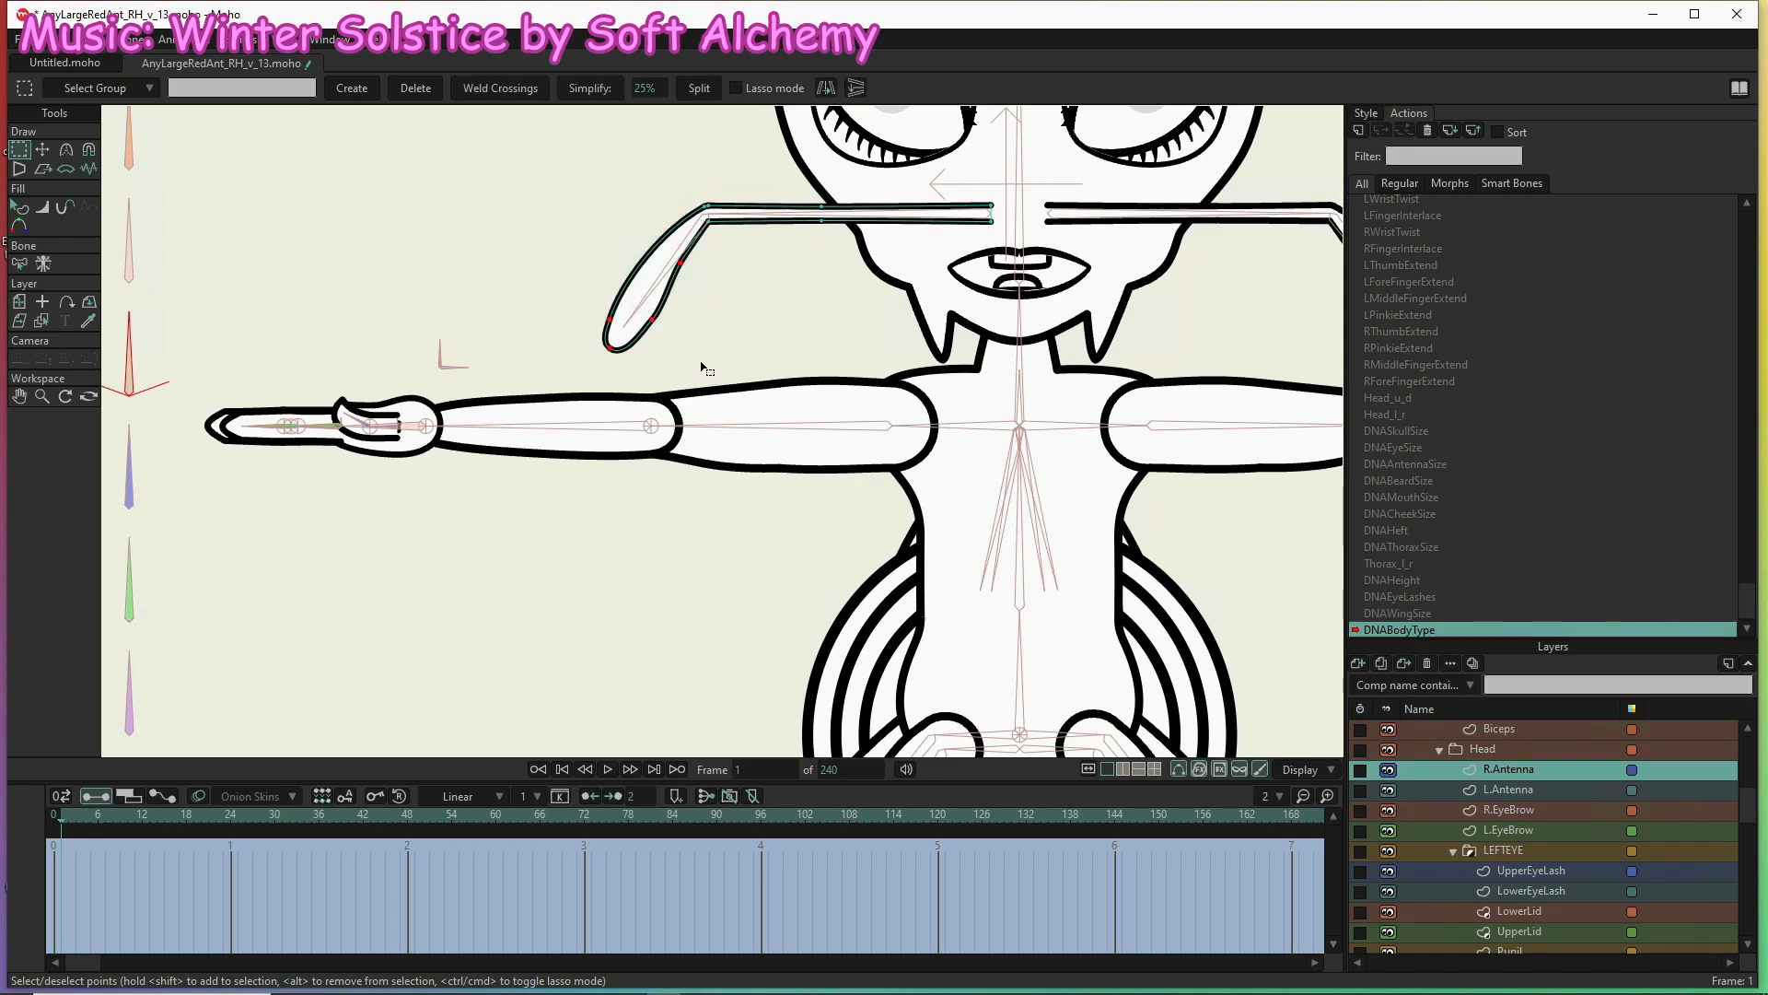
key(t)
drag(629, 339, 683, 273)
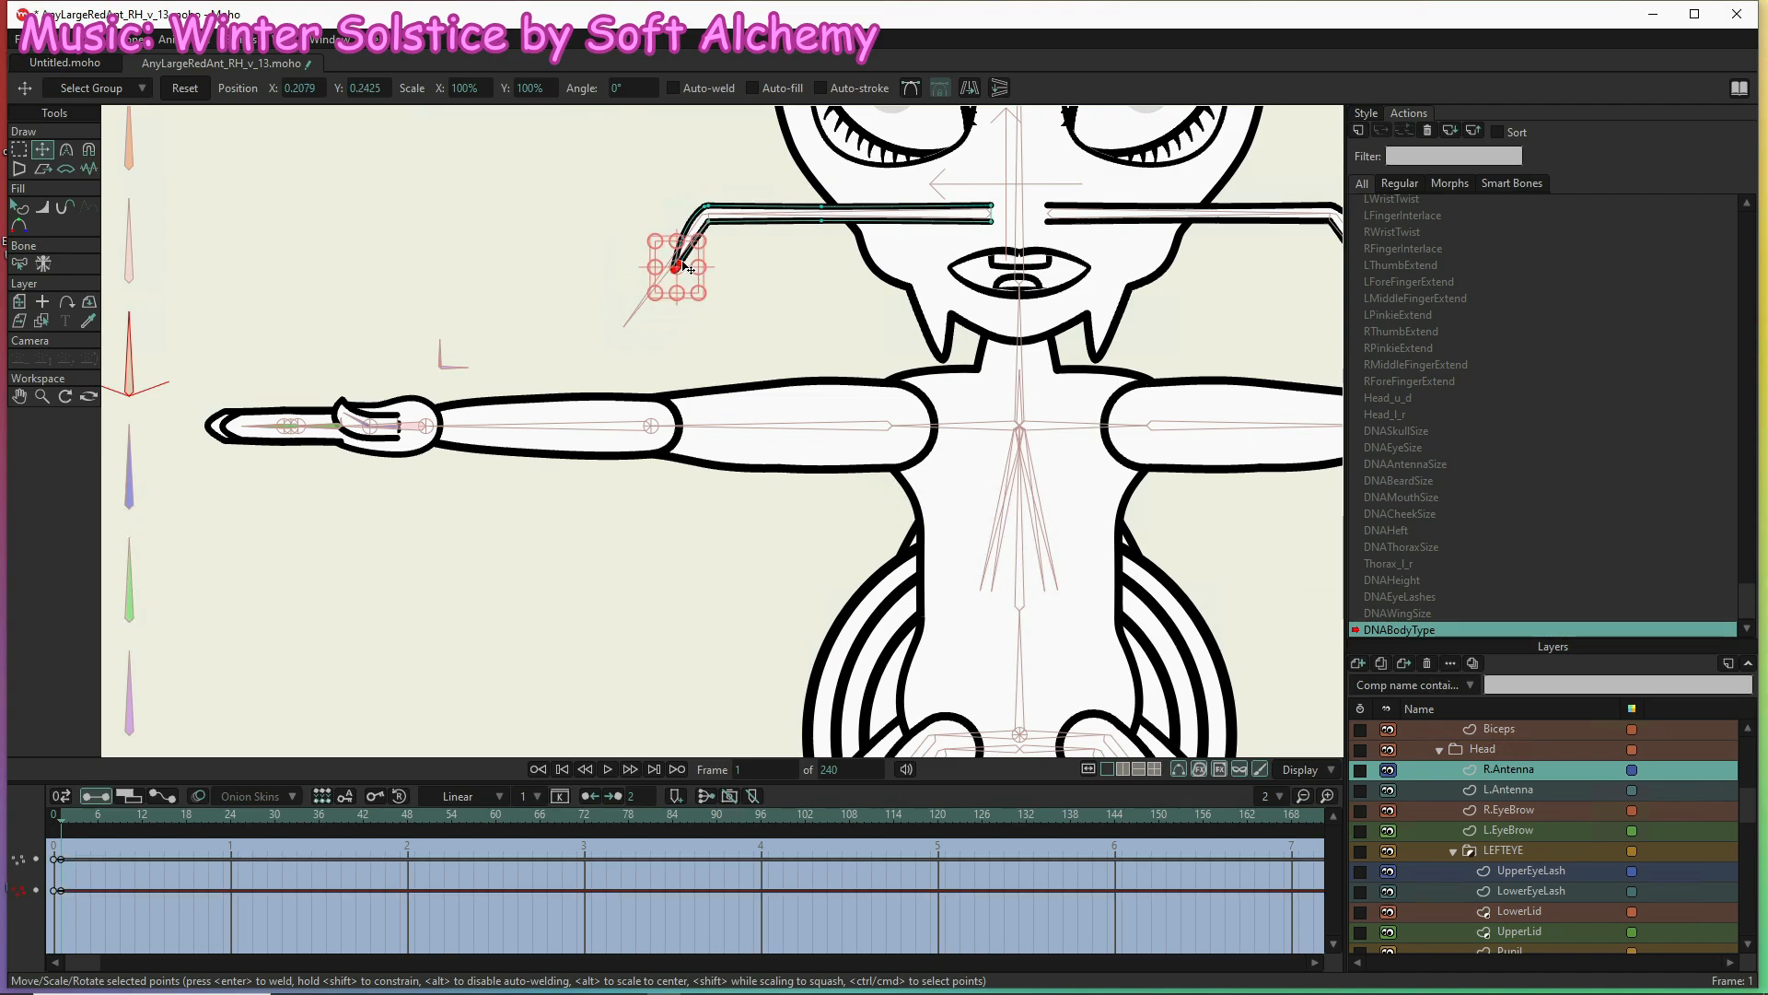
Move the outer tip points of the L.Antenna layer up toward the bend at frame 1, matching the R.Antenna shape
scroll(590, 334, down, 3)
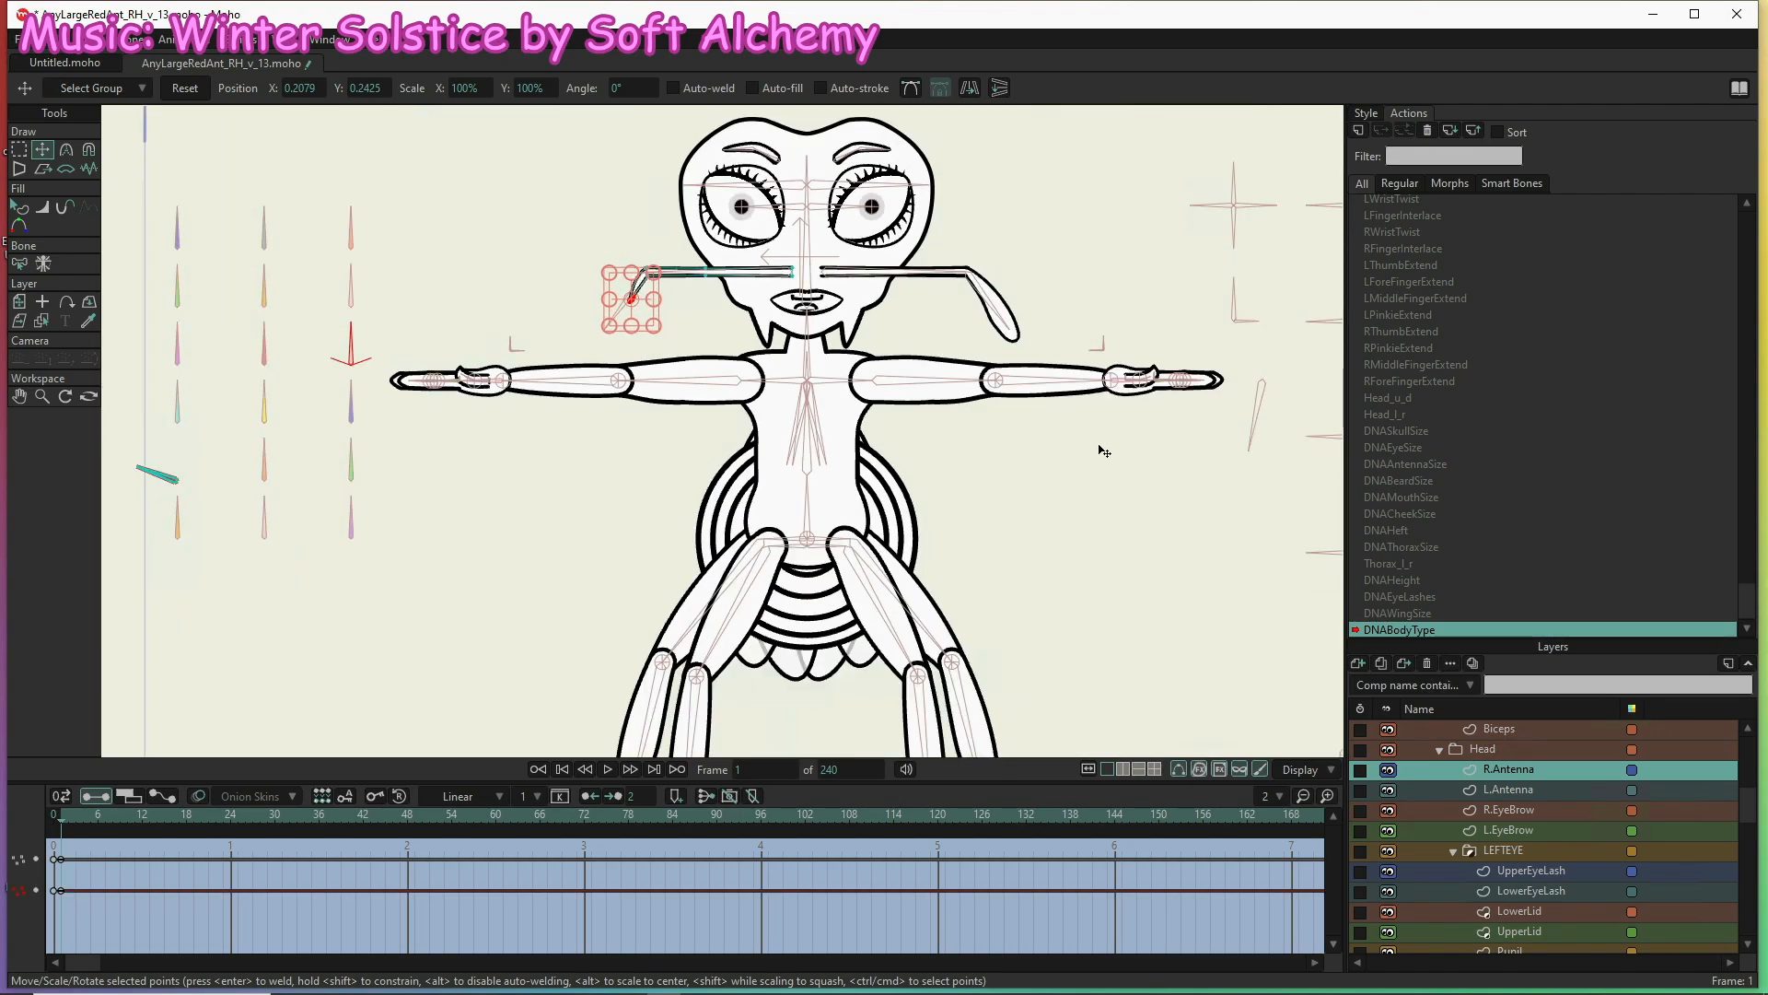
click(1492, 787)
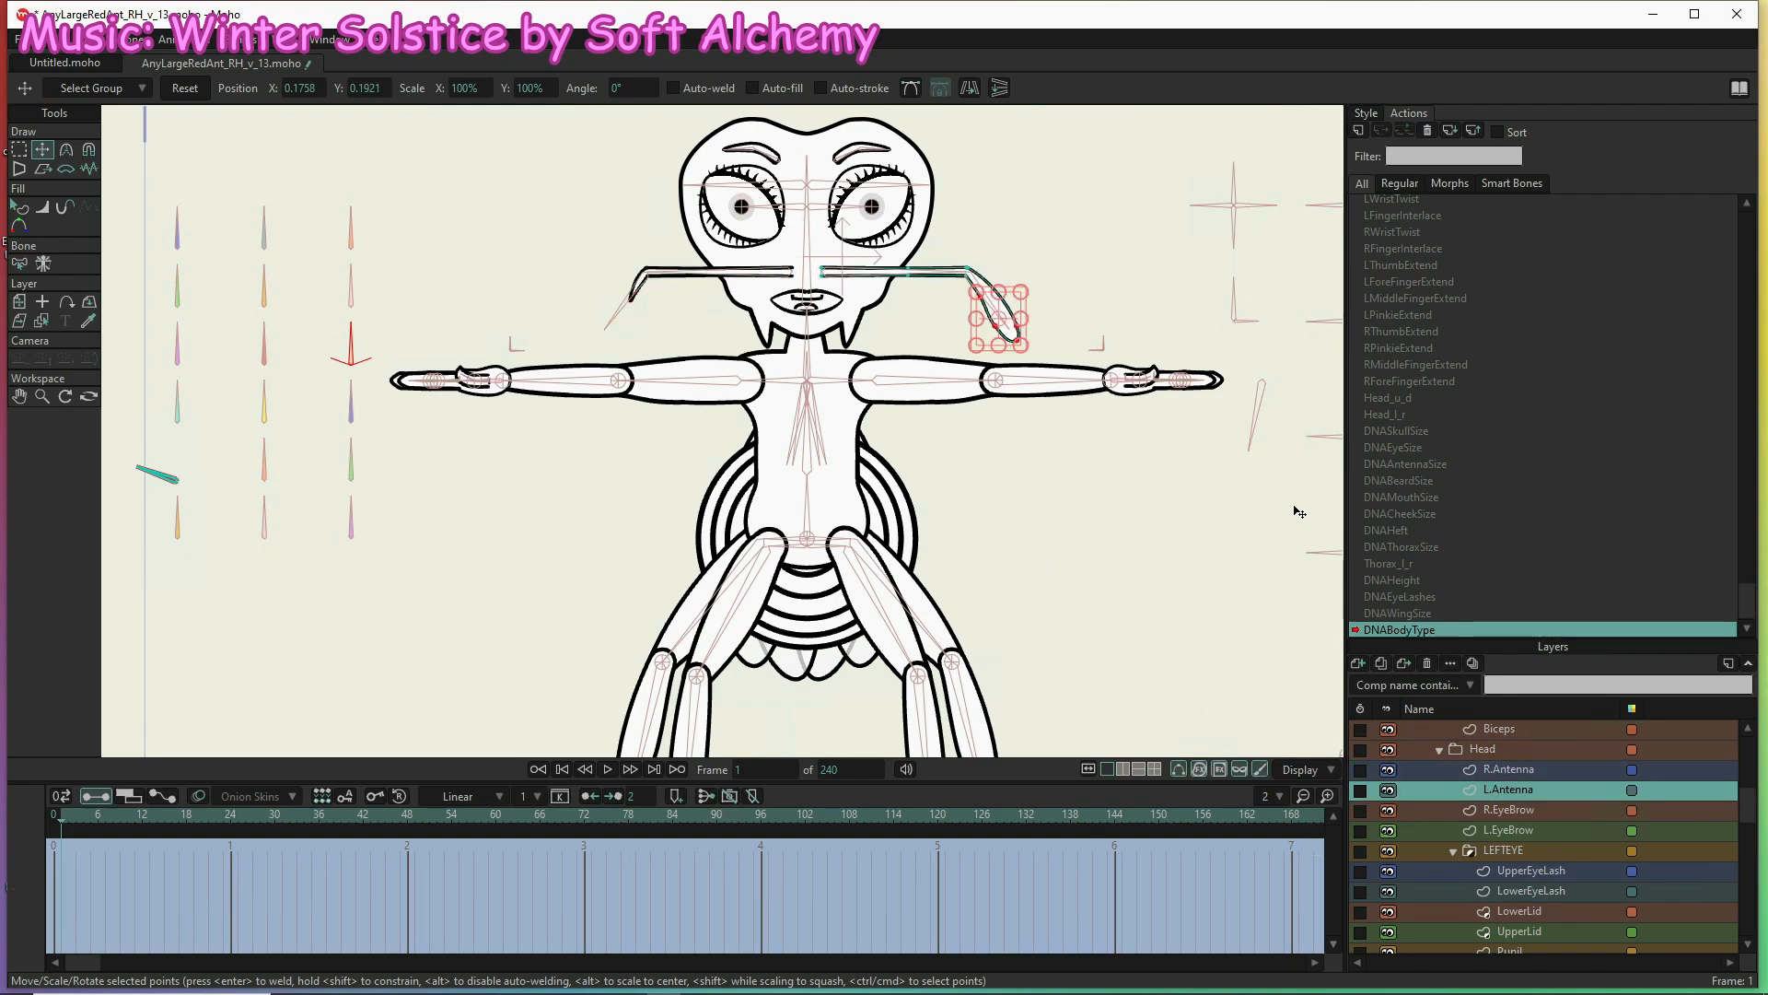
drag(1029, 350, 990, 305)
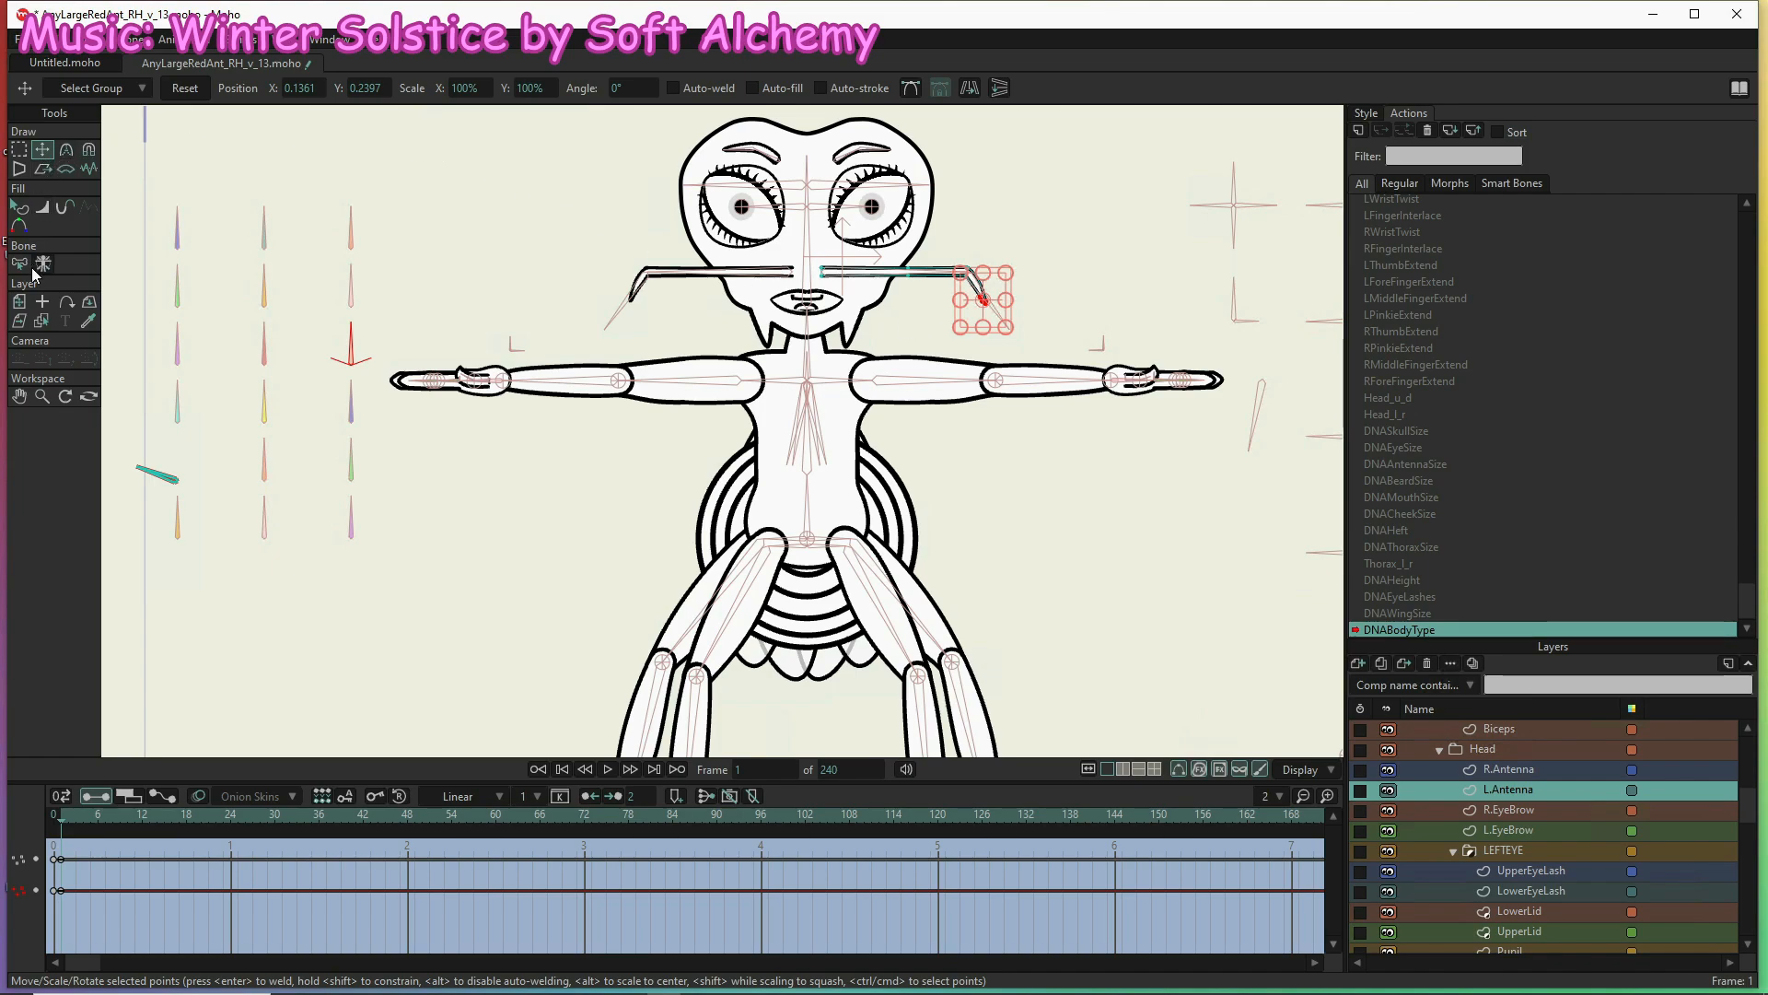
On the AnyLargeRedAnt layer, rotate the inner bone of the right antenna downward to about 100° at frame 1
scroll(1429, 738, up, 10)
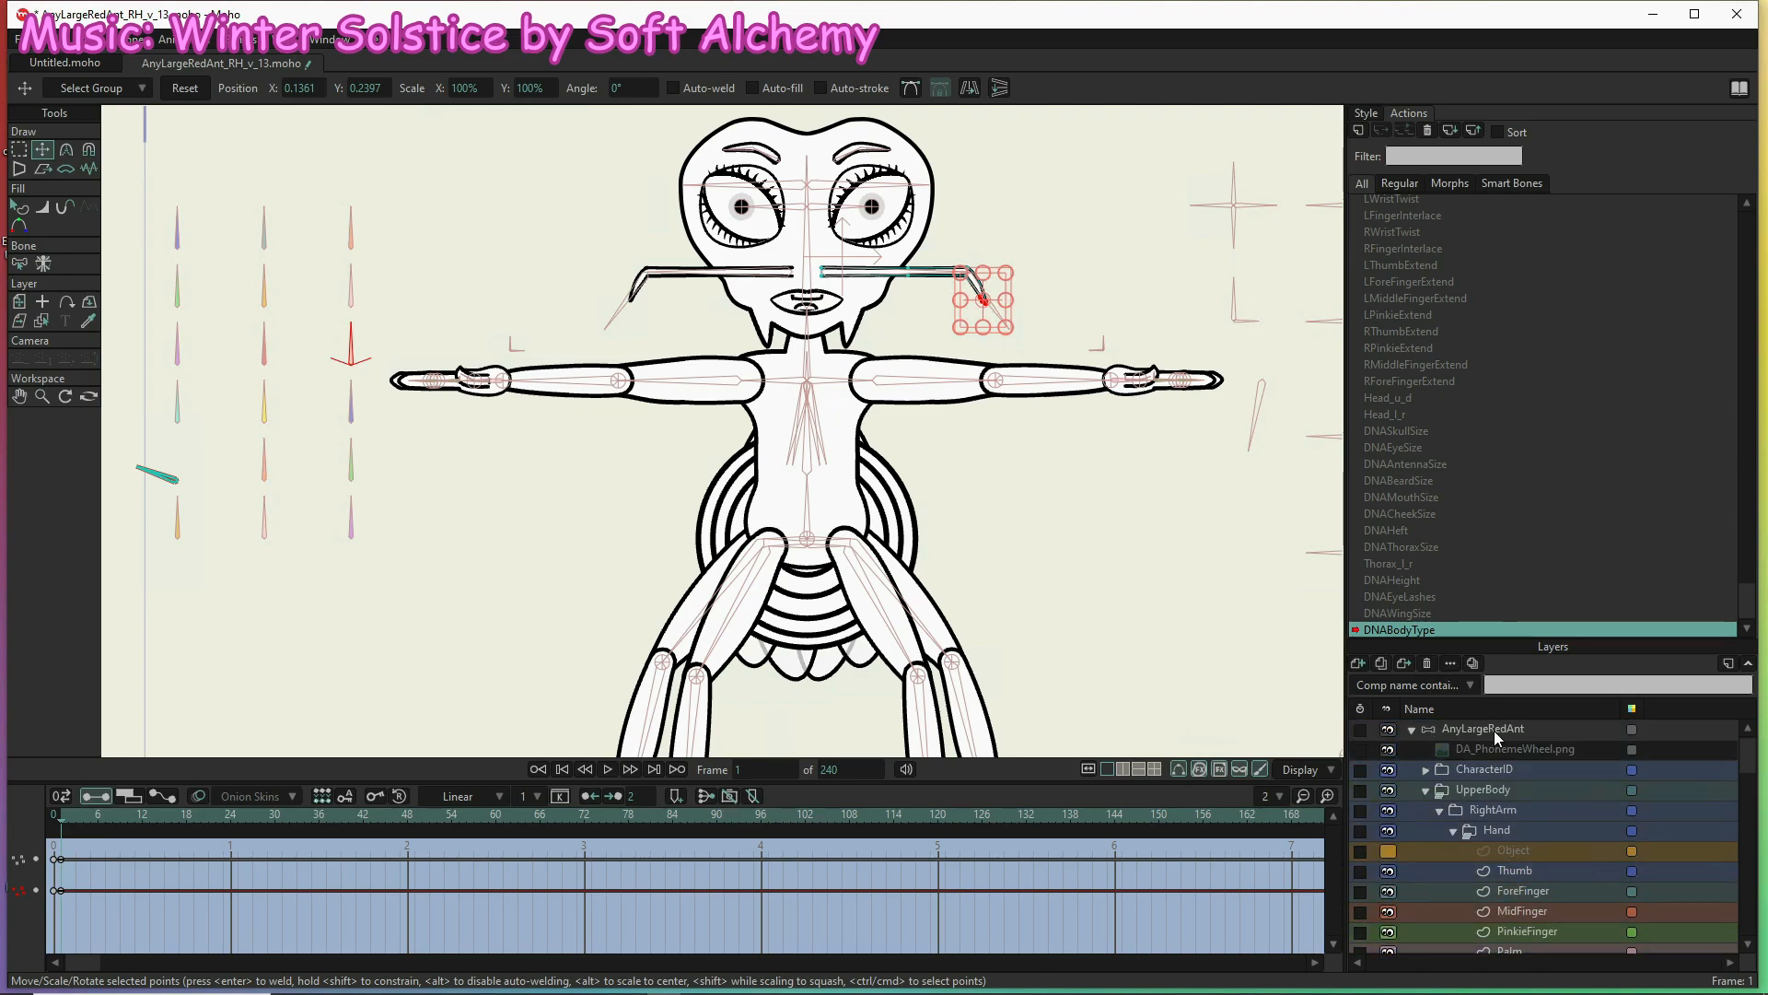
click(1494, 727)
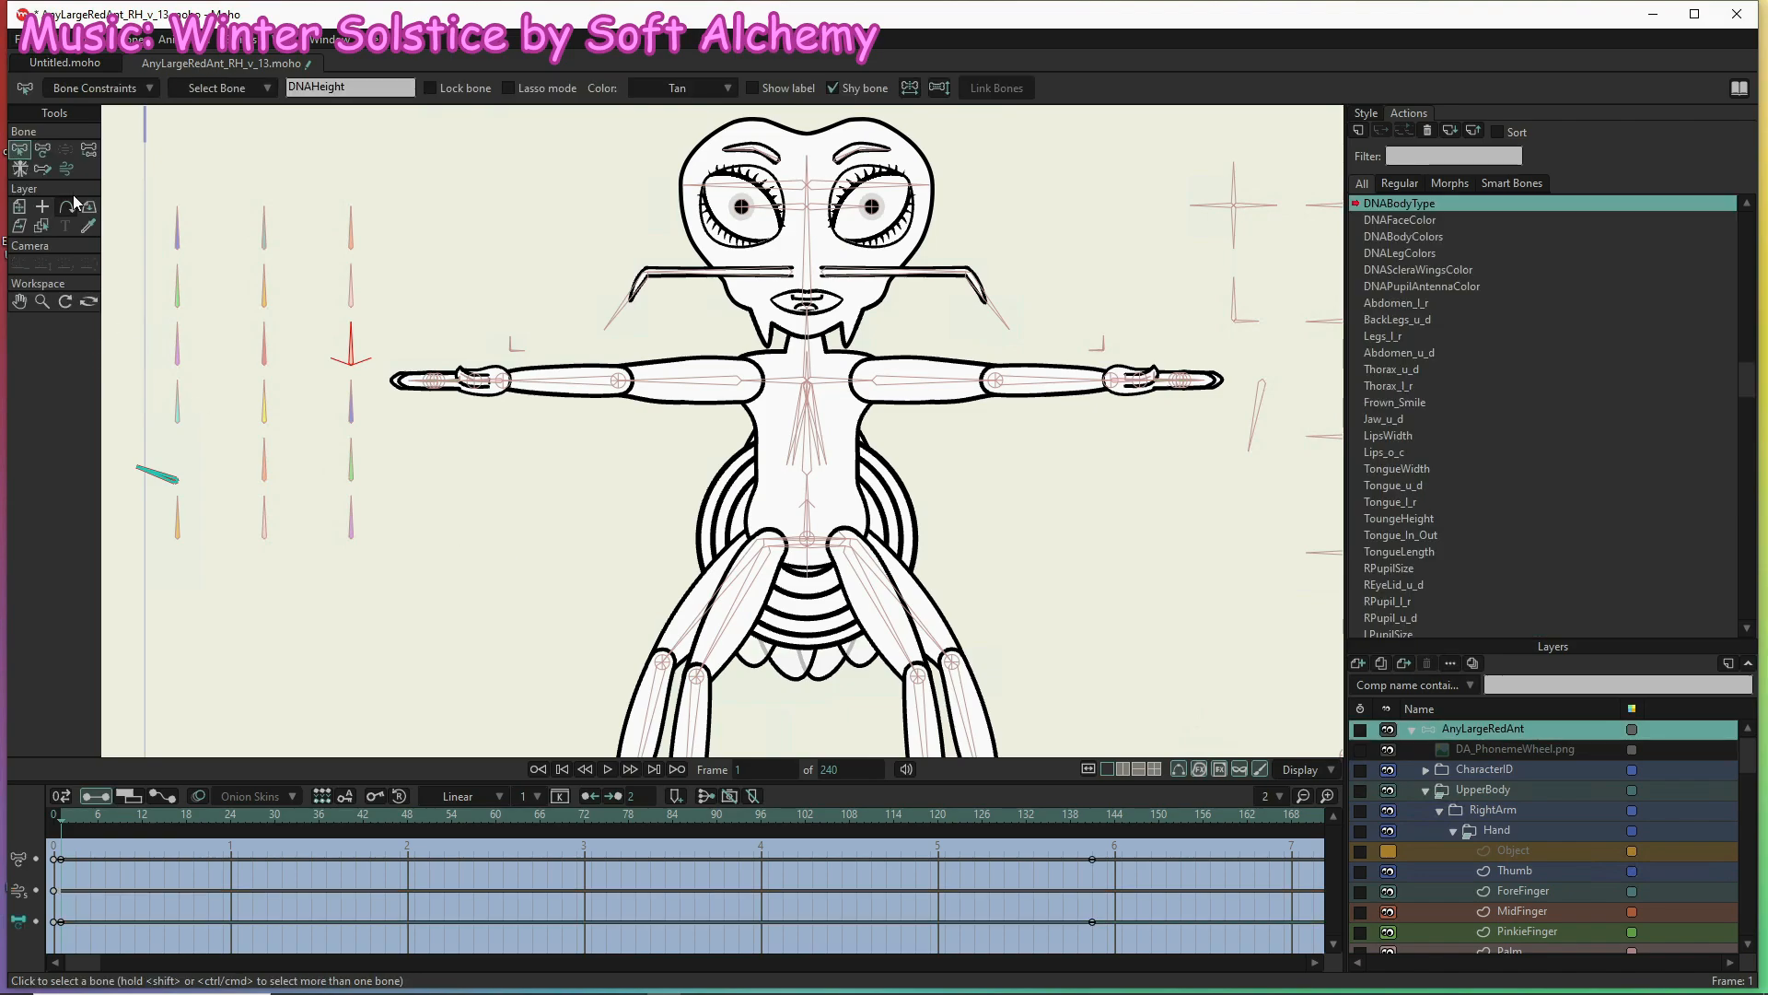
click(46, 150)
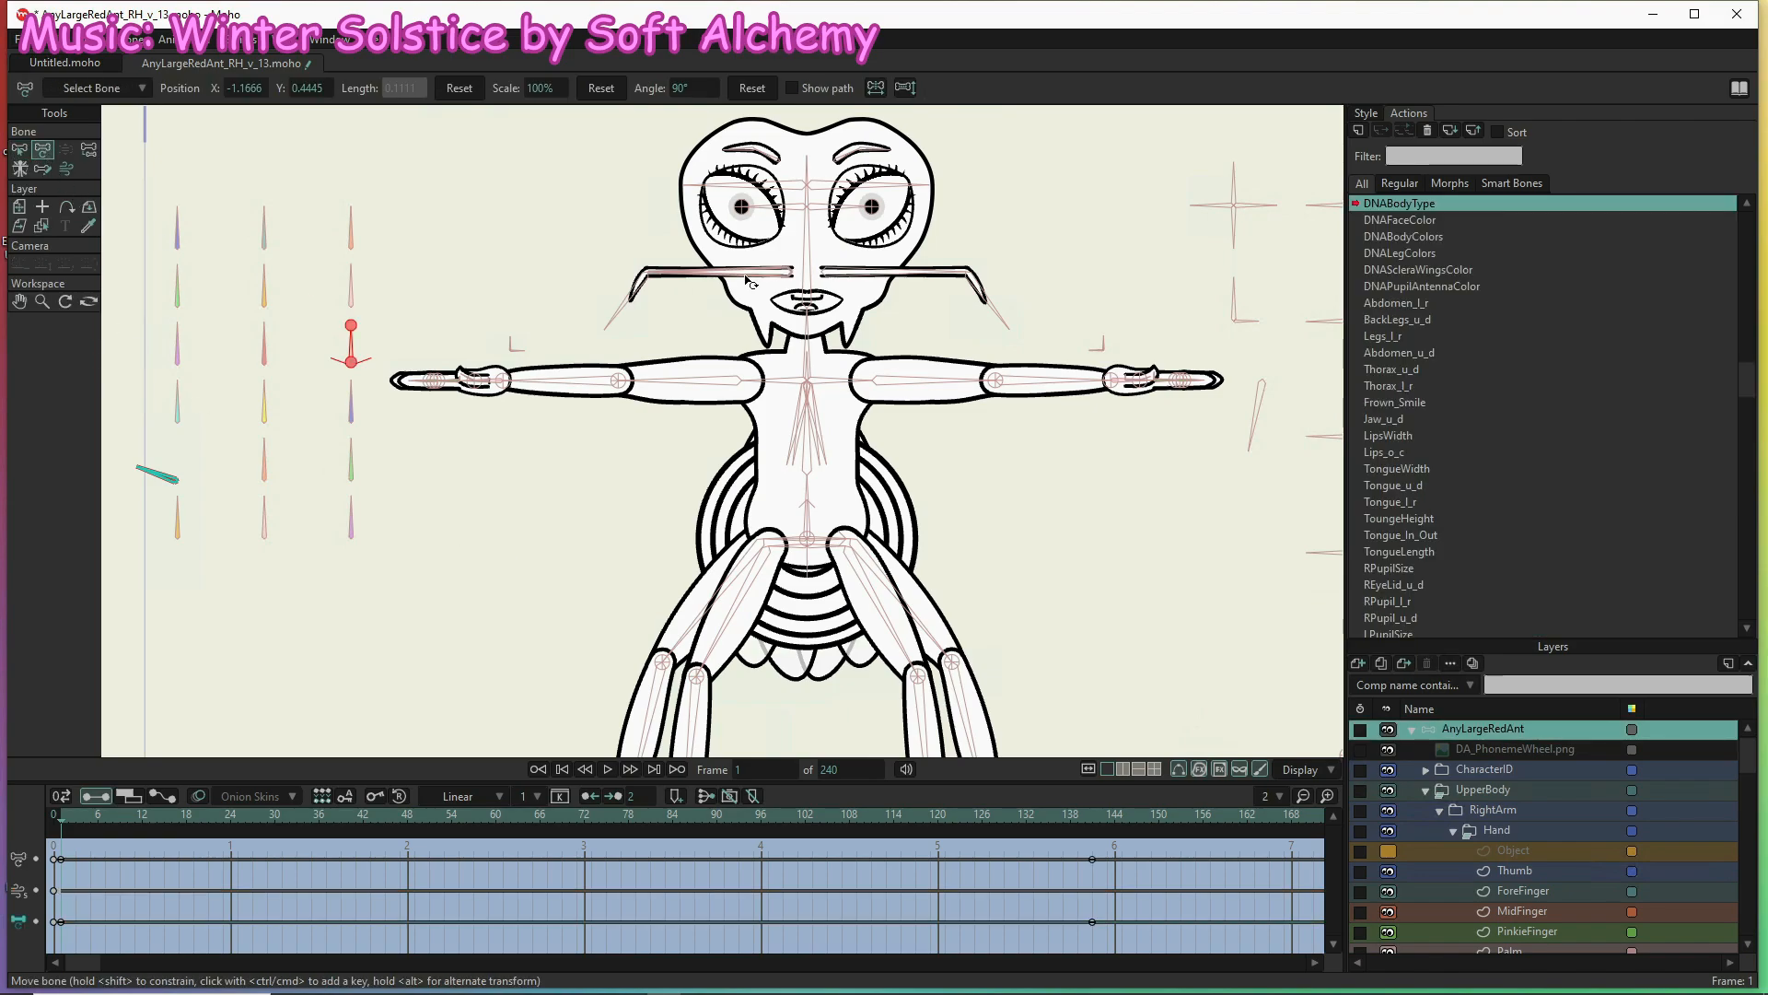
click(741, 276)
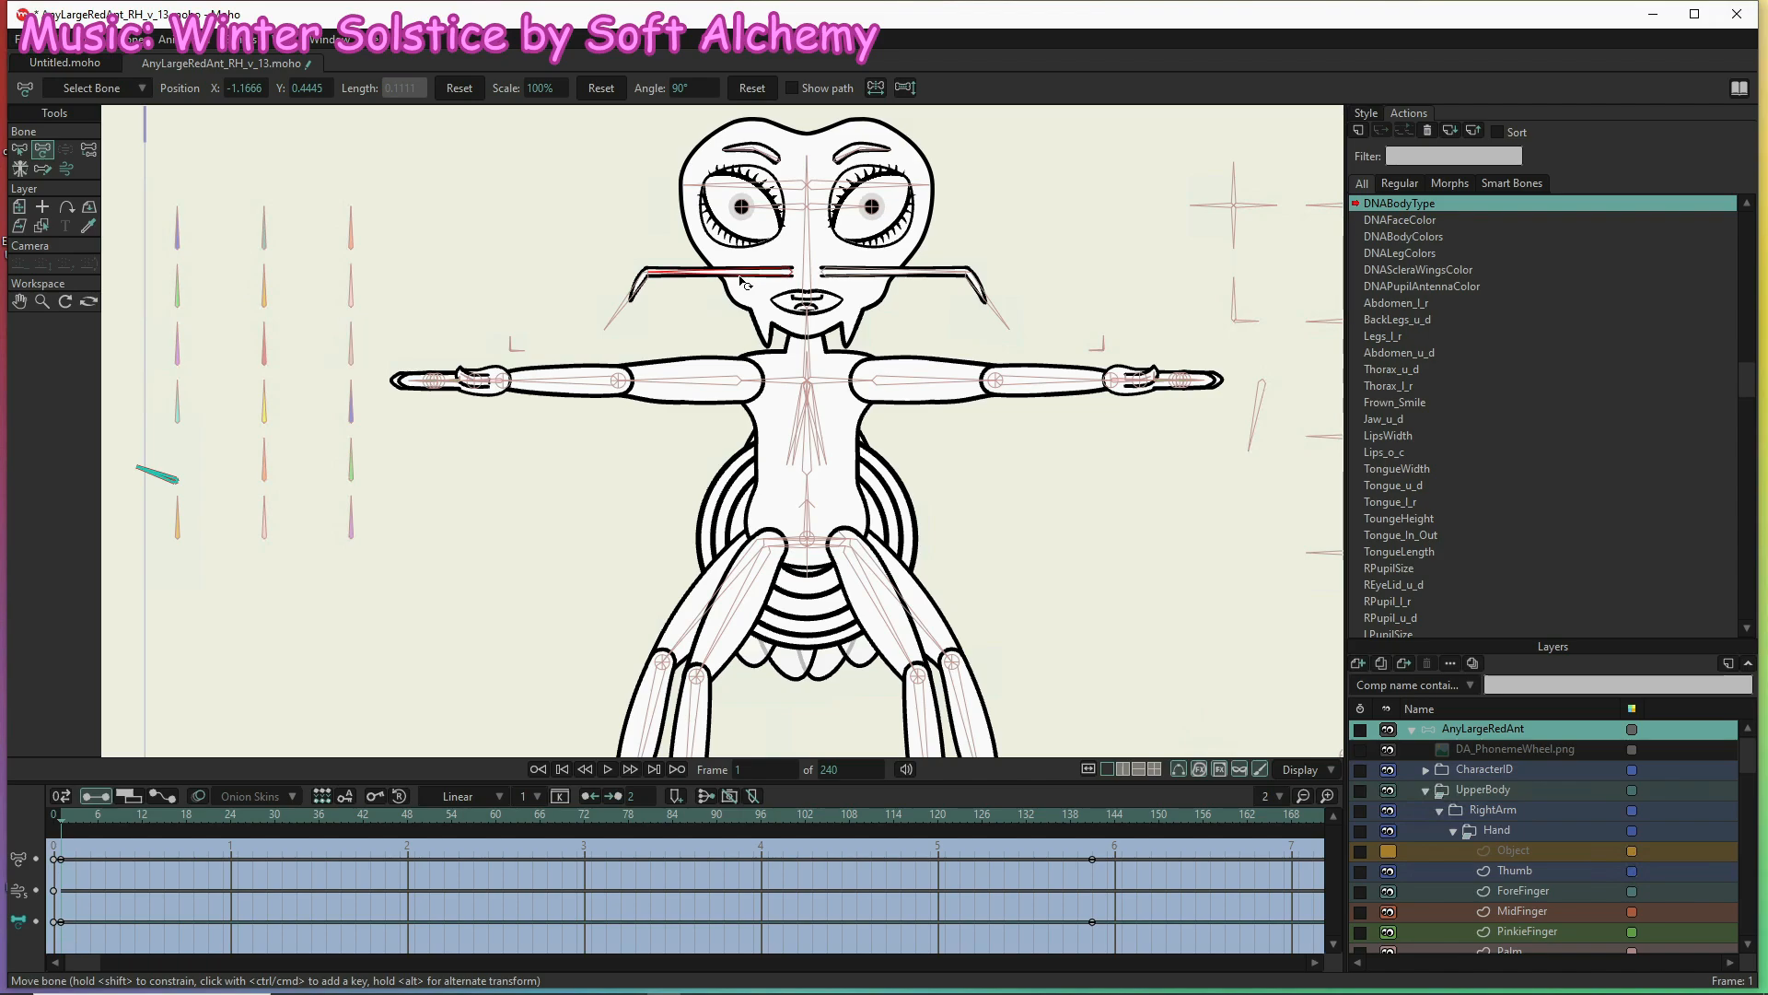
drag(740, 281, 684, 290)
click(726, 291)
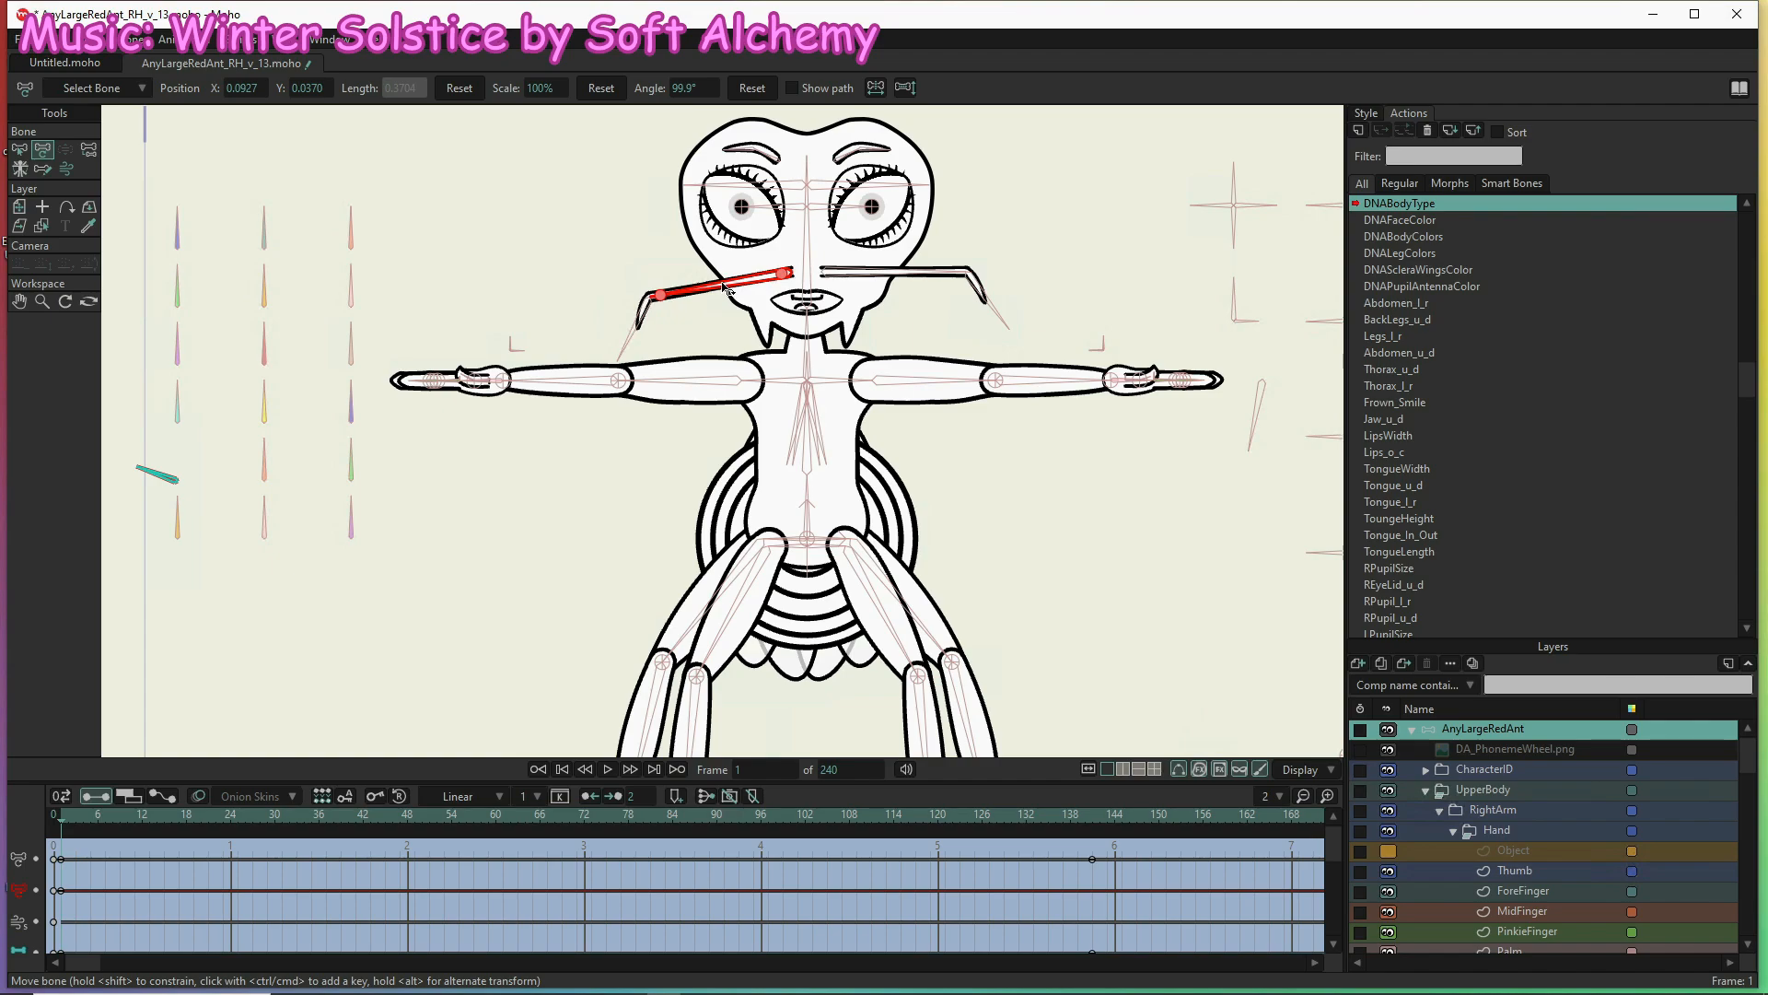
Rotate the inner bone of the left antenna downward to about 259° at frame 1, mirroring the right antenna
click(926, 285)
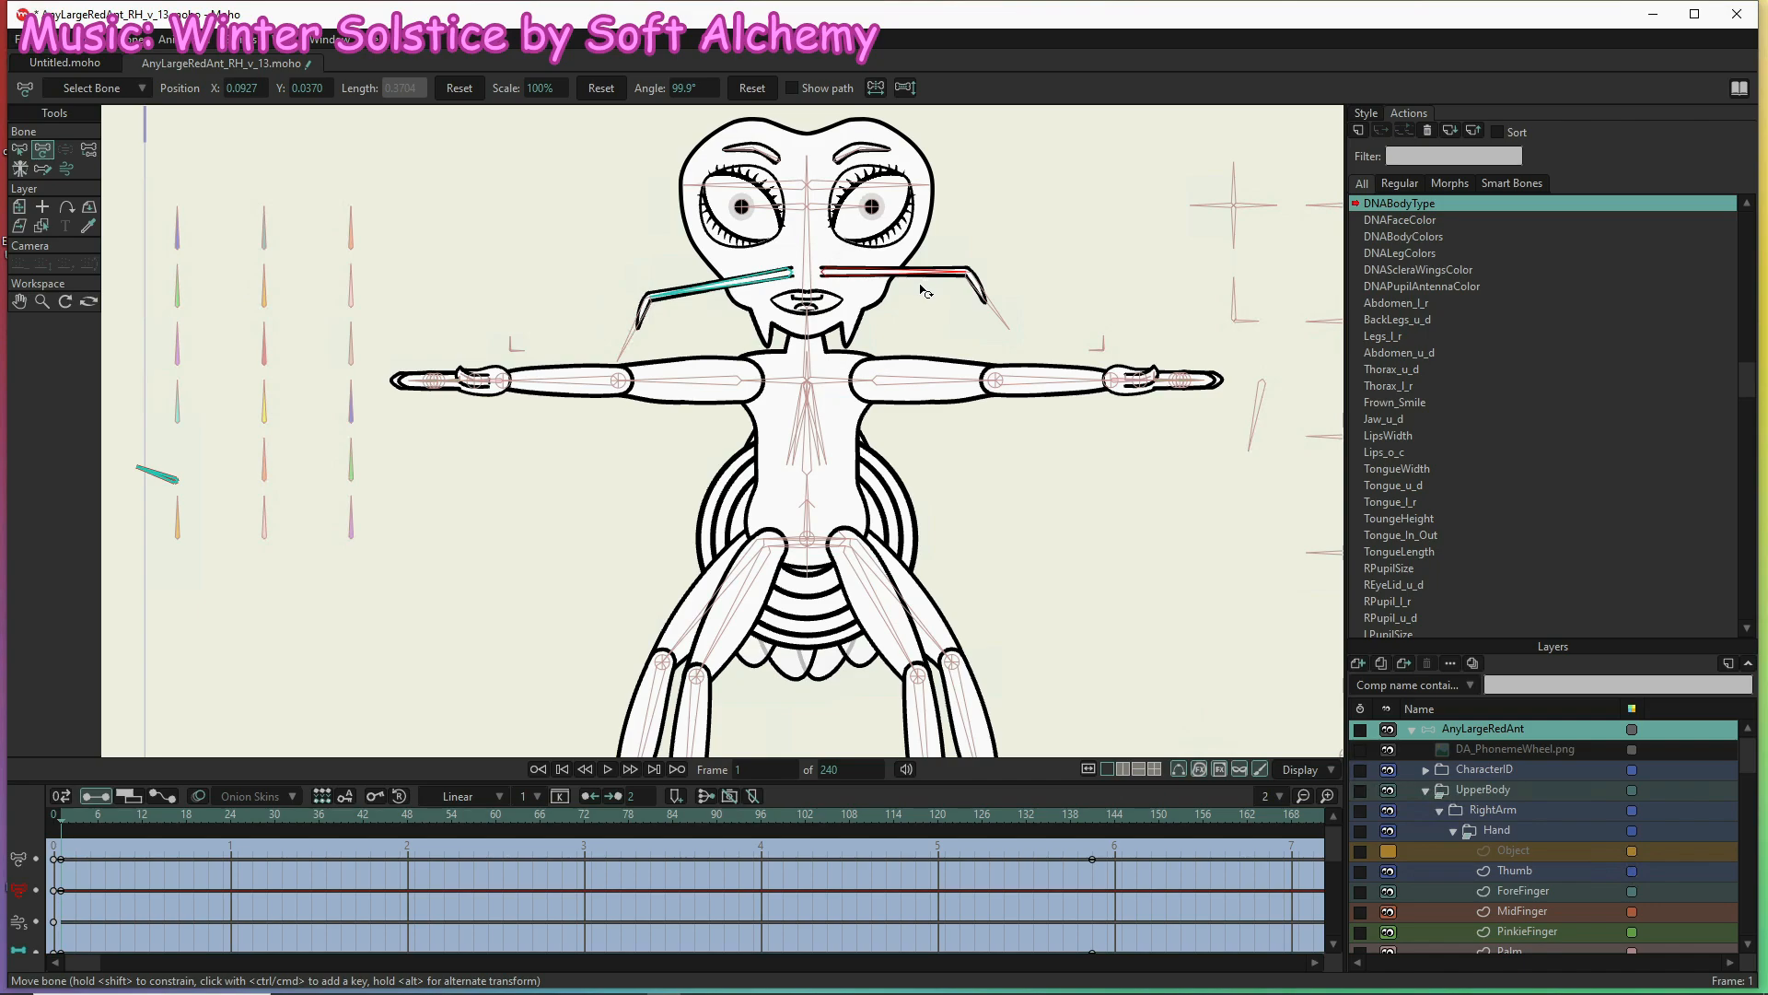
drag(920, 286, 916, 296)
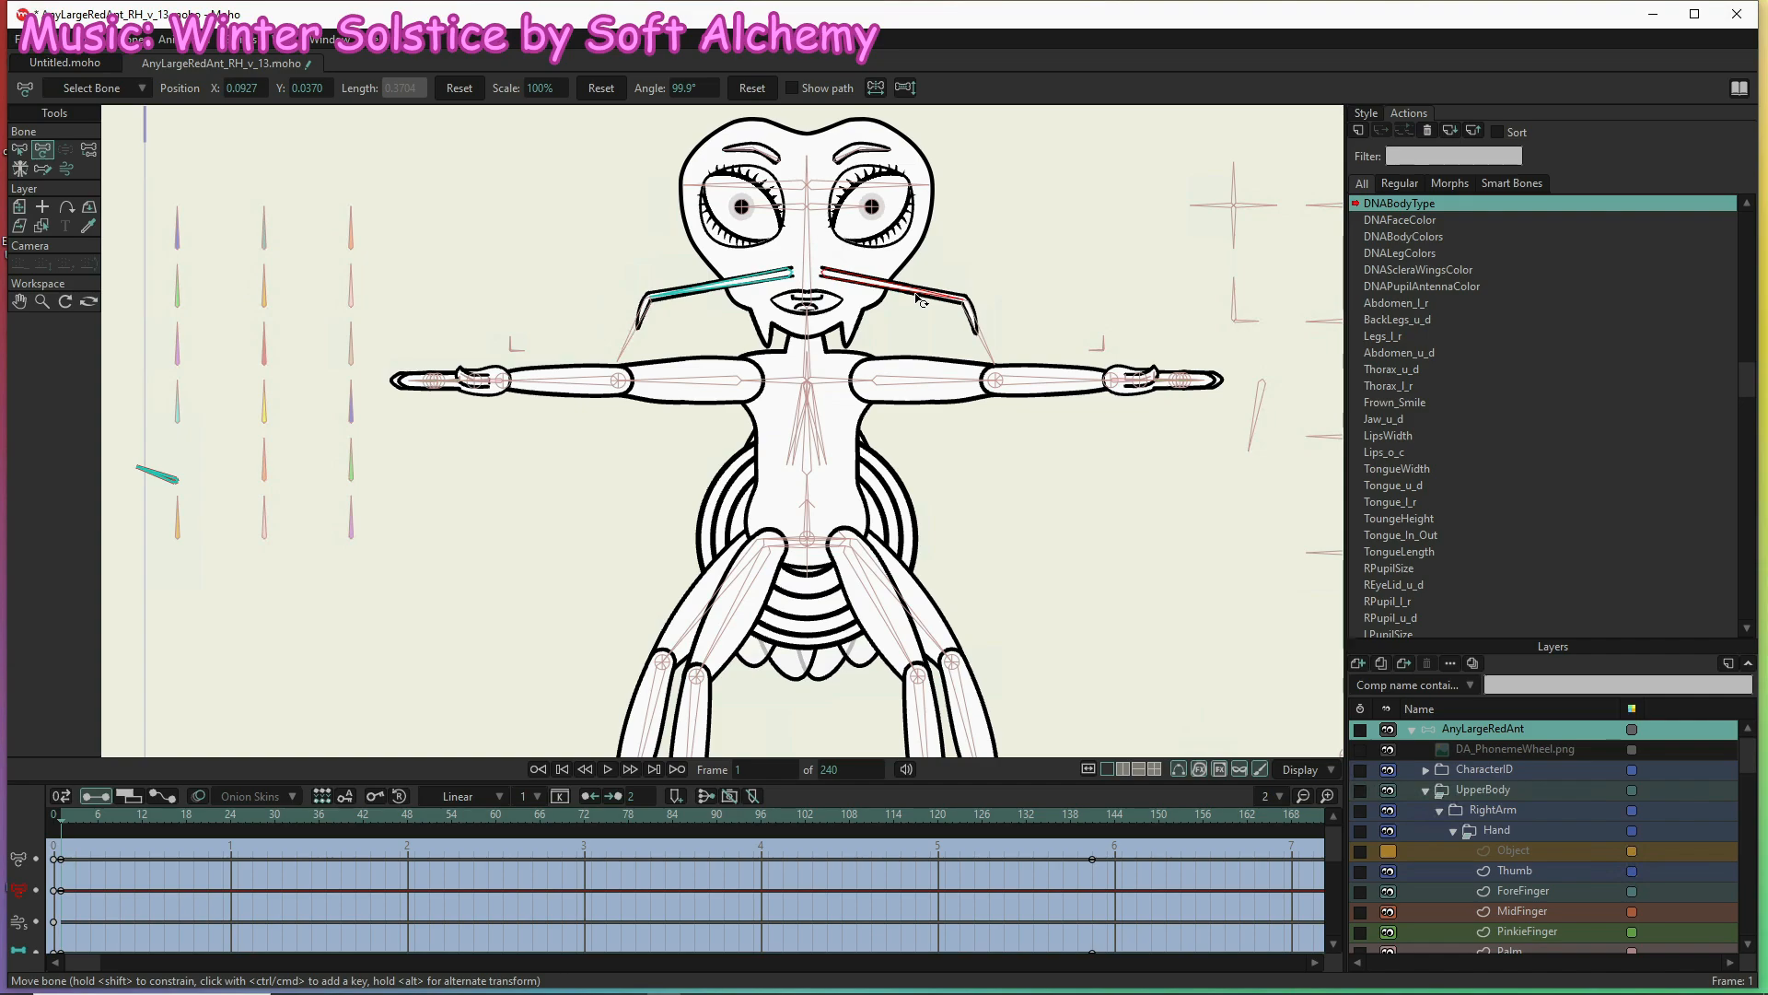
click(907, 292)
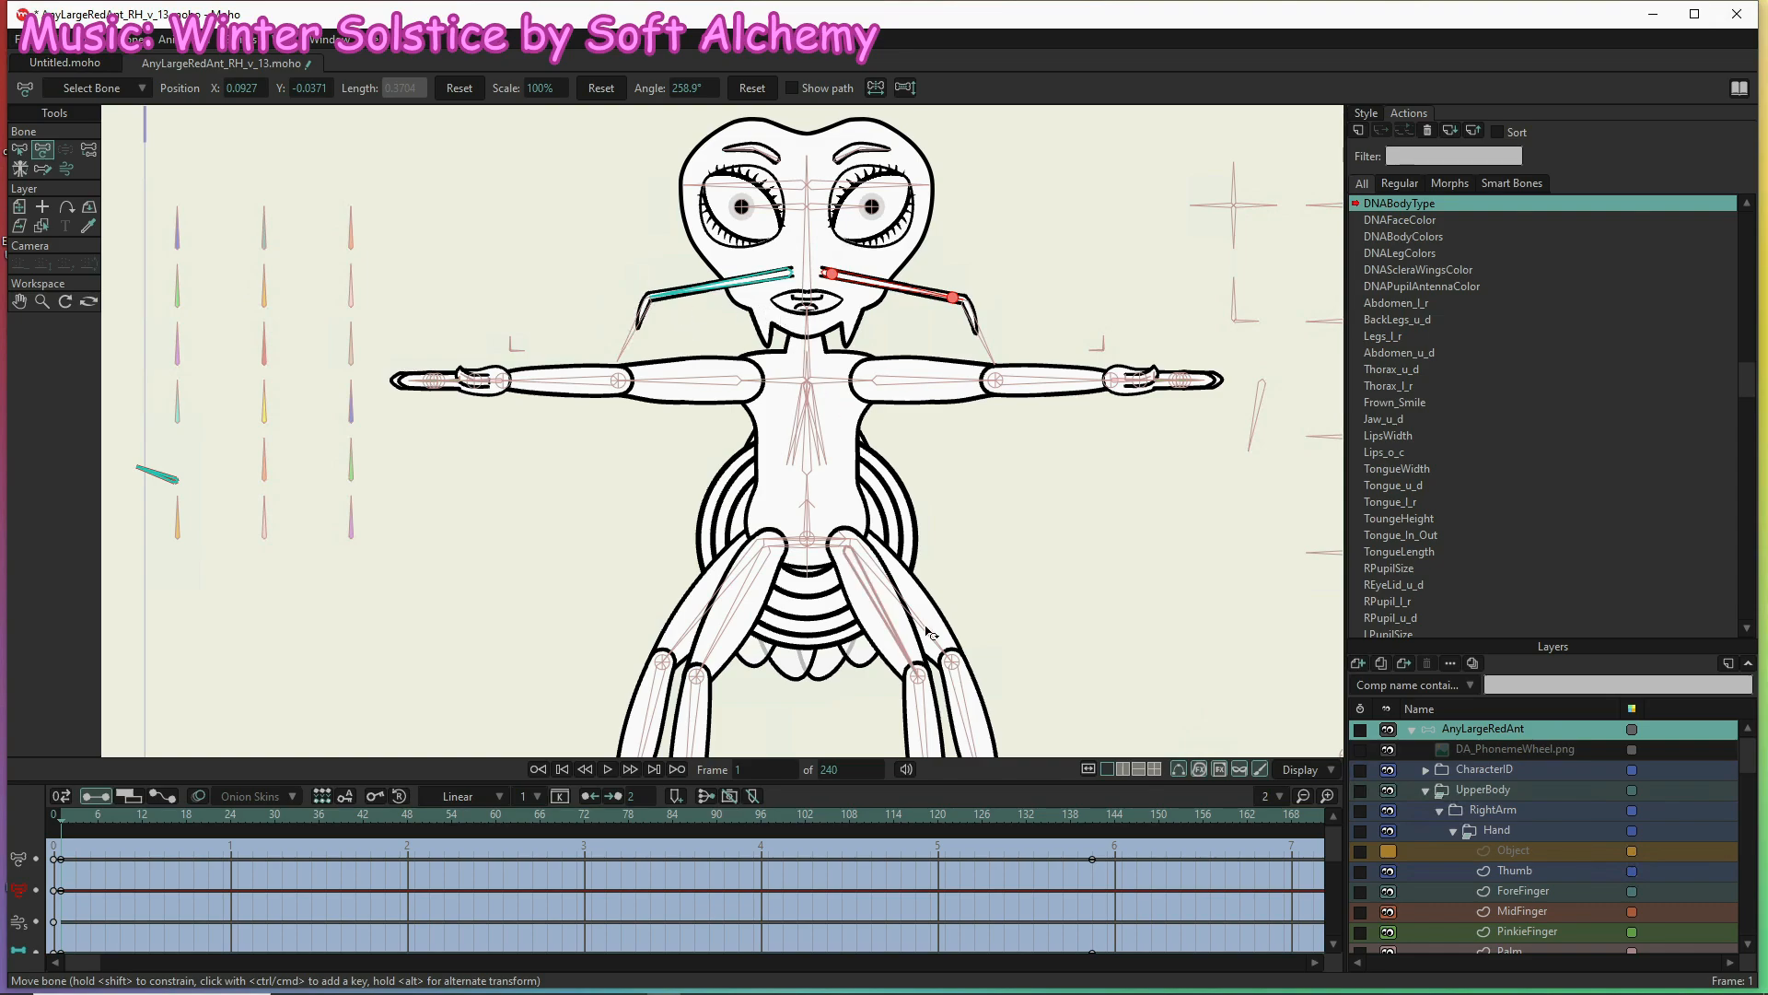
Go to frame 141 and key the left antenna's inner bone rotated upward above horizontal
click(1091, 815)
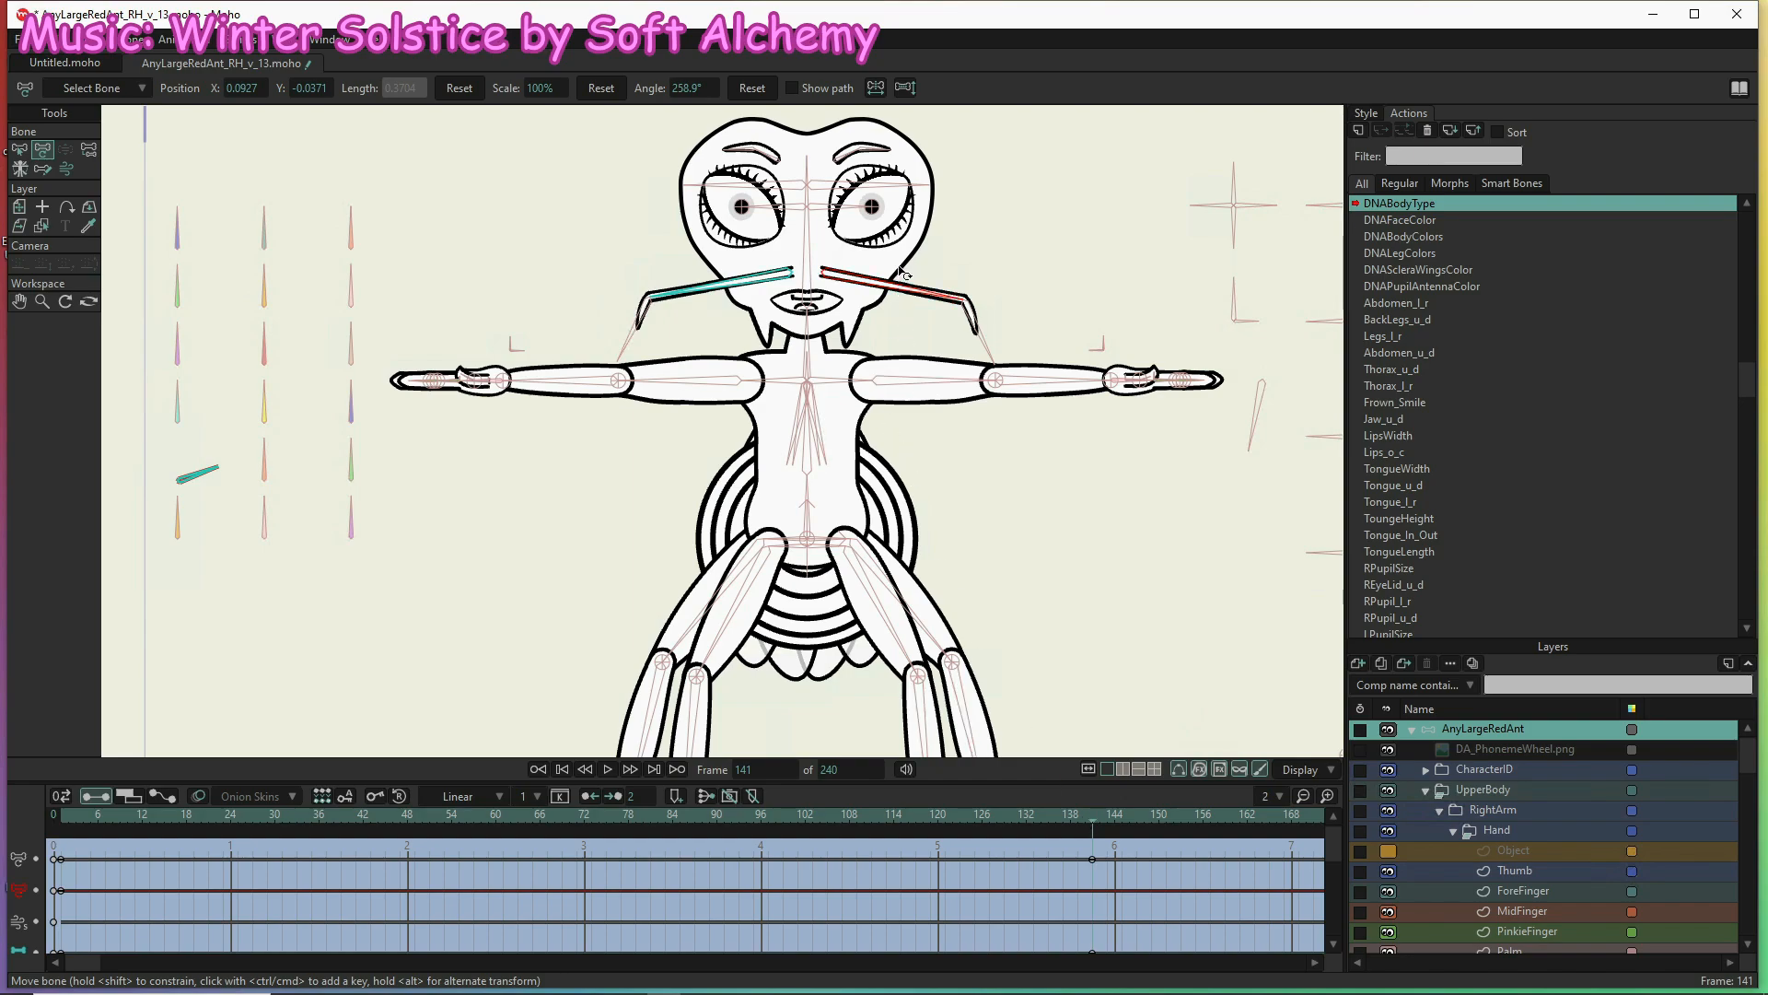
ctrl+click(901, 260)
drag(902, 259, 905, 257)
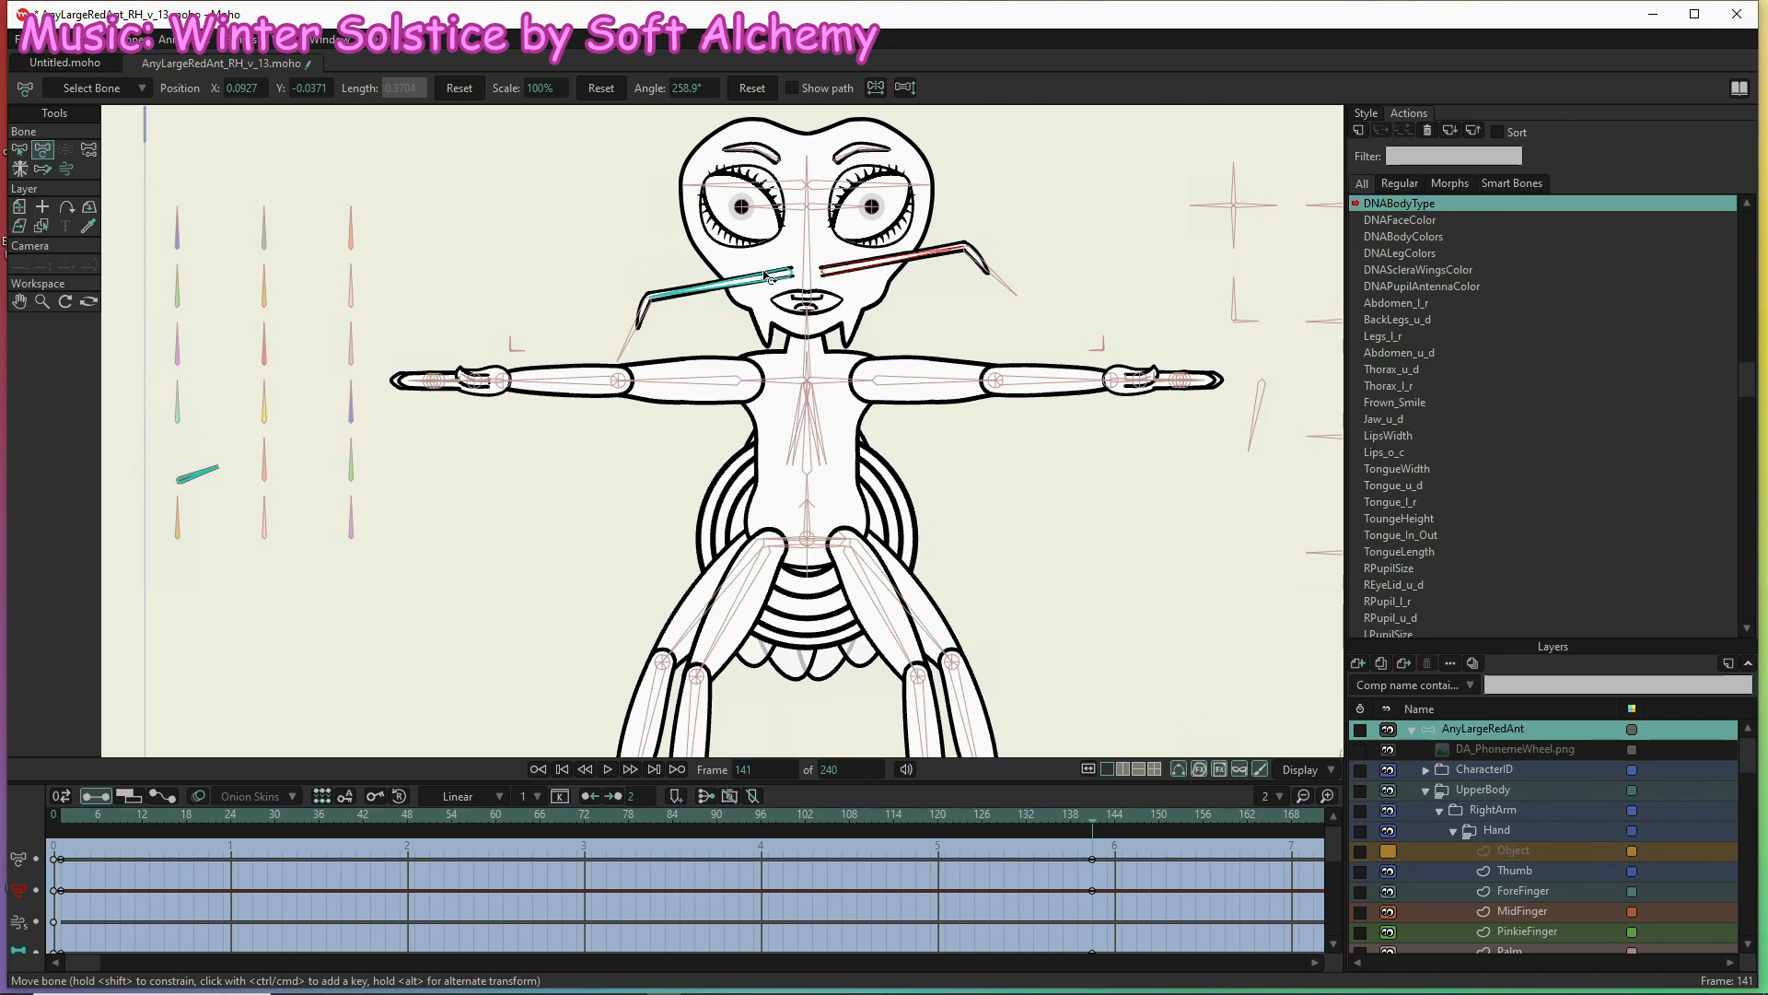
Rotate the ant's right antenna bone upward to about 80.2° at frame 141 of the DNABodyType action, mirroring the other antenna
click(705, 281)
drag(705, 265, 705, 261)
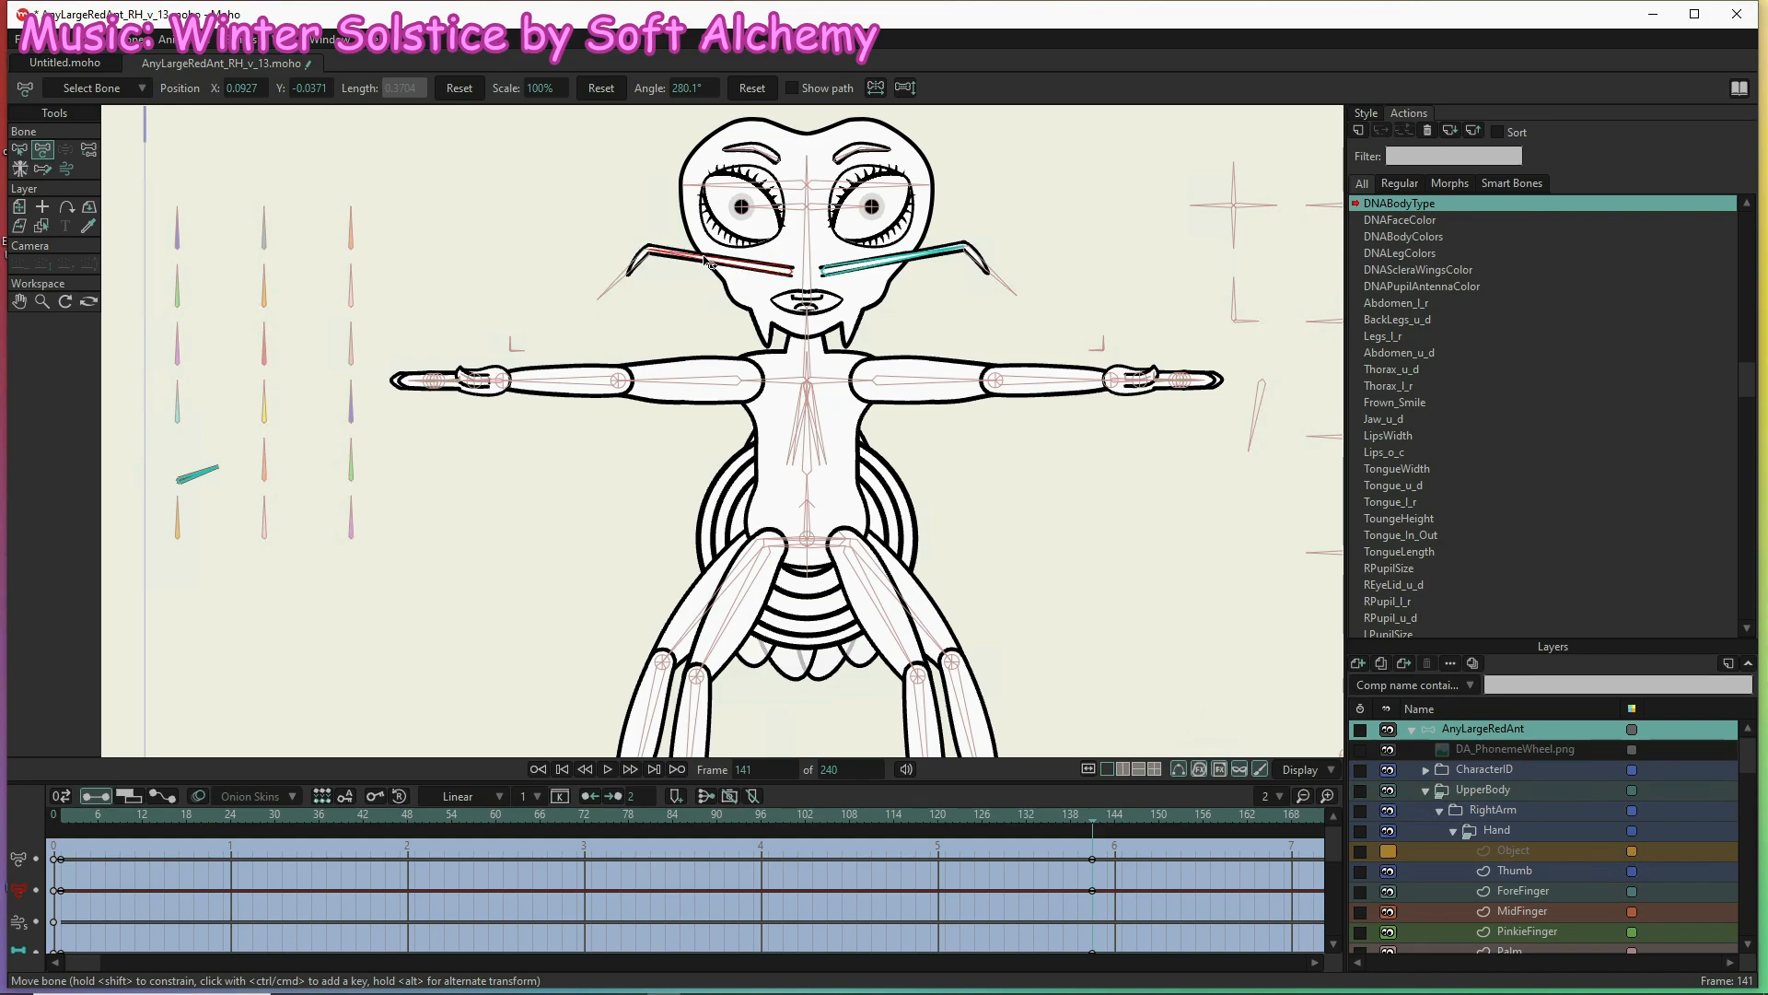
drag(704, 261, 706, 261)
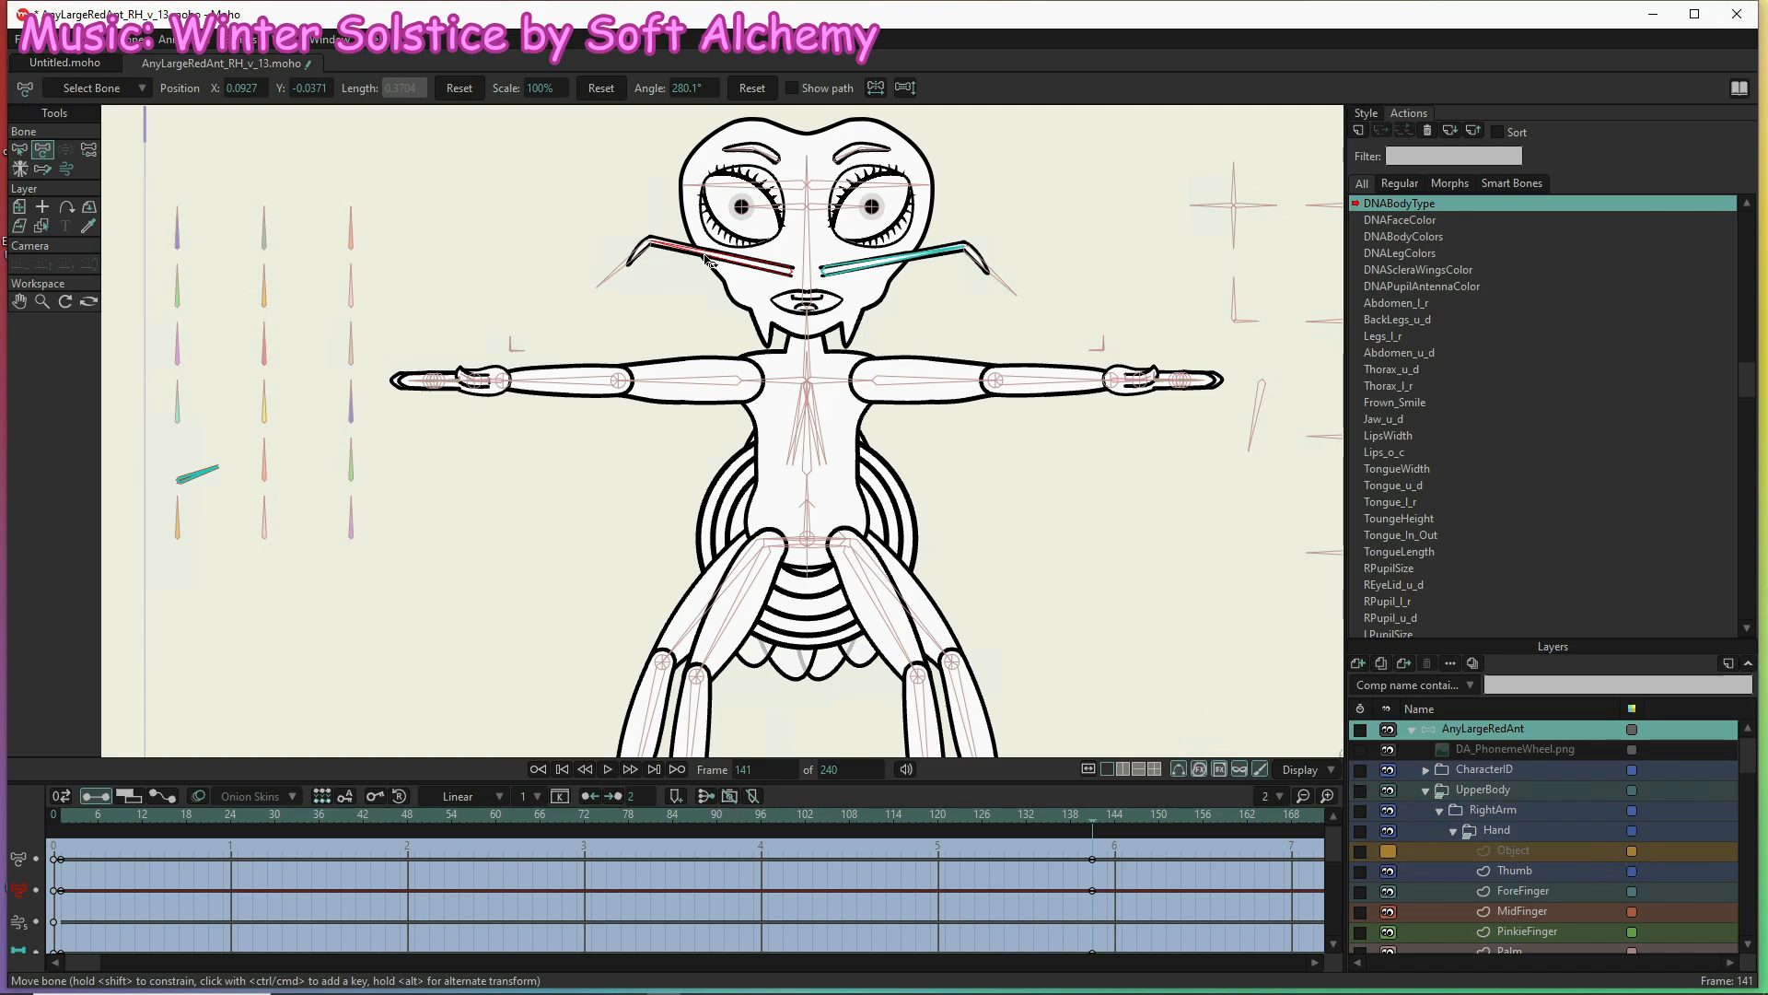
click(706, 261)
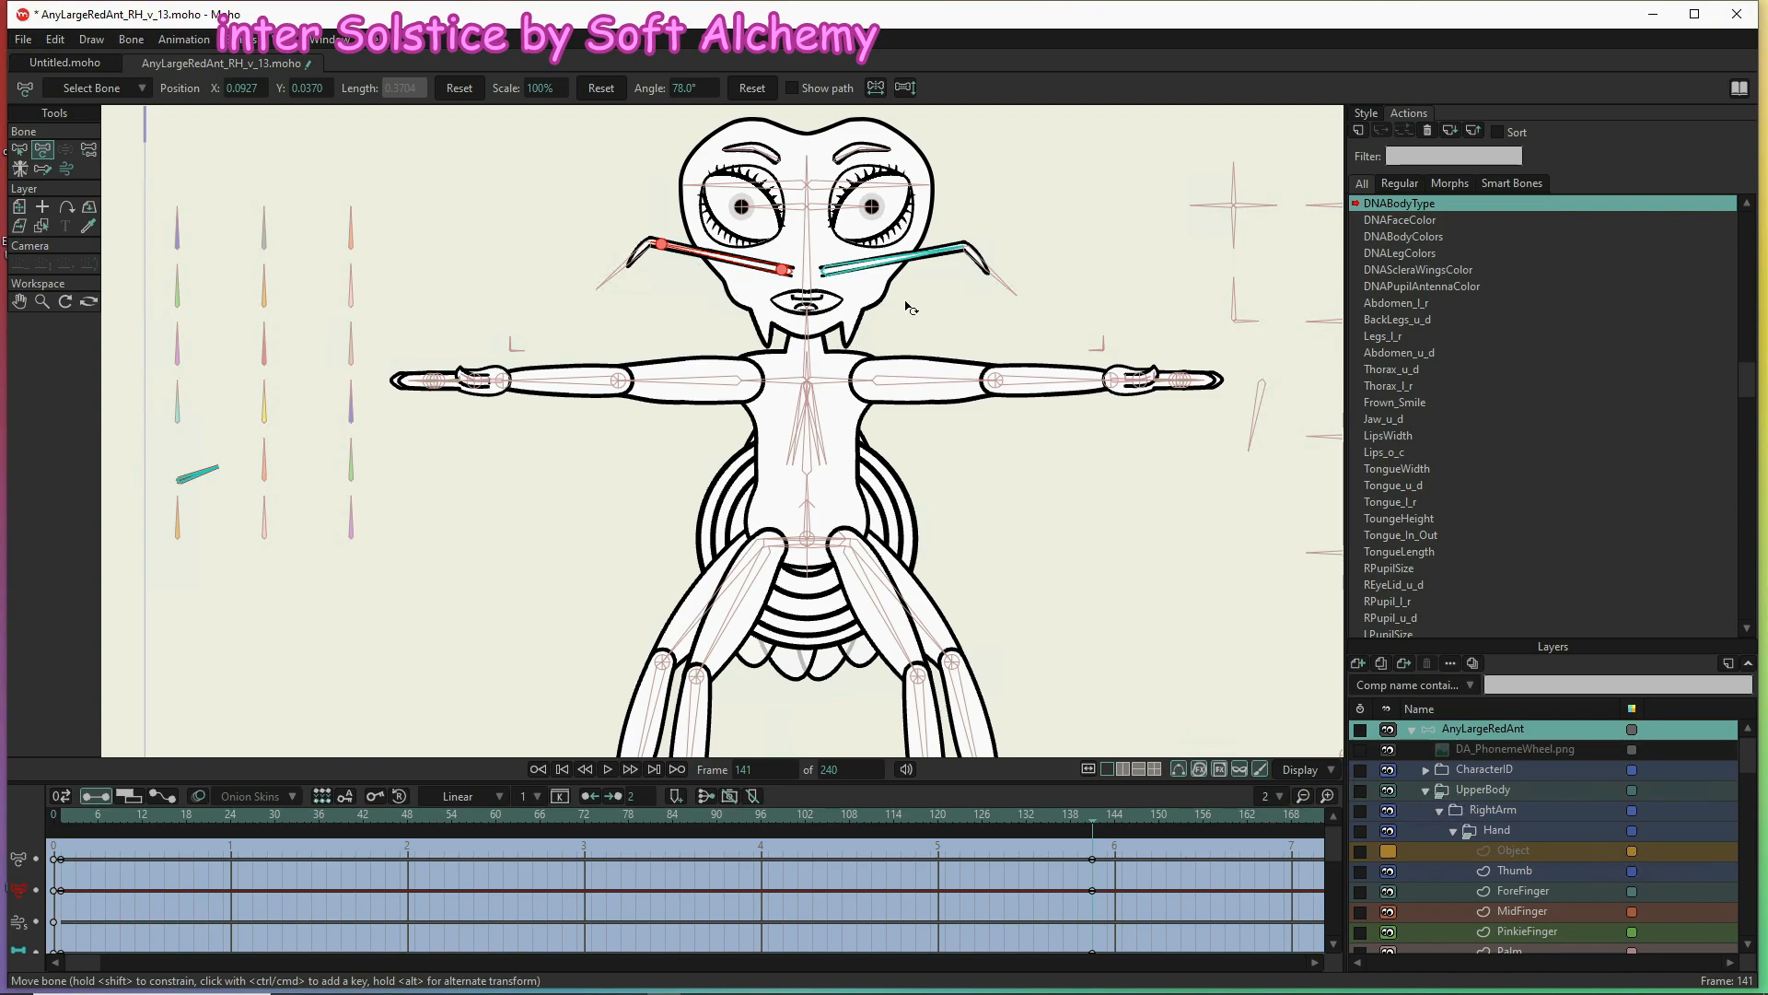
drag(900, 276, 880, 171)
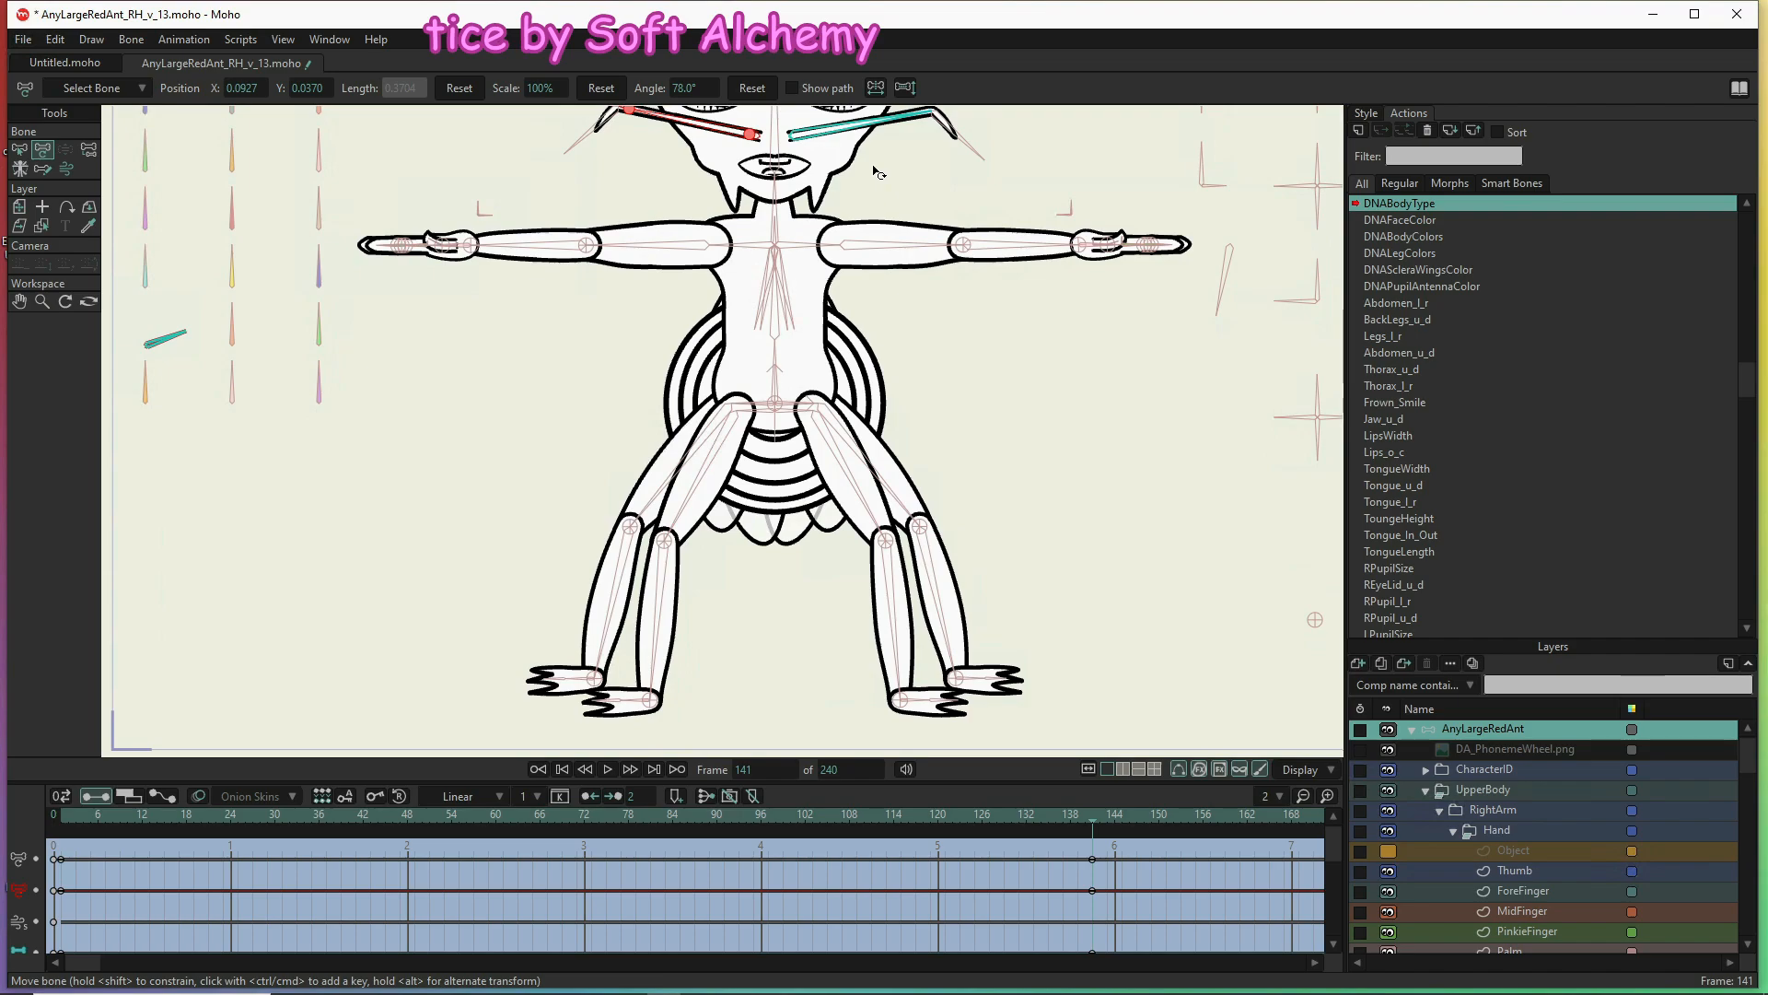
click(645, 109)
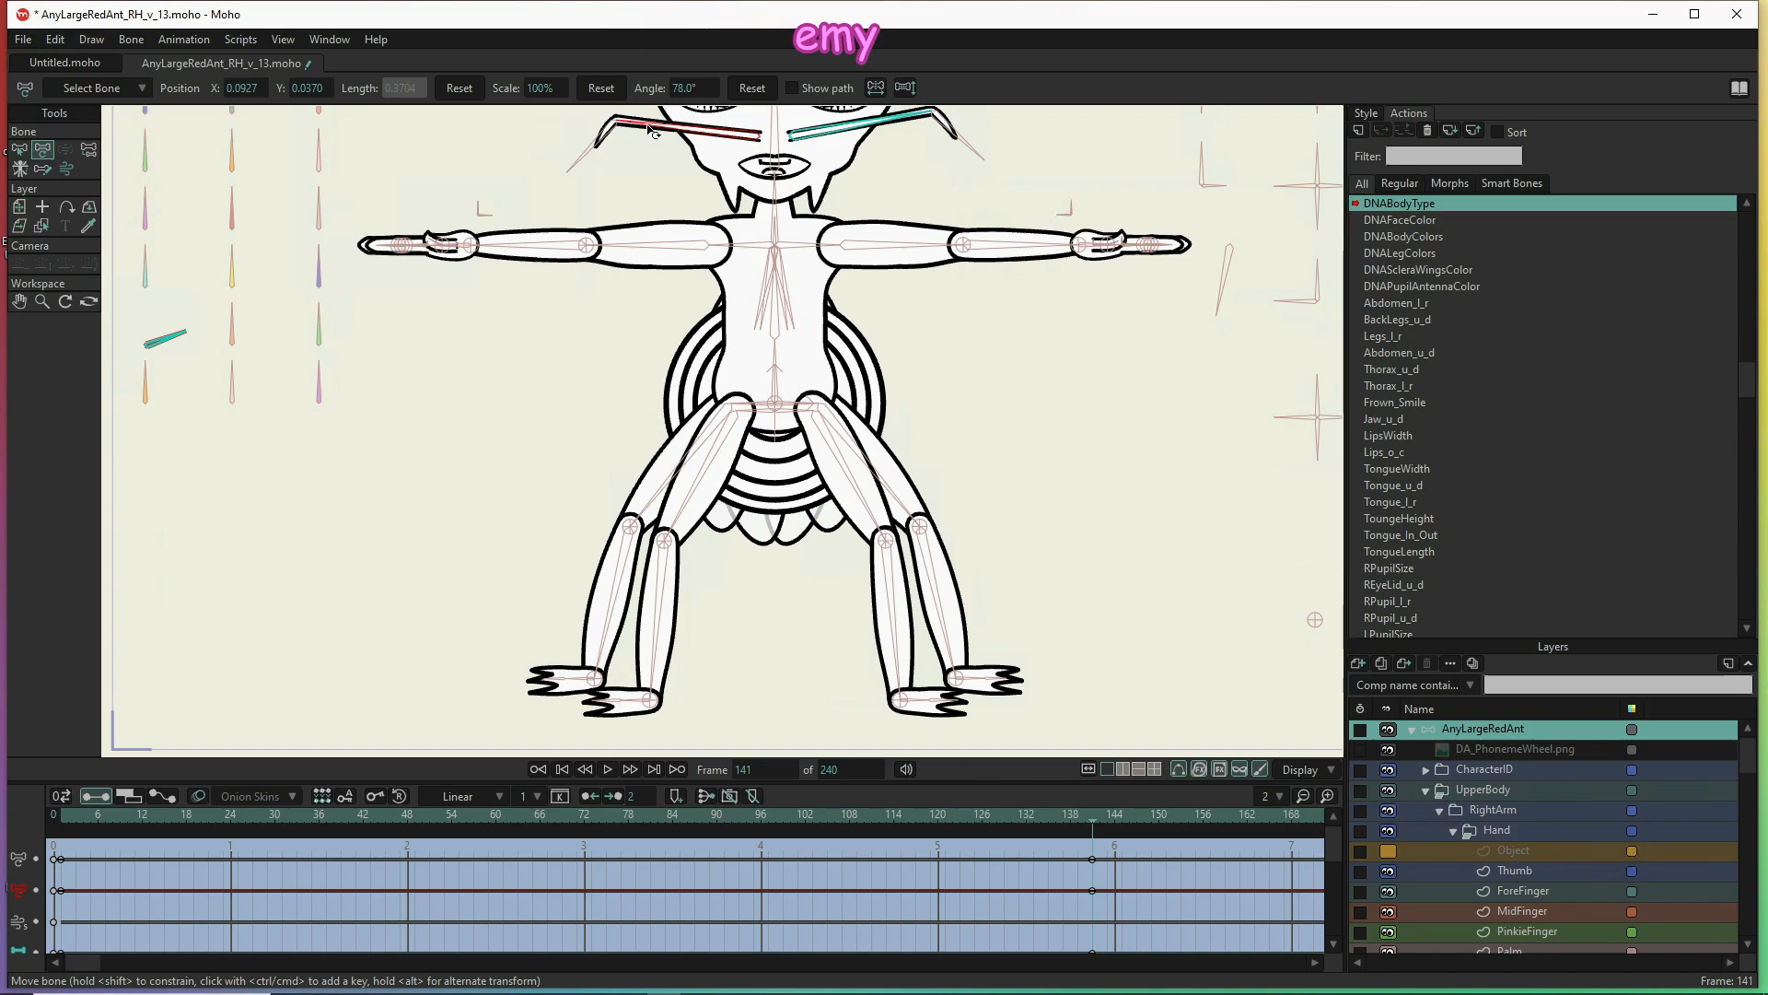
key(ctrl+z)
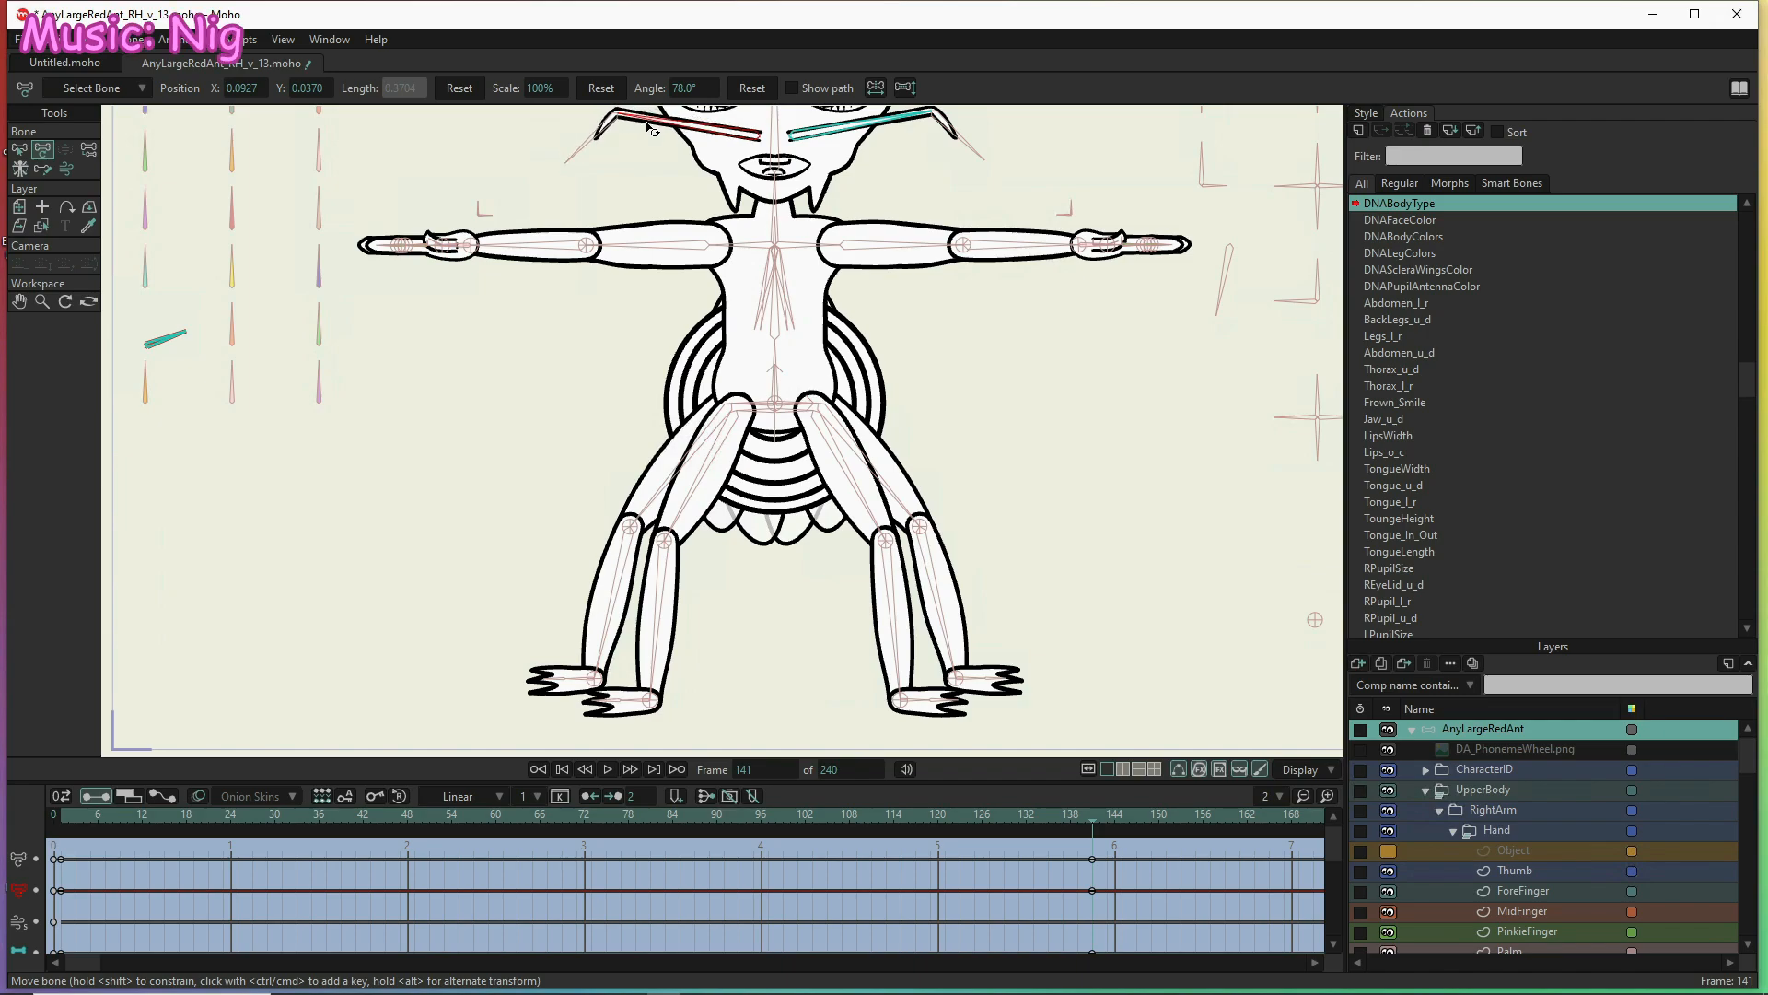
click(651, 126)
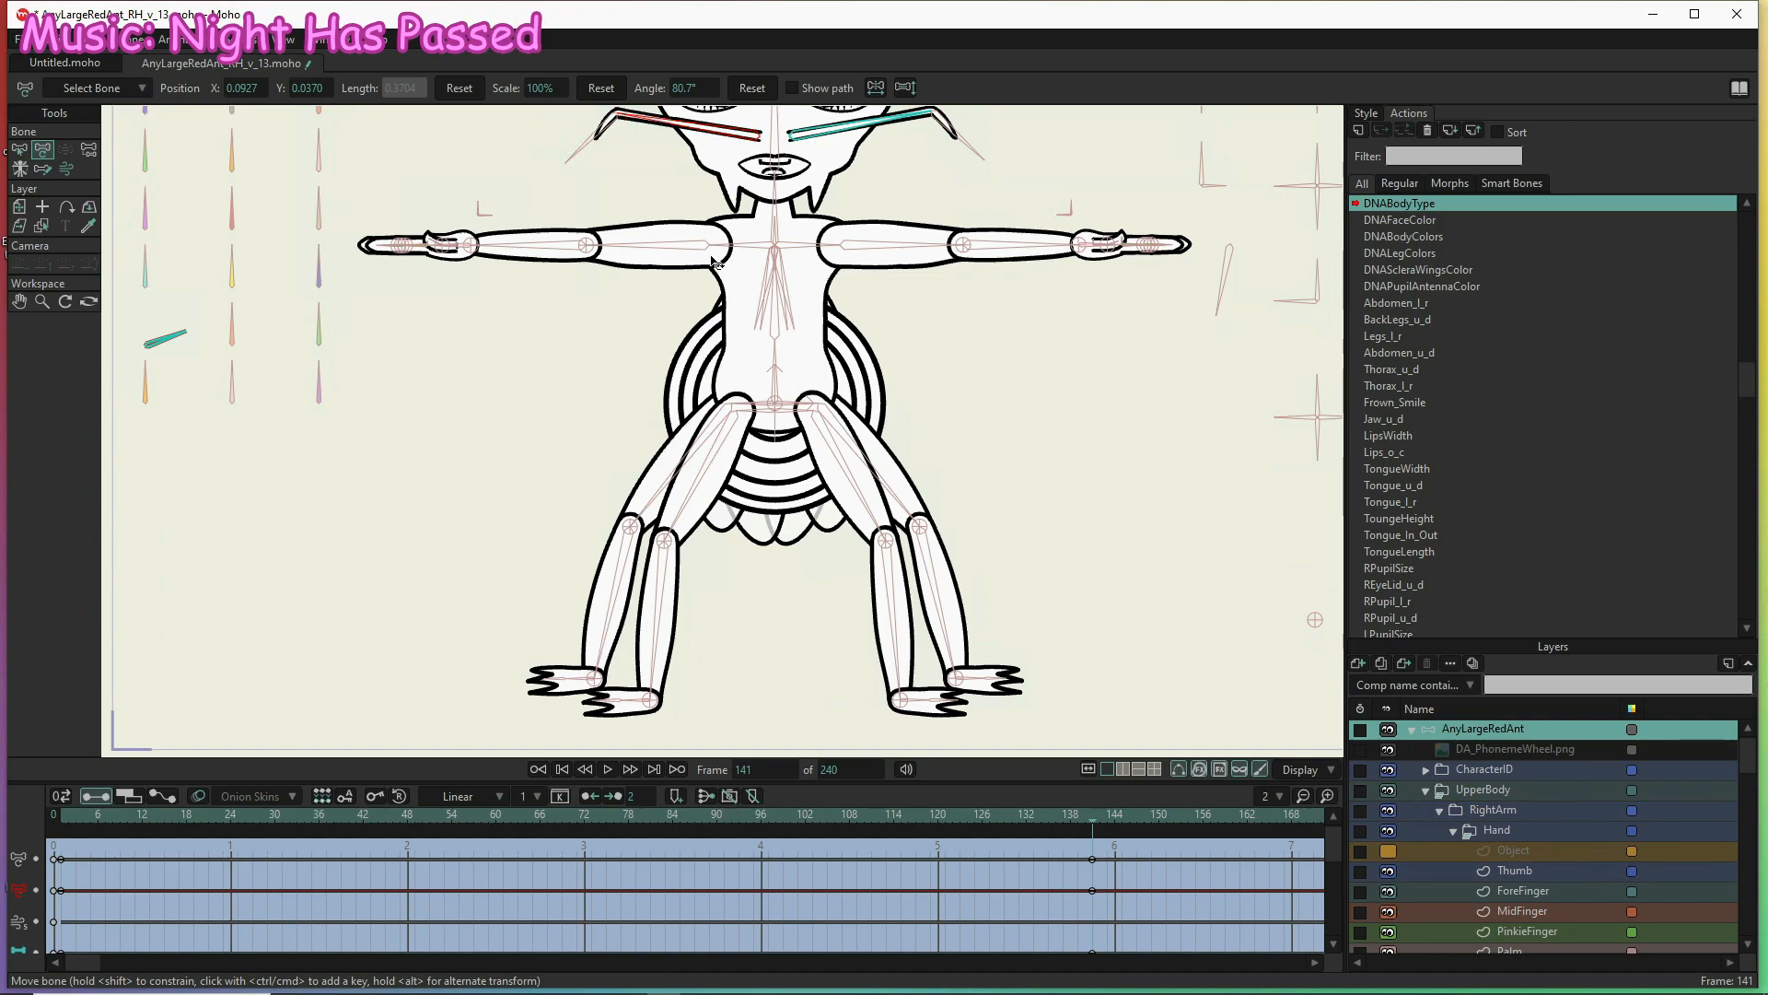
drag(711, 257, 853, 388)
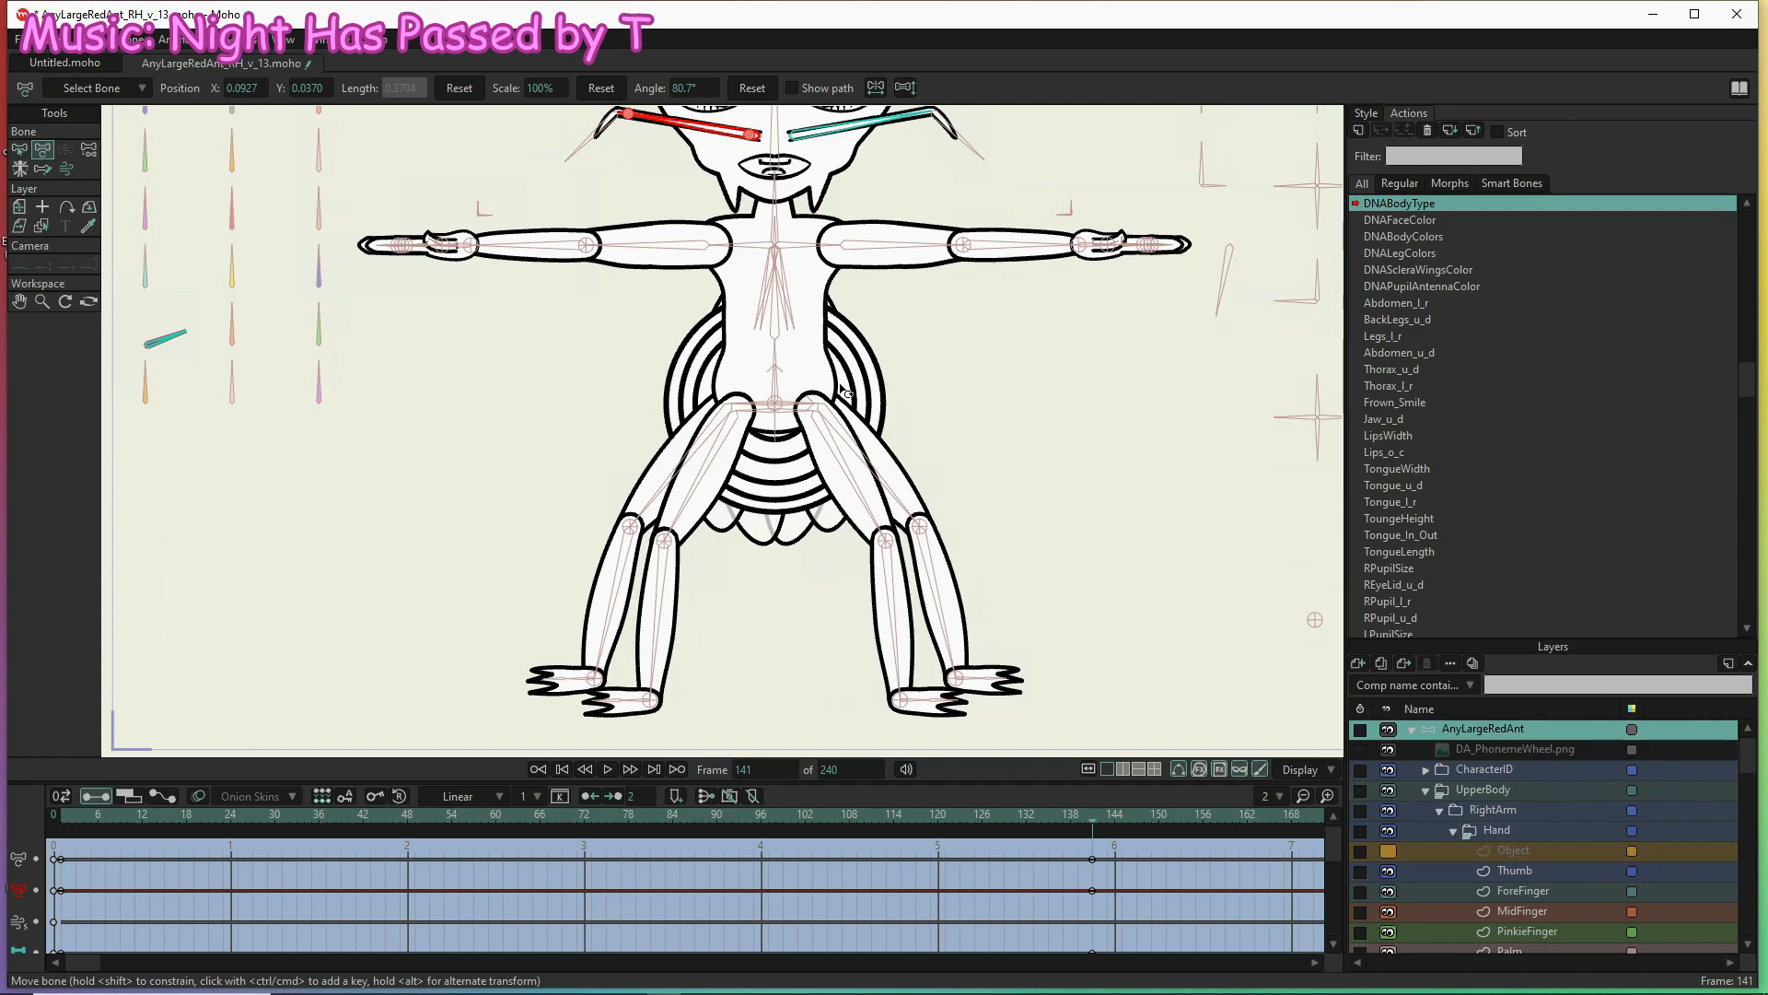
Select the points along the top of the head on the Skull layer, ready to transform
scroll(772, 359, down, 5)
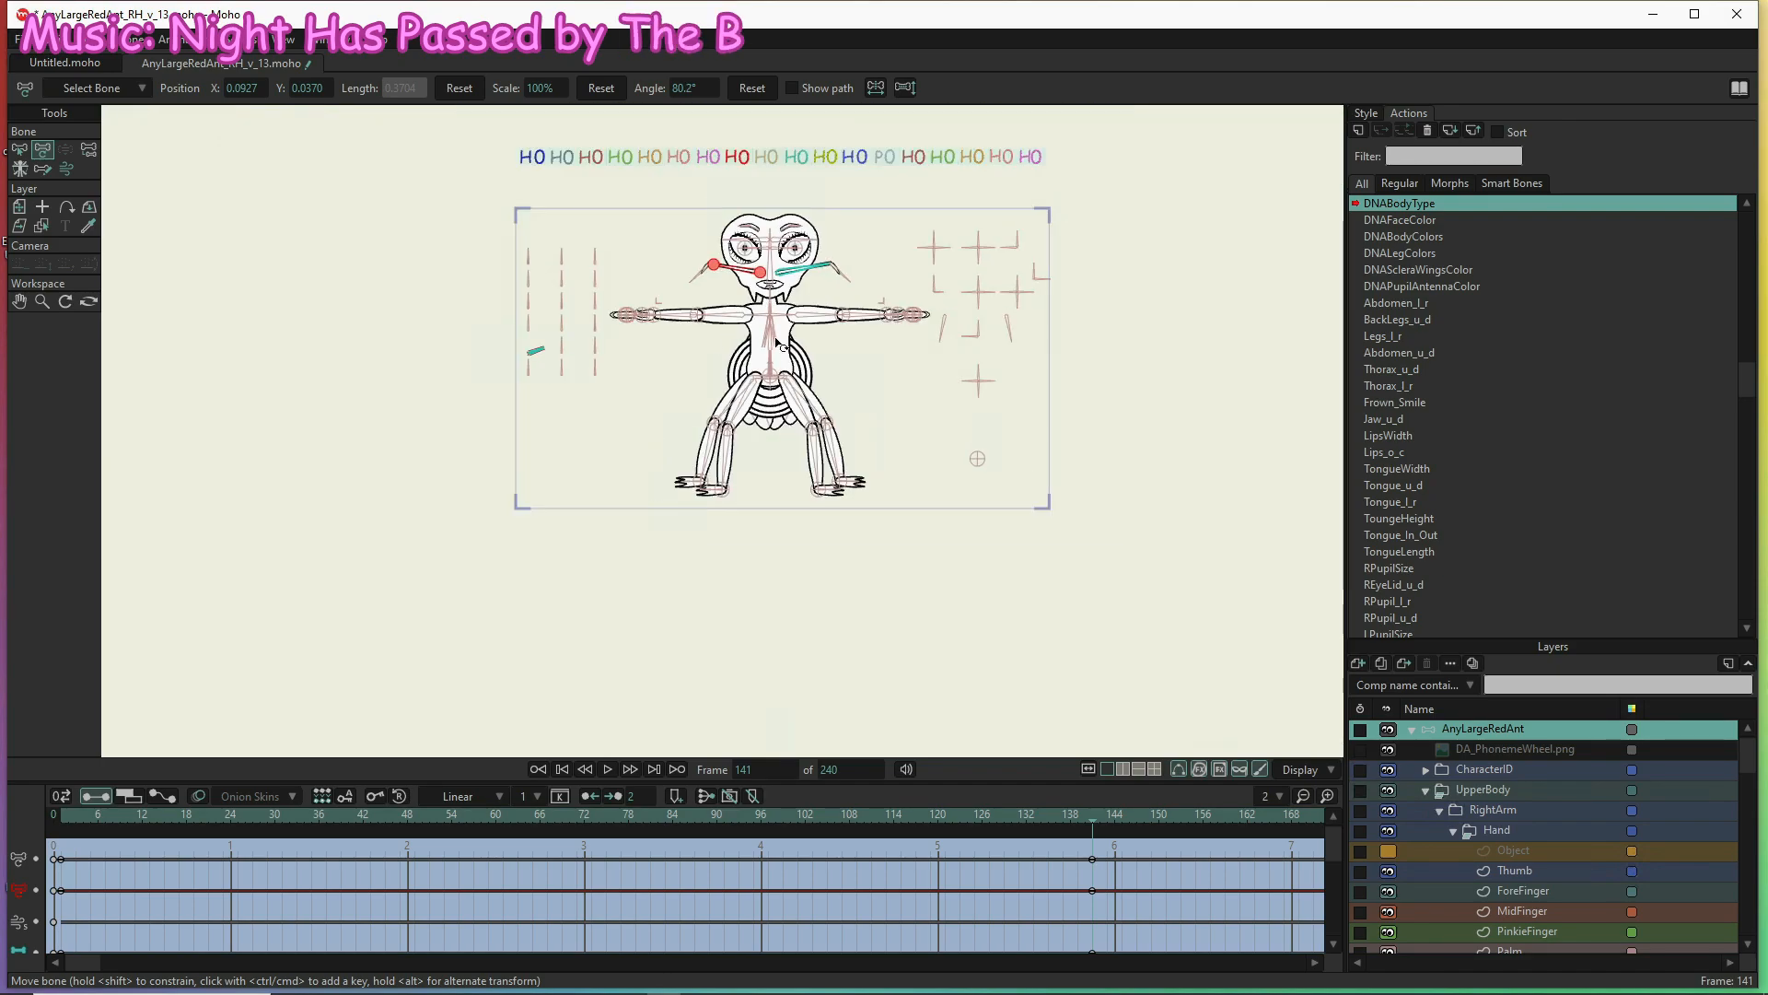
scroll(779, 224, up, 5)
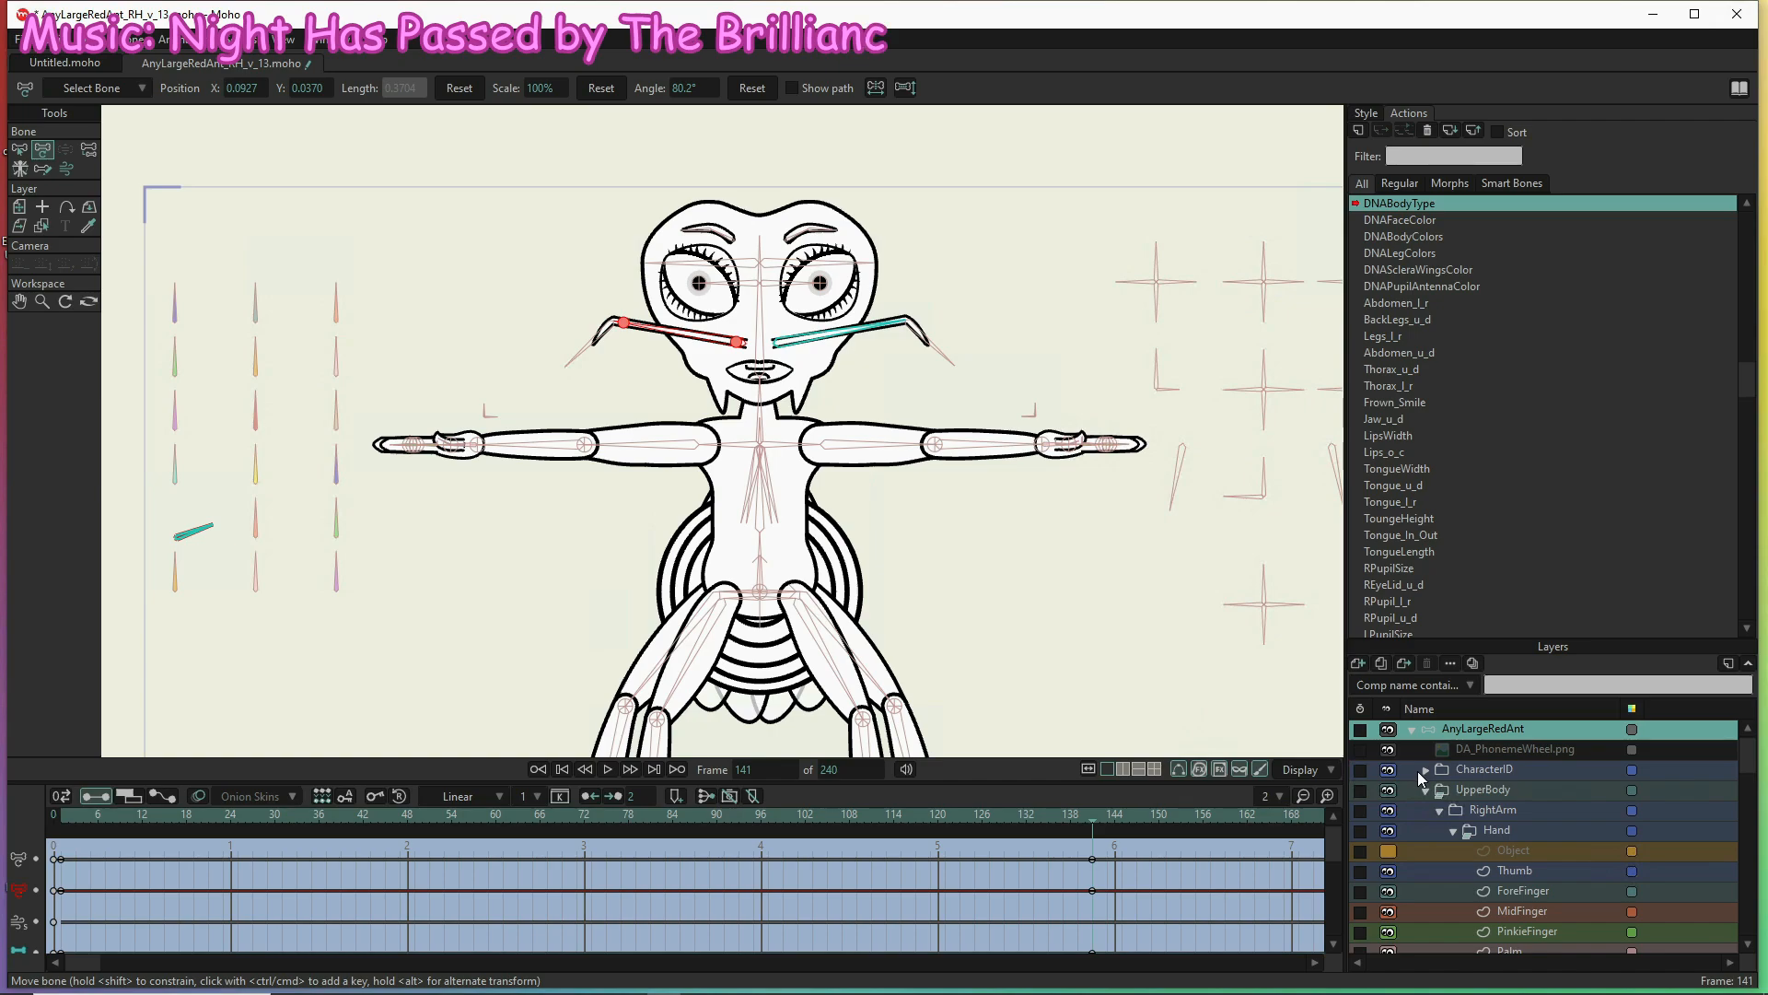
scroll(1500, 853, down, 4)
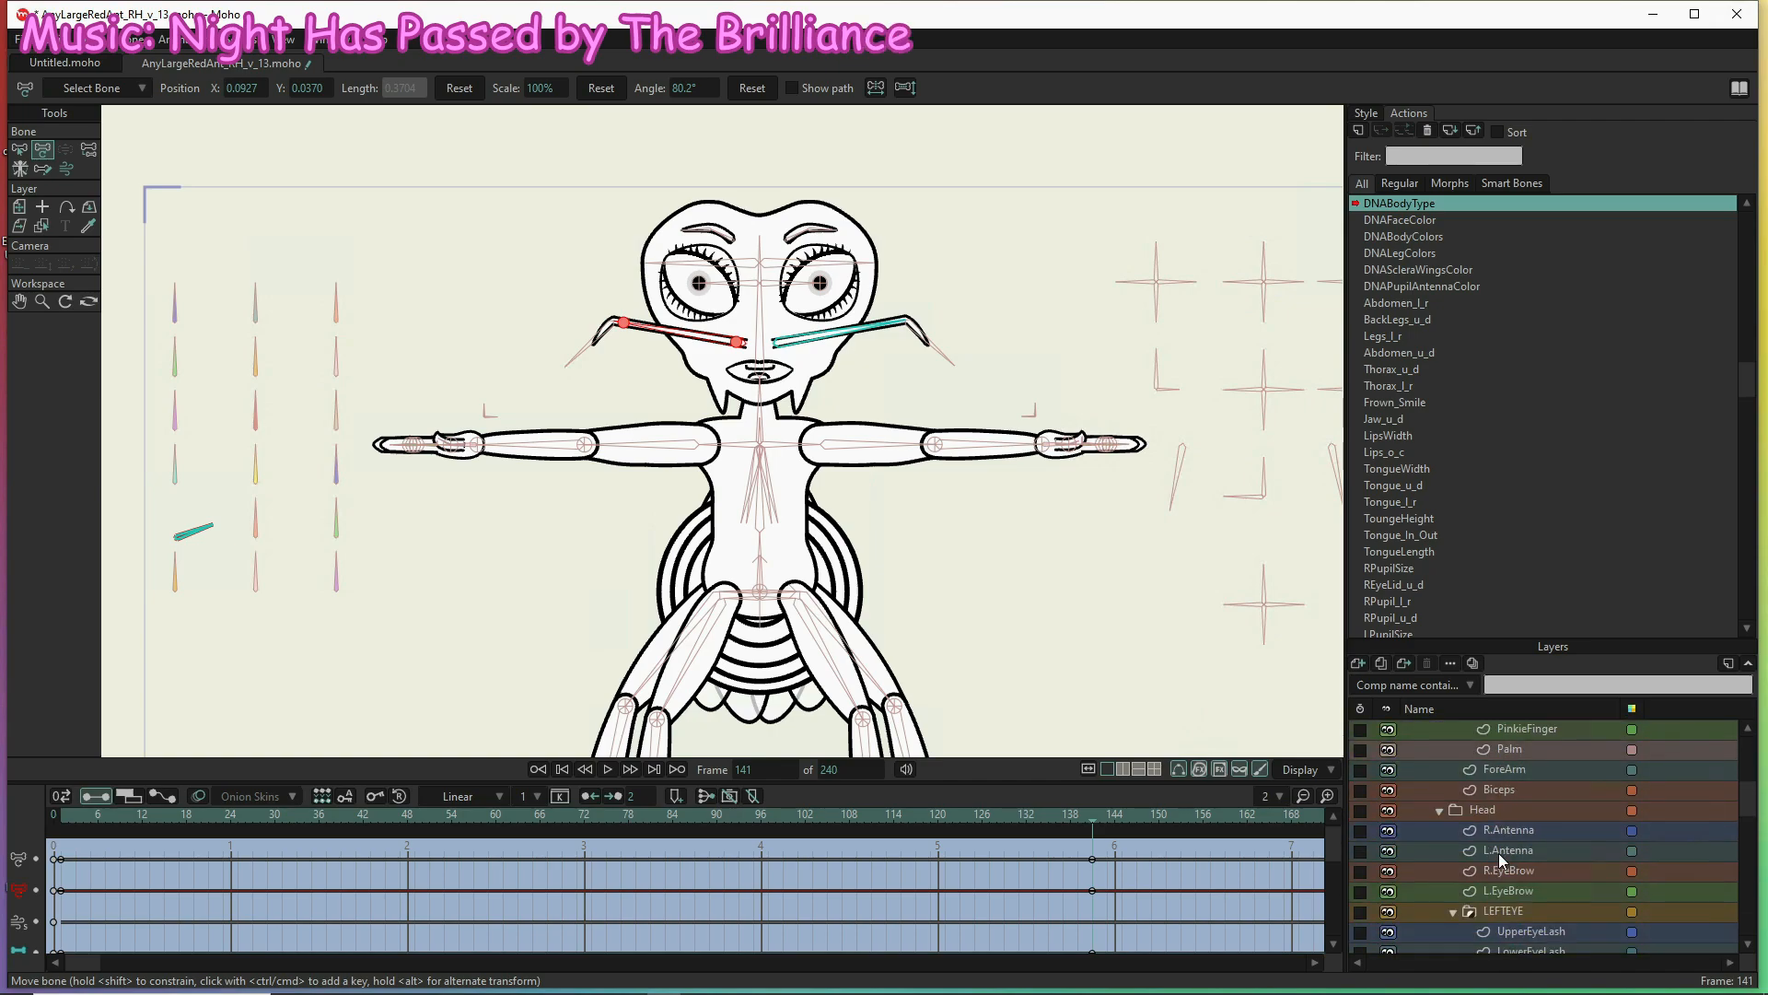
scroll(1537, 858, down, 4)
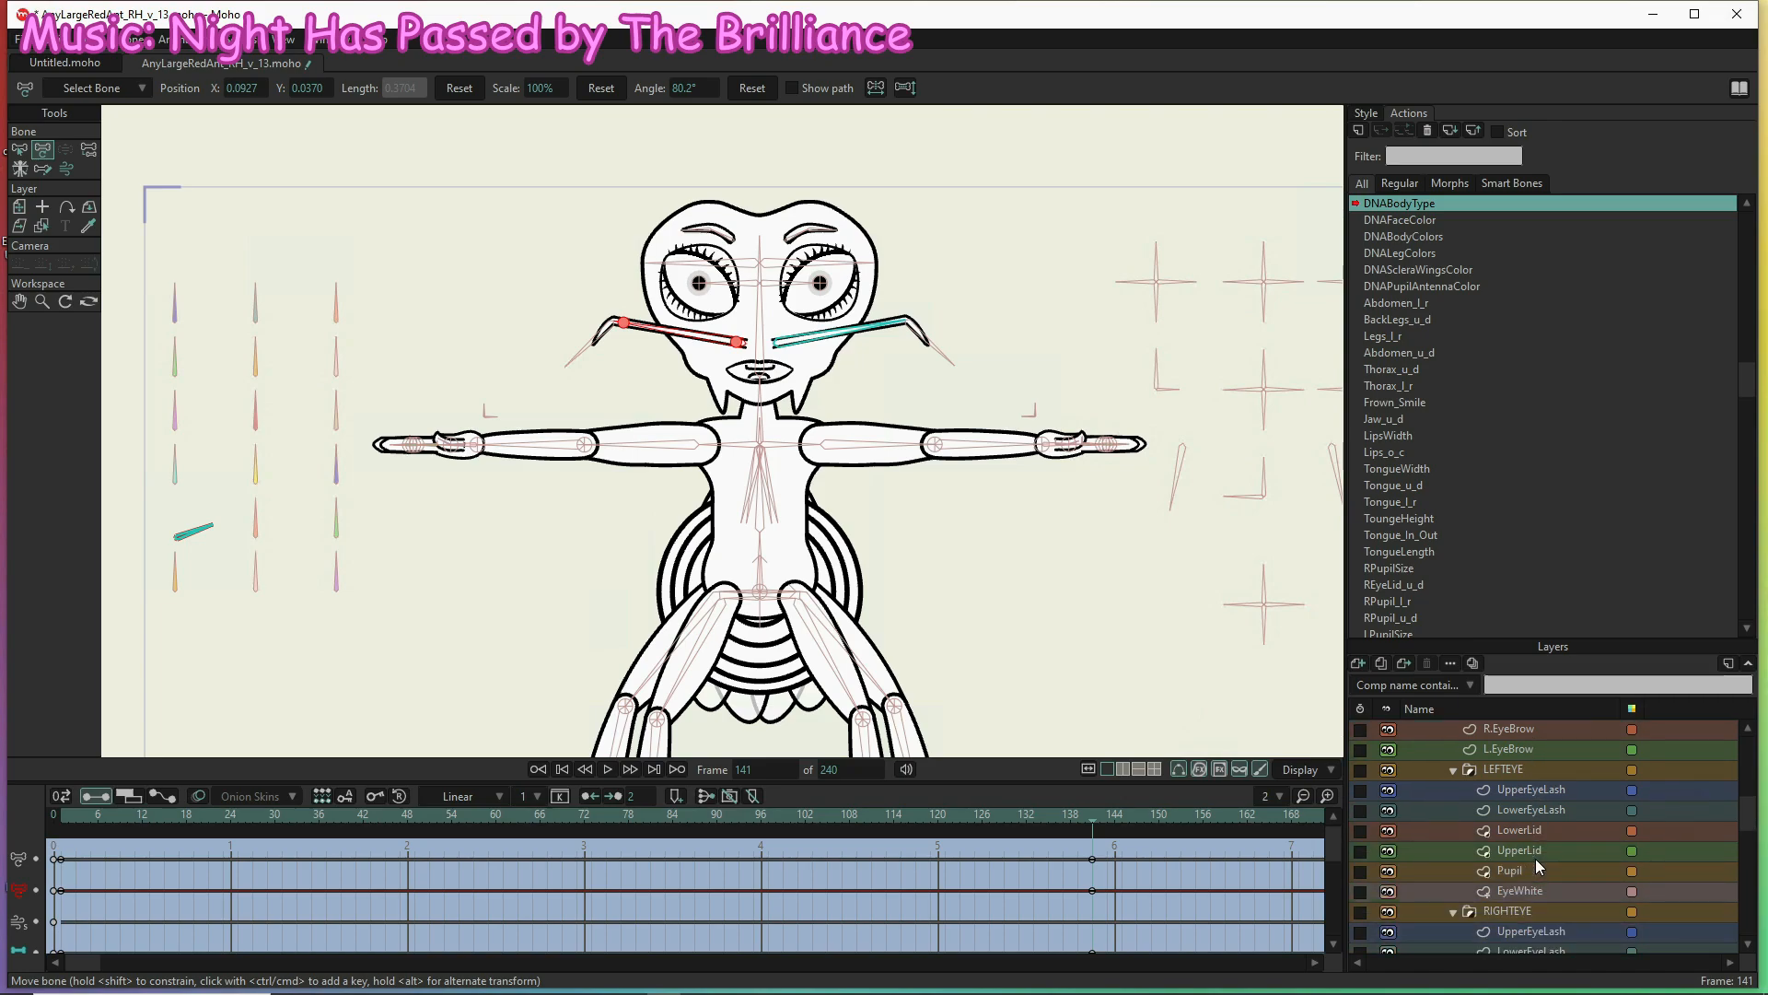
scroll(1538, 860, down, 5)
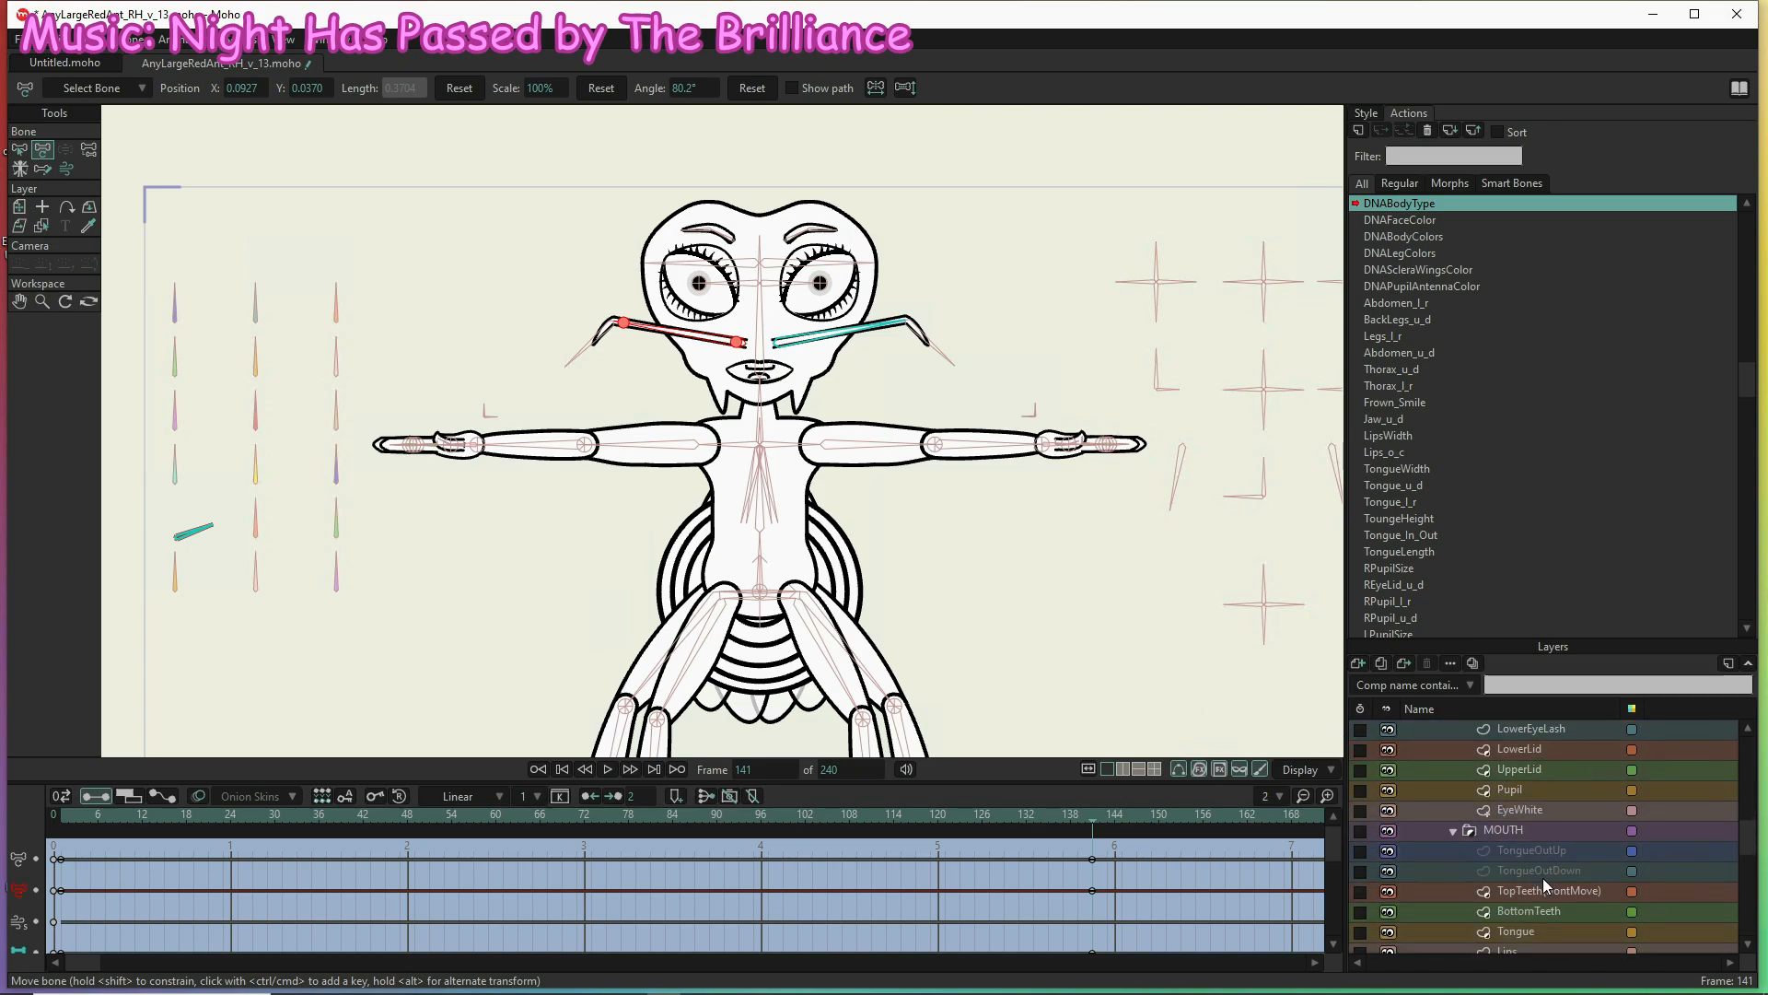
click(1534, 851)
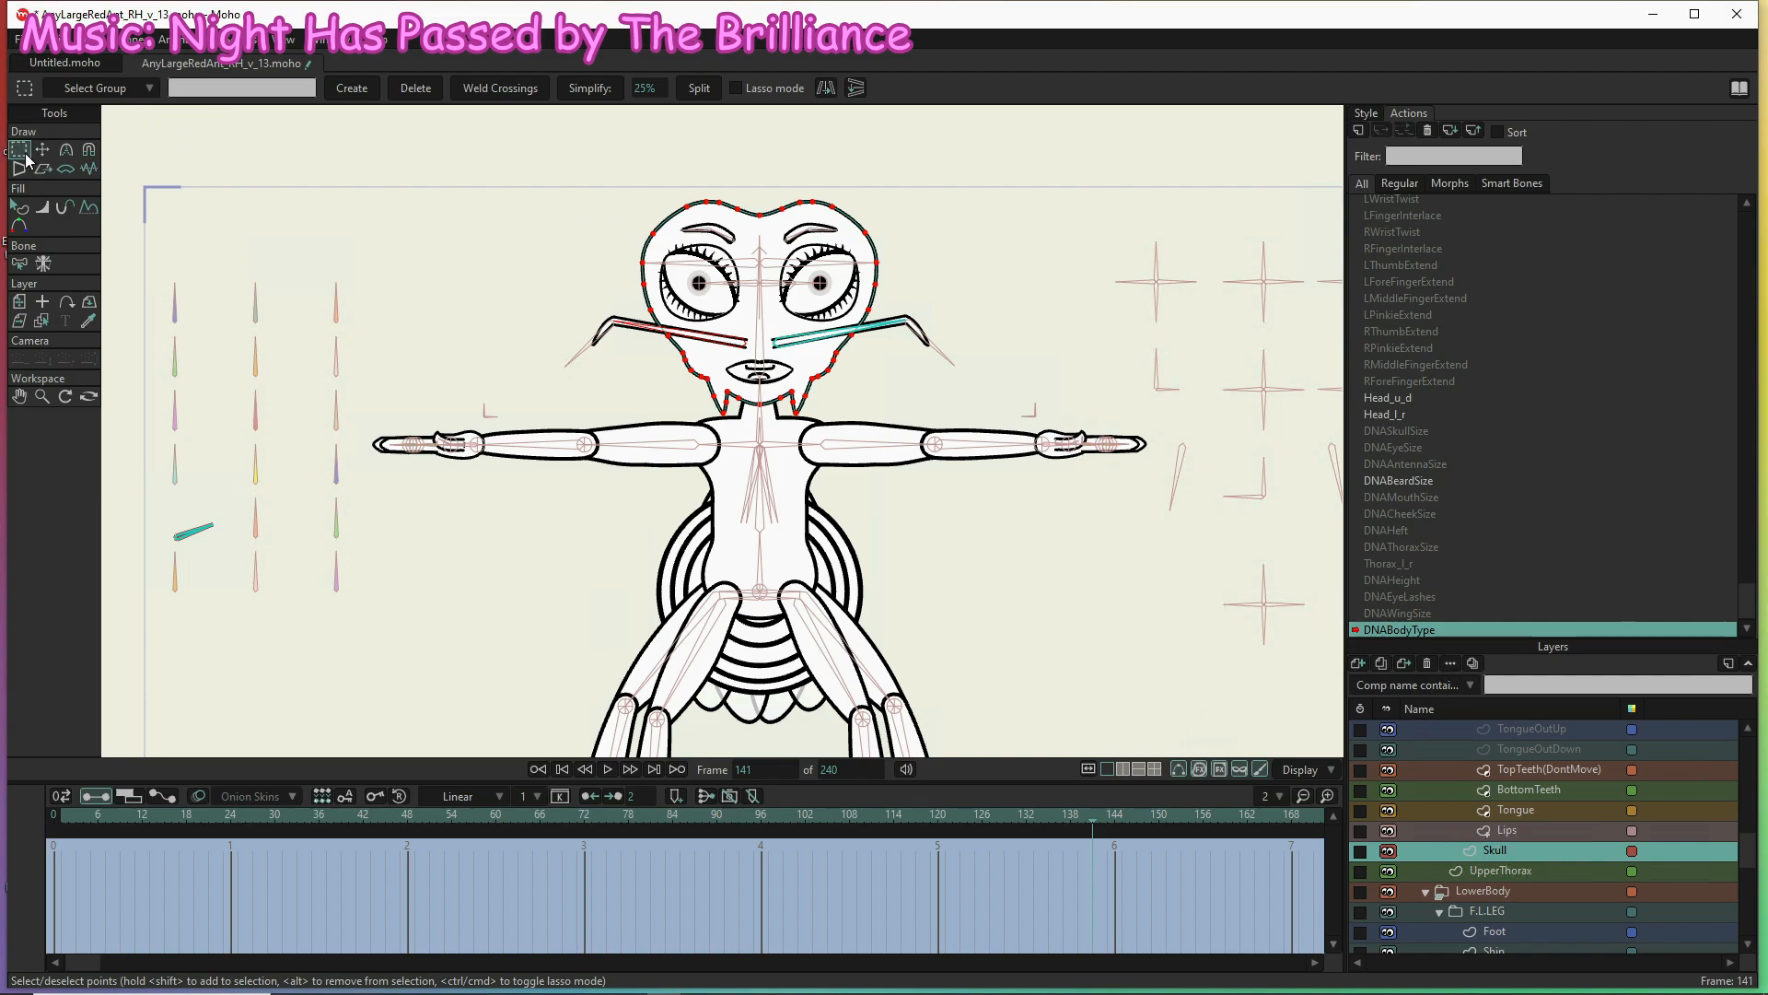
click(582, 199)
drag(655, 191, 857, 218)
key(t)
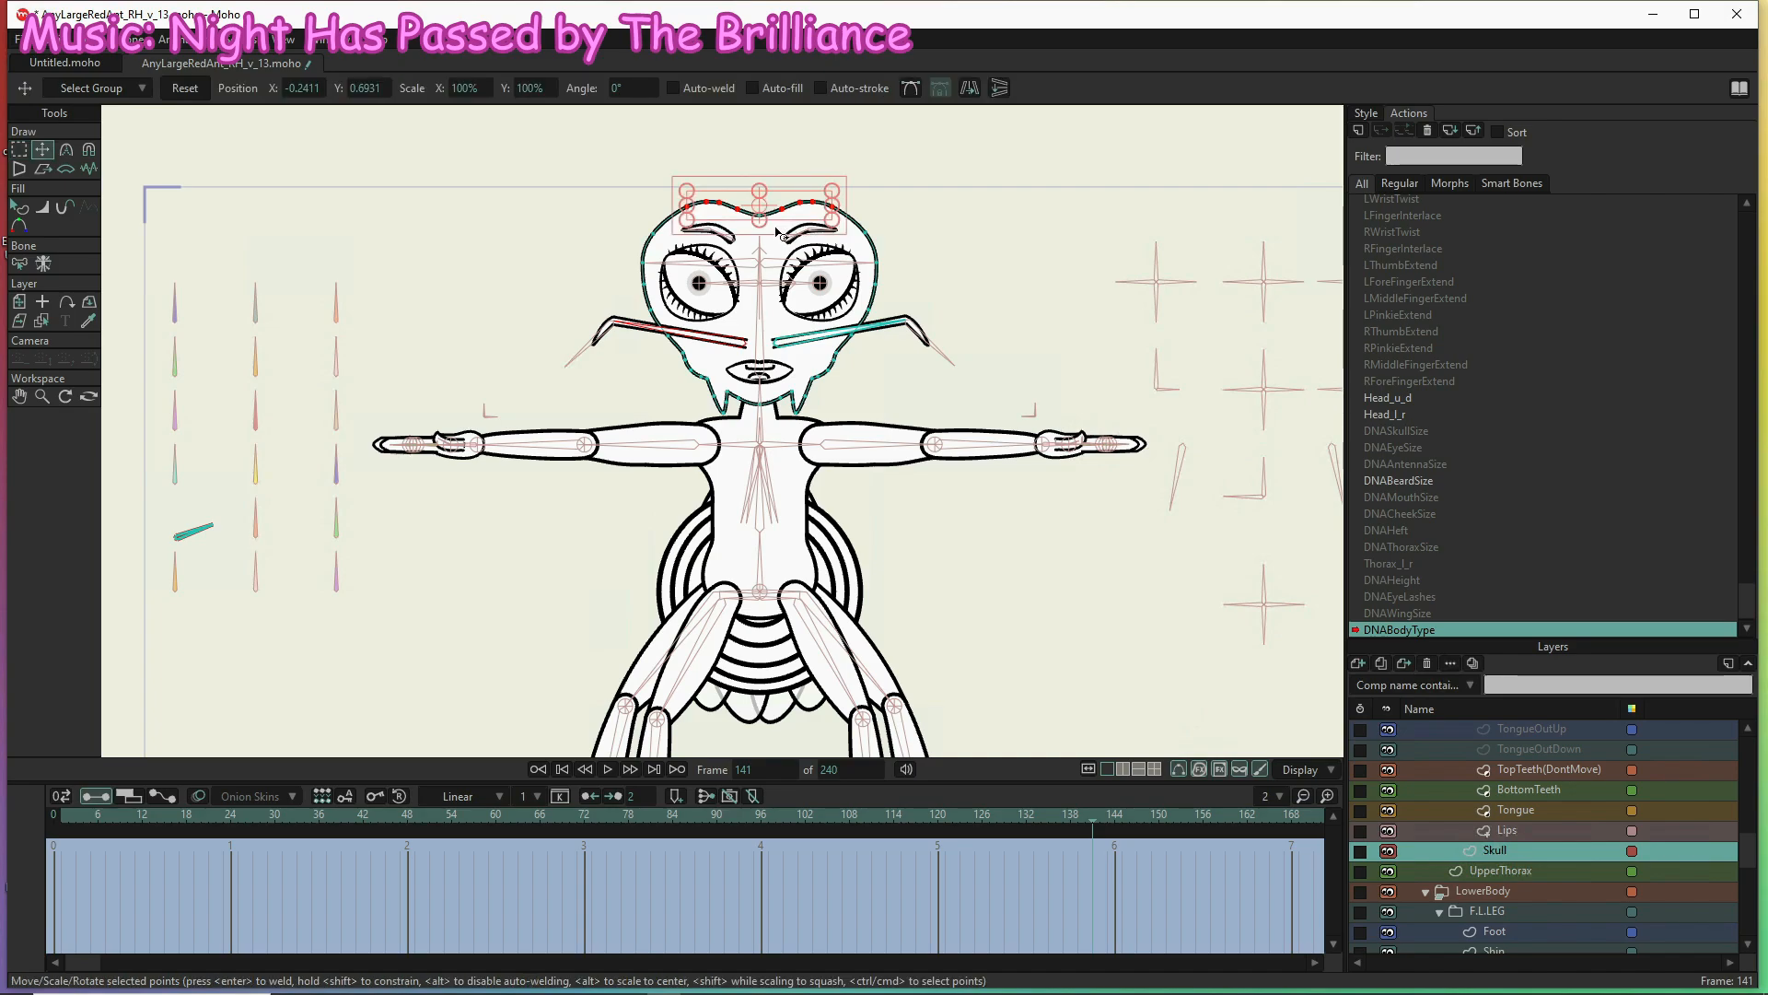
drag(779, 221, 780, 260)
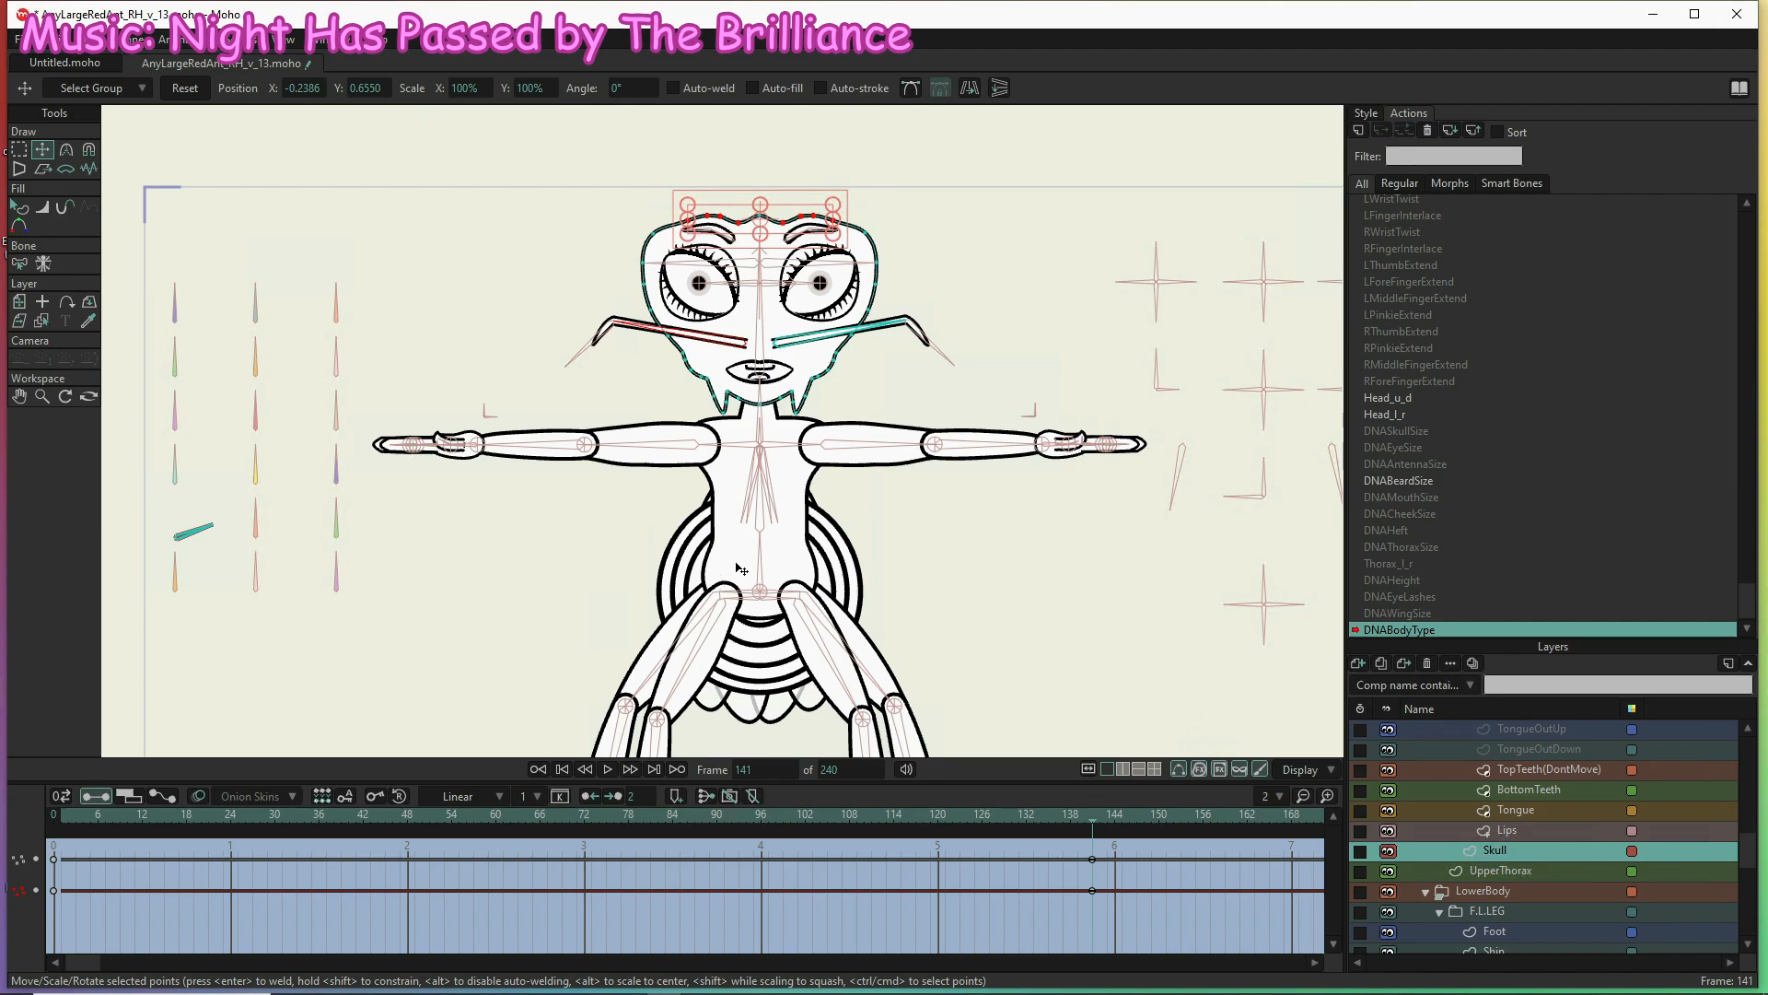
drag(780, 223, 781, 197)
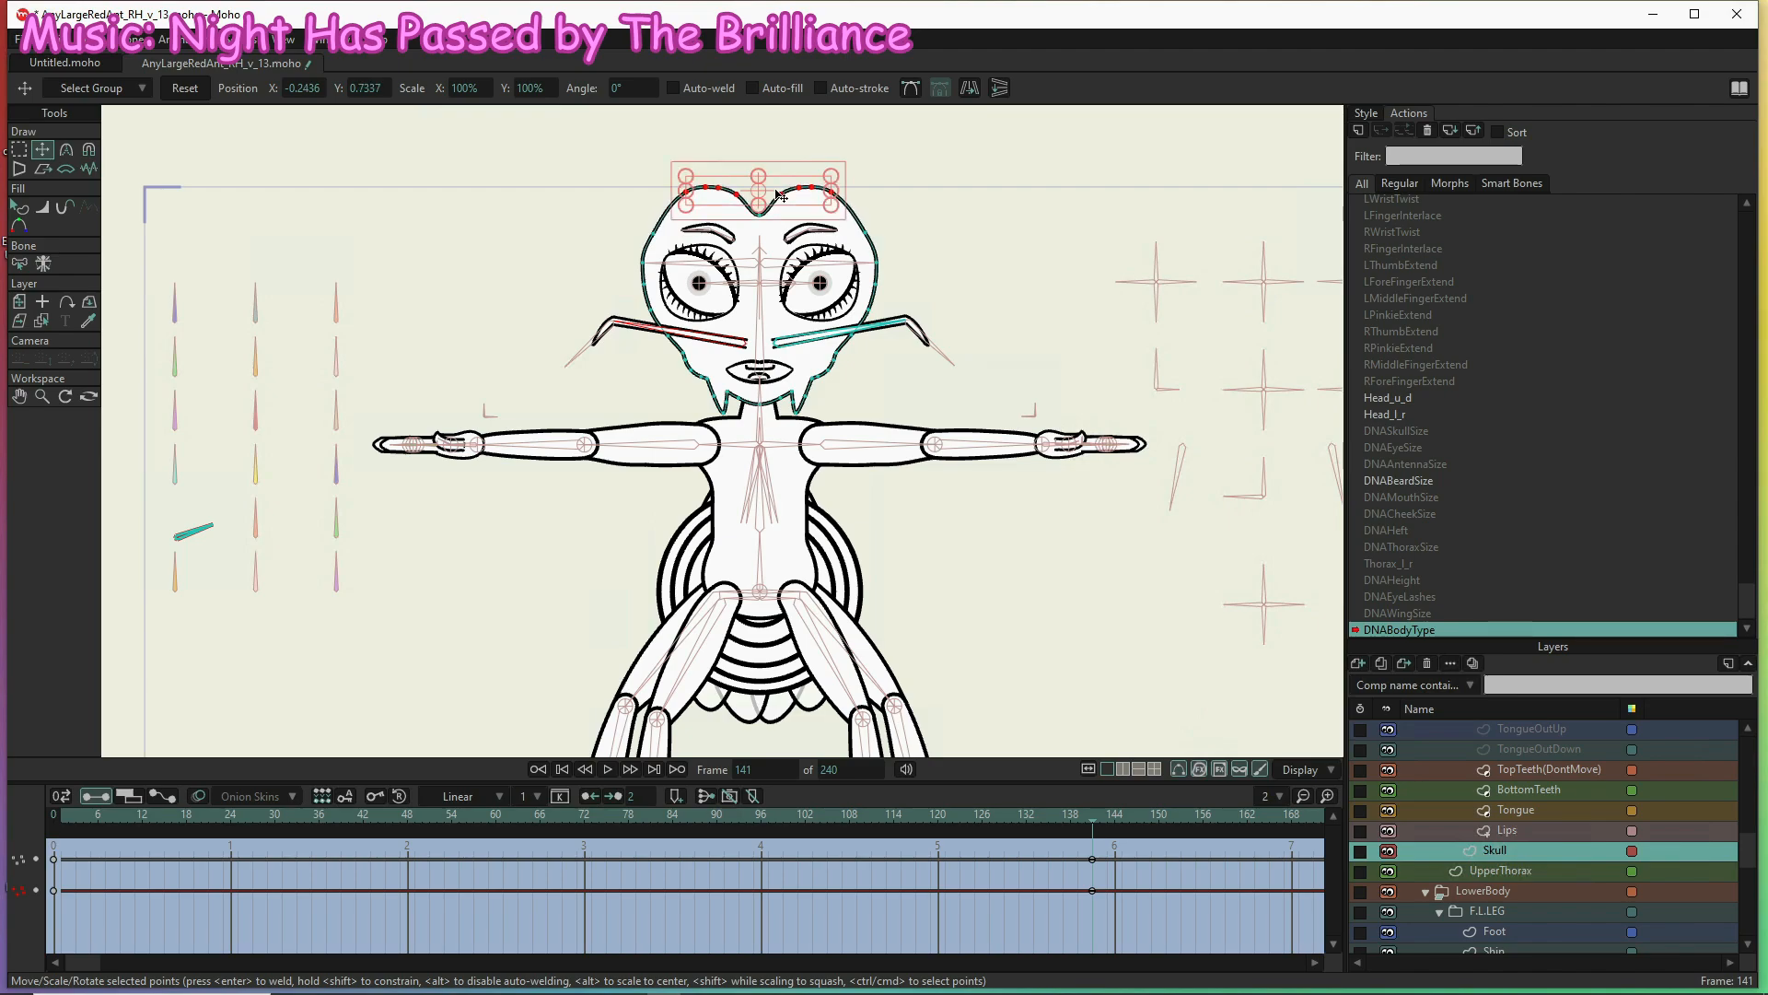
key(ctrl+z)
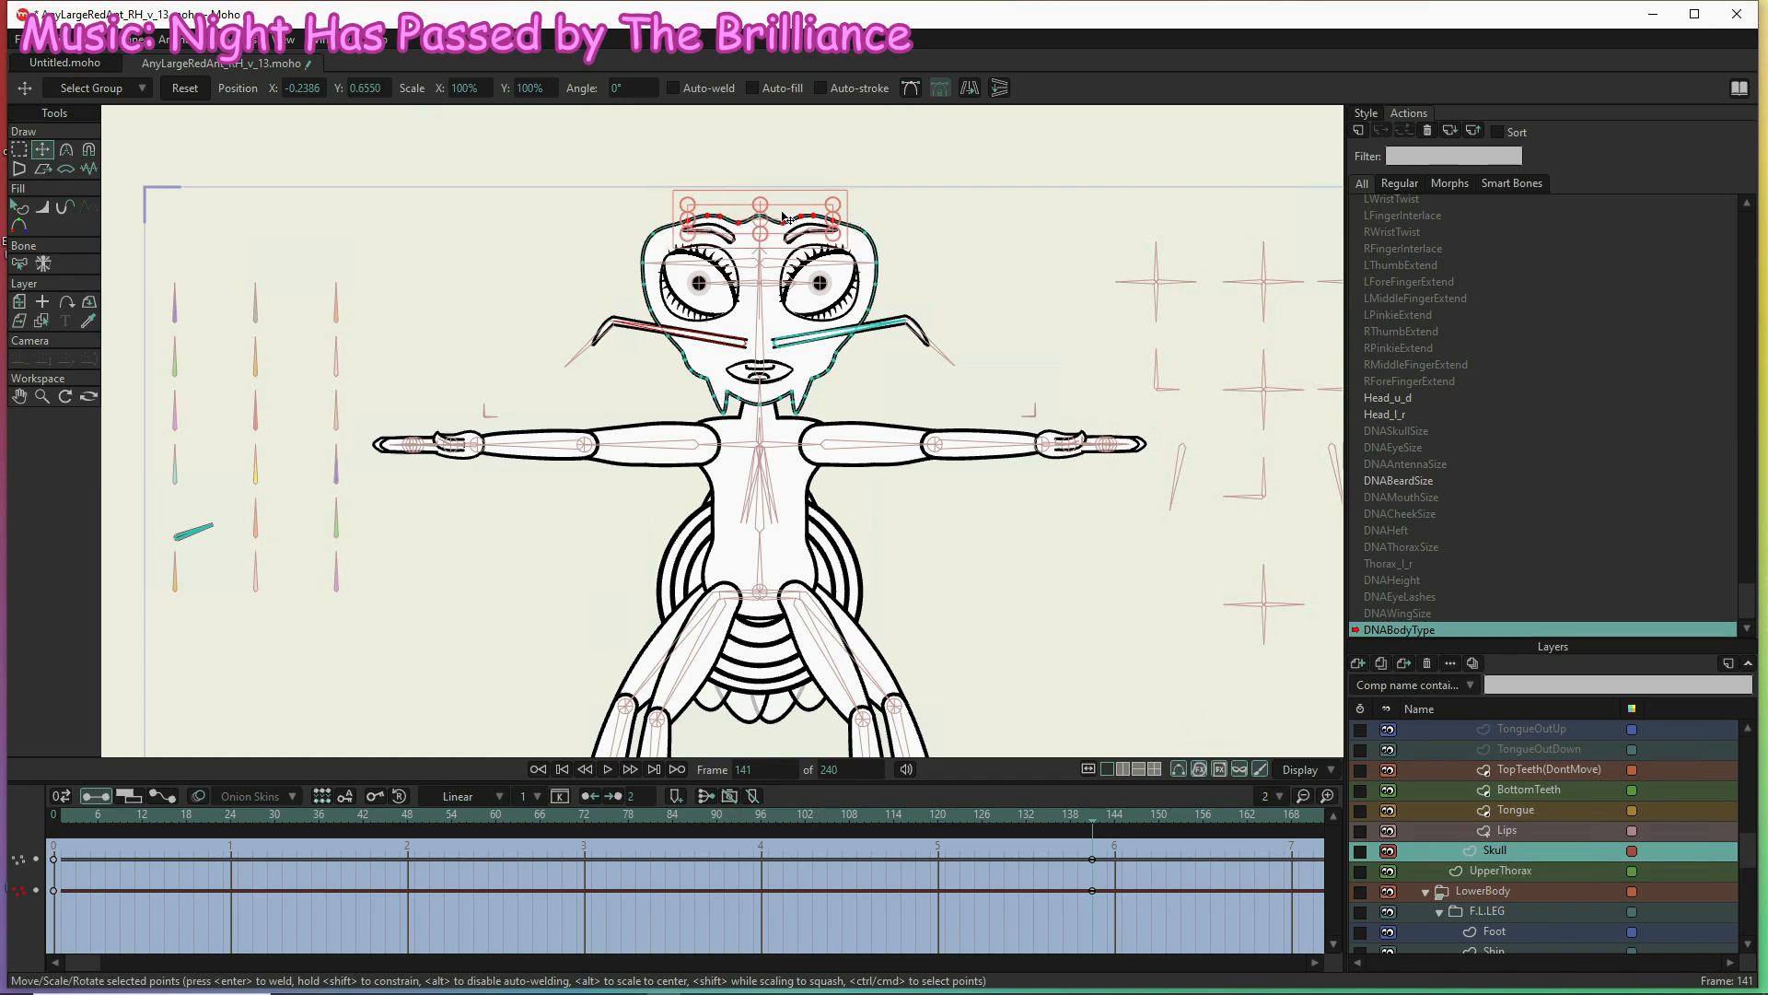
key(ctrl+z)
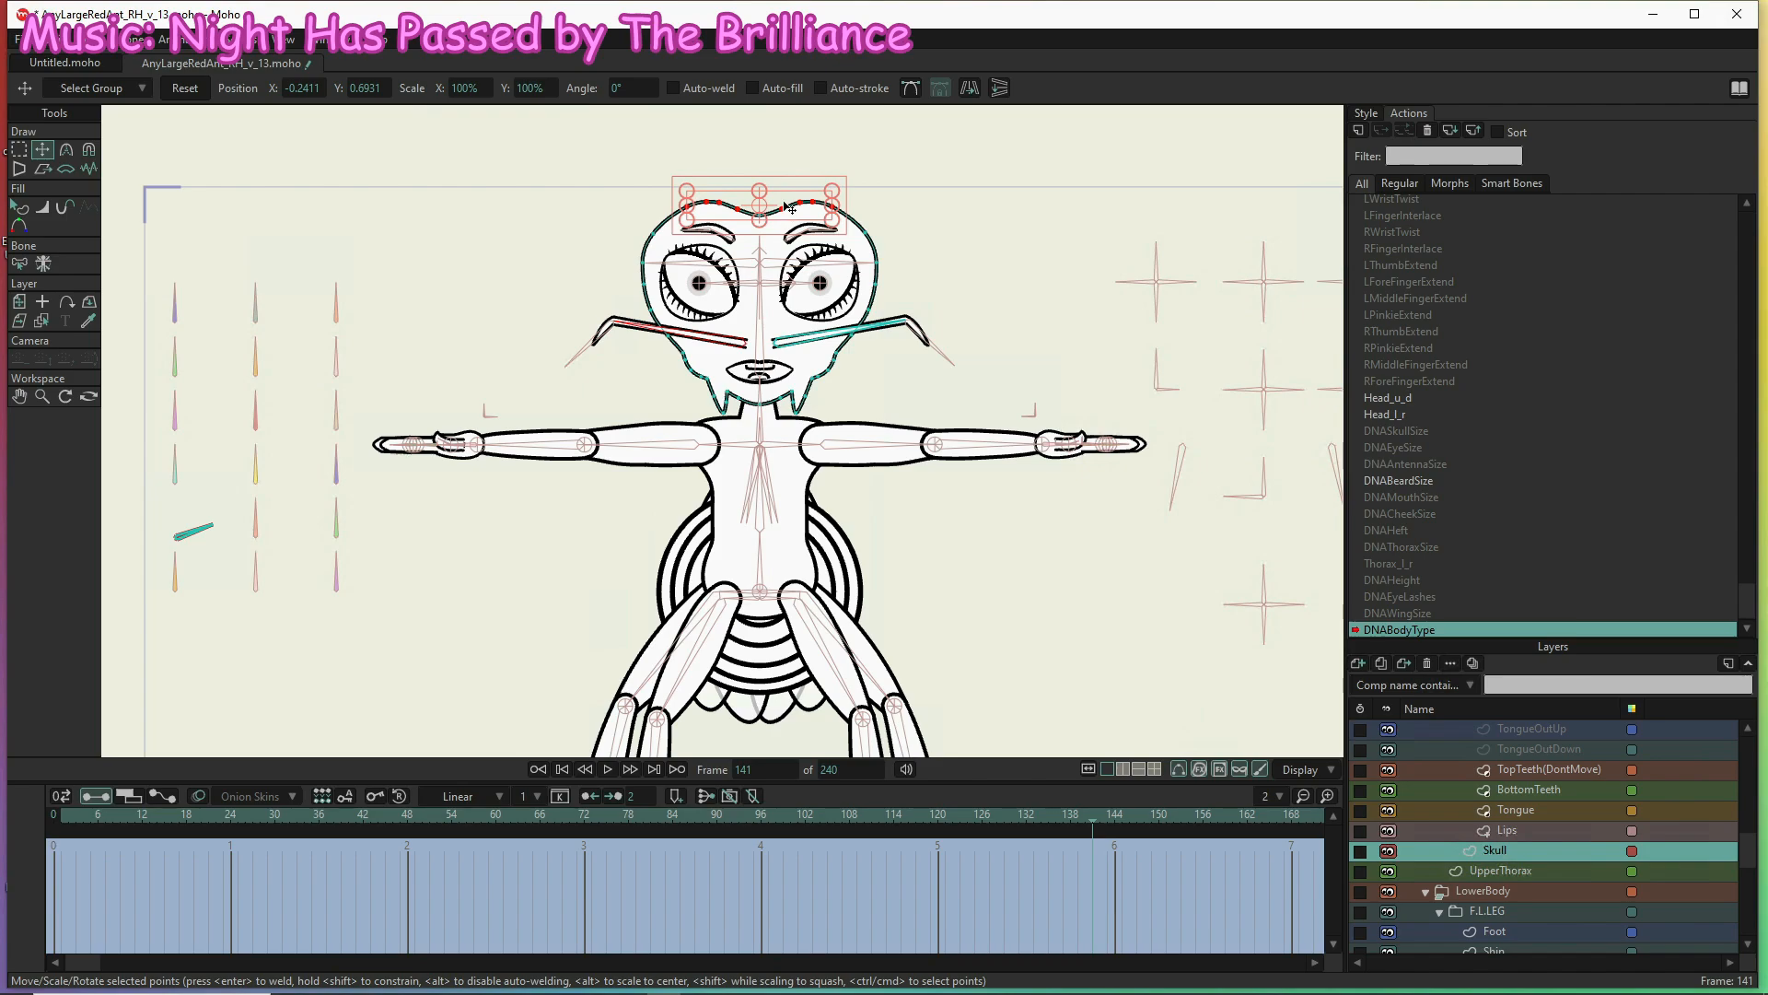
Raise the skull's top points to Y about 0.759 at frame 141 and lower them to about 0.647 at frame 1
drag(790, 207, 788, 176)
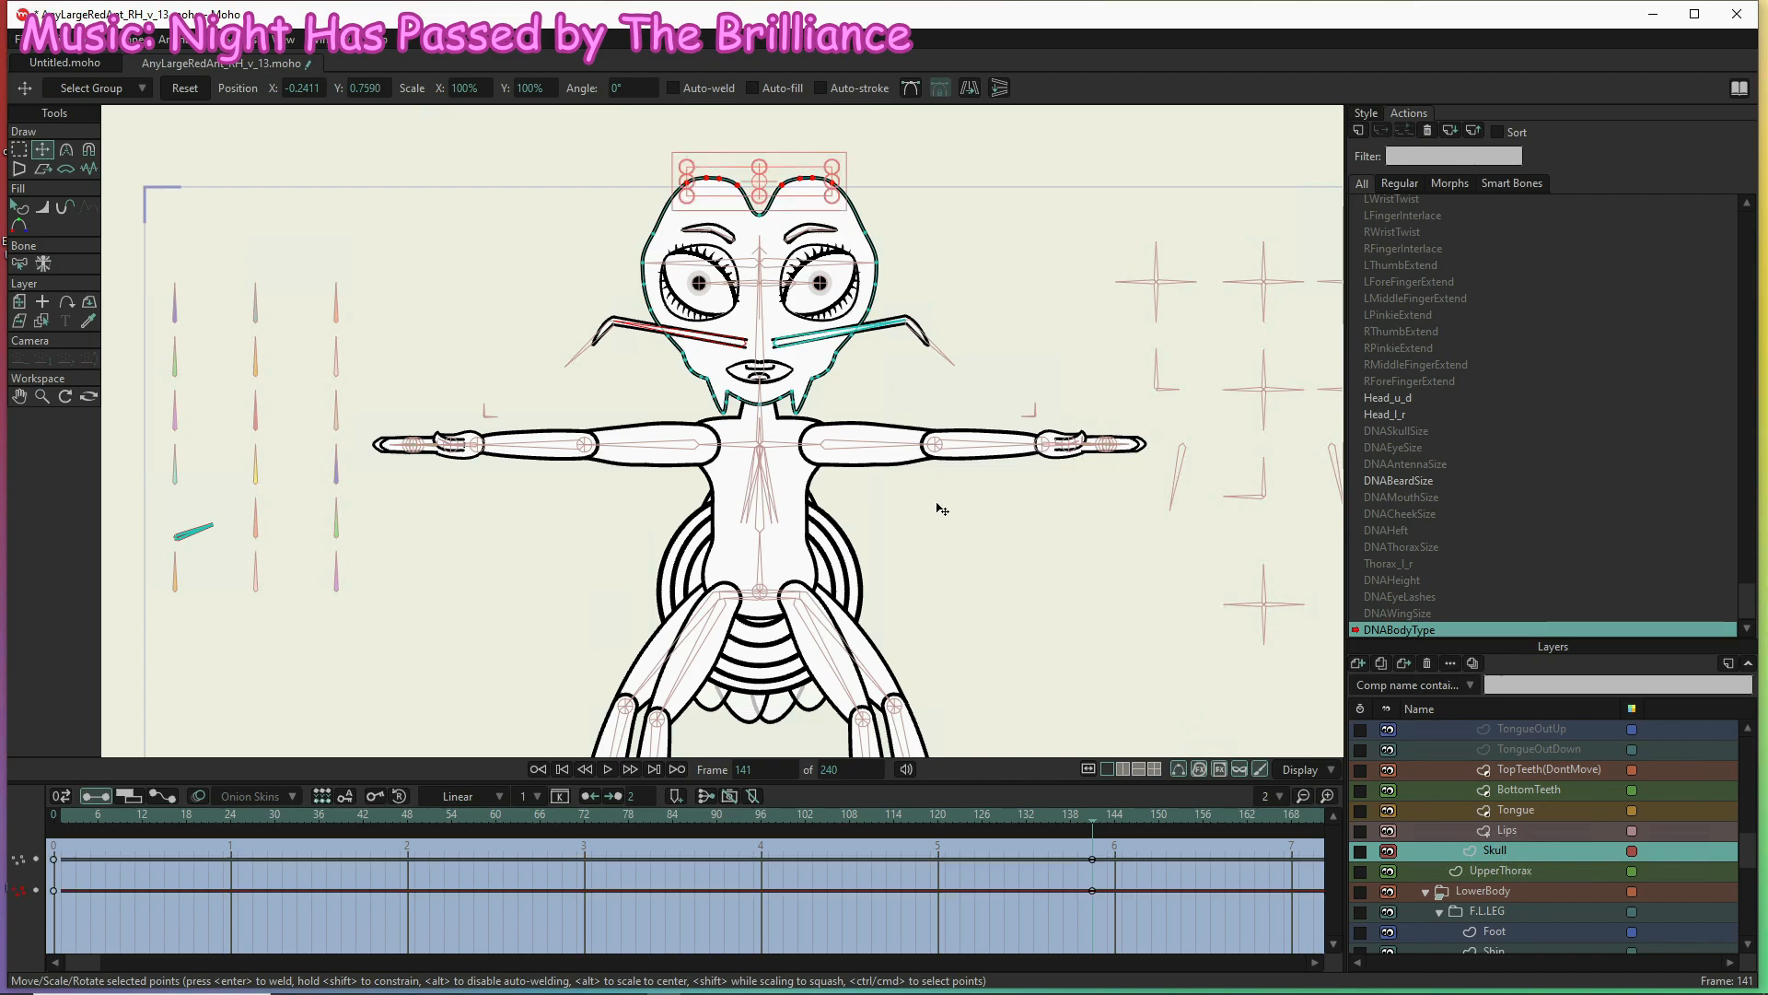
click(61, 816)
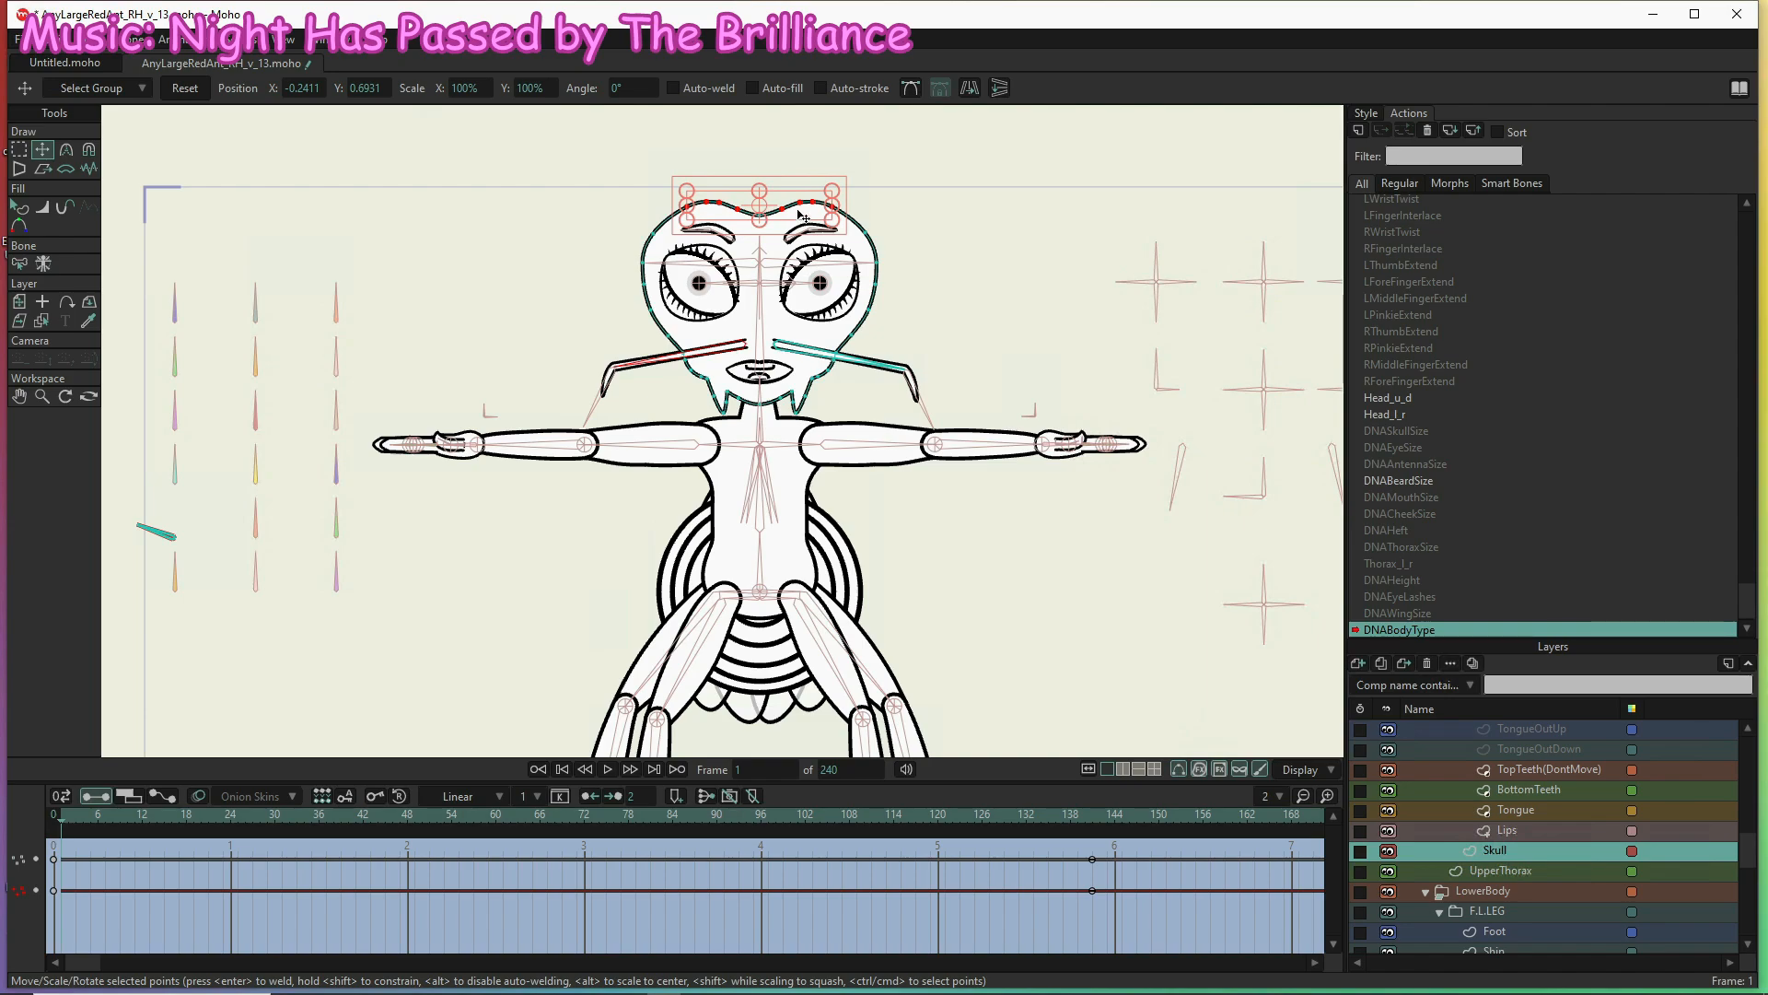
drag(802, 215, 801, 233)
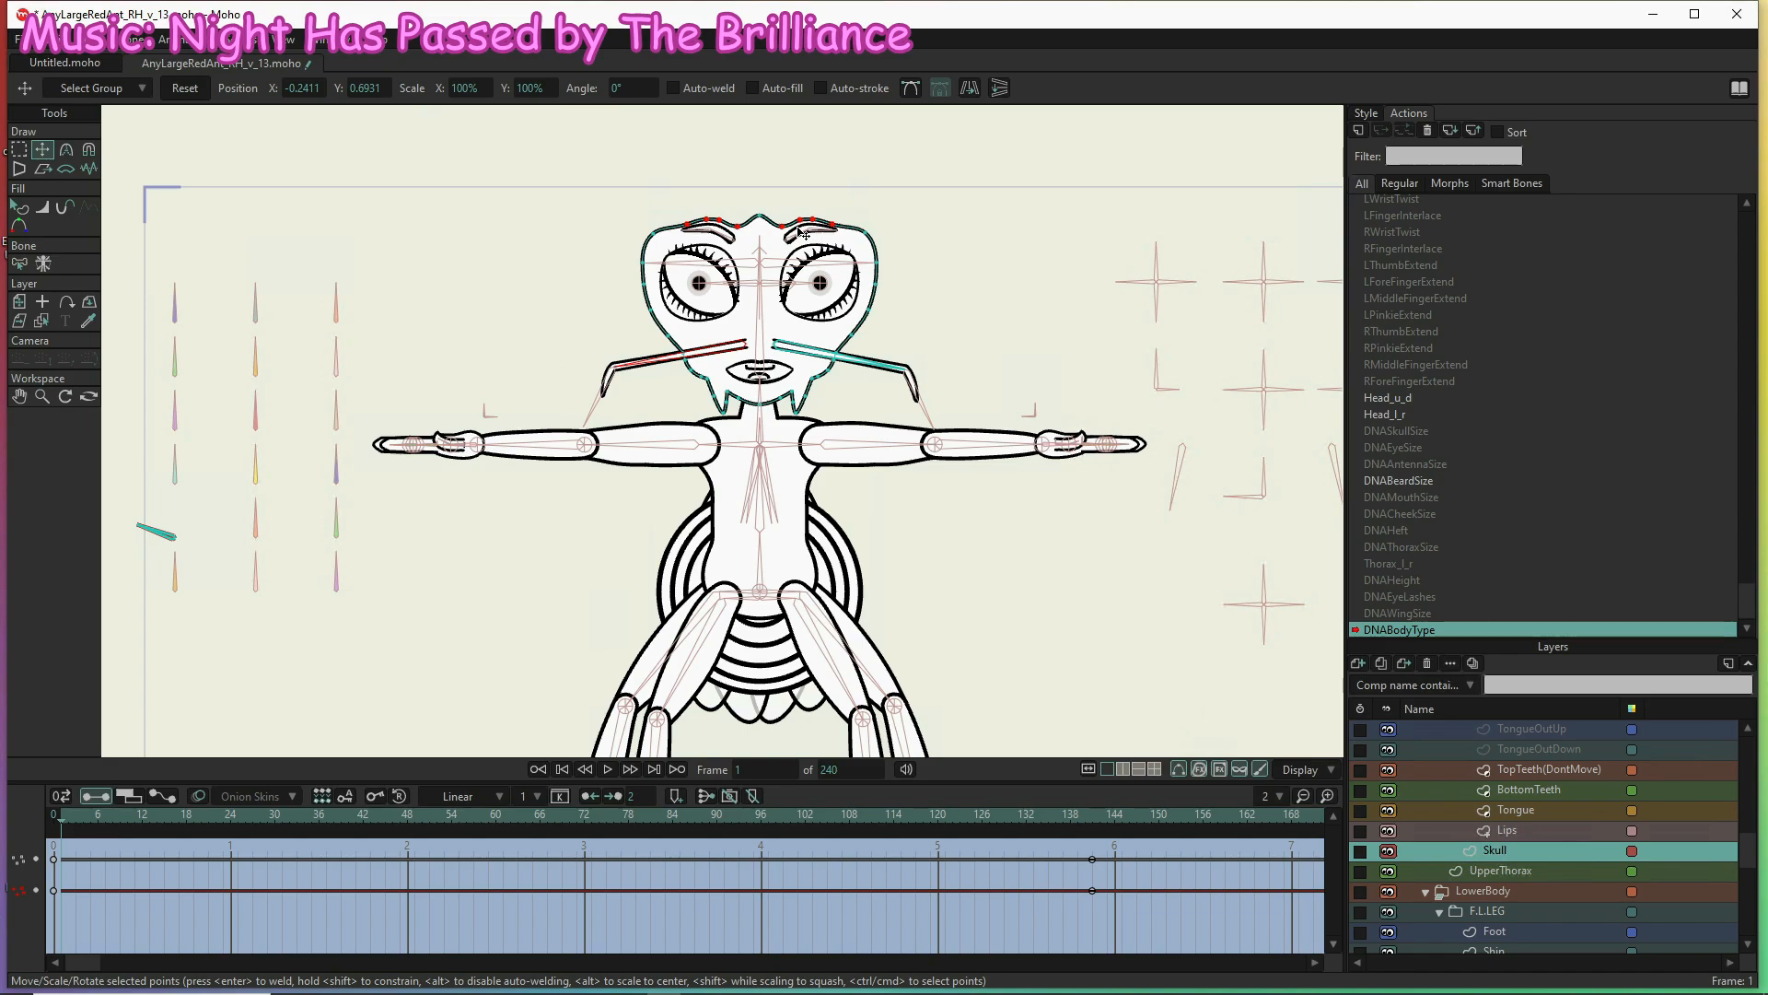
drag(802, 234, 802, 235)
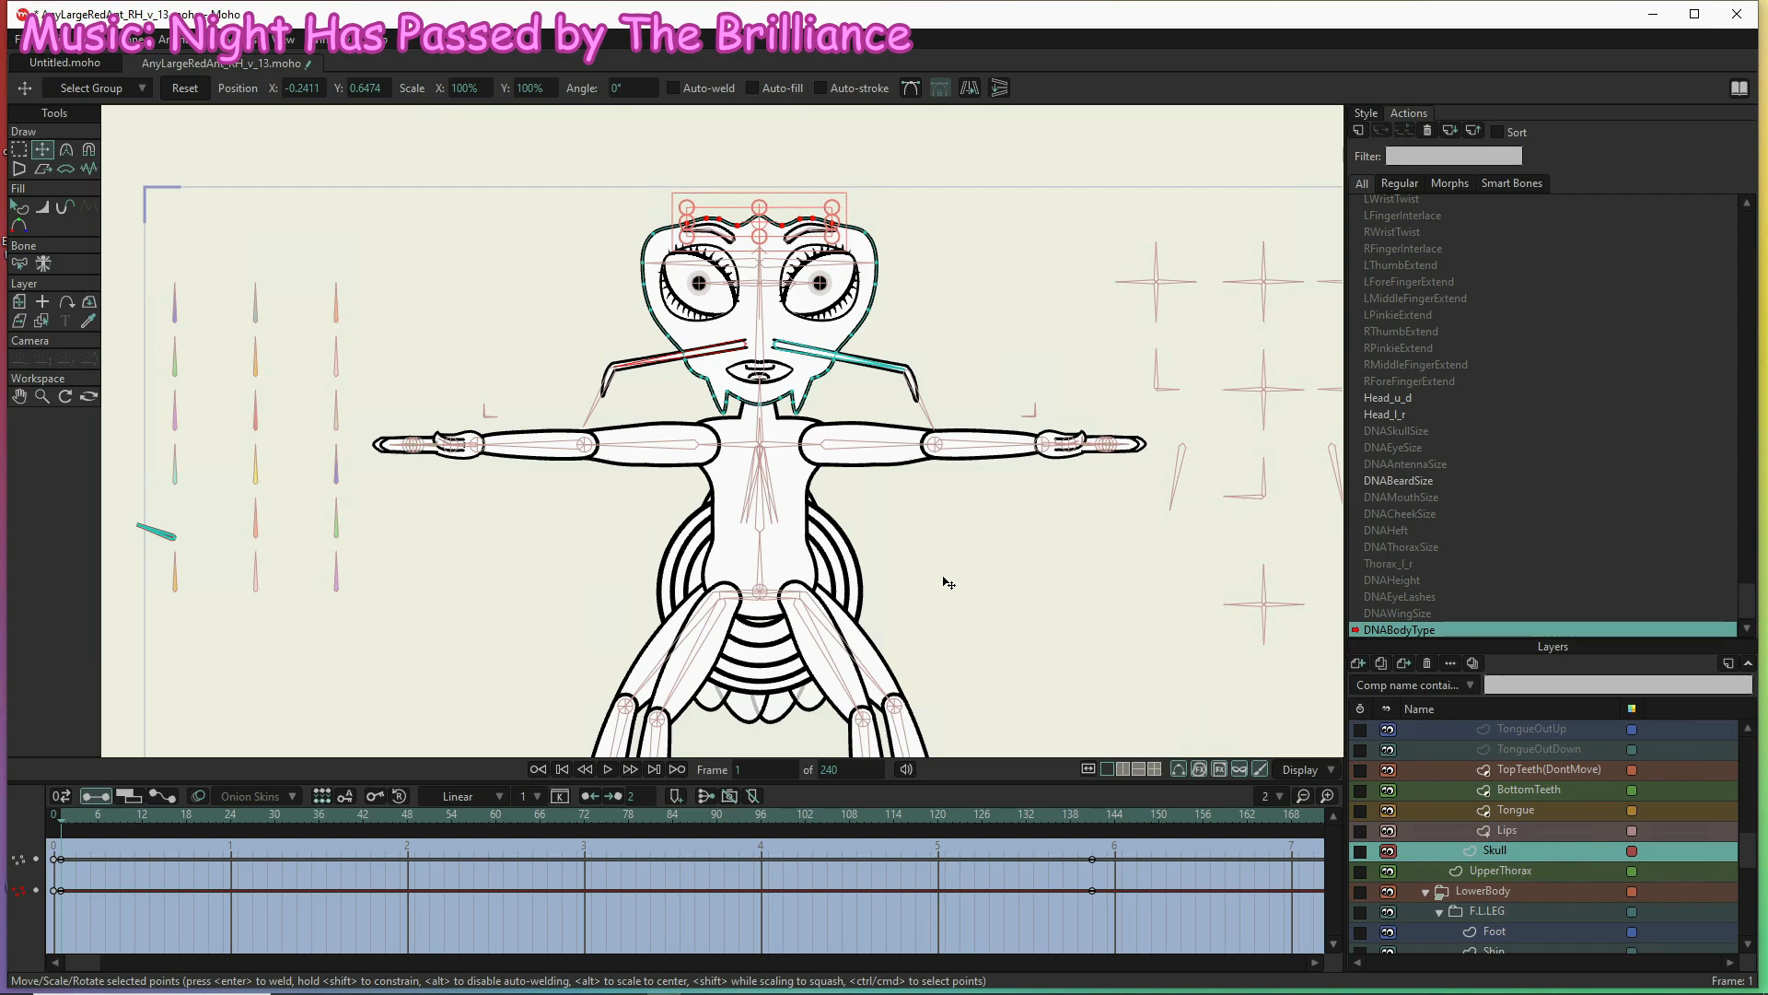
Lower the skull's center chin point slightly at frame 1 and raise it slightly at frame 141
click(764, 413)
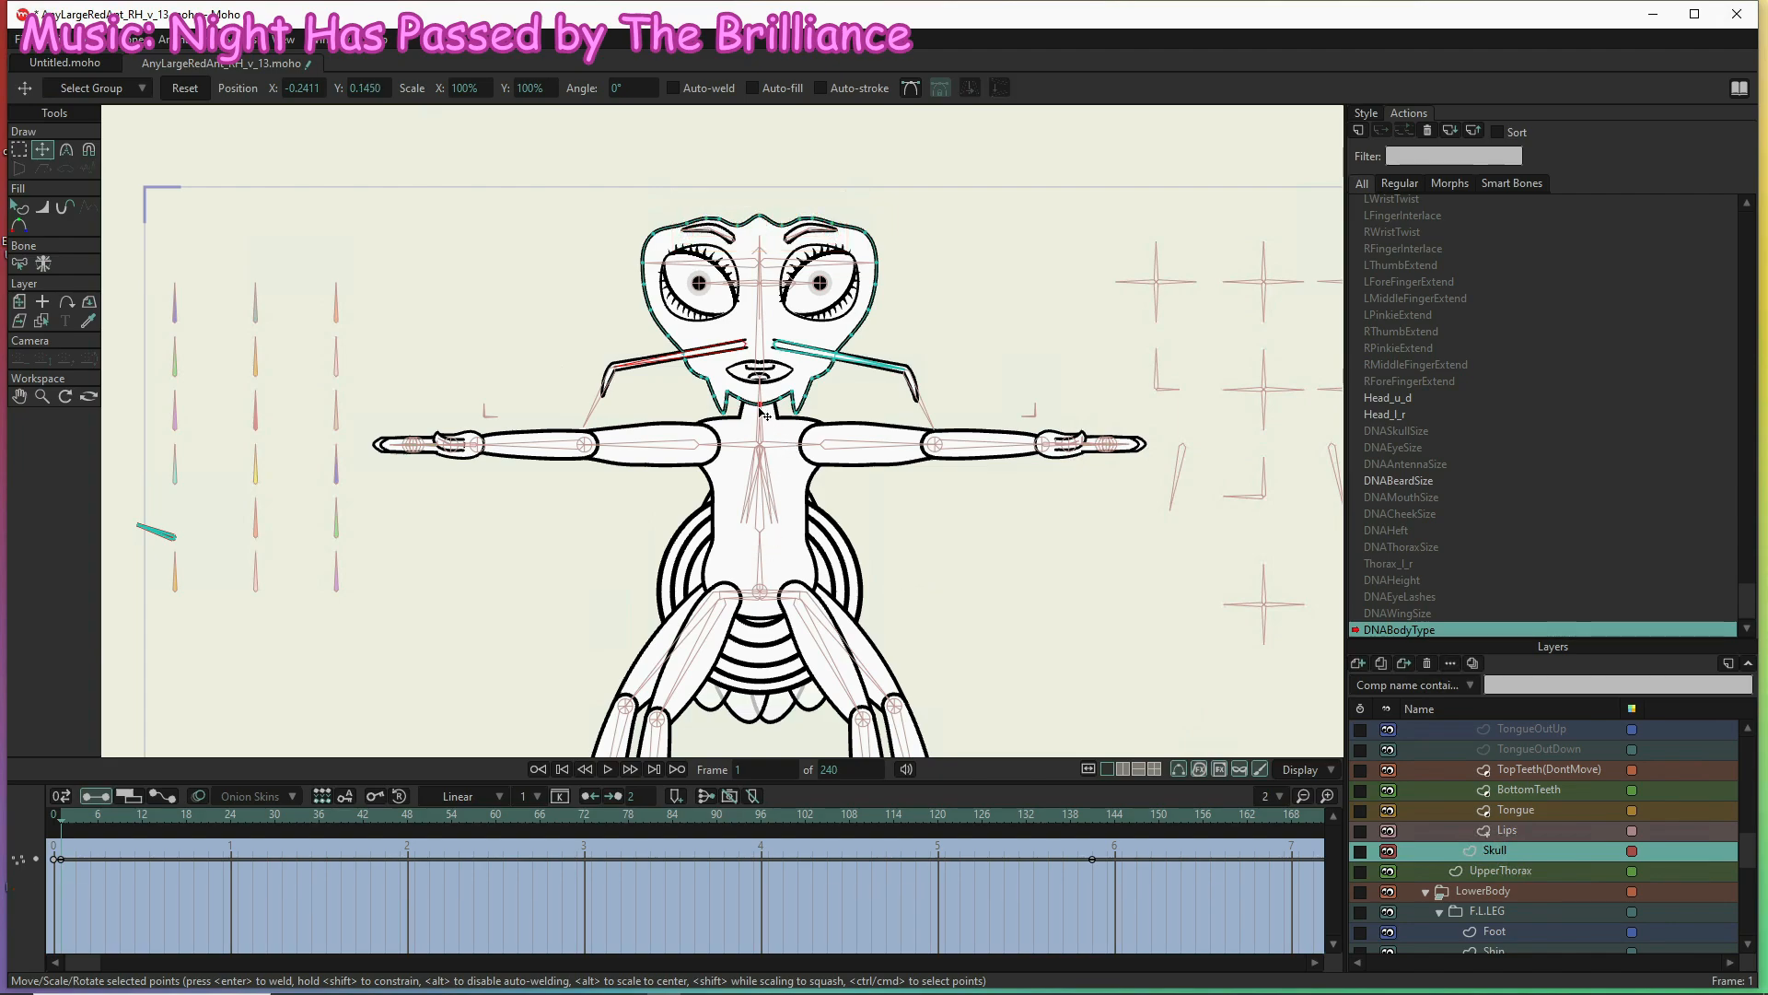
click(765, 416)
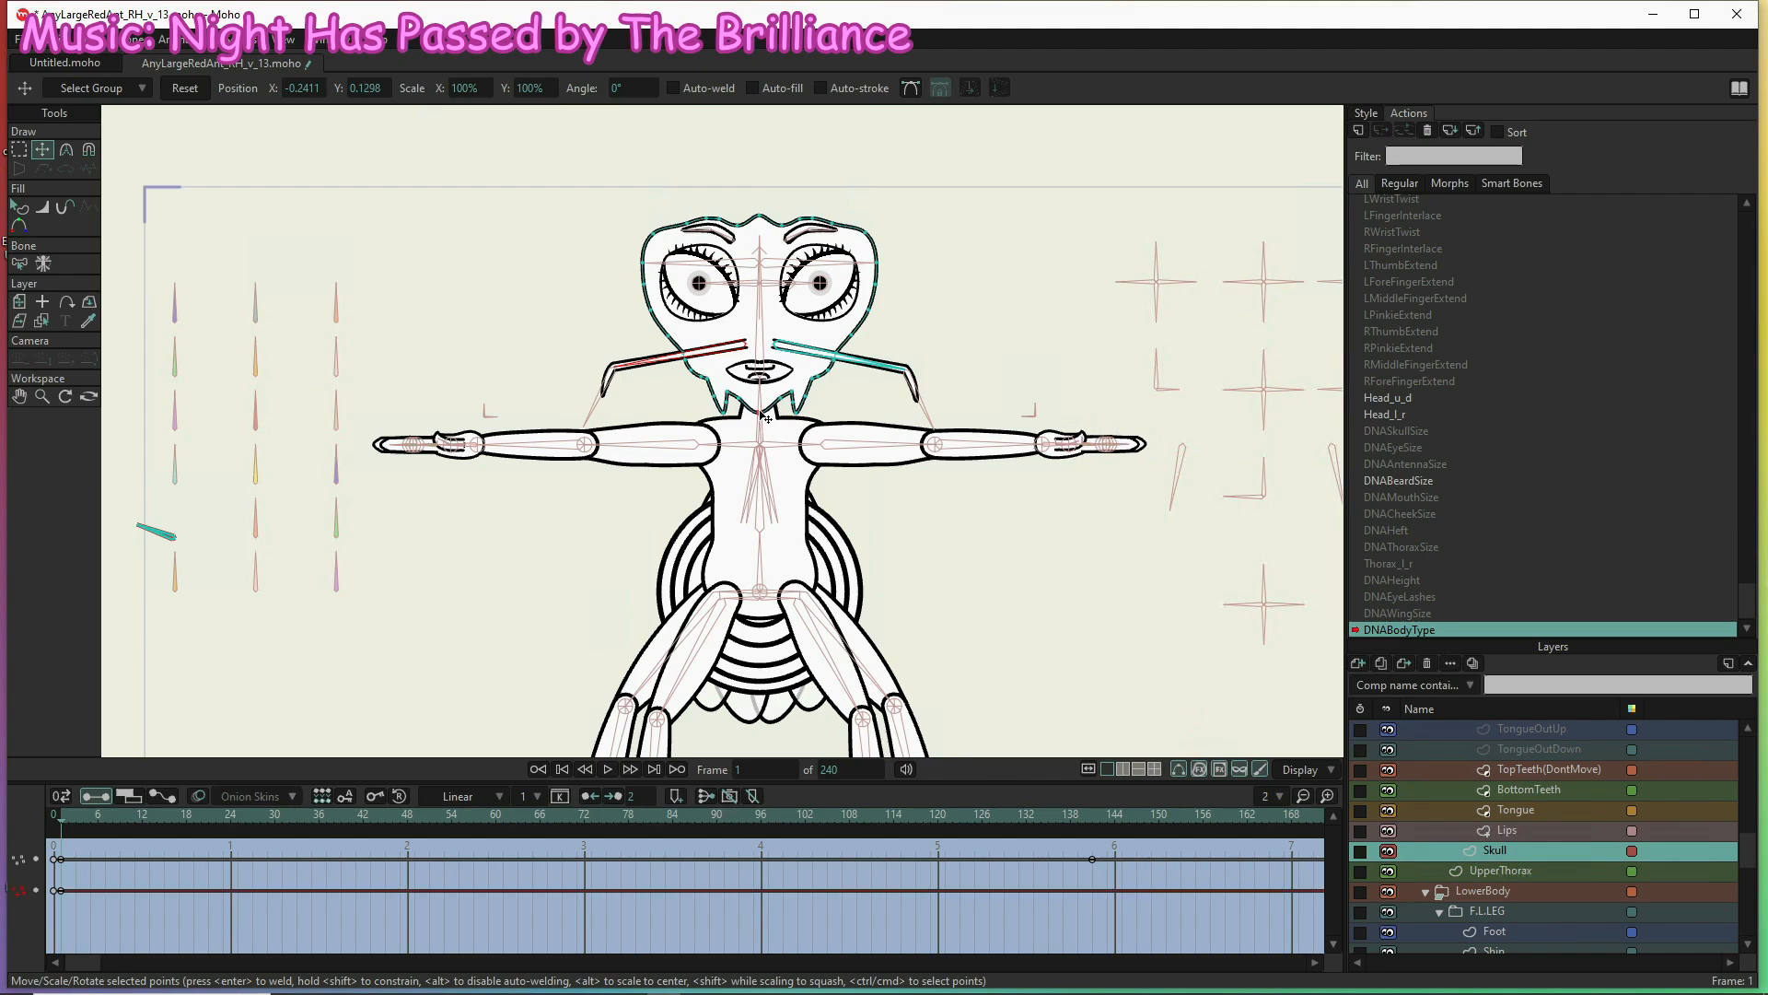
drag(765, 420, 764, 423)
click(1094, 820)
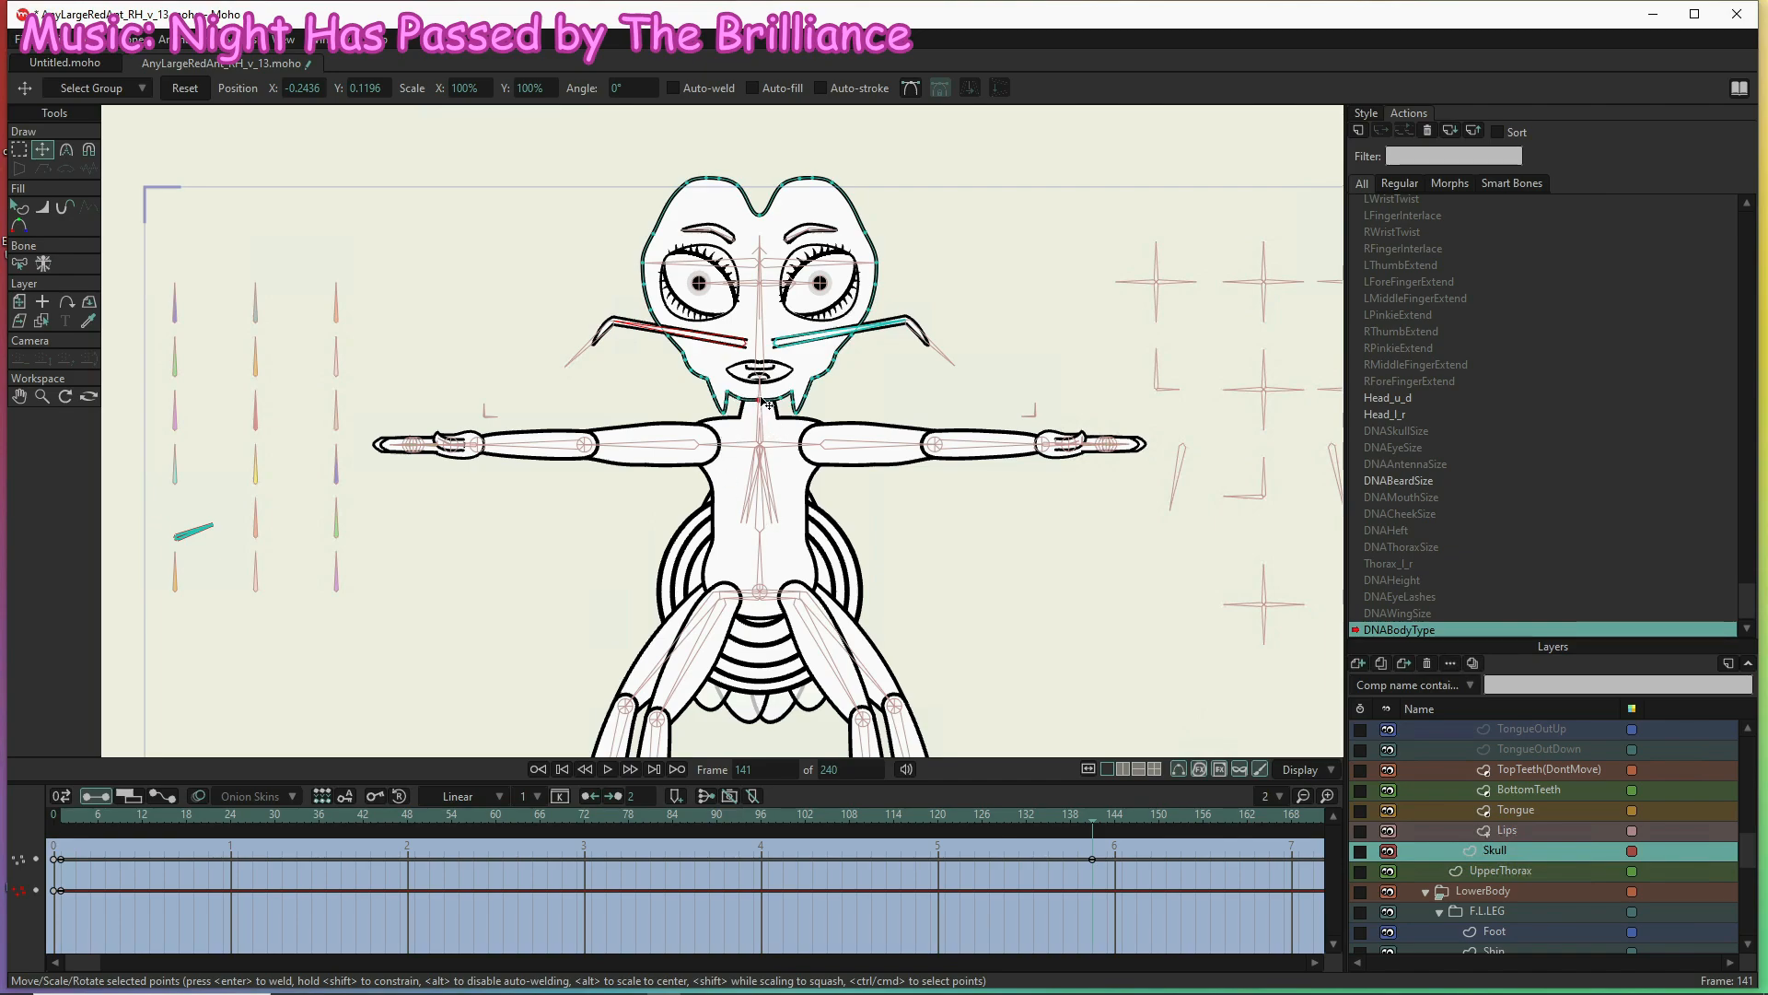
drag(761, 398, 761, 395)
In the DNACheekSize action, pull the skull's cheek points on both sides symmetrically inward at frame 1
click(1402, 516)
double_click(1401, 516)
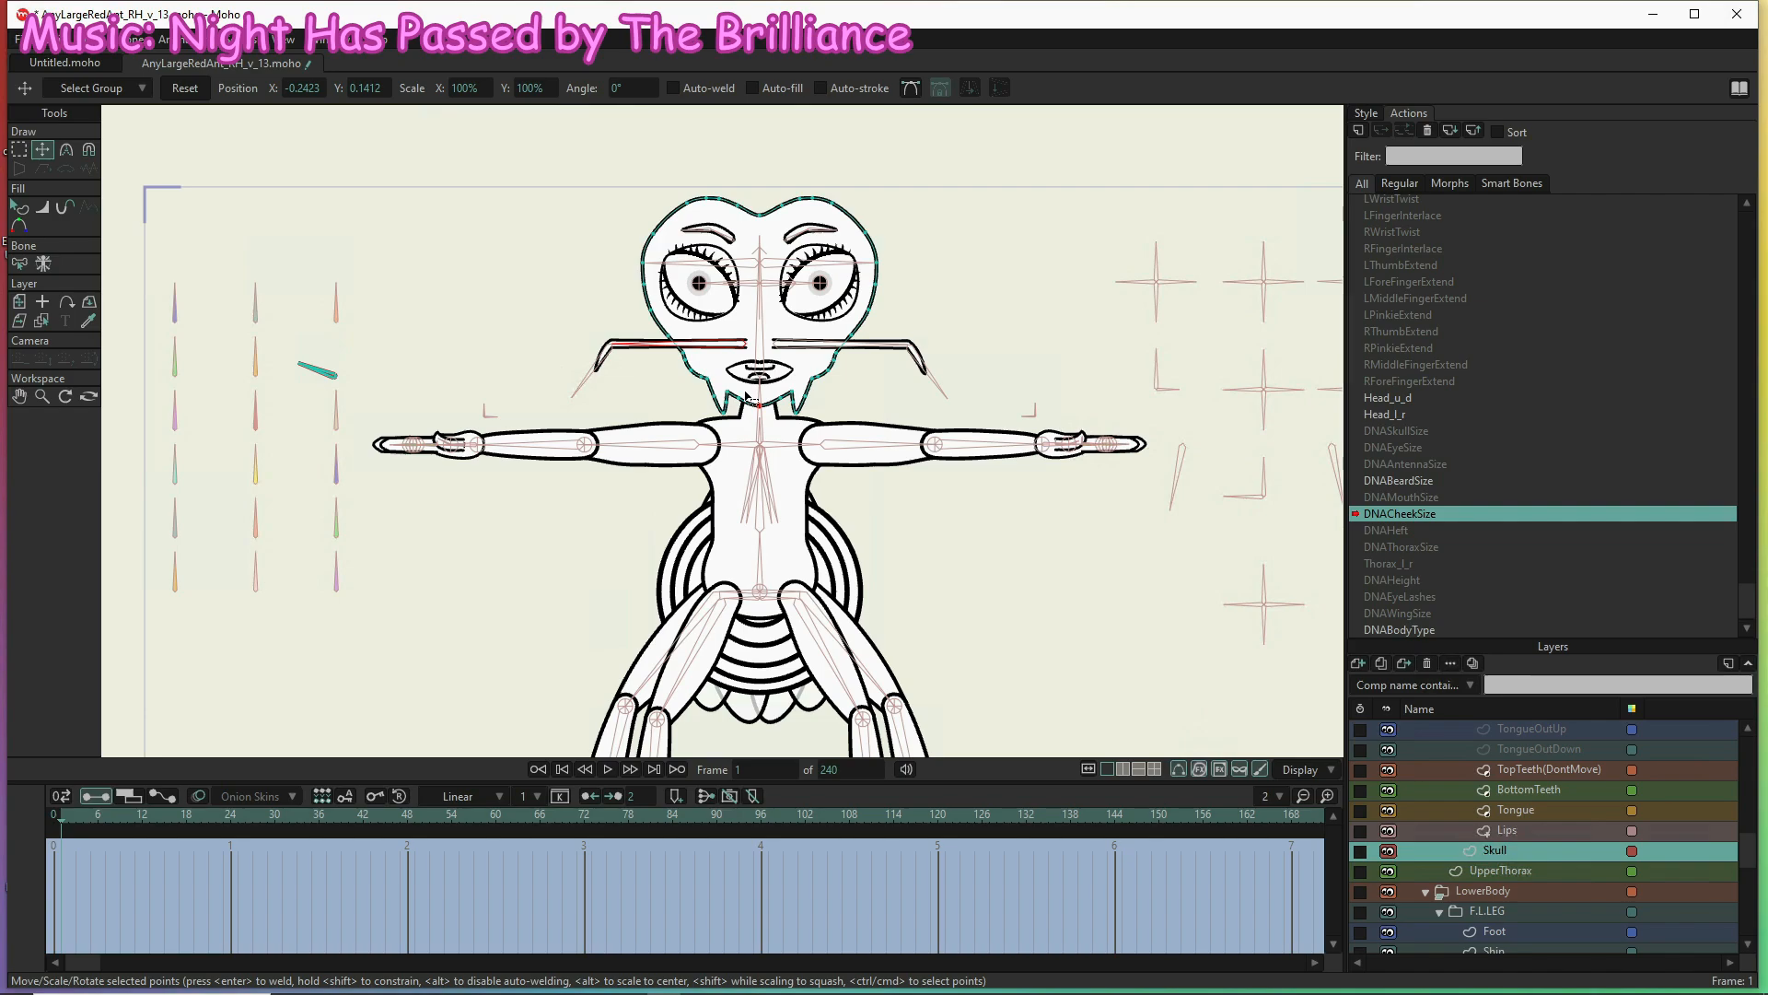
key(g)
drag(672, 362, 853, 385)
key(t)
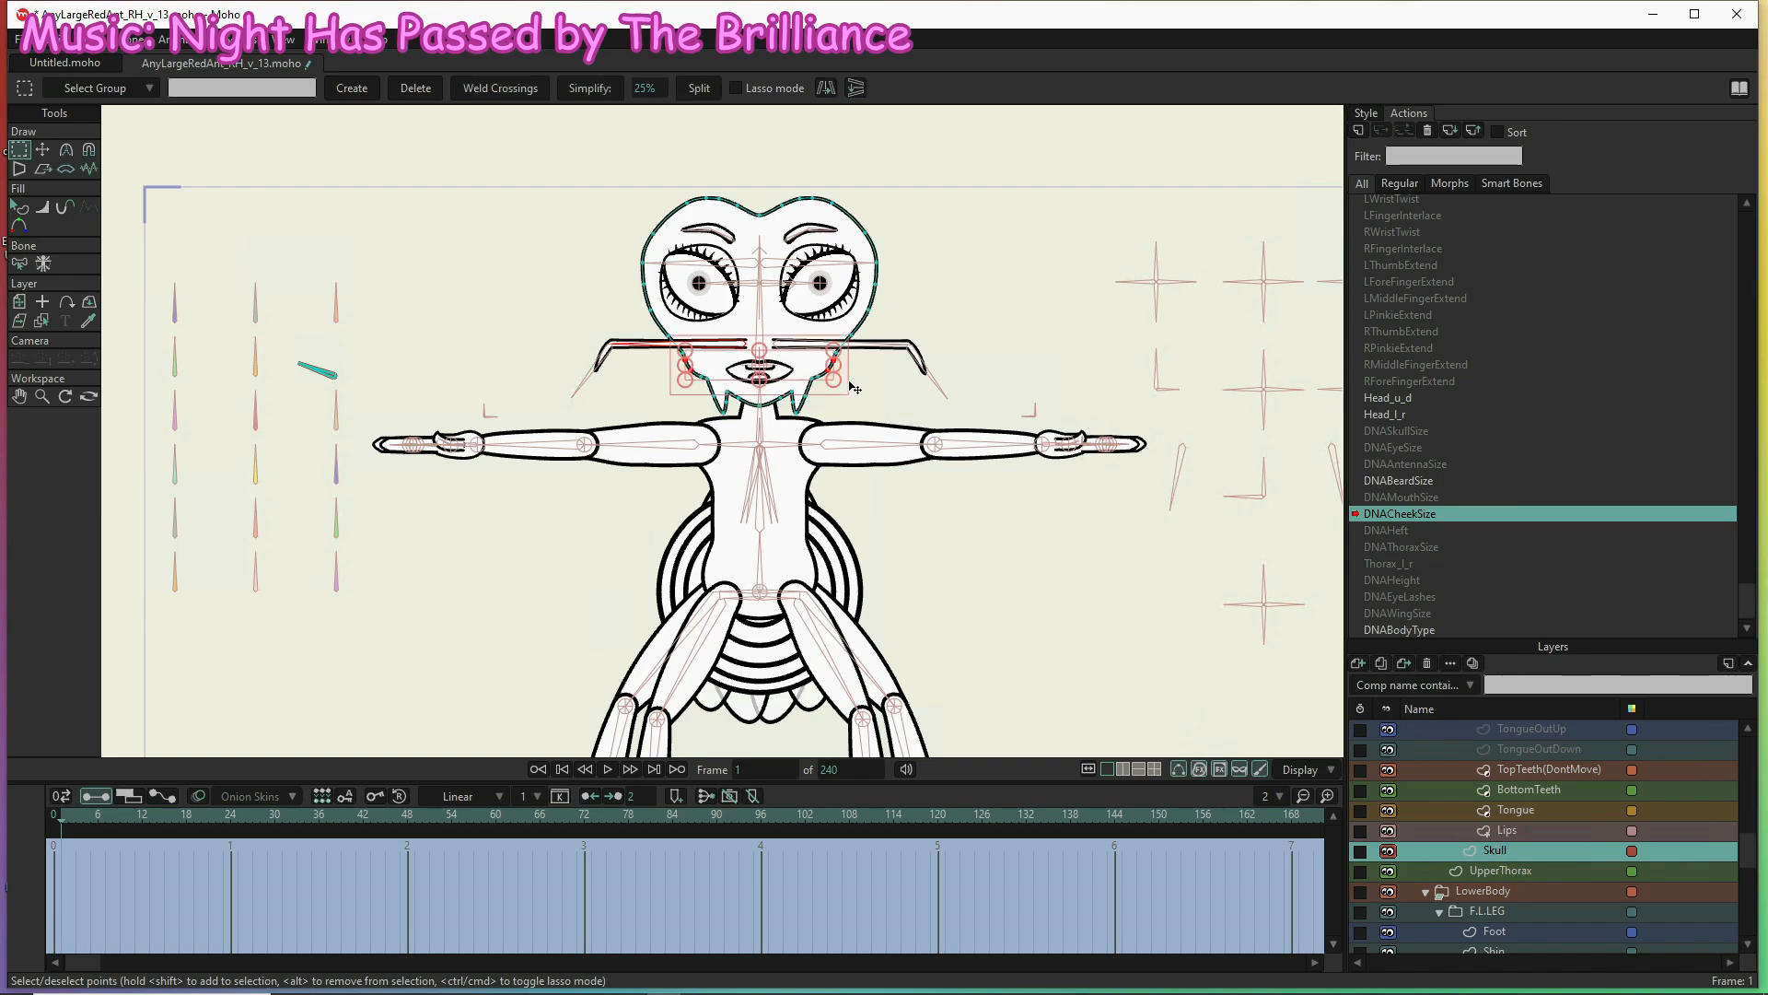
drag(832, 364, 825, 366)
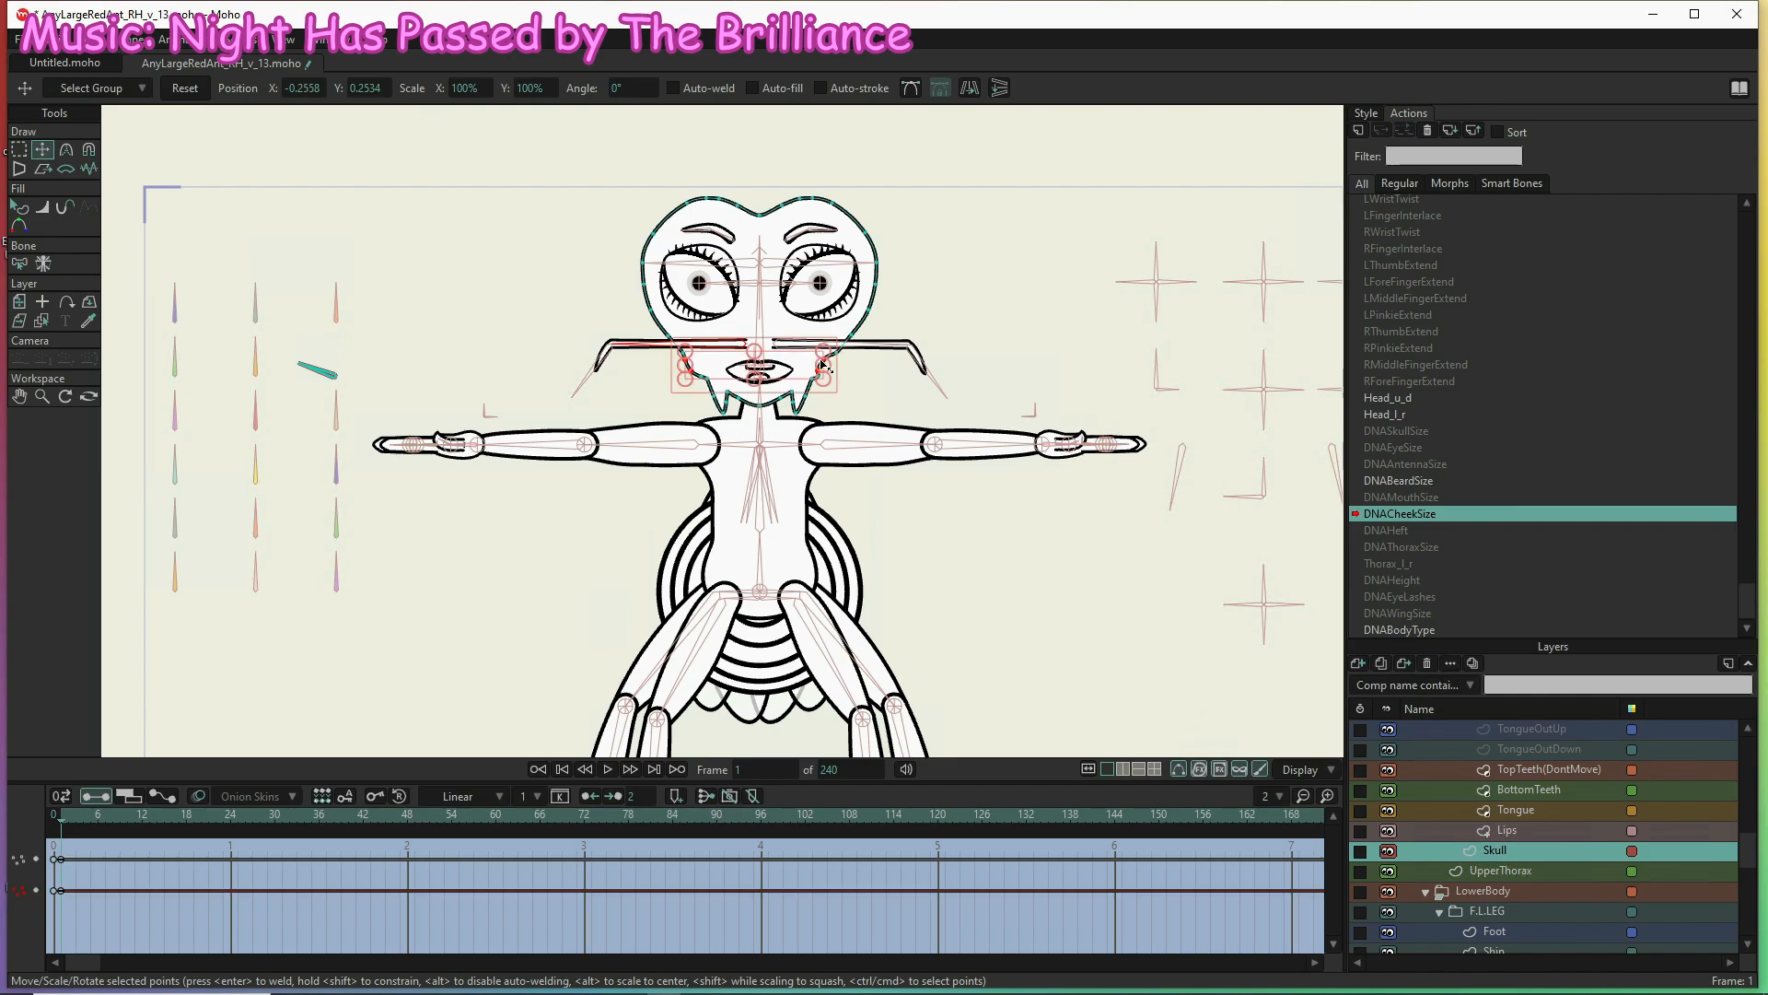
key(ctrl+z)
drag(832, 369, 827, 366)
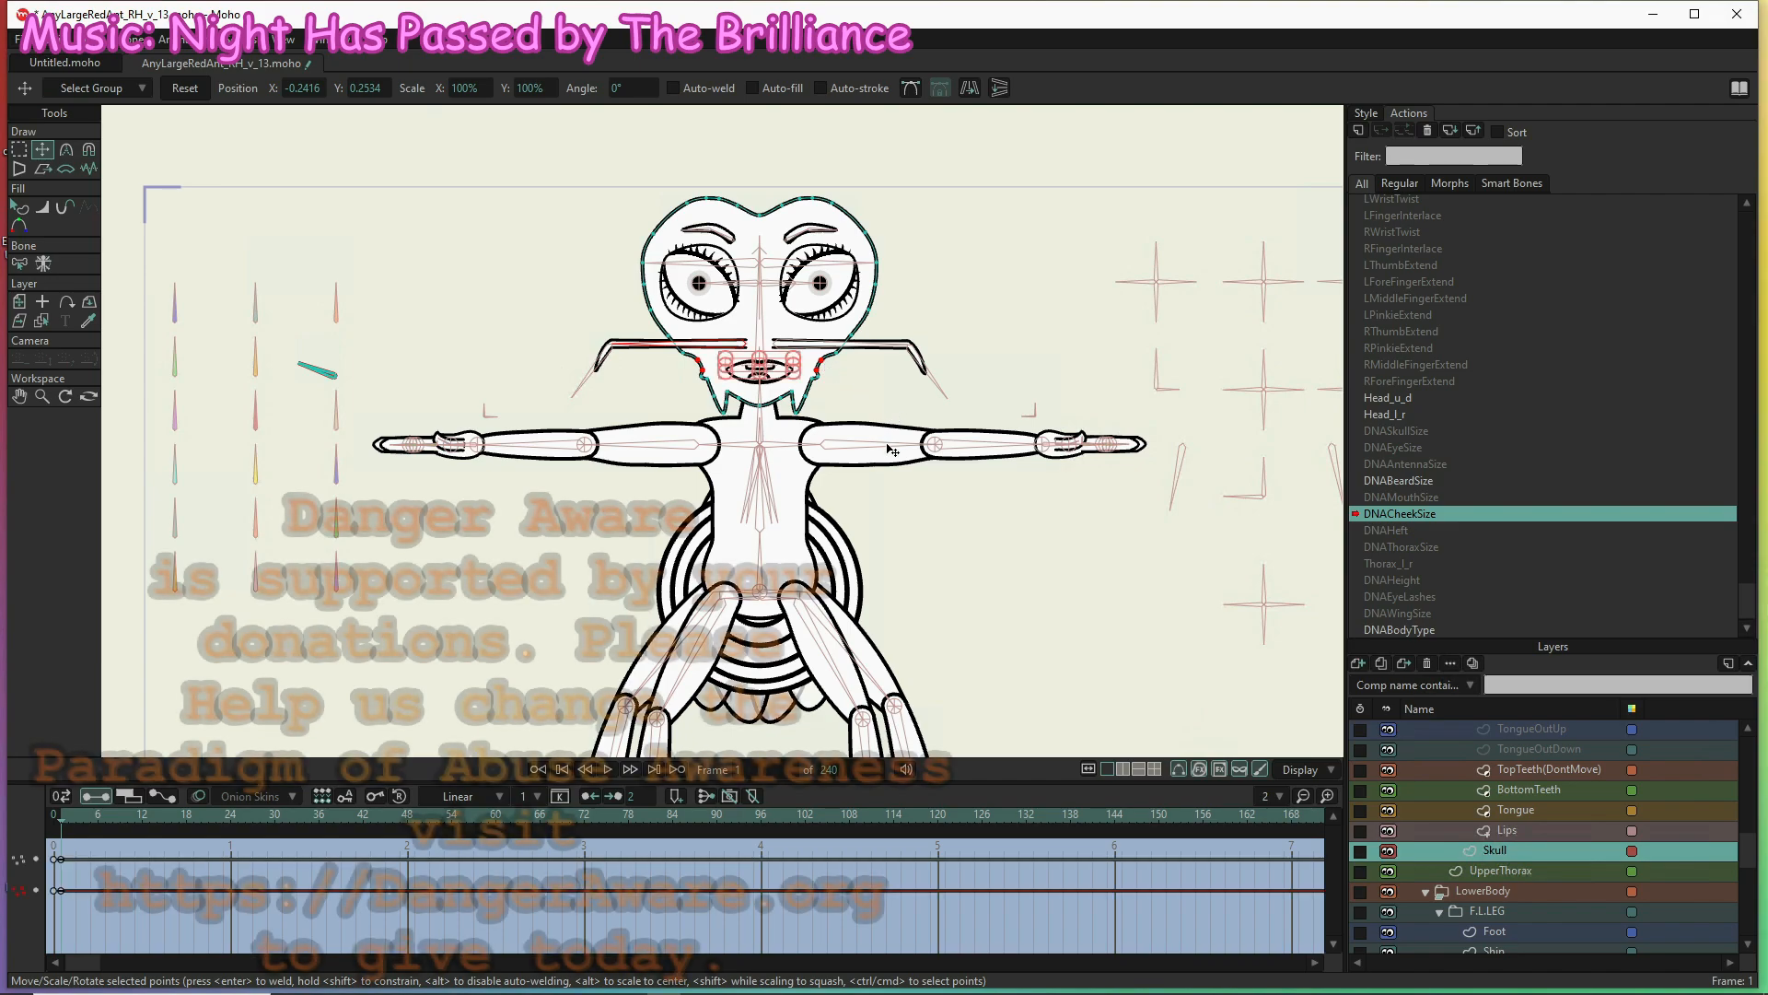
Try pulling the skull's cheek points outward at frame 141, and undo the recent cheek point edits
click(1092, 815)
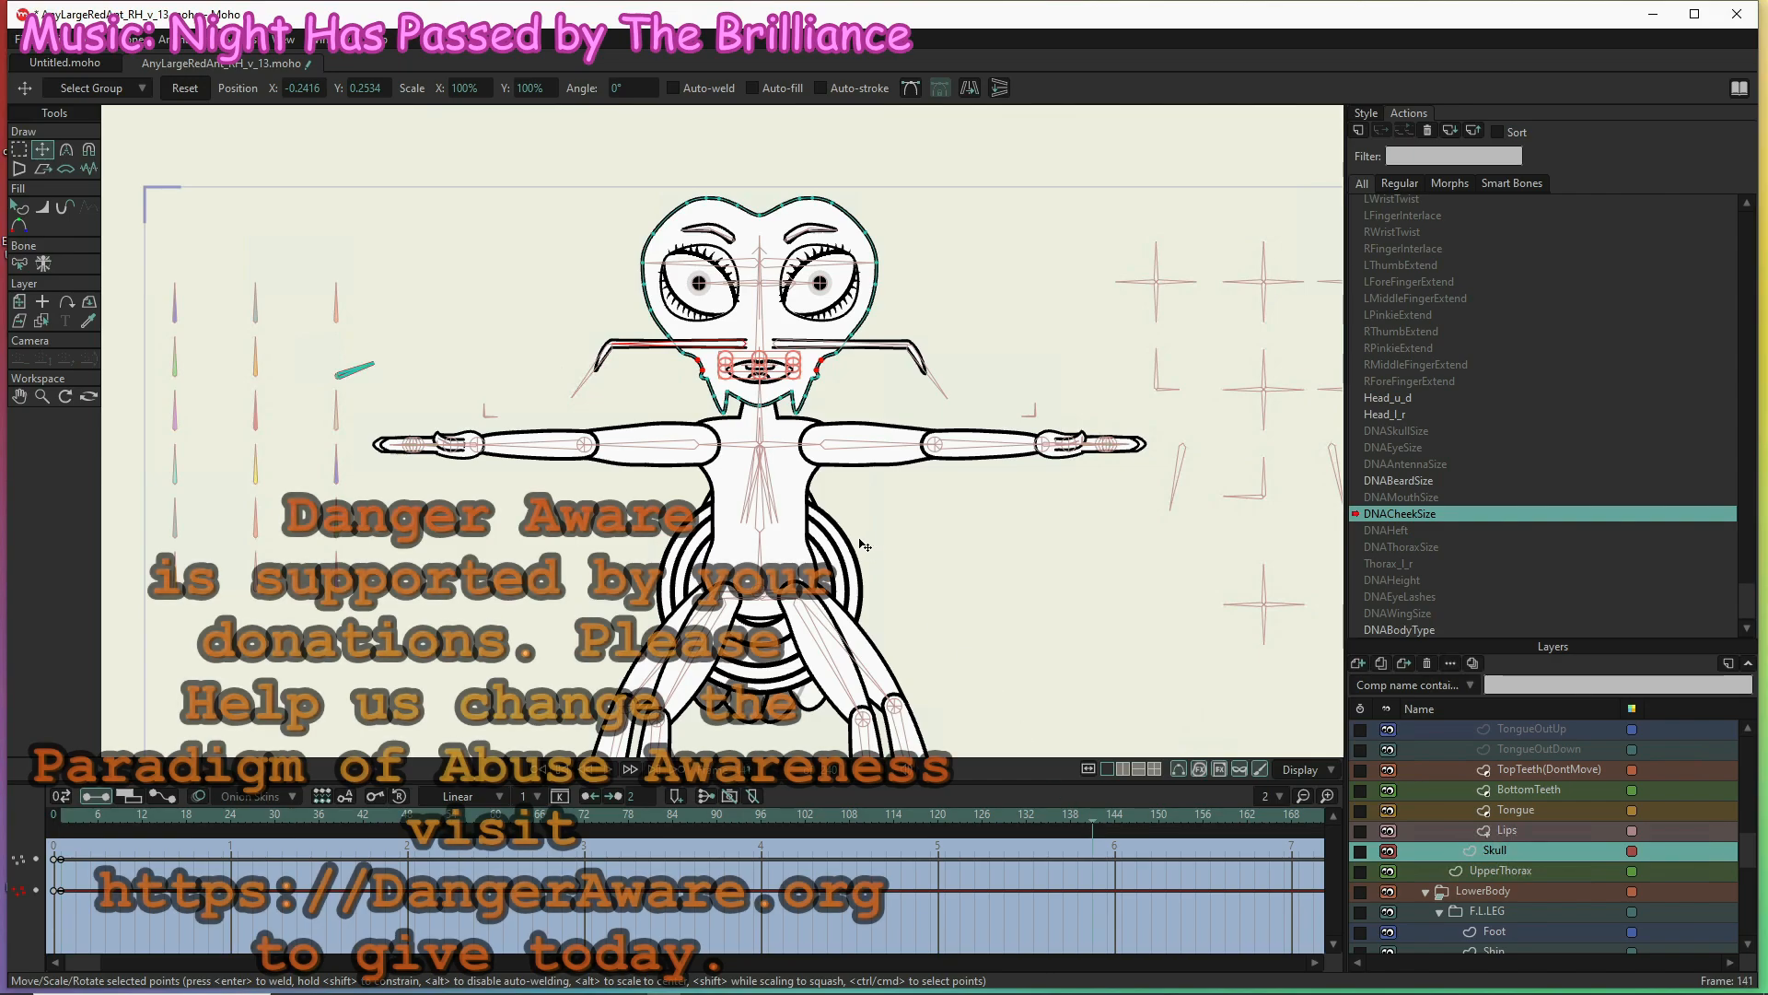
scroll(794, 370, up, 3)
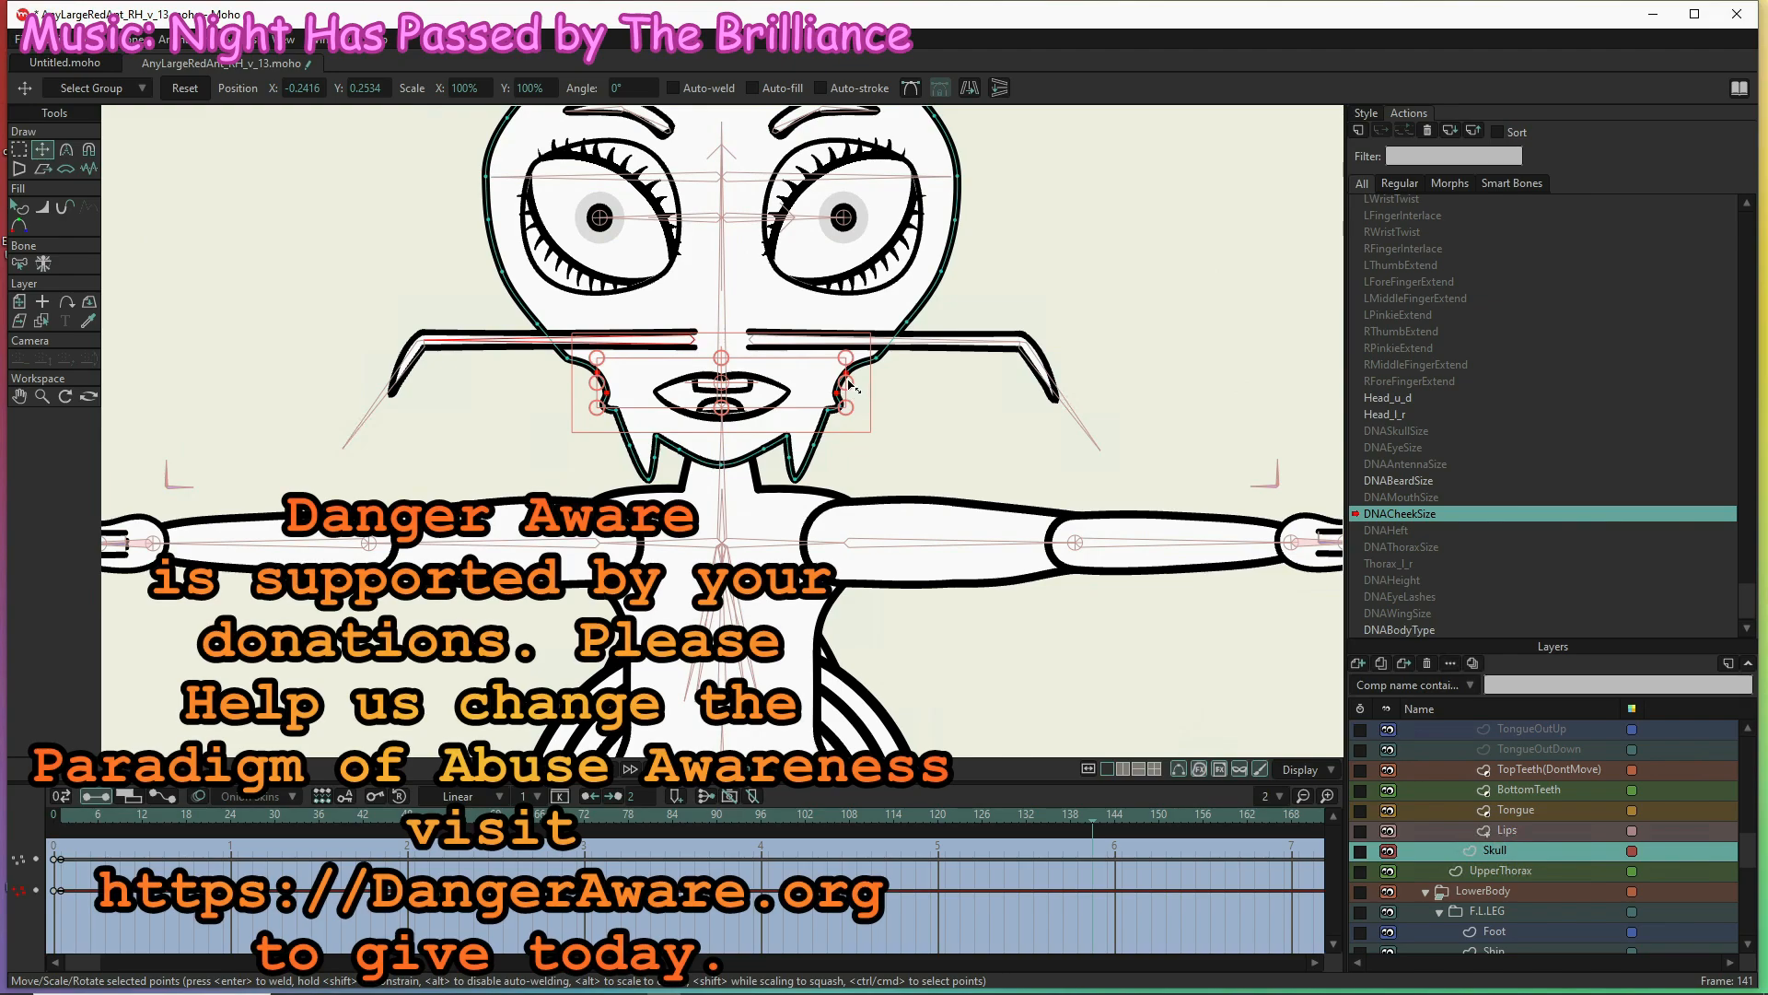
mouse_move(847, 382)
mouse_down()
mouse_move(891, 395)
mouse_move(877, 392)
mouse_up()
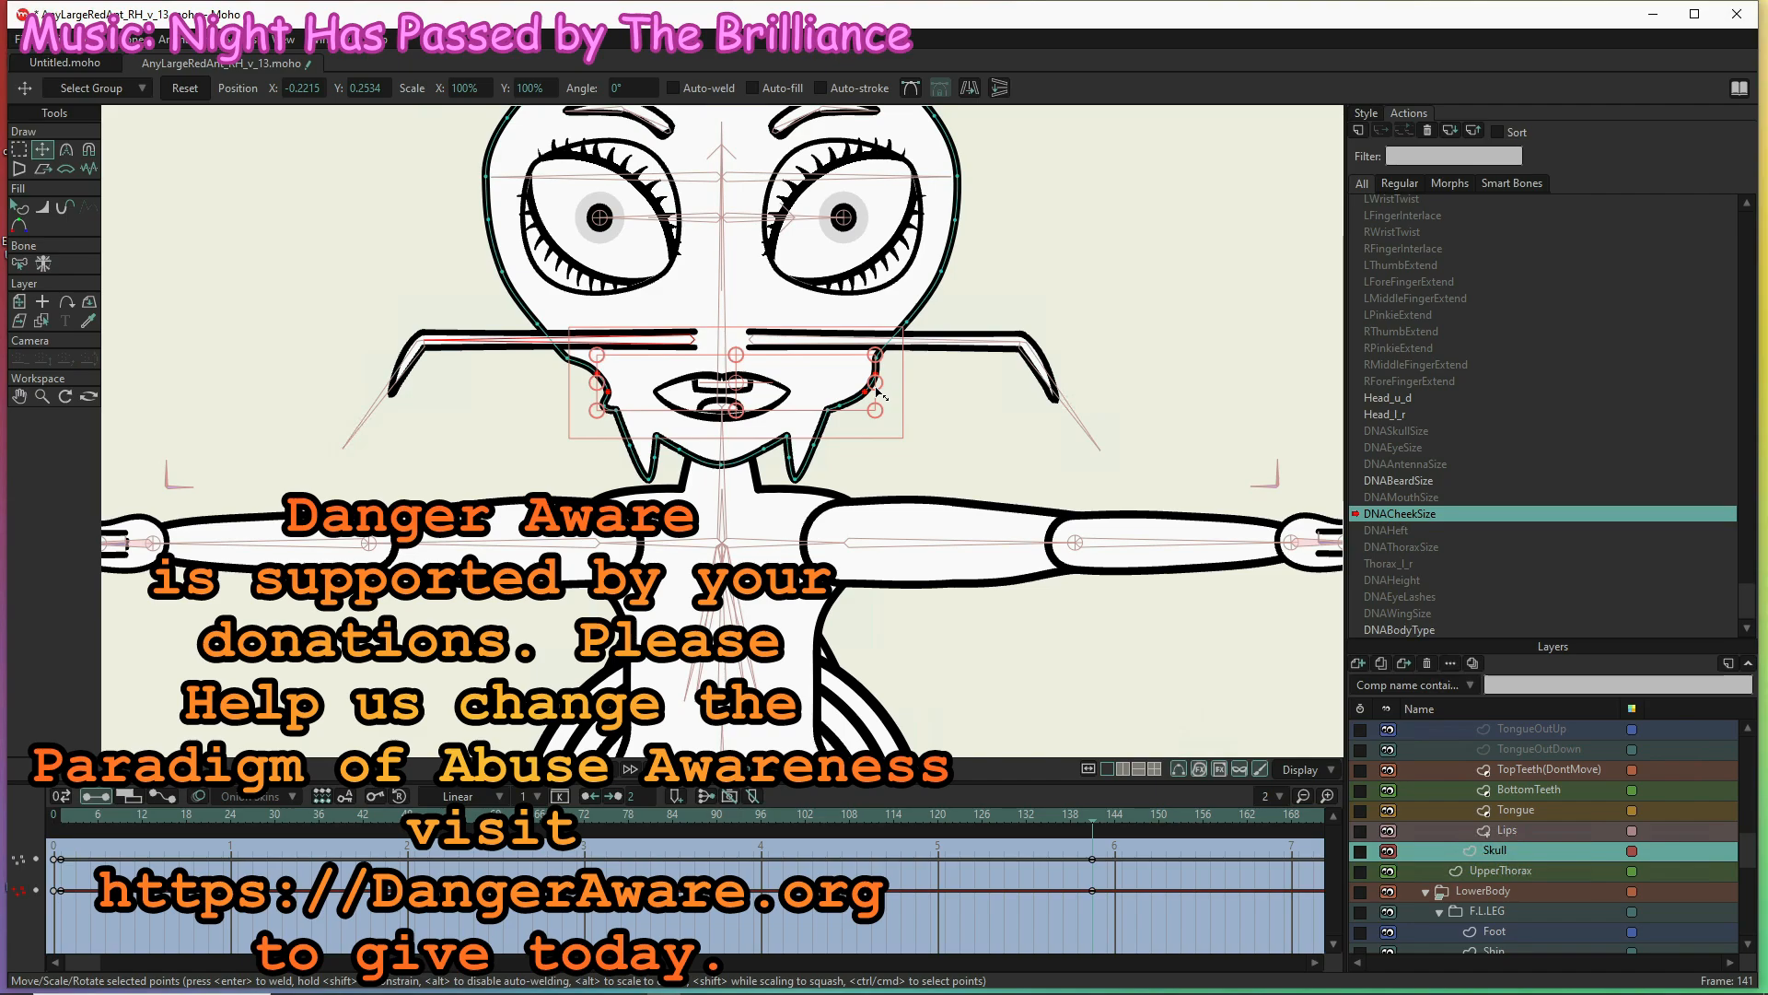
key(ctrl+z)
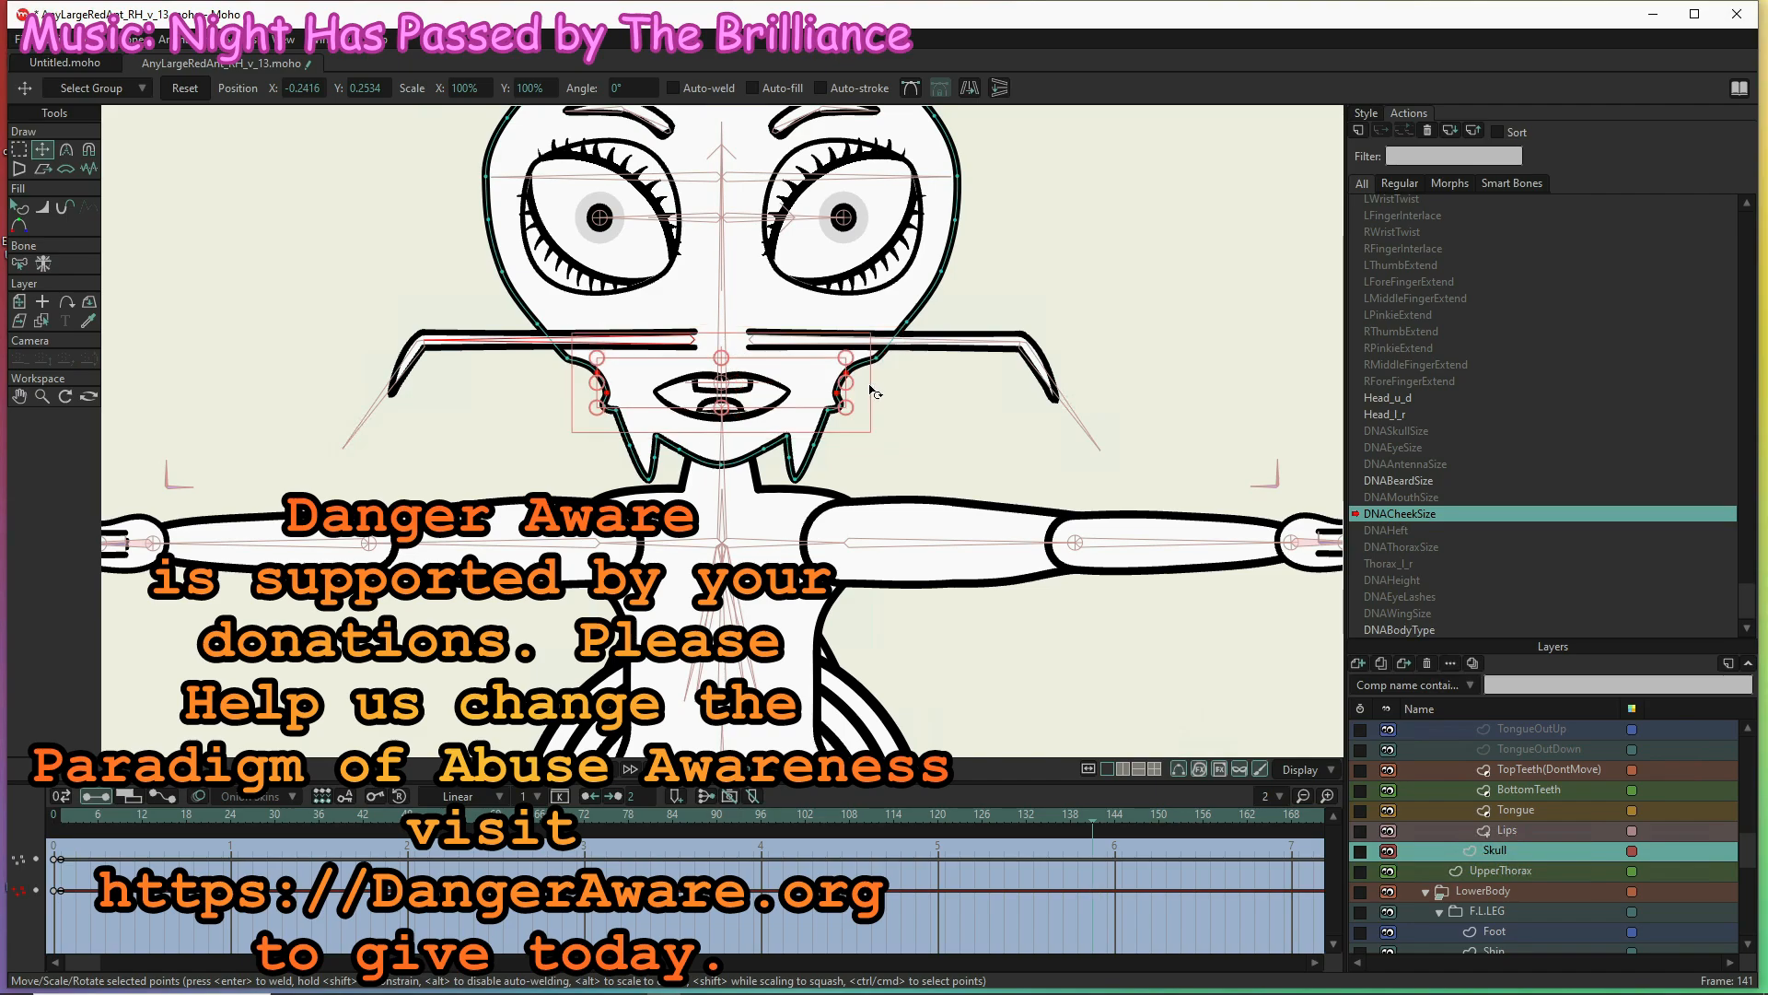
key(ctrl+z)
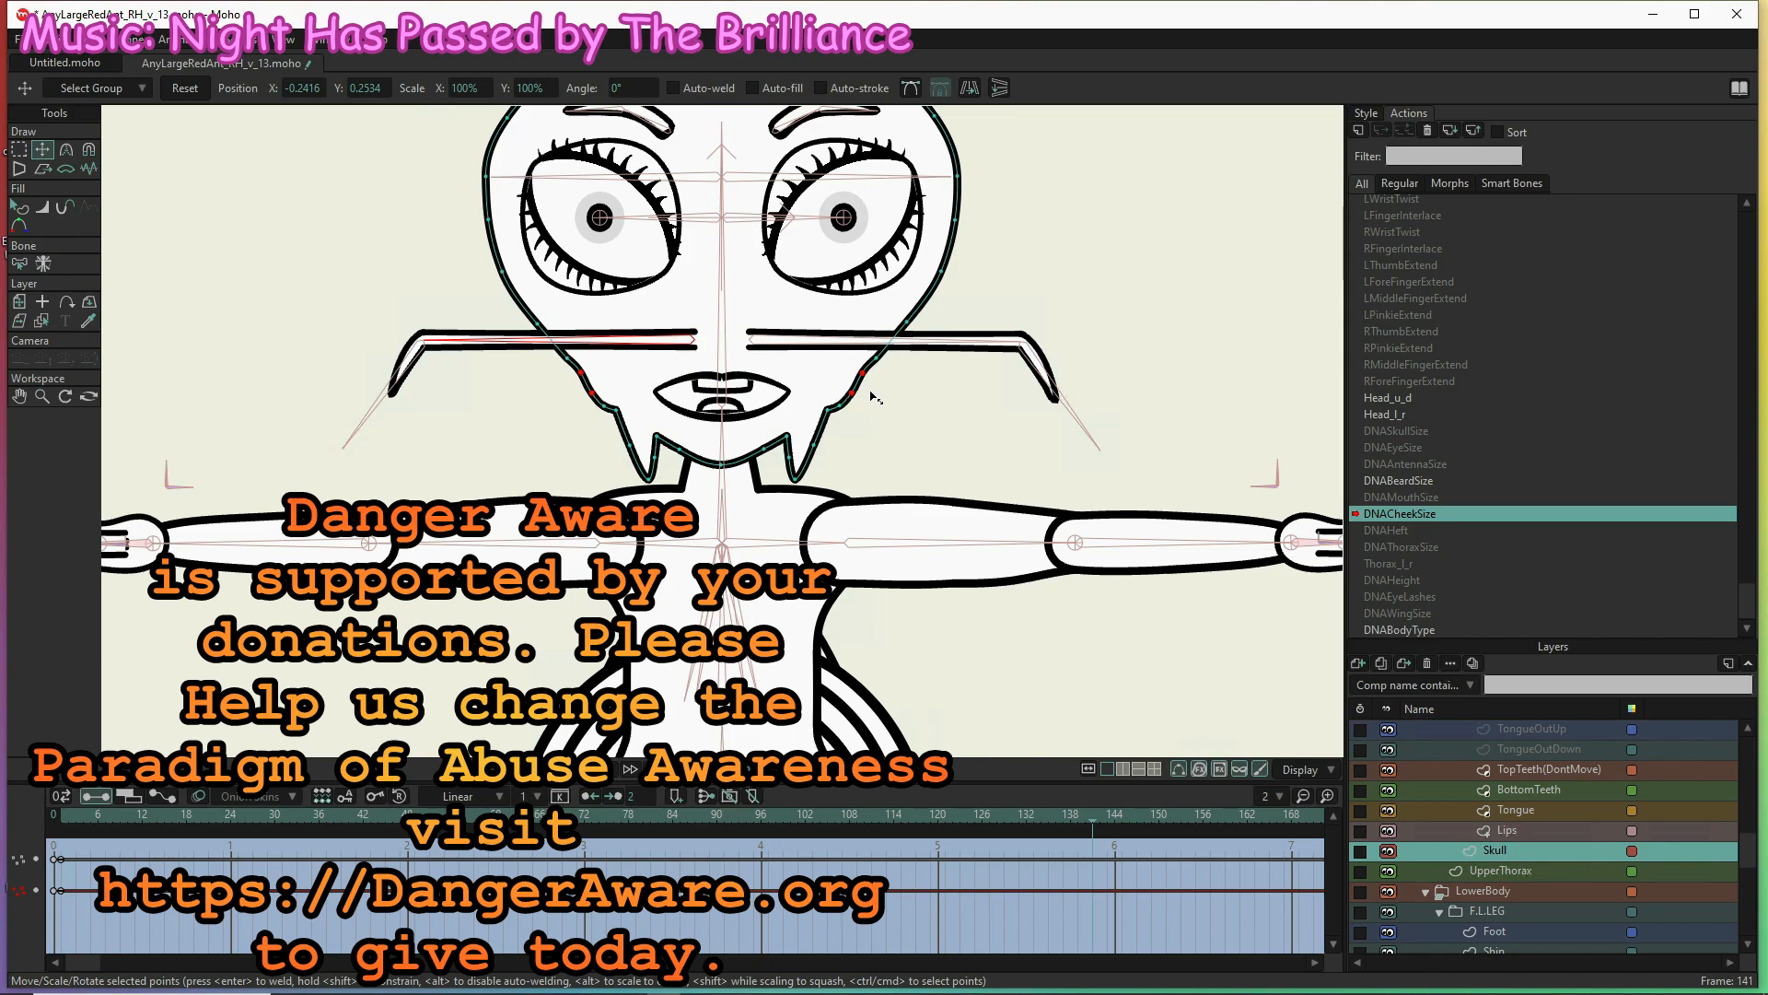
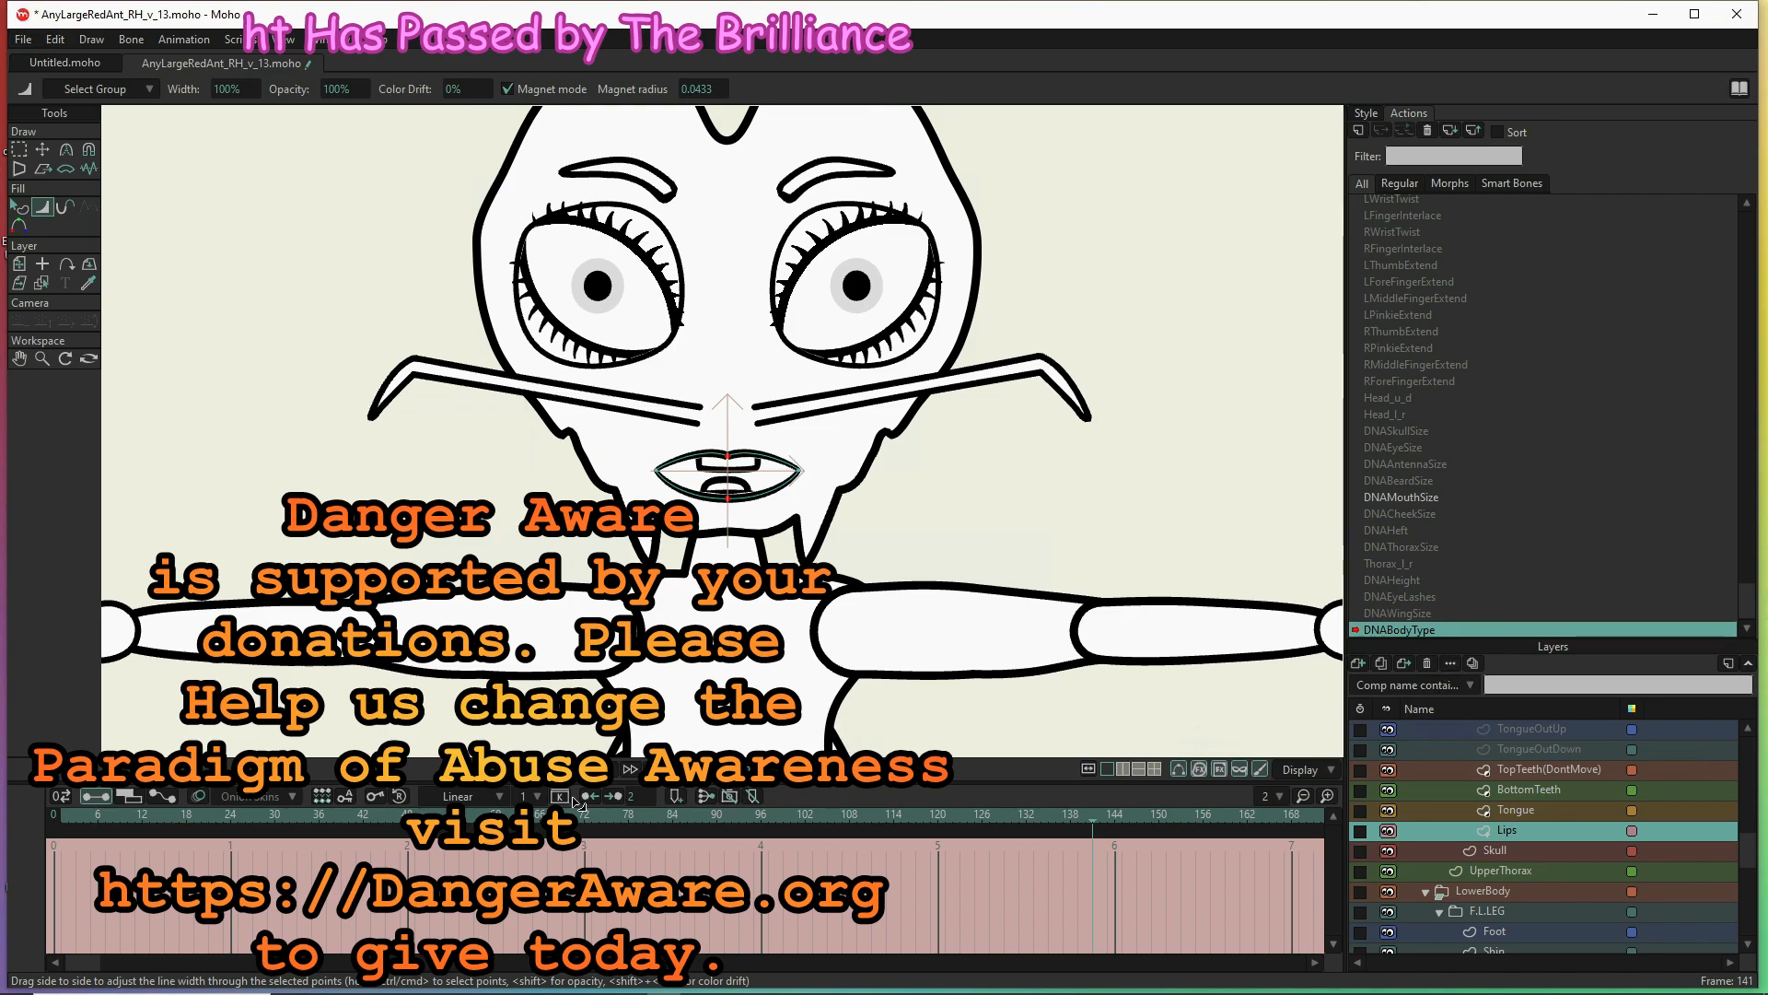
In the DNABodyType action, key the Lips line width at frame 71 by setting it to 99% and back to 100%
click(579, 818)
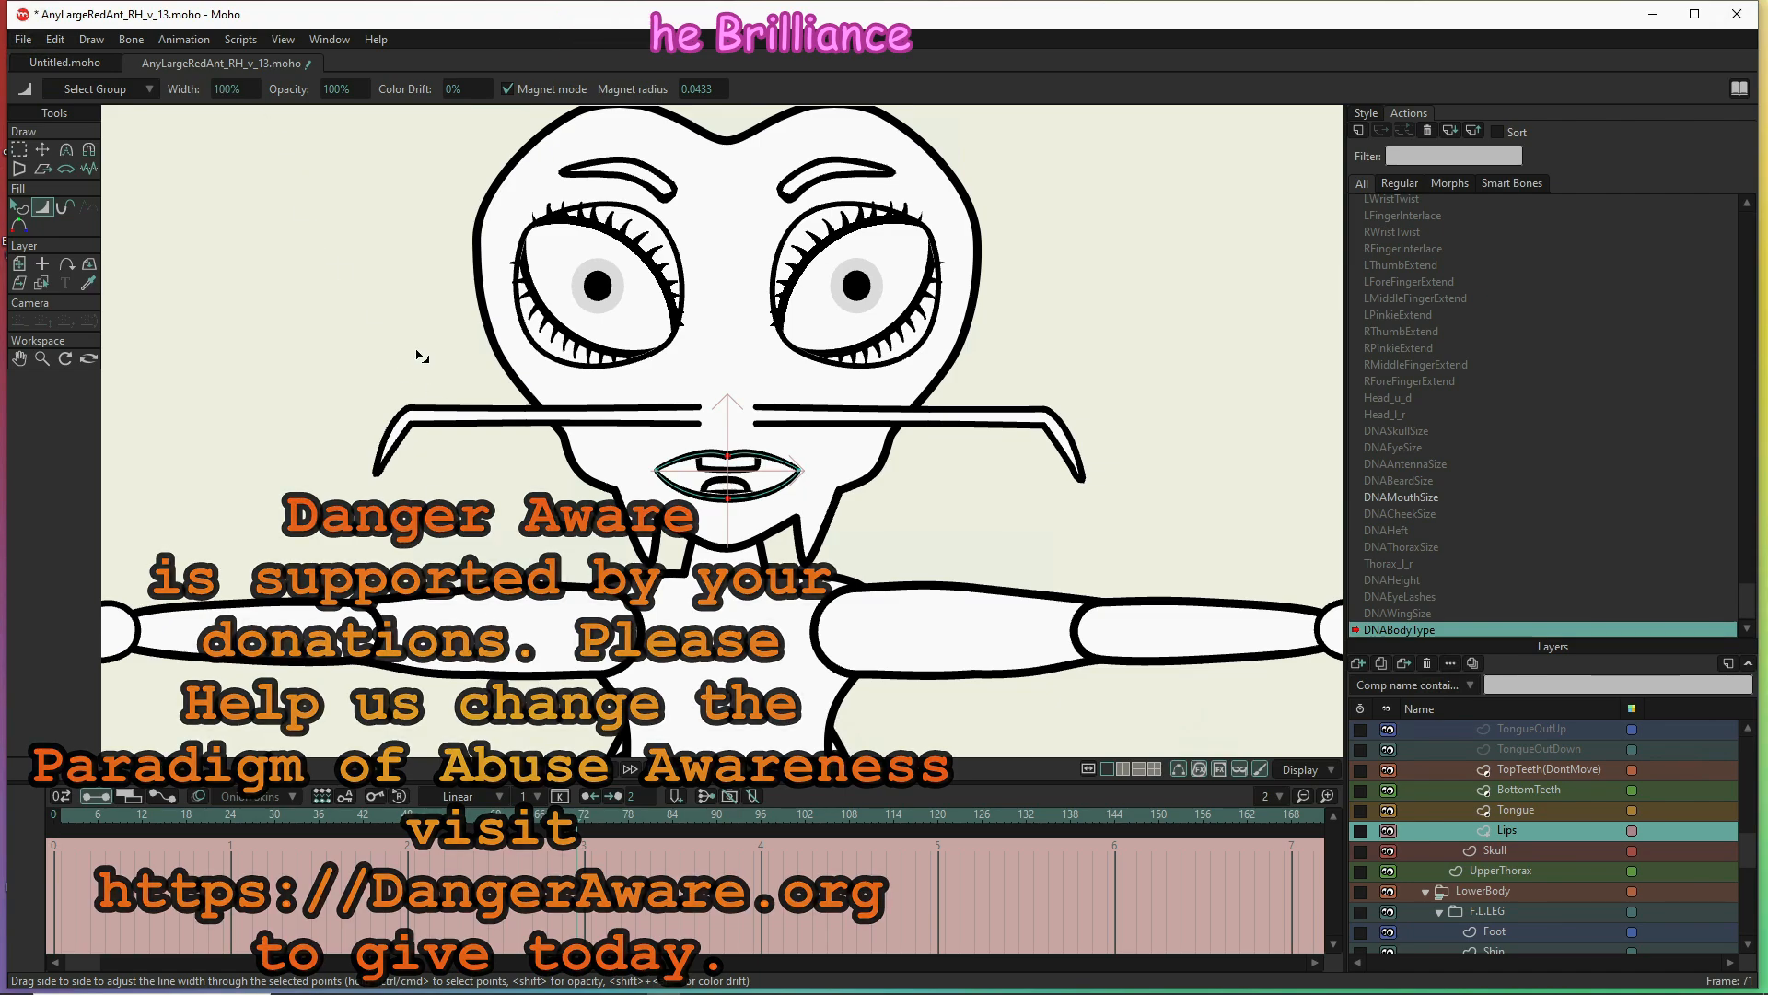
click(238, 87)
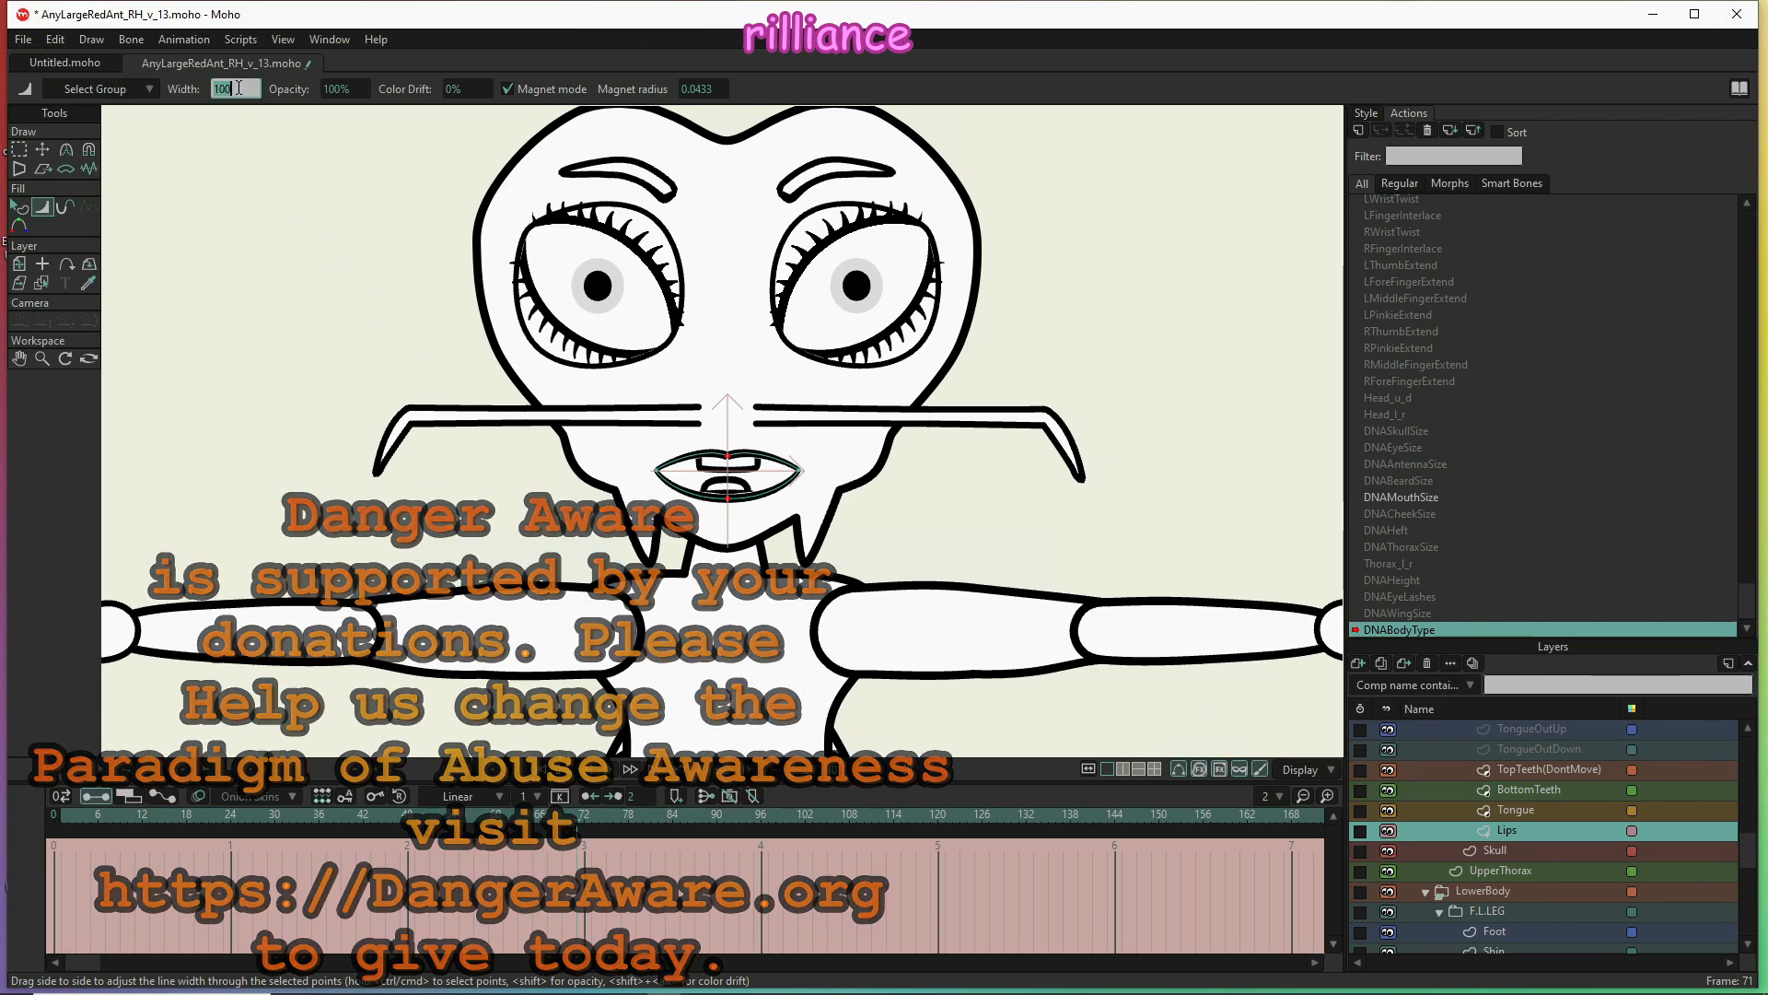
text(99)
key(Return)
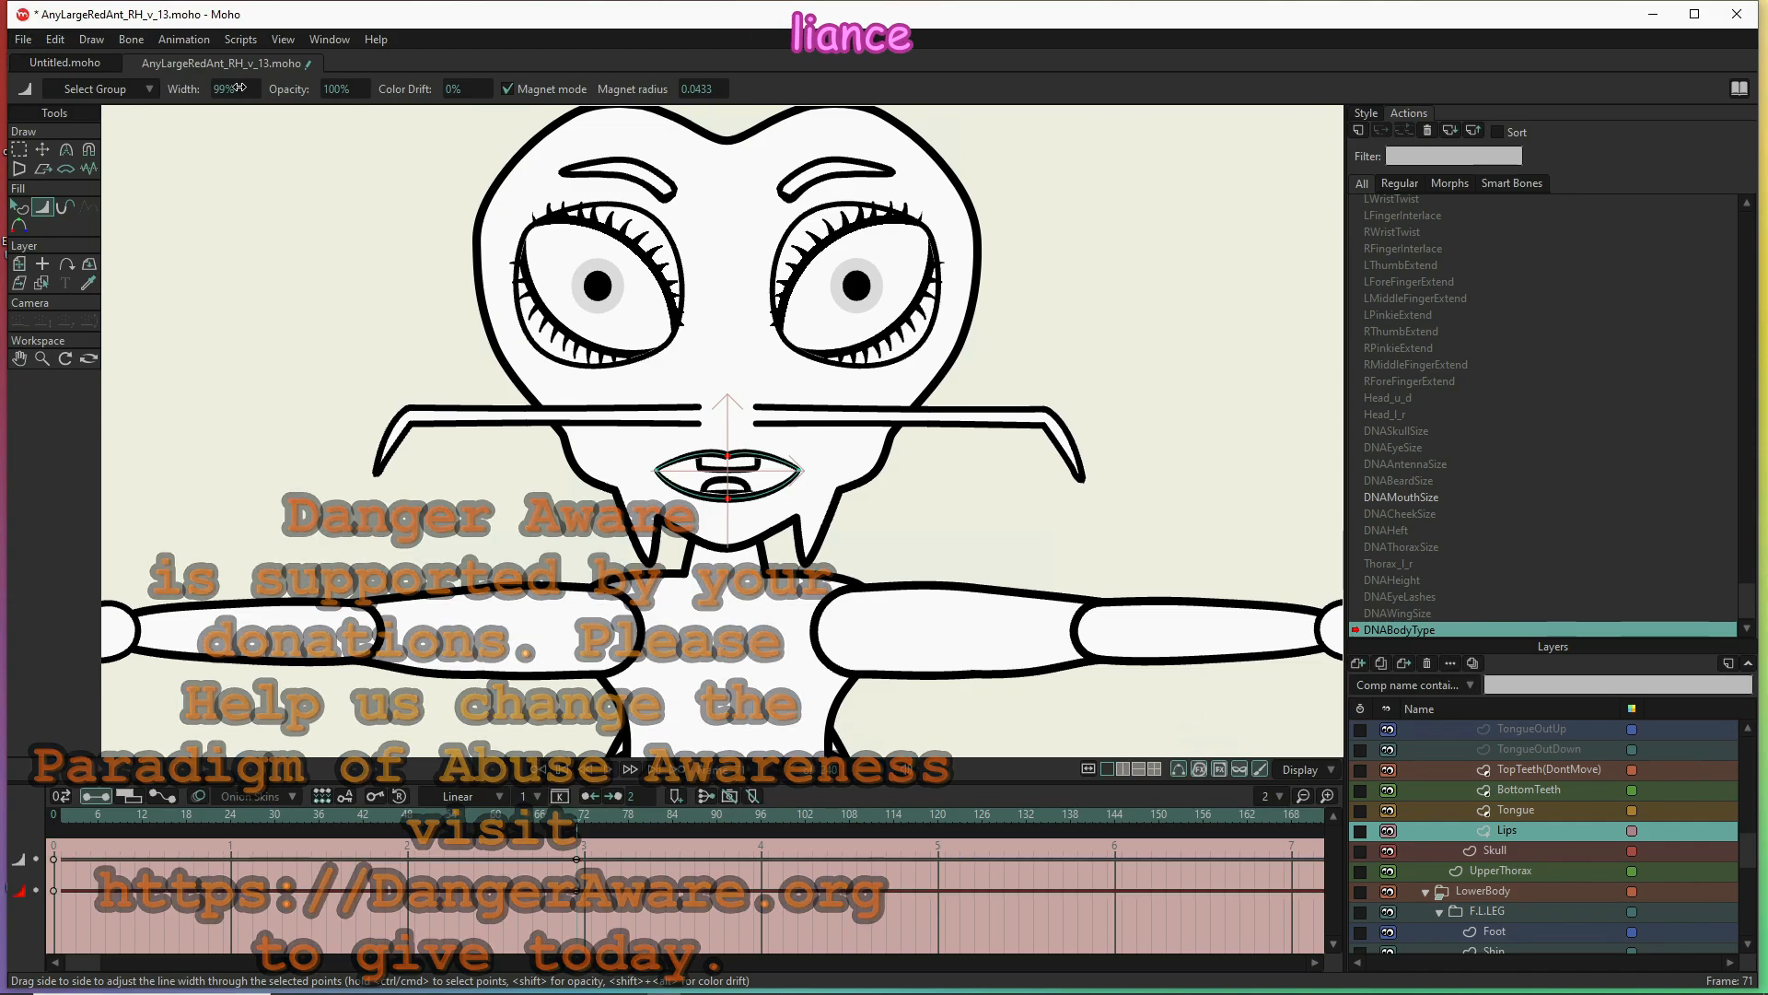
click(243, 89)
text(10)
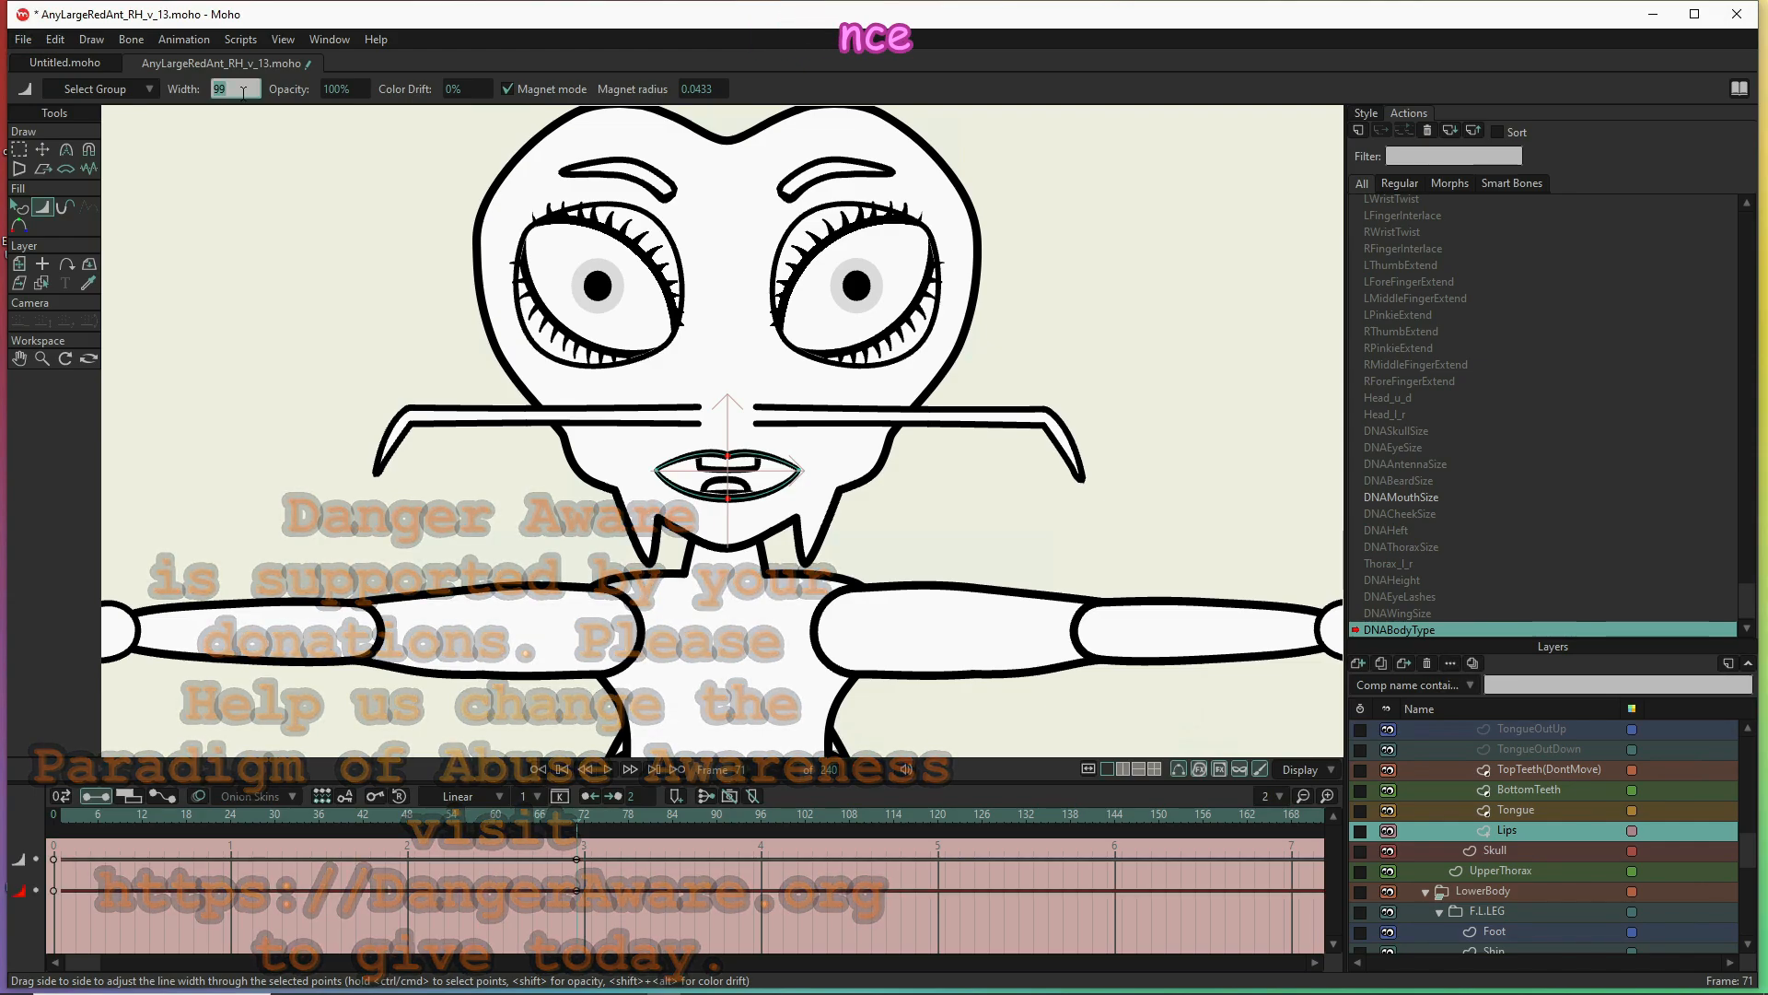
text(0)
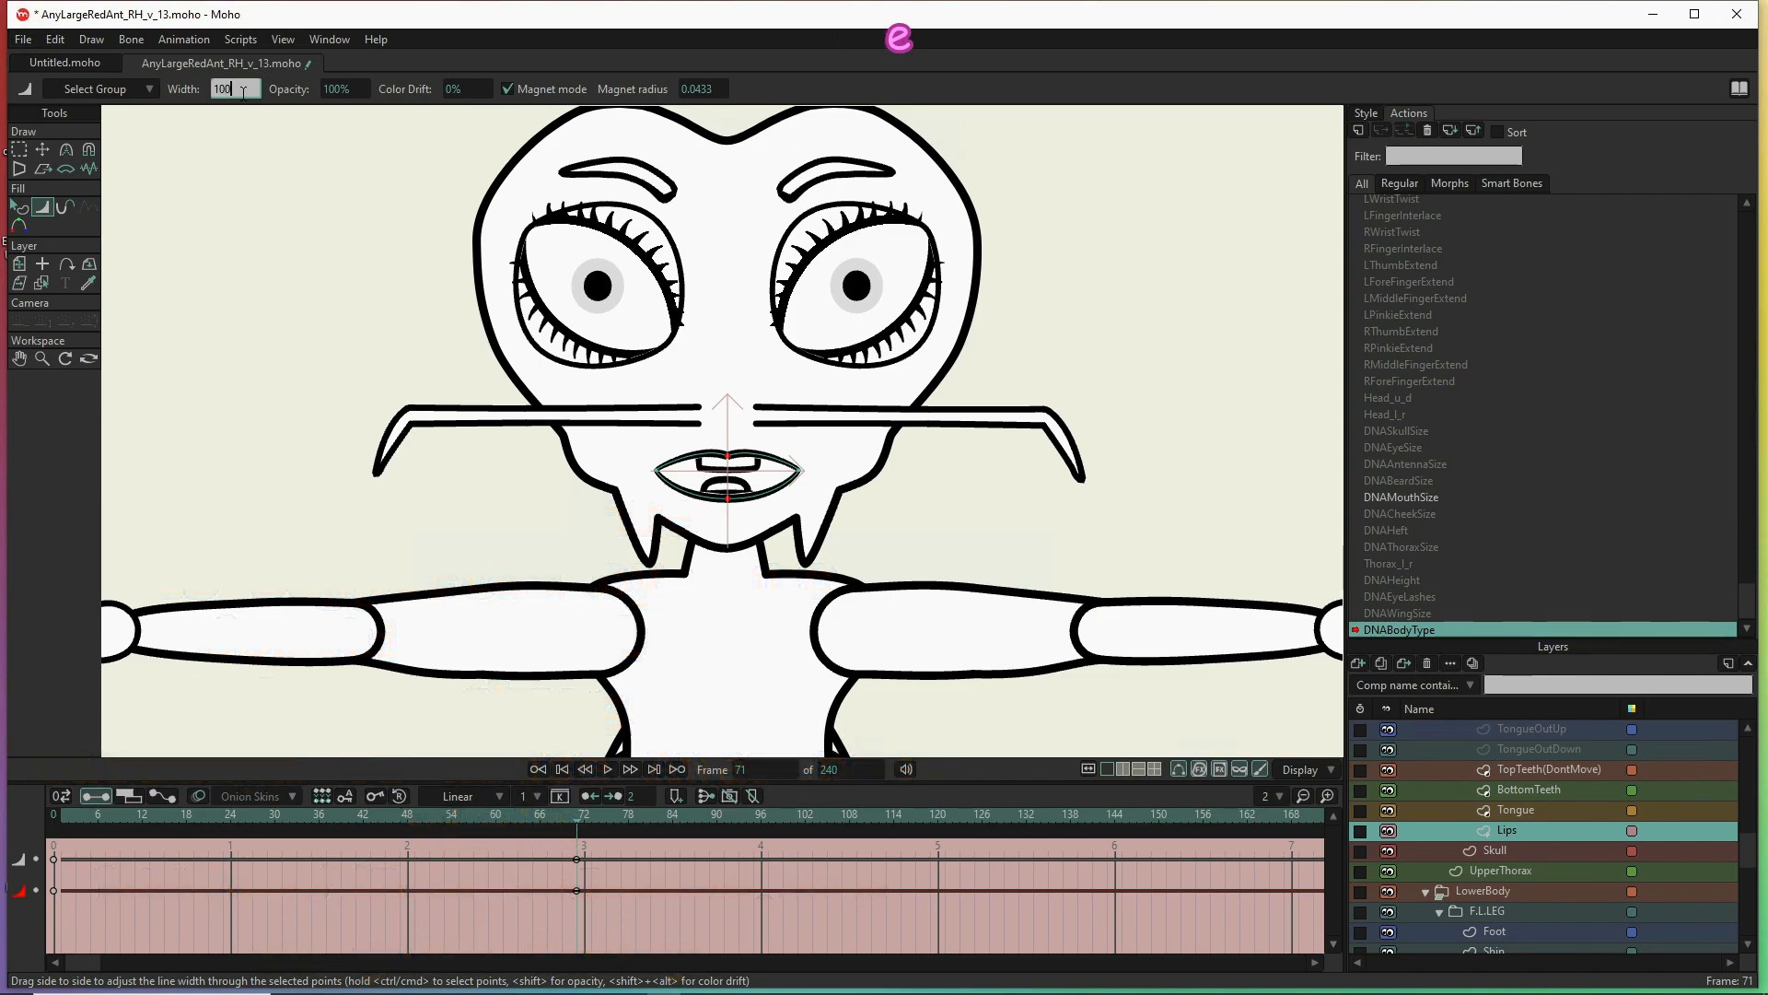
key(Return)
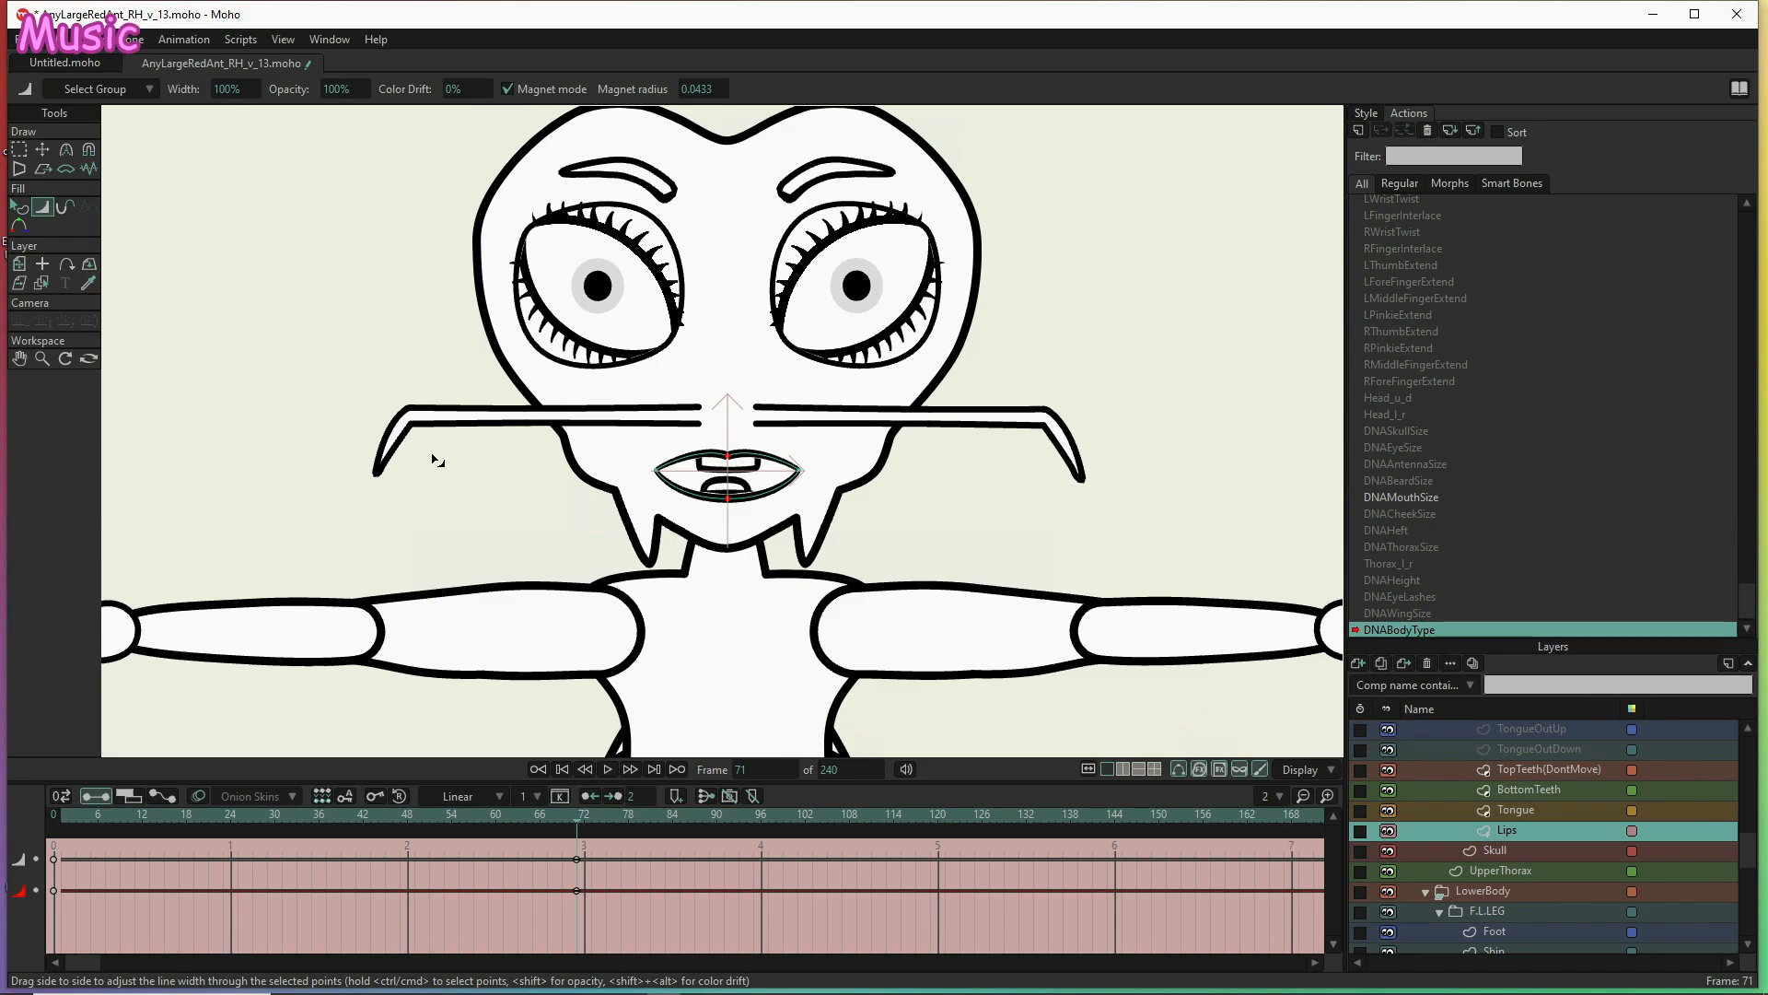
Thicken the Lips outline to about 190% width at frame 1 and thin it to about 48% at frame 141
click(63, 814)
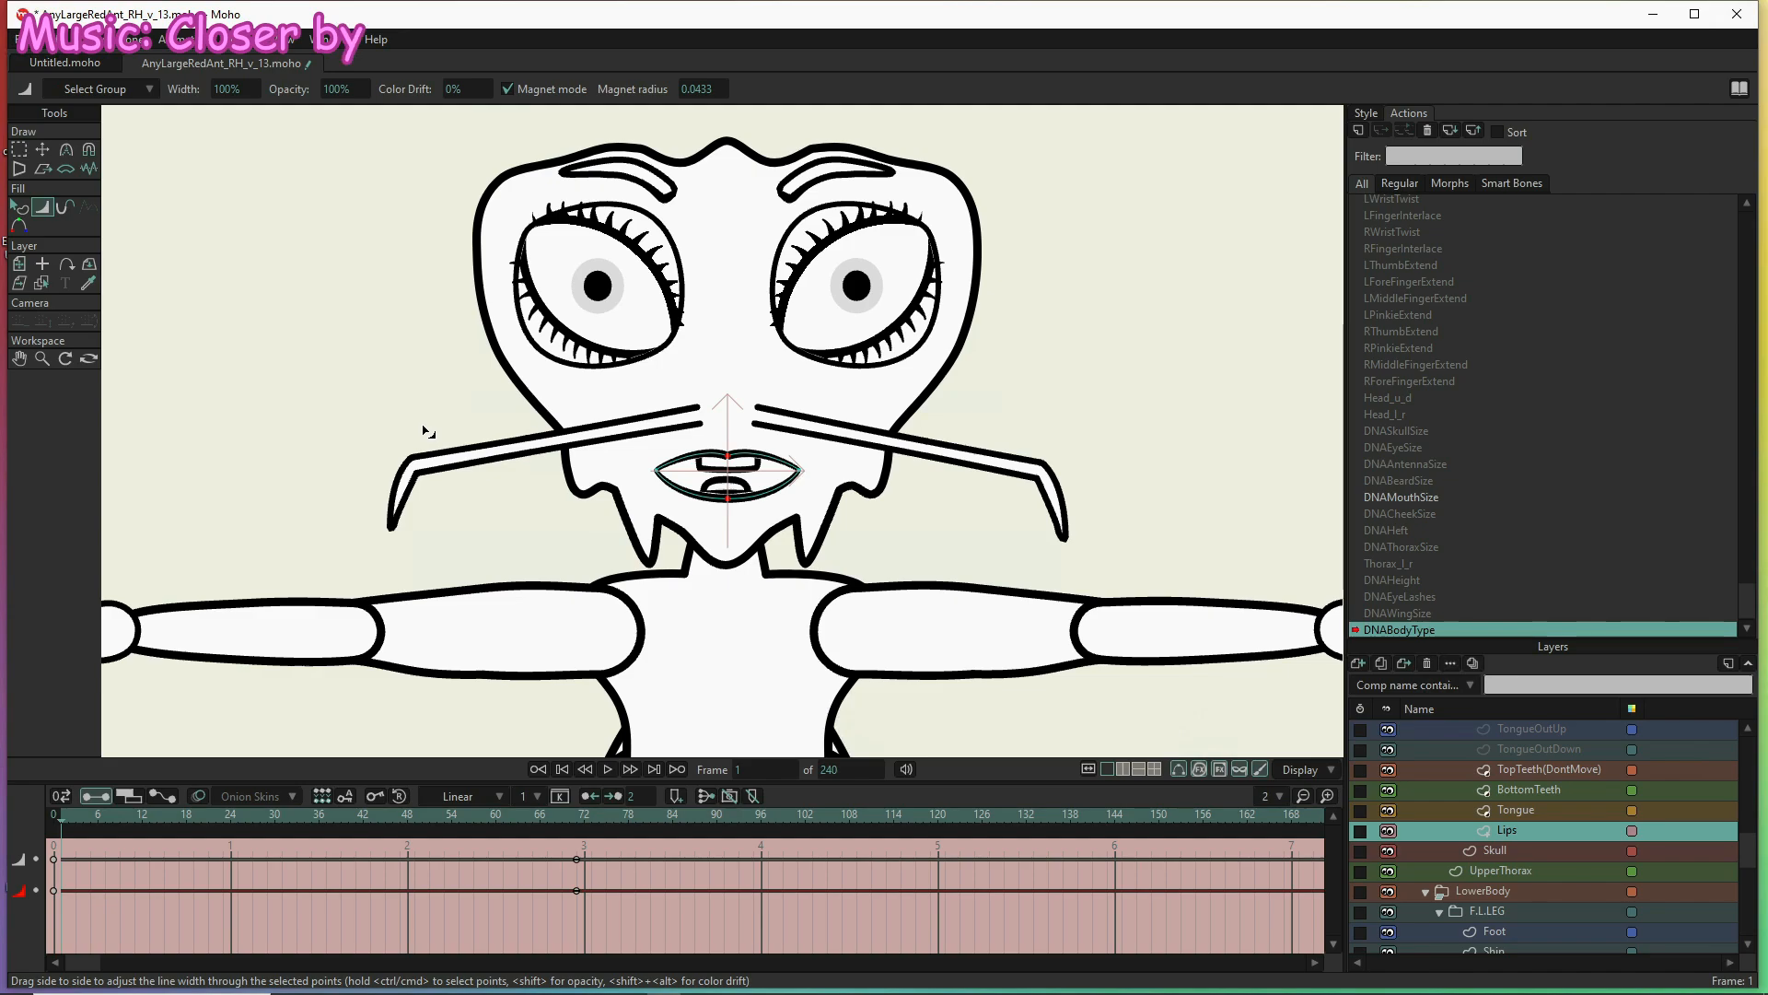
drag(718, 534, 749, 539)
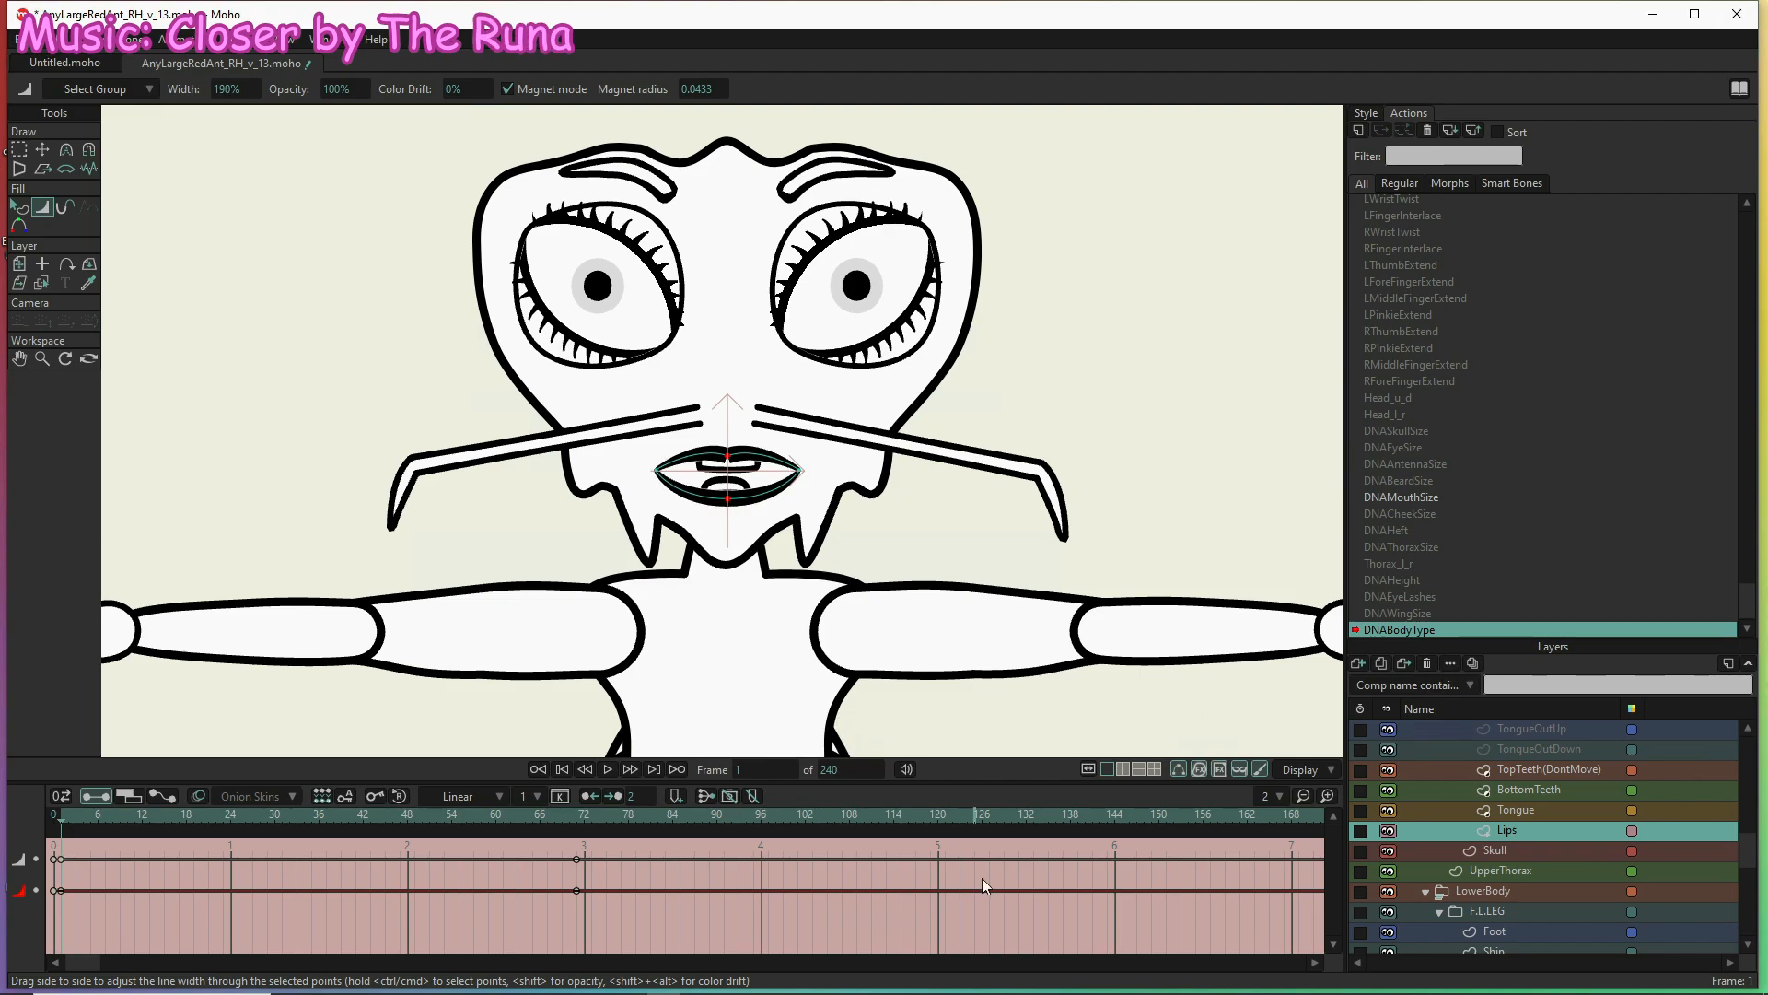
click(1095, 816)
drag(757, 494, 730, 492)
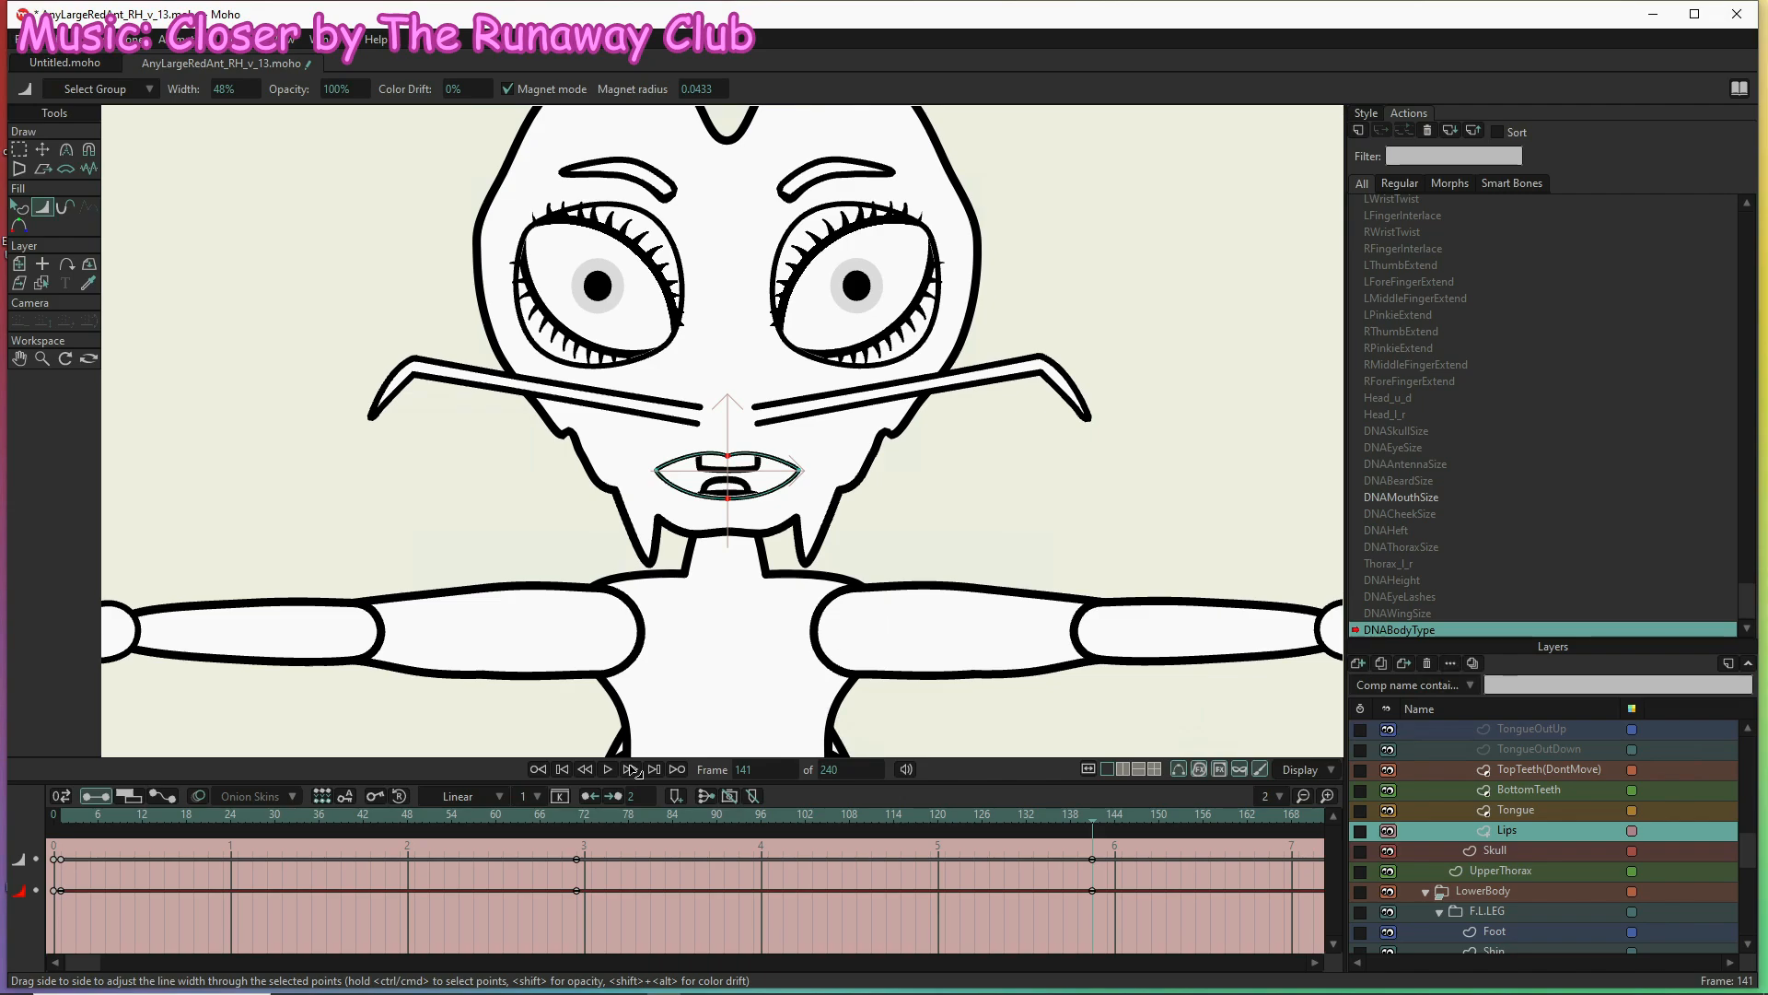
click(562, 814)
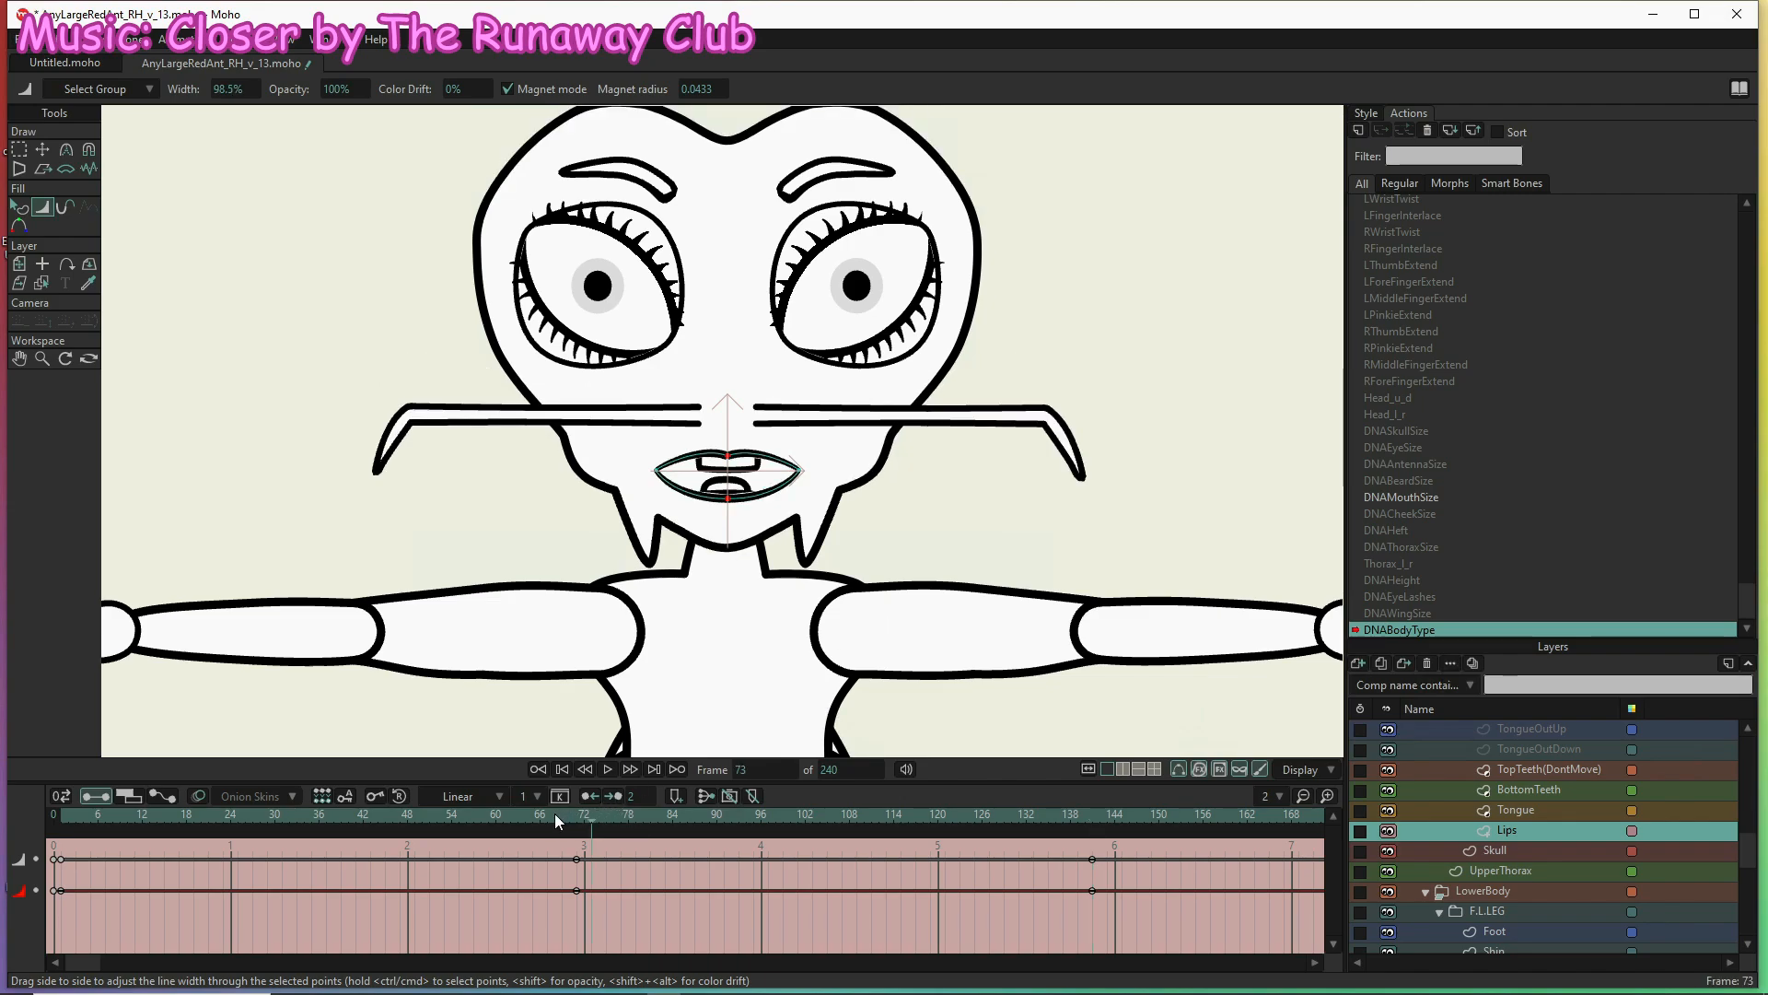
drag(803, 816, 368, 777)
click(586, 810)
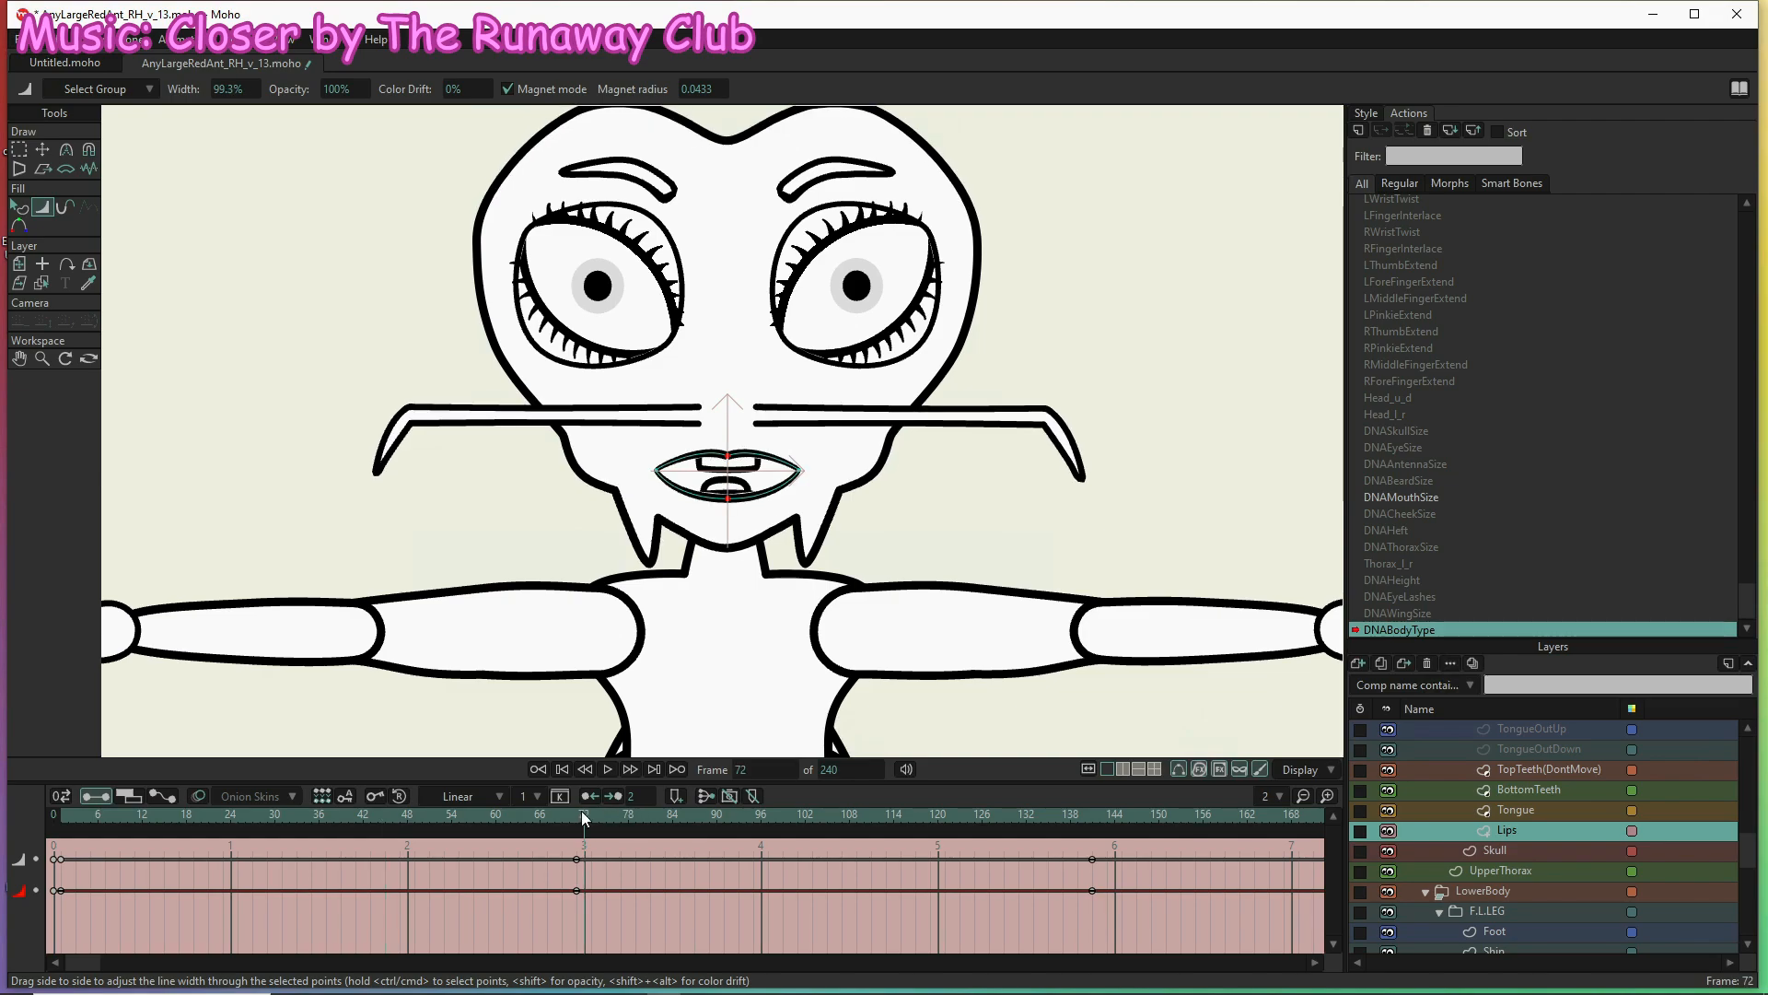
On the AnyLargeRedAnt bone layer, select the bones of both eyebrows and scale them to 75% at frame 1
drag(348, 792, 62, 815)
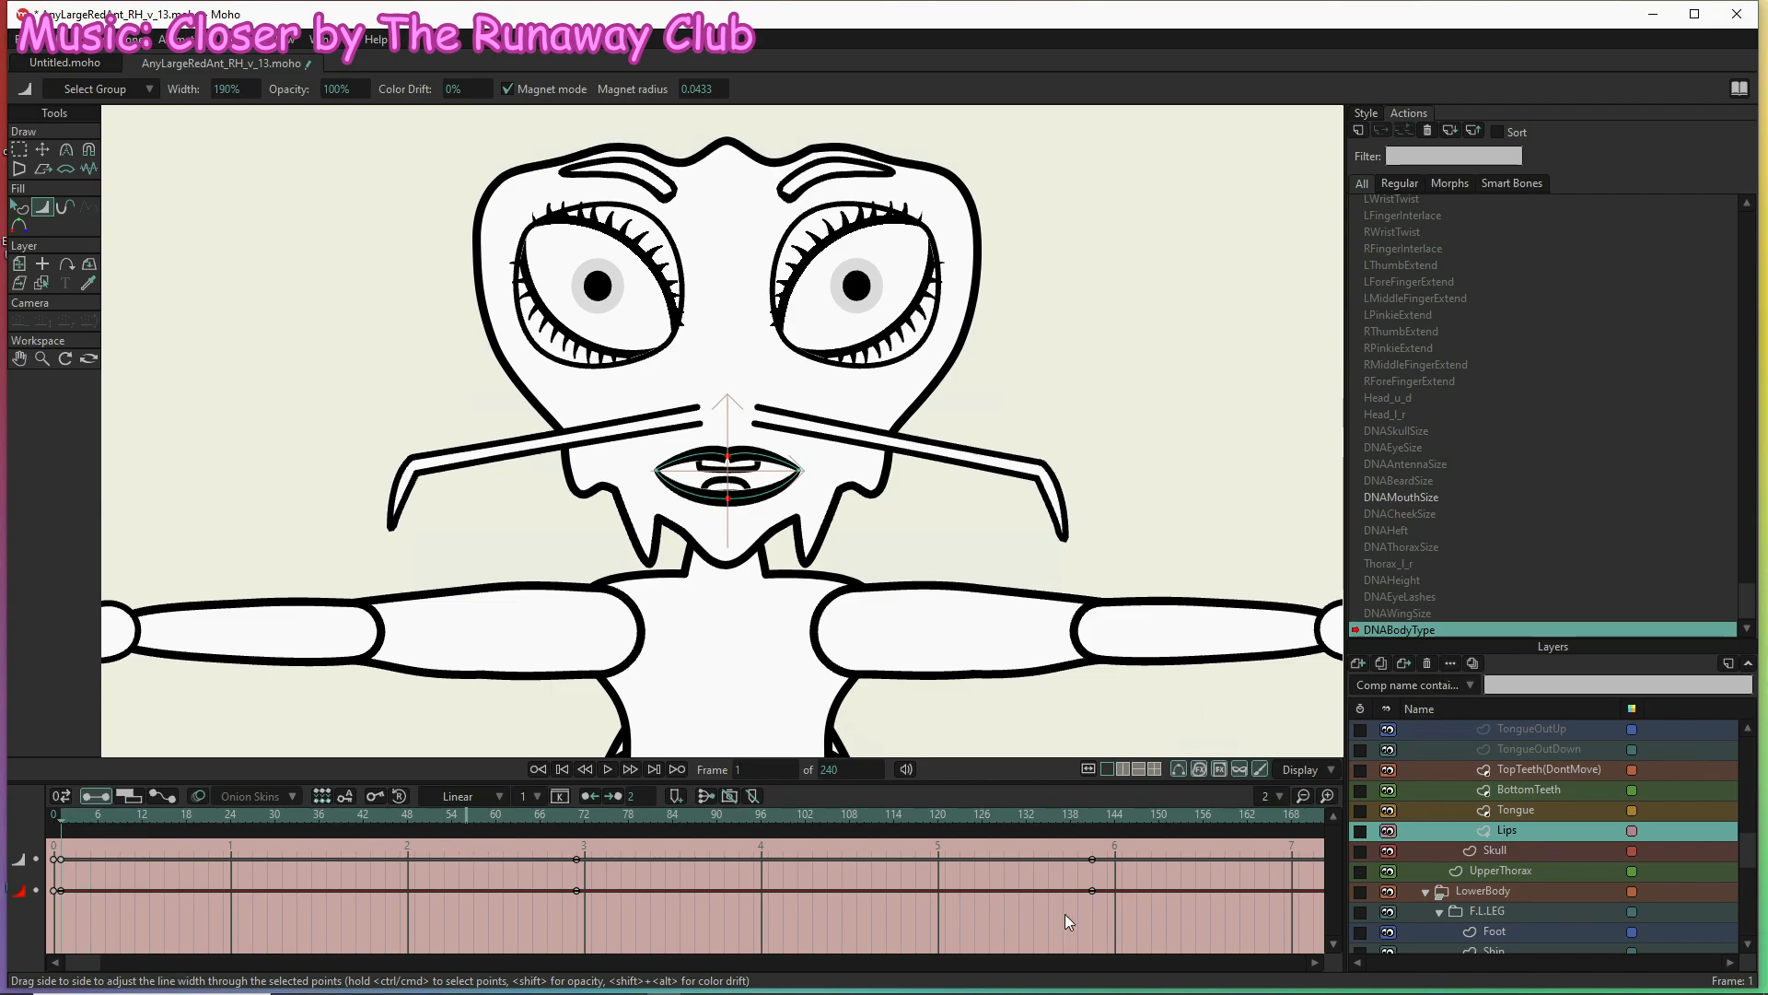
scroll(1499, 820, up, 3)
scroll(1500, 816, up, 5)
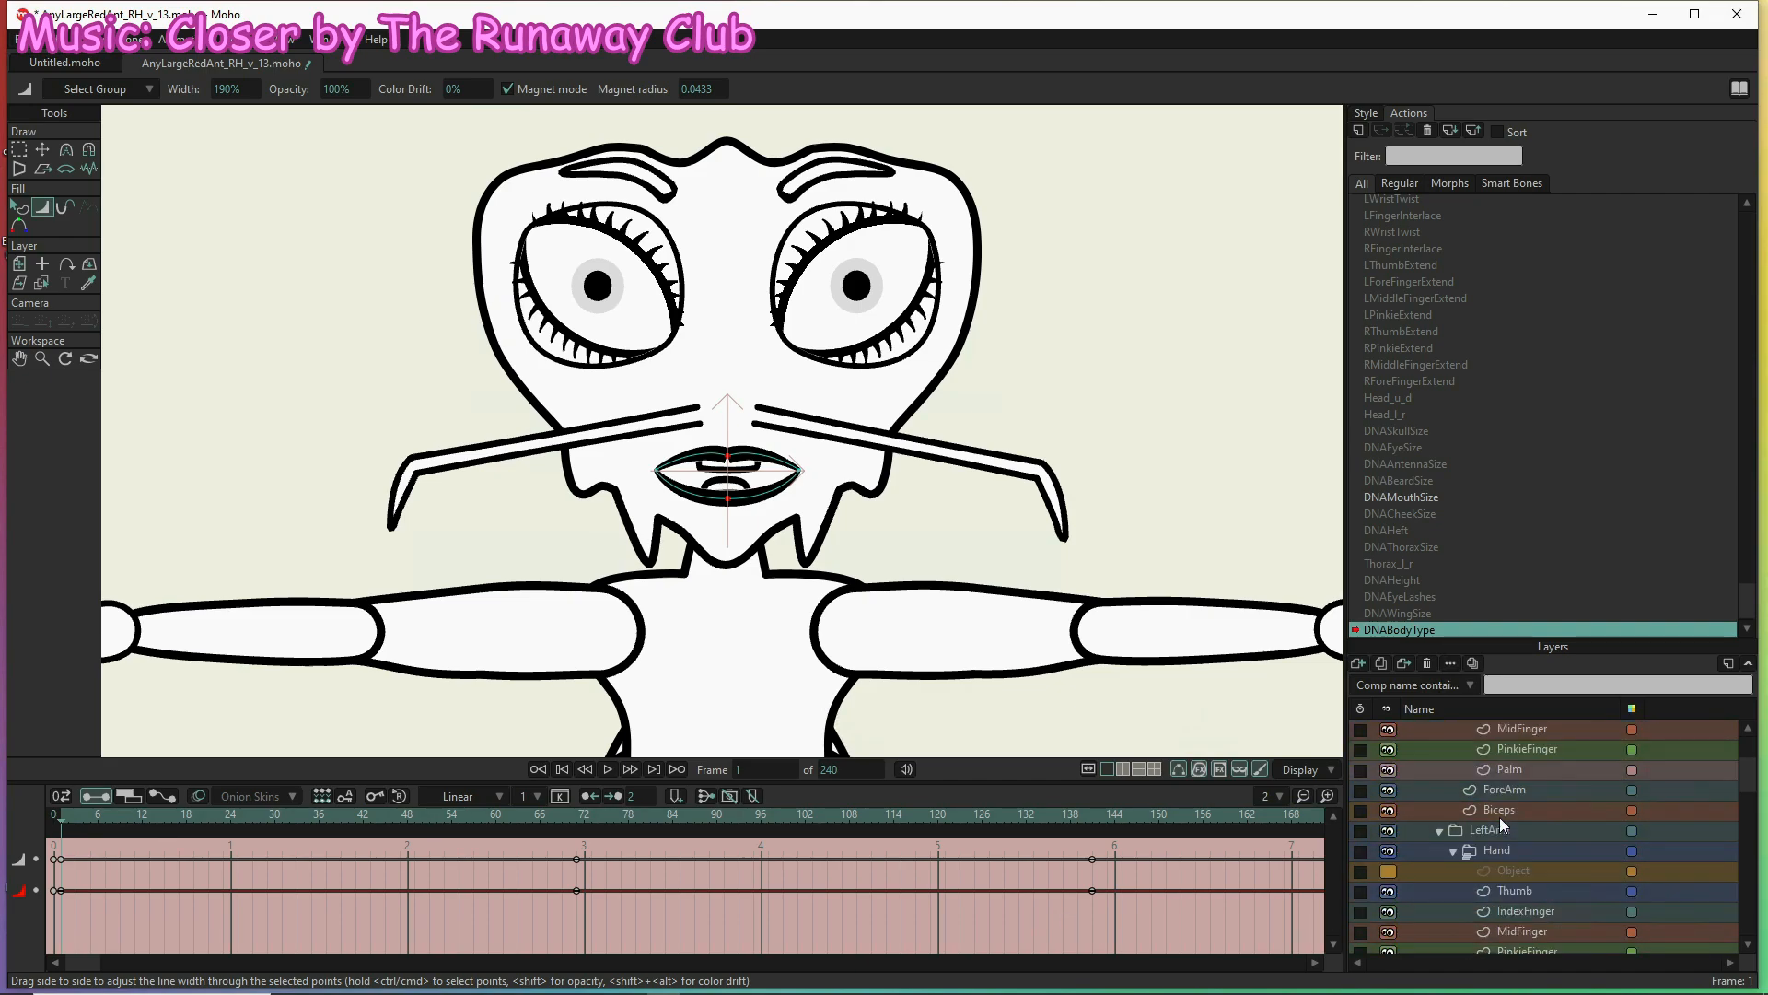
scroll(1501, 822, up, 5)
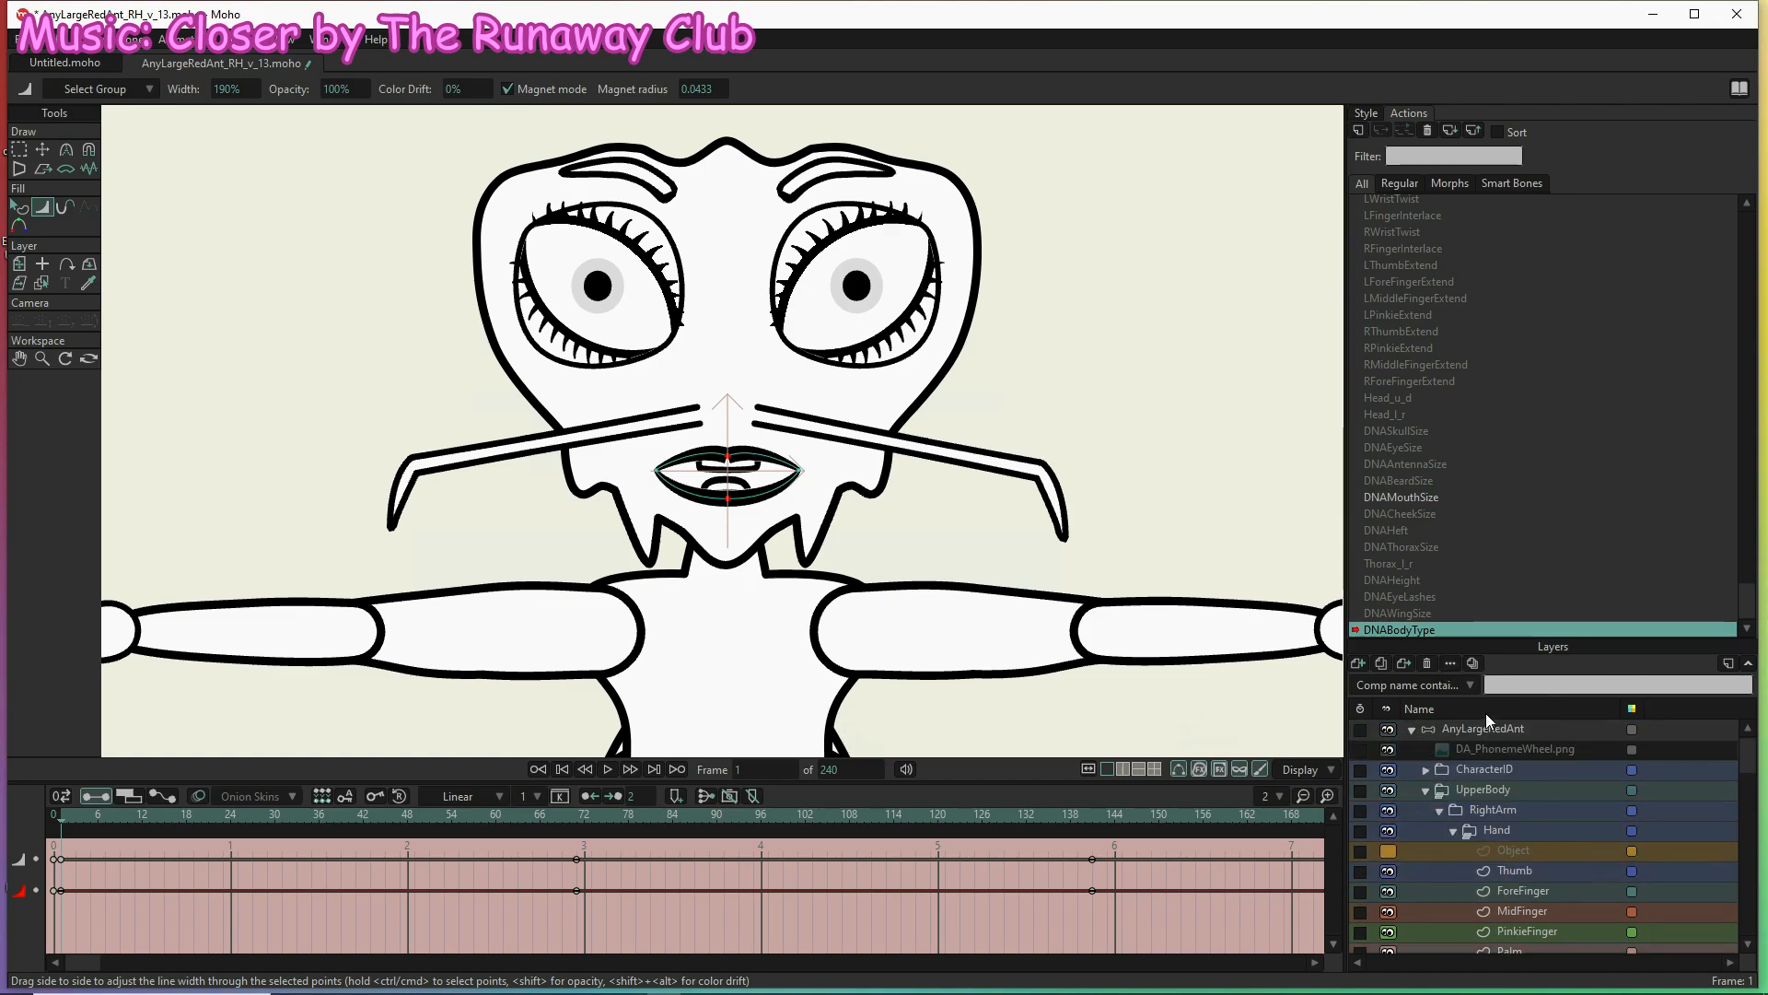
click(1484, 728)
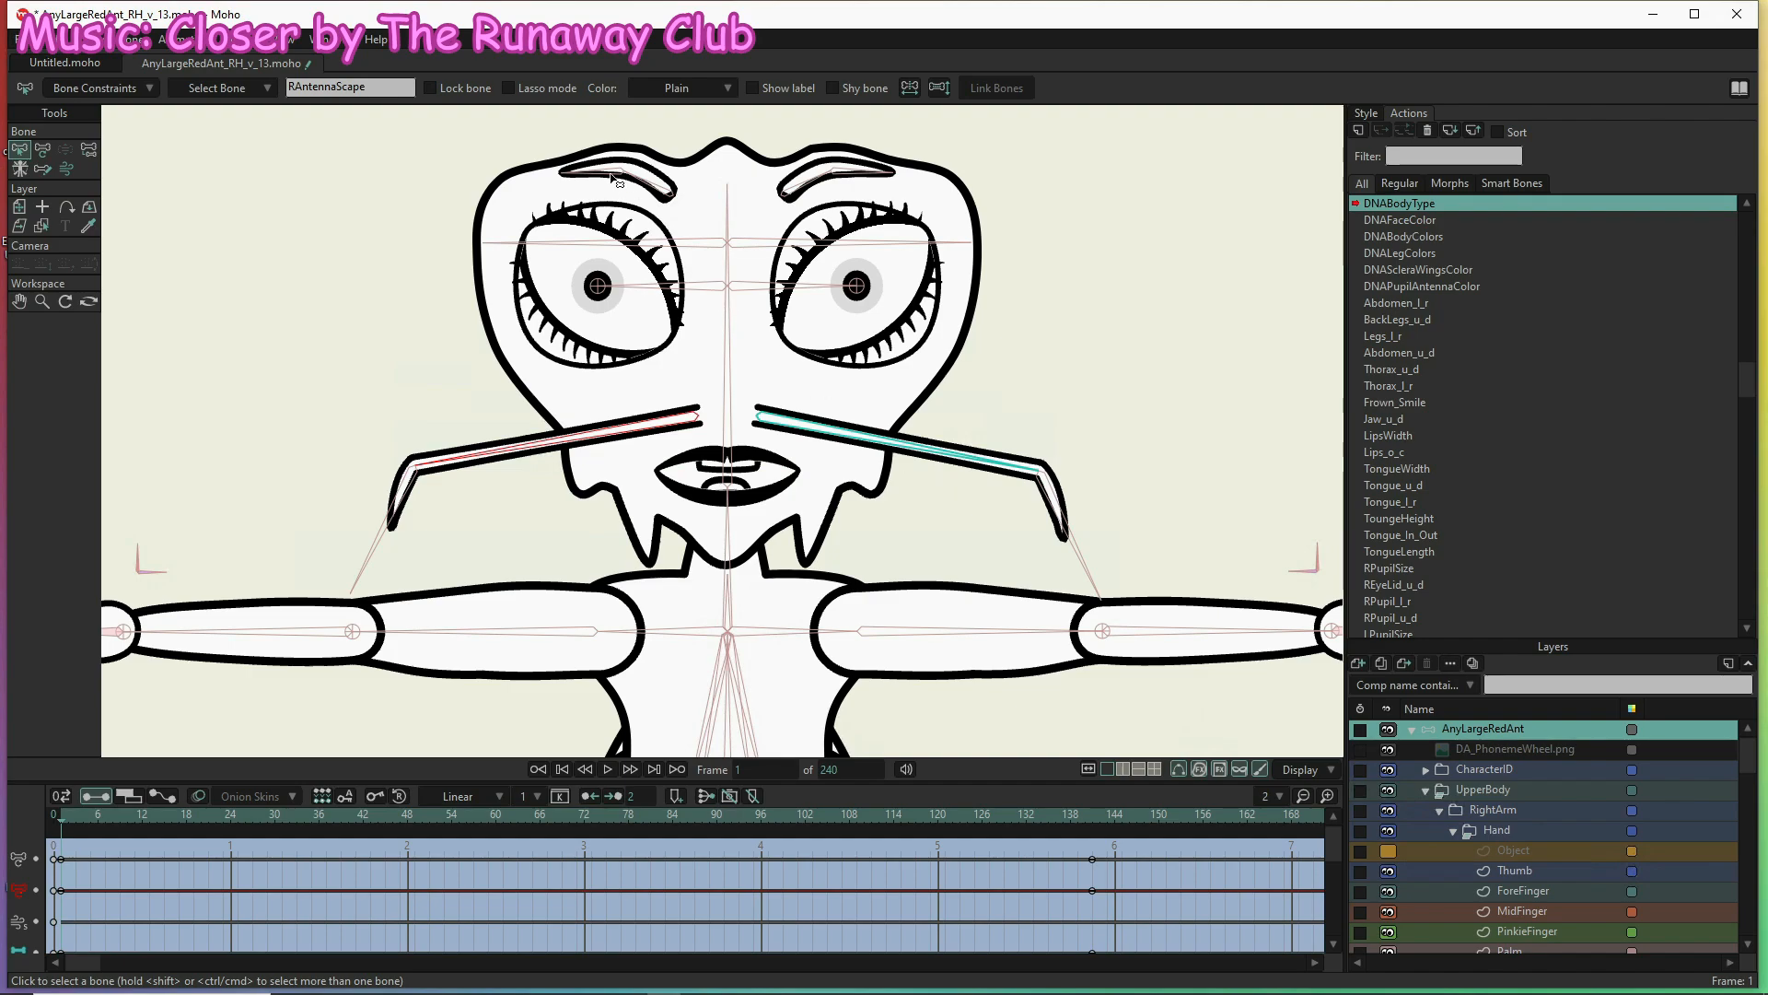
drag(541, 131, 866, 195)
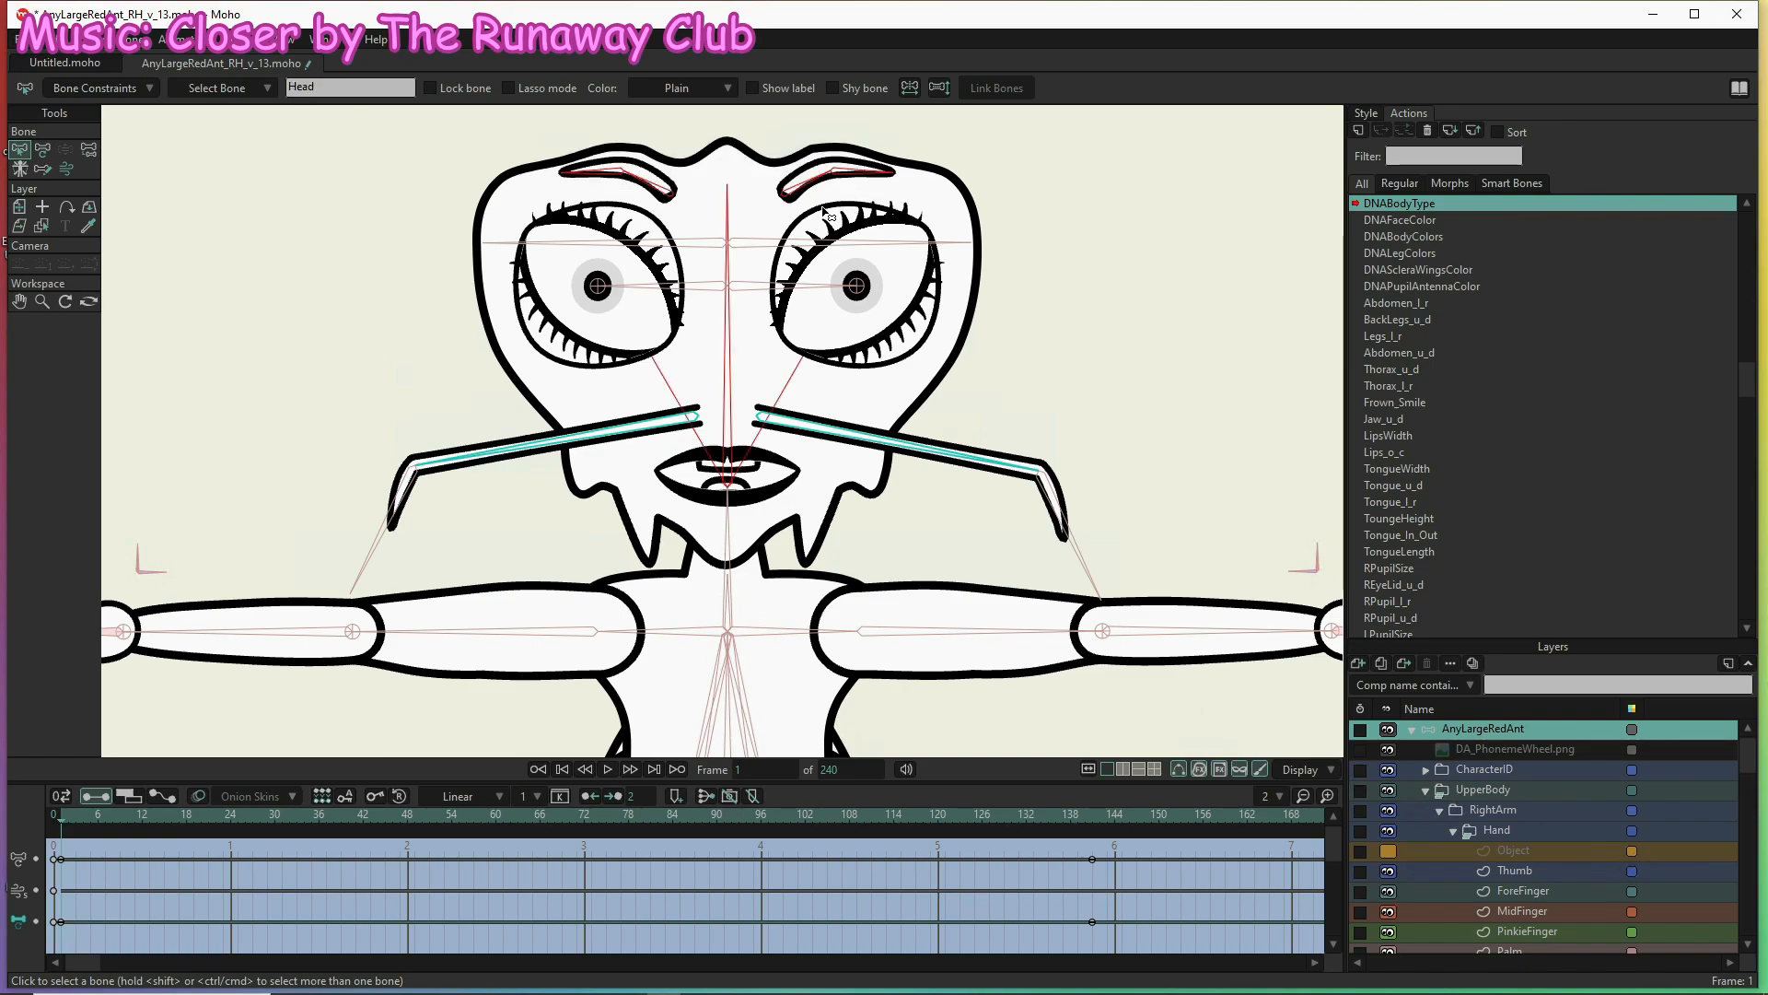
drag(566, 141, 674, 192)
drag(767, 158, 881, 192)
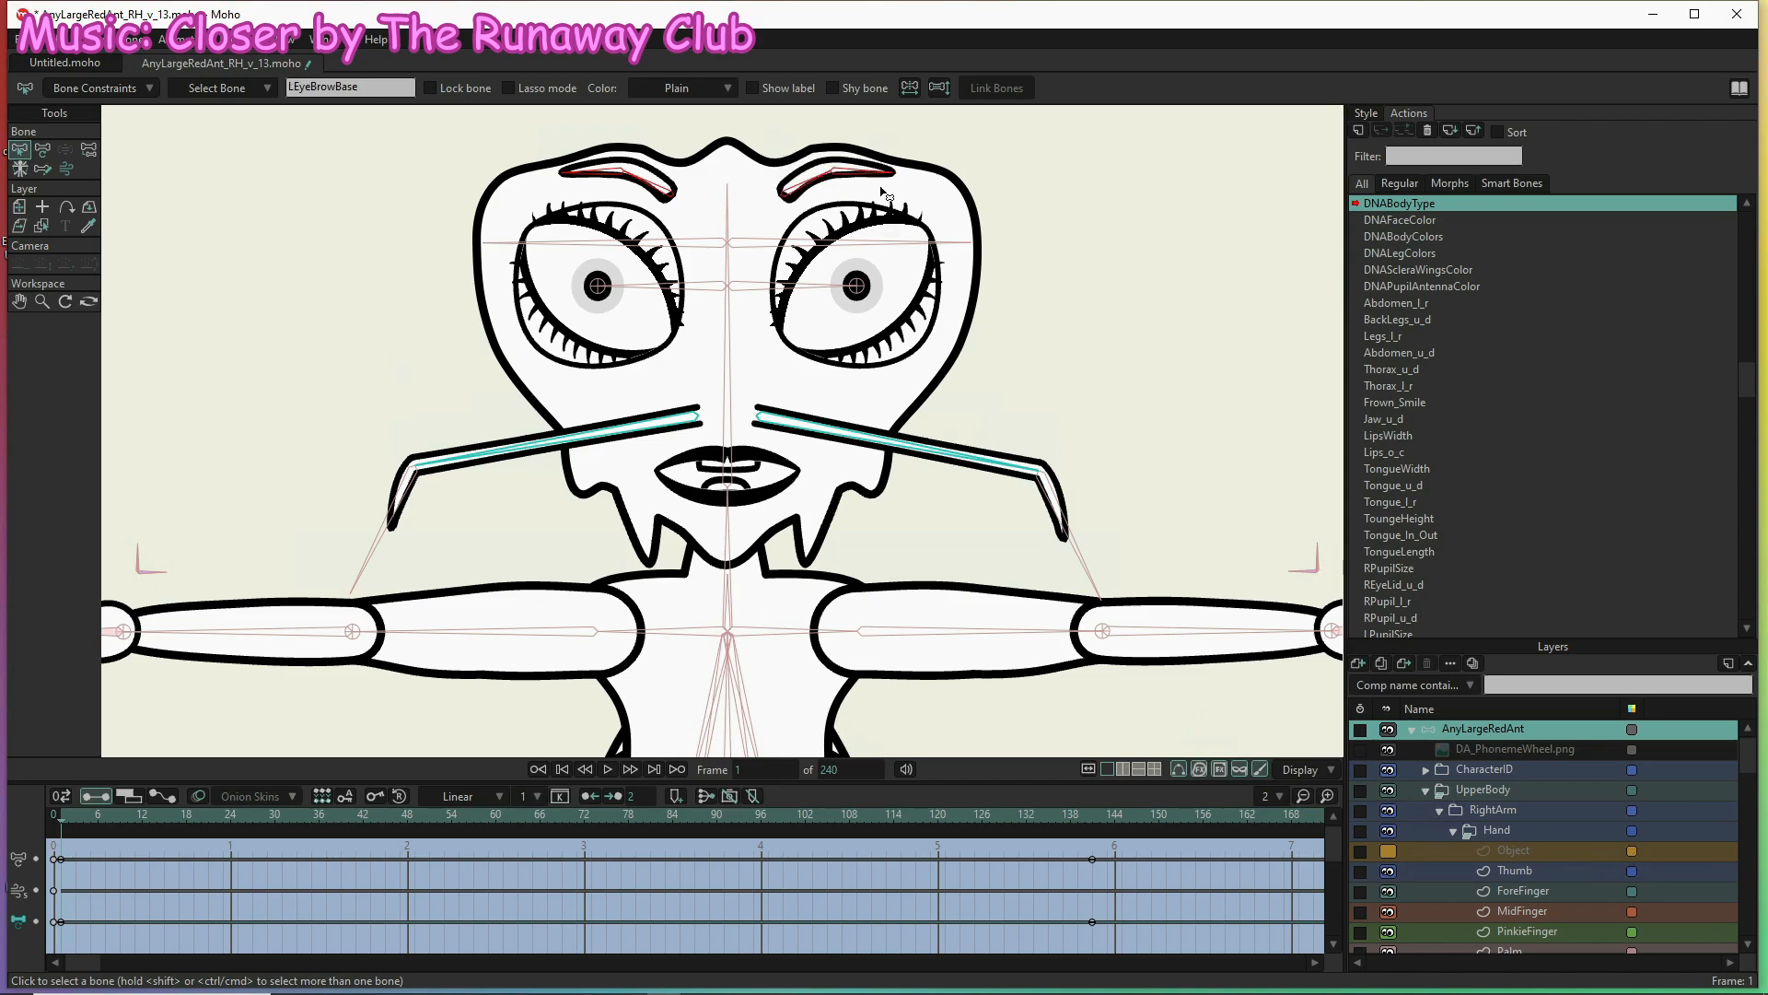
key(t)
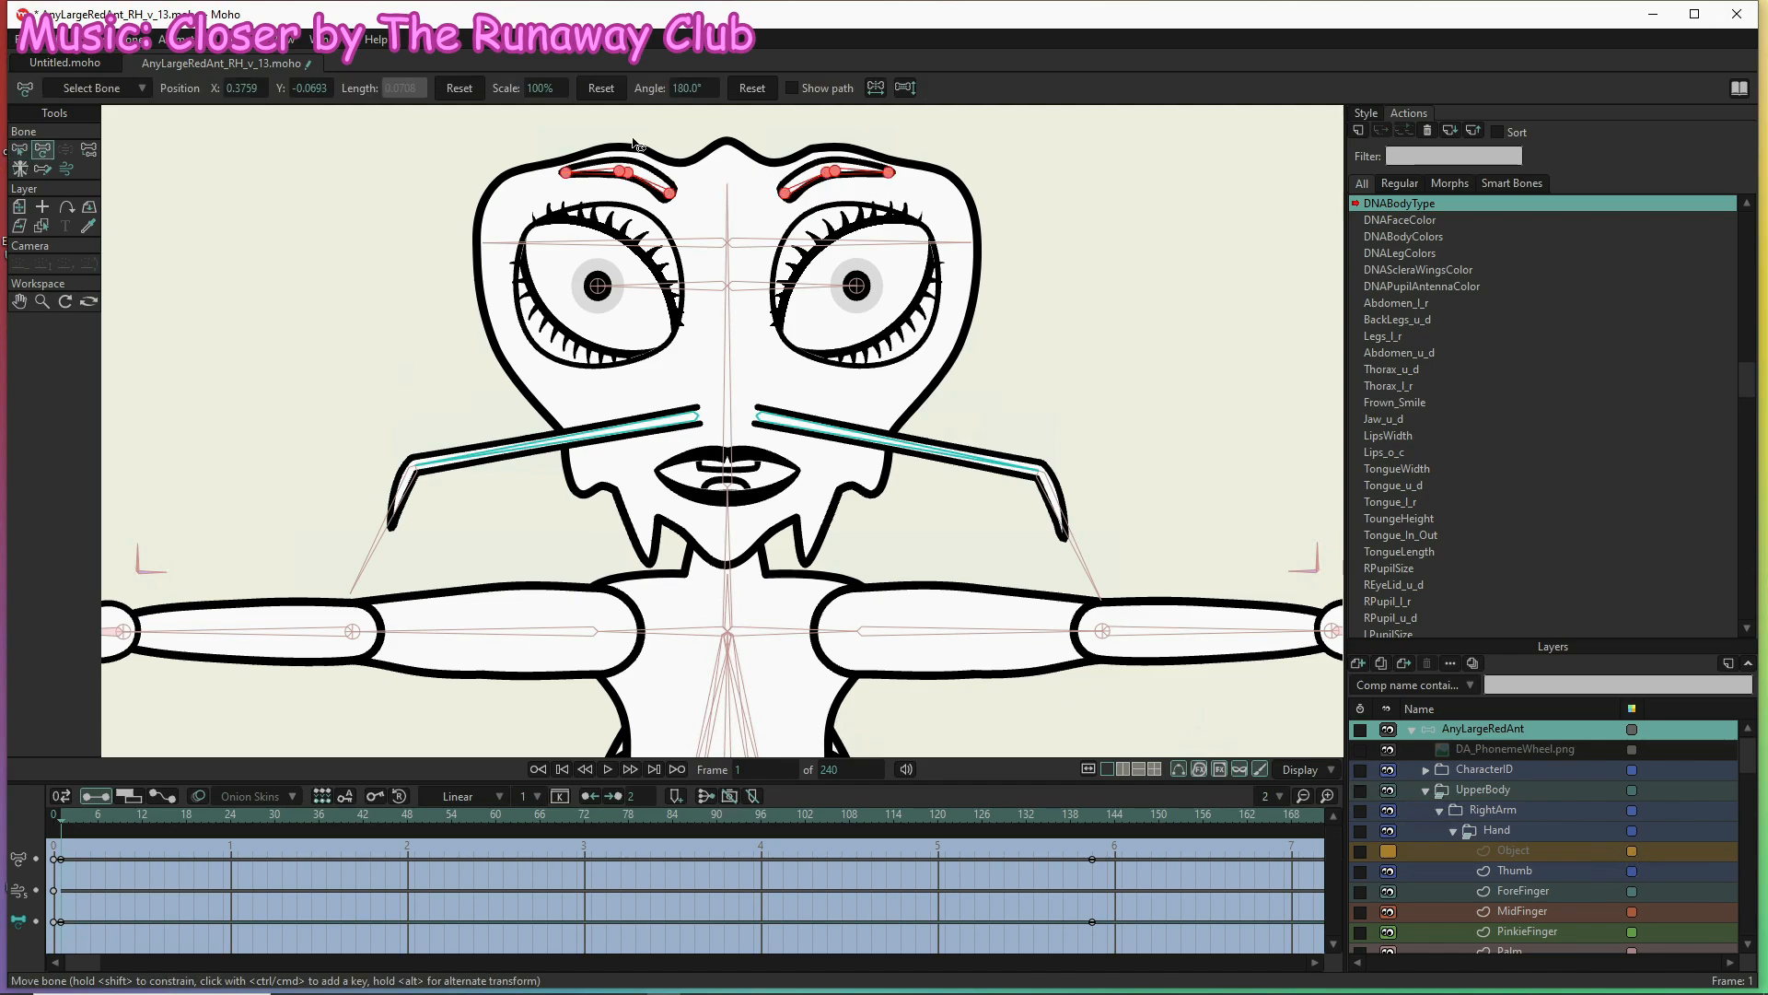
click(542, 87)
text(75)
key(Return)
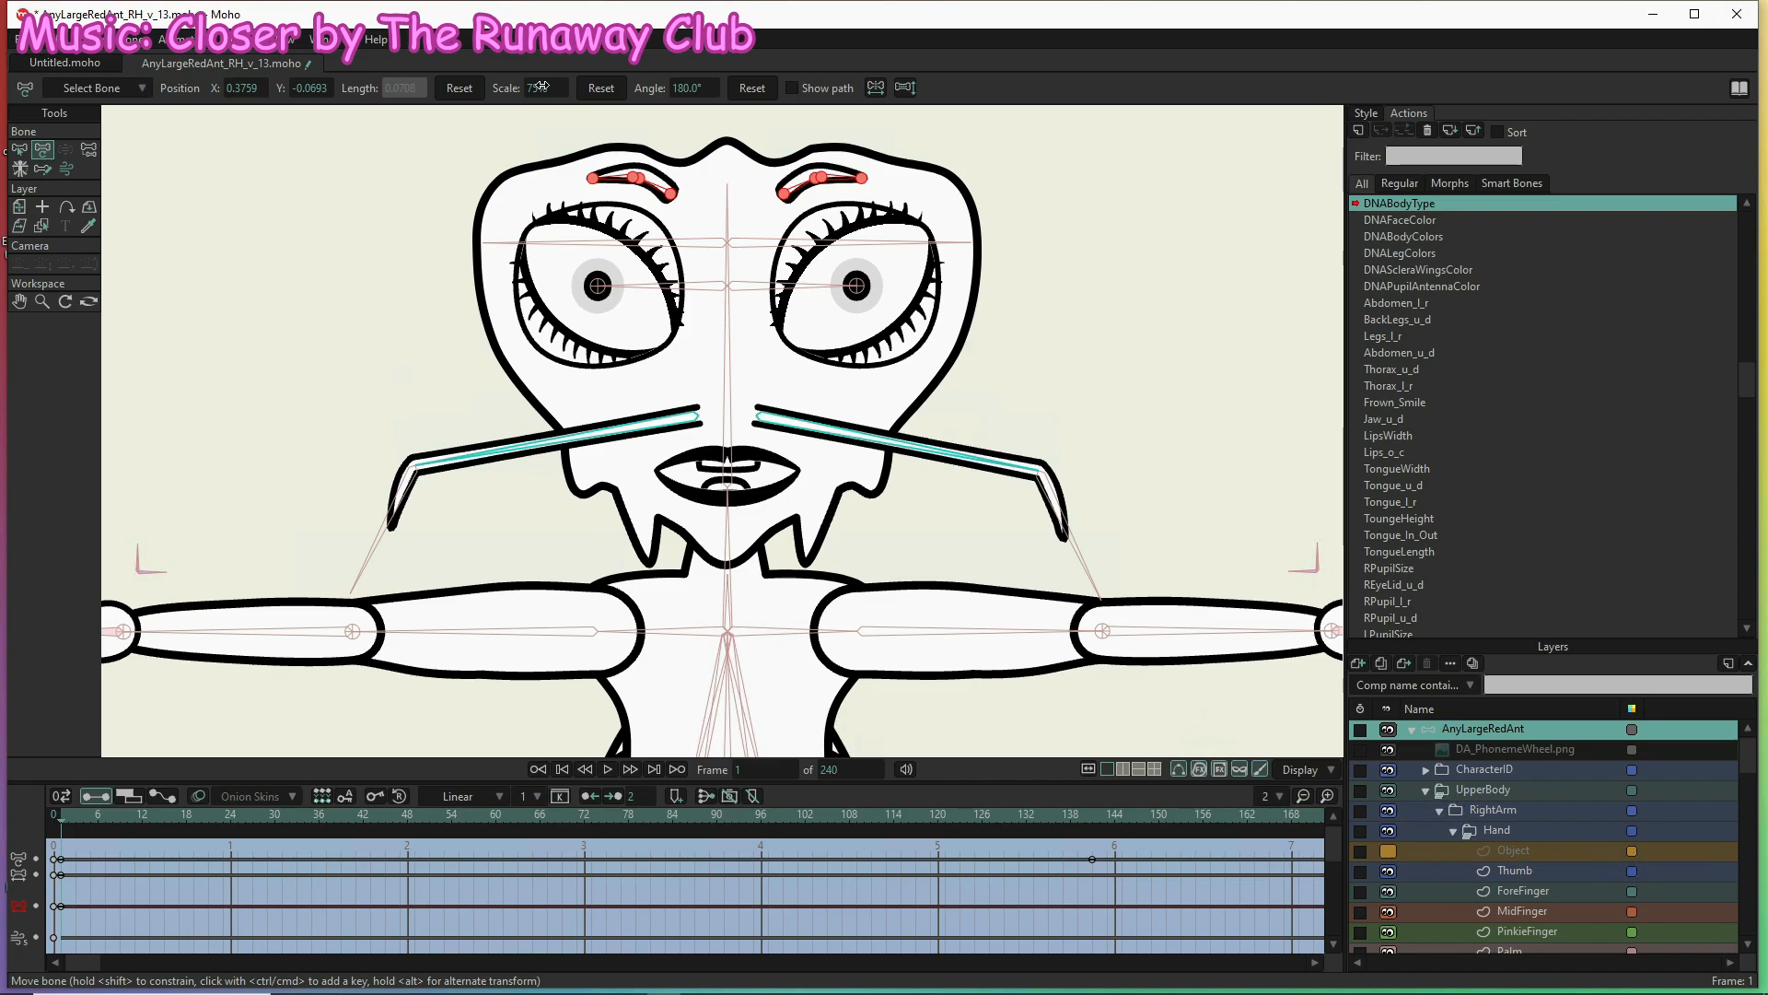
Scale the selected eyebrow bones to 125% at frame 141
click(1095, 821)
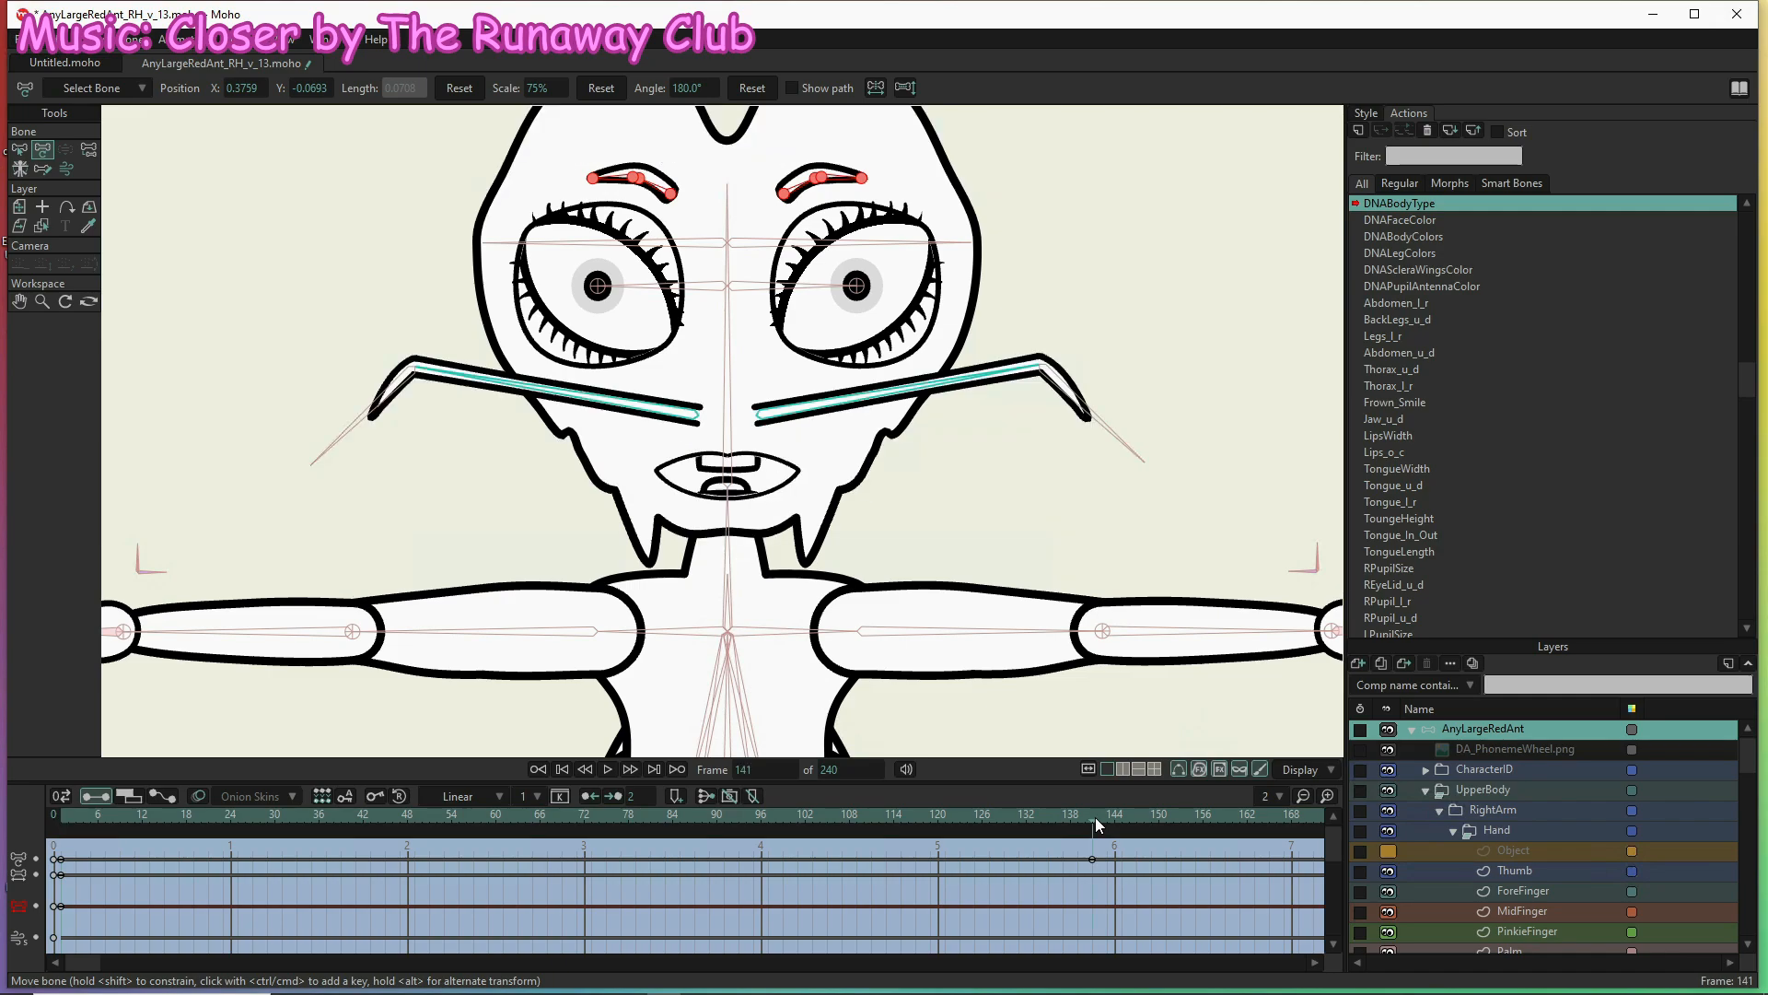
click(562, 89)
text(125)
key(Return)
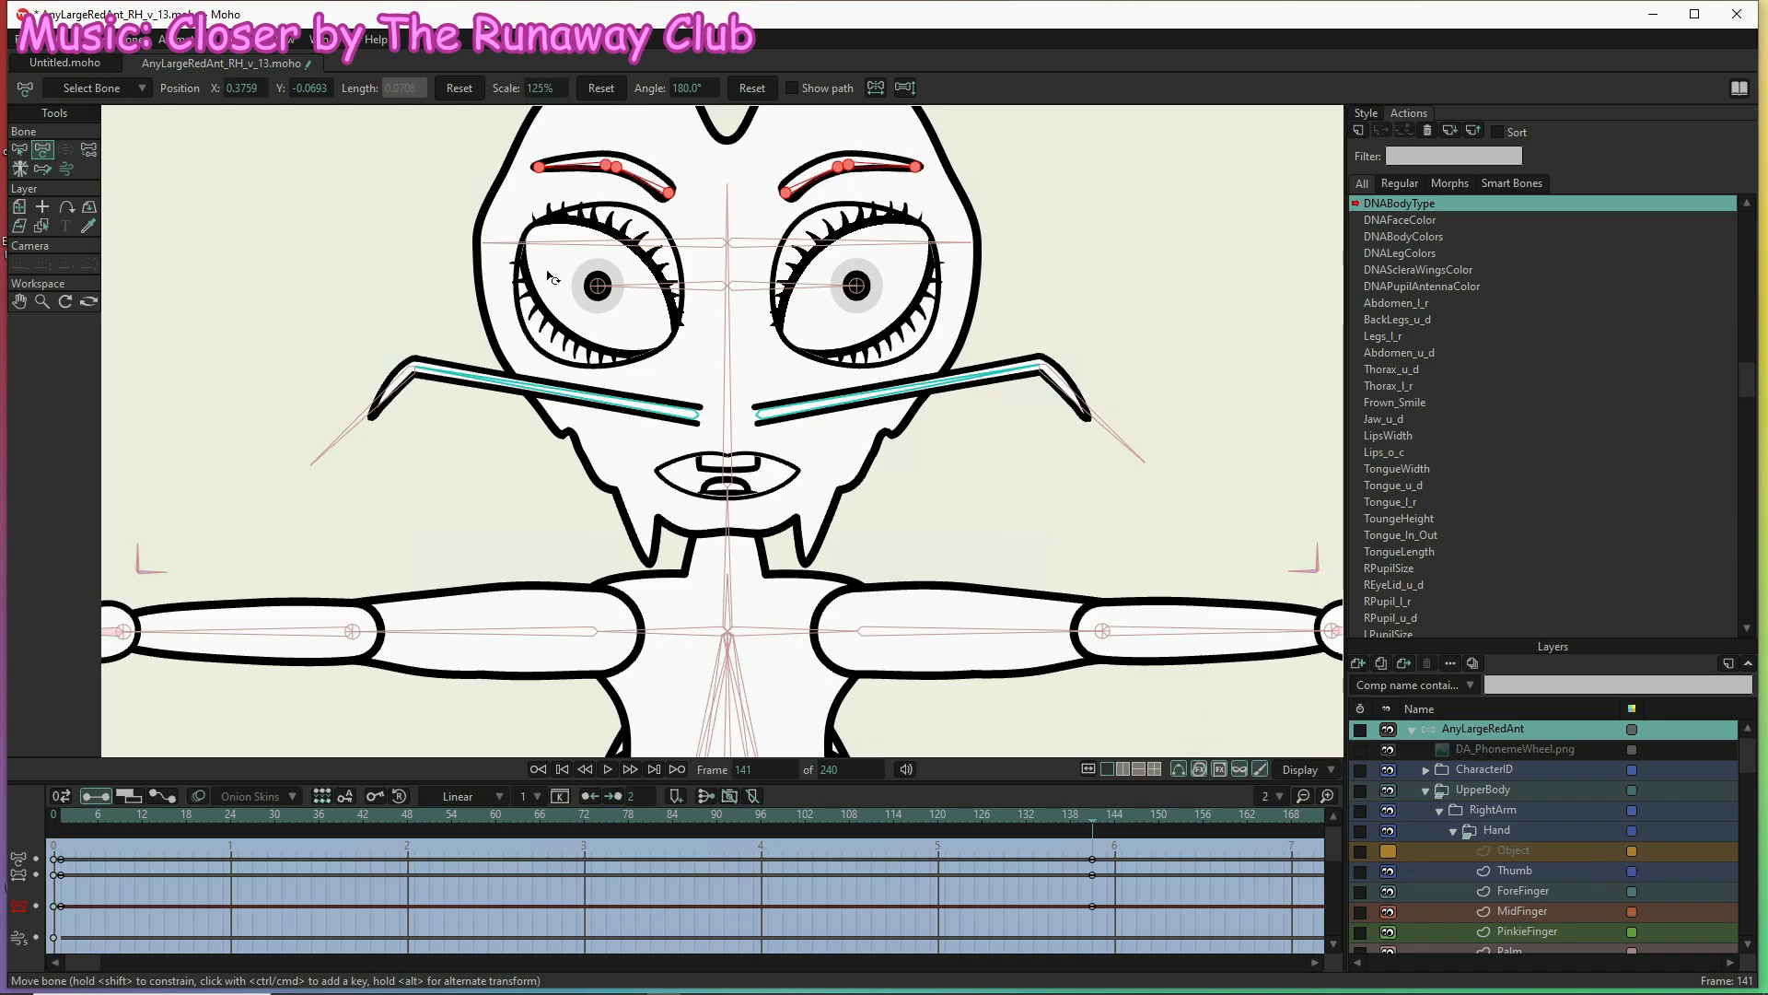
Reset the eyebrow bones' scale at frame 71 to key their default size there
click(580, 816)
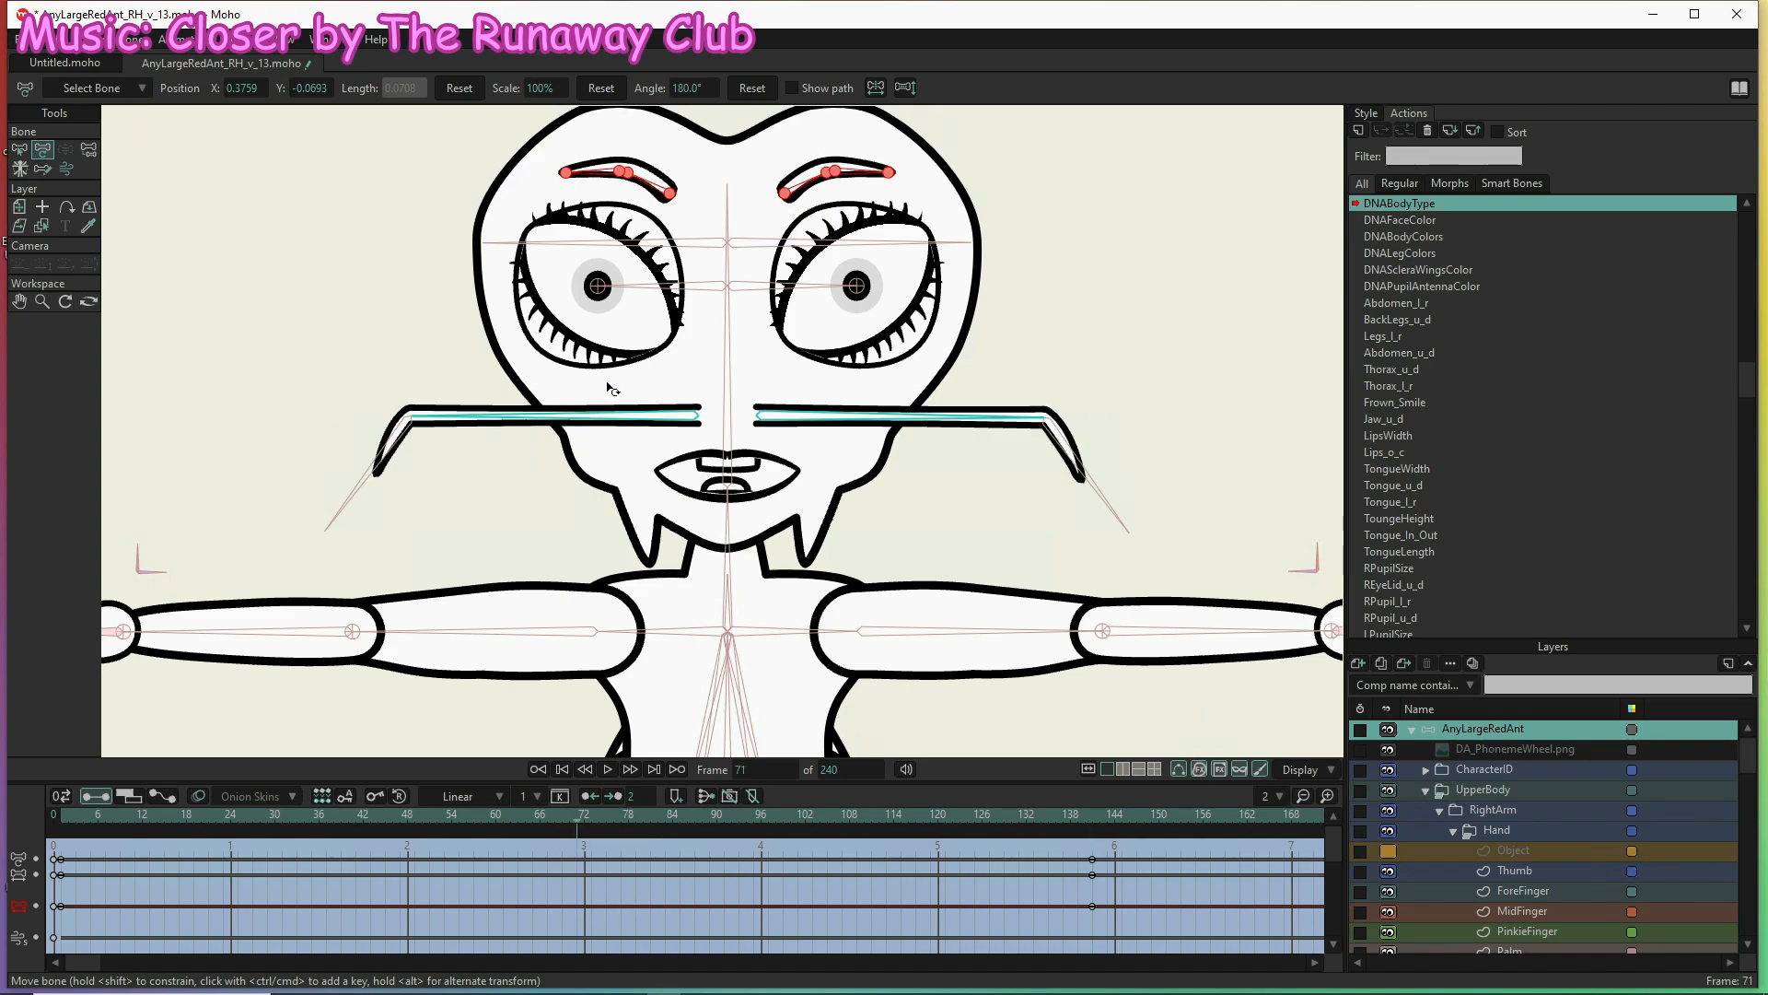
click(601, 89)
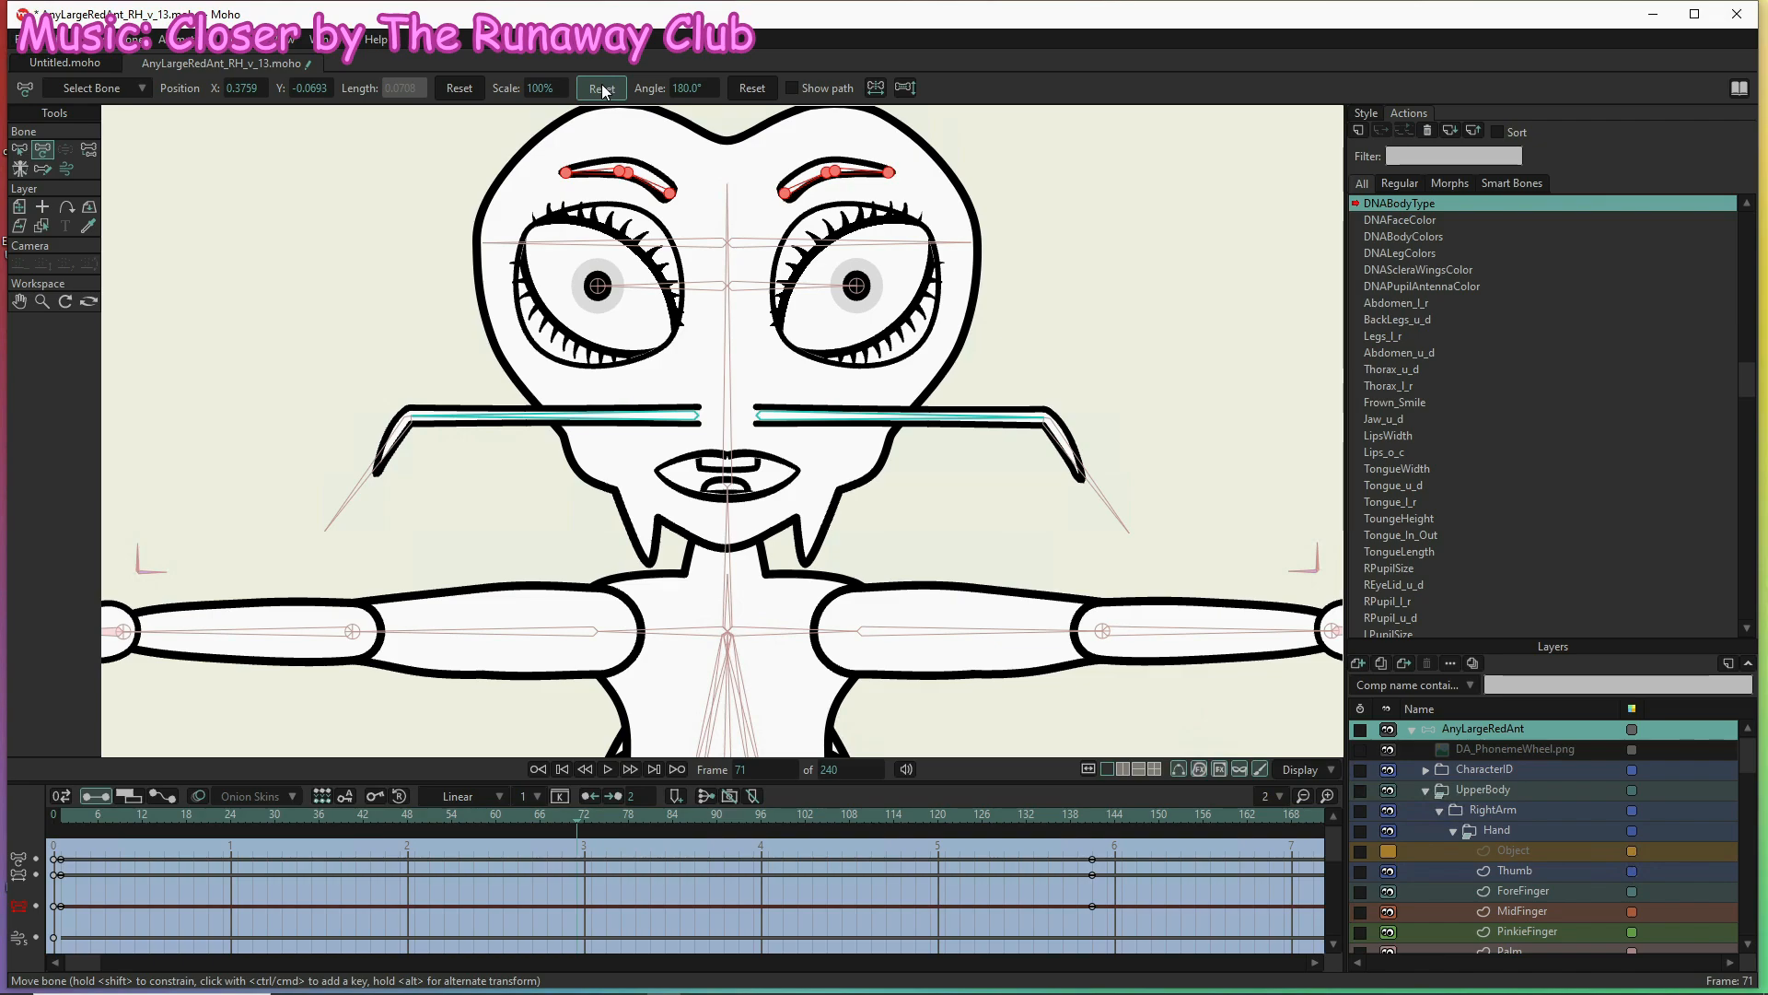
click(655, 185)
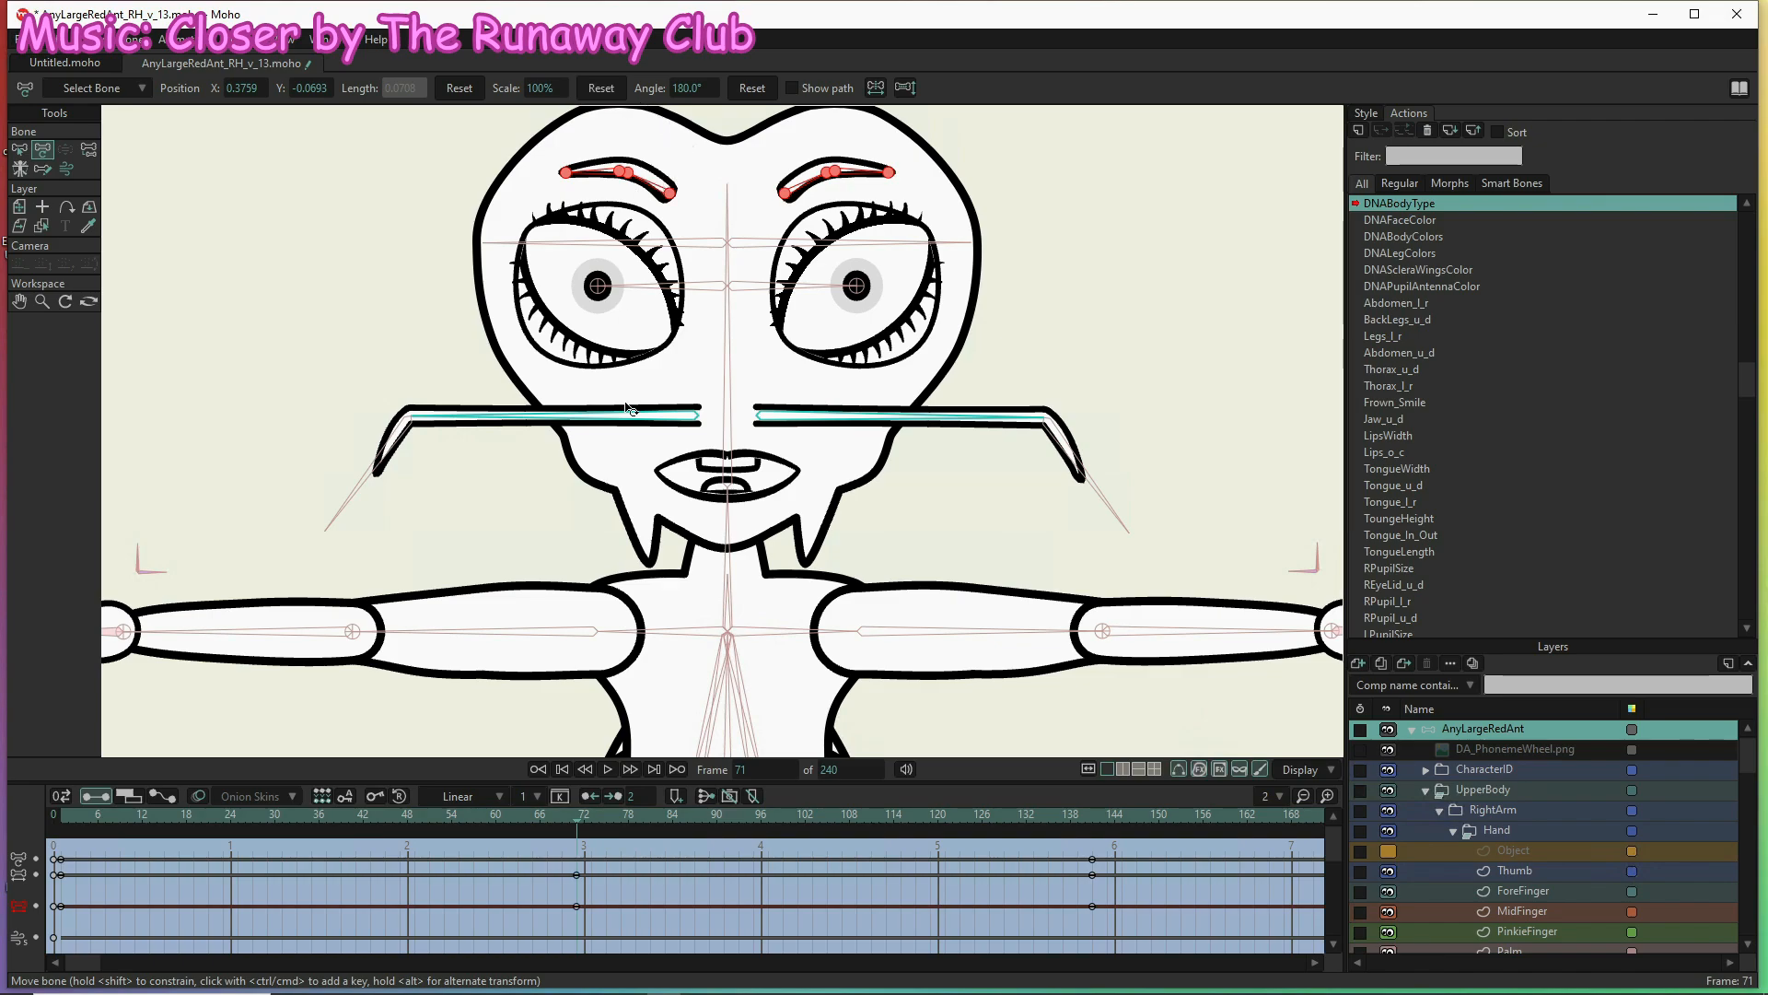
click(58, 820)
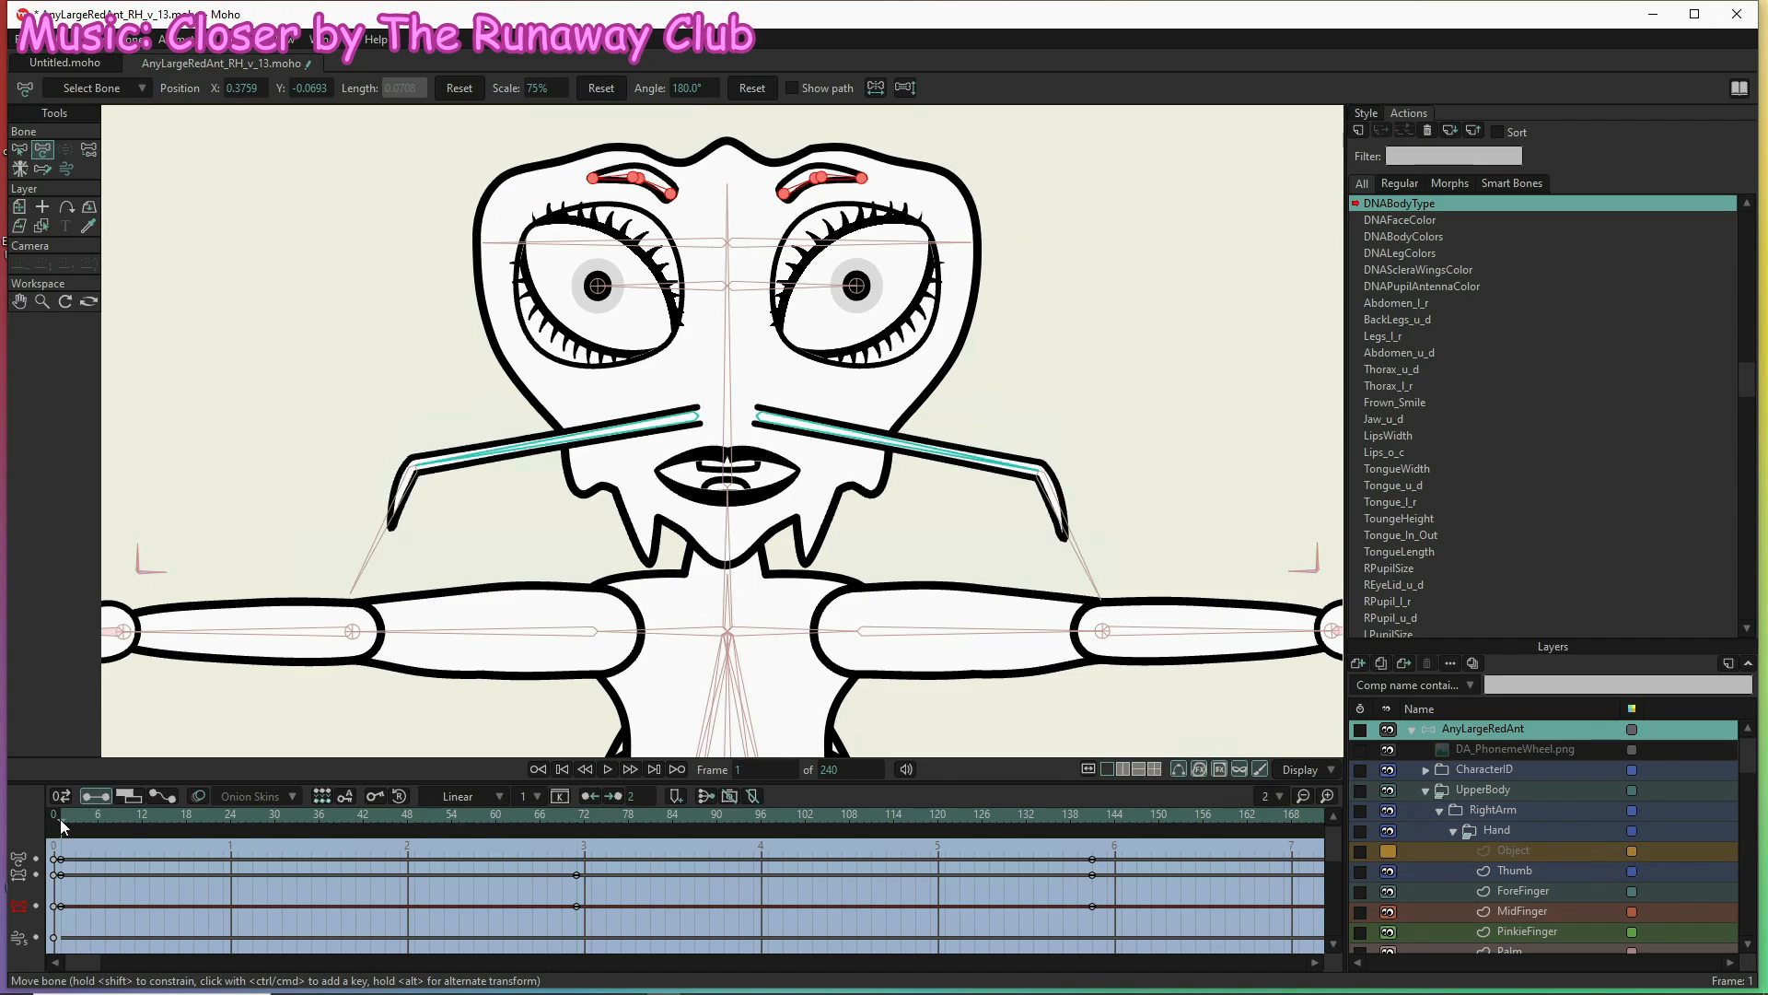
scroll(645, 350, down, 6)
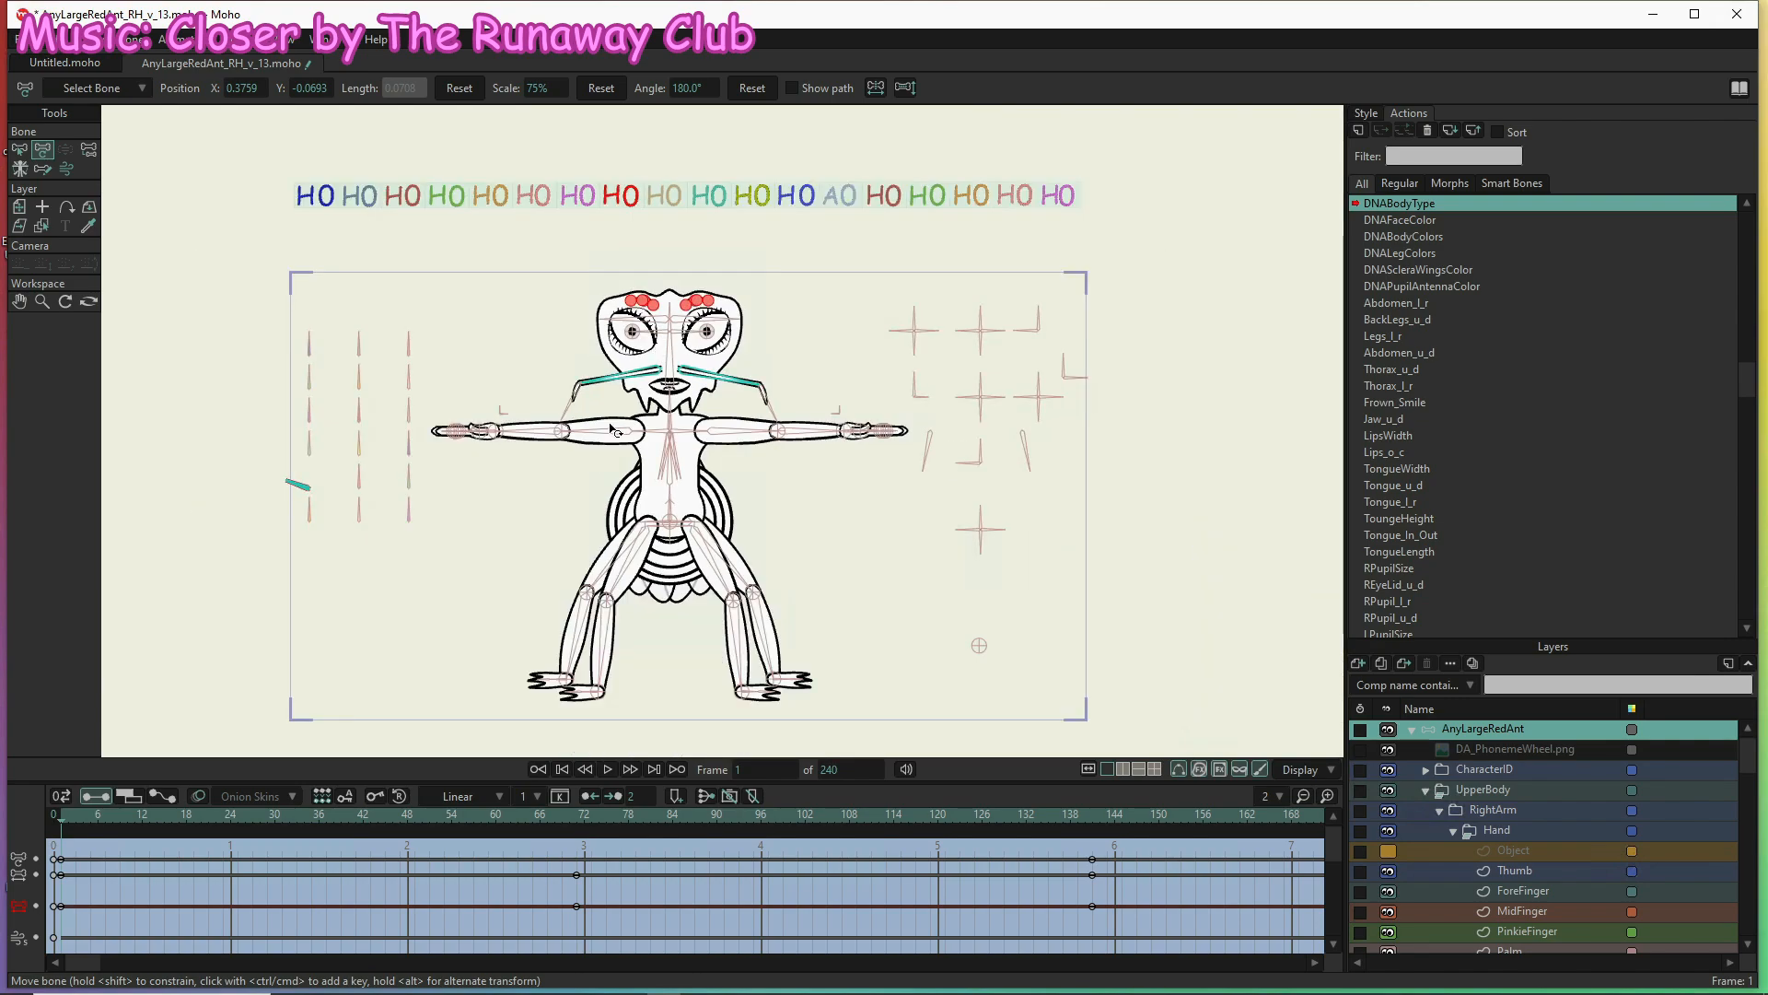
scroll(618, 431, up, 5)
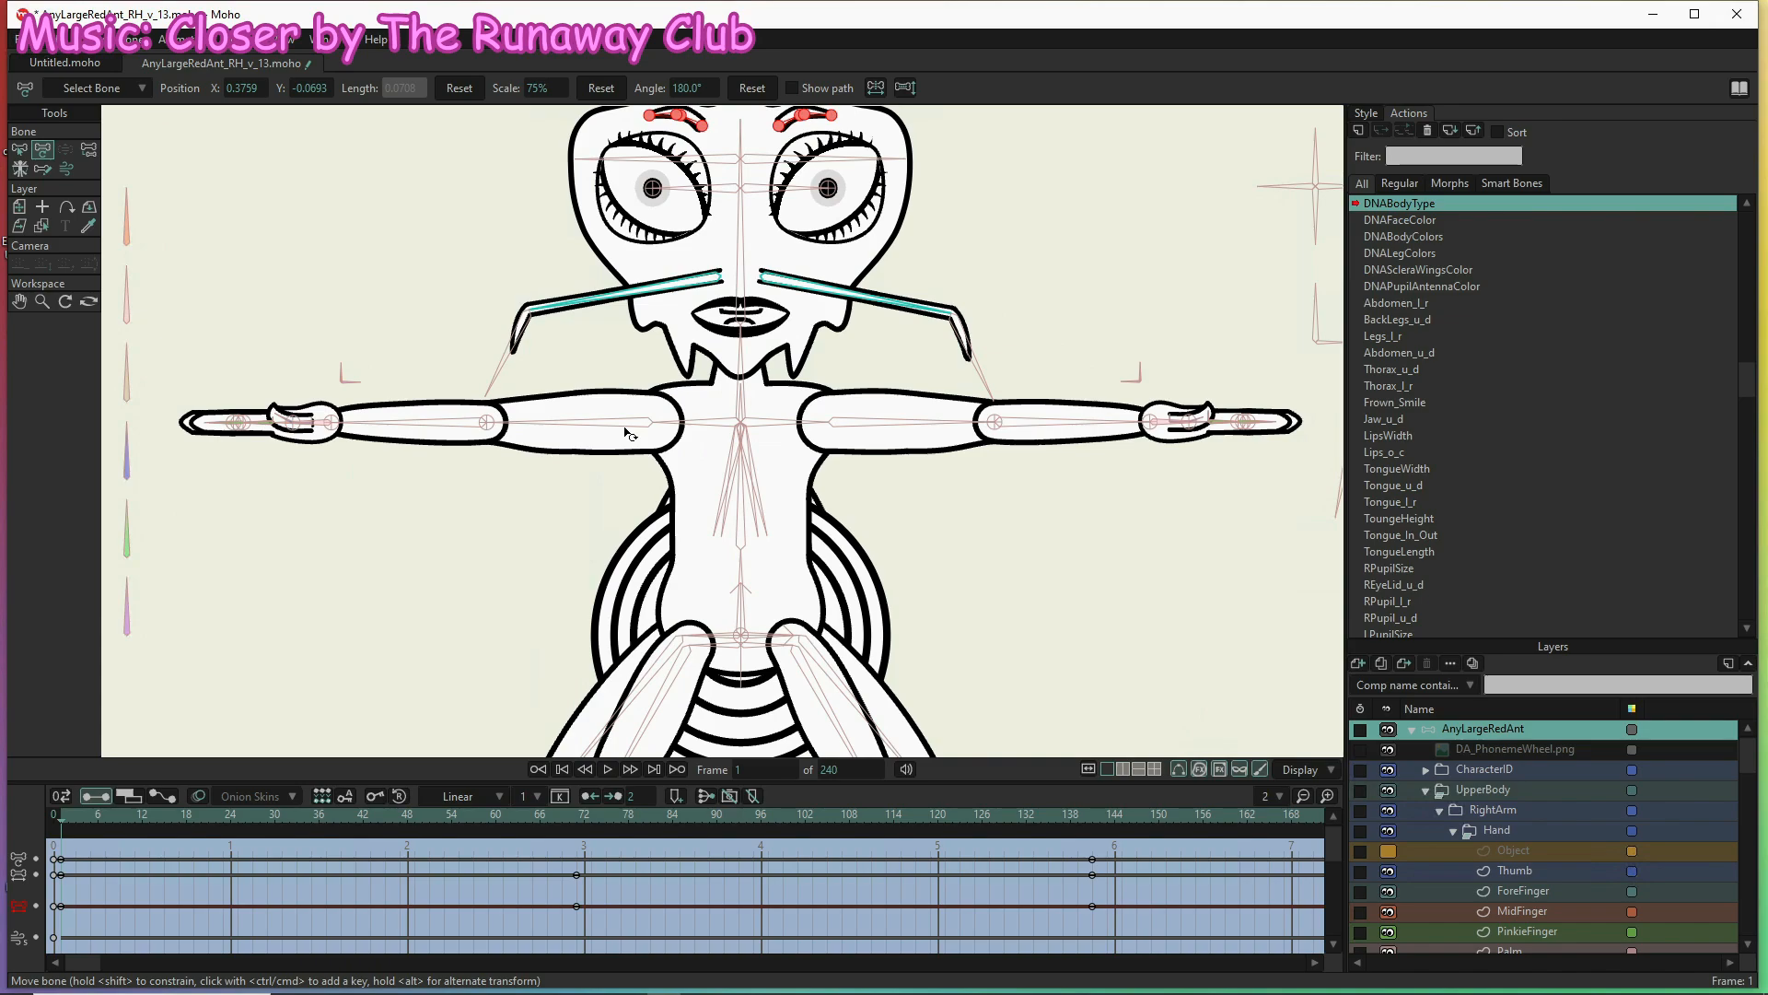
scroll(810, 472, down, 1)
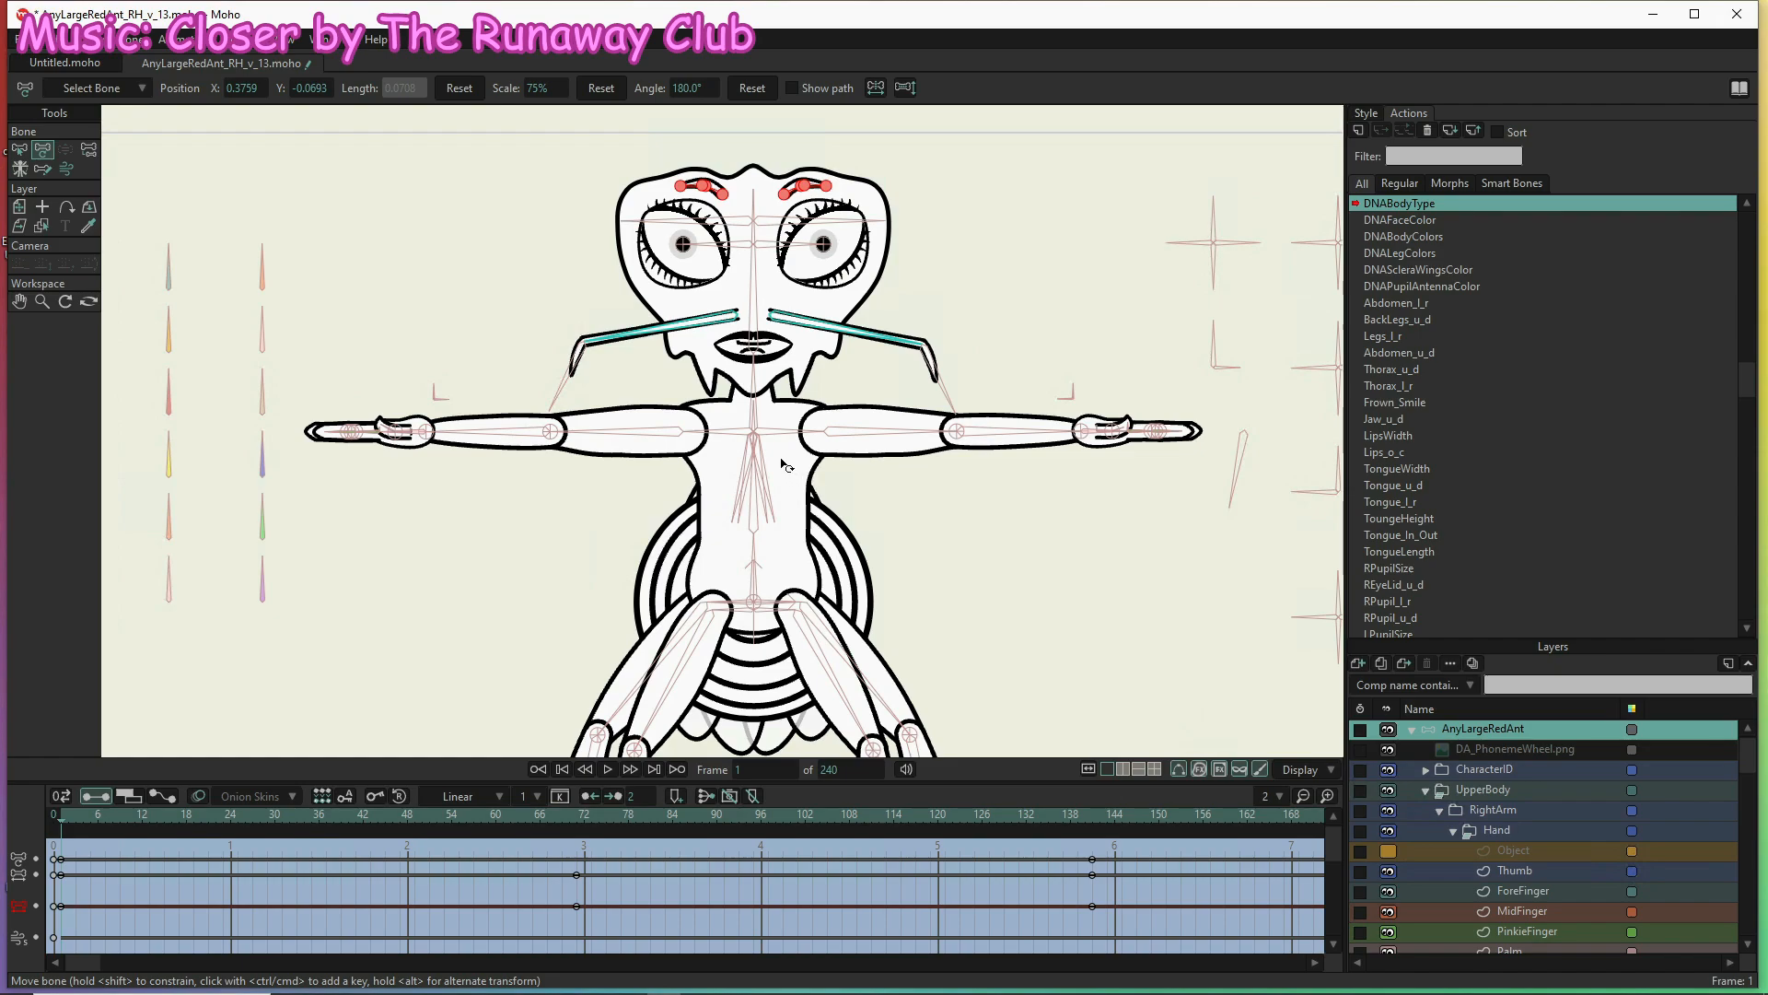
scroll(783, 465, up, 2)
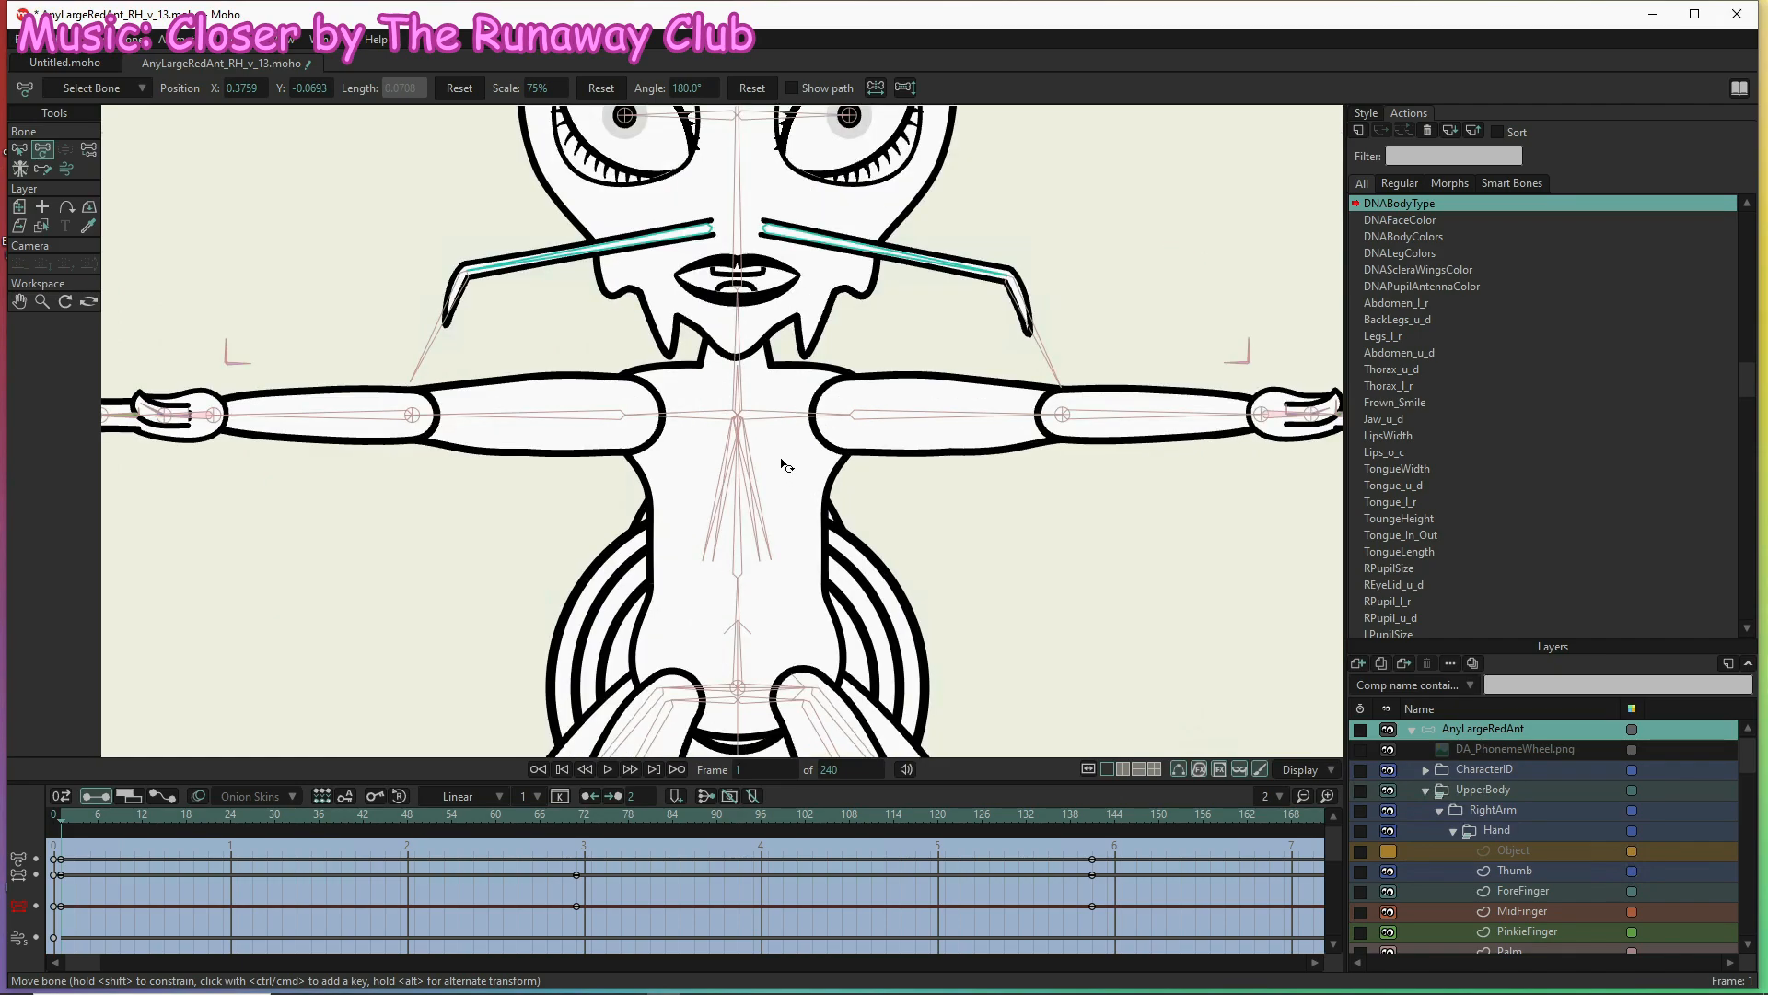
On the UpperThorax layer, select the shoulder and neck-base points and lower them to about Y 0.335 at frame 1
scroll(1519, 859, down, 5)
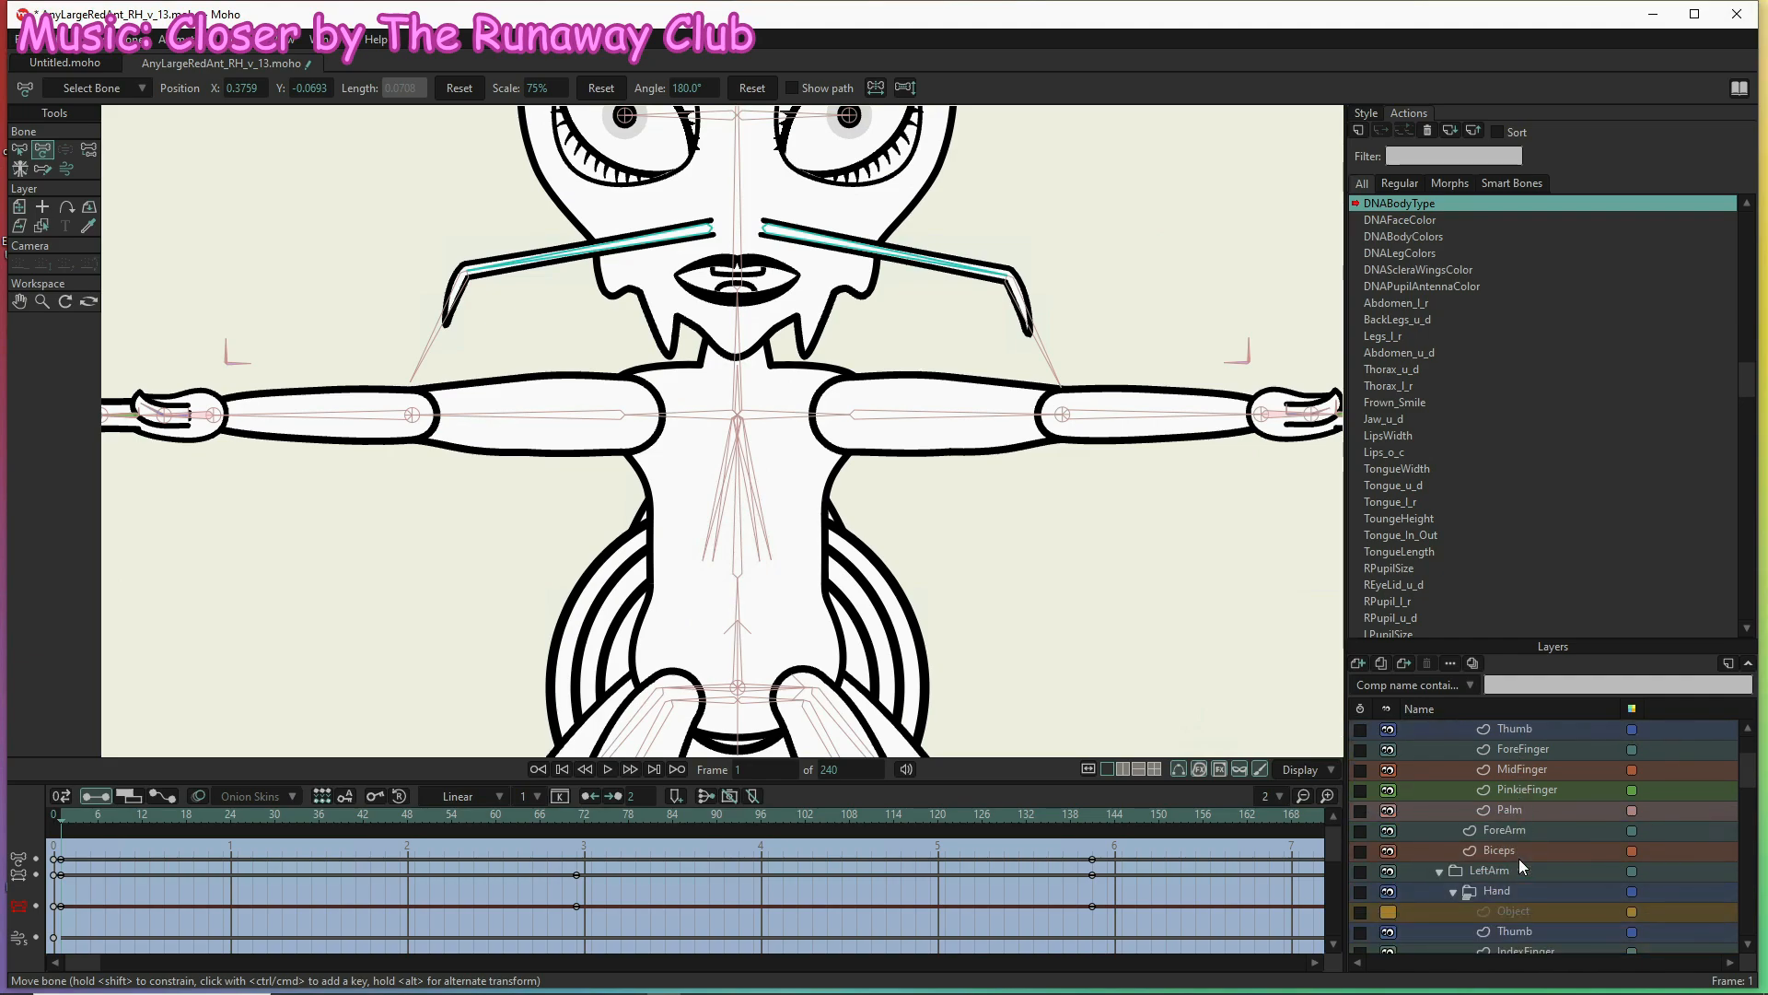
scroll(1523, 860, down, 4)
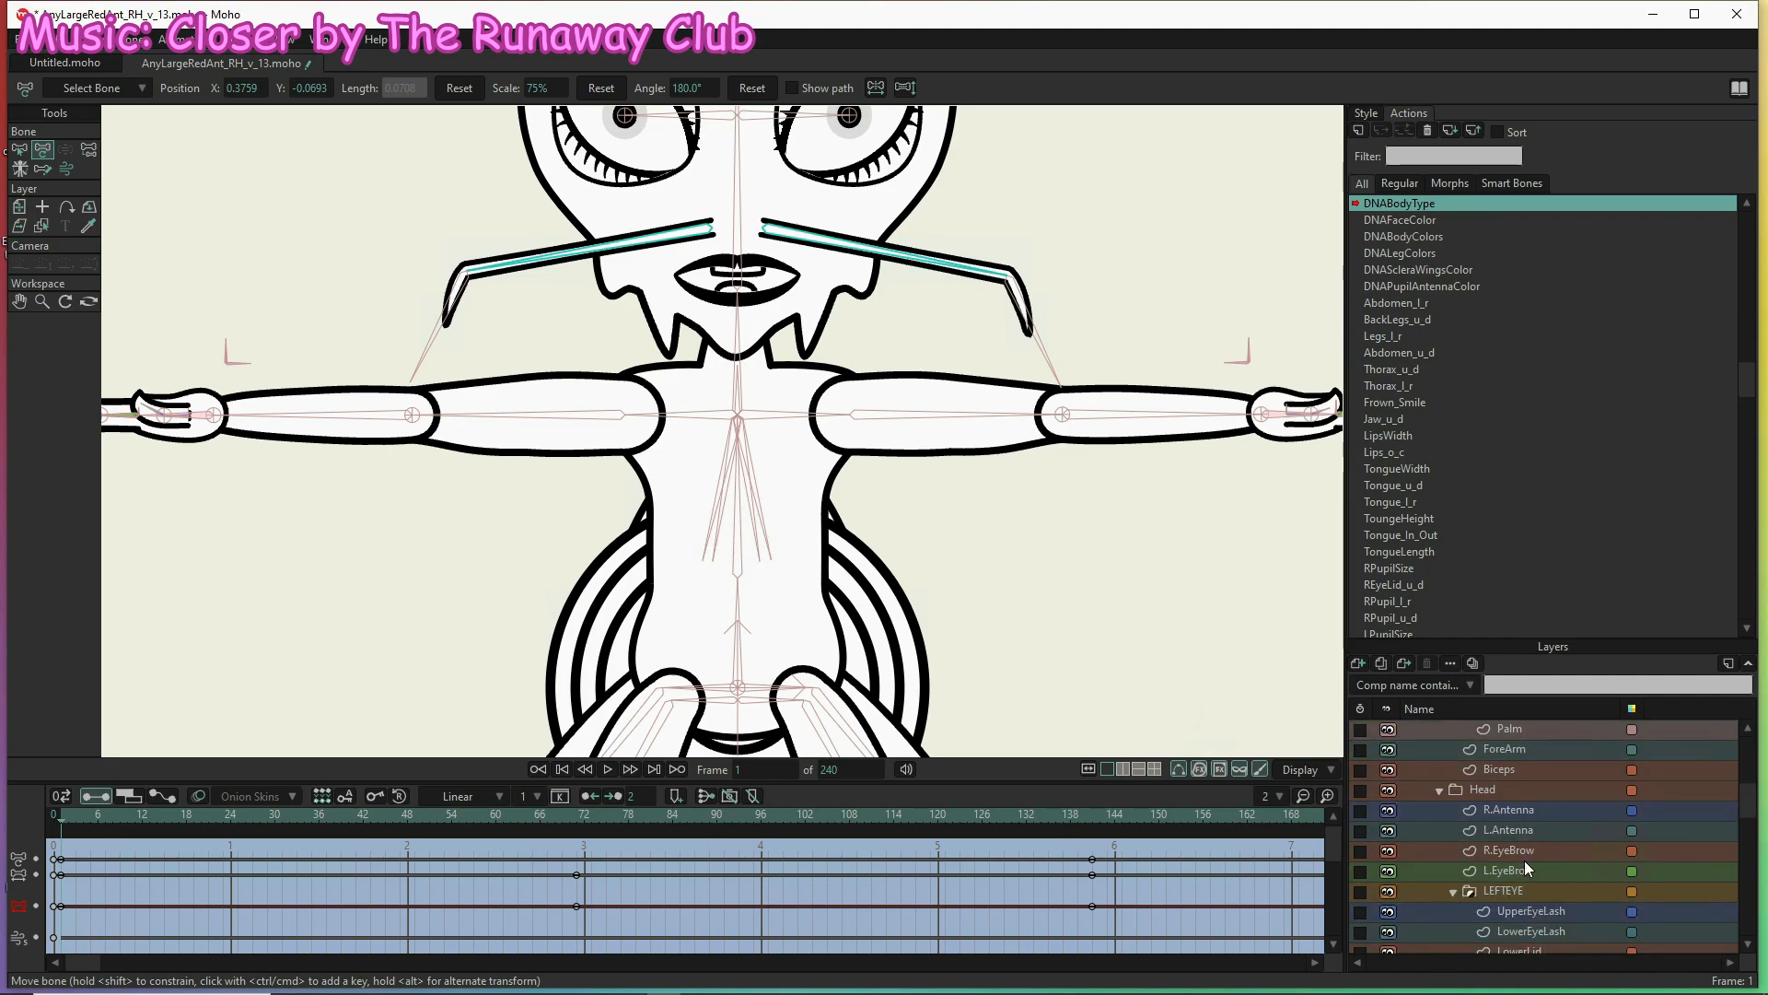
scroll(1524, 860, down, 4)
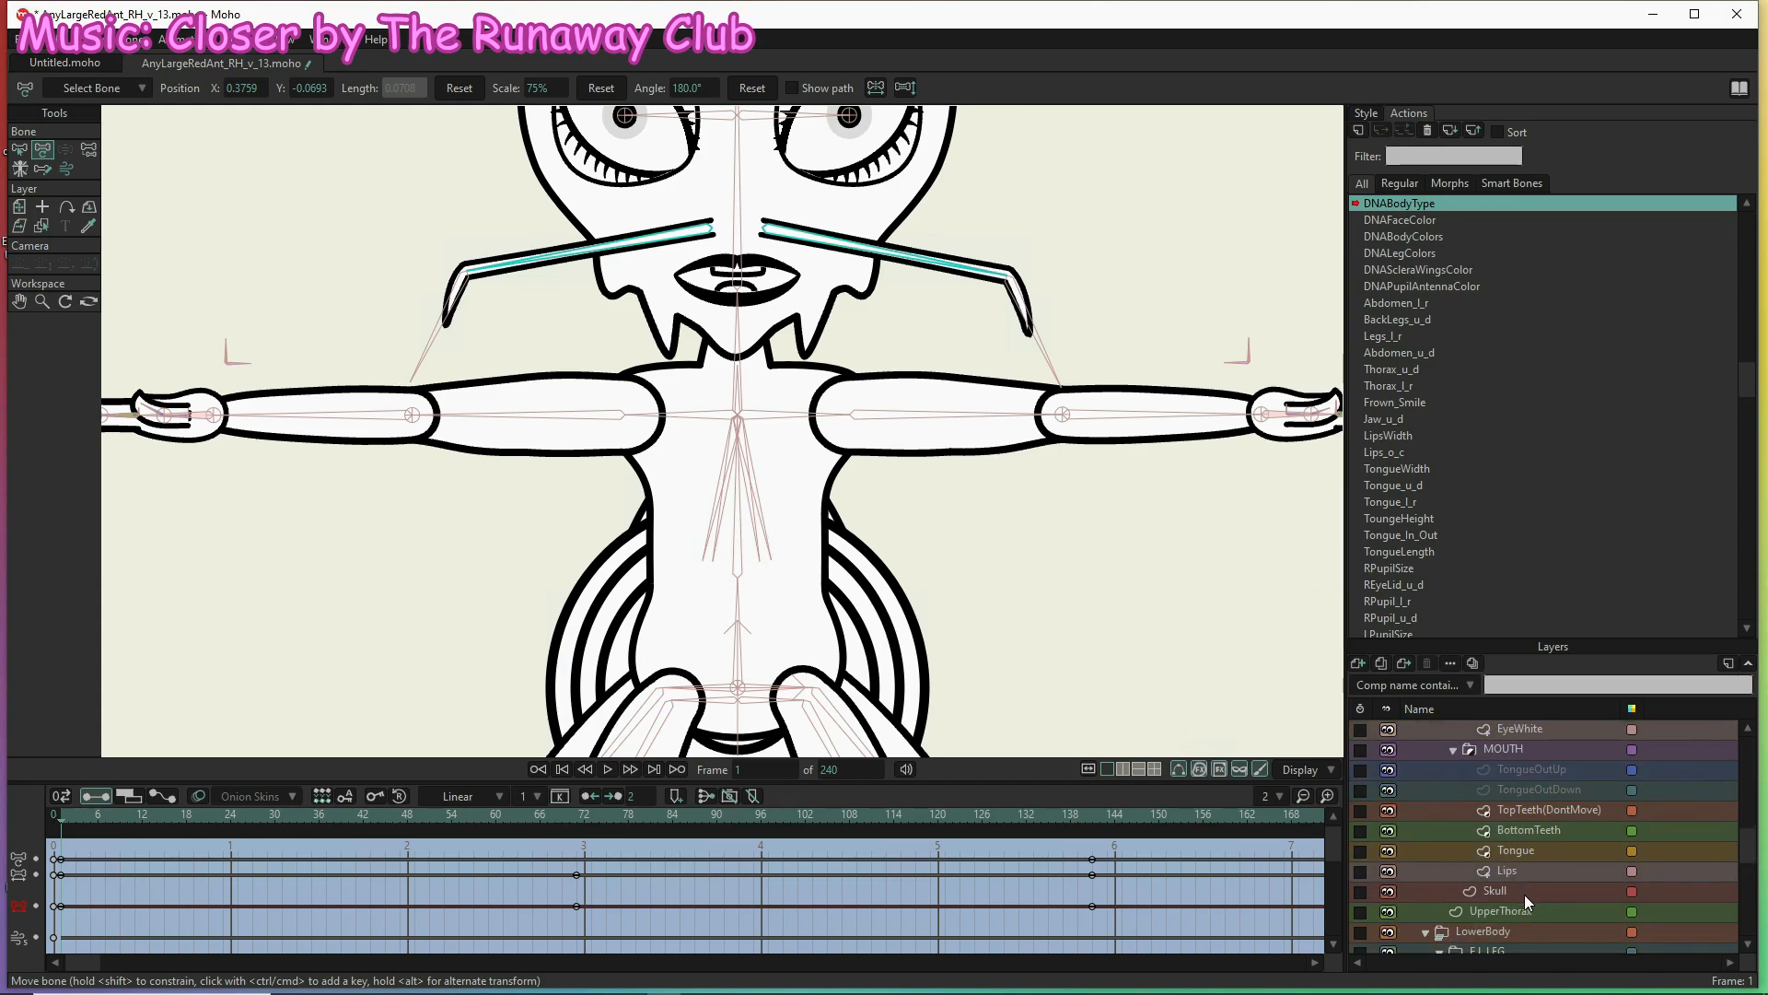
click(1522, 911)
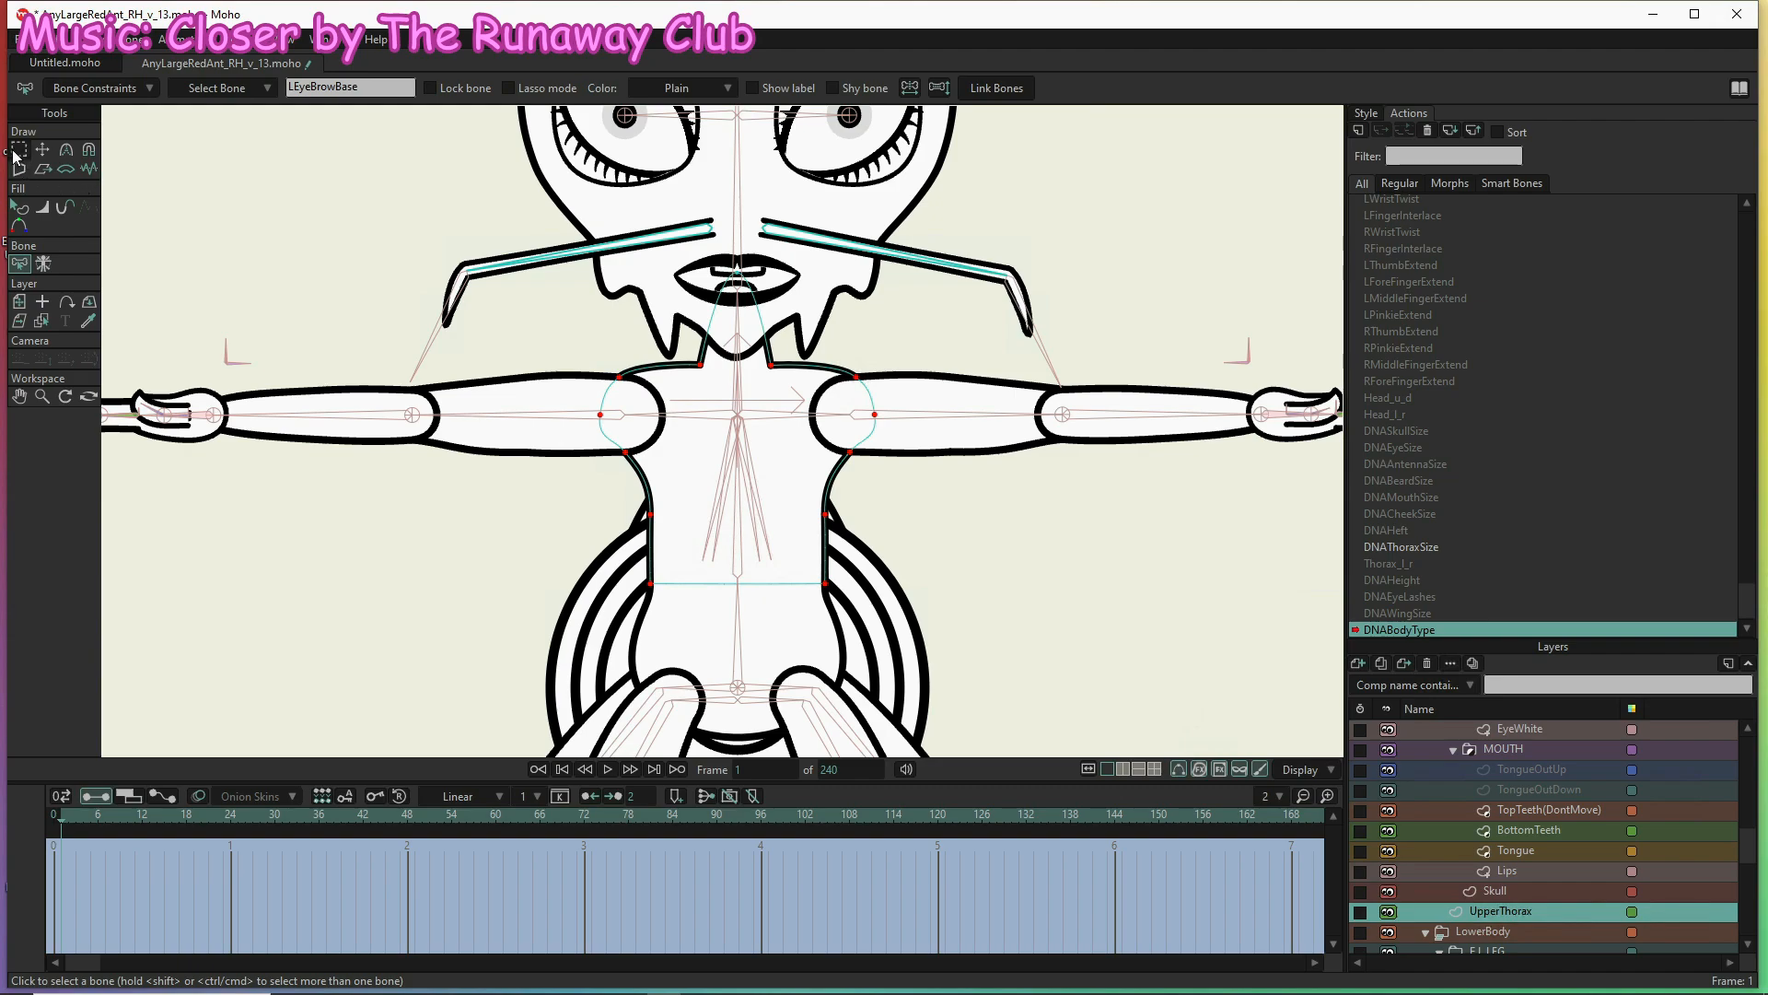
click(17, 153)
drag(609, 353, 873, 402)
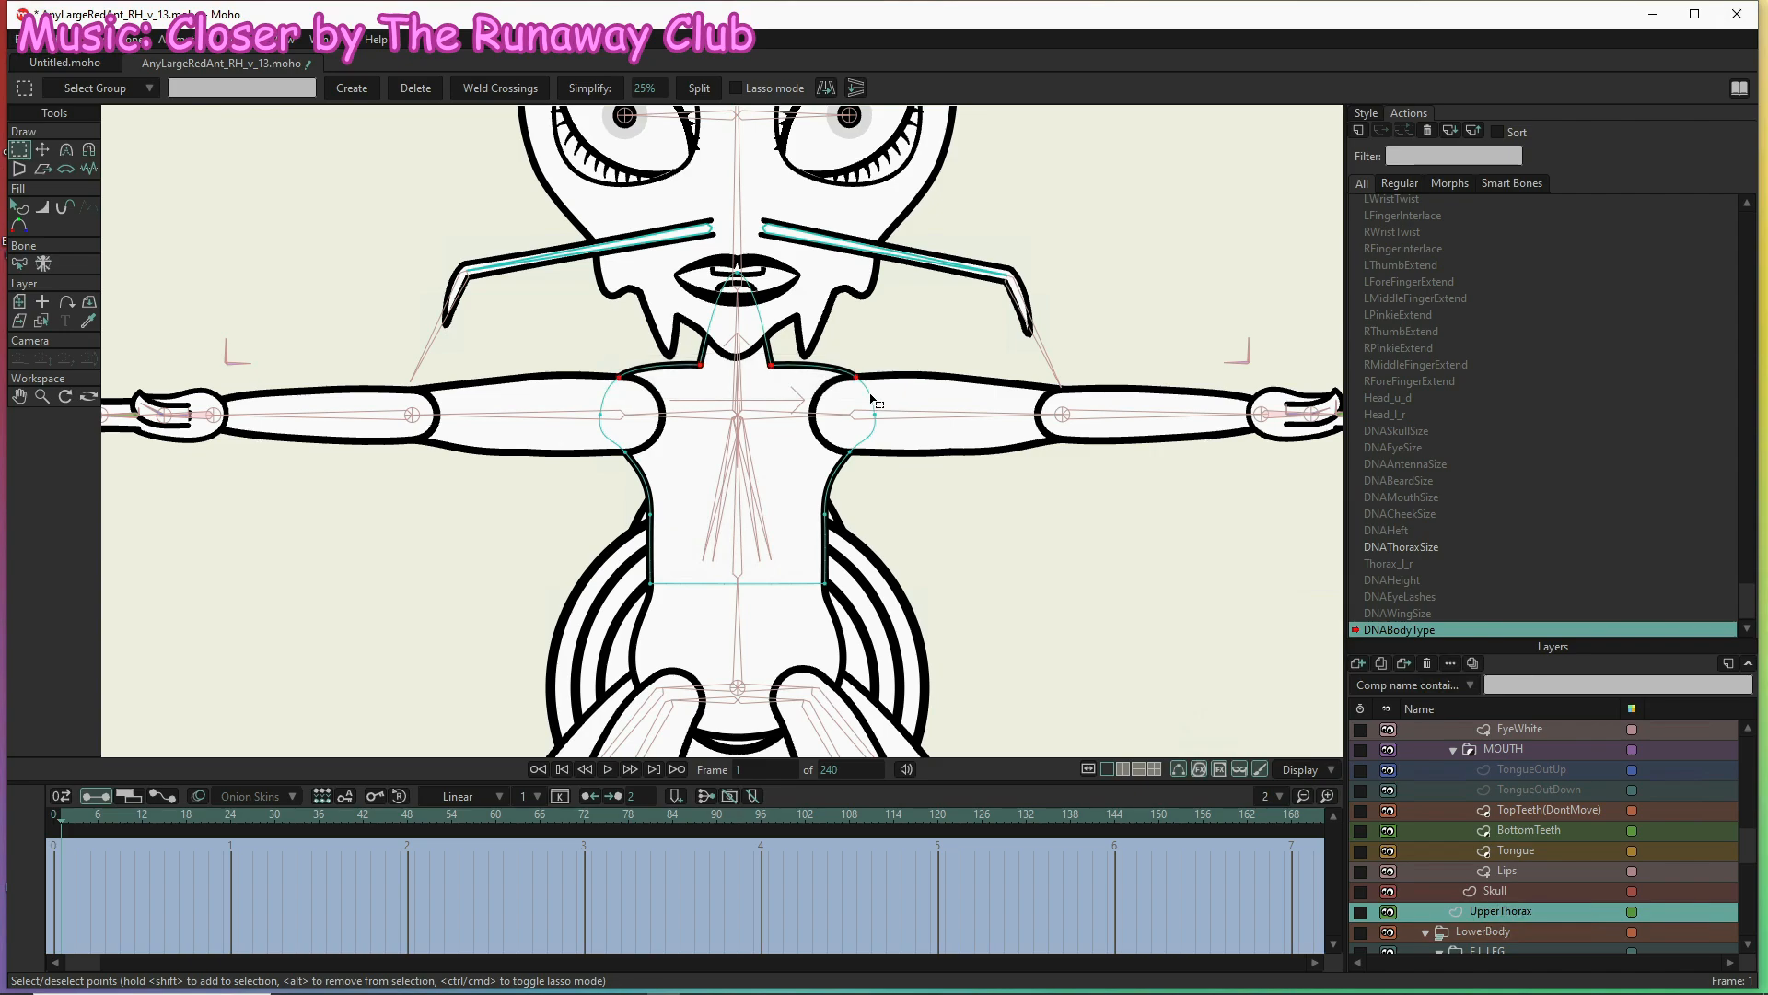
key(t)
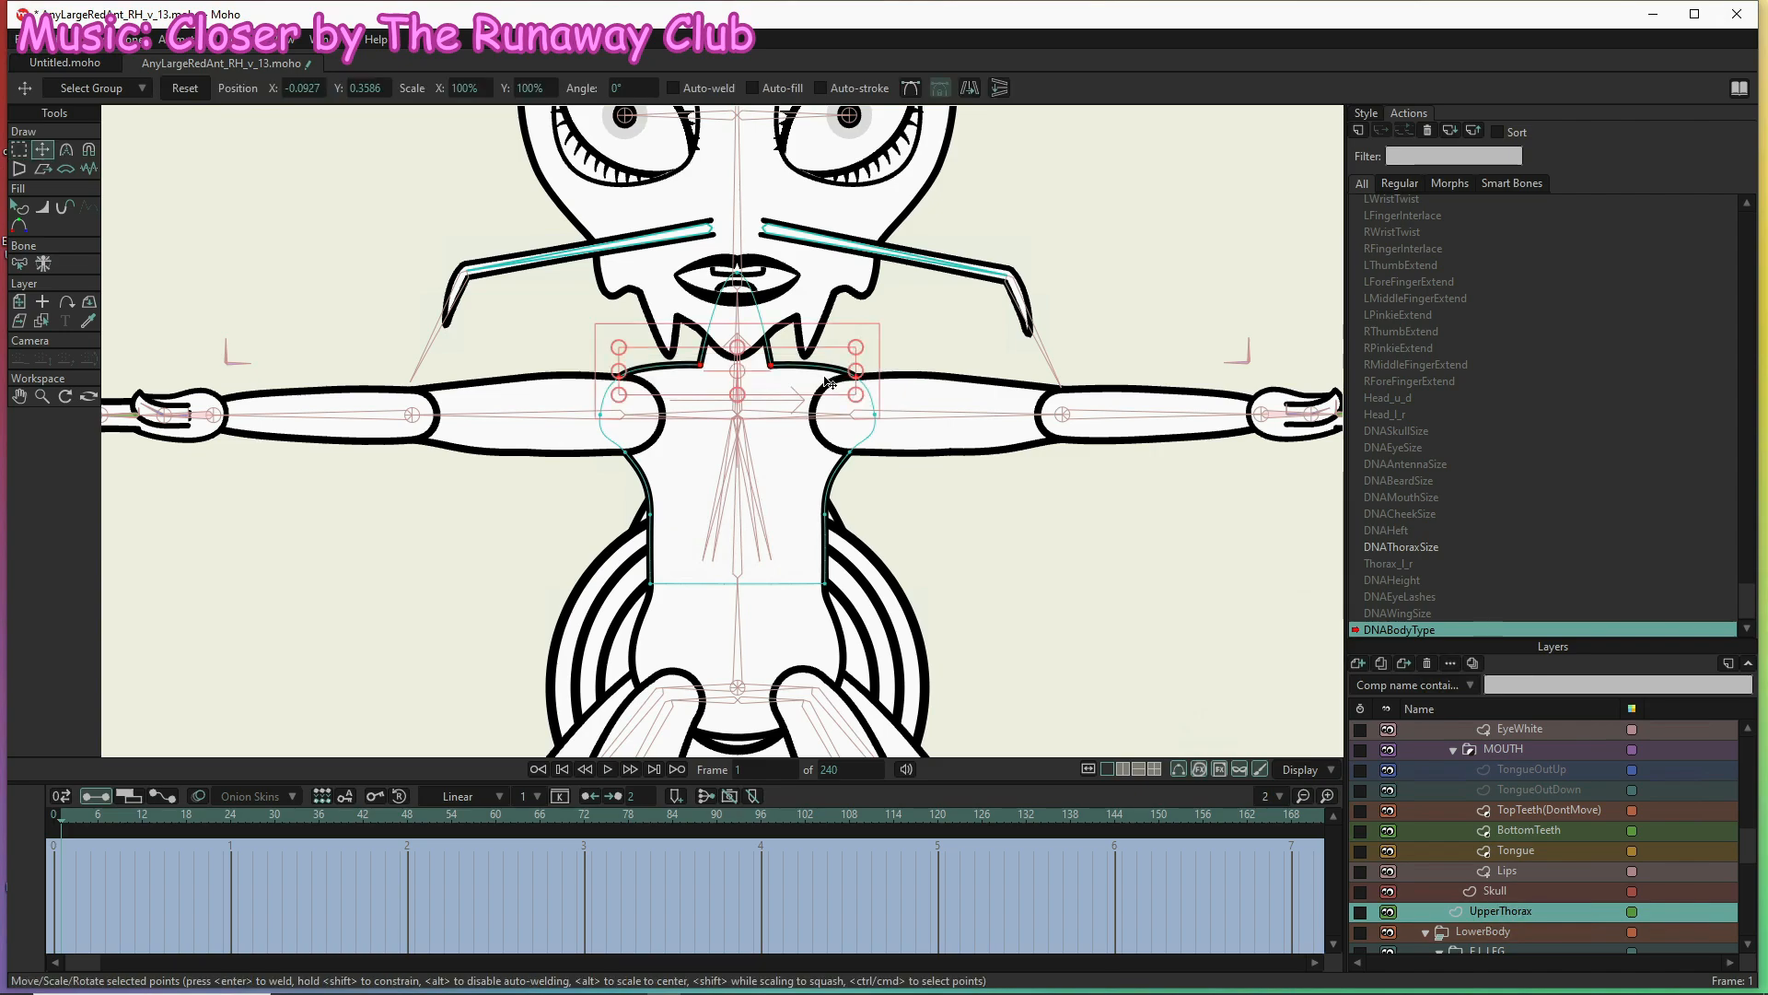
drag(805, 382, 806, 406)
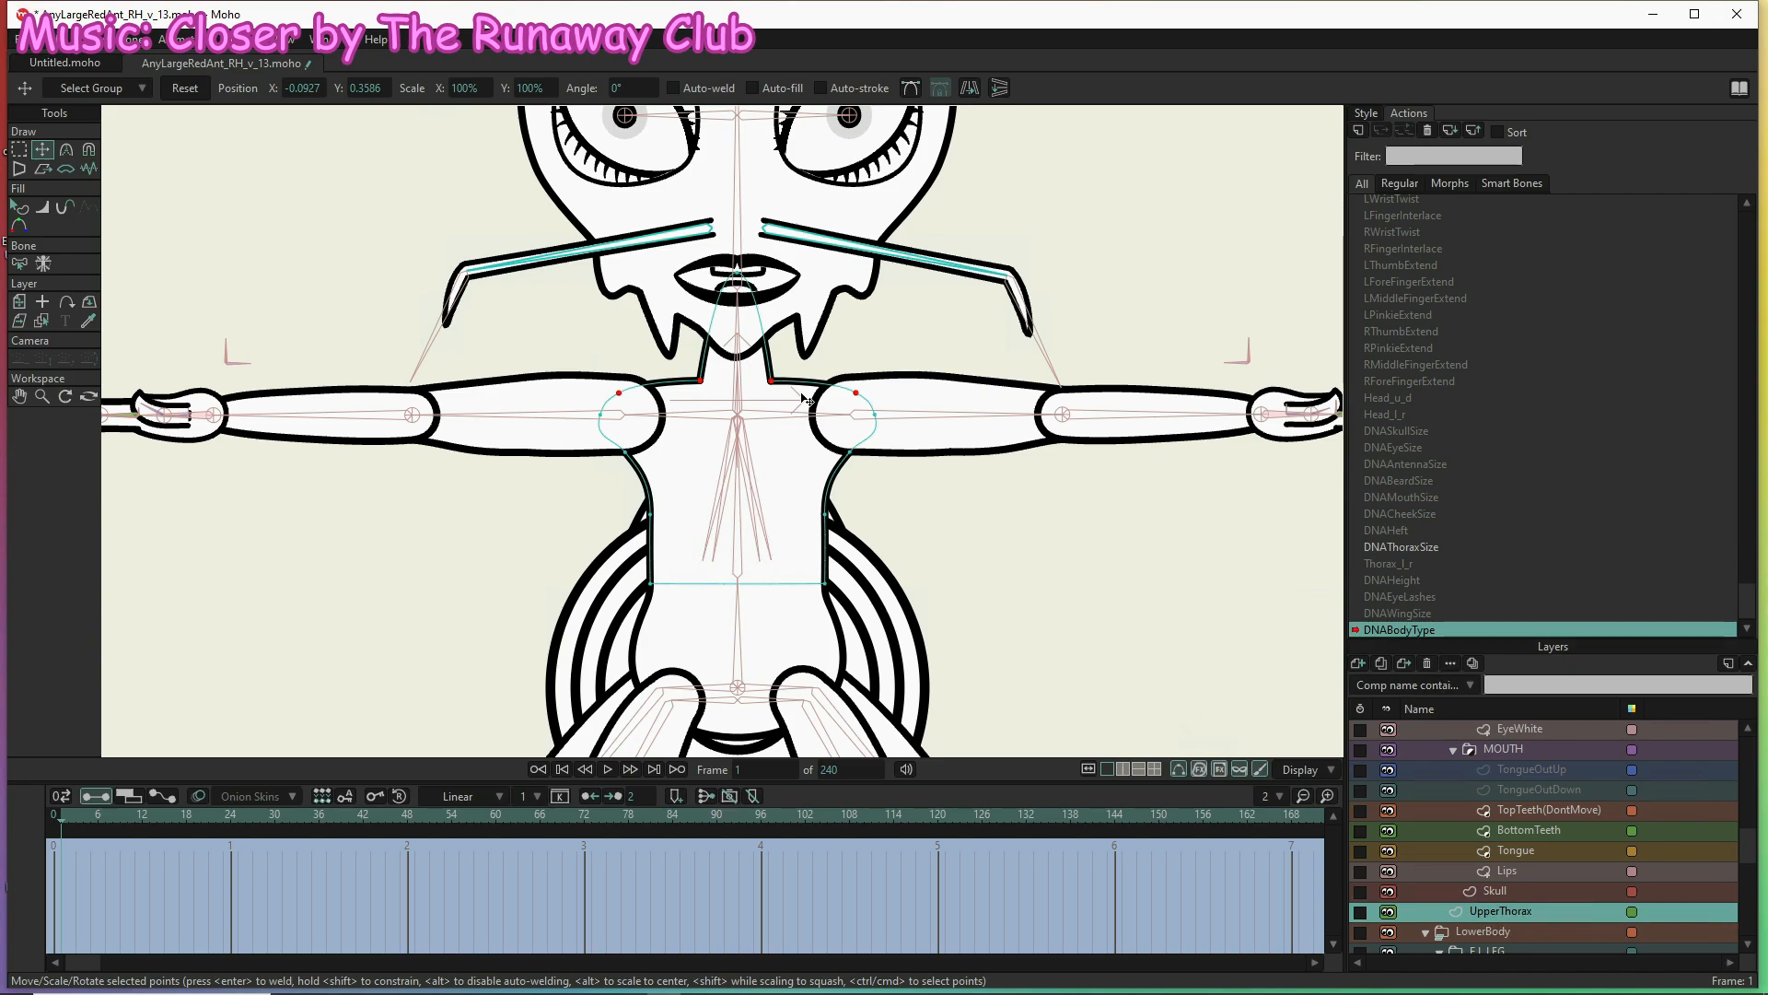
Raise the selected shoulder points to about Y 0.368 at frame 141 and reset them to their default position at frame 71
click(1093, 813)
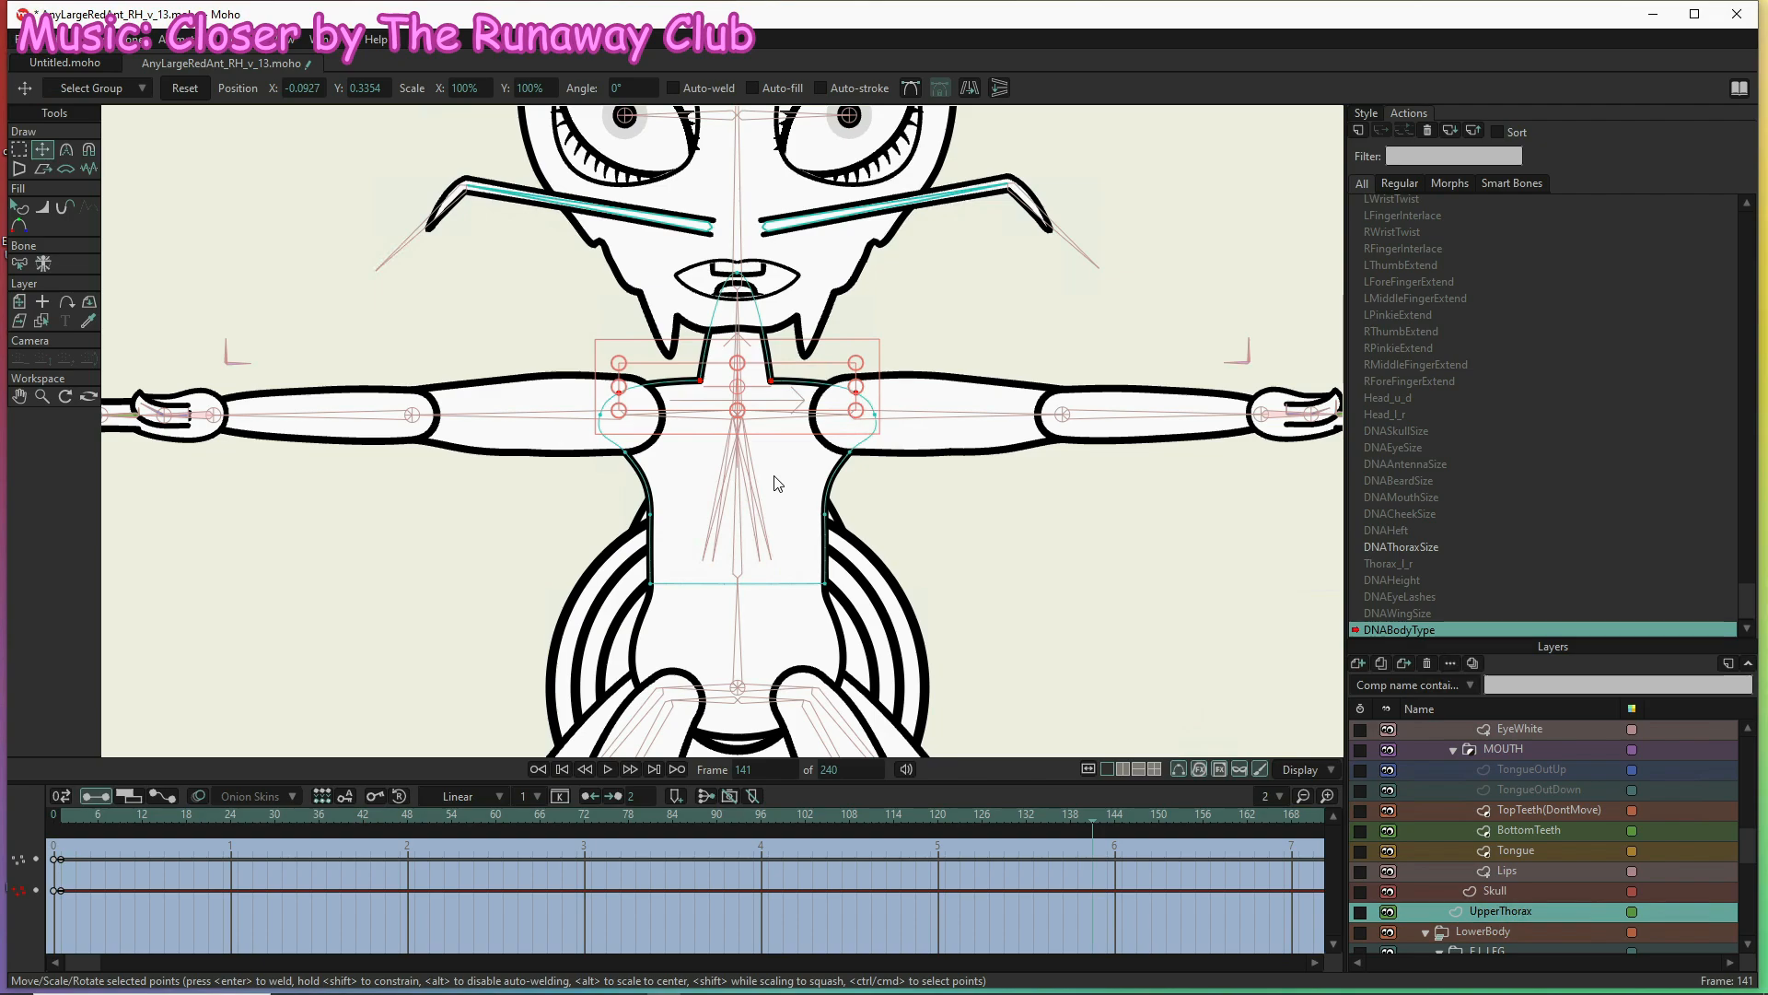
drag(783, 402, 787, 380)
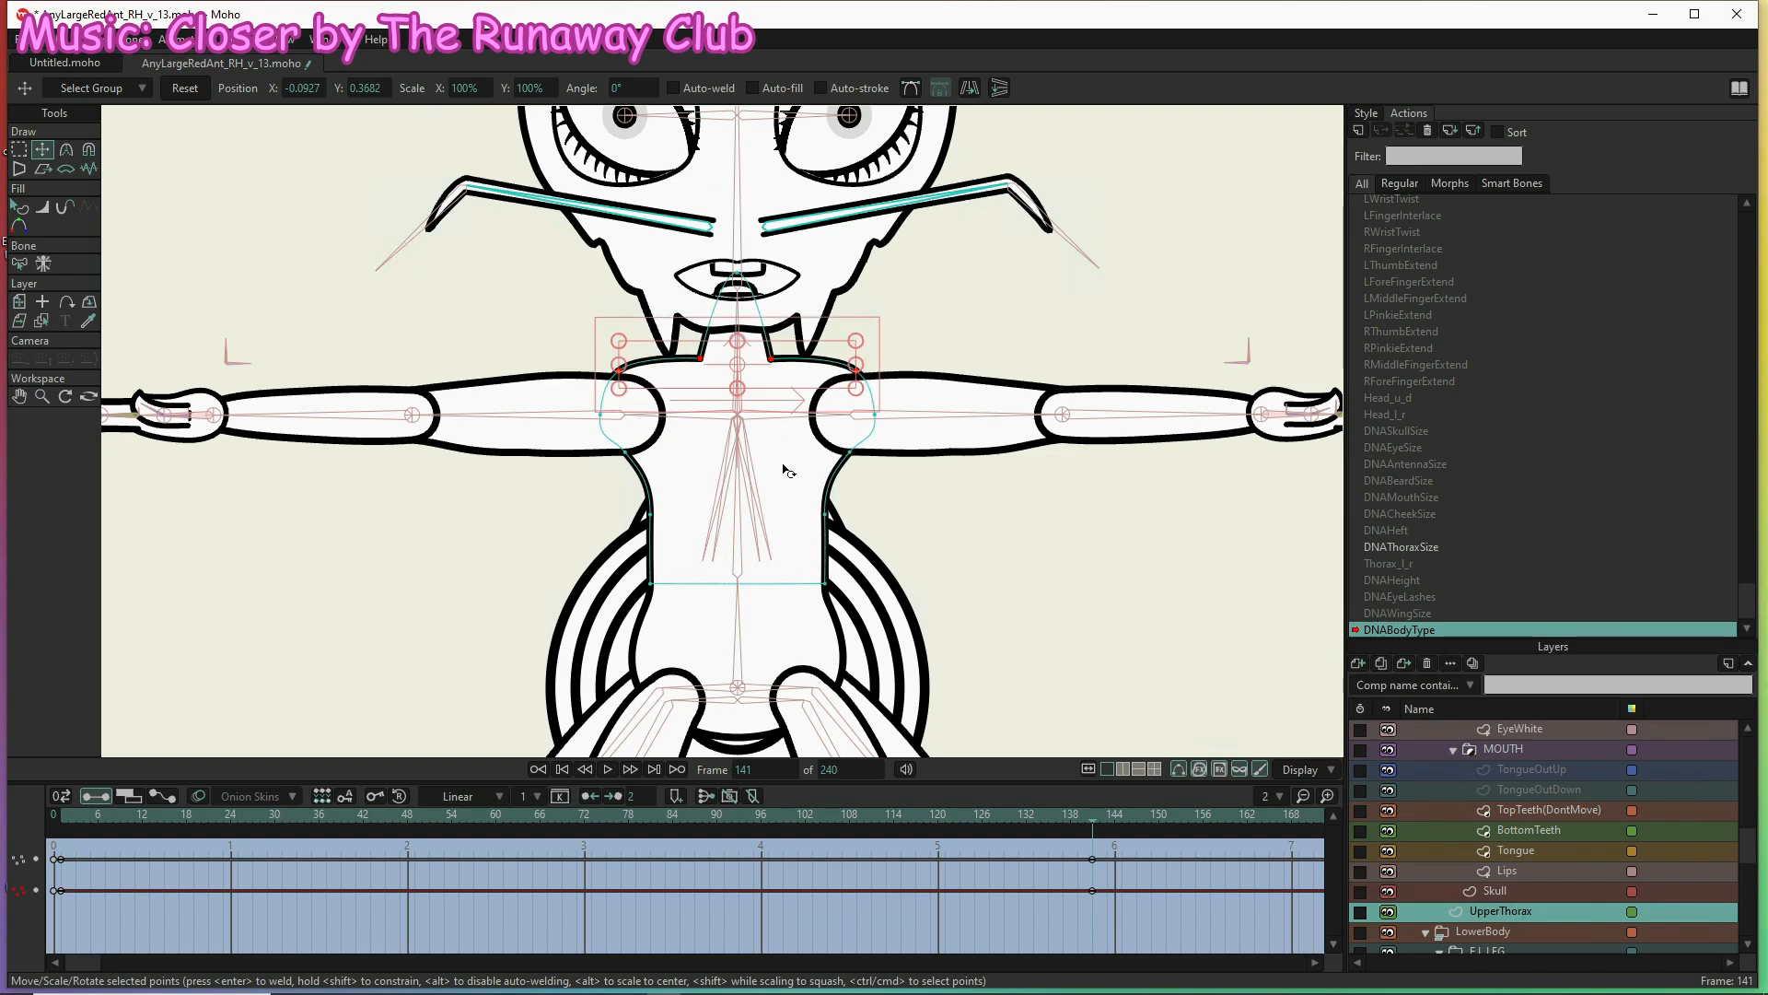
click(577, 816)
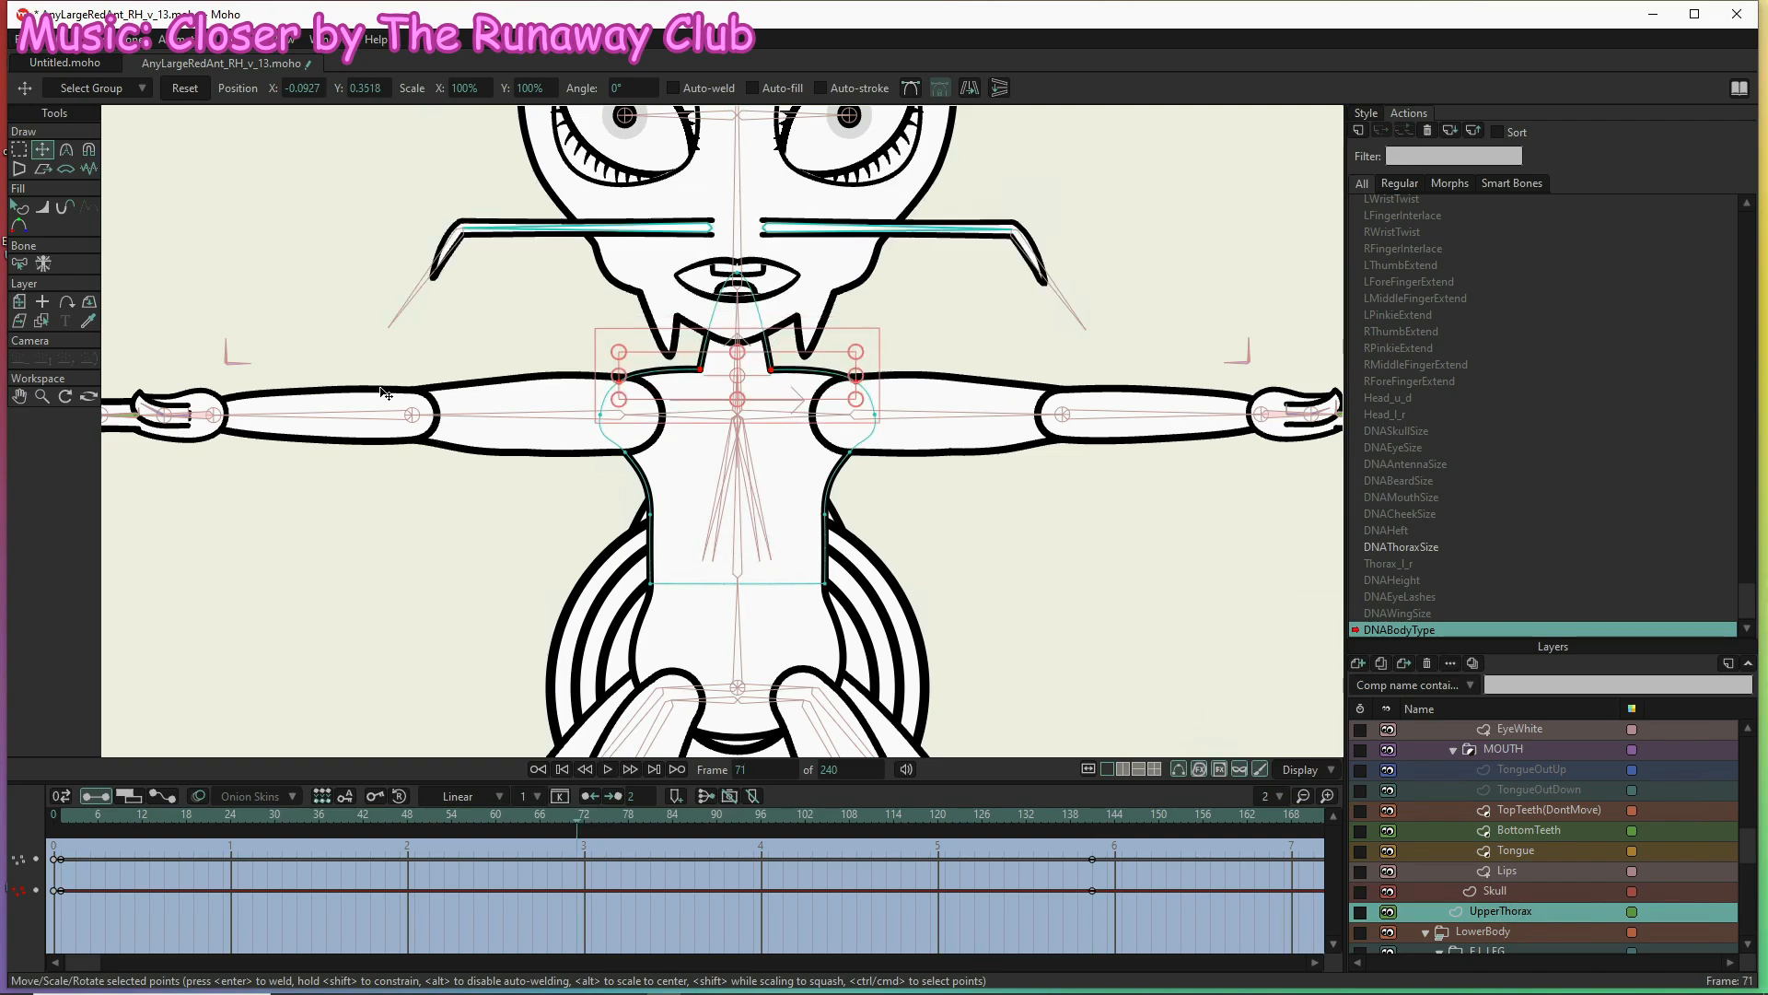
click(188, 92)
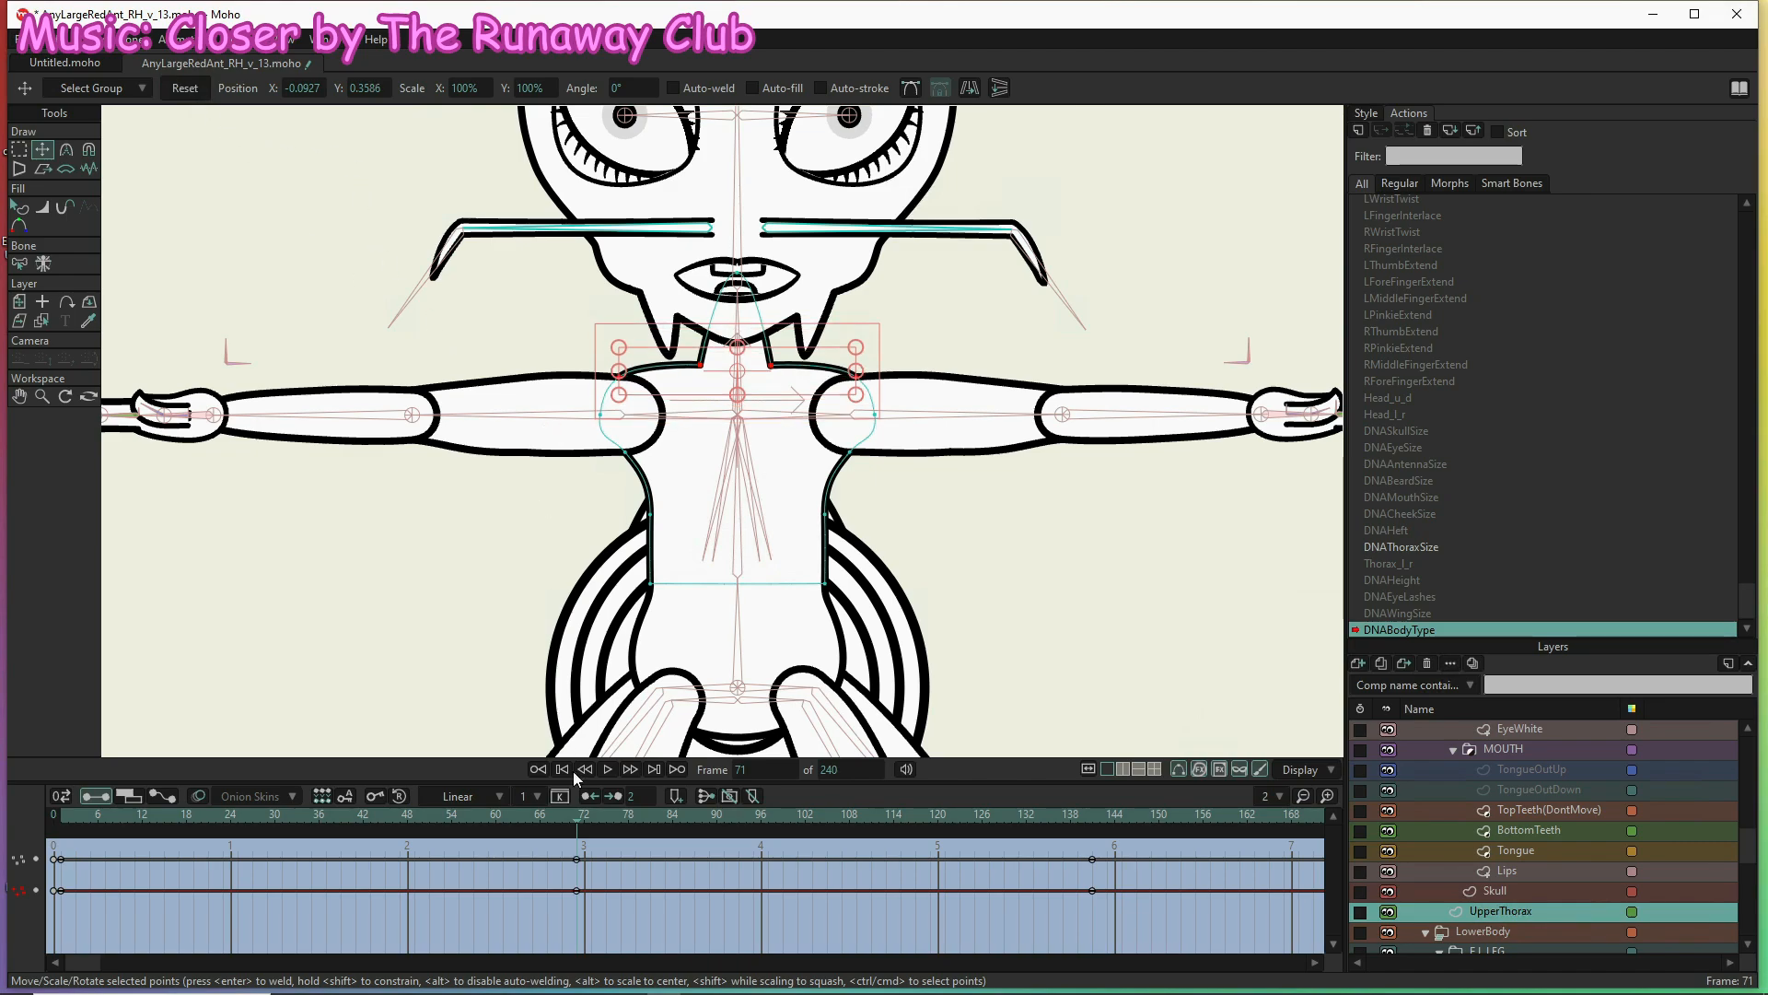
Scrub the timeline from frame 71 towards 141 and back to frame 1 to check the shoulder height change
click(572, 818)
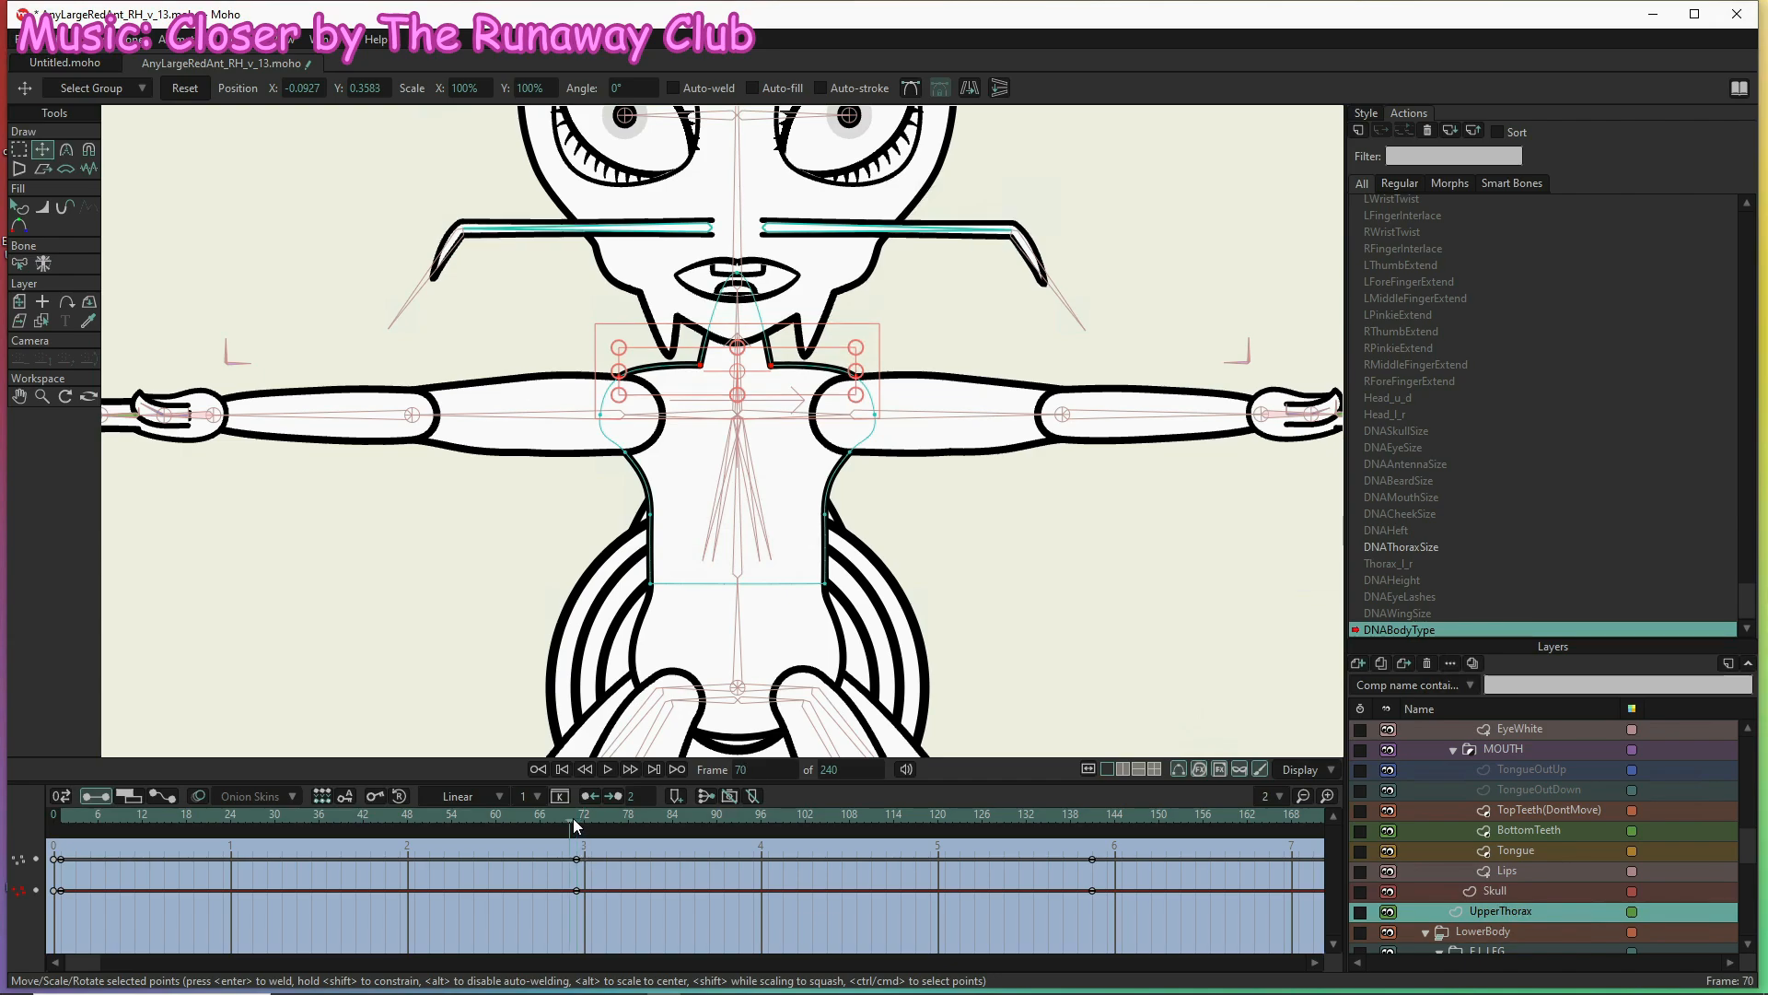
key(ctrl+Right)
click(879, 829)
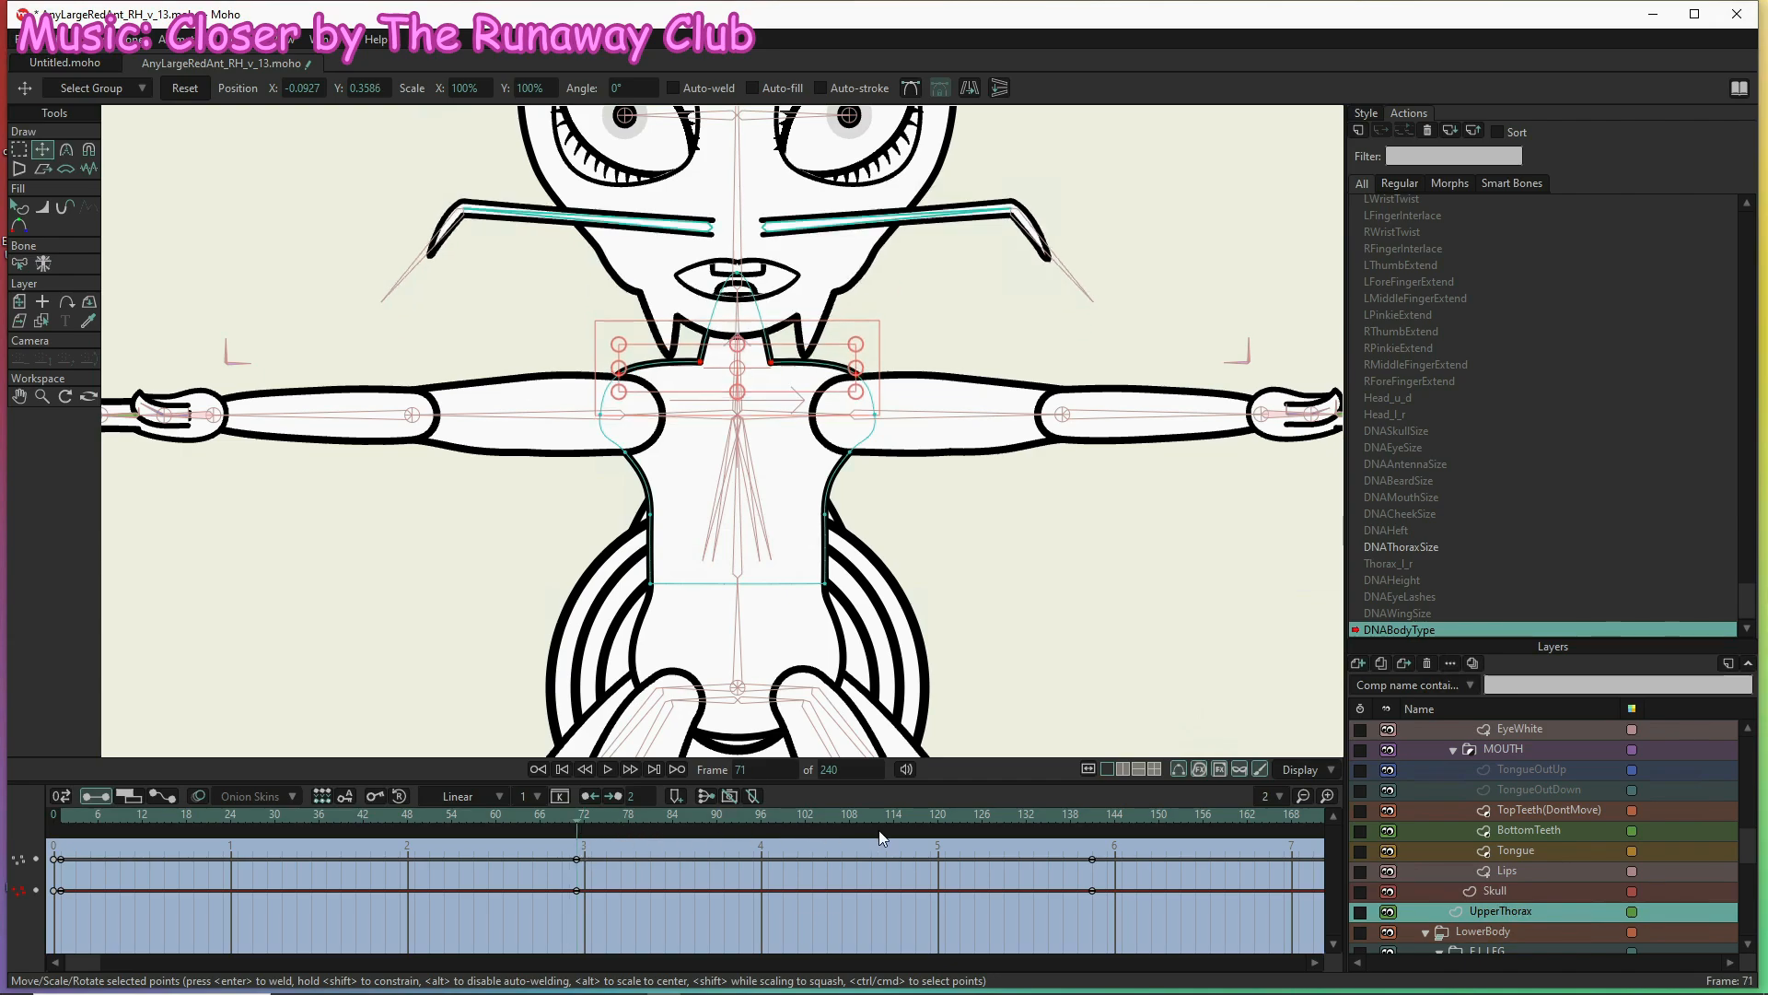
drag(959, 826, 1050, 827)
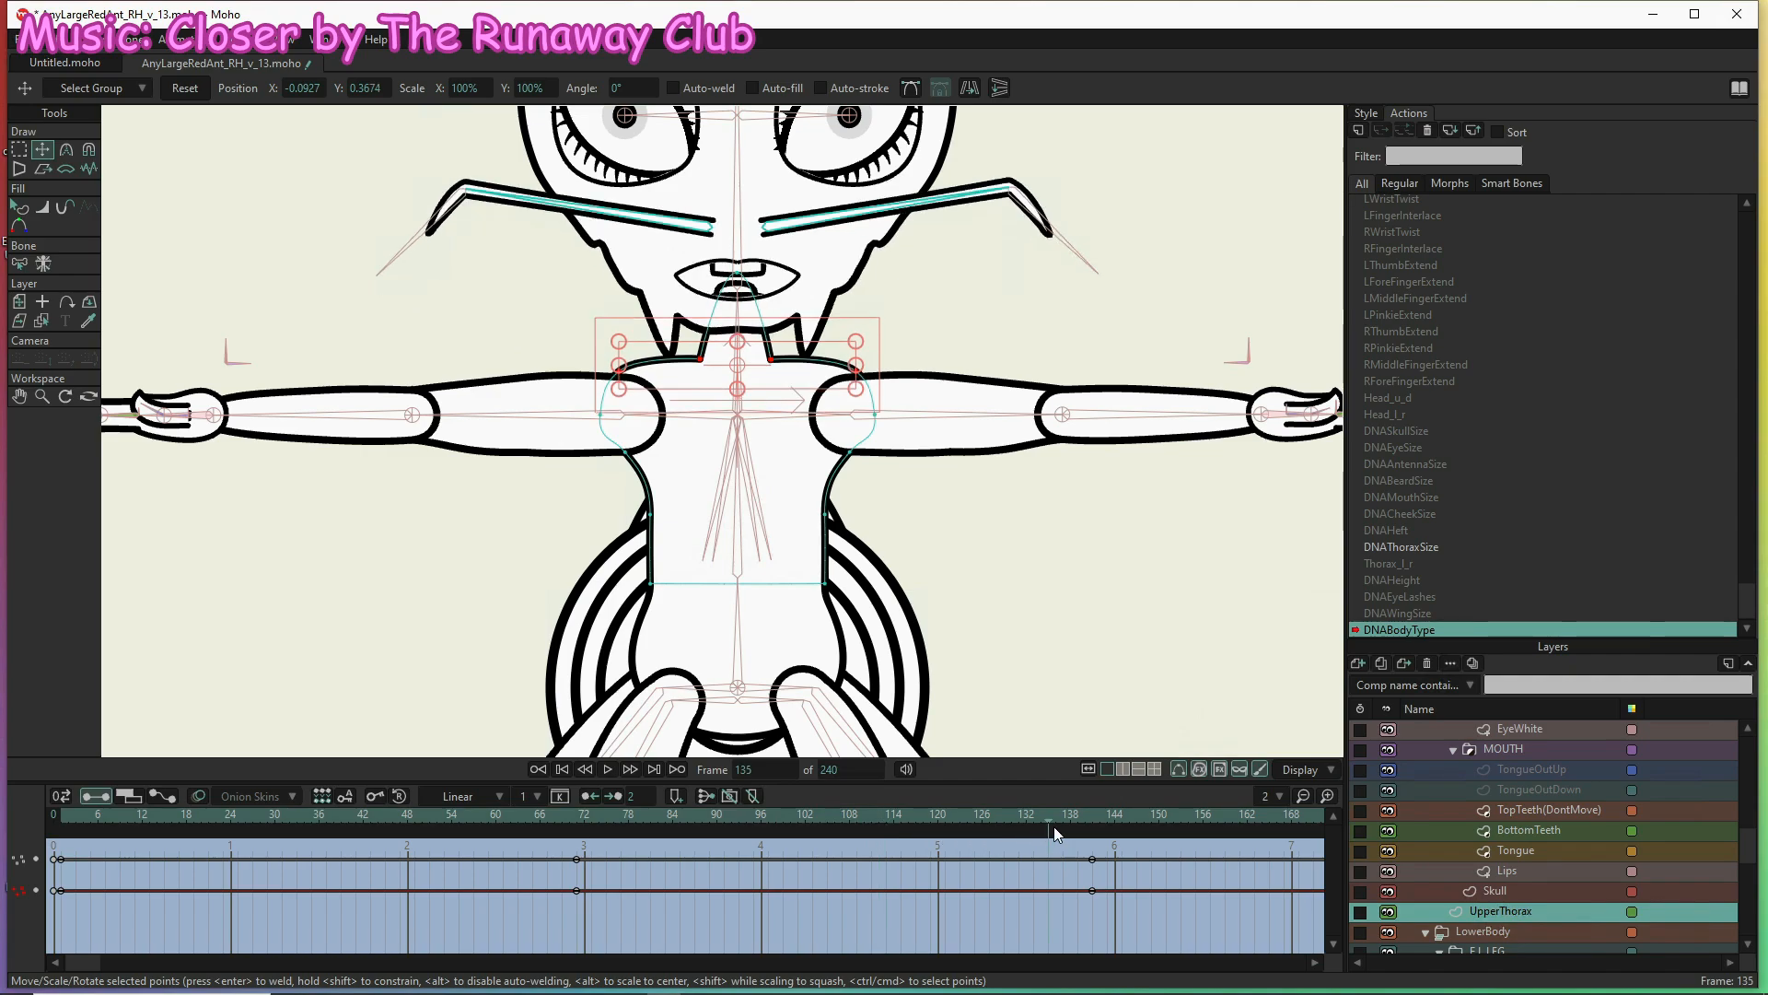
click(323, 814)
click(112, 815)
drag(167, 826, 70, 813)
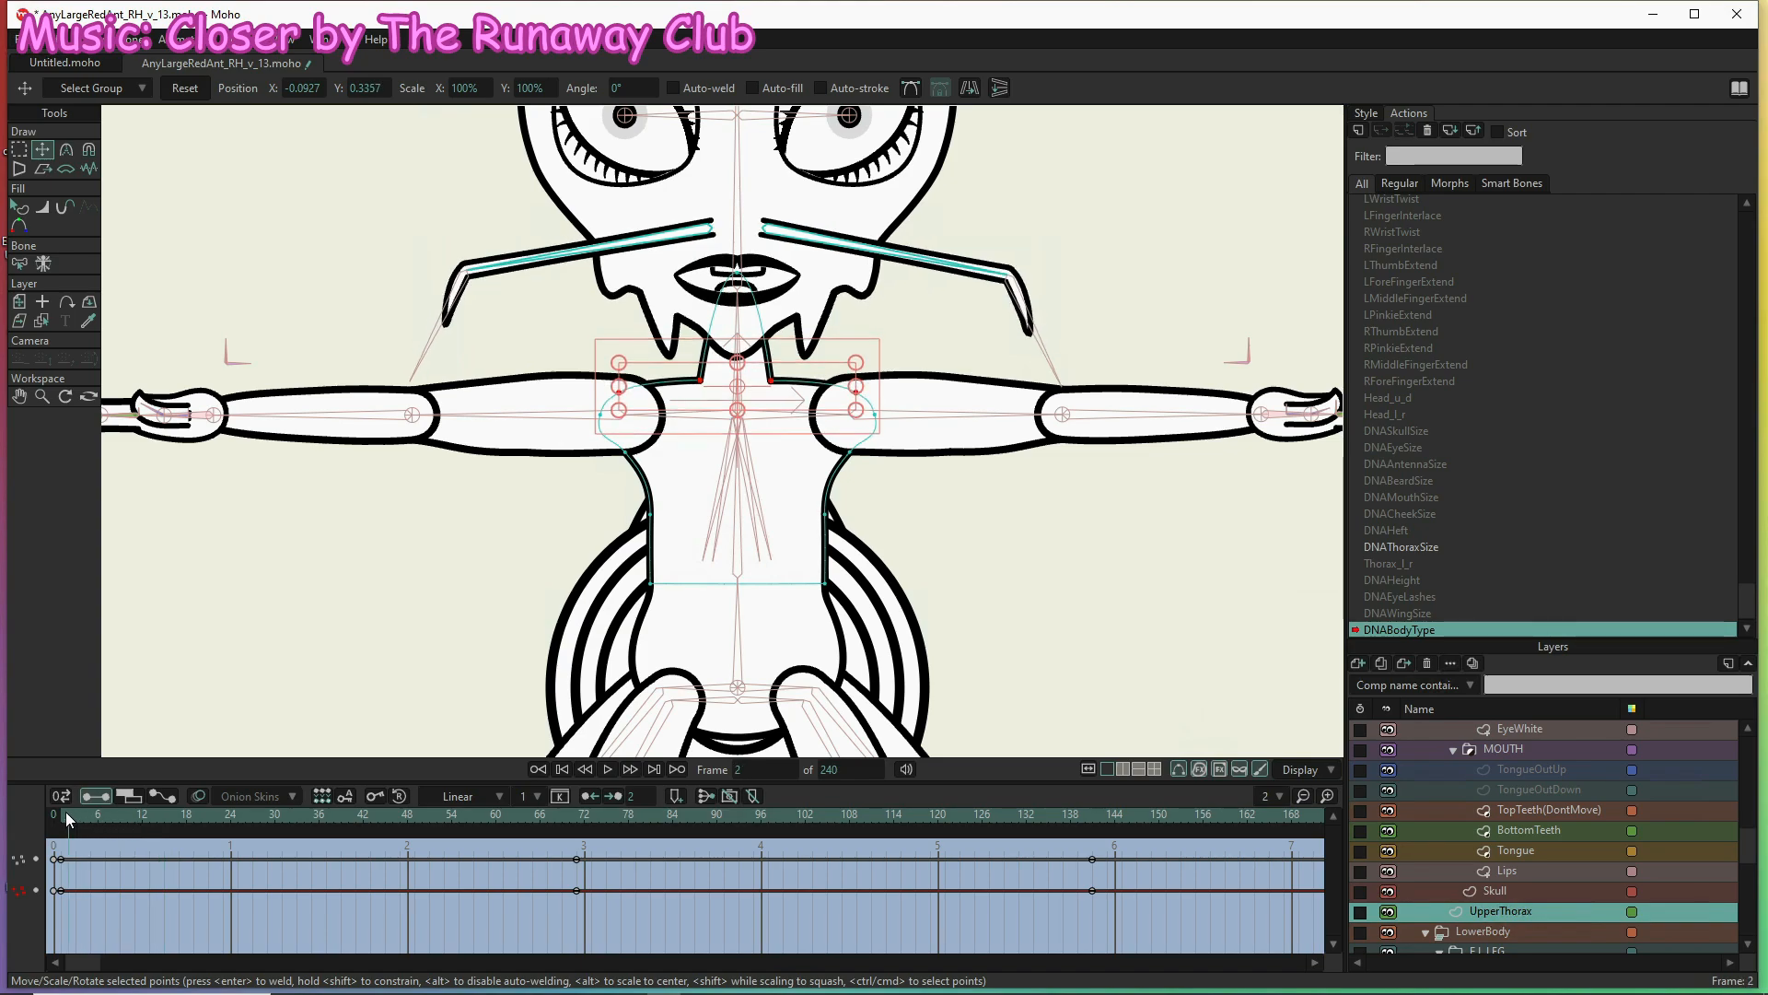
drag(64, 810, 61, 810)
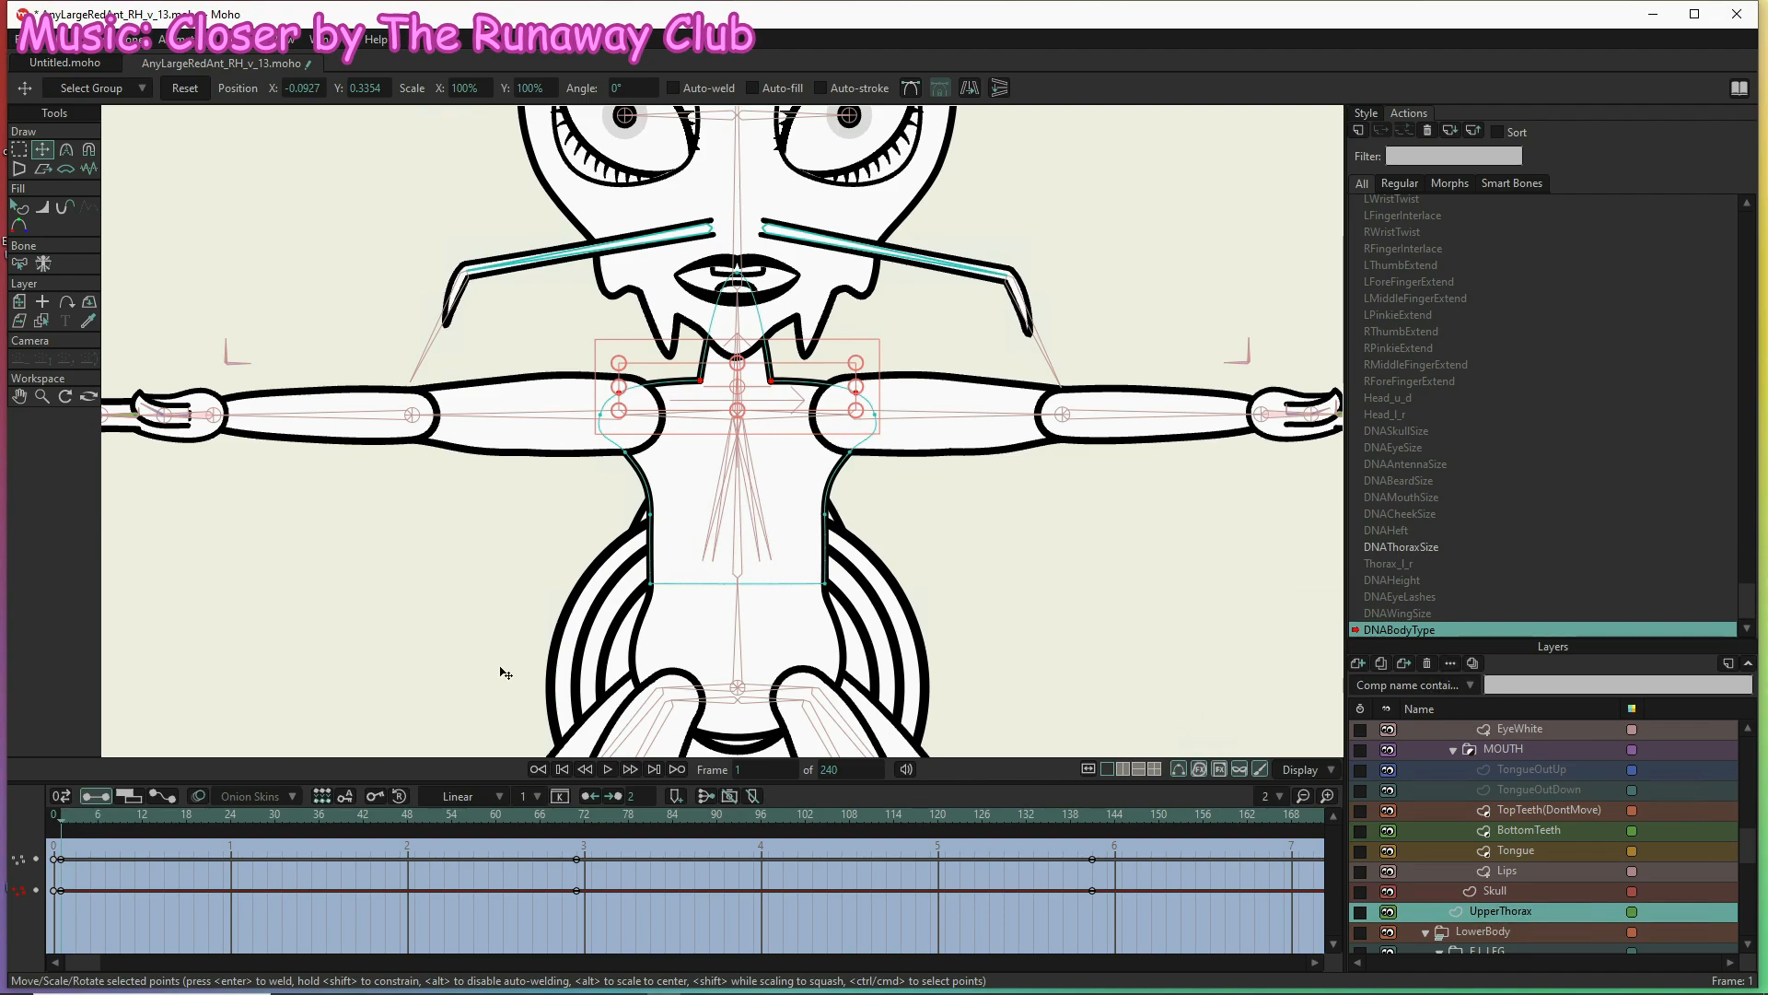
Select the UpperThorax's two bottom waist points, squeeze them narrower at frame 1 and spread them wider at frame 141
key(g)
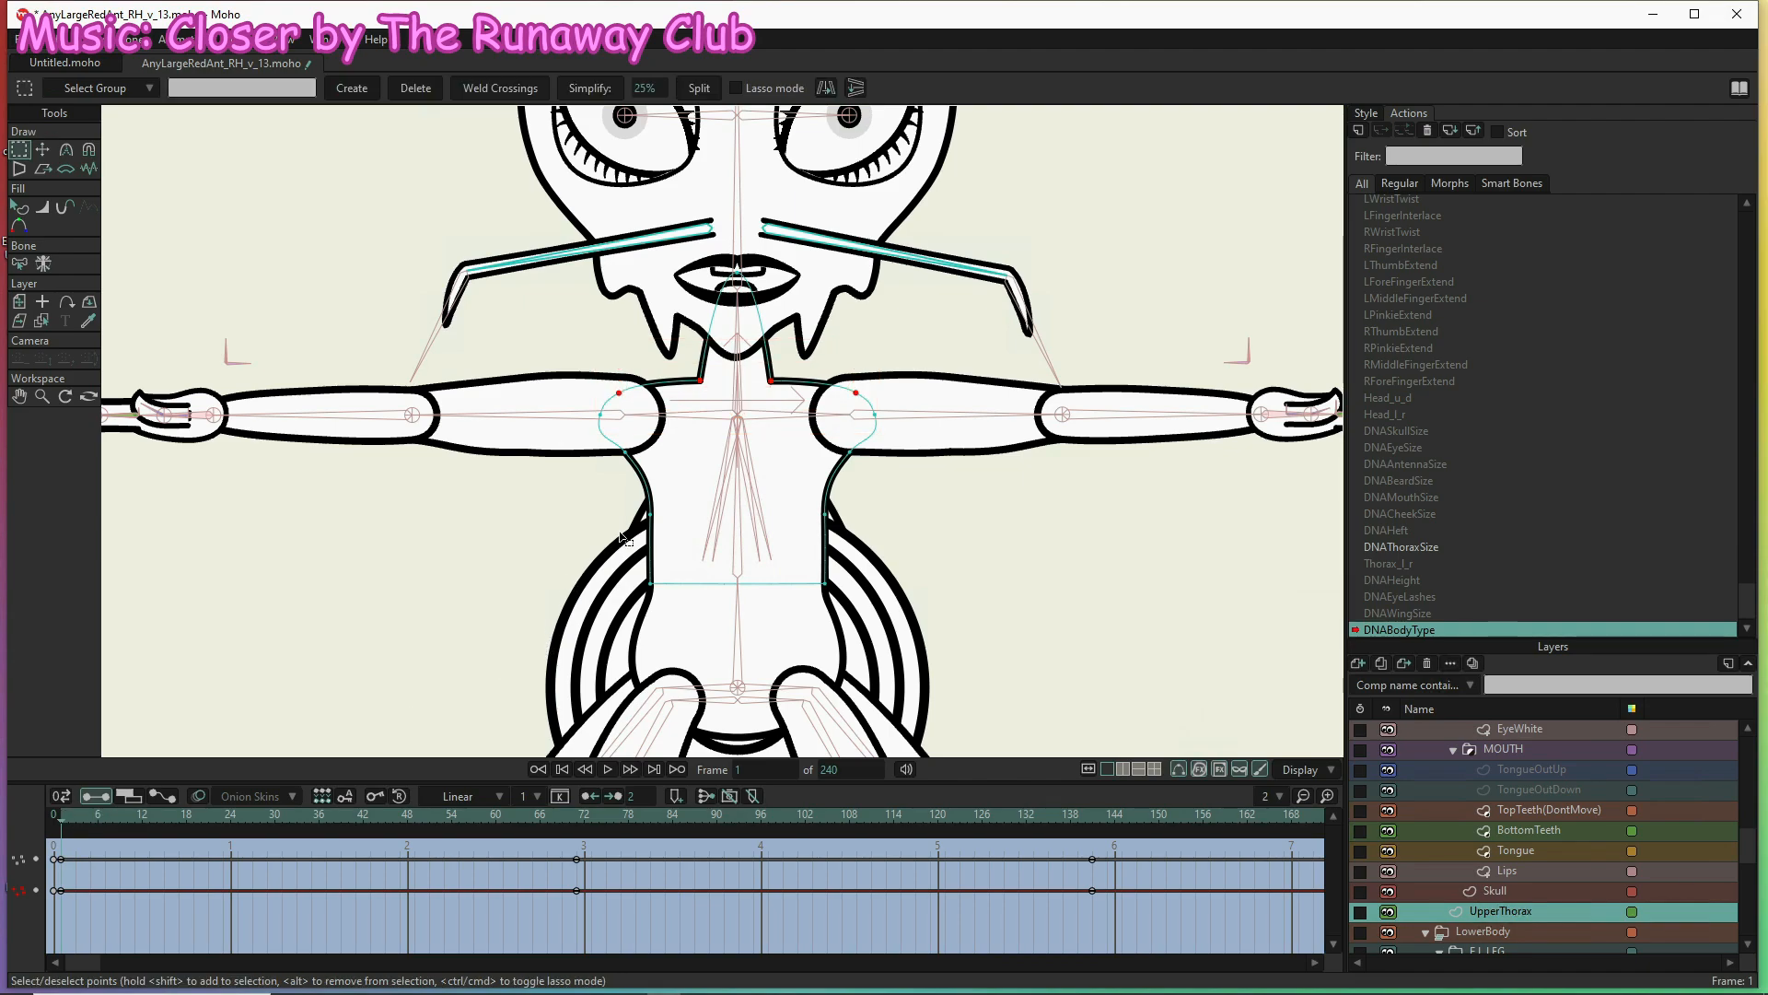
drag(871, 612, 612, 551)
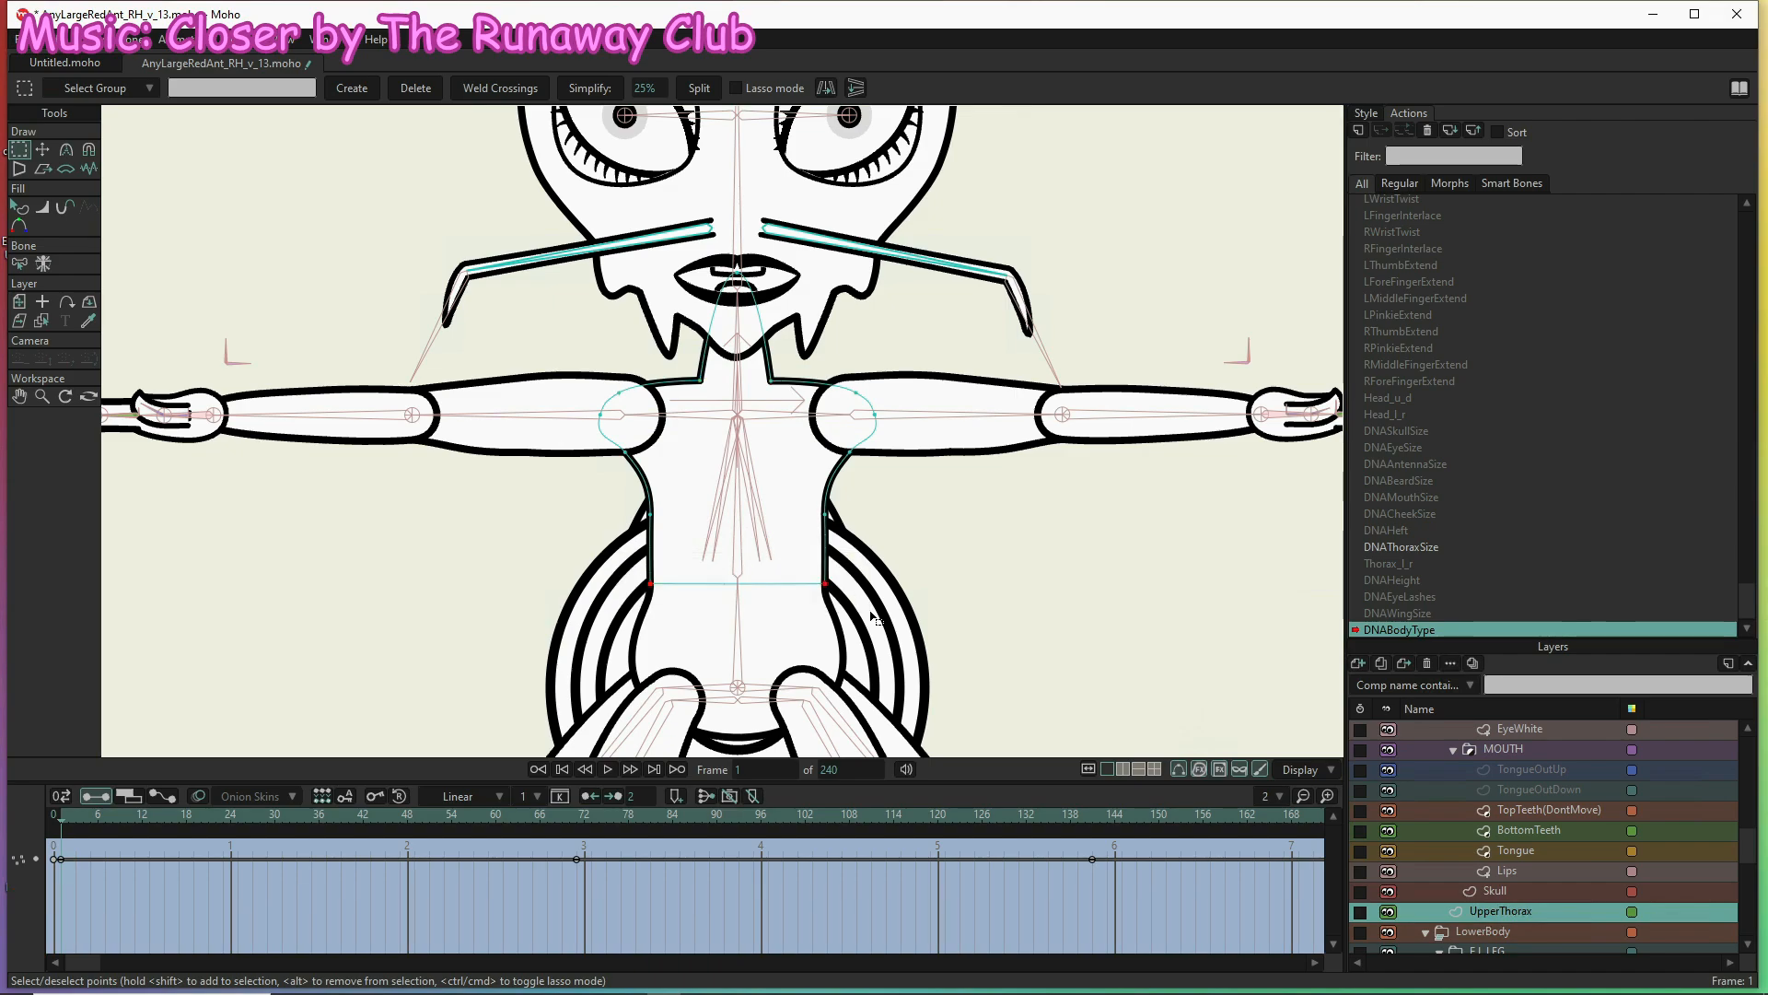
key(t)
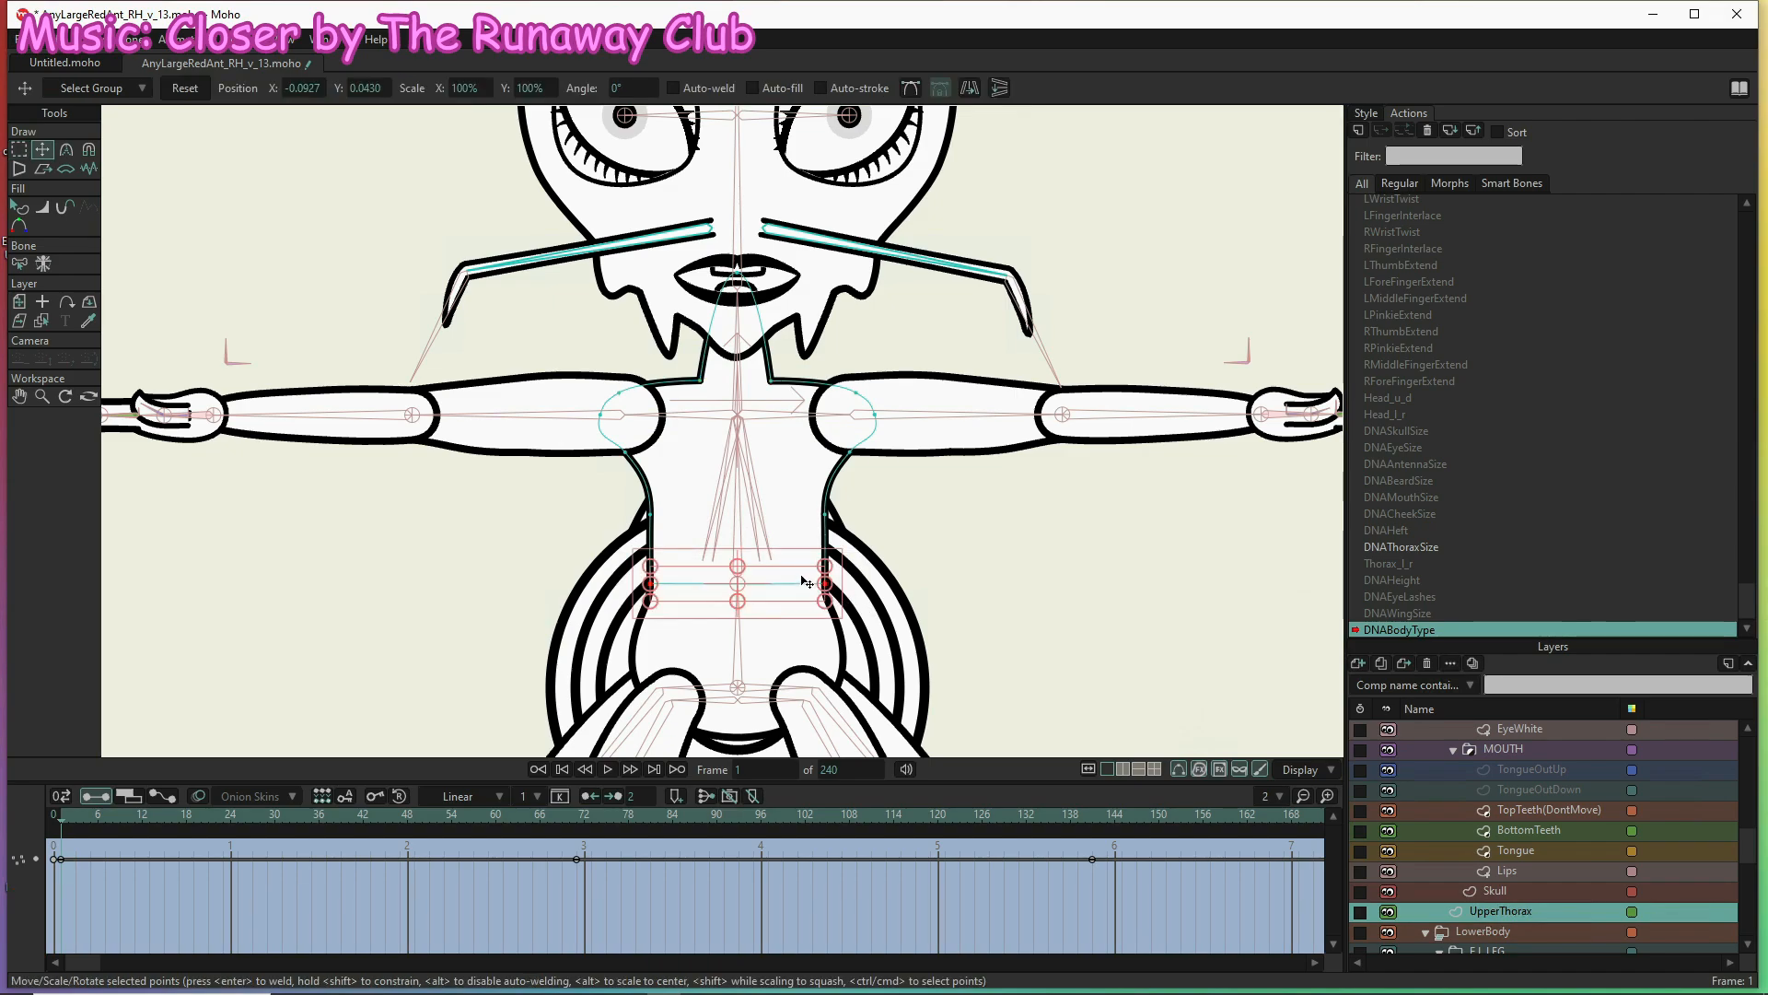
drag(826, 584, 809, 584)
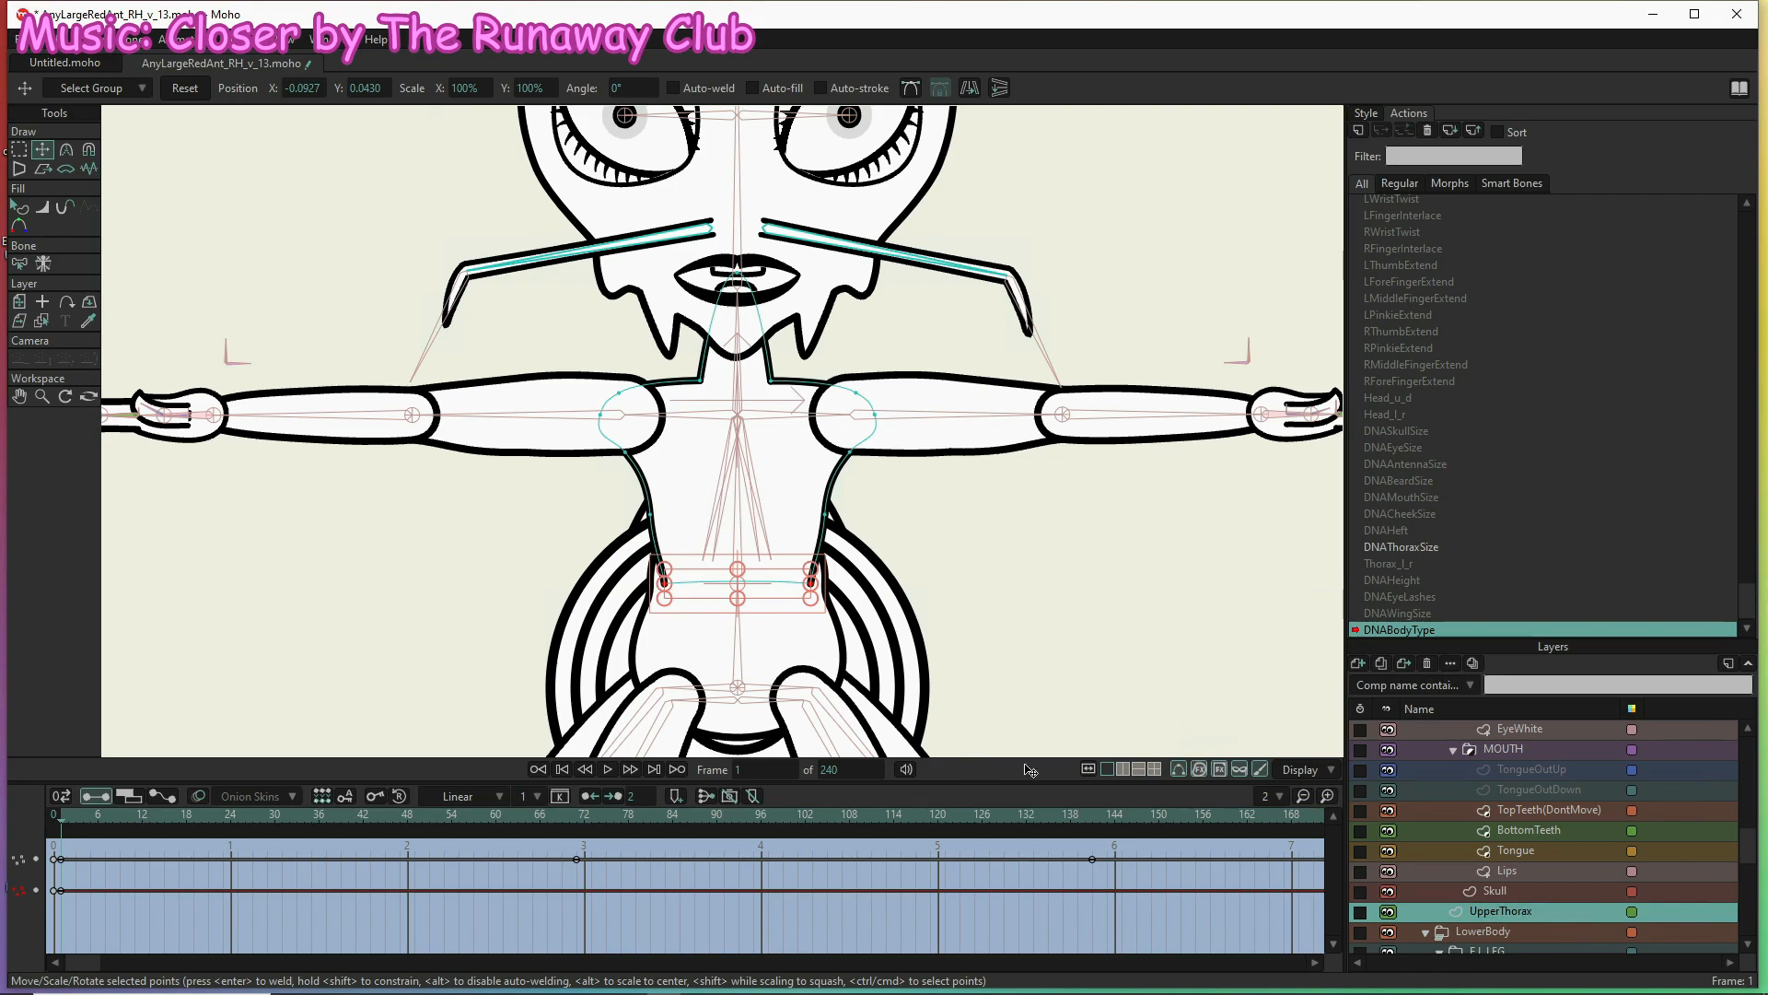
click(1090, 815)
click(1095, 815)
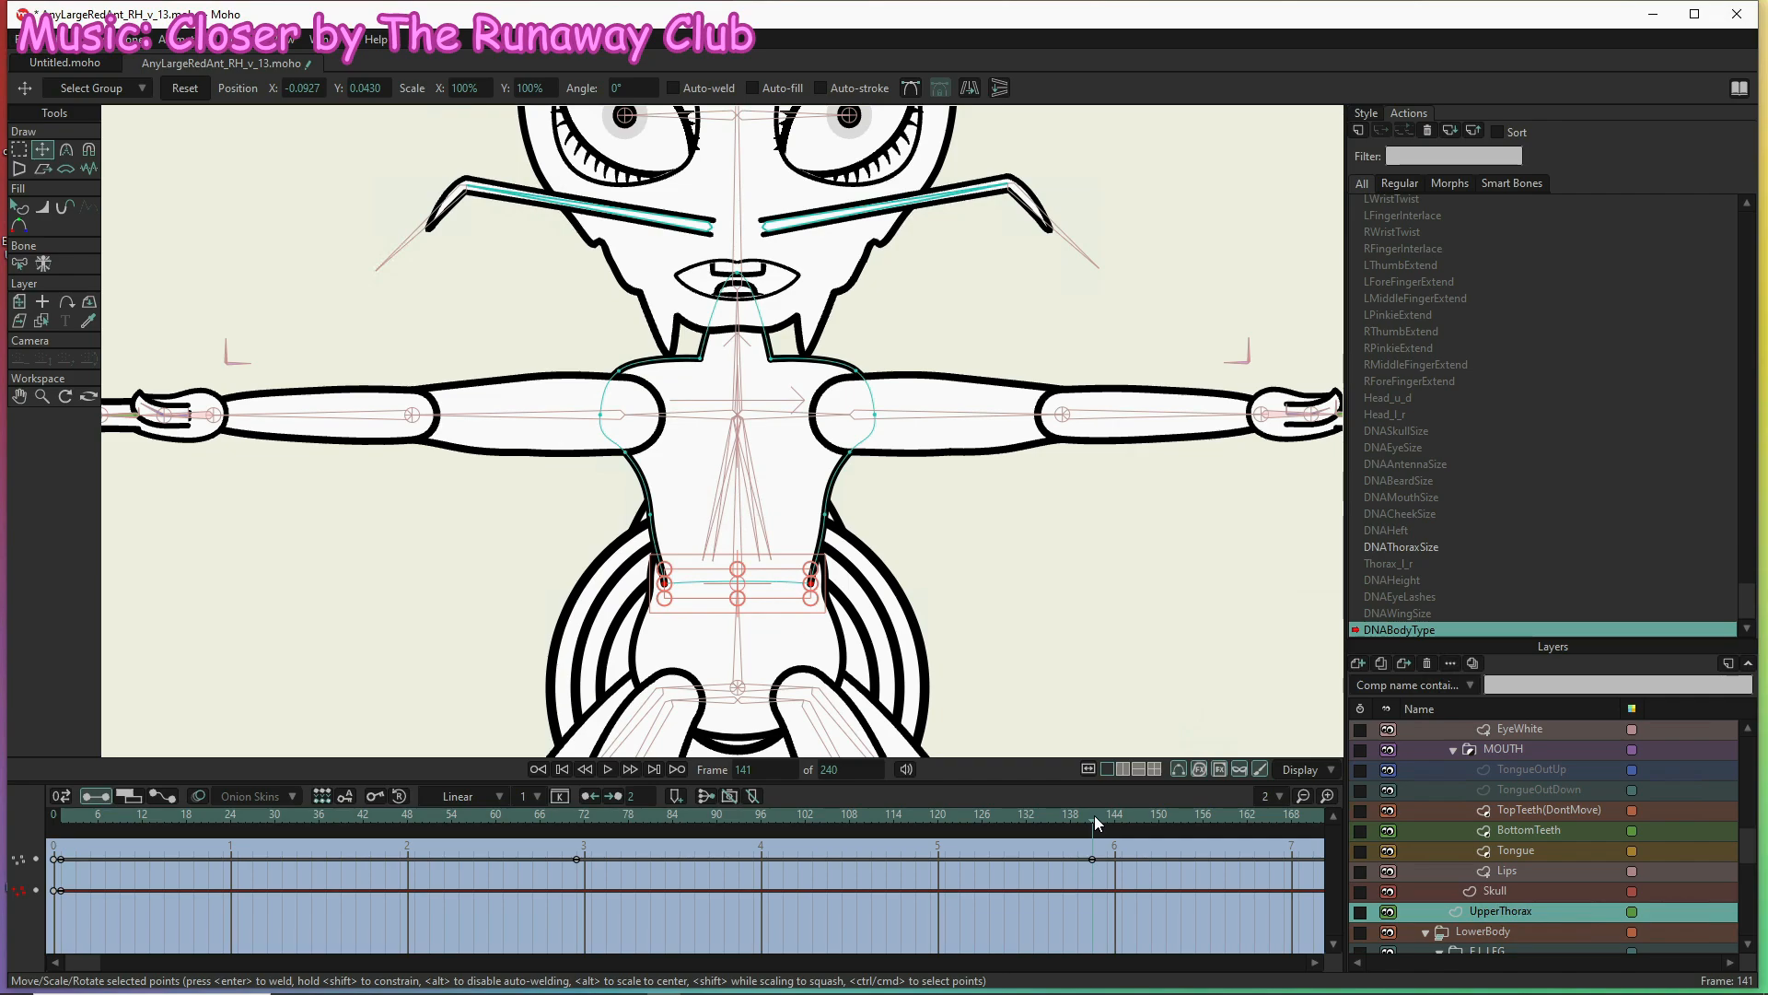
drag(812, 585, 845, 594)
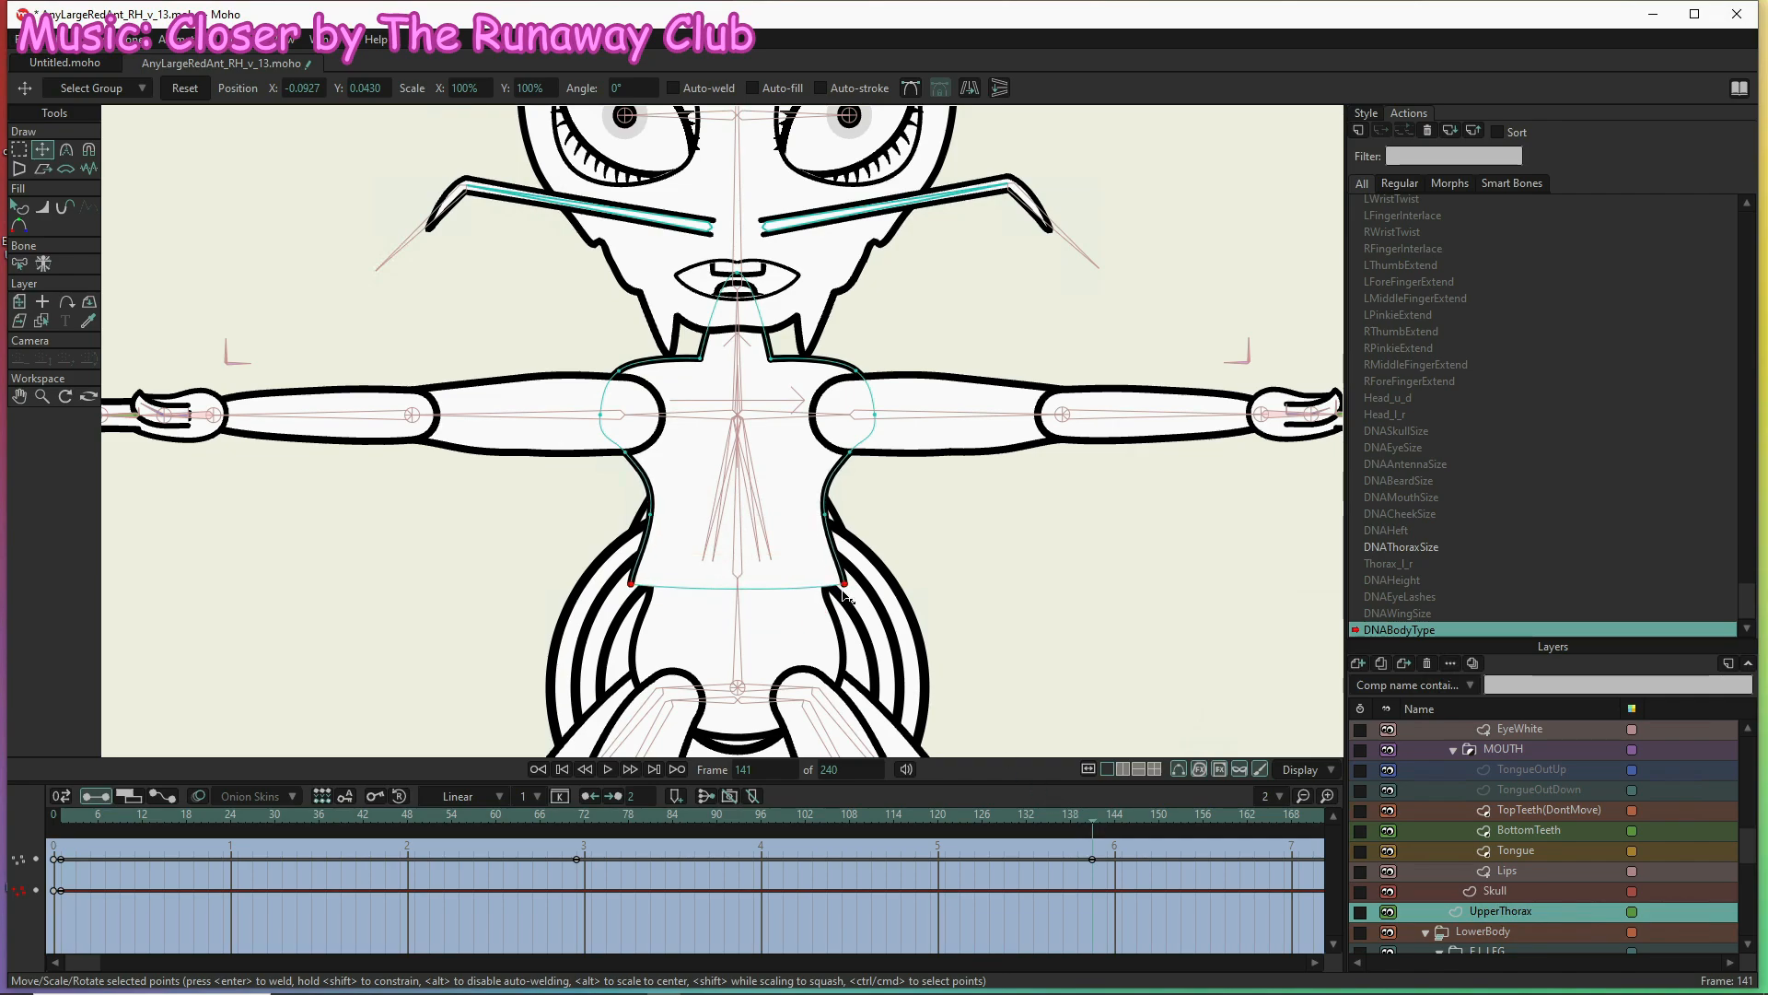
On the LowerThorax layer, select the upper side points and widen them on both sides at frame 141 to meet the UpperThorax outline
scroll(1519, 889, down, 4)
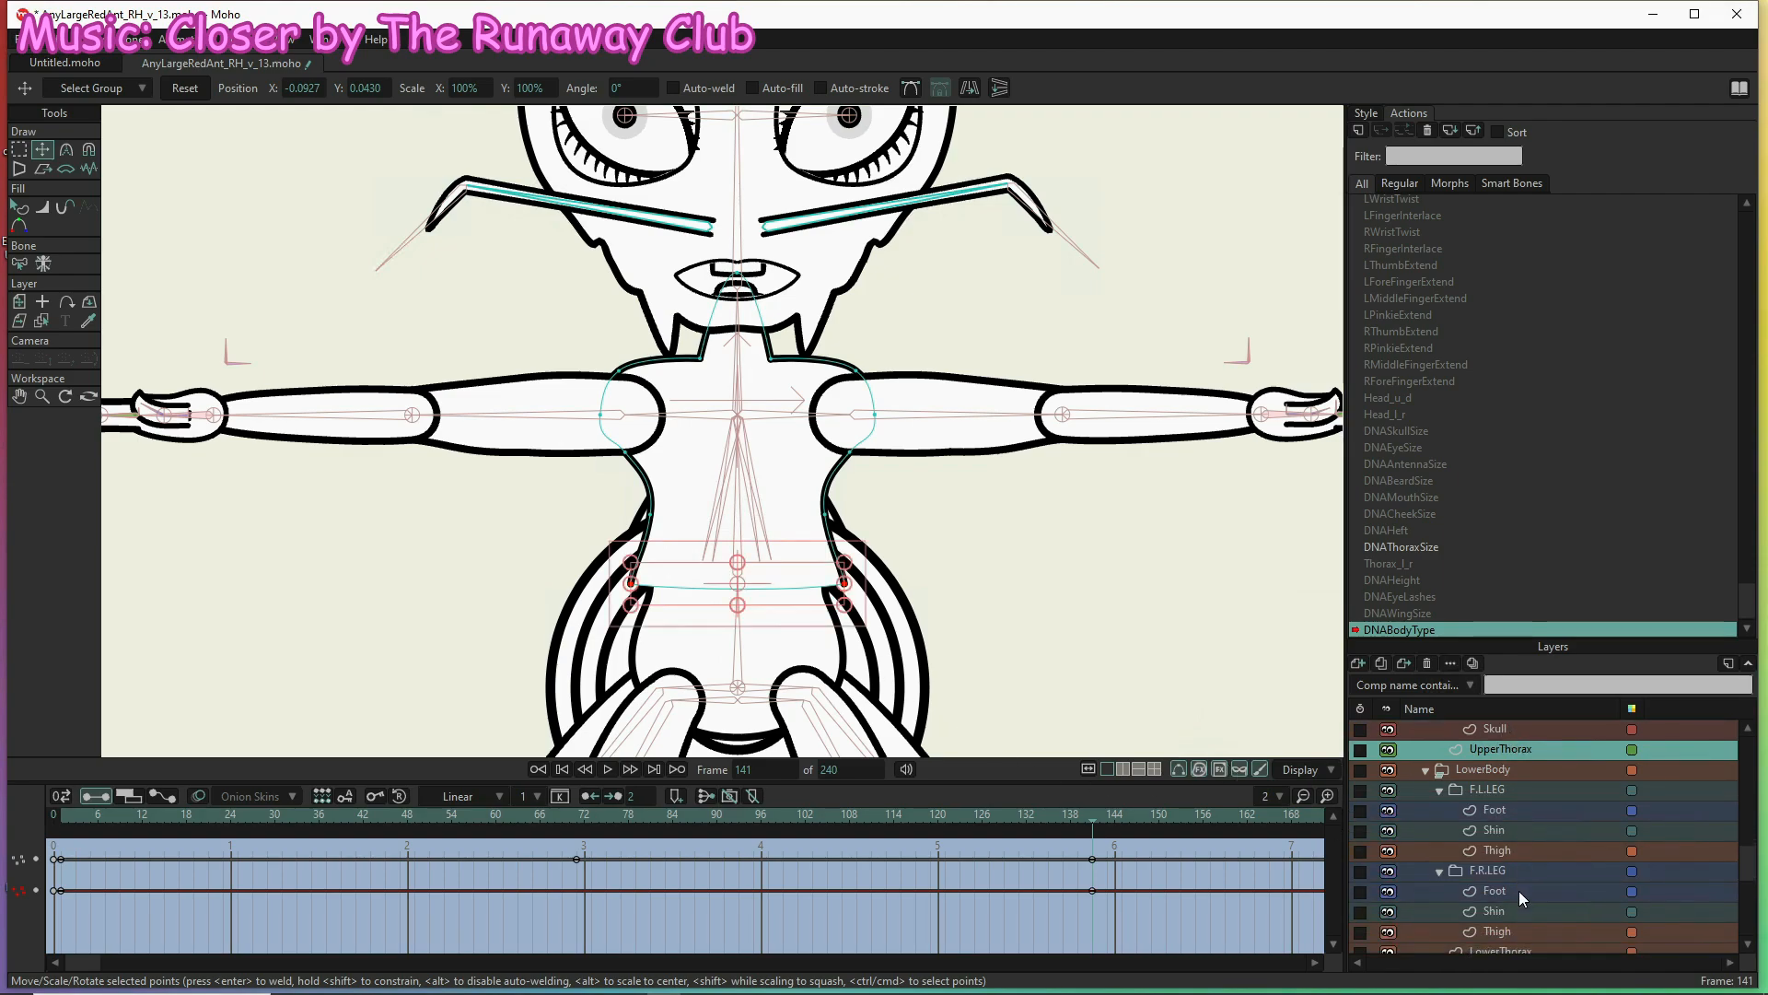
scroll(1518, 898, down, 2)
click(1518, 892)
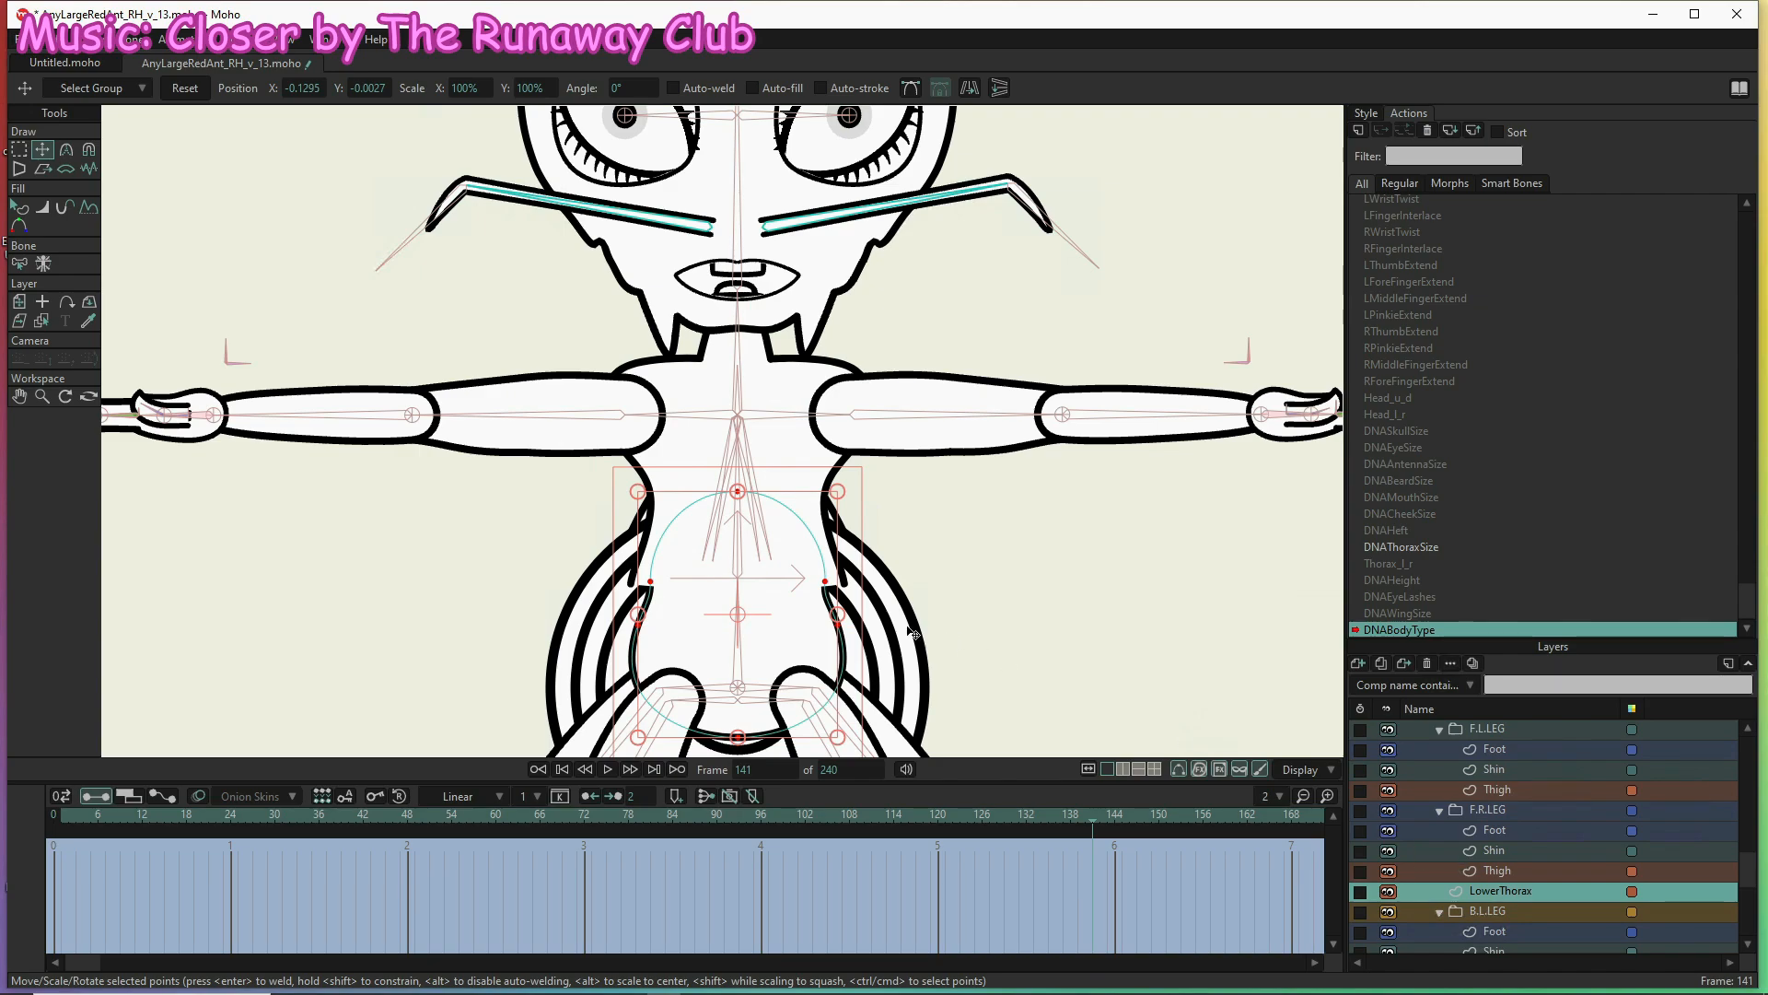
drag(561, 548, 905, 615)
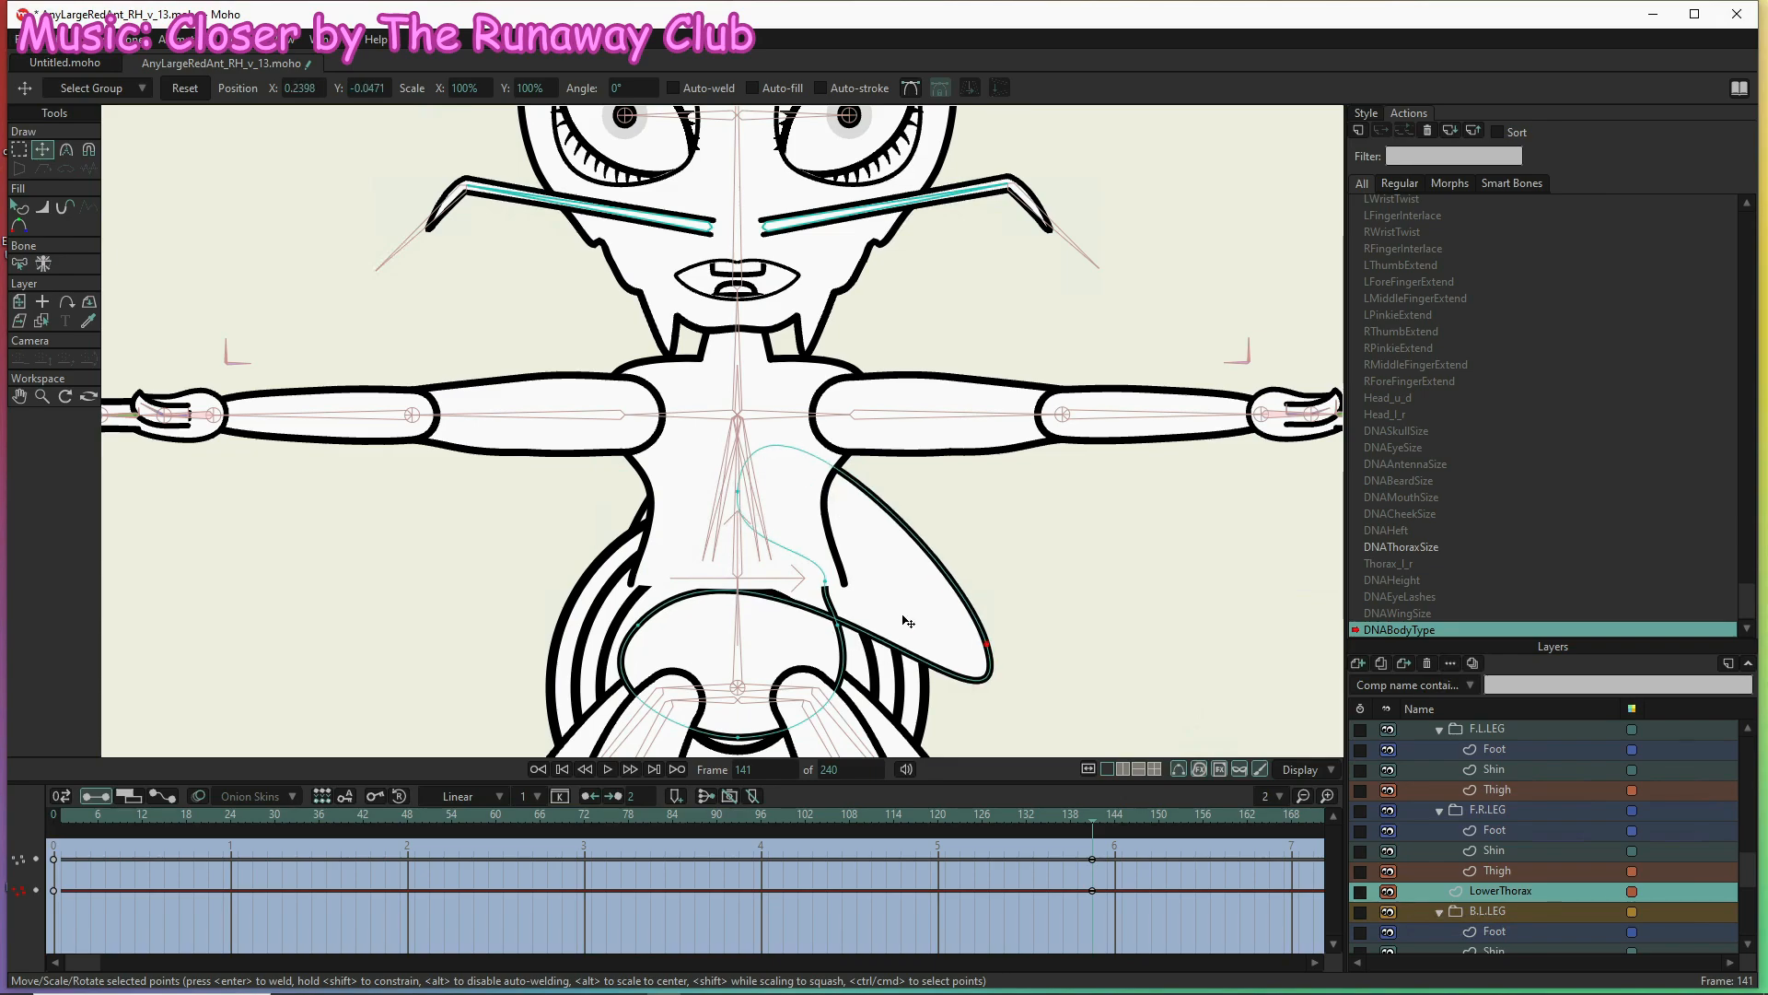
key(ctrl+z)
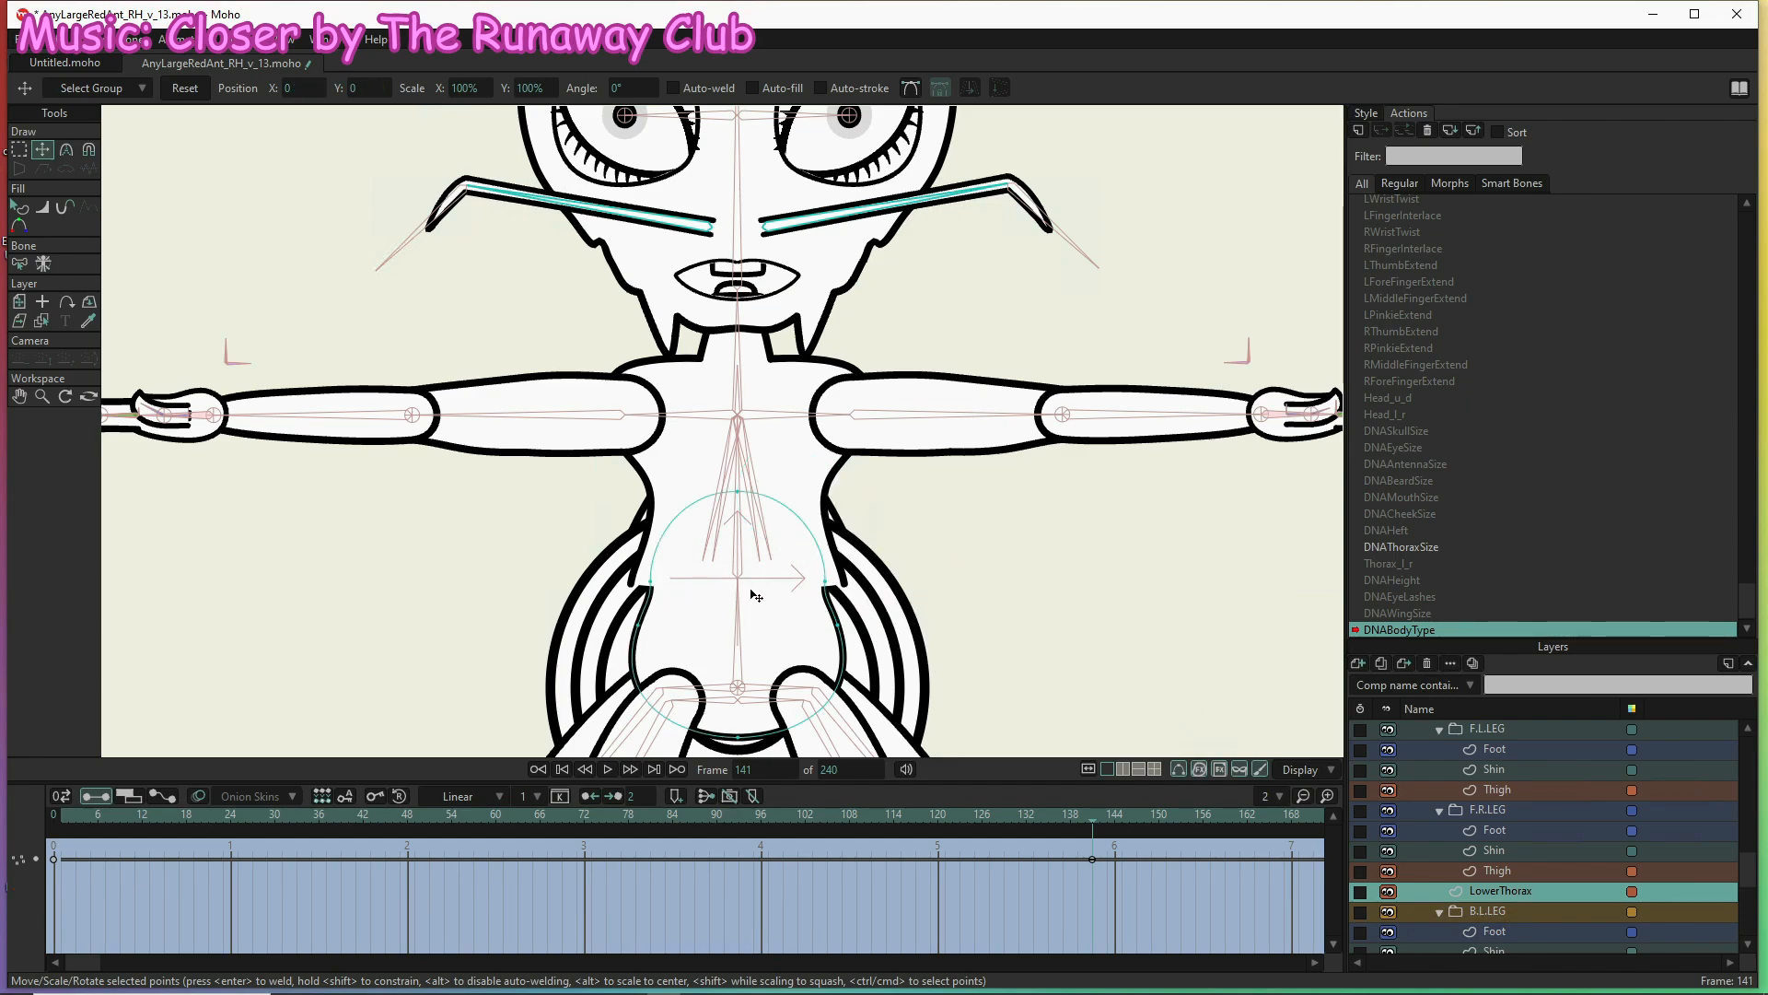
drag(592, 564, 877, 642)
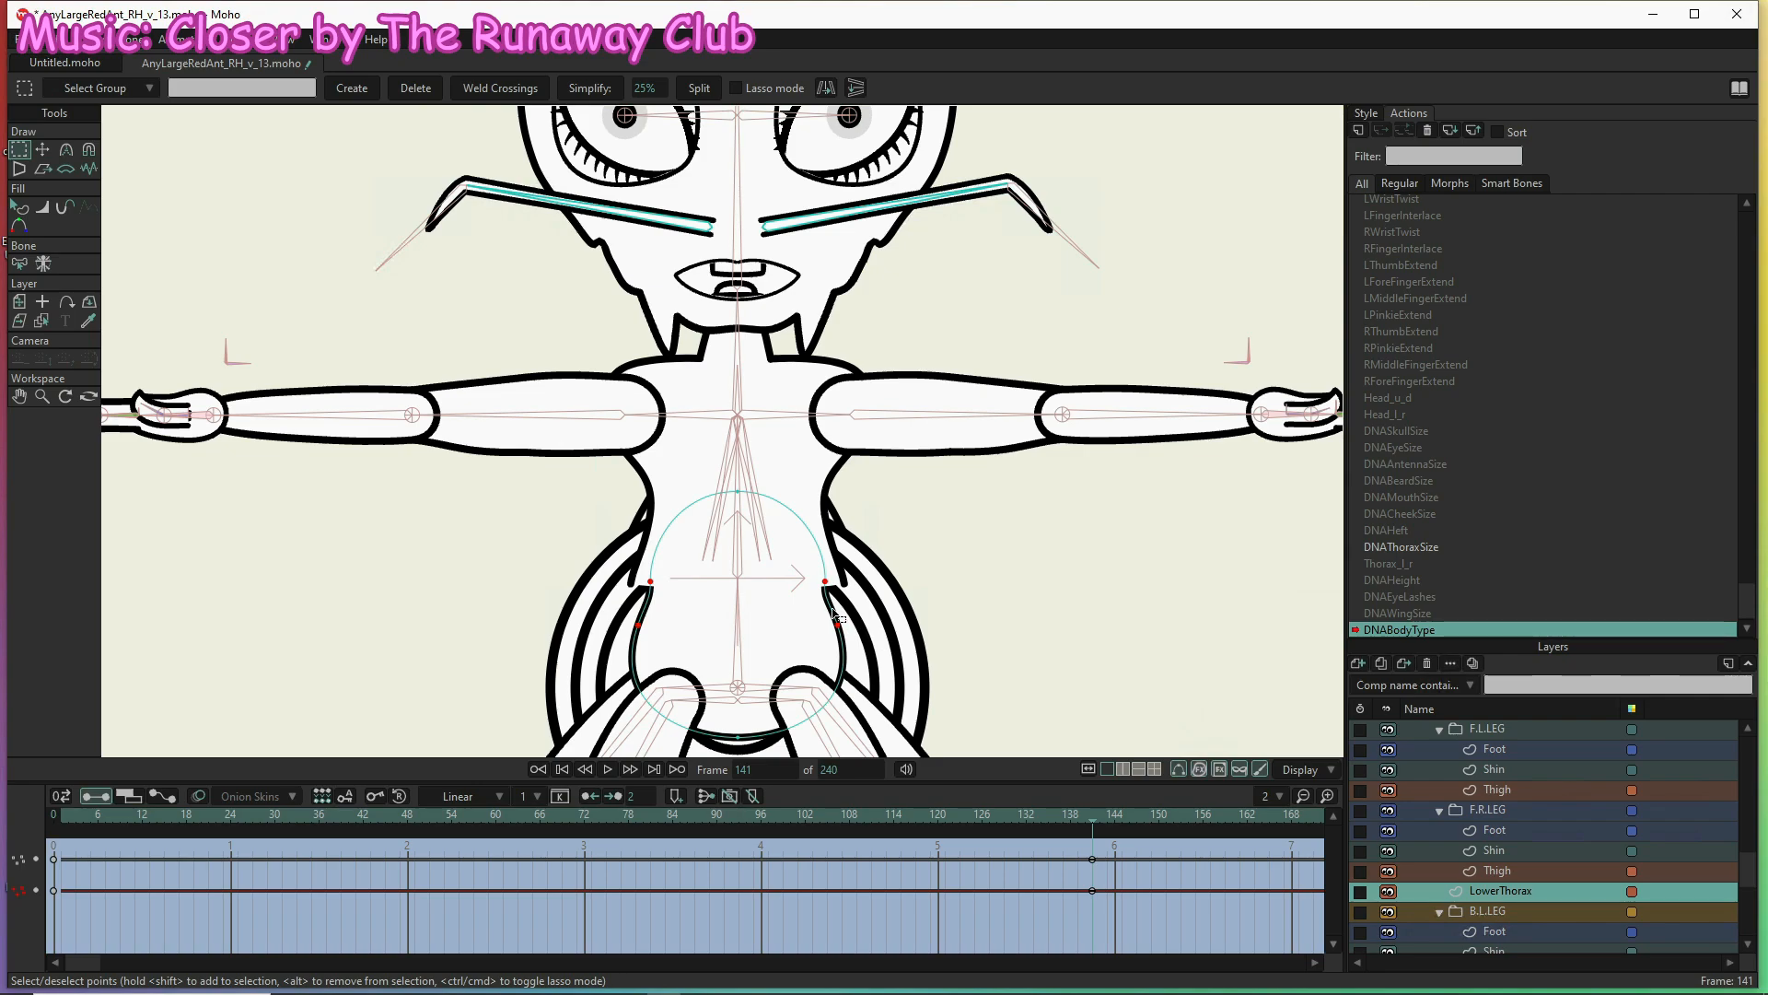
key(t)
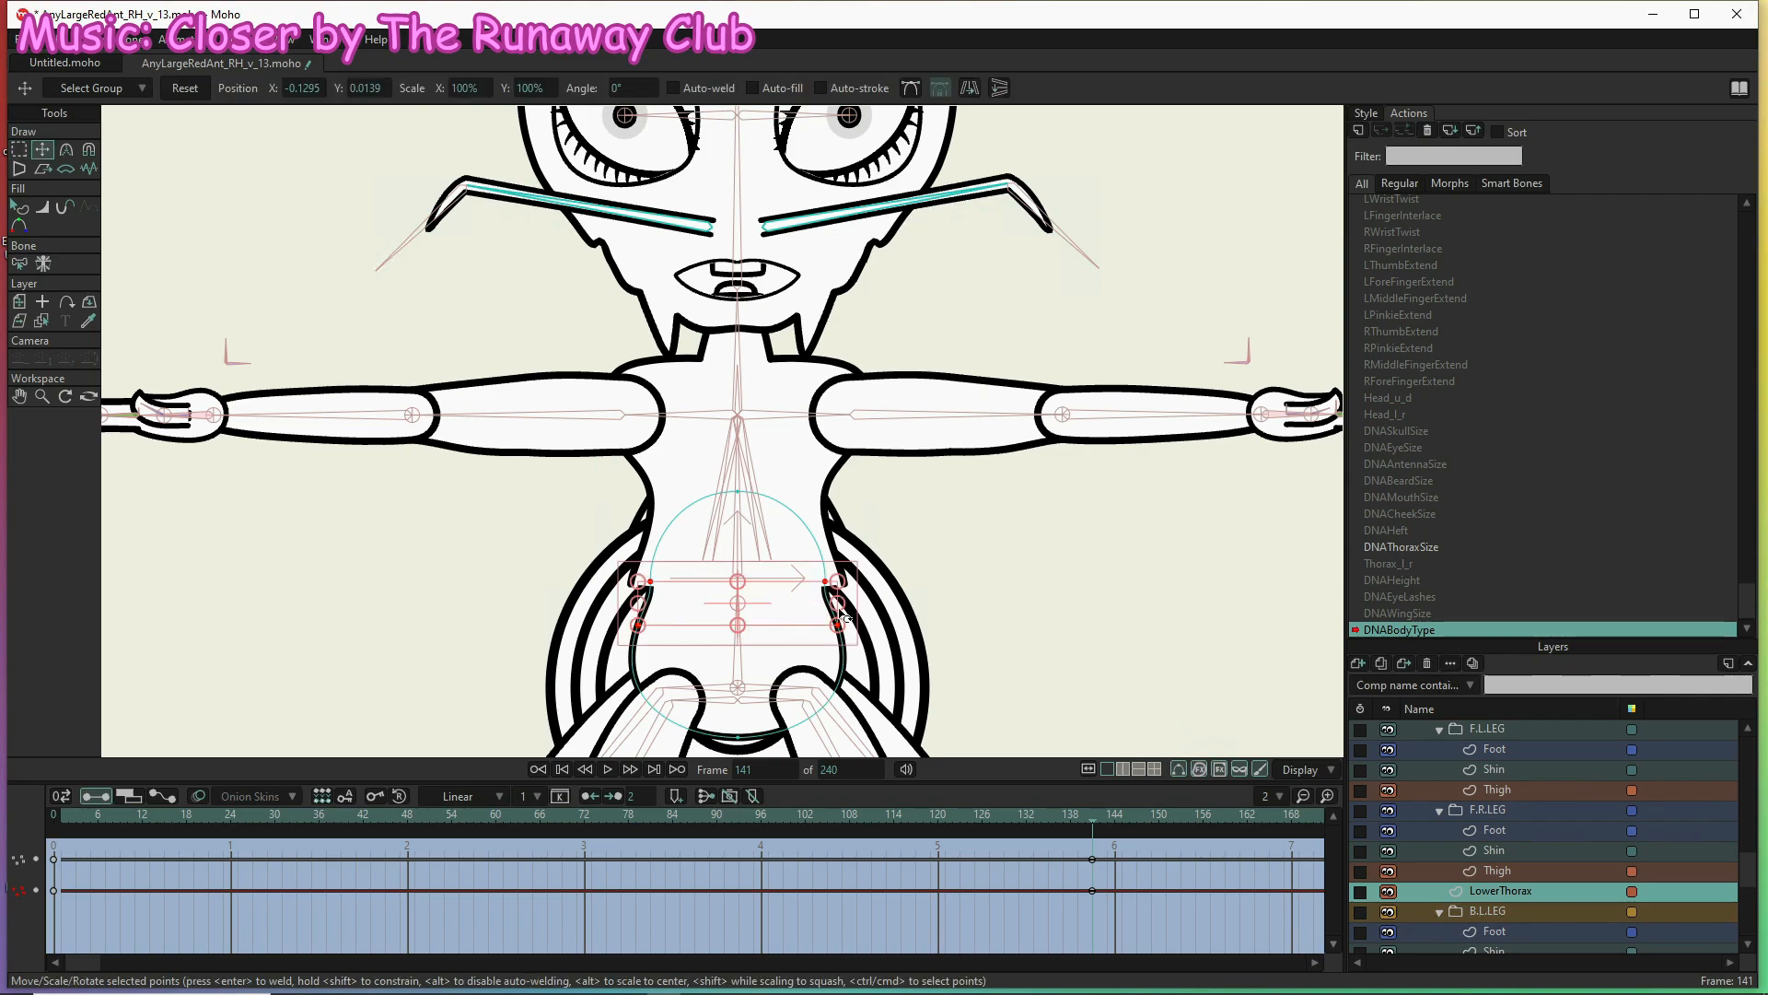
mouse_move(837, 605)
mouse_down()
mouse_move(864, 609)
mouse_move(826, 612)
mouse_up()
click(848, 610)
drag(848, 605, 844, 605)
drag(642, 609, 613, 608)
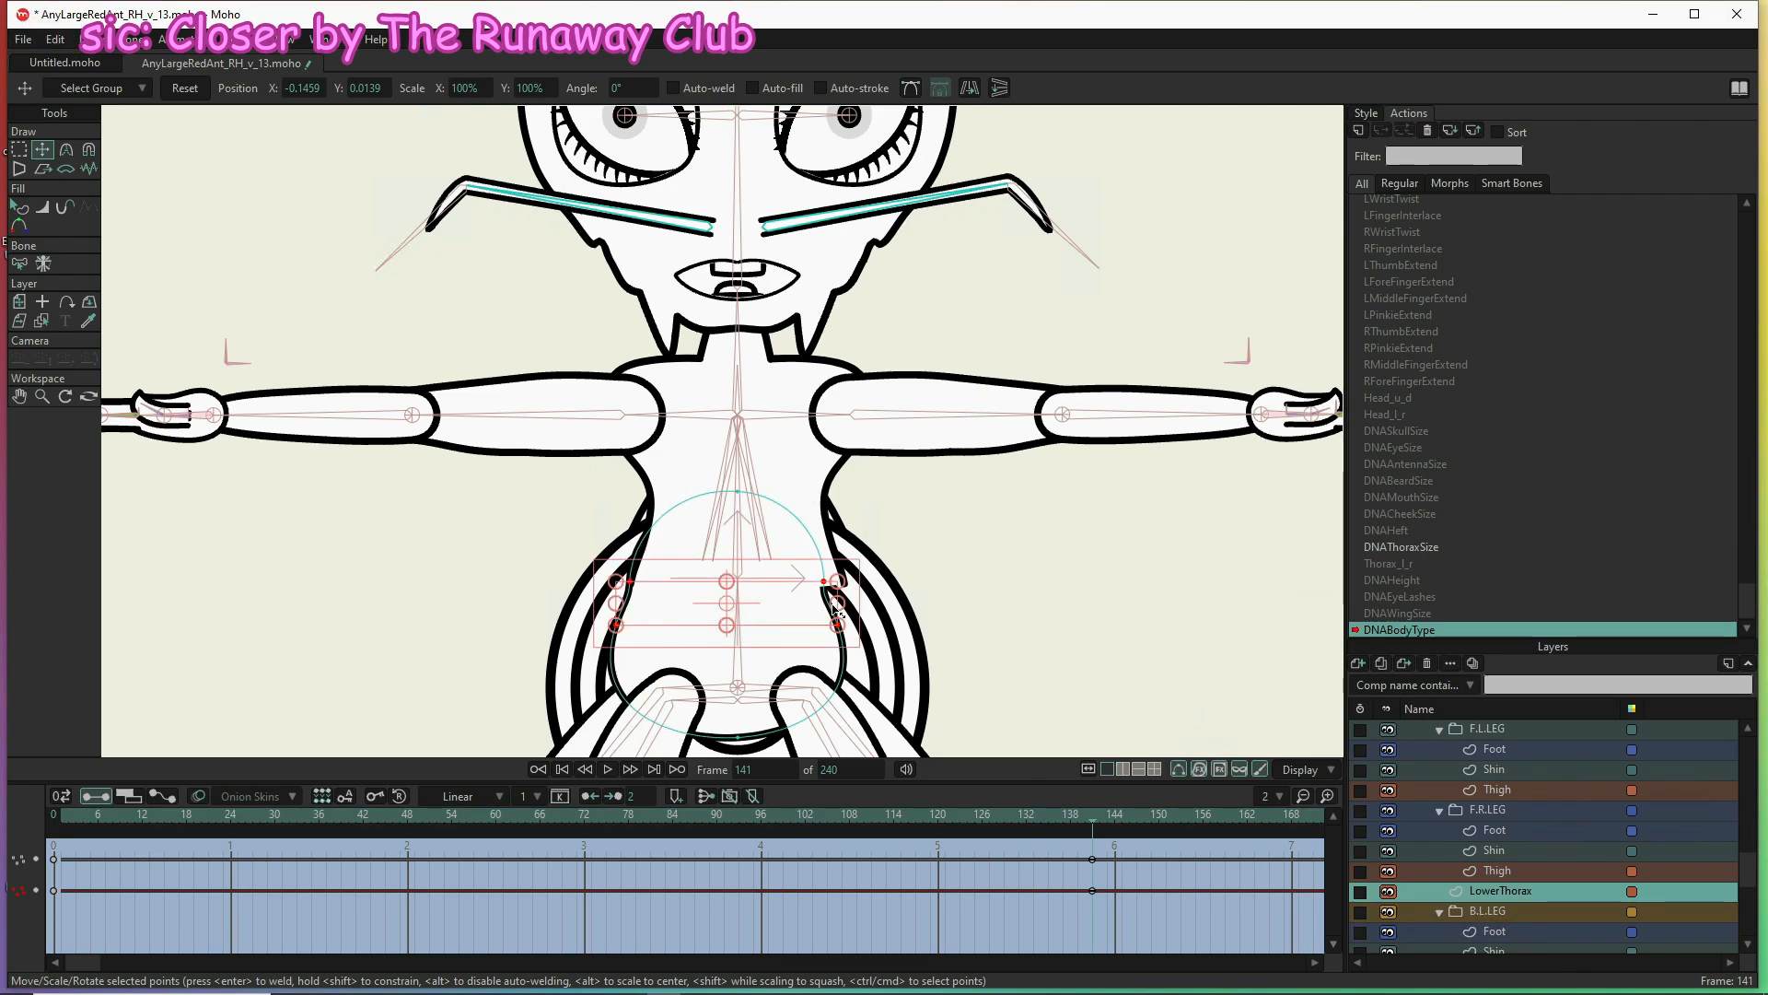
drag(843, 612, 860, 624)
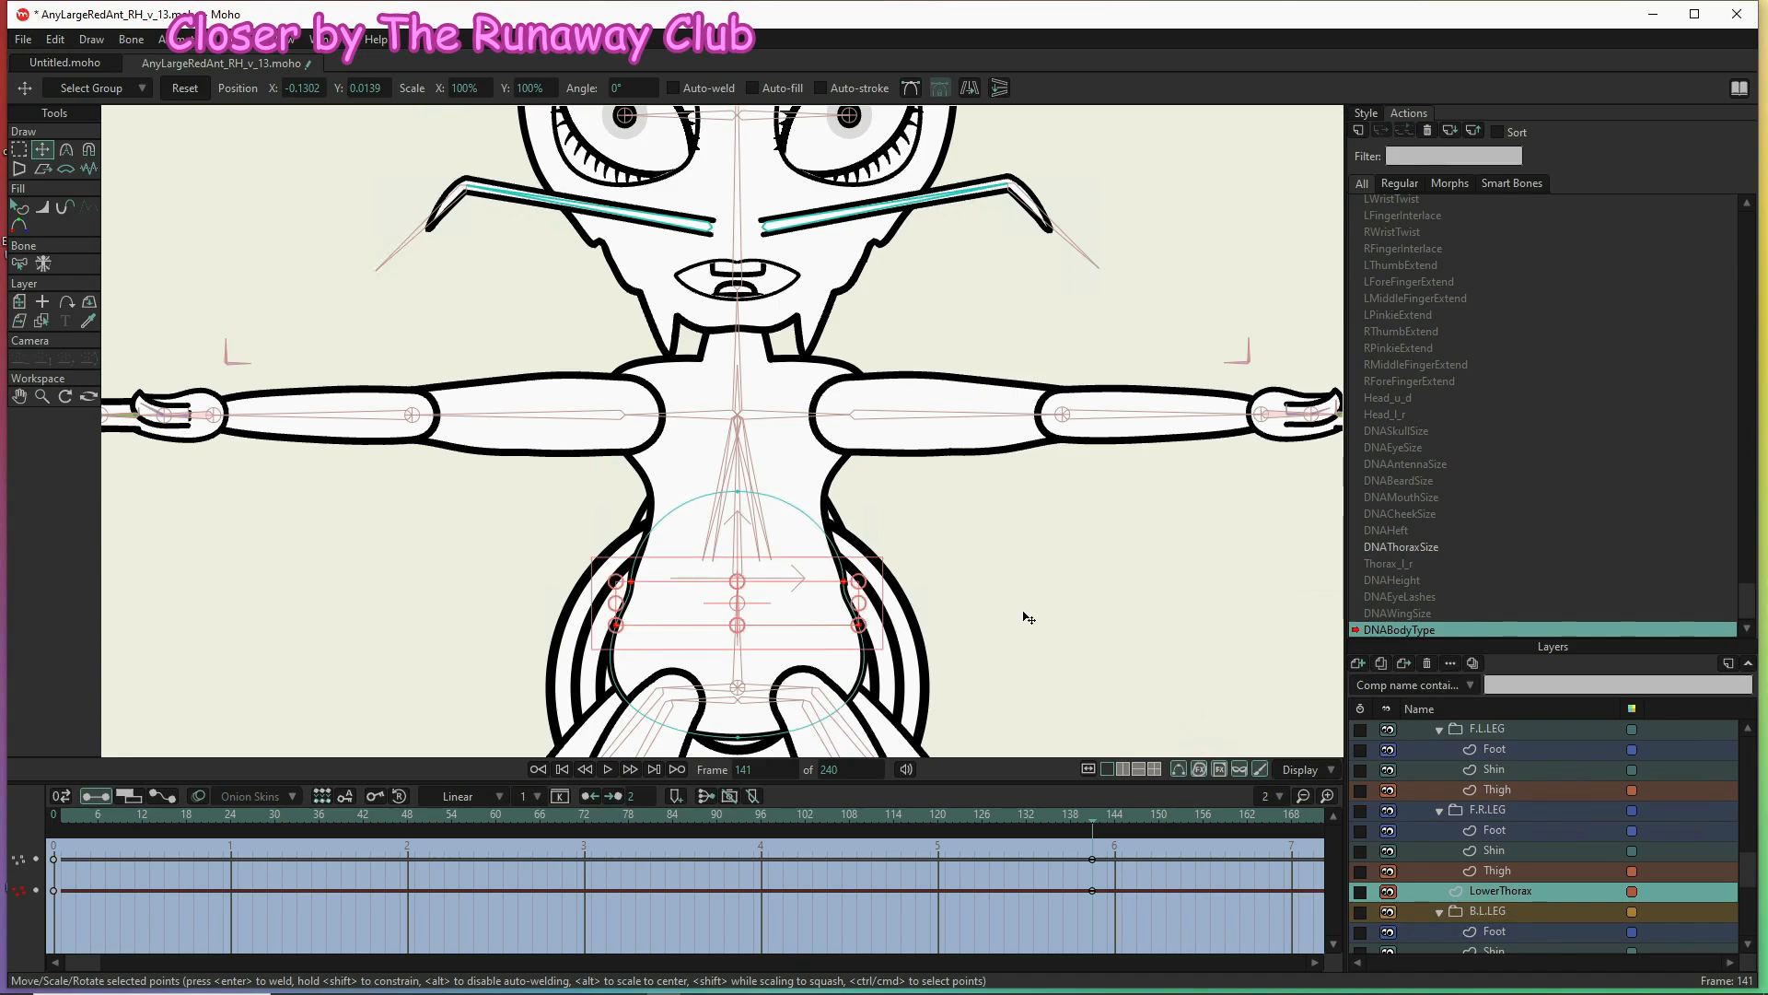
Narrow the selected LowerThorax points on both sides at frame 1 to match the slimmer waist, and check the transition up to frame 141
click(64, 810)
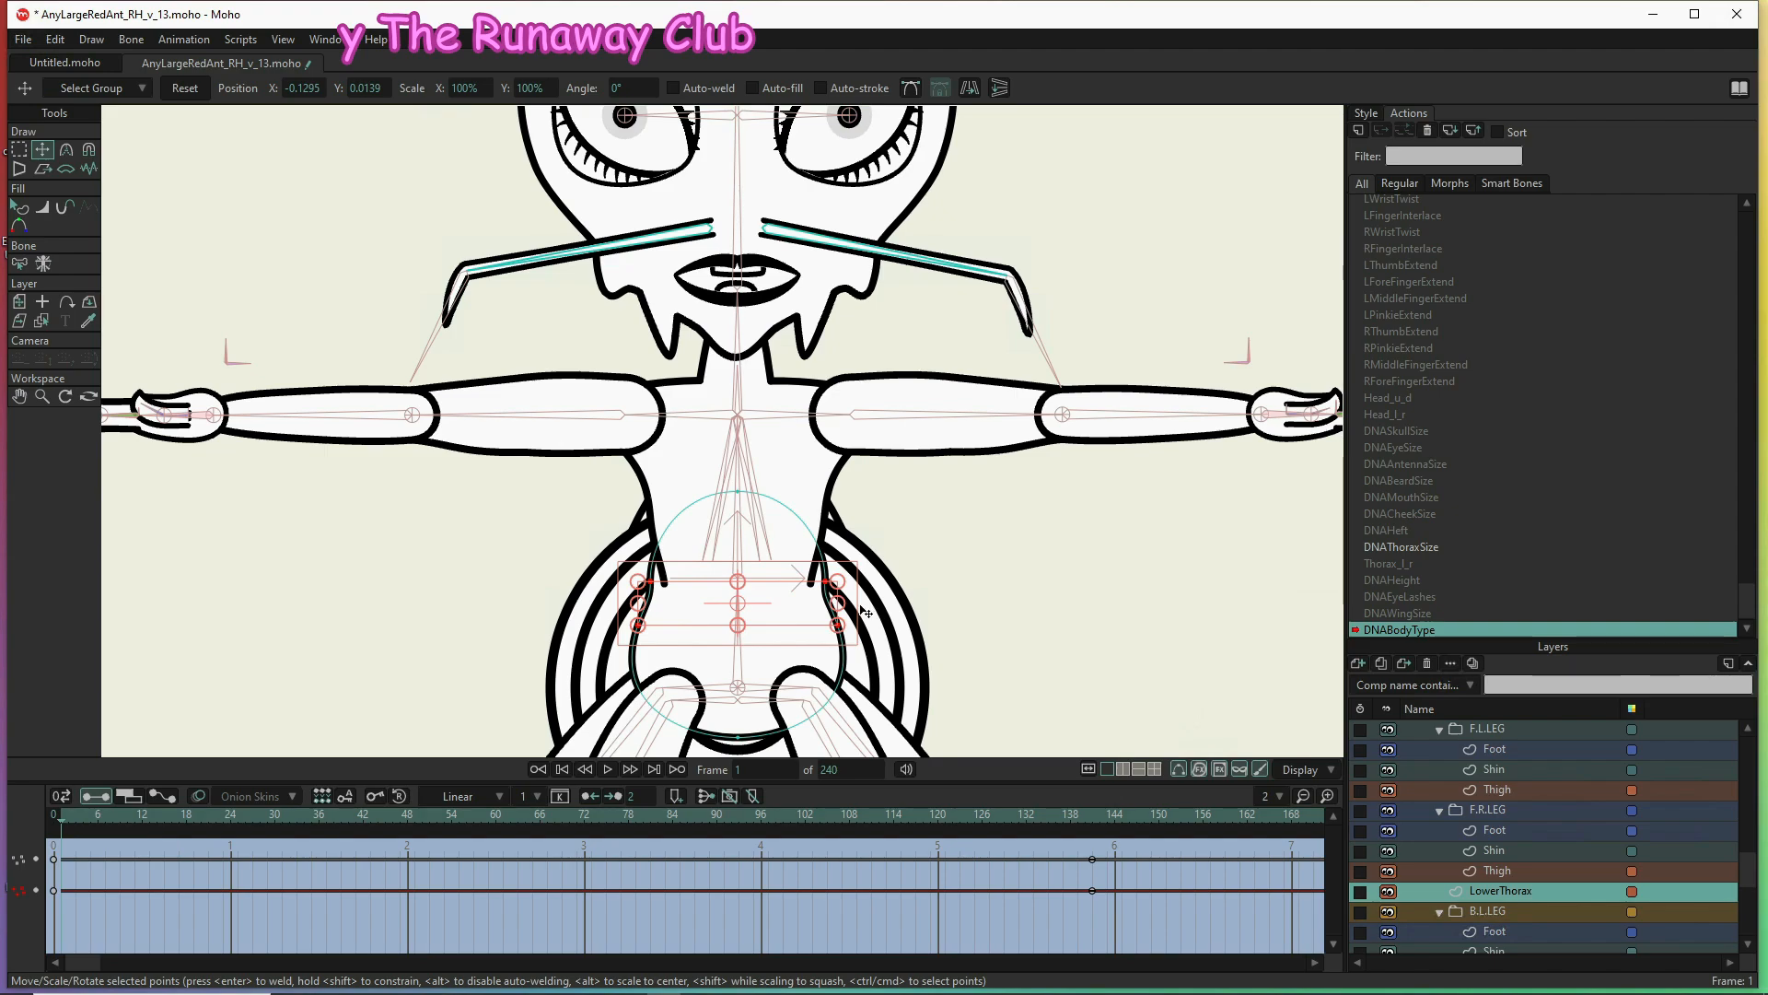
drag(837, 603, 822, 608)
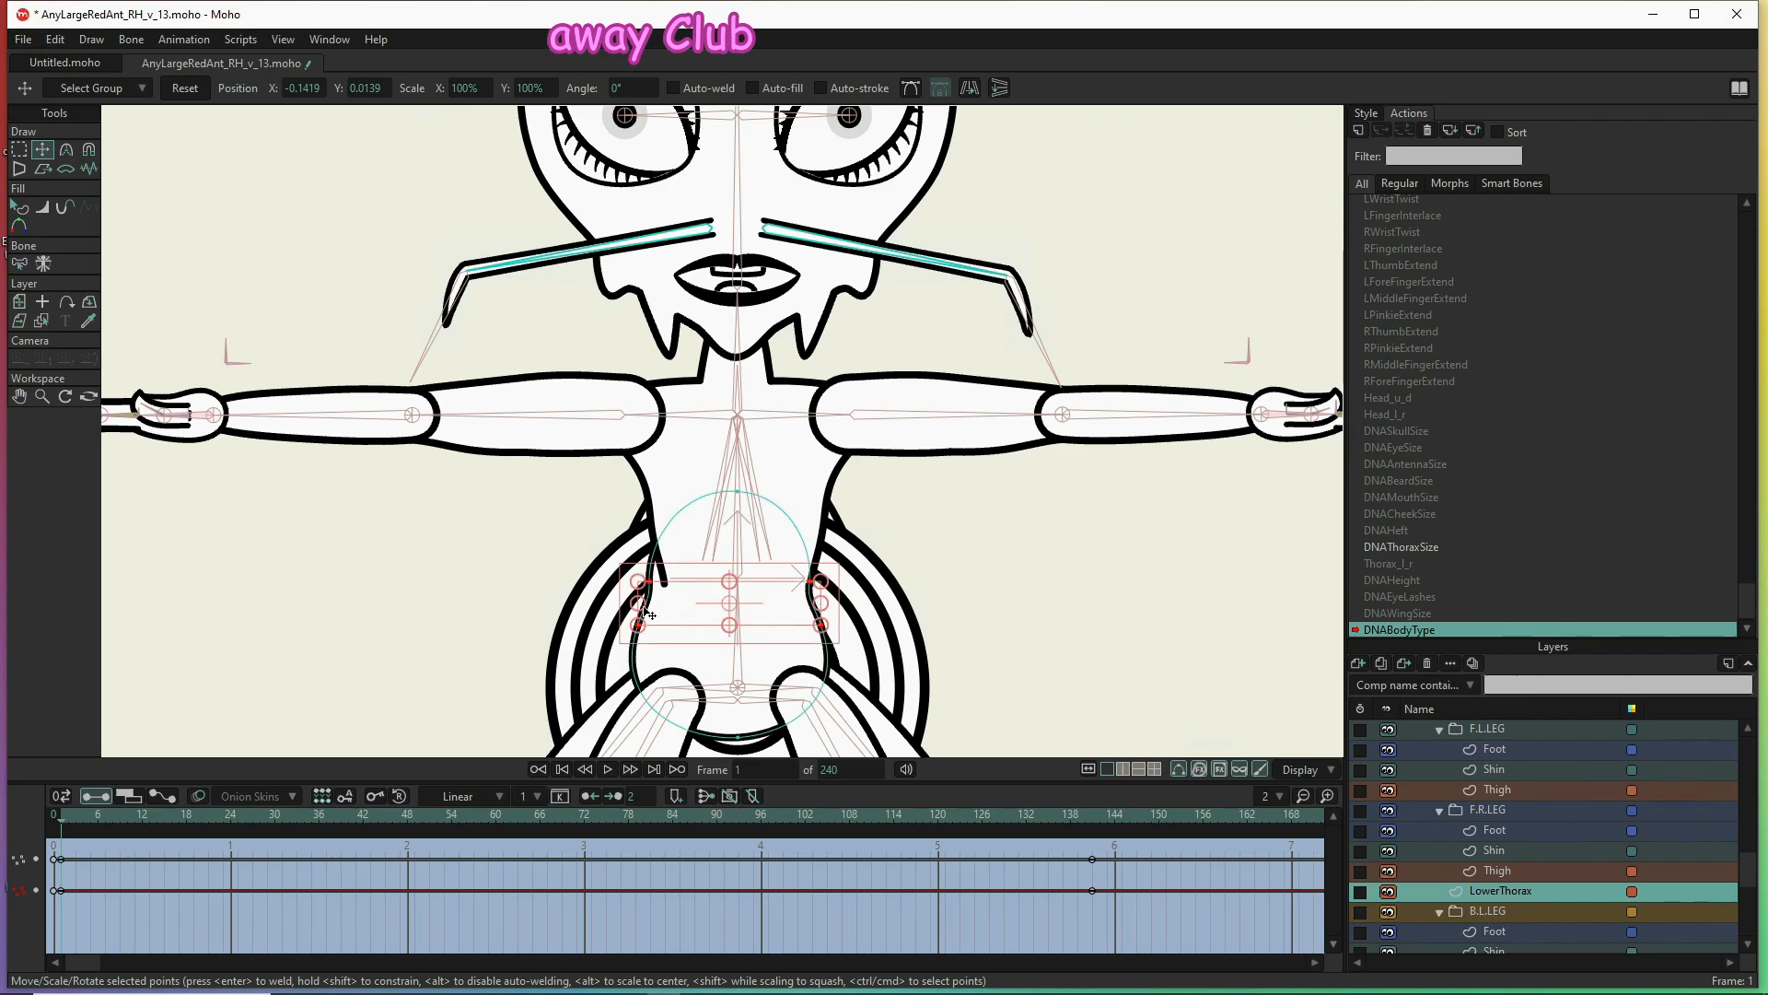
drag(642, 608, 657, 611)
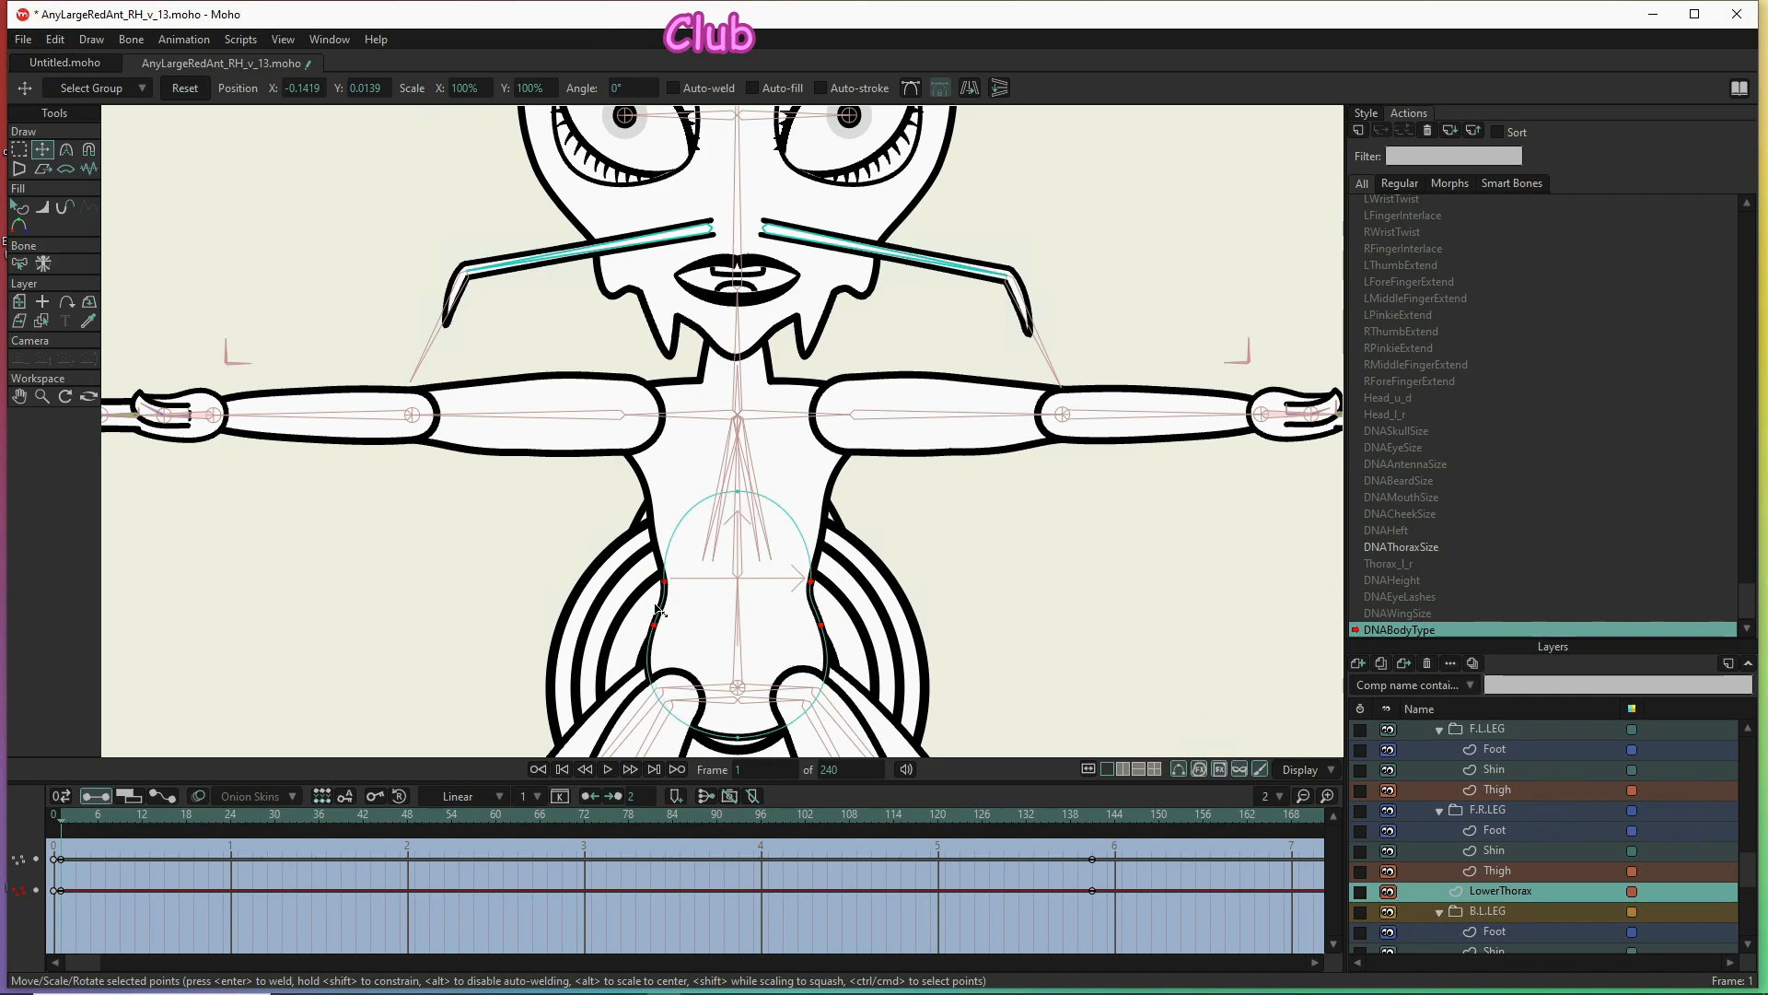
drag(658, 611, 660, 611)
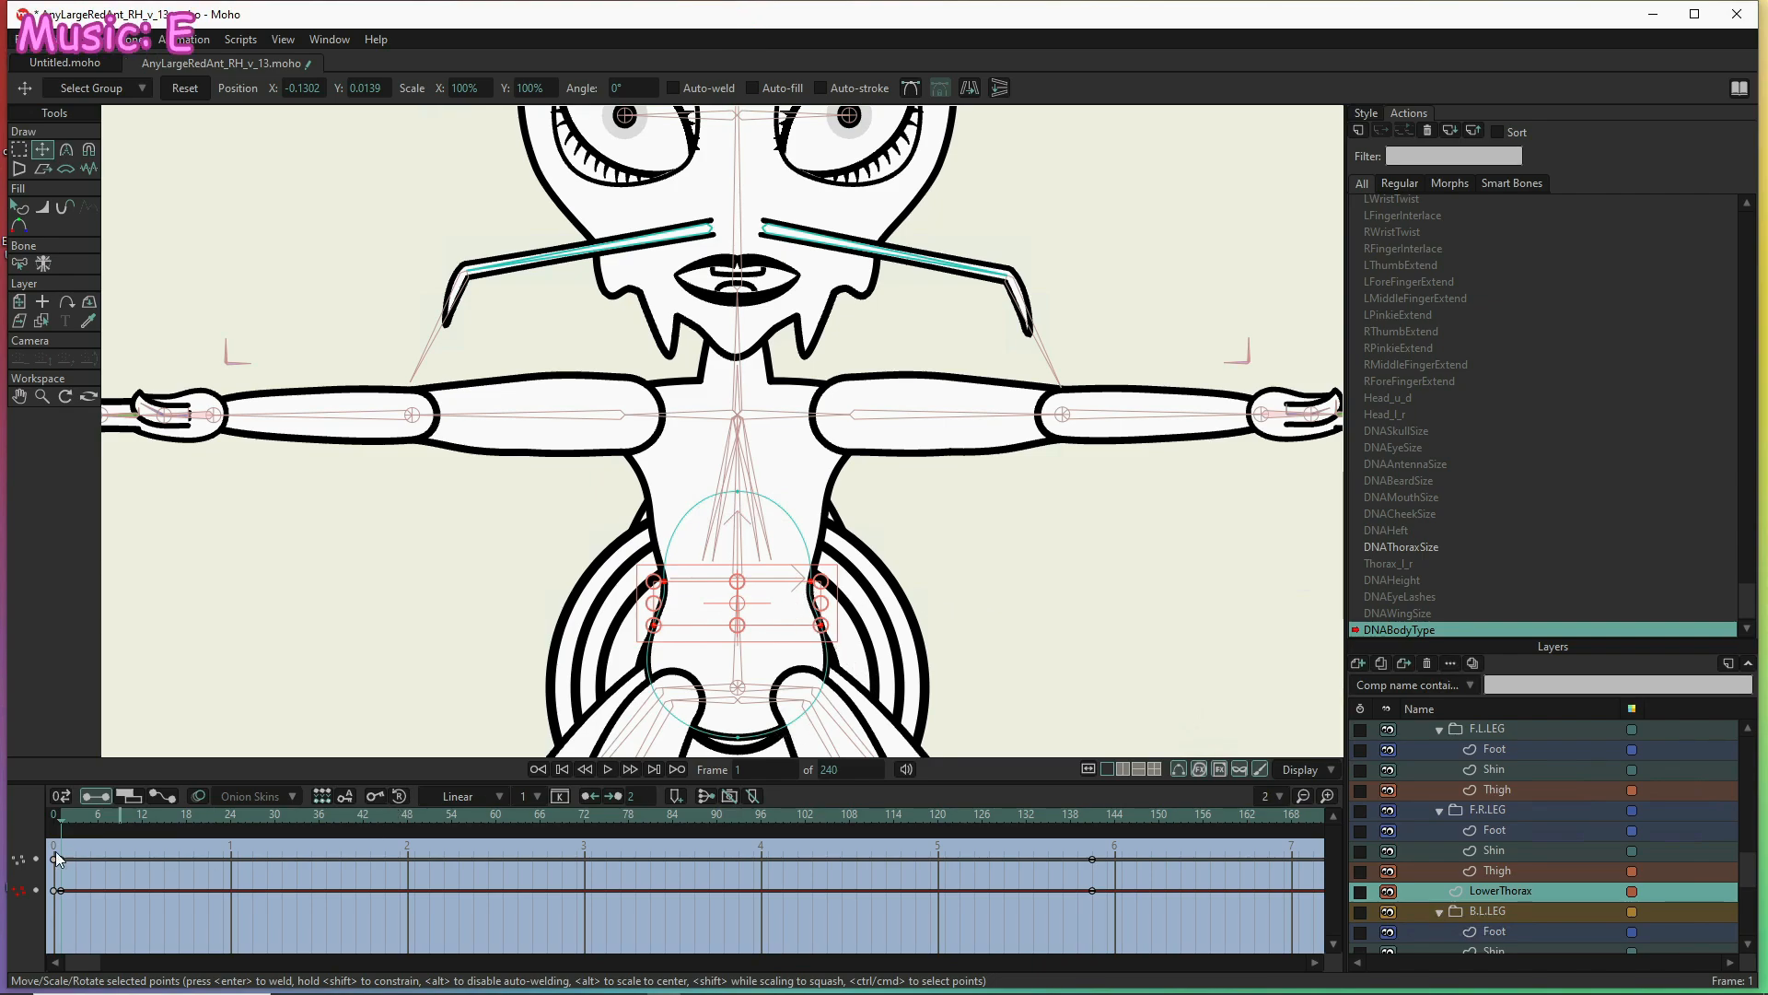
drag(65, 815, 164, 824)
drag(306, 842, 1096, 853)
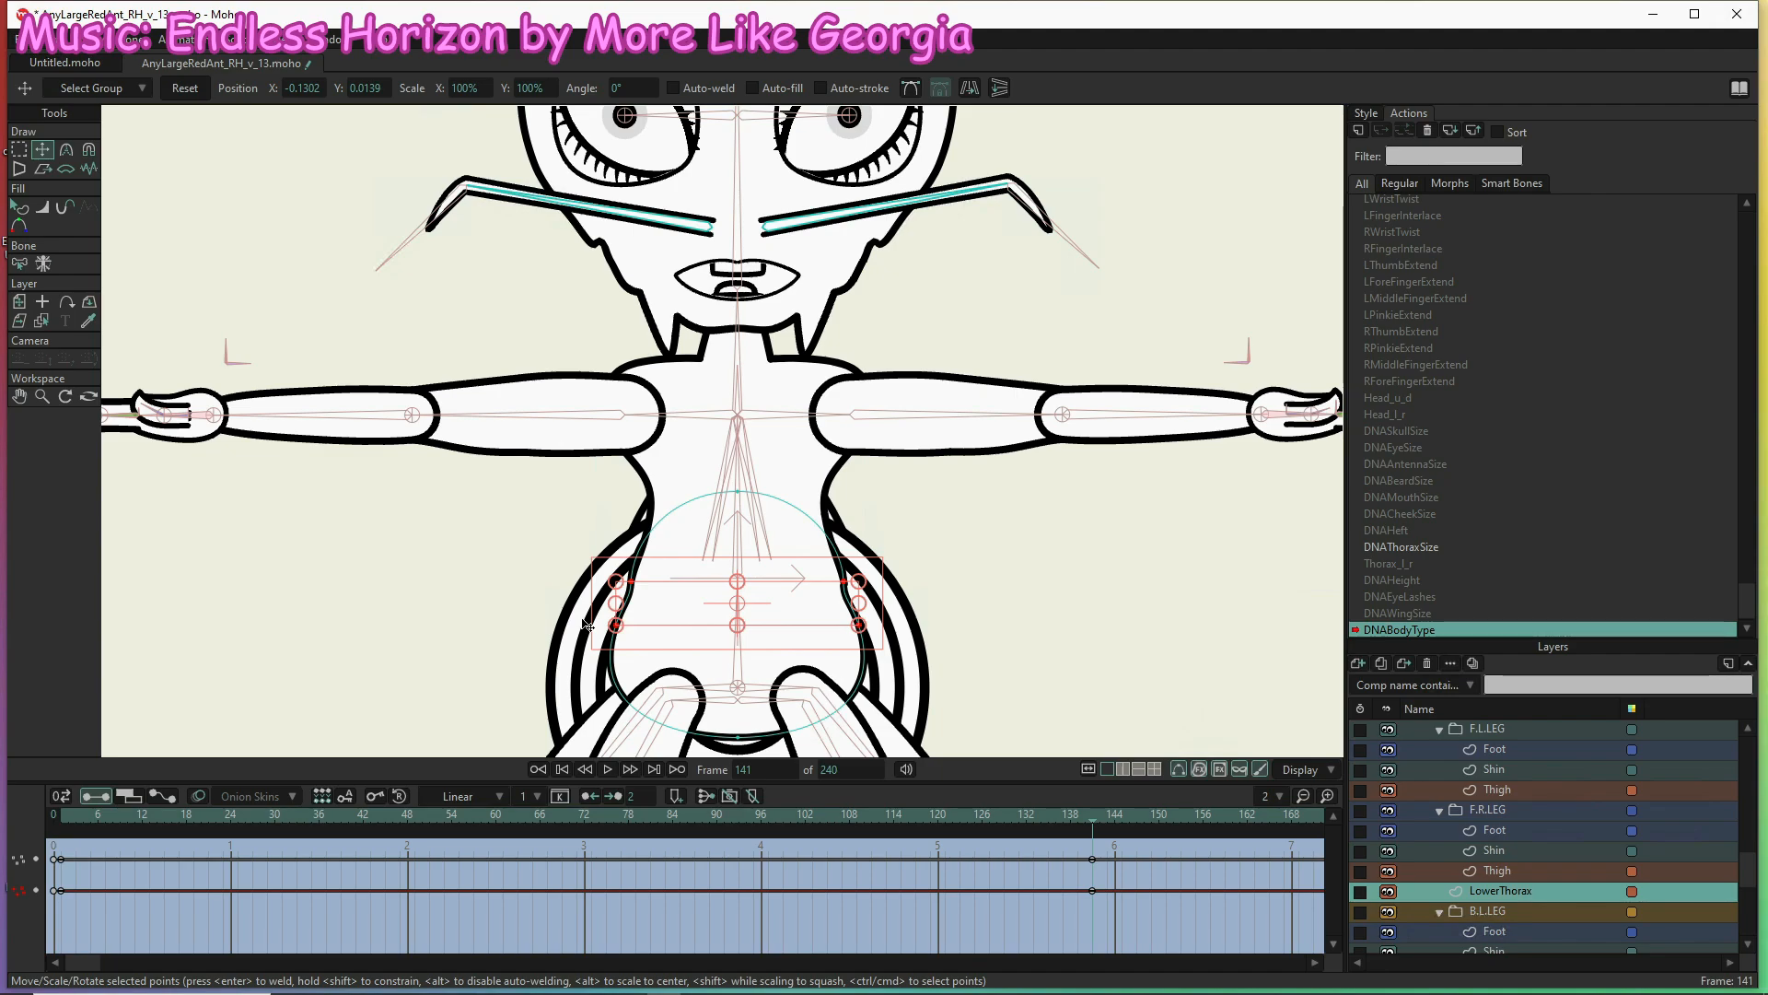
Select the LowerThorax's two side points below the waist and delete all of their keyframes
click(479, 604)
key(g)
drag(479, 604, 937, 643)
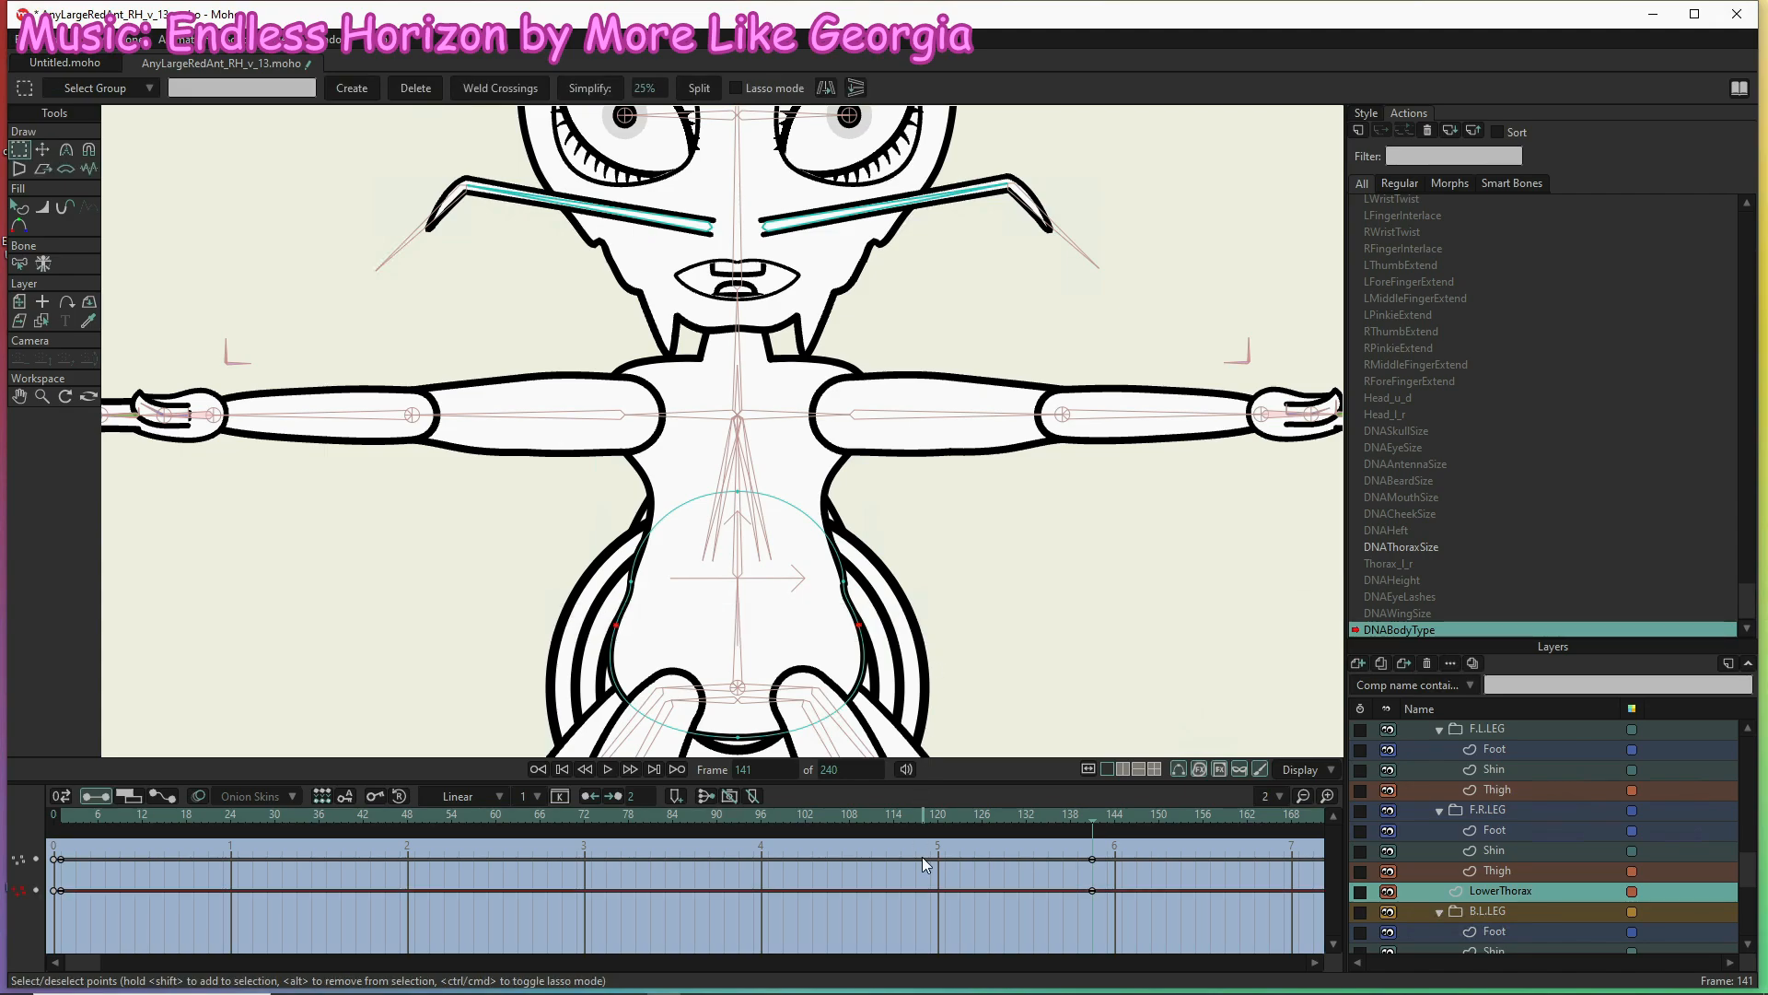
drag(1131, 921, 69, 877)
key(Delete)
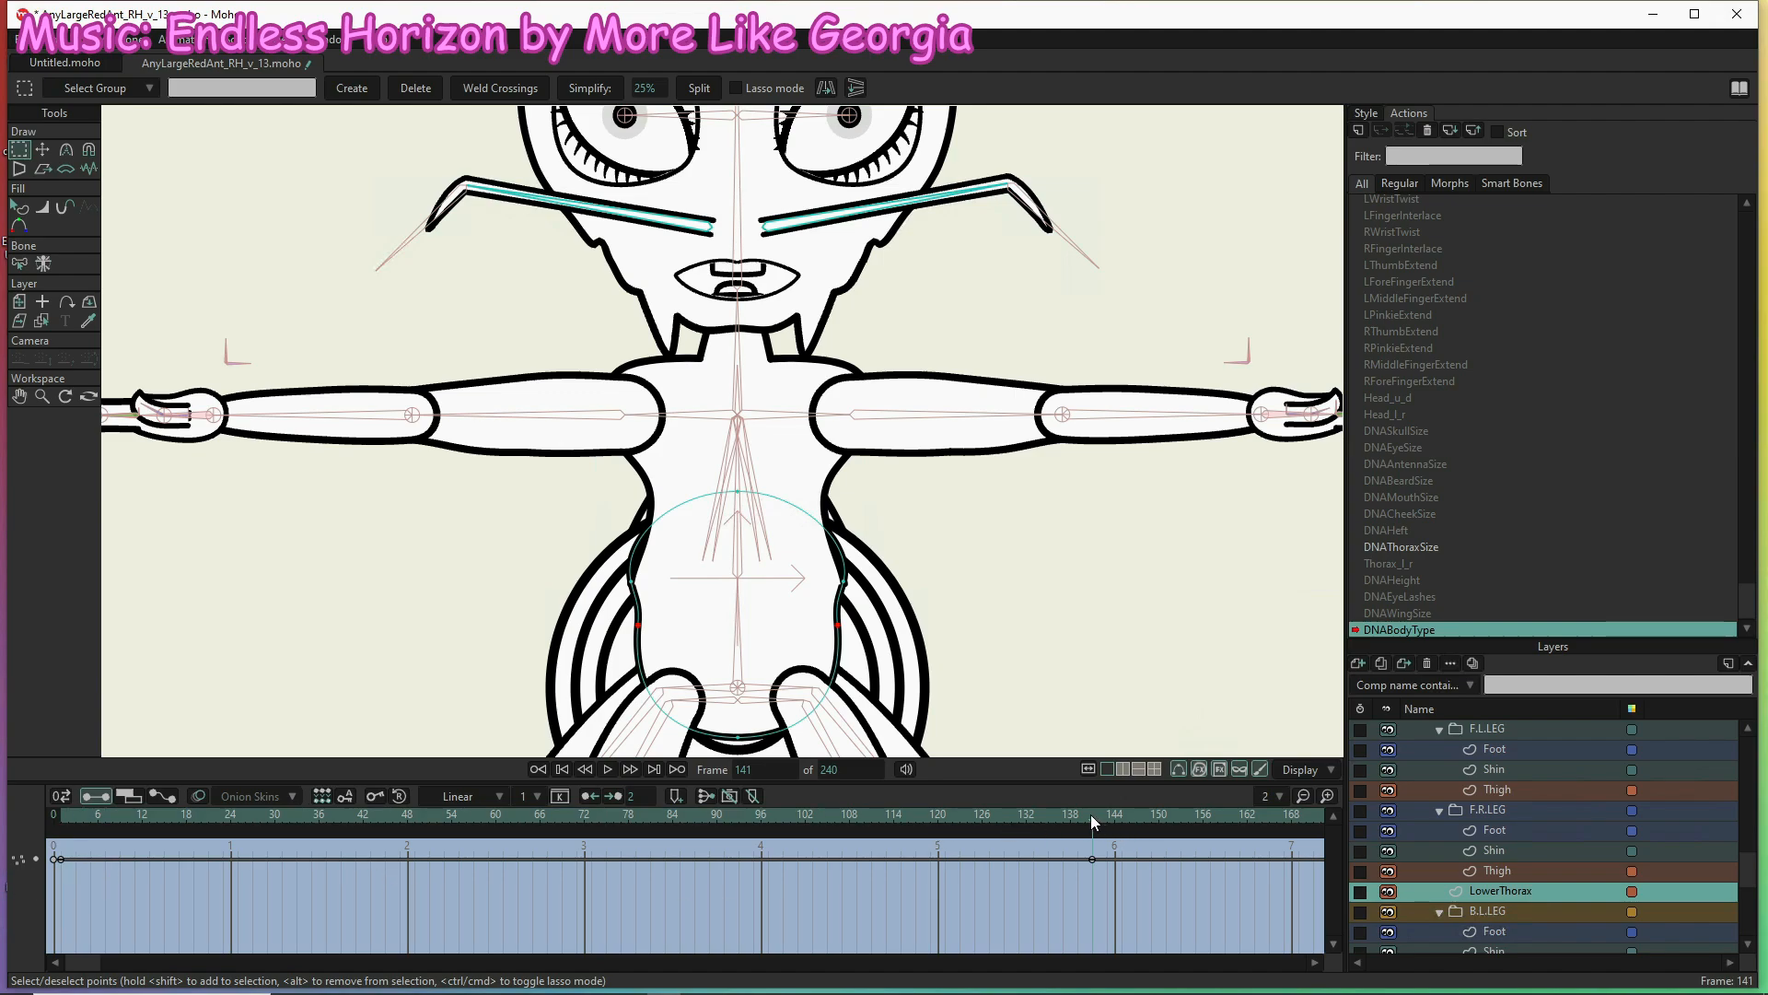
Scrub the timeline from frame 141 towards the start and on to frame 71 to check the LowerThorax outline
click(1025, 814)
drag(875, 825, 64, 814)
key(ctrl+Right)
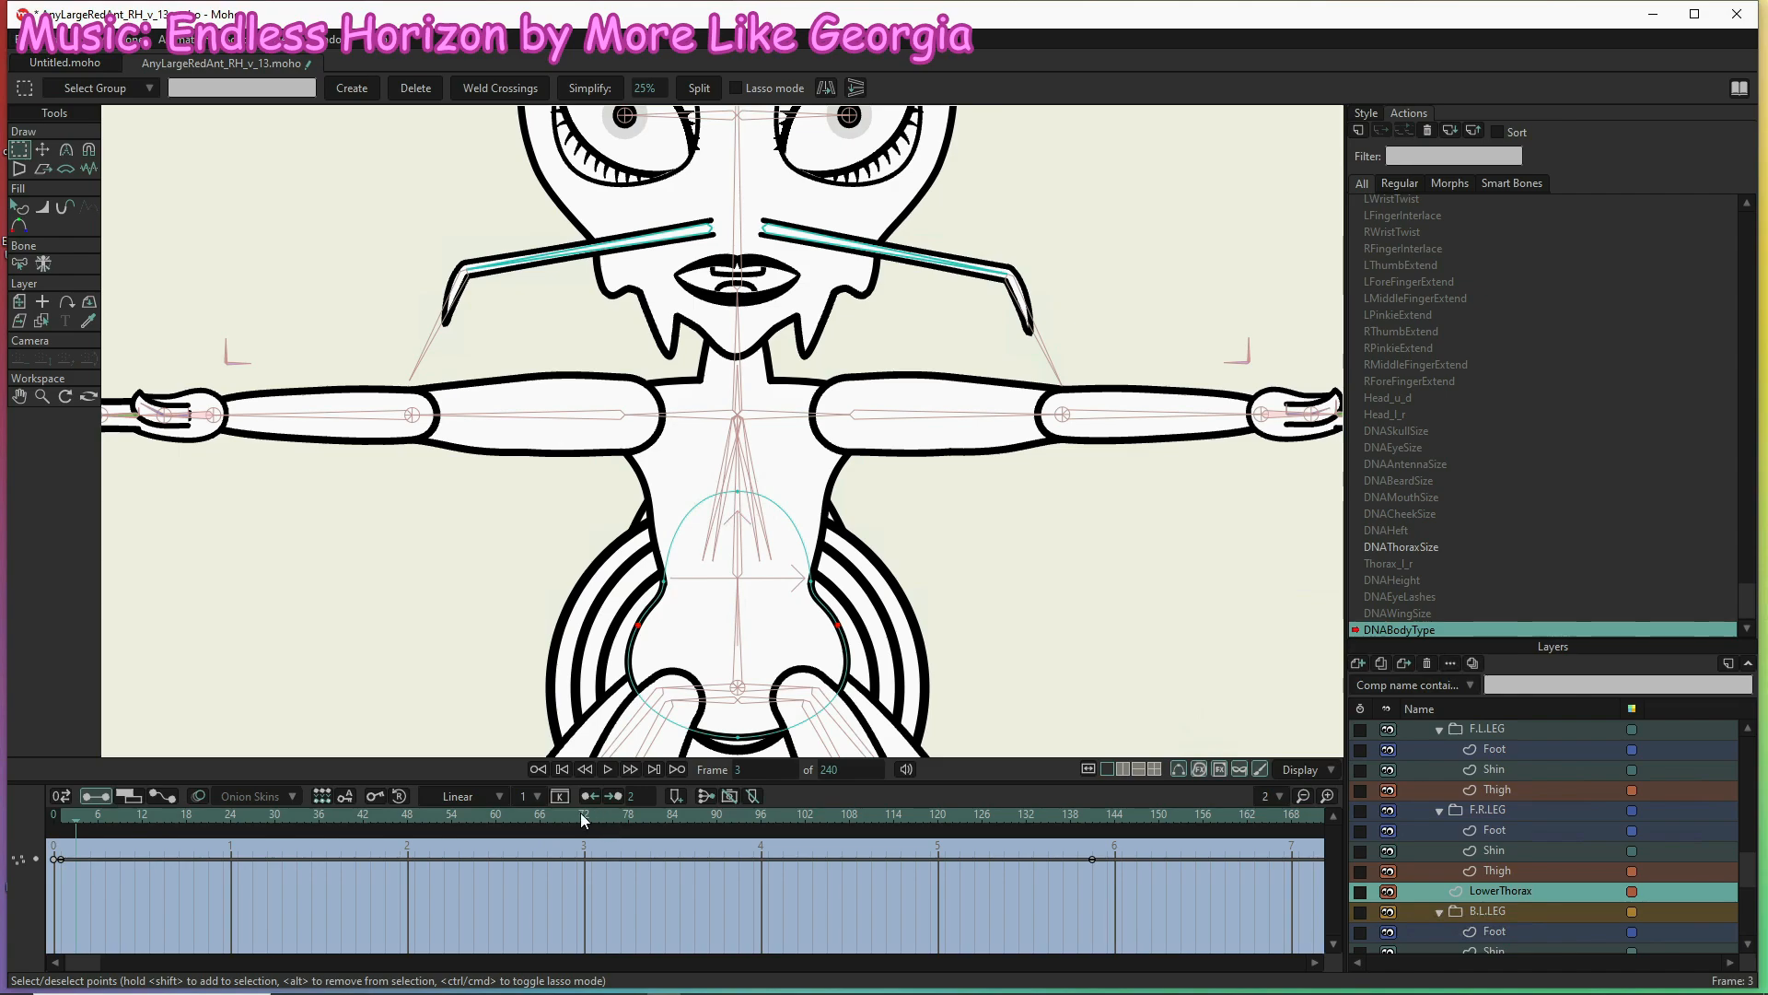
click(583, 814)
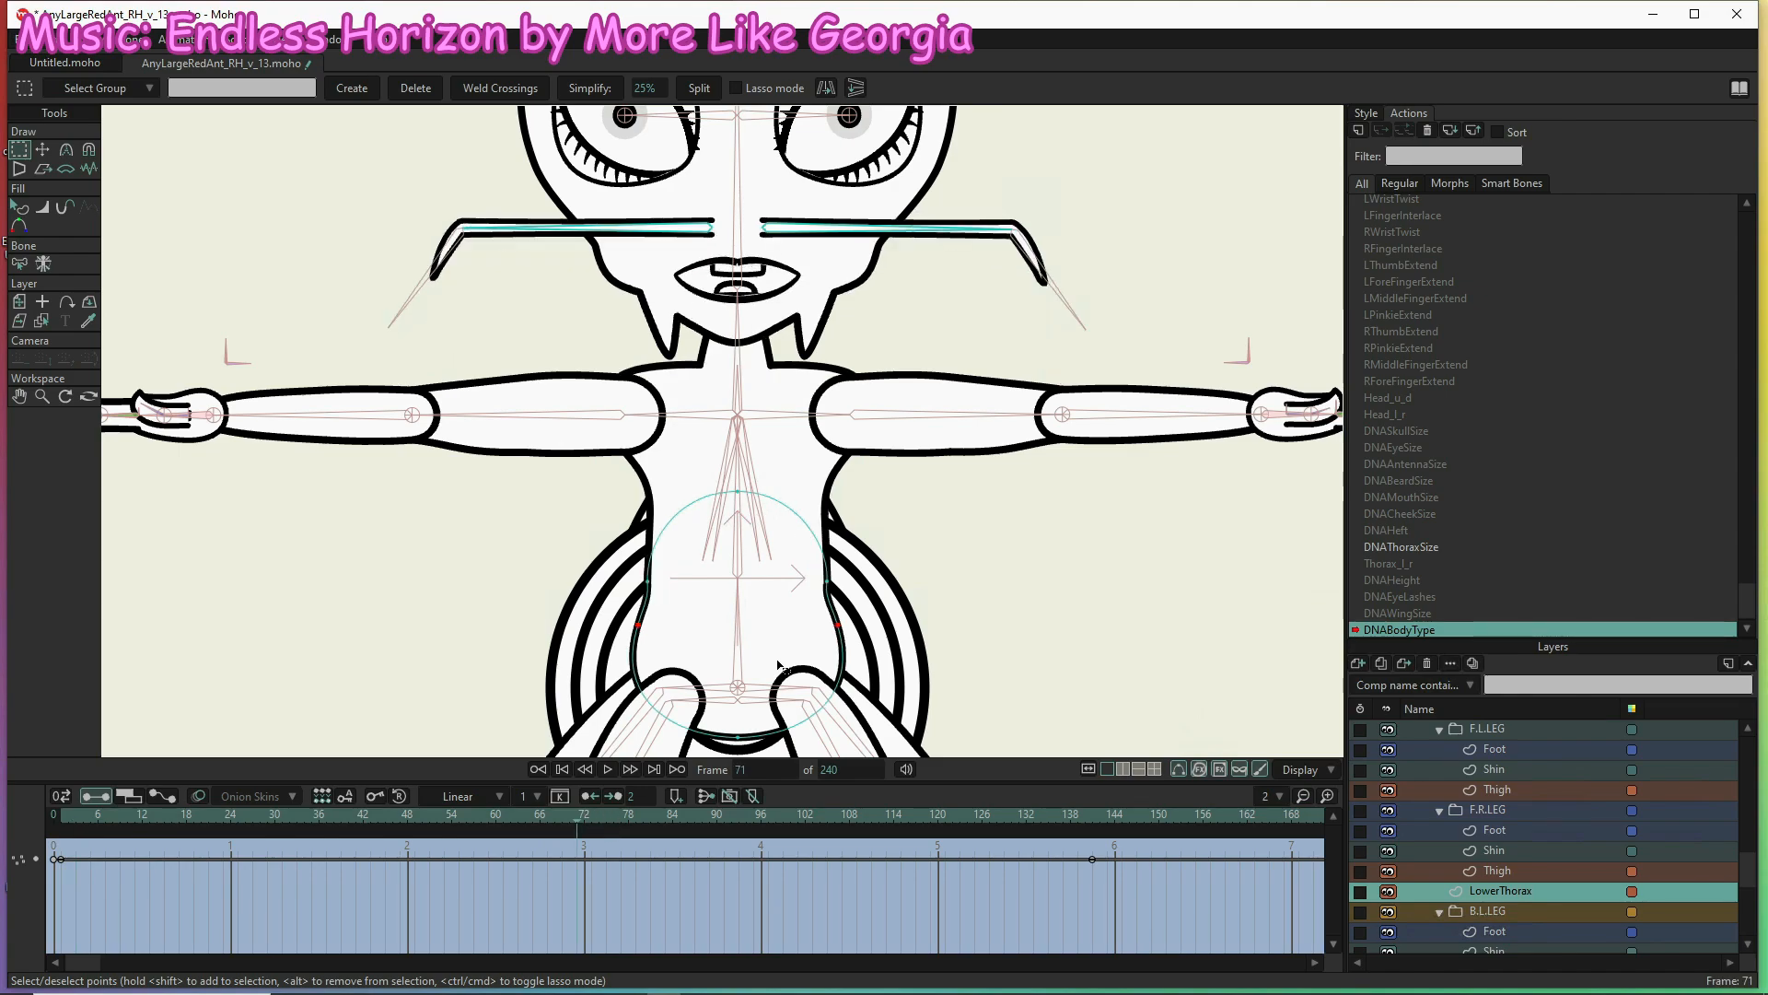
drag(772, 654, 758, 600)
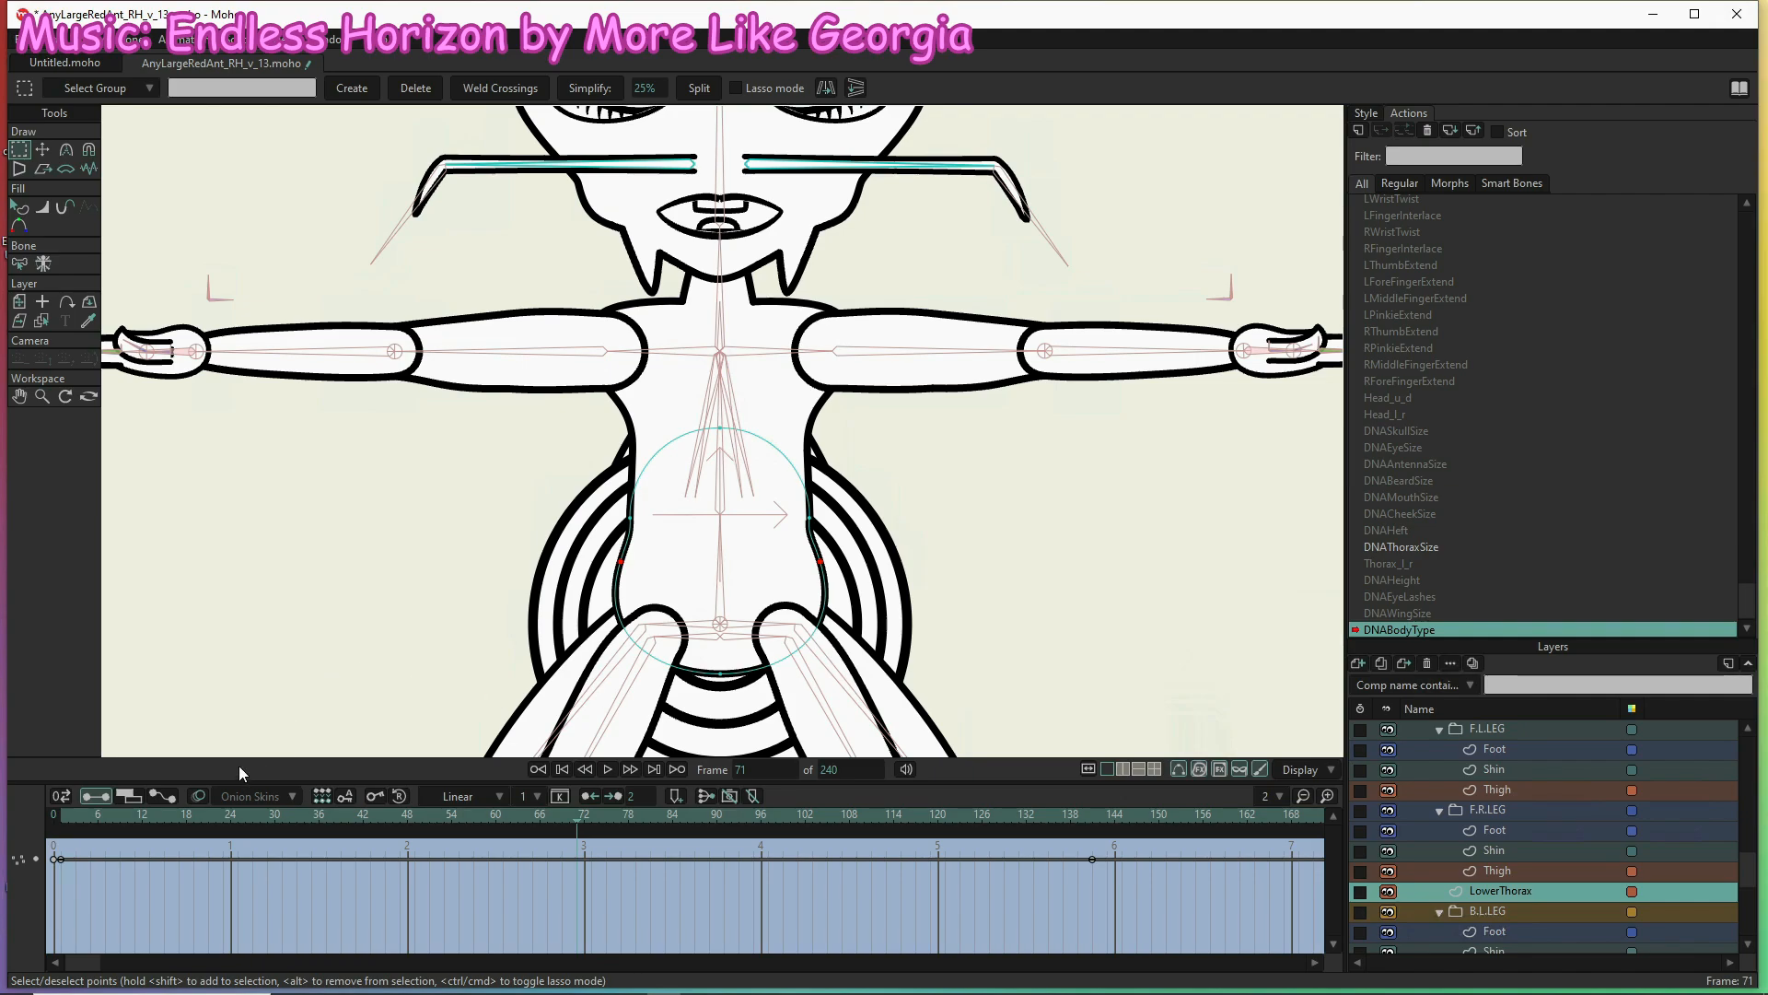
Squeeze the selected LowerThorax side points slightly narrower at frame 1 and spread them wider at frame 141
click(63, 815)
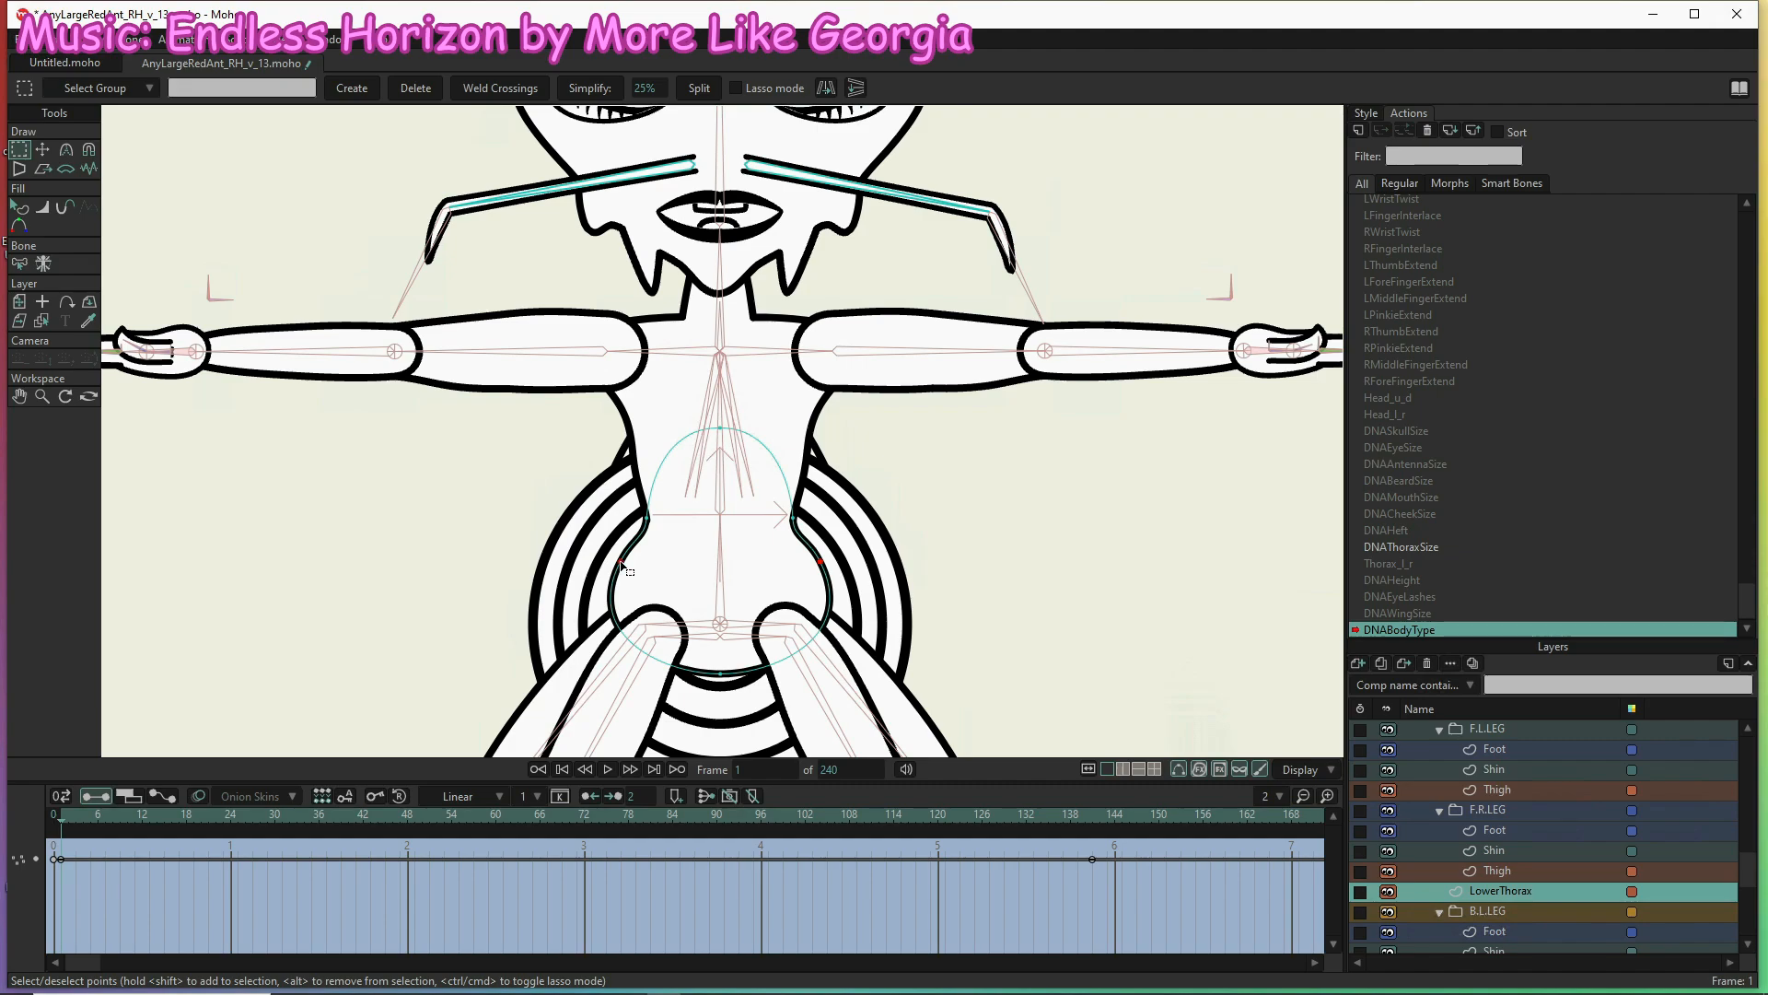
key(t)
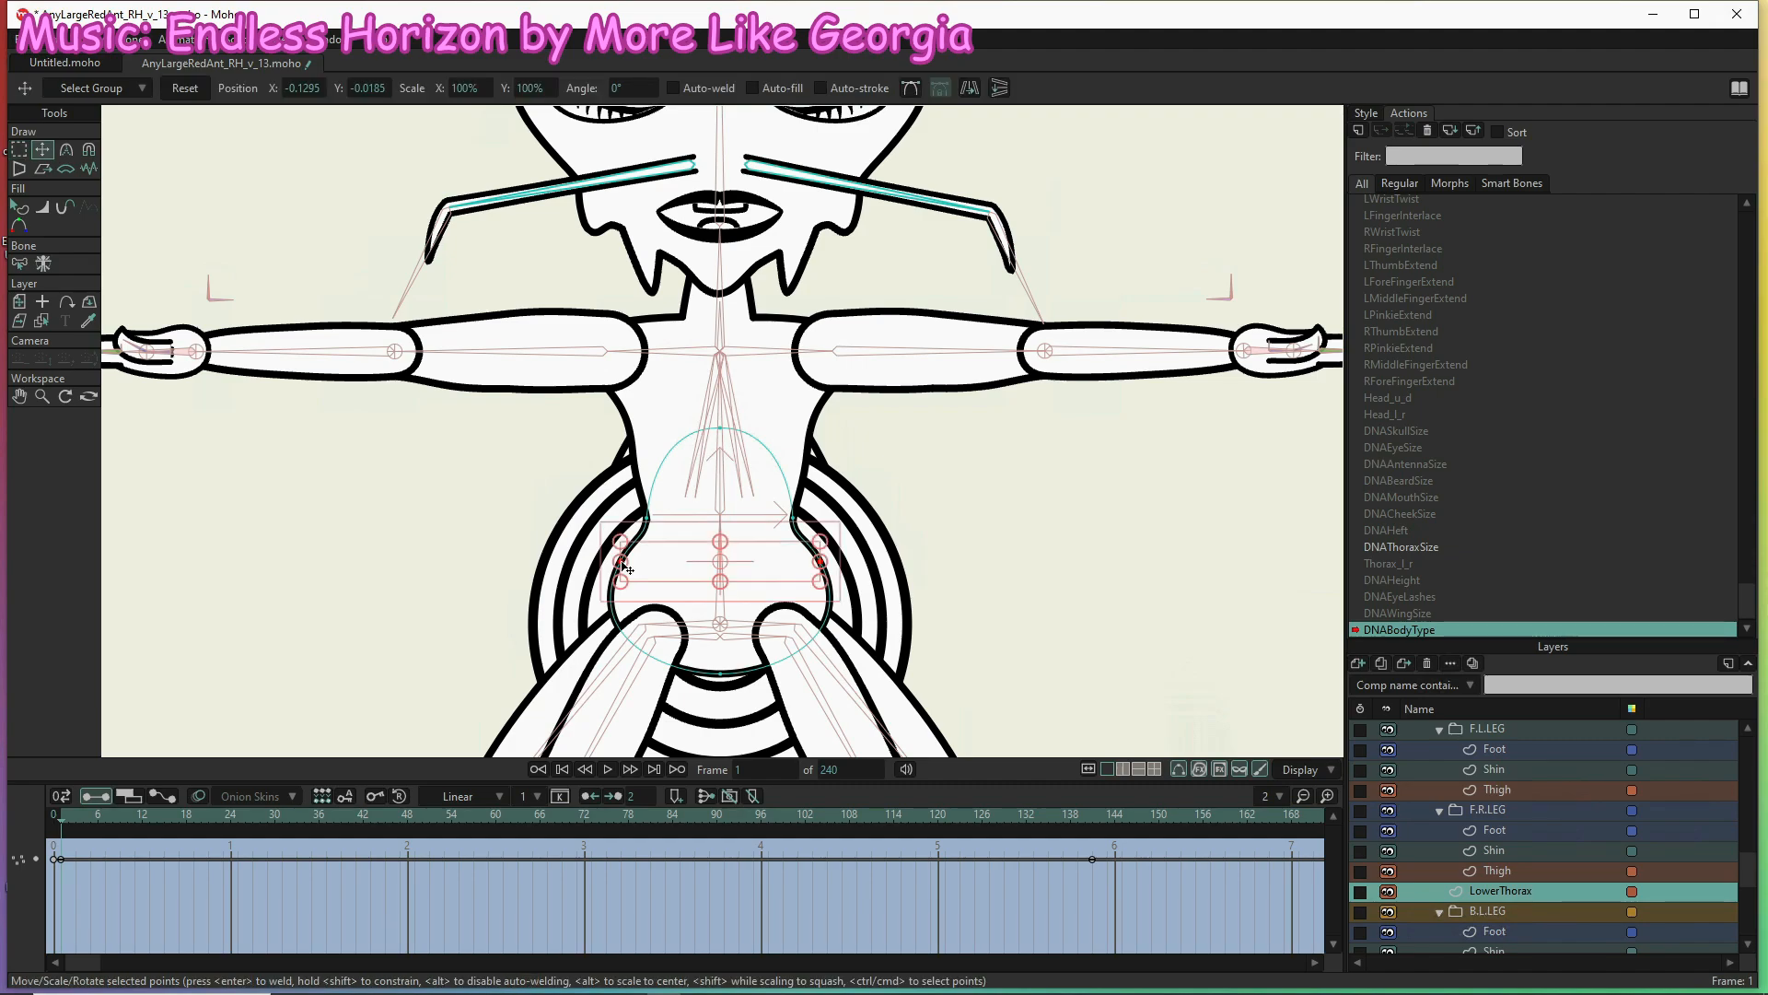
drag(622, 562, 630, 567)
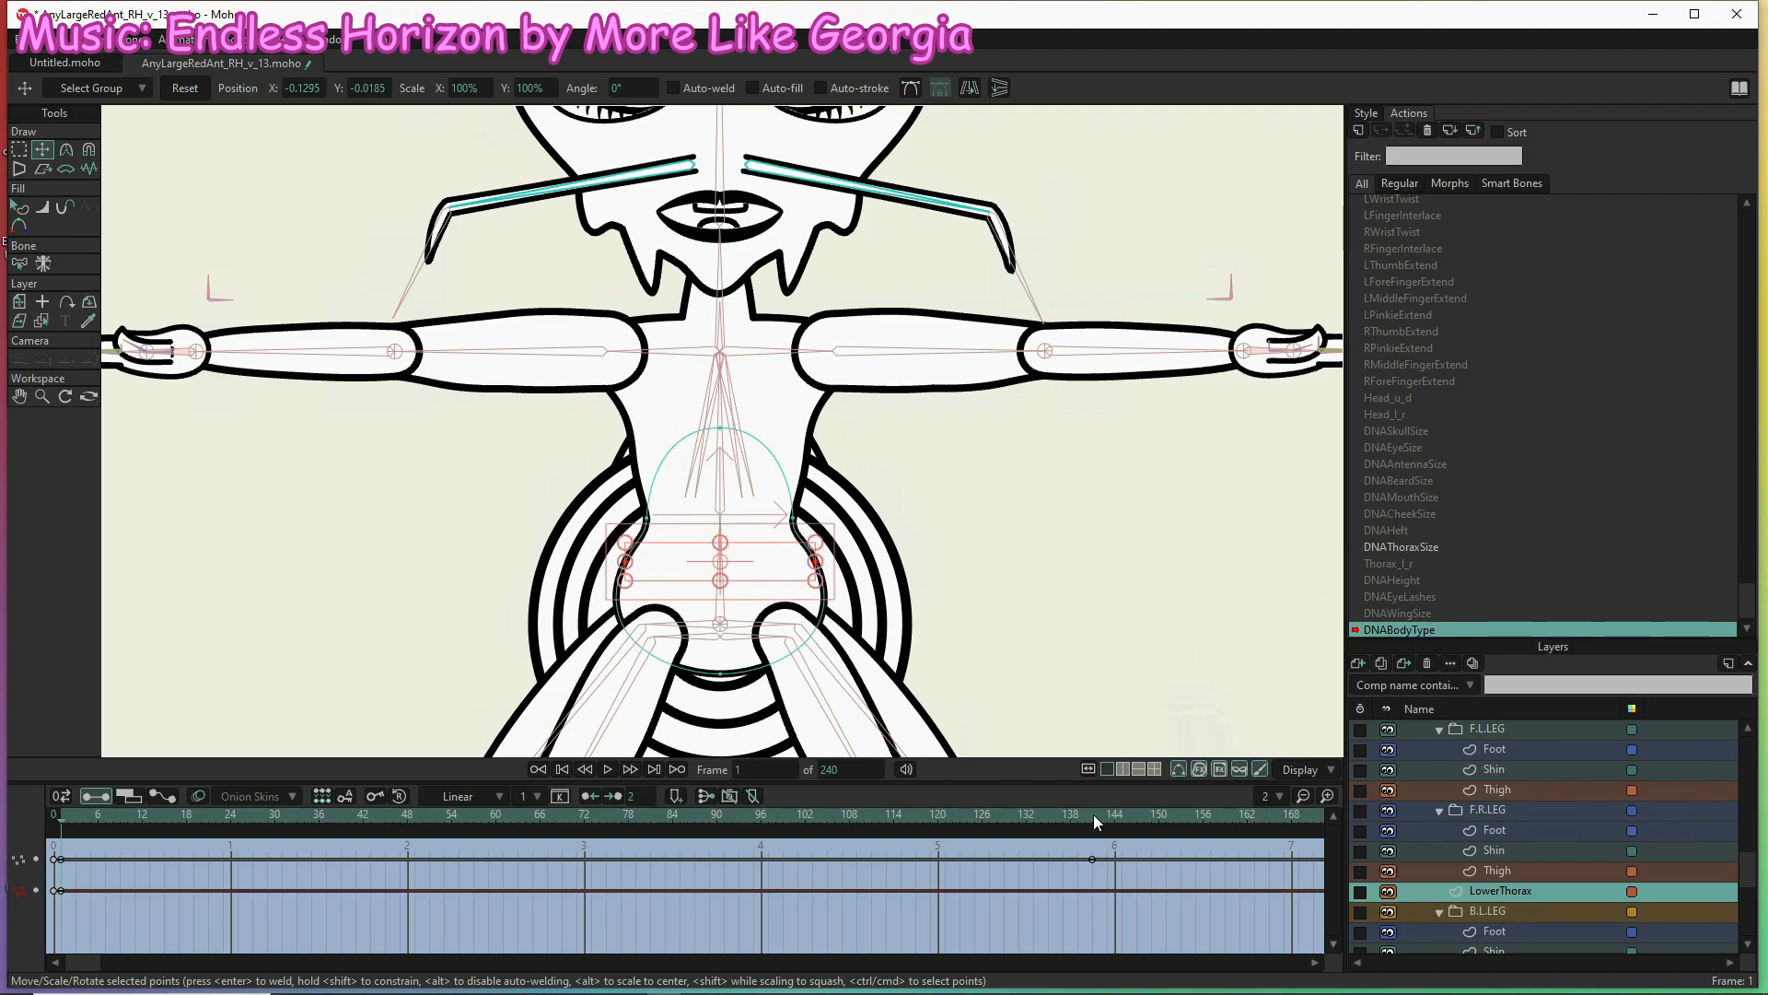
click(1094, 815)
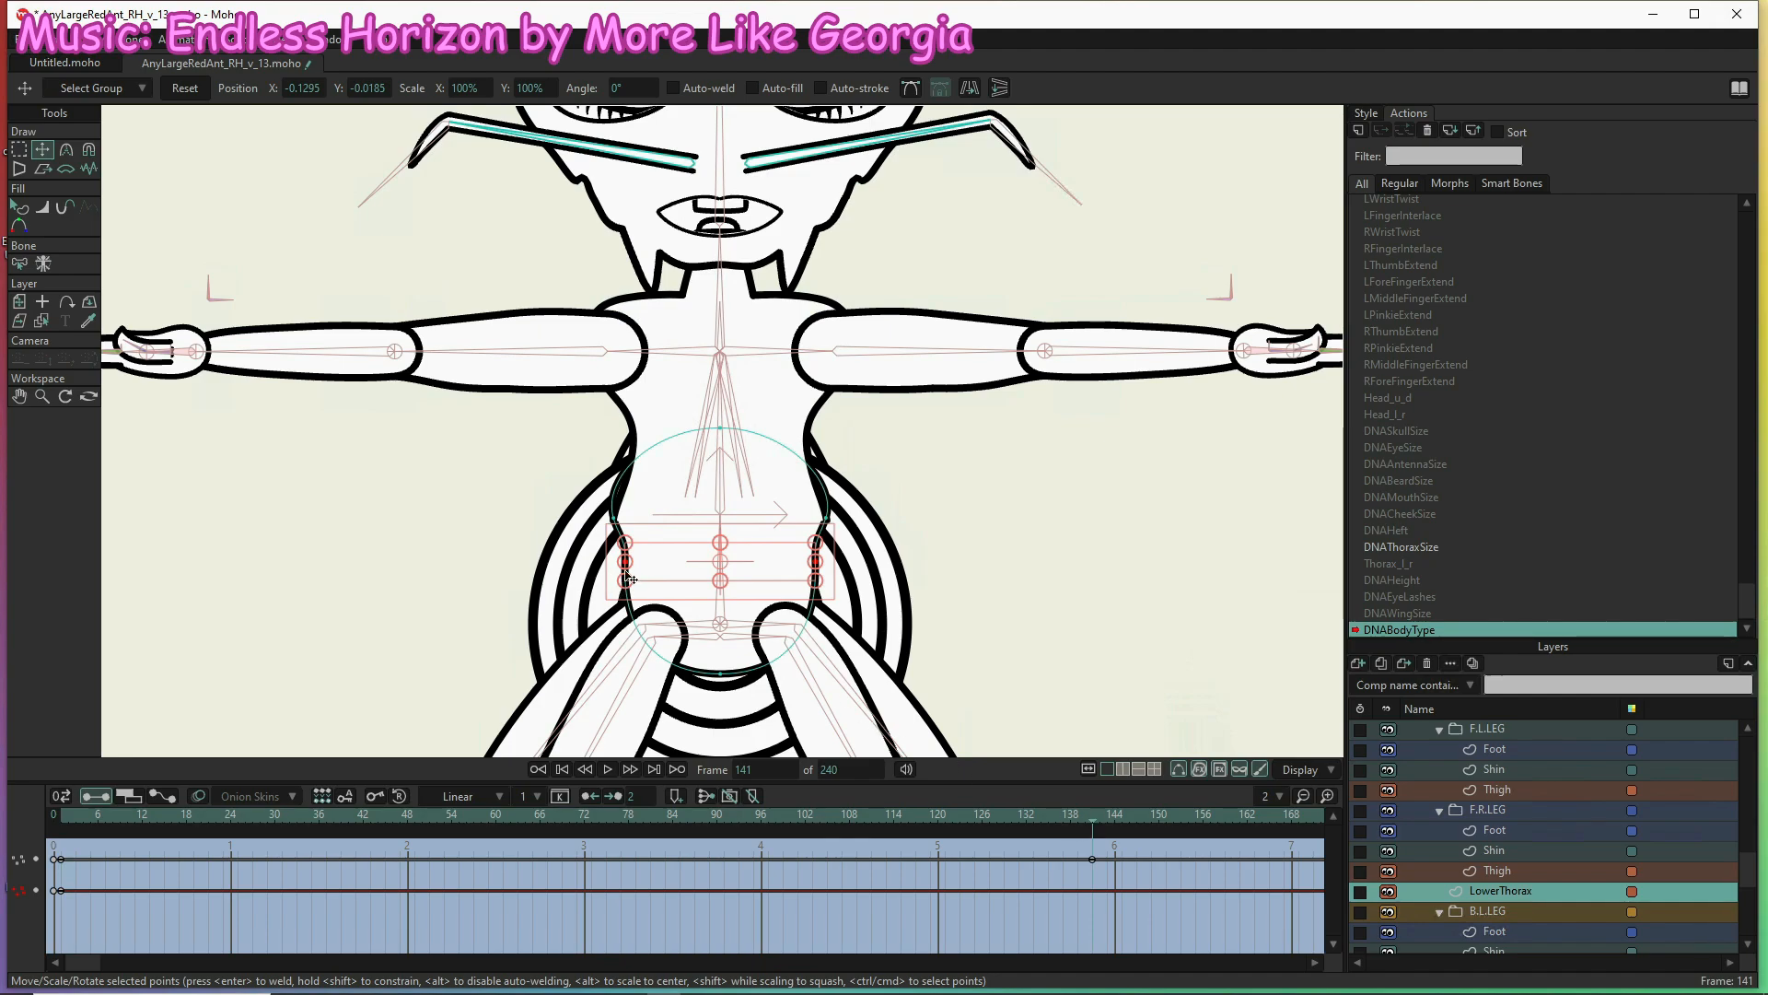
drag(626, 564, 618, 573)
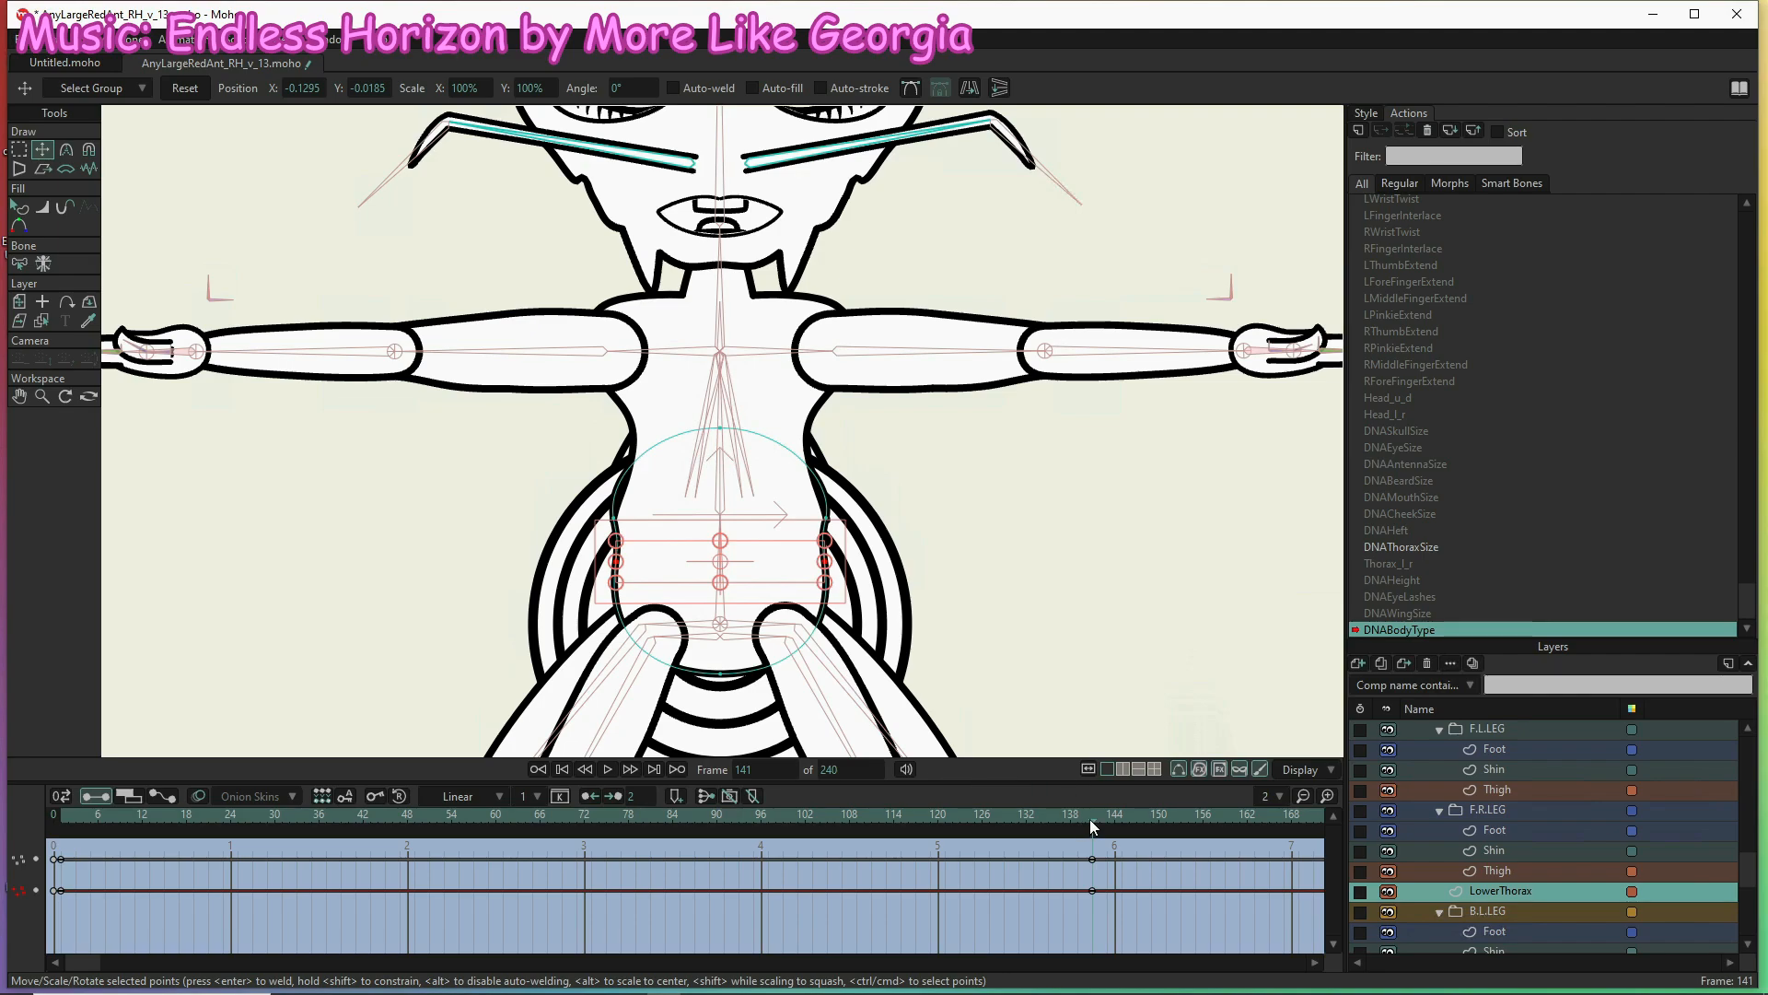
Scrub back through the action to frame 71, then select all LowerThorax points and reset them there
click(599, 838)
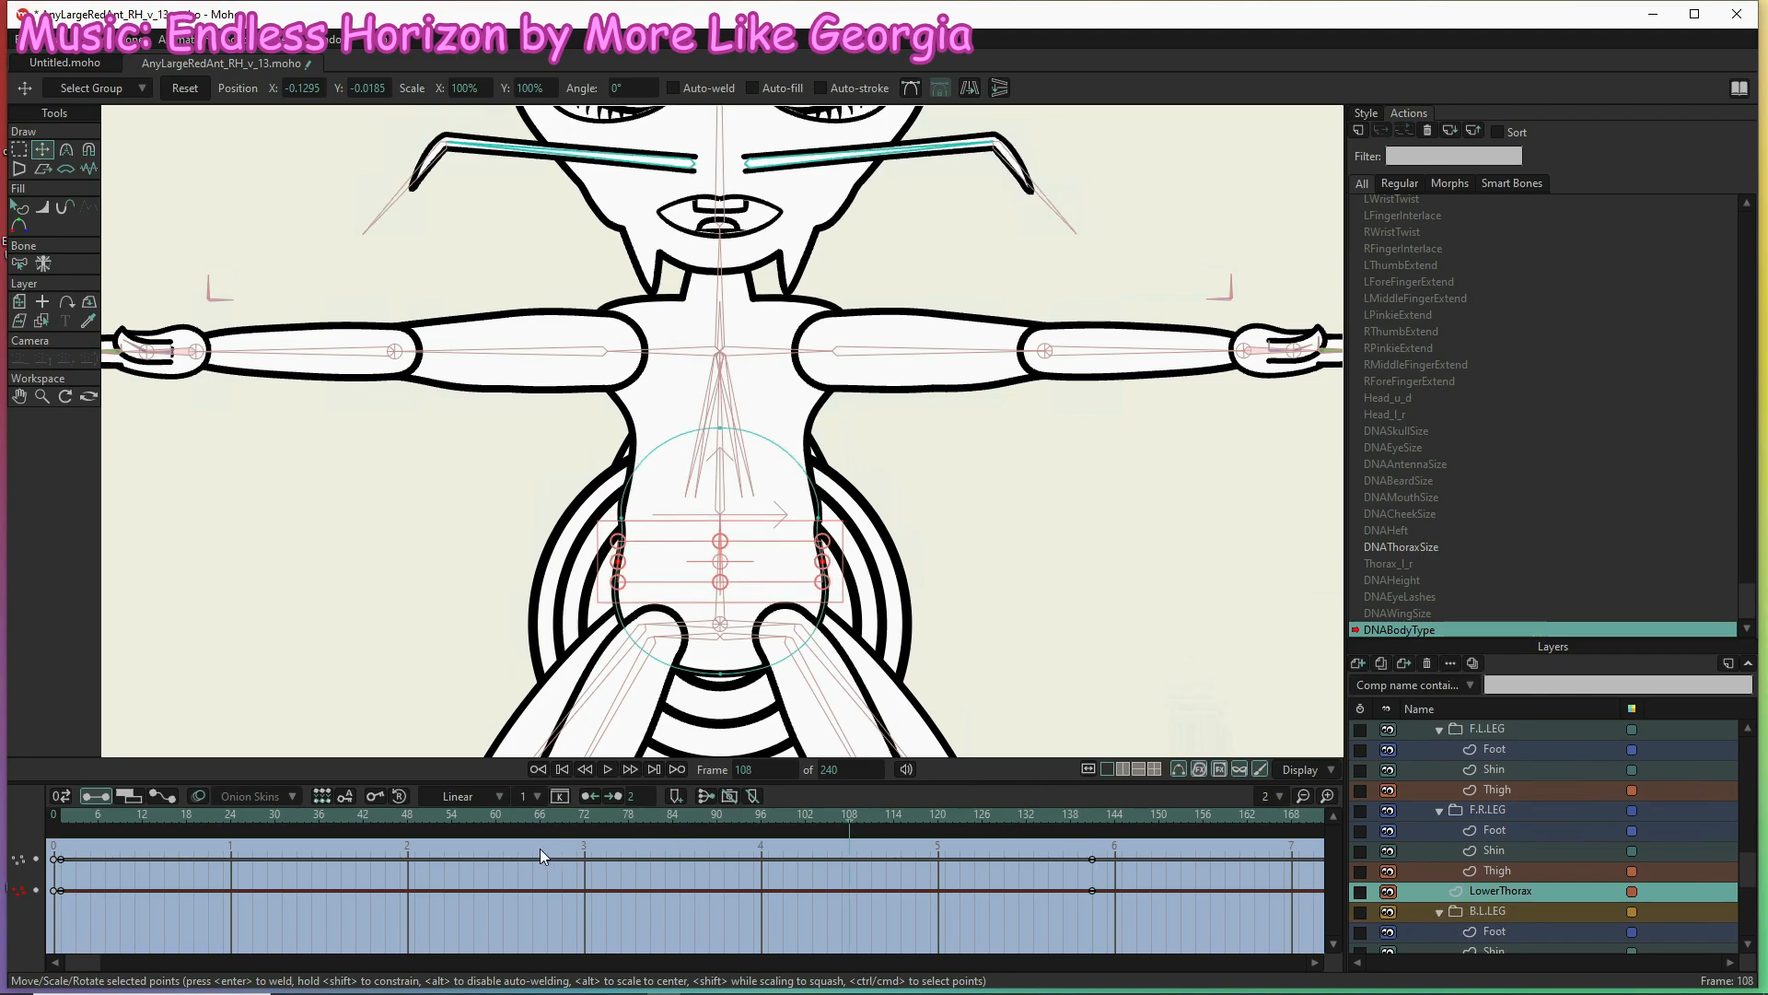
click(310, 831)
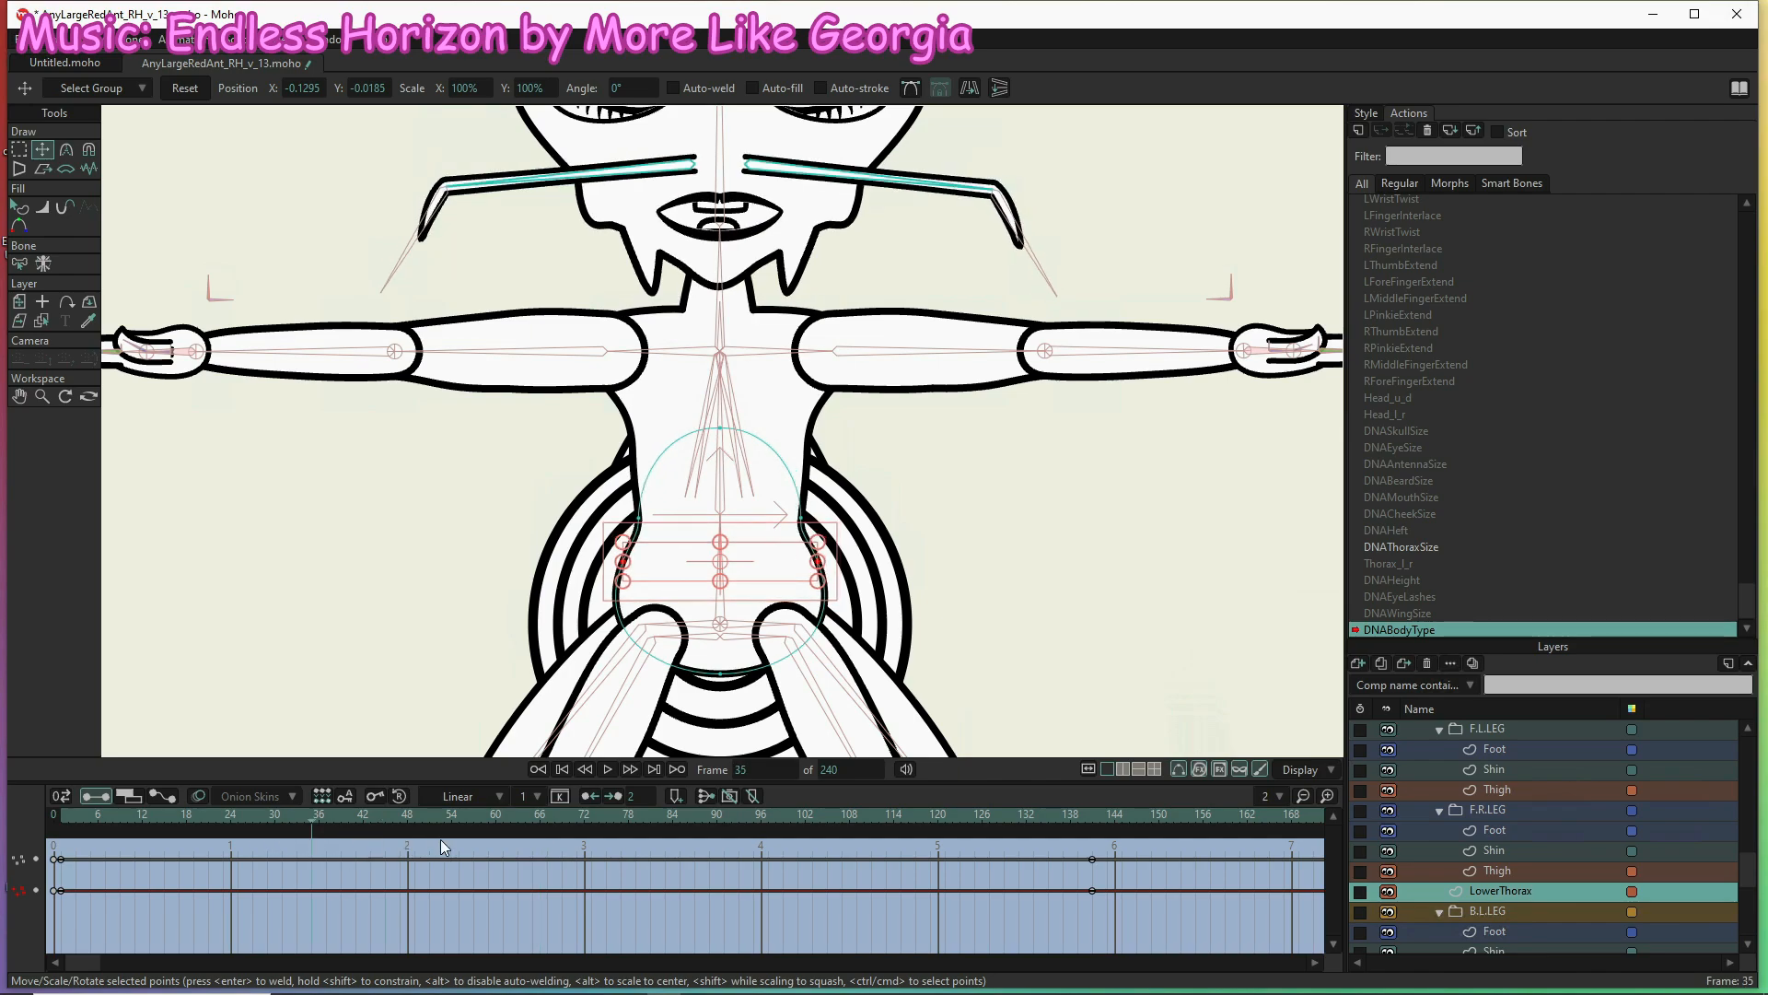
click(322, 806)
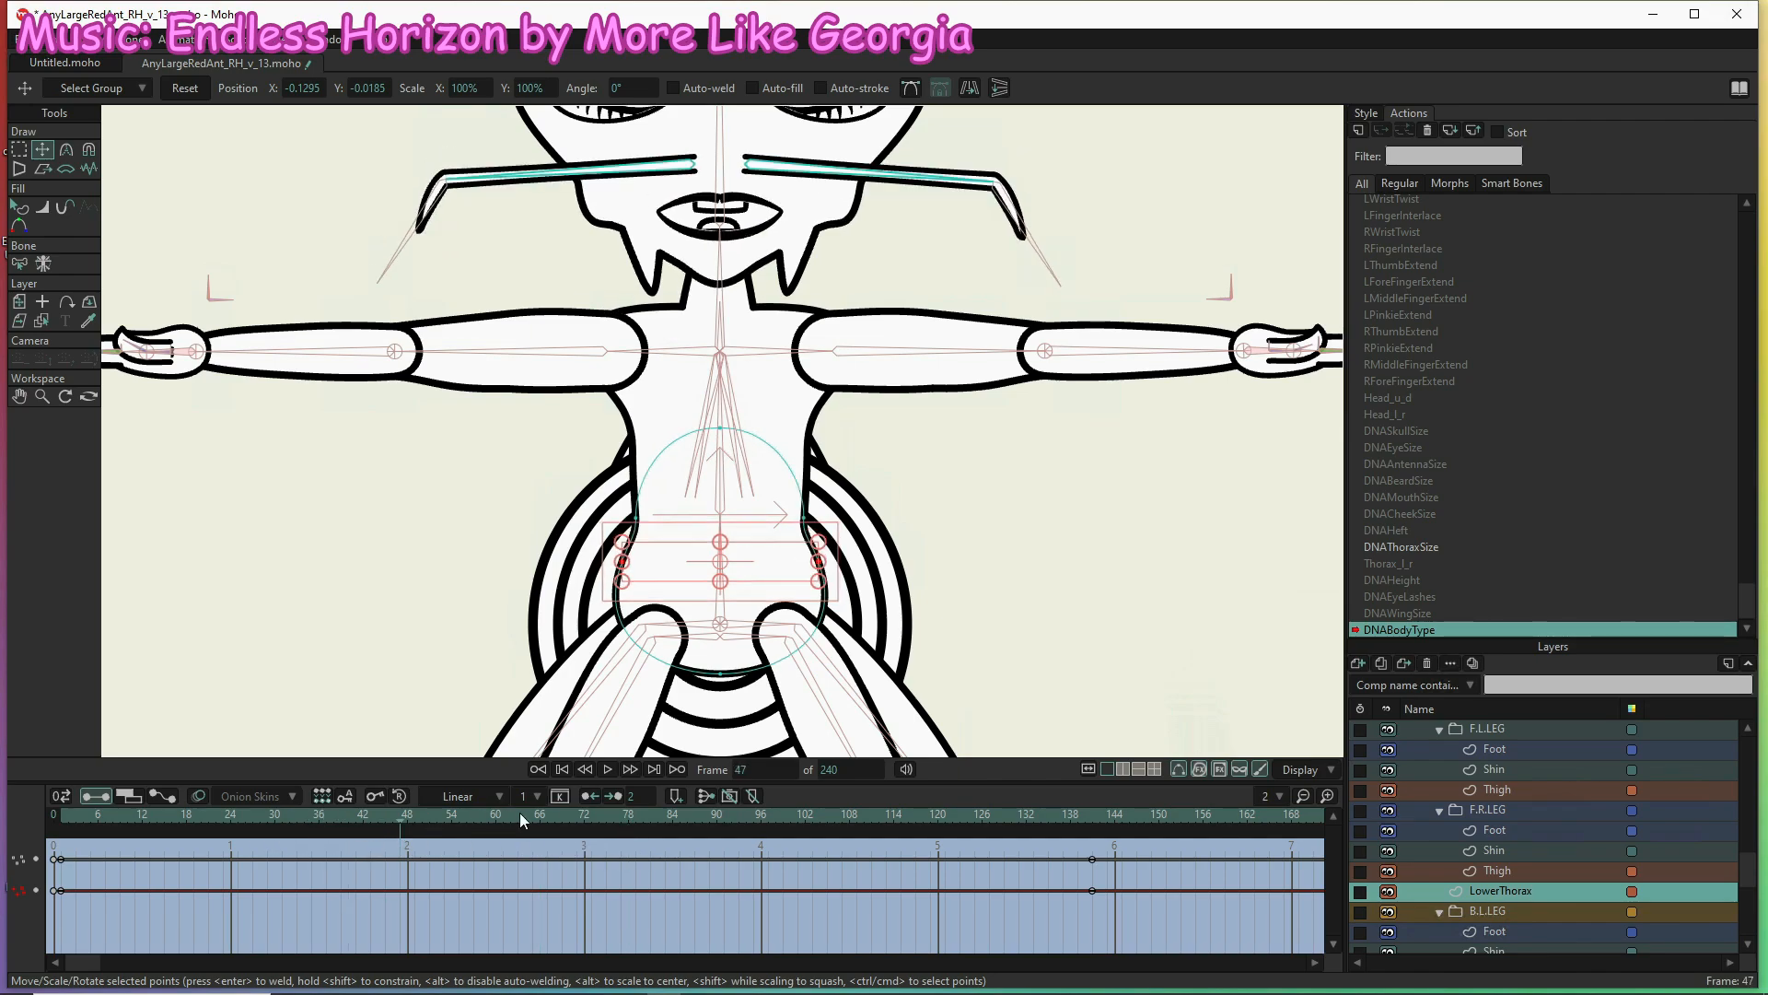
click(576, 815)
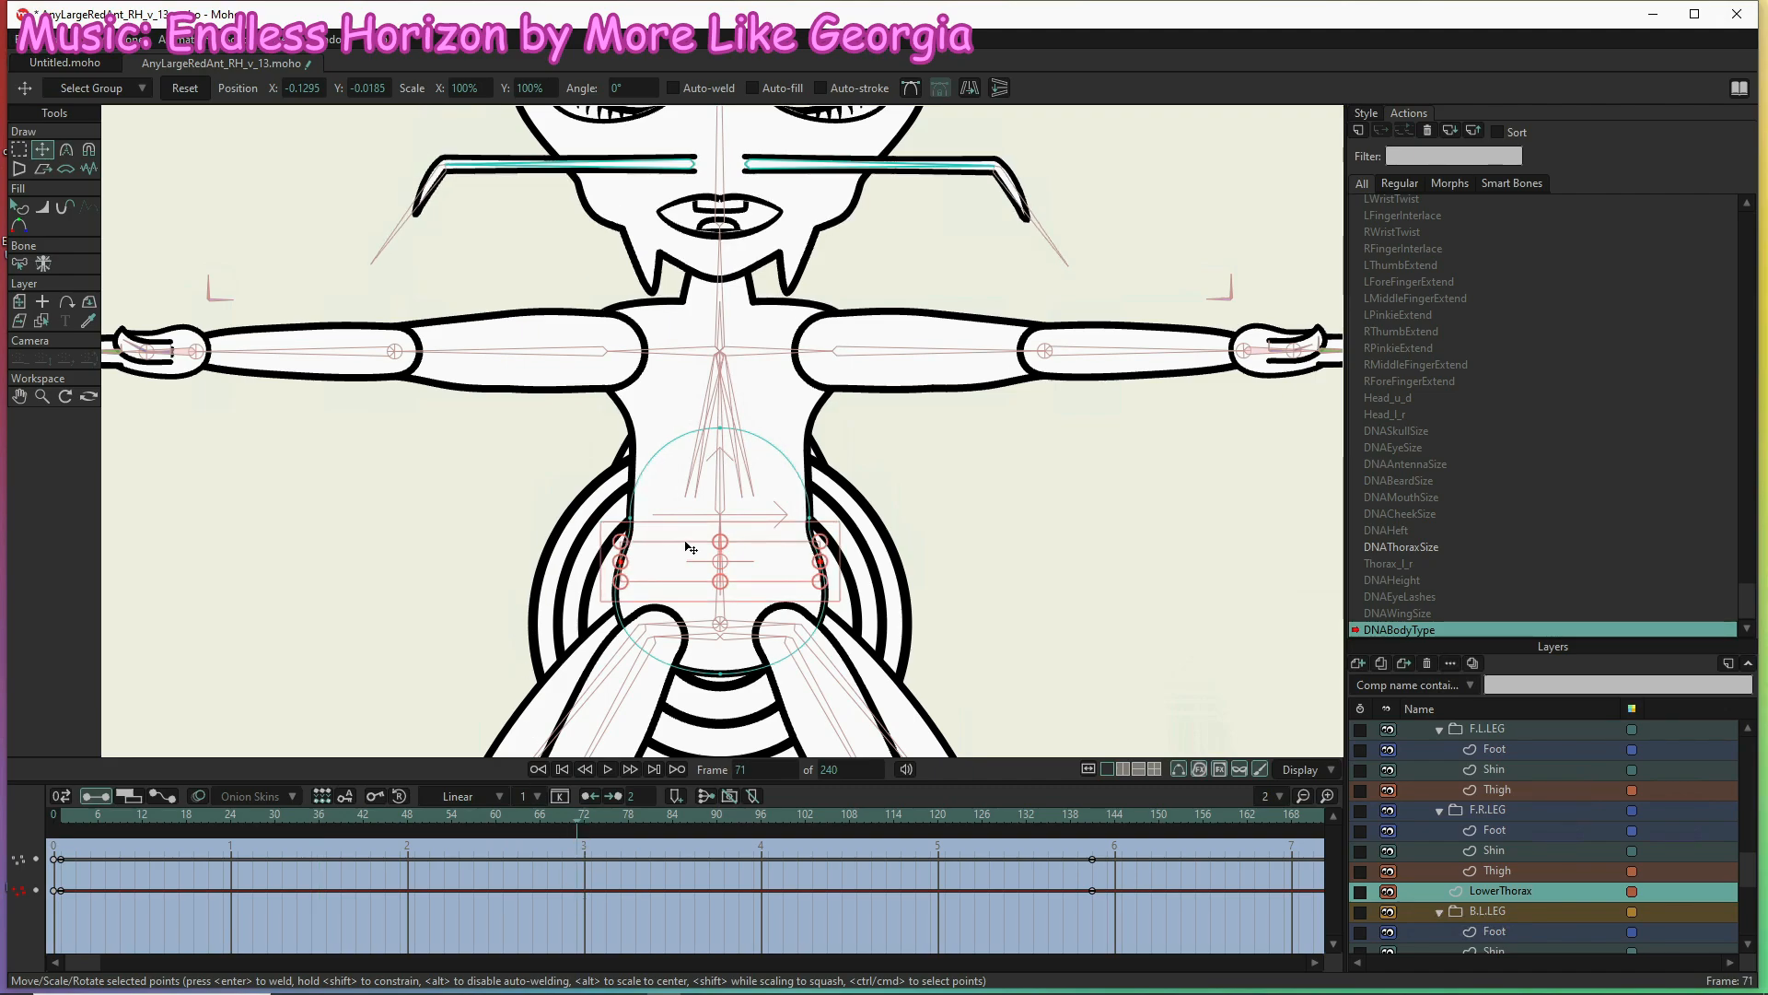
click(751, 631)
key(ctrl+a)
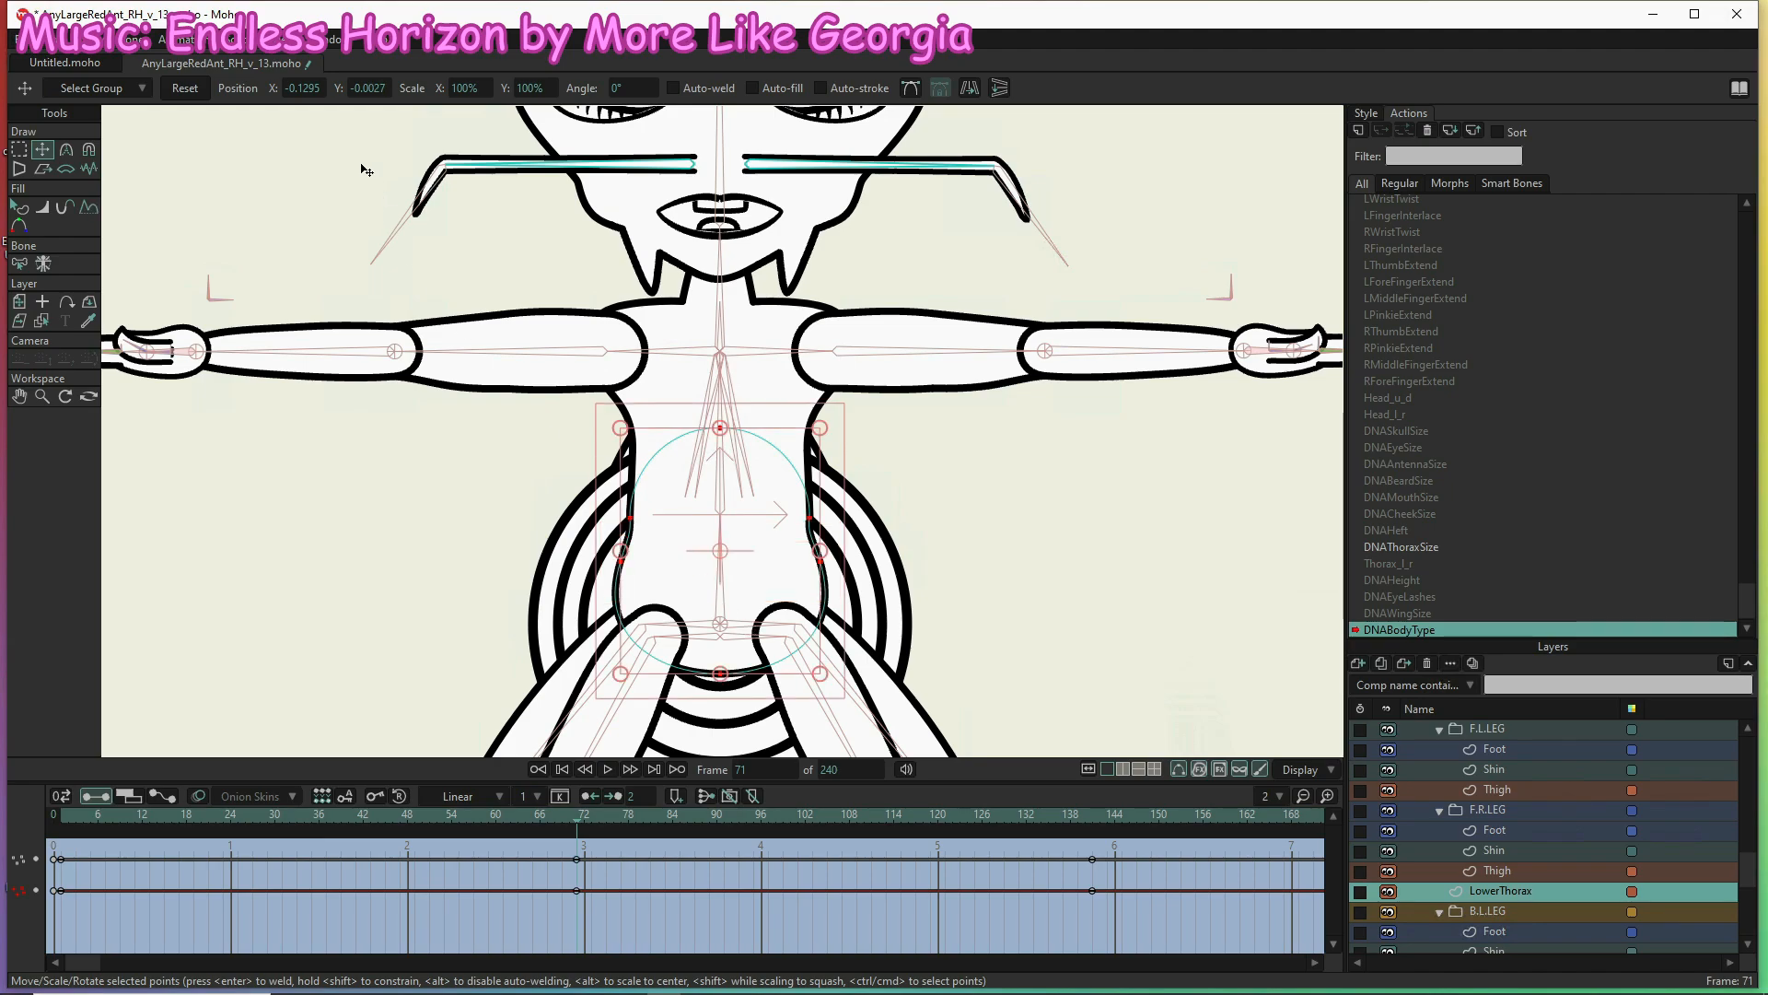
click(175, 87)
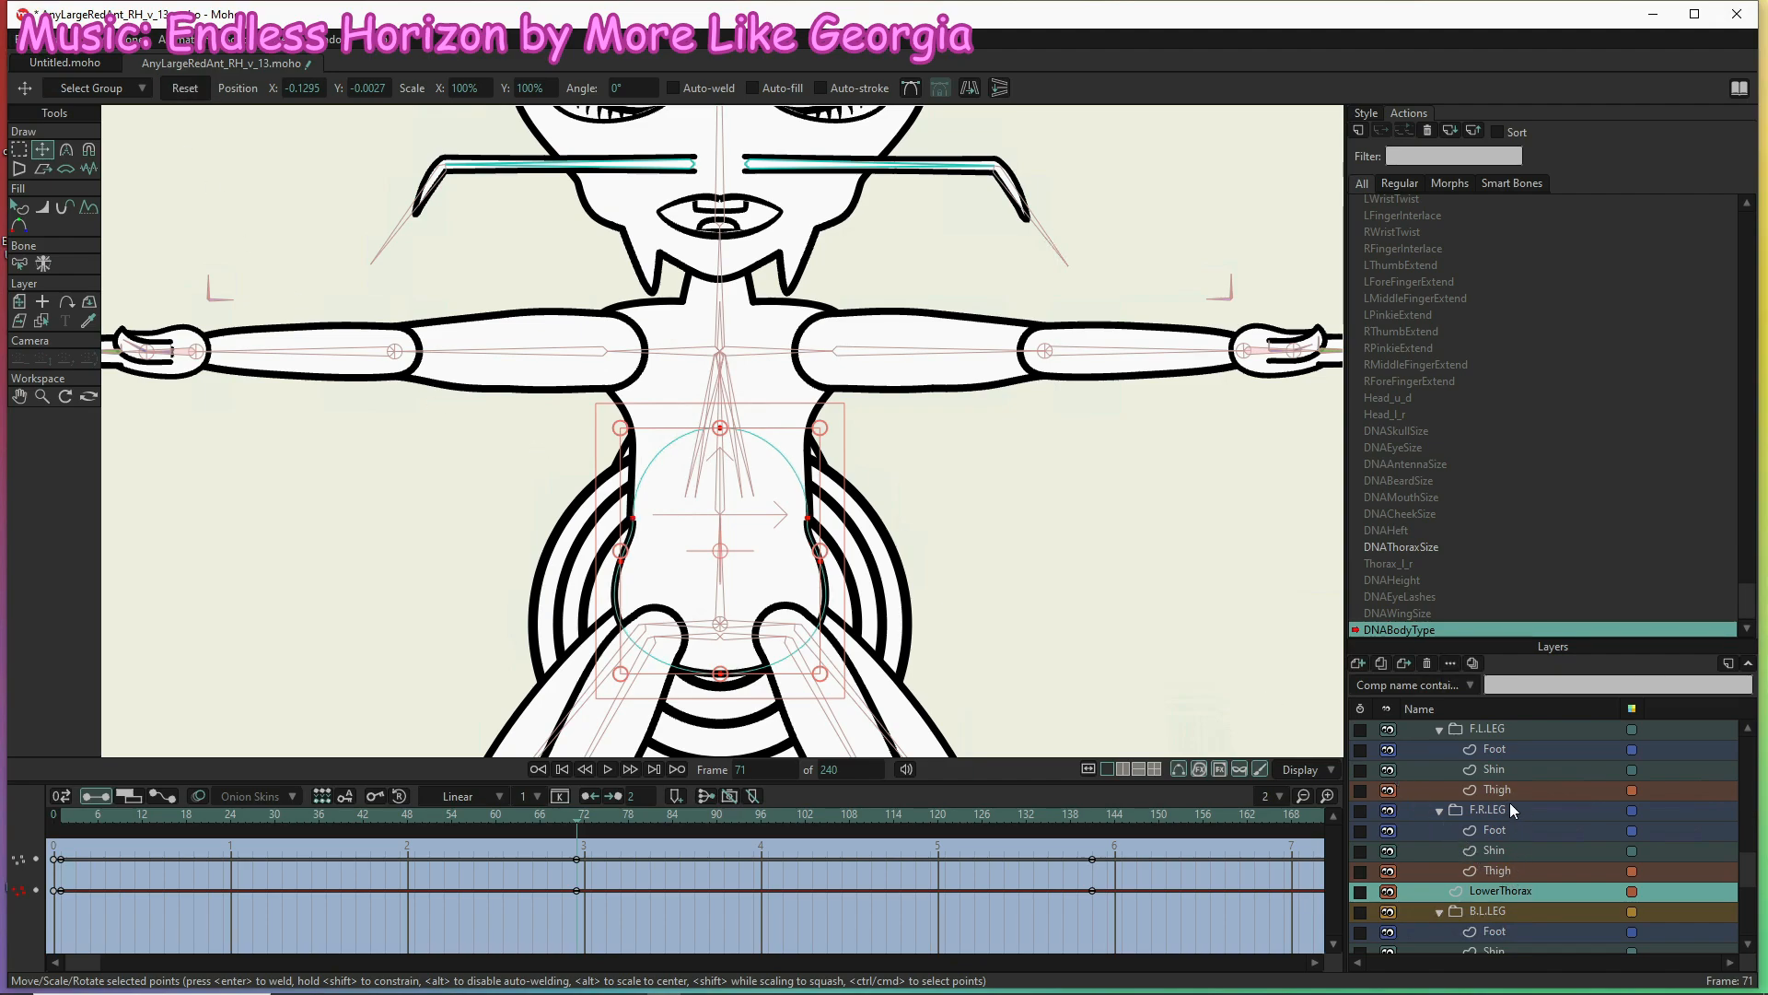
Switch to the UpperThorax layer and reset its selected bottom waist points at frame 71
scroll(1503, 842, down, 1)
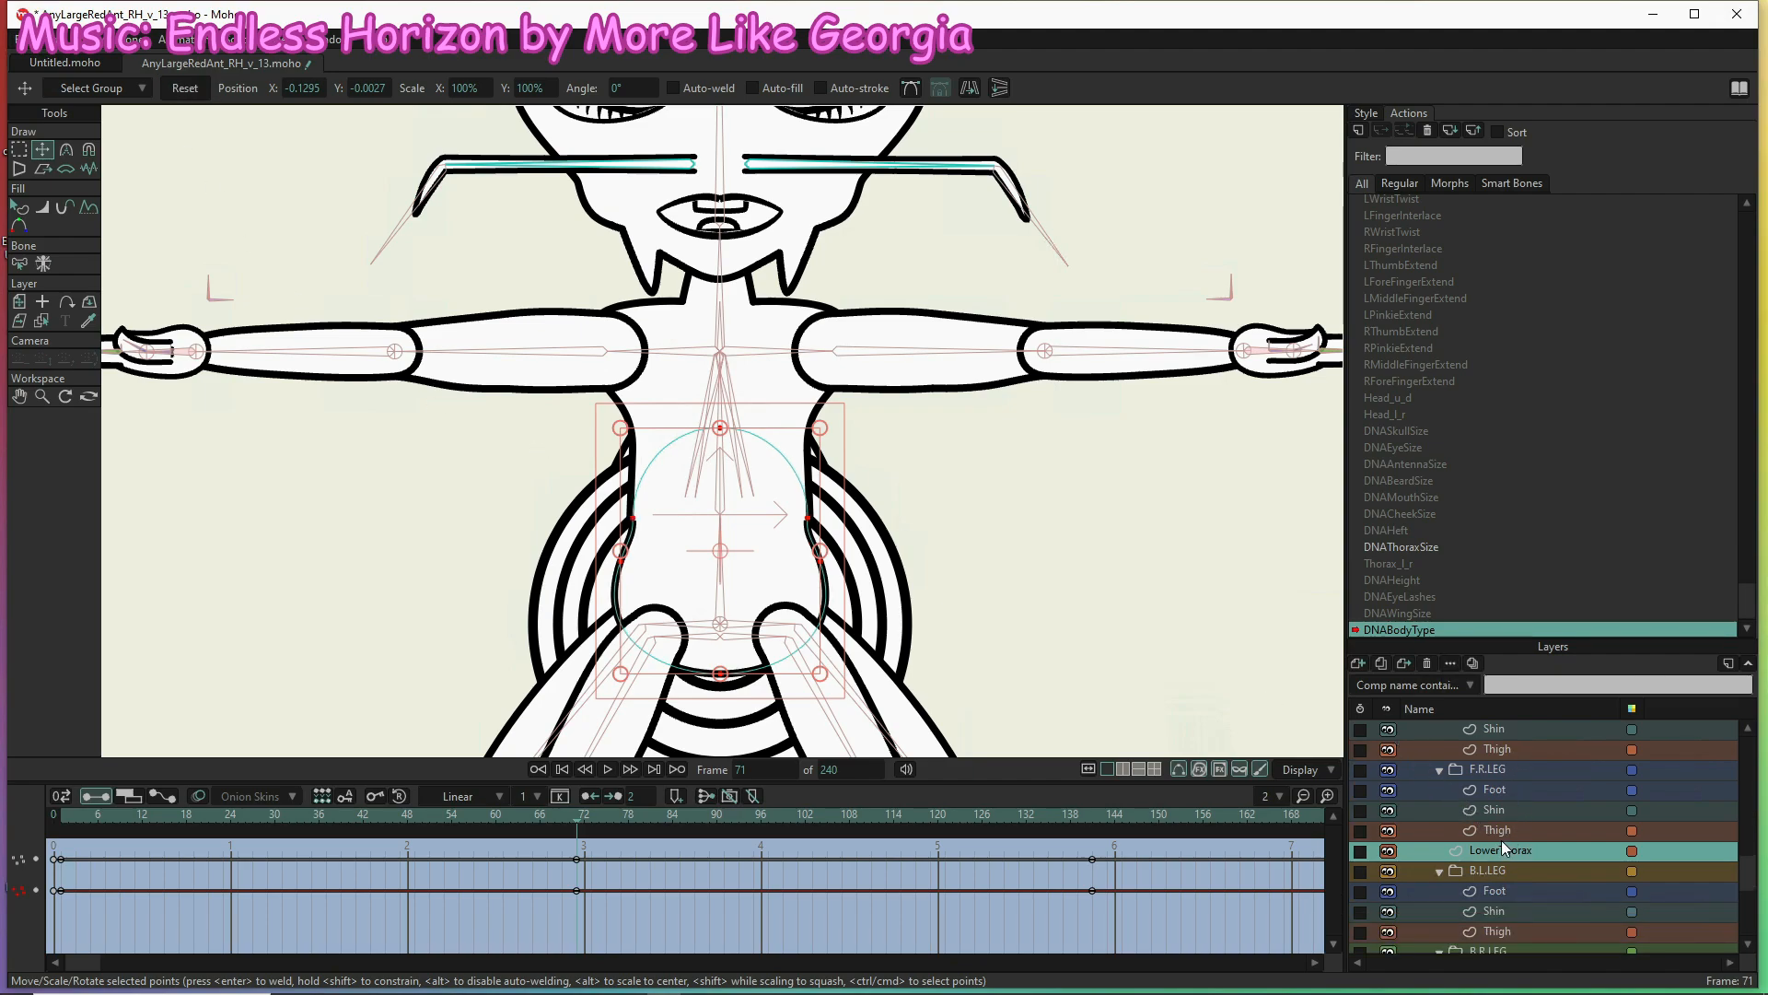
scroll(1507, 783, up, 1)
click(1506, 783)
scroll(1510, 777, up, 1)
scroll(1515, 779, up, 1)
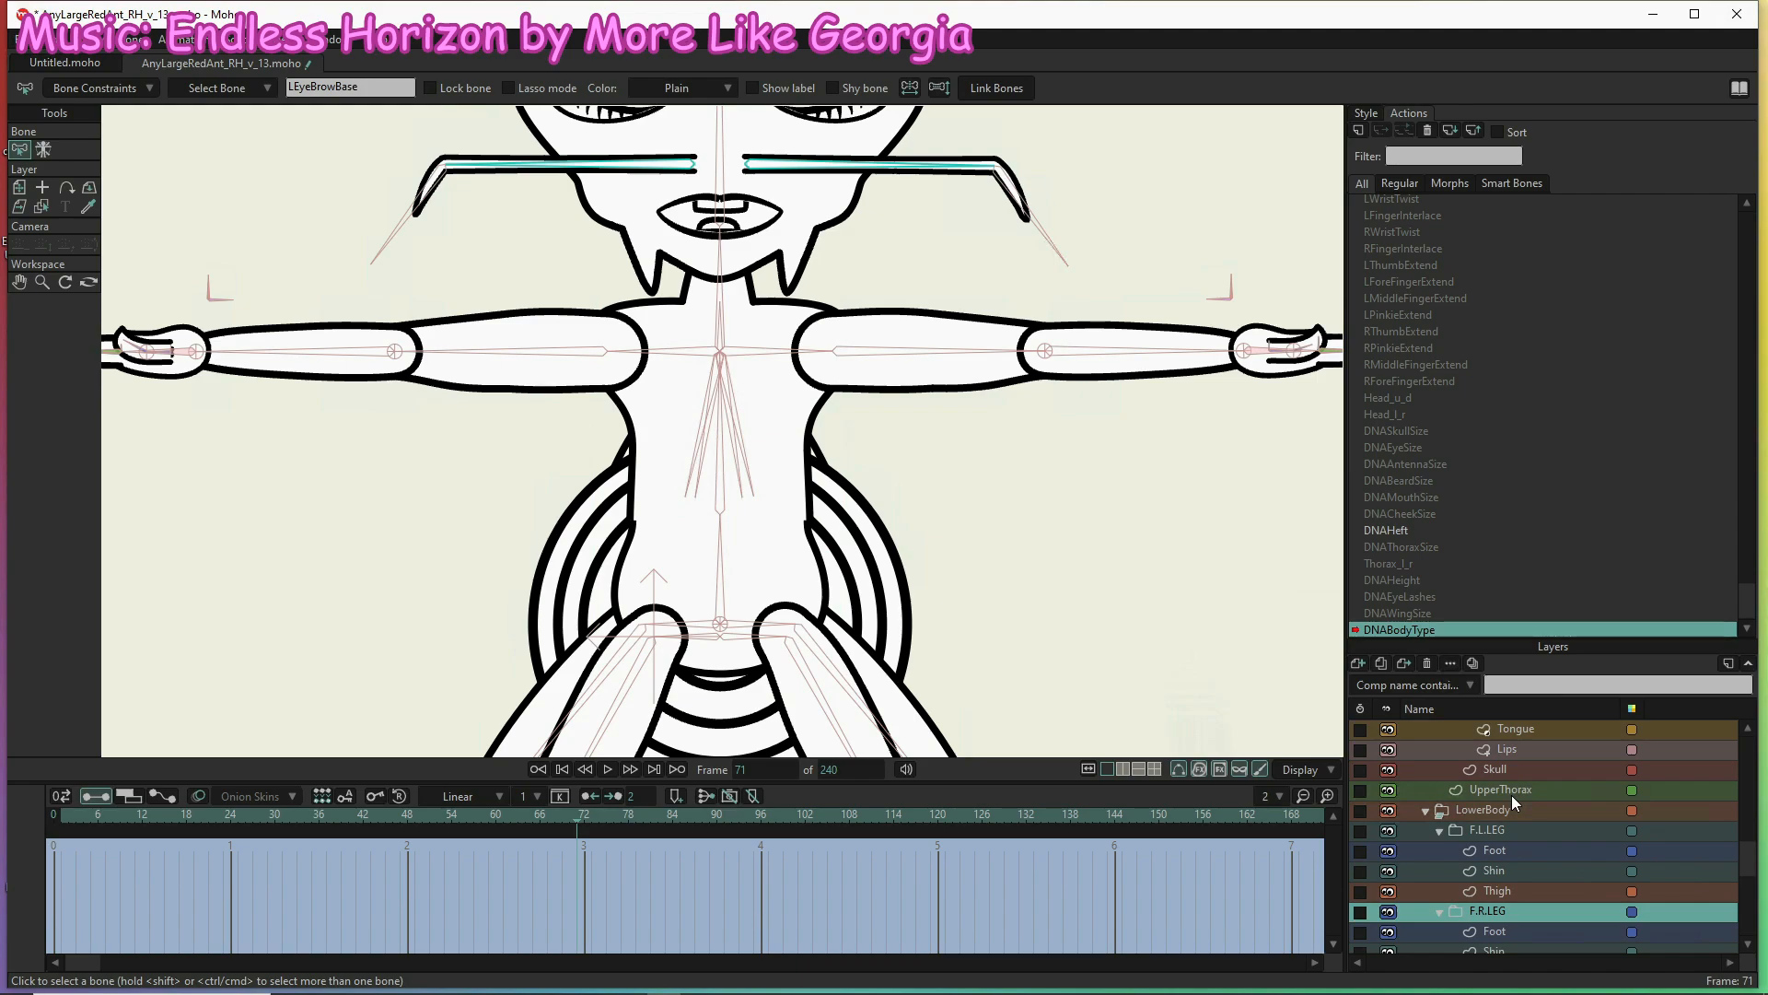
click(1508, 794)
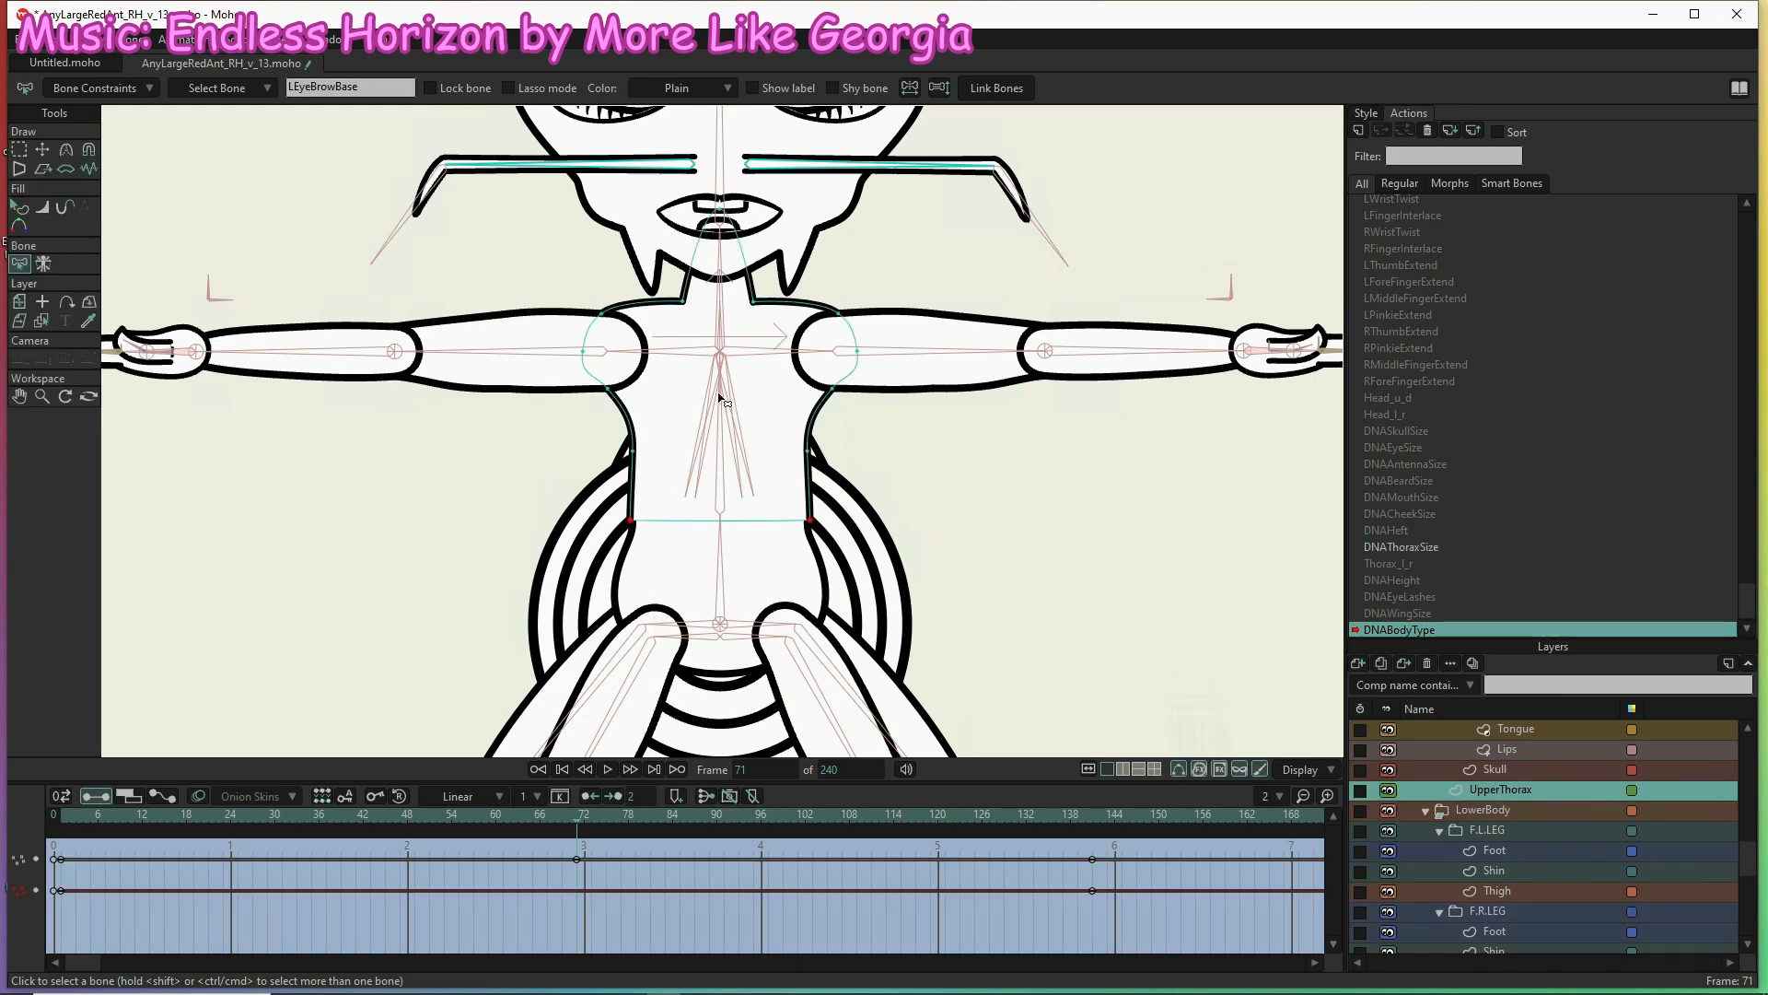
click(41, 151)
click(189, 88)
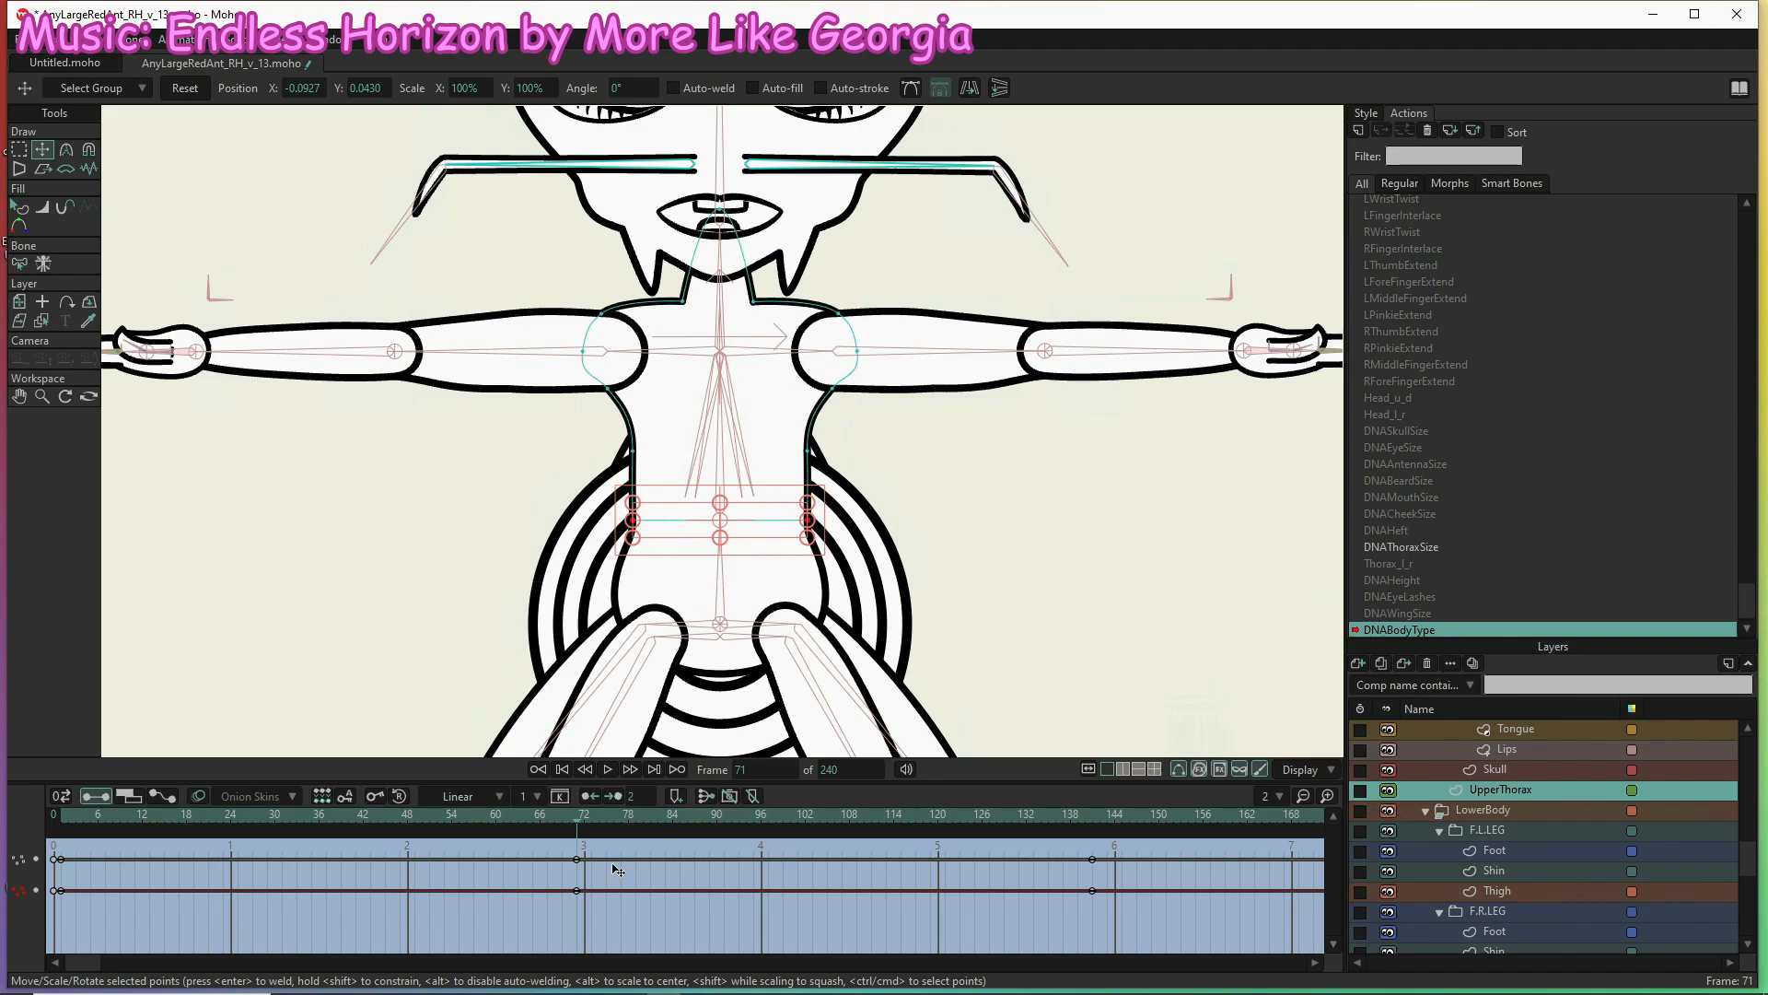
Scrub the timeline between frames 0 and 141 to check how the thorax waist changes
drag(709, 829, 1019, 829)
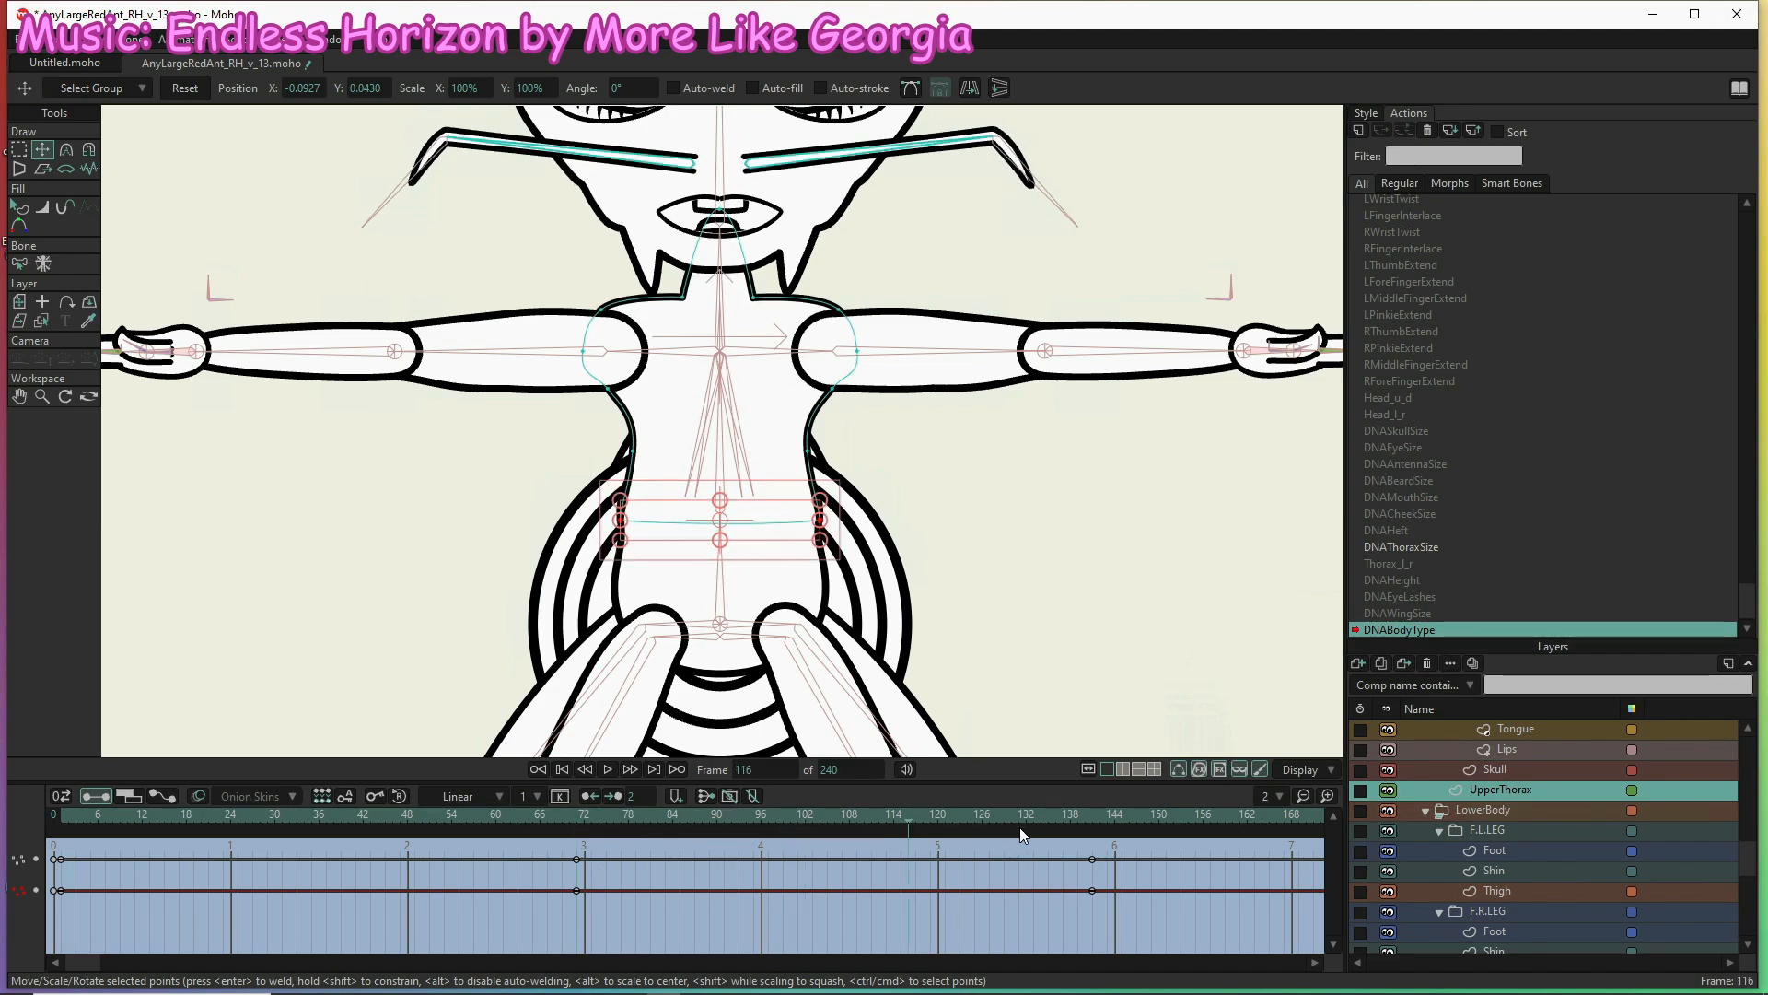
drag(605, 809, 333, 790)
drag(202, 777, 47, 798)
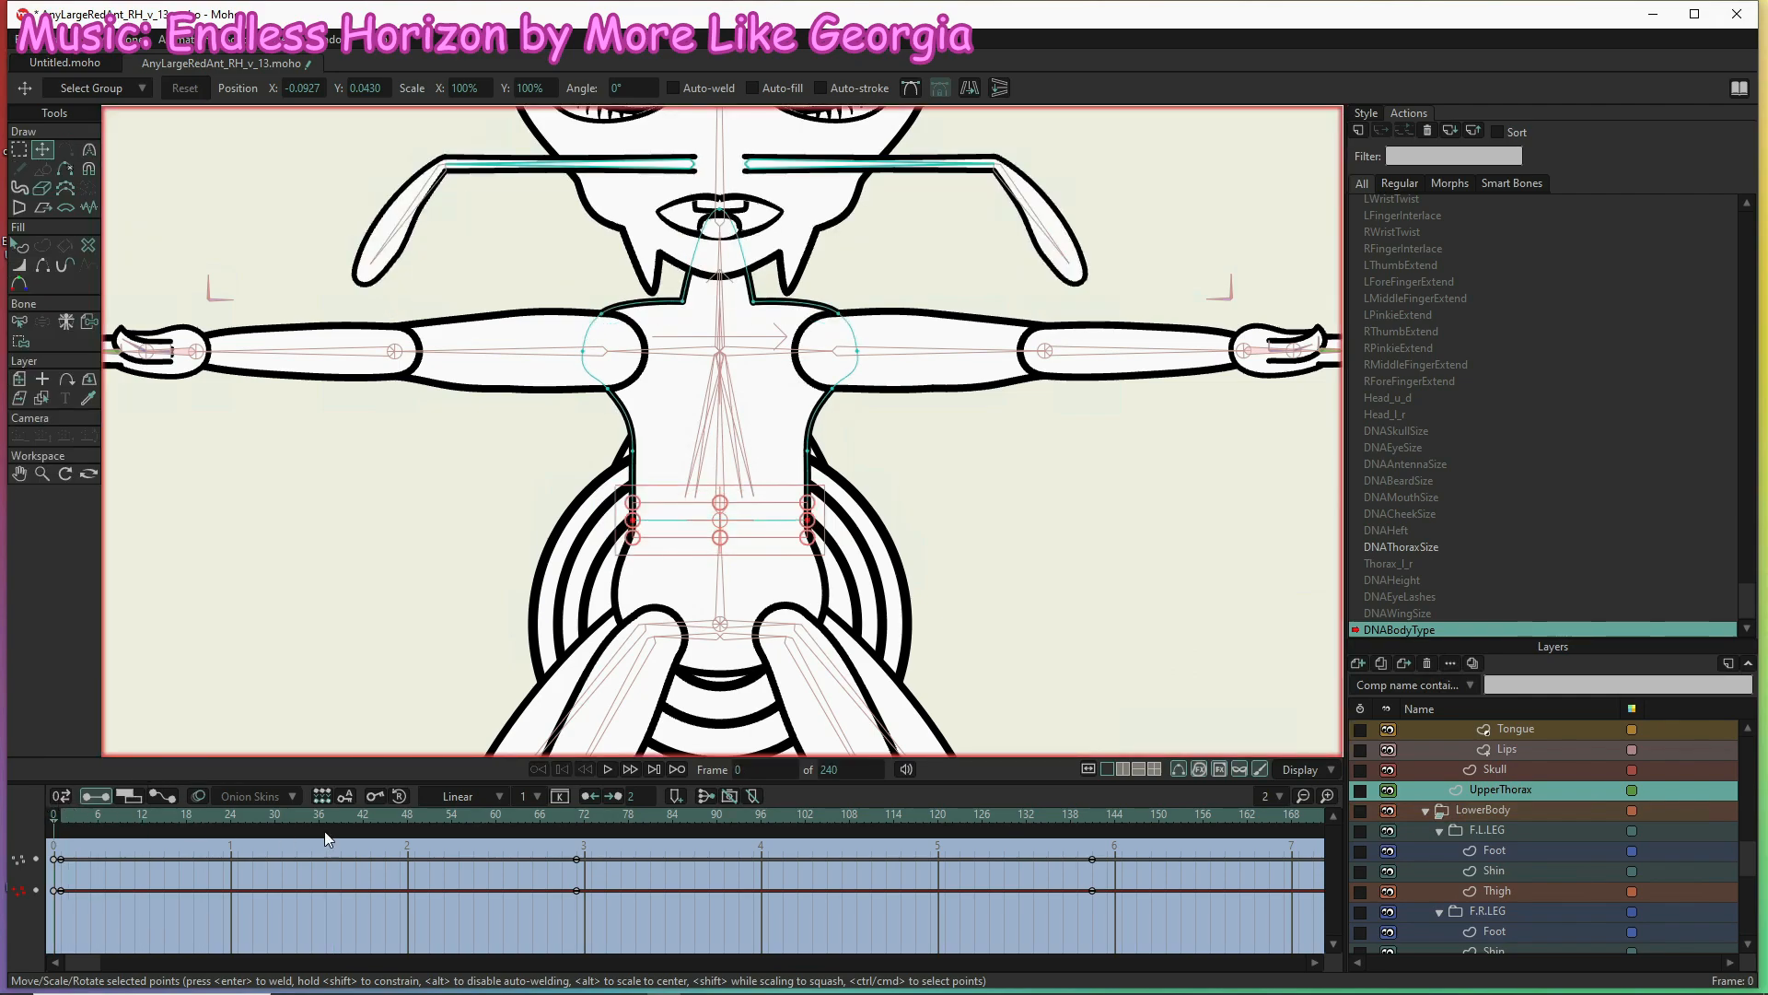
drag(324, 830, 1103, 822)
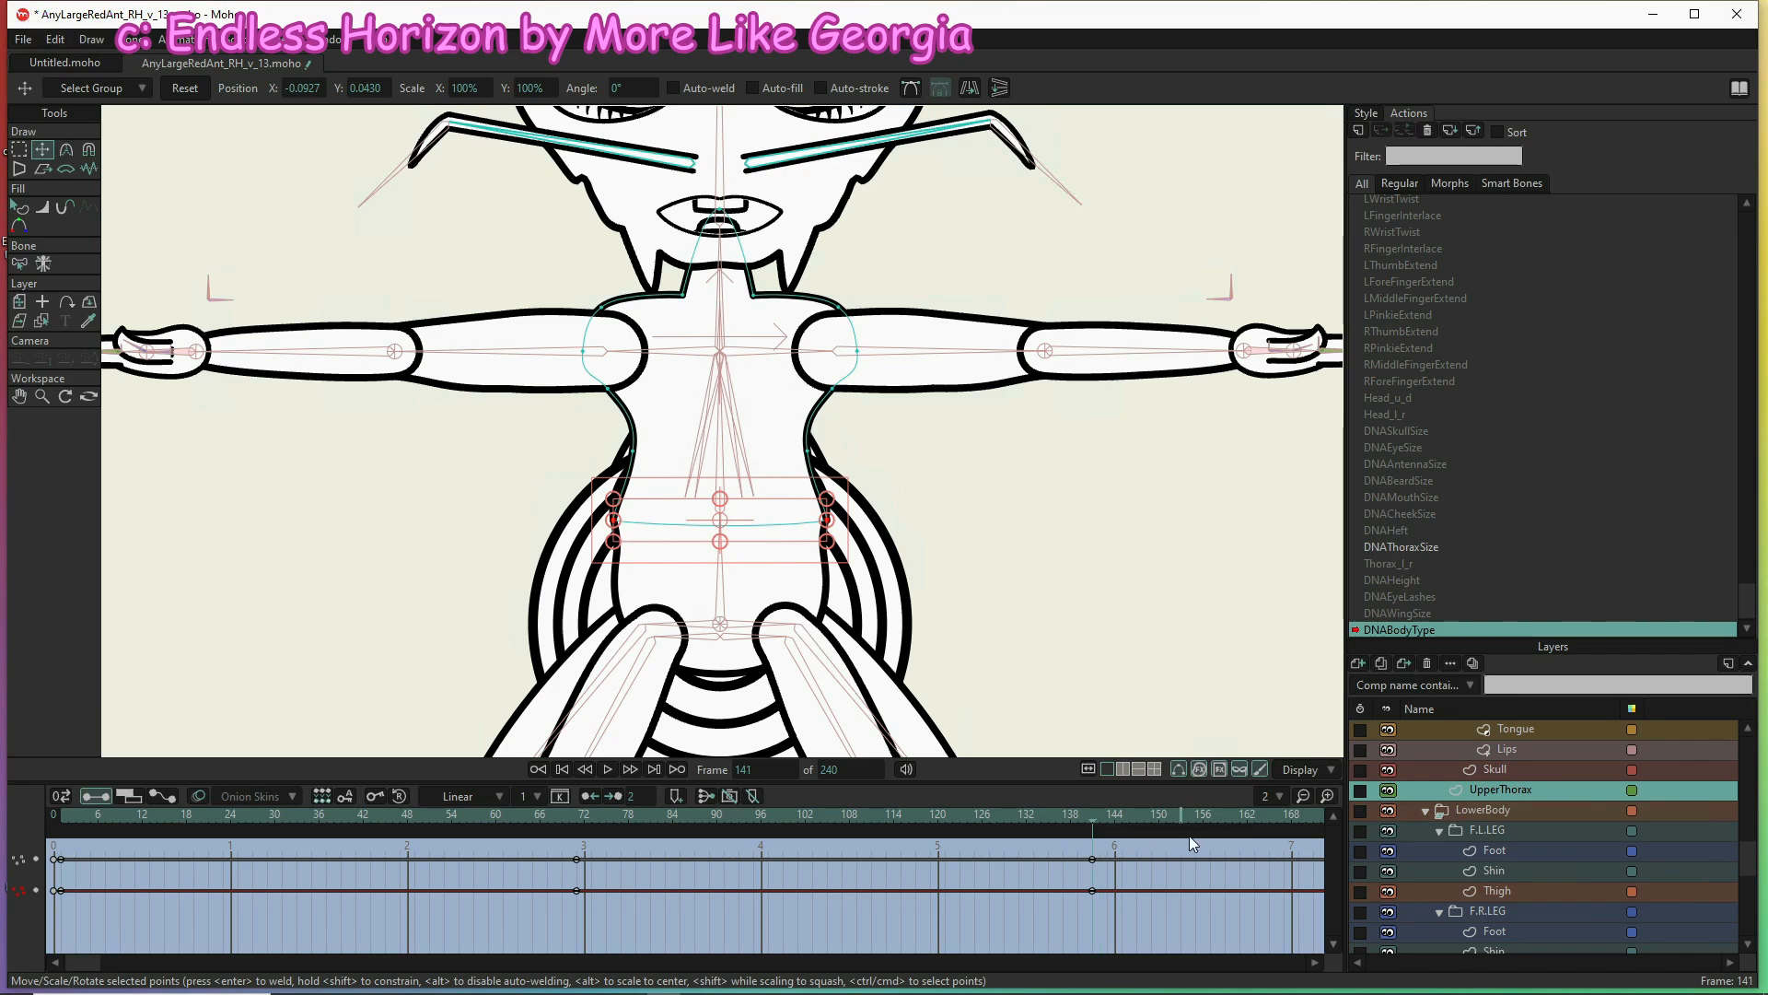
Try to adjust the spread of the UpperThorax's two bottom waist points at frame 141
scroll(810, 521, up, 3)
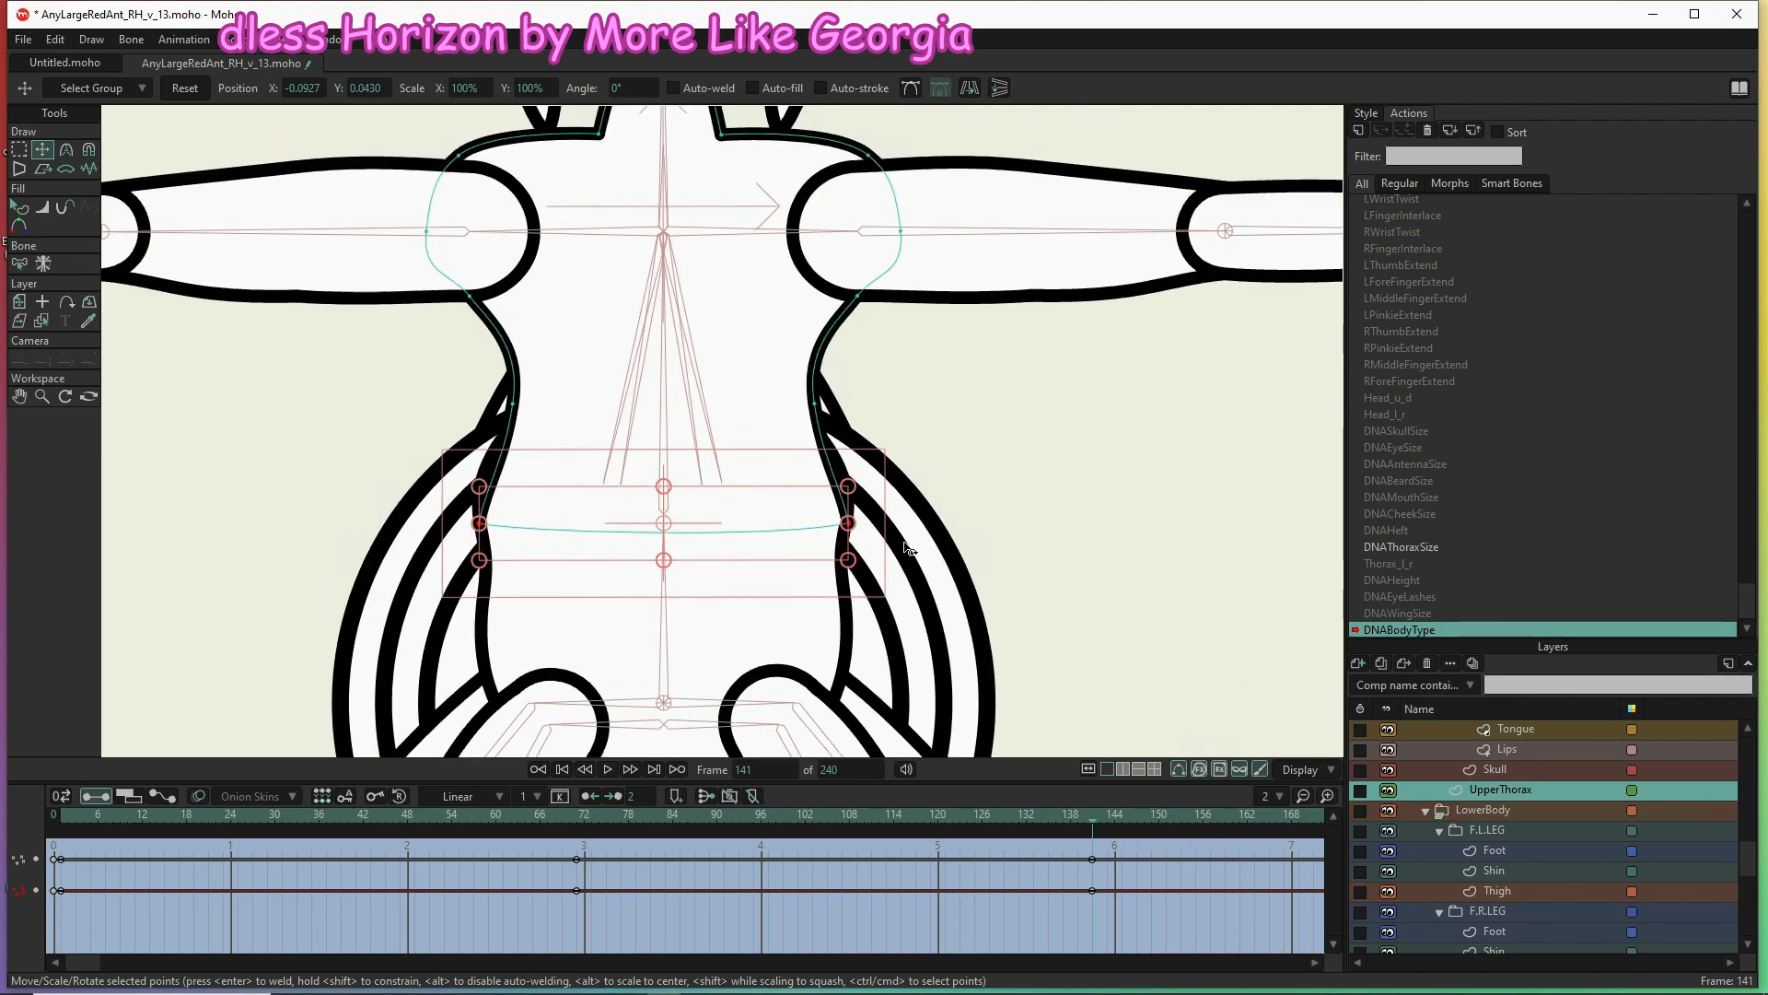
click(848, 524)
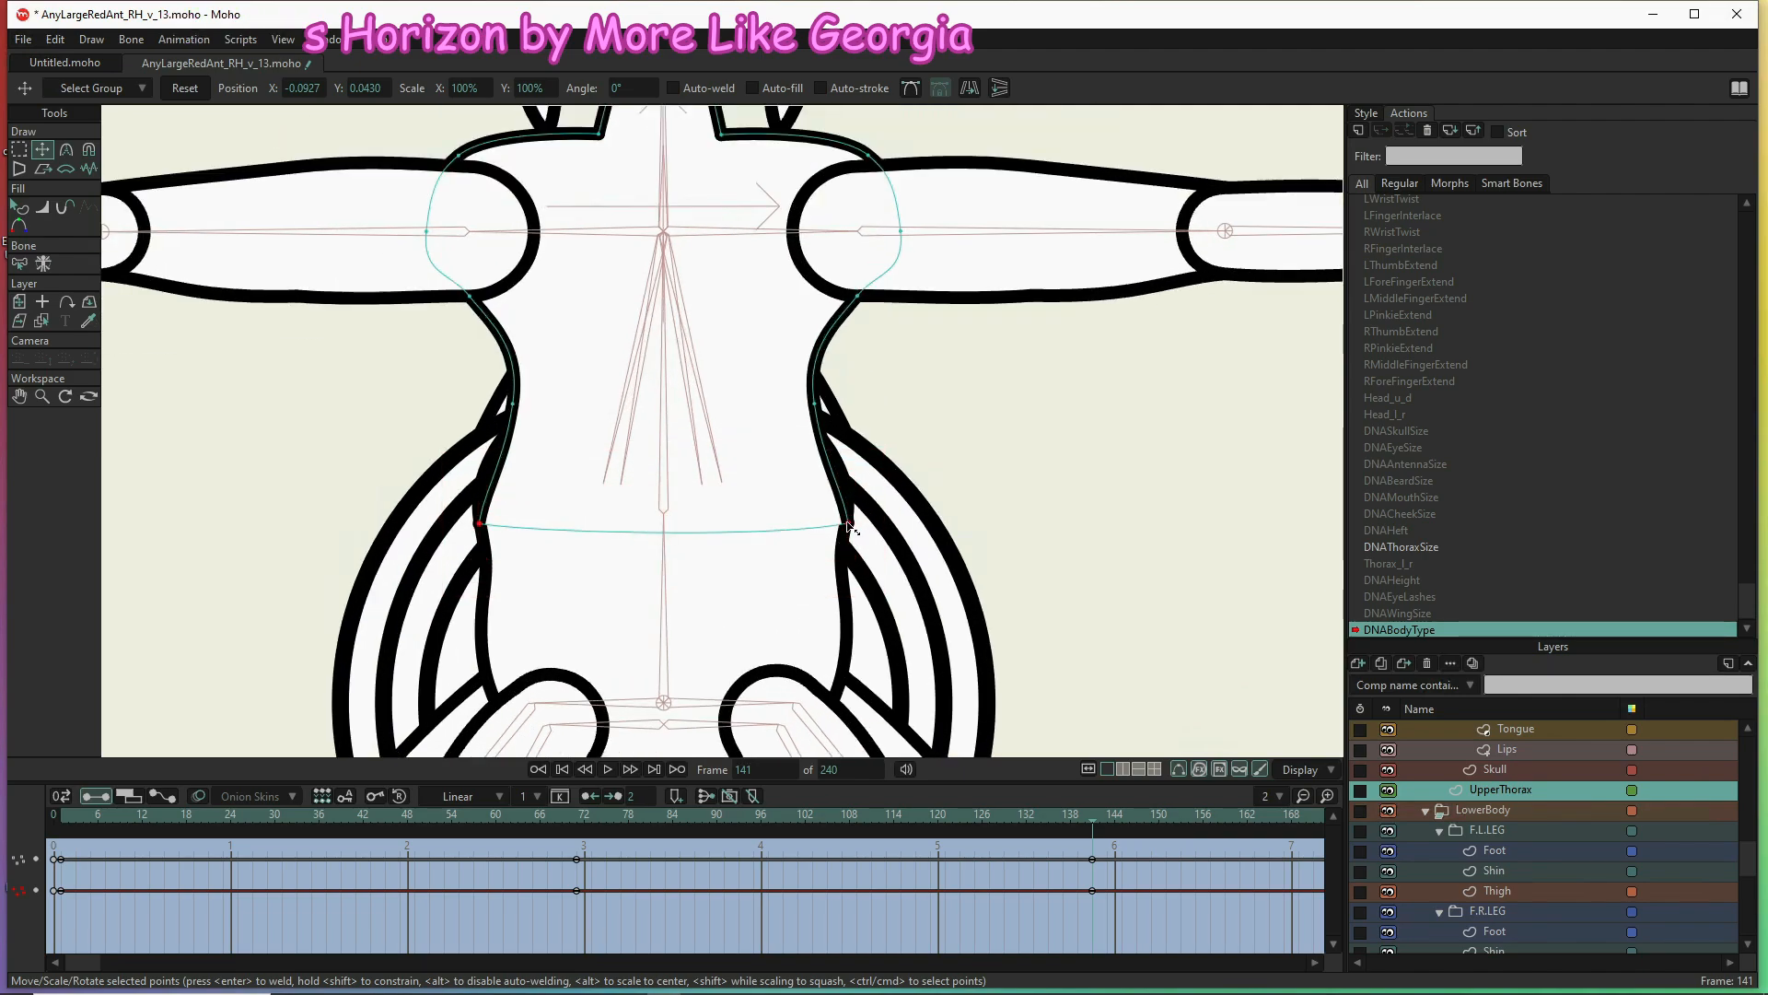
drag(844, 523, 847, 521)
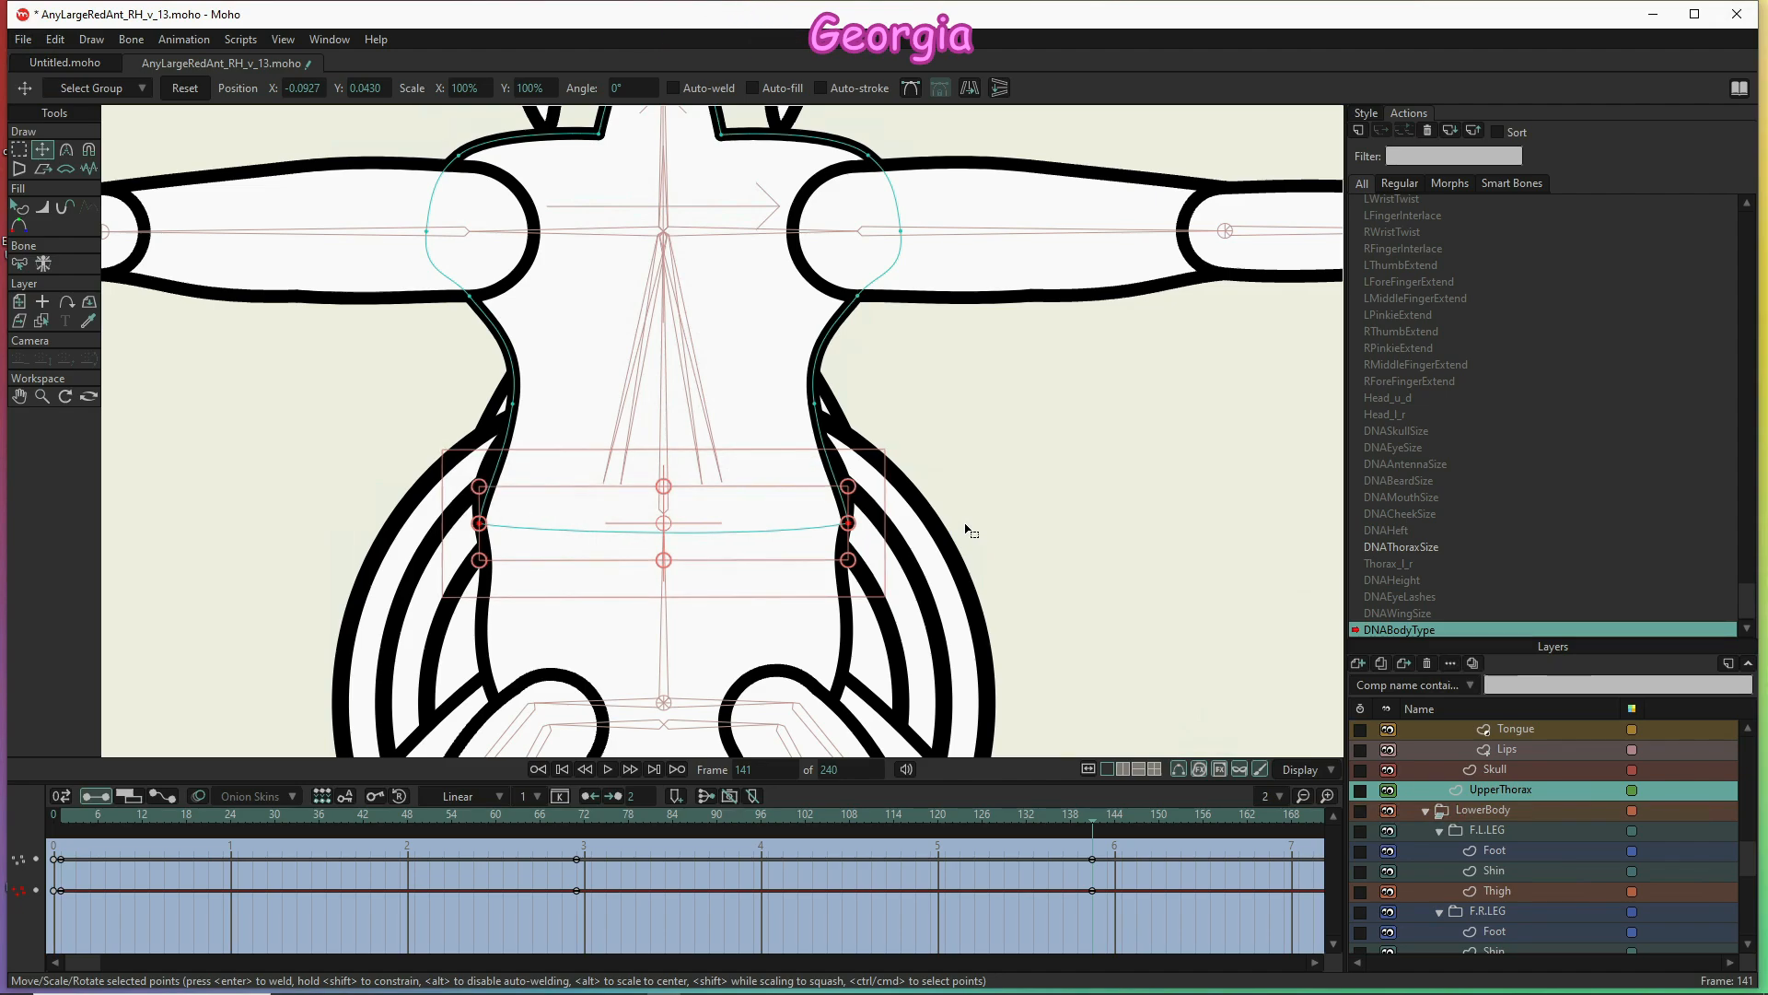
Select the UpperThorax's two side points above the bottom waist points and widen them on both sides at frame 141
key(g)
drag(471, 388, 818, 439)
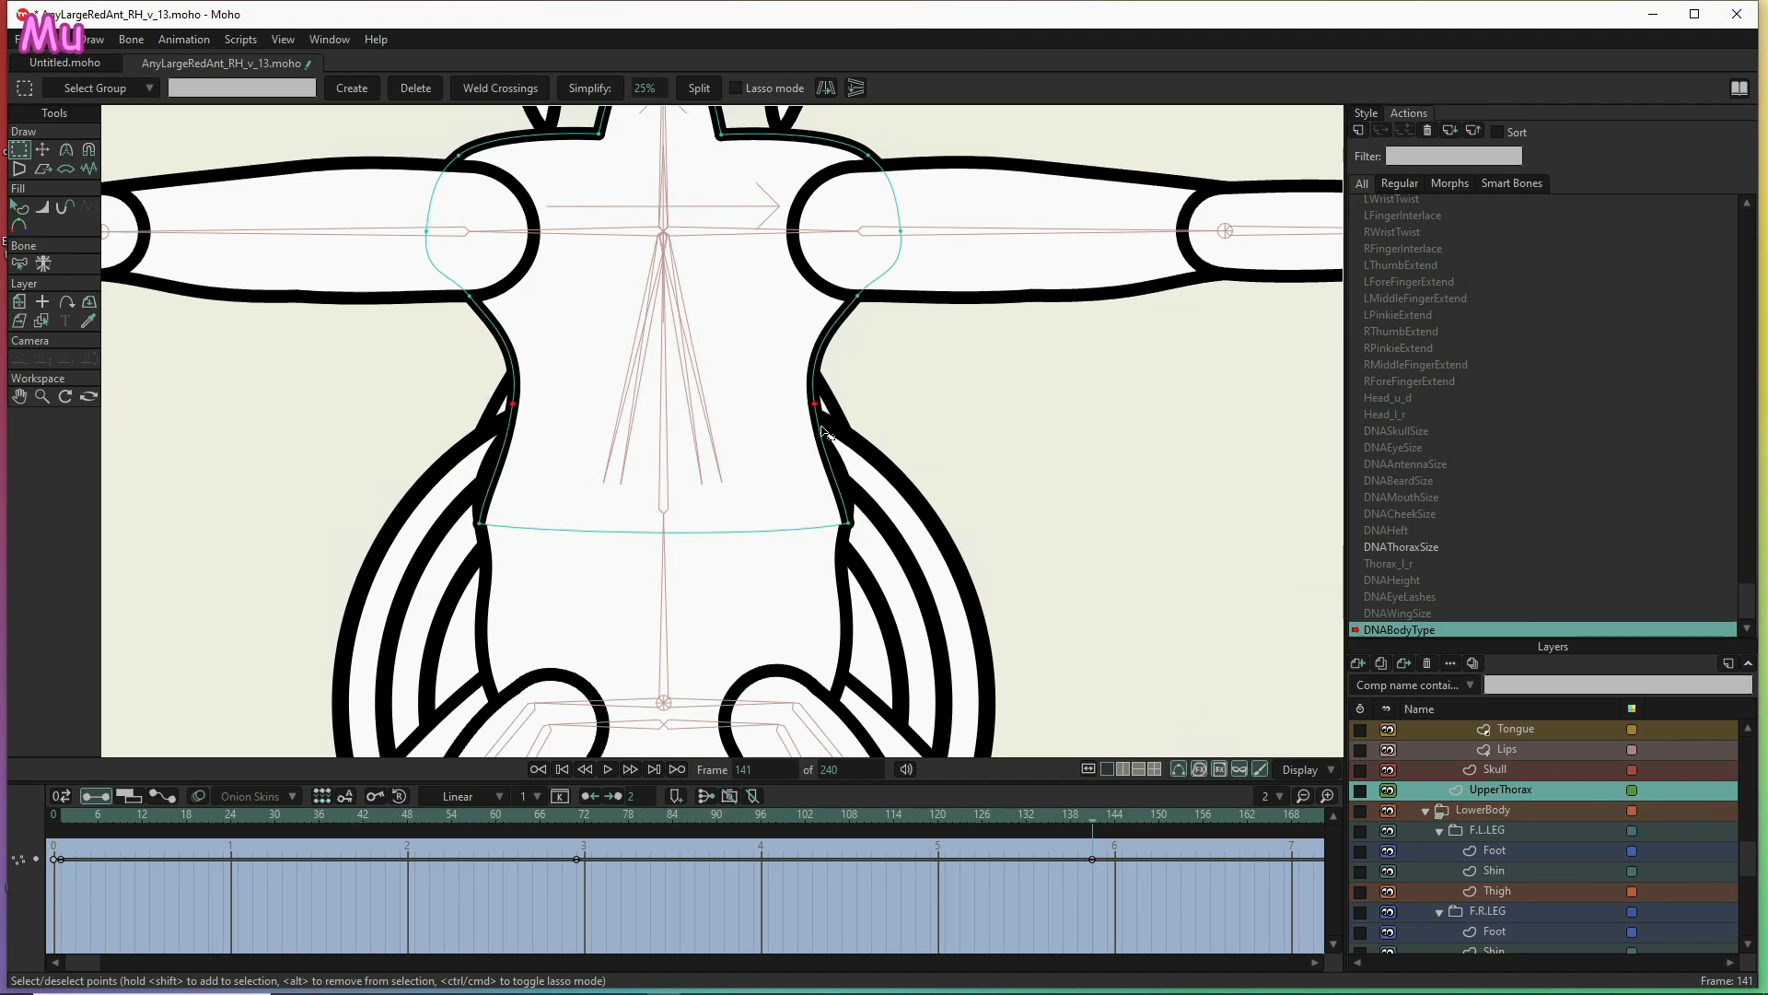
key(t)
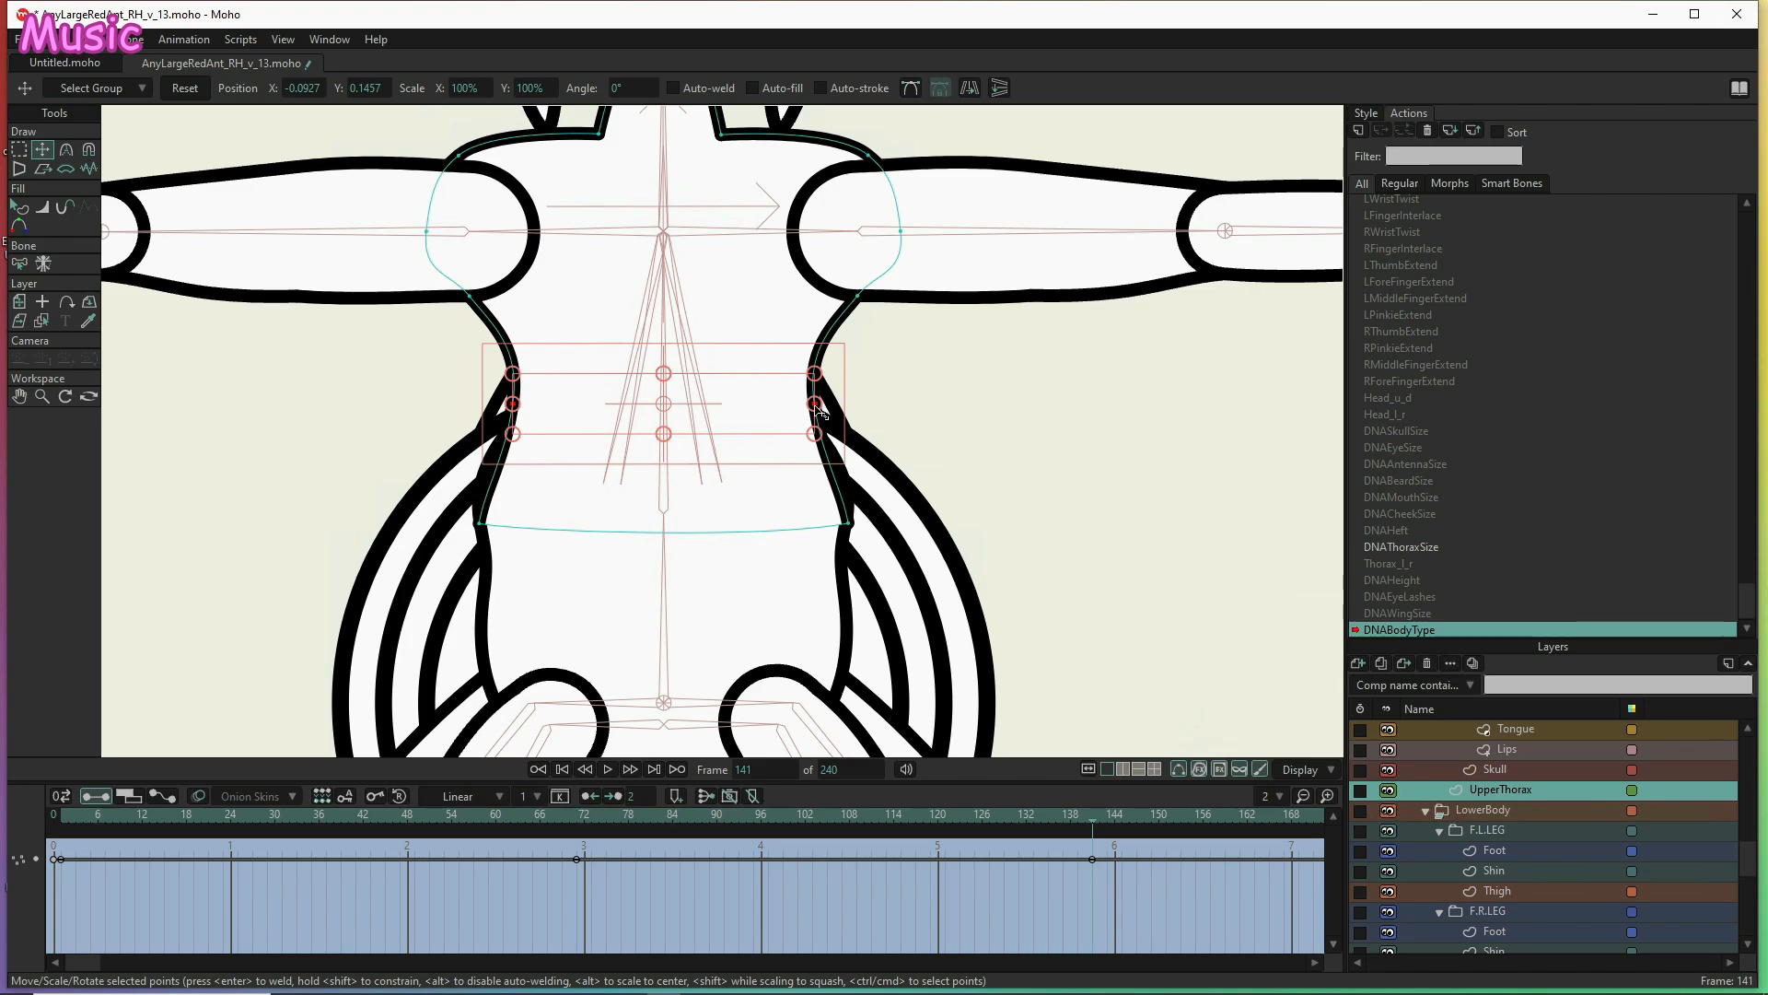
drag(820, 411, 828, 404)
alt+shift+click(828, 406)
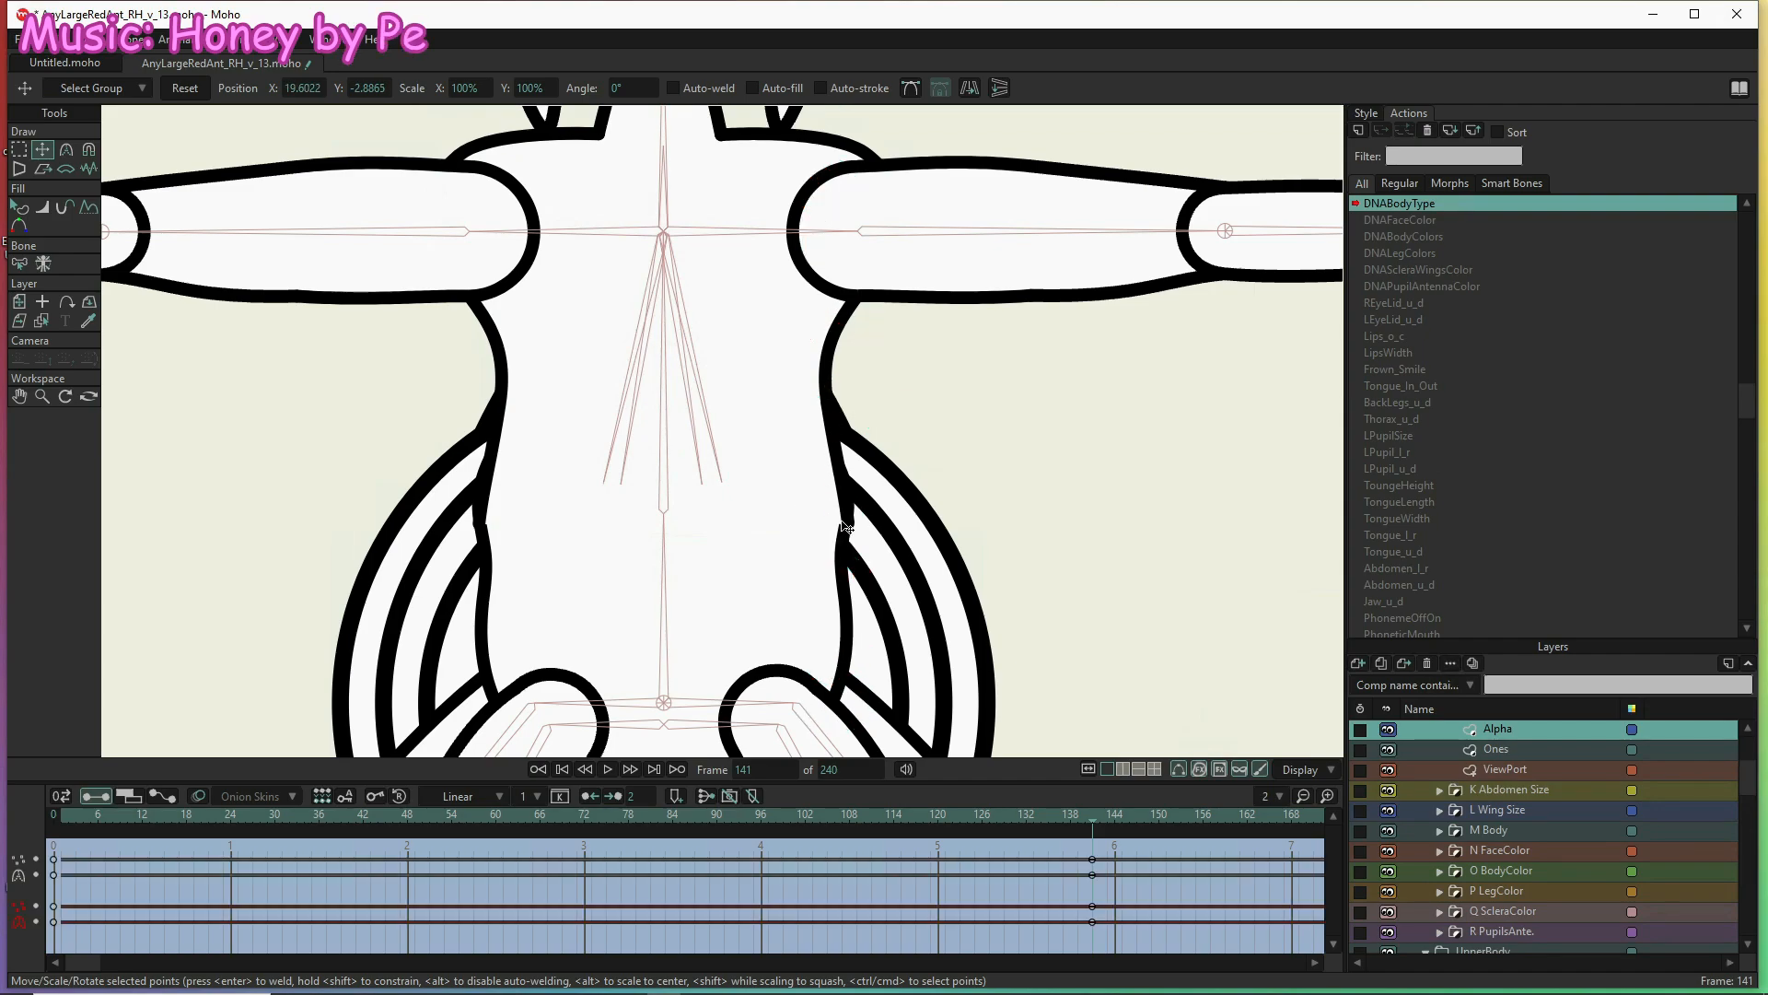
On the UpperThorax layer at frame 141, select the two bottom waist points and raise them to about Y 0.0620
scroll(1471, 811, down, 6)
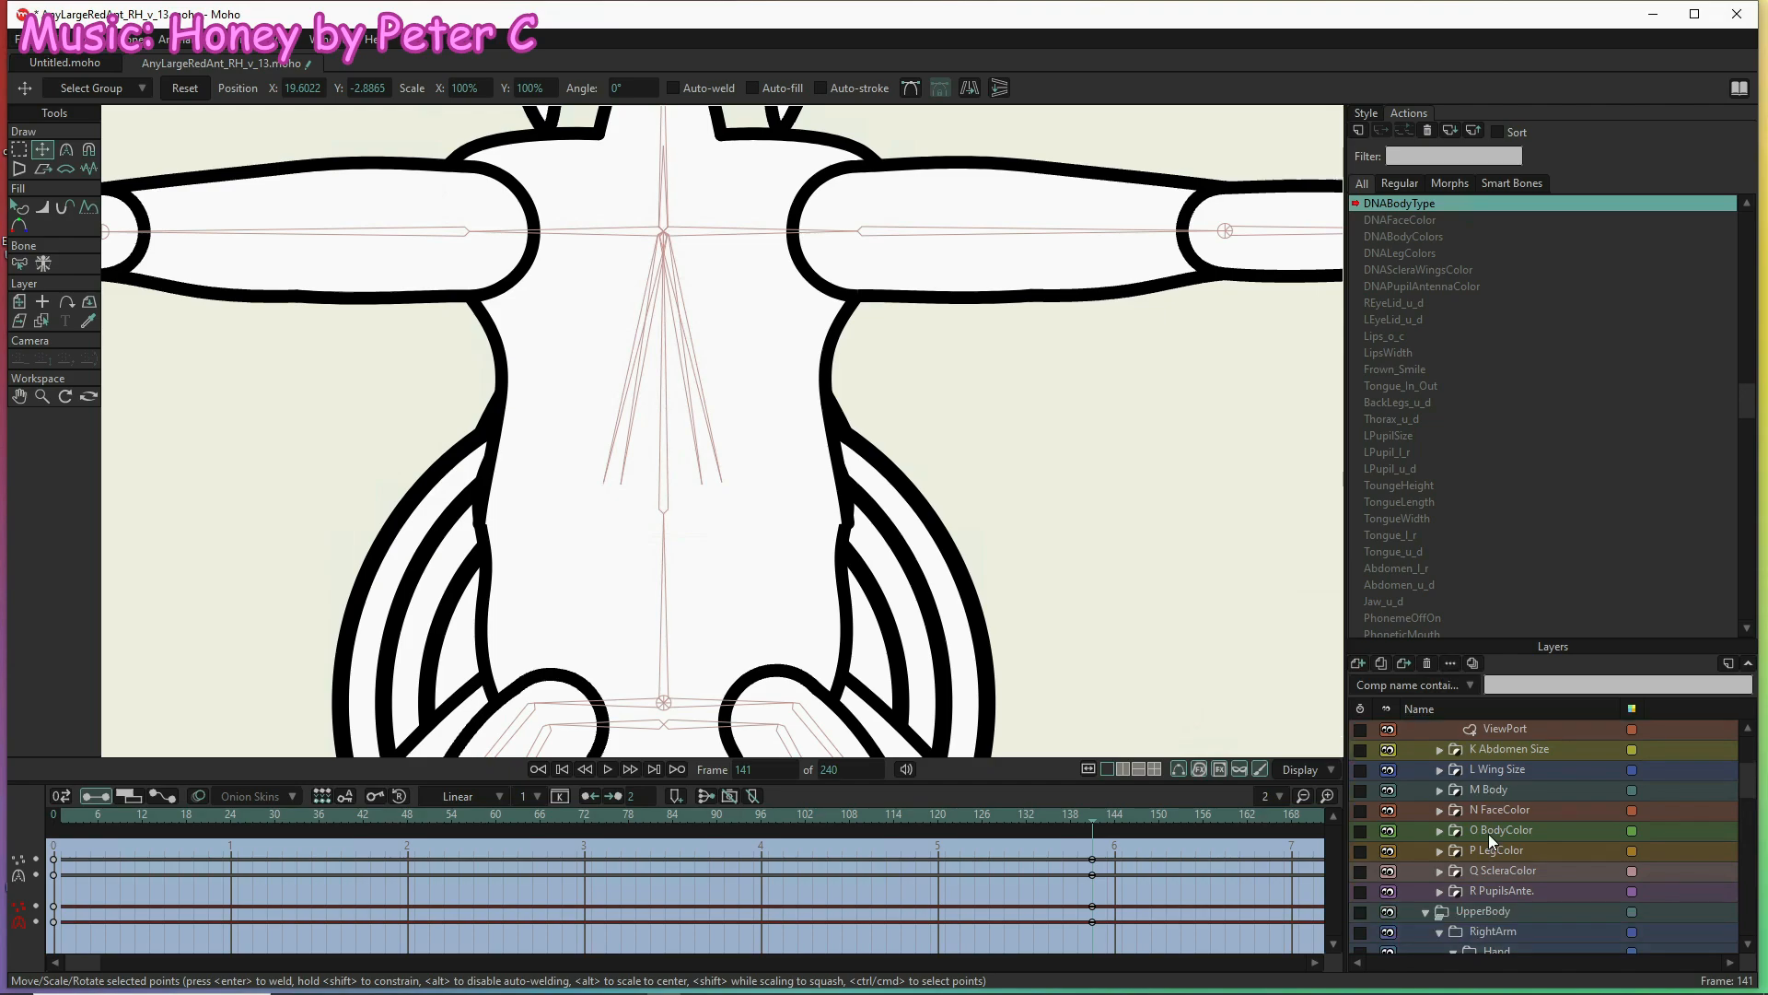
scroll(1523, 859, down, 3)
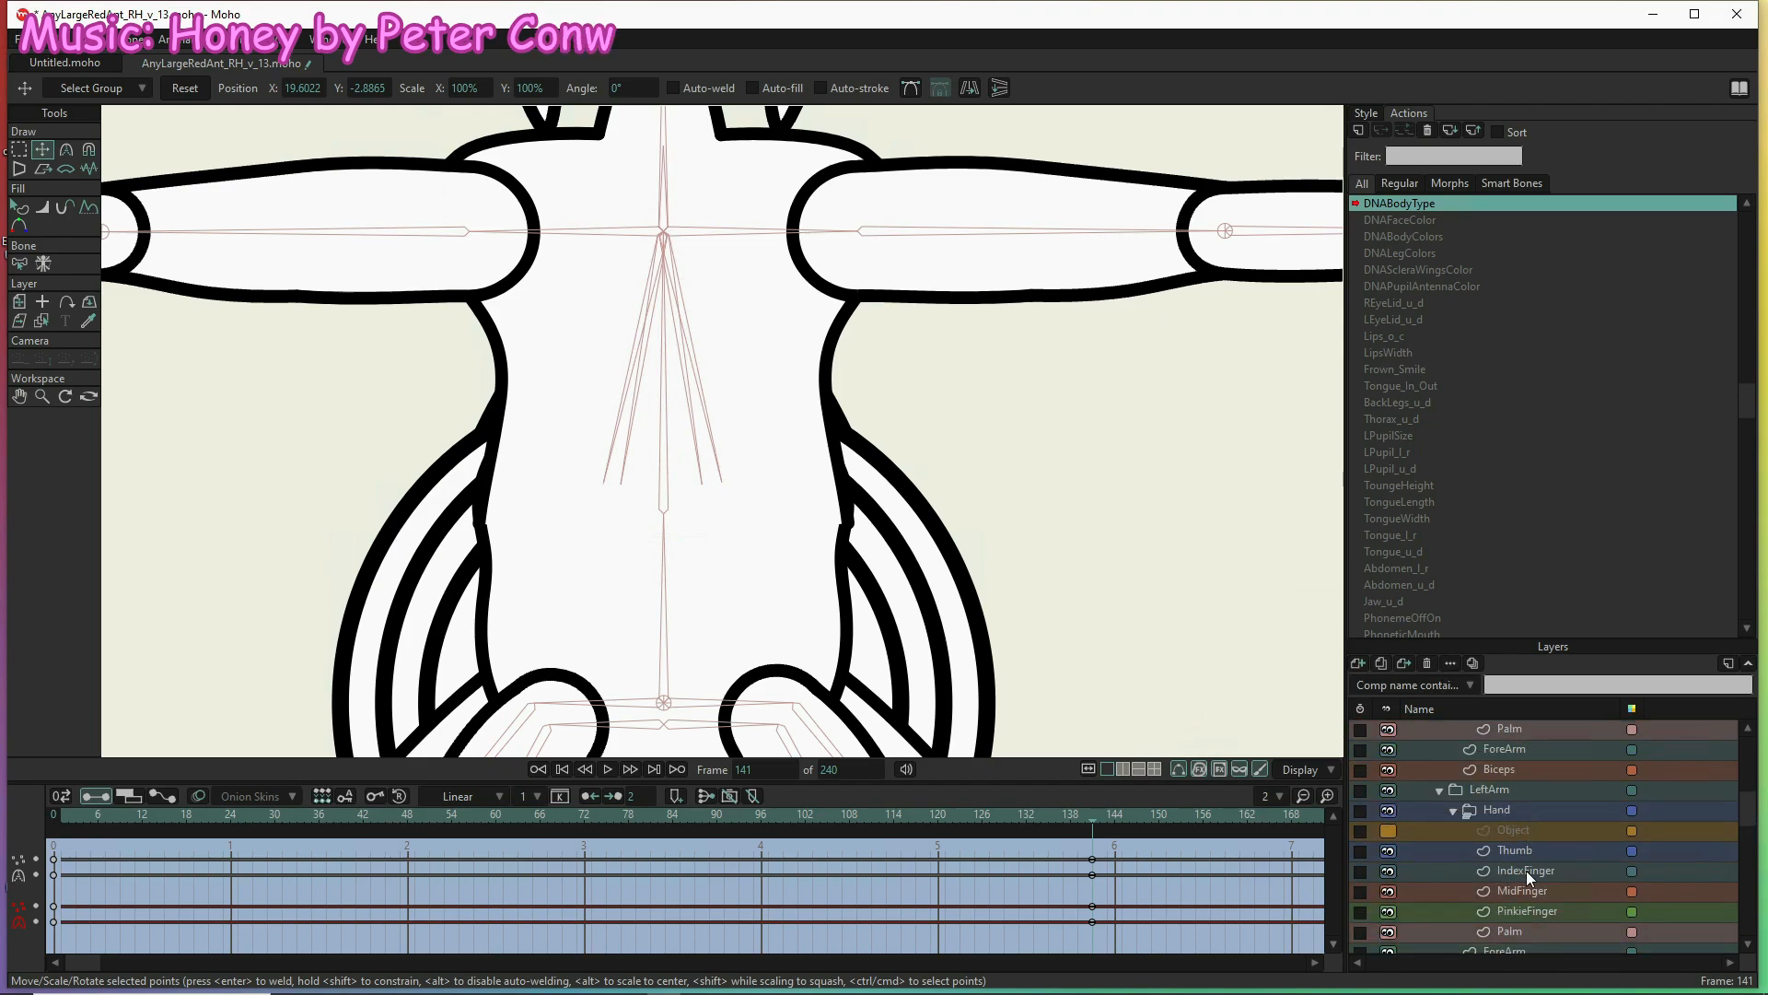
scroll(1535, 827, down, 4)
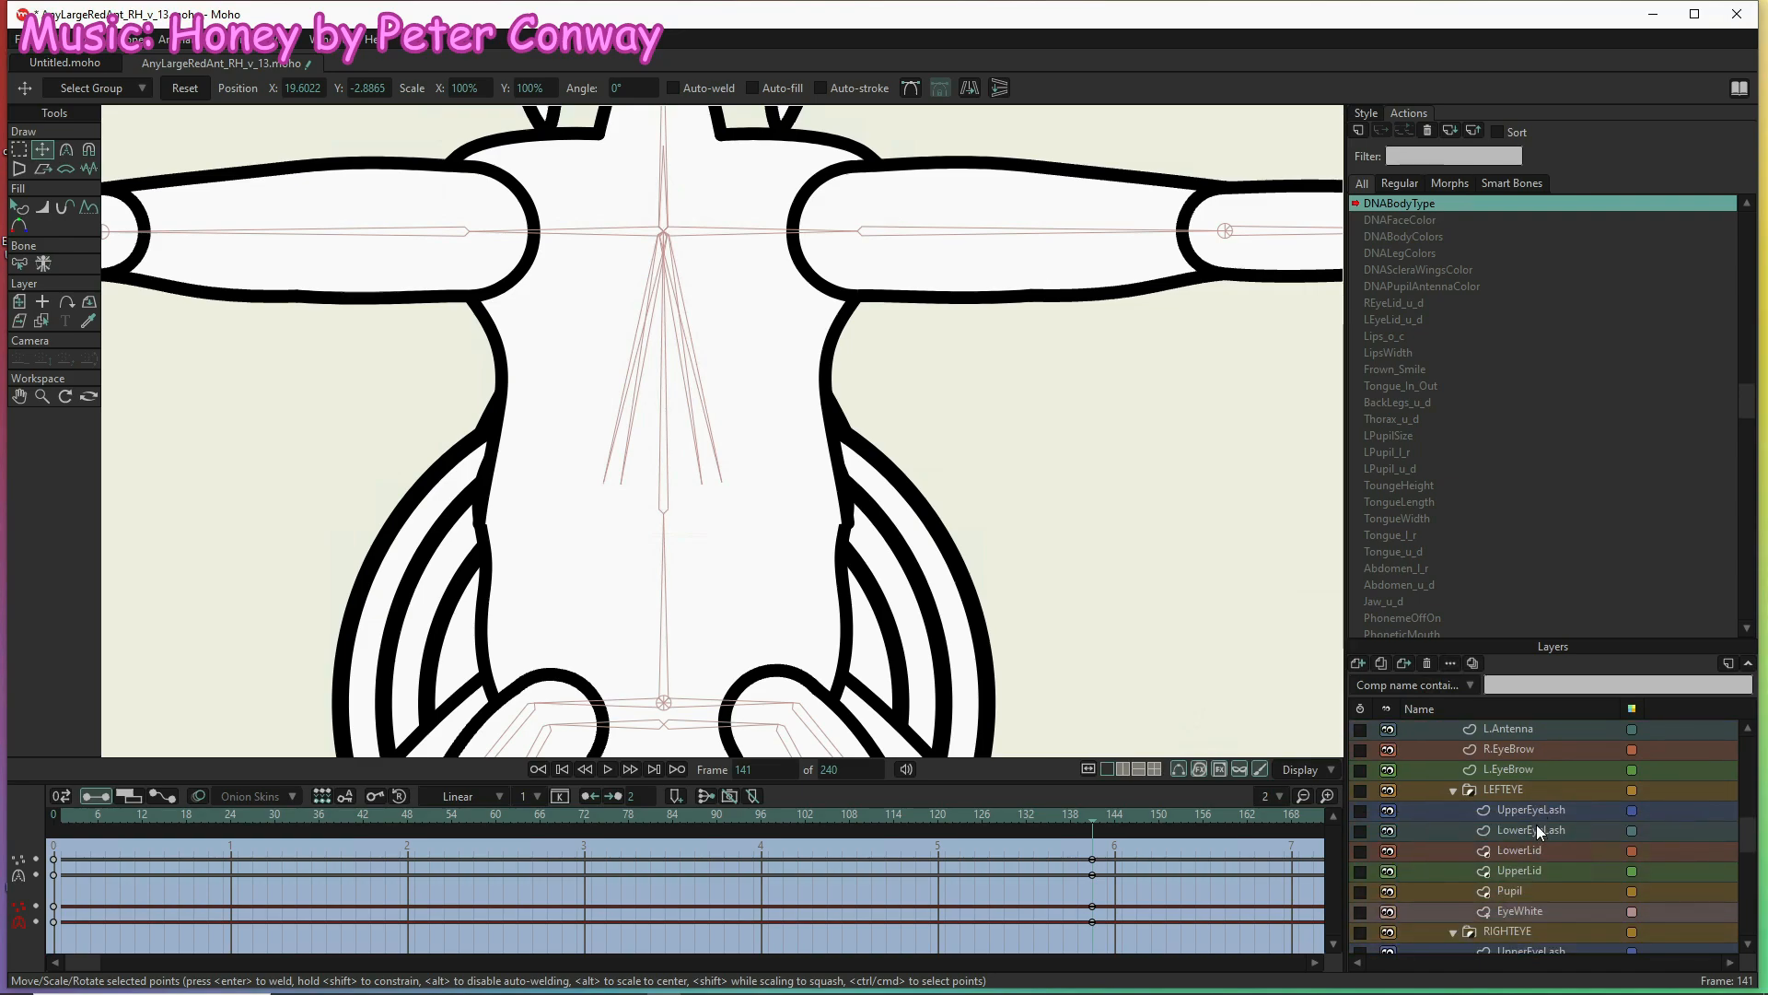
scroll(1536, 828, down, 1)
scroll(1538, 836, down, 1)
scroll(1544, 831, down, 4)
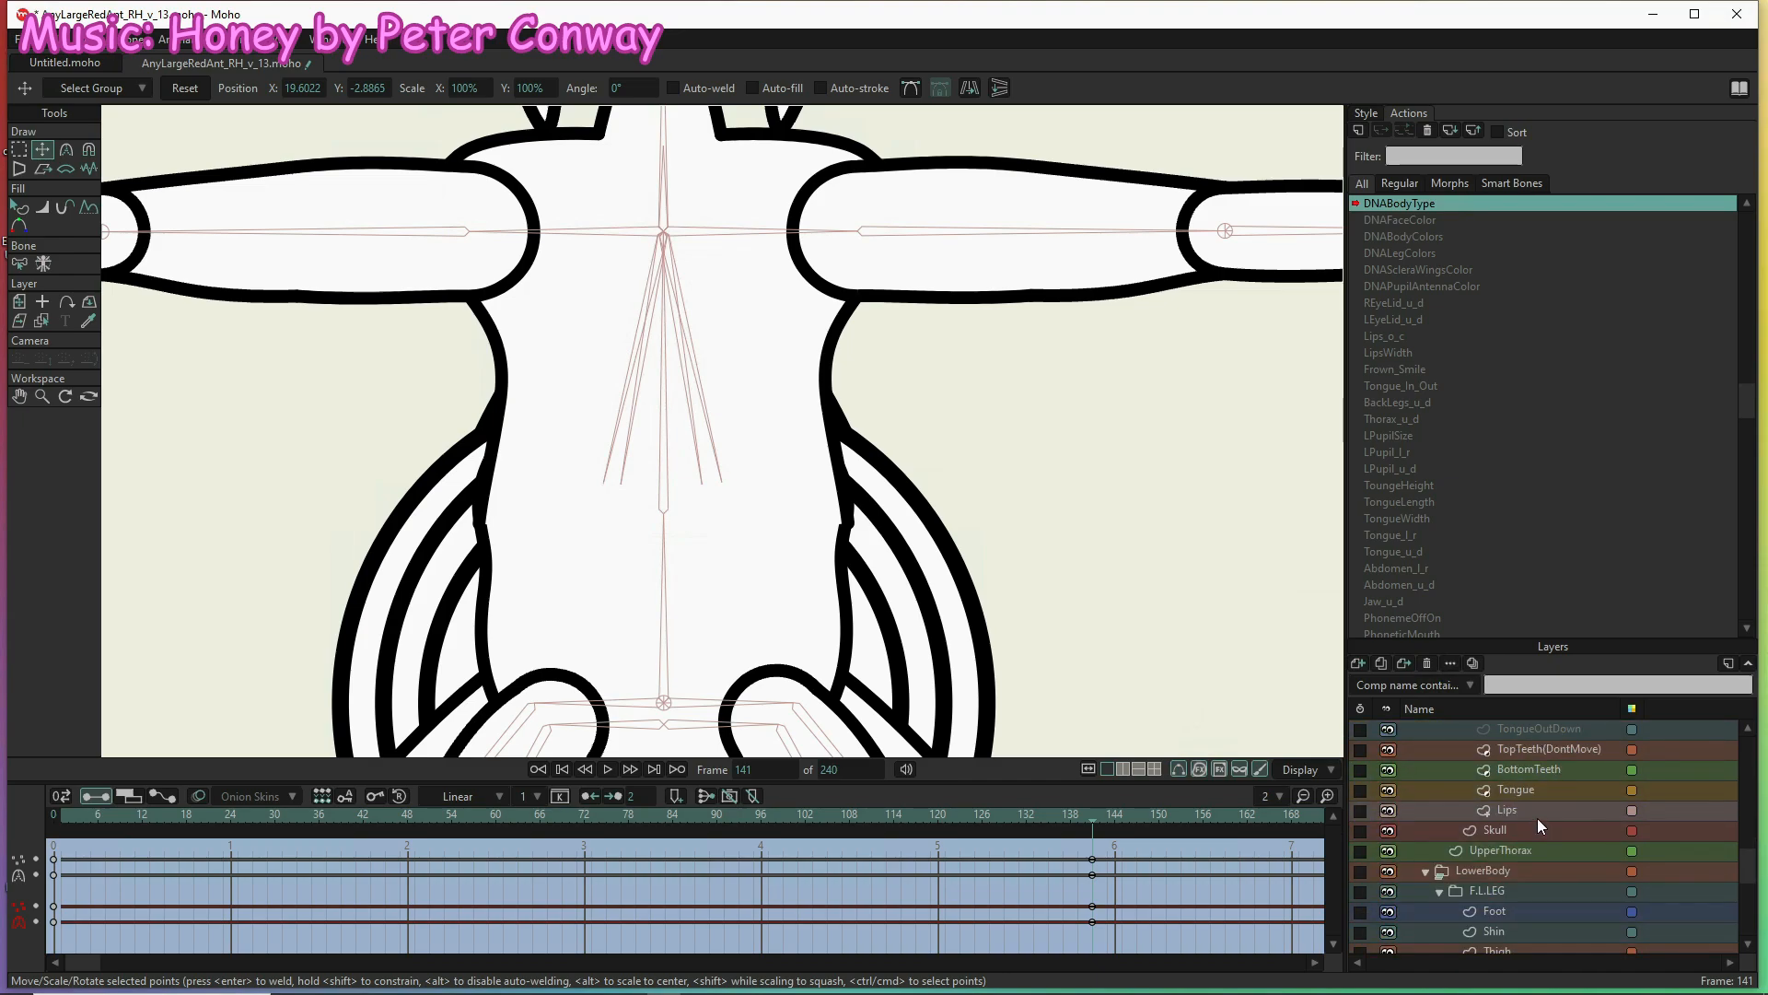
click(1529, 848)
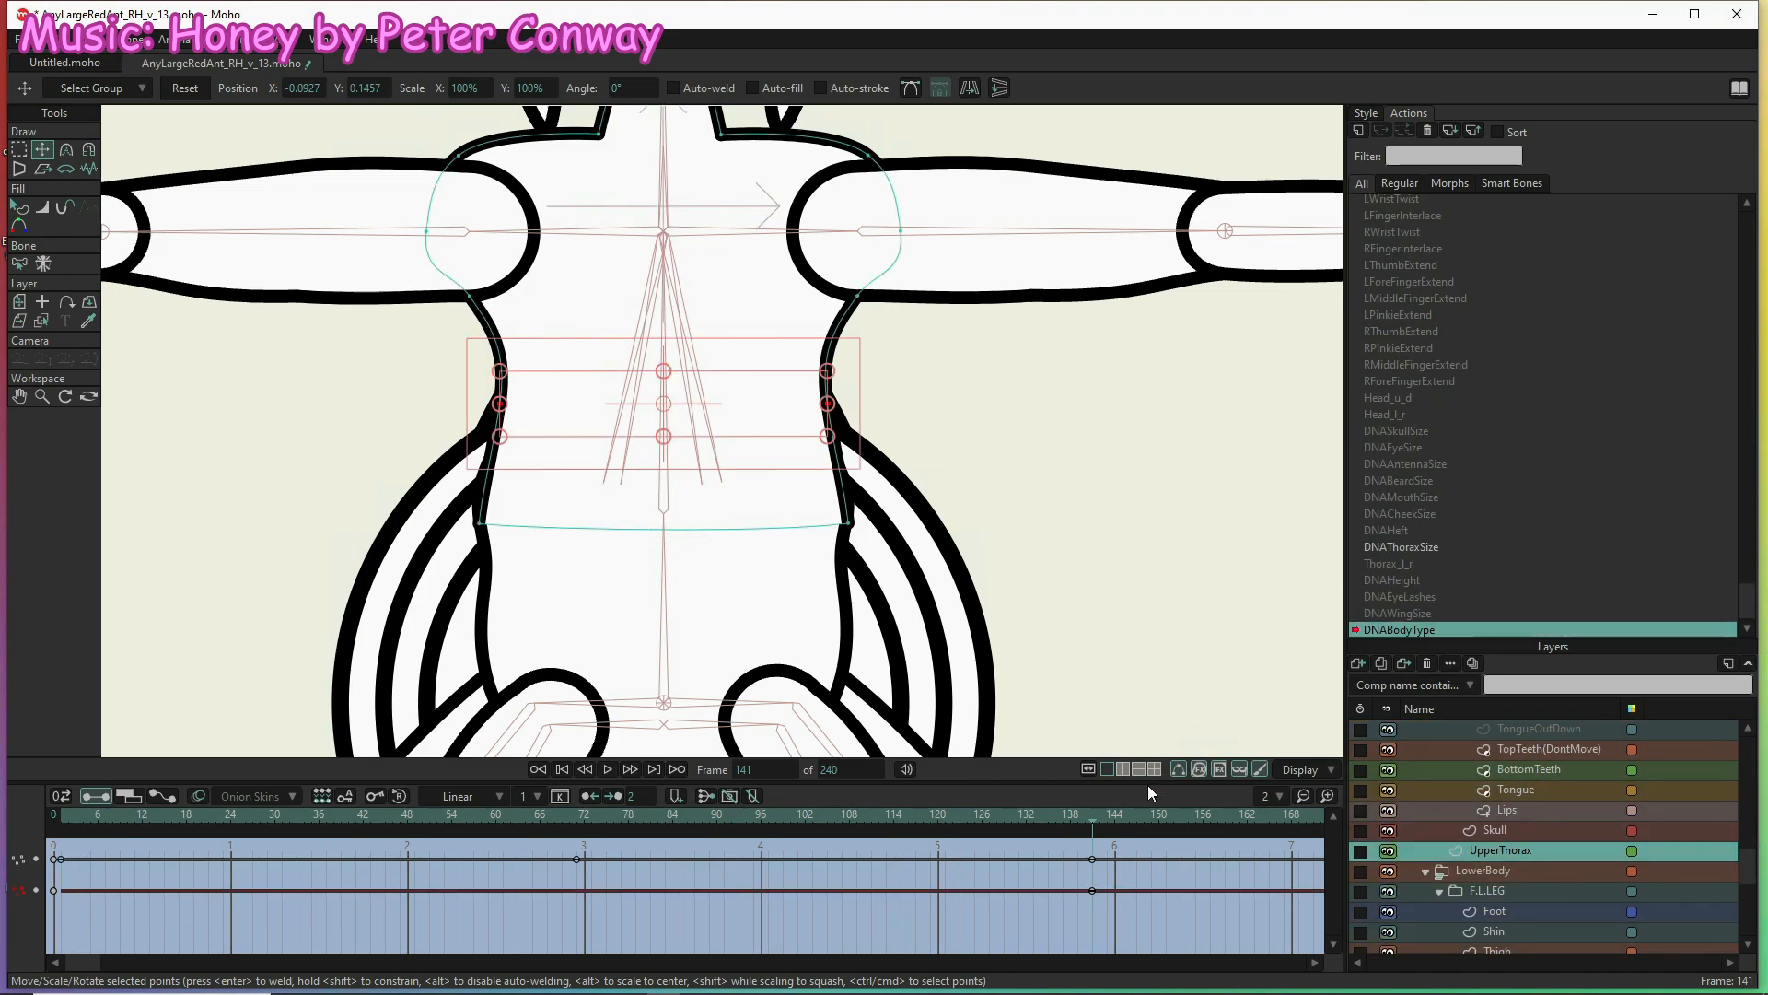
key(g)
click(849, 526)
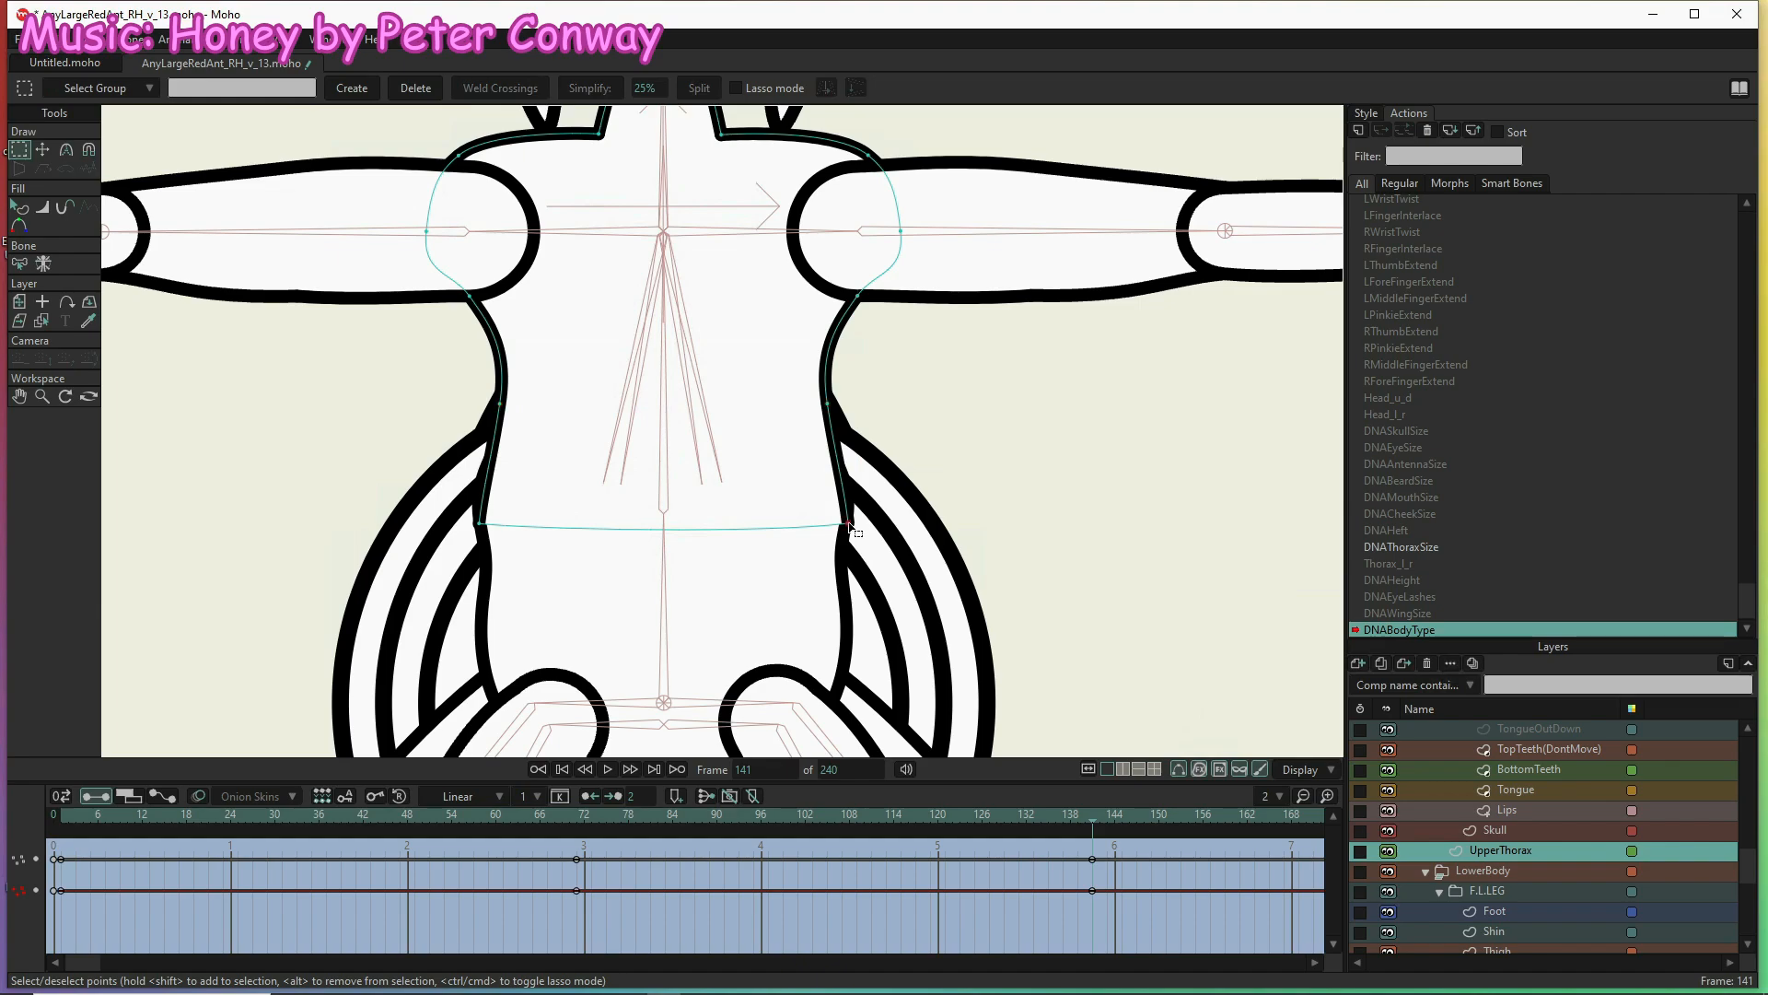
drag(931, 486, 462, 549)
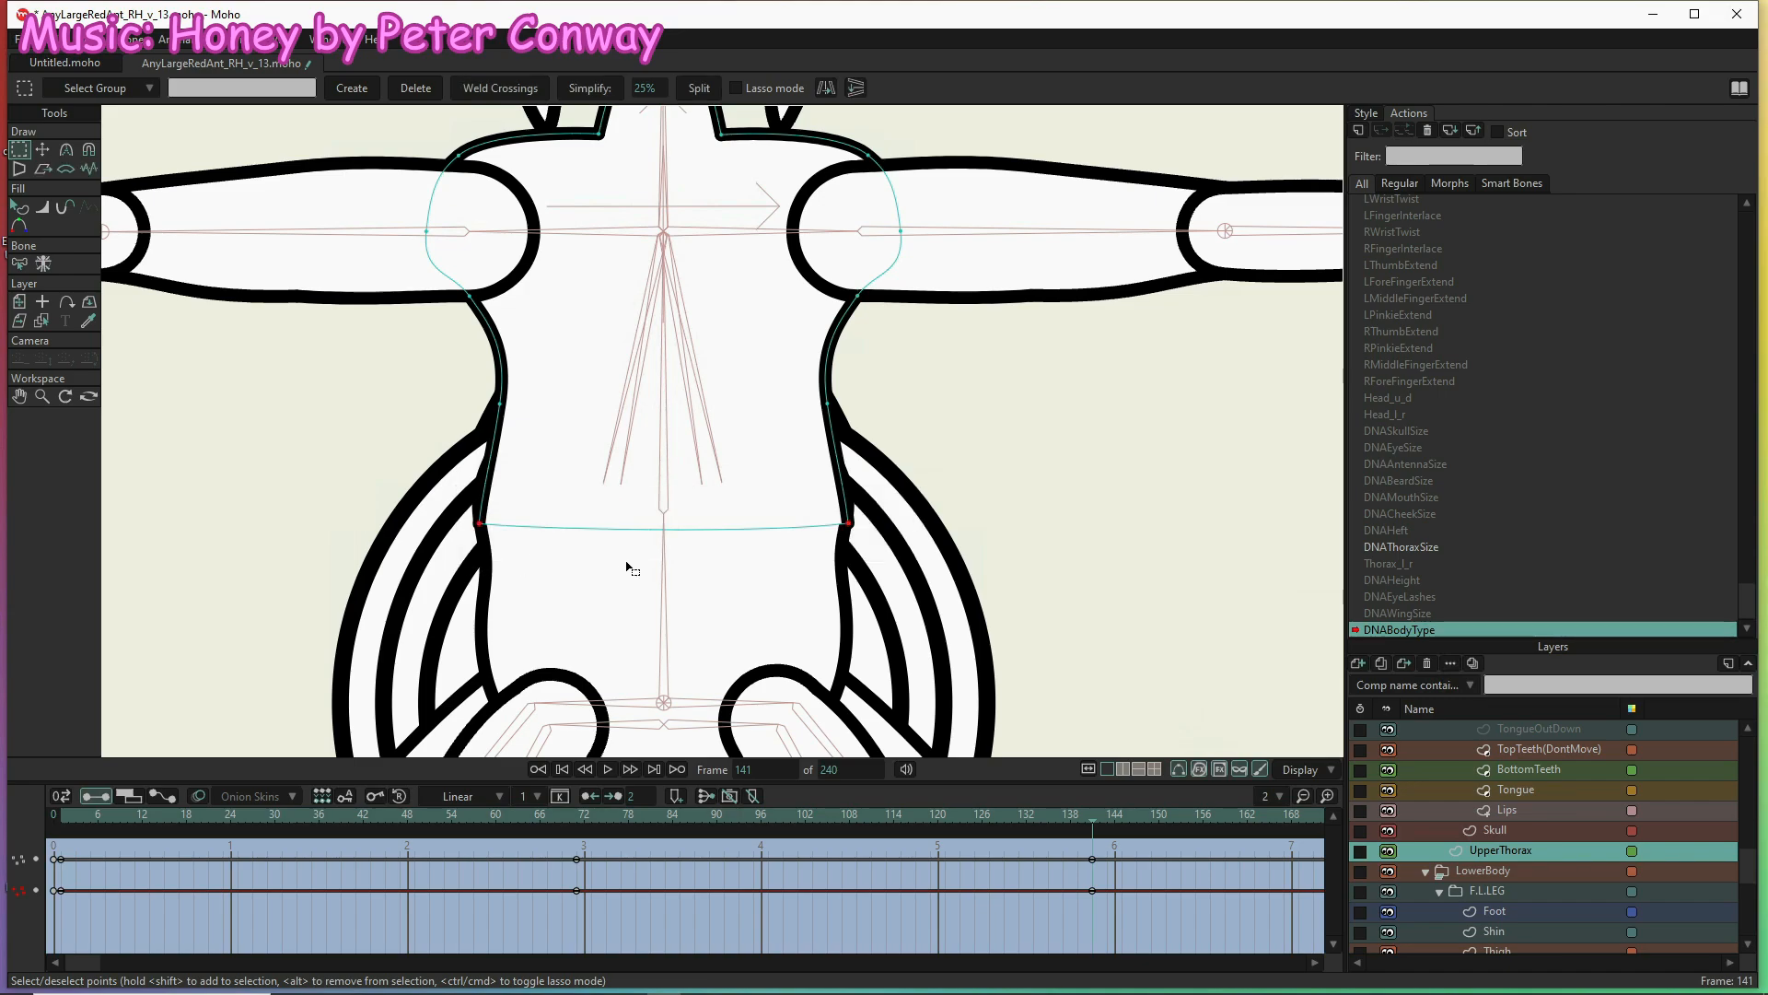
key(t)
drag(710, 518, 710, 495)
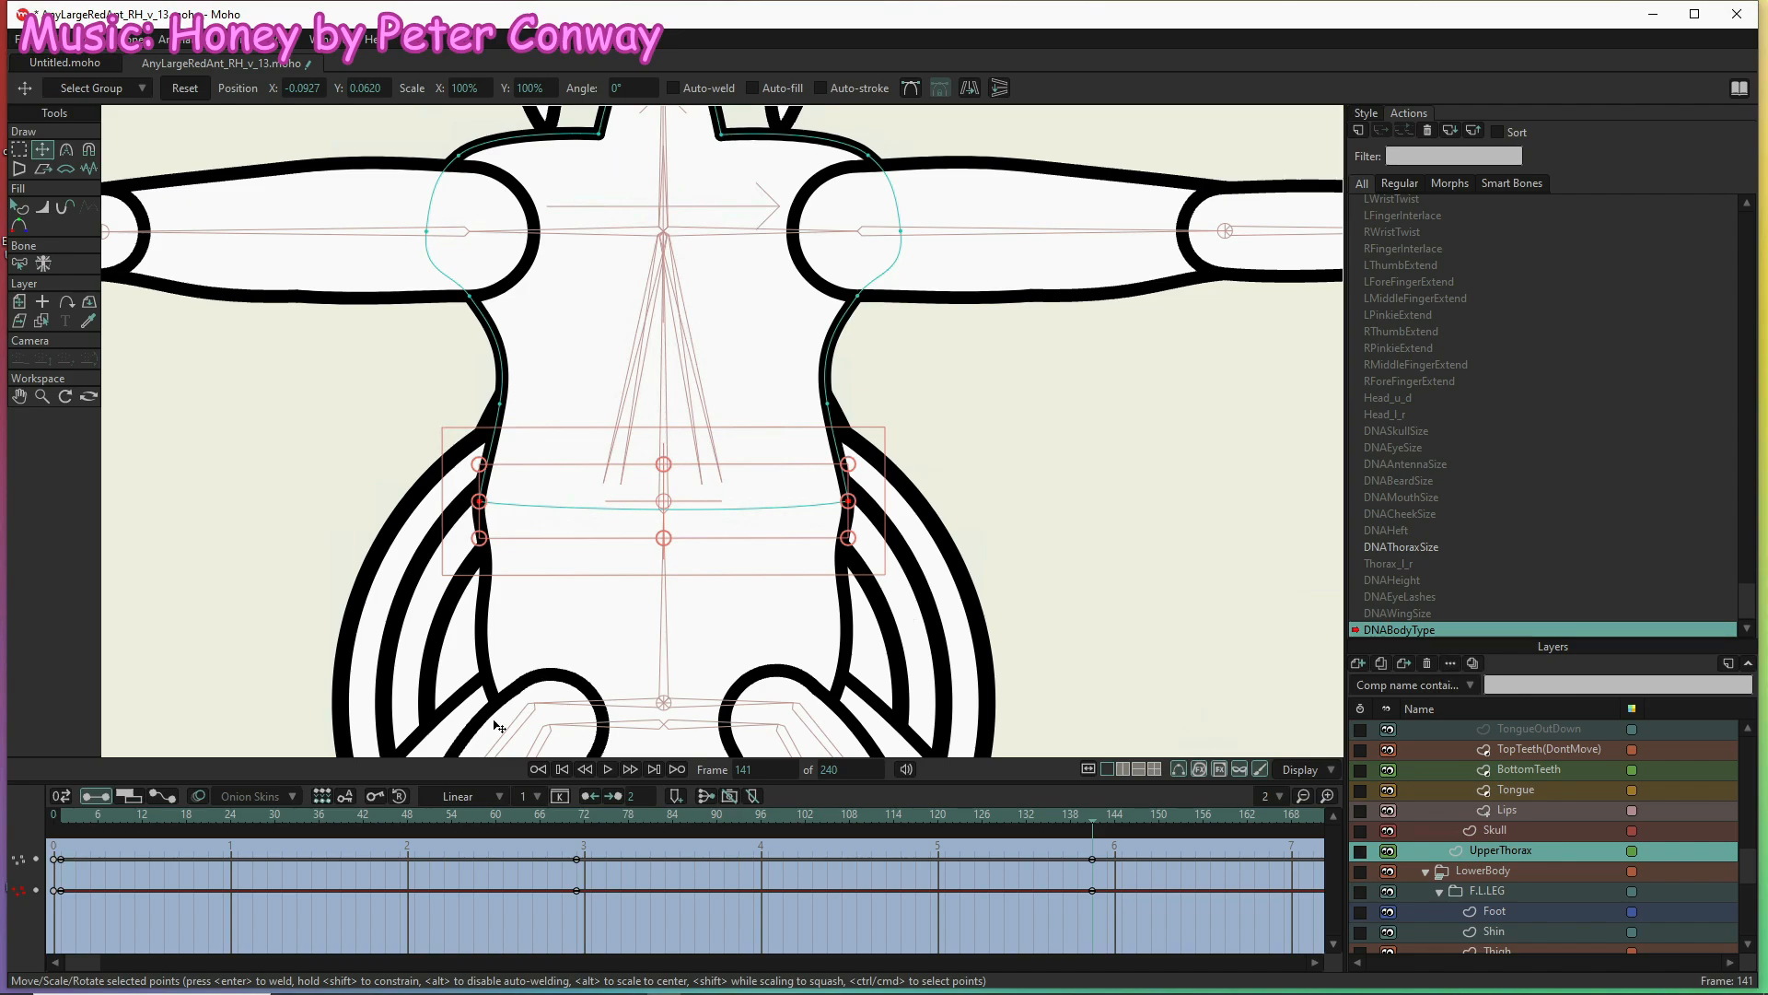
Raise the UpperThorax's two bottom waist points to about Y 0.0549 at frame 1
click(60, 820)
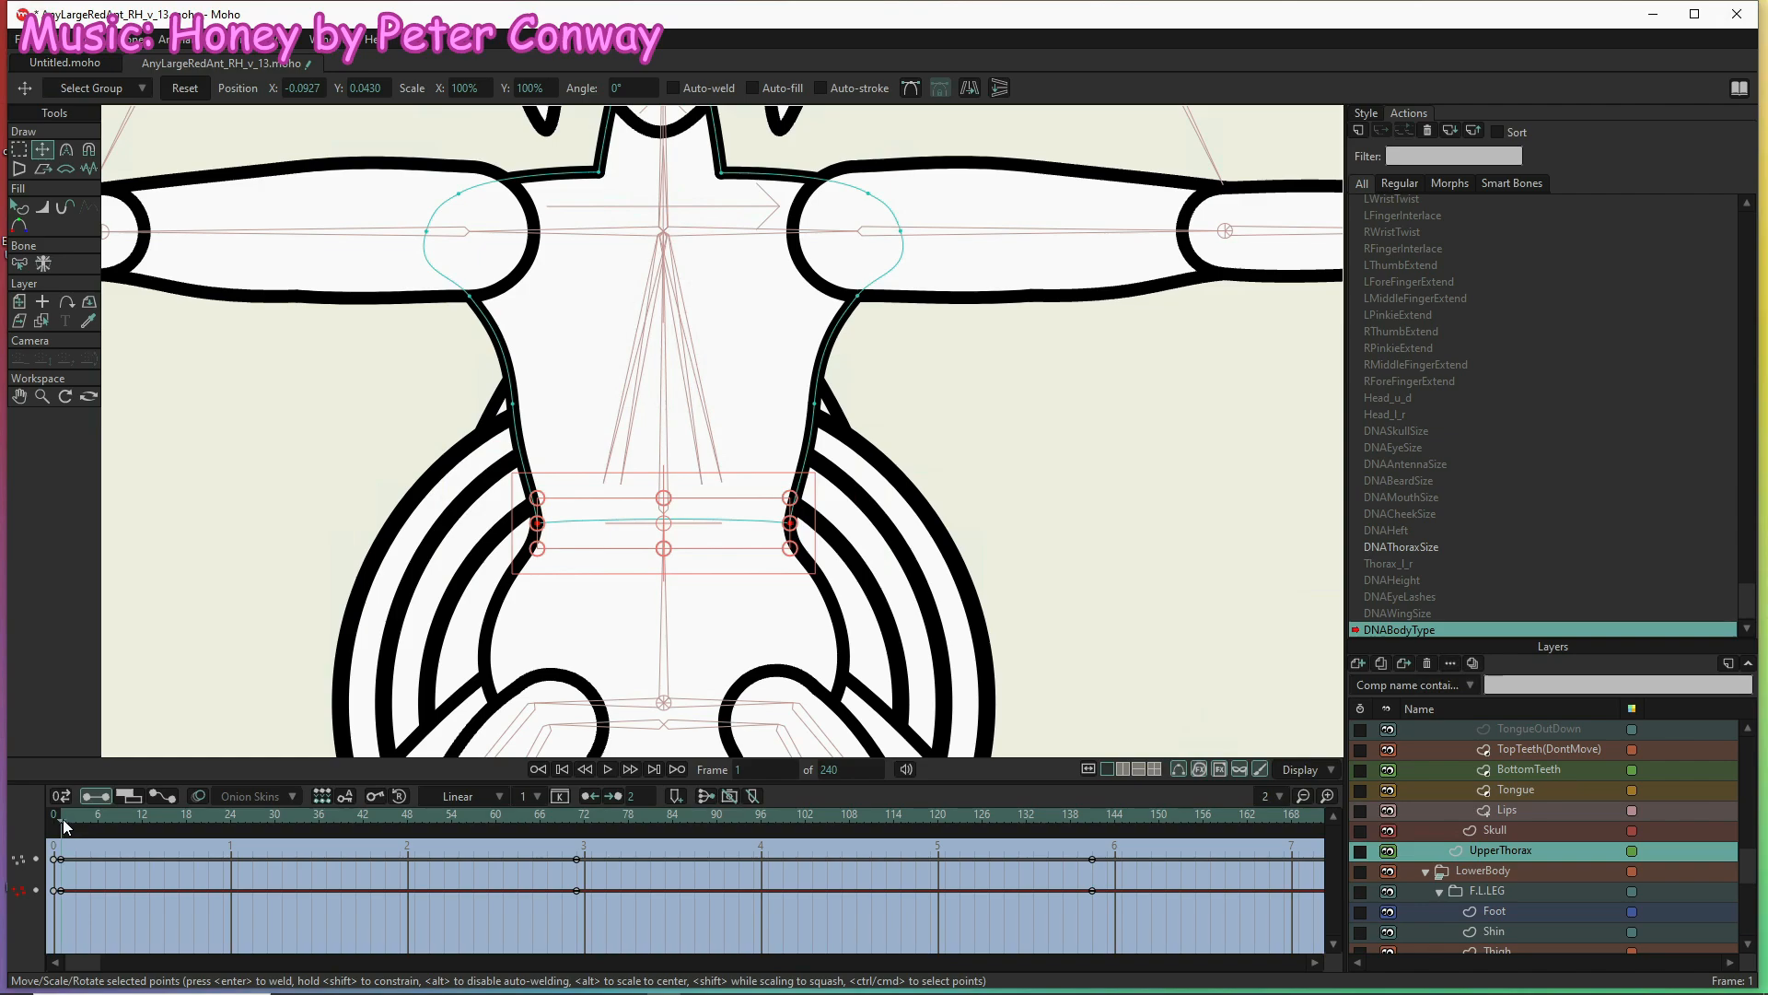
mouse_move(736, 519)
mouse_down()
mouse_move(732, 496)
mouse_move(734, 515)
mouse_up()
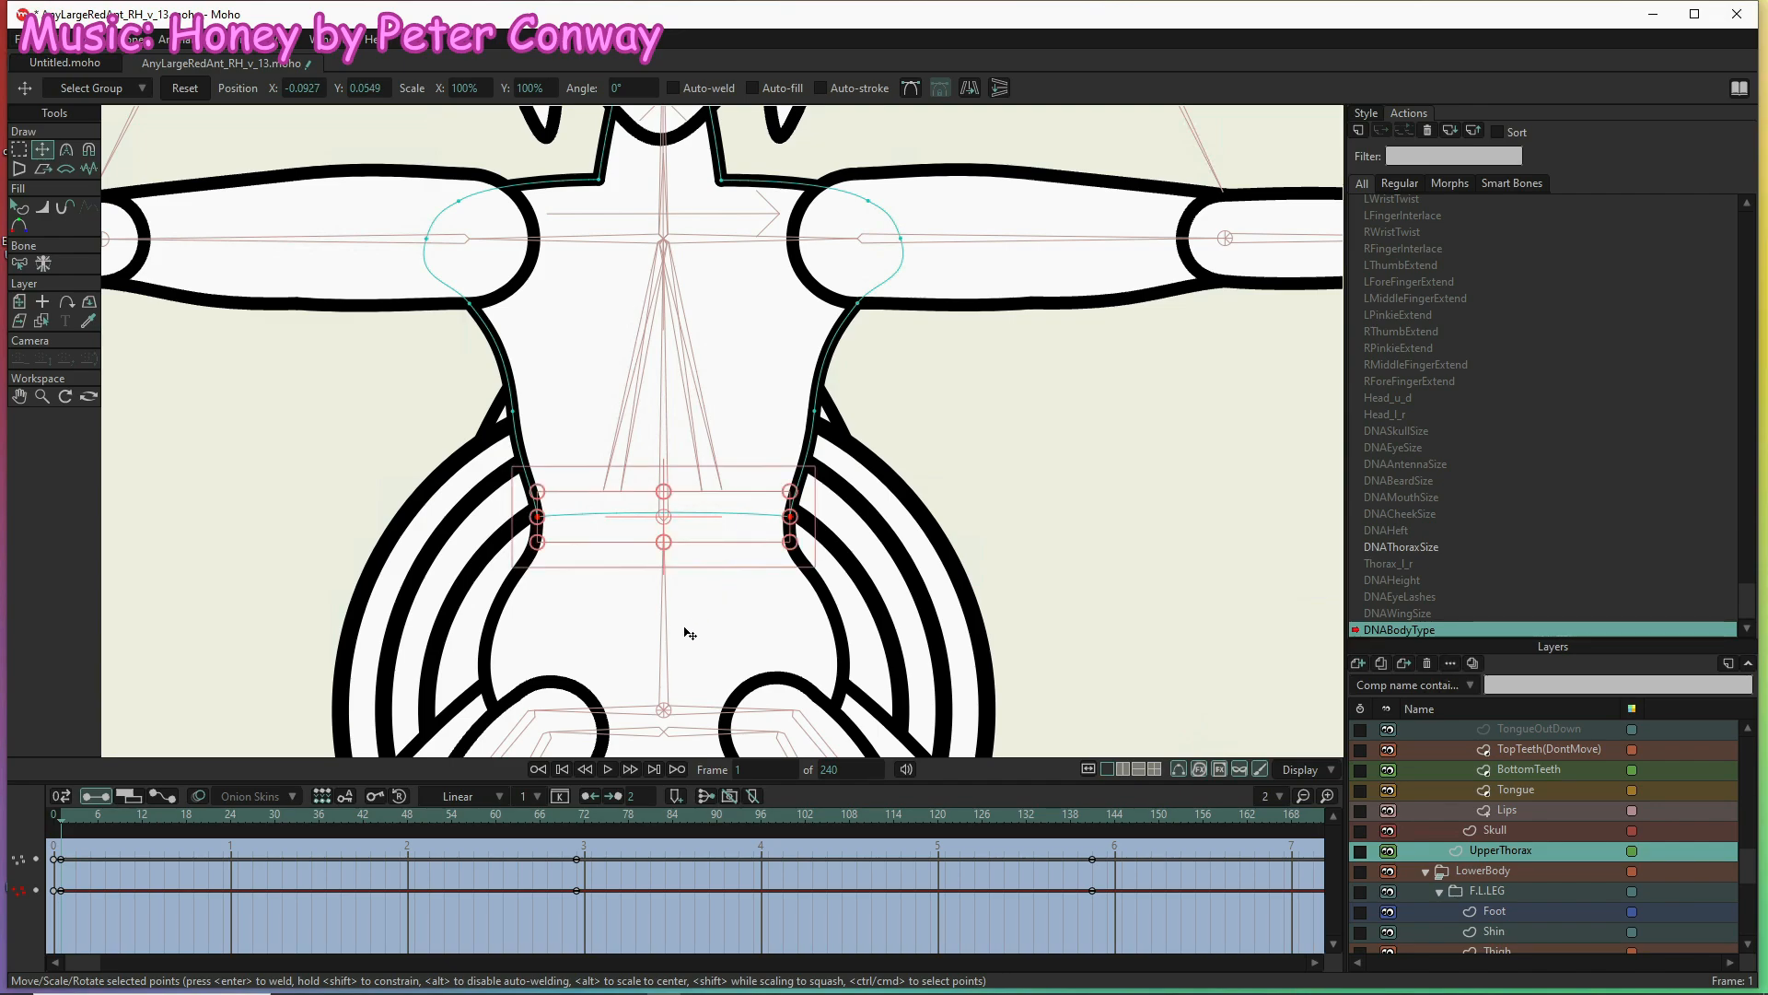
scroll(769, 516, down, 15)
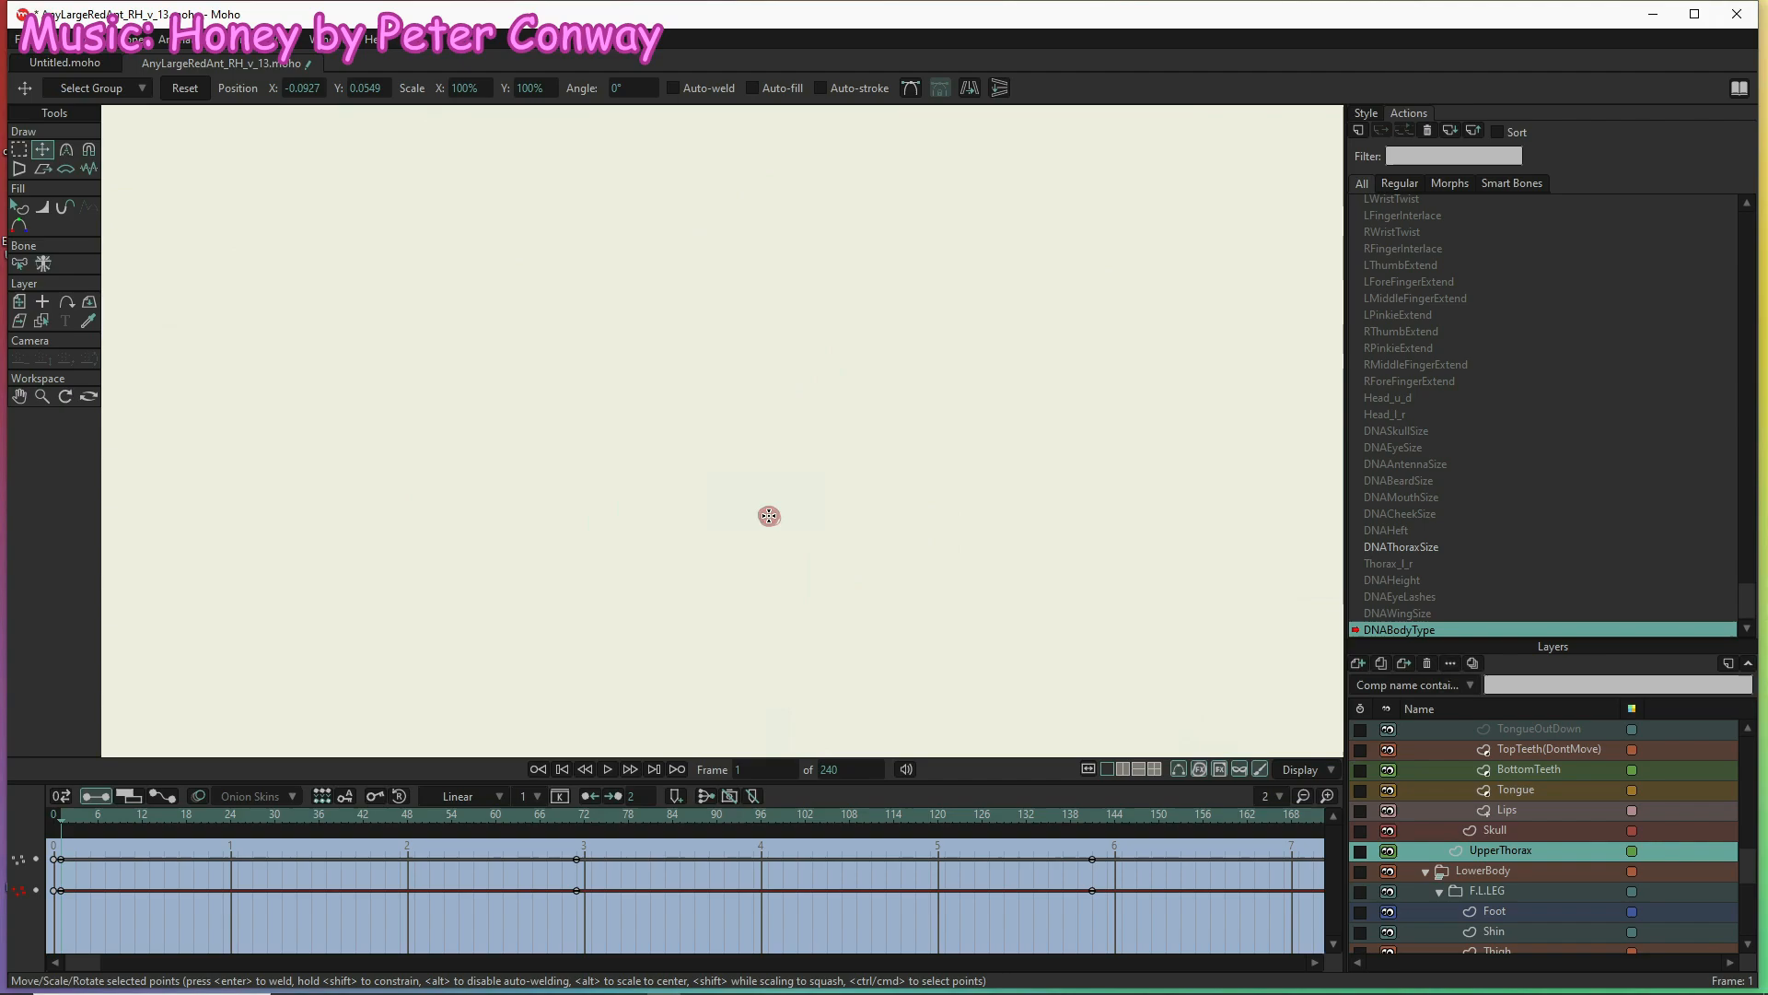
scroll(757, 565, up, 12)
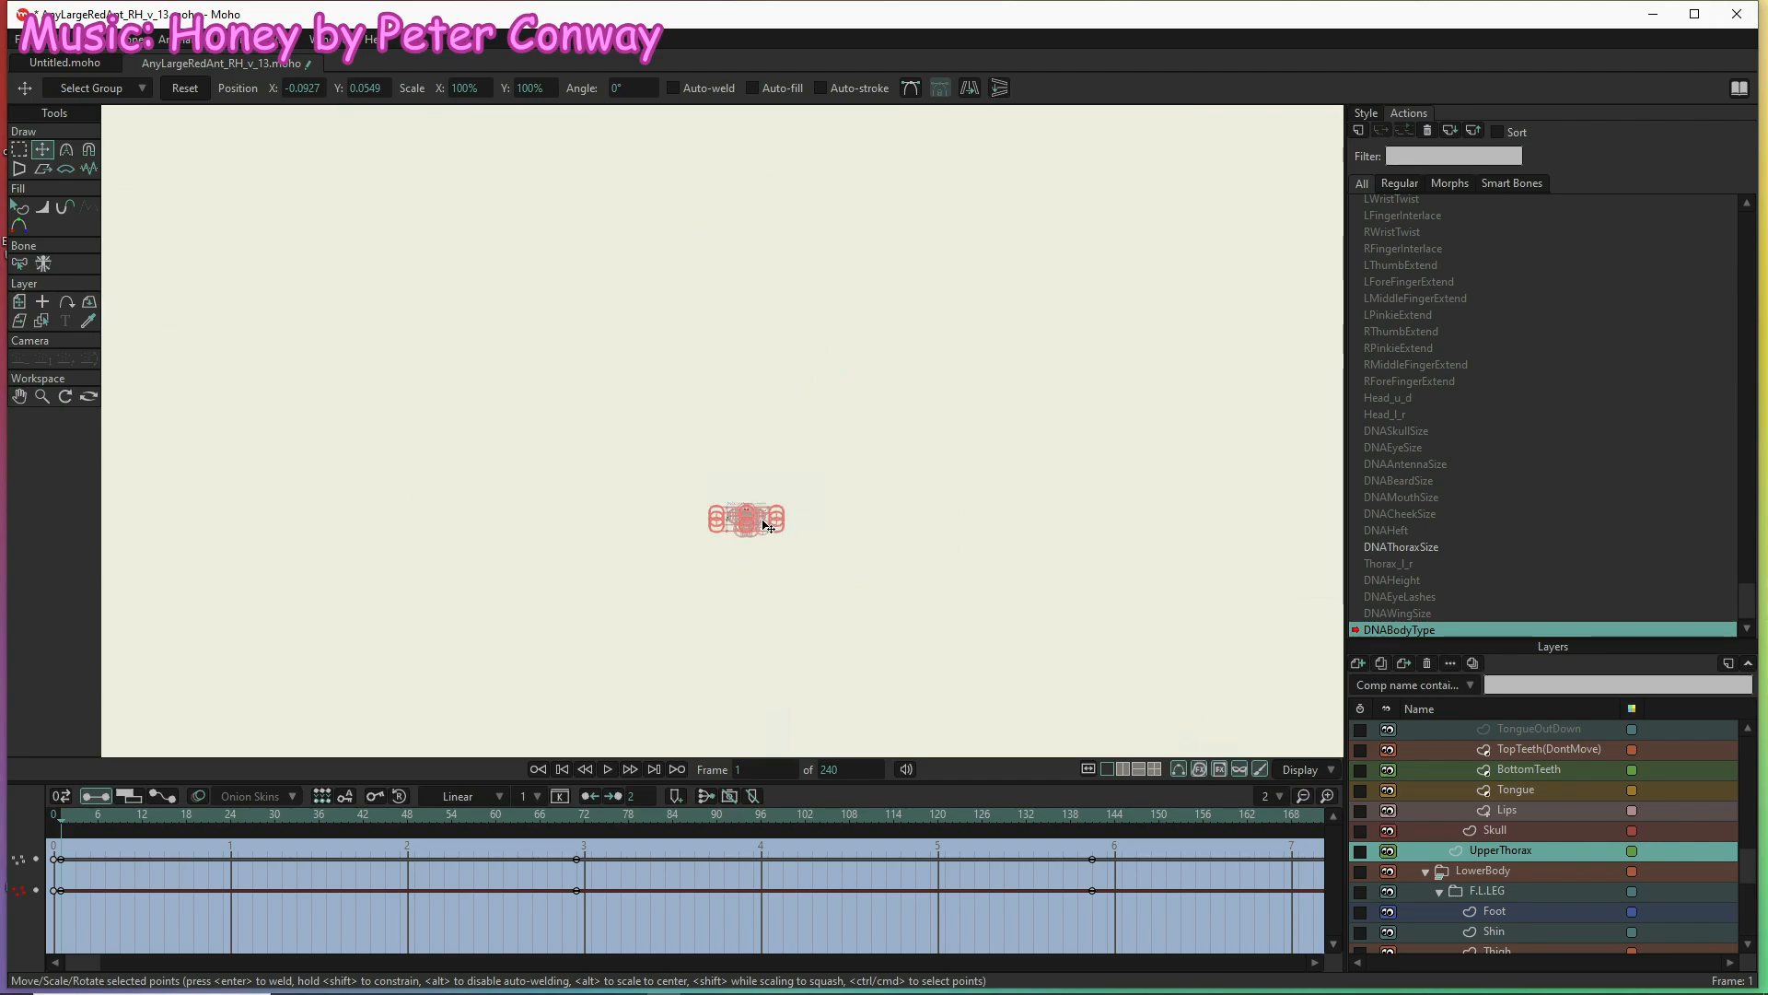
scroll(699, 598, up, 6)
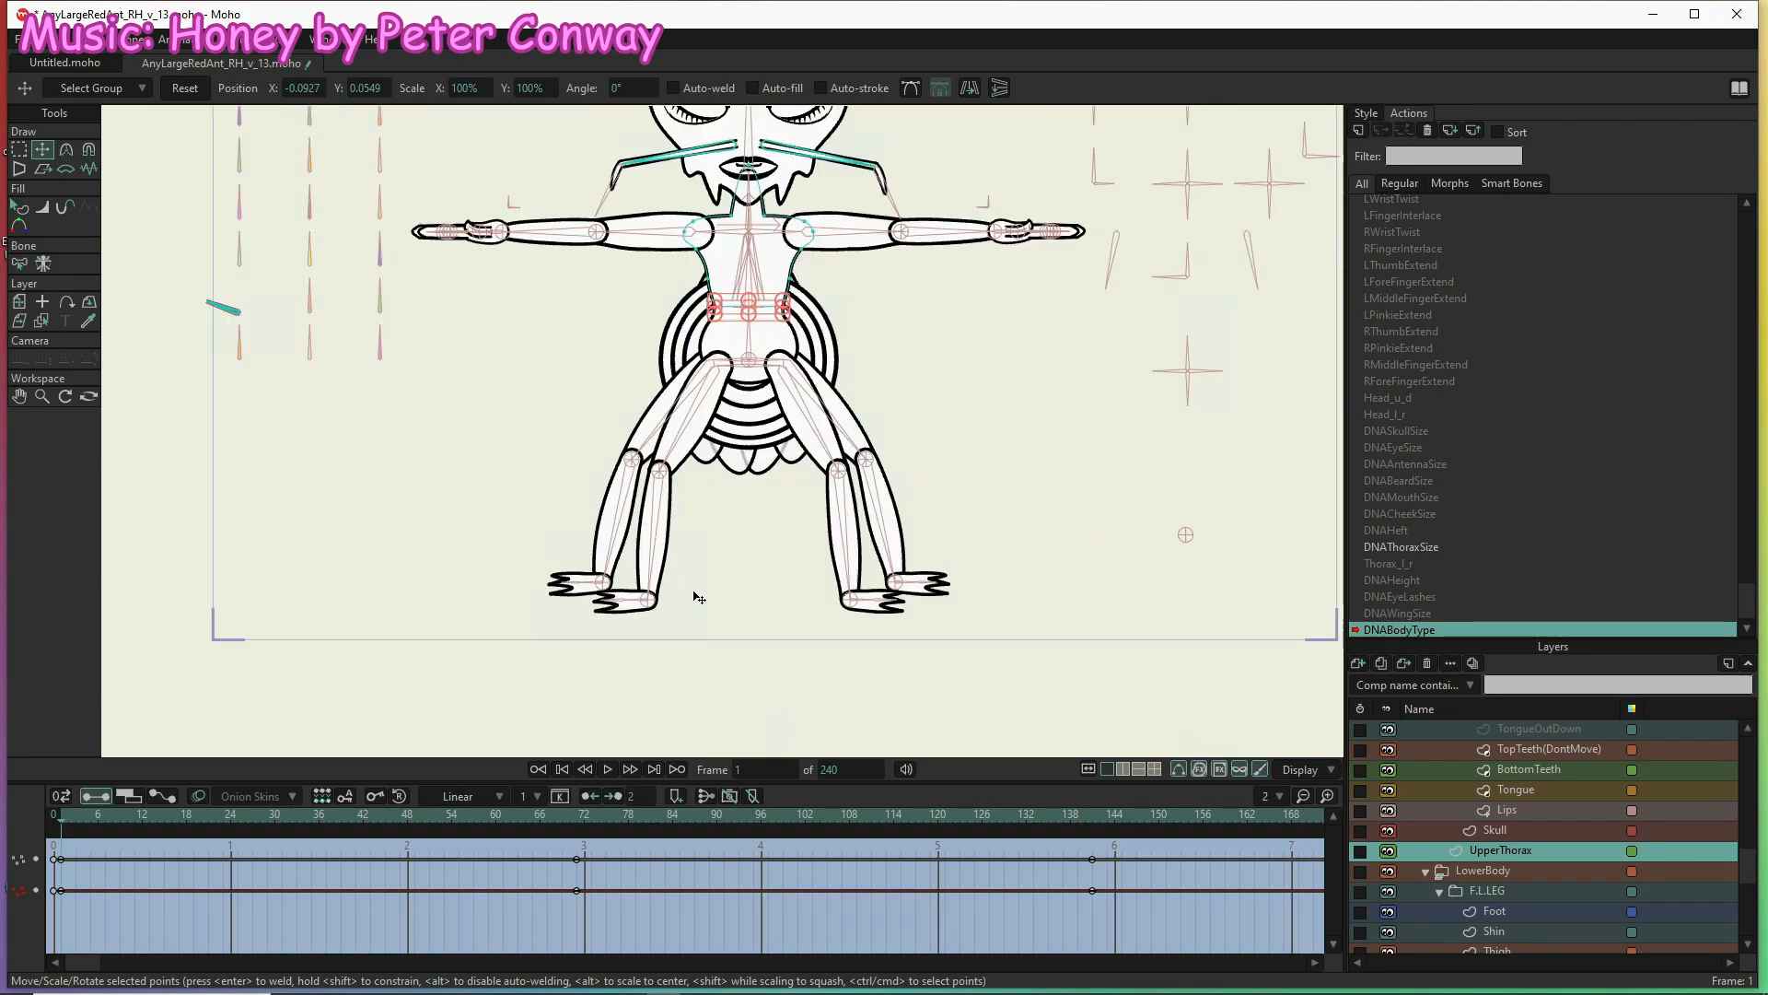
scroll(705, 594, down, 2)
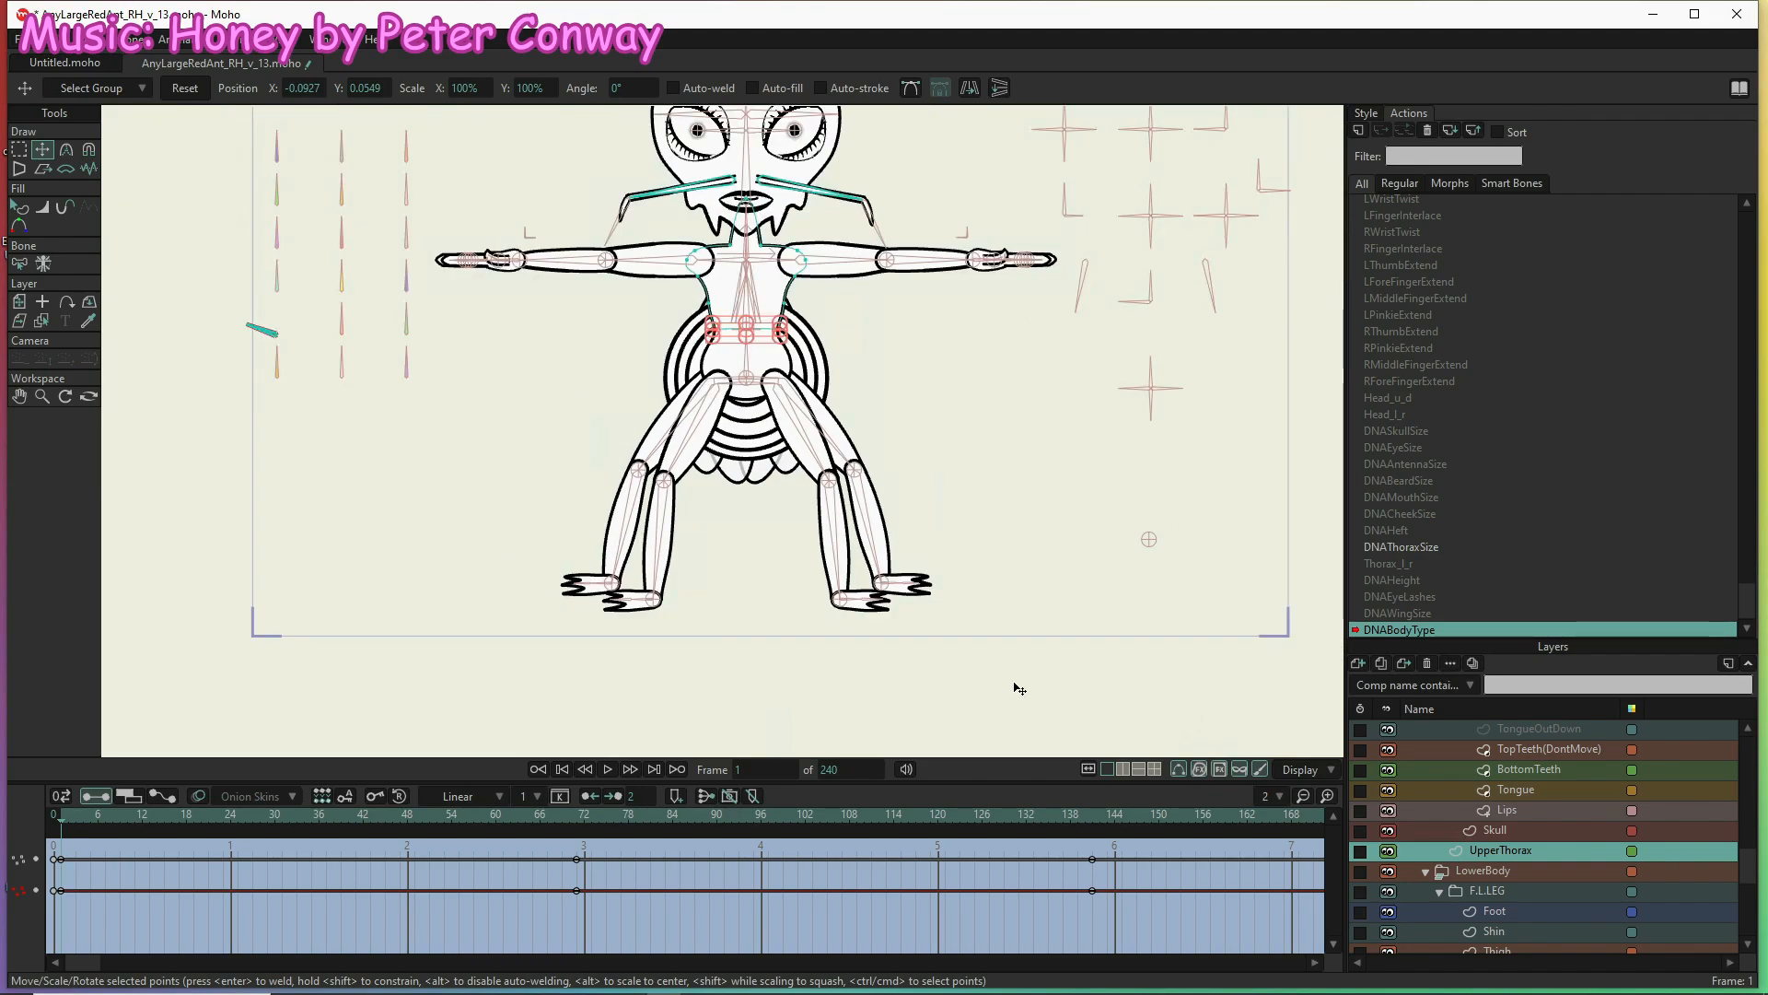
Slim the RightArm's ForeArm at frame 1 by raising its lower middle point to about Y 0.1555
click(1557, 891)
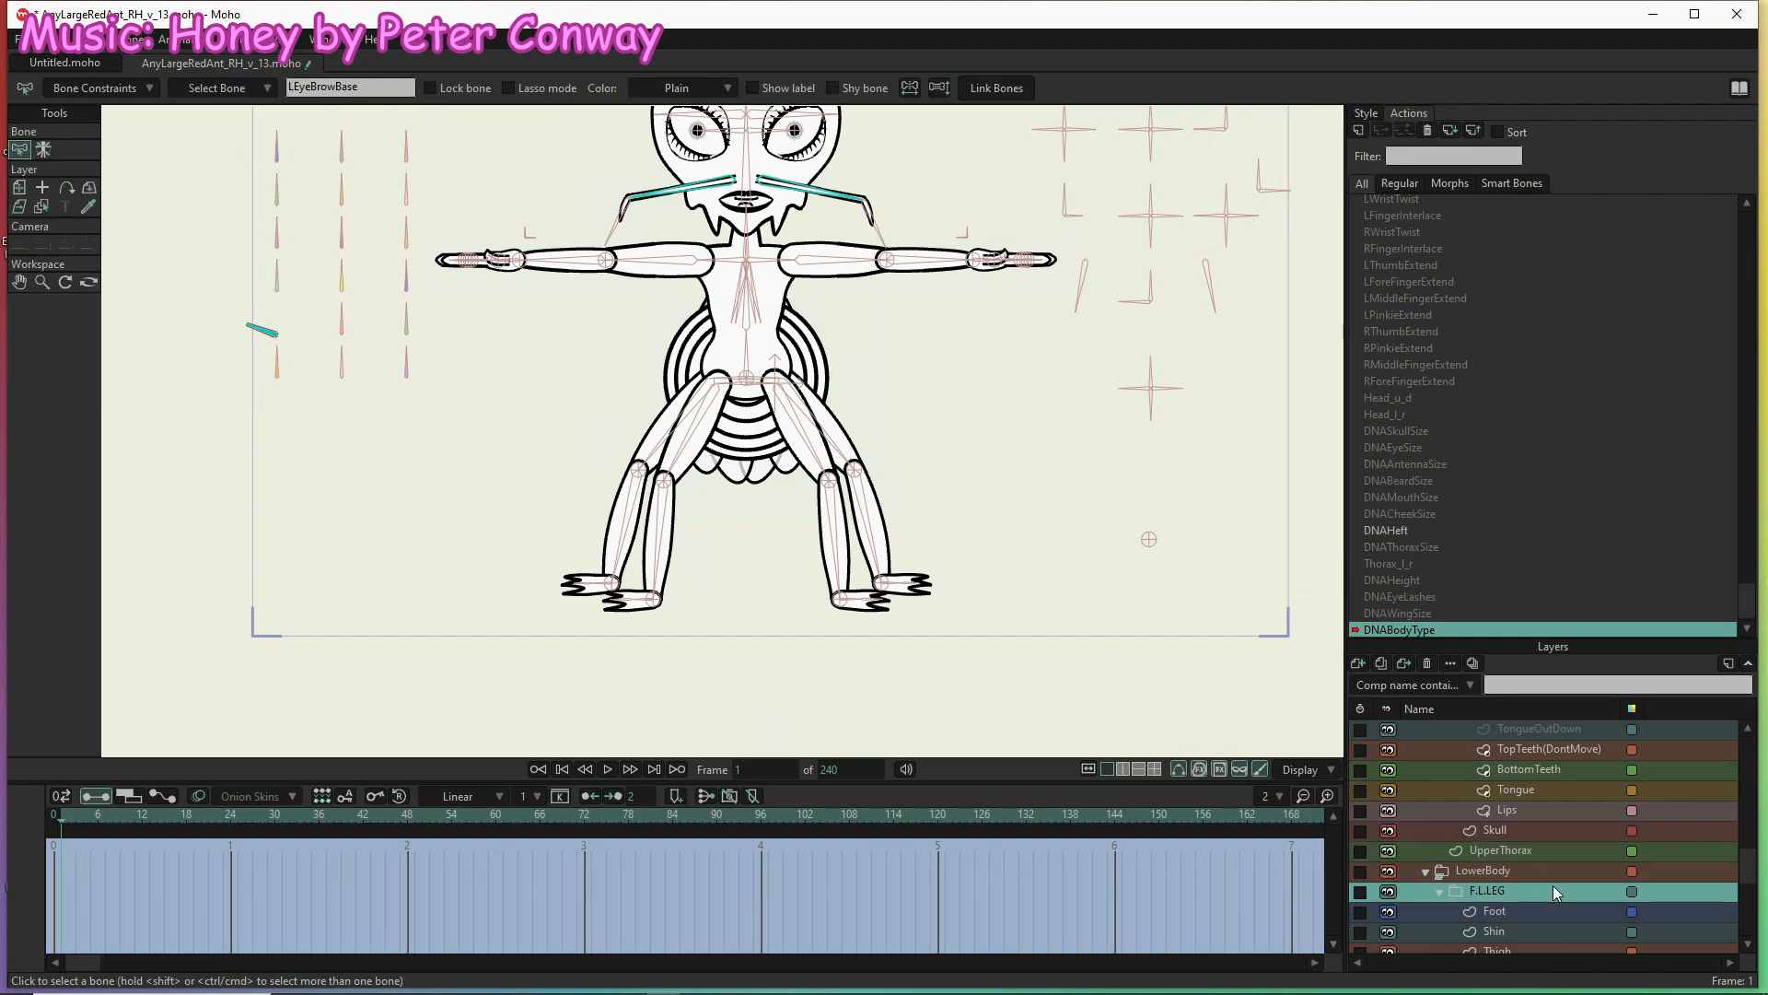
scroll(1547, 811, up, 4)
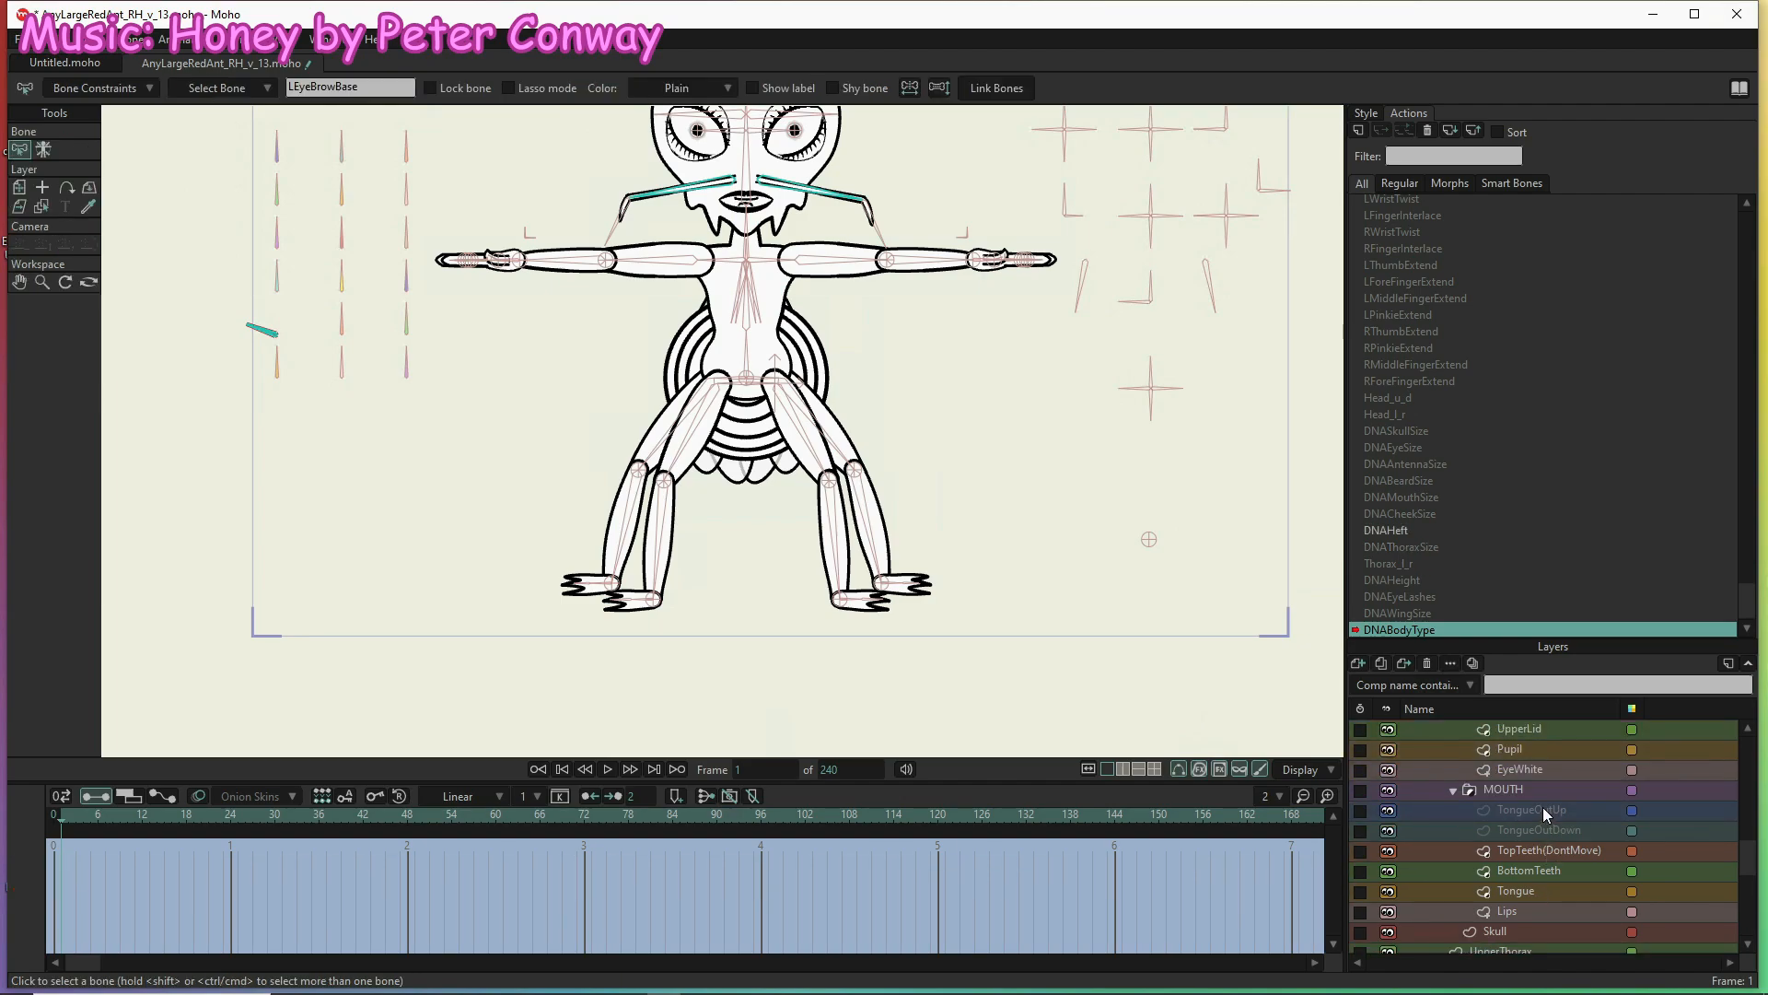
scroll(1541, 809, up, 5)
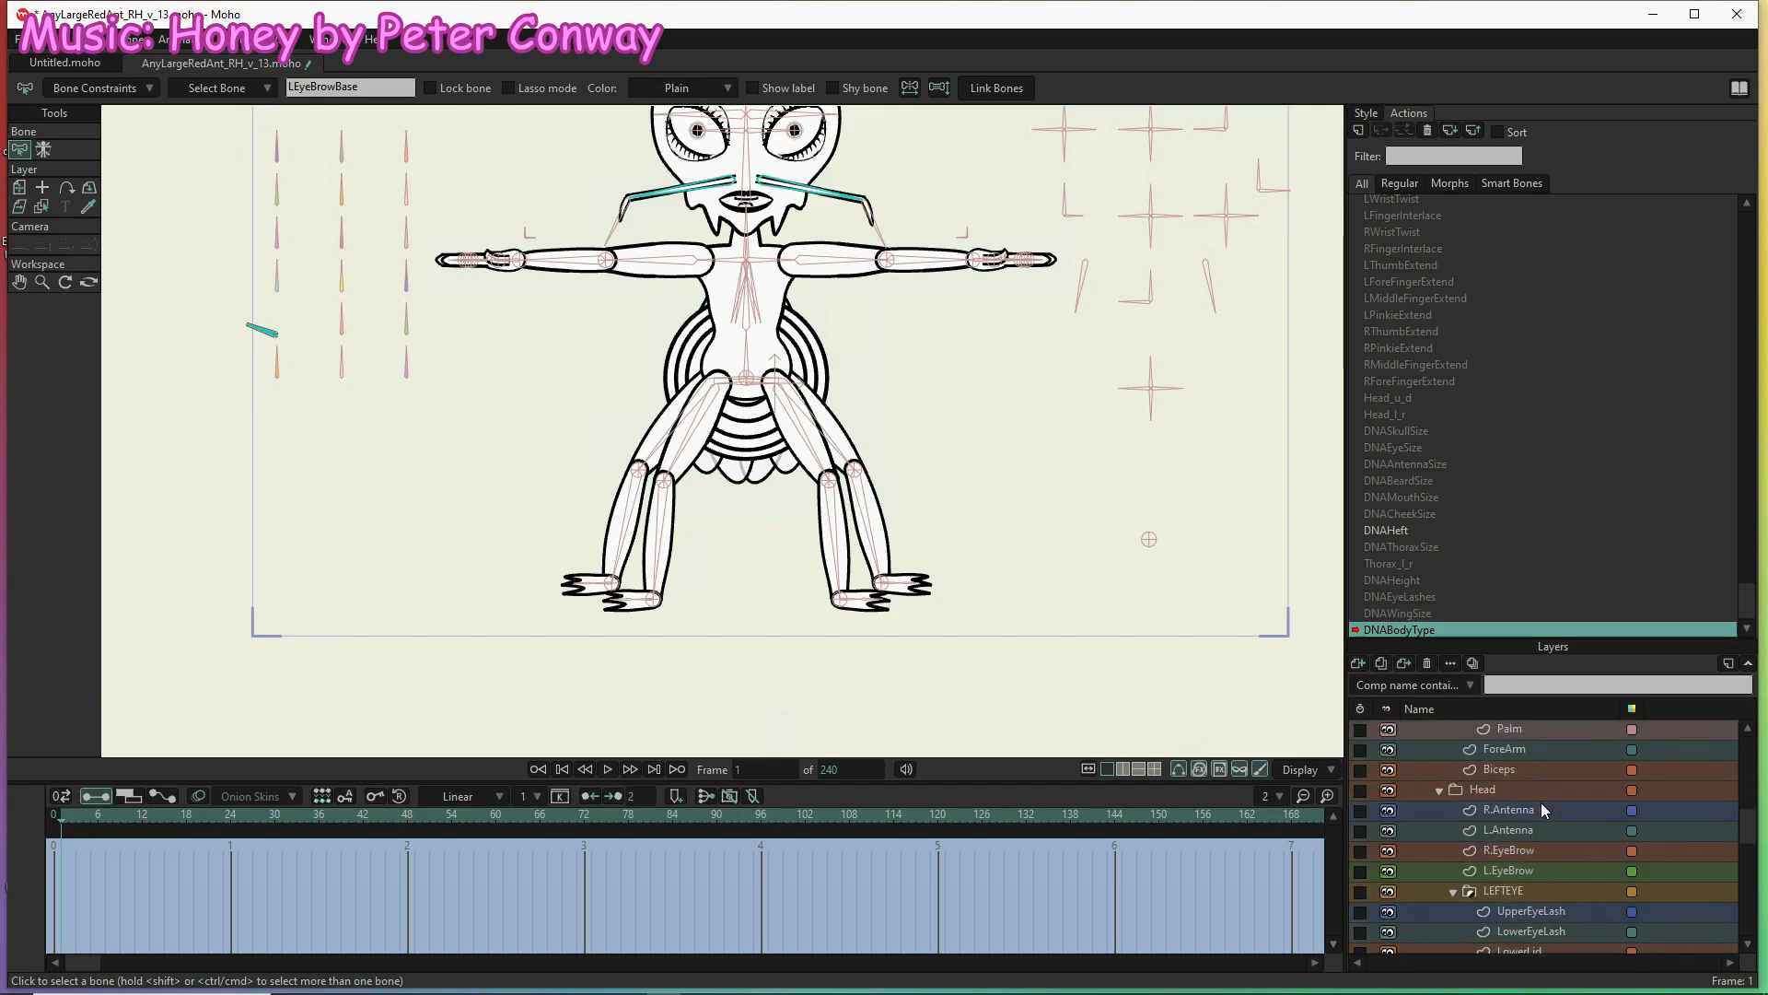
scroll(1543, 810, up, 3)
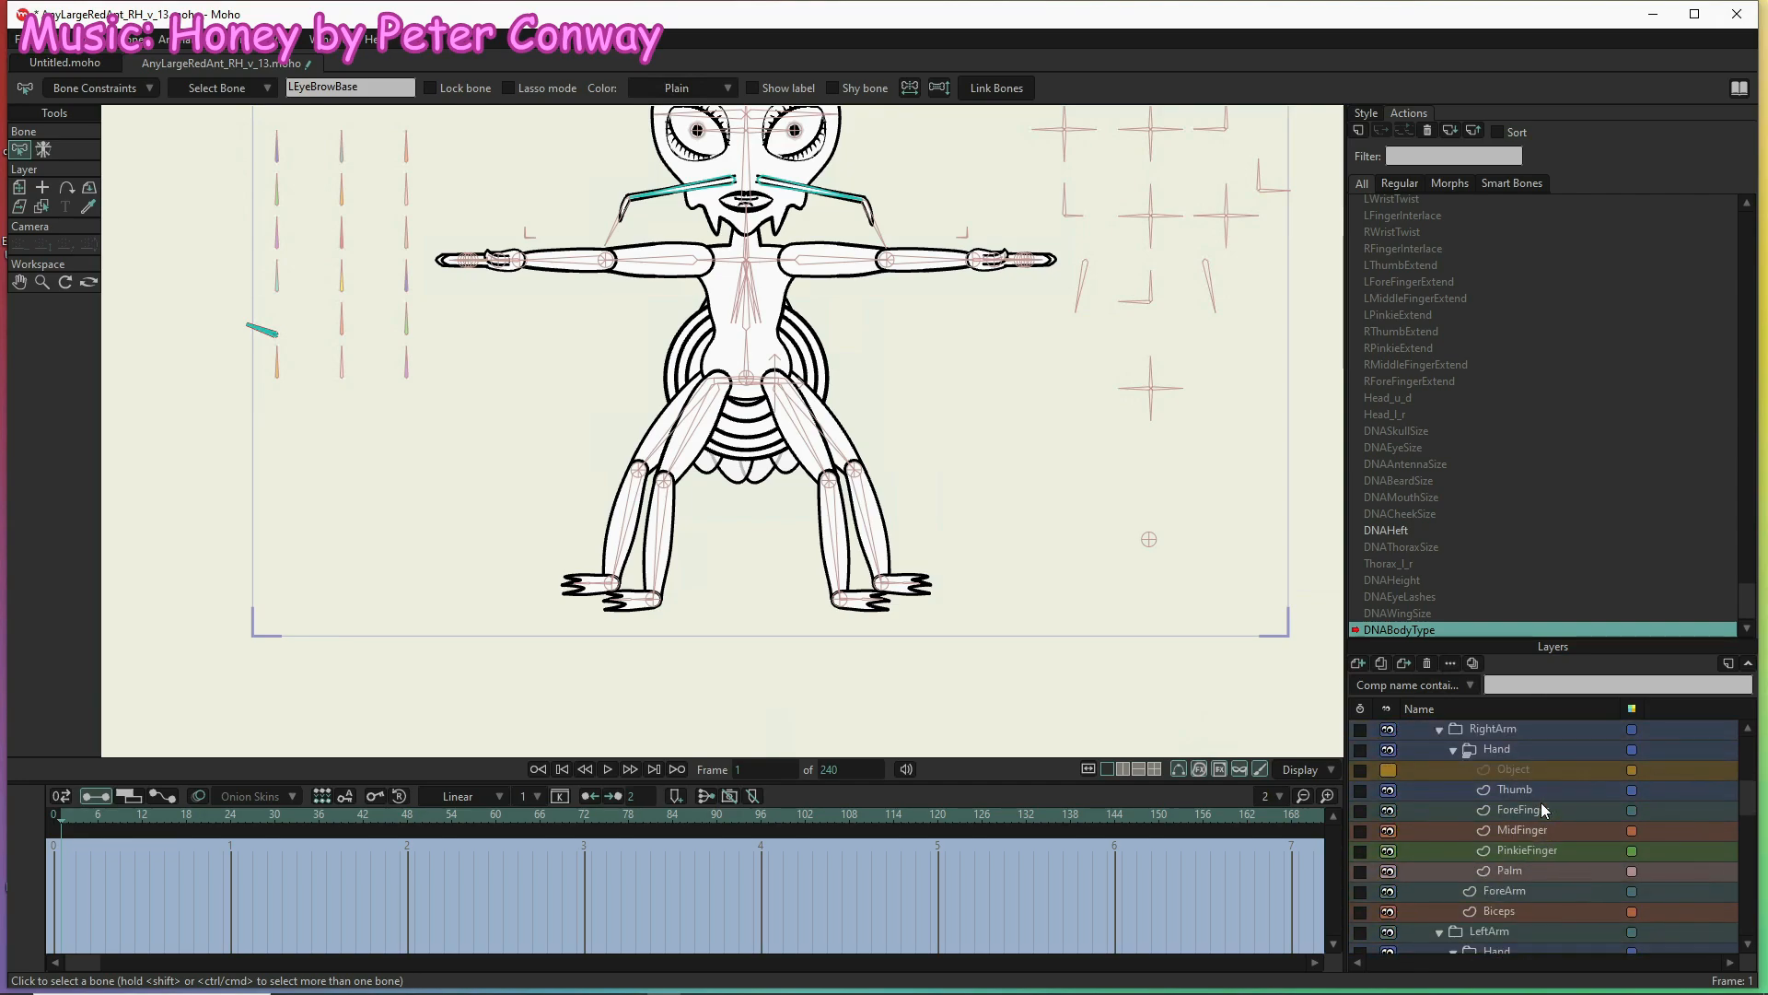
scroll(1545, 802, down, 2)
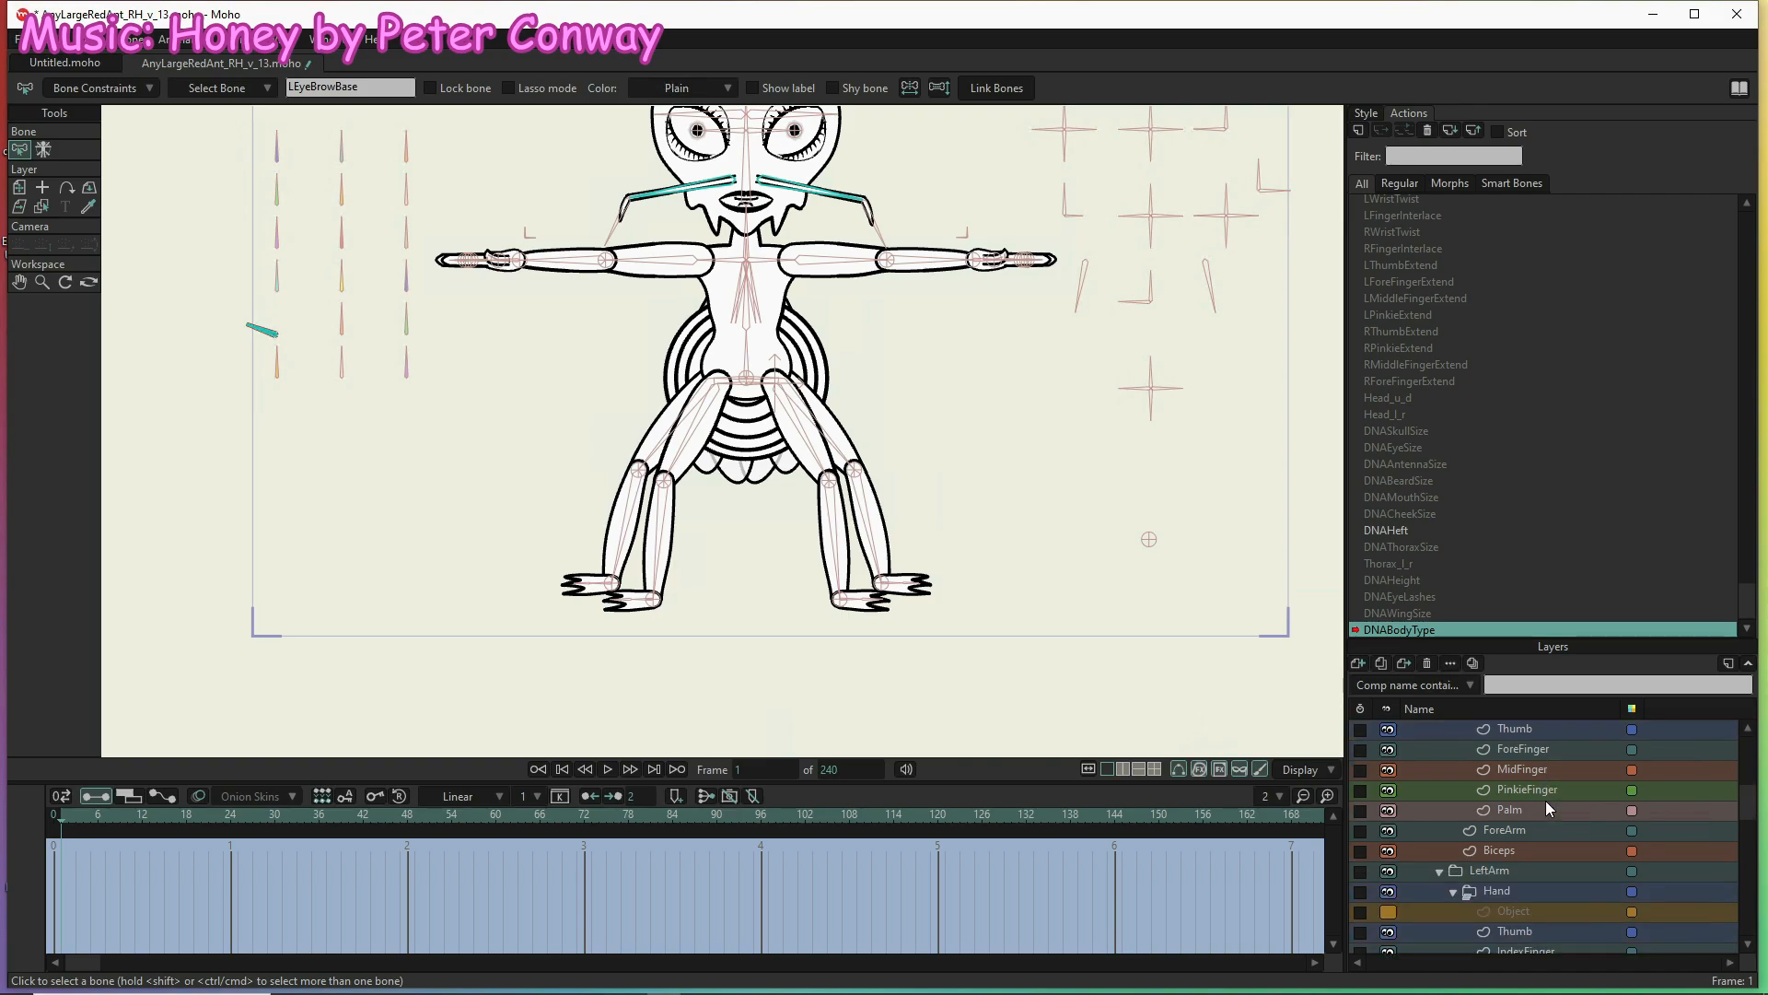
click(1536, 831)
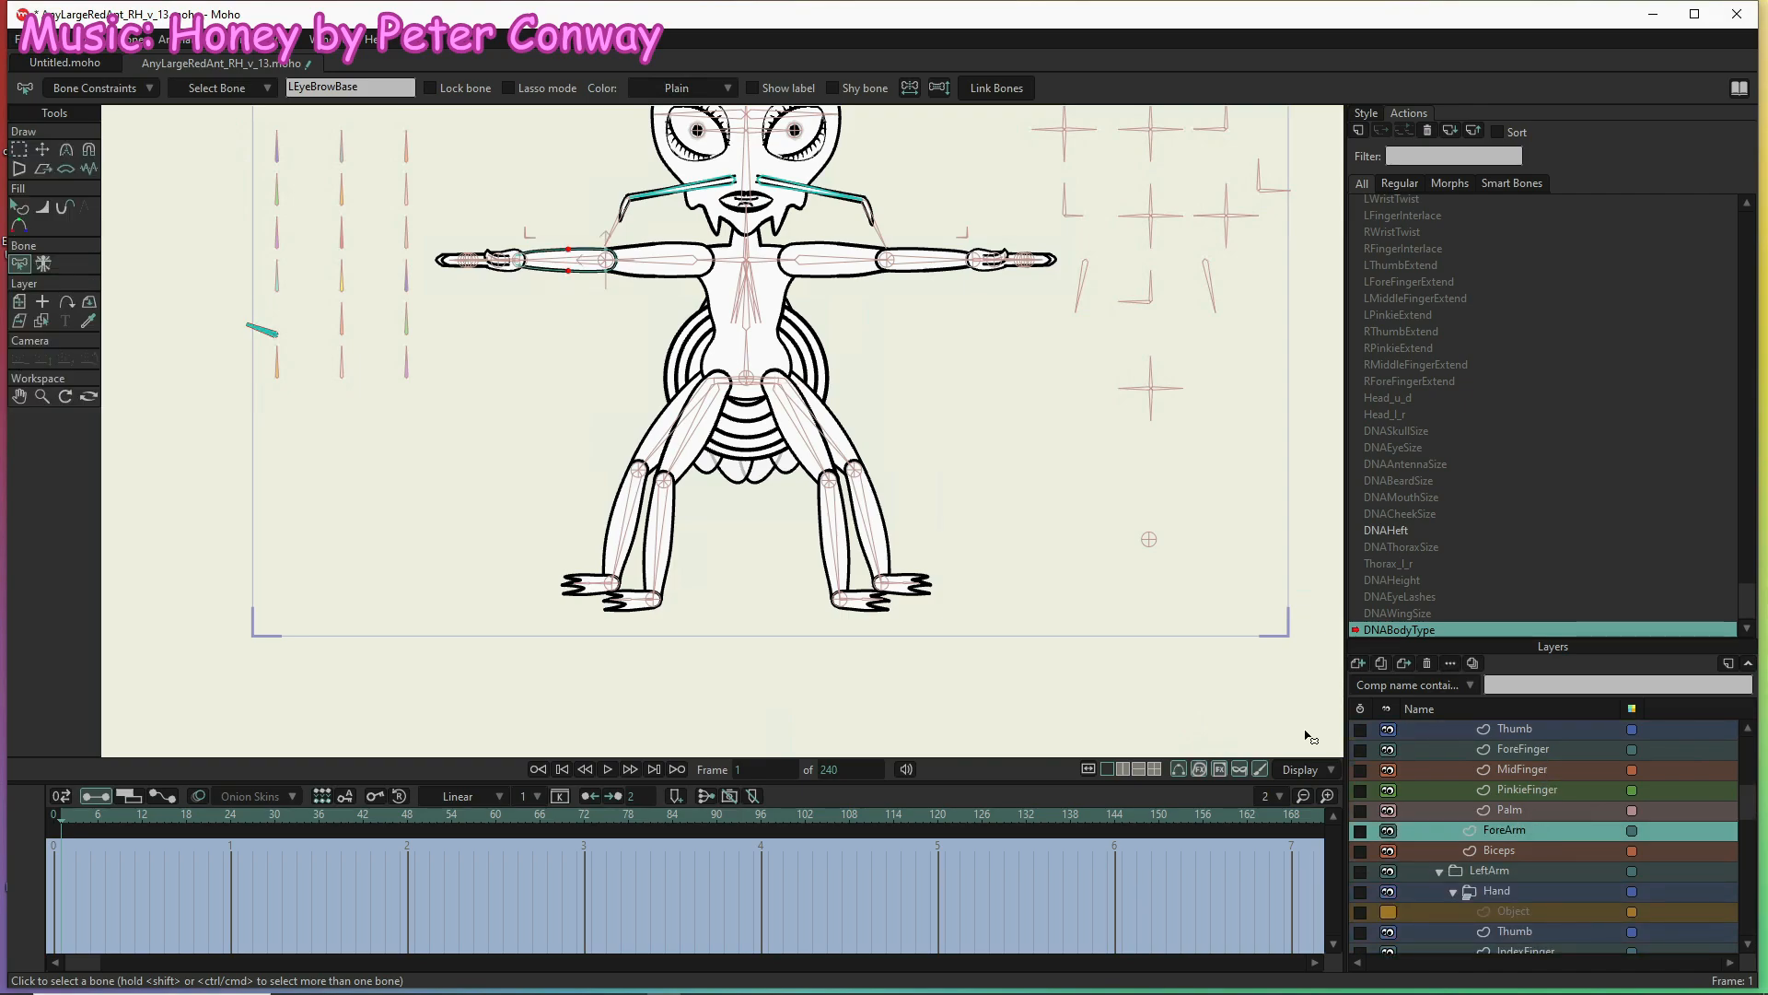
key(t)
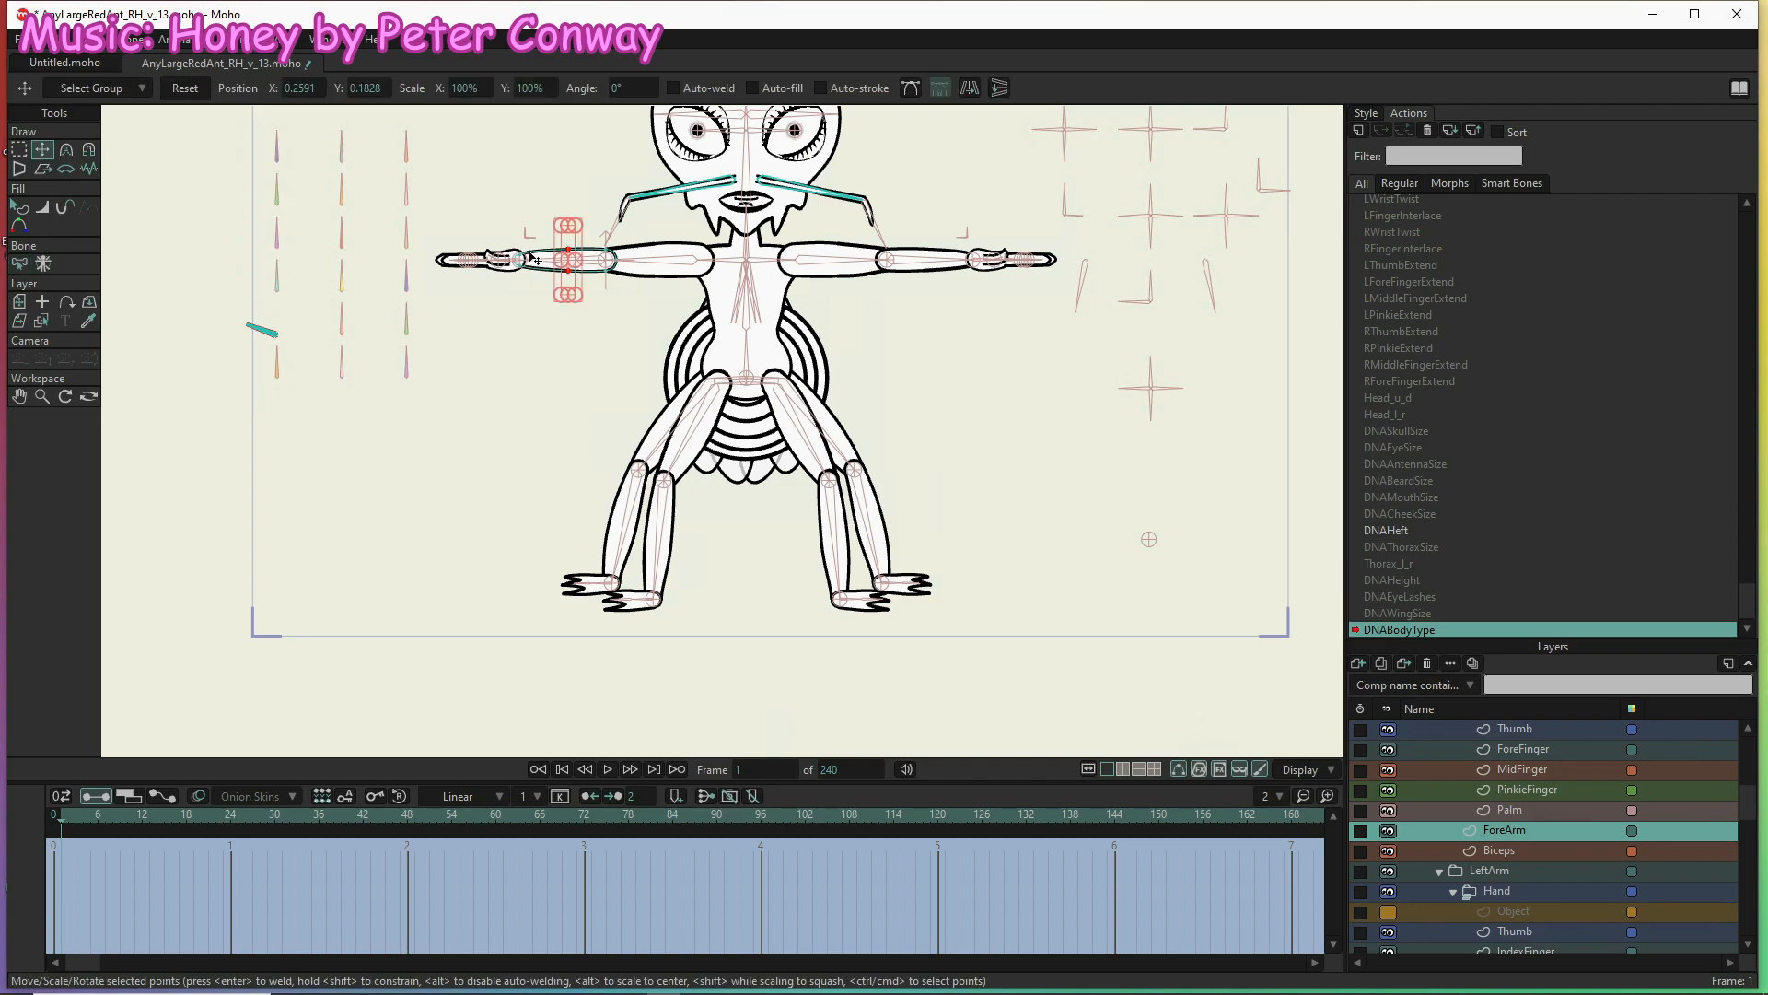
scroll(564, 254, up, 3)
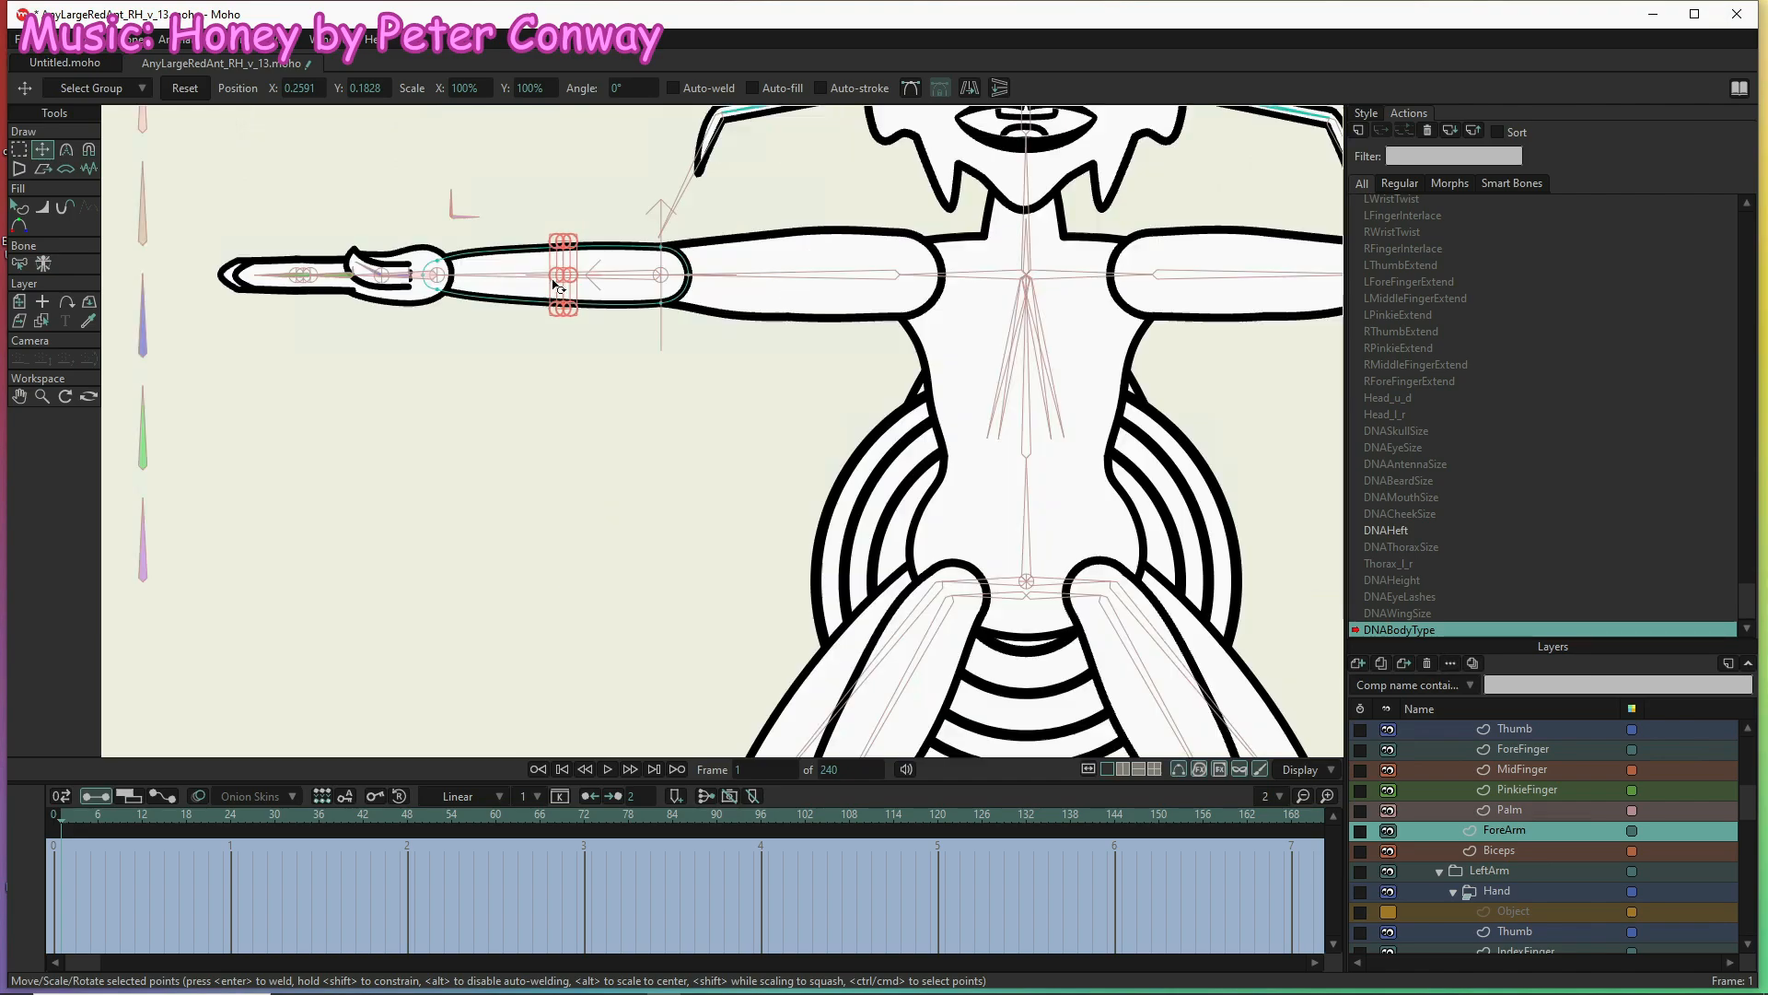
click(521, 344)
click(564, 300)
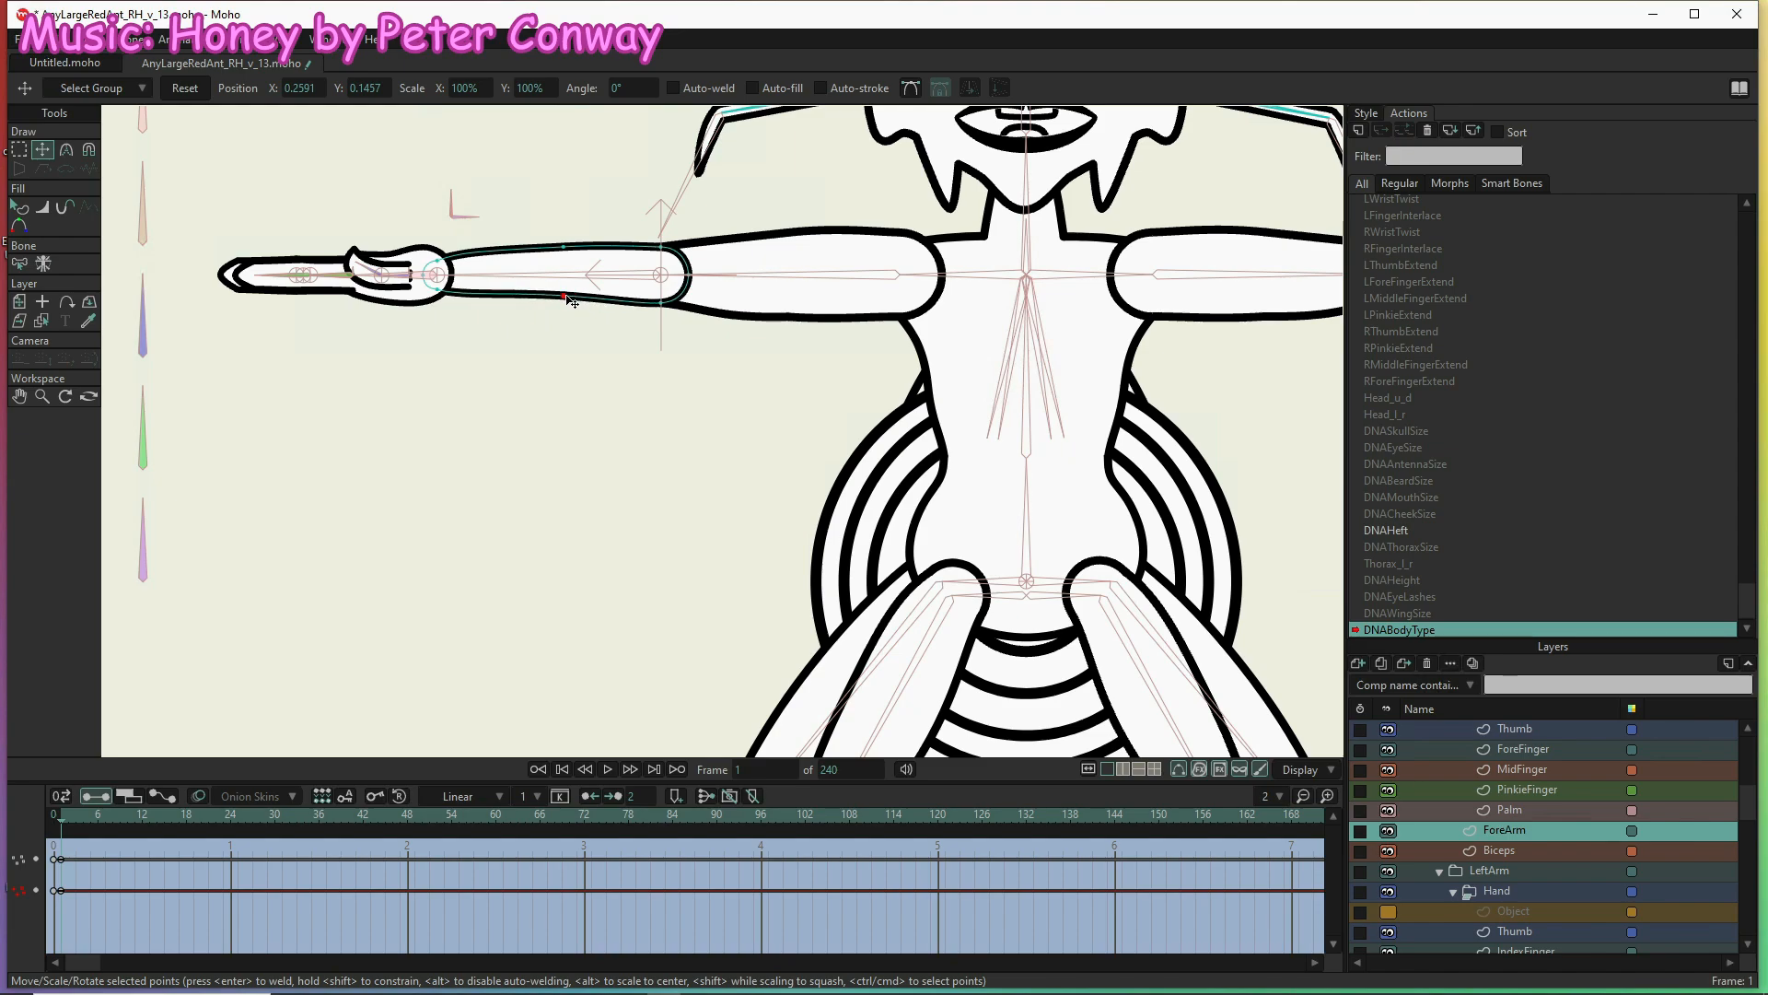
Slim the RightArm's Biceps at frame 1 by raising its lower middle point to about Y 0.1072
drag(560, 399, 469, 399)
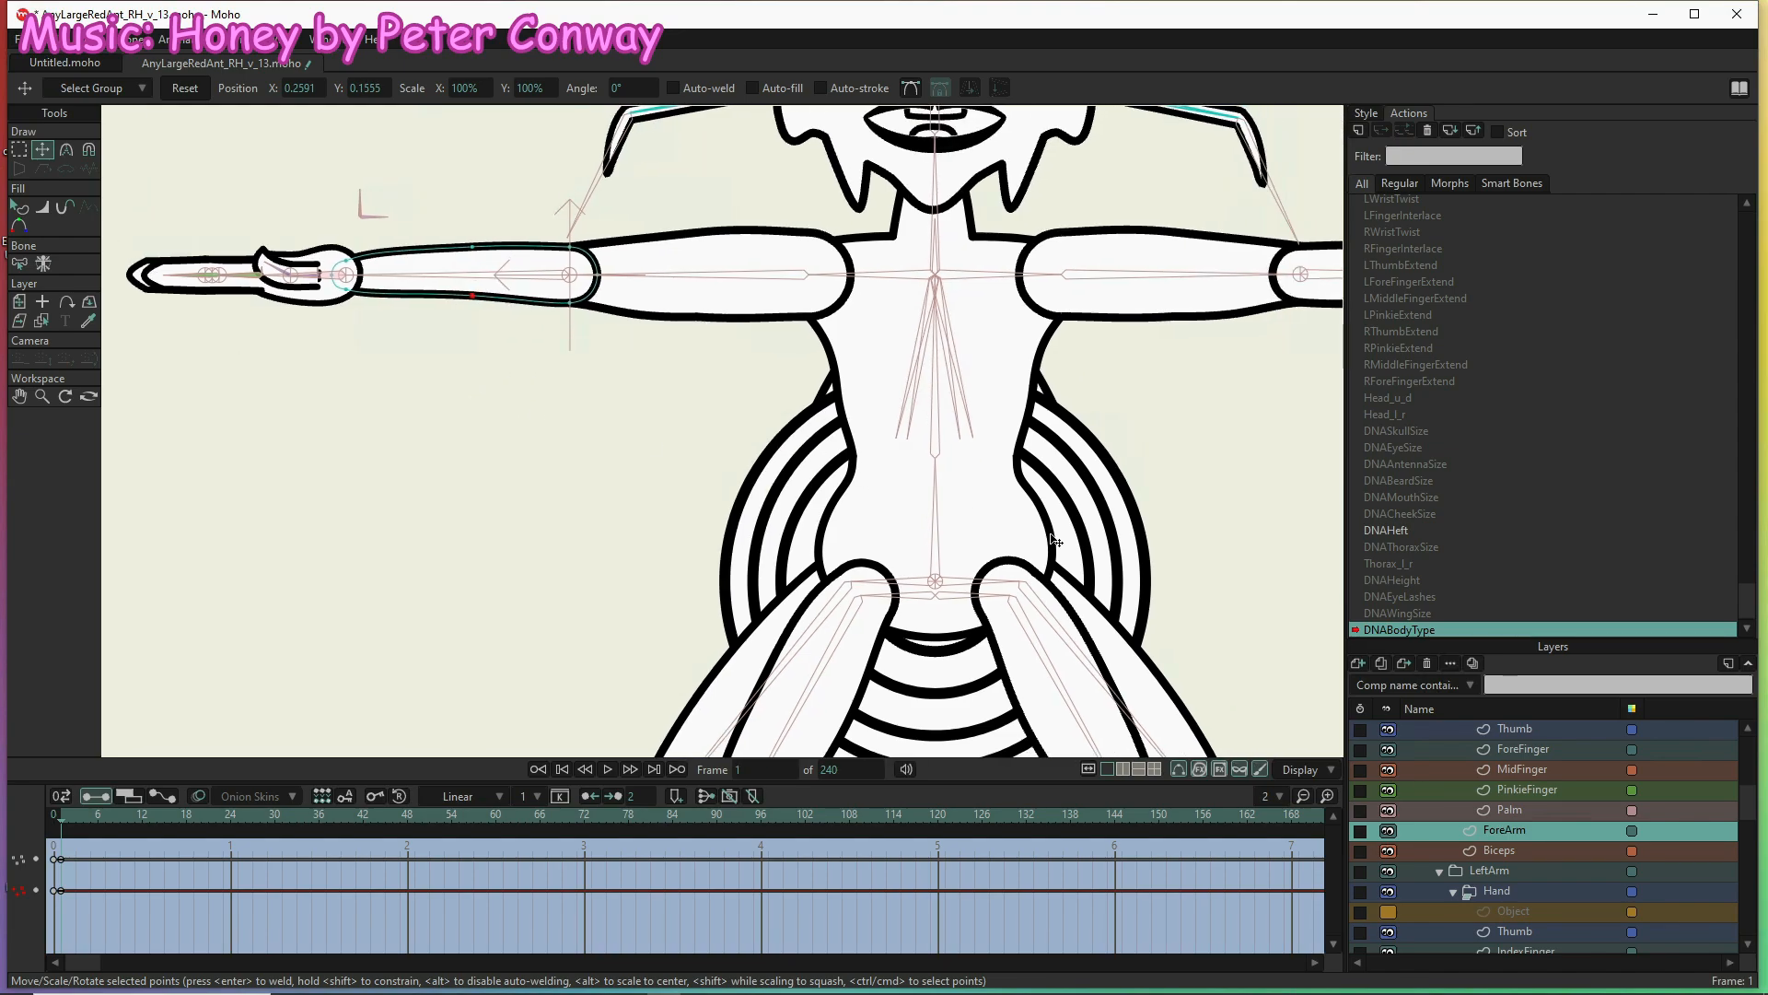
click(1533, 852)
click(700, 318)
drag(700, 319, 700, 306)
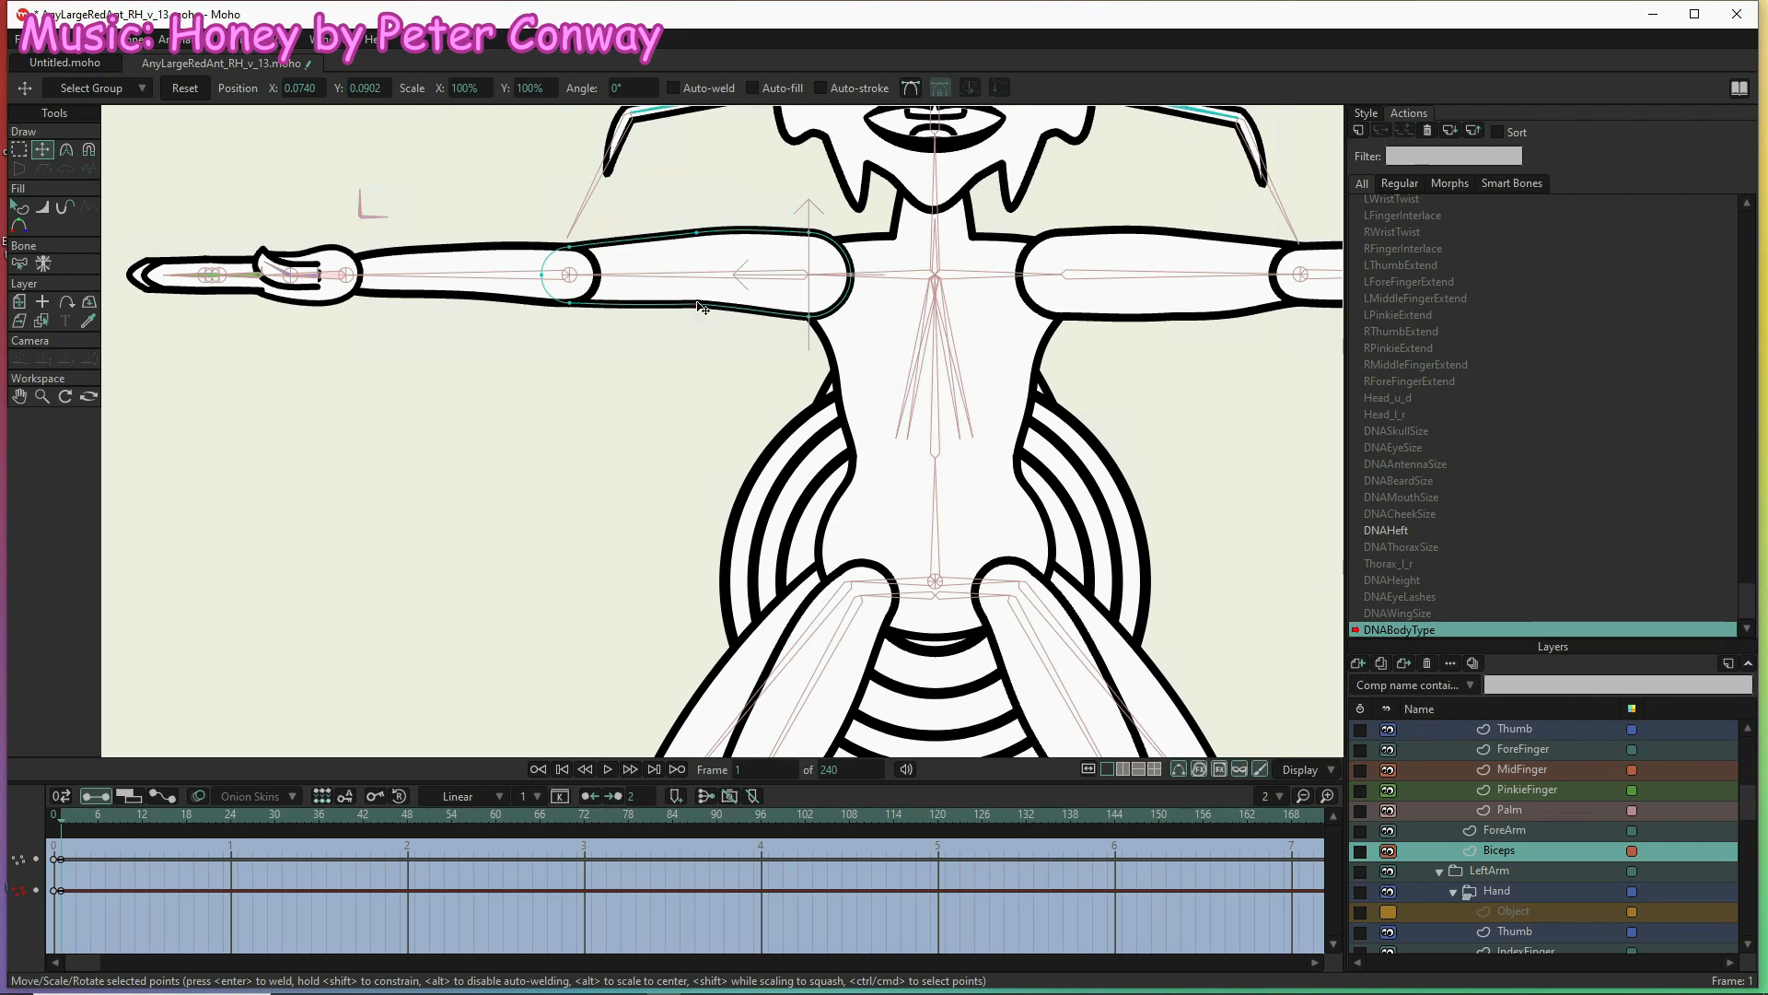
At frame 1, raise the lower middle points of the LeftArm's ForeArm to about Y 0.1552 and Biceps to about Y 0.1463
scroll(590, 448, down, 5)
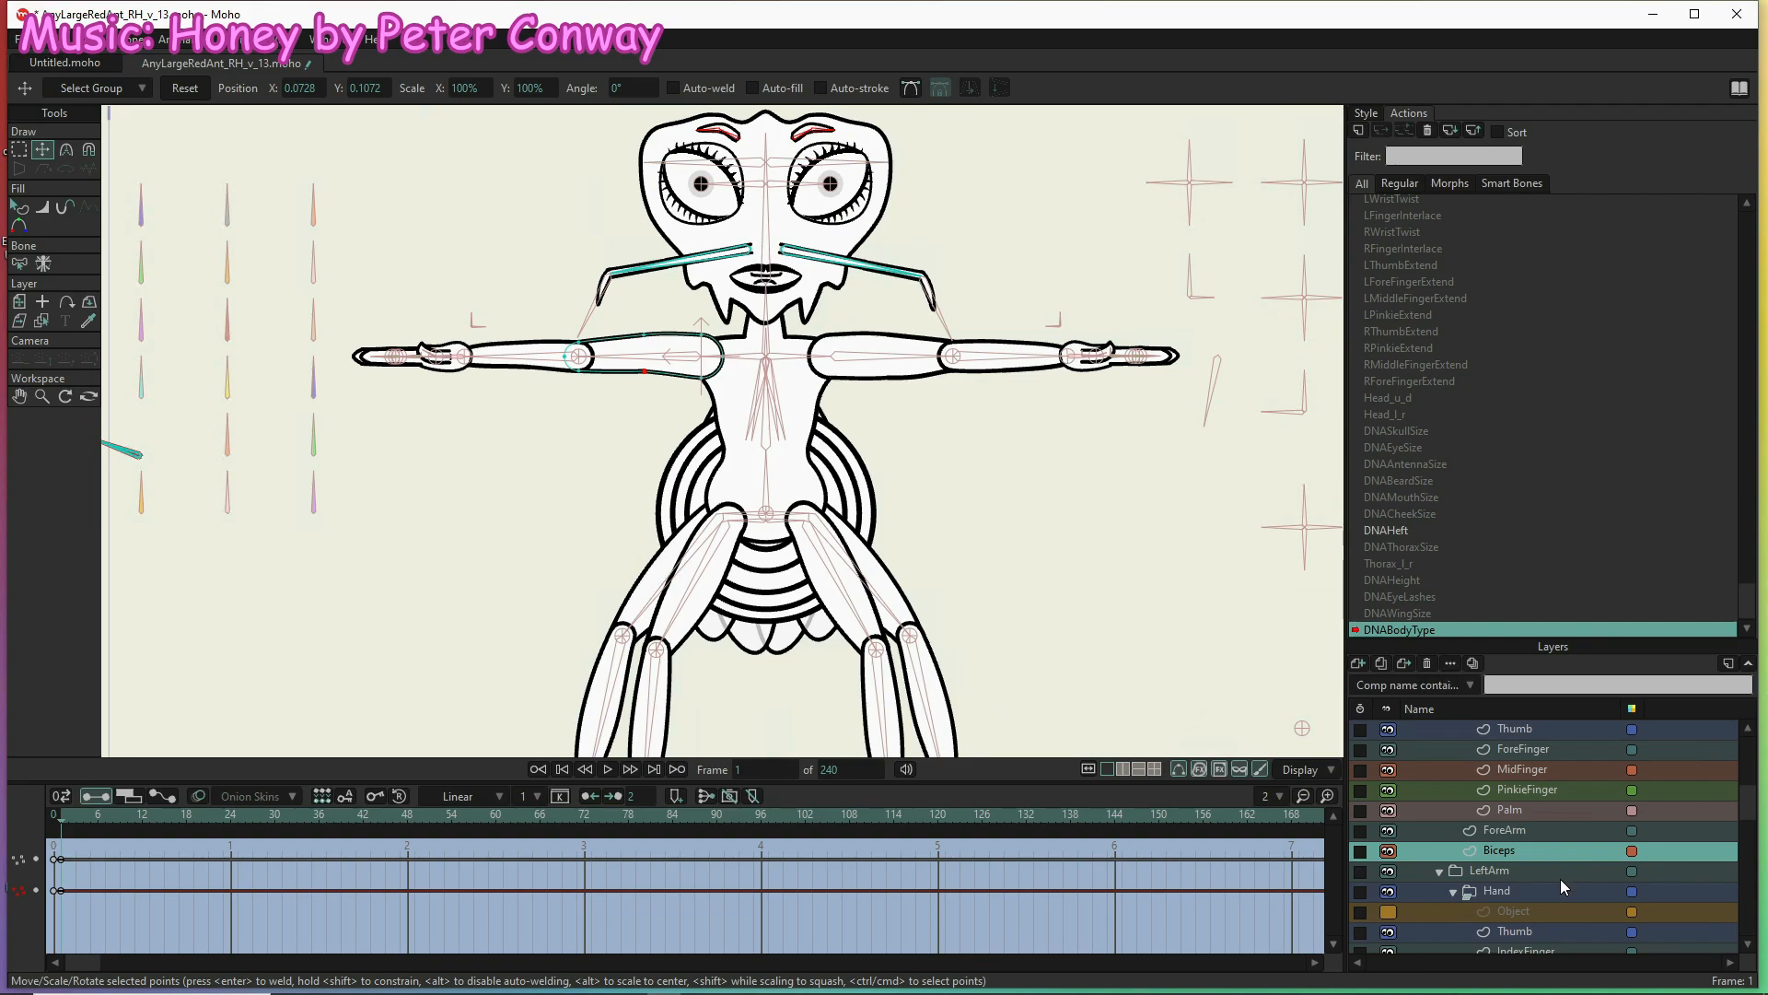
scroll(1560, 879, down, 2)
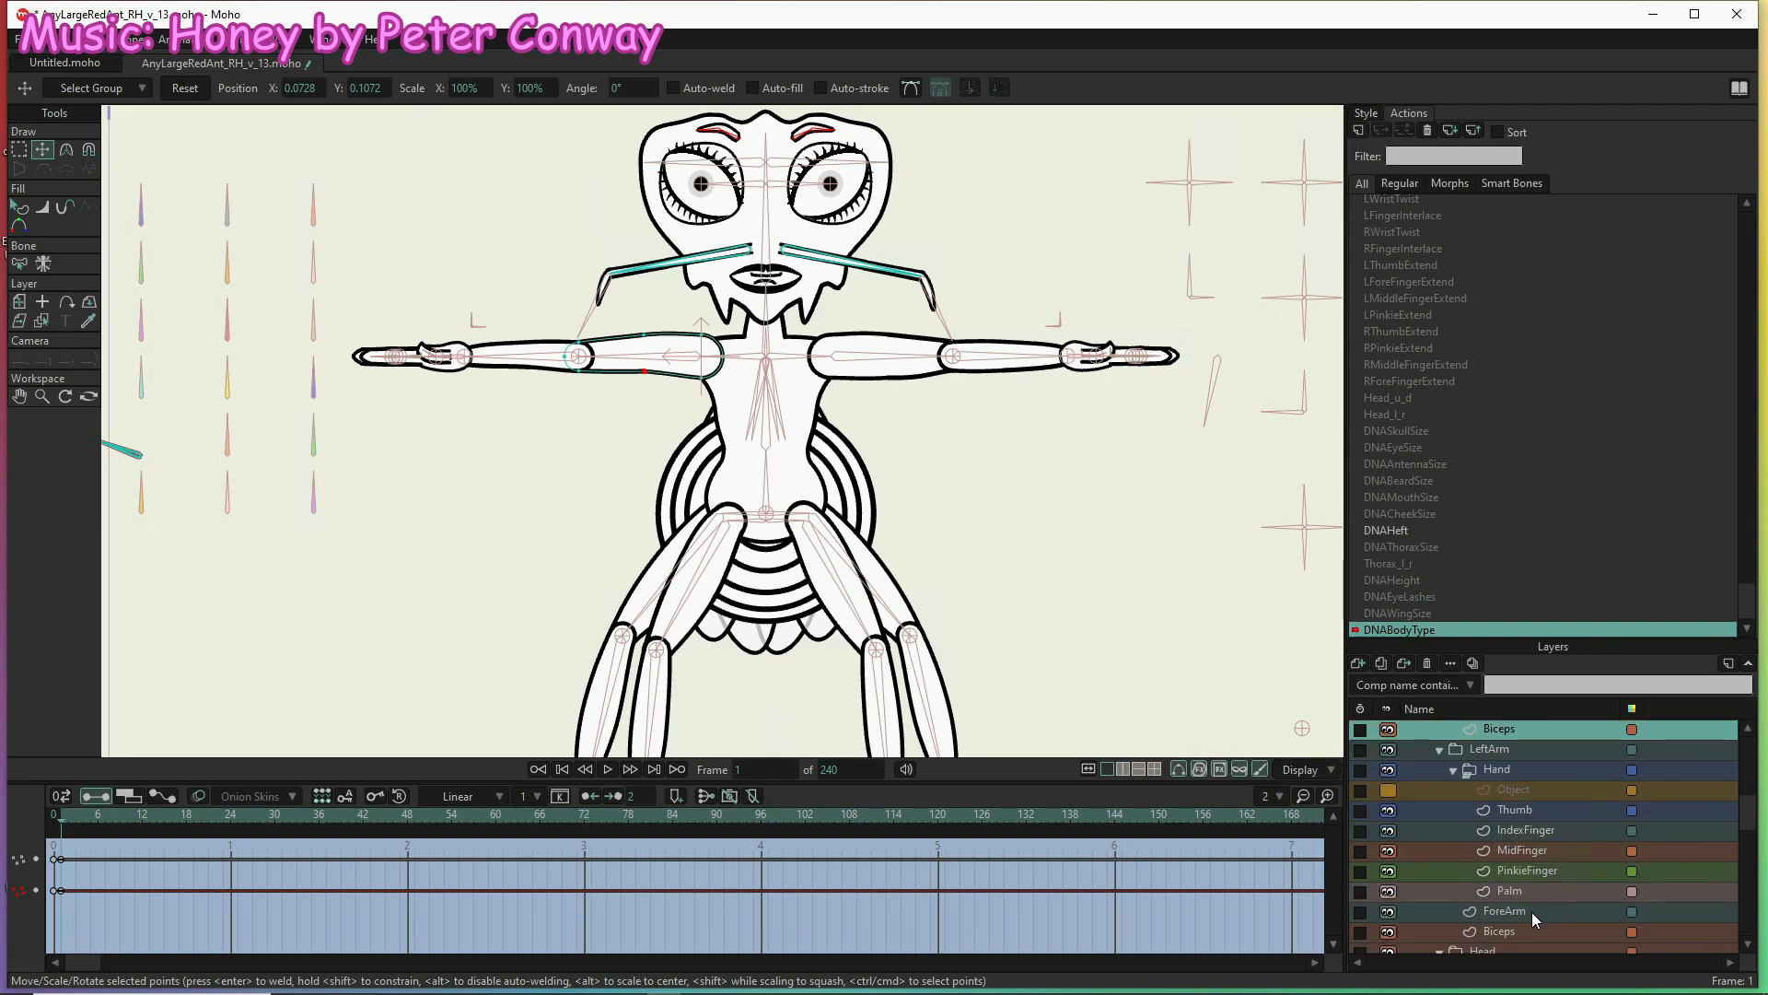
click(1532, 911)
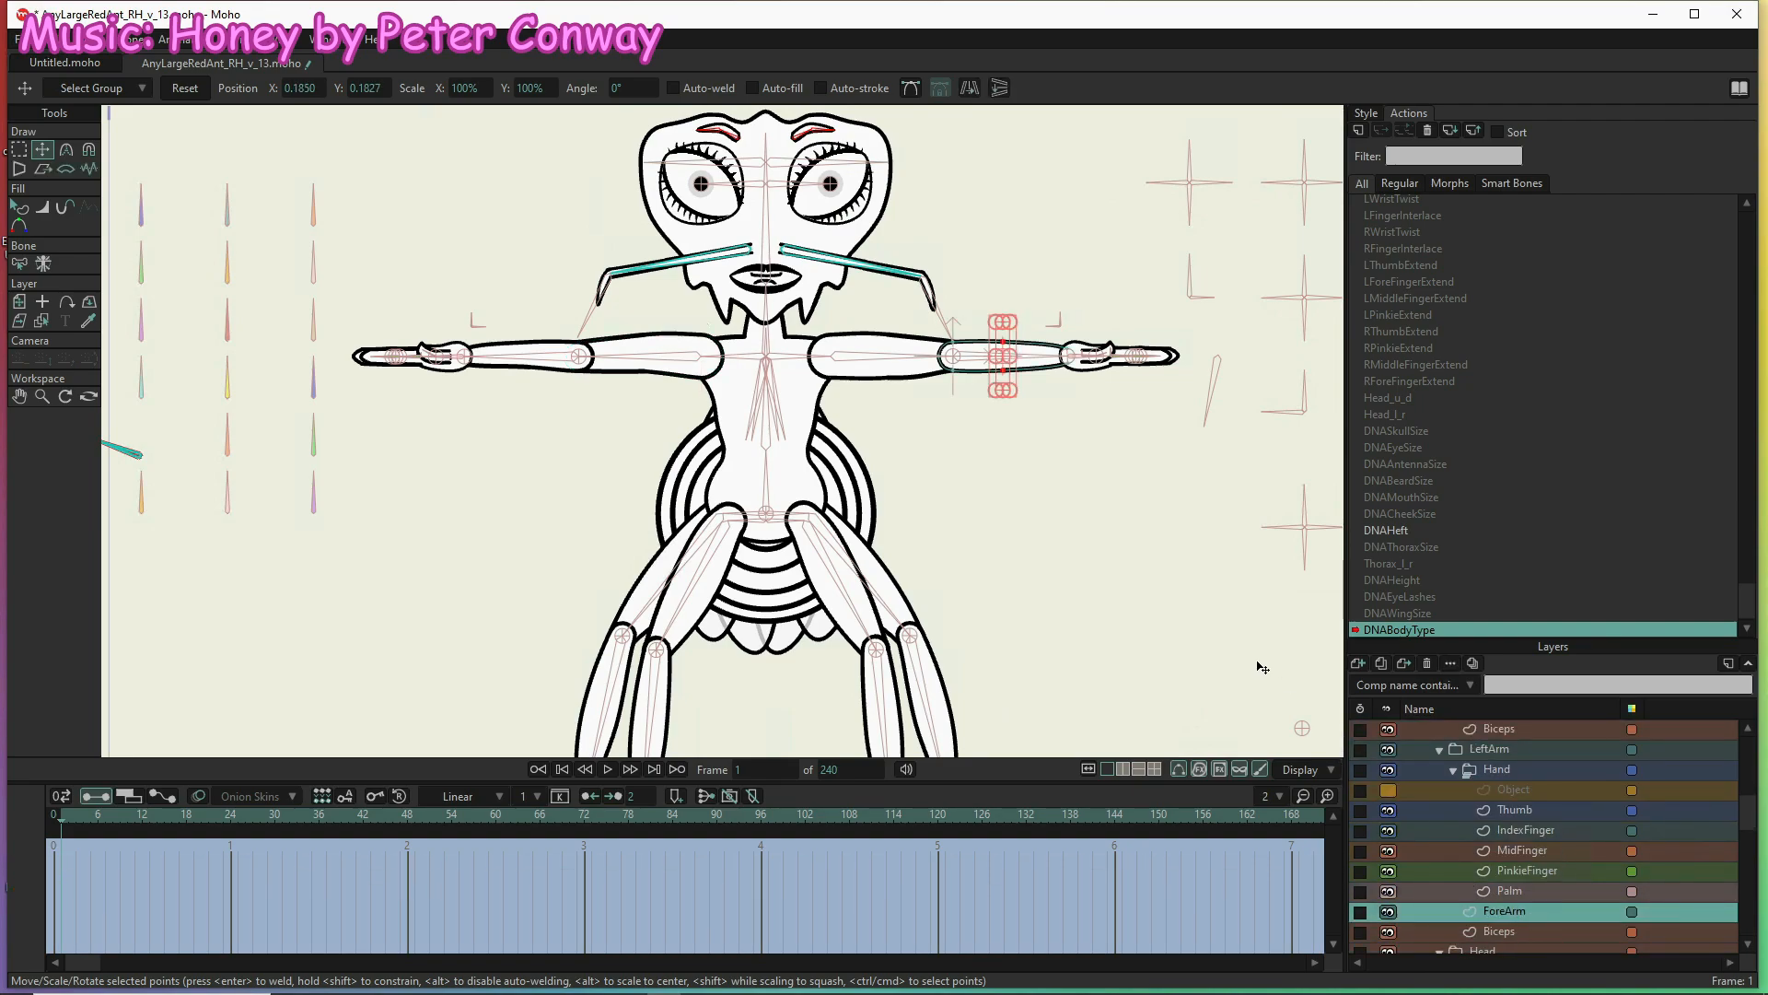
click(1006, 374)
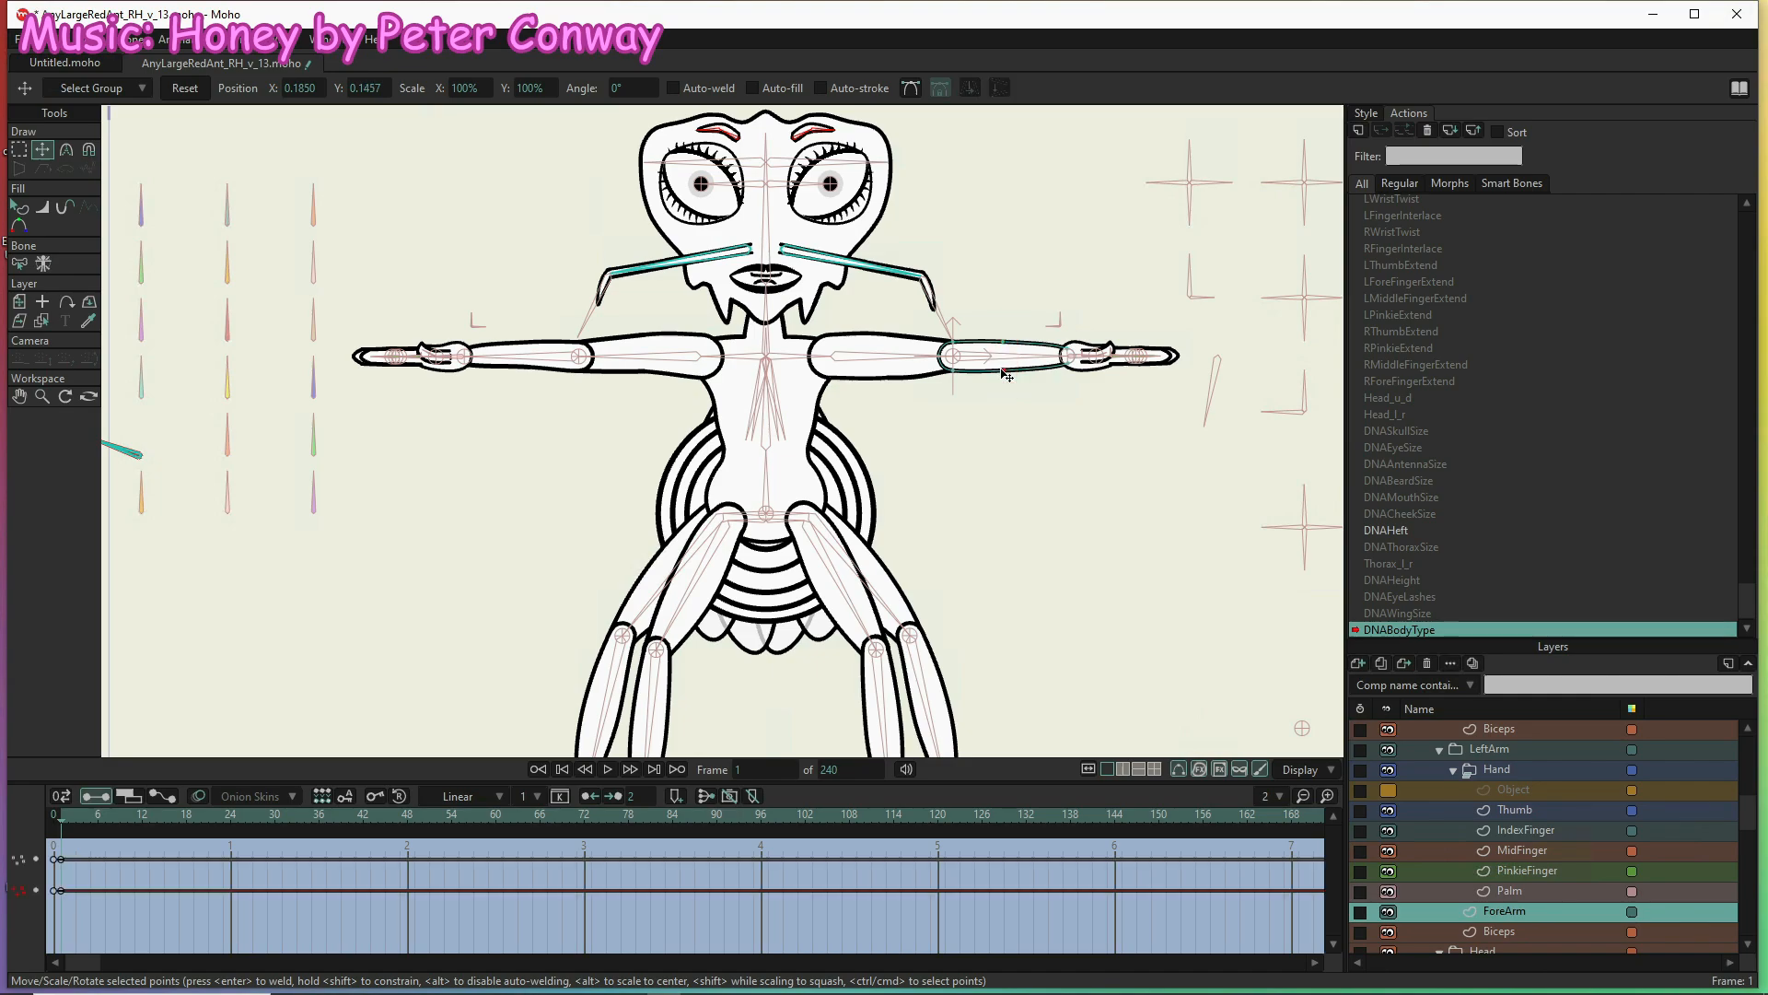
drag(1006, 374, 1001, 367)
click(1529, 931)
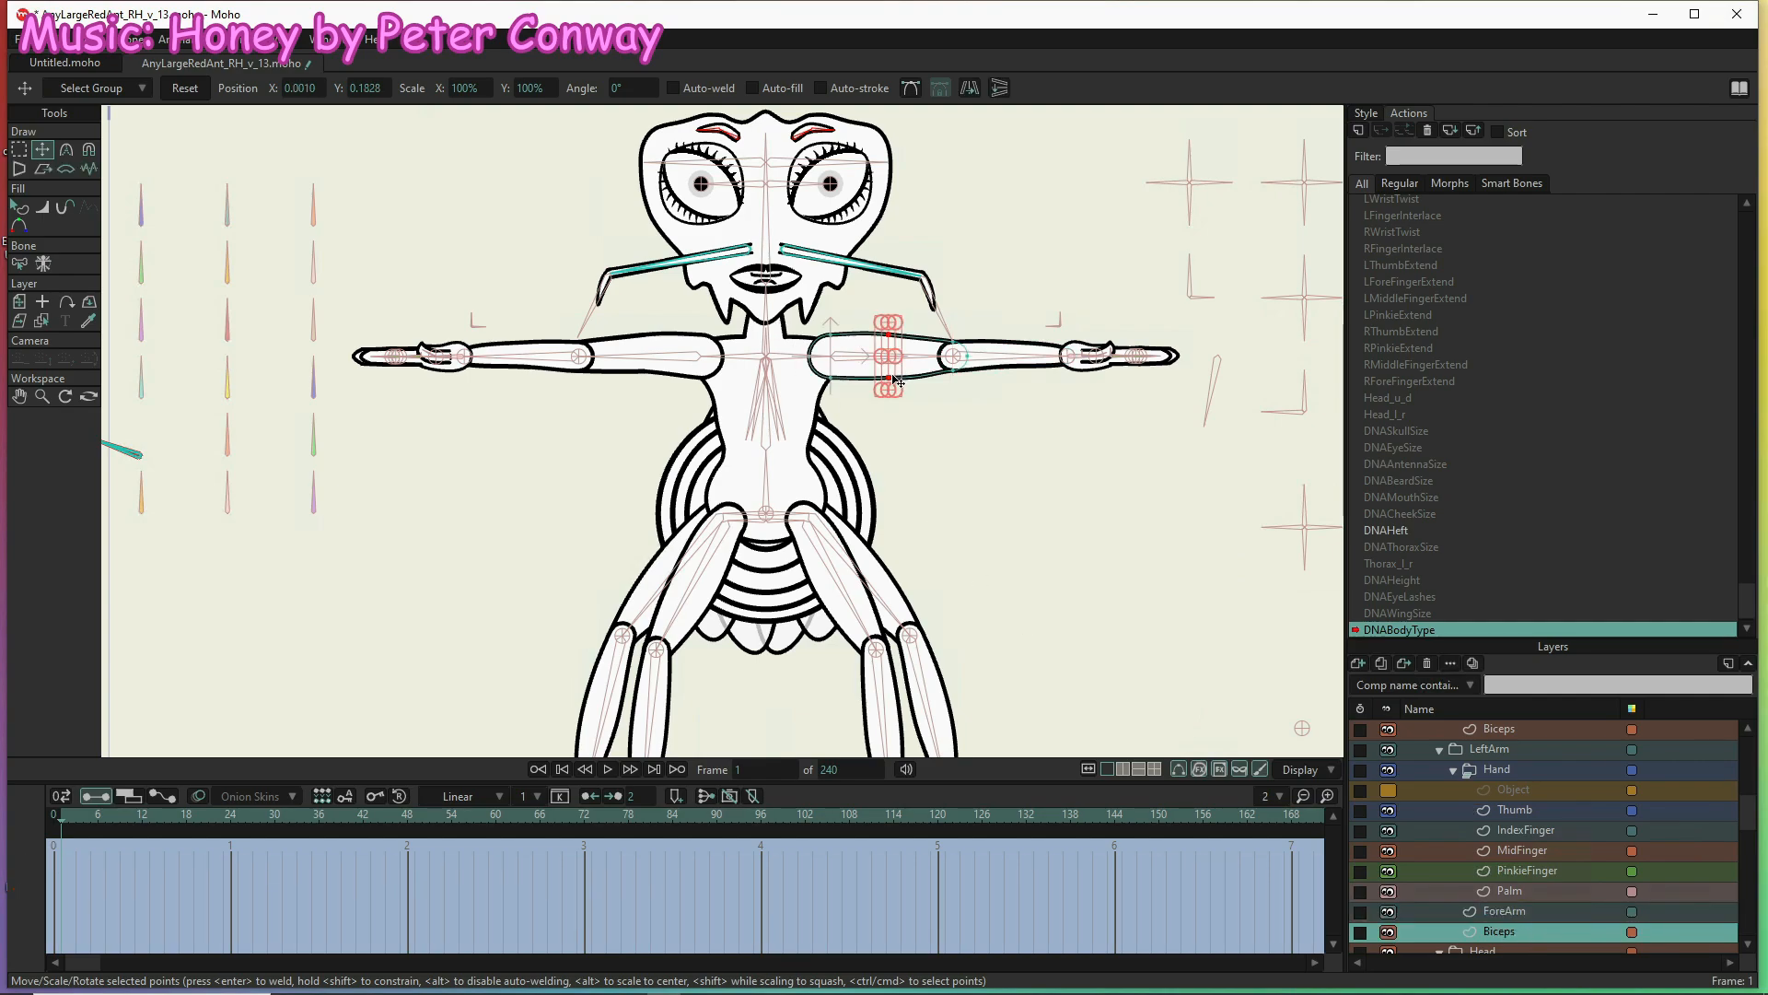
drag(898, 380, 892, 379)
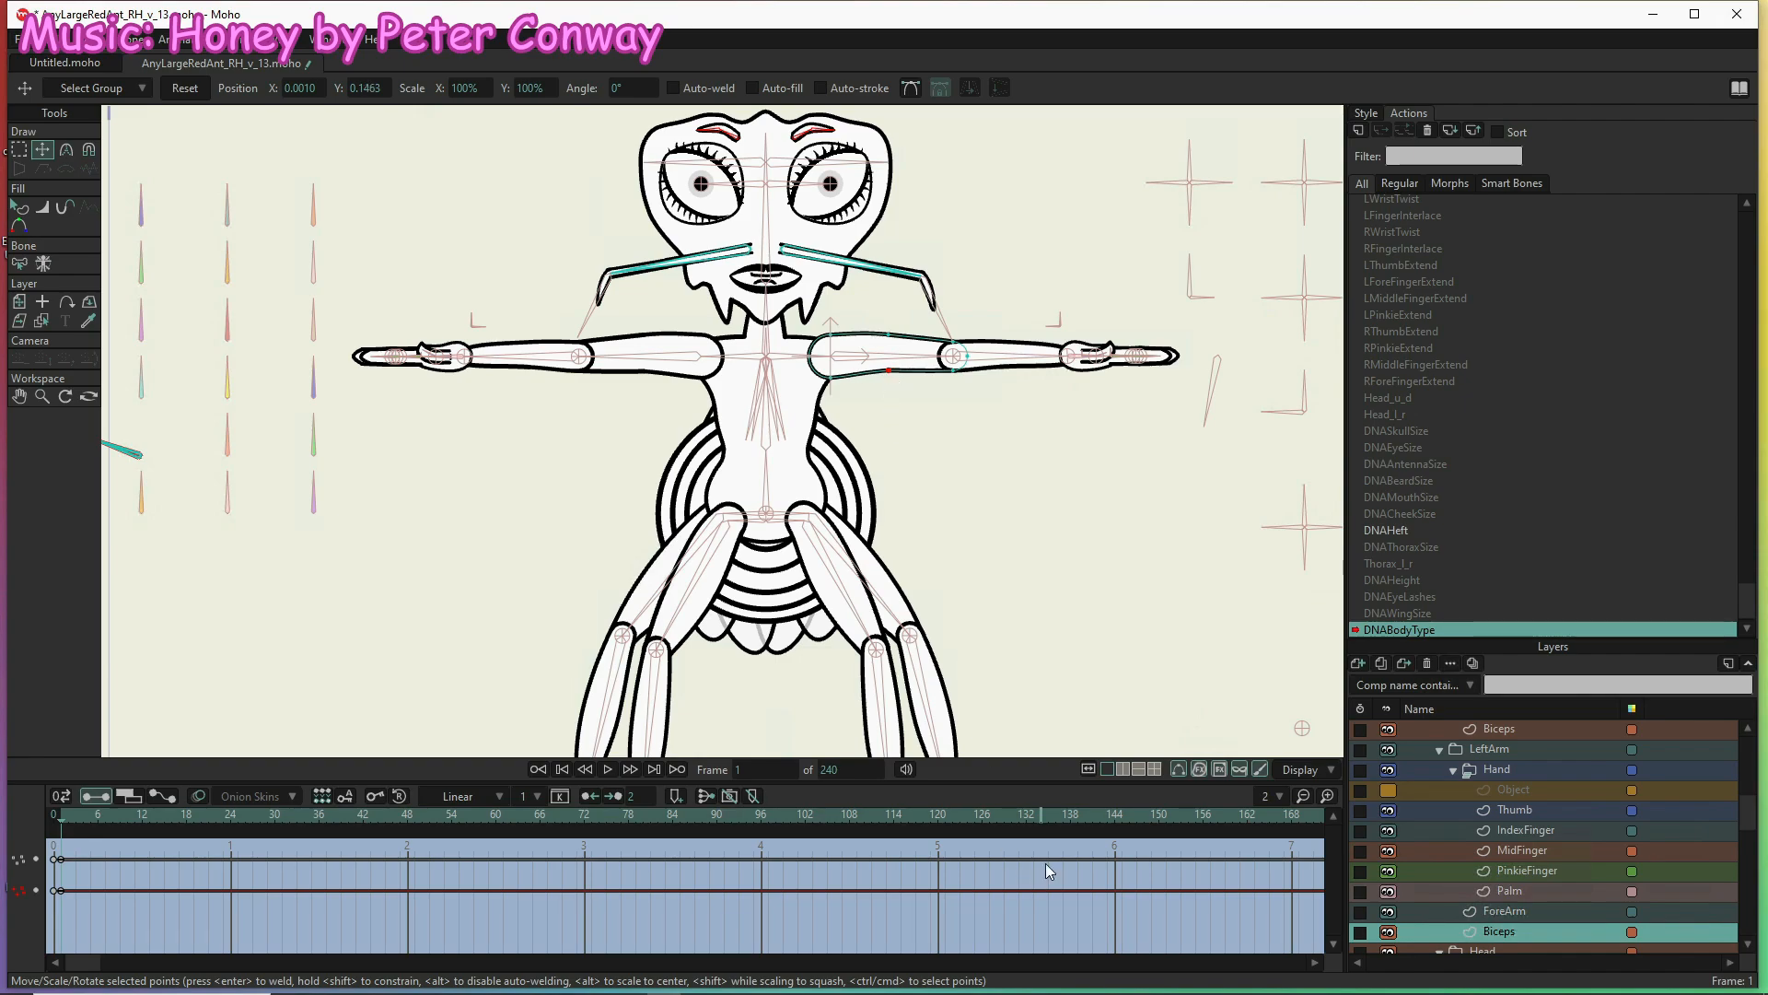
At frame 141, thicken the LeftArm by lowering the Biceps' lower middle point to about Y 0.1154 and lowering the ForeArm's matching point
click(1094, 816)
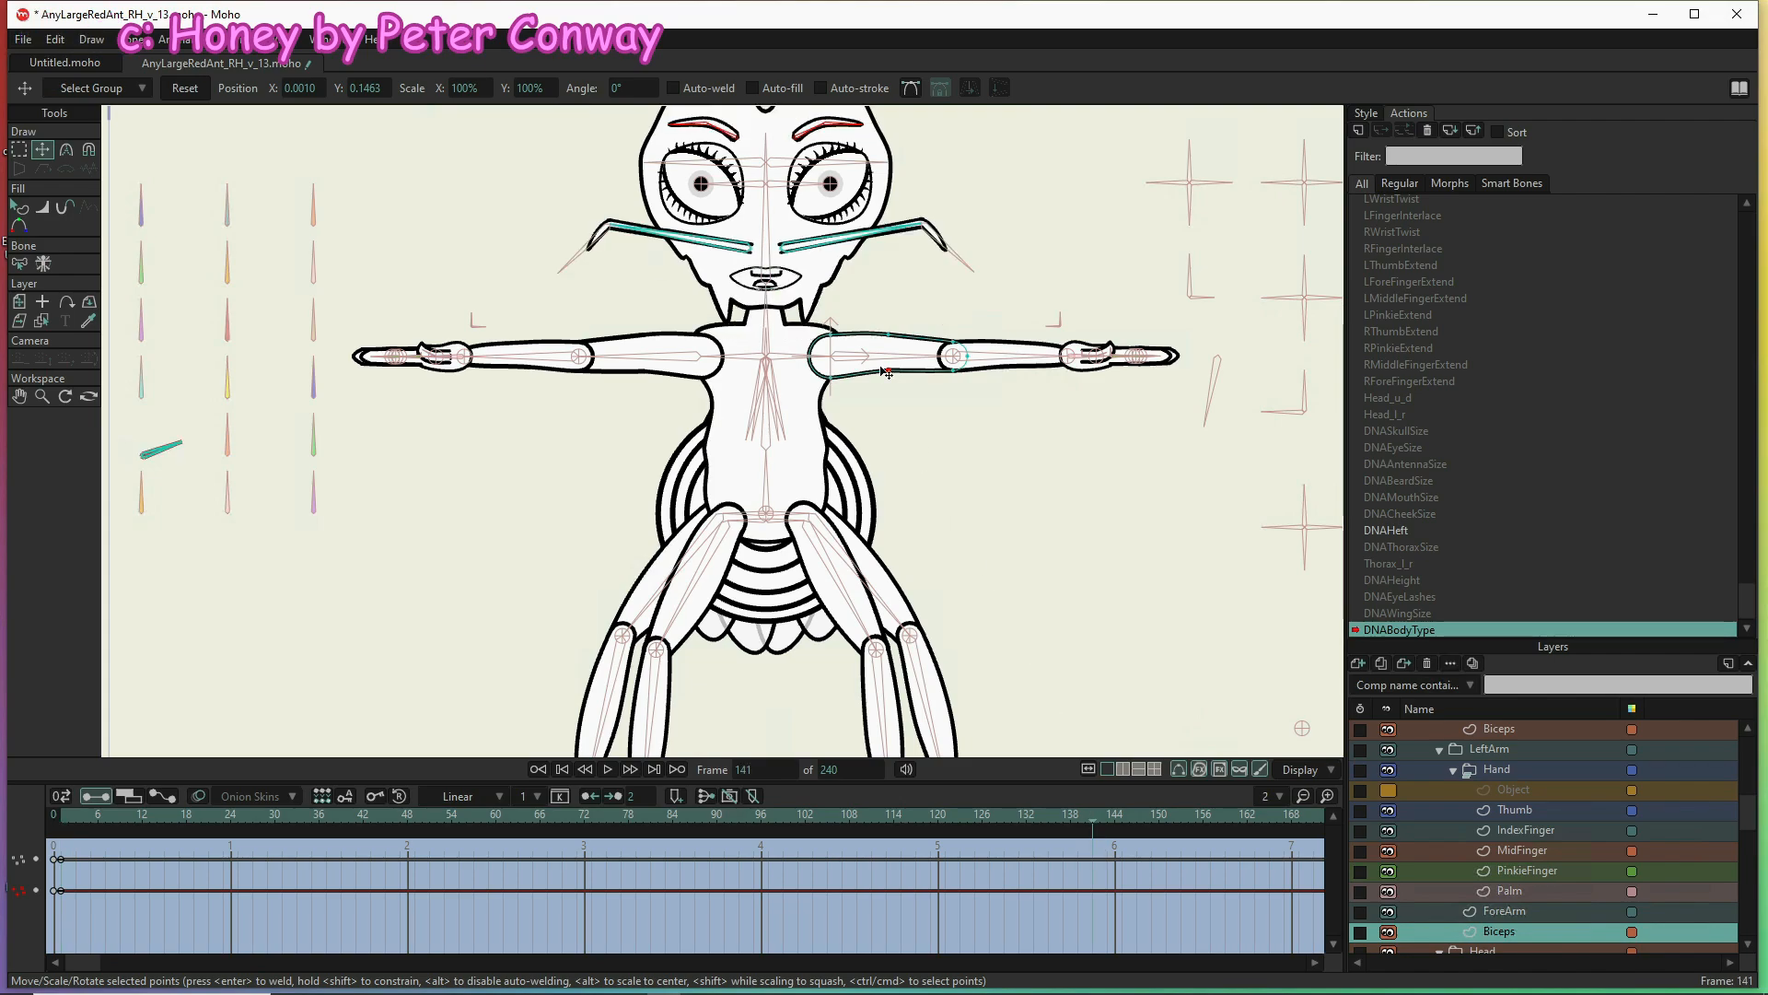
drag(892, 376, 890, 385)
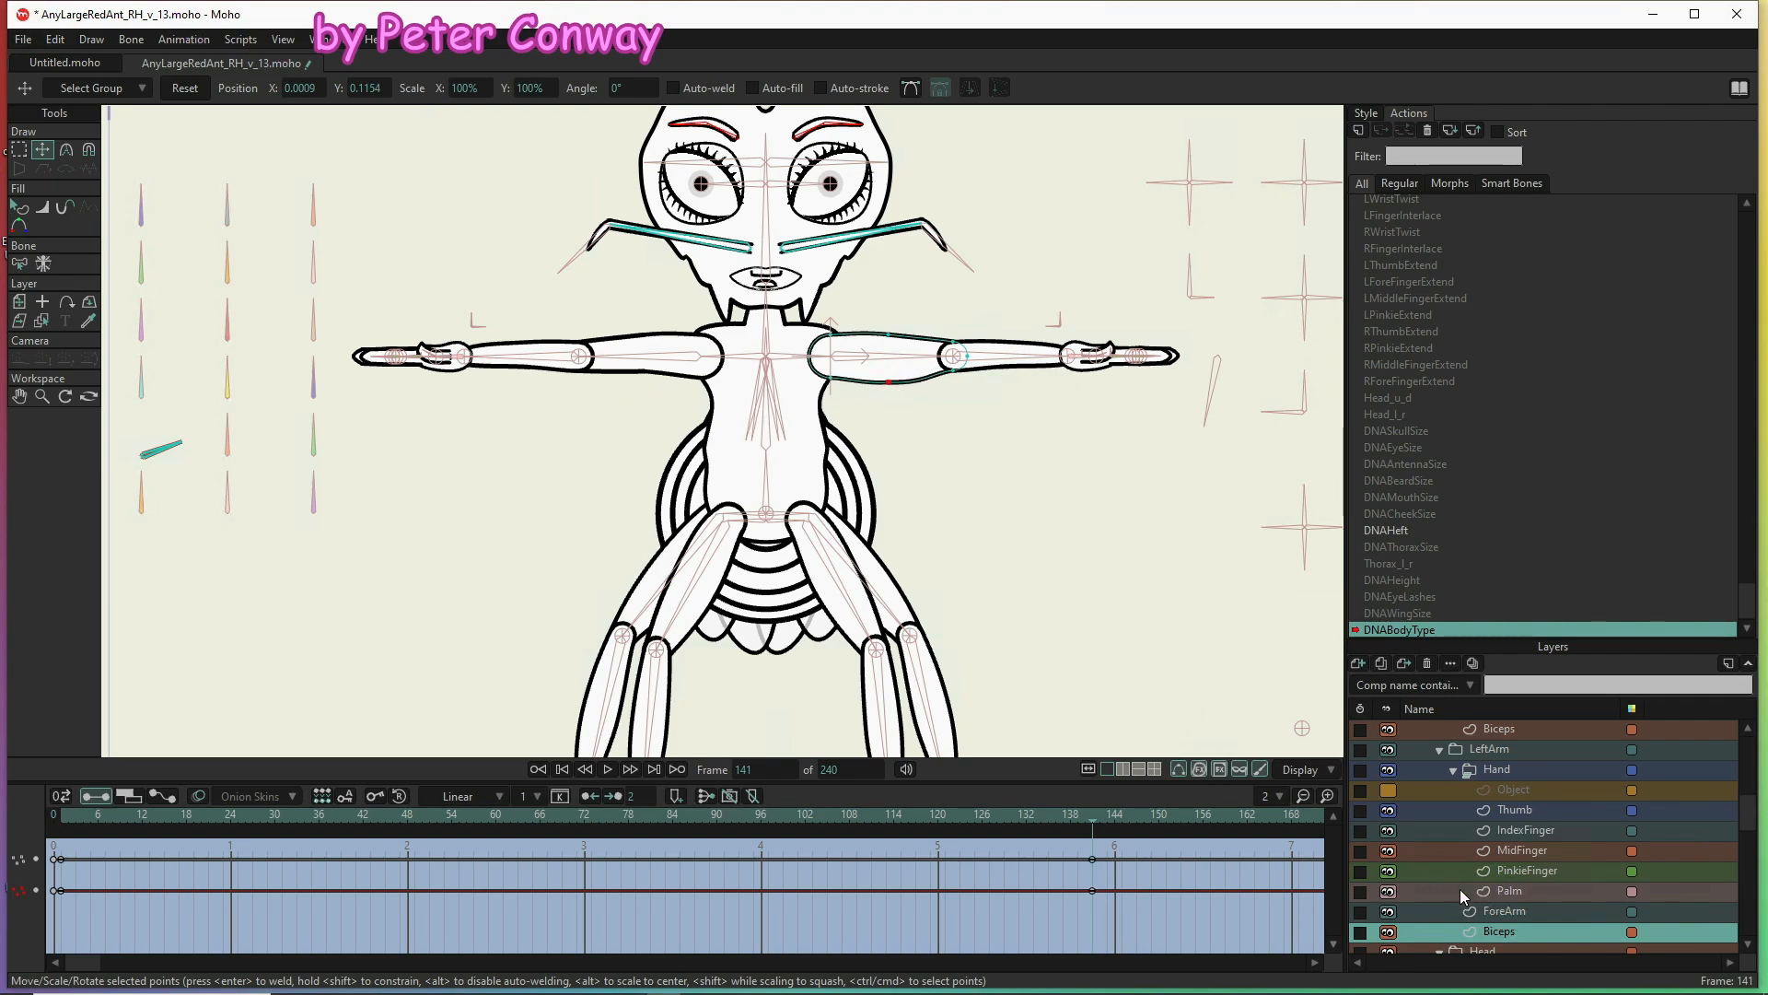
click(1506, 911)
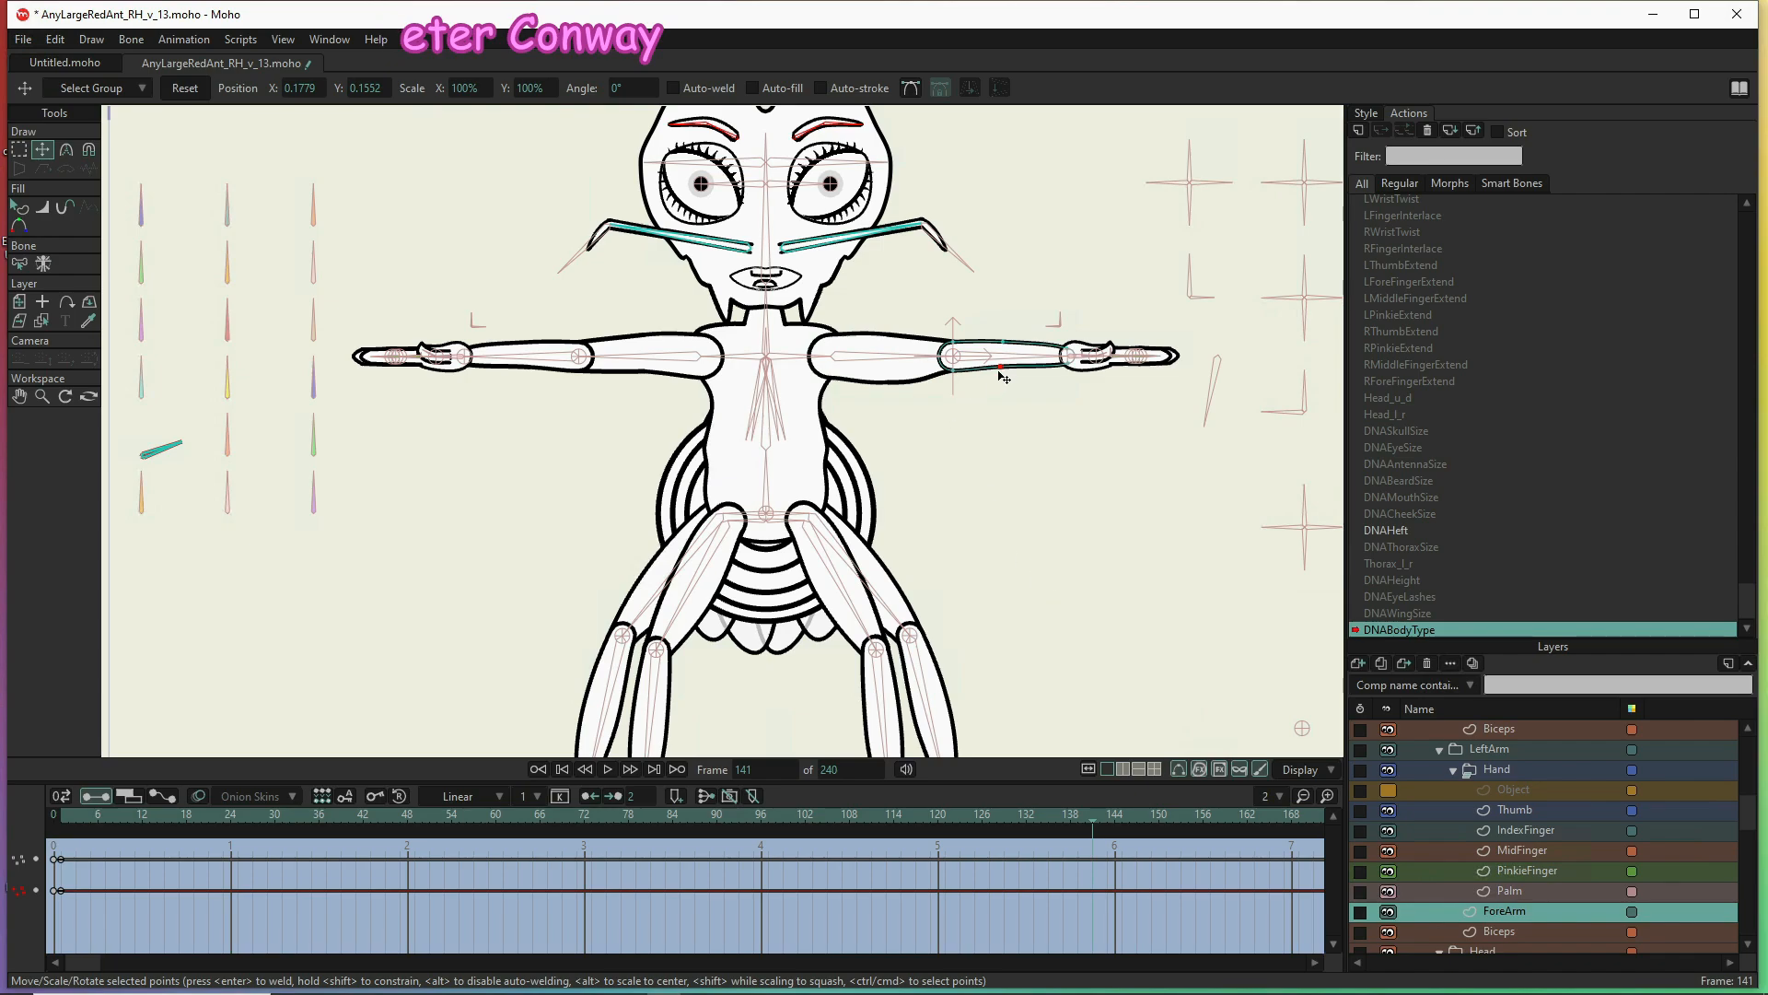
drag(1004, 376, 1004, 388)
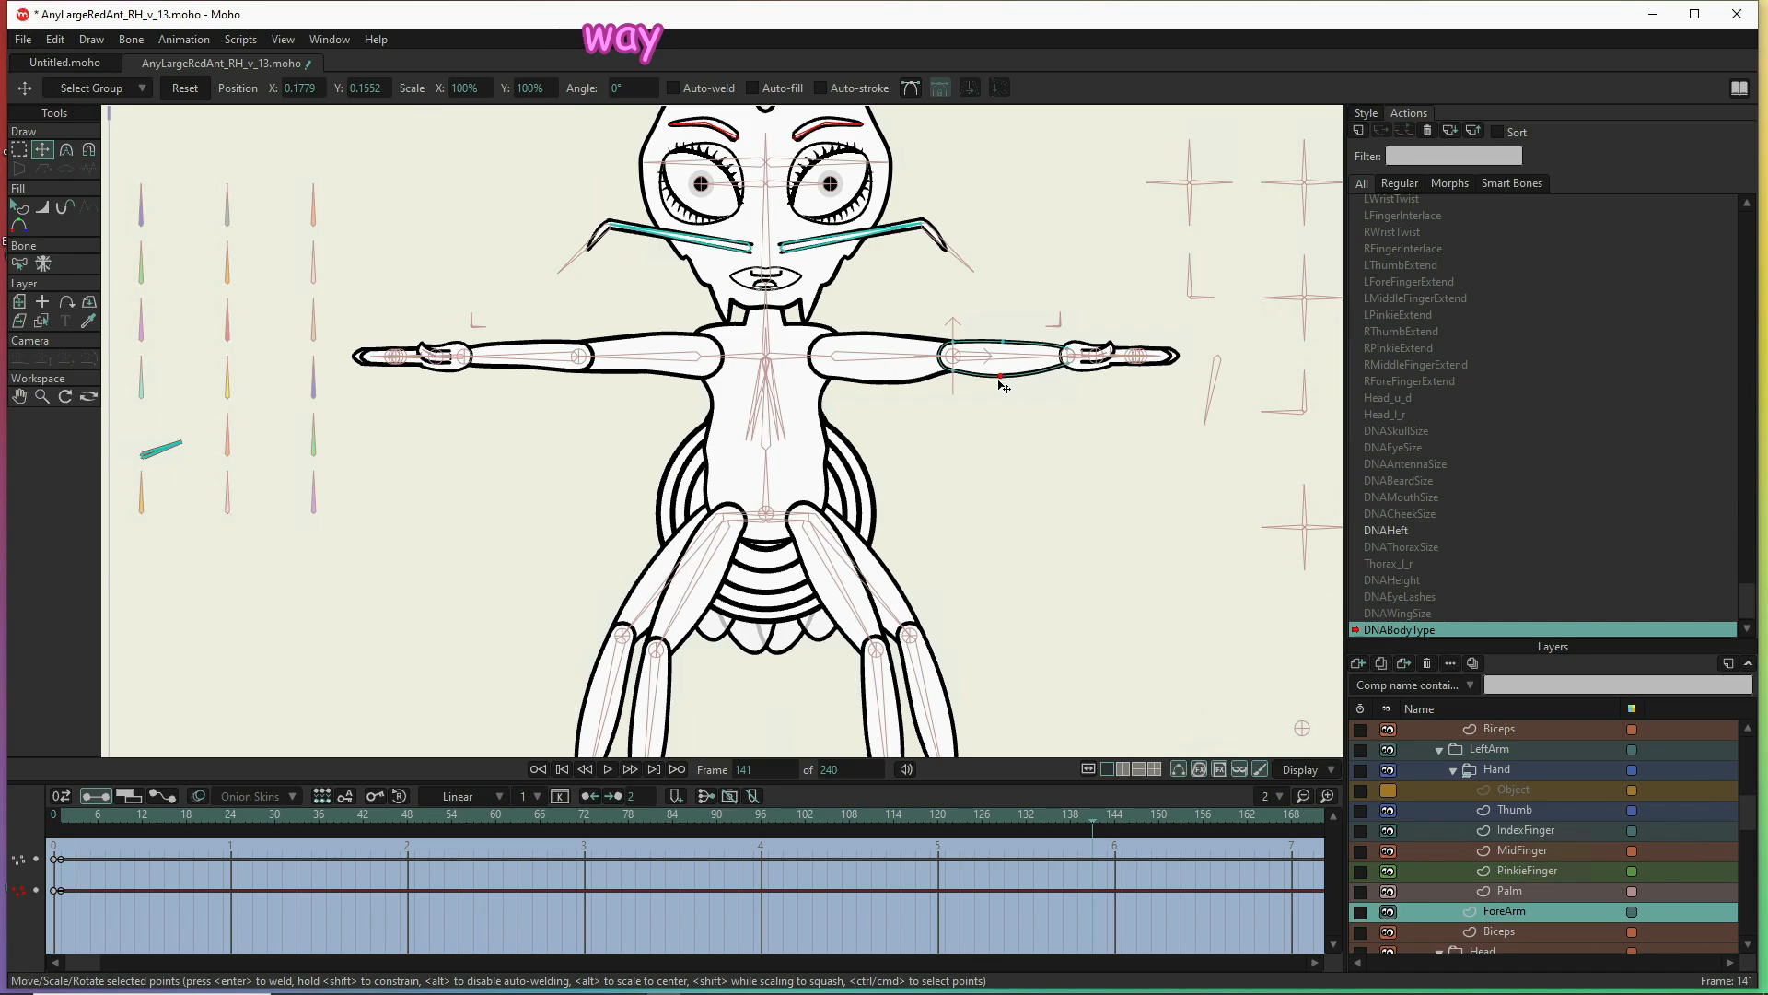
At frame 141, thicken the RightArm by lowering the lower middle points of the Biceps to about Y 0.0811 and ForeArm to about Y 0.1317
scroll(1568, 807, down, 2)
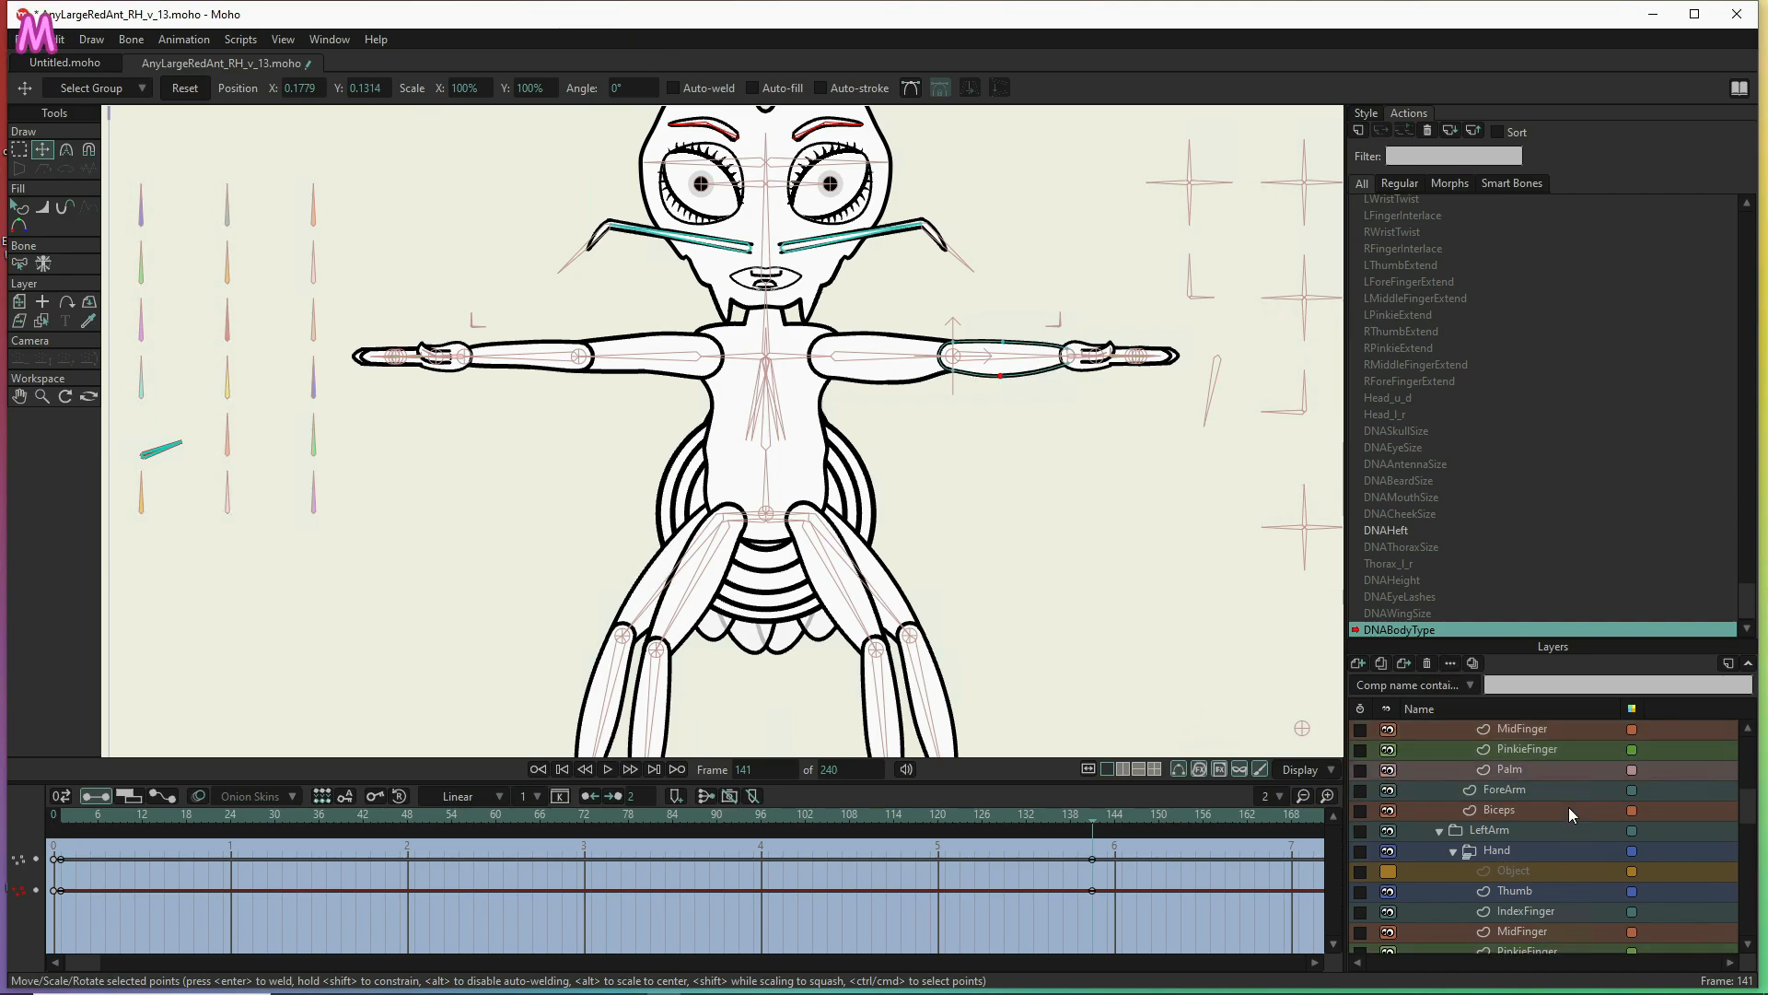
click(1556, 810)
drag(650, 378, 650, 389)
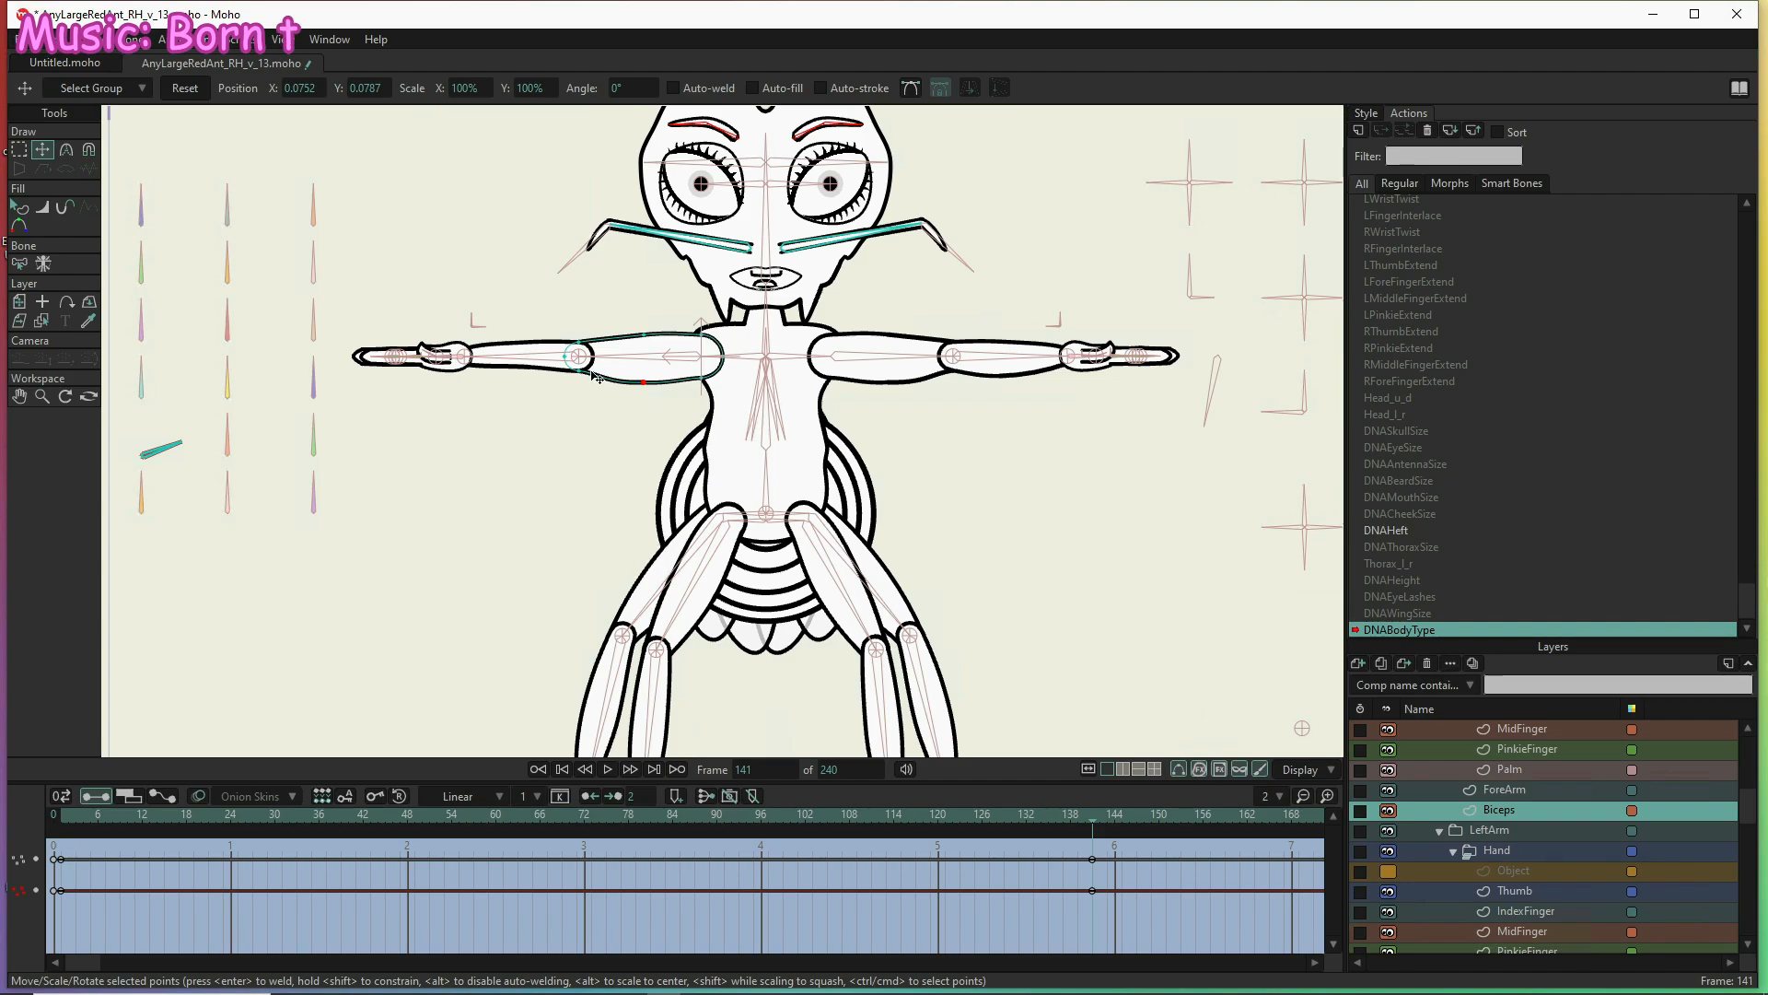
drag(642, 385, 642, 381)
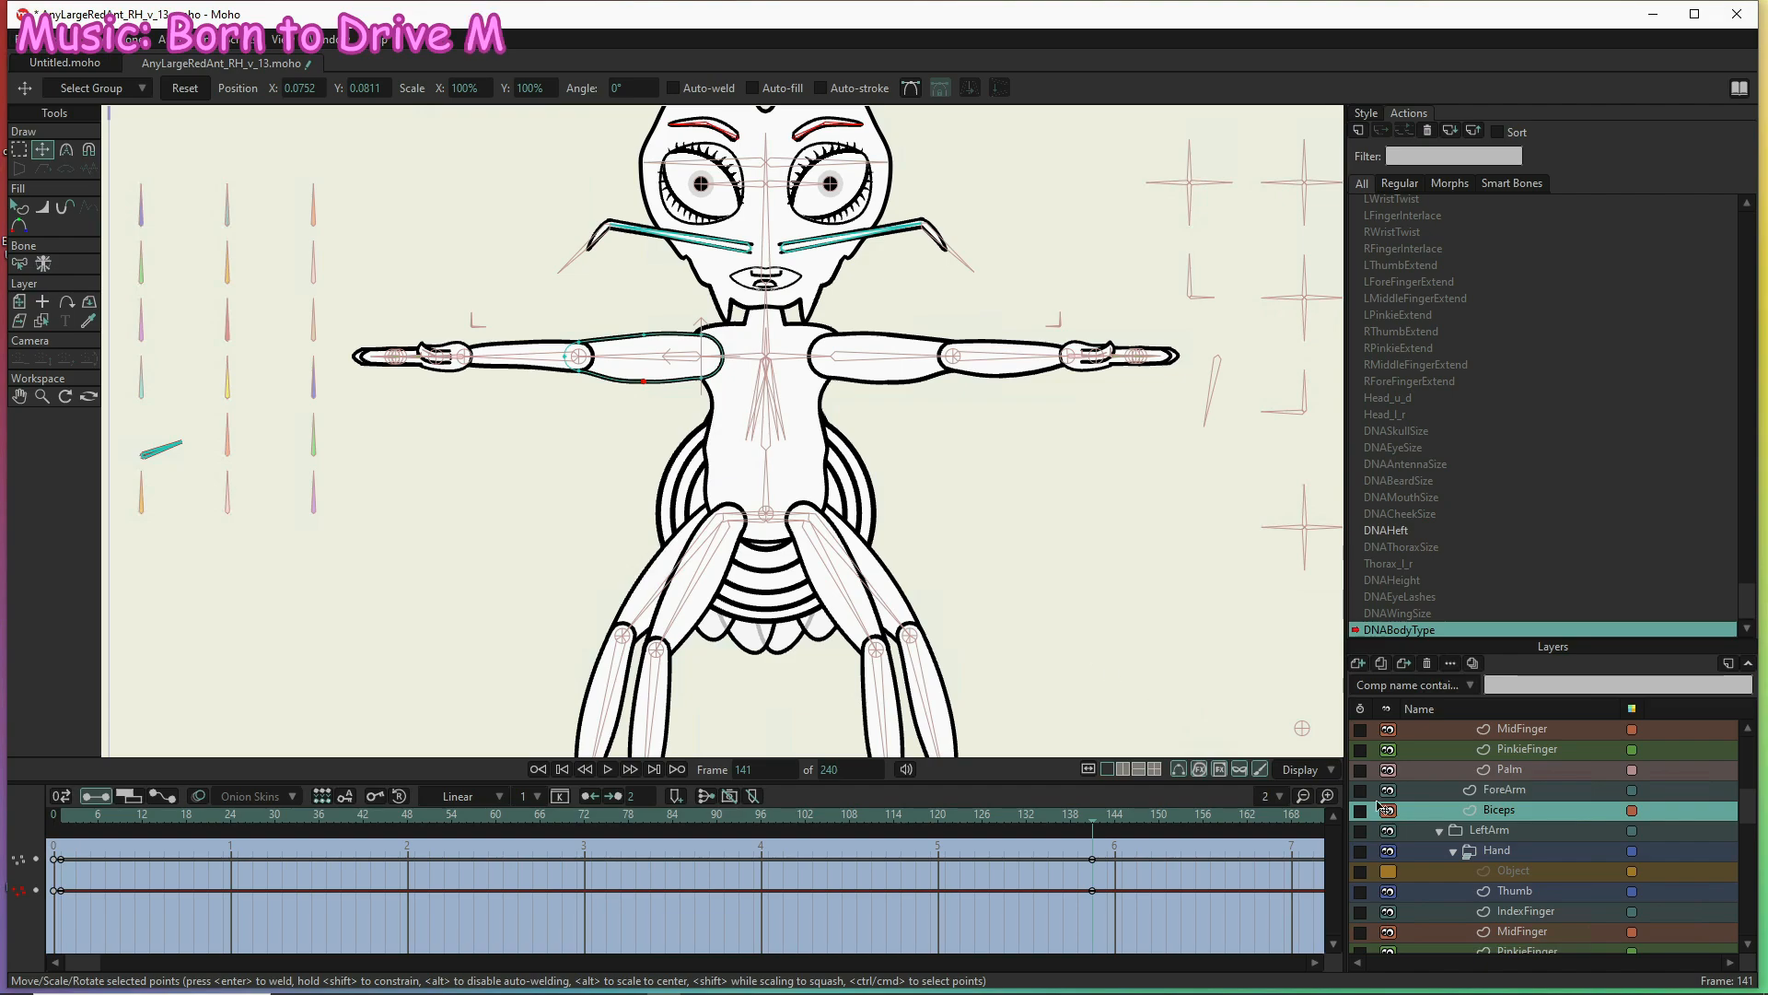
click(1510, 790)
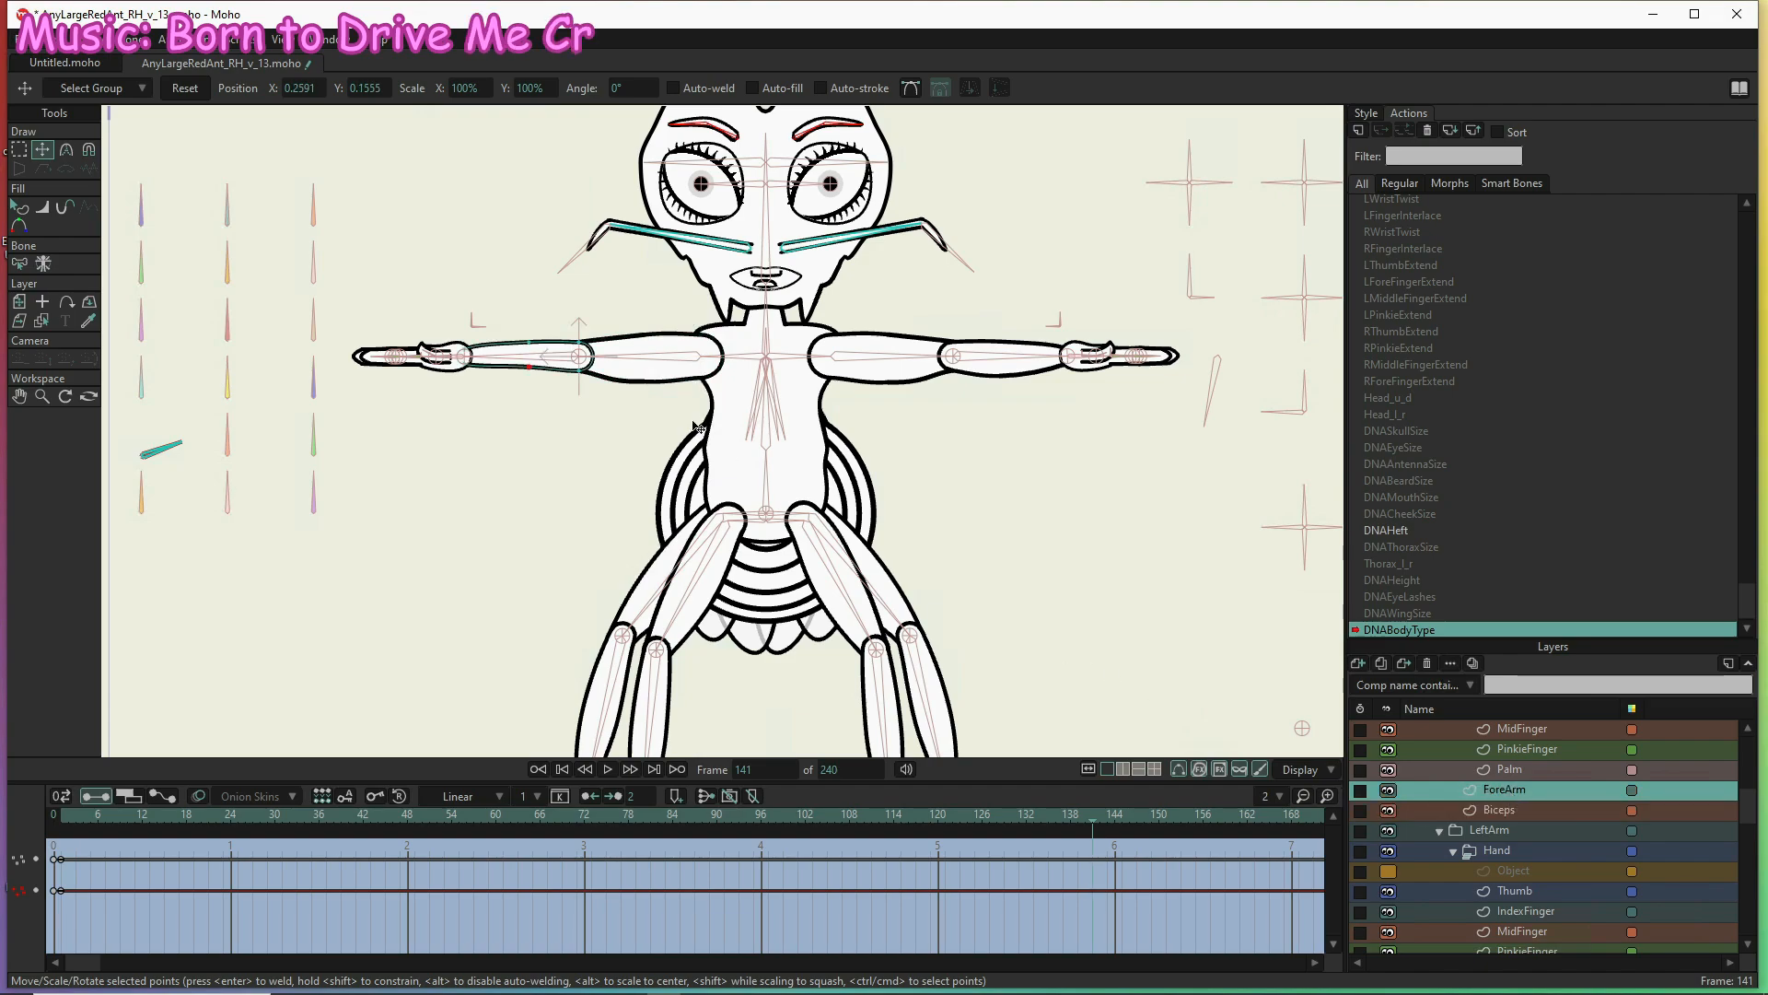
drag(530, 367, 526, 377)
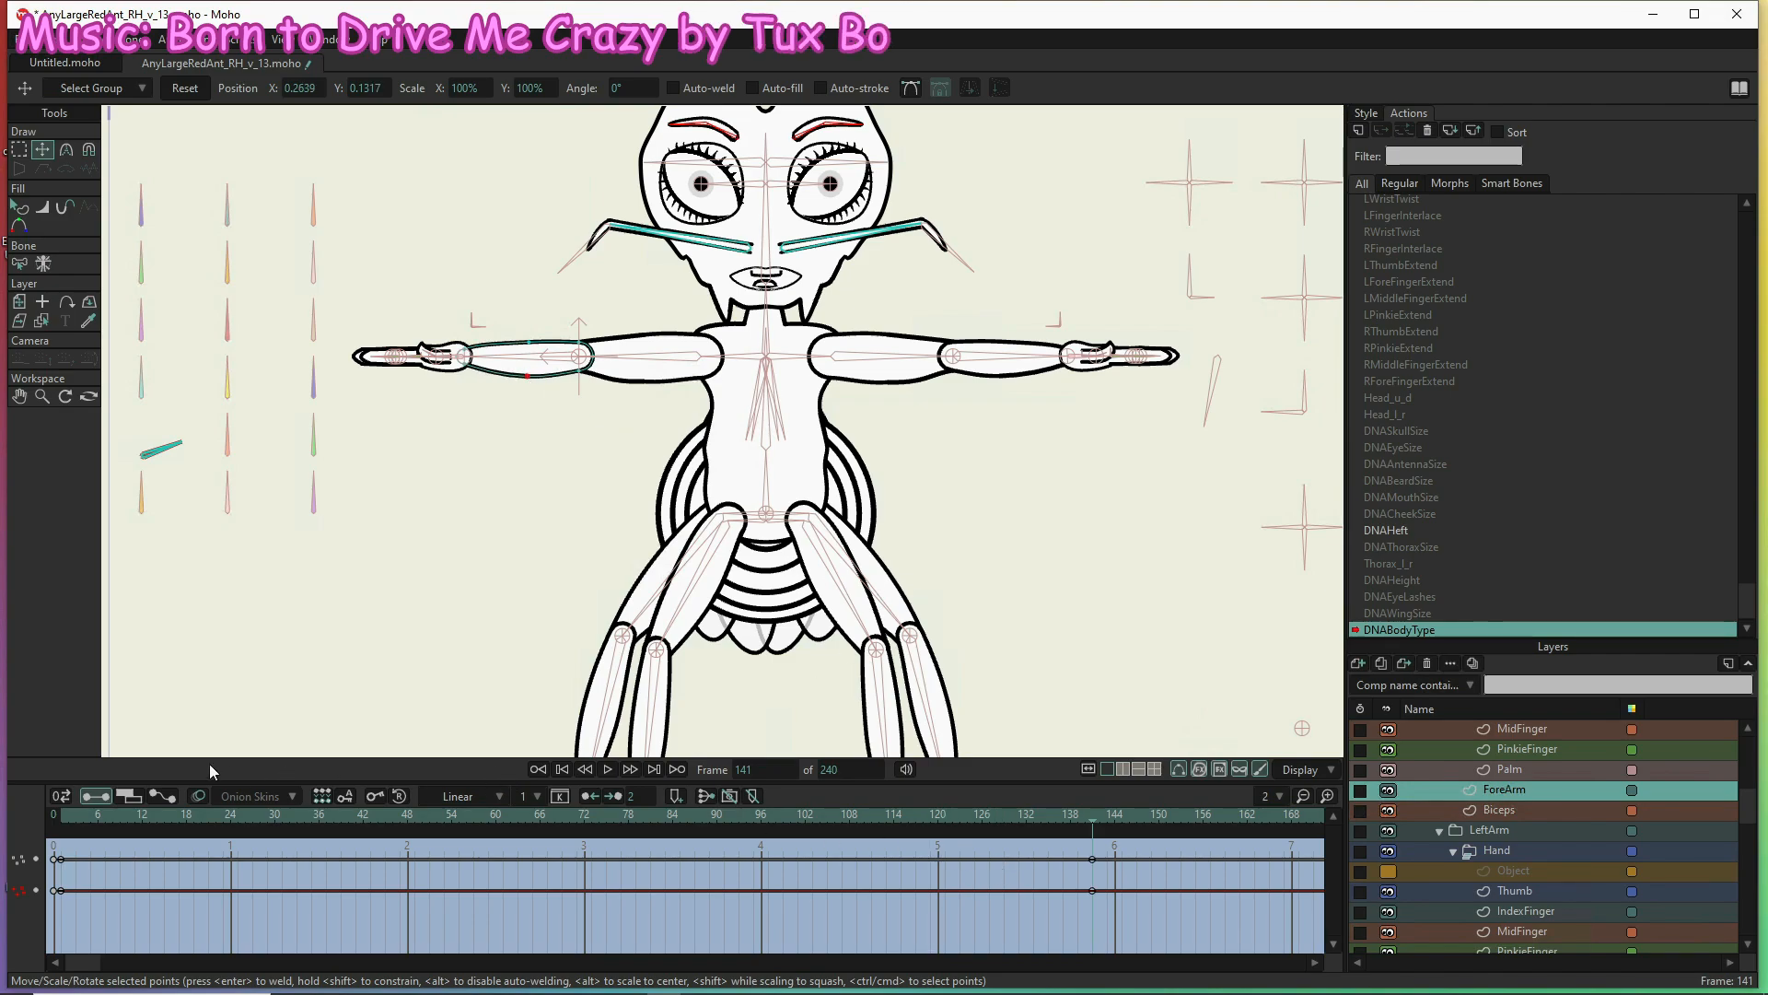
At frame 1, raise the upper middle points of the RightArm's ForeArm to about Y 0.2317 and Biceps to about Y 0.2226
click(61, 816)
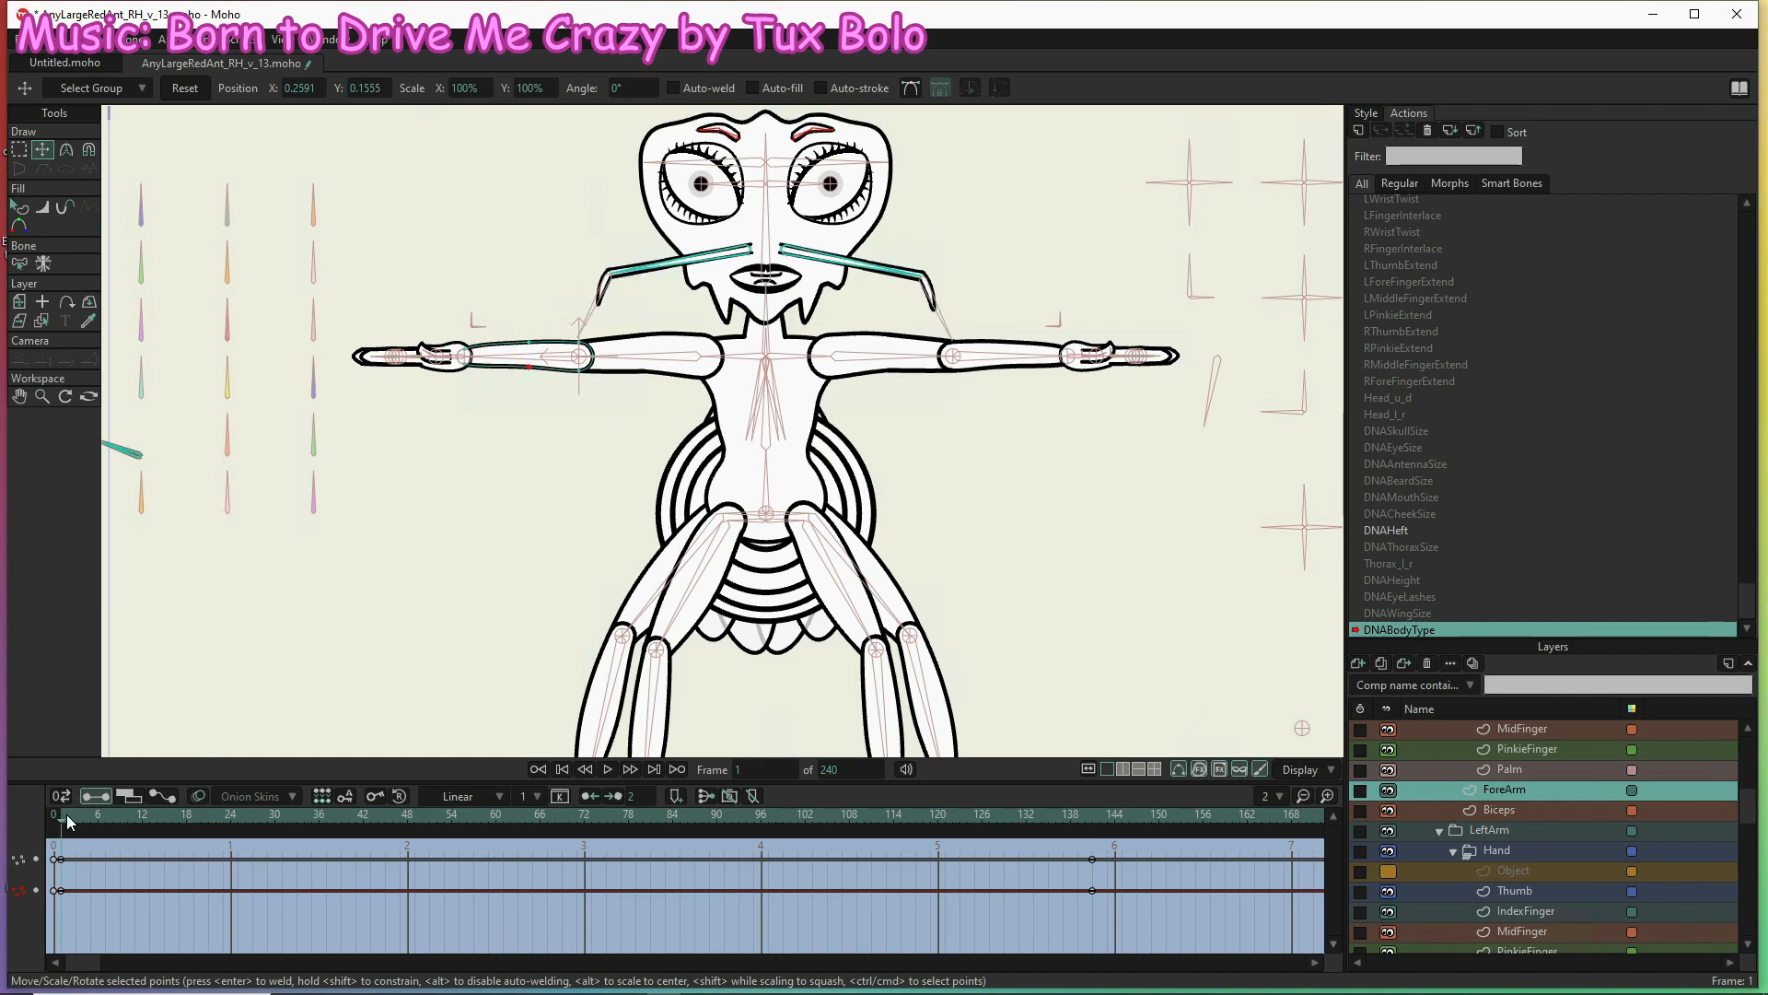
click(530, 342)
drag(530, 343, 529, 337)
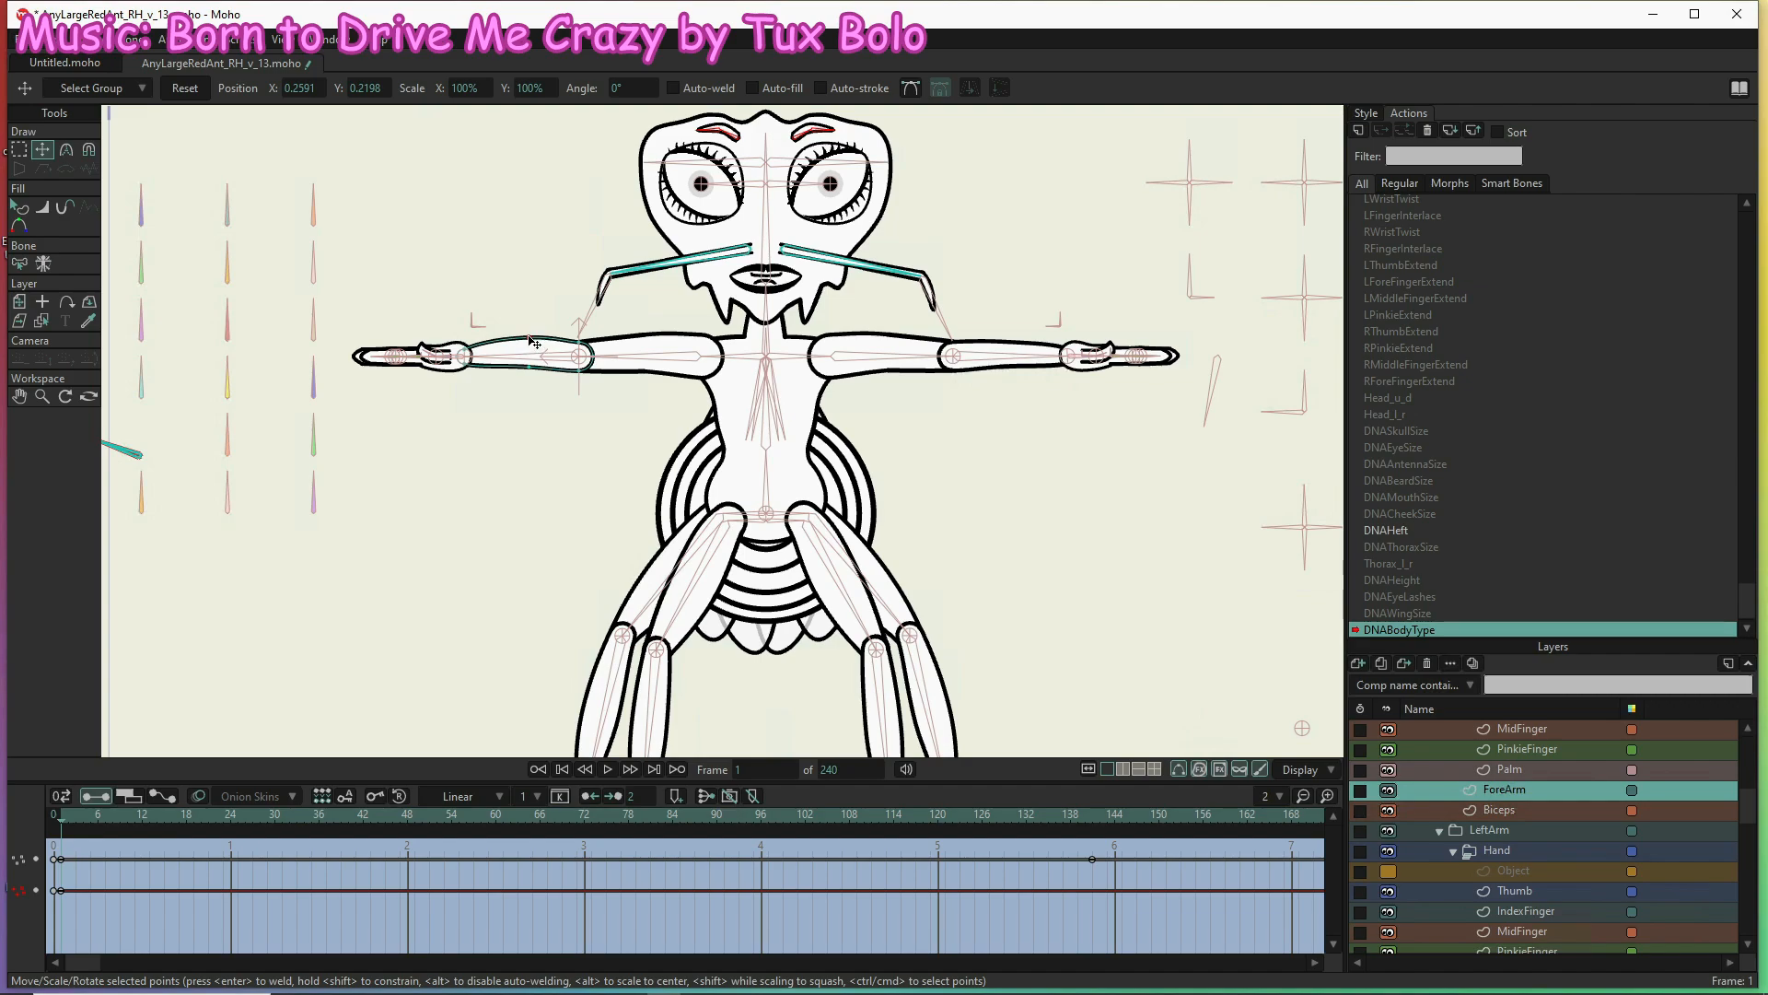
click(1516, 806)
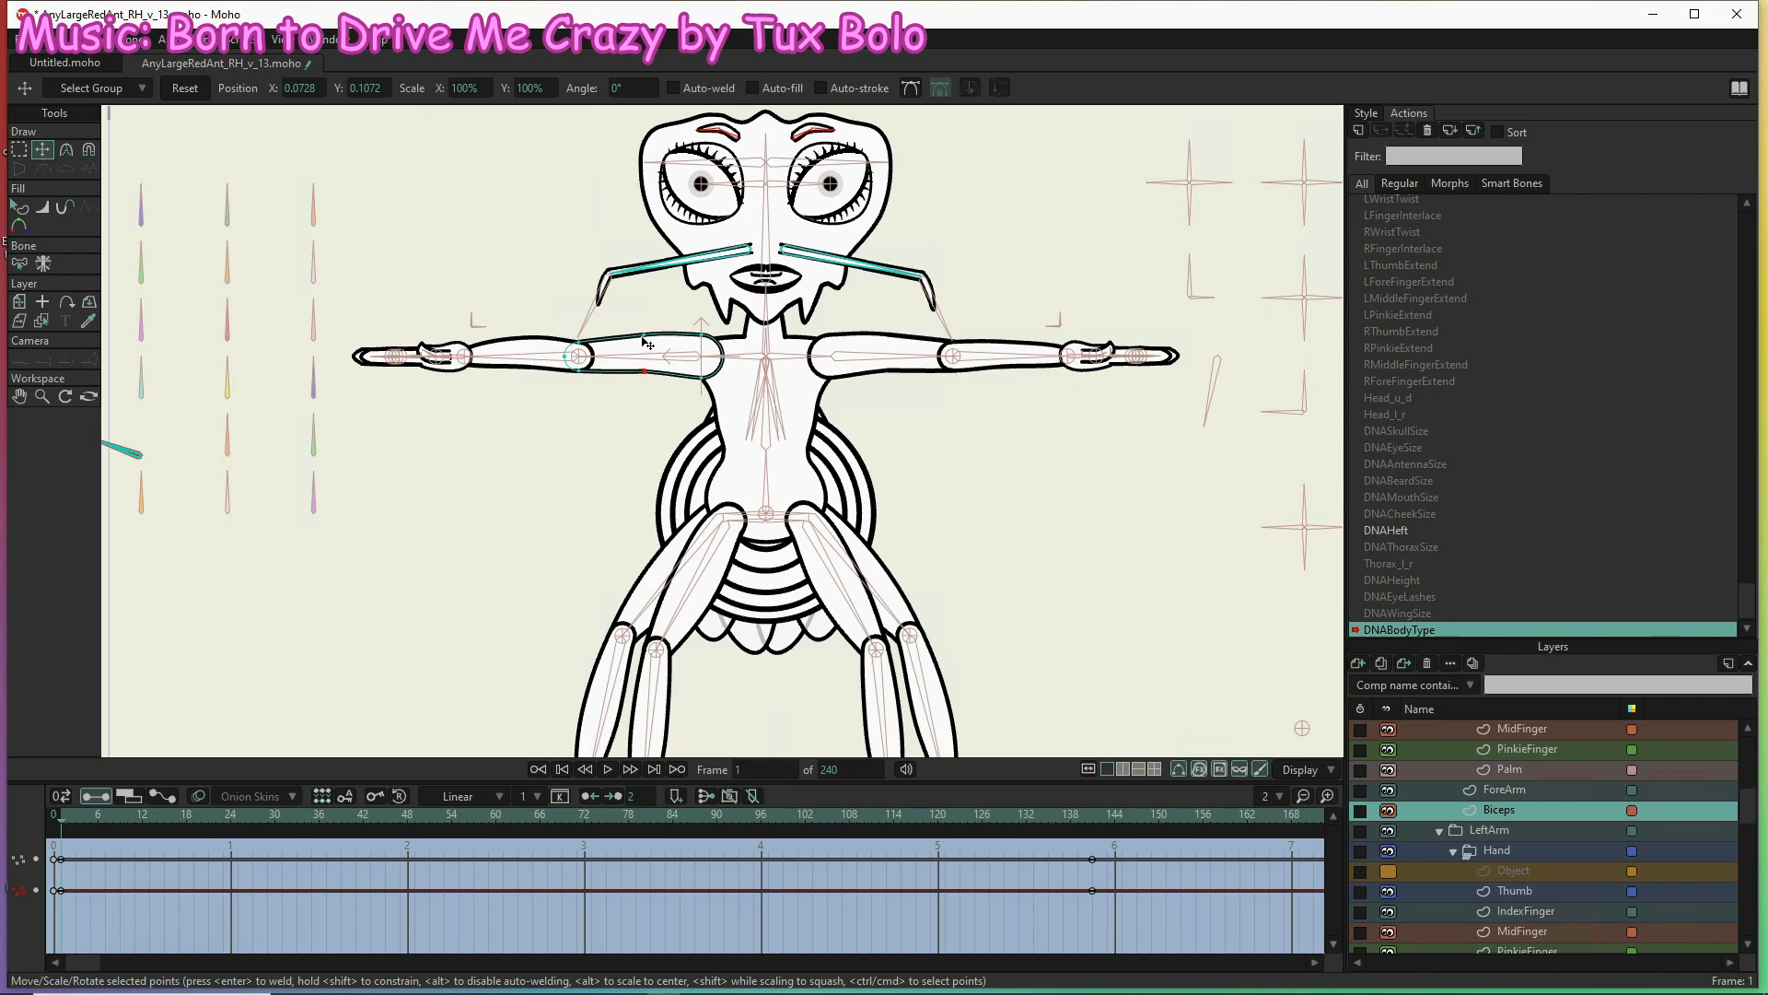
drag(644, 336, 644, 327)
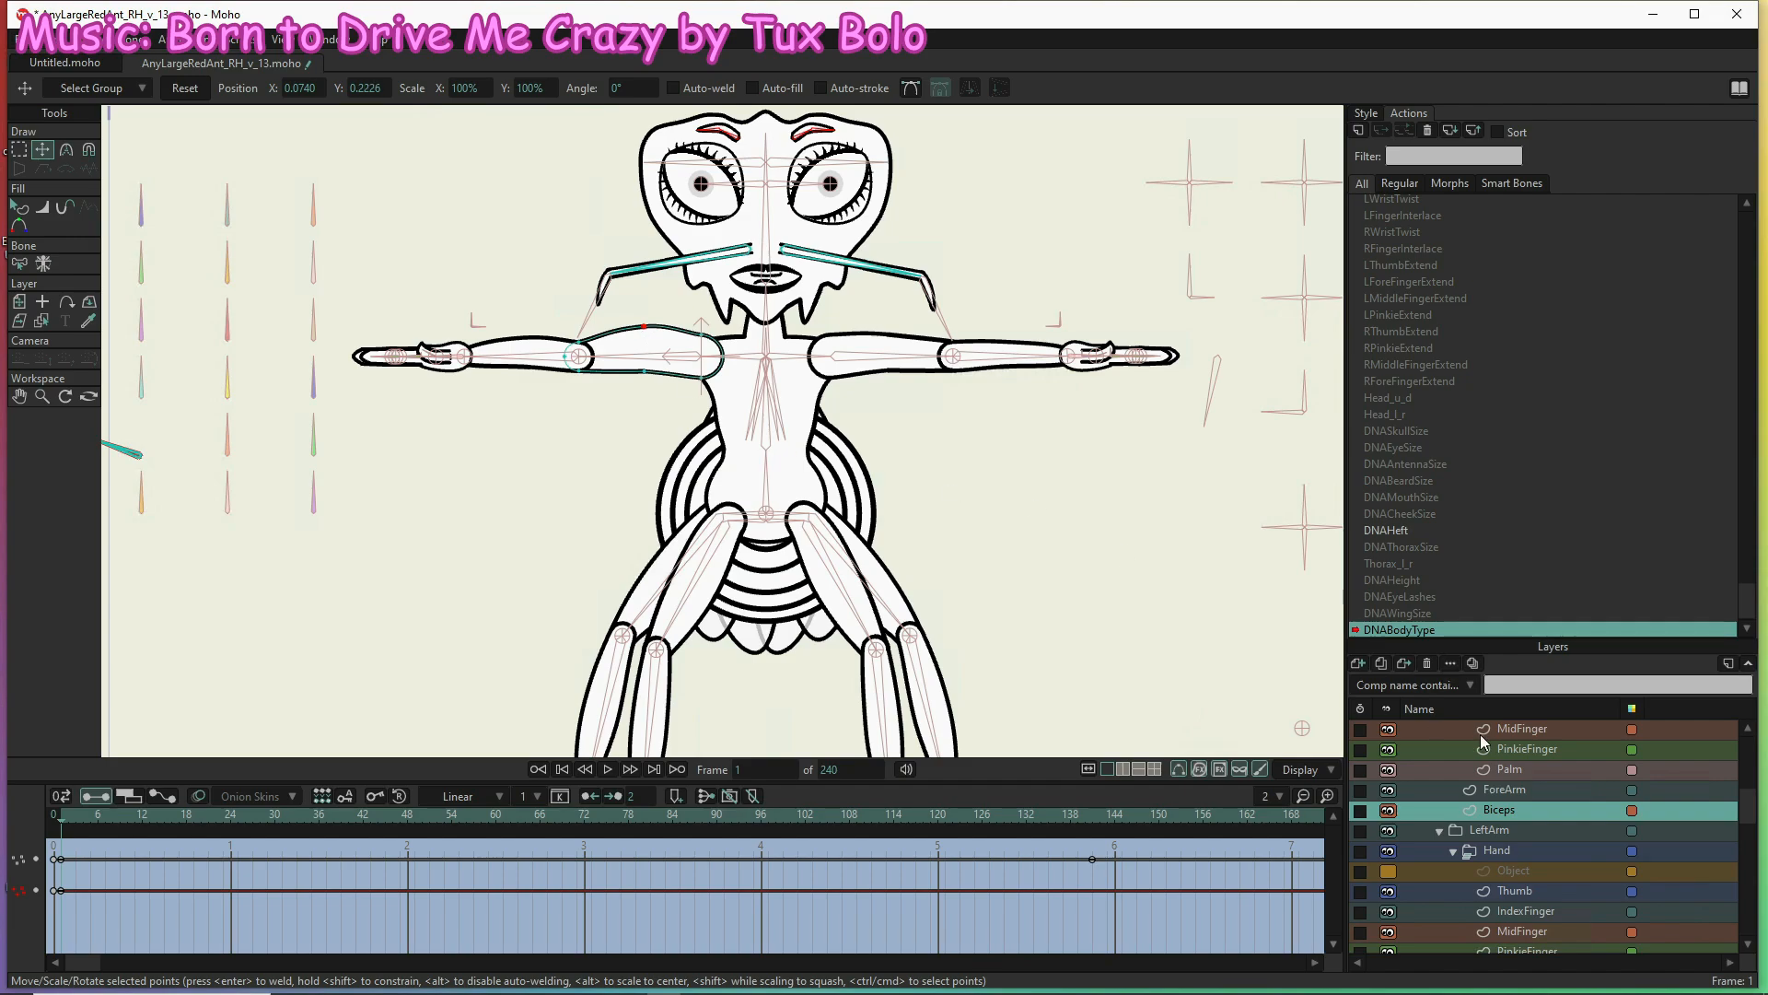
At frame 1, raise the upper middle points of the LeftArm's ForeArm to about Y 0.2340 and Biceps to about Y 0.2597
scroll(1515, 871, down, 2)
click(1520, 873)
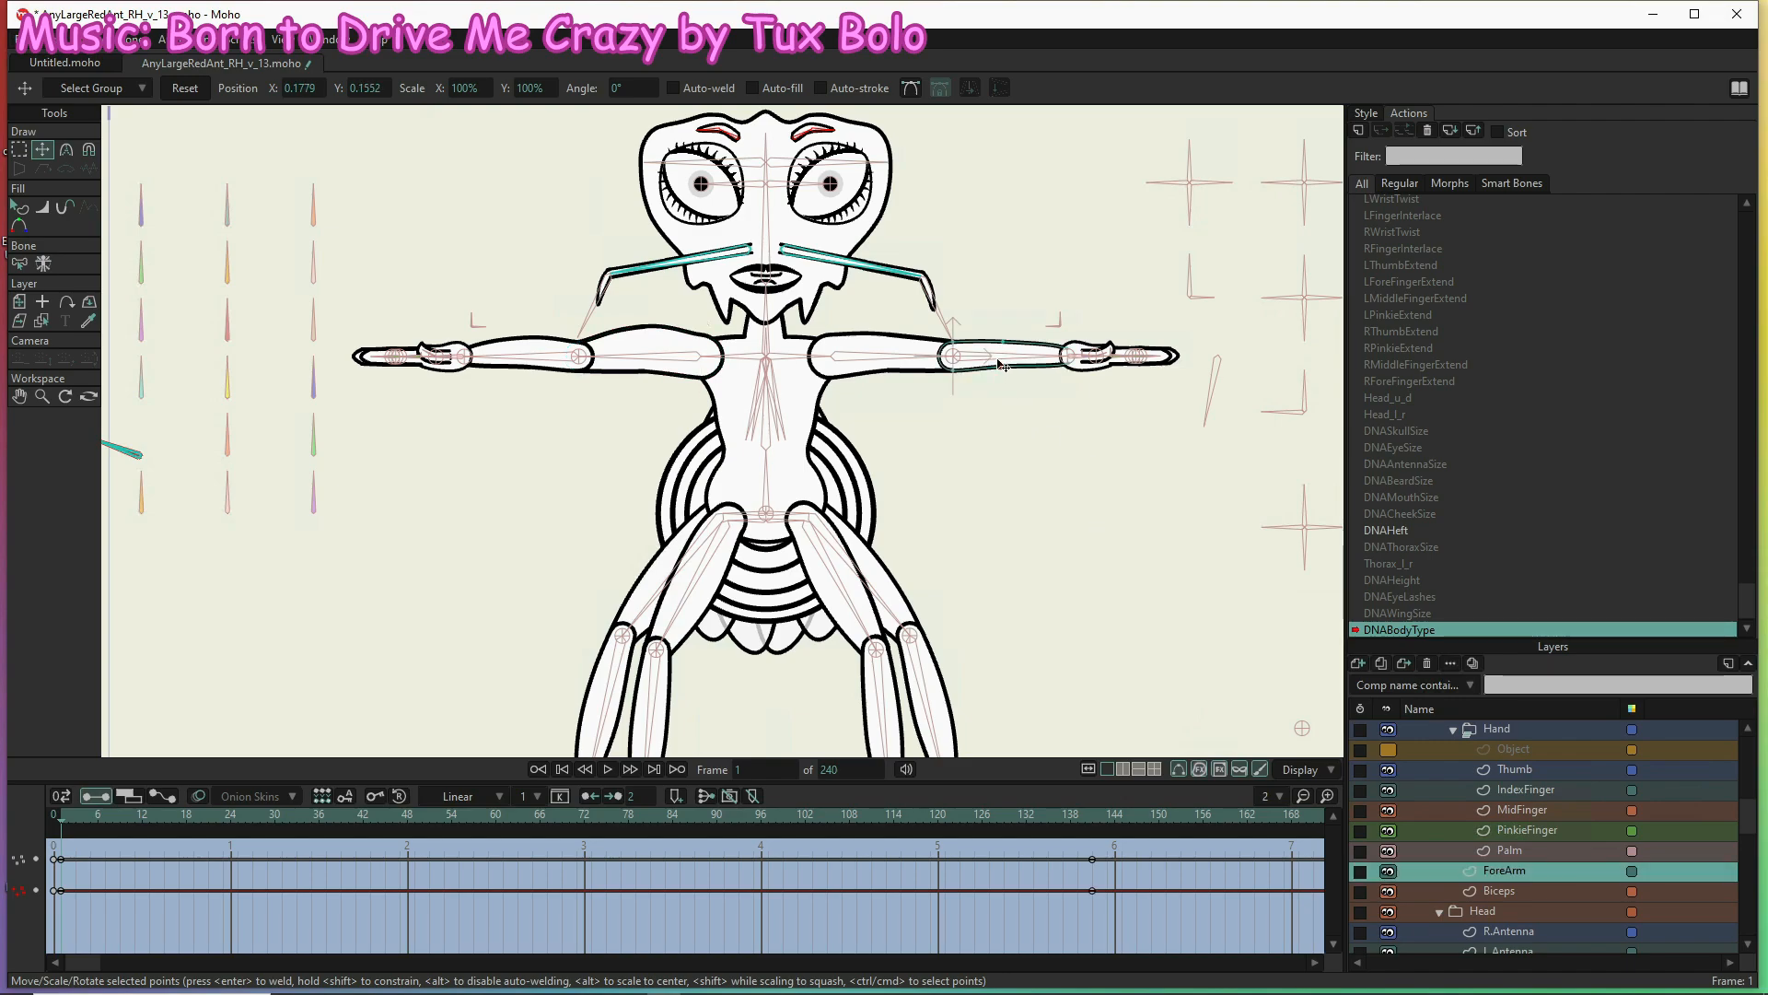
key(ctrl+a)
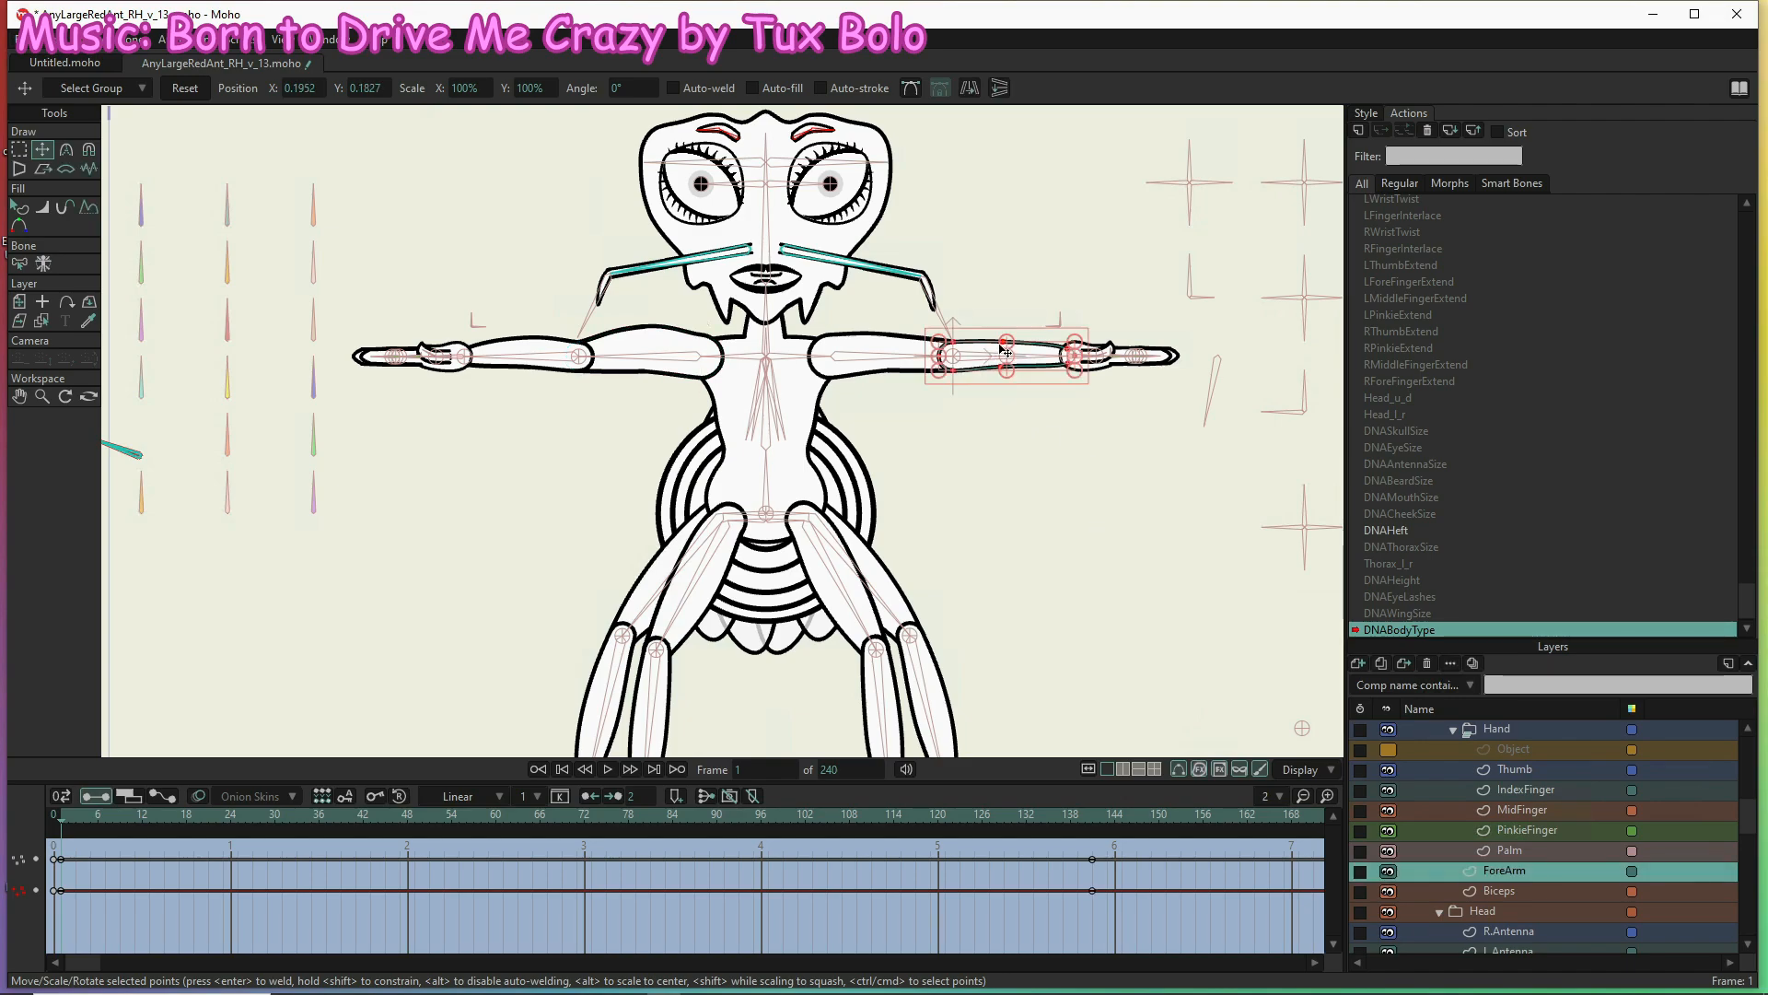
click(1009, 341)
drag(1006, 340, 1005, 334)
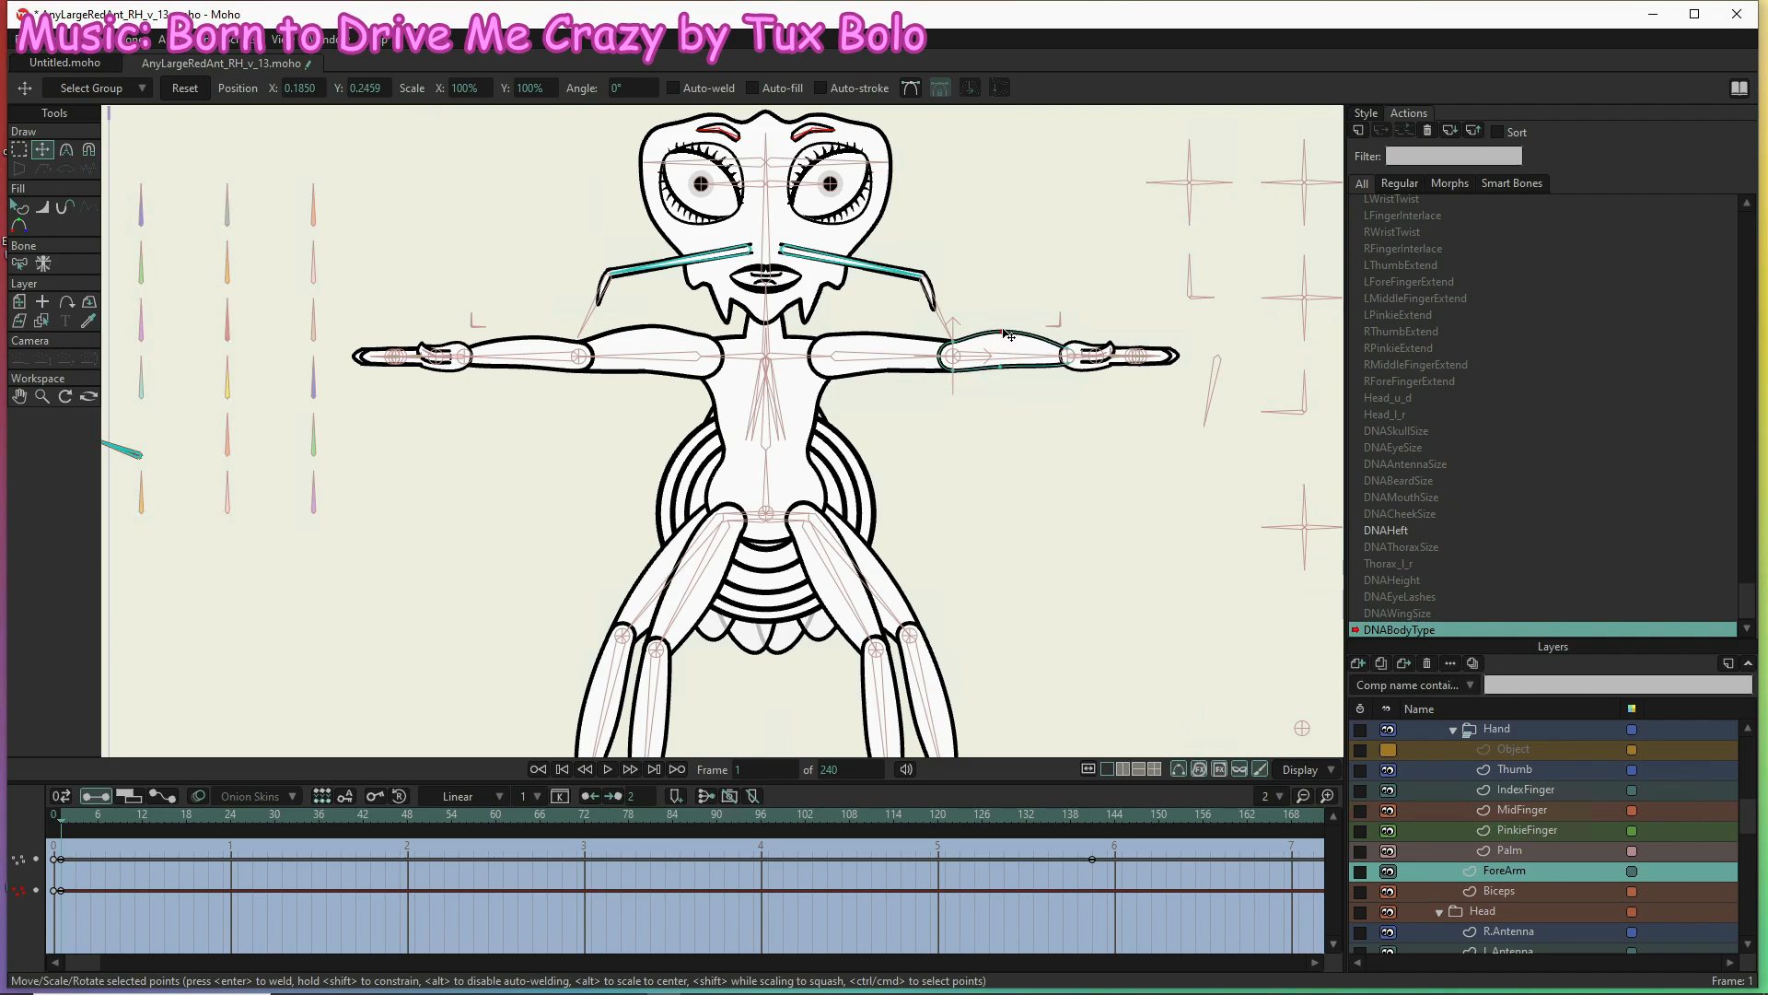
drag(1008, 340, 1006, 348)
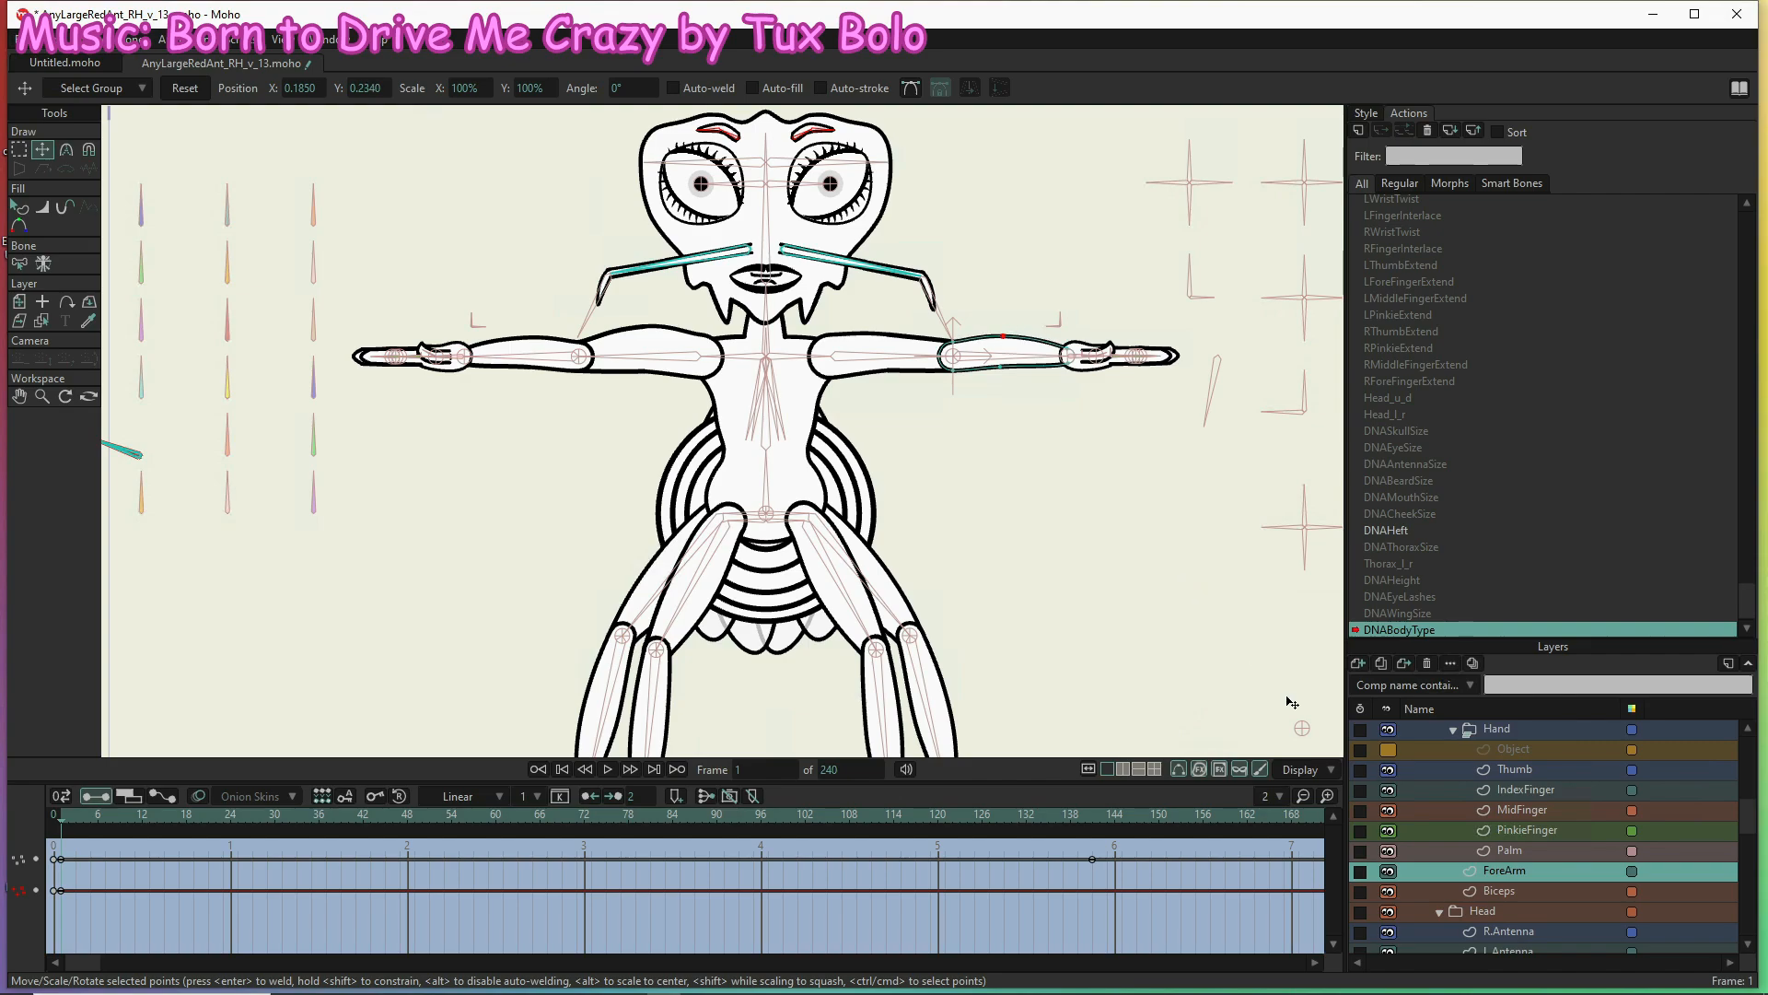
click(1533, 891)
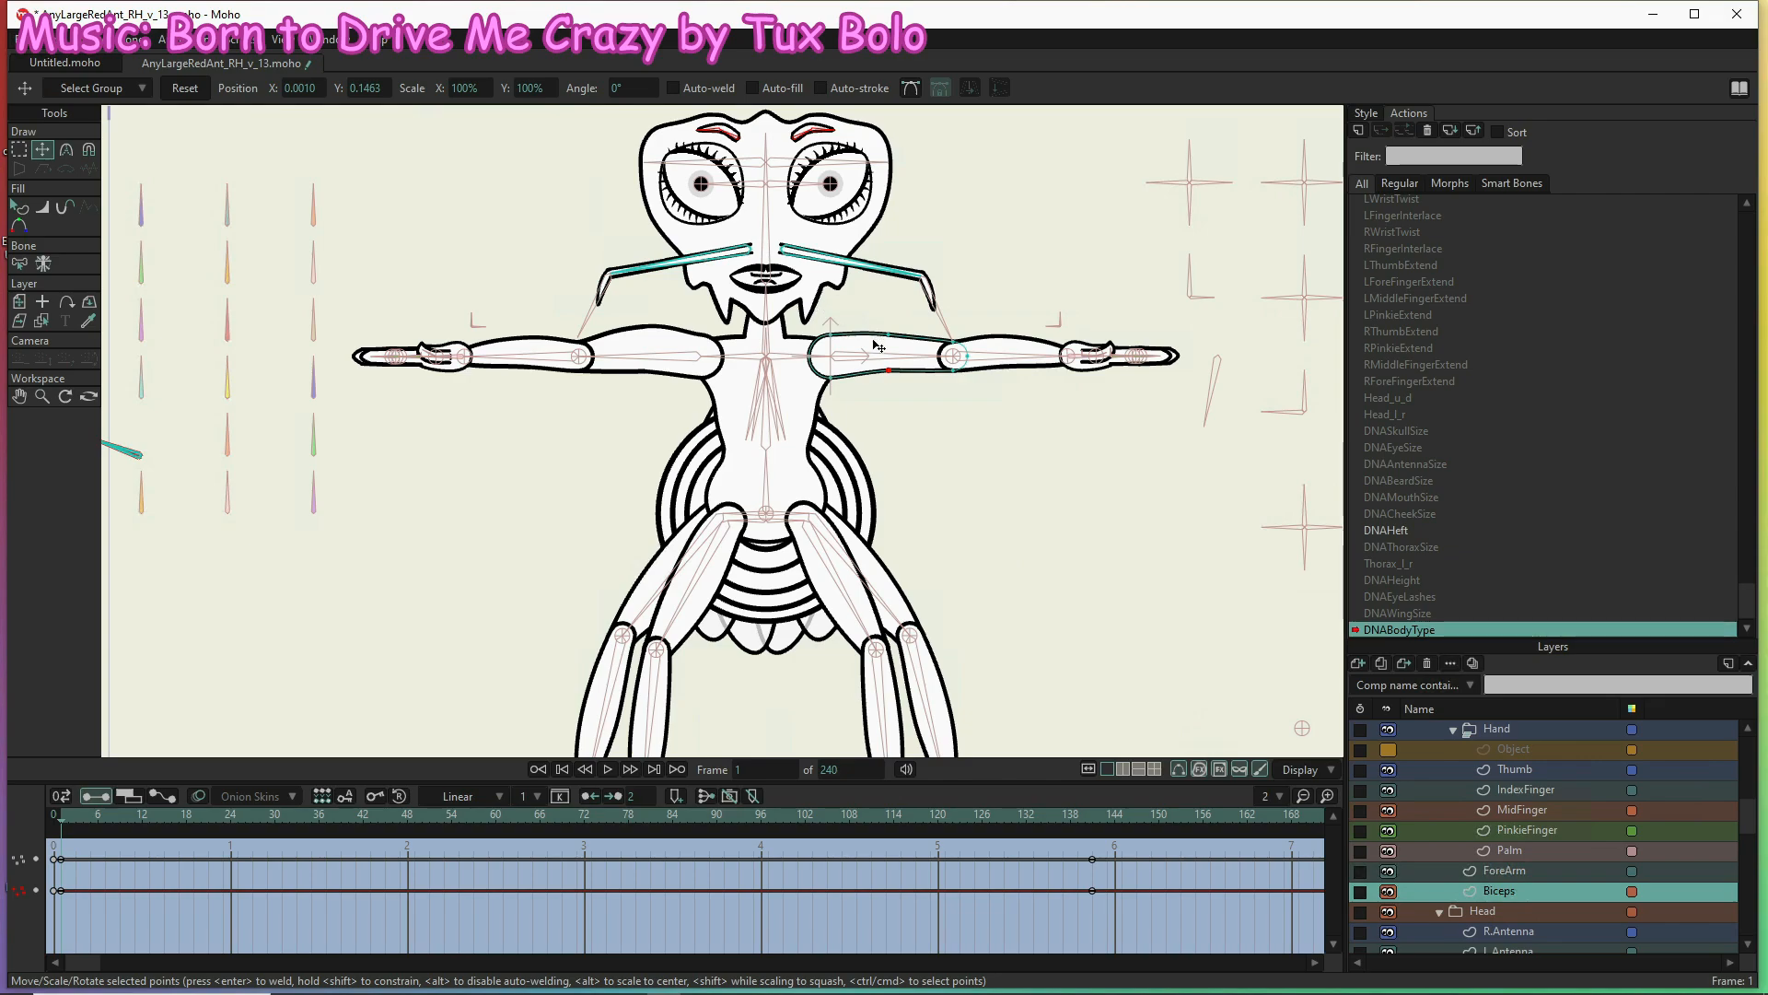
drag(891, 342, 892, 333)
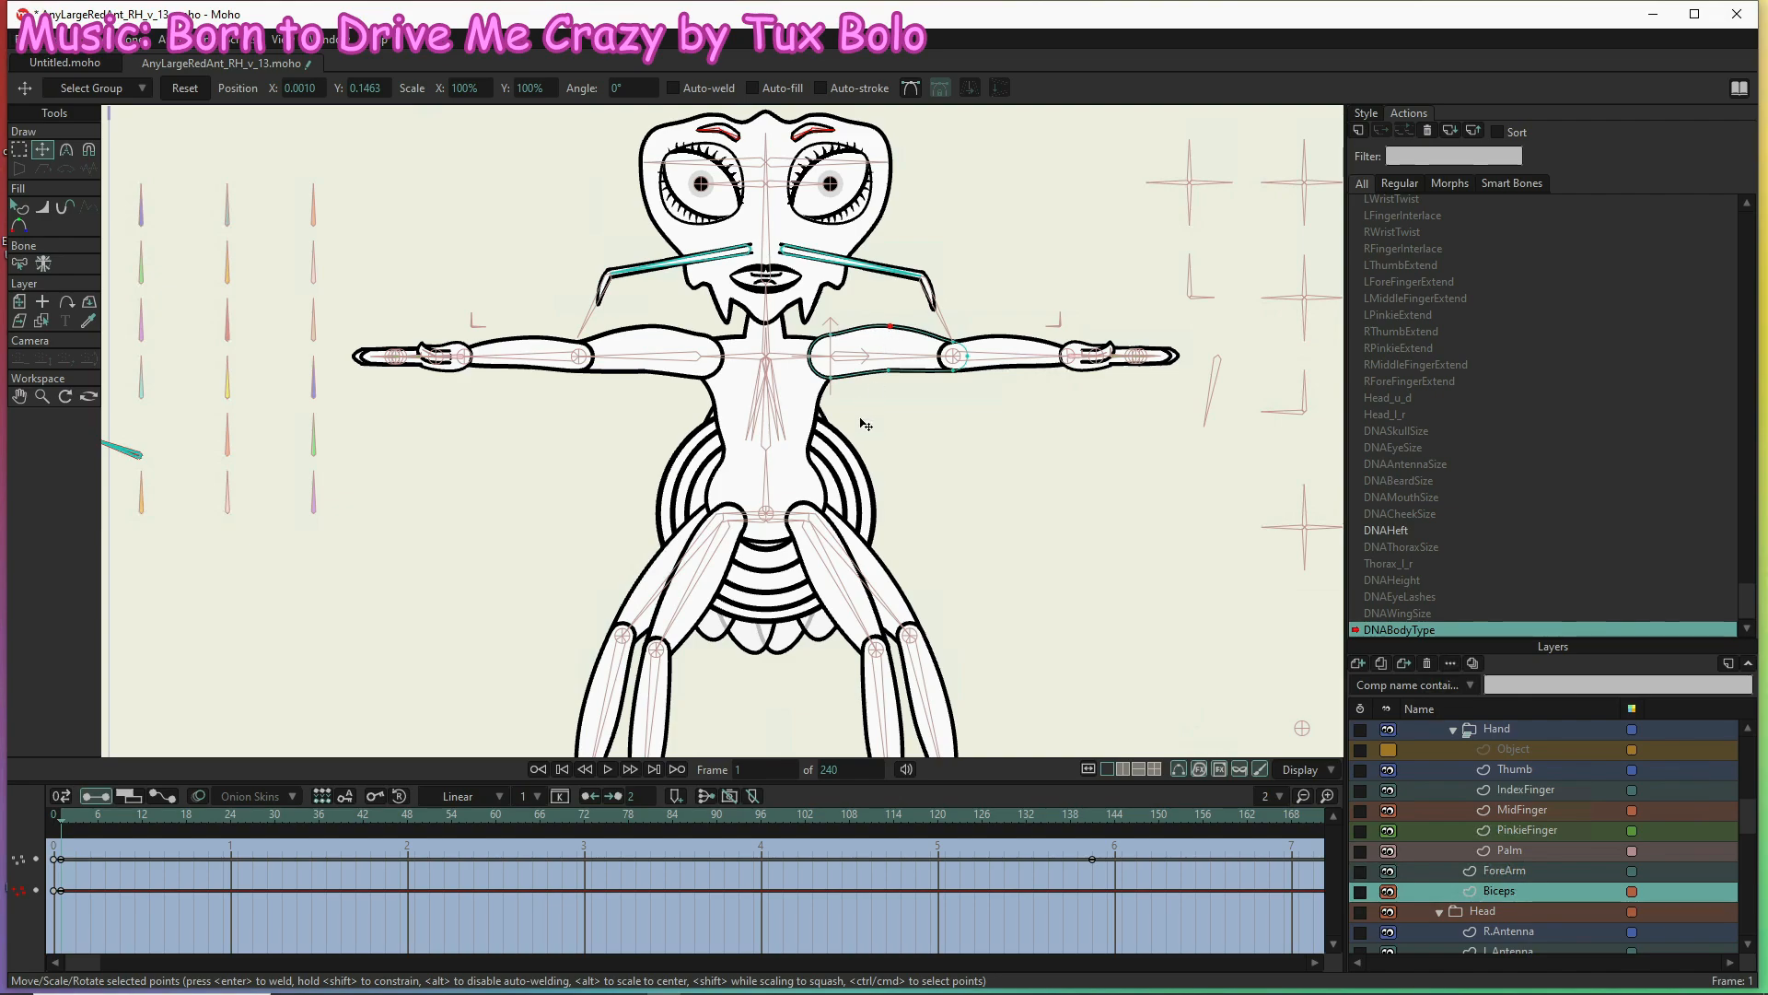
At frame 71, reset all points of the LeftArm's Biceps and ForeArm to their original shape
click(577, 816)
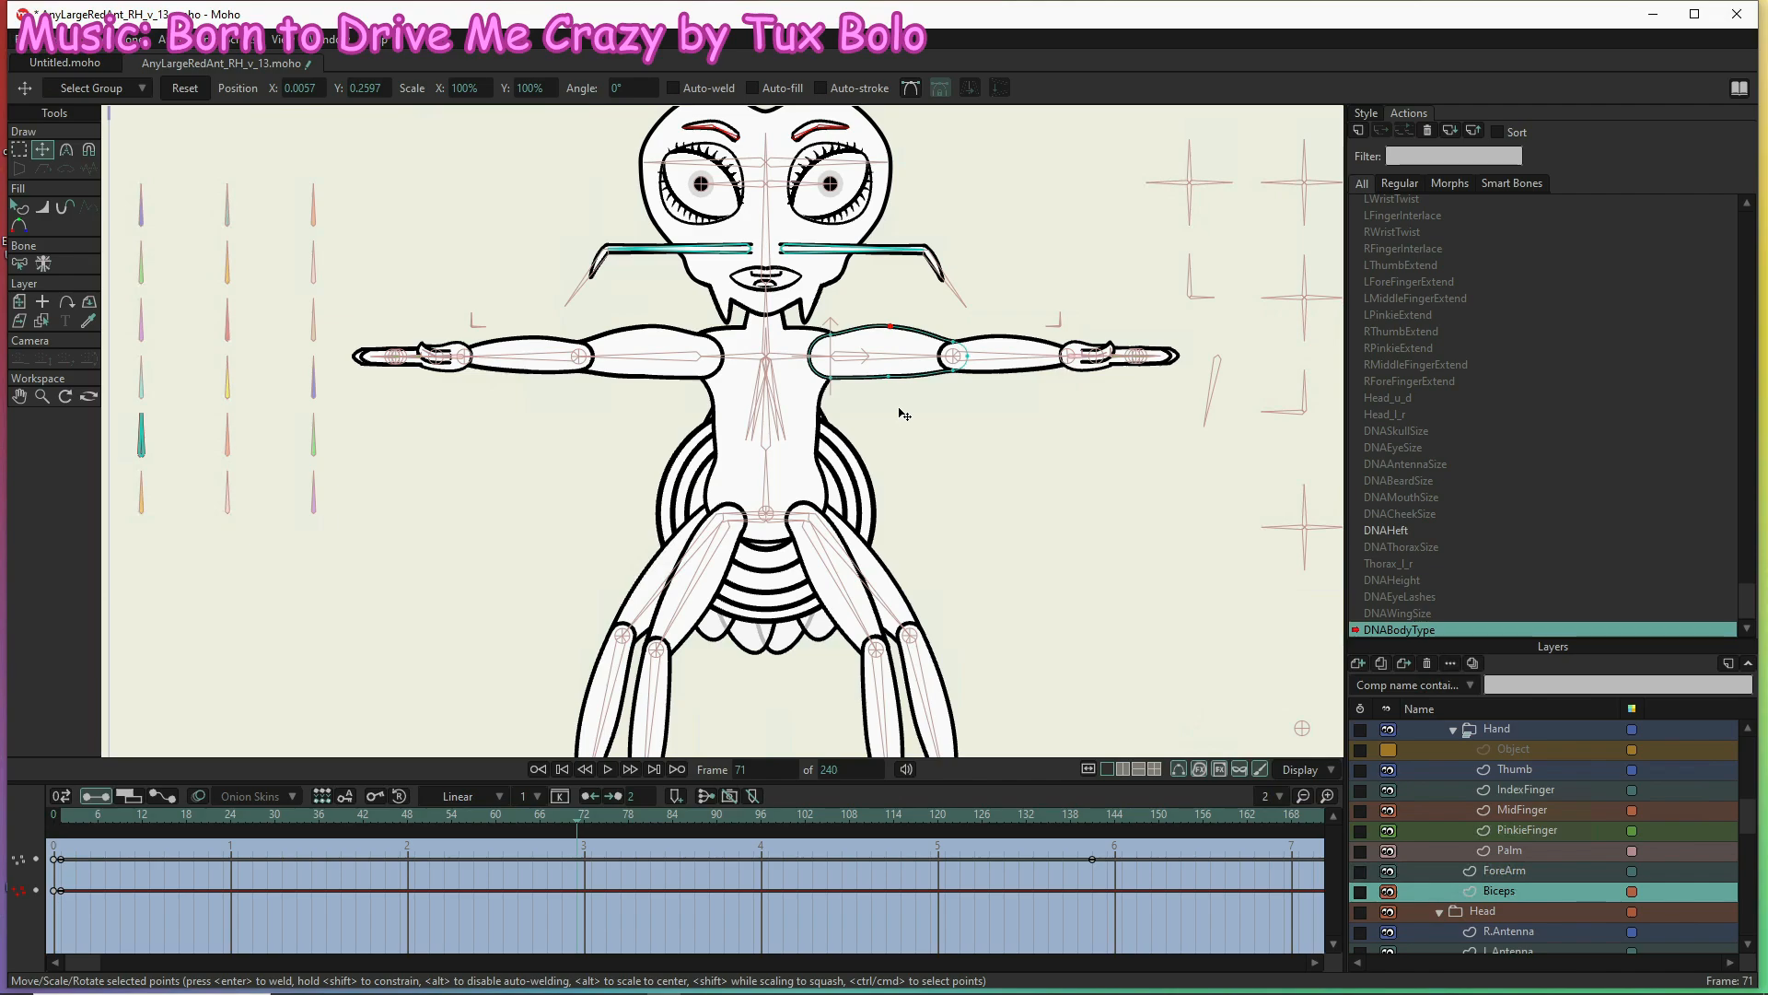
double_click(902, 356)
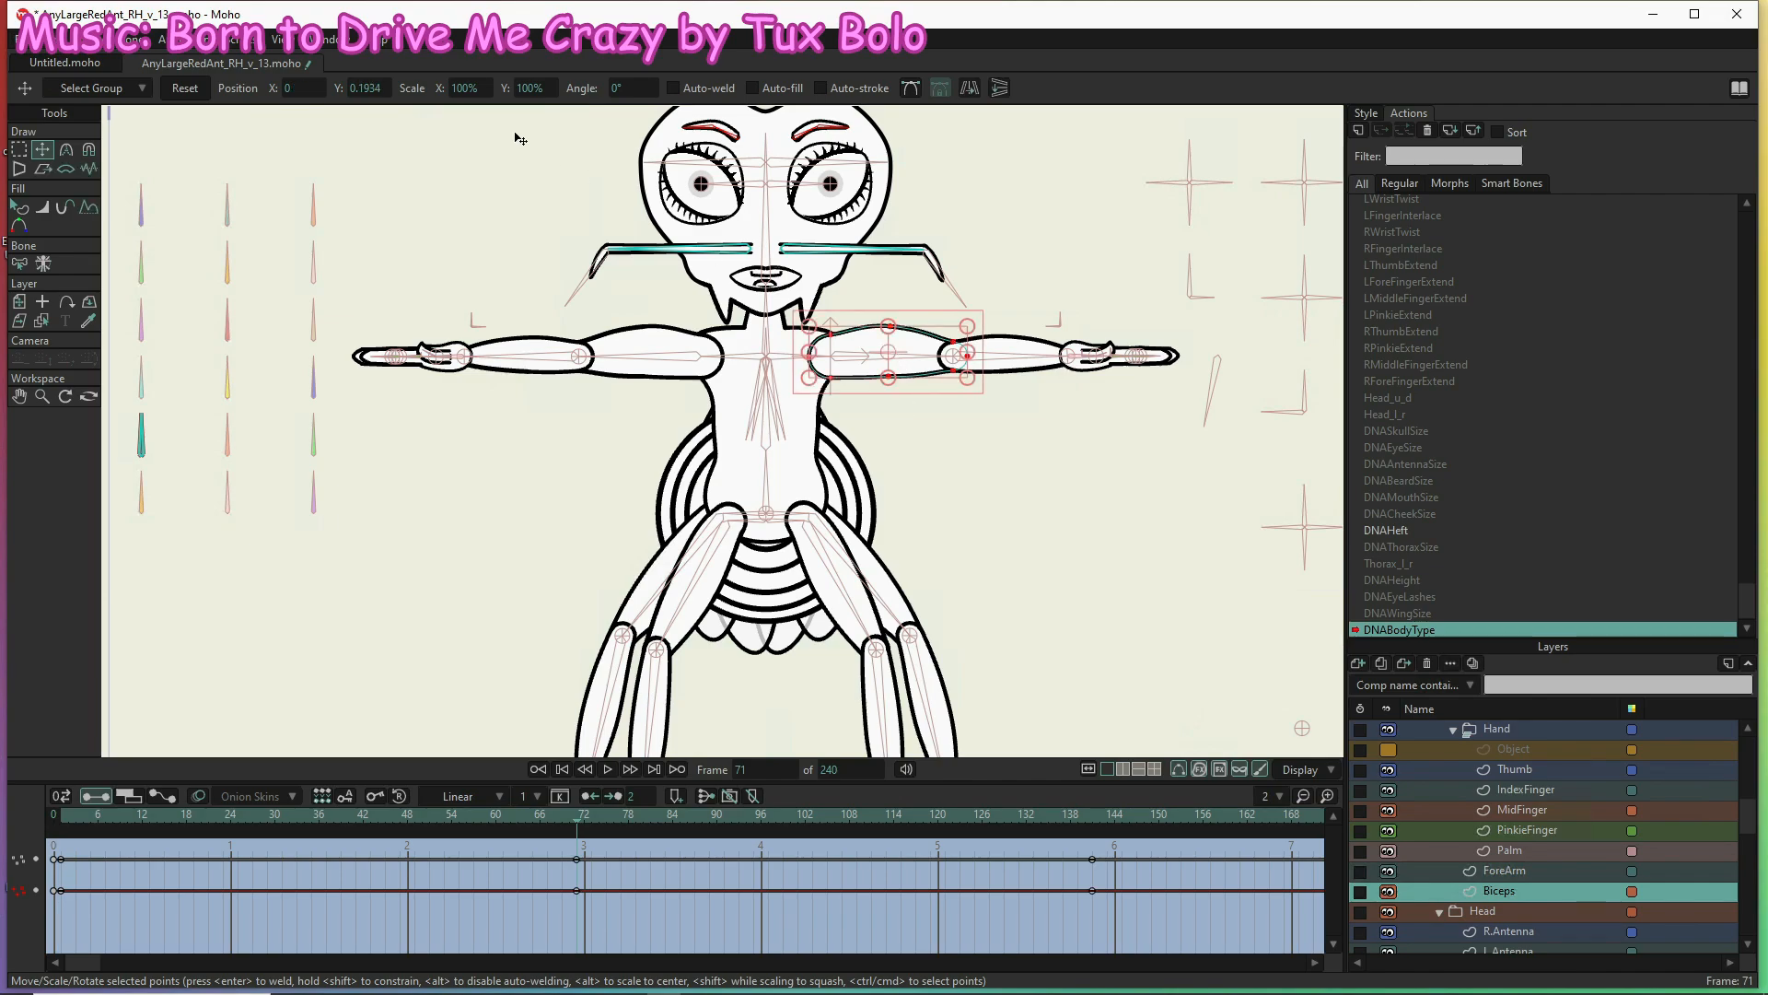
click(185, 88)
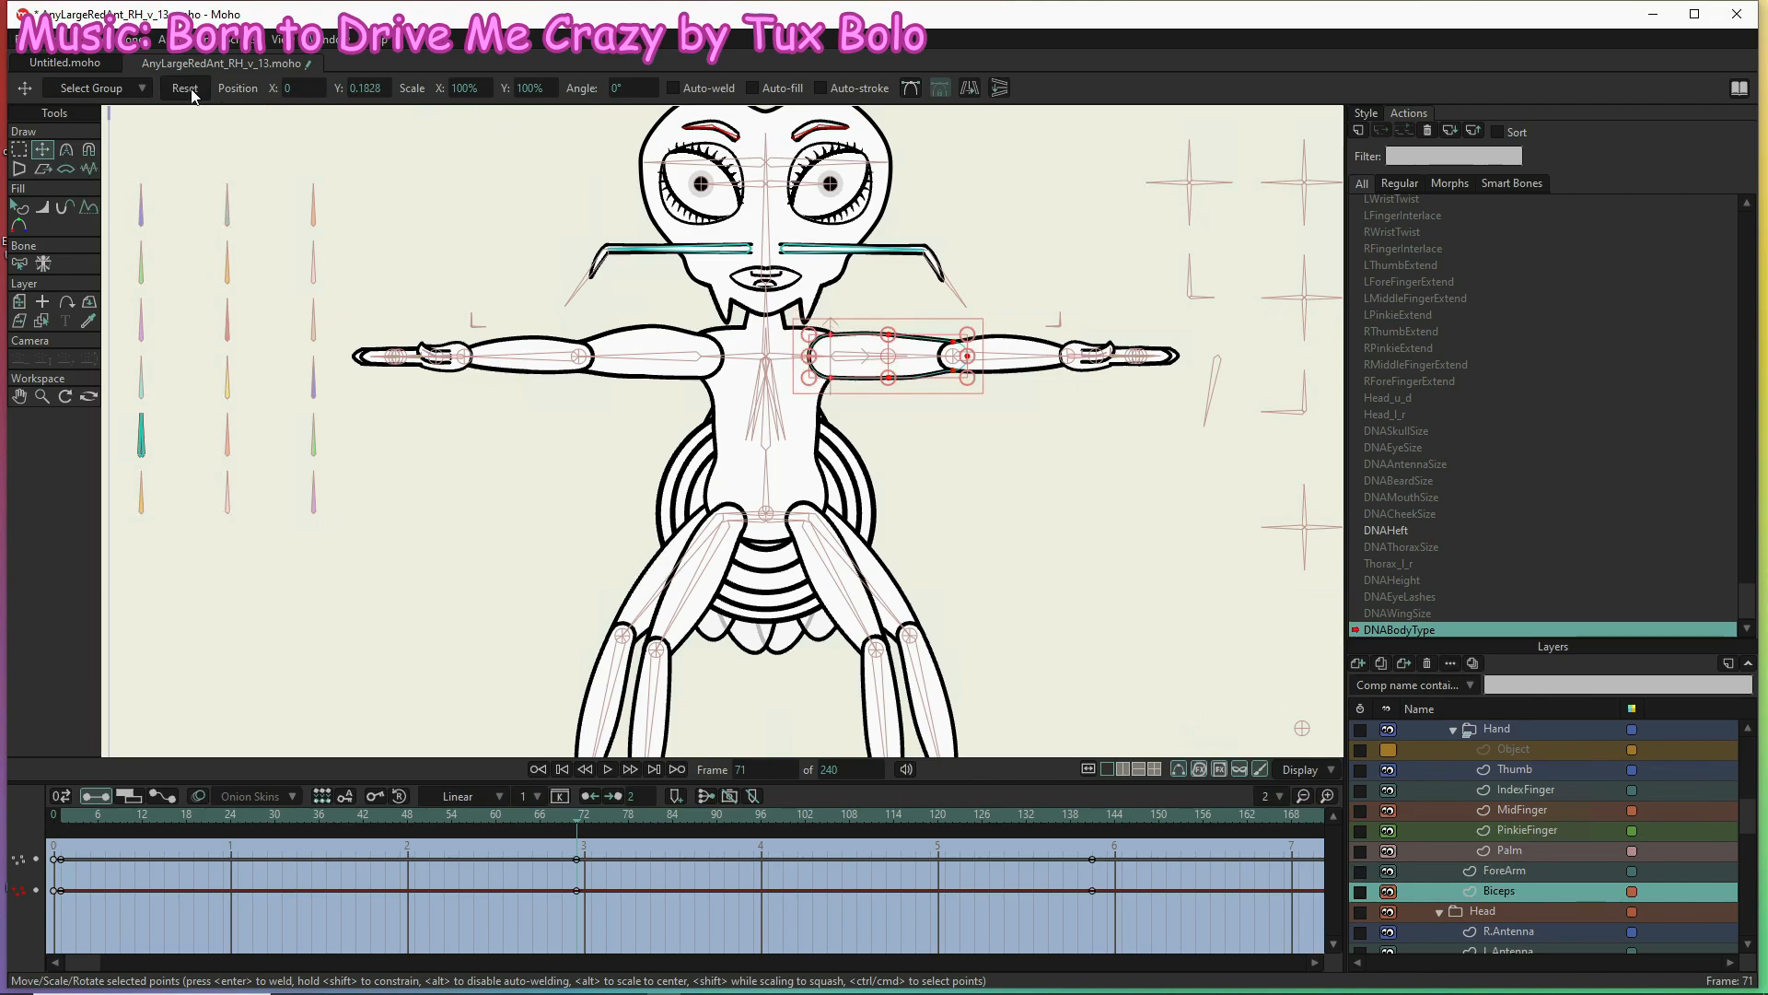
click(1533, 867)
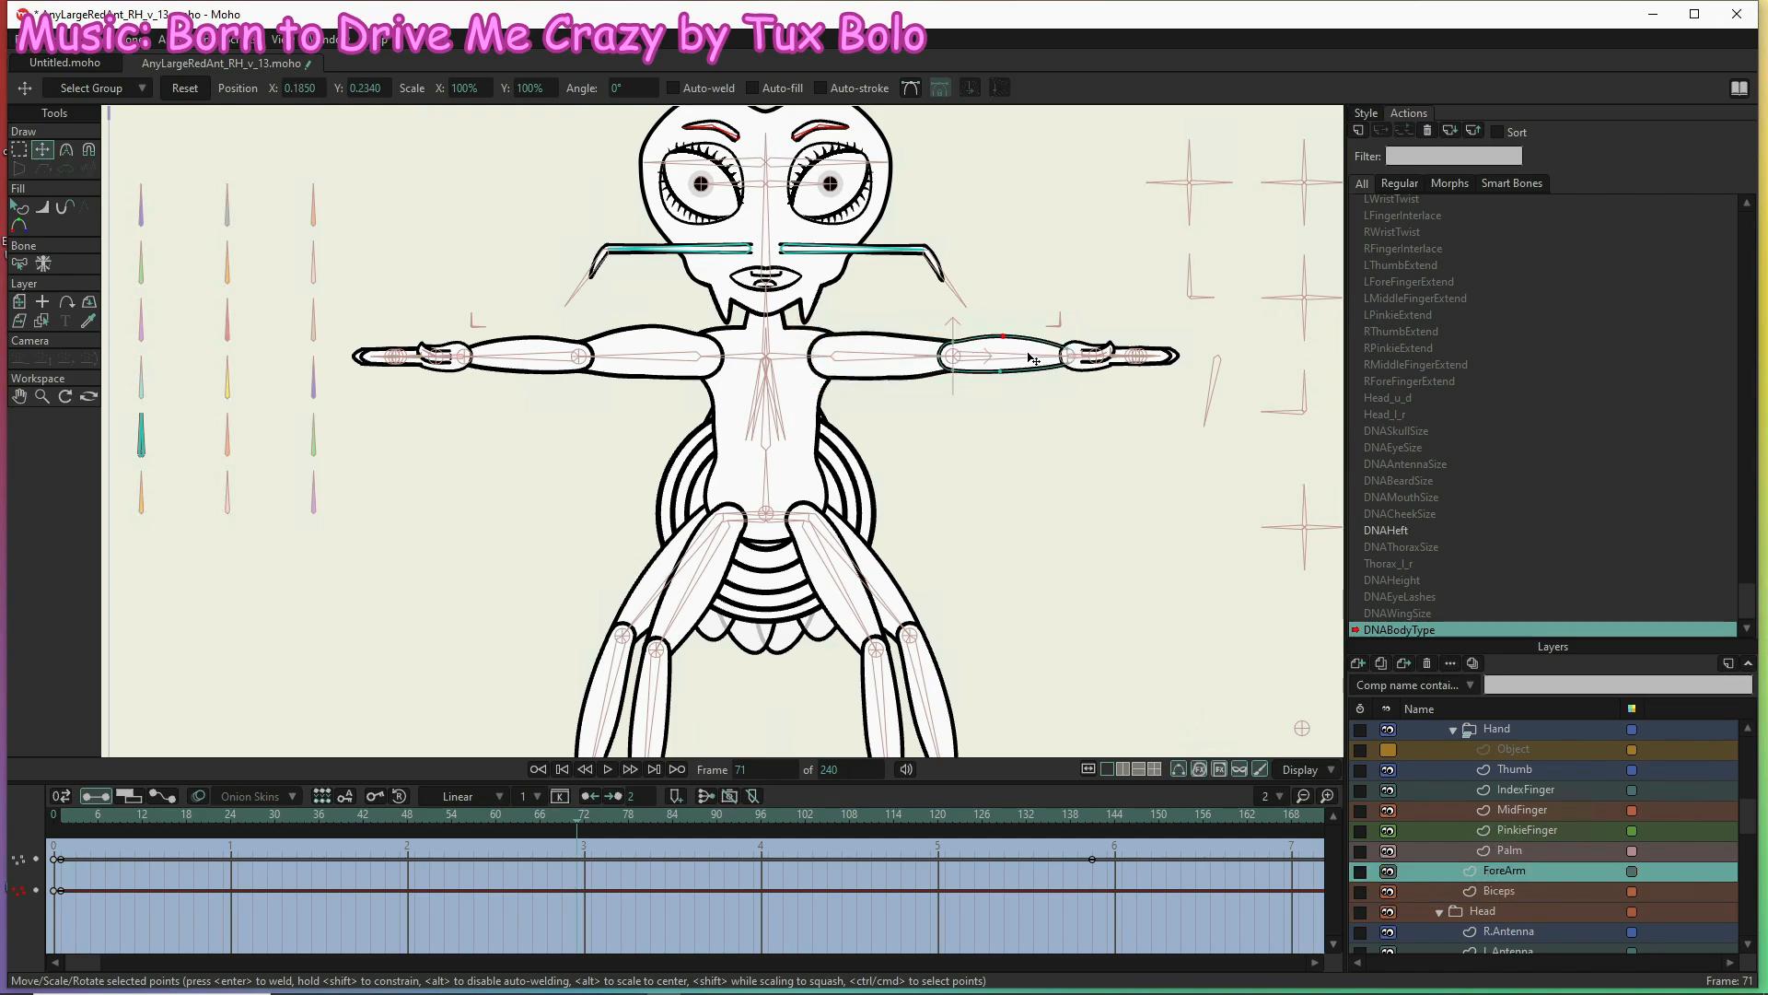
click(982, 353)
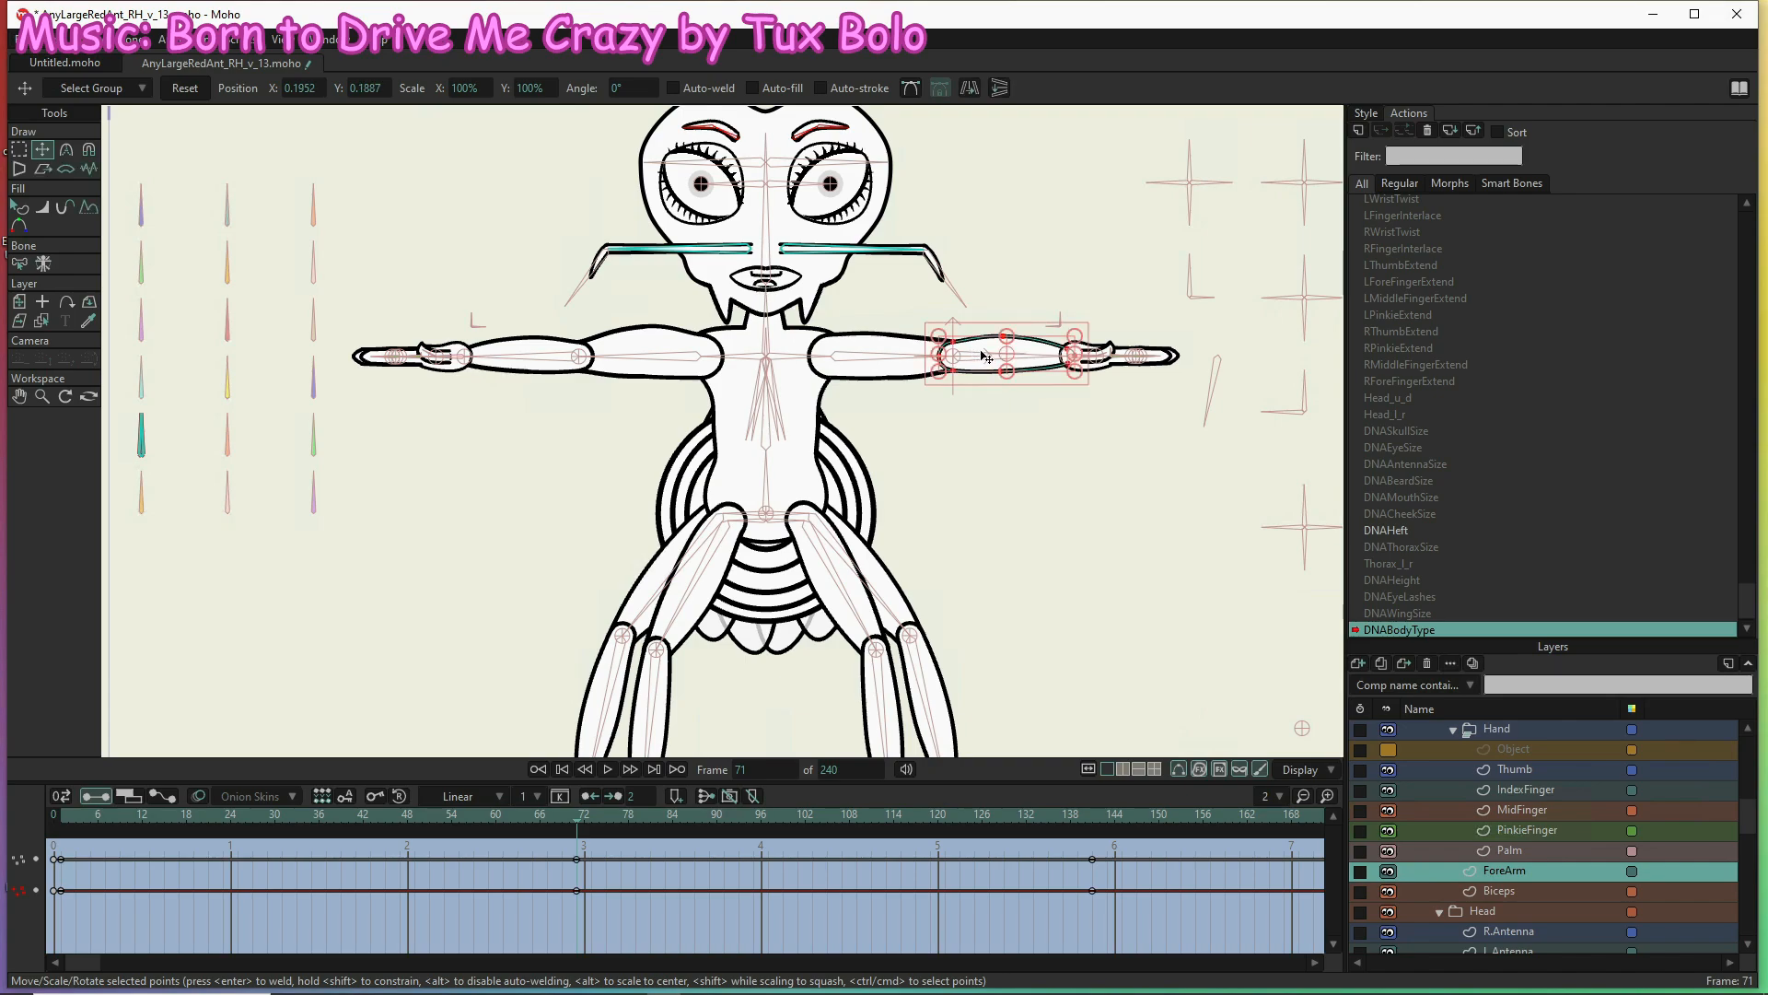
click(185, 87)
At frame 71, reset all points of the RightArm's ForeArm and Biceps to their original shape
scroll(1552, 842, up, 3)
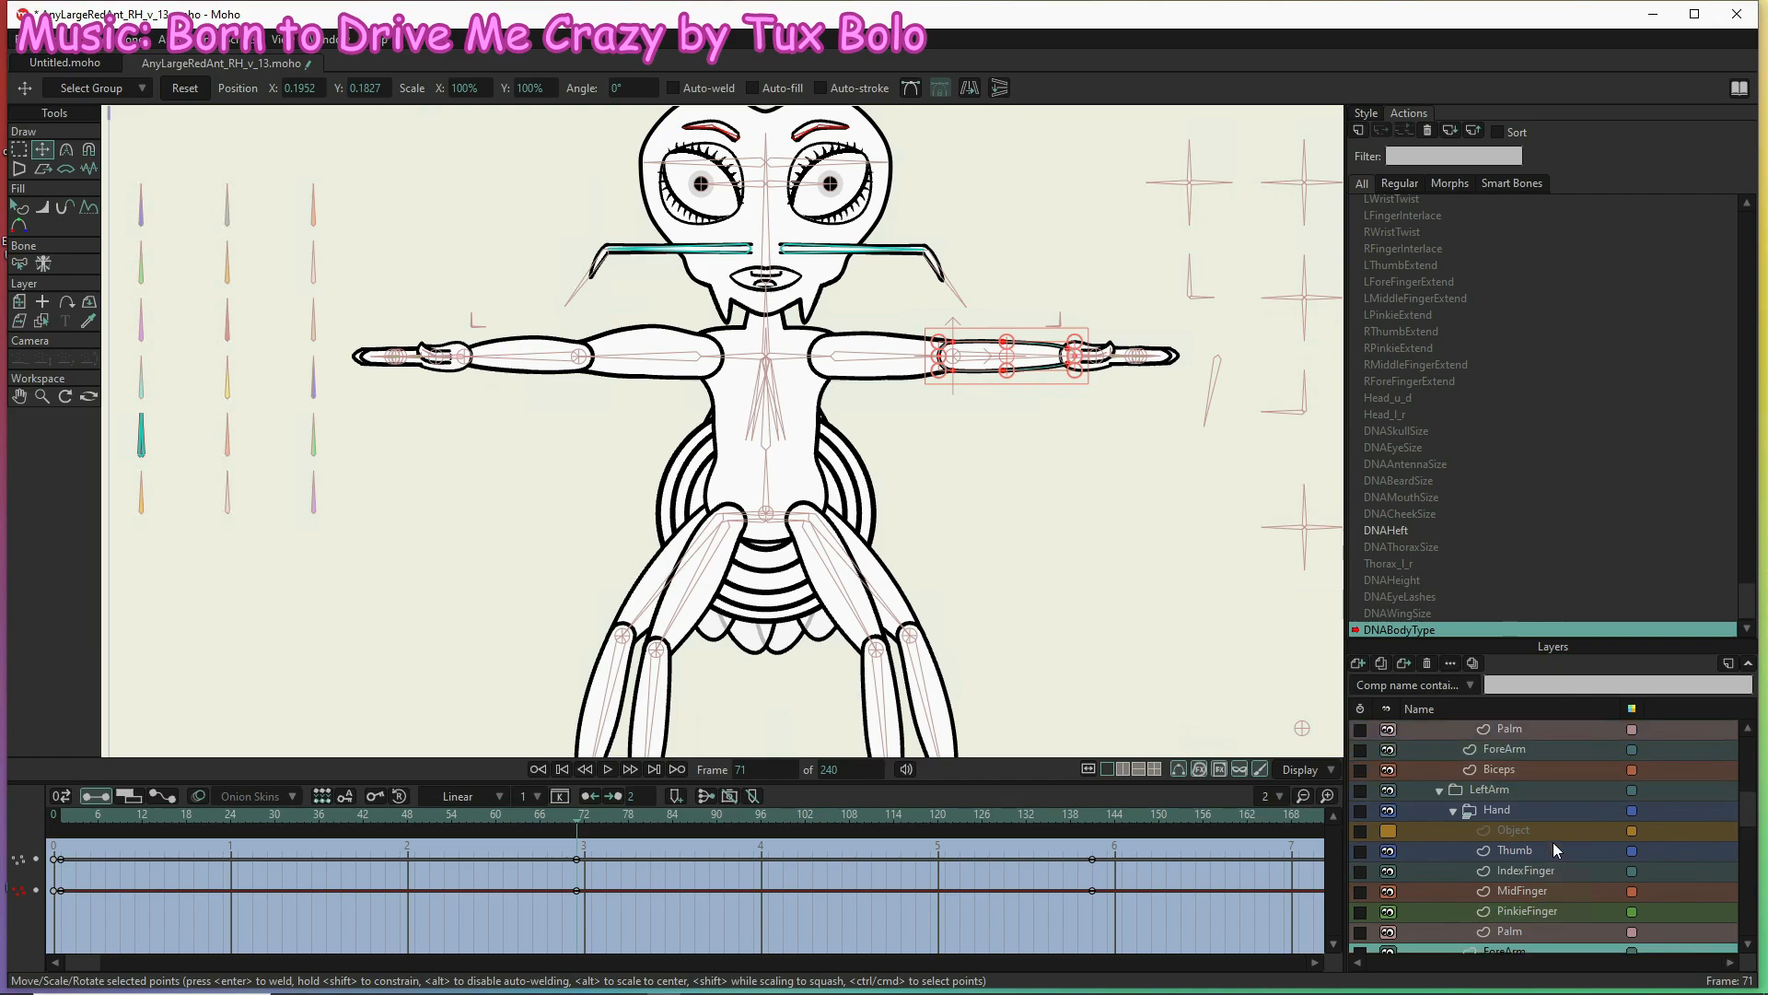
click(1533, 807)
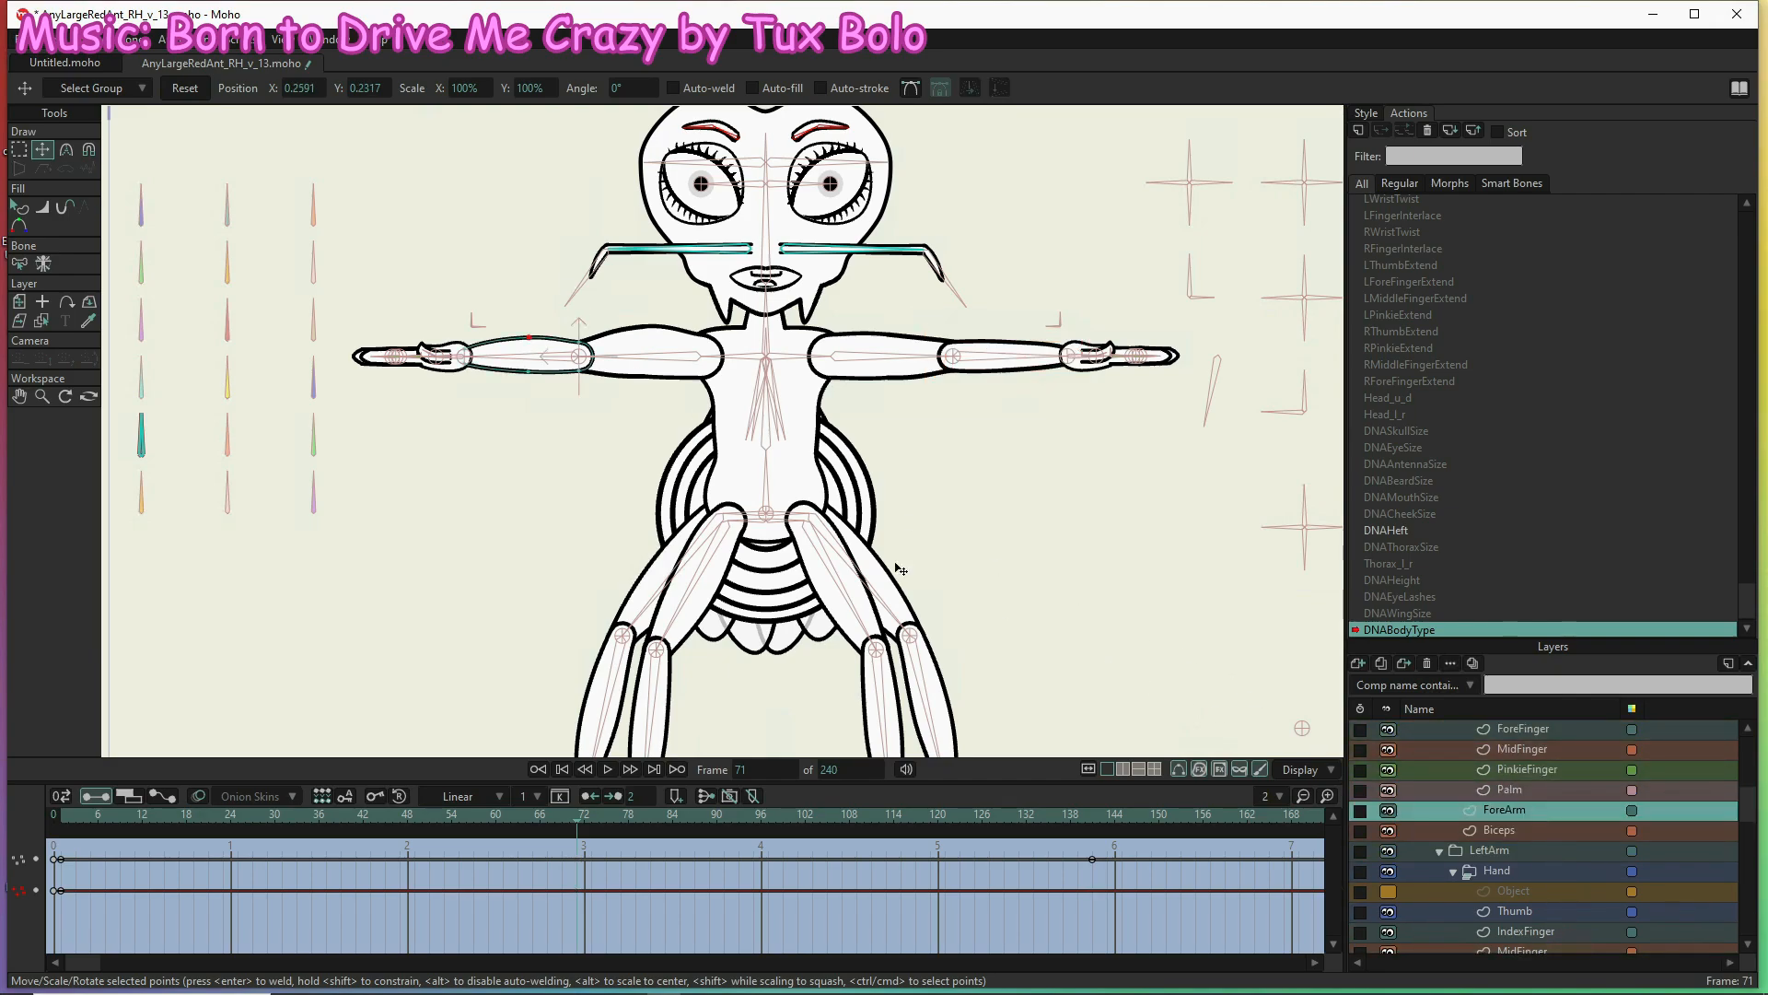
double_click(520, 355)
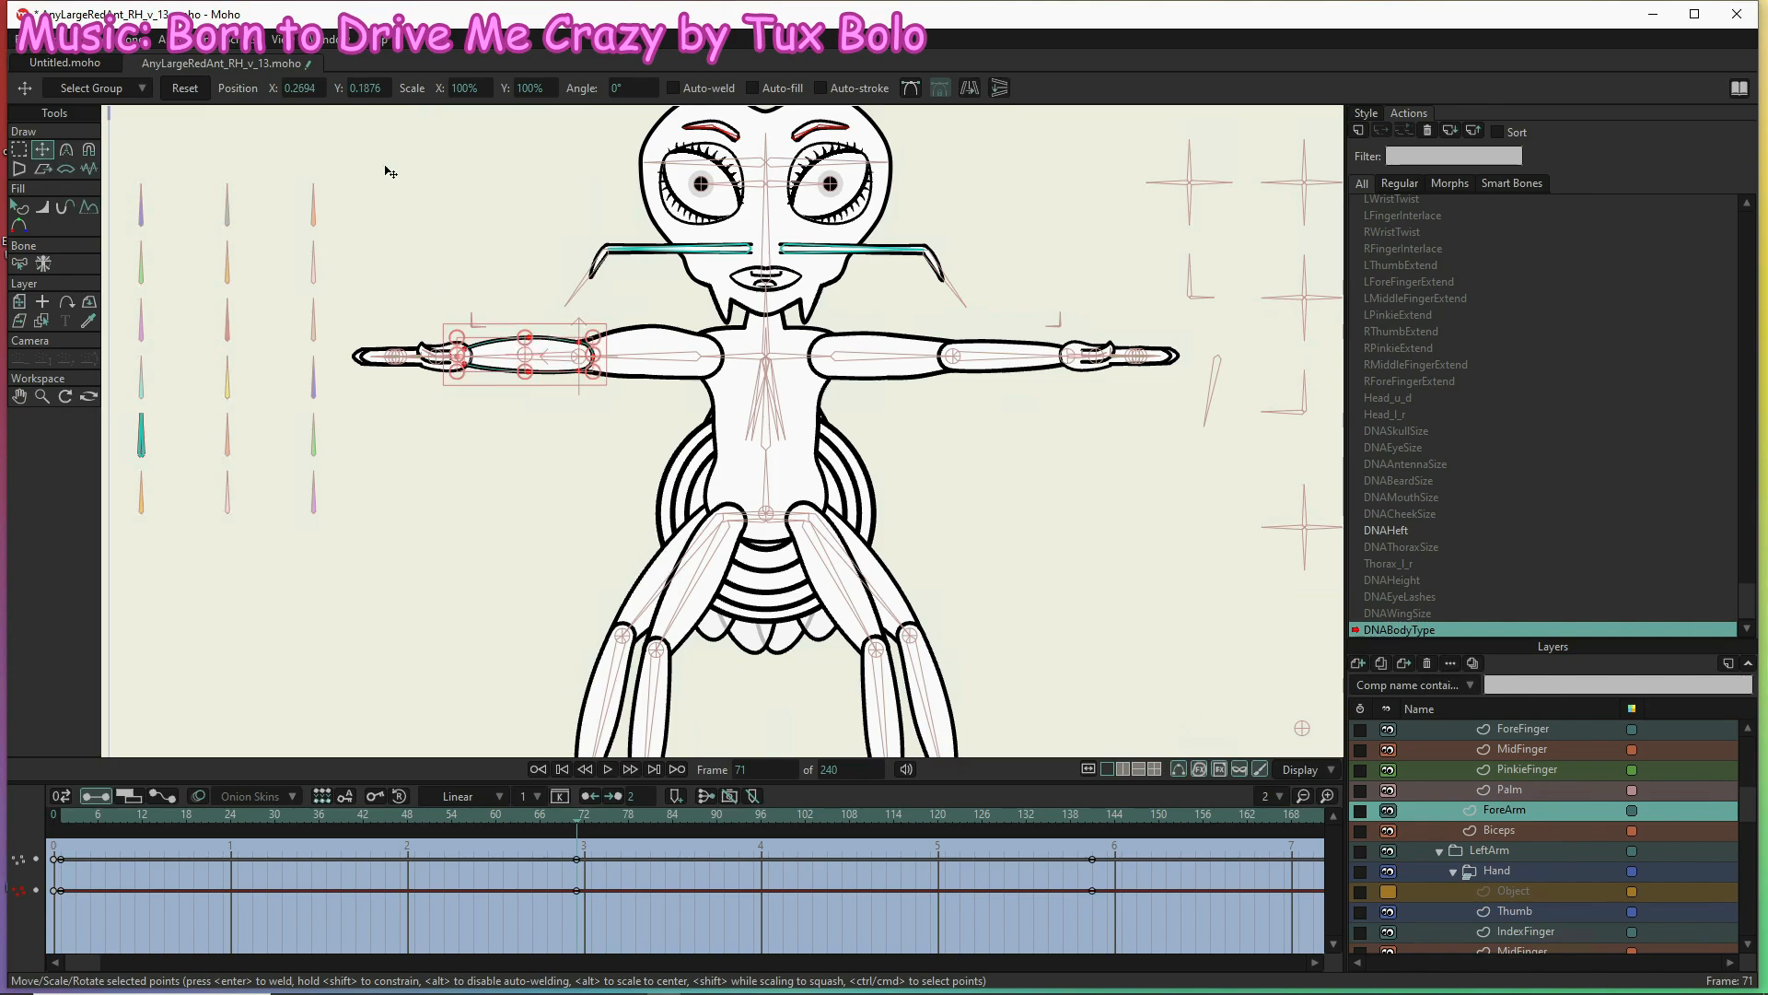
click(184, 87)
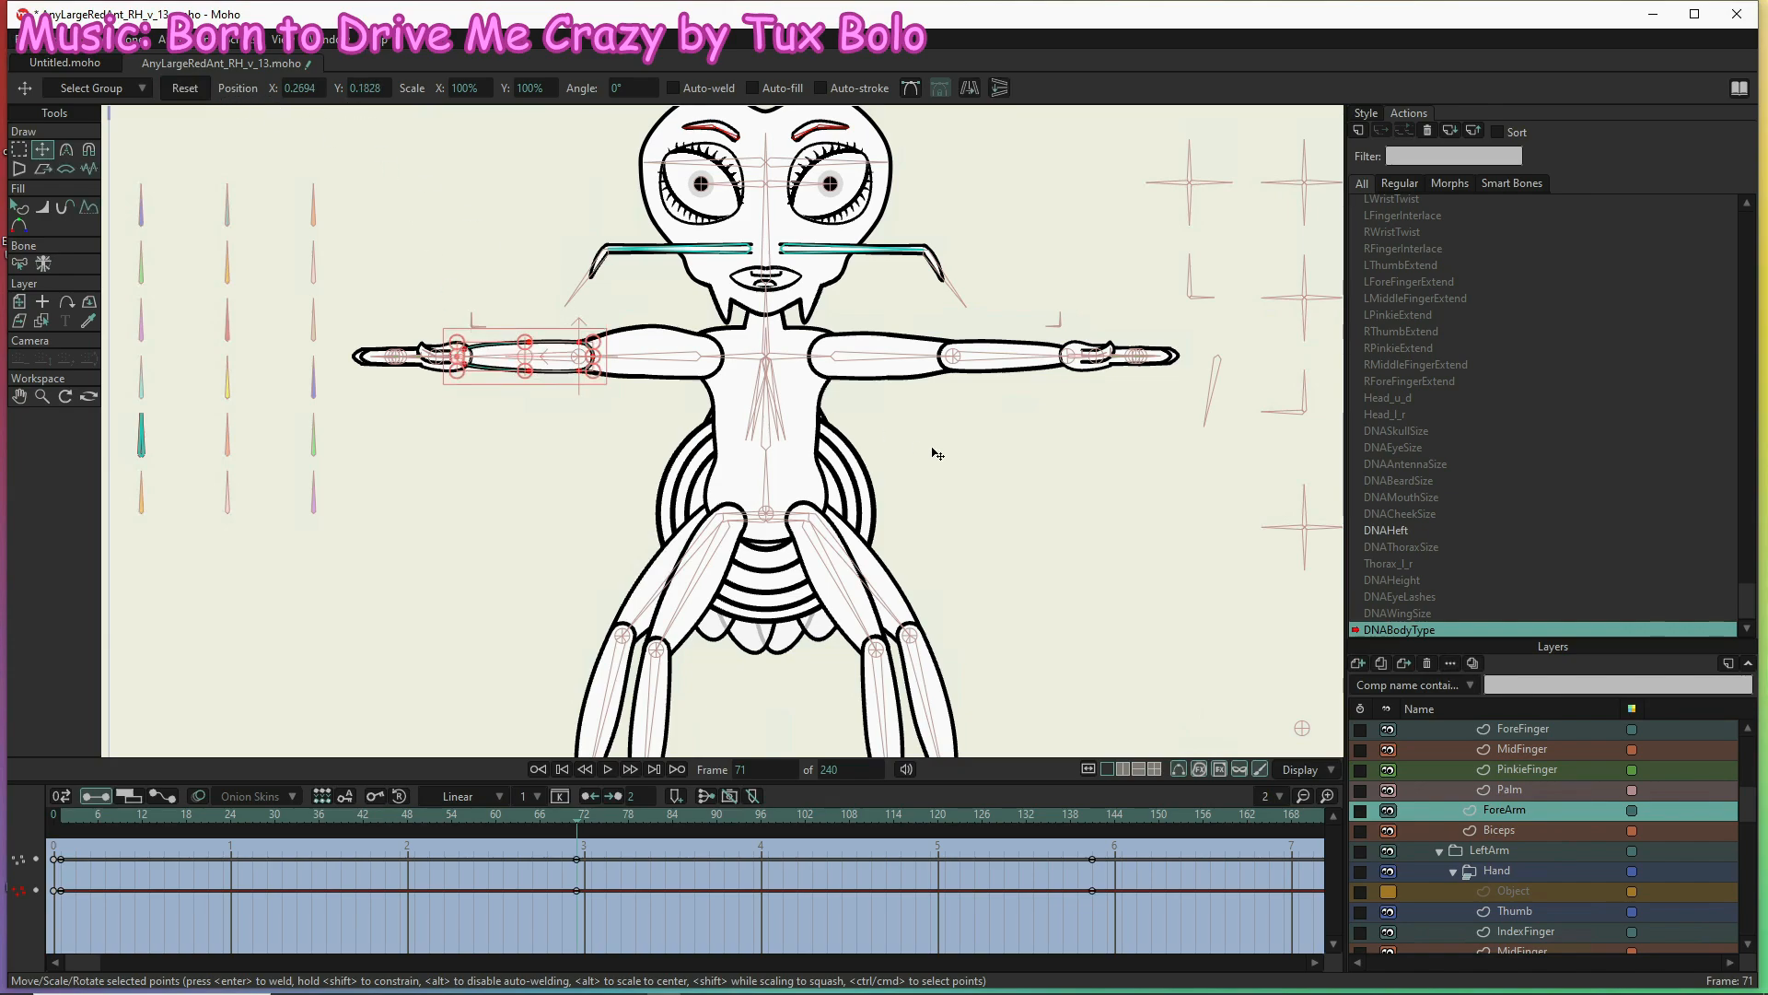
click(1512, 836)
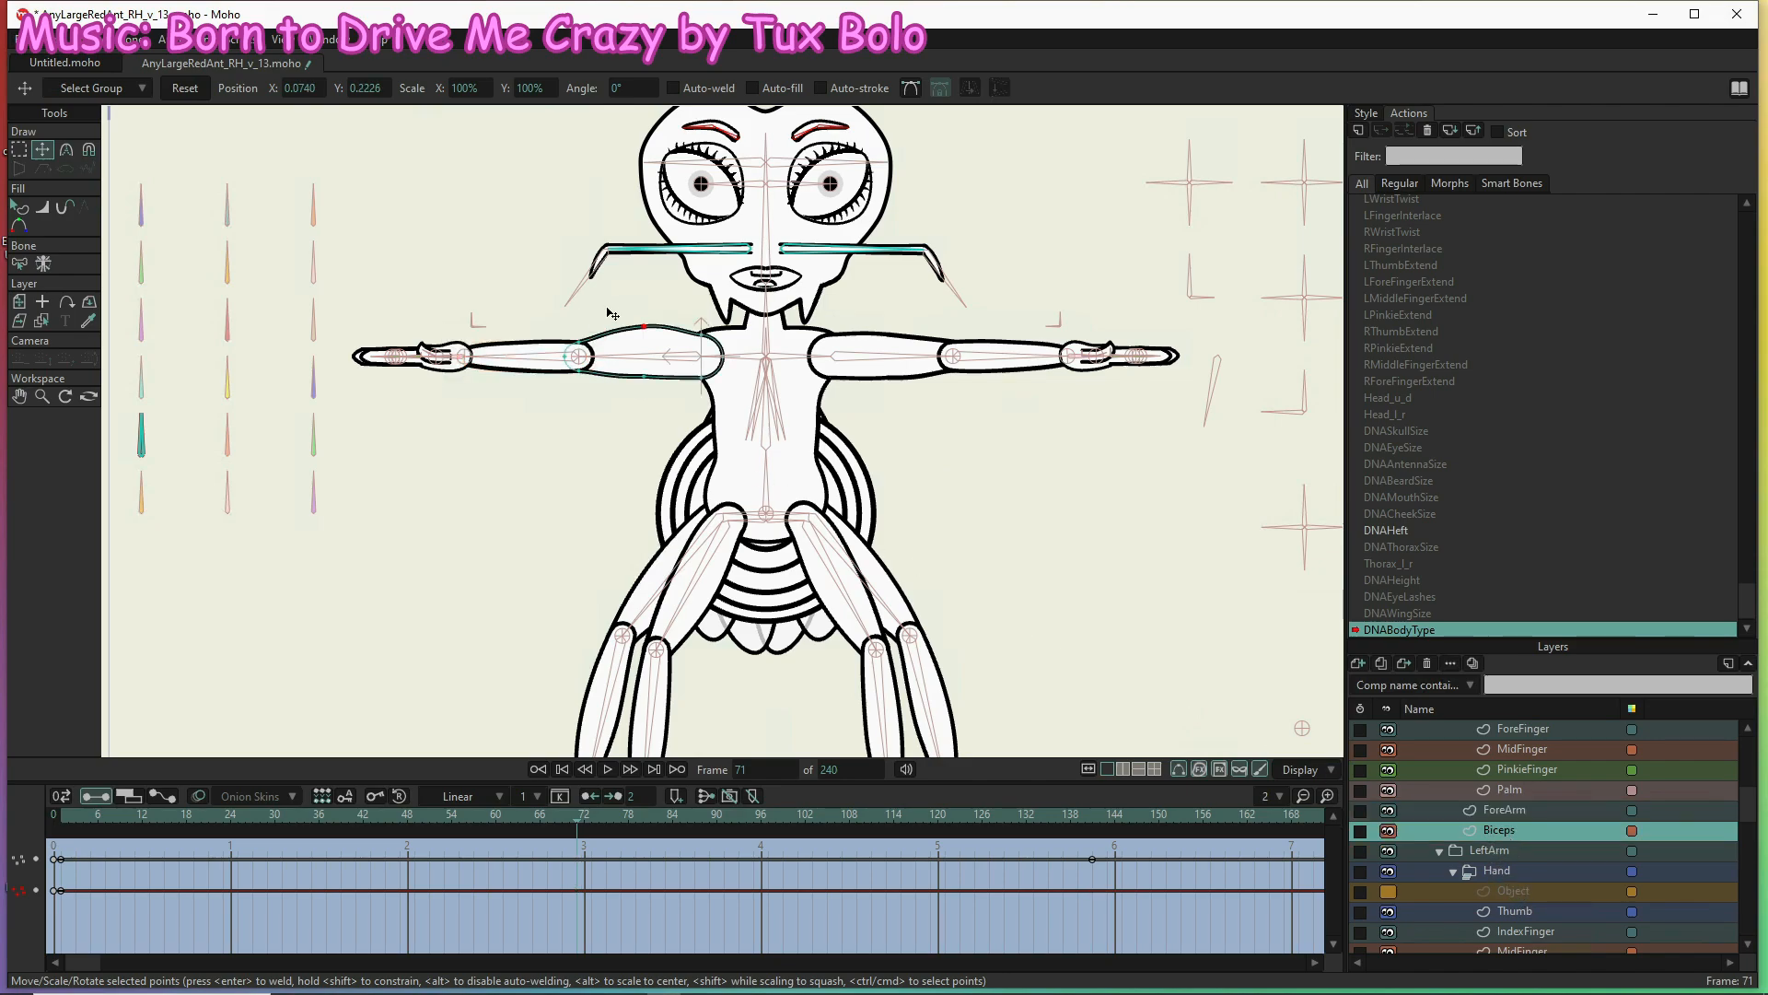
key(ctrl+a)
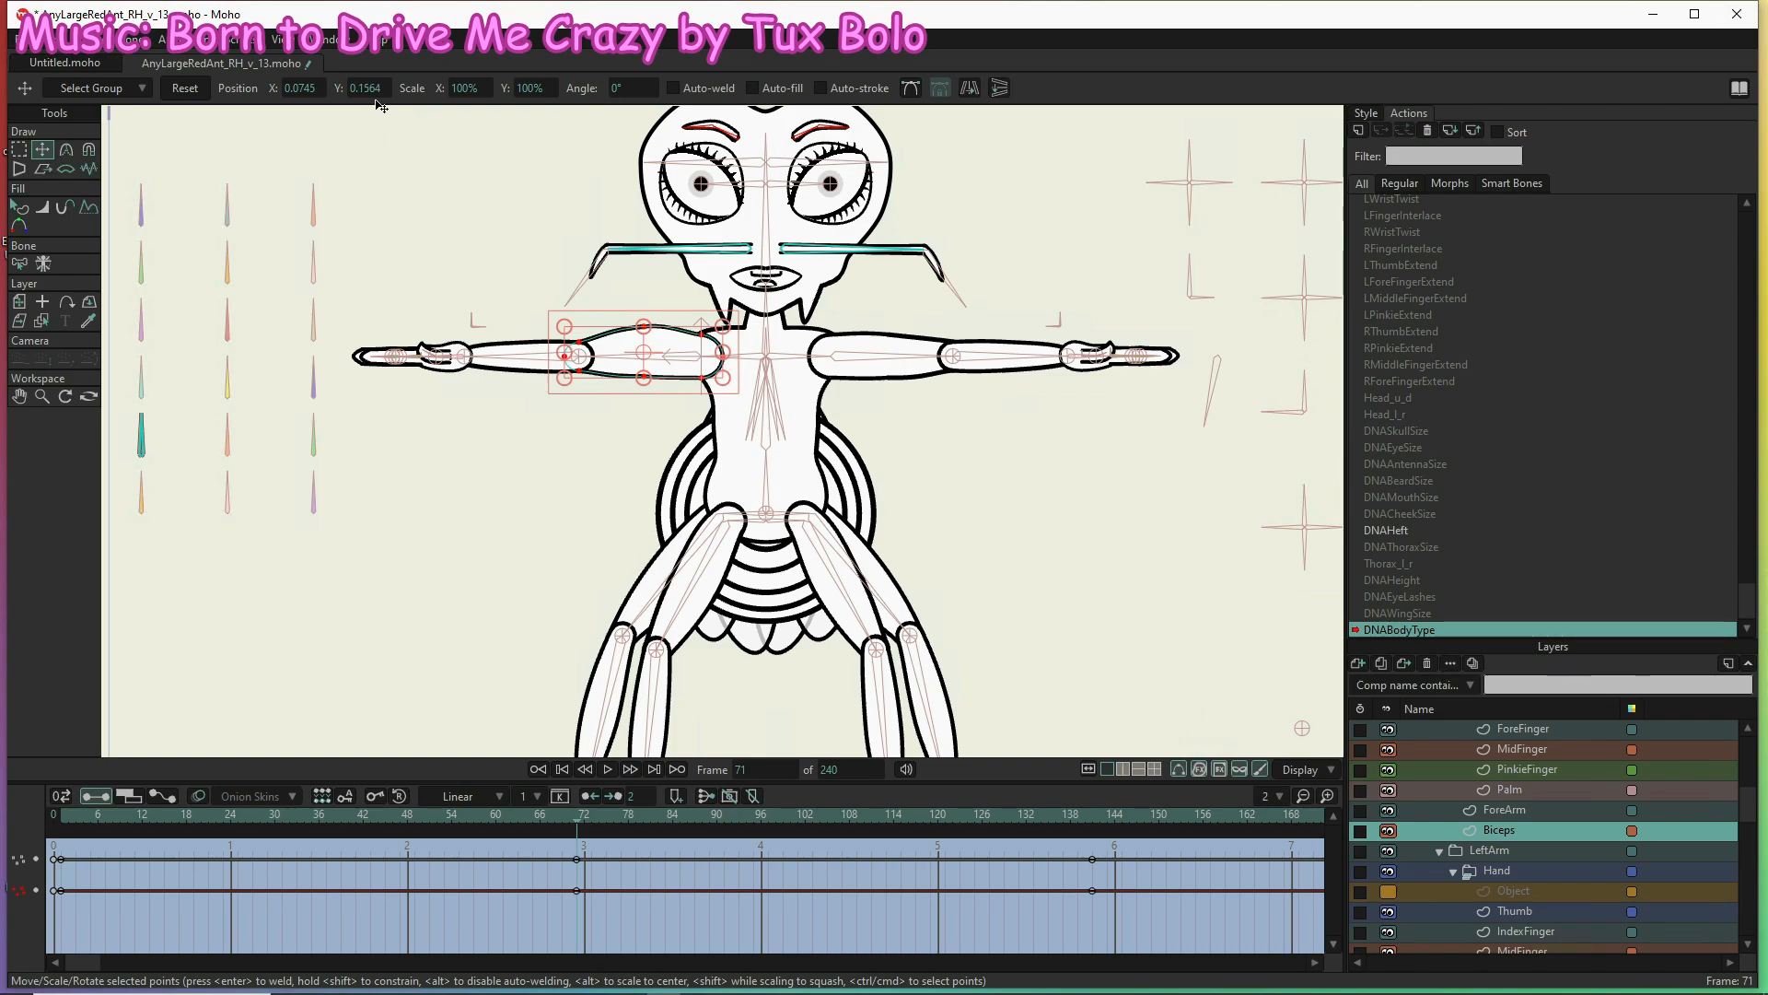
click(195, 92)
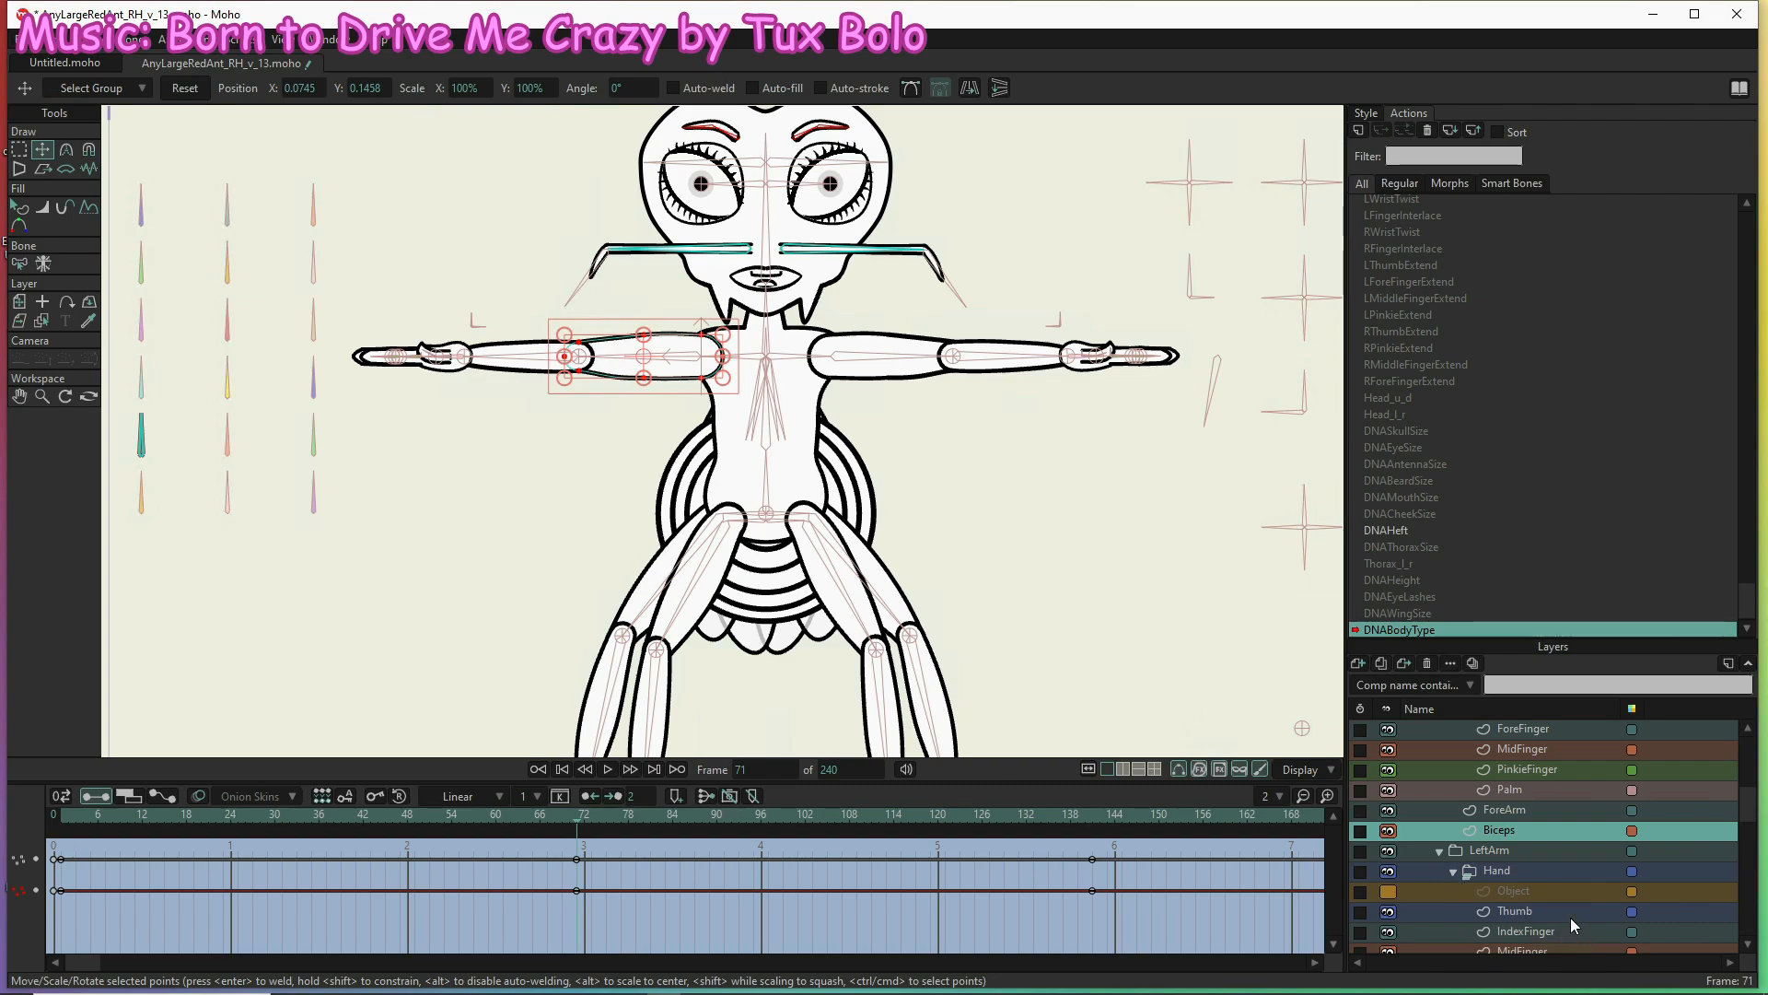
At frame 1, move the inner middle points of the Thigh and Shin layers on the front and back legs
scroll(1562, 909, down, 5)
scroll(1560, 909, down, 3)
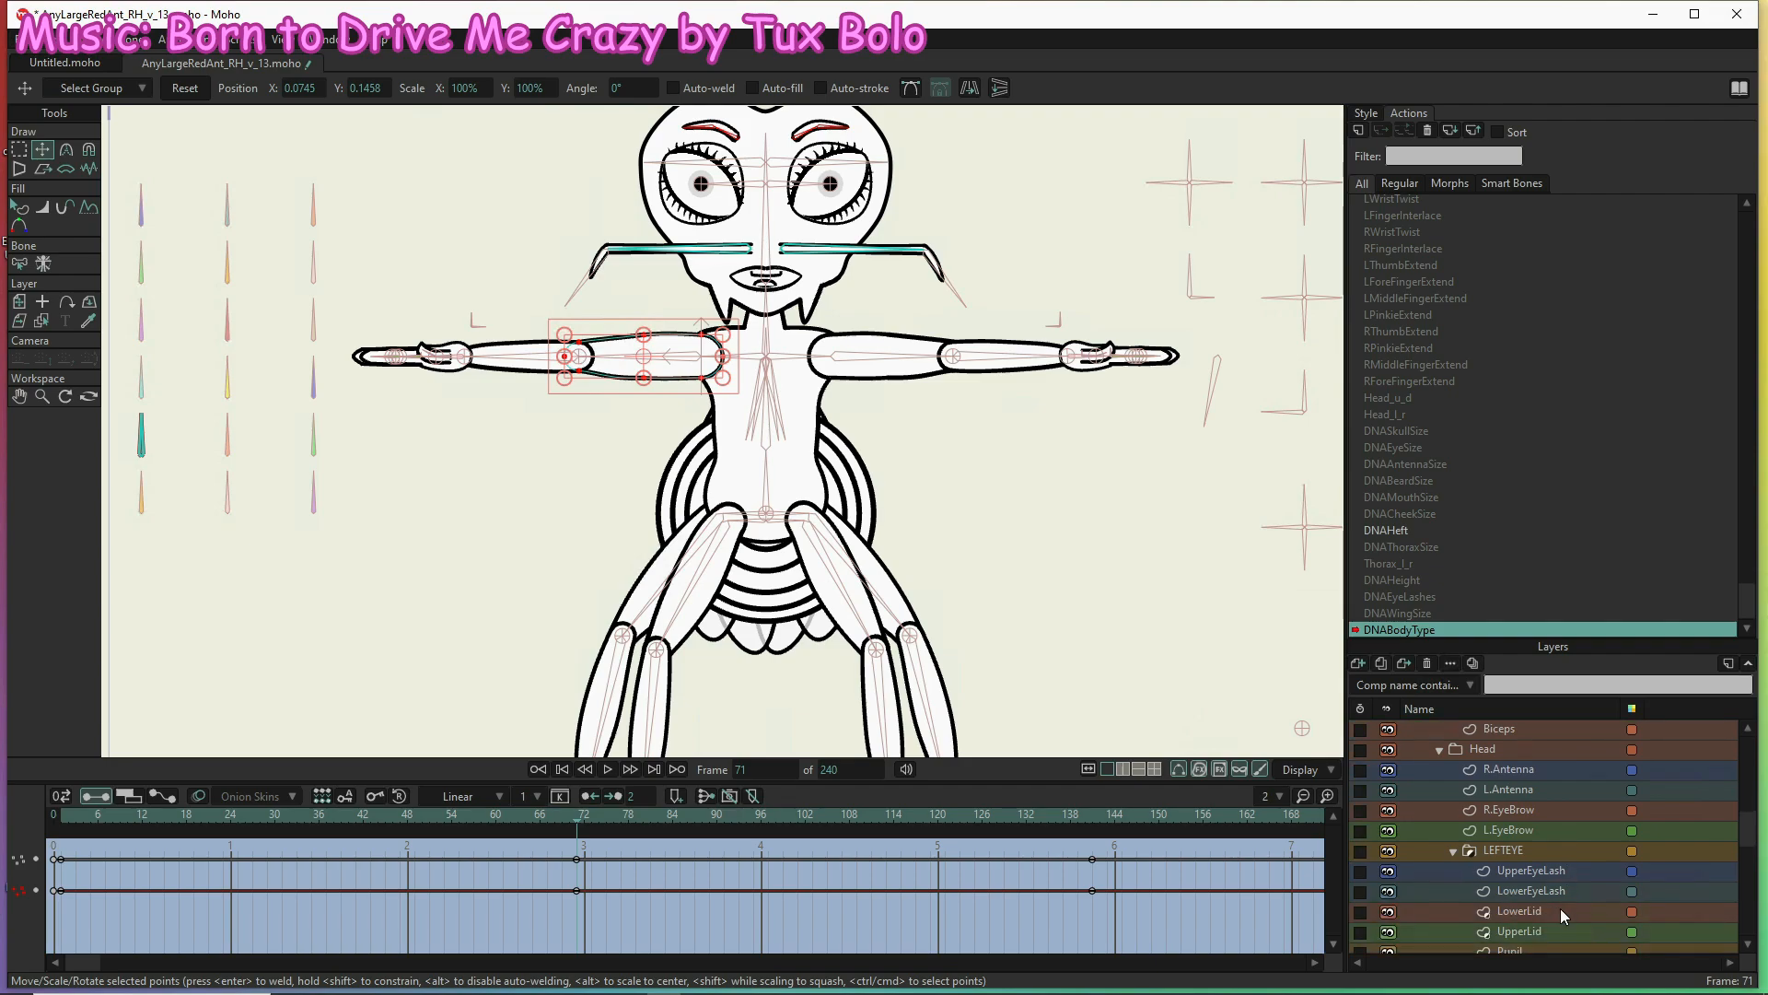
scroll(1560, 908, down, 3)
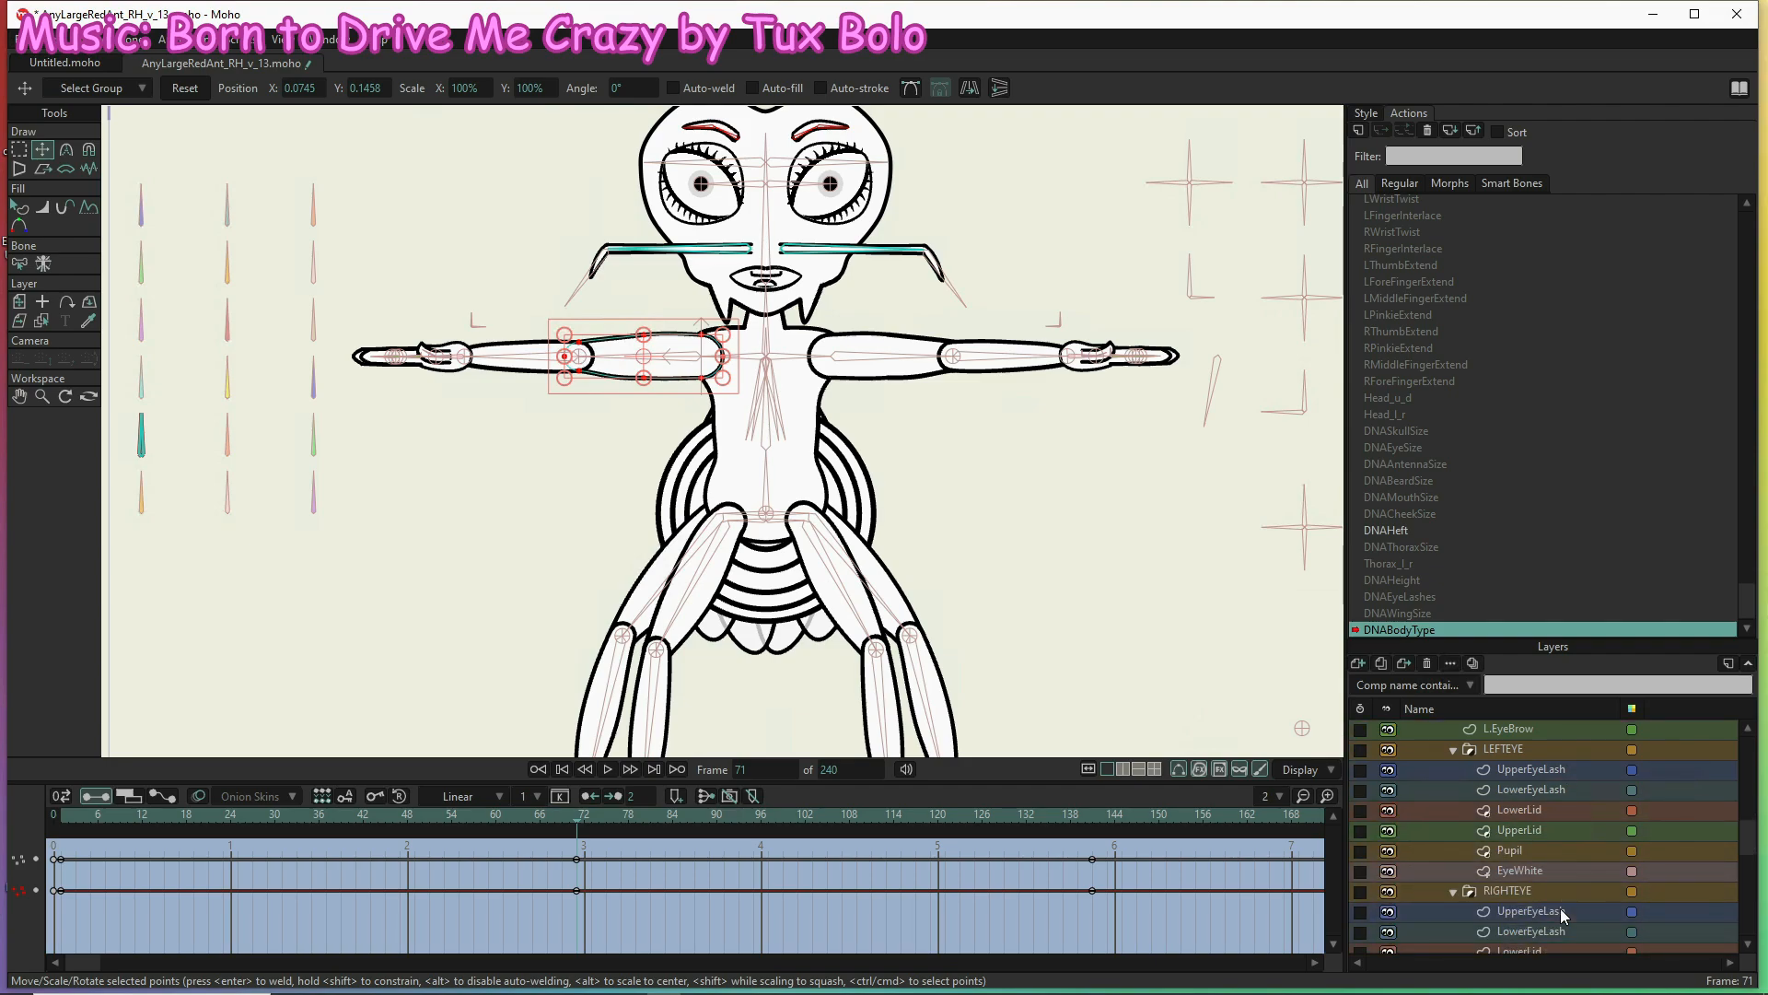
scroll(1560, 908, down, 5)
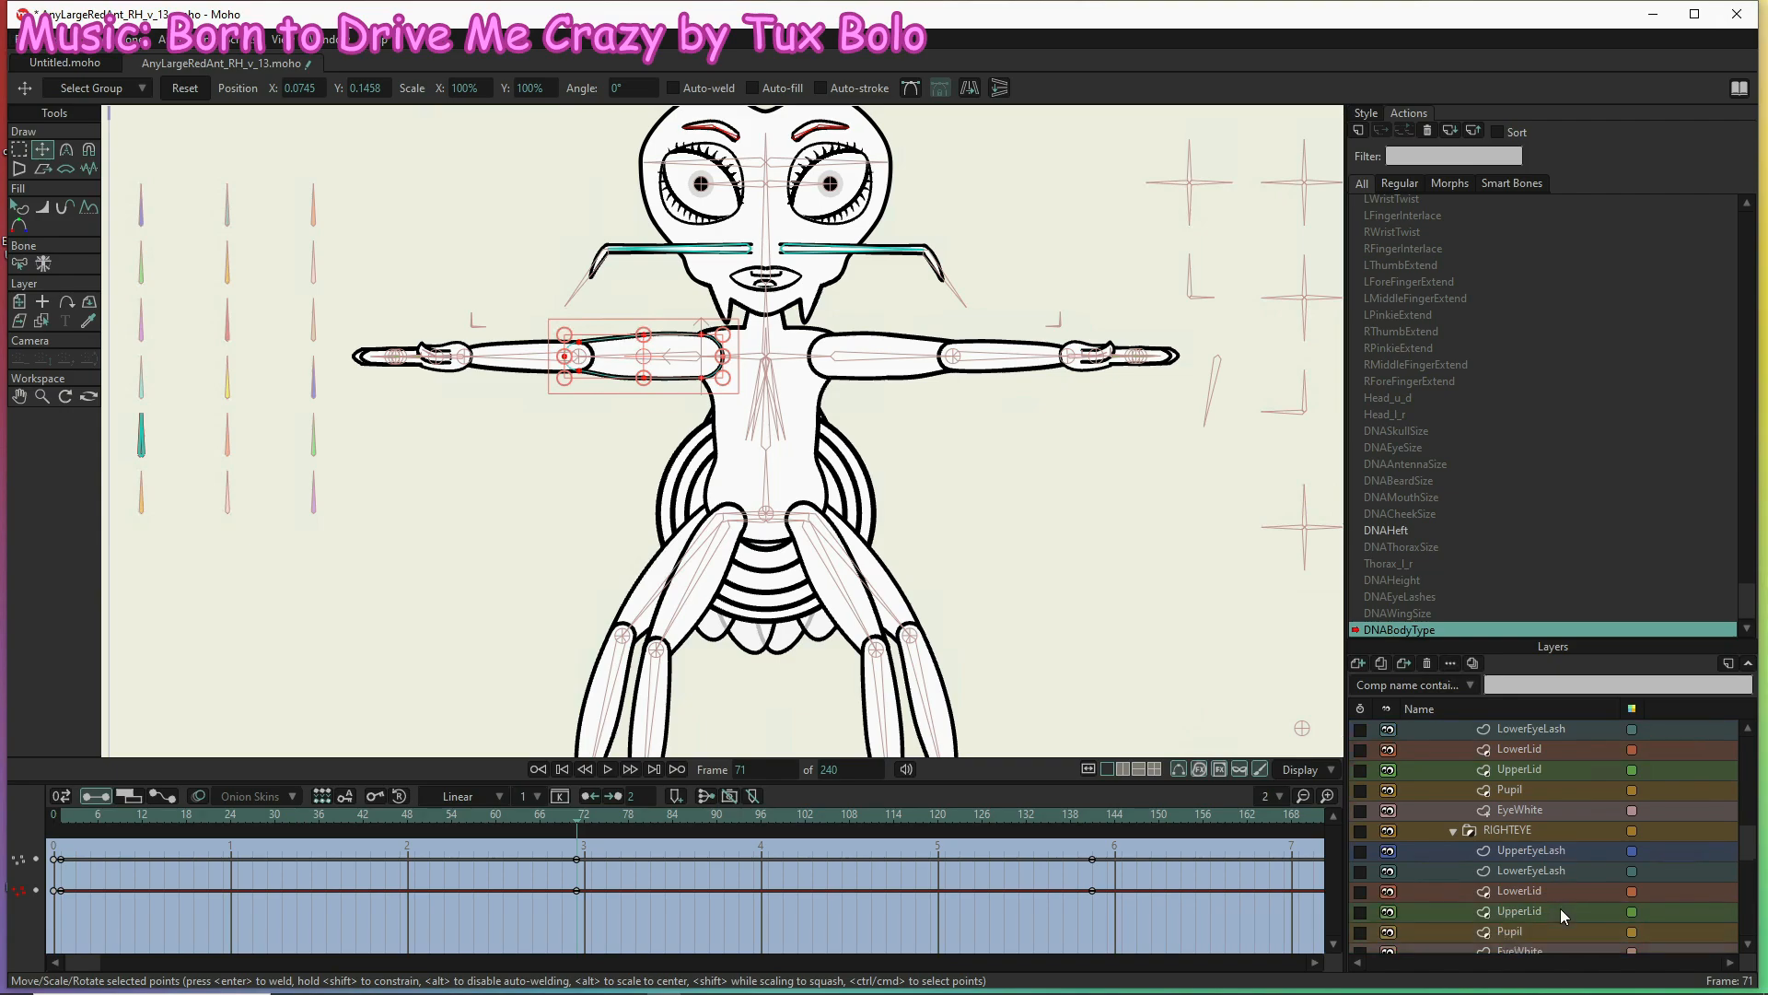
scroll(1560, 908, down, 3)
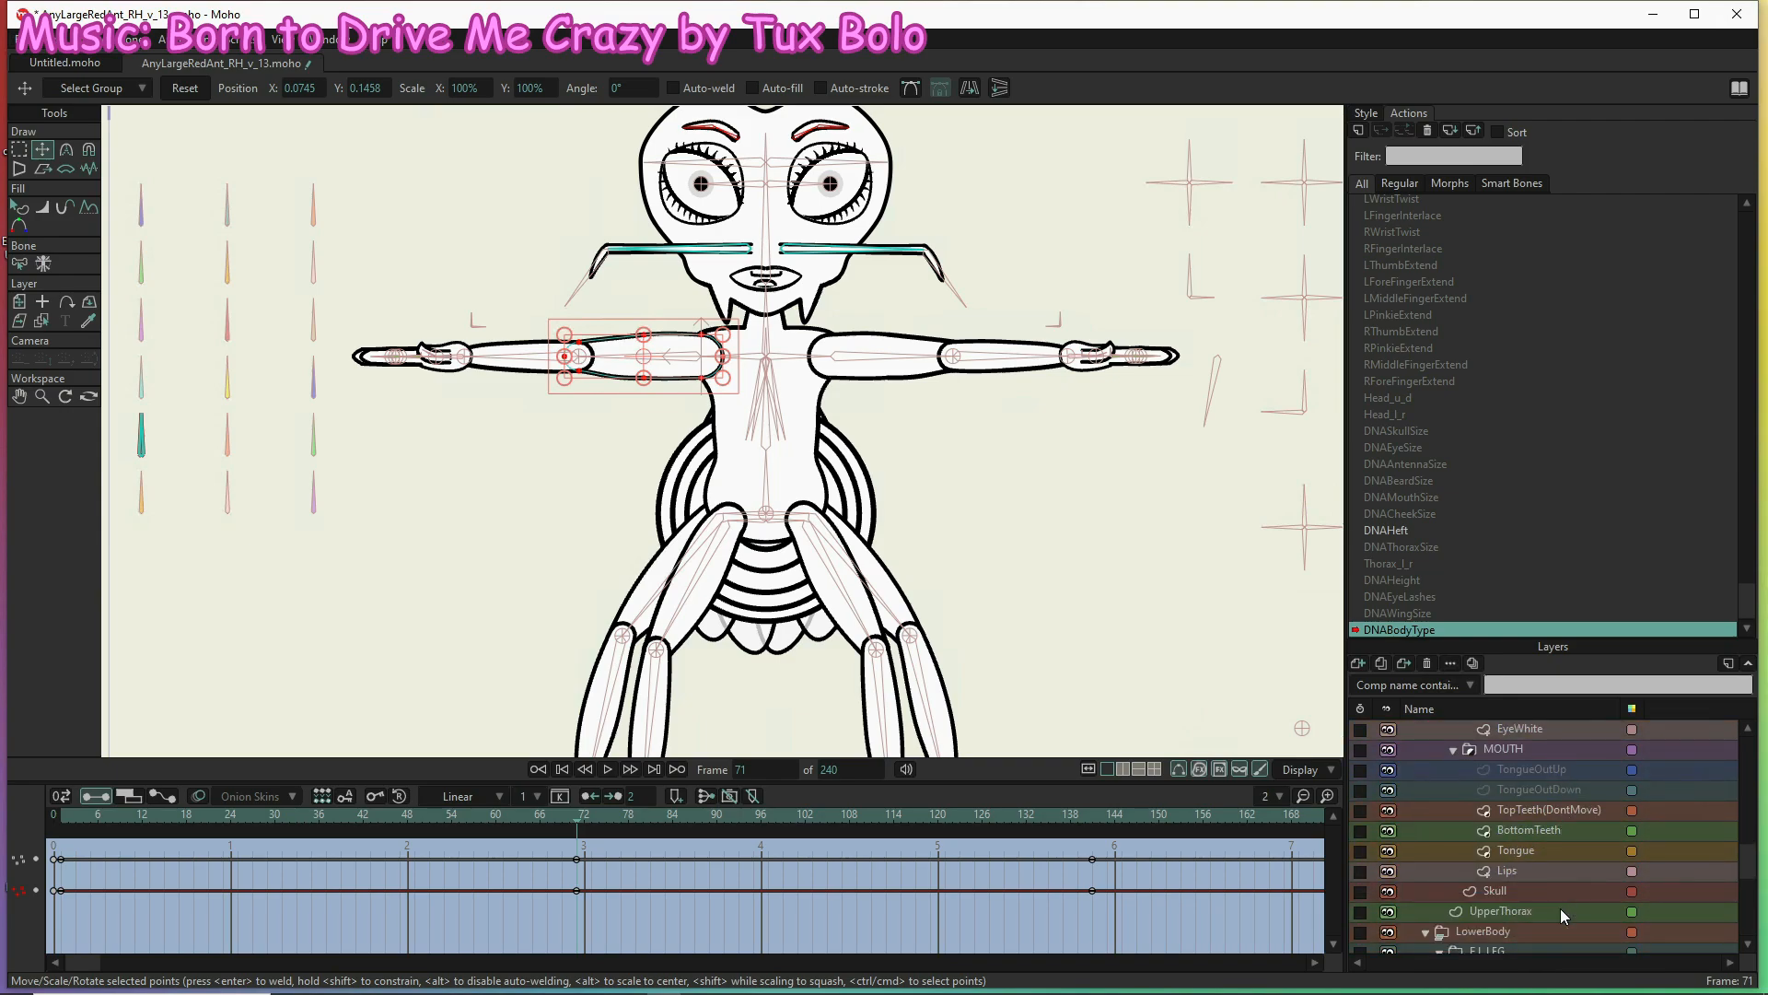
scroll(1545, 870, down, 2)
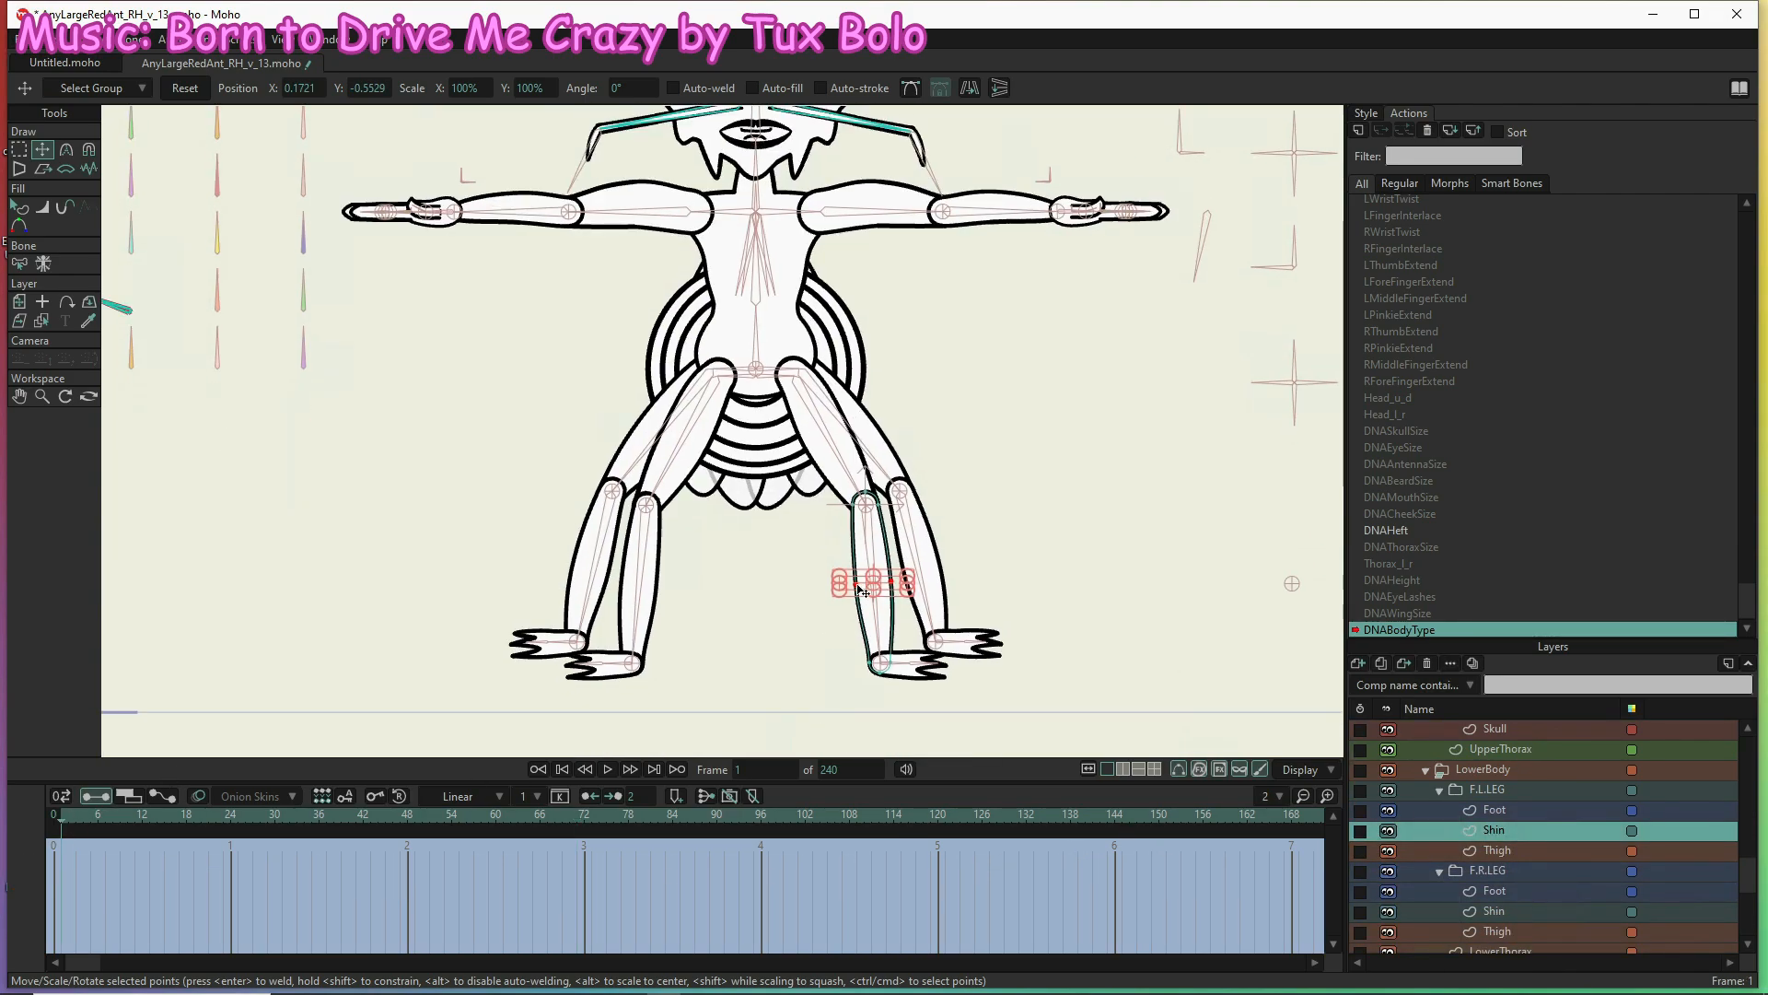
click(819, 453)
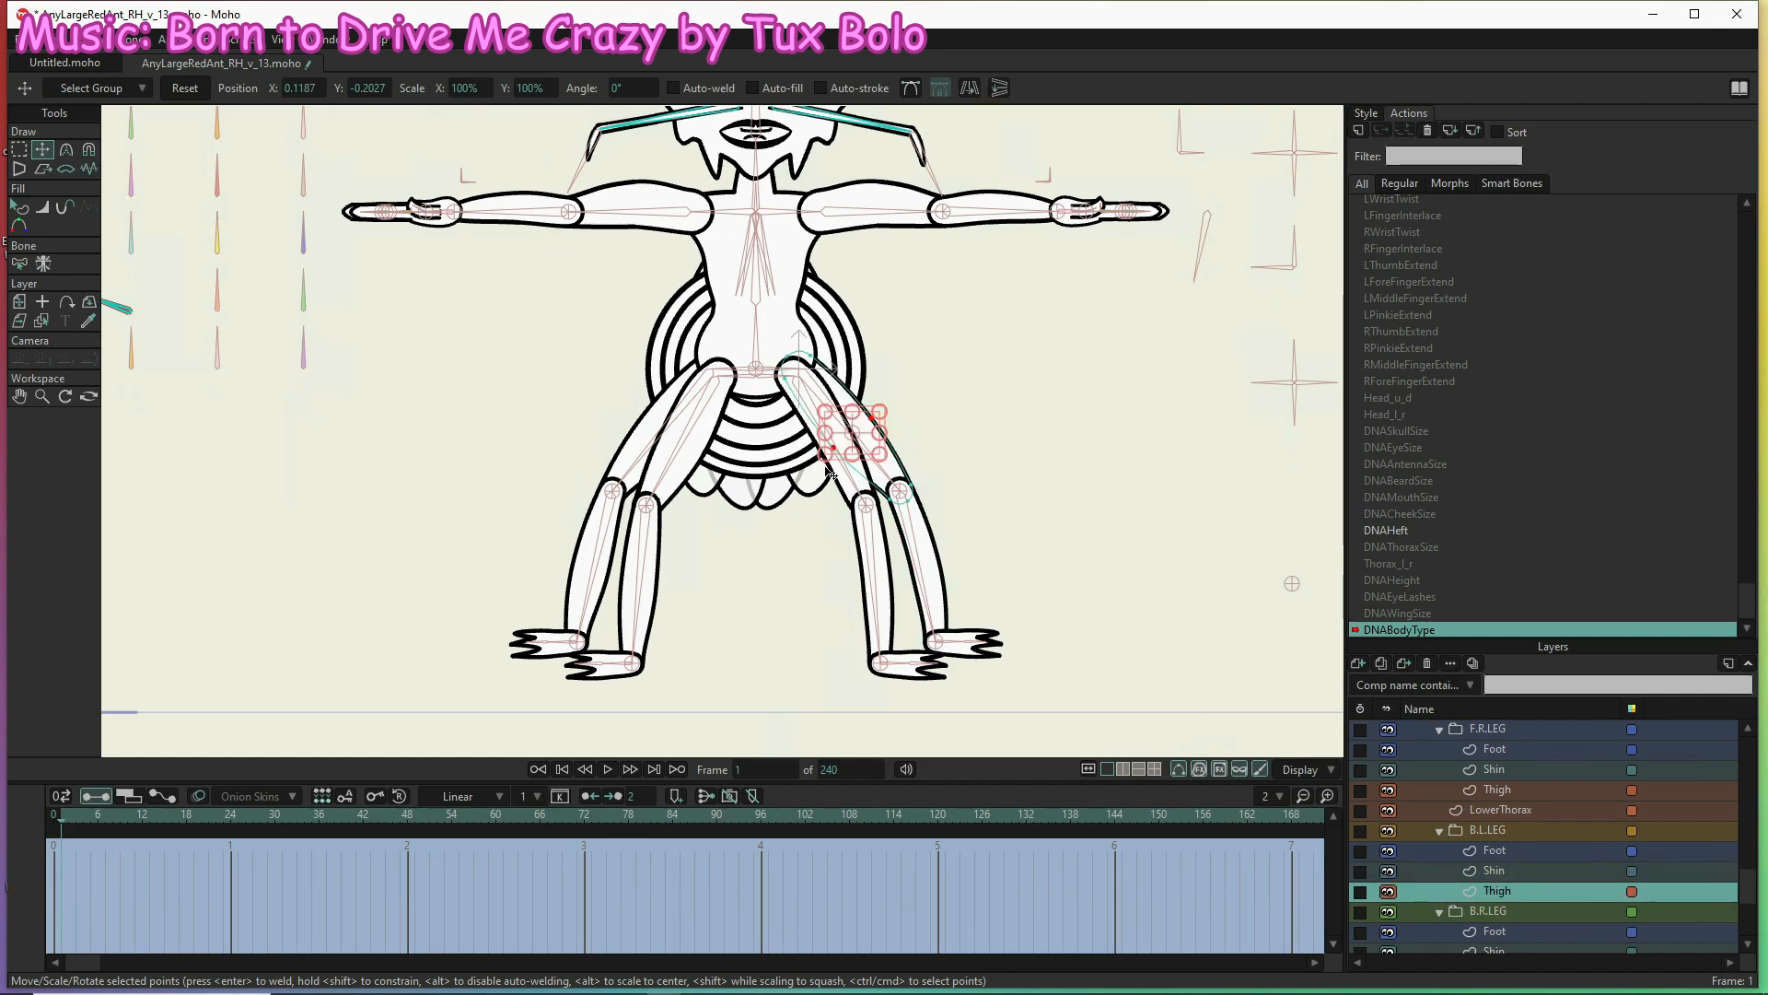
click(608, 573)
click(658, 589)
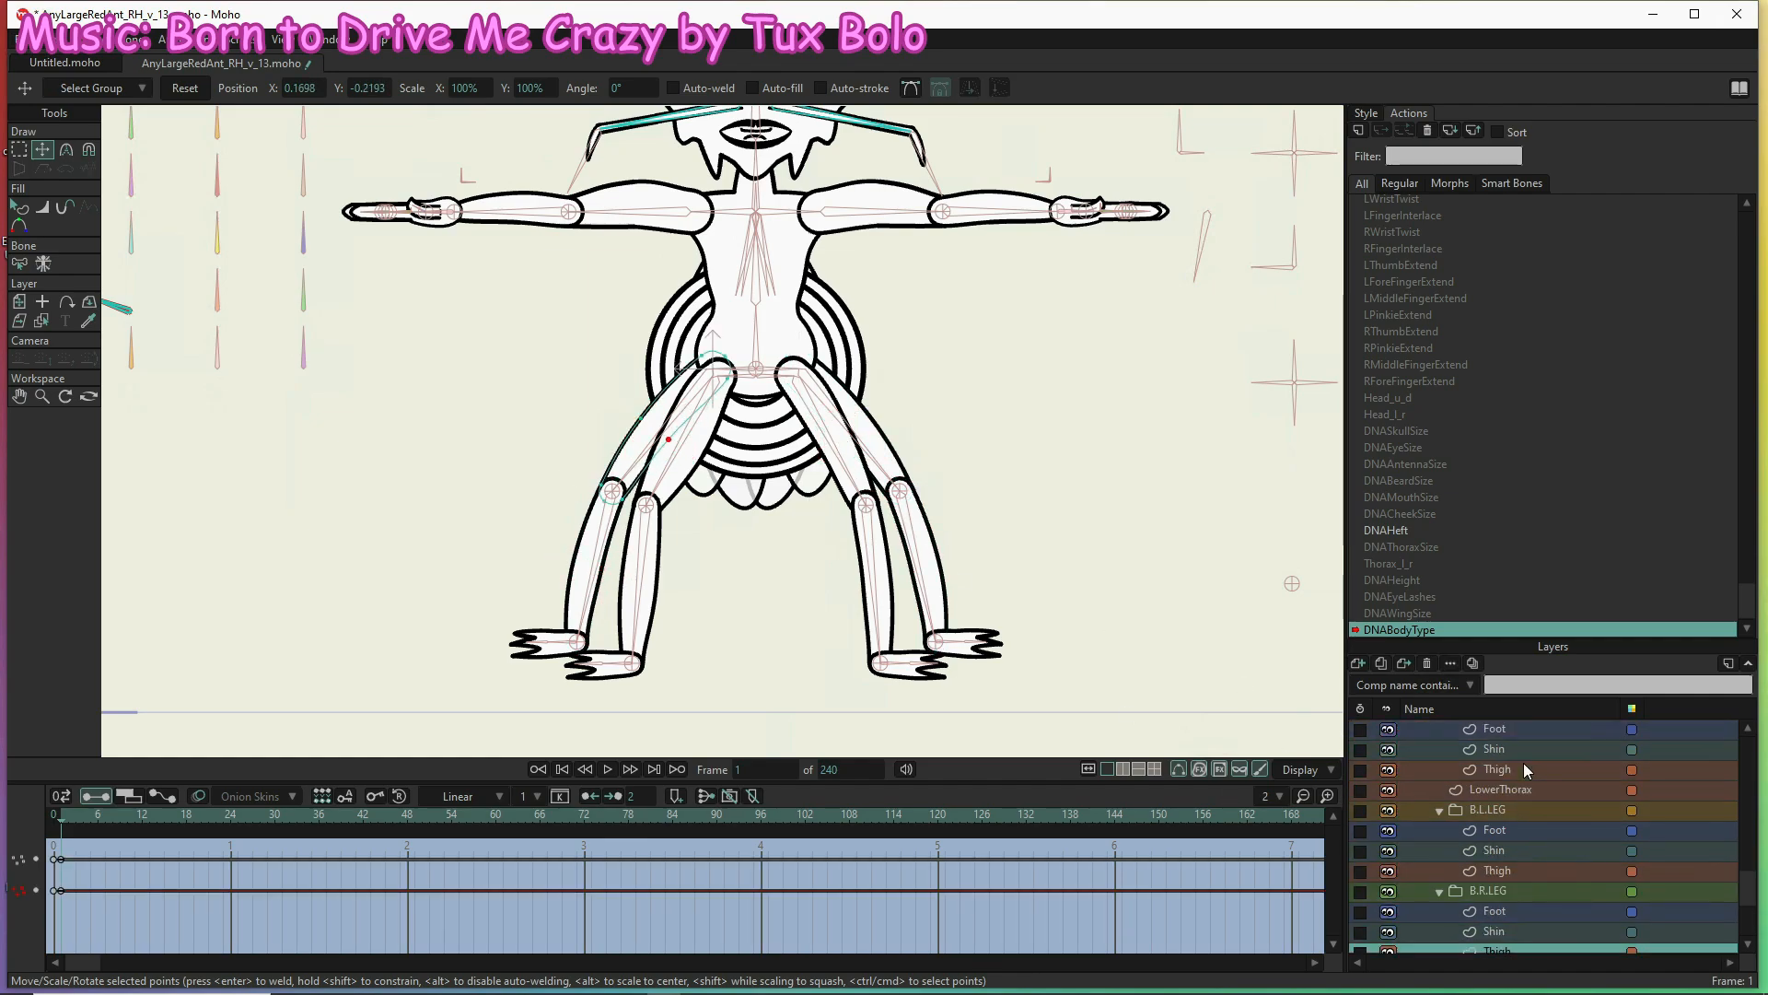
click(686, 442)
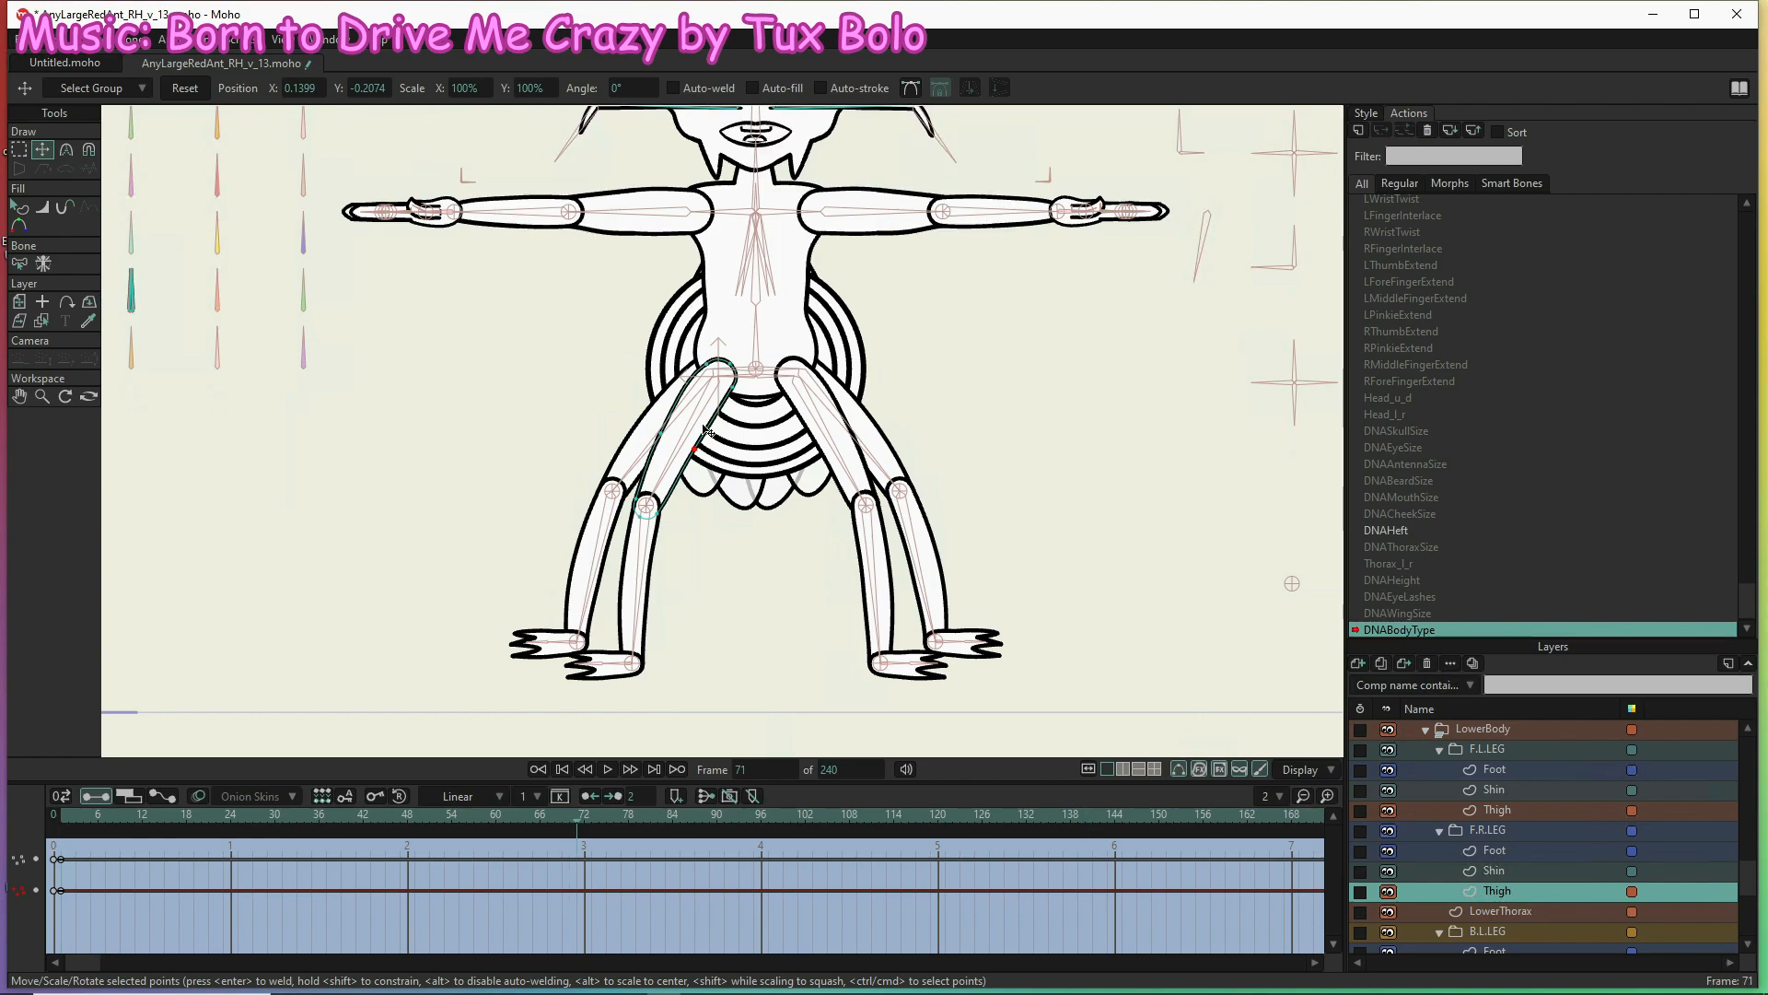
At frame 71, reset all points of the front legs' Thigh and Shin layers to their original shape
key(ctrl+a)
click(1493, 871)
key(ctrl+a)
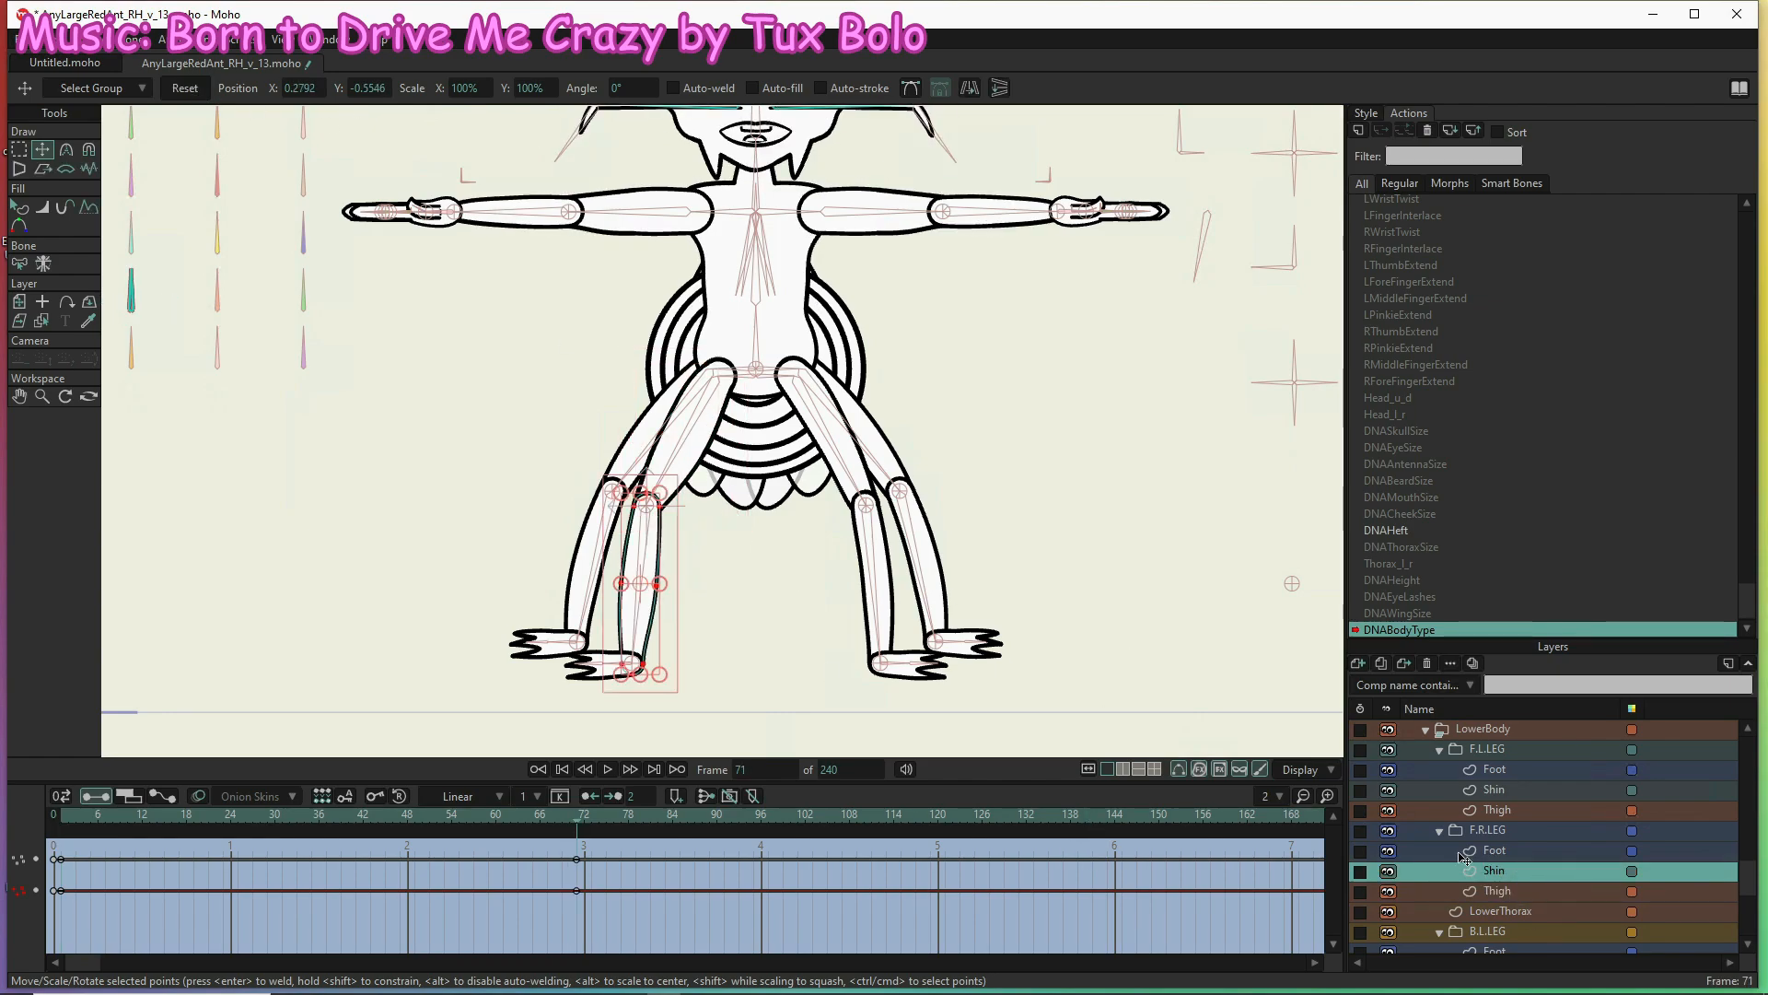
click(1494, 789)
key(ctrl+a)
click(1497, 810)
key(ctrl+a)
click(175, 95)
At frame 71, reset all points of the back legs' Thigh and Shin layers to their original shape
scroll(1526, 836, down, 8)
click(1519, 810)
key(ctrl+a)
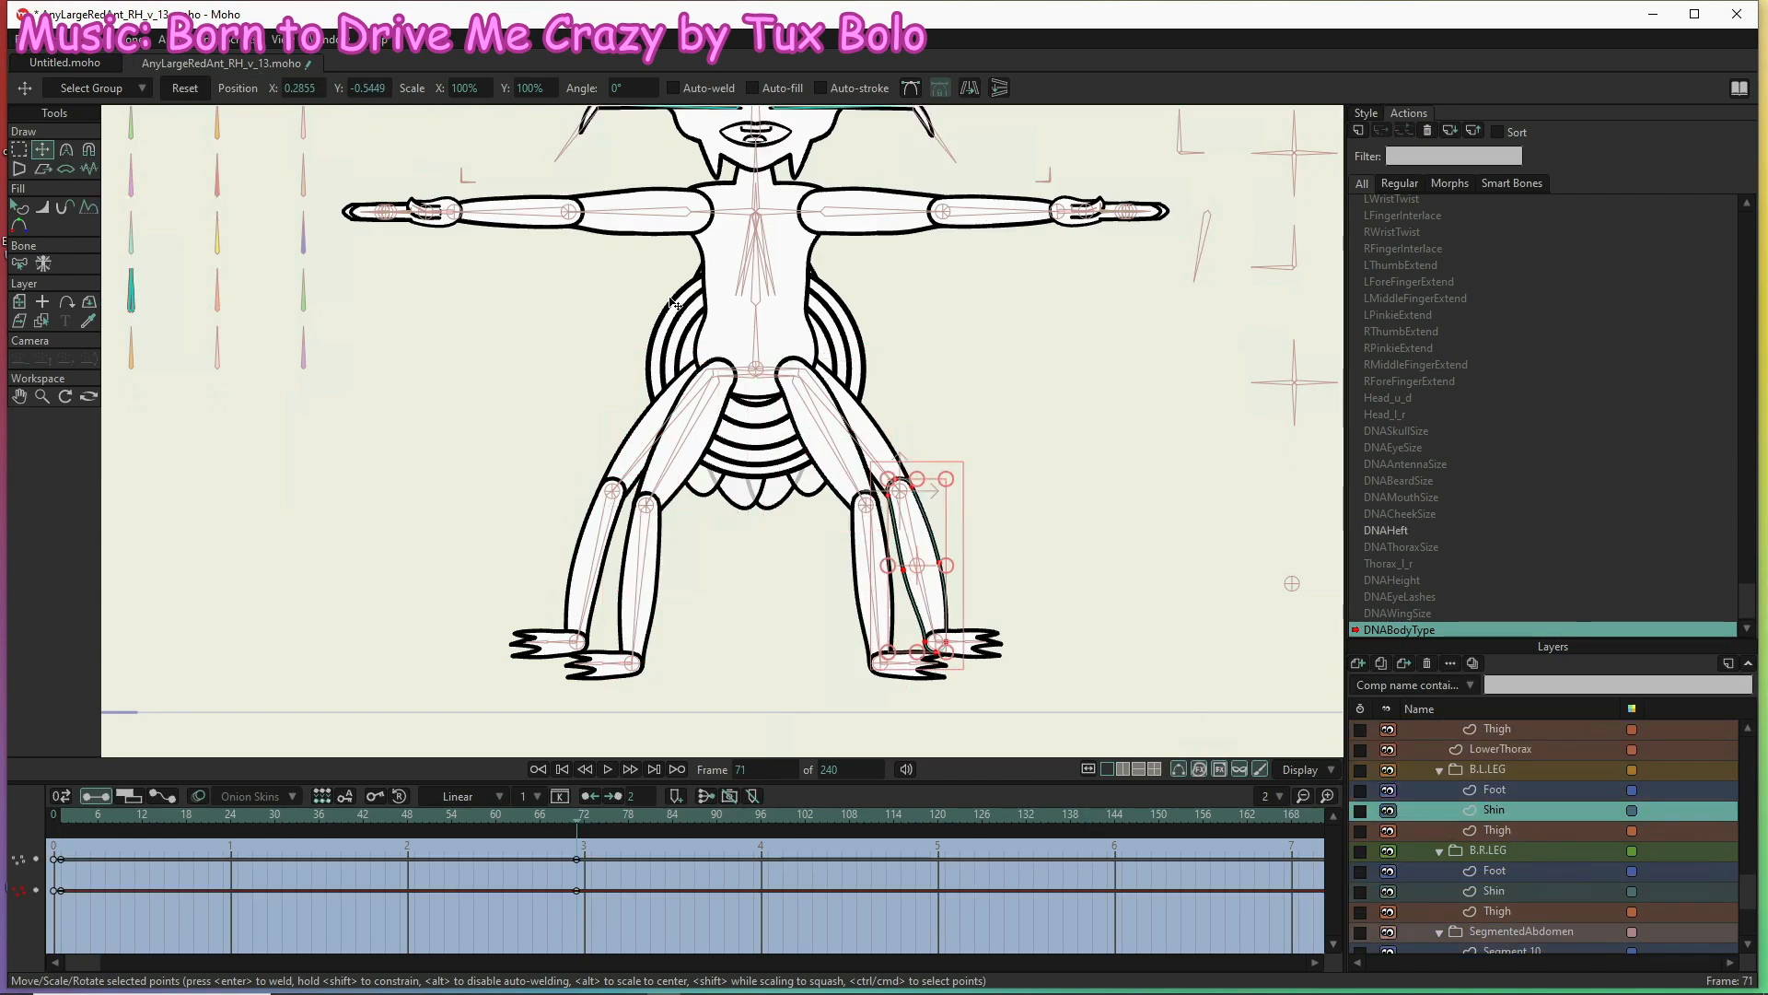
click(1520, 830)
key(ctrl+a)
click(195, 93)
click(1515, 870)
key(ctrl+a)
click(1496, 891)
key(ctrl+a)
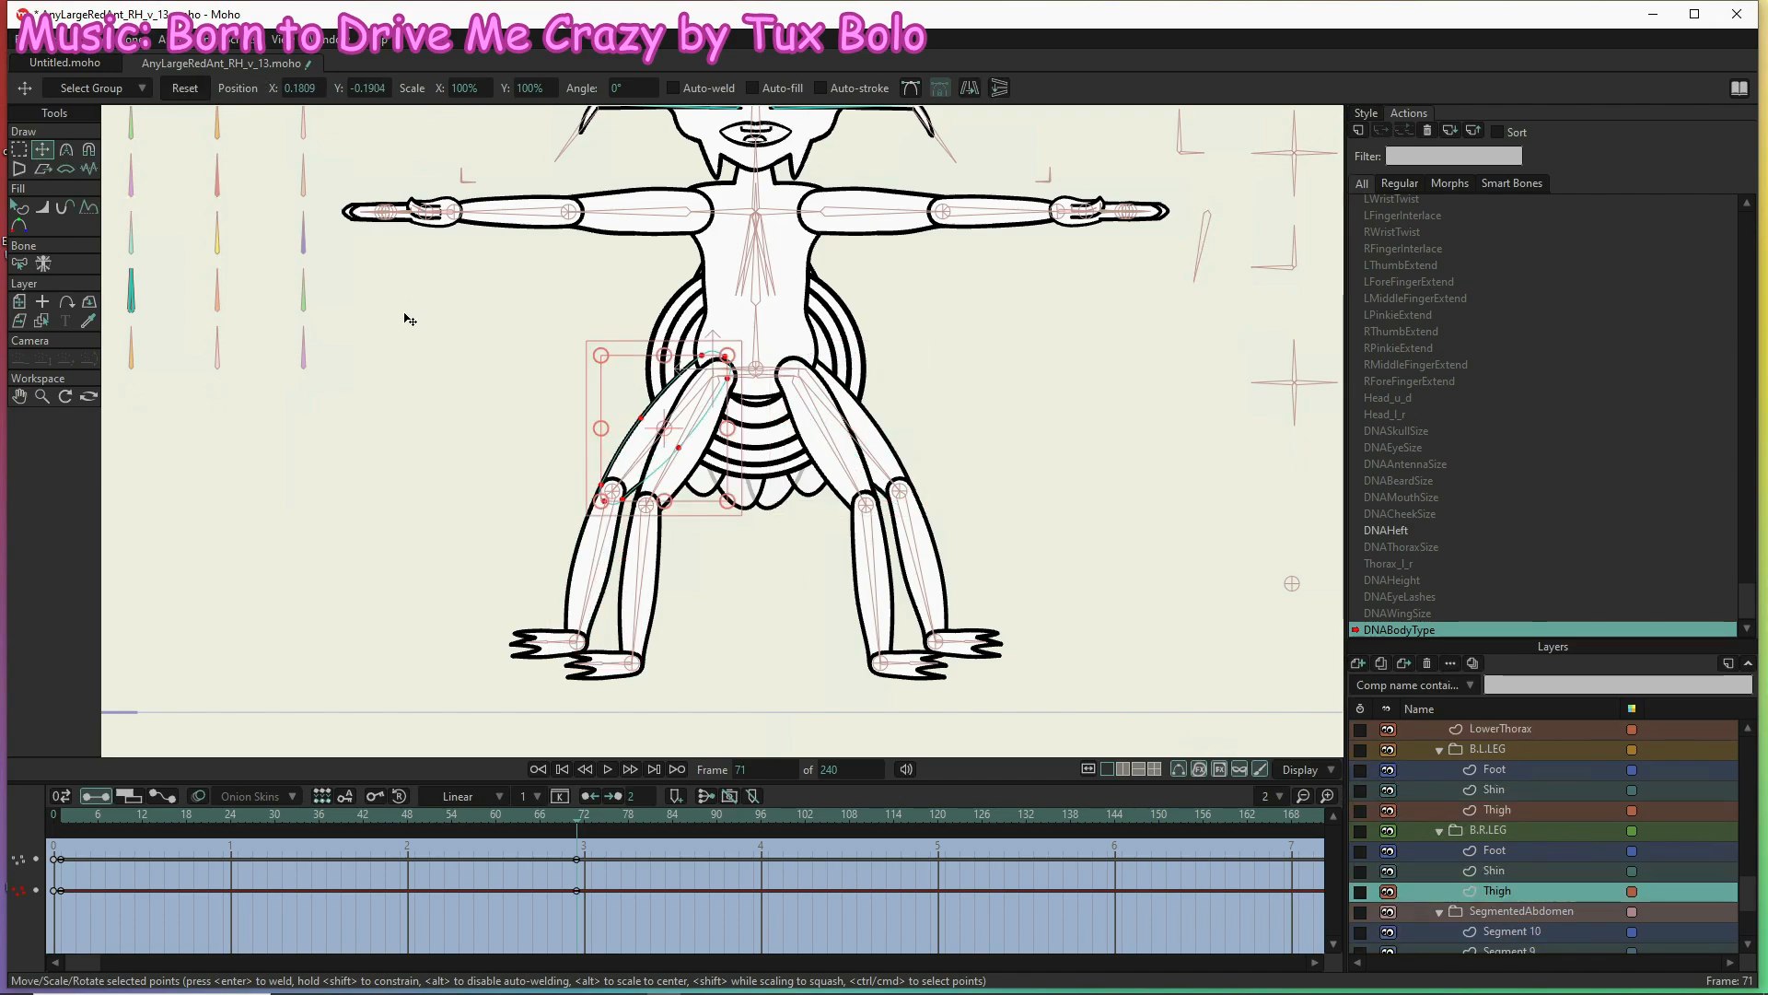
At frame 141, move the outer middle points of the back legs' Thigh and Shin layers slightly outward
click(1093, 816)
drag(643, 419, 633, 412)
click(1511, 870)
key(ctrl+a)
click(1519, 809)
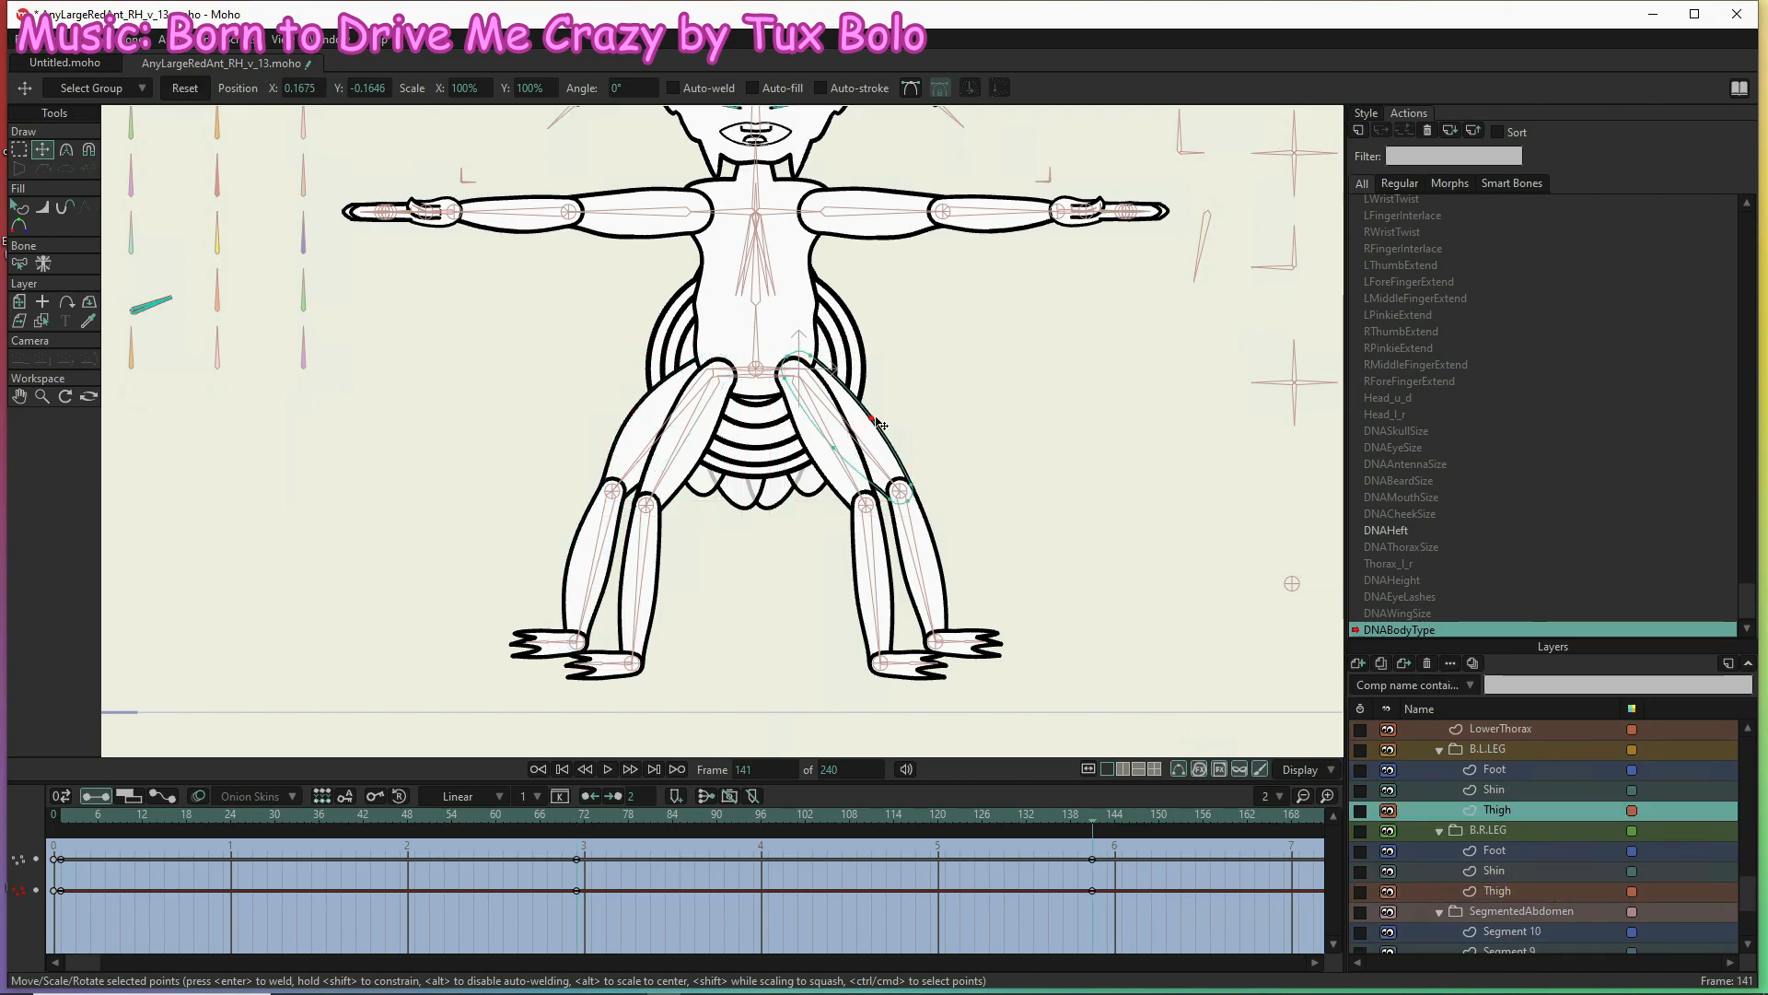
key(ctrl+a)
click(1524, 789)
key(ctrl+a)
At frame 141, move the outer middle points of the front legs' Thigh and Shin layers slightly outward
scroll(1519, 751, up, 2)
click(1514, 749)
drag(665, 423, 656, 421)
click(1503, 746)
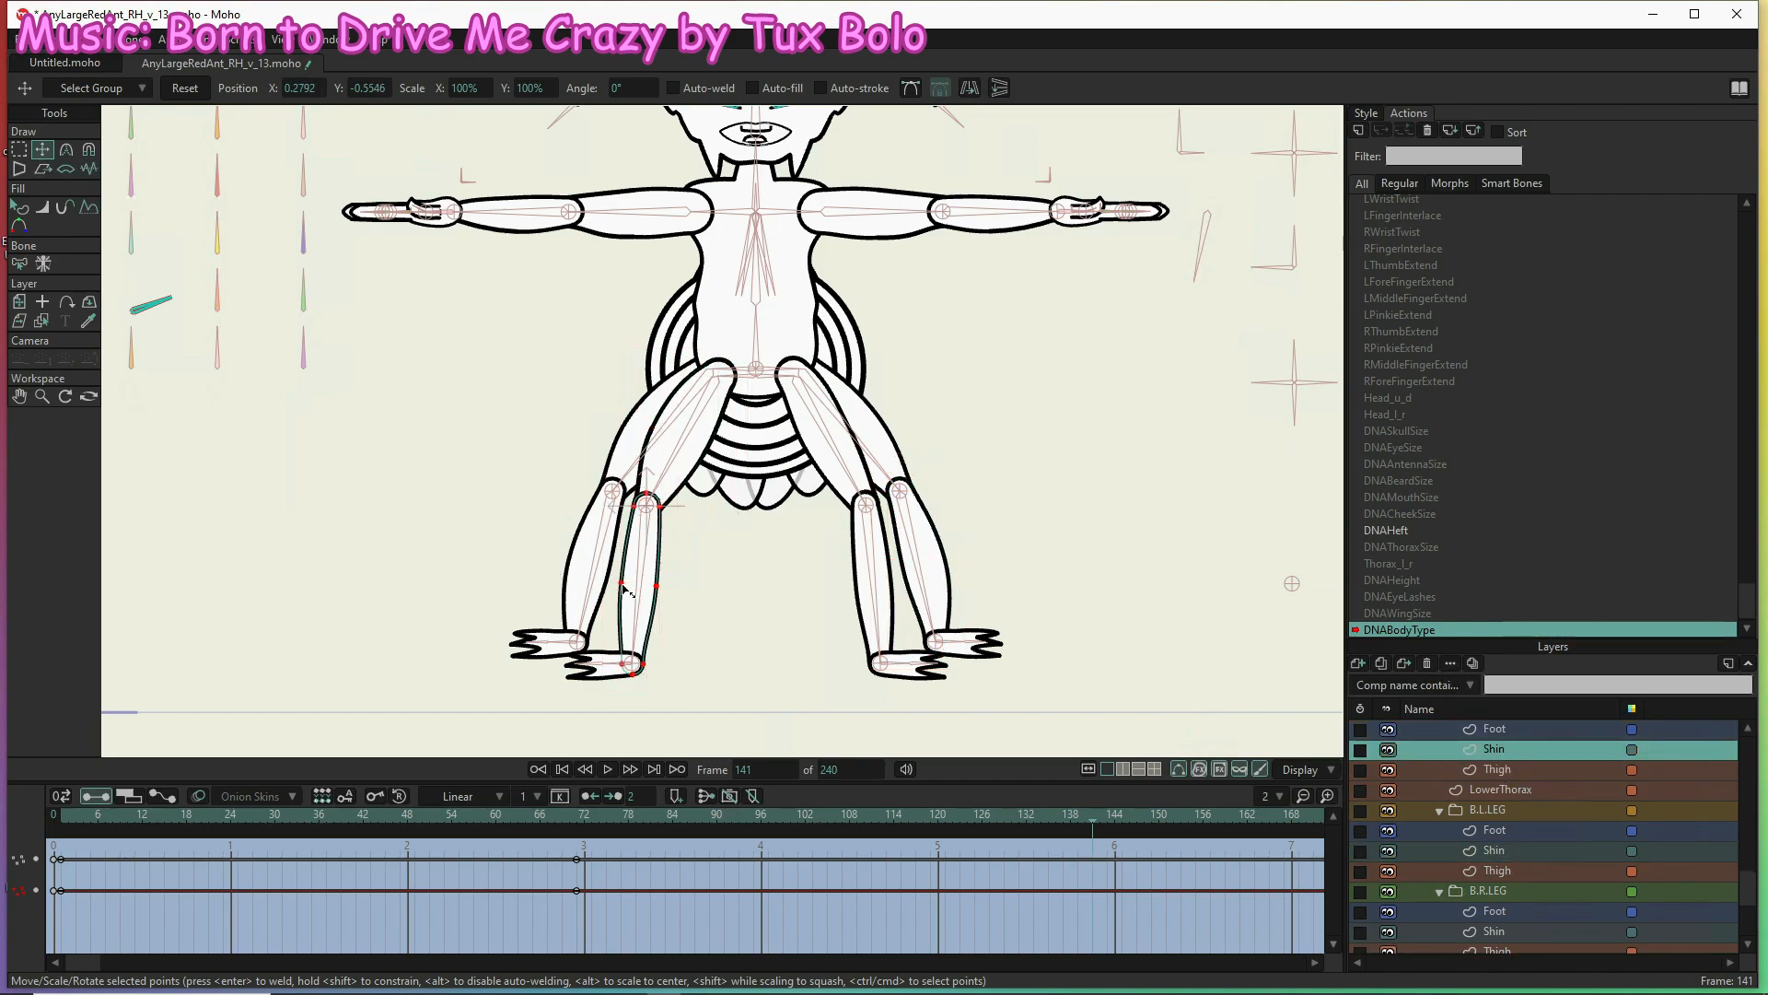
drag(621, 584, 615, 583)
scroll(1510, 783, up, 6)
click(1510, 789)
drag(891, 584, 896, 583)
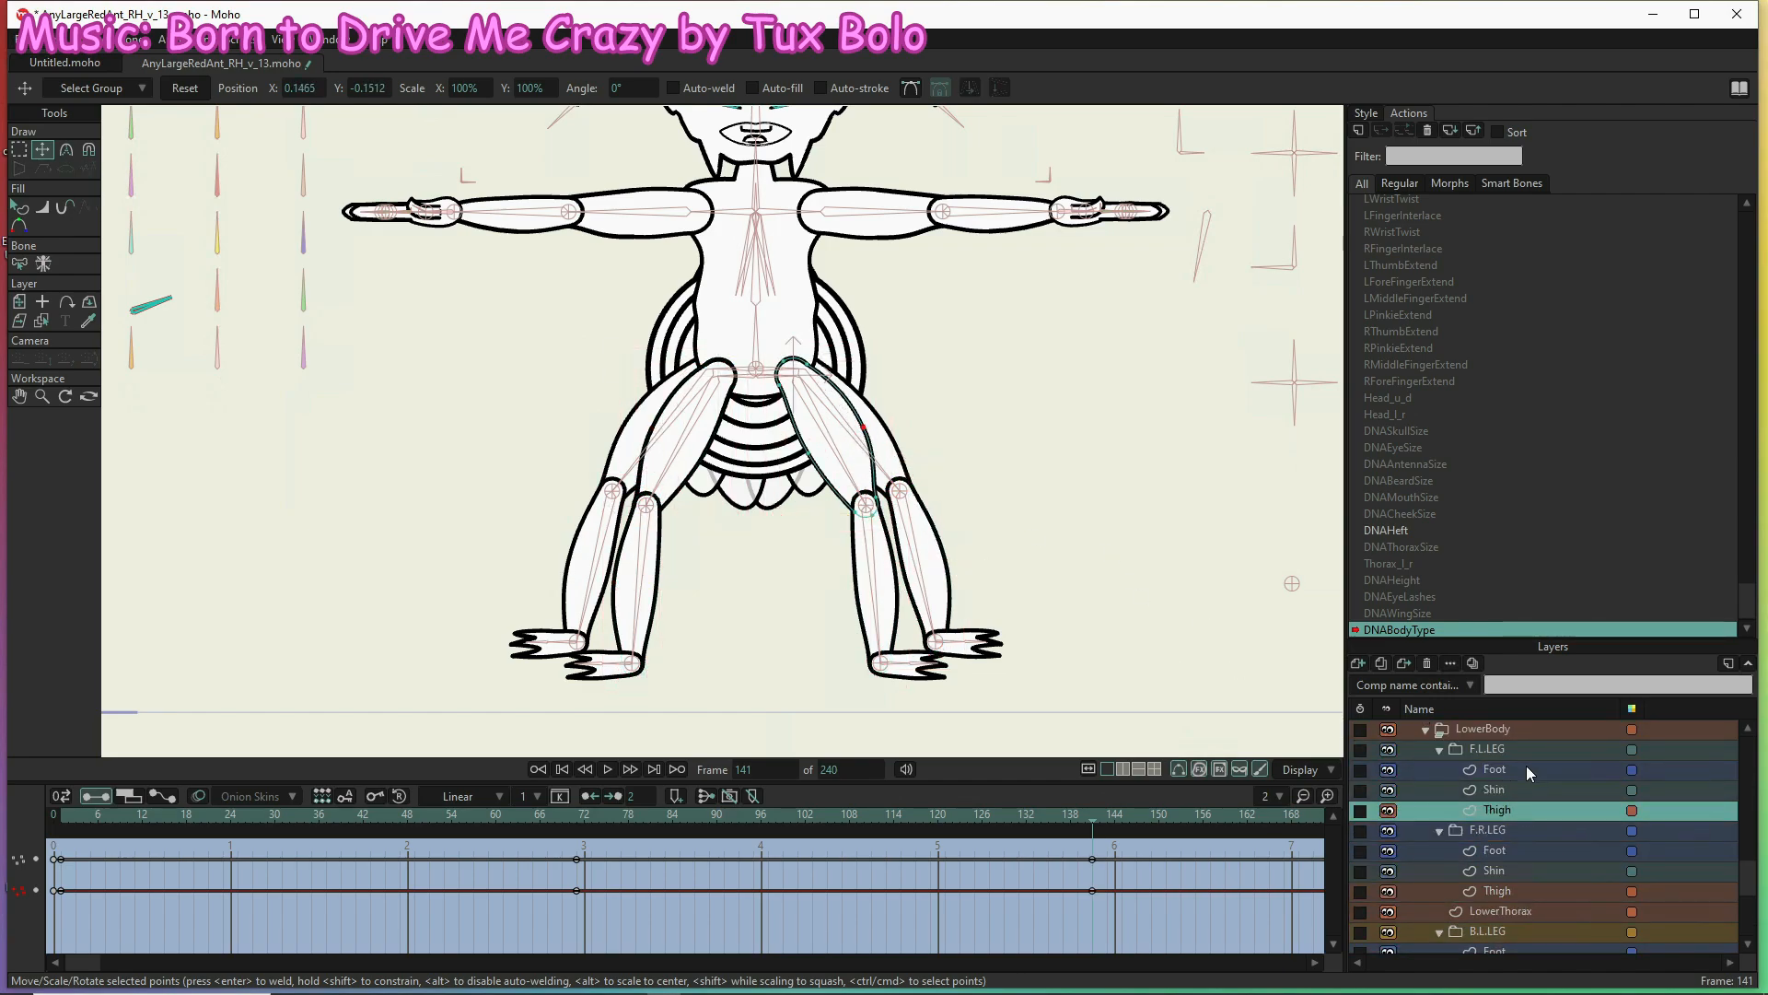
At frame 141, lengthen the toes of the F.L.LEG and F.R.LEG Foot layers by moving their toe points outward
click(578, 818)
drag(578, 818, 1092, 818)
click(1495, 770)
scroll(910, 658, up, 5)
drag(931, 558, 1008, 634)
drag(967, 601, 980, 603)
click(1494, 851)
mouse_move(315, 558)
mouse_down()
mouse_move(235, 634)
mouse_move(274, 612)
mouse_up()
At frame 141, lengthen the toes of the B.L.LEG and B.R.LEG Foot layers by moving their toe points outward
scroll(1510, 857, down, 2)
click(1494, 831)
drag(1059, 558, 1073, 558)
click(1524, 913)
drag(180, 559, 166, 559)
At frame 71, reset the toe points of all four Foot layers to their original shape
click(579, 818)
click(179, 92)
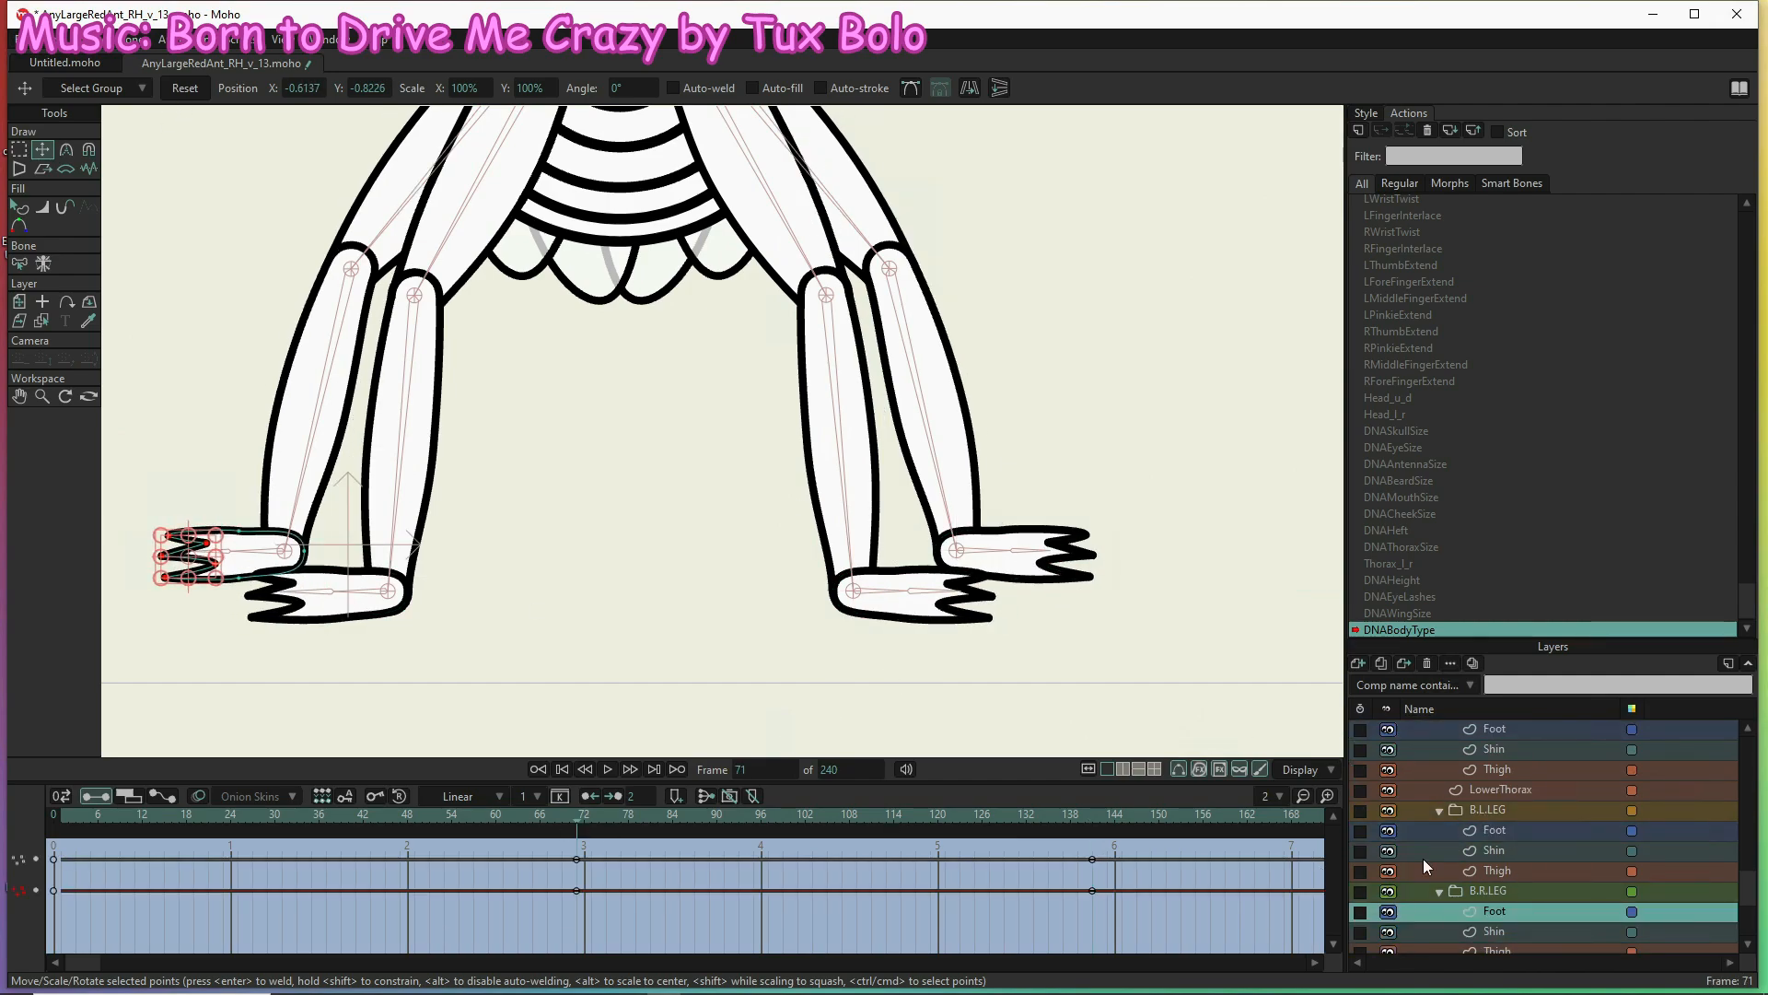
click(1495, 831)
click(180, 91)
click(1529, 733)
click(179, 91)
scroll(1518, 794, up, 2)
click(1515, 794)
click(179, 89)
At frame 1, select the points between the toes of the F.L.LEG Foot and adjust them, undoing stray changes
click(62, 818)
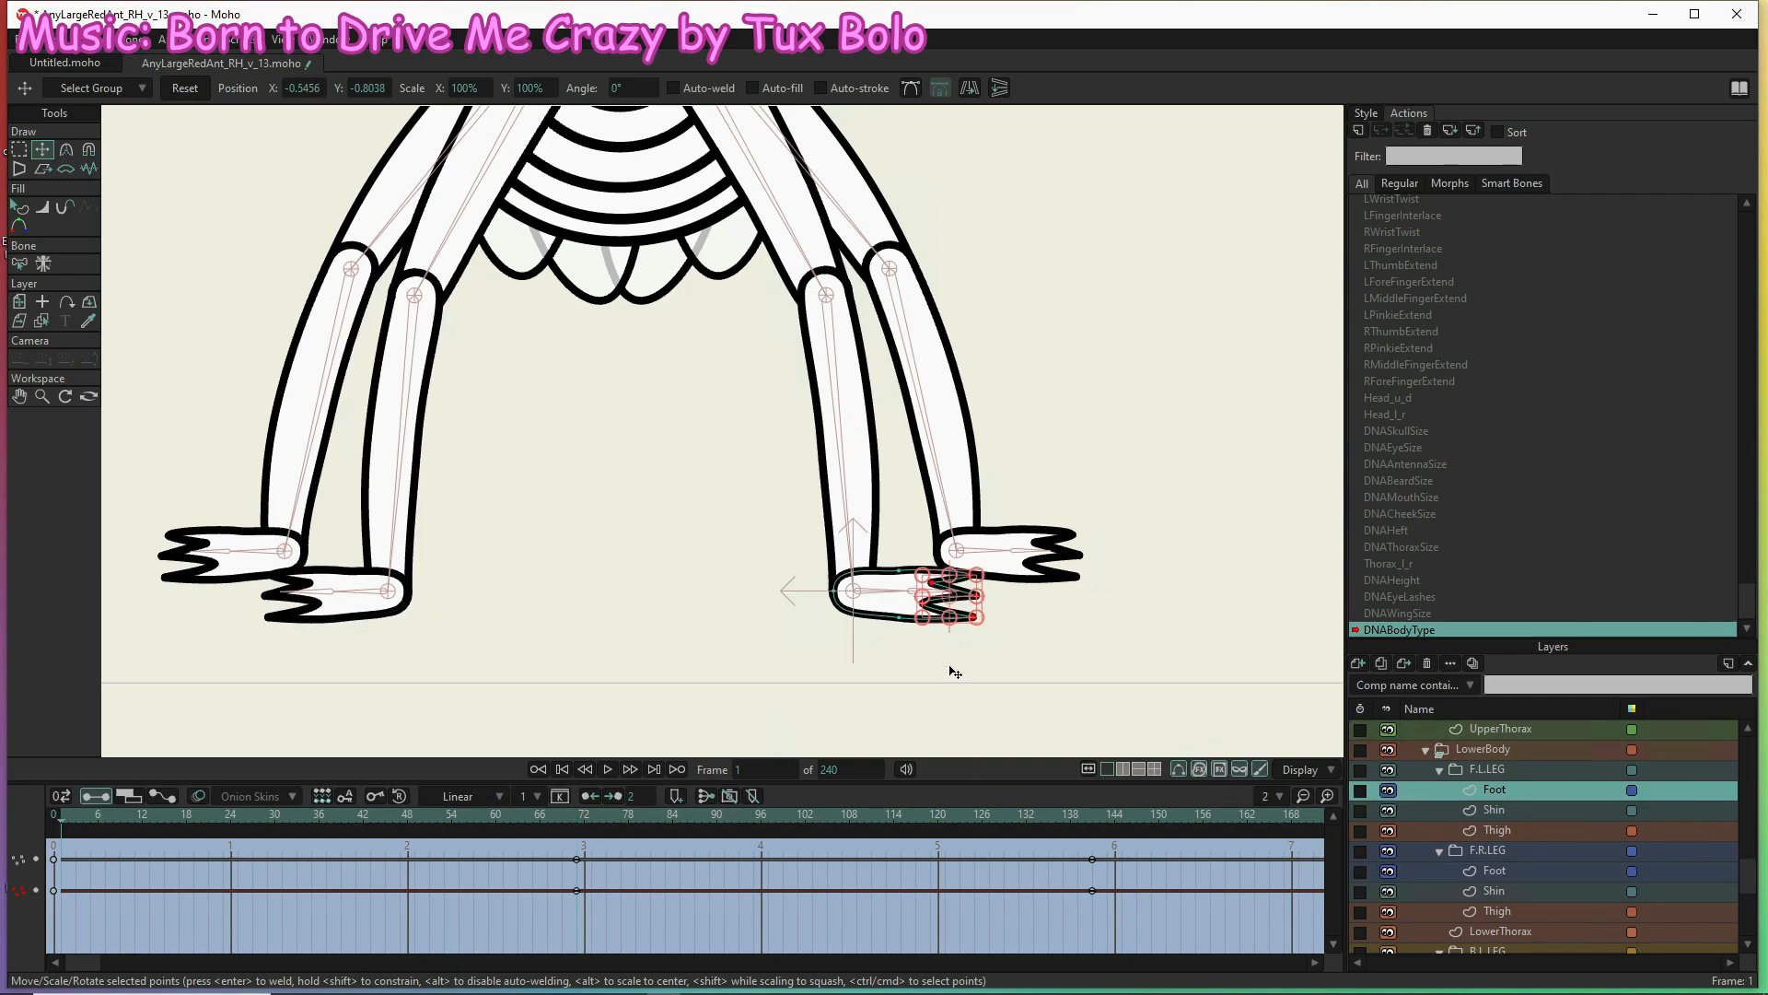
scroll(973, 617, up, 5)
mouse_move(762, 484)
mouse_down()
mouse_move(831, 520)
mouse_move(882, 600)
mouse_move(939, 555)
mouse_up()
key(ctrl+z)
key(g)
key(ctrl+z)
key(t)
At frame 1, shorten the F.R.LEG Foot's toes by moving the points between them outward, undoing stray edits
click(1495, 870)
scroll(644, 553, down, 5)
key(Return)
drag(541, 608, 710, 557)
click(55, 40)
click(68, 61)
key(ctrl+a)
scroll(693, 589, up, 5)
key(ctrl+z)
key(g)
drag(686, 407, 616, 481)
key(t)
At frame 1, shorten the B.L.LEG Foot's toes by moving the points between them outward
scroll(1494, 866, down, 2)
click(1495, 830)
scroll(724, 645, down, 5)
scroll(1010, 476, up, 6)
key(g)
drag(946, 407, 1073, 497)
key(t)
scroll(1059, 530, down, 5)
scroll(1059, 525, down, 7)
At frame 1, move the points between the B.R.LEG Foot's toes outward to about X -0.6125
click(1515, 732)
scroll(794, 505, up, 4)
click(1501, 911)
scroll(780, 500, up, 5)
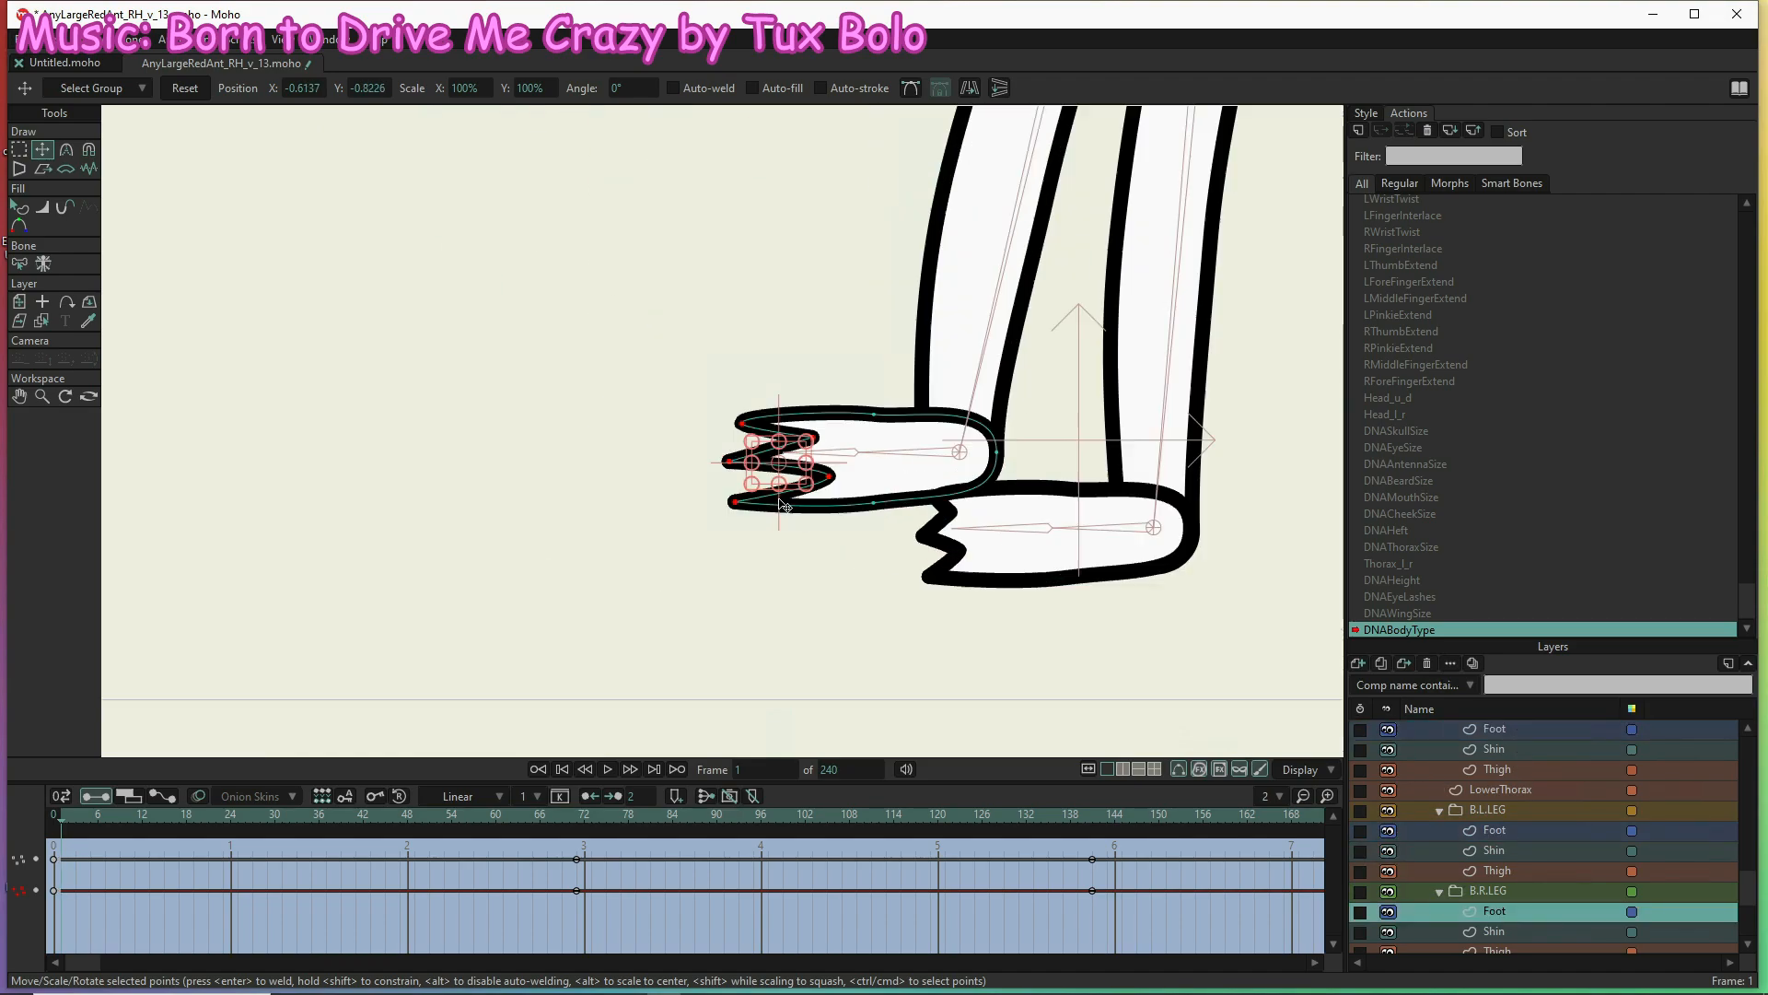
click(18, 151)
key(t)
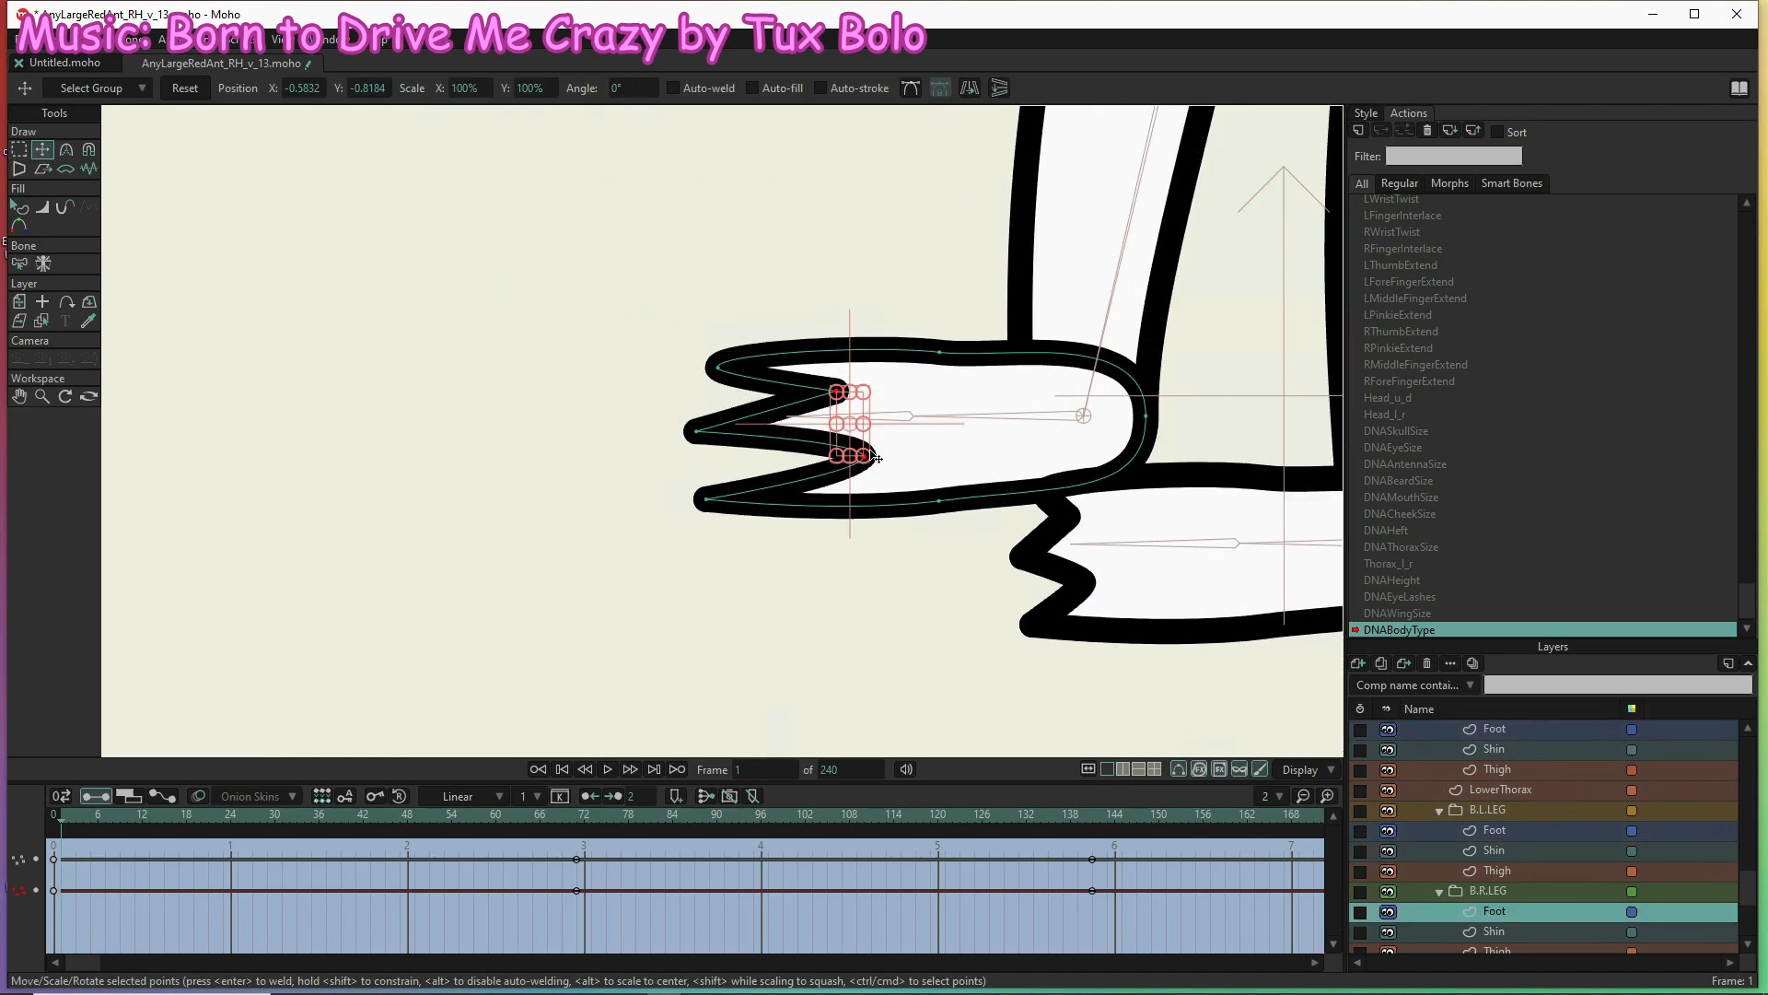
scroll(644, 600, down, 6)
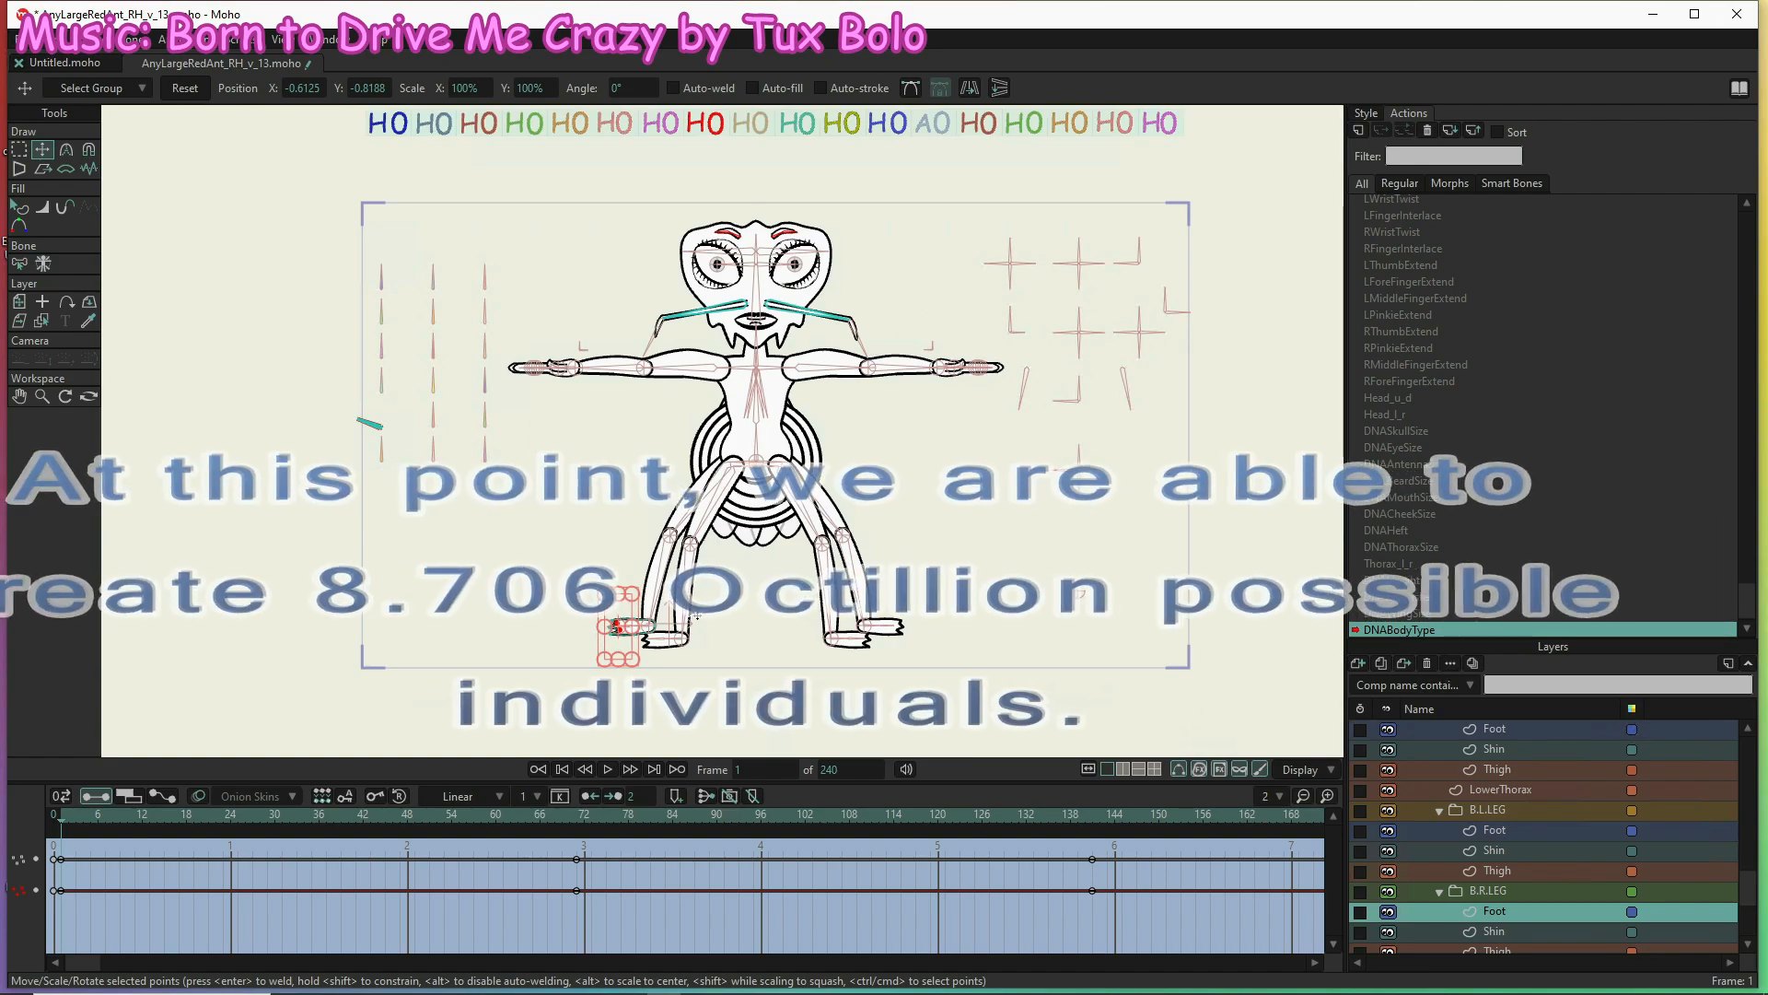
Scrub through the DNABodyType action between frames 1 and 141 to review the body shape variations
click(72, 819)
click(147, 834)
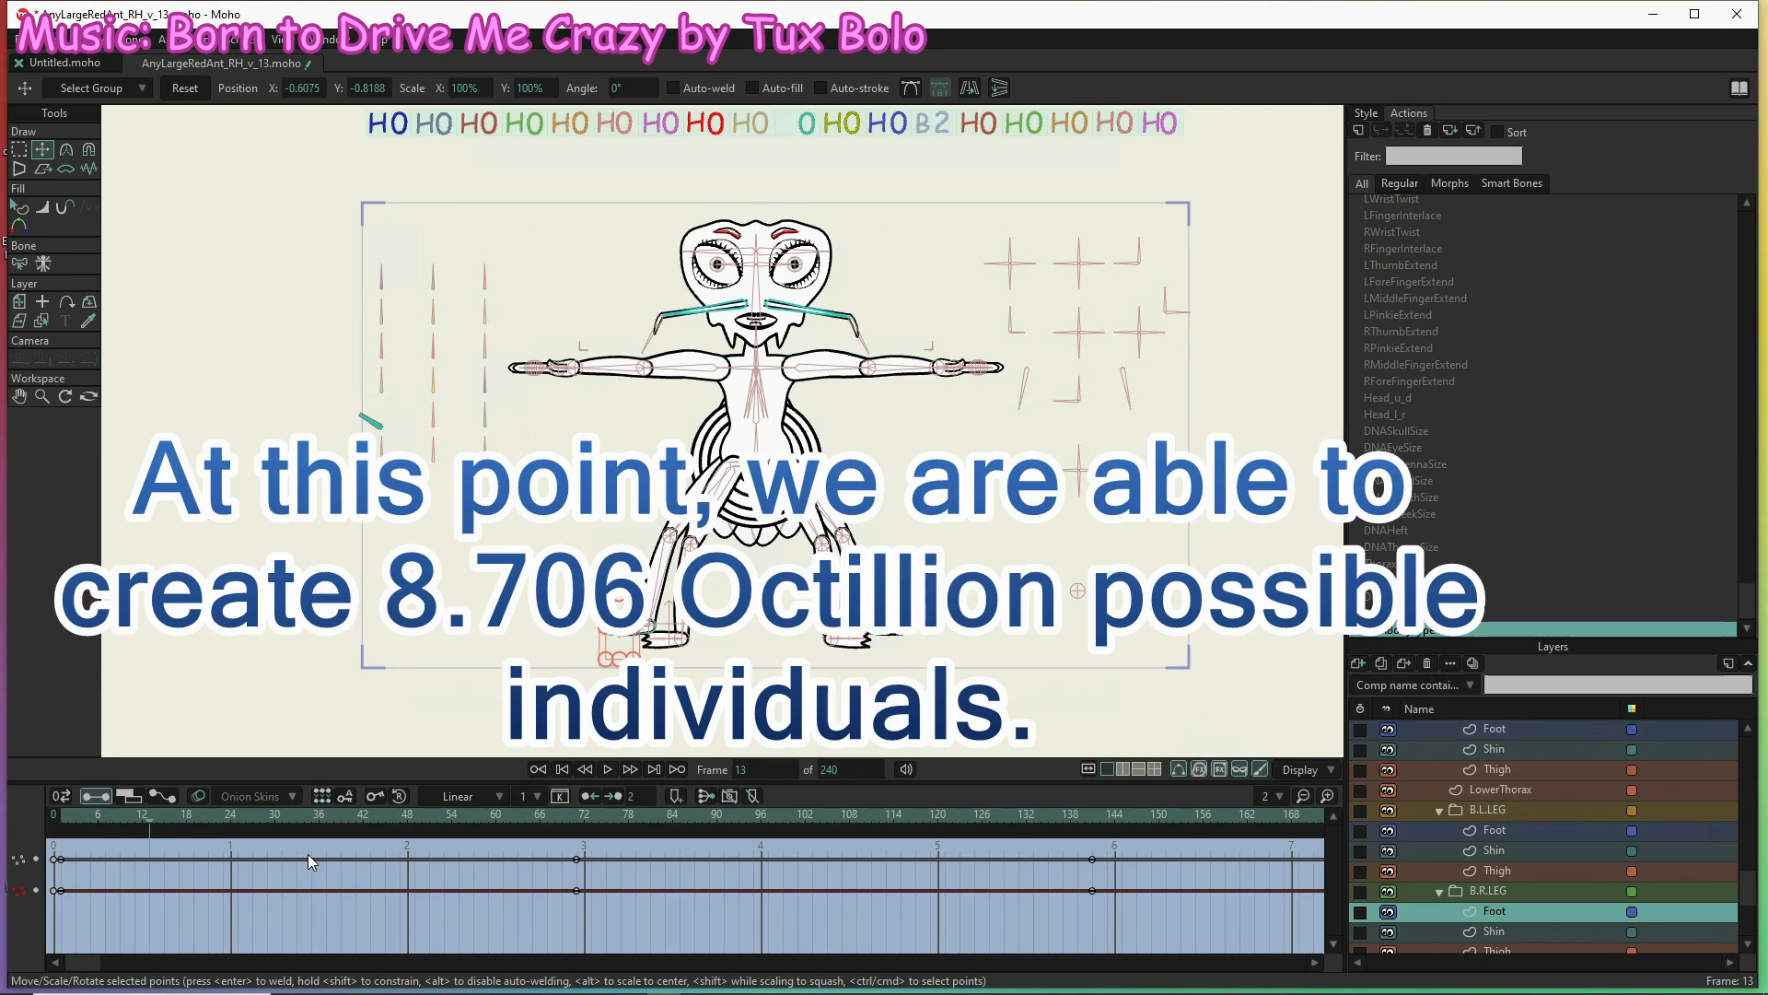
click(335, 857)
drag(516, 884, 1088, 848)
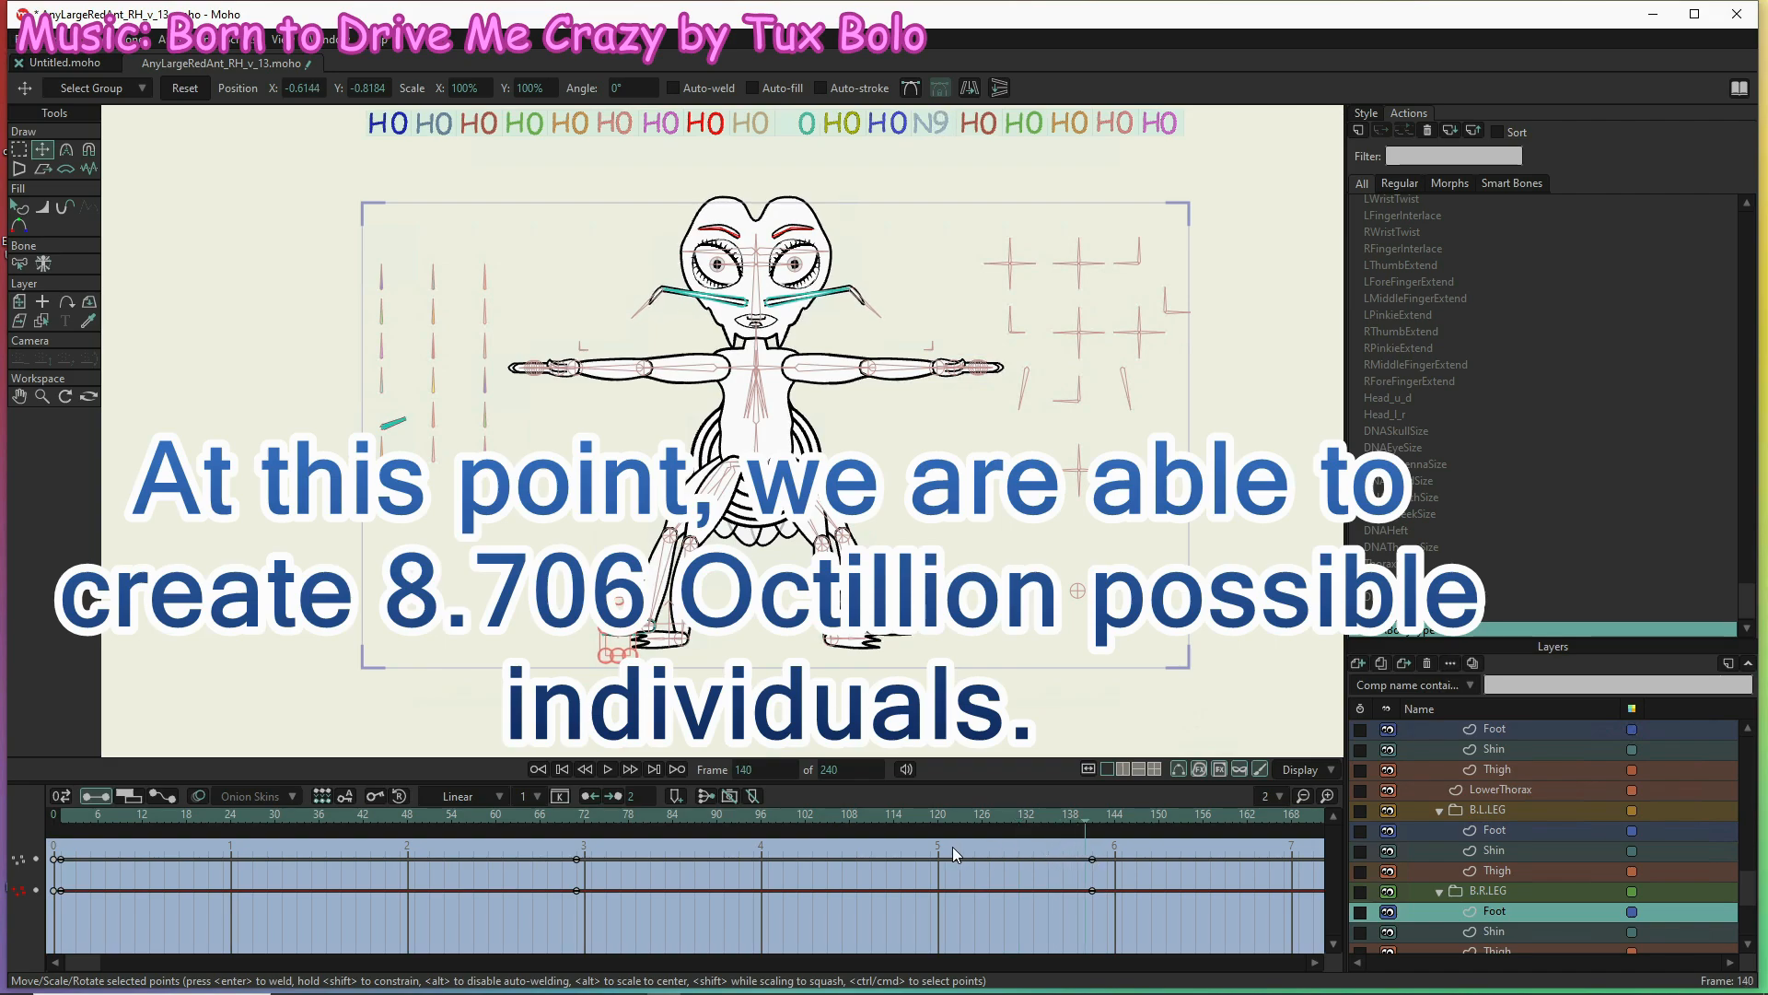
click(784, 820)
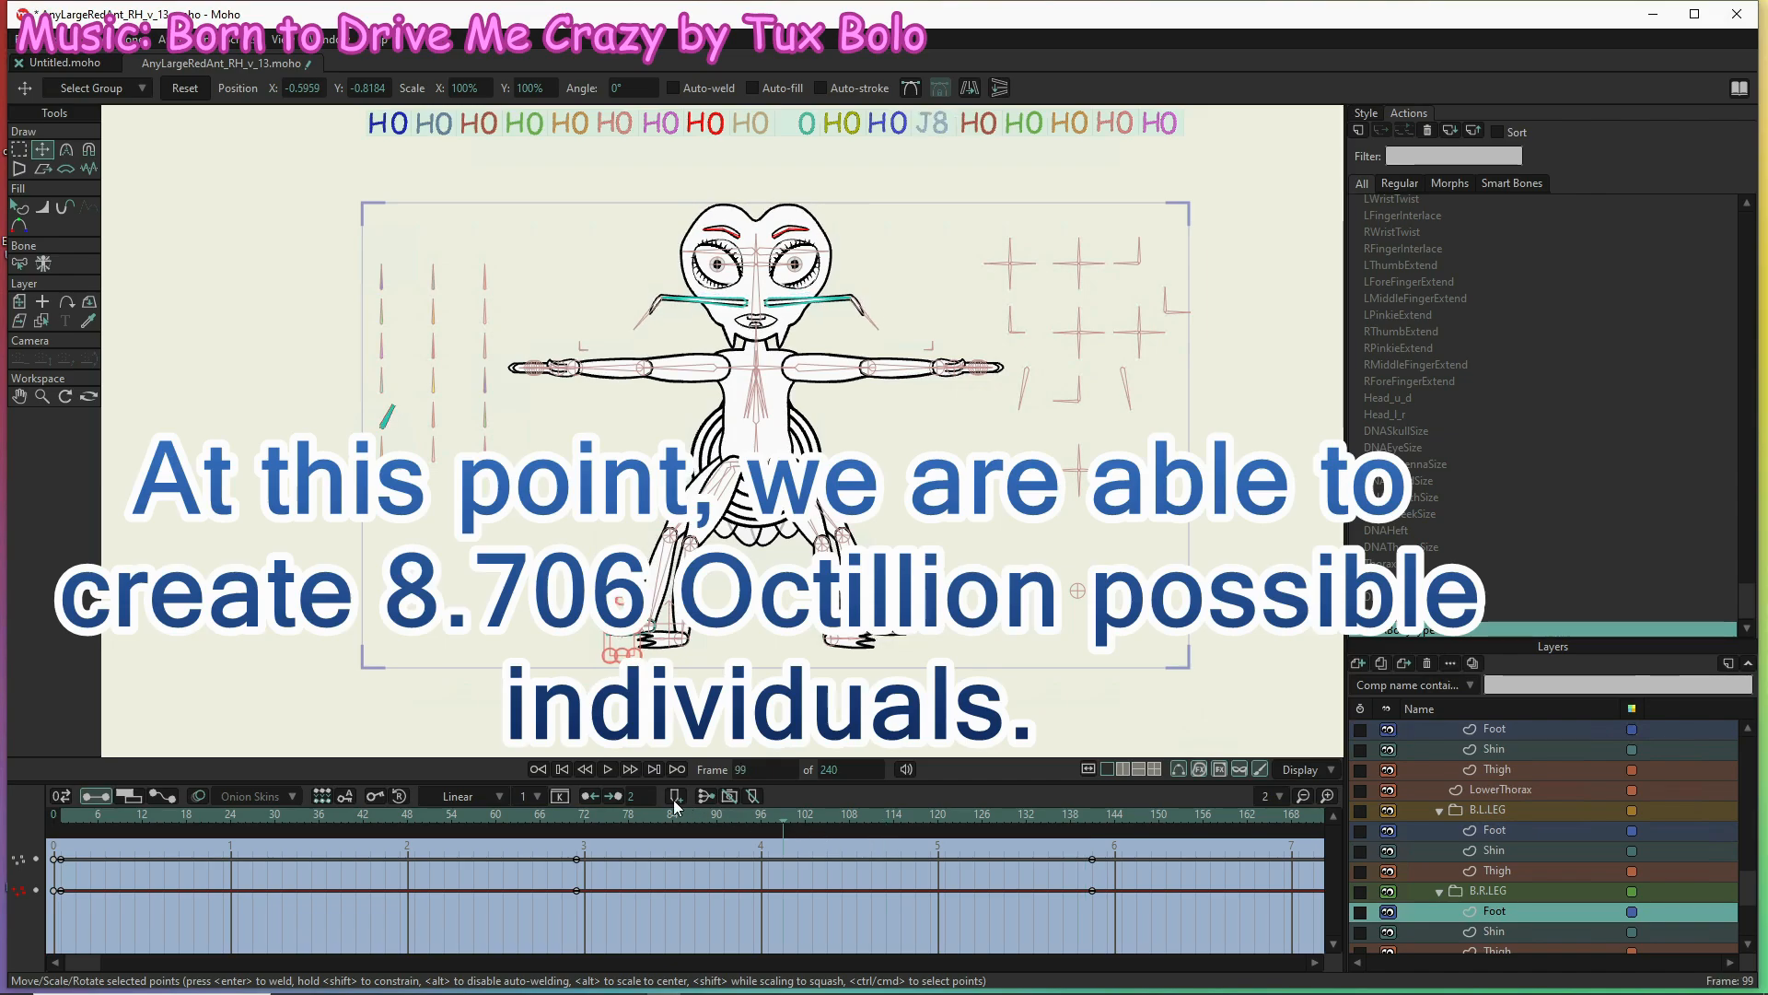
click(674, 814)
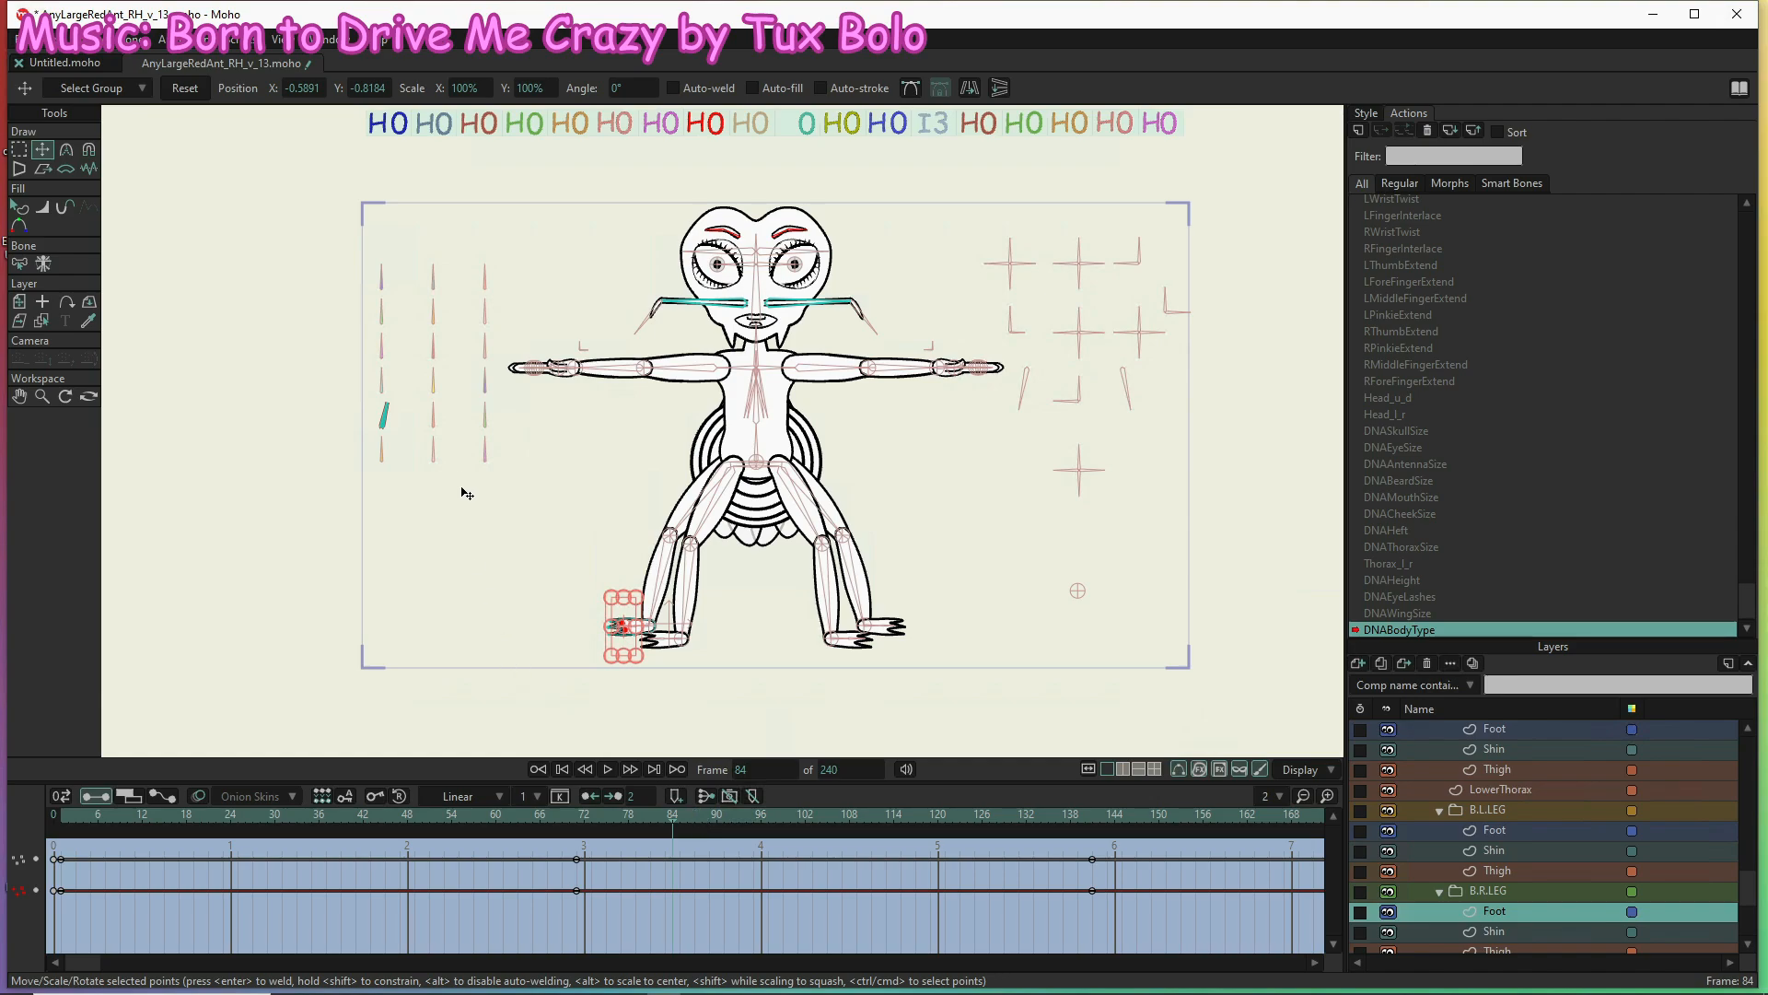
click(434, 424)
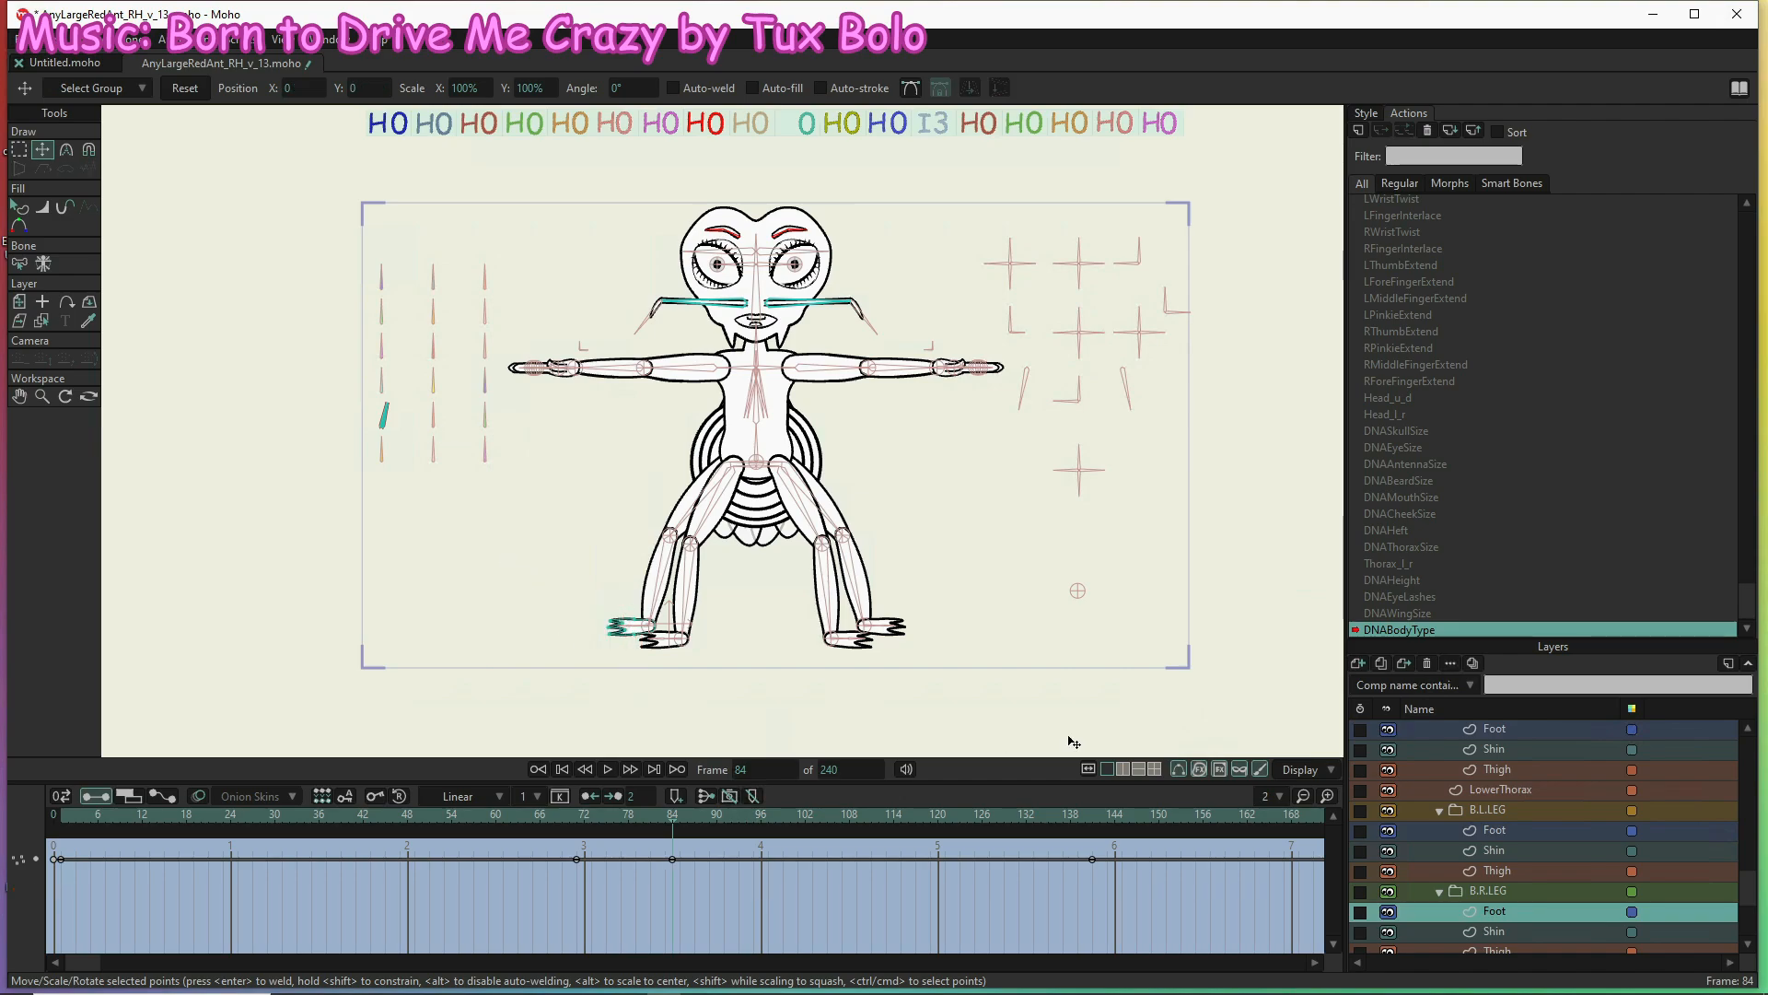
Leave the DNABodyType action and return to the Mainline timeline
scroll(1428, 372, up, 3)
scroll(1427, 331, up, 5)
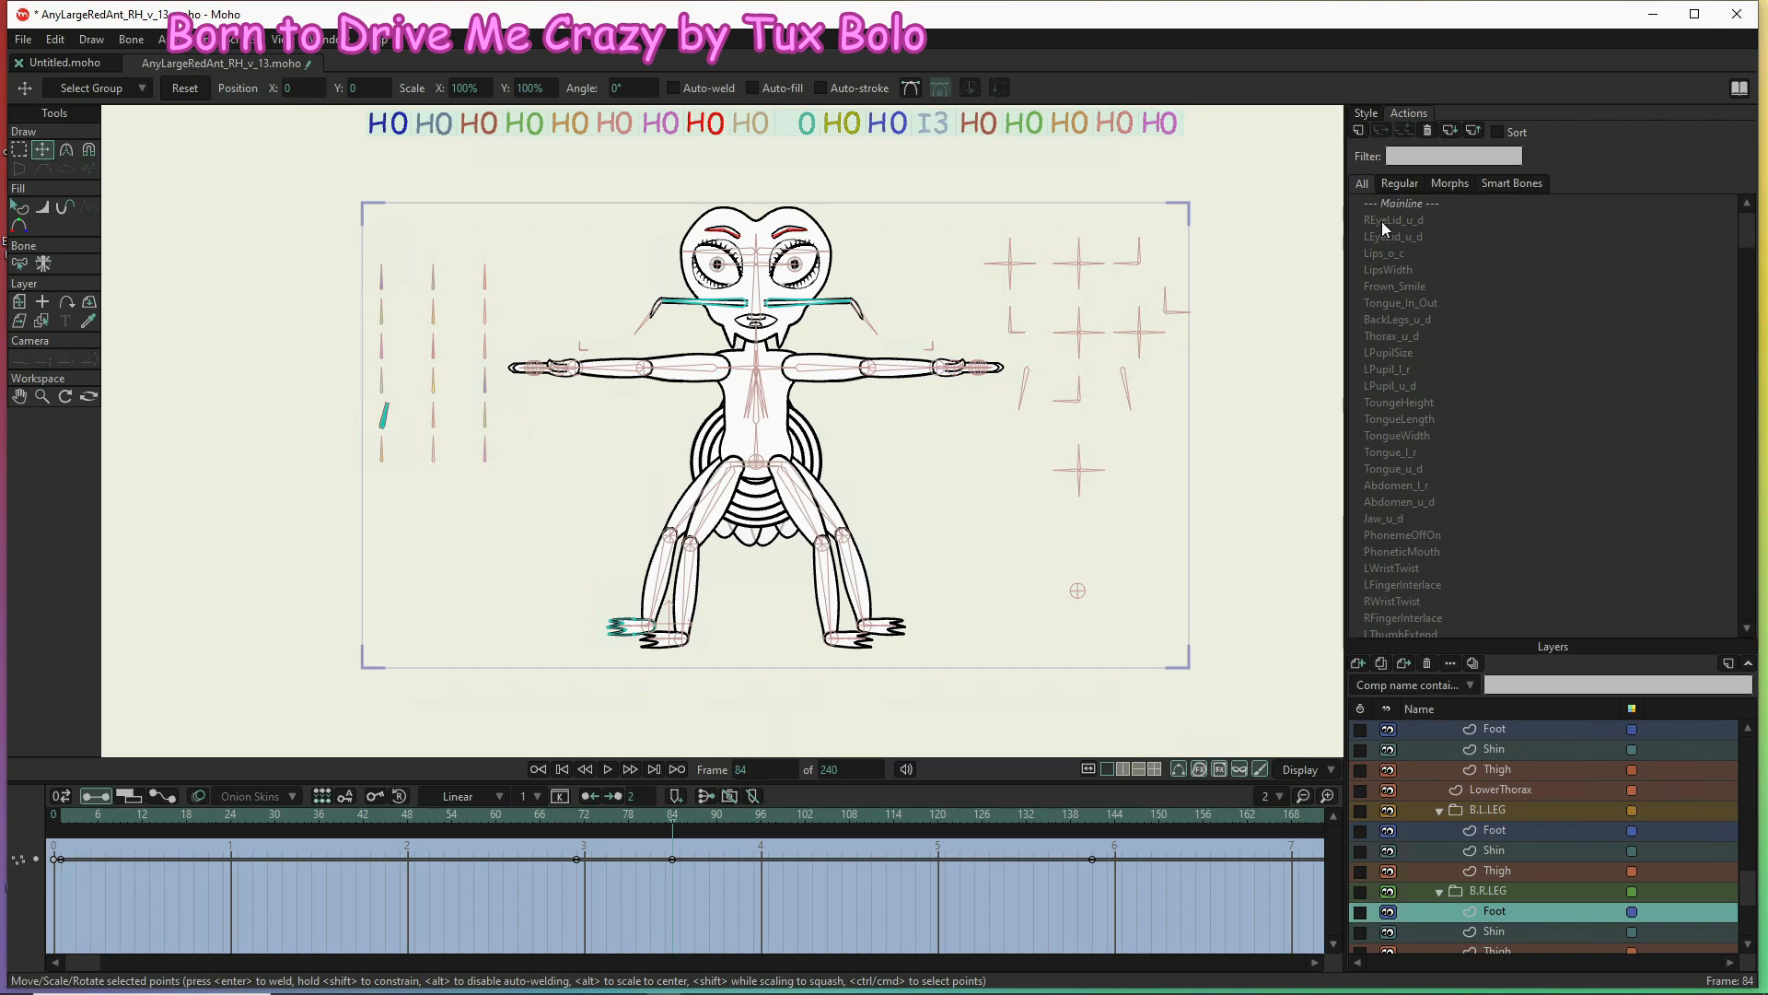
double_click(1396, 201)
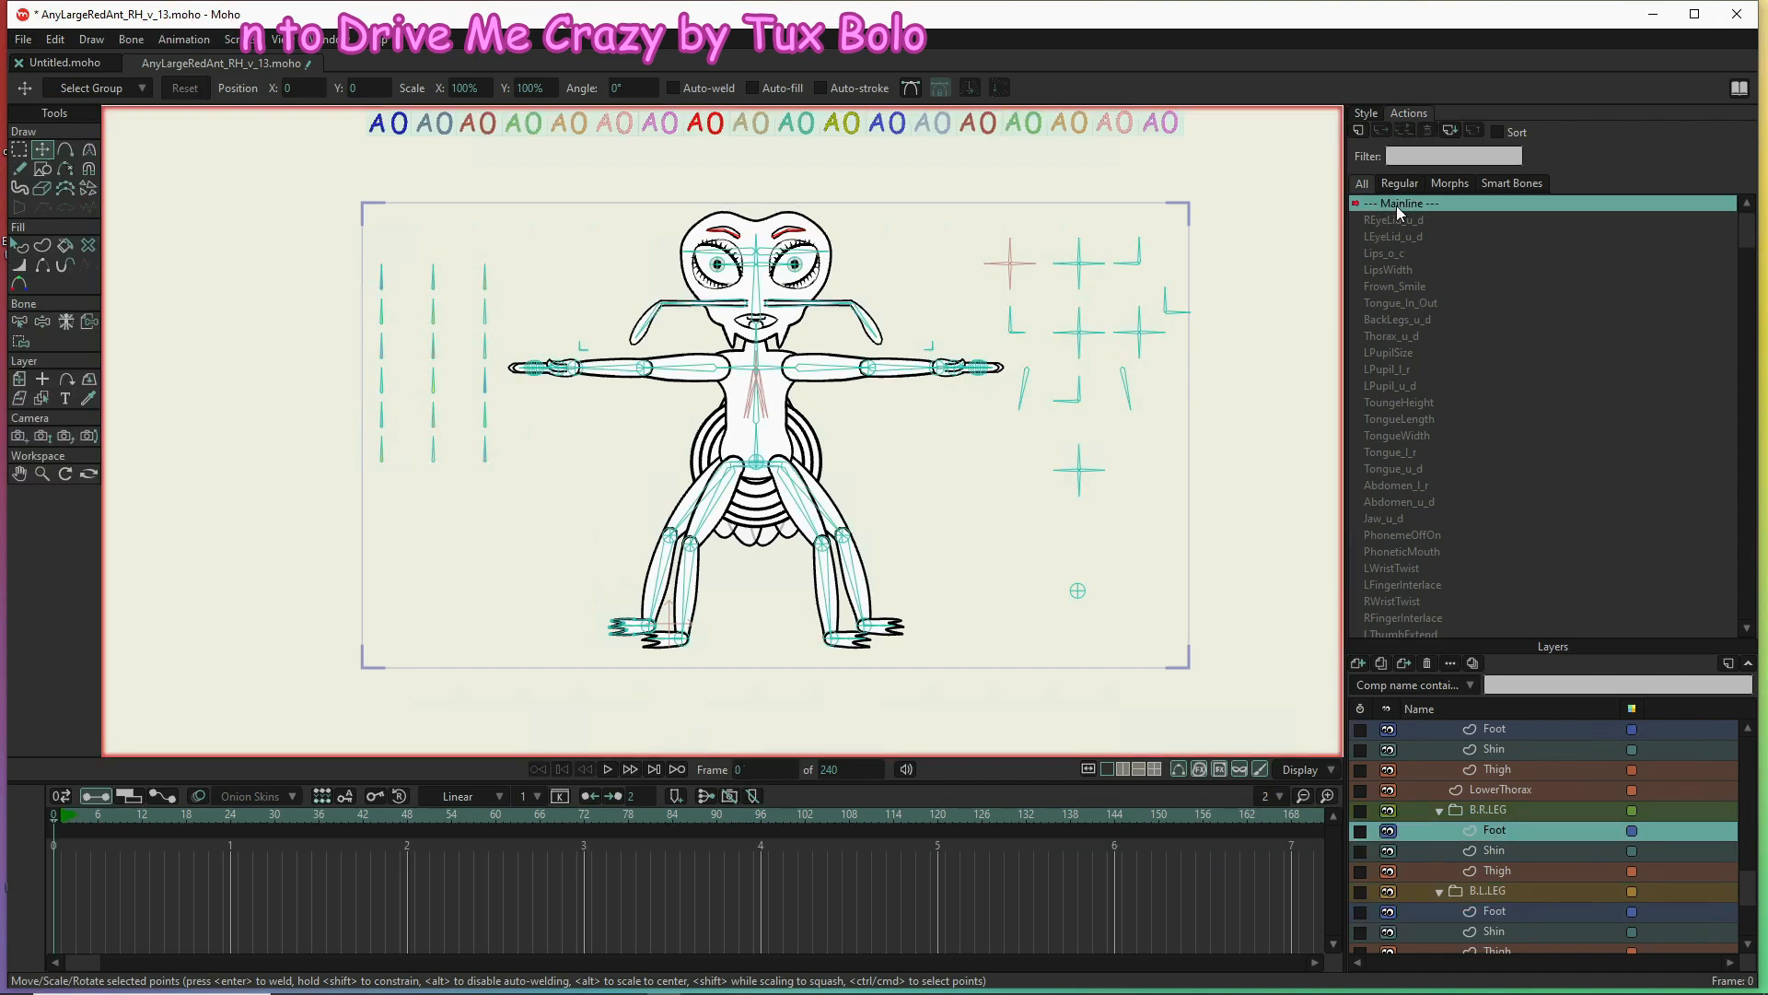
Collapse the CharacterID group and select the AnyLargeRedAnt bone layer
scroll(1459, 738, up, 5)
scroll(1458, 739, up, 6)
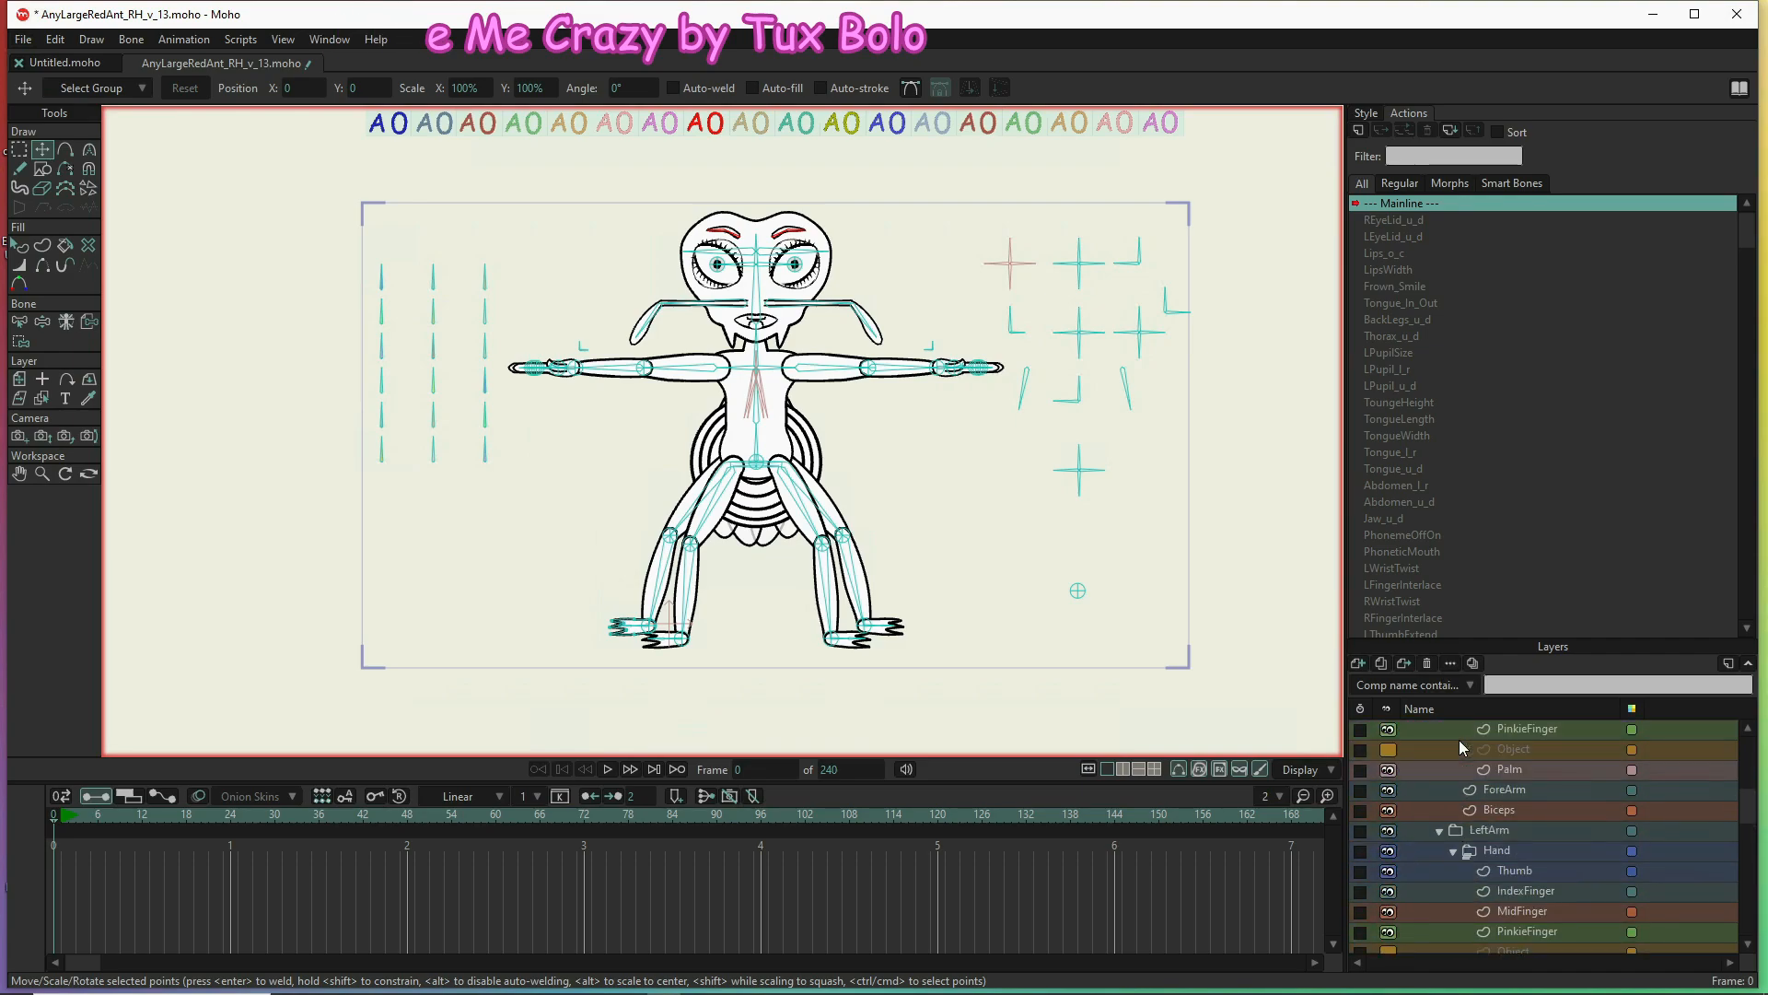
scroll(1459, 738, up, 8)
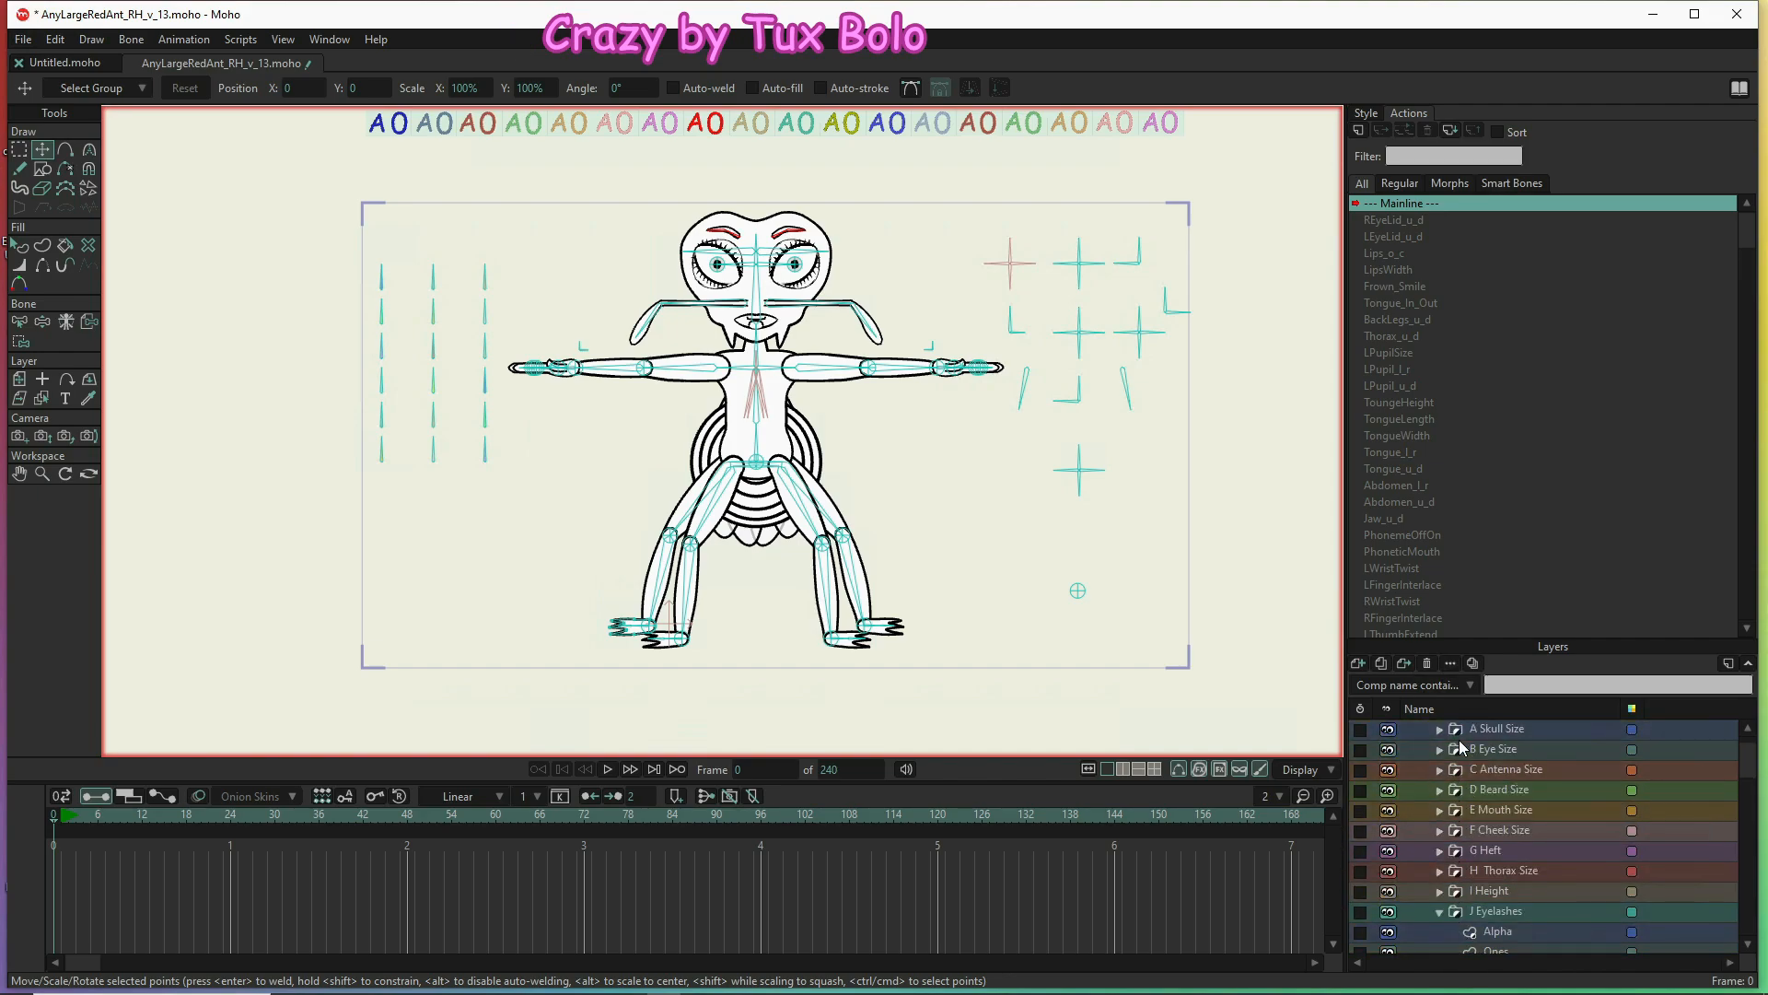
scroll(1459, 747, up, 3)
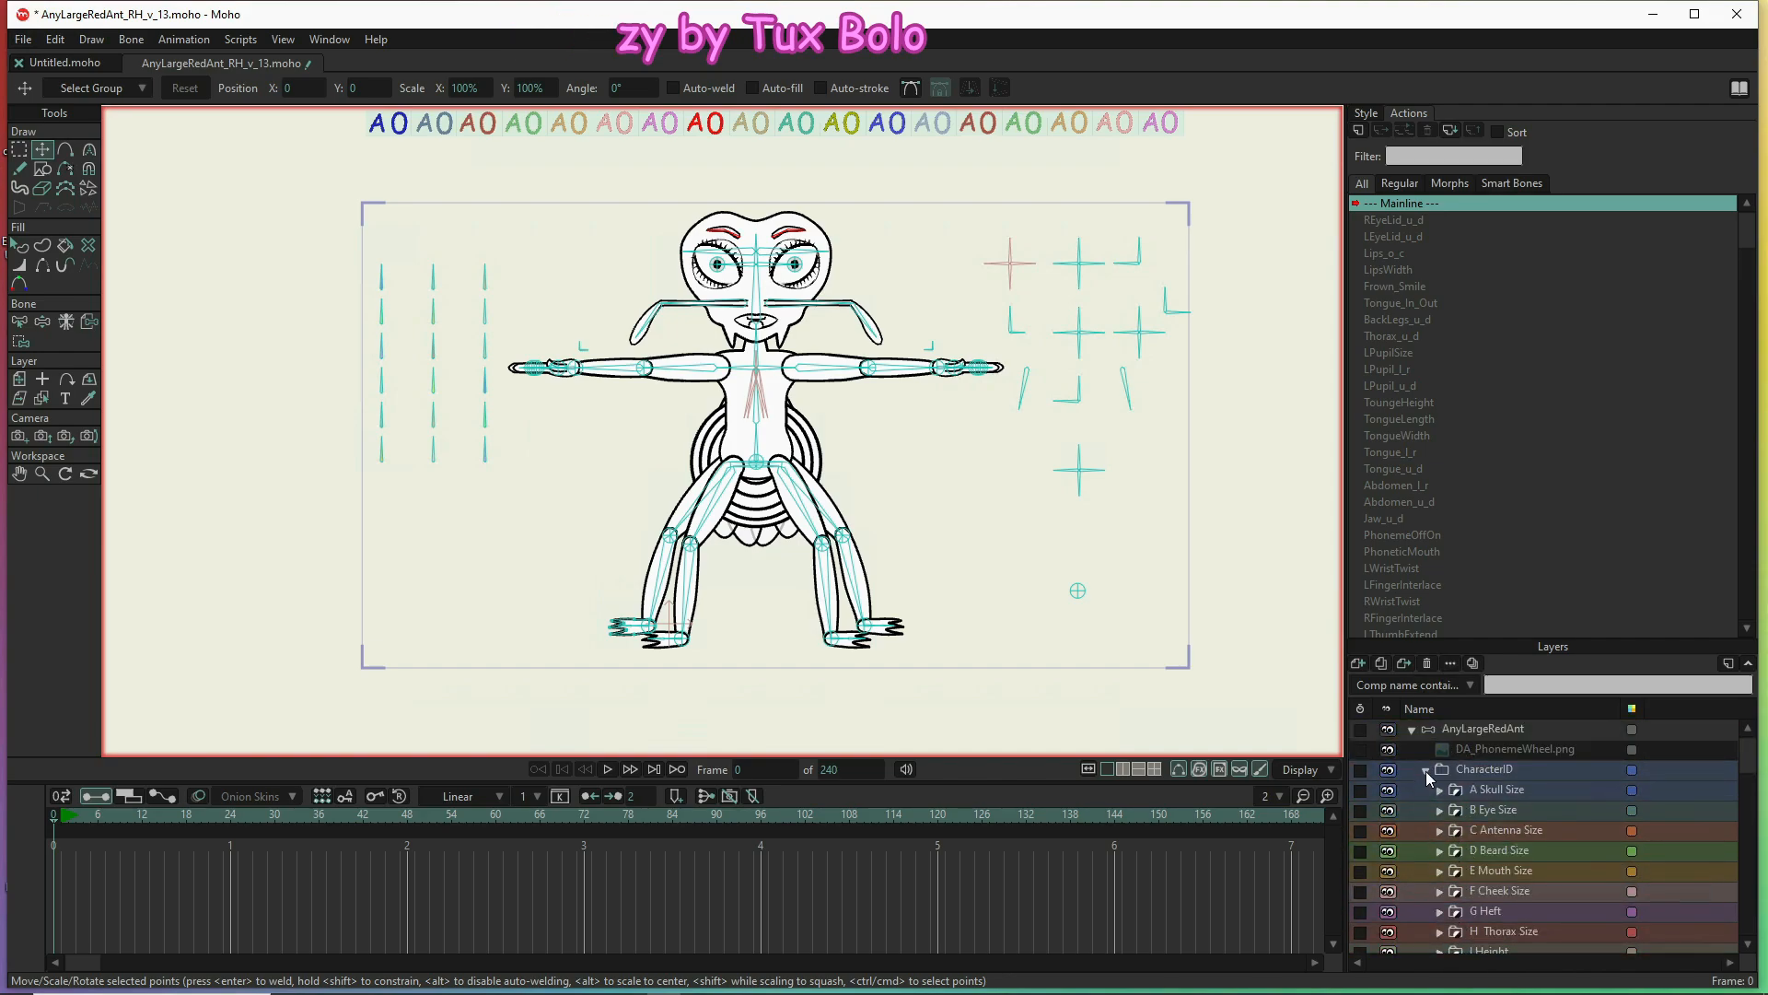
click(1426, 771)
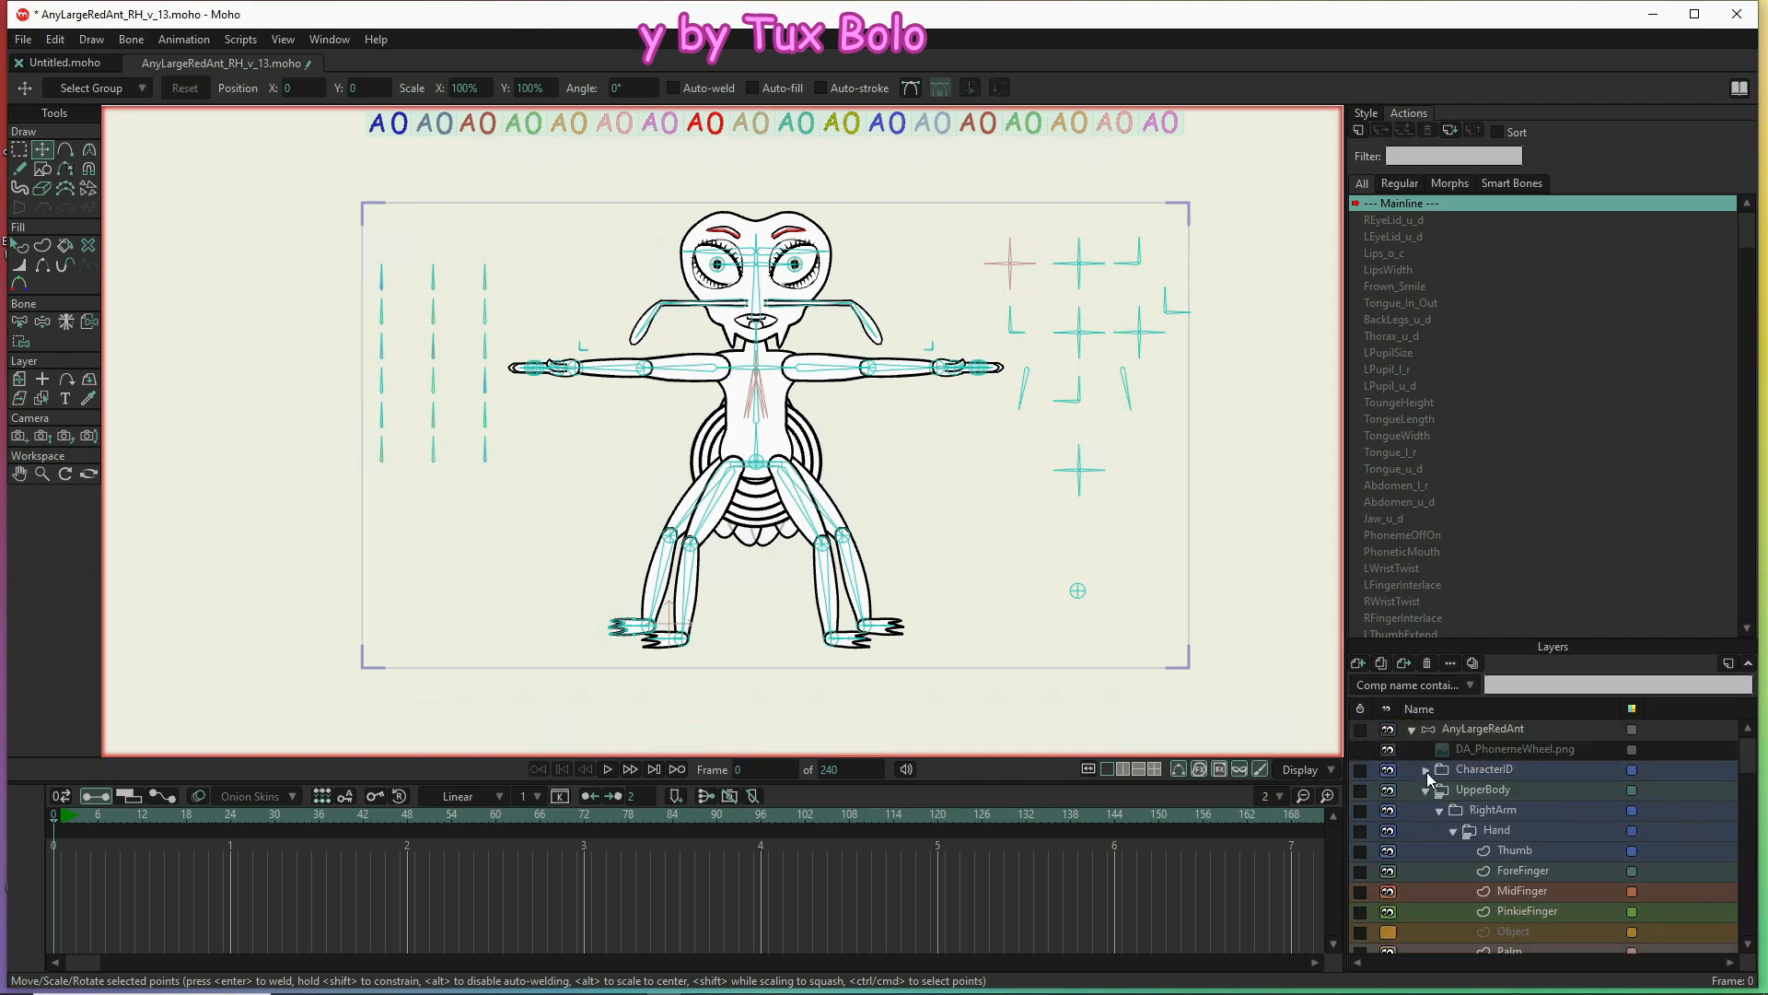
click(1505, 730)
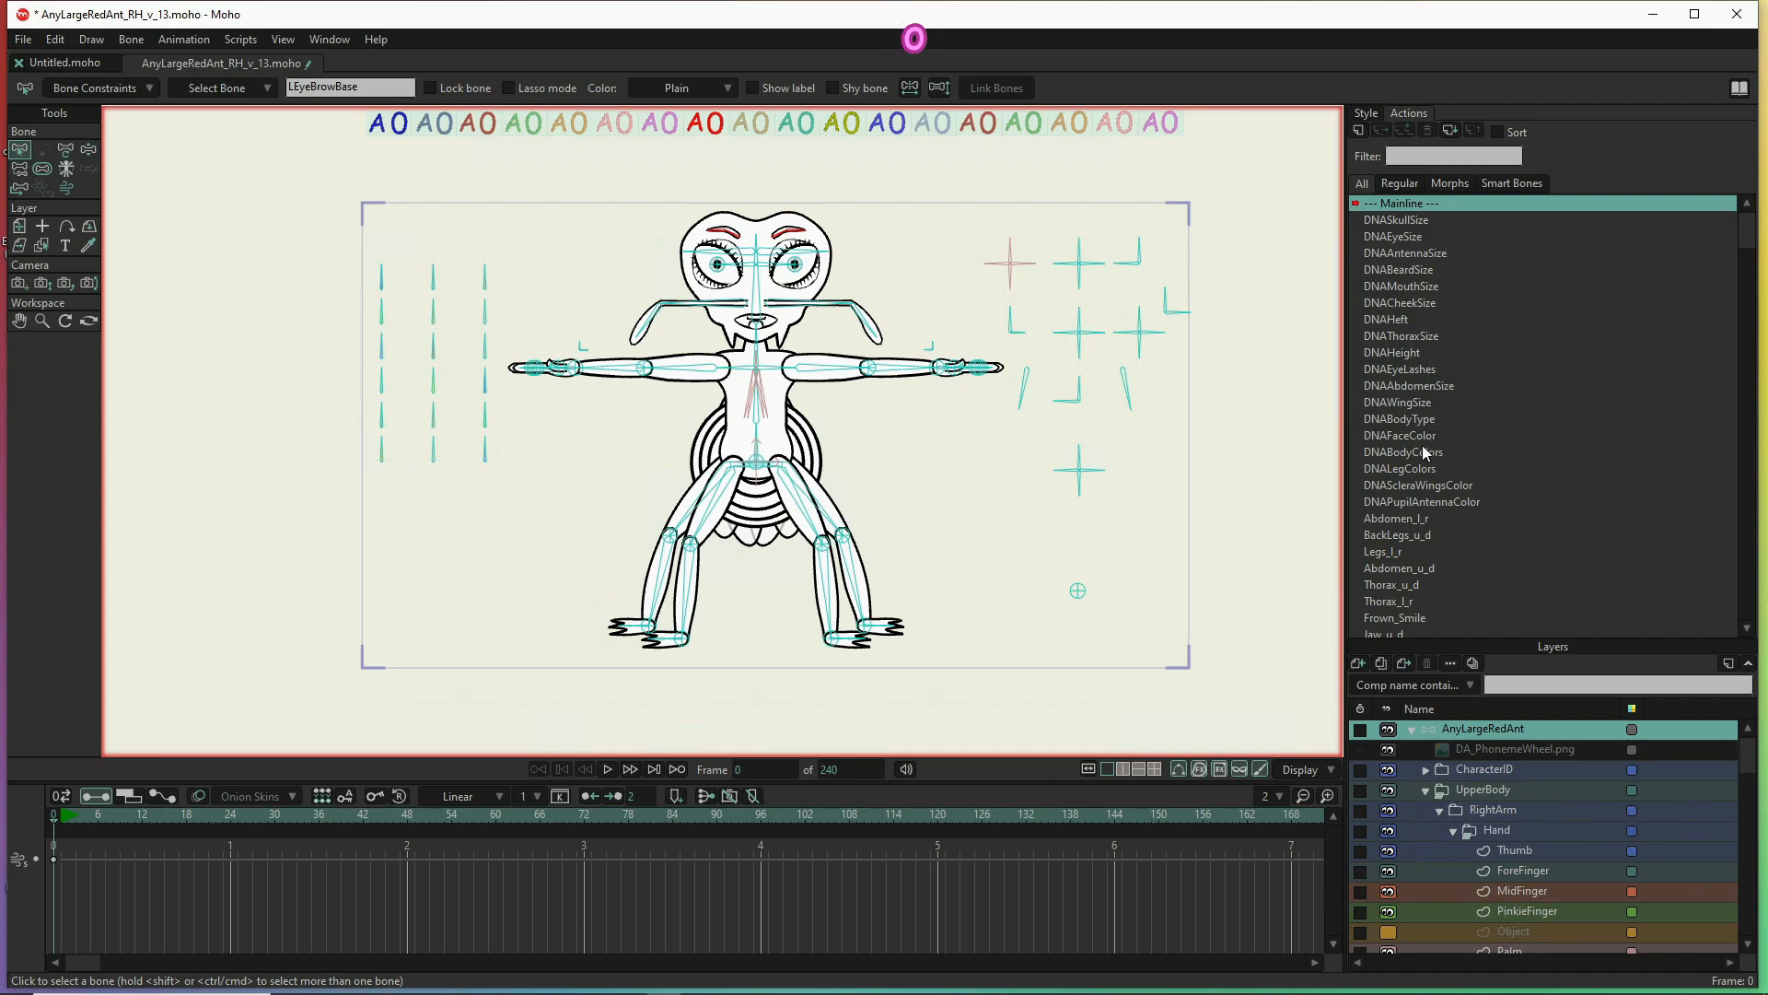
Open the DNAFaceColor smart bone action for editing at frame 1
click(1390, 435)
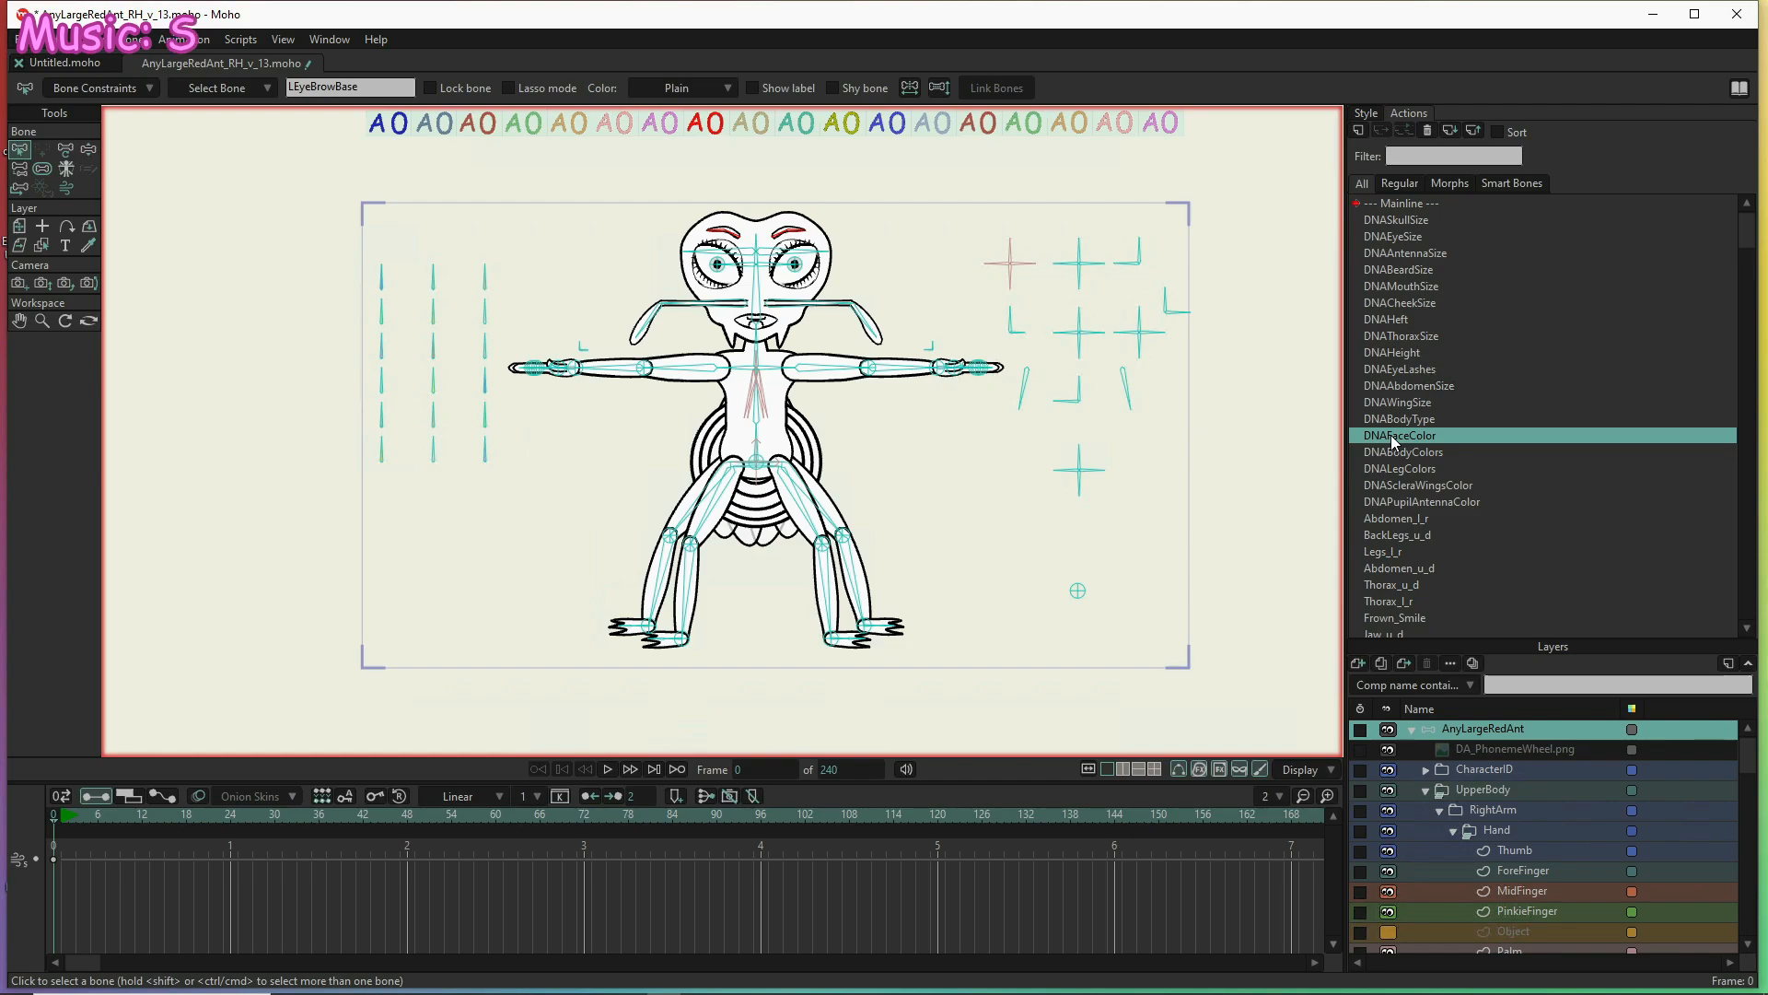
double_click(1390, 434)
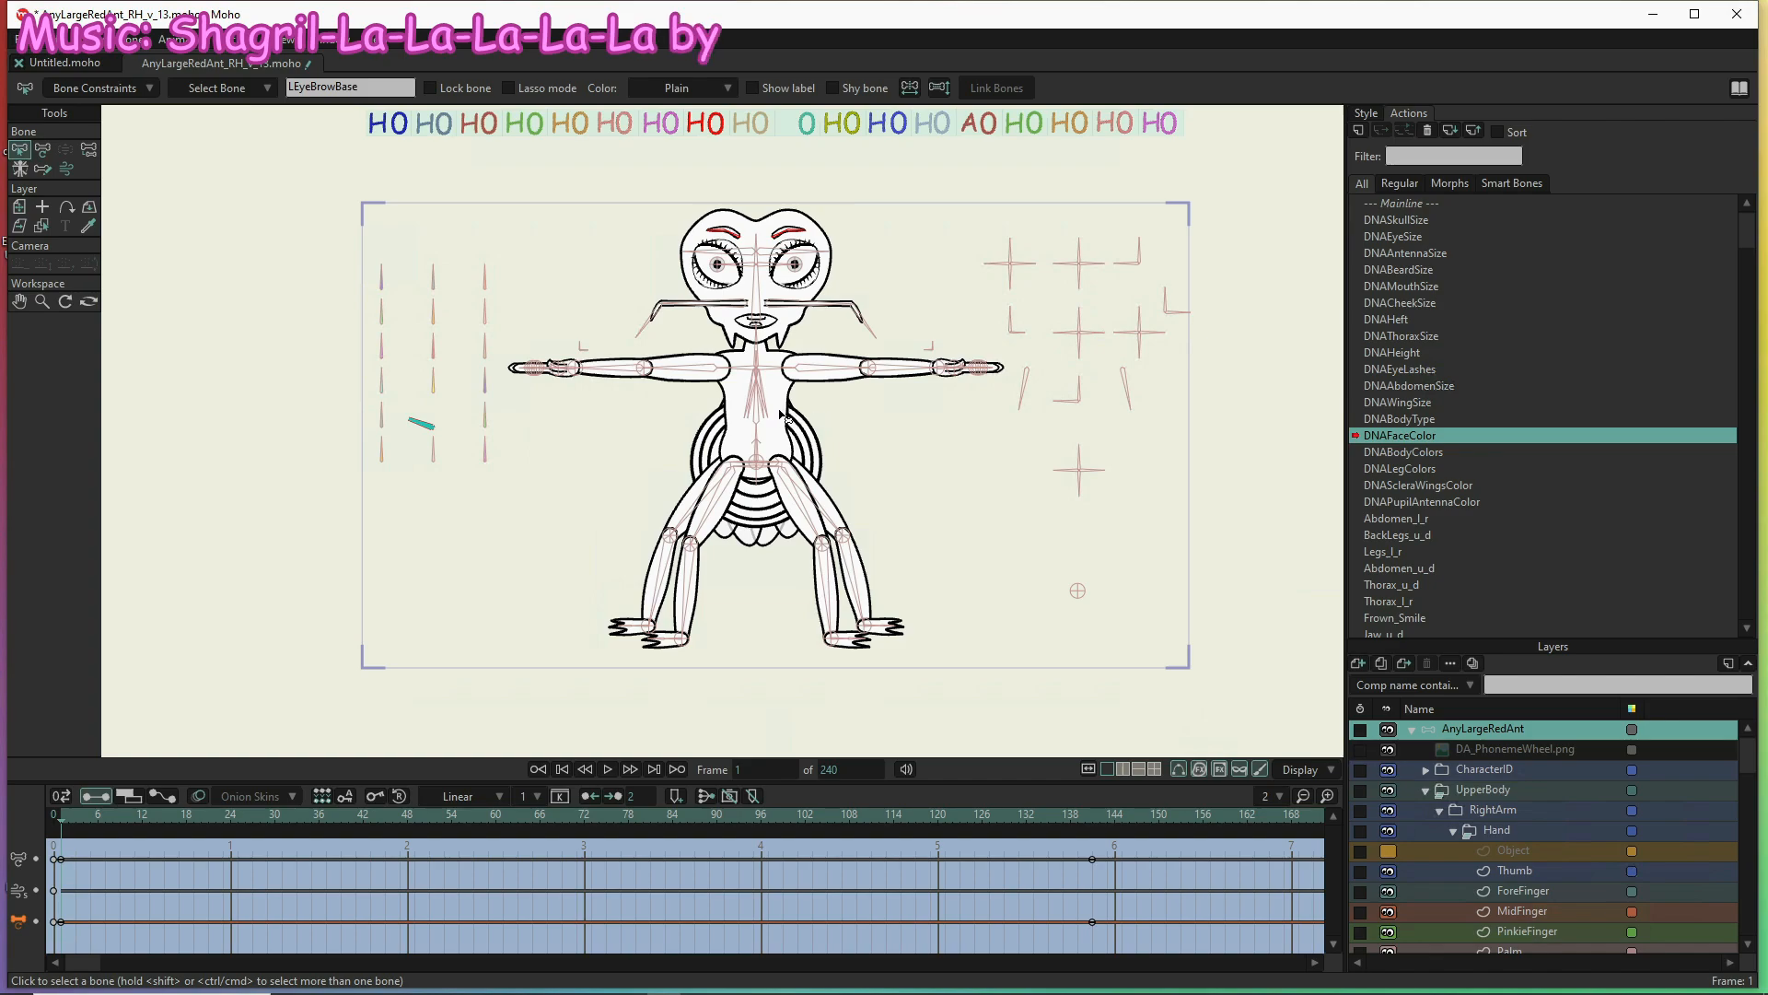
scroll(1524, 888, down, 7)
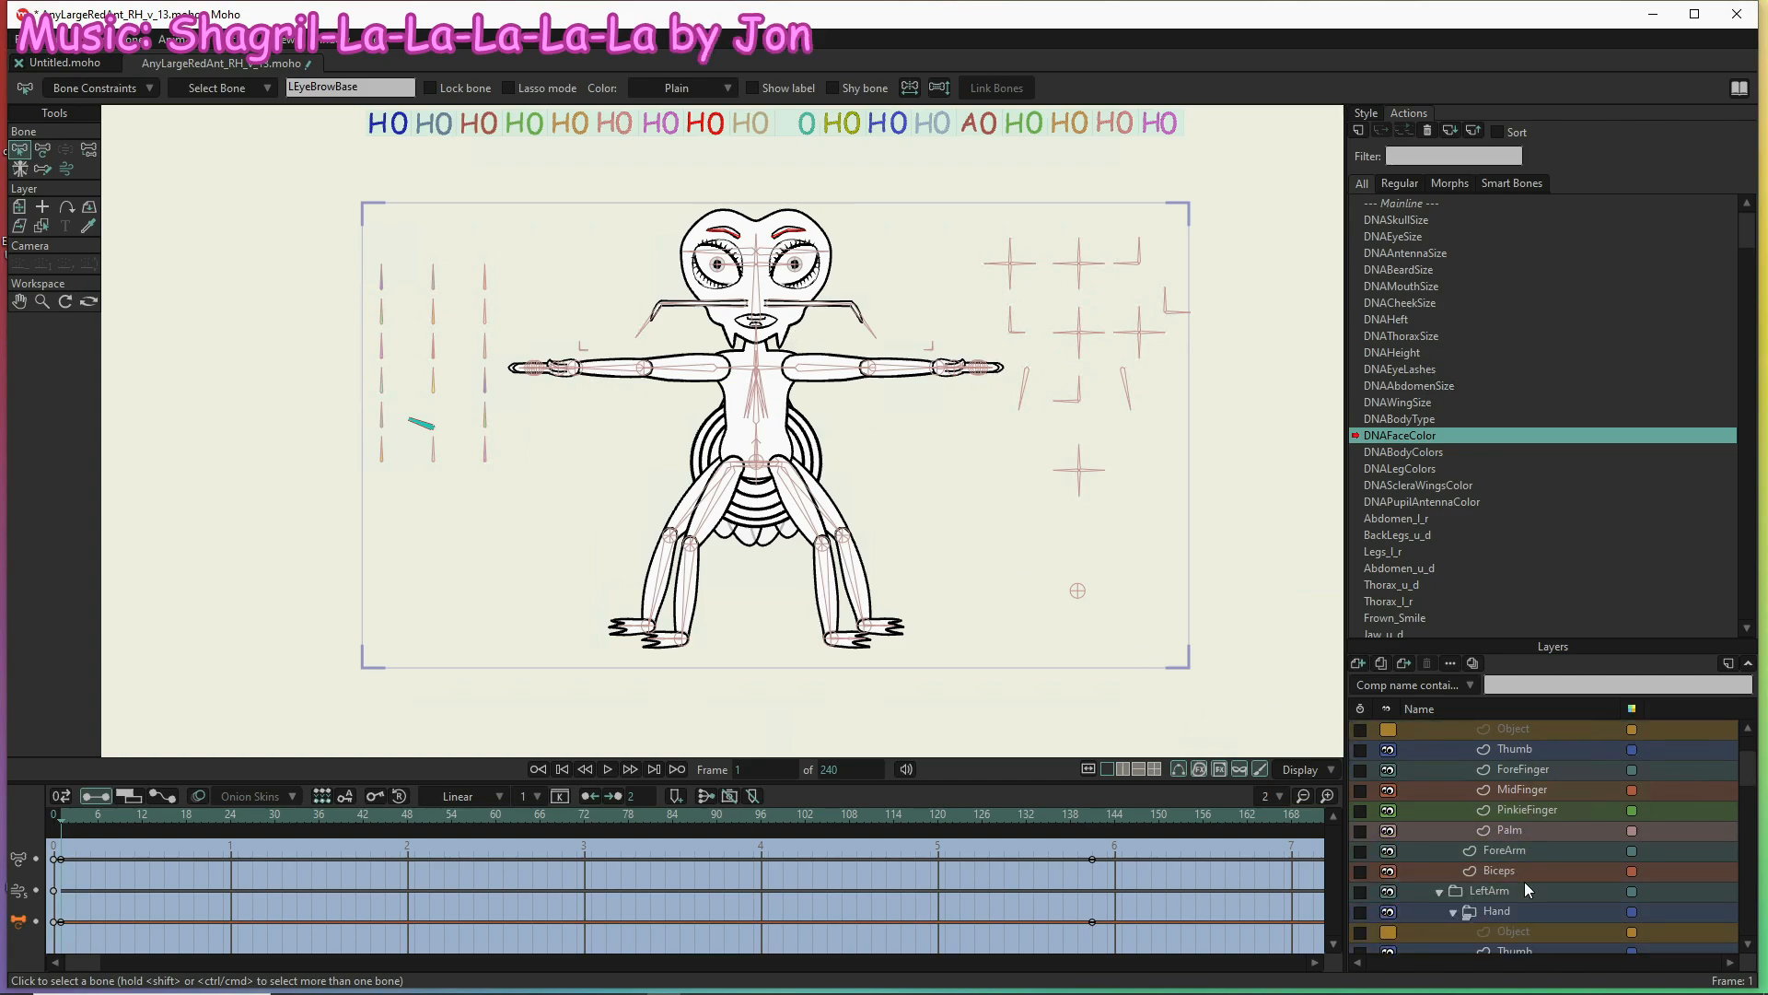
scroll(1521, 884, down, 5)
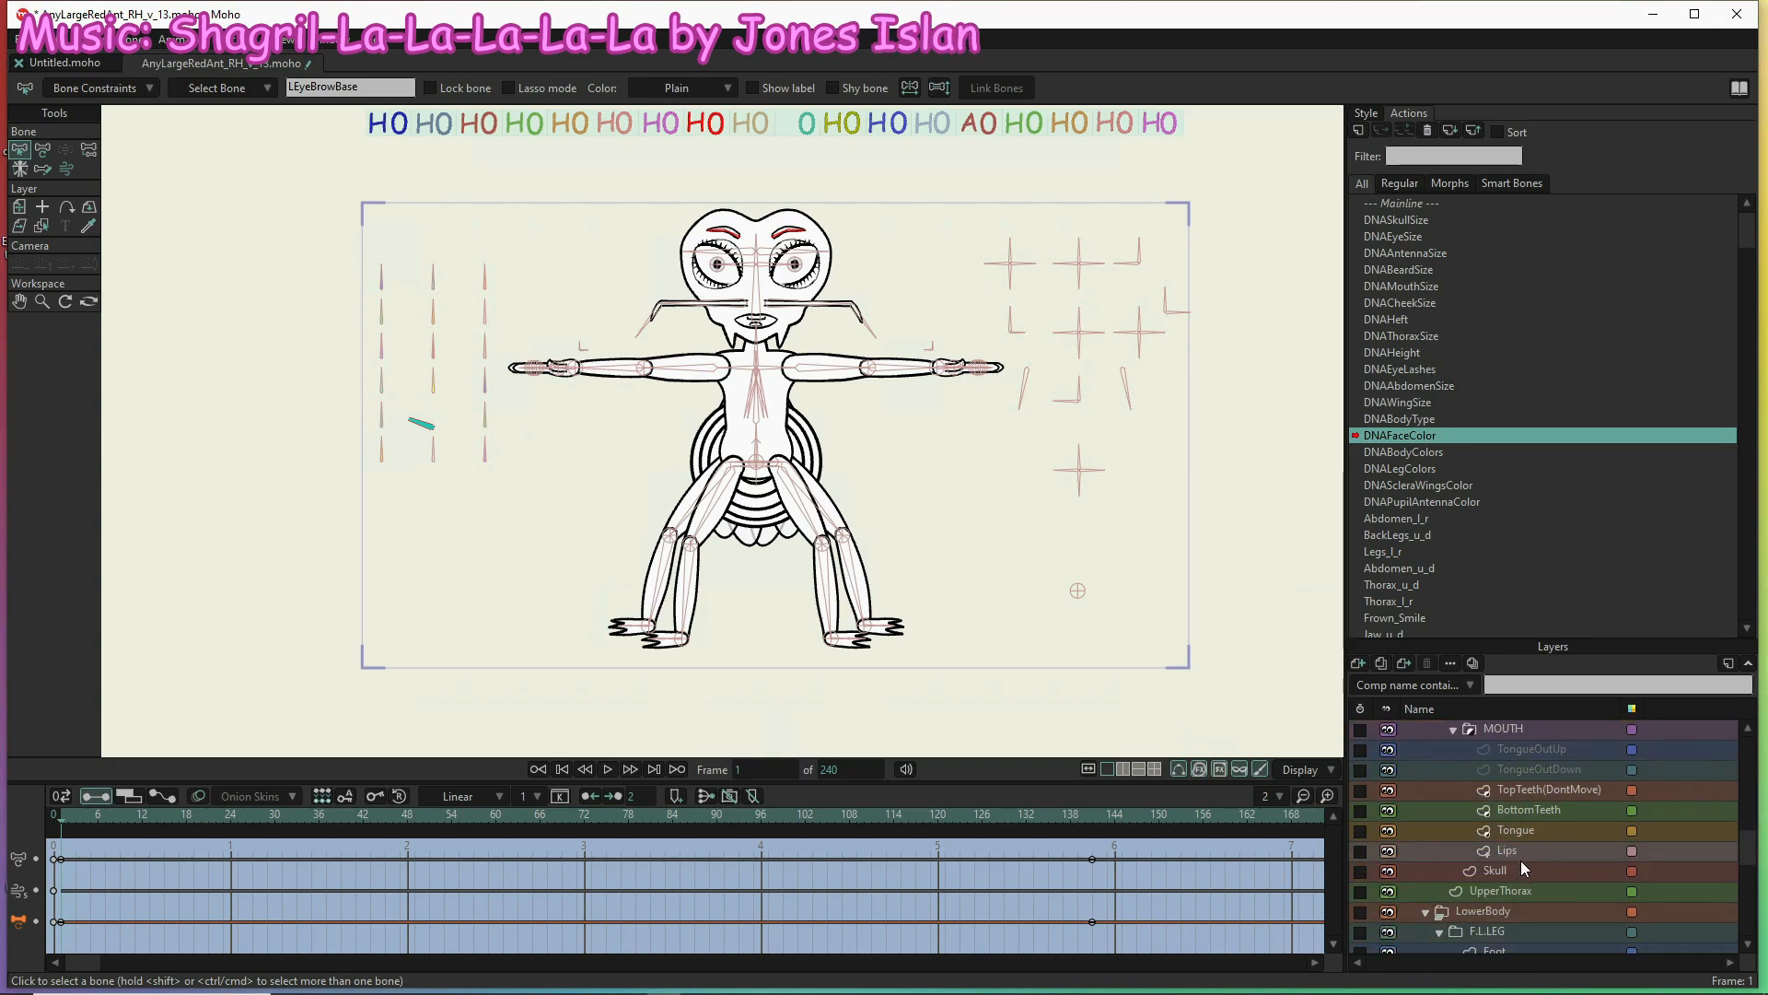
Select the shape on the Skull layer and key its white FFFFFF fill and black stroke at frame 1
click(1517, 871)
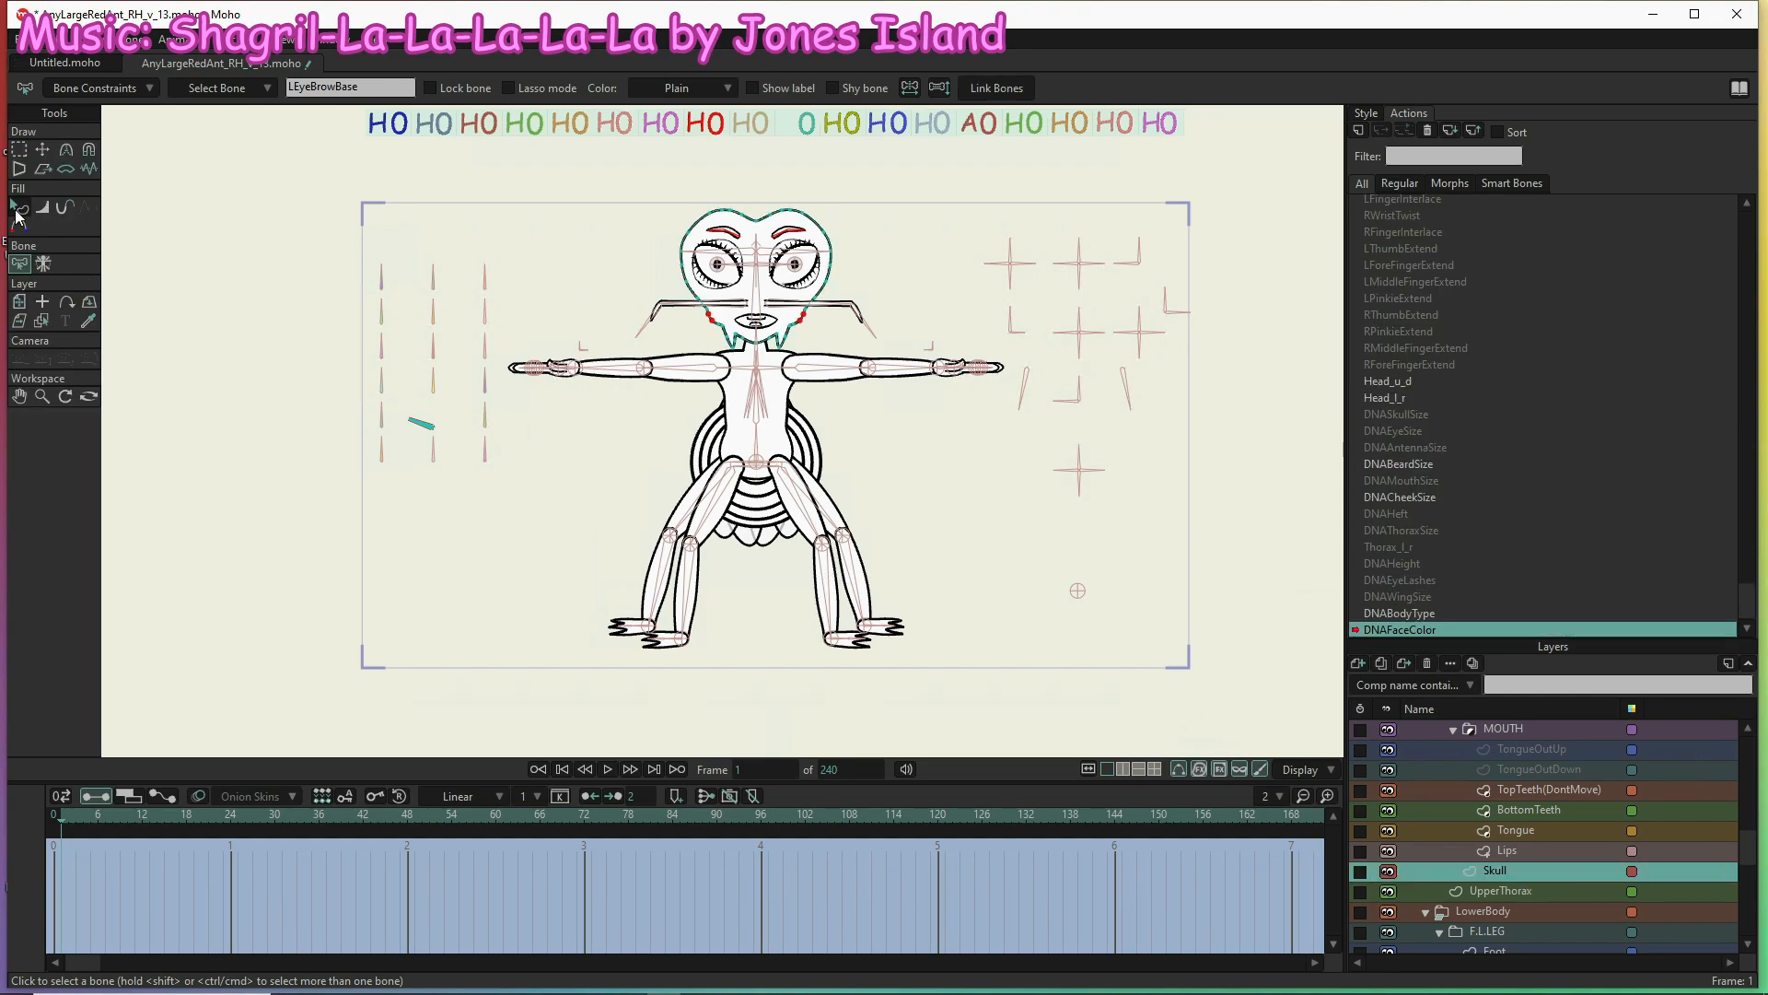
click(19, 208)
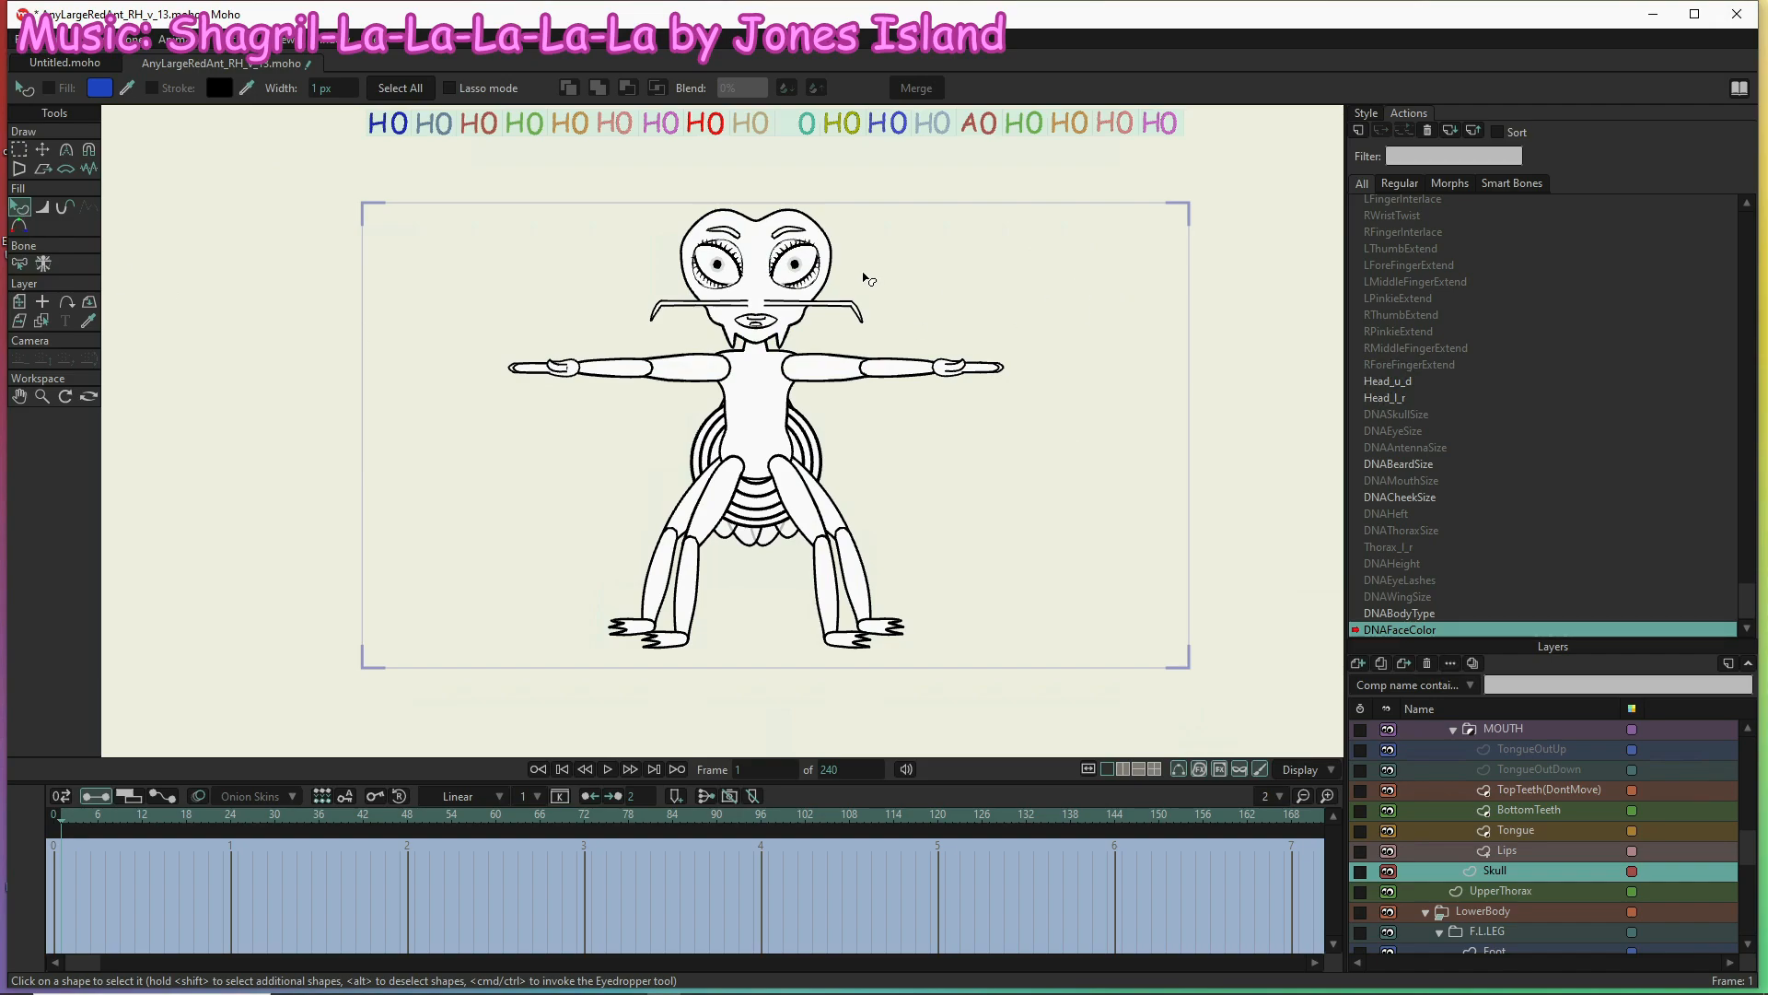
click(771, 288)
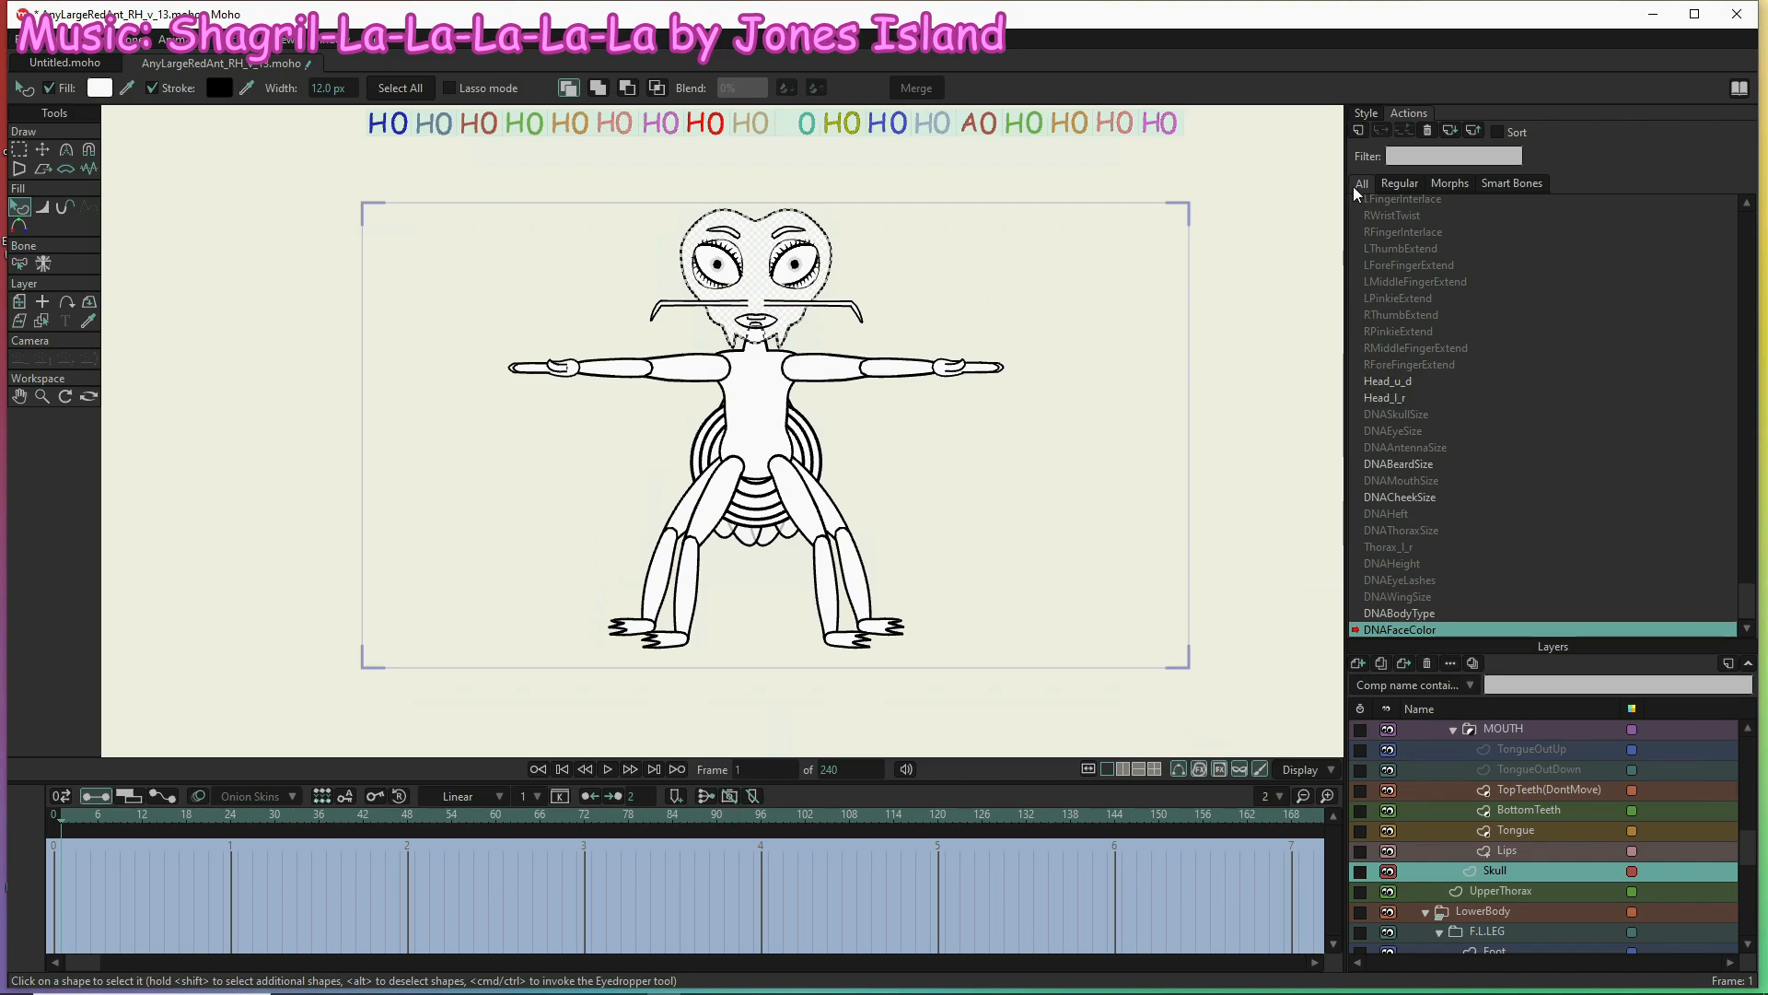
click(1359, 115)
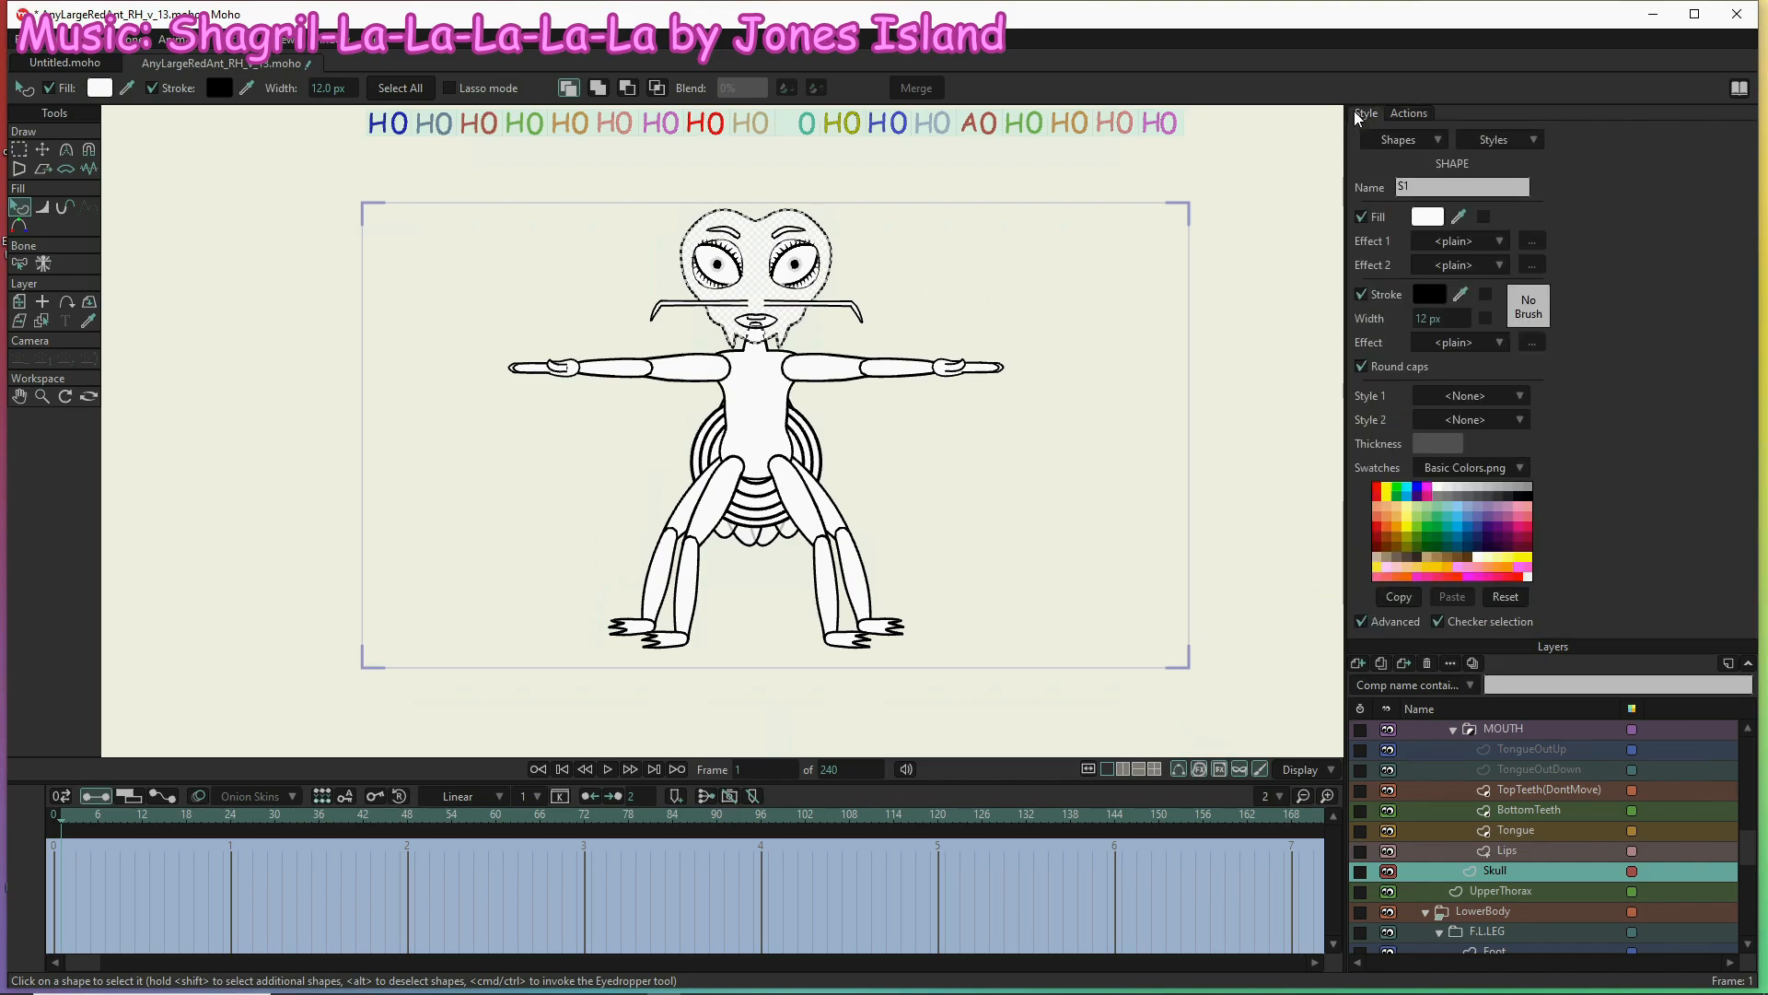
click(1428, 218)
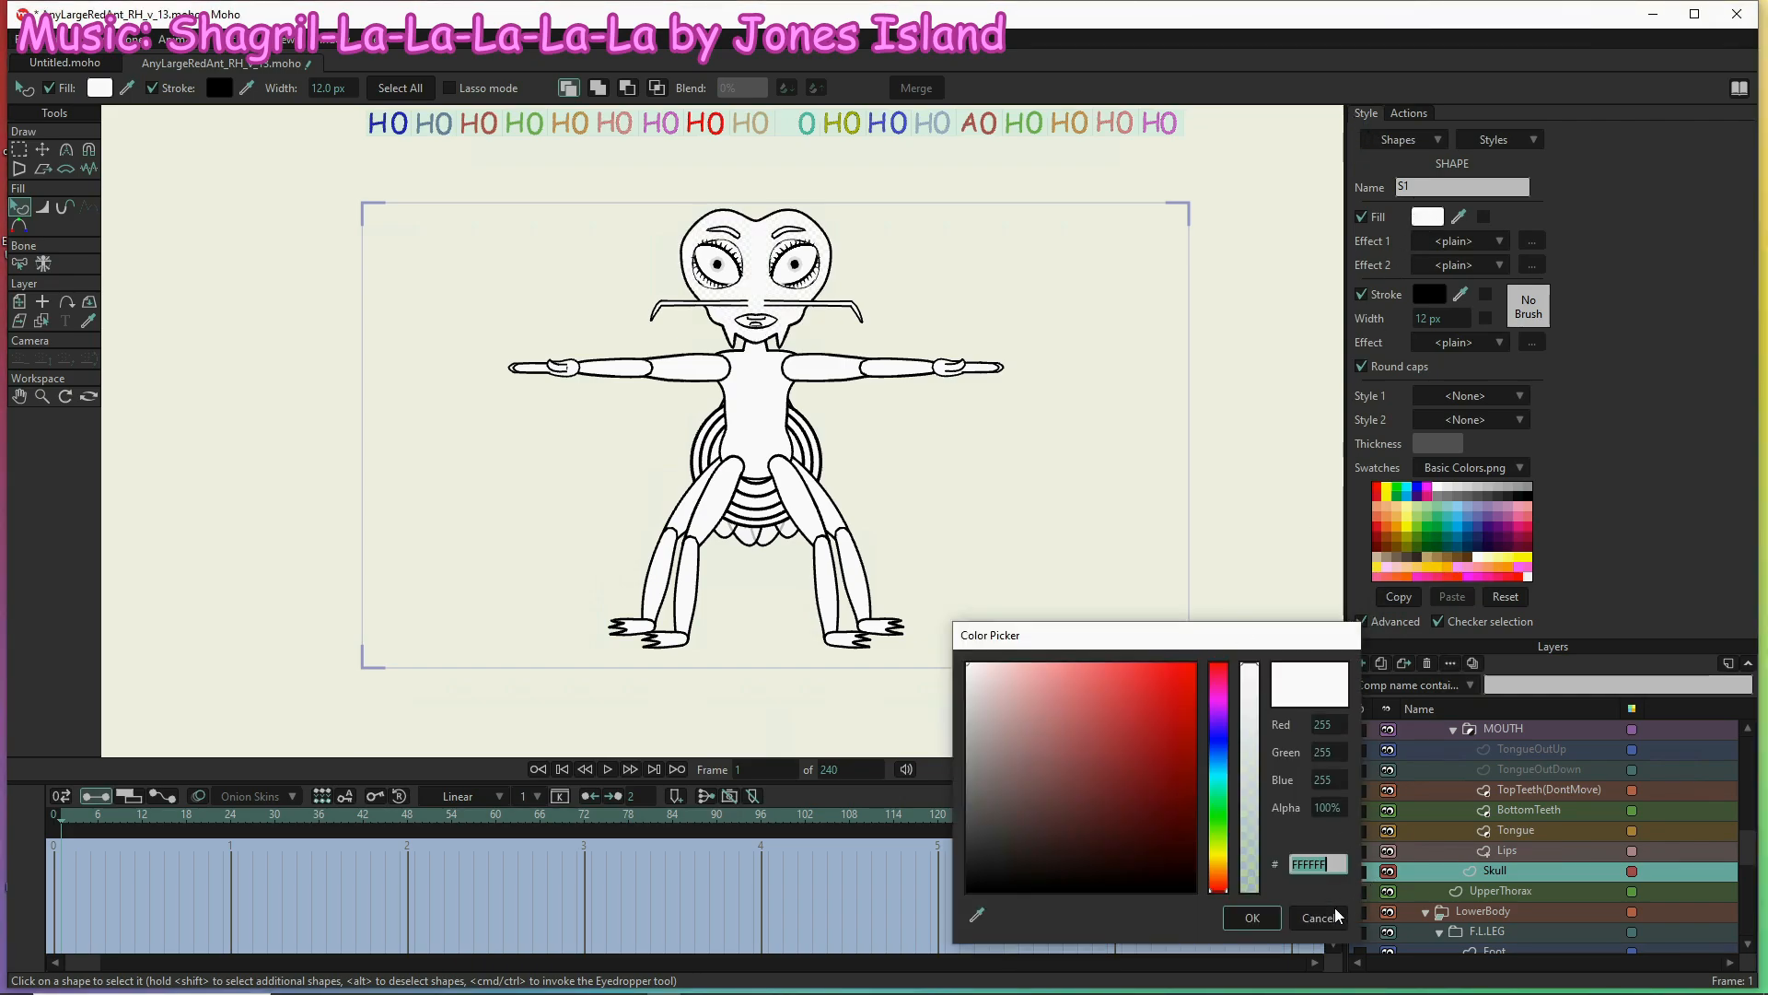
click(1276, 913)
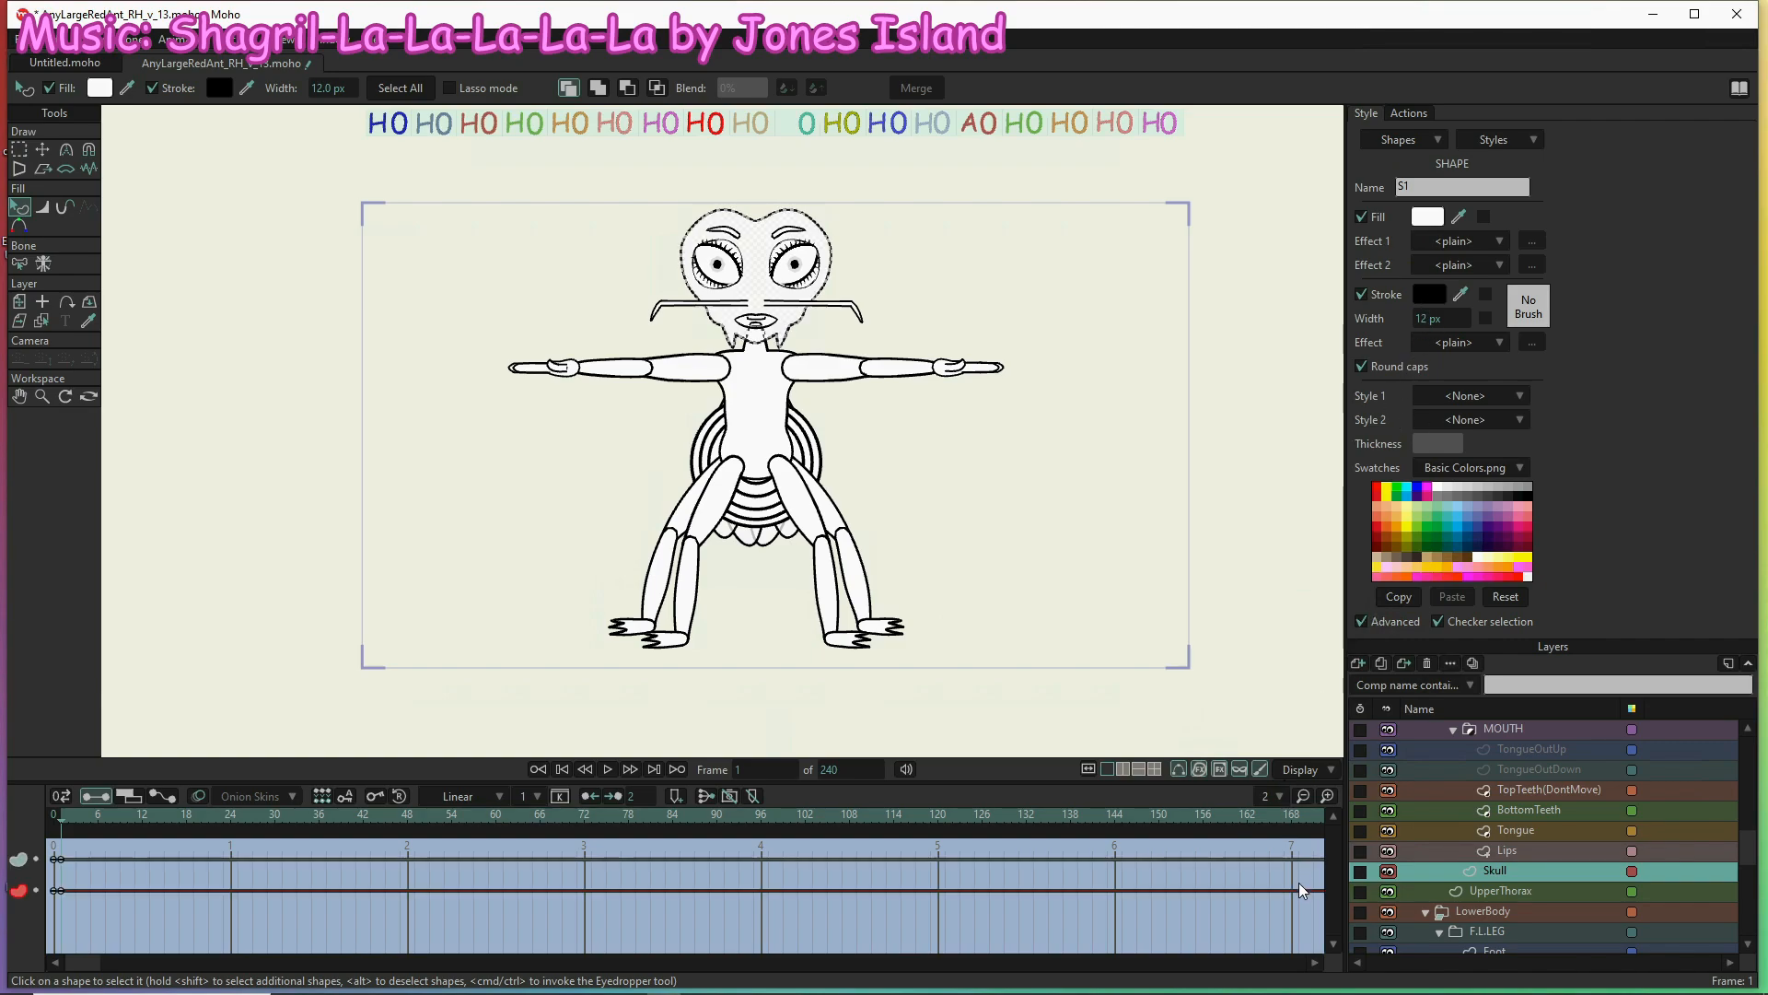
click(1253, 918)
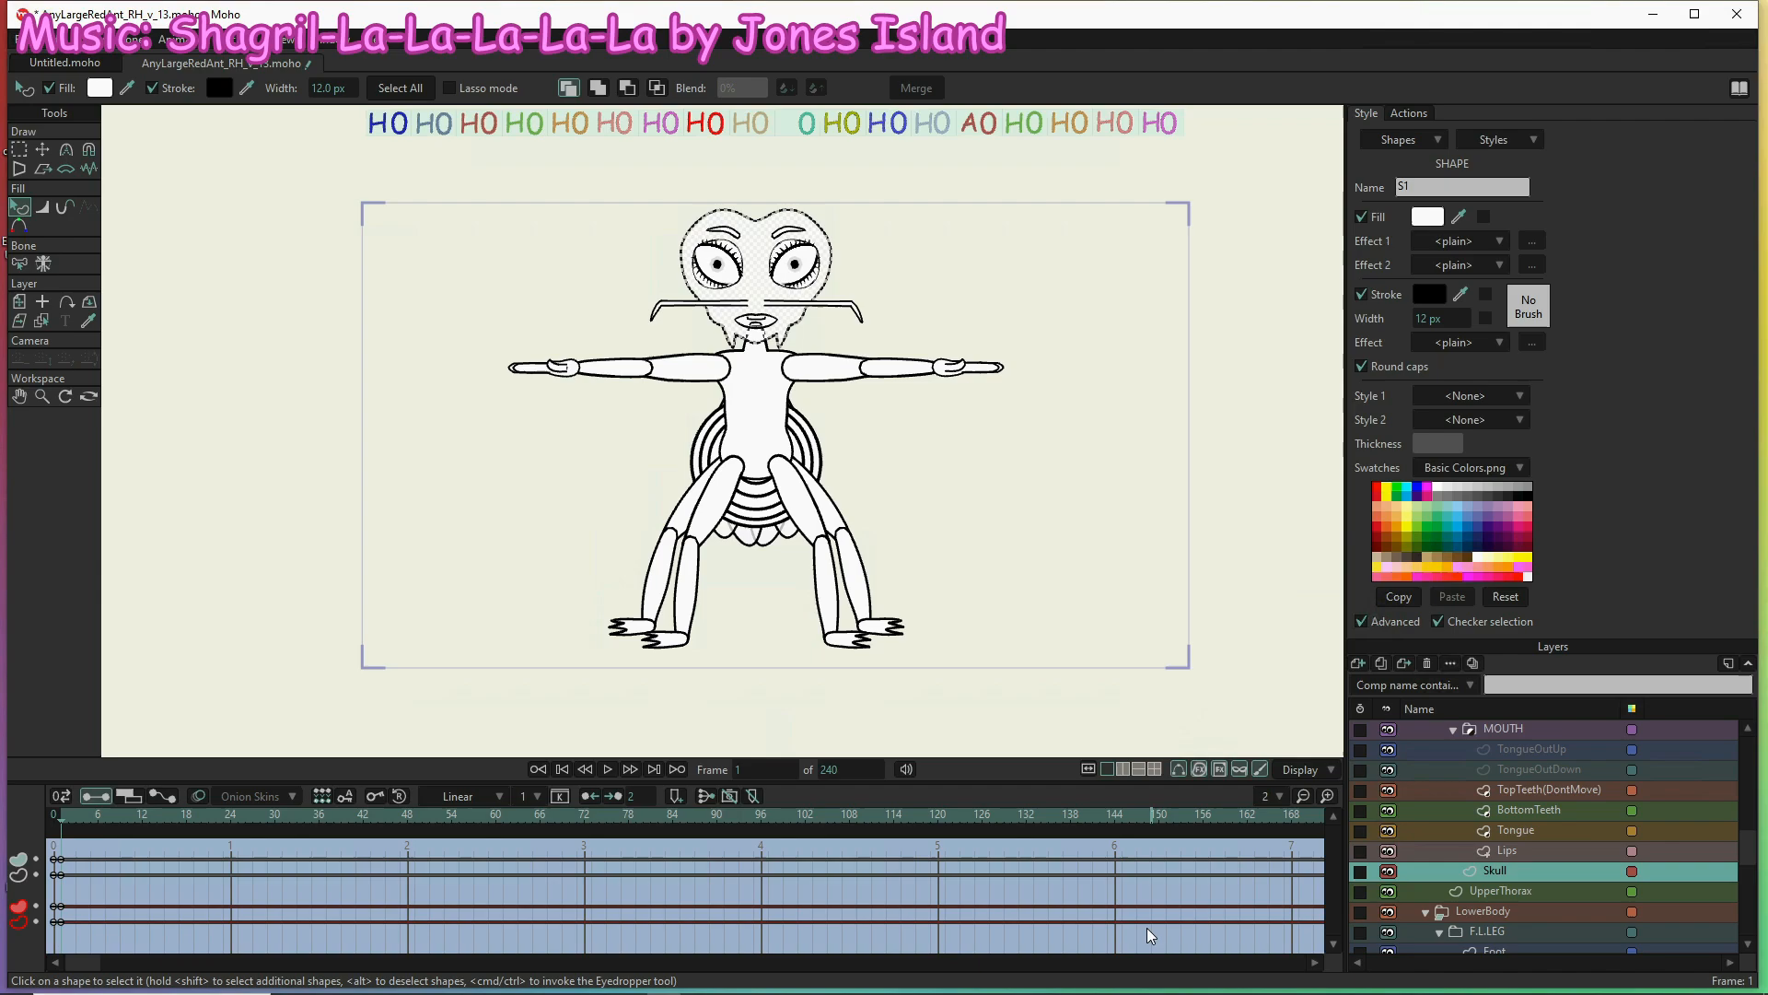
At frame 2, set the skull shape's fill color to pale pink FADBDB
click(67, 818)
click(1423, 219)
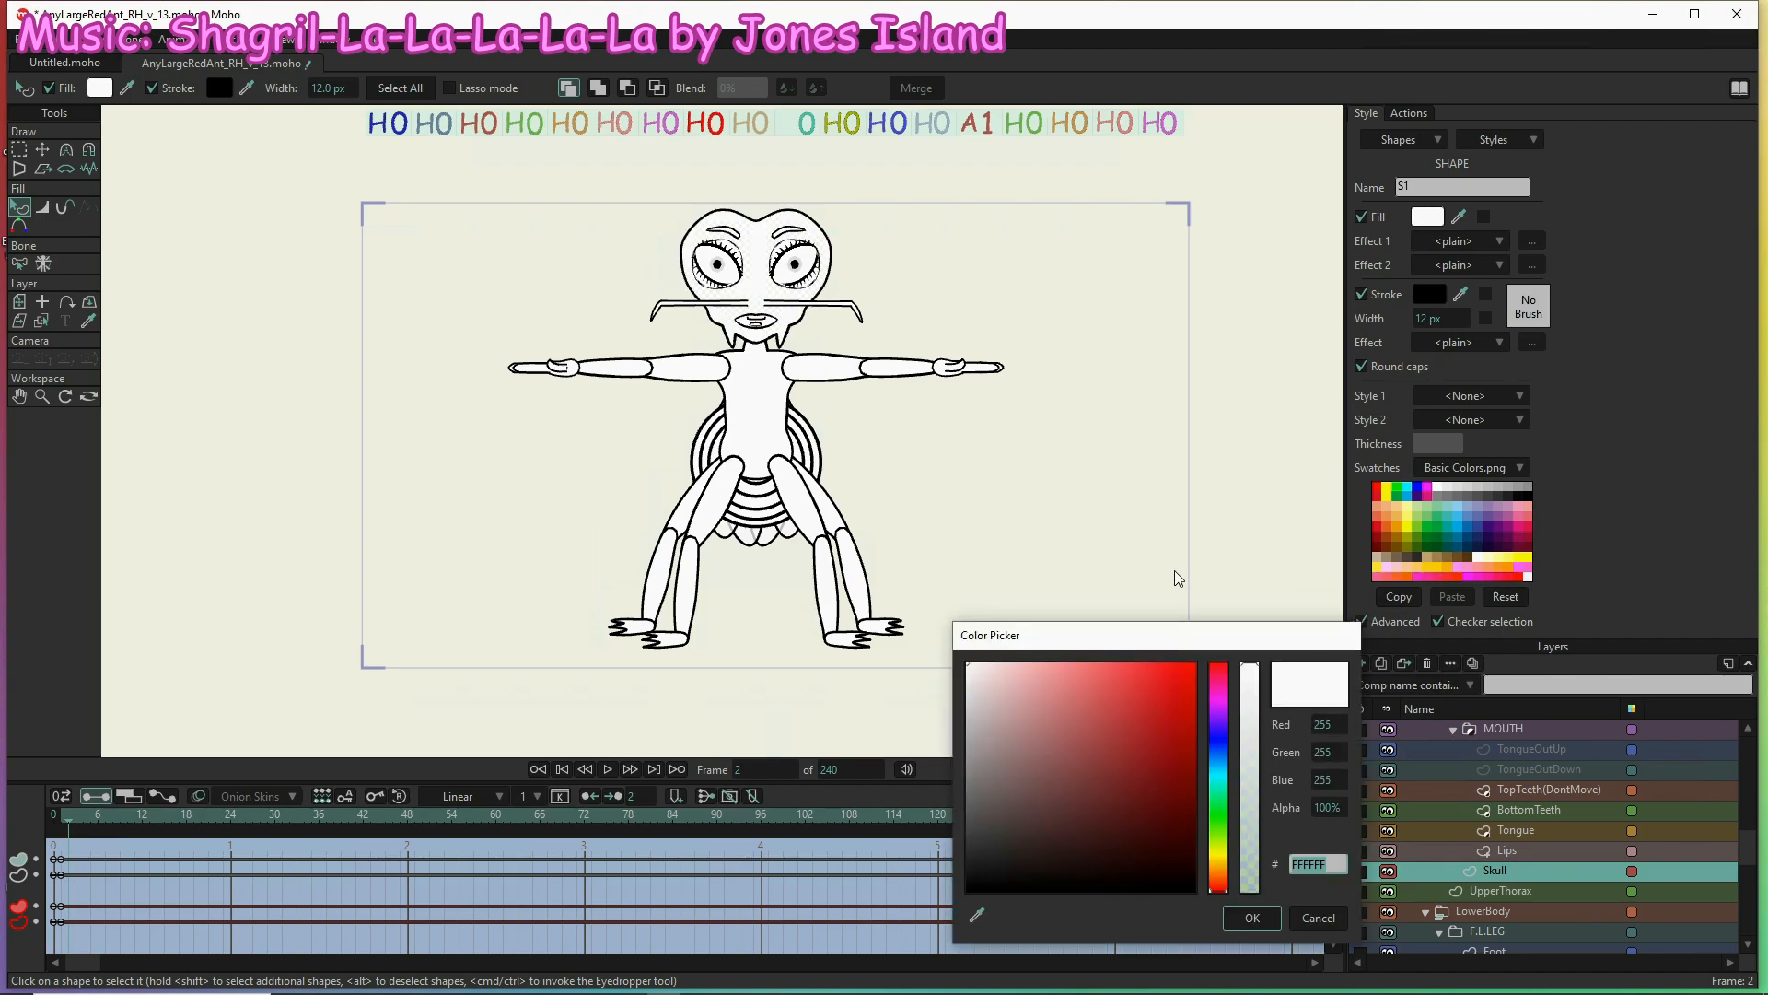
click(988, 665)
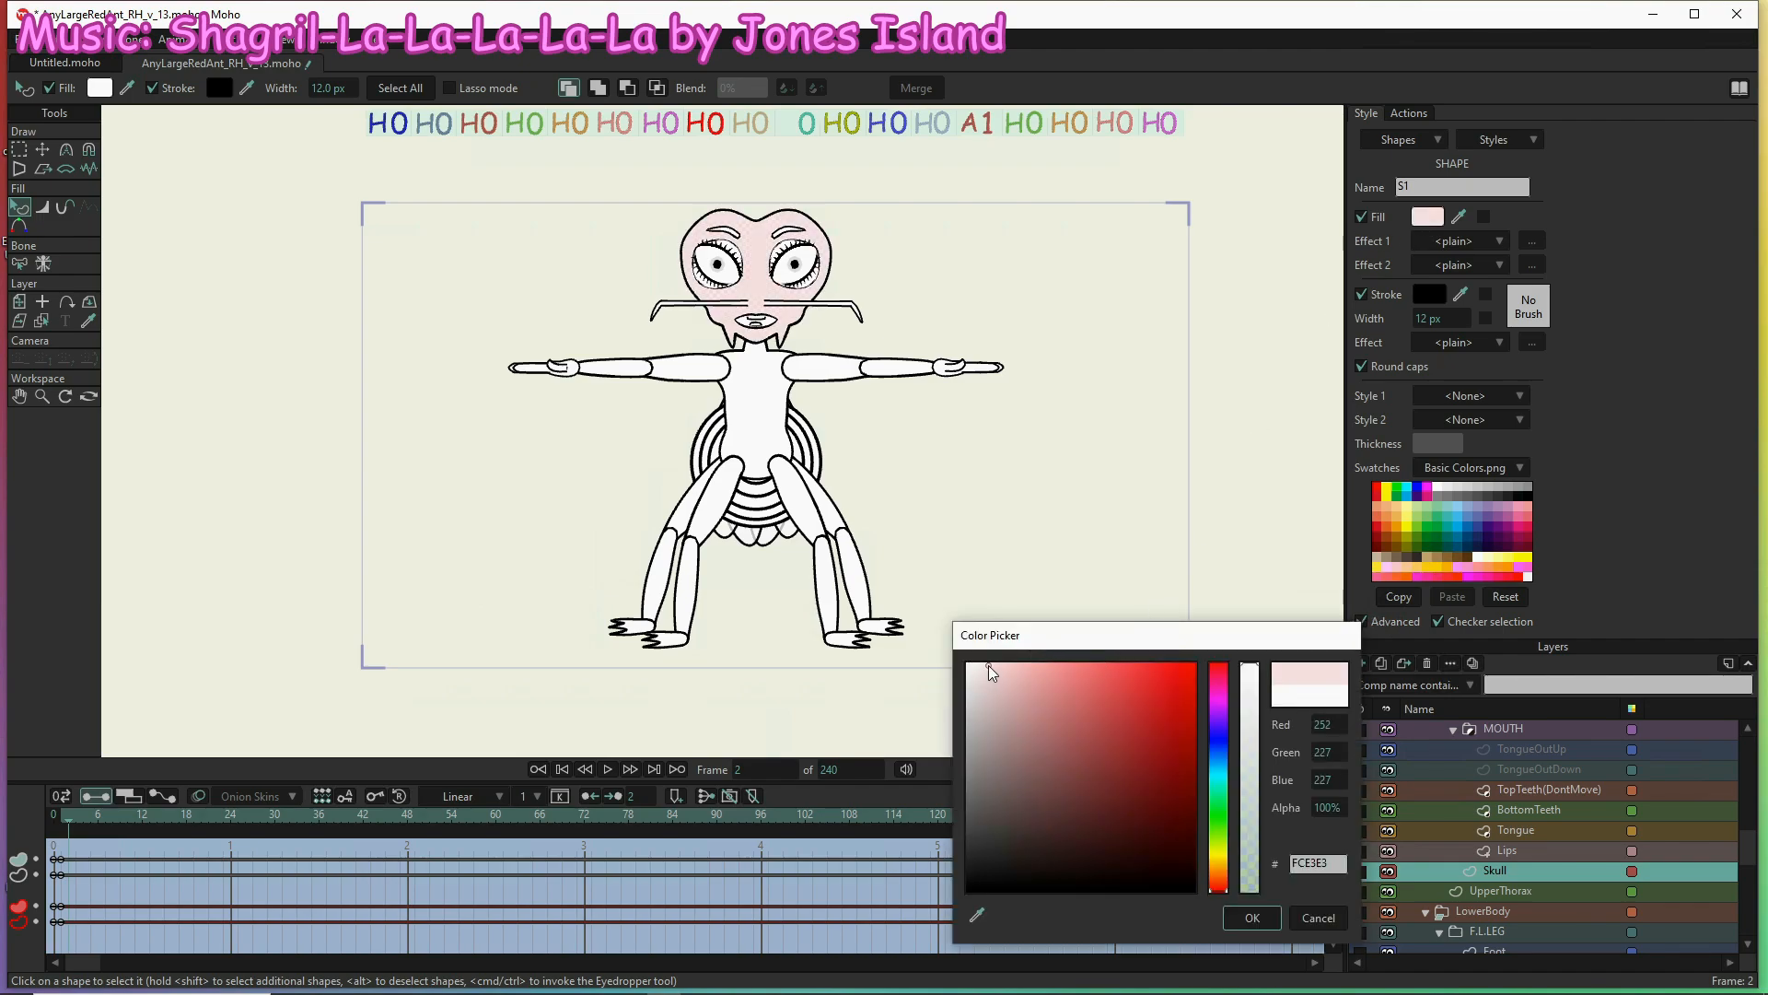
click(995, 666)
click(1252, 918)
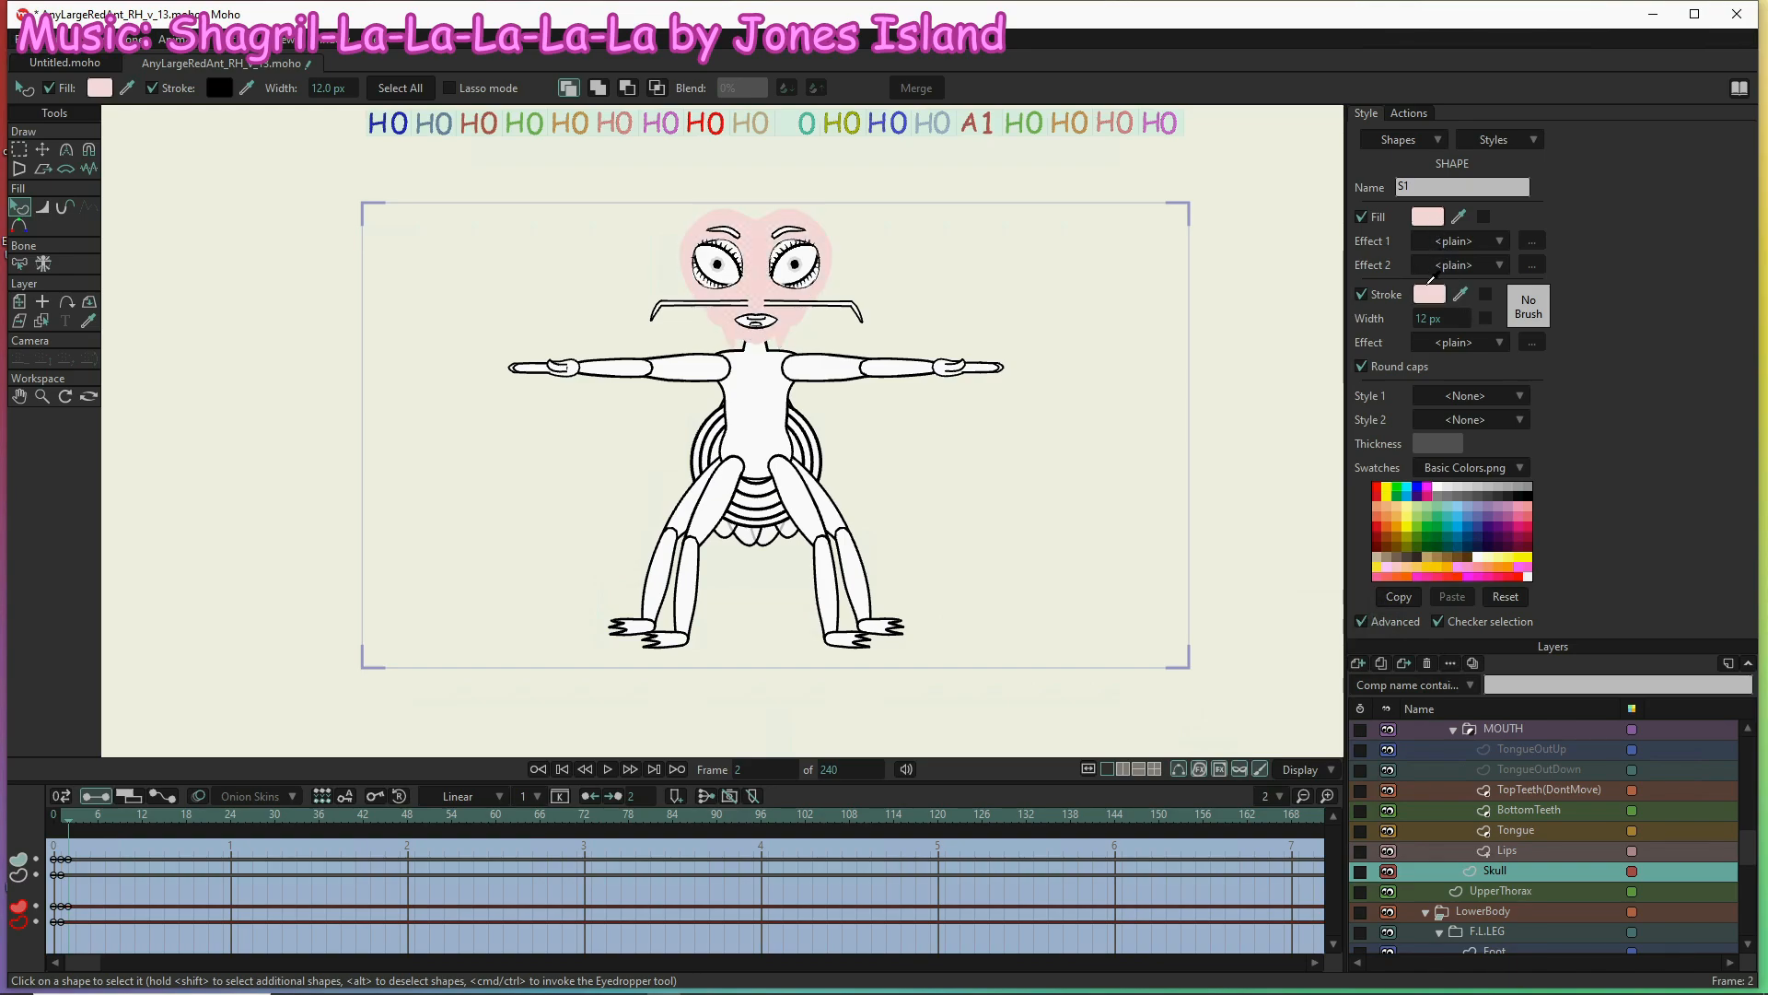
click(1429, 294)
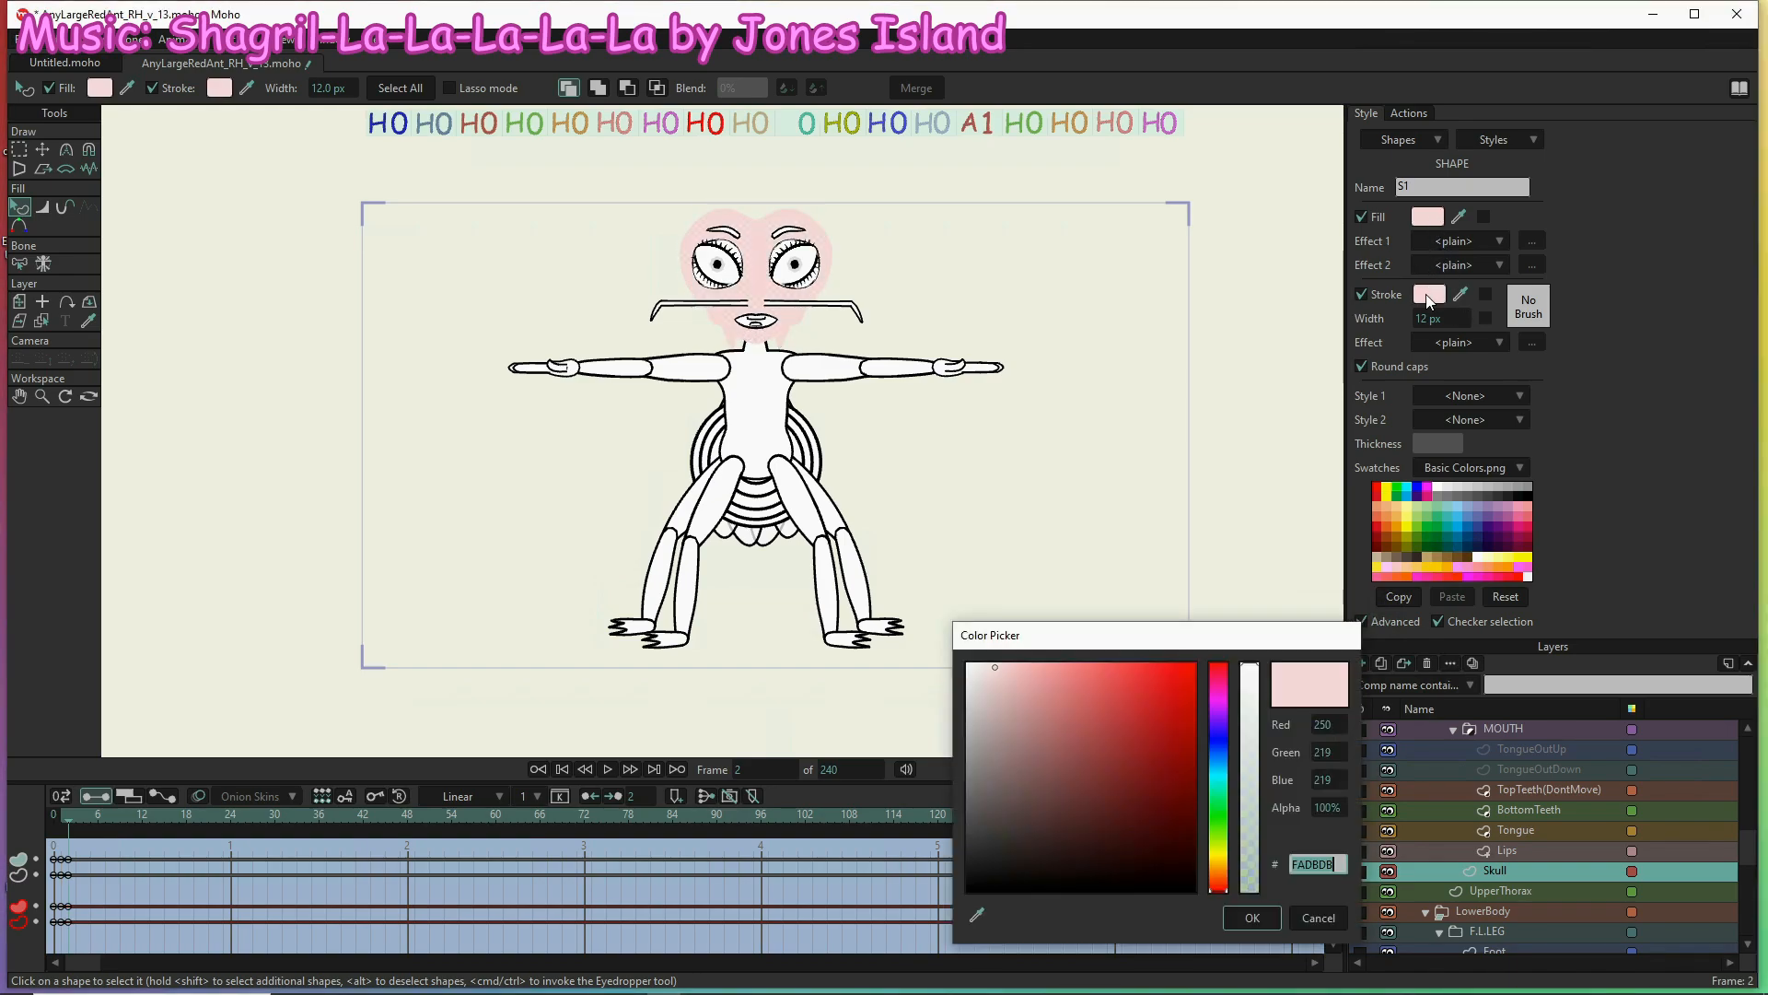
click(1014, 688)
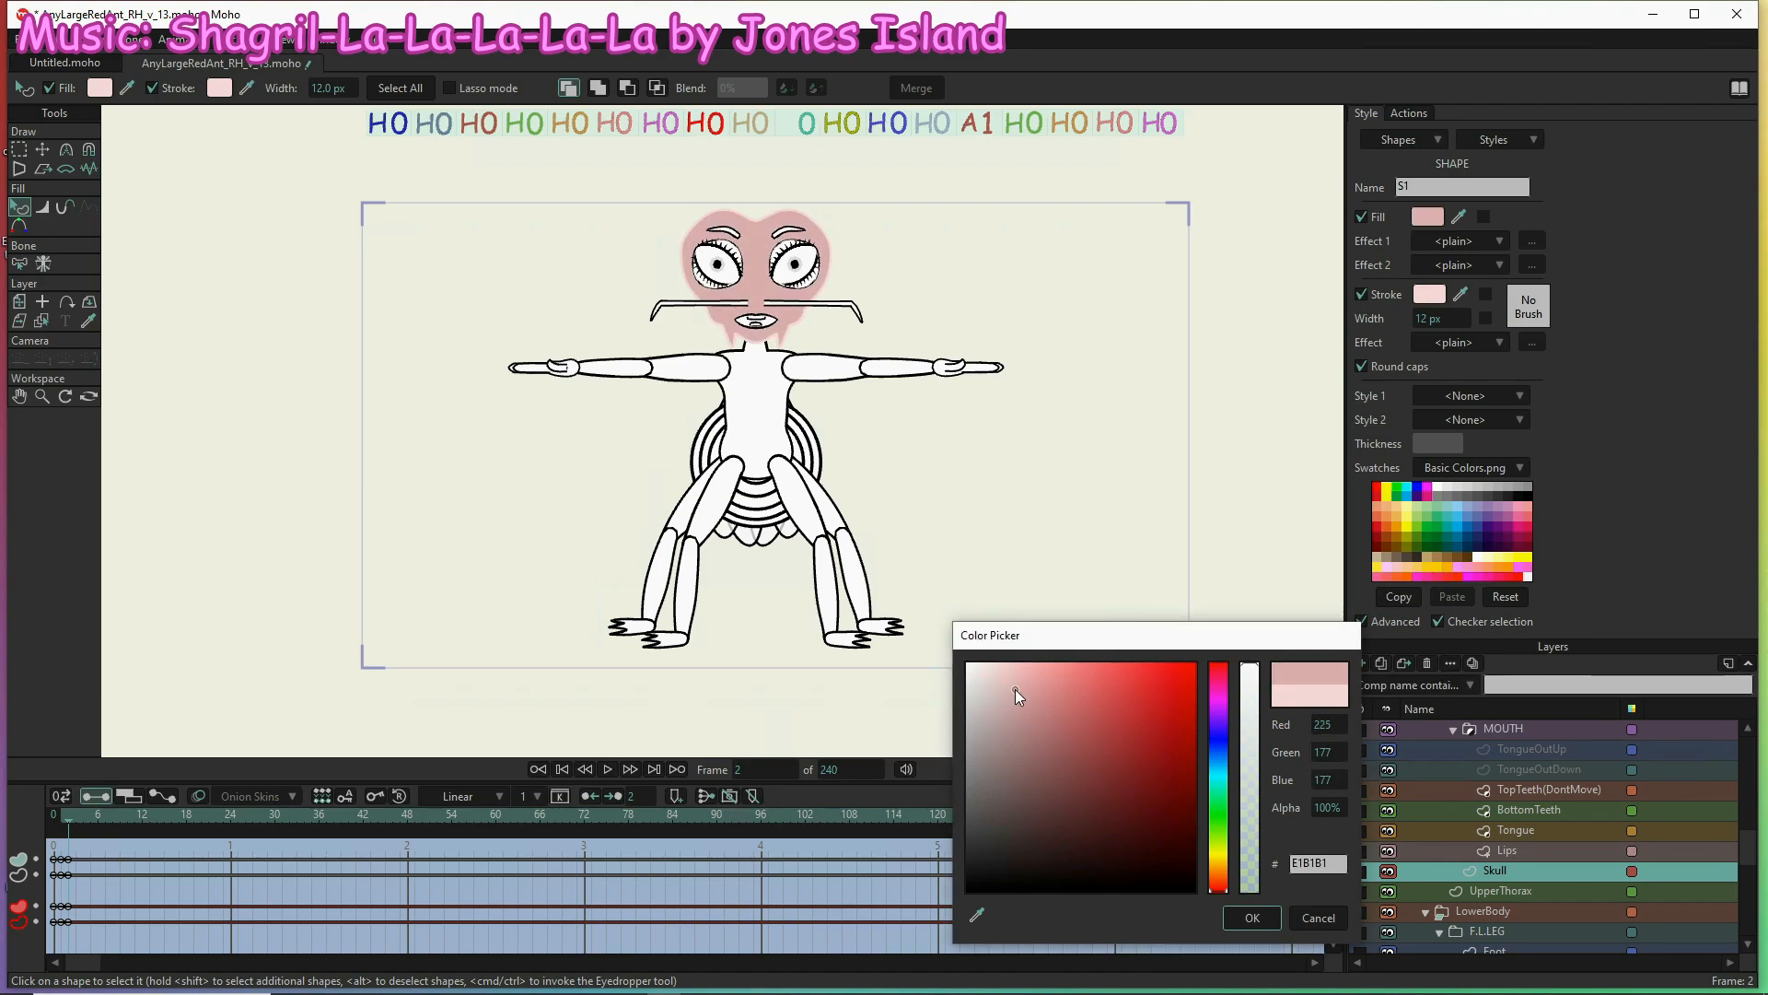
drag(1015, 689, 1016, 688)
click(980, 665)
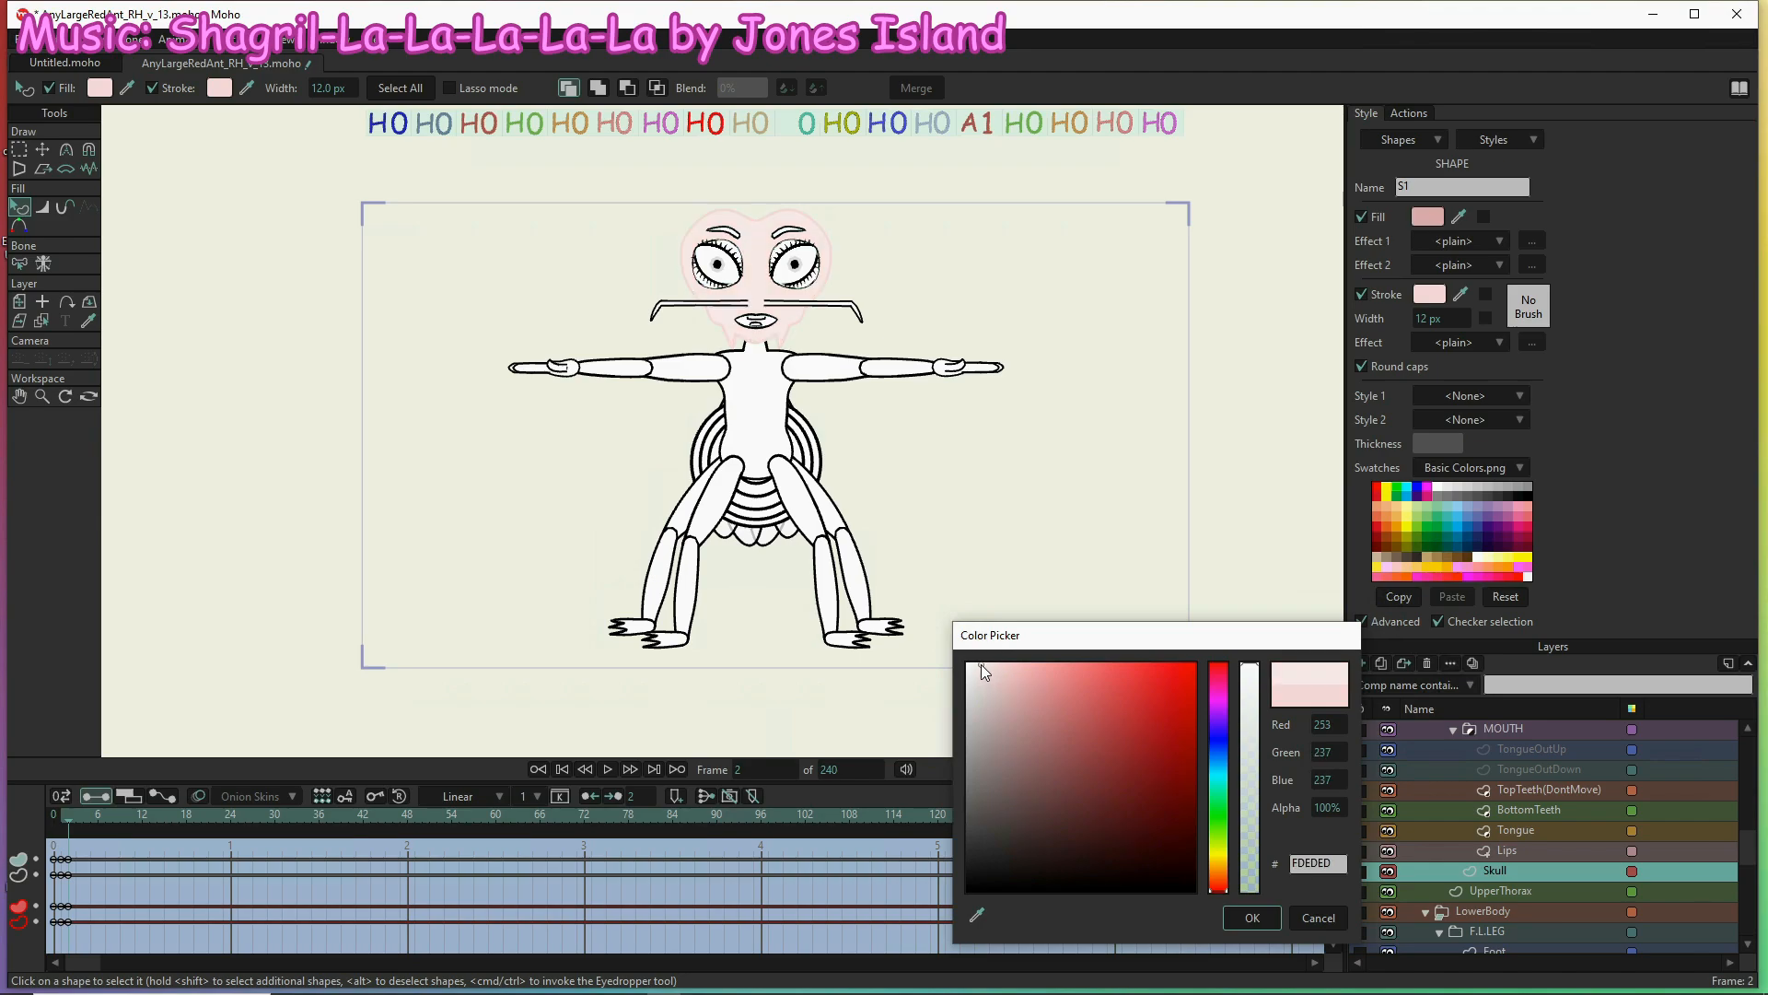
click(1318, 918)
Set the skull shape's stroke at frame 2 to F0D6D6, slightly darker than its pale pink fill
click(1429, 294)
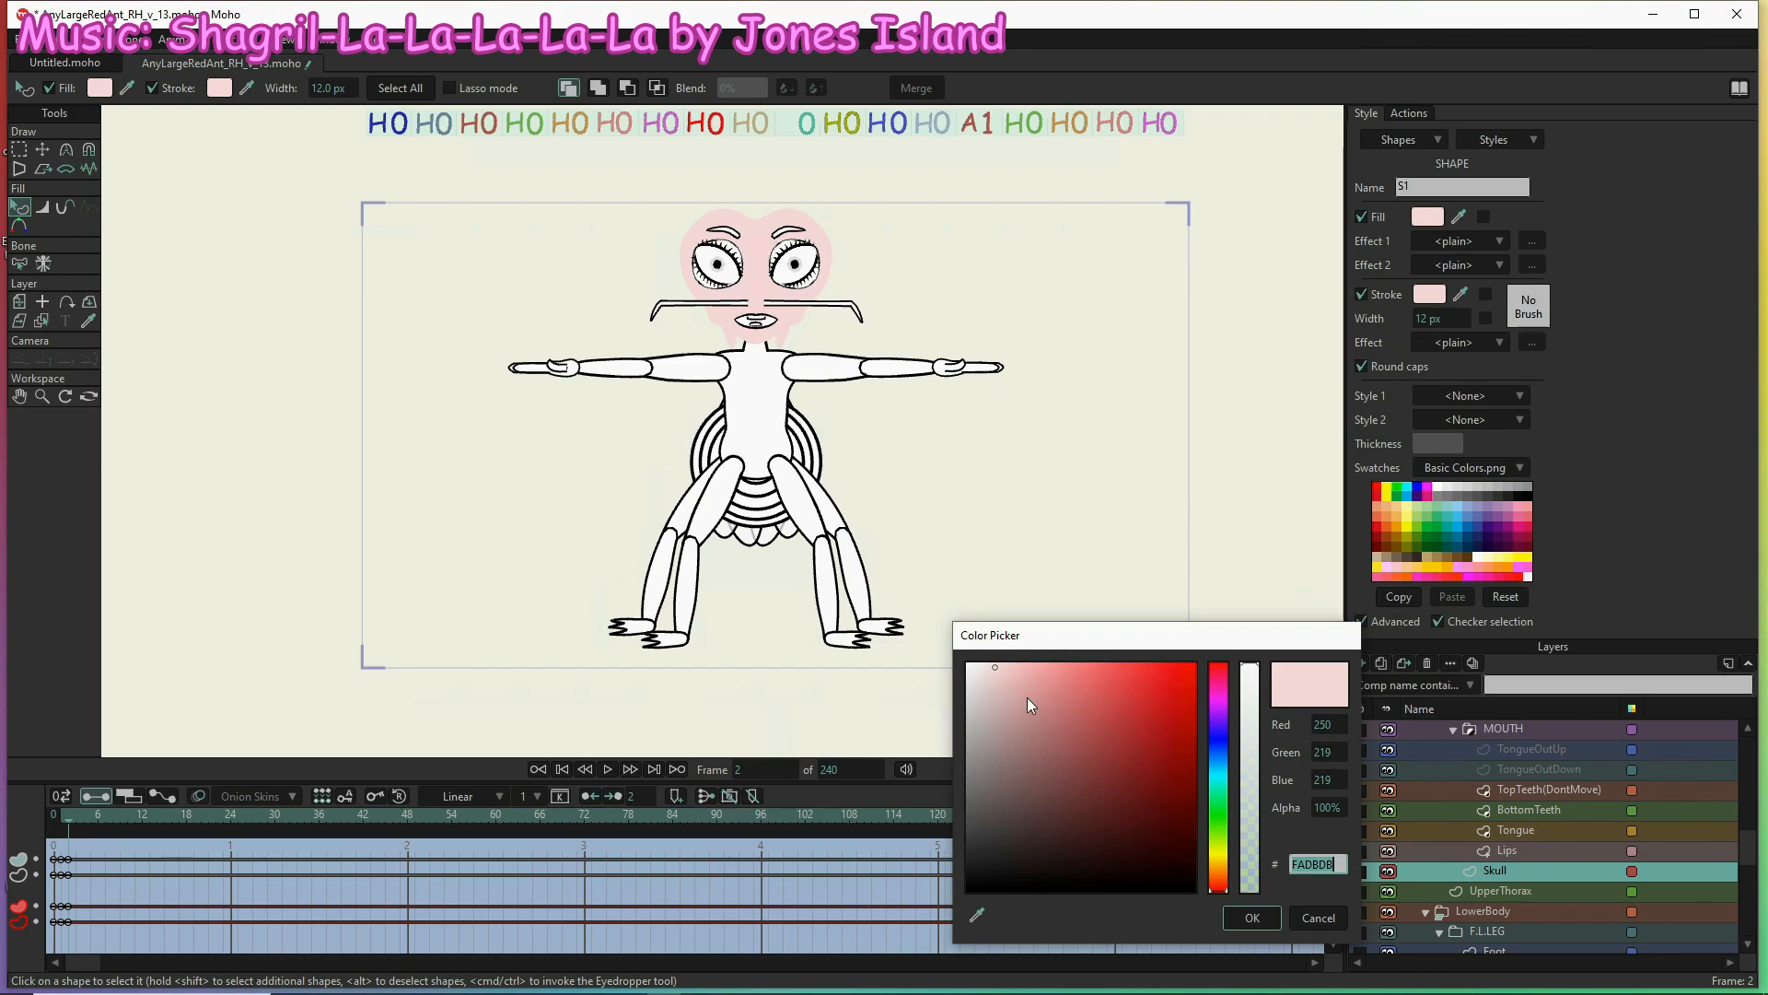
click(1017, 683)
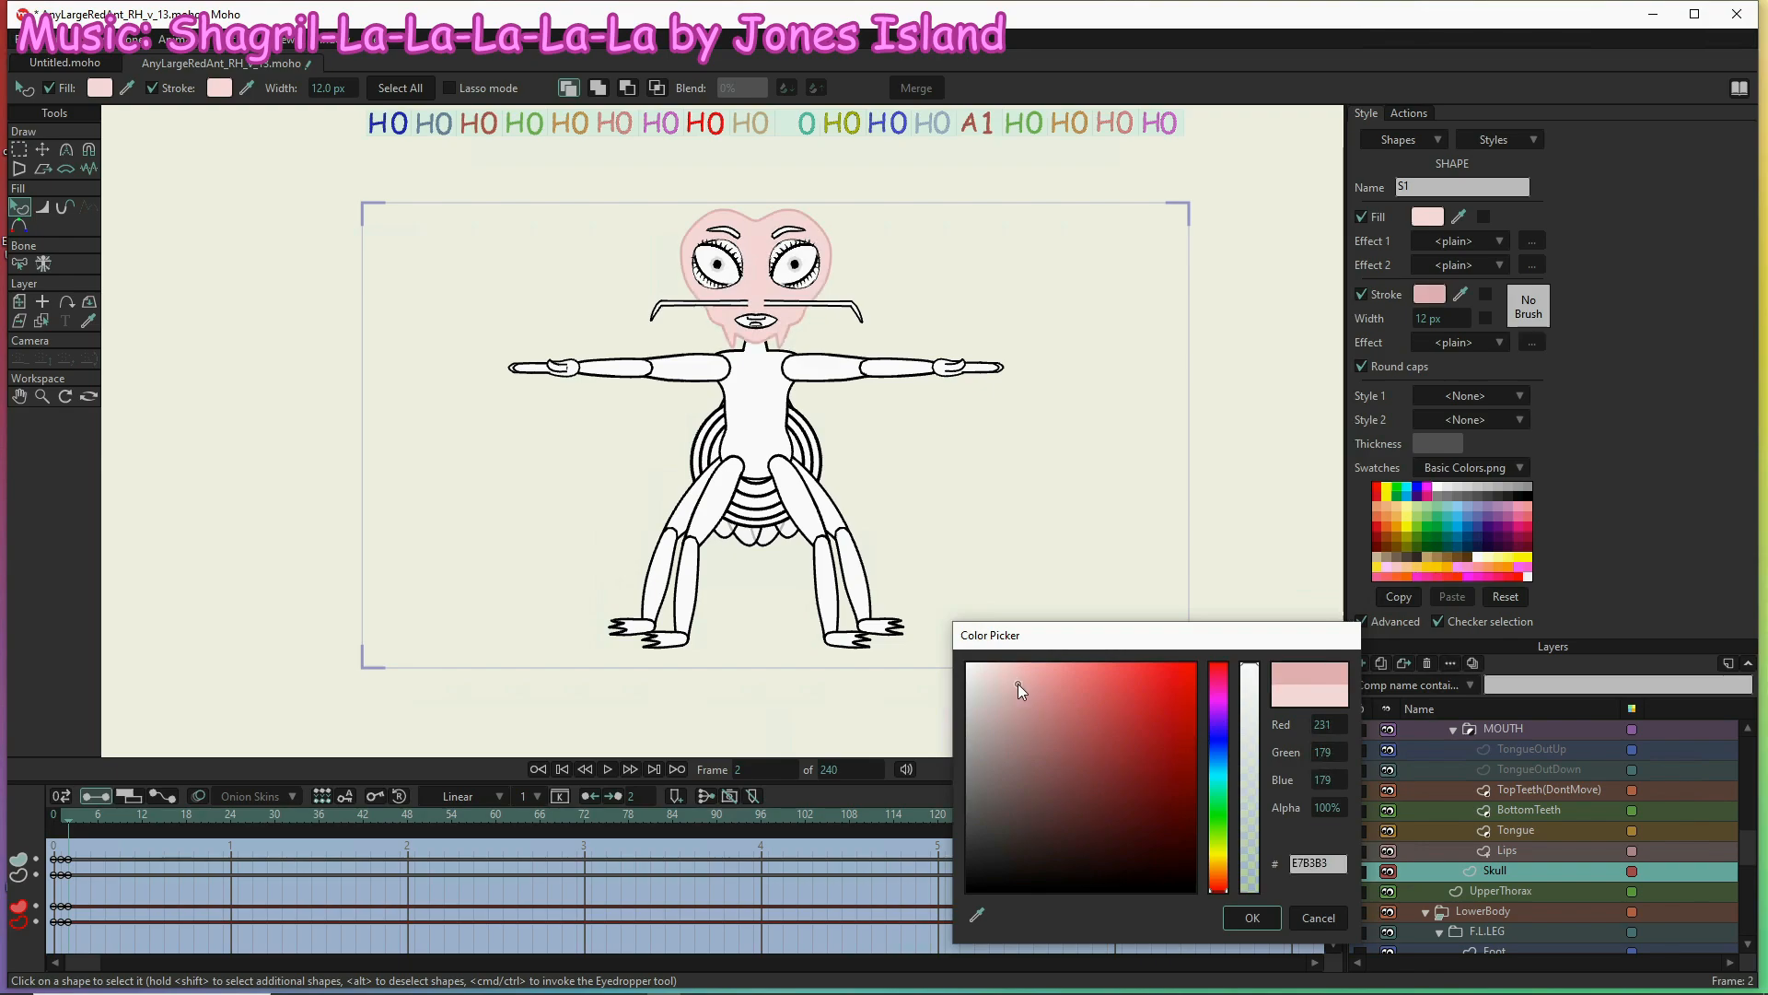
drag(1012, 685, 991, 680)
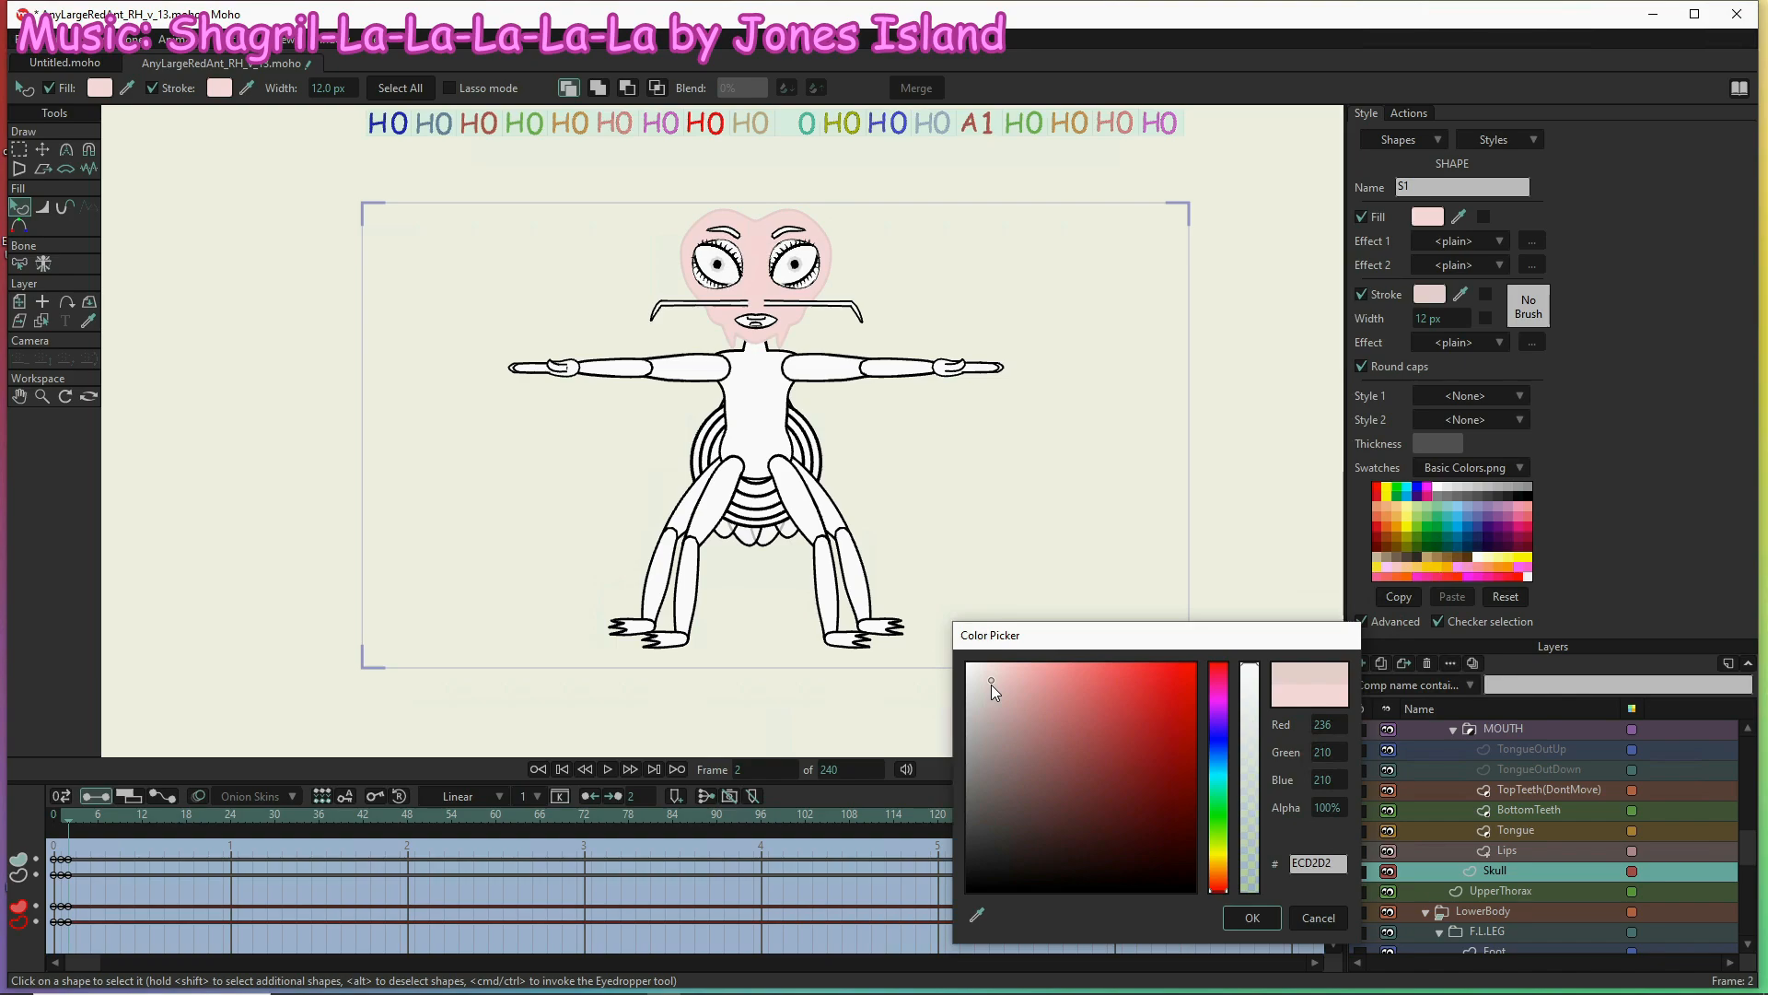
click(991, 684)
drag(991, 684, 991, 676)
click(991, 678)
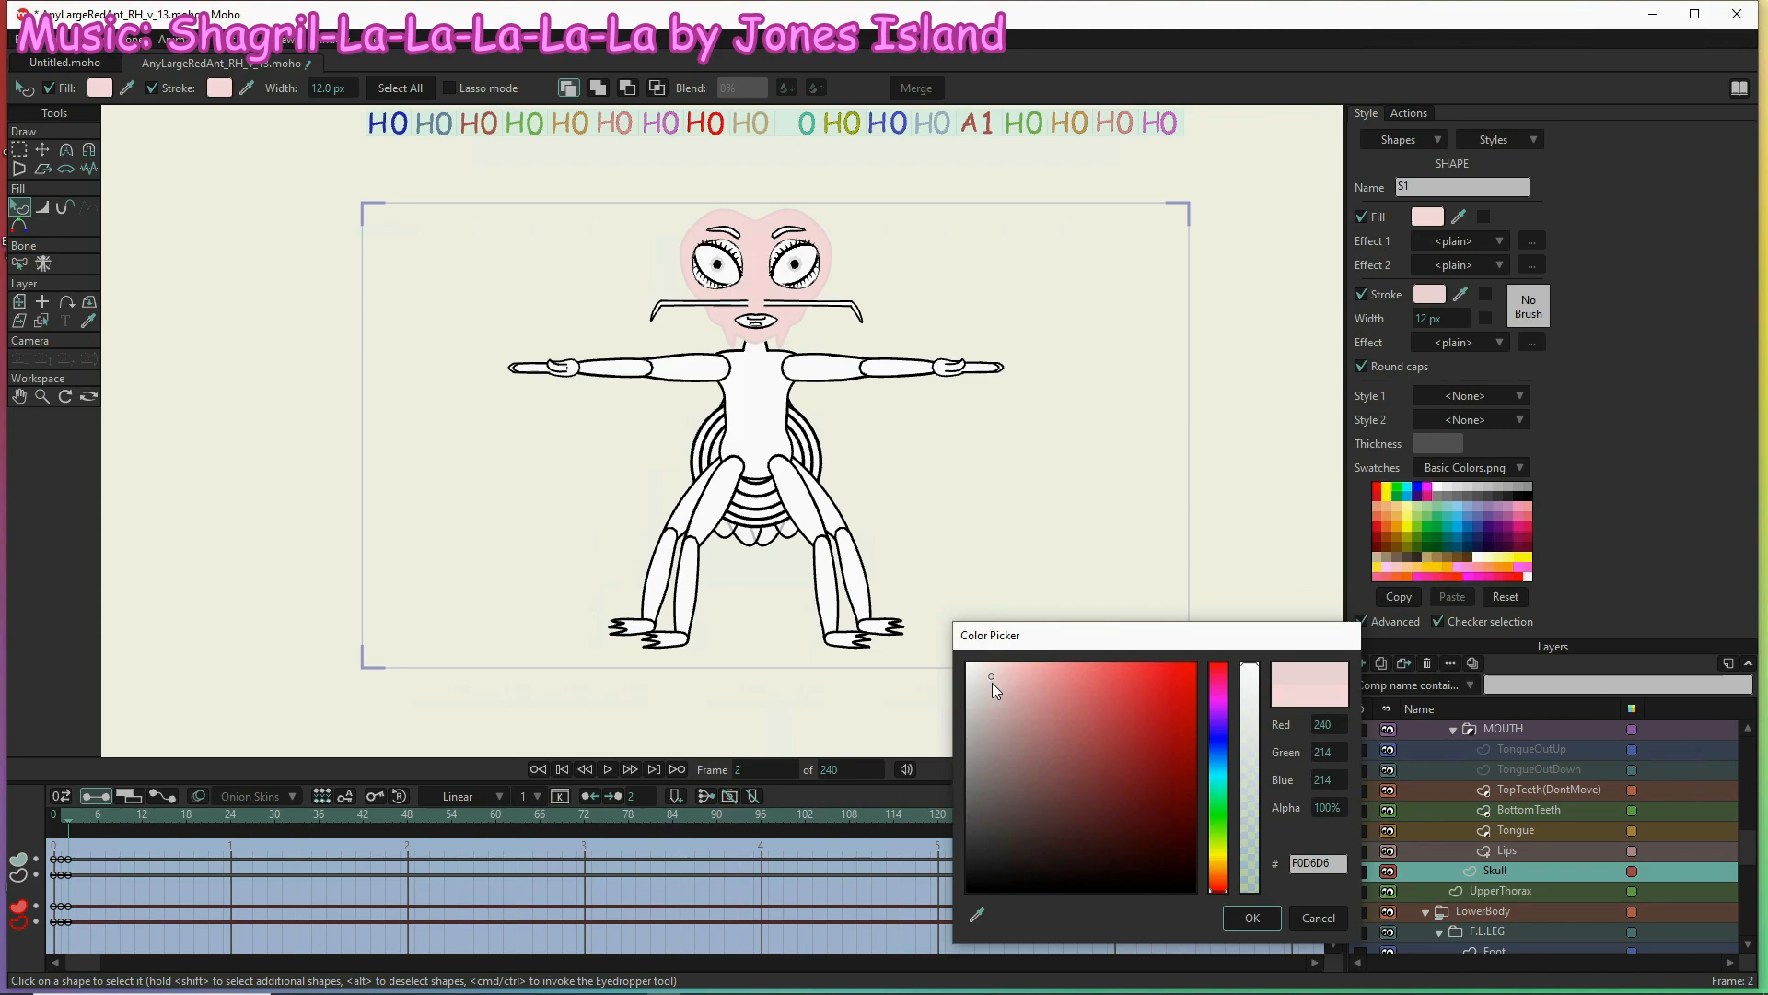
click(1262, 918)
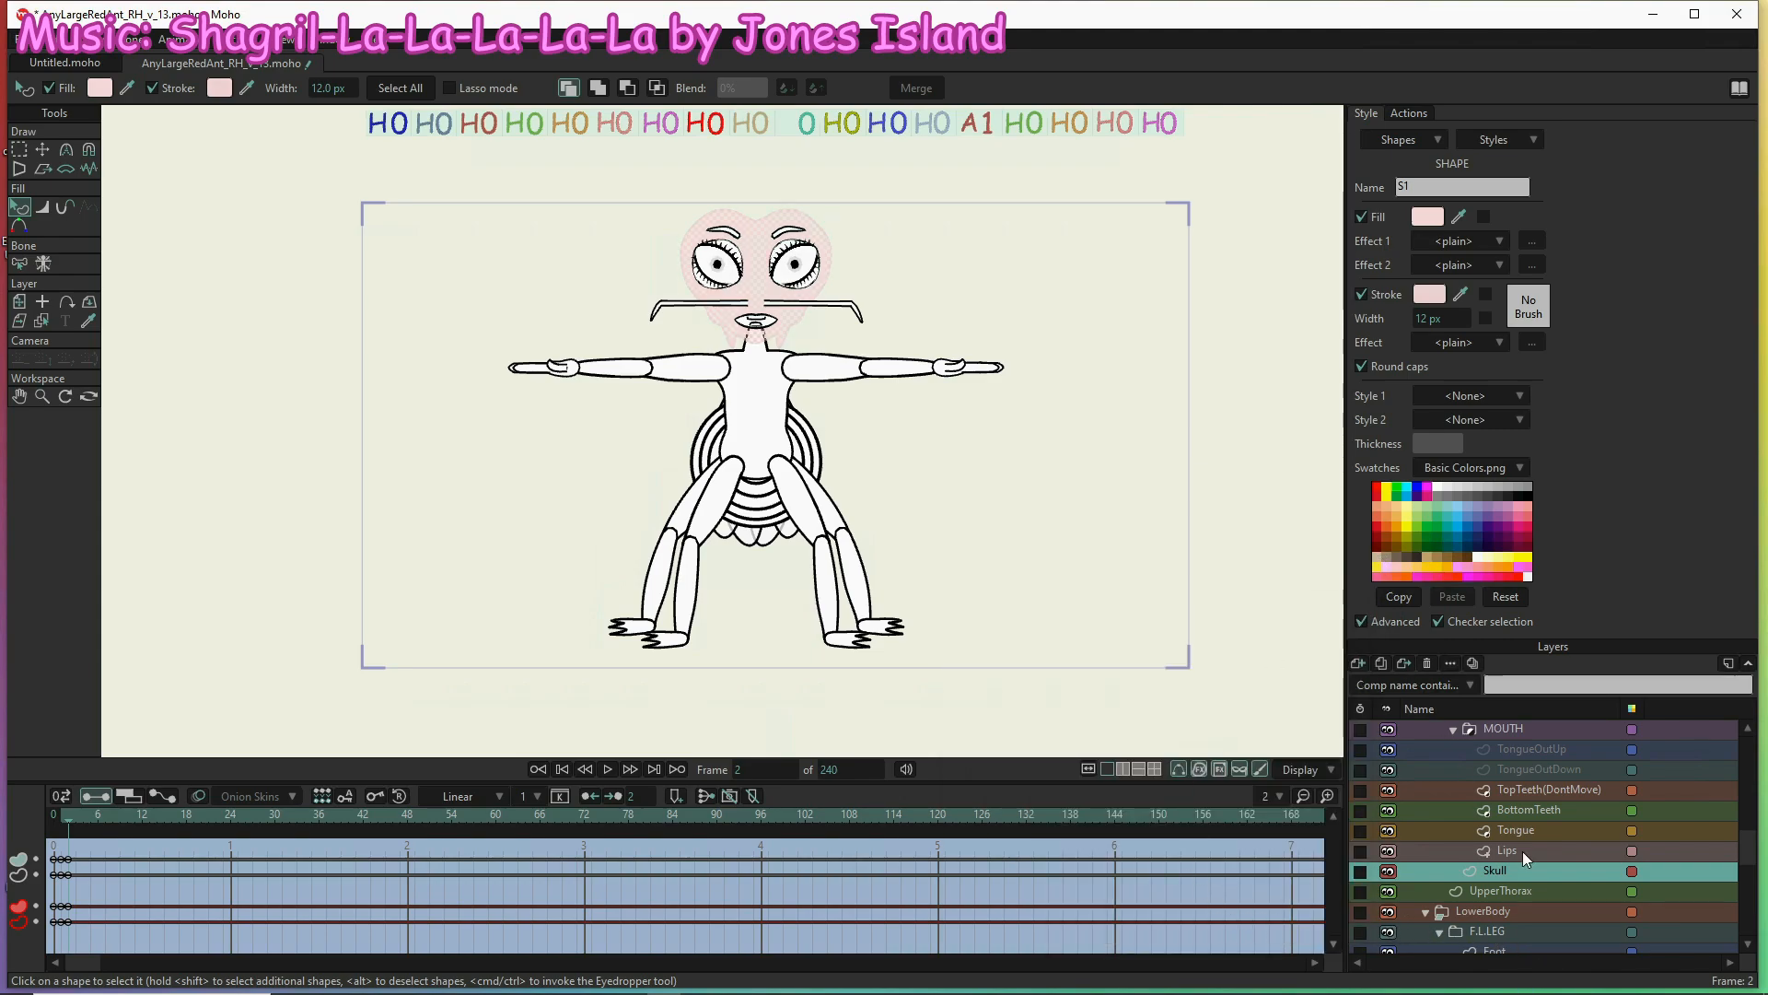
At frame 71, set the skull shape's fill color to medium red FB6A6A
scroll(1540, 829, up, 2)
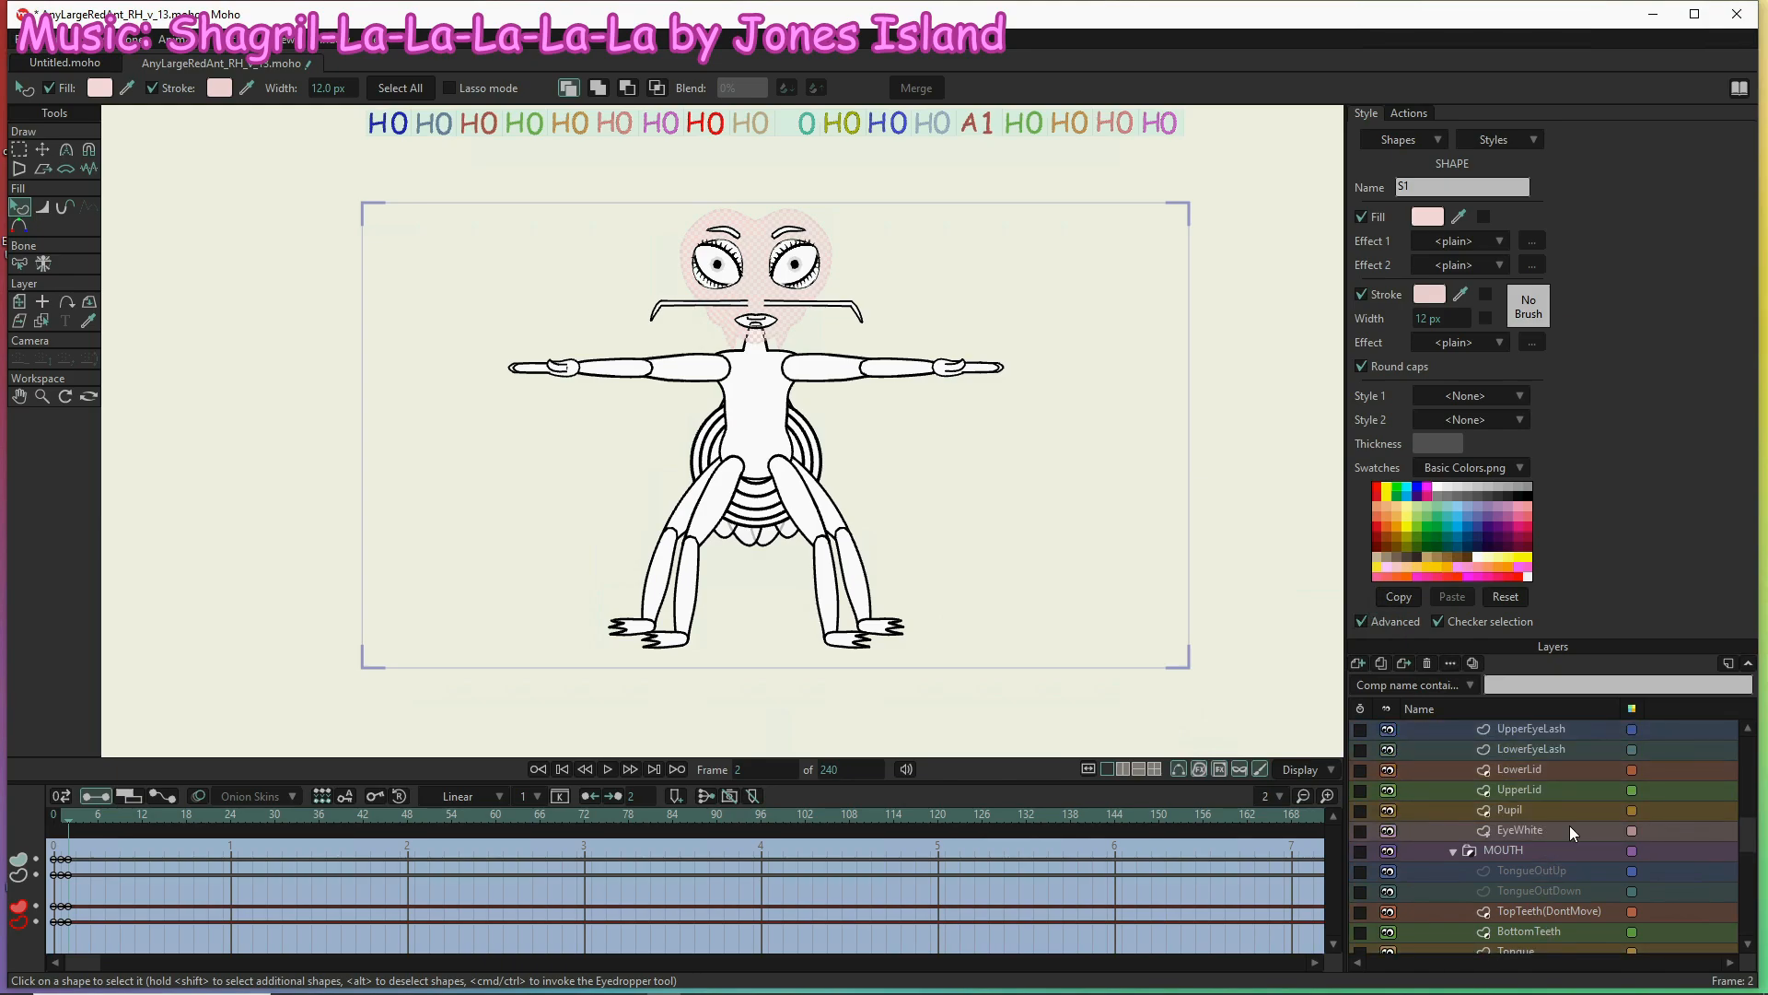
scroll(1568, 827, down, 2)
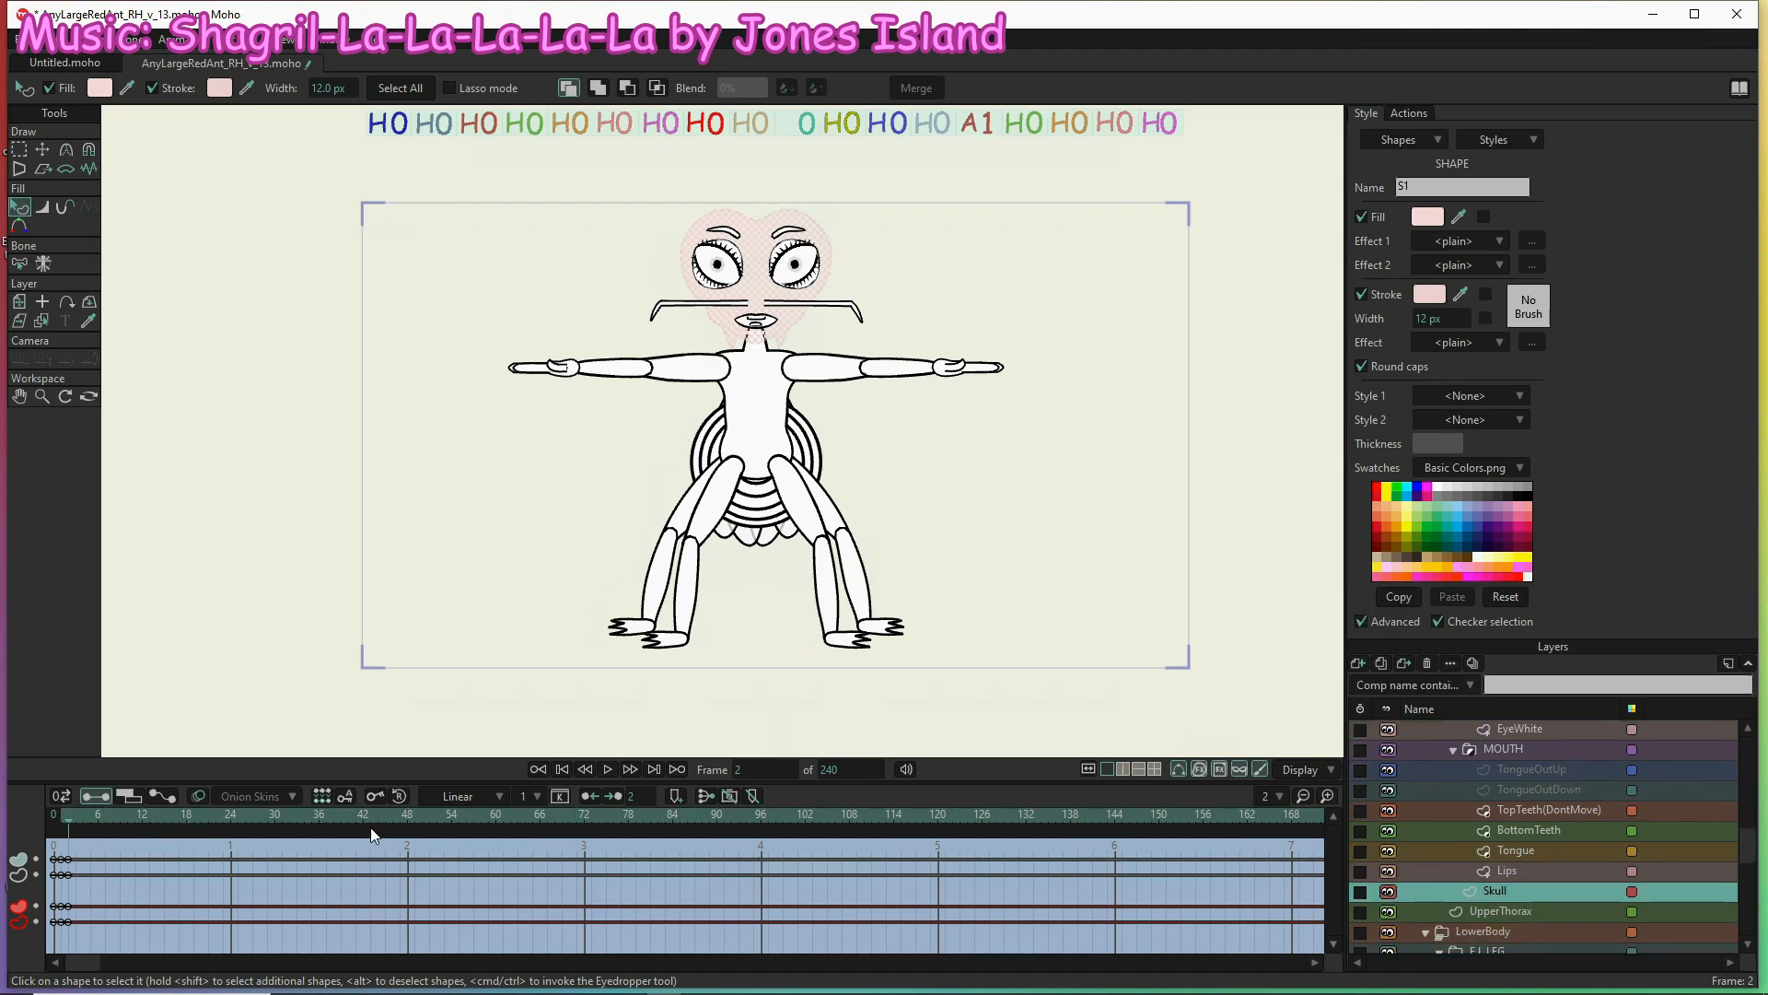
click(577, 810)
click(1428, 217)
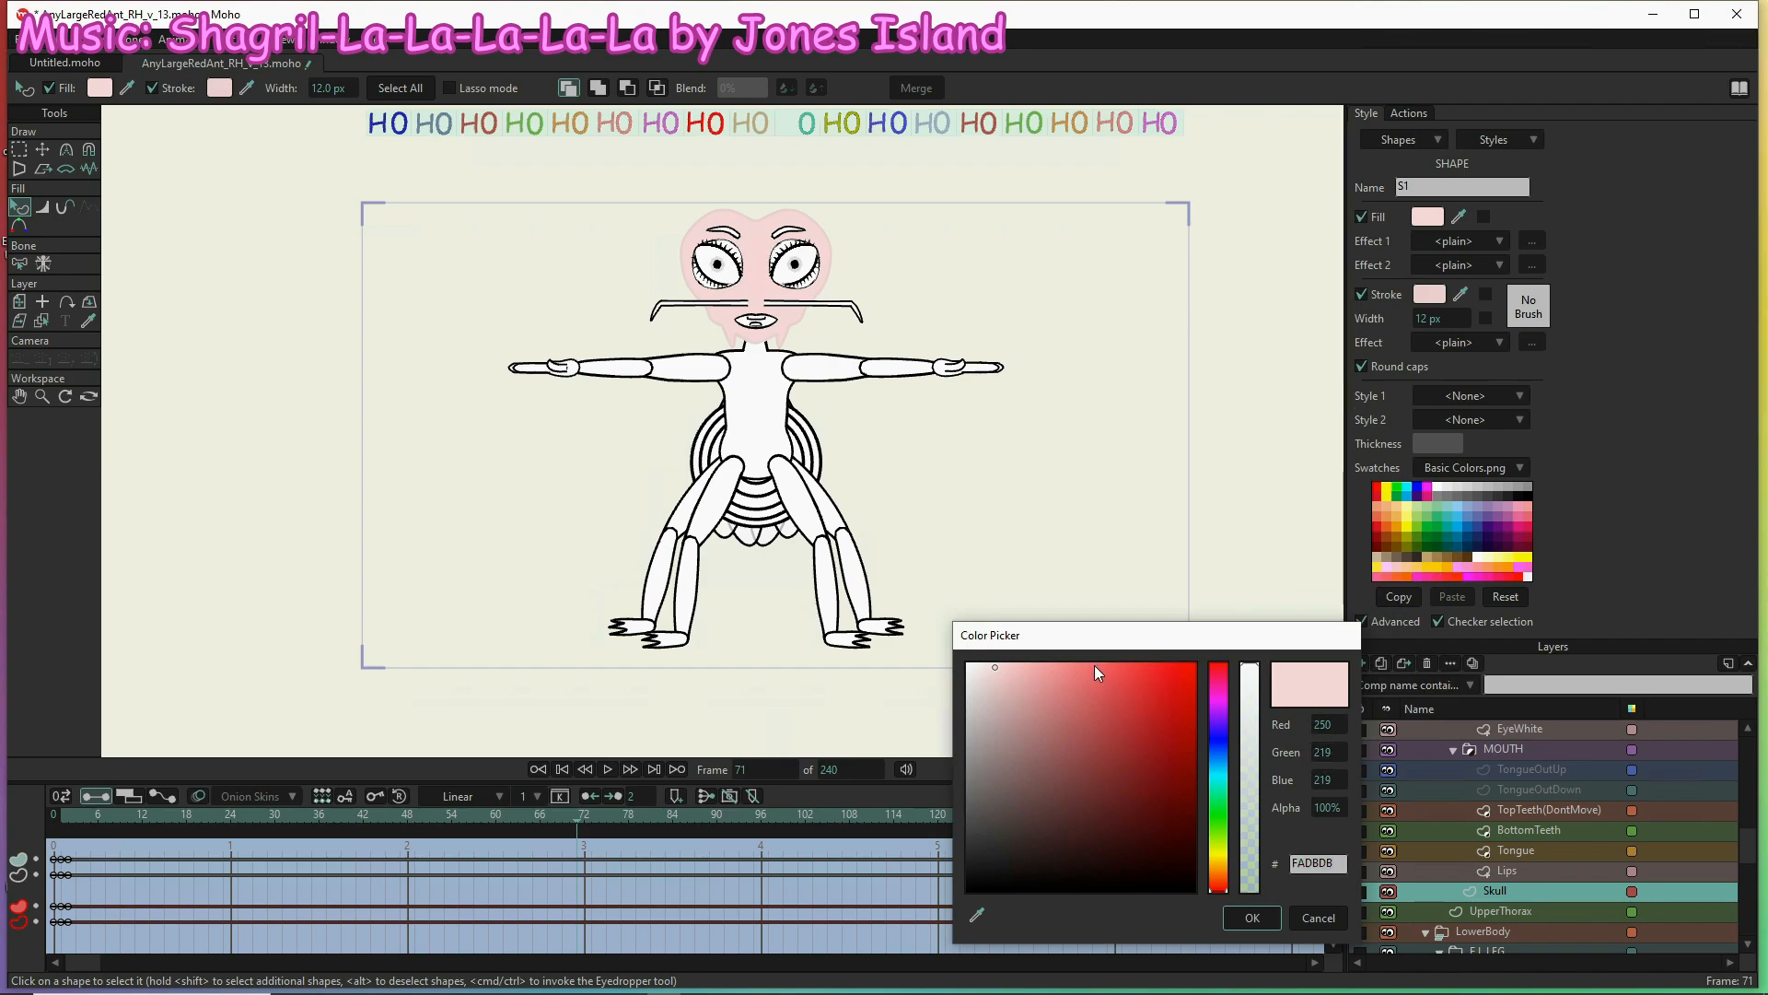
click(1094, 665)
drag(1092, 666, 1099, 666)
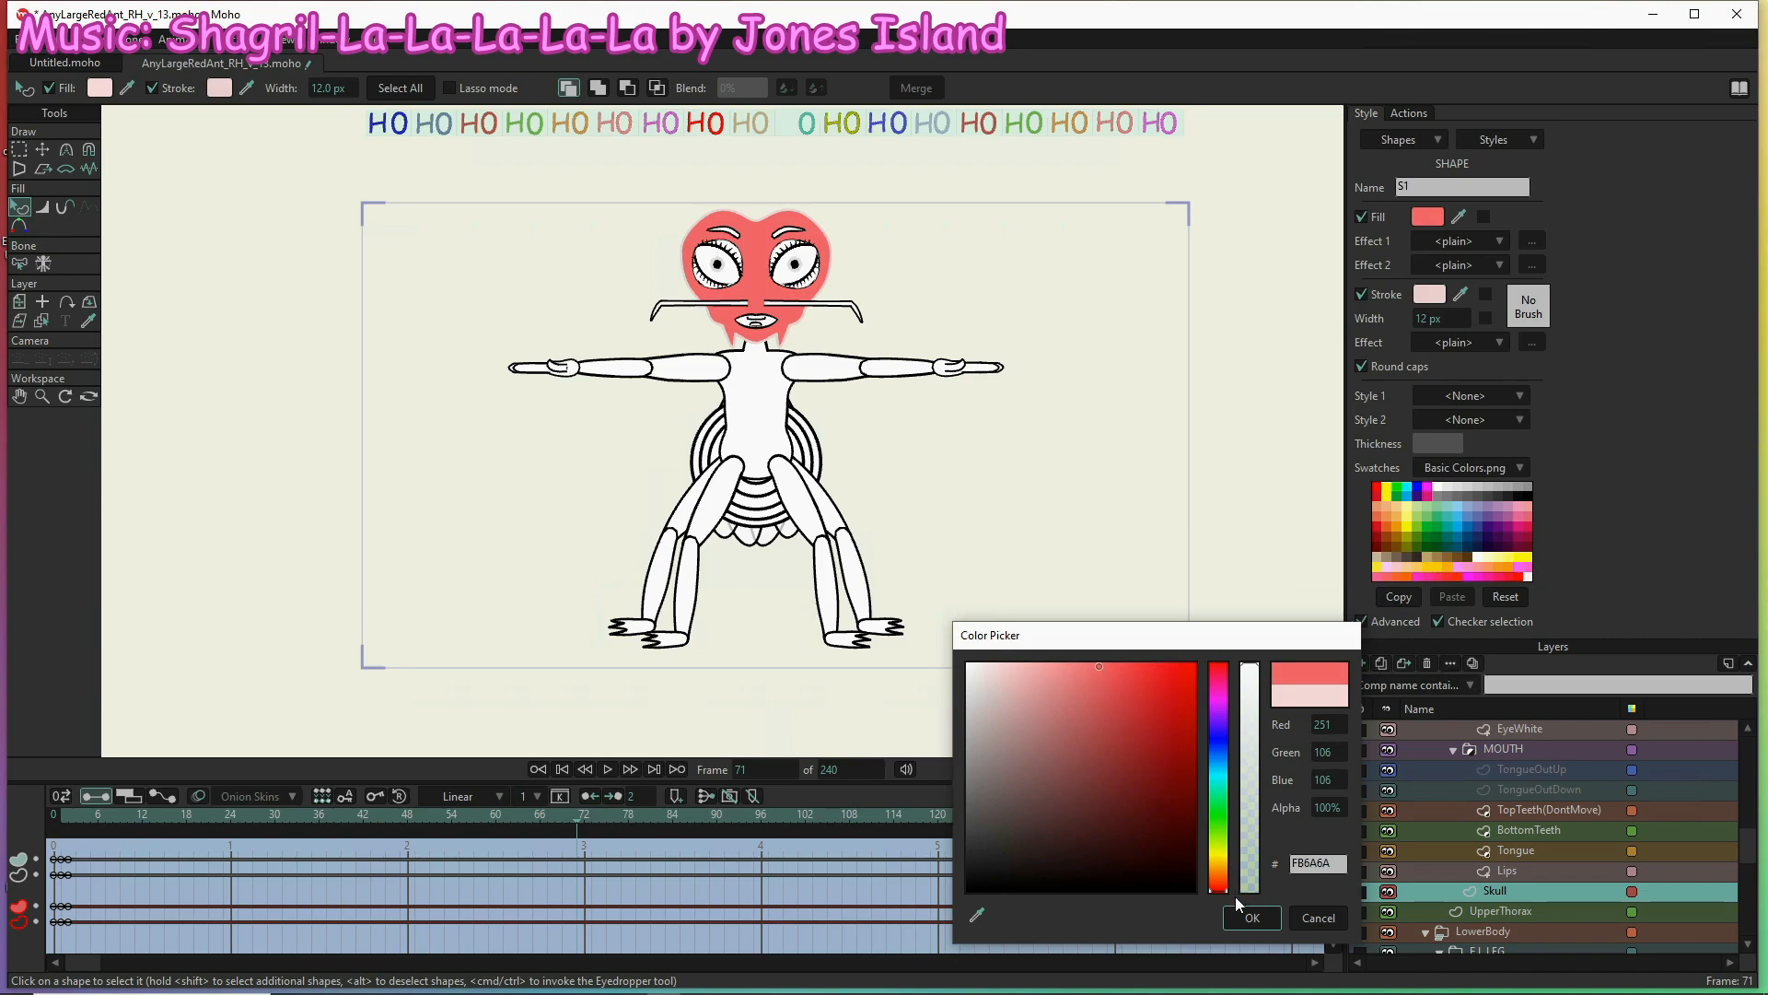
click(1247, 917)
Sample the skull's fill color for its stroke at frame 71 and darken the stroke to E65252
drag(1461, 292, 1421, 219)
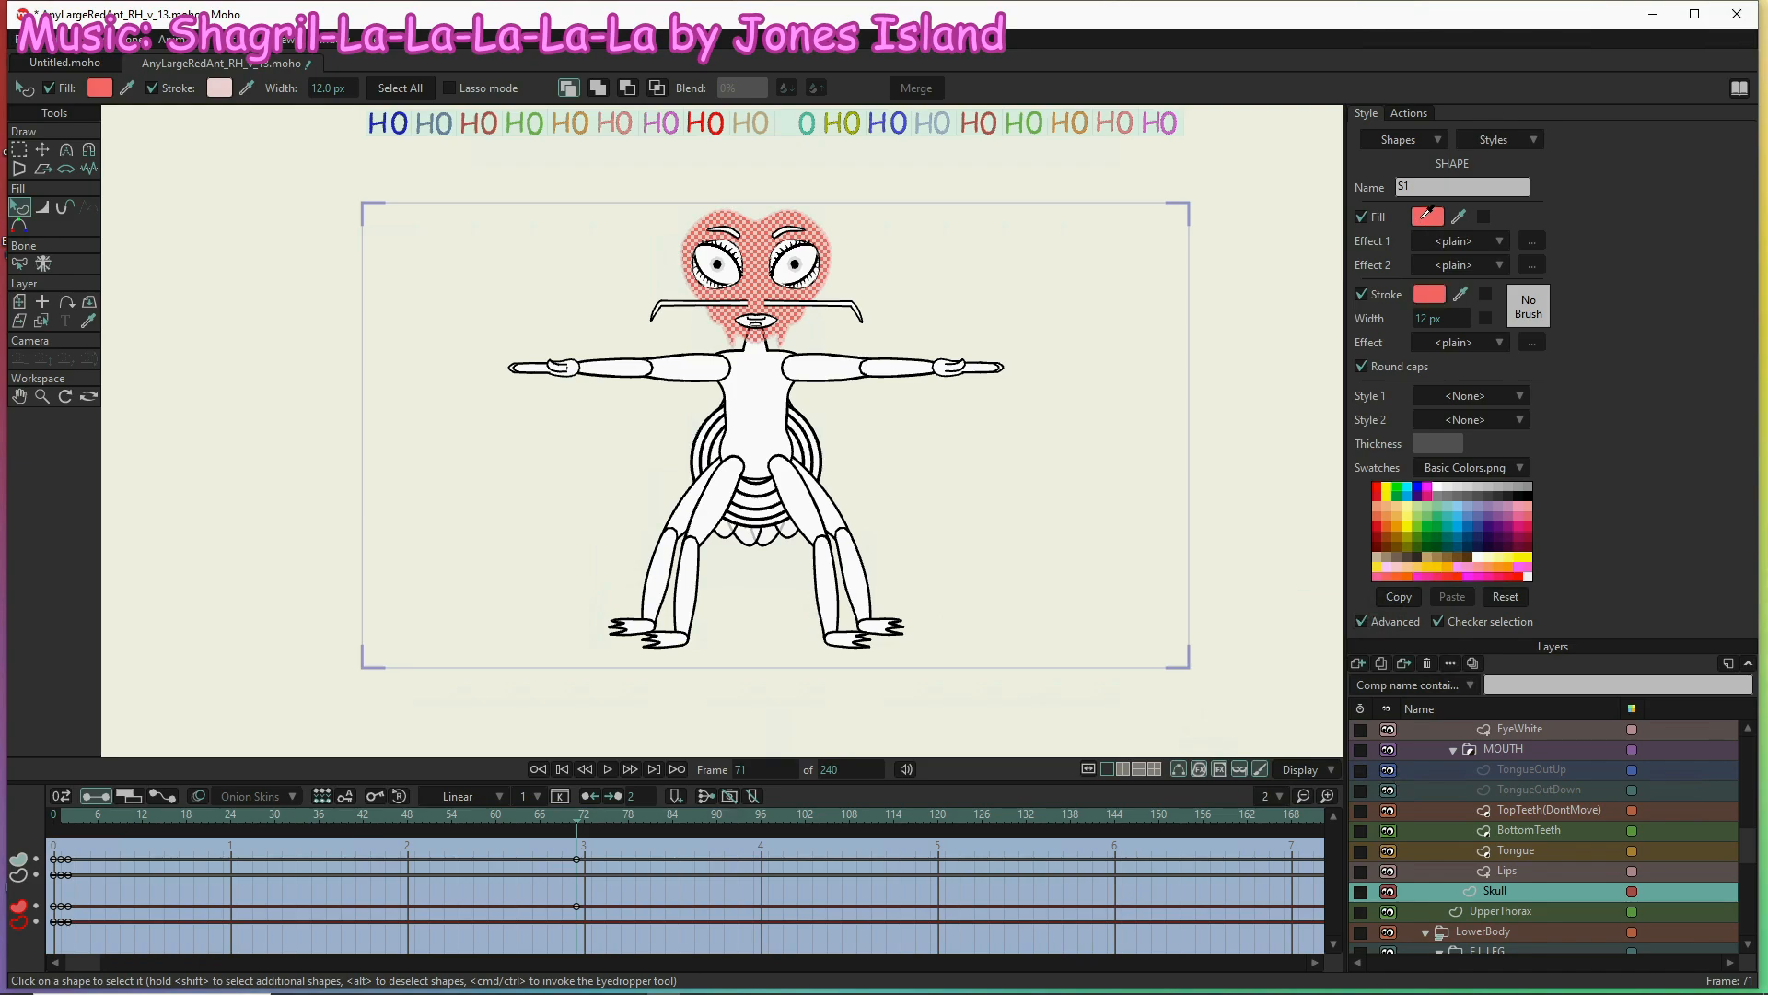
click(1428, 295)
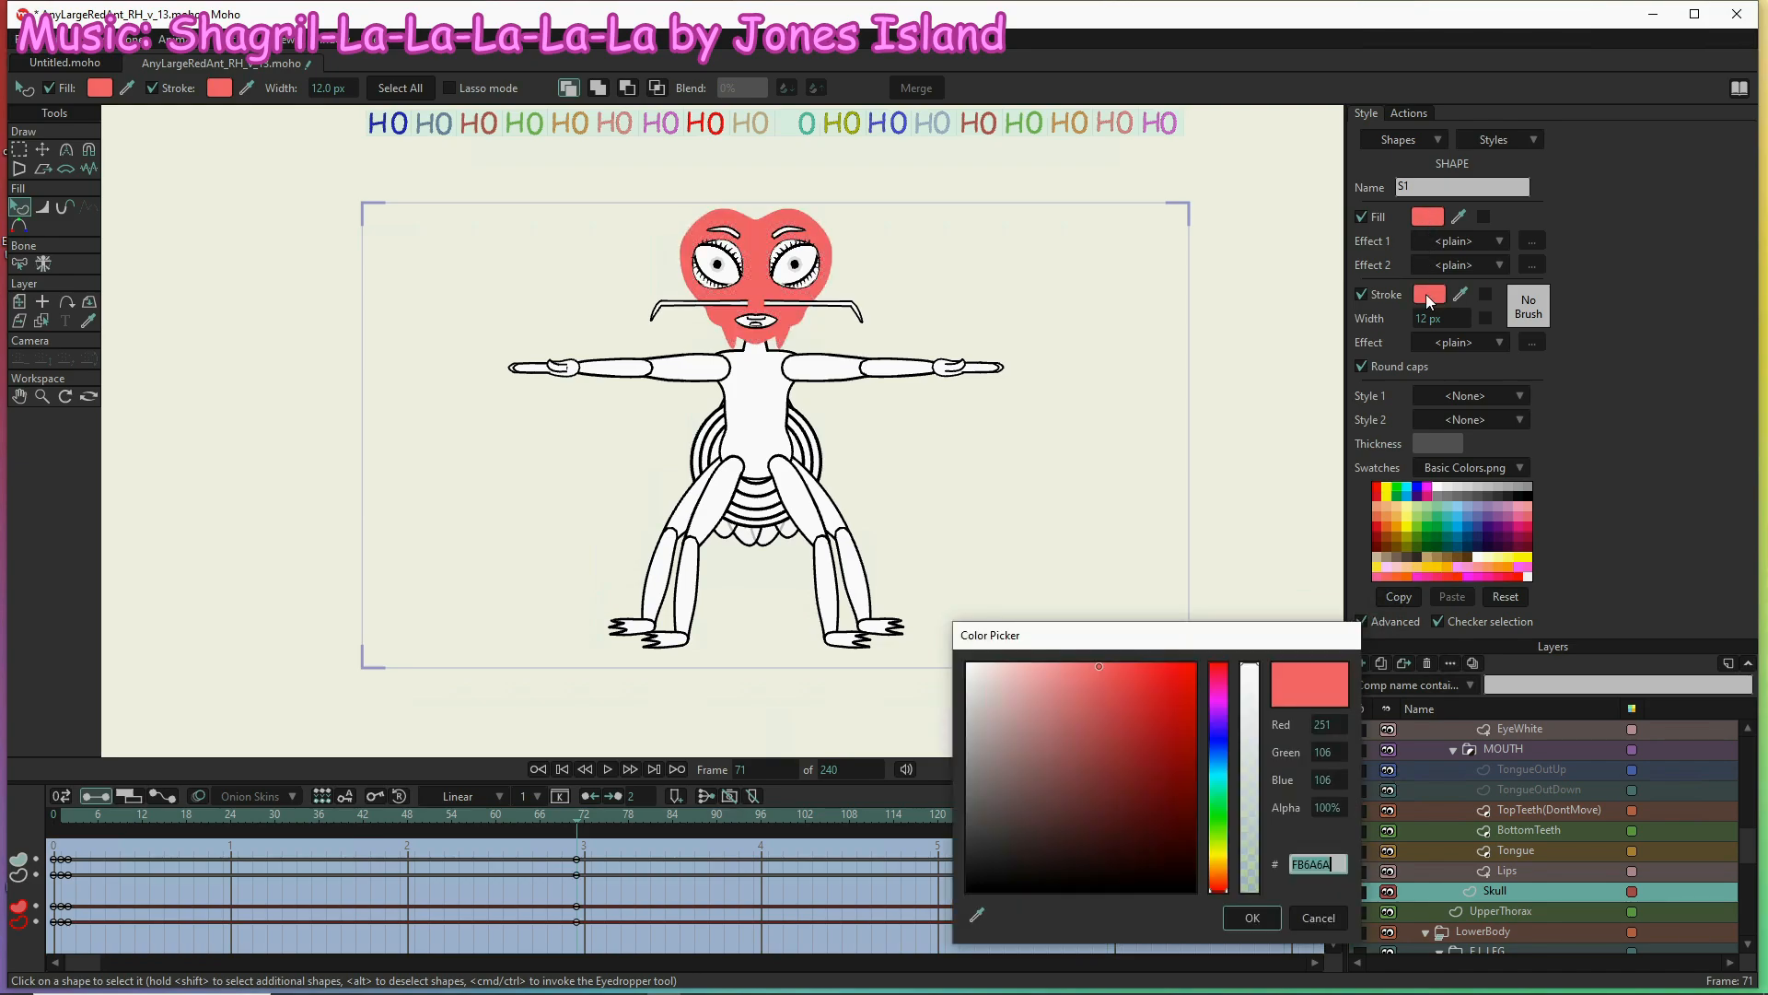
click(1114, 685)
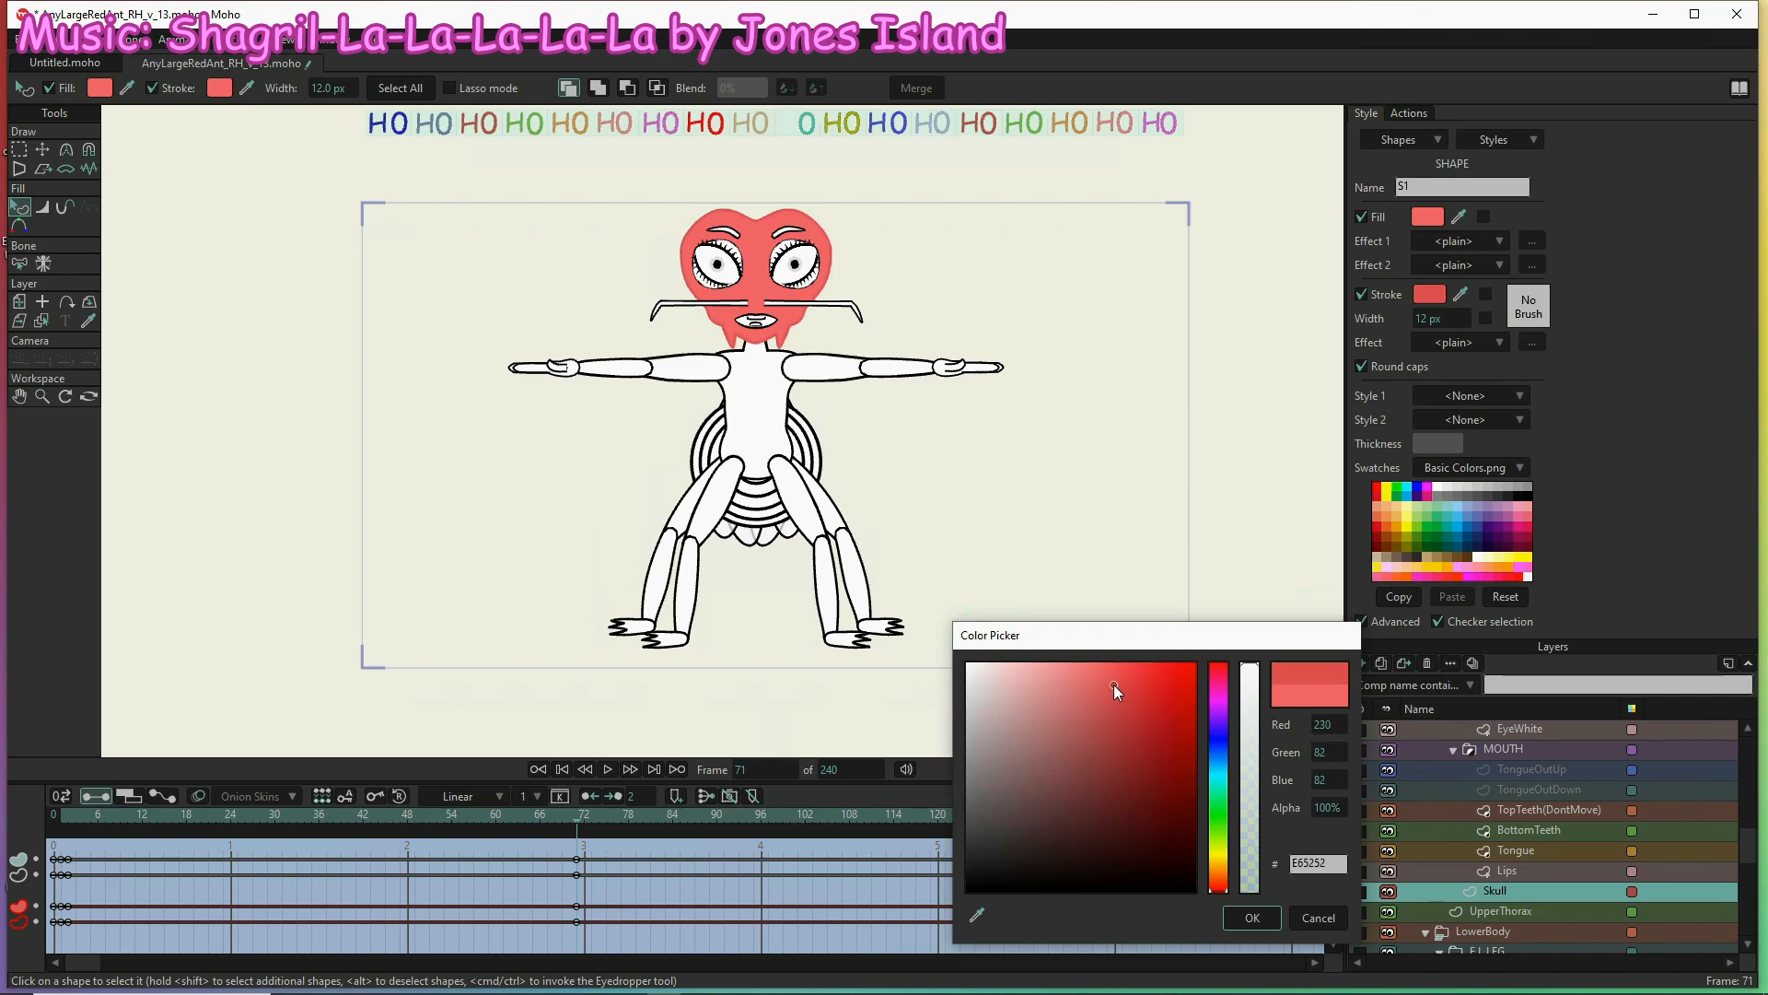
click(1240, 917)
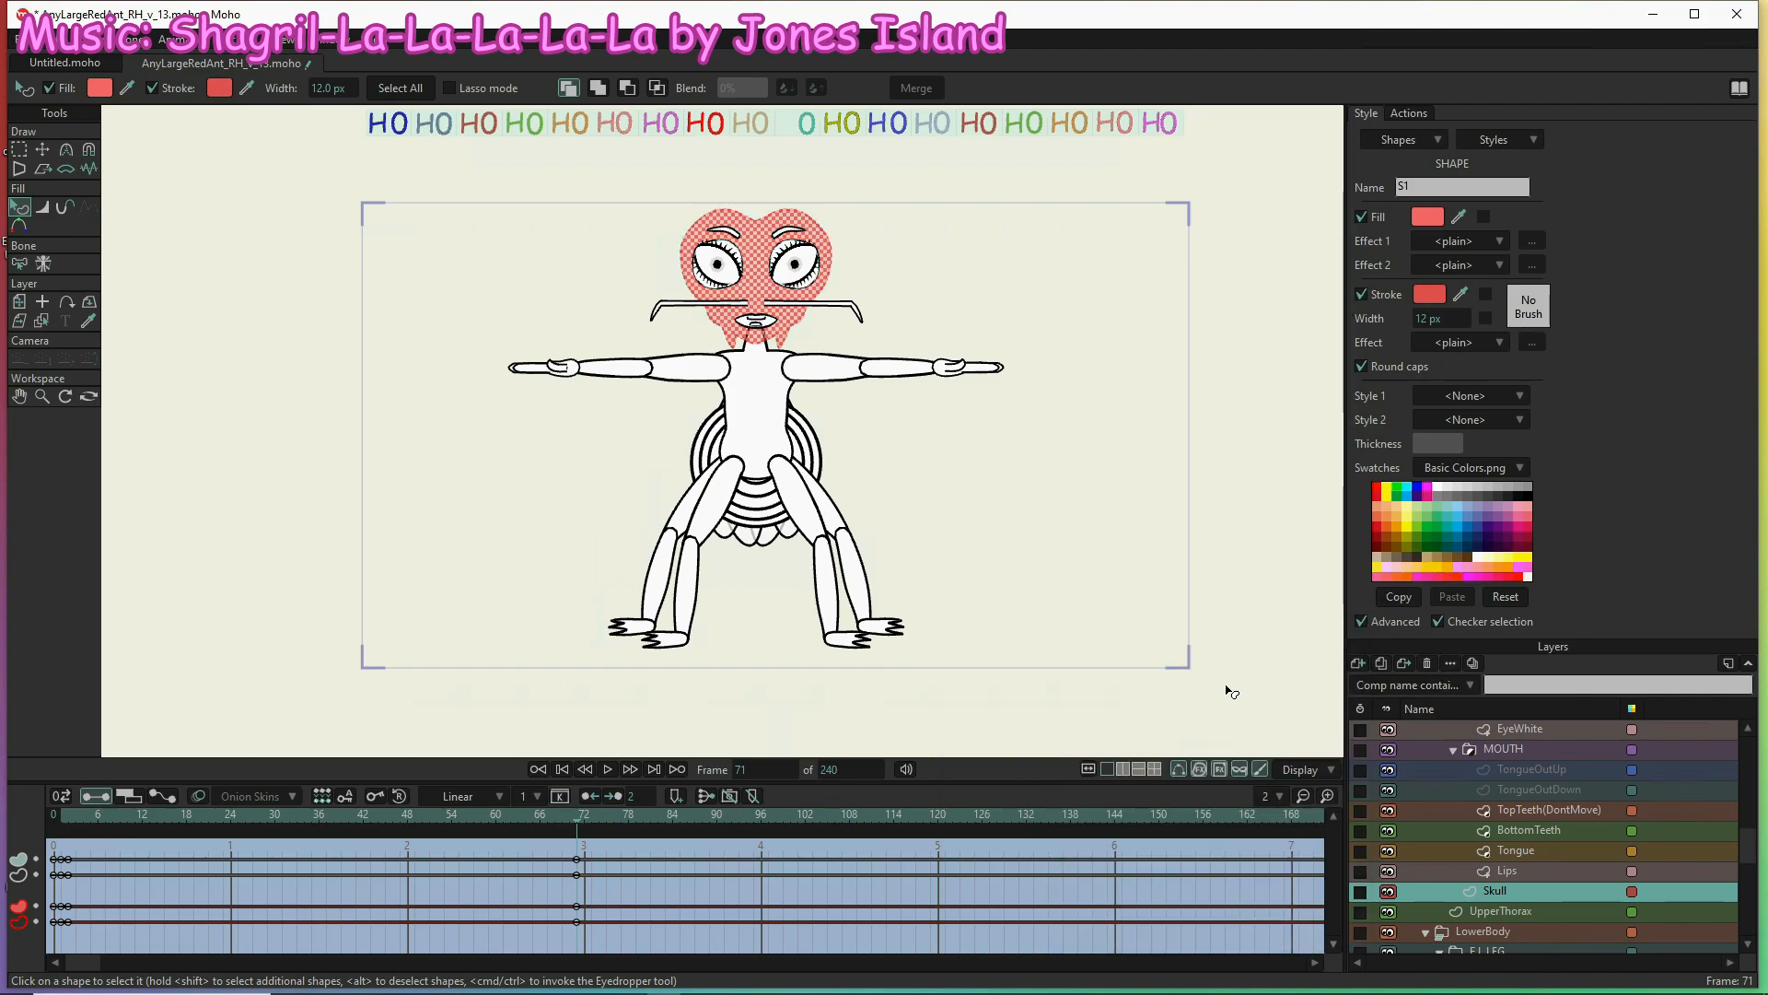
At frame 141, set the skull shape's fill color to dark red 760000
click(1085, 812)
click(1090, 814)
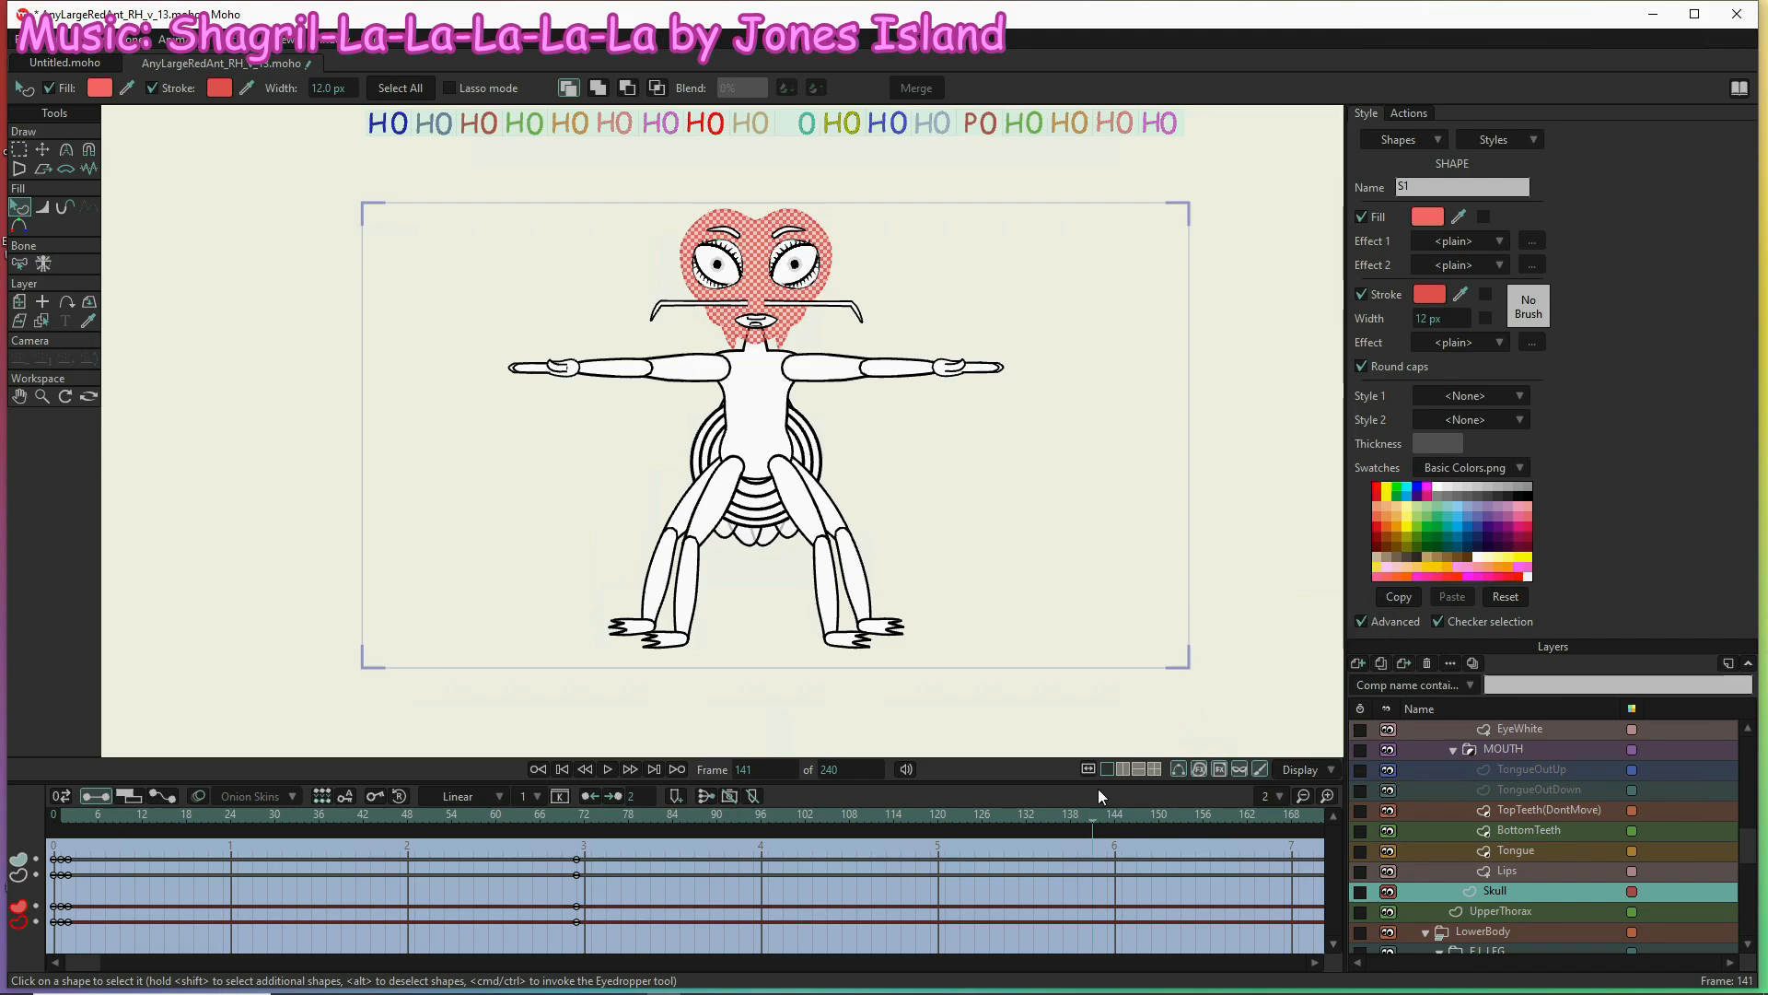
click(1426, 218)
mouse_move(1138, 717)
mouse_down()
mouse_move(1173, 718)
mouse_move(1228, 787)
mouse_up()
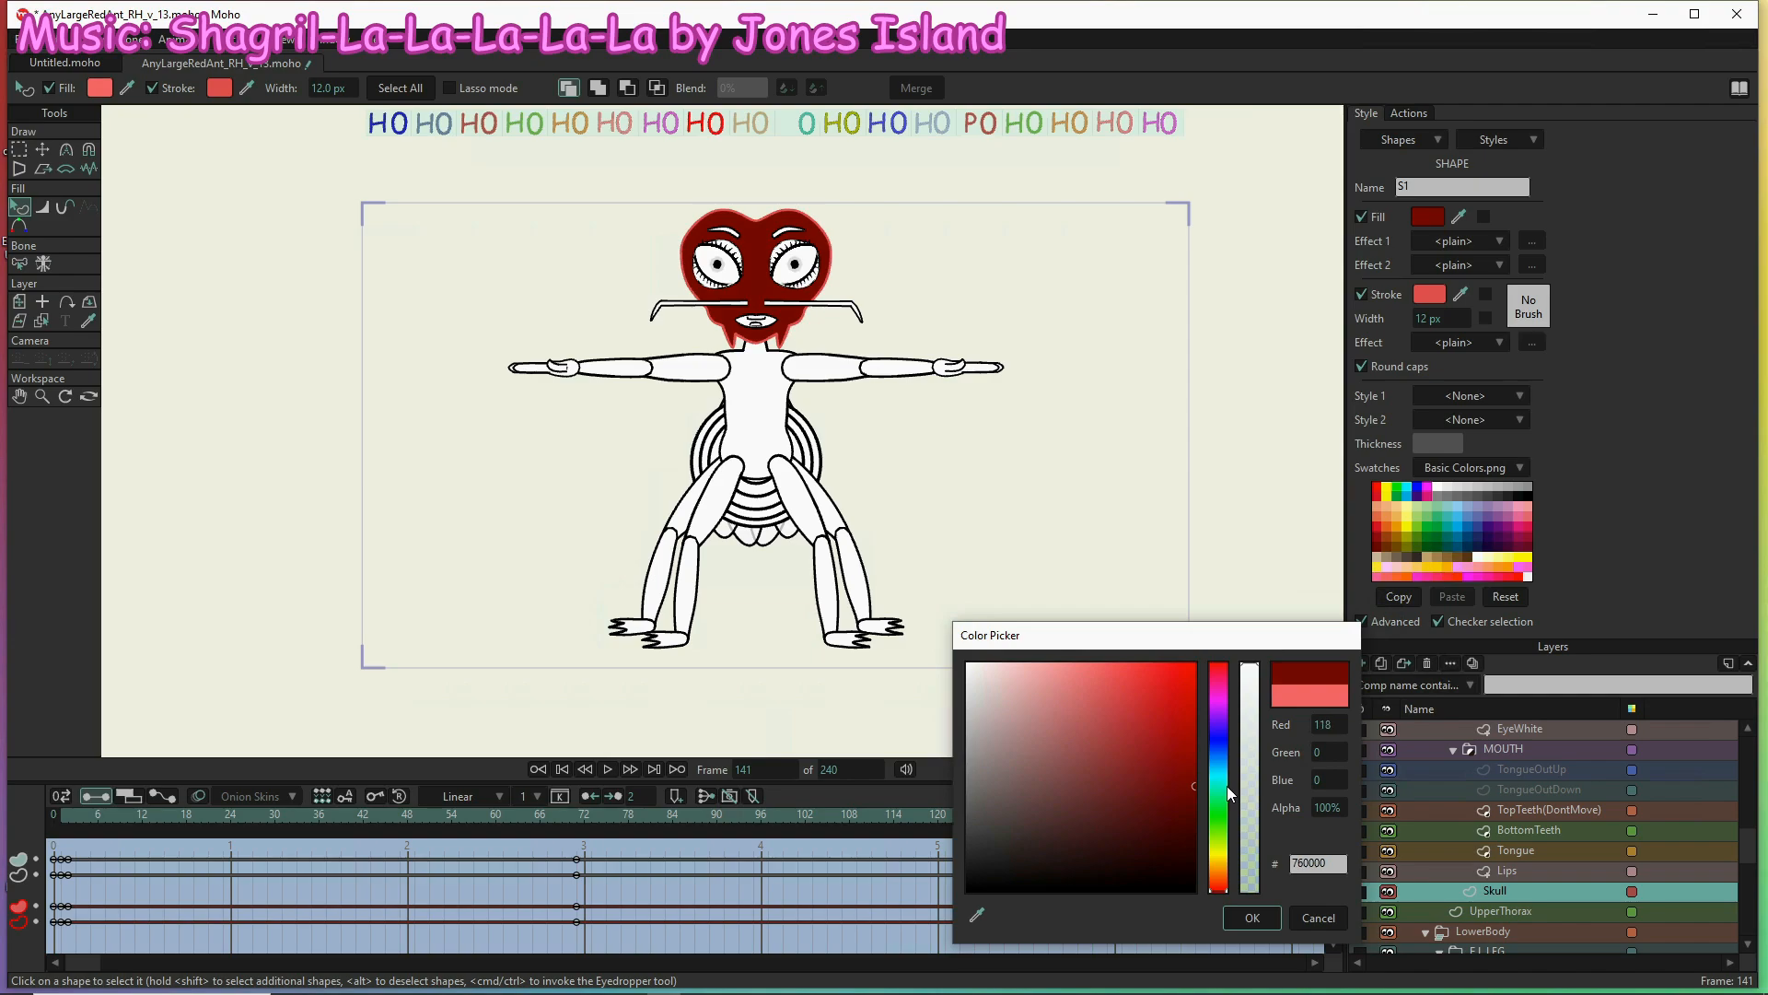
click(1252, 917)
Sample the skull's fill color for its stroke at frame 141 and darken the stroke to 670000
drag(1461, 294, 1427, 215)
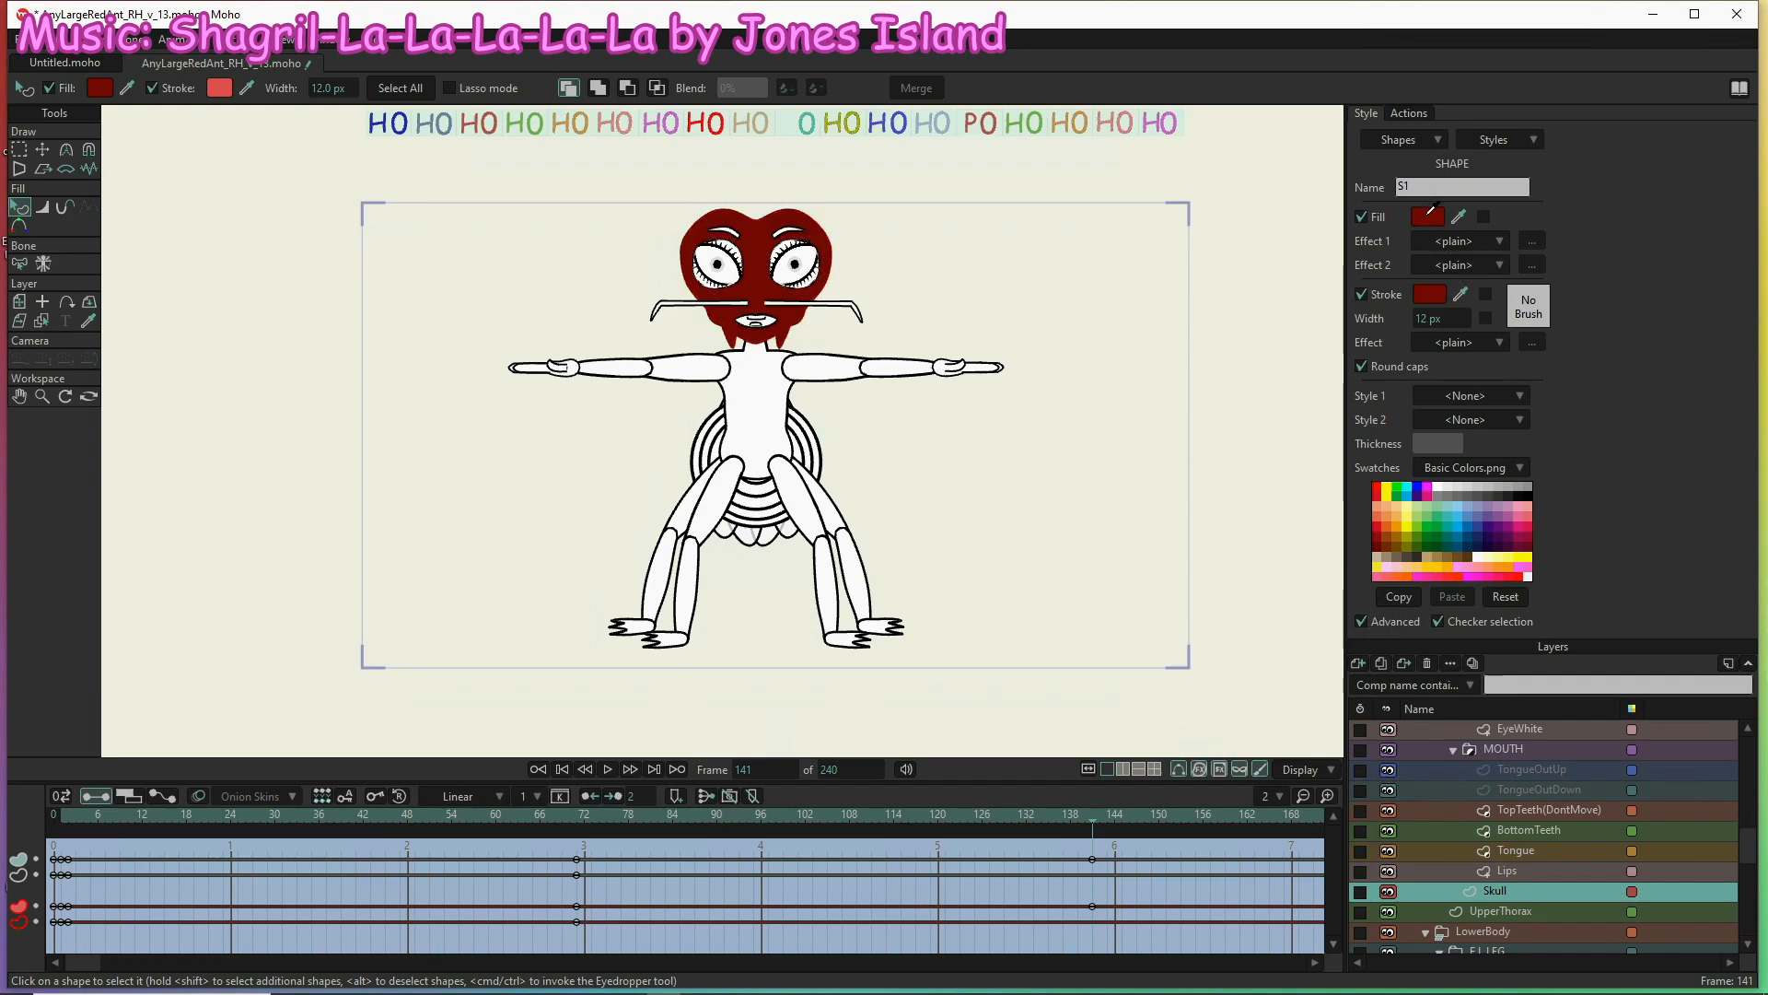
click(1432, 295)
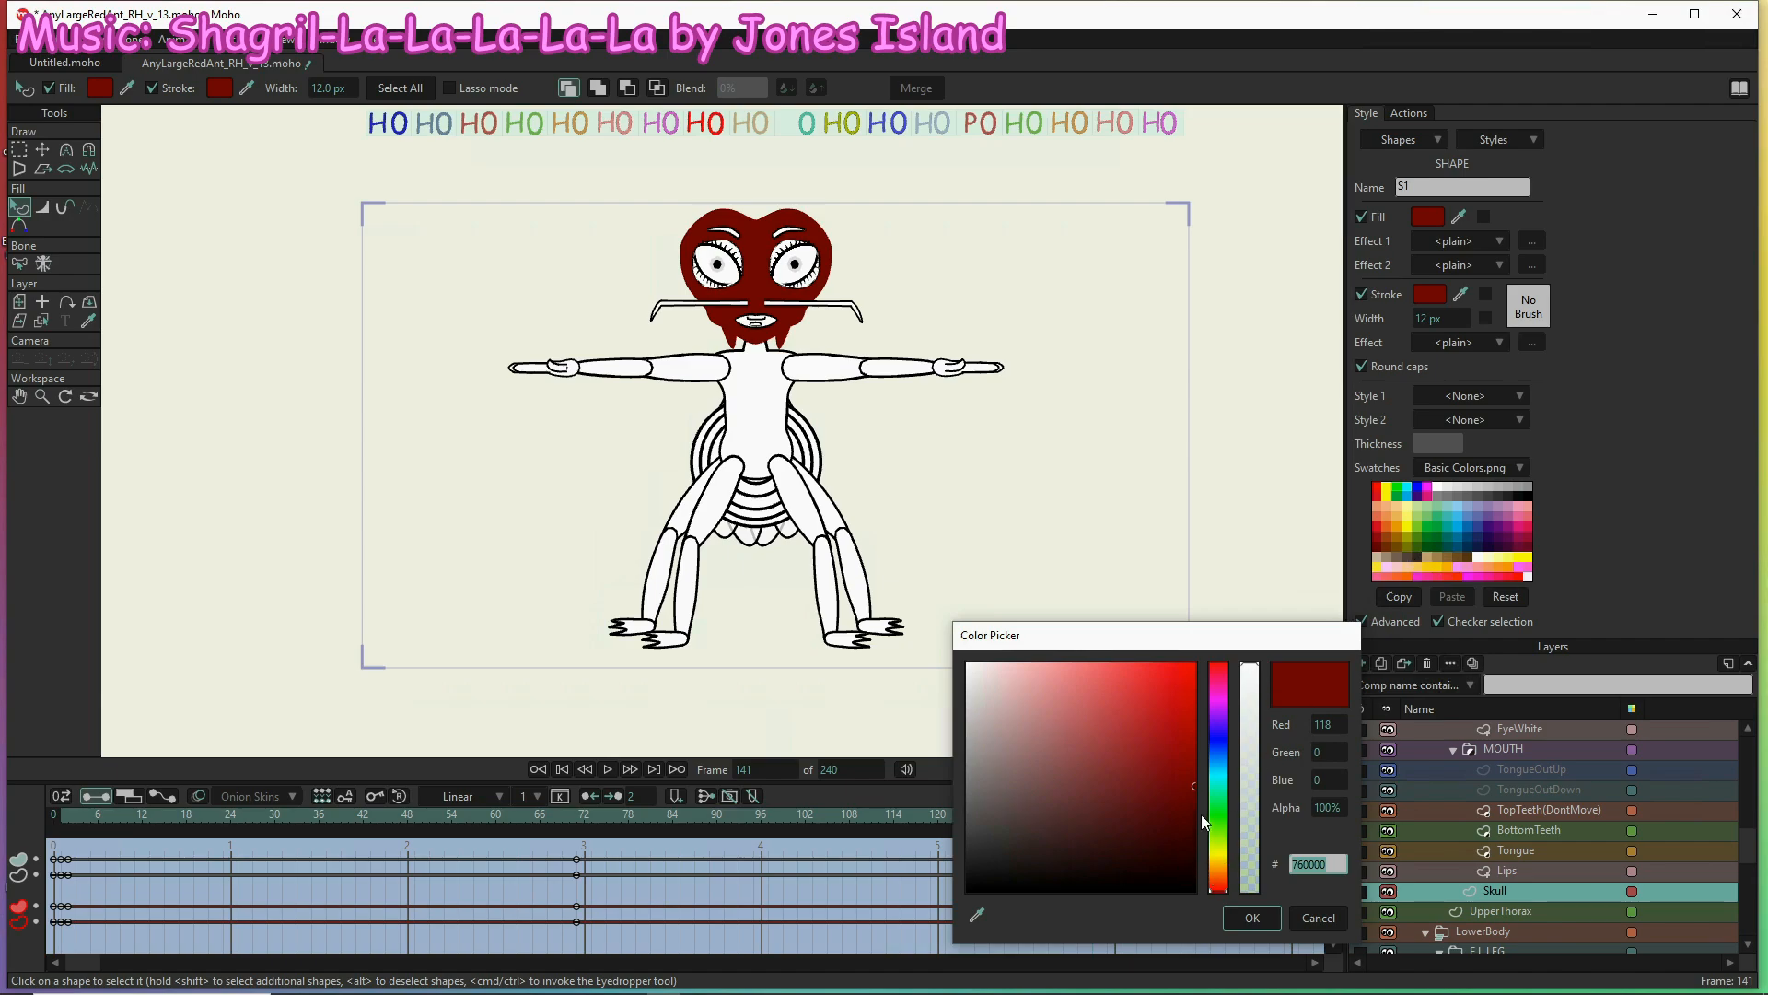
drag(1196, 821, 1196, 831)
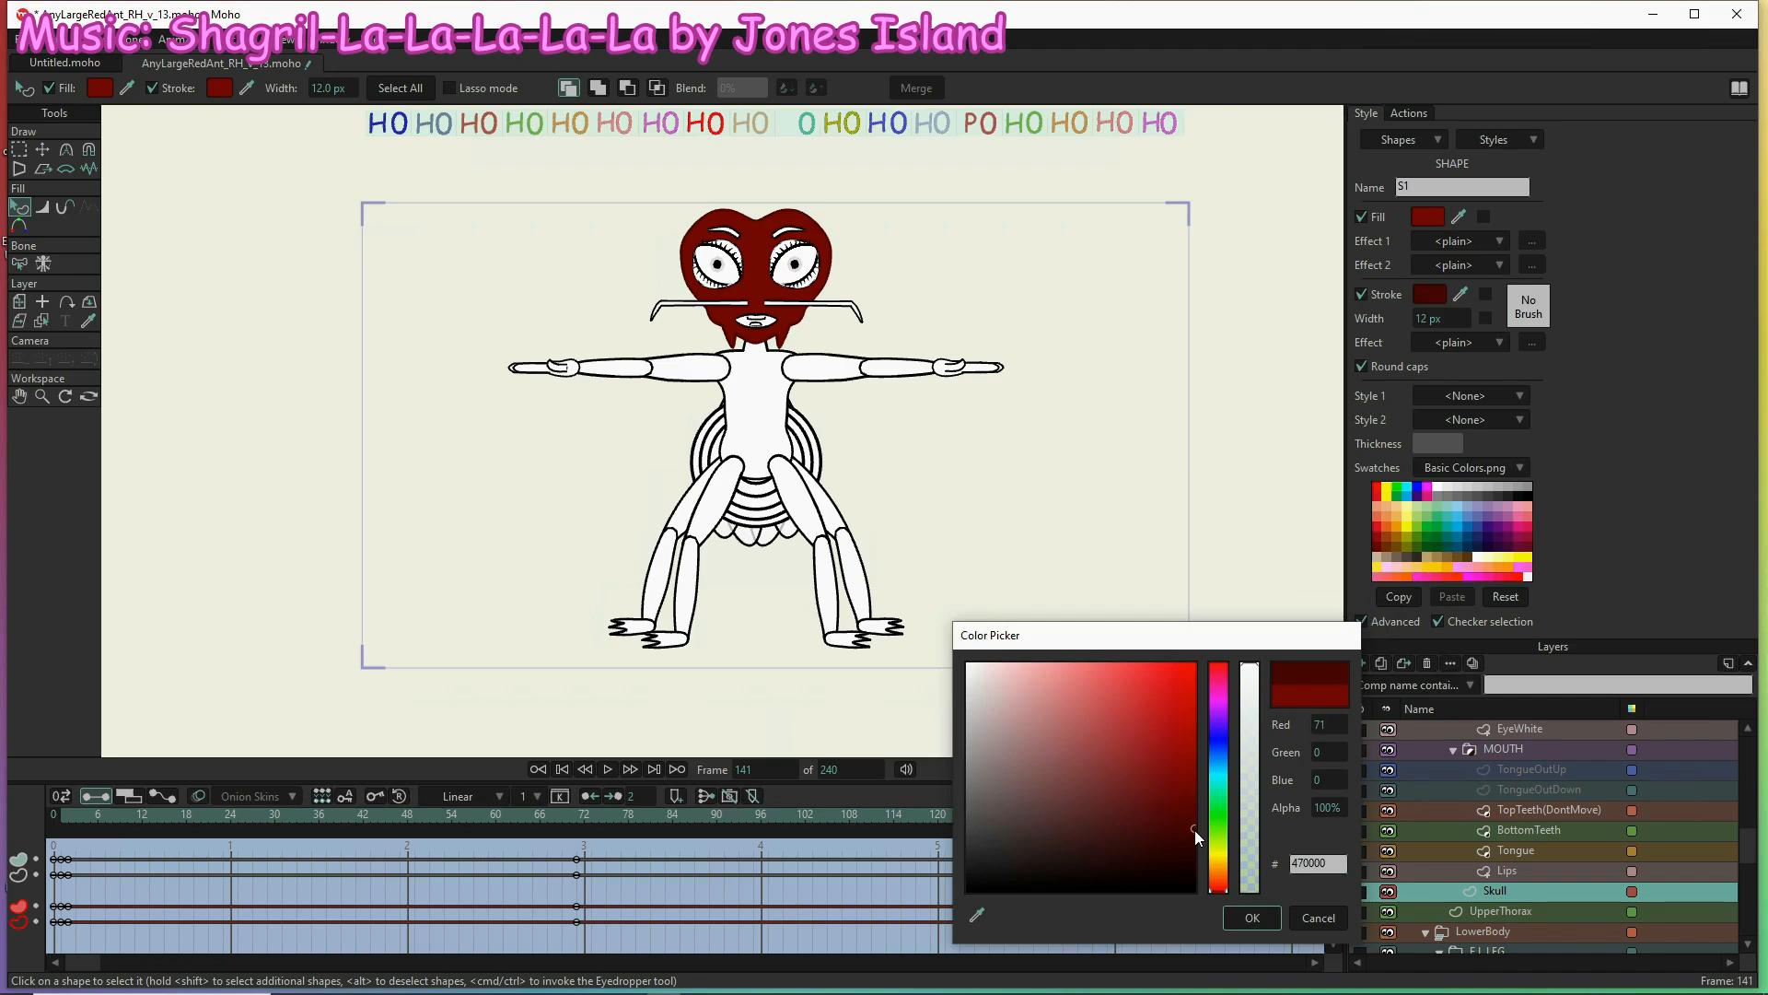
drag(1196, 831, 1195, 799)
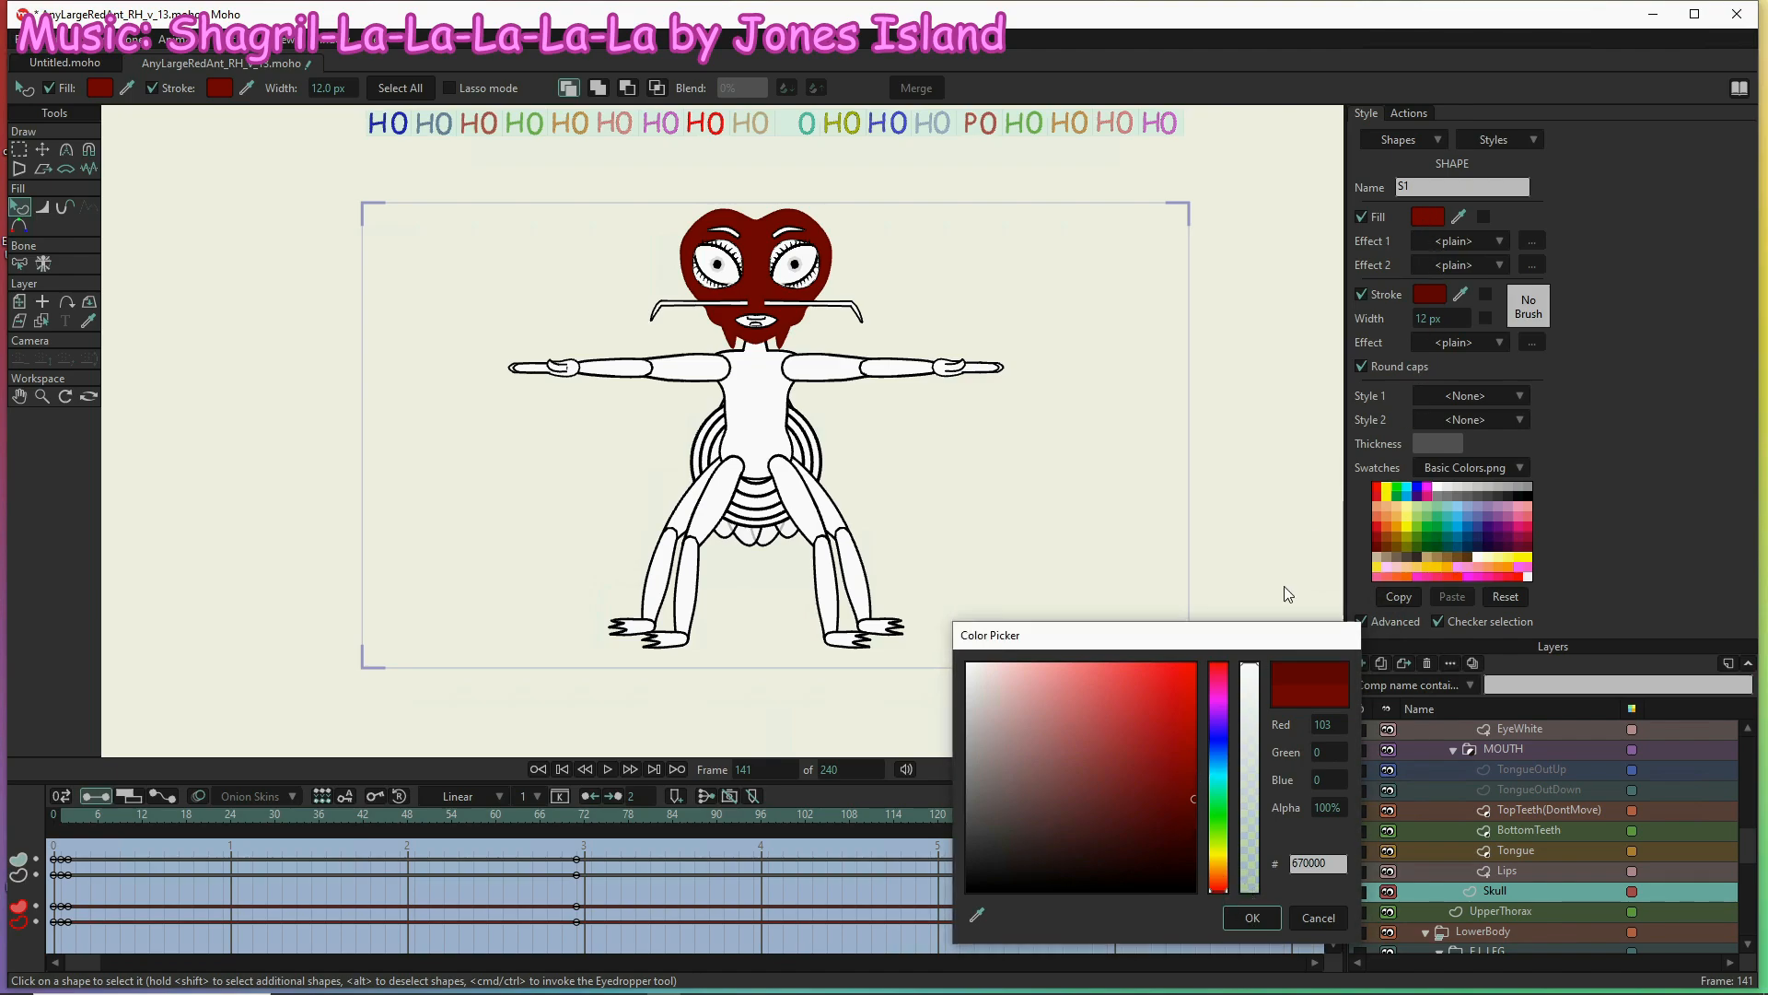
click(1255, 919)
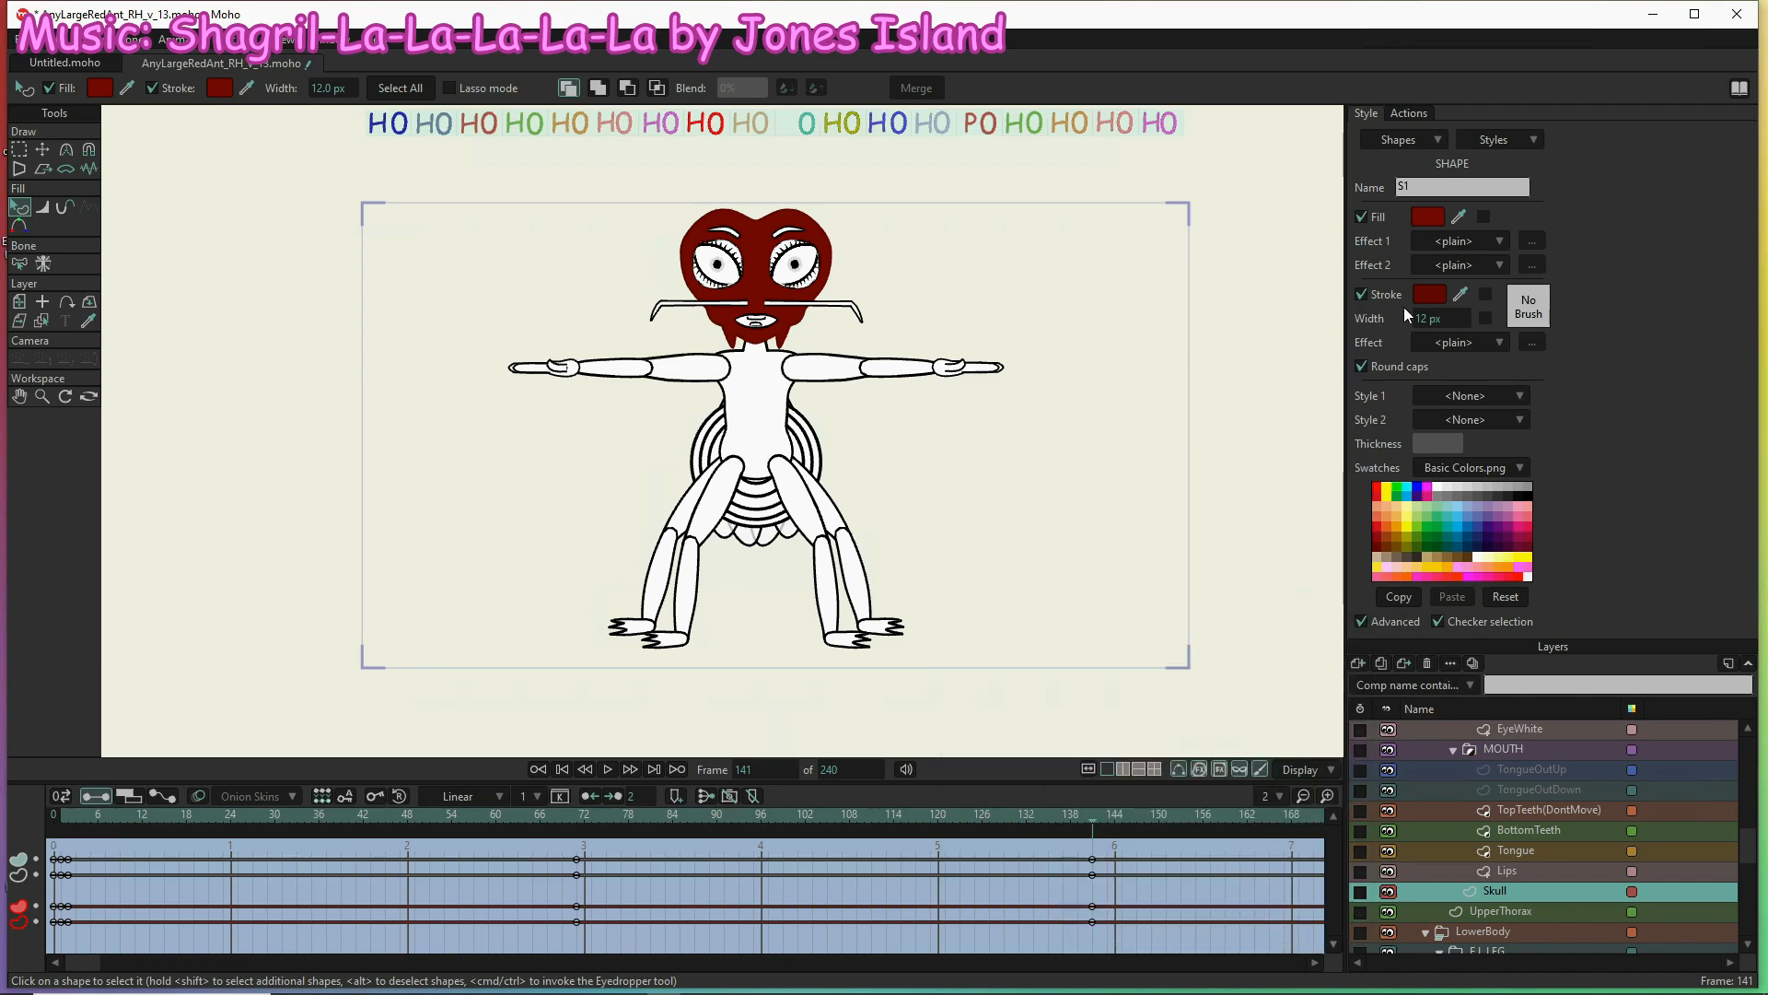
Set the skull shape's fill color at frame 141 to A10000
click(1429, 216)
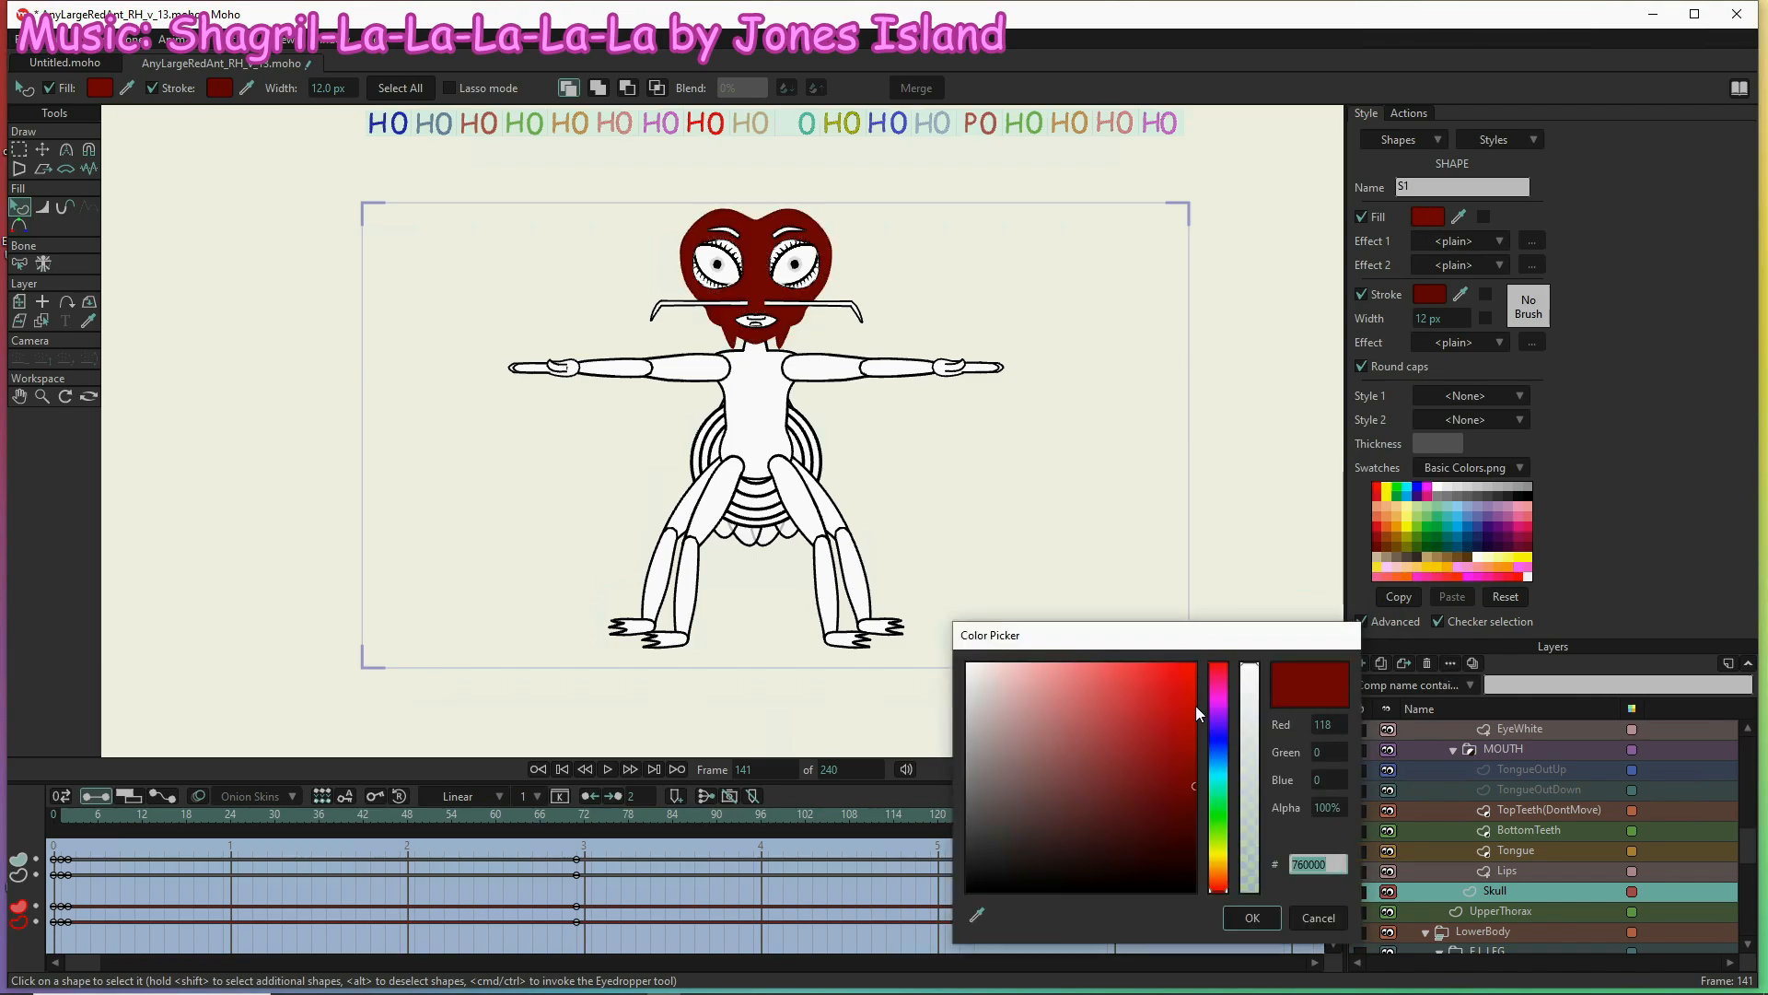
drag(1190, 770, 1202, 748)
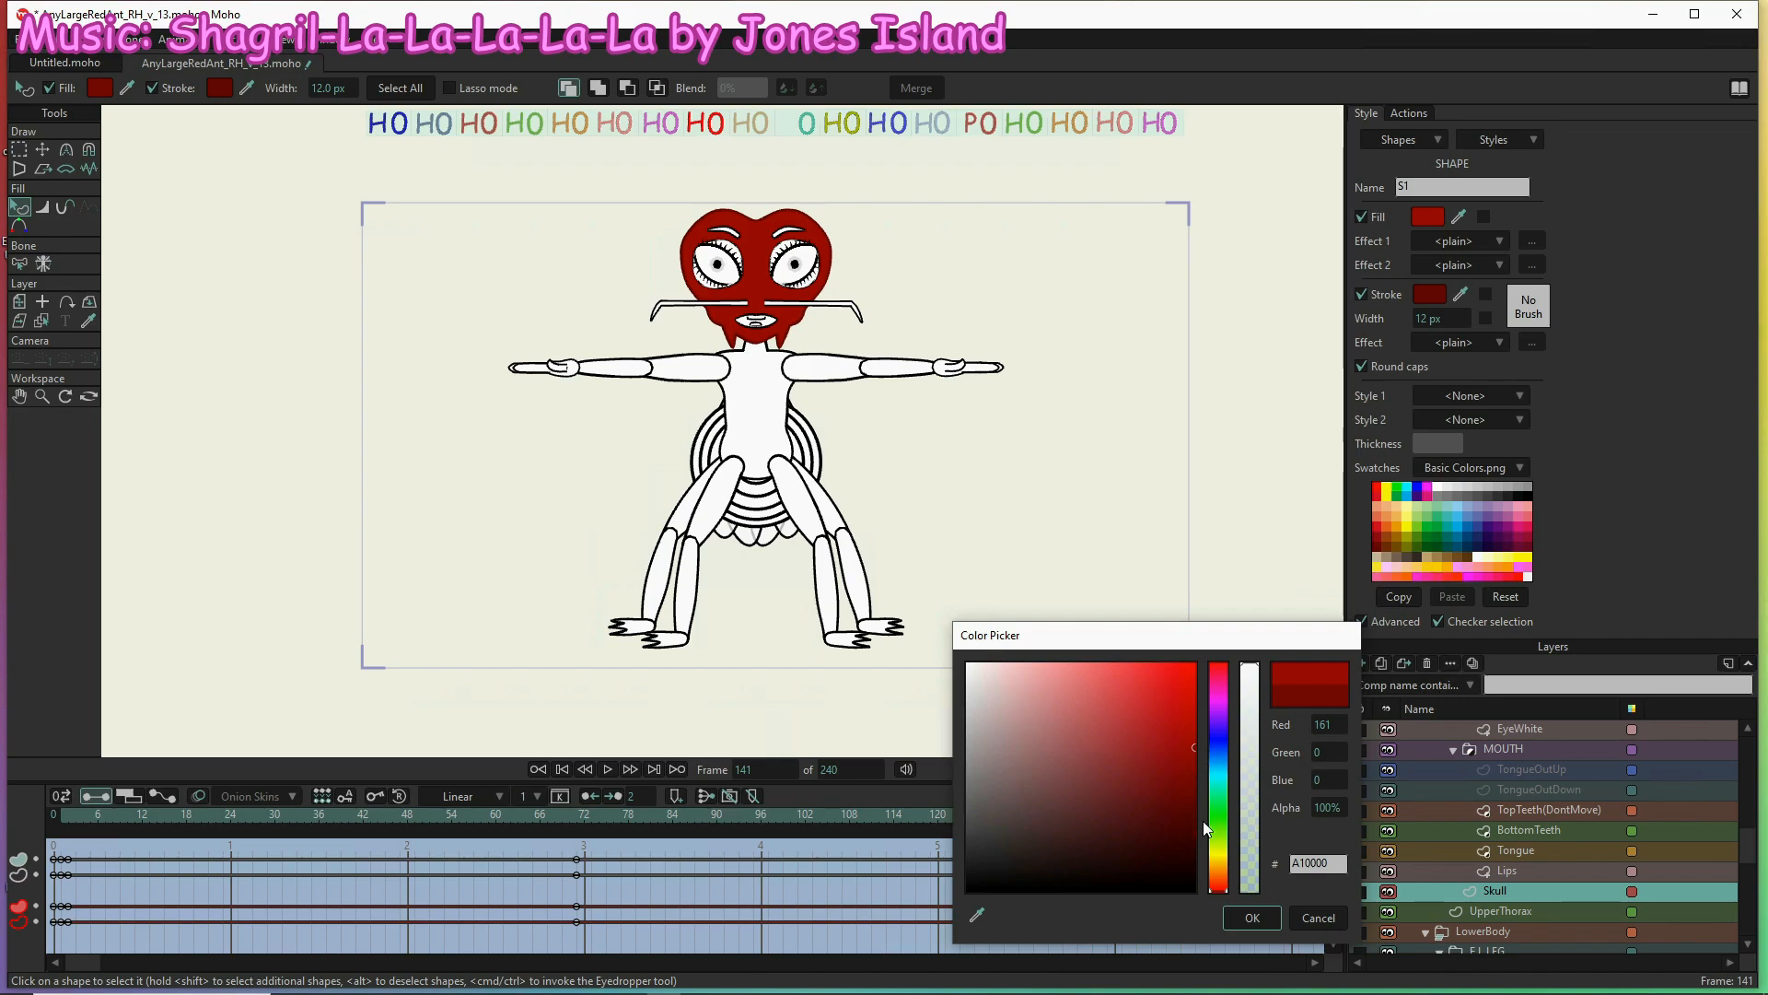
click(1251, 917)
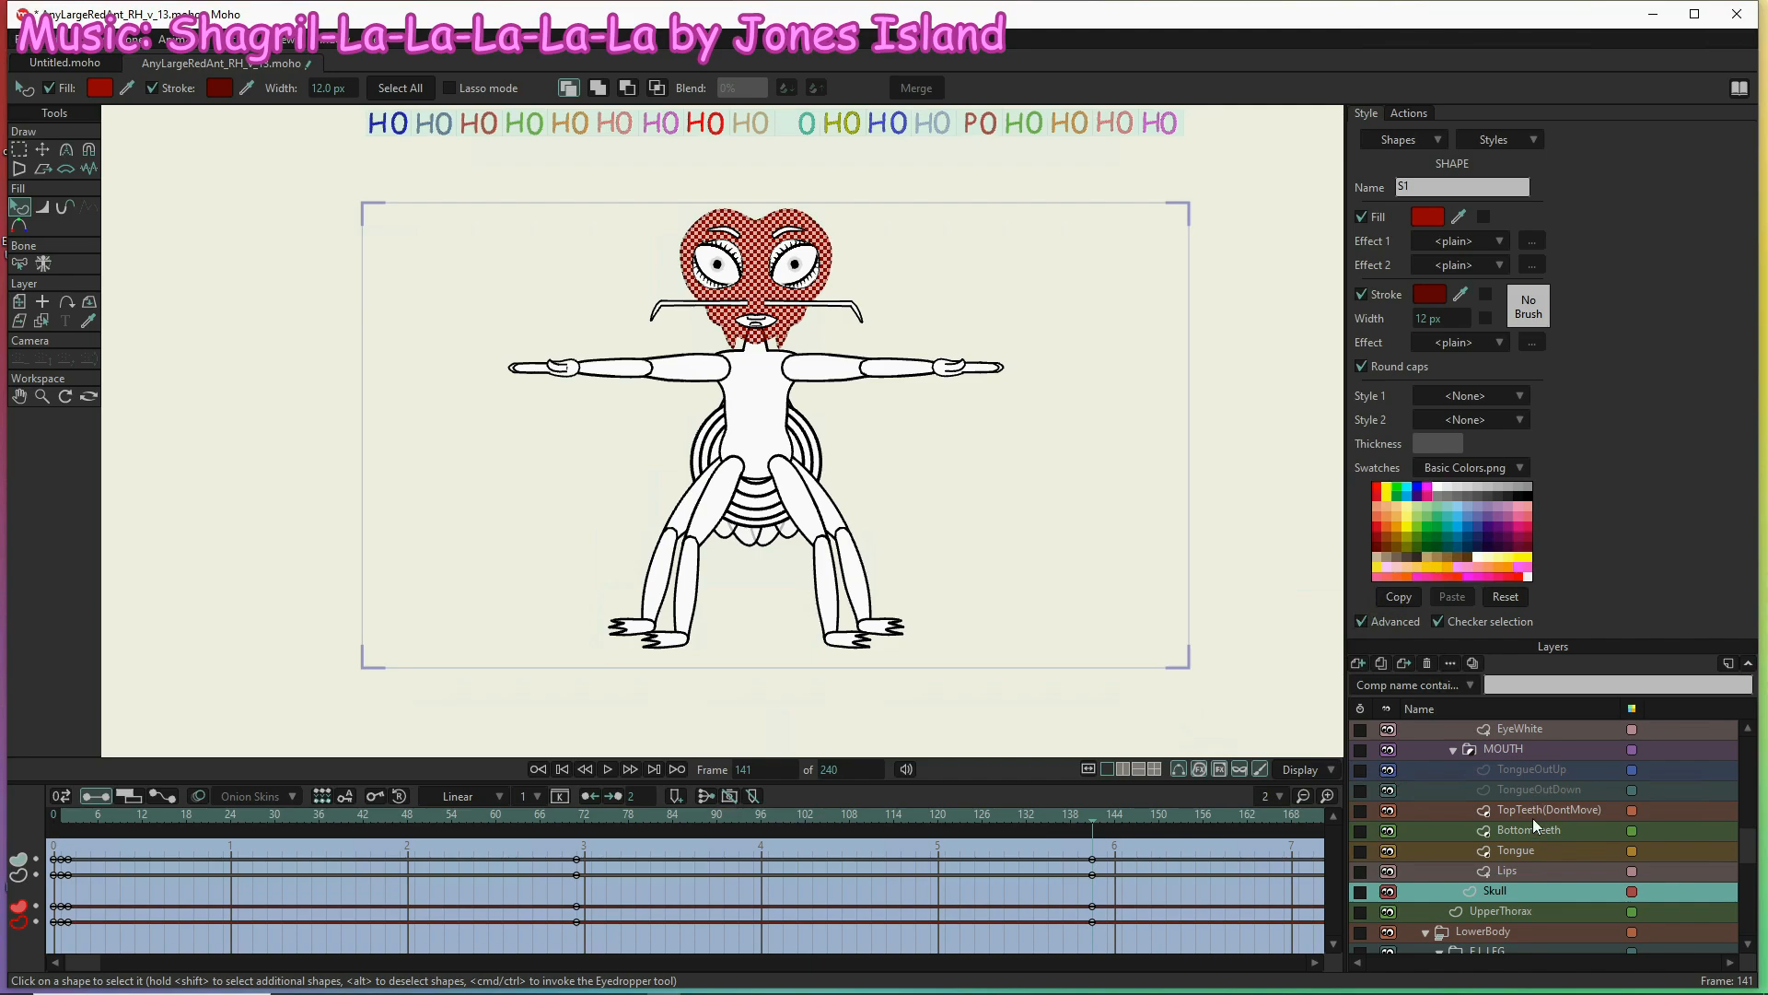
Sample the skull's red fill for the right eye's UpperLid shape at frame 141
scroll(1532, 838, down, 3)
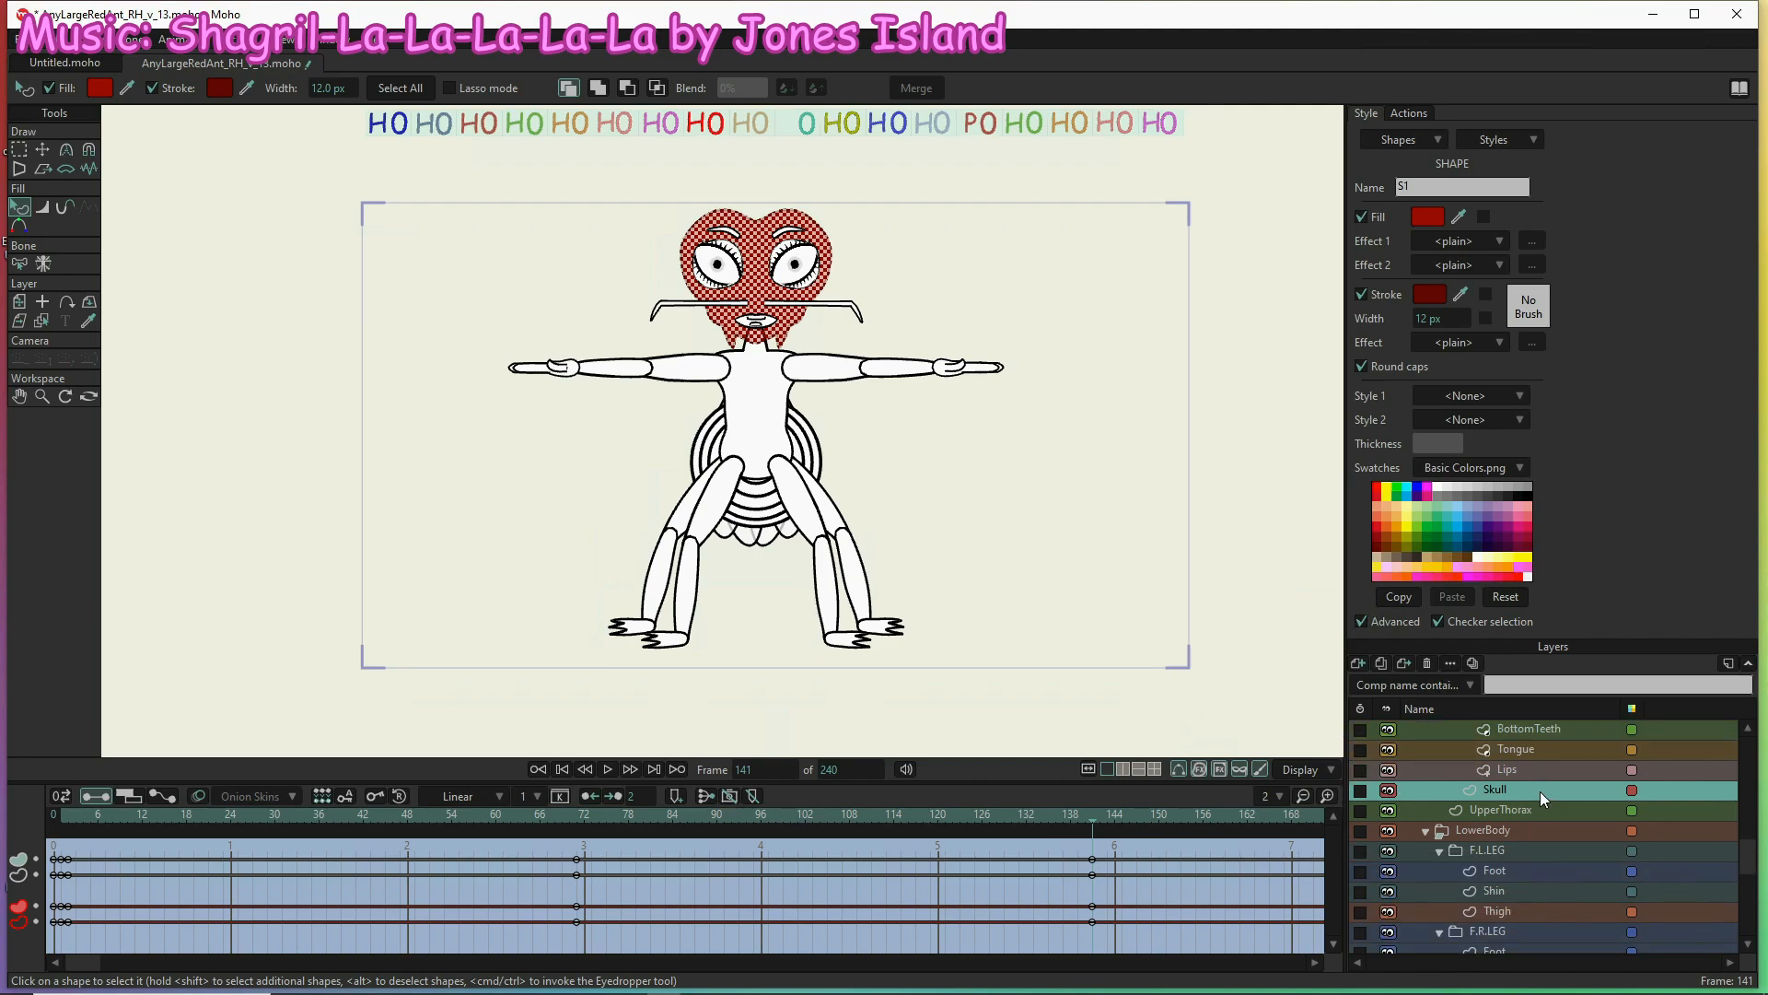
scroll(1540, 792, up, 5)
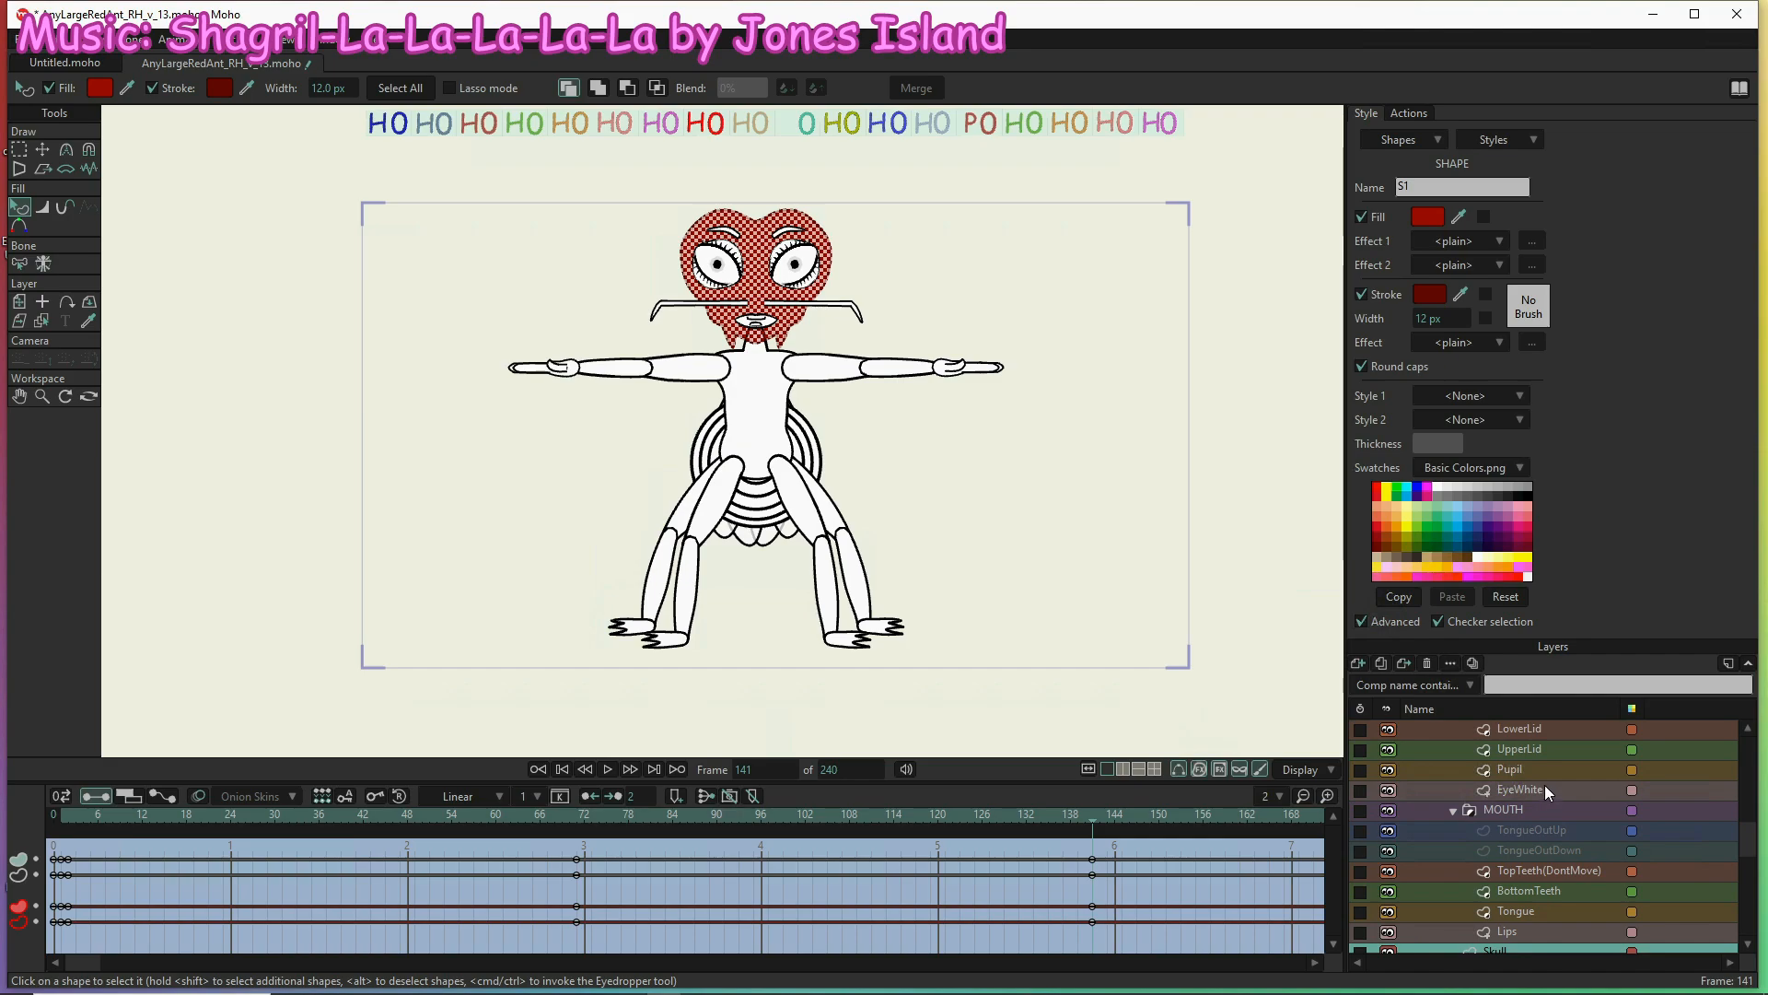
click(1551, 849)
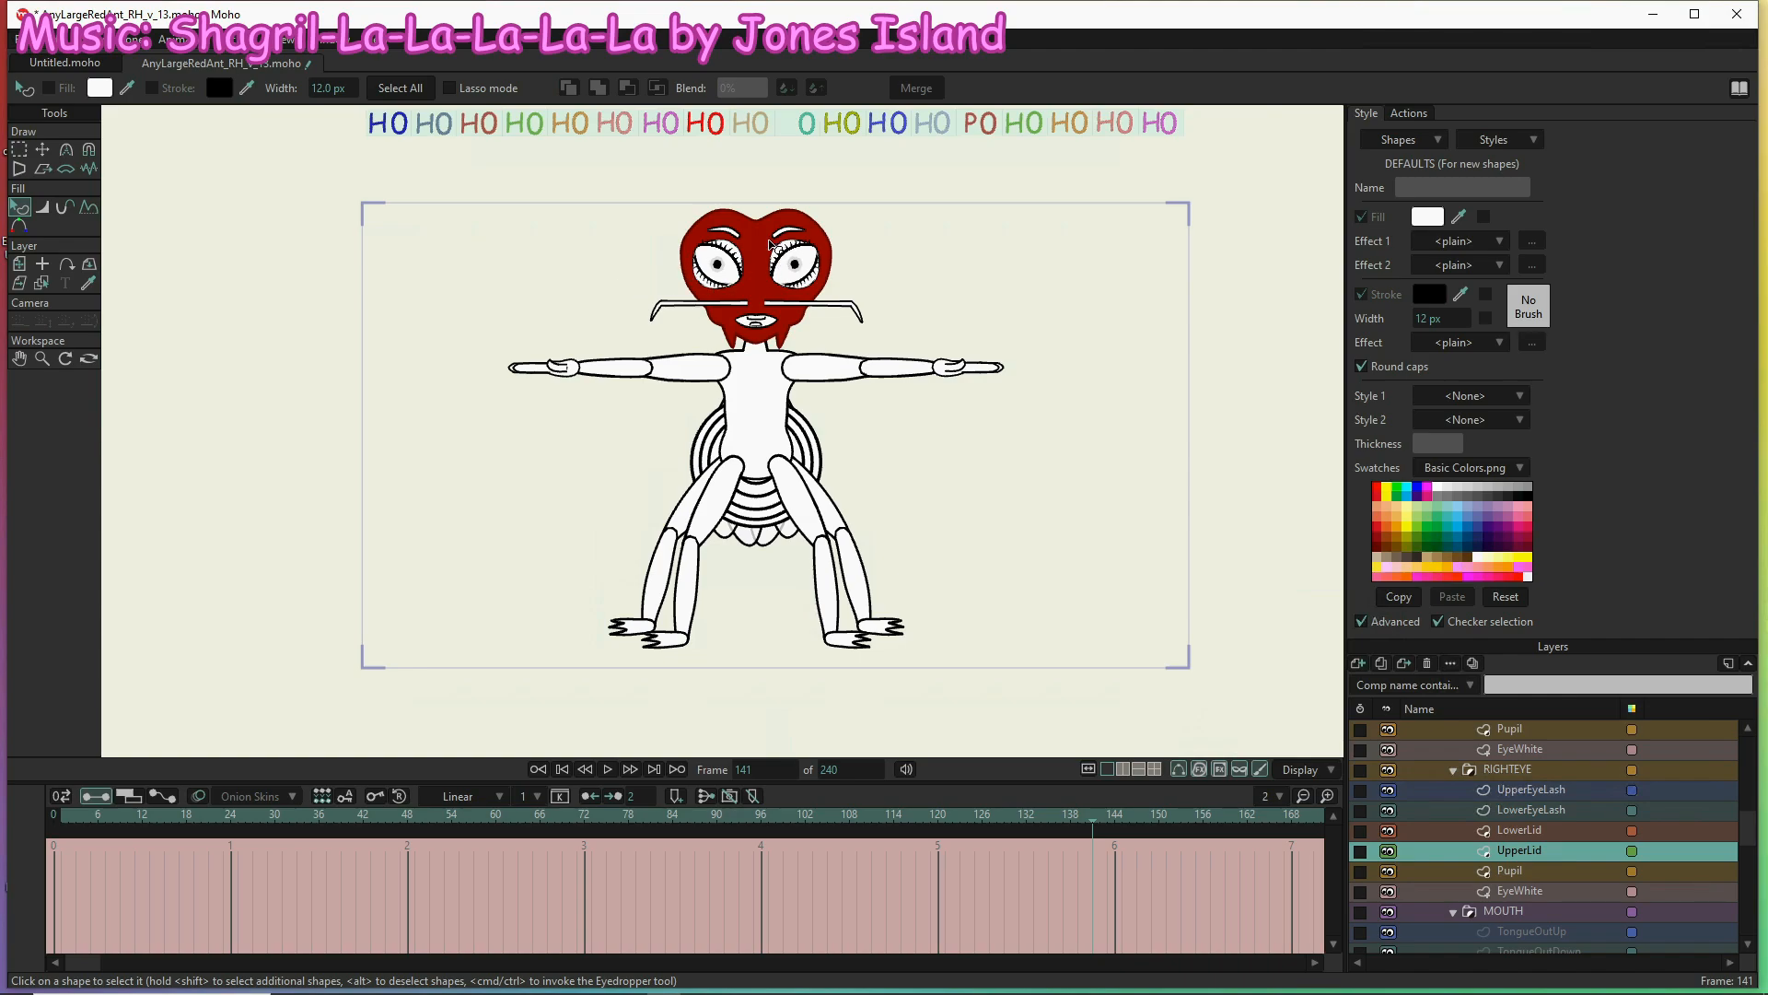
scroll(779, 249, up, 3)
click(679, 259)
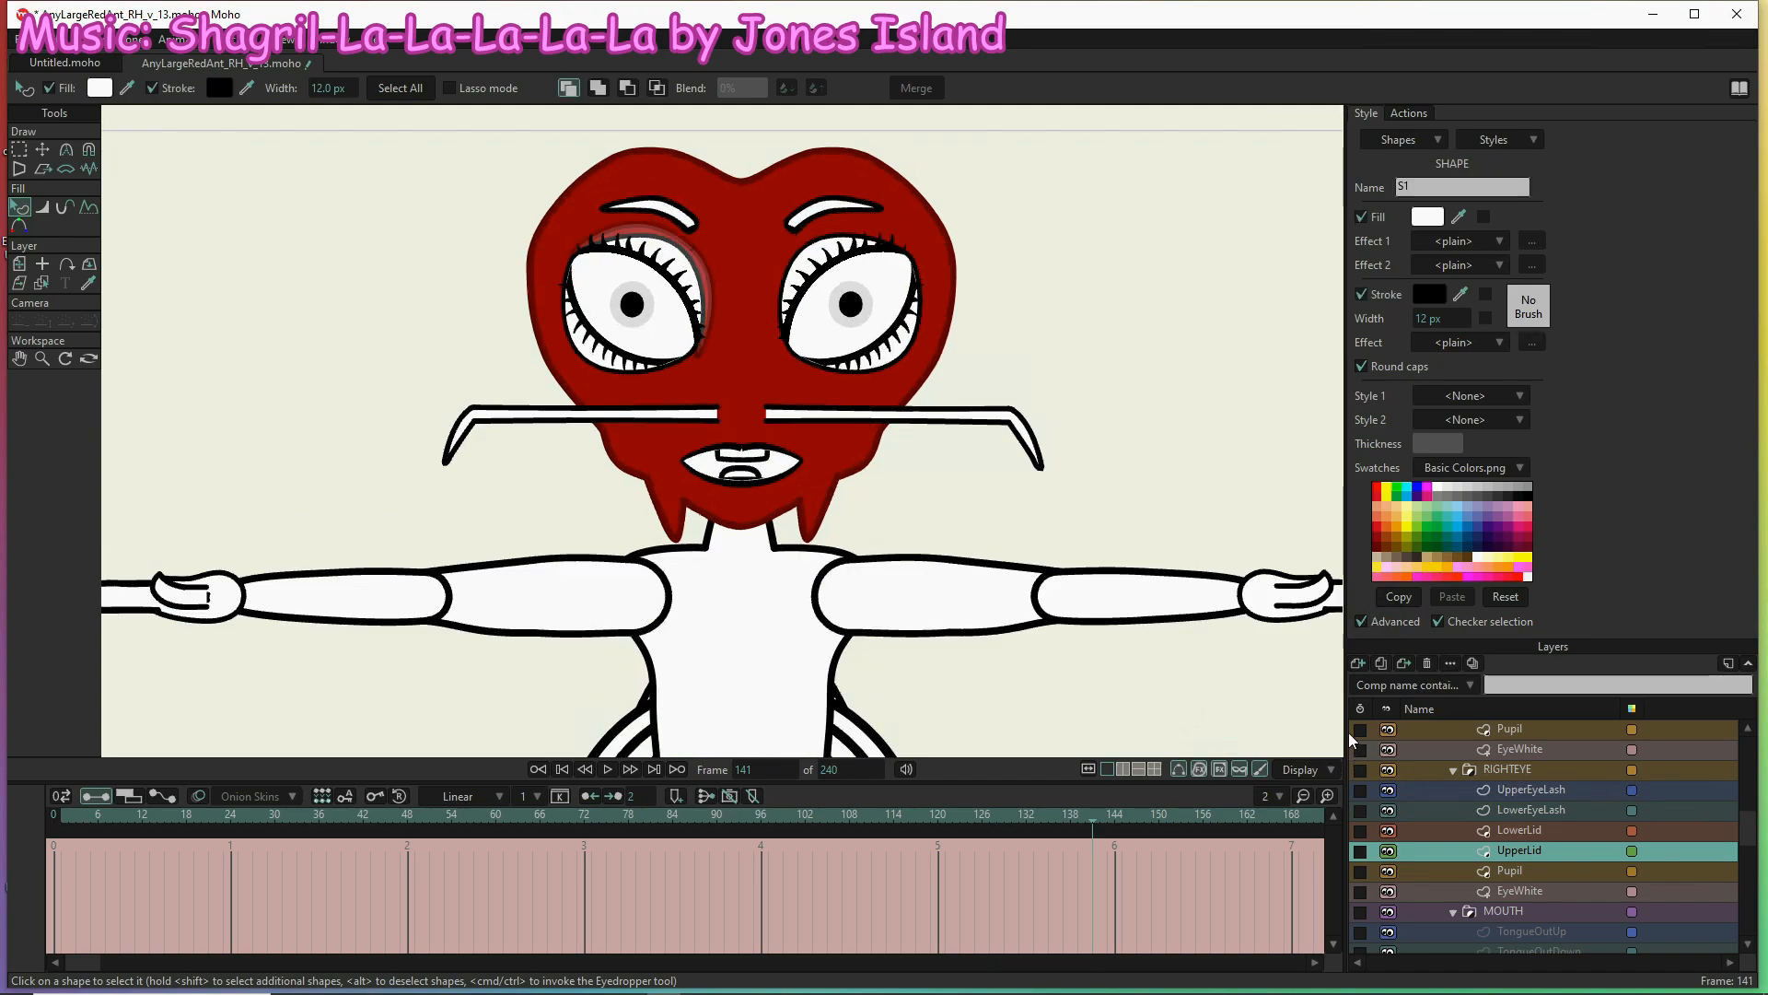
click(1460, 215)
click(1124, 283)
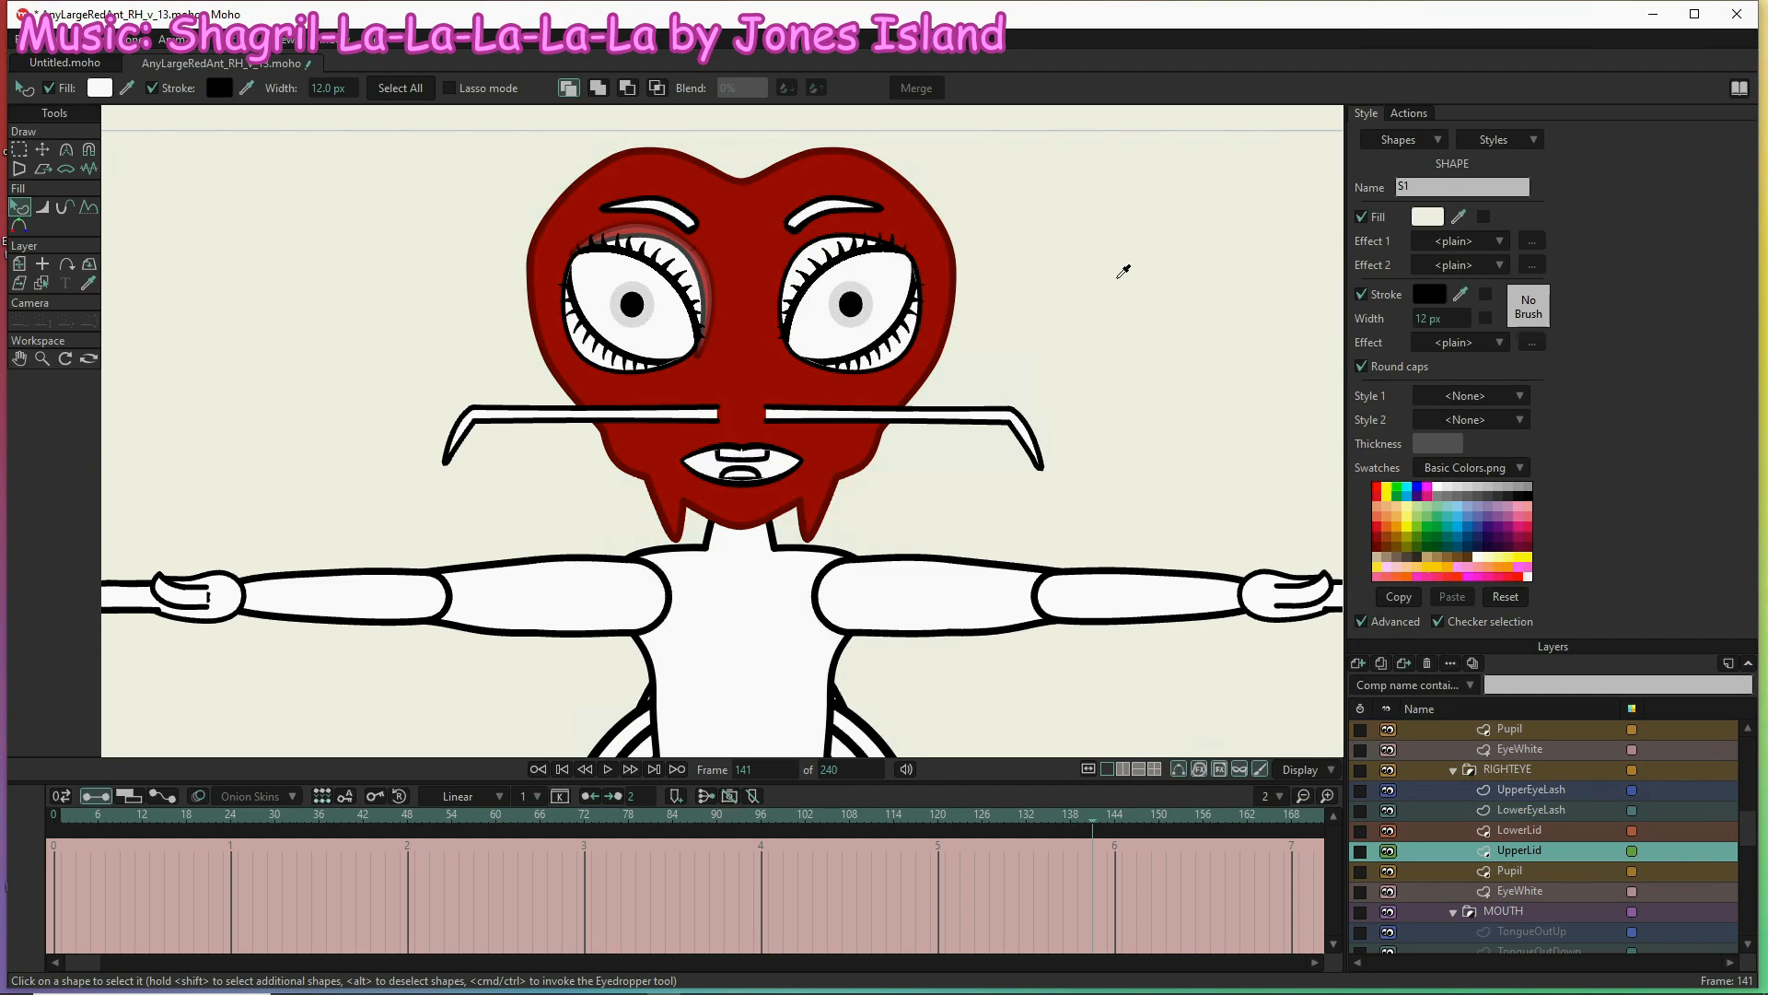
click(908, 183)
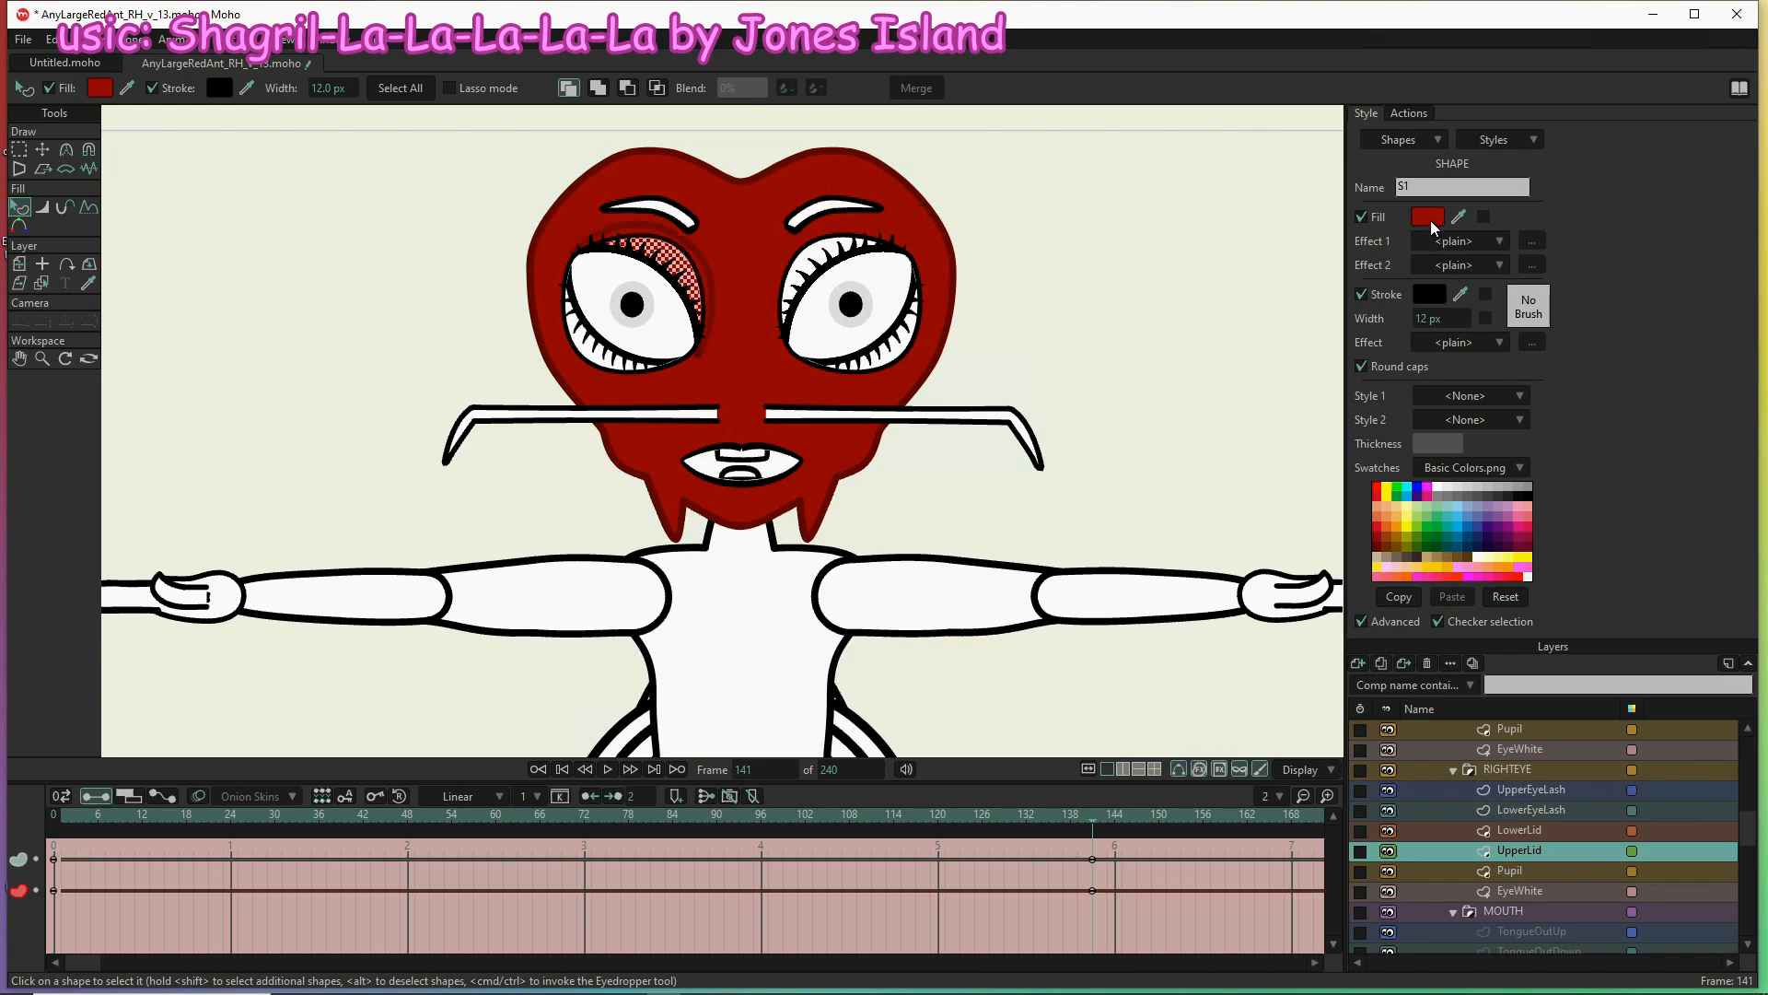
Darken the right UpperLid's fill color to 880909 at frame 141
click(1428, 219)
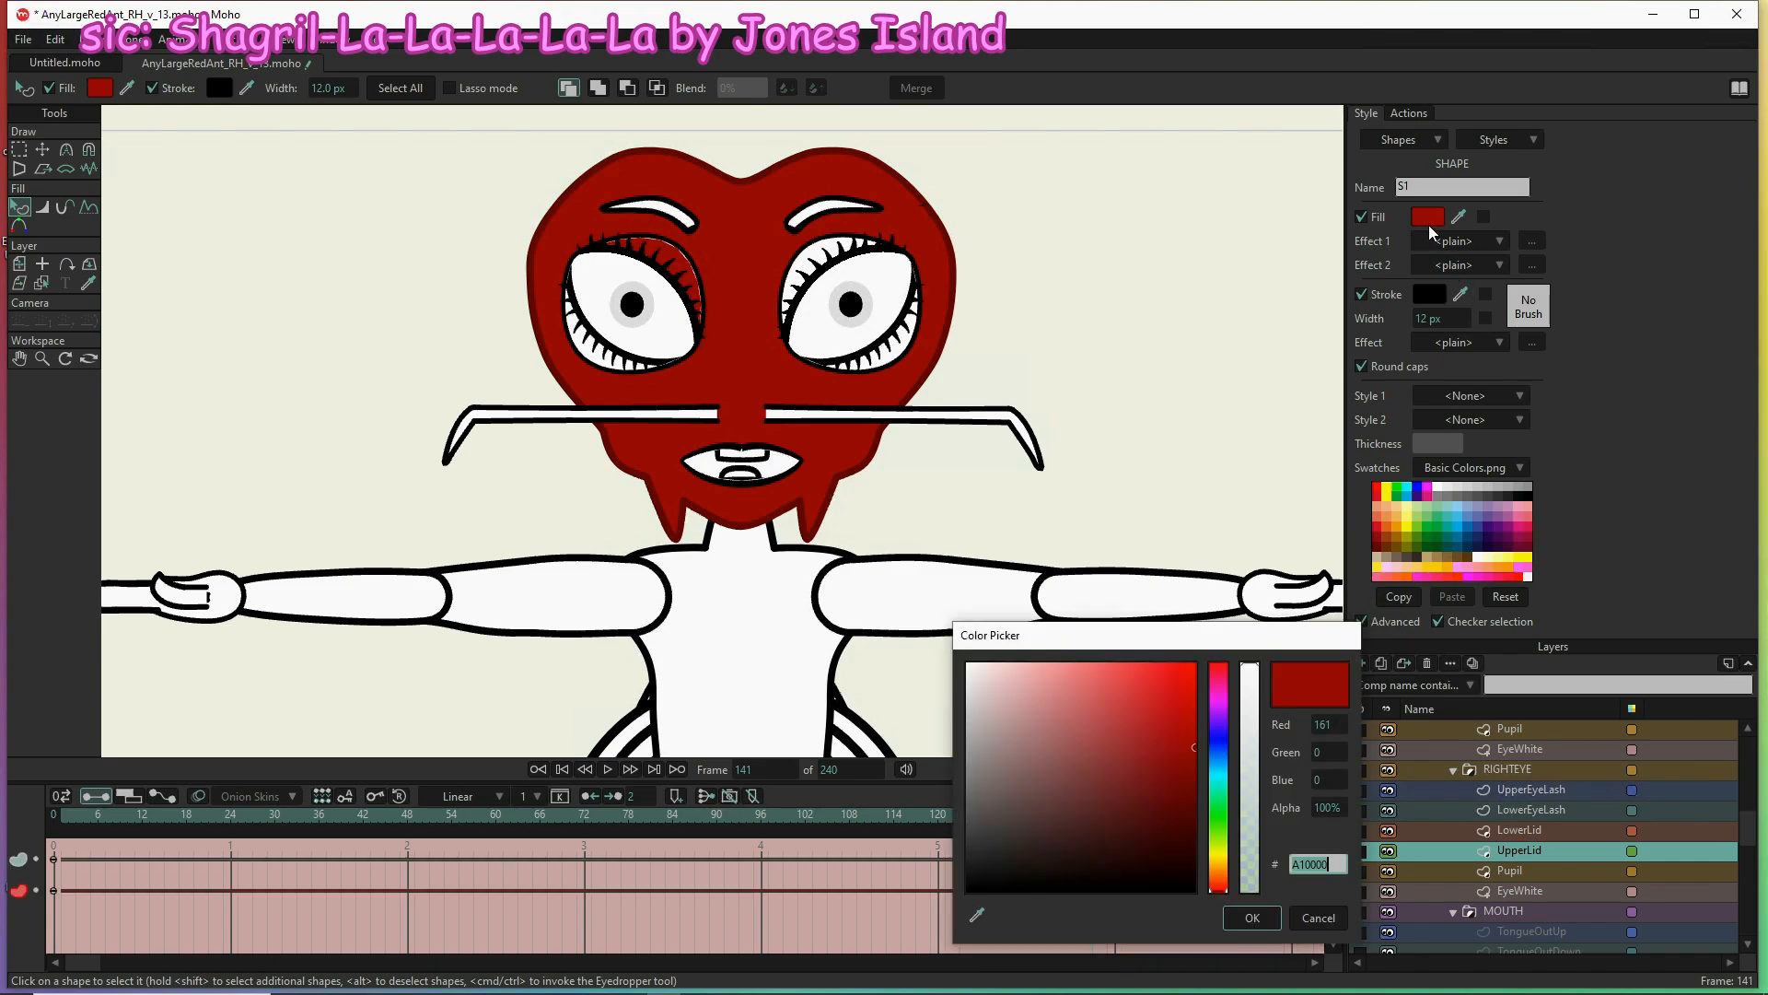
click(1180, 769)
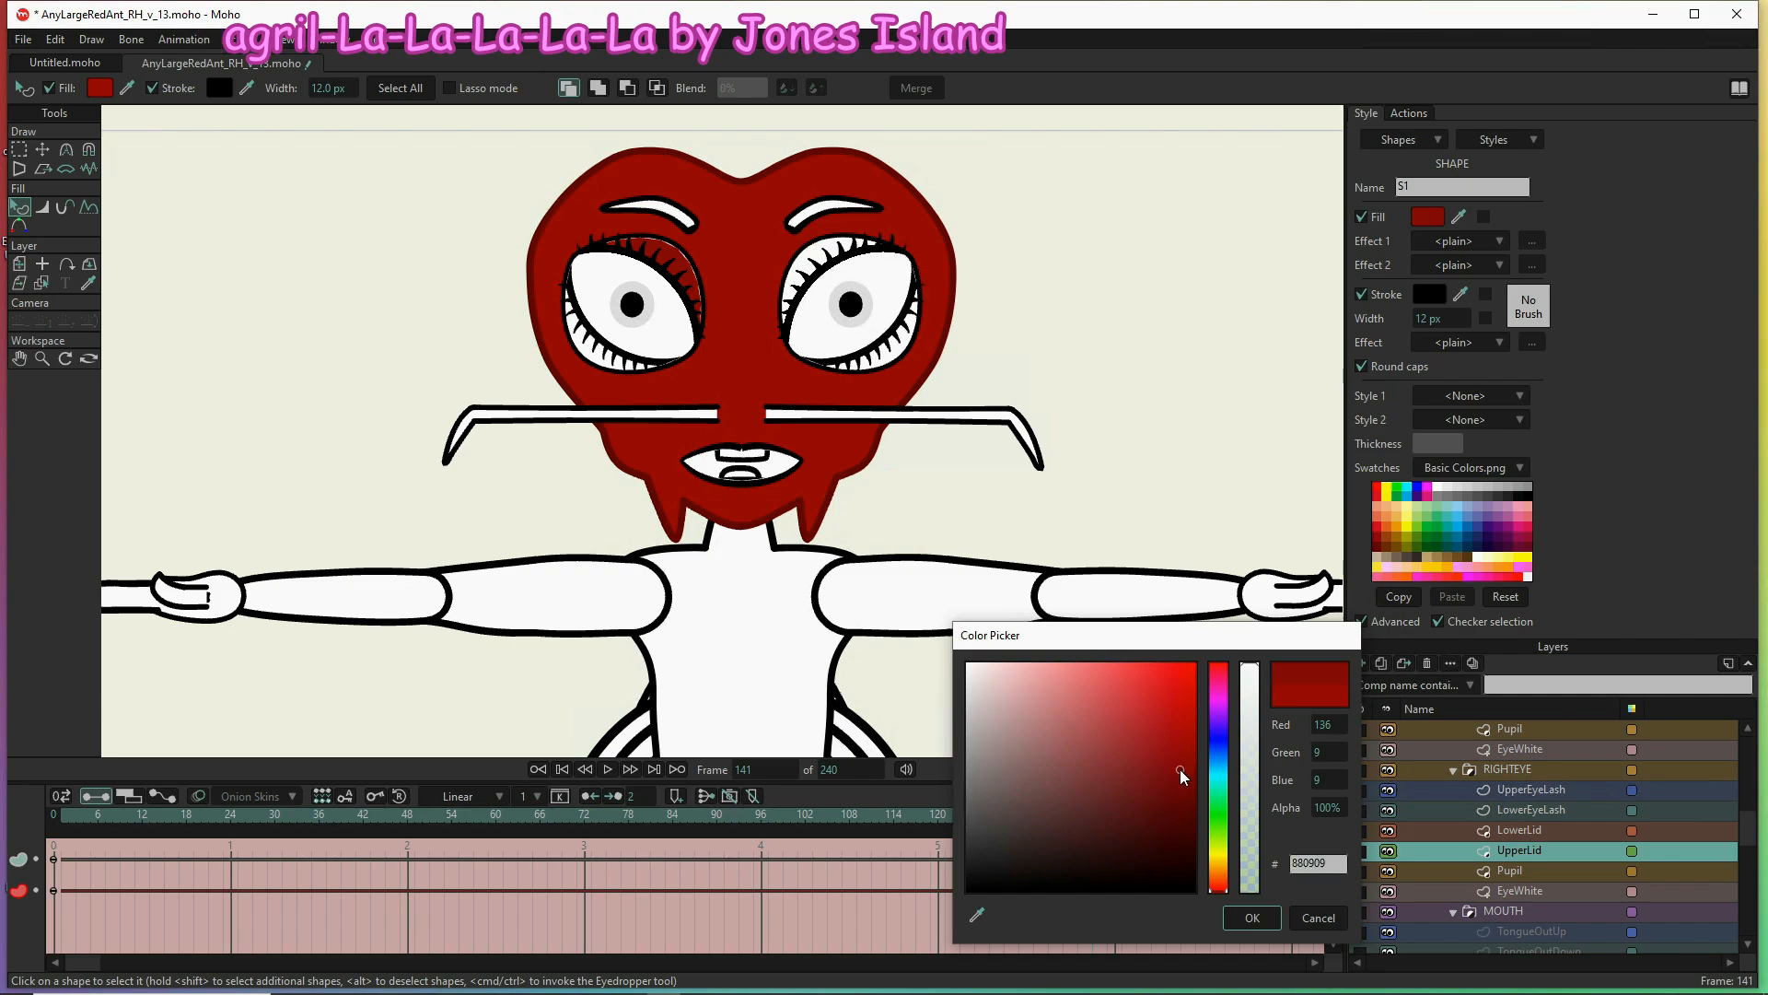
click(1316, 865)
double_click(1316, 865)
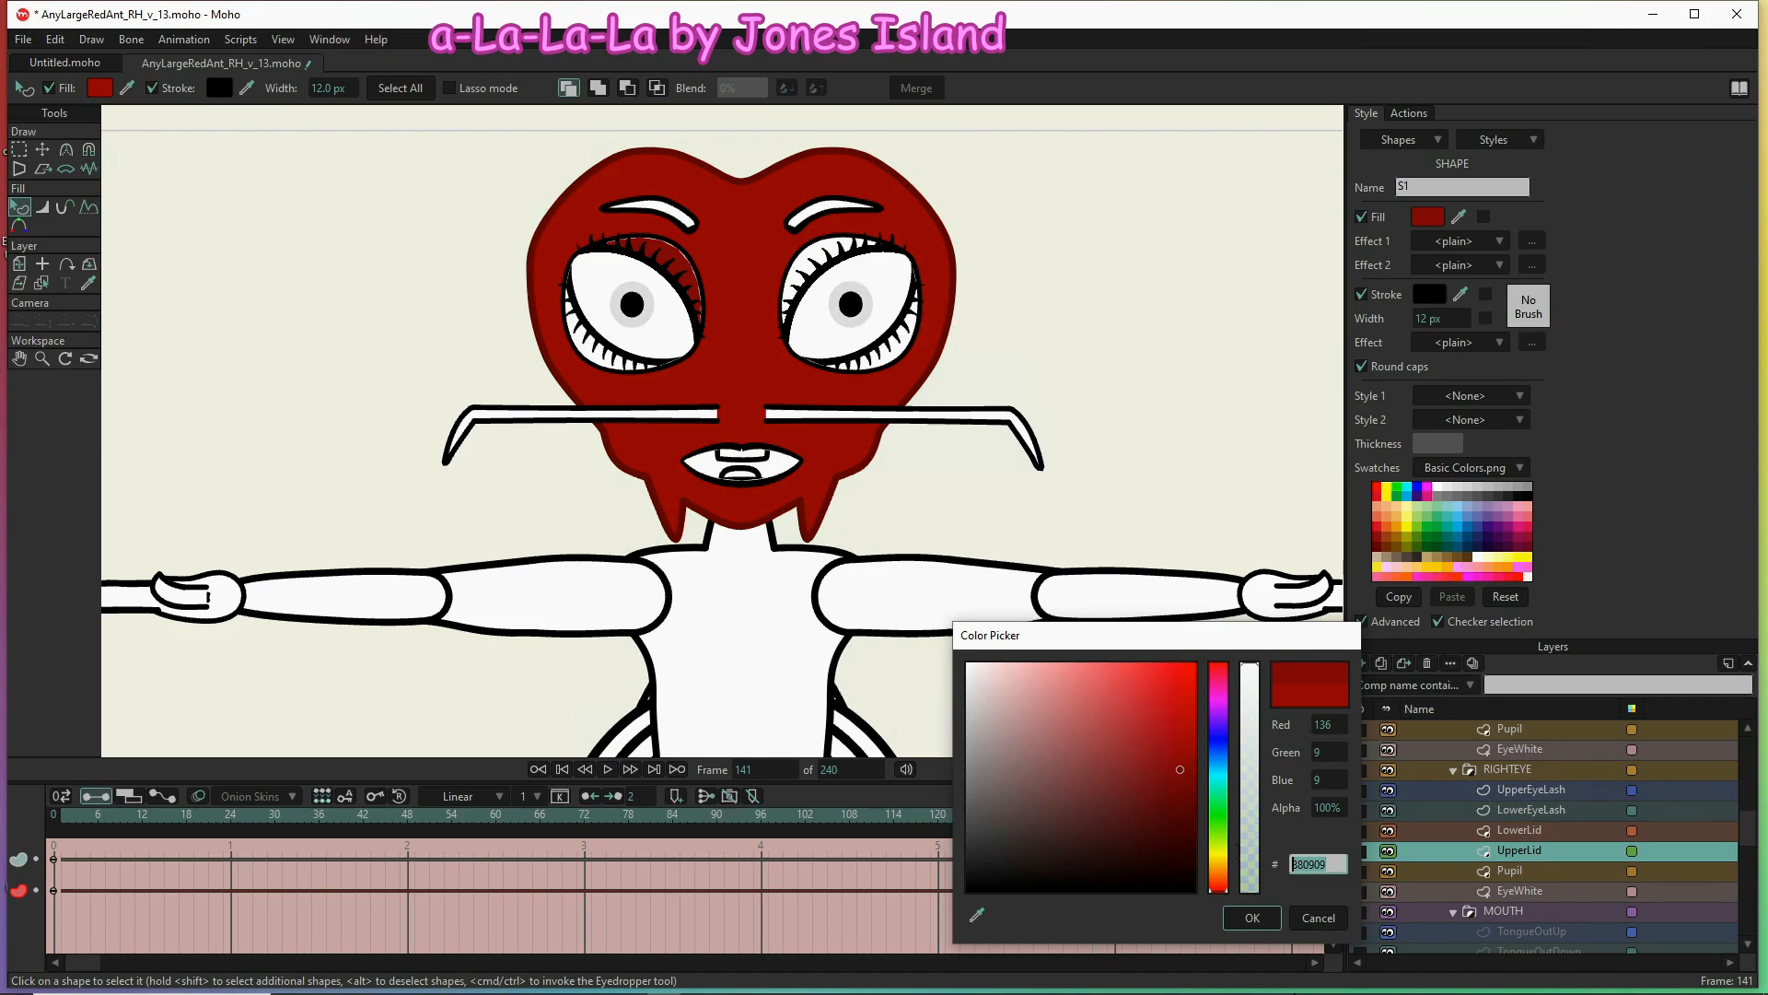
click(1253, 919)
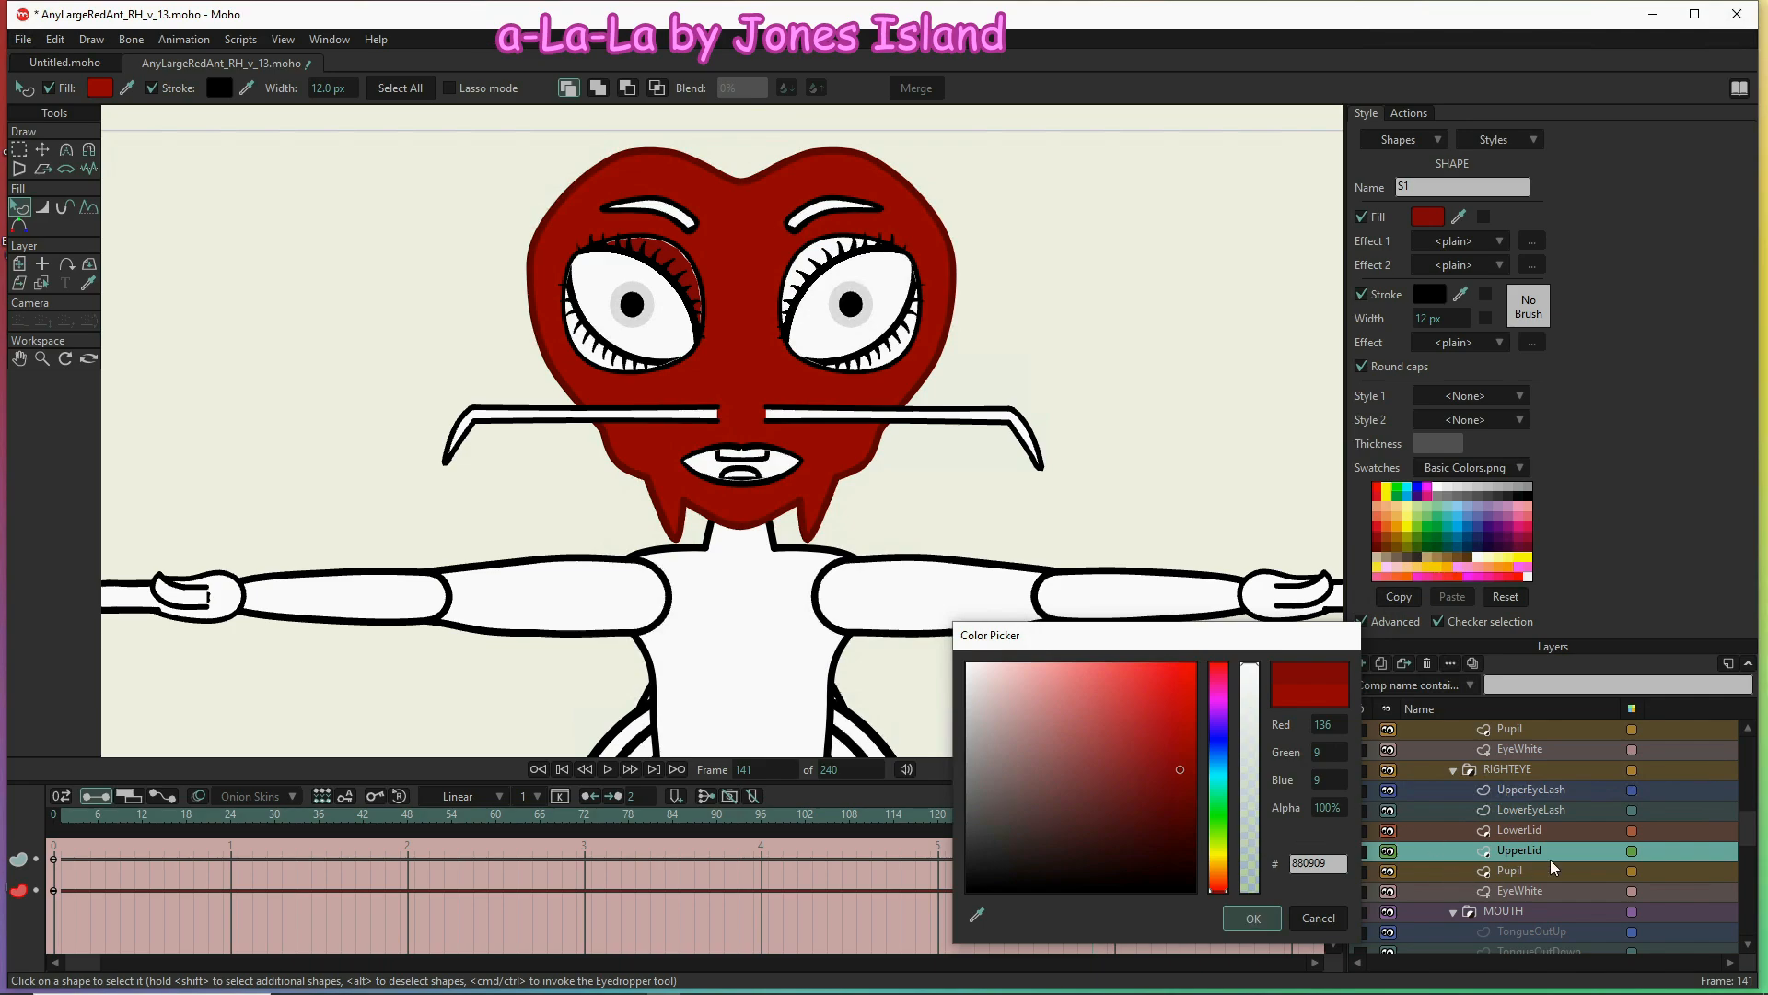
click(1254, 919)
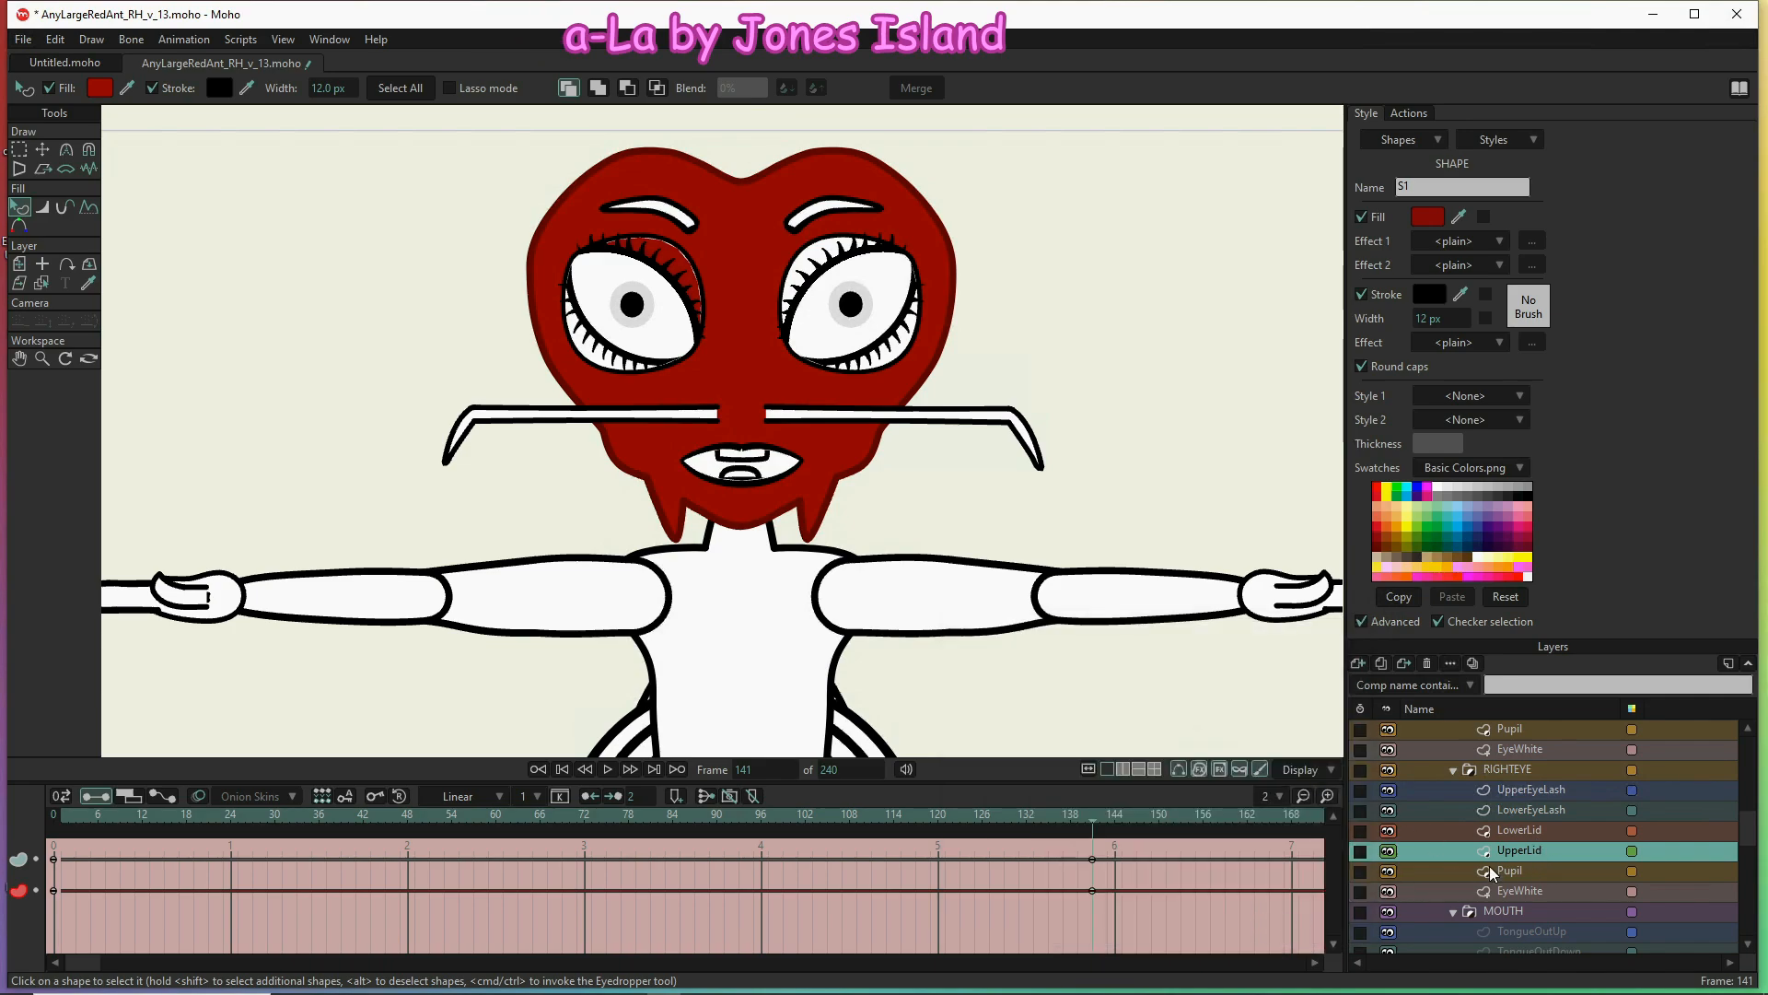
click(1522, 827)
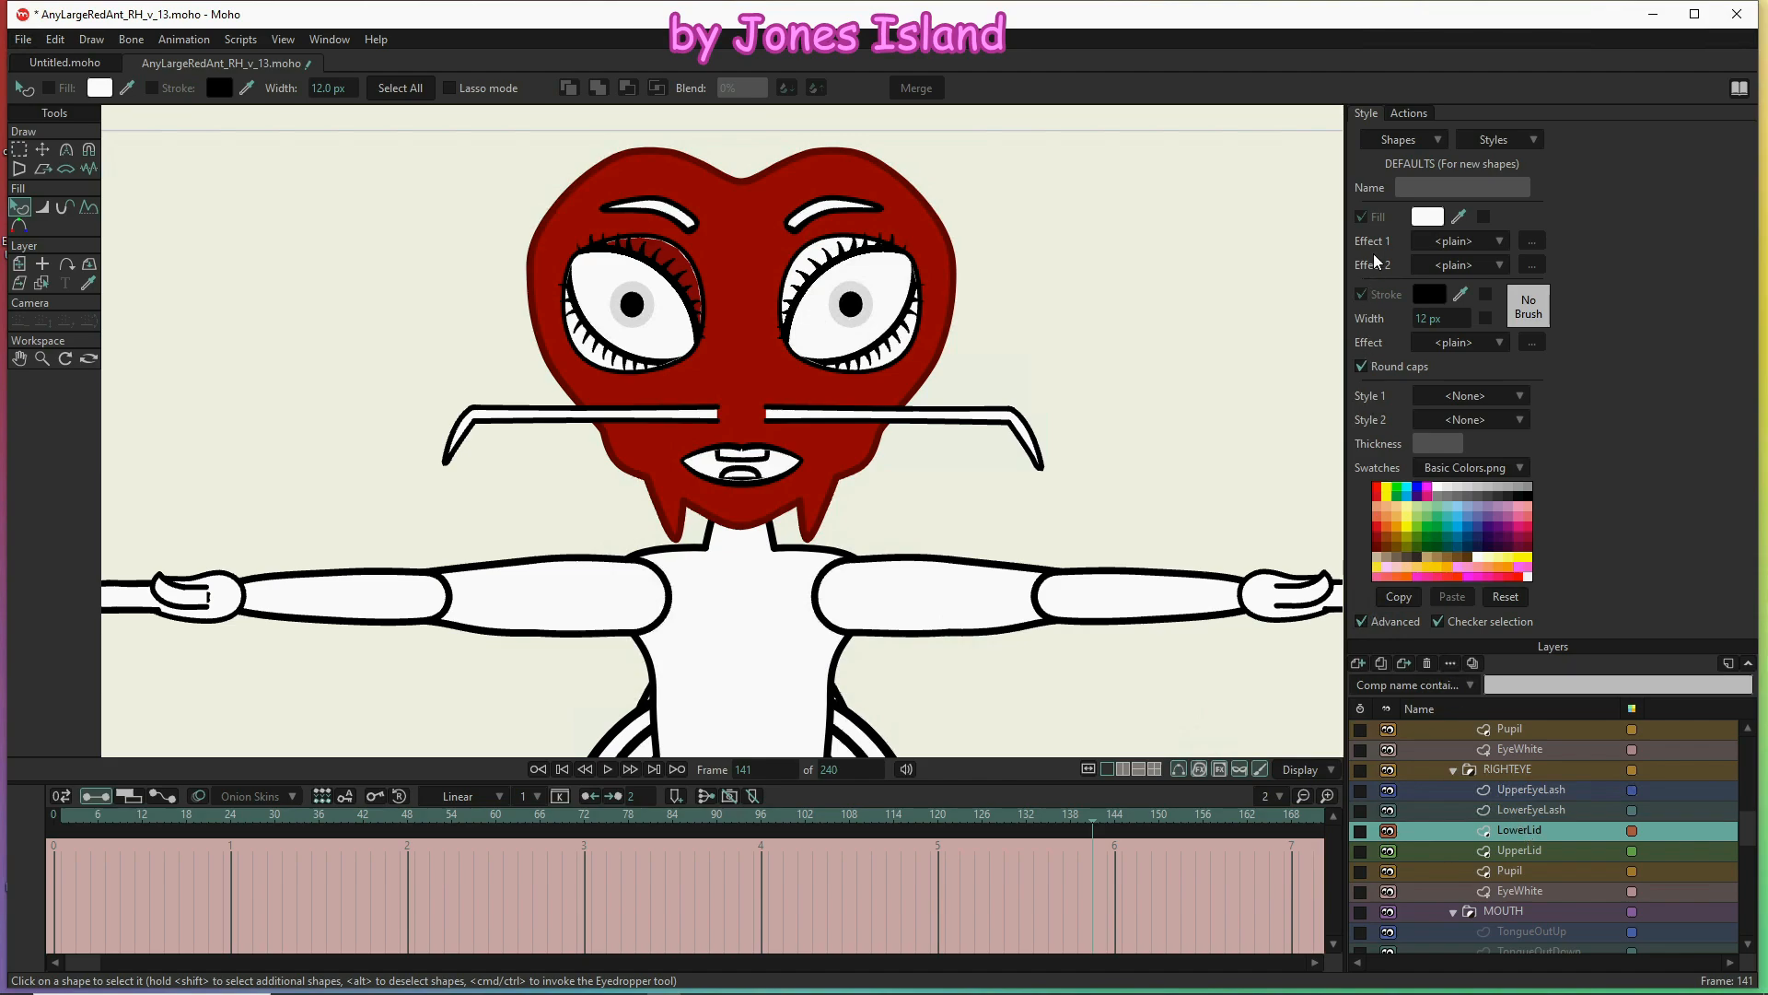
click(1425, 217)
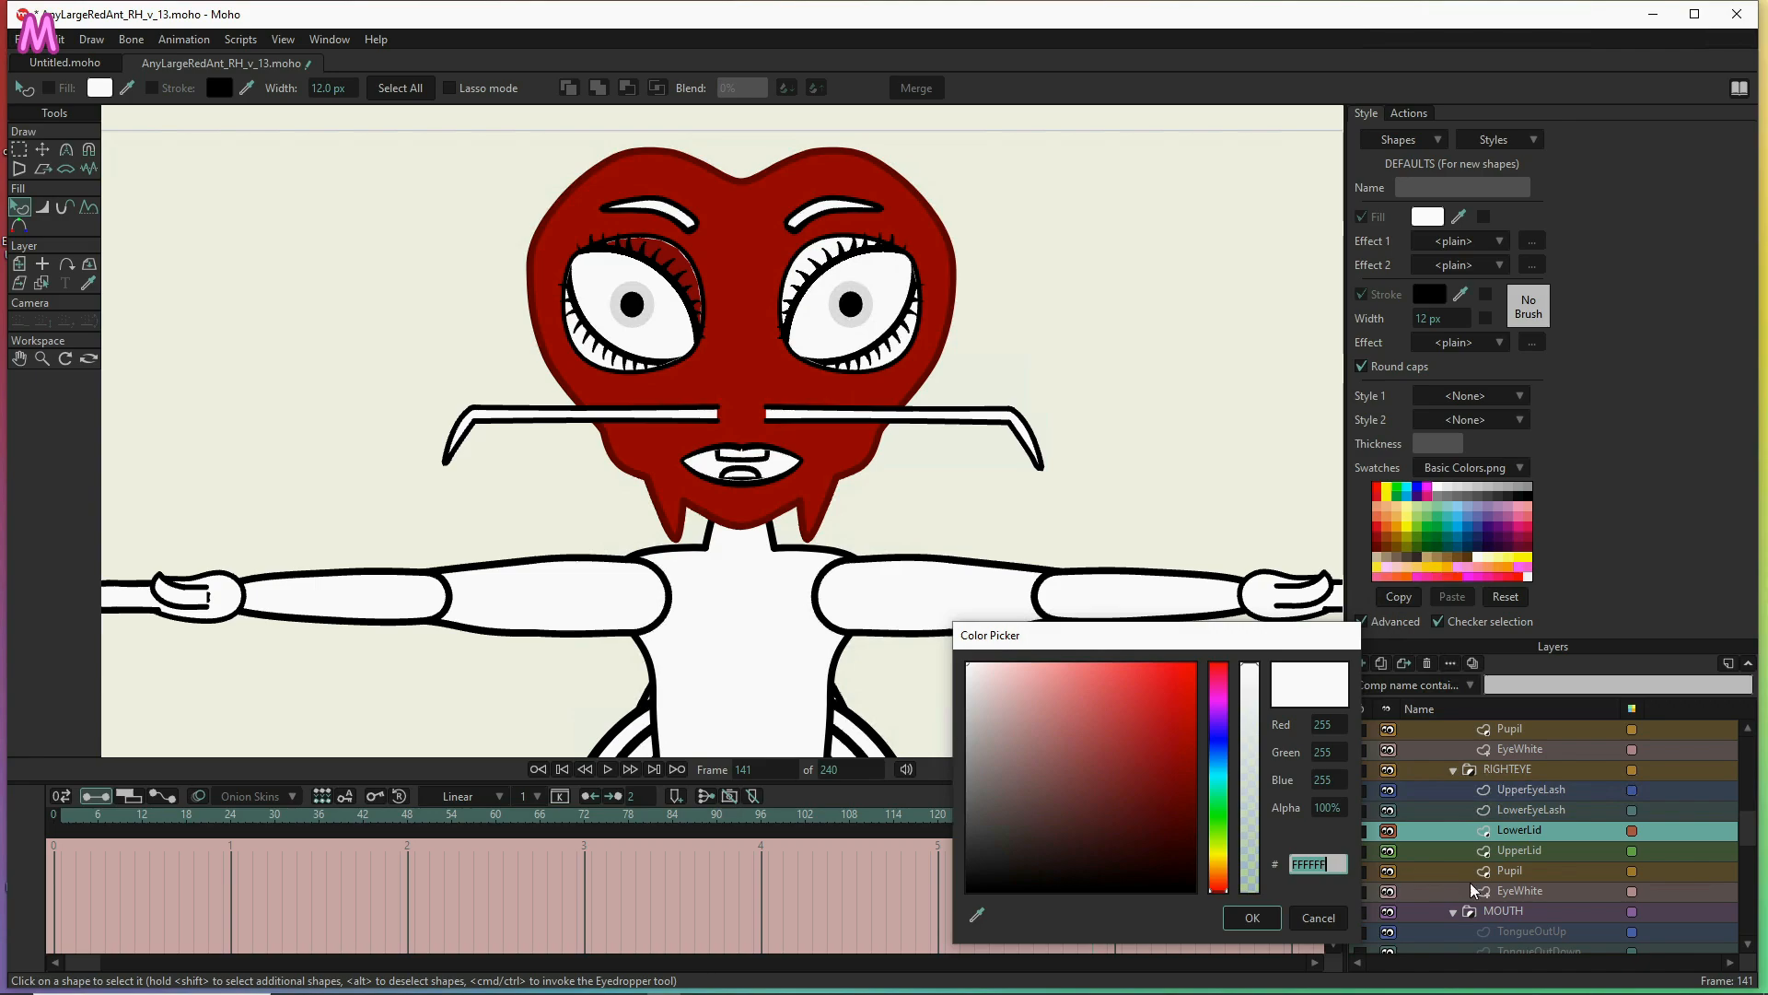
click(1541, 857)
click(1315, 920)
Copy the right UpperLid's fill color 880909 and apply it to the right eye's LowerLid shape at frame 141
click(1516, 855)
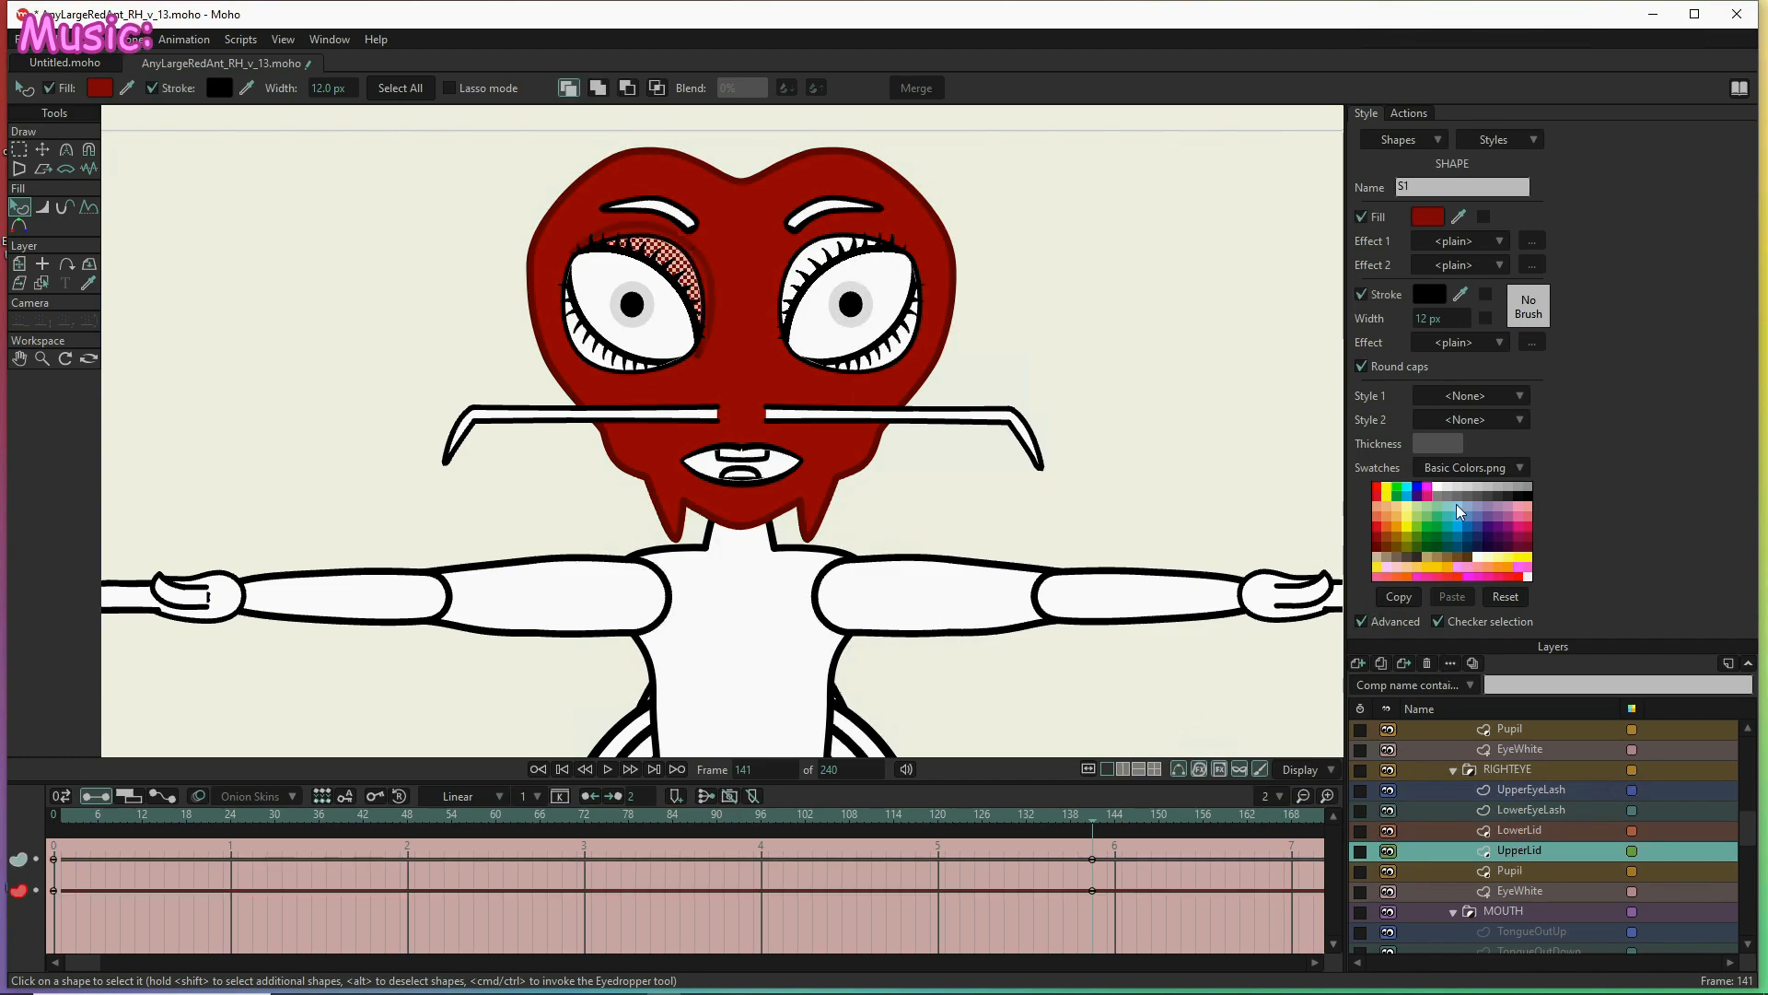
click(1425, 218)
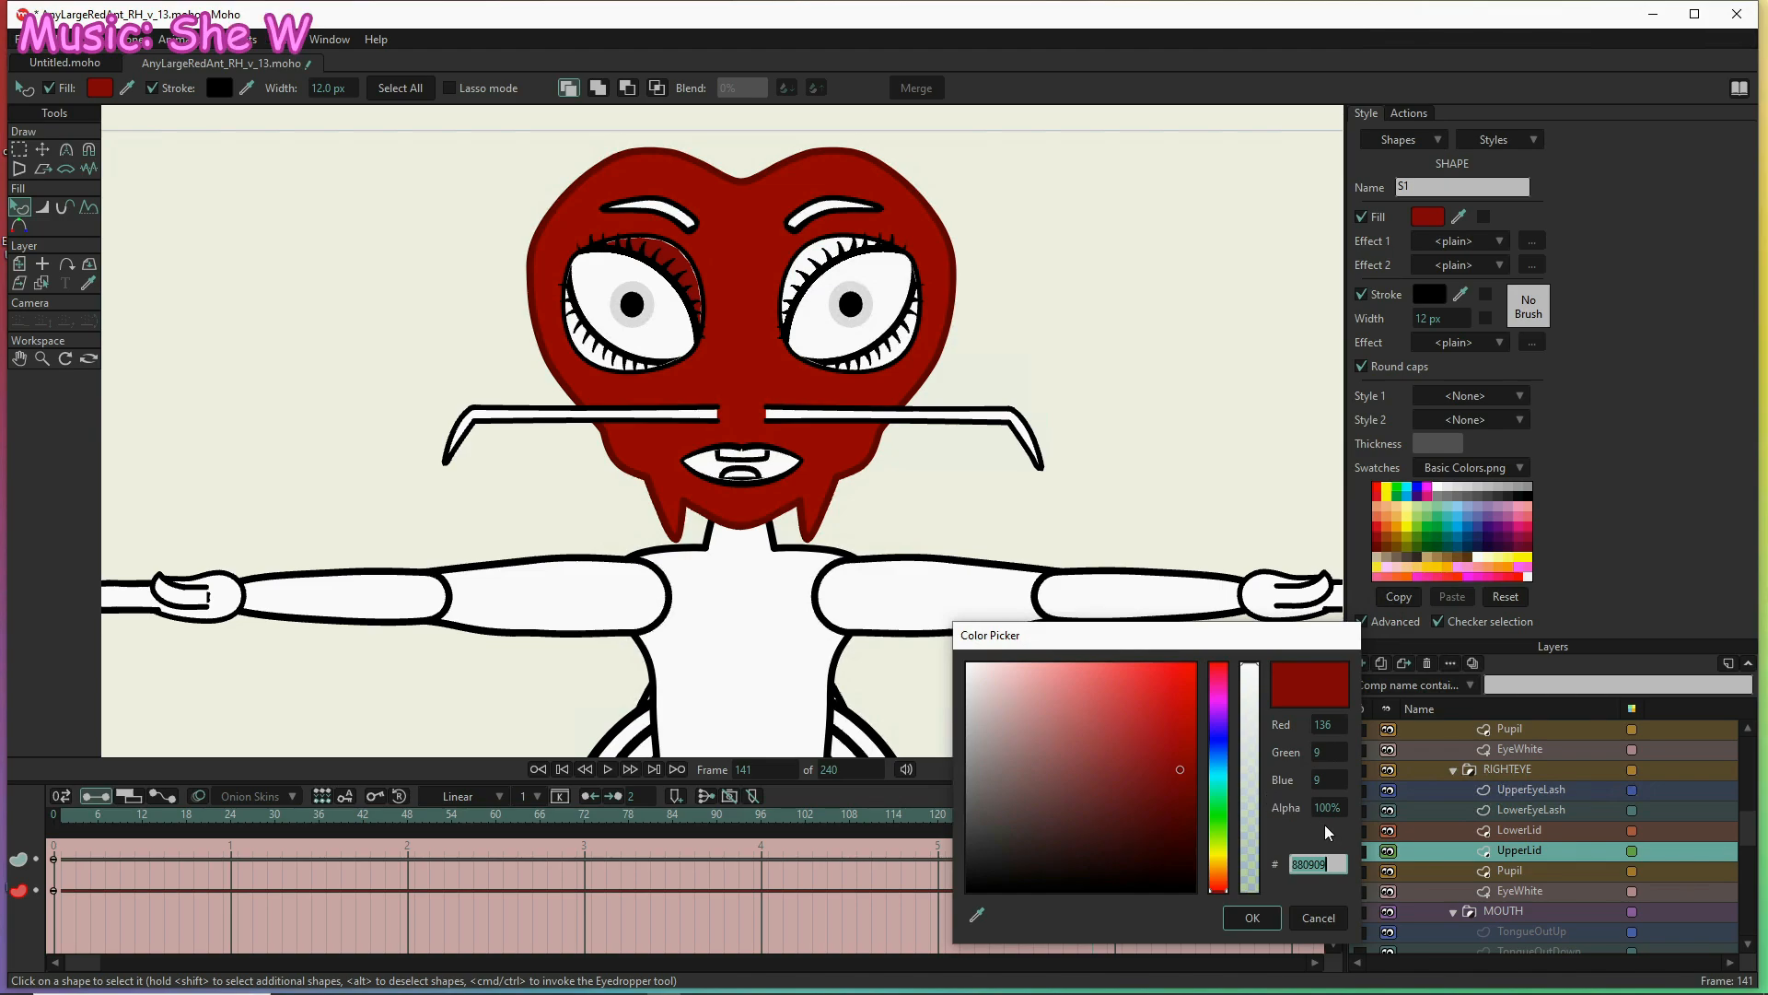
click(1275, 916)
click(1502, 836)
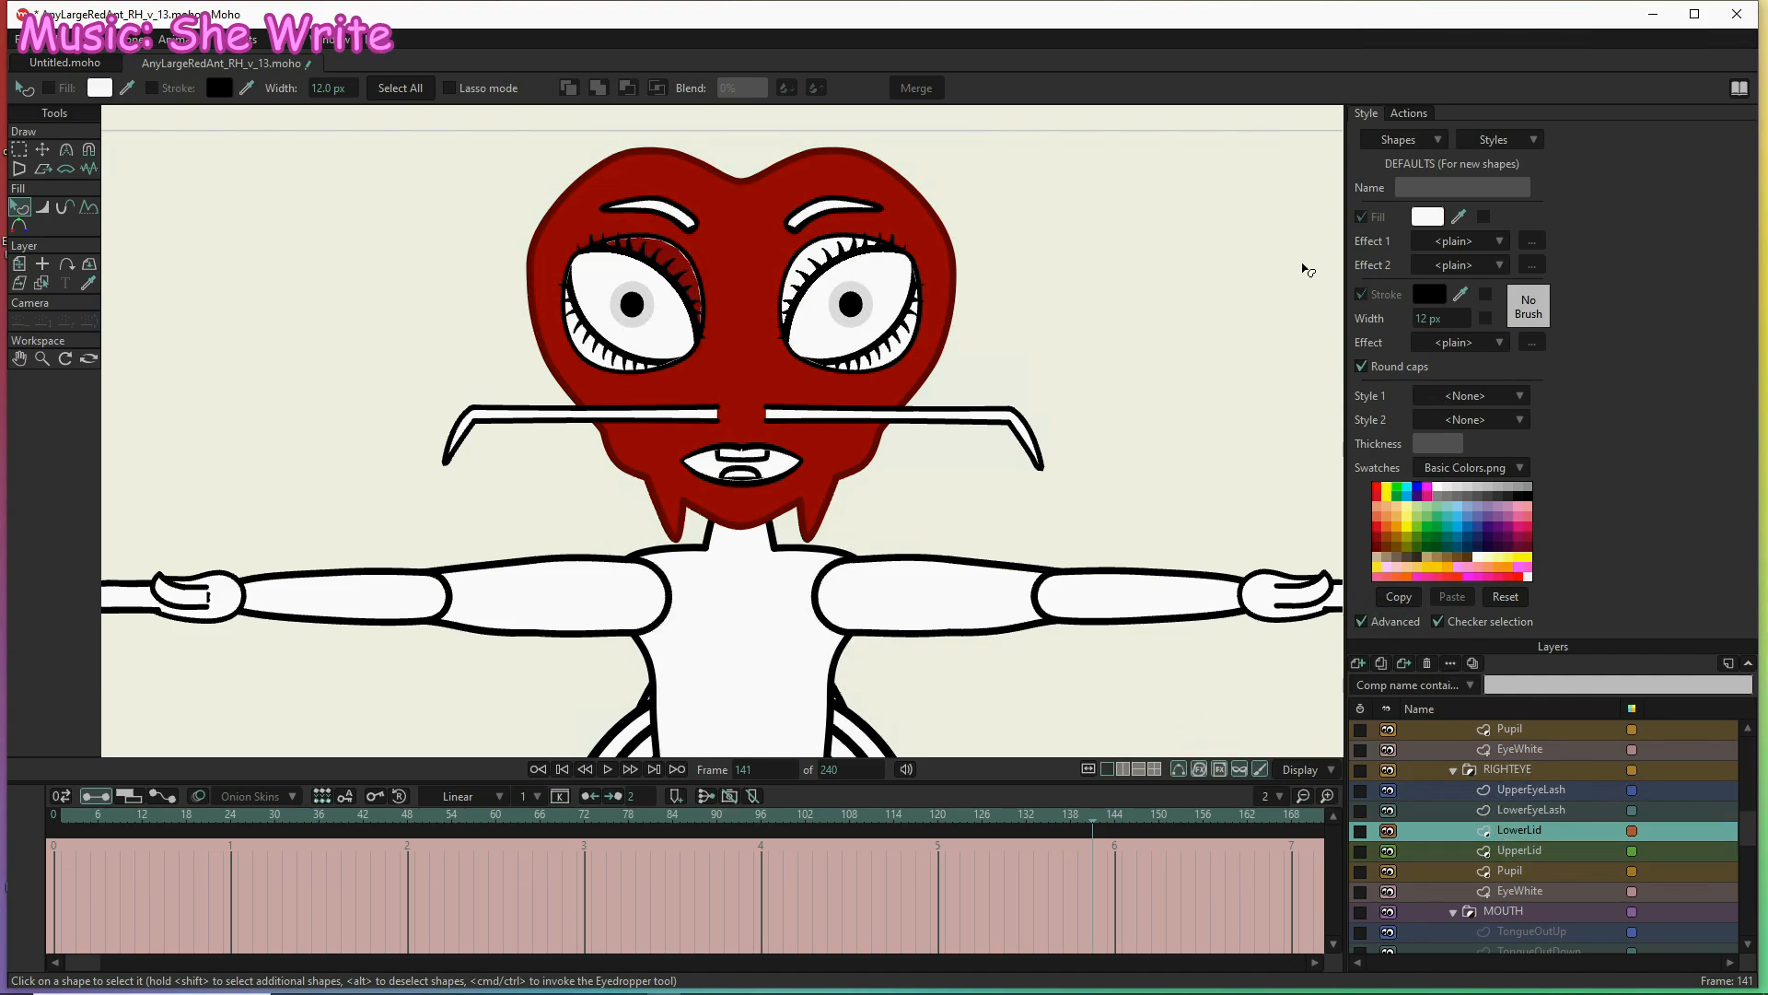
click(599, 362)
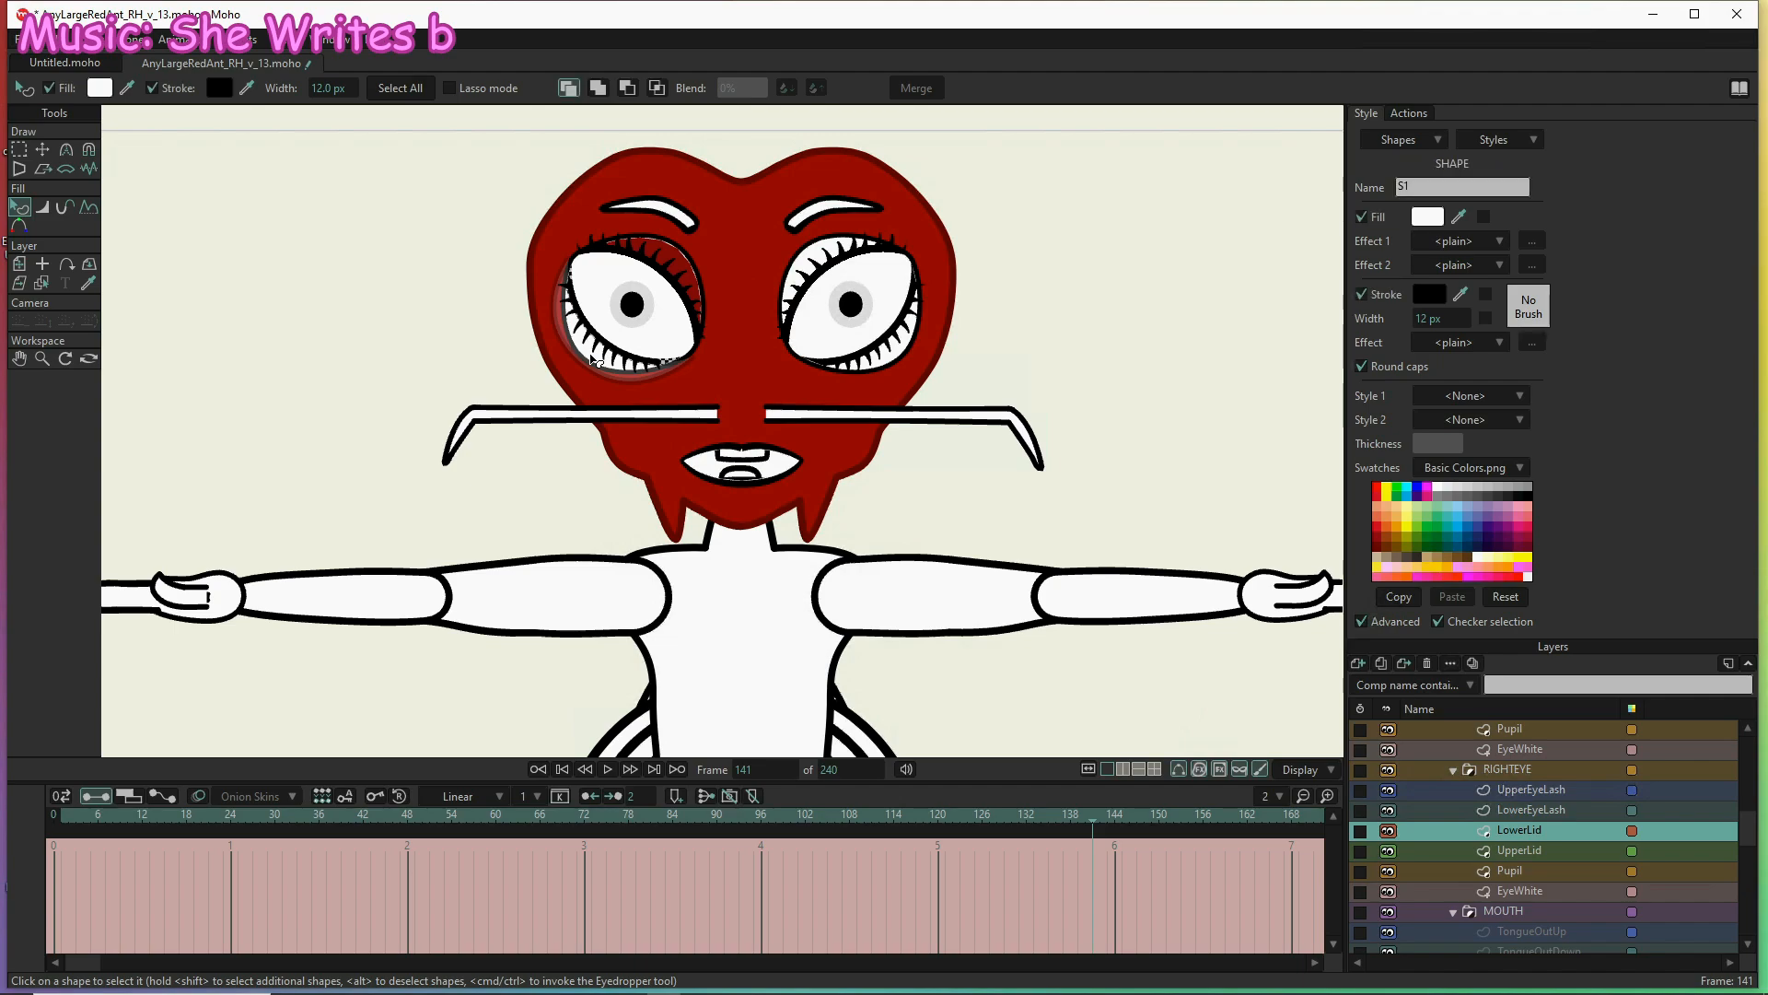
click(1427, 216)
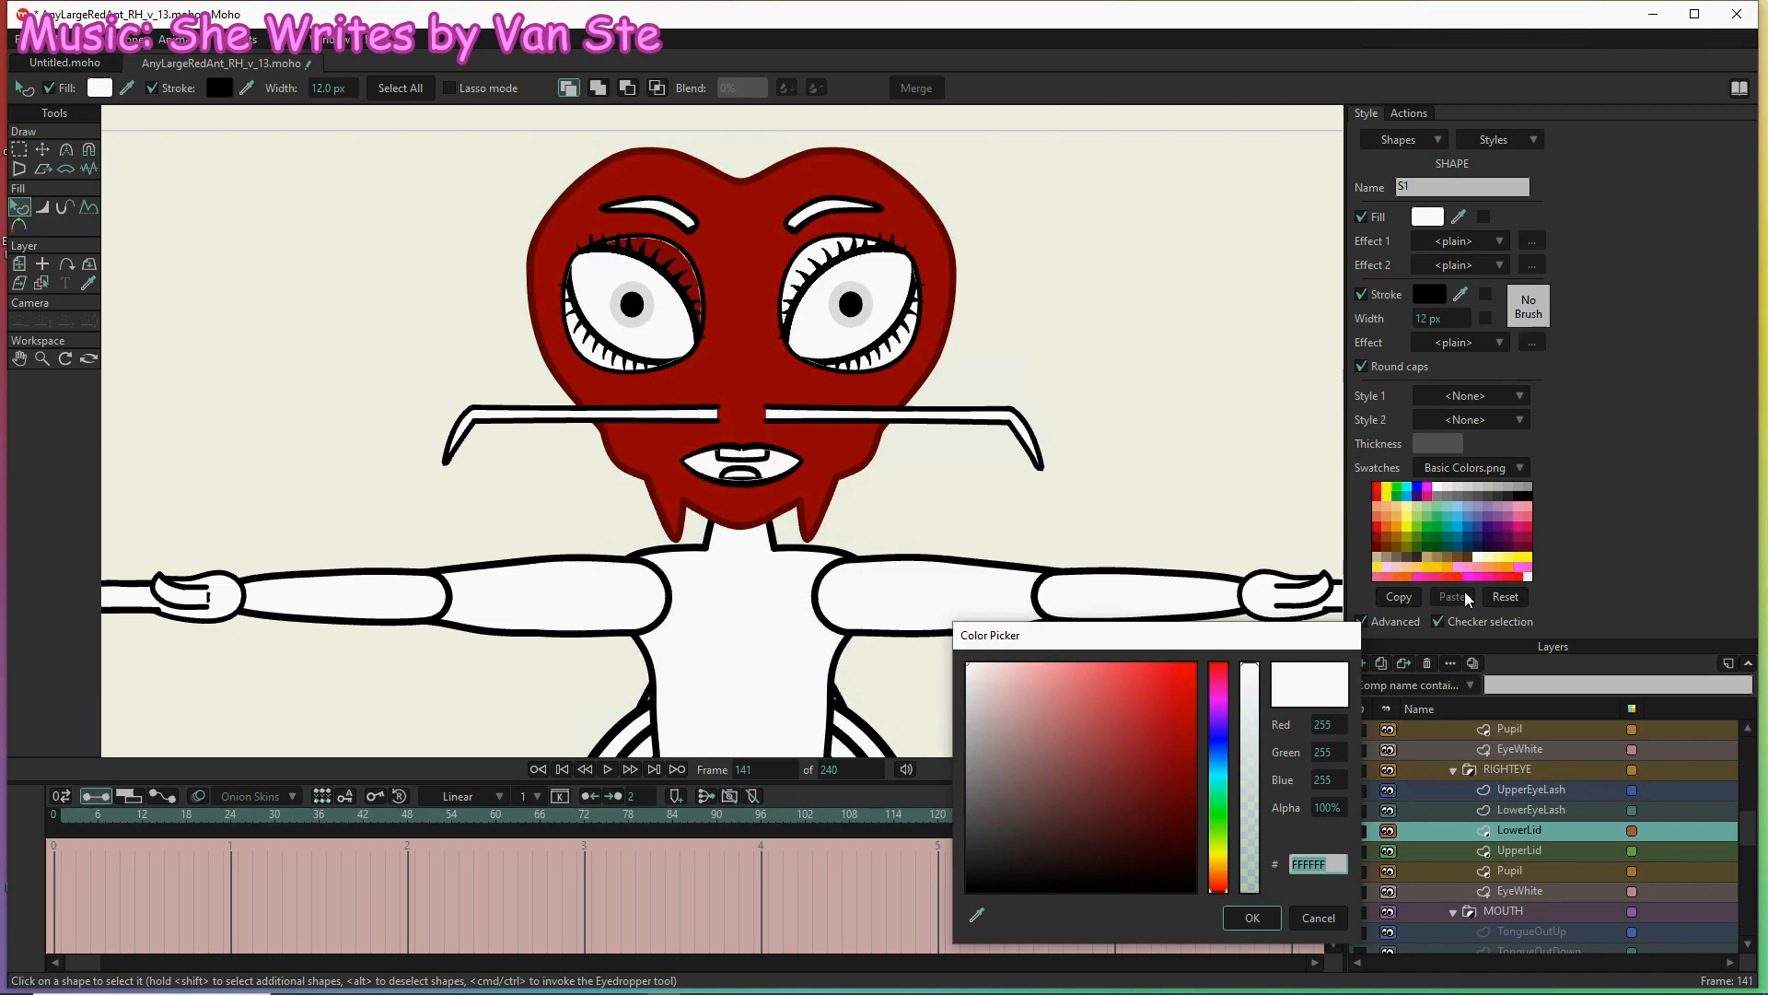
click(976, 914)
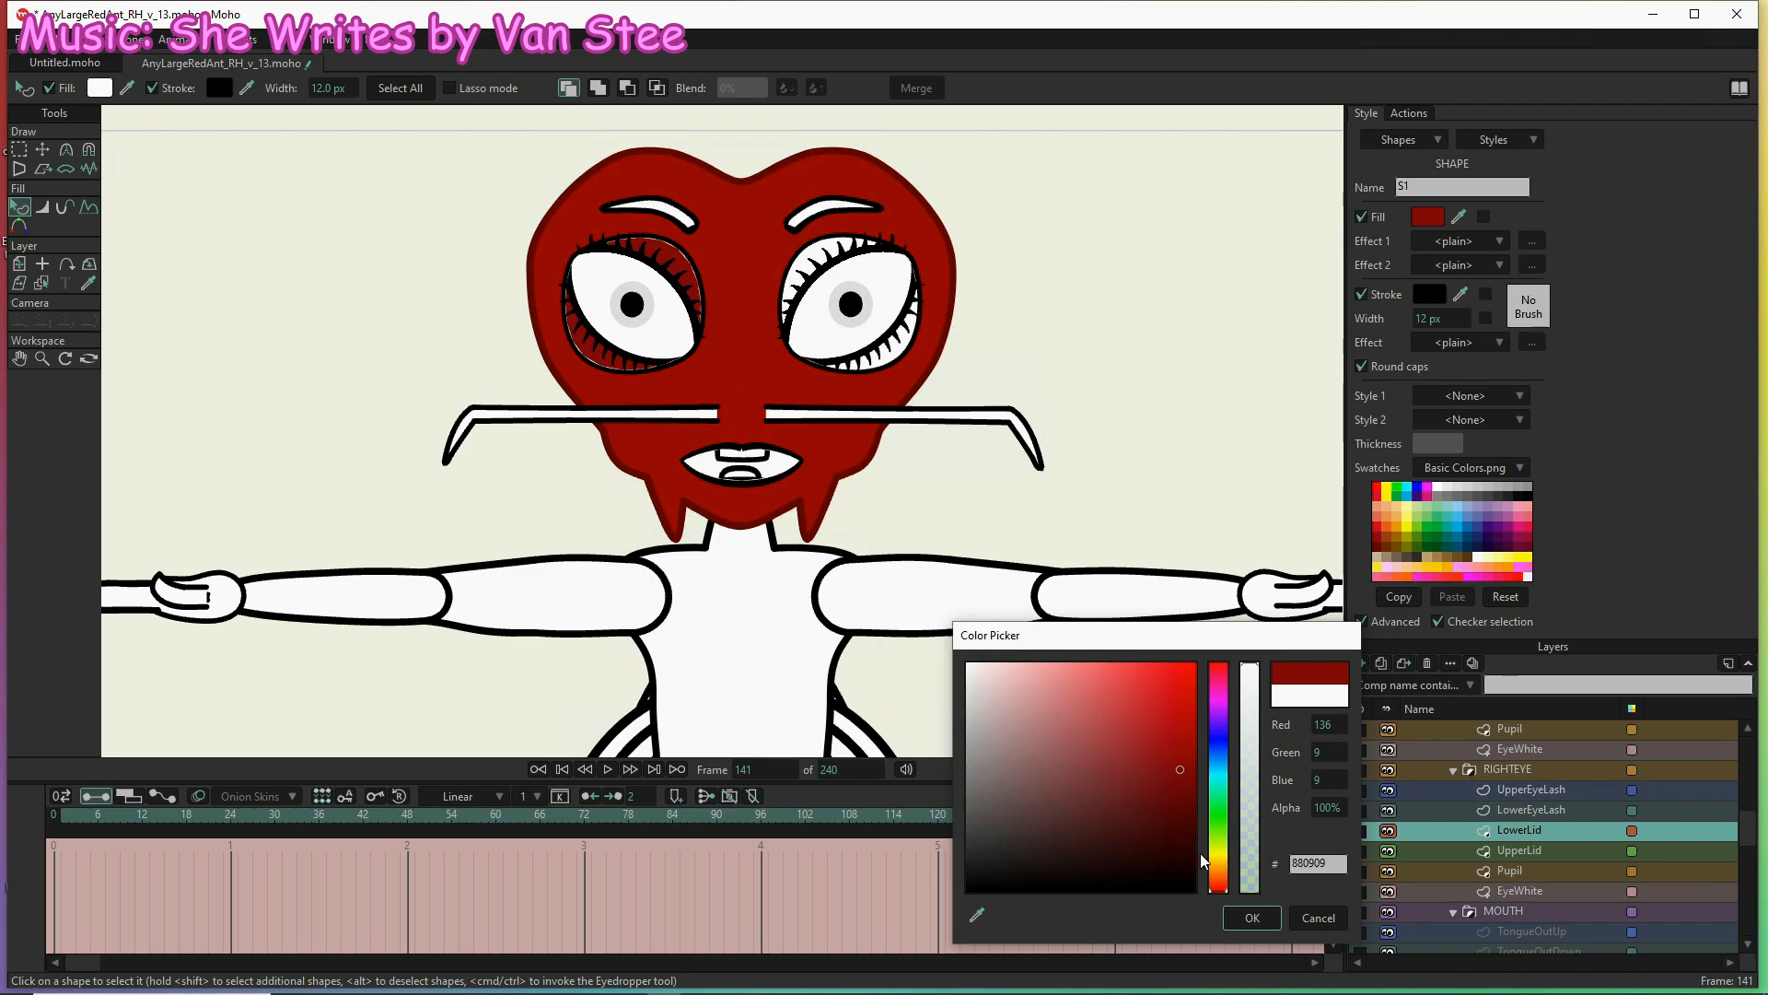
click(1251, 918)
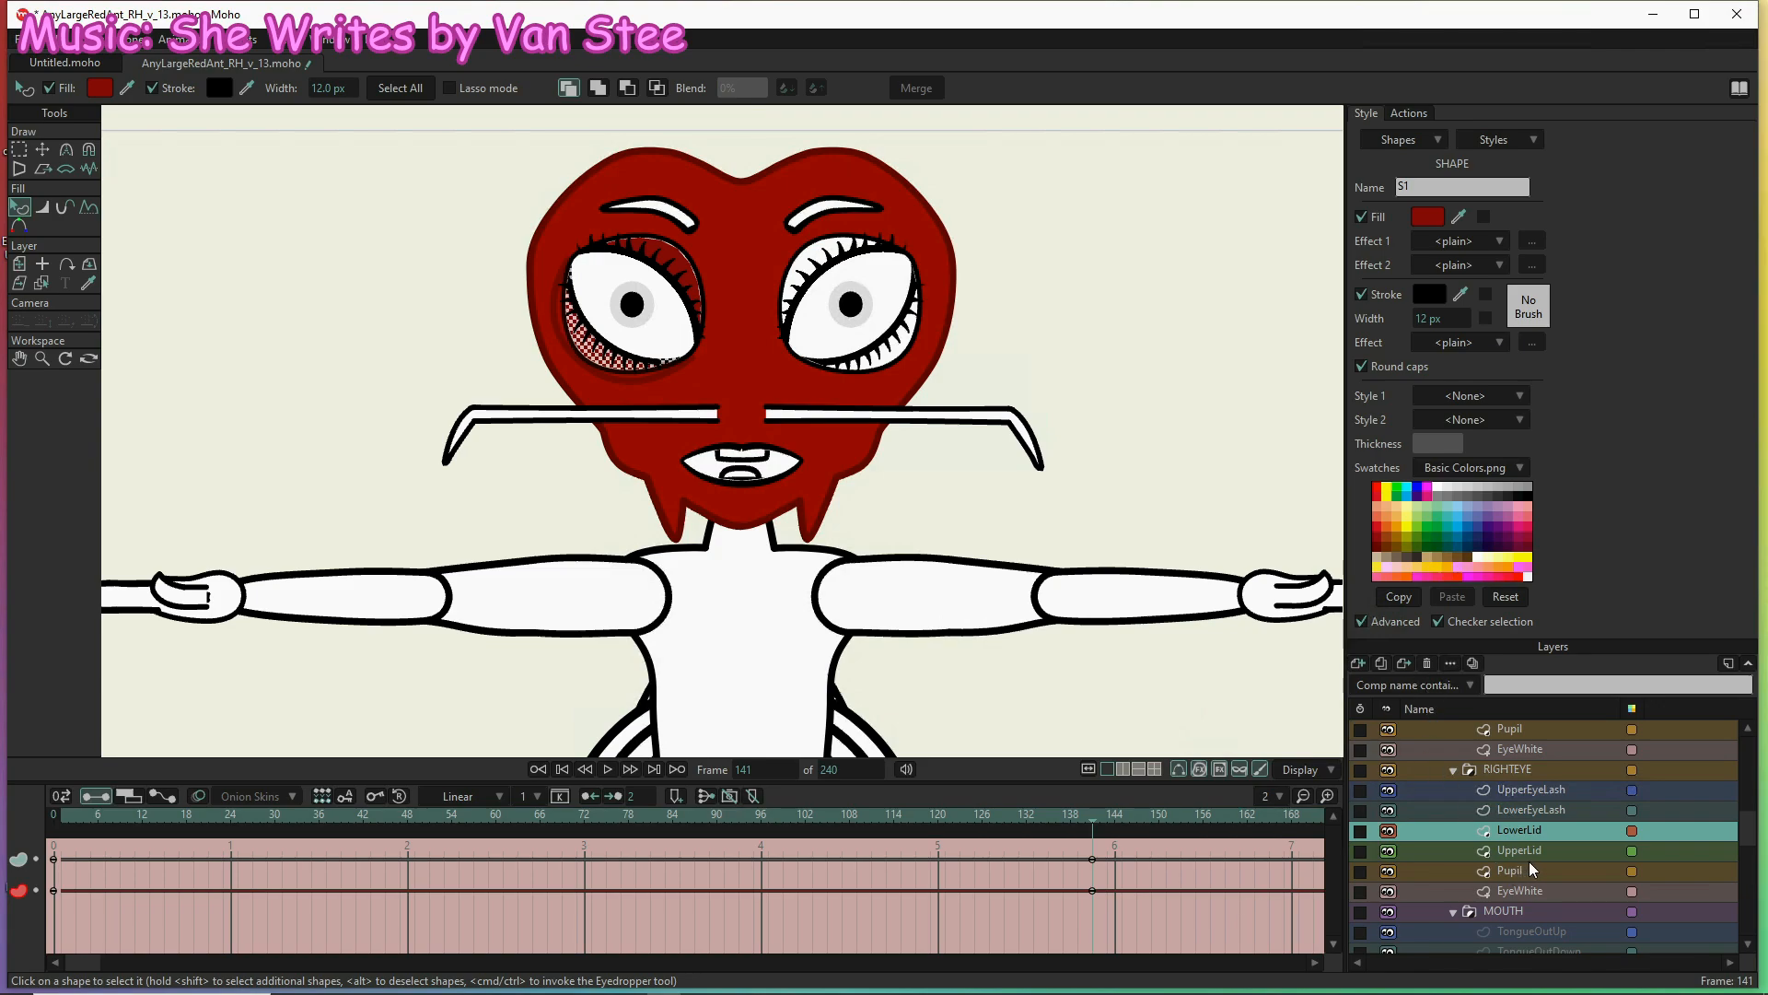
Fill the left eye's LowerLid and UpperLid shapes with 880909 at frame 141
scroll(1548, 809, up, 3)
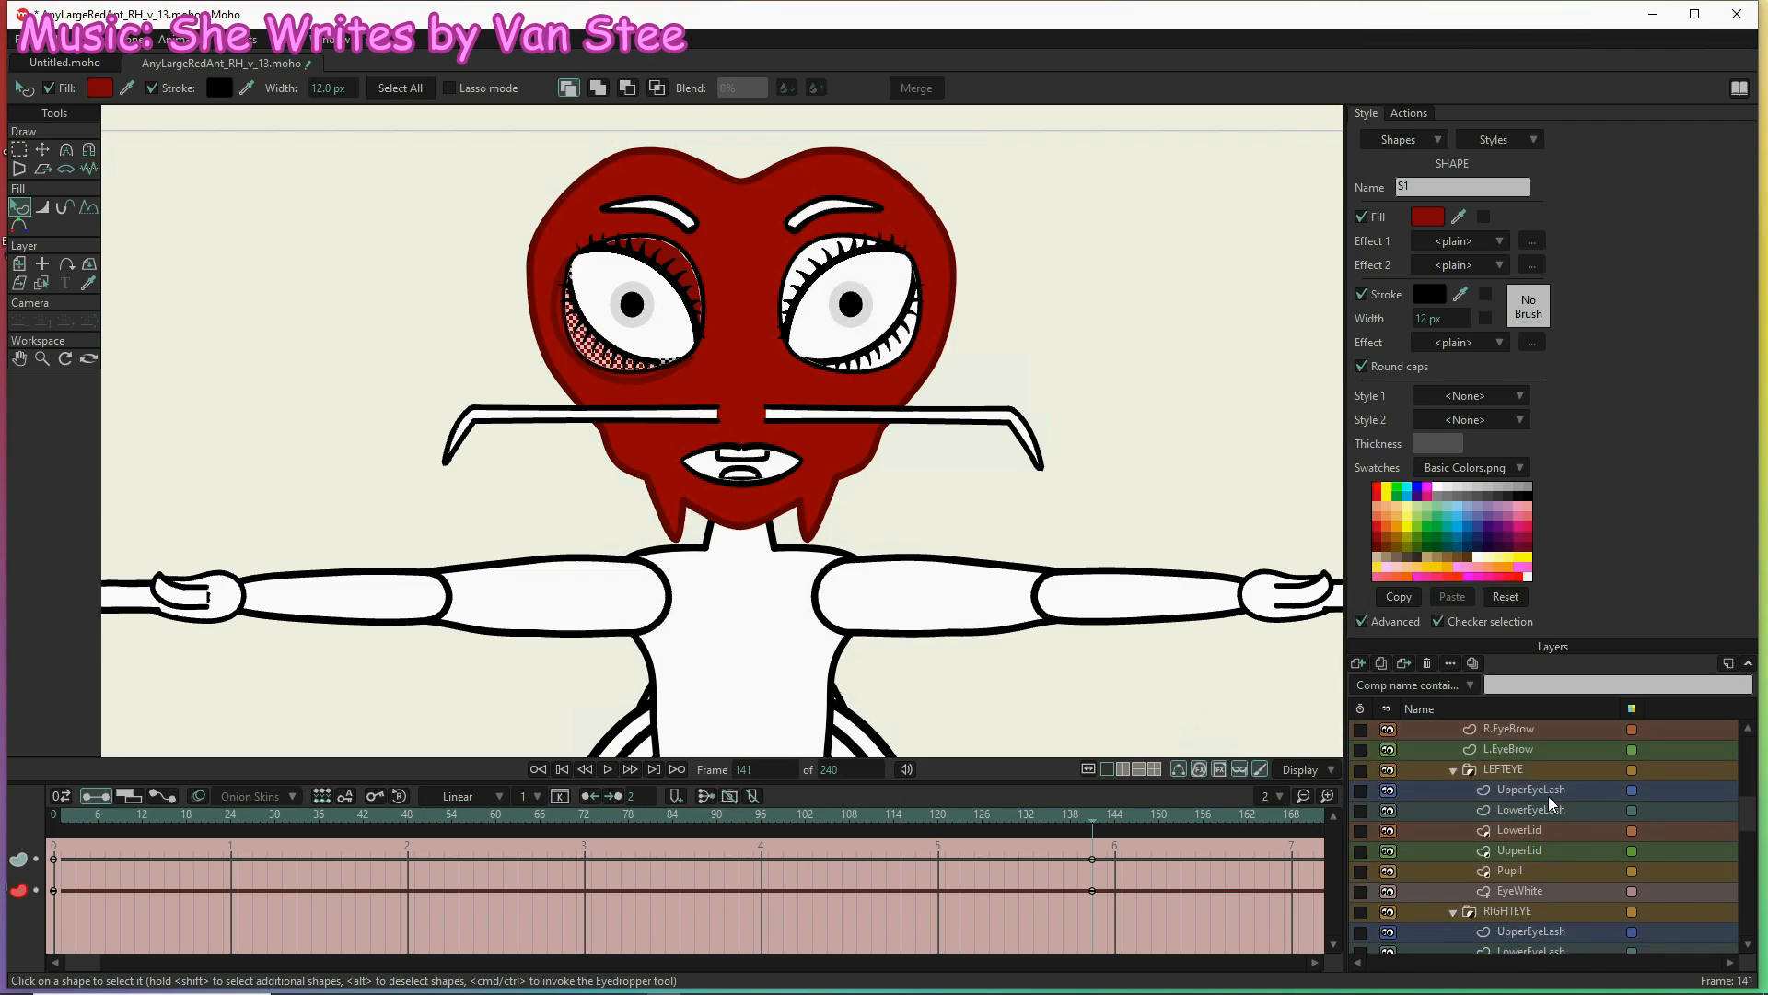
click(1544, 809)
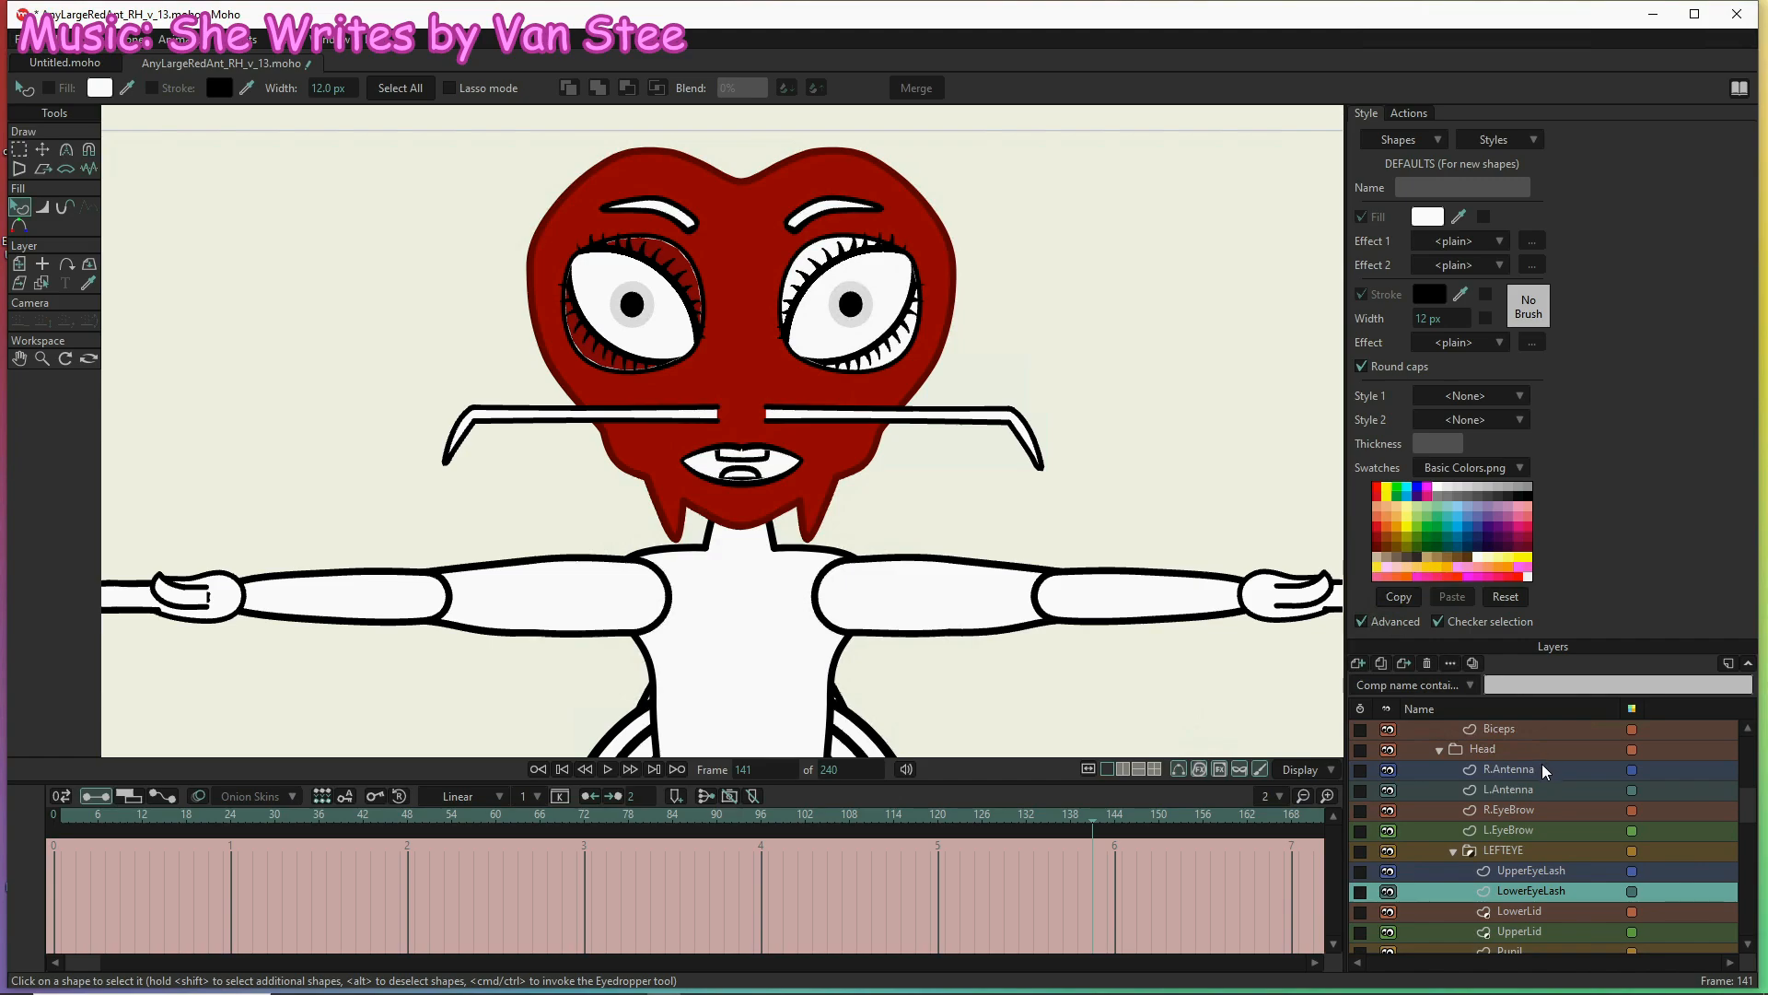
scroll(1554, 786, down, 2)
click(1555, 788)
click(1427, 217)
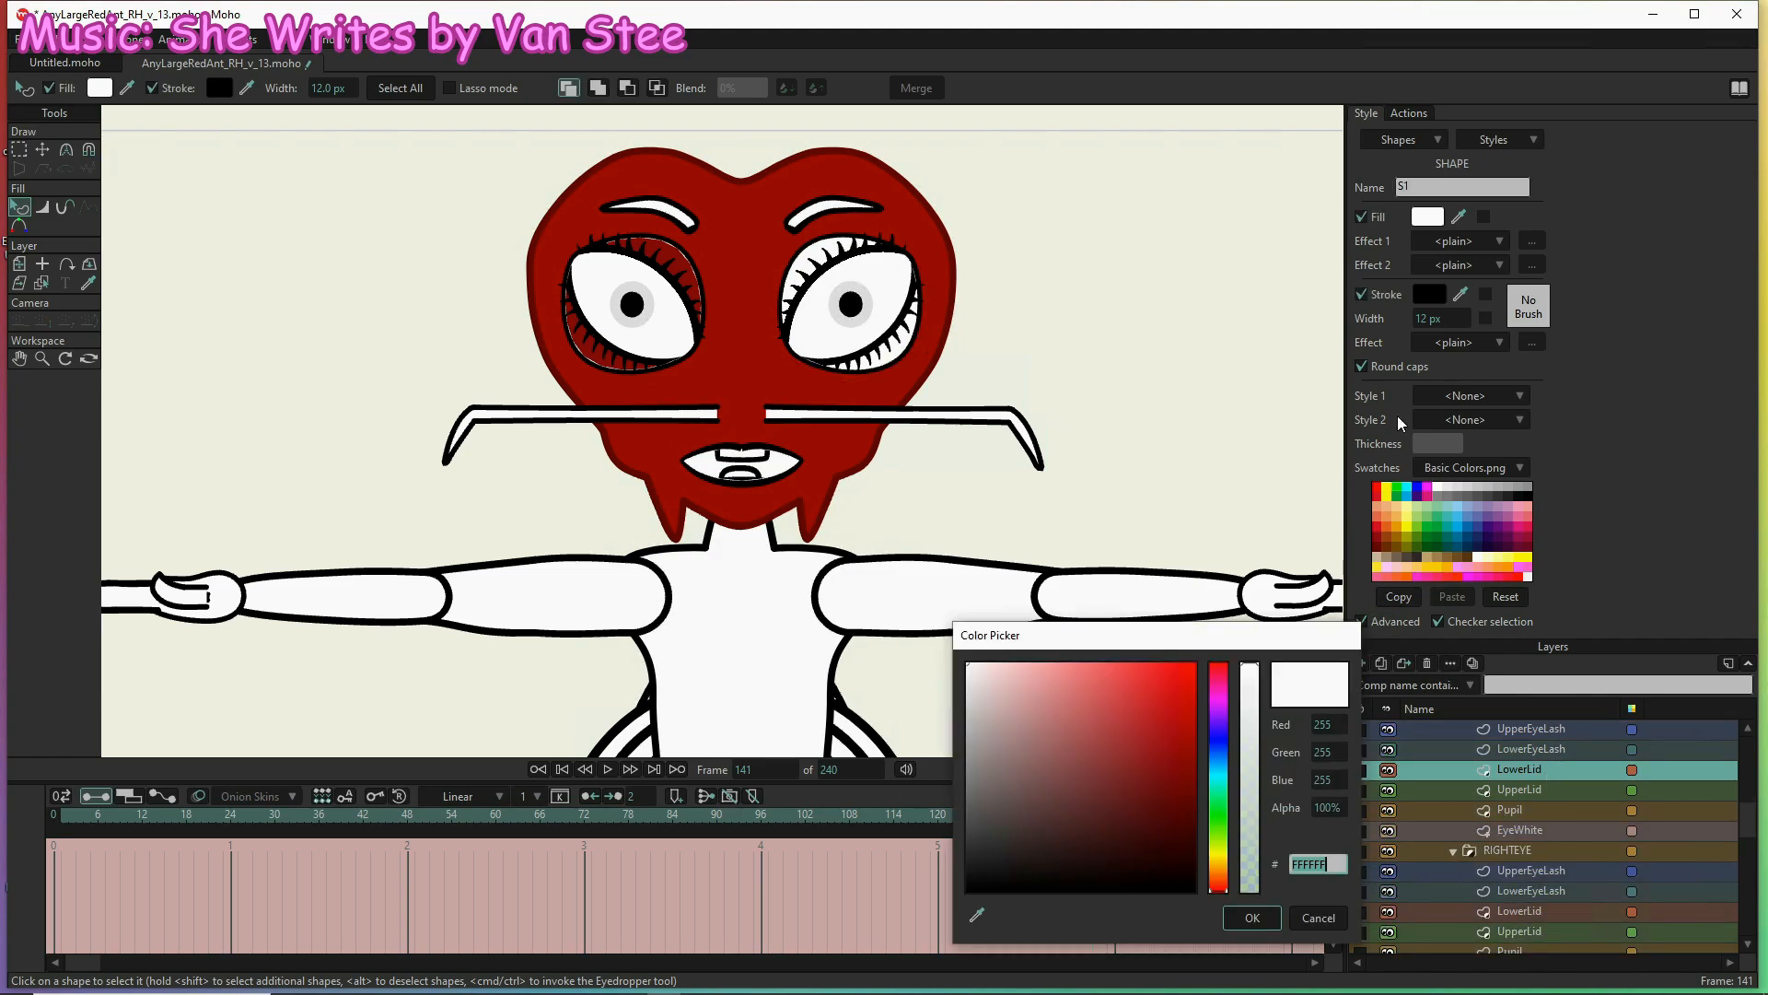
key(ctrl+v)
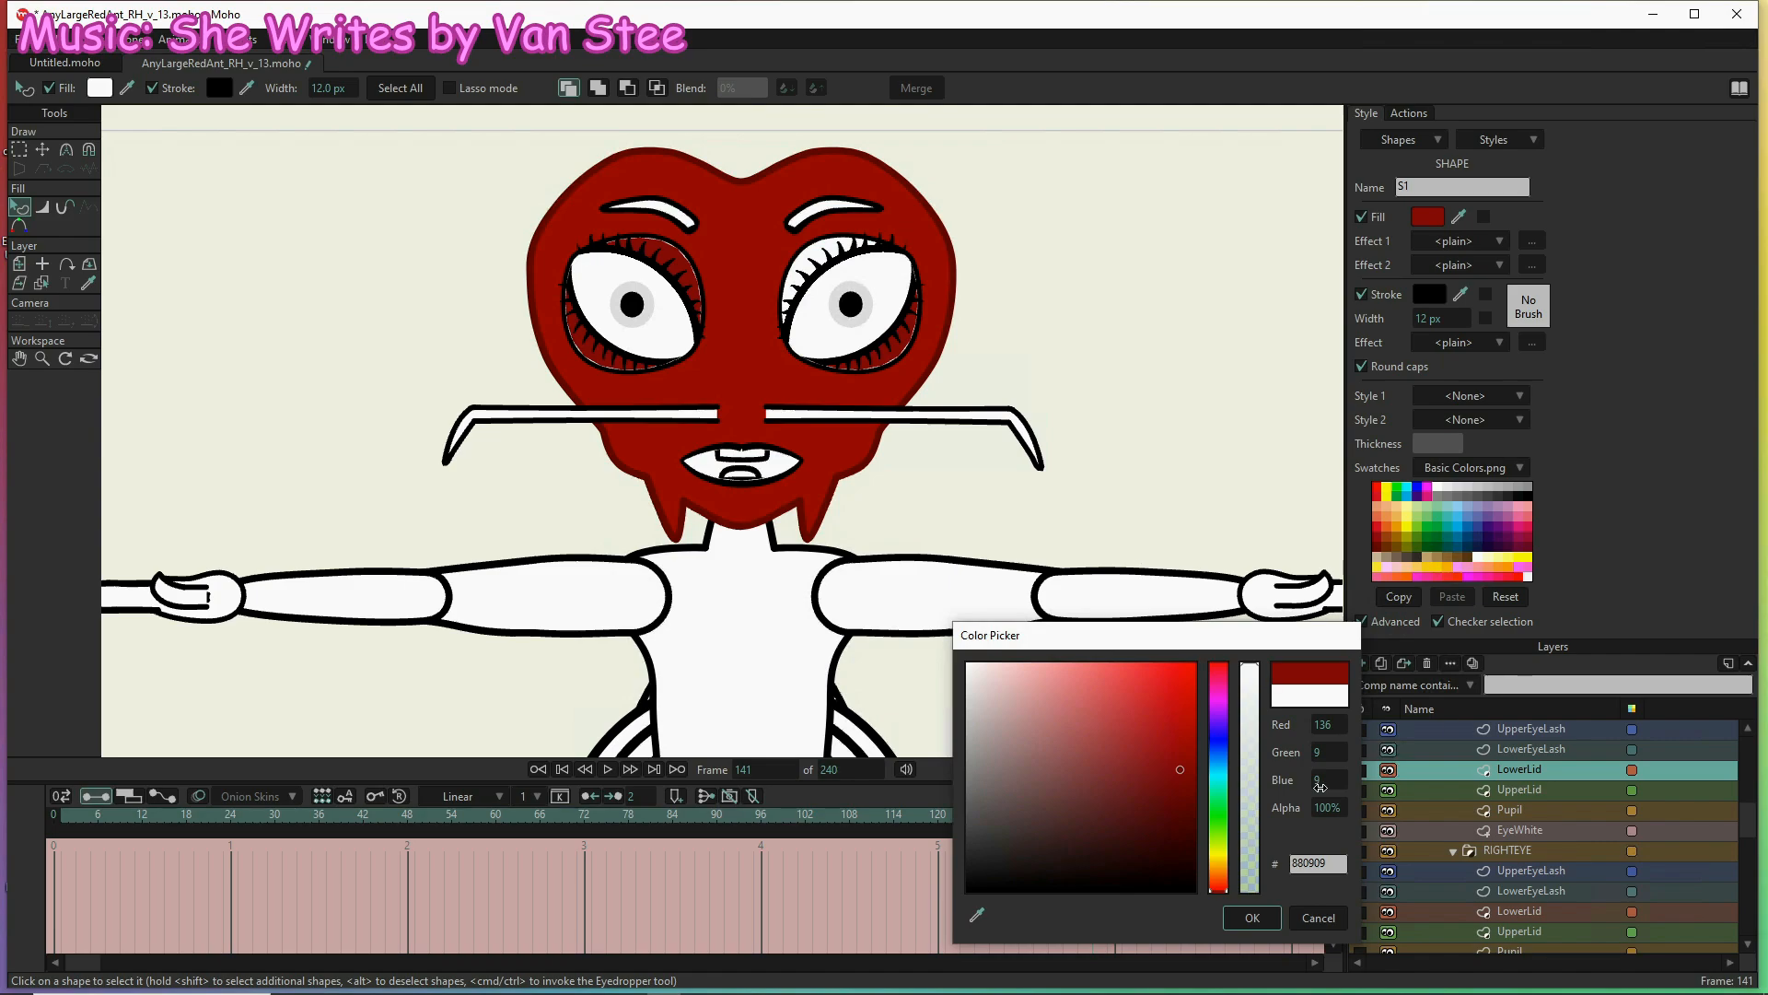
key(Return)
click(1556, 789)
click(1427, 216)
key(Return)
Sample the left UpperLid's fill color for its stroke at frame 141, darken it to 520303 and copy the code
drag(1460, 295, 1428, 217)
click(1429, 294)
drag(1186, 803, 1187, 818)
key(ctrl+c)
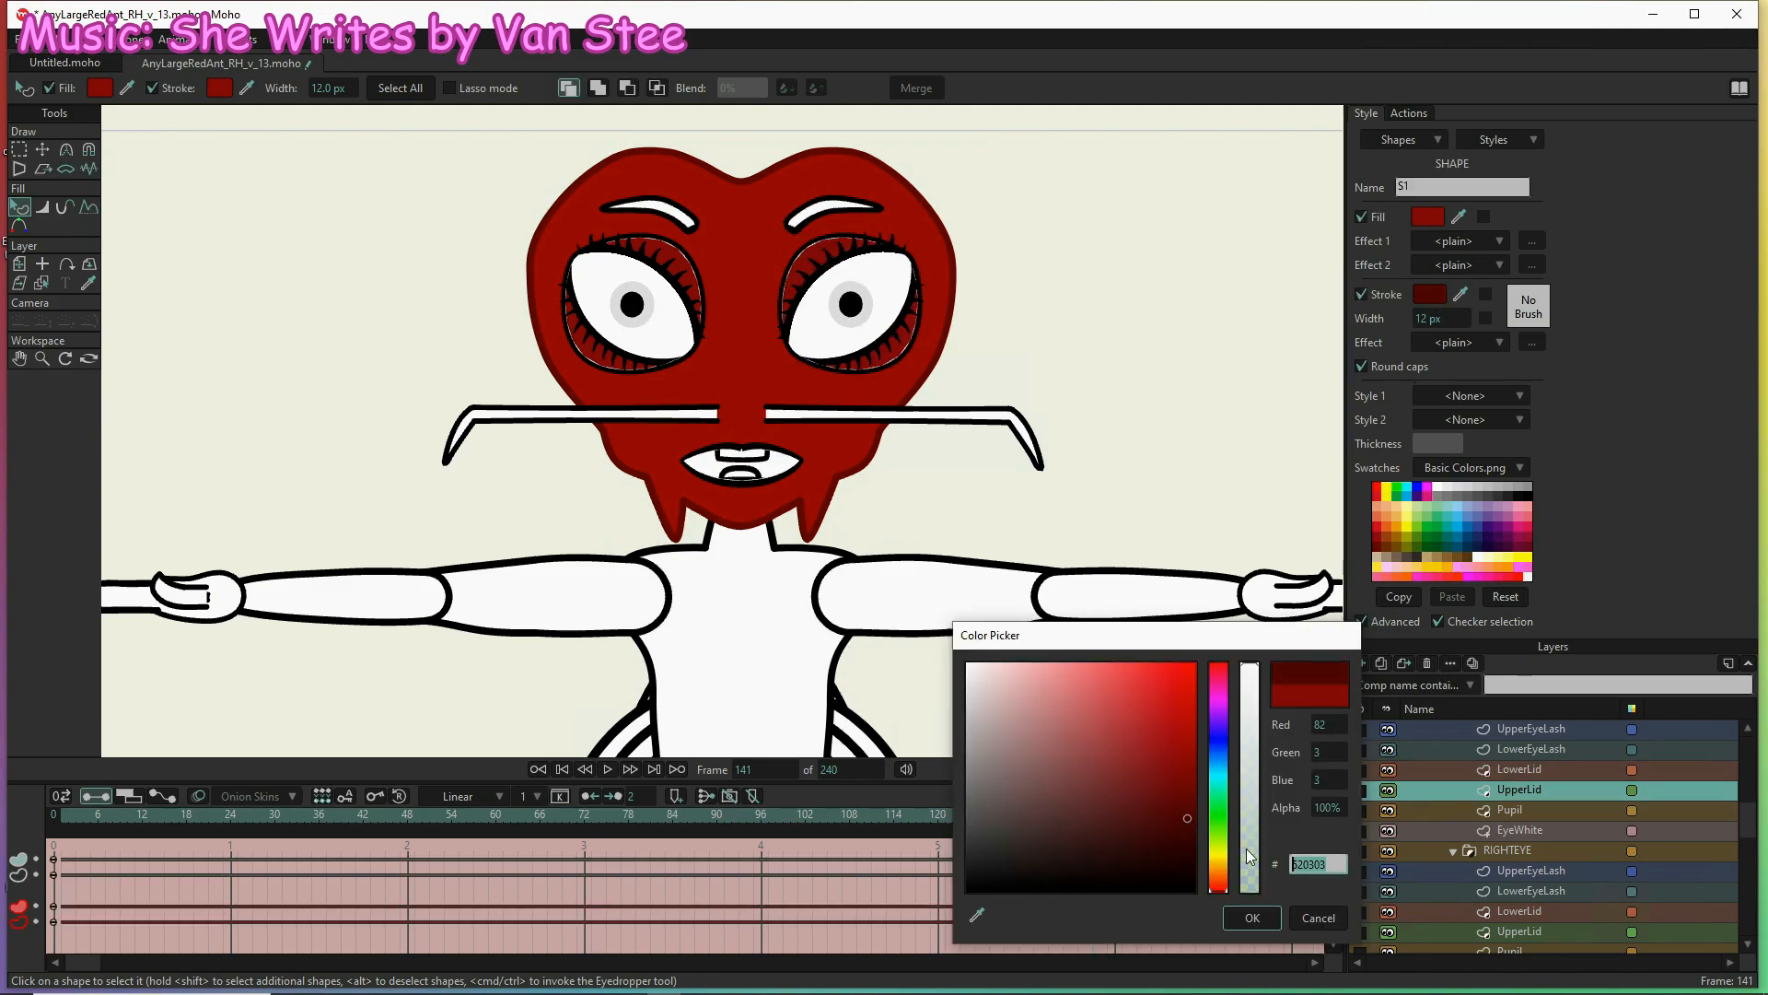
click(1251, 915)
Apply the stroke color 520303 to the left eye's LowerLid shape at frame 141
click(1555, 769)
click(1429, 295)
key(ctrl+v)
click(1245, 911)
Apply the stroke color 520303 to the right eye's LowerLid and UpperLid shapes at frame 141
scroll(1554, 821, up, 1)
scroll(1556, 828, down, 5)
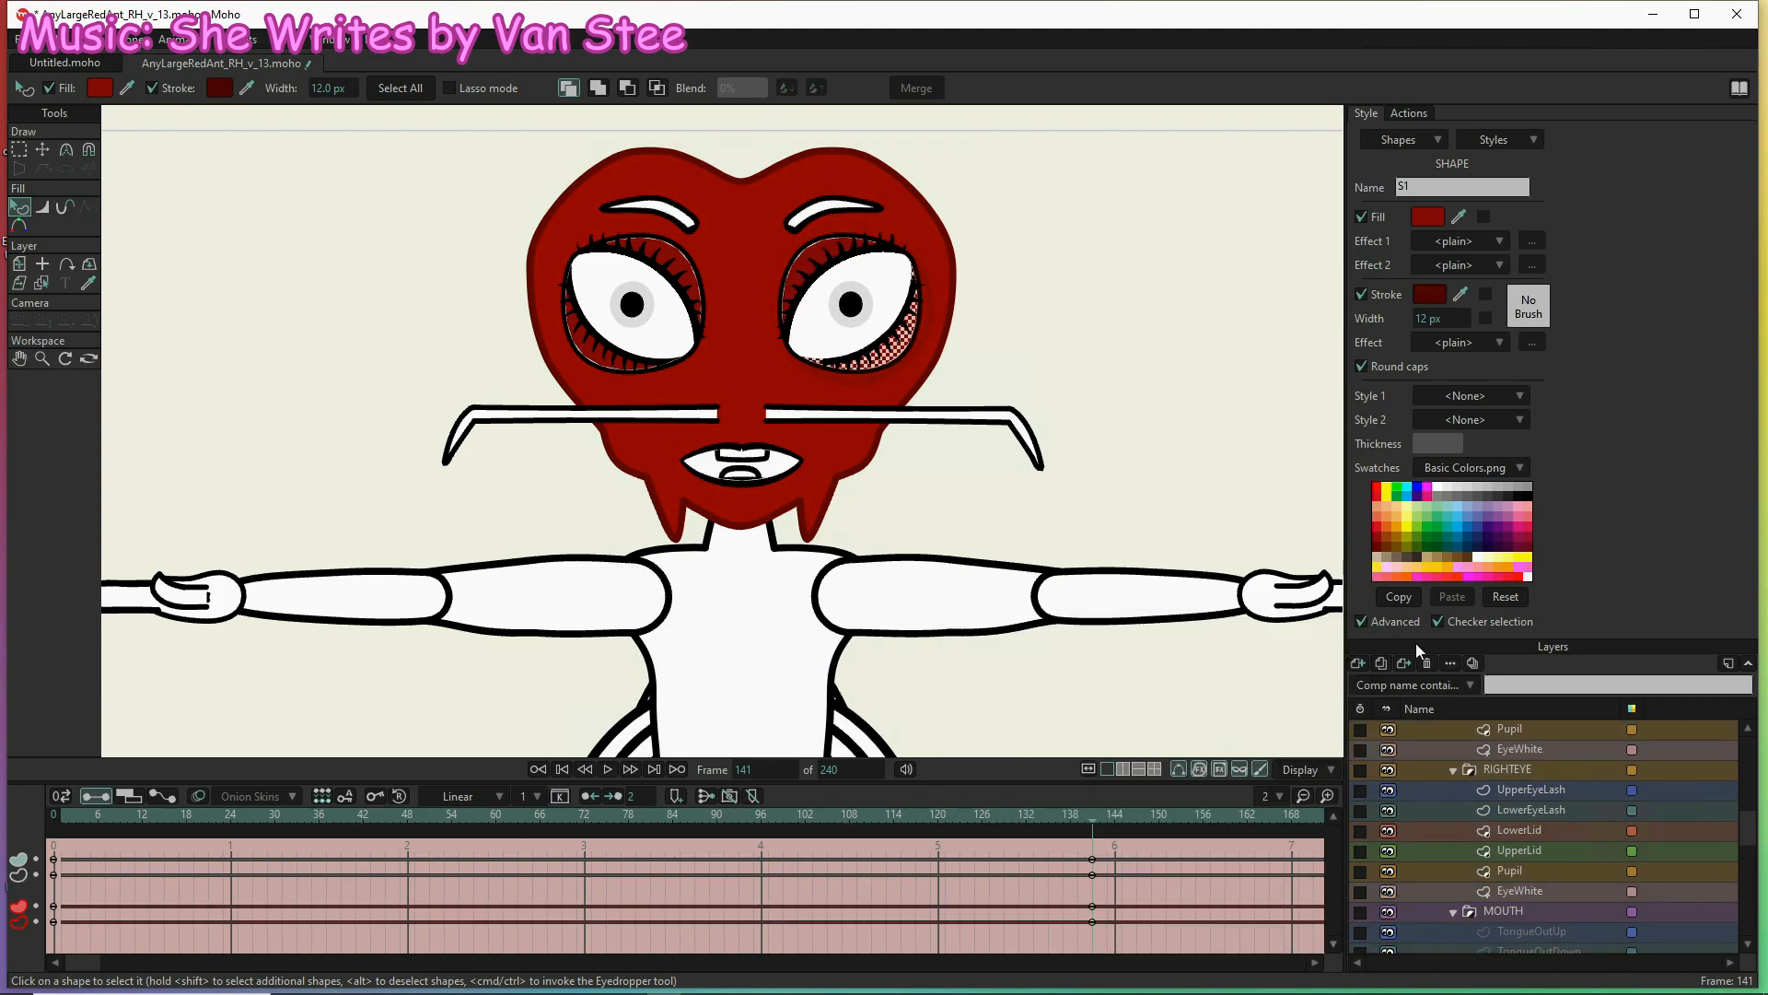
click(1556, 830)
click(1429, 294)
key(ctrl+v)
click(1249, 916)
click(1556, 848)
click(1429, 294)
key(ctrl+v)
click(1245, 919)
At frame 1, key a white fill and black stroke on the right eye's UpperLid and LowerLid shapes
drag(1092, 814, 61, 814)
click(1427, 217)
click(1251, 916)
click(1429, 295)
click(1250, 916)
click(1555, 831)
click(1428, 218)
click(1250, 915)
click(1429, 294)
click(1251, 915)
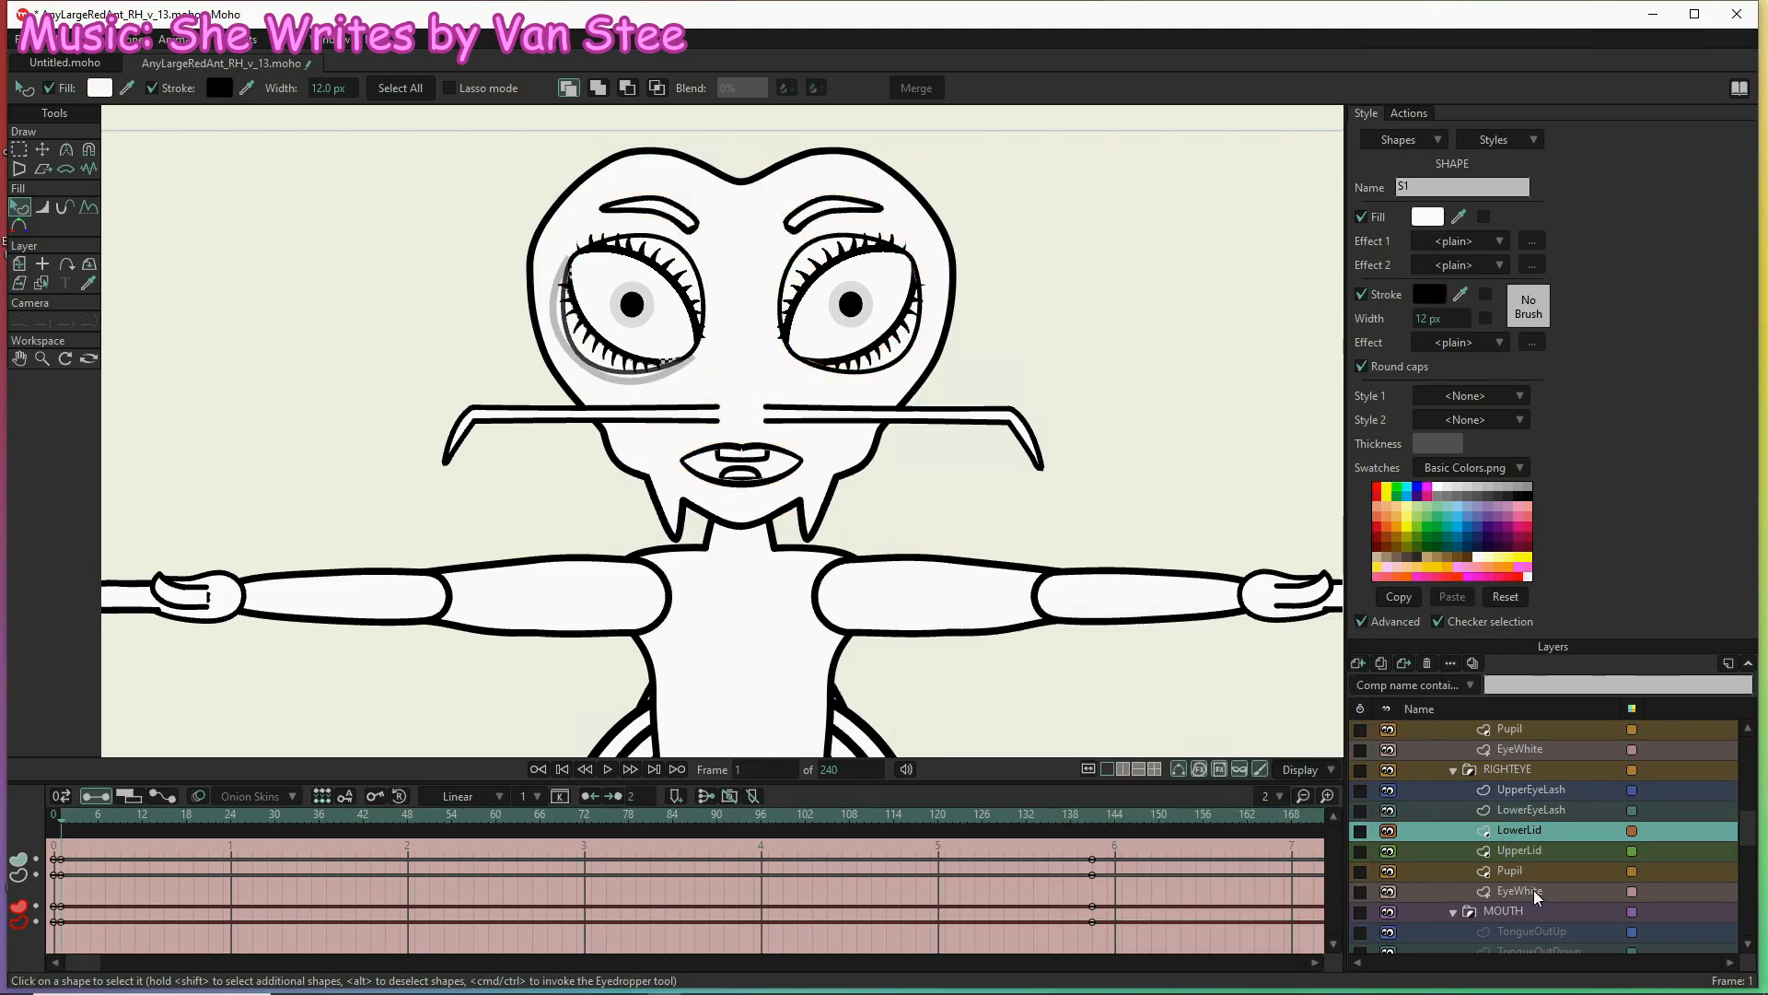
At frame 1, key the white fill and black stroke on the left eye's lid shapes
scroll(1533, 890, up, 4)
click(1534, 790)
click(1427, 218)
click(1253, 918)
click(1429, 294)
click(1253, 918)
click(1531, 769)
click(1427, 217)
click(1253, 919)
At frame 2, set the left eye's lid fill color to pale pink F4B9B9
click(68, 823)
click(1534, 791)
click(1428, 217)
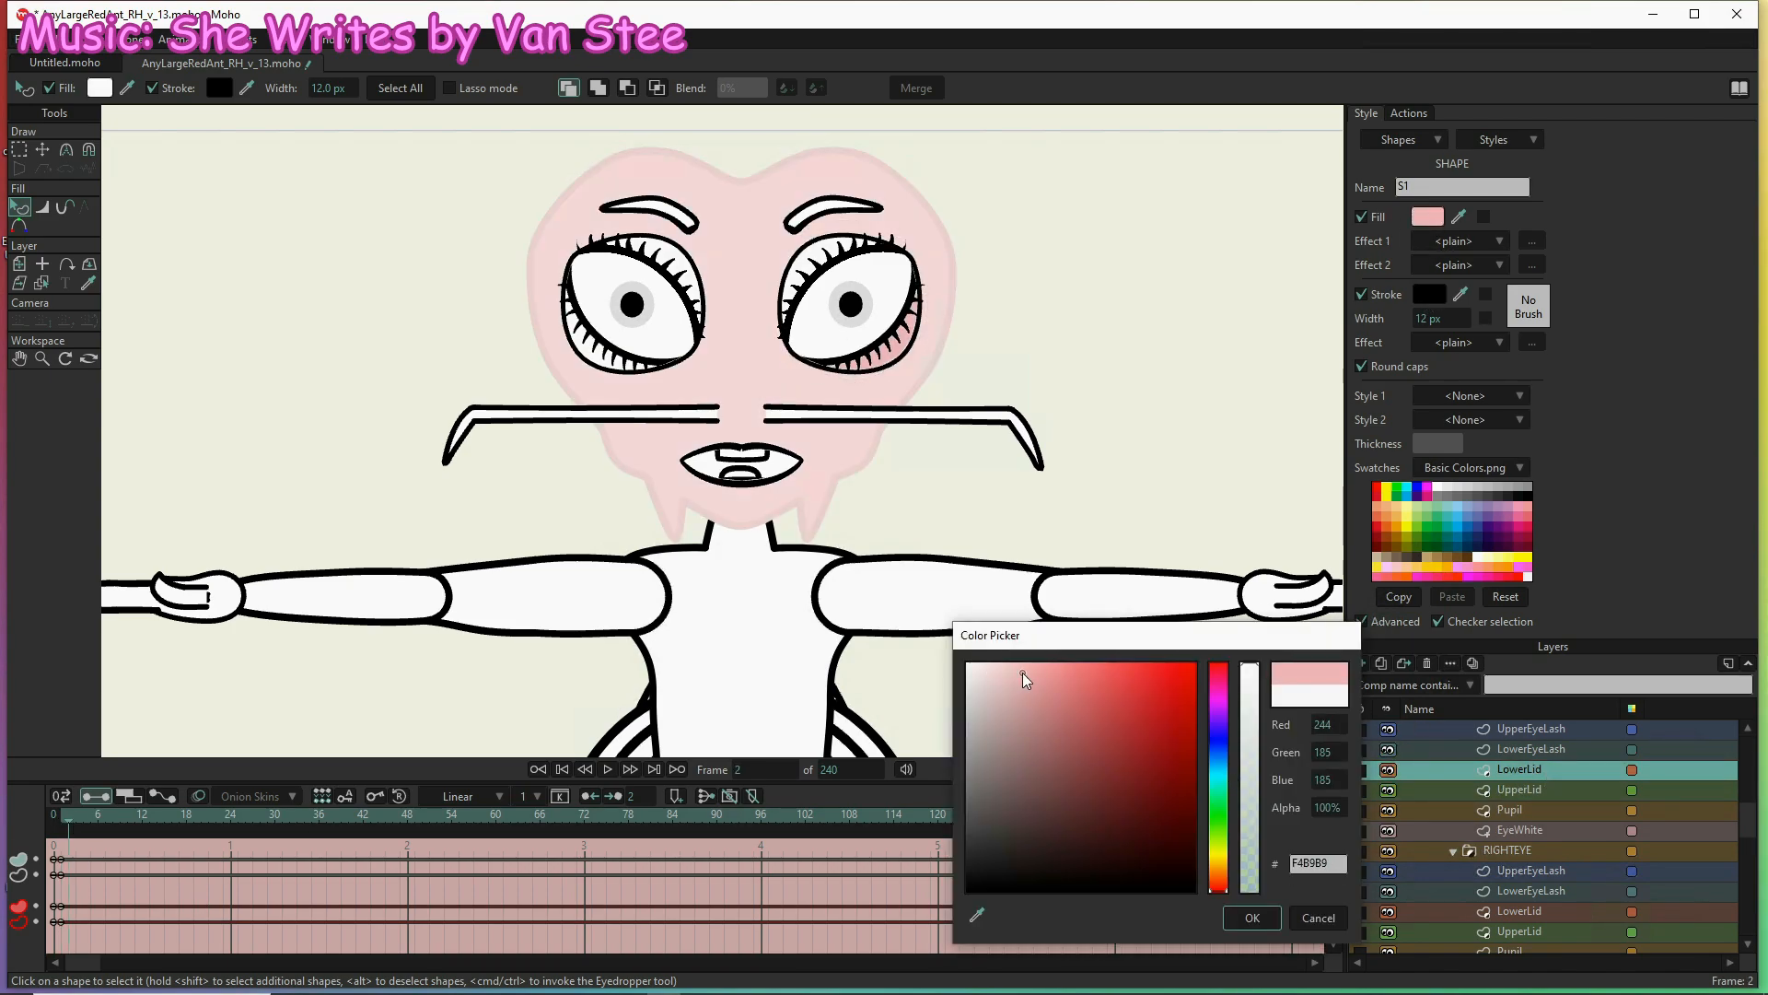
key(ctrl+v)
click(1252, 918)
Apply the pale pink fill F4B9B9 to the right eye's lids at frame 2
scroll(1483, 829, down, 1)
click(1553, 868)
click(1427, 217)
key(ctrl+v)
click(1252, 919)
Set the stroke color of the right eye's LowerLid and UpperLid shapes to DCA4A4 at frame 2
click(1522, 851)
click(1429, 294)
key(ctrl+v)
click(1044, 717)
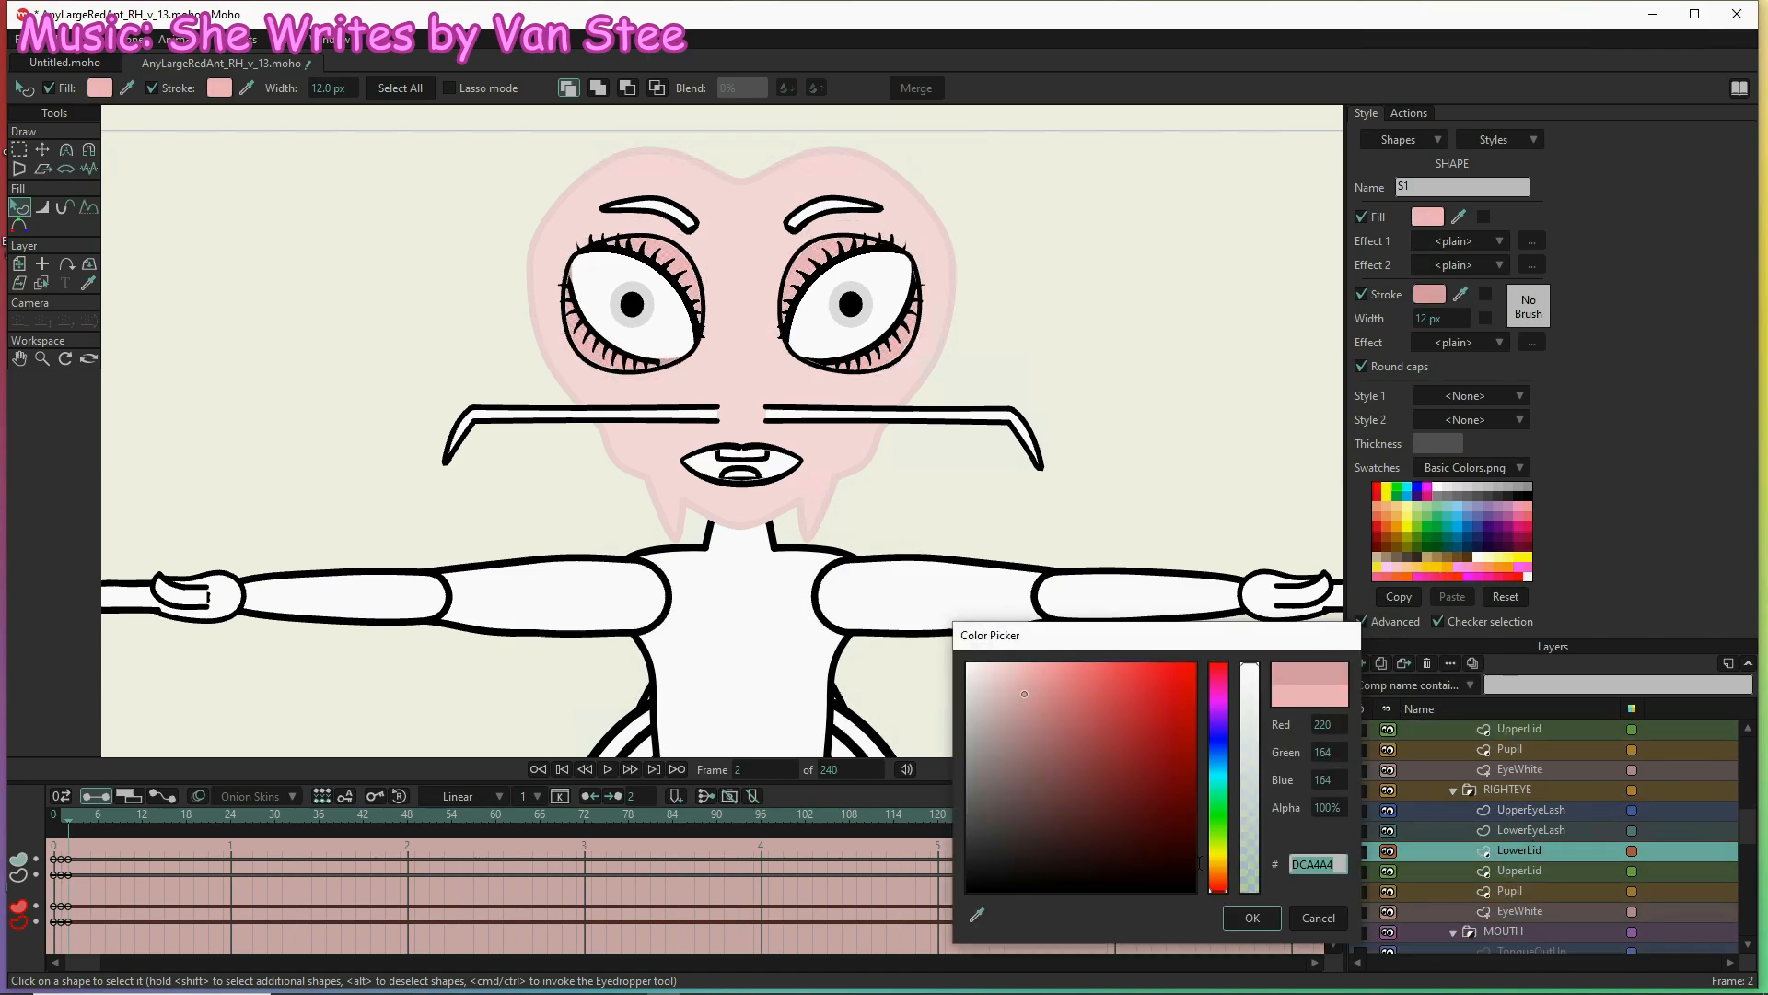
click(1253, 918)
click(1524, 870)
click(1429, 295)
key(ctrl+v)
click(1253, 919)
Apply the stroke color DCA4A4 to the left eye's UpperLid and LowerLid shapes at frame 2
click(1547, 726)
click(1429, 294)
key(ctrl+v)
click(1253, 918)
scroll(1545, 822, up, 4)
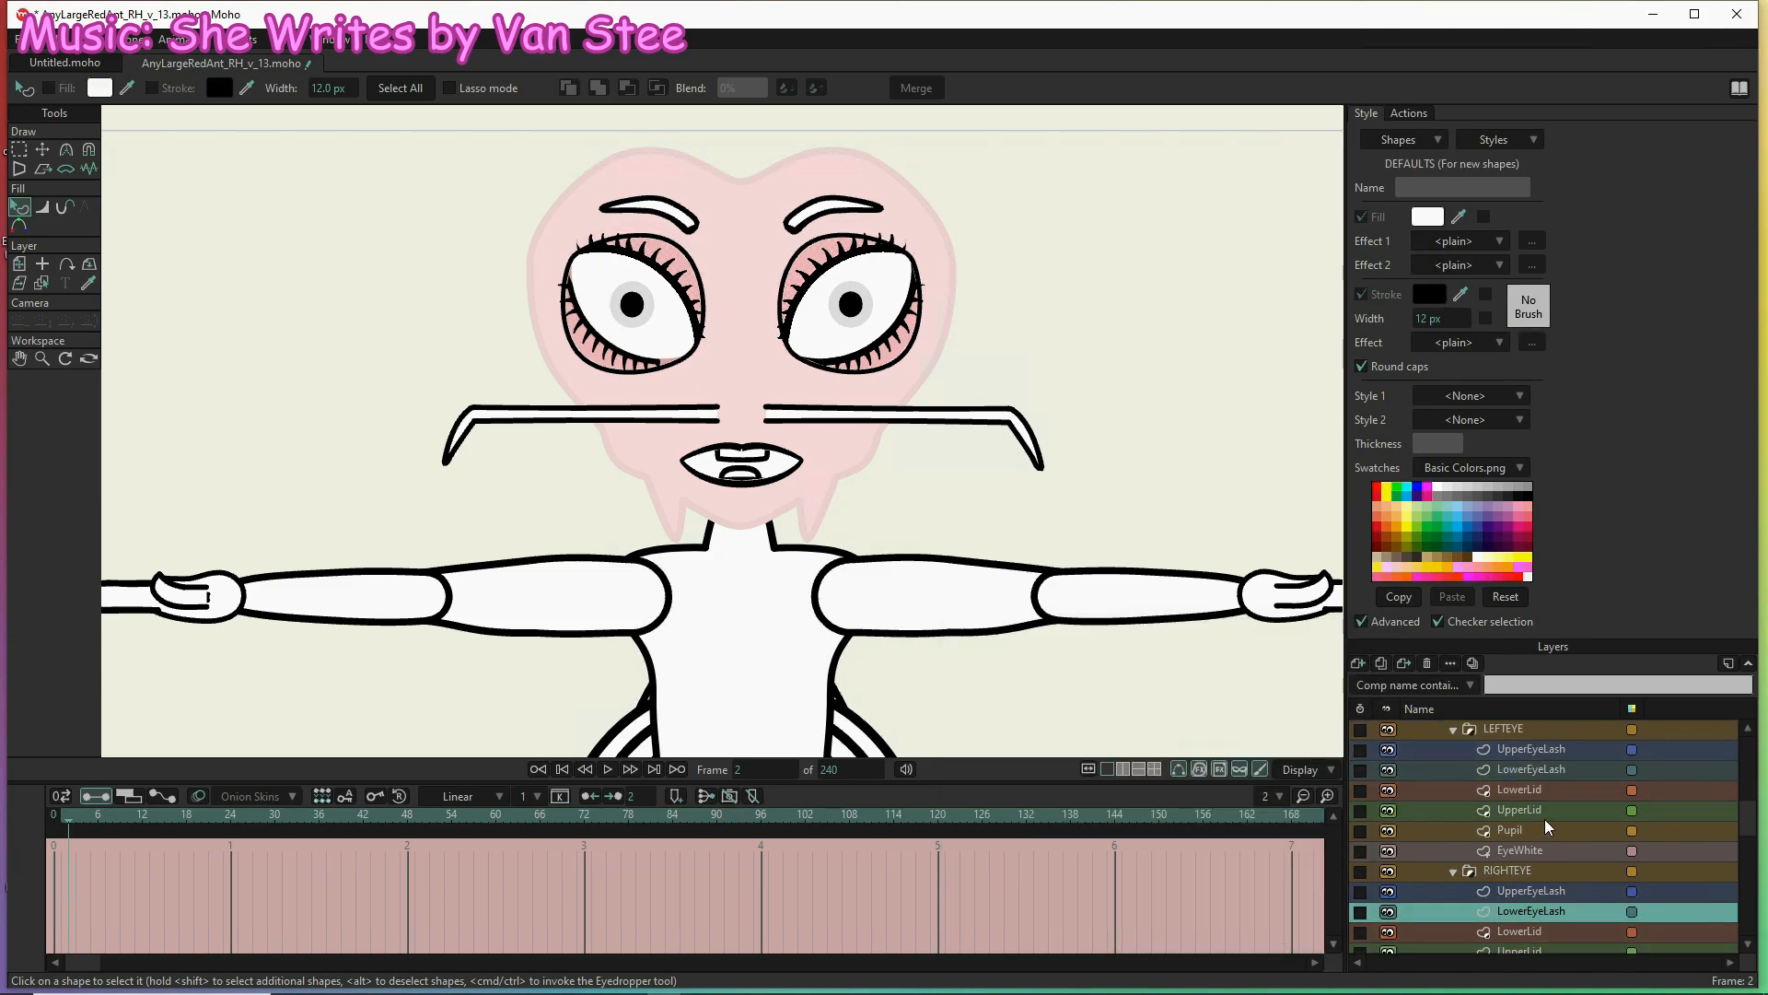
click(1537, 790)
click(1433, 294)
click(1251, 917)
Switch to the BlackRedAnt color chart in Excel and check the names and colors of the face parts
click(1519, 809)
drag(732, 816, 75, 816)
scroll(1520, 810, down, 4)
click(1511, 749)
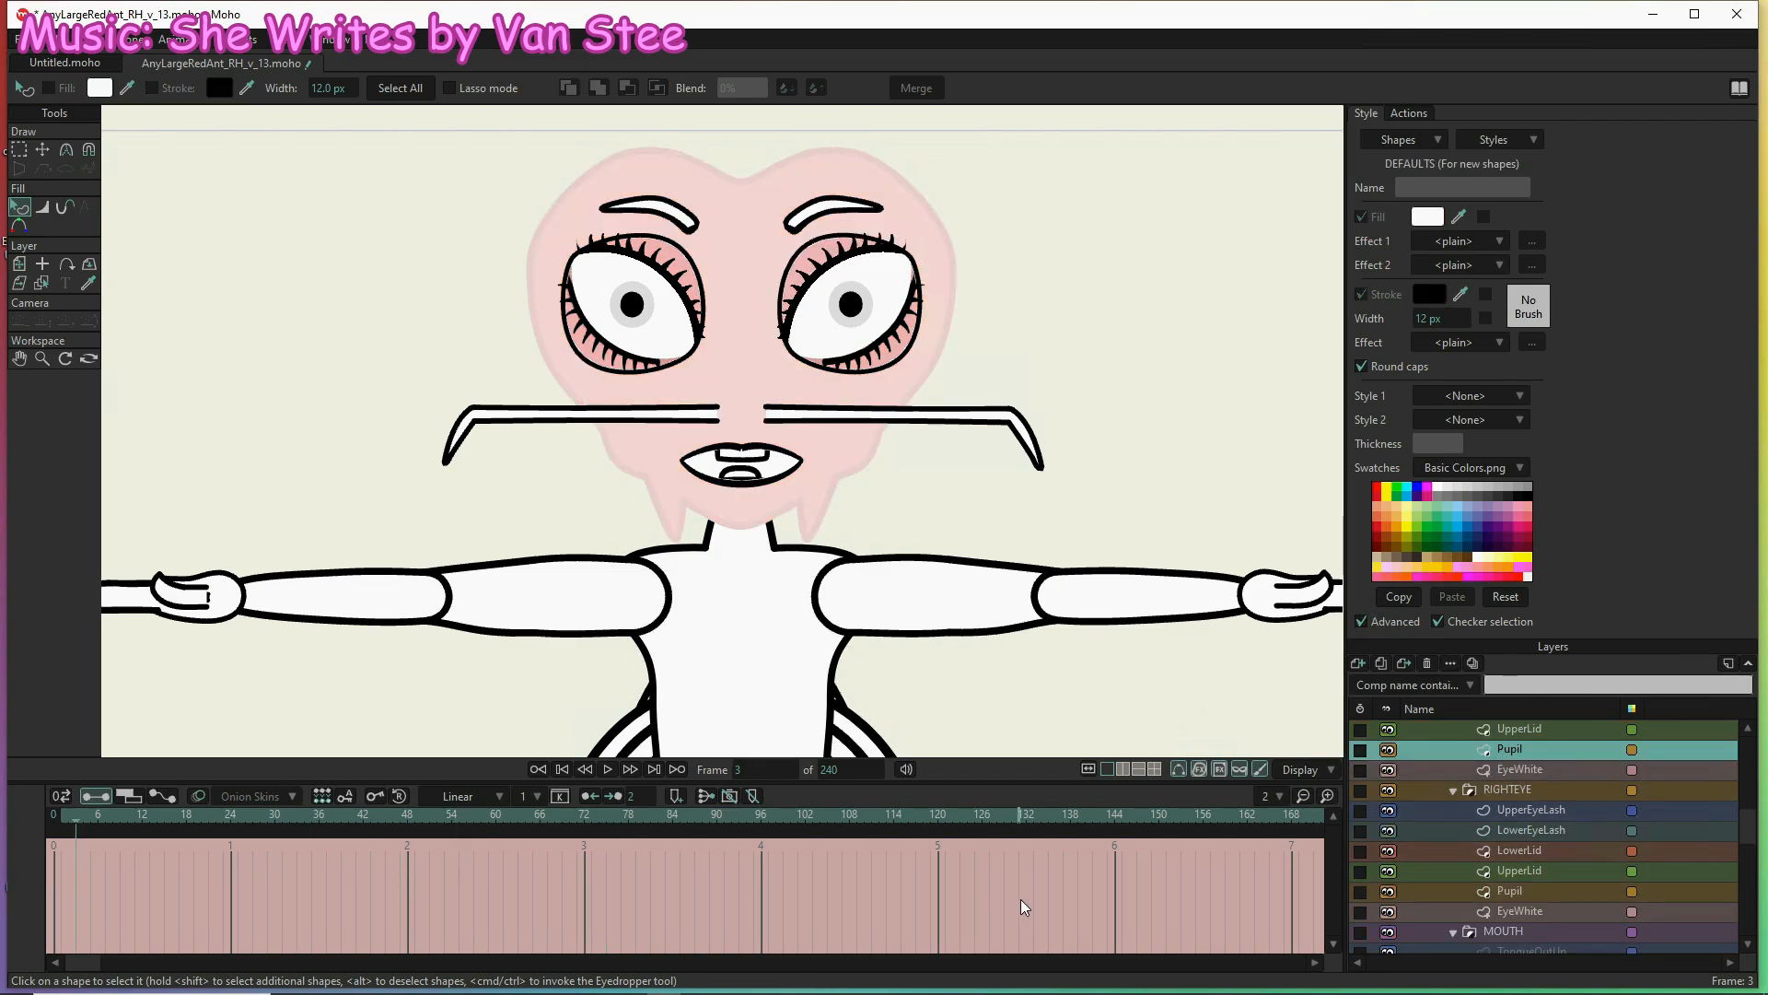
mouse_move(1004, 988)
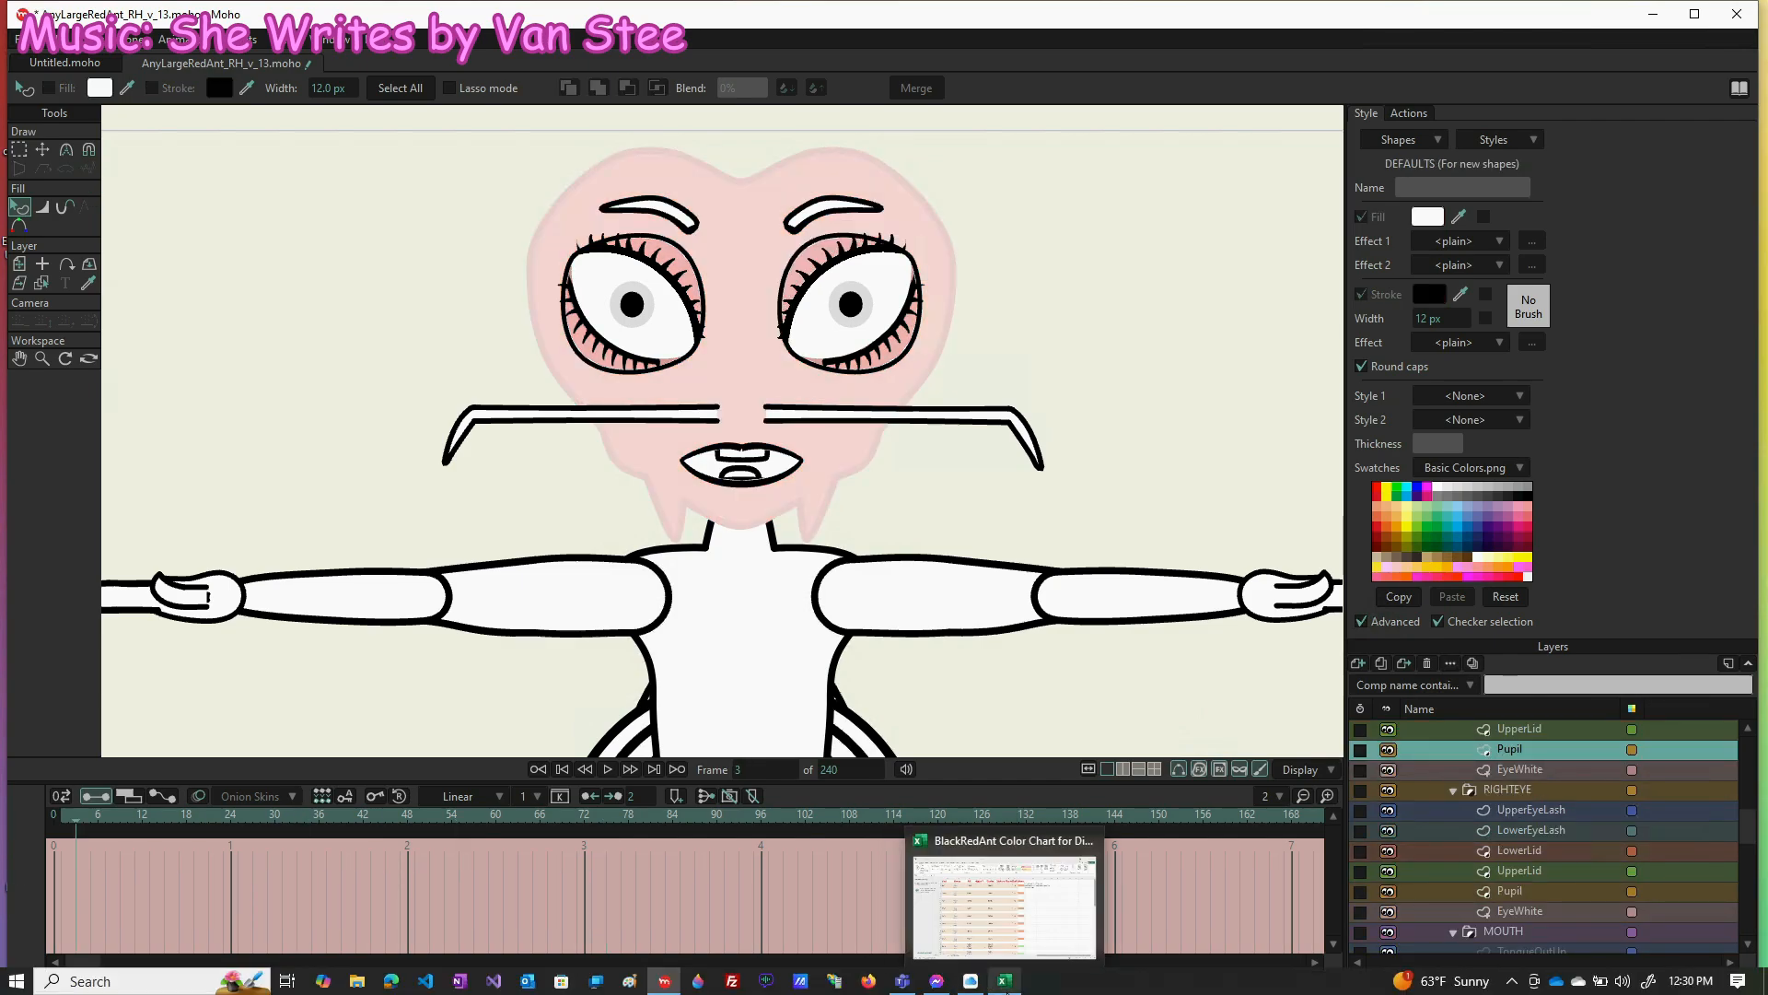
click(1004, 981)
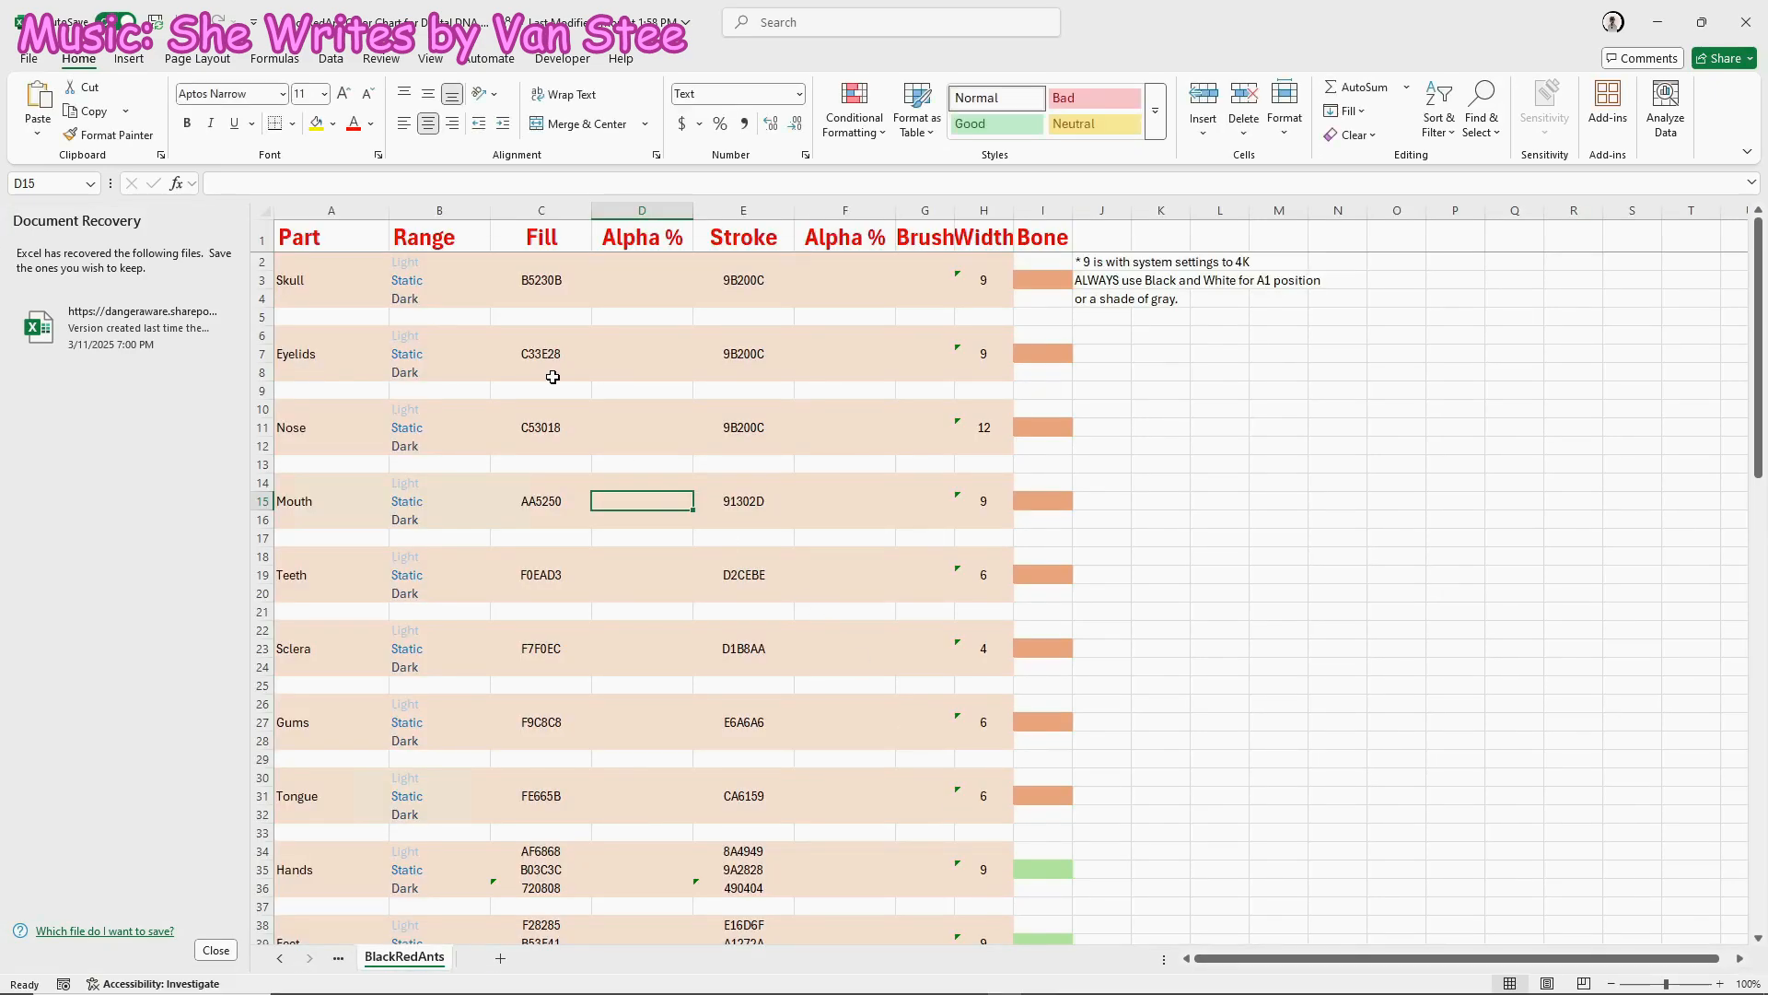
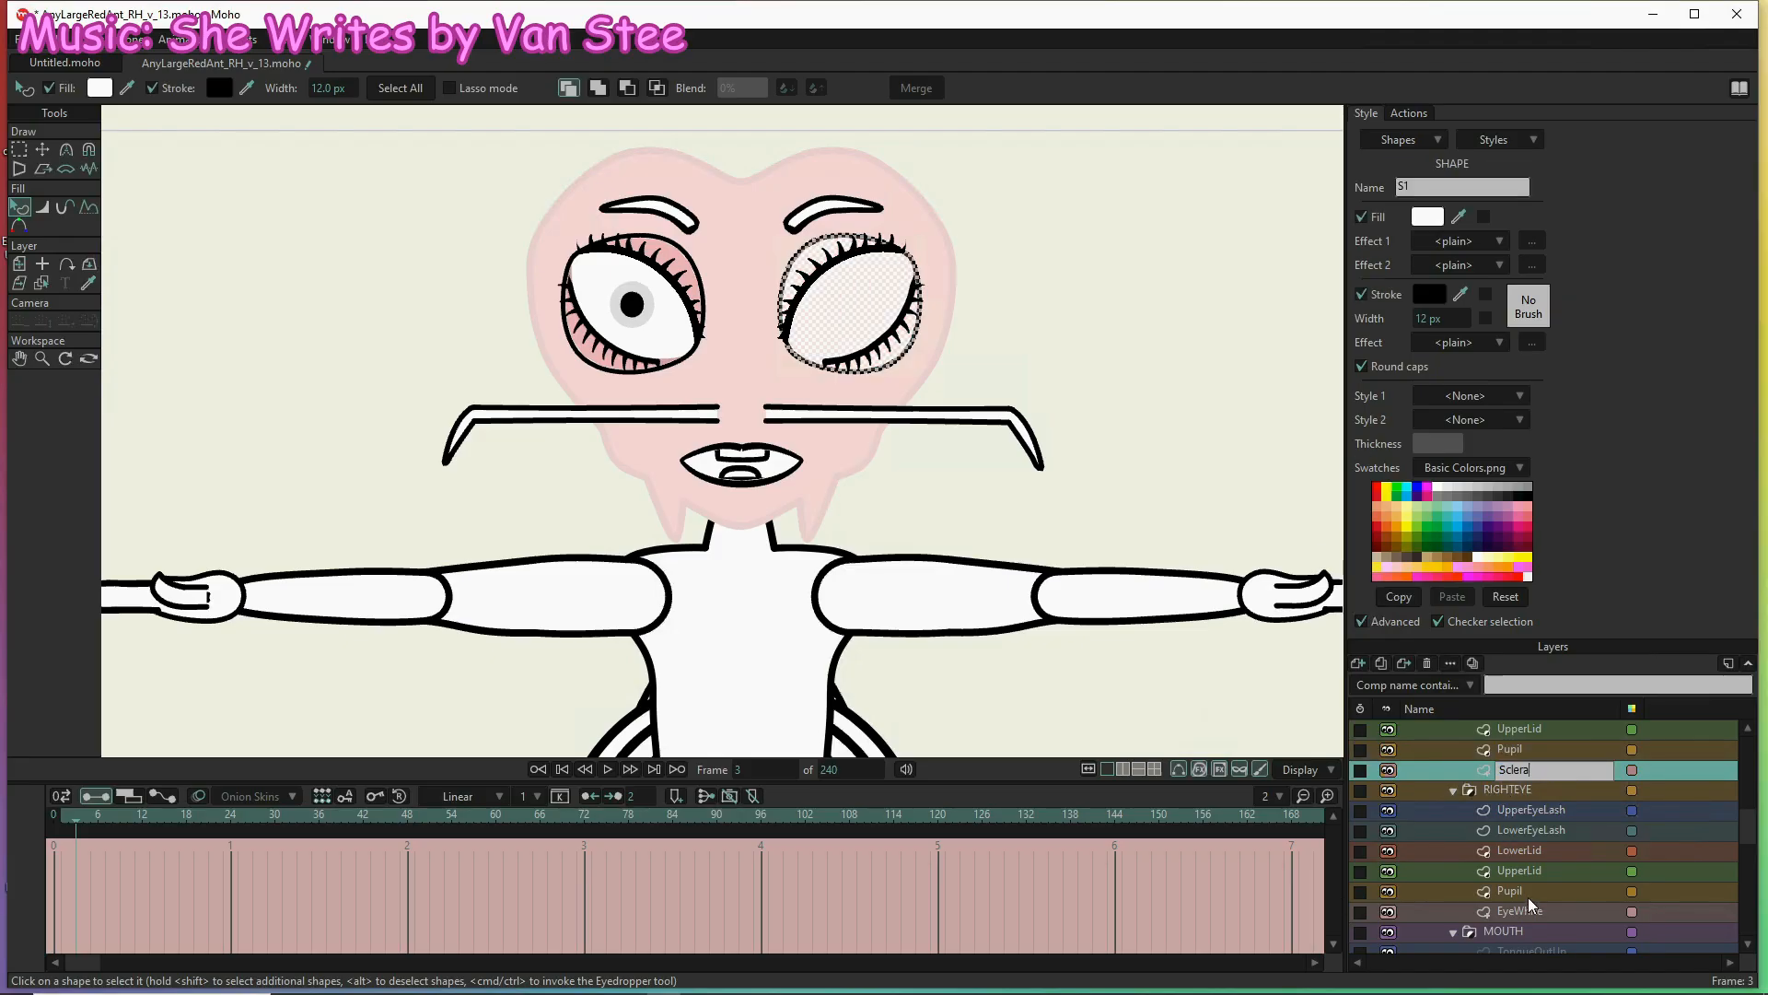
Rename the right eye's EyeWhite layer to Sclera and select its shape
double_click(1515, 911)
click(598, 340)
click(1430, 294)
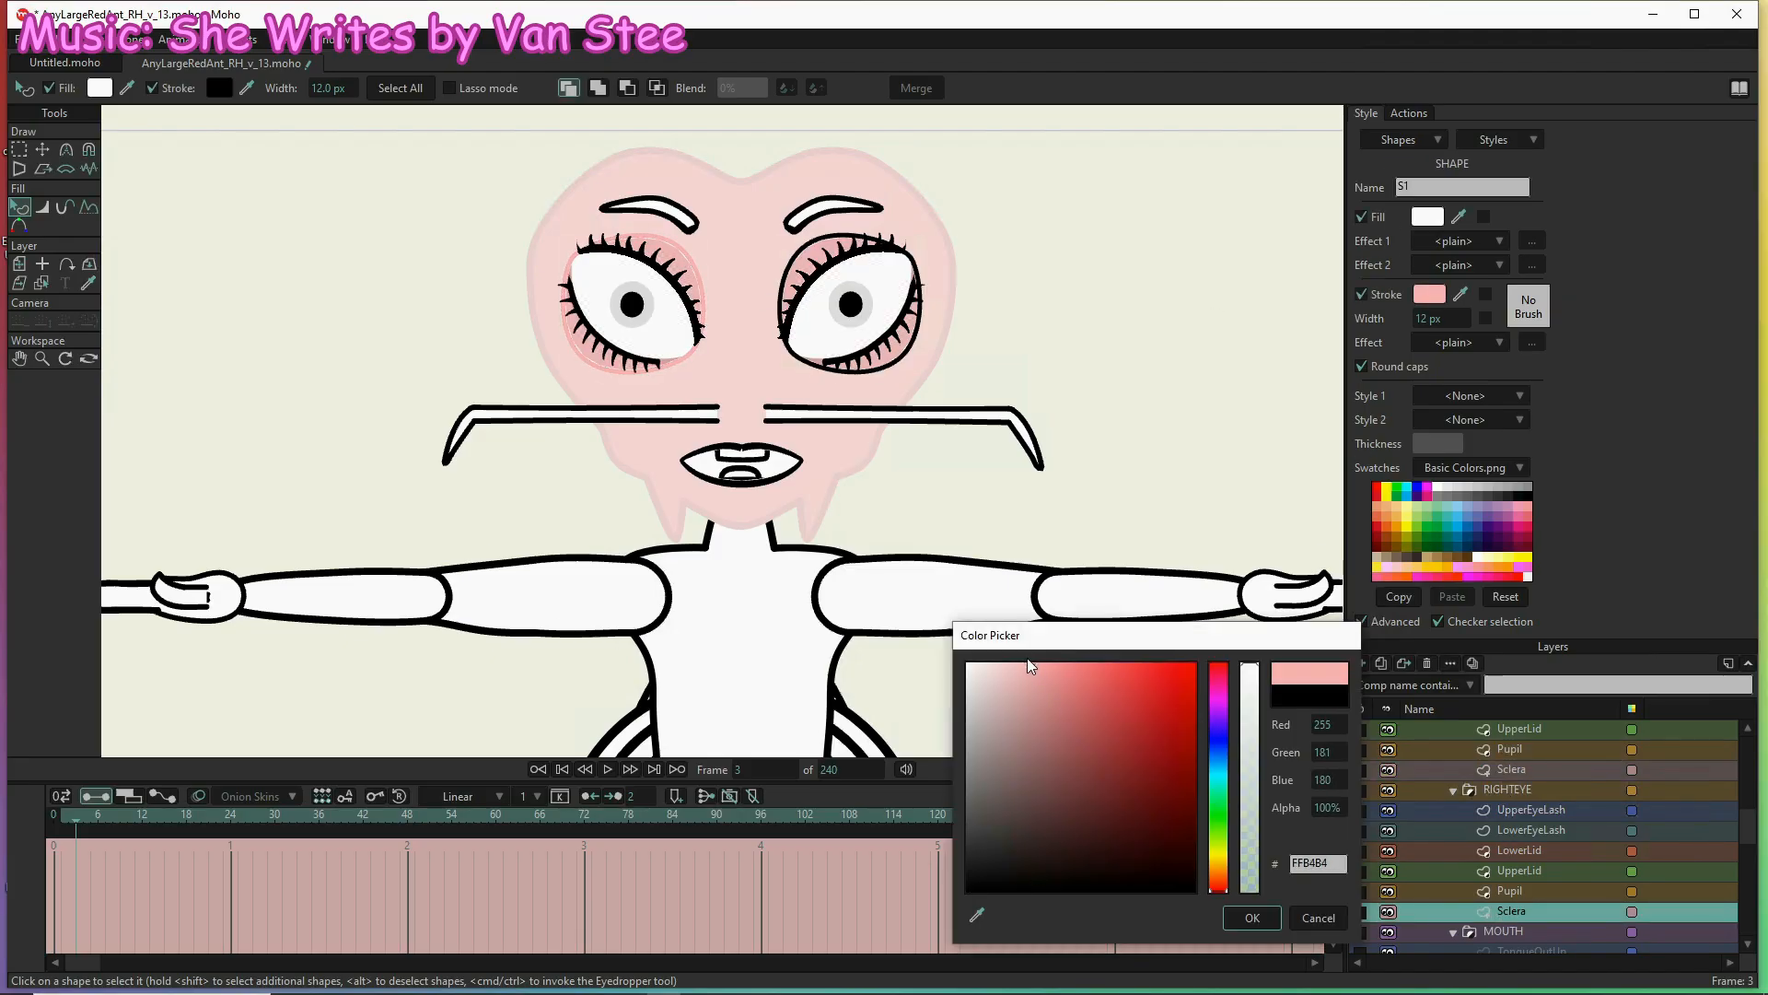
drag(1039, 663, 1015, 699)
click(1322, 913)
At frame 2, set the right eye's Sclera fill to a pale yellow
key(Left)
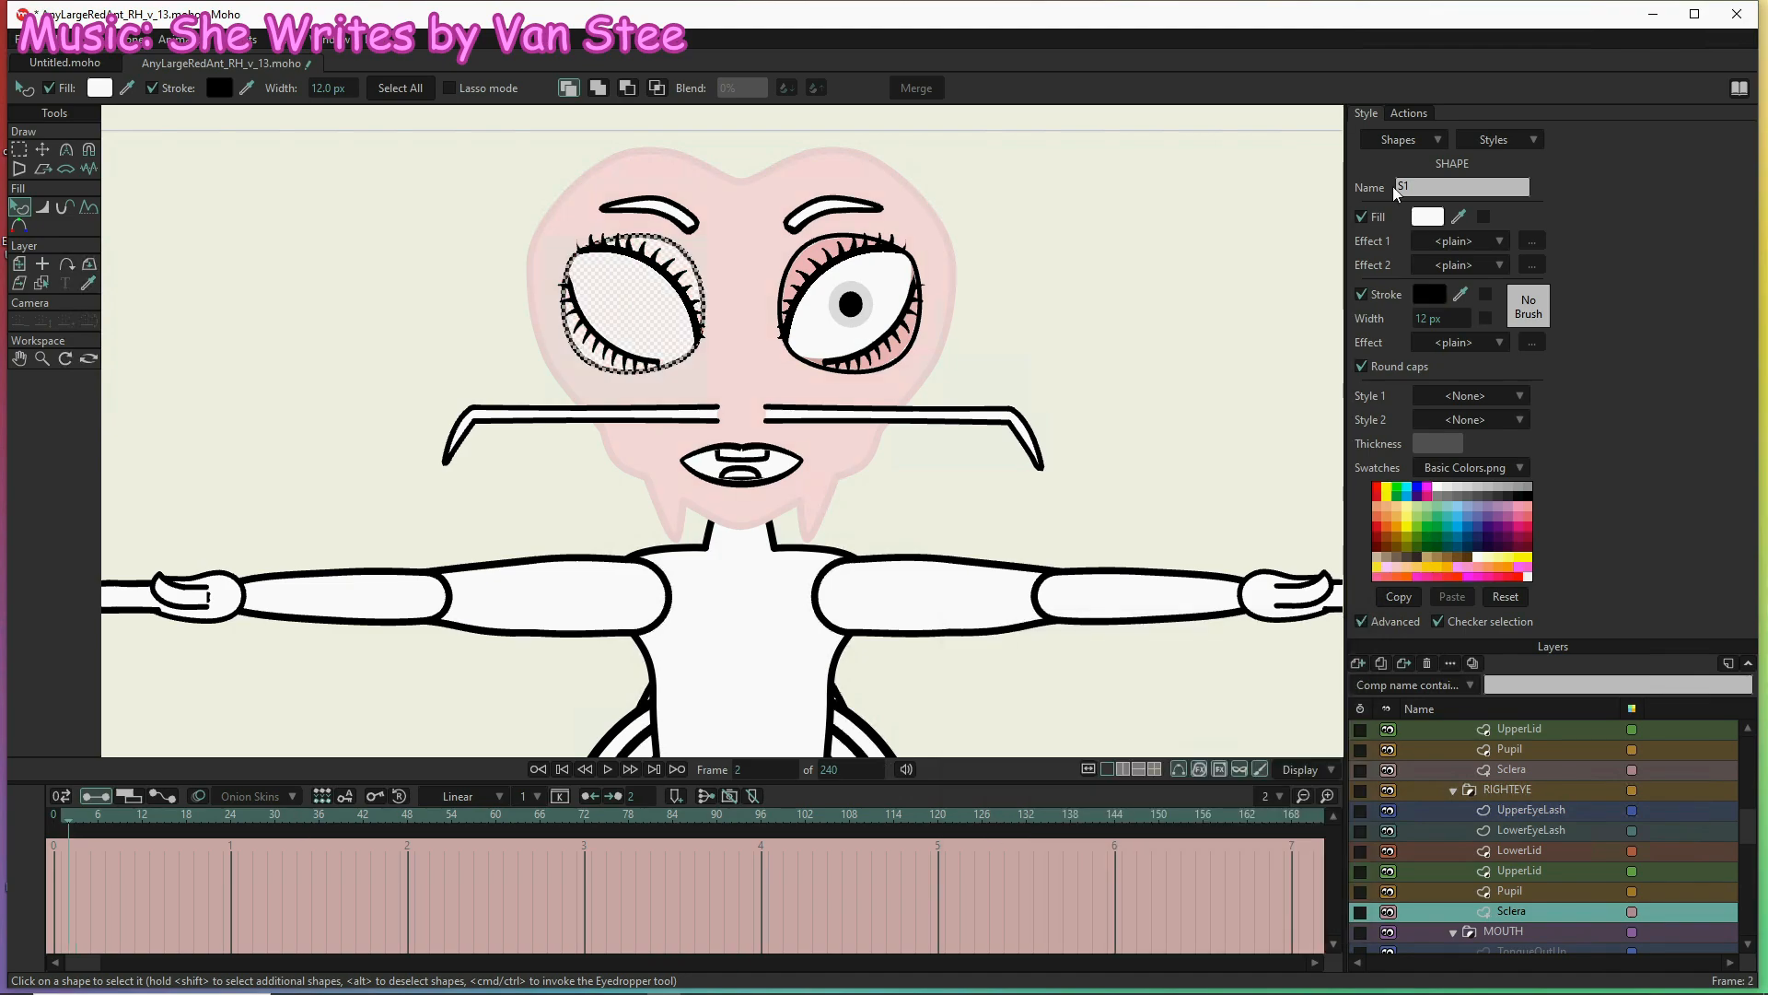
click(1428, 218)
click(1222, 858)
click(1022, 665)
click(1254, 917)
Set the right eye's Sclera stroke to a muted pink at frame 2 and copy its hex code
click(1429, 294)
drag(1024, 727, 1027, 680)
drag(1337, 865, 1243, 872)
key(ctrl+c)
click(1265, 924)
Apply the copied pink stroke and the right eye's pale yellow fill to the left eye's Sclera at frame 2
click(1534, 767)
click(1429, 294)
key(ctrl+v)
click(1253, 918)
click(1458, 217)
click(599, 322)
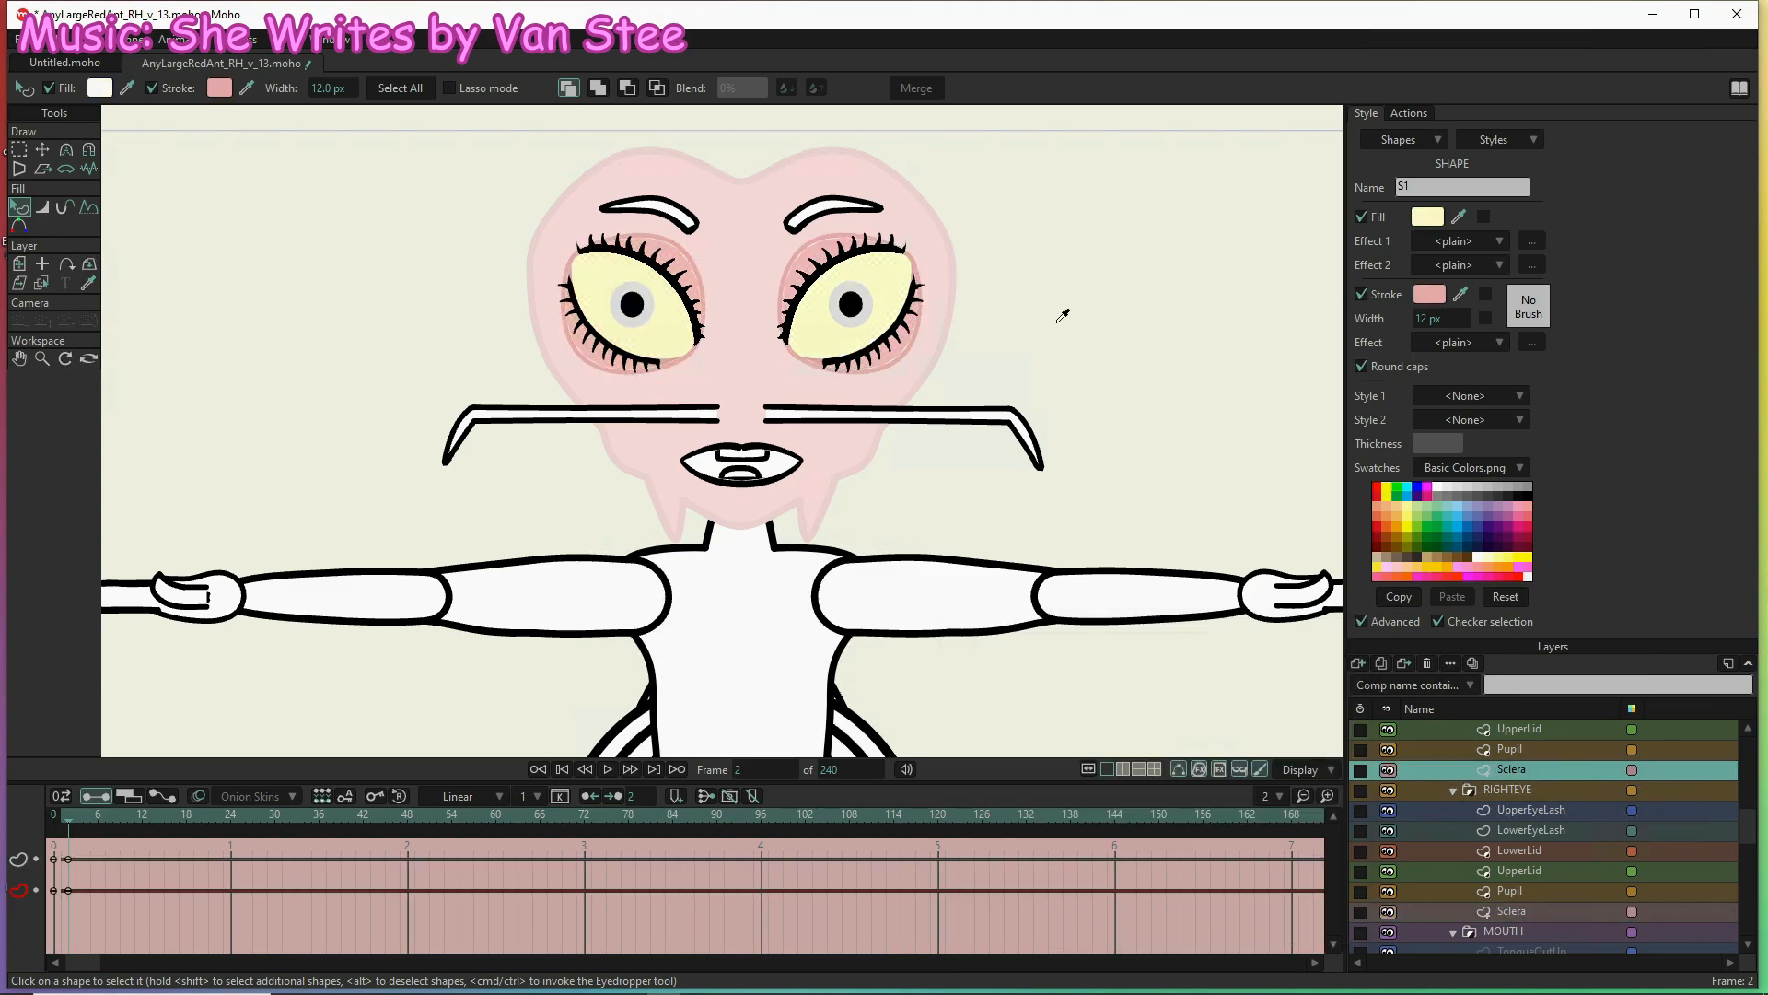
At frame 141, set the left eye's Sclera stroke to dark red 650B0B
click(1096, 815)
click(1429, 293)
drag(1102, 775, 1171, 800)
drag(1339, 864, 1243, 856)
click(1252, 918)
Apply the dark red stroke 650B0B to the right eye's Sclera at frame 141
click(1512, 911)
click(1424, 295)
text(650B0B)
click(1254, 917)
Set the fill of the right and left eyes' Sclera shapes to the same yellow-green at frame 141
click(1428, 218)
click(1218, 845)
drag(1039, 689, 1105, 719)
drag(1338, 865, 1299, 875)
click(1254, 918)
click(1514, 770)
click(1427, 218)
click(1262, 908)
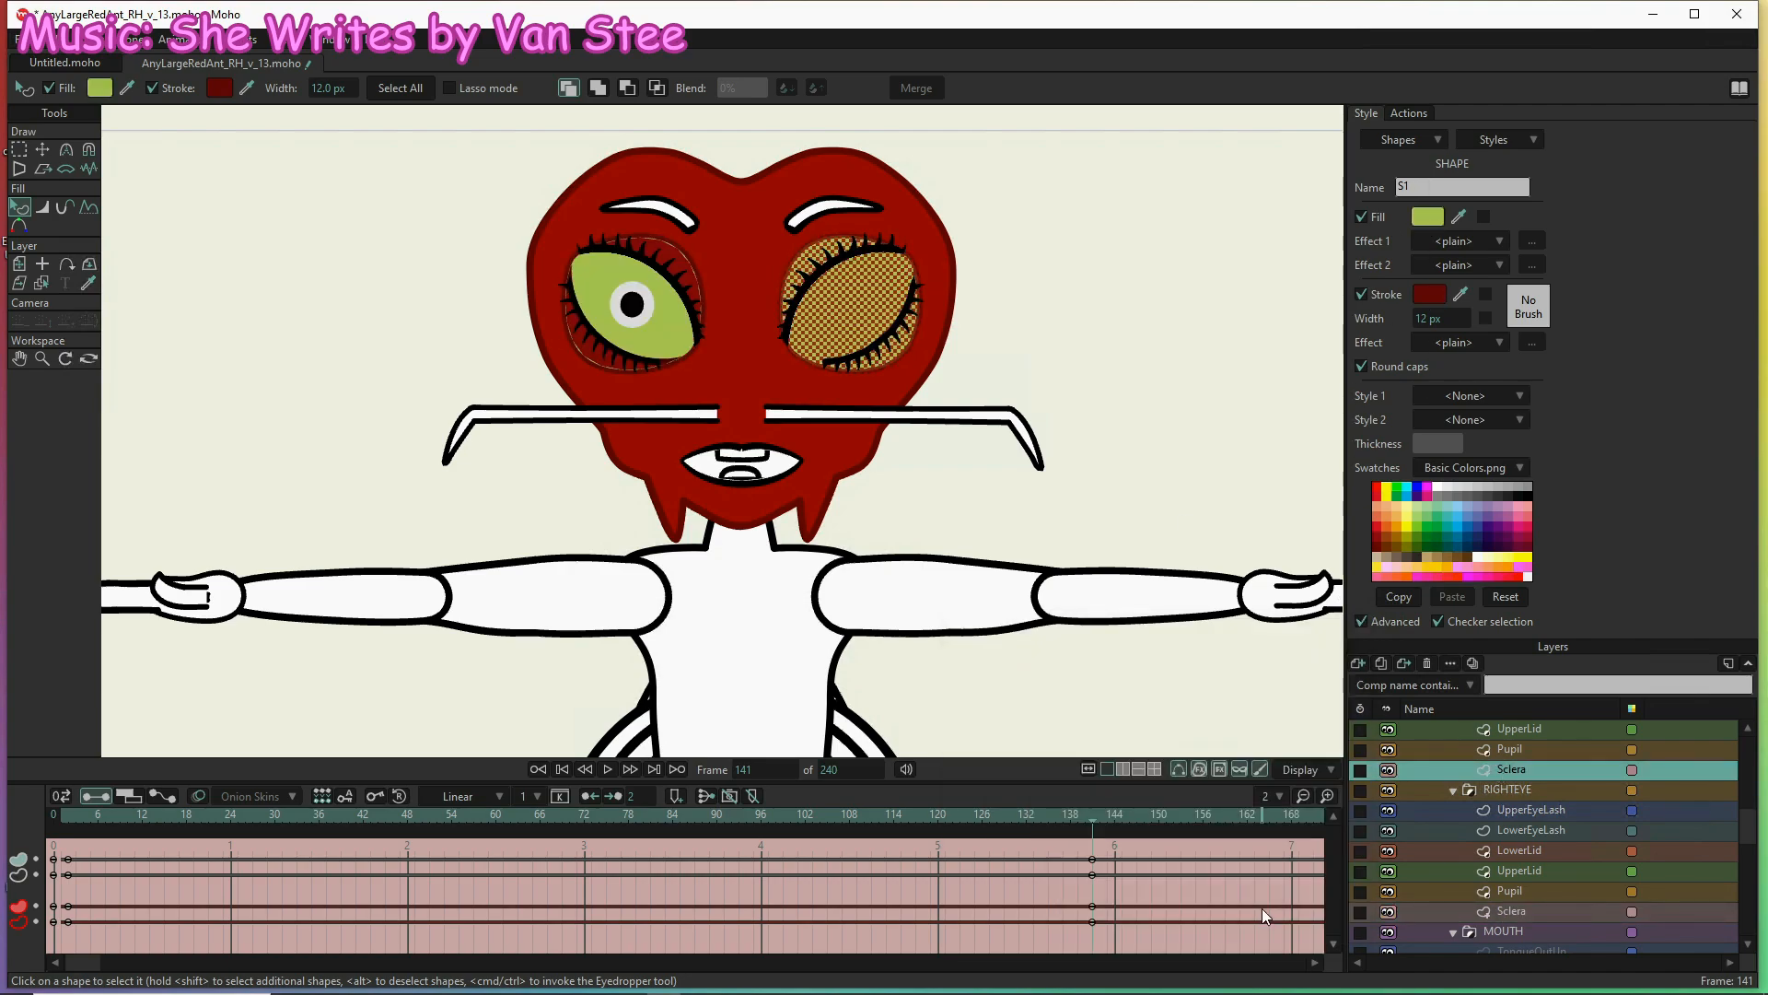
At frame 1, set the left eye's Sclera fill to white FFFFFF and its stroke to gray
click(577, 816)
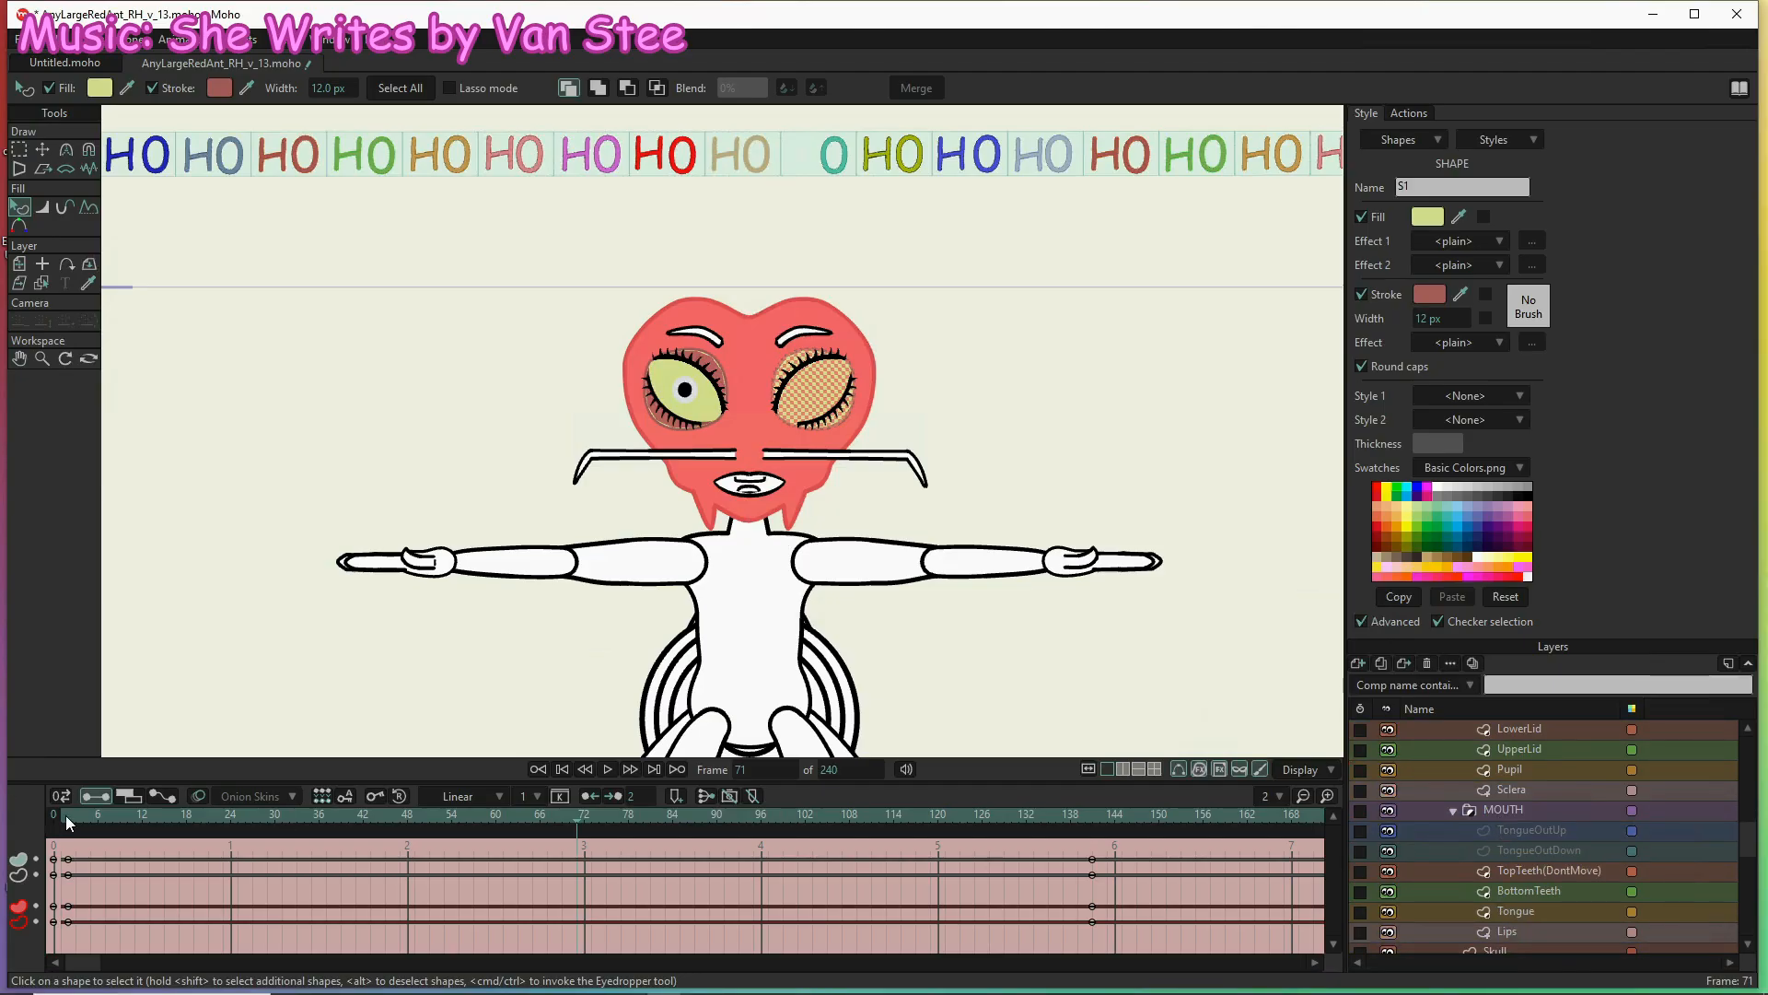
click(62, 816)
click(1427, 218)
click(969, 666)
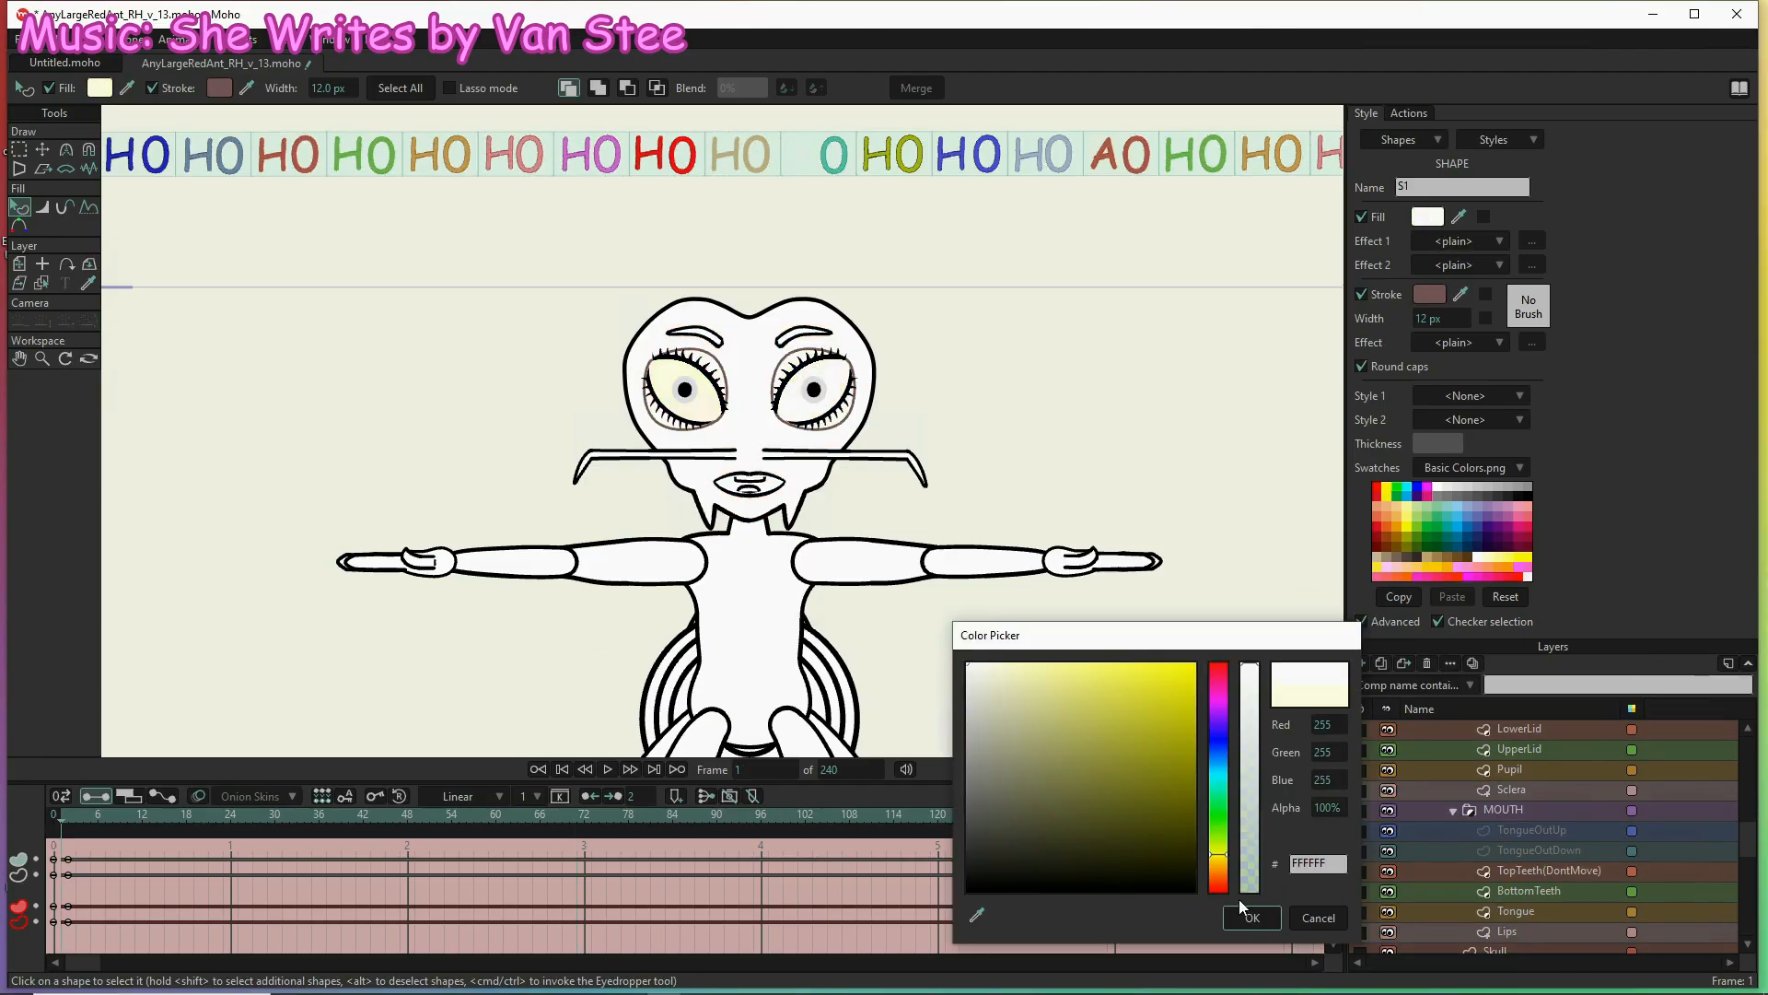
click(1254, 918)
click(1429, 294)
click(970, 794)
click(1255, 918)
Give the Lips shape a pink fill and a darker pink stroke at frame 2
click(1525, 861)
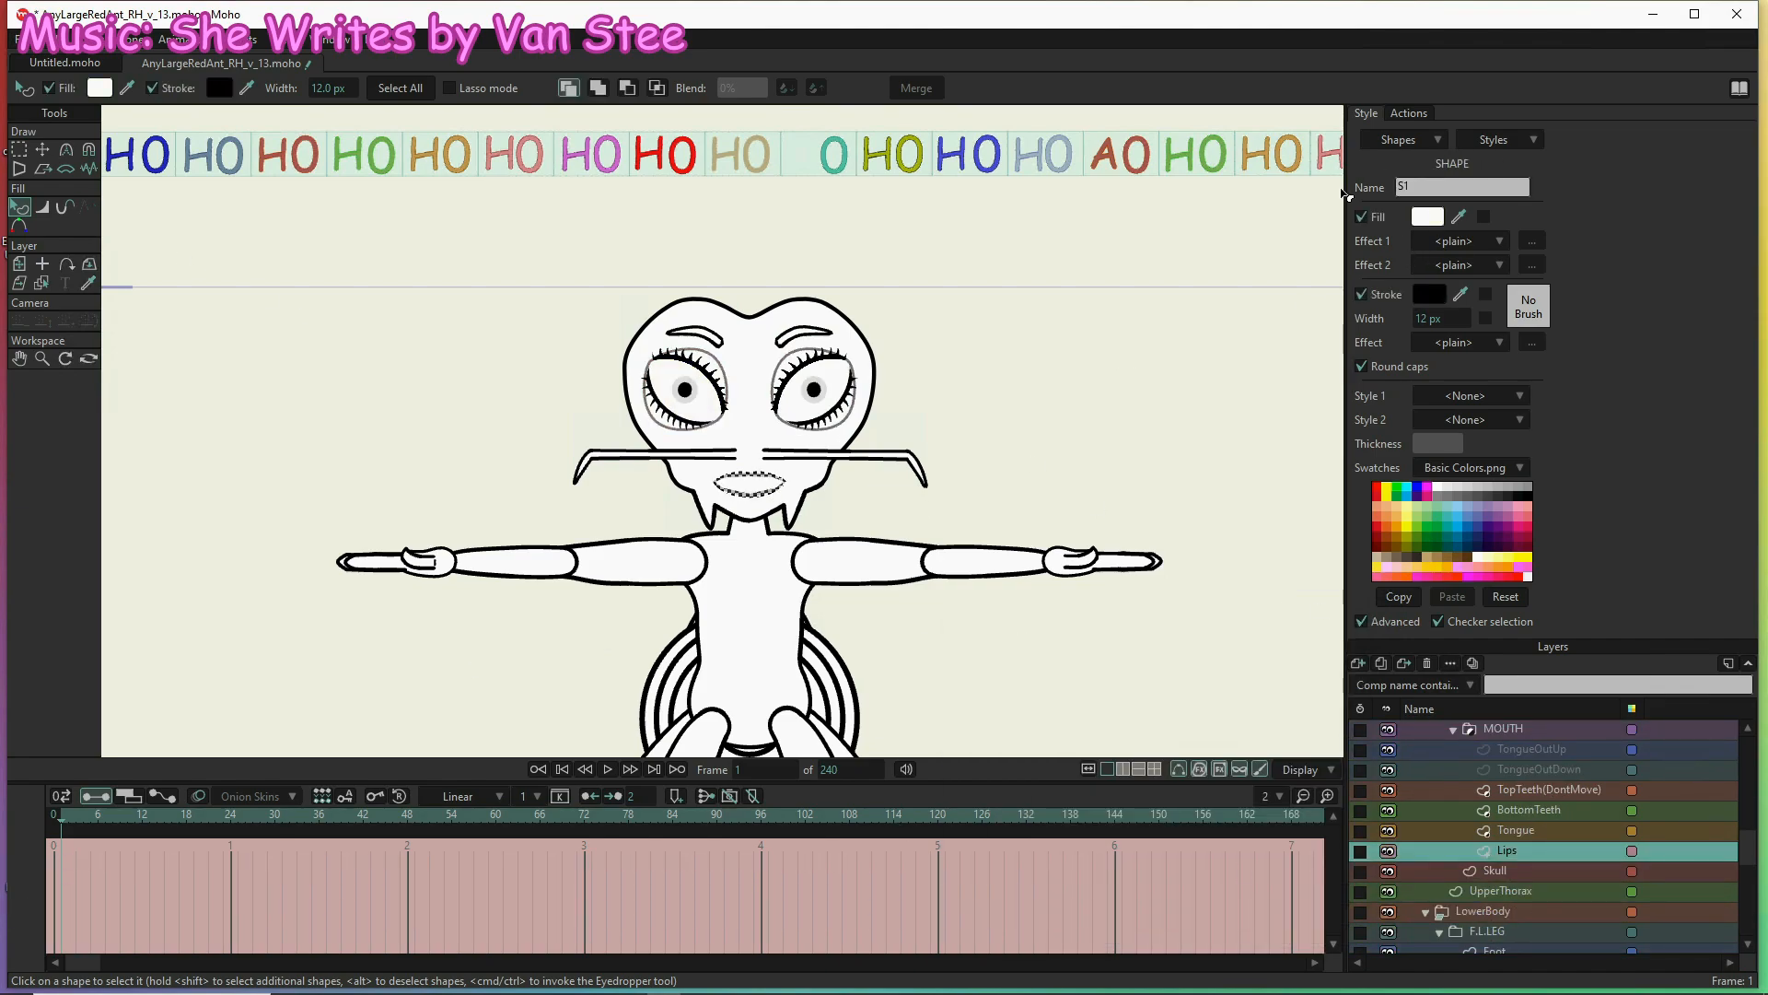
click(1427, 218)
mouse_move(1046, 702)
mouse_down()
mouse_move(1031, 704)
mouse_move(1057, 707)
mouse_up()
click(1253, 917)
click(1429, 295)
drag(1176, 733, 1081, 718)
click(1253, 917)
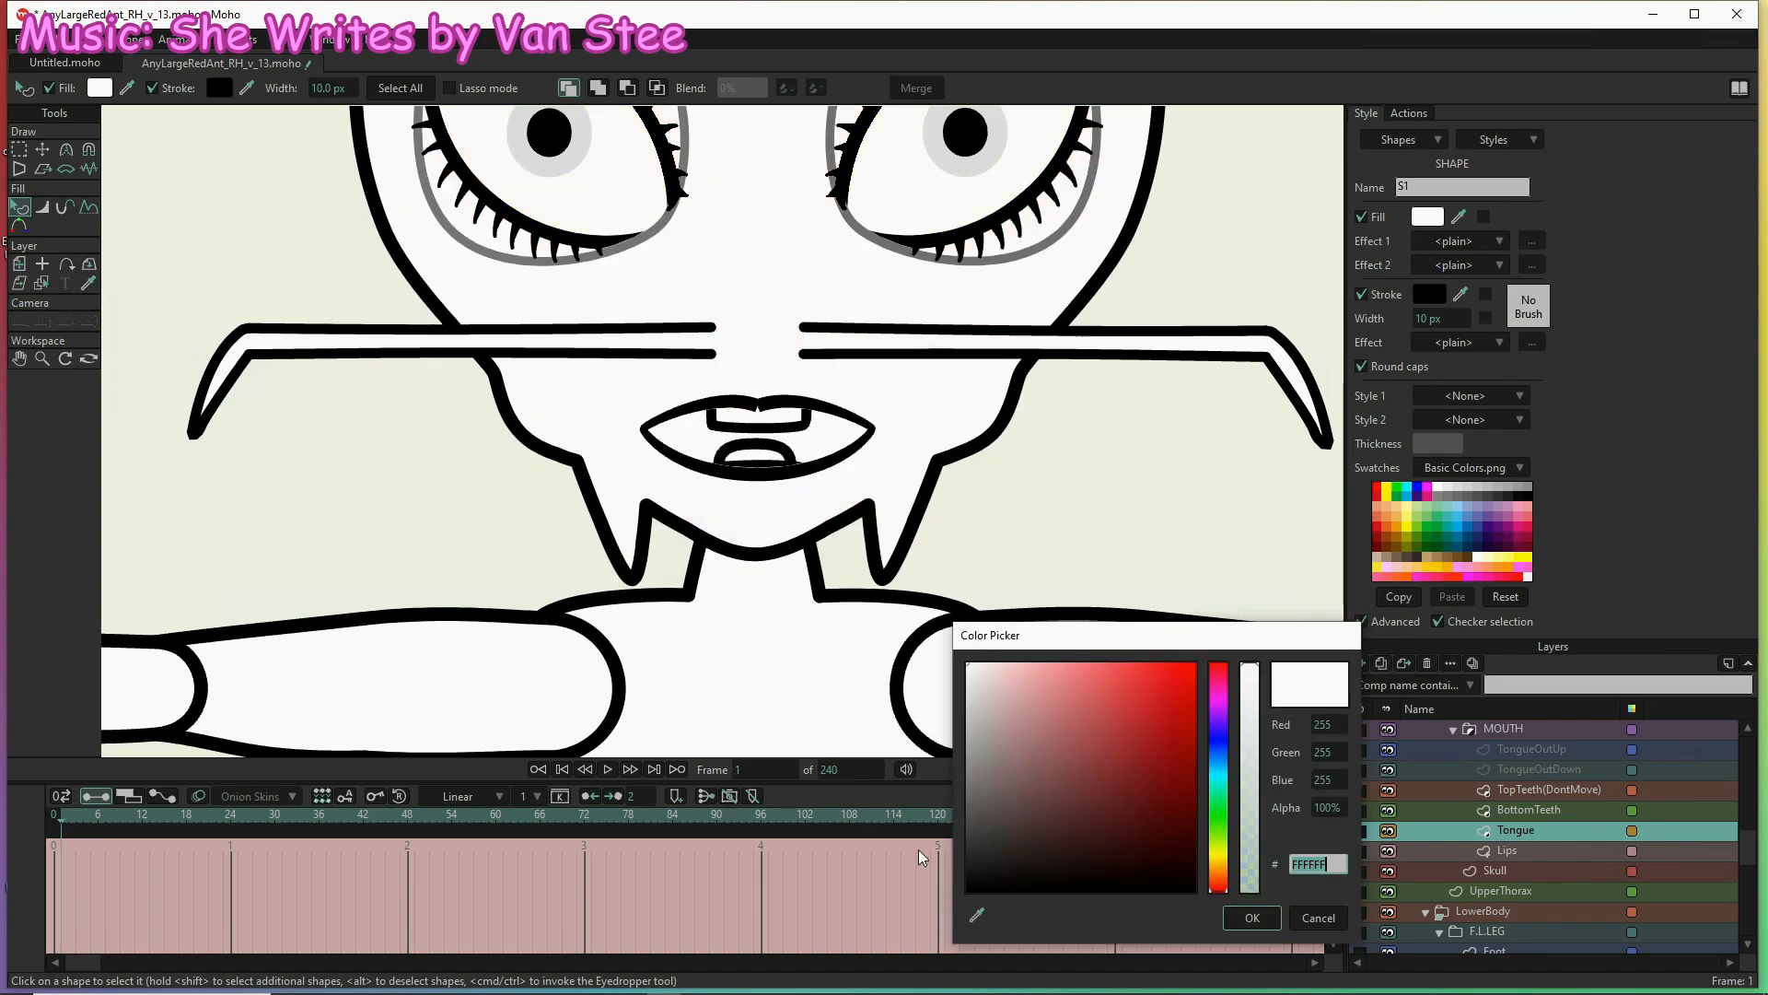
Key the extended tongue's fill as white FFFFFF at frame 1, and give the Tongue shape a pink fill and stroke at frame 2
click(1562, 750)
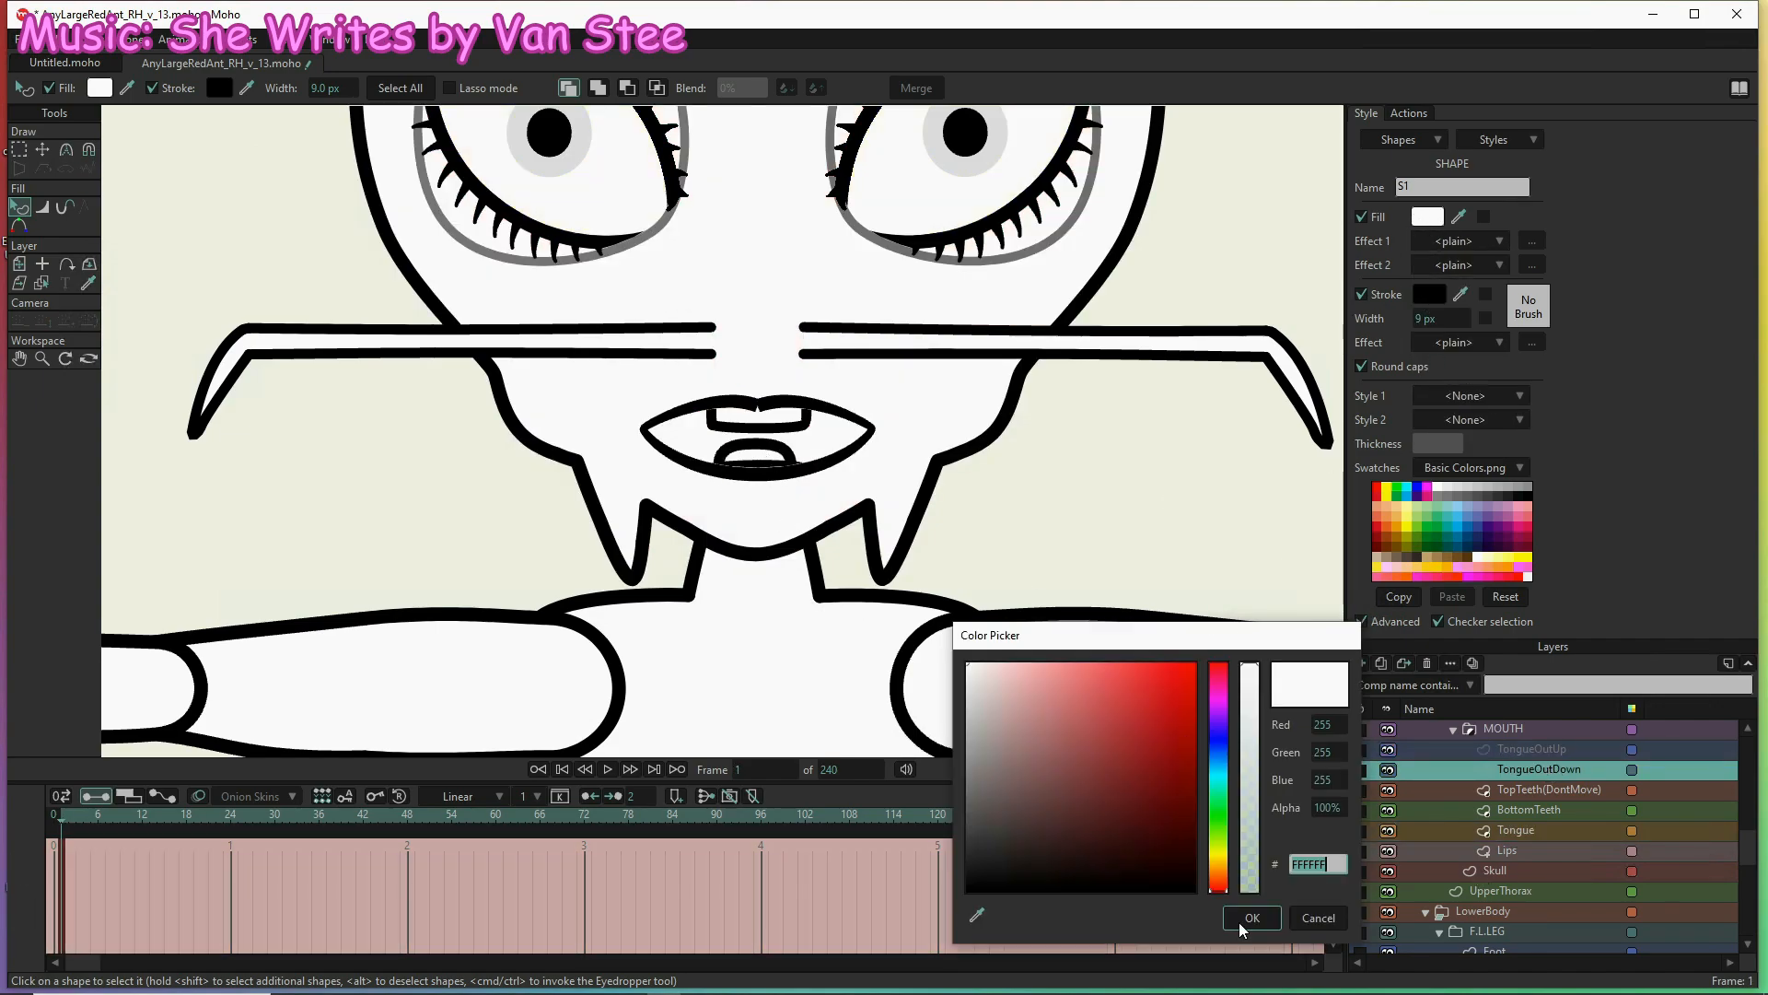
click(1252, 918)
click(1516, 829)
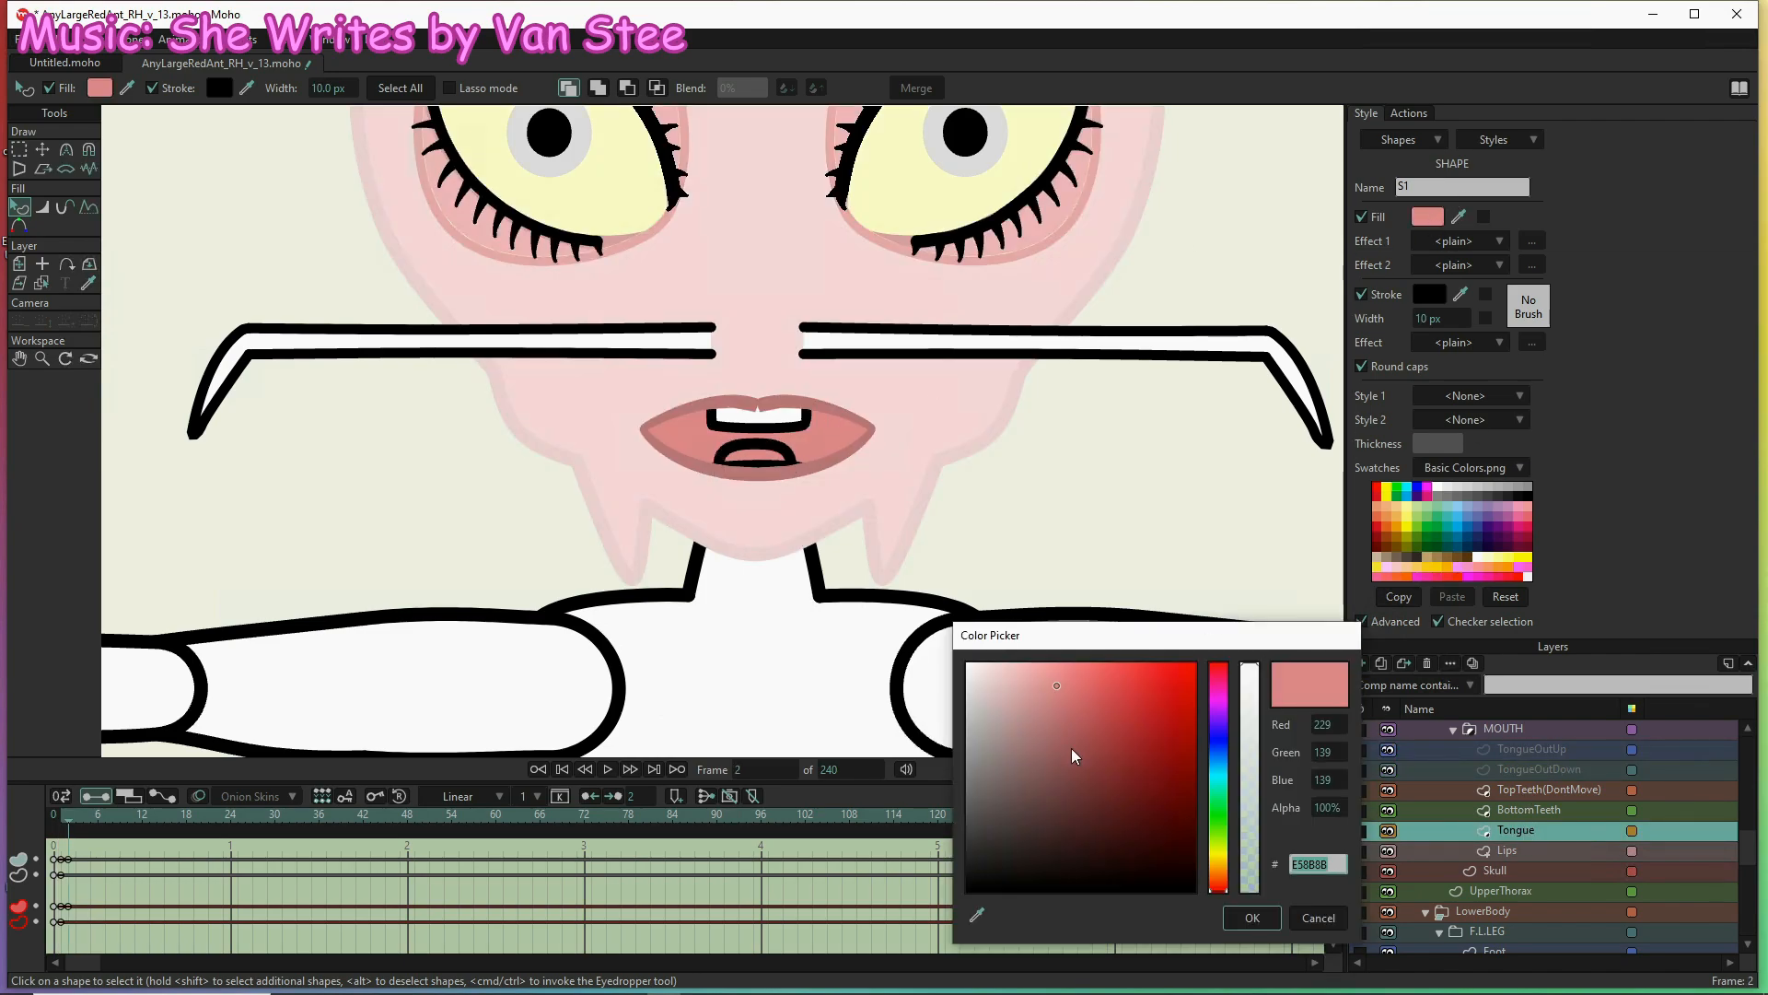
click(1262, 916)
click(1429, 294)
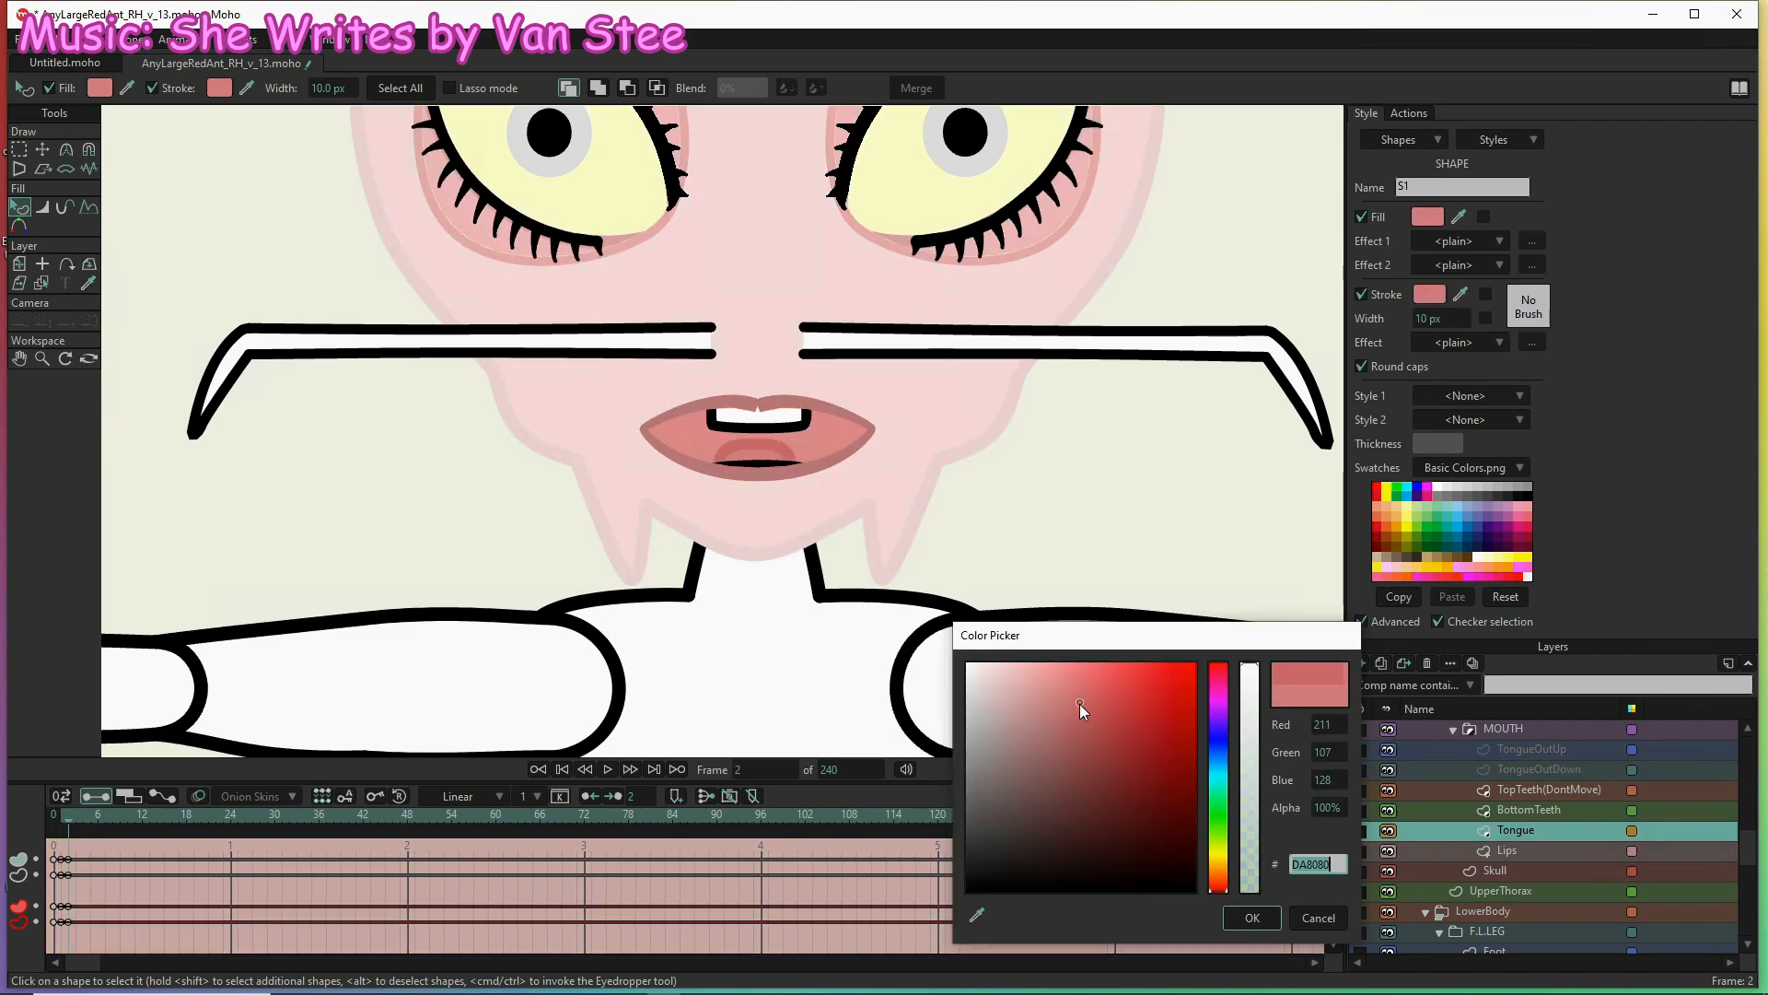
click(1252, 916)
At frame 141, set the Lips stroke and fill to dark reds
click(1093, 814)
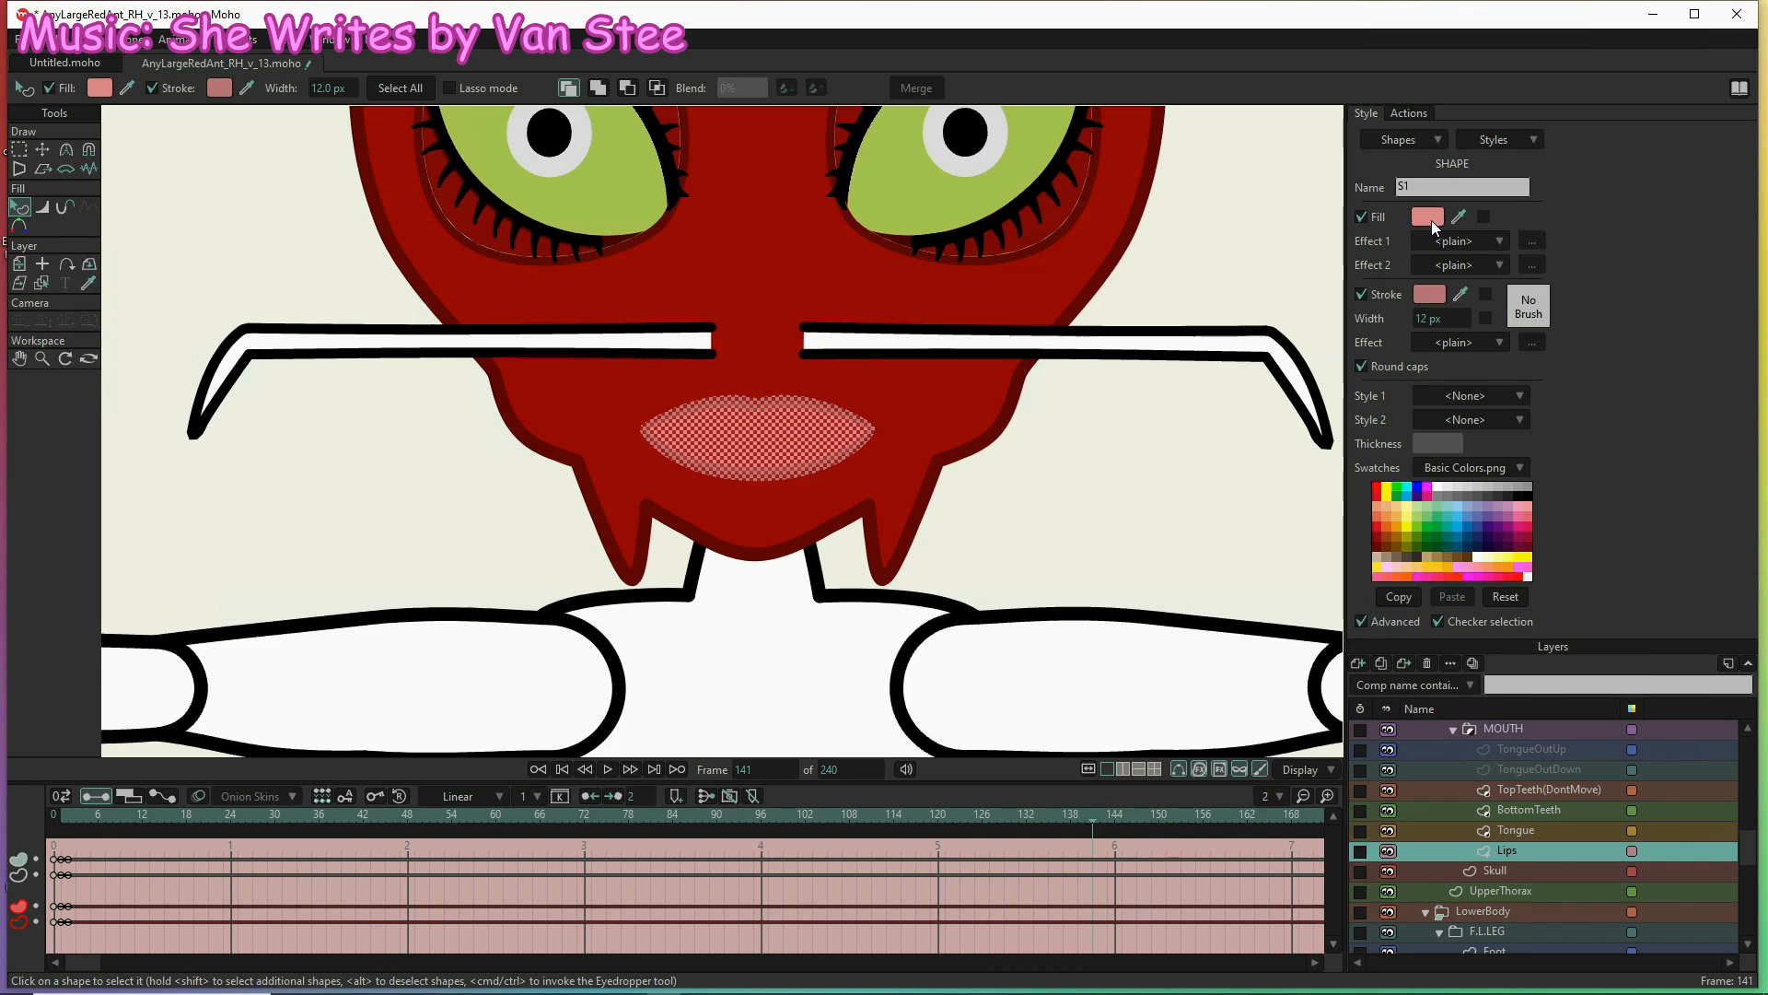
click(1430, 294)
click(1185, 805)
click(1253, 917)
click(1427, 217)
click(1142, 771)
click(1252, 916)
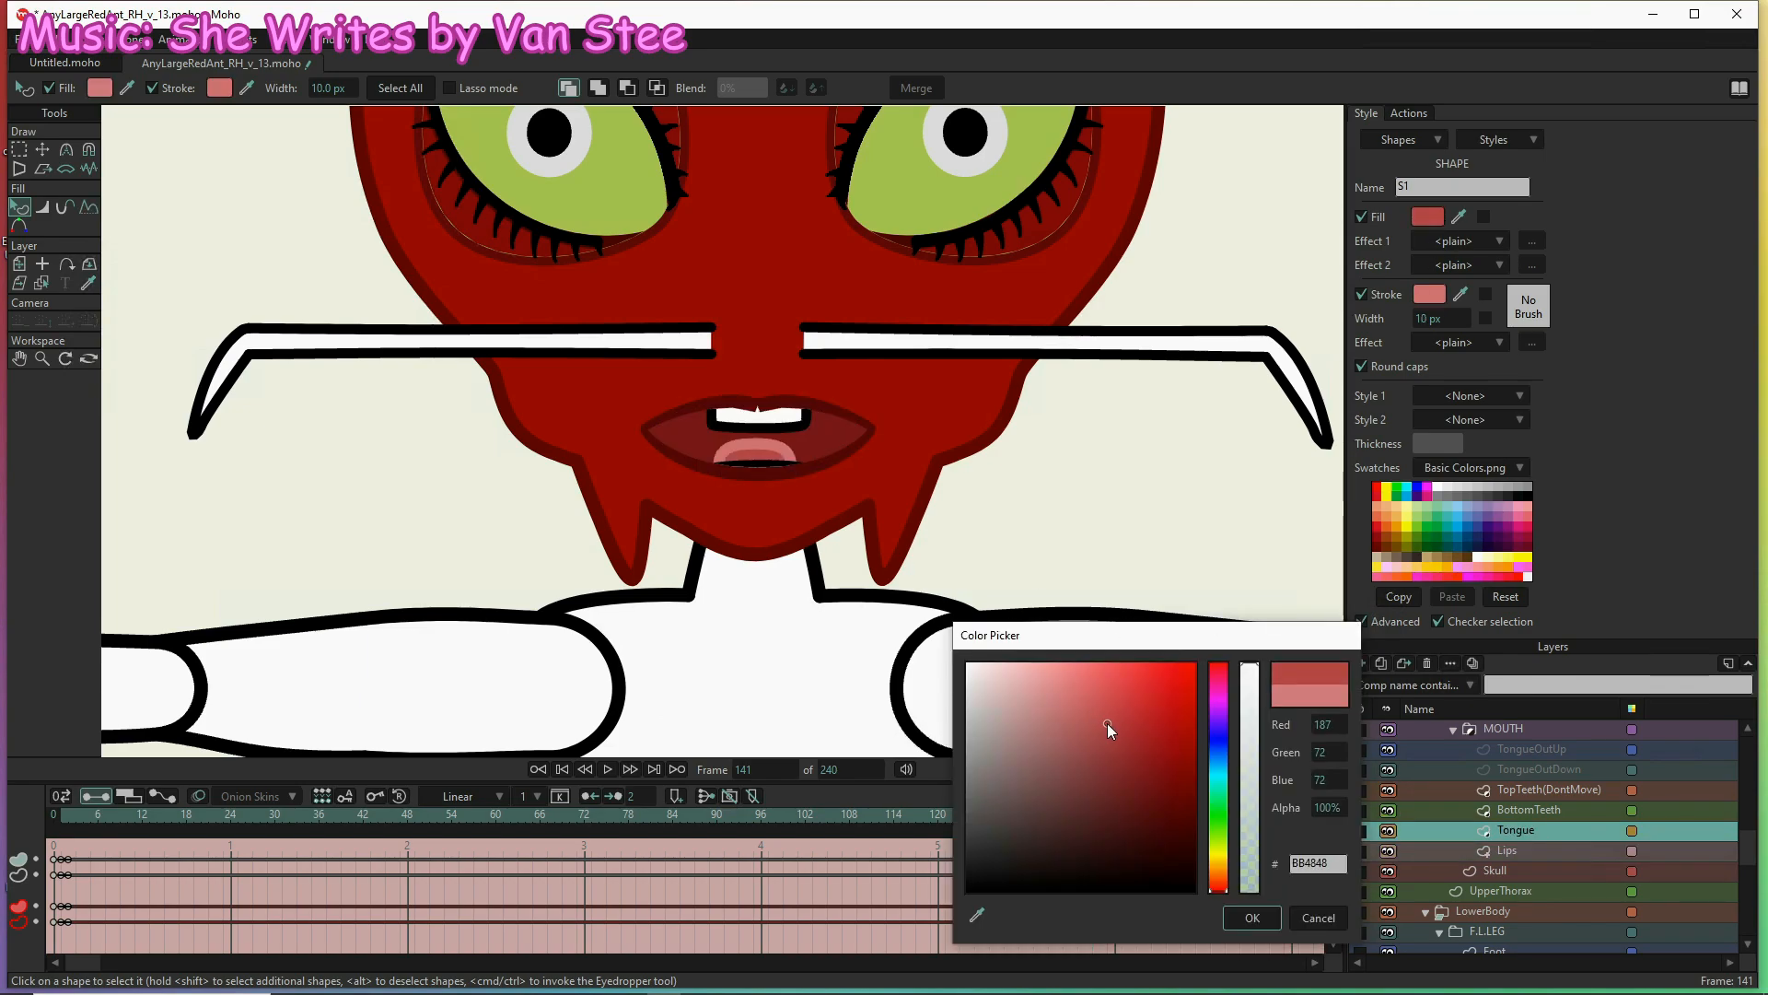
Color the gum shapes of BottomTeeth and TopTeeth(DontMove) at frame 141 with the reds sampled from the tongue
click(1534, 810)
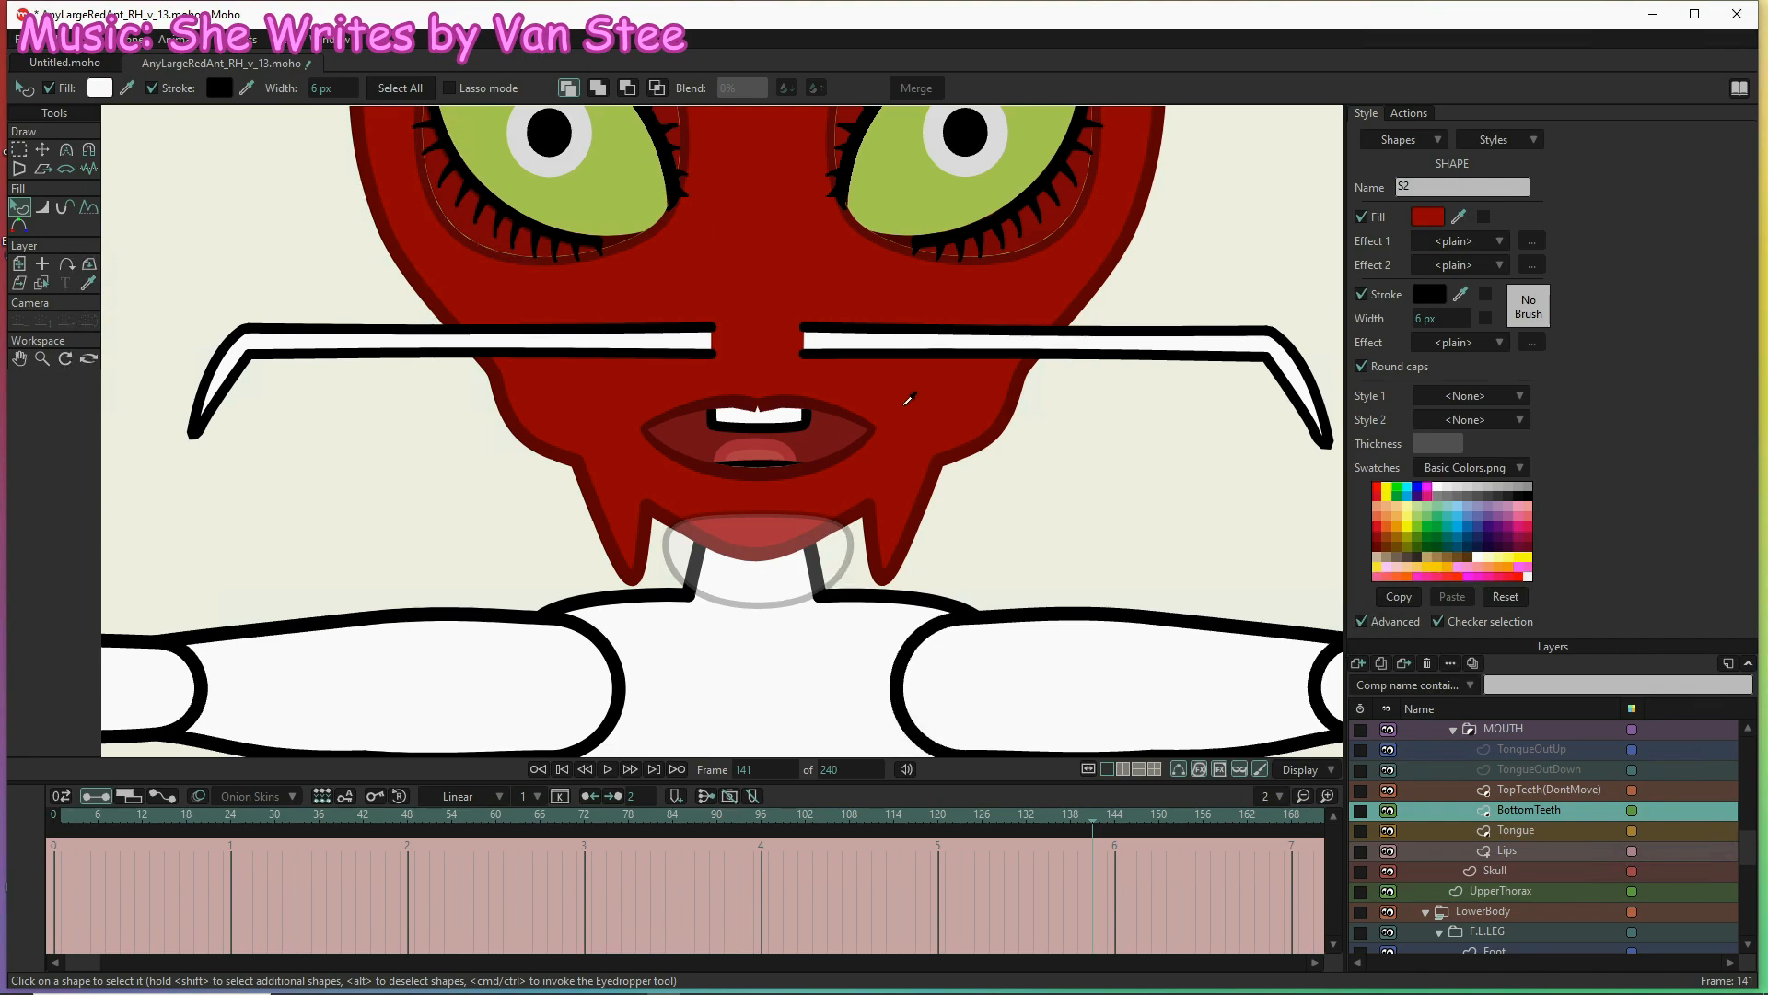
click(1549, 791)
drag(1458, 217, 755, 458)
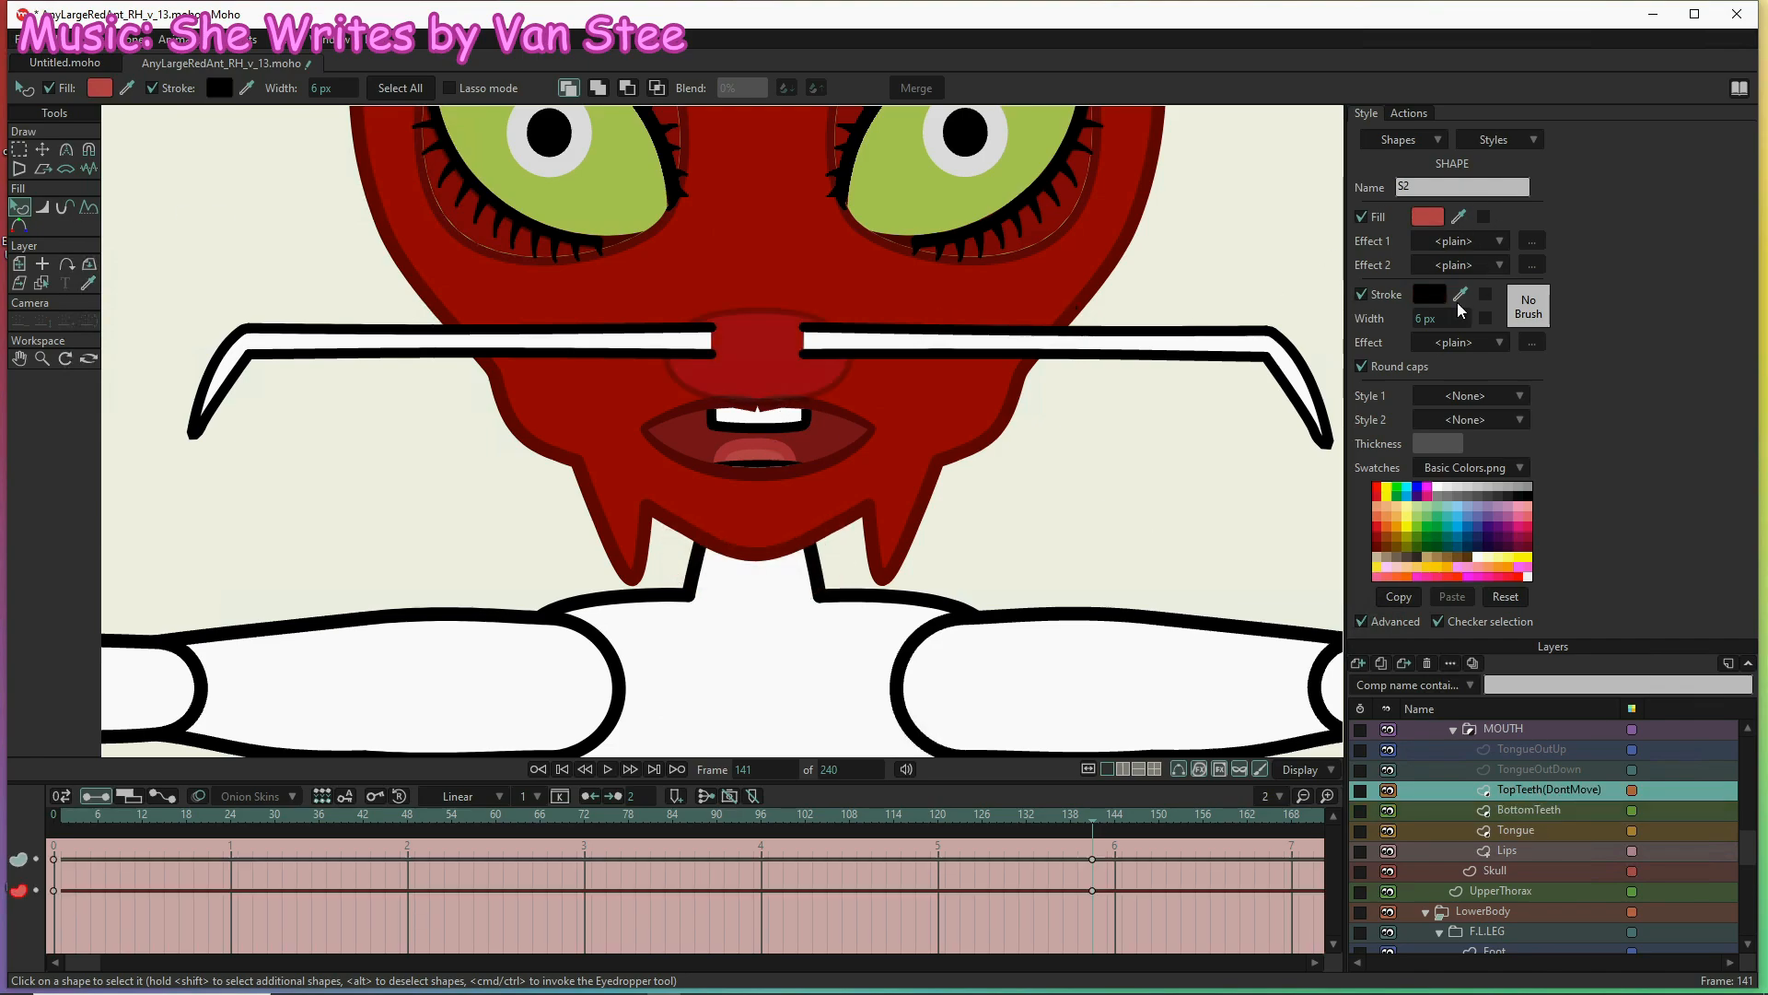
drag(1461, 294, 757, 445)
At frame 141, give the top teeth shape a beige fill and a darker beige stroke
click(759, 419)
click(1427, 217)
click(1013, 711)
click(1218, 858)
click(1252, 918)
drag(1460, 295, 758, 417)
click(1429, 295)
click(1024, 729)
click(1253, 918)
Match the bottom teeth shape's fill and stroke to the top teeth's beige colors at frame 141
click(1529, 810)
click(759, 490)
drag(1459, 217, 783, 419)
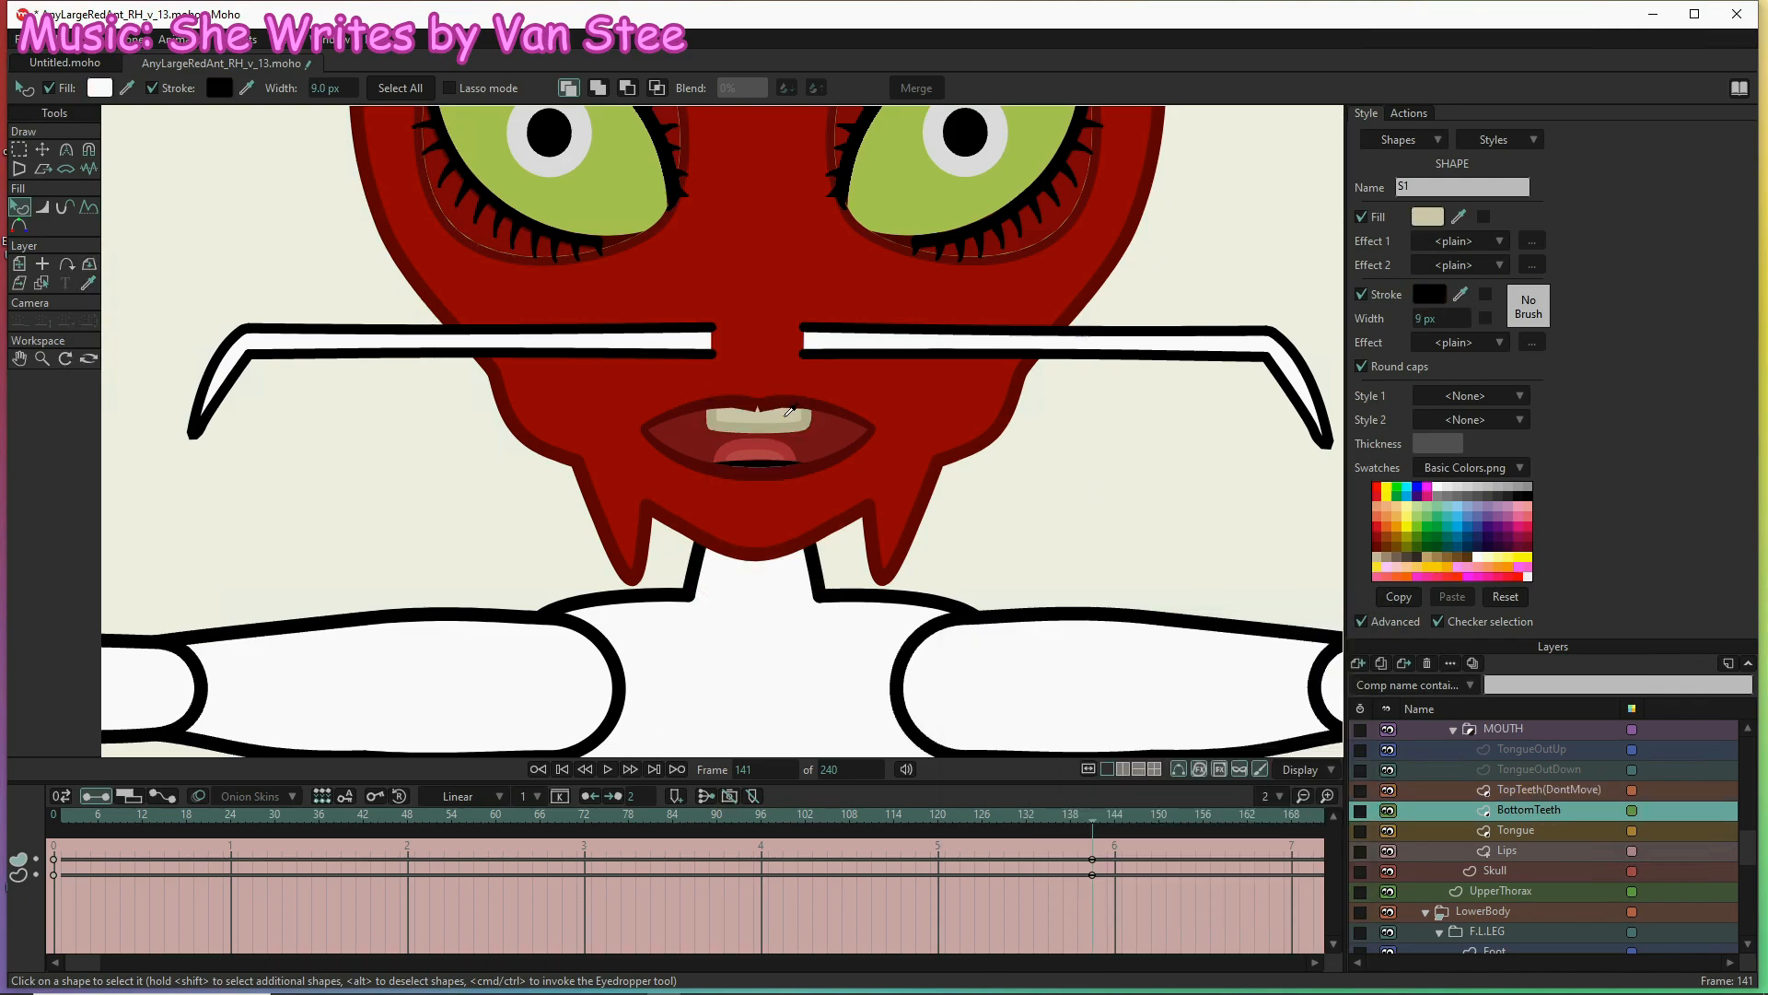
drag(1460, 295, 799, 419)
click(799, 420)
click(760, 492)
drag(1460, 295, 800, 422)
At frame 1, key white fill and black stroke on the bottom and top teeth shapes
click(63, 818)
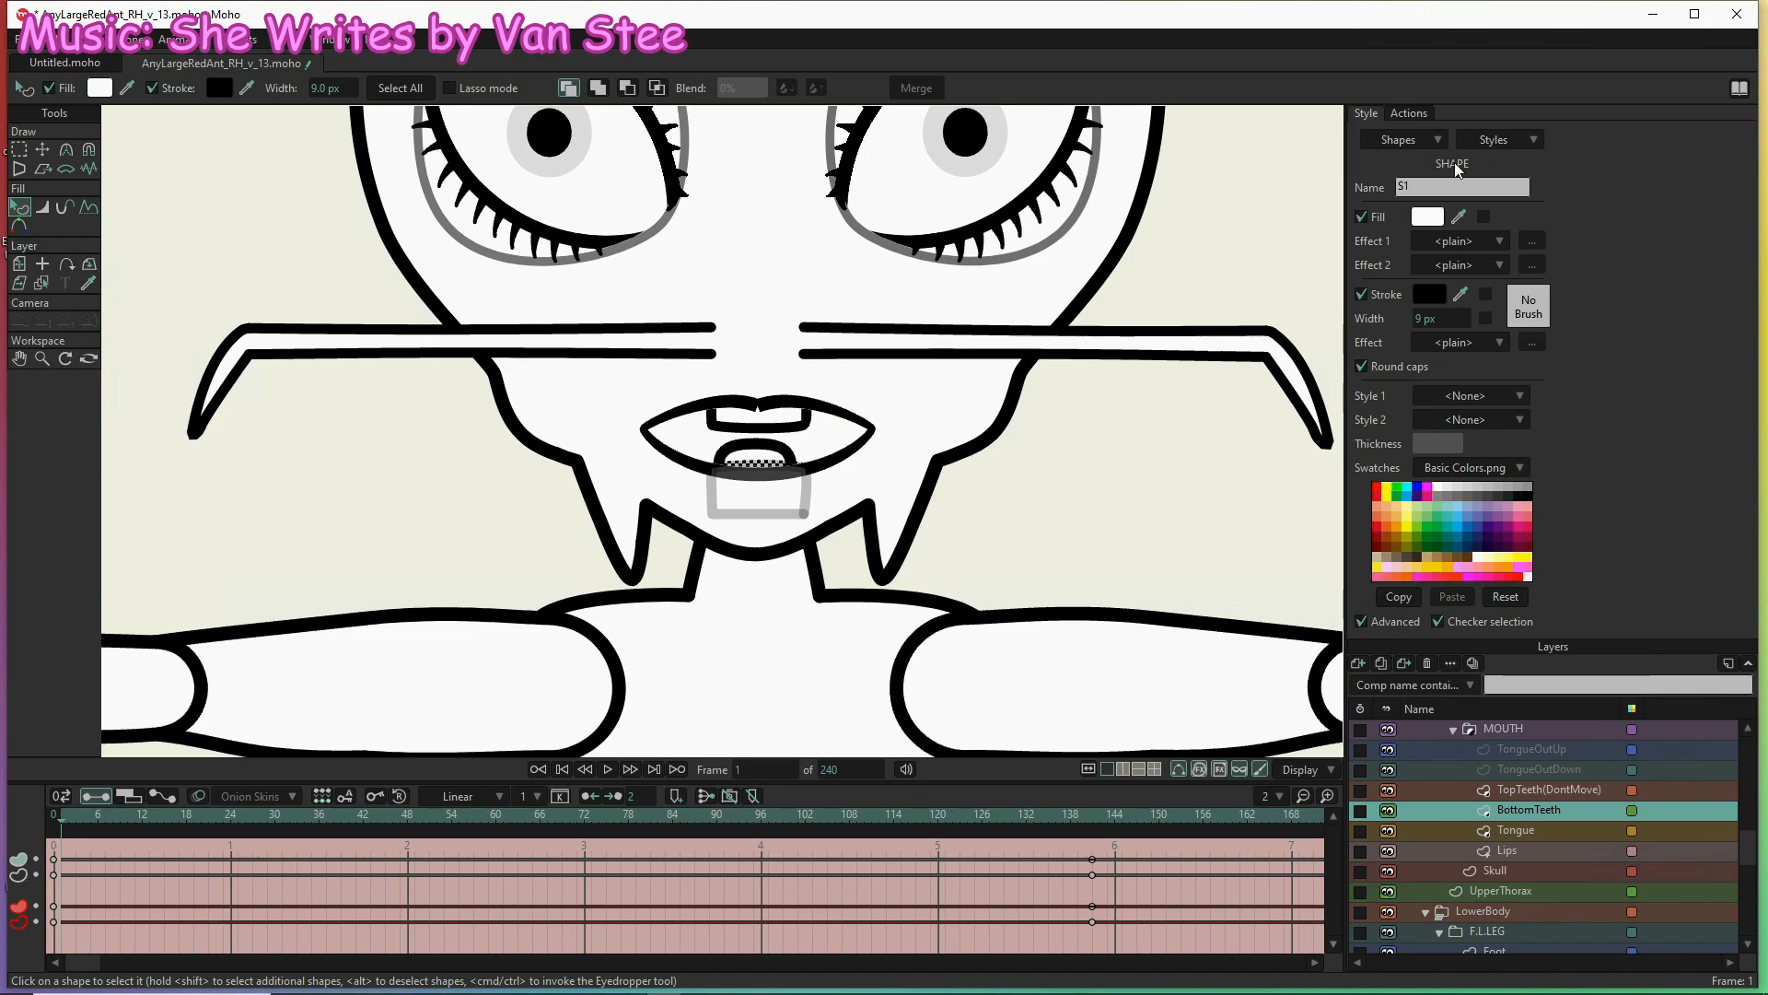
click(1427, 217)
click(1252, 919)
click(1435, 296)
click(1253, 918)
click(1547, 790)
click(1437, 216)
click(1253, 918)
click(1431, 295)
click(1249, 919)
Key white fill FFFFFF and black stroke on the top and bottom gum shapes at frame 1
click(761, 369)
click(1429, 217)
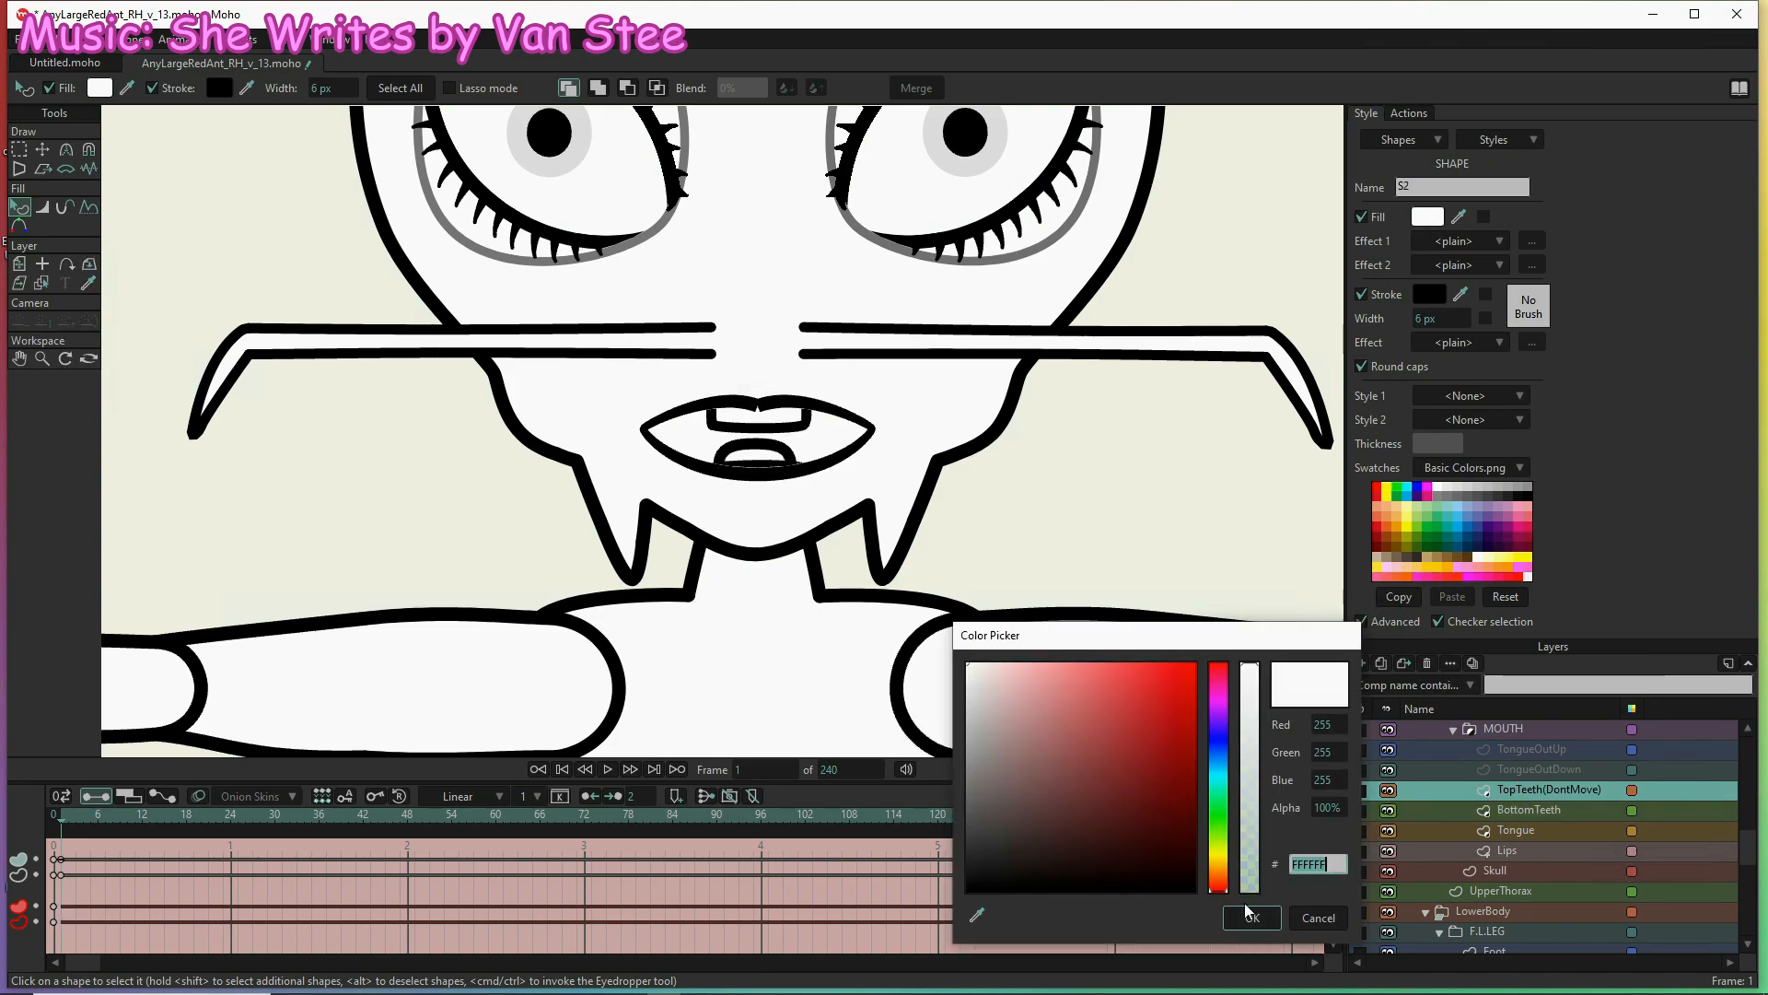
click(1243, 919)
click(1433, 294)
click(1529, 811)
click(768, 573)
click(1437, 218)
click(1245, 919)
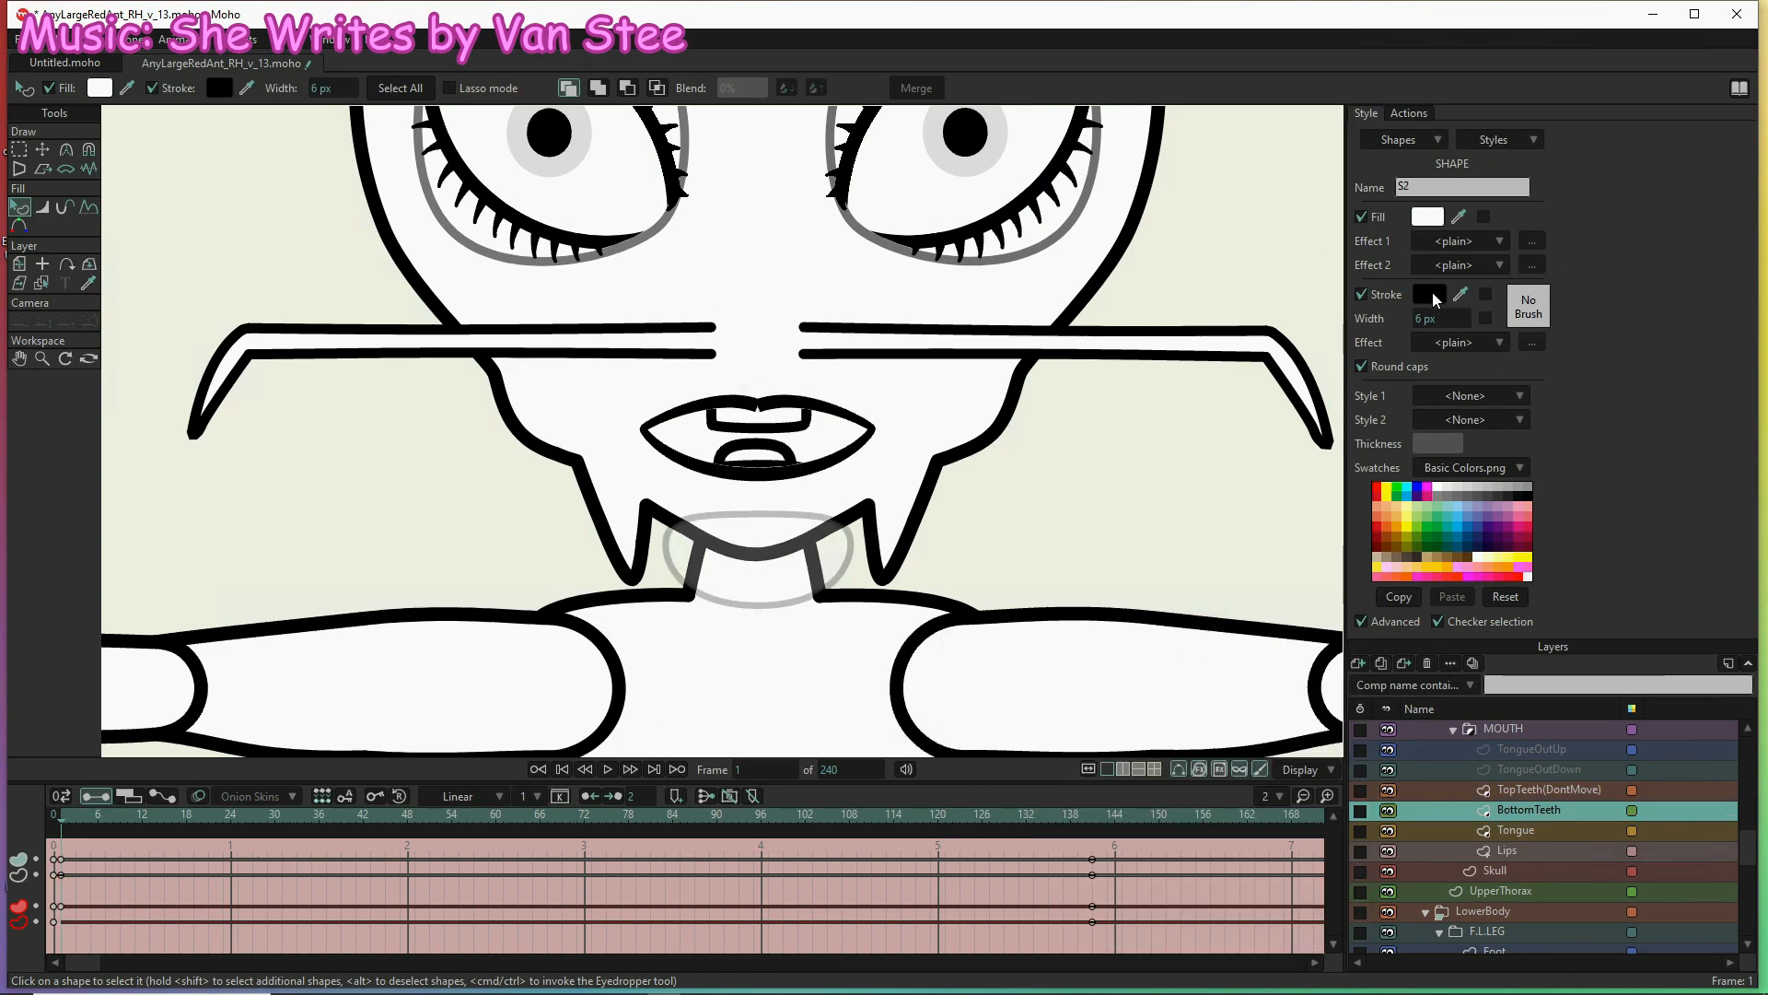
click(1435, 296)
click(1245, 919)
At frame 2, set the bottom teeth shape's stroke to a light gray
click(758, 492)
click(68, 818)
click(759, 463)
click(1433, 295)
click(975, 694)
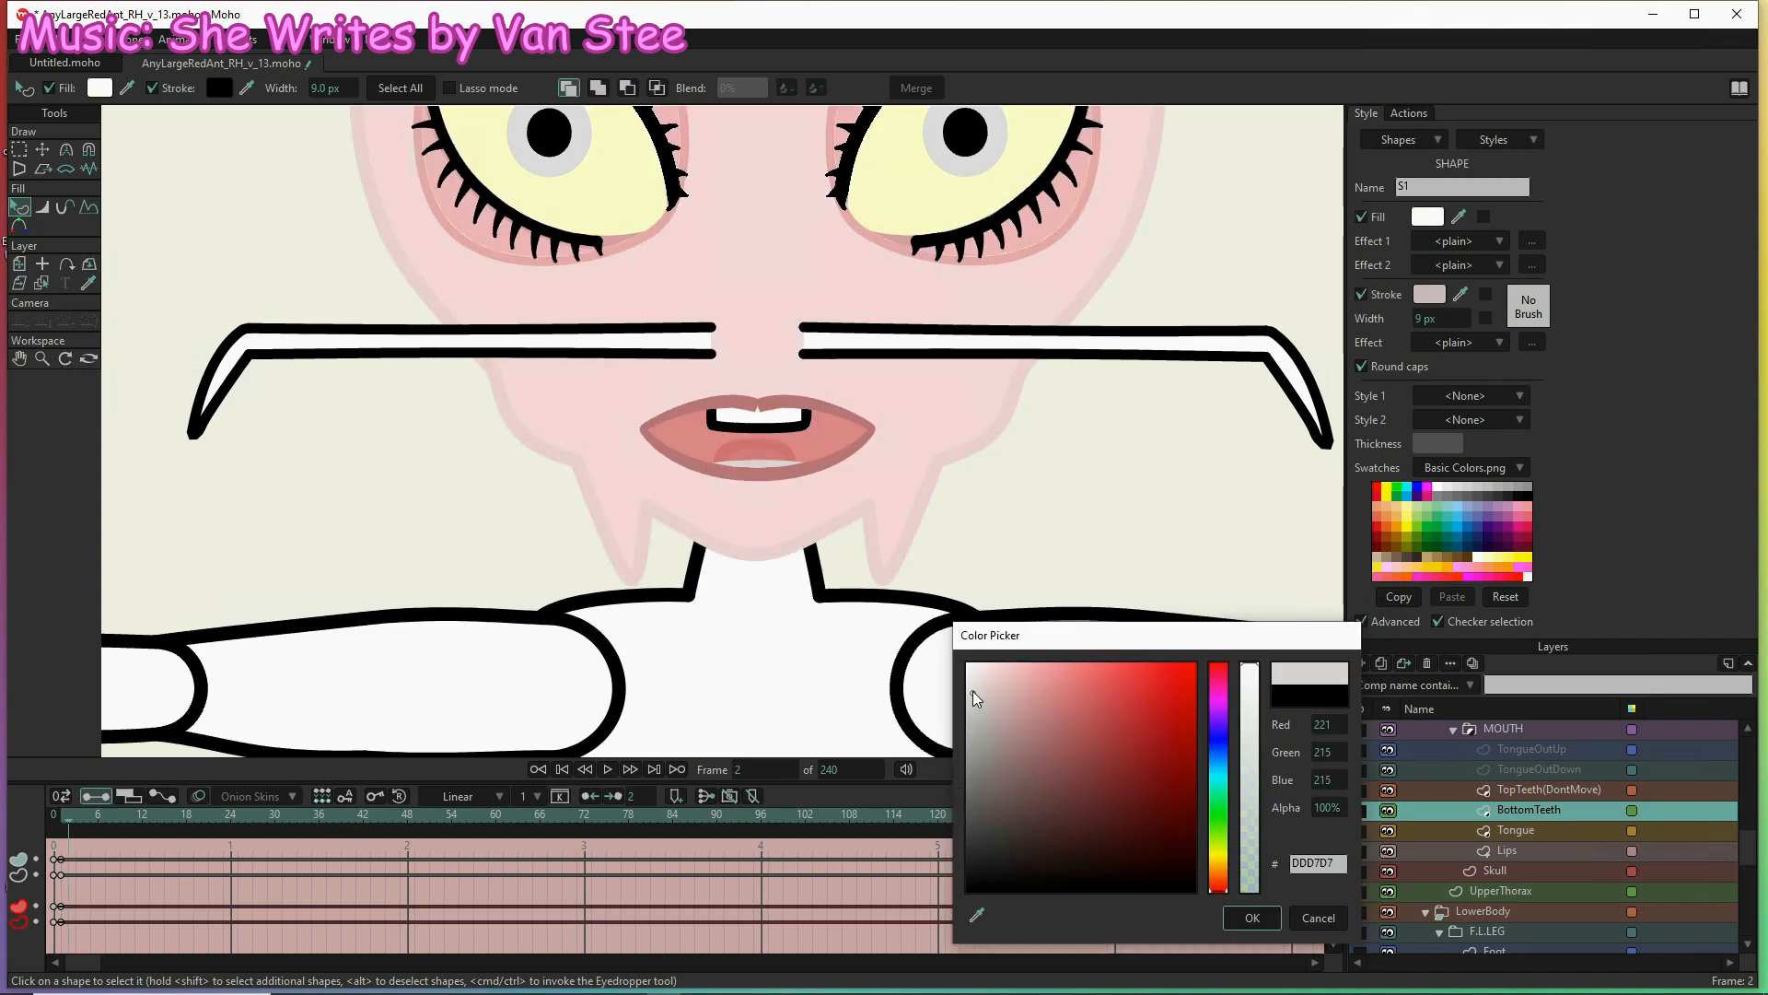
click(1247, 919)
Color the top gum shape's fill and stroke at frame 2 with the pink sampled from the skull
click(1547, 790)
drag(1460, 295, 782, 462)
drag(1459, 217, 921, 433)
drag(1460, 294, 903, 433)
Set the top teeth's fill to off-white at frame 2 and match their stroke to the bottom teeth
click(759, 419)
click(1429, 217)
click(1252, 919)
drag(1460, 294, 765, 463)
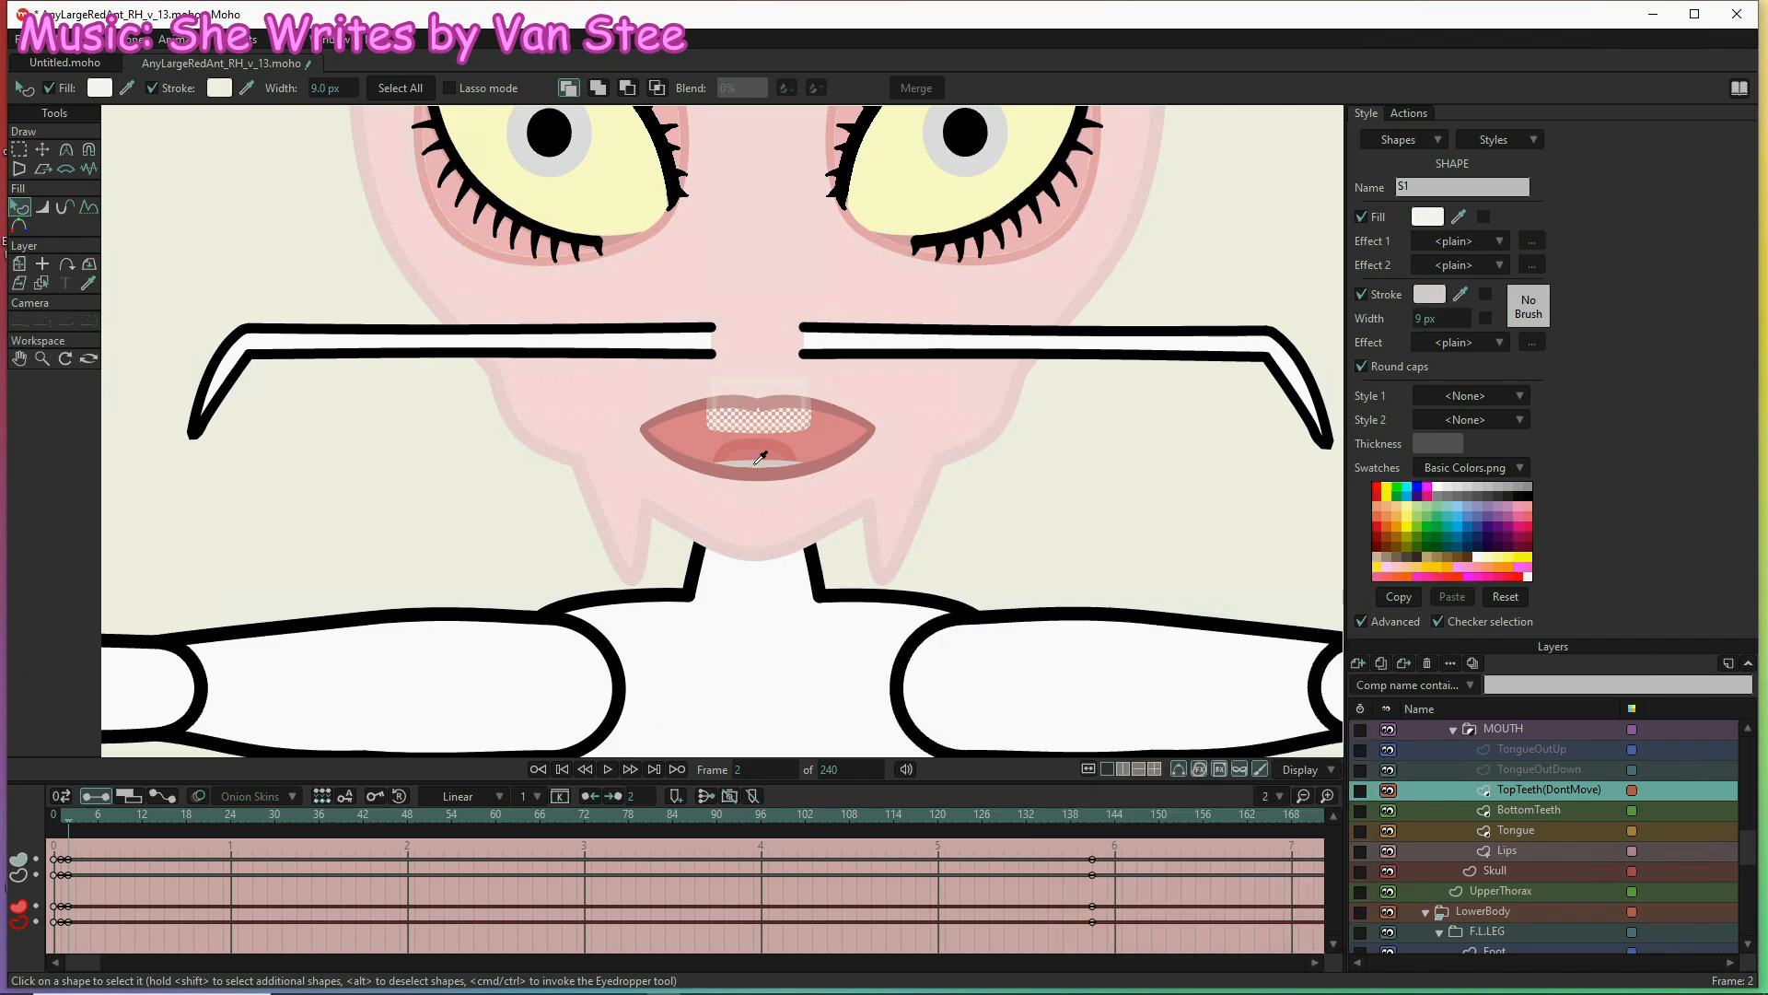
Scrub the face color keys, and check the Excel color chart for the remaining body parts
mouse_move(158, 818)
mouse_down()
mouse_move(677, 828)
mouse_move(60, 818)
mouse_up()
click(1005, 980)
scroll(327, 699, down, 15)
click(345, 631)
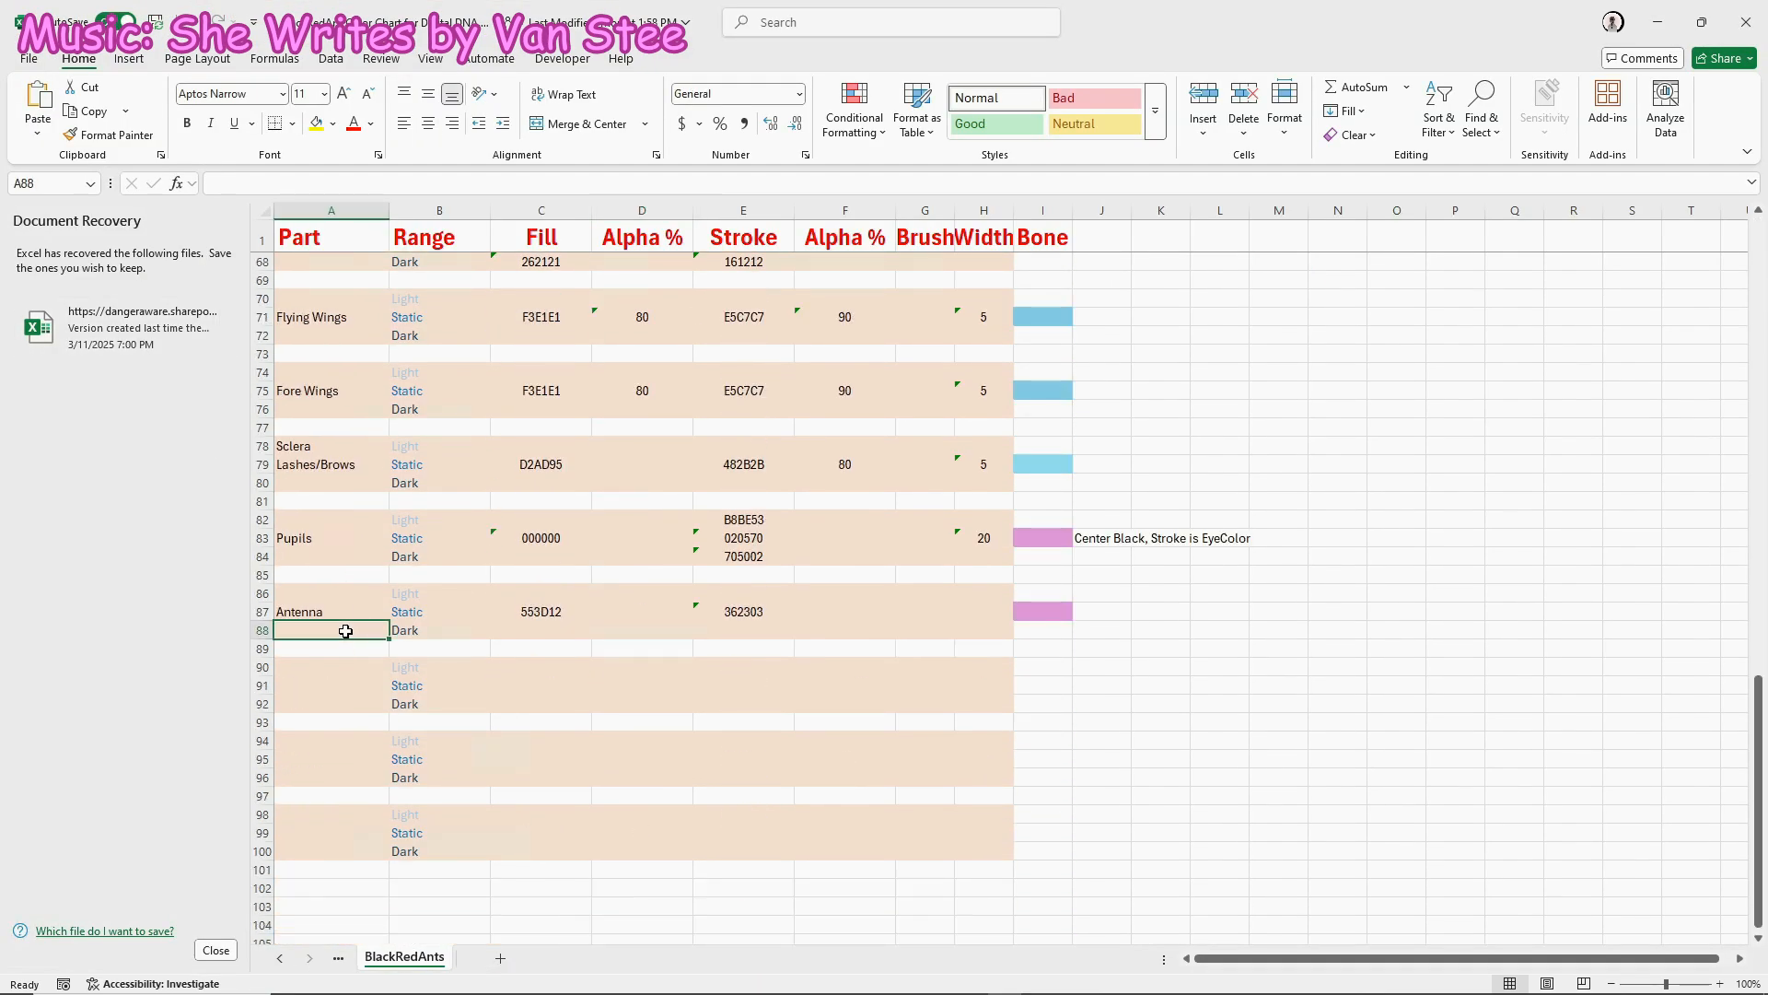
scroll(346, 630, up, 8)
Return to the Mainline in Moho and preview the face colors with the Manipulate Bones tool
key(alt+Tab)
click(1409, 113)
double_click(1400, 204)
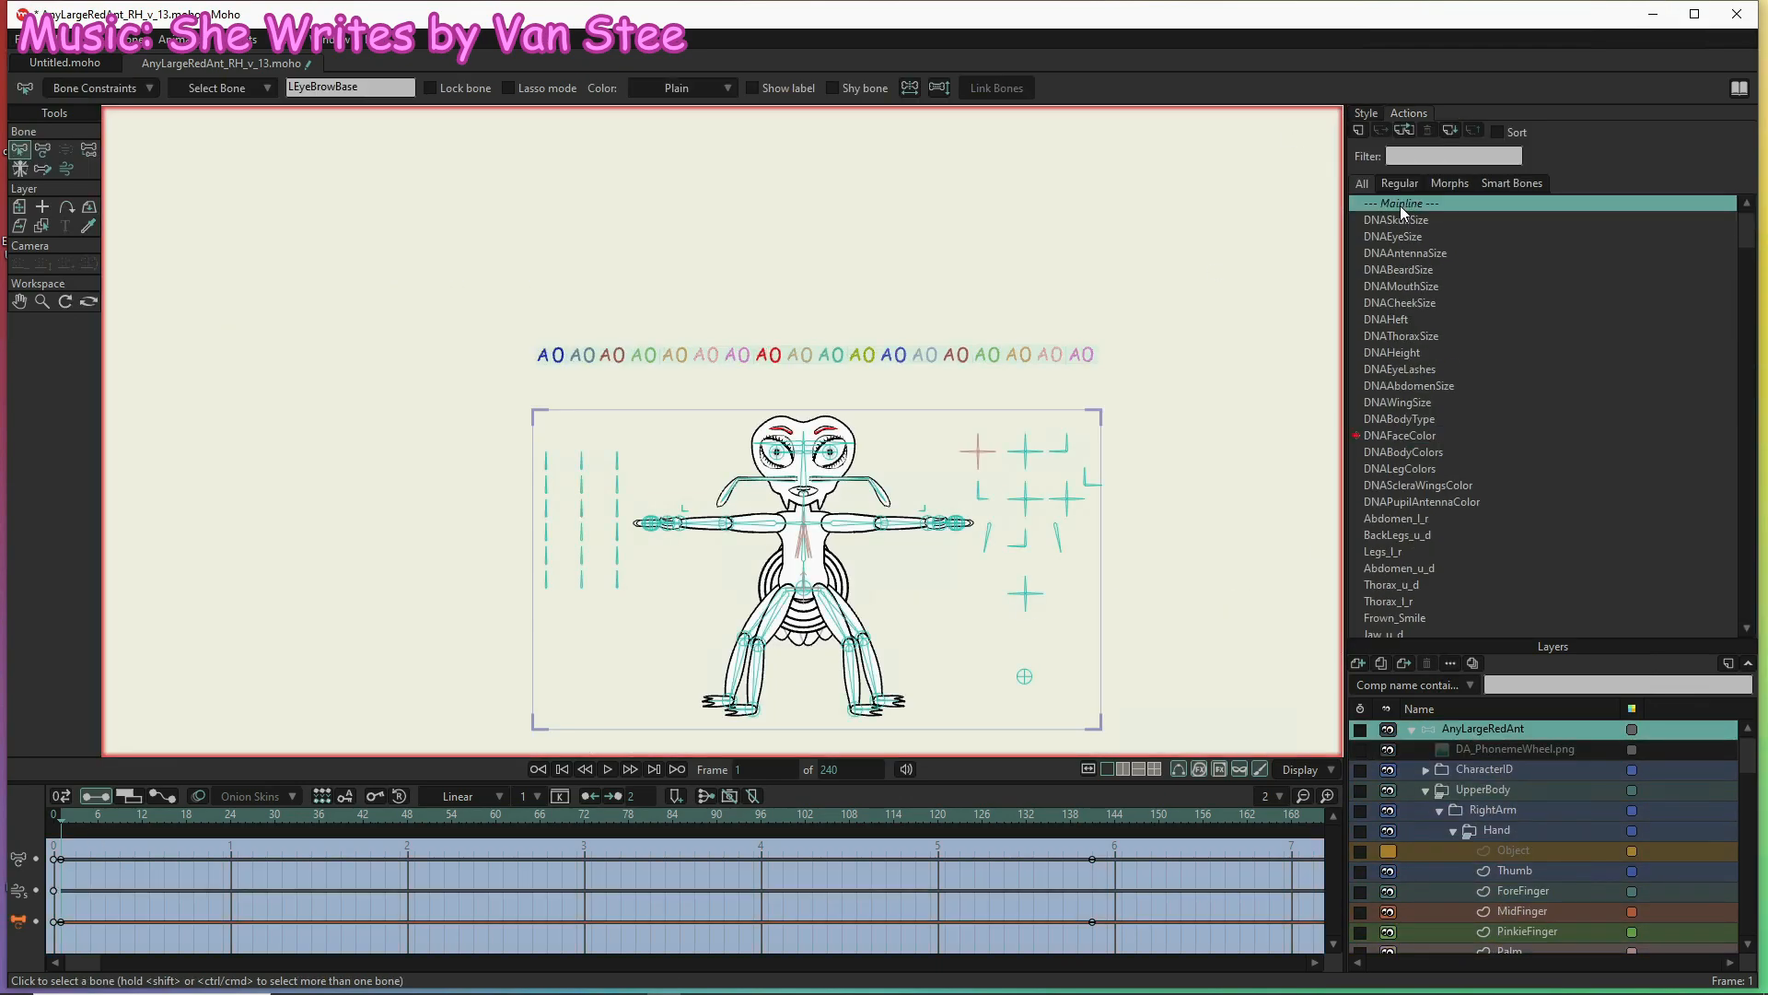
click(92, 148)
scroll(1436, 333, down, 2)
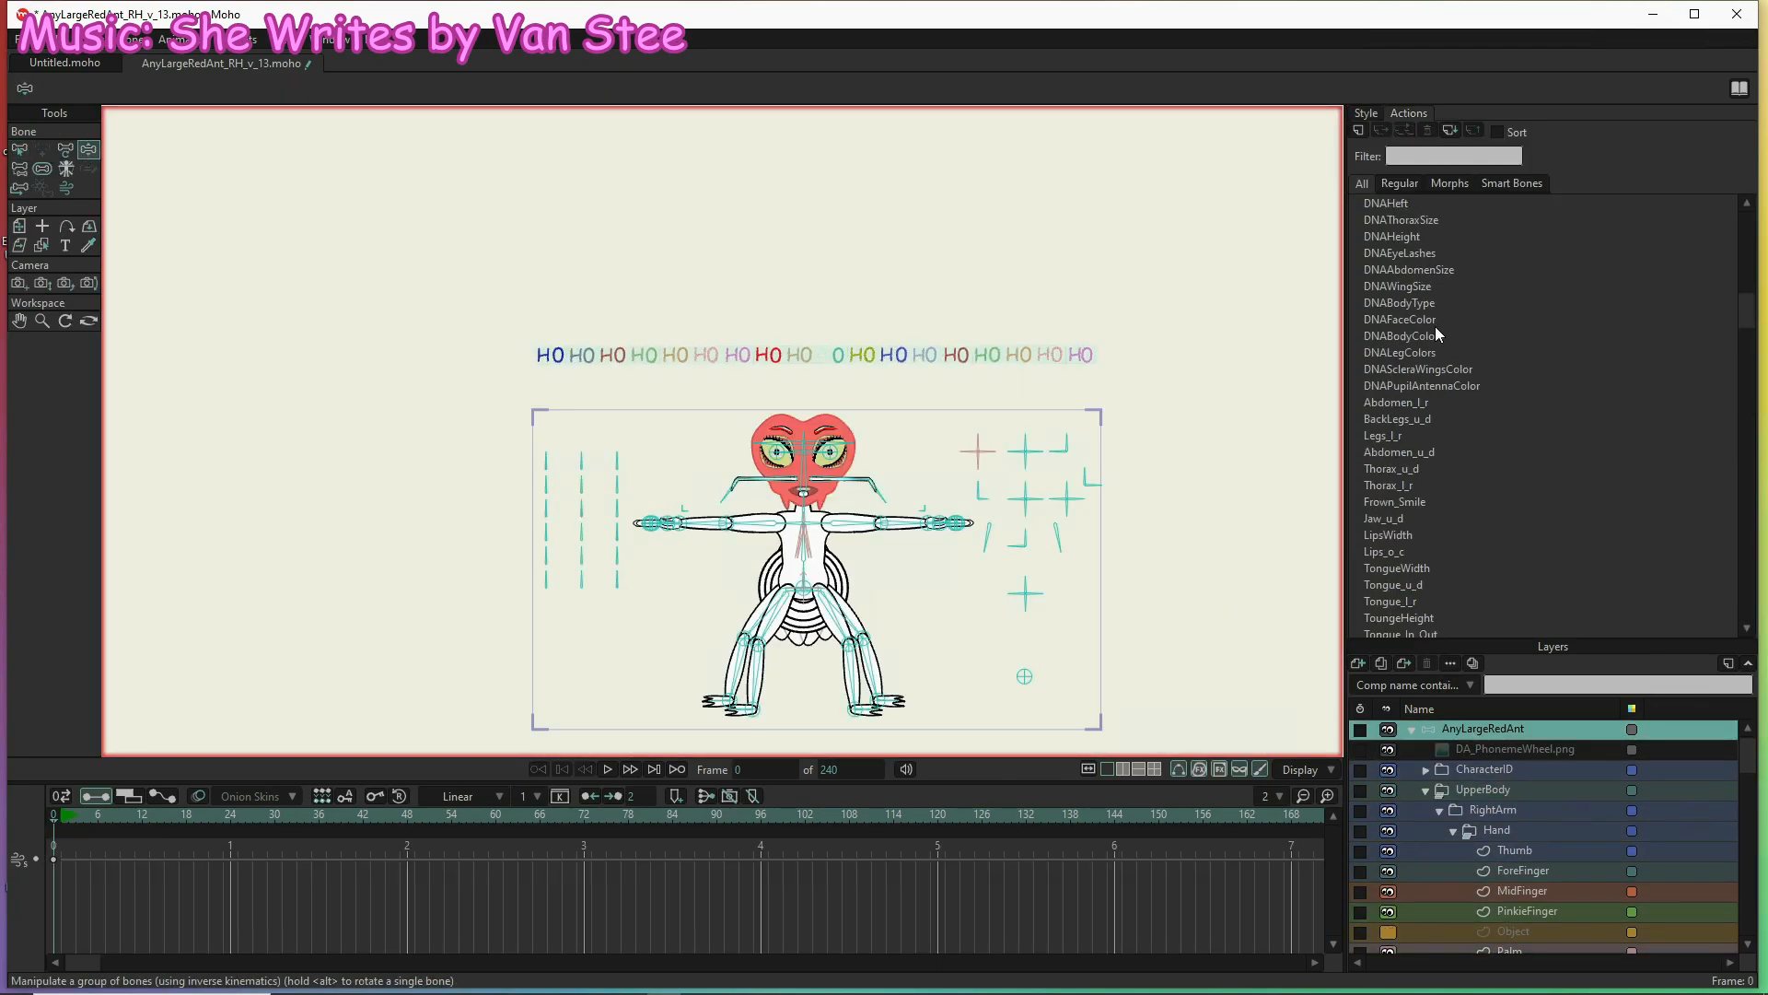
In the DNABodyType action, adjust the point curvature of UpperThorax and a LowerBody layer
double_click(1385, 369)
scroll(1445, 853, down, 5)
click(1556, 789)
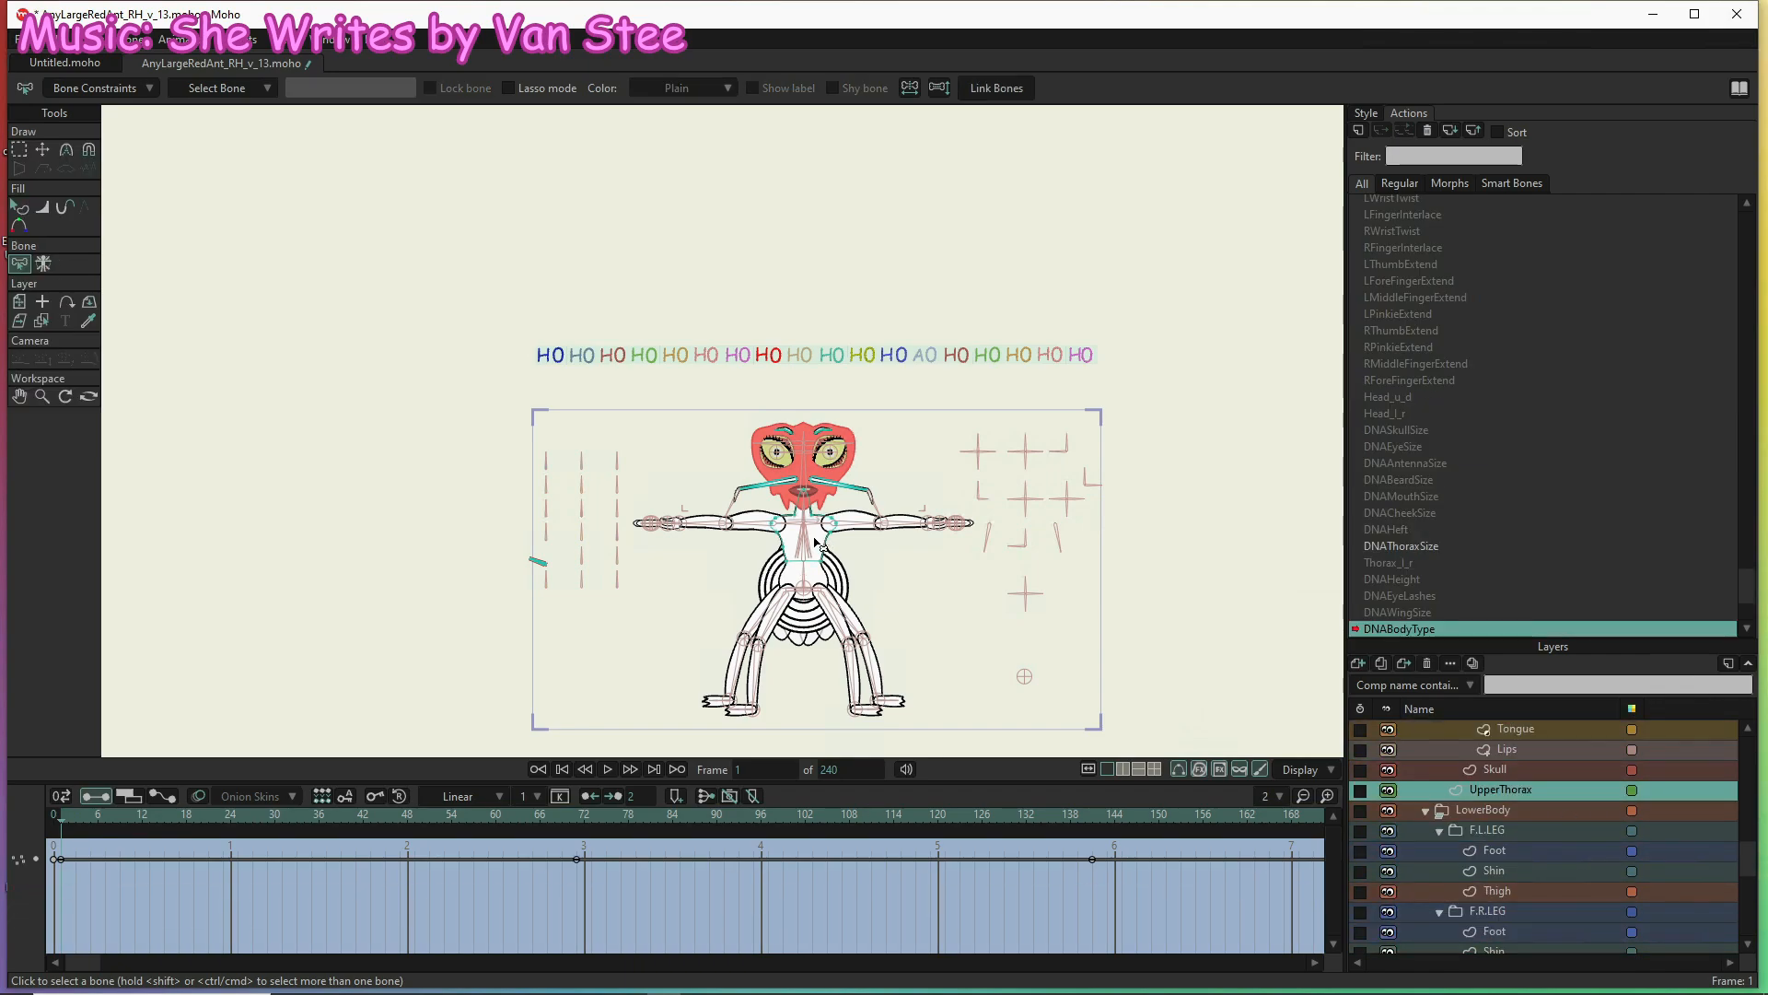
click(66, 150)
click(420, 88)
scroll(1583, 798, down, 4)
click(1576, 771)
click(420, 89)
click(42, 149)
Return to the Mainline, select the AnyLargeRedAnt bone layer and activate the DNABodyColors action
scroll(1421, 229, up, 10)
double_click(1418, 204)
scroll(1540, 742, up, 10)
click(1536, 730)
double_click(1434, 452)
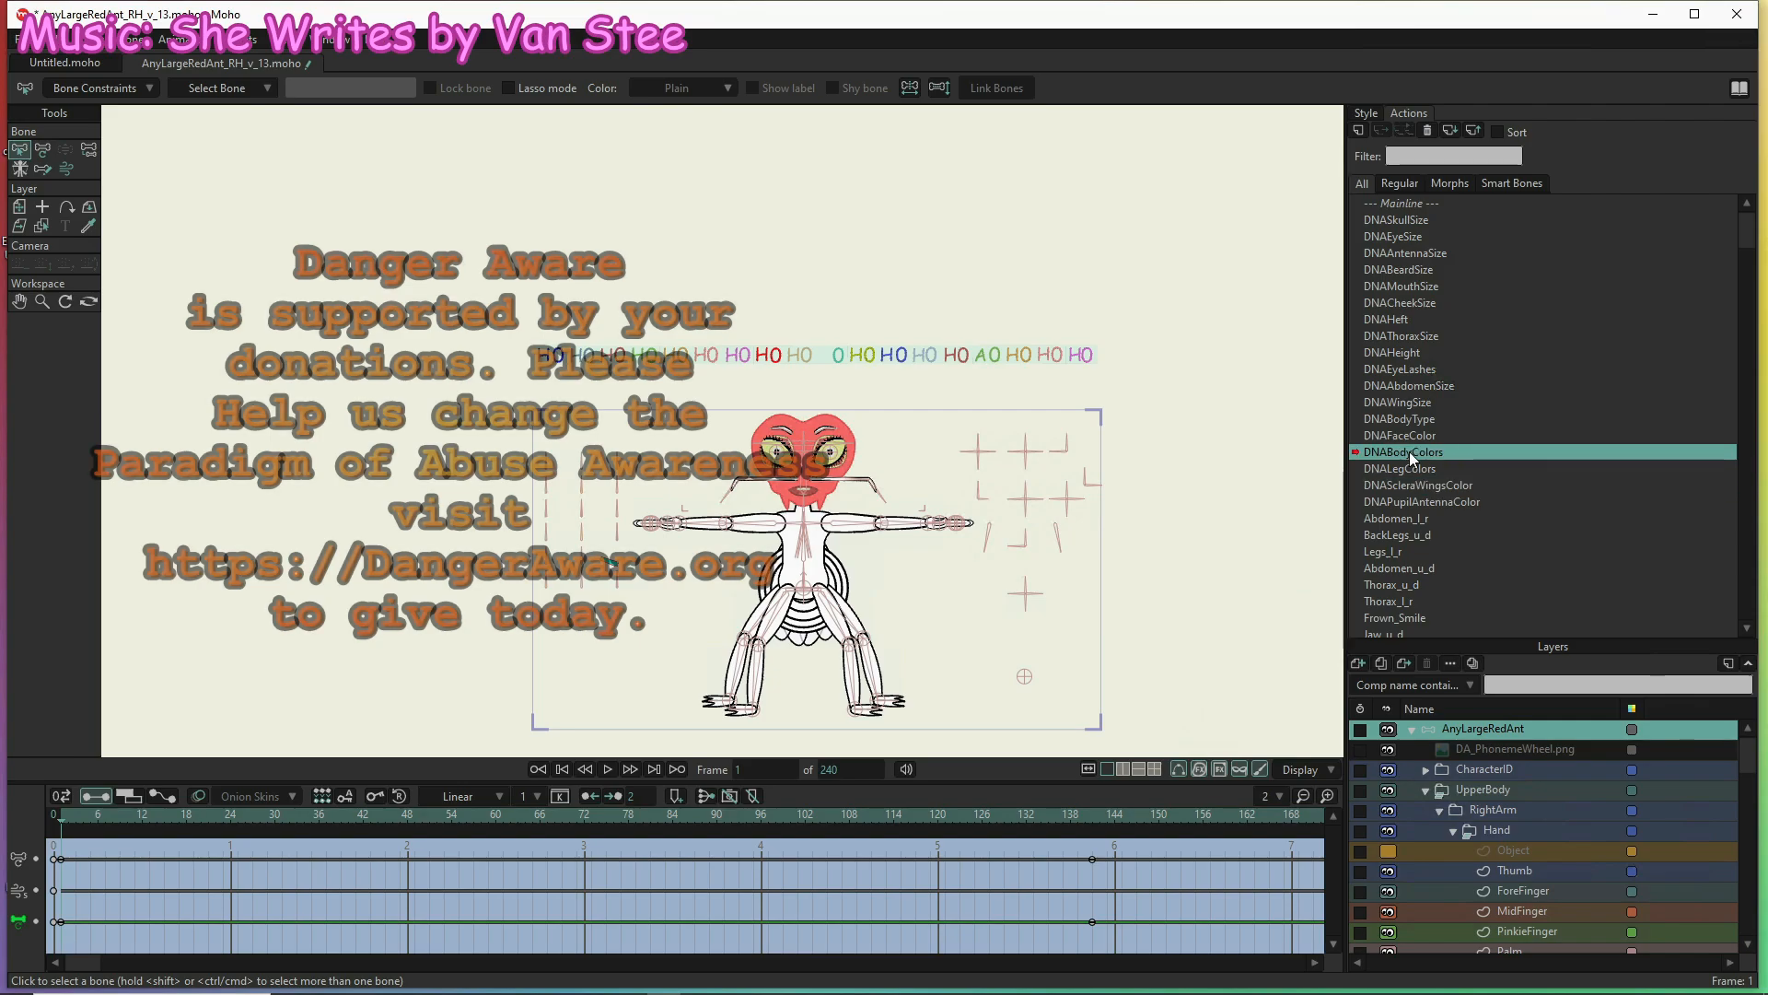
In the right hand's Thumb, ForeFinger and MidFinger layers, begin keying the existing colors, reconfirming the white fill on MidFinger
click(1372, 116)
scroll(1519, 872, down, 5)
click(1525, 769)
scroll(756, 614, up, 3)
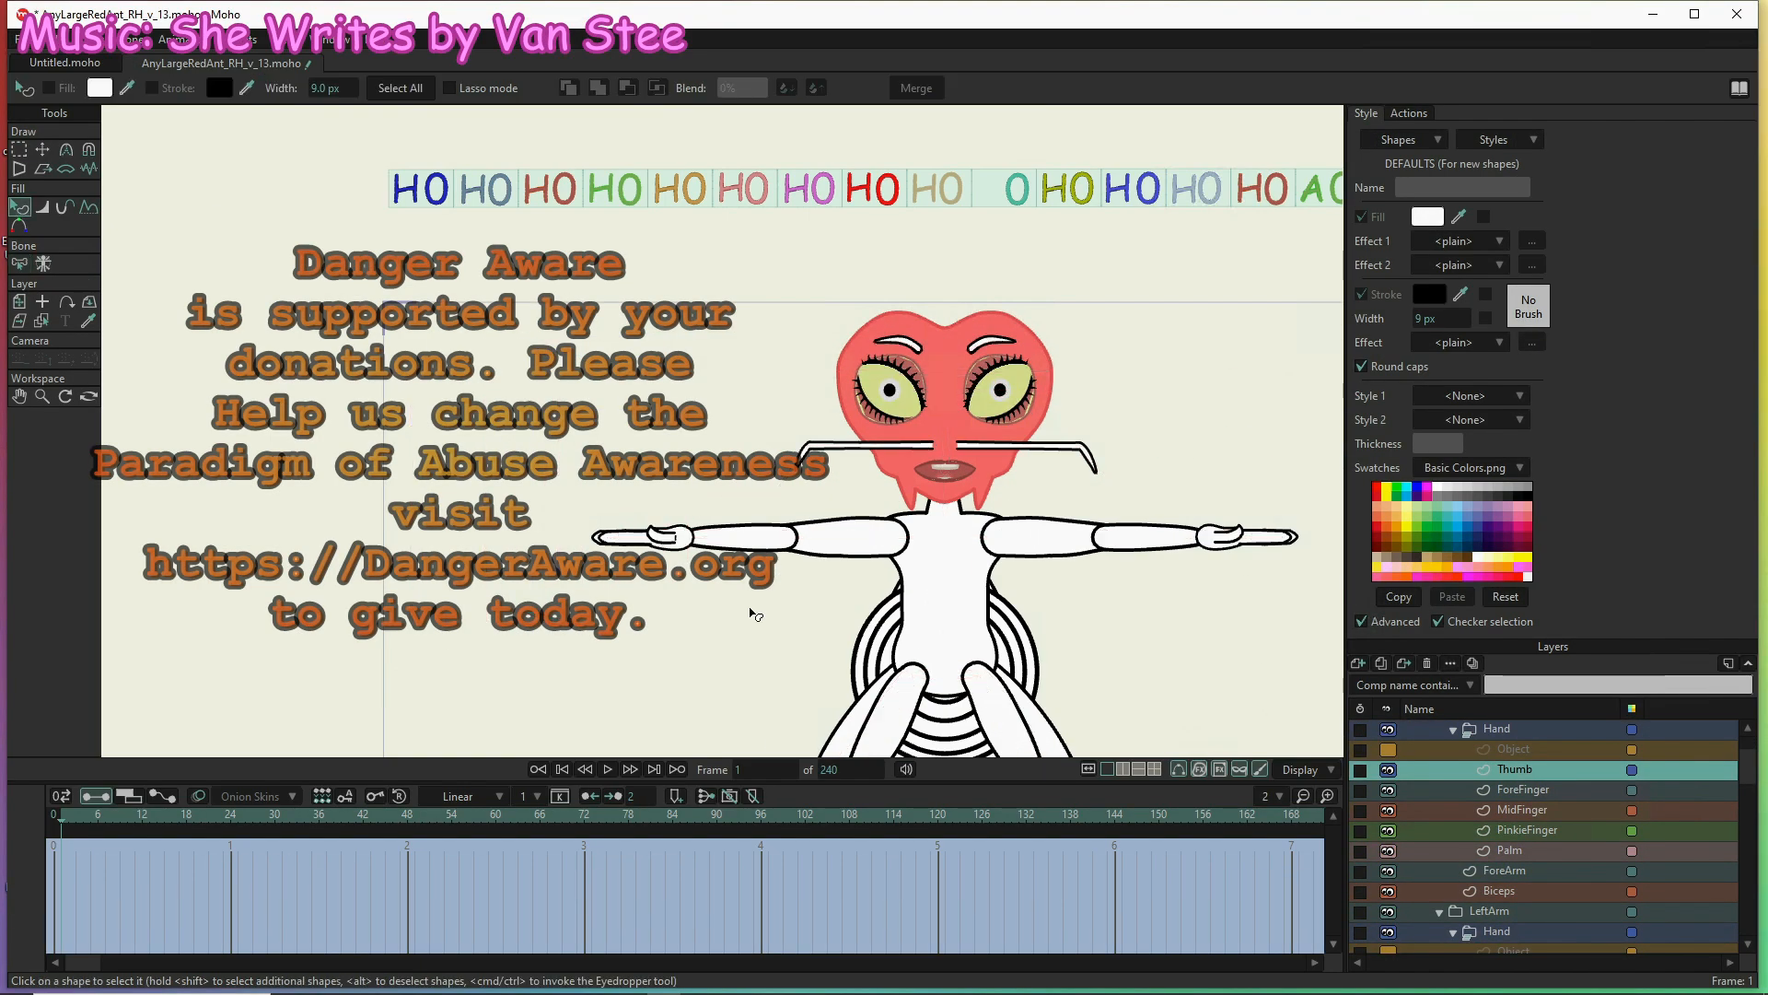
click(1524, 790)
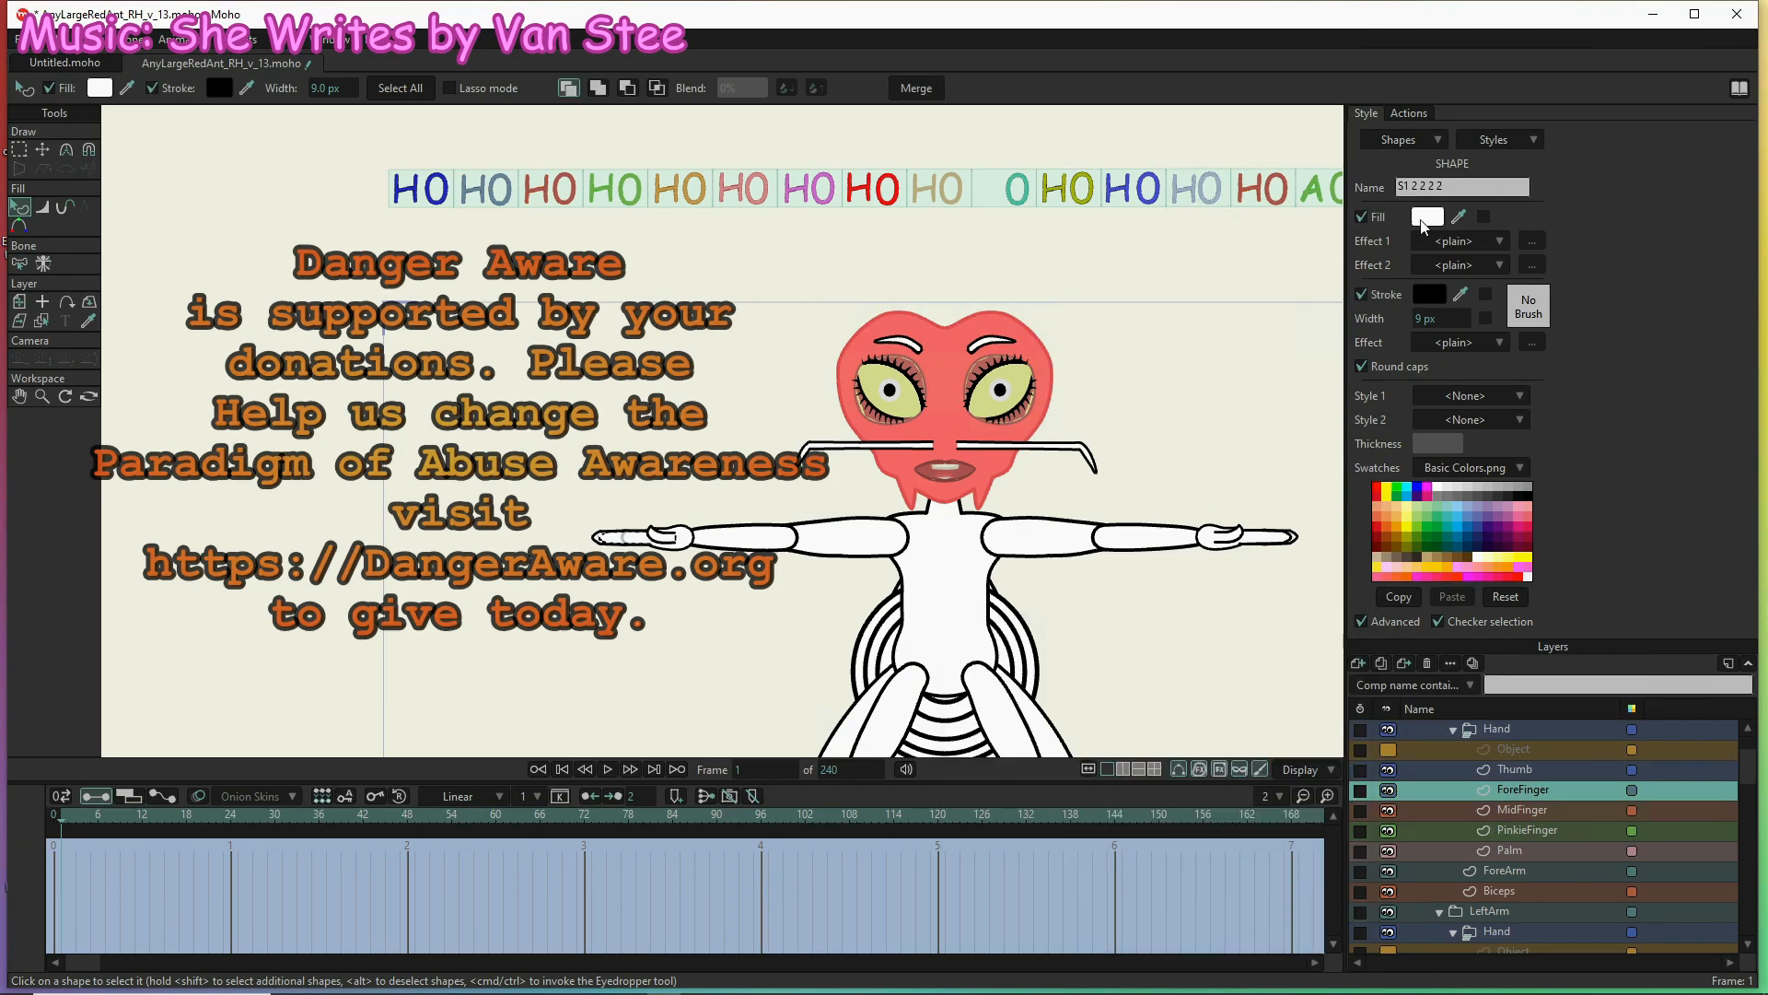
click(1522, 810)
click(1427, 217)
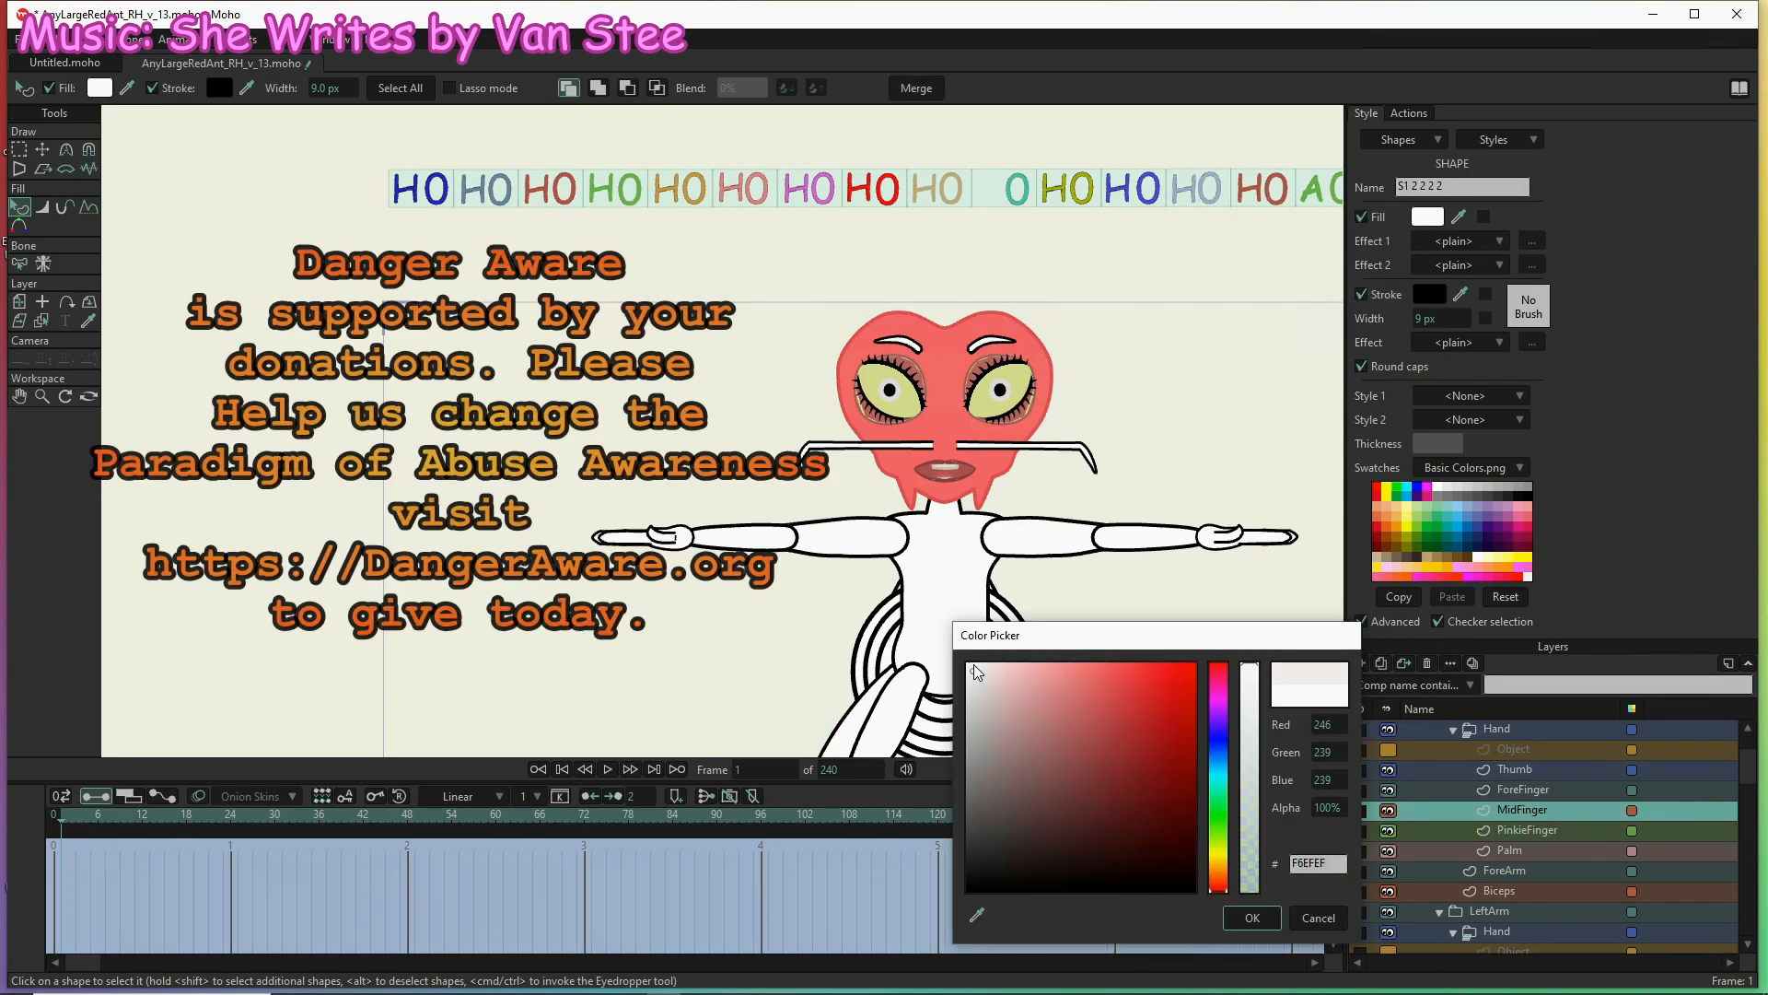
click(1231, 923)
Key the existing white fill and black stroke of the right hand's PinkieFinger
click(1526, 830)
click(1428, 217)
click(1231, 924)
click(1429, 295)
click(1230, 924)
Select the right hand's Palm shape and key its existing black stroke and white fill
click(1510, 850)
click(679, 539)
scroll(672, 544, up, 10)
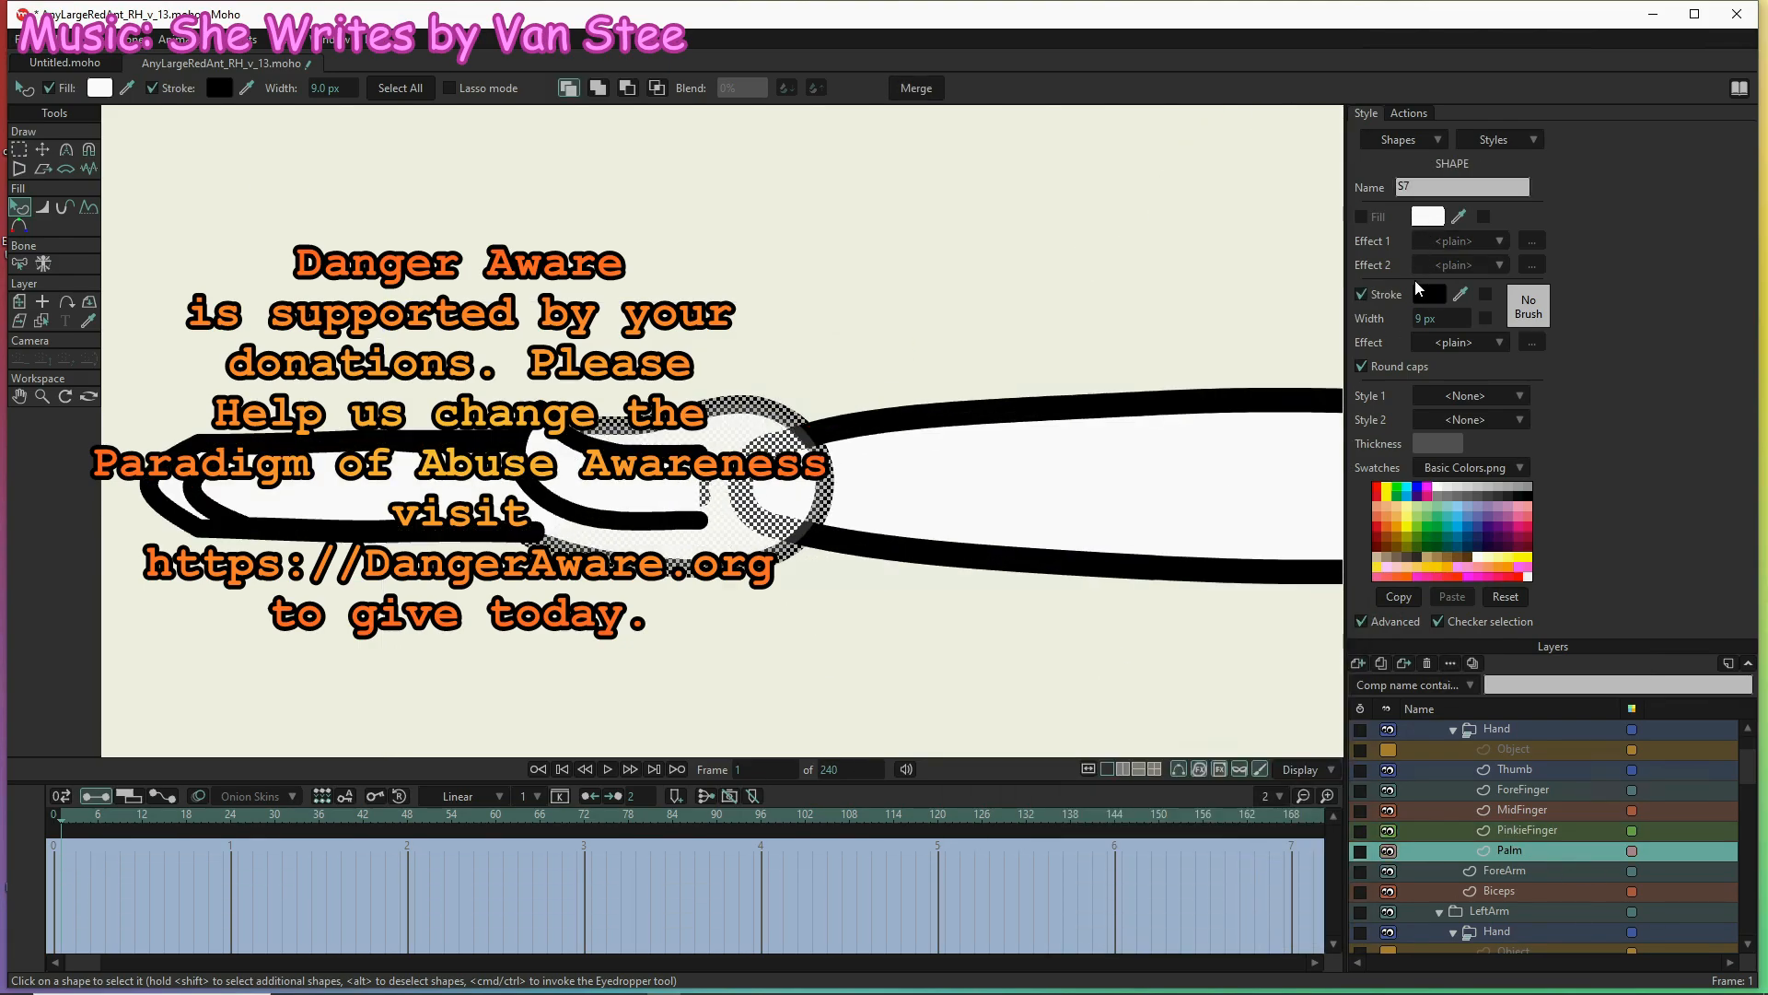
click(1433, 295)
click(1231, 924)
click(1428, 217)
click(1231, 924)
Key the existing white fill of the right ForeArm, and the existing fill and stroke of the right Biceps
click(1510, 870)
scroll(502, 552, down, 7)
click(1430, 218)
click(1235, 922)
click(1515, 891)
click(1207, 529)
click(1429, 218)
click(1236, 922)
click(1429, 295)
click(1234, 923)
Select the Thumb shape in the left hand and key its existing white fill and black stroke
scroll(1510, 884, down, 7)
click(1547, 832)
scroll(986, 540, up, 7)
click(986, 540)
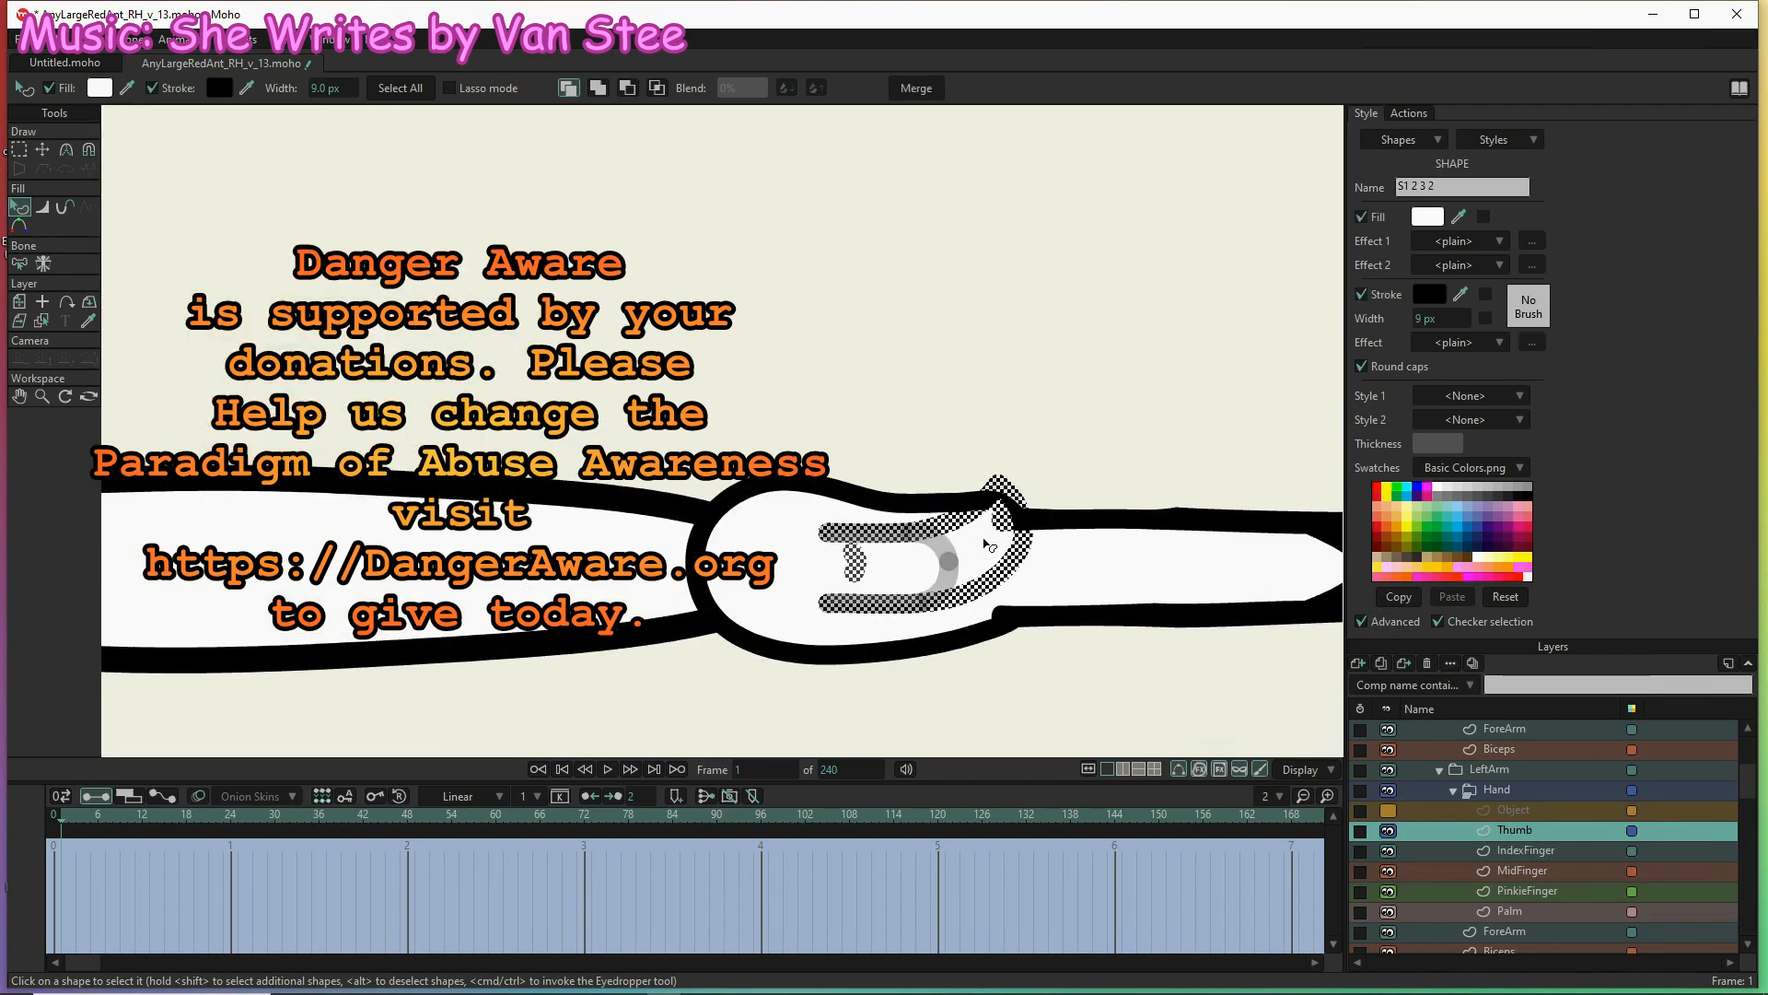
click(1429, 219)
click(1234, 923)
click(1433, 297)
click(1236, 922)
Key the existing white fill and black stroke of the left hand's IndexFinger
click(1524, 850)
click(1022, 555)
click(1430, 218)
click(1236, 921)
click(1429, 295)
click(1236, 922)
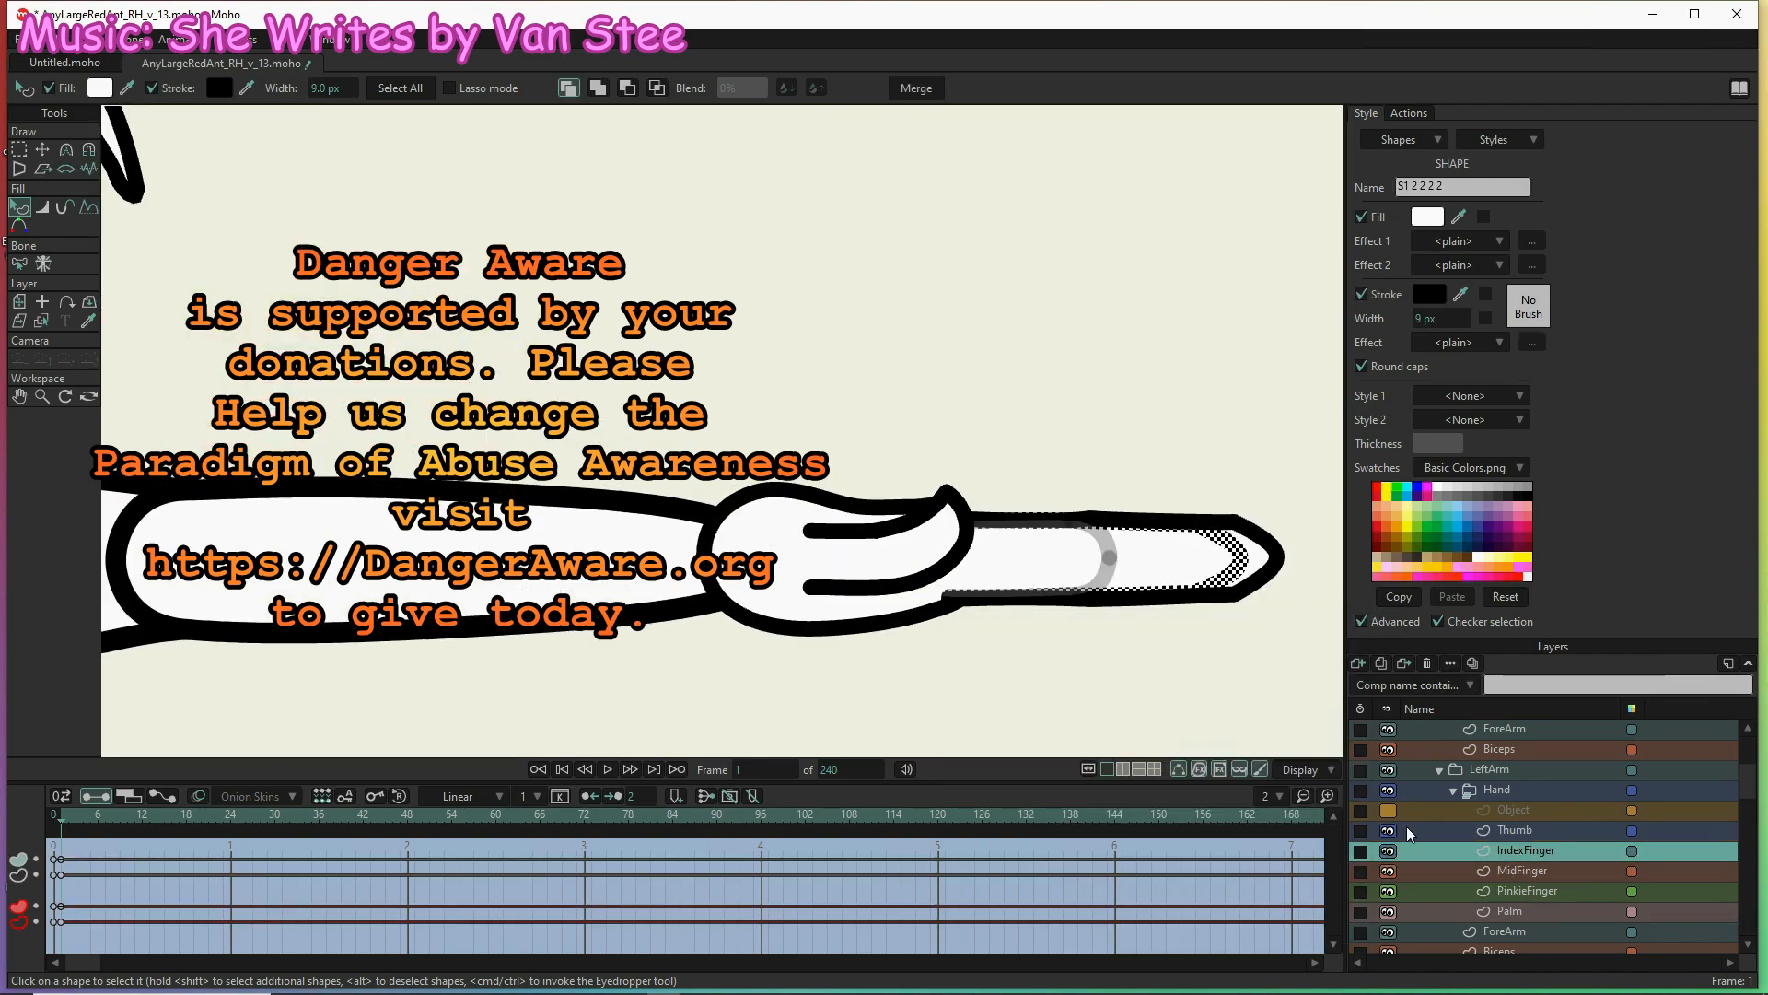
Key the existing fill of the next left finger, and the existing fill and stroke of the left PinkieFinger
click(1429, 217)
click(1236, 922)
click(1528, 891)
click(1429, 217)
click(1236, 922)
click(1433, 295)
click(1236, 922)
Key the existing white fill and black stroke of the left hand's Palm, toggling the Thumb layer's visibility to reach its shape
click(1510, 910)
click(857, 559)
click(1429, 217)
click(1235, 922)
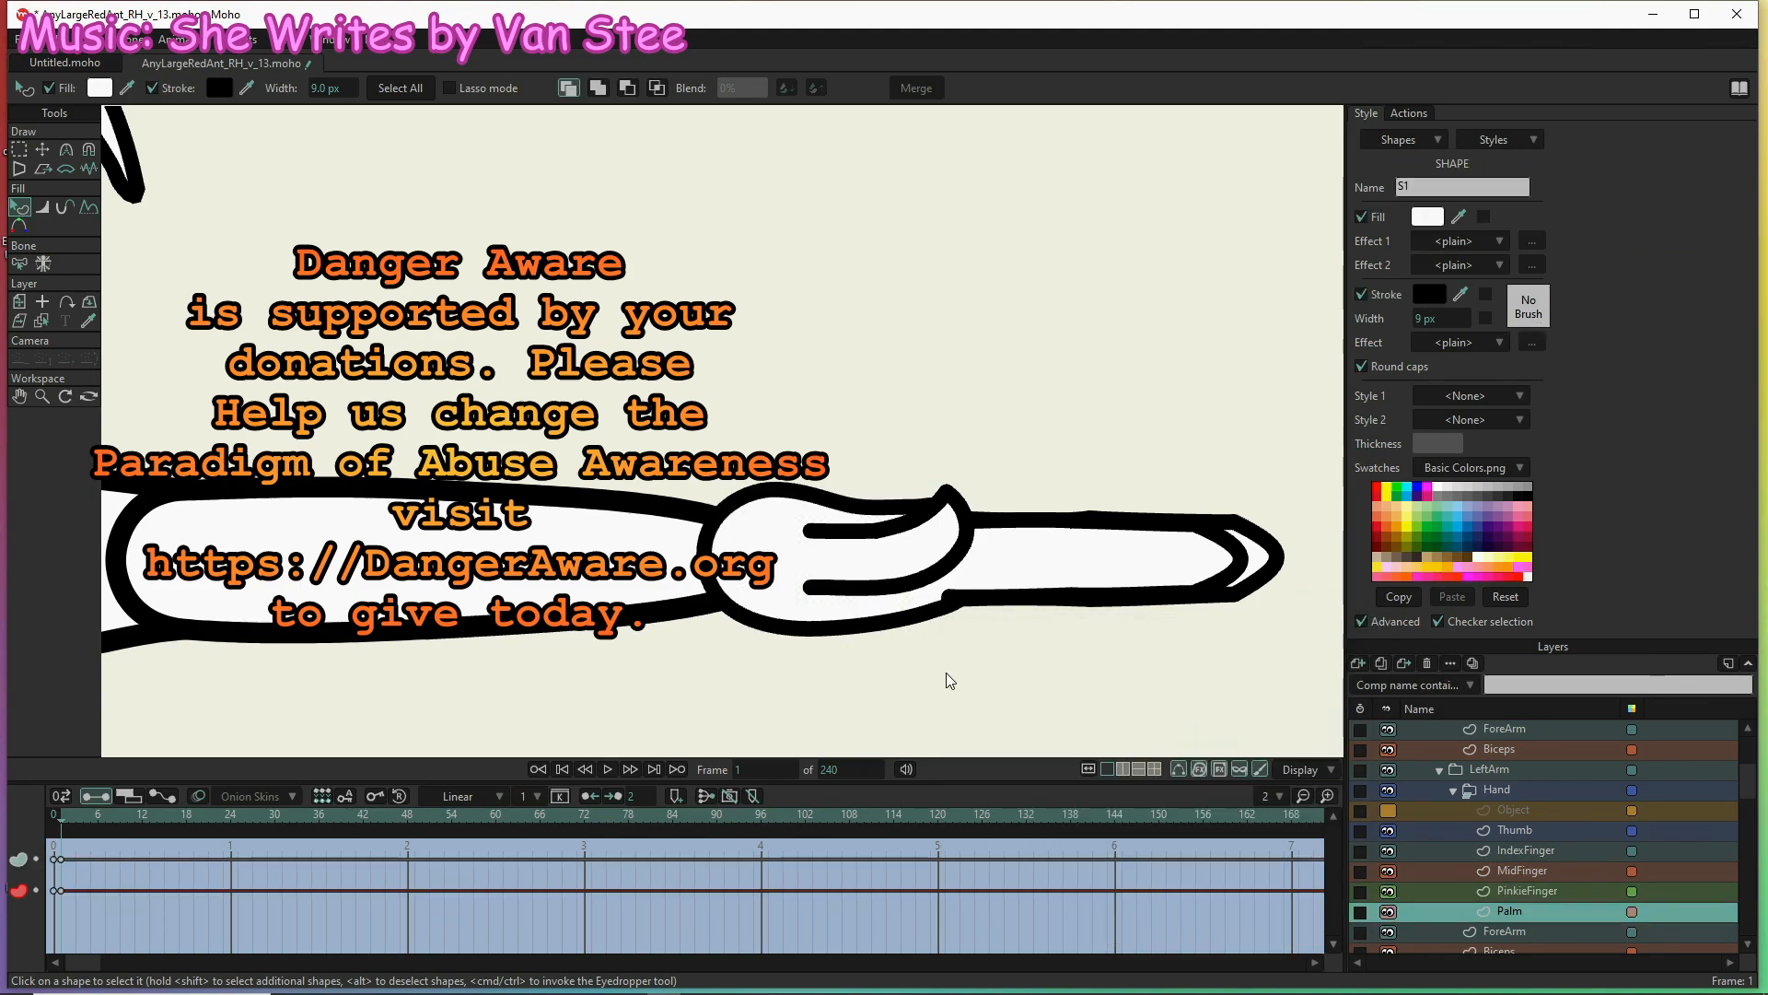
click(1236, 922)
click(1388, 831)
click(832, 557)
click(1430, 293)
click(1239, 921)
Key the existing fill and stroke of the left ForeArm, and the existing fill of the left Biceps
click(1504, 931)
click(1430, 217)
click(1236, 922)
click(1430, 293)
click(1236, 921)
click(1499, 949)
scroll(1270, 556, down, 4)
click(719, 557)
click(1430, 218)
Key the existing fill and stroke colors on two more body layers further down the layer list
scroll(1520, 874, down, 7)
click(1529, 891)
click(1429, 217)
click(1236, 922)
click(1430, 294)
click(1236, 922)
scroll(1573, 895, down, 5)
click(1529, 851)
click(1429, 218)
click(1236, 921)
click(1430, 294)
click(1236, 922)
Return to the left arm and key the existing fill and stroke of its forearm shape
scroll(1550, 803, up, 4)
click(1547, 792)
scroll(967, 479, down, 4)
click(977, 556)
click(1434, 216)
click(1235, 922)
click(1430, 294)
click(1263, 922)
Check the Excel color chart, return to Moho and delete the color keyframes from the ForeArm and Biceps layers of both arms
click(941, 978)
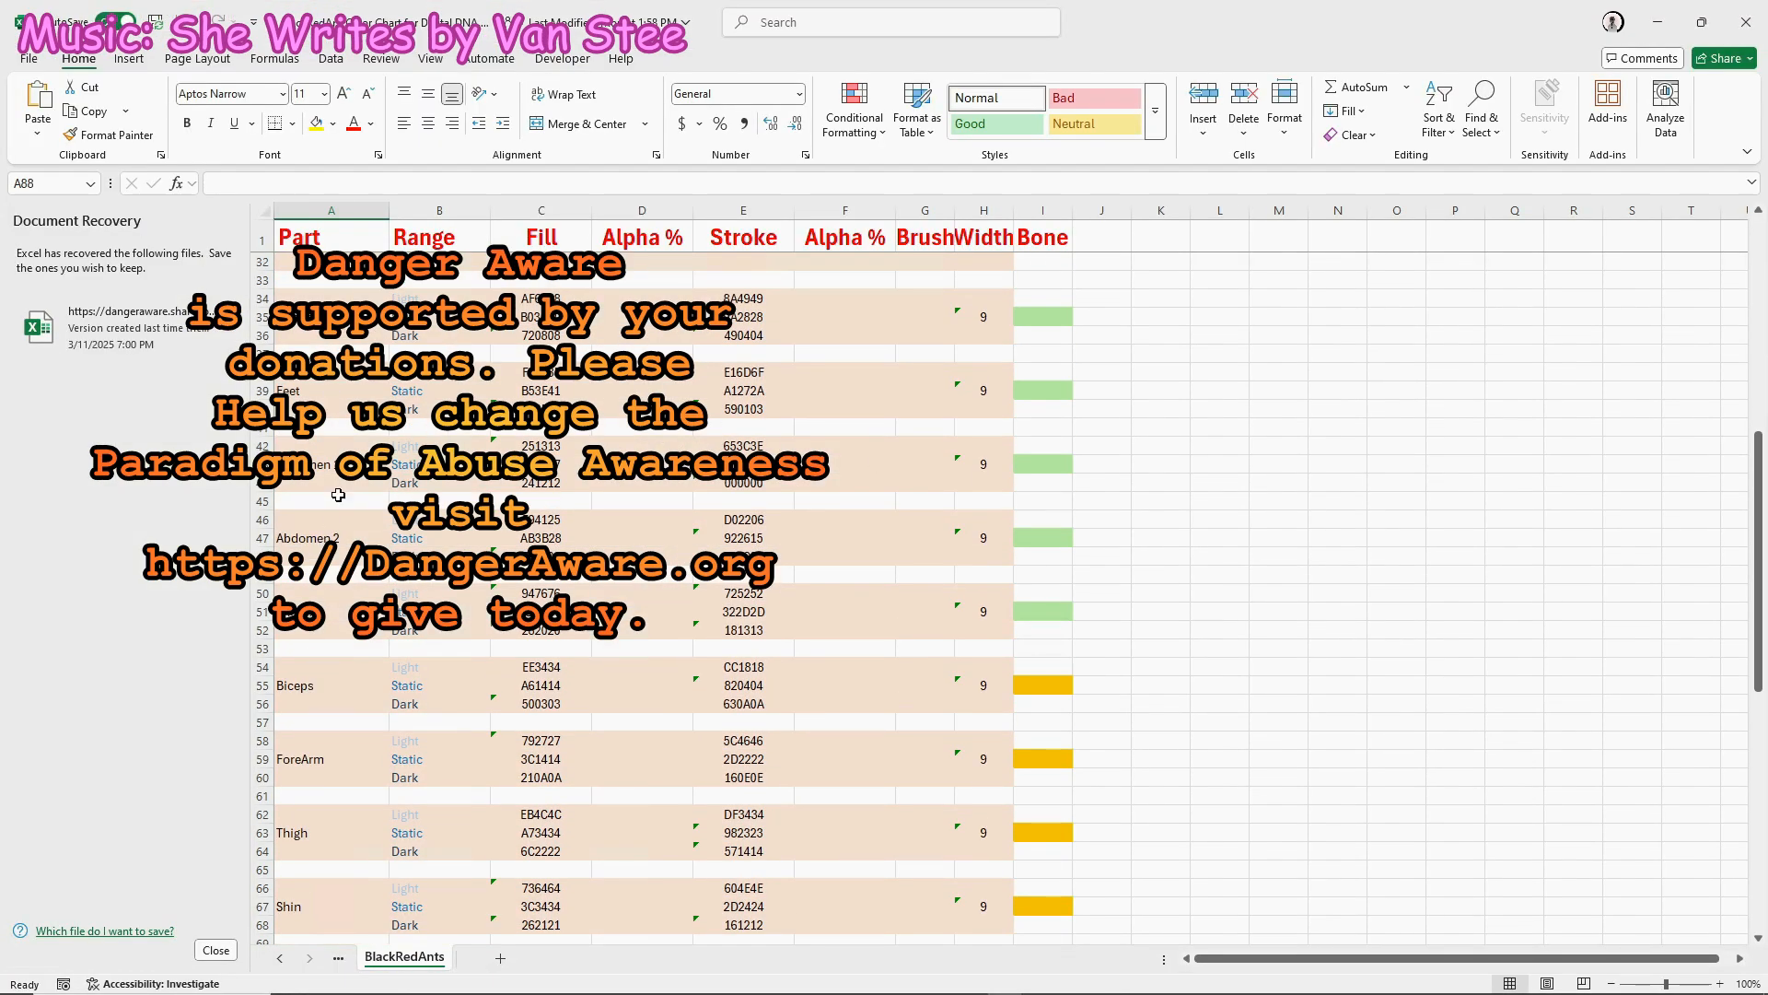
click(1658, 22)
scroll(1538, 774, up, 7)
click(1528, 829)
scroll(907, 645, down, 4)
key(Delete)
drag(74, 934, 58, 854)
click(1499, 850)
key(Delete)
scroll(1511, 866, down, 2)
click(1499, 931)
click(1505, 910)
drag(74, 934, 58, 855)
key(Delete)
Select the Foot layer of F.L.LEG in LowerBody and key its existing fill and stroke colors
click(1003, 976)
click(1003, 976)
scroll(1534, 782, down, 9)
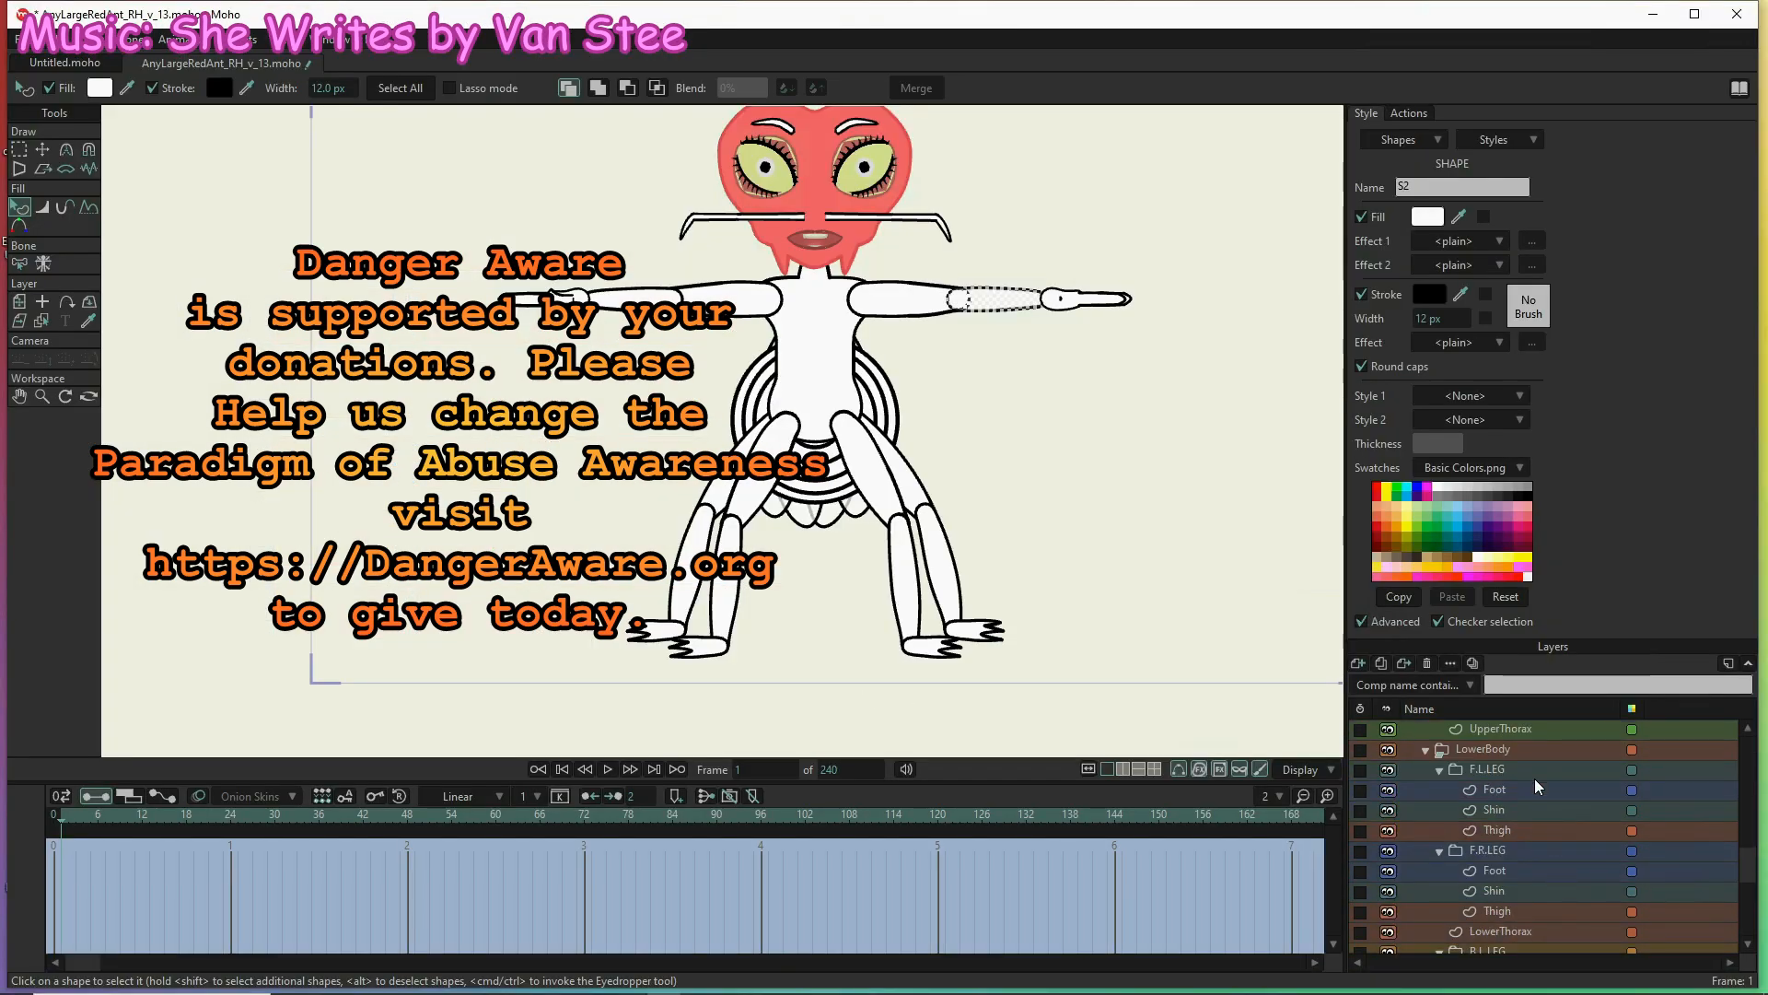
click(1536, 790)
click(1428, 217)
click(1427, 294)
click(1259, 917)
Key the existing white fill and black stroke of the Foot layer in F.R.LEG
click(1549, 871)
click(1427, 217)
click(1260, 917)
click(1428, 294)
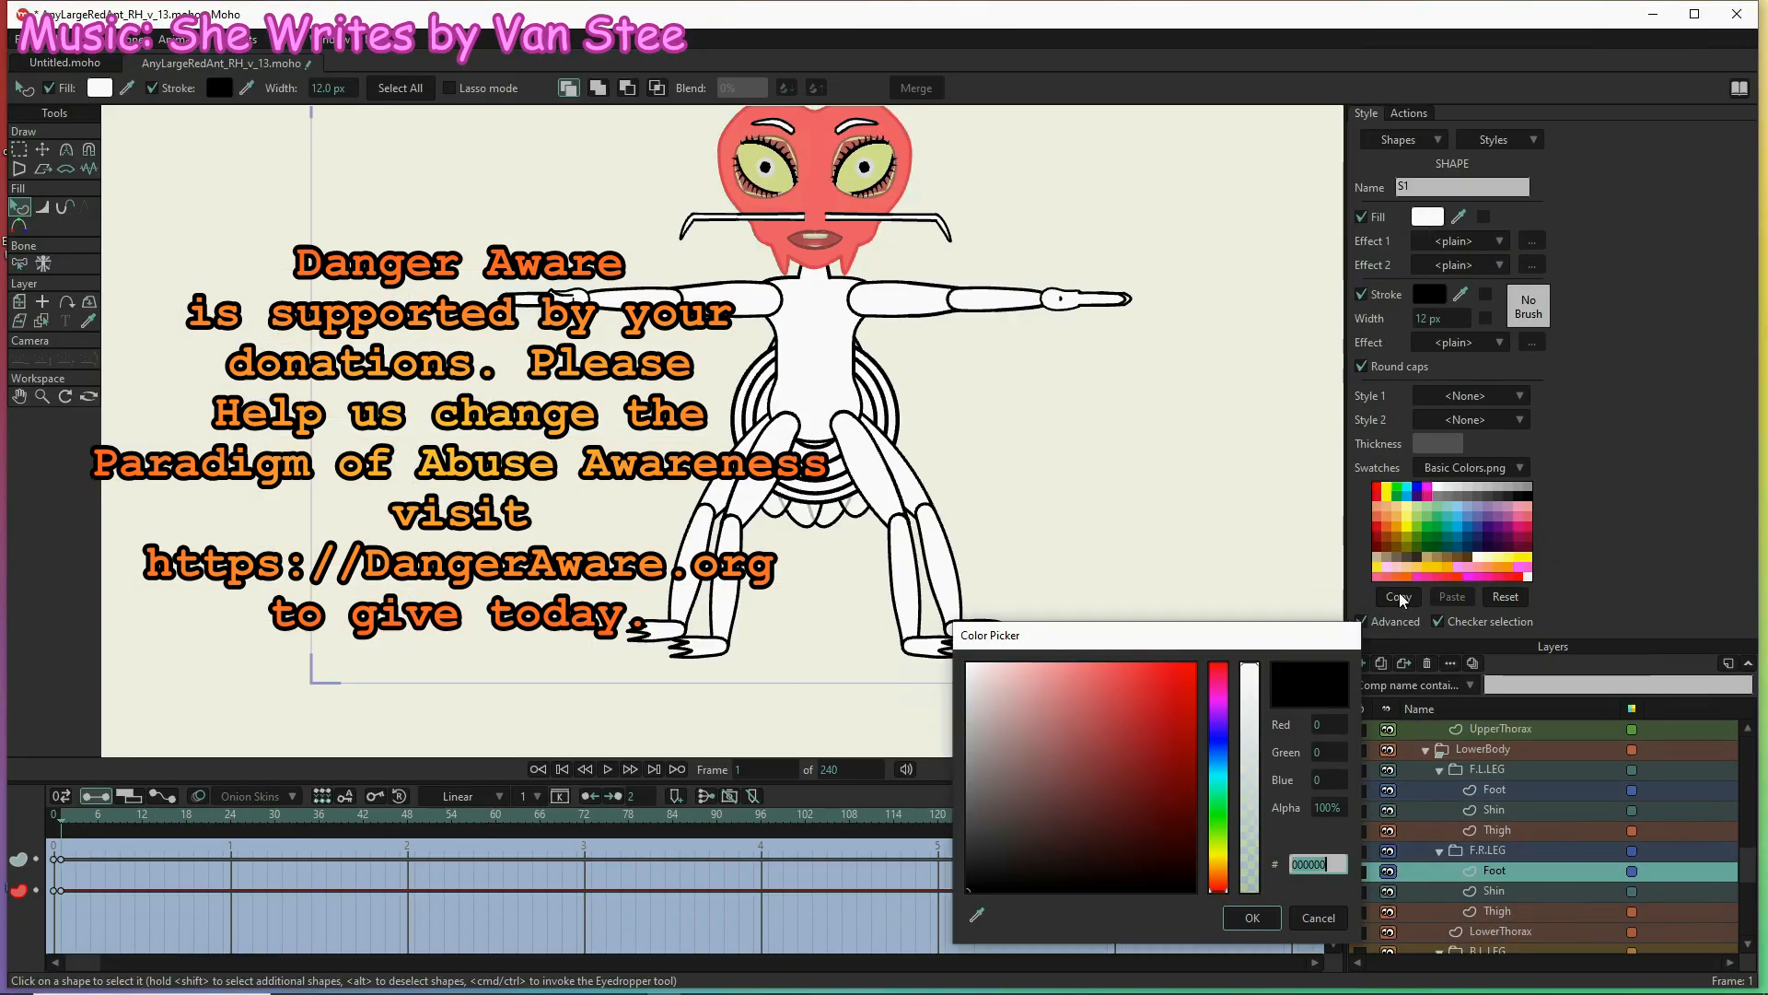
click(1254, 917)
Key the existing stroke of another LowerBody layer, and the existing fill and stroke of a Foot layer
scroll(1520, 847, down, 3)
click(1510, 829)
click(1427, 293)
click(1258, 914)
scroll(1505, 849, up, 3)
click(1506, 790)
click(1428, 218)
click(1241, 914)
click(1427, 294)
click(1243, 914)
Select the next LowerBody layer needing body colors and key its existing fill and stroke
scroll(1519, 828, down, 2)
click(1516, 870)
click(1512, 950)
click(1427, 217)
click(1246, 916)
click(1427, 294)
click(1247, 915)
Select the Segment 10 shape in SegmentedAbdomen and key its existing white fill
scroll(1511, 856, down, 2)
click(1004, 981)
click(664, 981)
click(1511, 871)
click(816, 445)
click(1427, 217)
click(1245, 921)
Select the Segment 9 shape and key its existing white fill and black stroke
click(1509, 891)
click(885, 457)
click(1427, 218)
click(1250, 918)
click(1427, 294)
click(1250, 919)
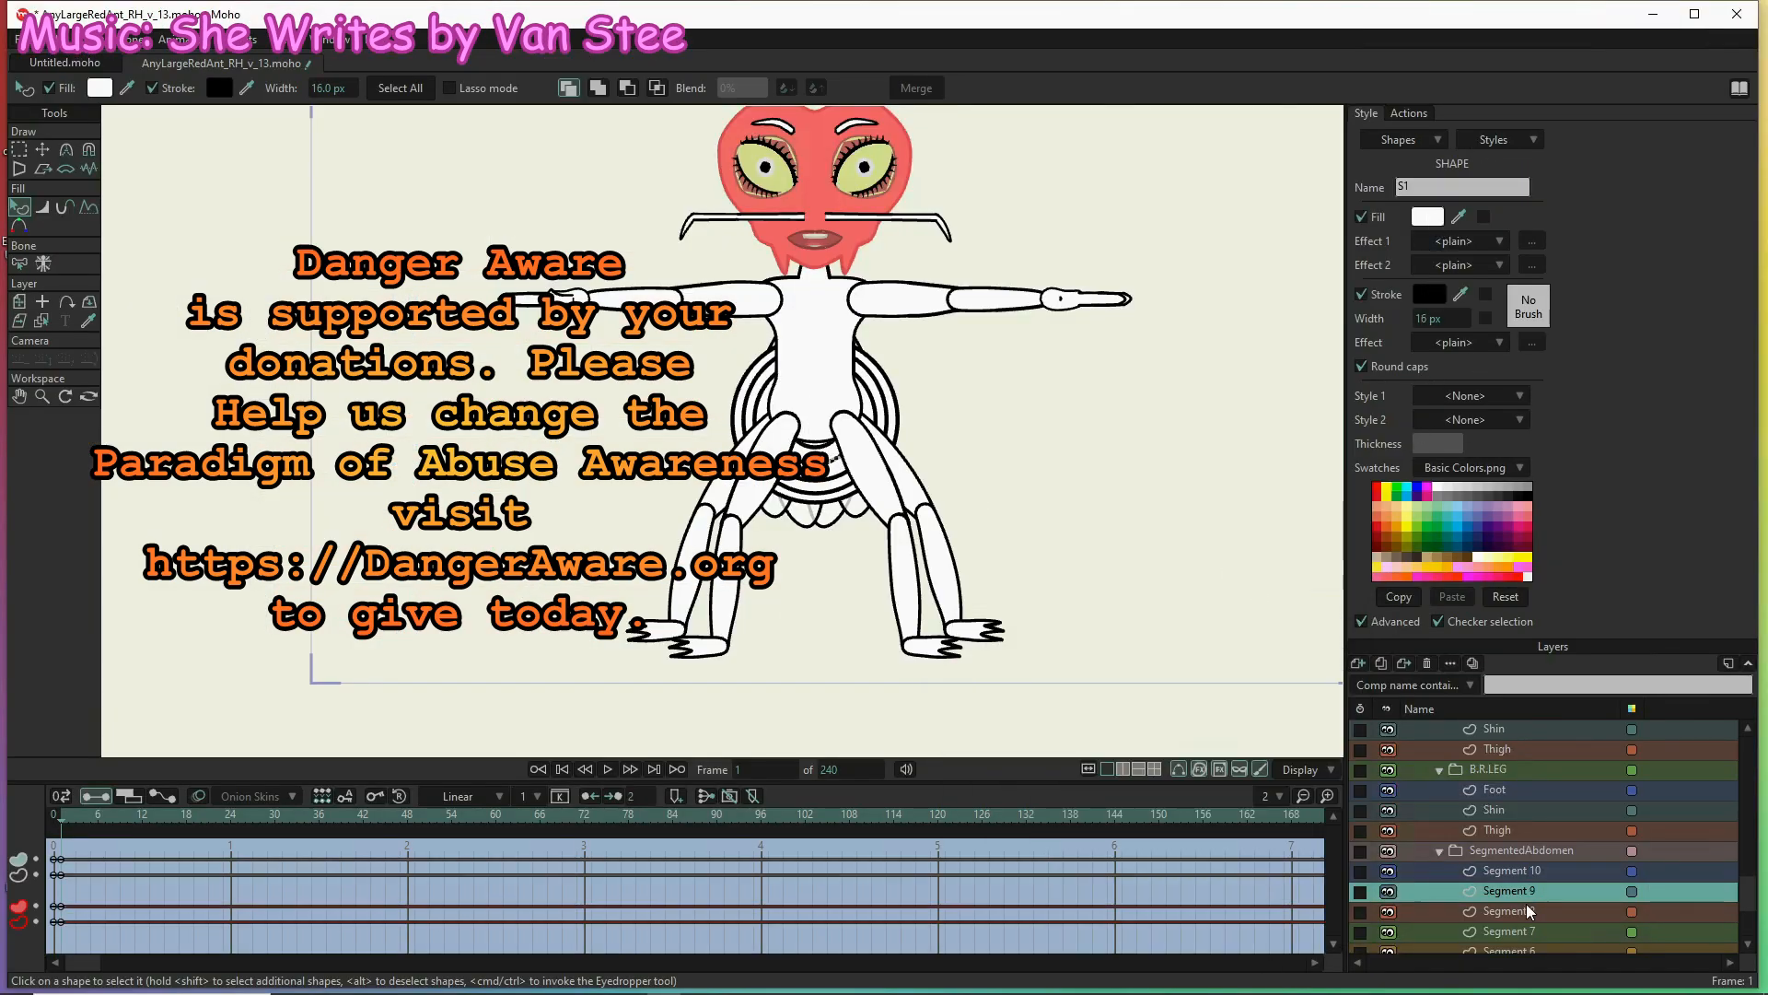
Key the existing fill color on abdomen layers Segment 8 and Segment 7
click(1520, 909)
click(1427, 217)
click(1251, 918)
scroll(1490, 862, down, 1)
click(1491, 852)
click(1427, 218)
click(1251, 918)
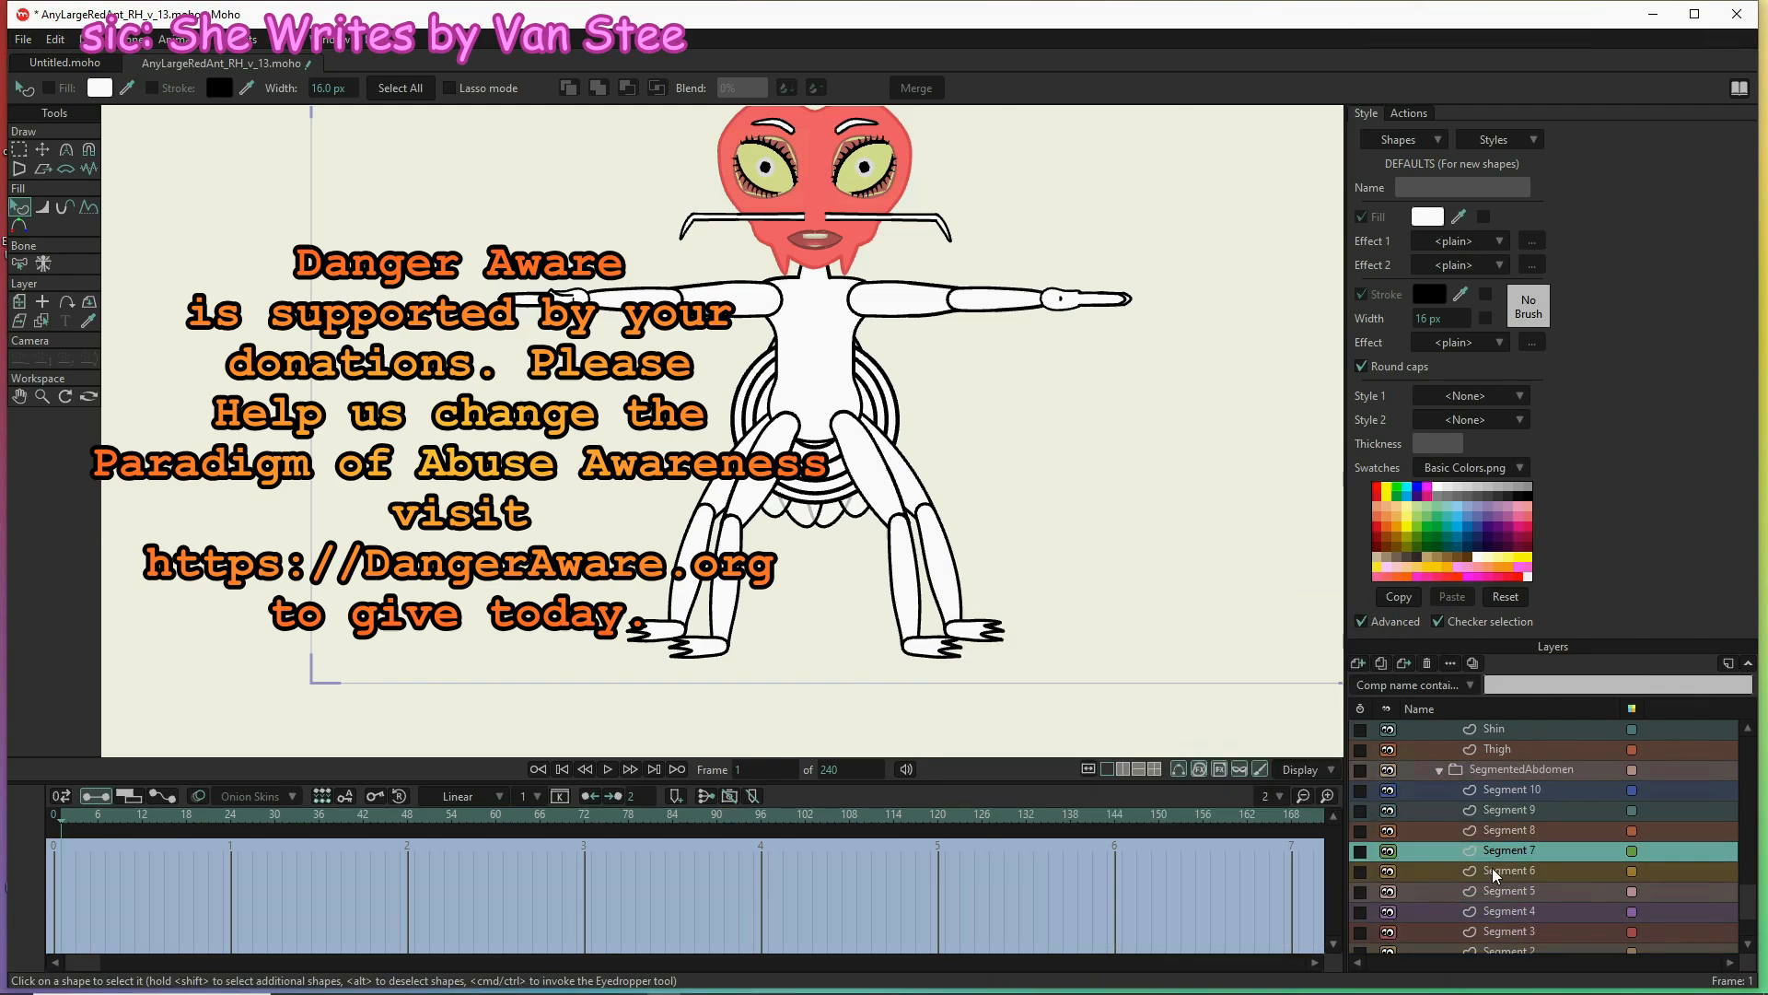
Key the existing black stroke on abdomen layers Segment 7 and Segment 6
click(1427, 294)
click(1251, 918)
click(1494, 870)
click(1428, 294)
click(1267, 924)
Key the existing fill and stroke colors on abdomen layers Segment 5 through Segment 3
click(1494, 890)
click(1428, 217)
click(1257, 918)
click(1494, 911)
click(1428, 217)
click(1252, 918)
click(1427, 294)
click(1427, 218)
click(1251, 918)
click(1427, 295)
click(1239, 918)
Select the Segment 2 abdomen layer and key its existing fill color
scroll(1493, 857, down, 1)
click(1494, 852)
click(1428, 217)
click(1251, 918)
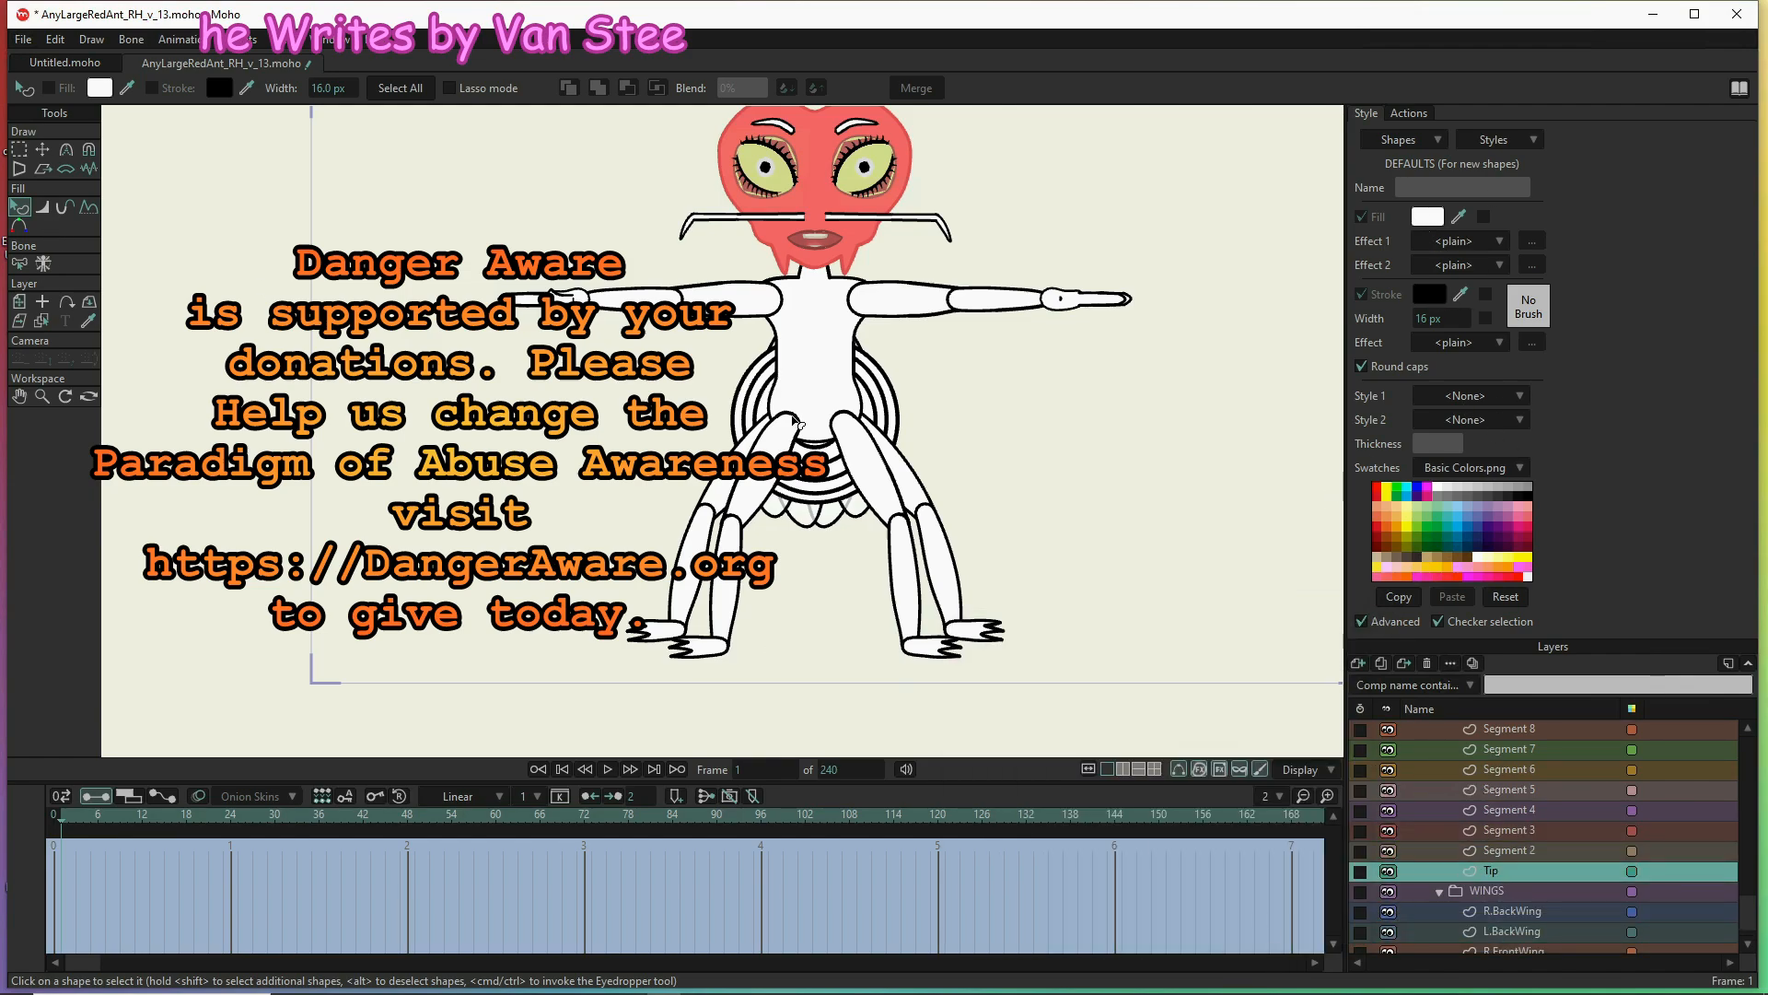
Select all shapes on the abdomen's Tip layer and key their fill as dark red
click(401, 88)
click(1427, 218)
key(ctrl+v)
click(1251, 918)
click(1463, 271)
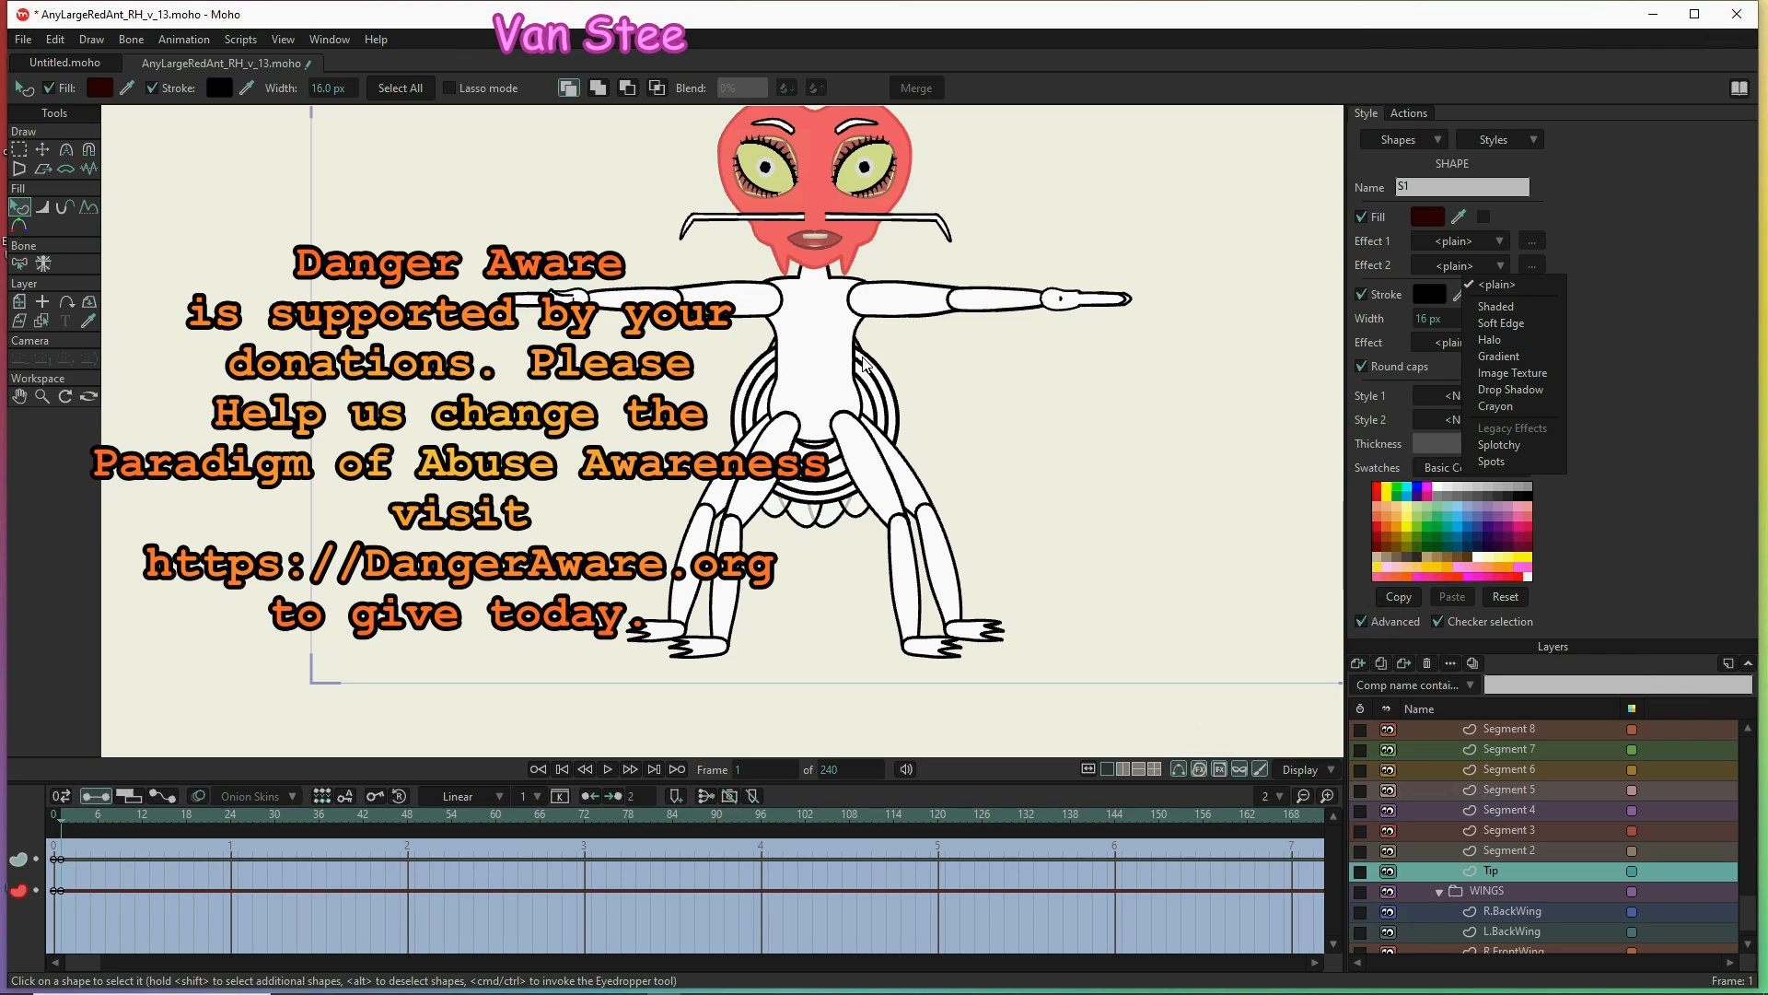
click(1032, 506)
click(1034, 504)
scroll(1121, 496, up, 2)
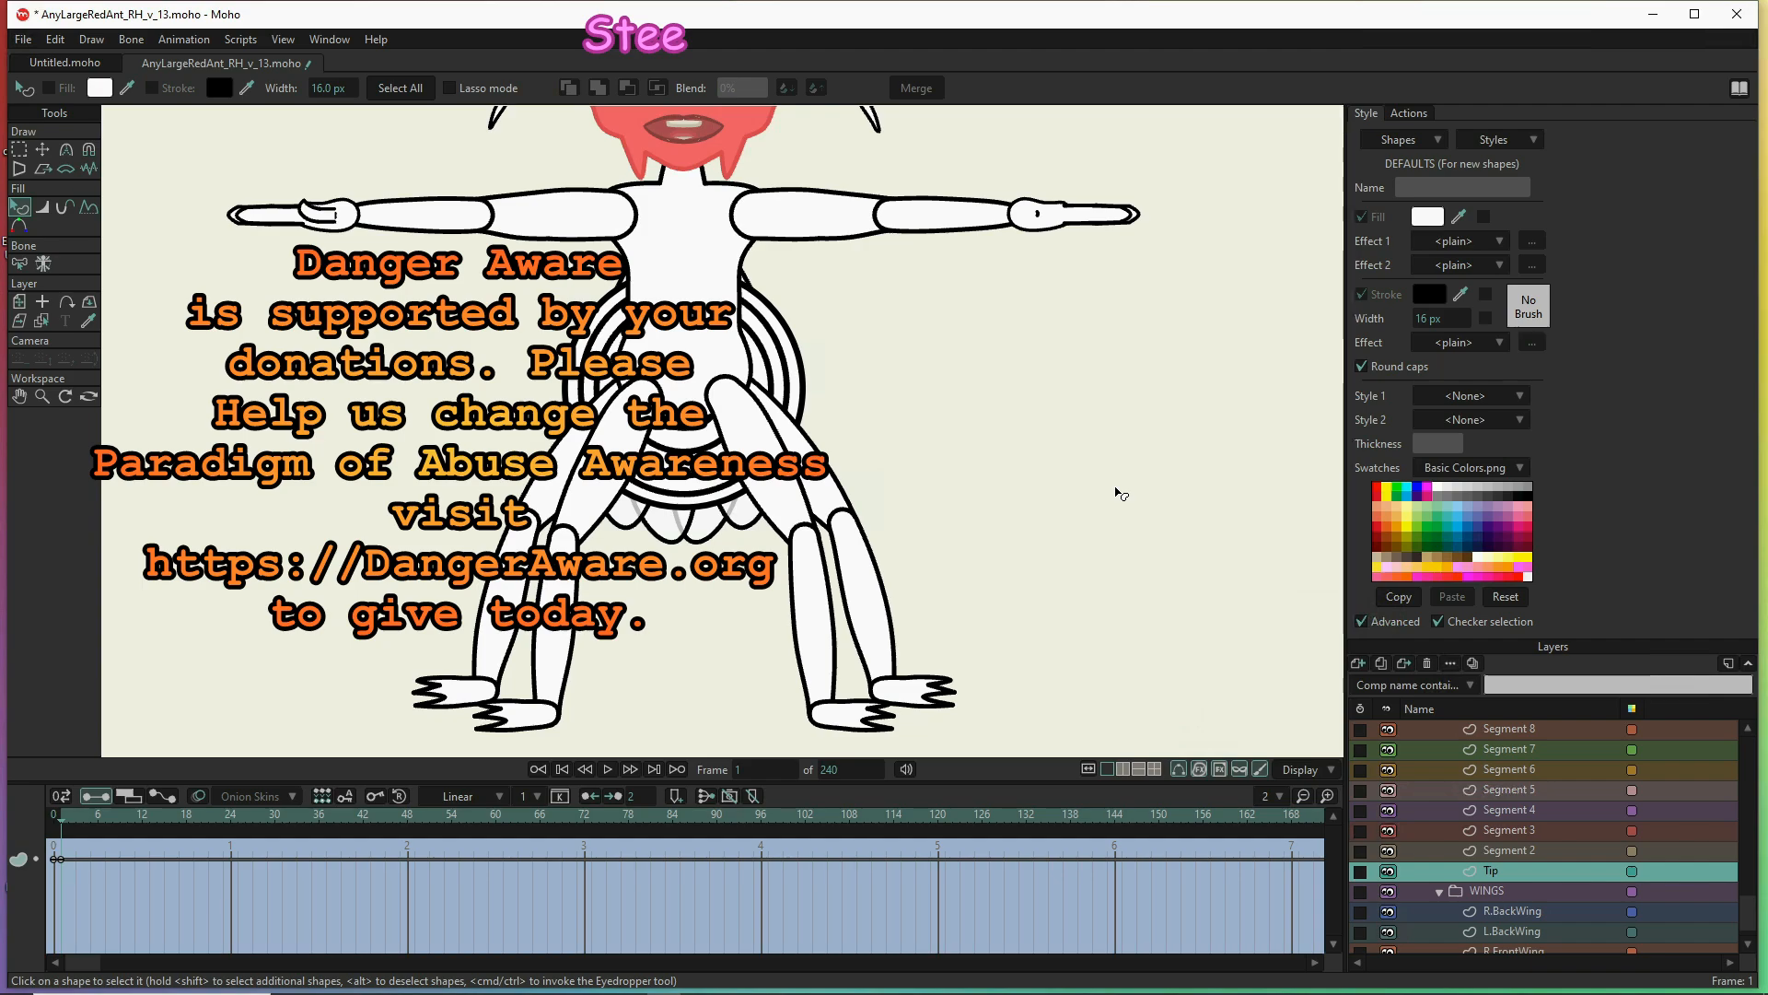
scroll(1121, 495, down, 3)
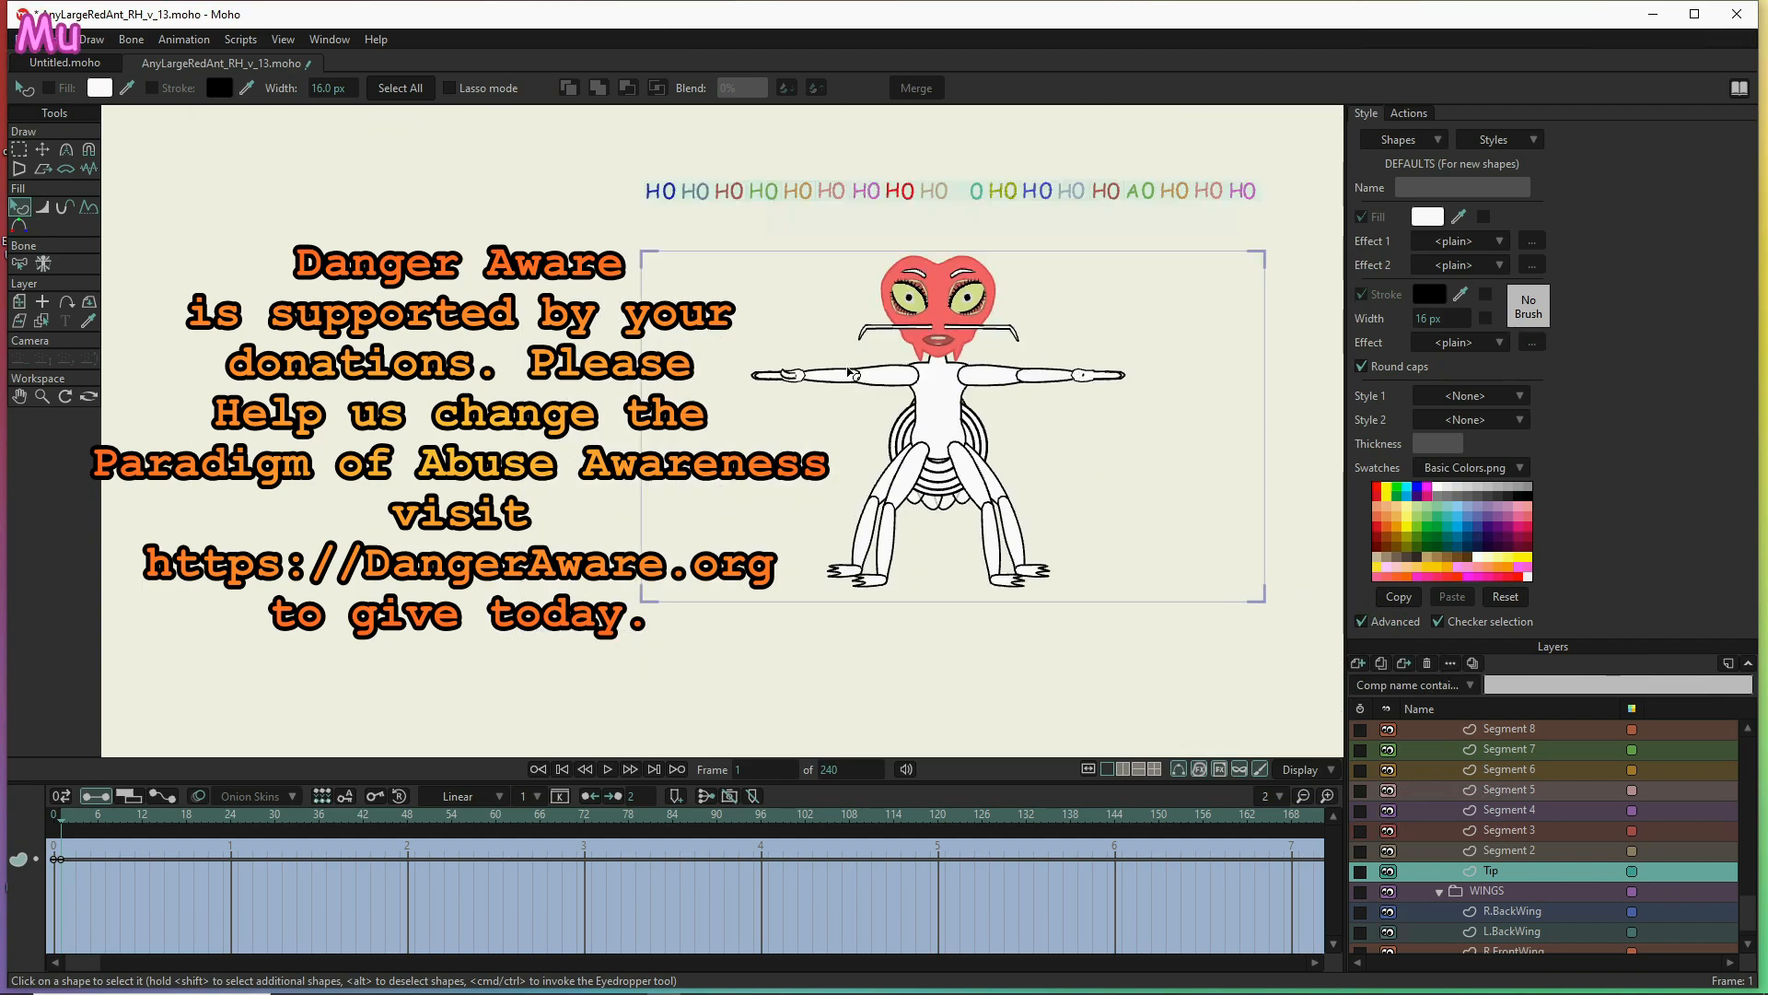
scroll(1506, 822, up, 4)
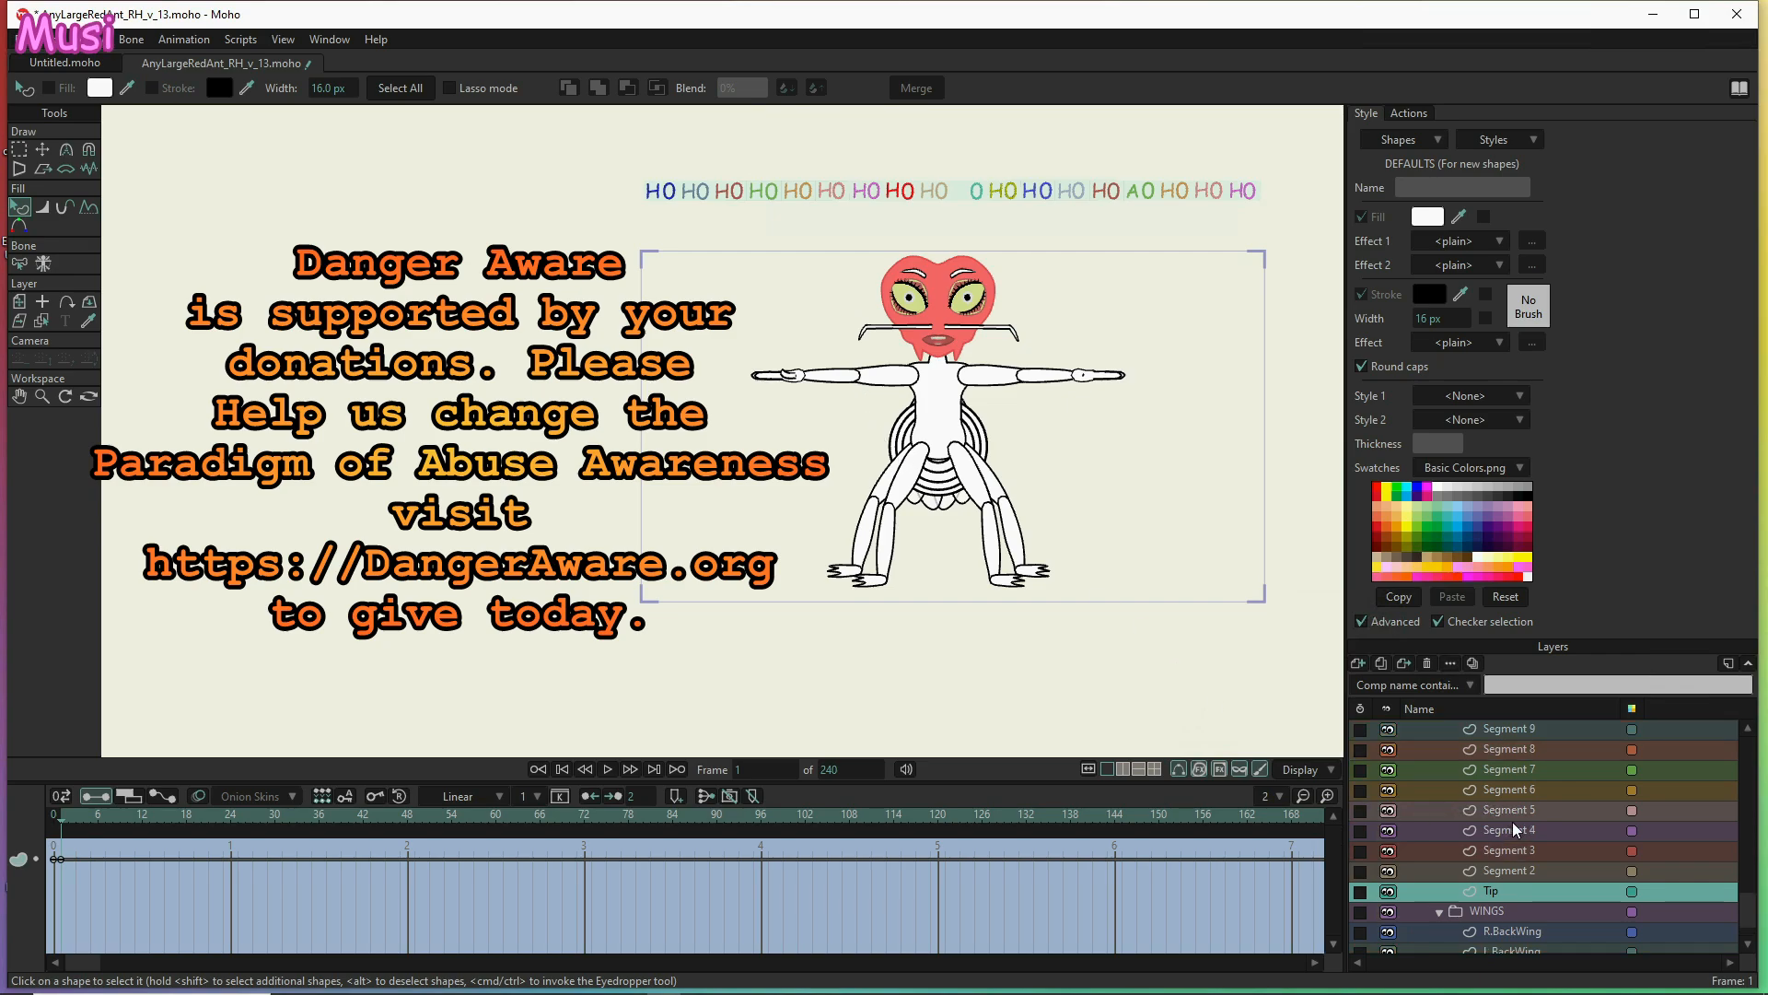